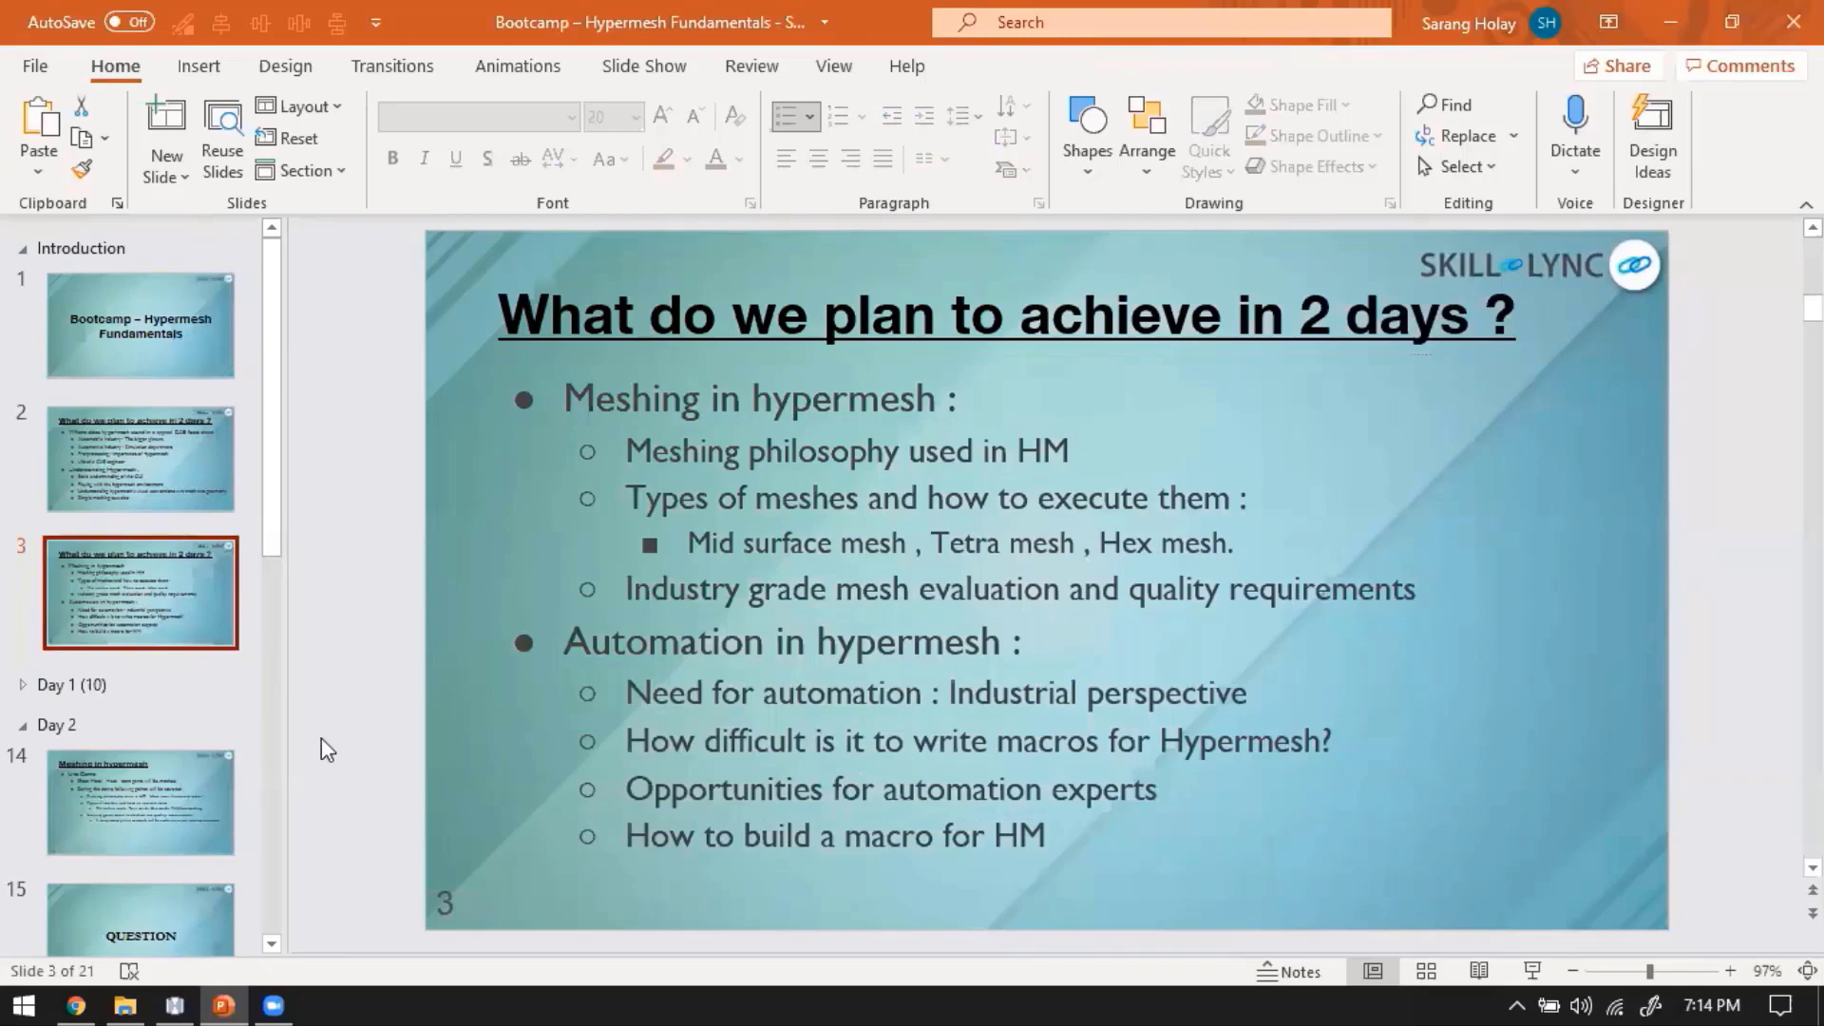
# Switch to HyperWorks and display the Middle Surface component's mesh instead of its geometry to view the whole bracket
pyautogui.click(181, 1003)
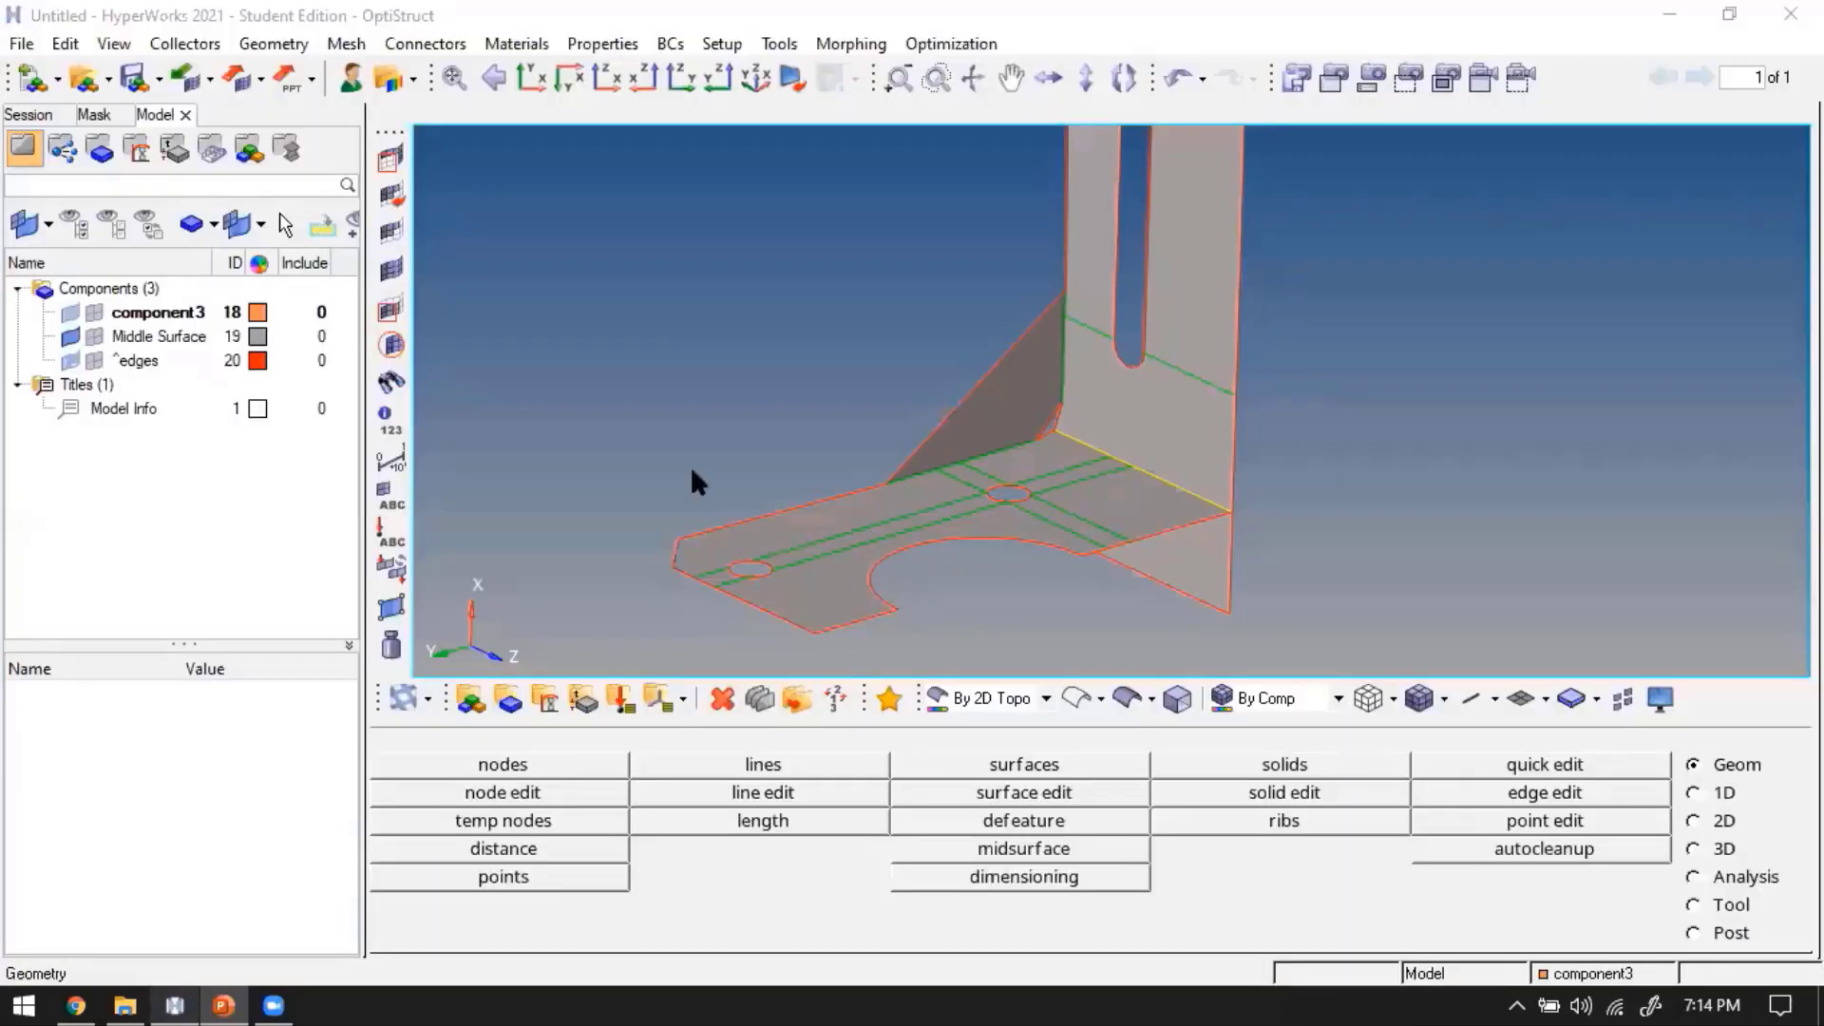
pyautogui.click(94, 336)
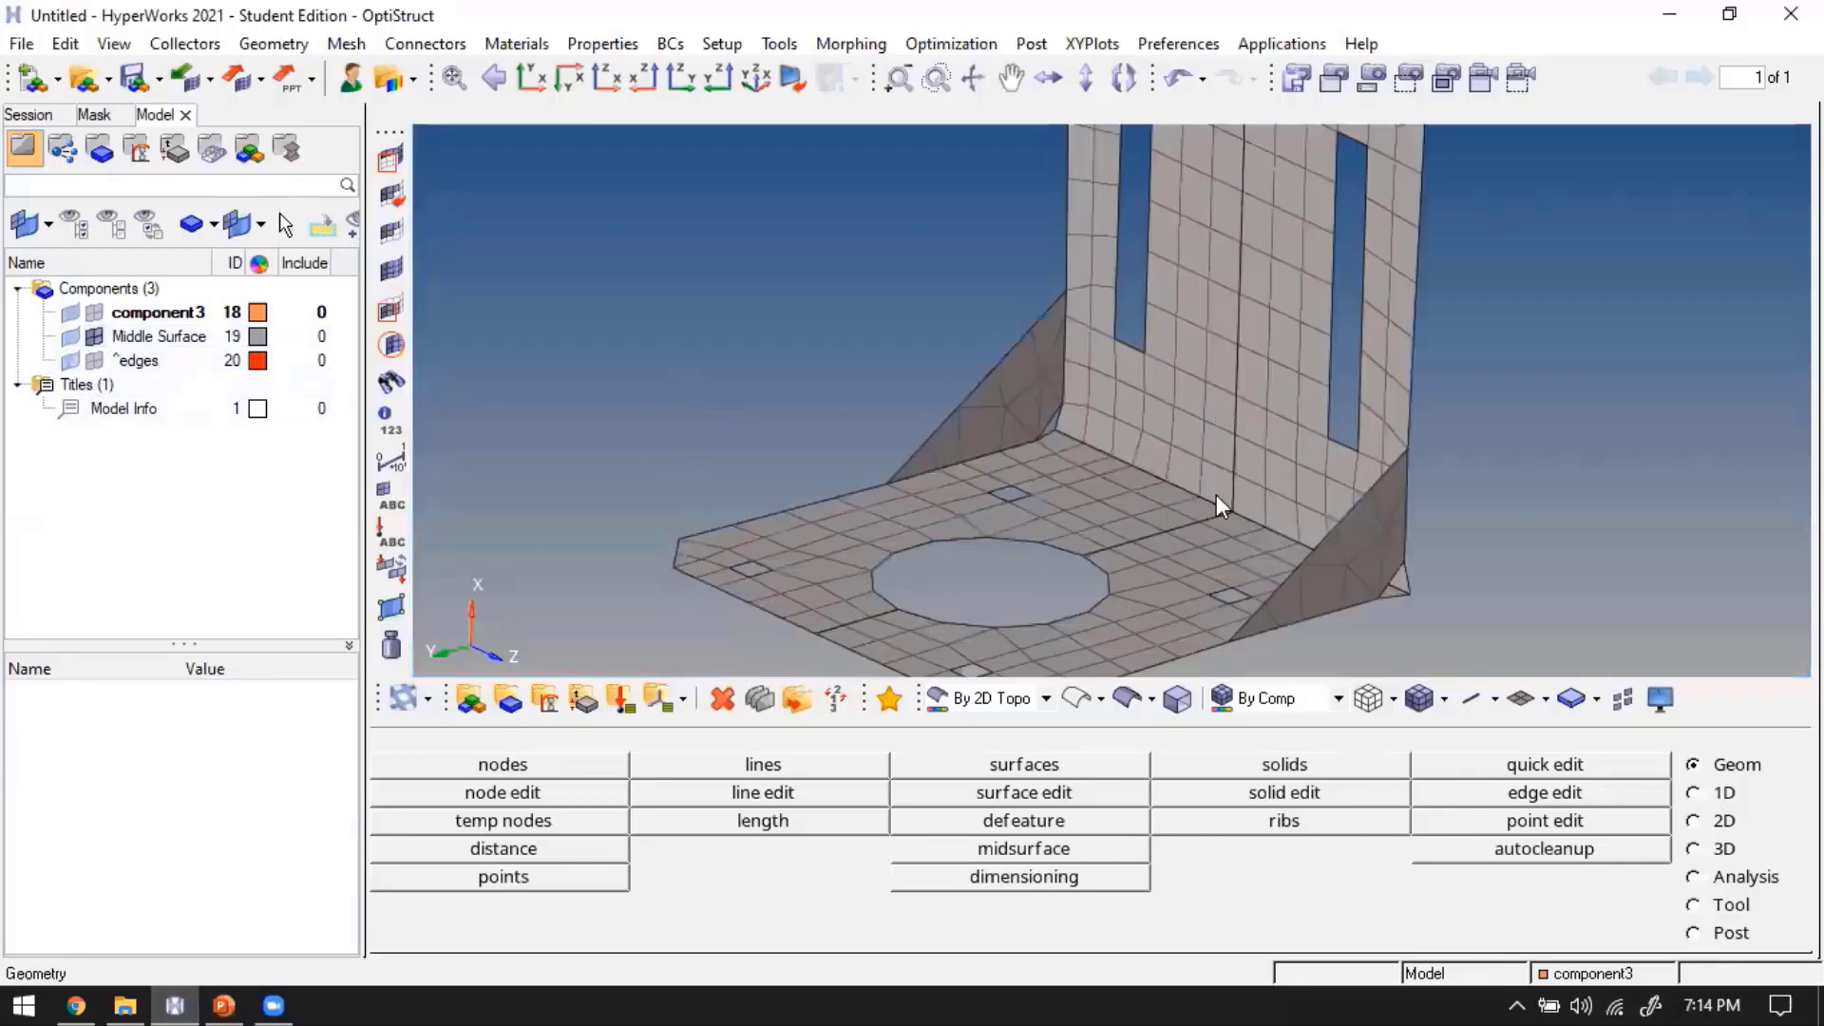
pyautogui.keyDown('ctrl'); pyautogui.scroll(-4, 1214, 518); pyautogui.keyUp('ctrl')
pyautogui.keyDown('ctrl'); pyautogui.moveTo(1432, 528); pyautogui.dragTo(1316, 452); pyautogui.keyUp('ctrl')
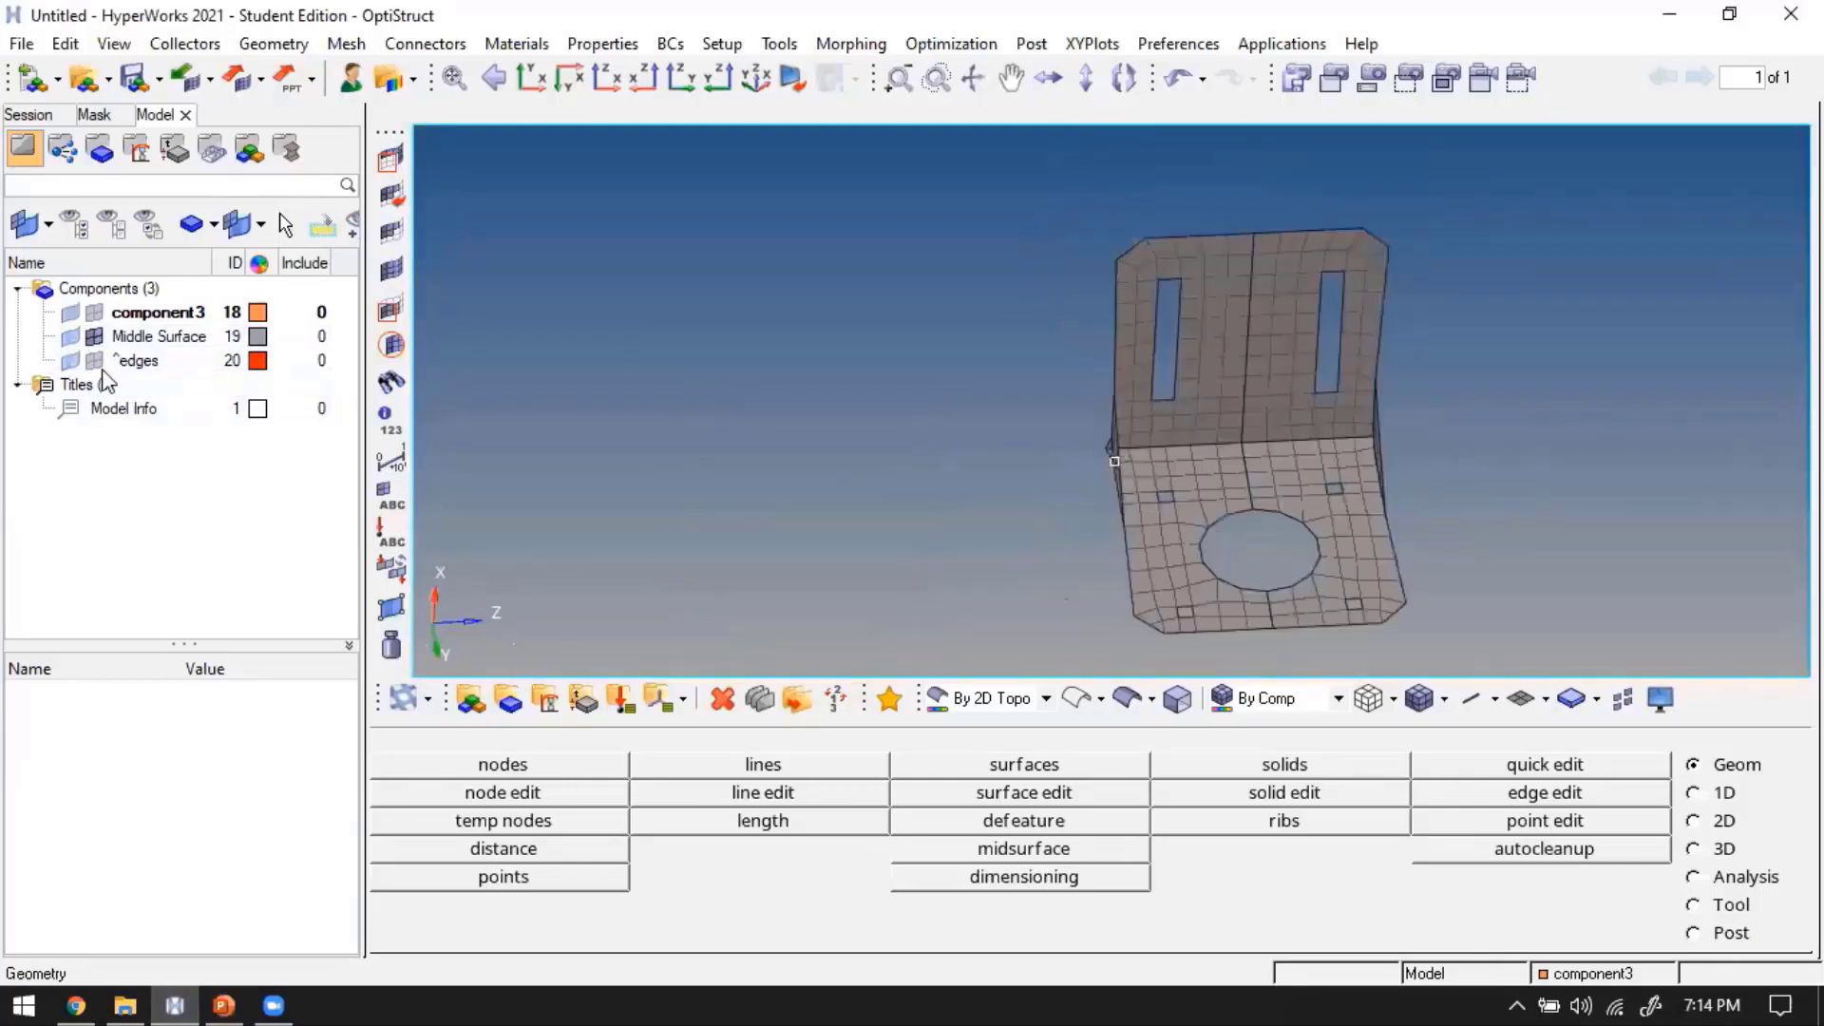
# Hide the Middle Surface mesh and display the original geometry of component3
pyautogui.click(93, 340)
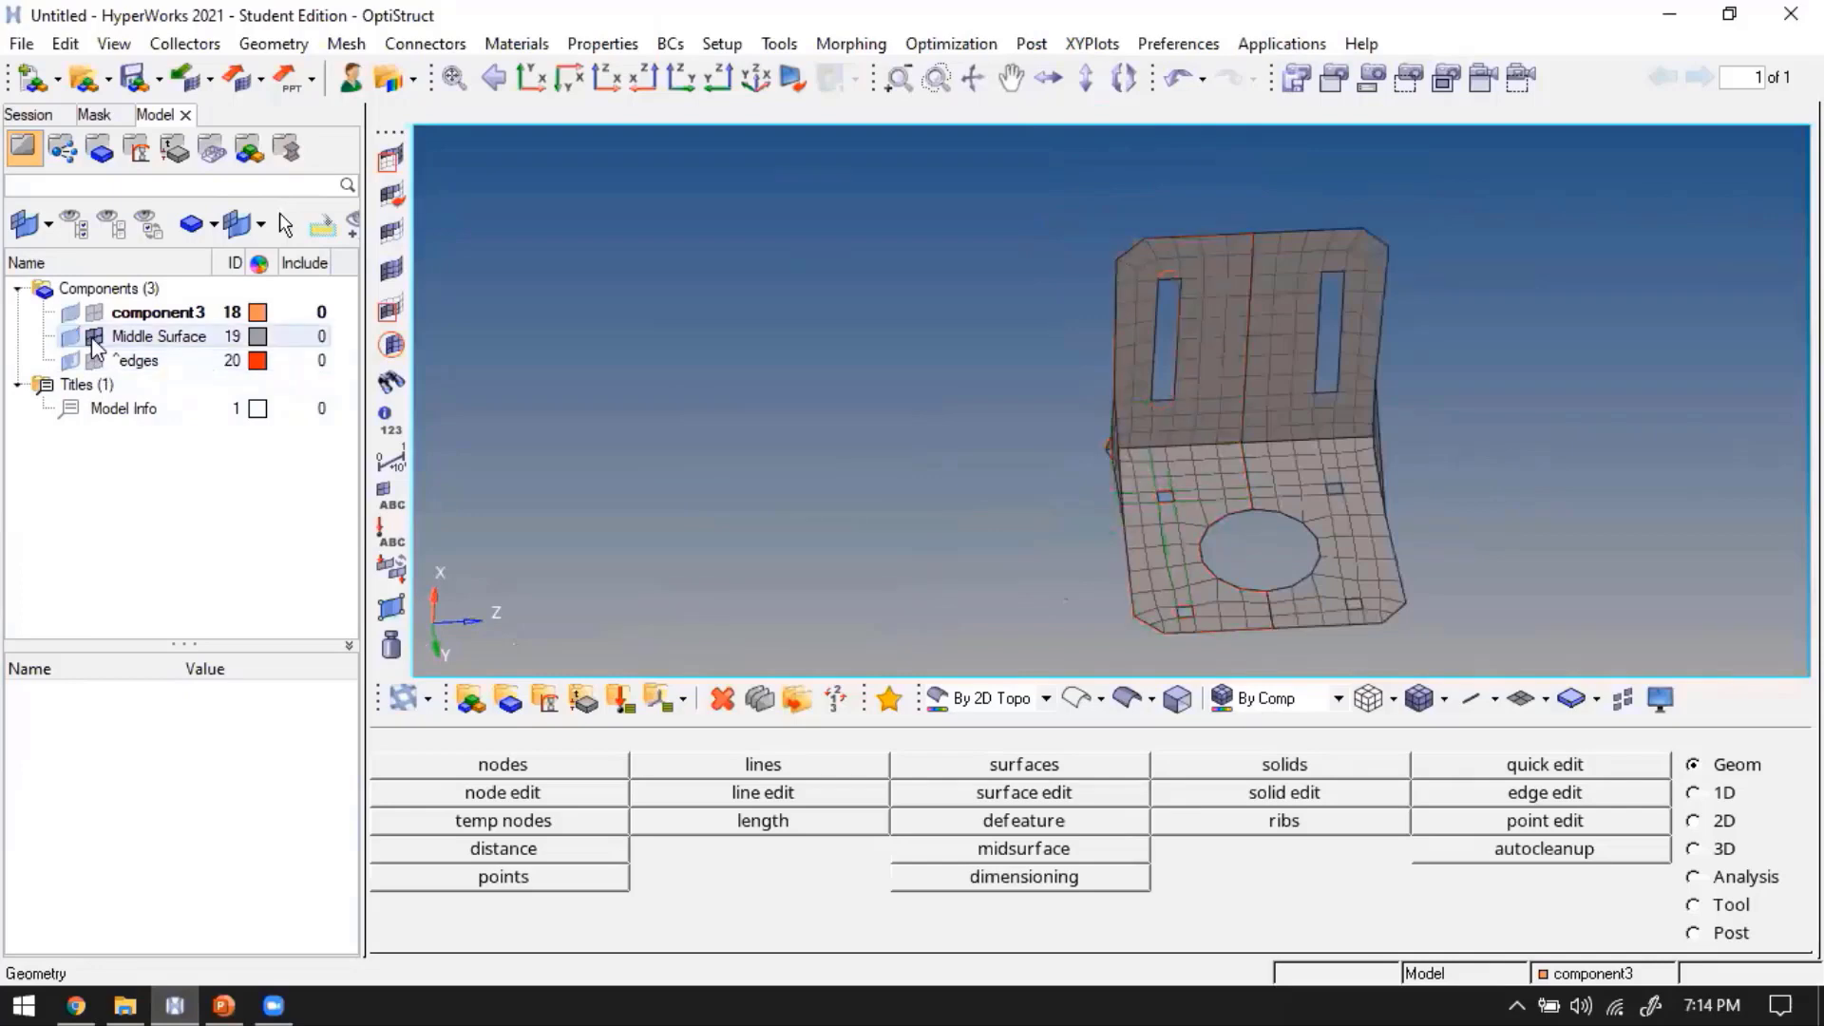
pyautogui.click(94, 337)
pyautogui.click(70, 312)
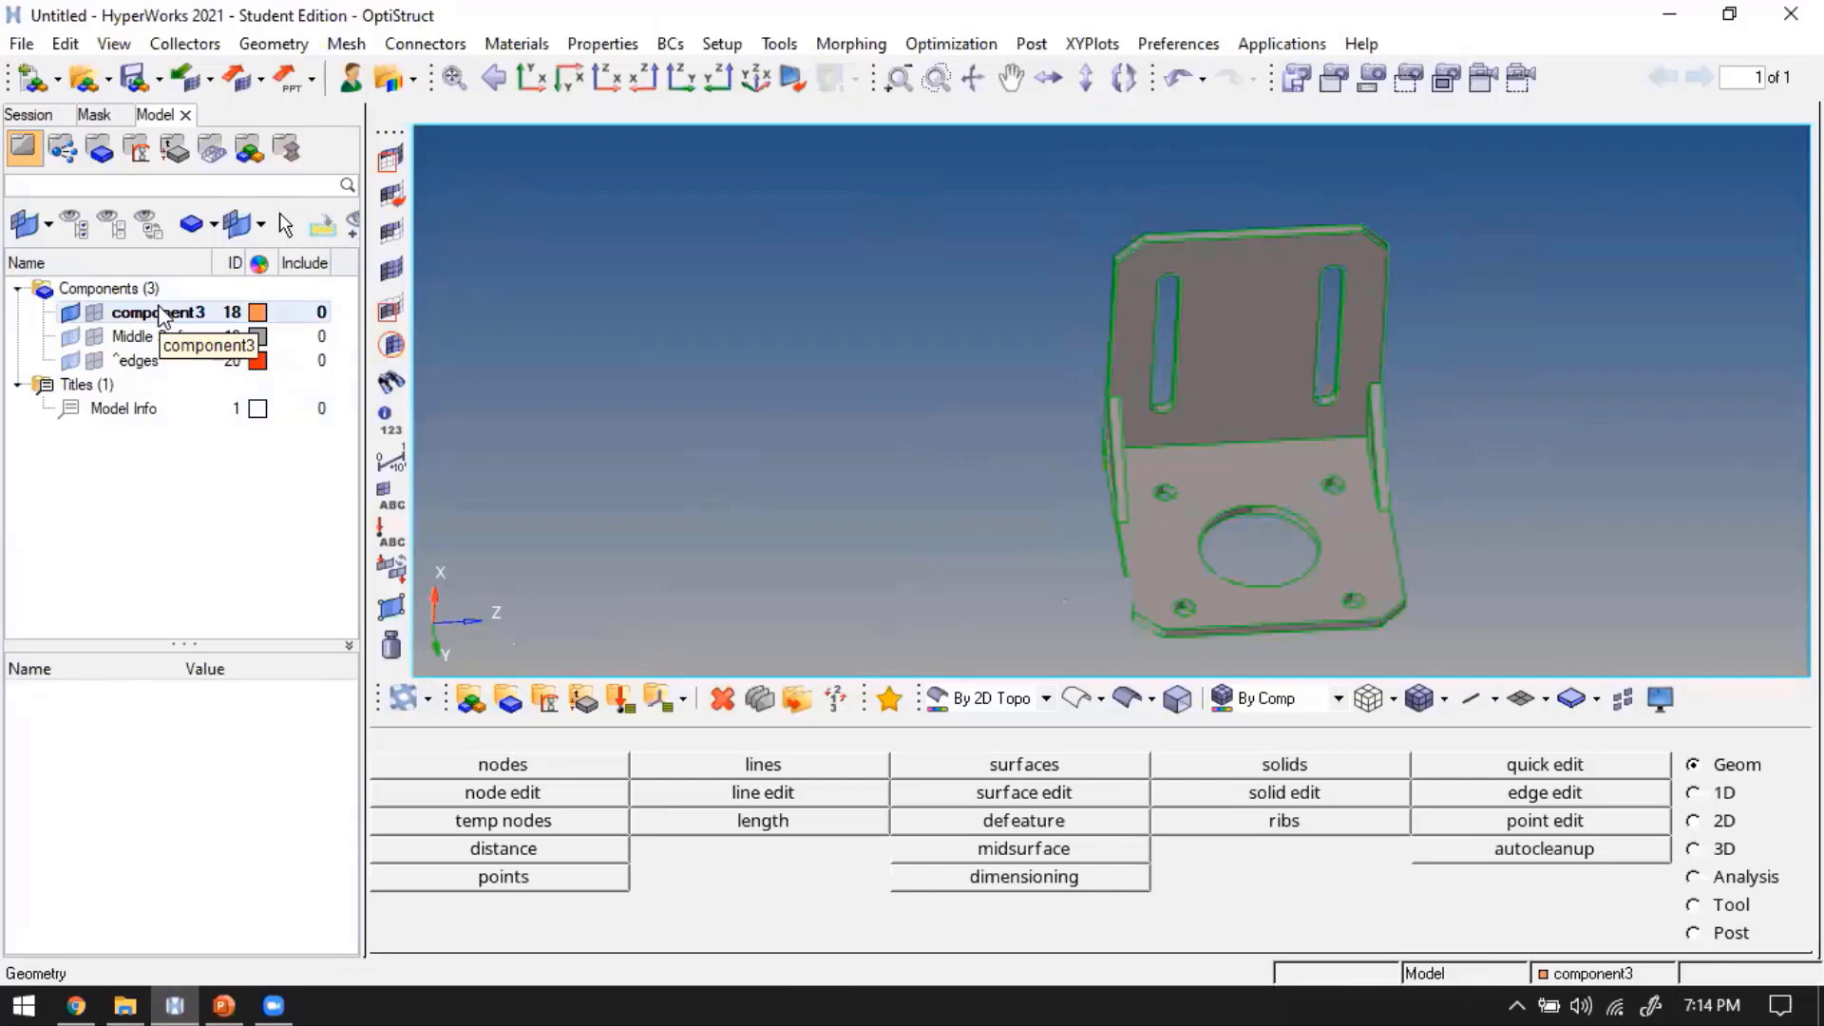
# Hide the component3 geometry and display both the geometry and the mesh of Middle Surface
pyautogui.click(66, 314)
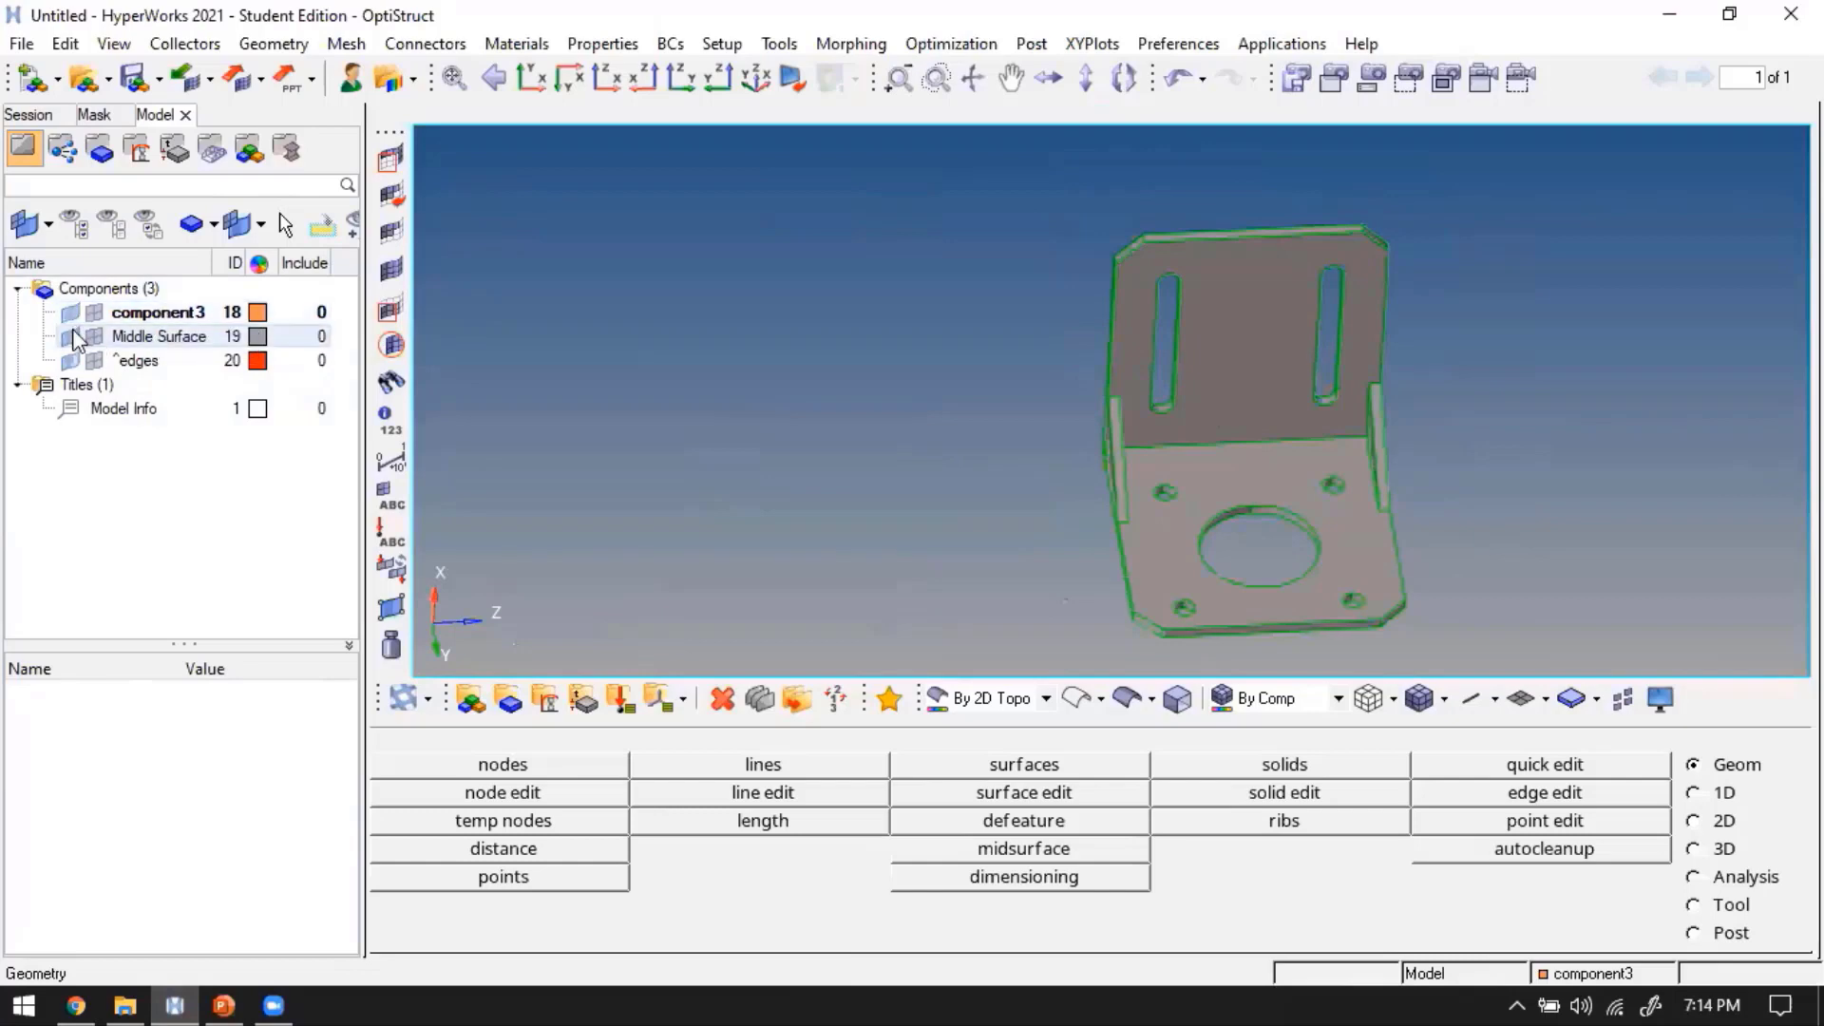
pyautogui.click(73, 337)
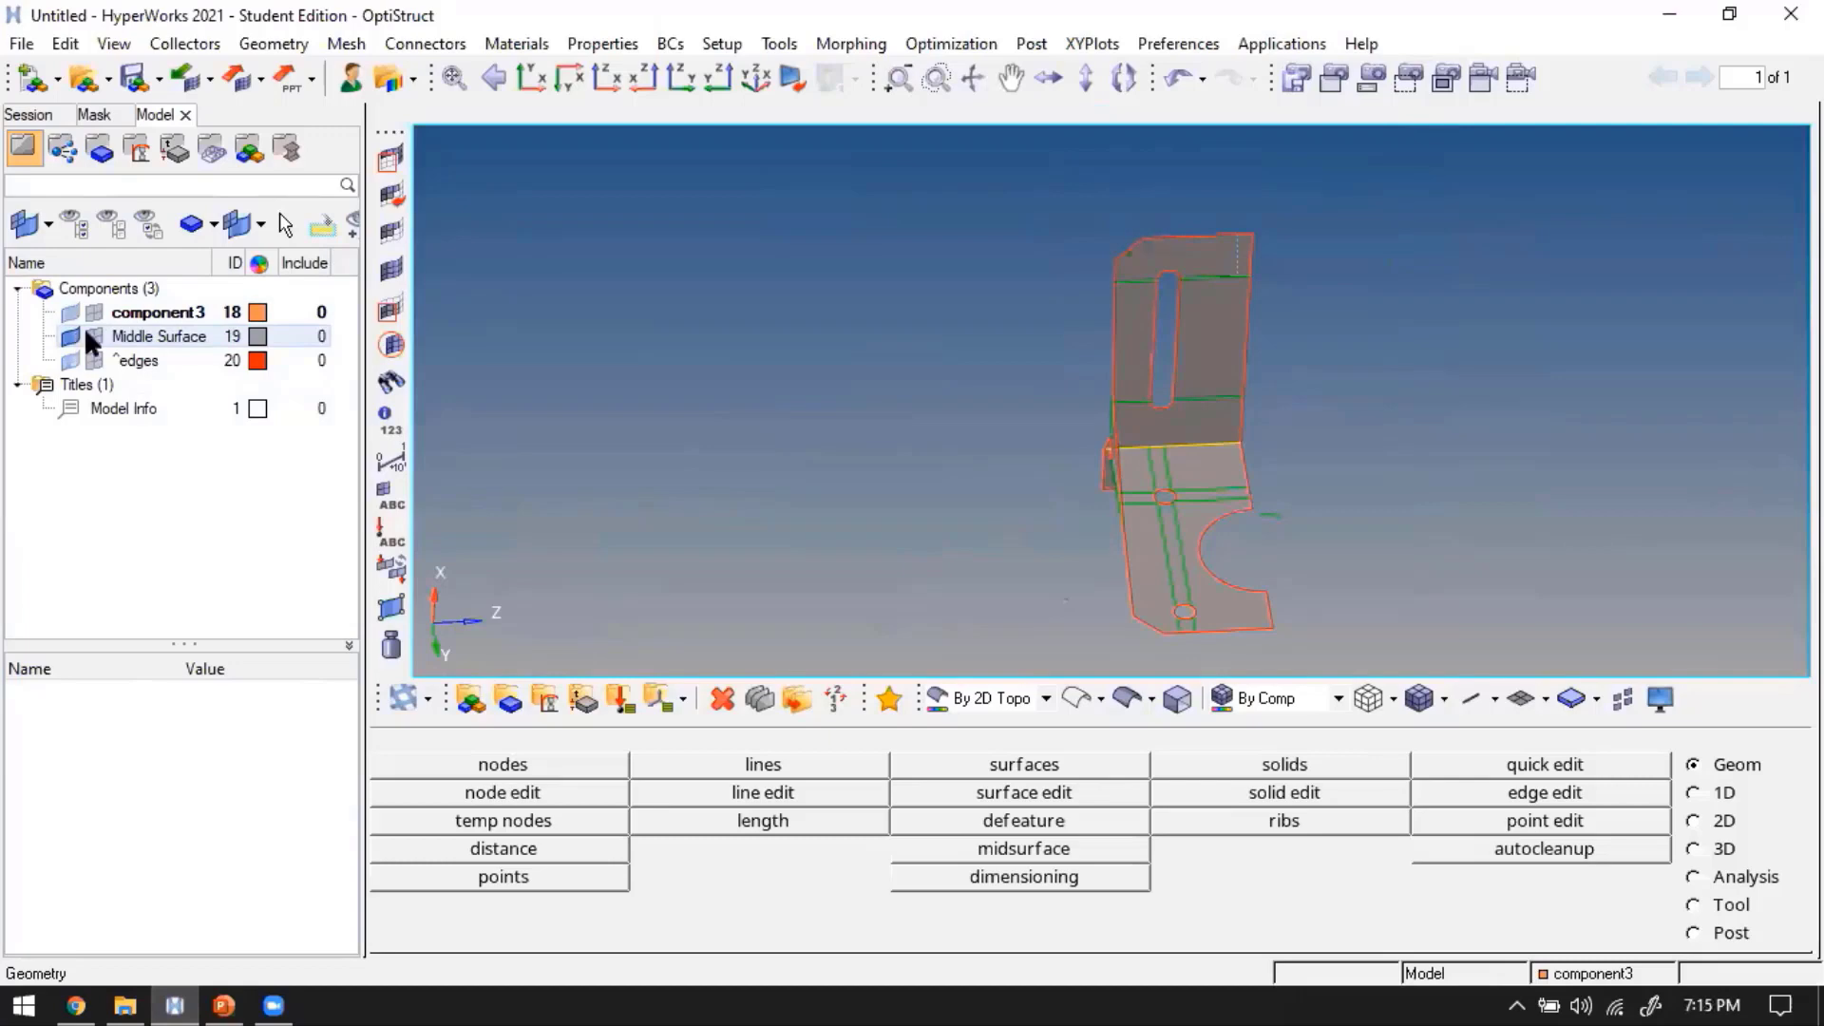
pyautogui.click(92, 338)
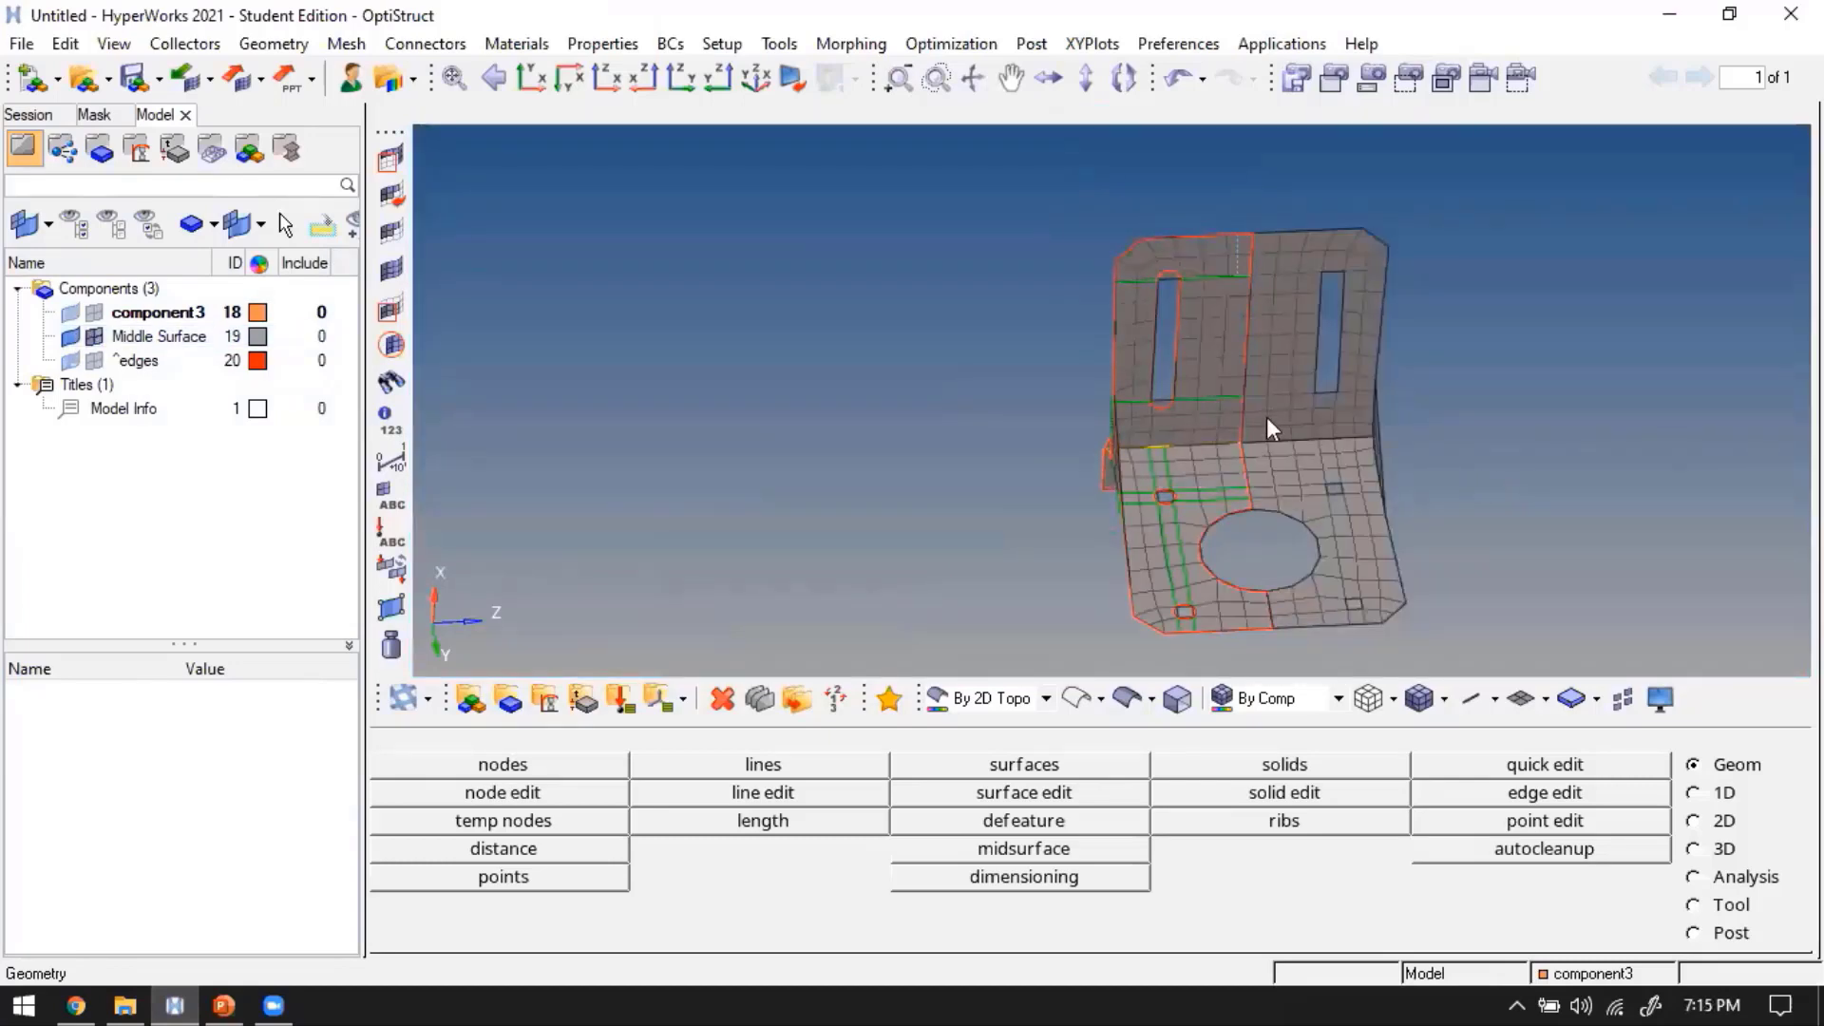
pyautogui.scroll(-2, 1230, 427)
pyautogui.hotkey('shift', 'F3')
pyautogui.moveTo(1023, 264)
pyautogui.keyDown('shift'); pyautogui.mouseDown()
pyautogui.moveTo(1493, 586)
pyautogui.moveTo(884, 290)
pyautogui.mouseUp(); pyautogui.keyUp('shift')
pyautogui.click(391, 768)
pyautogui.click(488, 796)
pyautogui.press('Escape')
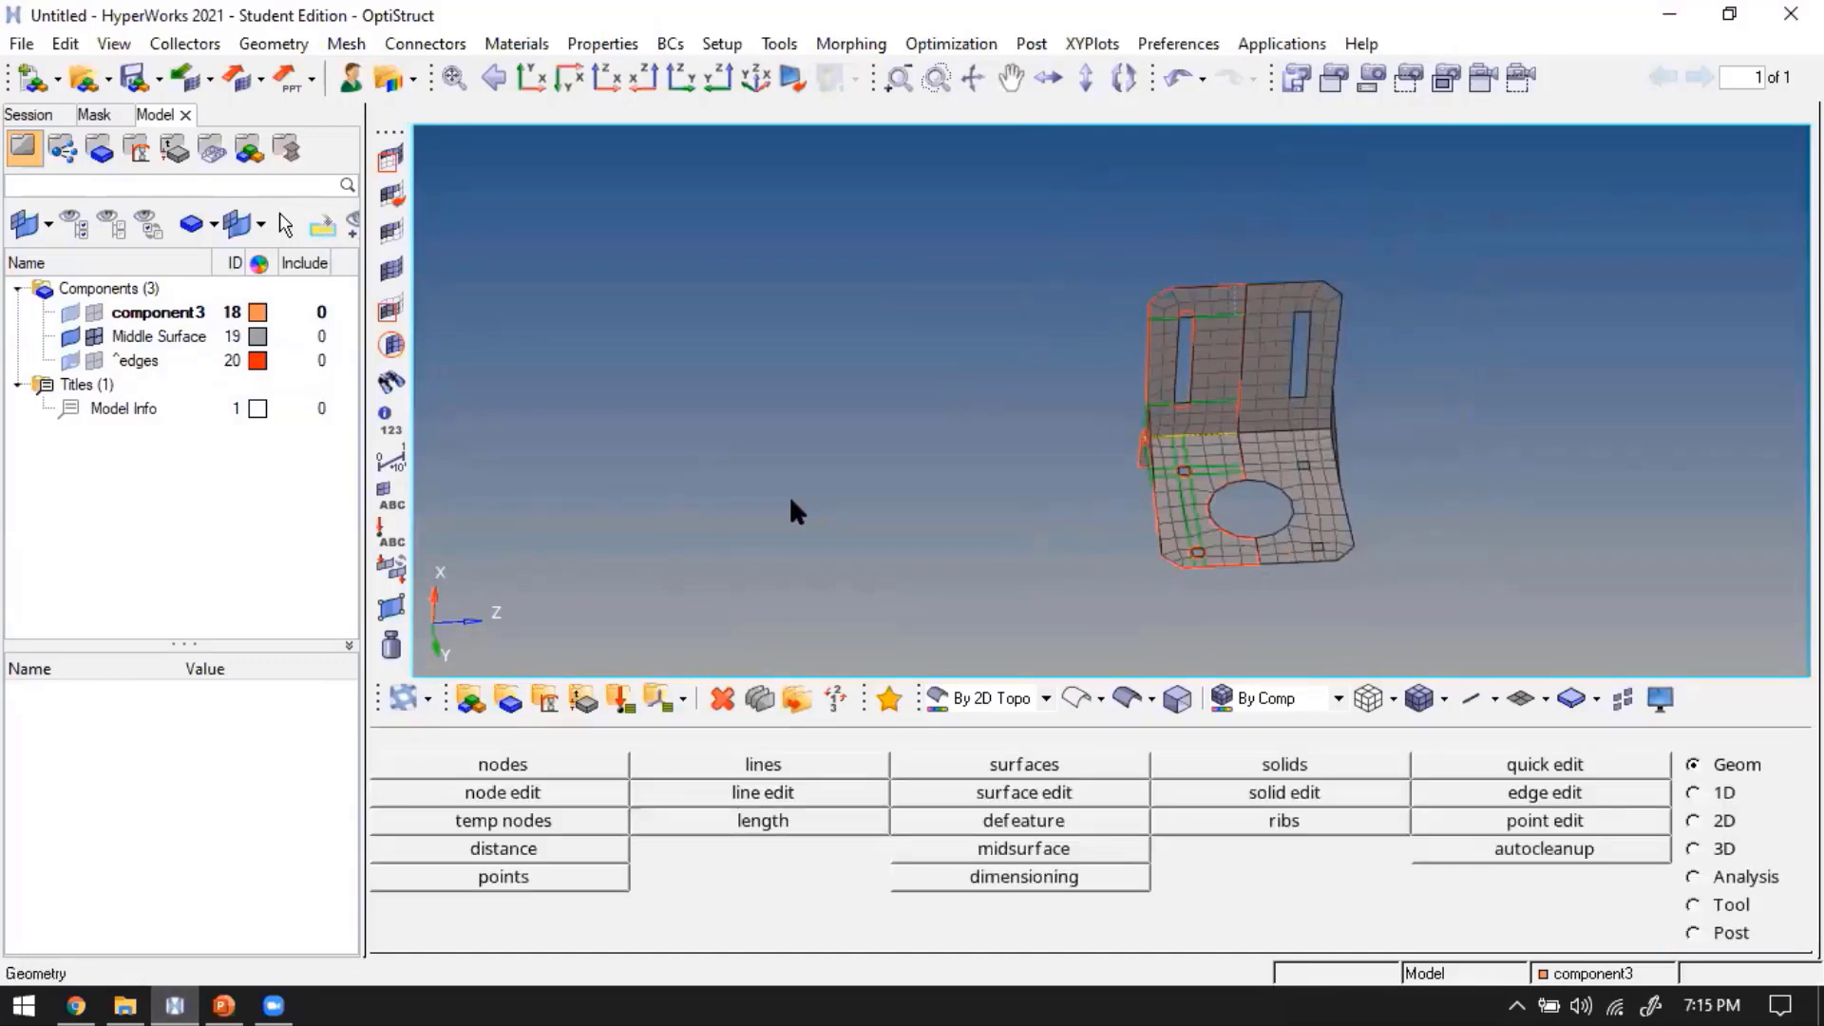
# Find the free edges of all displayed bracket elements with the Edges tool, keeping the 0.010 tolerance
pyautogui.hotkey('shift', 'F3')
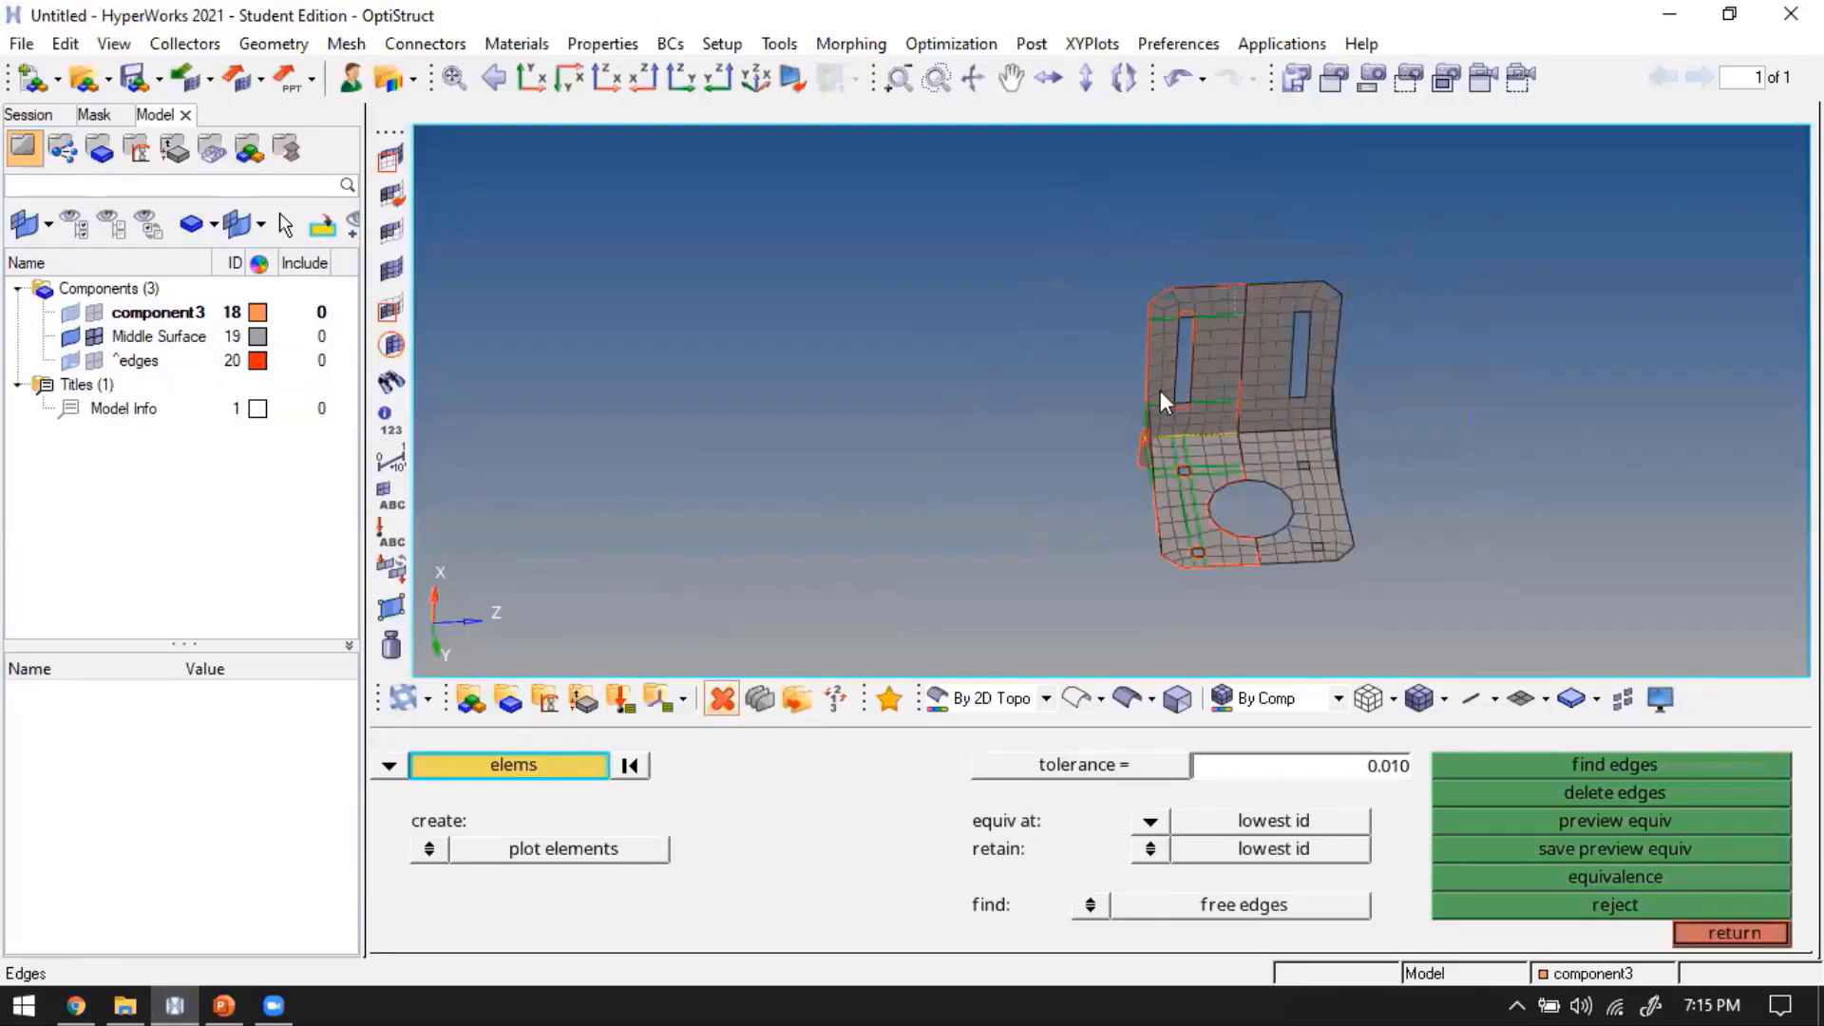
pyautogui.moveTo(1003, 225)
pyautogui.keyDown('shift'); pyautogui.mouseDown()
pyautogui.moveTo(1651, 572)
pyautogui.moveTo(1643, 610)
pyautogui.mouseUp(); pyautogui.keyUp('shift')
pyautogui.click(1594, 767)
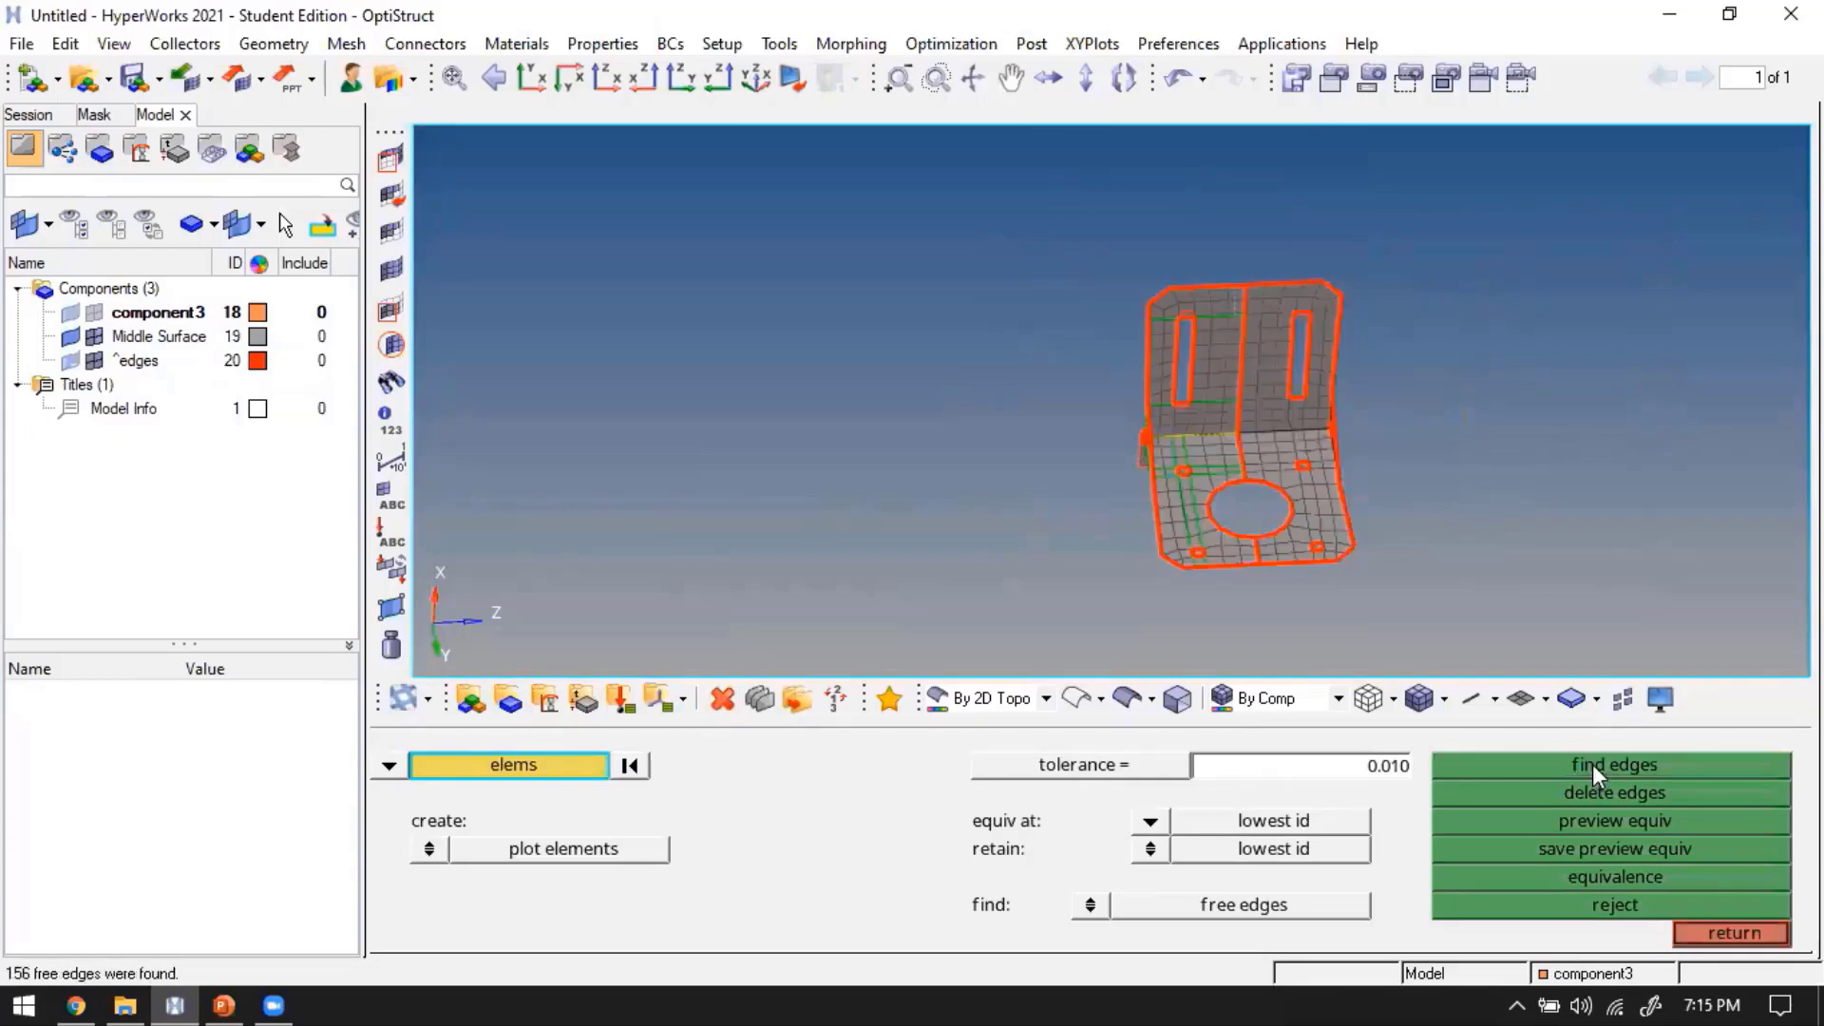
# Compare the bracket's free edges with the original part by temporarily displaying the component3 geometry
pyautogui.keyDown('ctrl'); pyautogui.moveTo(1237, 384); pyautogui.dragTo(1182, 224); pyautogui.keyUp('ctrl')
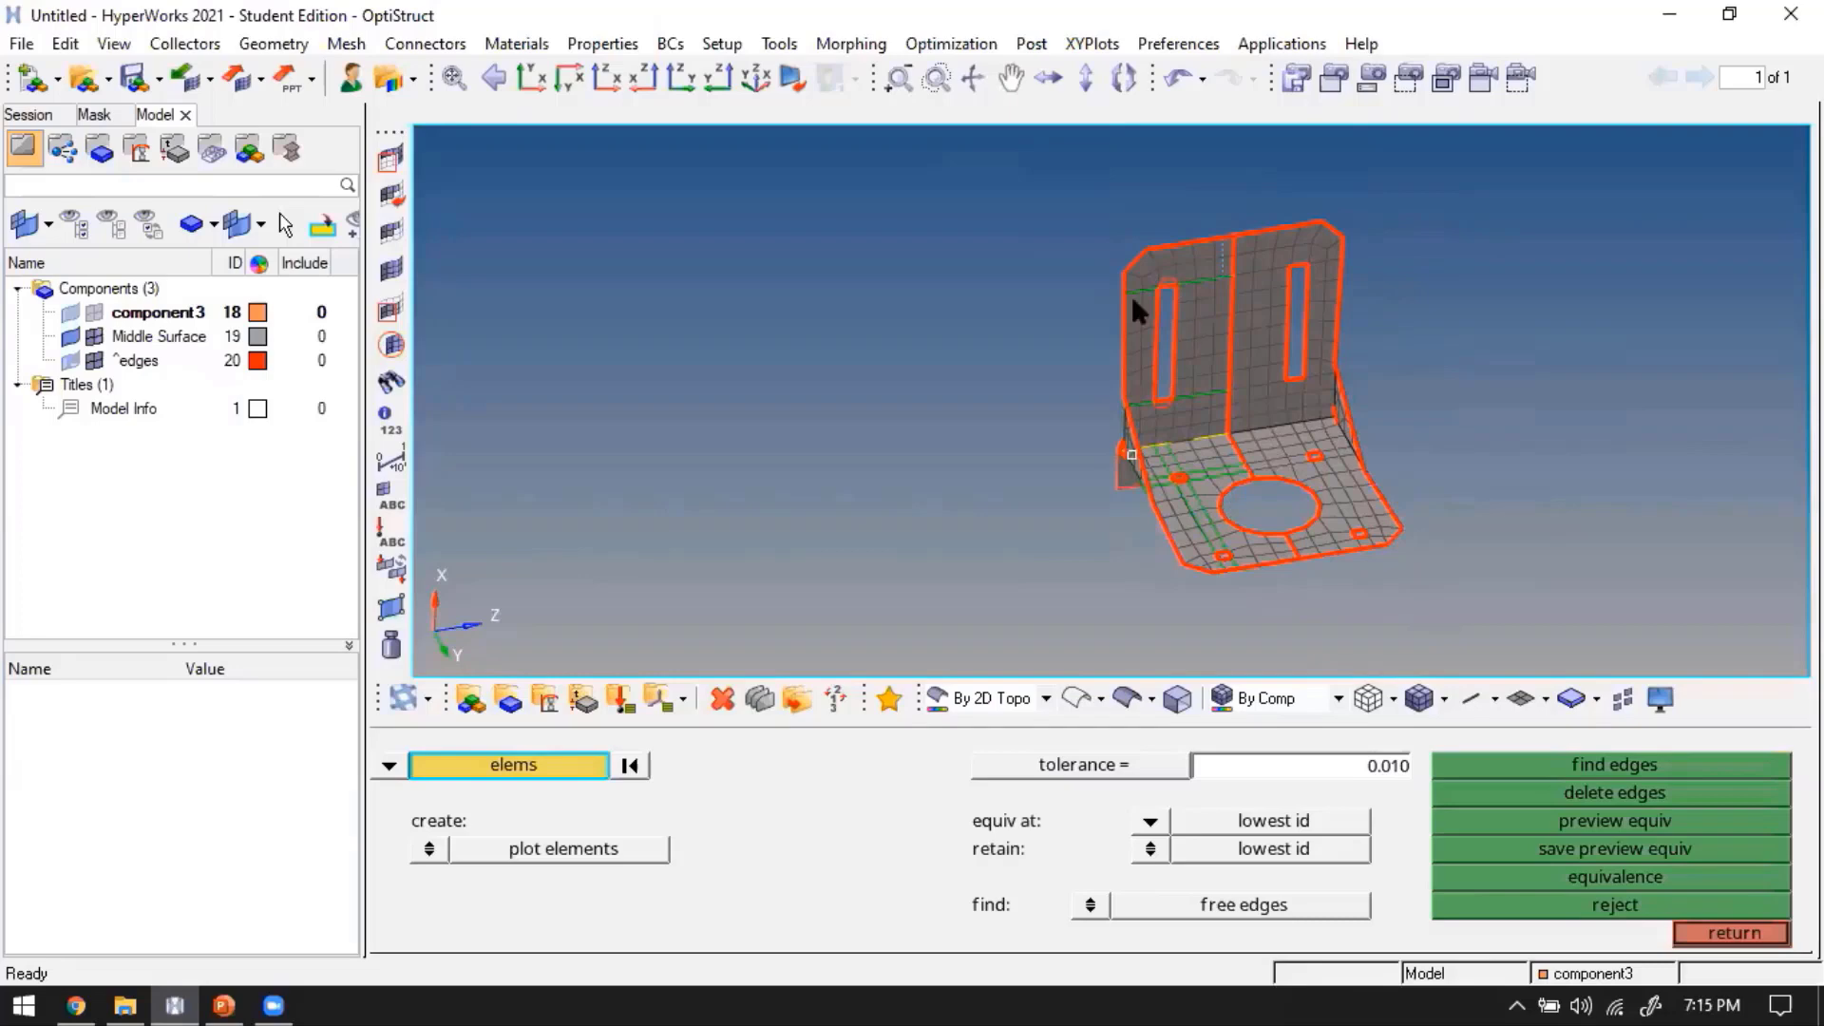
pyautogui.click(72, 313)
pyautogui.moveTo(1198, 335)
pyautogui.keyDown('ctrl'); pyautogui.mouseDown()
pyautogui.moveTo(1259, 346)
pyautogui.moveTo(1163, 257)
pyautogui.mouseUp(); pyautogui.keyUp('ctrl')
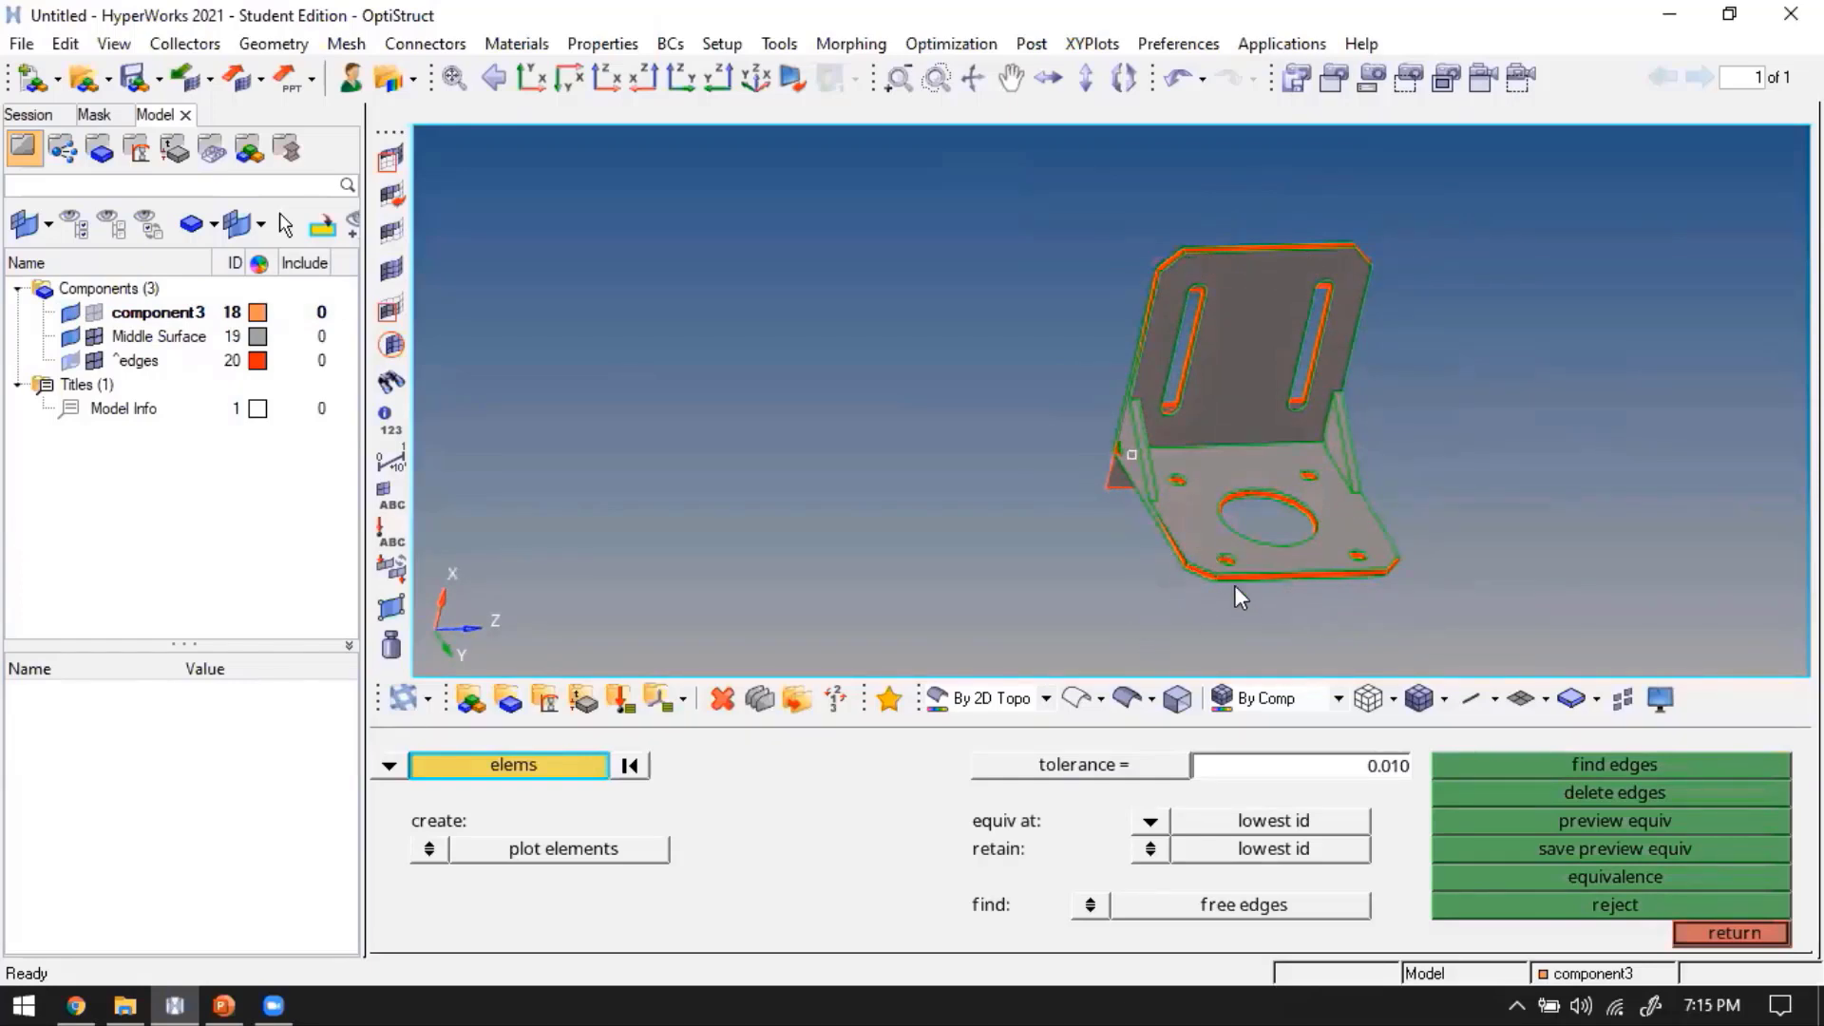
pyautogui.click(71, 314)
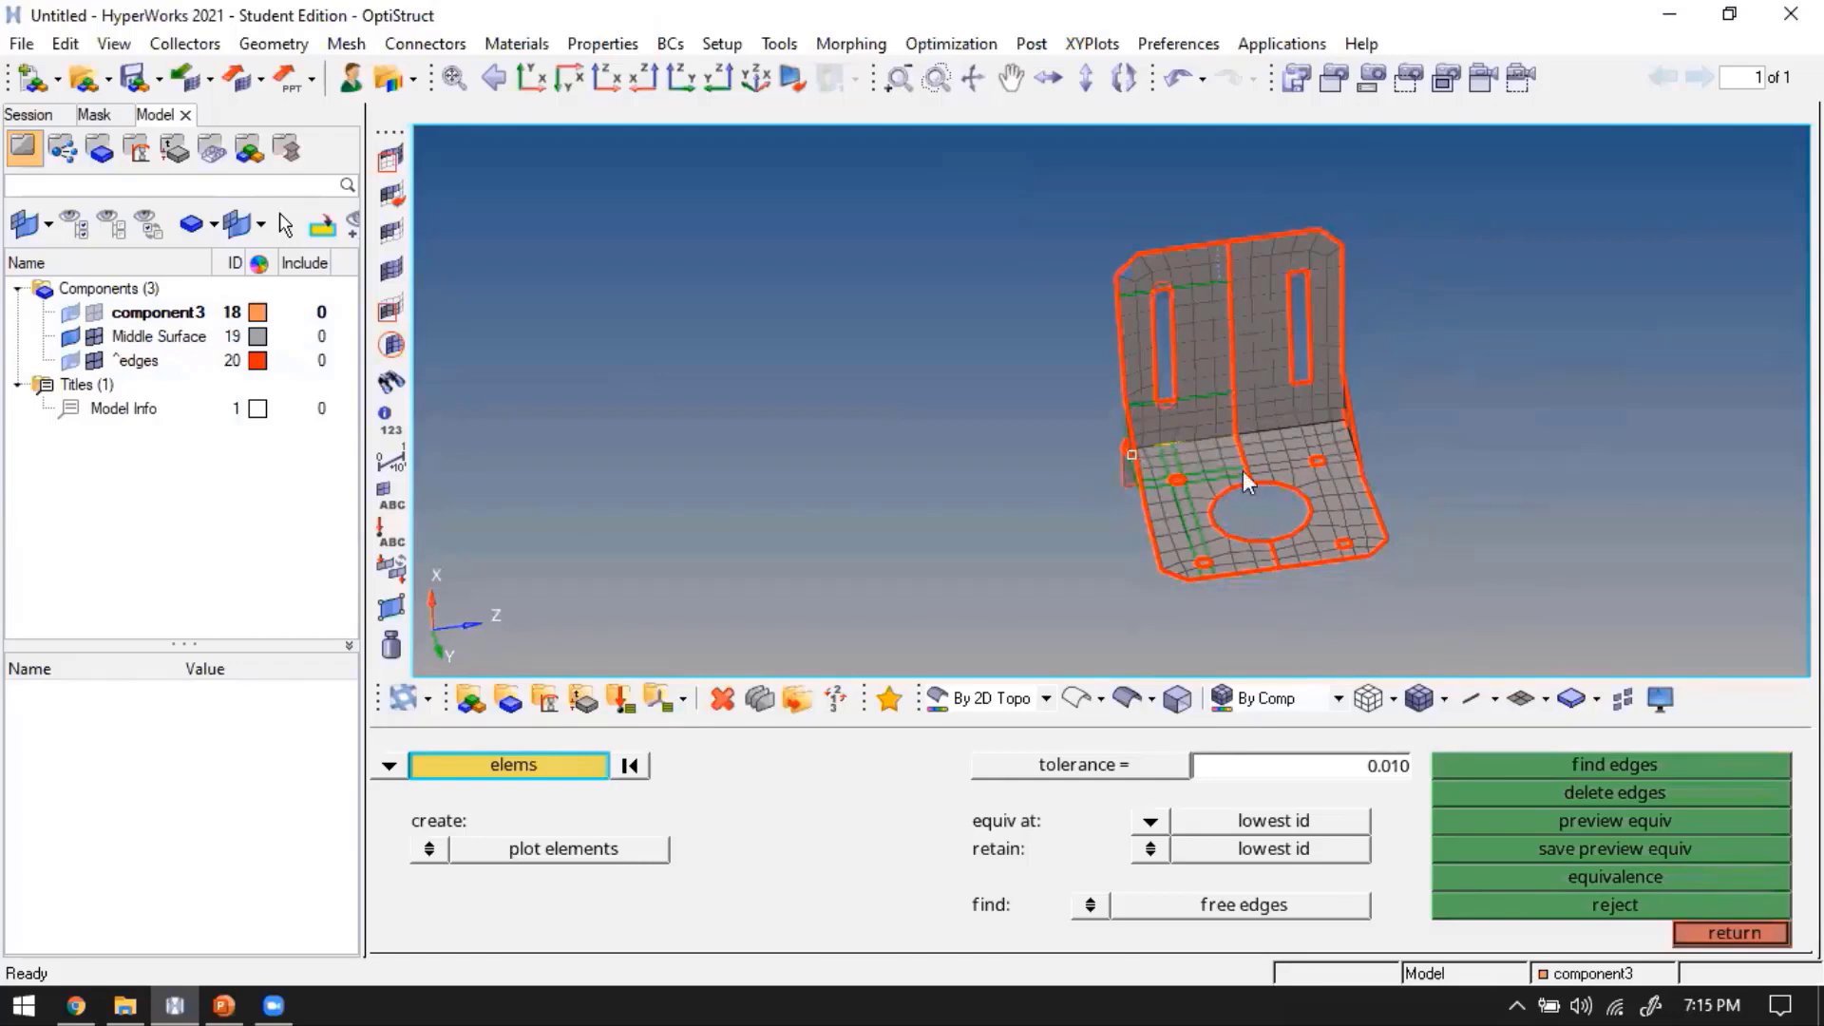
# Hide the ^edges elements and the Middle Surface mesh, leaving only the Middle Surface geometry displayed
pyautogui.keyDown('ctrl'); pyautogui.moveTo(1181, 361); pyautogui.dragTo(1199, 504); pyautogui.keyUp('ctrl')
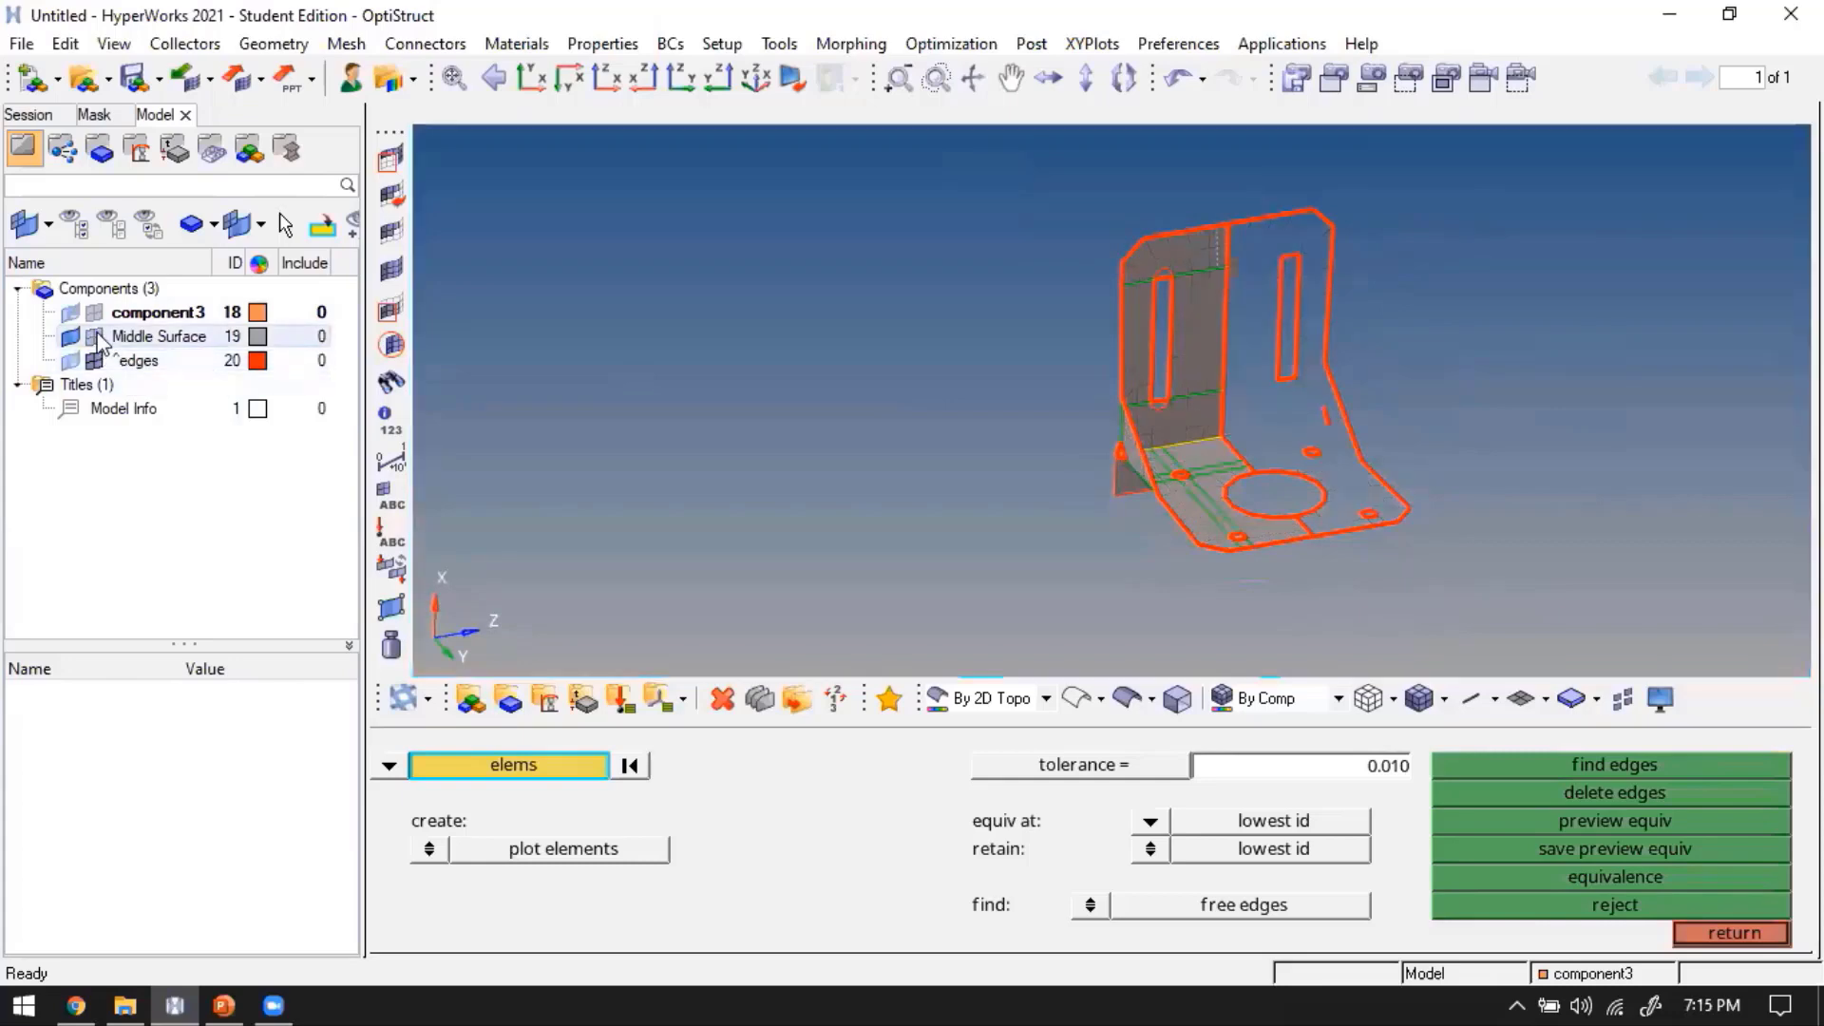
pyautogui.click(69, 338)
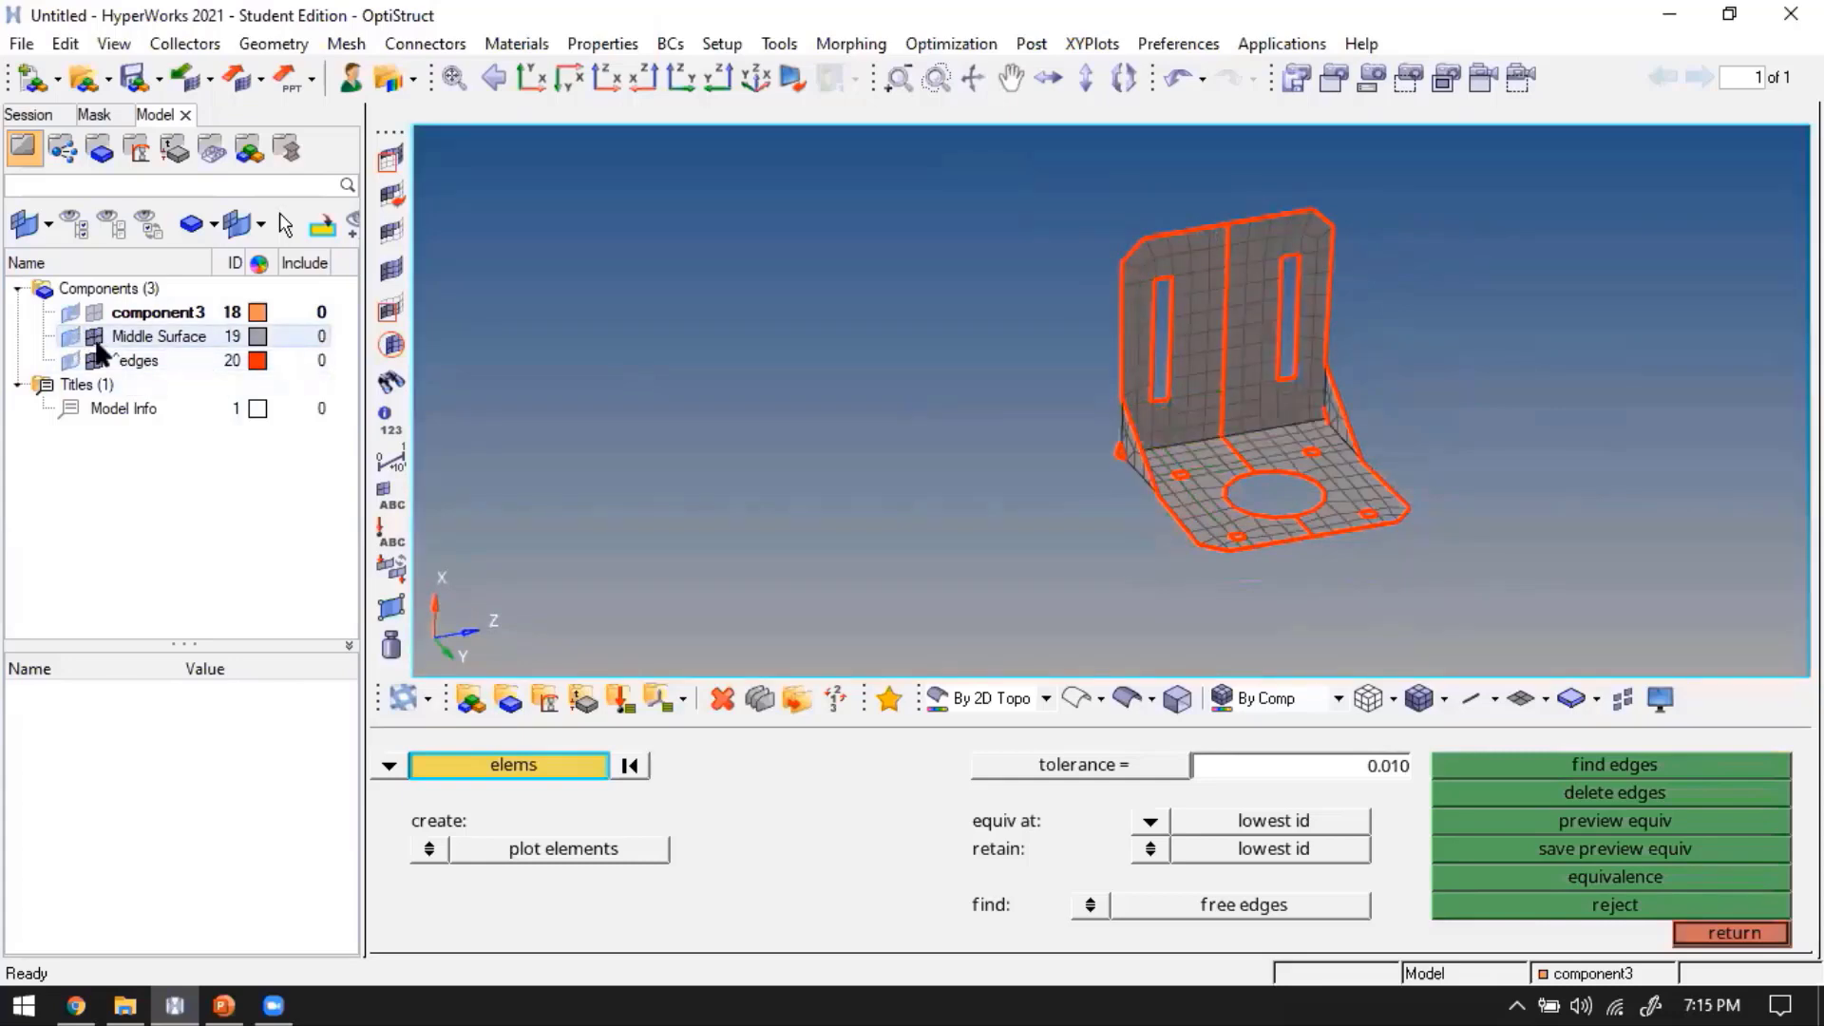
pyautogui.click(94, 360)
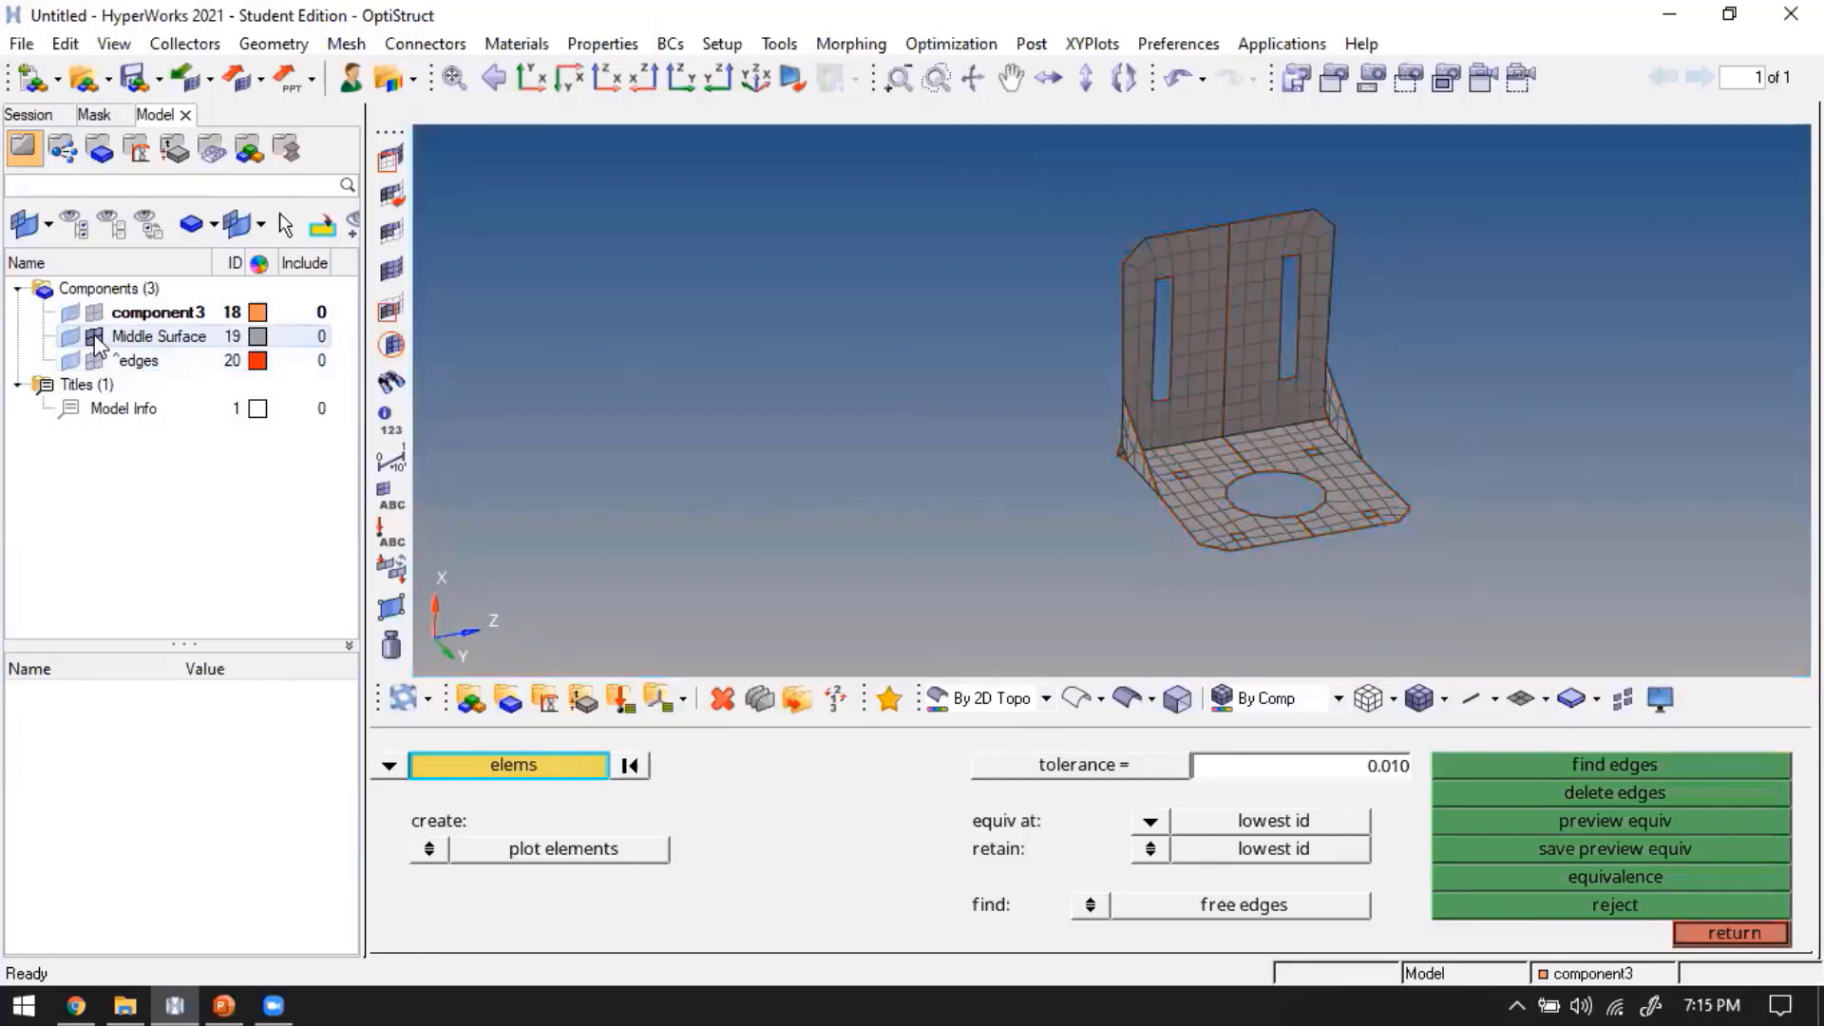
pyautogui.click(93, 337)
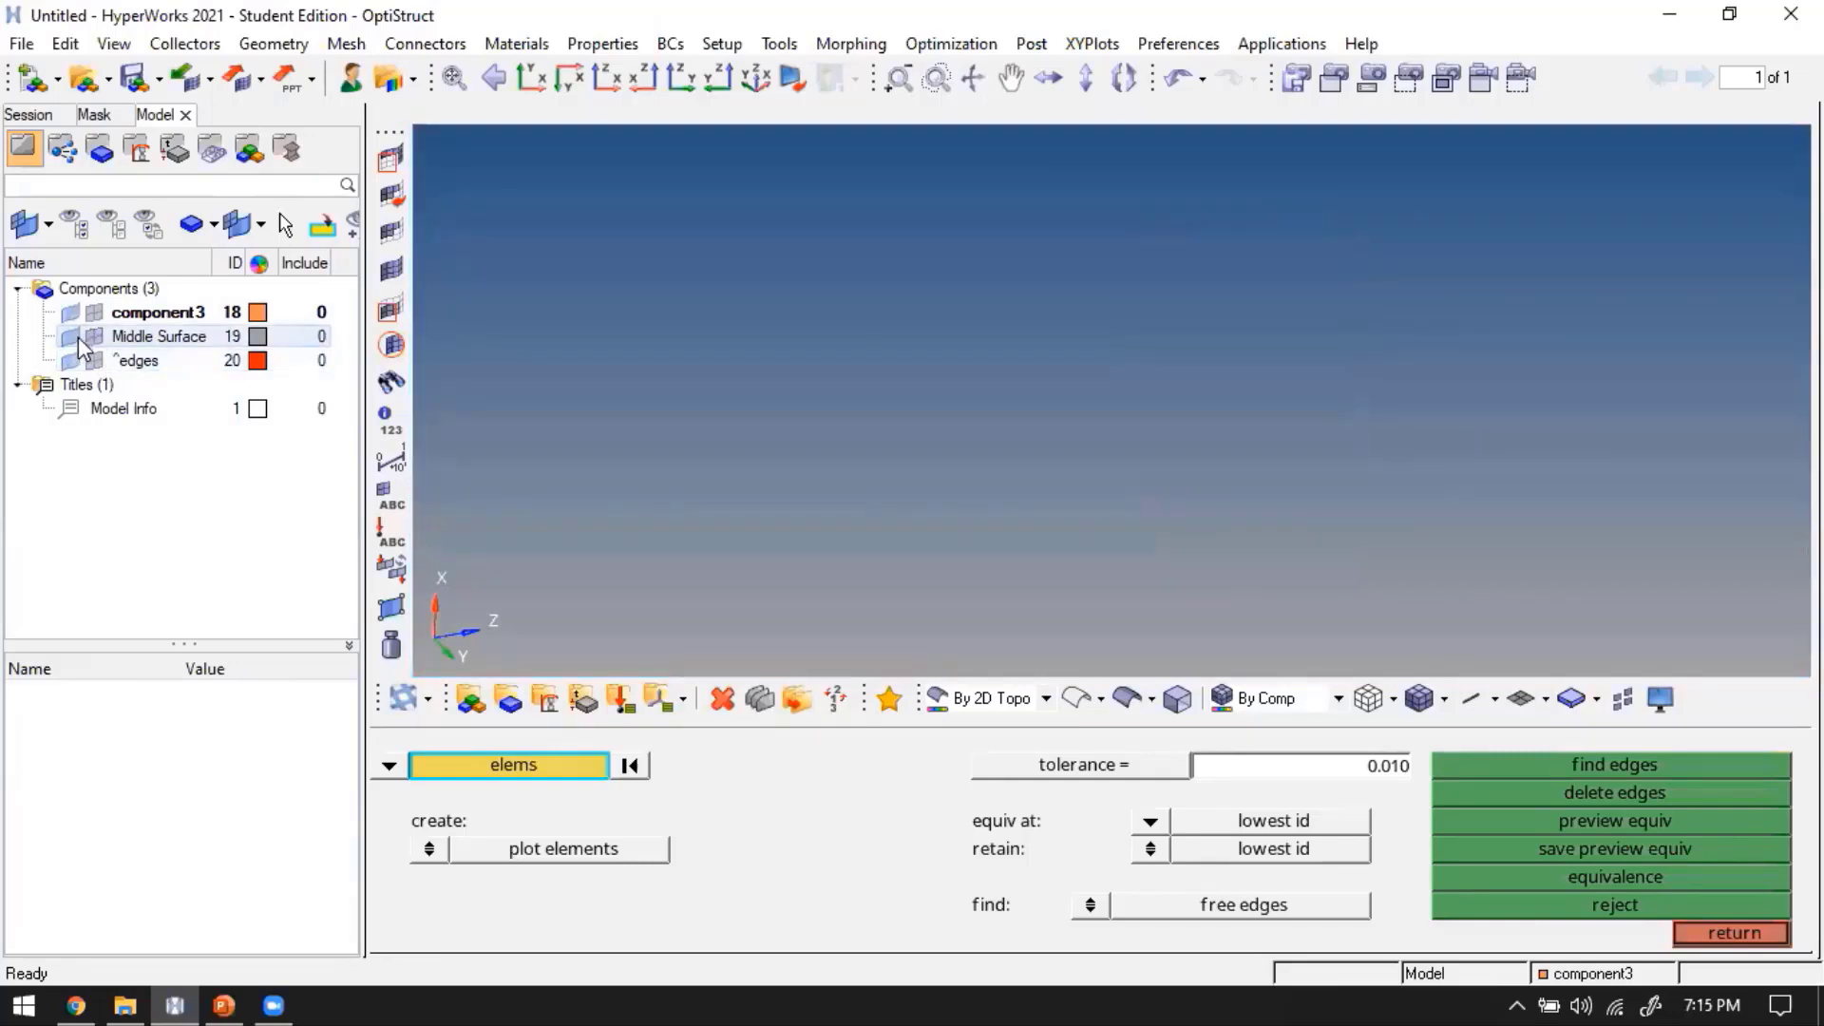
pyautogui.click(76, 337)
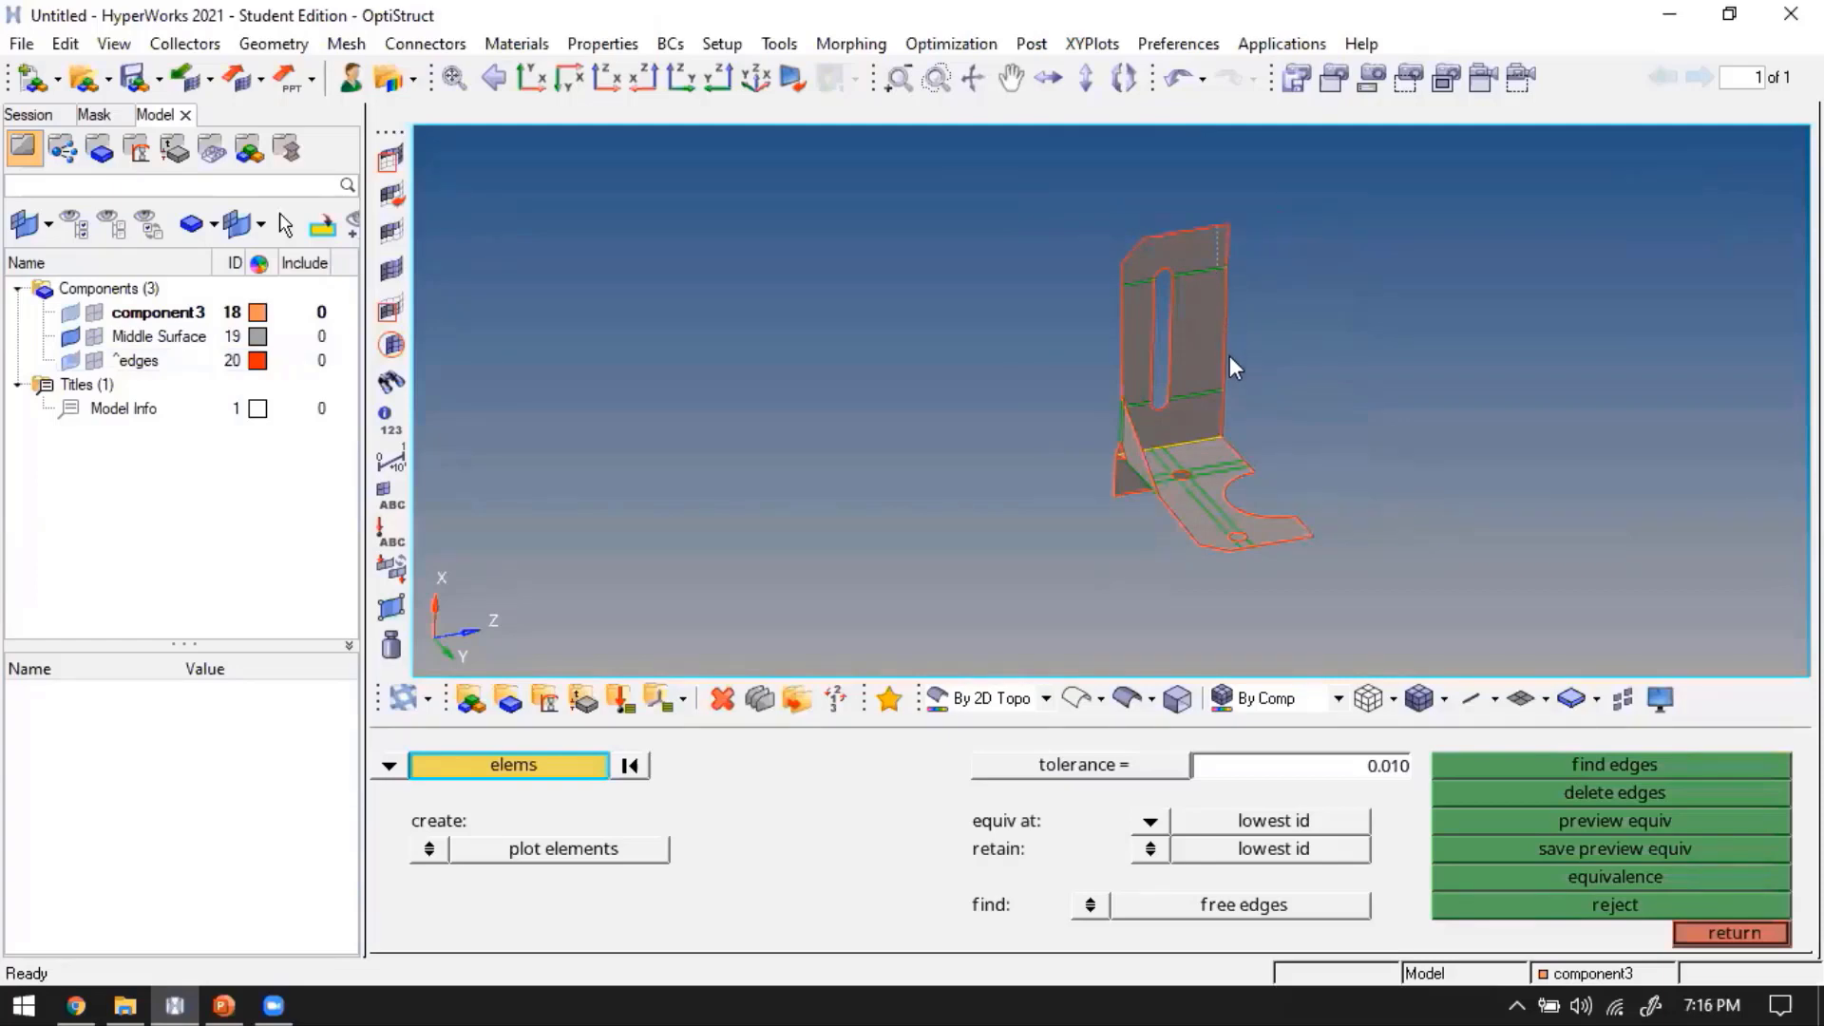
# Delete the stray midsurface that projects below the base plate at the bracket's bend
pyautogui.keyDown('ctrl'); pyautogui.scroll(3, 1184, 443); pyautogui.keyUp('ctrl')
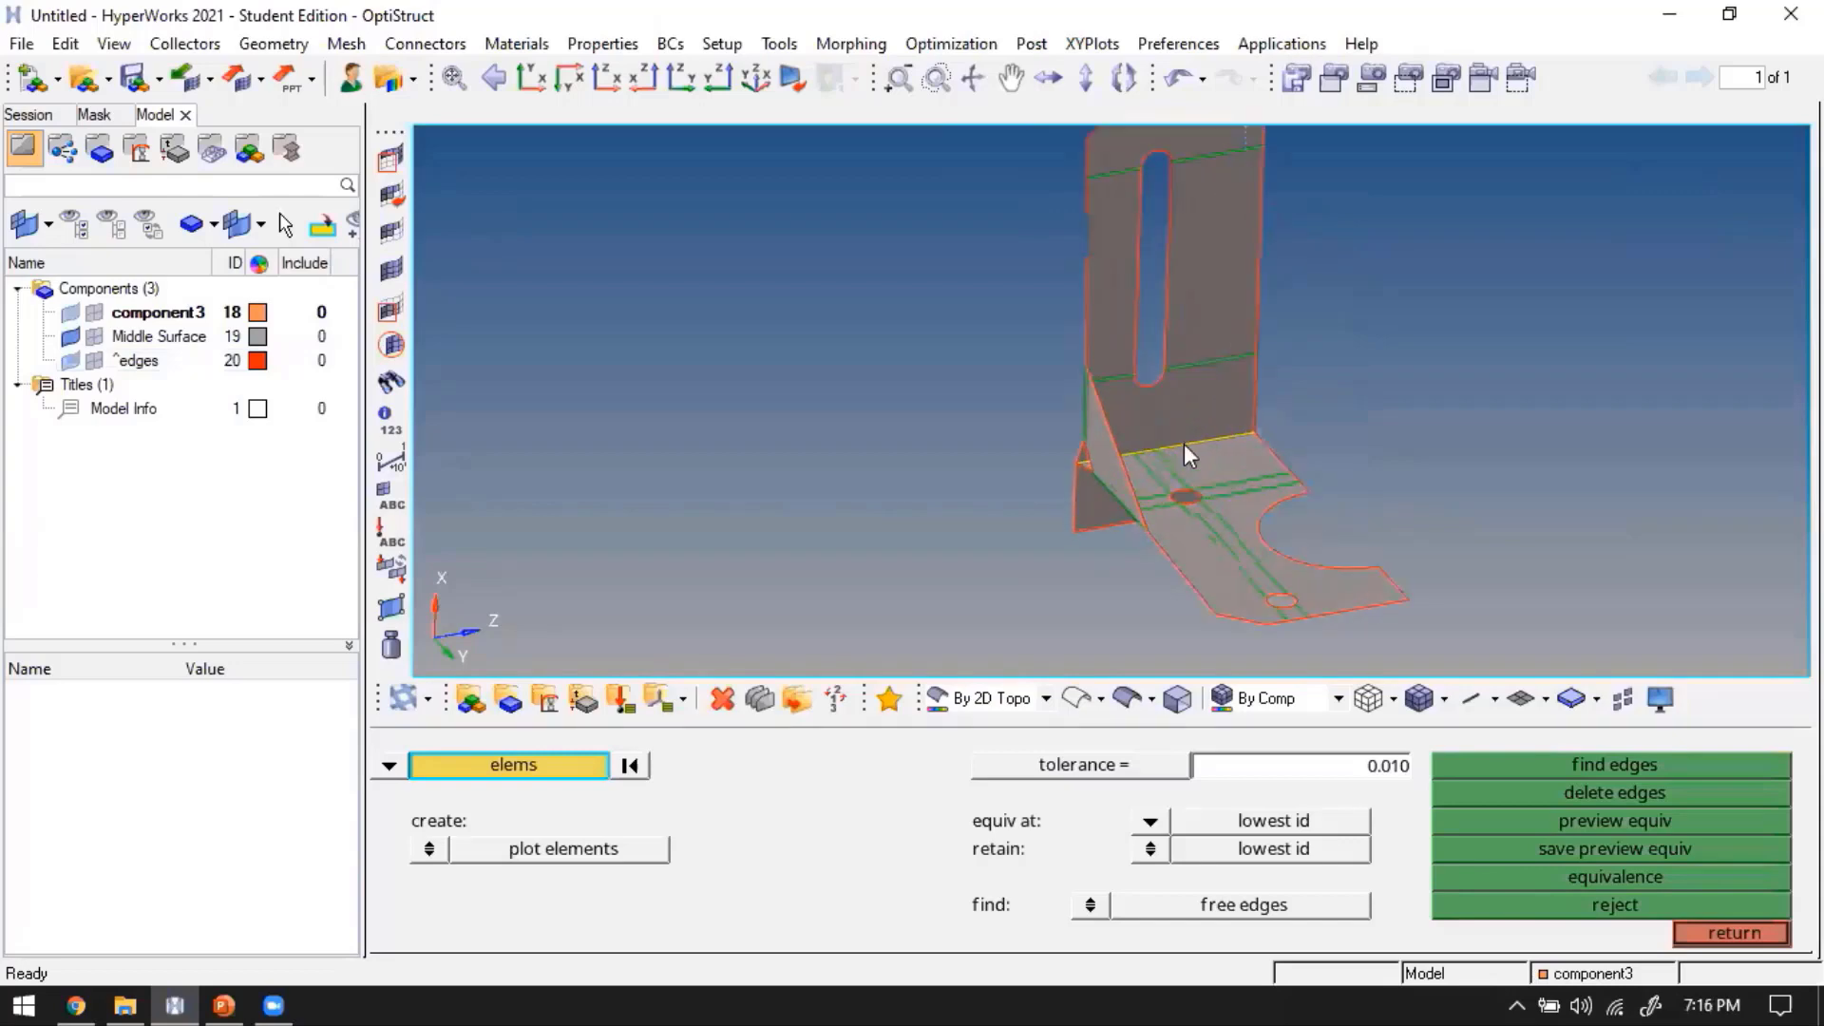
pyautogui.moveTo(1218, 464)
pyautogui.keyDown('ctrl'); pyautogui.mouseDown()
pyautogui.moveTo(1323, 542)
pyautogui.moveTo(1131, 582)
pyautogui.moveTo(1221, 545)
pyautogui.moveTo(1034, 392)
pyautogui.mouseUp(); pyautogui.keyUp('ctrl')
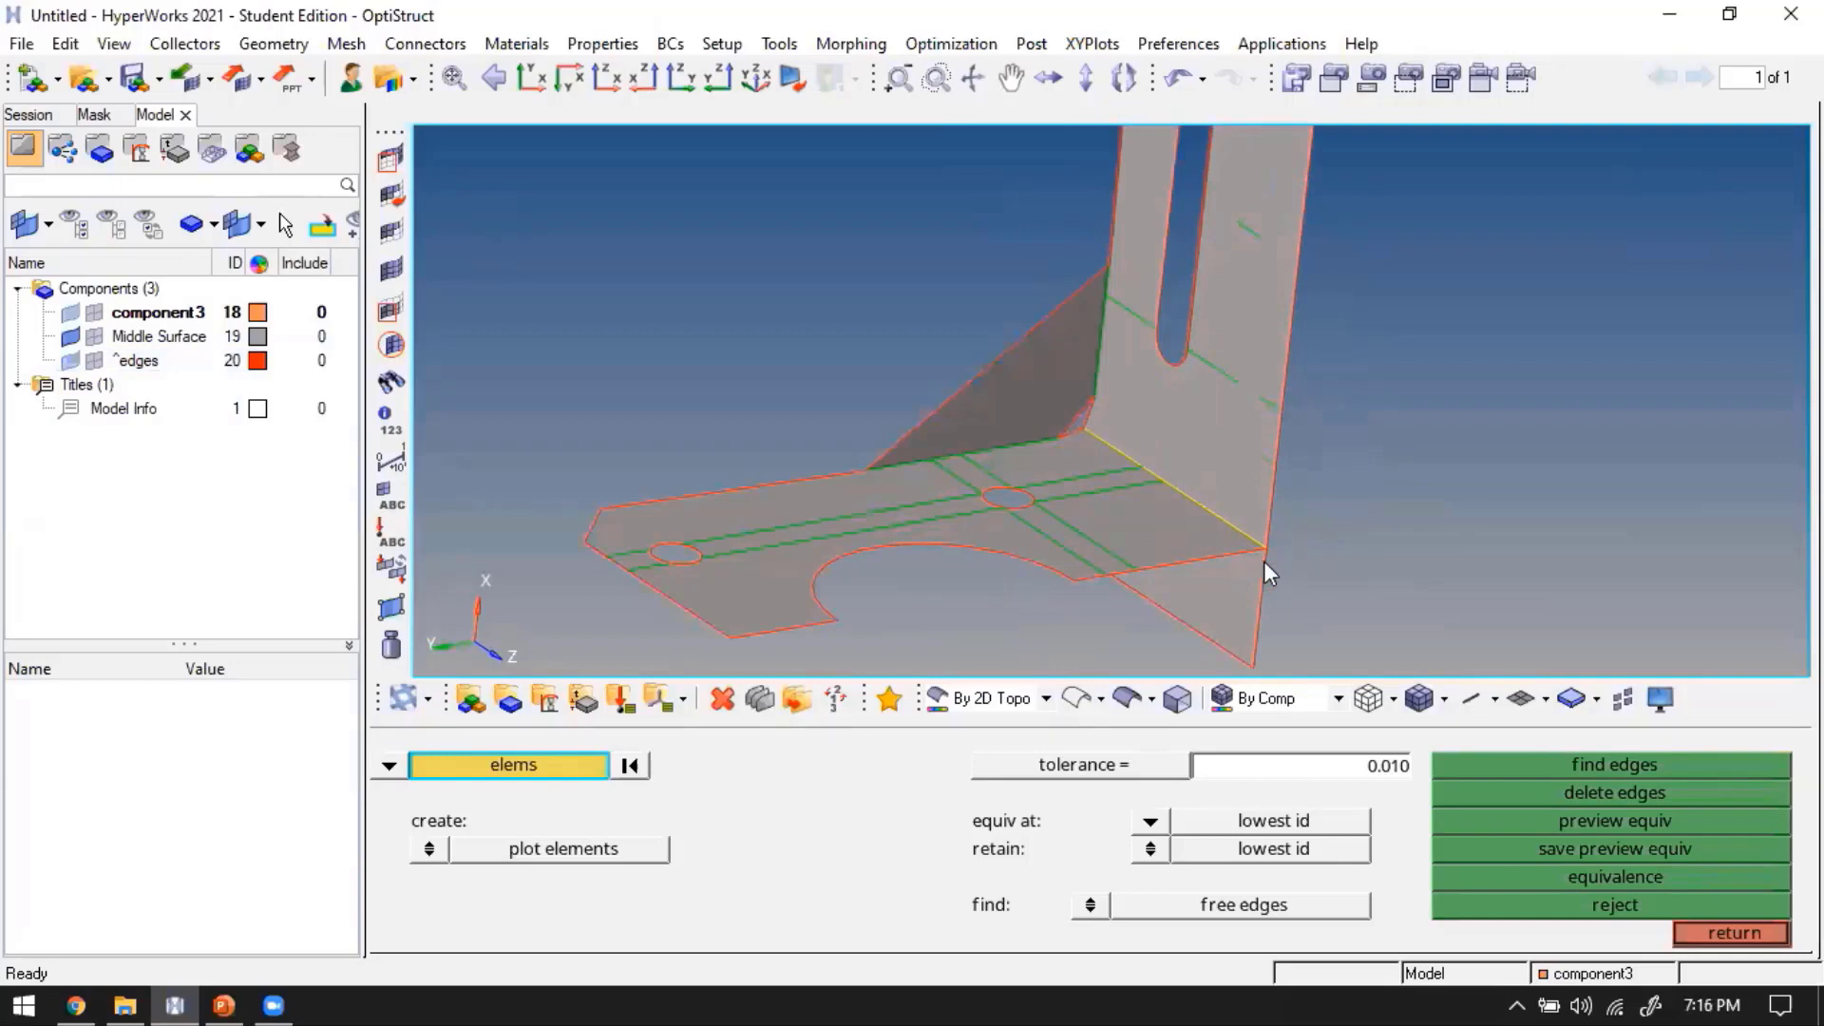
pyautogui.keyDown('ctrl'); pyautogui.moveTo(1197, 533); pyautogui.dragTo(1147, 462); pyautogui.keyUp('ctrl')
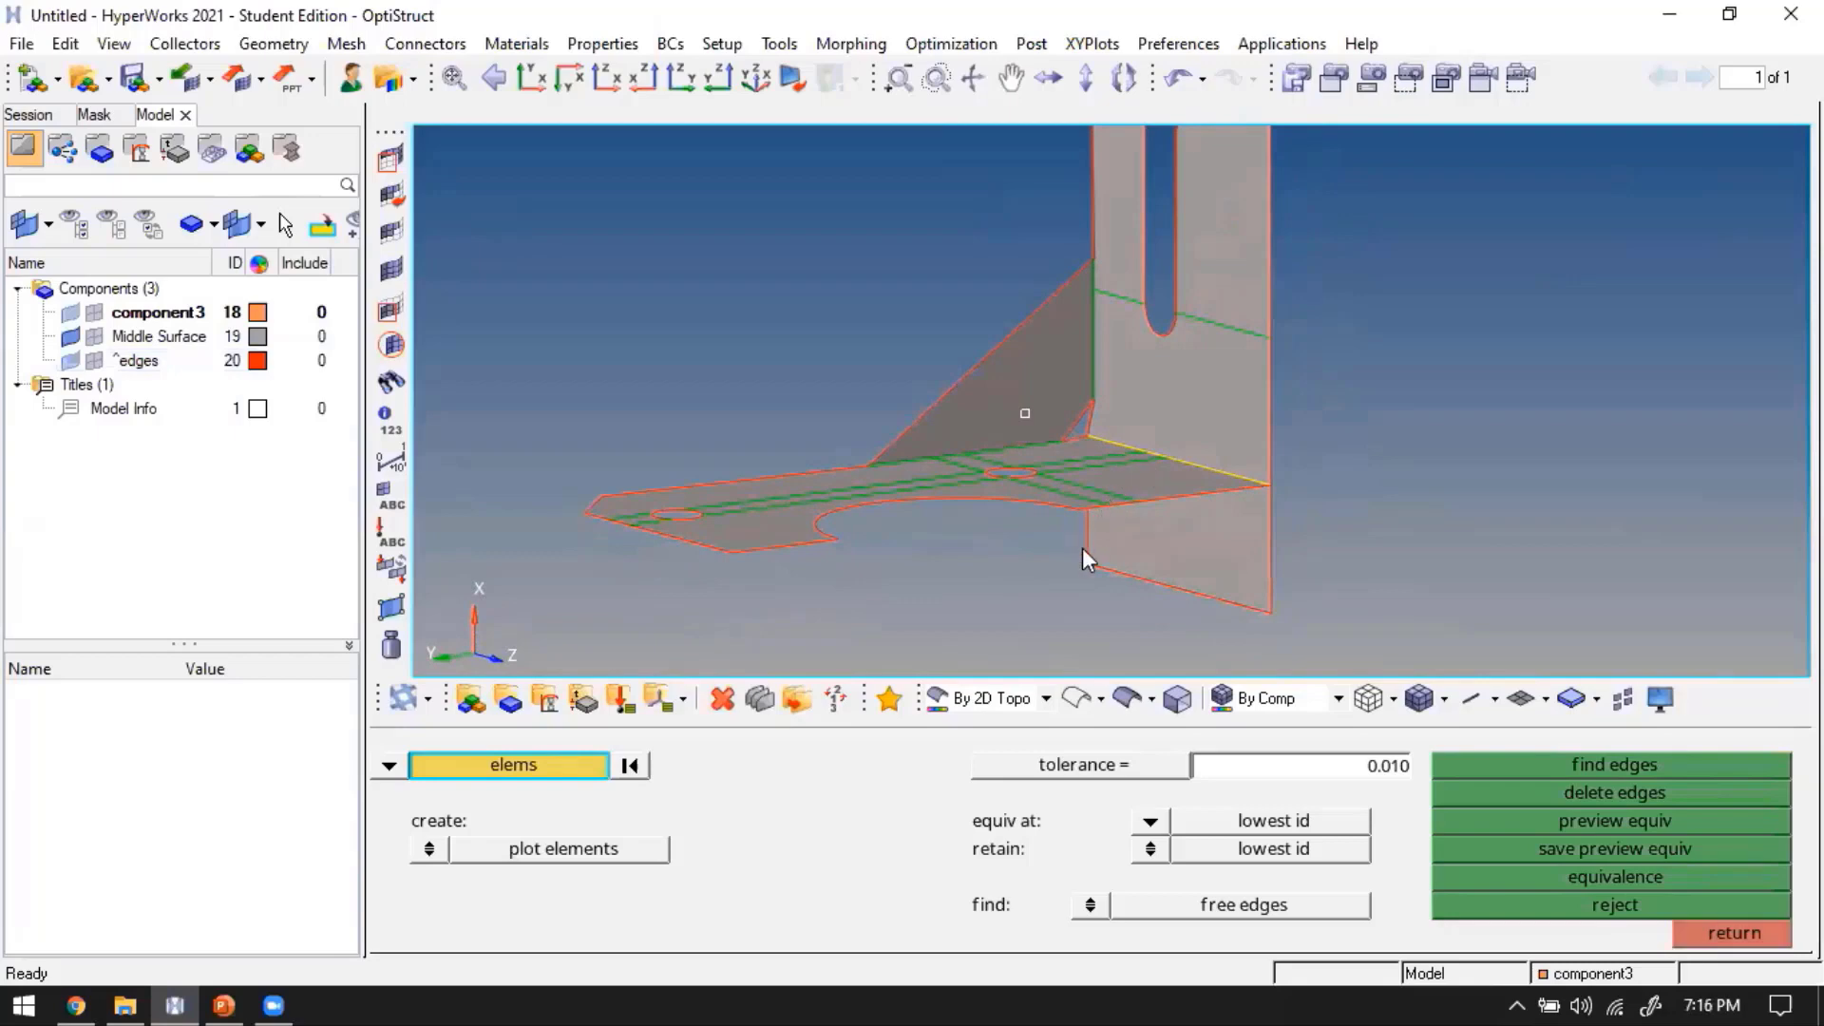
pyautogui.press('F2')
pyautogui.click(1236, 561)
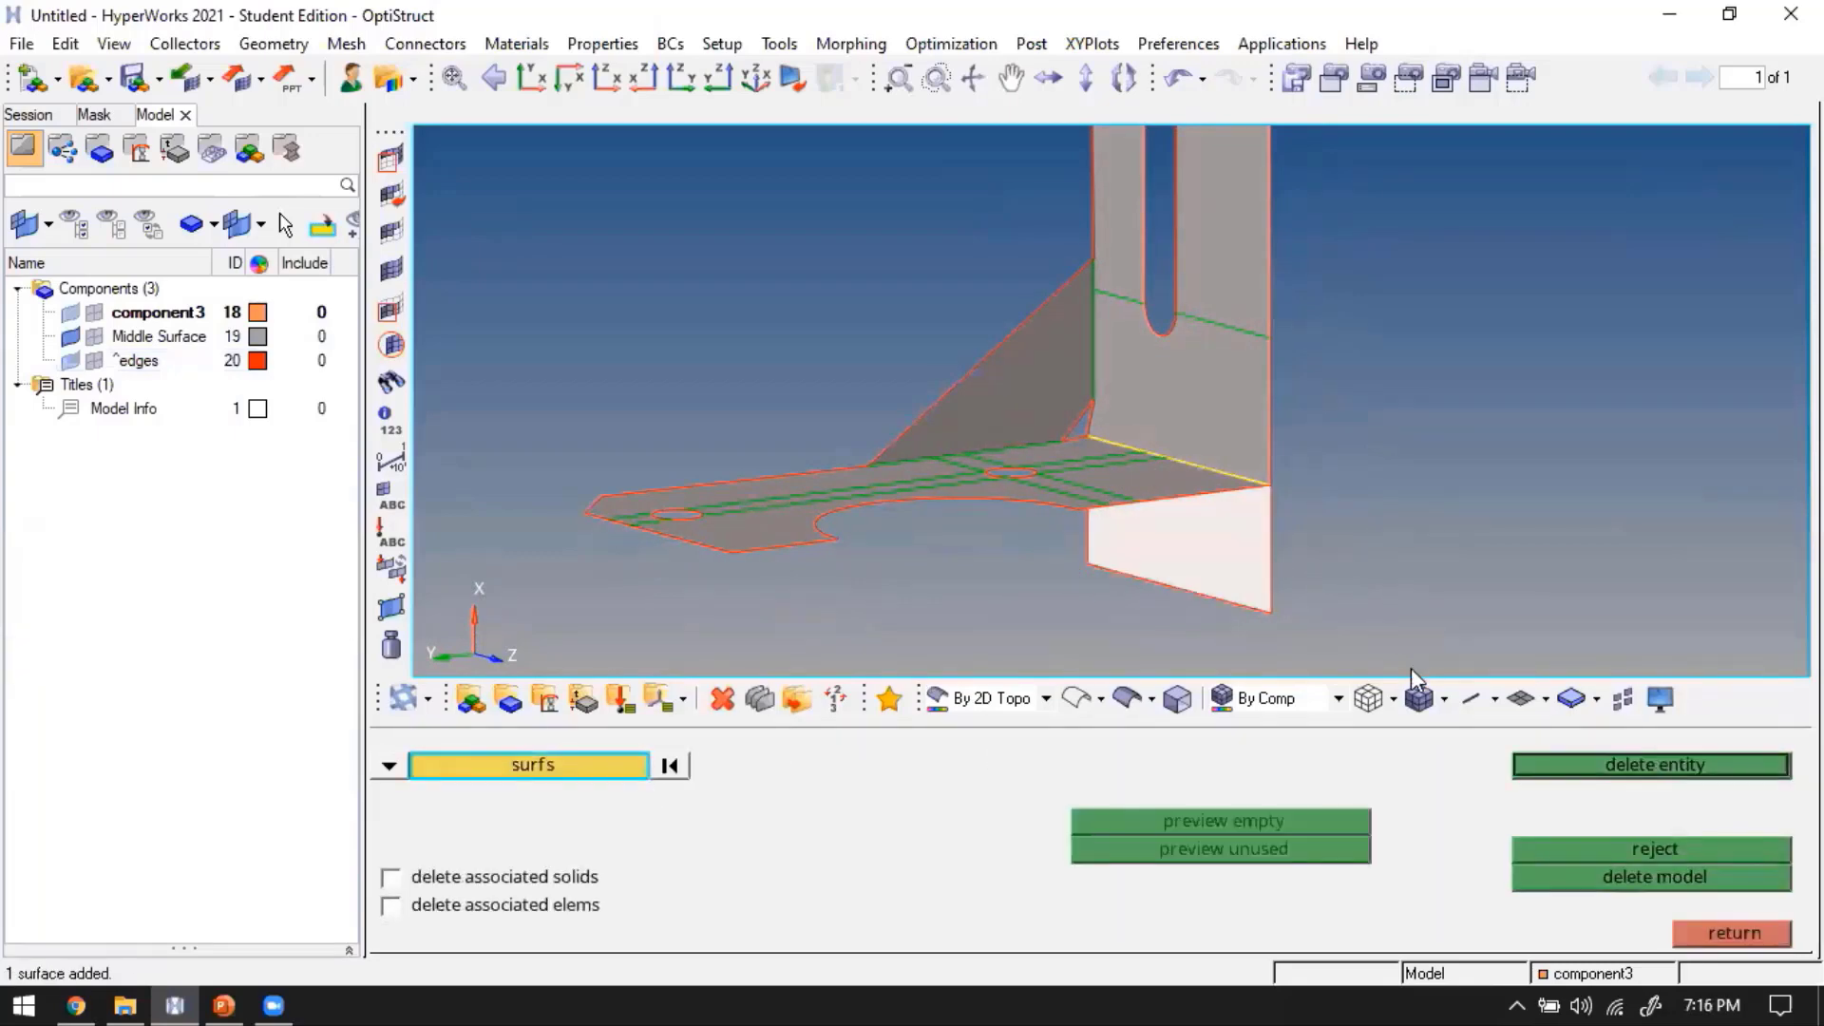
pyautogui.click(1625, 771)
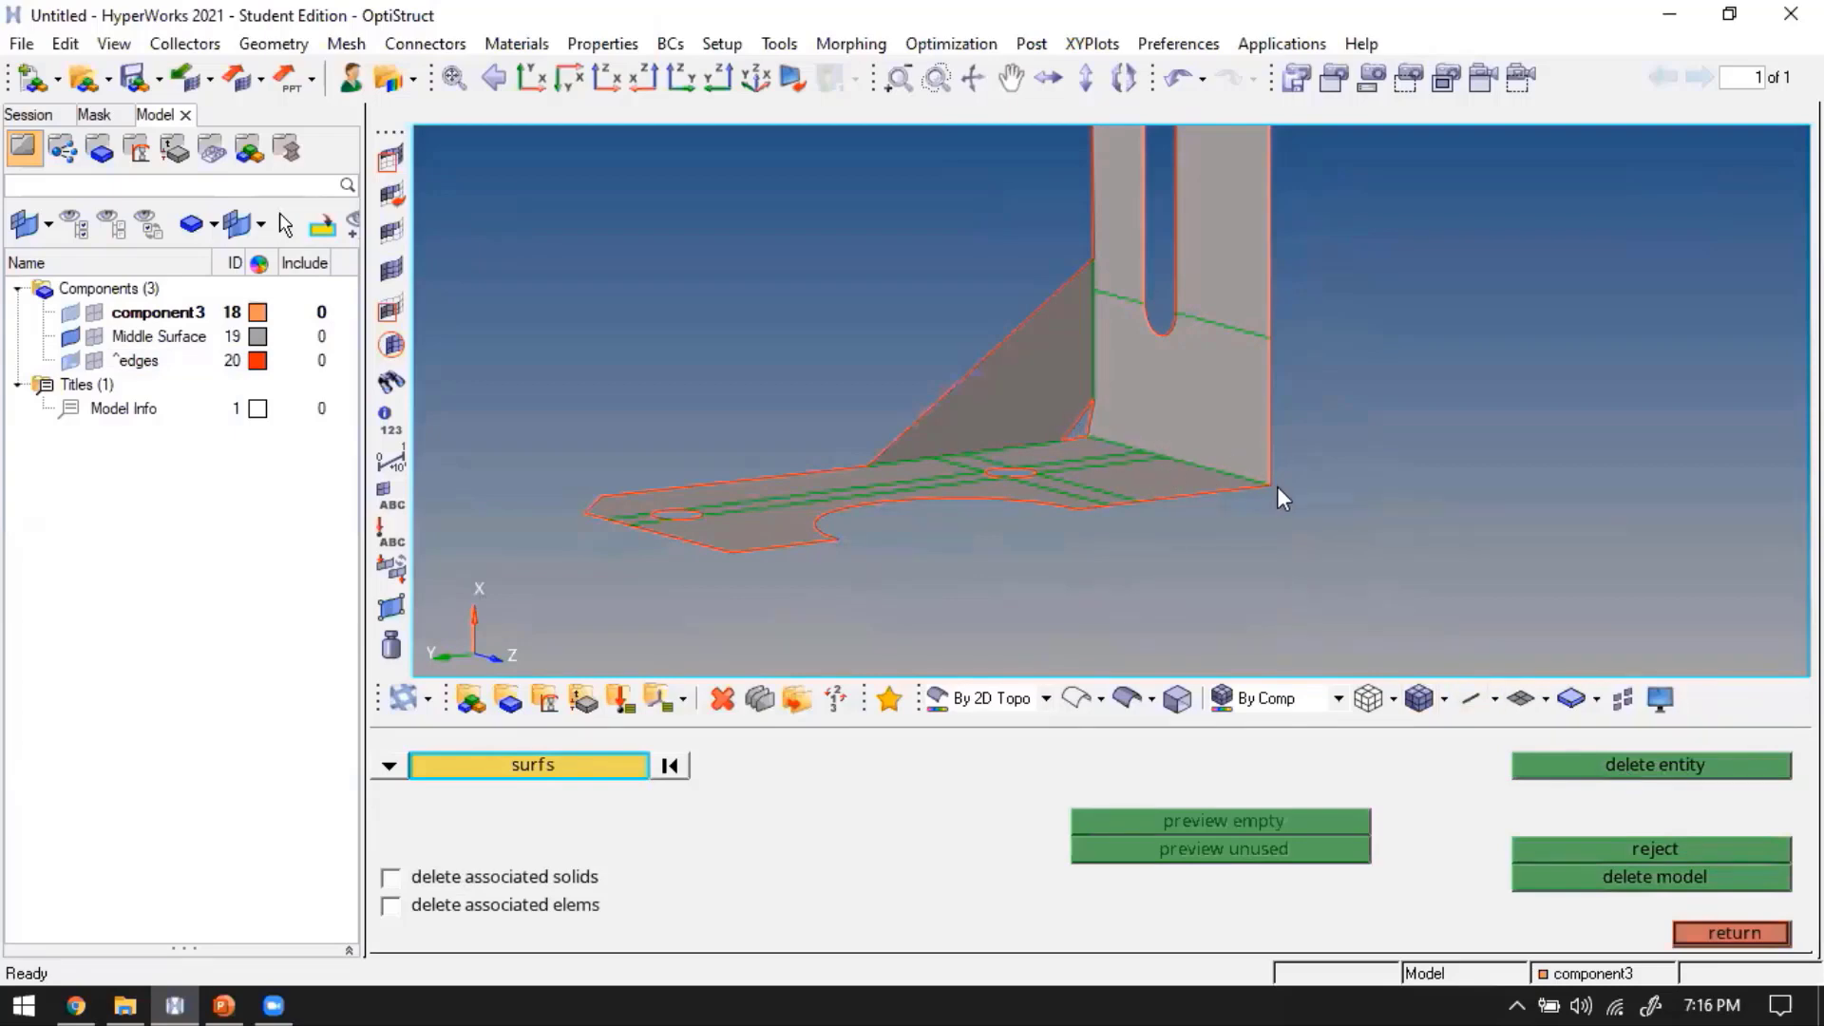
pyautogui.press('Escape')
# Examine the half-bracket midsurface from several angles, checking its bend, gusset and free outer edges
pyautogui.keyDown('ctrl'); pyautogui.moveTo(1170, 373); pyautogui.dragTo(1250, 435, button='right'); pyautogui.keyUp('ctrl')
pyautogui.keyDown('ctrl'); pyautogui.scroll(-3, 1250, 436); pyautogui.keyUp('ctrl')
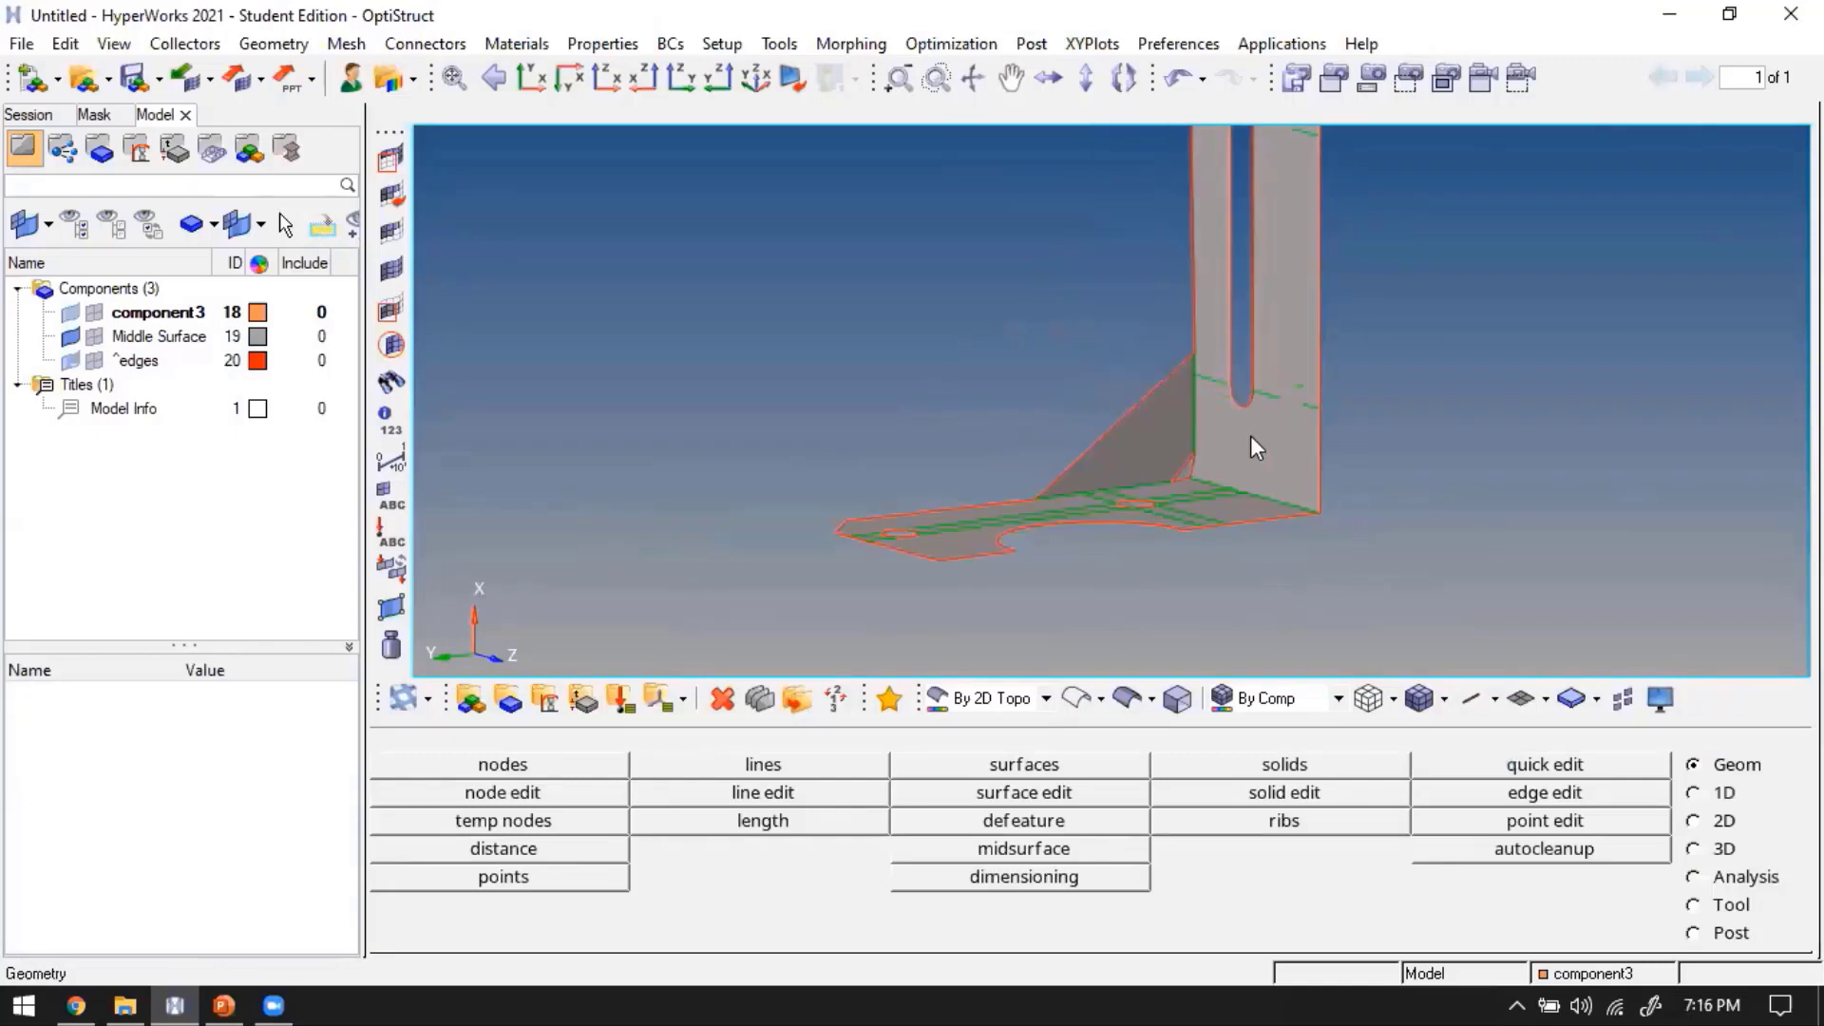
pyautogui.scroll(-2, 1224, 464)
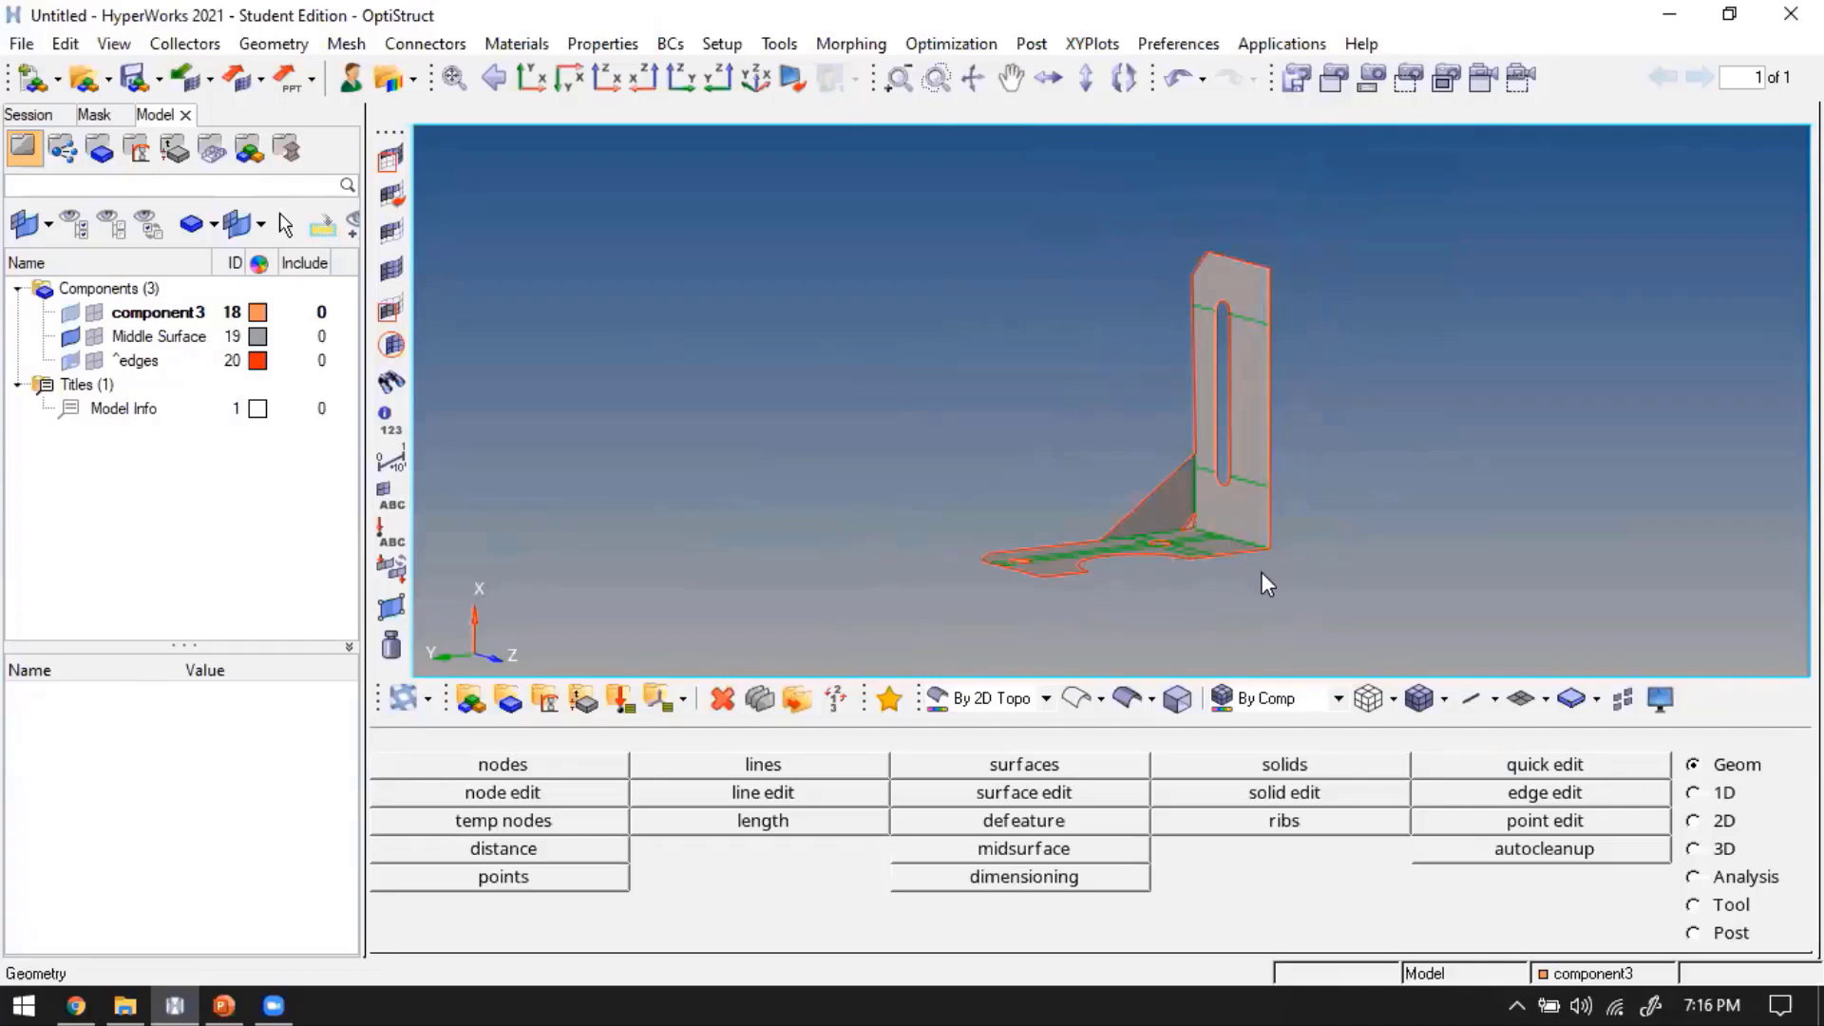
pyautogui.keyDown('ctrl'); pyautogui.click(1251, 349); pyautogui.keyUp('ctrl')
pyautogui.keyDown('ctrl'); pyautogui.moveTo(1400, 212); pyautogui.dragTo(1339, 342); pyautogui.keyUp('ctrl')
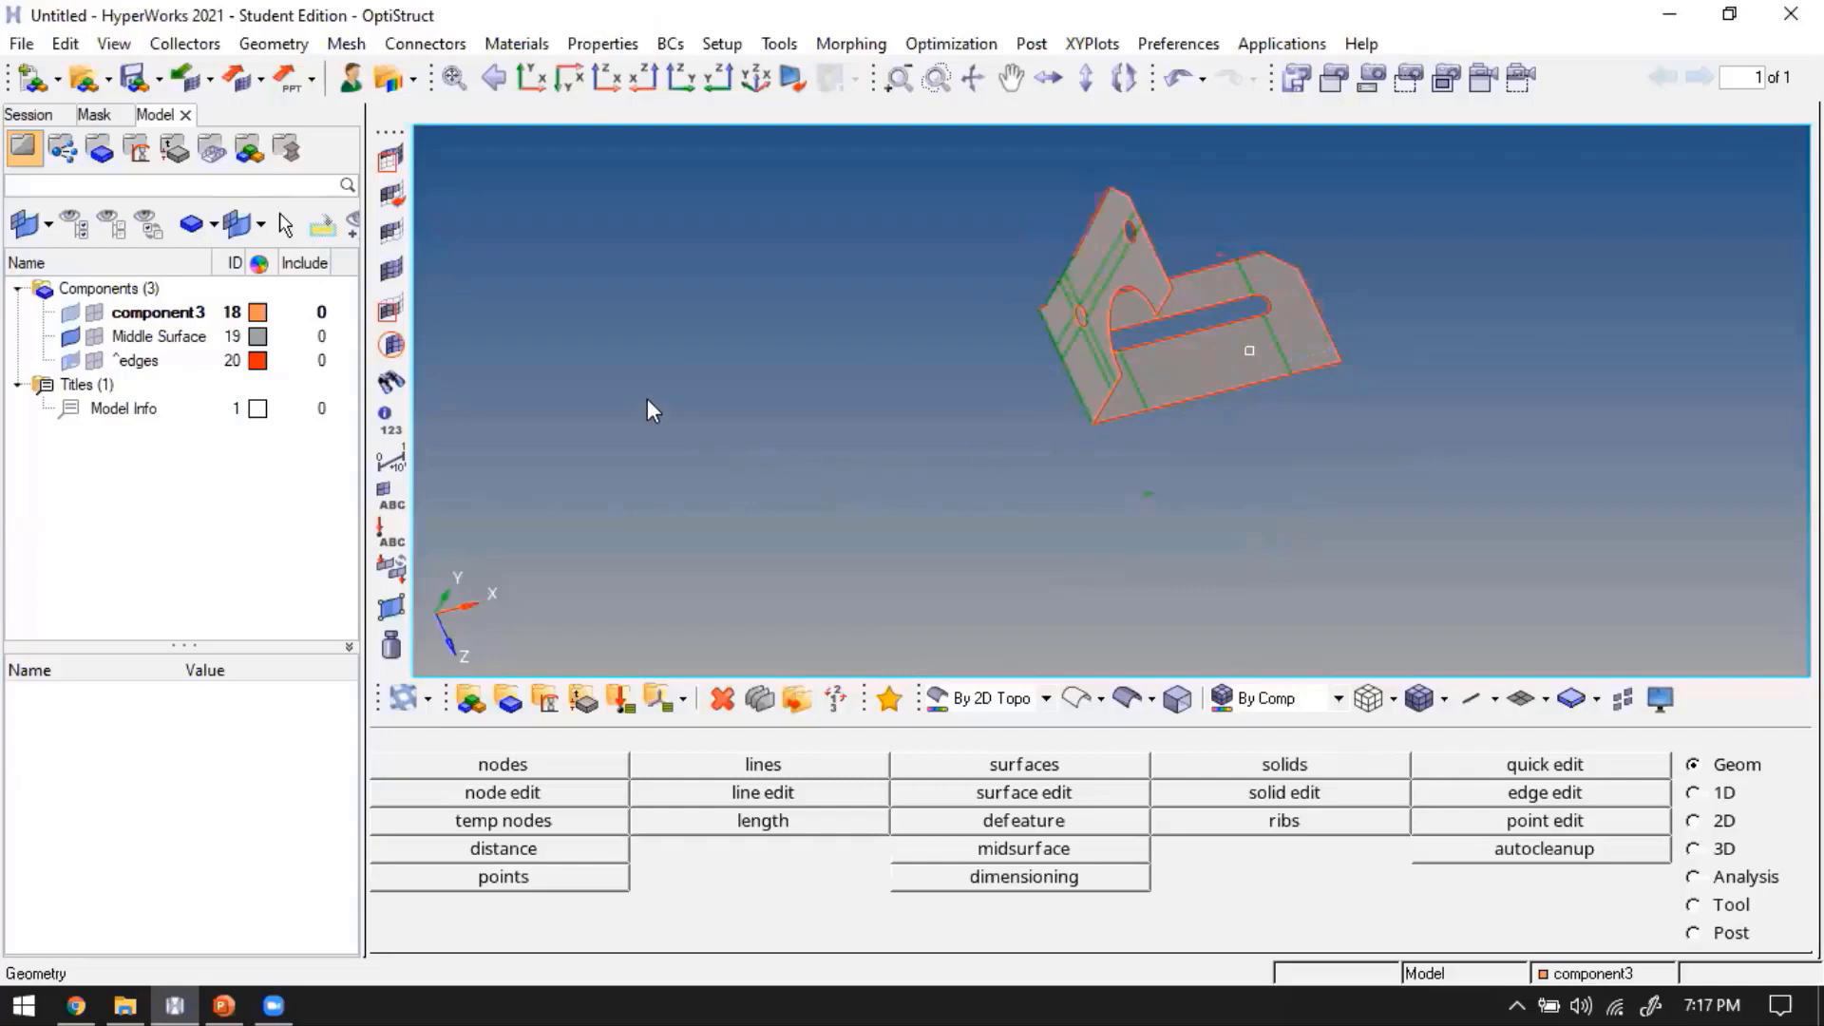
pyautogui.keyDown('ctrl'); pyautogui.click(690, 440); pyautogui.keyUp('ctrl')
pyautogui.keyDown('ctrl'); pyautogui.moveTo(1238, 420); pyautogui.dragTo(1257, 516, button='right'); pyautogui.keyUp('ctrl')
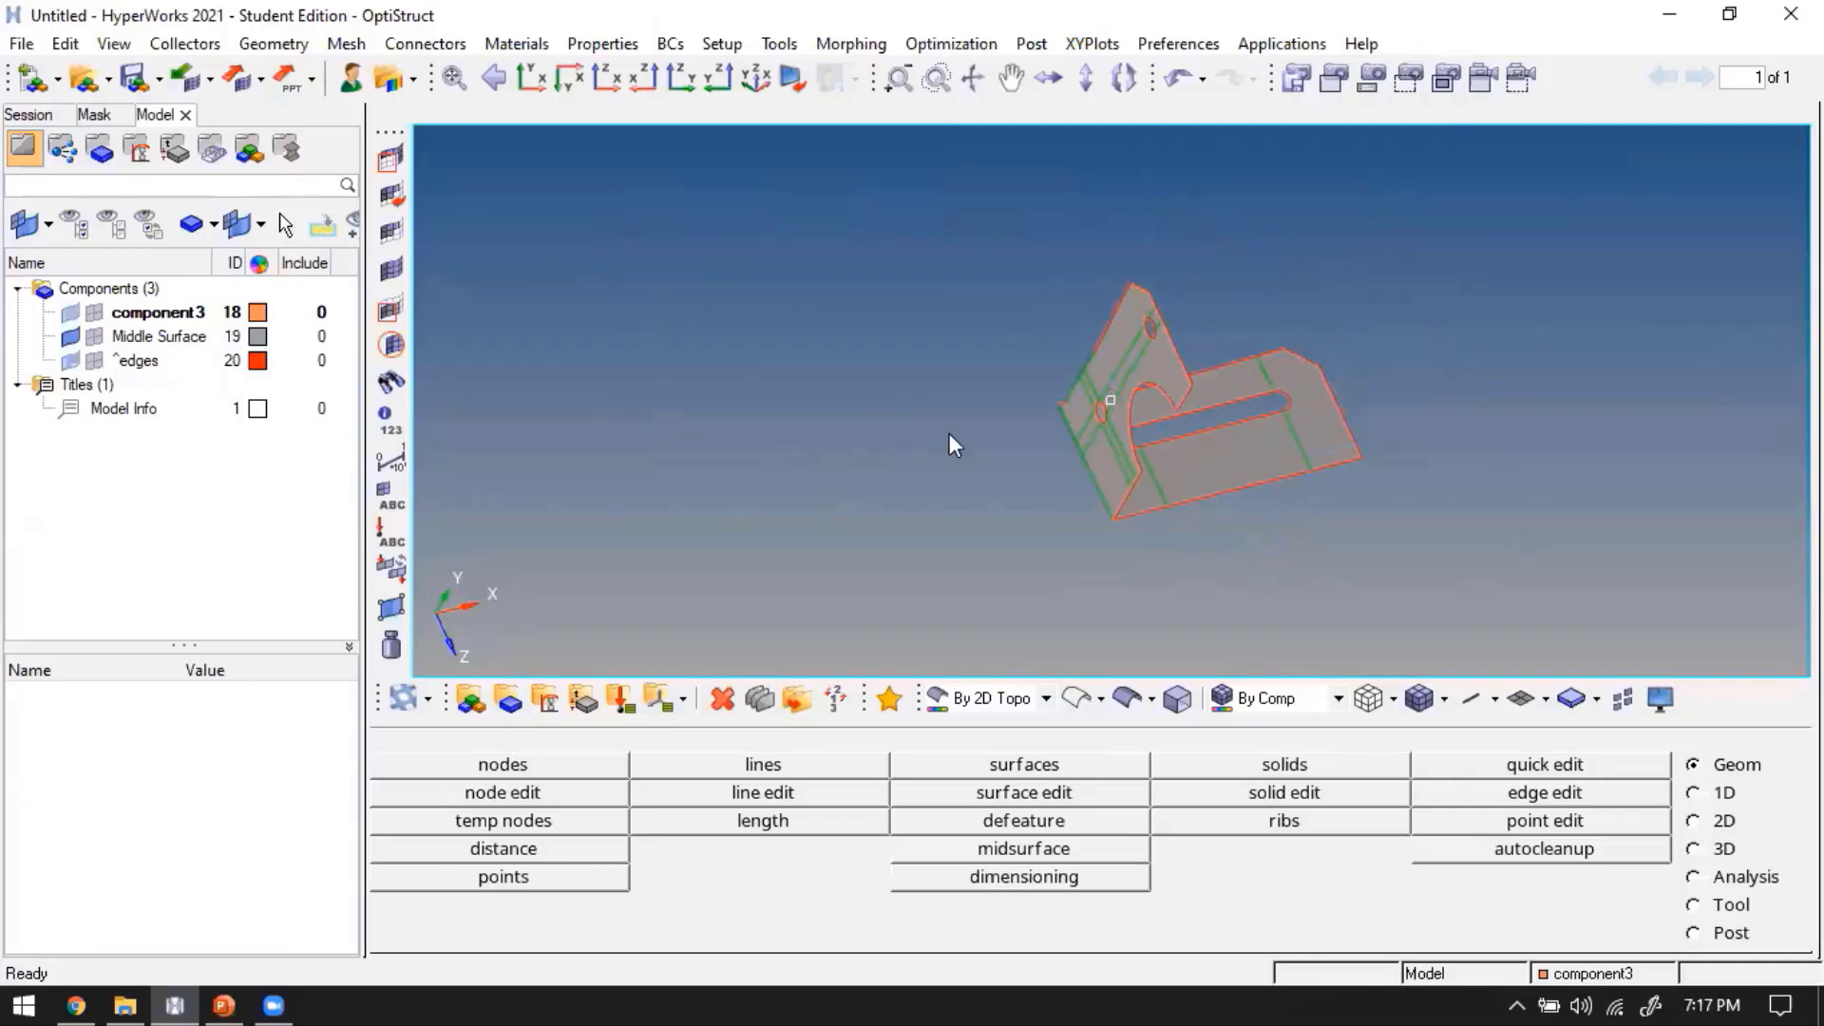
pyautogui.keyDown('ctrl'); pyautogui.moveTo(1209, 237); pyautogui.dragTo(1311, 367); pyautogui.keyUp('ctrl')
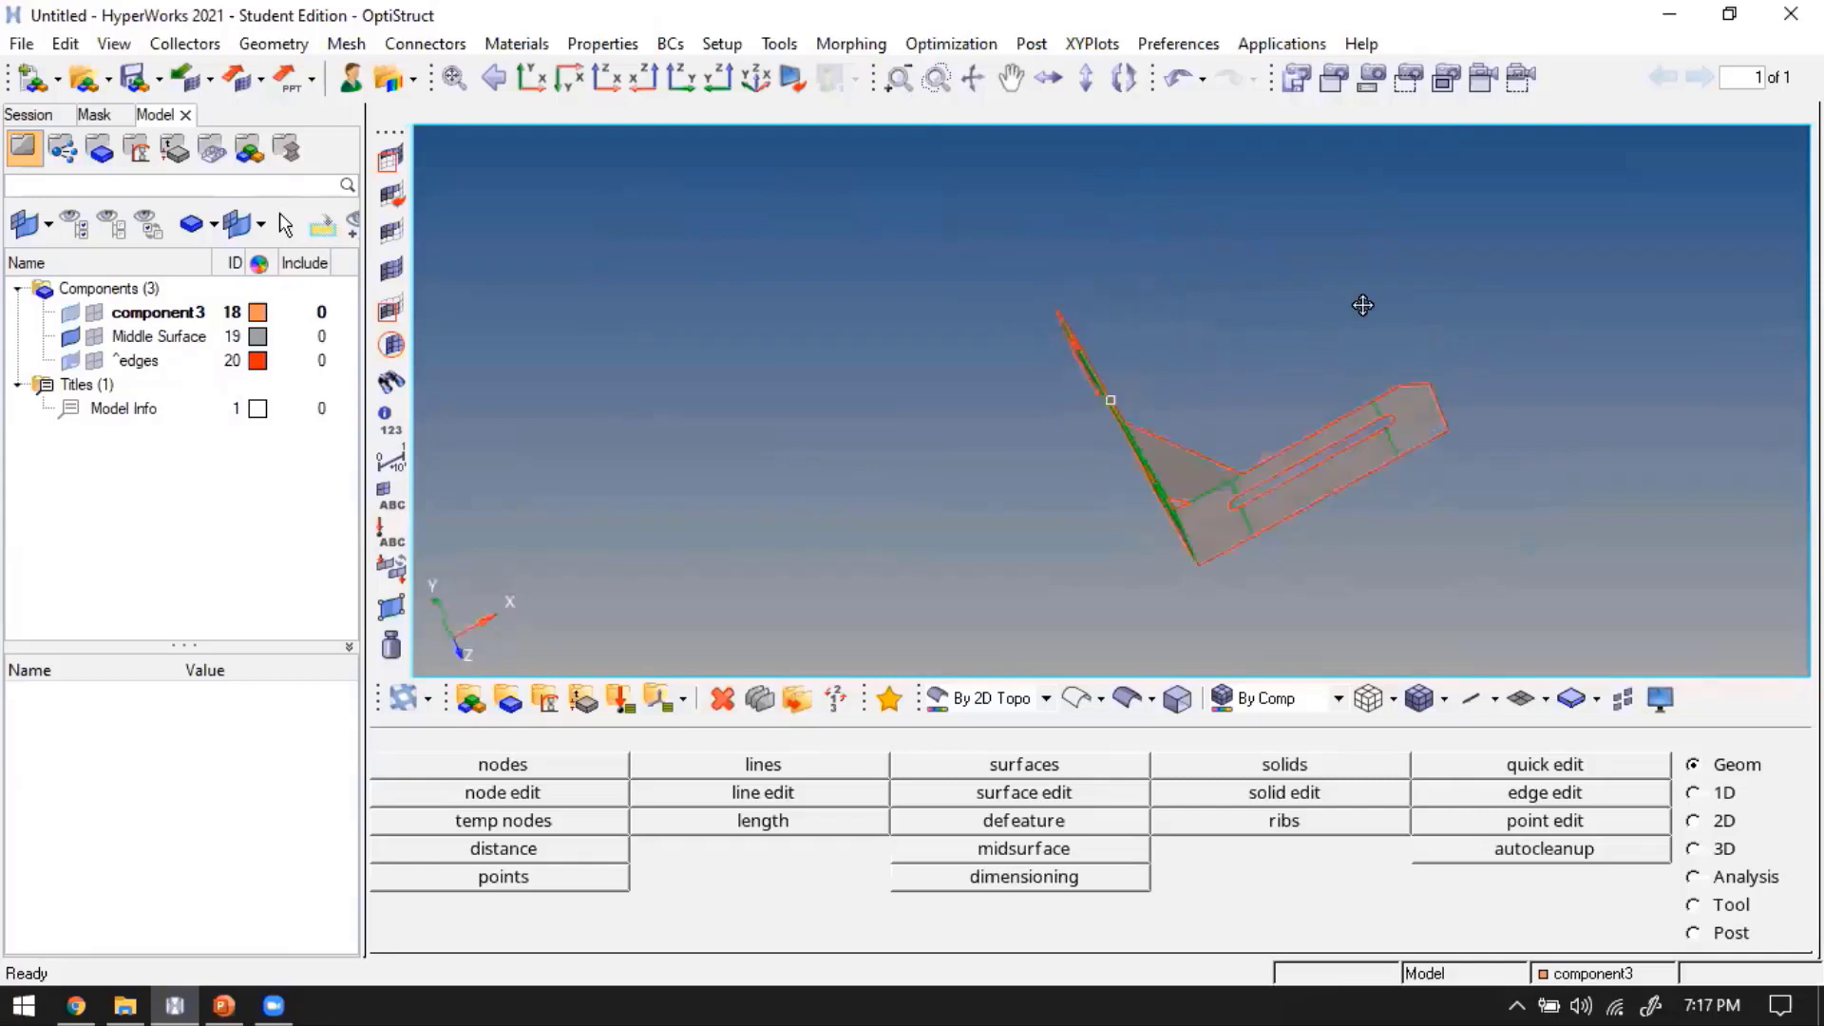
pyautogui.keyDown('ctrl'); pyautogui.moveTo(1365, 301); pyautogui.dragTo(1185, 424); pyautogui.keyUp('ctrl')
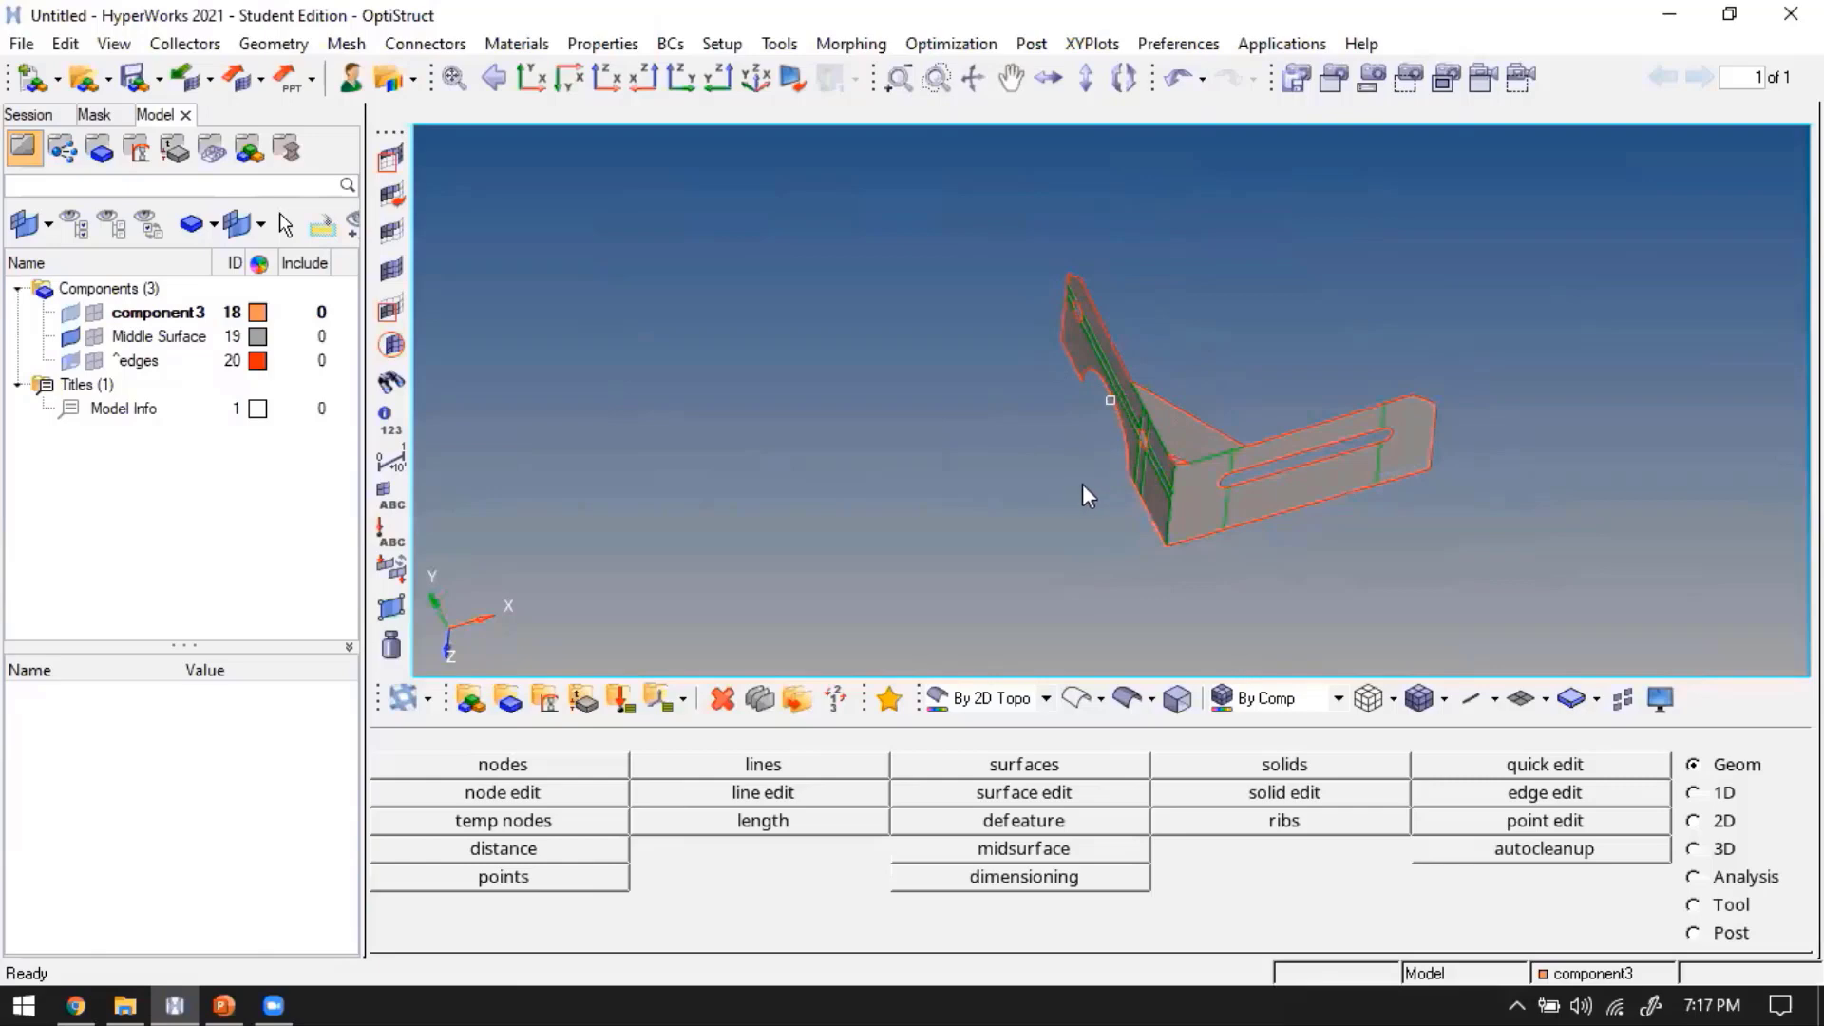
# Display the Middle Surface mesh and the free-edge elements together with the half-bracket geometry
pyautogui.keyDown('ctrl'); pyautogui.click(1184, 431); pyautogui.keyUp('ctrl')
pyautogui.click(94, 336)
pyautogui.keyDown('ctrl'); pyautogui.moveTo(1445, 518); pyautogui.dragTo(790, 490); pyautogui.keyUp('ctrl')
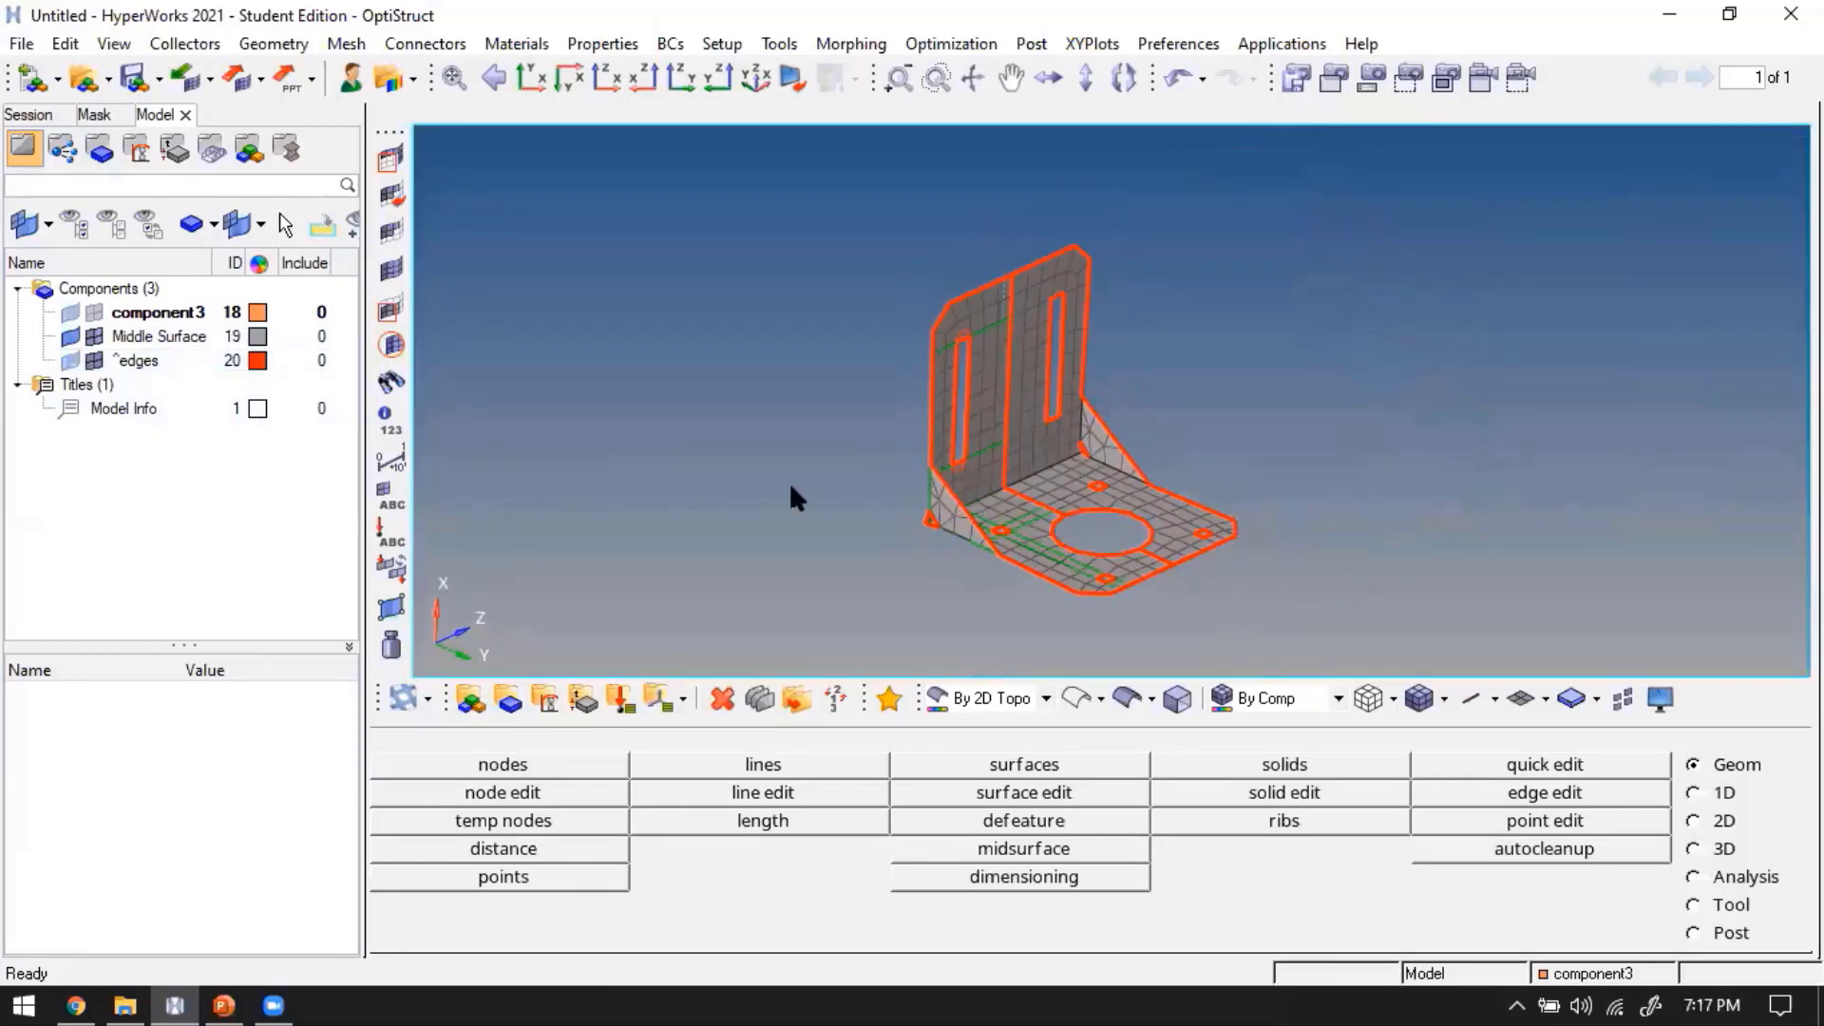
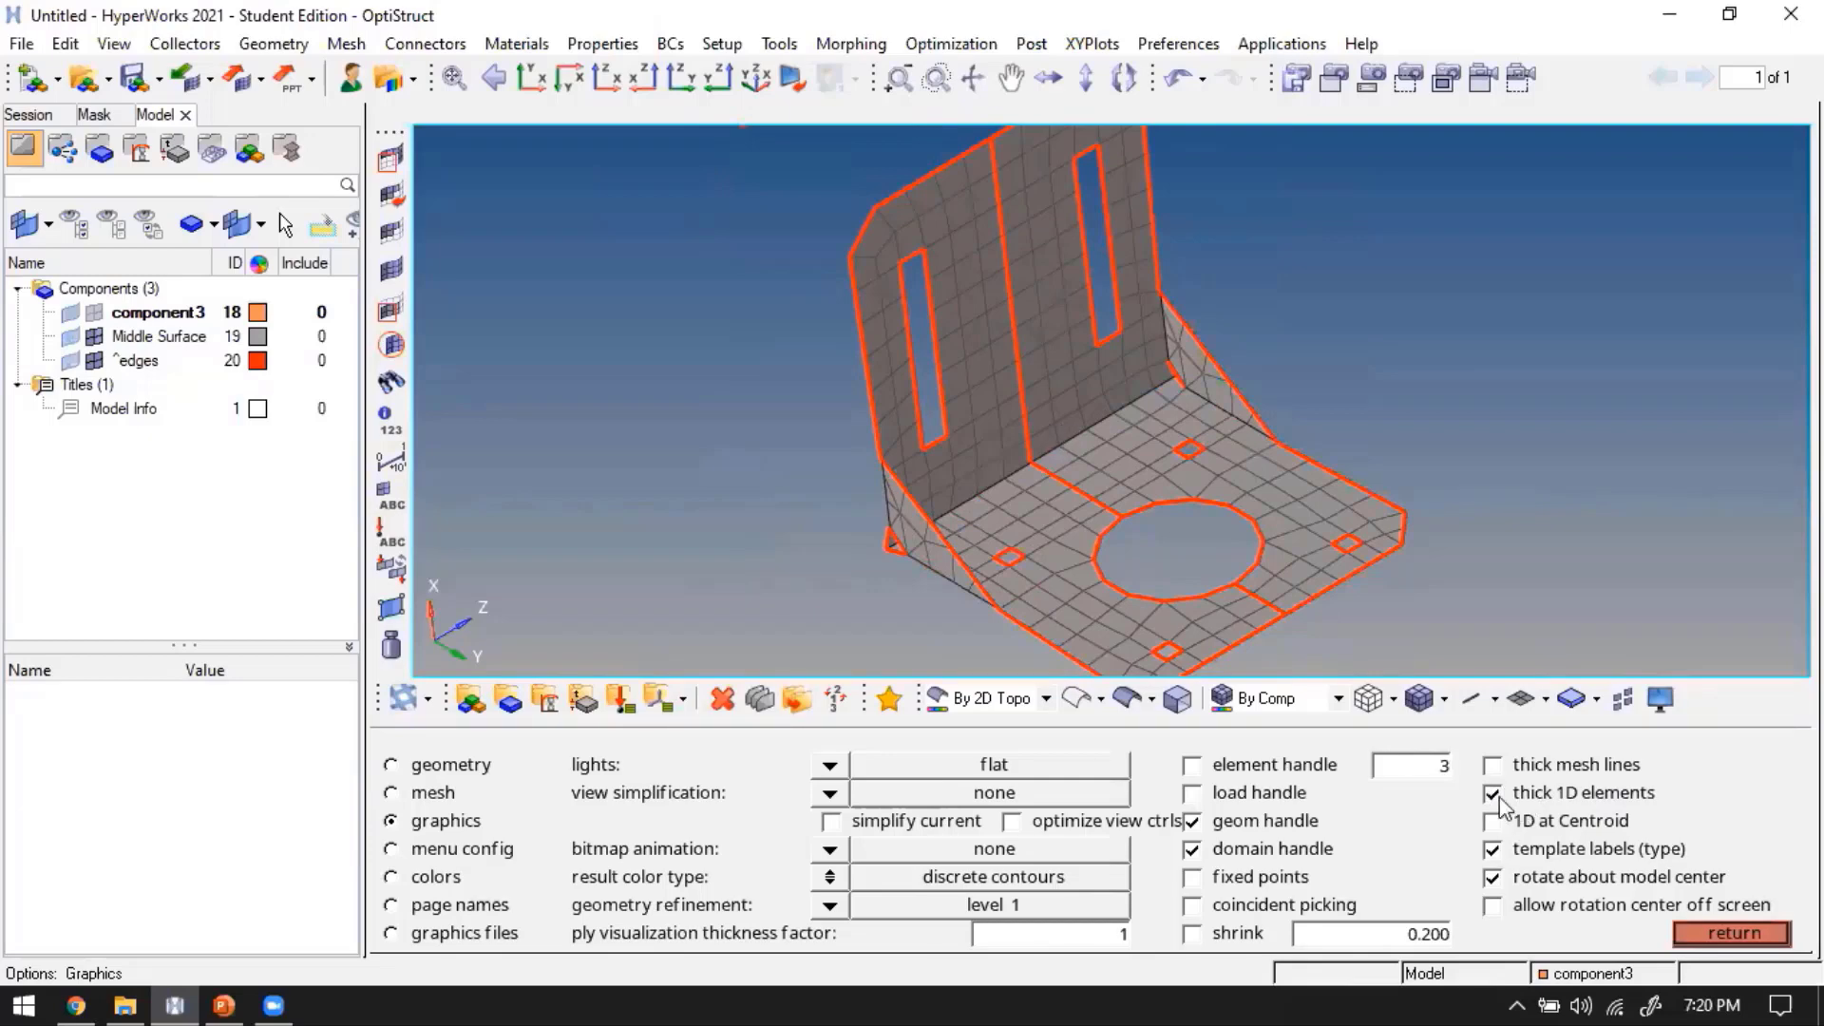
# Leave the graphics options and delete the free-edge elements plotted on the bracket mesh
pyautogui.click(1731, 934)
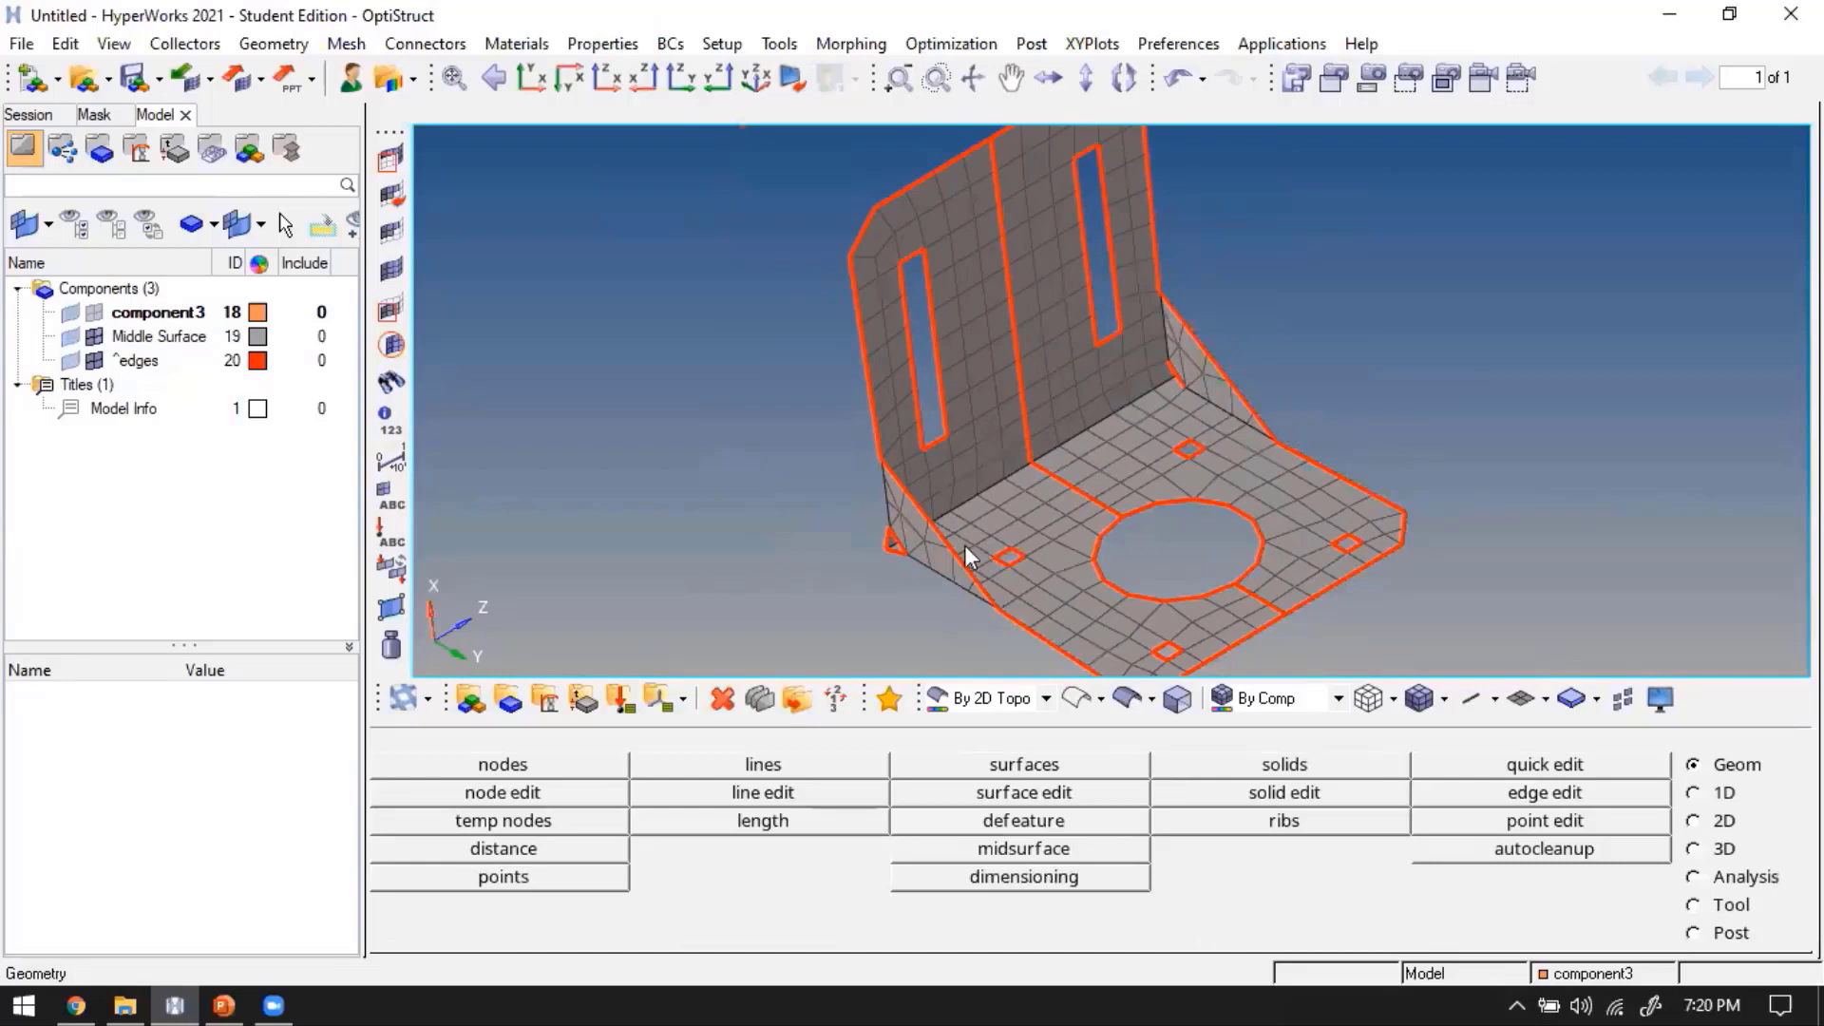
pyautogui.scroll(-2, 1050, 463)
pyautogui.hotkey('shift', 'F3')
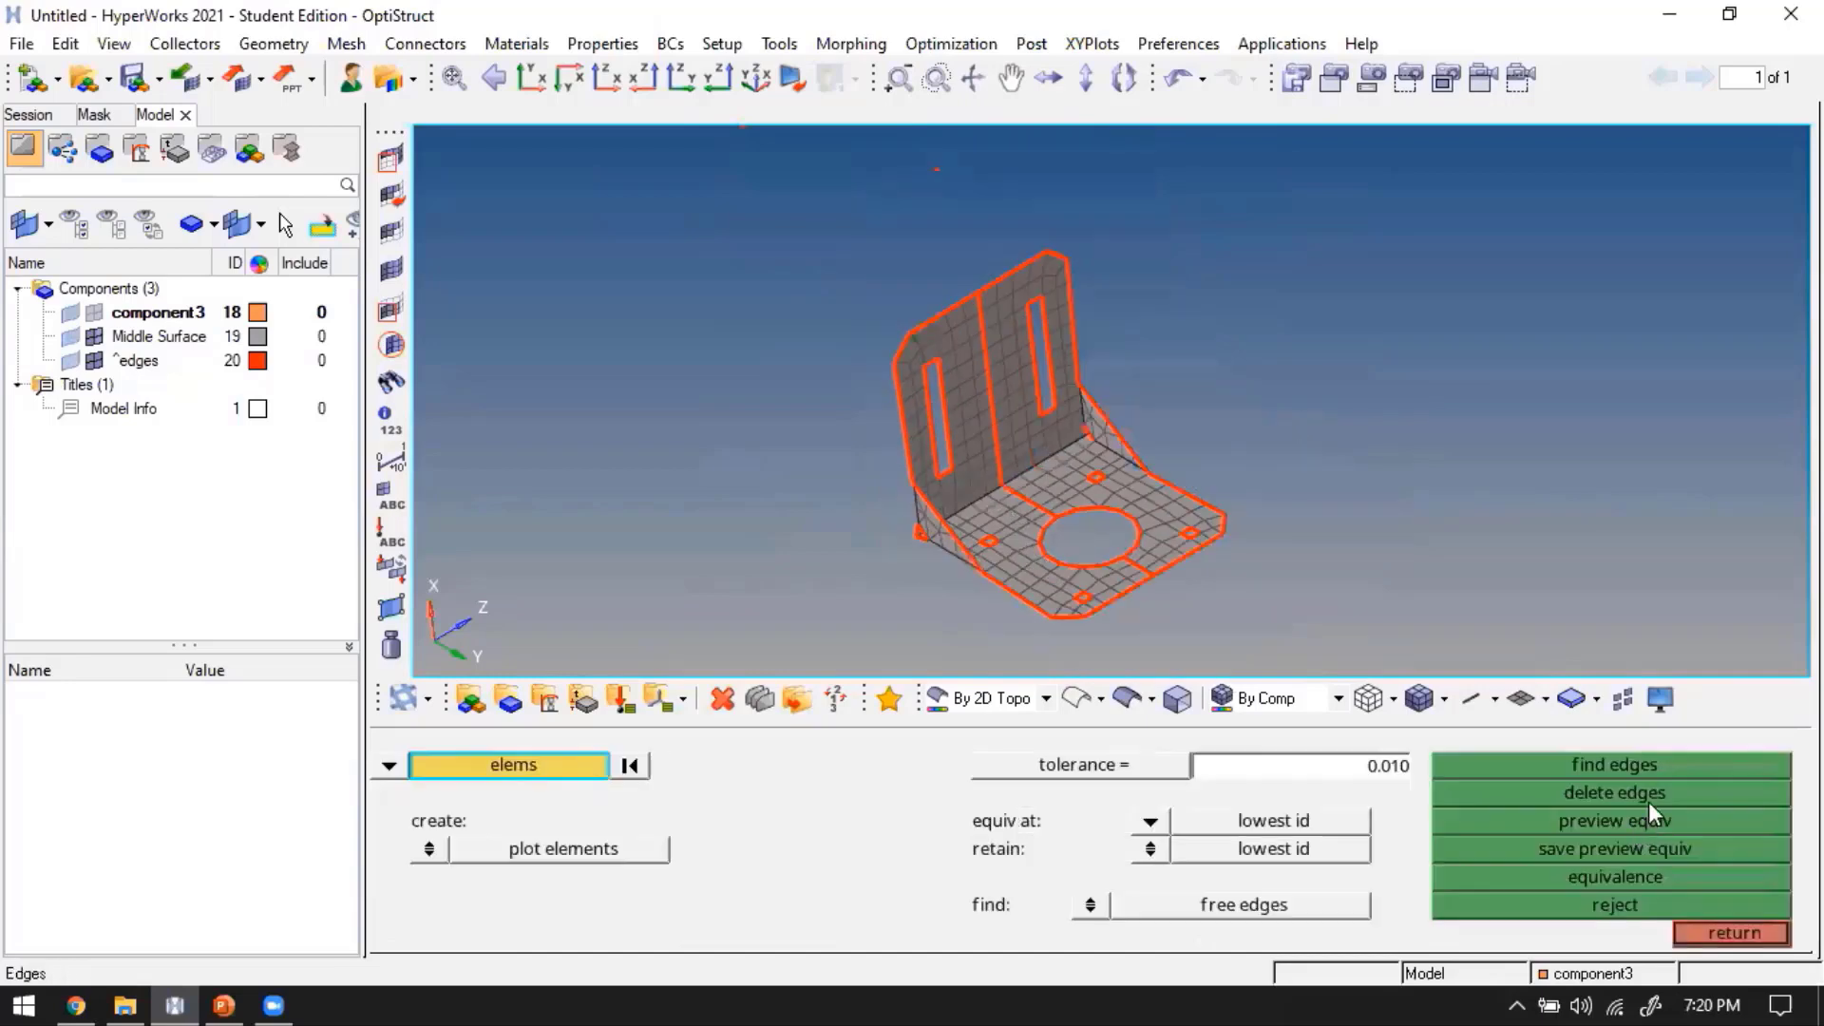
pyautogui.keyDown('ctrl'); pyautogui.click(938, 529); pyautogui.keyUp('ctrl')
pyautogui.keyDown('ctrl'); pyautogui.moveTo(909, 471); pyautogui.dragTo(957, 498); pyautogui.keyUp('ctrl')
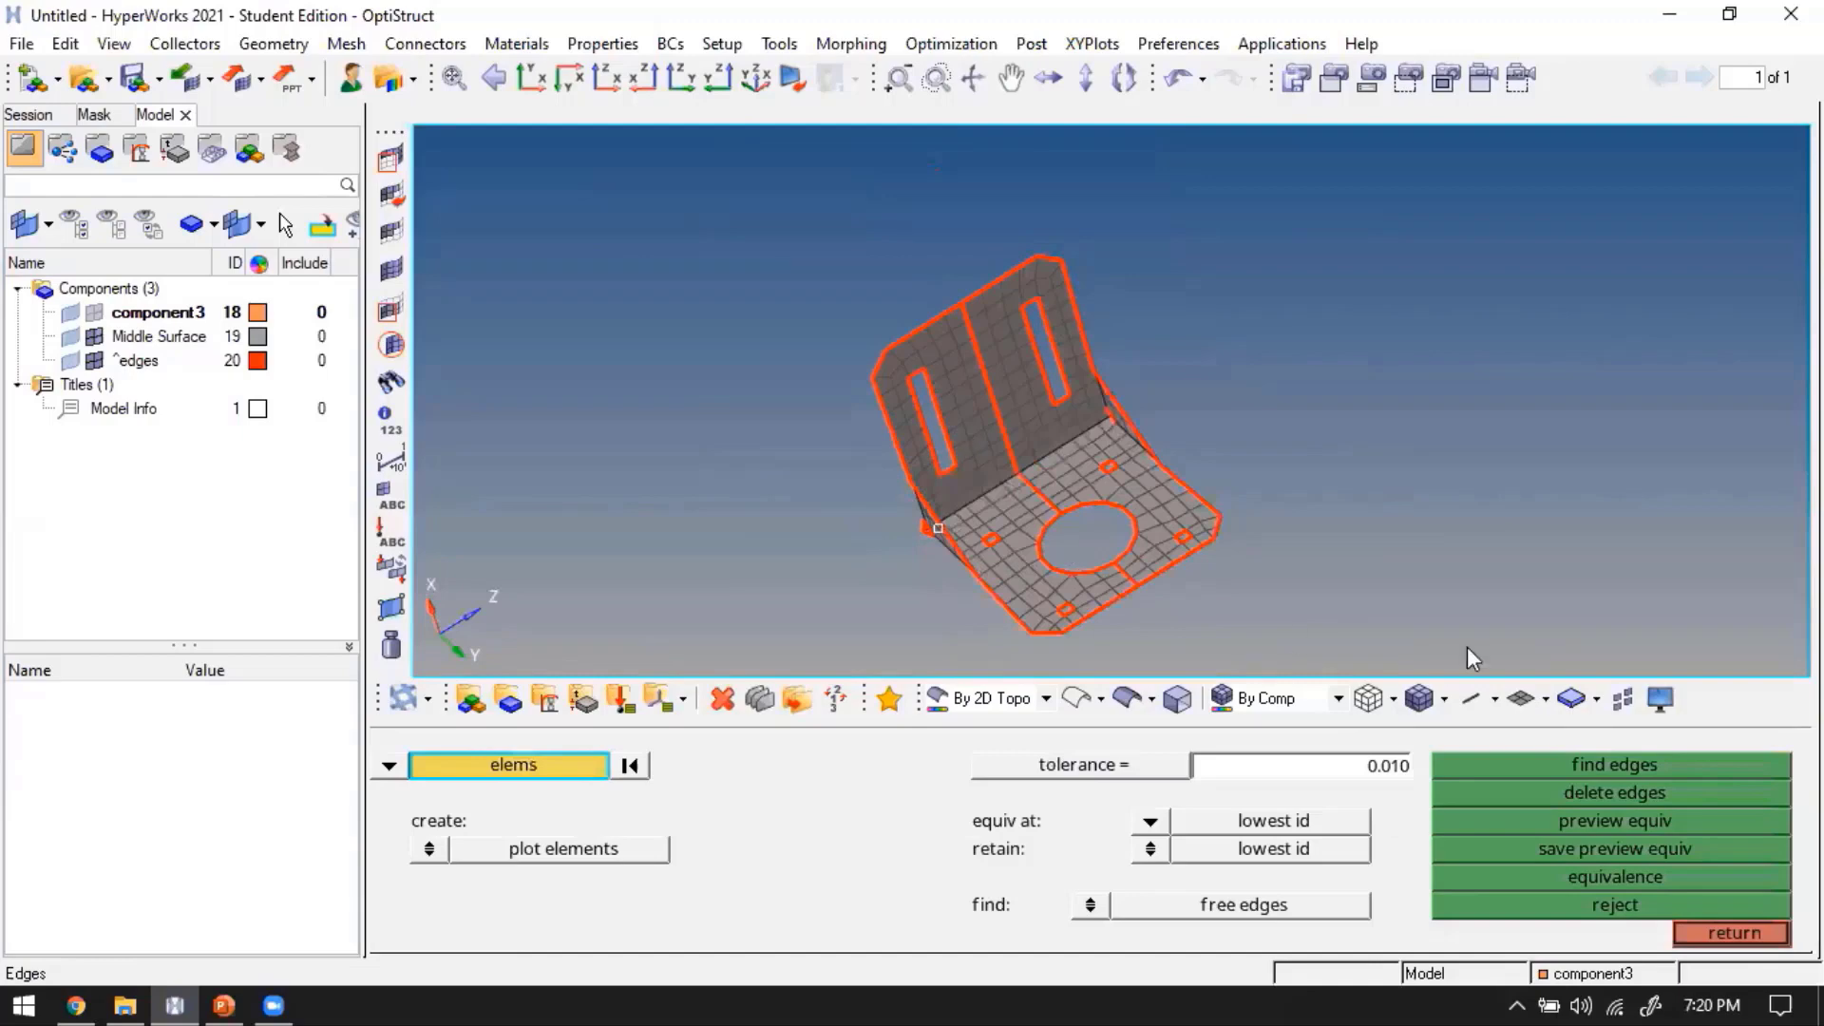
pyautogui.click(1579, 800)
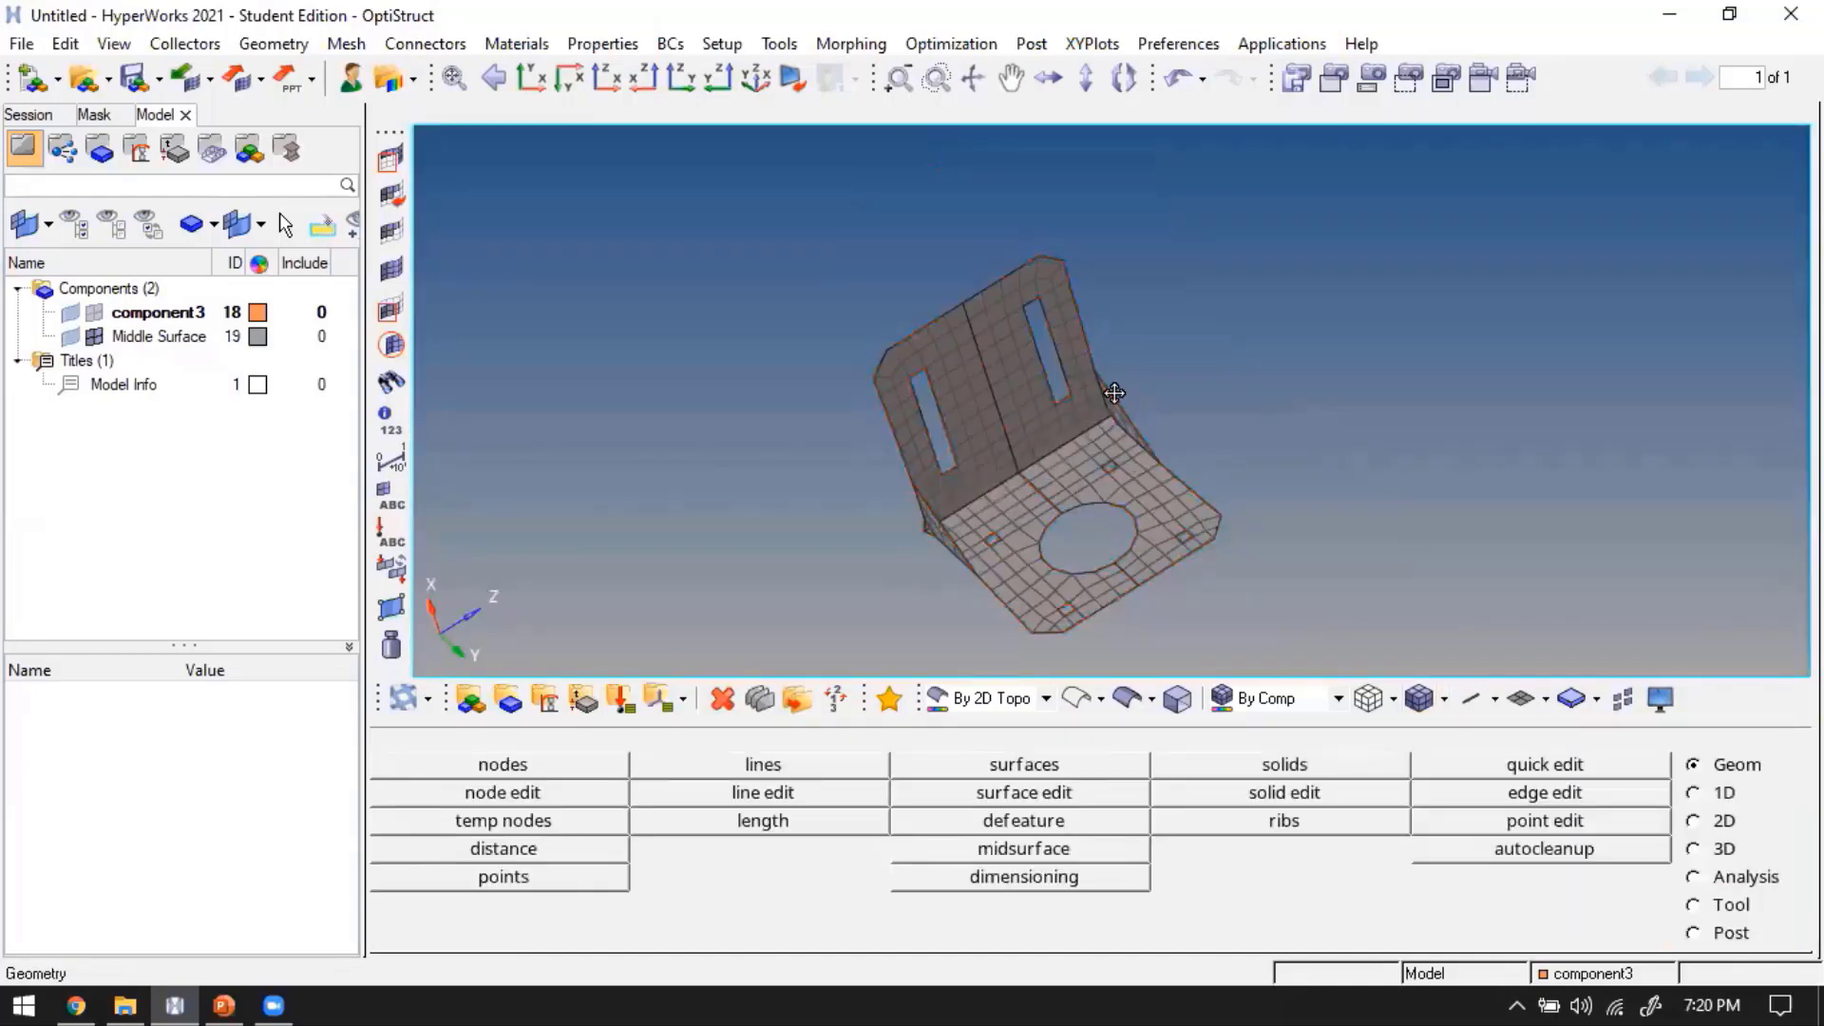
pyautogui.keyDown('ctrl'); pyautogui.moveTo(1115, 393); pyautogui.dragTo(1102, 492); pyautogui.keyUp('ctrl')
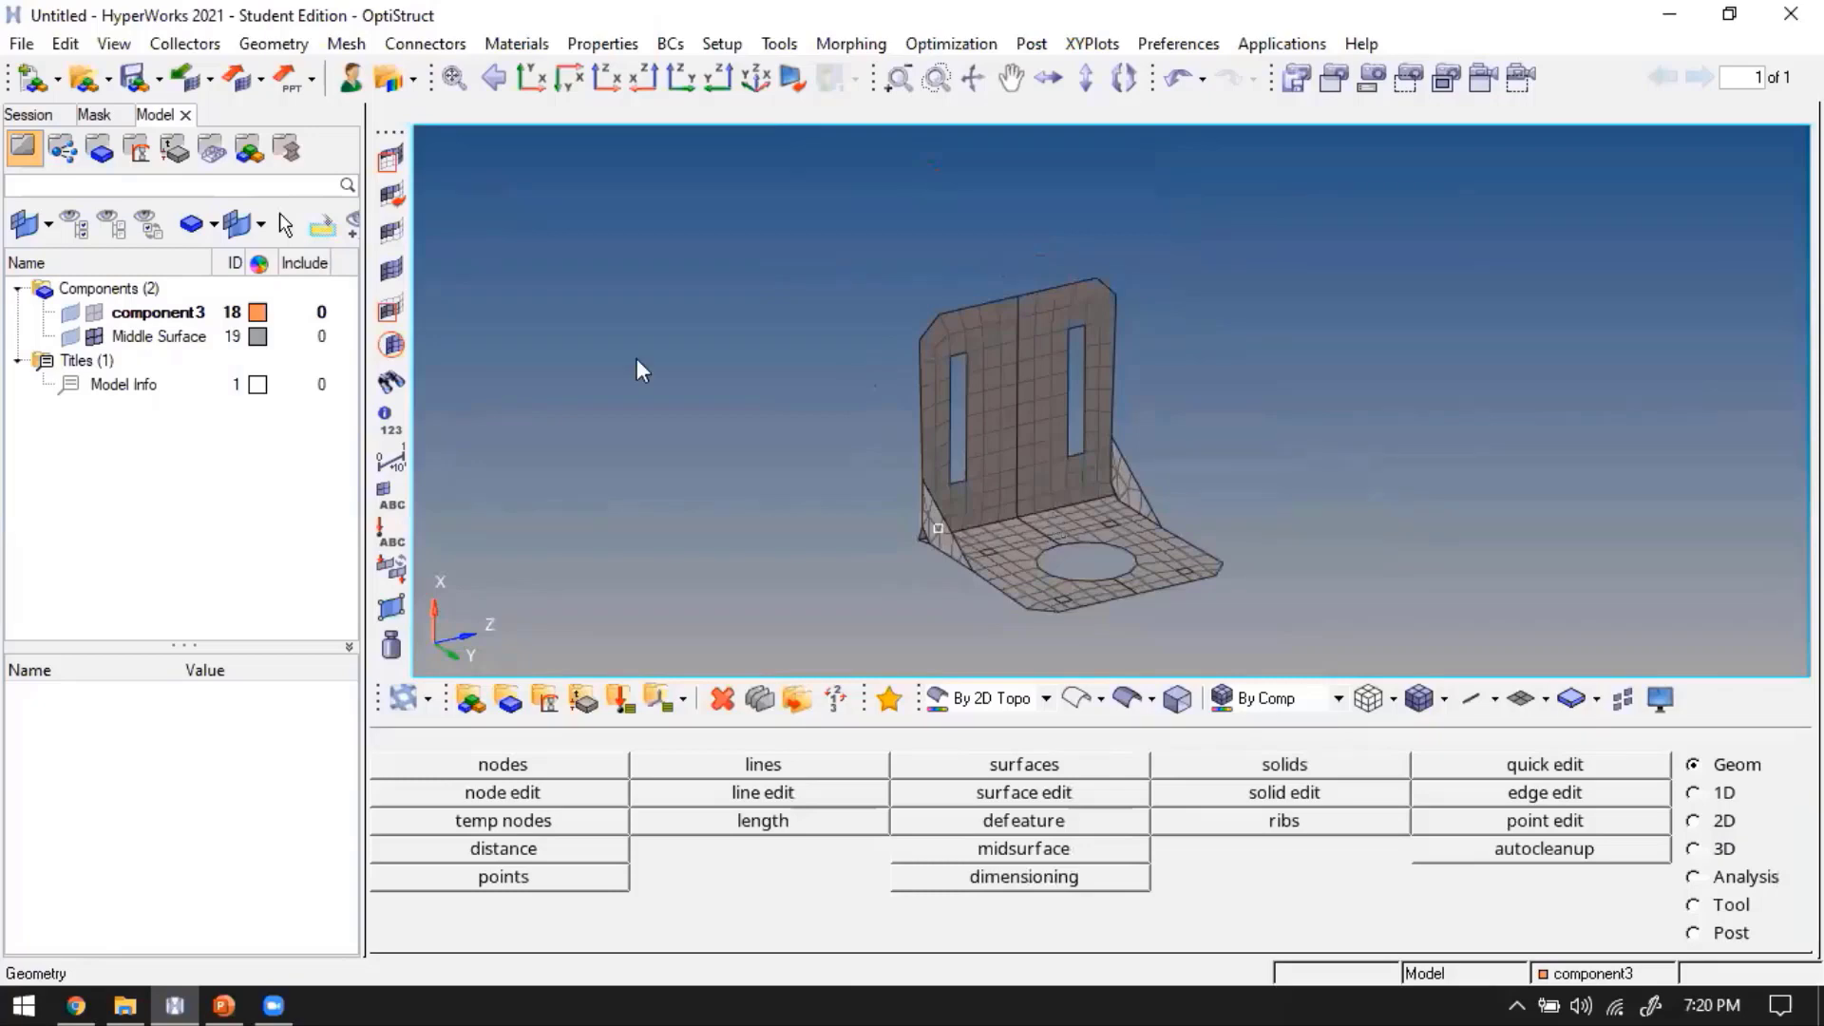
# Compare the mesh with the component3 geometry and examine the mesh seam down the middle of the upright plate
pyautogui.click(70, 314)
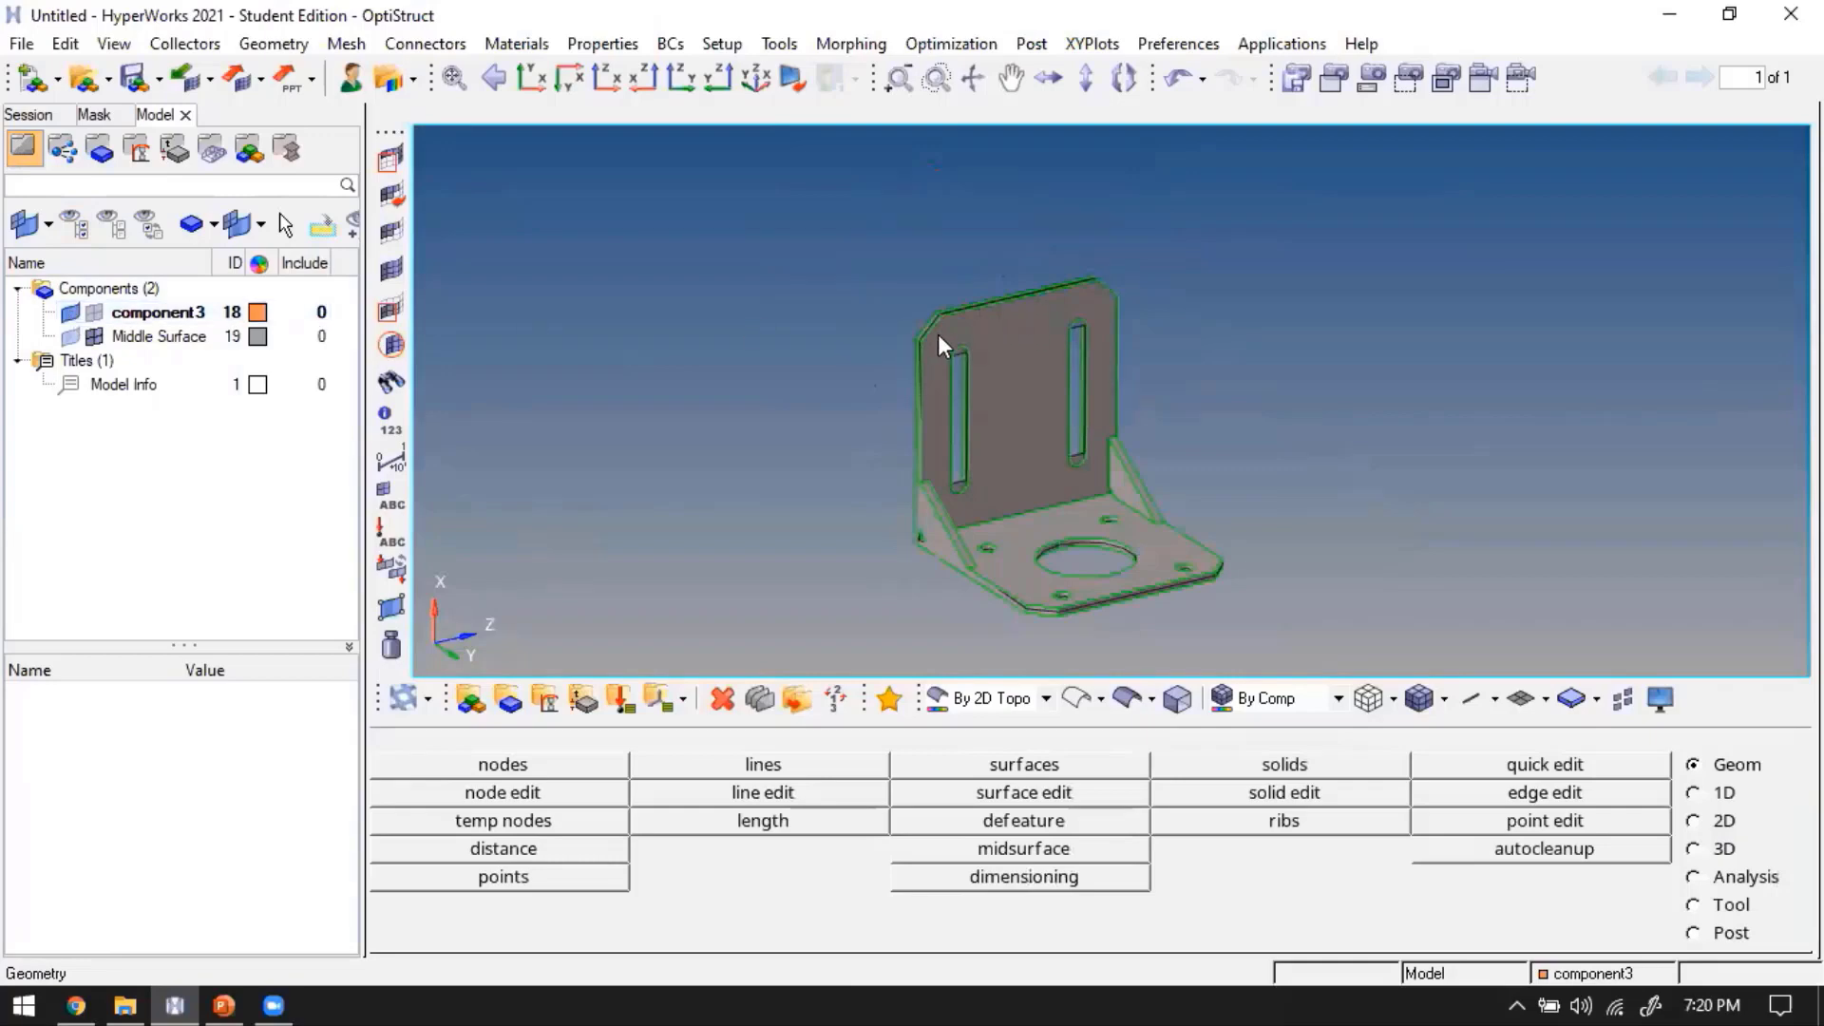
pyautogui.click(70, 314)
pyautogui.scroll(2, 1034, 504)
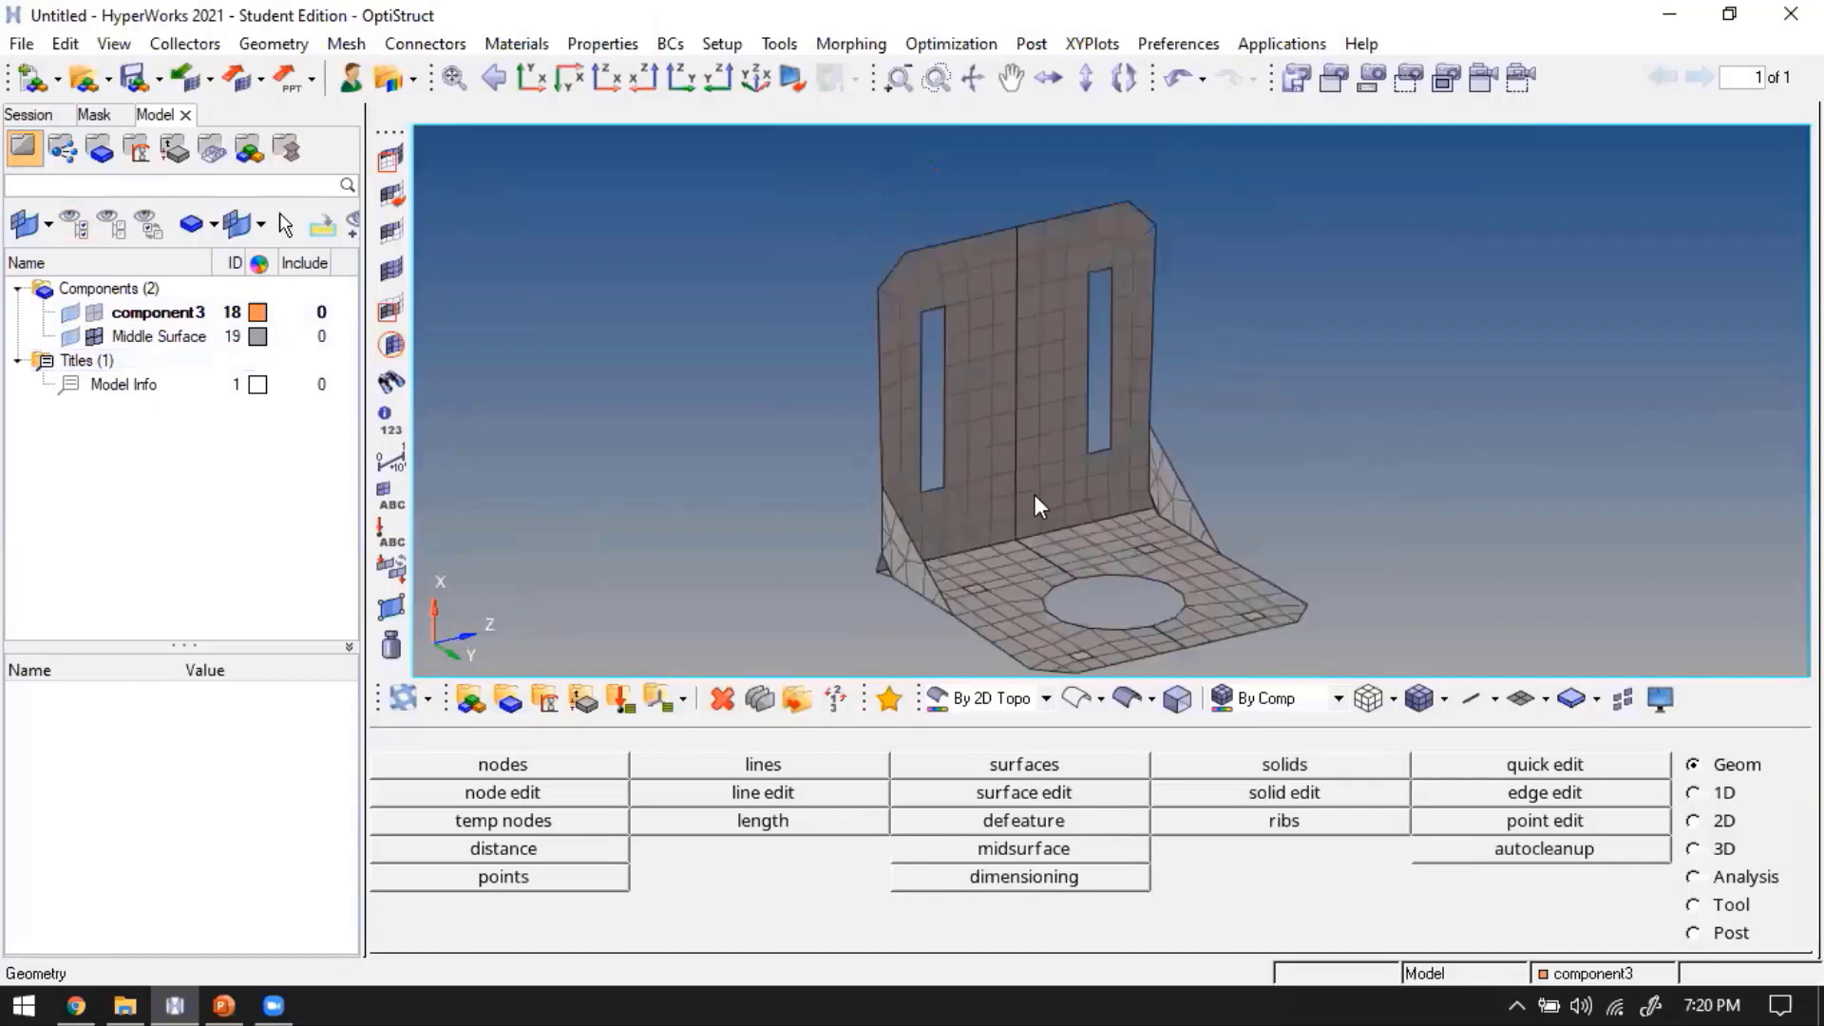
pyautogui.keyDown('ctrl'); pyautogui.moveTo(1033, 505); pyautogui.dragTo(991, 373); pyautogui.keyUp('ctrl')
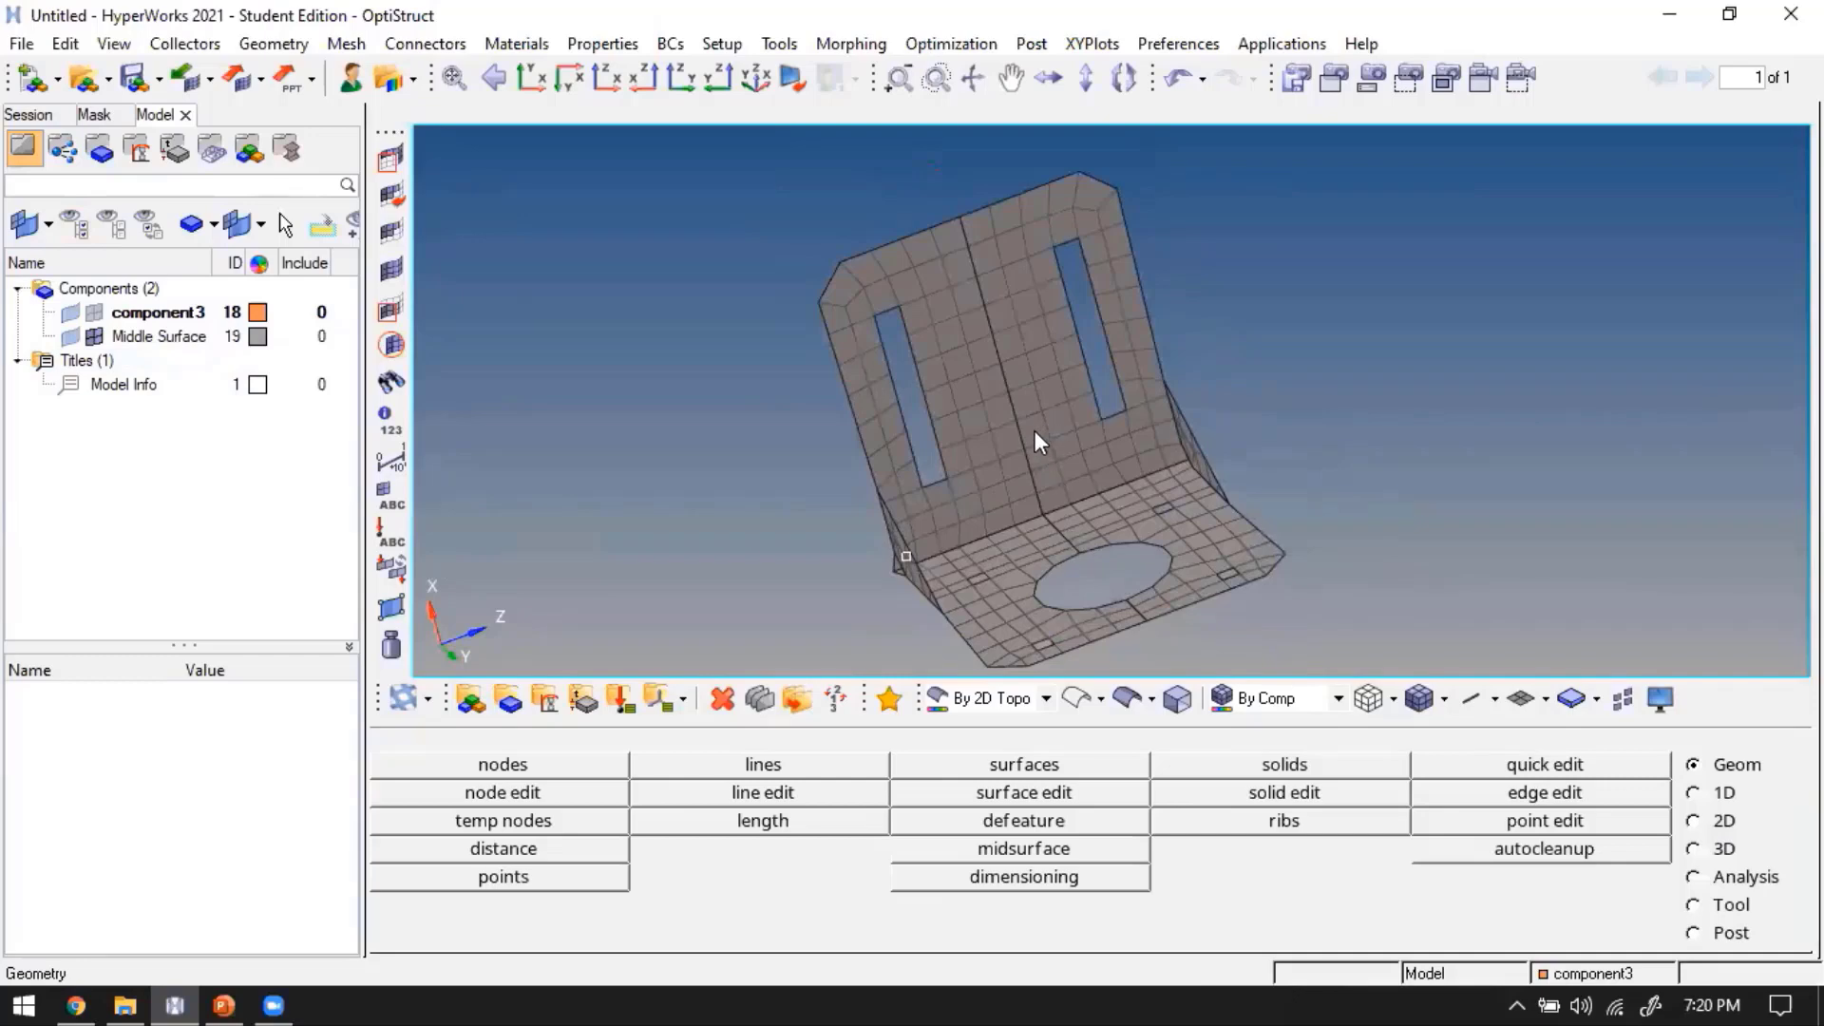
pyautogui.keyDown('ctrl'); pyautogui.moveTo(956, 316); pyautogui.dragTo(982, 207); pyautogui.keyUp('ctrl')
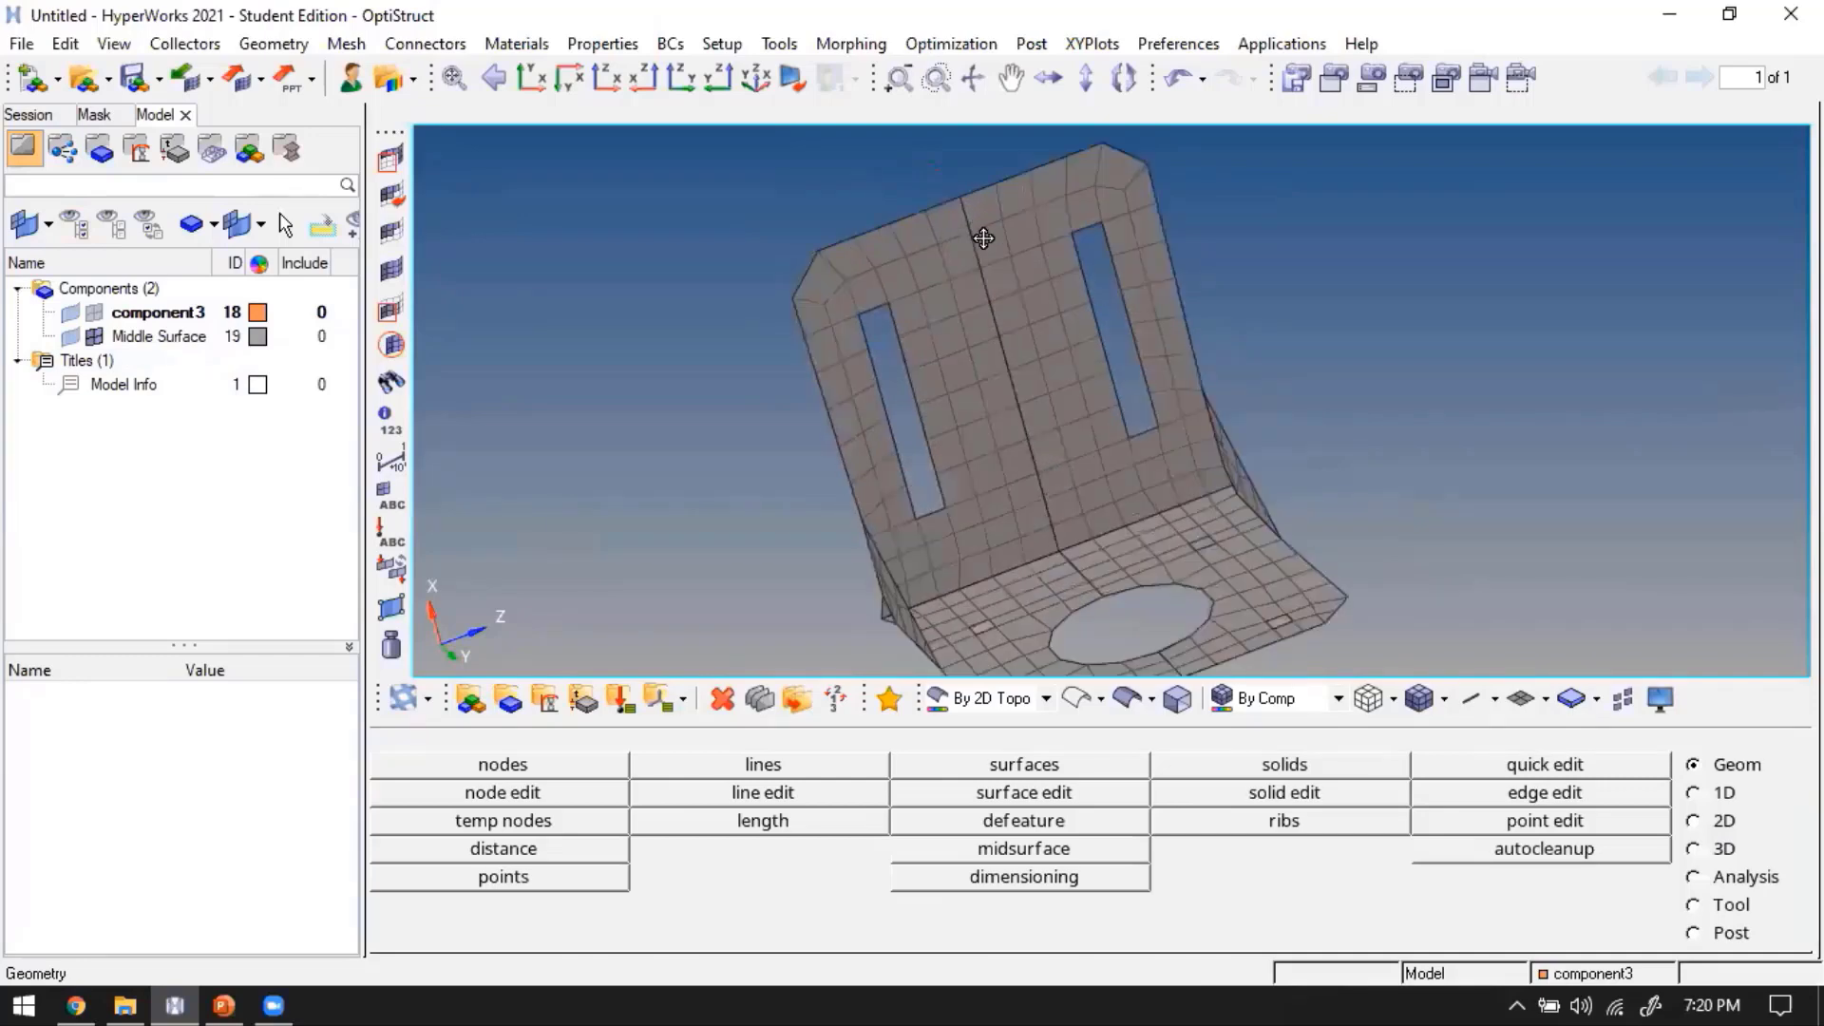
pyautogui.scroll(2, 982, 236)
pyautogui.scroll(4, 1002, 338)
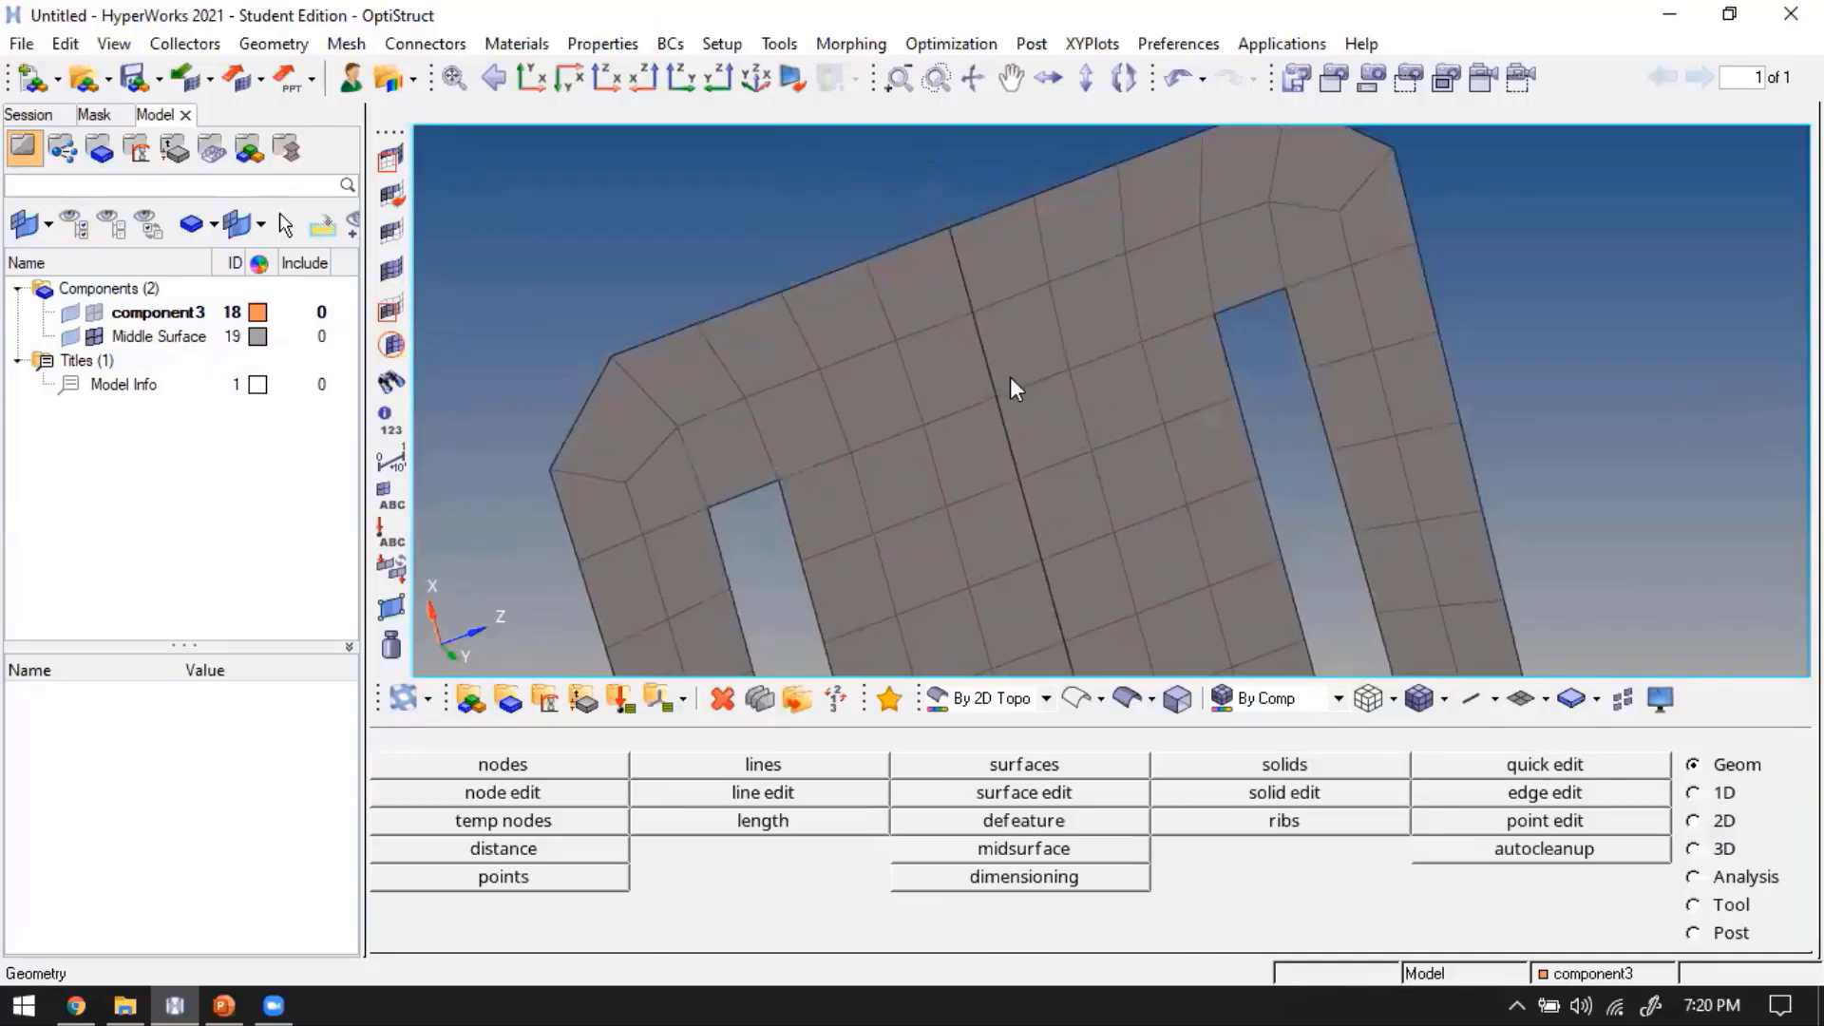
pyautogui.scroll(3, 1052, 489)
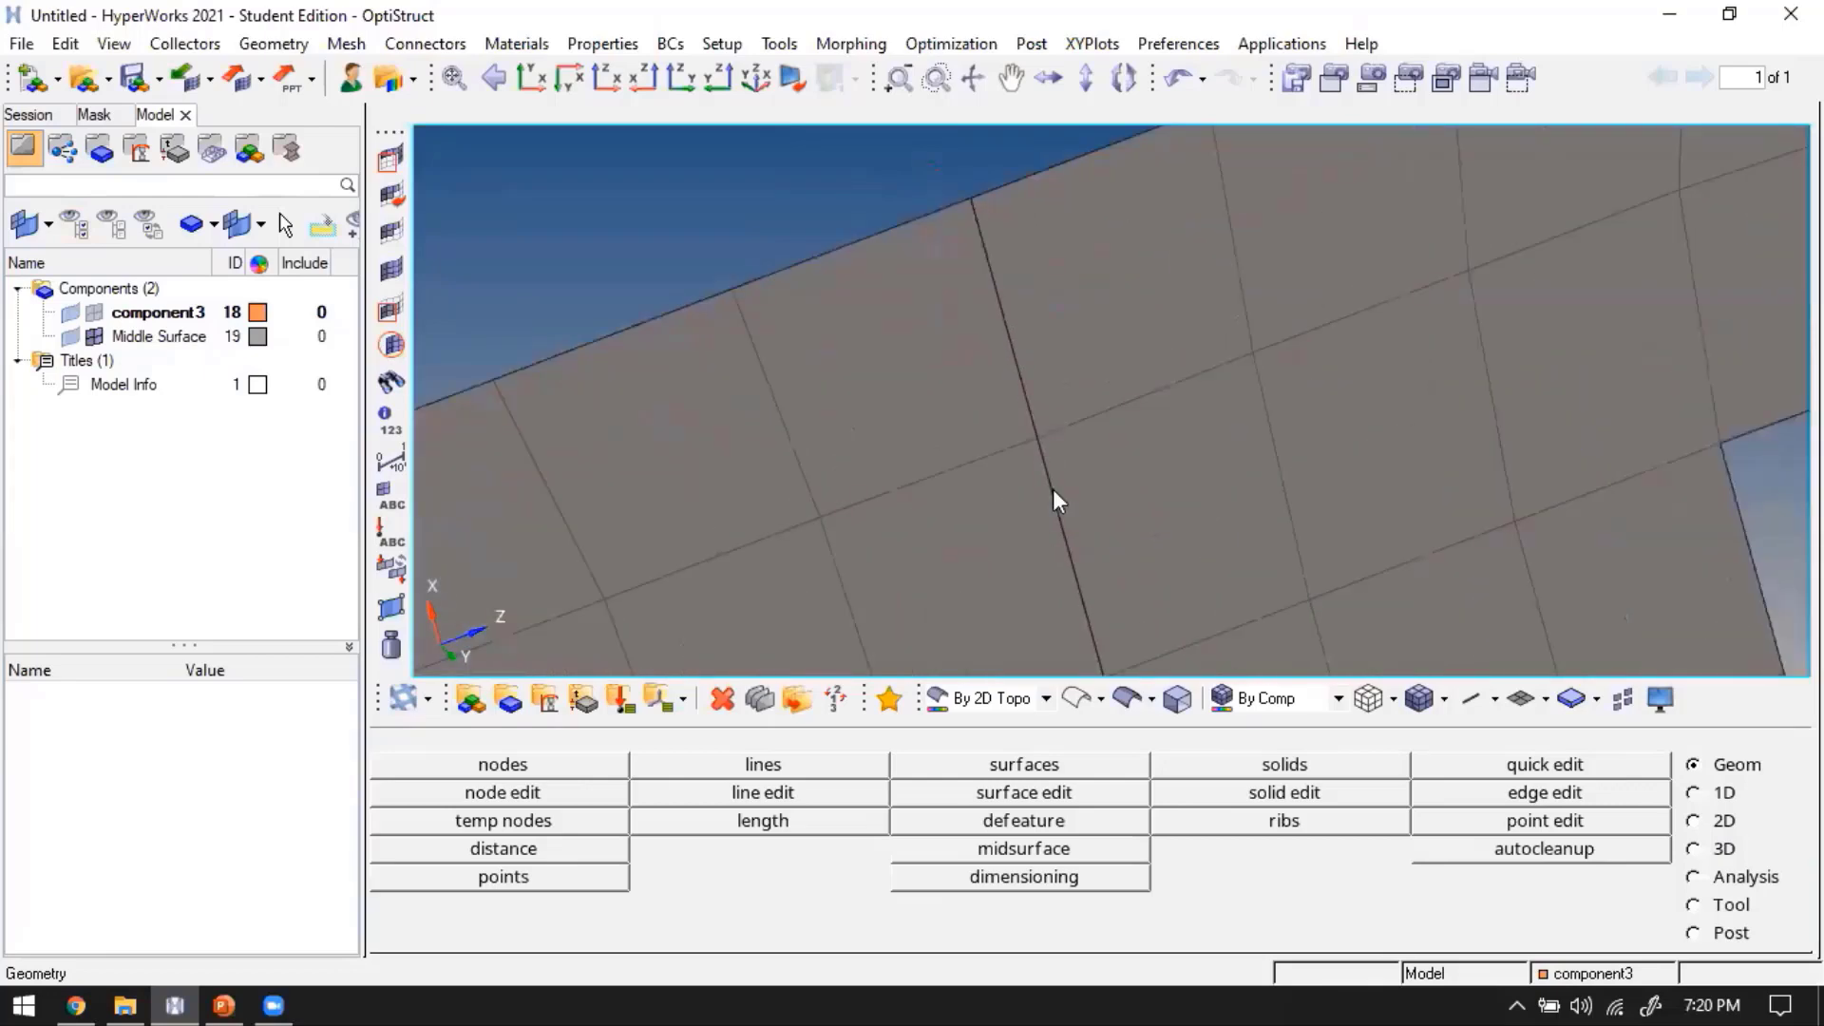
# Translate the first node below the upright plate's upper edge on the centre seam by 0.5 along the x-axis
pyautogui.hotkey('shift', 'F4')
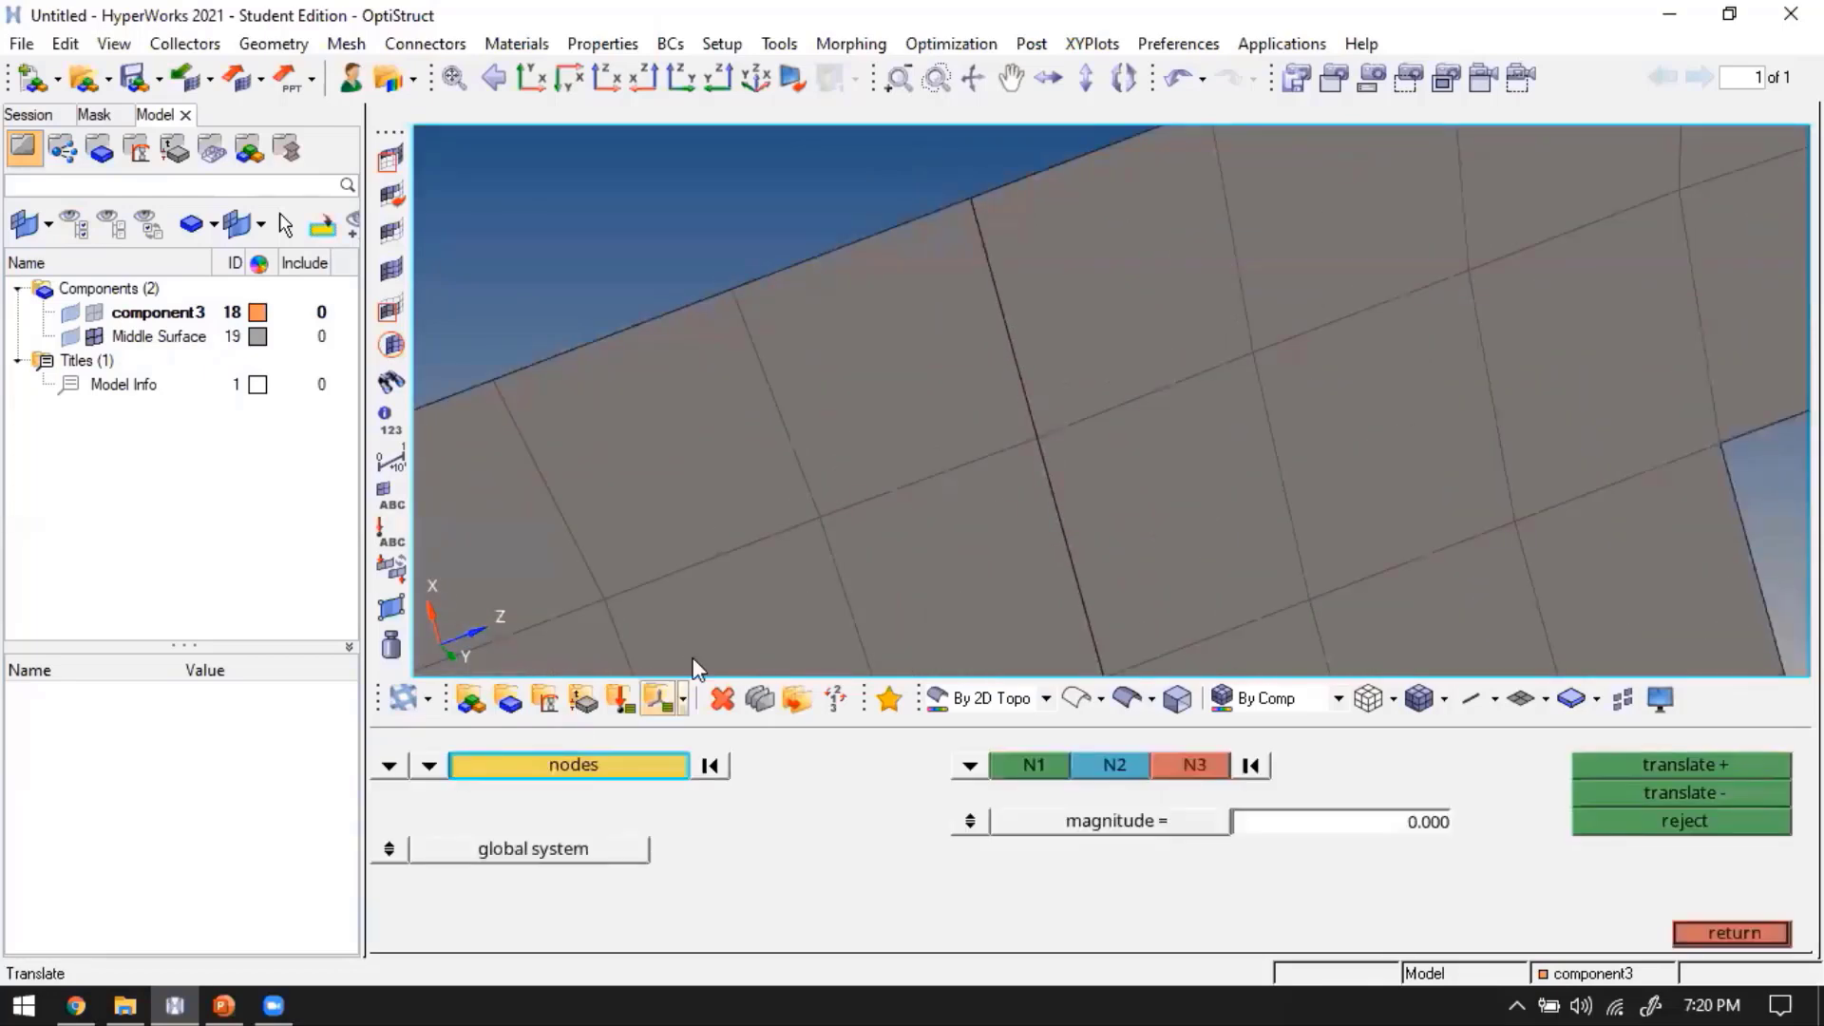
pyautogui.click(1038, 438)
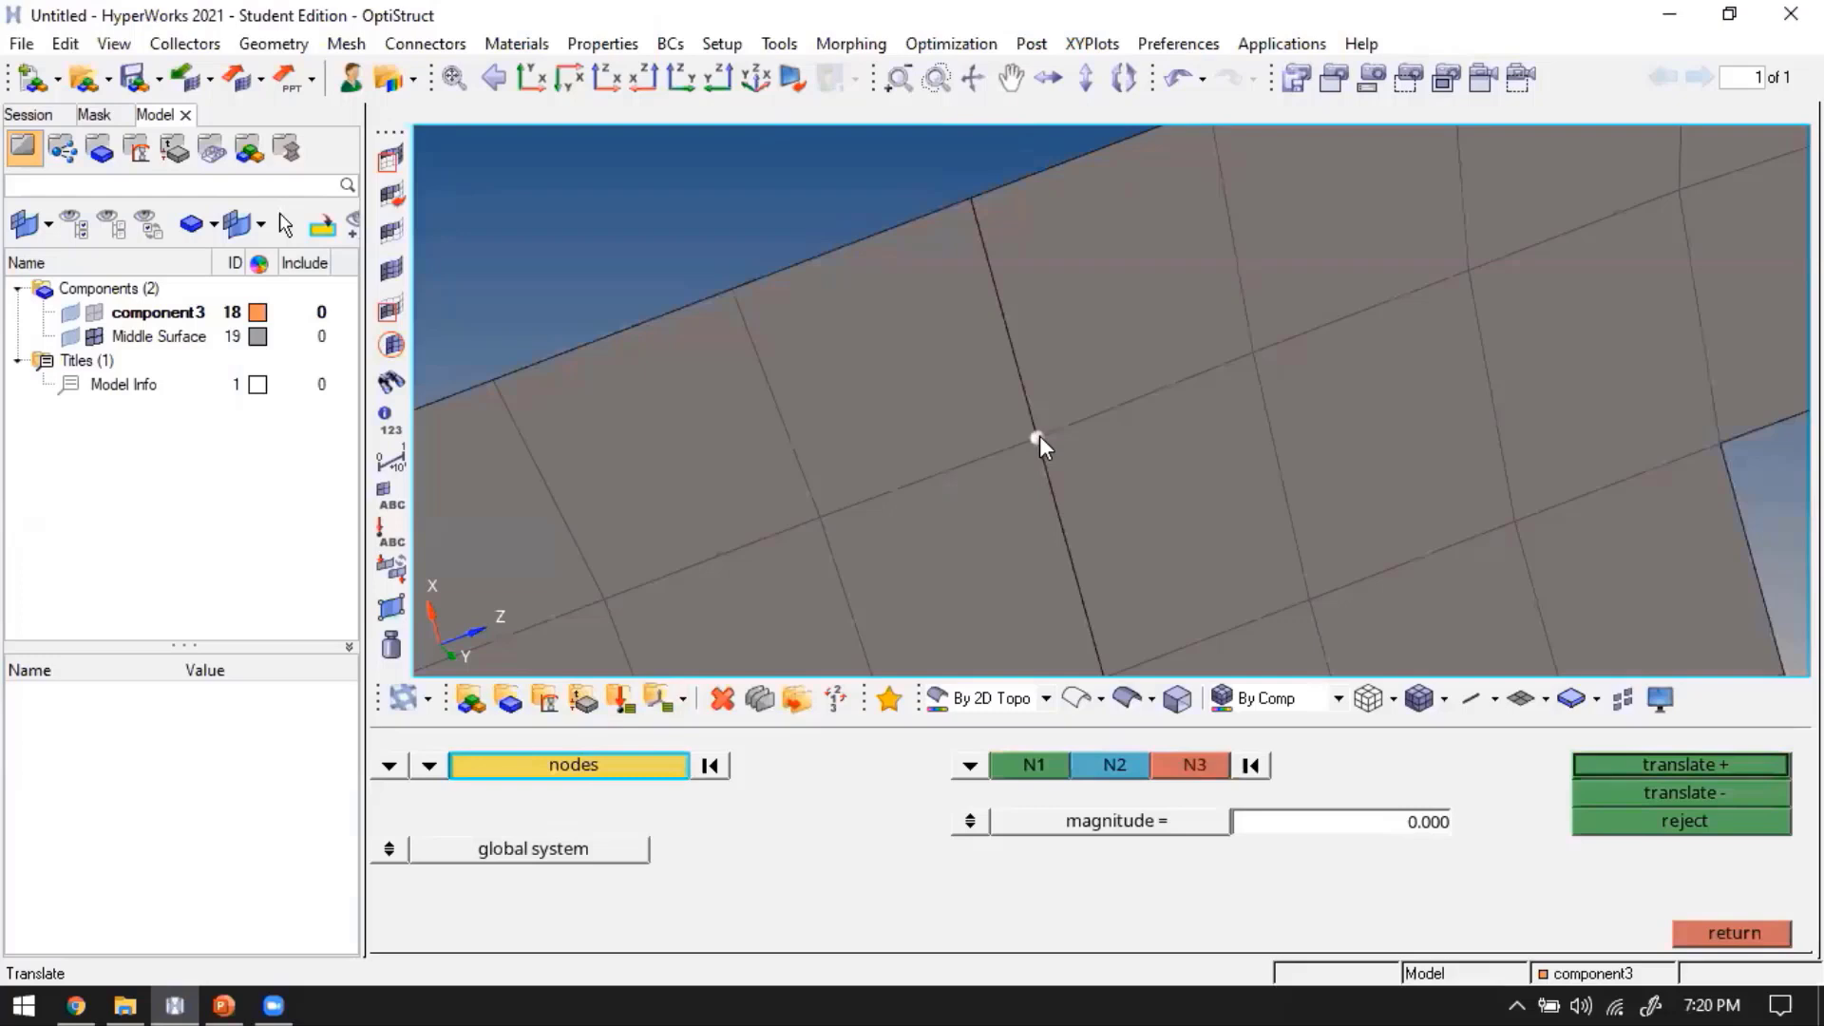
pyautogui.click(1363, 822)
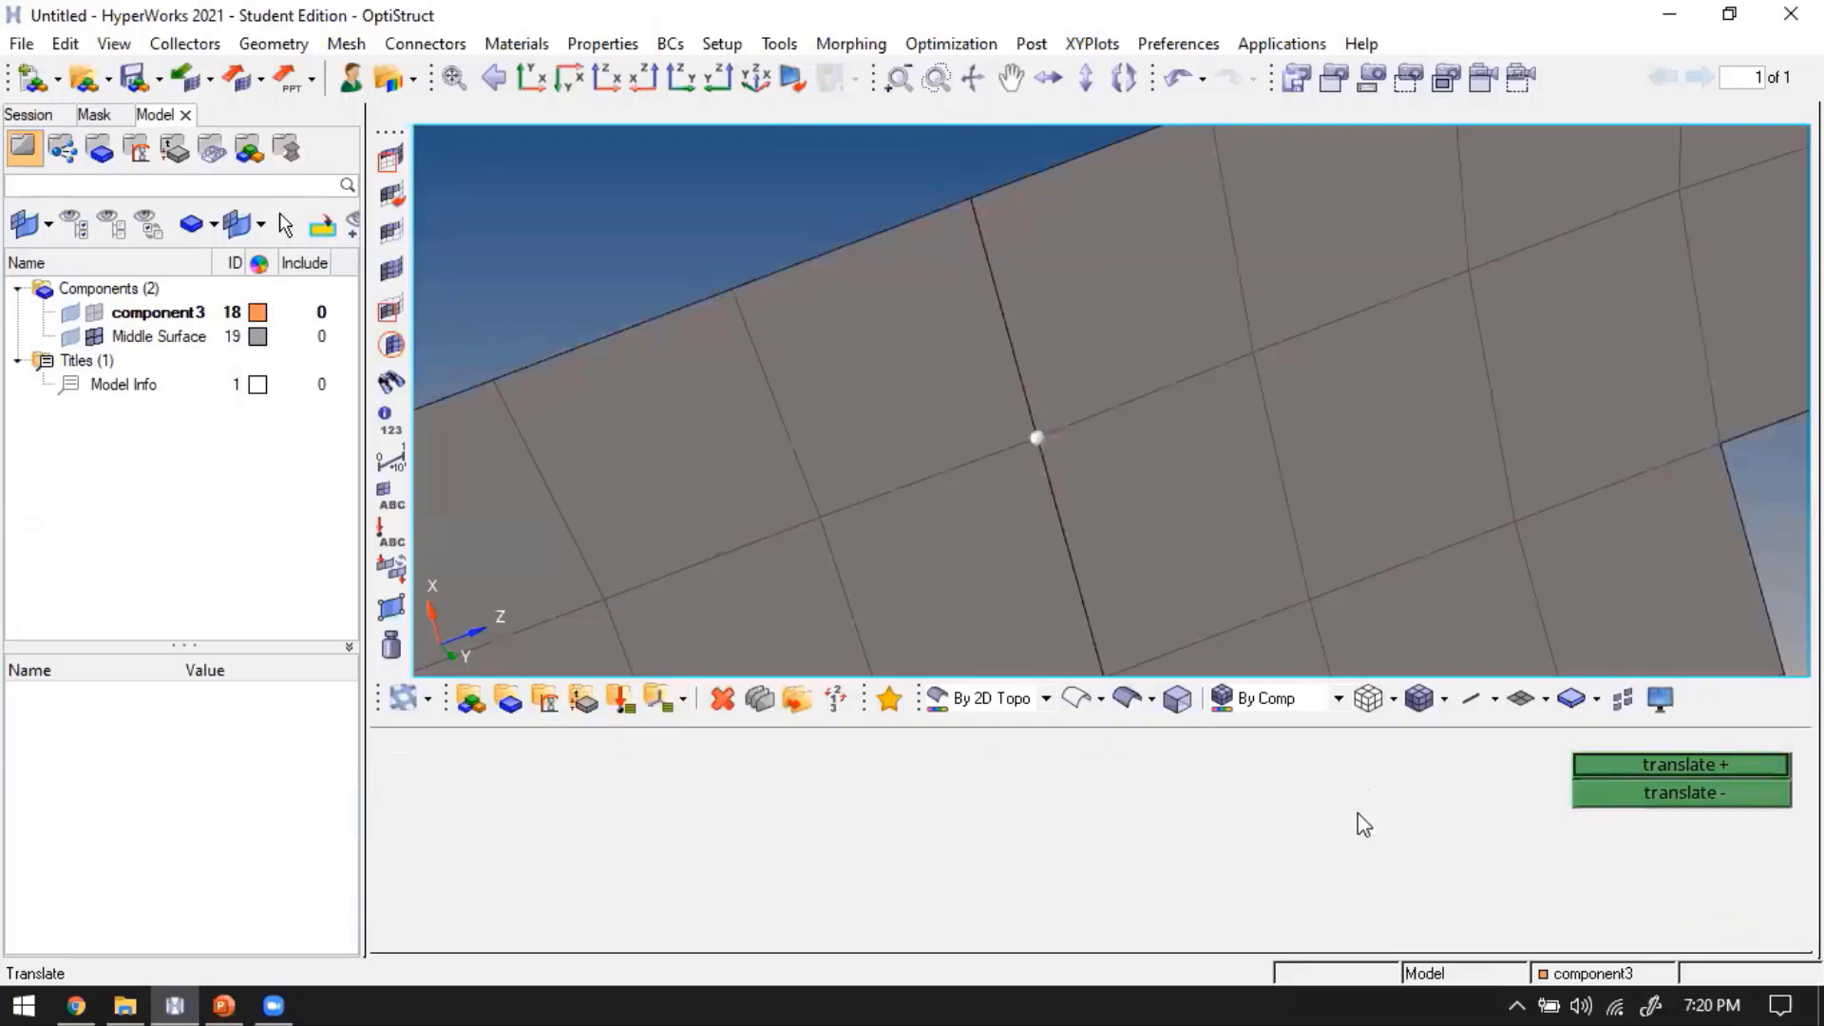
pyautogui.write('0.1')
pyautogui.press('Return')
pyautogui.write('0.5')
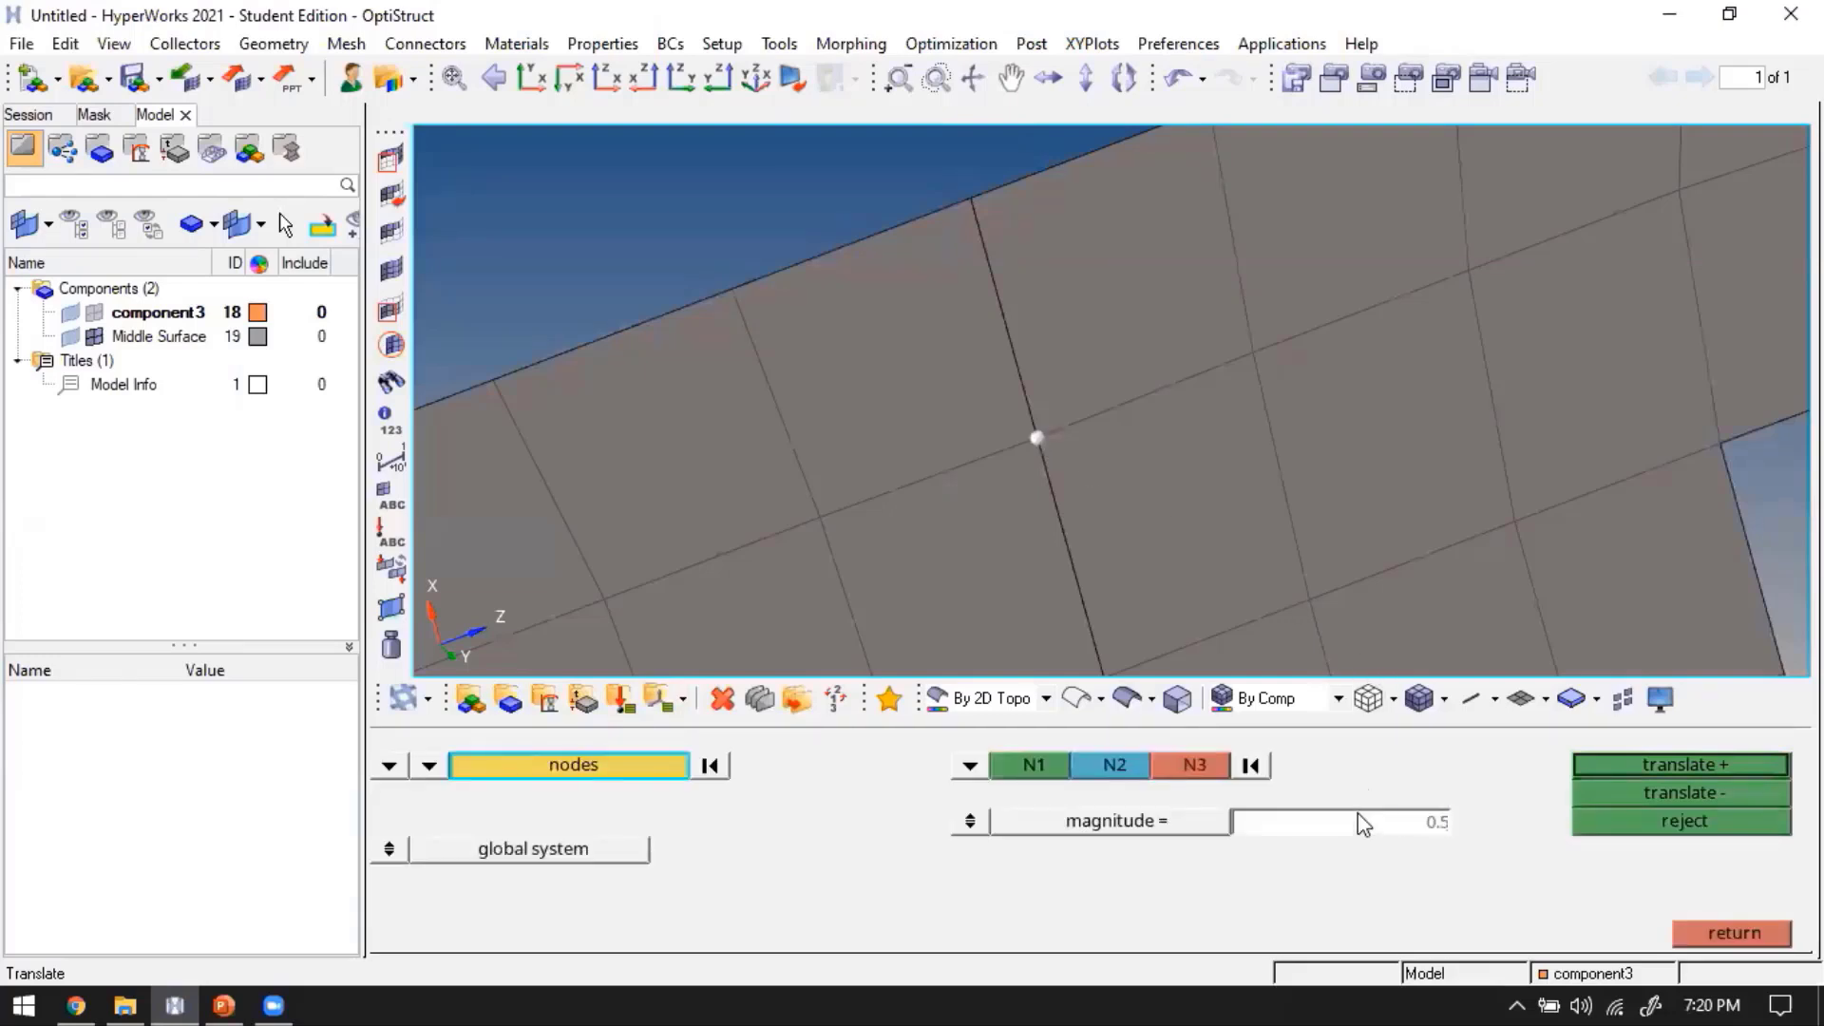
pyautogui.press('Return')
pyautogui.click(968, 768)
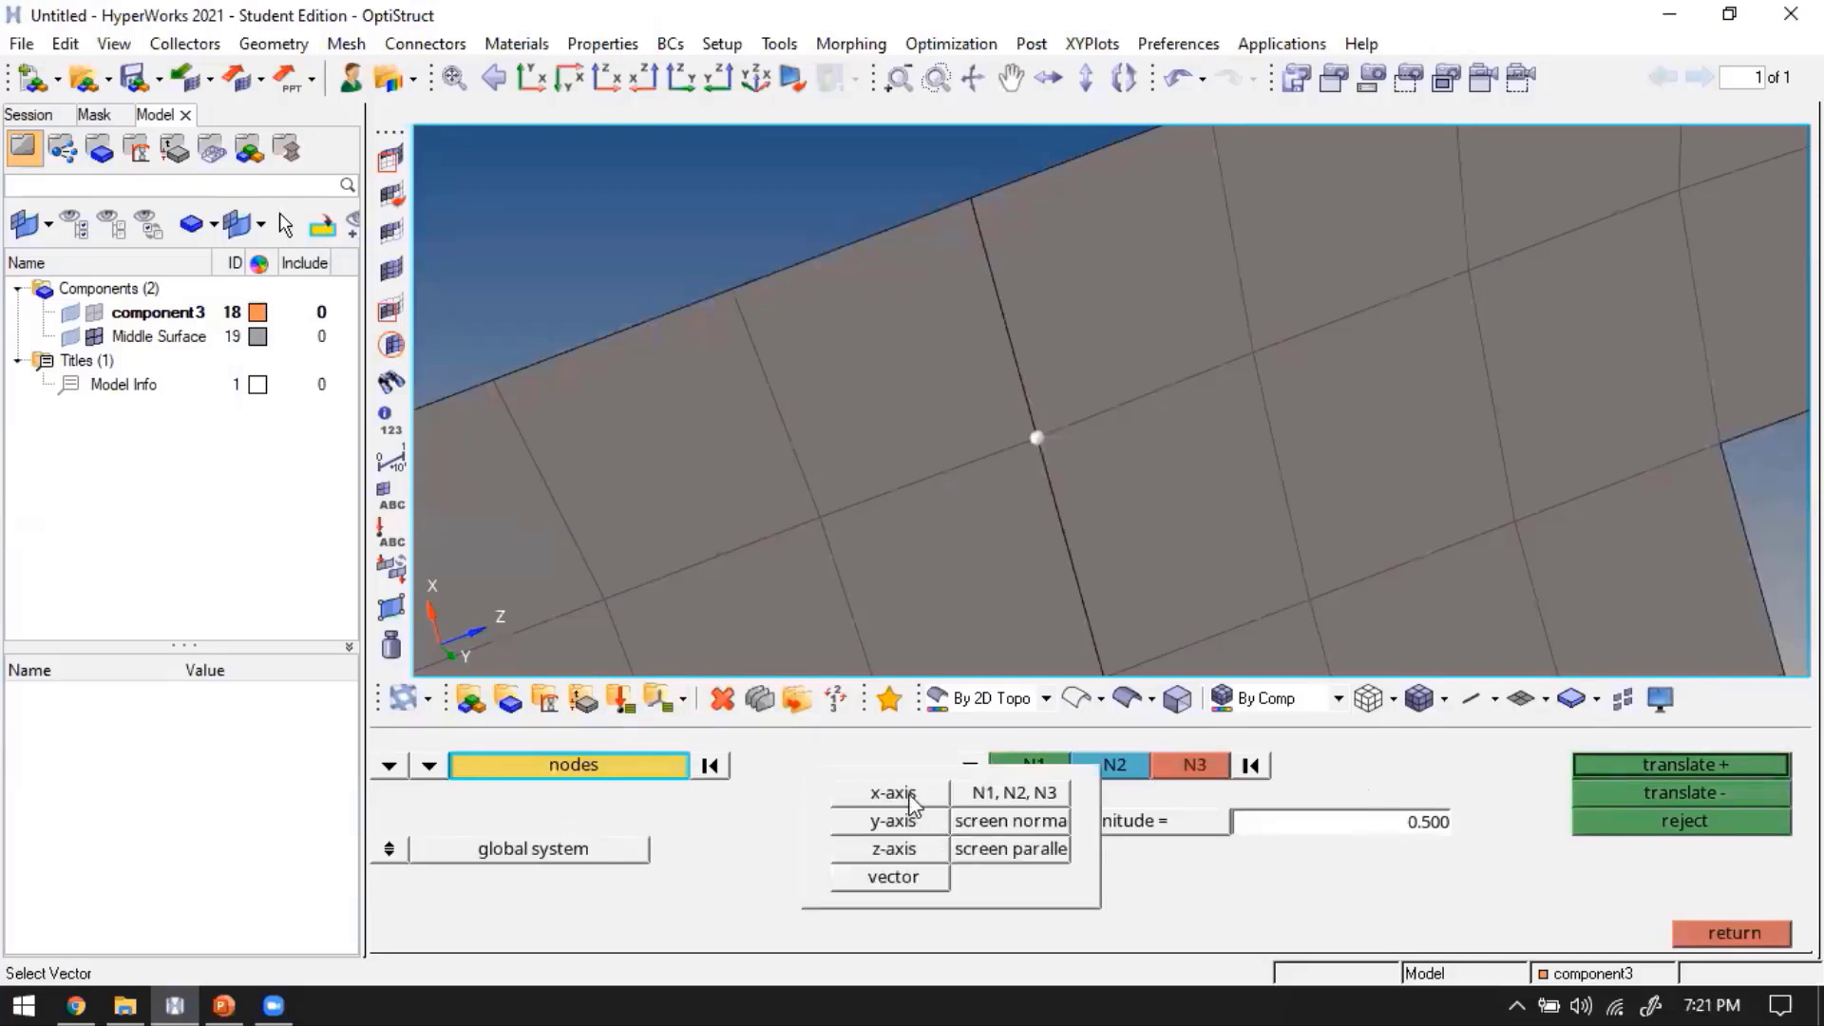
pyautogui.click(912, 796)
pyautogui.click(1730, 762)
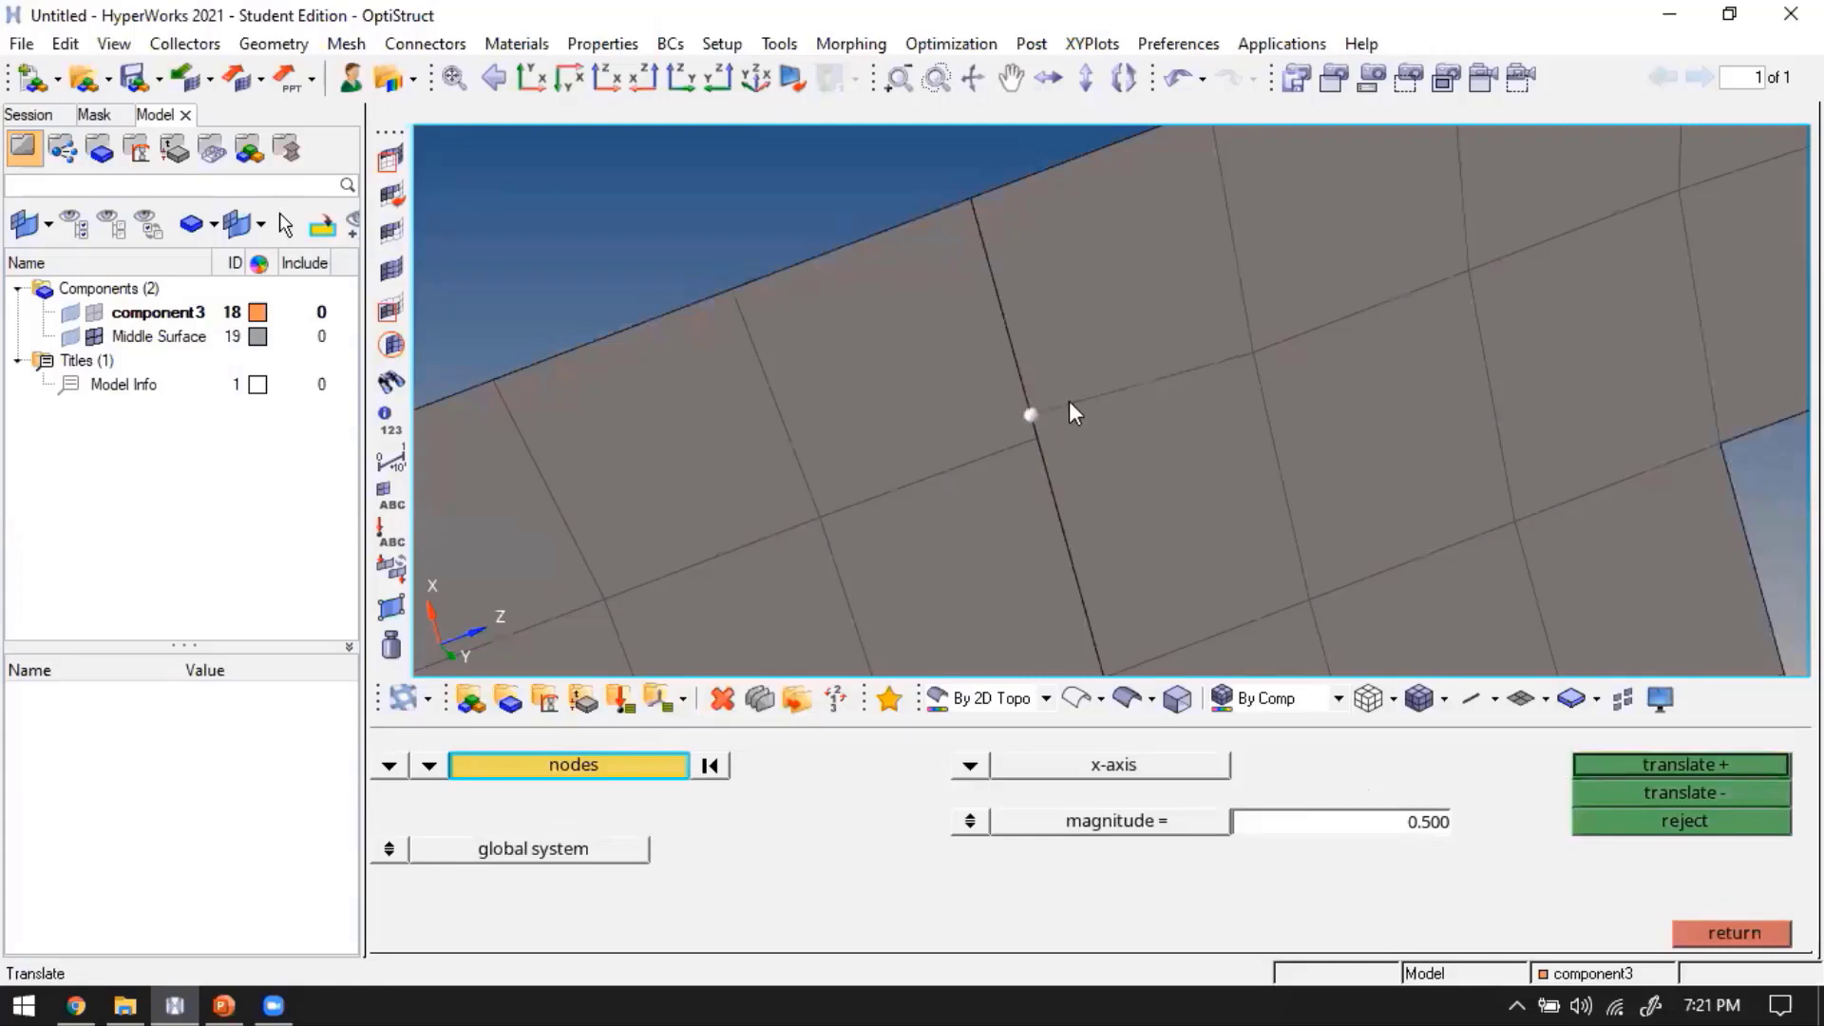
# Translate the mesh node just beside the centre seam, one row further down, twice by 0.5 along the x-axis
pyautogui.keyDown('ctrl'); pyautogui.scroll(-3, 1069, 401); pyautogui.keyUp('ctrl')
pyautogui.keyDown('ctrl'); pyautogui.moveTo(1100, 416); pyautogui.dragTo(1049, 436); pyautogui.keyUp('ctrl')
pyautogui.scroll(5, 1007, 368)
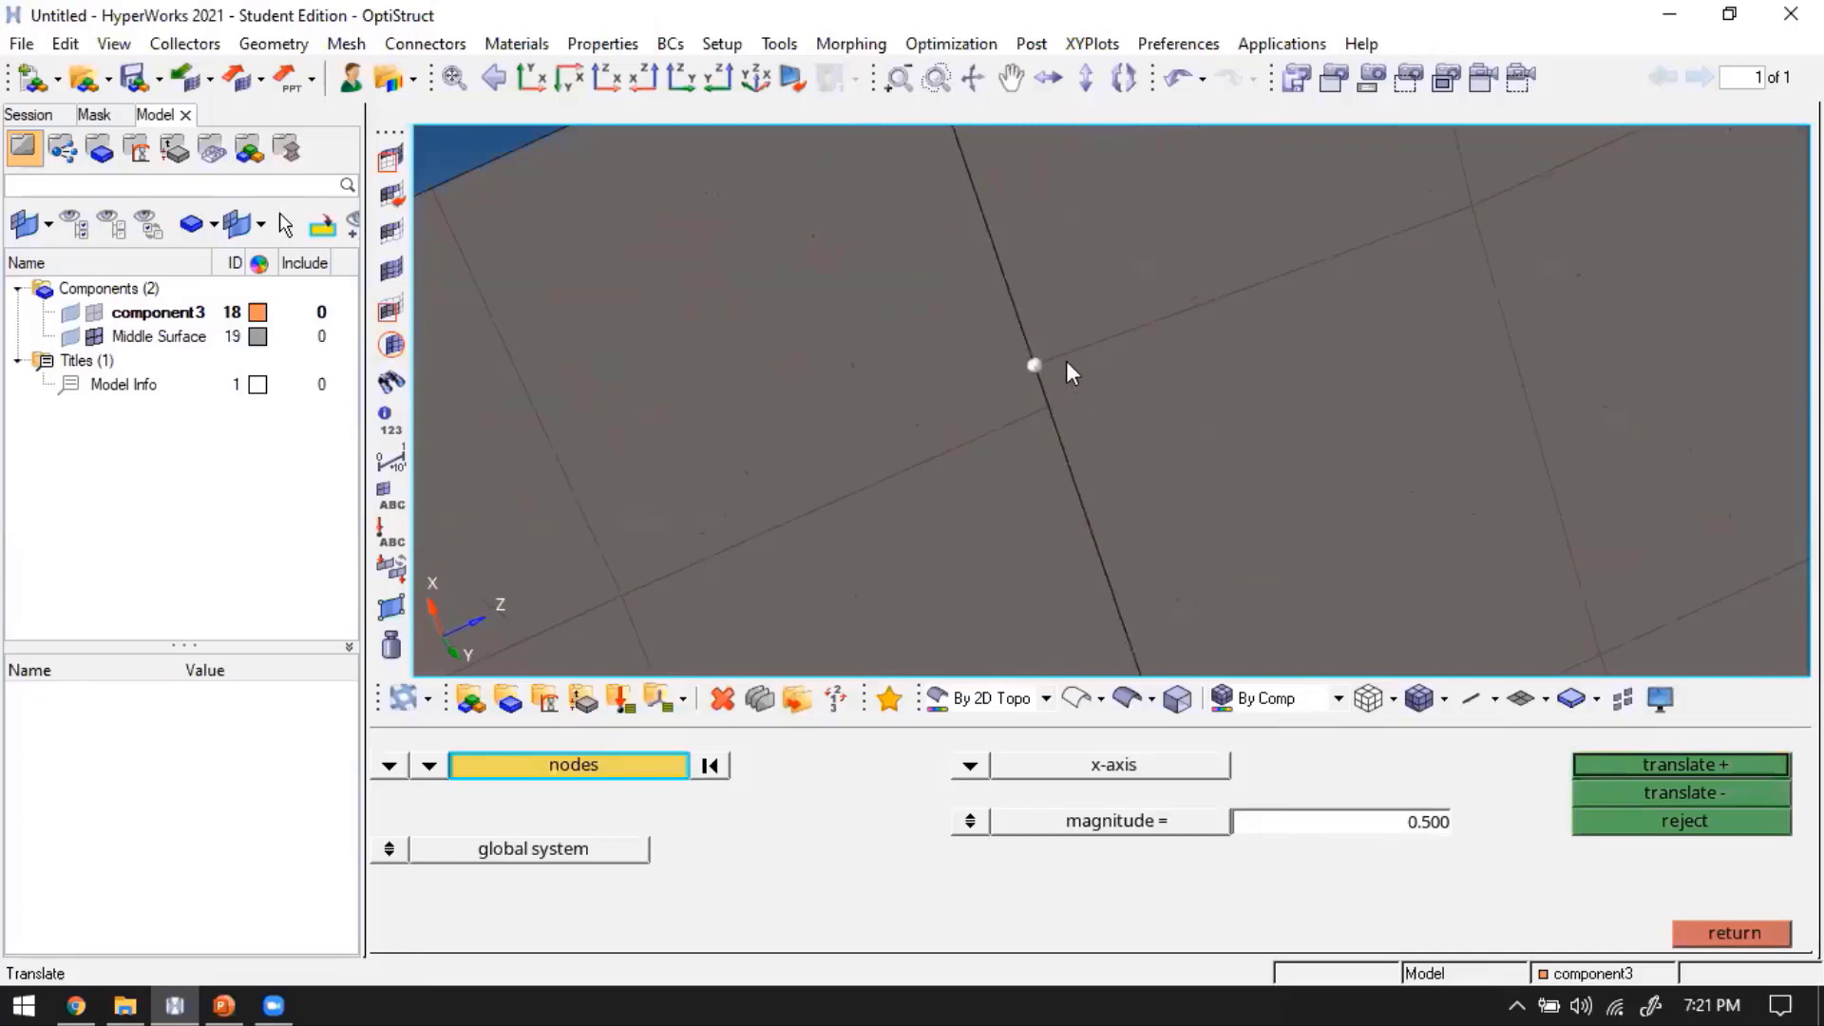
pyautogui.scroll(-1, 1066, 376)
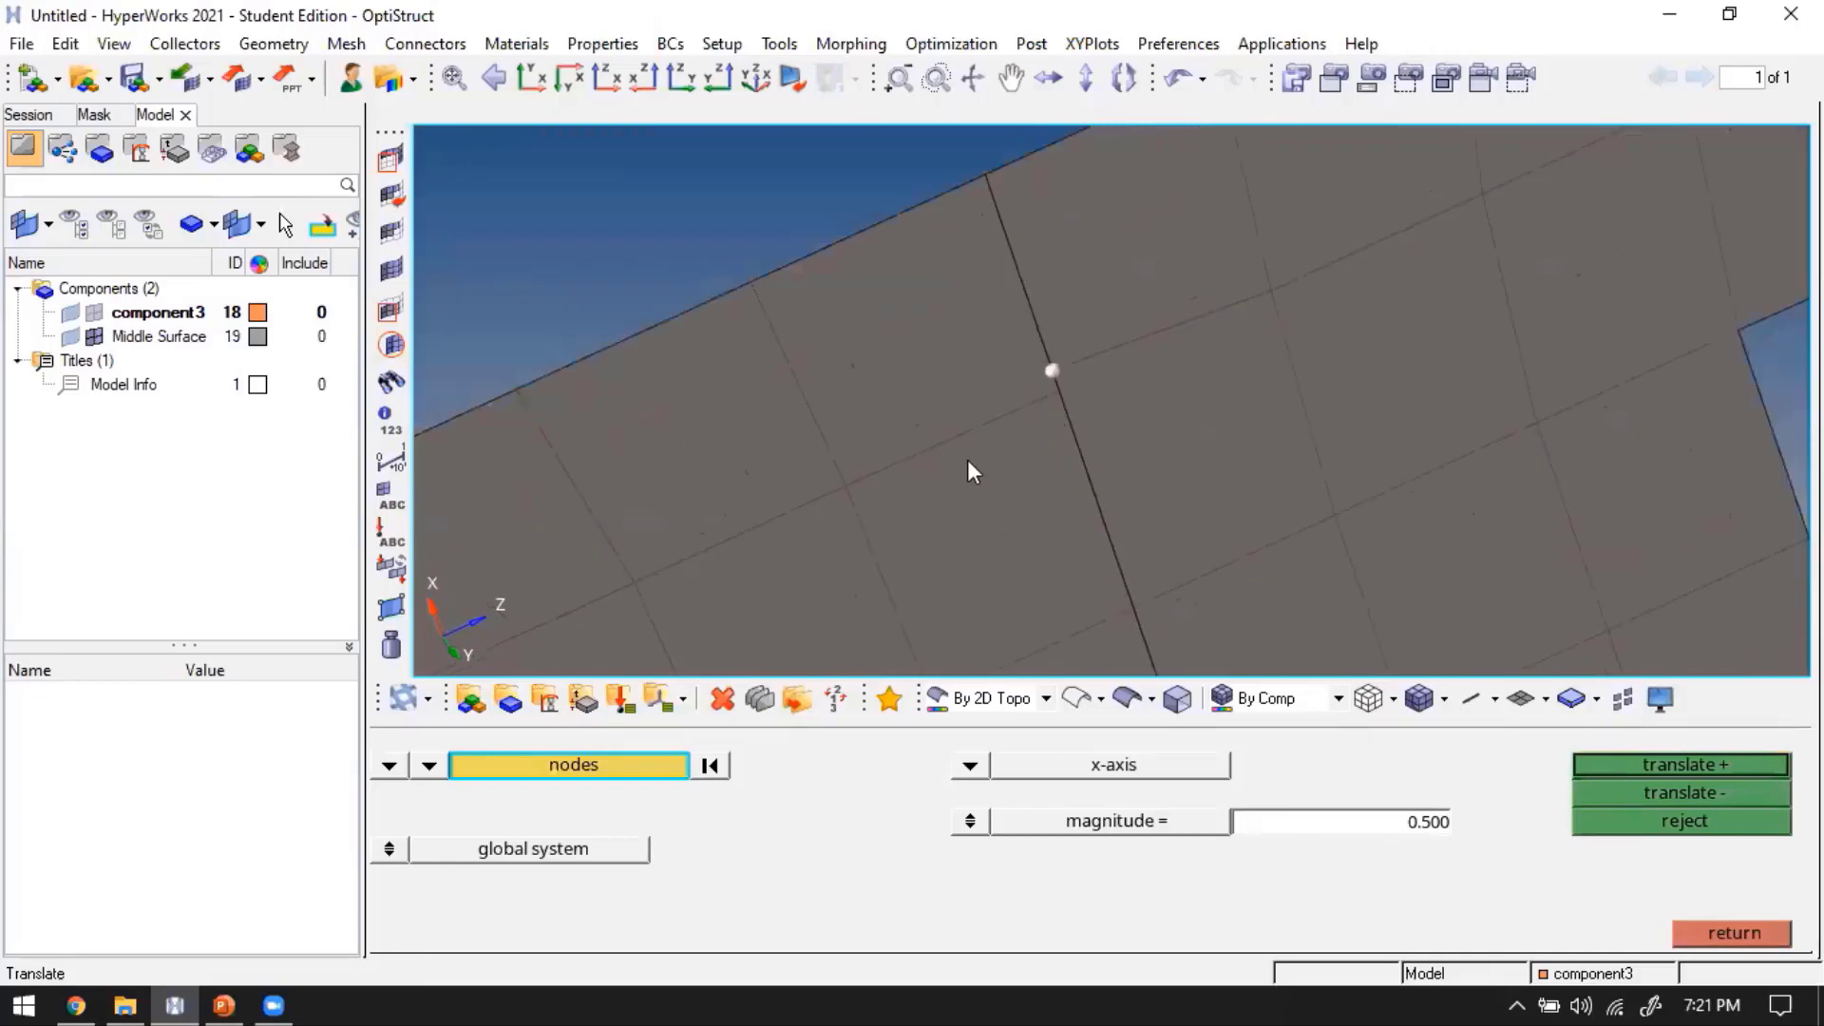
pyautogui.scroll(-1, 969, 468)
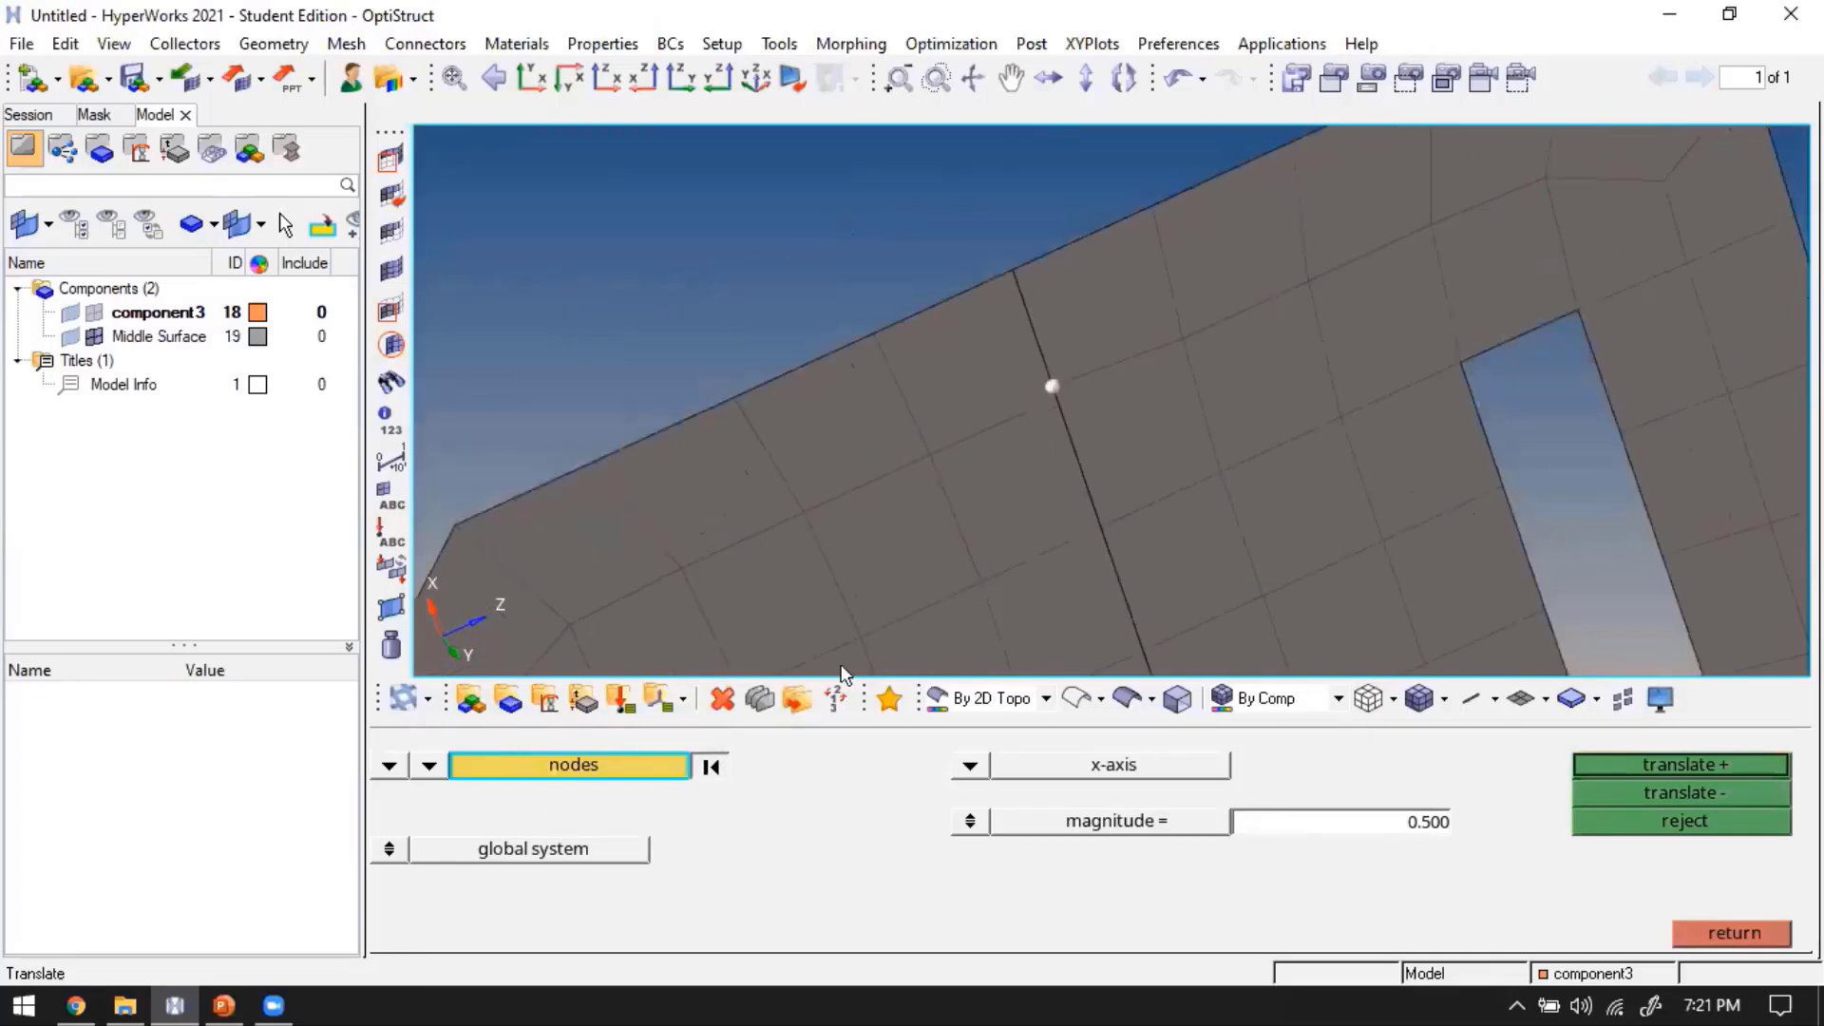
pyautogui.click(978, 584)
pyautogui.click(1607, 766)
pyautogui.click(1609, 766)
# Translate the second-row node on the centre seam three times by 0.5 along the x-axis
pyautogui.scroll(2, 1110, 573)
pyautogui.scroll(3, 1169, 570)
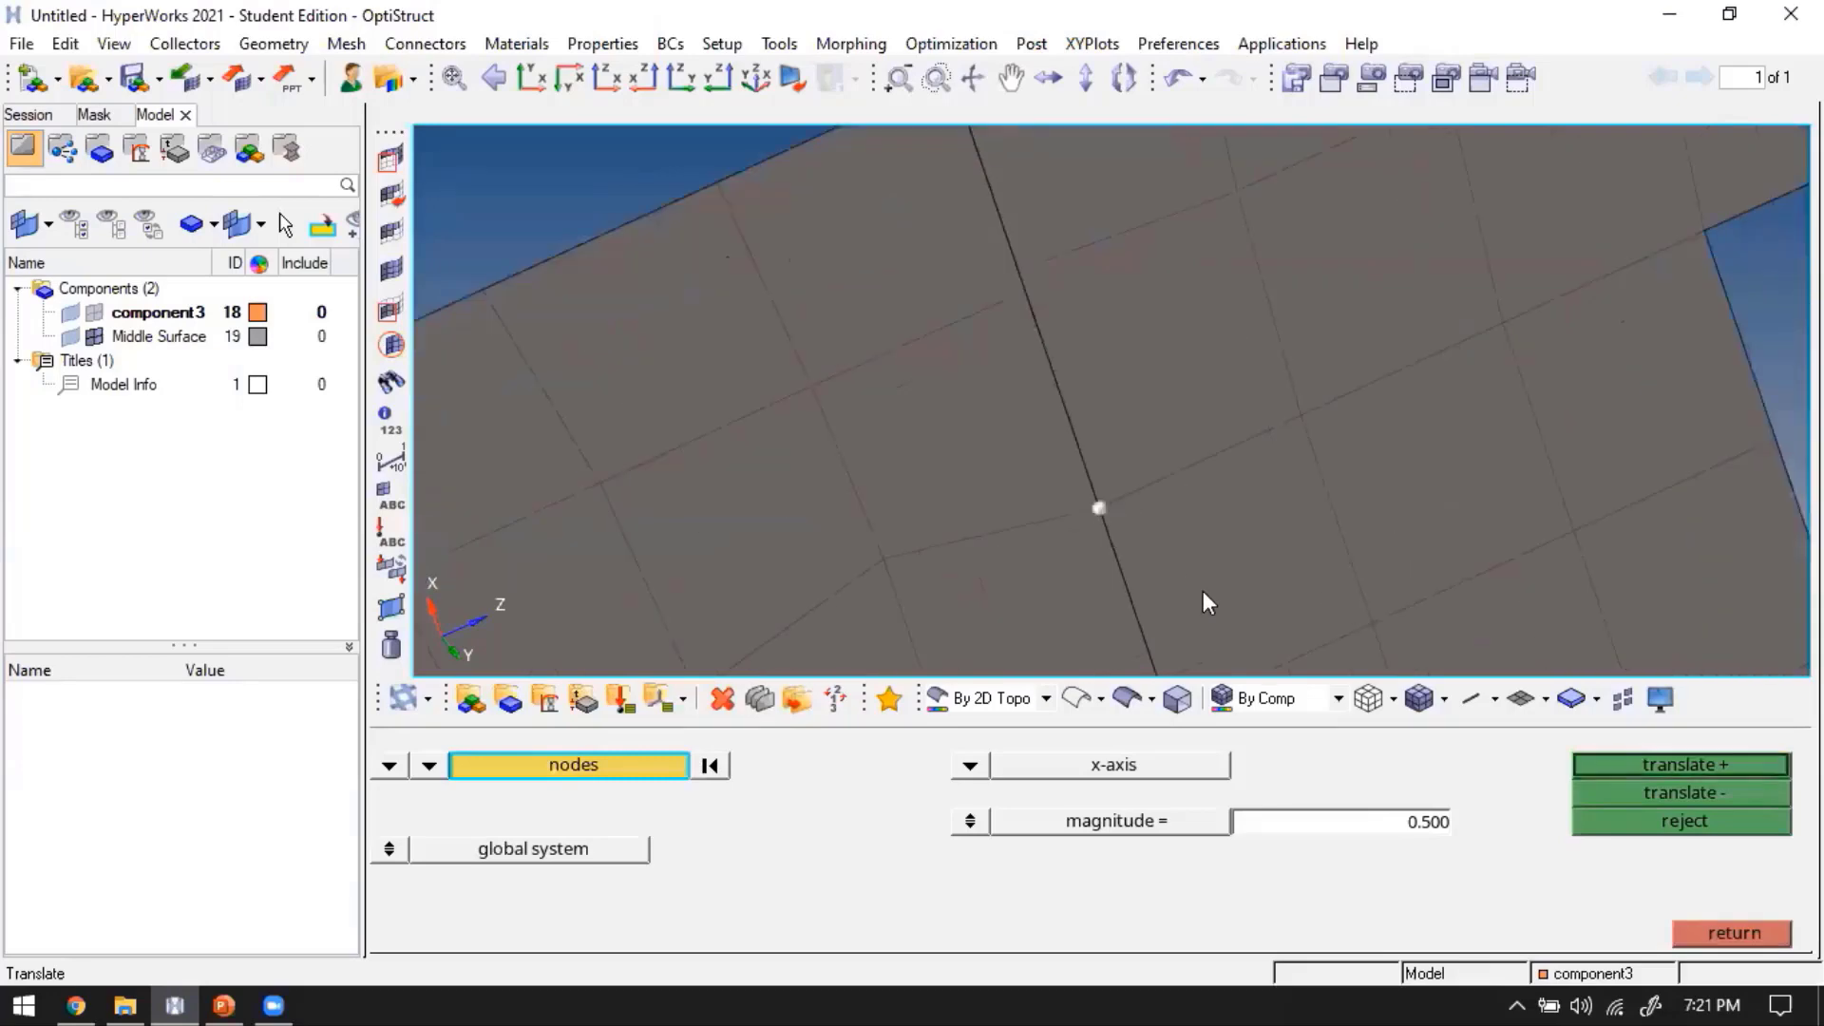
pyautogui.click(1638, 766)
pyautogui.click(1638, 767)
pyautogui.click(1638, 767)
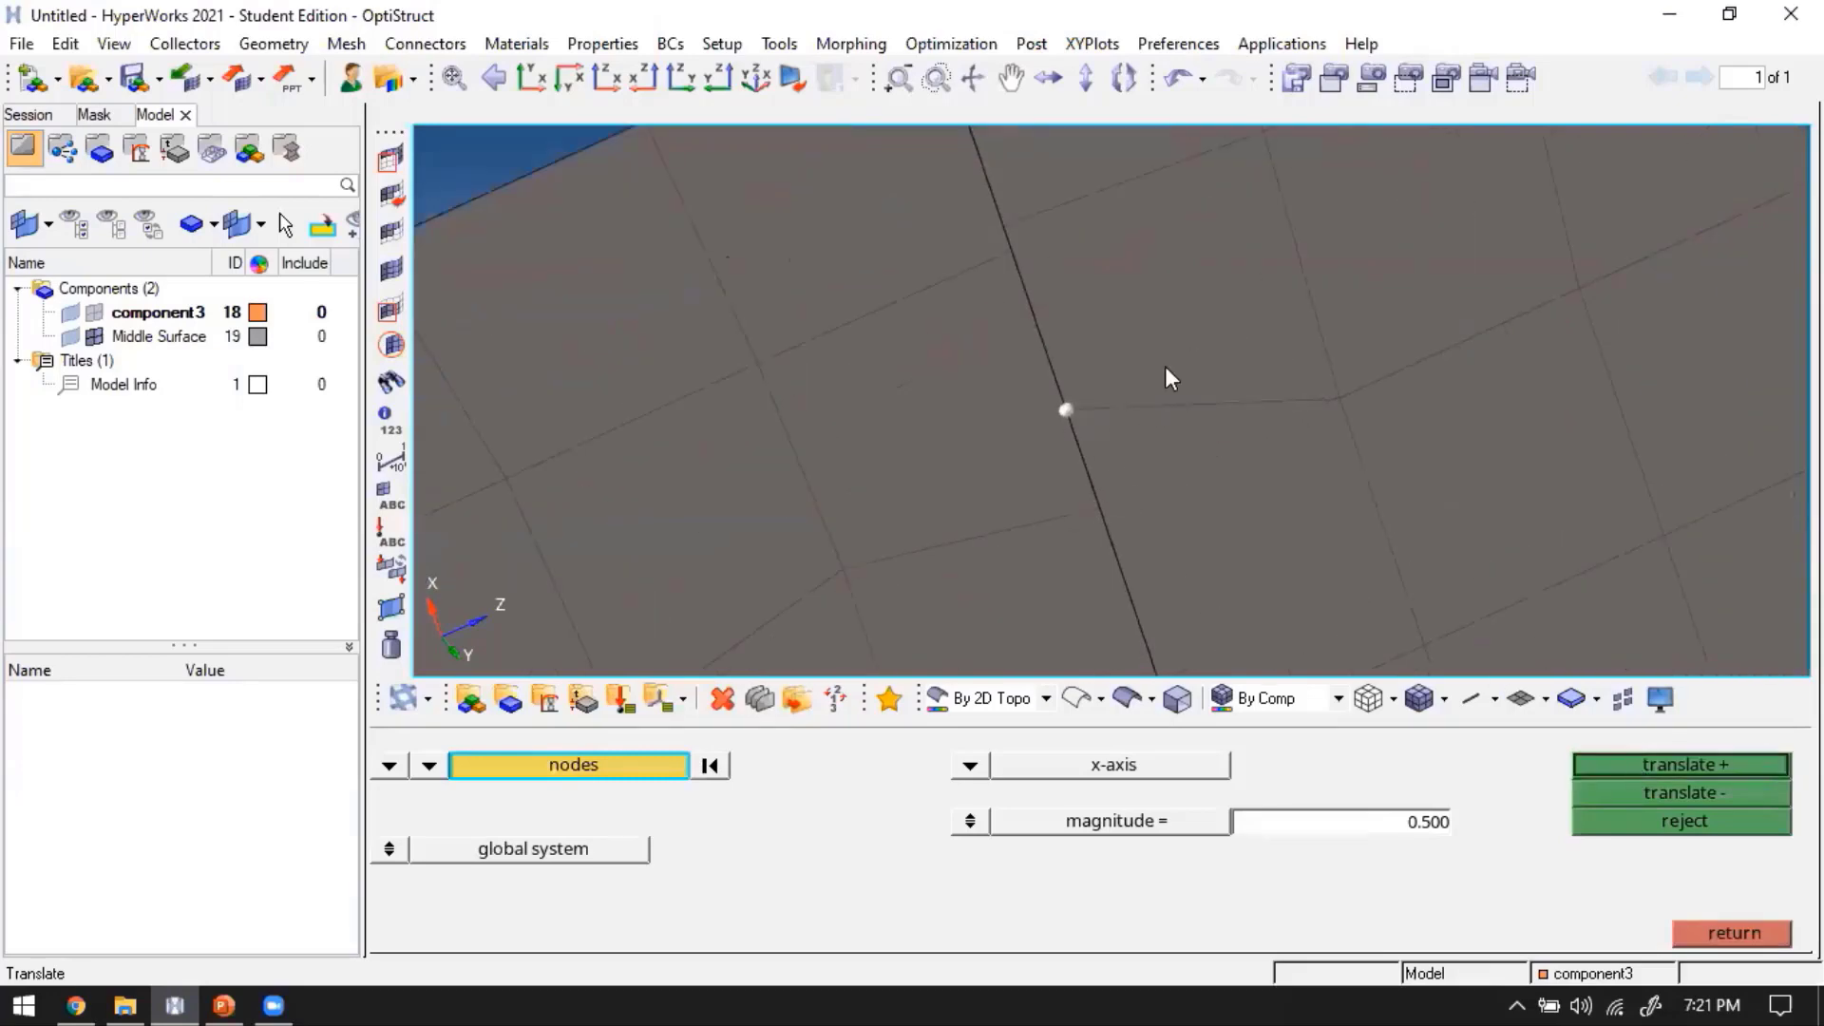
pyautogui.scroll(-4, 1074, 465)
pyautogui.press('Escape')
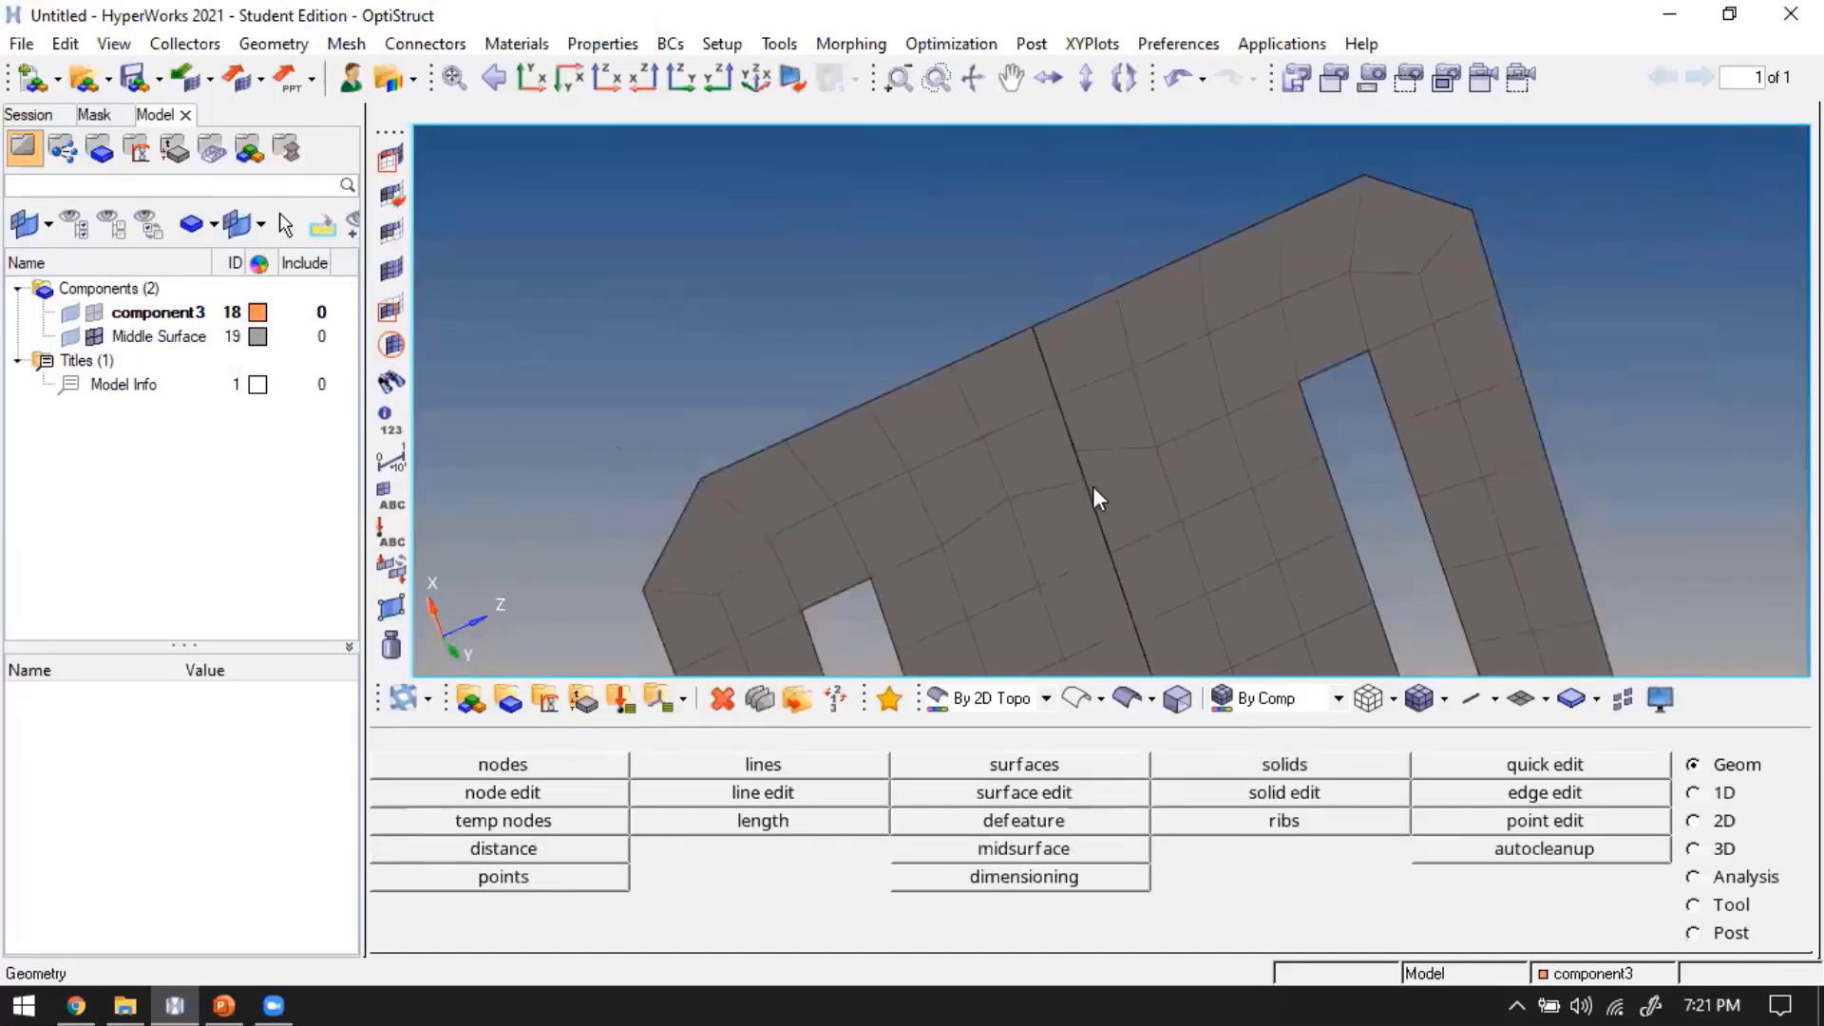
# Undo the trial node translations on and beside the upright plate's centre seam
pyautogui.keyDown('ctrl'); pyautogui.moveTo(1172, 635); pyautogui.dragTo(1104, 478, button='right'); pyautogui.keyUp('ctrl')
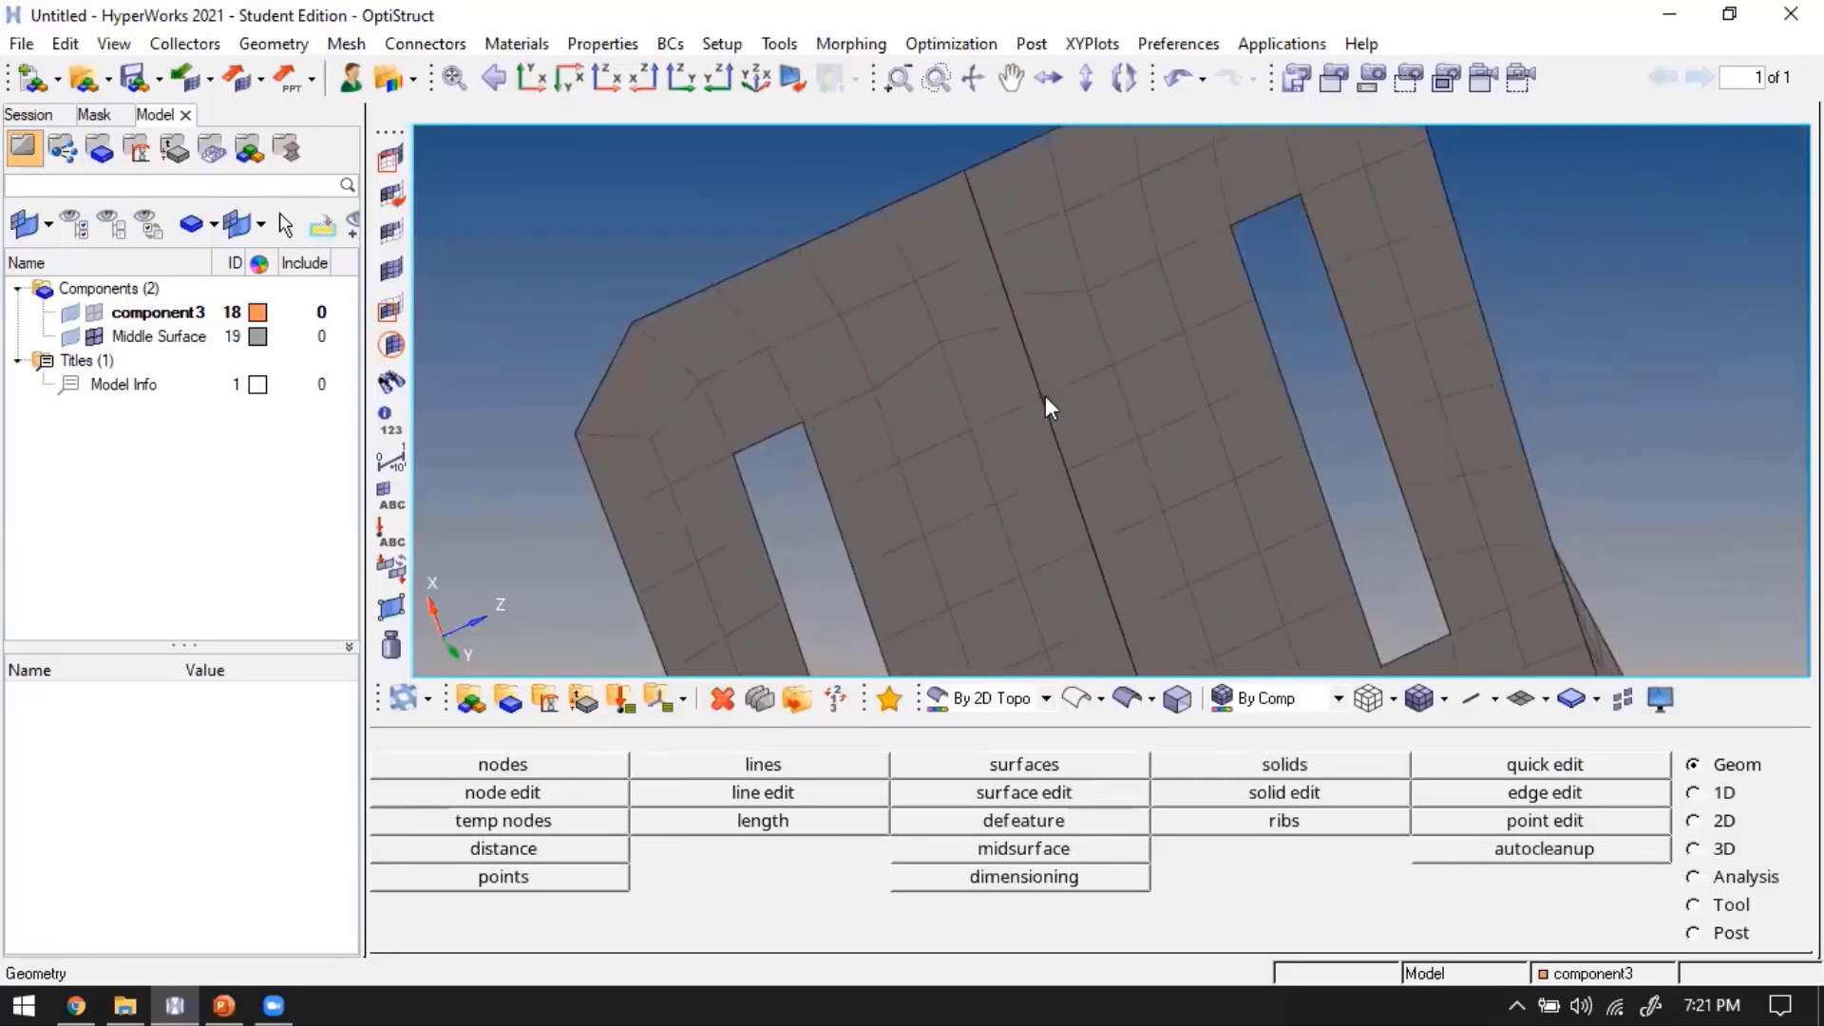
pyautogui.scroll(5, 1045, 395)
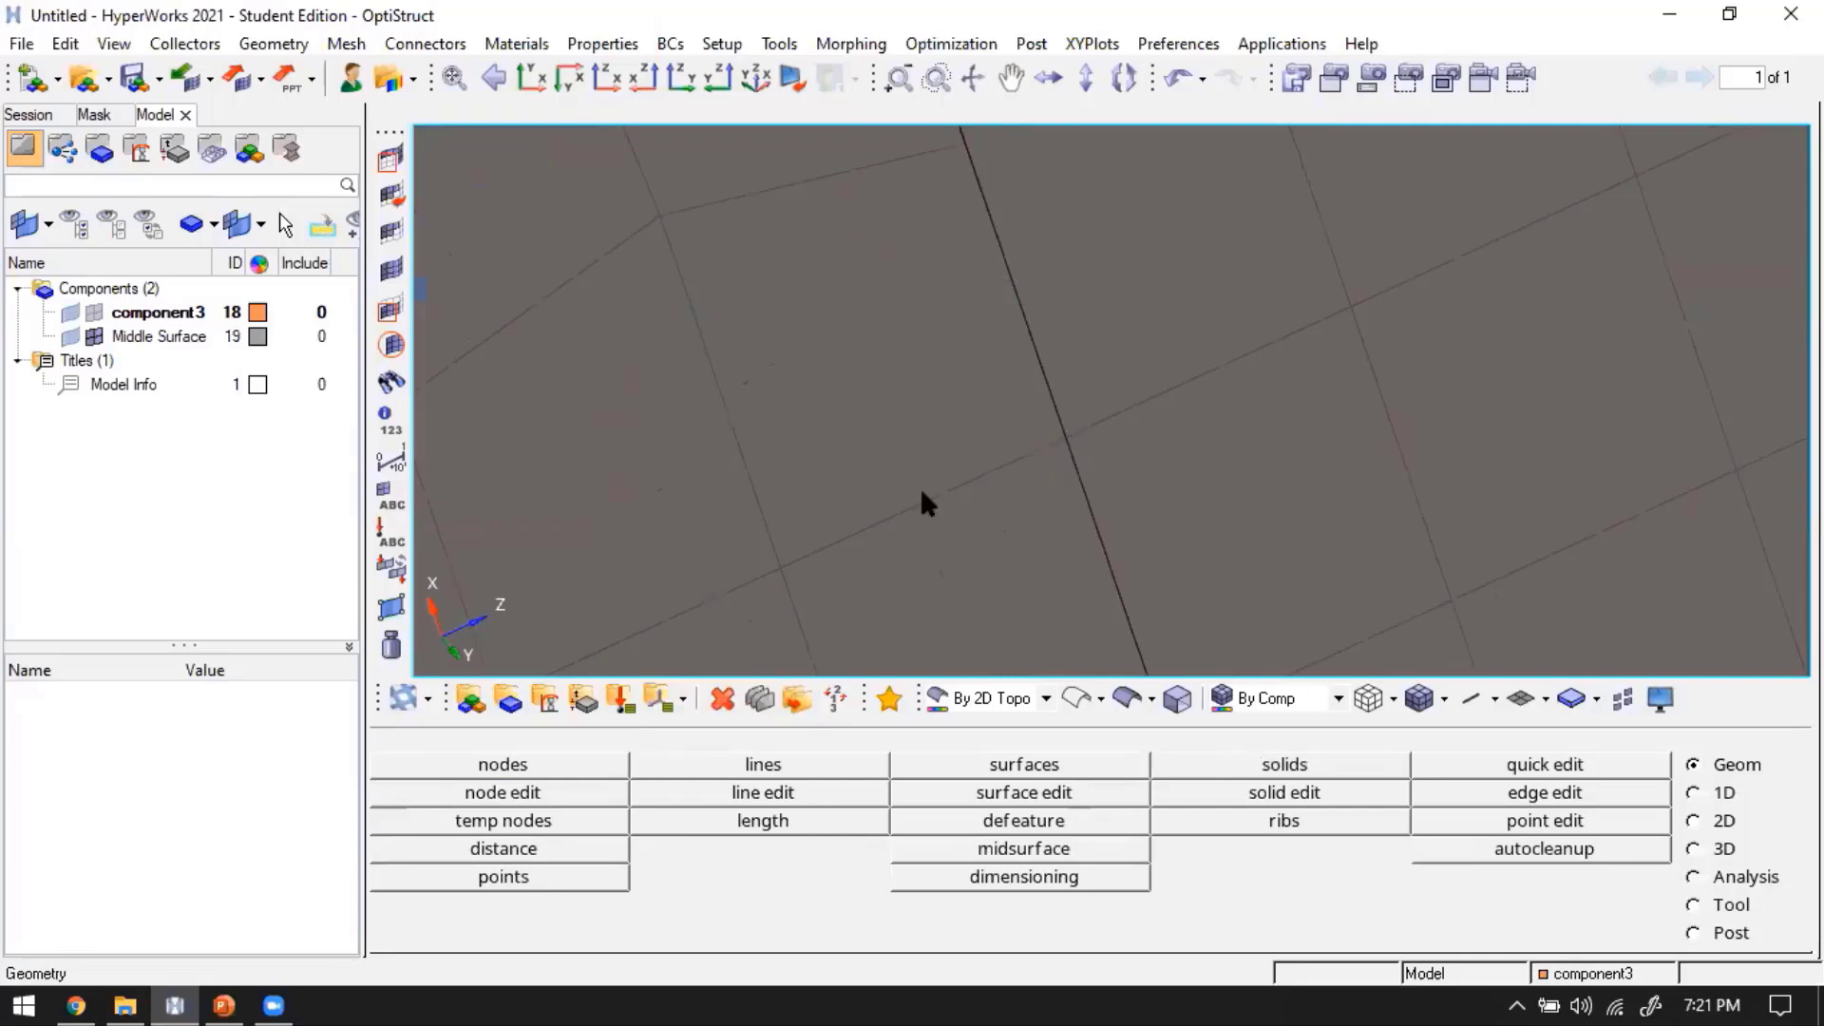
pyautogui.scroll(-2, 1303, 350)
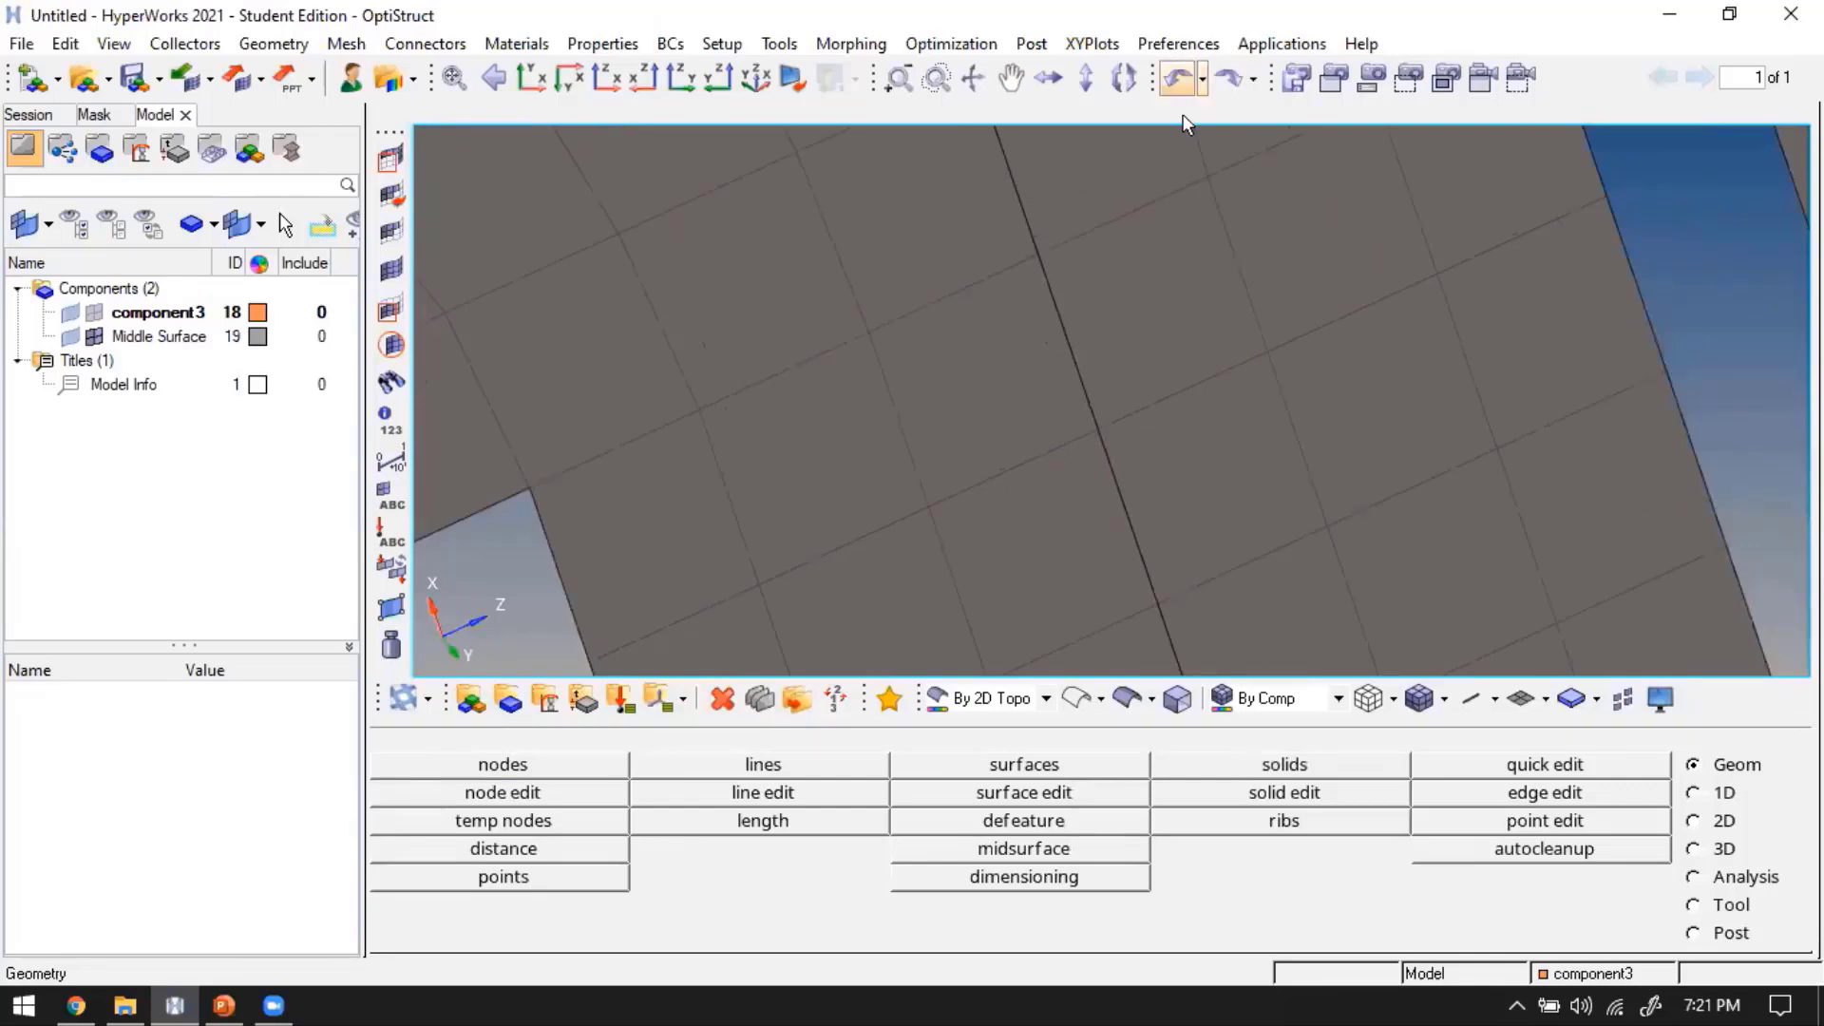
pyautogui.scroll(-4, 1224, 291)
pyautogui.keyDown('ctrl'); pyautogui.moveTo(1205, 401); pyautogui.dragTo(1184, 446, button='right'); pyautogui.keyUp('ctrl')
pyautogui.scroll(-3, 1183, 447)
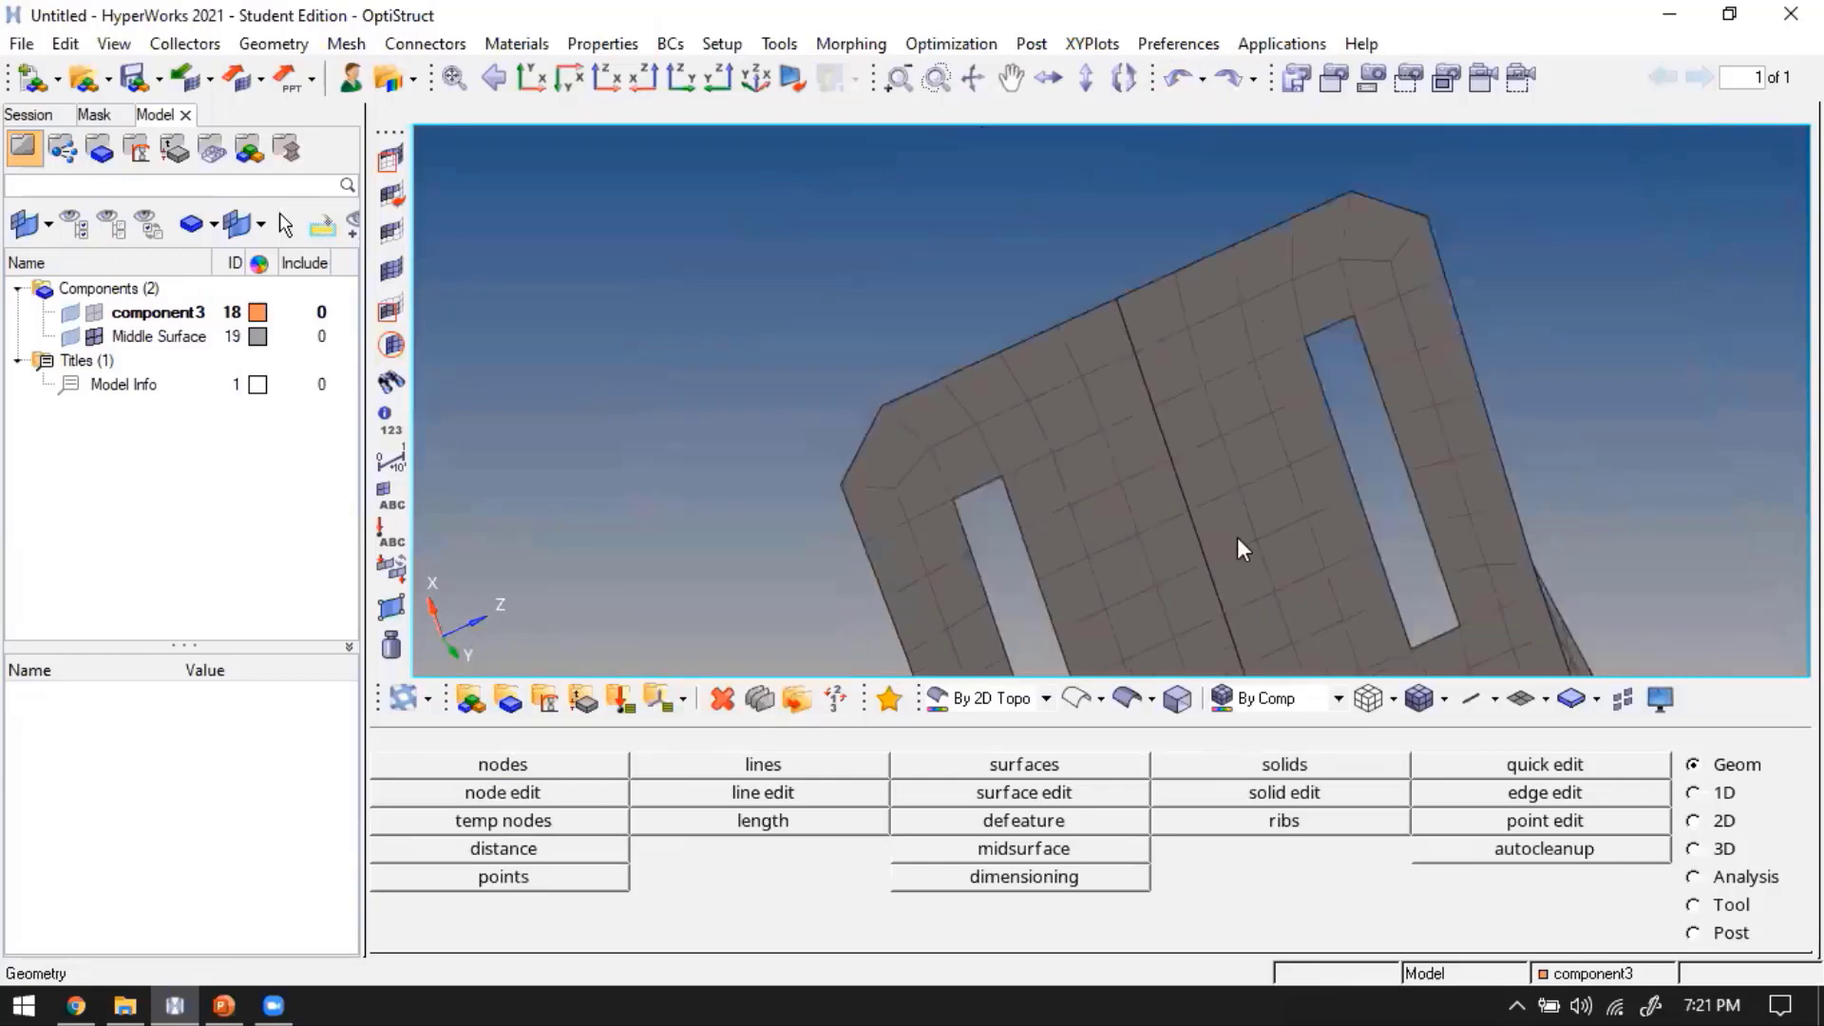
# Select all elements of the bracket mesh and preview the node equivalence with a tolerance of 0.010
pyautogui.scroll(-3, 1235, 456)
pyautogui.moveTo(1235, 456)
pyautogui.keyDown('ctrl'); pyautogui.mouseDown()
pyautogui.moveTo(1082, 474)
pyautogui.moveTo(1111, 454)
pyautogui.moveTo(1056, 477)
pyautogui.moveTo(1115, 521)
pyautogui.mouseUp(); pyautogui.keyUp('ctrl')
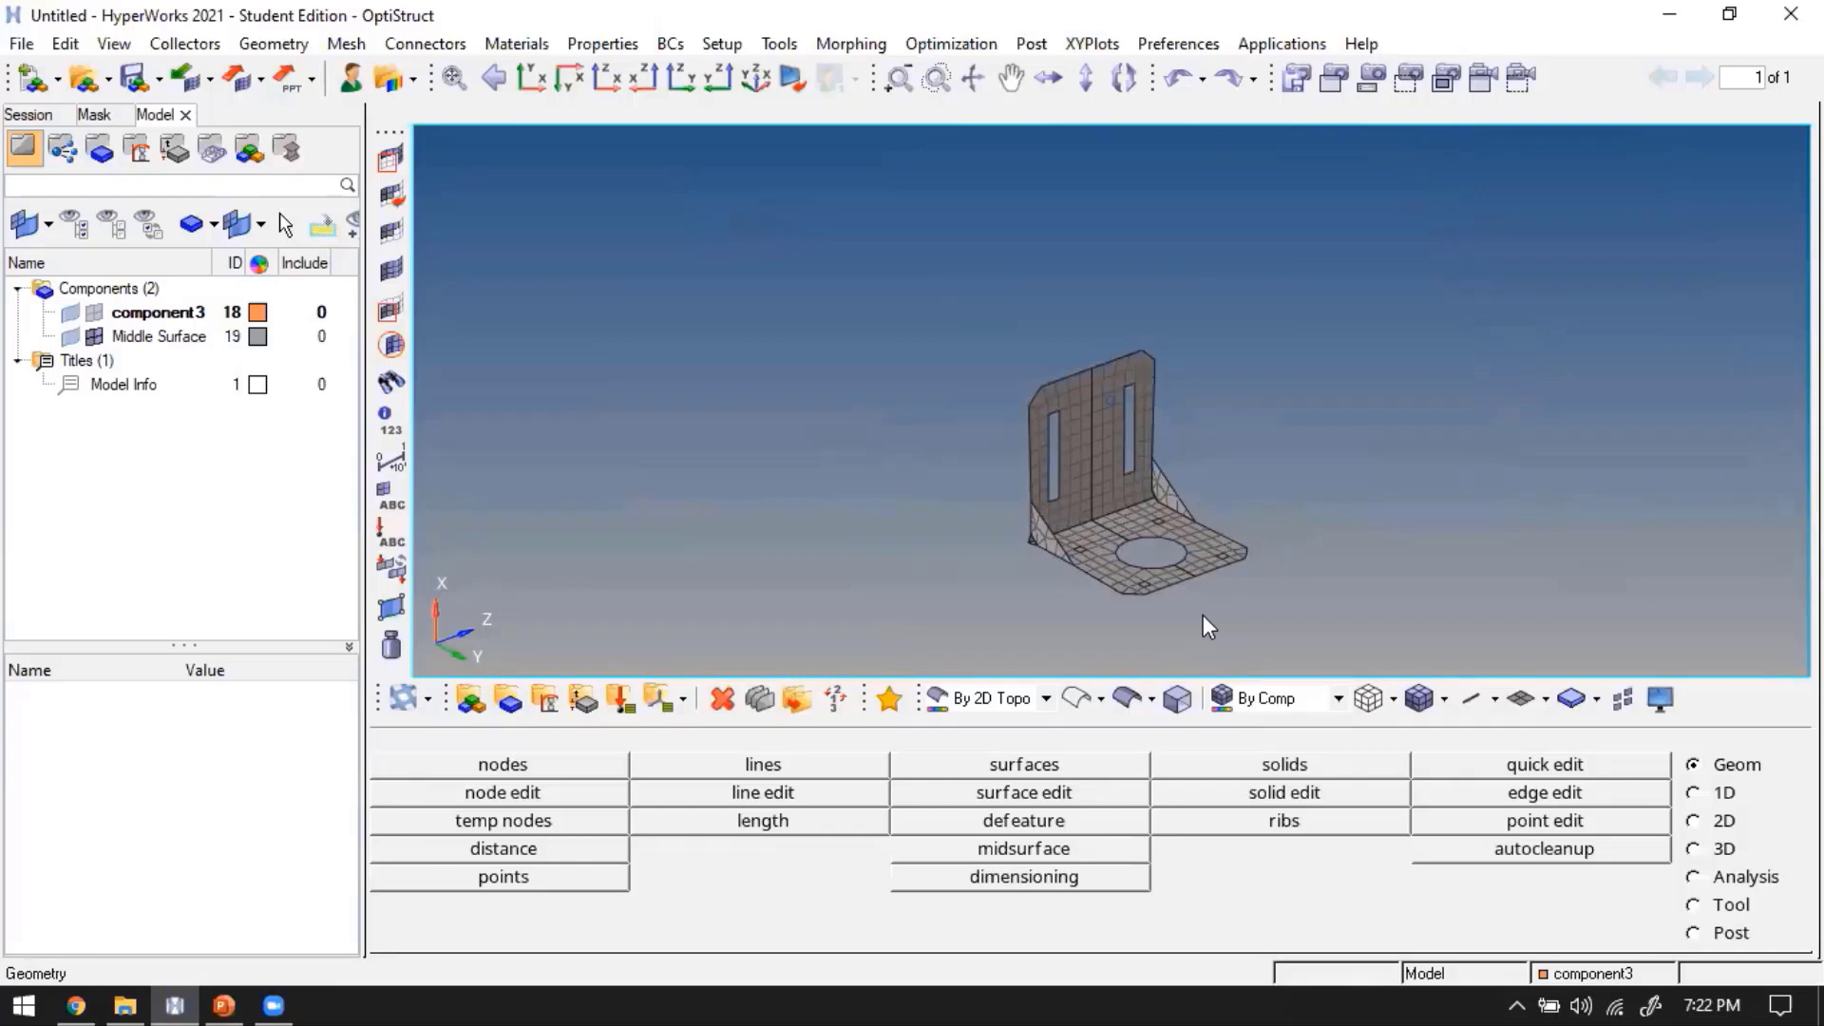
pyautogui.hotkey('shift', 'F3')
pyautogui.keyDown('shift'); pyautogui.moveTo(835, 260); pyautogui.dragTo(1383, 611); pyautogui.keyUp('shift')
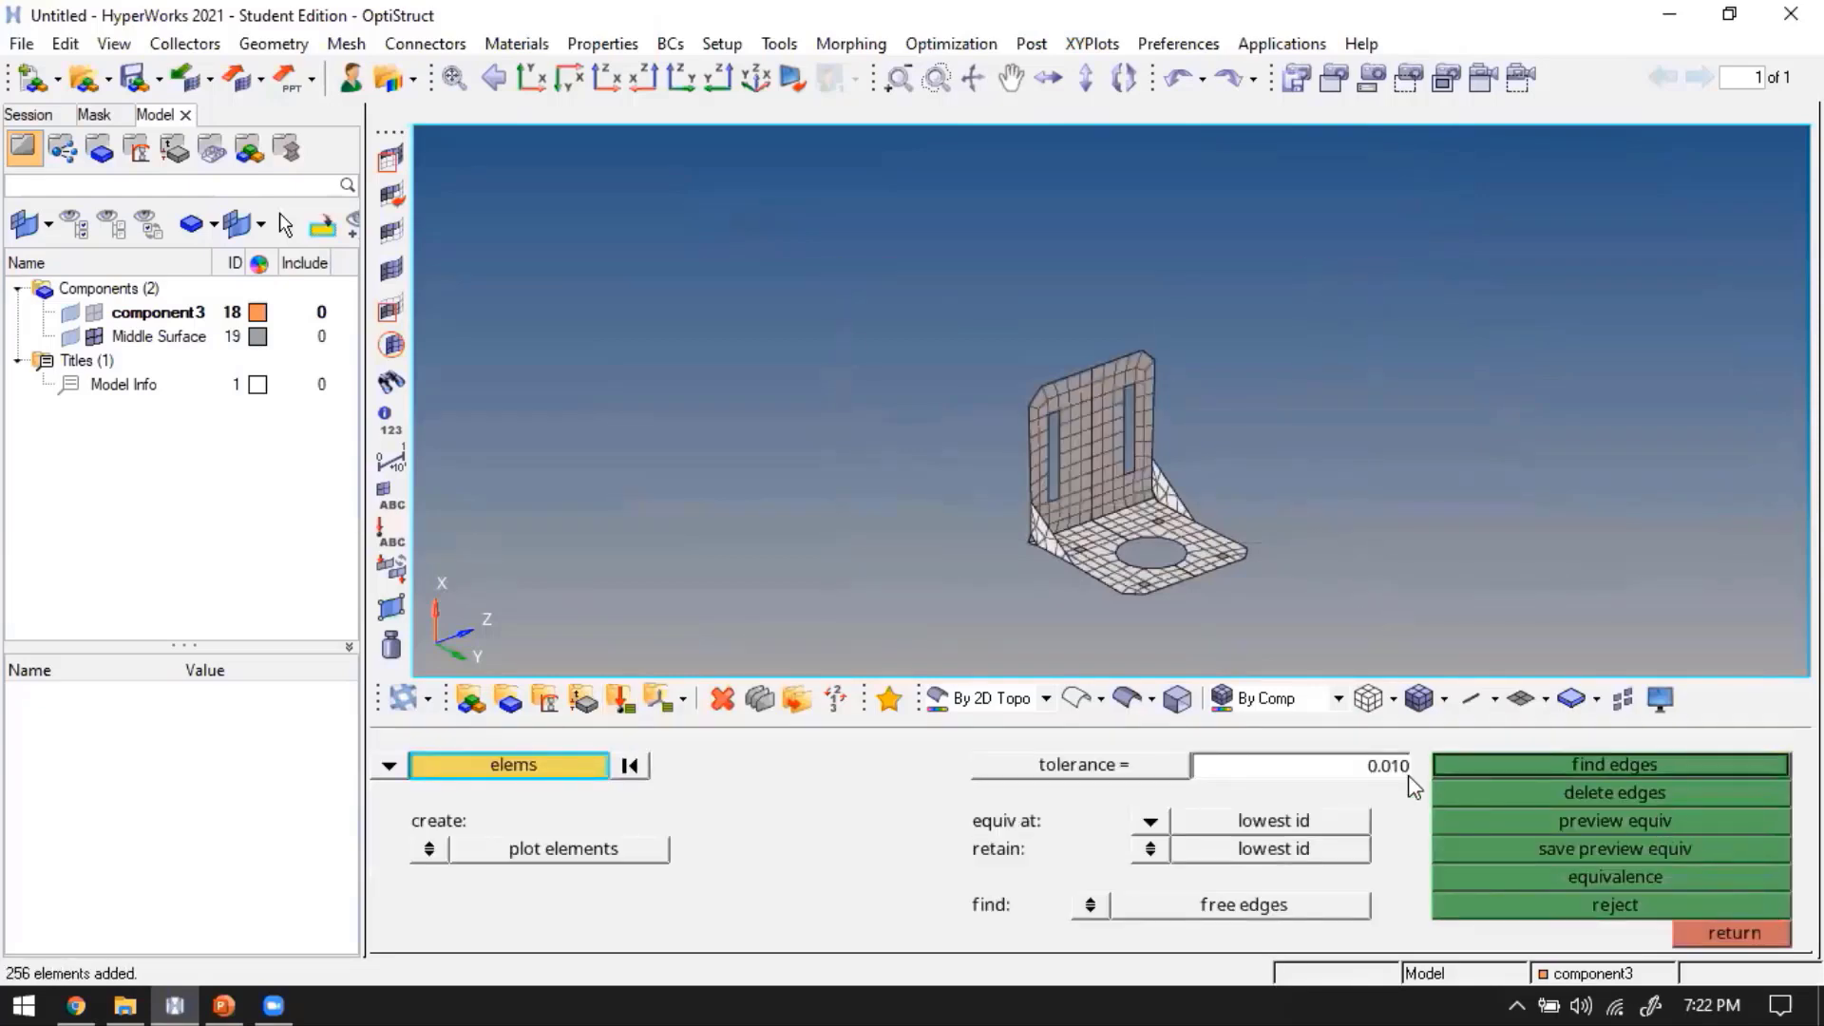
pyautogui.click(1607, 818)
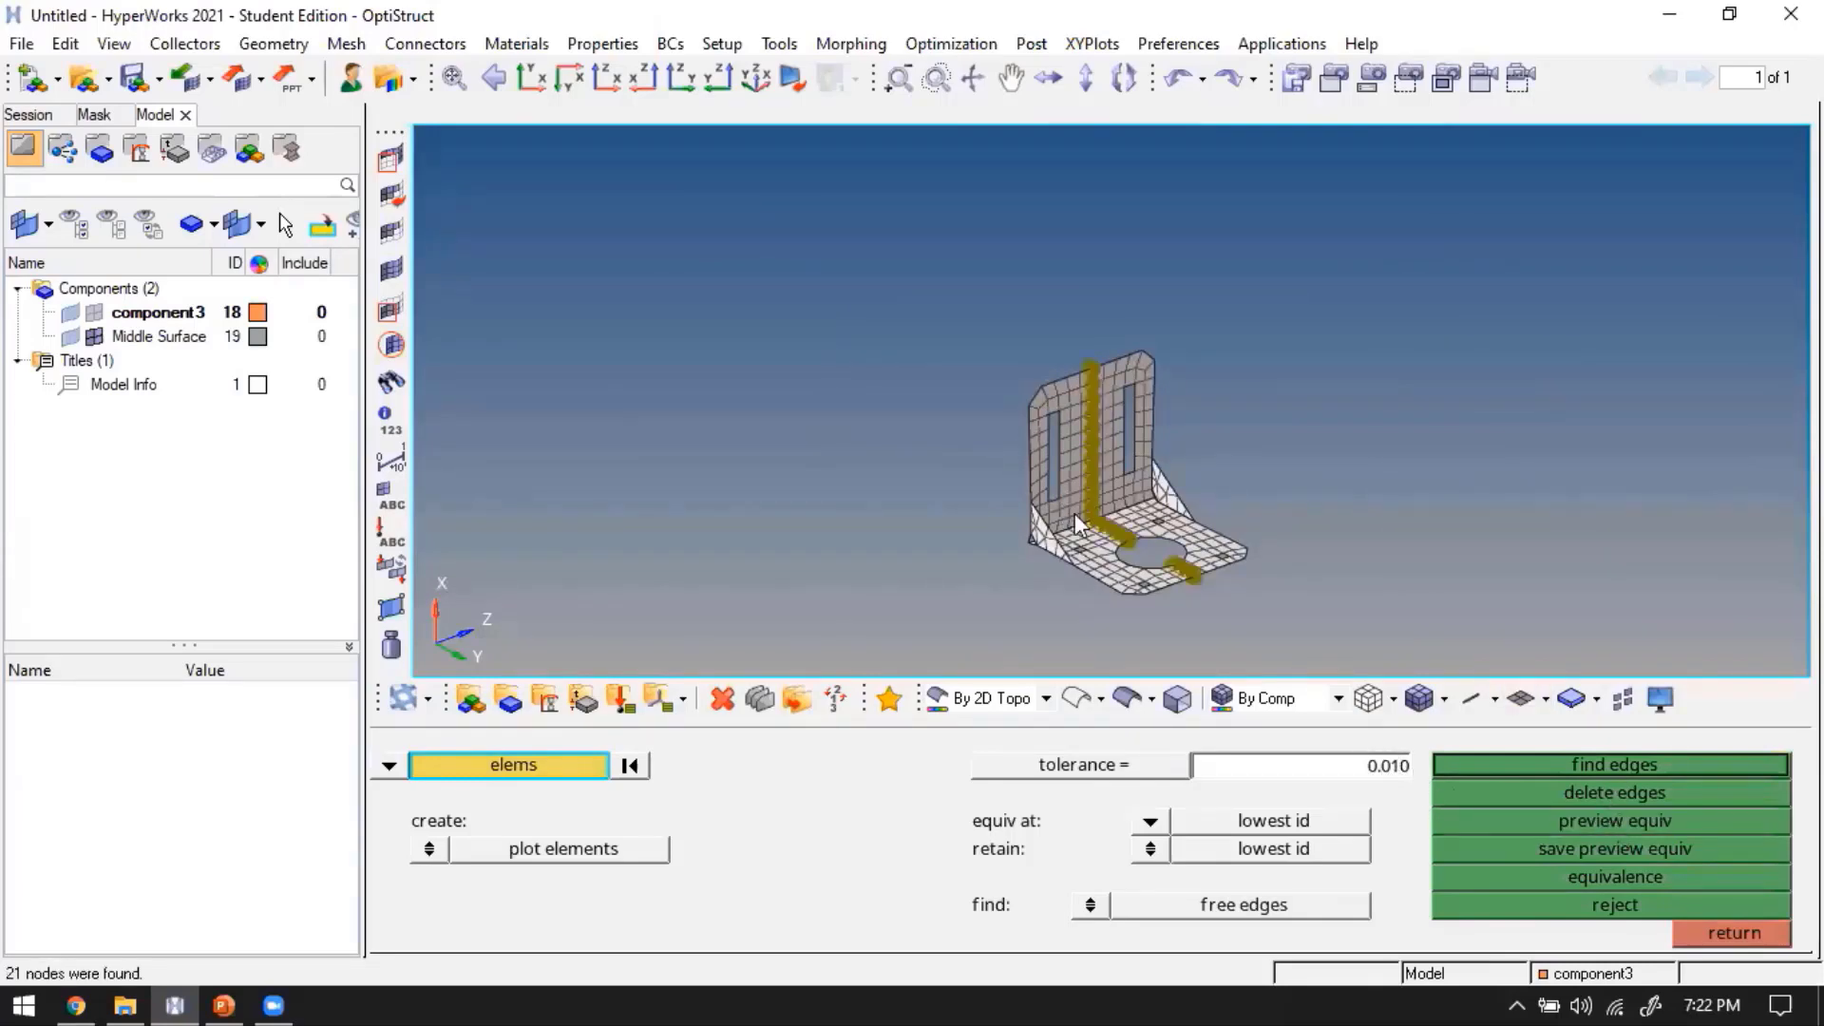
pyautogui.scroll(1, 1074, 523)
pyautogui.scroll(1, 1085, 547)
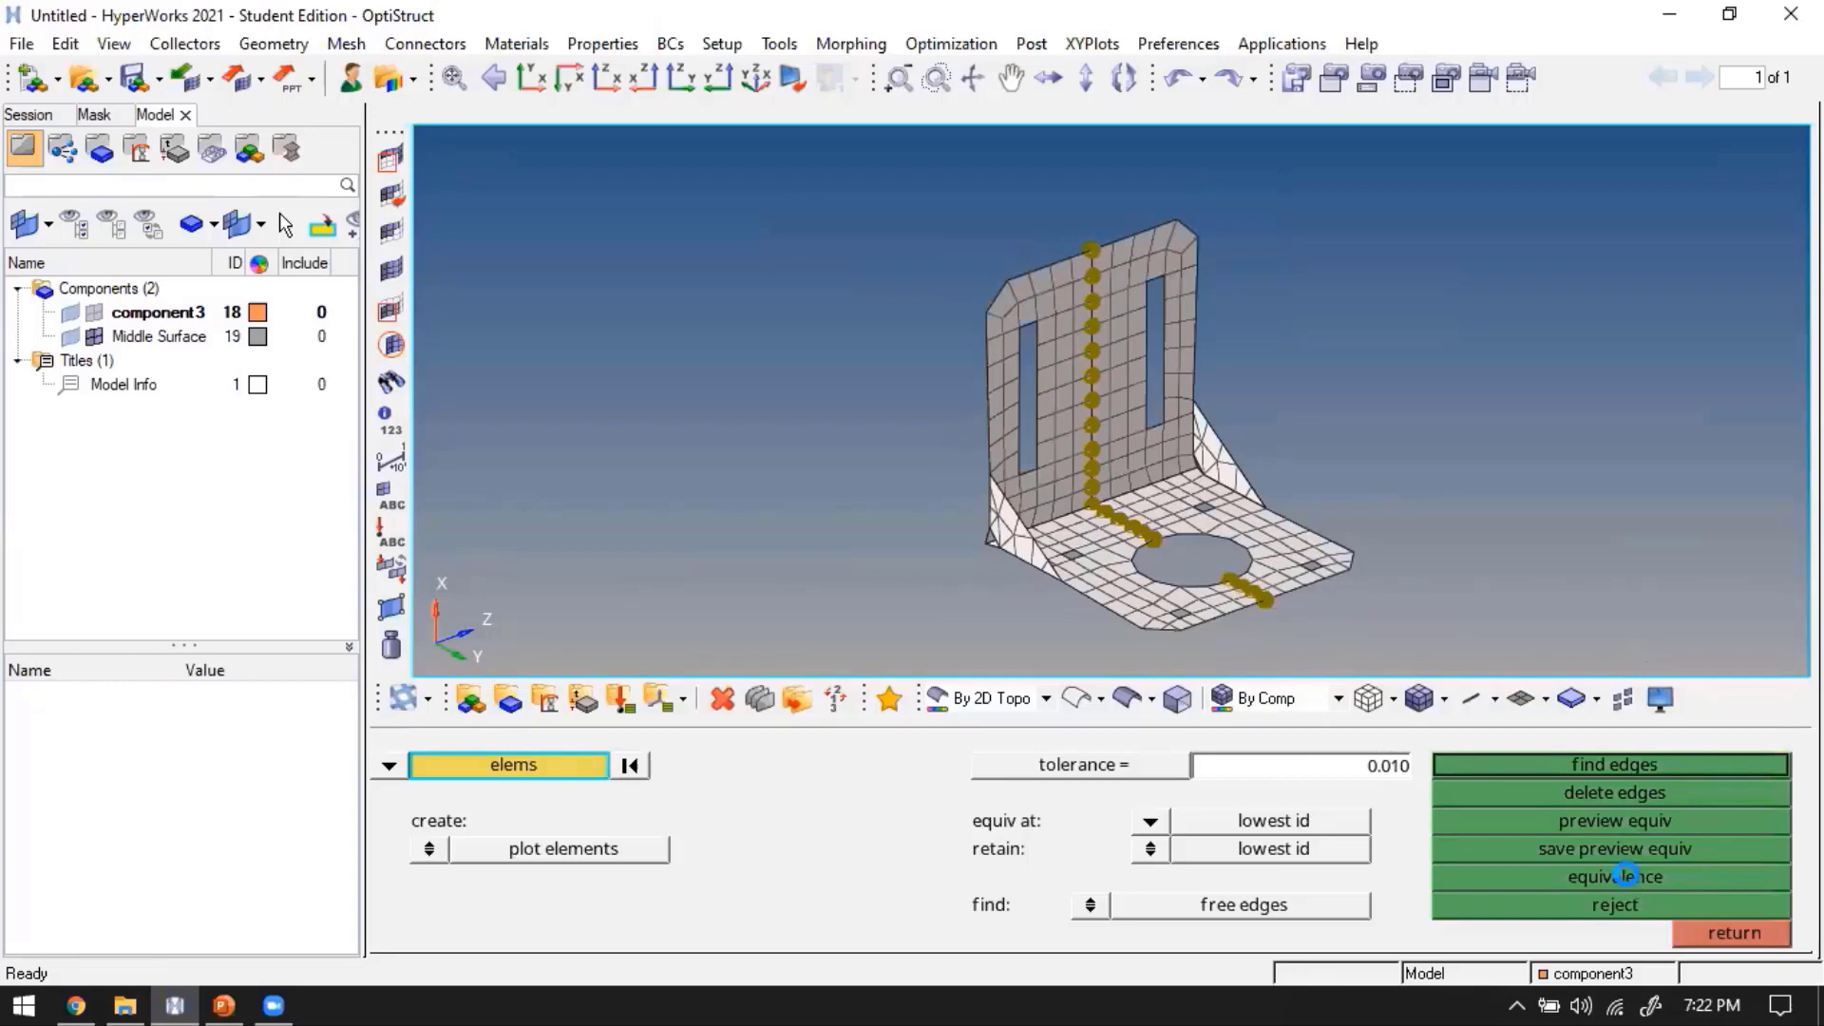
# Equivalence the previewed duplicate nodes along the bracket's centre seam and inspect the joined mesh
pyautogui.scroll(-1, 1206, 513)
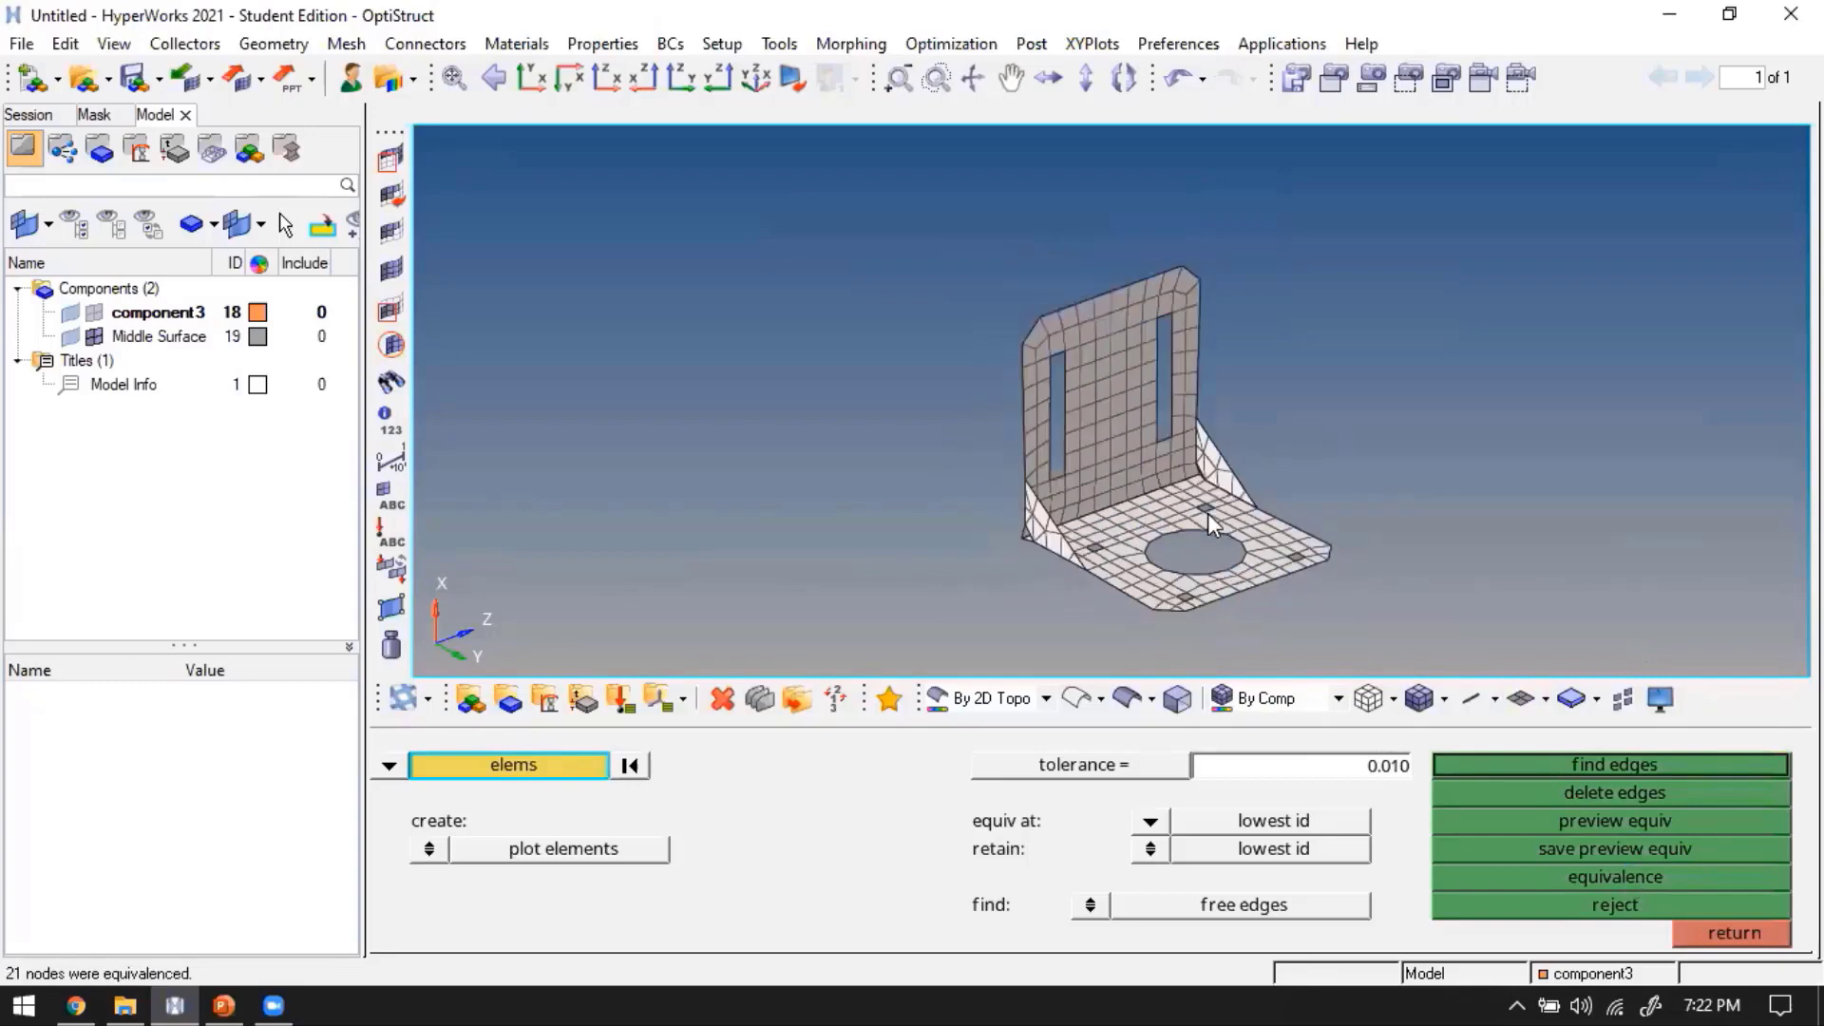
pyautogui.scroll(-1, 1207, 514)
pyautogui.press('Escape')
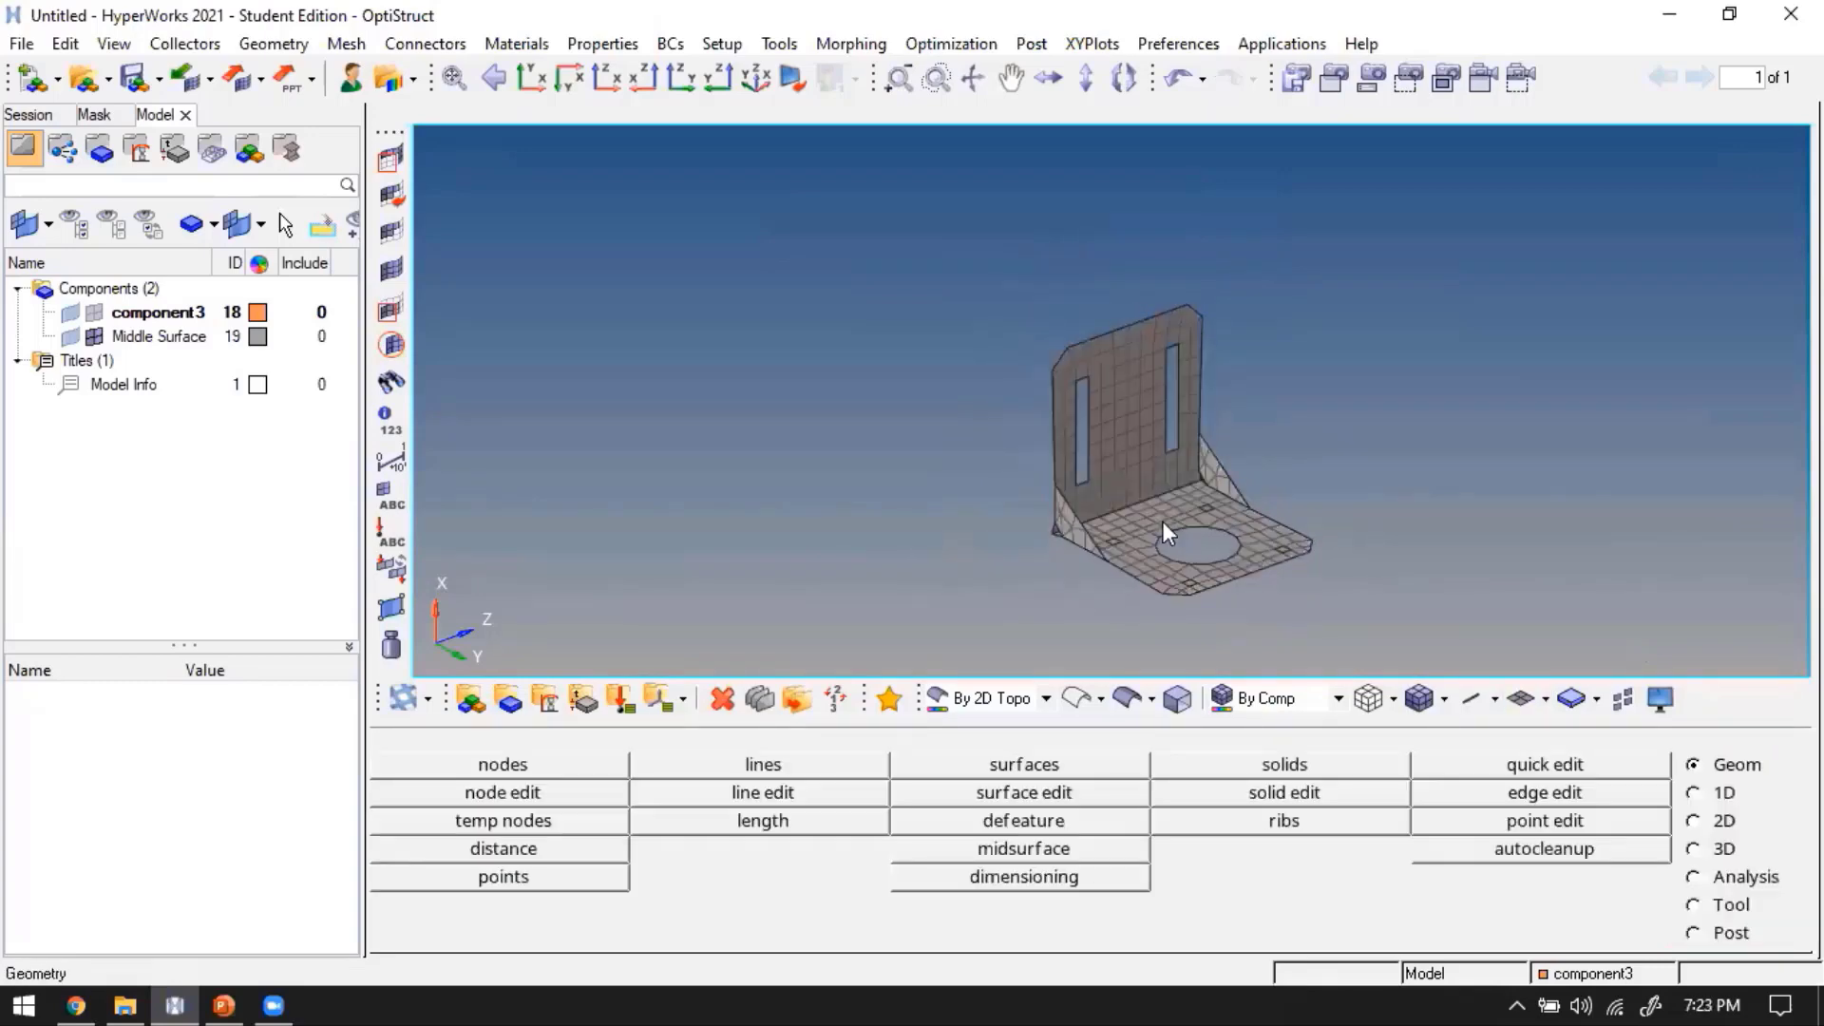
pyautogui.scroll(2, 1156, 504)
pyautogui.moveTo(1075, 505)
pyautogui.keyDown('ctrl'); pyautogui.mouseDown()
pyautogui.moveTo(1159, 359)
pyautogui.moveTo(1122, 404)
pyautogui.mouseUp(); pyautogui.keyUp('ctrl')
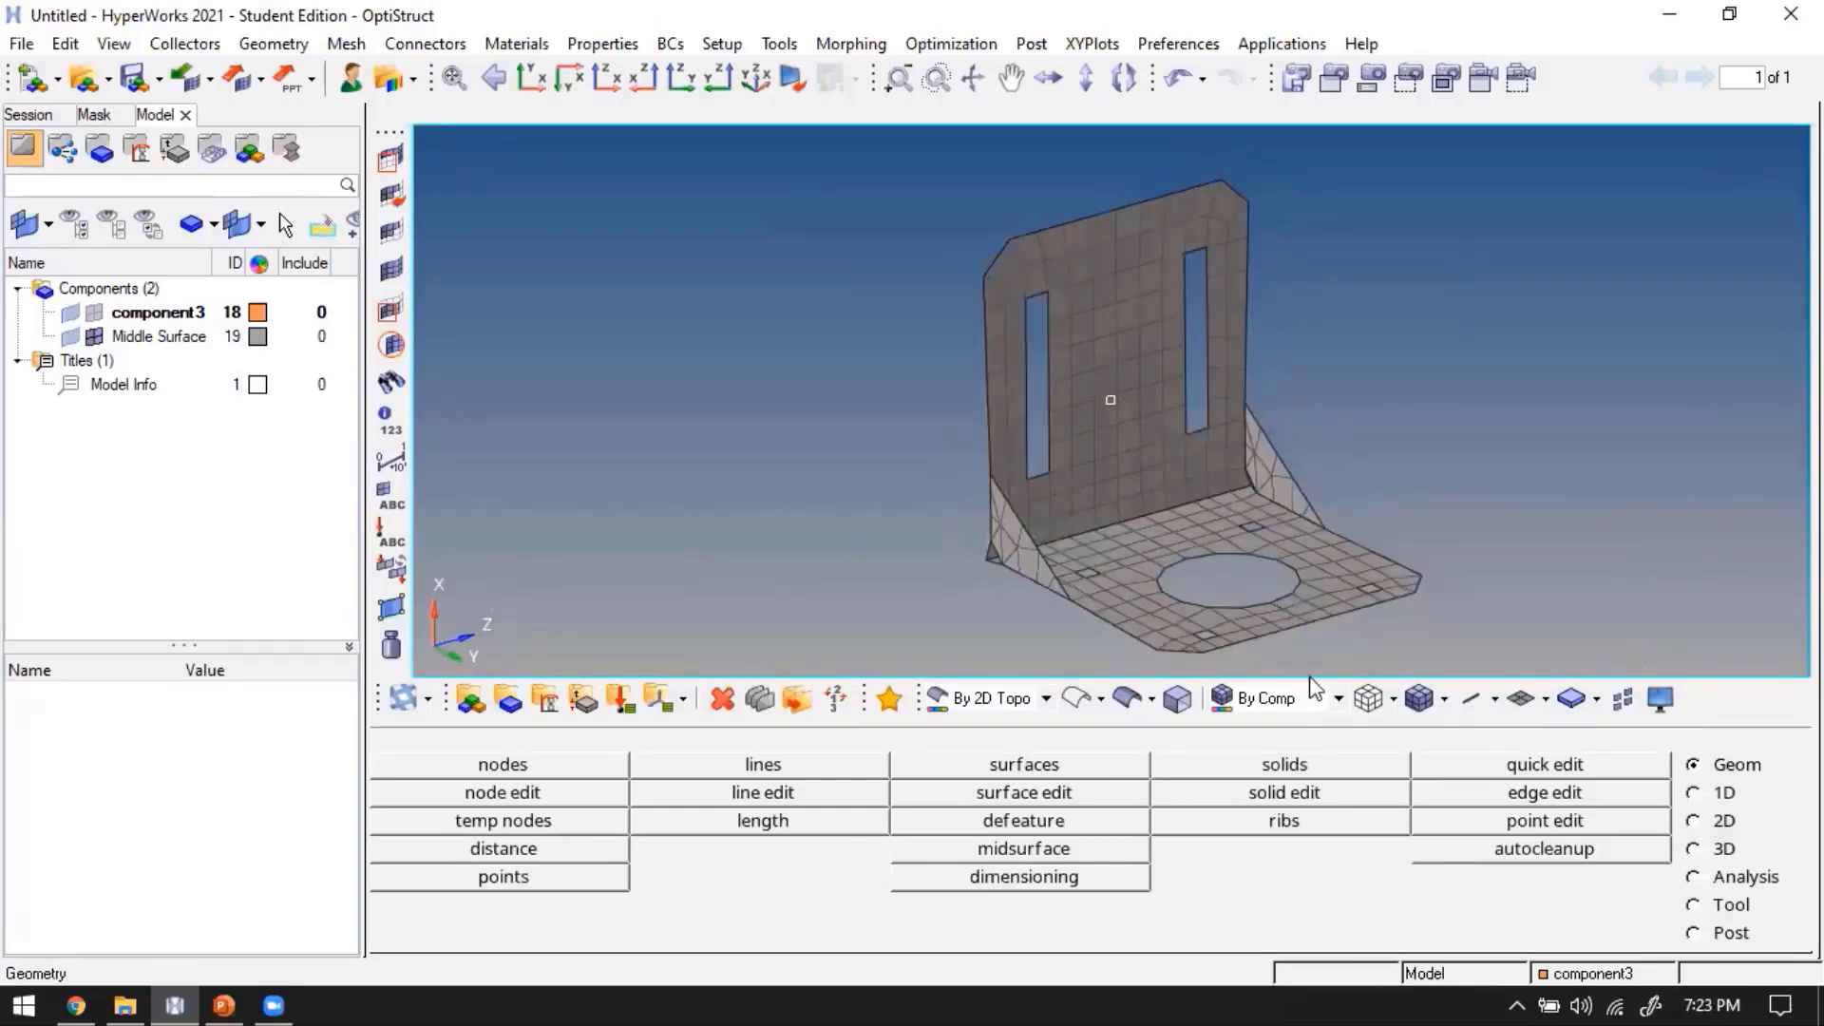
pyautogui.scroll(-2, 1126, 439)
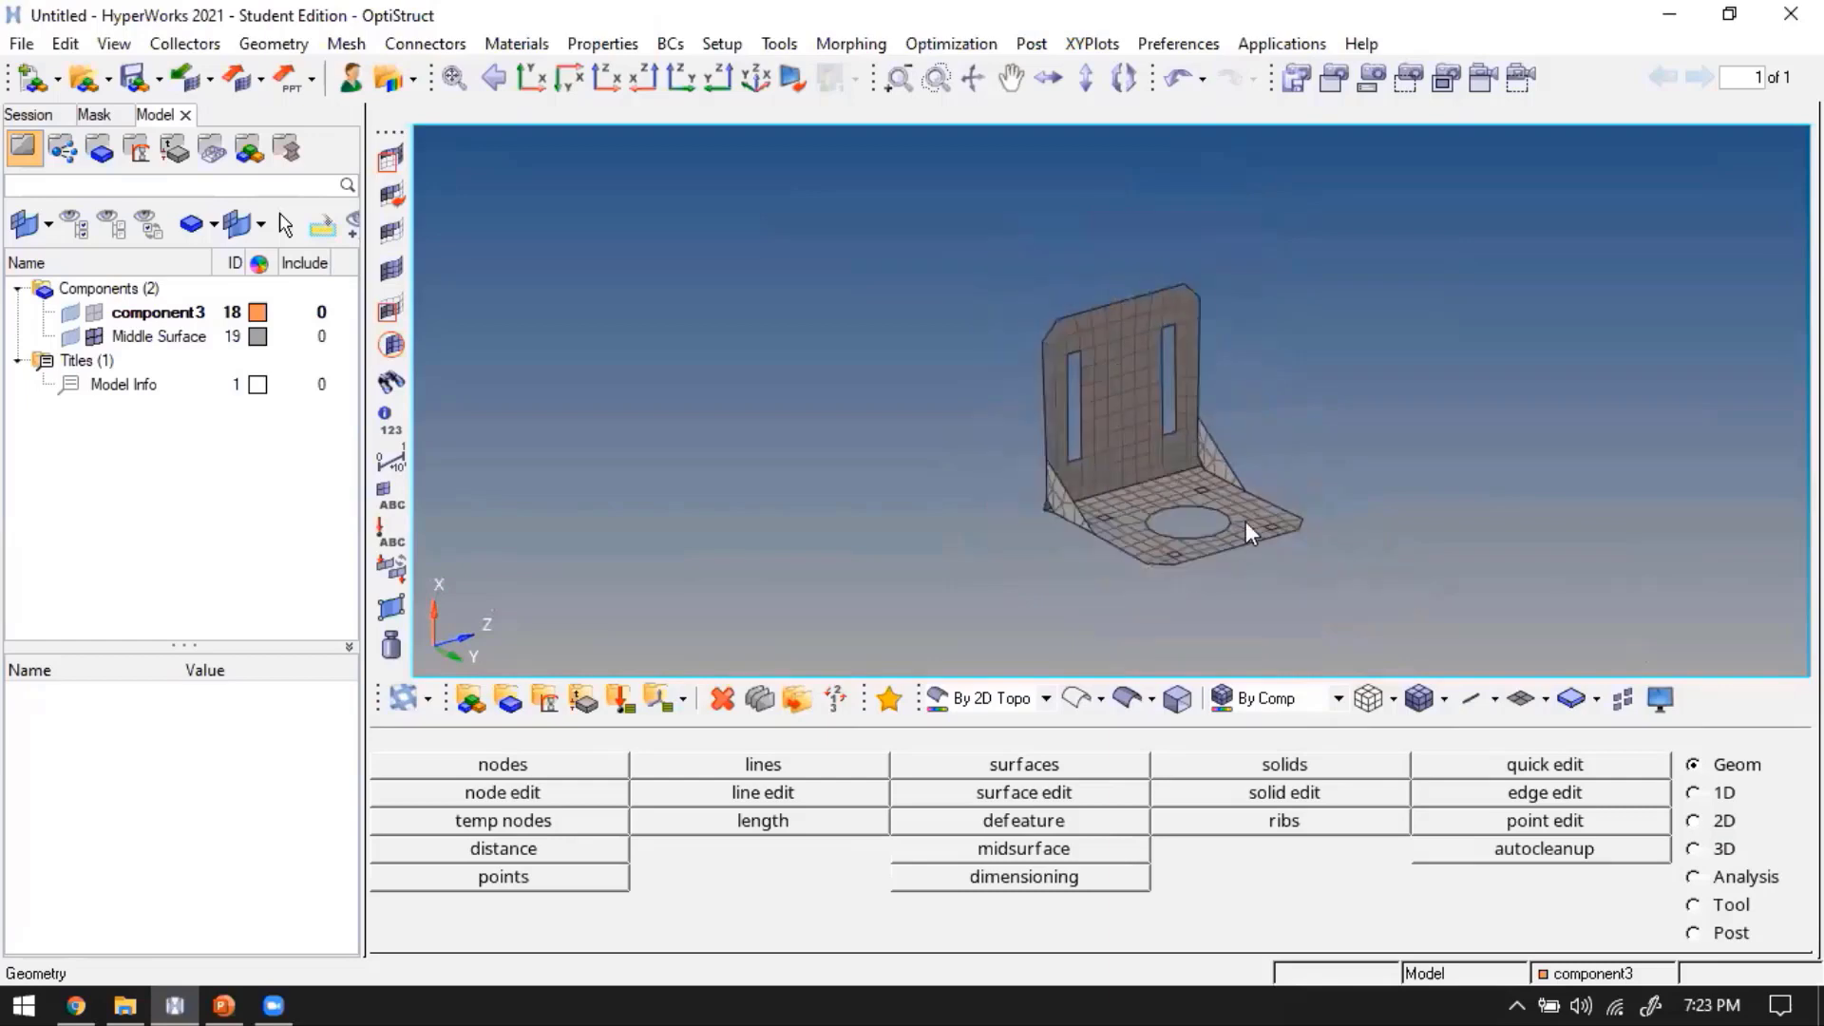
# Find the free edges of the whole bracket mesh, inspect them for open seams, and delete the generated edges
pyautogui.hotkey('shift', 'F3')
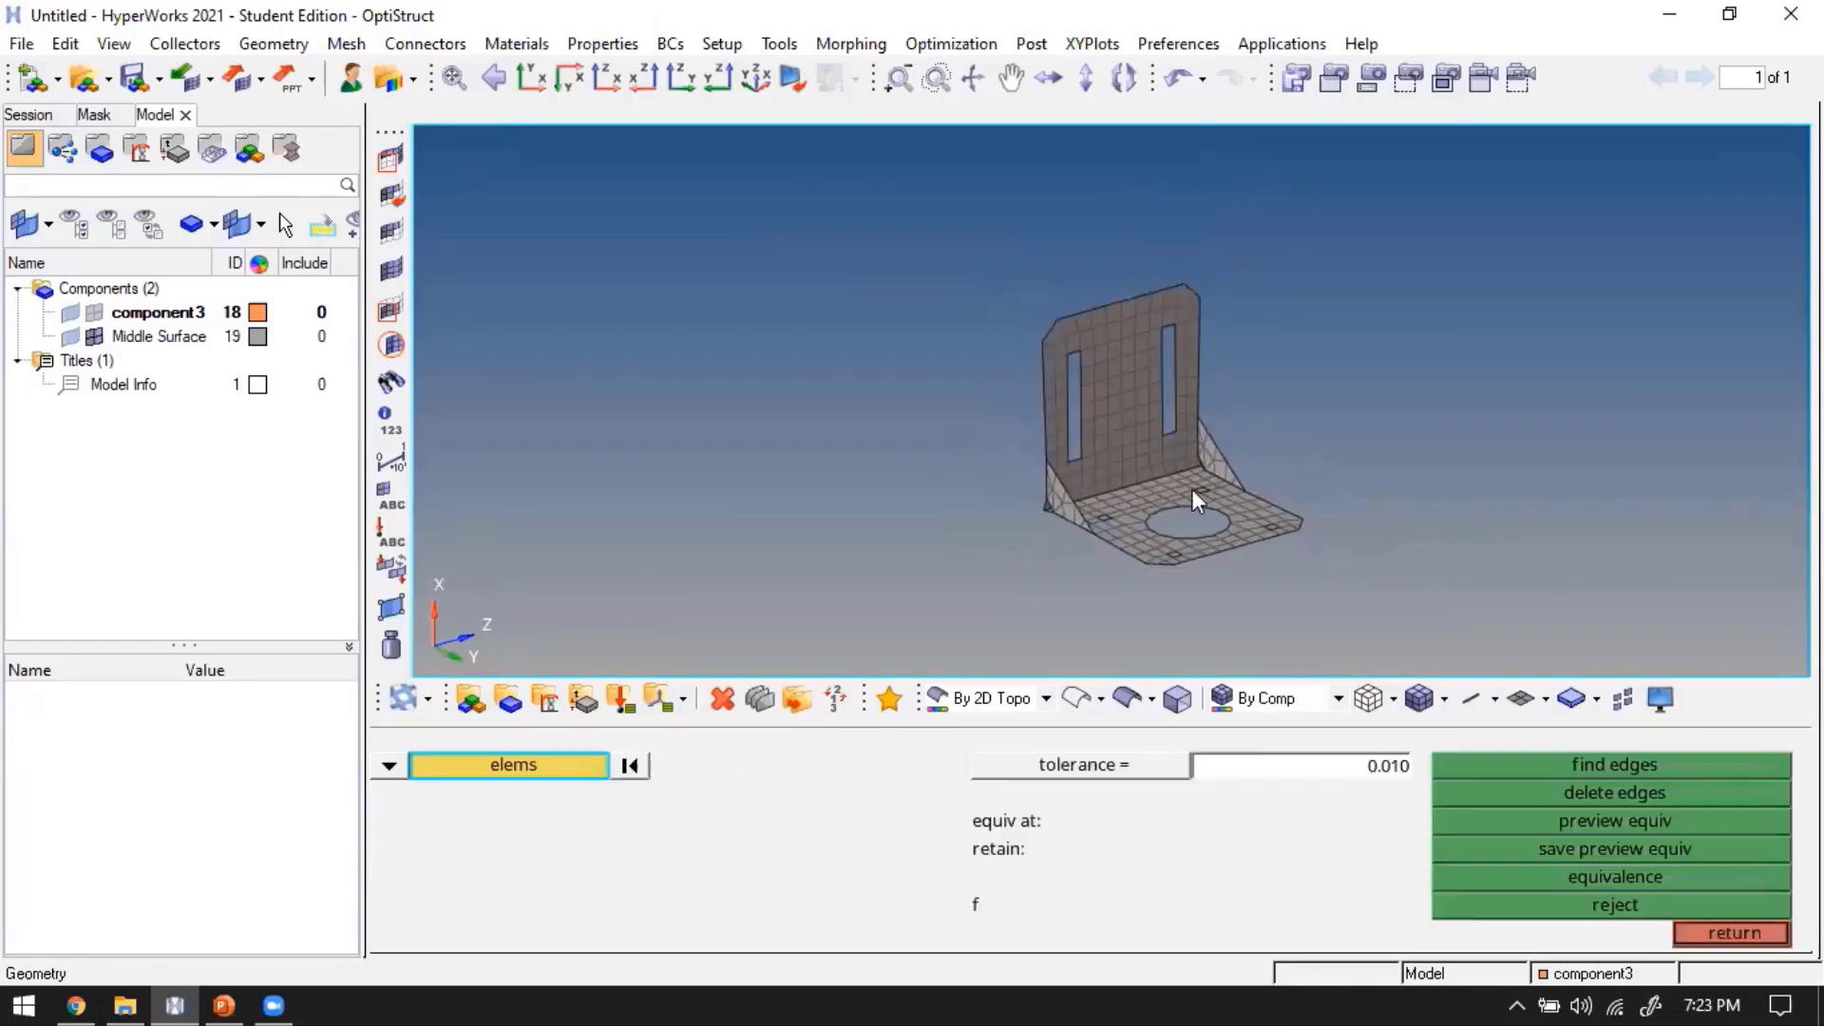
pyautogui.keyDown('shift'); pyautogui.moveTo(876, 188); pyautogui.dragTo(1344, 618); pyautogui.keyUp('shift')
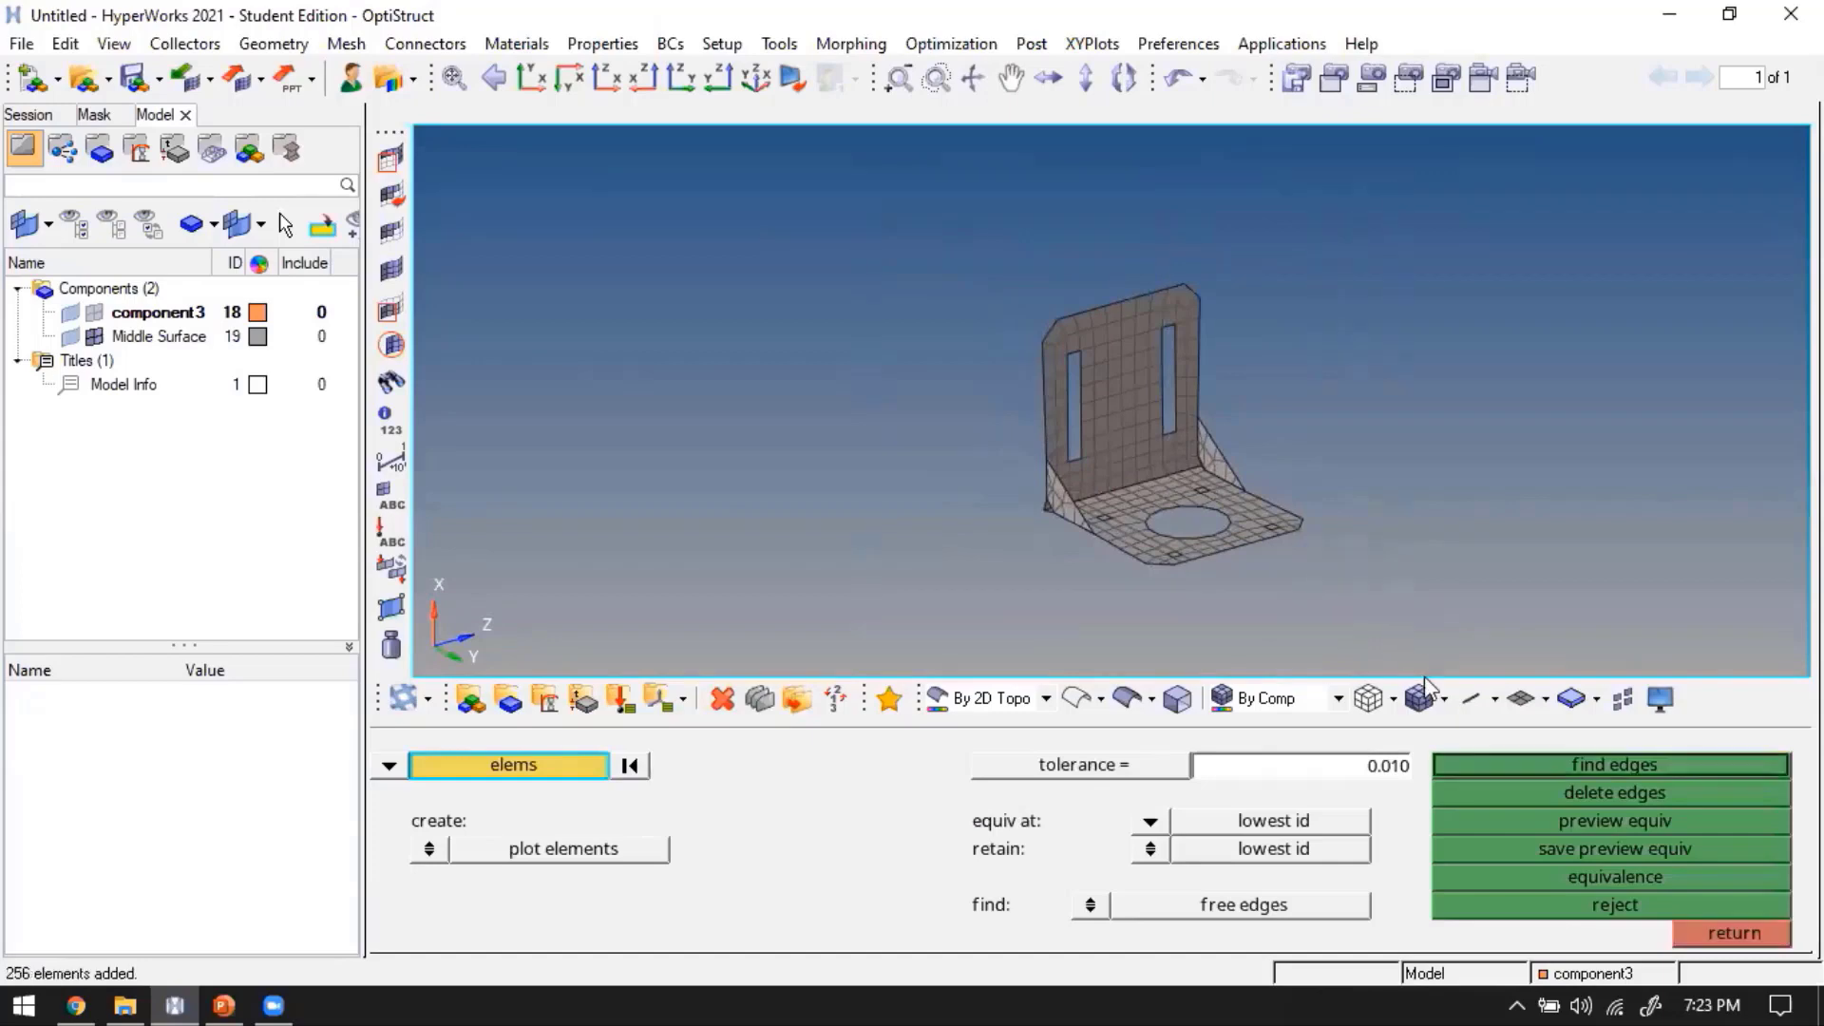
pyautogui.click(1577, 763)
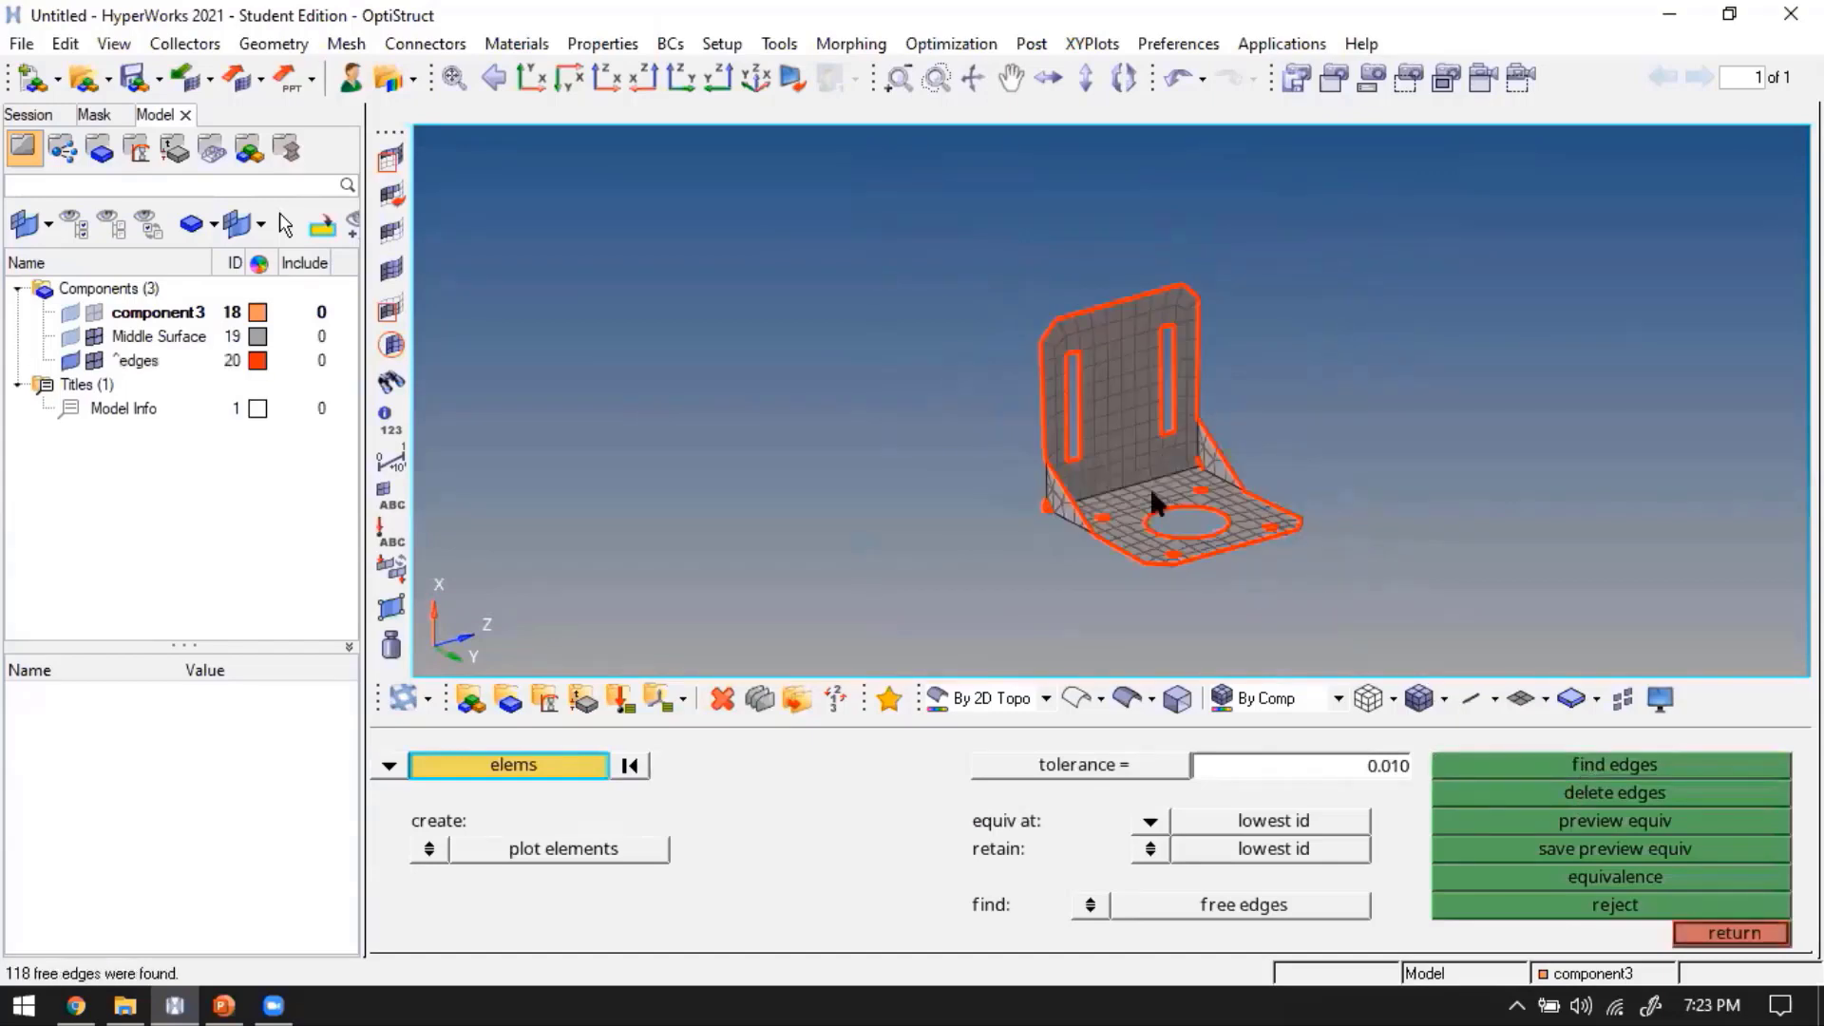
pyautogui.scroll(5, 1150, 466)
pyautogui.scroll(-4, 1160, 443)
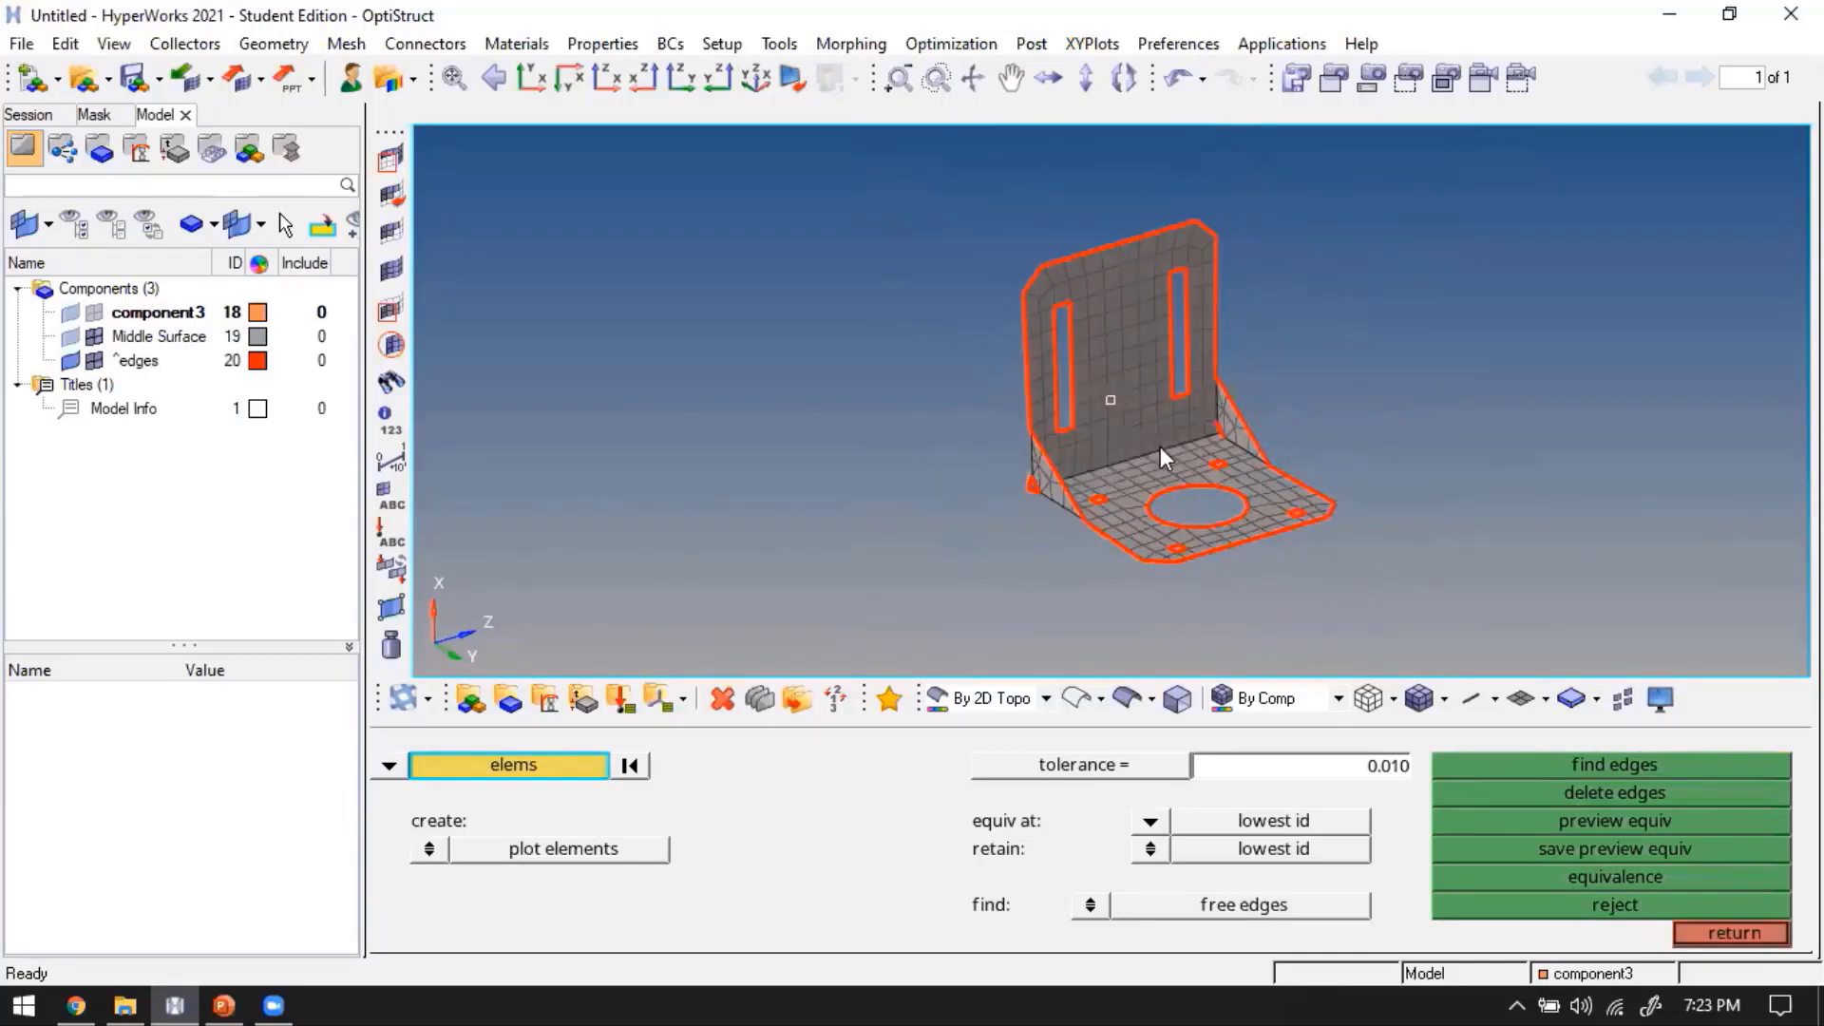
pyautogui.click(1571, 793)
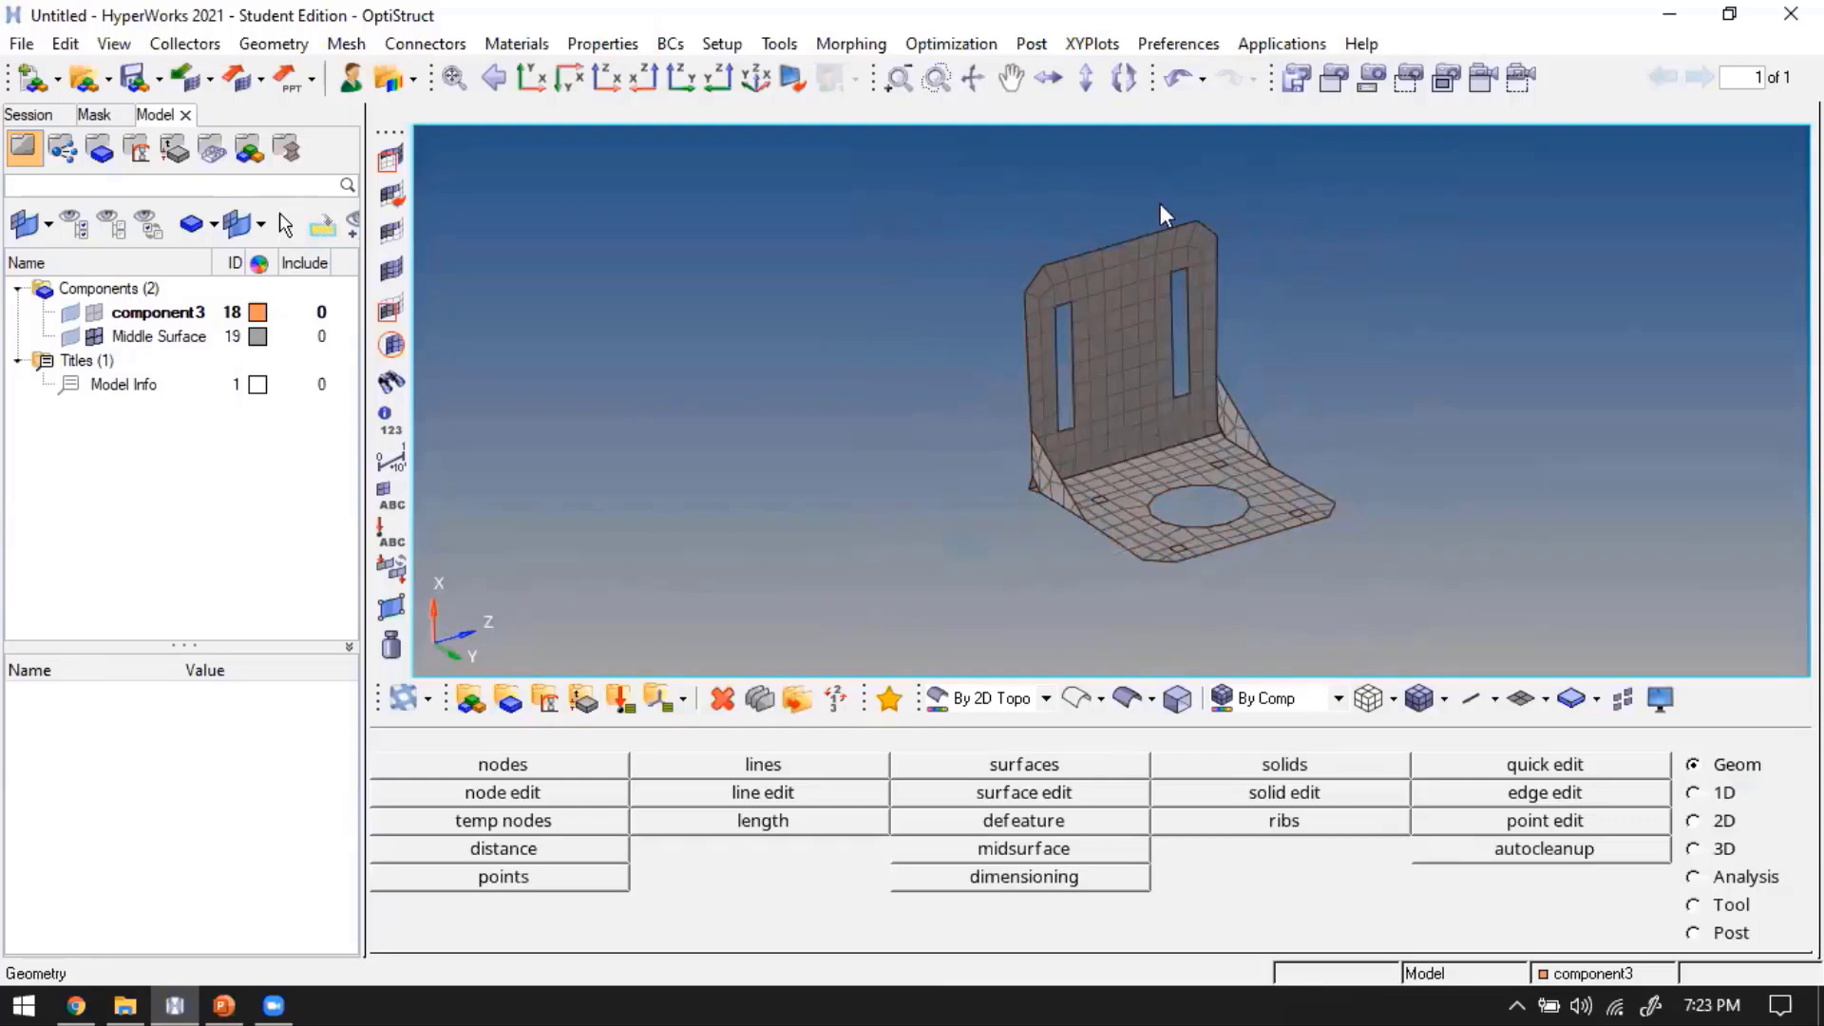
# Examine the mesh around the slots and side gusset, comparing it with the component3 and Middle Surface geometry
pyautogui.scroll(5, 1247, 513)
pyautogui.scroll(2, 1247, 489)
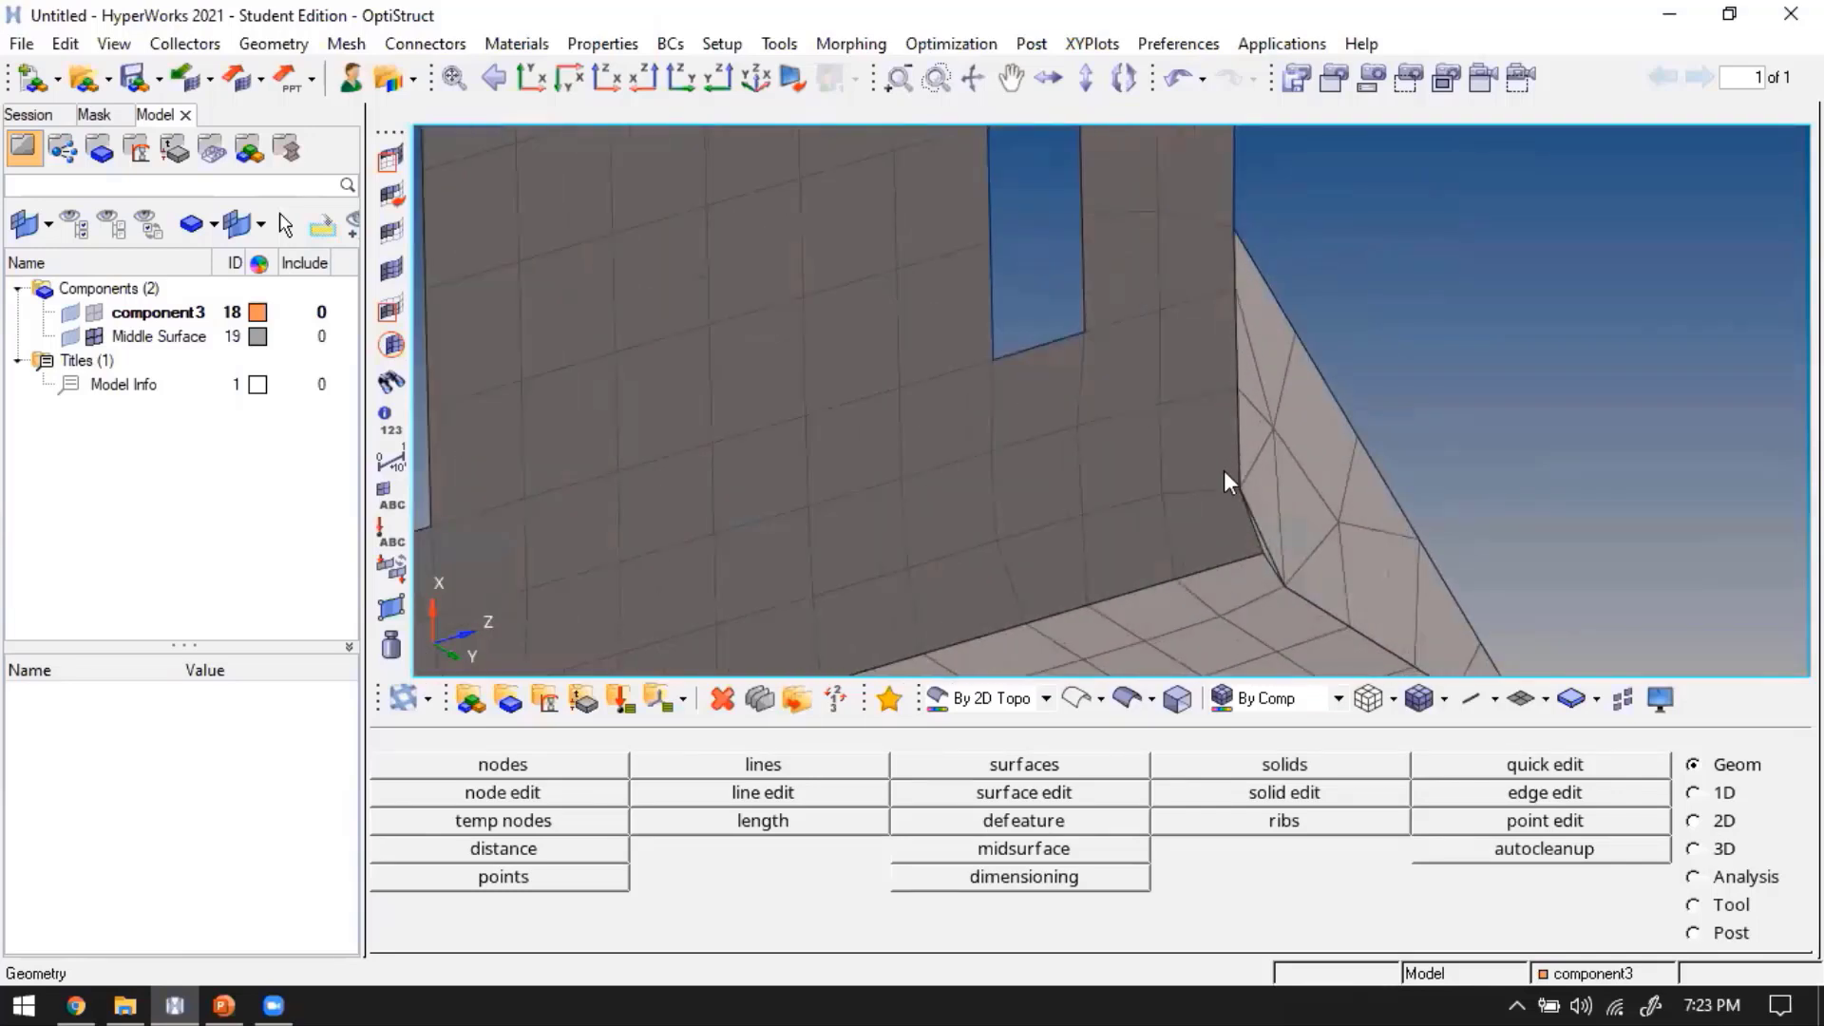
pyautogui.scroll(-2, 1235, 475)
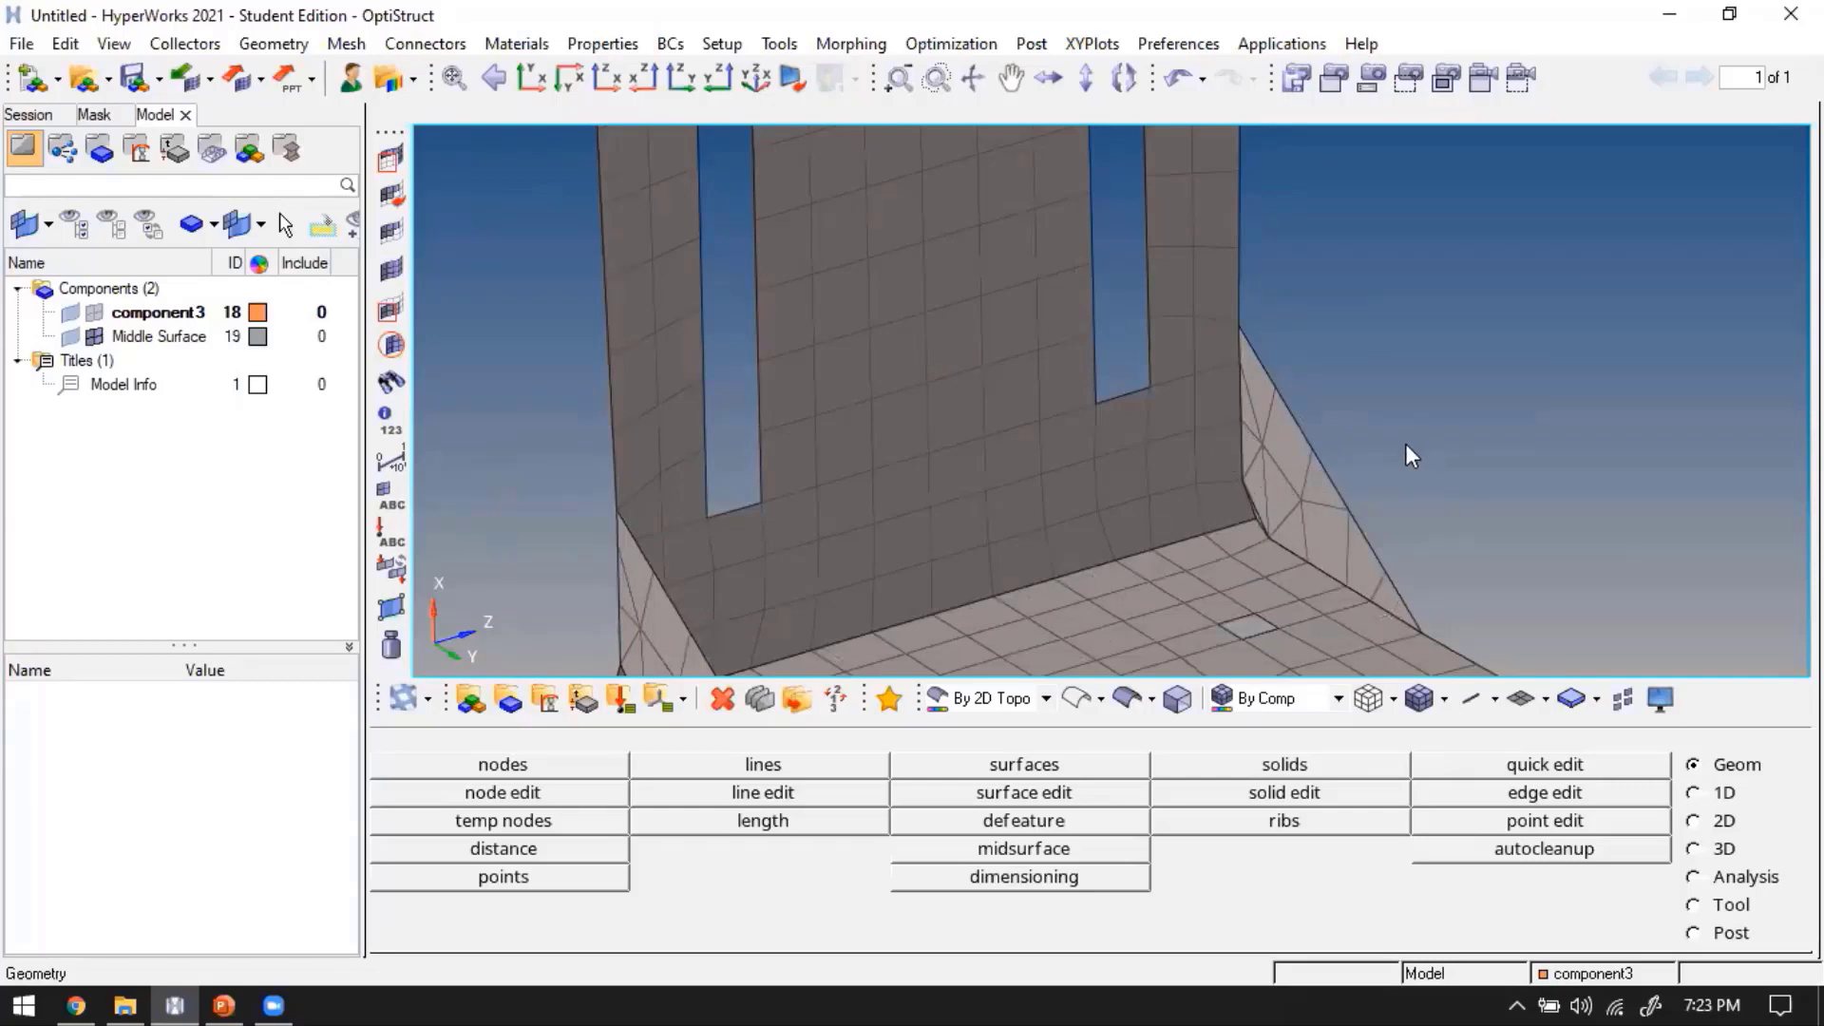
pyautogui.click(70, 312)
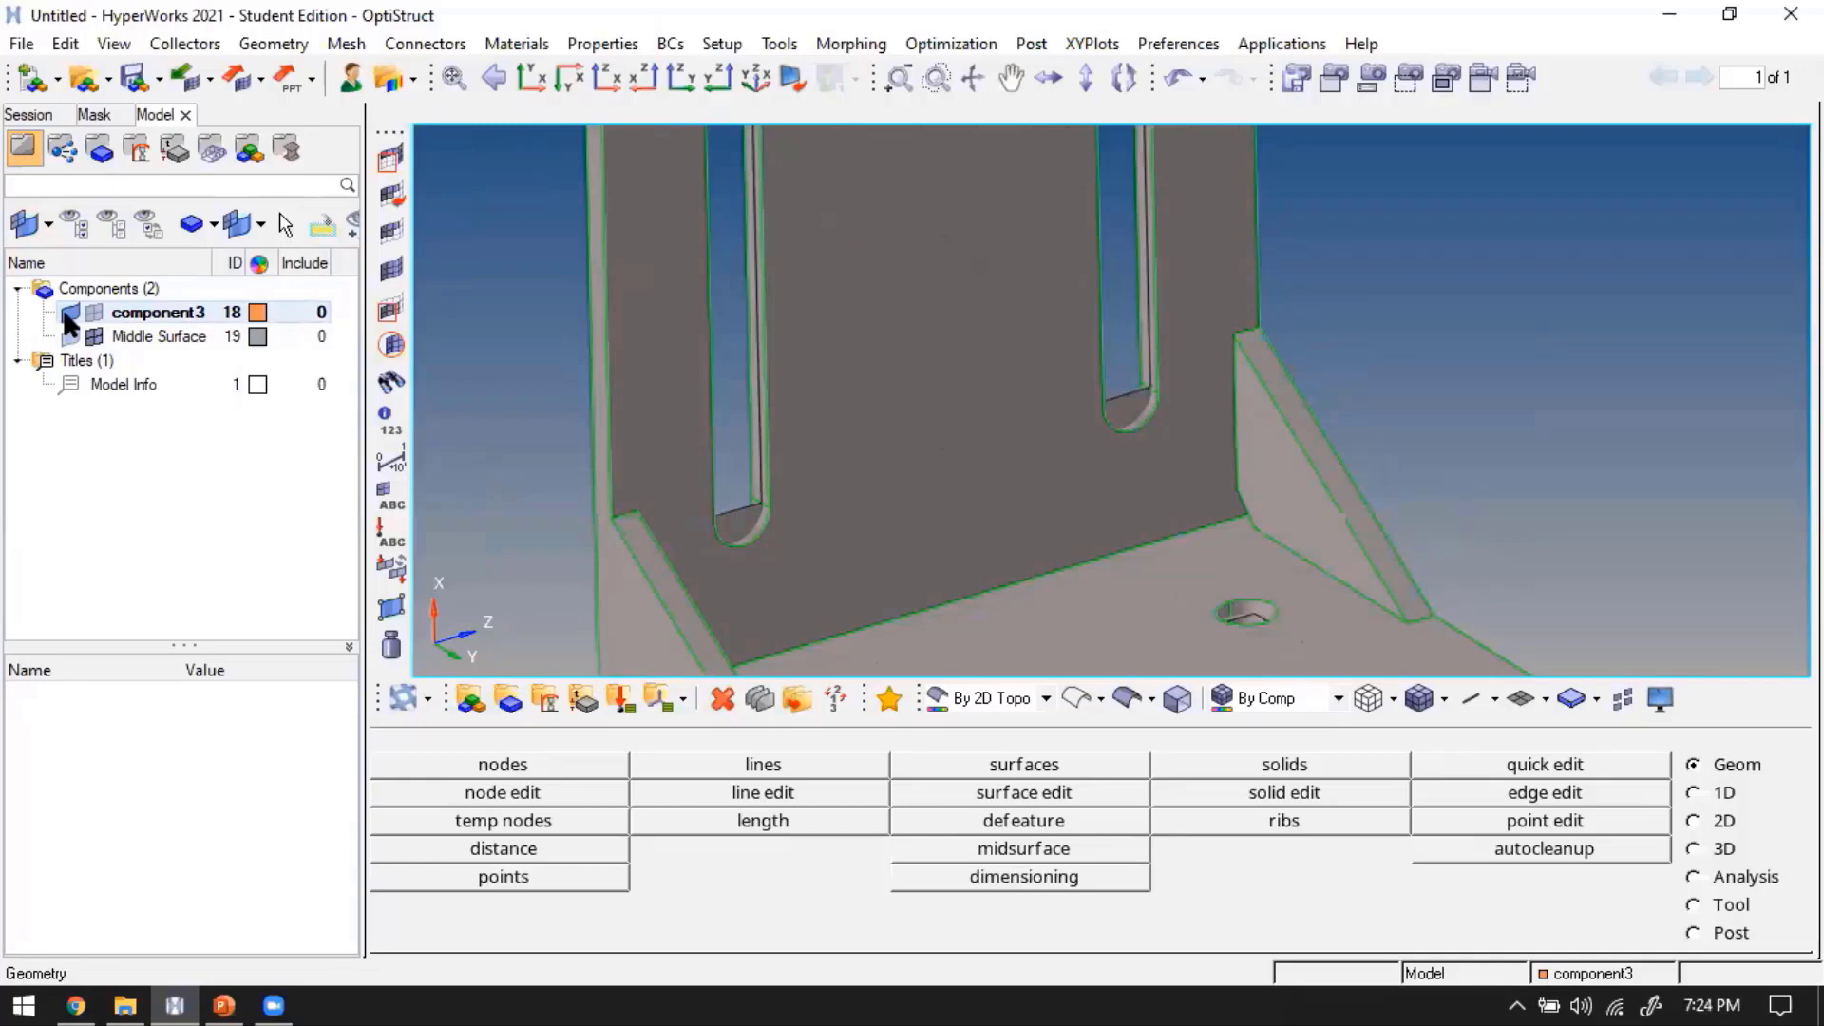
pyautogui.click(70, 313)
pyautogui.scroll(-5, 1235, 466)
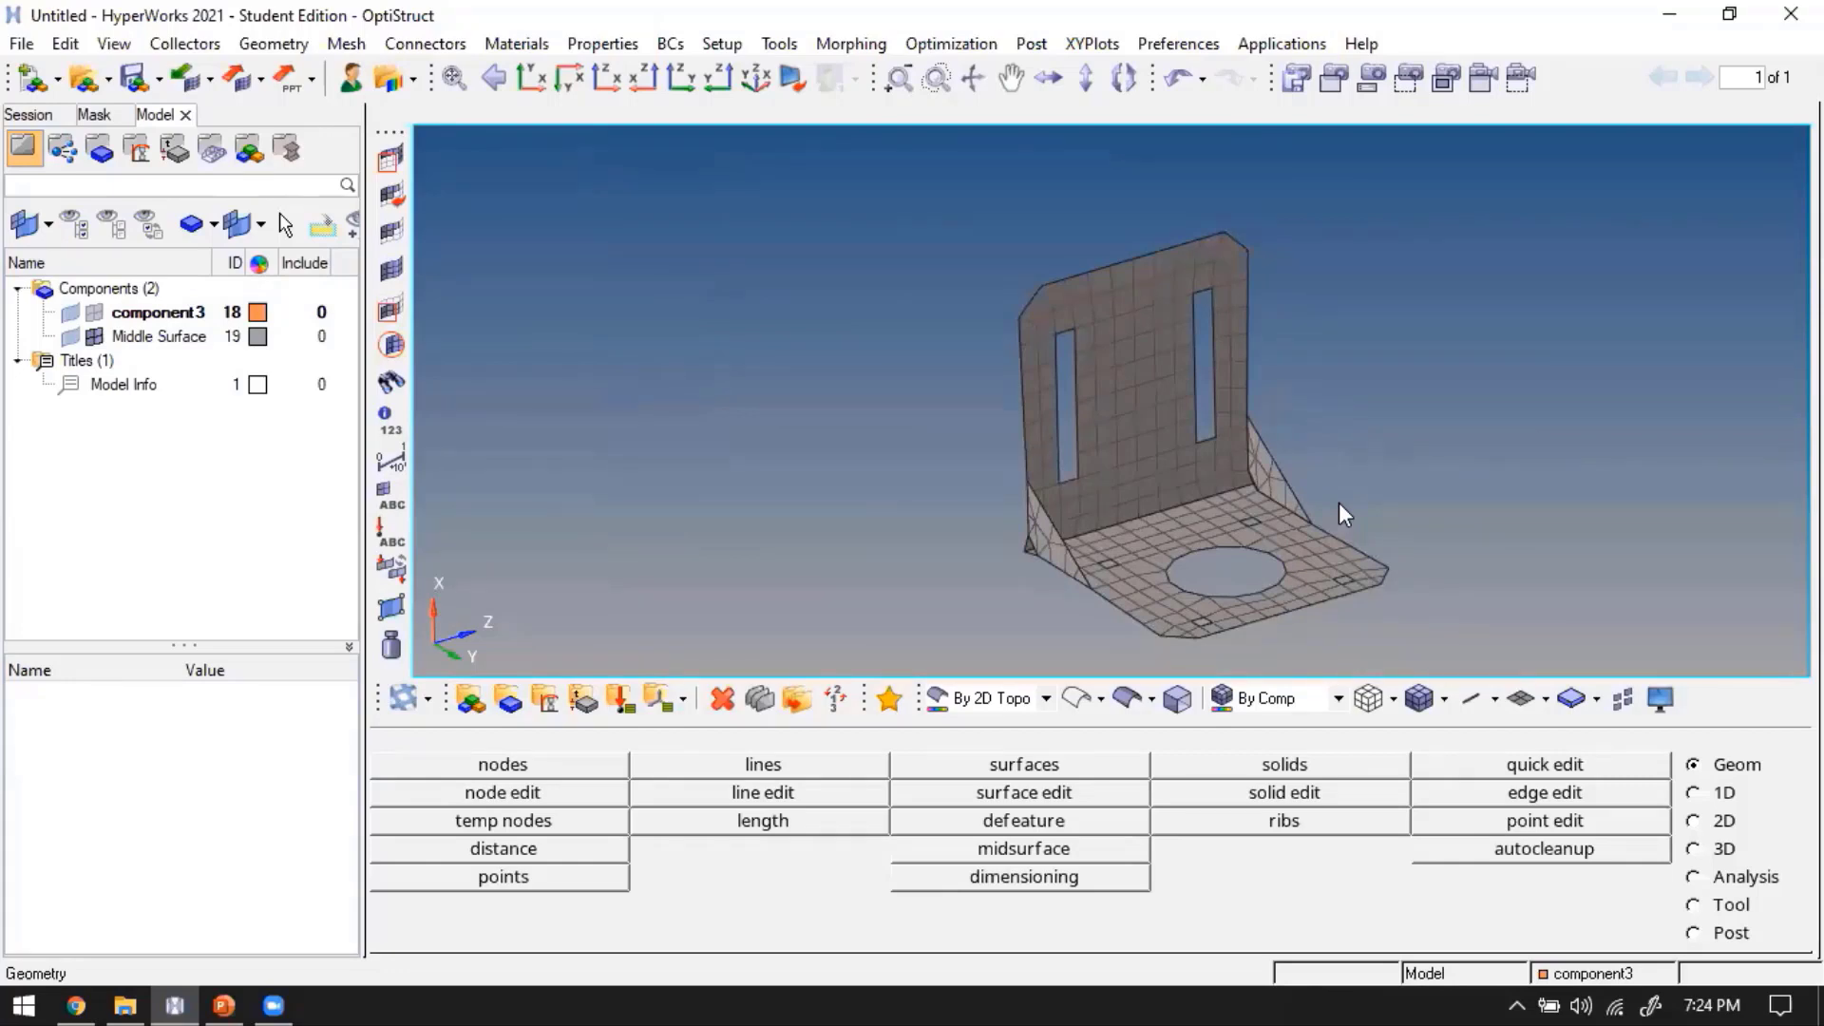
pyautogui.click(76, 337)
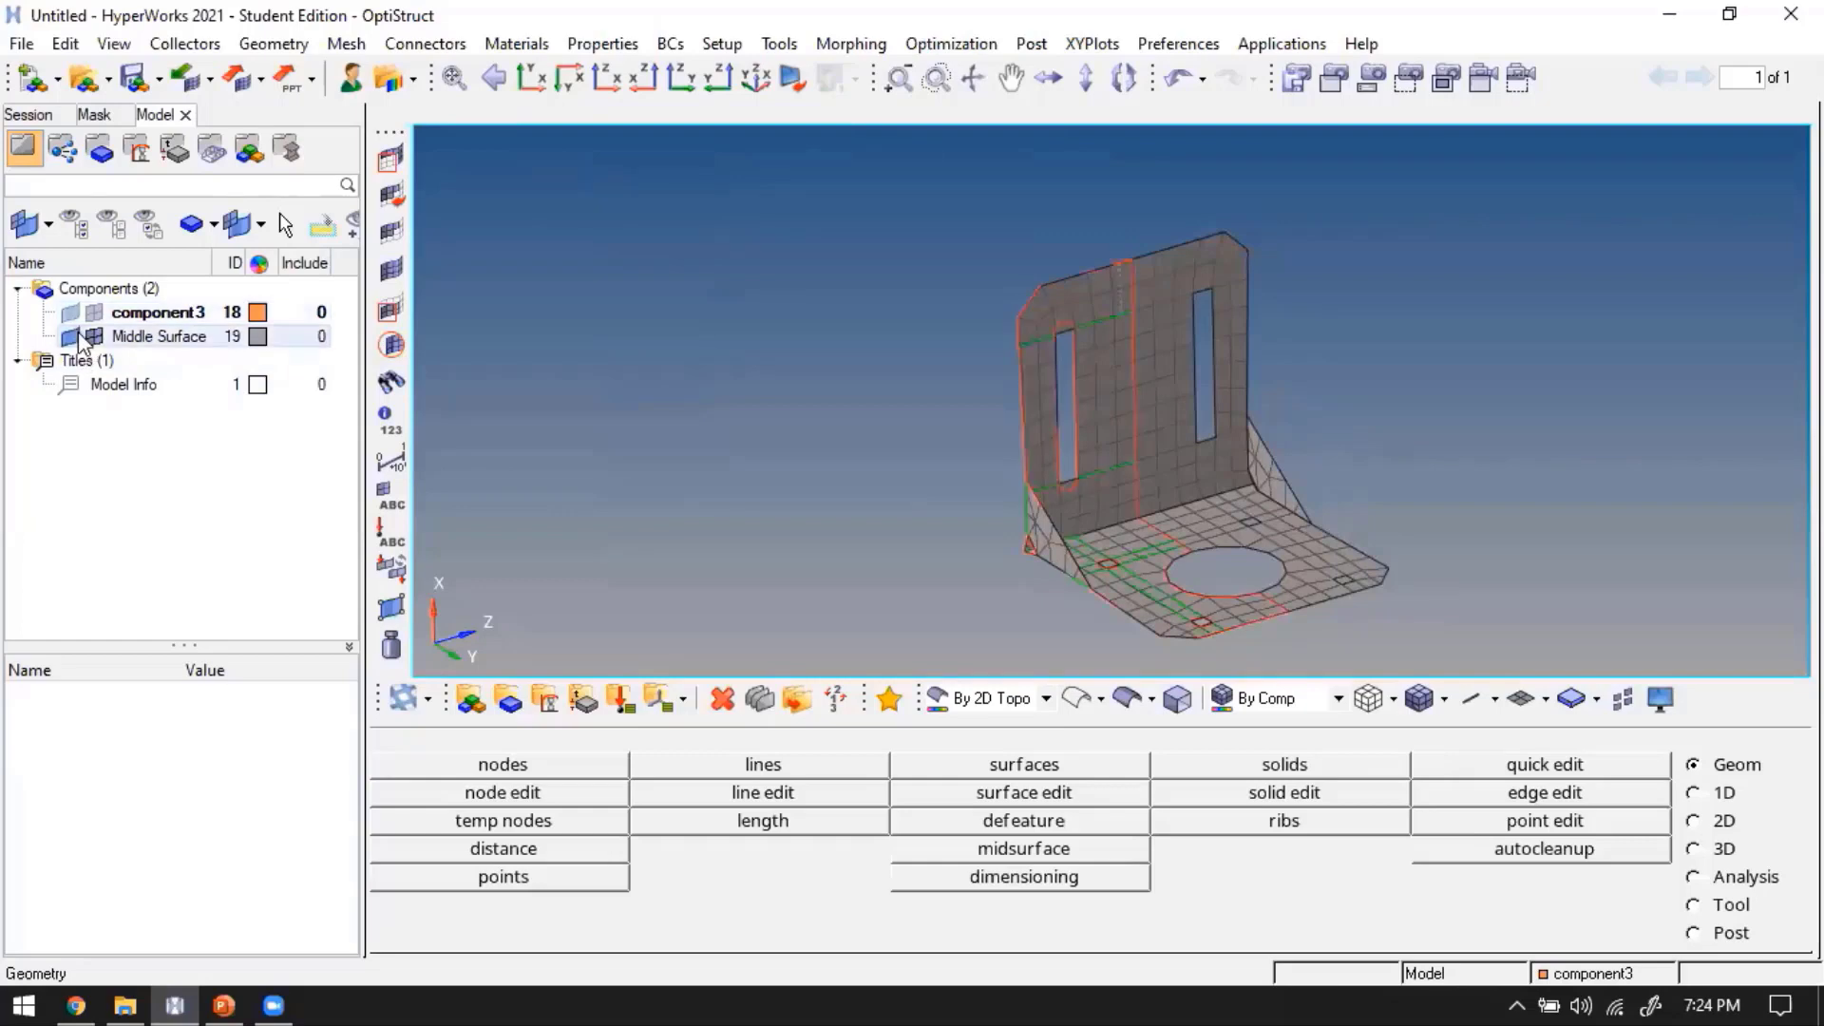
pyautogui.click(76, 338)
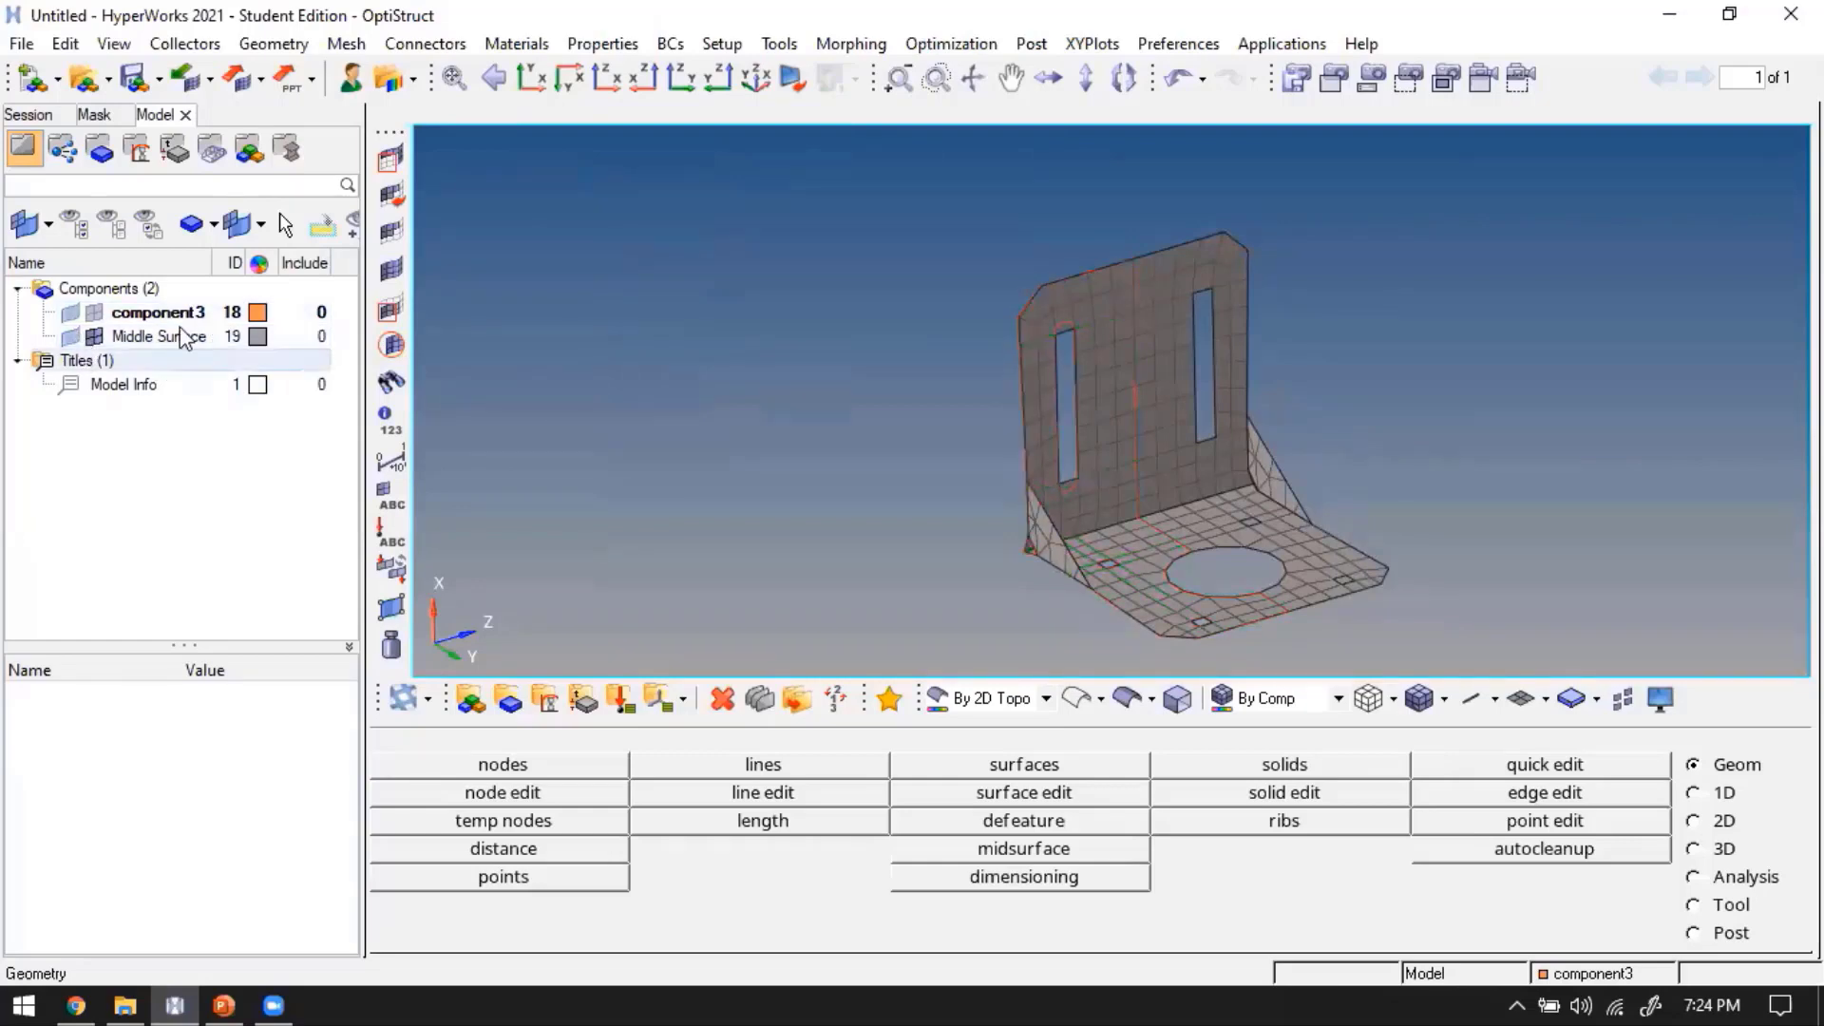
# Set the shells to 2D Detailed Element Representation and compare them with component3's geometry in wireframe and shaded display
pyautogui.click(71, 315)
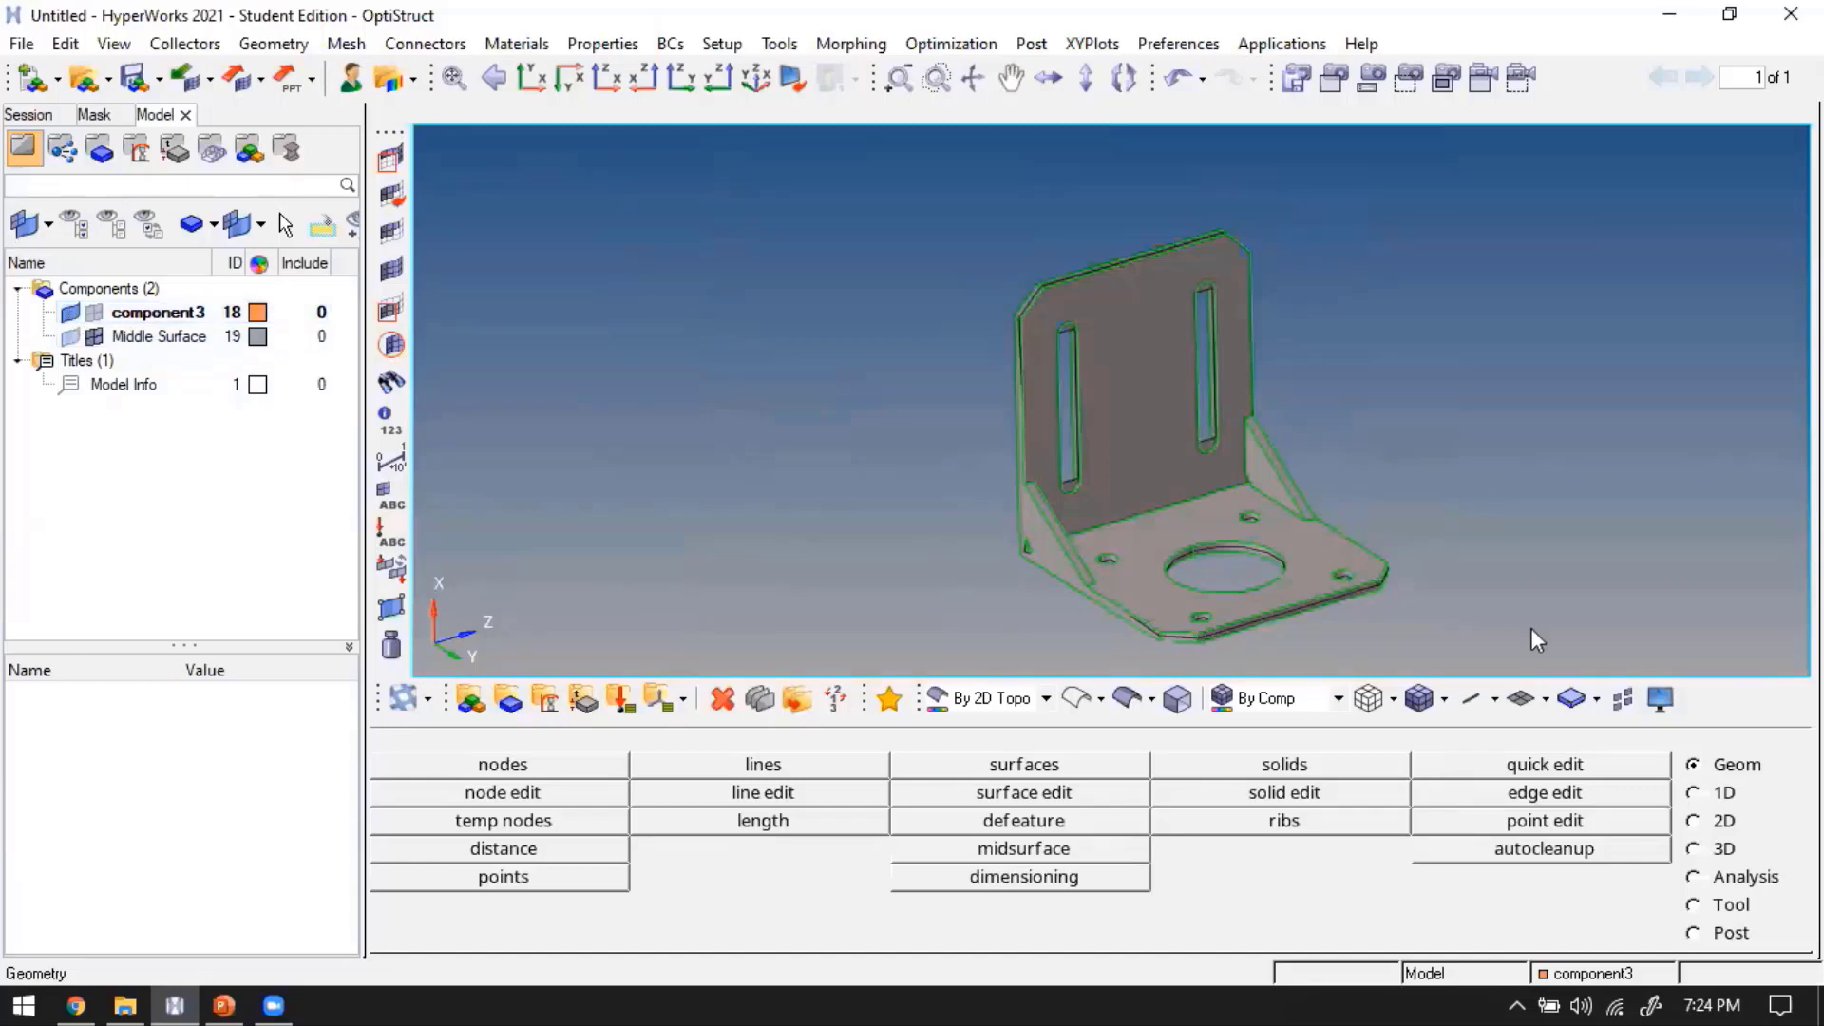
pyautogui.click(1545, 699)
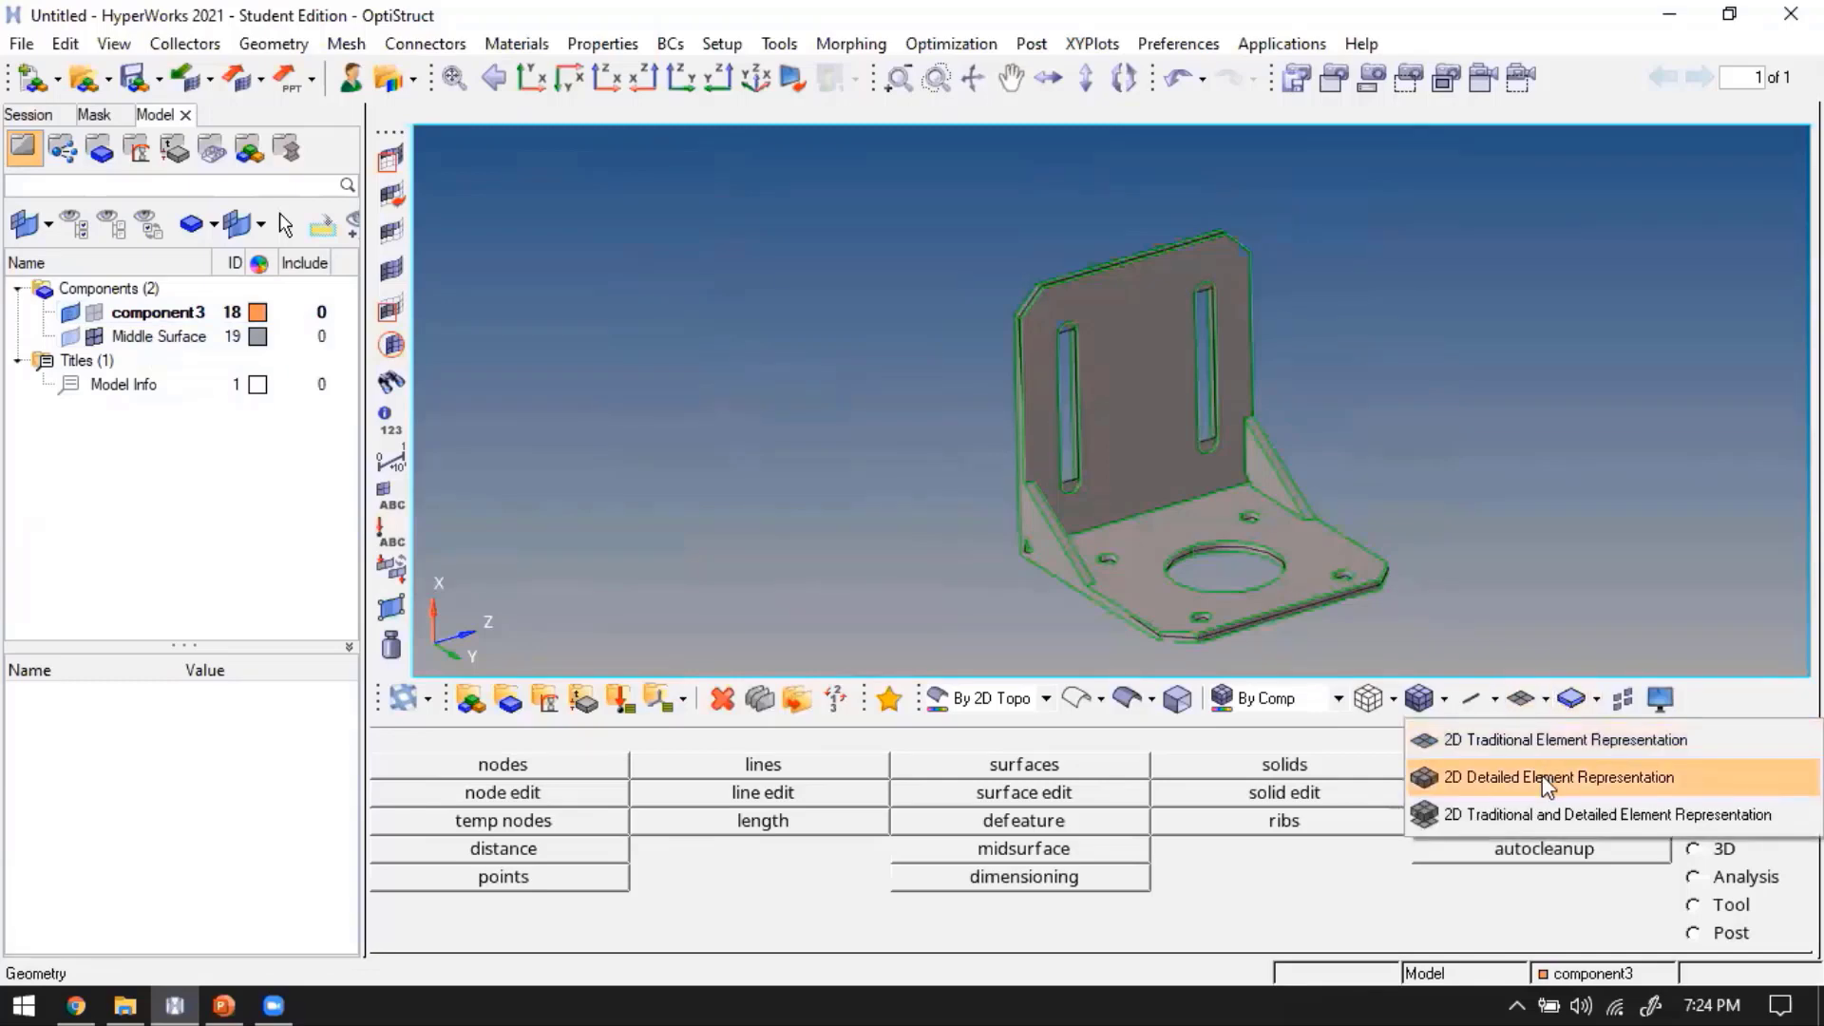
pyautogui.click(1547, 779)
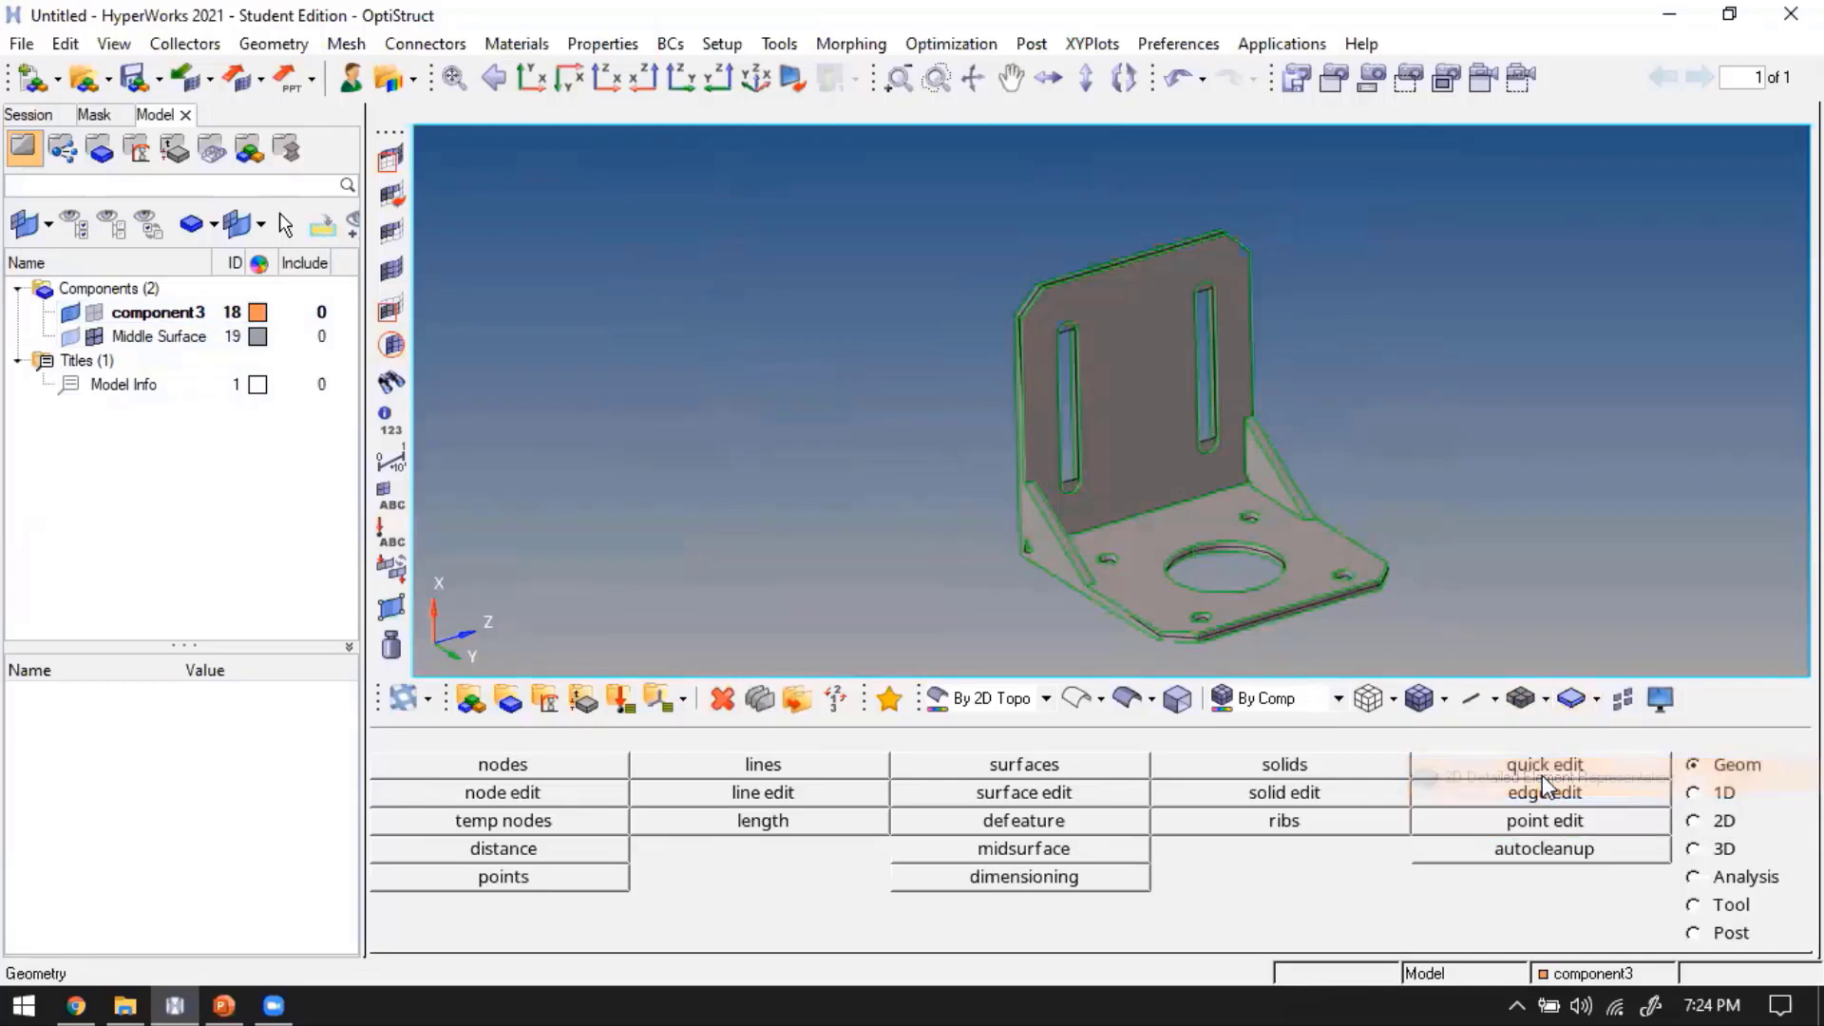
pyautogui.click(1076, 701)
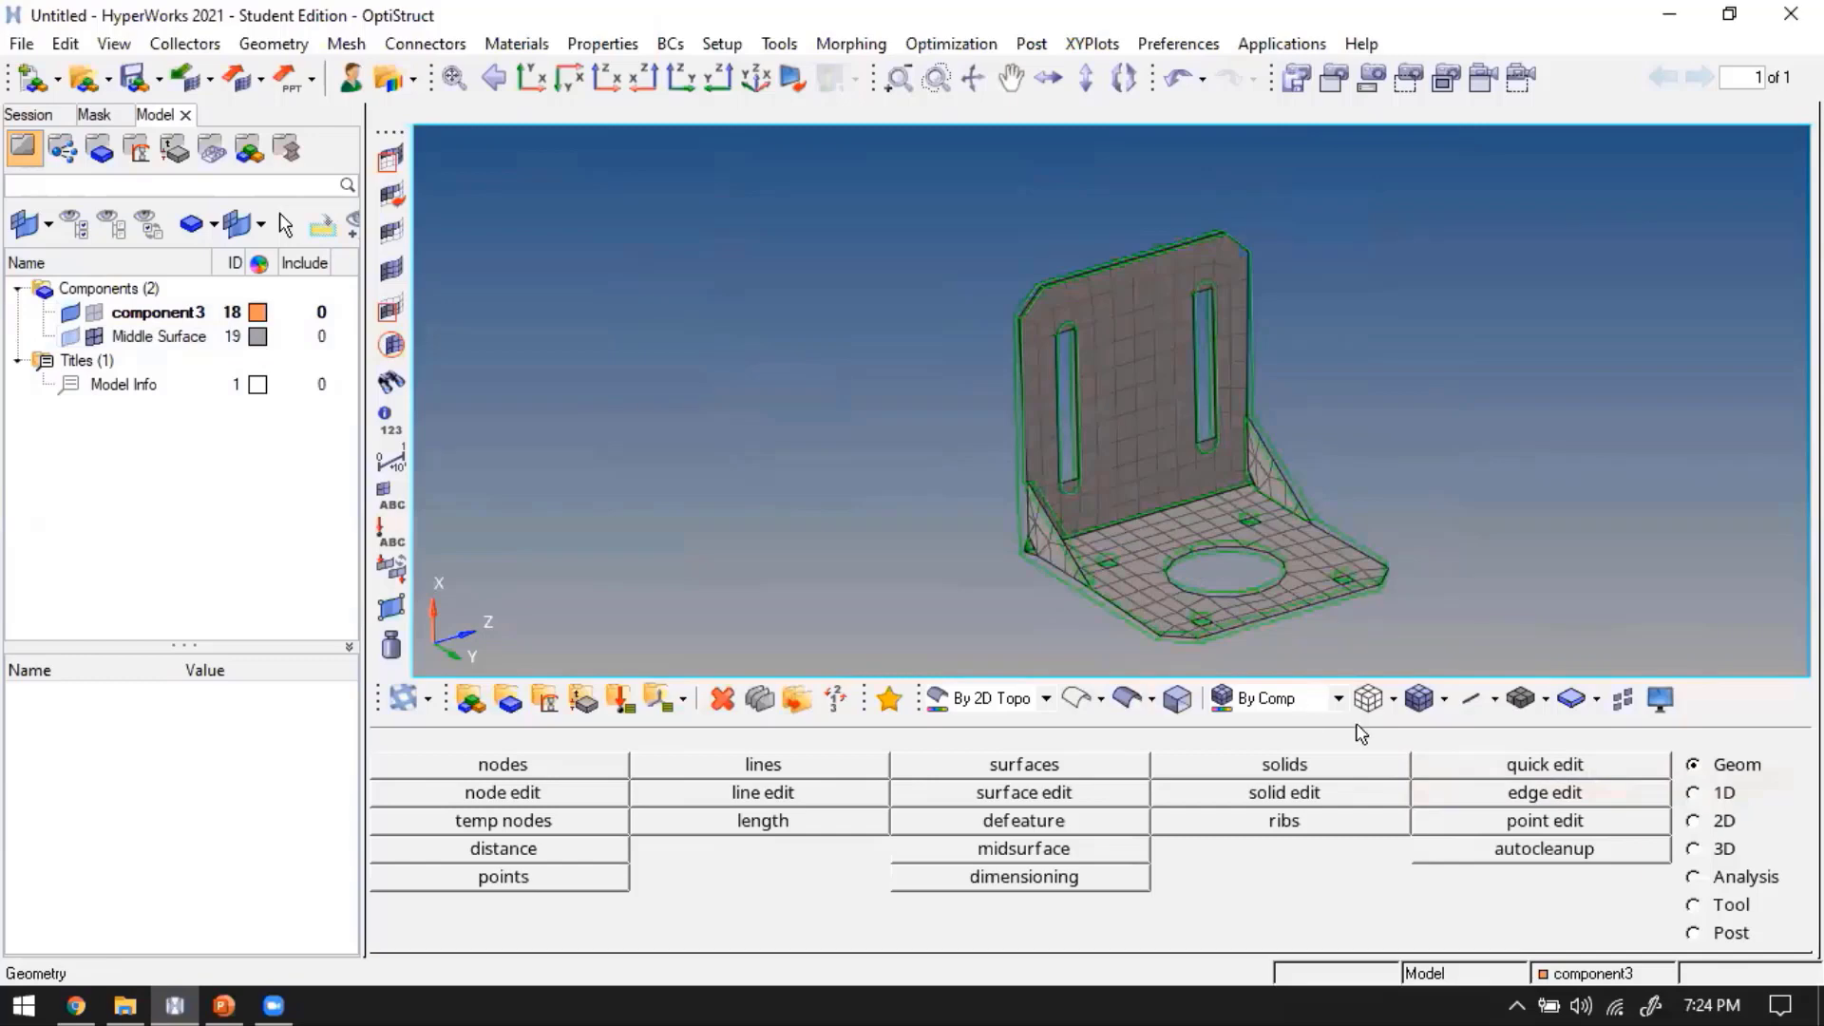
pyautogui.click(1127, 701)
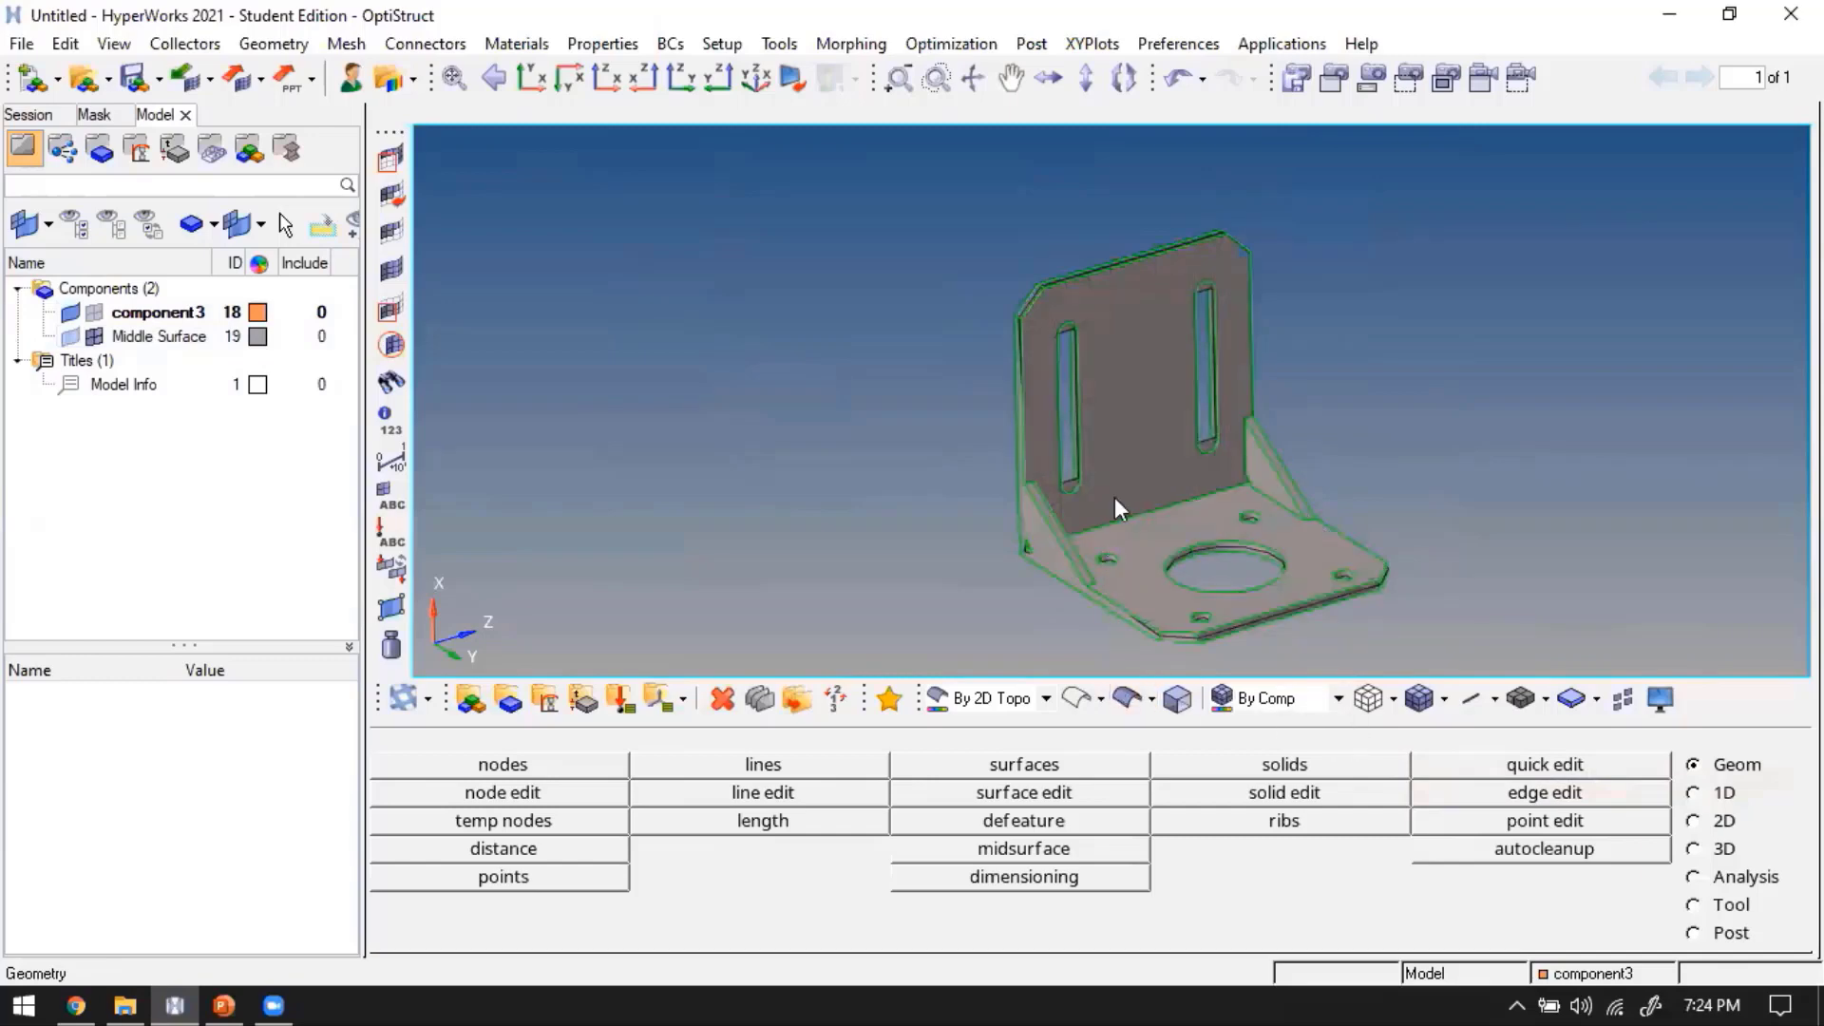
# Display the mesh as shaded elements with feature lines and hide component3's geometry to check the bracket's thickness
pyautogui.click(68, 313)
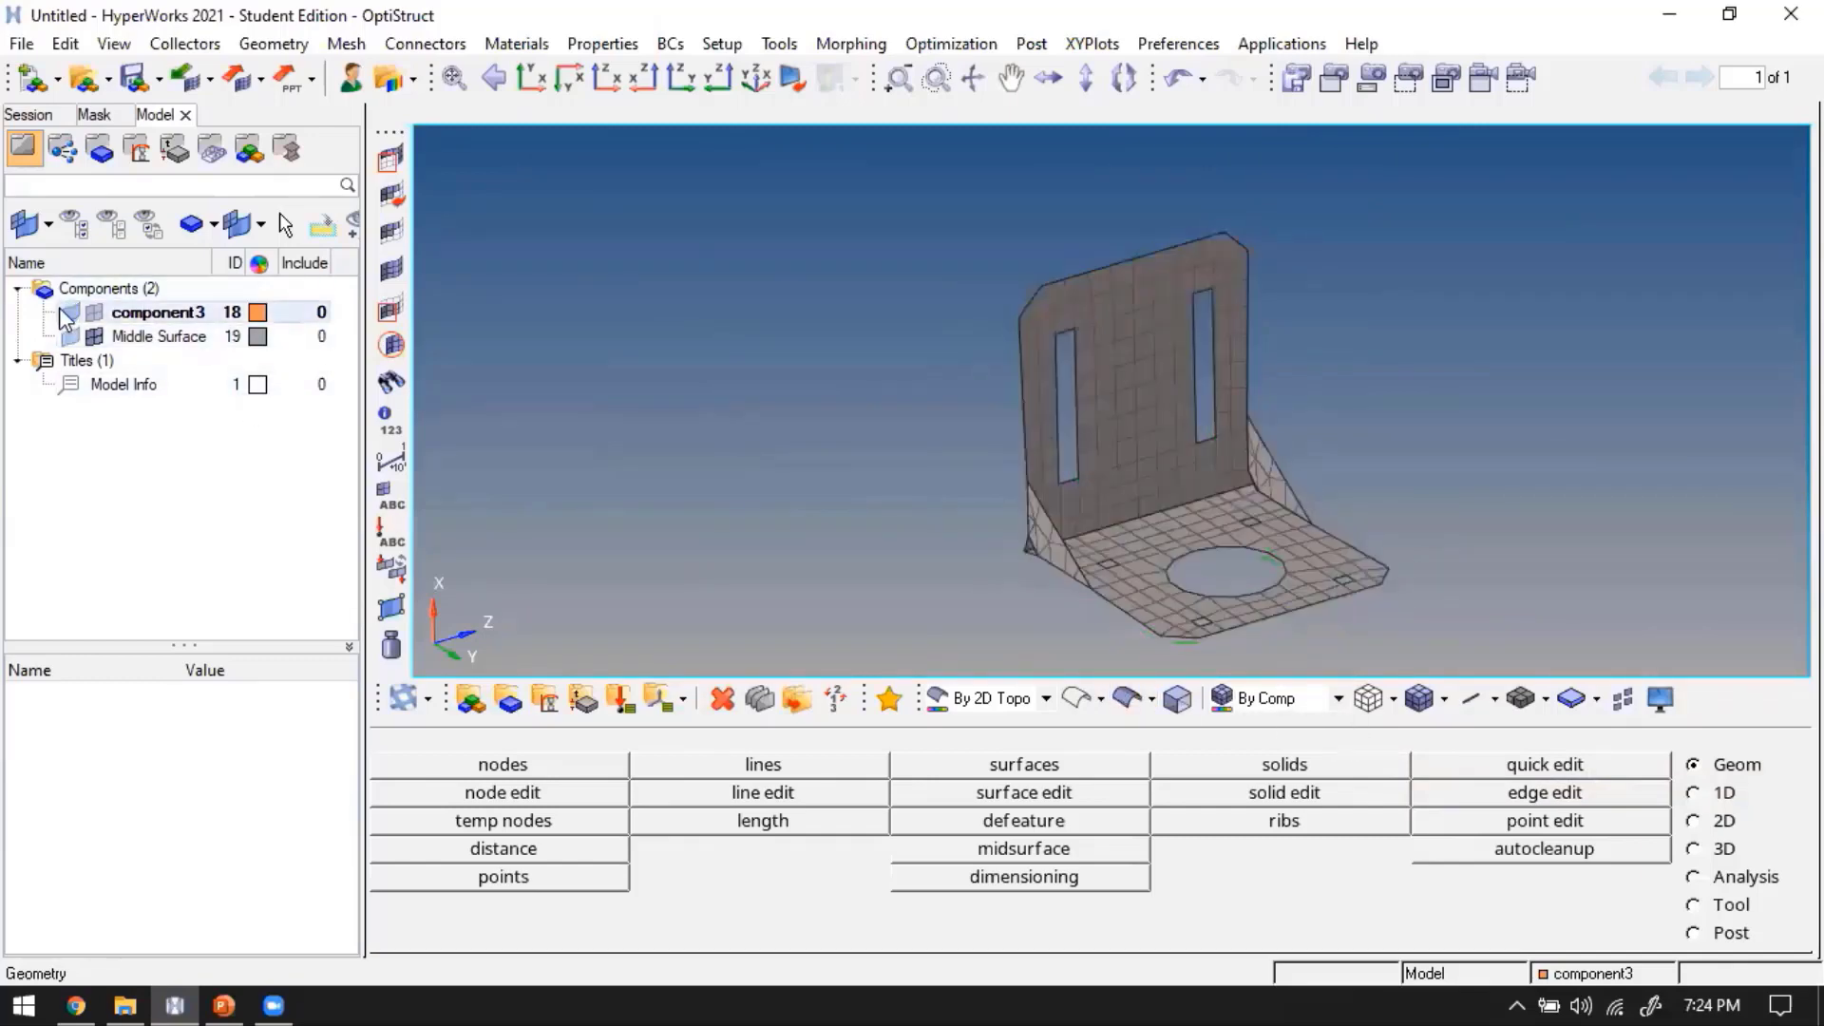
pyautogui.click(68, 313)
pyautogui.click(1444, 702)
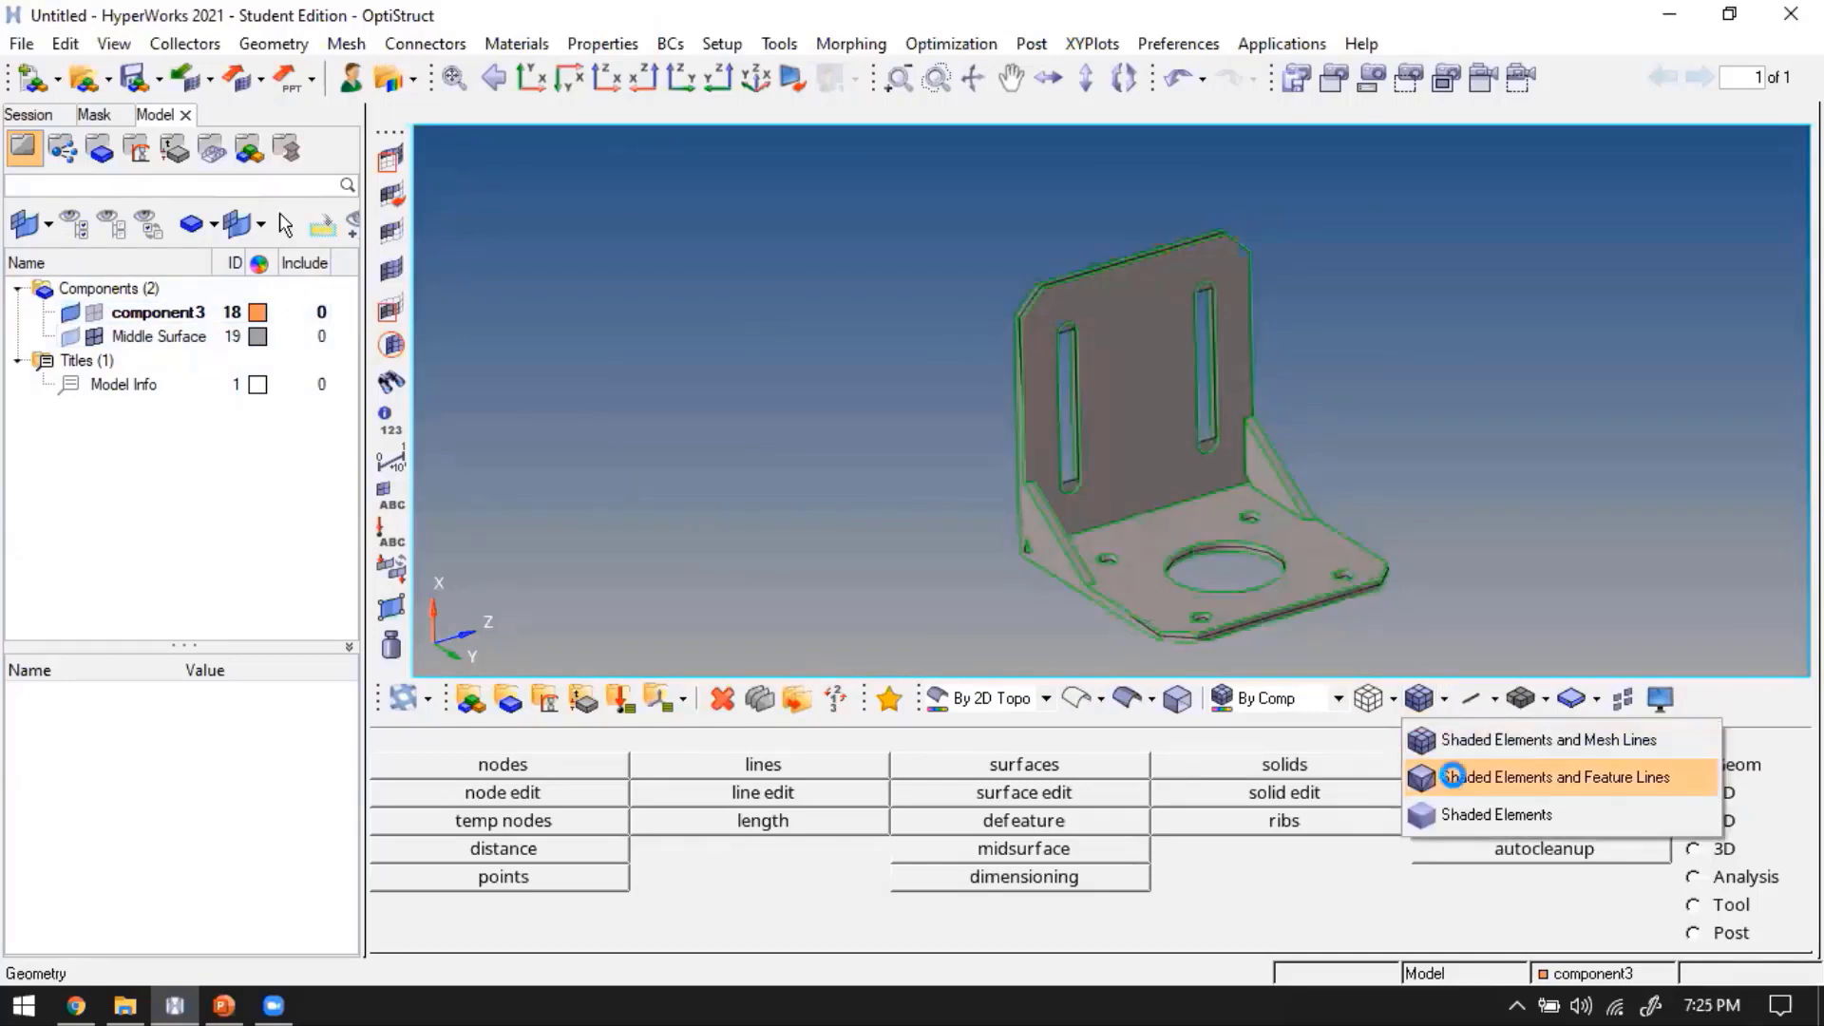
pyautogui.click(1453, 777)
pyautogui.click(70, 313)
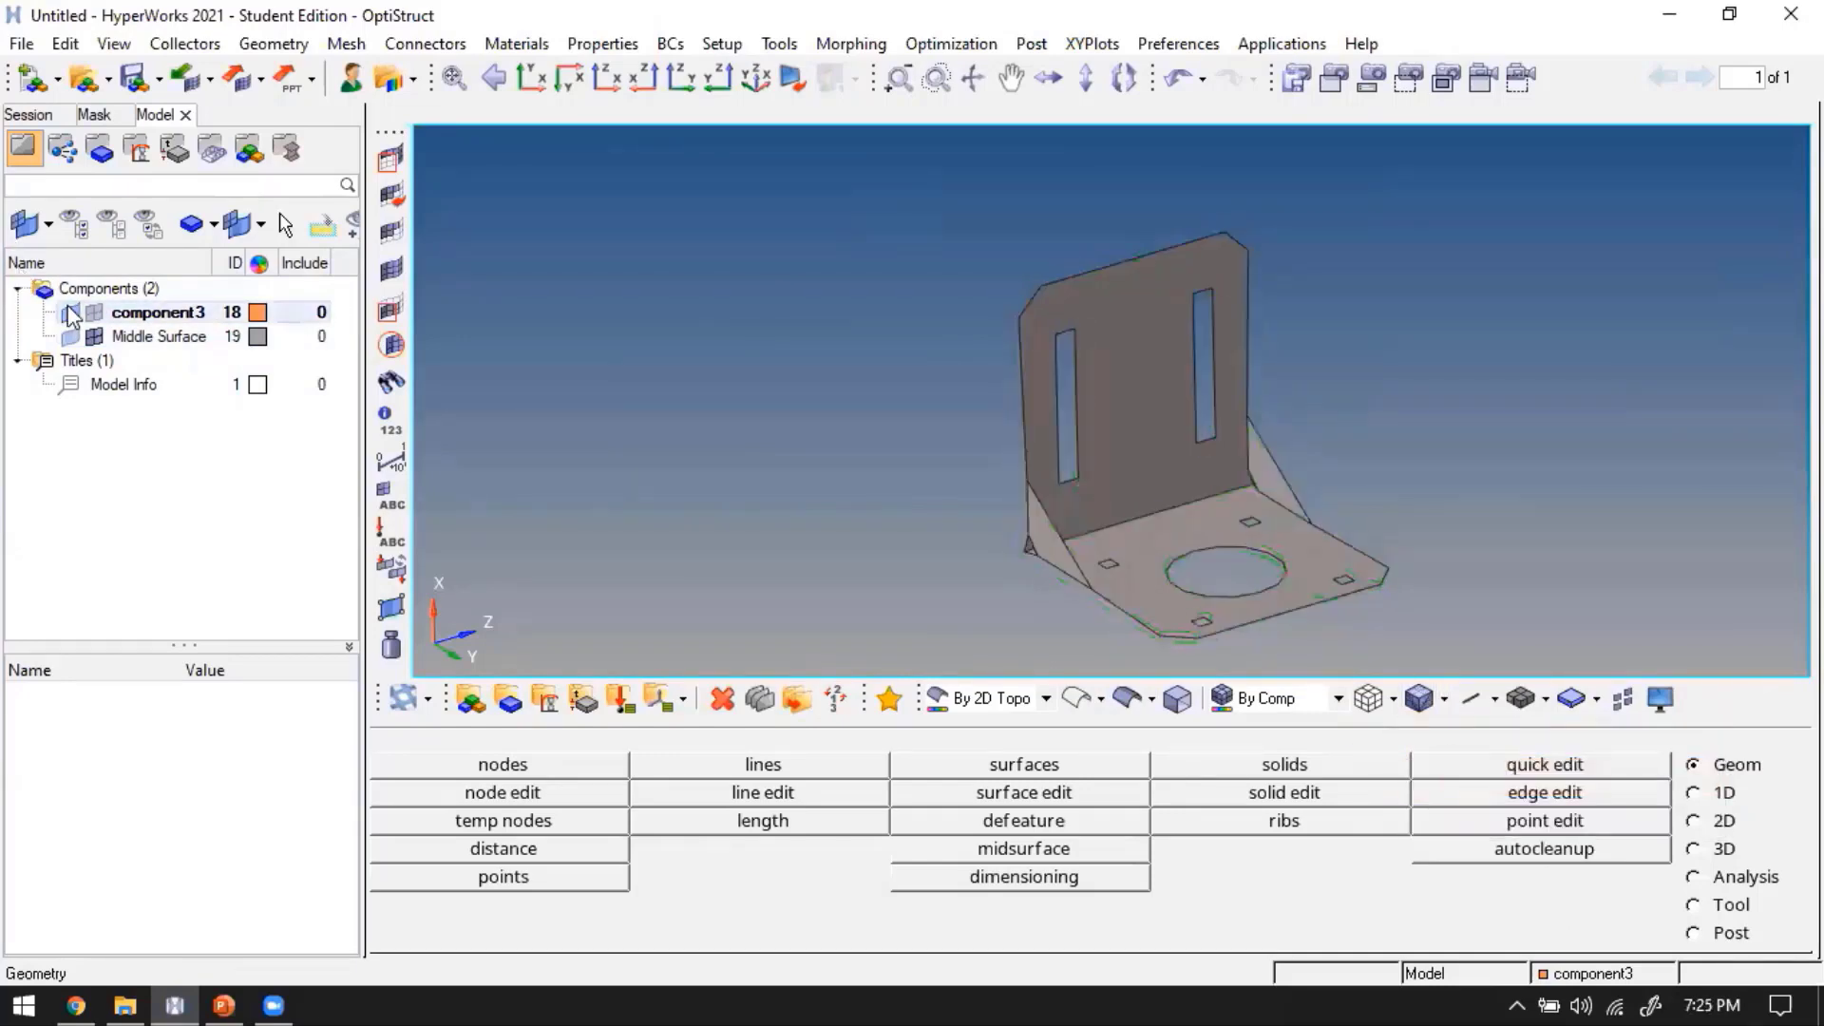
pyautogui.click(69, 313)
pyautogui.click(70, 313)
pyautogui.keyDown('ctrl'); pyautogui.moveTo(1292, 489); pyautogui.dragTo(1104, 435); pyautogui.keyUp('ctrl')
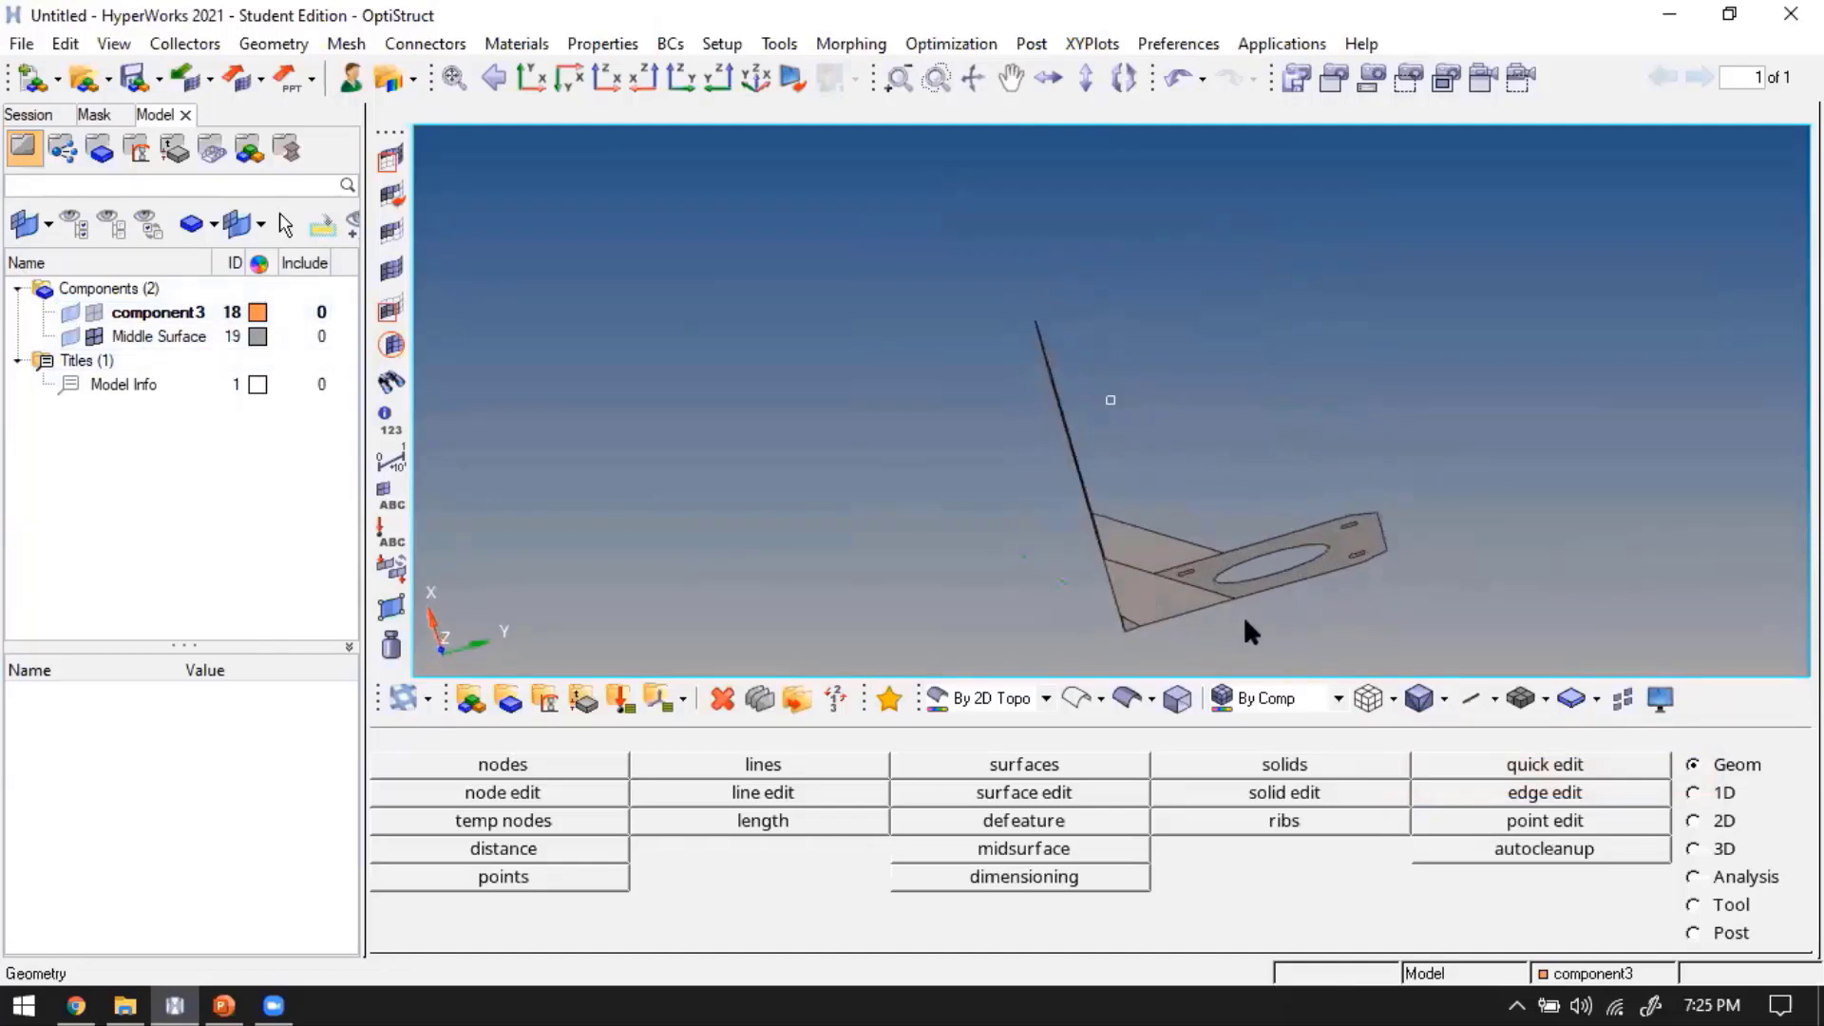
pyautogui.keyDown('ctrl'); pyautogui.moveTo(1030, 603); pyautogui.dragTo(992, 586); pyautogui.keyUp('ctrl')
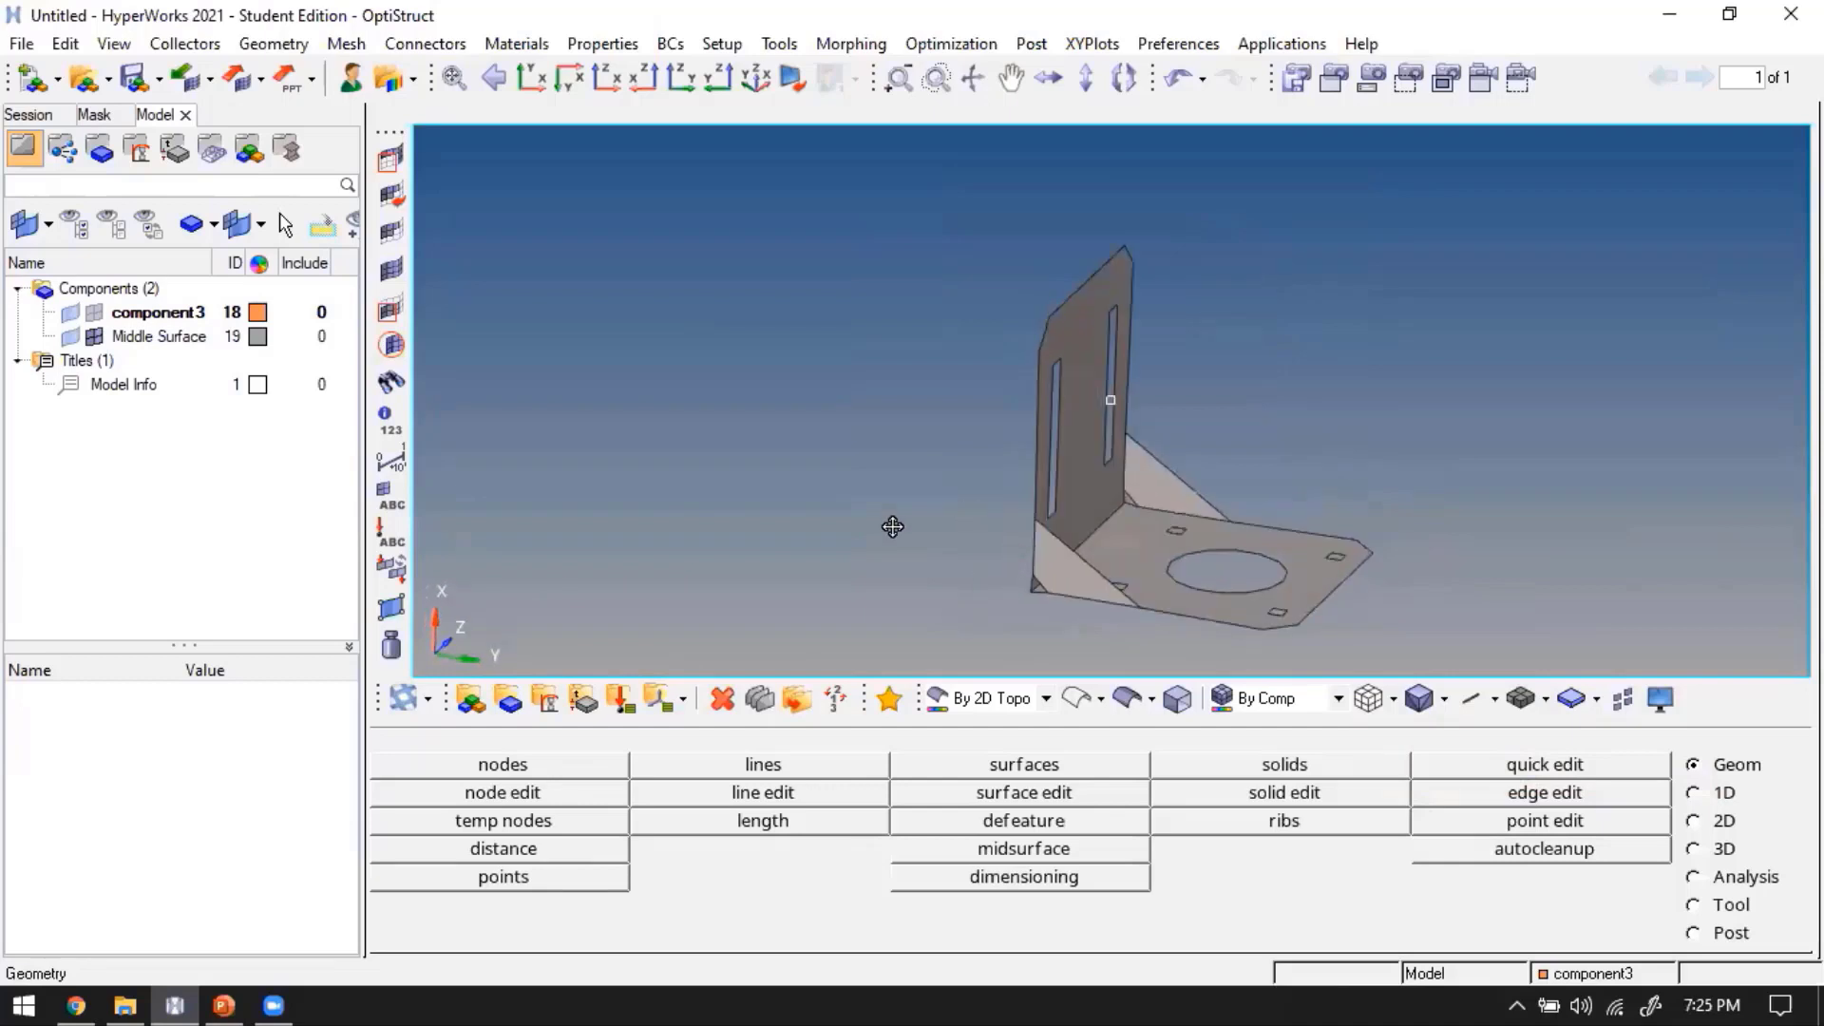
pyautogui.keyDown('ctrl'); pyautogui.moveTo(893, 527); pyautogui.dragTo(1033, 504); pyautogui.keyUp('ctrl')
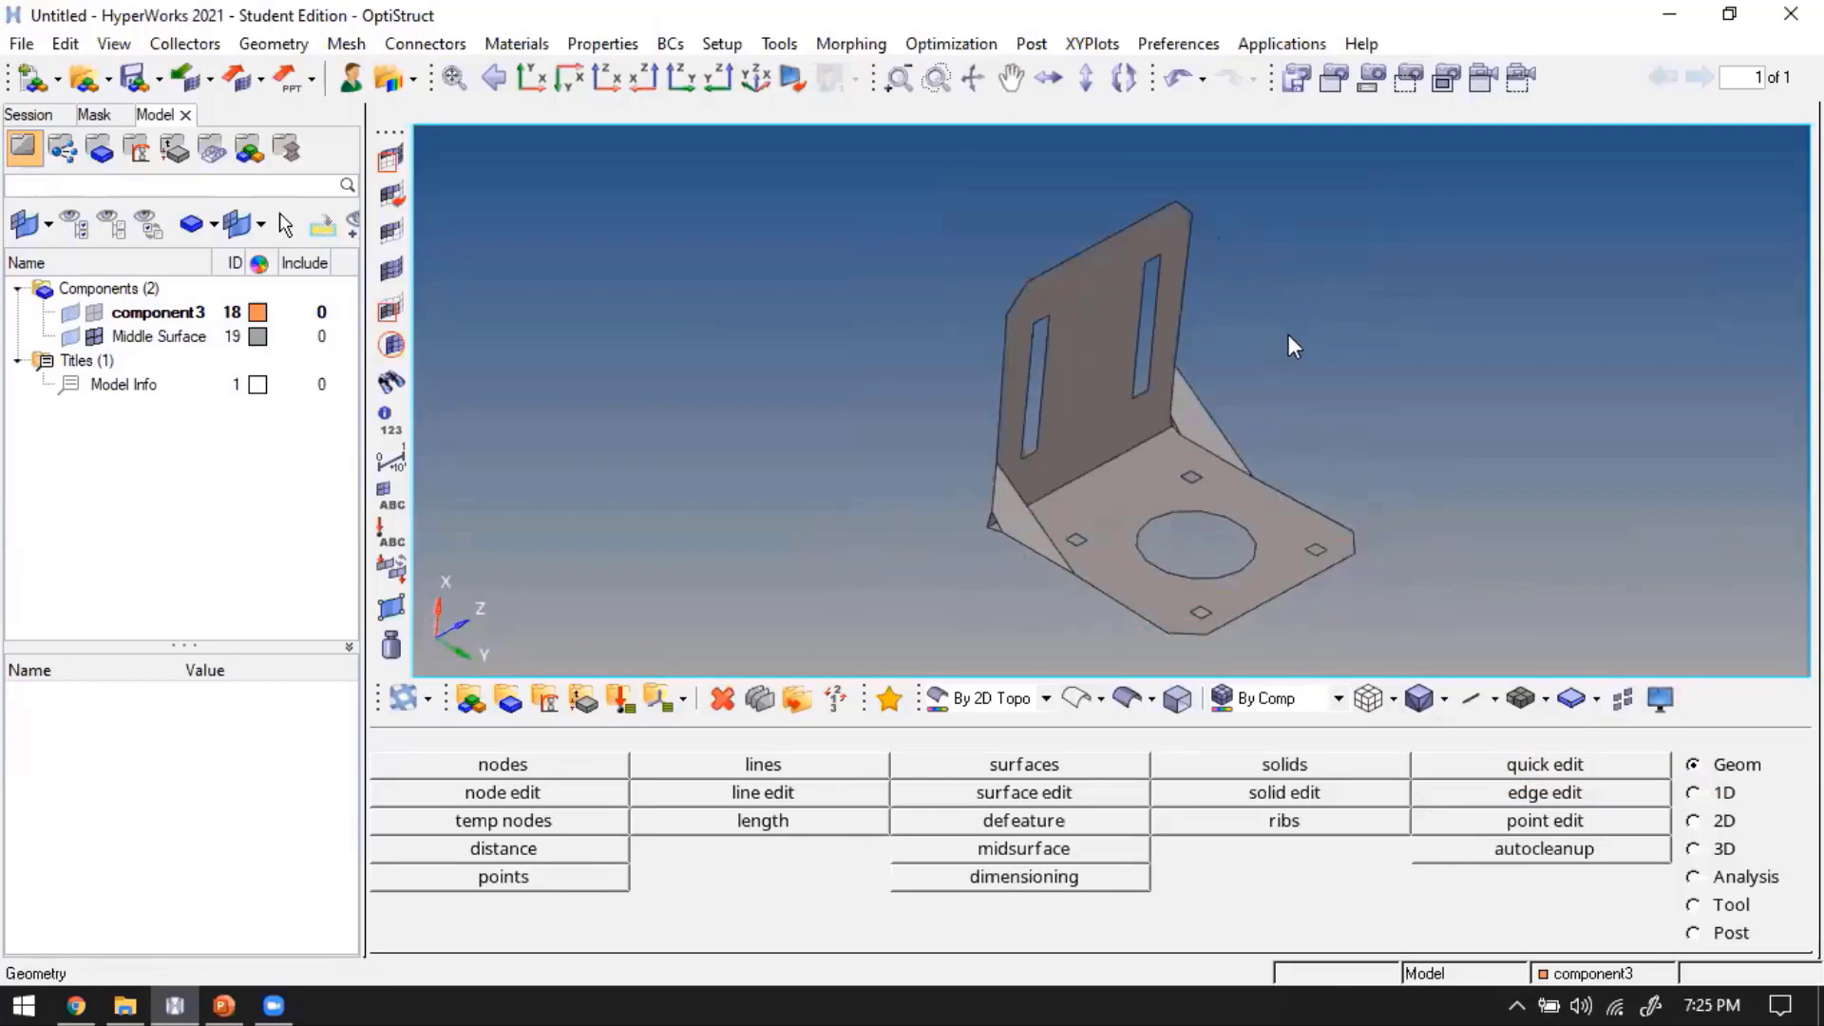
pyautogui.scroll(-2, 1289, 338)
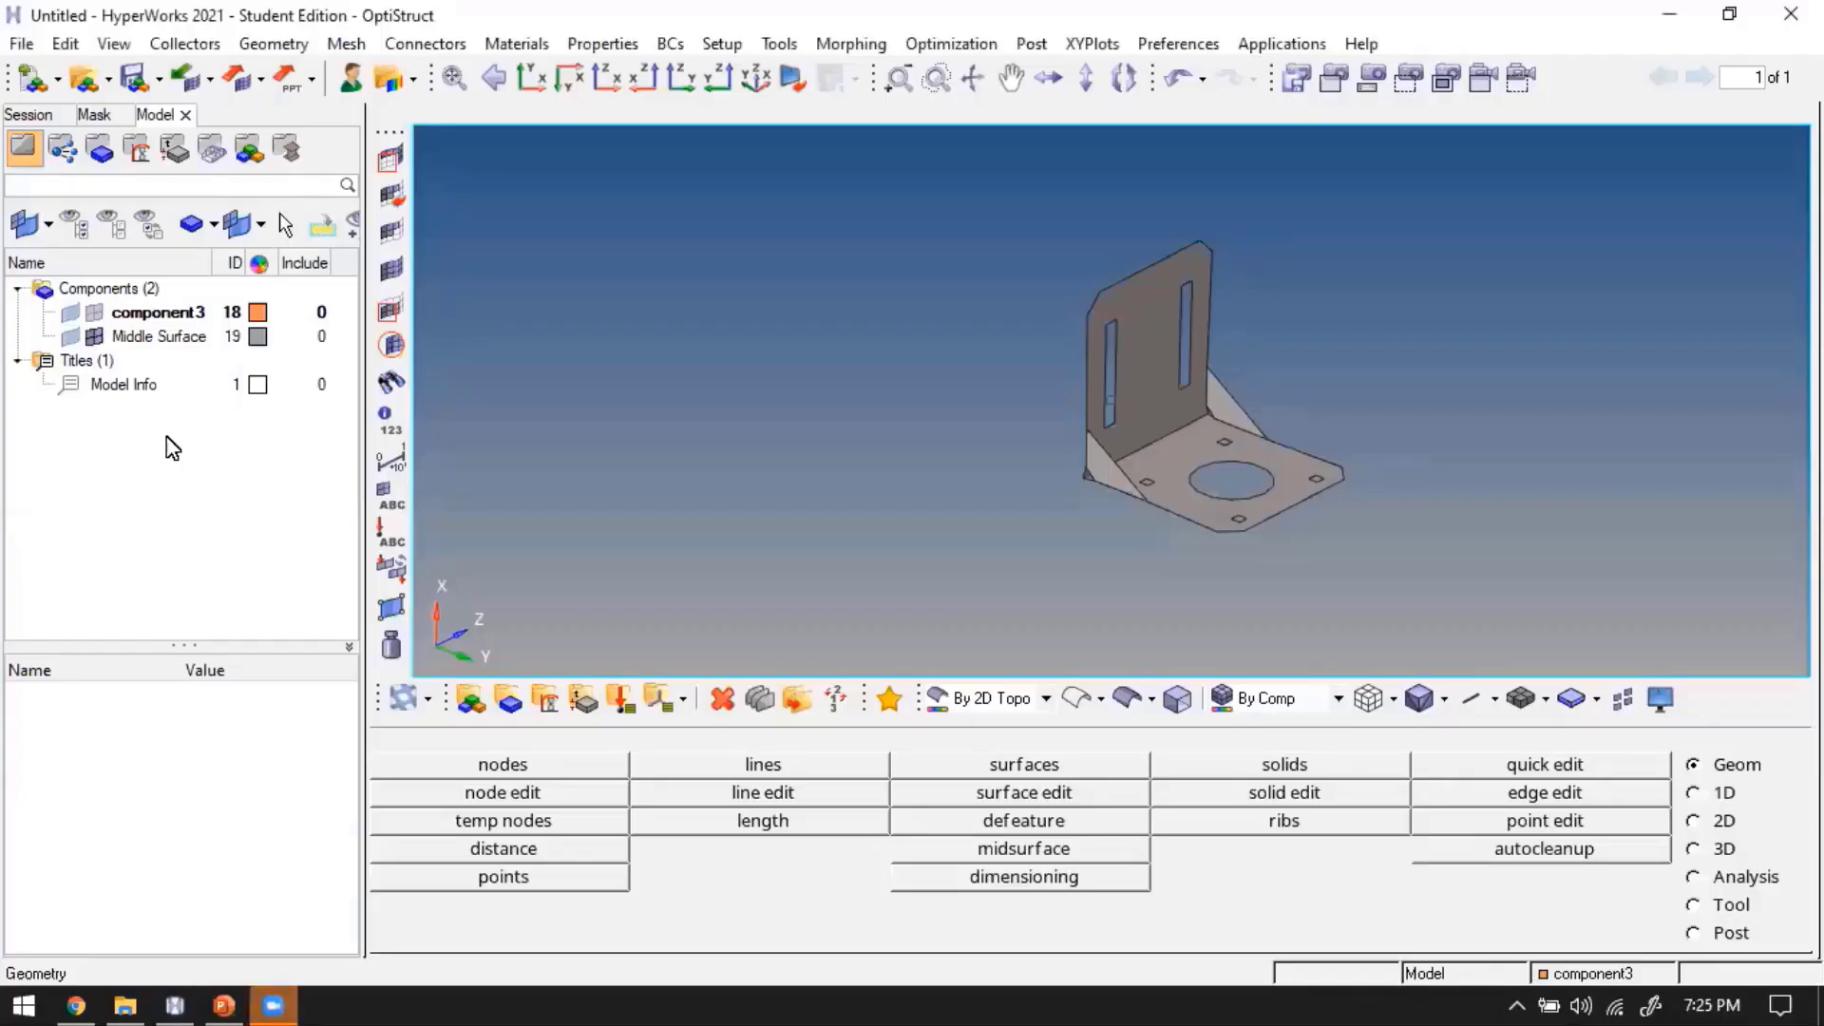
# Create a PSHELL property with a thickness T of 2.0
pyautogui.rightClick(167, 439)
pyautogui.moveTo(219, 453)
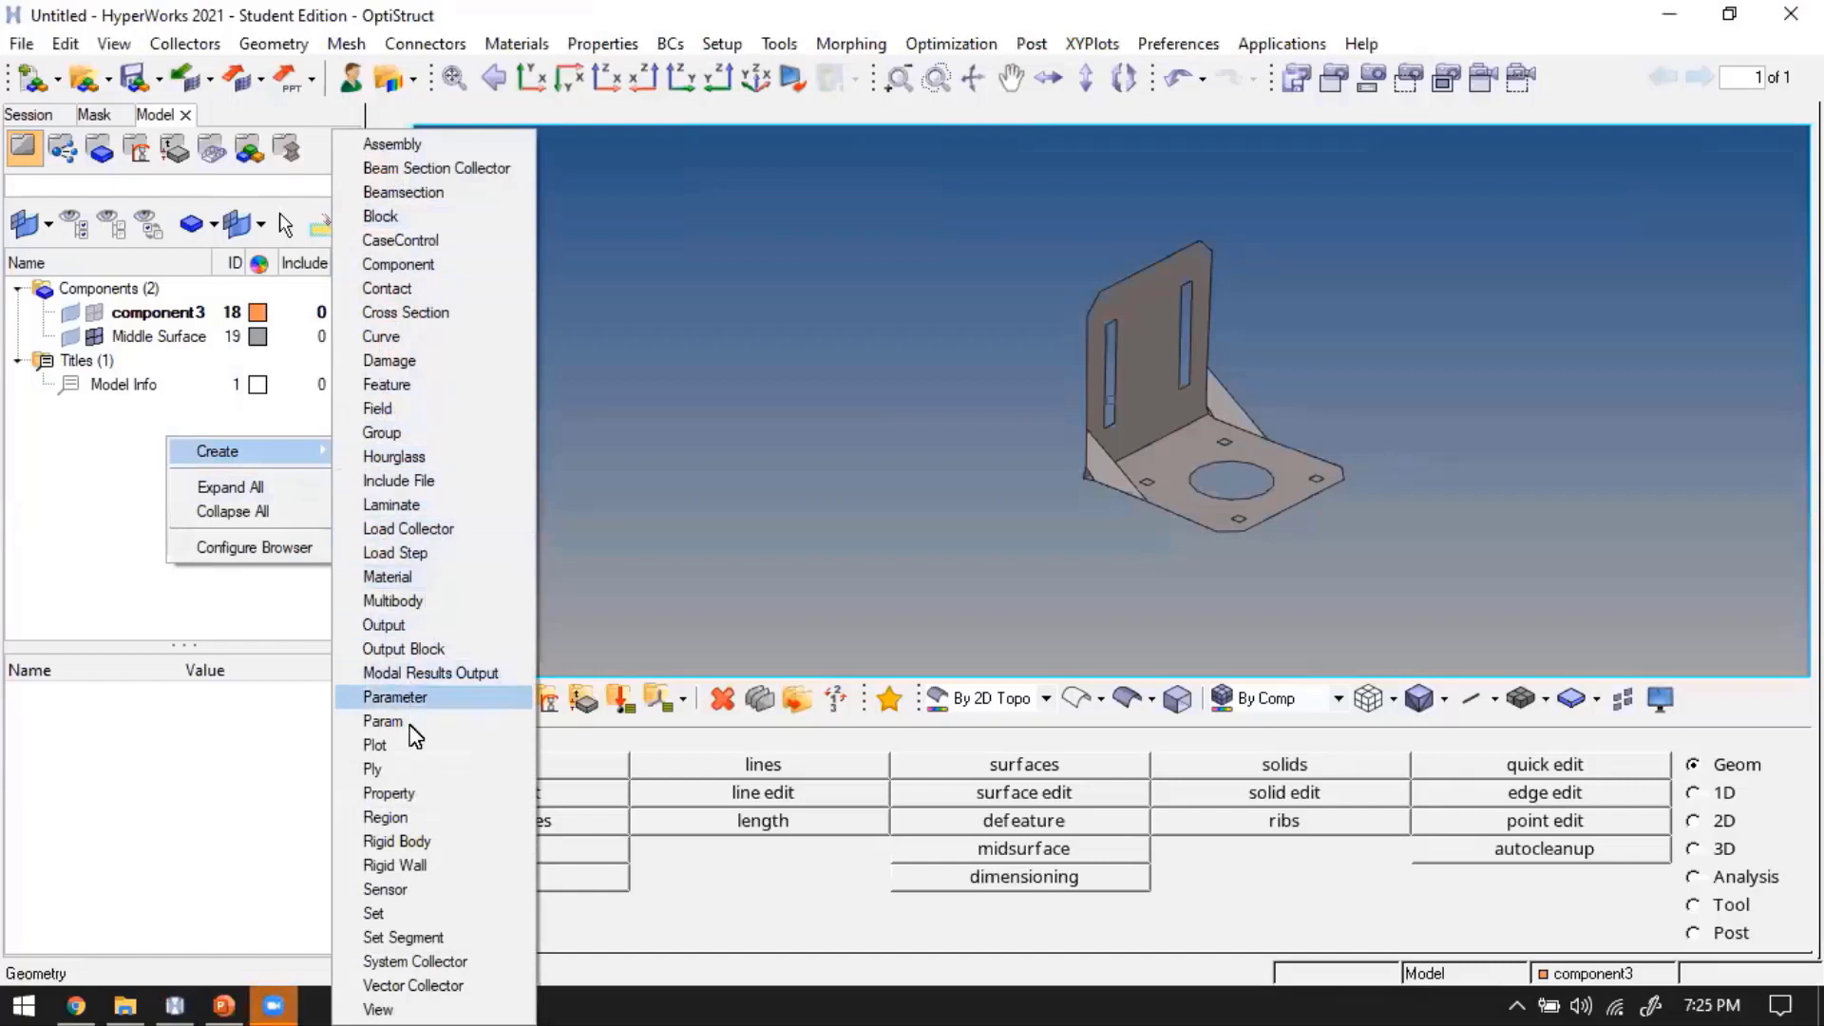
pyautogui.click(419, 794)
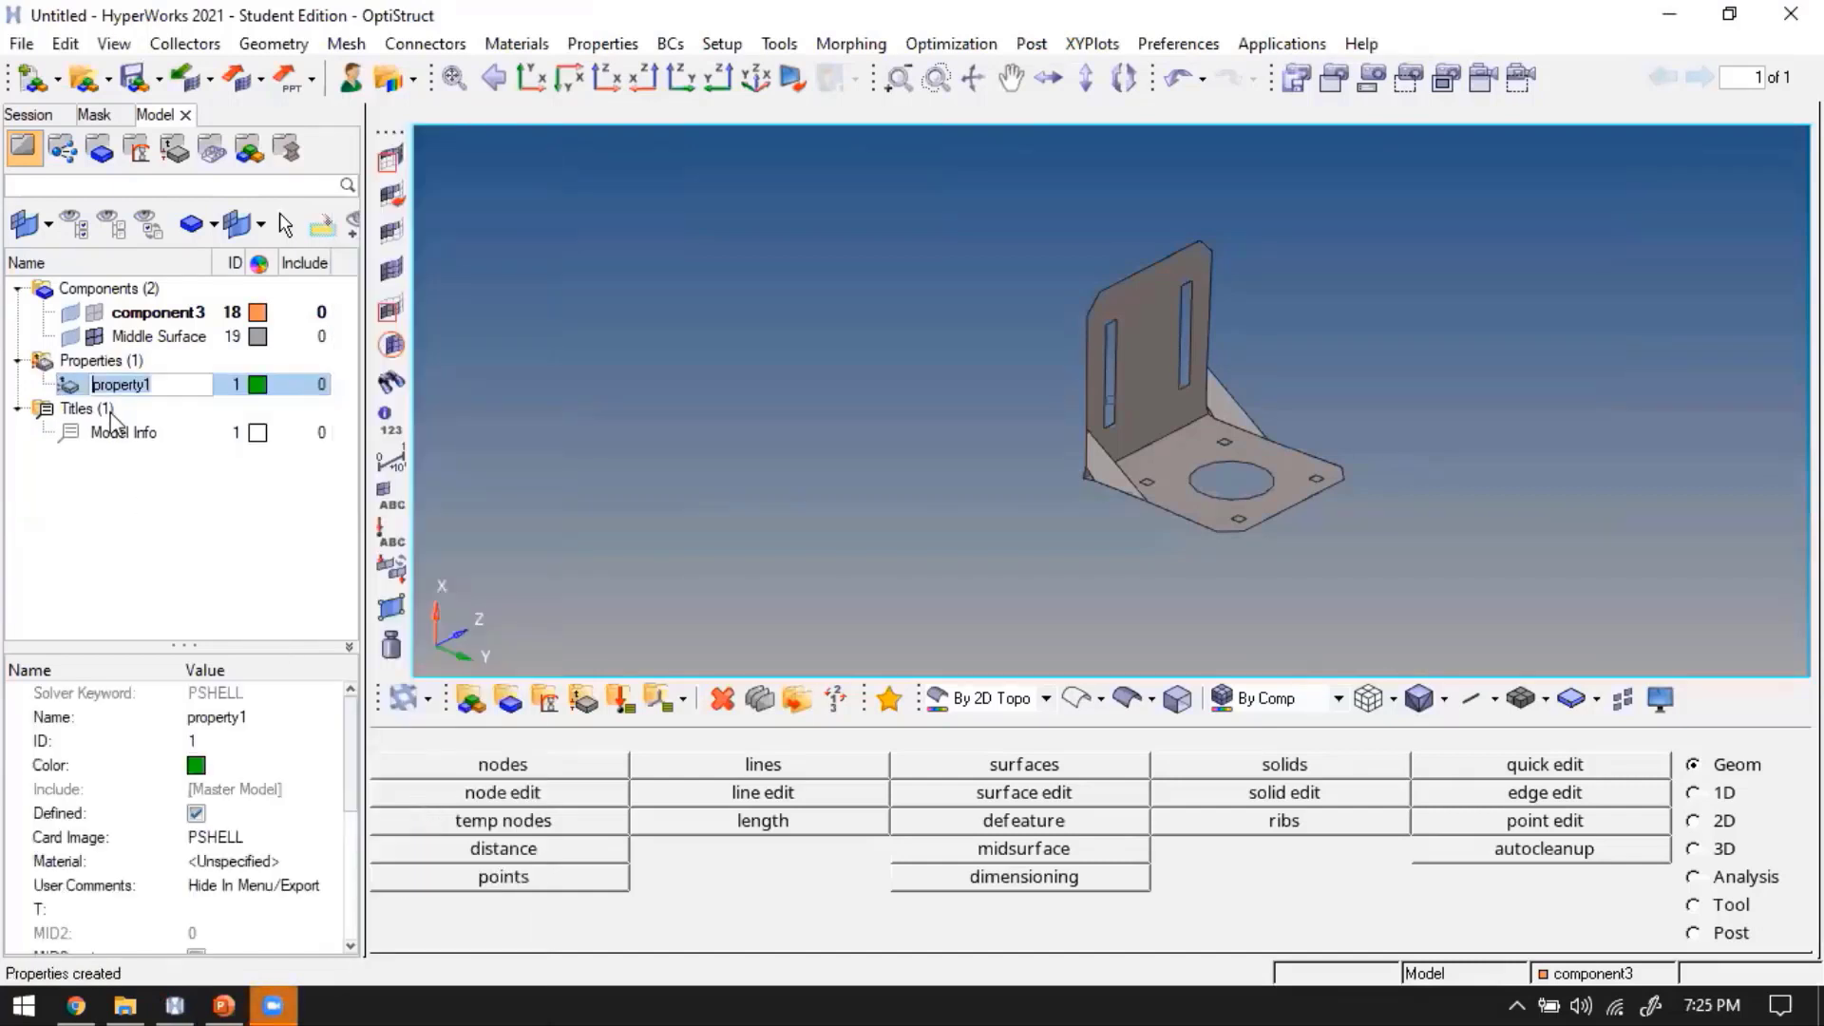
pyautogui.click(202, 909)
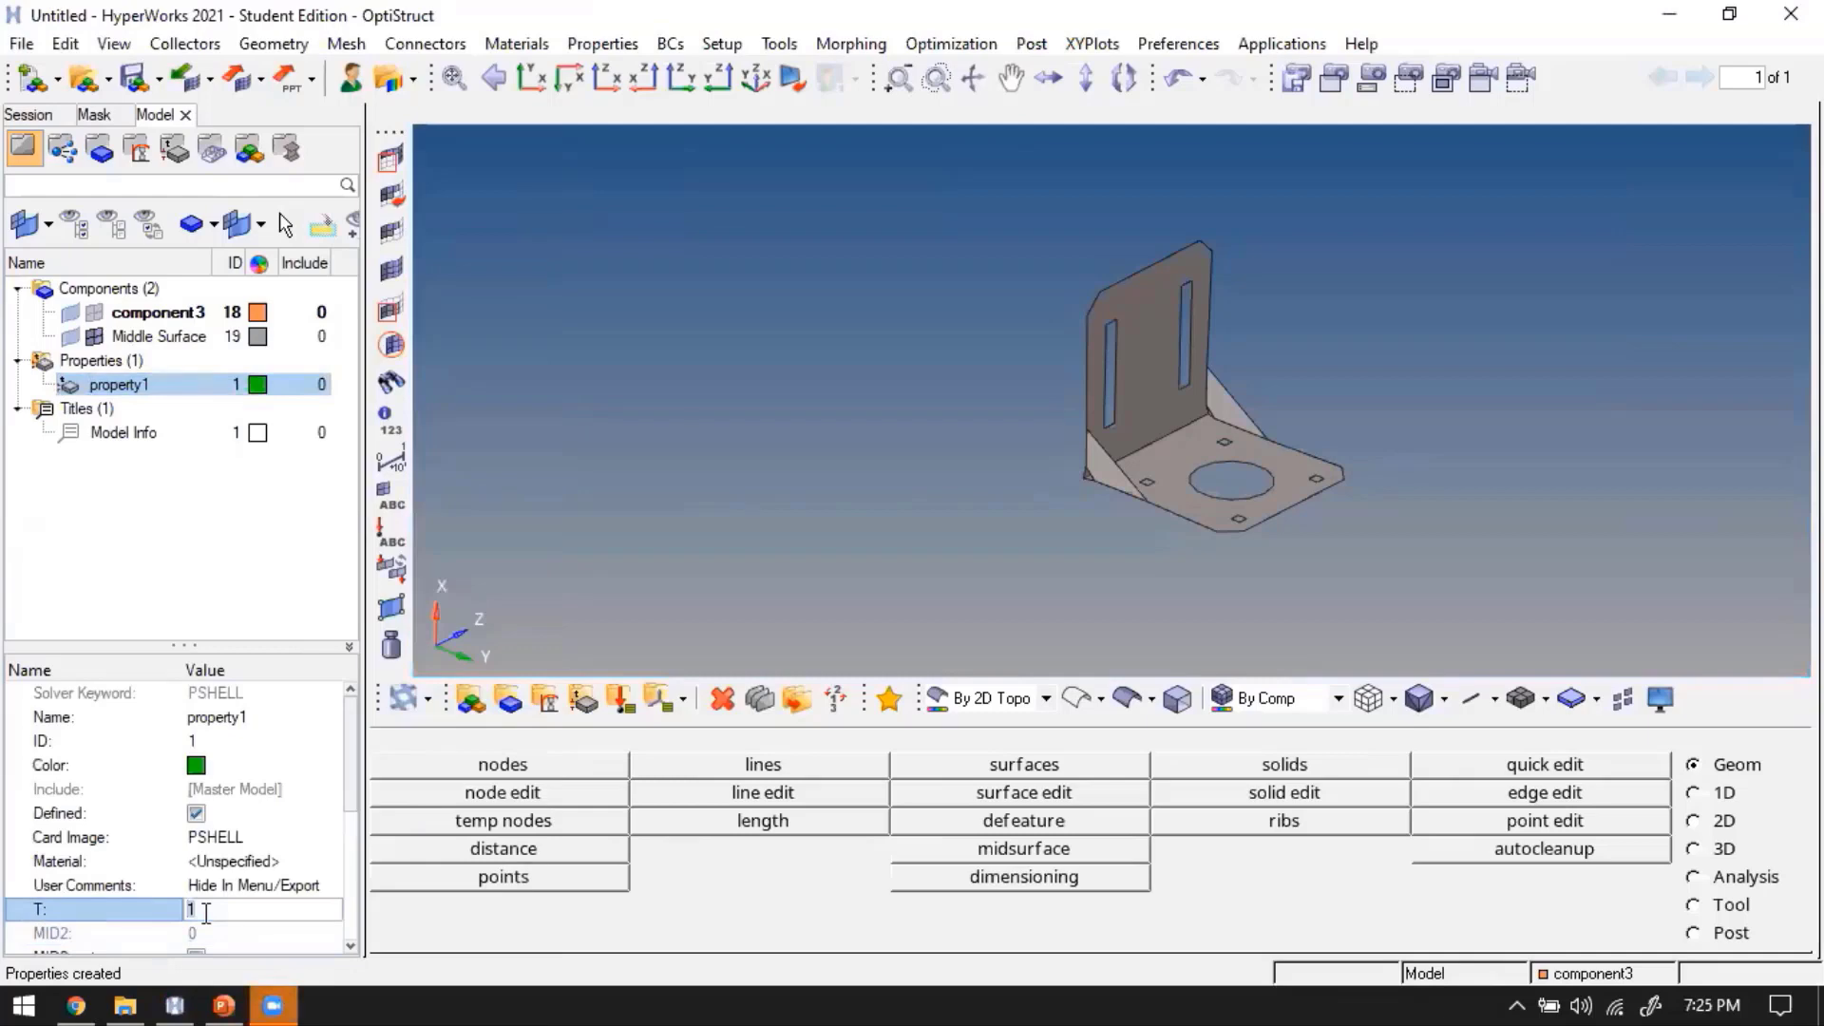
pyautogui.write('2.0')
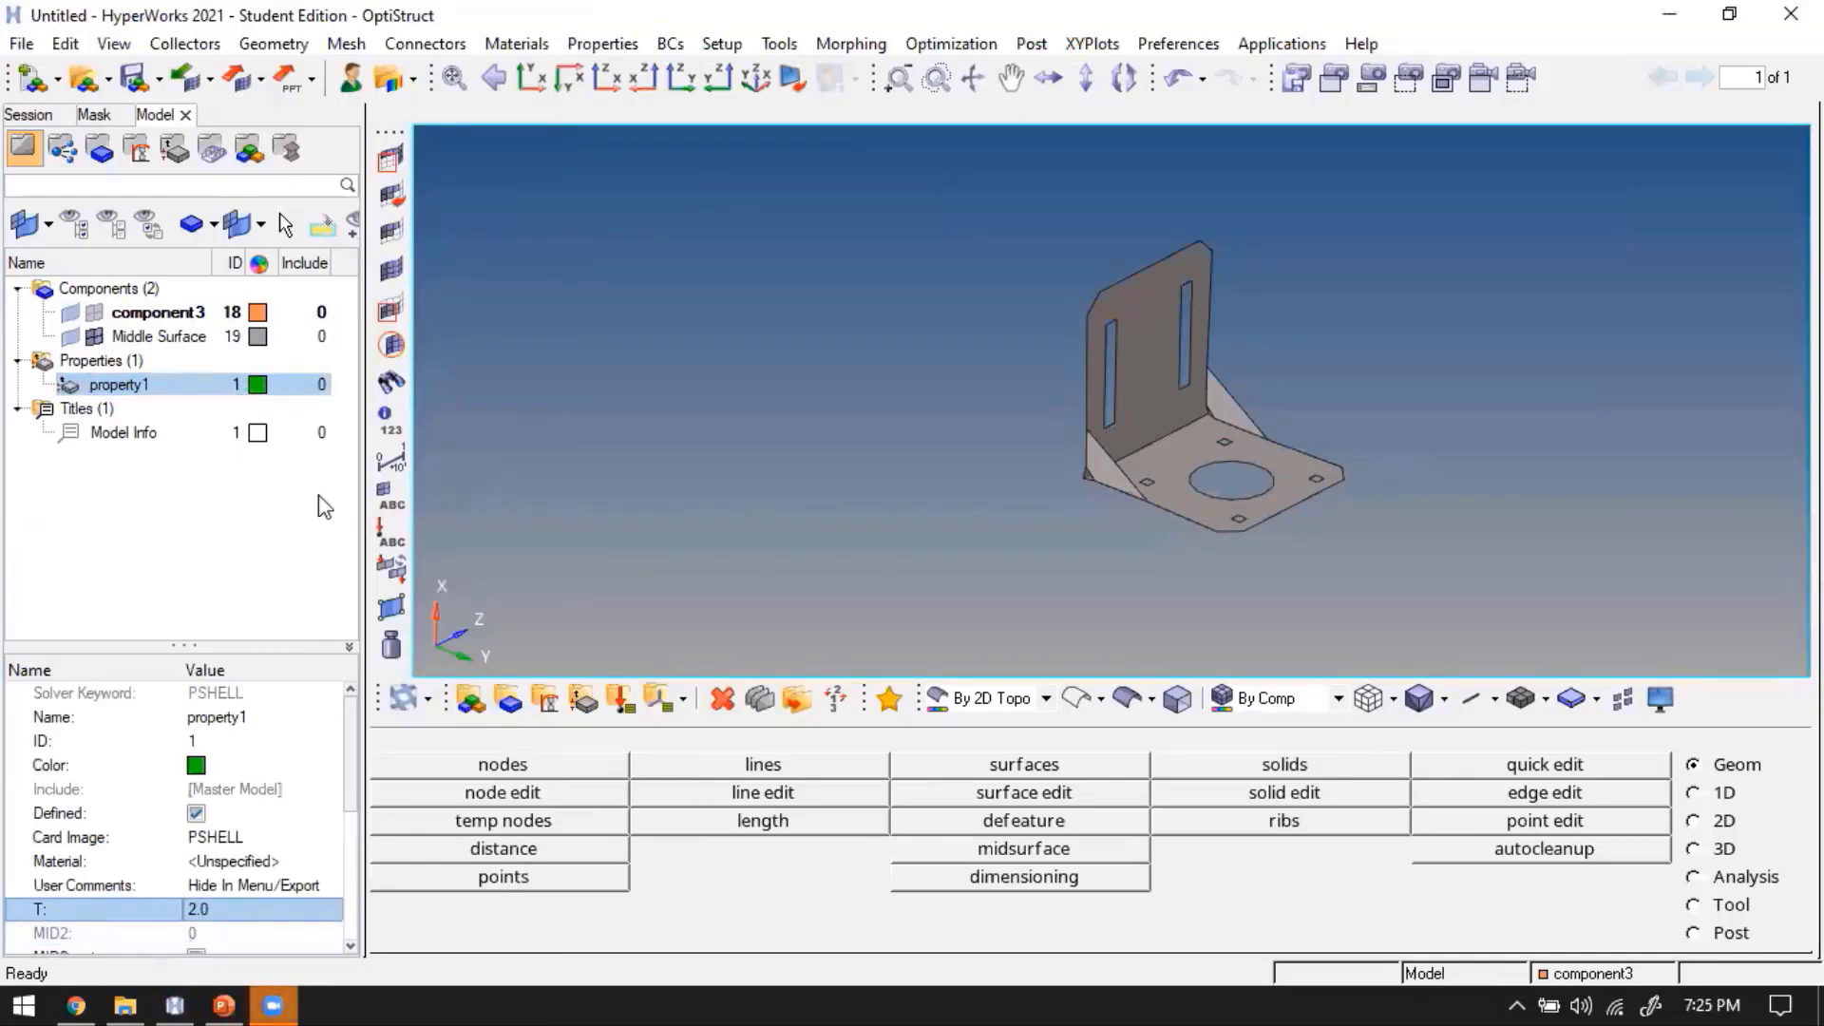
# Assign property1 to the Middle Surface component and inspect the bracket's displayed shell thickness
pyautogui.click(171, 337)
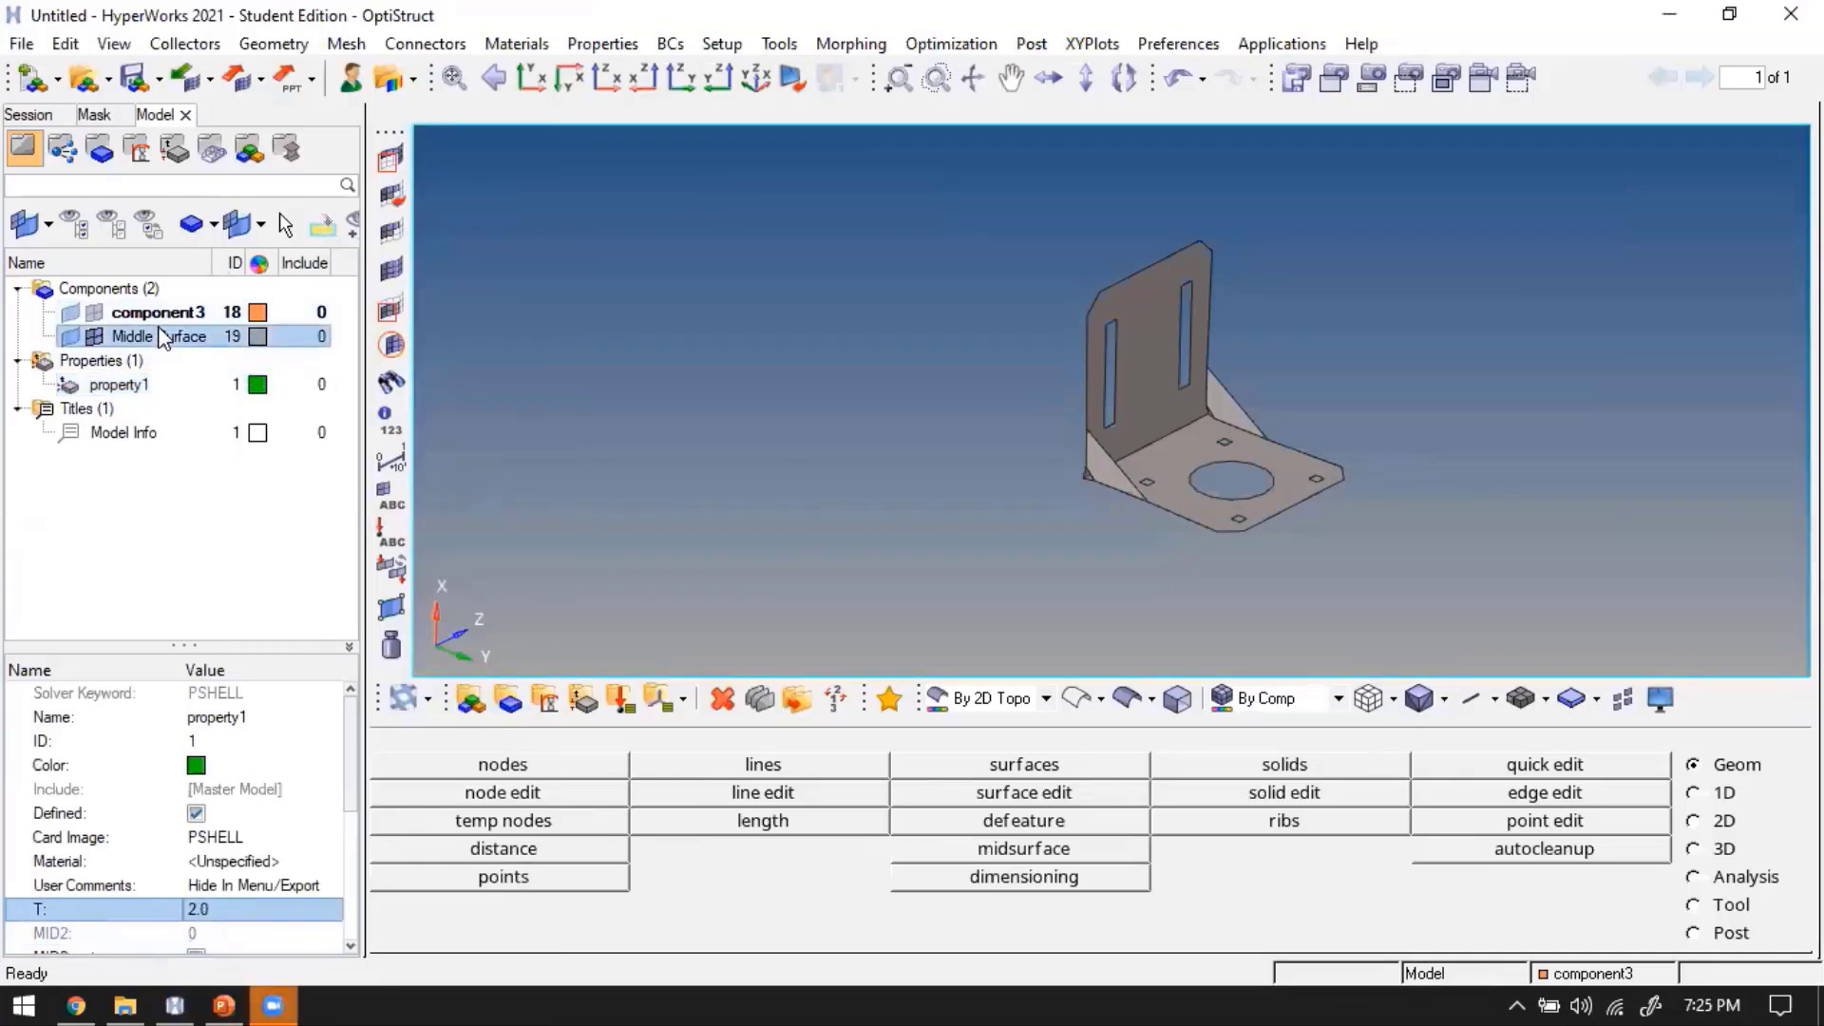
pyautogui.click(238, 791)
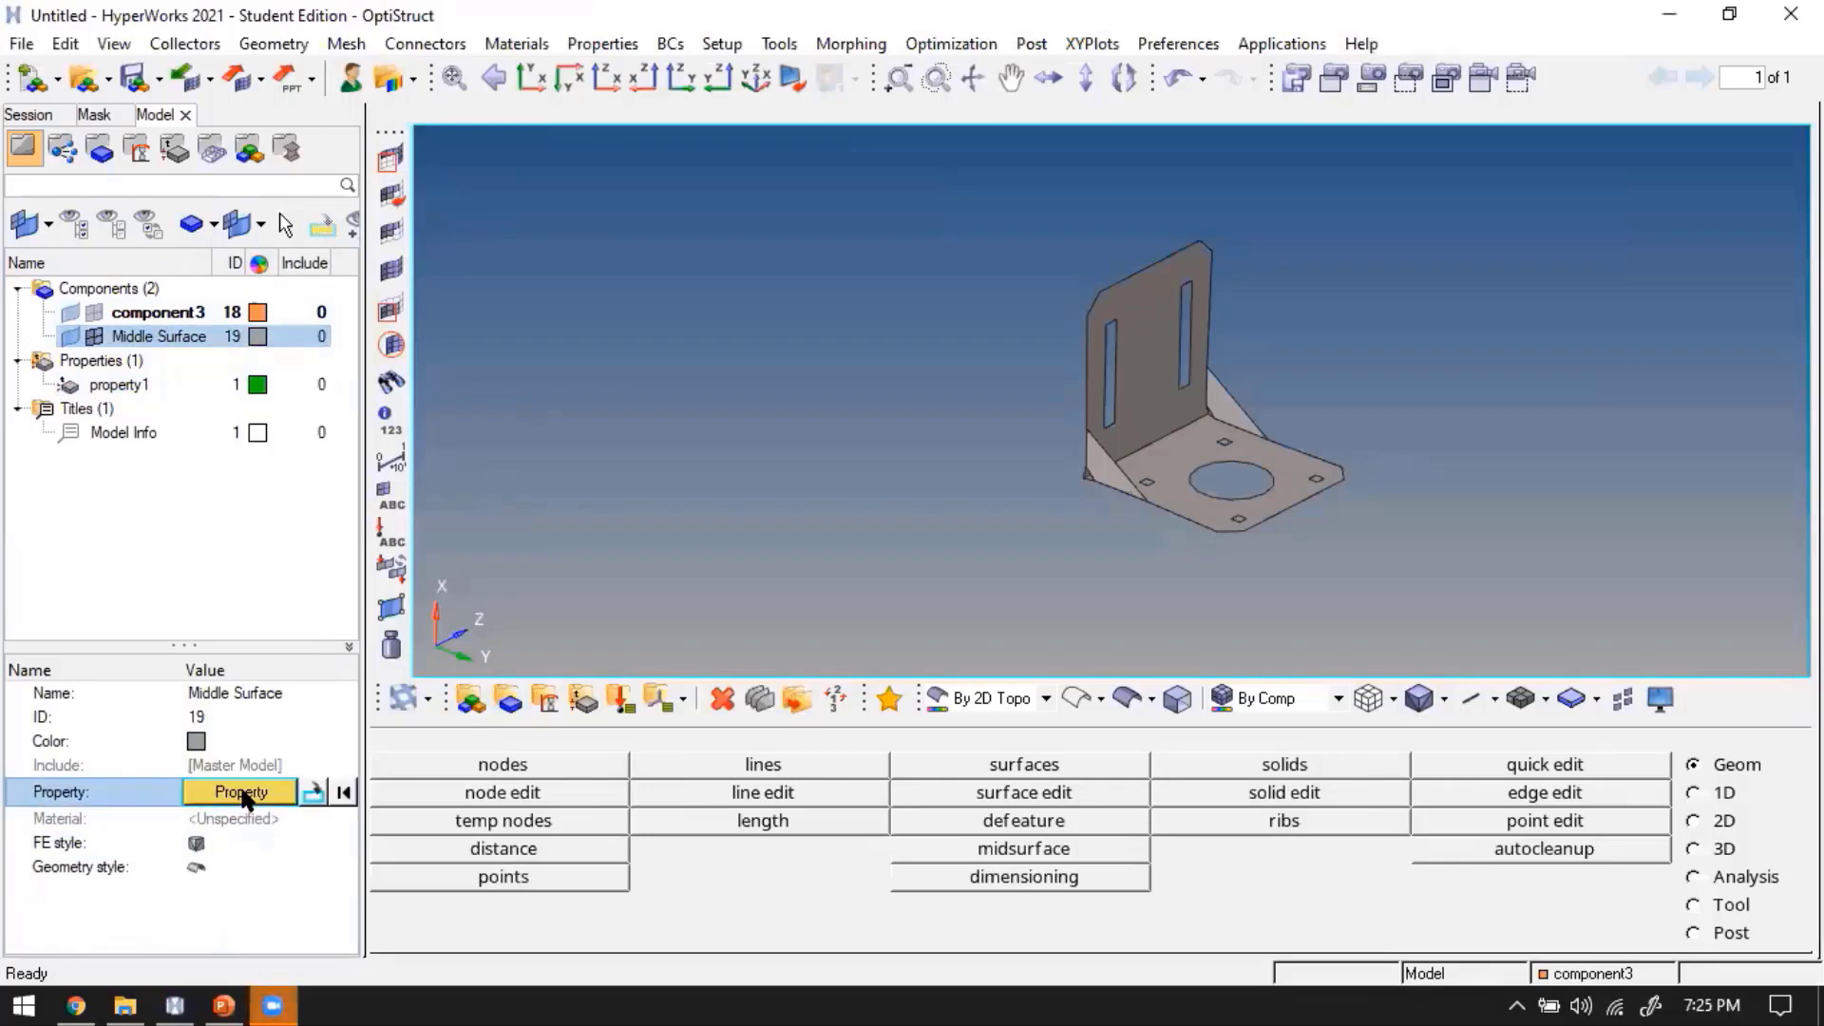
pyautogui.click(241, 793)
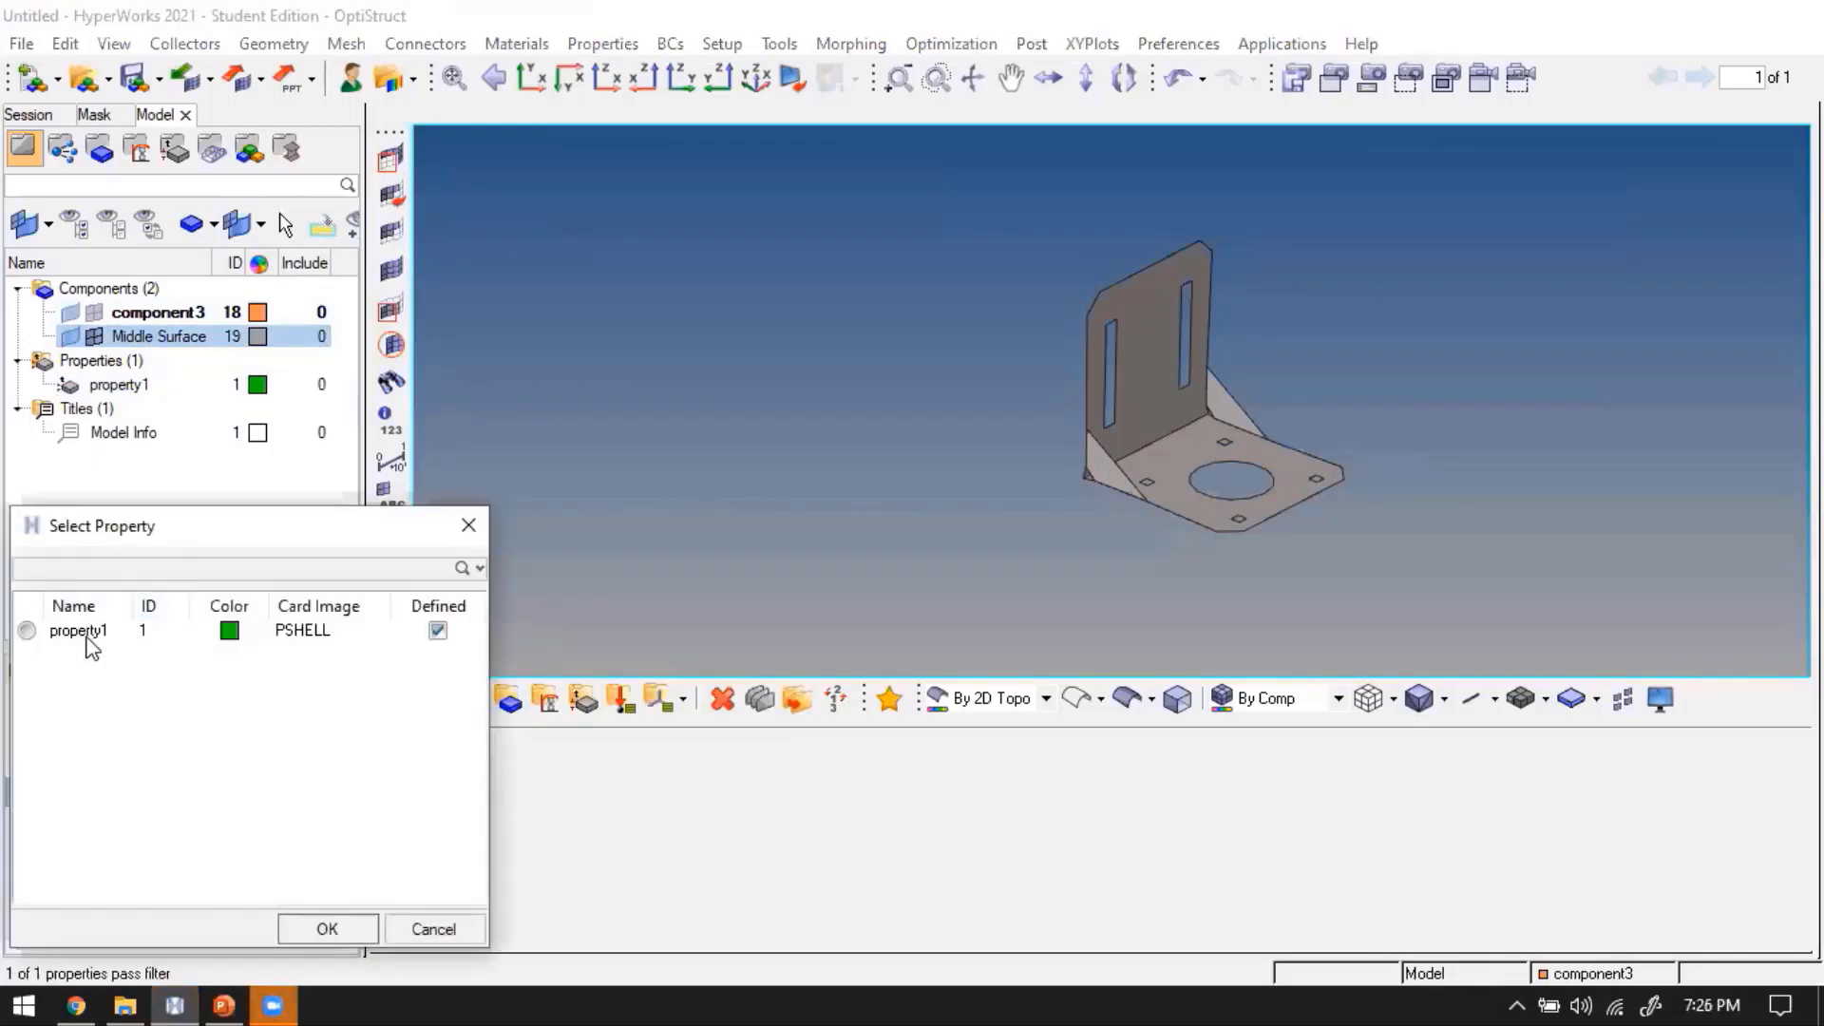
pyautogui.click(327, 928)
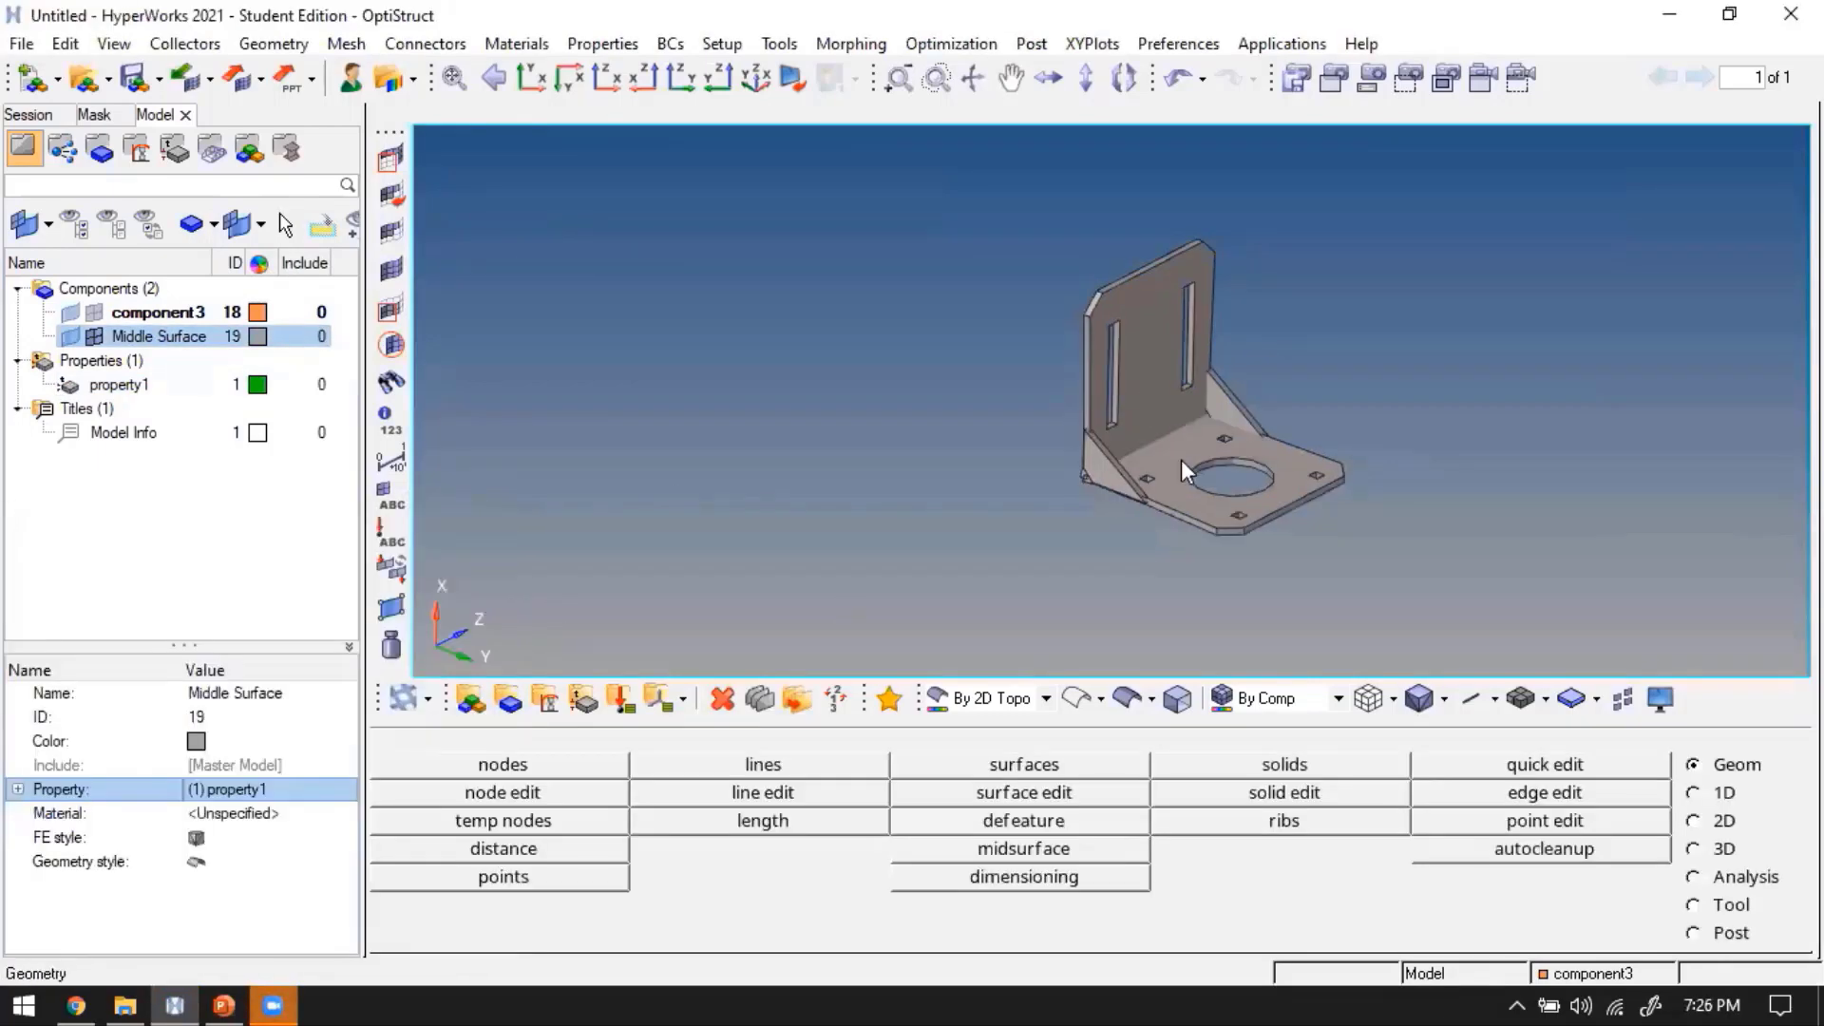
pyautogui.moveTo(1203, 434)
pyautogui.keyDown('ctrl'); pyautogui.mouseDown()
pyautogui.moveTo(1115, 415)
pyautogui.moveTo(1128, 443)
pyautogui.moveTo(1200, 434)
pyautogui.mouseUp(); pyautogui.keyUp('ctrl')
pyautogui.keyDown('ctrl'); pyautogui.scroll(3, 1205, 413); pyautogui.keyUp('ctrl')
pyautogui.keyDown('ctrl'); pyautogui.moveTo(1205, 412); pyautogui.dragTo(1098, 478, button='right'); pyautogui.keyUp('ctrl')
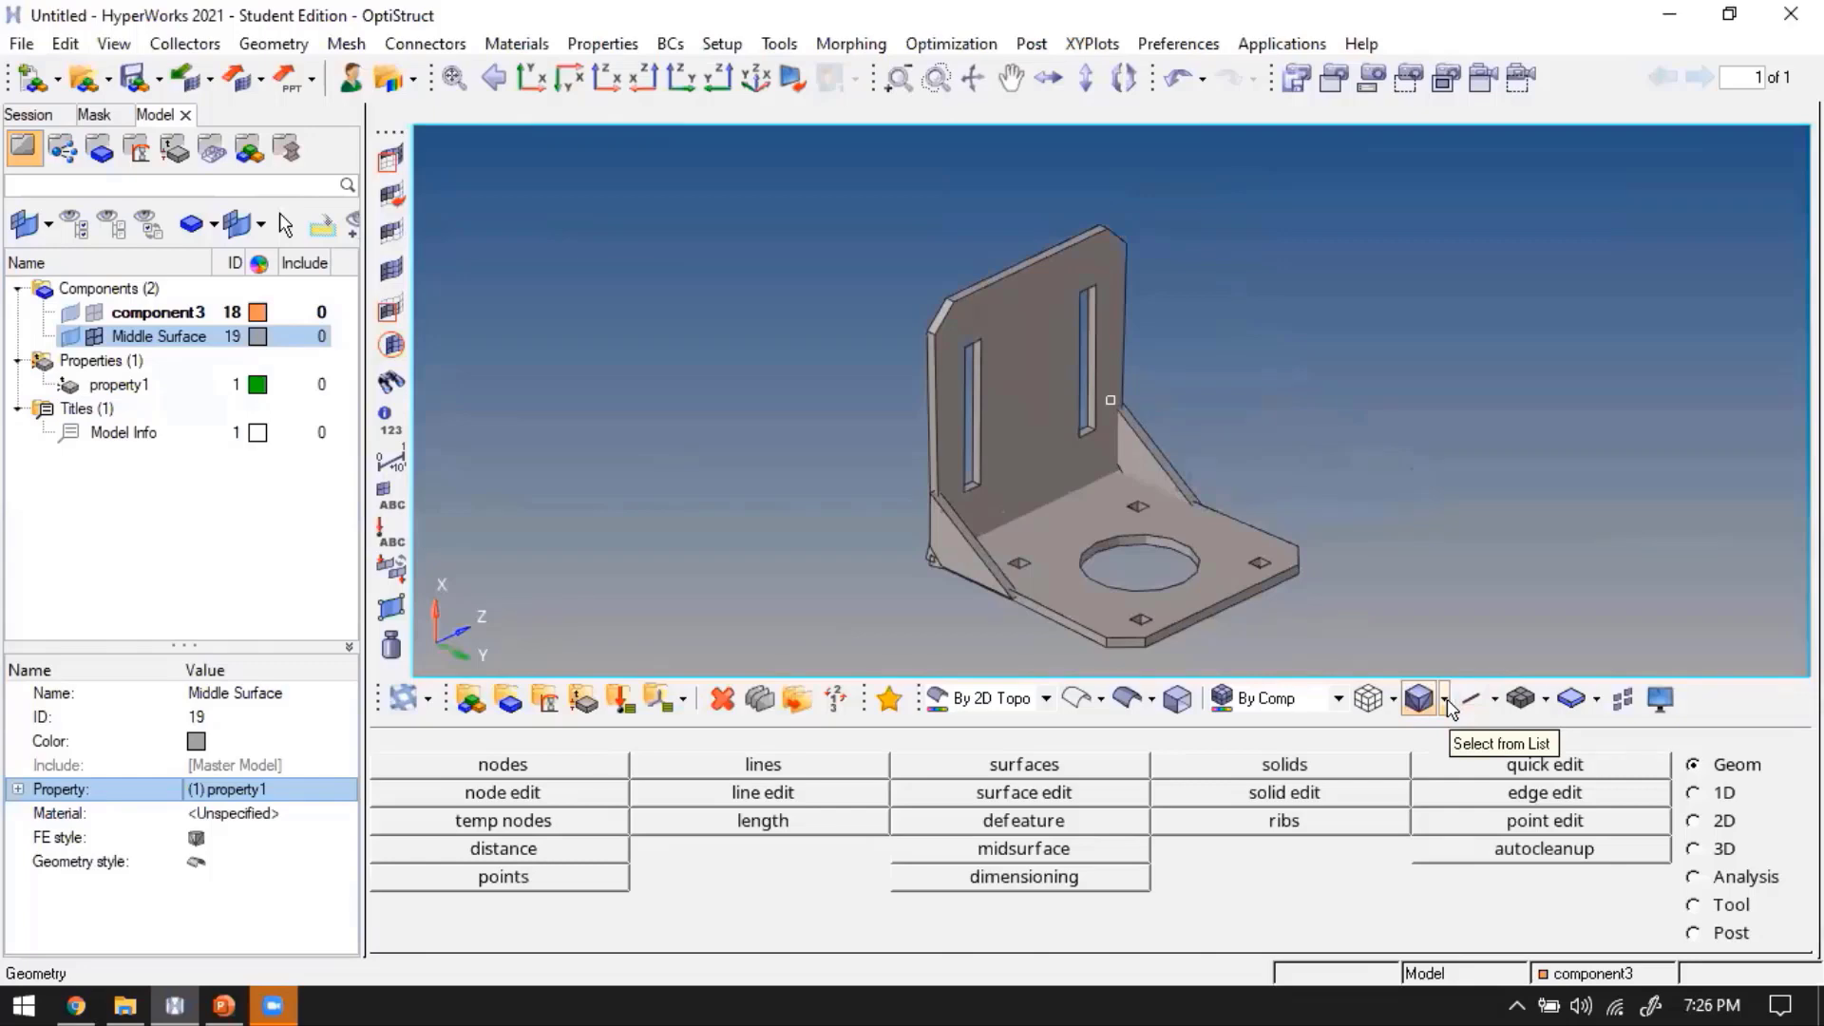
# Create a new material in the model
pyautogui.click(279, 520)
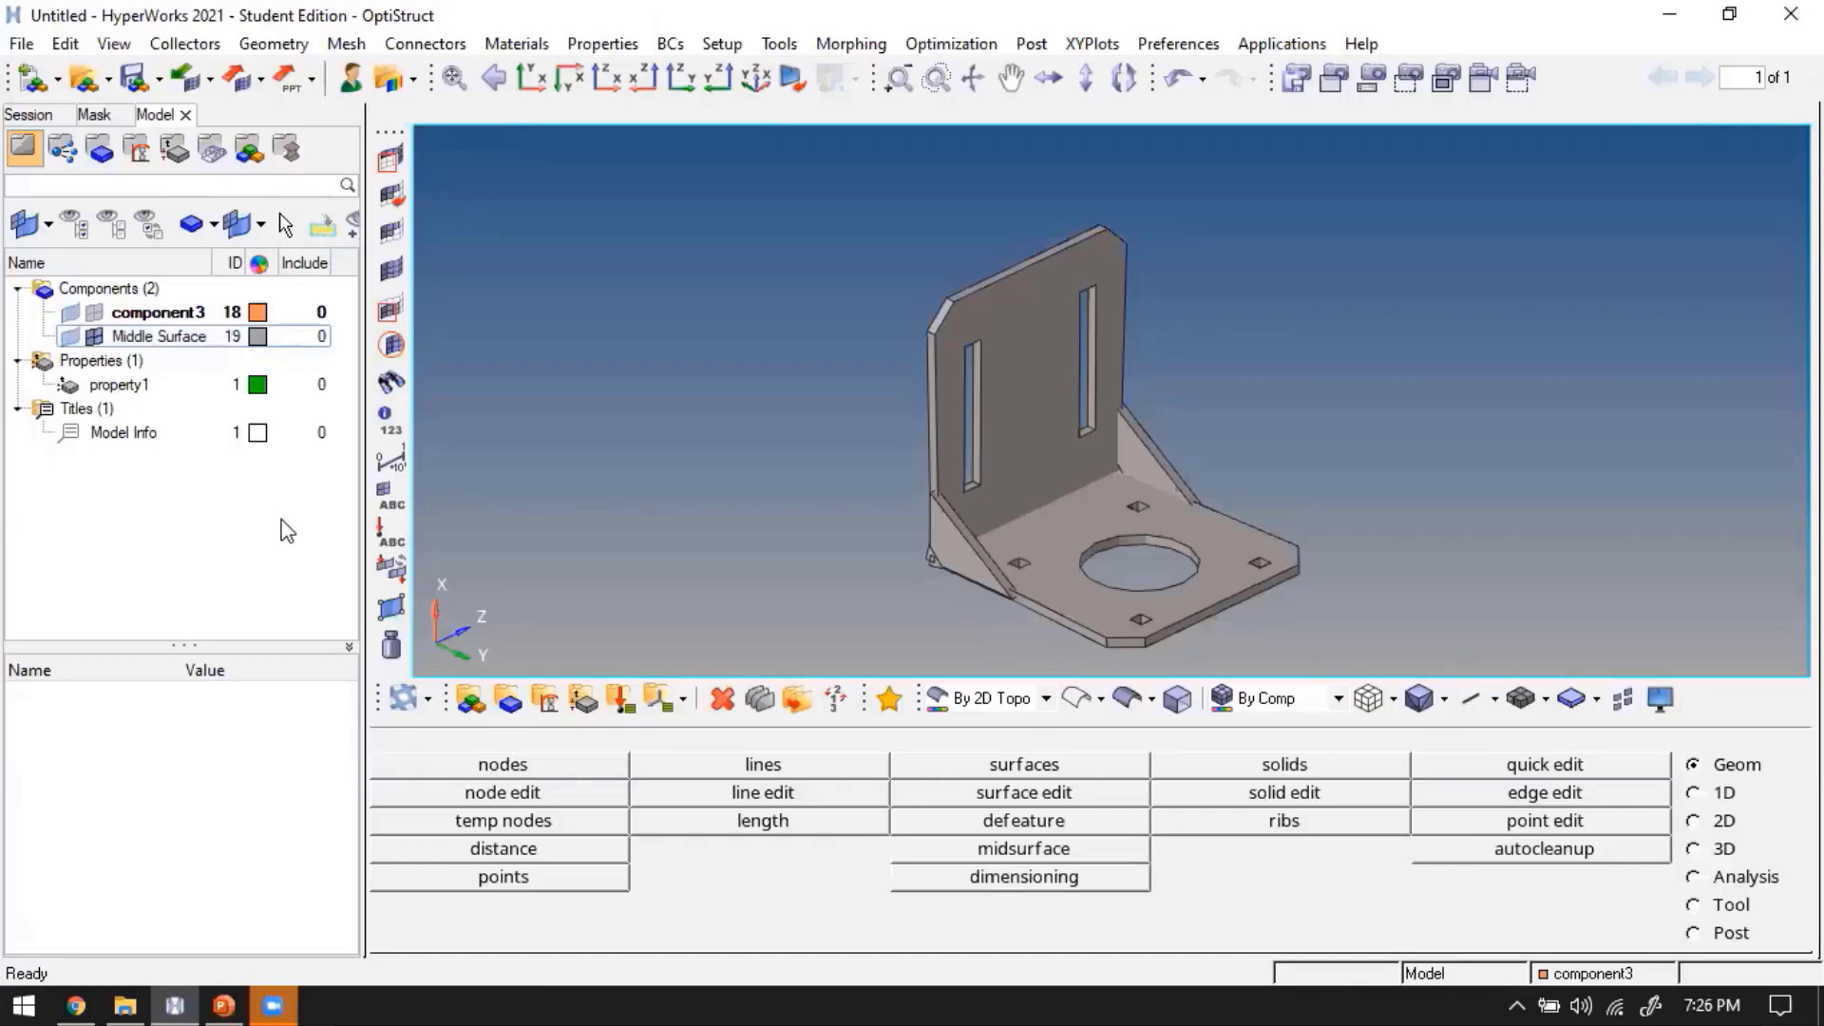
pyautogui.rightClick(280, 519)
pyautogui.moveTo(366, 524)
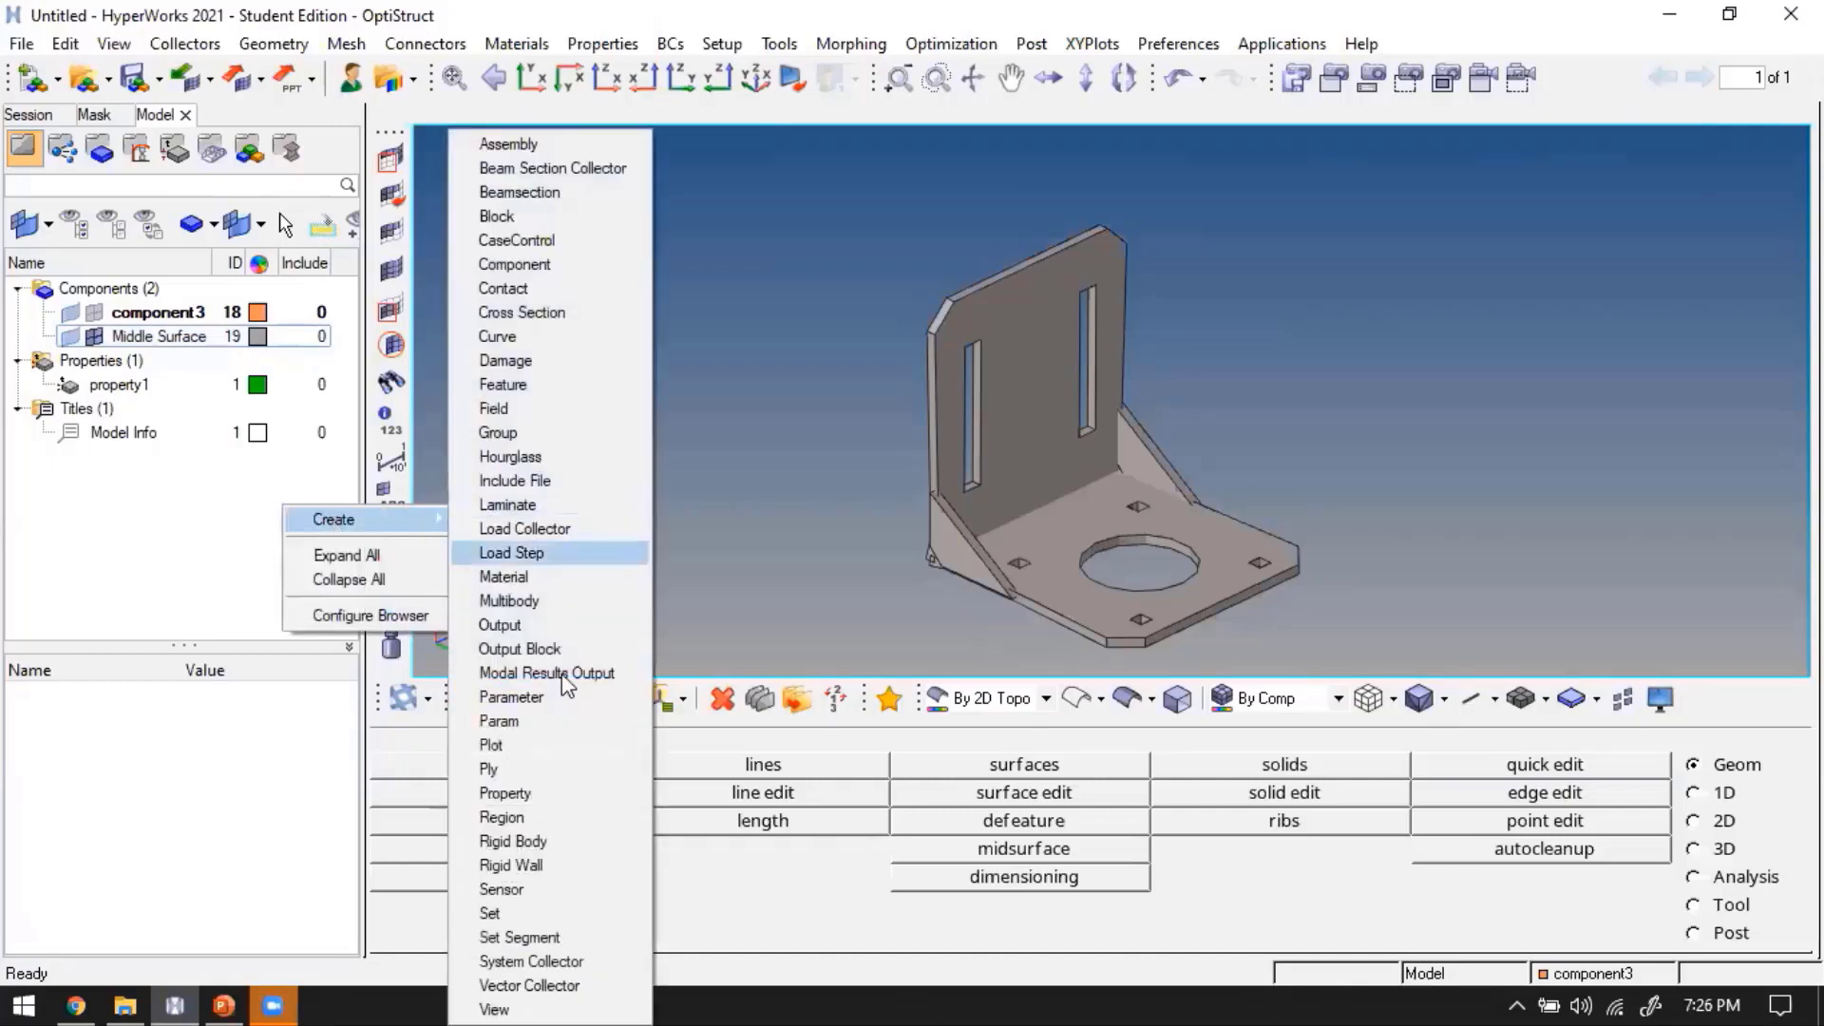
pyautogui.click(534, 574)
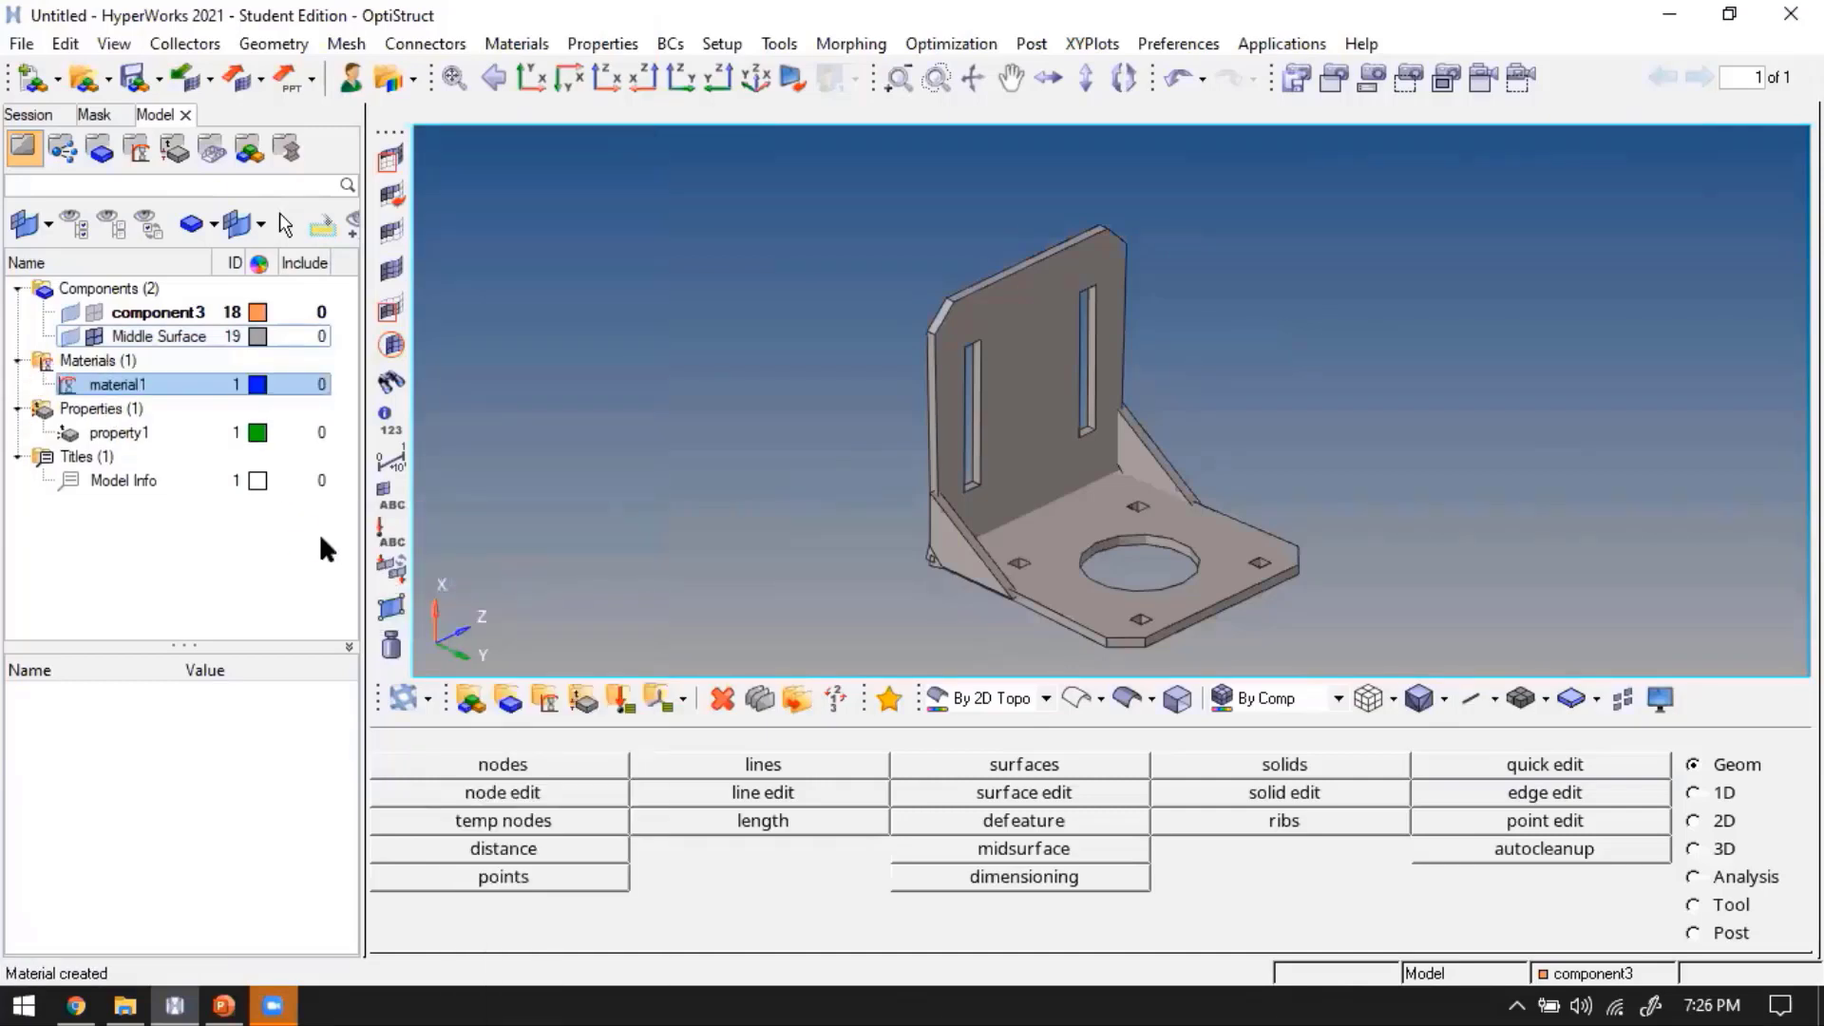
# Define material1 as a MAT1 material with E 210000, NU 0.3 and a density
pyautogui.click(223, 884)
pyautogui.write('210000')
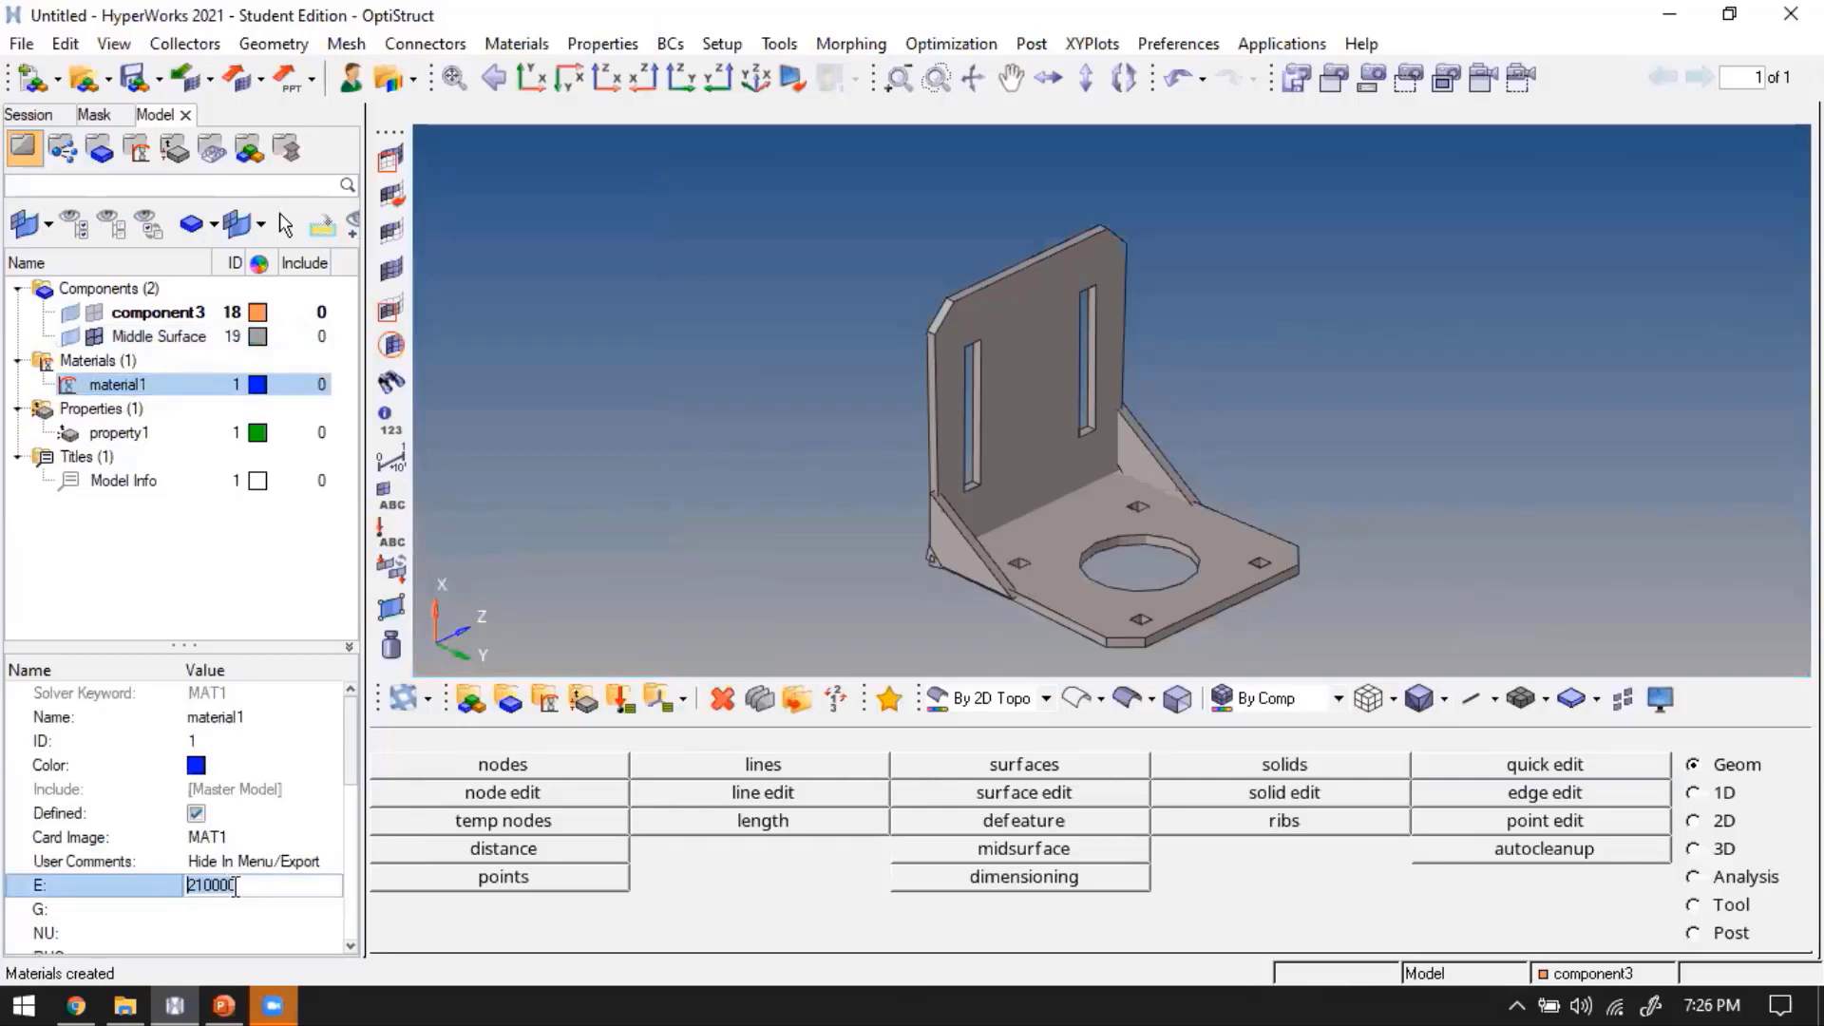
pyautogui.press('Return')
pyautogui.click(240, 905)
pyautogui.click(239, 933)
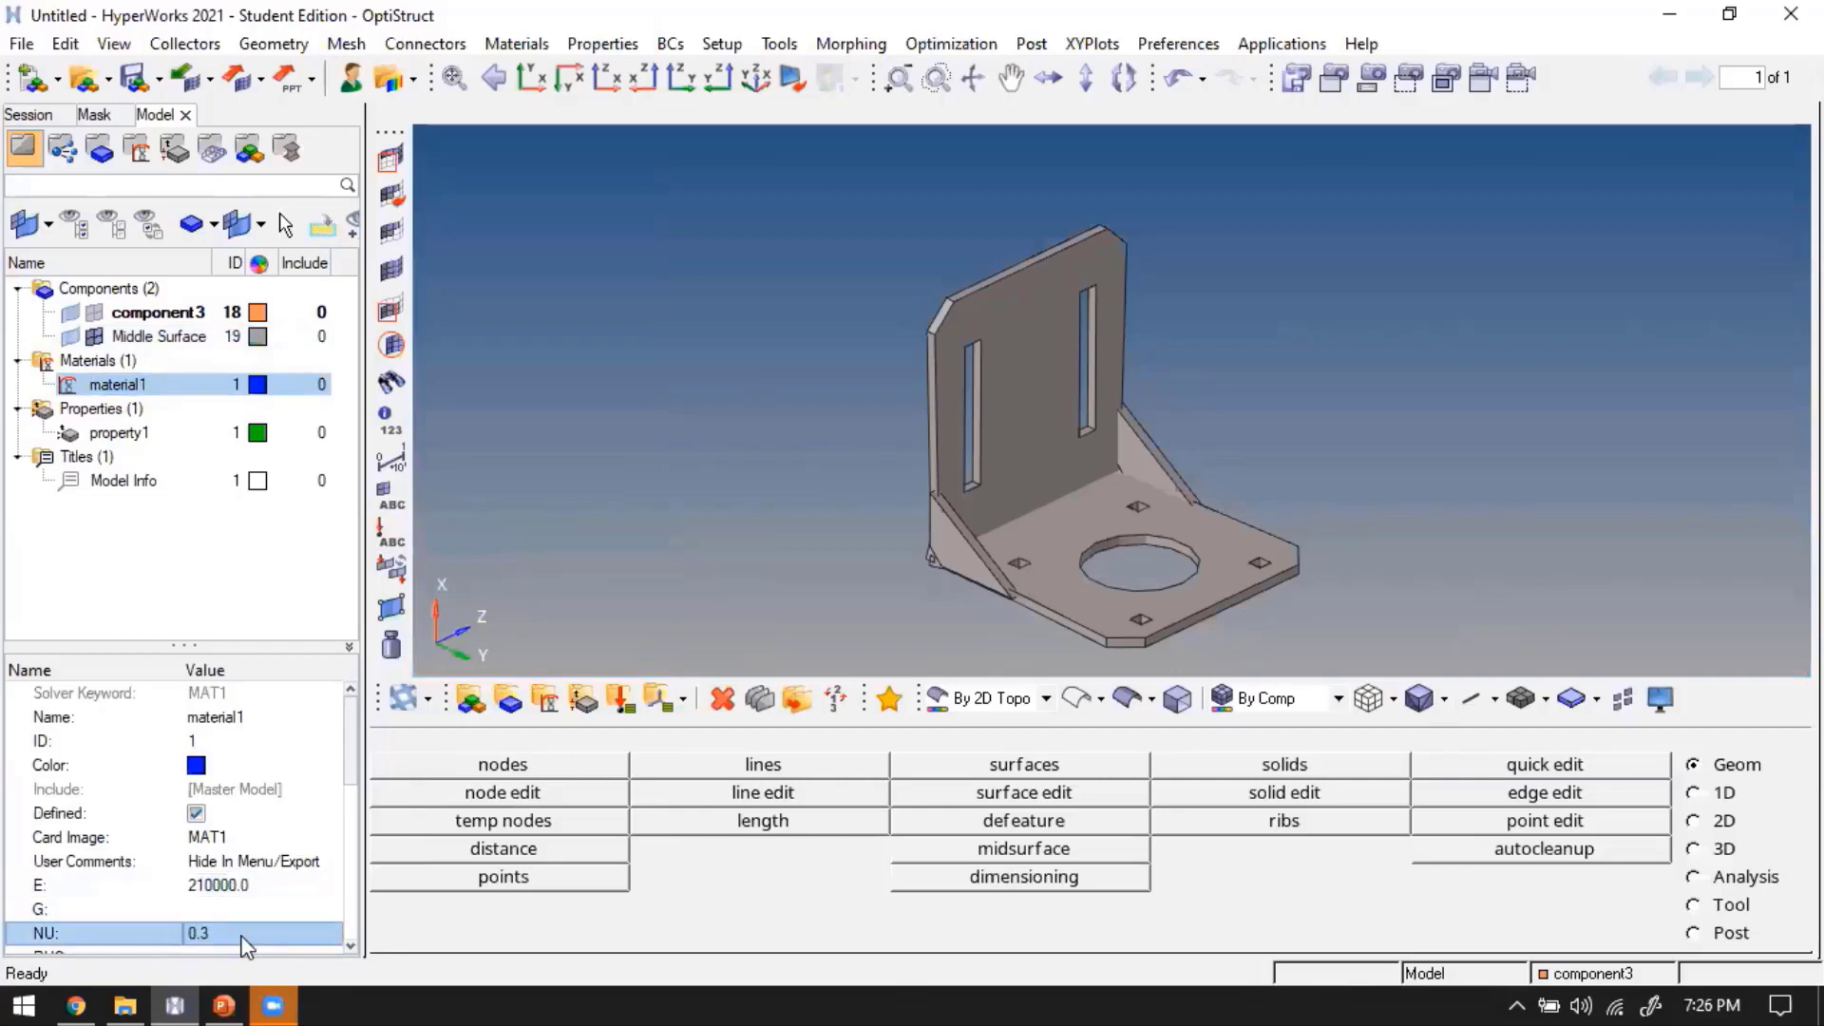
pyautogui.scroll(-2, 240, 935)
pyautogui.click(230, 764)
pyautogui.press('Return')
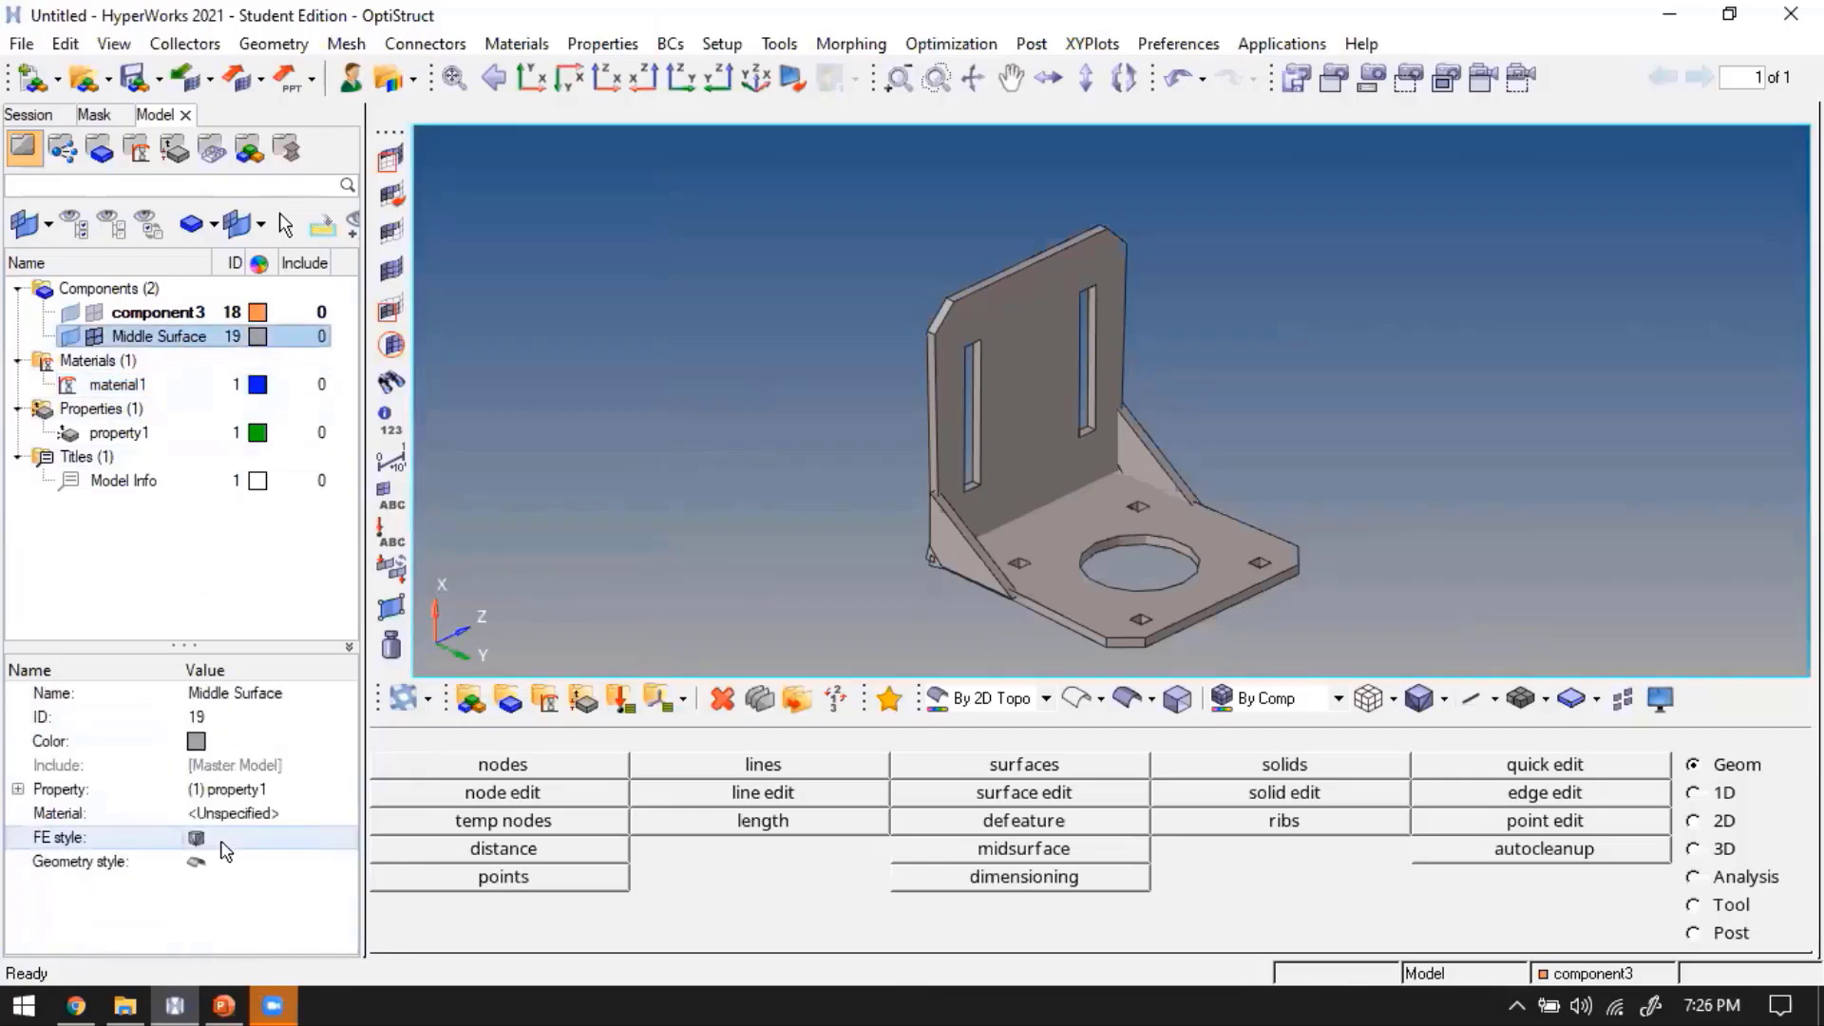
# Assign material1 to the Middle Surface component
pyautogui.click(236, 827)
pyautogui.click(242, 814)
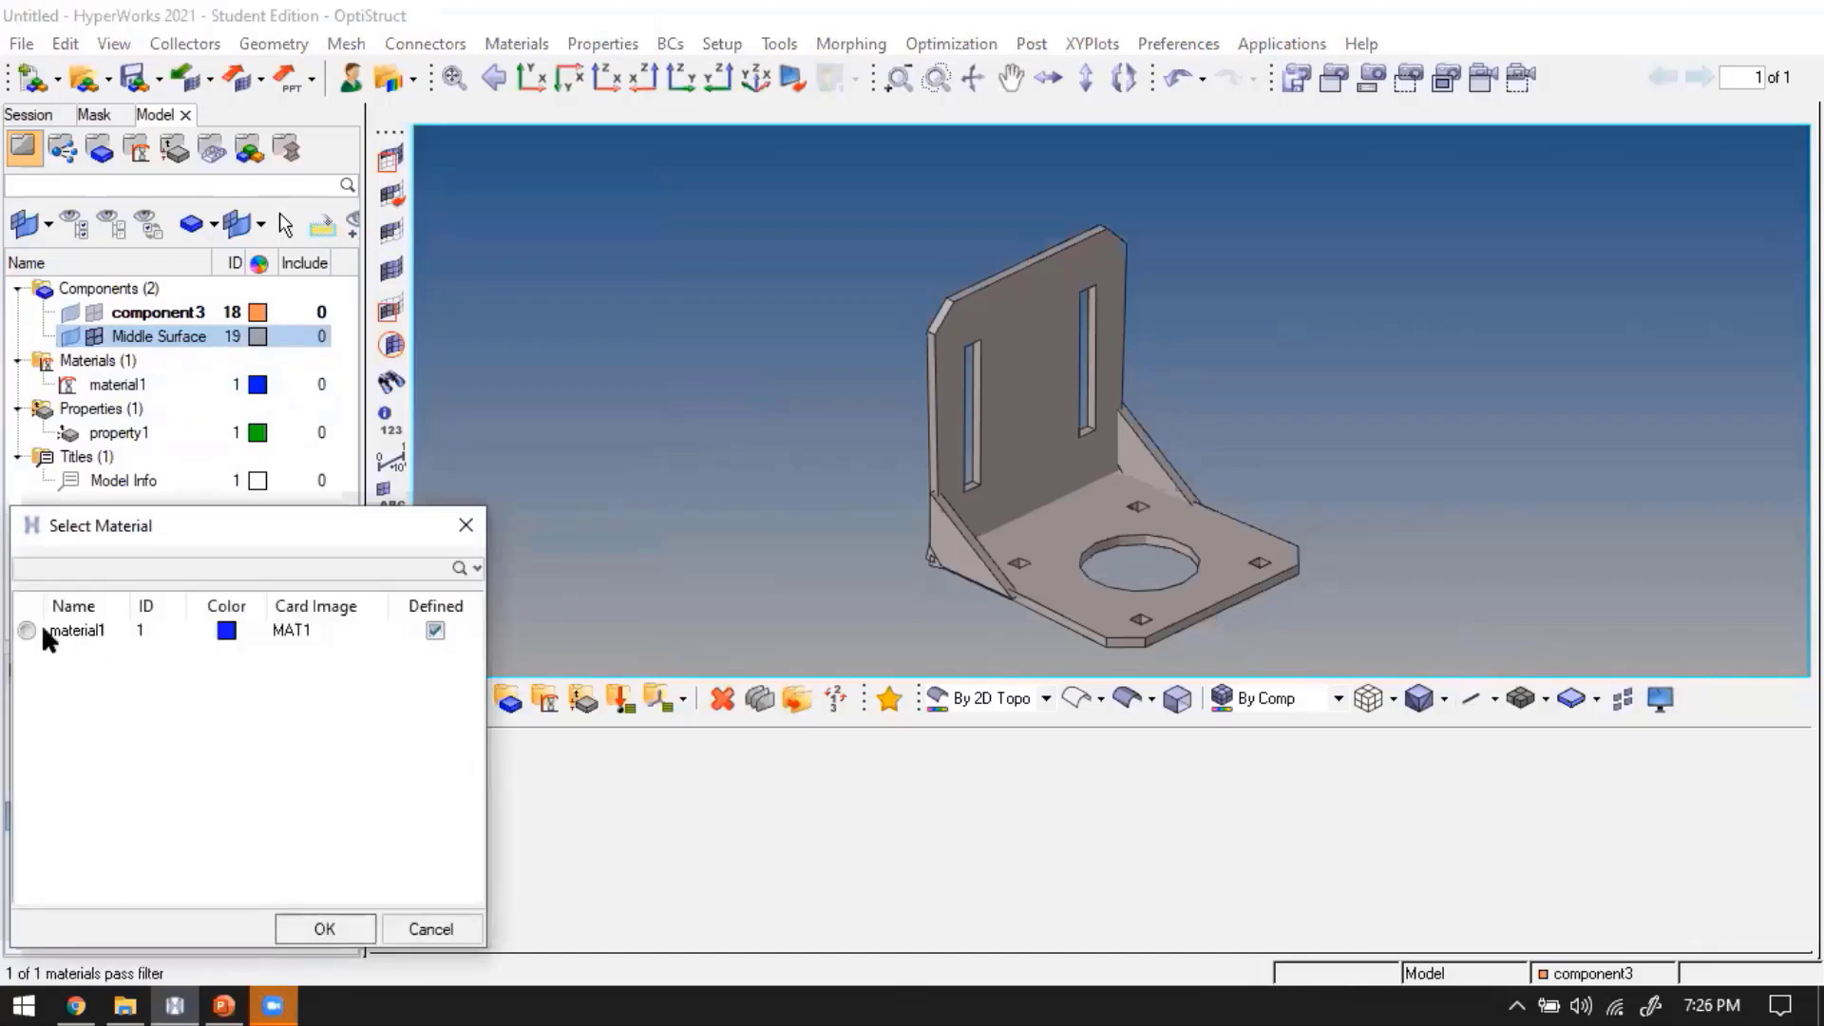
pyautogui.click(38, 629)
pyautogui.click(324, 930)
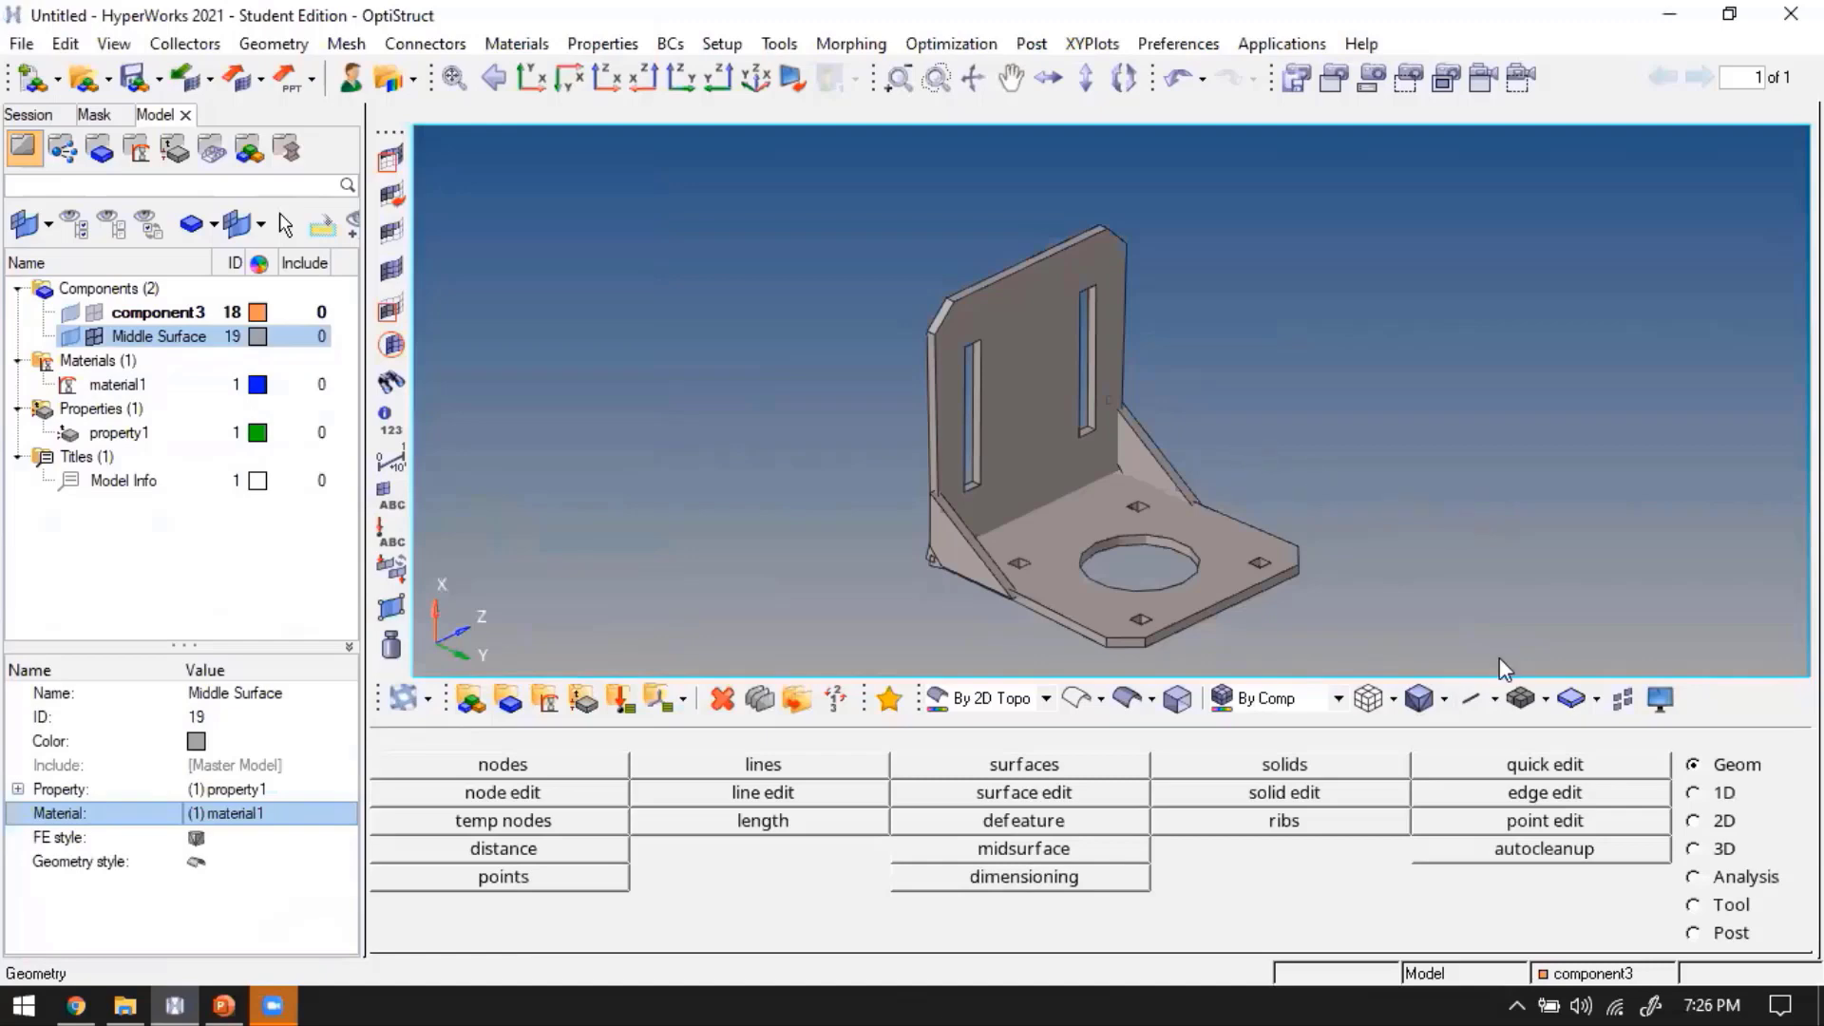
# Calculate the area, volume and total mass of the Middle Surface component's elements
pyautogui.click(1726, 914)
pyautogui.click(1554, 853)
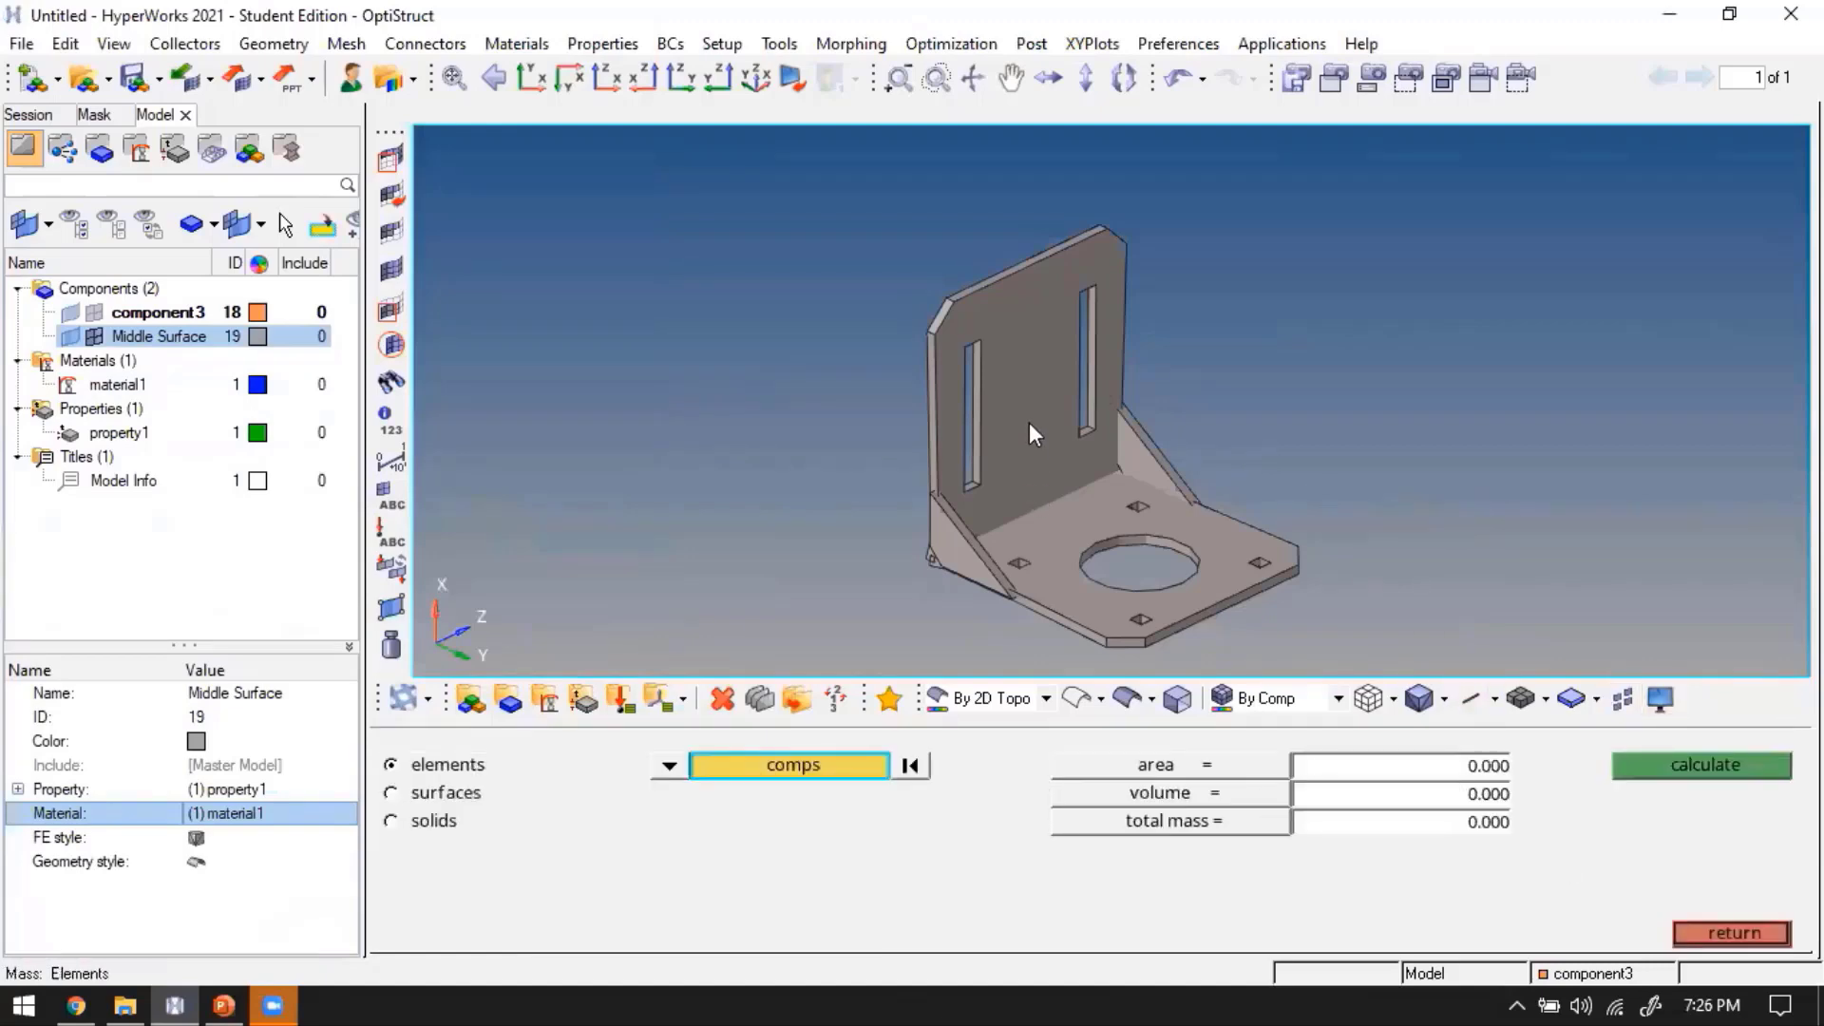
pyautogui.click(1000, 473)
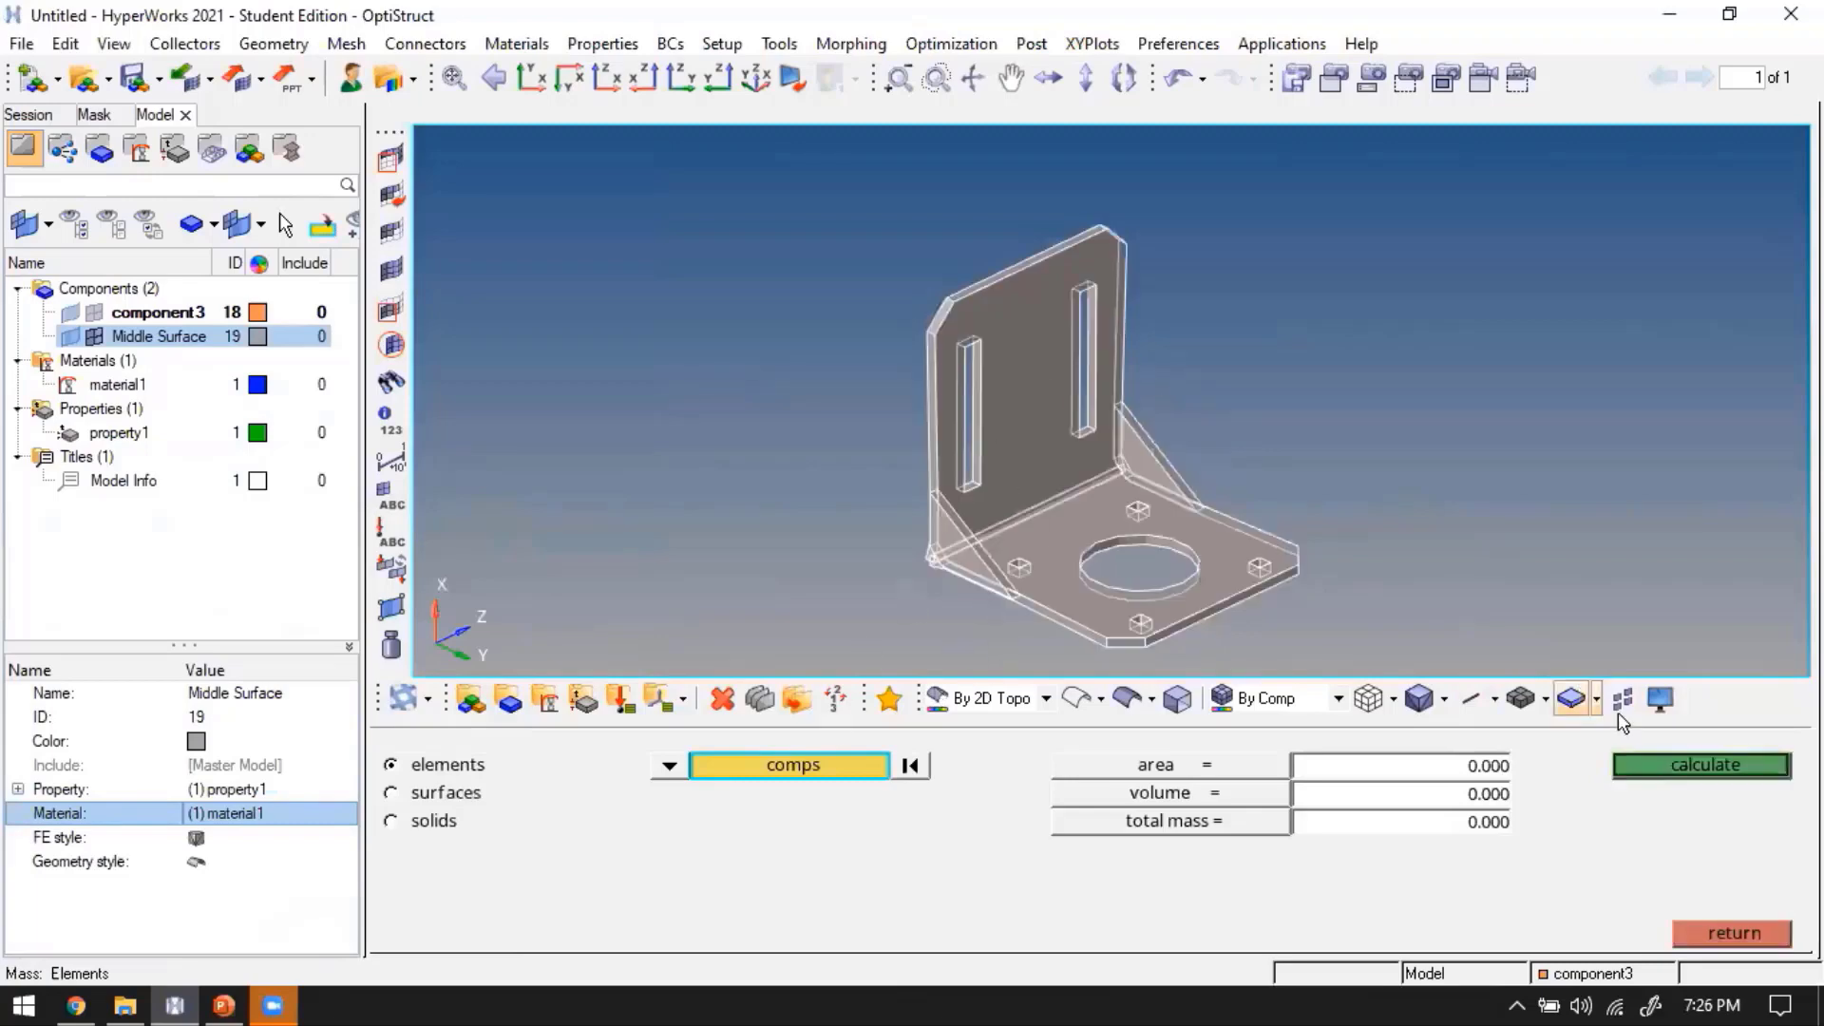
pyautogui.click(1736, 769)
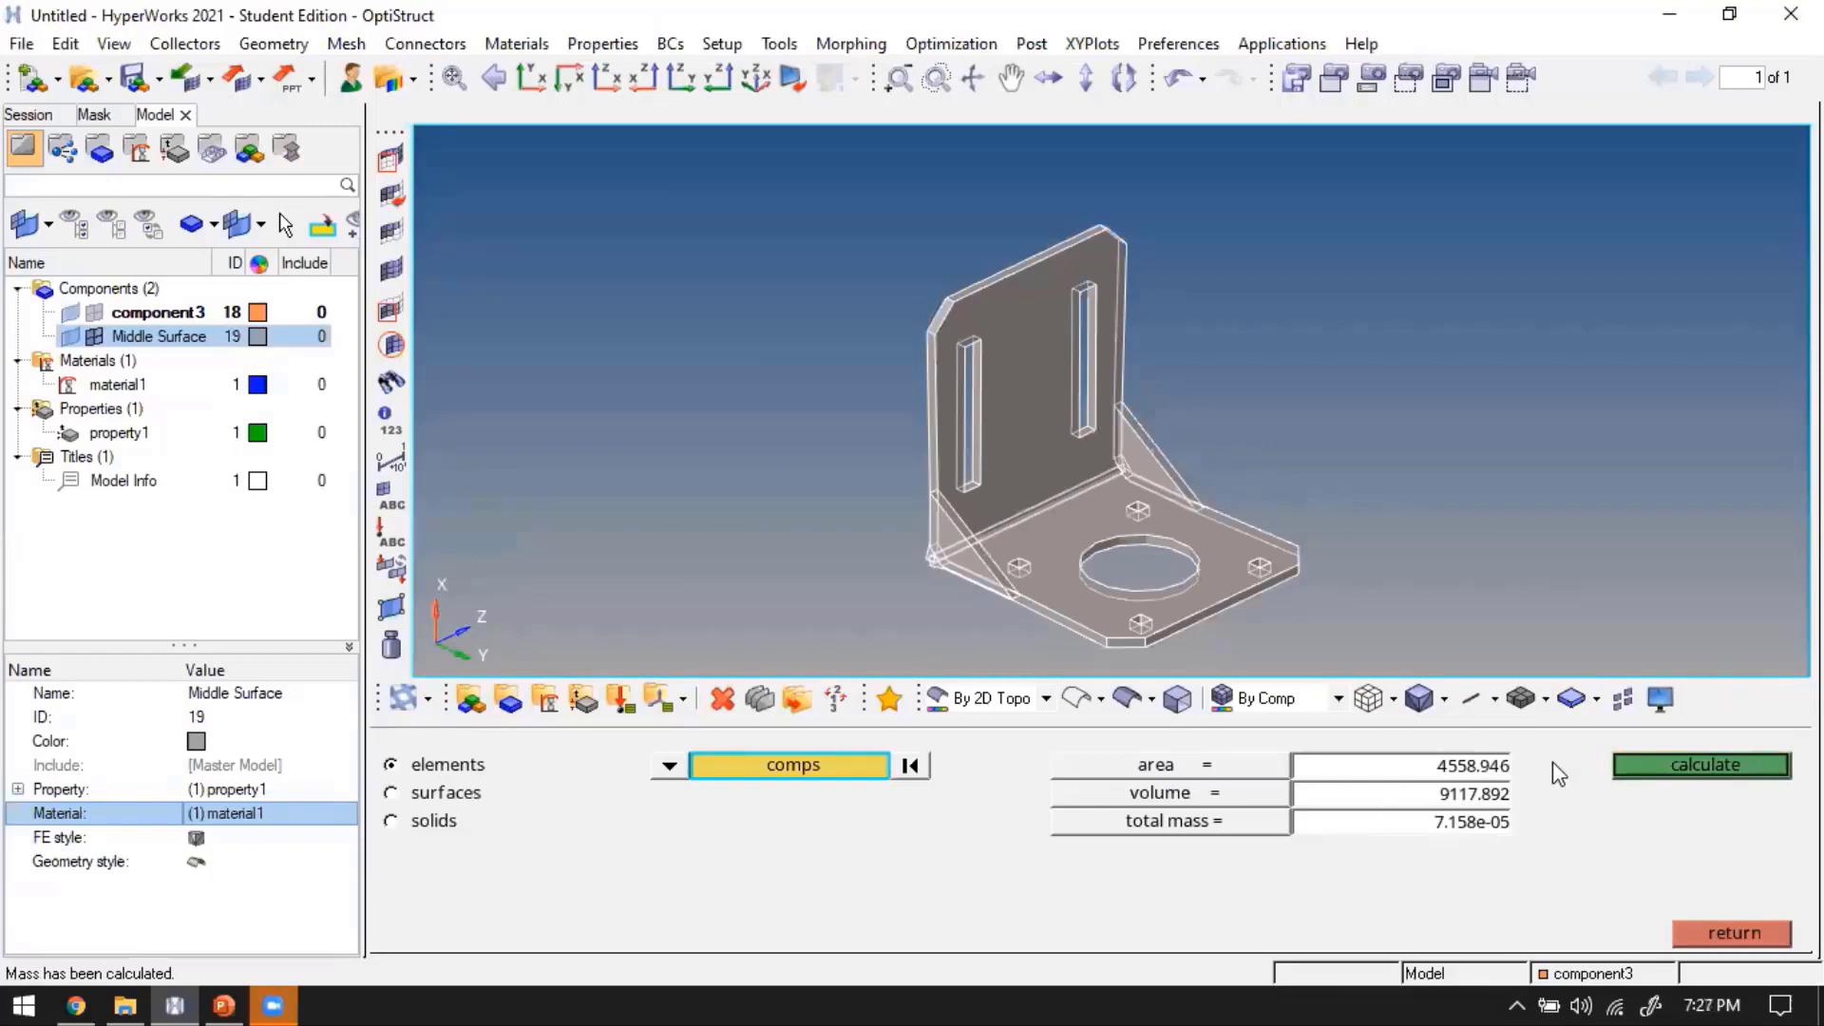
pyautogui.click(1731, 934)
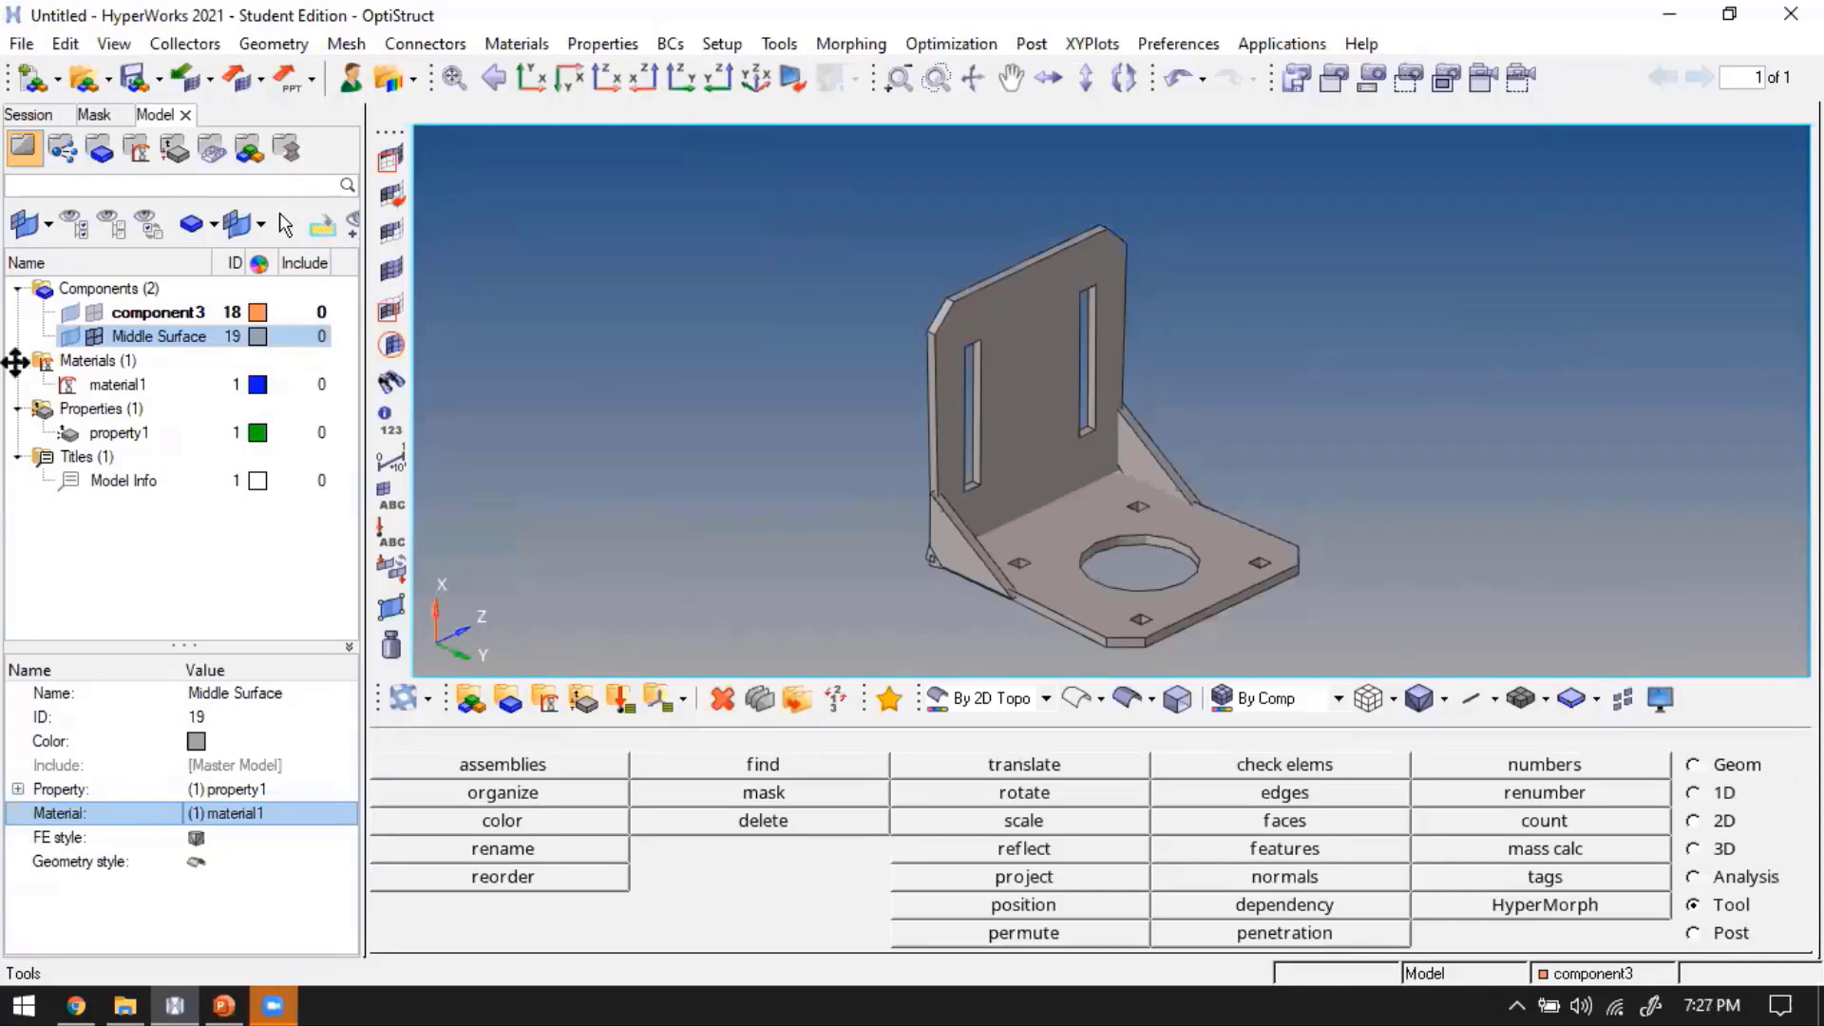
# Save the bracket model and open the Tool_Test model file
pyautogui.click(134, 80)
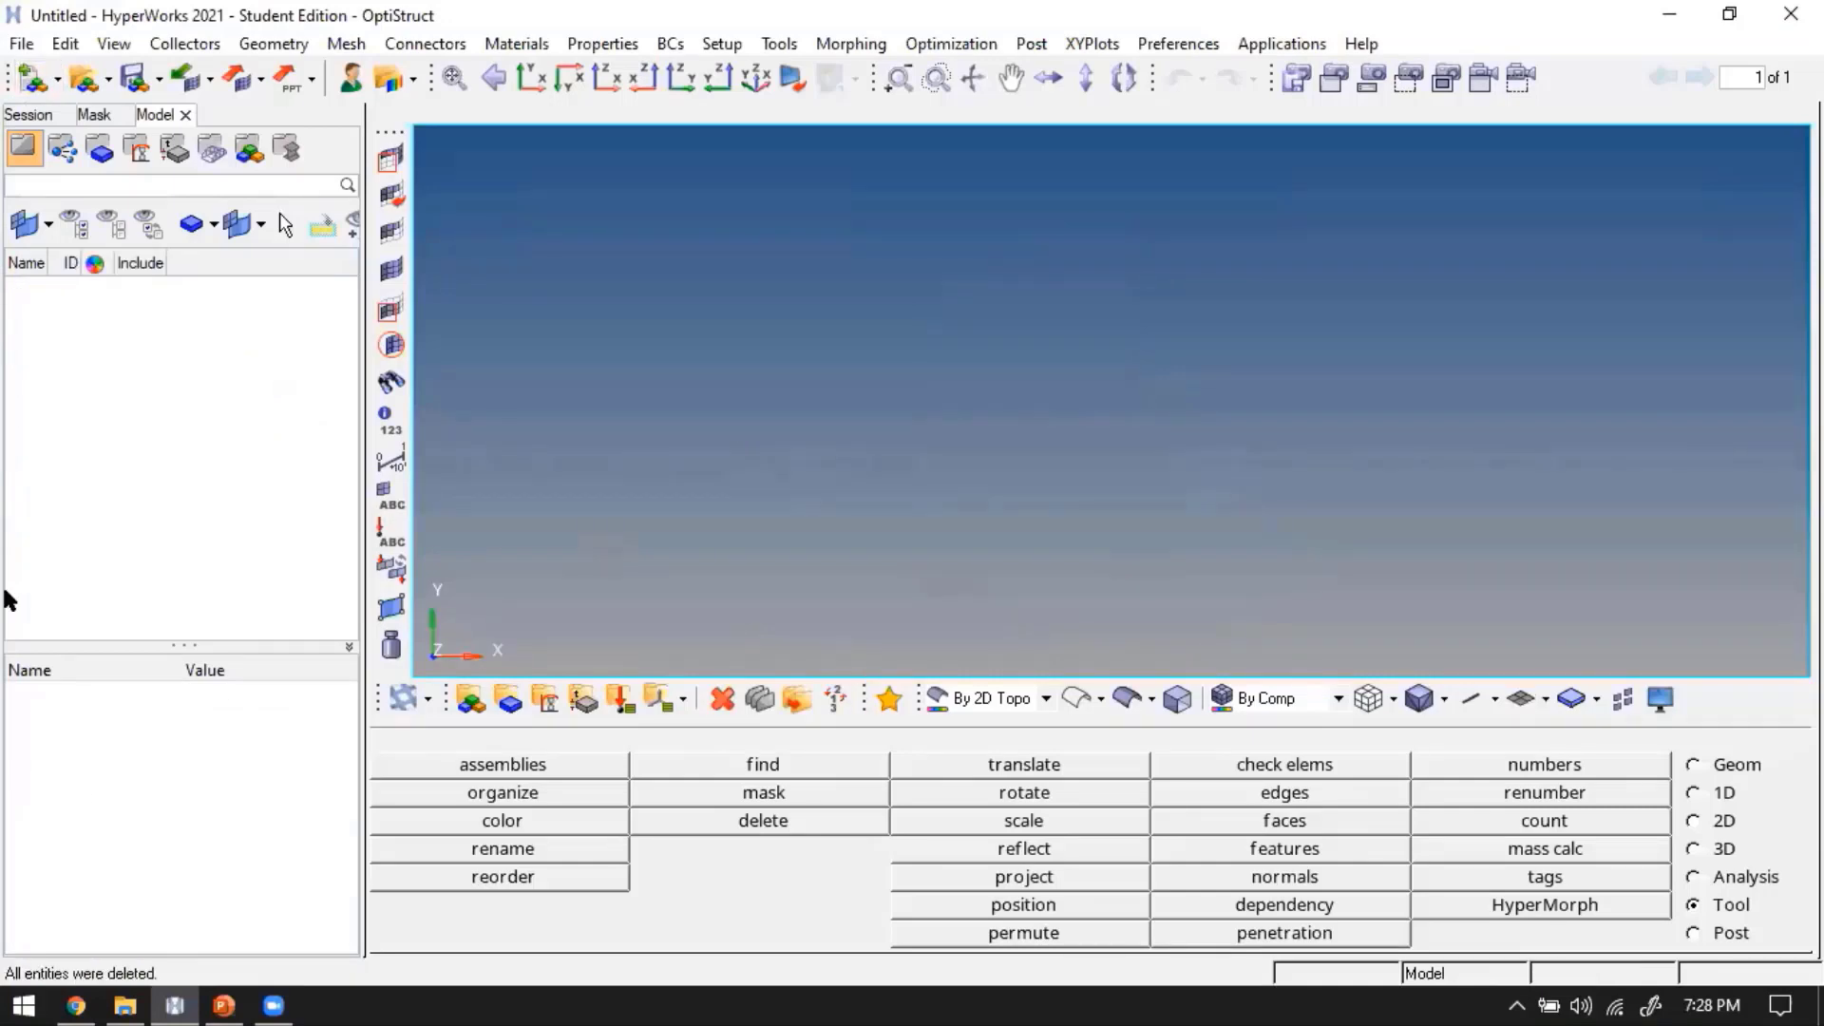
pyautogui.click(84, 83)
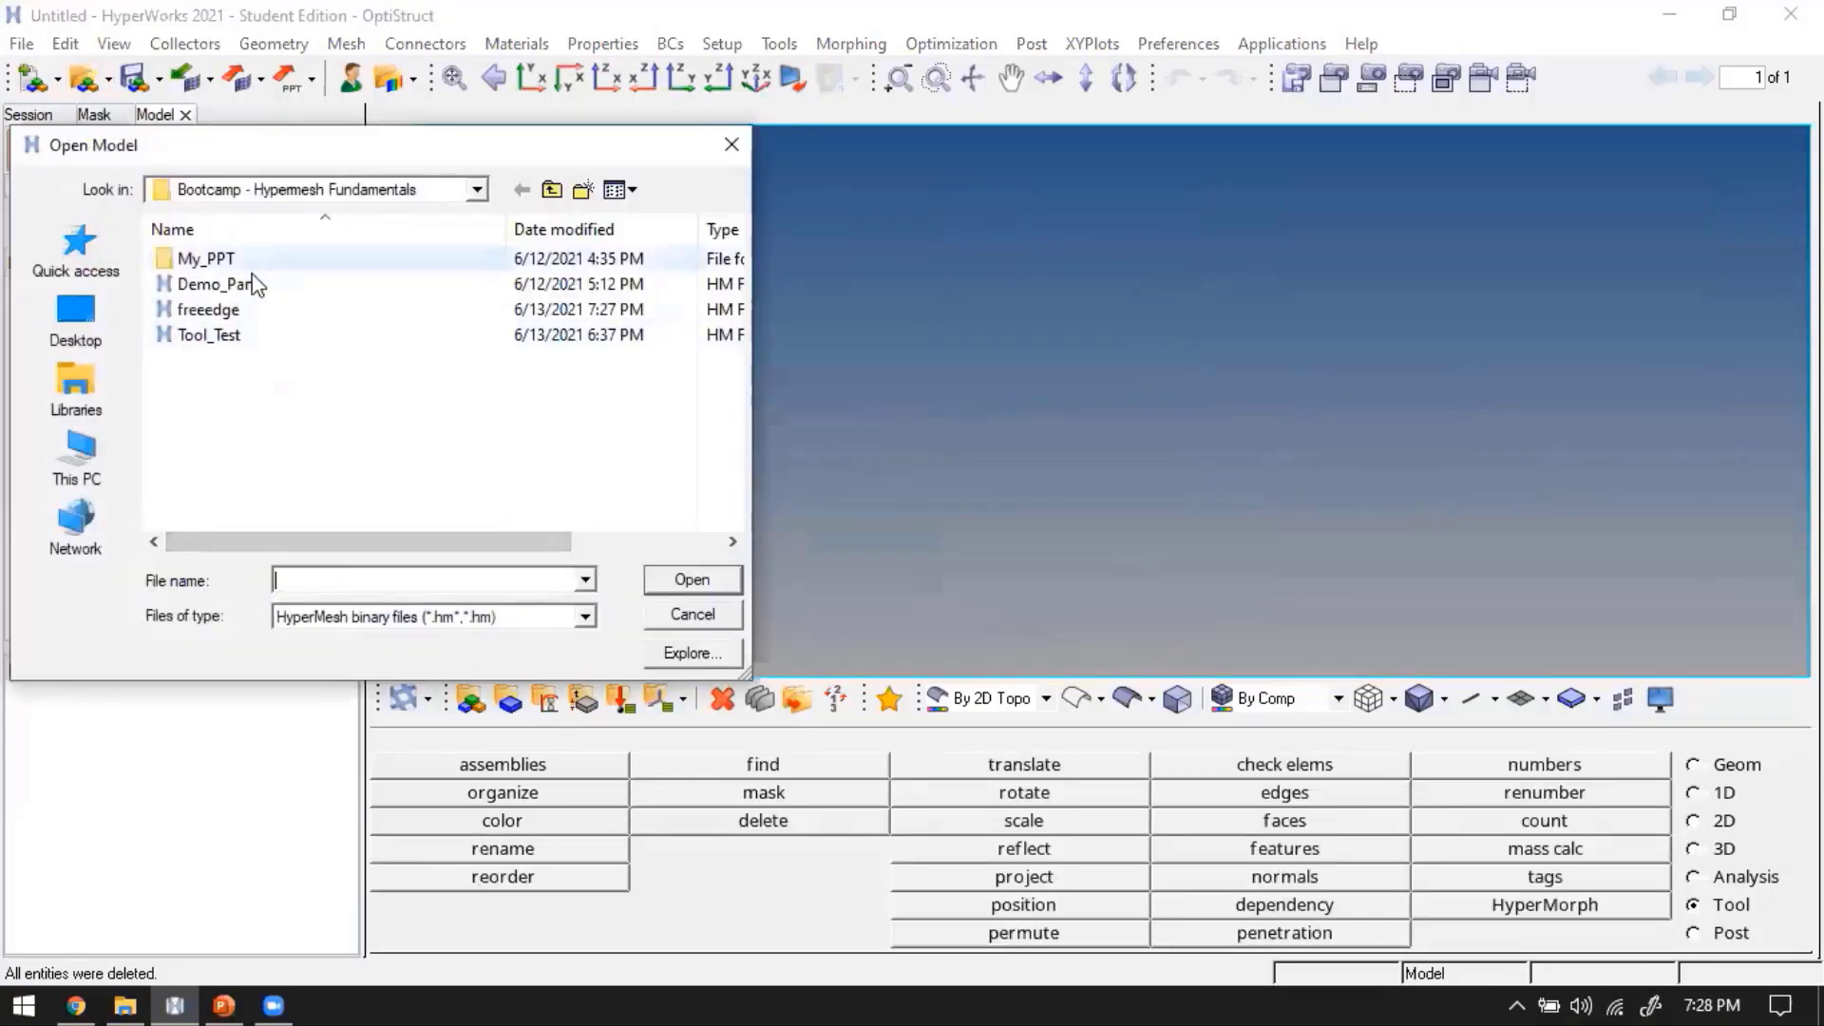
pyautogui.click(249, 287)
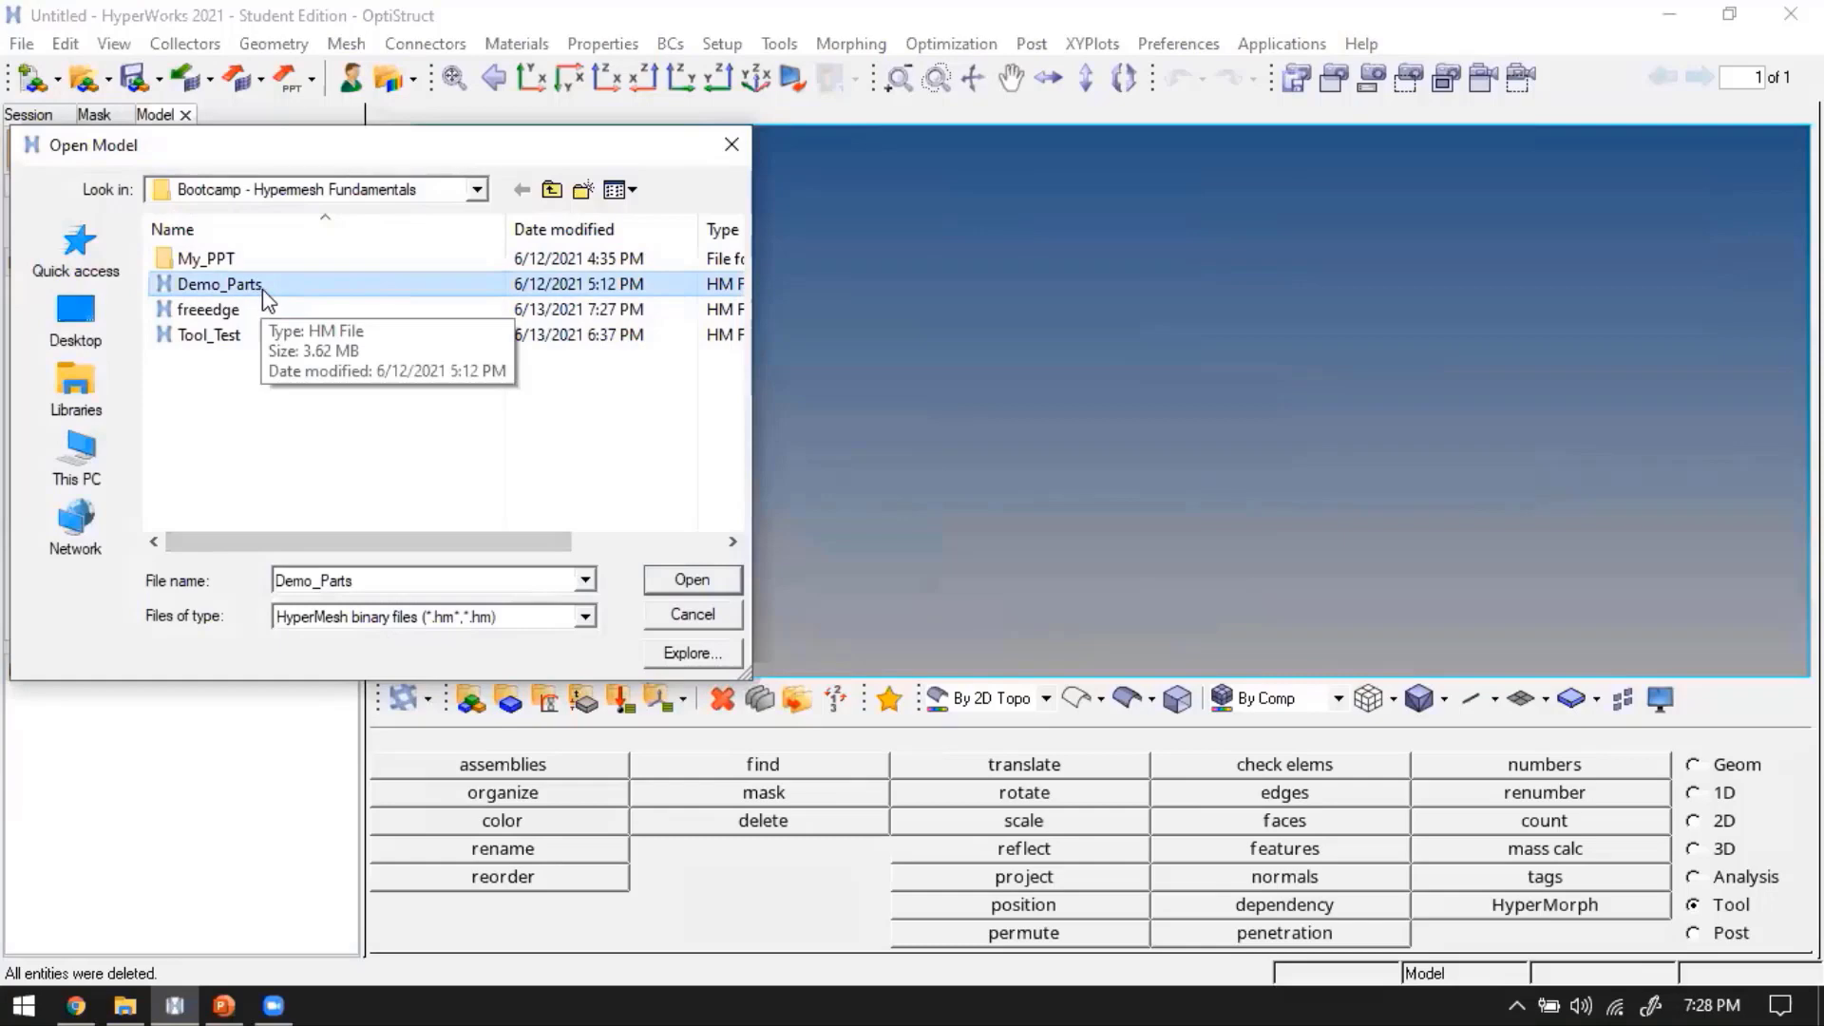
pyautogui.click(227, 332)
pyautogui.click(700, 581)
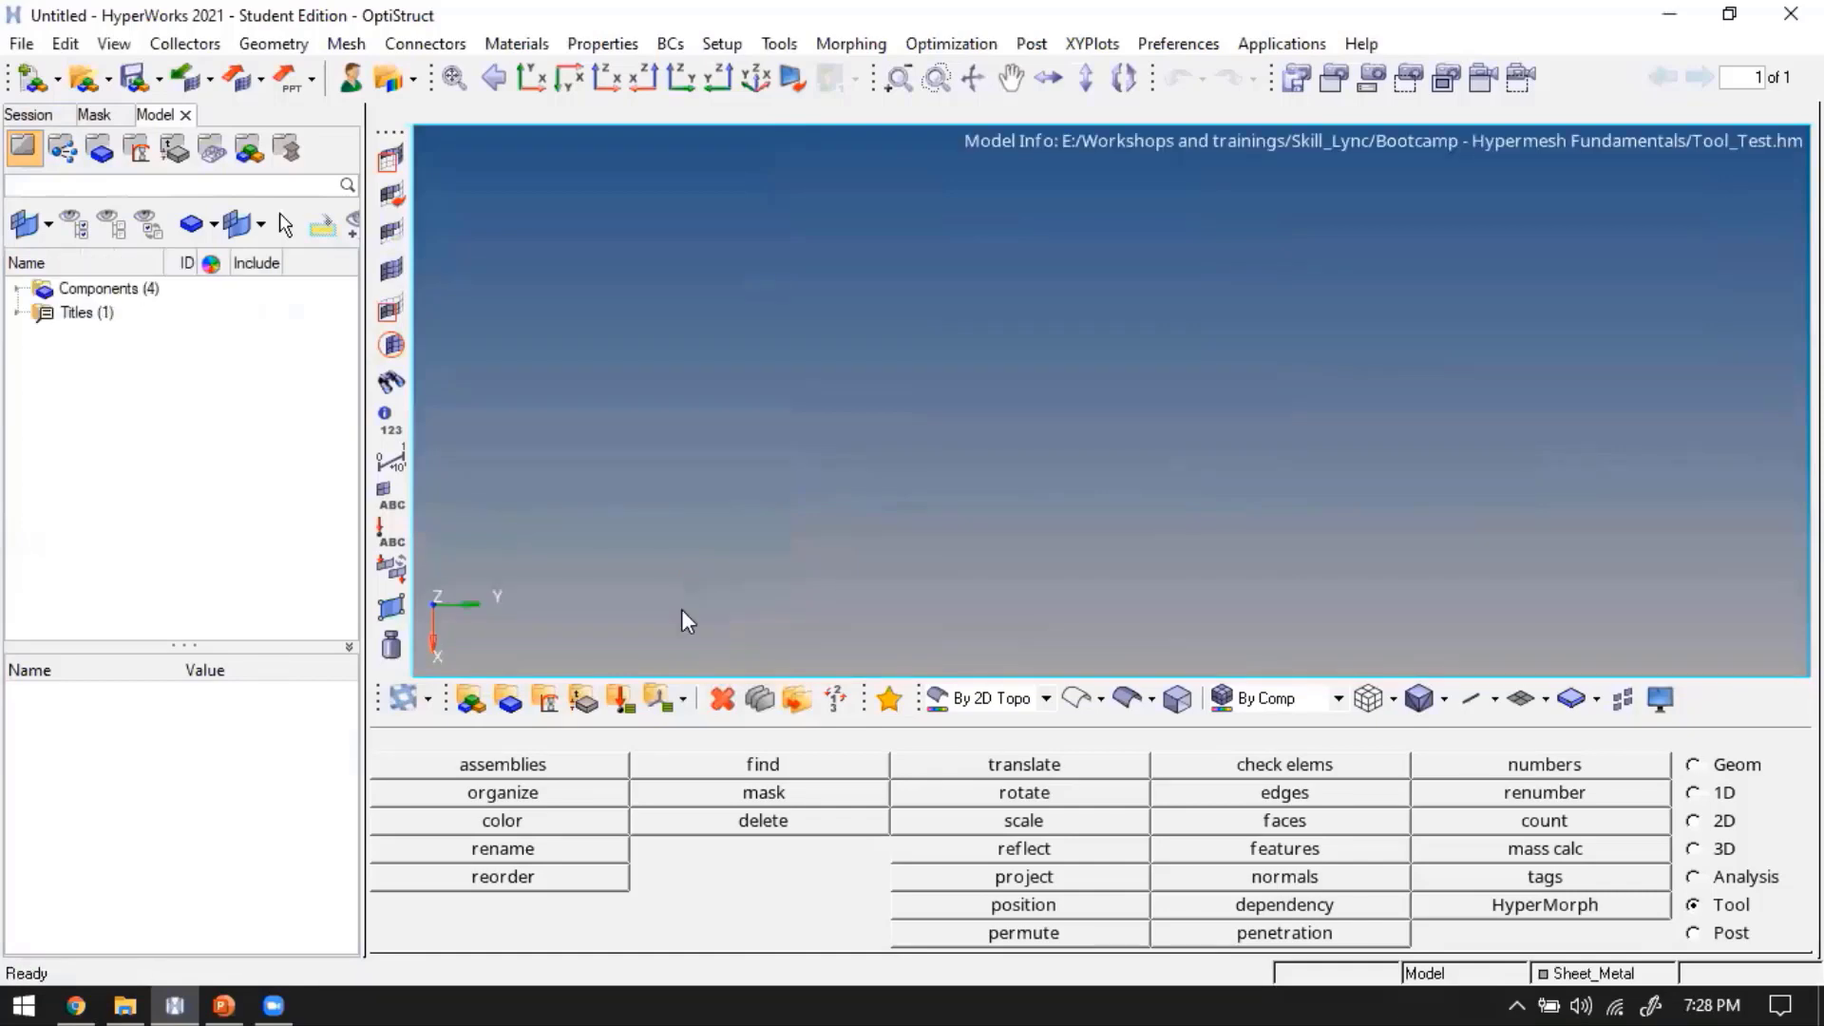
# Check which CAD file types are available for geometry import, leaving without importing anything
pyautogui.click(210, 79)
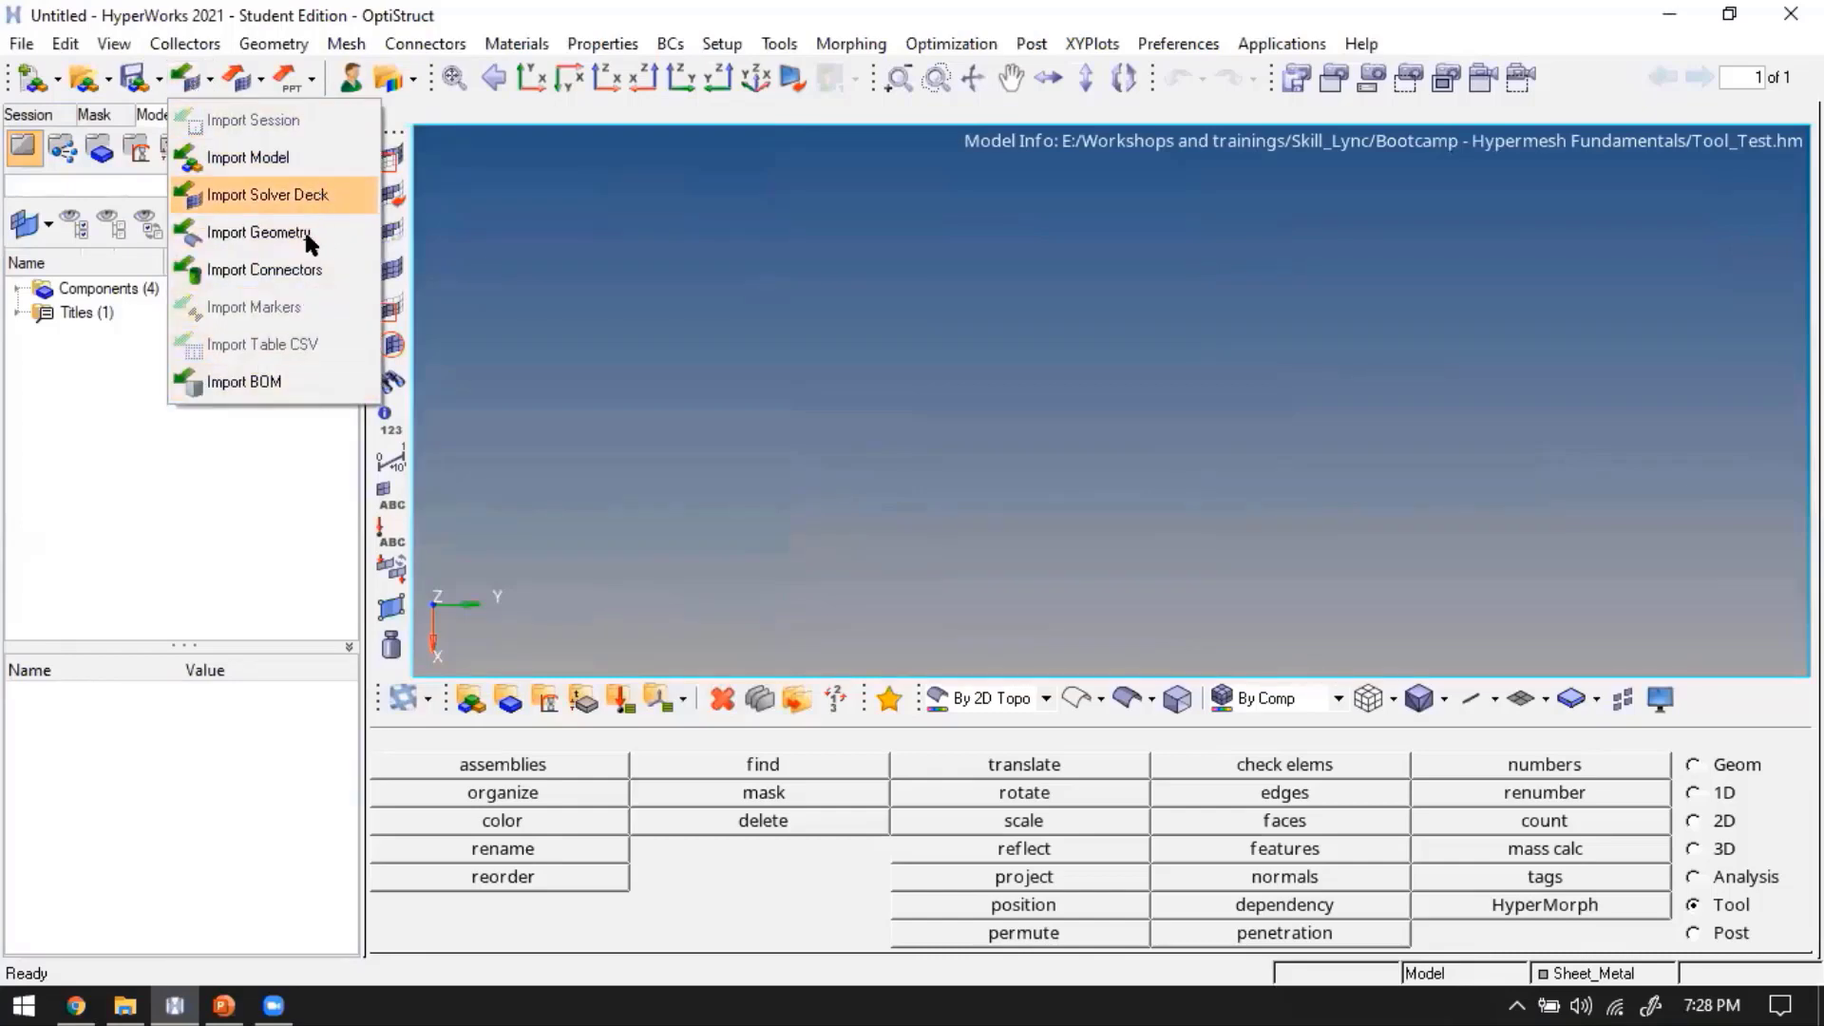
pyautogui.click(305, 234)
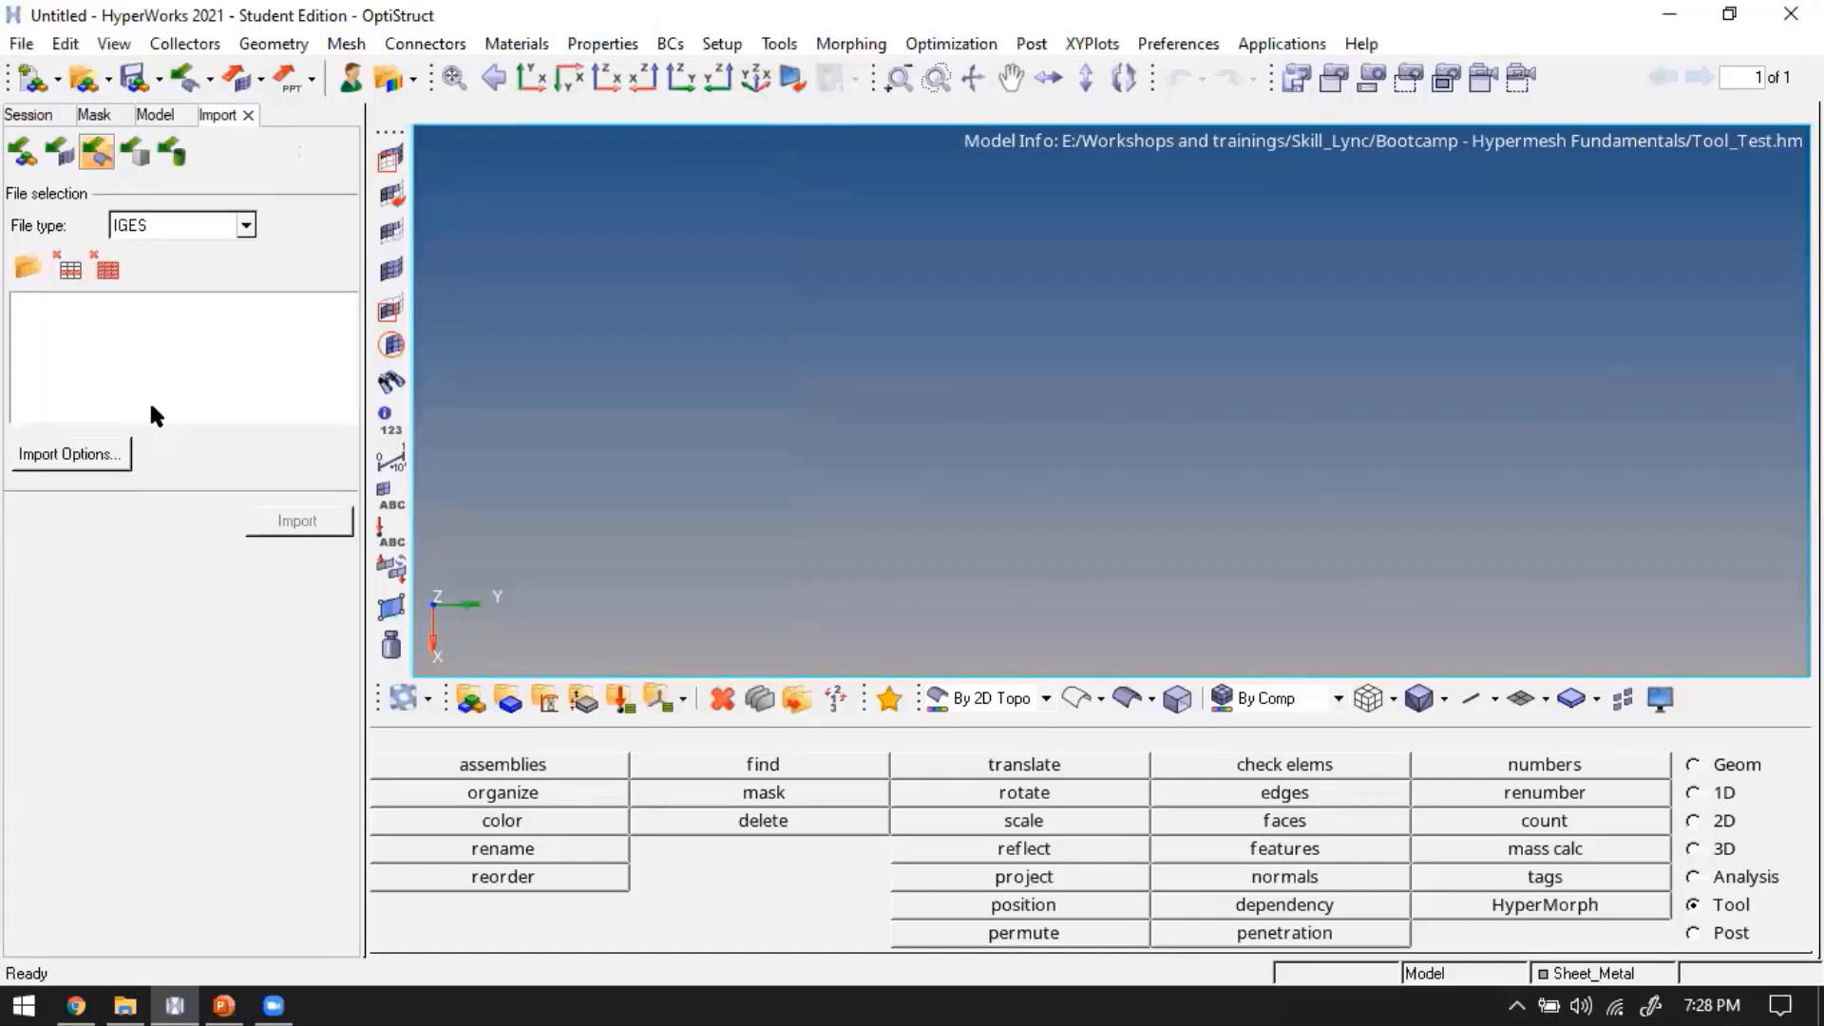
pyautogui.click(246, 225)
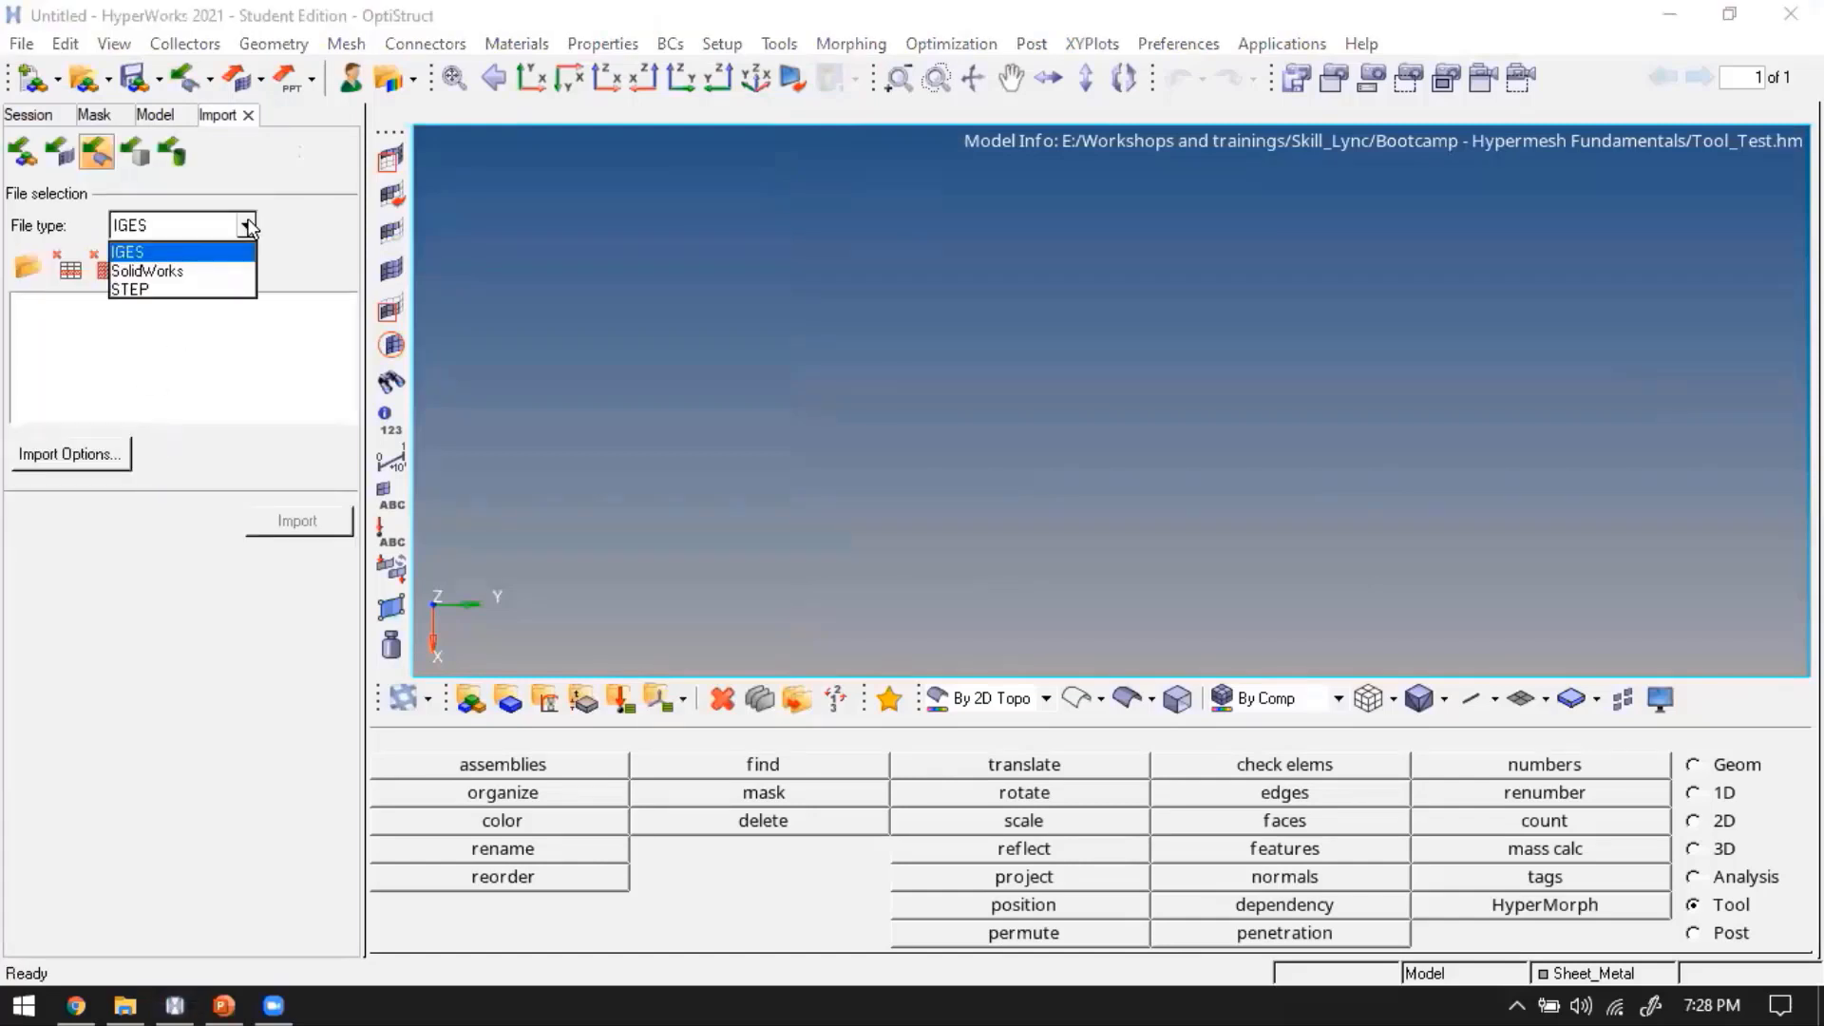
pyautogui.click(248, 227)
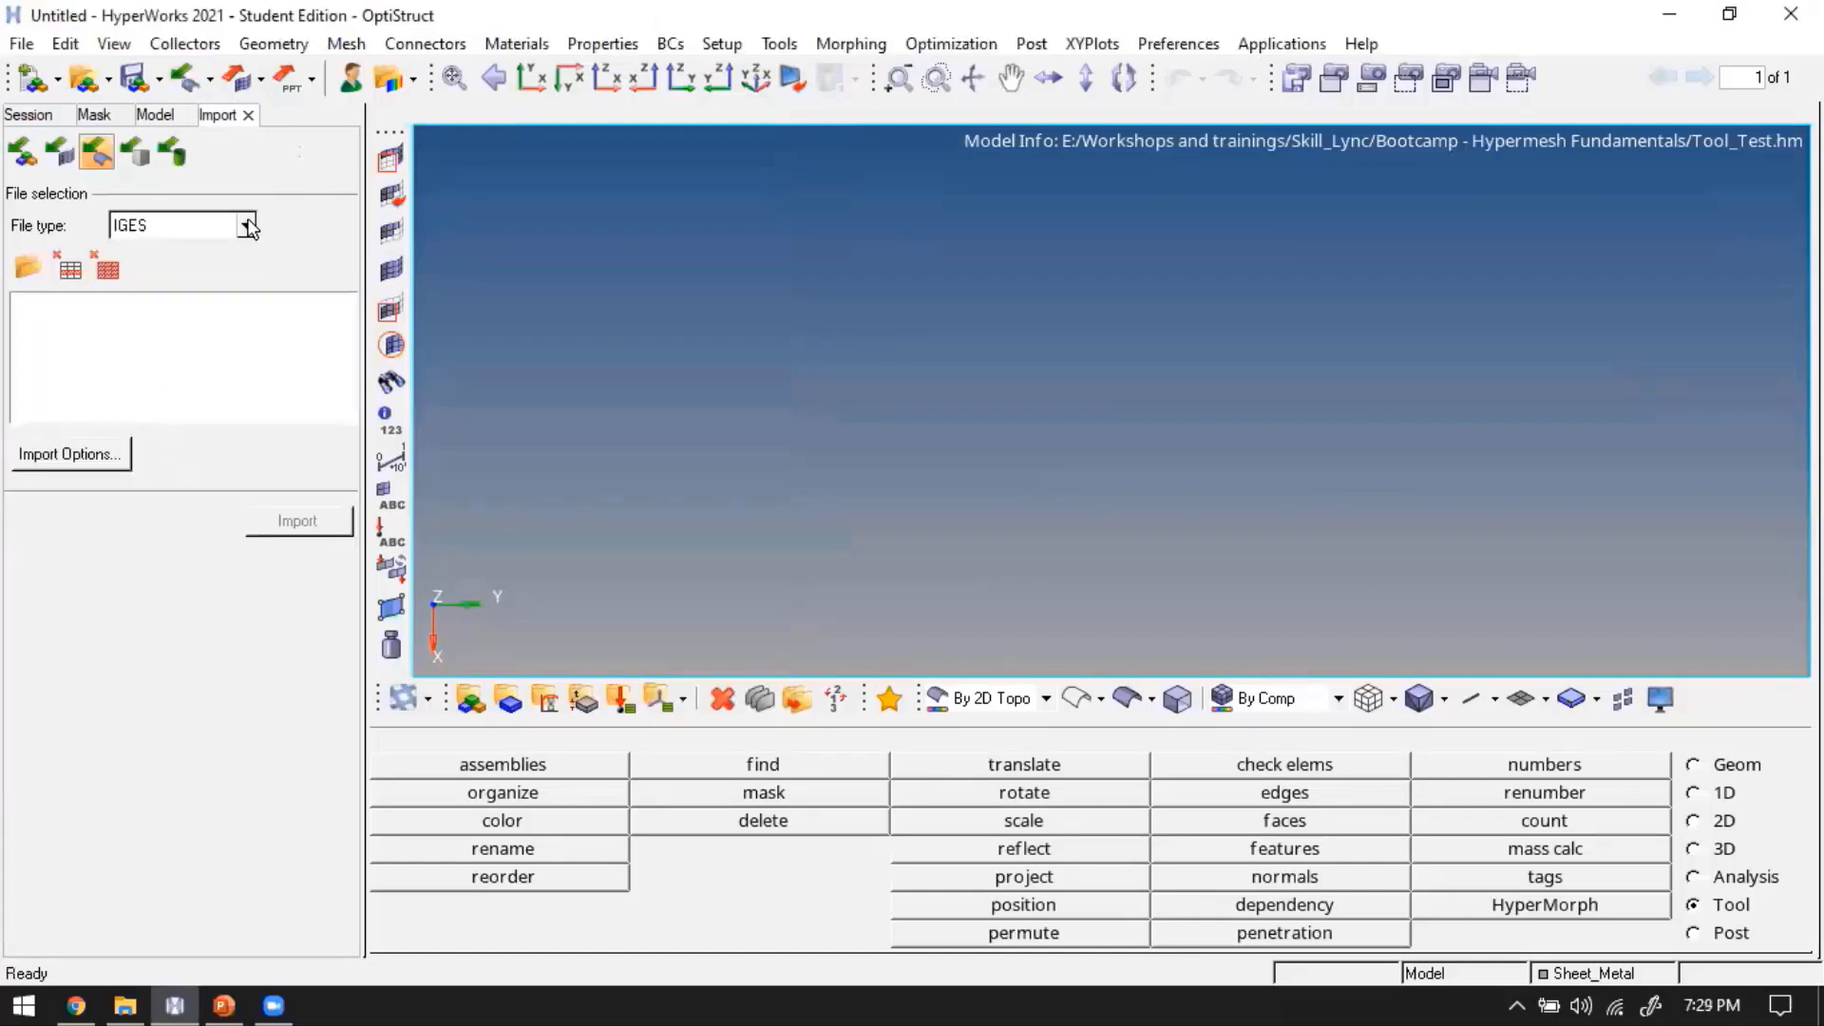
pyautogui.click(248, 115)
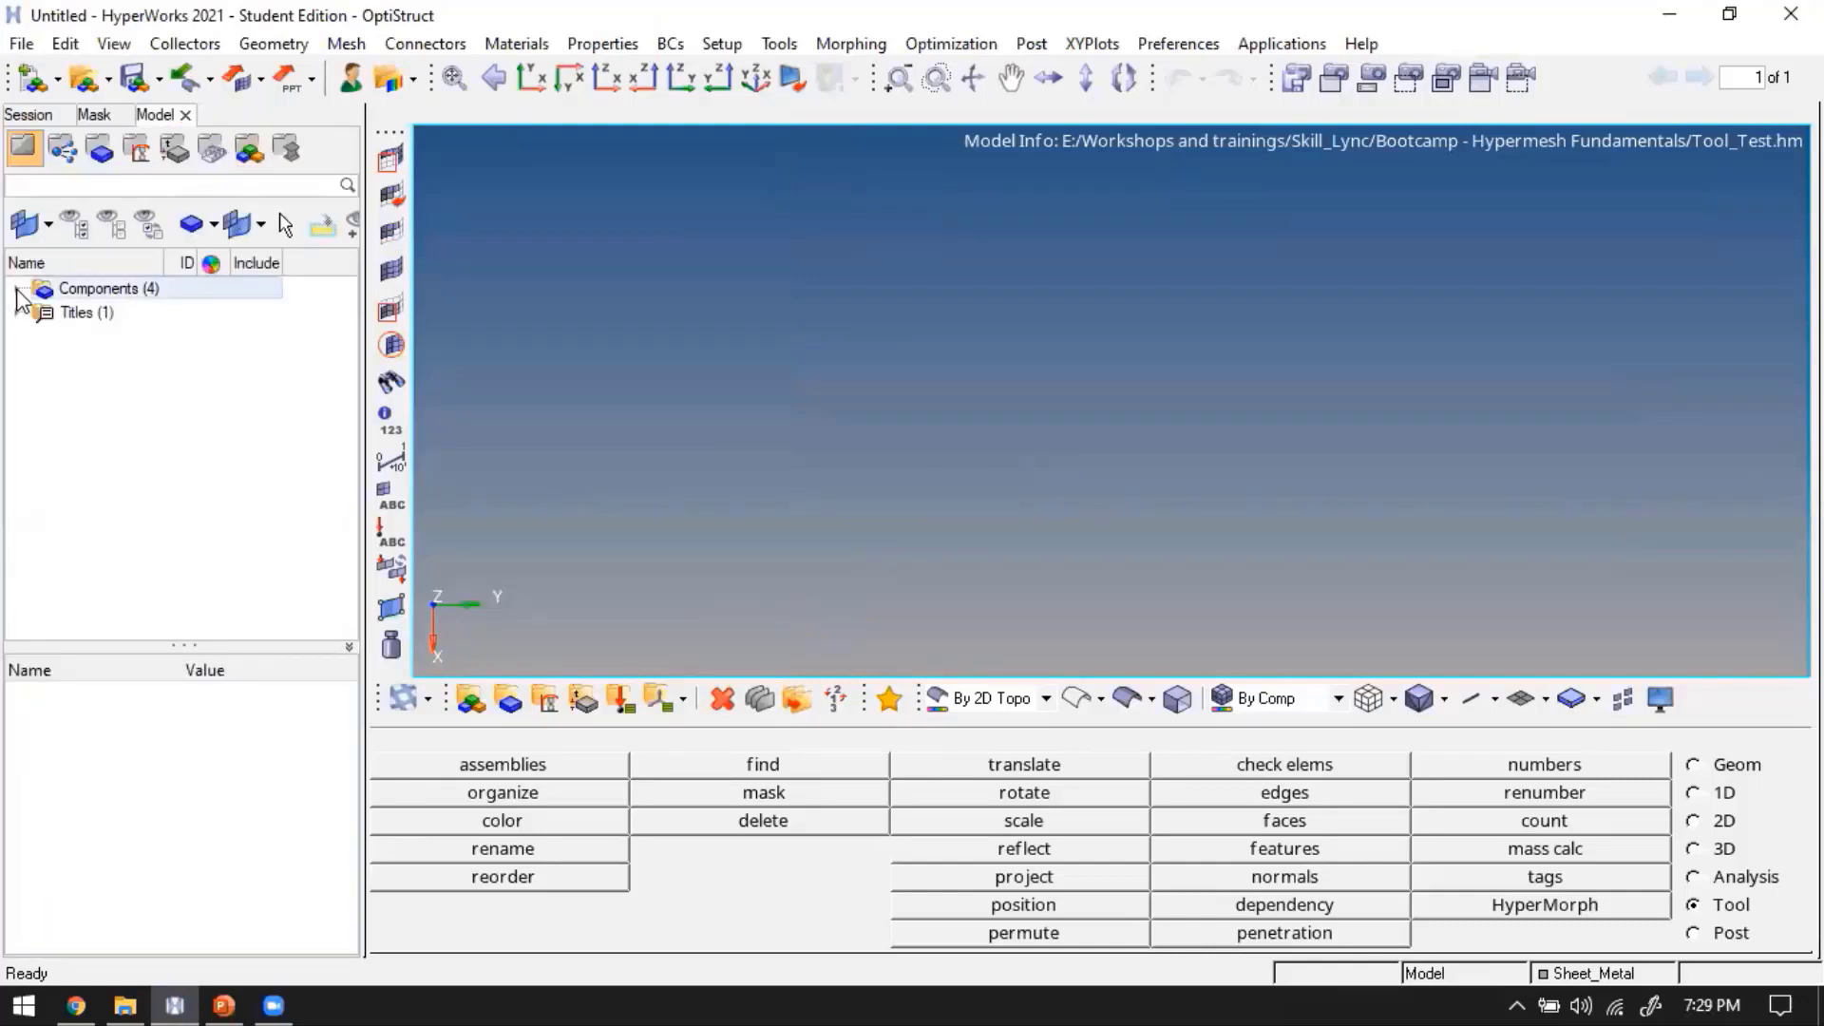
# Display the geometry of the Sheet_Metal, HEXA and TETRA components together and inspect the parts
pyautogui.click(17, 290)
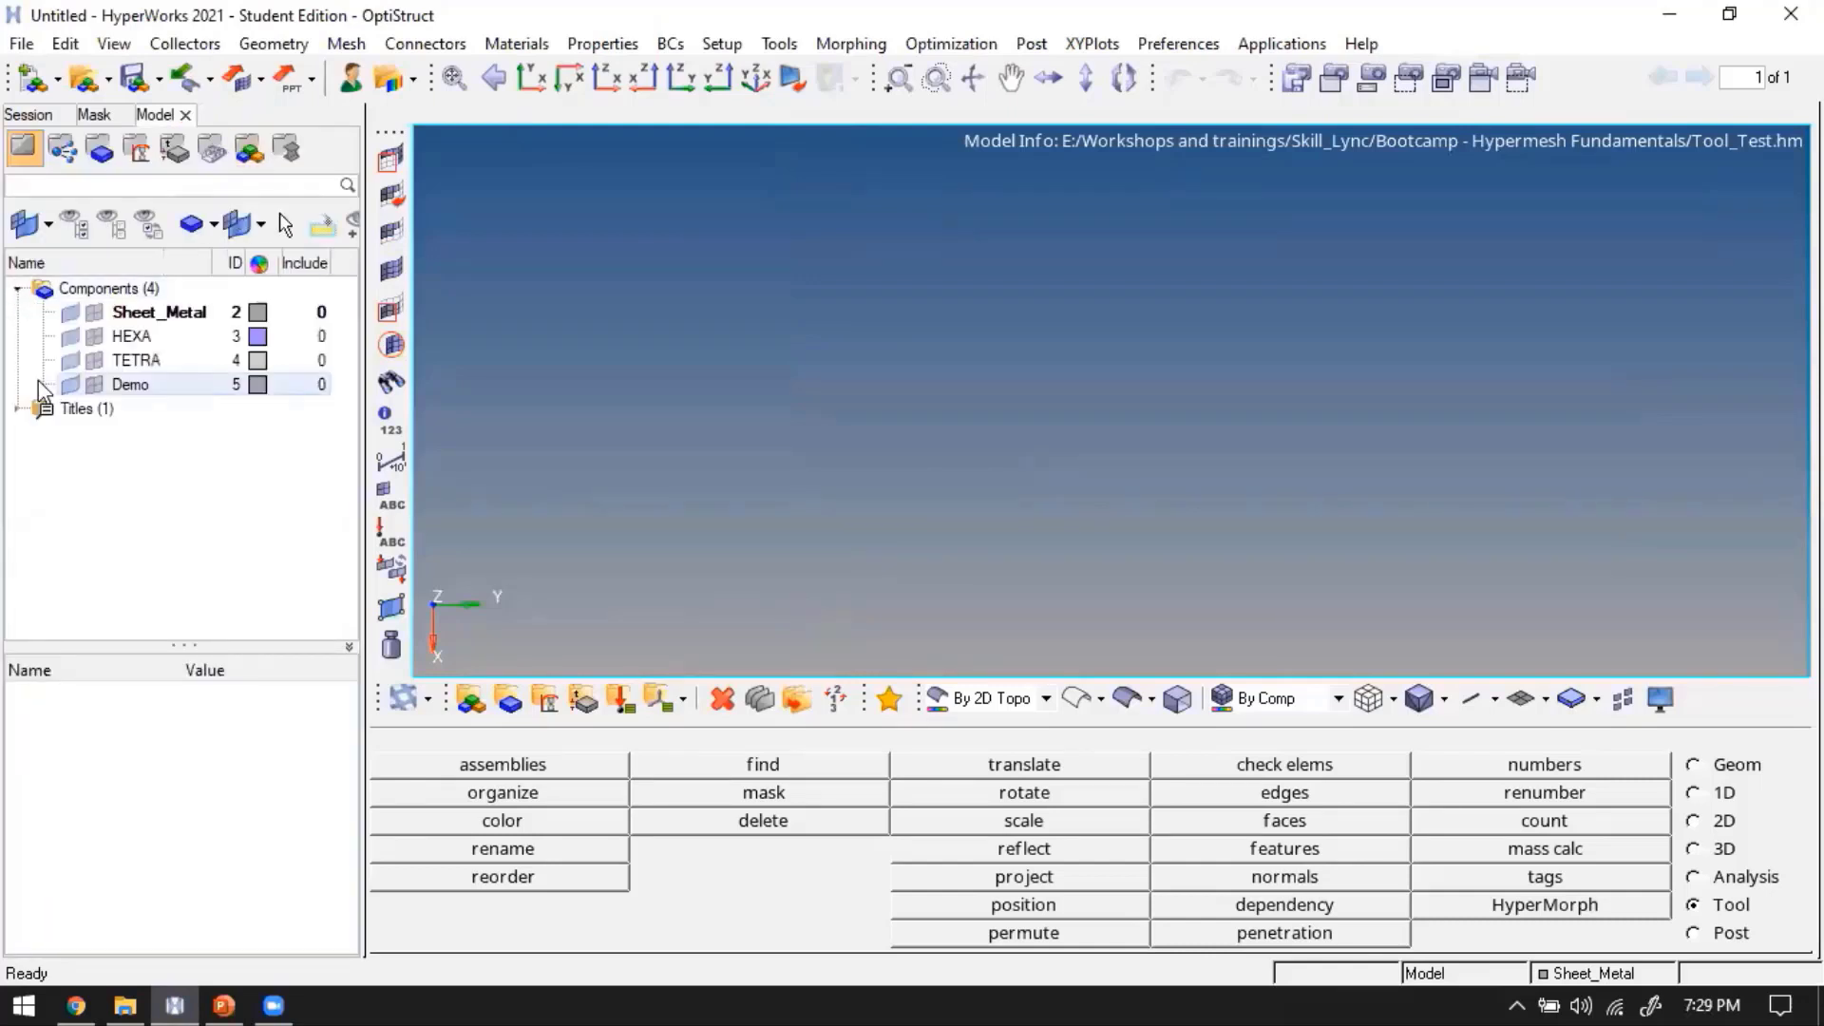
pyautogui.click(148, 363)
pyautogui.keyDown('shift'); pyautogui.click(150, 311); pyautogui.keyUp('shift')
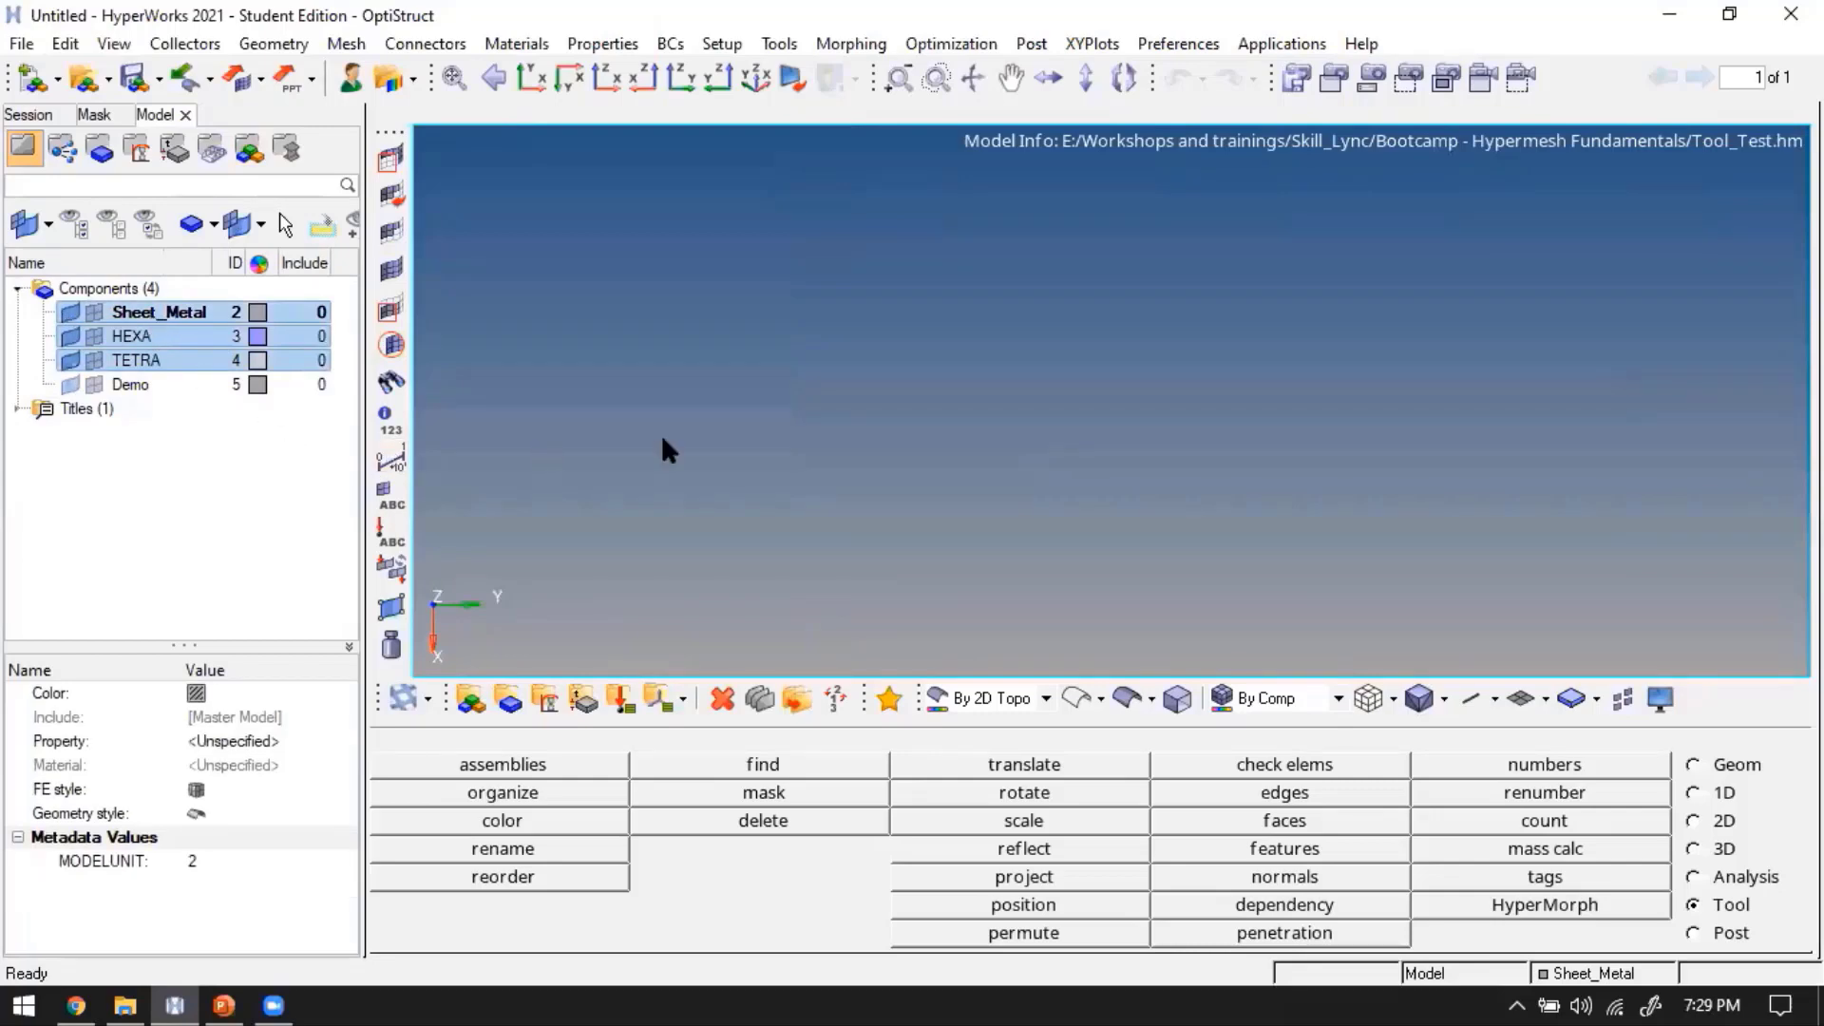
pyautogui.press('s')
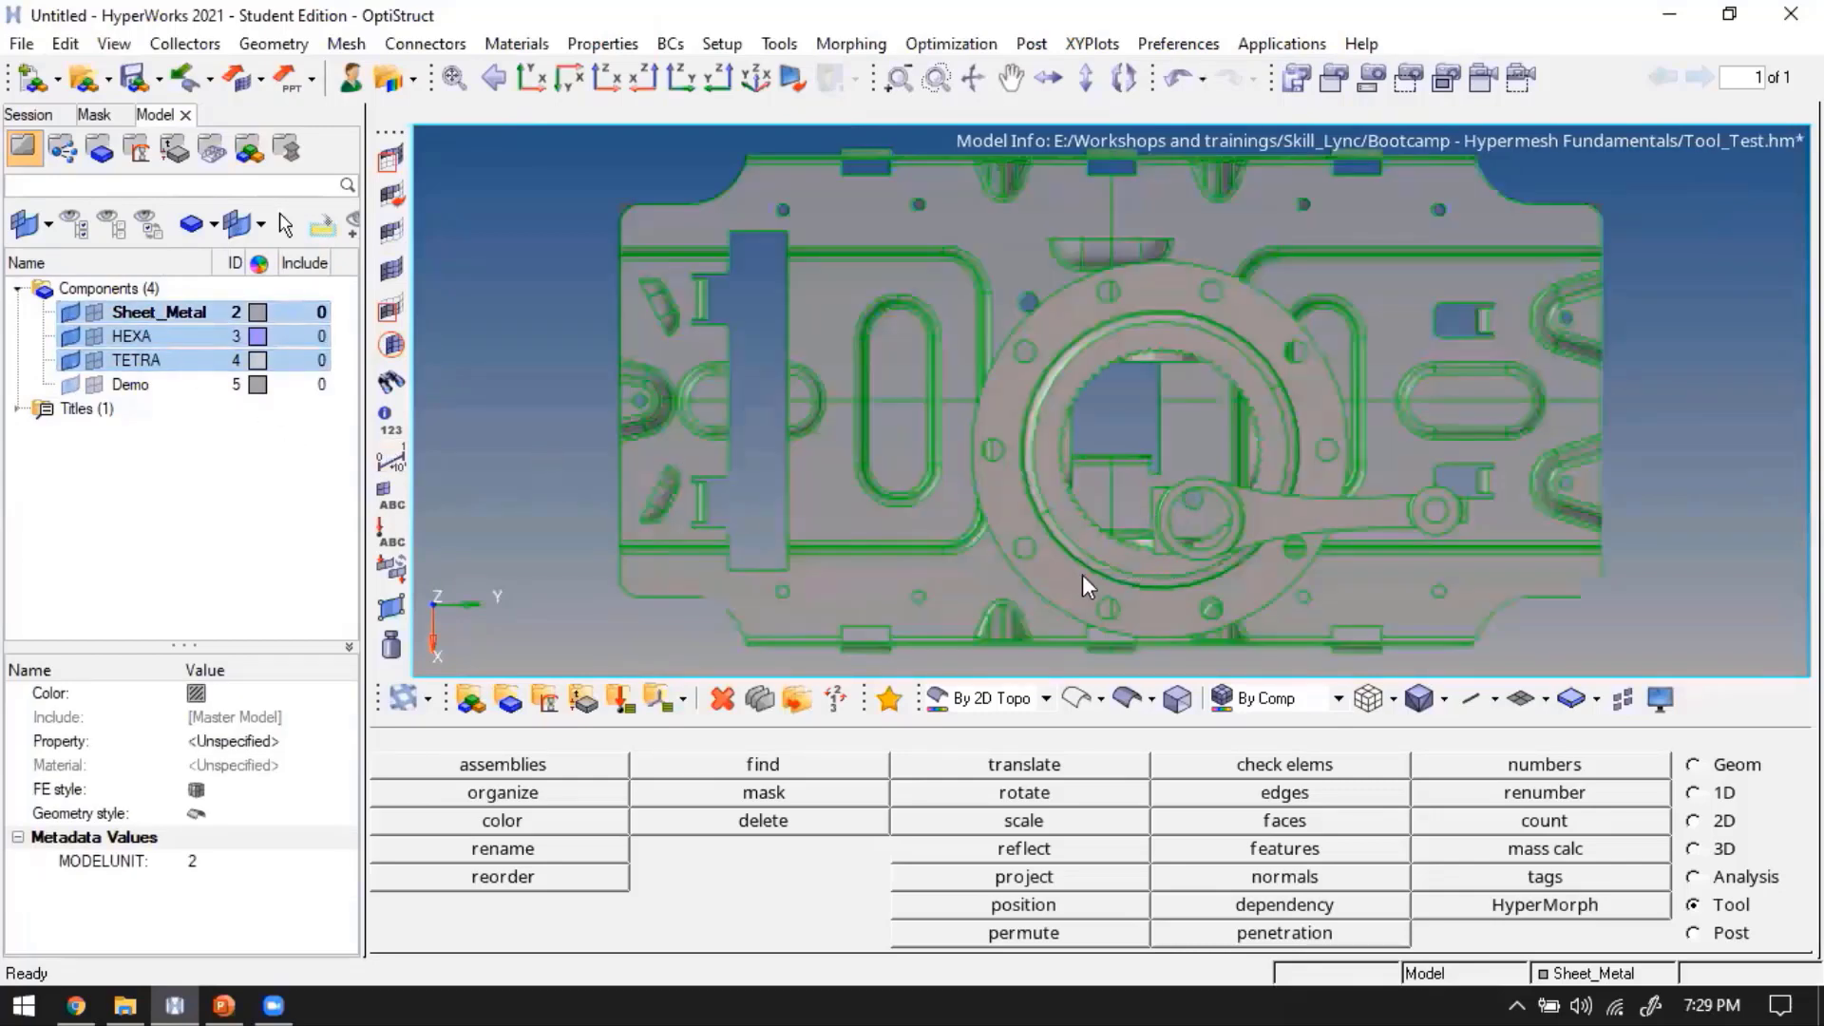
pyautogui.keyDown('ctrl'); pyautogui.moveTo(1152, 440); pyautogui.dragTo(845, 407); pyautogui.keyUp('ctrl')
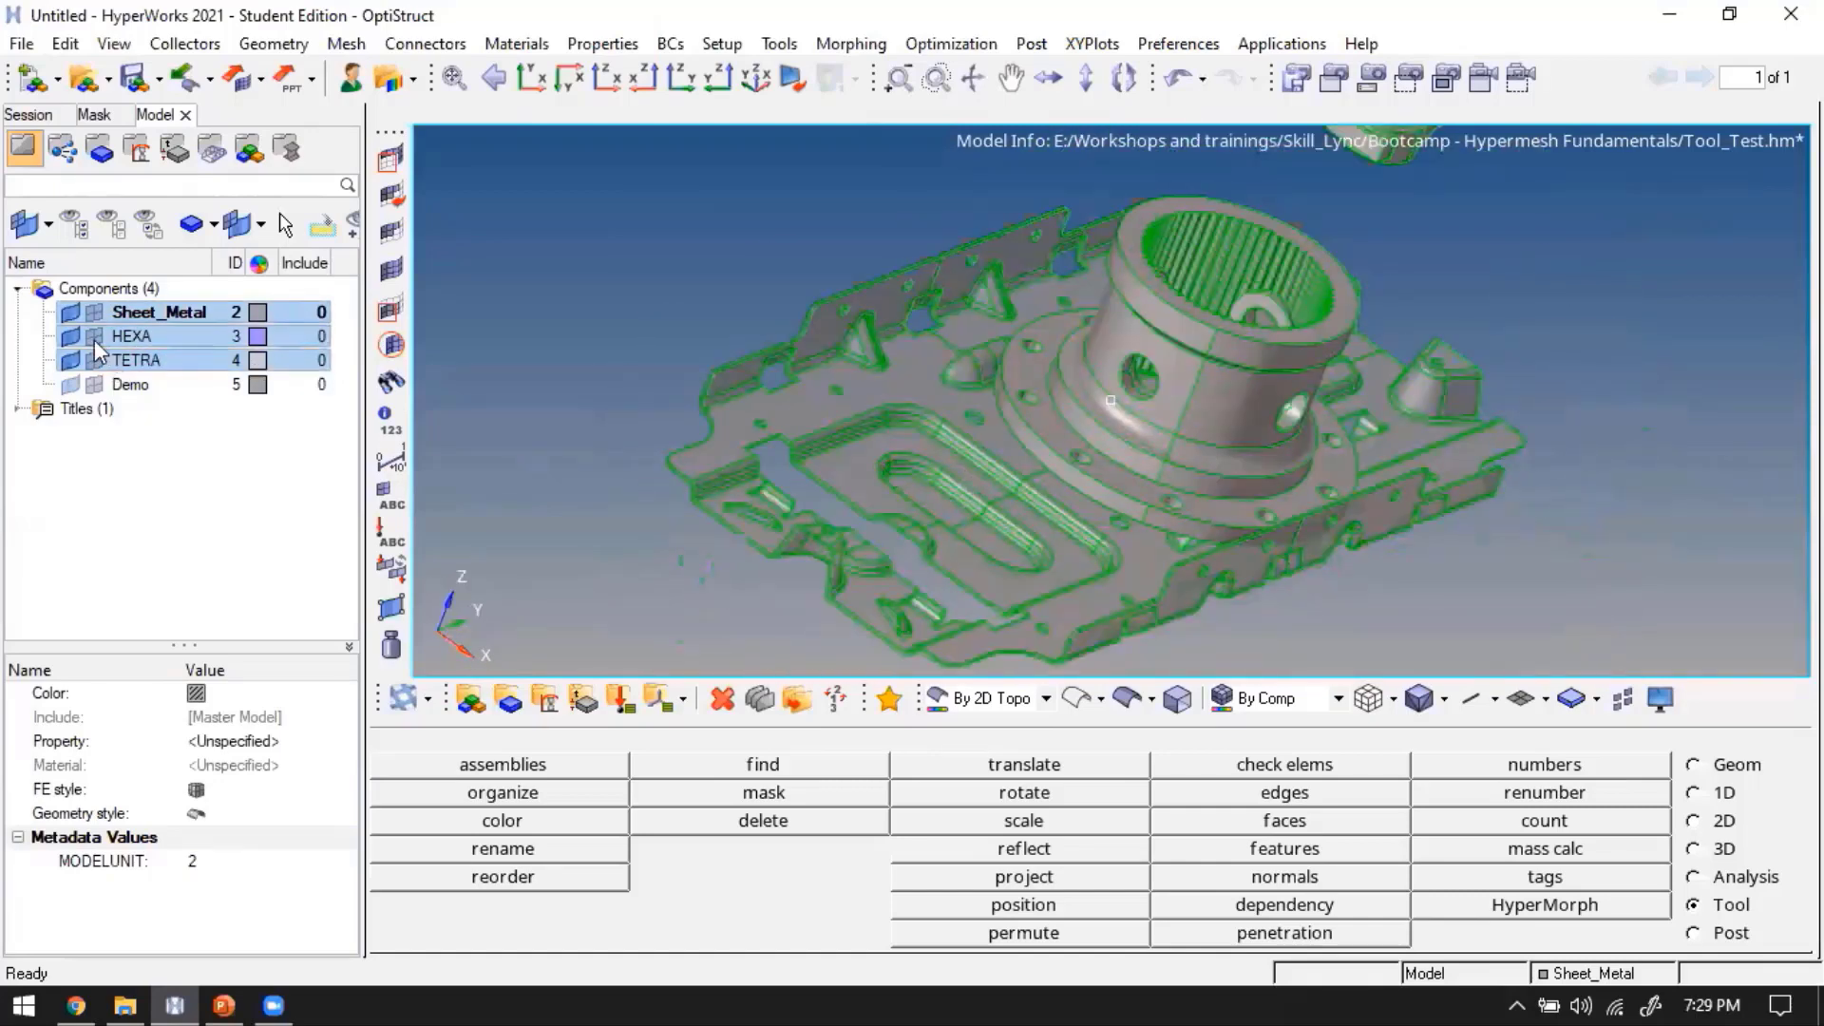
# Hide the HEXA and TETRA geometry and inspect the Sheet_Metal part on its own
pyautogui.click(152, 385)
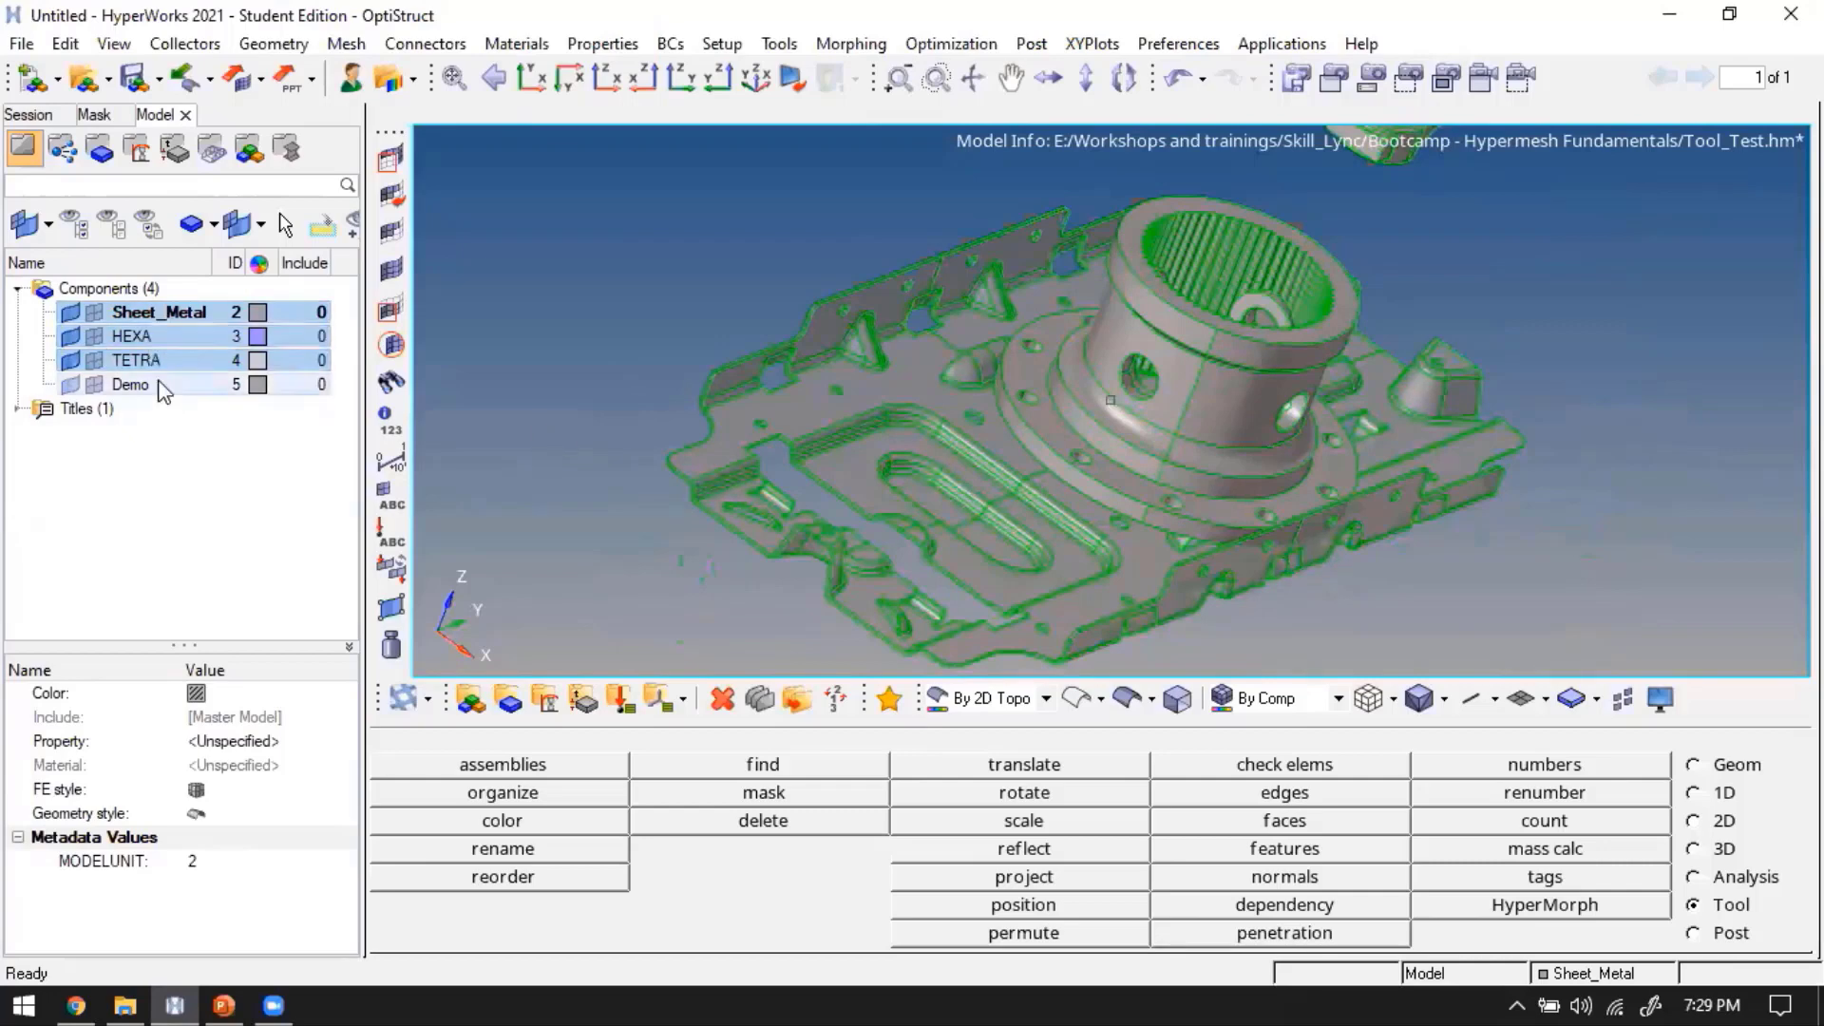
pyautogui.click(71, 337)
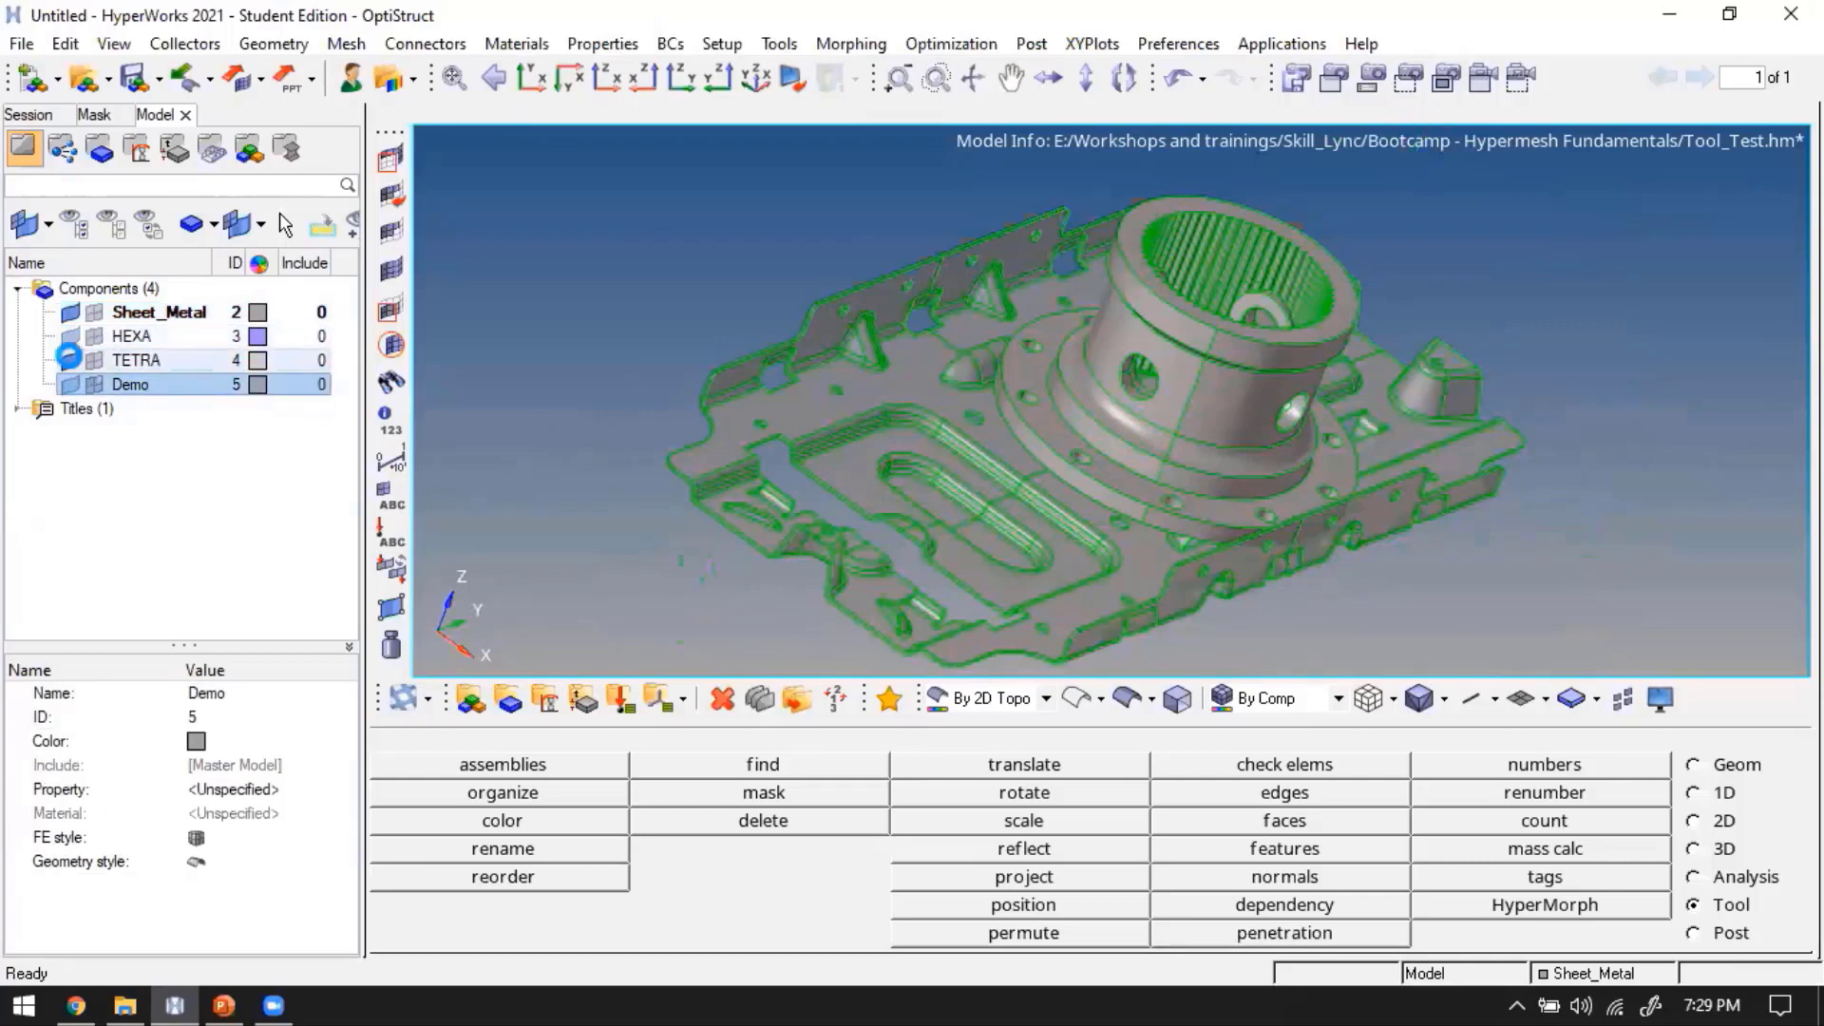
pyautogui.click(70, 361)
pyautogui.moveTo(920, 517)
pyautogui.keyDown('ctrl'); pyautogui.mouseDown()
pyautogui.moveTo(1097, 498)
pyautogui.moveTo(1089, 515)
pyautogui.mouseUp(); pyautogui.keyUp('ctrl')
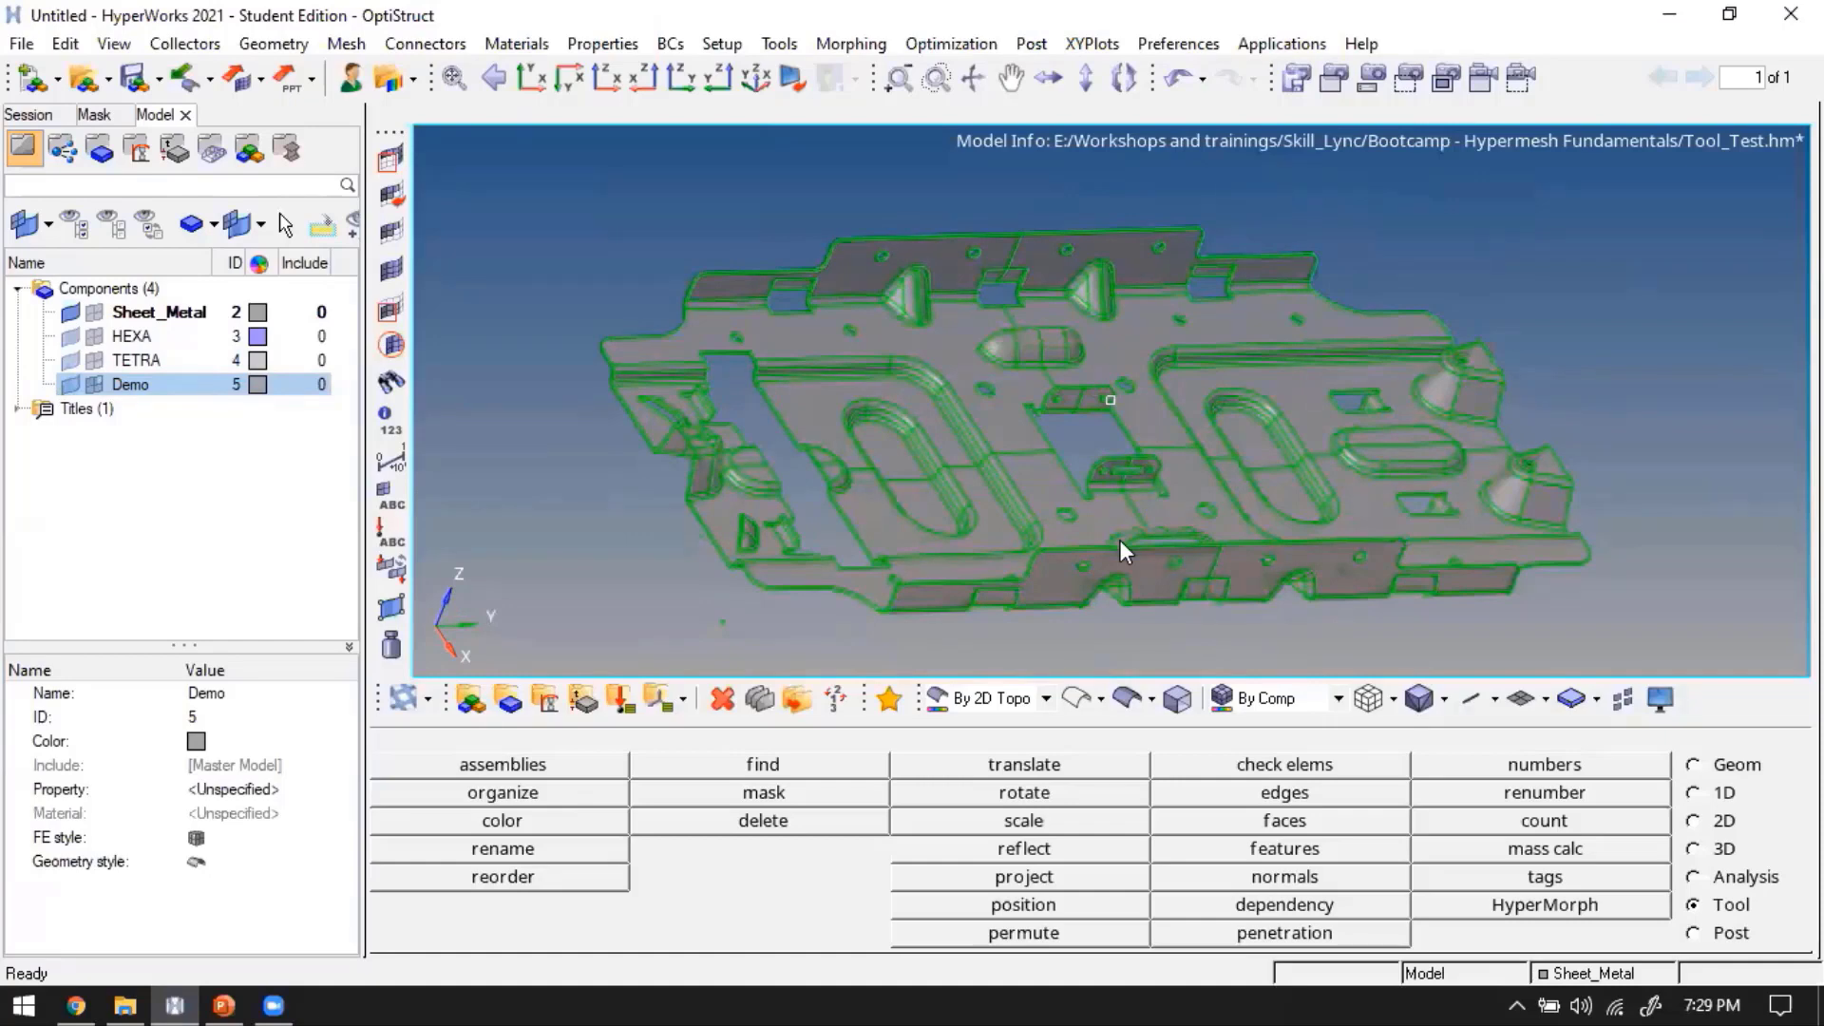
# Display only the HEXA component's geometry and examine the connecting rod
pyautogui.click(71, 311)
pyautogui.click(68, 337)
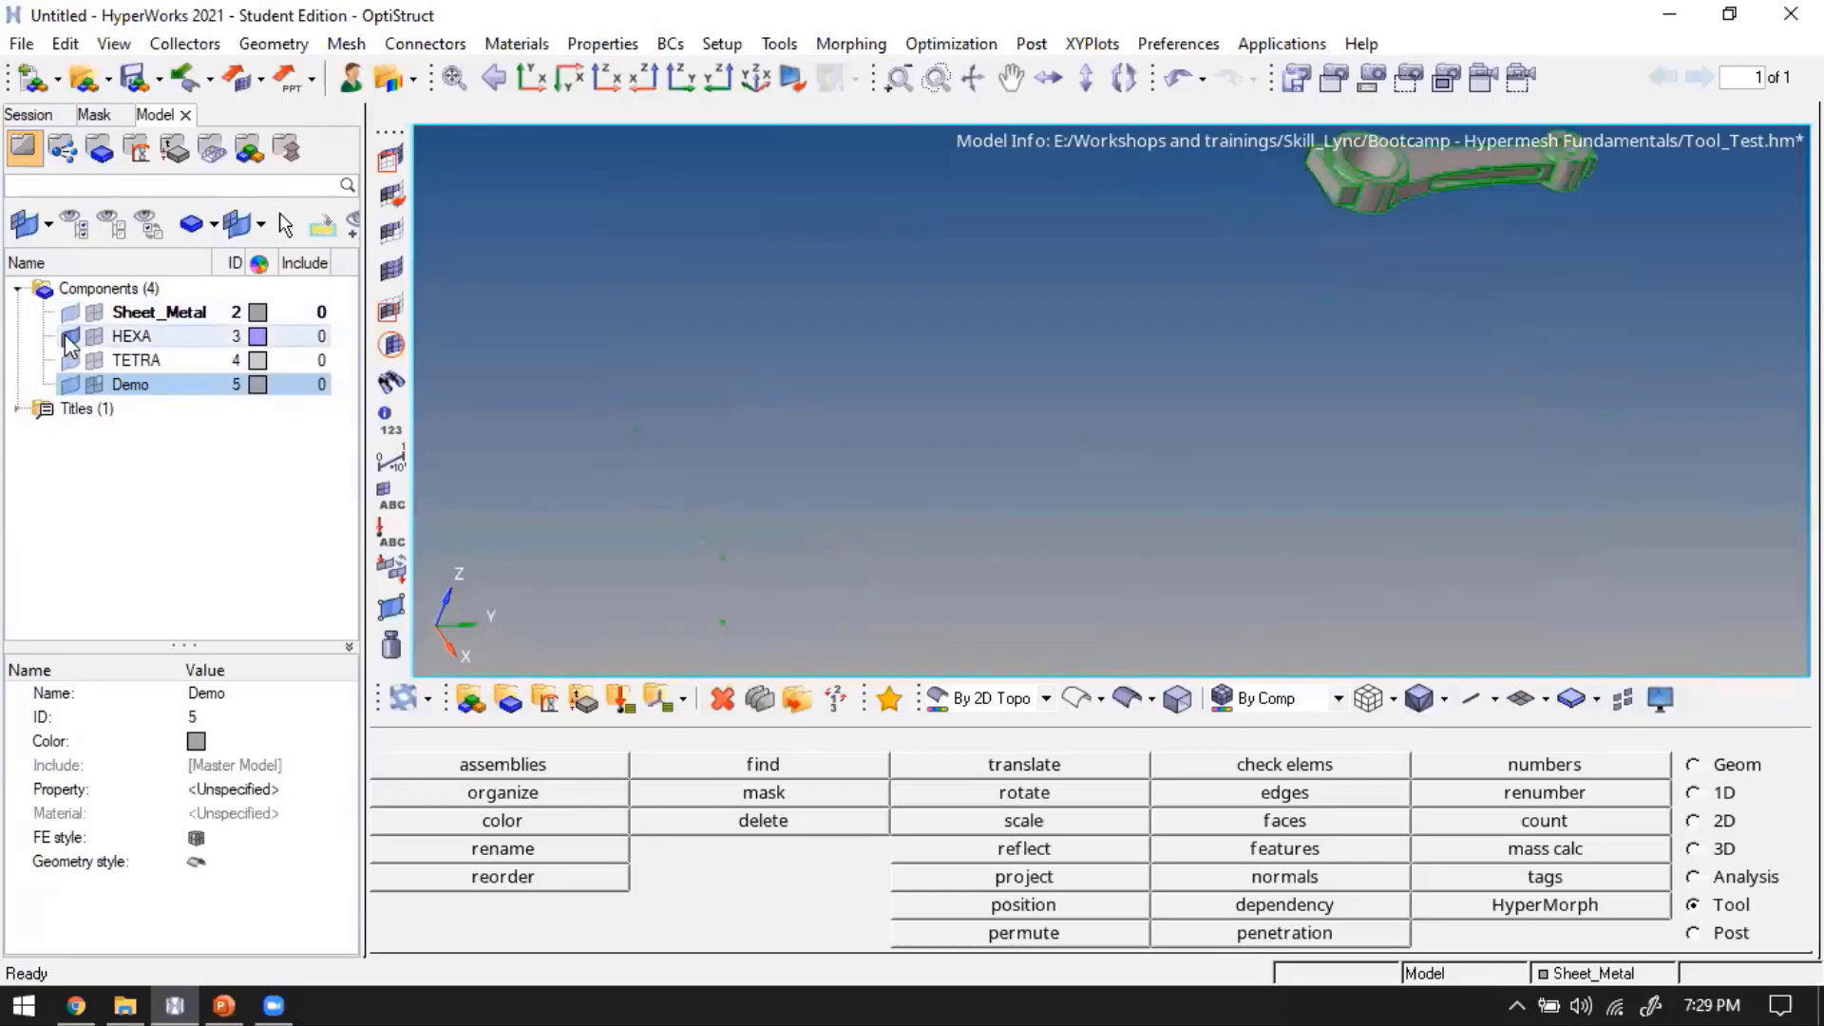
pyautogui.press('f')
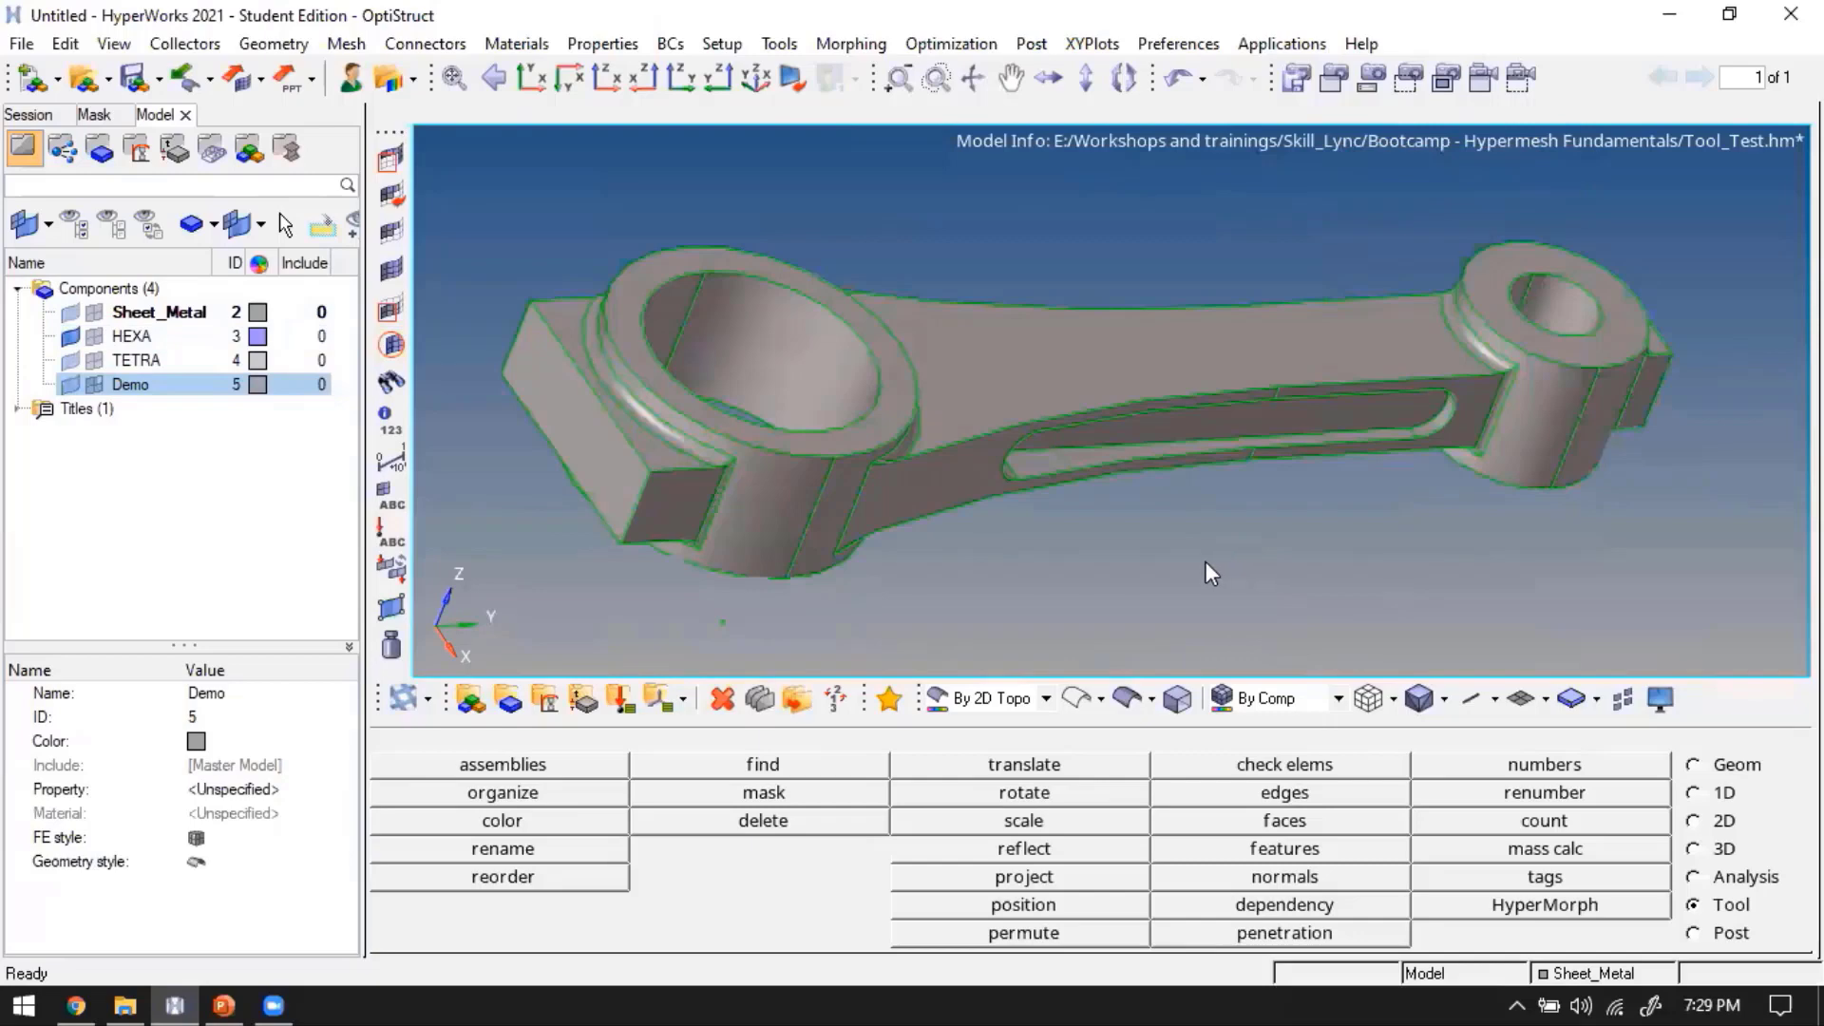
# Replace the HEXA geometry with the TETRA component's flanged part for inspection, and hide it again to clear the display
pyautogui.click(70, 337)
pyautogui.click(71, 359)
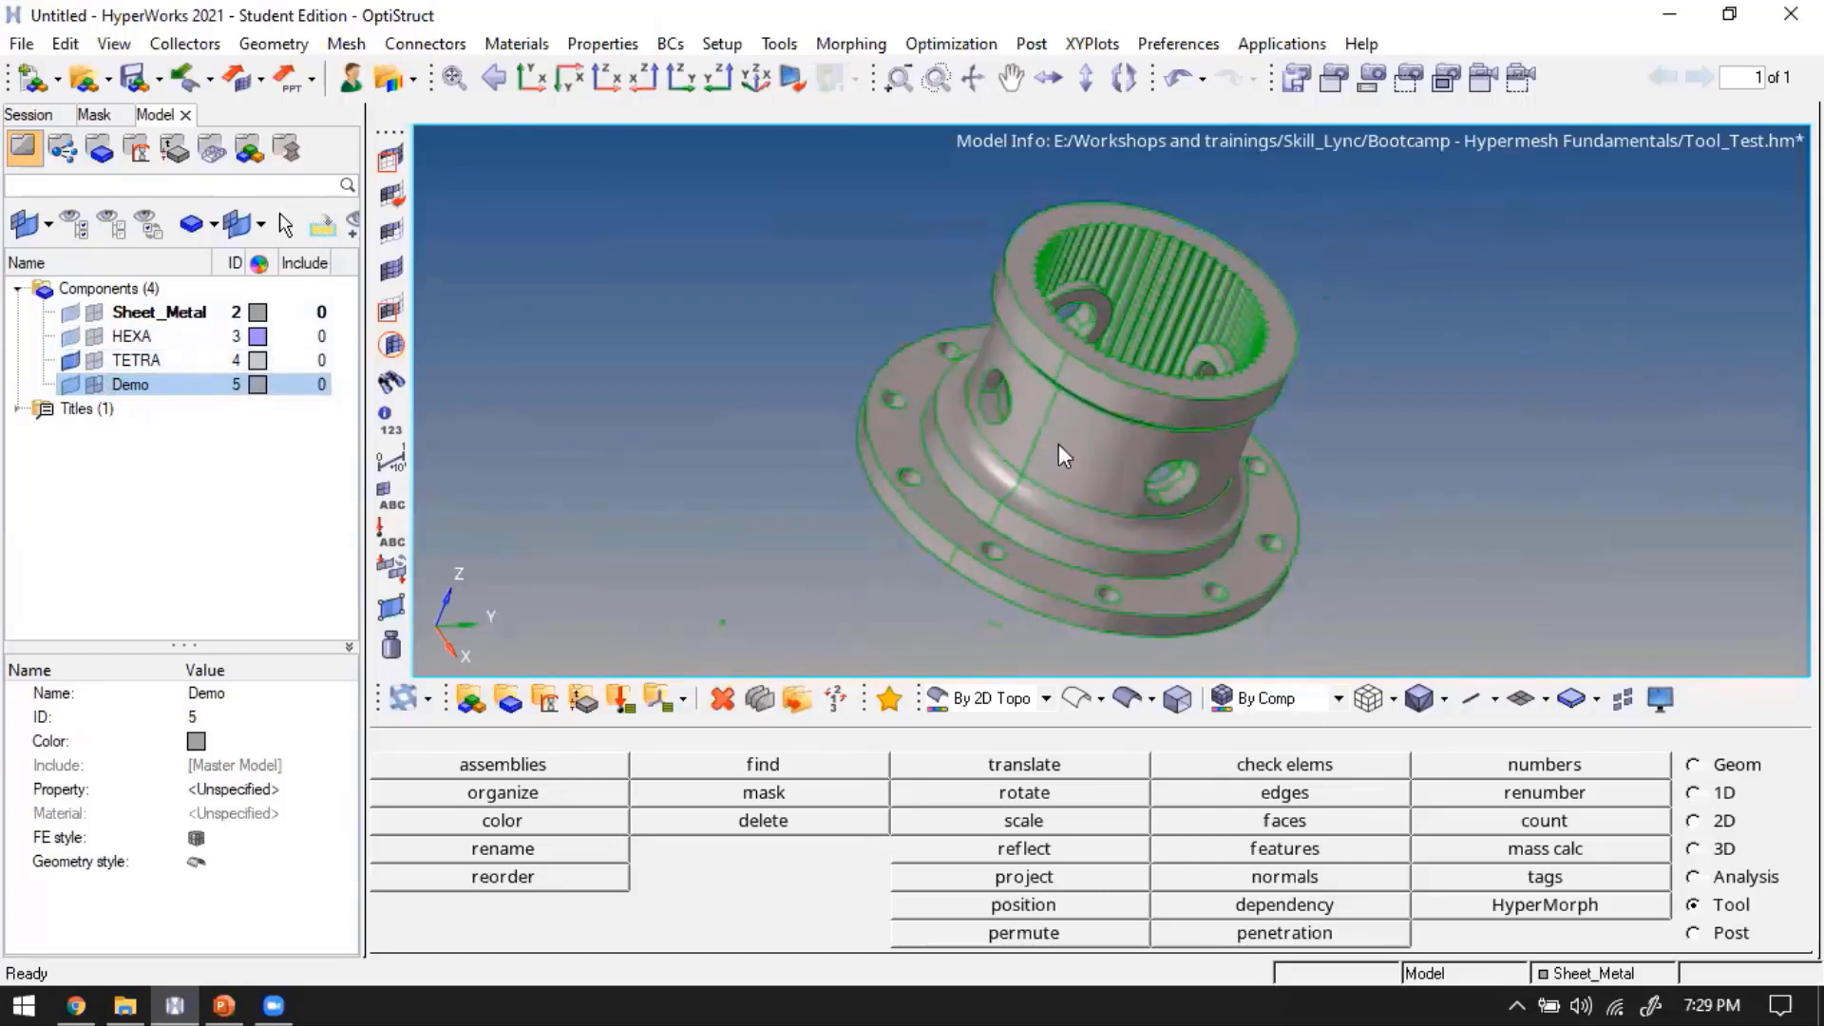
pyautogui.click(70, 360)
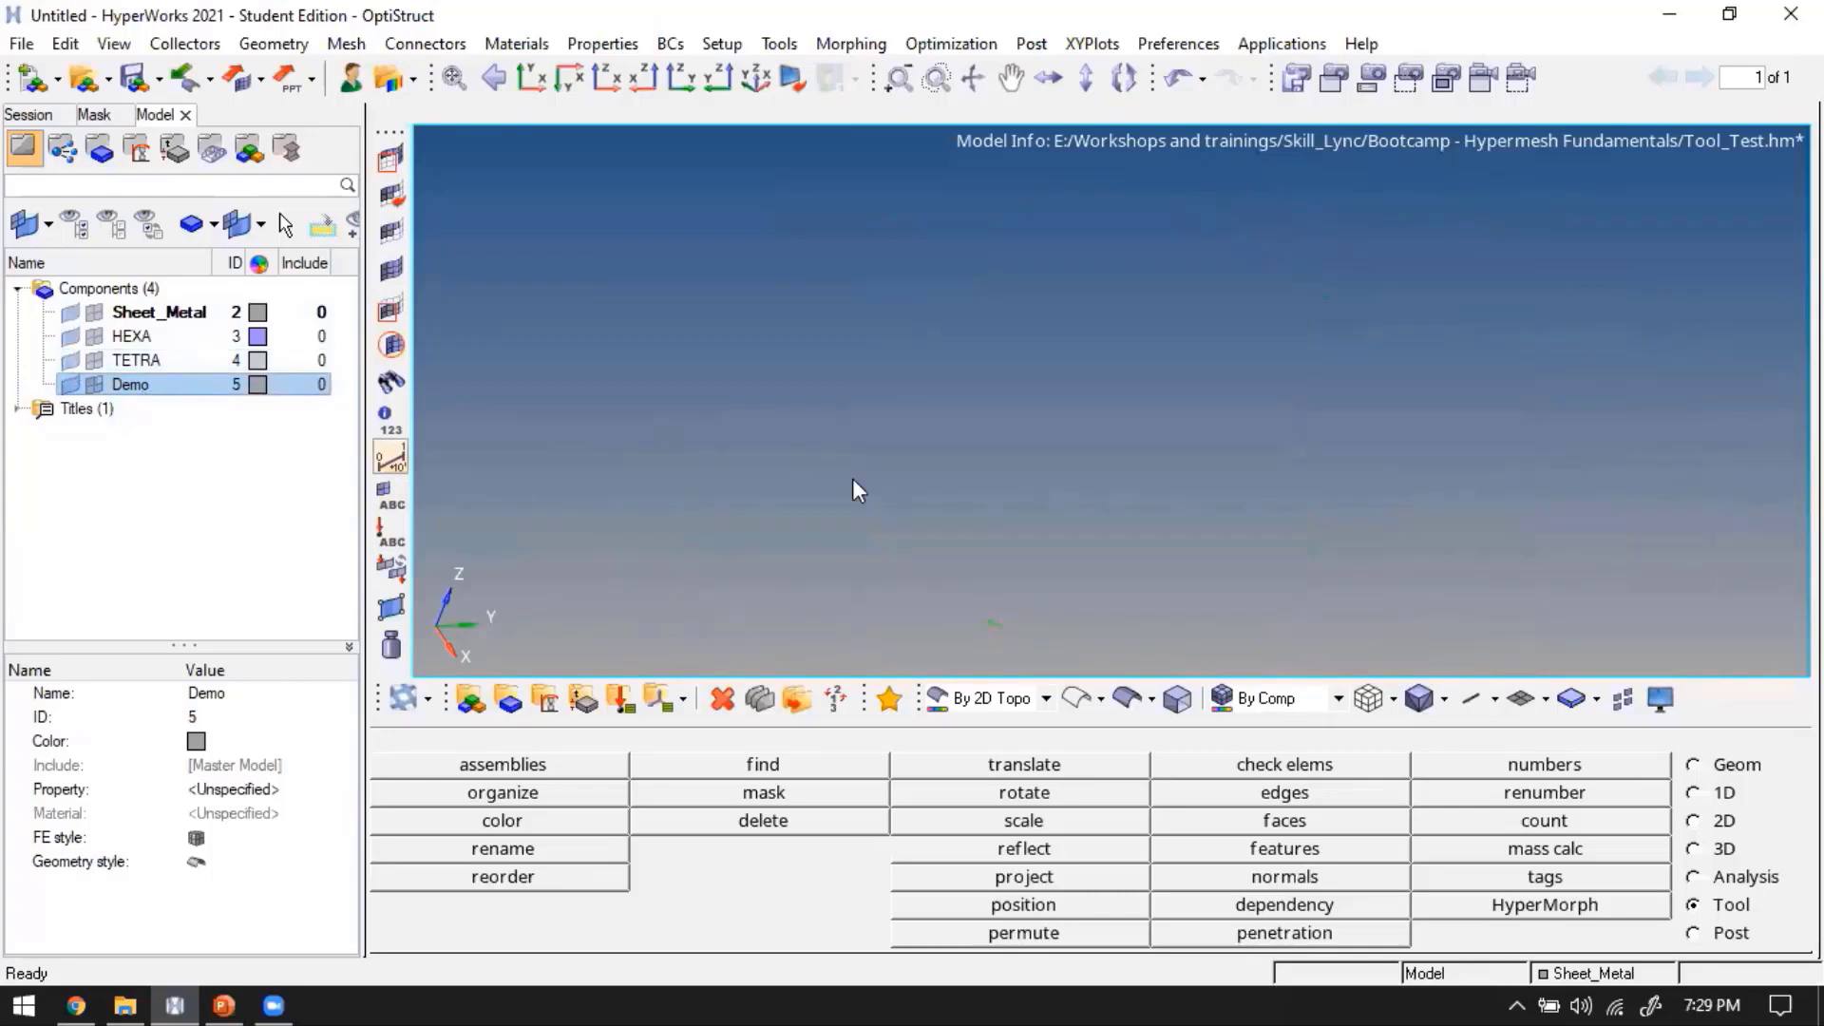
pyautogui.keyDown('ctrl'); pyautogui.moveTo(1039, 473); pyautogui.dragTo(1035, 473); pyautogui.keyUp('ctrl')
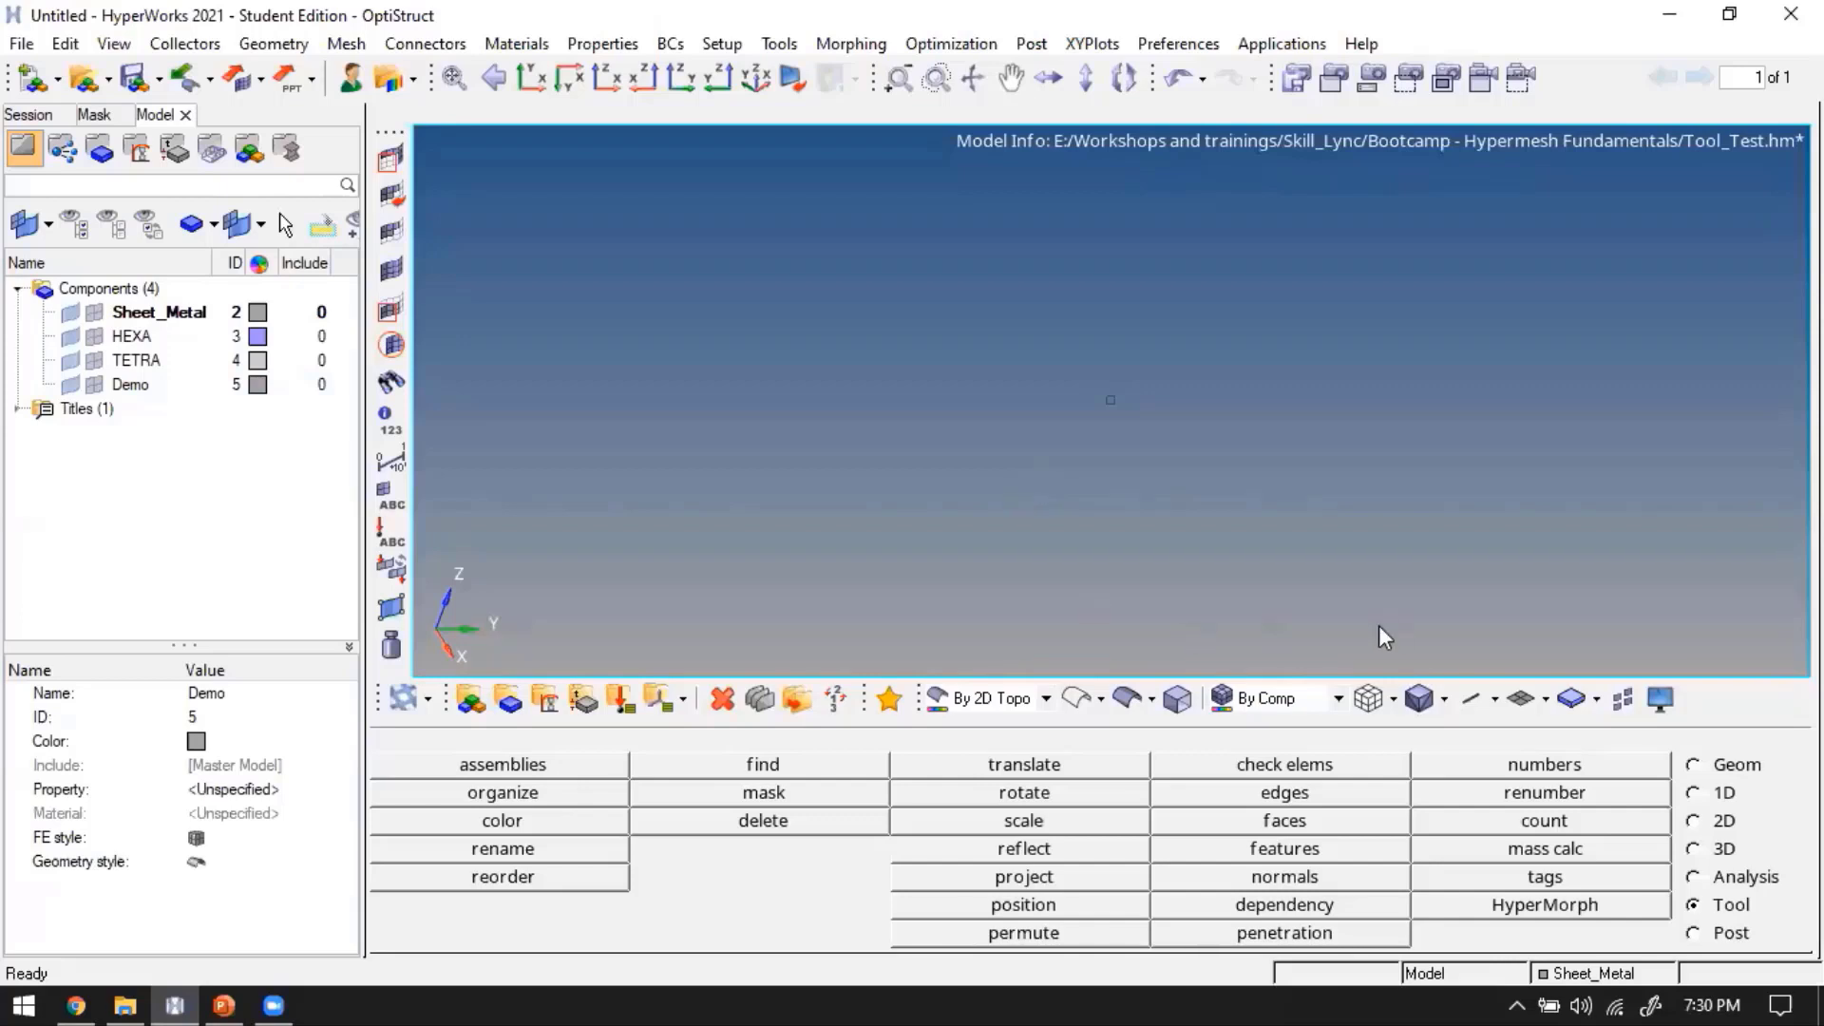
# Create a node at the coordinates x 0, y 0, z 0
pyautogui.click(1737, 766)
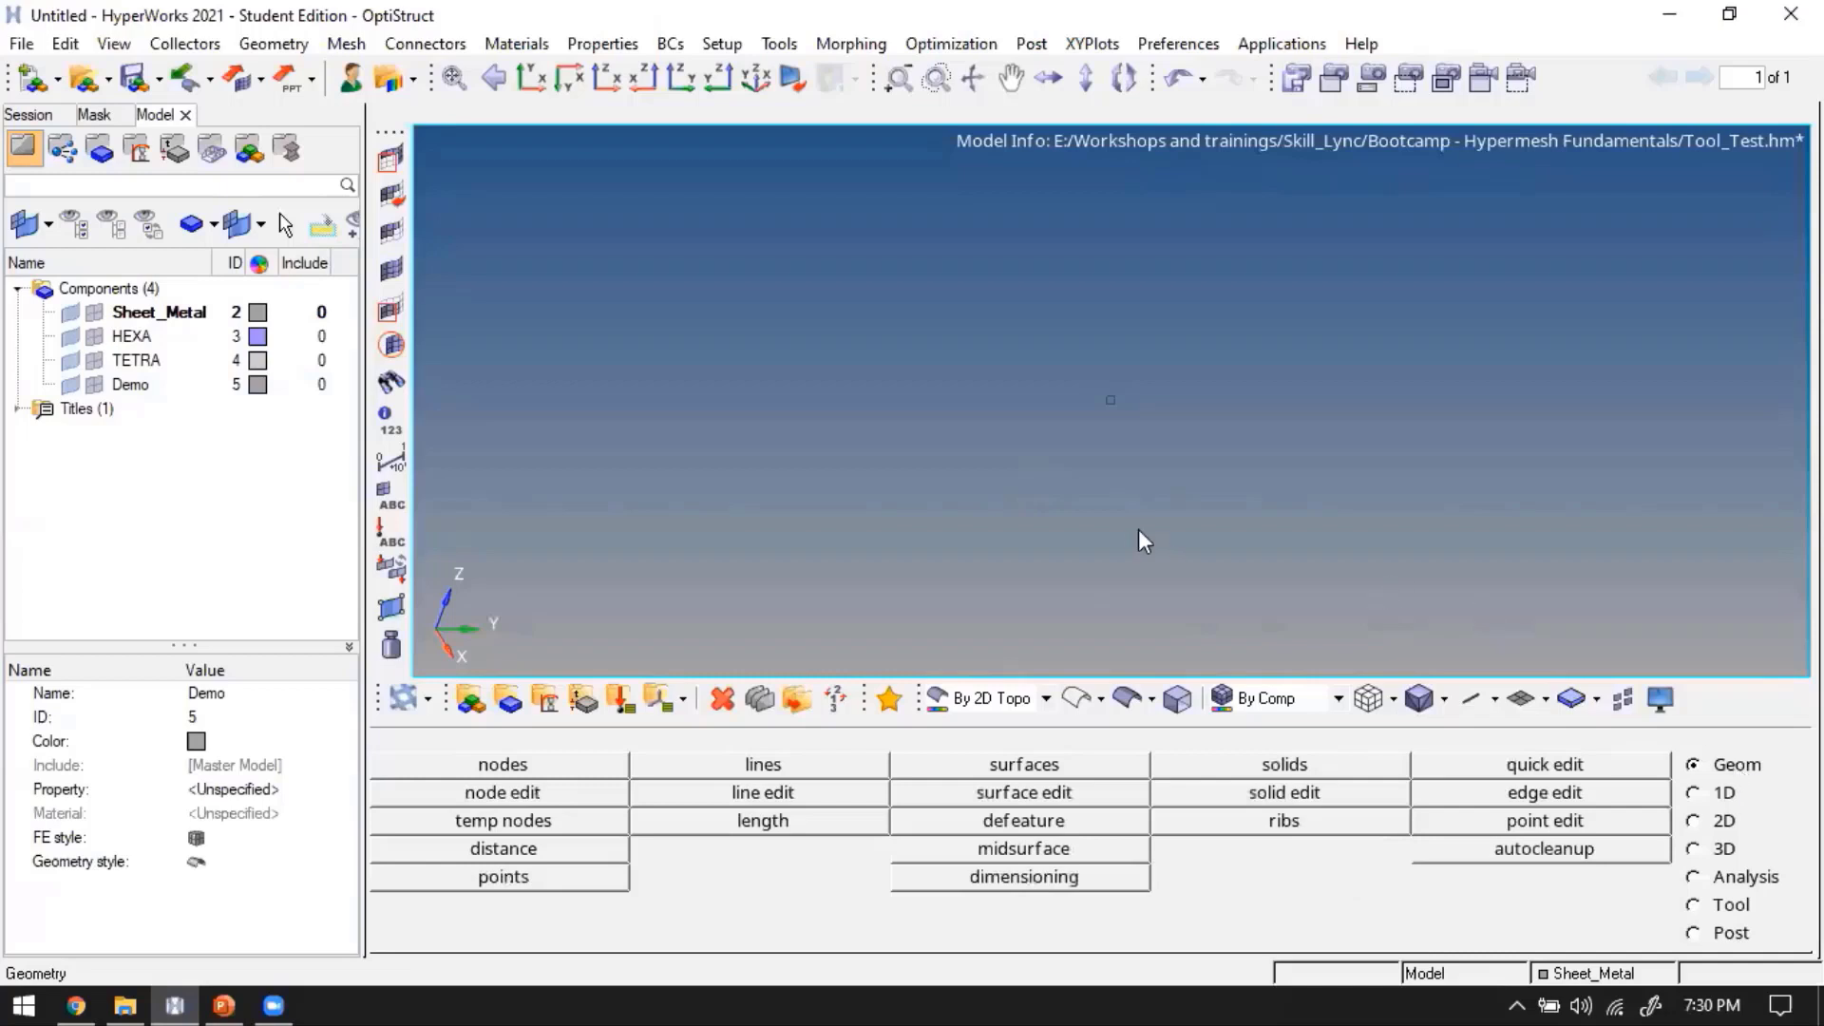
pyautogui.press('F8')
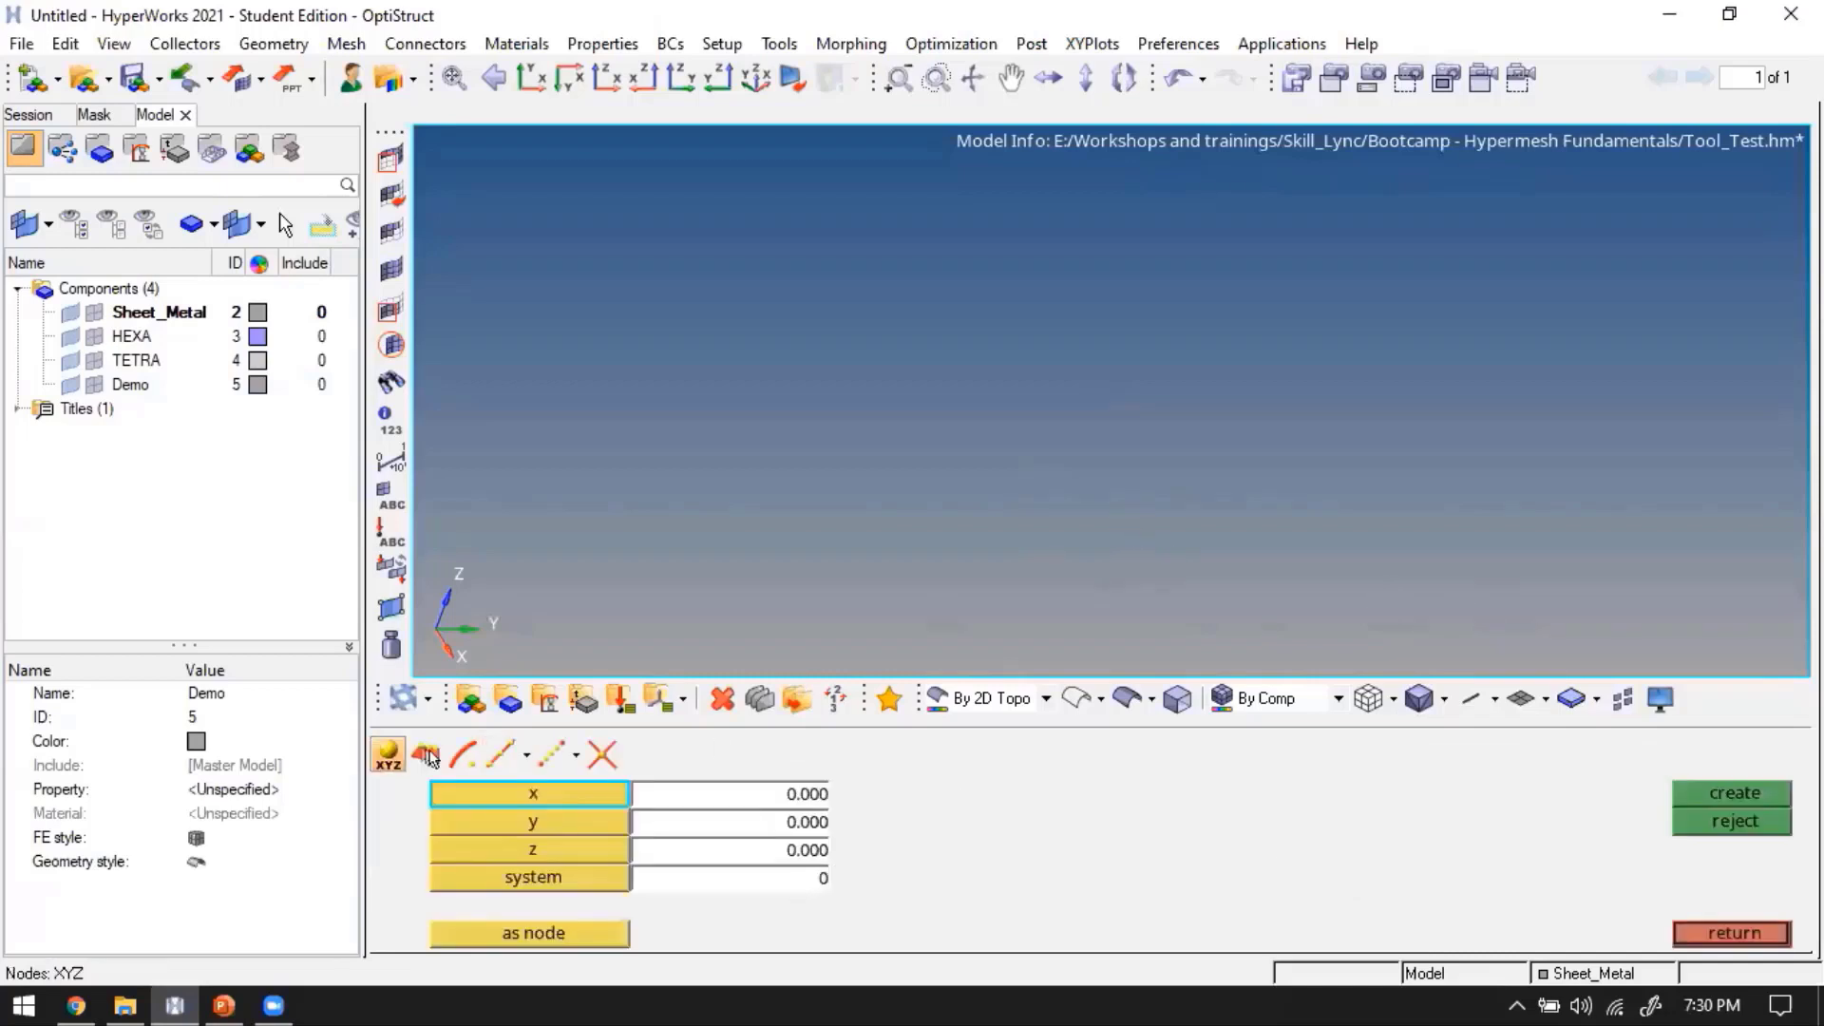
pyautogui.click(1735, 798)
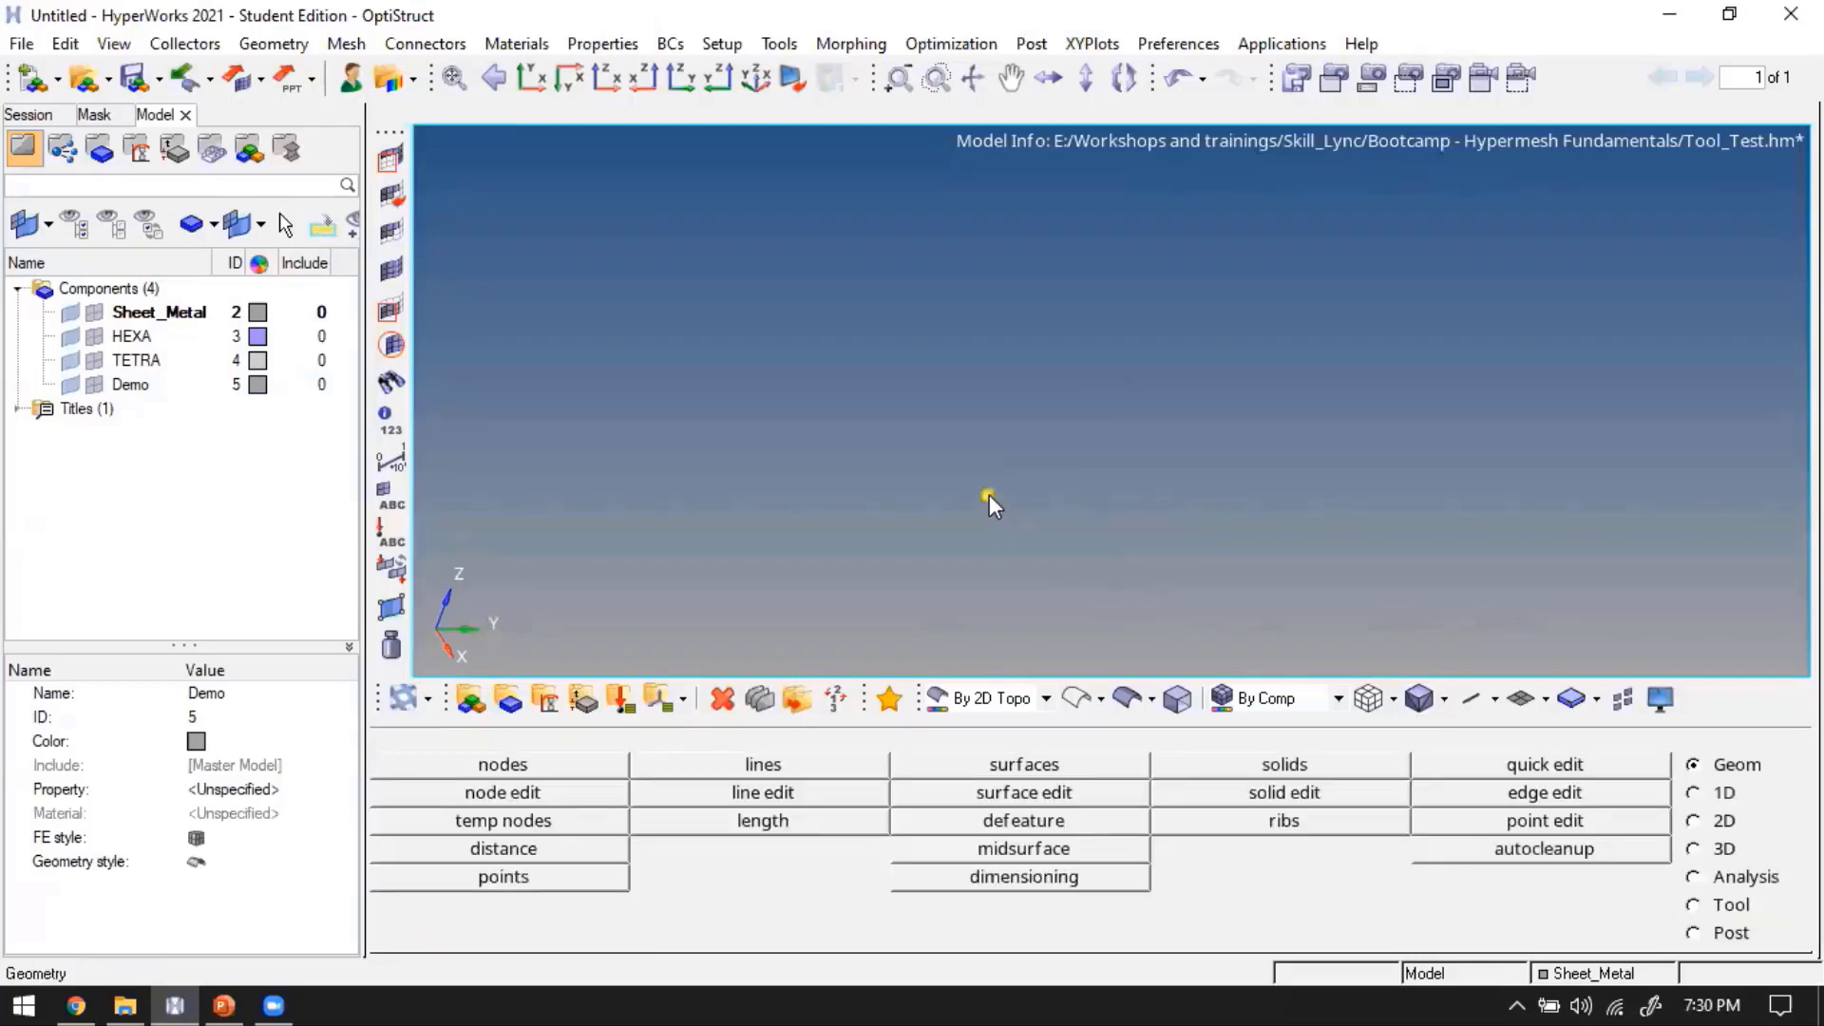
# Create a sphere surface of radius 20 centred on the node at the origin
pyautogui.click(1050, 768)
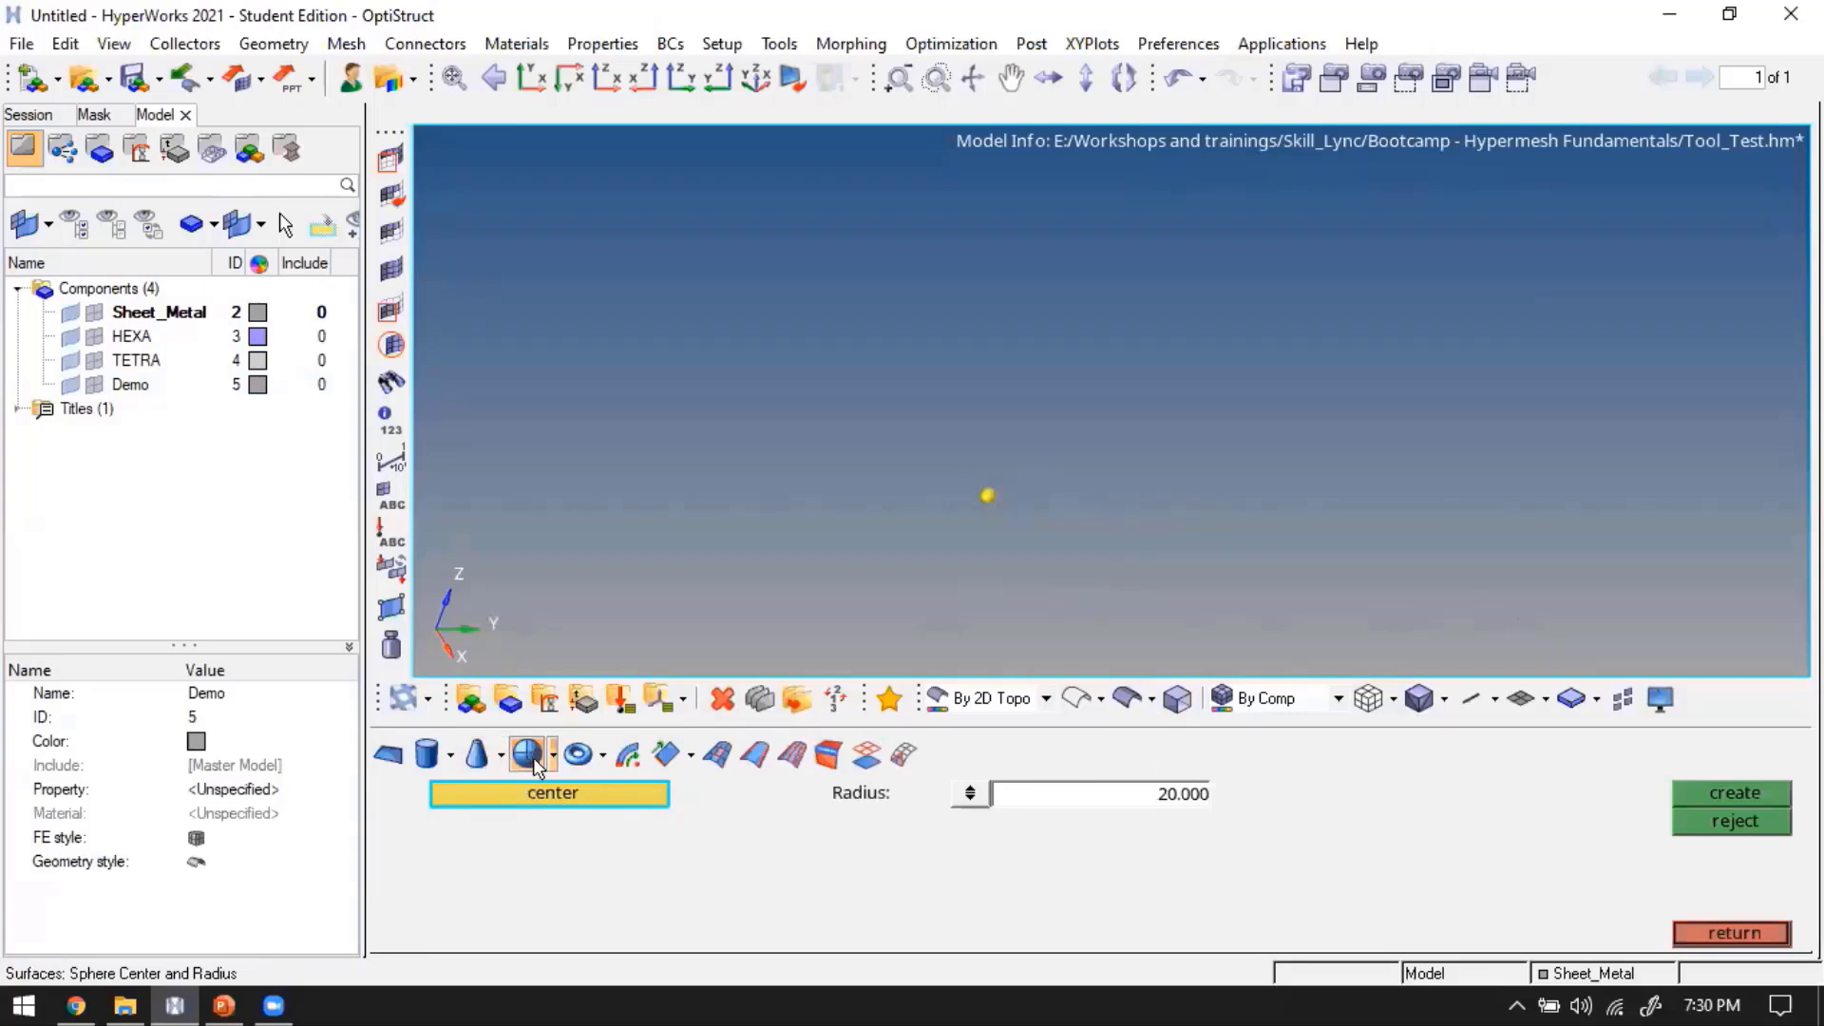
pyautogui.click(987, 493)
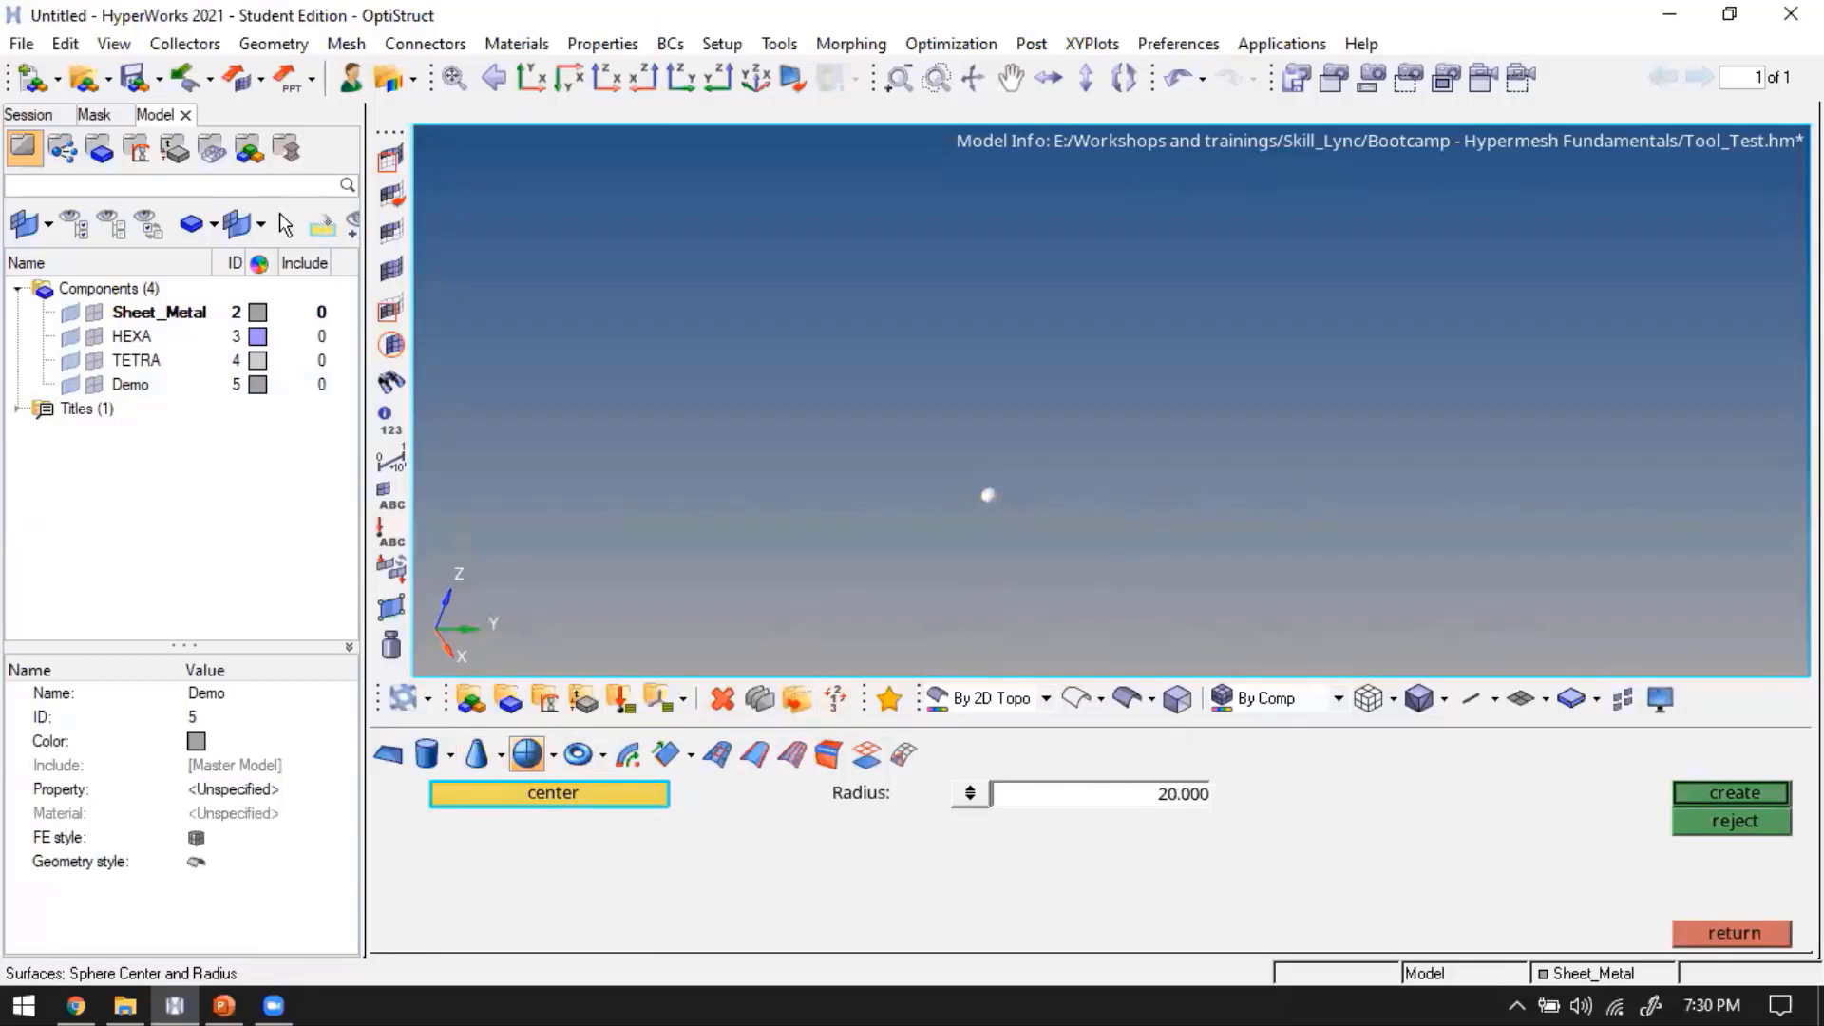
pyautogui.click(1753, 794)
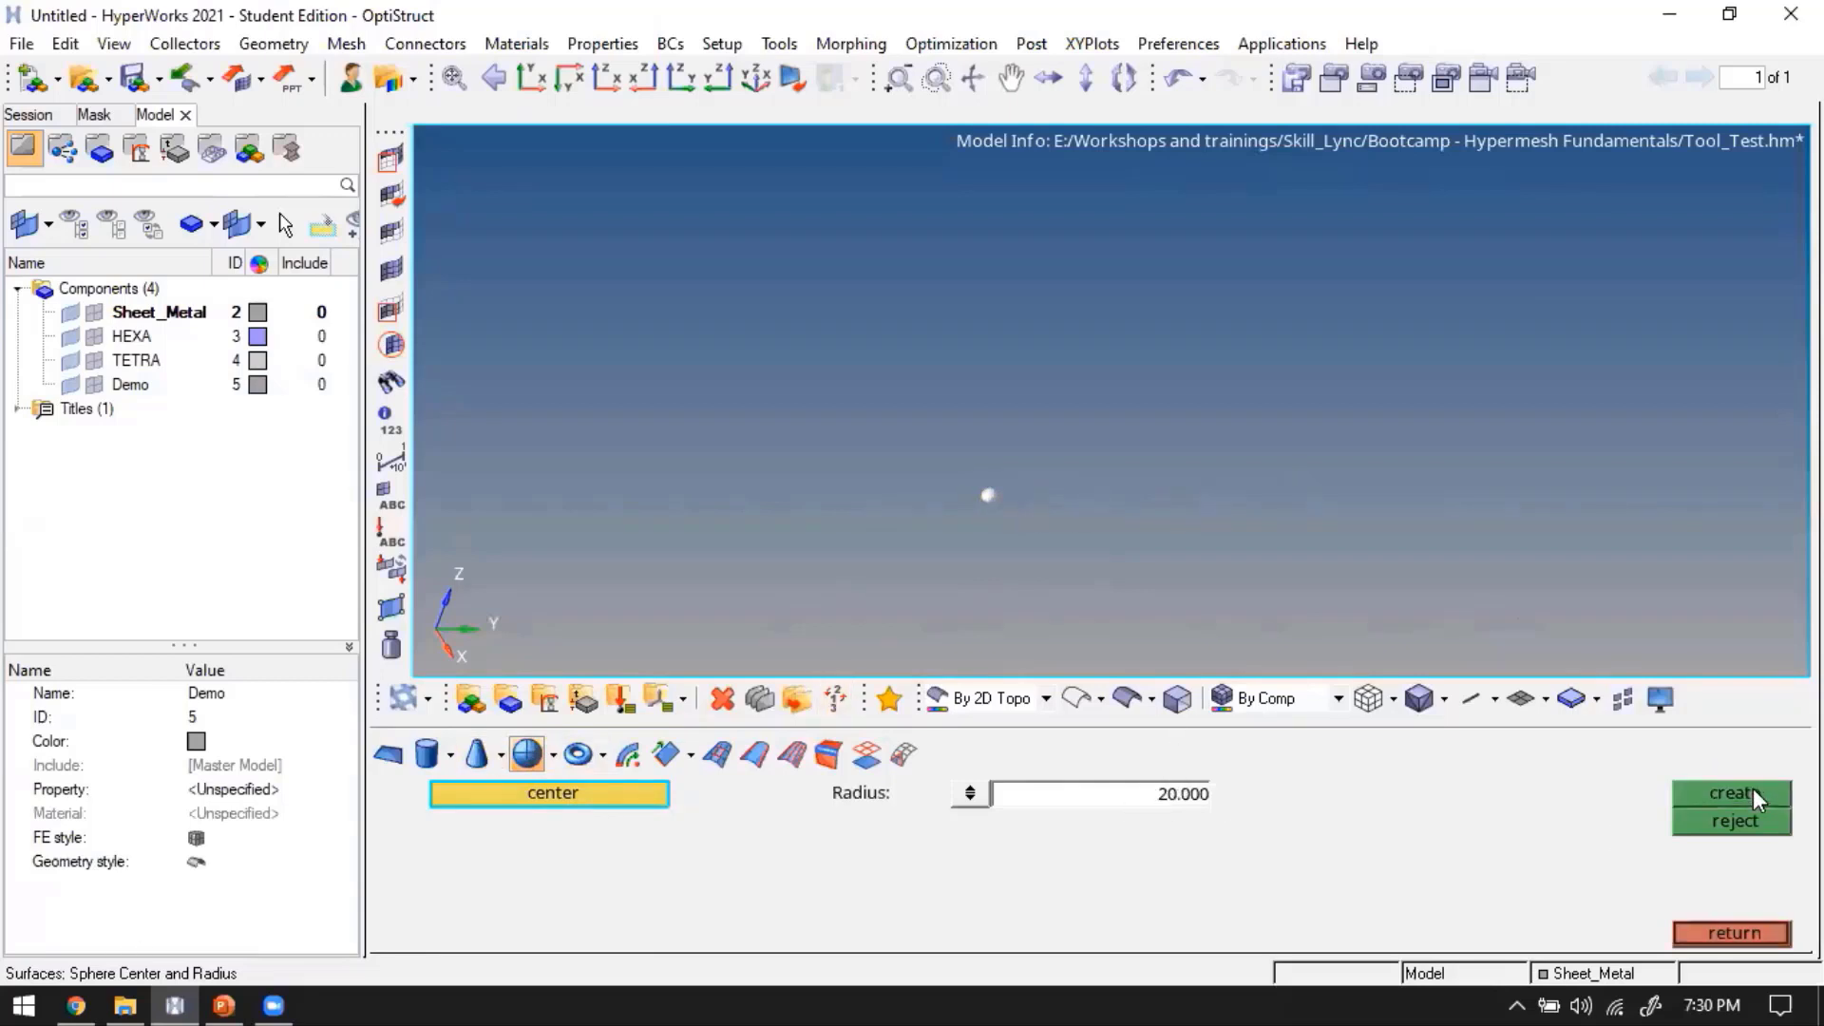
pyautogui.middleClick(858, 514)
# Display the Sheet_Metal component's geometry and examine the sphere's position within the plate's central cutout
pyautogui.click(73, 317)
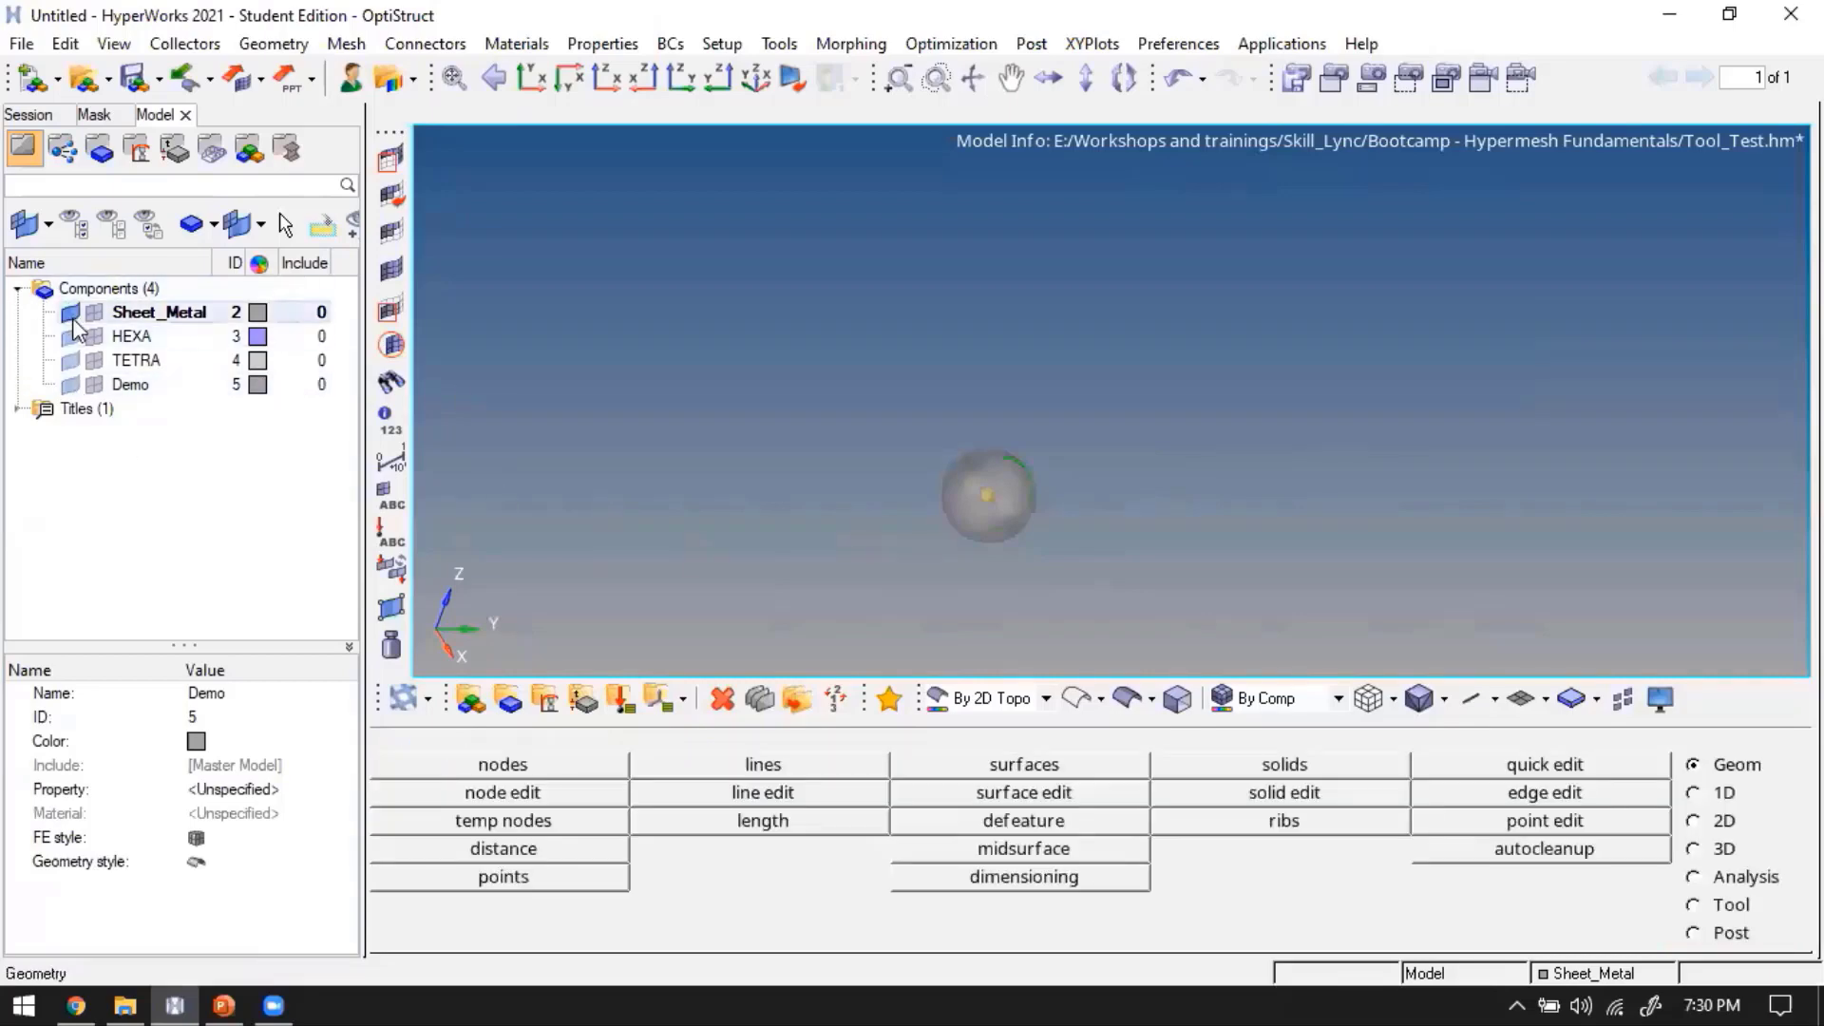
pyautogui.keyDown('ctrl'); pyautogui.scroll(-3, 1002, 477); pyautogui.keyUp('ctrl')
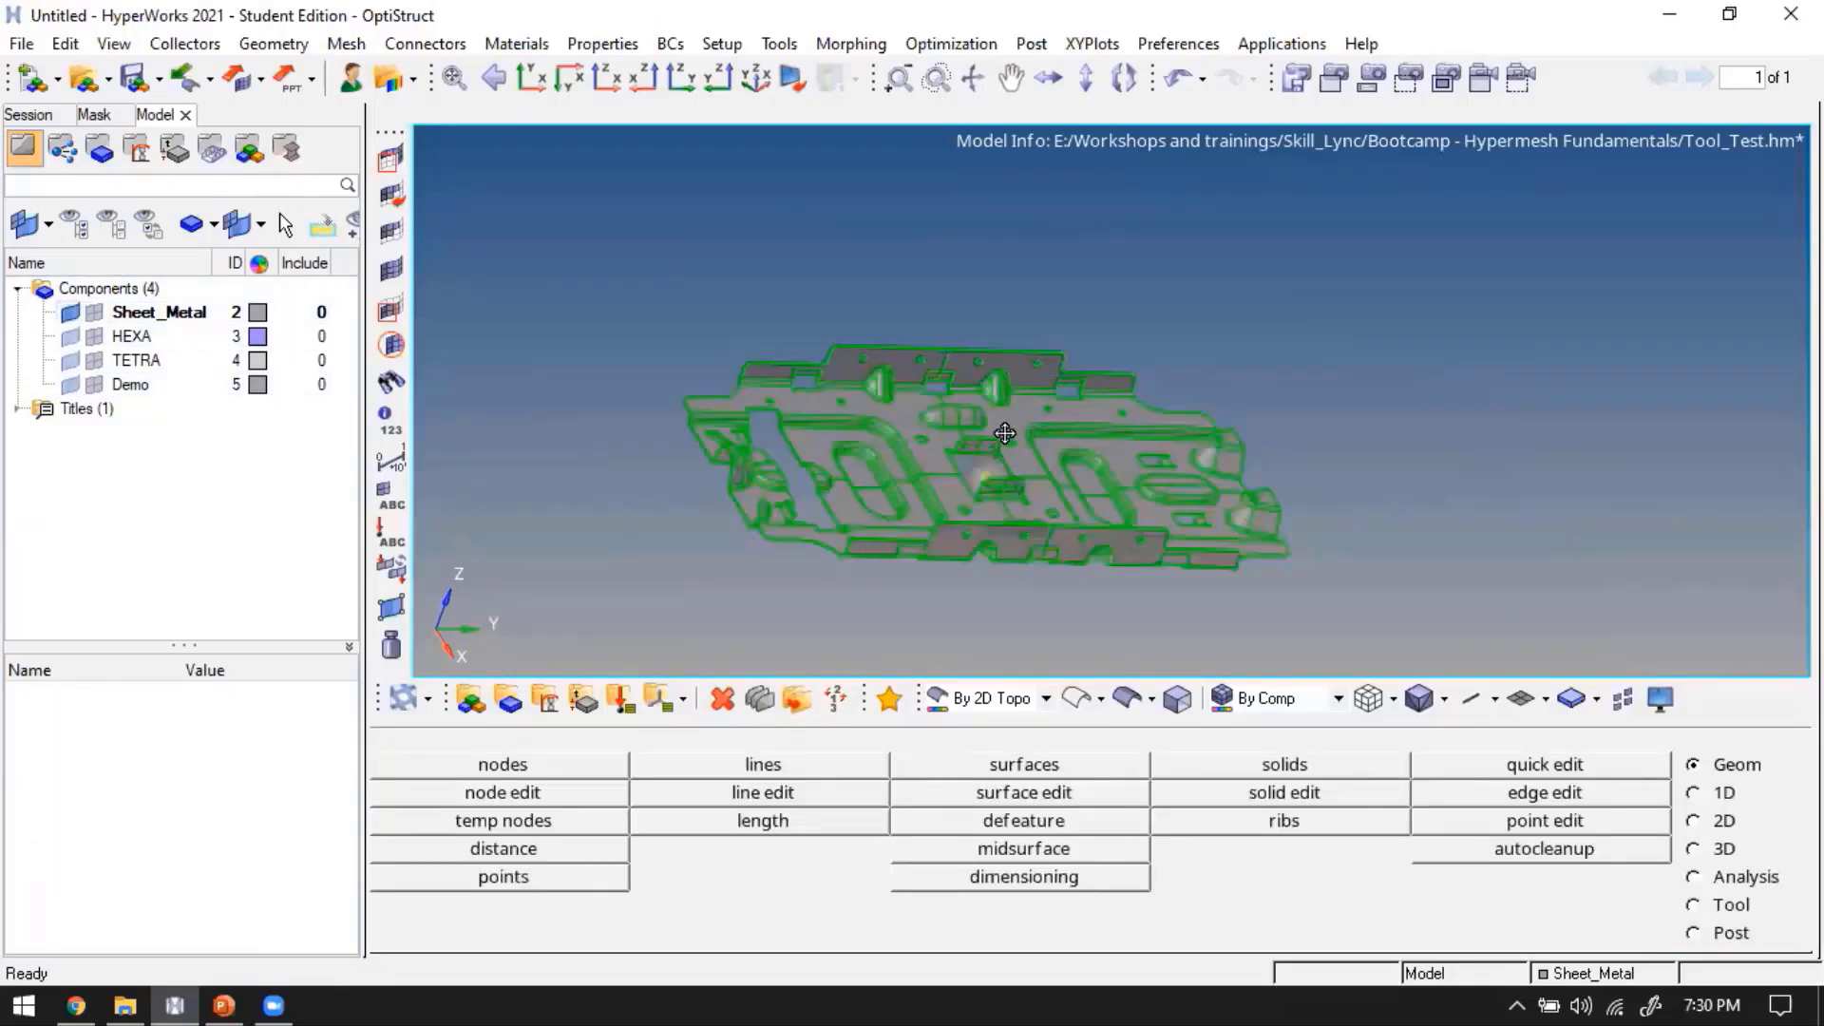
pyautogui.keyDown('ctrl'); pyautogui.moveTo(996, 428); pyautogui.dragTo(943, 332); pyautogui.keyUp('ctrl')
pyautogui.click(74, 313)
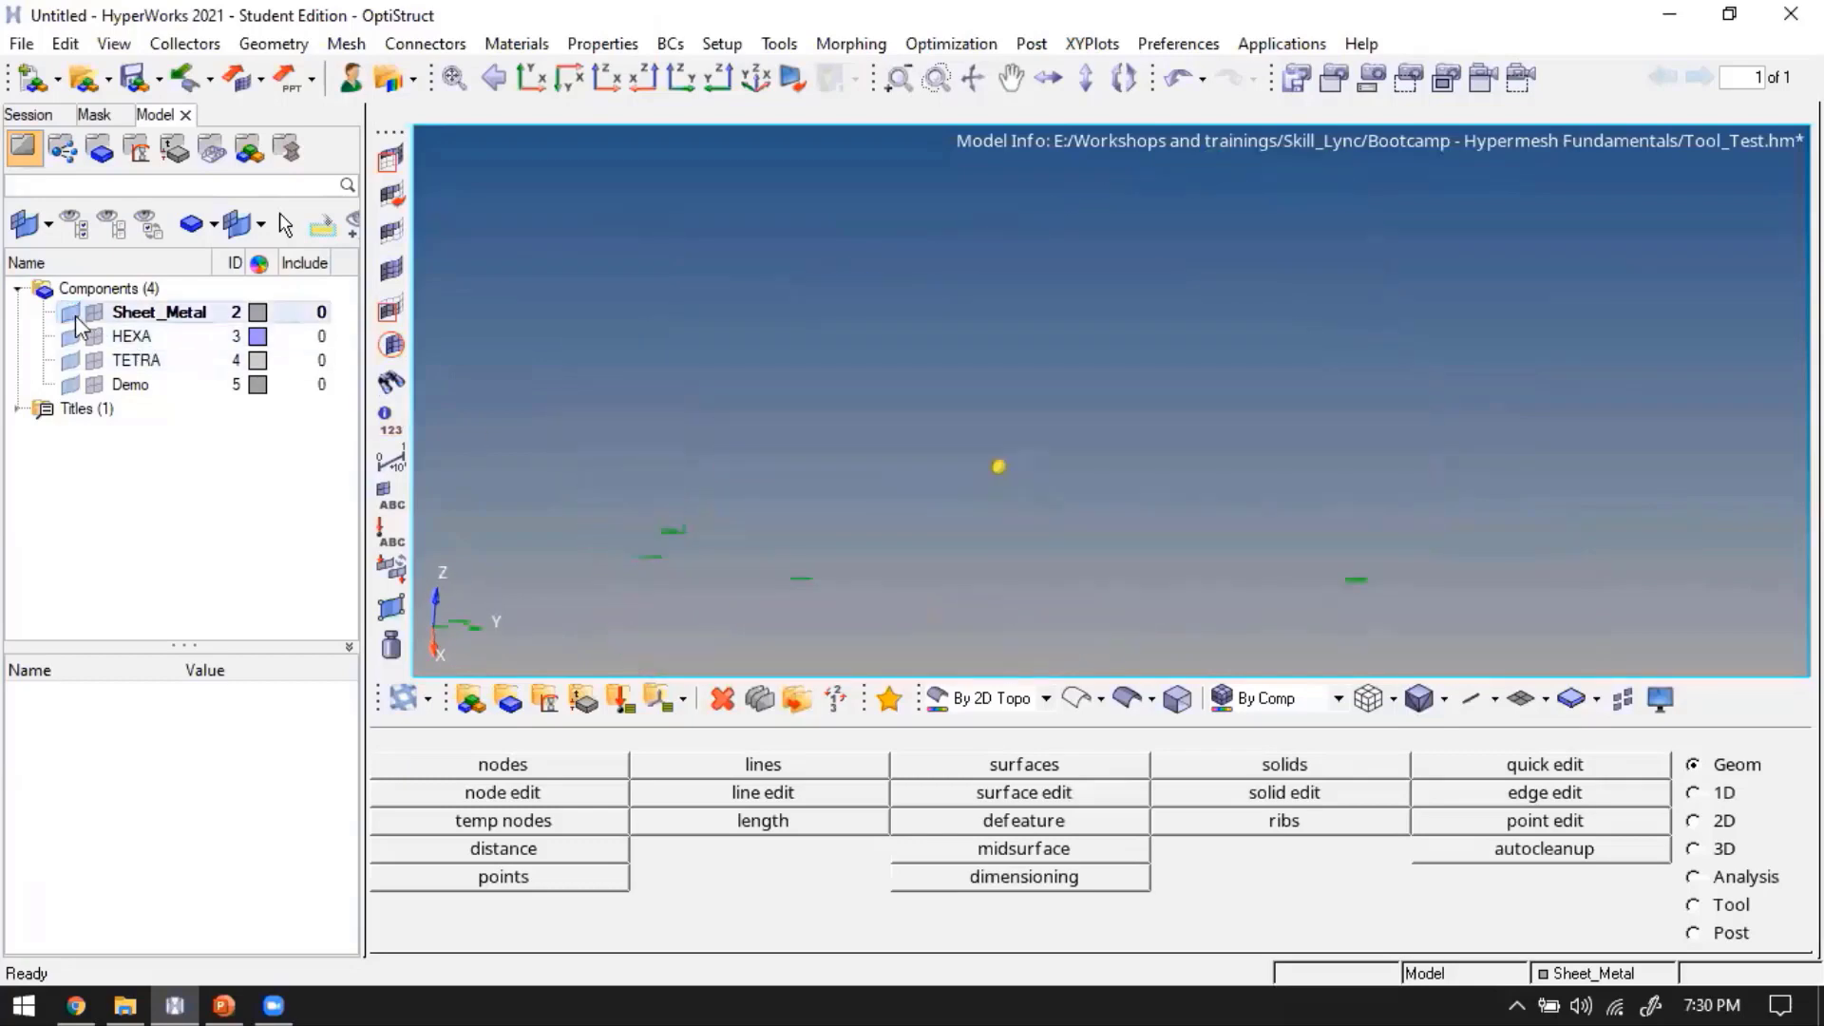
pyautogui.click(74, 314)
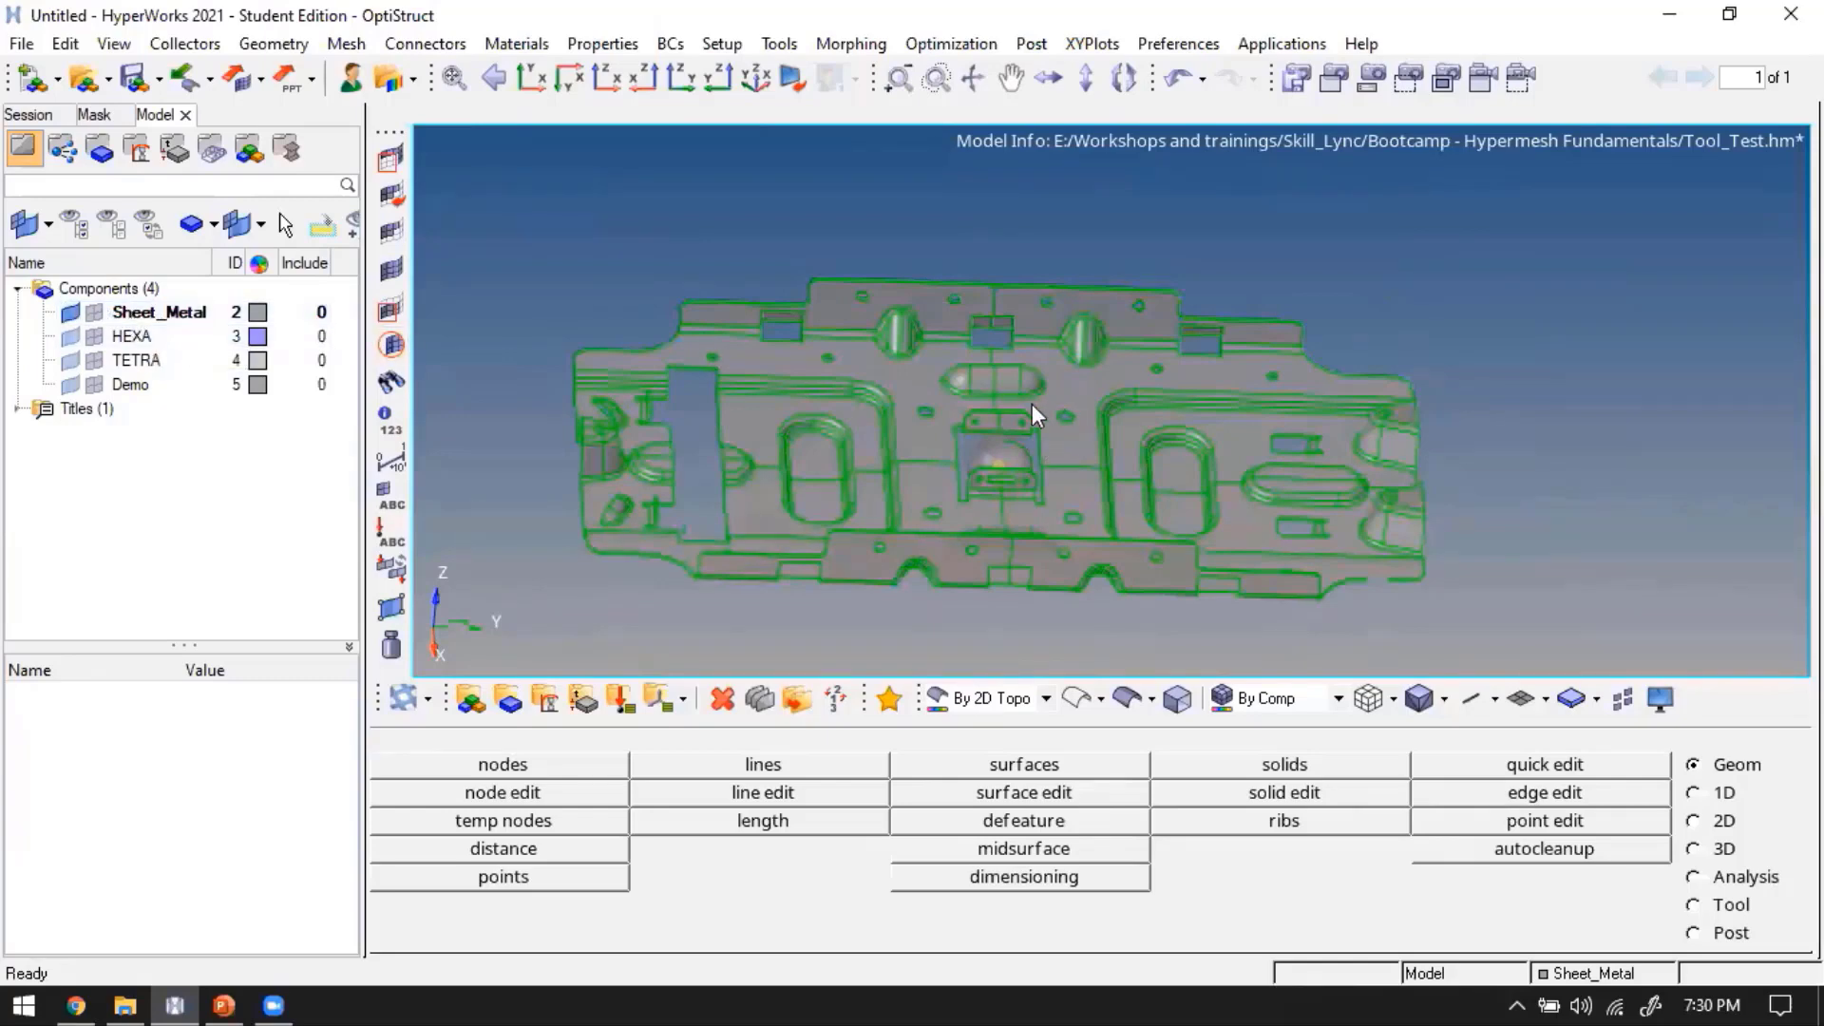
pyautogui.keyDown('ctrl'); pyautogui.moveTo(1031, 405); pyautogui.dragTo(907, 461); pyautogui.keyUp('ctrl')
pyautogui.click(195, 315)
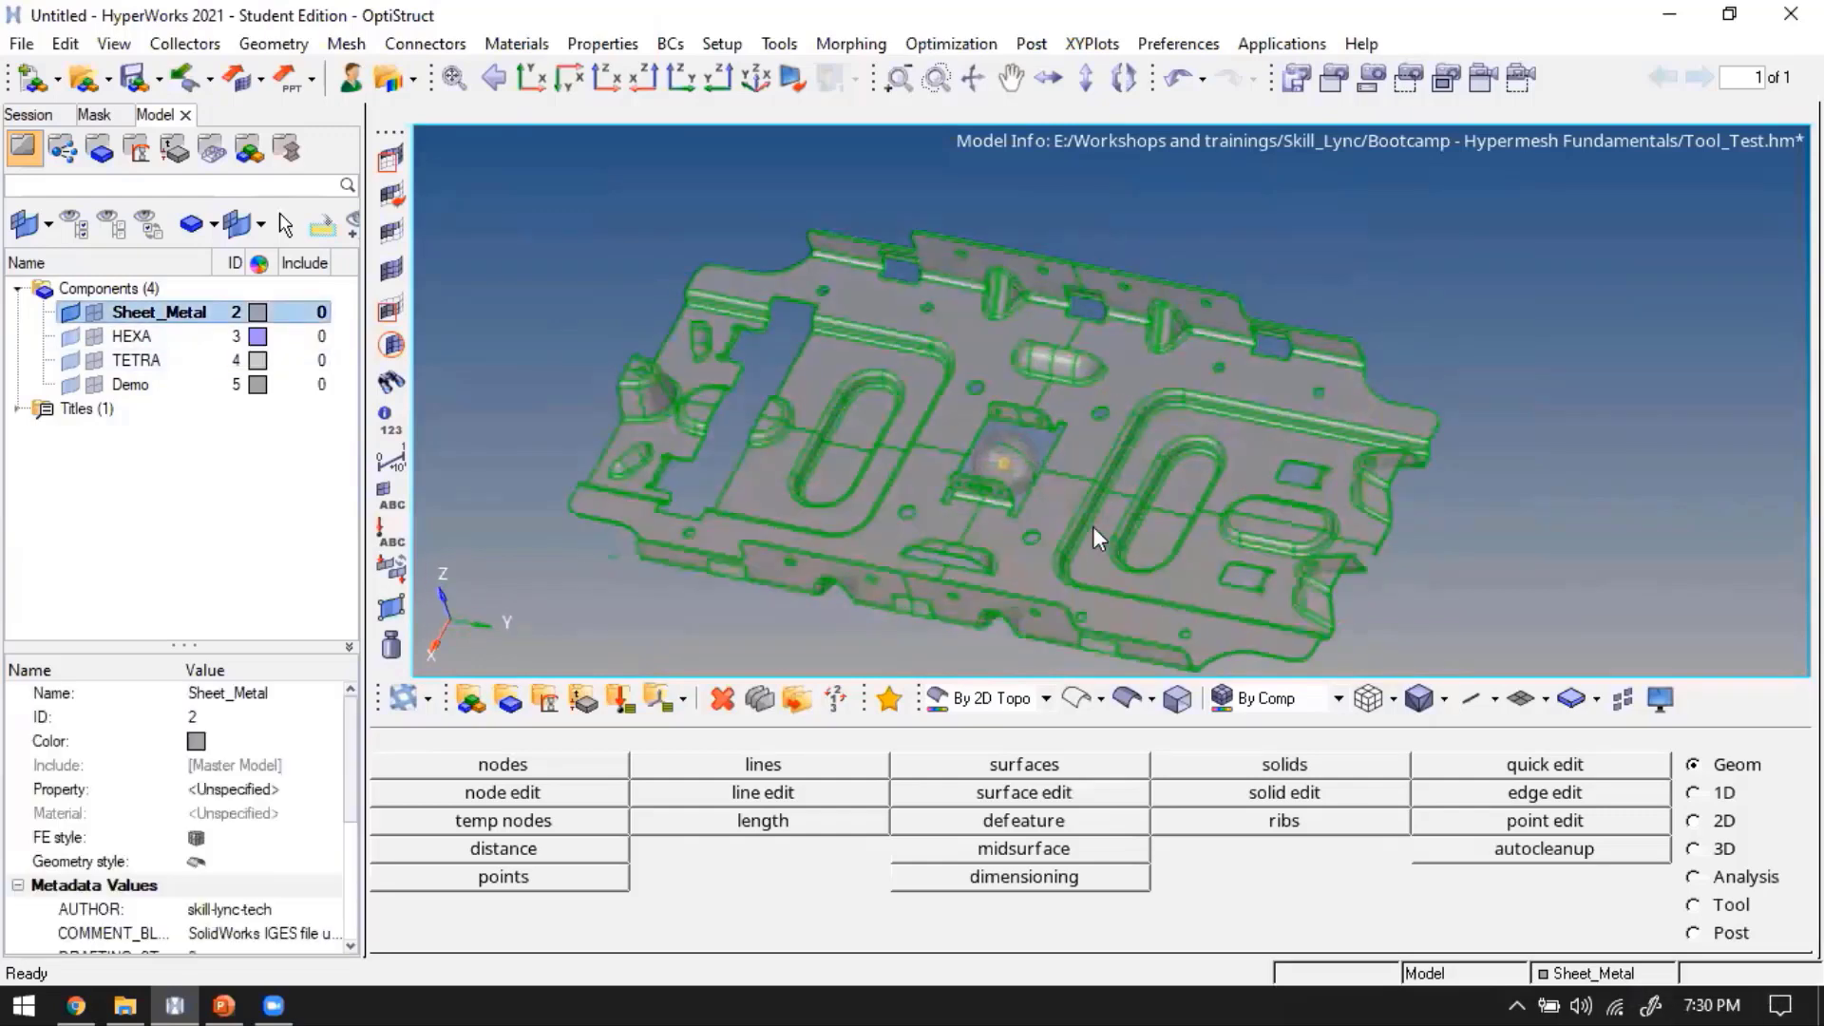
pyautogui.moveTo(961, 585)
pyautogui.keyDown('ctrl'); pyautogui.mouseDown()
pyautogui.moveTo(1203, 476)
pyautogui.moveTo(986, 473)
pyautogui.mouseUp(); pyautogui.keyUp('ctrl')
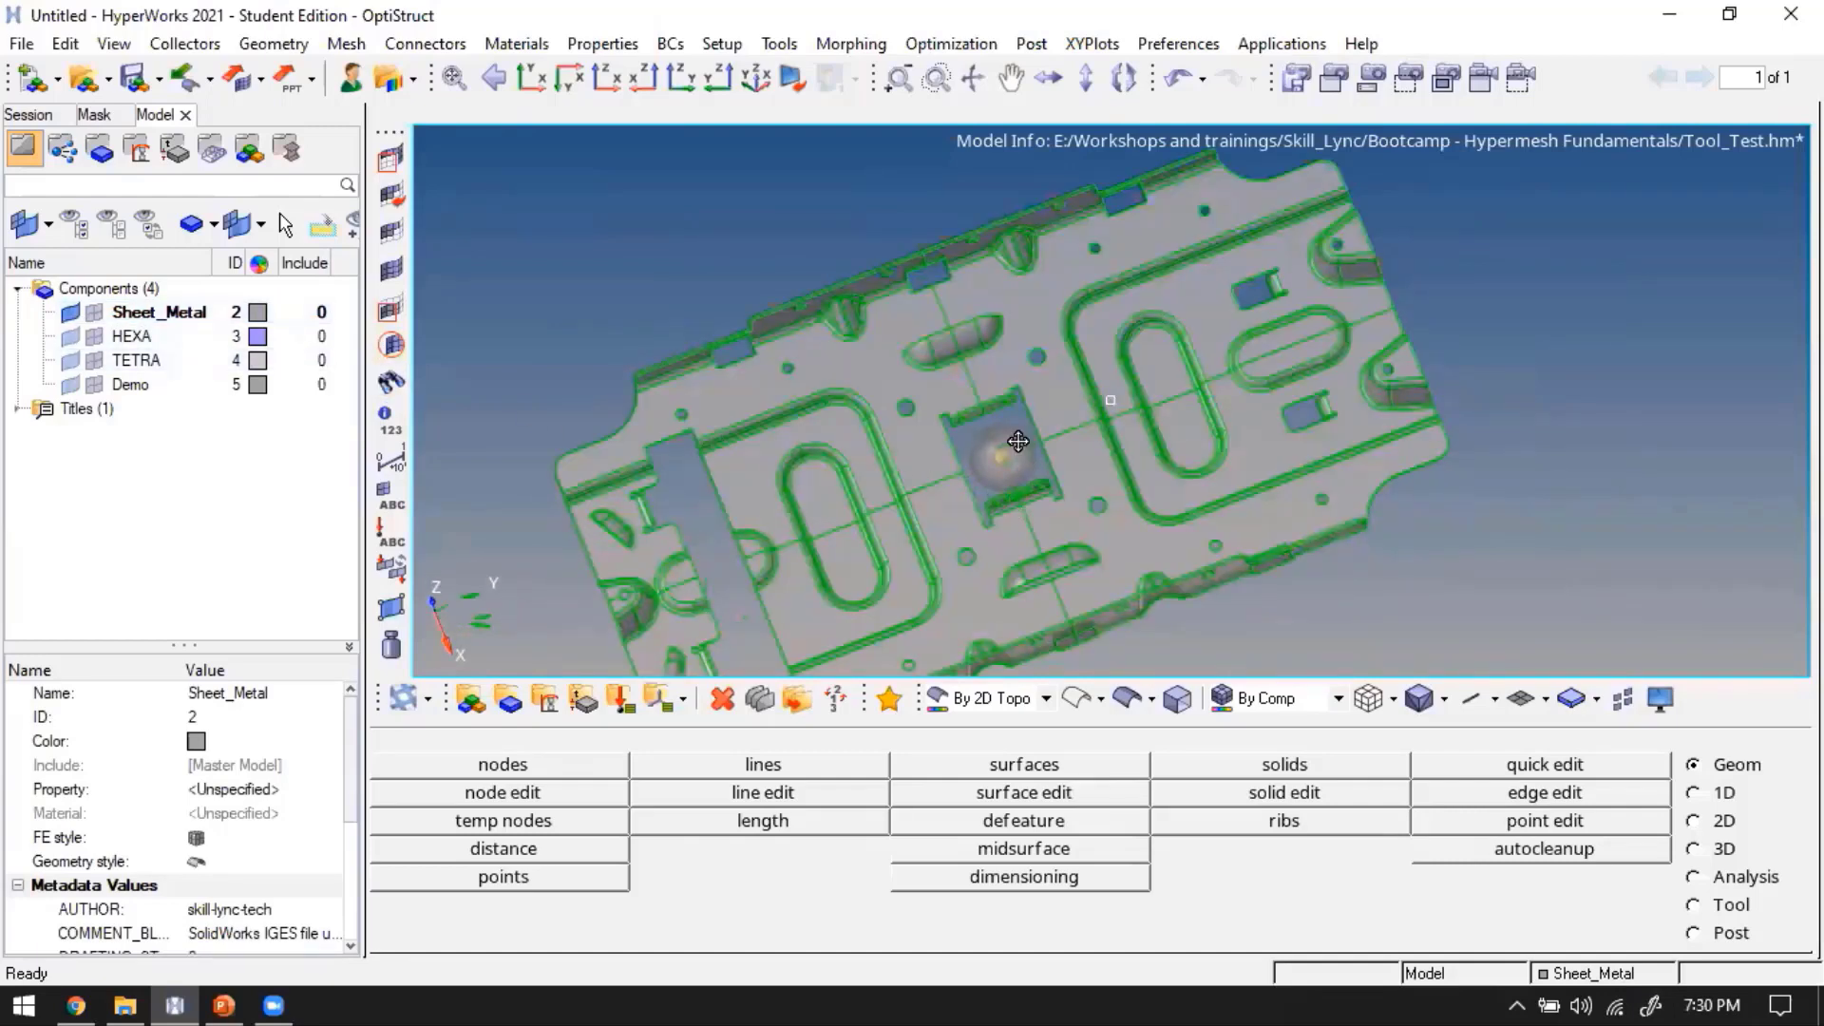
pyautogui.keyDown('ctrl'); pyautogui.moveTo(1017, 440); pyautogui.dragTo(1014, 390); pyautogui.keyUp('ctrl')
# Create a new component named Sphere
pyautogui.click(259, 560)
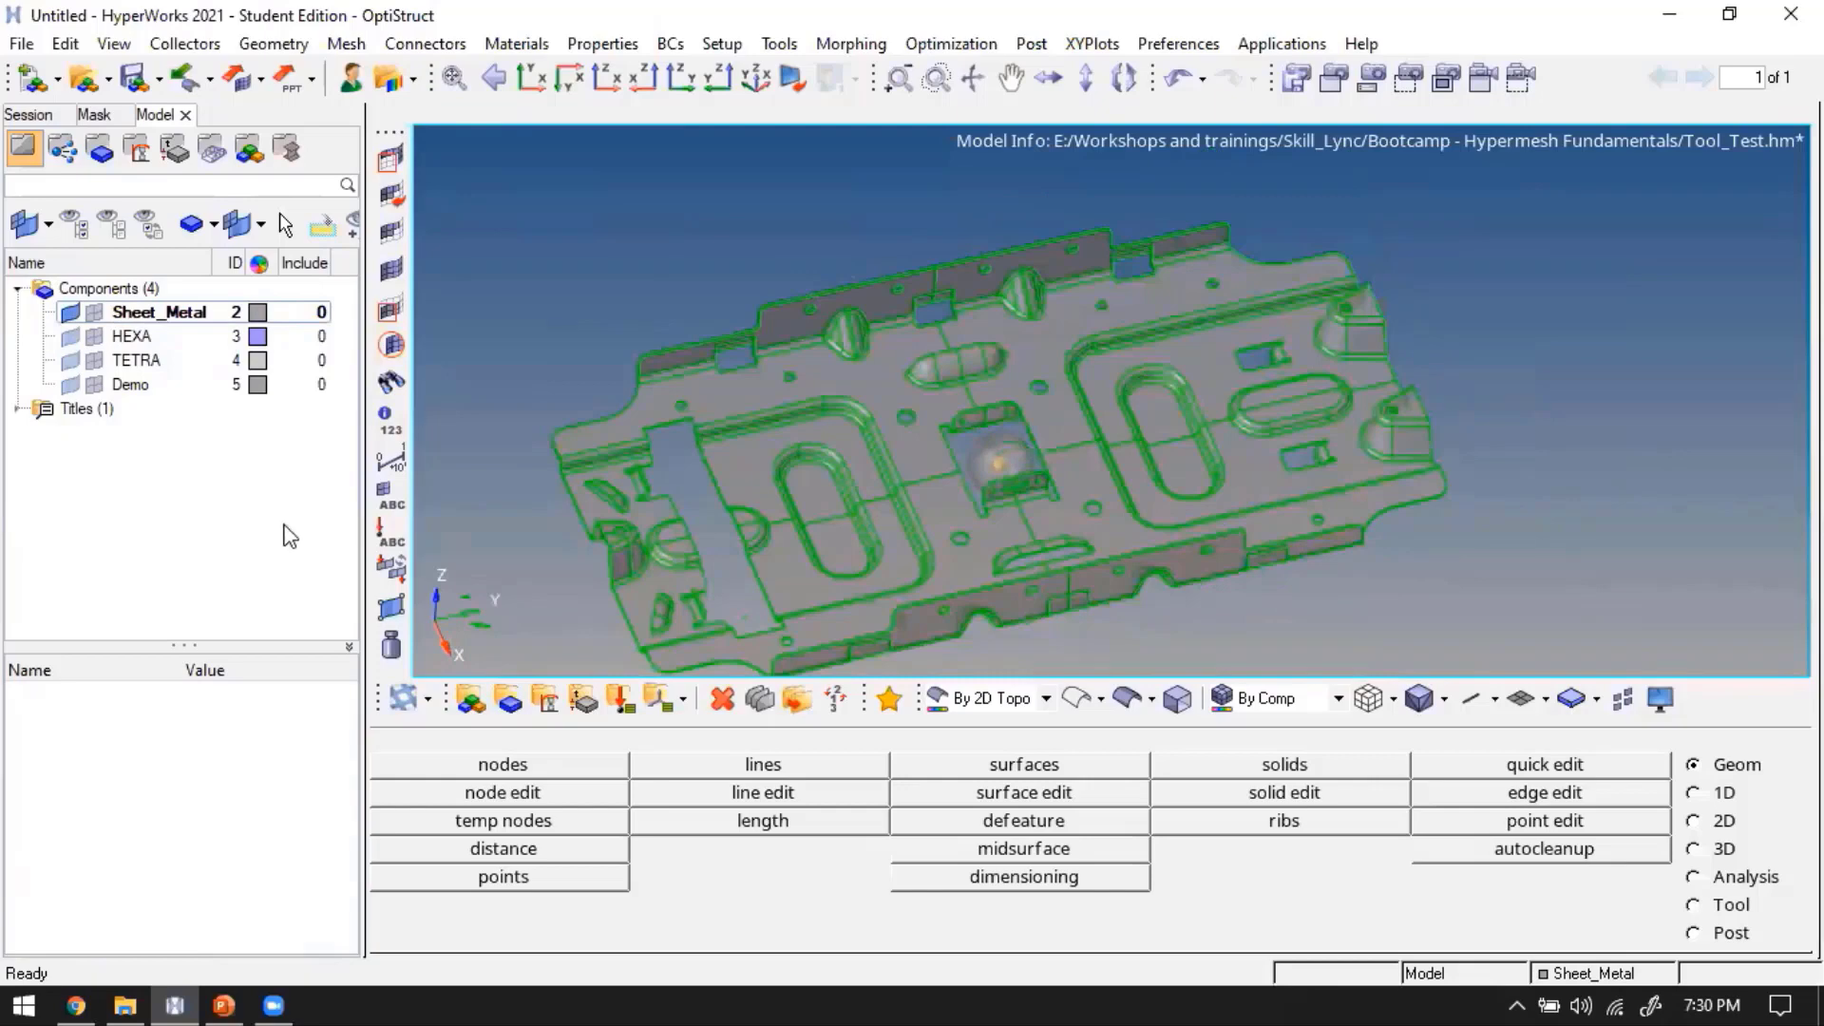
pyautogui.rightClick(275, 490)
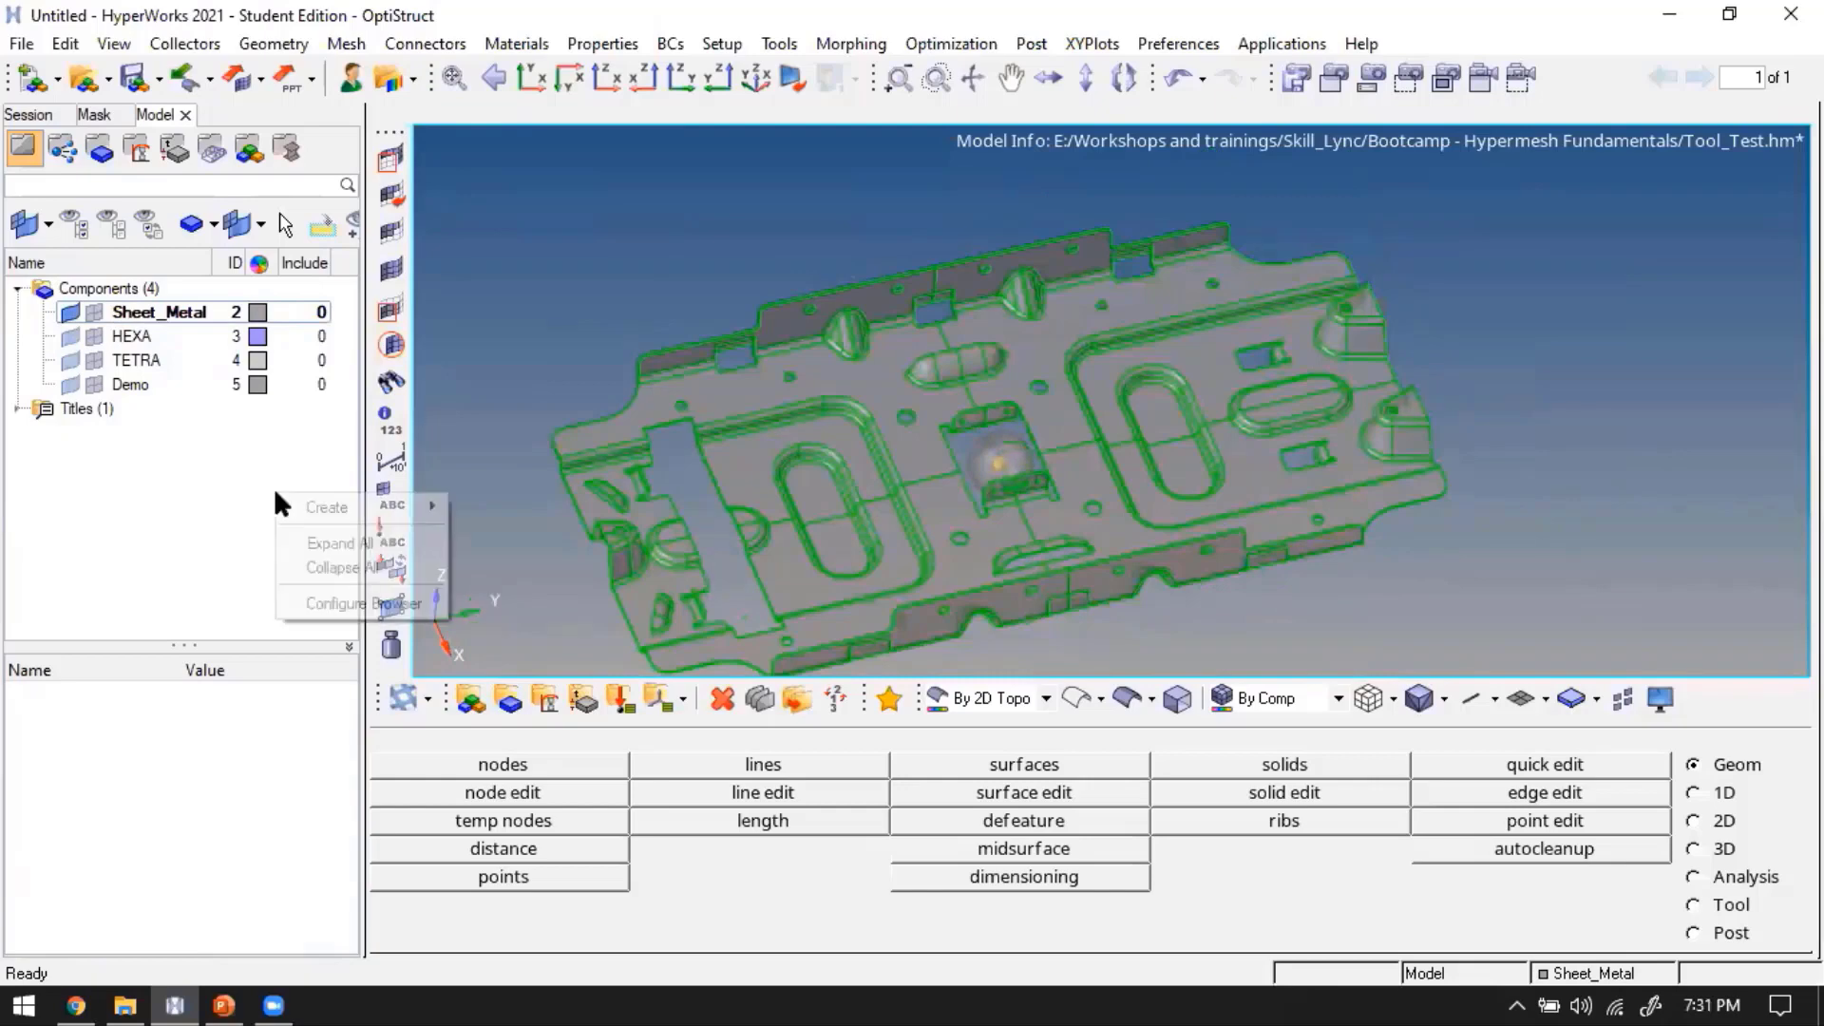
pyautogui.moveTo(326, 507)
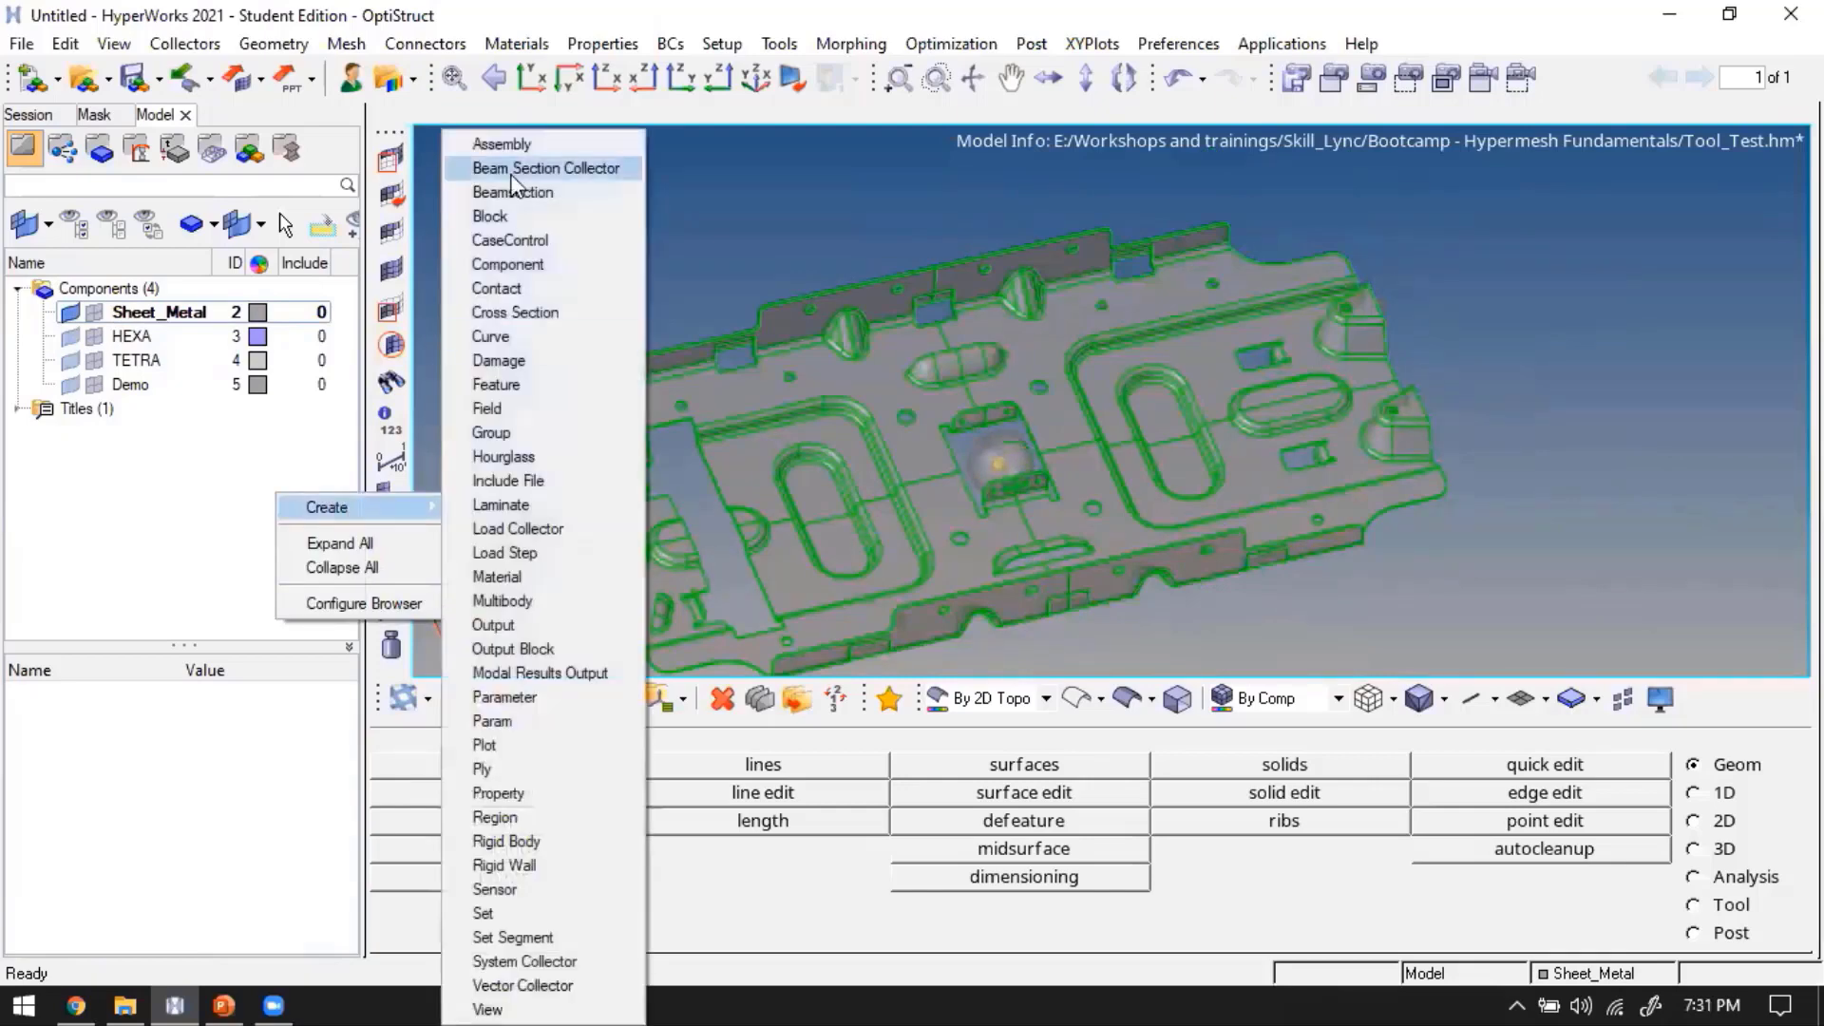
pyautogui.click(546, 264)
pyautogui.write('Sphere')
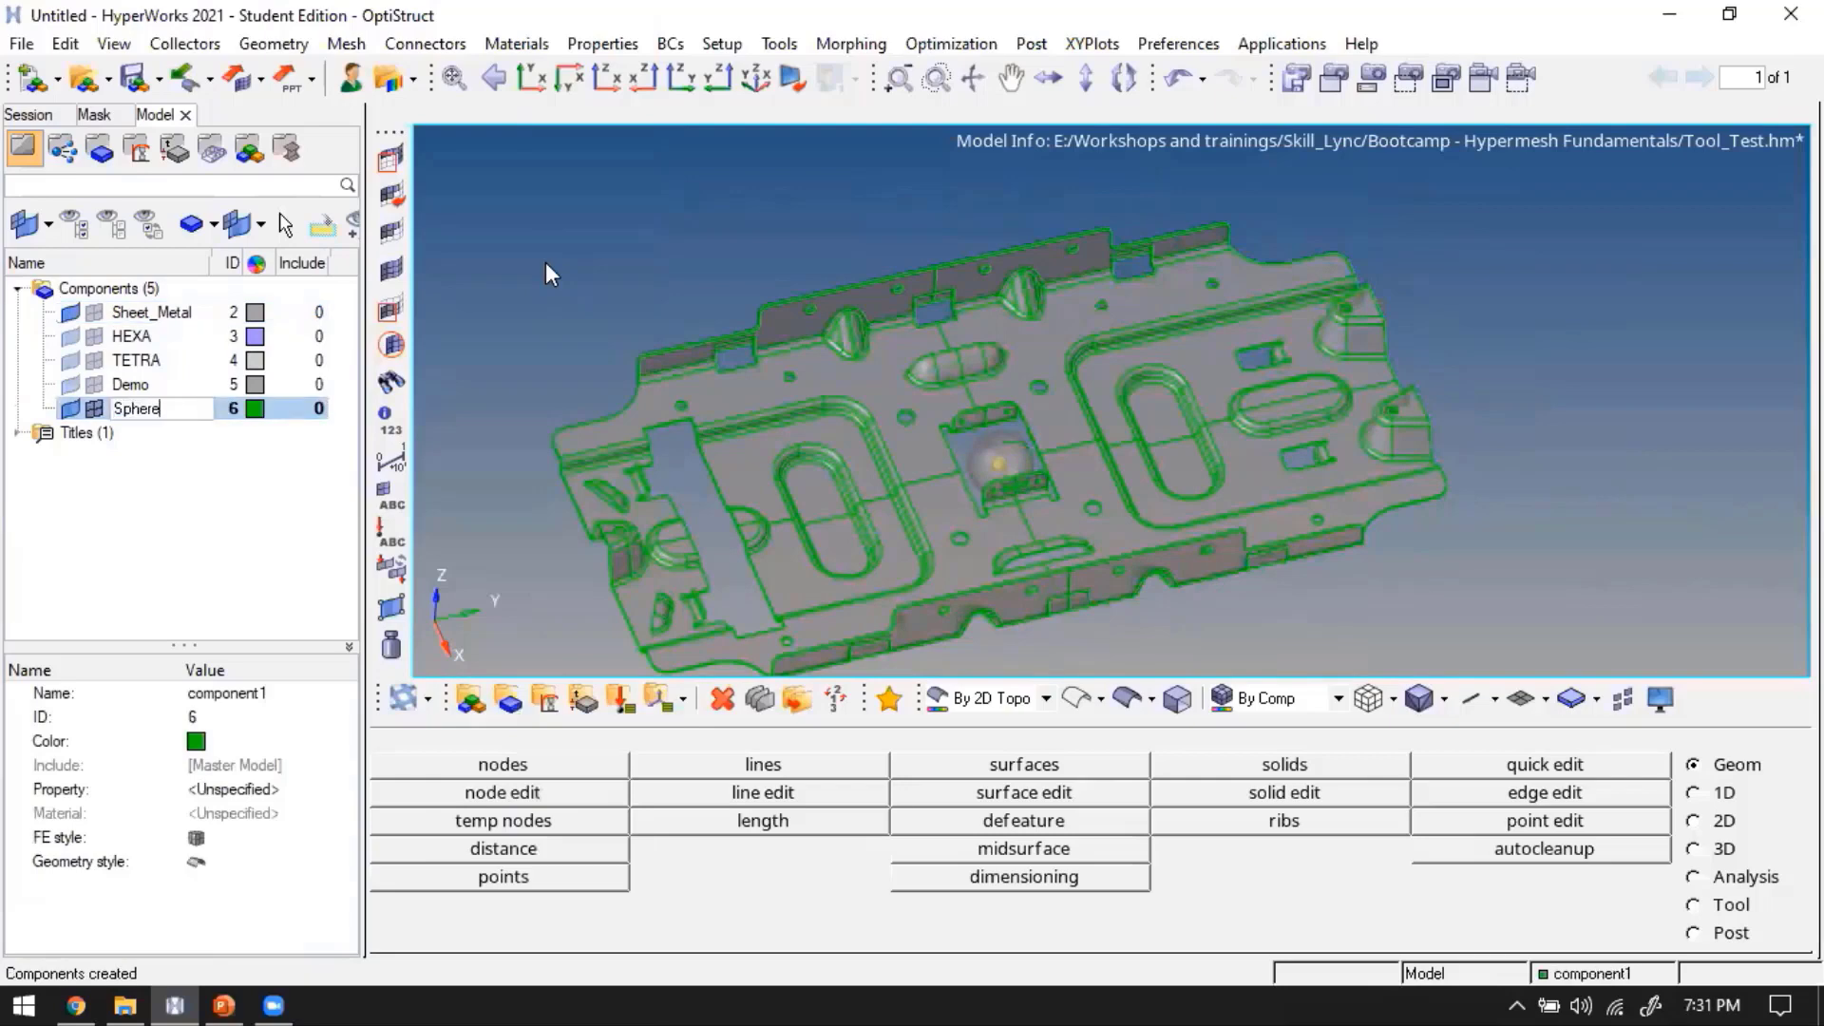
pyautogui.press('Return')
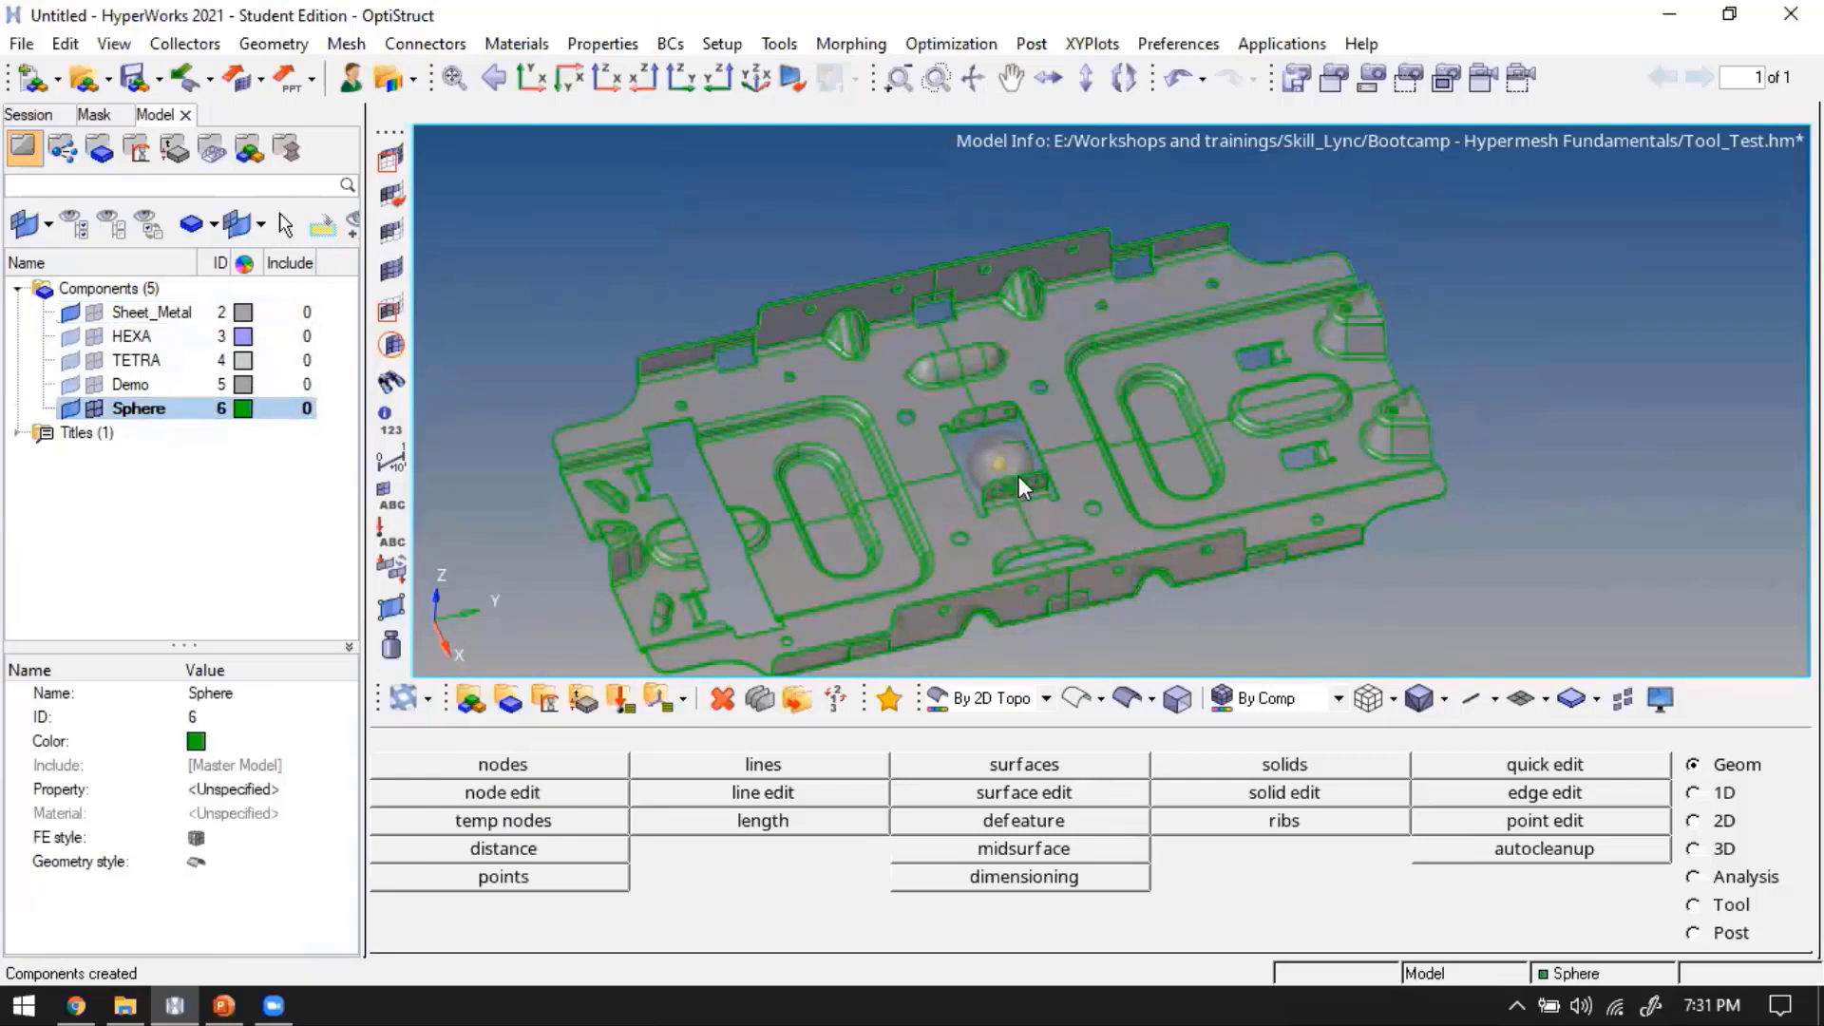
pyautogui.moveTo(1019, 476)
pyautogui.keyDown('ctrl'); pyautogui.mouseDown()
pyautogui.moveTo(996, 441)
pyautogui.moveTo(1045, 487)
pyautogui.moveTo(1069, 437)
pyautogui.moveTo(1023, 492)
pyautogui.mouseUp(); pyautogui.keyUp('ctrl')
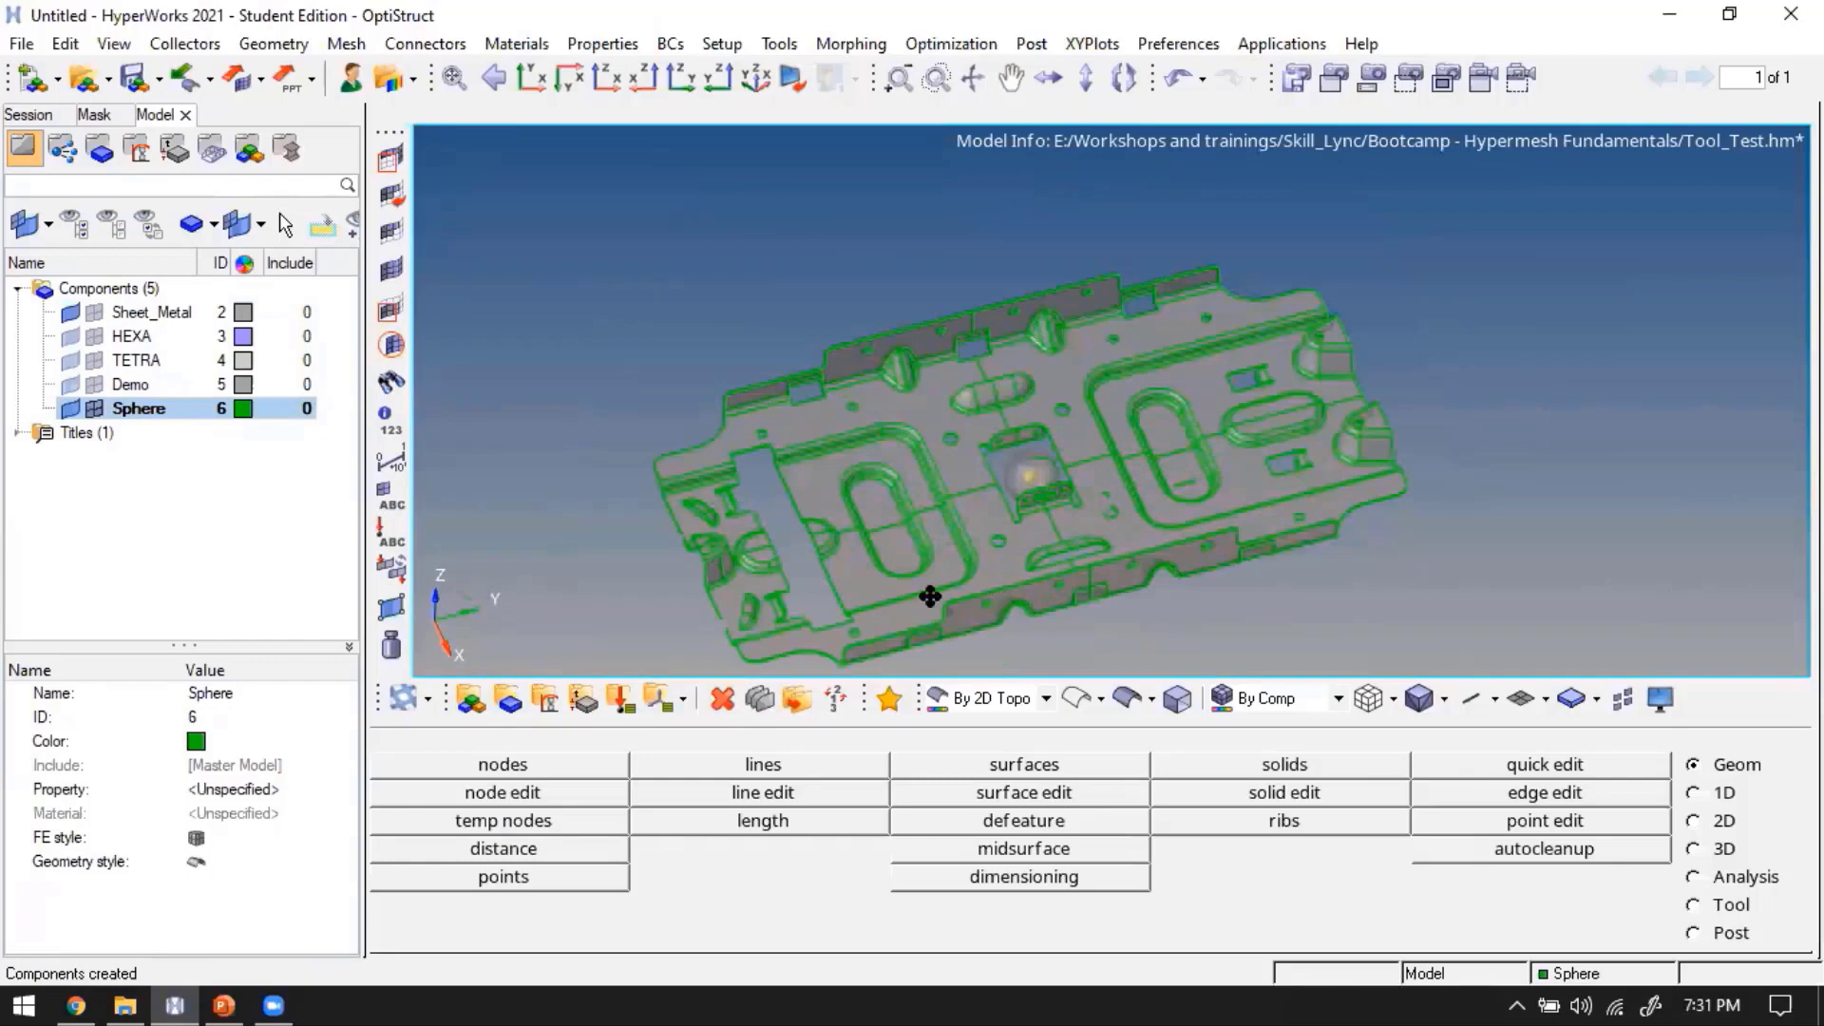
pyautogui.keyDown('ctrl'); pyautogui.moveTo(930, 596); pyautogui.dragTo(1040, 488); pyautogui.keyUp('ctrl')
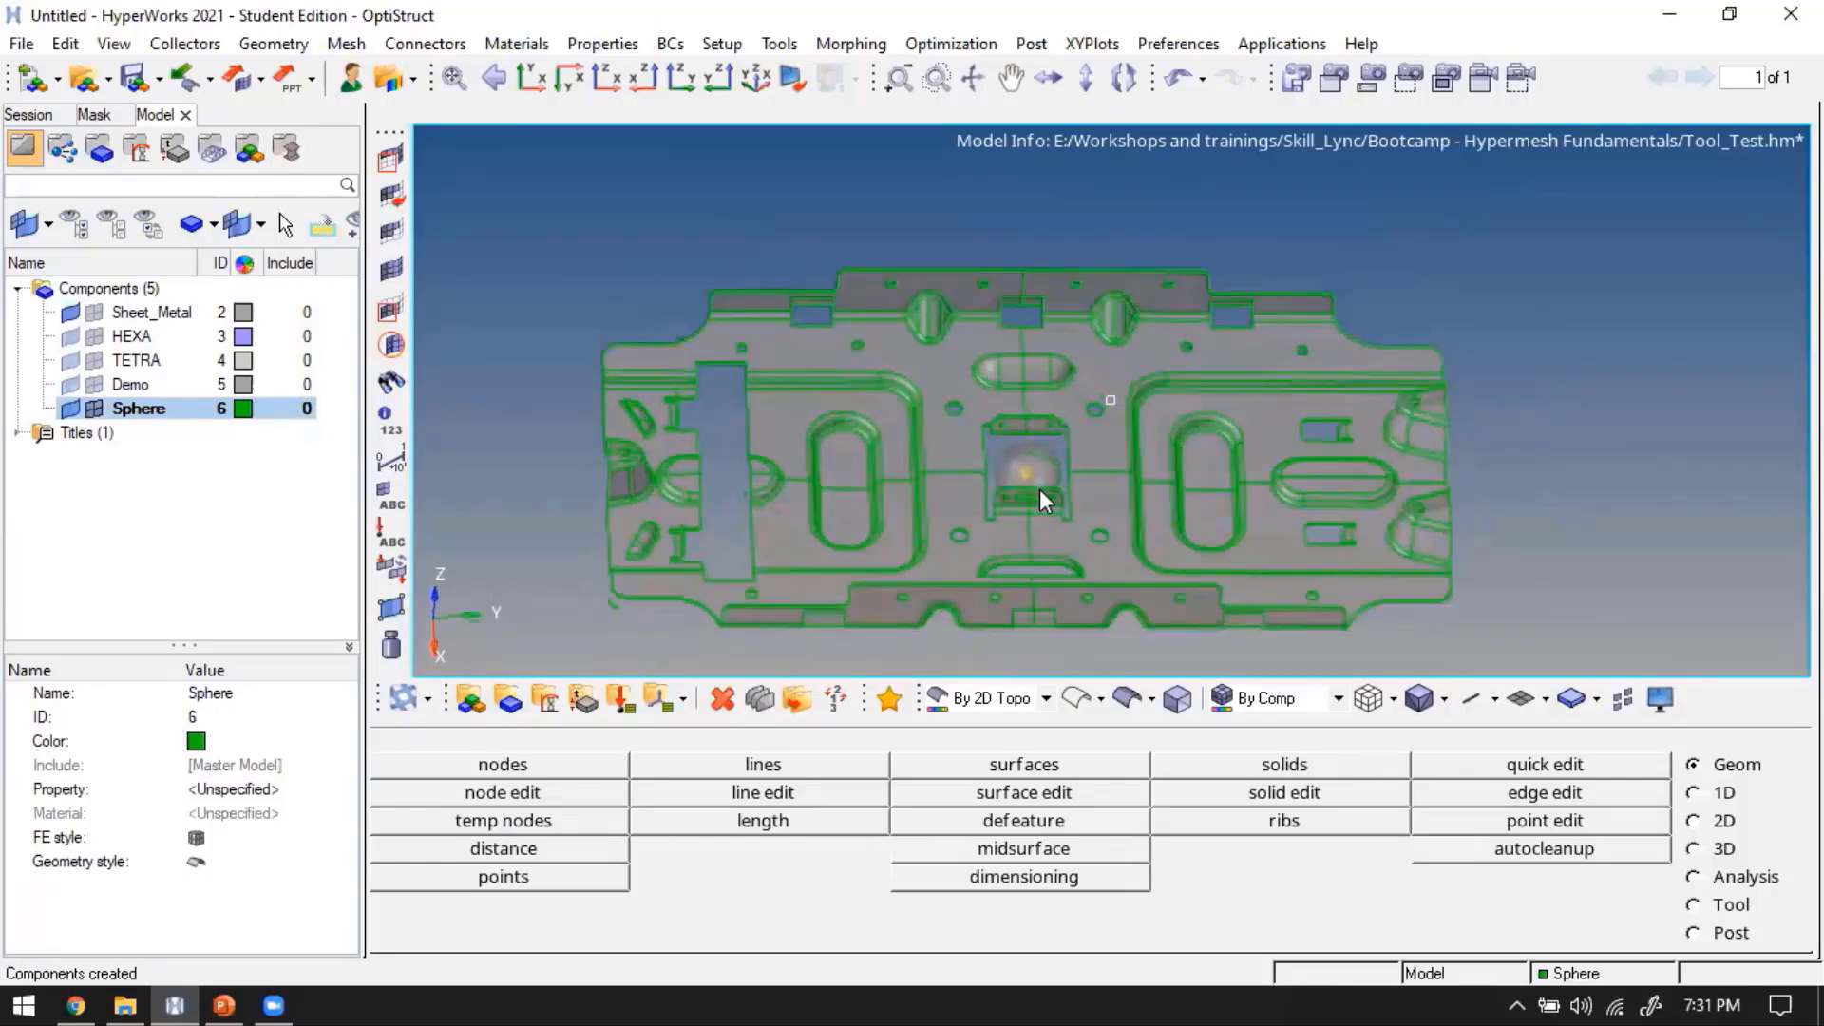
pyautogui.hotkey('shift', 'F11')
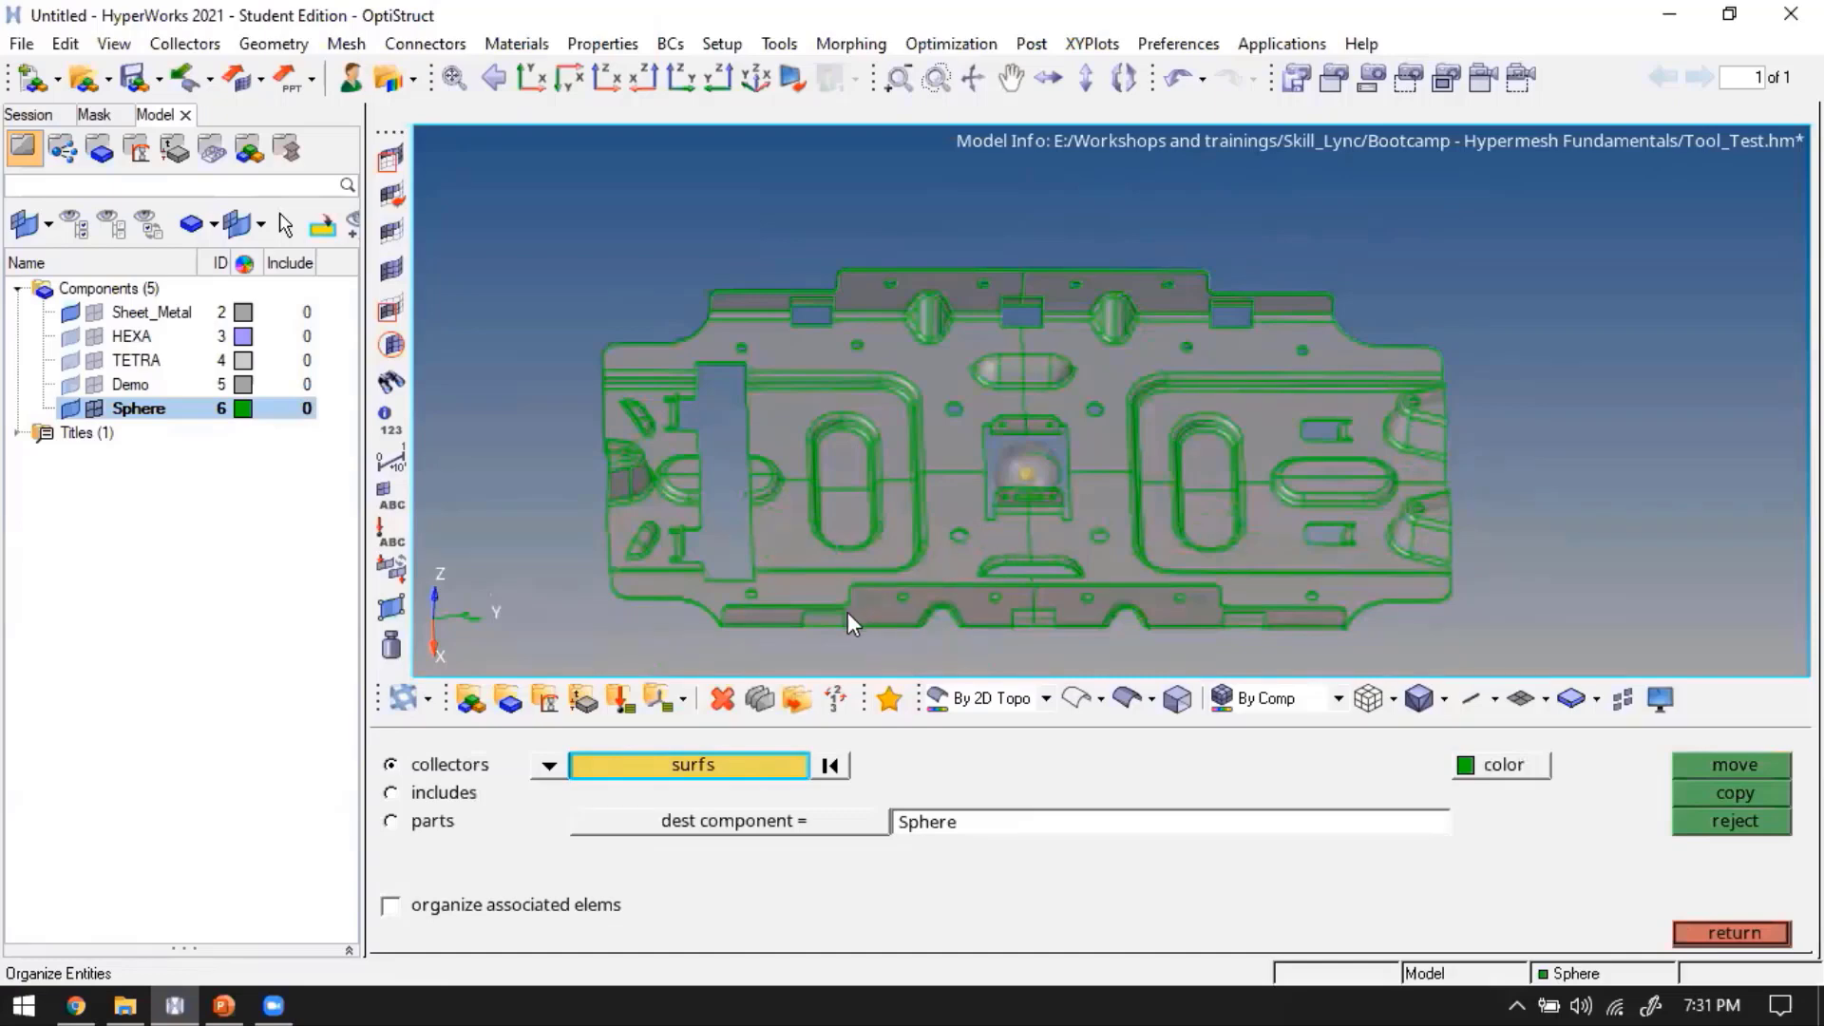
pyautogui.press('Escape')
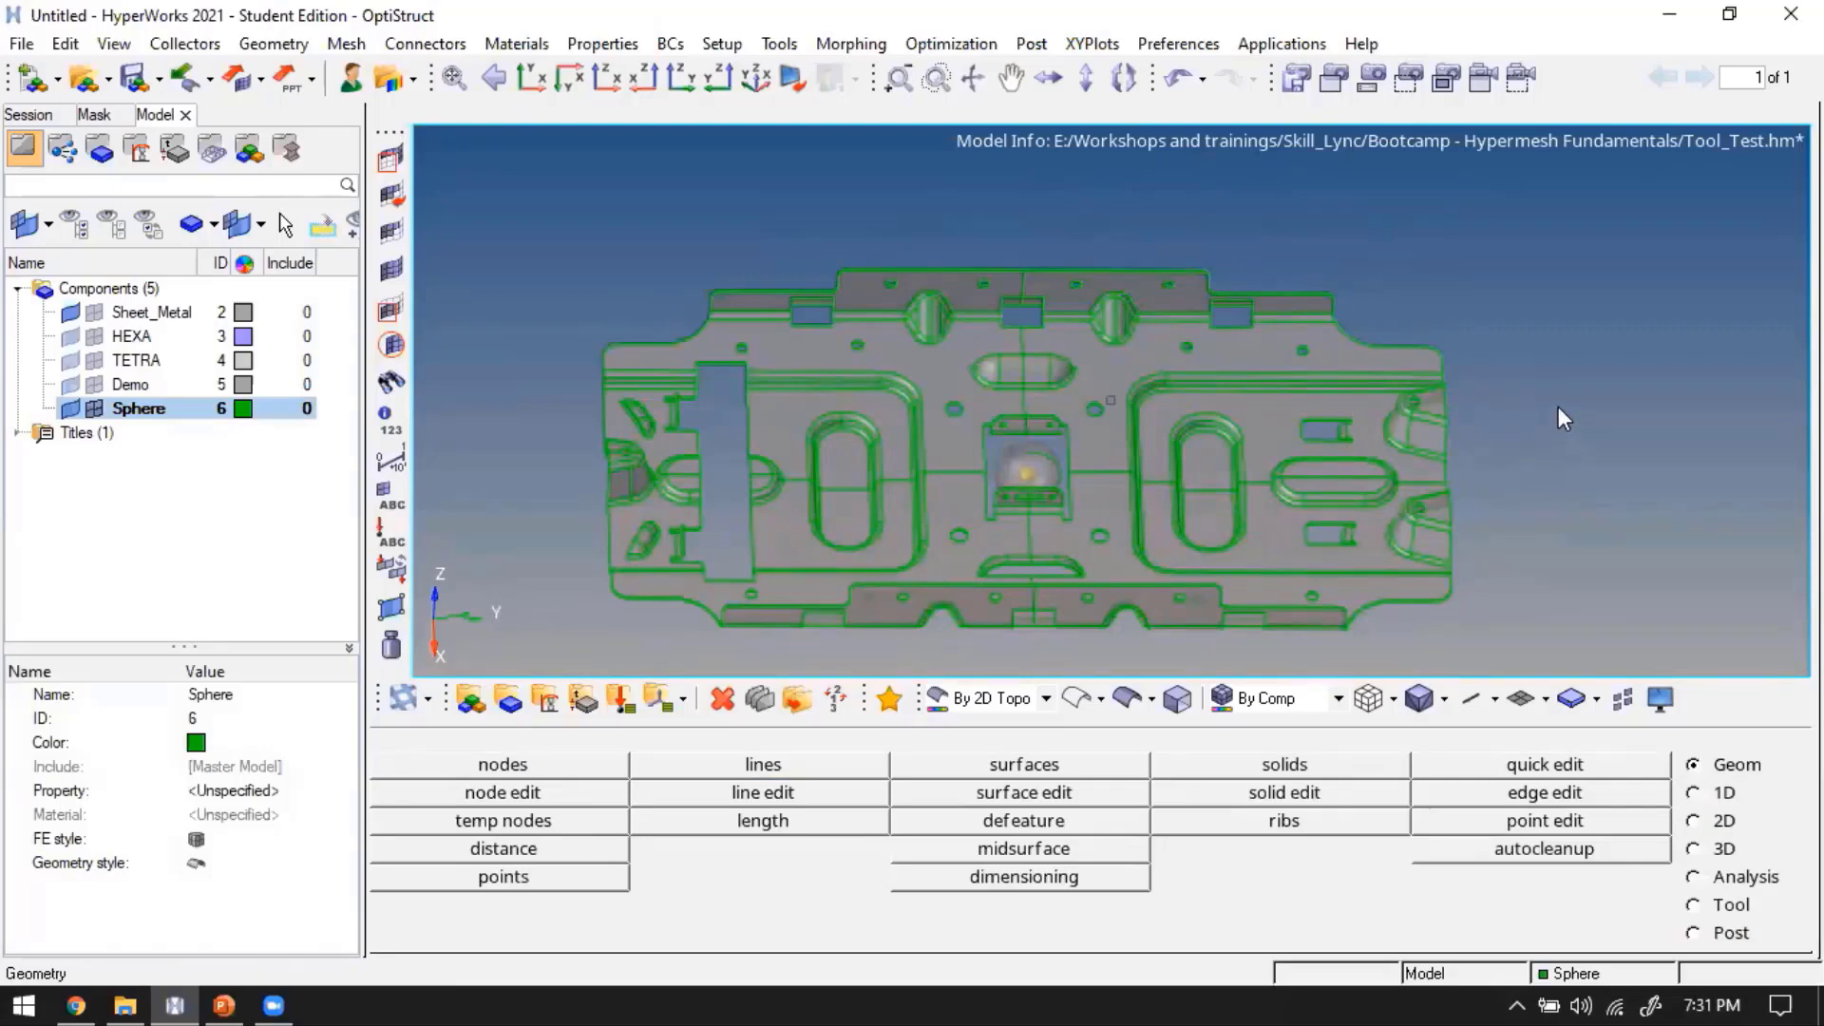
# Mask all attached surfaces of the sheet metal plate, leaving the sphere surface displayed
pyautogui.press('F5')
pyautogui.keyDown('shift'); pyautogui.moveTo(1503, 431); pyautogui.dragTo(1572, 606); pyautogui.keyUp('shift')
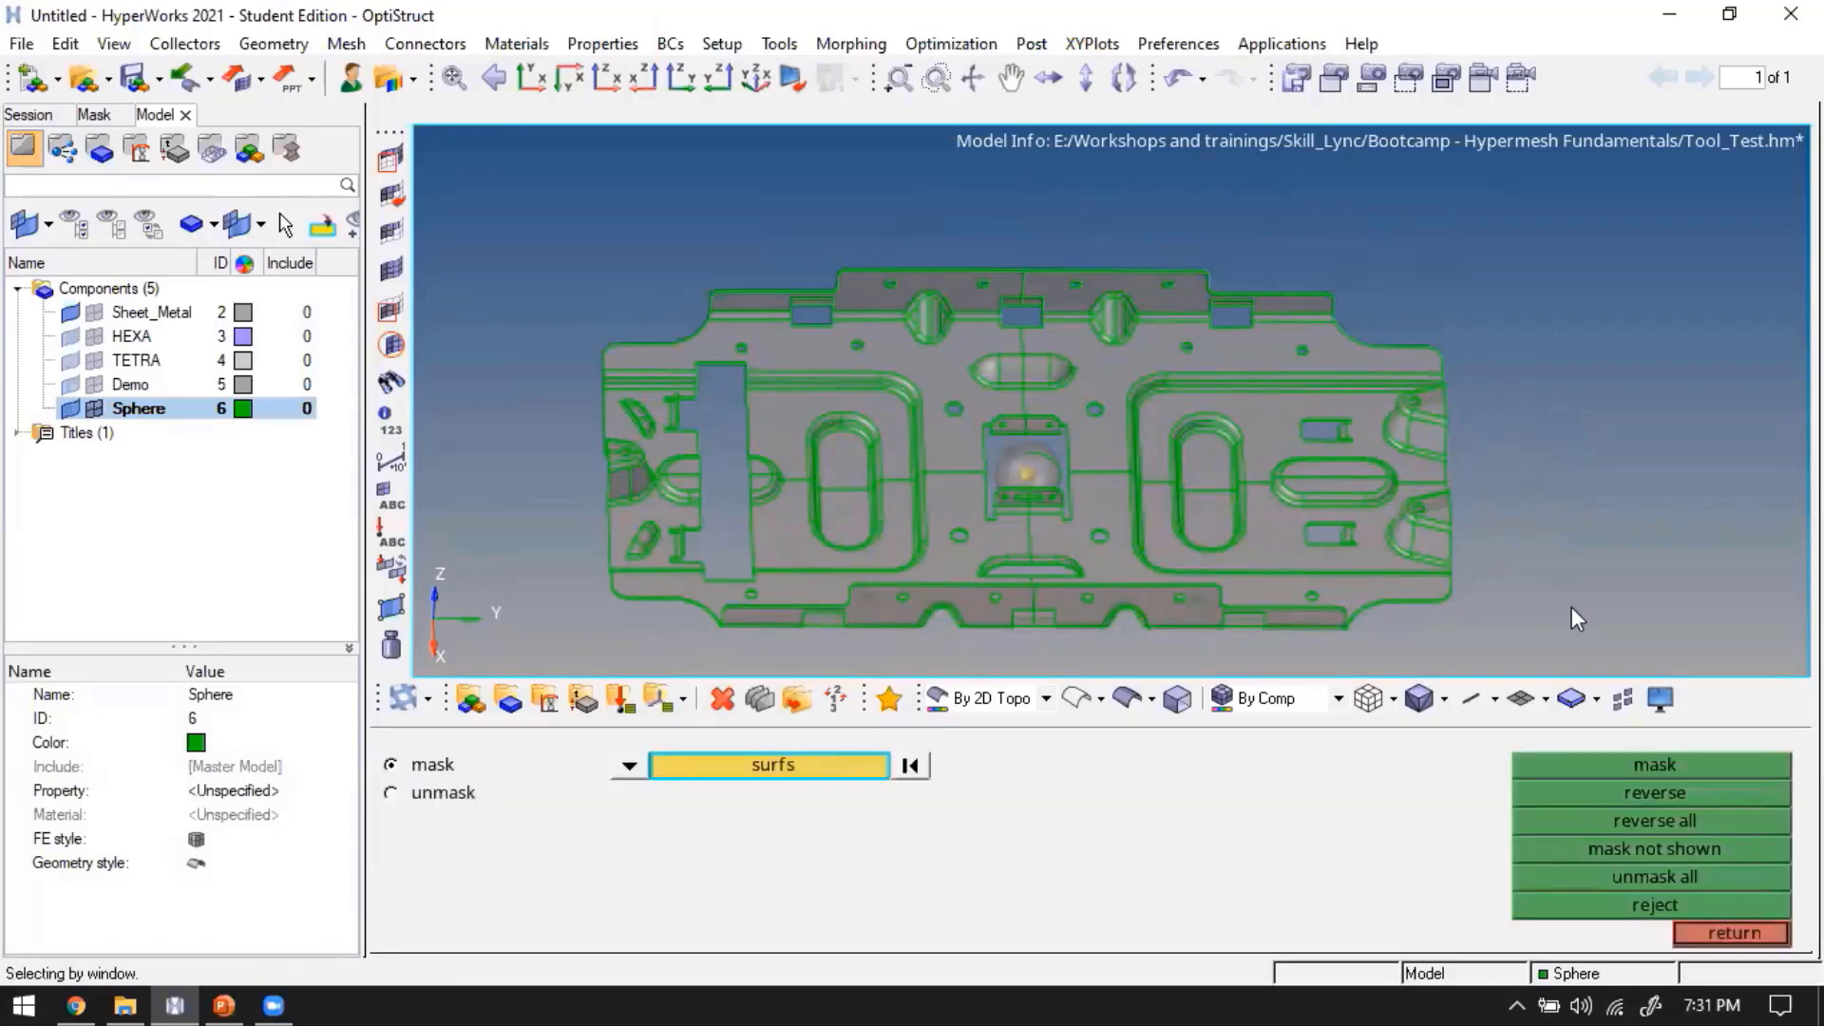
pyautogui.click(789, 767)
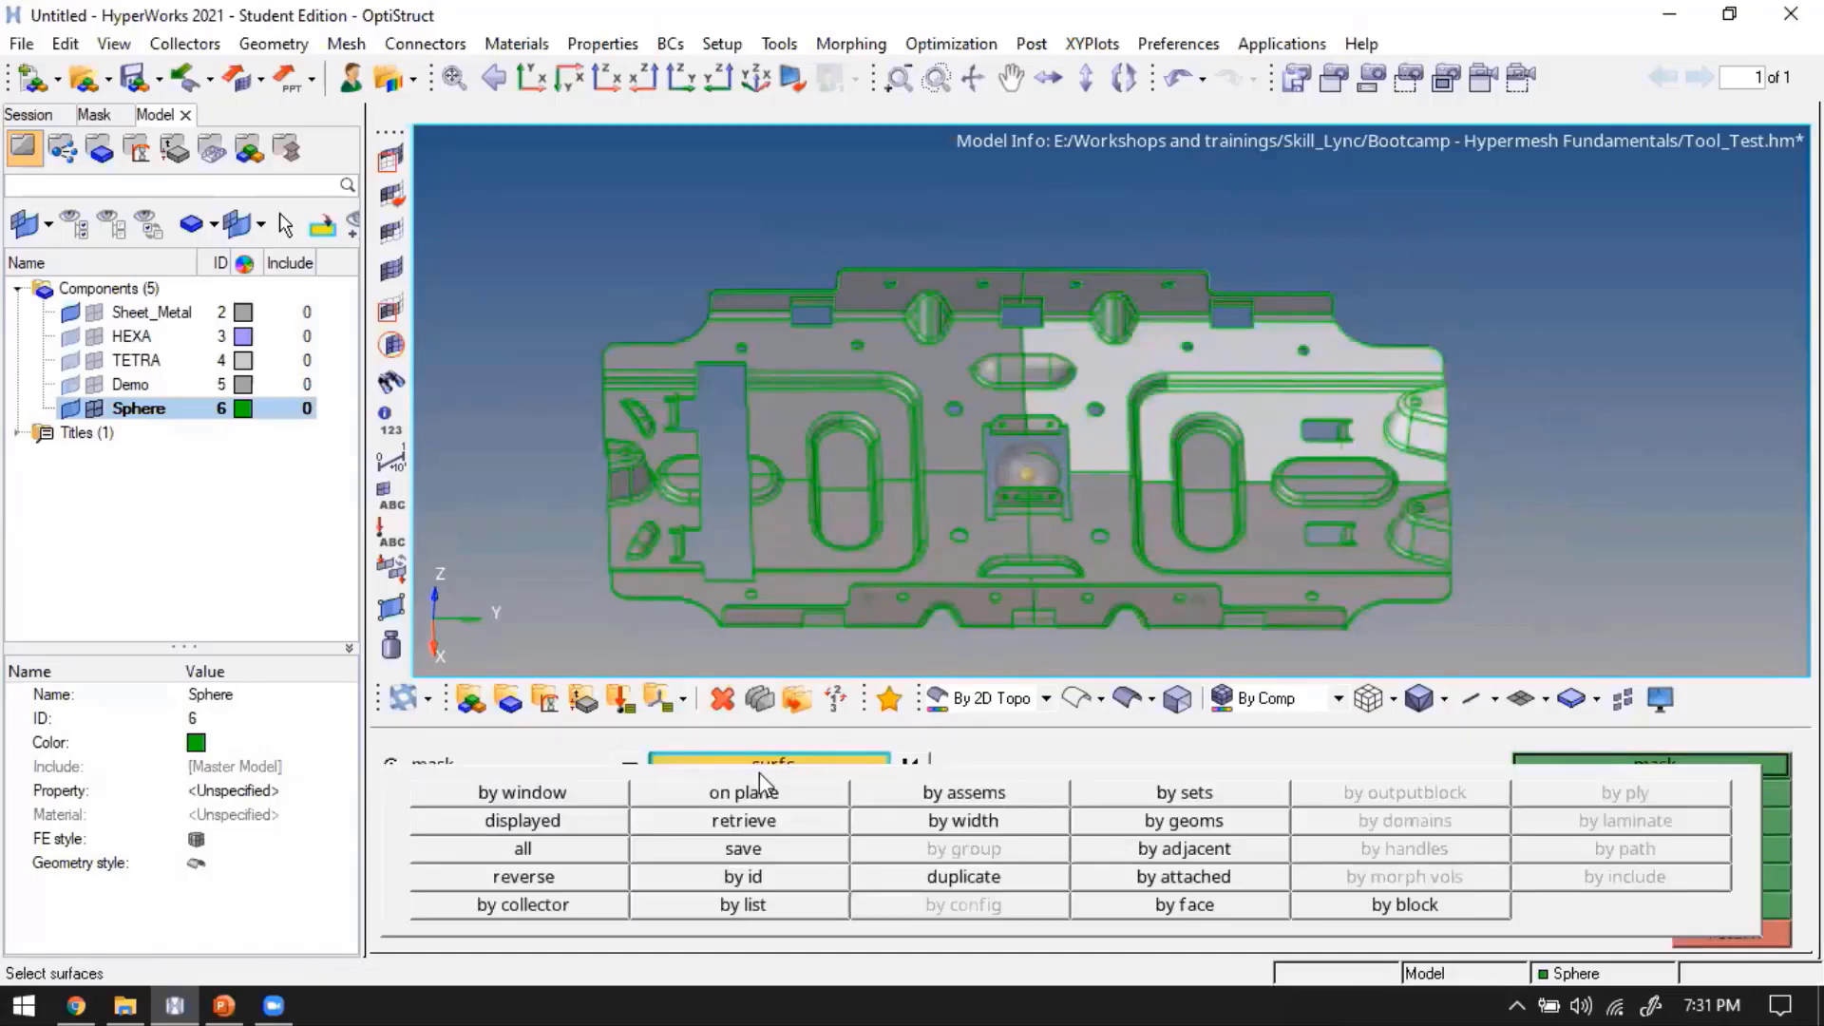
pyautogui.click(856, 788)
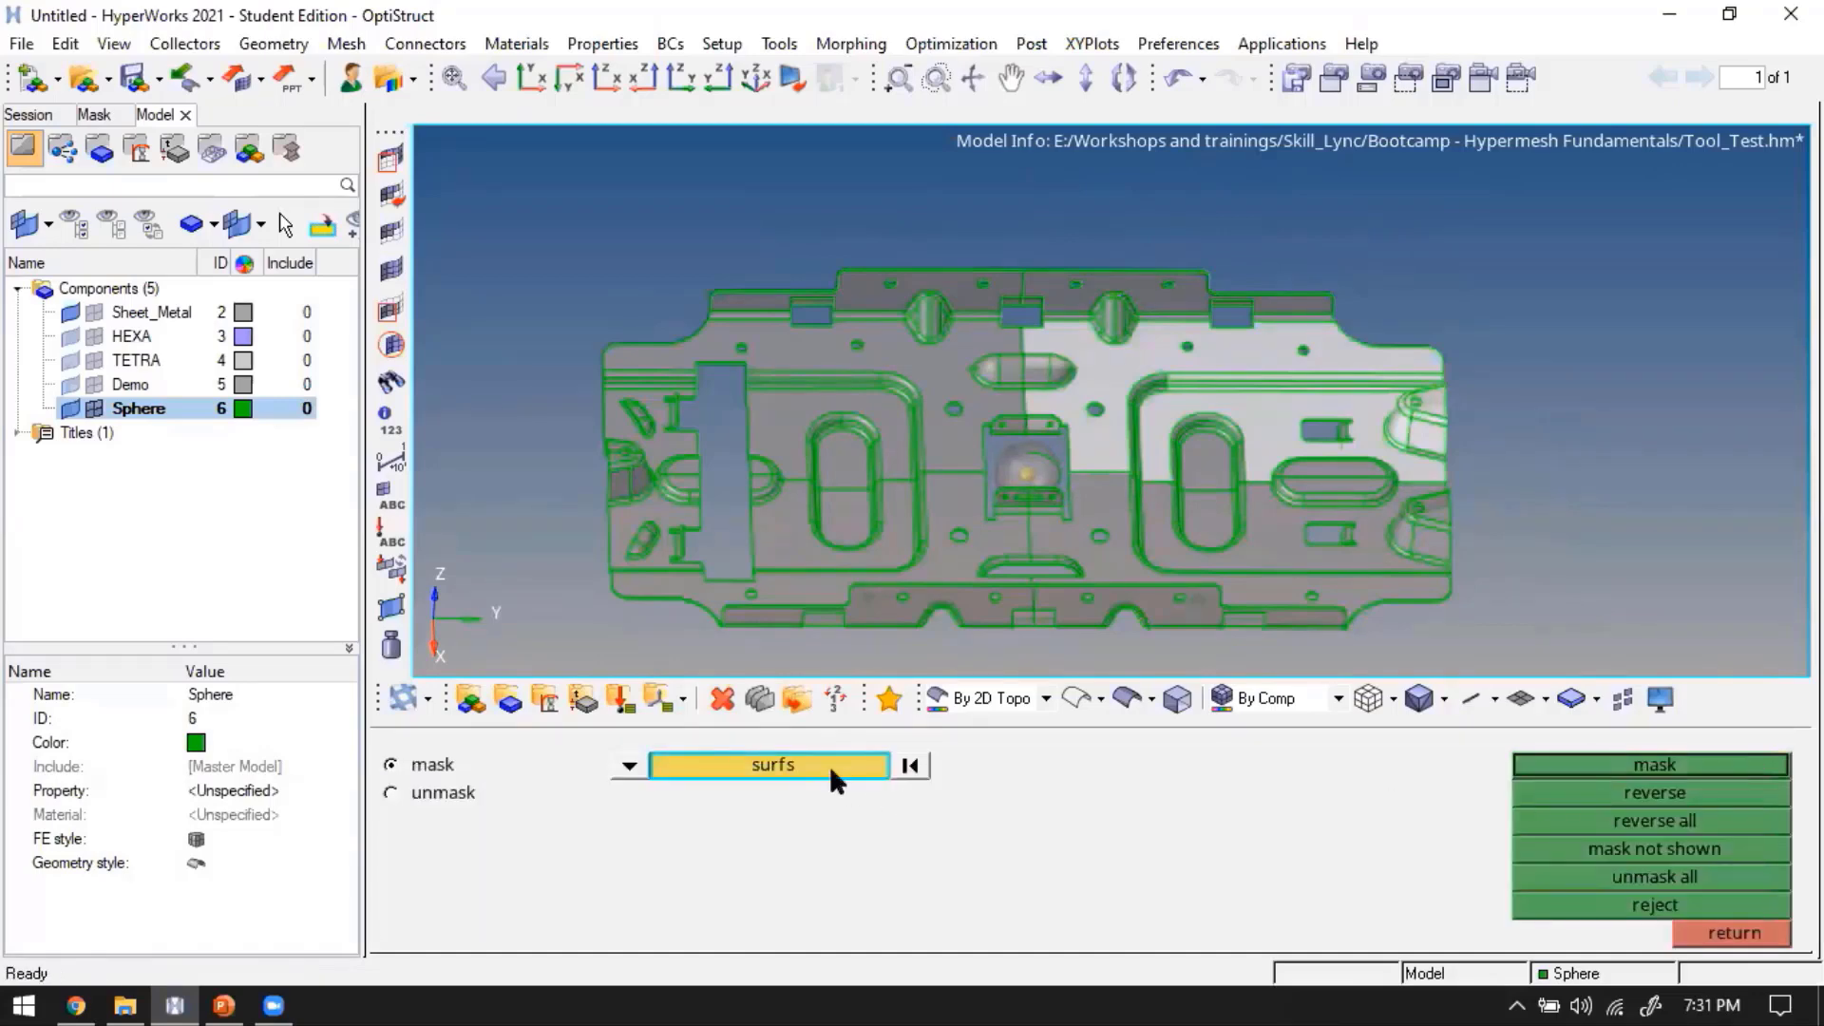
pyautogui.click(829, 765)
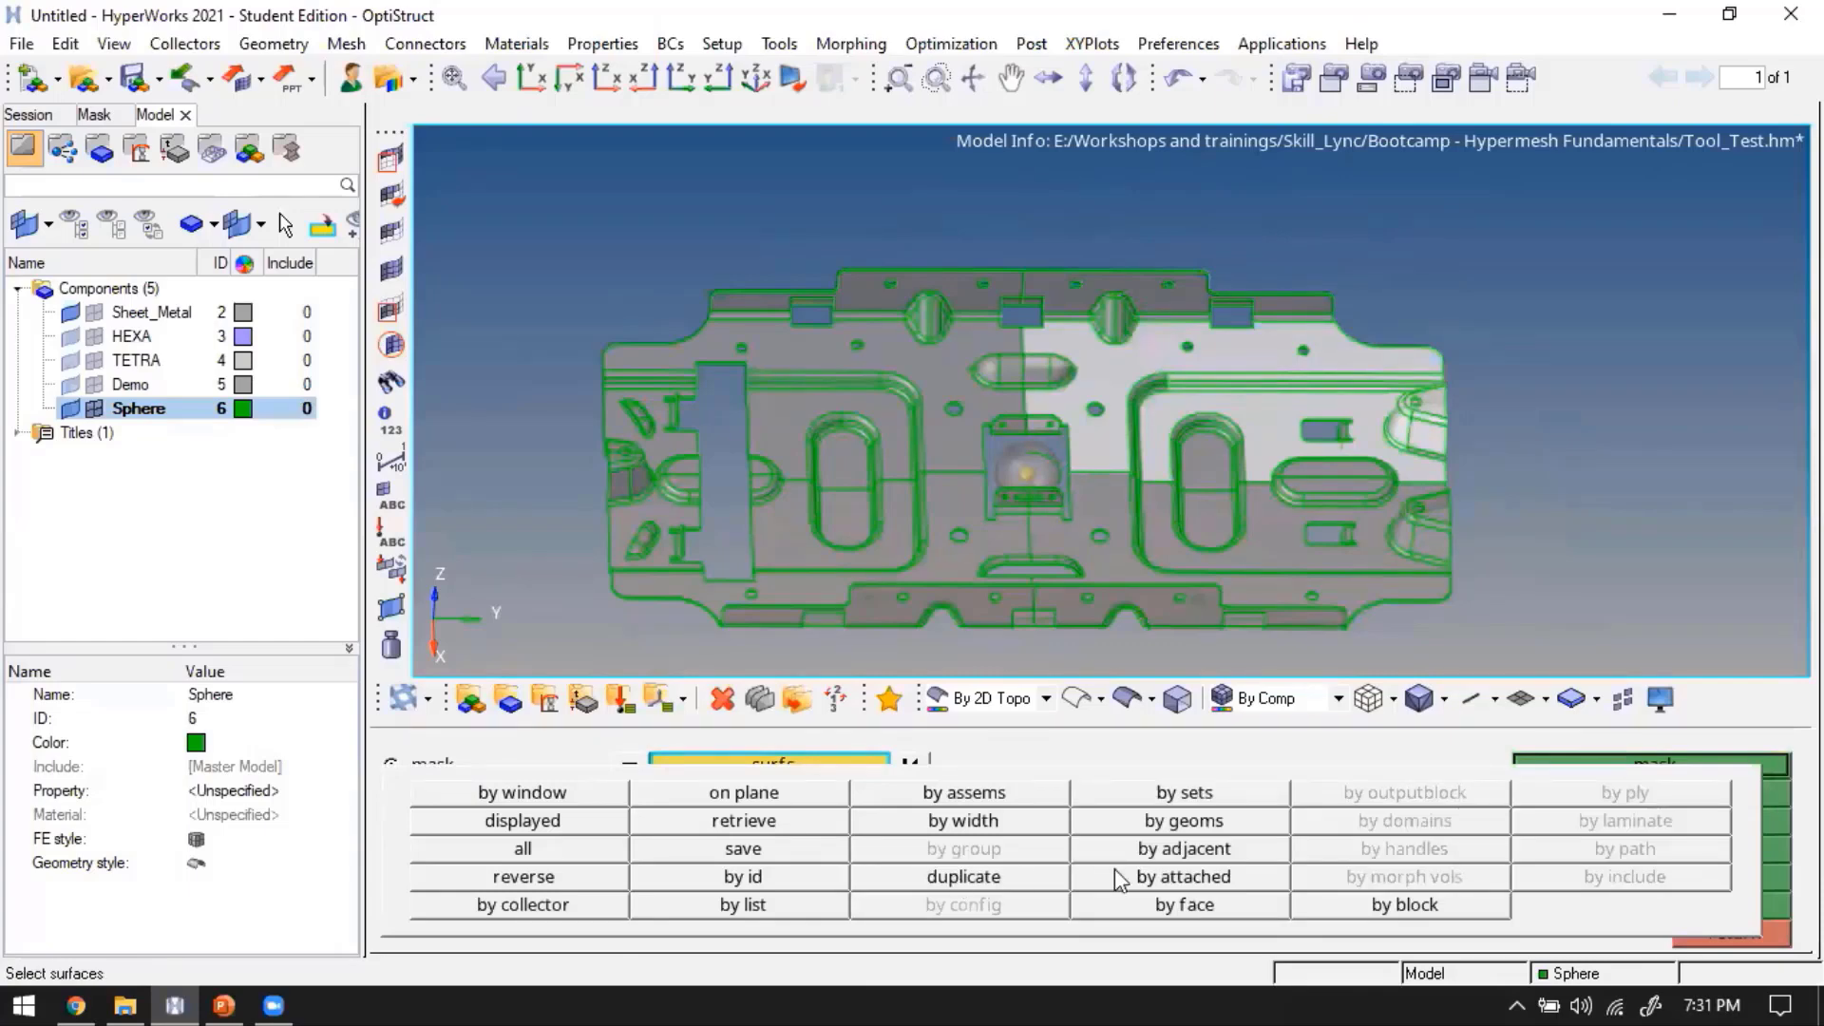
pyautogui.click(1183, 880)
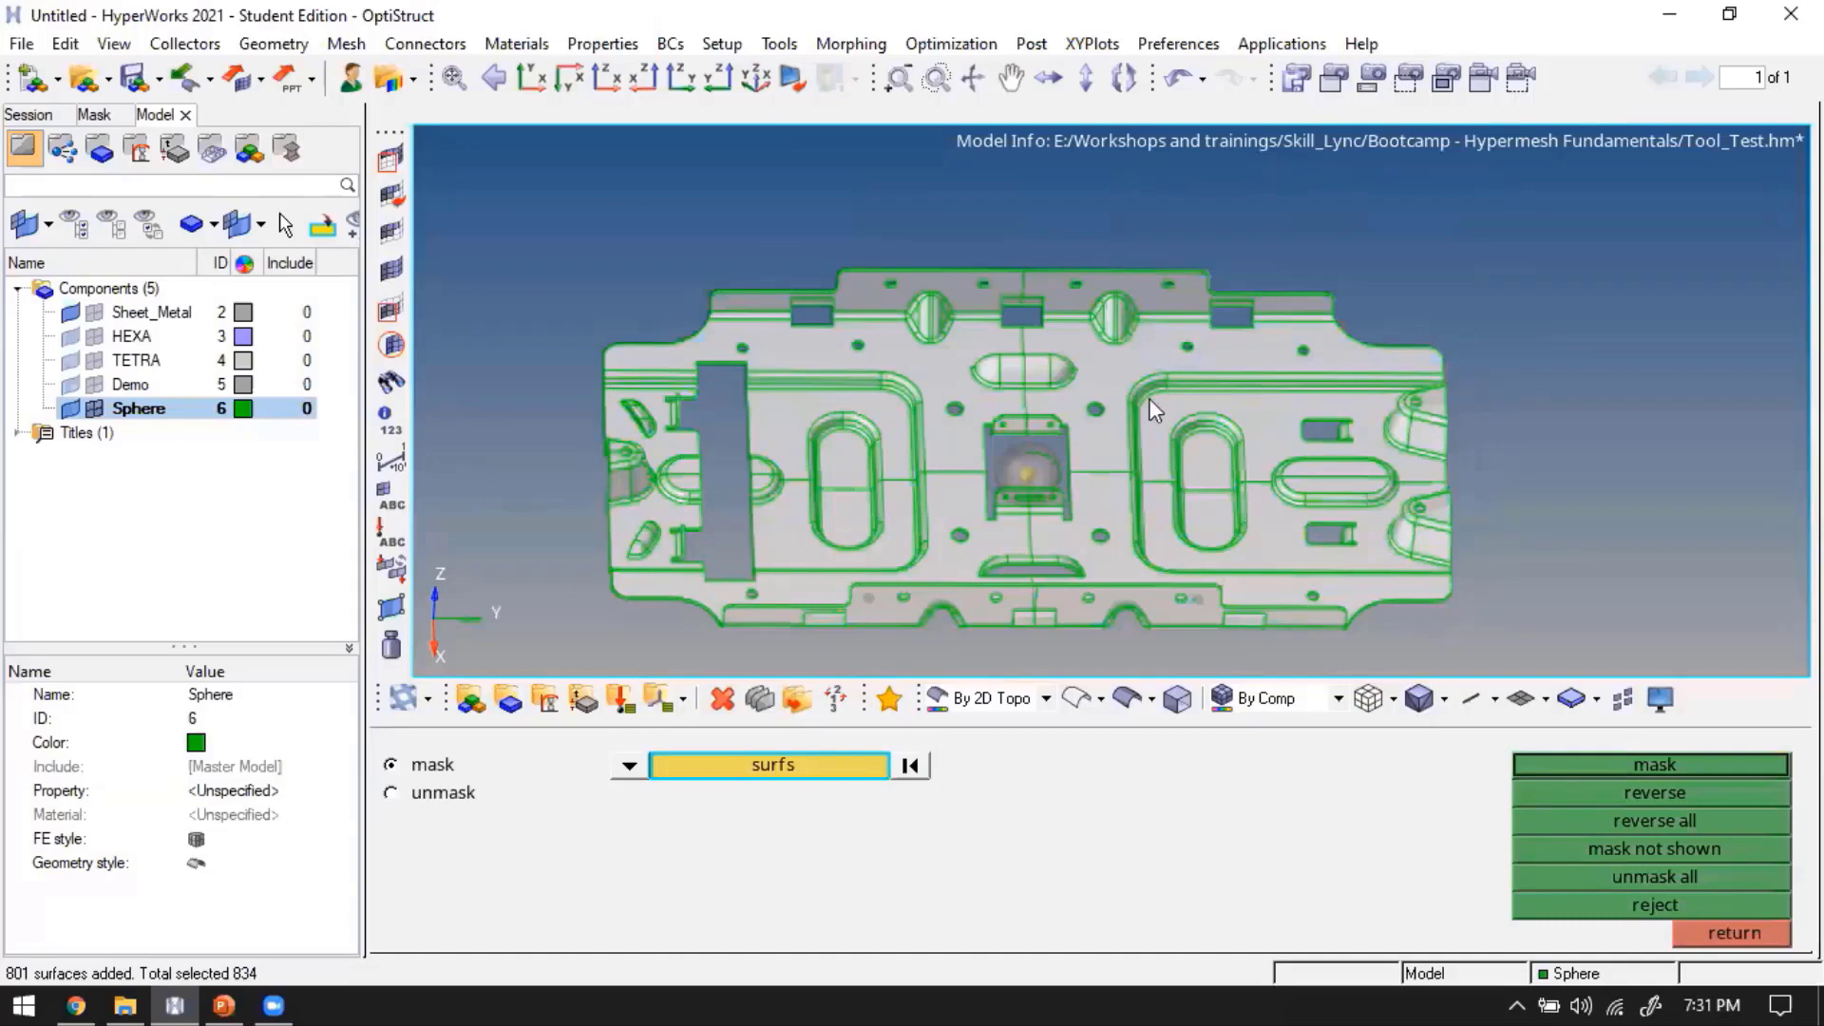
pyautogui.click(1600, 767)
pyautogui.click(1732, 932)
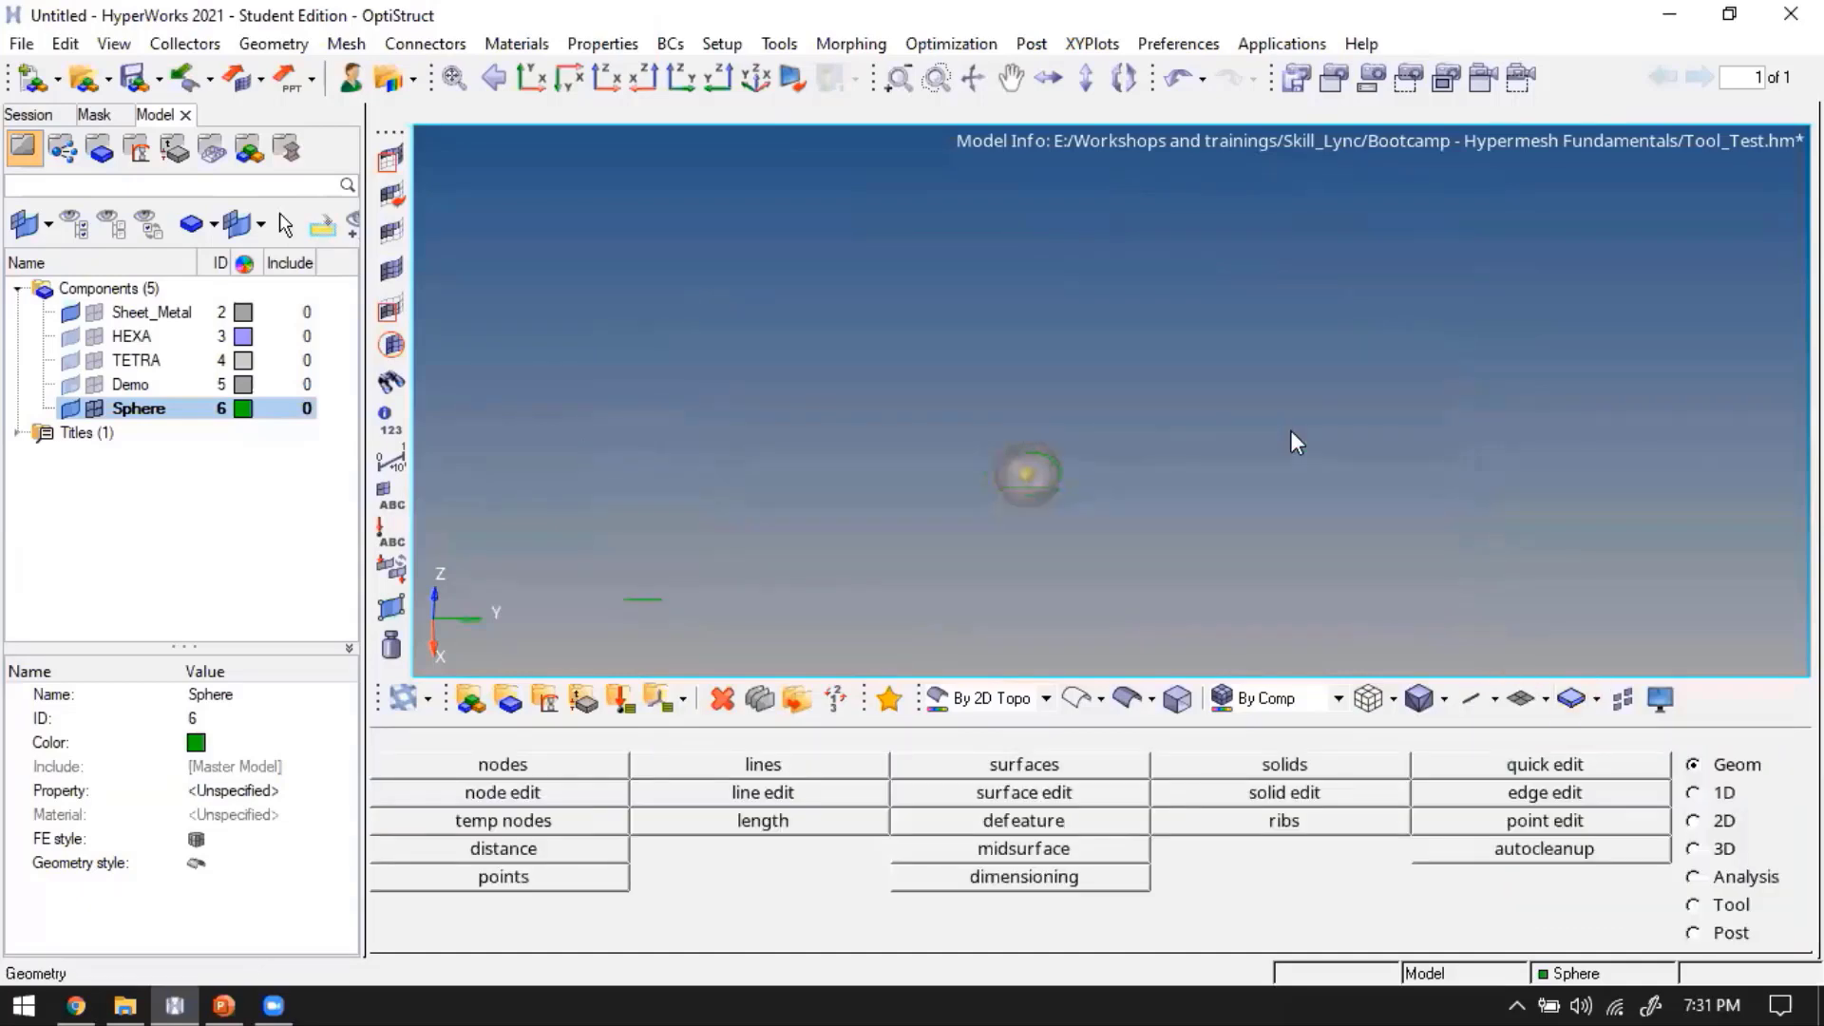
# Copy the sphere surface into the Sphere component with the Organize tool
pyautogui.hotkey('shift', 'F11')
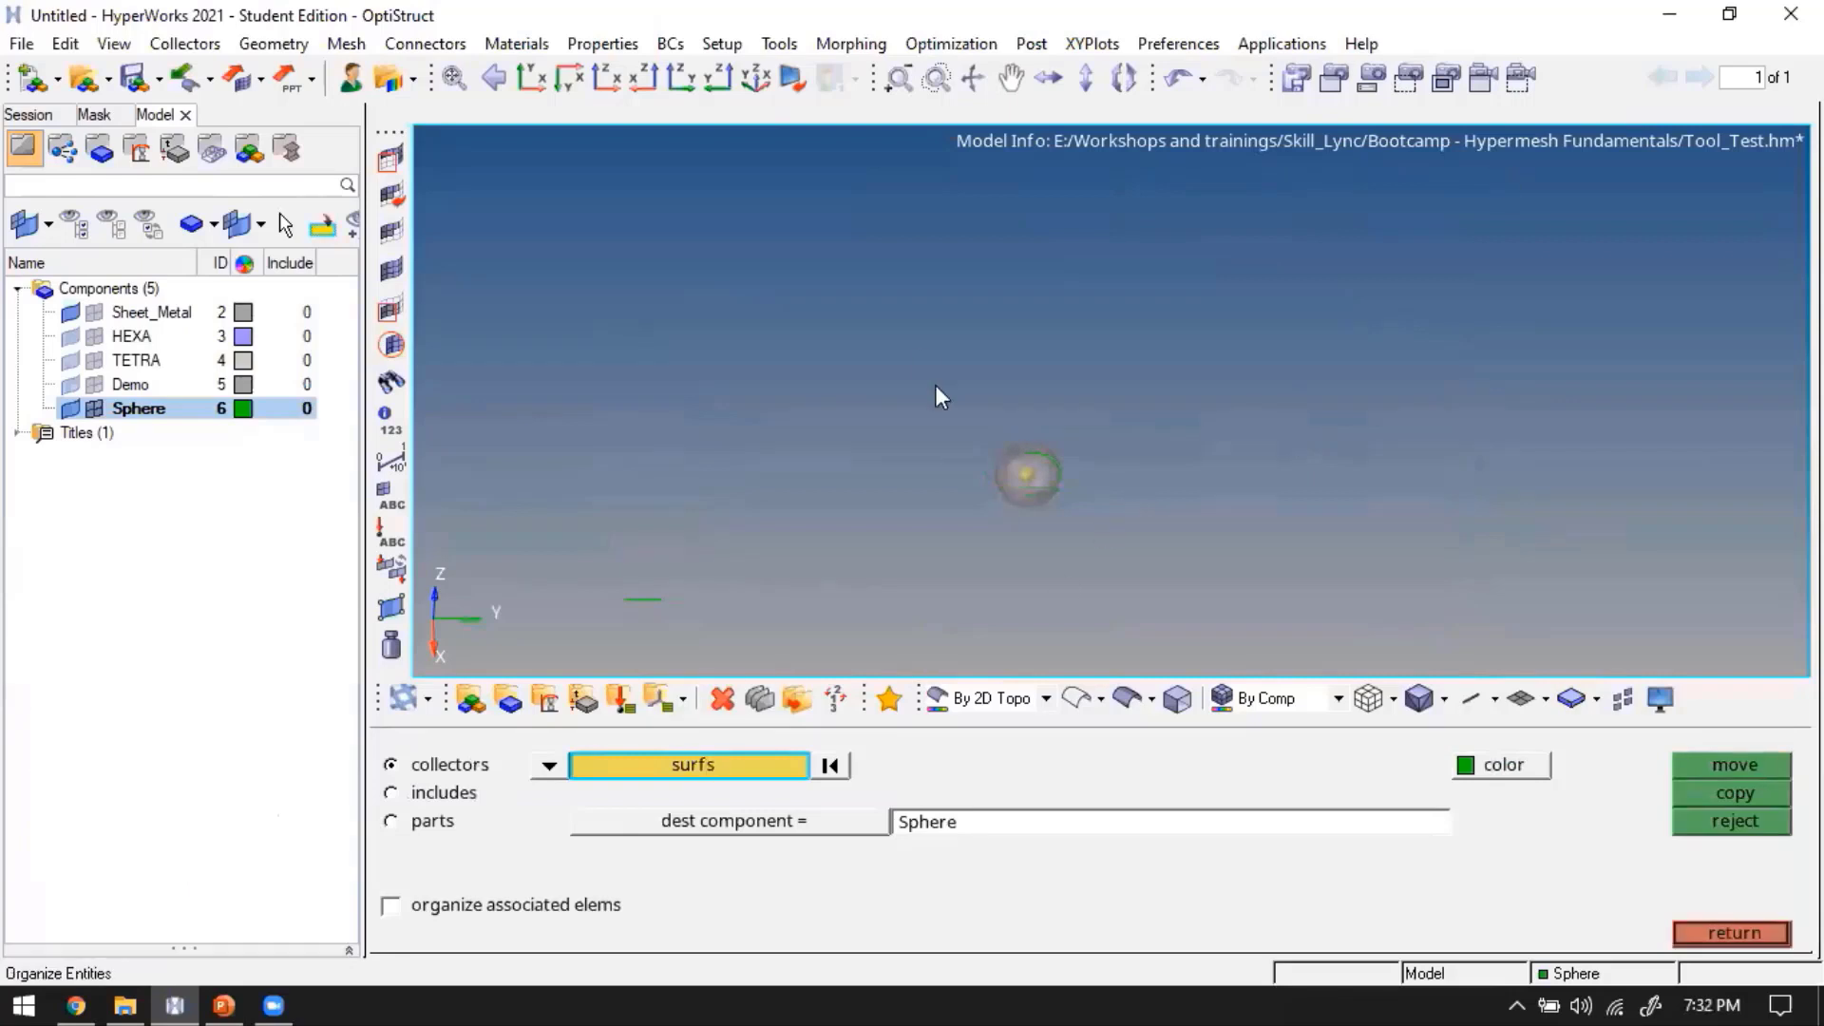
pyautogui.keyDown('shift'); pyautogui.moveTo(865, 363); pyautogui.dragTo(1203, 595); pyautogui.keyUp('shift')
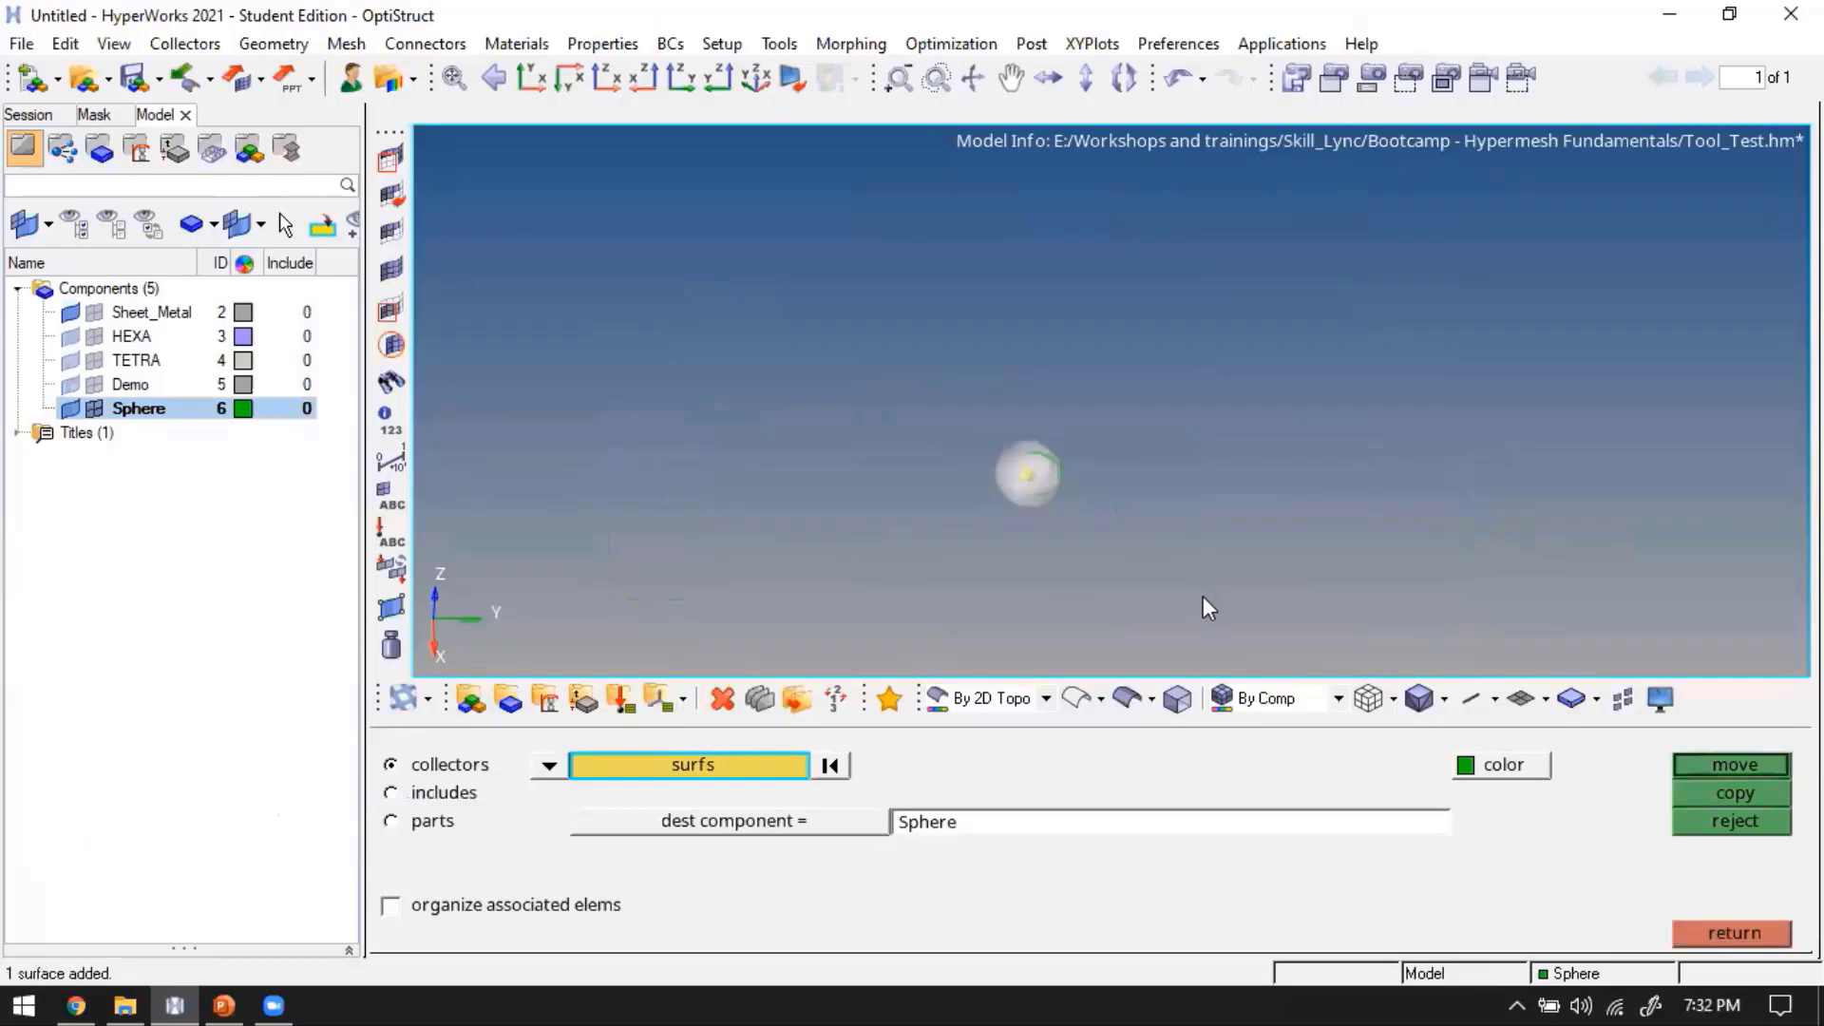
pyautogui.click(1737, 790)
# Hide the Sphere component's geometry, redisplay the full Sheet_Metal geometry, and inspect the sphere surface in the central cutout
pyautogui.click(70, 408)
pyautogui.click(72, 310)
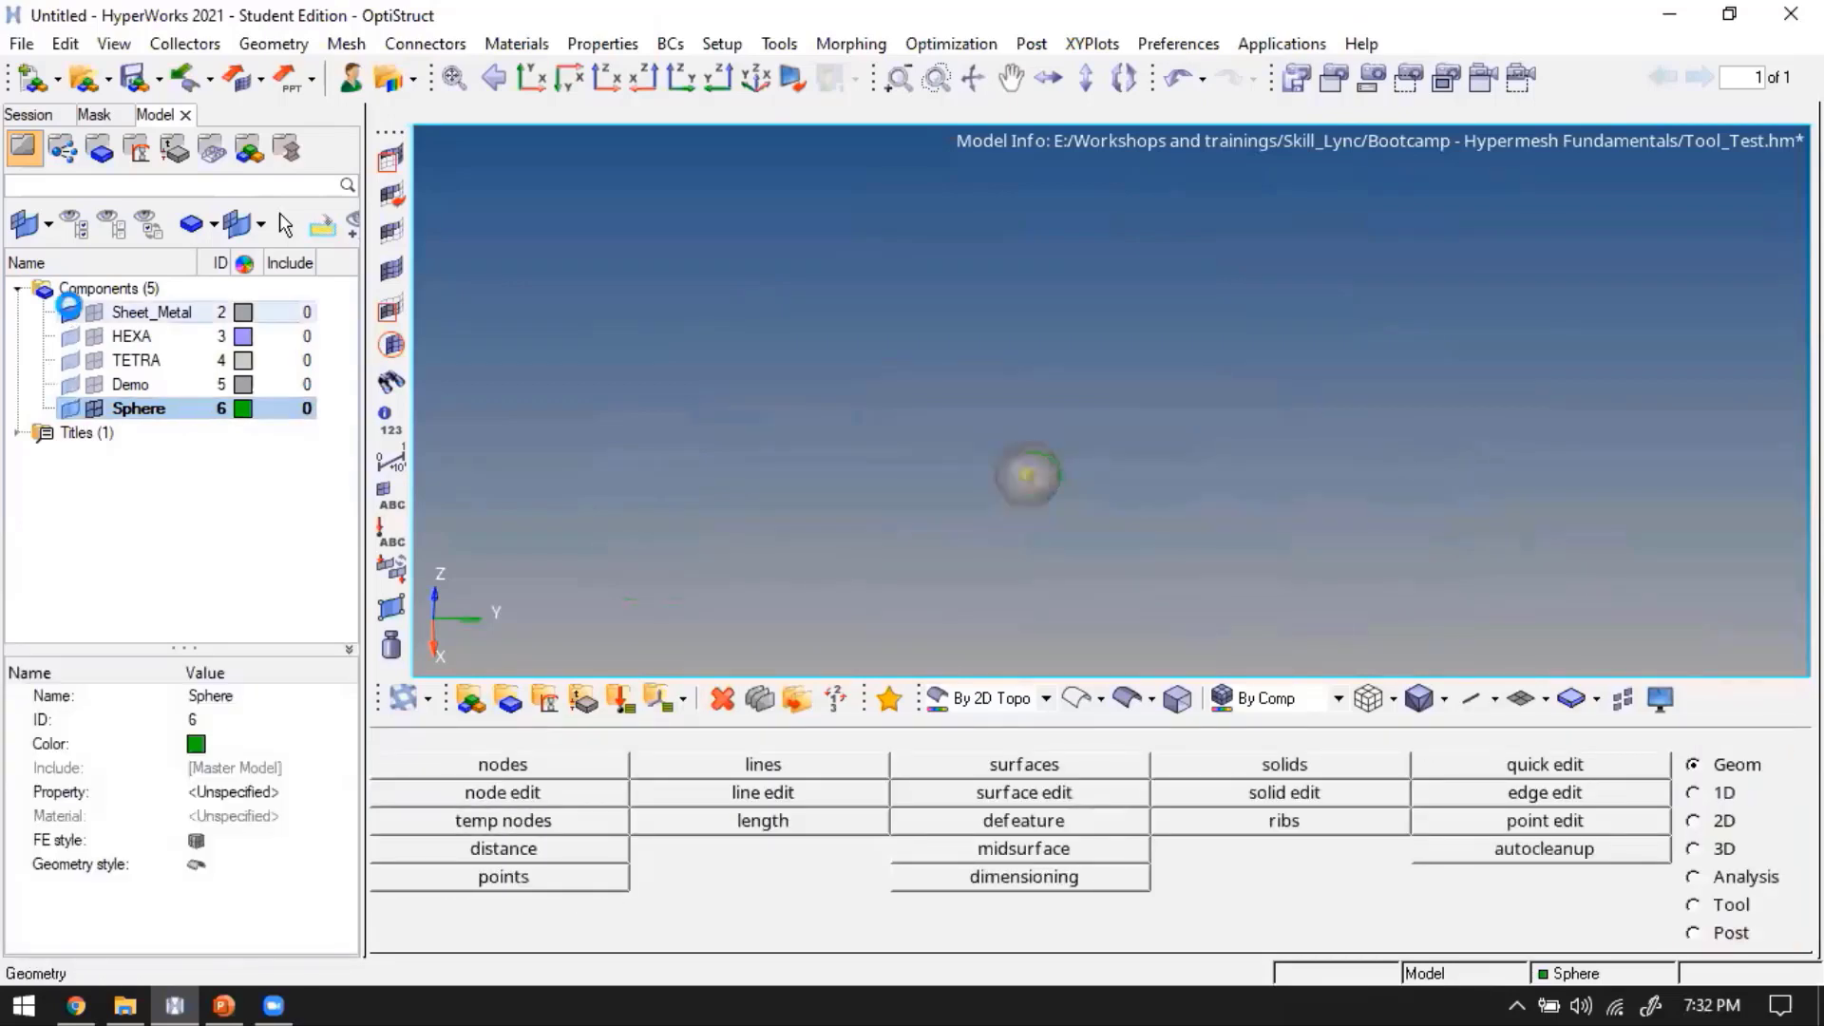
pyautogui.click(72, 313)
pyautogui.click(72, 312)
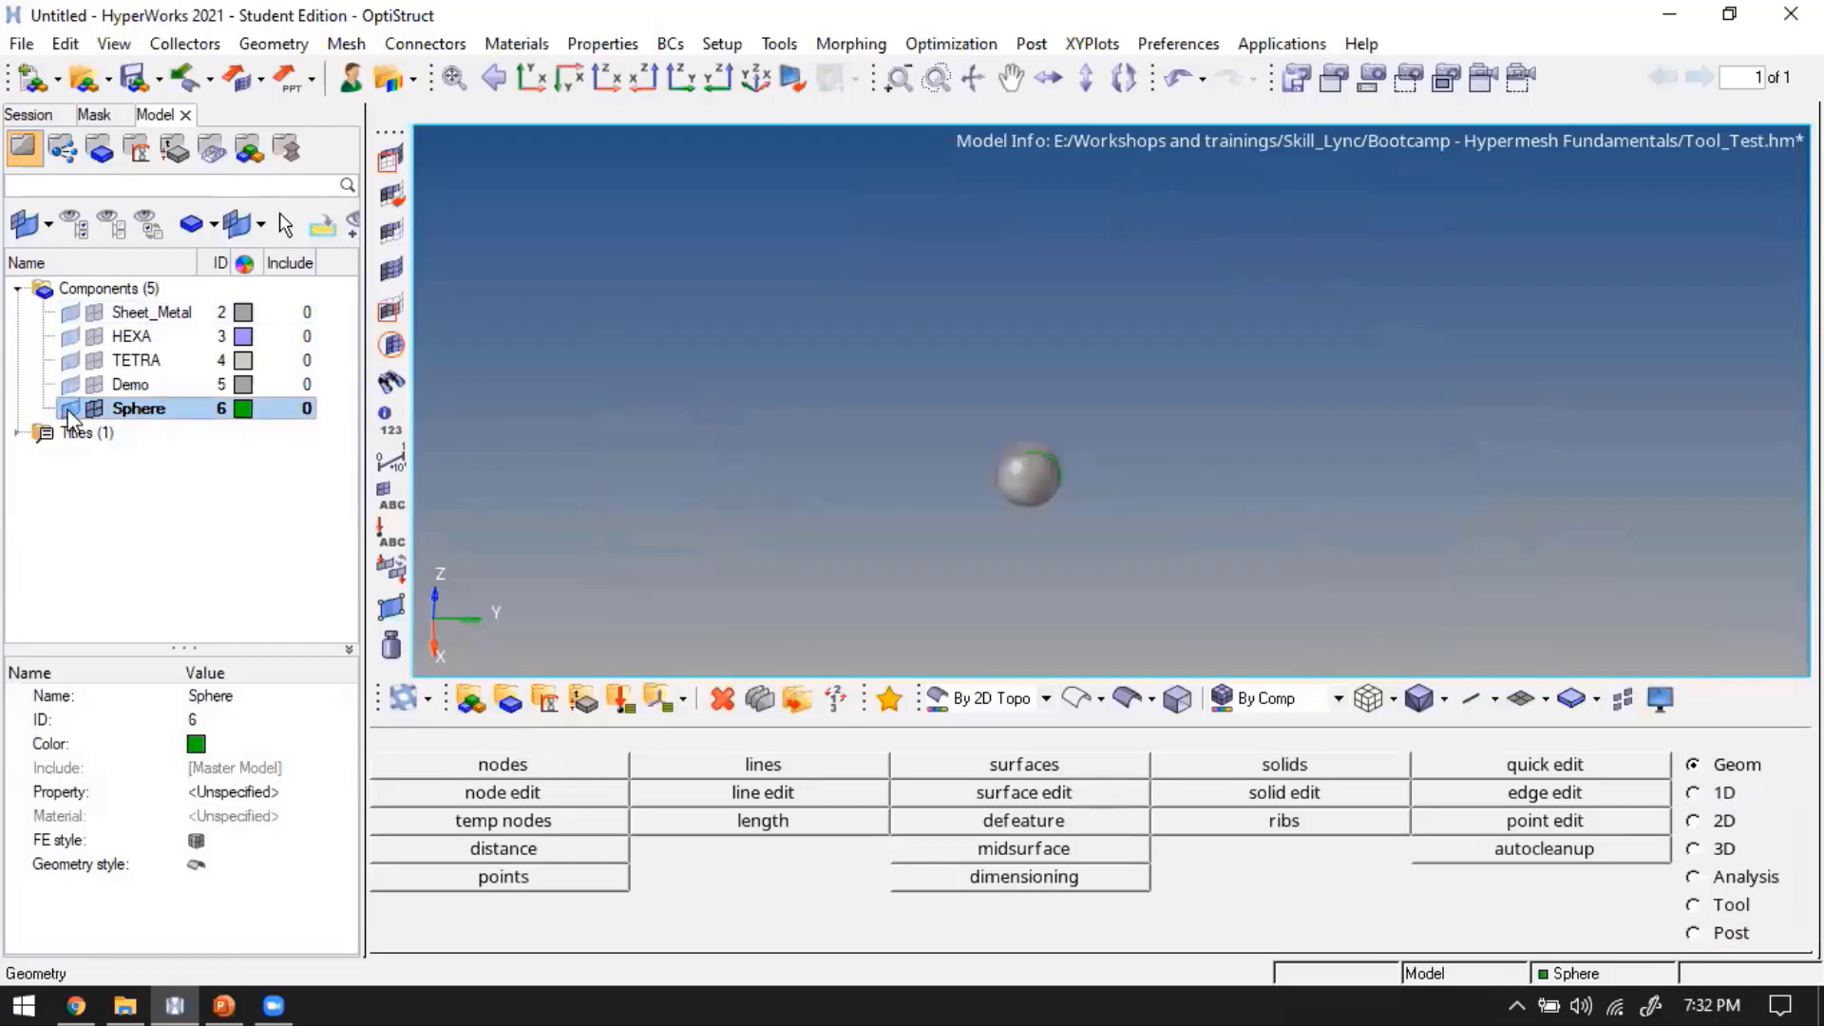
pyautogui.click(71, 313)
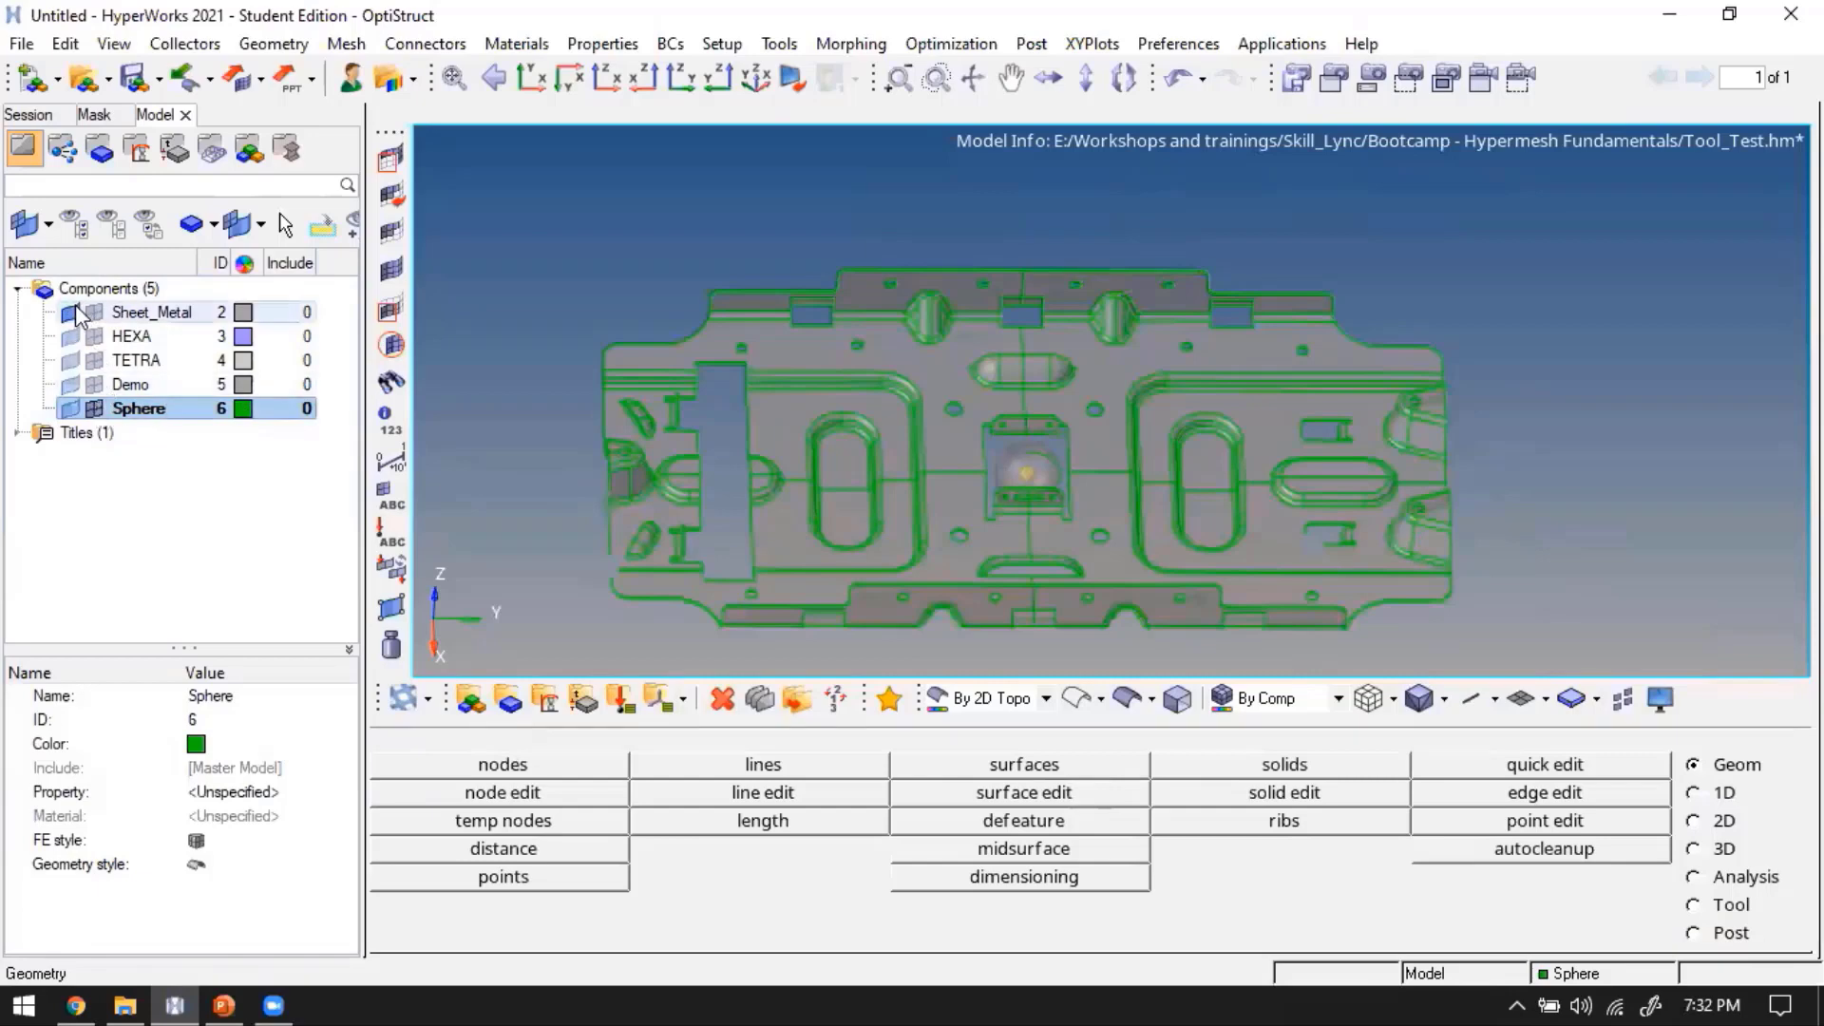
pyautogui.click(1024, 455)
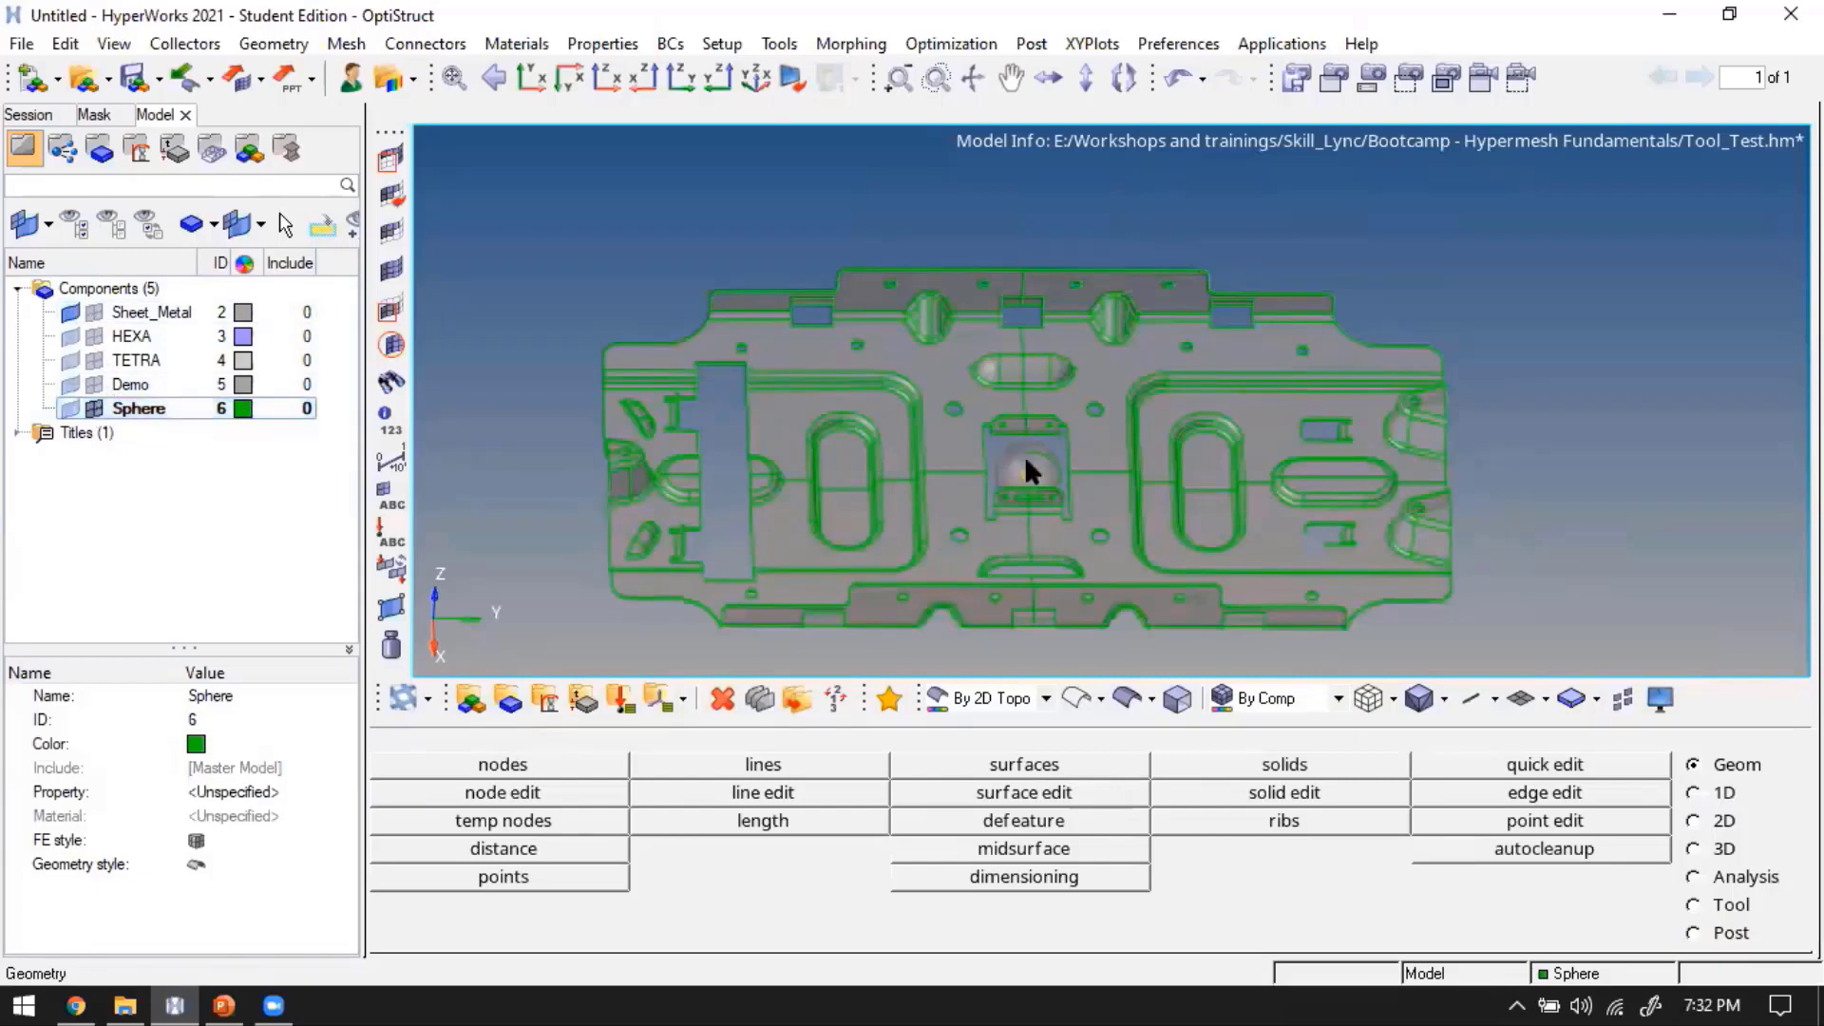
pyautogui.keyDown('ctrl'); pyautogui.moveTo(1056, 540); pyautogui.dragTo(1100, 512, button='right'); pyautogui.keyUp('ctrl')
pyautogui.keyDown('ctrl'); pyautogui.moveTo(1099, 513); pyautogui.dragTo(1096, 534); pyautogui.keyUp('ctrl')
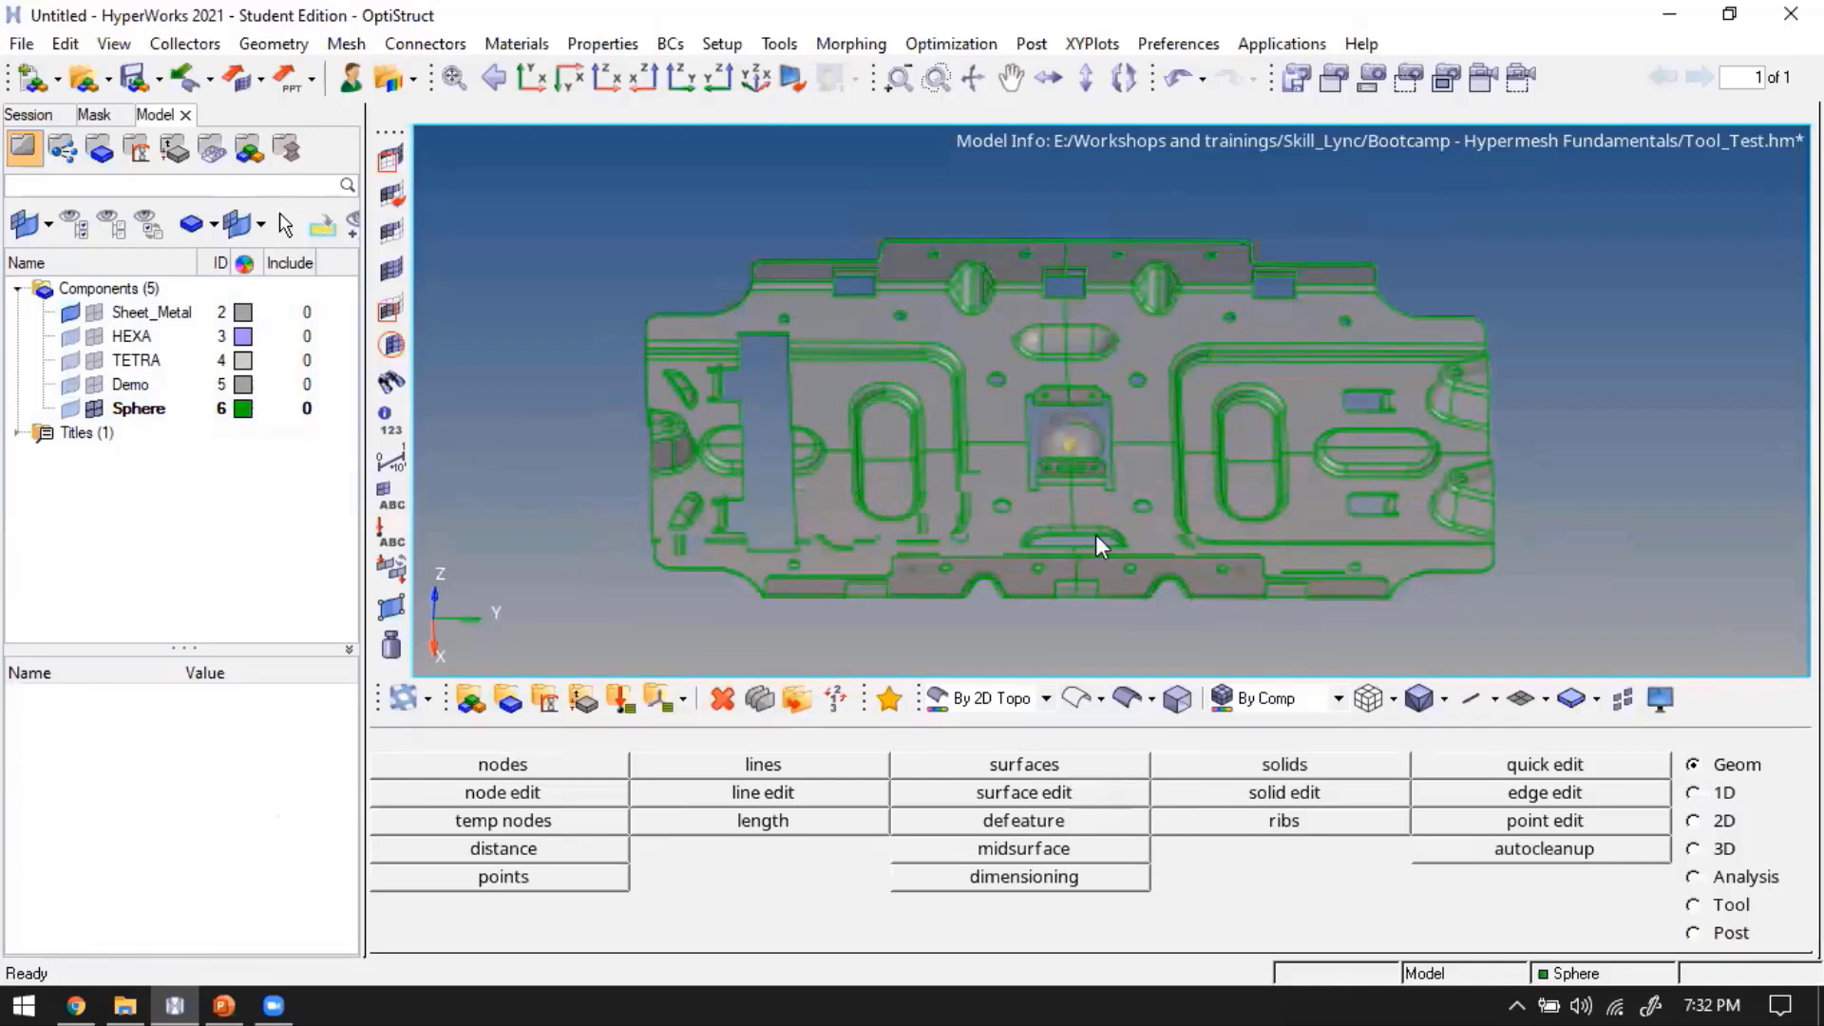
# Delete the original sphere surface in the central cutout of the sheet metal plate
pyautogui.press('F2')
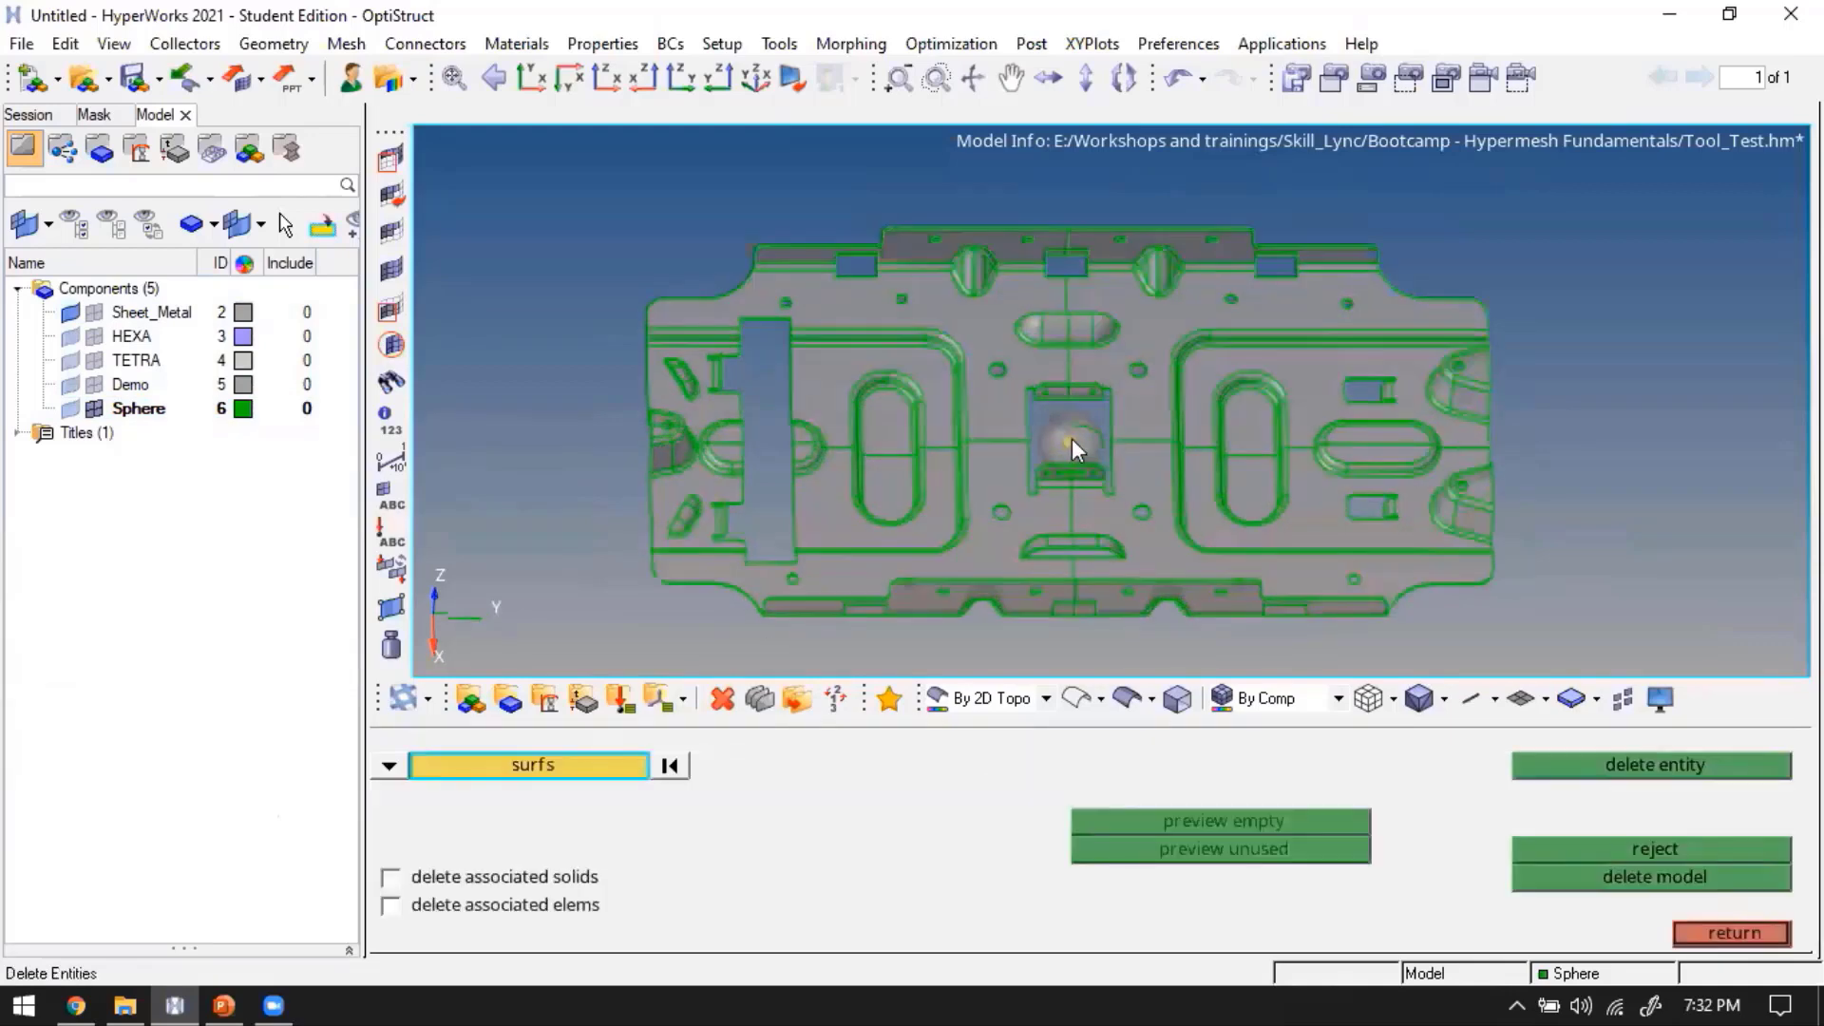
pyautogui.scroll(5, 1069, 448)
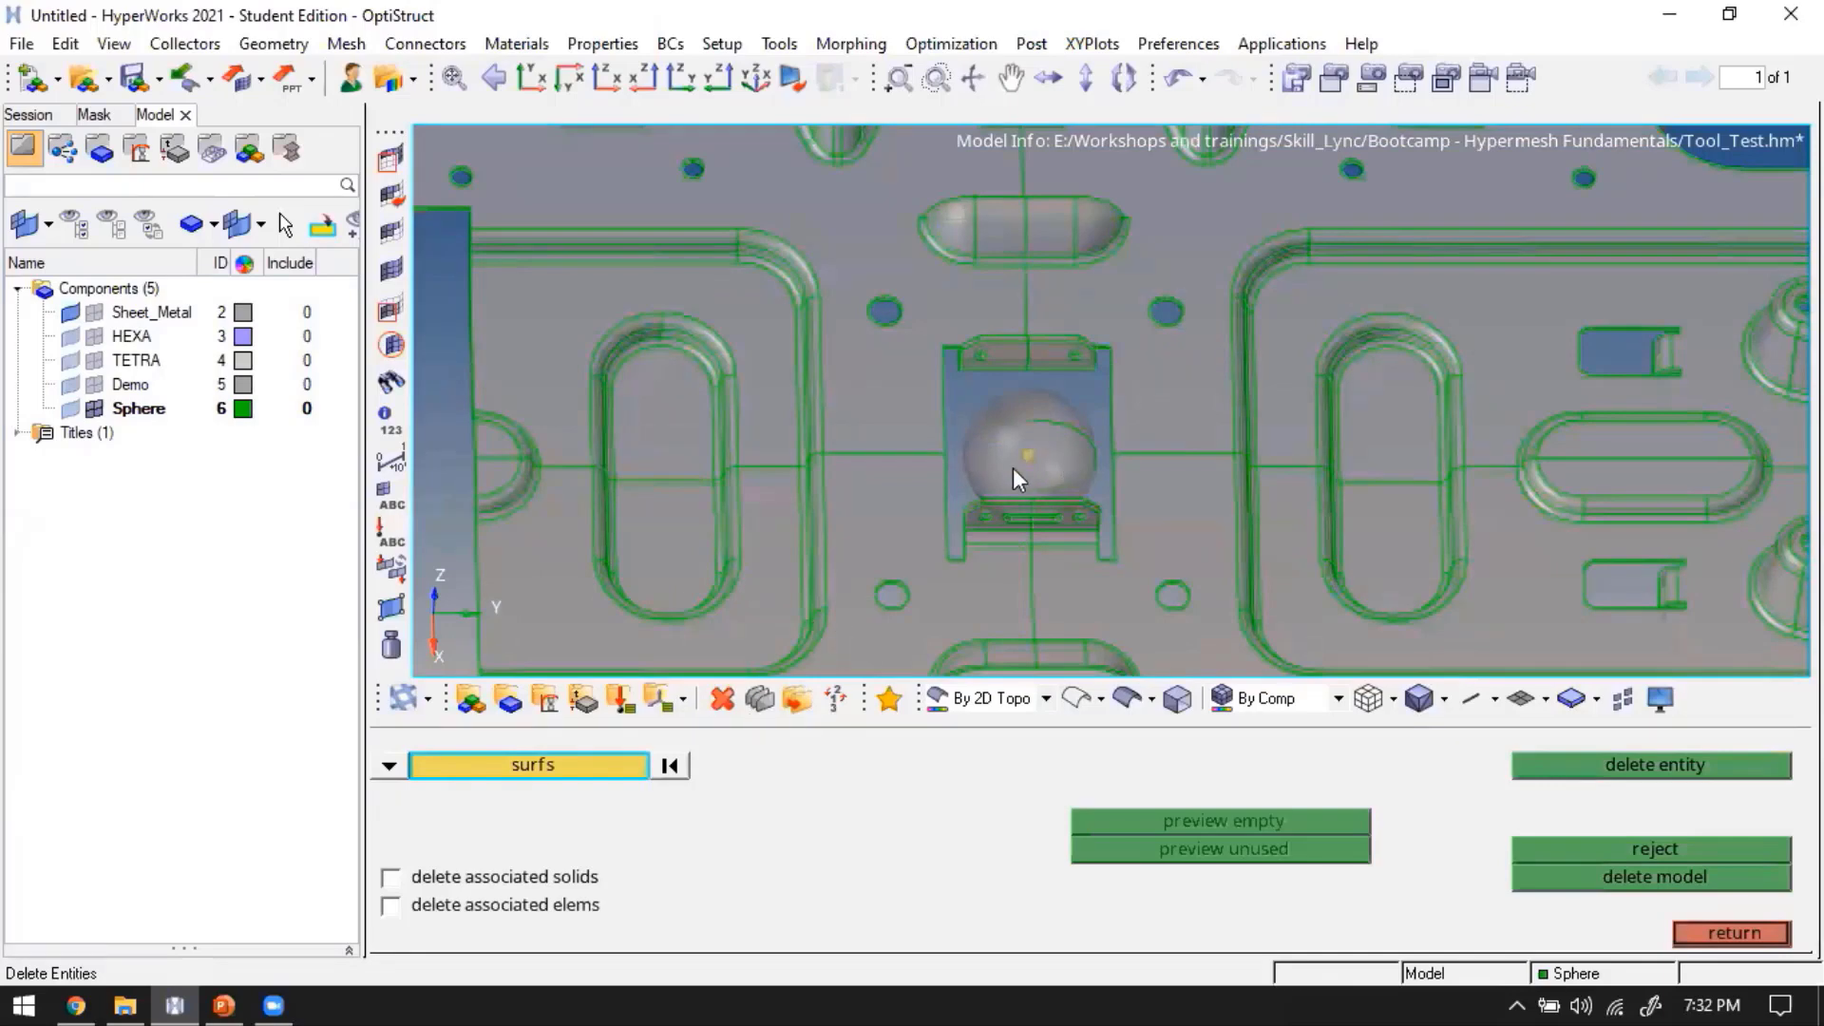
pyautogui.click(1072, 446)
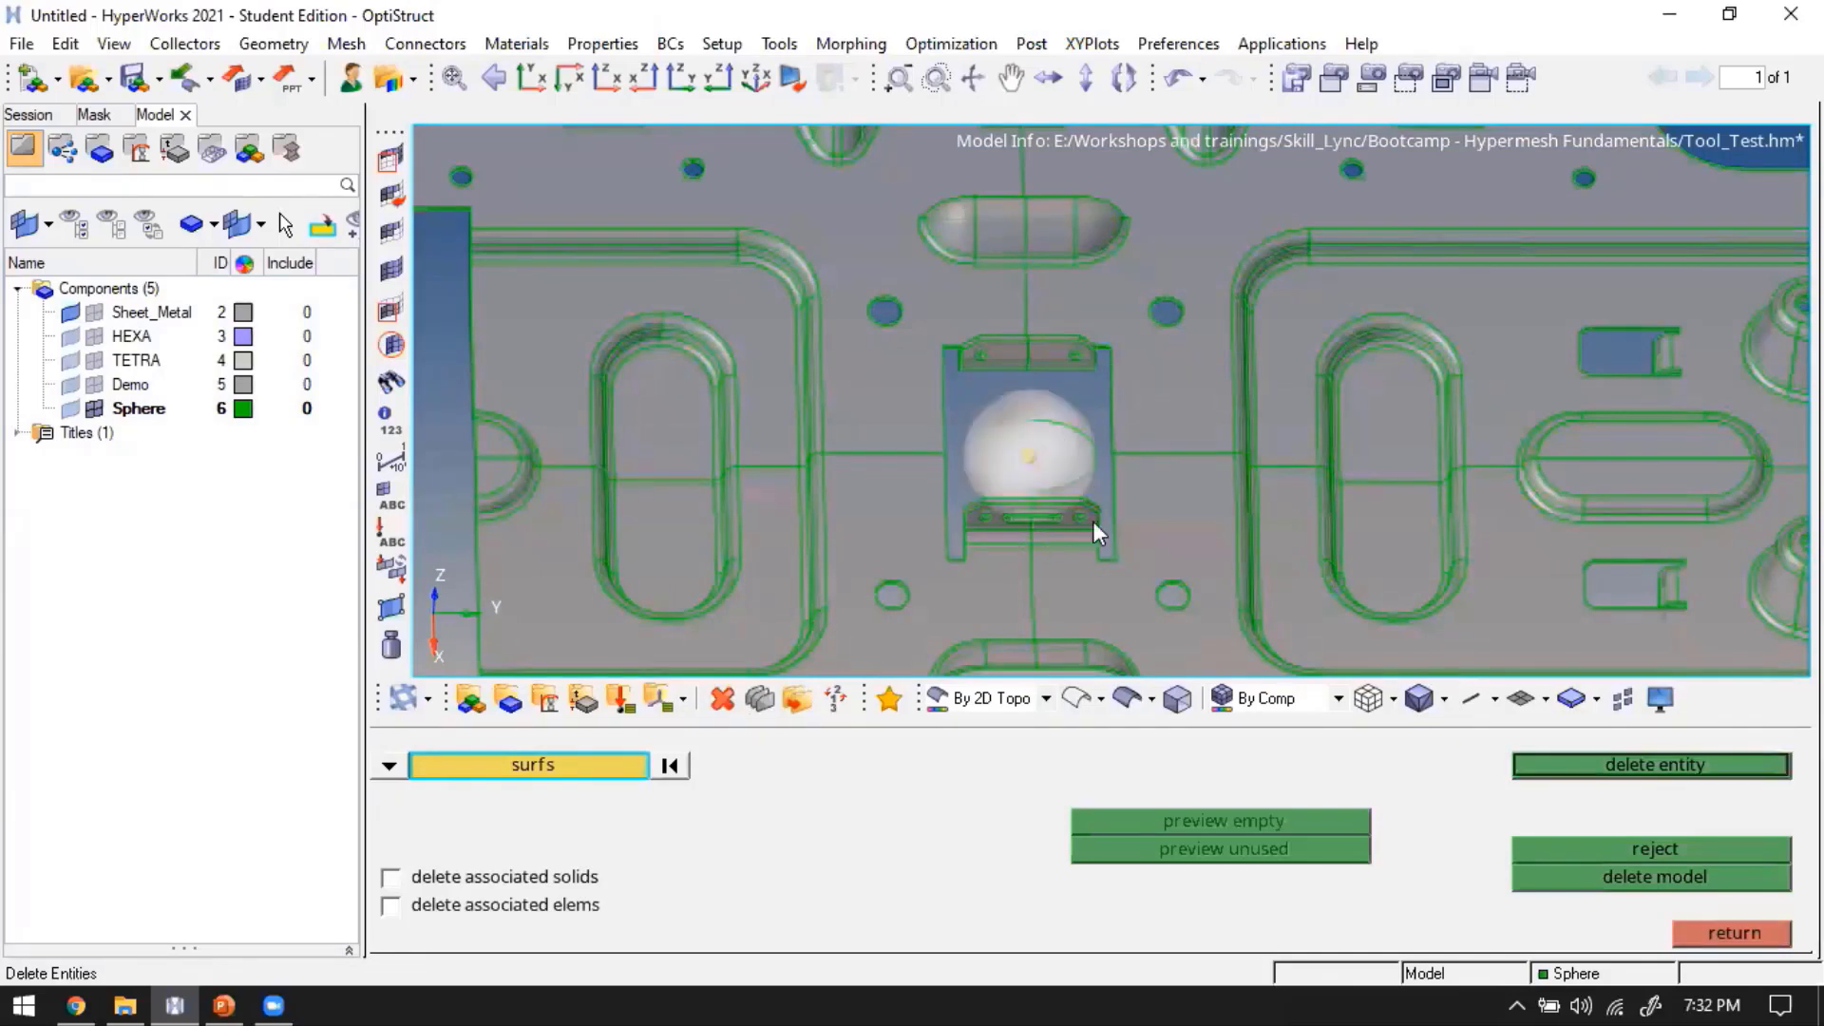
pyautogui.scroll(-3, 954, 437)
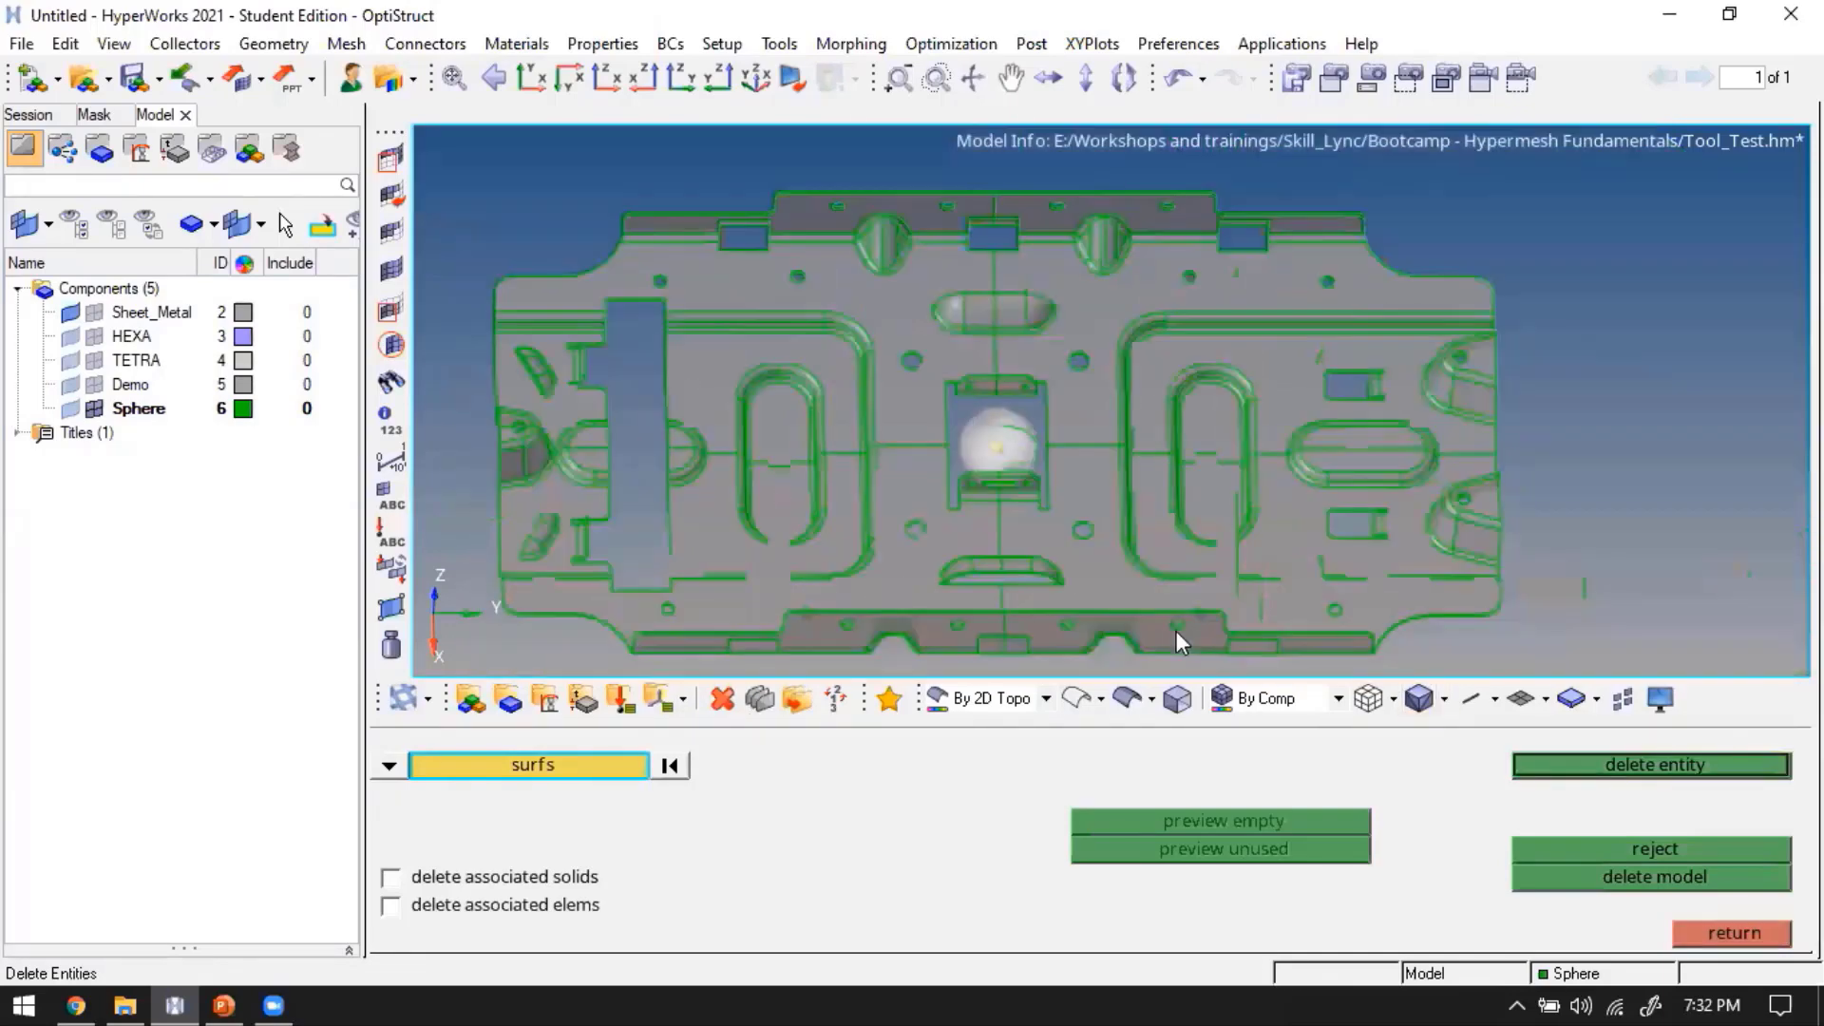
pyautogui.click(1655, 765)
pyautogui.press('Escape')
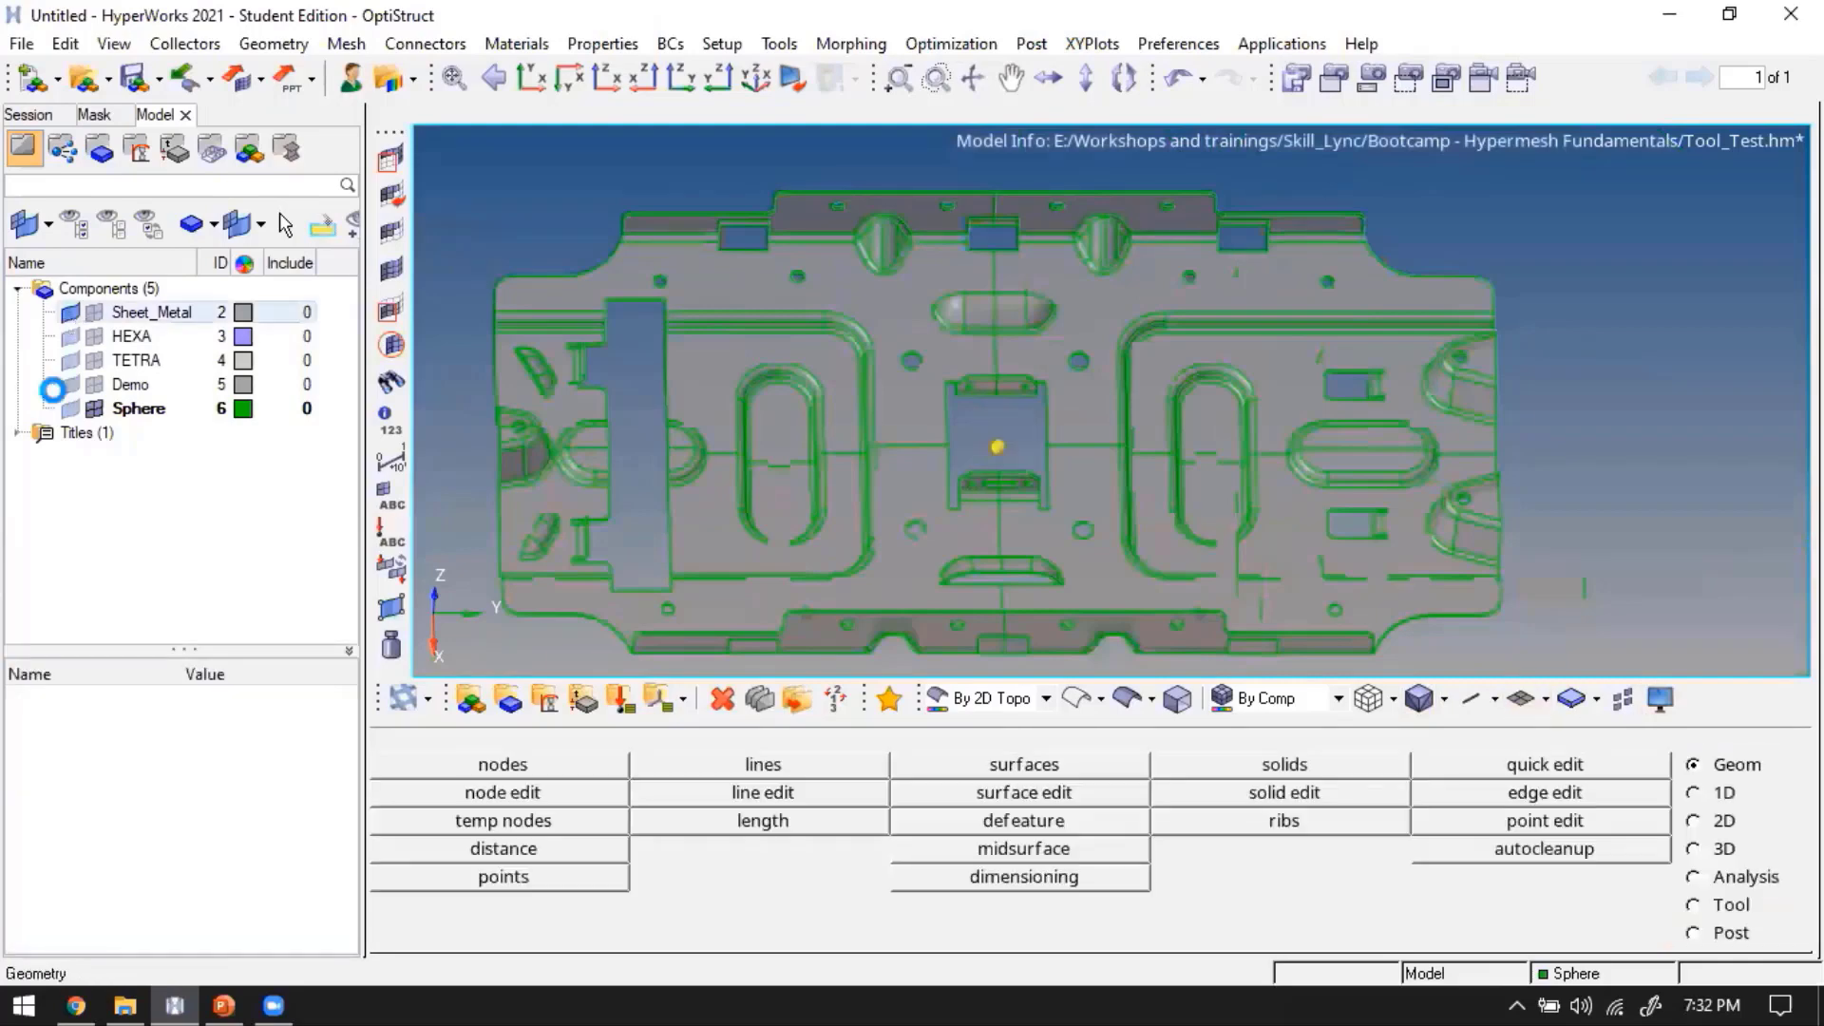
# Hide the Sheet_Metal geometry and display only the Sphere component's geometry
pyautogui.click(69, 385)
pyautogui.click(72, 408)
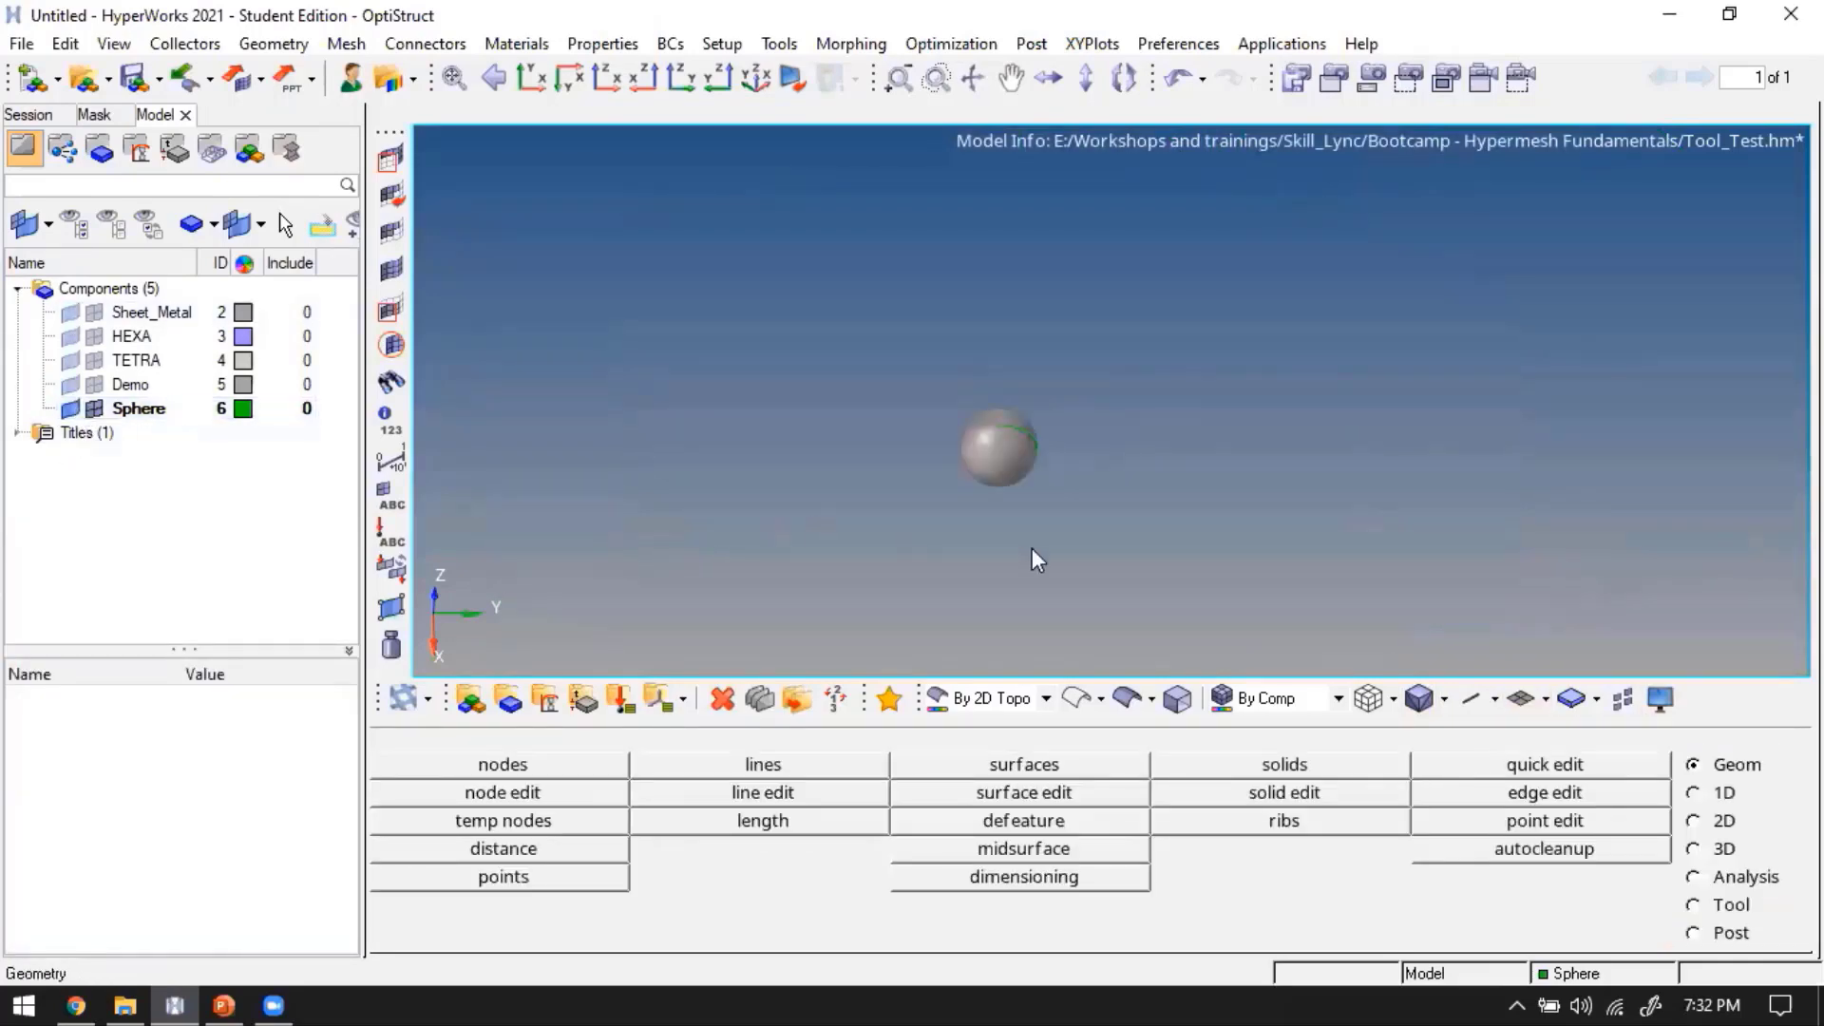
pyautogui.moveTo(927, 504)
pyautogui.keyDown('ctrl'); pyautogui.mouseDown()
pyautogui.moveTo(1038, 486)
pyautogui.moveTo(927, 505)
pyautogui.mouseUp(); pyautogui.keyUp('ctrl')
pyautogui.scroll(5, 1019, 418)
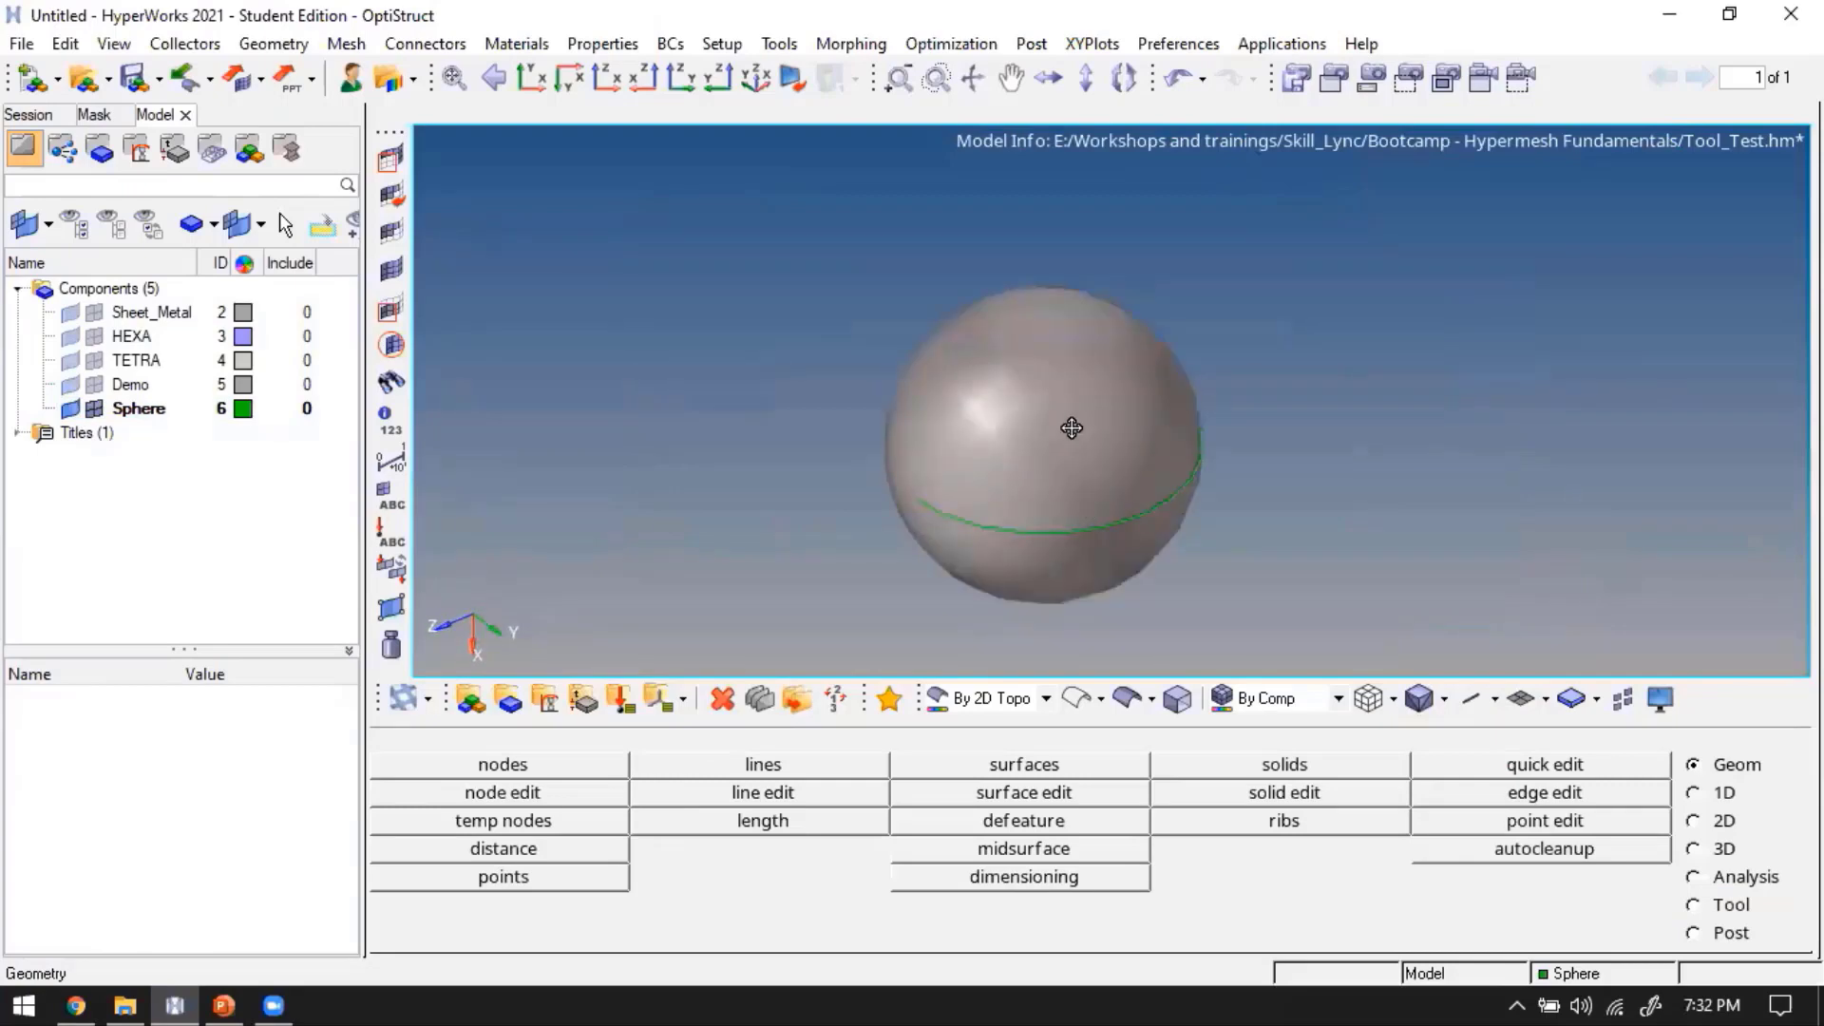
# Examine the sphere's edge line from several directions in both wireframe and shaded display
pyautogui.keyDown('ctrl'); pyautogui.moveTo(1071, 428); pyautogui.dragTo(973, 538); pyautogui.keyUp('ctrl')
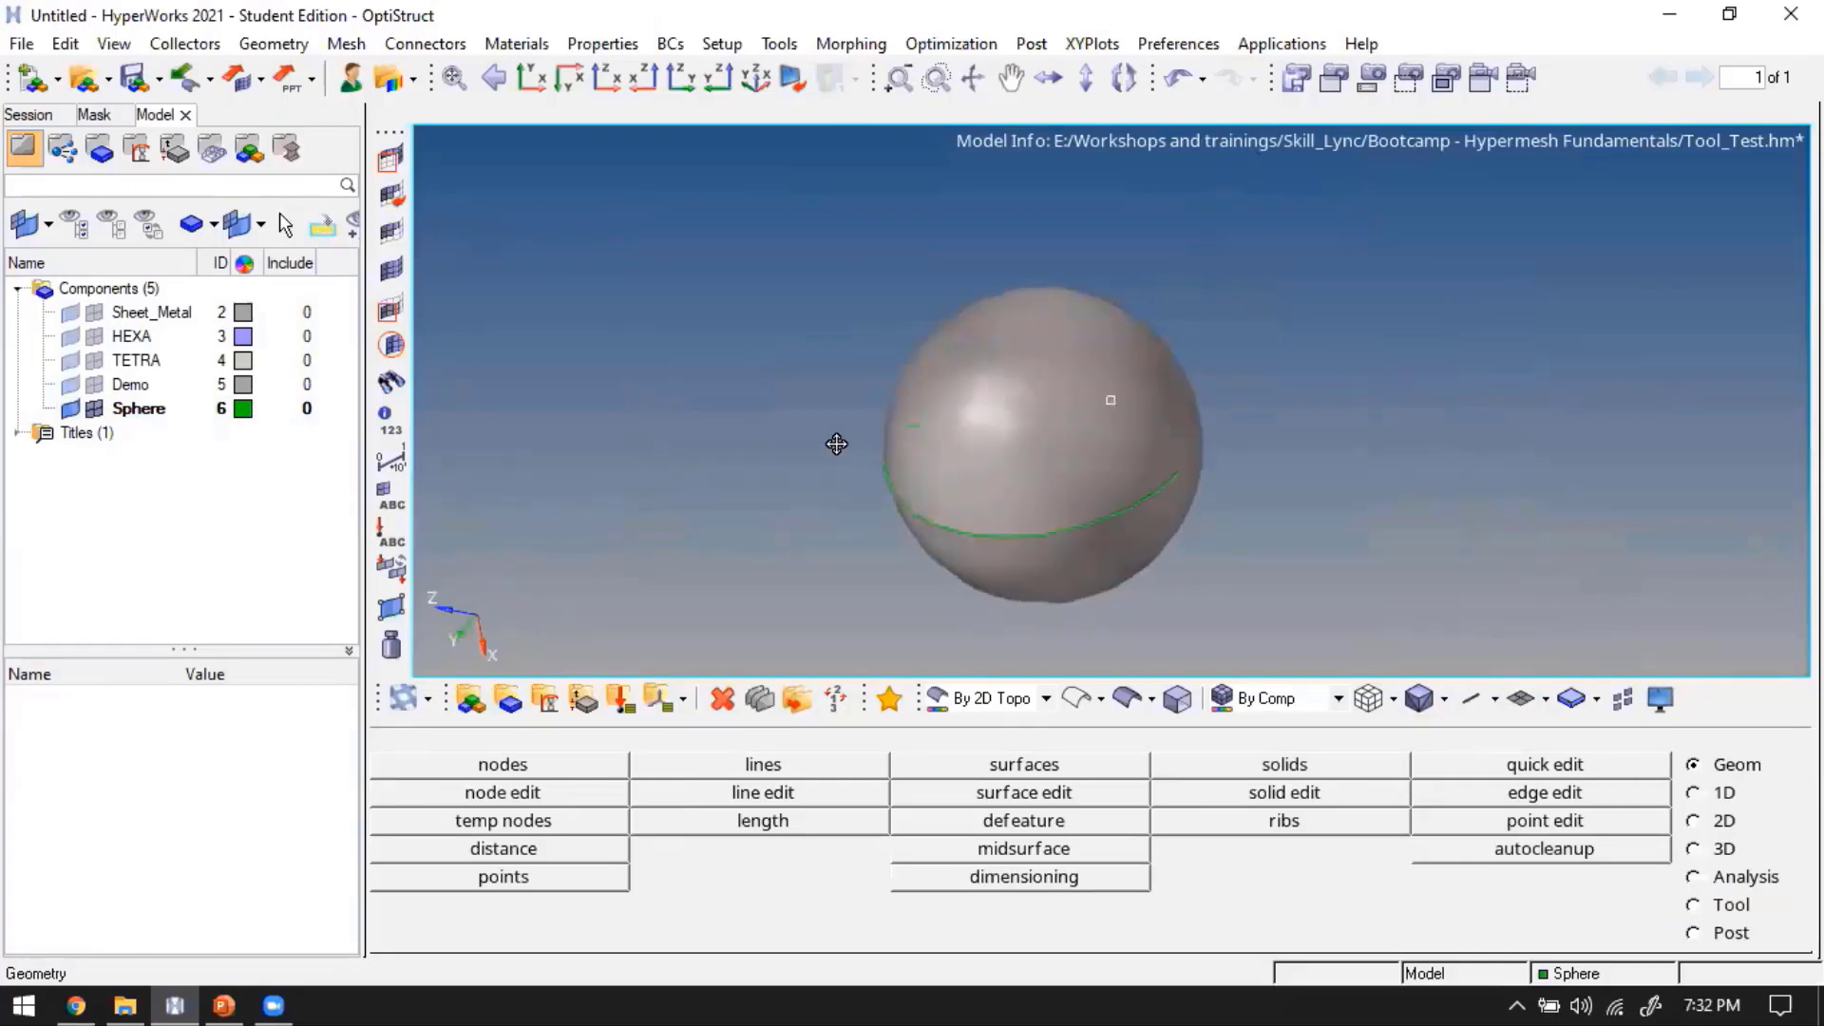
pyautogui.keyDown('ctrl'); pyautogui.moveTo(836, 444); pyautogui.dragTo(761, 546); pyautogui.keyUp('ctrl')
pyautogui.keyDown('ctrl'); pyautogui.moveTo(930, 428); pyautogui.dragTo(1112, 398); pyautogui.keyUp('ctrl')
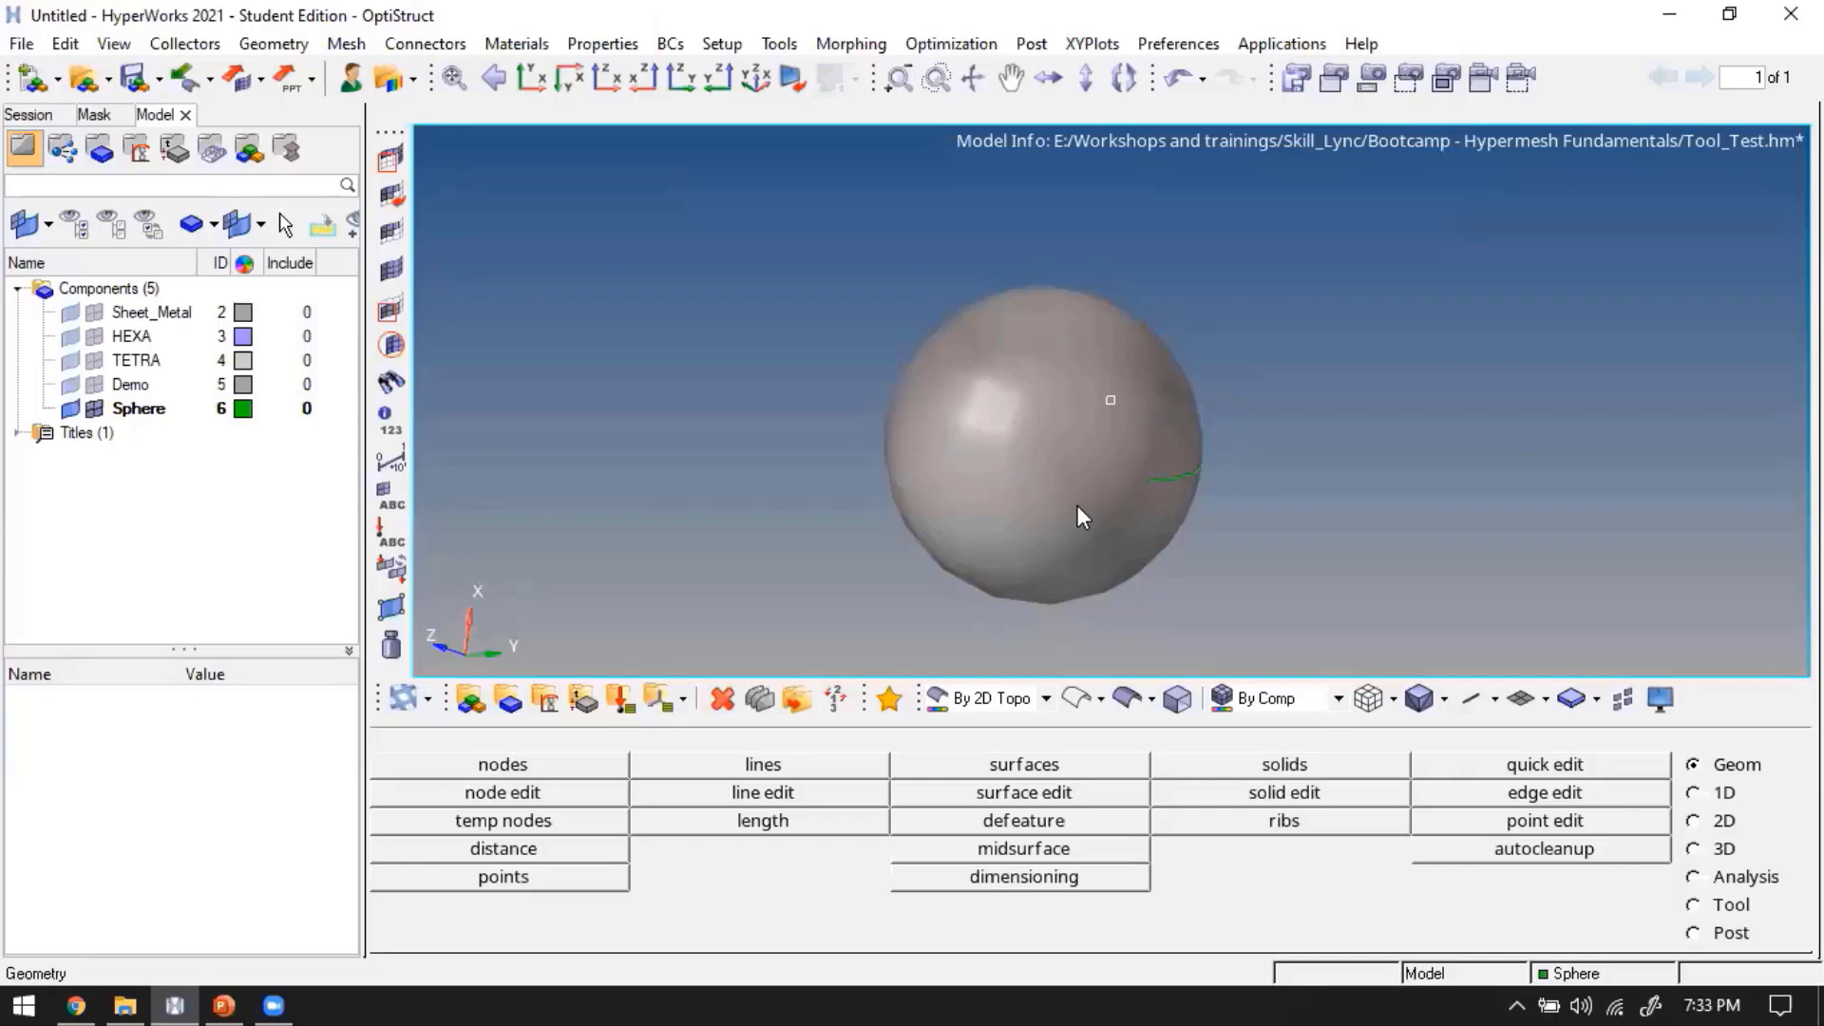
pyautogui.scroll(5, 981, 418)
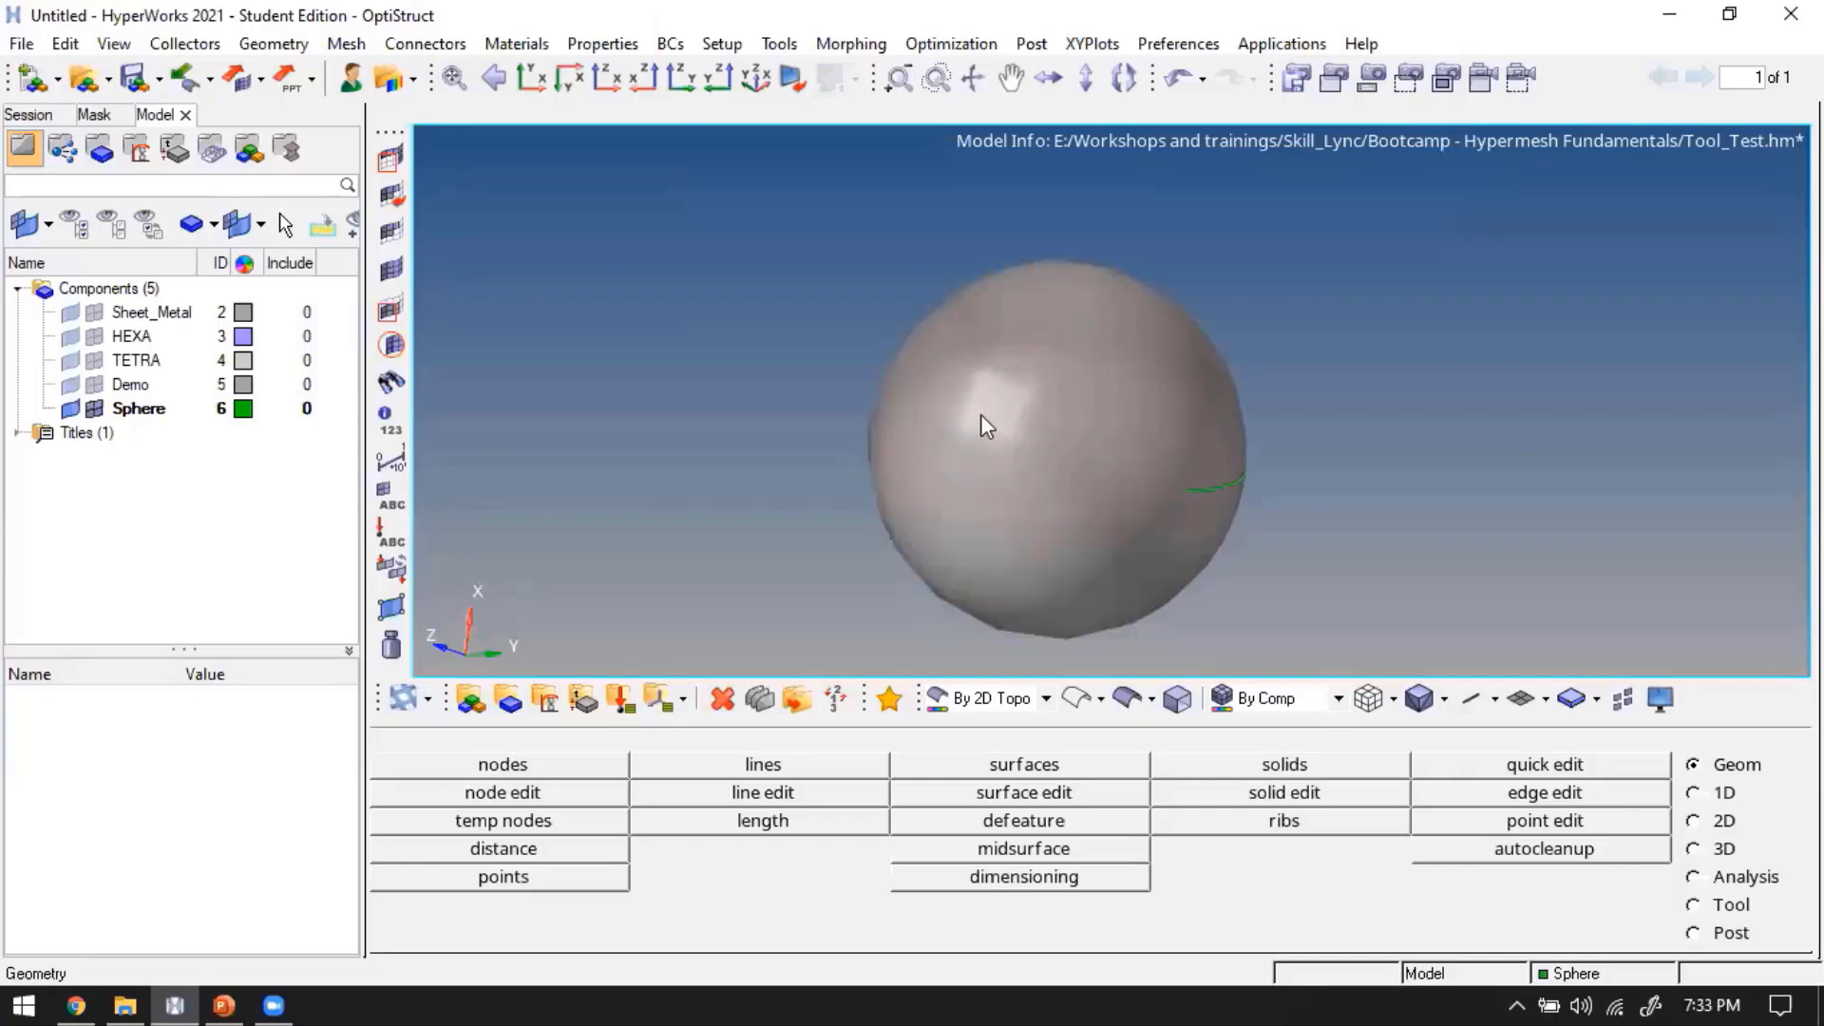
pyautogui.moveTo(1042, 397)
pyautogui.keyDown('ctrl'); pyautogui.mouseDown()
pyautogui.moveTo(1103, 431)
pyautogui.moveTo(1242, 428)
pyautogui.moveTo(1103, 403)
pyautogui.moveTo(834, 433)
pyautogui.moveTo(773, 411)
pyautogui.moveTo(1197, 460)
pyautogui.moveTo(1184, 407)
pyautogui.moveTo(1042, 493)
pyautogui.moveTo(1071, 511)
pyautogui.mouseUp(); pyautogui.keyUp('ctrl')
pyautogui.scroll(-4, 1197, 460)
pyautogui.keyDown('ctrl'); pyautogui.moveTo(1153, 578); pyautogui.dragTo(1093, 555); pyautogui.keyUp('ctrl')
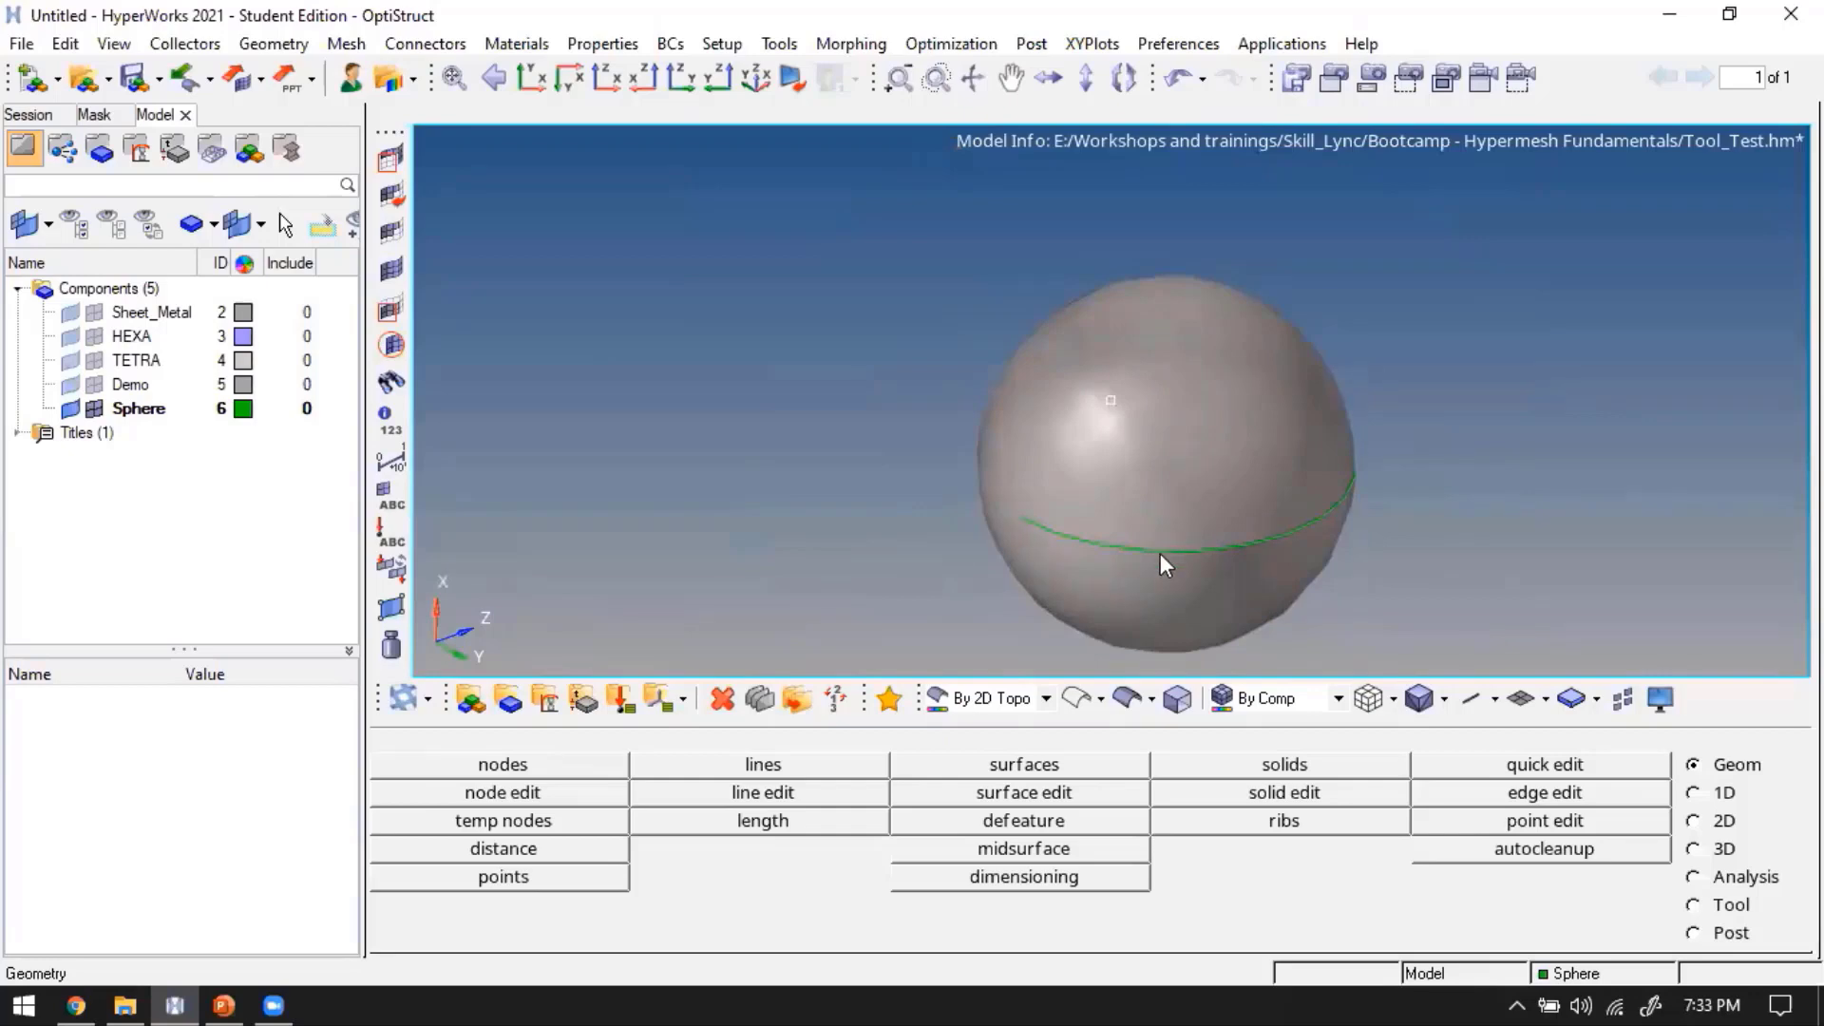
pyautogui.keyDown('ctrl'); pyautogui.moveTo(1051, 525); pyautogui.dragTo(1194, 508); pyautogui.keyUp('ctrl')
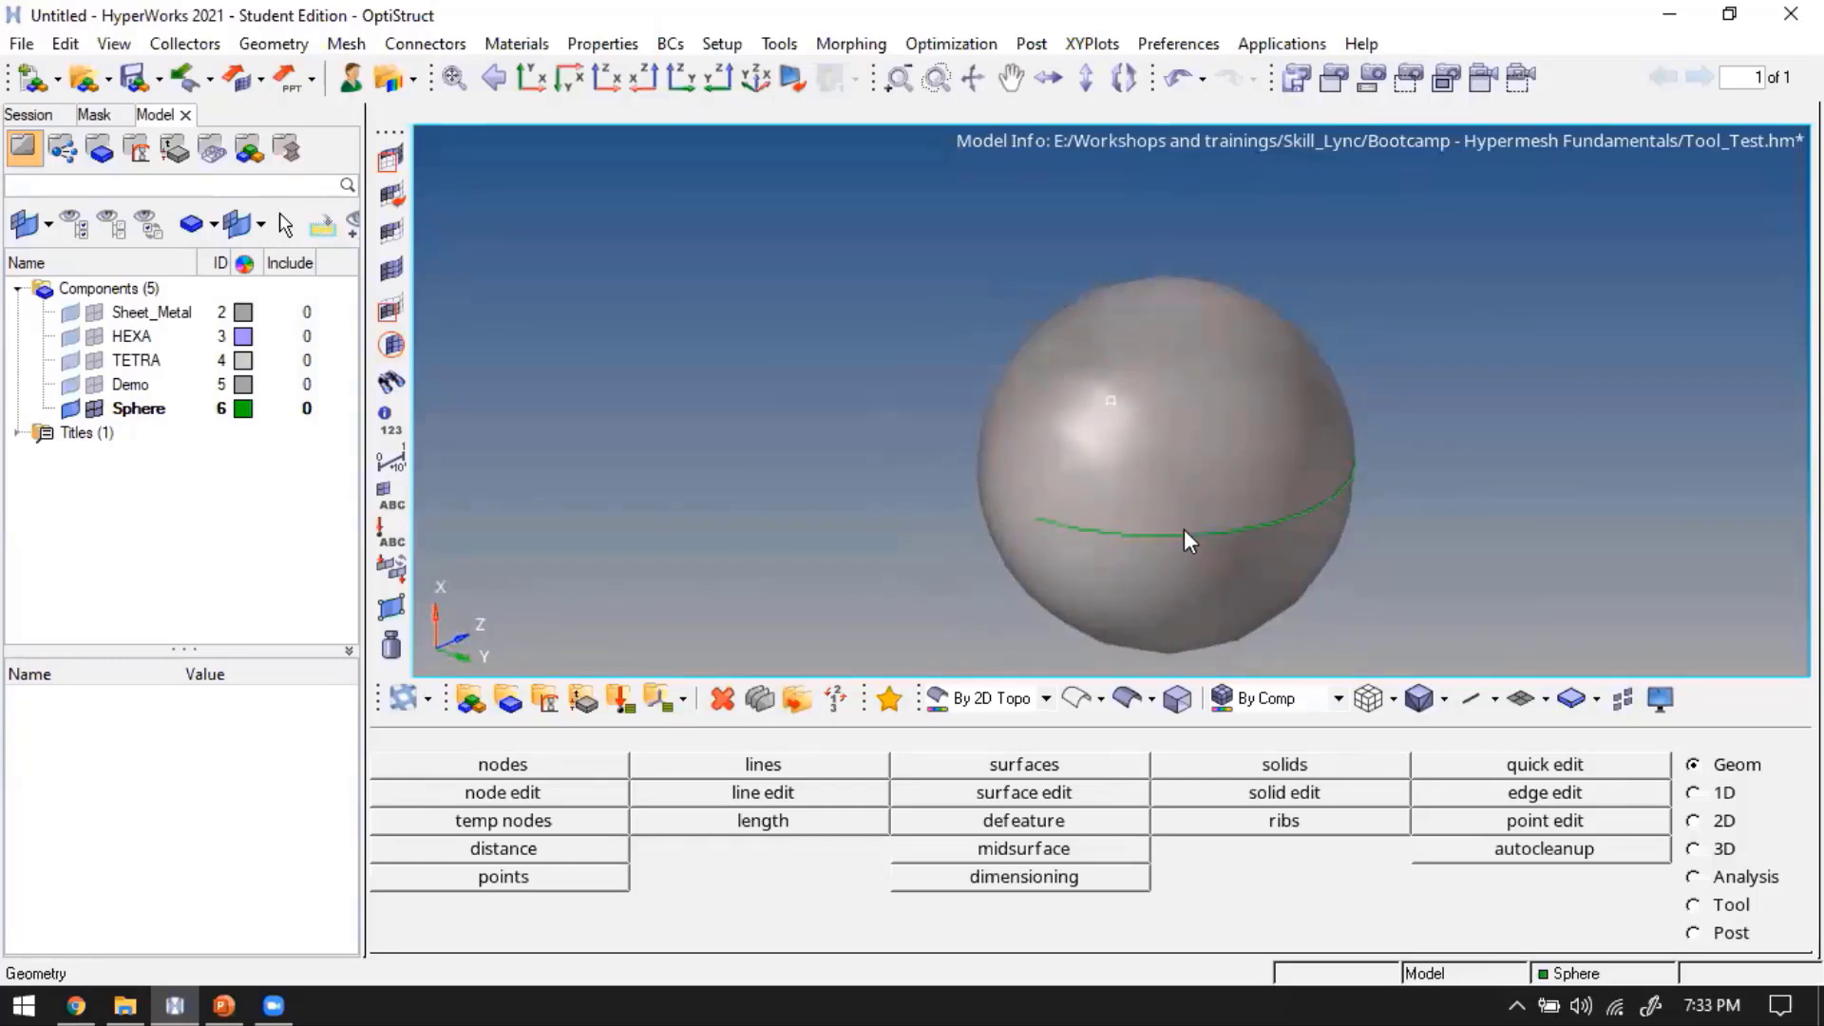
pyautogui.keyDown('ctrl'); pyautogui.moveTo(1075, 521); pyautogui.dragTo(1130, 522); pyautogui.keyUp('ctrl')
pyautogui.click(1078, 701)
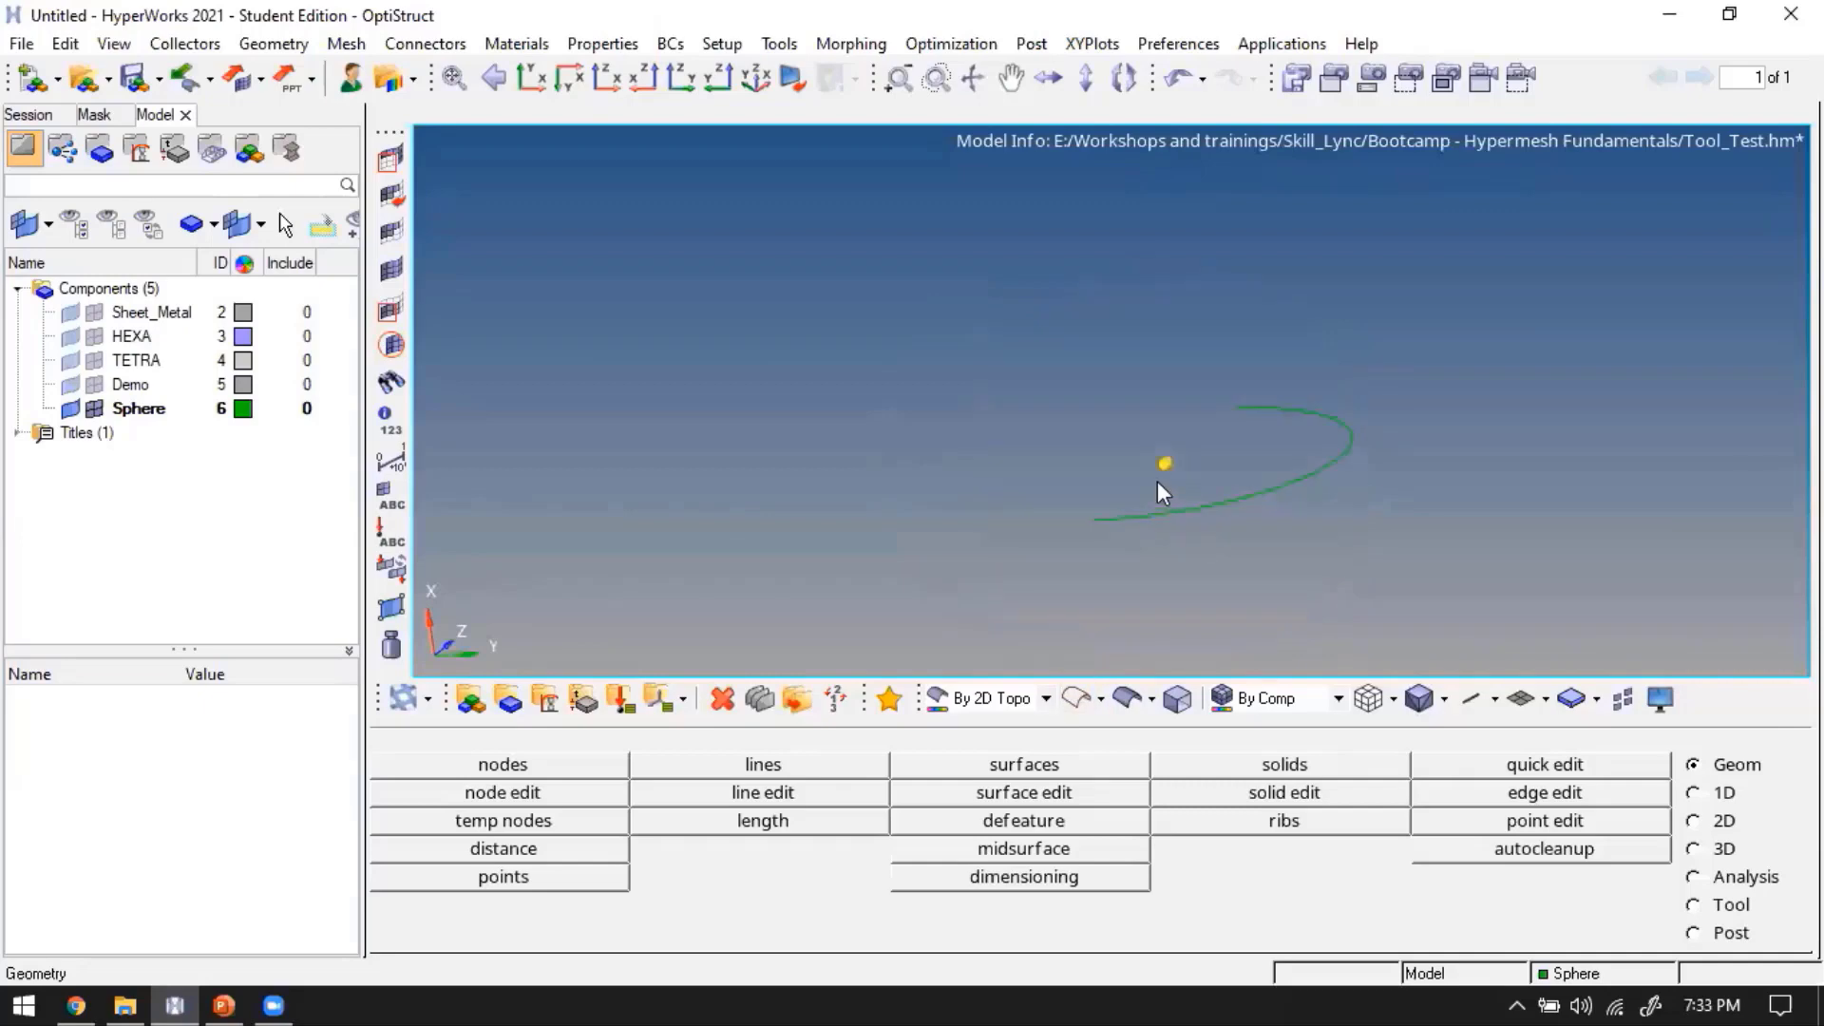
pyautogui.moveTo(1225, 555)
pyautogui.keyDown('ctrl'); pyautogui.mouseDown()
pyautogui.moveTo(1201, 541)
pyautogui.moveTo(1108, 640)
pyautogui.moveTo(1112, 617)
pyautogui.mouseUp(); pyautogui.keyUp('ctrl')
pyautogui.click(1128, 700)
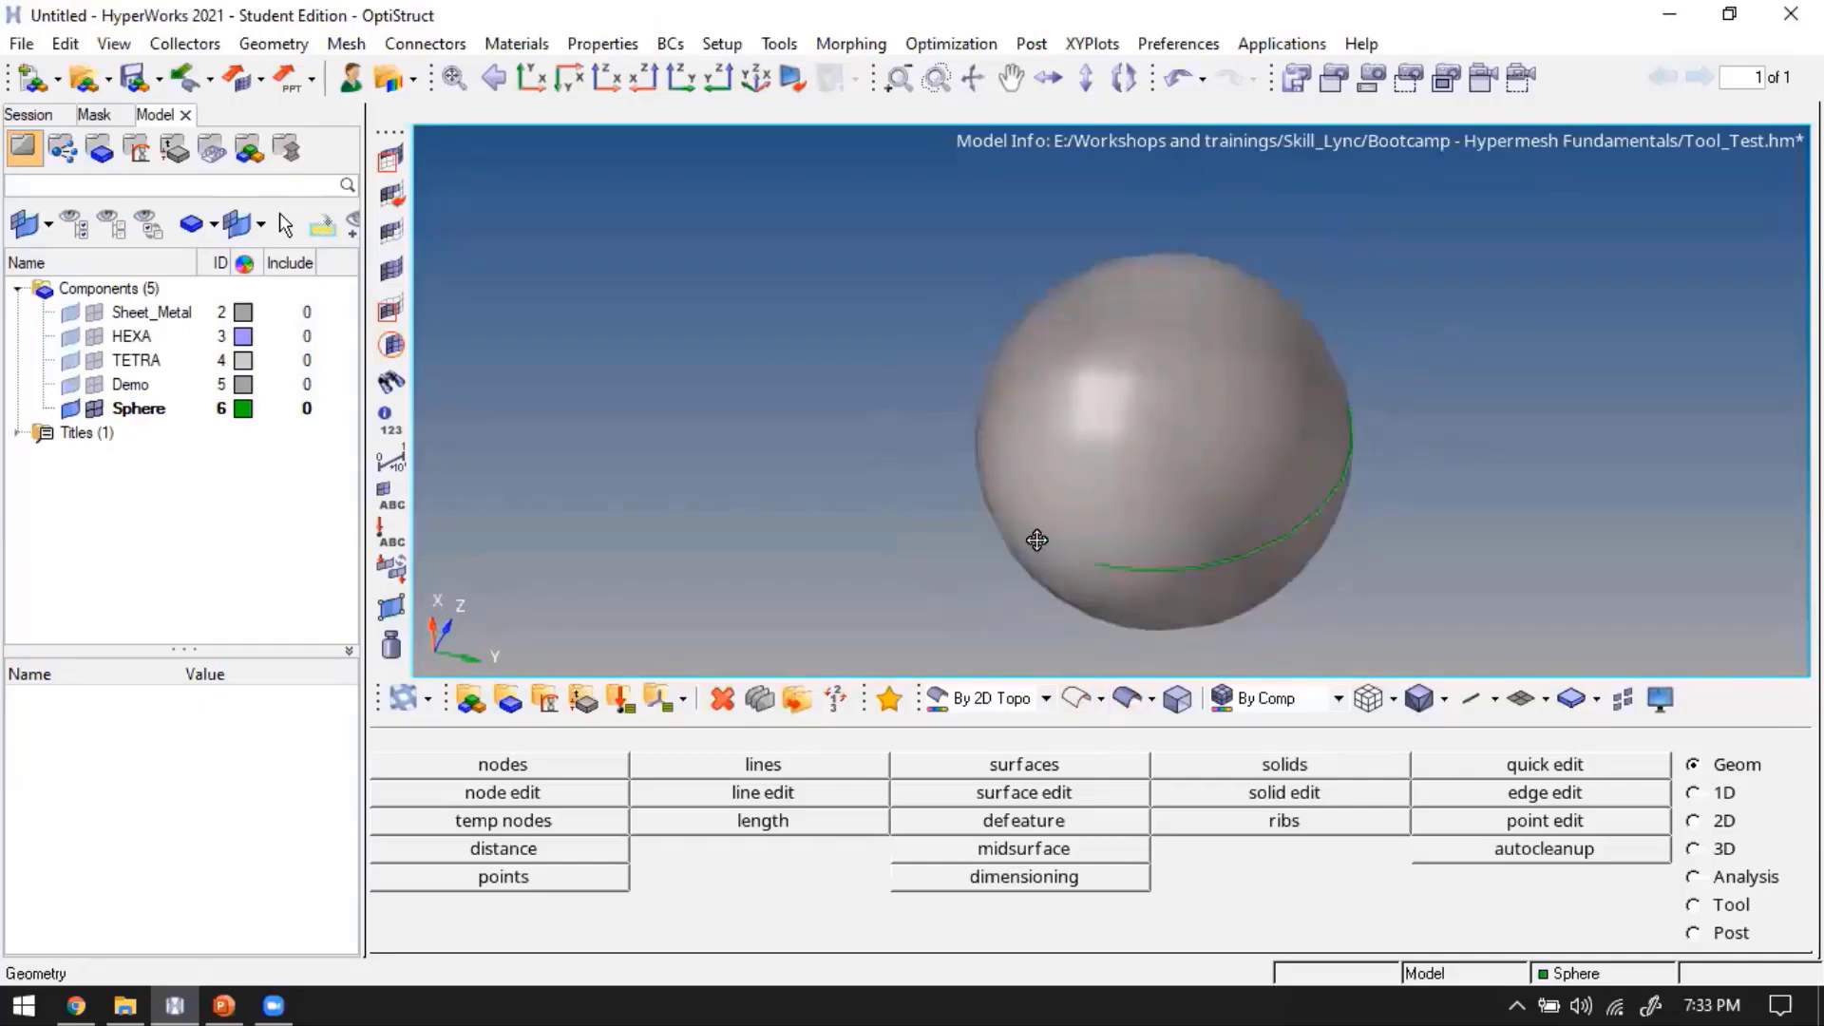
pyautogui.moveTo(1035, 538)
pyautogui.keyDown('ctrl'); pyautogui.mouseDown()
pyautogui.moveTo(1149, 583)
pyautogui.moveTo(1114, 554)
pyautogui.moveTo(1140, 505)
pyautogui.moveTo(1470, 461)
pyautogui.mouseUp(); pyautogui.keyUp('ctrl')
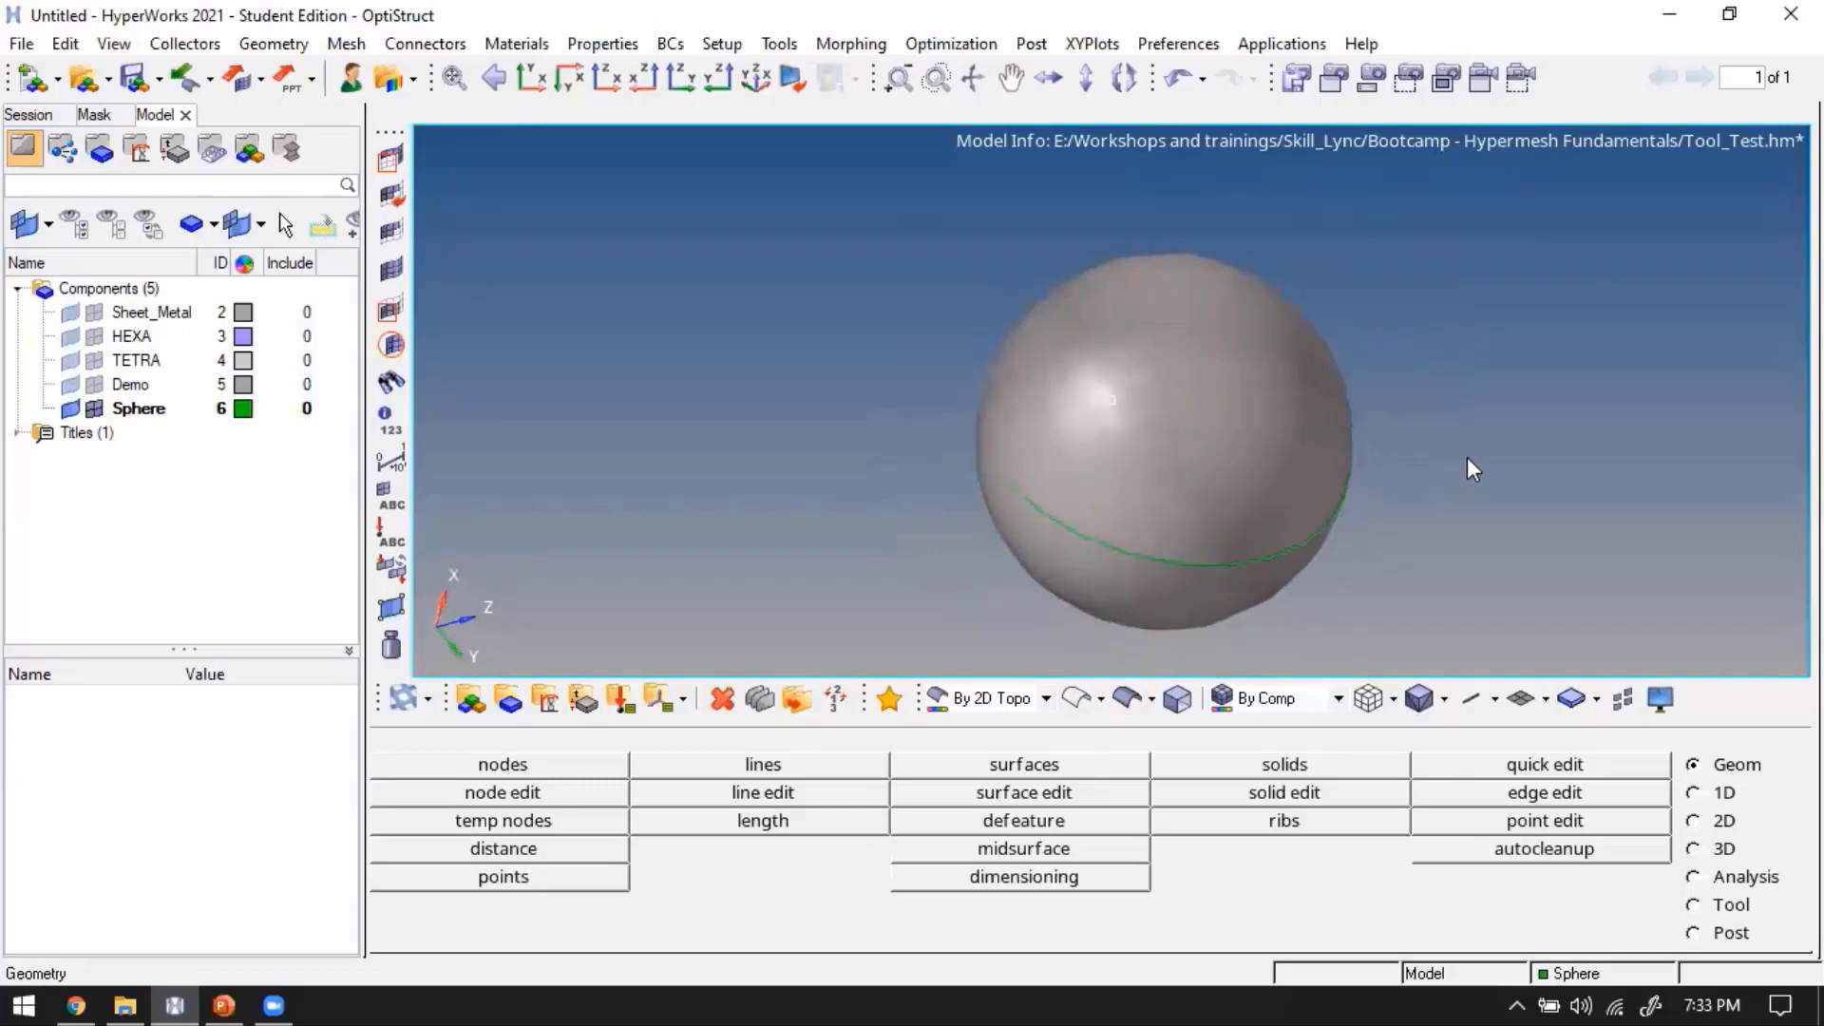
# Create three parametric nodes along the sphere's edge line, with U bounds 0 to 1 and Arc Length parameterization
pyautogui.click(503, 764)
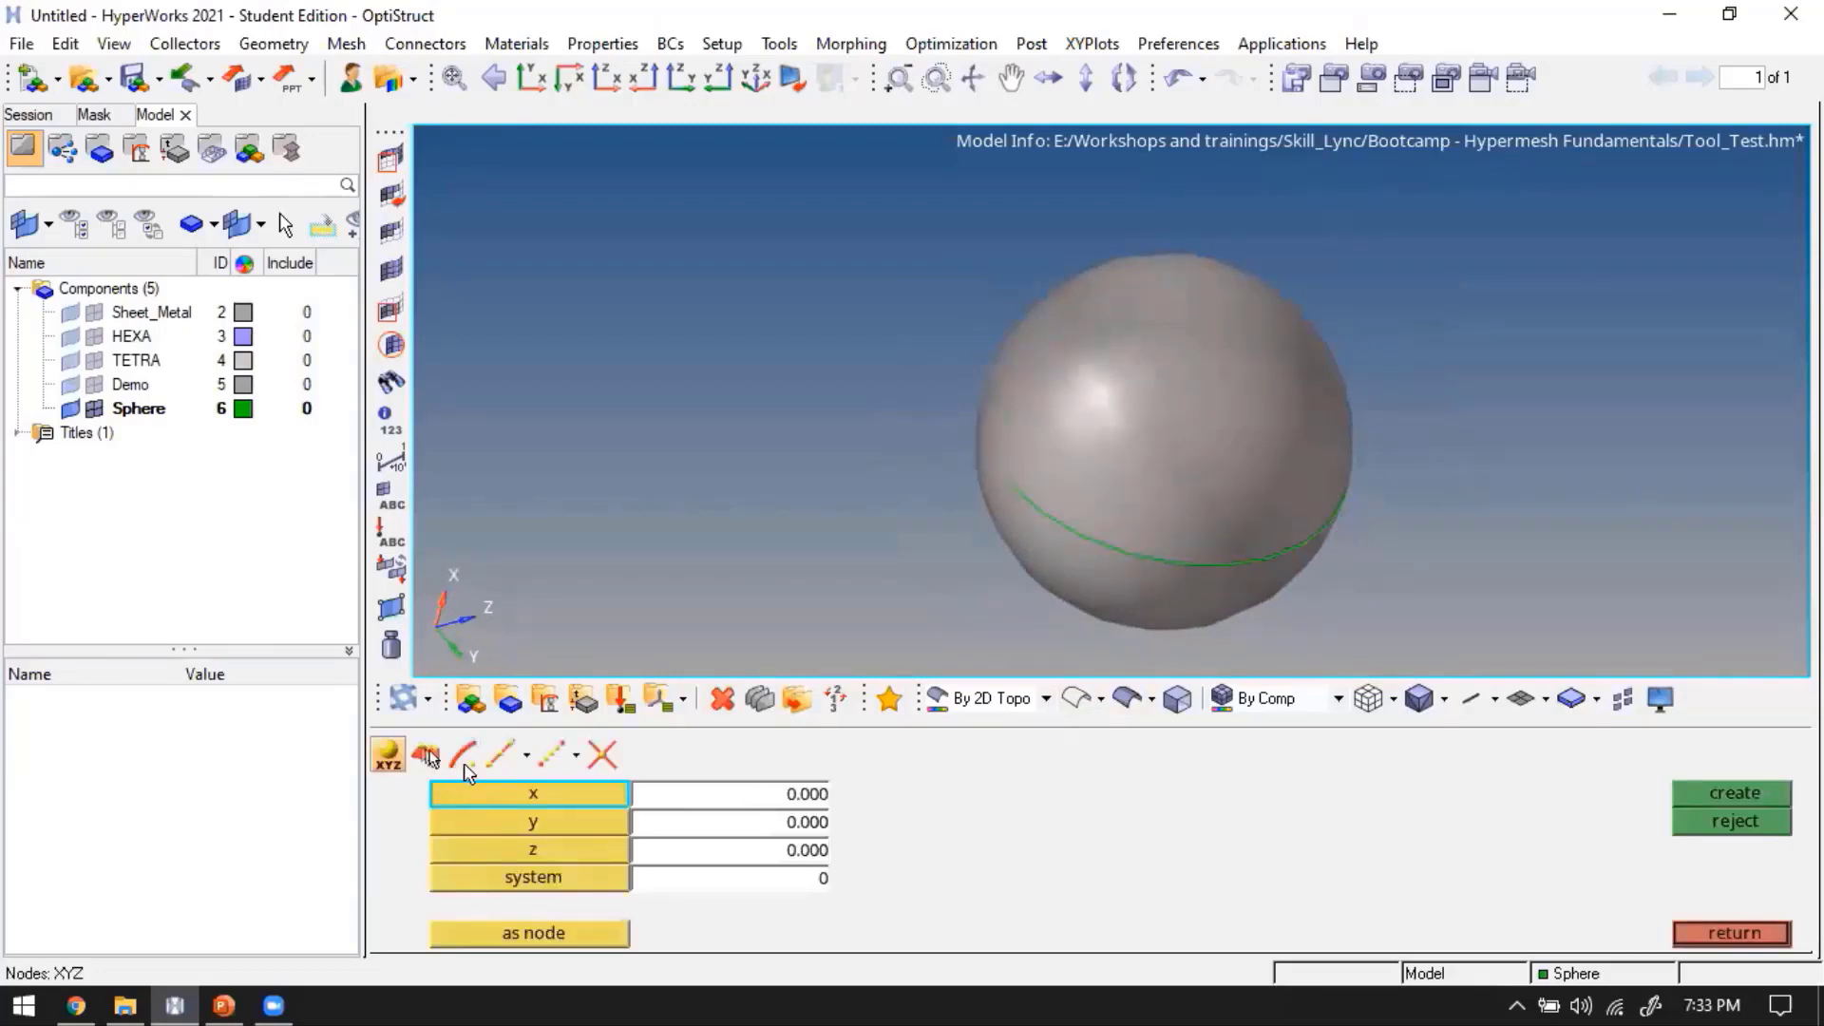
pyautogui.click(491, 765)
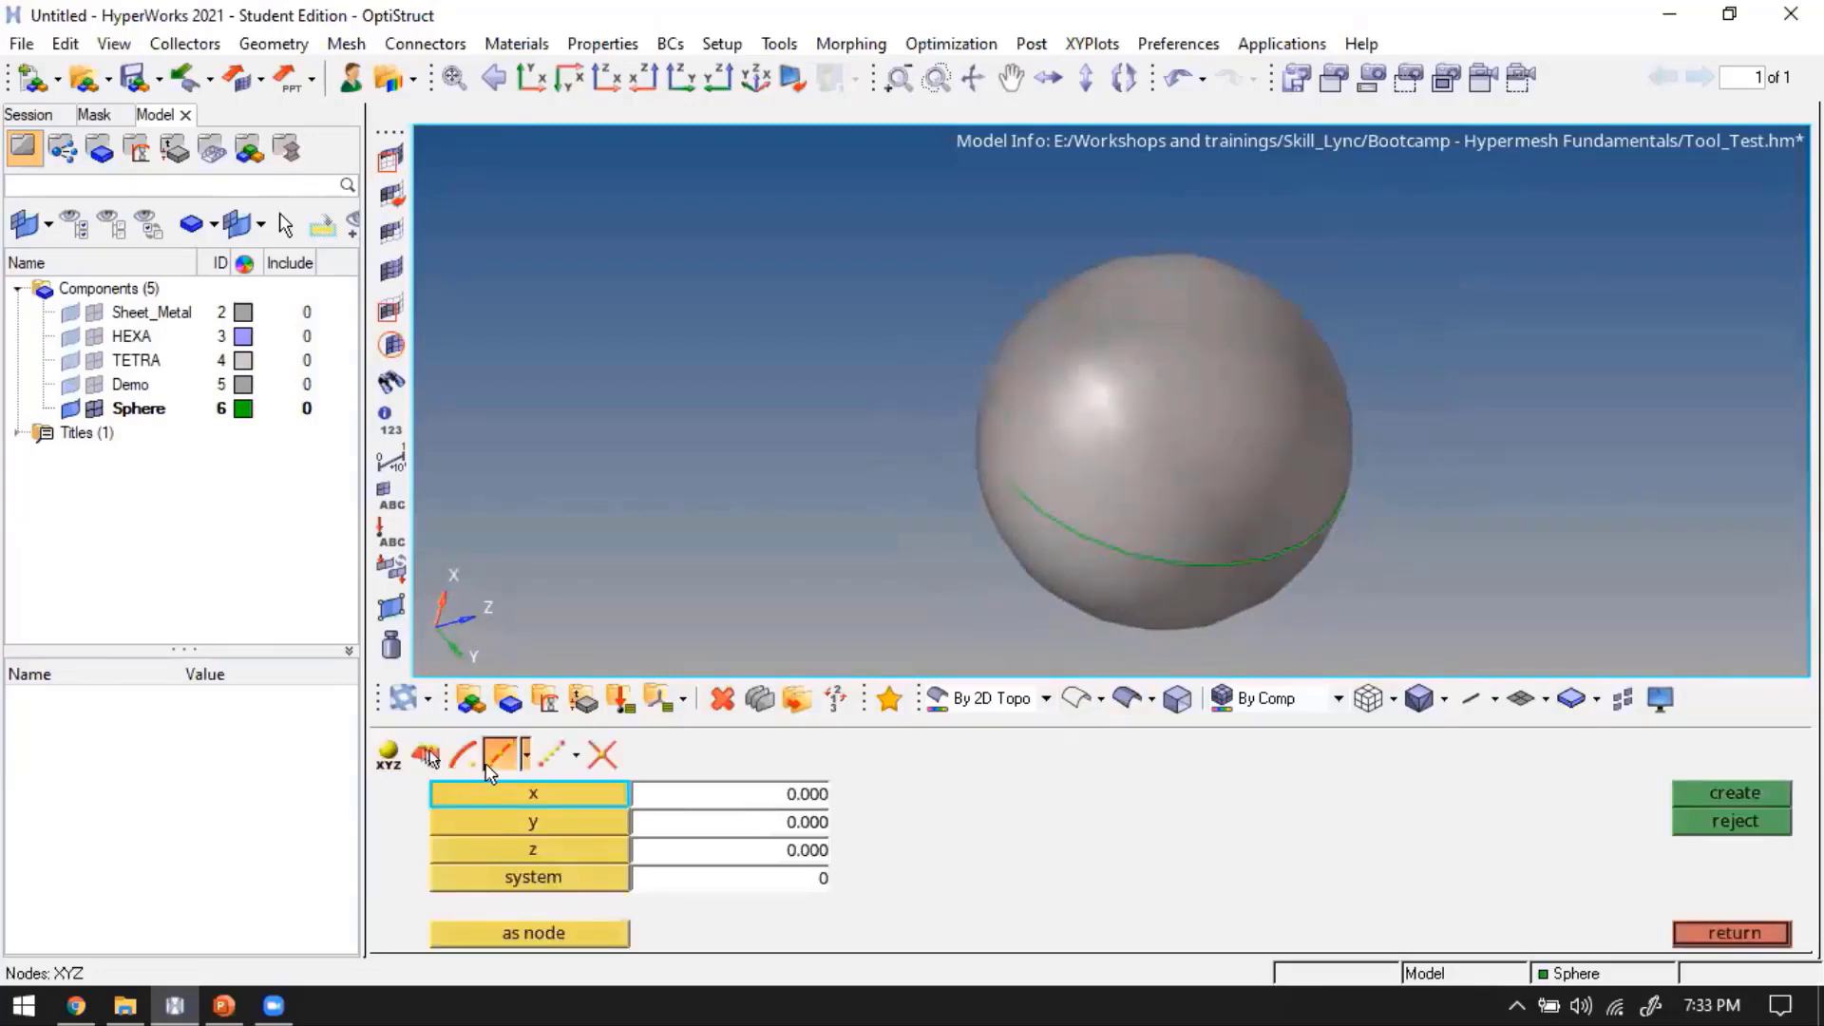
pyautogui.click(1203, 563)
pyautogui.middleClick(1436, 561)
pyautogui.press('Escape')
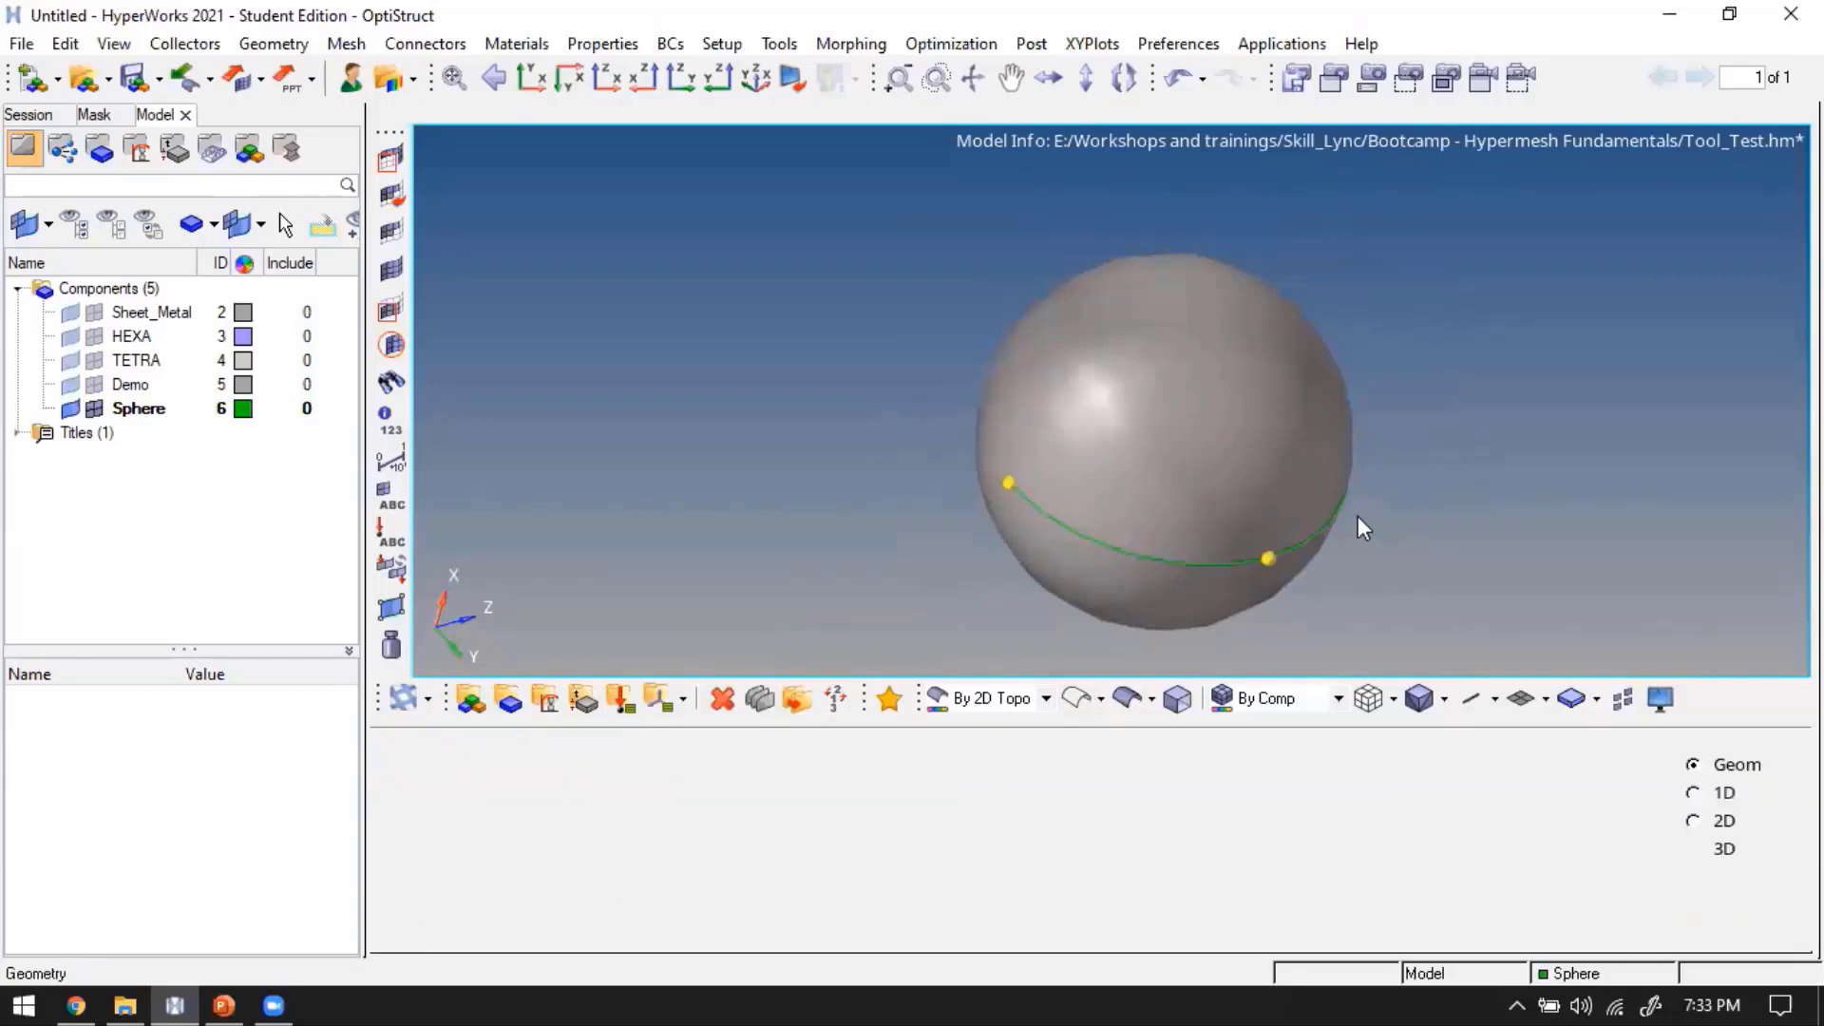
# Trim the sphere surface with a plane defined by the three nodes on its edge line as N1, N2 and N3
pyautogui.keyDown('ctrl'); pyautogui.scroll(-3, 1358, 516); pyautogui.keyUp('ctrl')
pyautogui.keyDown('ctrl'); pyautogui.moveTo(1344, 503); pyautogui.dragTo(1226, 518); pyautogui.keyUp('ctrl')
pyautogui.click(1017, 792)
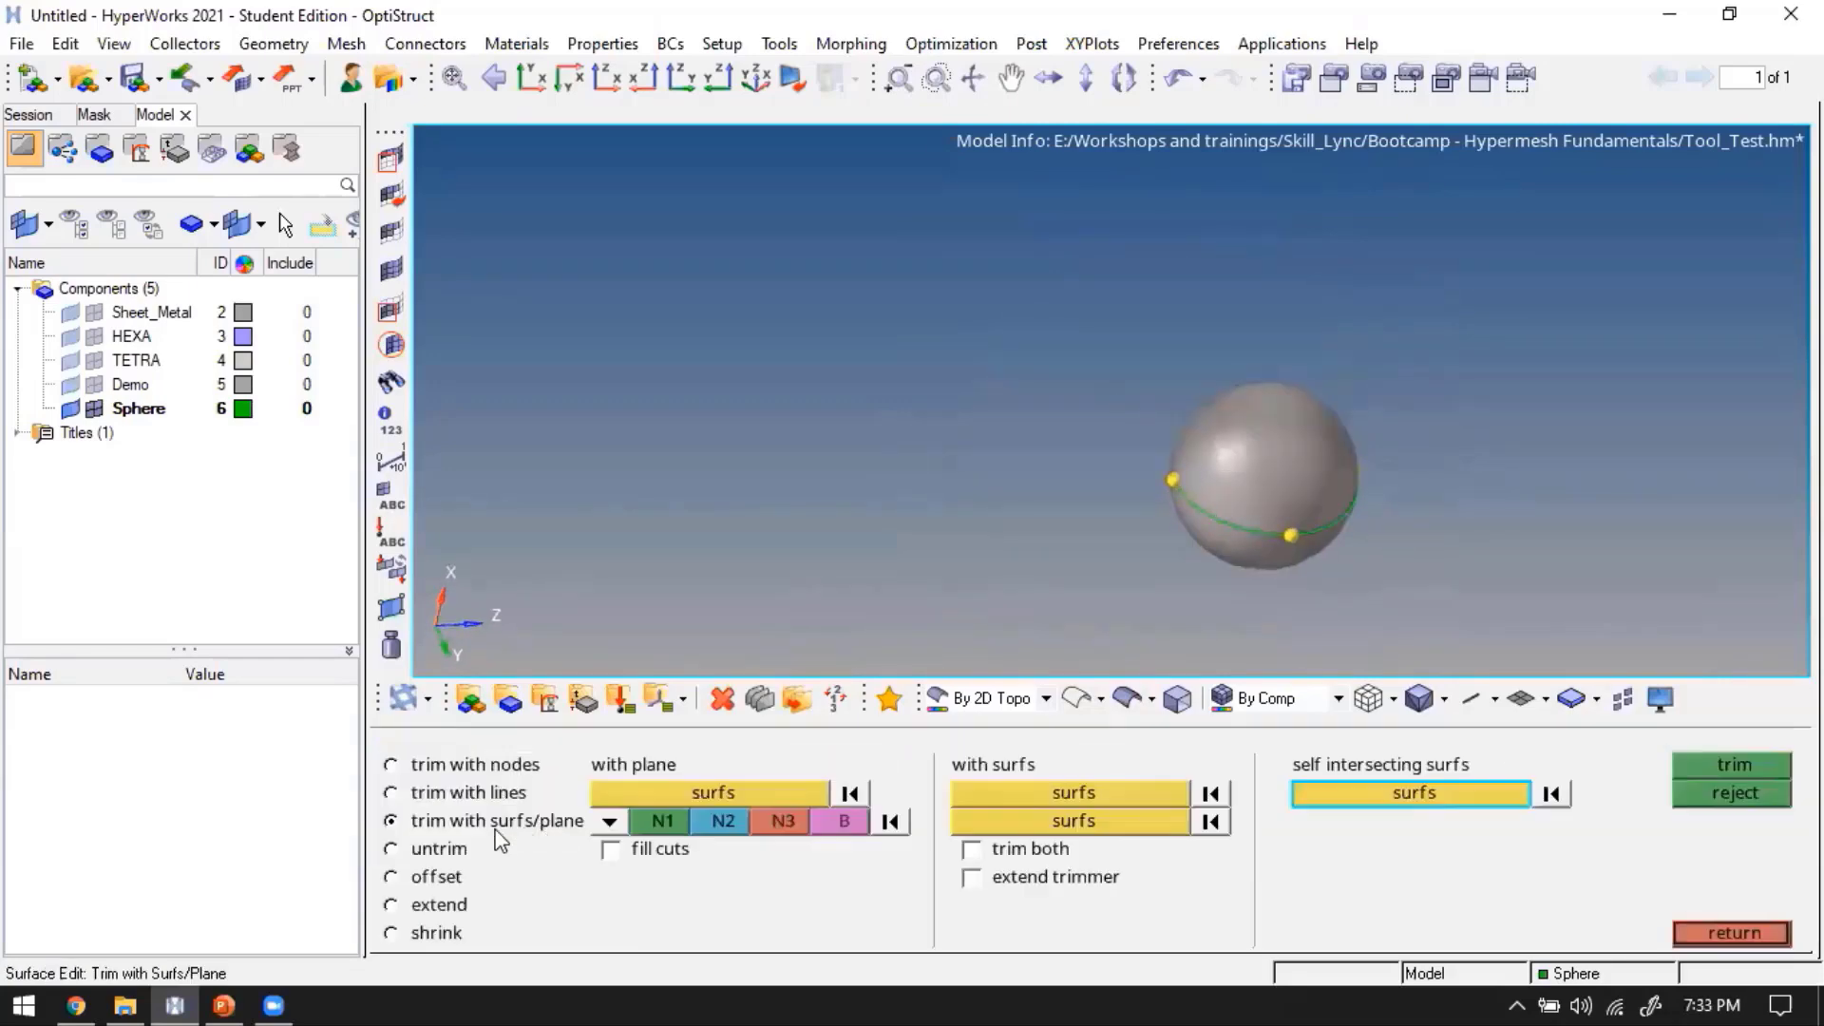
pyautogui.click(749, 794)
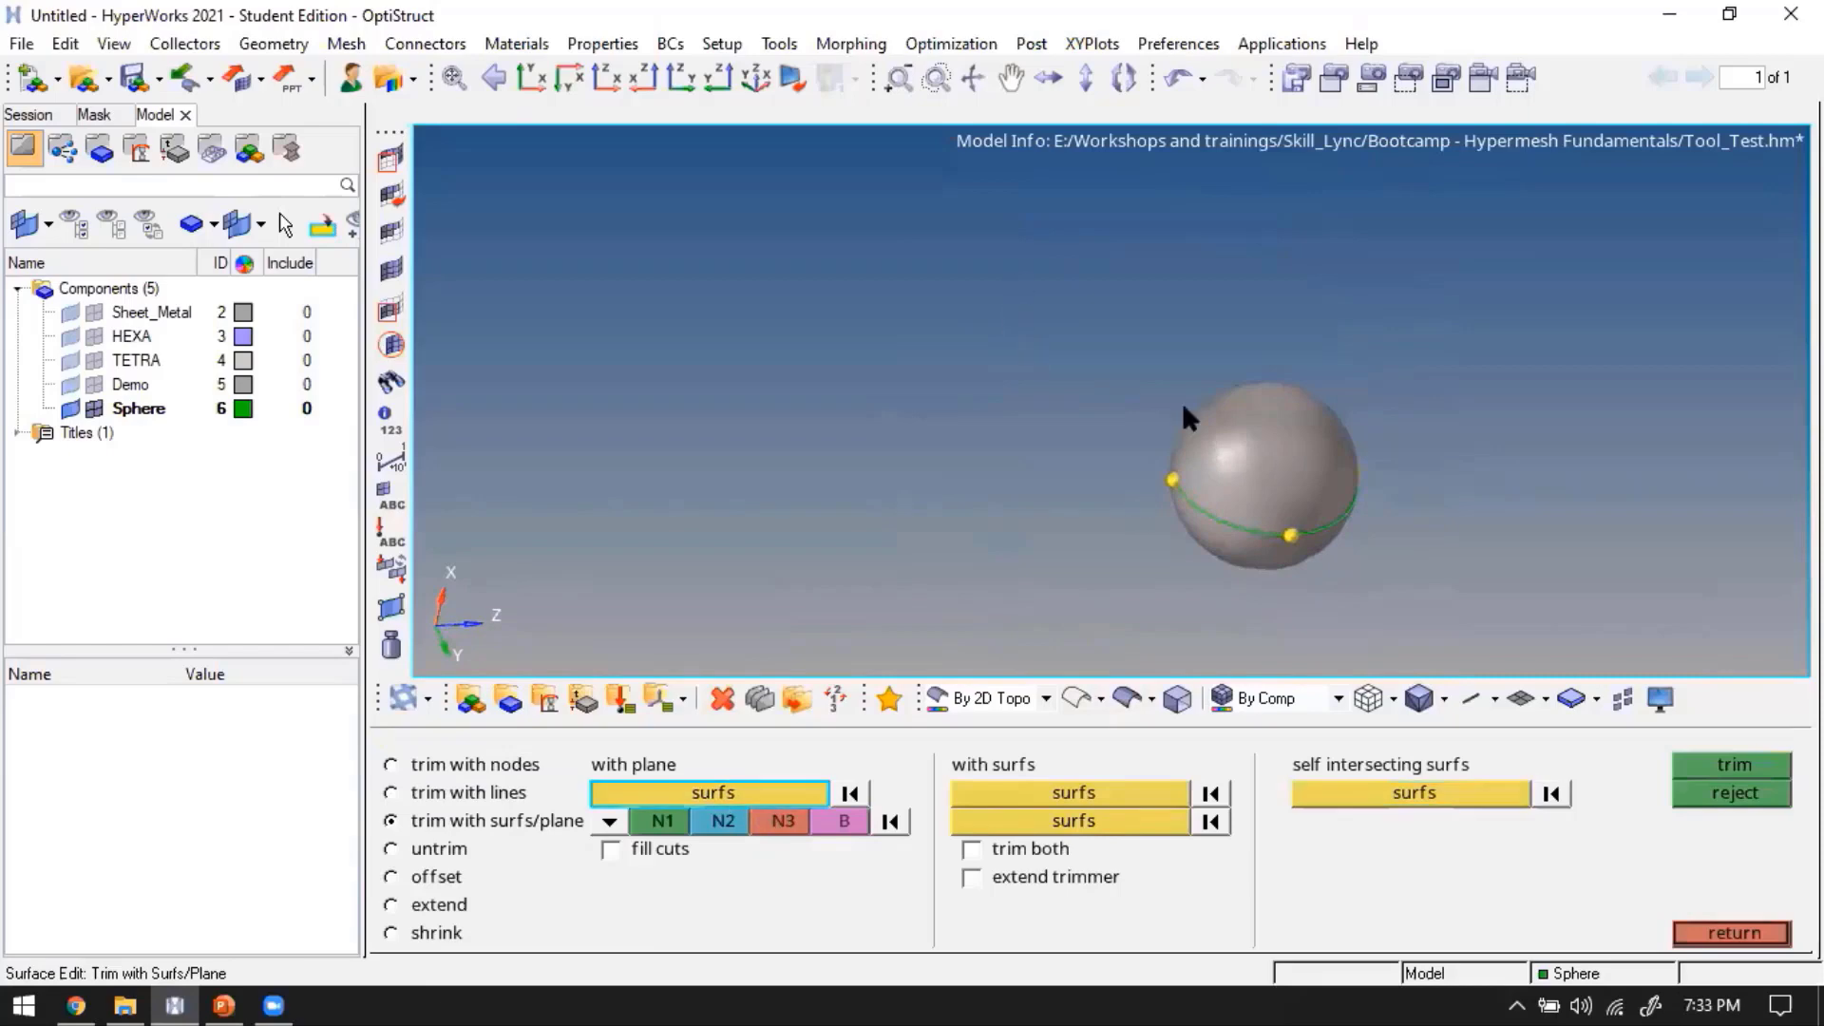
pyautogui.moveTo(1012, 273)
pyautogui.keyDown('shift'); pyautogui.mouseDown()
pyautogui.moveTo(1500, 601)
pyautogui.moveTo(1483, 594)
pyautogui.mouseUp(); pyautogui.keyUp('shift')
pyautogui.middleClick(1389, 505)
pyautogui.keyDown('ctrl'); pyautogui.scroll(2, 1171, 473); pyautogui.keyUp('ctrl')
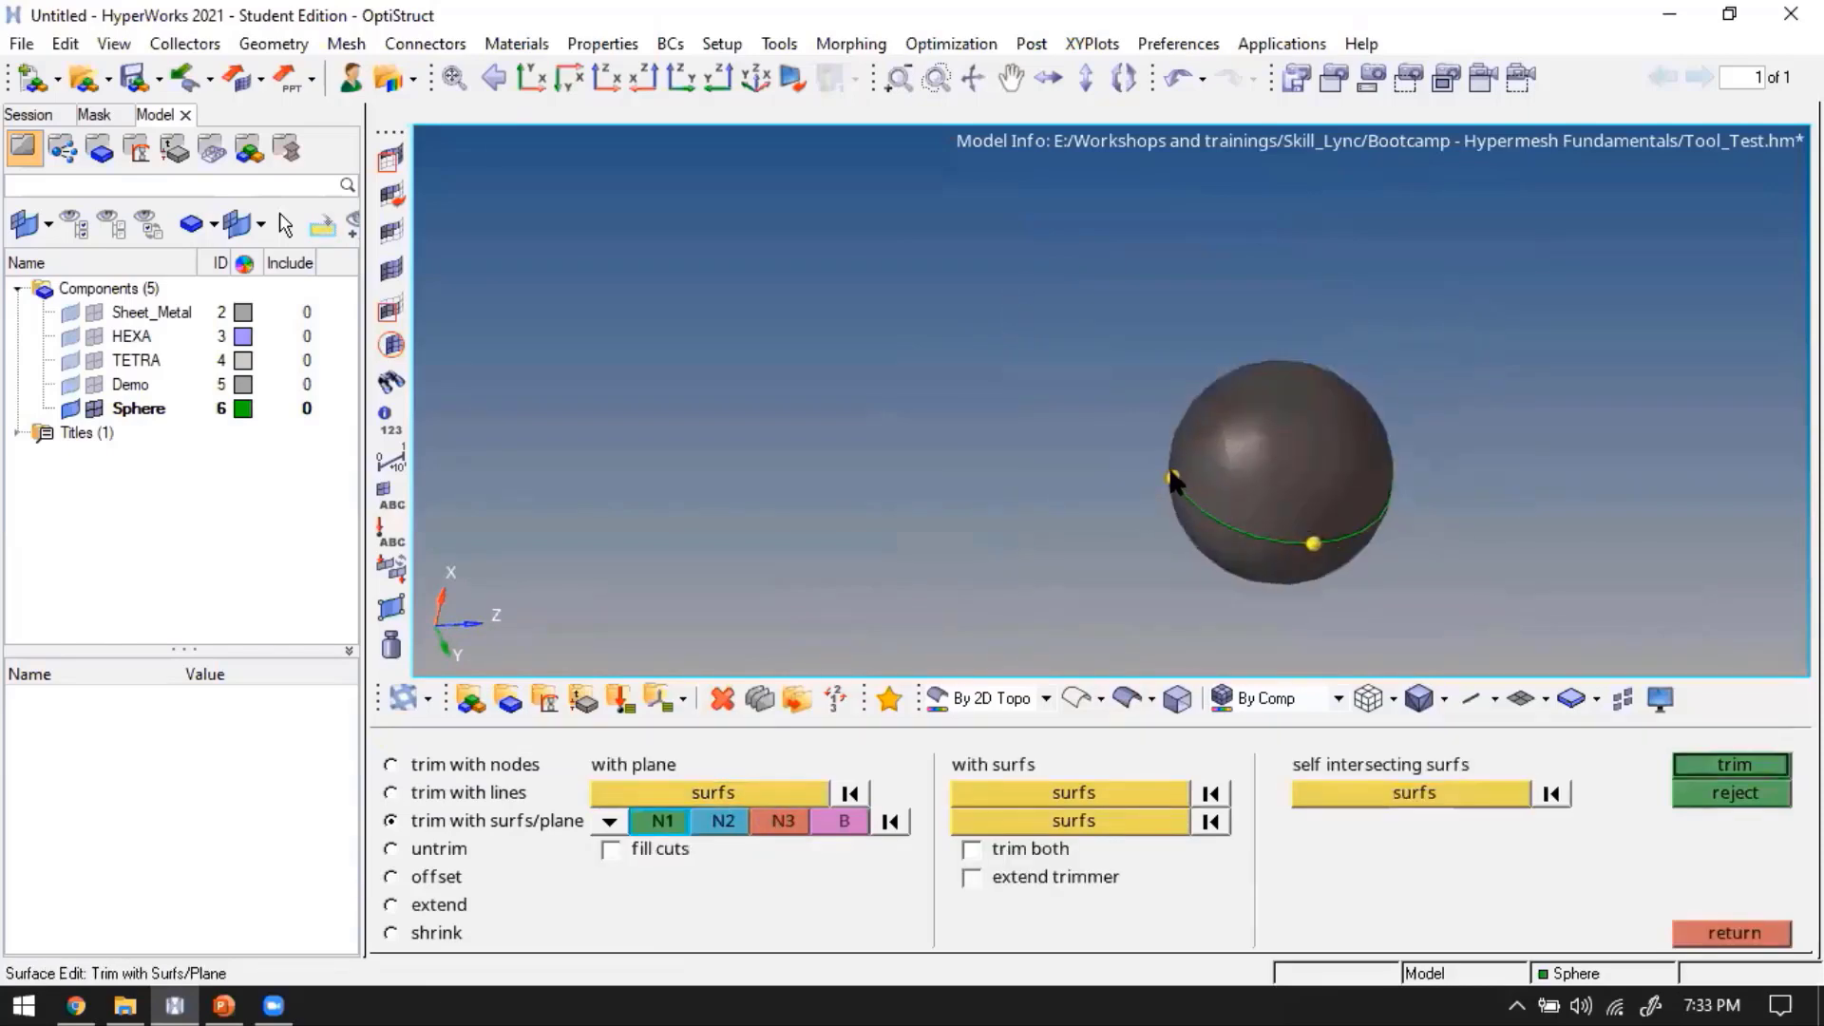
pyautogui.click(1172, 477)
pyautogui.click(1314, 543)
pyautogui.keyDown('ctrl'); pyautogui.moveTo(1140, 450); pyautogui.dragTo(985, 463); pyautogui.keyUp('ctrl')
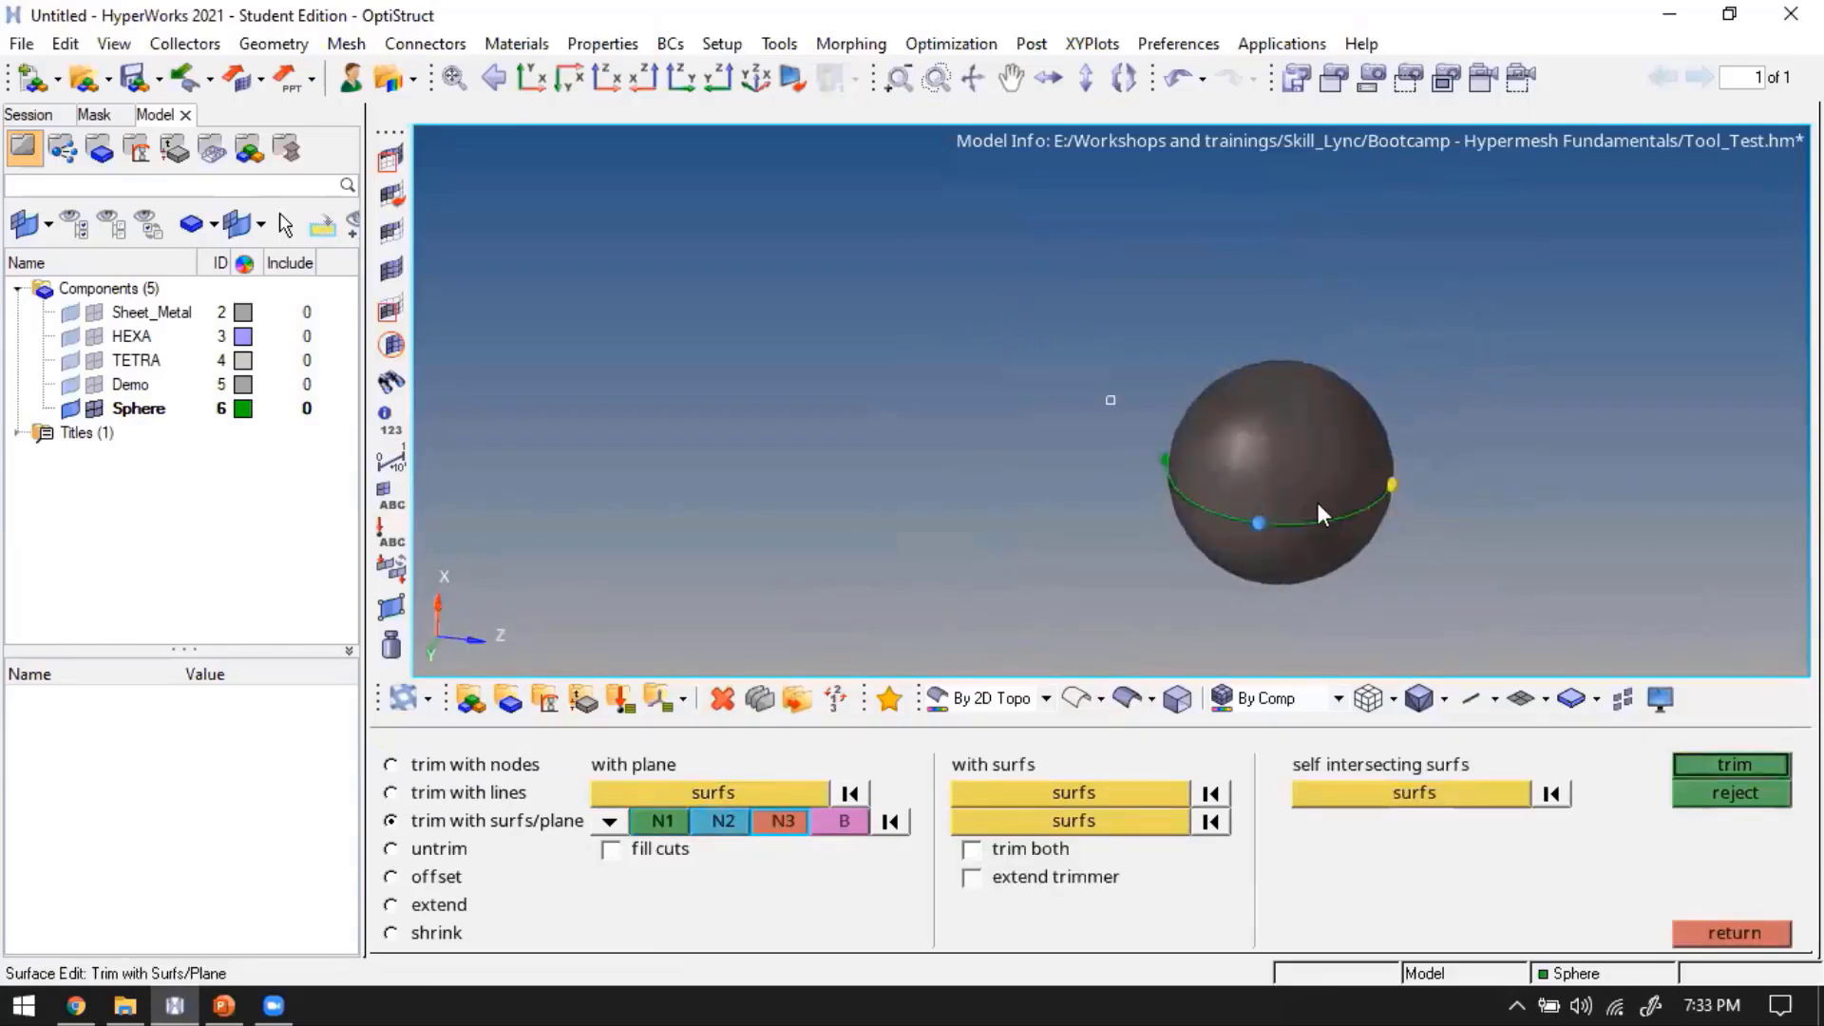
pyautogui.click(1374, 505)
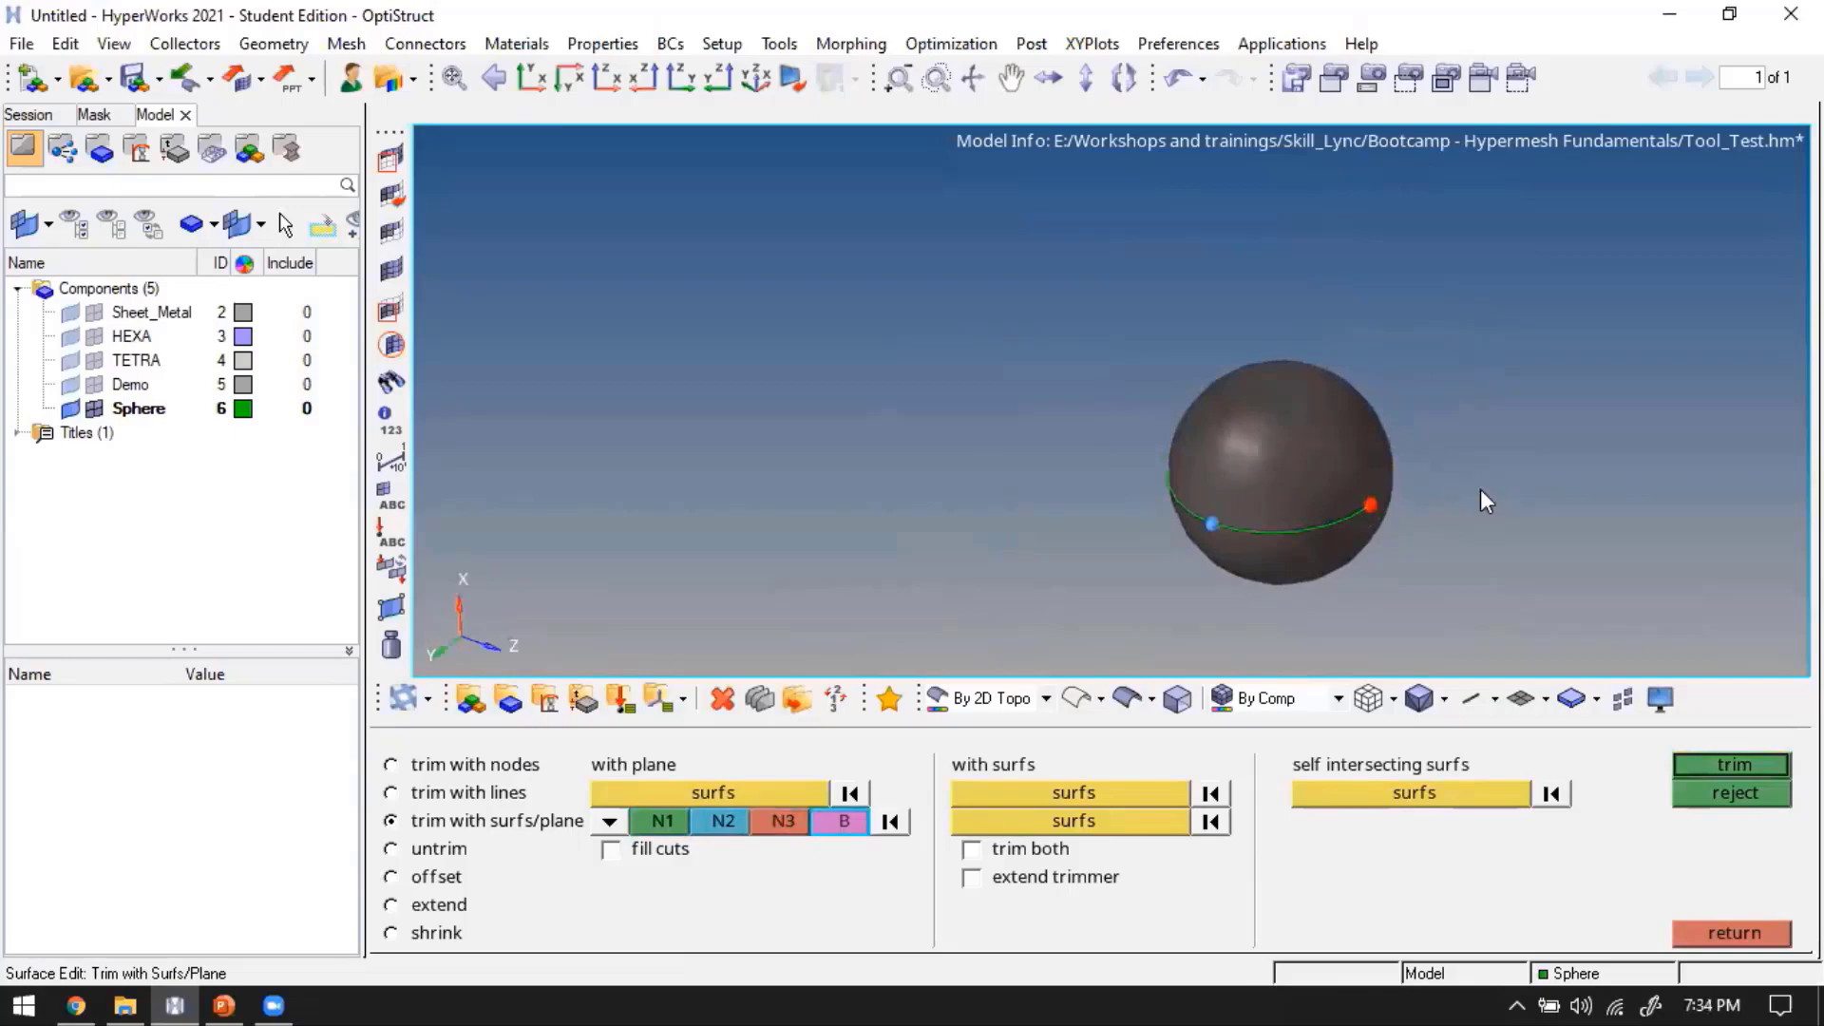
pyautogui.middleClick(1480, 488)
pyautogui.press('Escape')
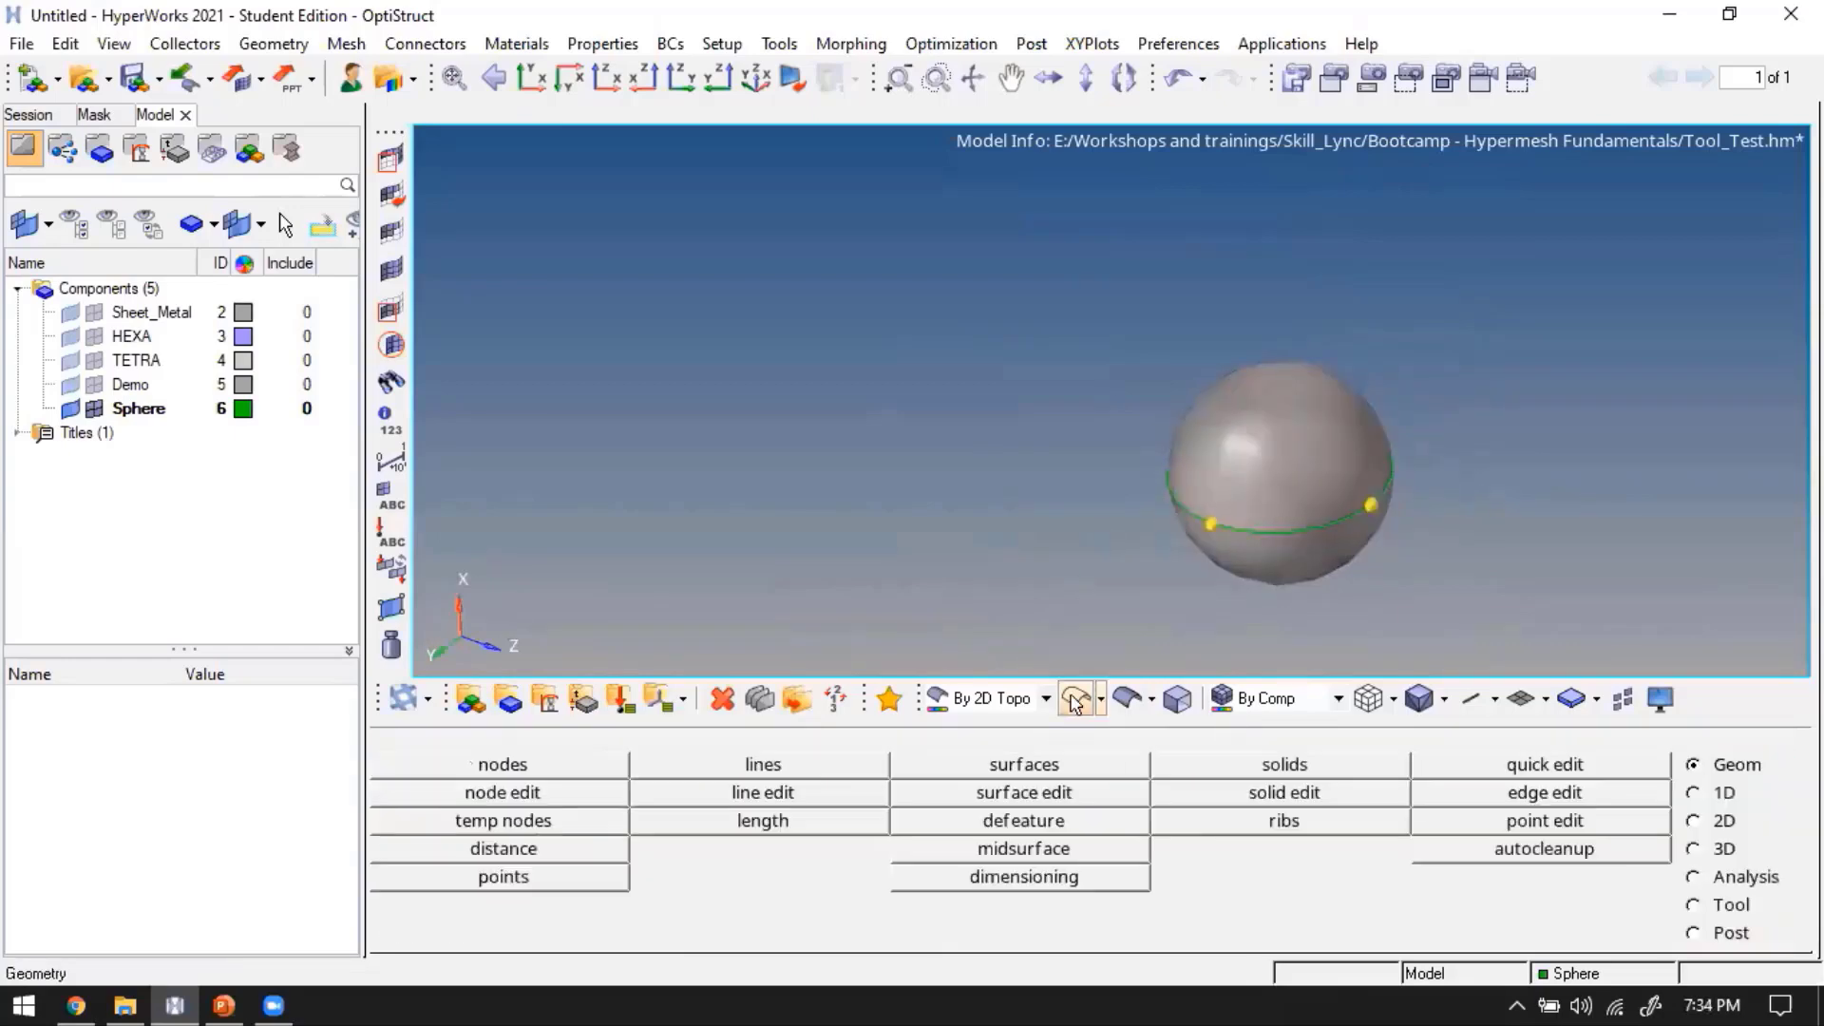
# Inspect the trimmed sphere's circular edge in wireframe and shaded display
pyautogui.click(1076, 700)
pyautogui.moveTo(1338, 553)
pyautogui.keyDown('ctrl'); pyautogui.mouseDown()
pyautogui.moveTo(1339, 489)
pyautogui.moveTo(1311, 532)
pyautogui.moveTo(1210, 482)
pyautogui.moveTo(1211, 507)
pyautogui.mouseUp(); pyautogui.keyUp('ctrl')
pyautogui.click(1127, 698)
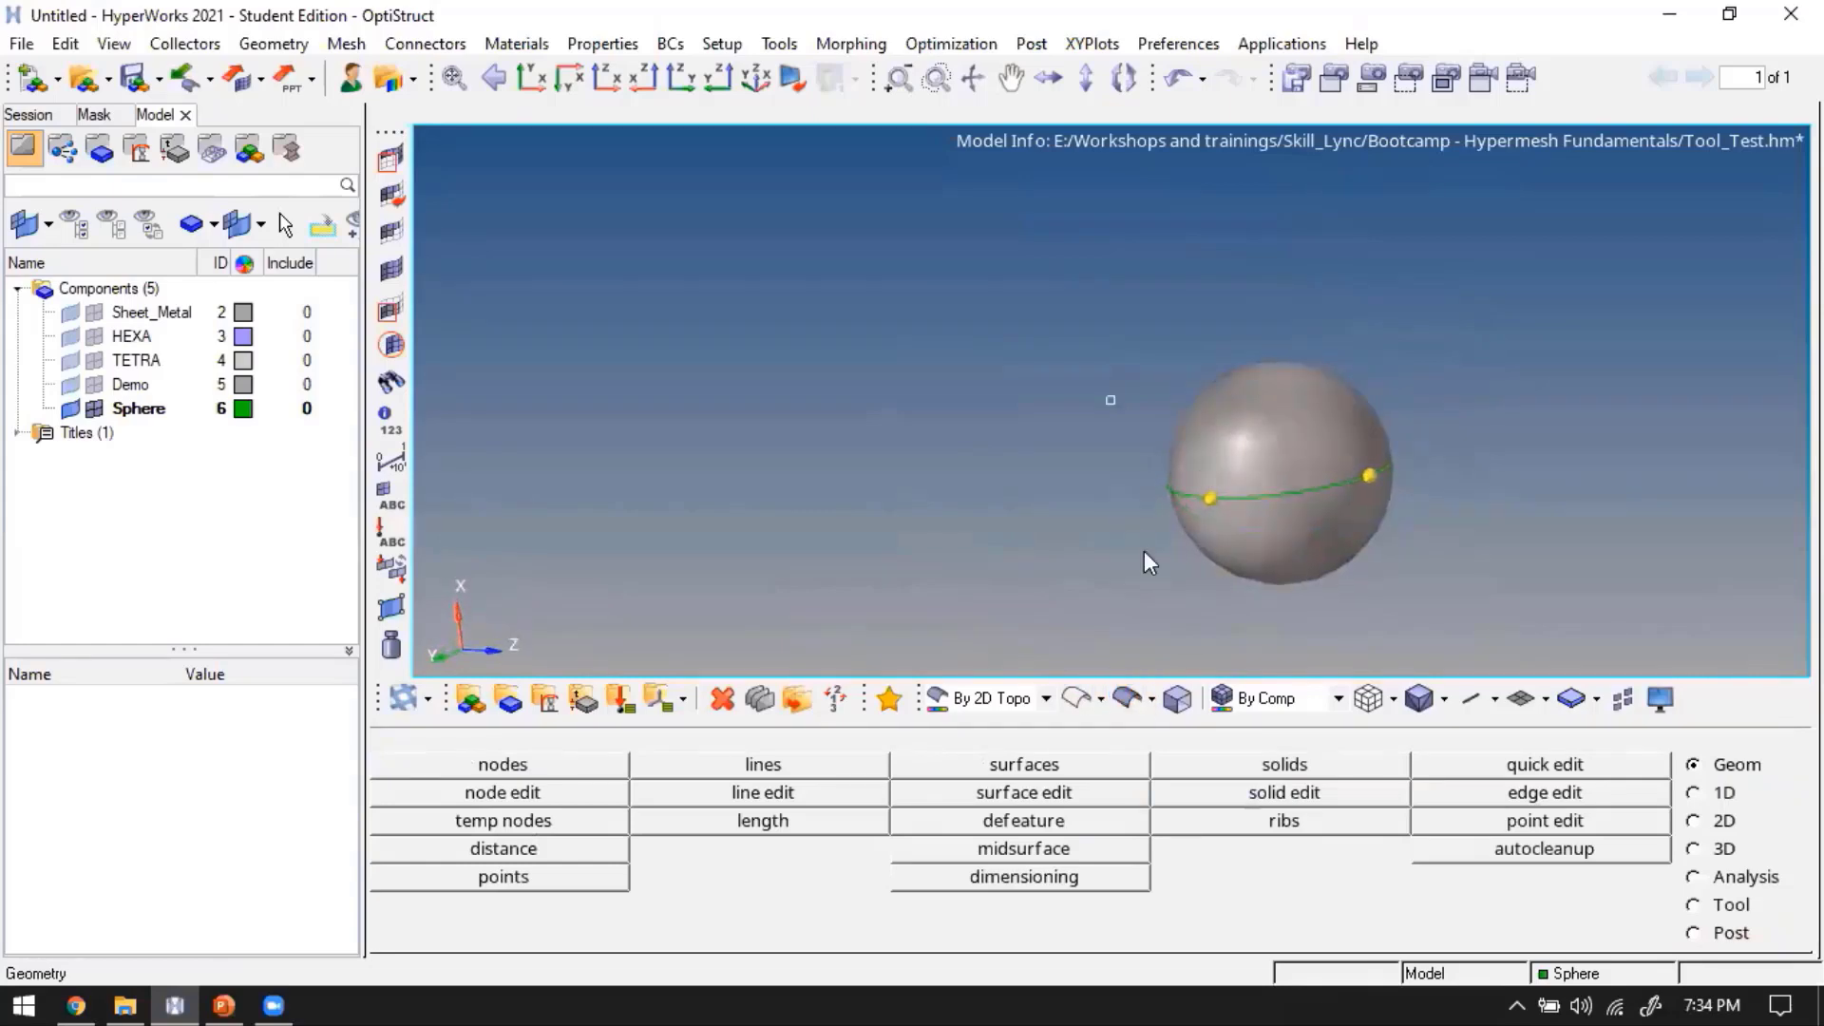
pyautogui.moveTo(1286, 526)
pyautogui.keyDown('ctrl'); pyautogui.mouseDown()
pyautogui.moveTo(1303, 615)
pyautogui.moveTo(1302, 510)
pyautogui.moveTo(1115, 542)
pyautogui.moveTo(1153, 493)
pyautogui.moveTo(1266, 497)
pyautogui.moveTo(1242, 424)
pyautogui.moveTo(1200, 535)
pyautogui.moveTo(1188, 440)
pyautogui.moveTo(1118, 538)
pyautogui.mouseUp(); pyautogui.keyUp('ctrl')
pyautogui.scroll(2, 1302, 510)
pyautogui.click(1078, 699)
pyautogui.click(1124, 698)
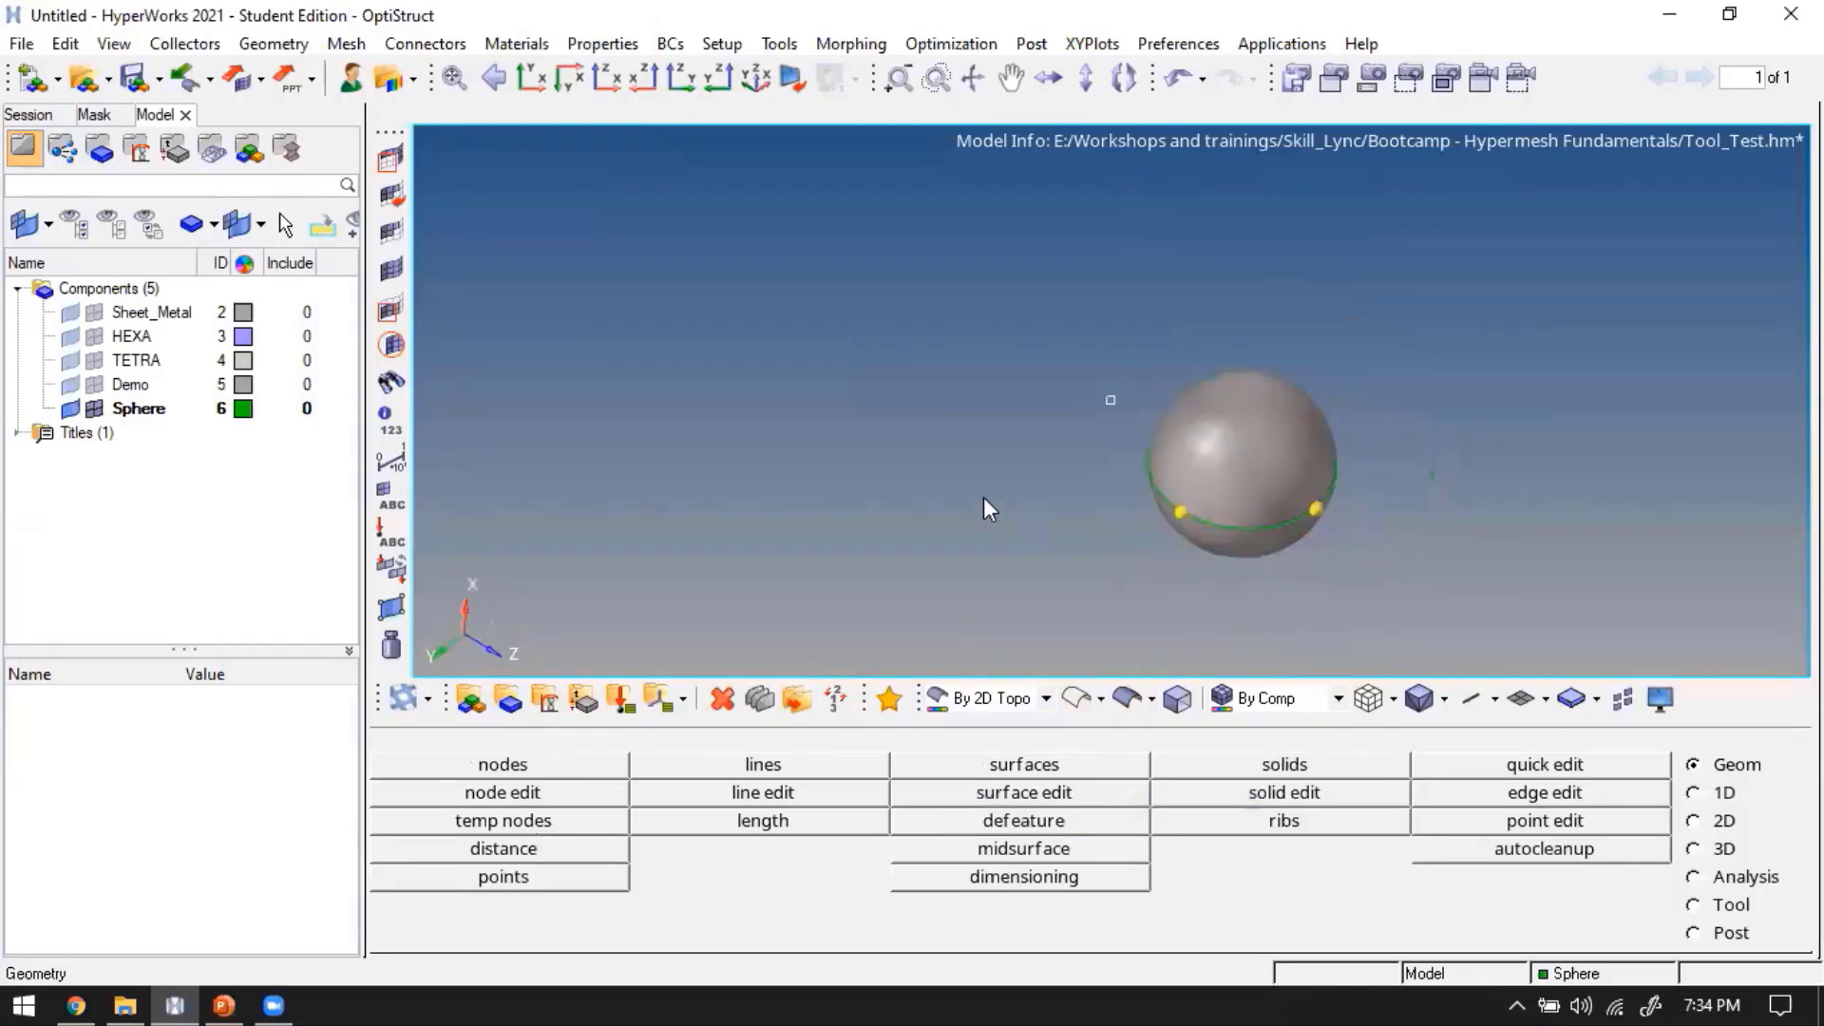
# Create an arc center node from the sphere's circular trim edge and switch the geometry to wireframe display
pyautogui.click(553, 770)
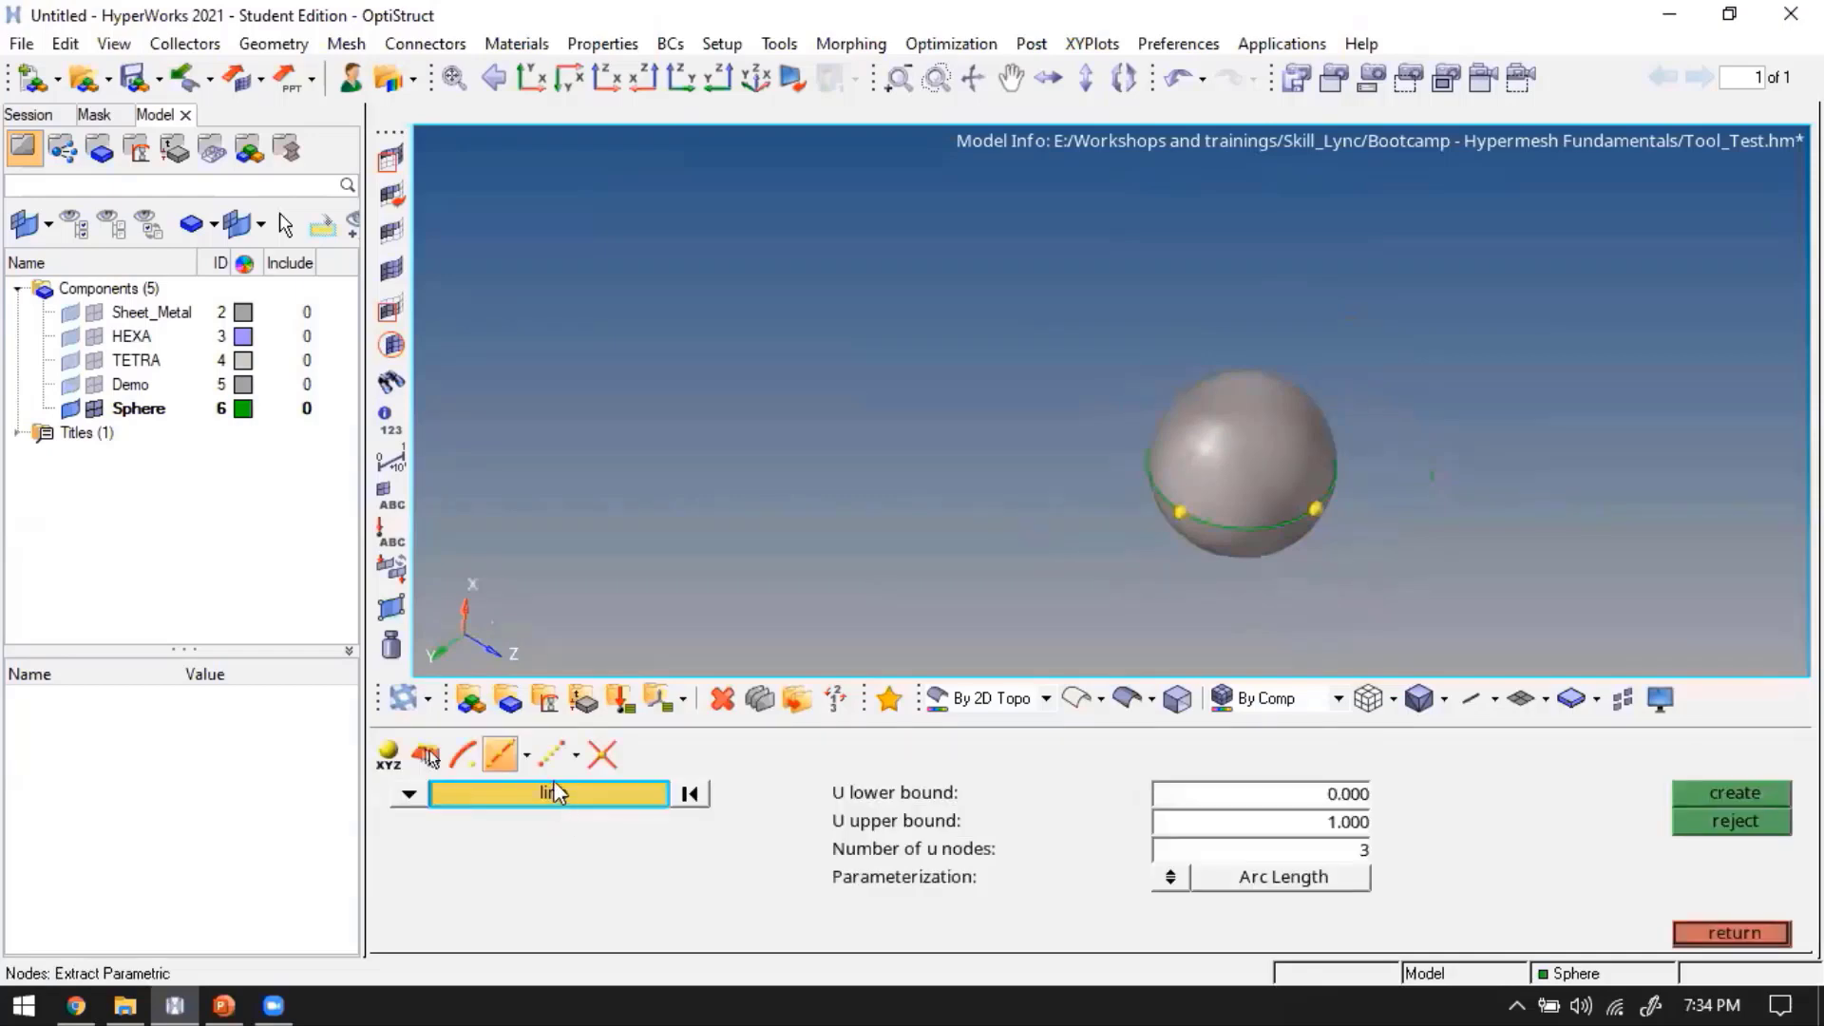
pyautogui.click(465, 757)
pyautogui.click(1243, 525)
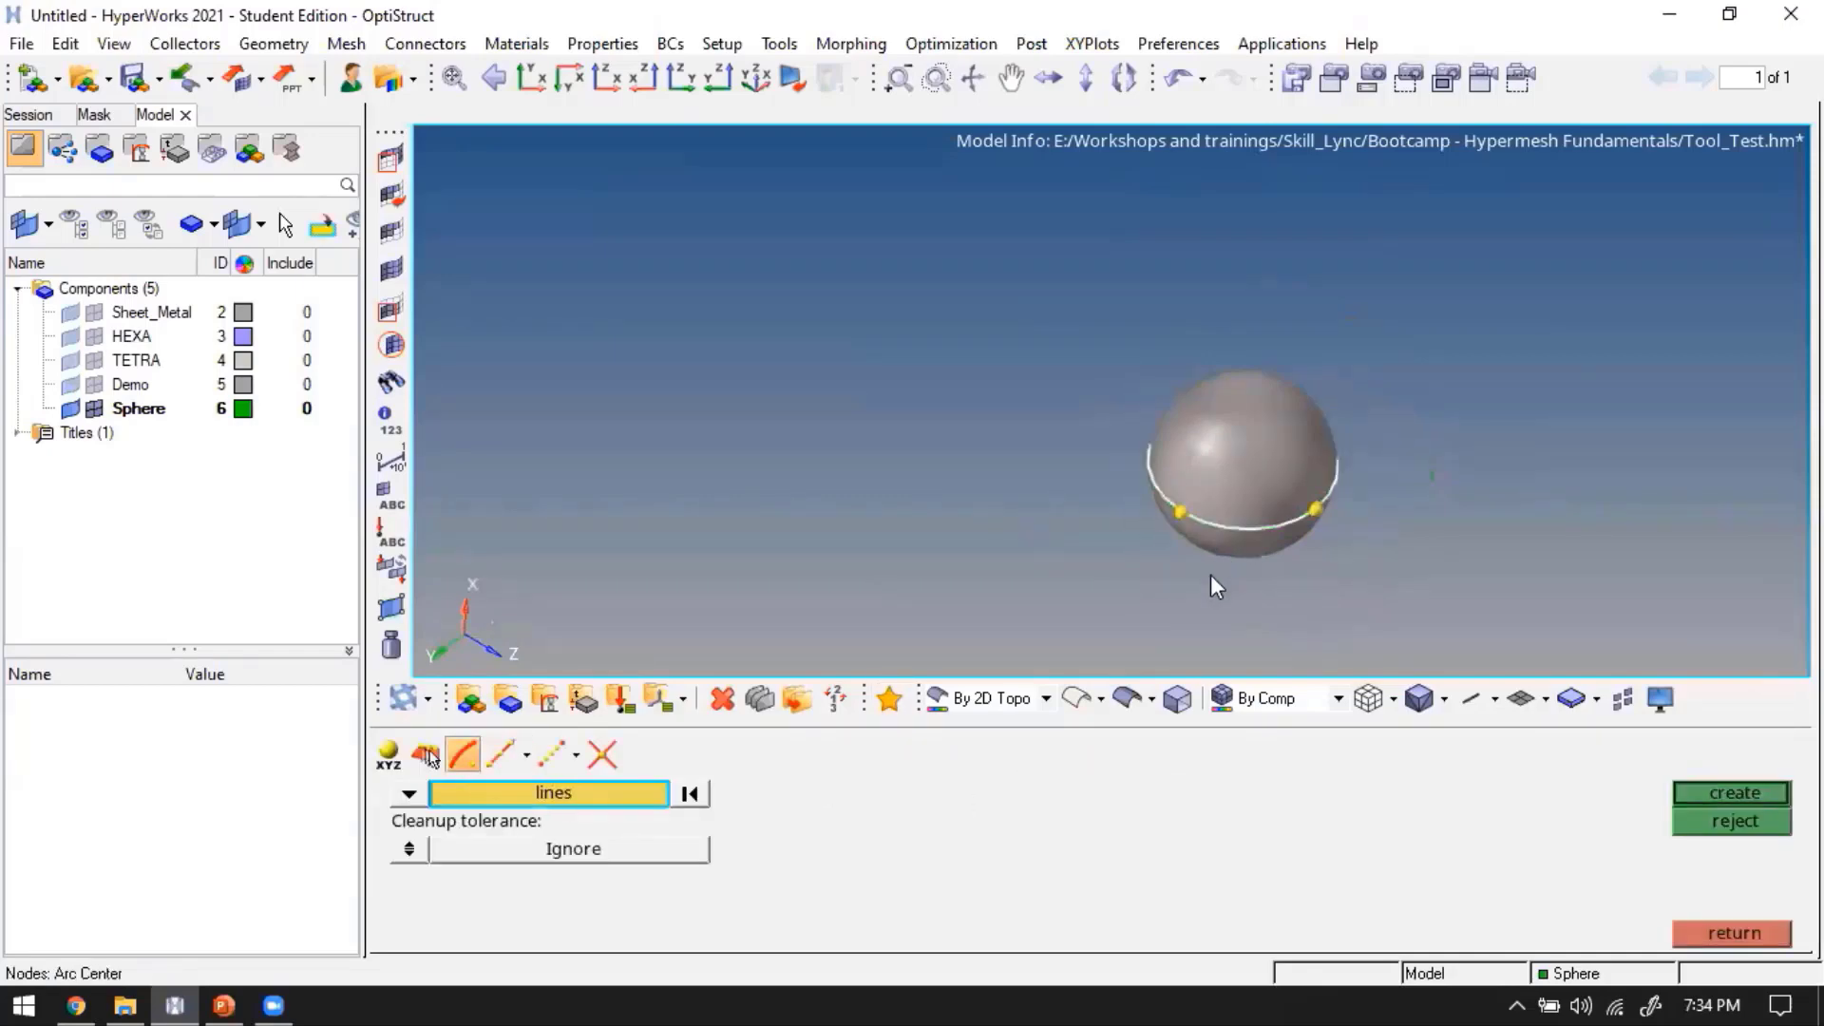
pyautogui.middleClick(1189, 593)
pyautogui.click(1080, 699)
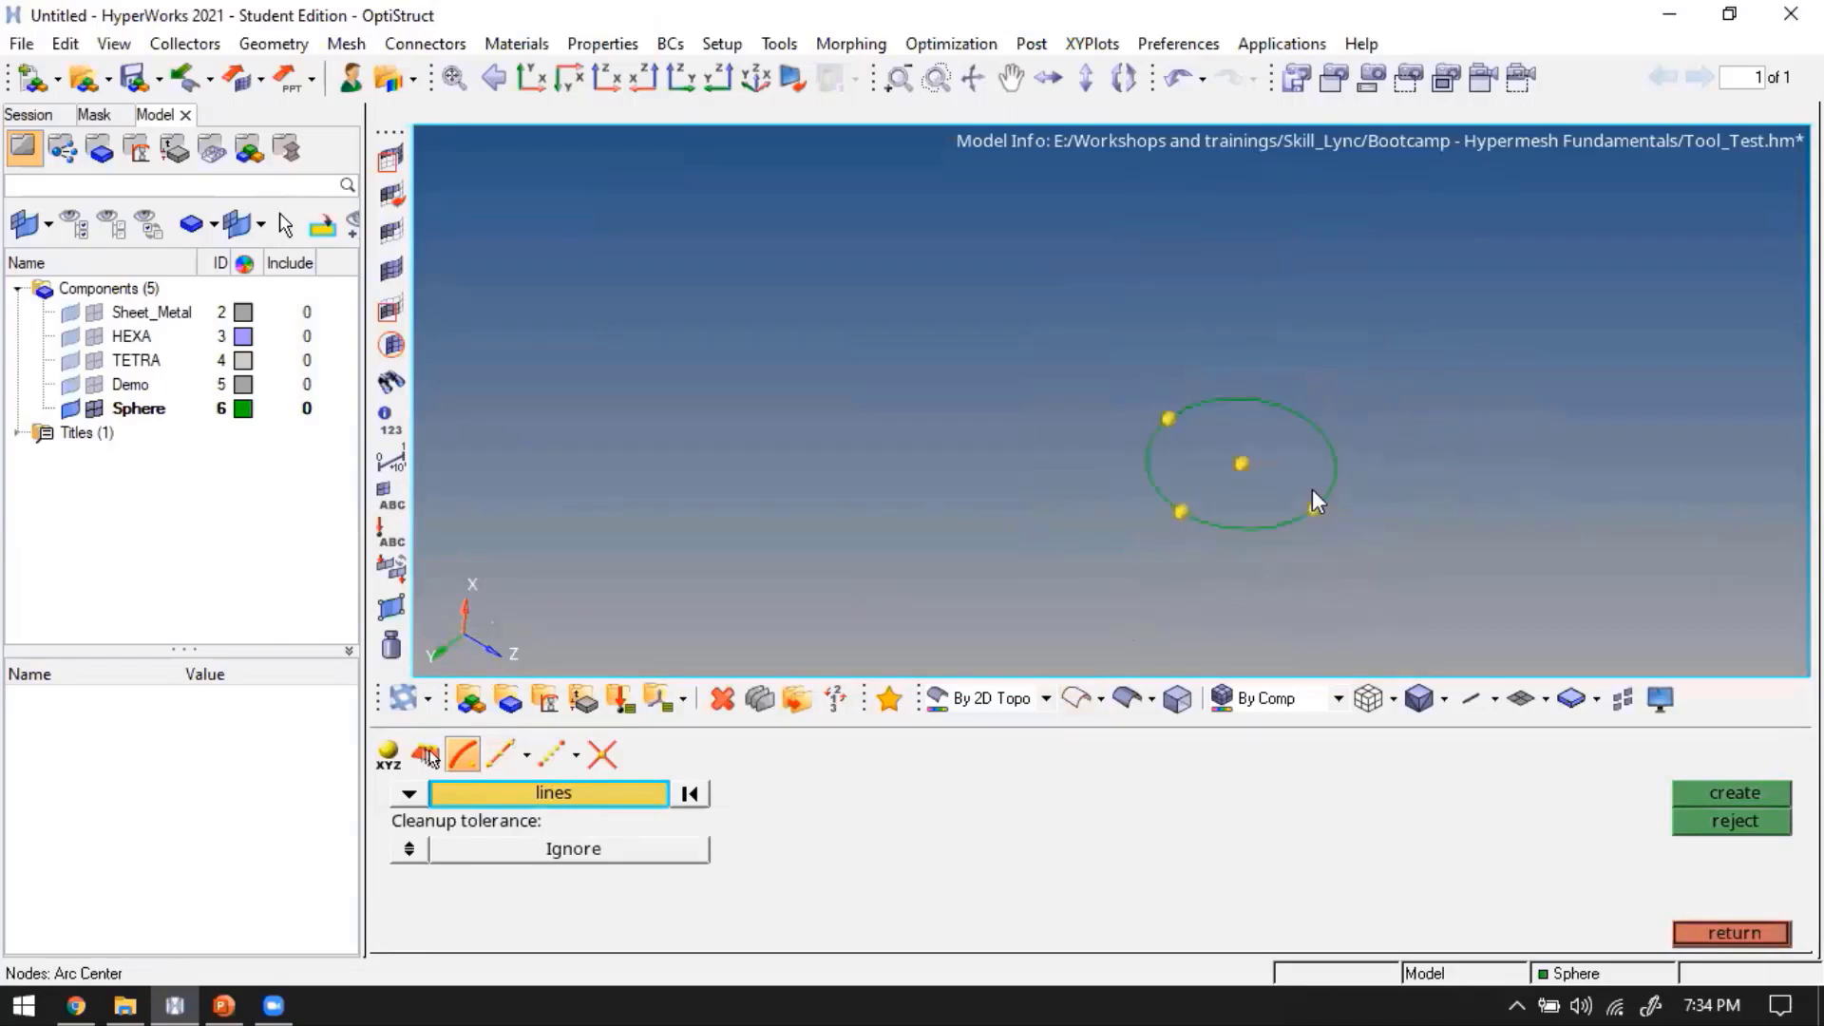
pyautogui.press('Escape')
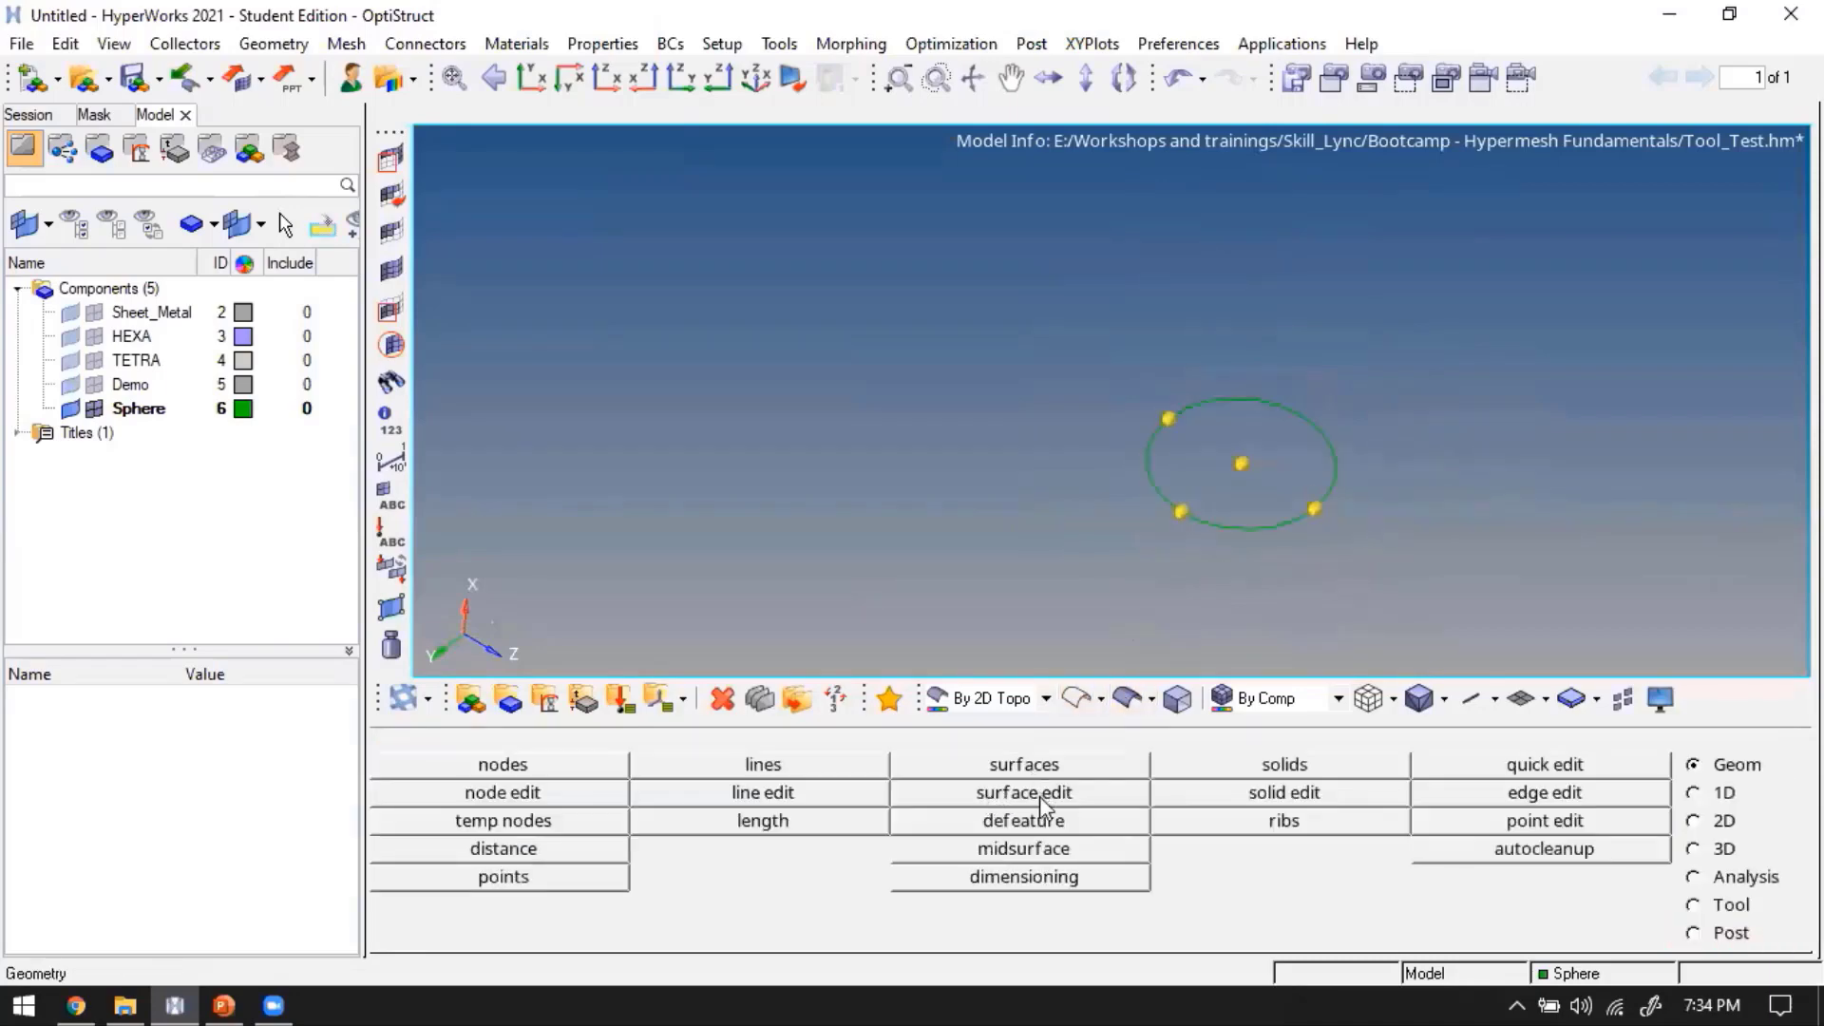
# Trim all sphere surfaces with a plane normal to the z-axis, using the center node as base point
pyautogui.click(1039, 796)
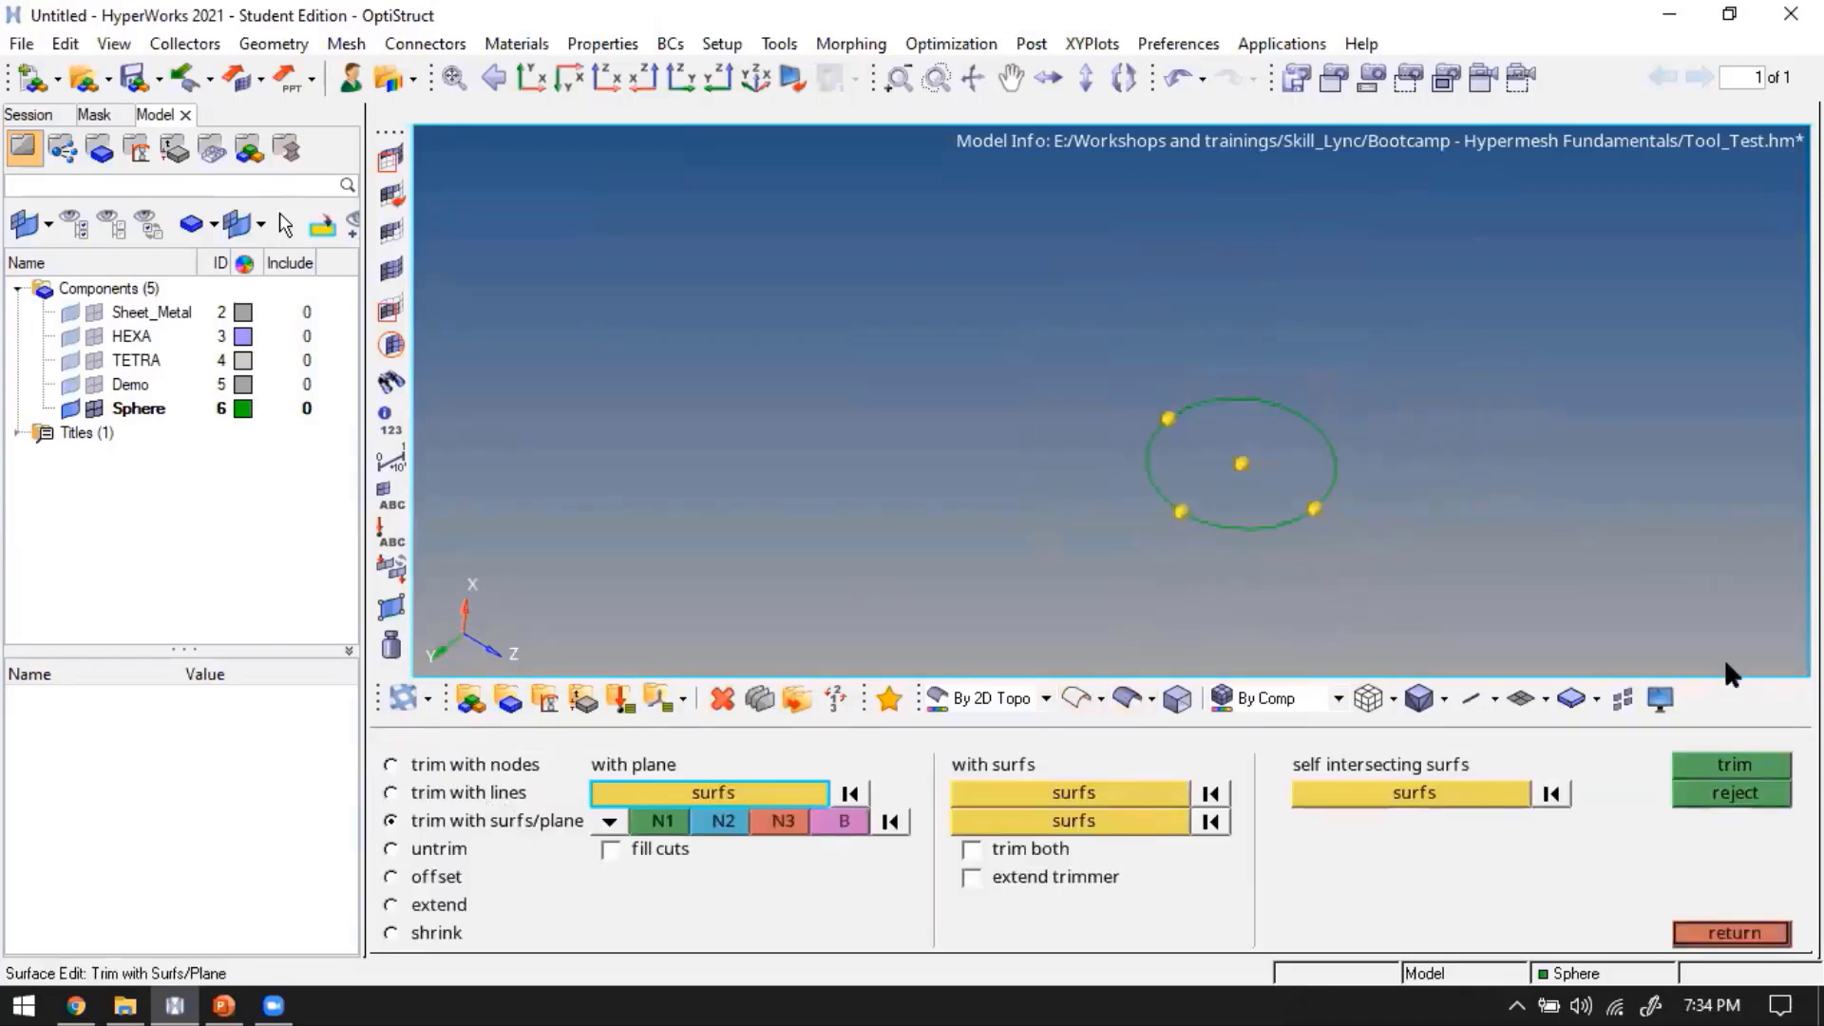
pyautogui.keyDown('shift'); pyautogui.moveTo(1724, 659); pyautogui.dragTo(1018, 326); pyautogui.keyUp('shift')
pyautogui.middleClick(846, 440)
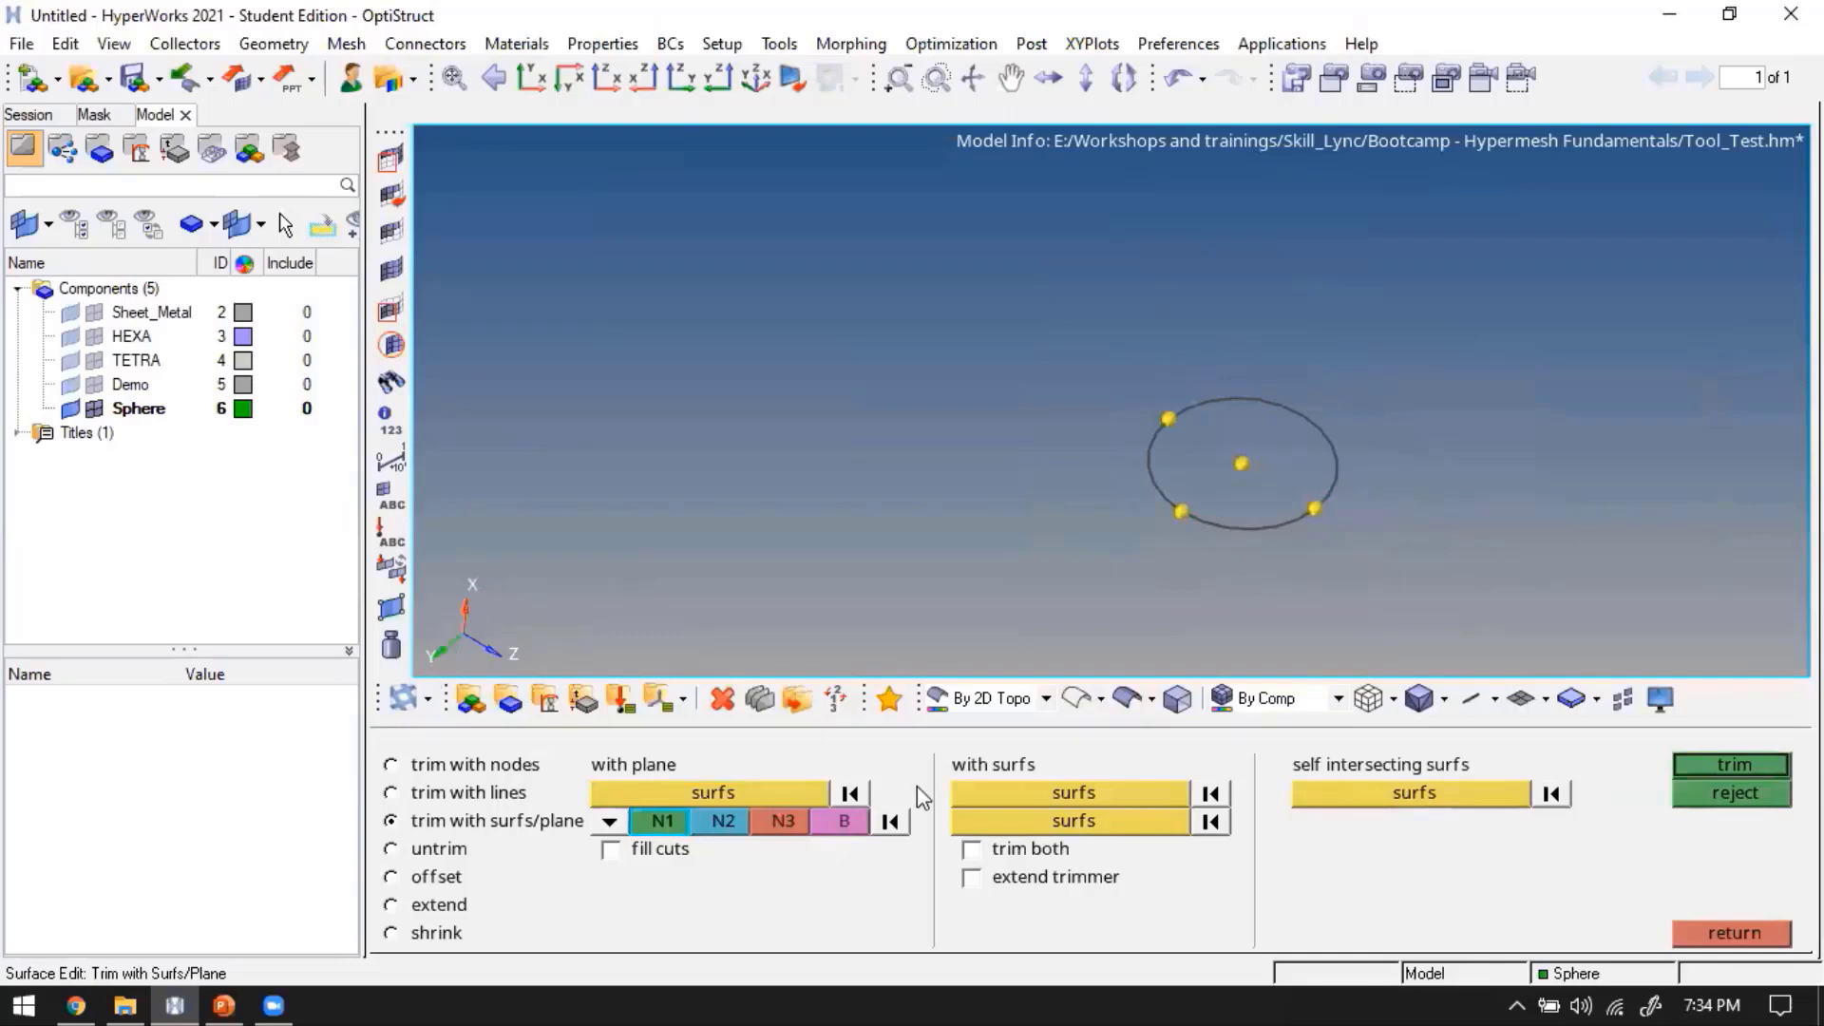
pyautogui.click(609, 821)
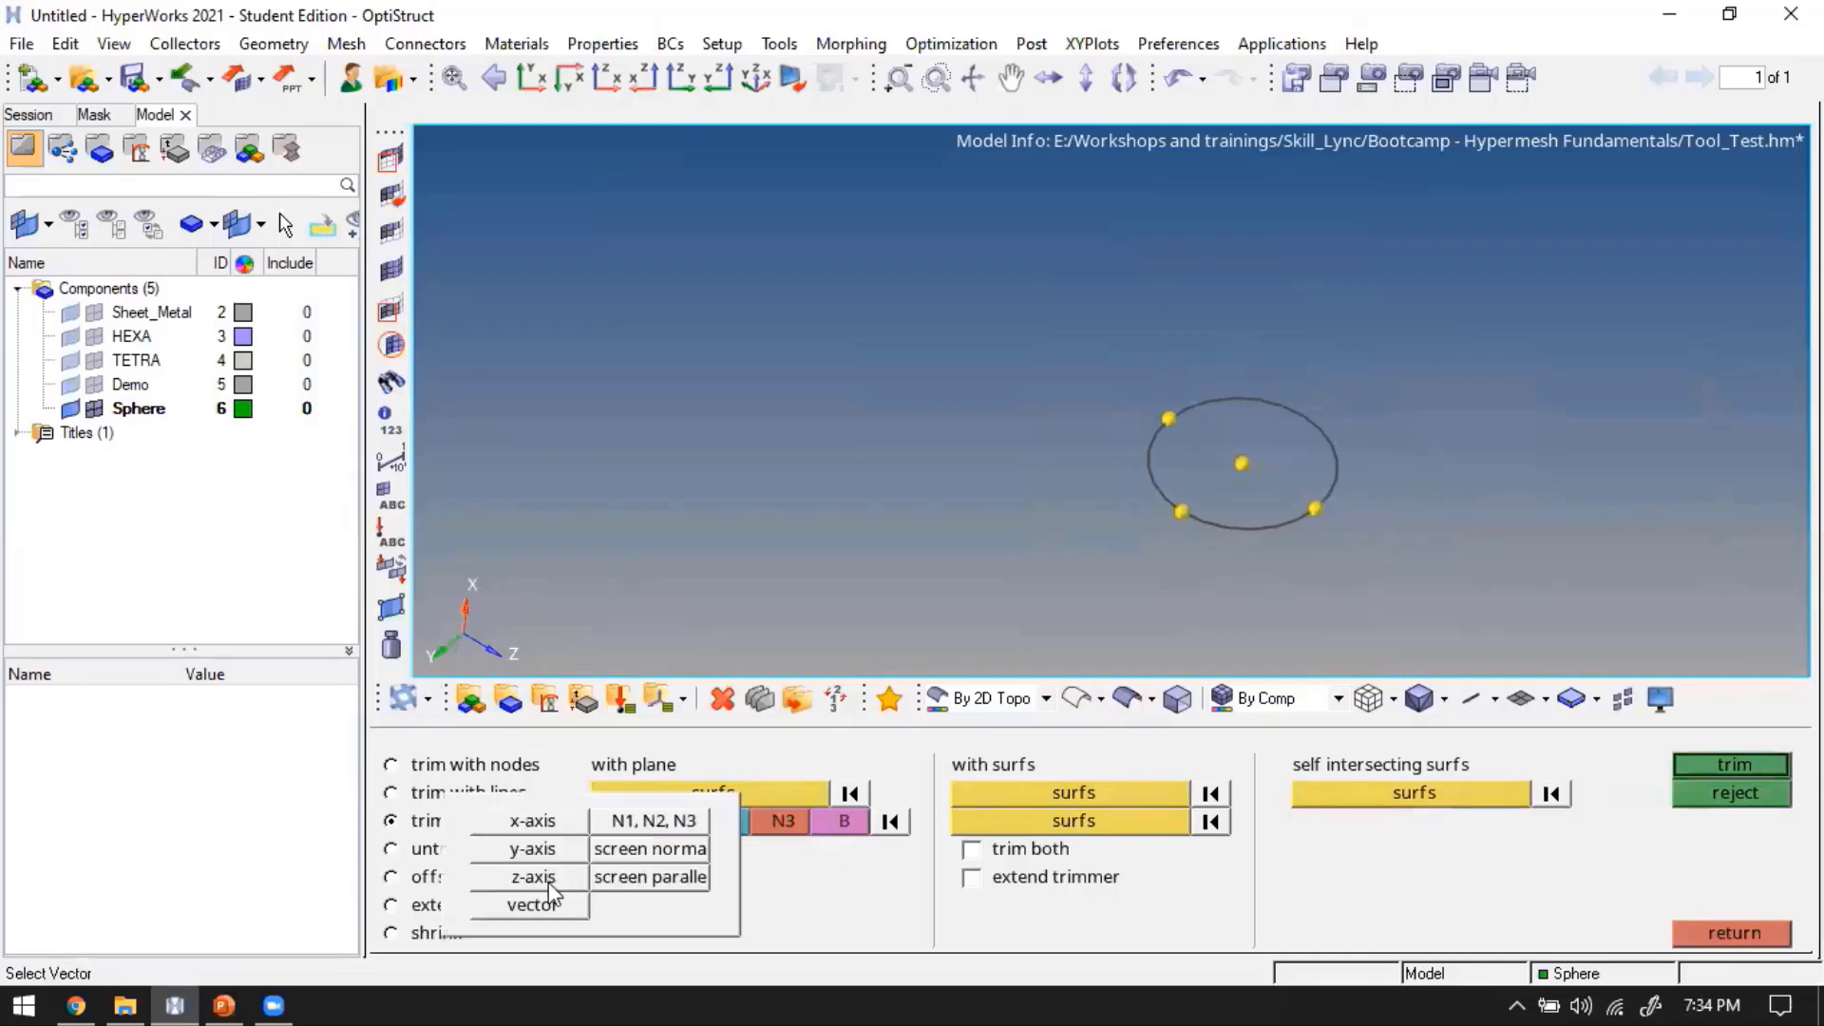
pyautogui.click(533, 876)
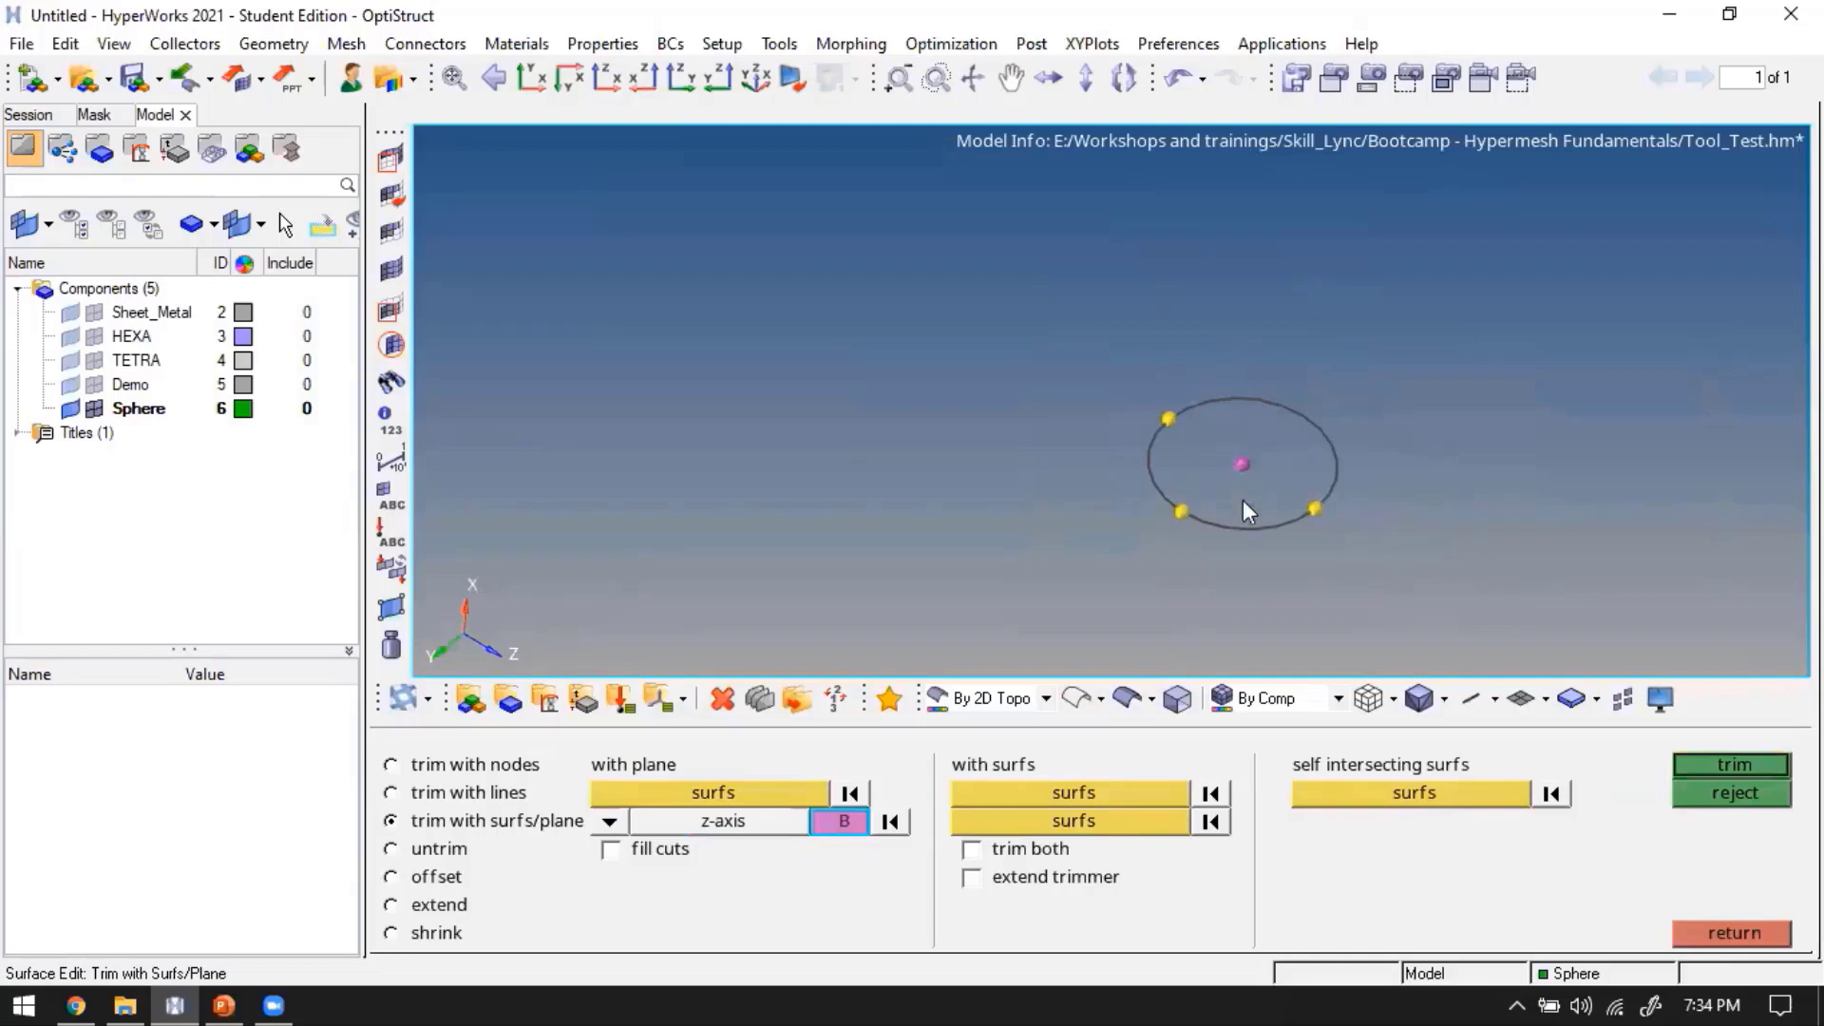
pyautogui.click(1707, 762)
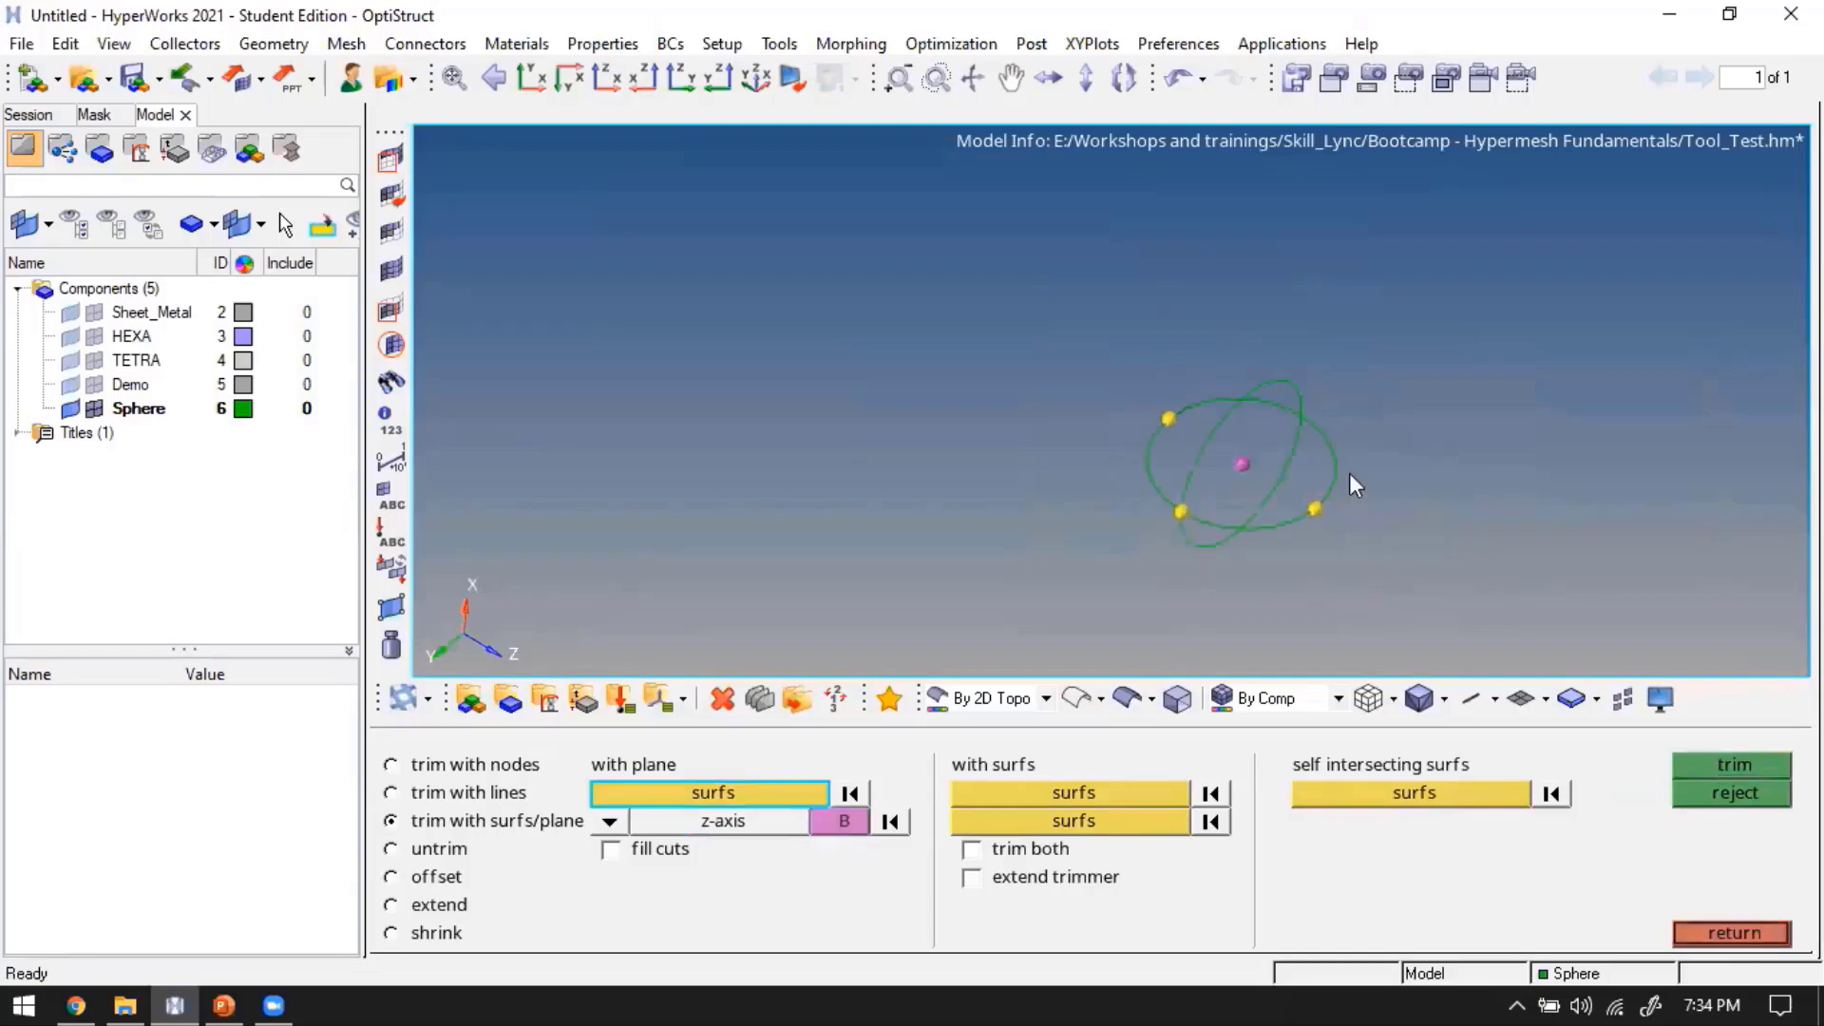
# Trim all sphere surfaces with a plane normal to the y-axis, using the center node as base point
pyautogui.moveTo(1275, 497)
pyautogui.keyDown('ctrl'); pyautogui.mouseDown()
pyautogui.moveTo(1252, 454)
pyautogui.moveTo(1324, 518)
pyautogui.moveTo(1283, 498)
pyautogui.mouseUp(); pyautogui.keyUp('ctrl')
pyautogui.keyDown('shift'); pyautogui.moveTo(959, 327); pyautogui.dragTo(1510, 591); pyautogui.keyUp('shift')
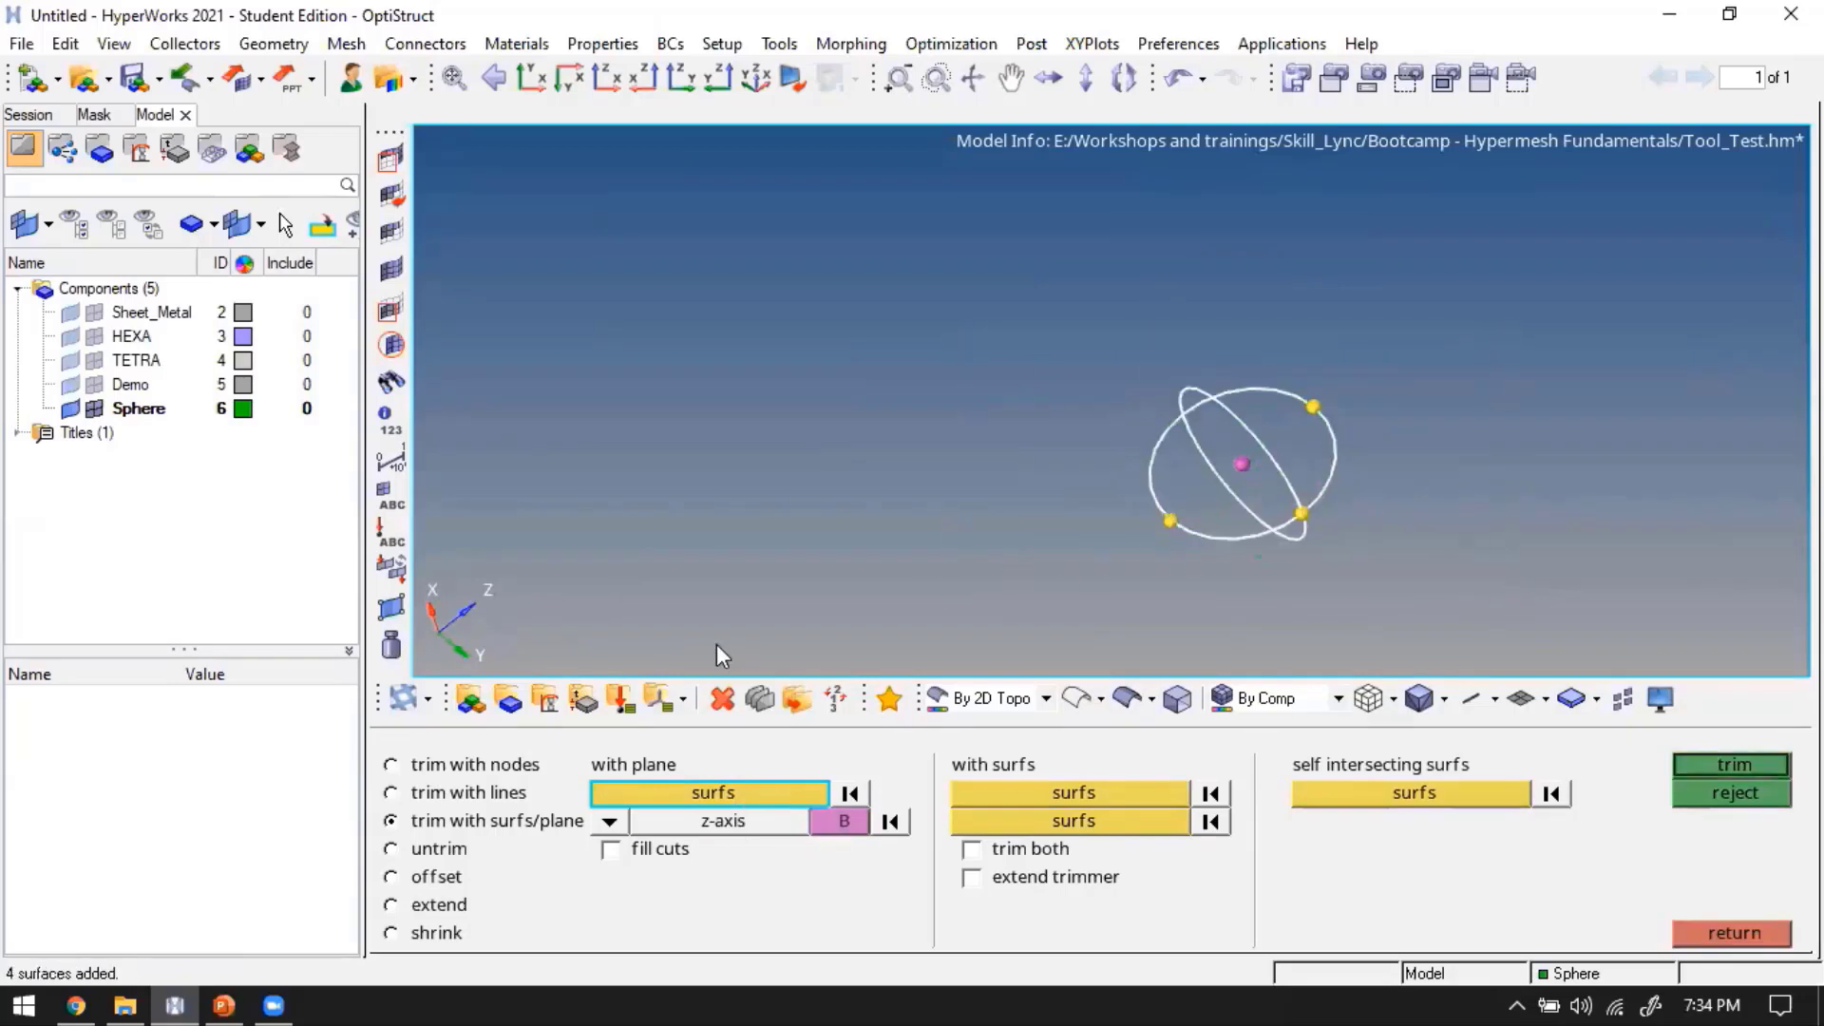
pyautogui.click(611, 821)
pyautogui.click(537, 849)
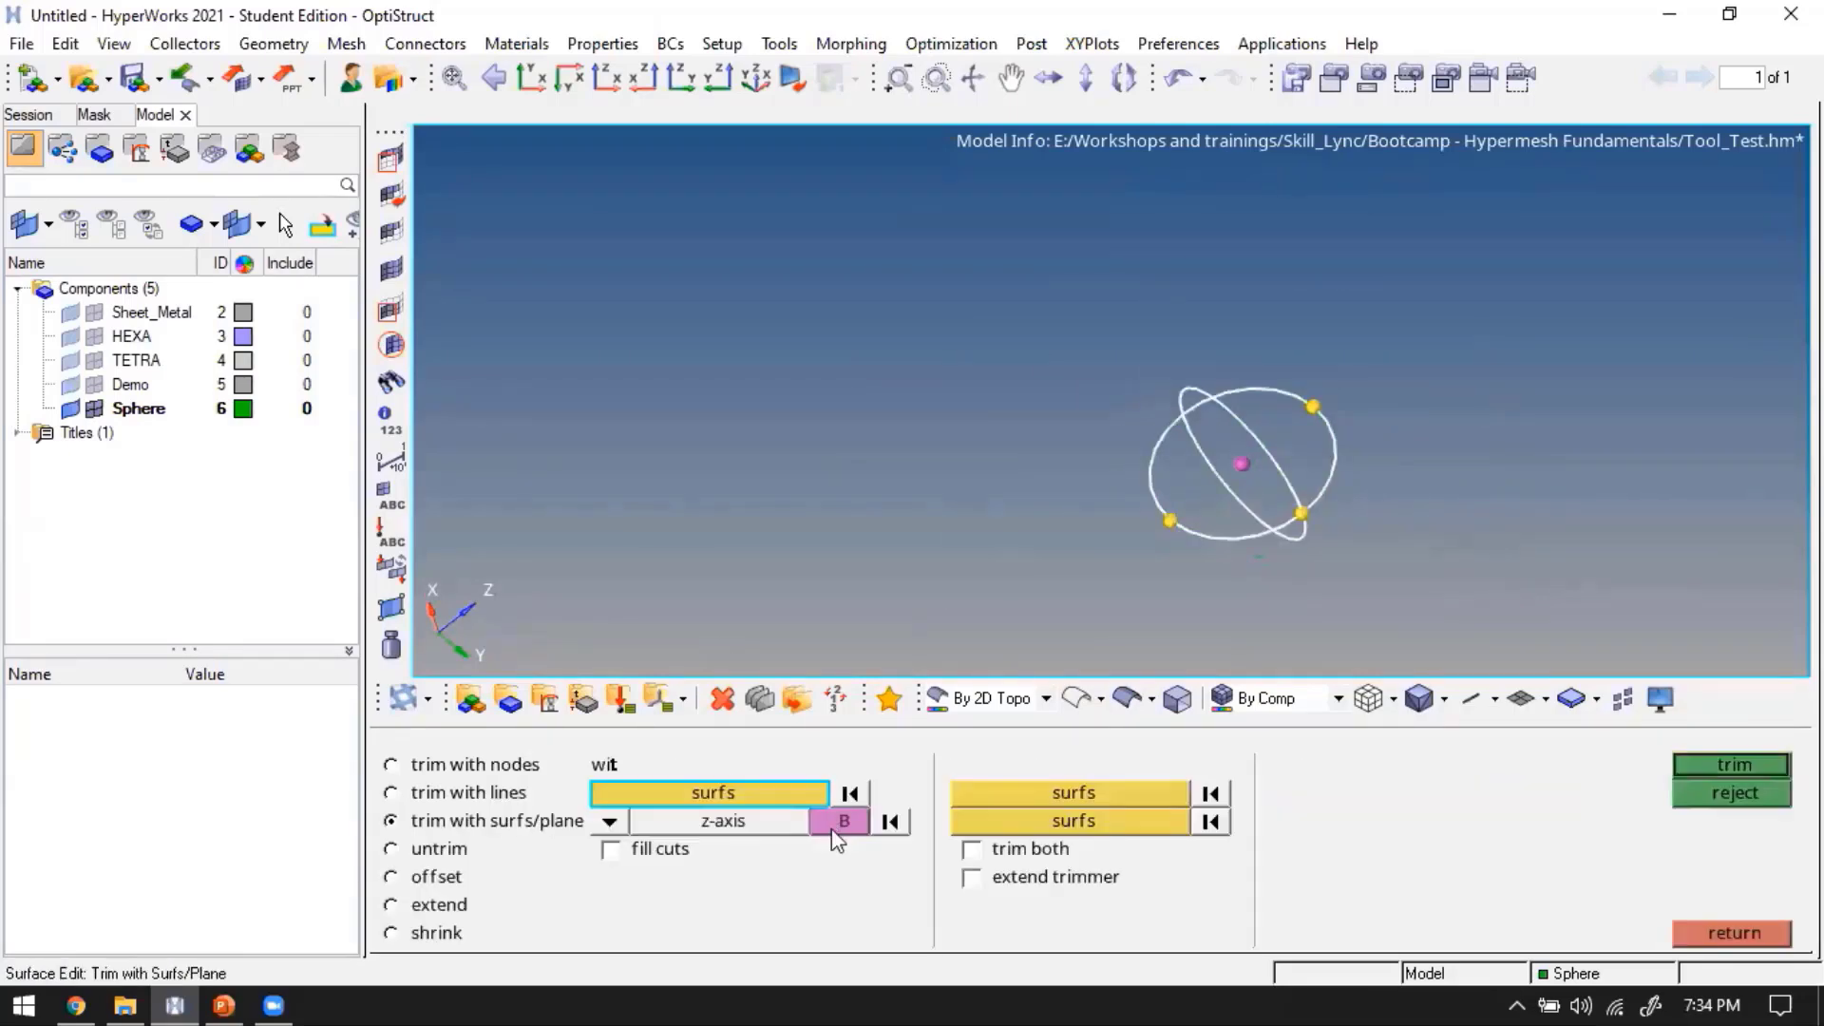
pyautogui.click(1737, 763)
# Switch the geometry to shaded display and inspect the trim edges on the sphere
pyautogui.moveTo(1364, 447)
pyautogui.keyDown('ctrl'); pyautogui.mouseDown()
pyautogui.moveTo(1384, 481)
pyautogui.moveTo(1349, 532)
pyautogui.mouseUp(); pyautogui.keyUp('ctrl')
pyautogui.press('Escape')
pyautogui.click(1127, 701)
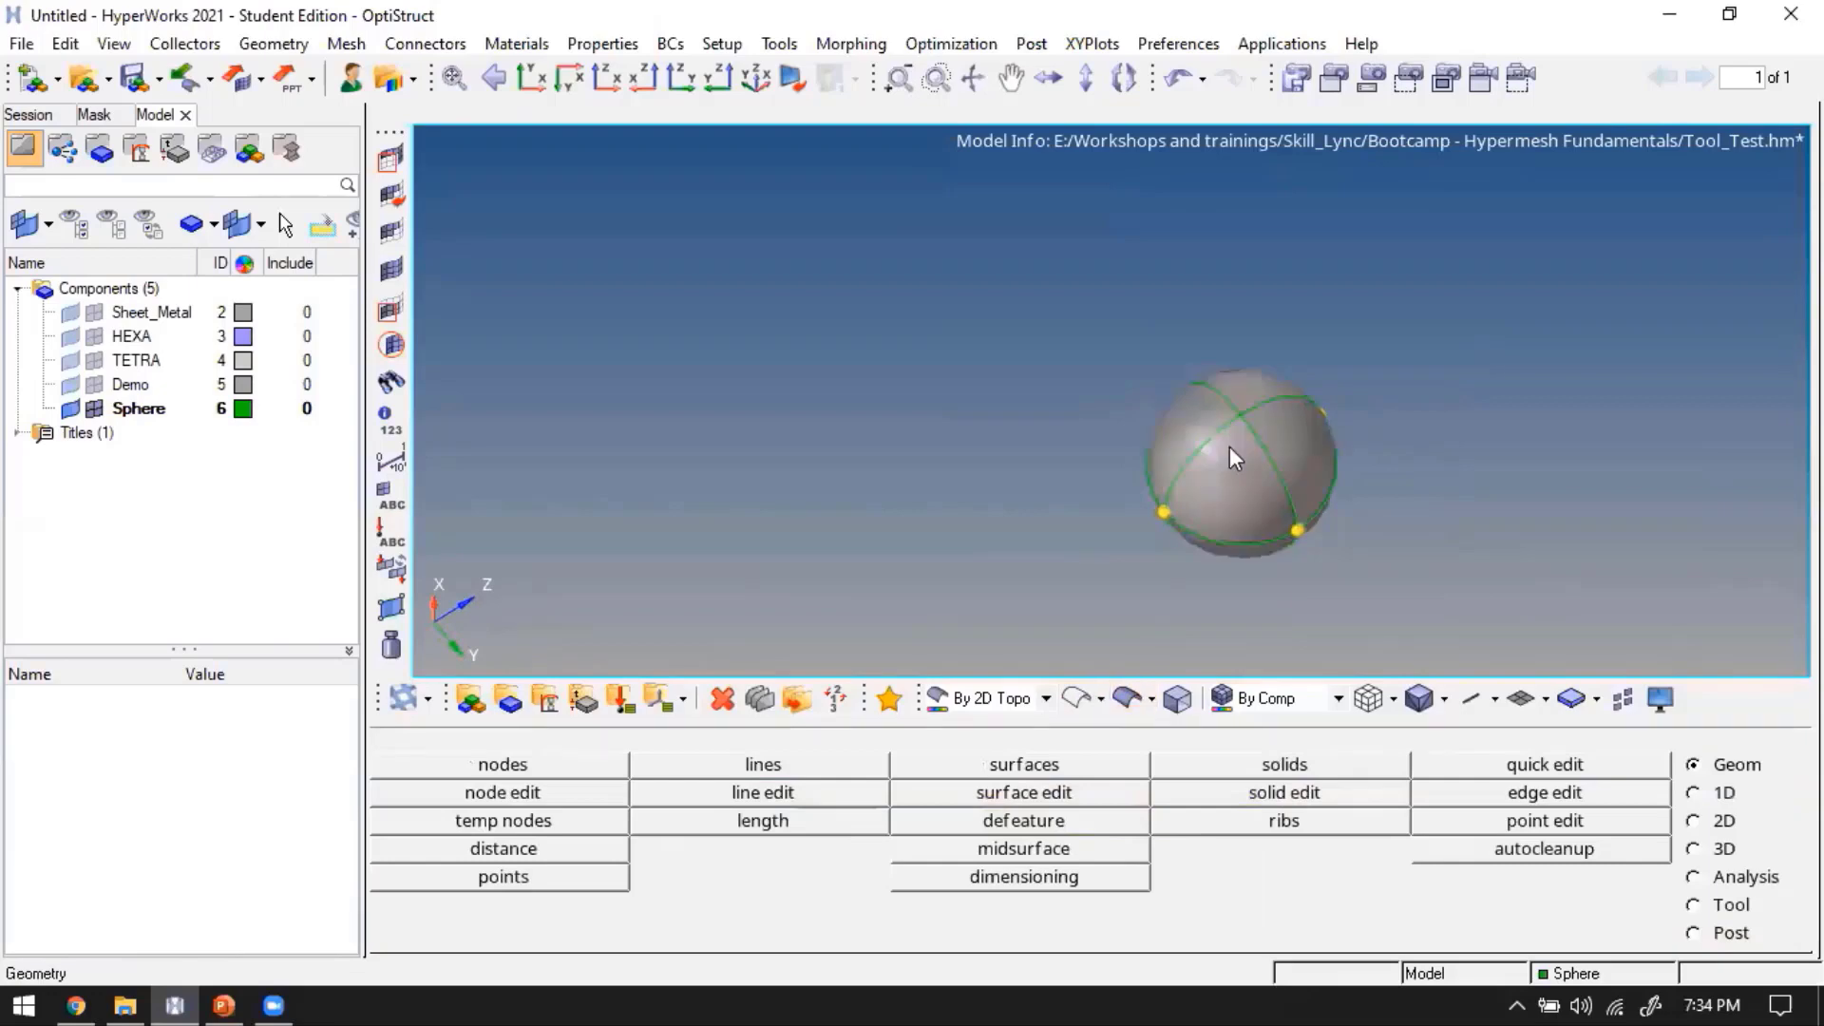
pyautogui.moveTo(1221, 529)
pyautogui.keyDown('ctrl'); pyautogui.mouseDown()
pyautogui.moveTo(1170, 510)
pyautogui.moveTo(1191, 406)
pyautogui.moveTo(1188, 476)
pyautogui.moveTo(1238, 406)
pyautogui.mouseUp(); pyautogui.keyUp('ctrl')
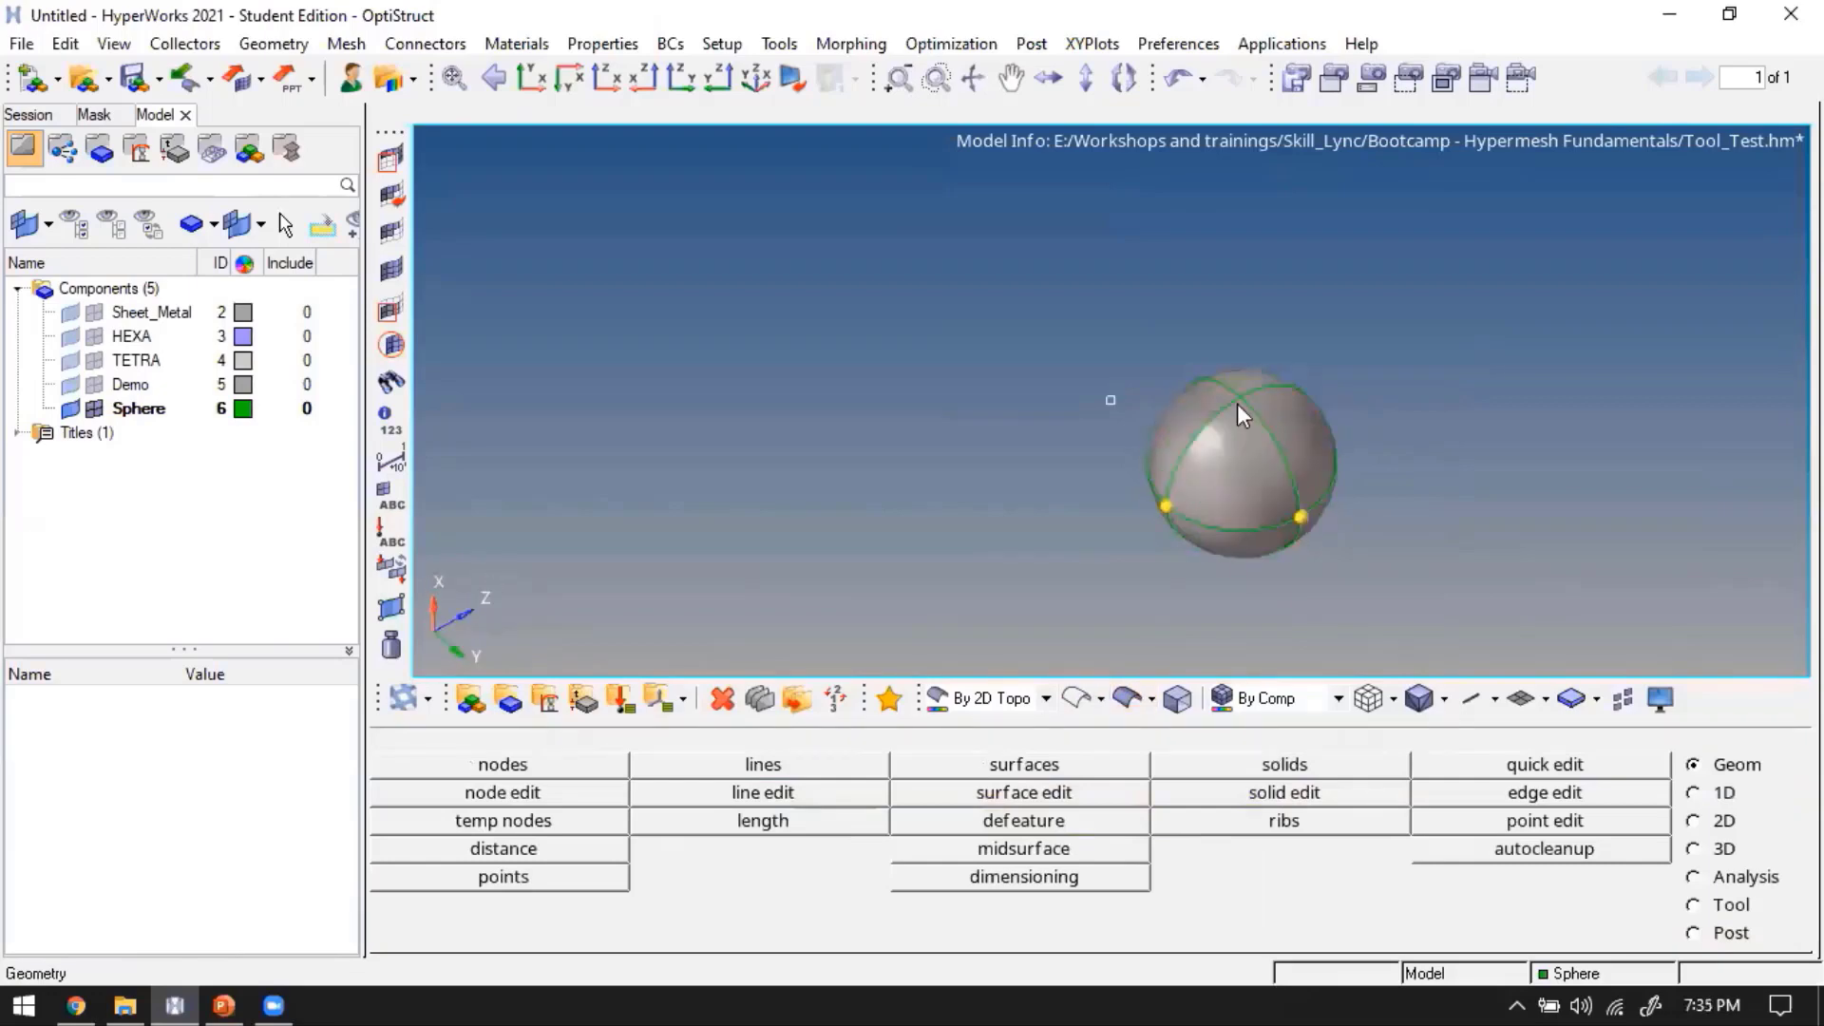
pyautogui.scroll(2, 1250, 520)
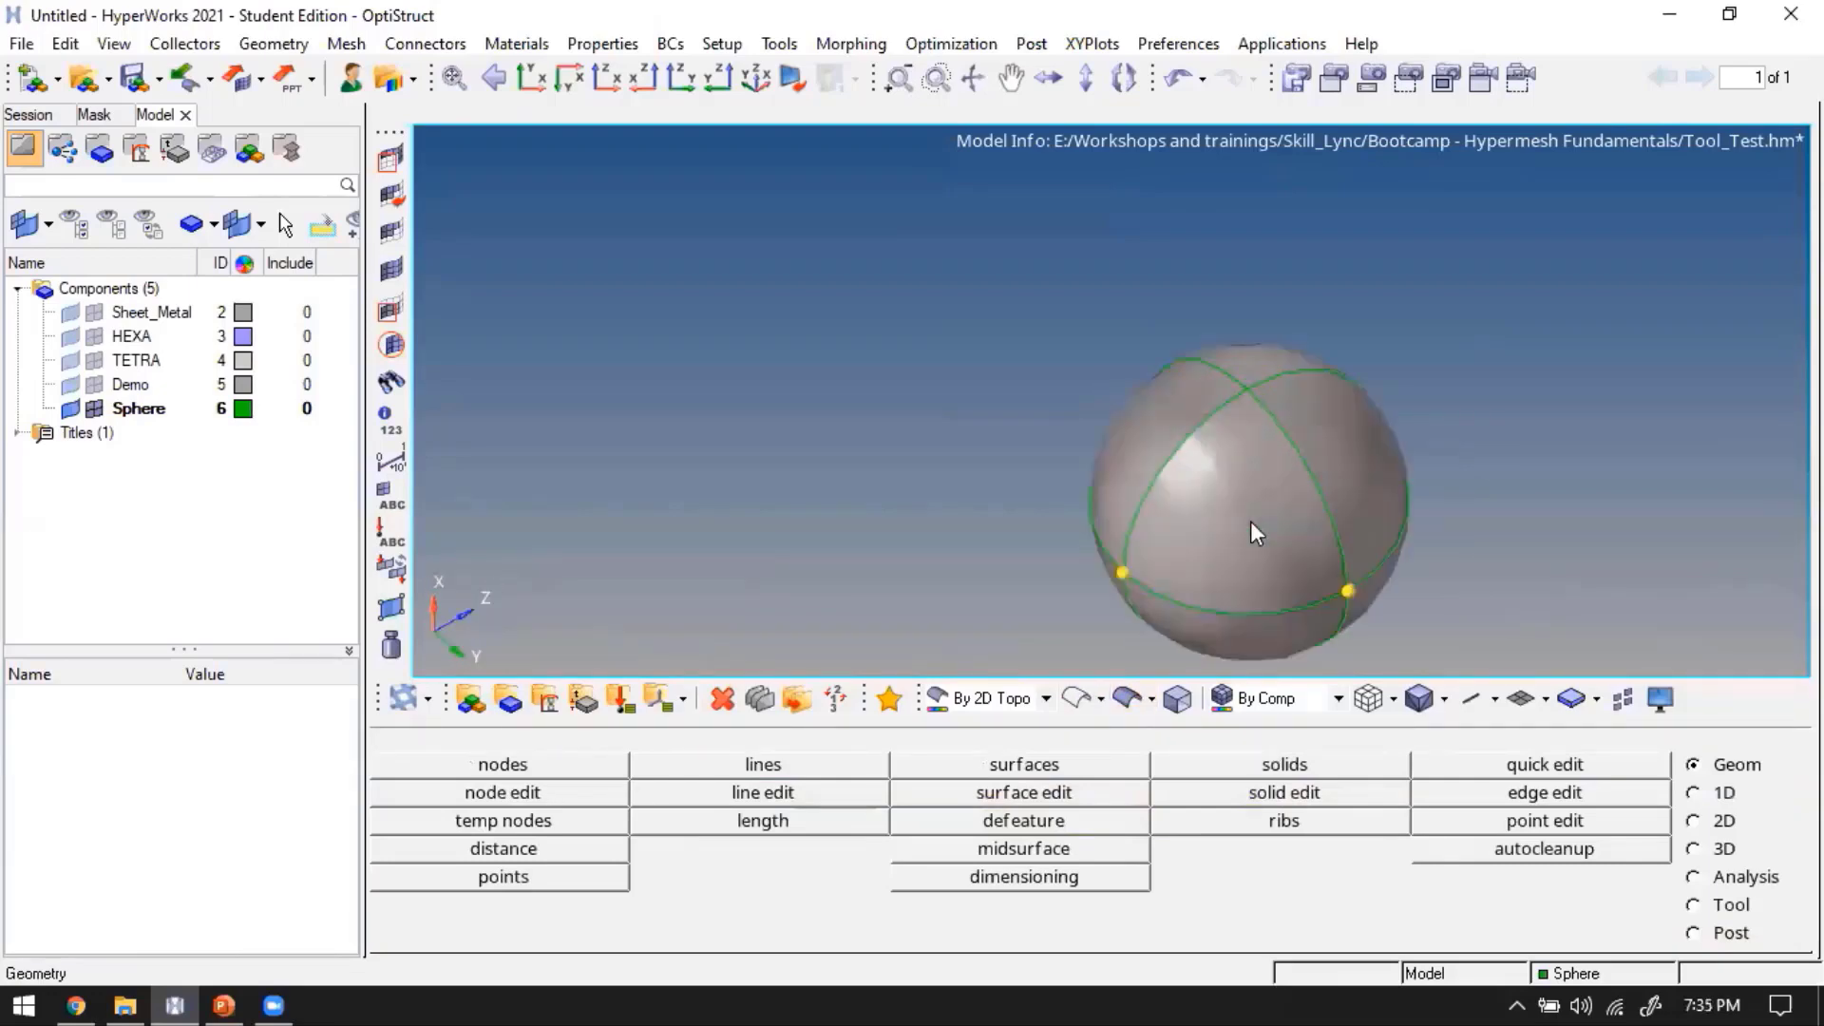
# Start a size and bias surface mesh with element size 4.000 and set the mesh type to R-trias
pyautogui.press('F12')
pyautogui.scroll(-2, 1264, 525)
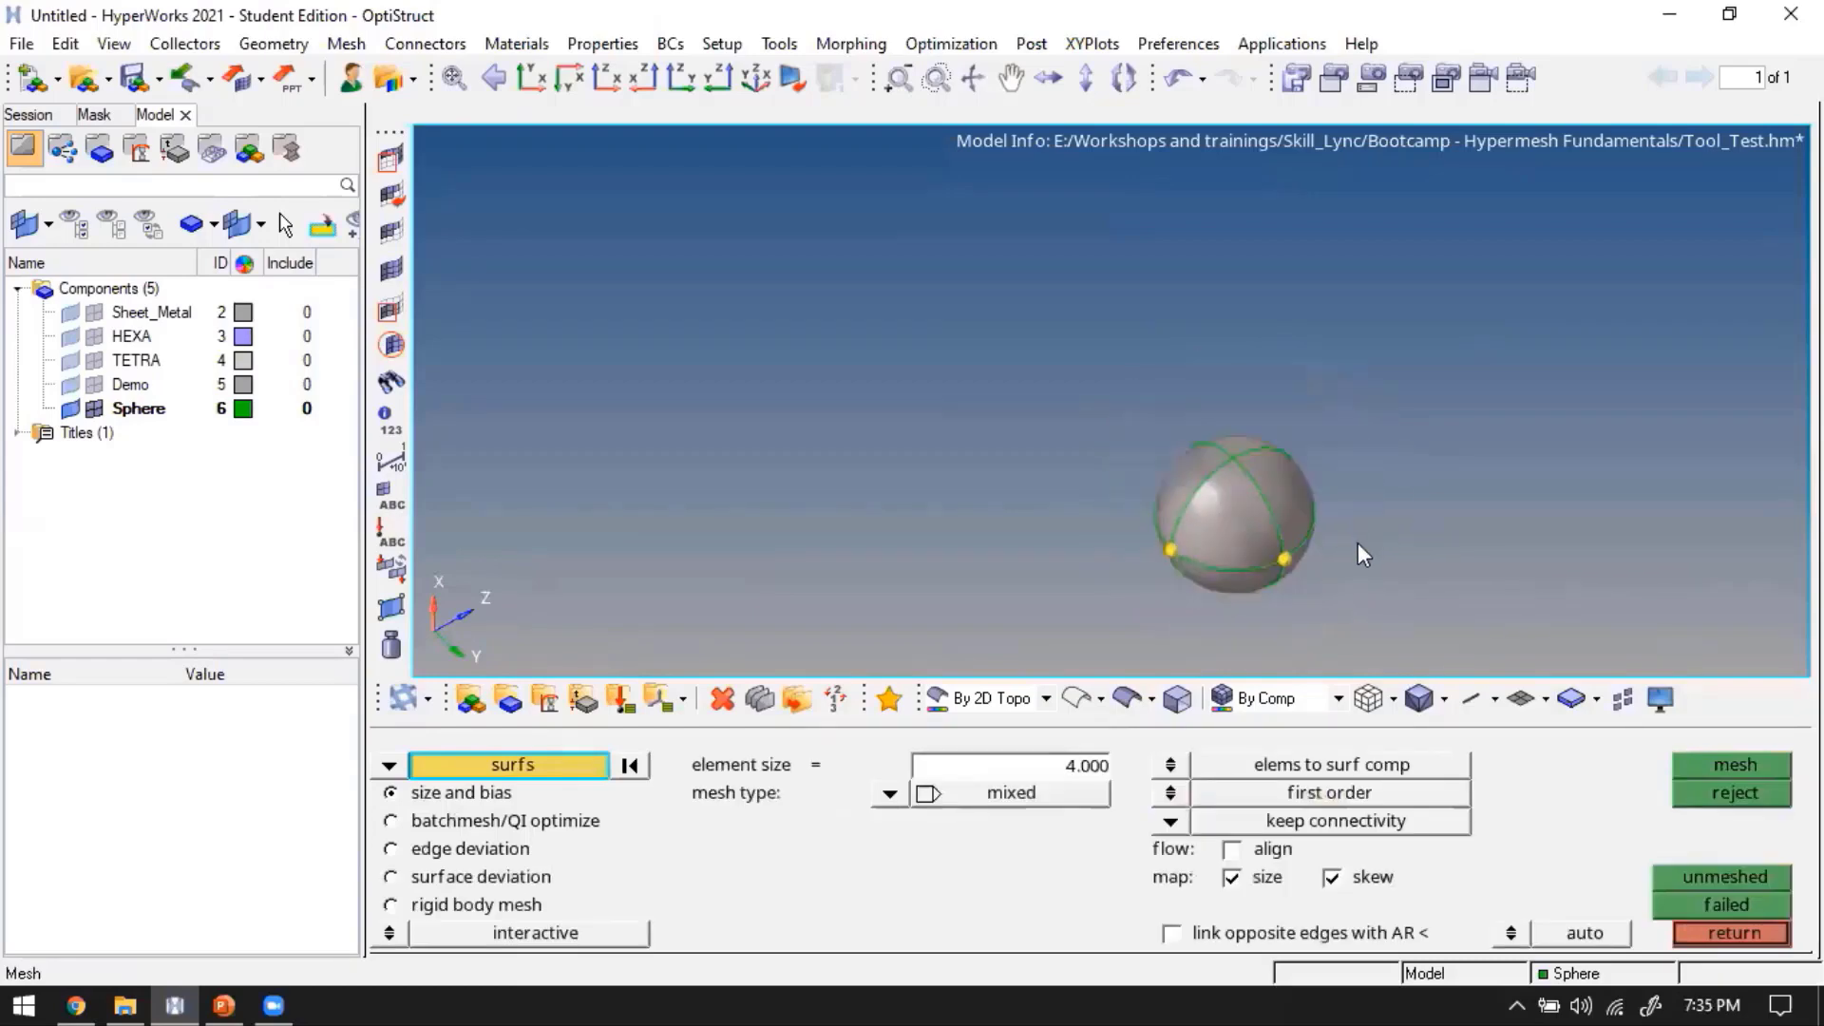
pyautogui.scroll(2, 1189, 475)
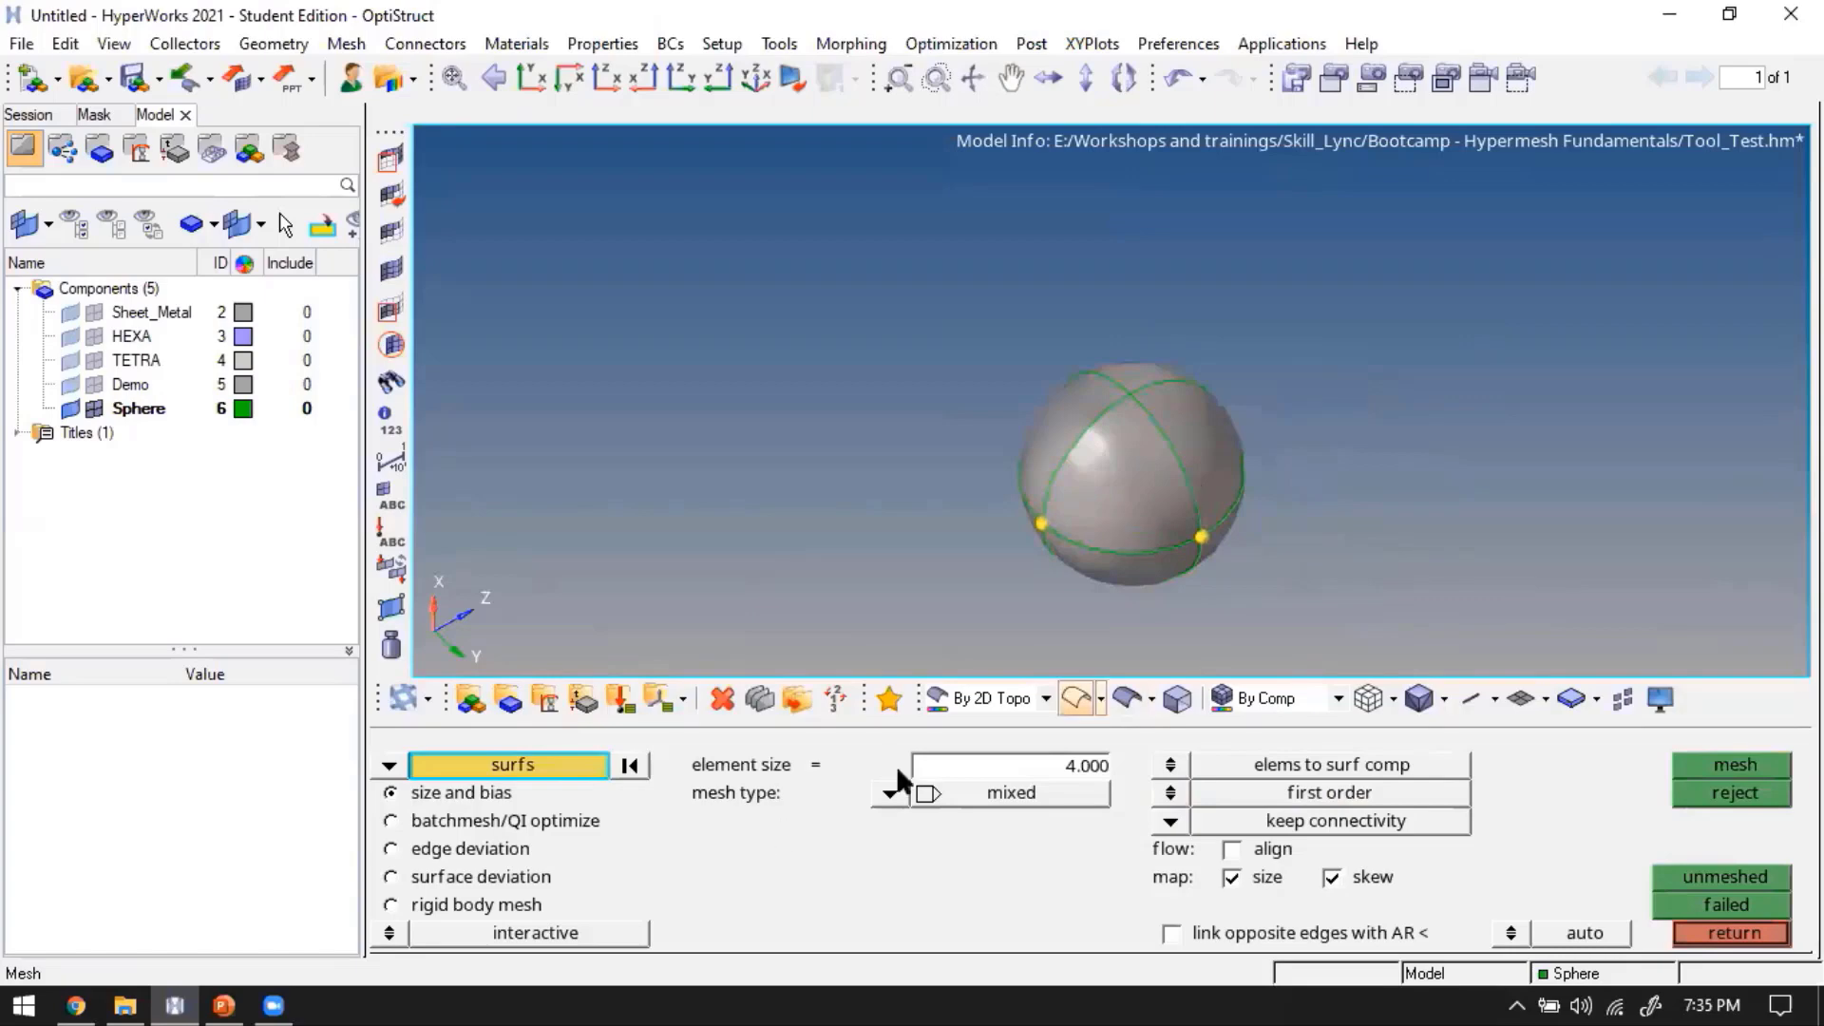
pyautogui.click(891, 792)
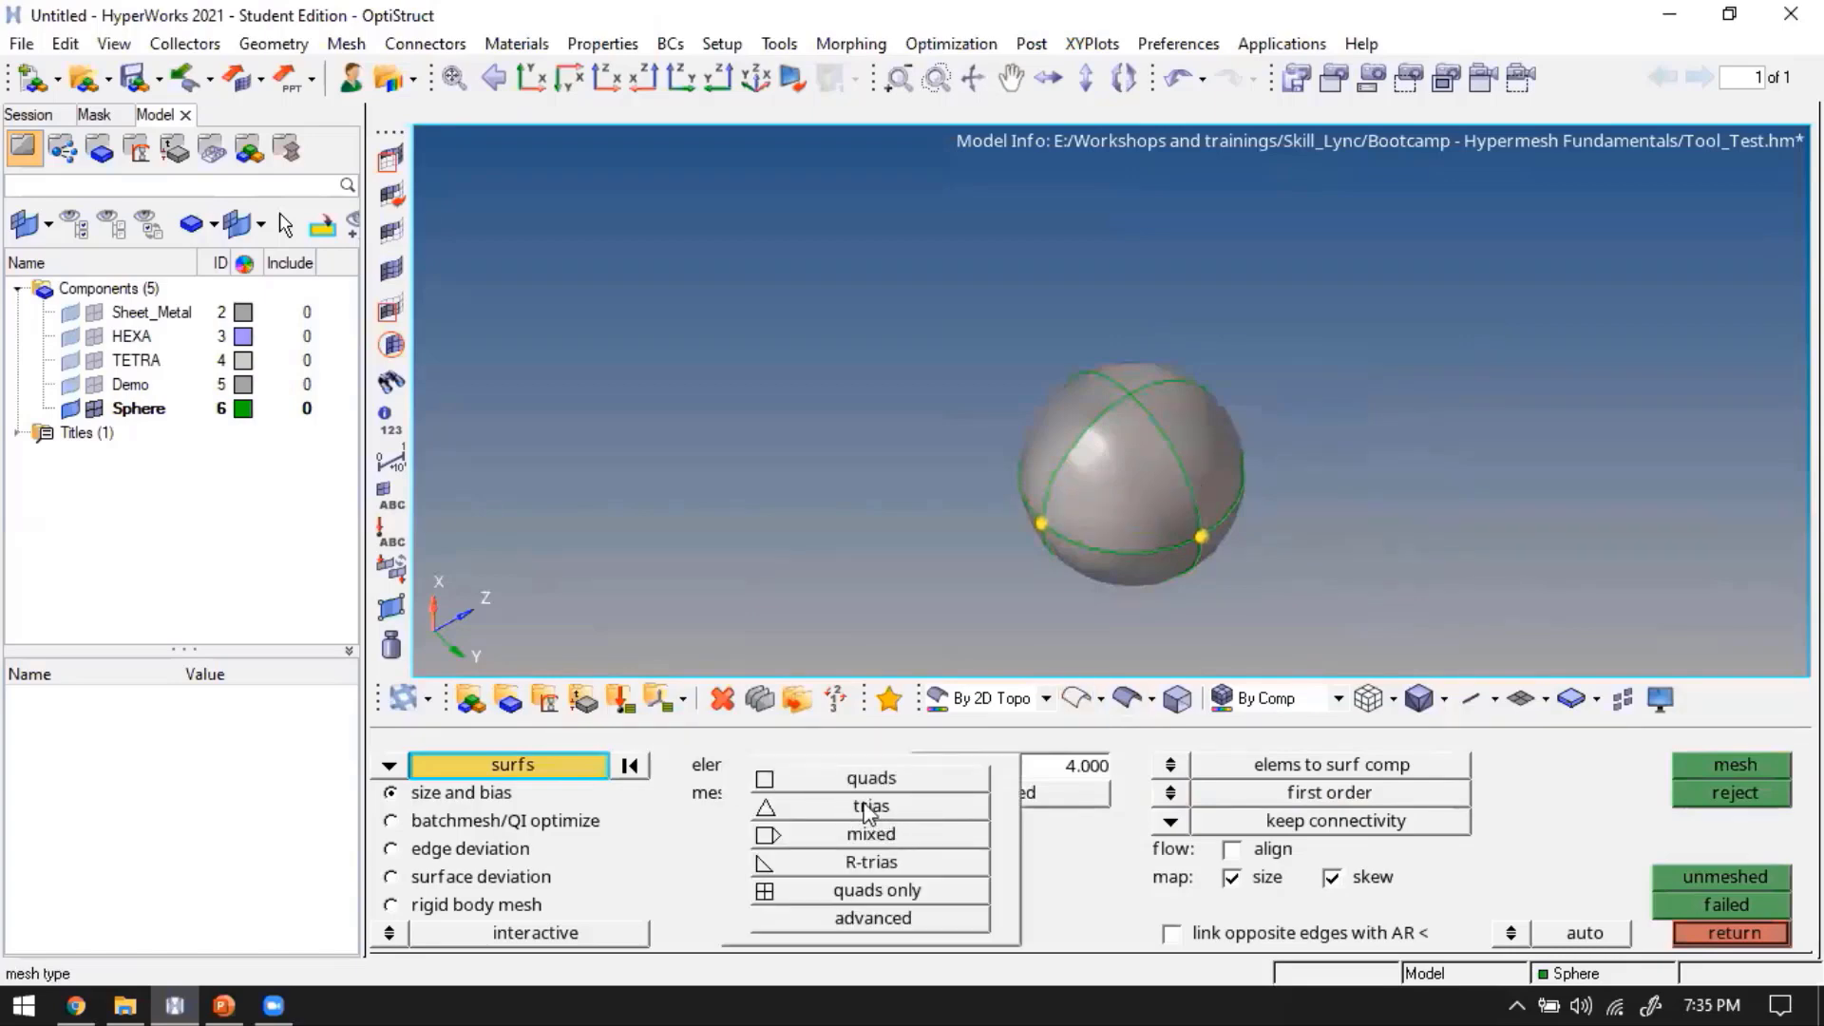
pyautogui.click(886, 806)
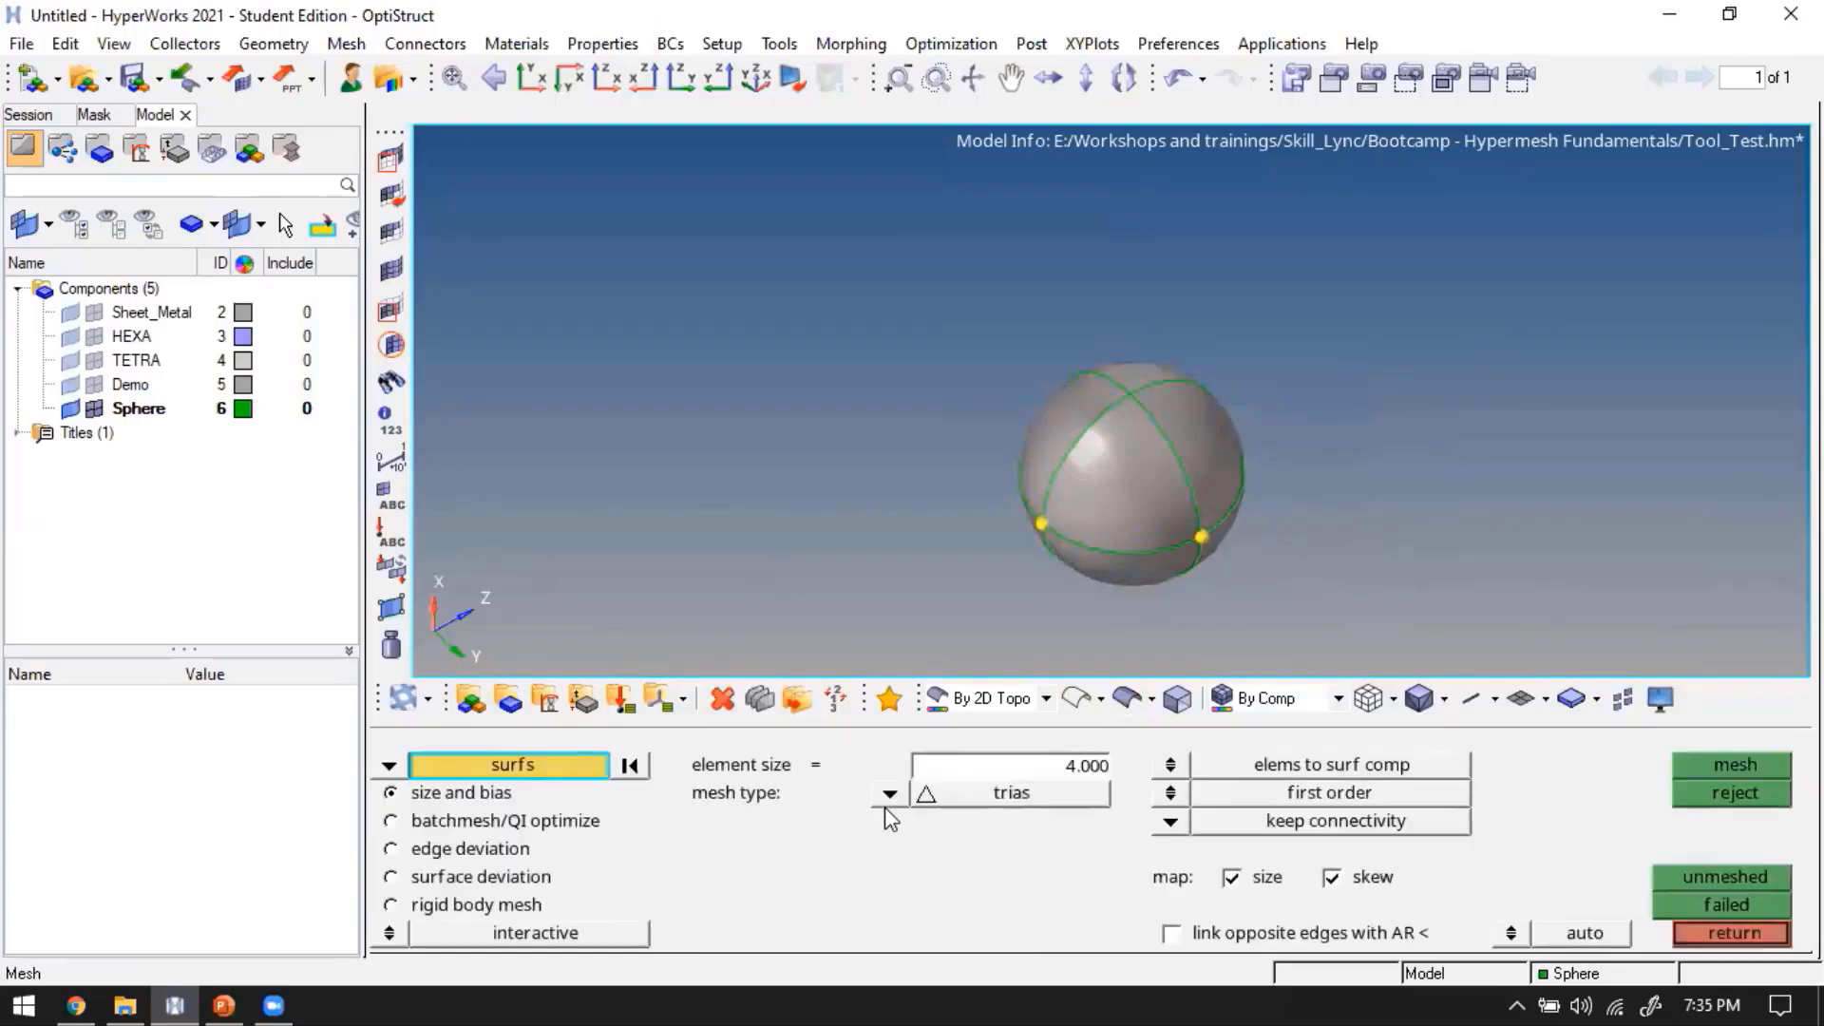
pyautogui.click(887, 794)
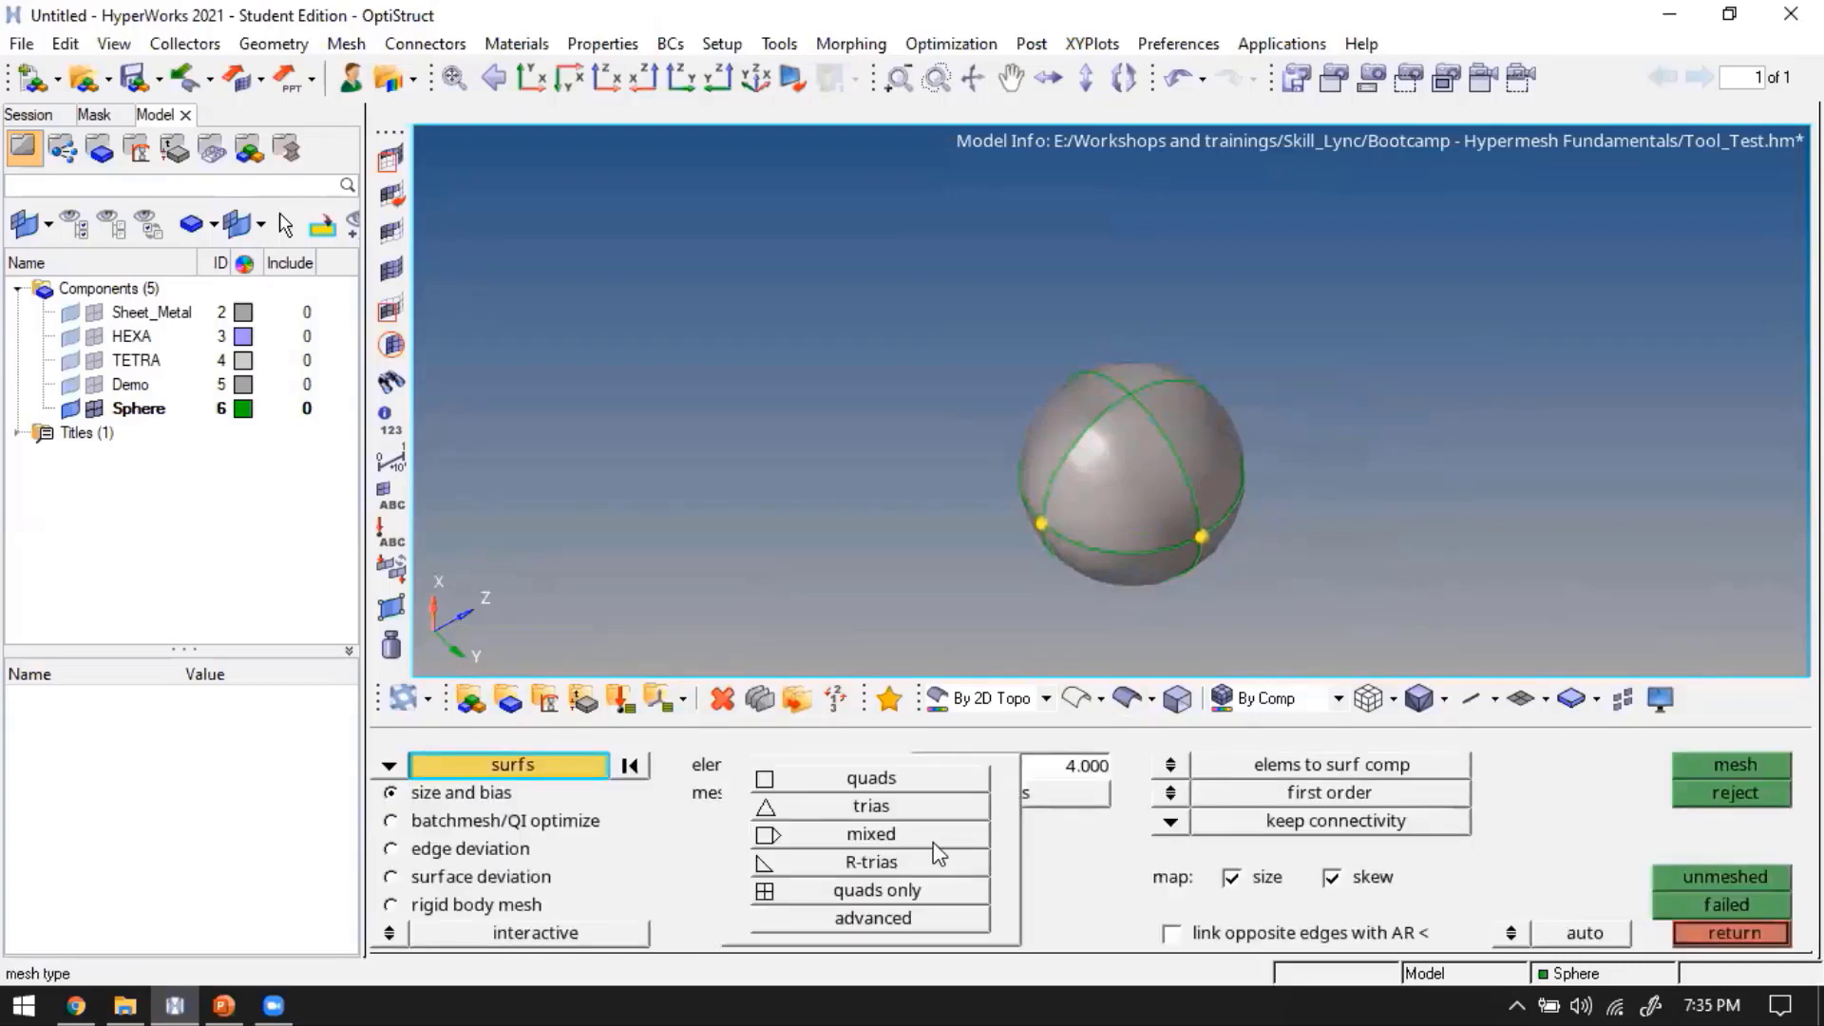
pyautogui.click(887, 863)
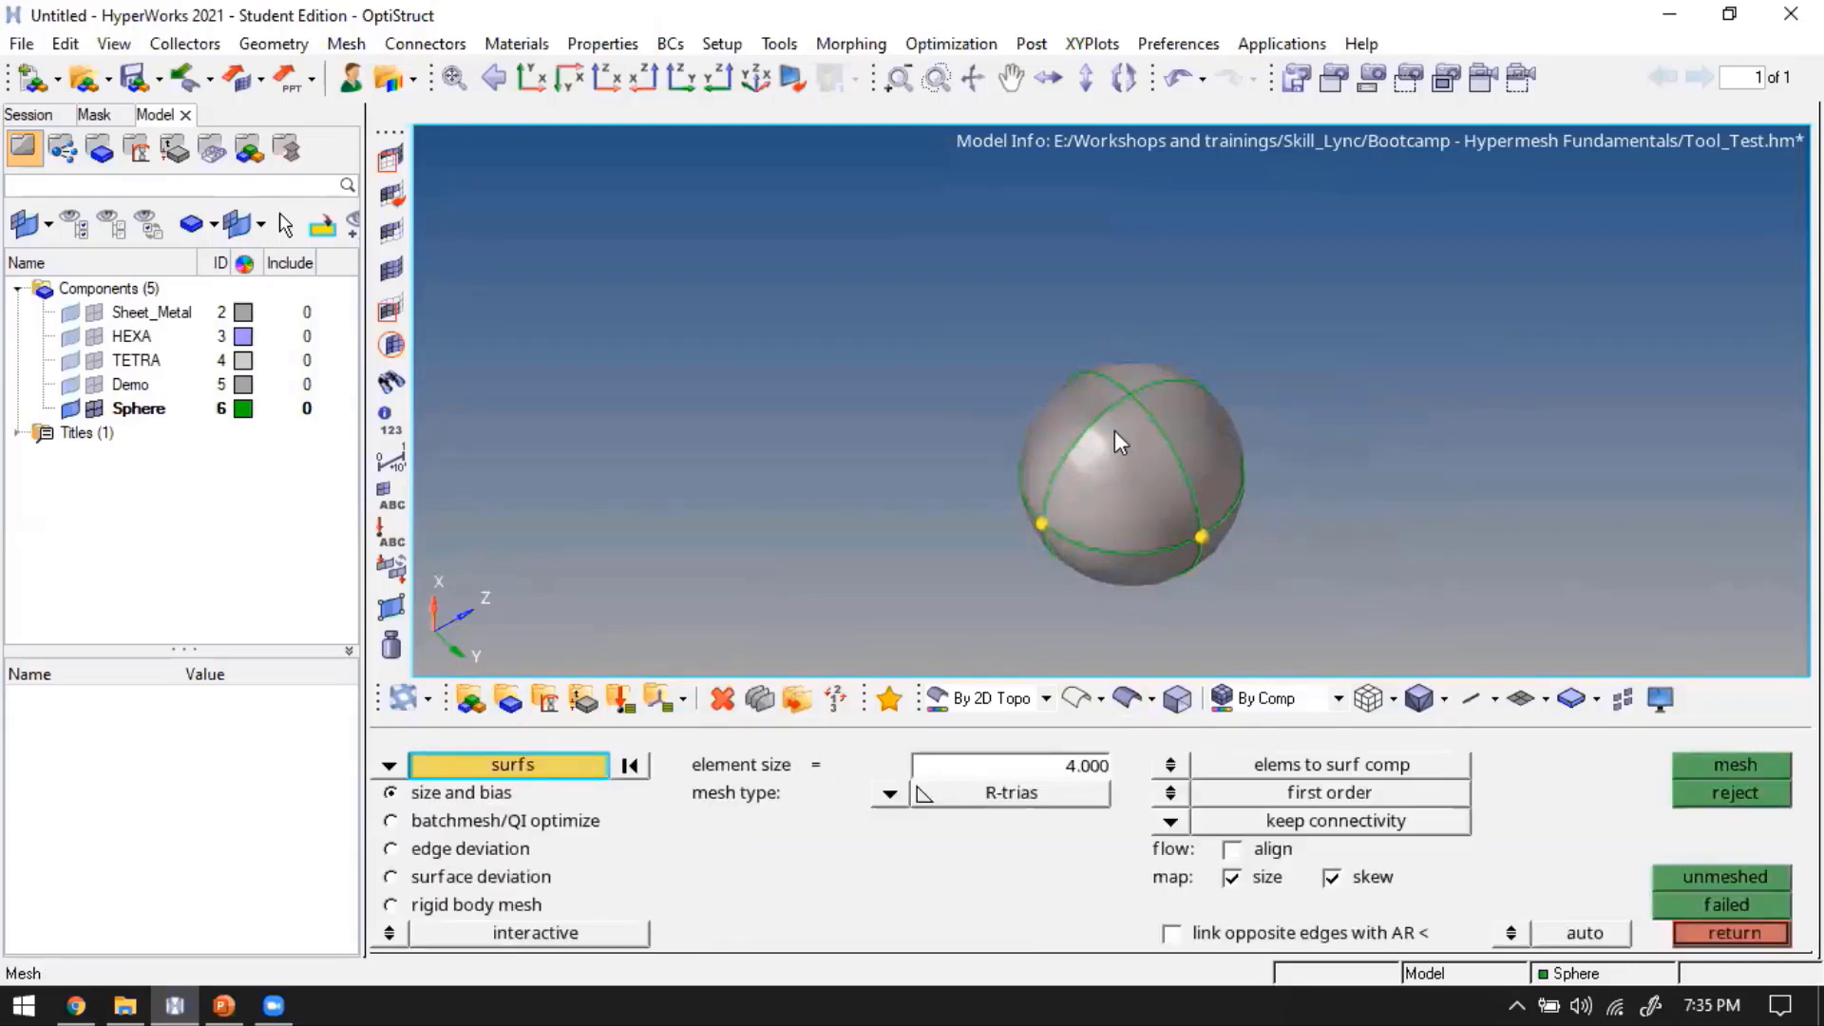
# Mesh all sphere surfaces with the current settings and accept the resulting shell mesh
pyautogui.scroll(2, 1114, 431)
pyautogui.scroll(-2, 1137, 454)
pyautogui.moveTo(1147, 493)
pyautogui.keyDown('ctrl'); pyautogui.mouseDown()
pyautogui.moveTo(1161, 457)
pyautogui.moveTo(1166, 502)
pyautogui.moveTo(1152, 464)
pyautogui.mouseUp(); pyautogui.keyUp('ctrl')
pyautogui.keyDown('shift'); pyautogui.moveTo(949, 327); pyautogui.dragTo(1393, 645); pyautogui.keyUp('shift')
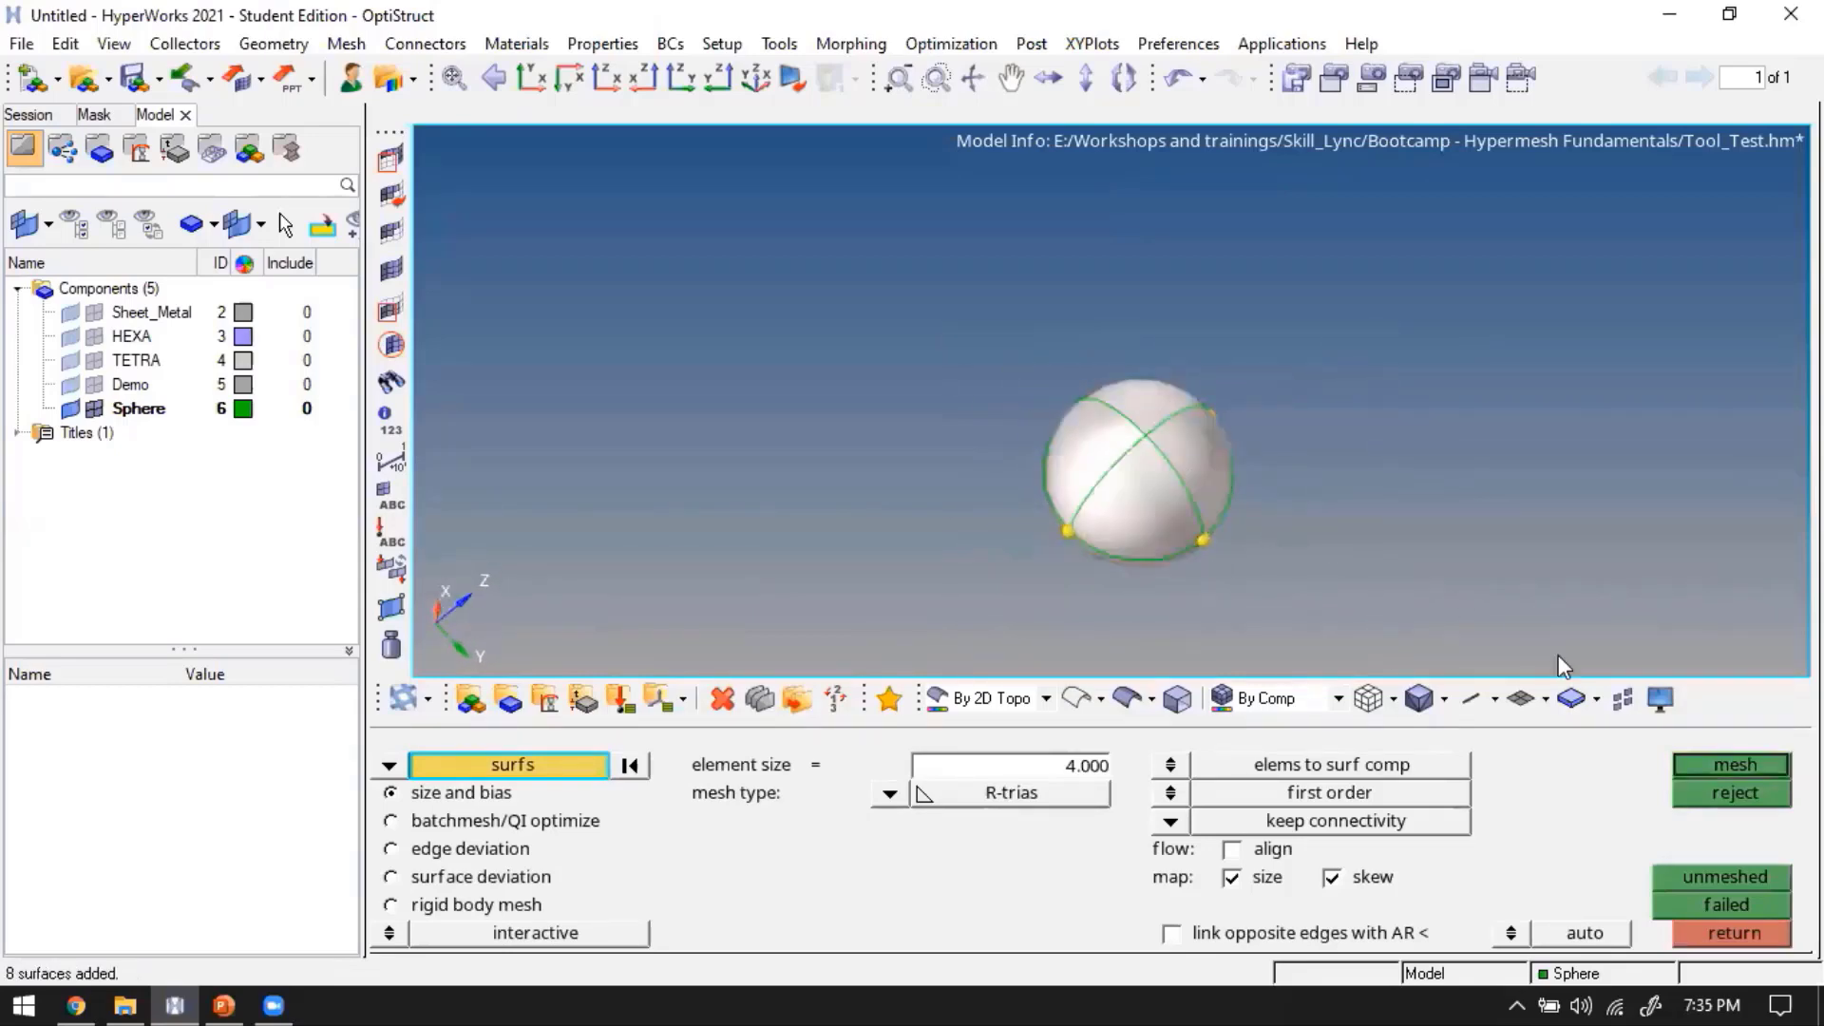
pyautogui.click(1735, 766)
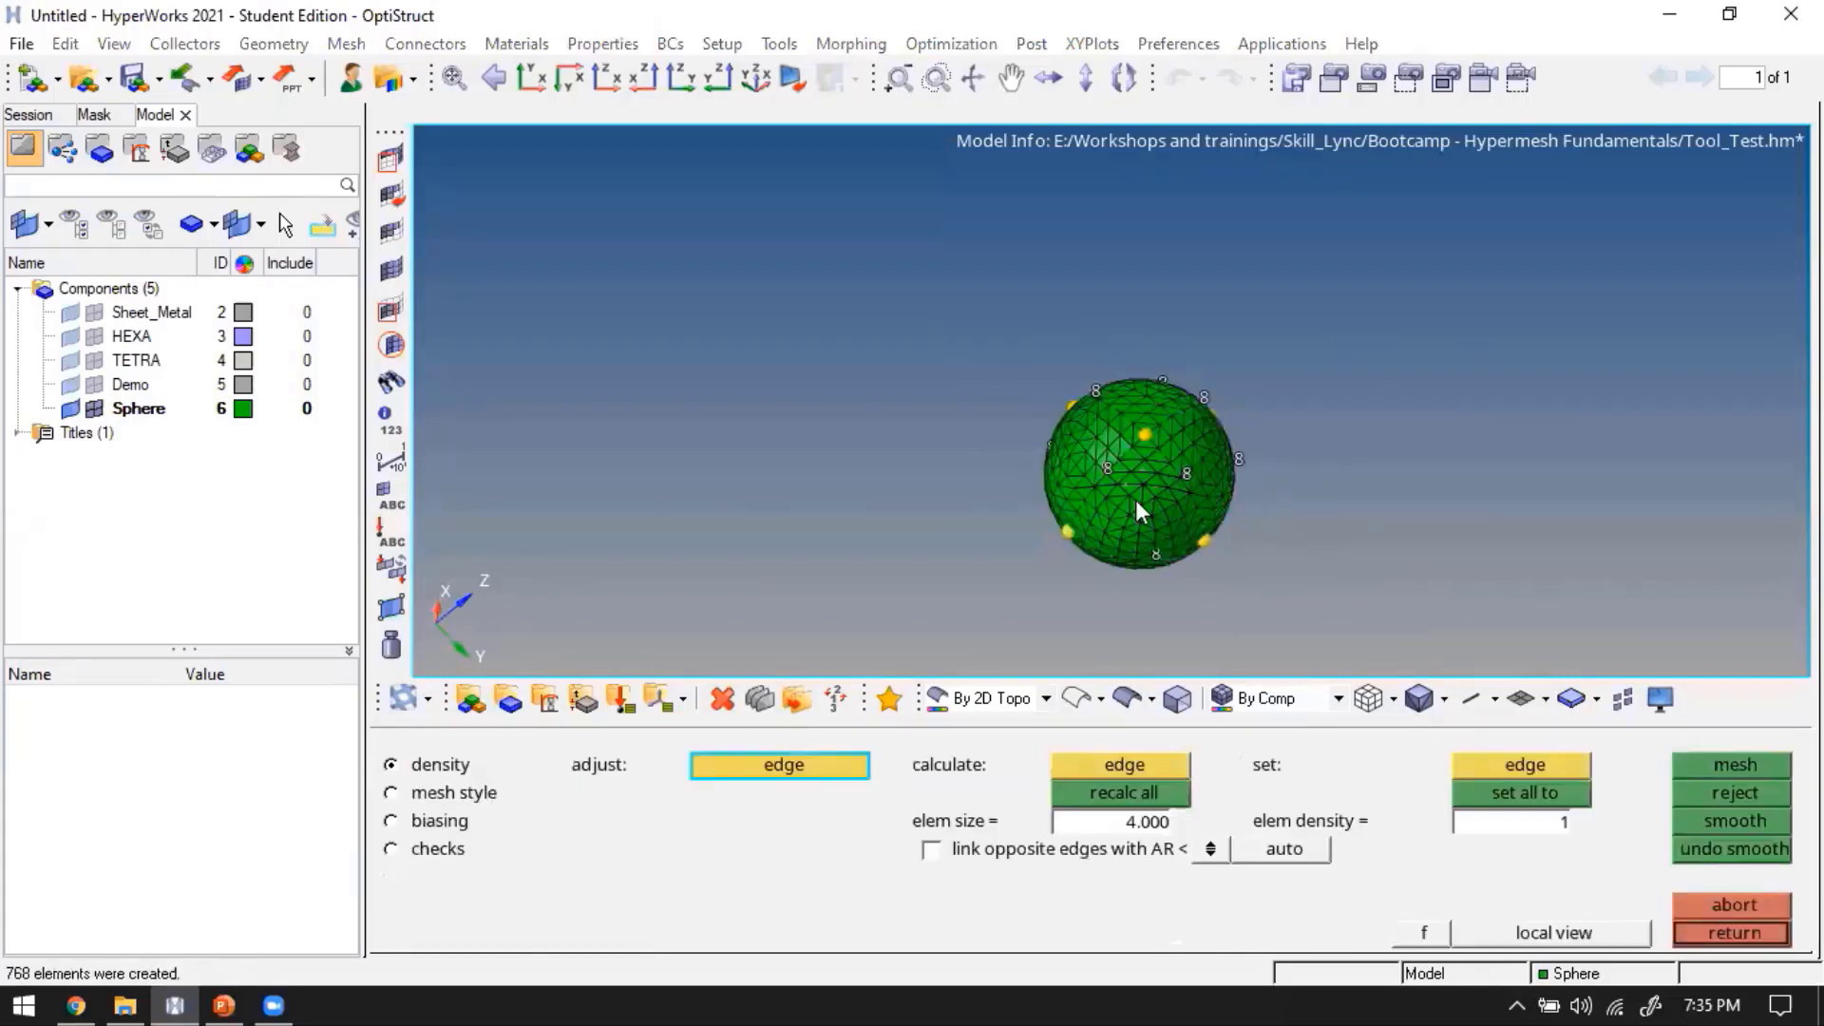
pyautogui.keyDown('ctrl'); pyautogui.scroll(3, 1136, 500); pyautogui.keyUp('ctrl')
pyautogui.moveTo(1127, 418)
pyautogui.keyDown('ctrl'); pyautogui.mouseDown()
pyautogui.moveTo(1120, 376)
pyautogui.moveTo(1112, 418)
pyautogui.mouseUp(); pyautogui.keyUp('ctrl')
pyautogui.press('Escape')
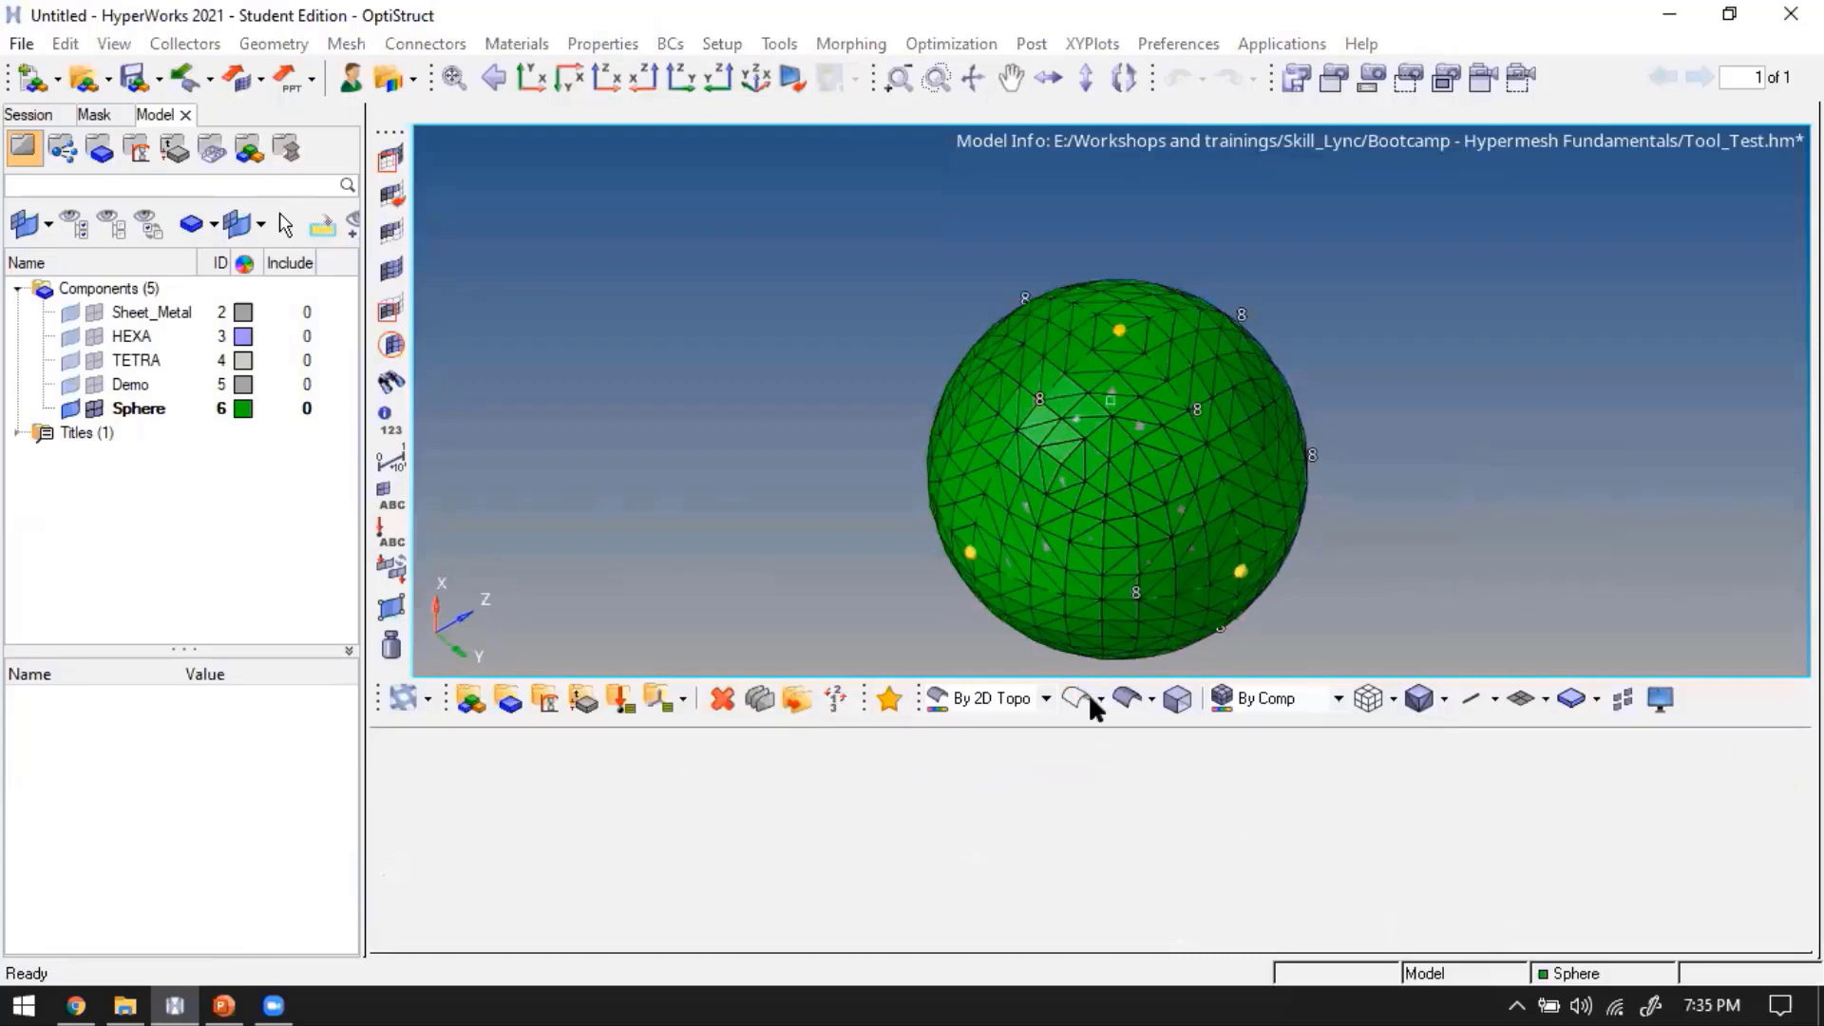
# Switch the geometry to wireframe display so that the sphere's shell elements can be viewed without shaded surfaces
pyautogui.click(1079, 700)
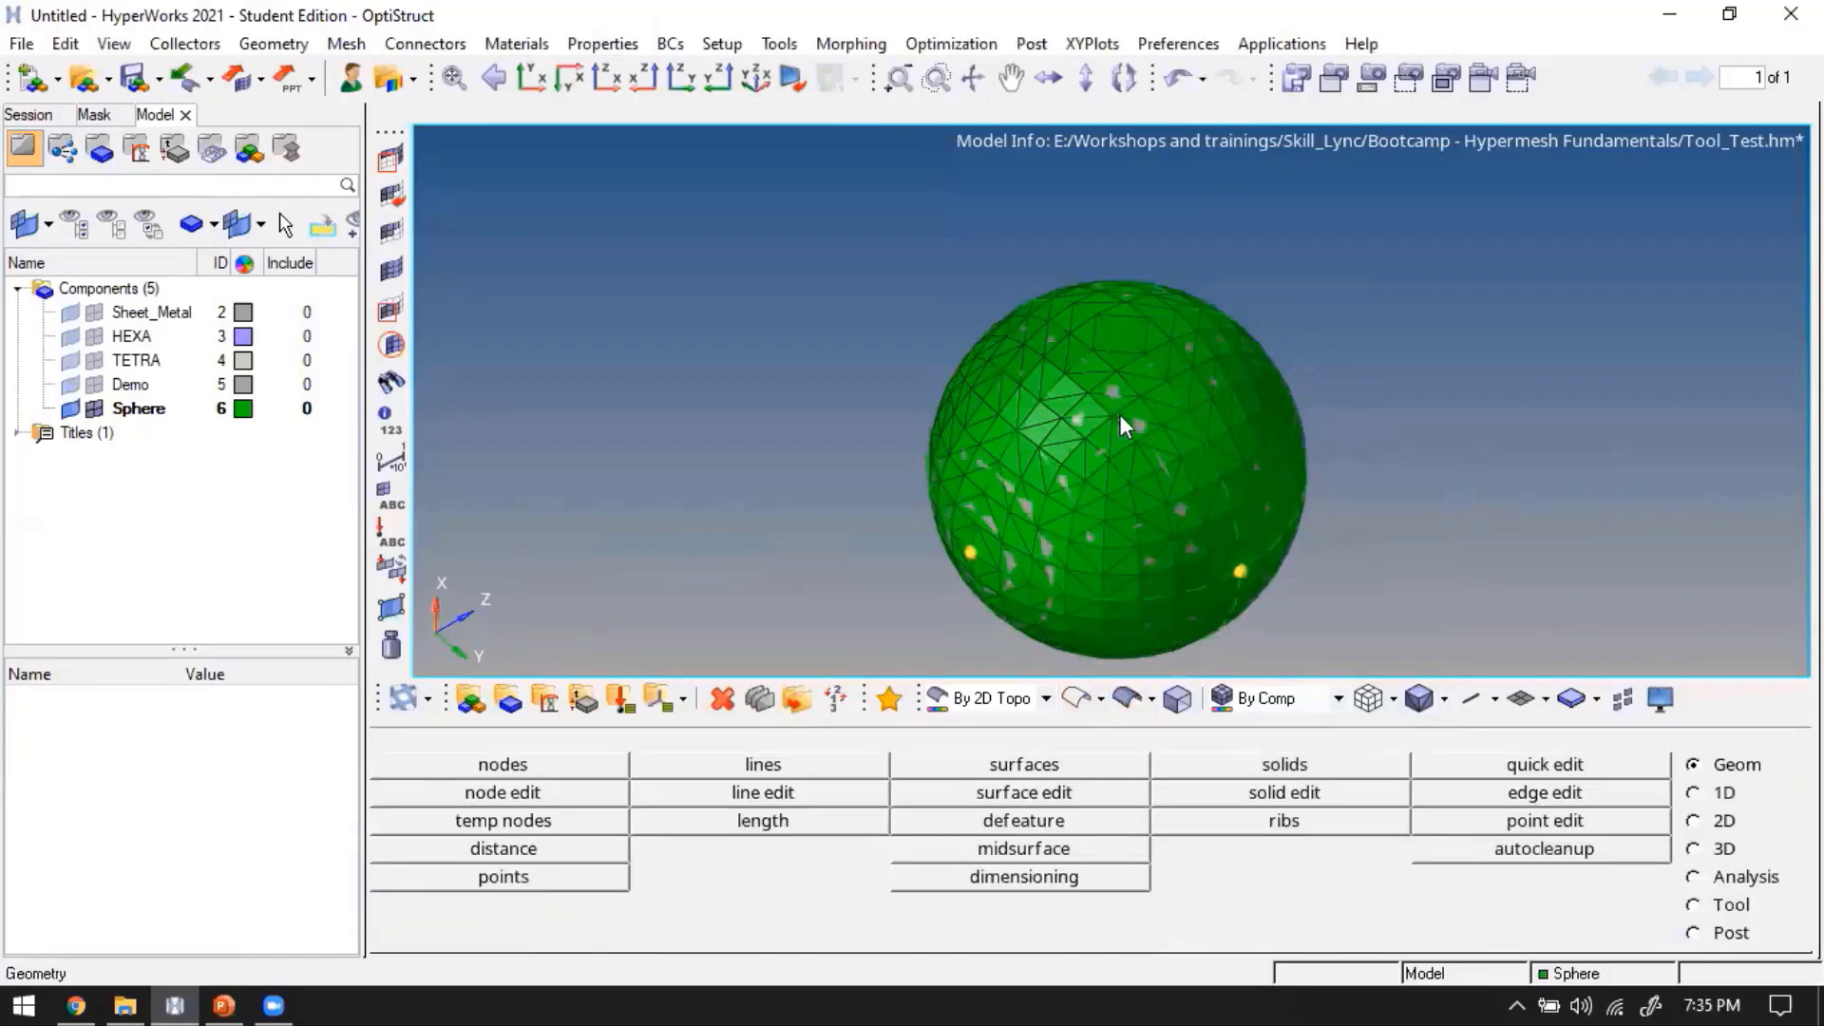
pyautogui.scroll(-3, 1121, 419)
pyautogui.keyDown('ctrl'); pyautogui.moveTo(1125, 452); pyautogui.dragTo(1097, 476); pyautogui.keyUp('ctrl')
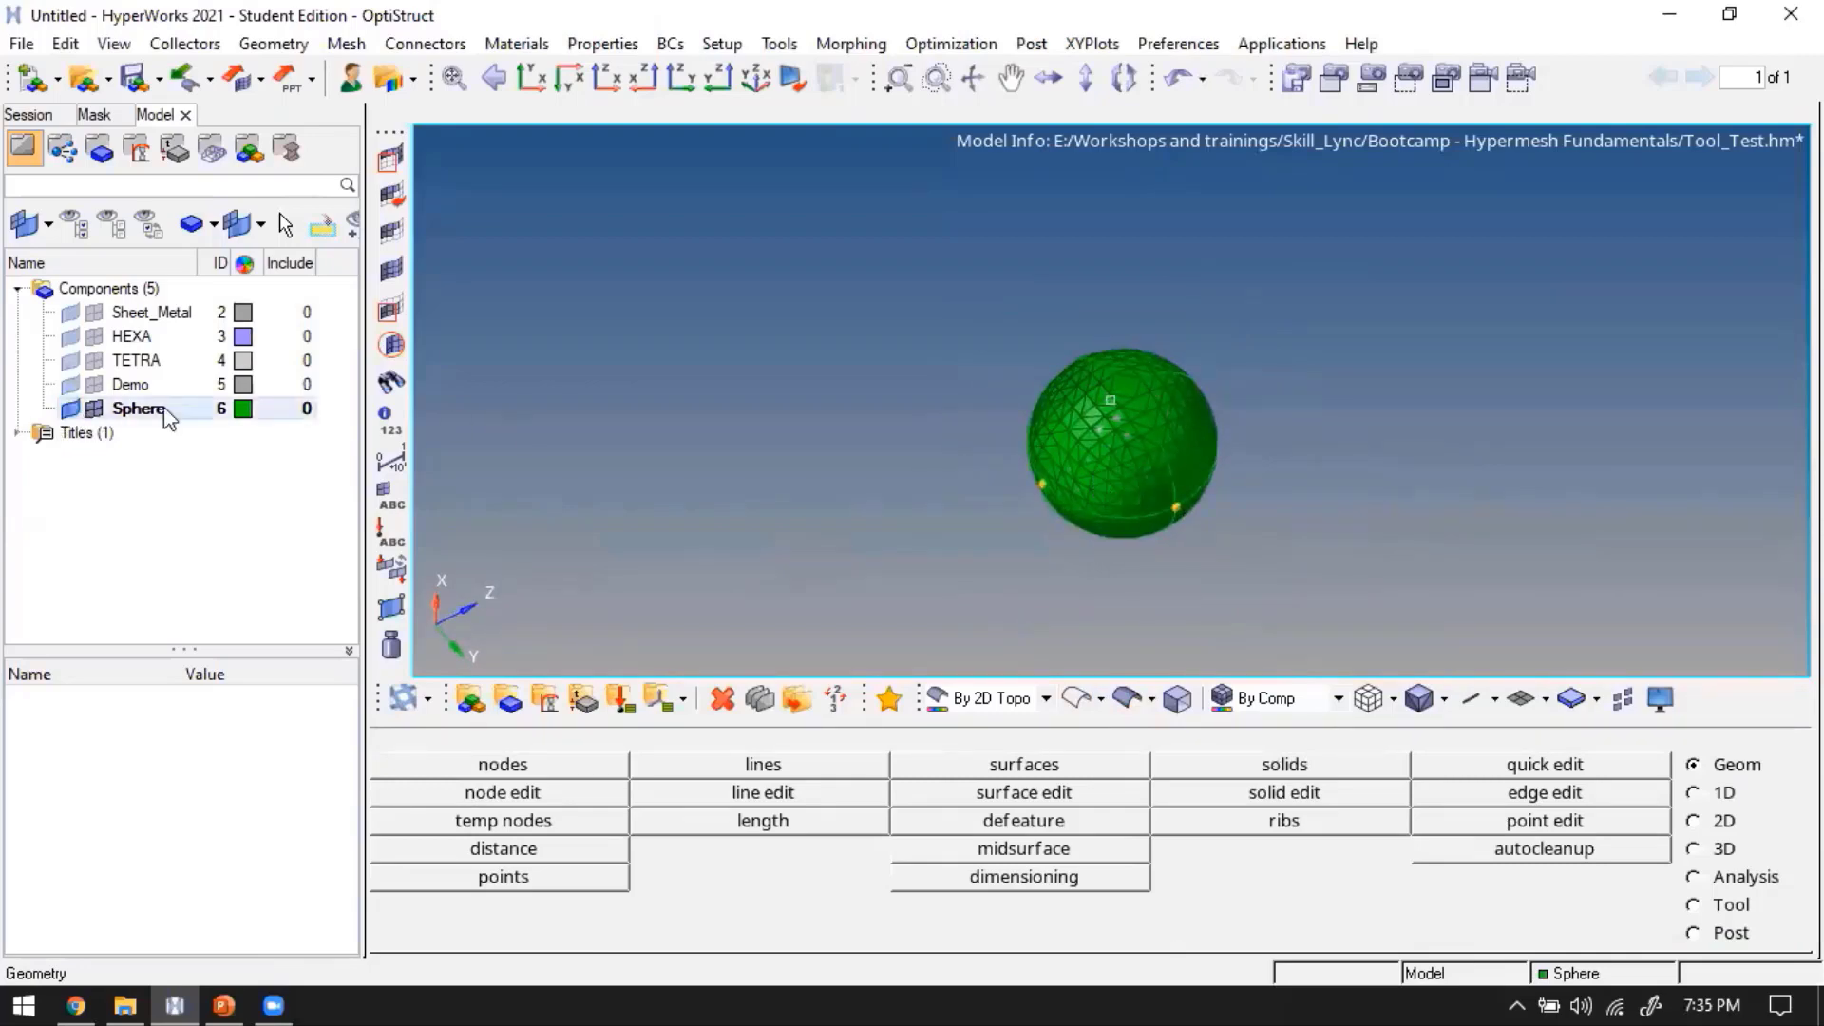
# Mask the shell elements on one side of the sphere to examine its interior, and unmask all elements again
pyautogui.scroll(3, 1256, 431)
pyautogui.press('F5')
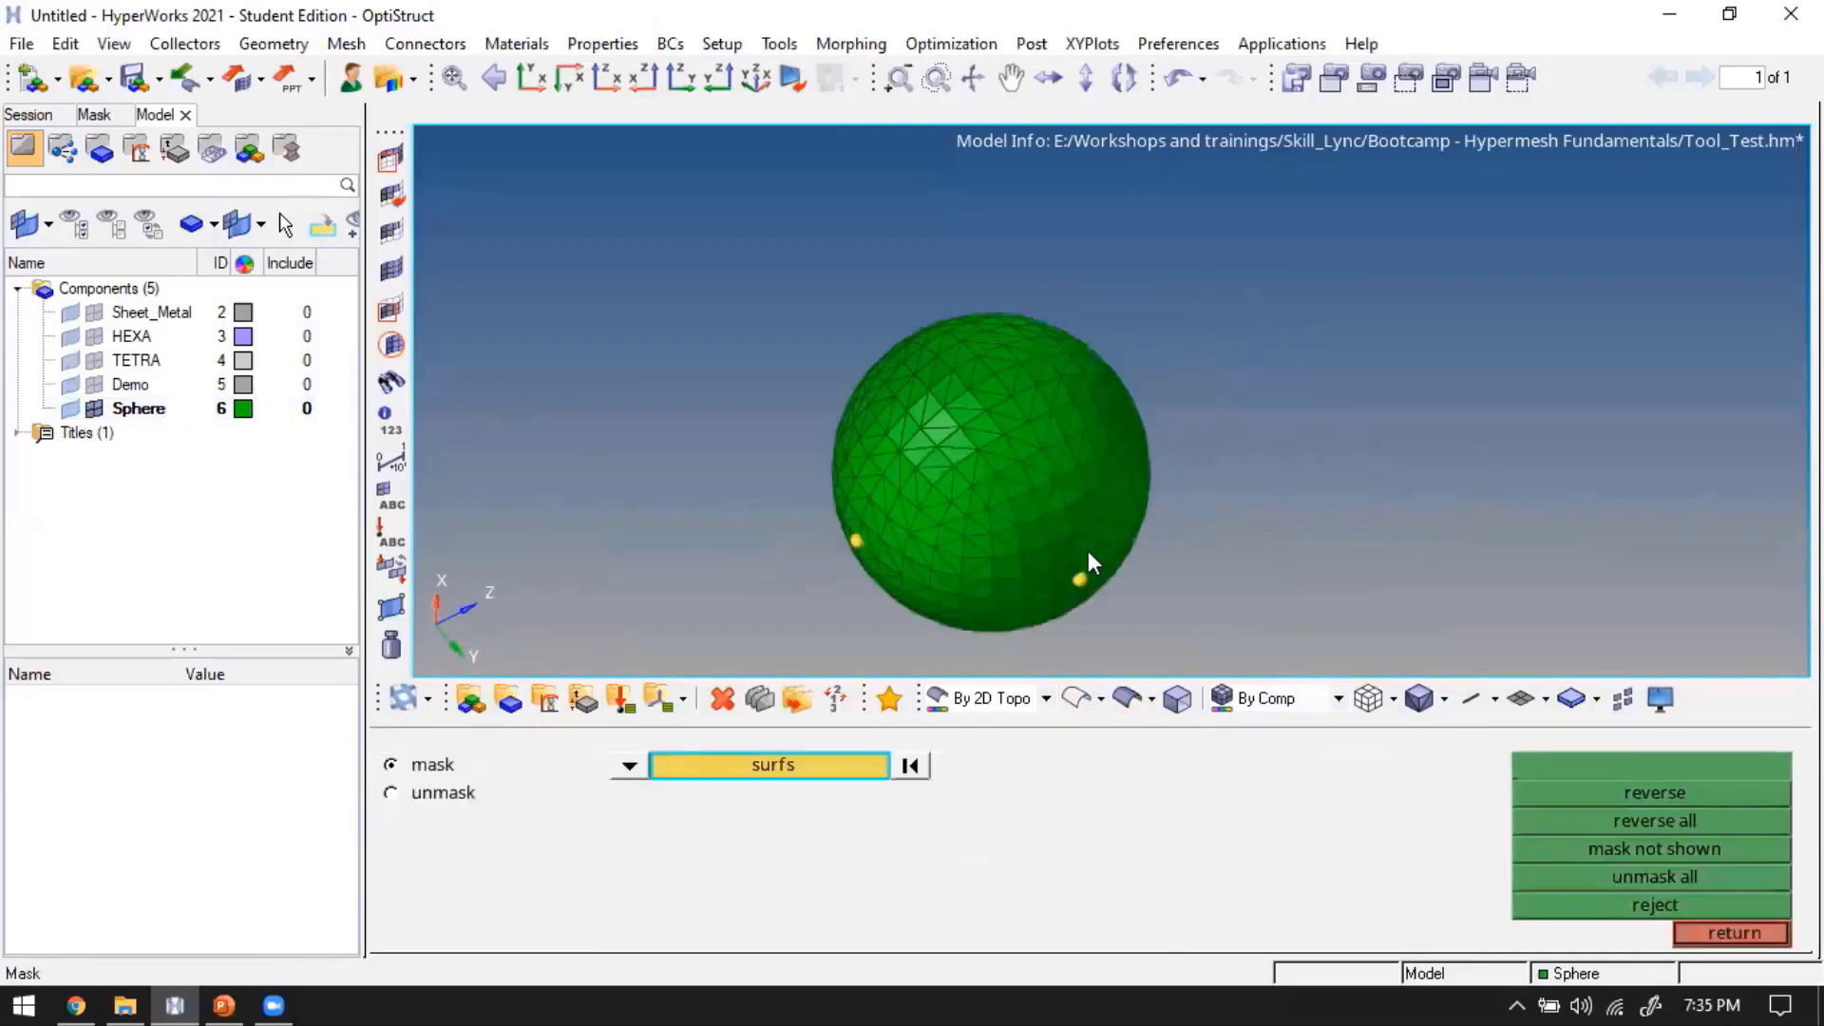
pyautogui.click(629, 765)
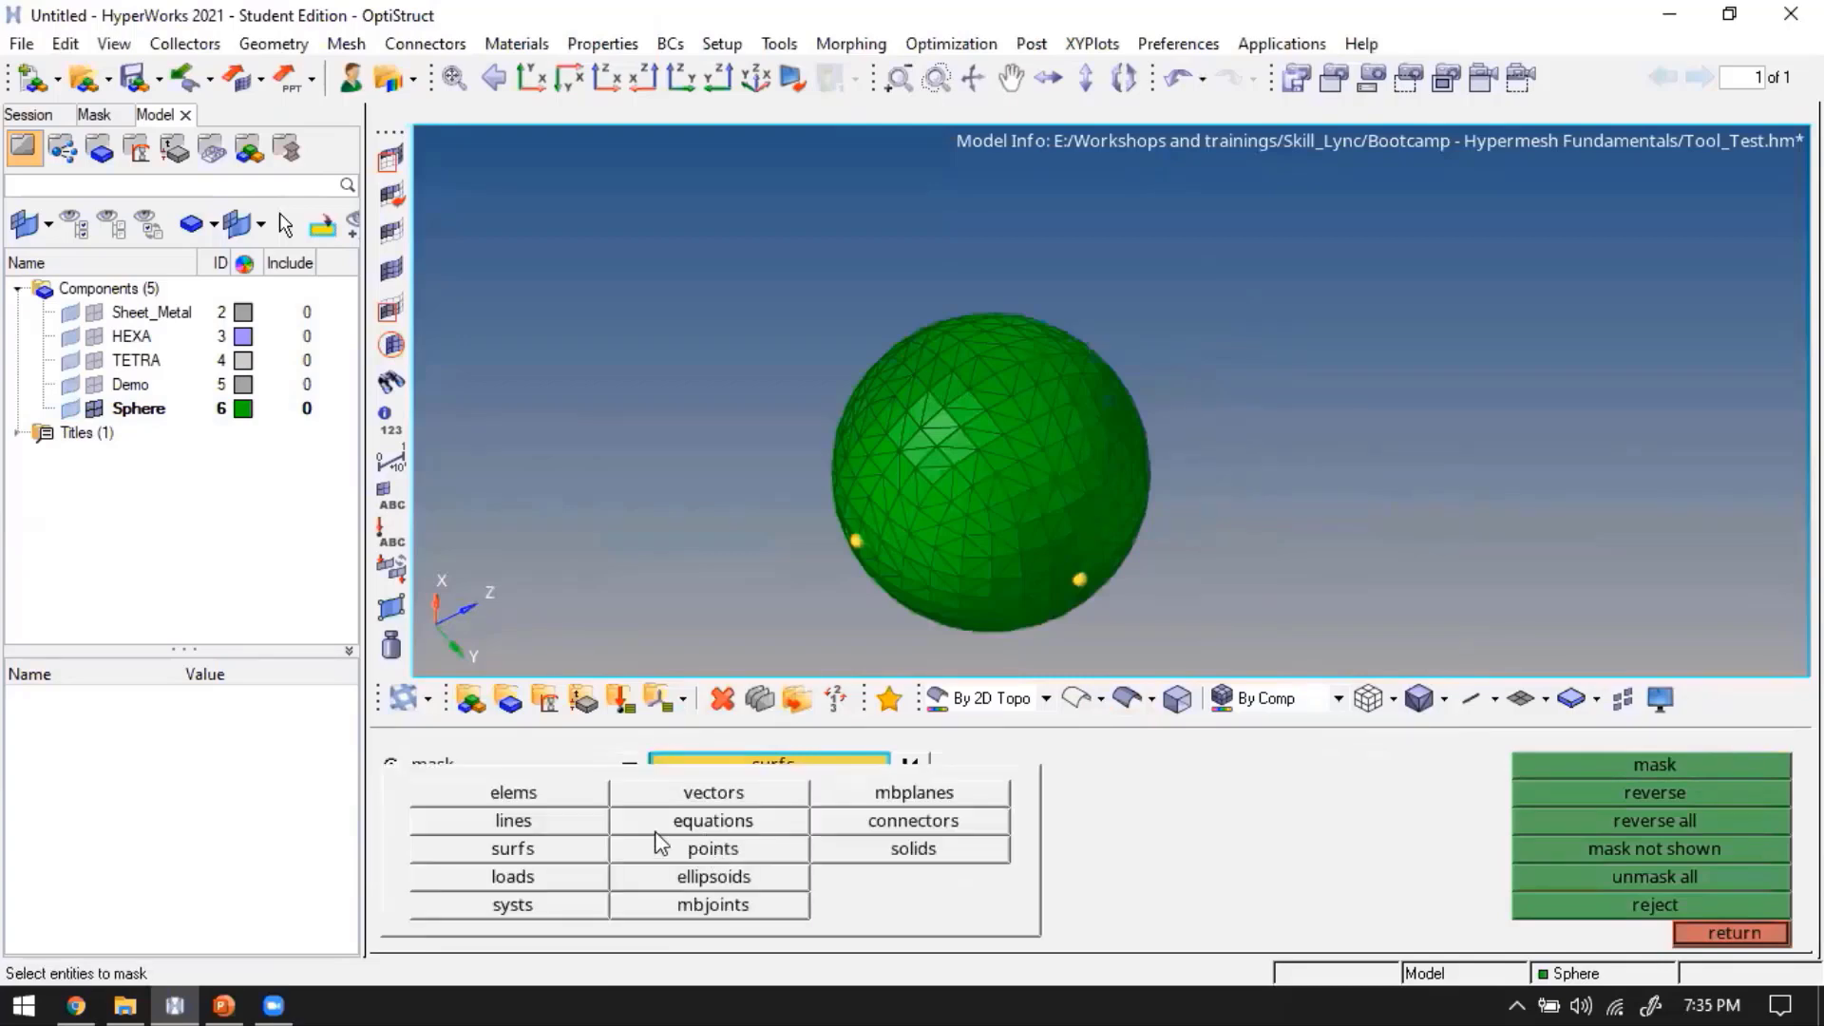
pyautogui.click(595, 791)
pyautogui.keyDown('shift'); pyautogui.moveTo(1032, 309); pyautogui.dragTo(1230, 631); pyautogui.keyUp('shift')
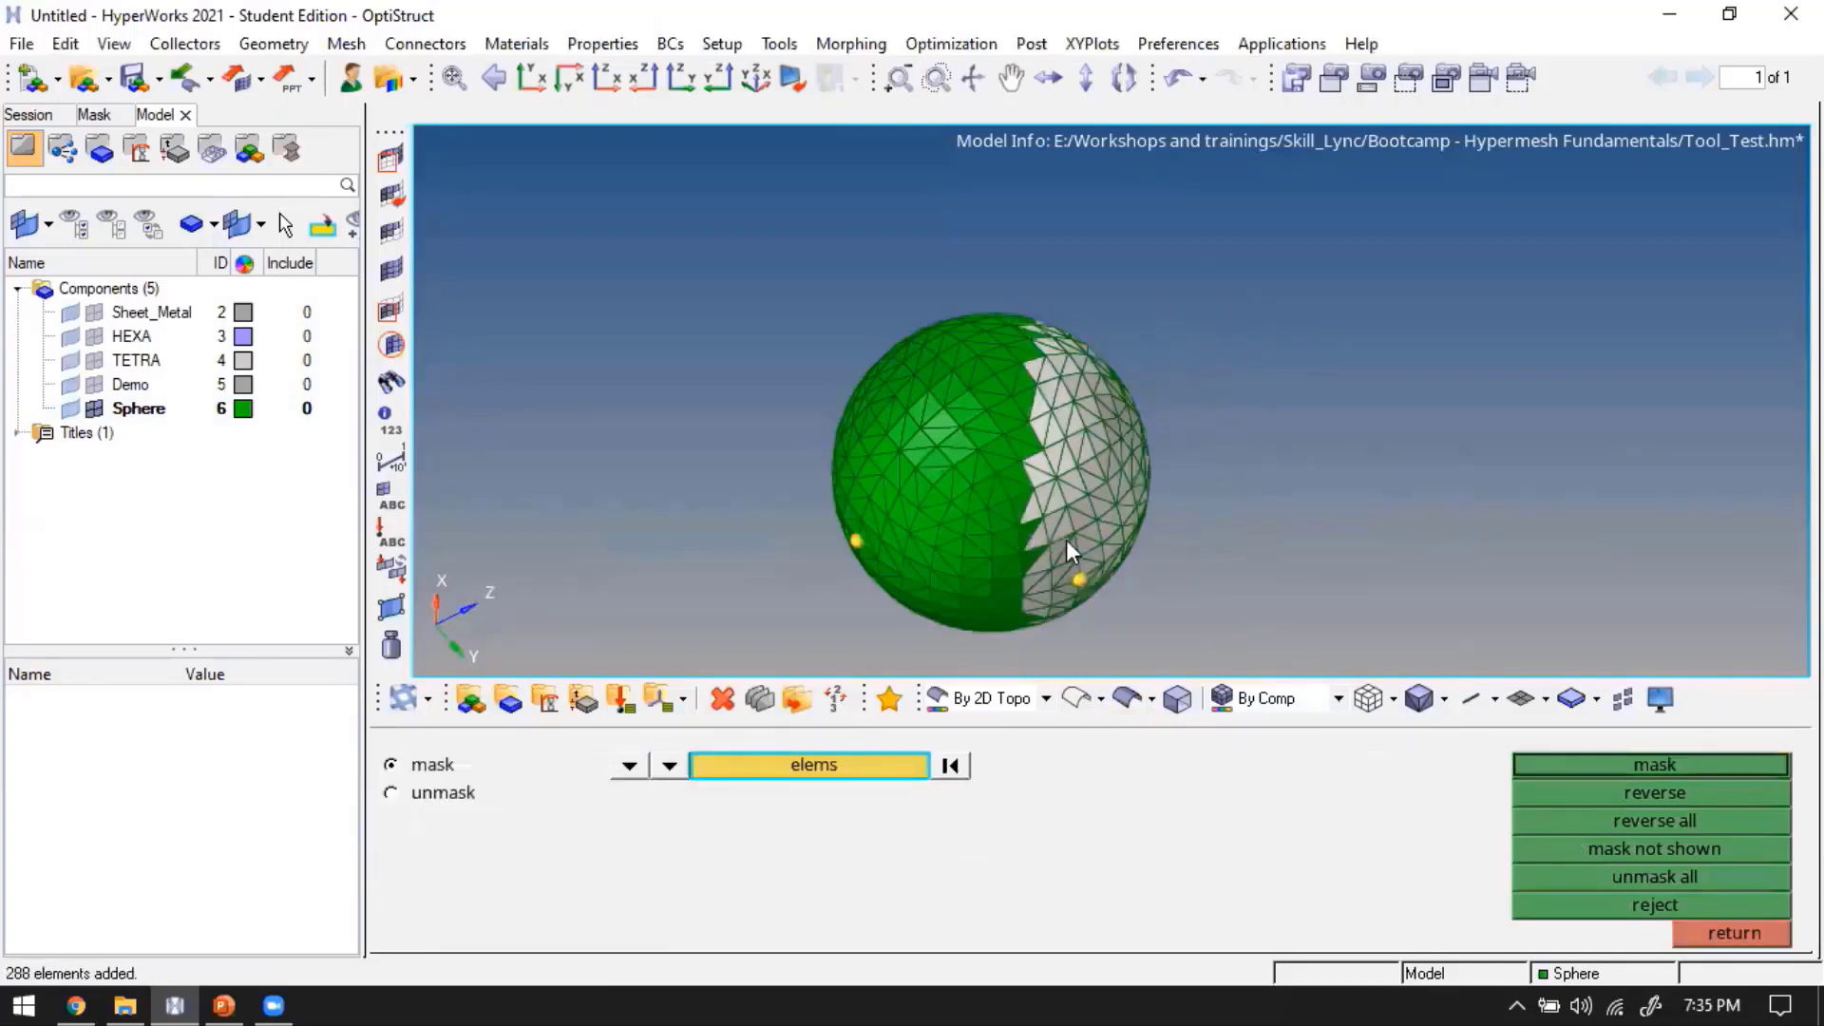
pyautogui.middleClick(1066, 540)
pyautogui.keyDown('ctrl'); pyautogui.moveTo(949, 579); pyautogui.dragTo(1007, 475); pyautogui.keyUp('ctrl')
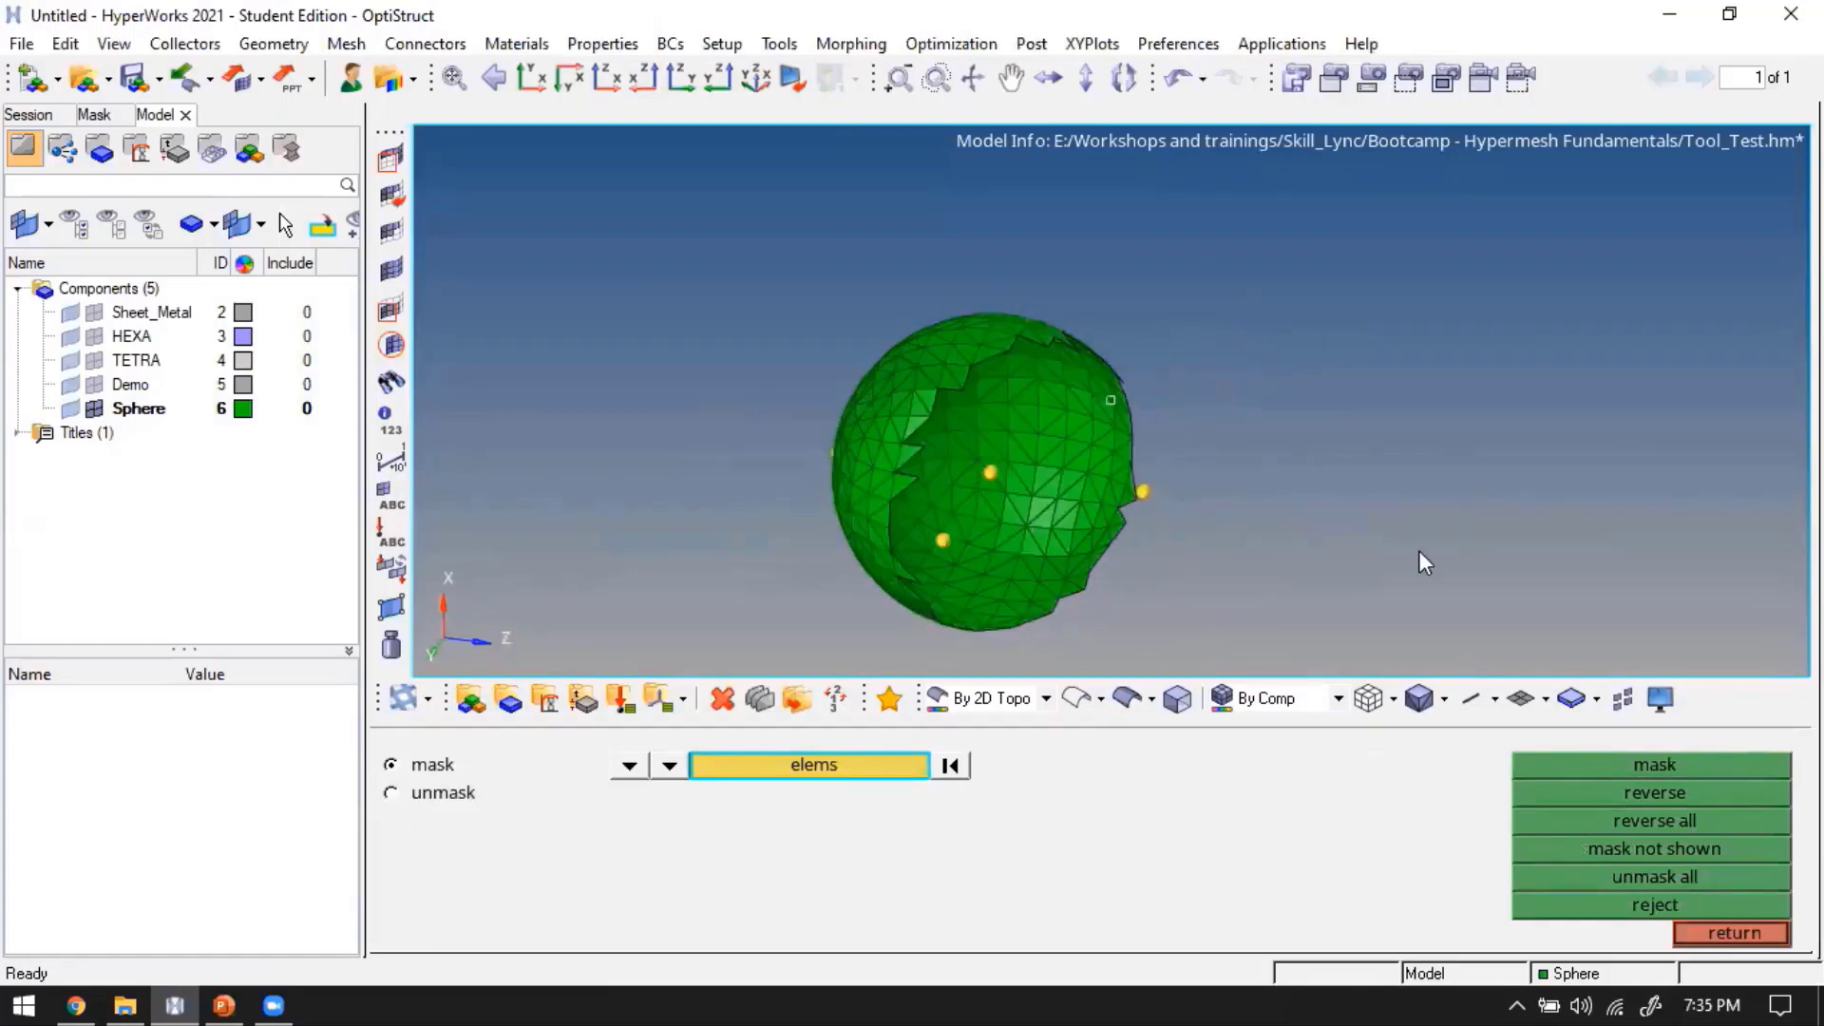
pyautogui.click(1667, 873)
pyautogui.middleClick(1157, 452)
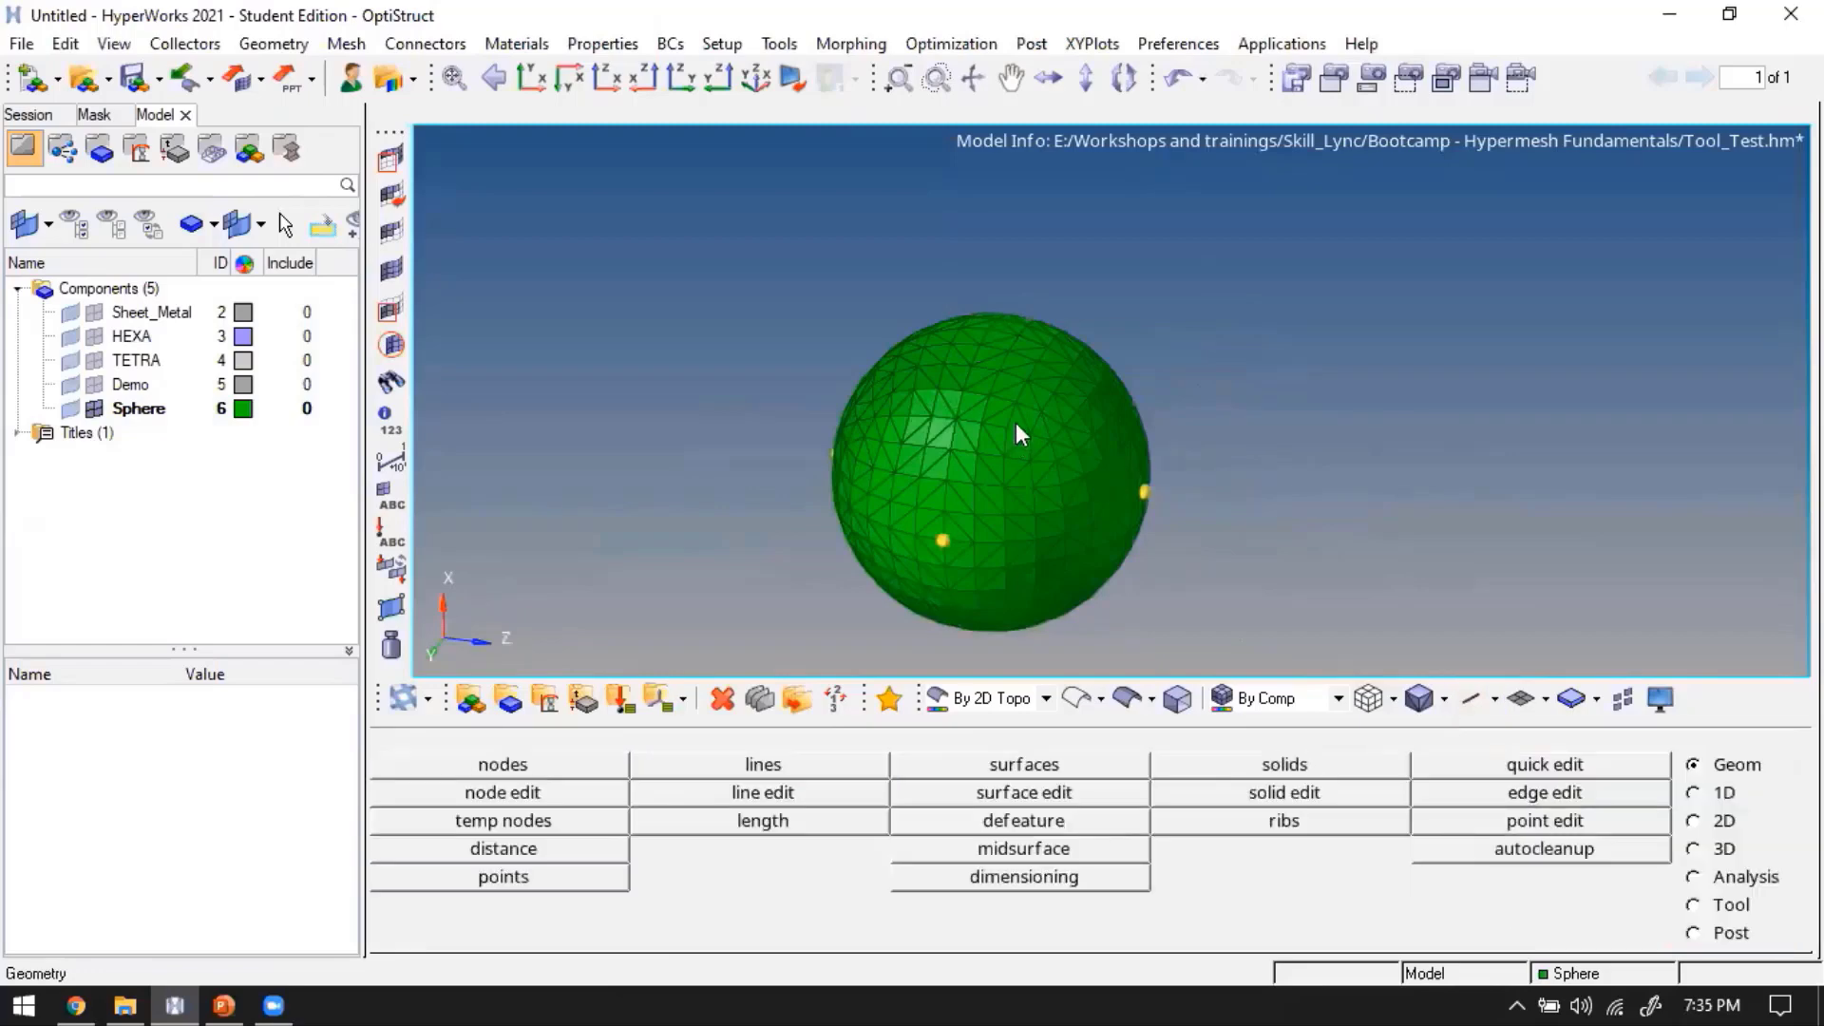
# Start a Tetra mesh with all sphere shell elements as fixed trias/quads and the Split Quads into Trias option
pyautogui.scroll(-2, 1016, 434)
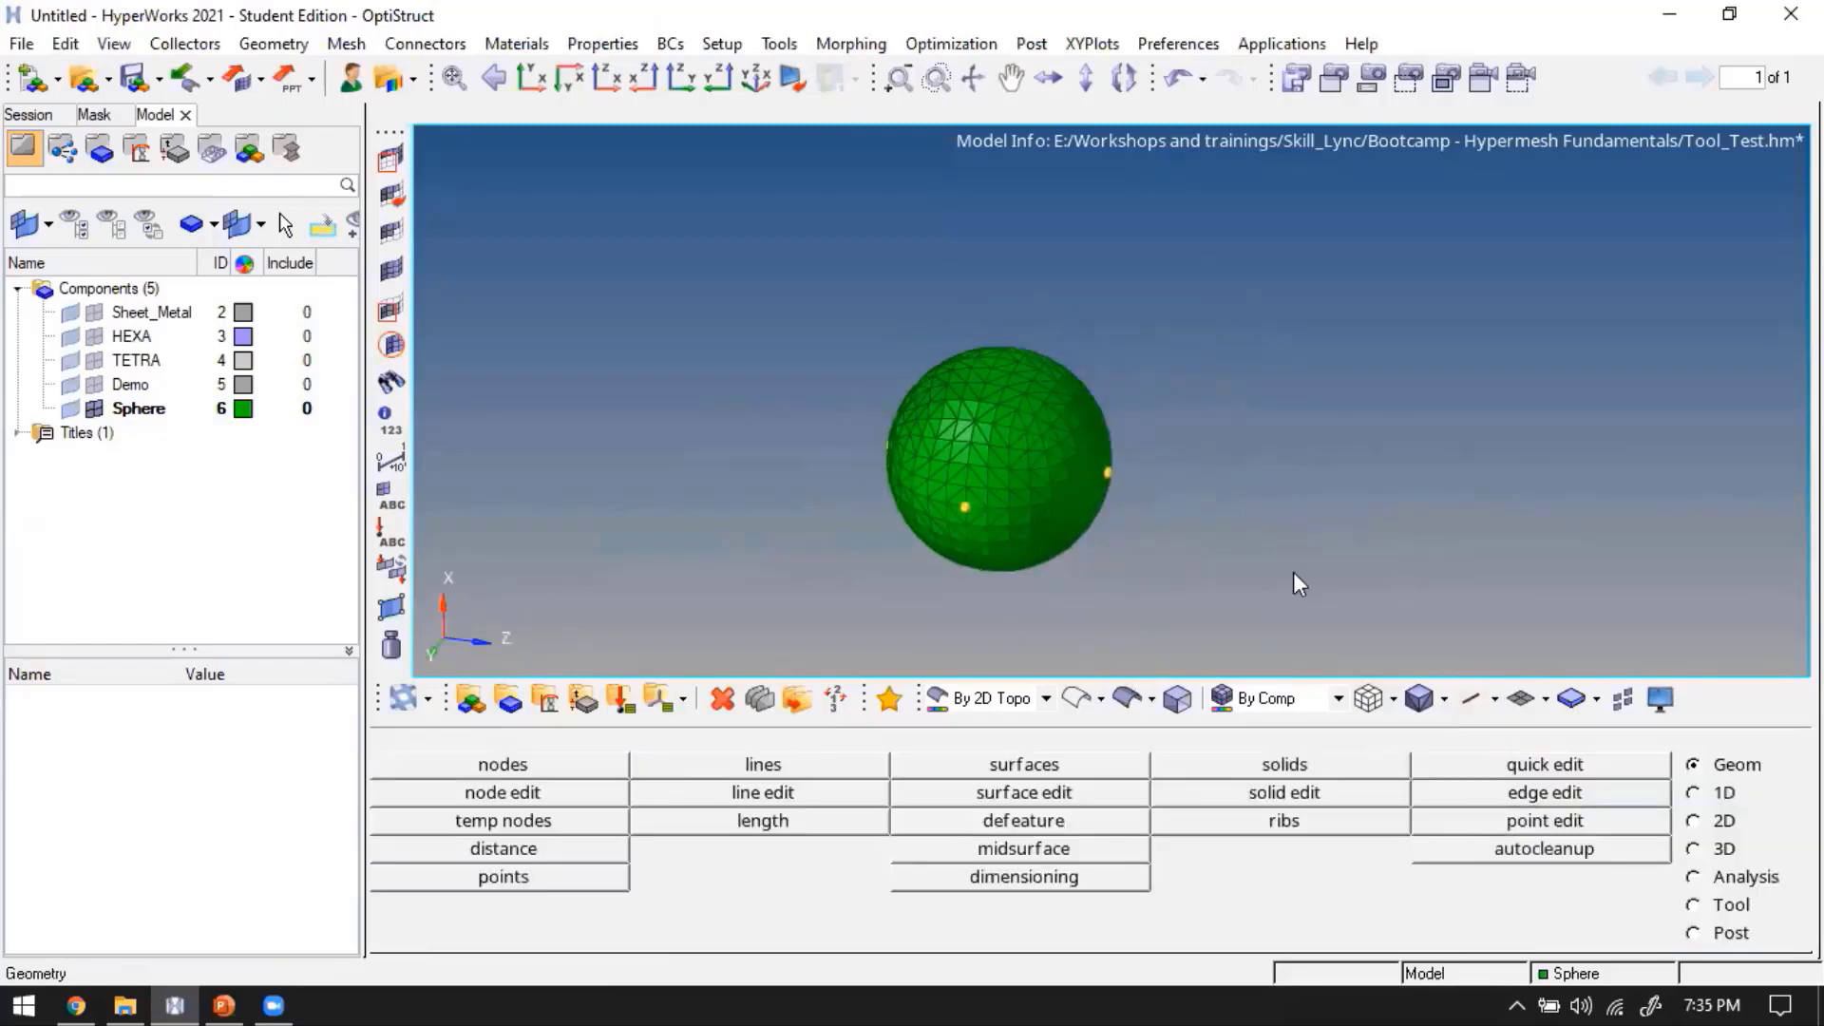
pyautogui.click(1711, 852)
pyautogui.click(1283, 766)
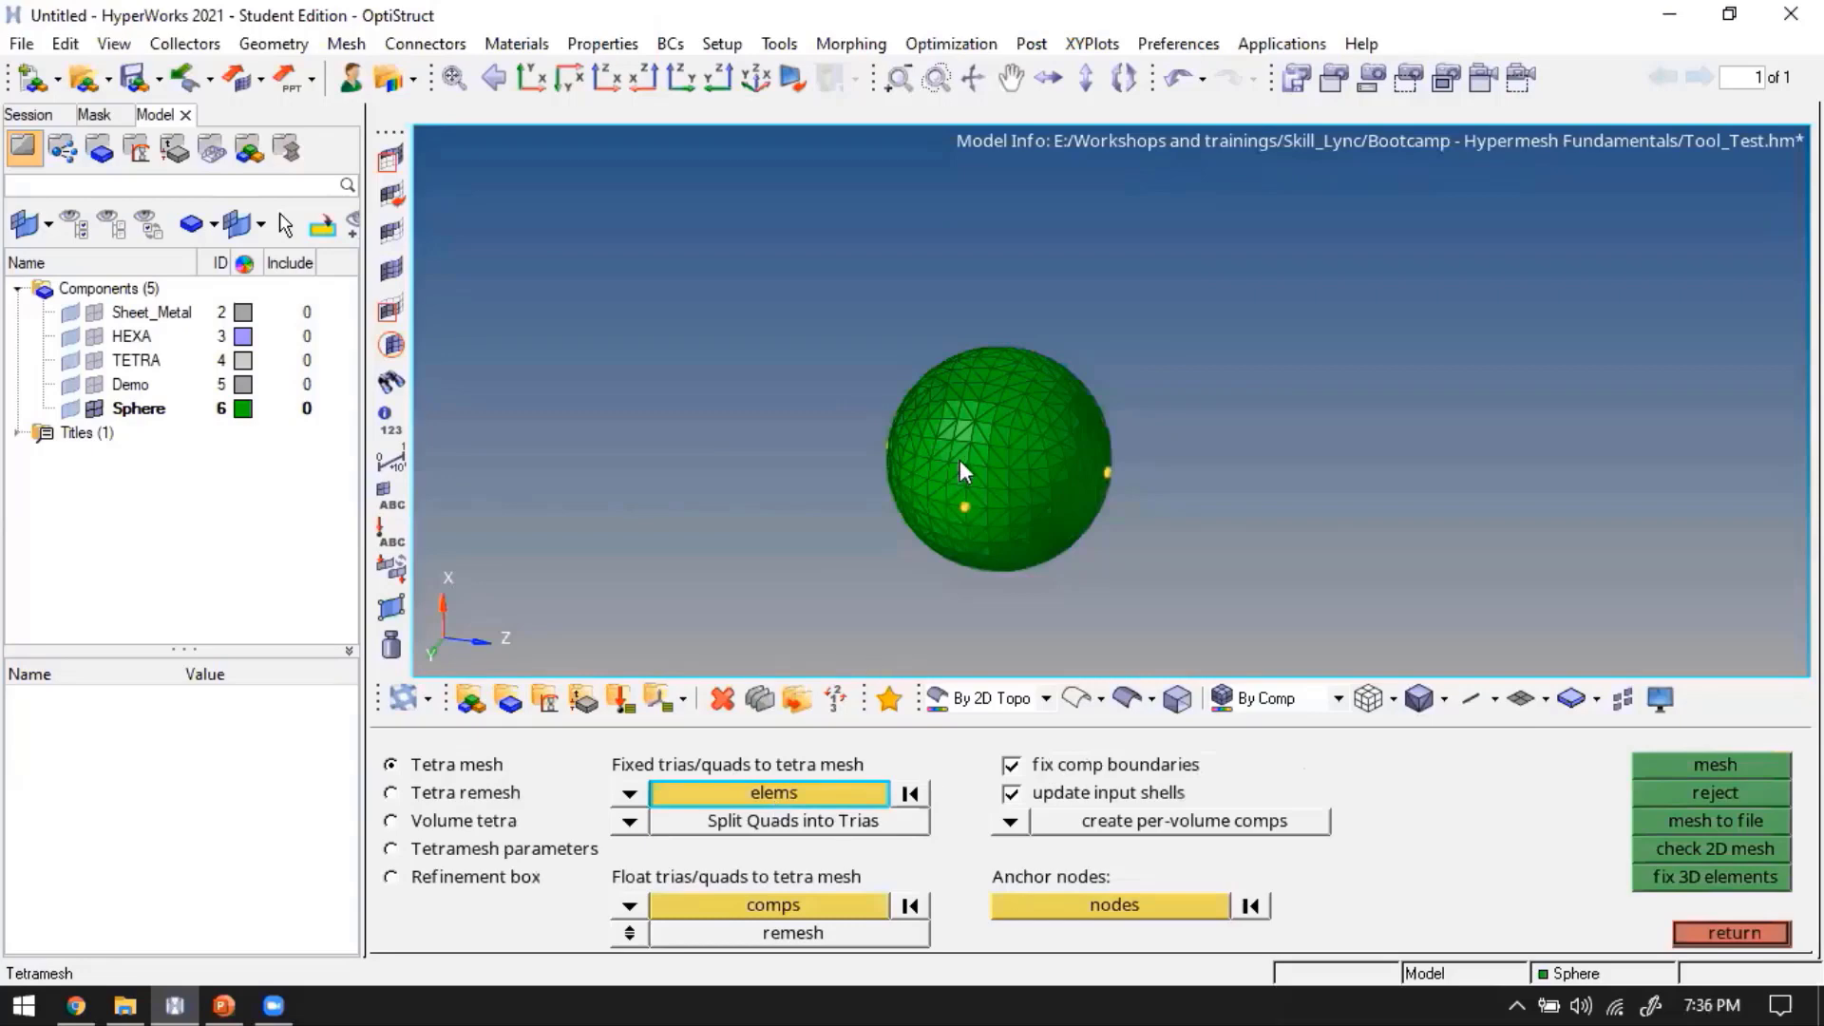
pyautogui.keyDown('shift'); pyautogui.moveTo(756, 271); pyautogui.dragTo(1269, 618); pyautogui.keyUp('shift')
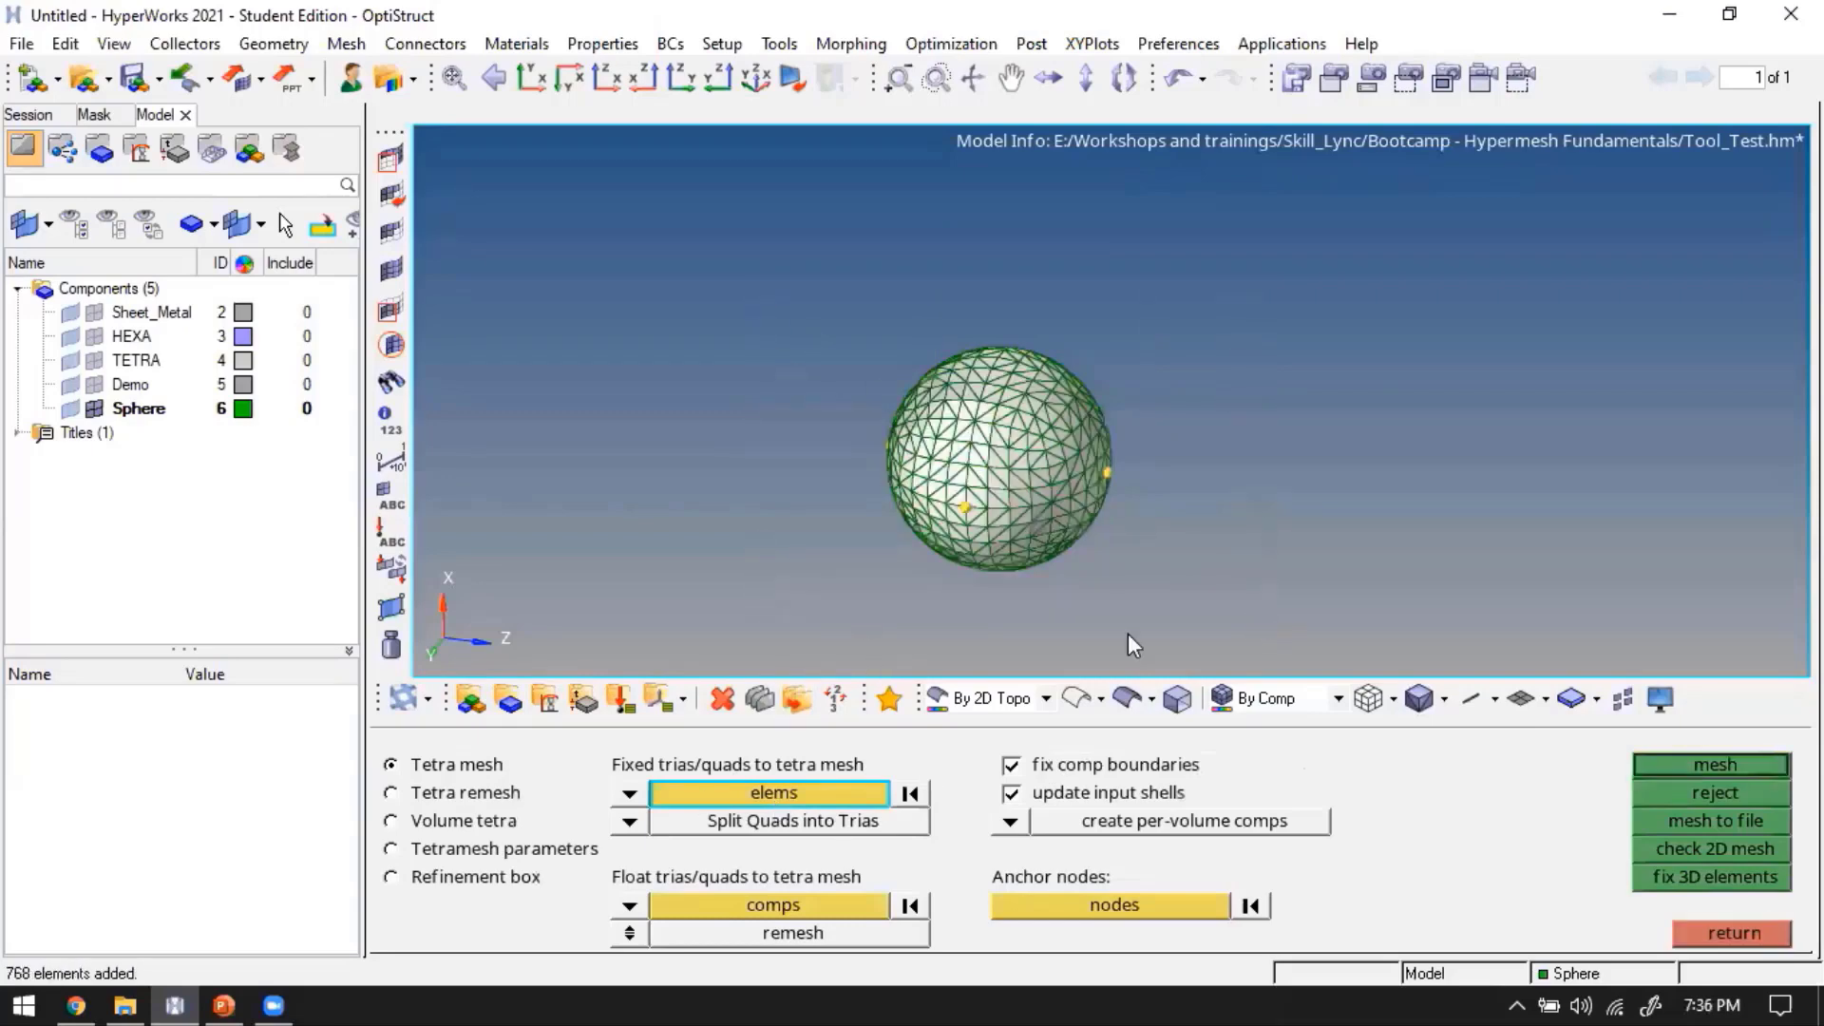
pyautogui.click(629, 821)
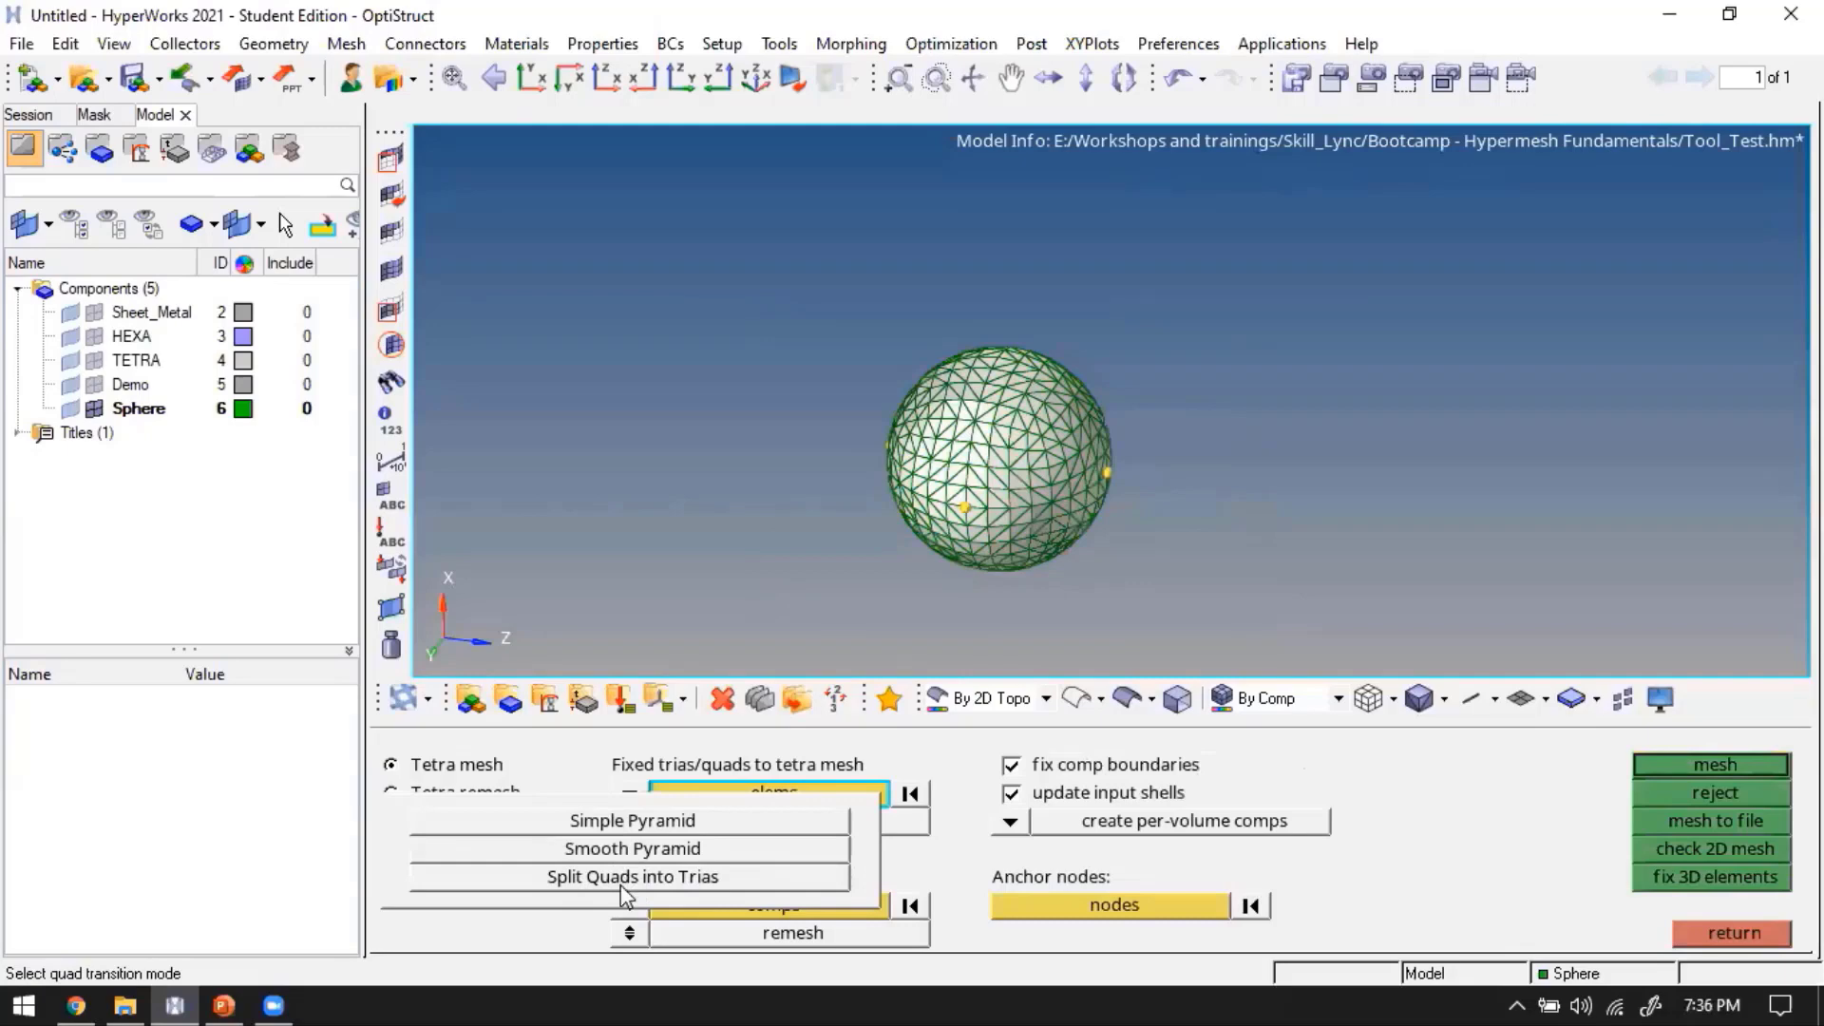
pyautogui.click(624, 876)
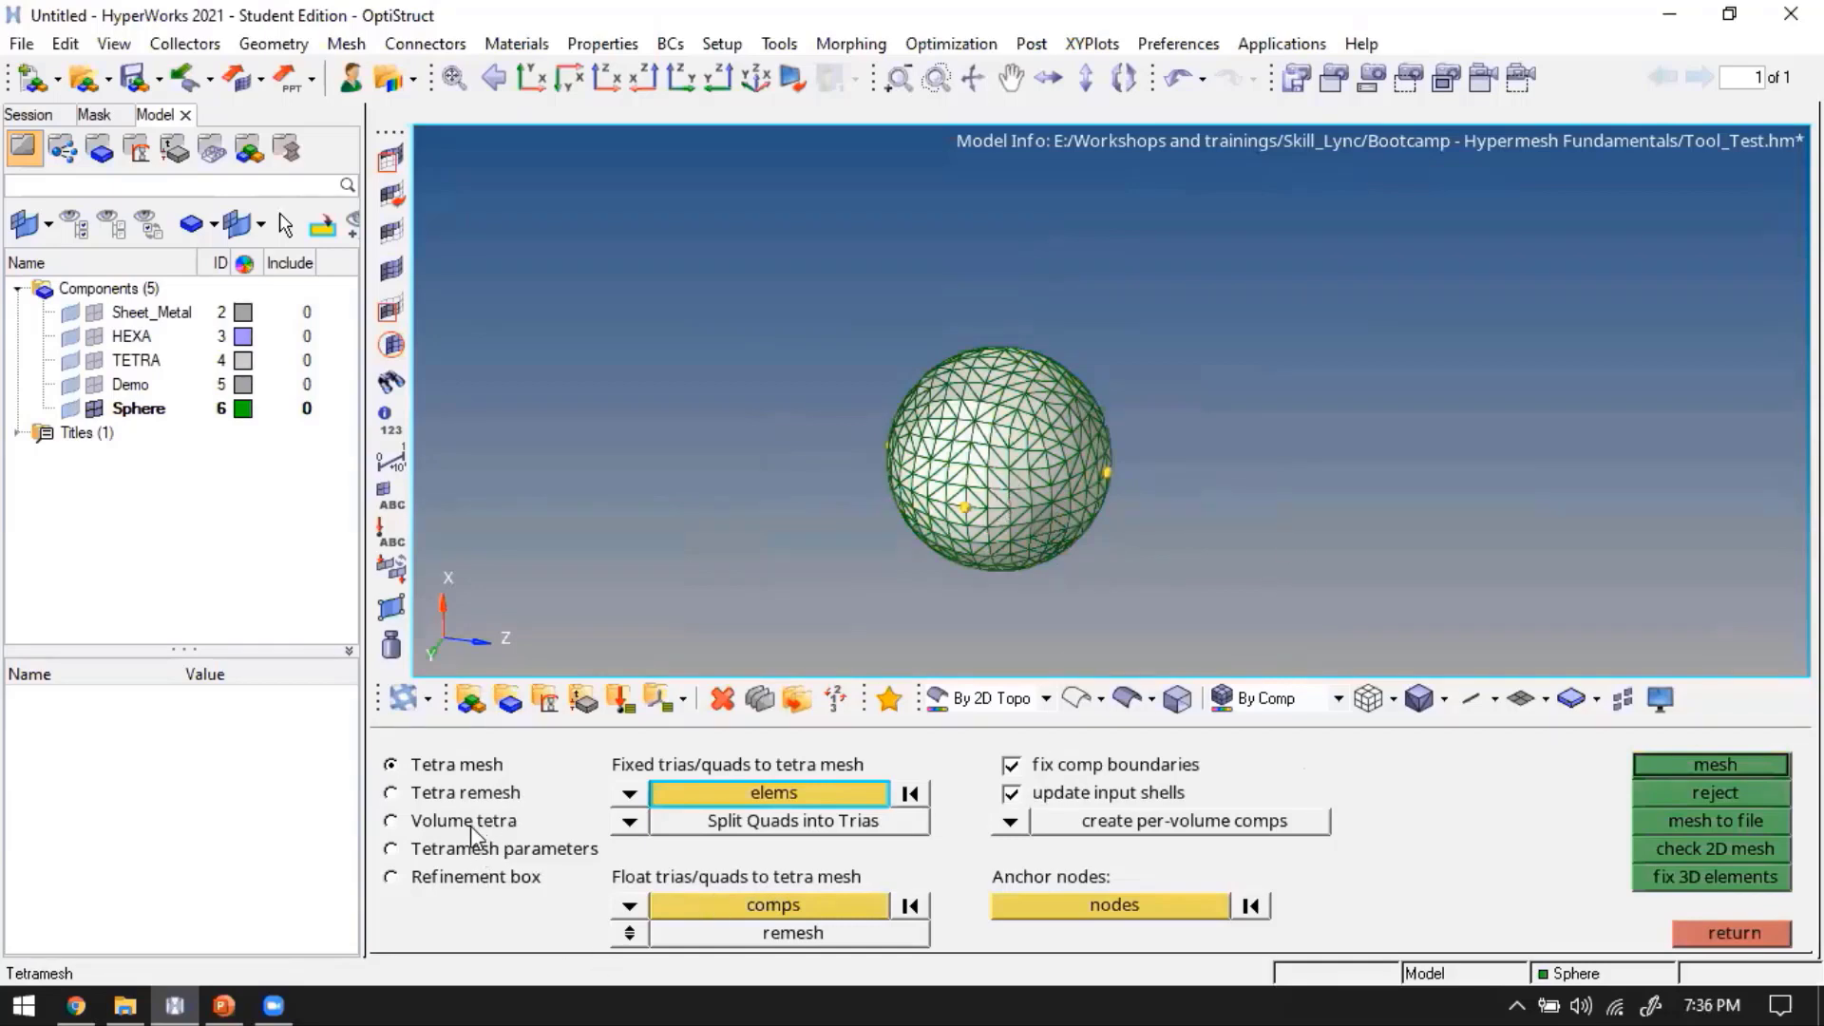
# Review the tetramesh parameters and generate the sphere's tetra mesh with the create per-volume comps option
pyautogui.click(501, 860)
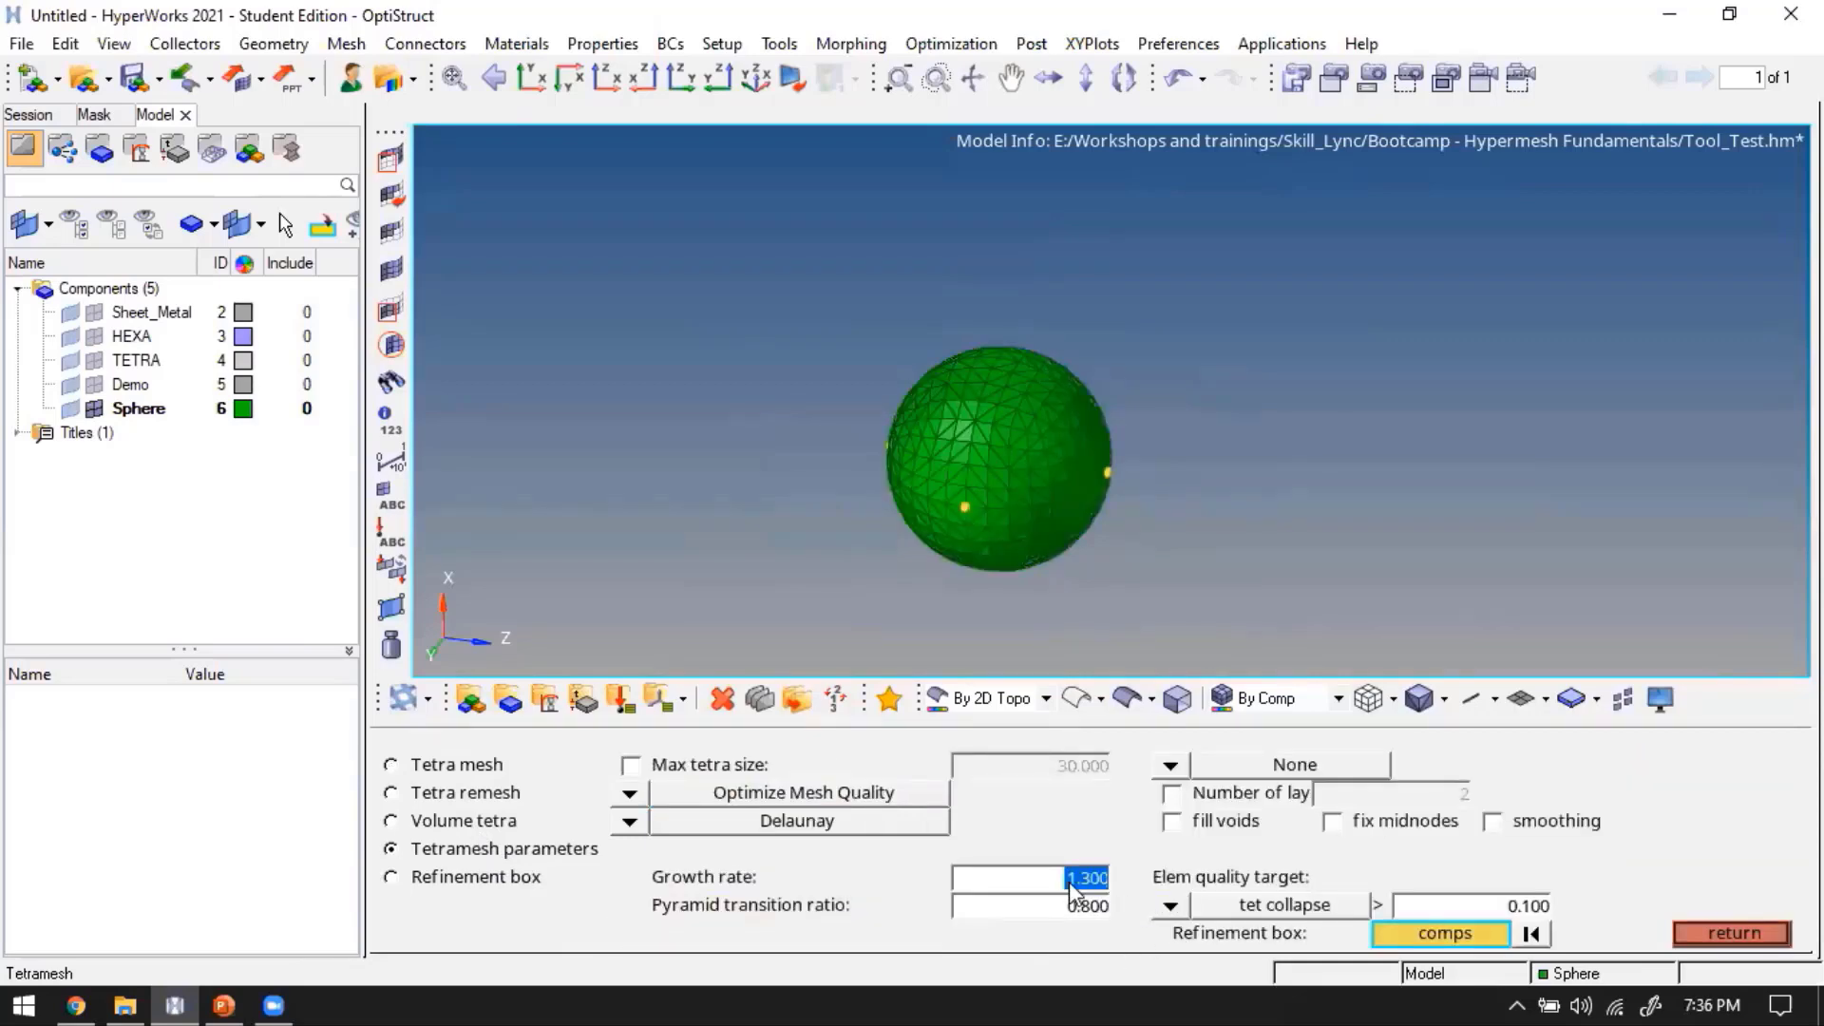
pyautogui.click(455, 777)
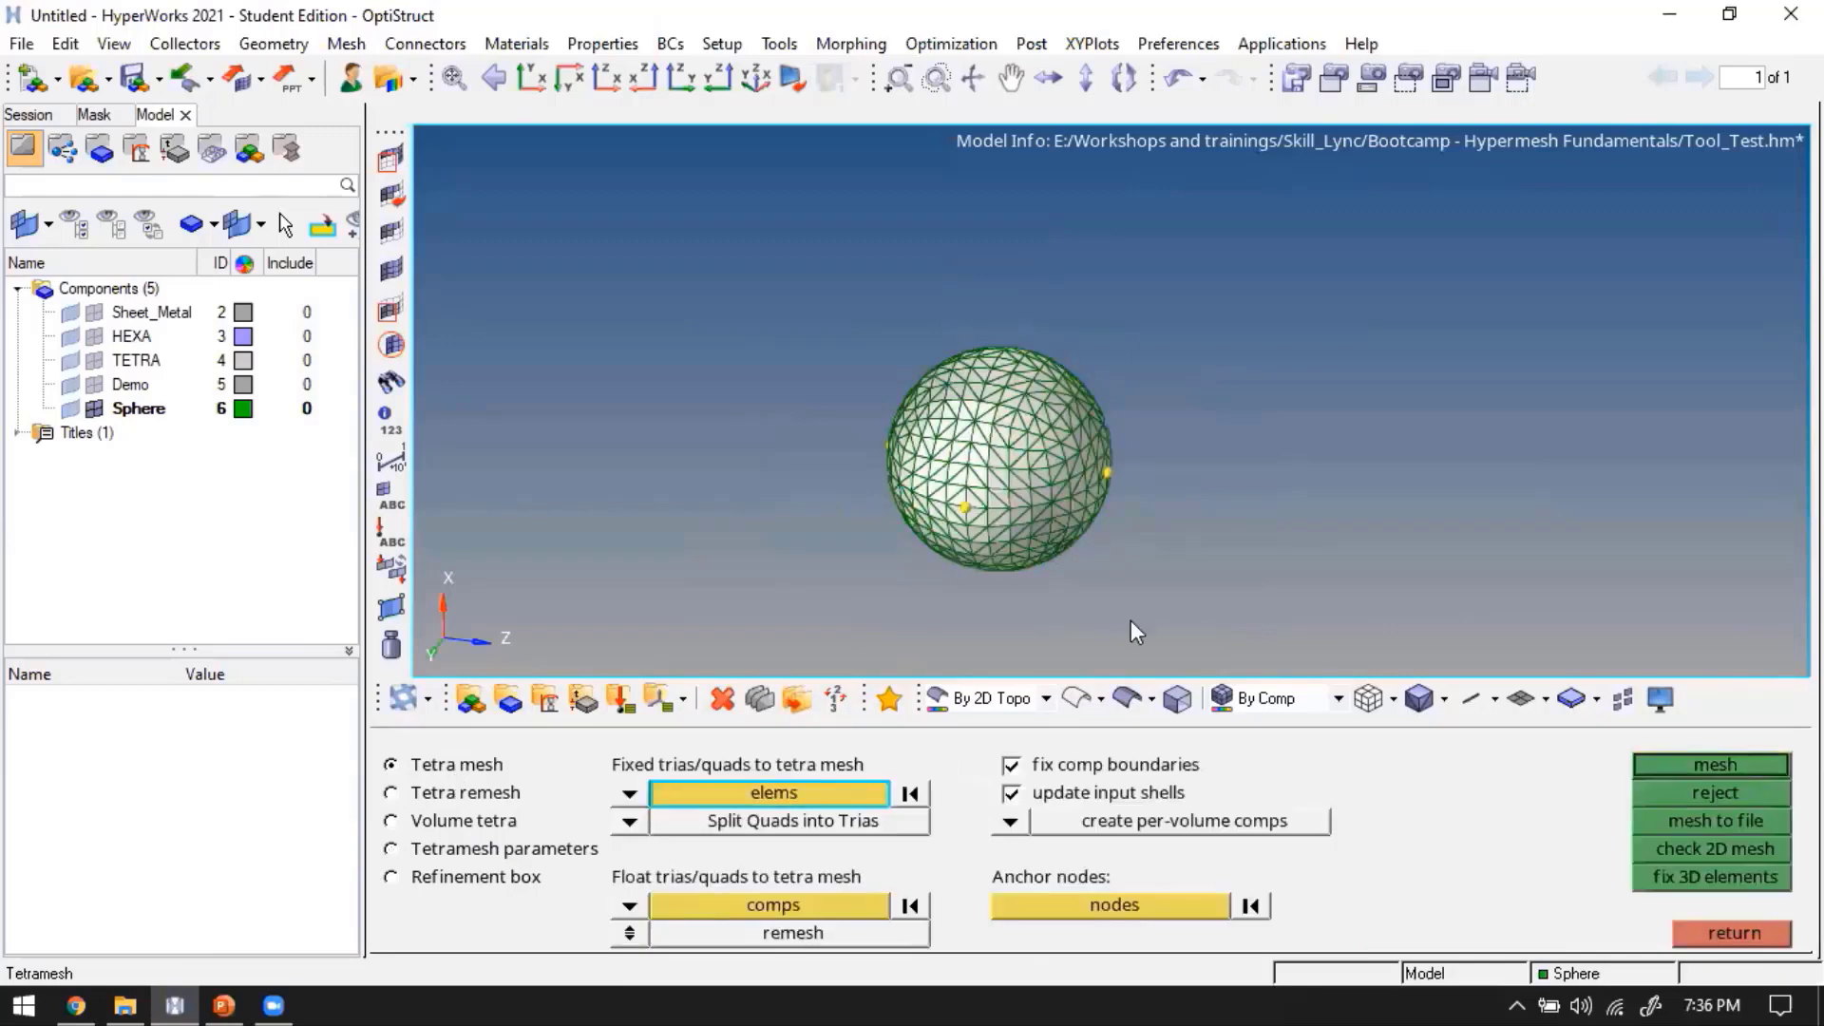
pyautogui.click(1011, 822)
pyautogui.click(1674, 761)
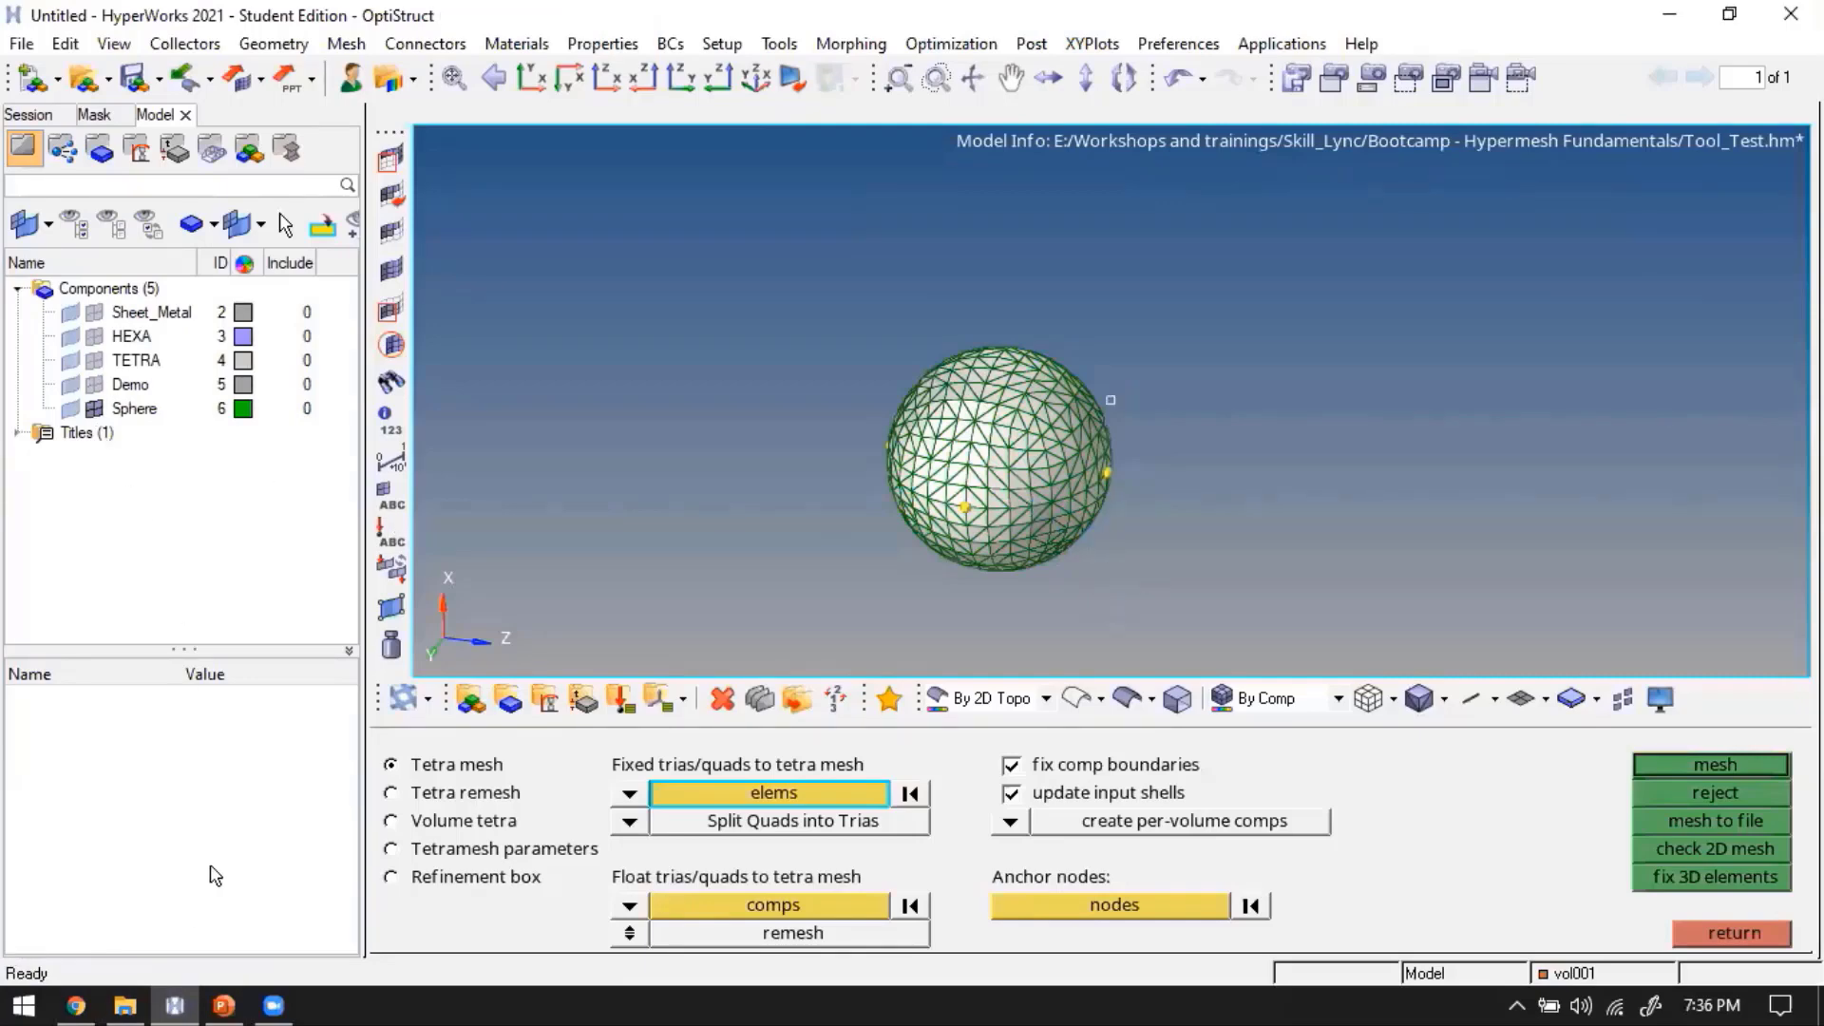
pyautogui.click(996, 854)
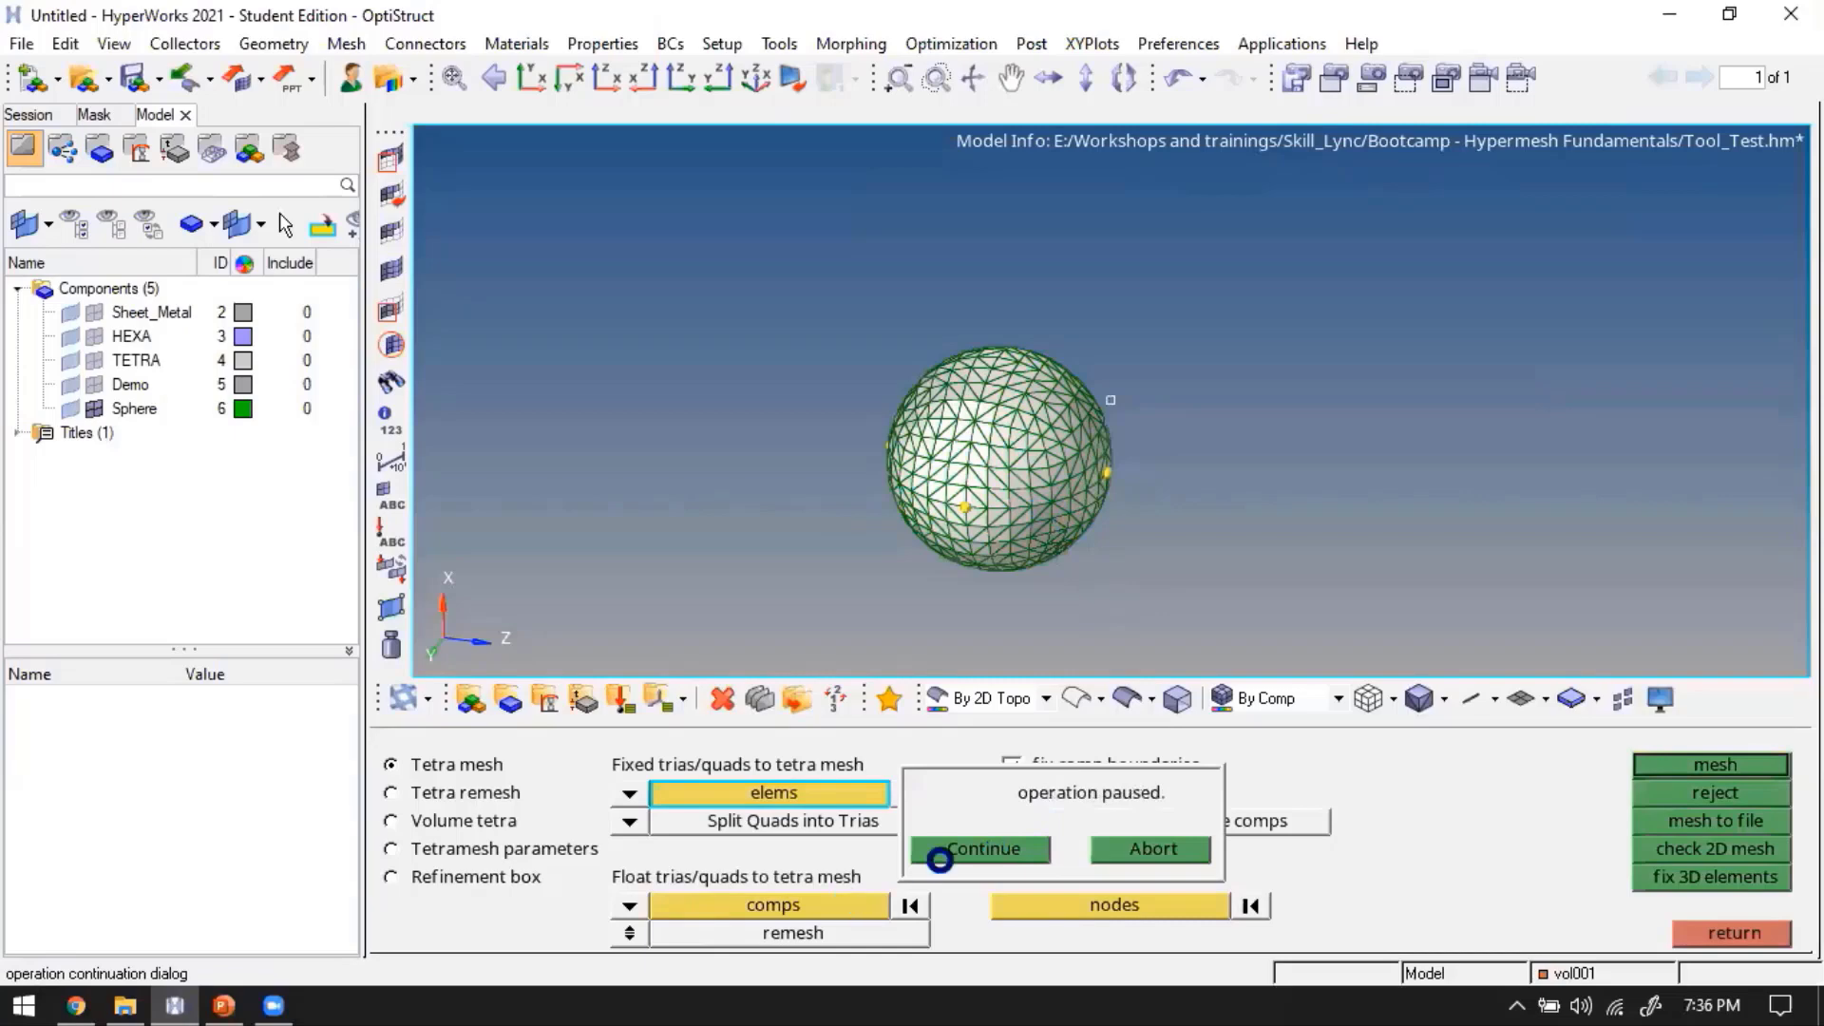
pyautogui.click(1014, 850)
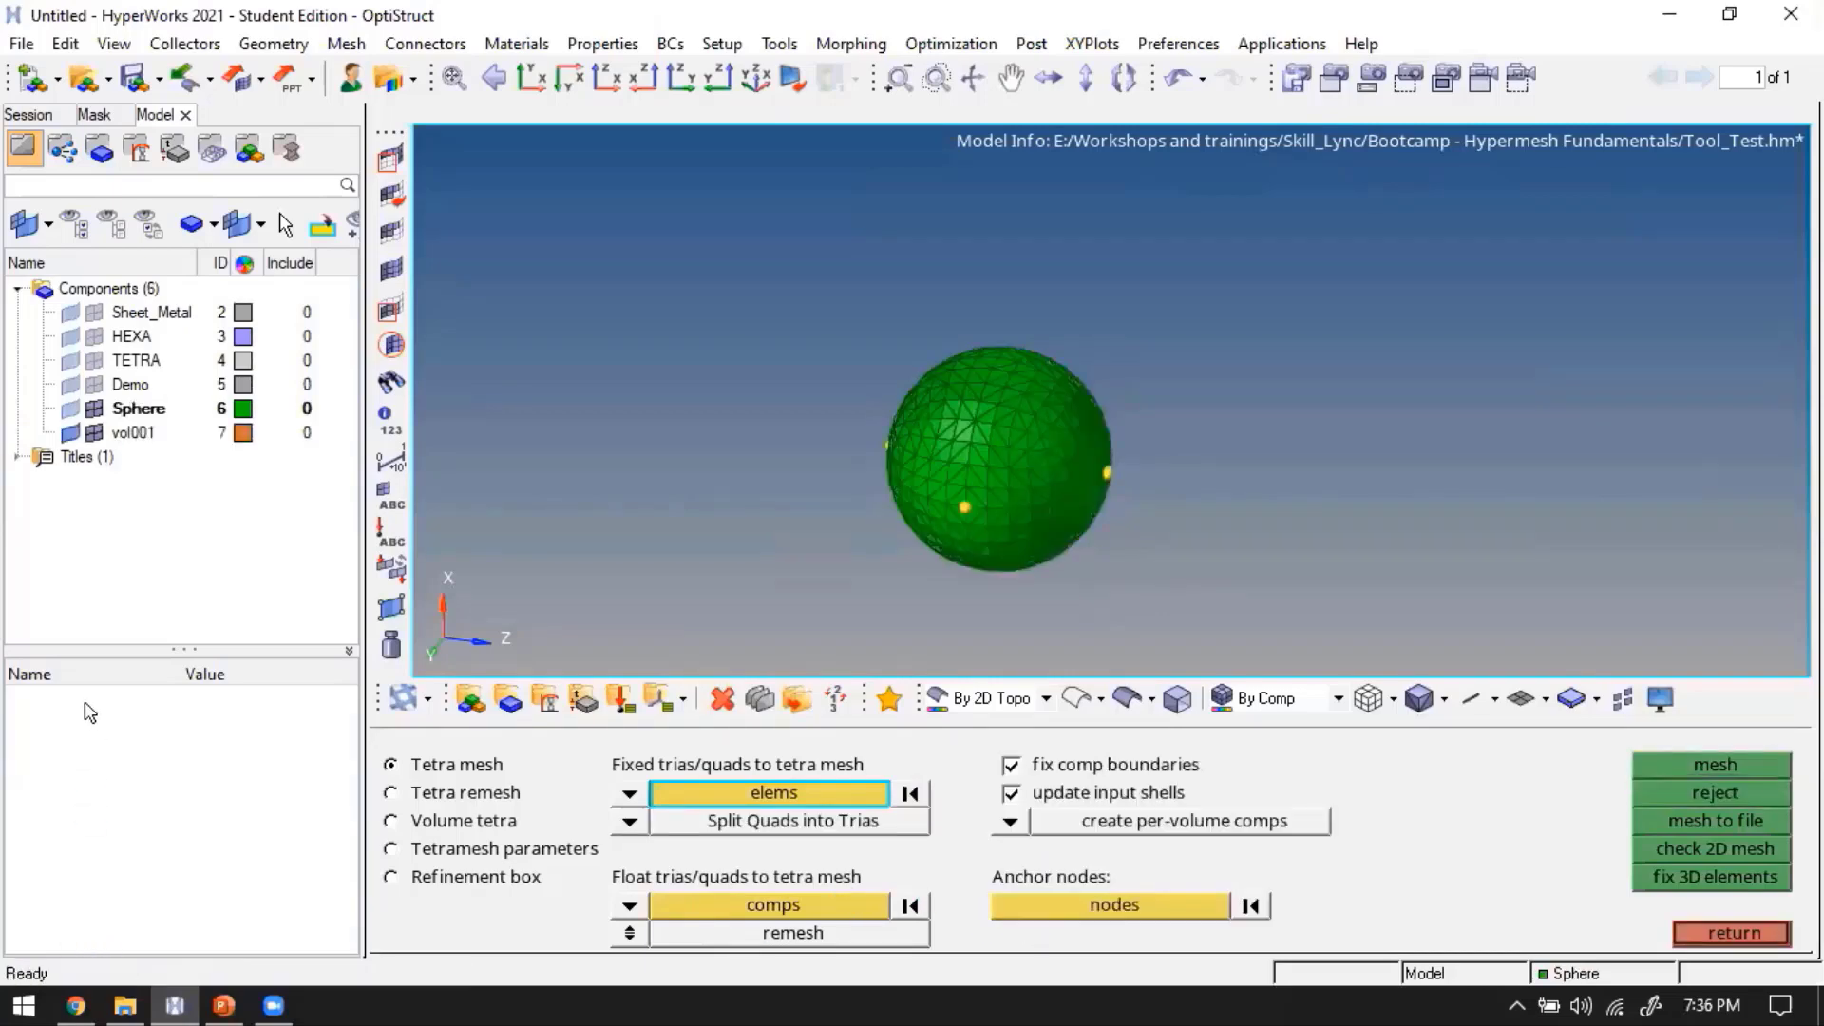
# Hide the Sphere component's shell elements, select the vol001 component and inspect its tetra mesh
pyautogui.click(94, 410)
pyautogui.click(133, 433)
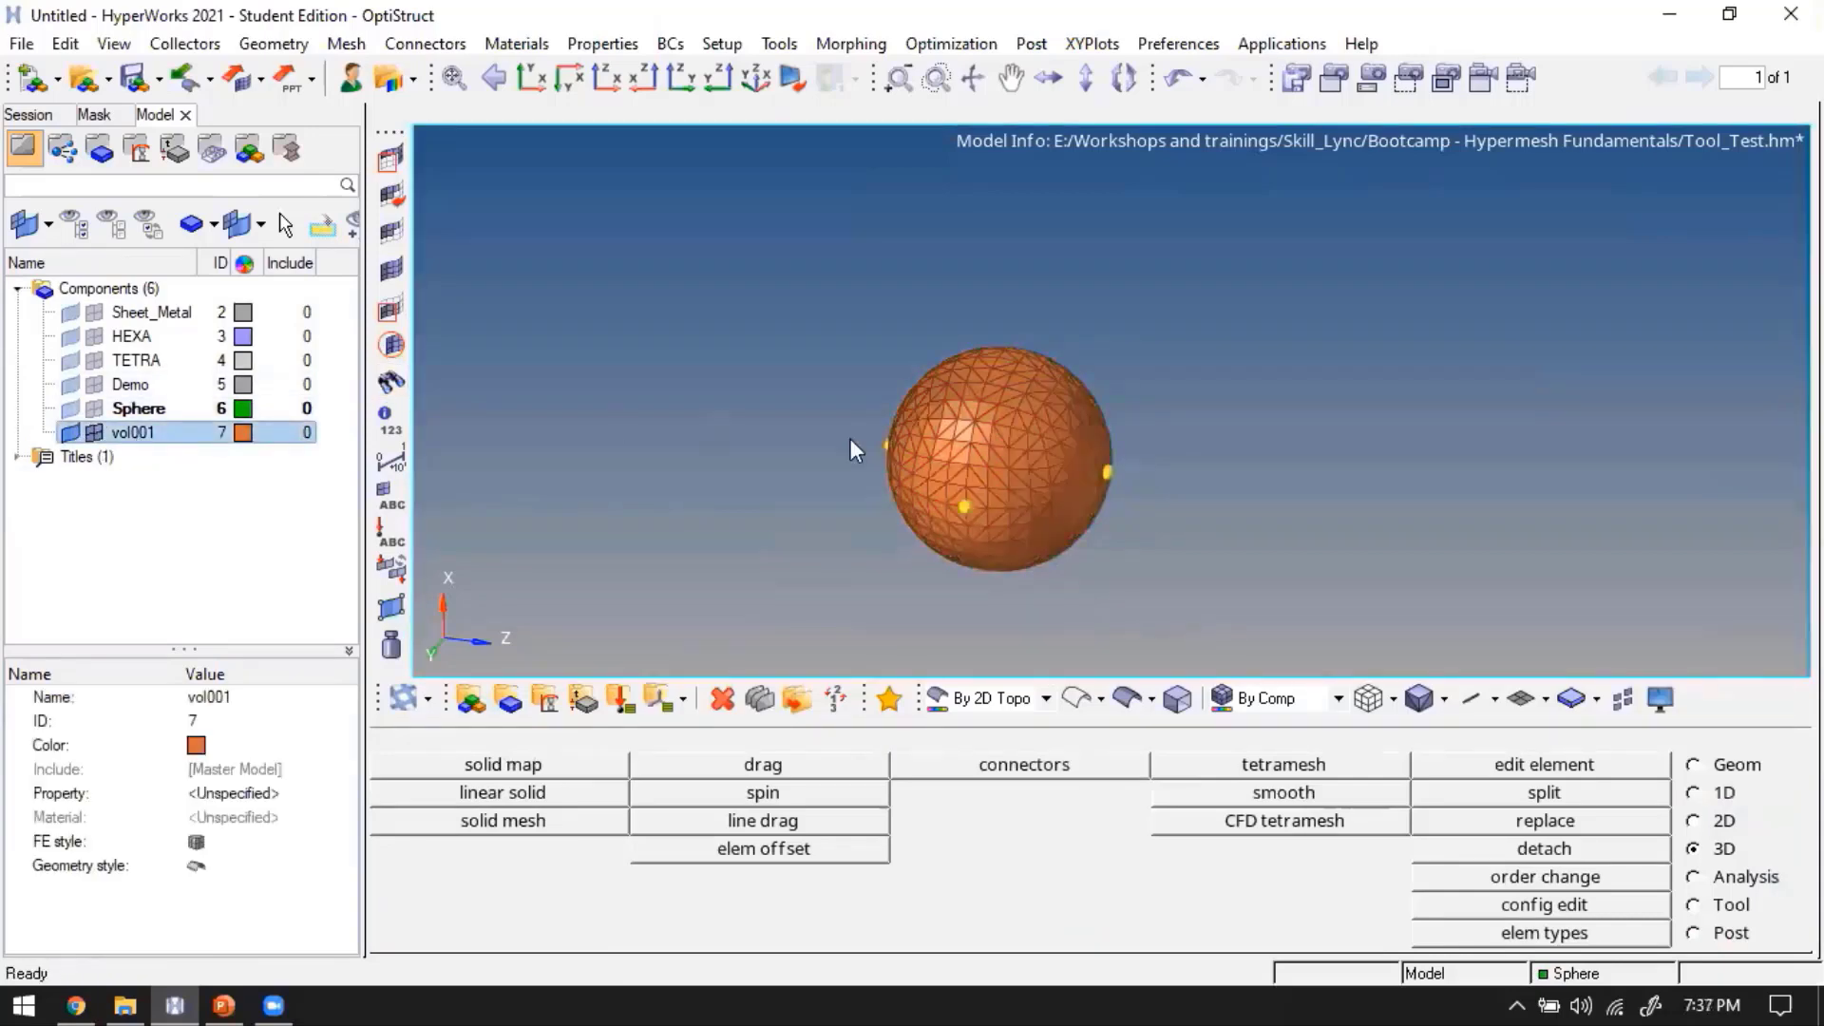
pyautogui.keyDown('ctrl'); pyautogui.moveTo(1048, 511); pyautogui.dragTo(1098, 447, button='right'); pyautogui.keyUp('ctrl')
pyautogui.keyDown('ctrl'); pyautogui.scroll(3, 1098, 446); pyautogui.keyUp('ctrl')
pyautogui.keyDown('ctrl'); pyautogui.moveTo(1065, 433); pyautogui.dragTo(1068, 428); pyautogui.keyUp('ctrl')
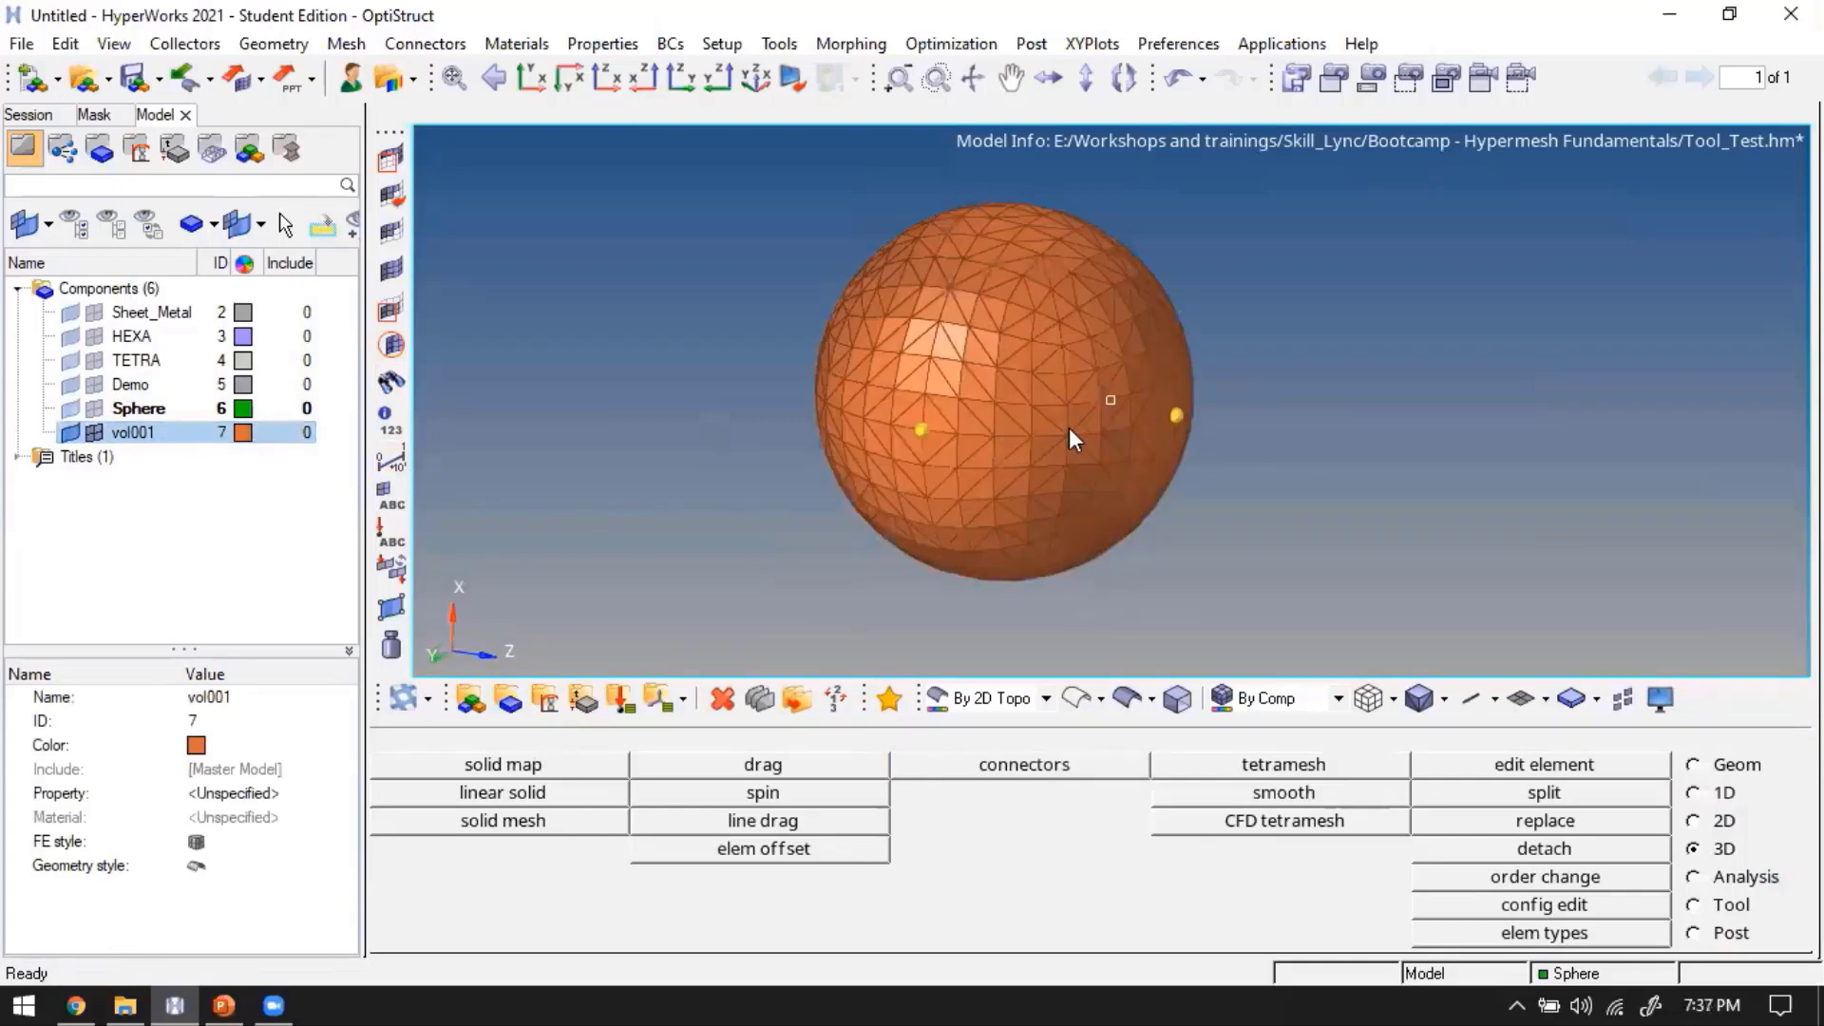
pyautogui.keyDown('ctrl'); pyautogui.moveTo(1069, 428); pyautogui.dragTo(1142, 464, button='right'); pyautogui.keyUp('ctrl')
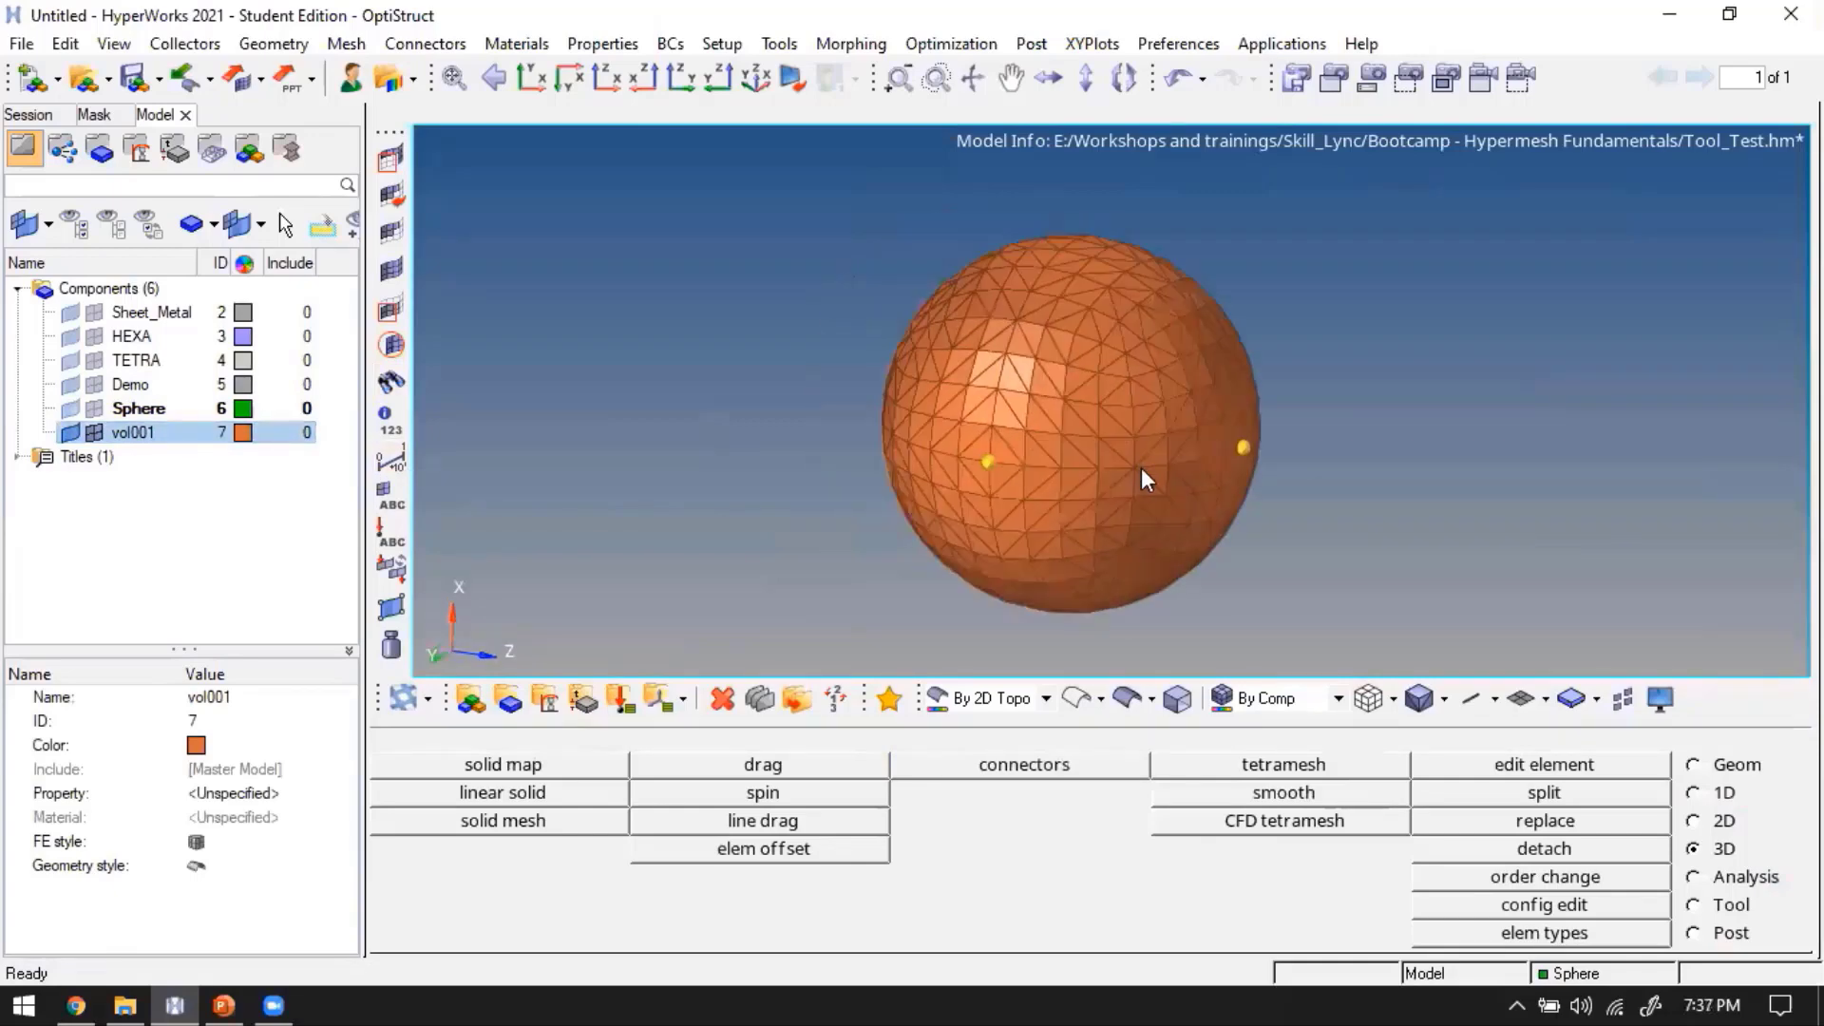
# Mask the tetra elements on one side of the vol001 sphere to expose its interior
pyautogui.press('F5')
pyautogui.keyDown('ctrl'); pyautogui.scroll(-3, 1142, 447); pyautogui.keyUp('ctrl')
pyautogui.keyDown('ctrl'); pyautogui.moveTo(1107, 509); pyautogui.dragTo(1430, 656); pyautogui.keyUp('ctrl')
pyautogui.click(1655, 765)
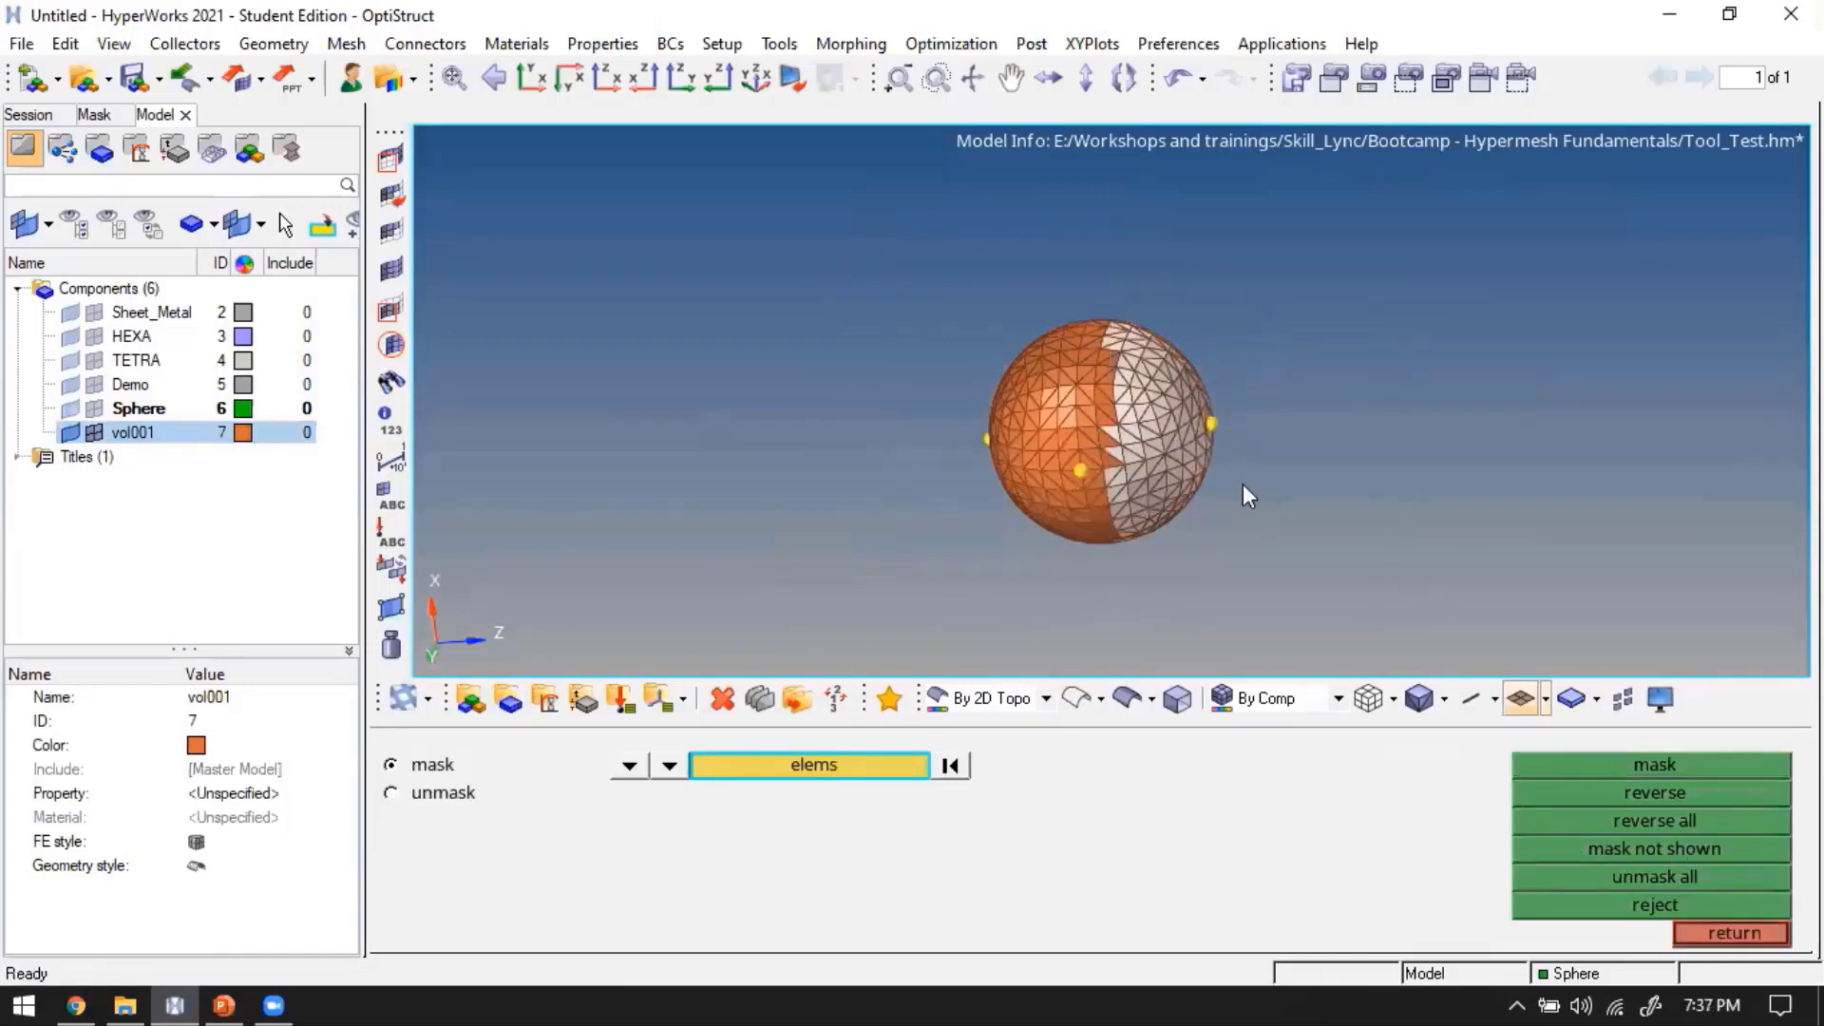
# Examine the exposed tetra interior of the vol001 sphere and unmask all elements
pyautogui.keyDown('ctrl'); pyautogui.moveTo(884, 443); pyautogui.dragTo(1196, 340); pyautogui.keyUp('ctrl')
pyautogui.keyDown('ctrl'); pyautogui.scroll(2, 1195, 340); pyautogui.keyUp('ctrl')
pyautogui.moveTo(1157, 404)
pyautogui.keyDown('ctrl'); pyautogui.mouseDown()
pyautogui.moveTo(1131, 313)
pyautogui.moveTo(1256, 596)
pyautogui.moveTo(1209, 538)
pyautogui.mouseUp(); pyautogui.keyUp('ctrl')
pyautogui.keyDown('ctrl'); pyautogui.scroll(-3, 1207, 511); pyautogui.keyUp('ctrl')
pyautogui.click(1678, 876)
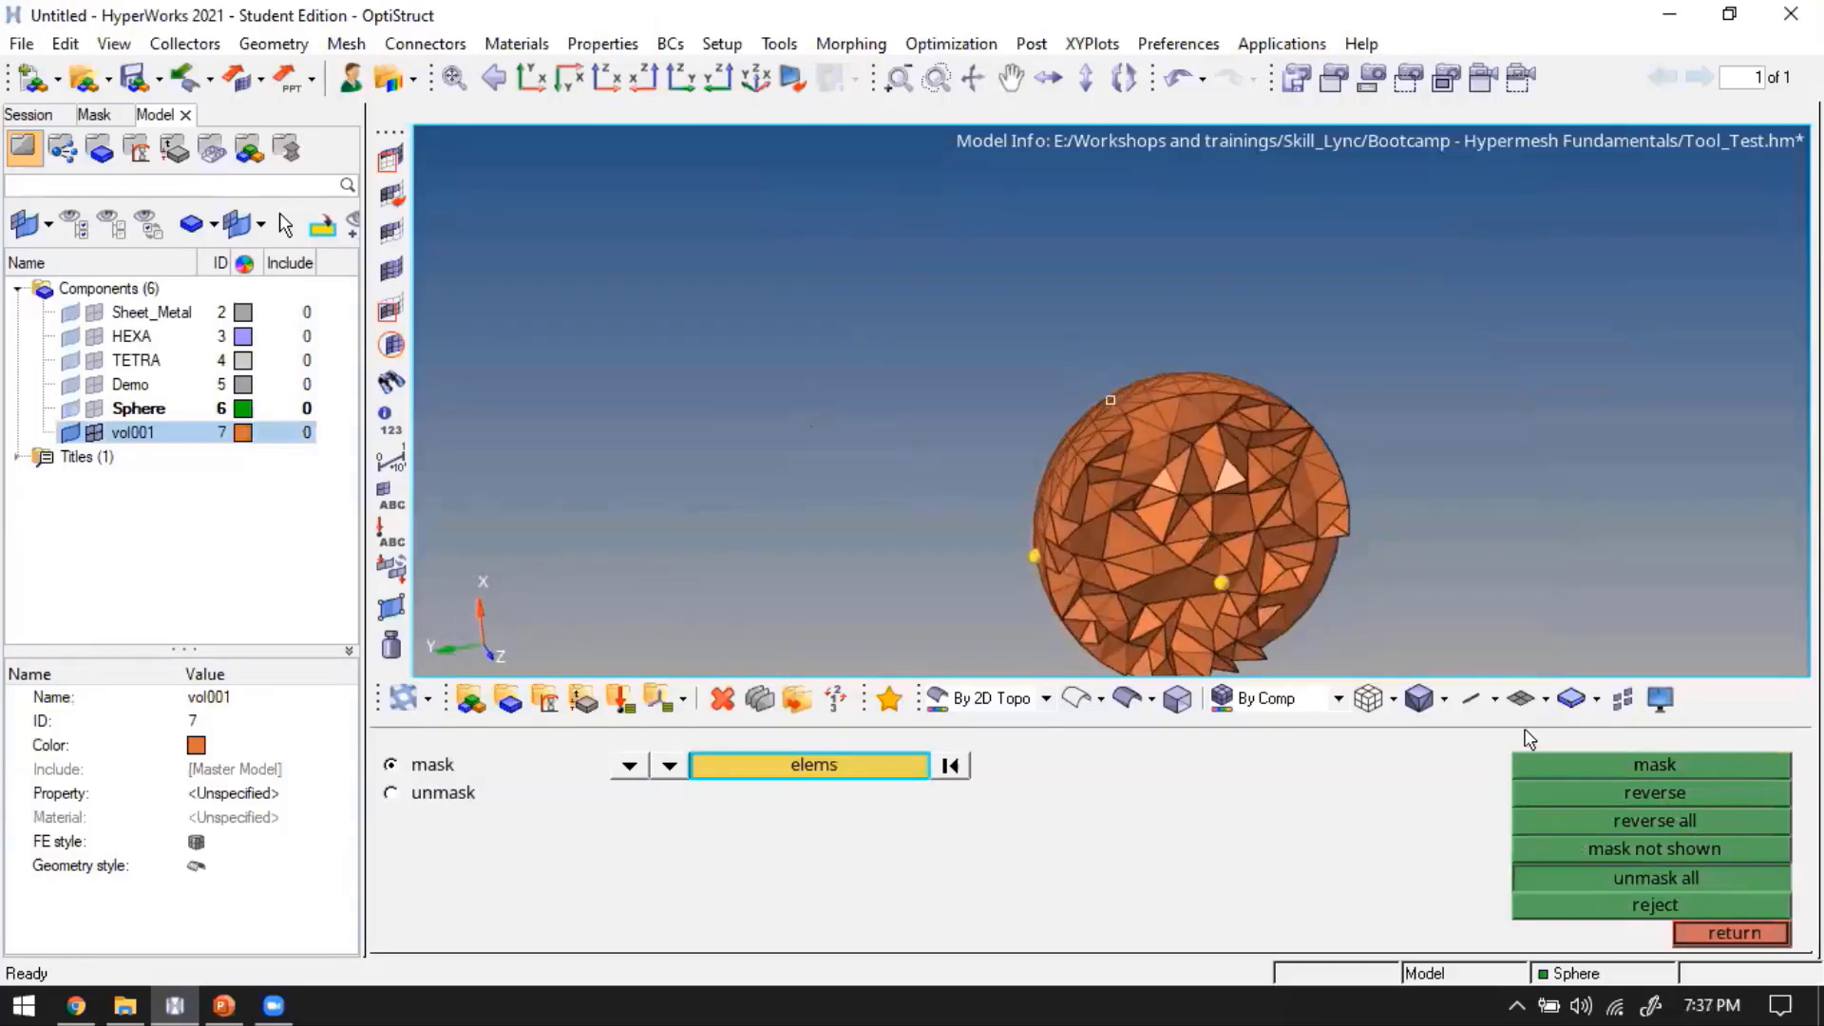
pyautogui.press('Escape')
# Isolate a single tetra element on the sphere's surface with a reversed mask and examine its shape
pyautogui.scroll(3, 1207, 540)
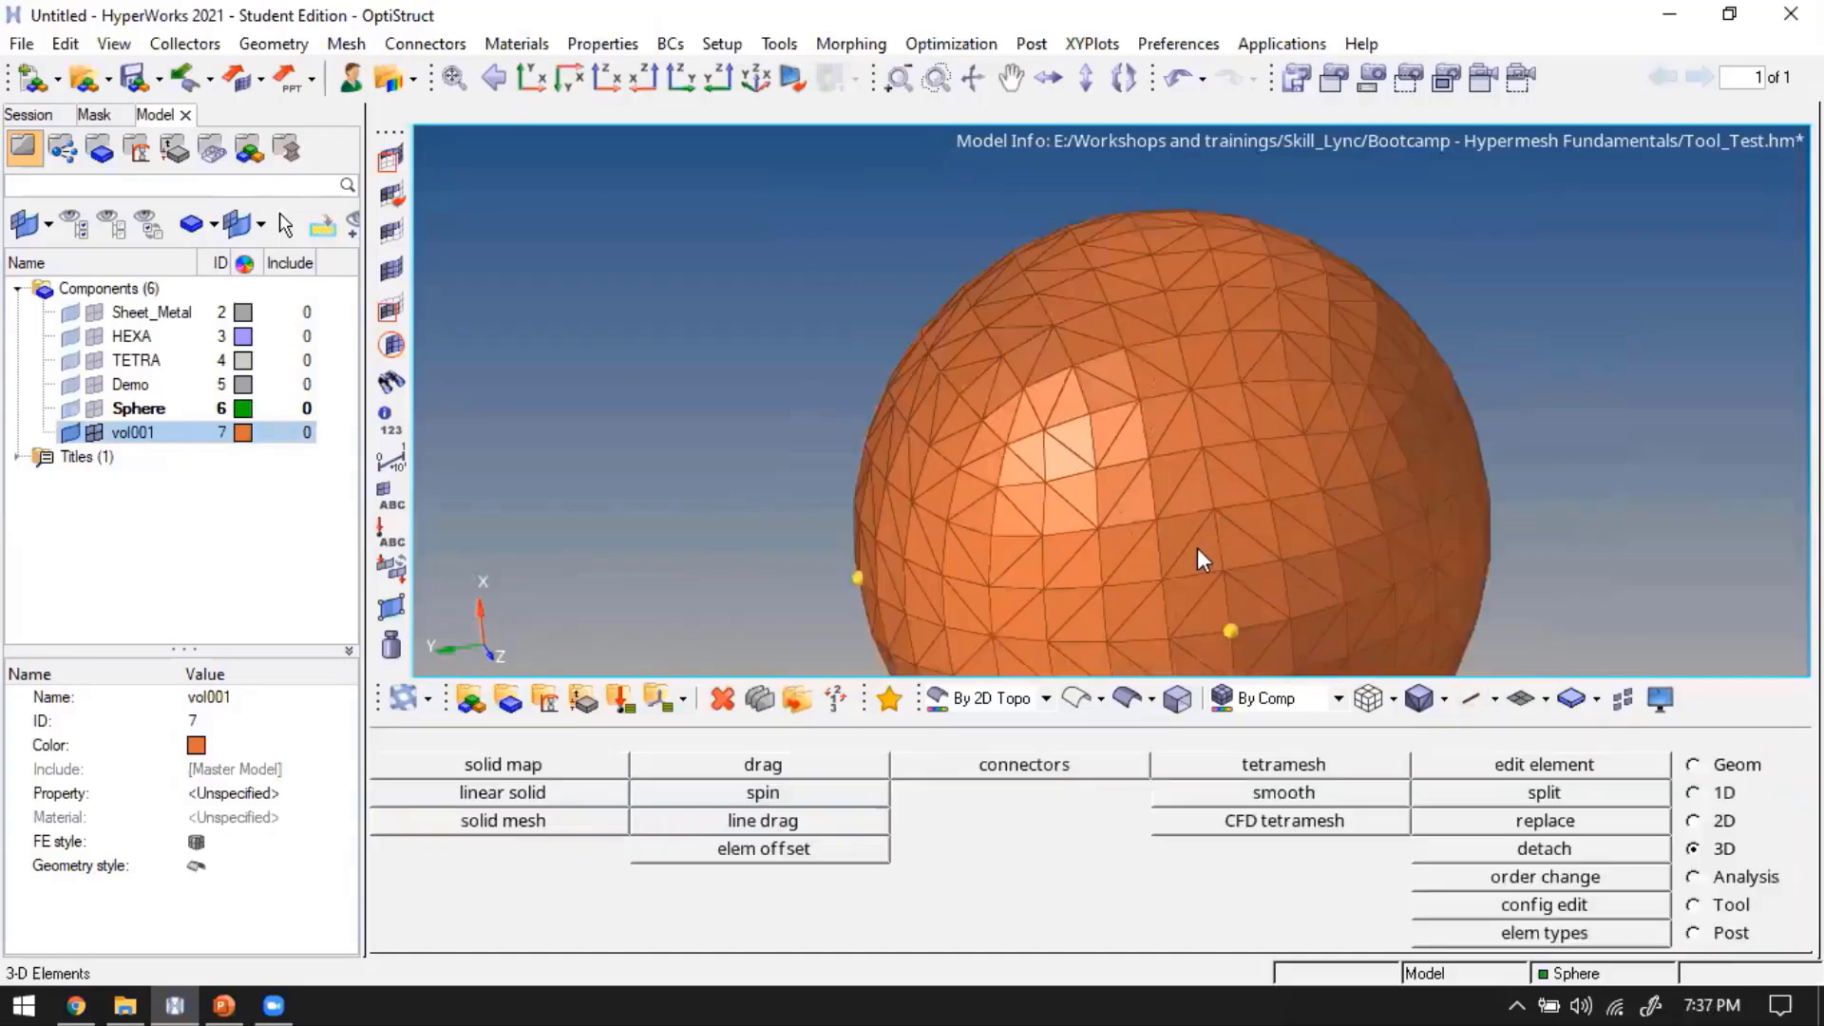
pyautogui.press('F5')
pyautogui.click(1192, 534)
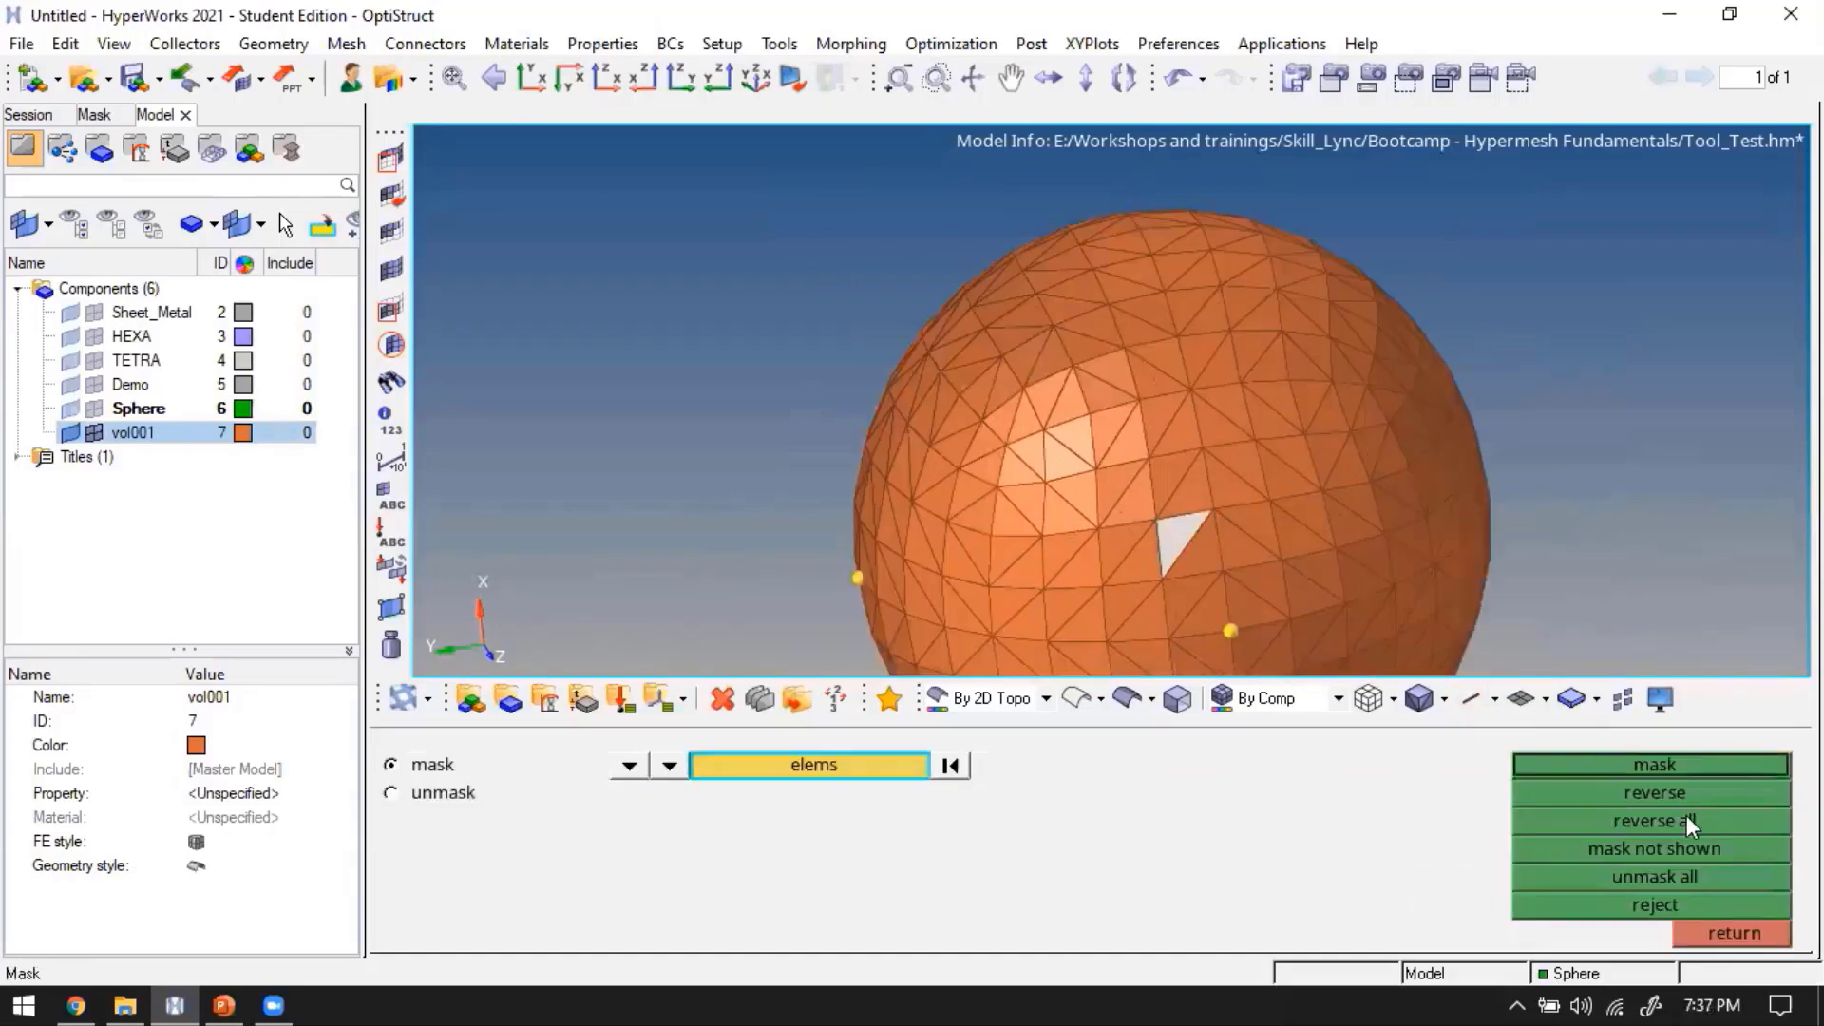
pyautogui.click(1677, 785)
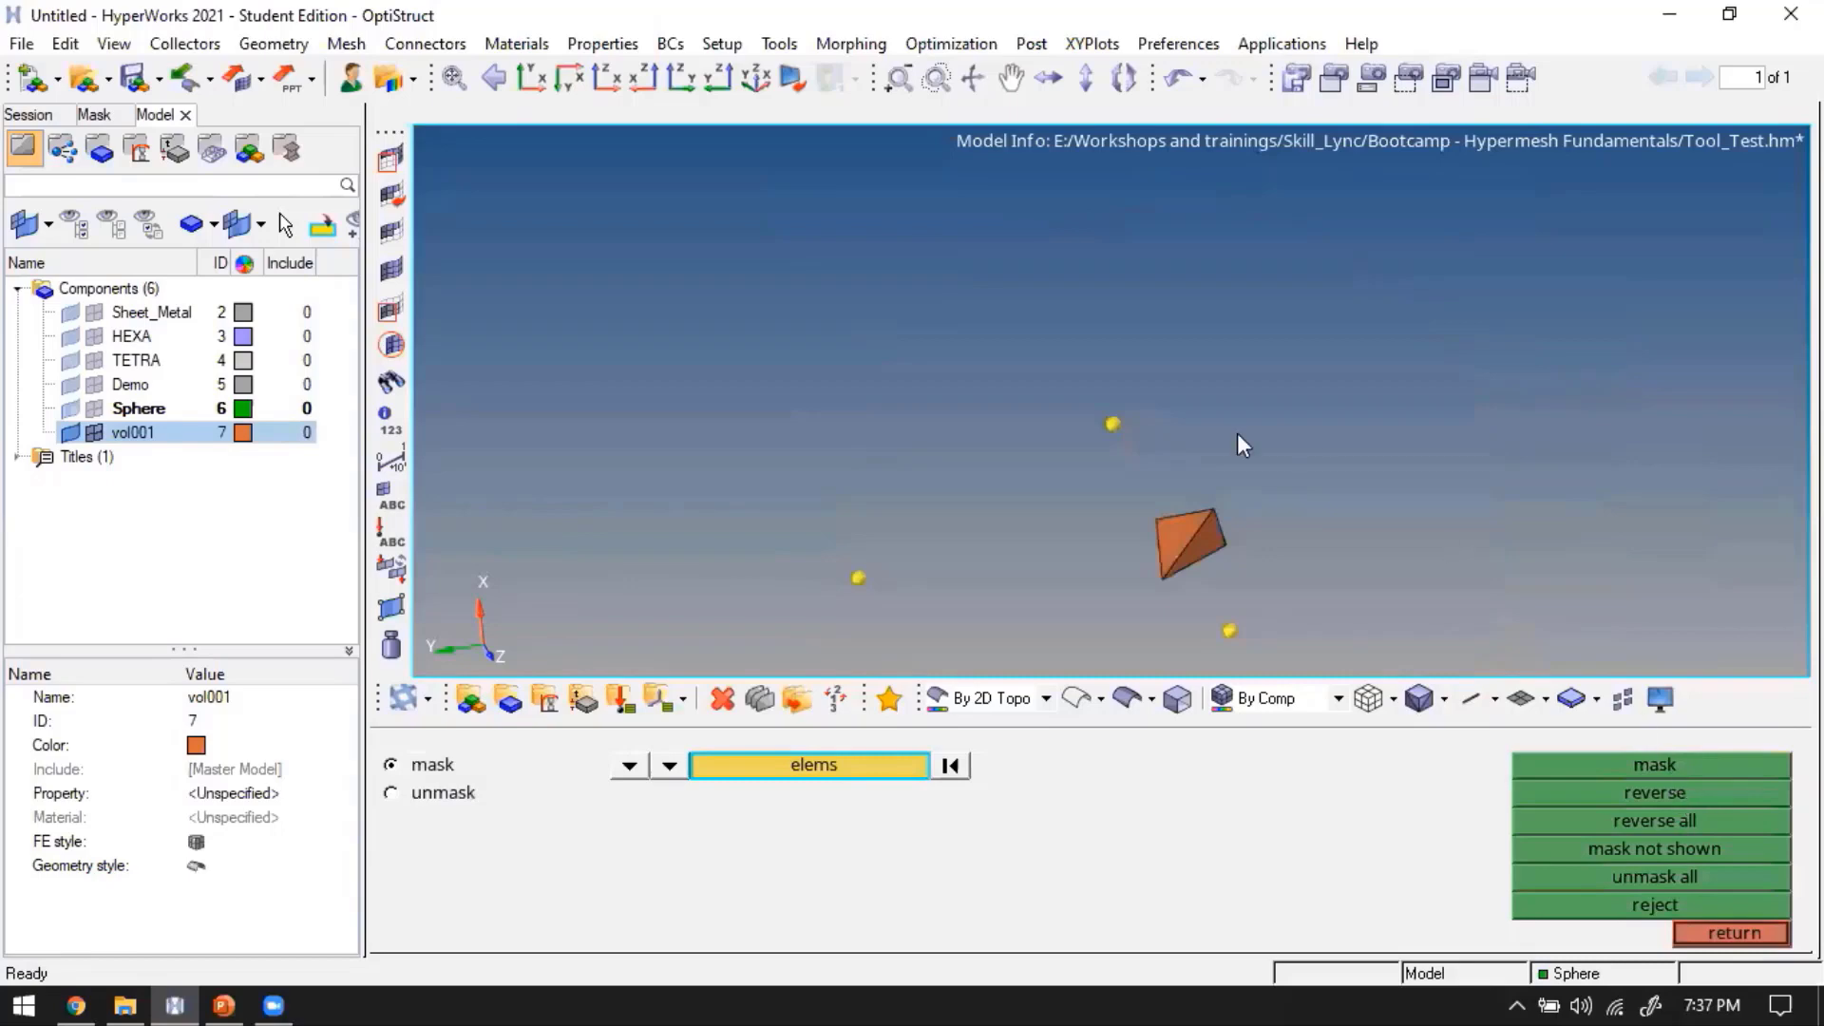
pyautogui.press('Escape')
pyautogui.keyDown('ctrl'); pyautogui.moveTo(1150, 660); pyautogui.dragTo(1181, 585); pyautogui.keyUp('ctrl')
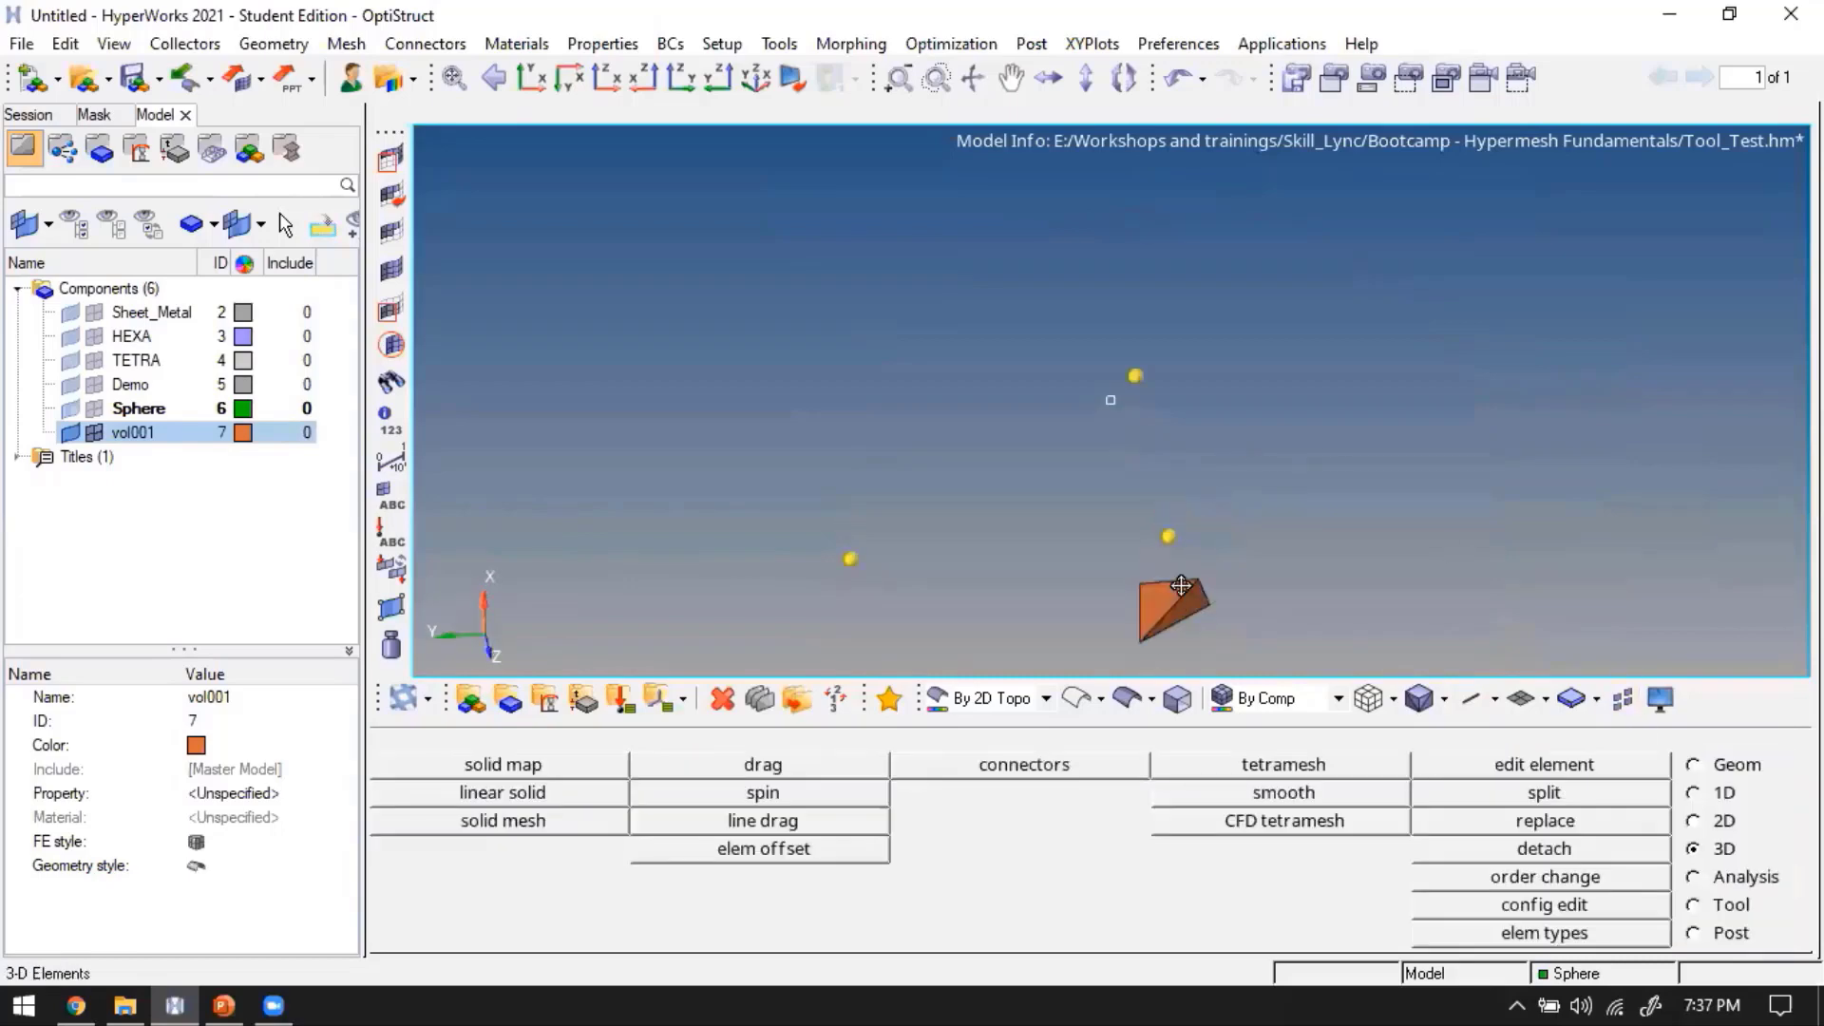
pyautogui.keyDown('ctrl'); pyautogui.moveTo(1181, 585); pyautogui.dragTo(1149, 434, button='right'); pyautogui.keyUp('ctrl')
pyautogui.keyDown('ctrl'); pyautogui.moveTo(1102, 602); pyautogui.dragTo(1148, 401); pyautogui.keyUp('ctrl')
pyautogui.keyDown('ctrl'); pyautogui.scroll(3, 1148, 401); pyautogui.keyUp('ctrl')
pyautogui.keyDown('ctrl'); pyautogui.moveTo(1033, 465); pyautogui.dragTo(1157, 456); pyautogui.keyUp('ctrl')
# Unmask all elements to restore the full vol001 sphere
pyautogui.press('F5')
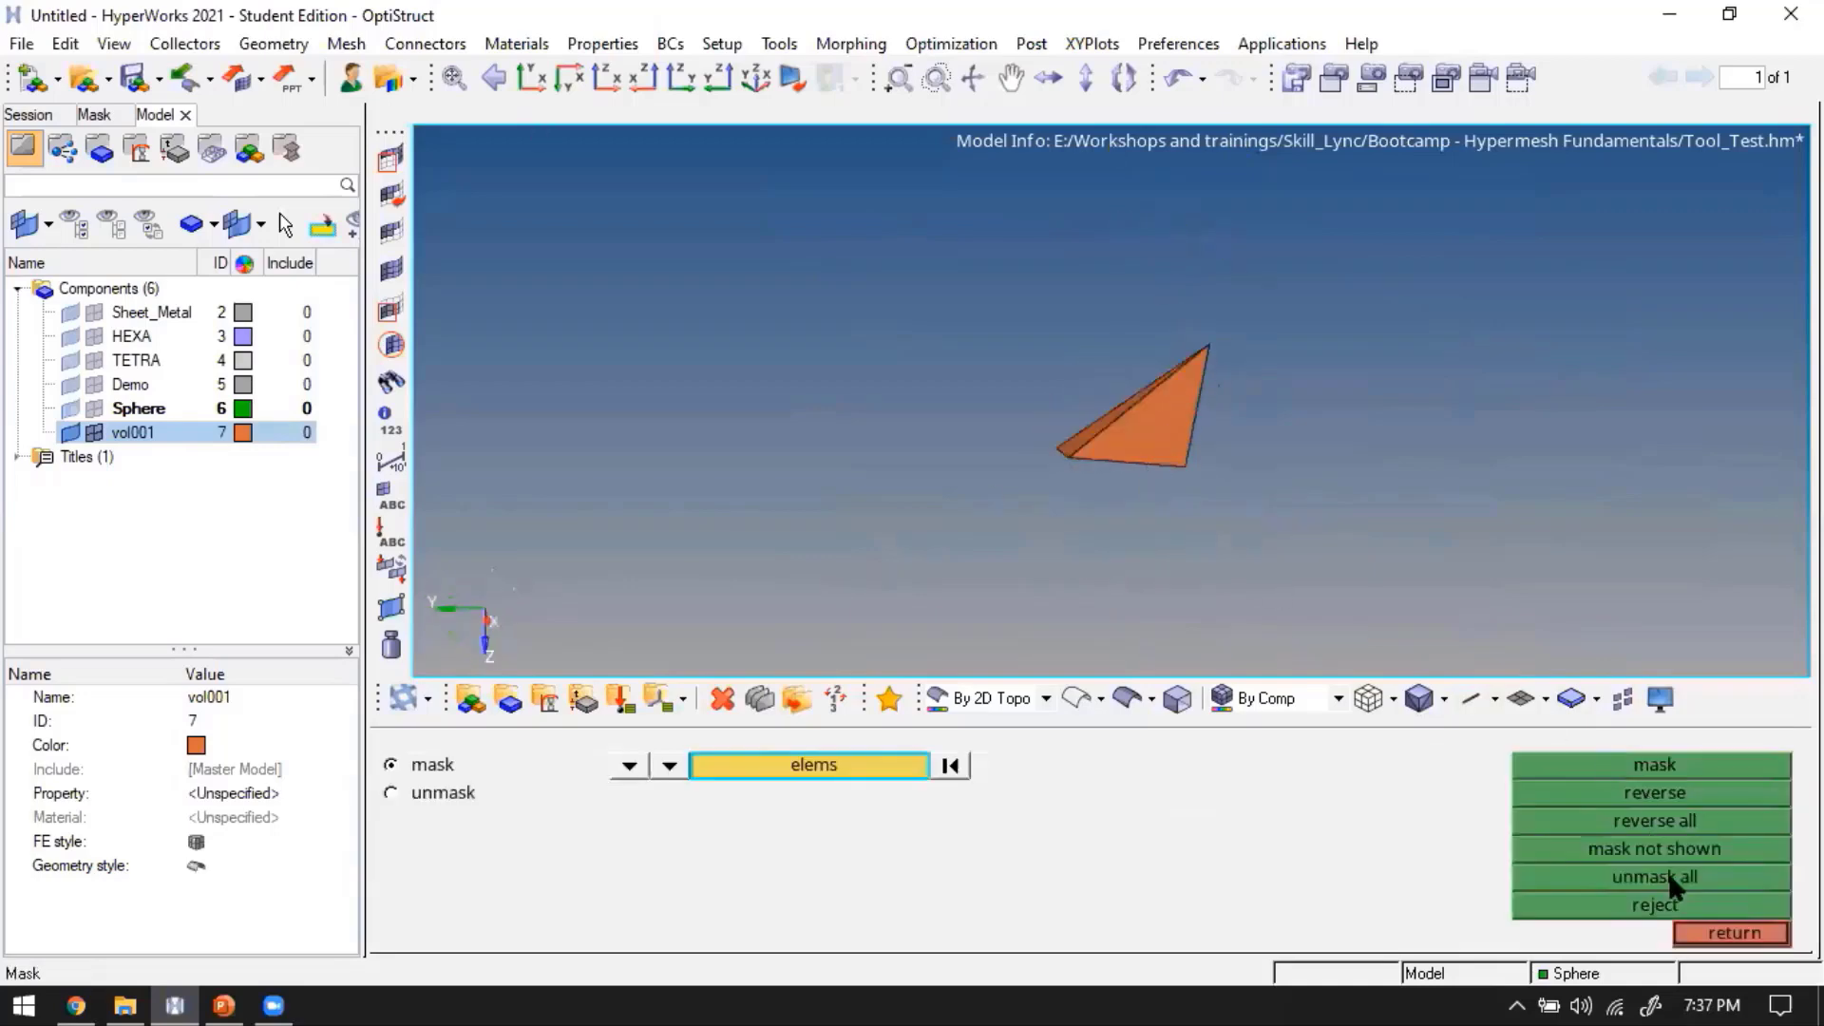
pyautogui.click(1677, 879)
pyautogui.press('Escape')
pyautogui.keyDown('ctrl'); pyautogui.scroll(-5, 1307, 402); pyautogui.keyUp('ctrl')
pyautogui.keyDown('ctrl'); pyautogui.moveTo(1325, 275); pyautogui.dragTo(1165, 440, button='right'); pyautogui.keyUp('ctrl')
pyautogui.moveTo(1093, 593)
pyautogui.keyDown('ctrl'); pyautogui.mouseDown()
pyautogui.moveTo(976, 593)
pyautogui.moveTo(1140, 533)
pyautogui.mouseUp(); pyautogui.keyUp('ctrl')
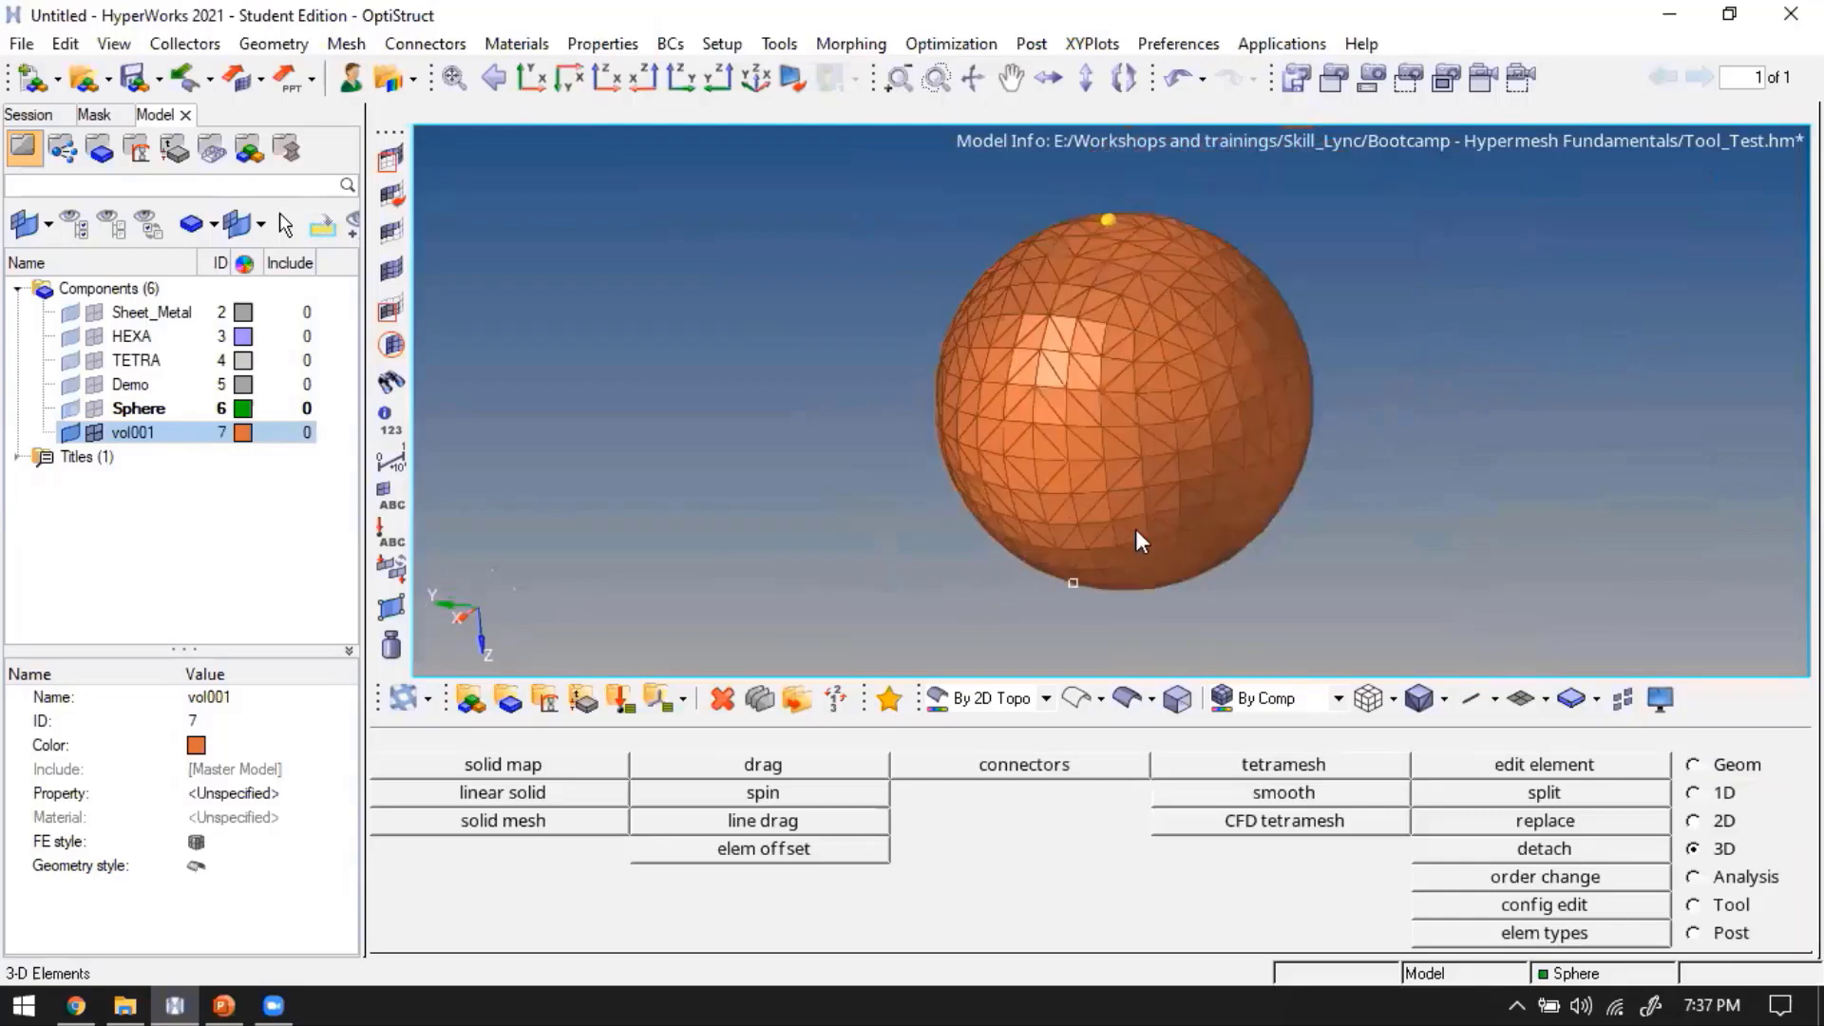
# Mask the tetra elements on one half of vol001 to examine the interior, and unmask them again
pyautogui.press('F5')
pyautogui.keyDown('ctrl'); pyautogui.moveTo(1285, 266); pyautogui.dragTo(1376, 545); pyautogui.keyUp('ctrl')
pyautogui.keyDown('shift'); pyautogui.moveTo(1192, 189); pyautogui.dragTo(1545, 654); pyautogui.keyUp('shift')
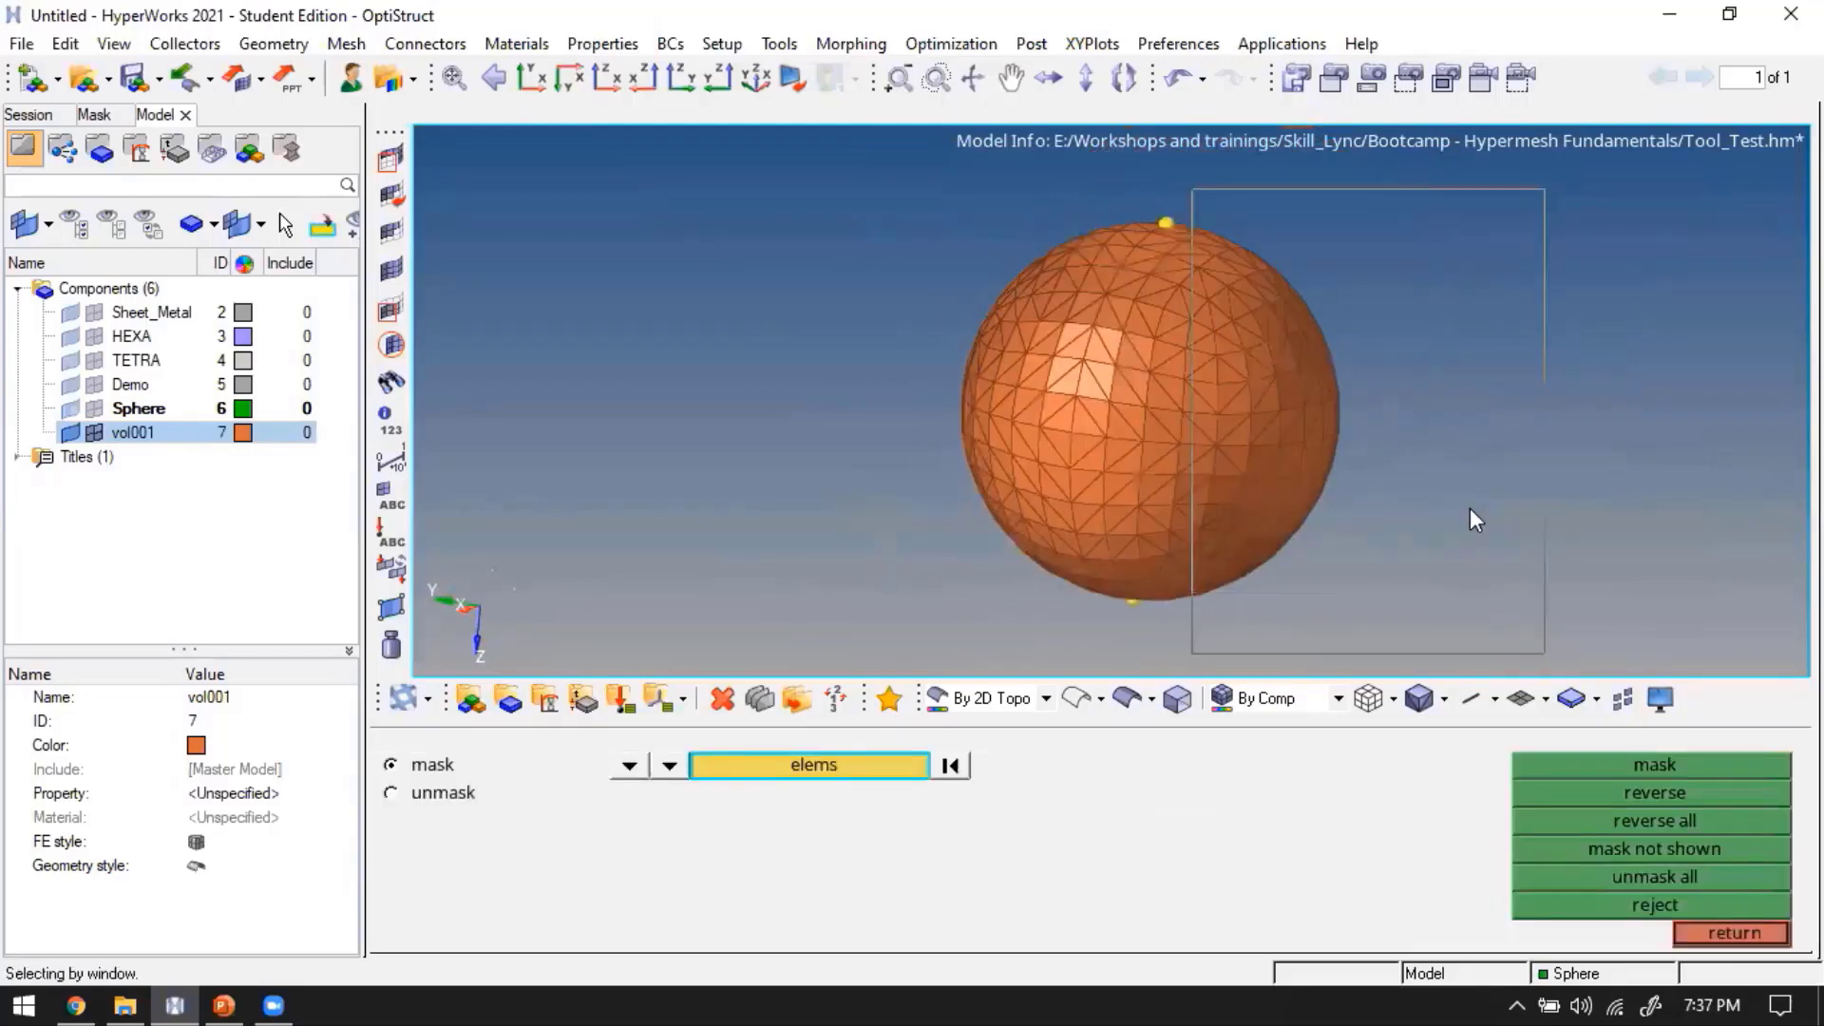
pyautogui.middleClick(1259, 454)
pyautogui.moveTo(1098, 455)
pyautogui.keyDown('ctrl'); pyautogui.mouseDown()
pyautogui.moveTo(790, 518)
pyautogui.moveTo(994, 540)
pyautogui.moveTo(938, 528)
pyautogui.mouseUp(); pyautogui.keyUp('ctrl')
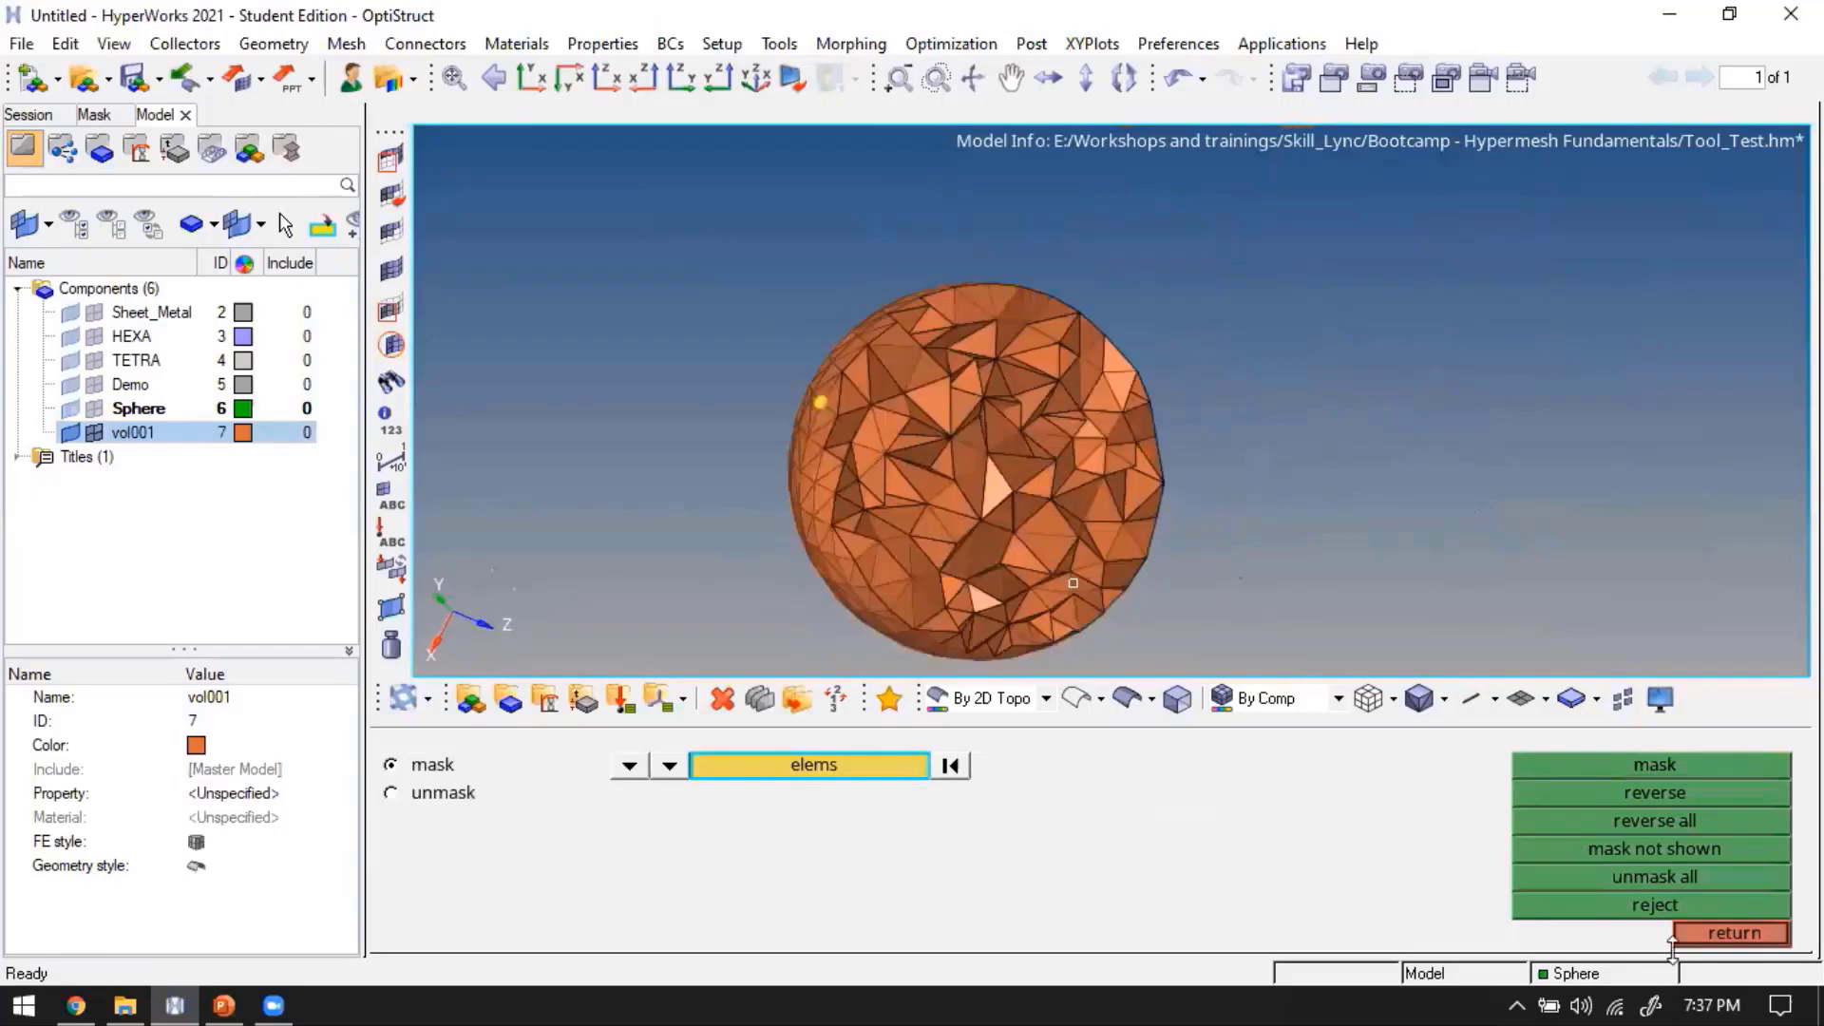
pyautogui.press('Escape')
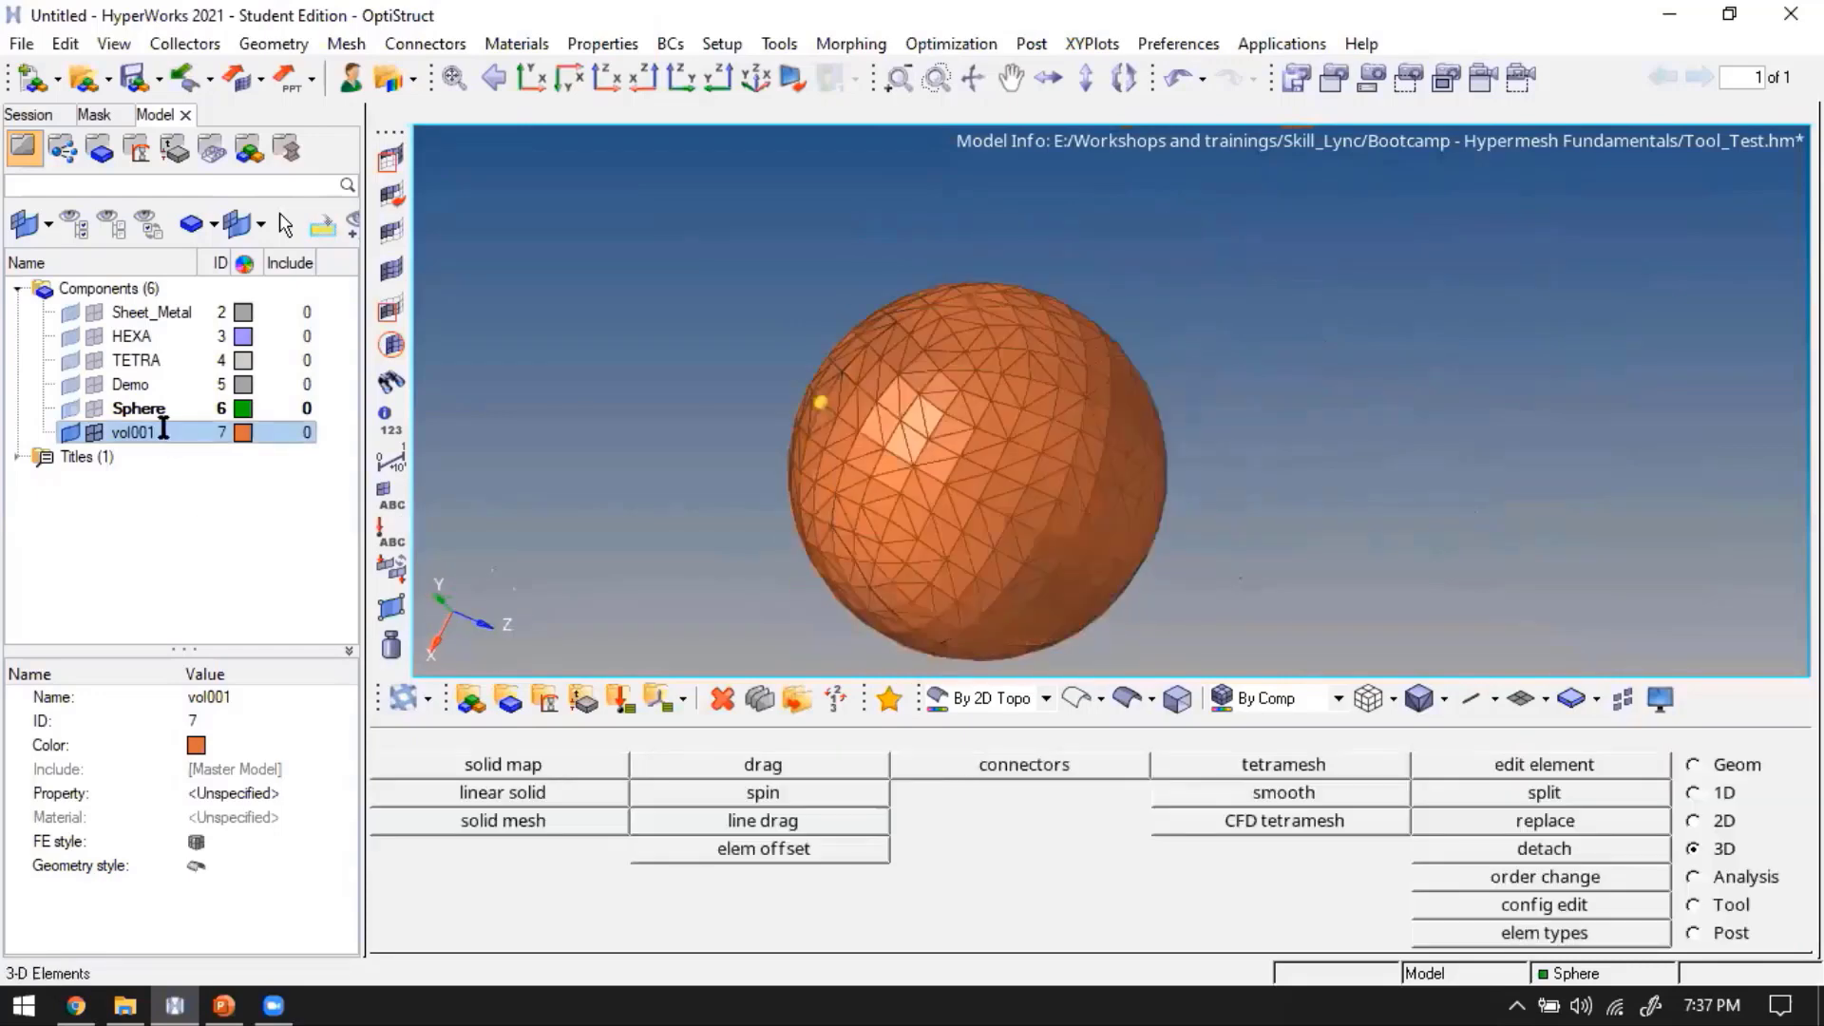
# Rename the vol001 component to vol00asd, and display the Sphere component's shell elements in place of its tetras
pyautogui.click(163, 431)
pyautogui.press('BackSpace')
pyautogui.write('asd')
pyautogui.press('Return')
pyautogui.click(92, 432)
pyautogui.click(90, 411)
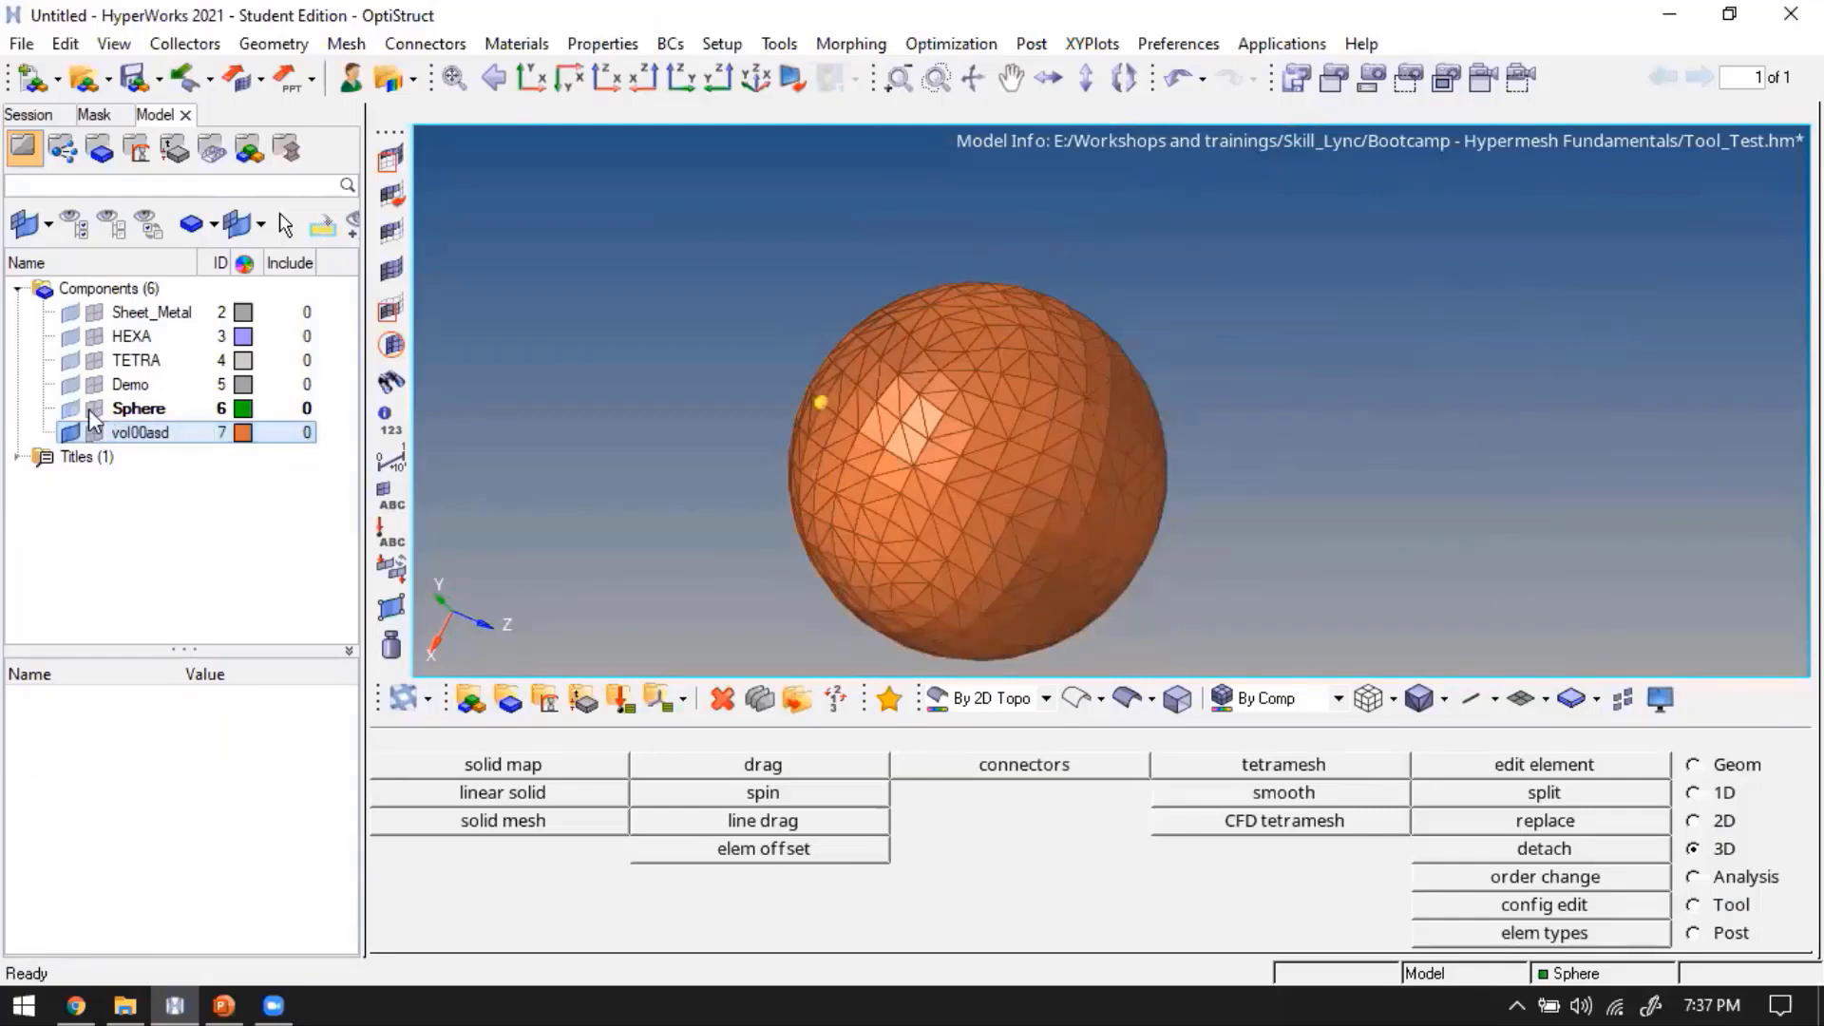
# Set the growth rate to 1.05 in the tetramesh parameters
pyautogui.click(1240, 761)
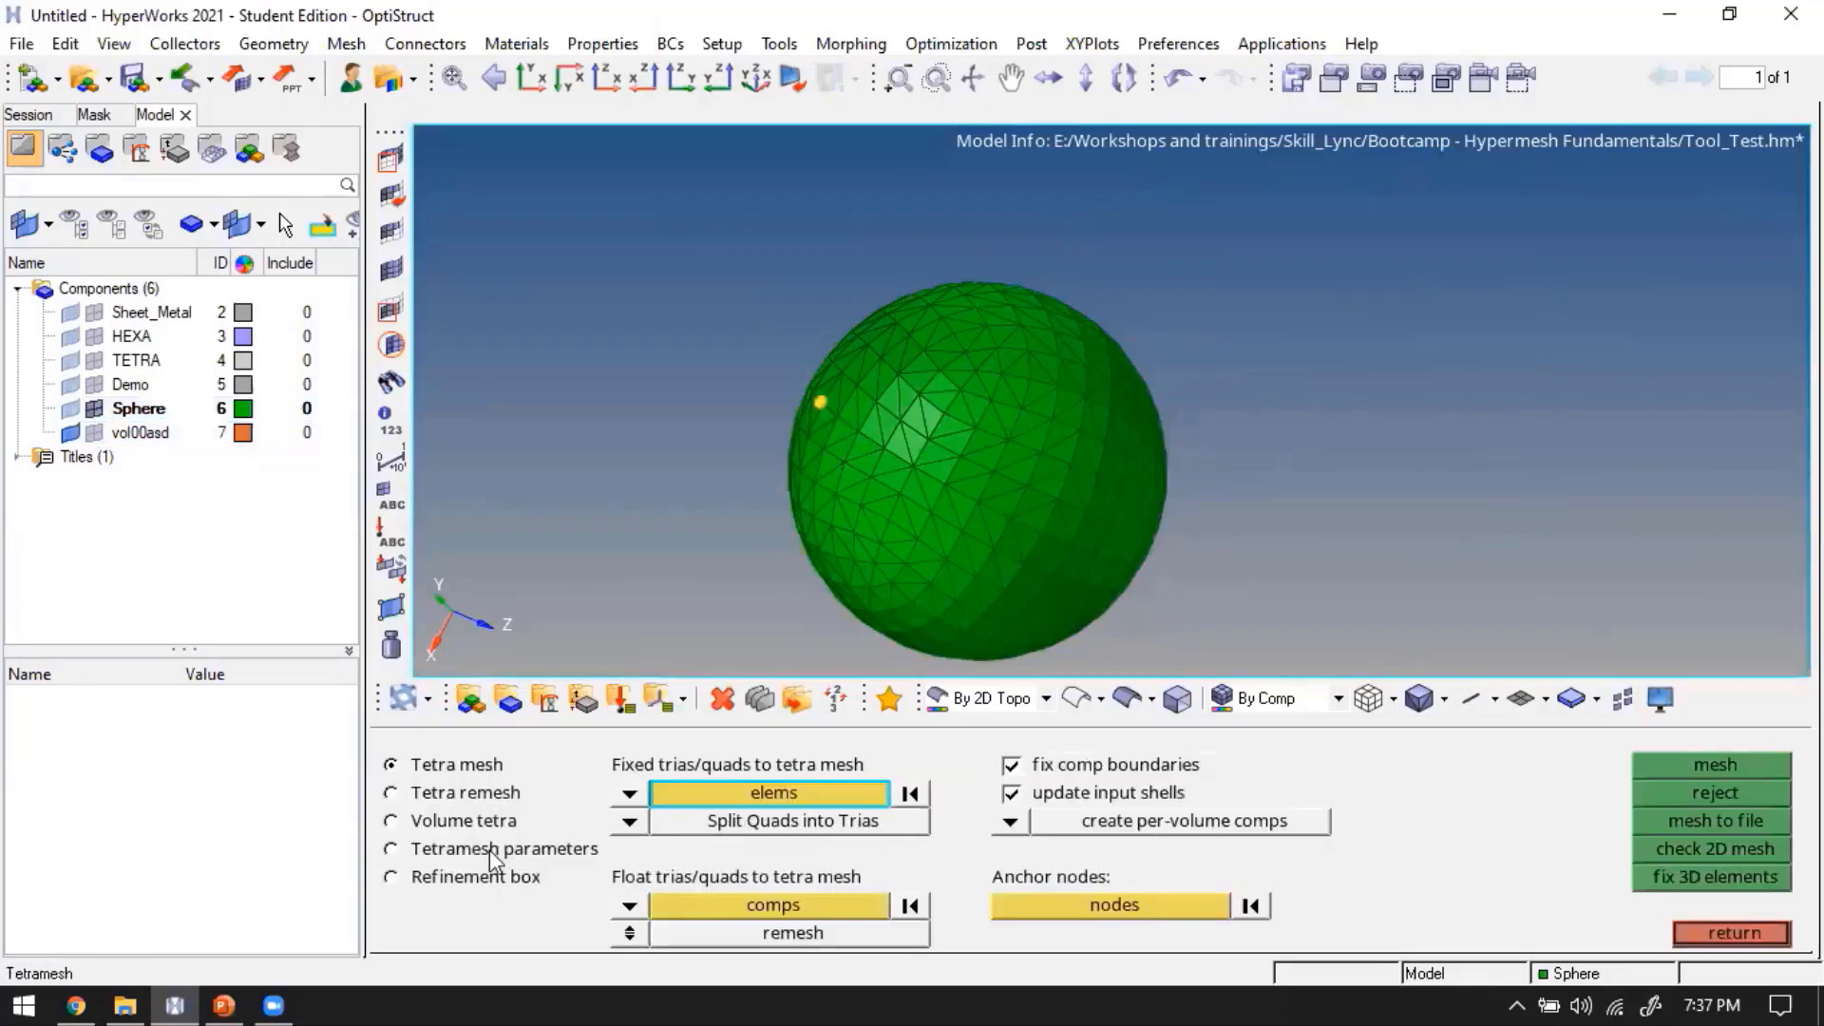
pyautogui.click(492, 860)
pyautogui.click(1086, 879)
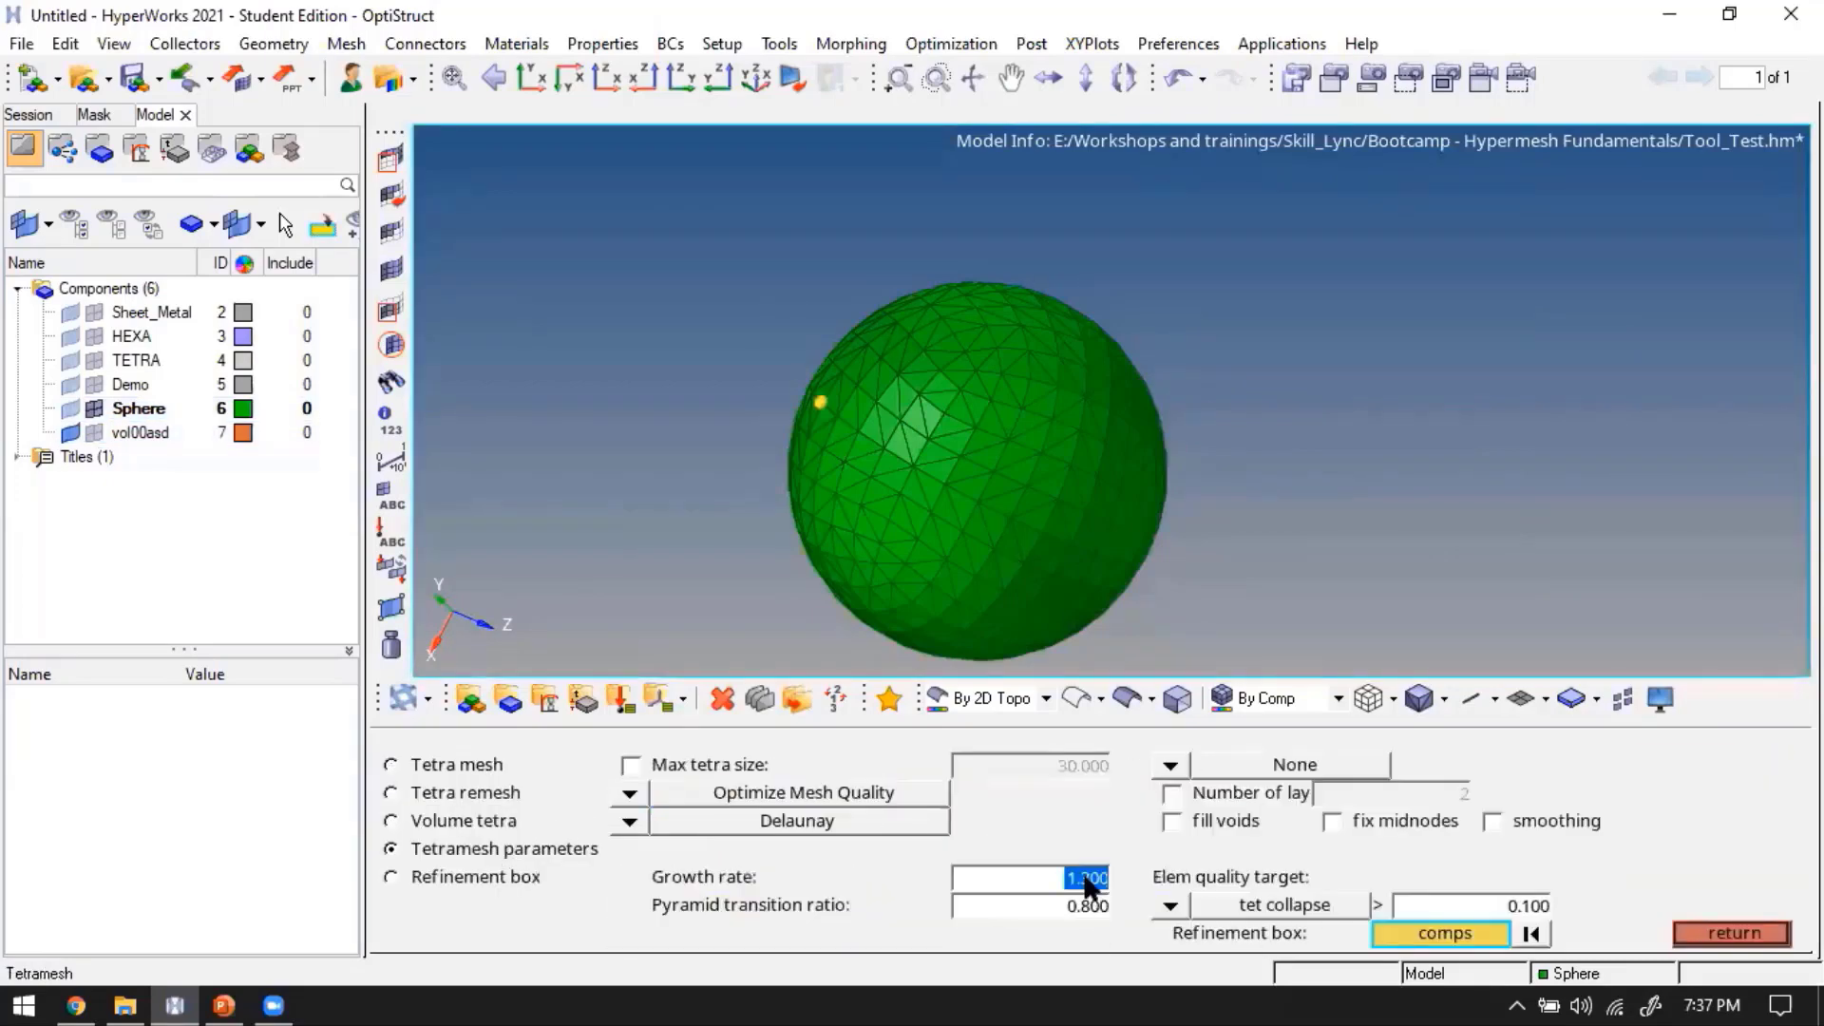
pyautogui.write('1.05')
pyautogui.press('Return')
pyautogui.scroll(-3, 1045, 370)
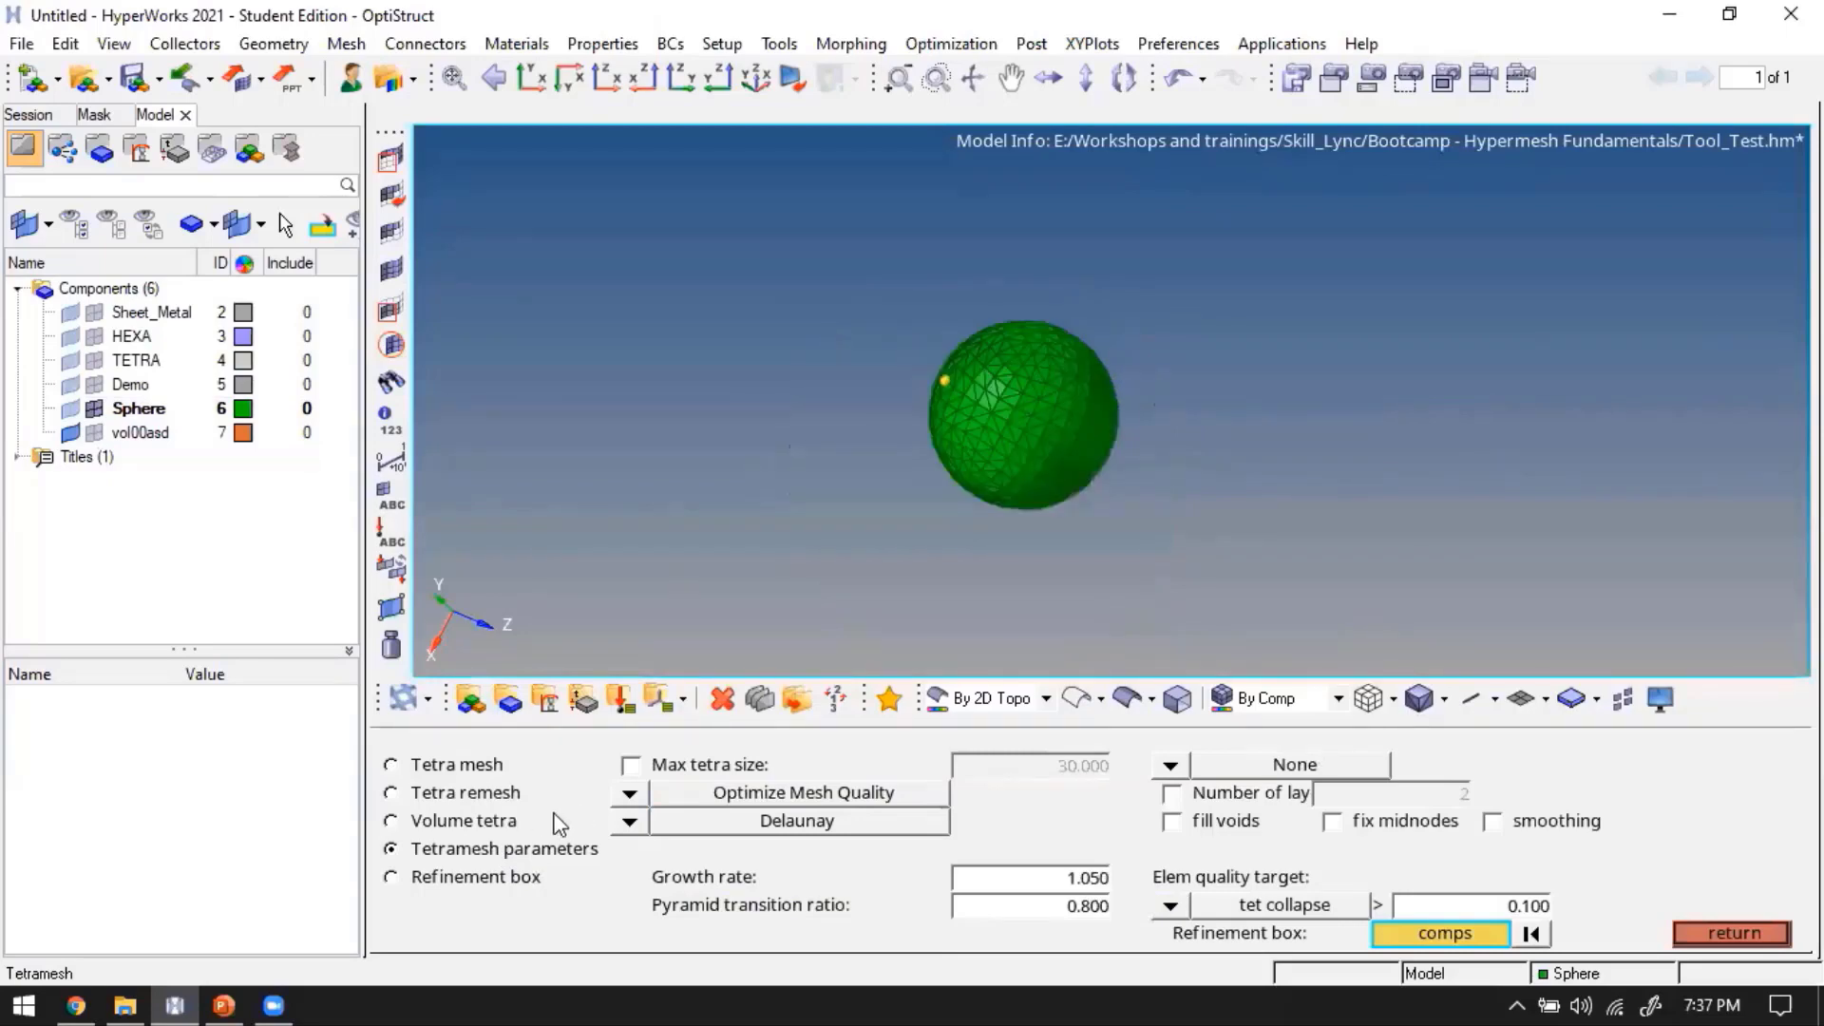
# Generate a second tetra mesh from all the sphere's shell elements as fixed trias/quads with the create per-volume comps option
pyautogui.click(466, 764)
pyautogui.keyDown('shift'); pyautogui.moveTo(815, 302); pyautogui.dragTo(1246, 560); pyautogui.keyUp('shift')
pyautogui.click(1748, 768)
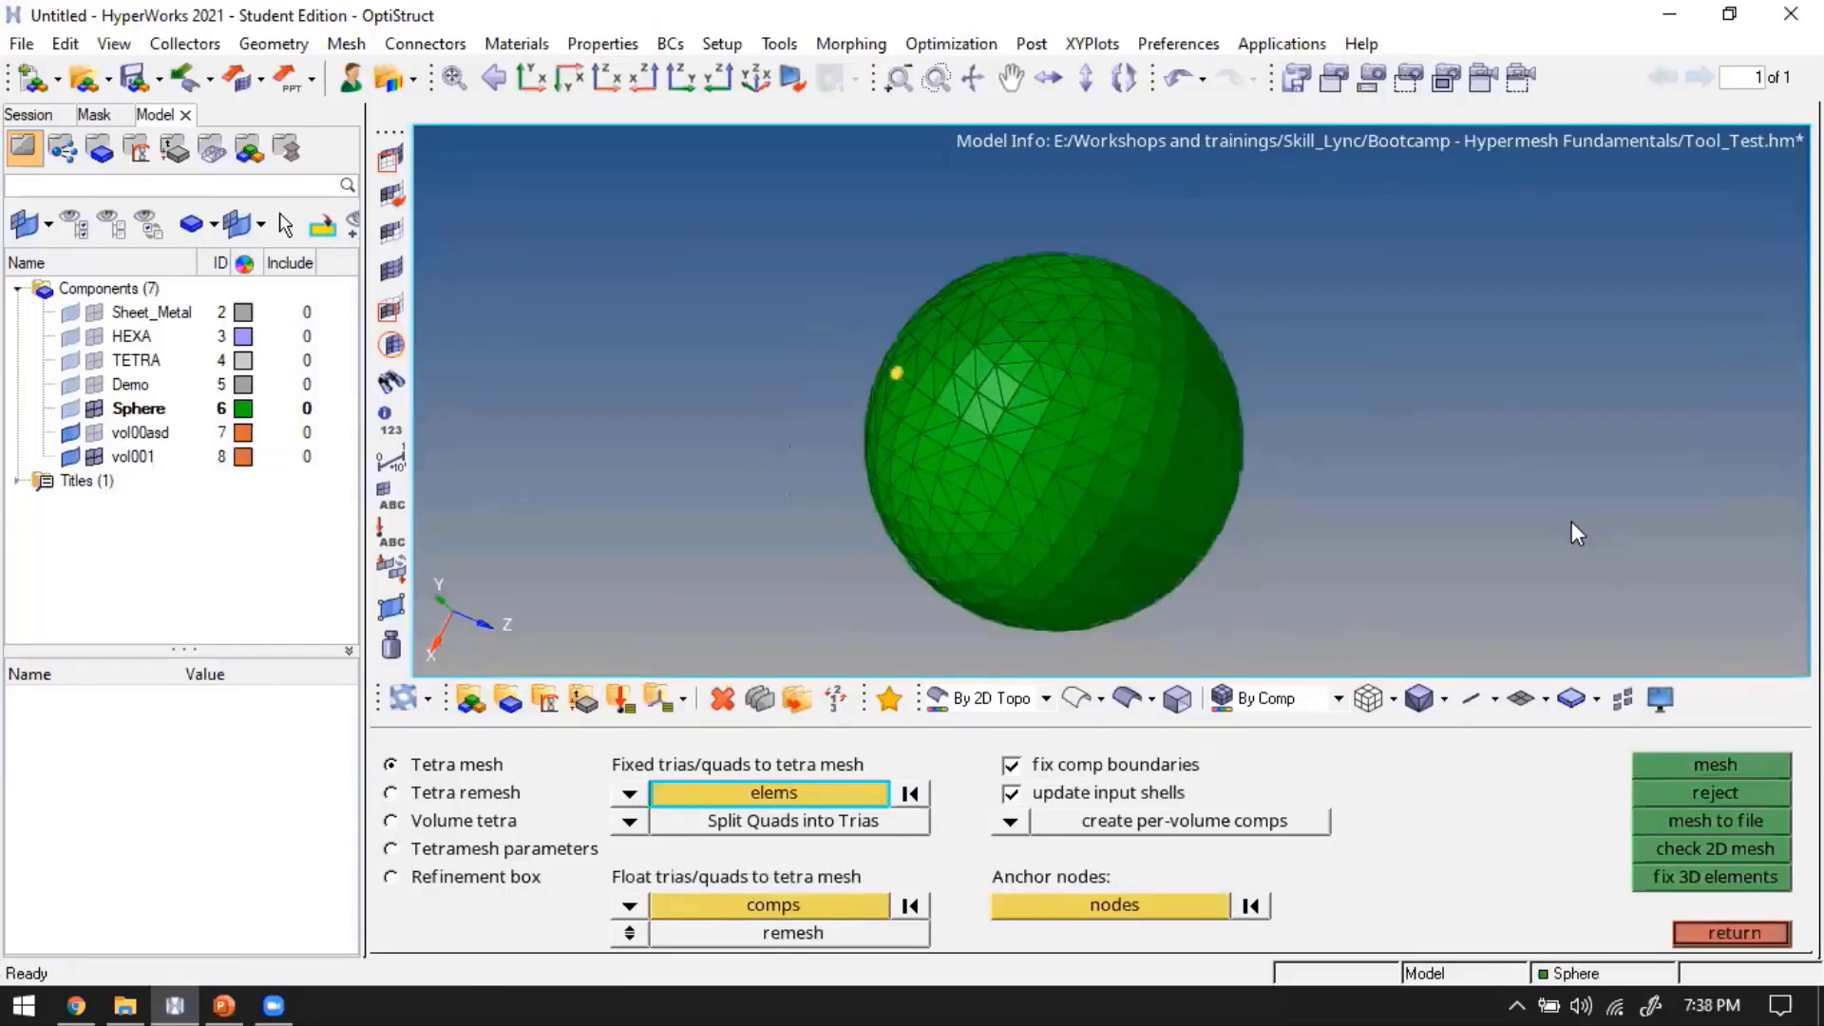
pyautogui.press('Escape')
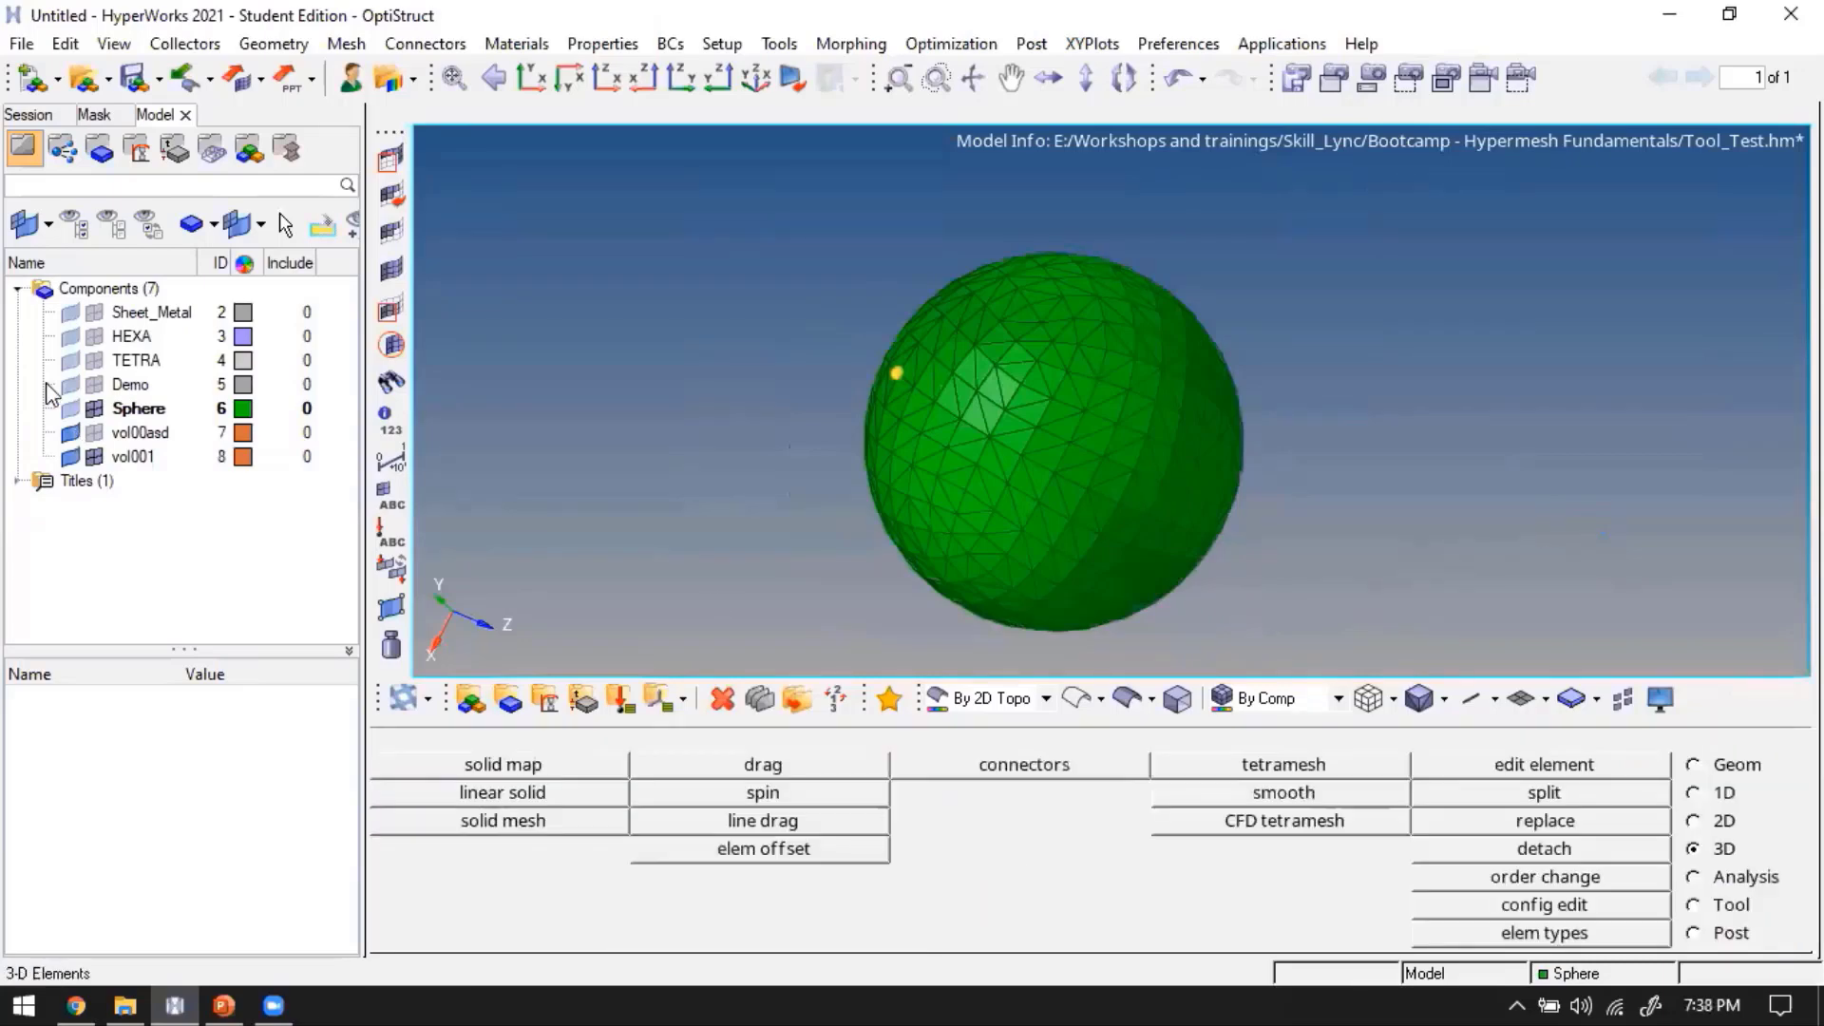
# With only the new vol001 component's elements displayed, mask one side of its tetra mesh and examine the interior
pyautogui.click(95, 434)
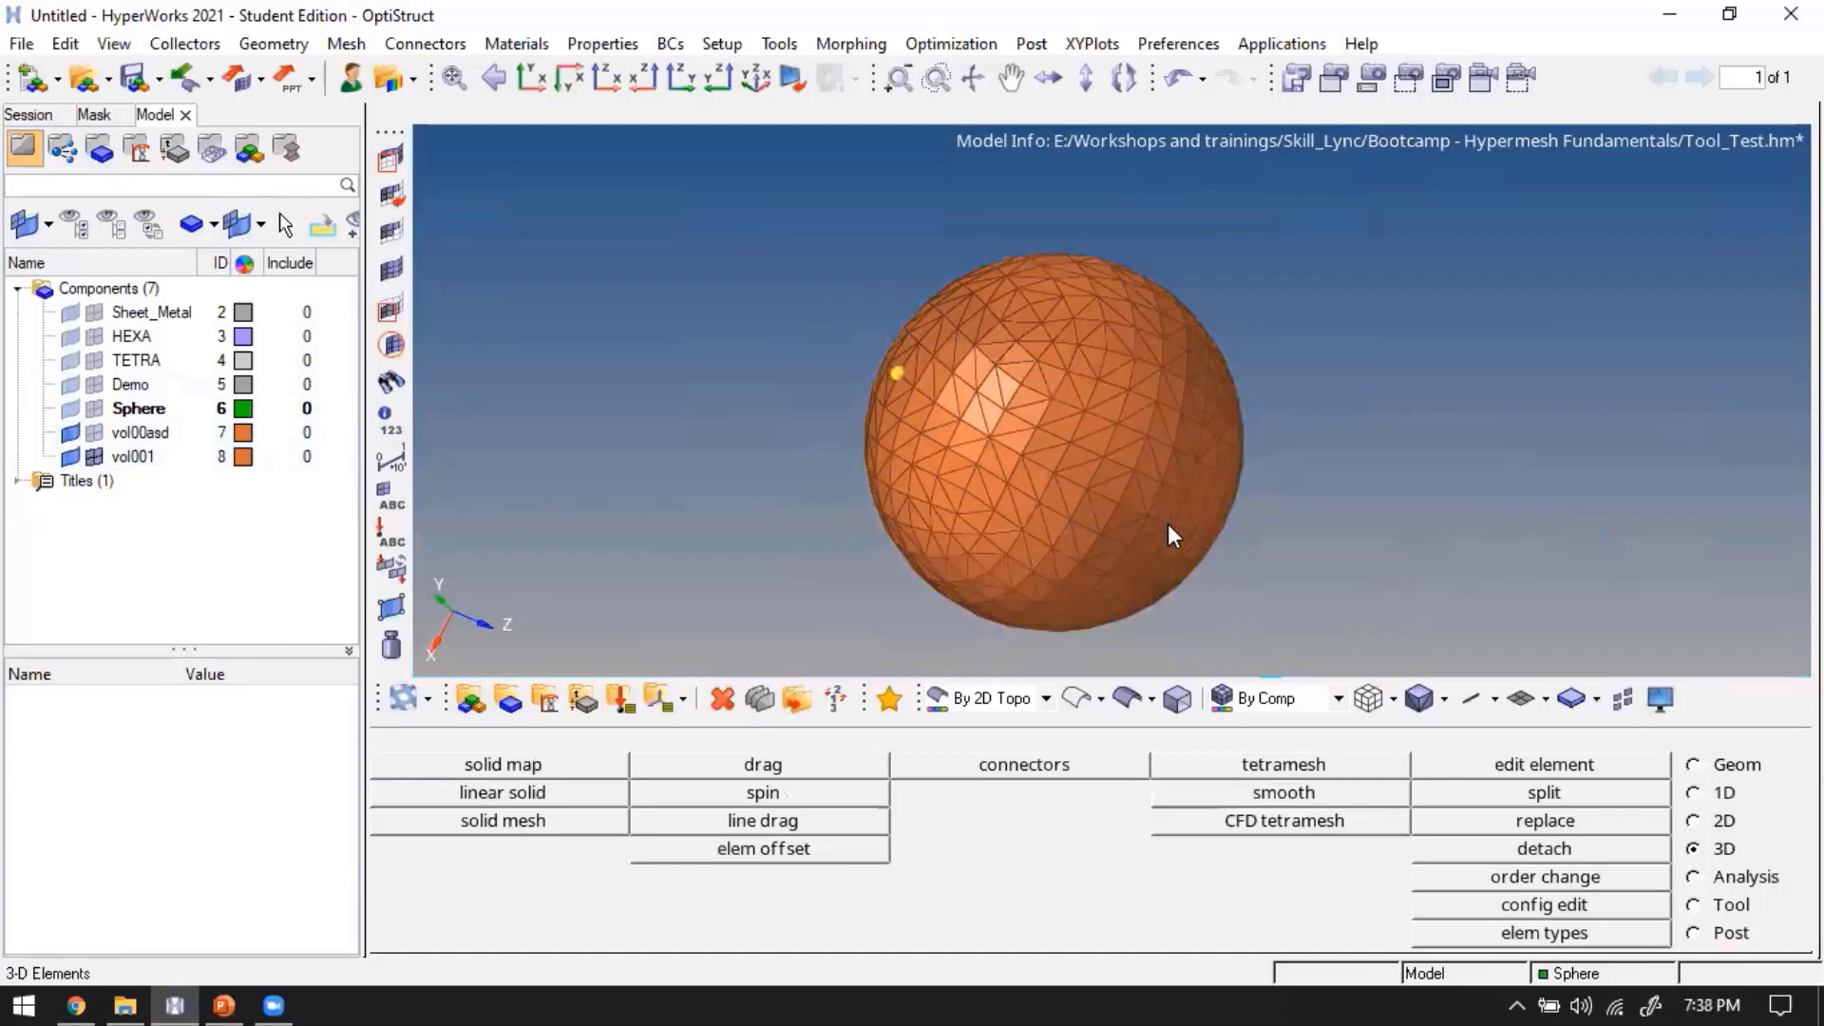
pyautogui.press('F5')
pyautogui.scroll(-3, 1107, 342)
pyautogui.keyDown('shift'); pyautogui.moveTo(1071, 270); pyautogui.dragTo(1303, 578); pyautogui.keyUp('shift')
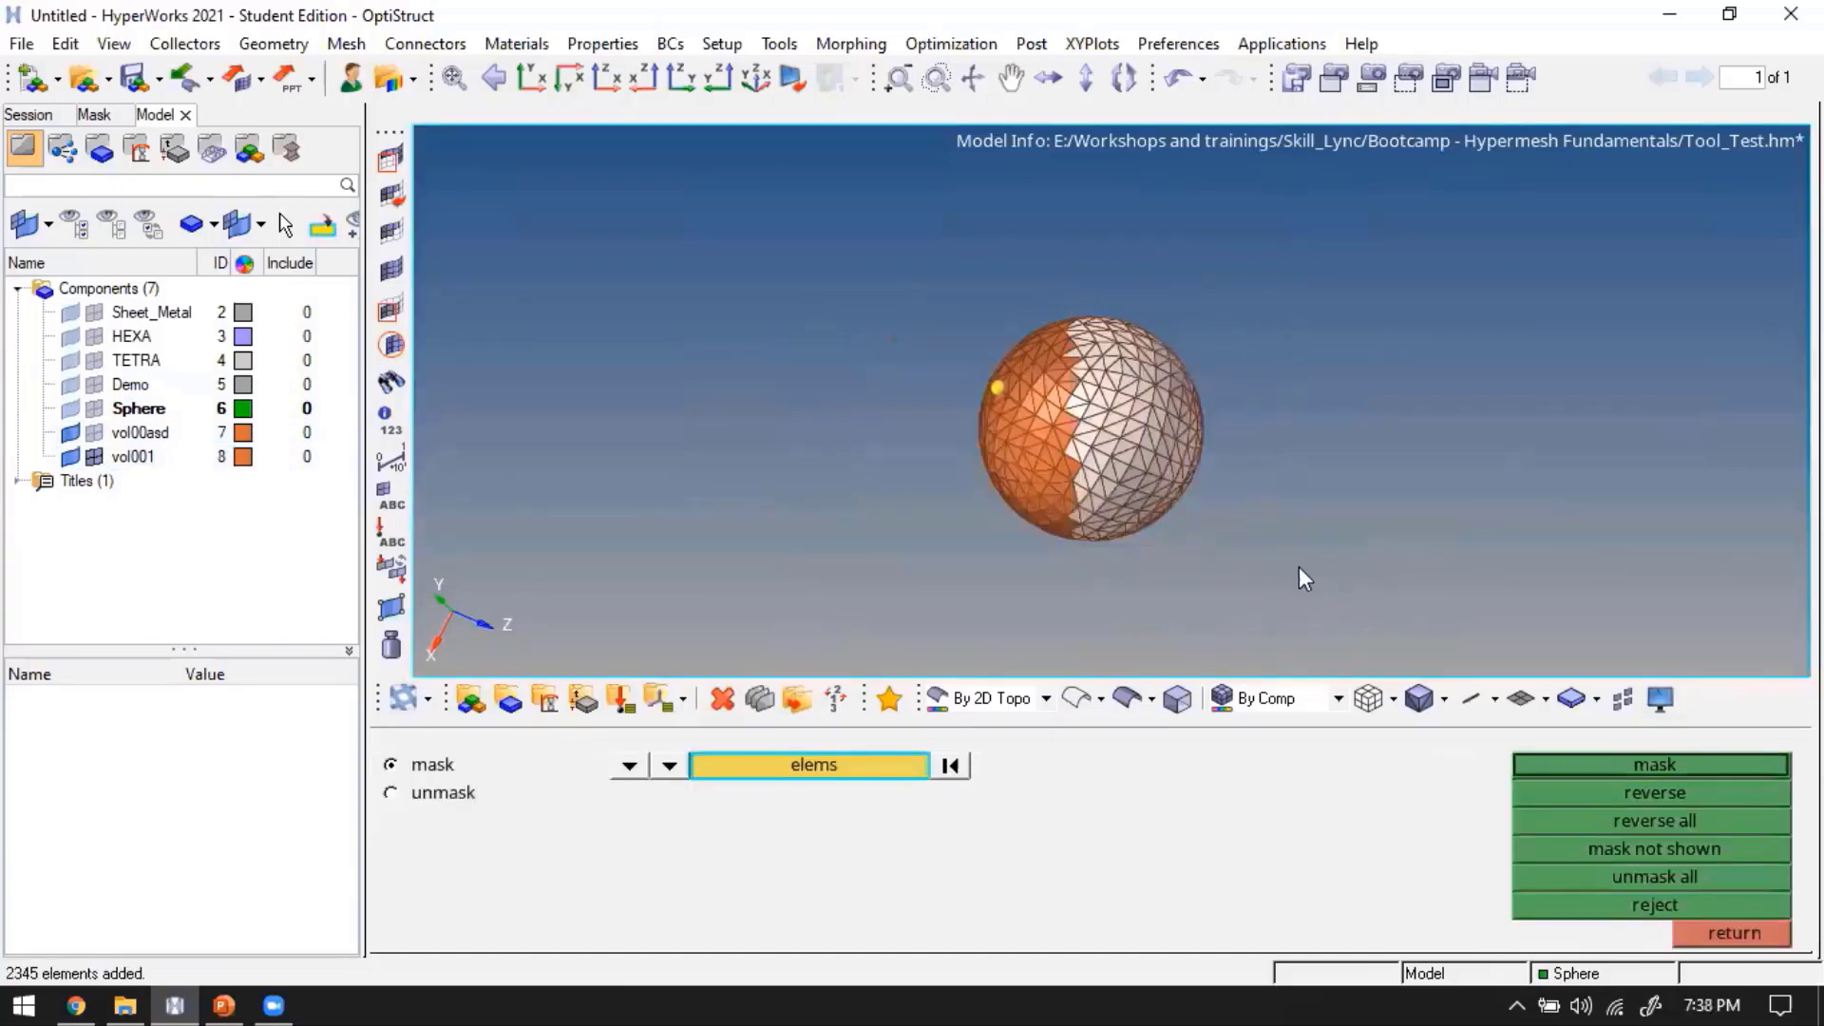
pyautogui.middleClick(1117, 413)
pyautogui.keyDown('ctrl'); pyautogui.moveTo(1112, 410); pyautogui.dragTo(1081, 695); pyautogui.keyUp('ctrl')
pyautogui.keyDown('ctrl'); pyautogui.scroll(1, 1036, 524); pyautogui.keyUp('ctrl')
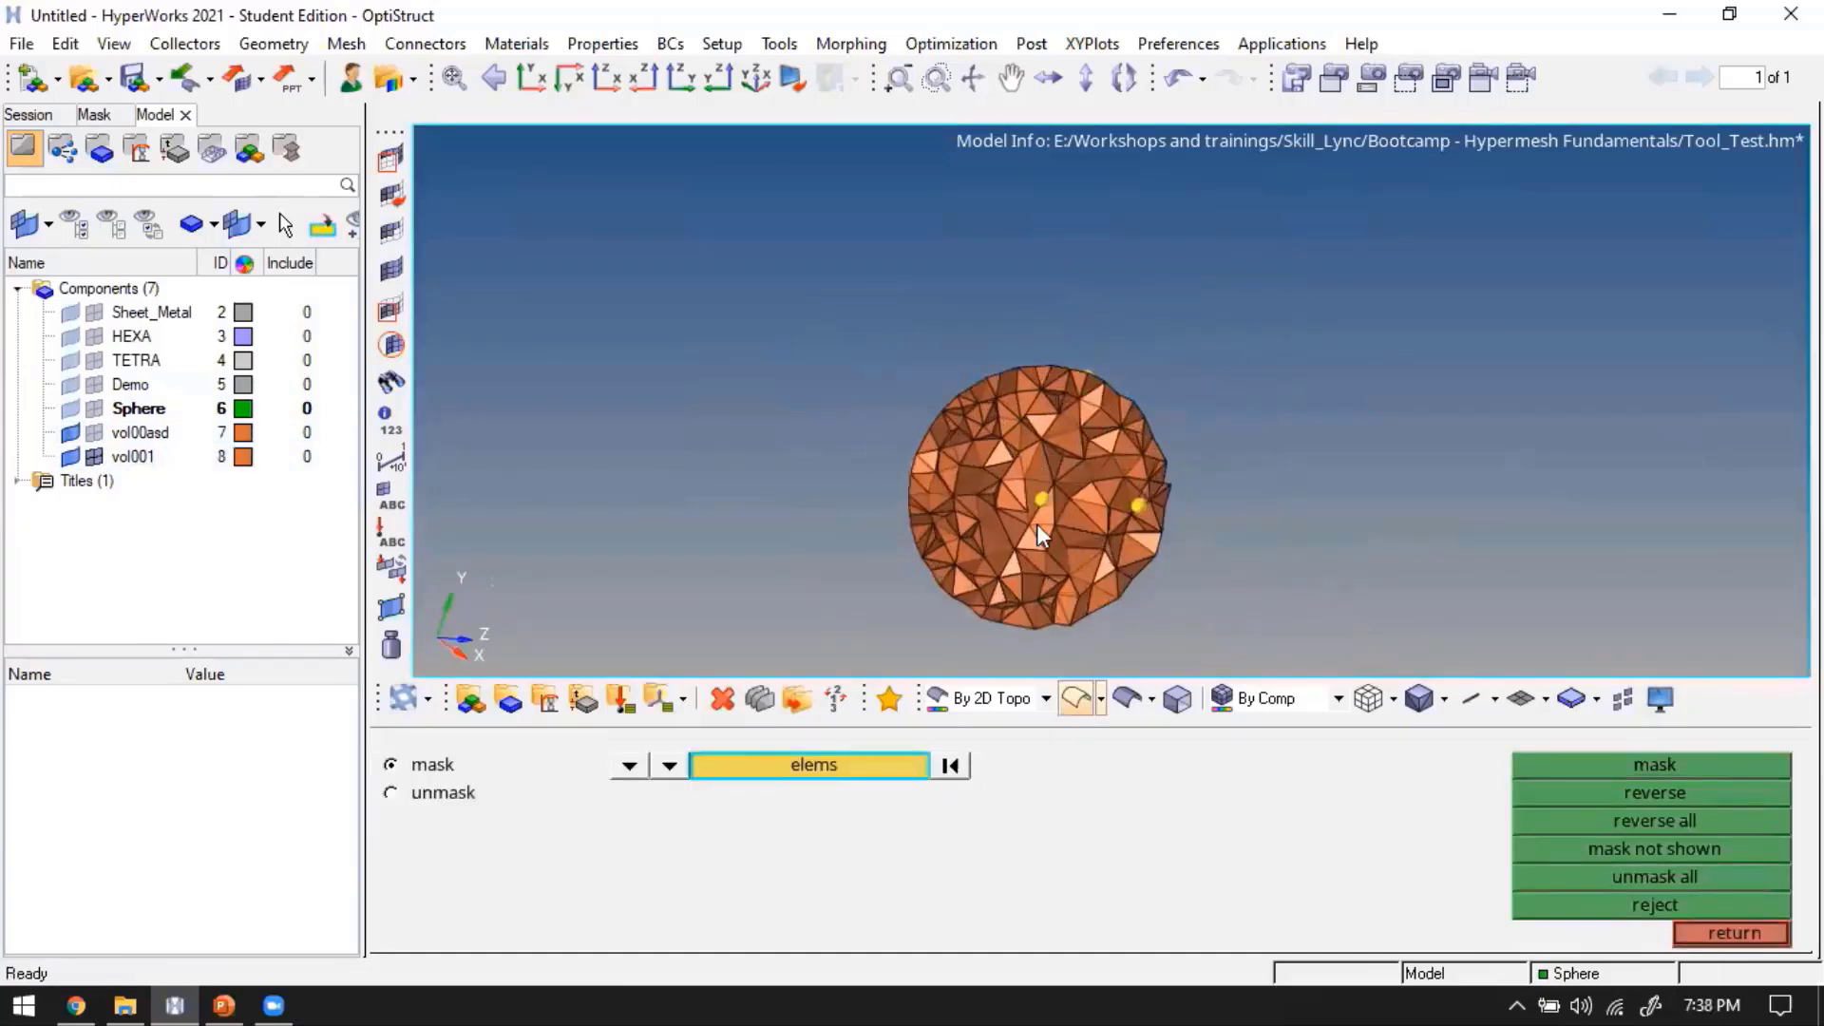
pyautogui.keyDown('ctrl'); pyautogui.scroll(3, 1035, 525); pyautogui.keyUp('ctrl')
pyautogui.keyDown('ctrl'); pyautogui.moveTo(871, 518); pyautogui.dragTo(876, 518); pyautogui.keyUp('ctrl')
pyautogui.press('Escape')
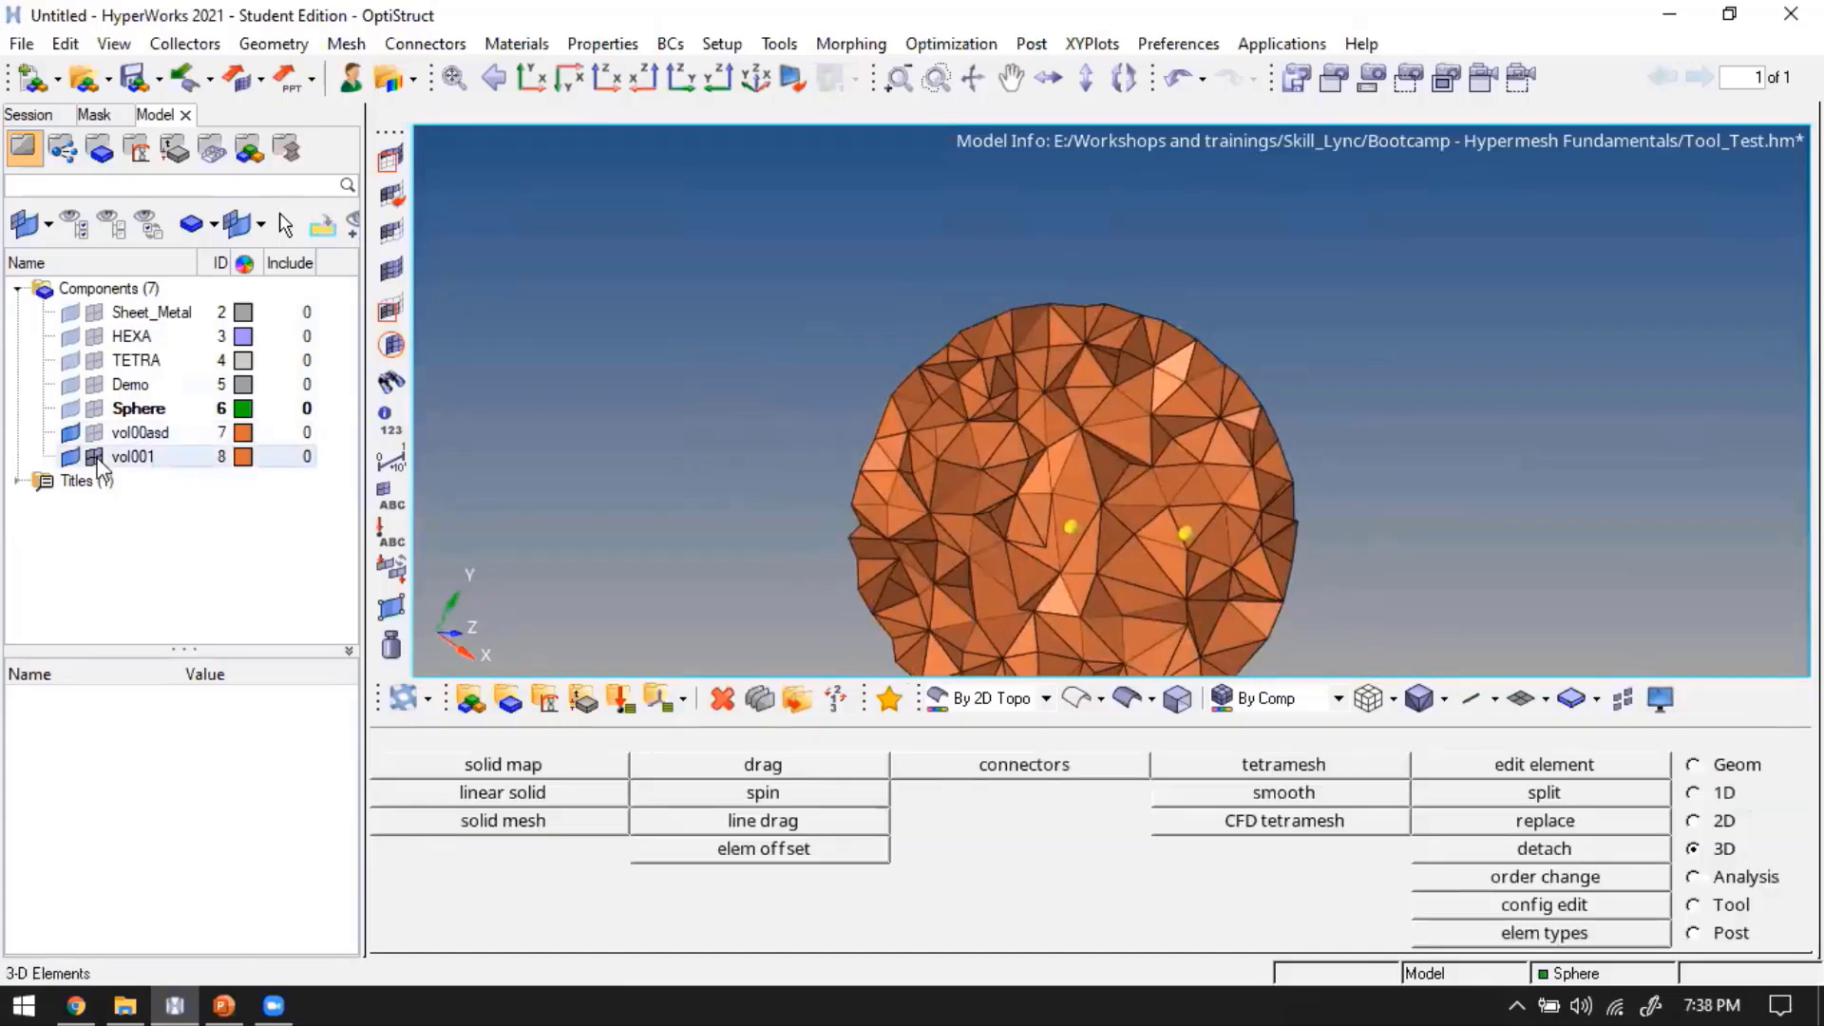
# Display vol00asd instead of vol001, and mask one side of its tetra mesh to examine the interior for comparison
pyautogui.click(94, 456)
pyautogui.click(94, 433)
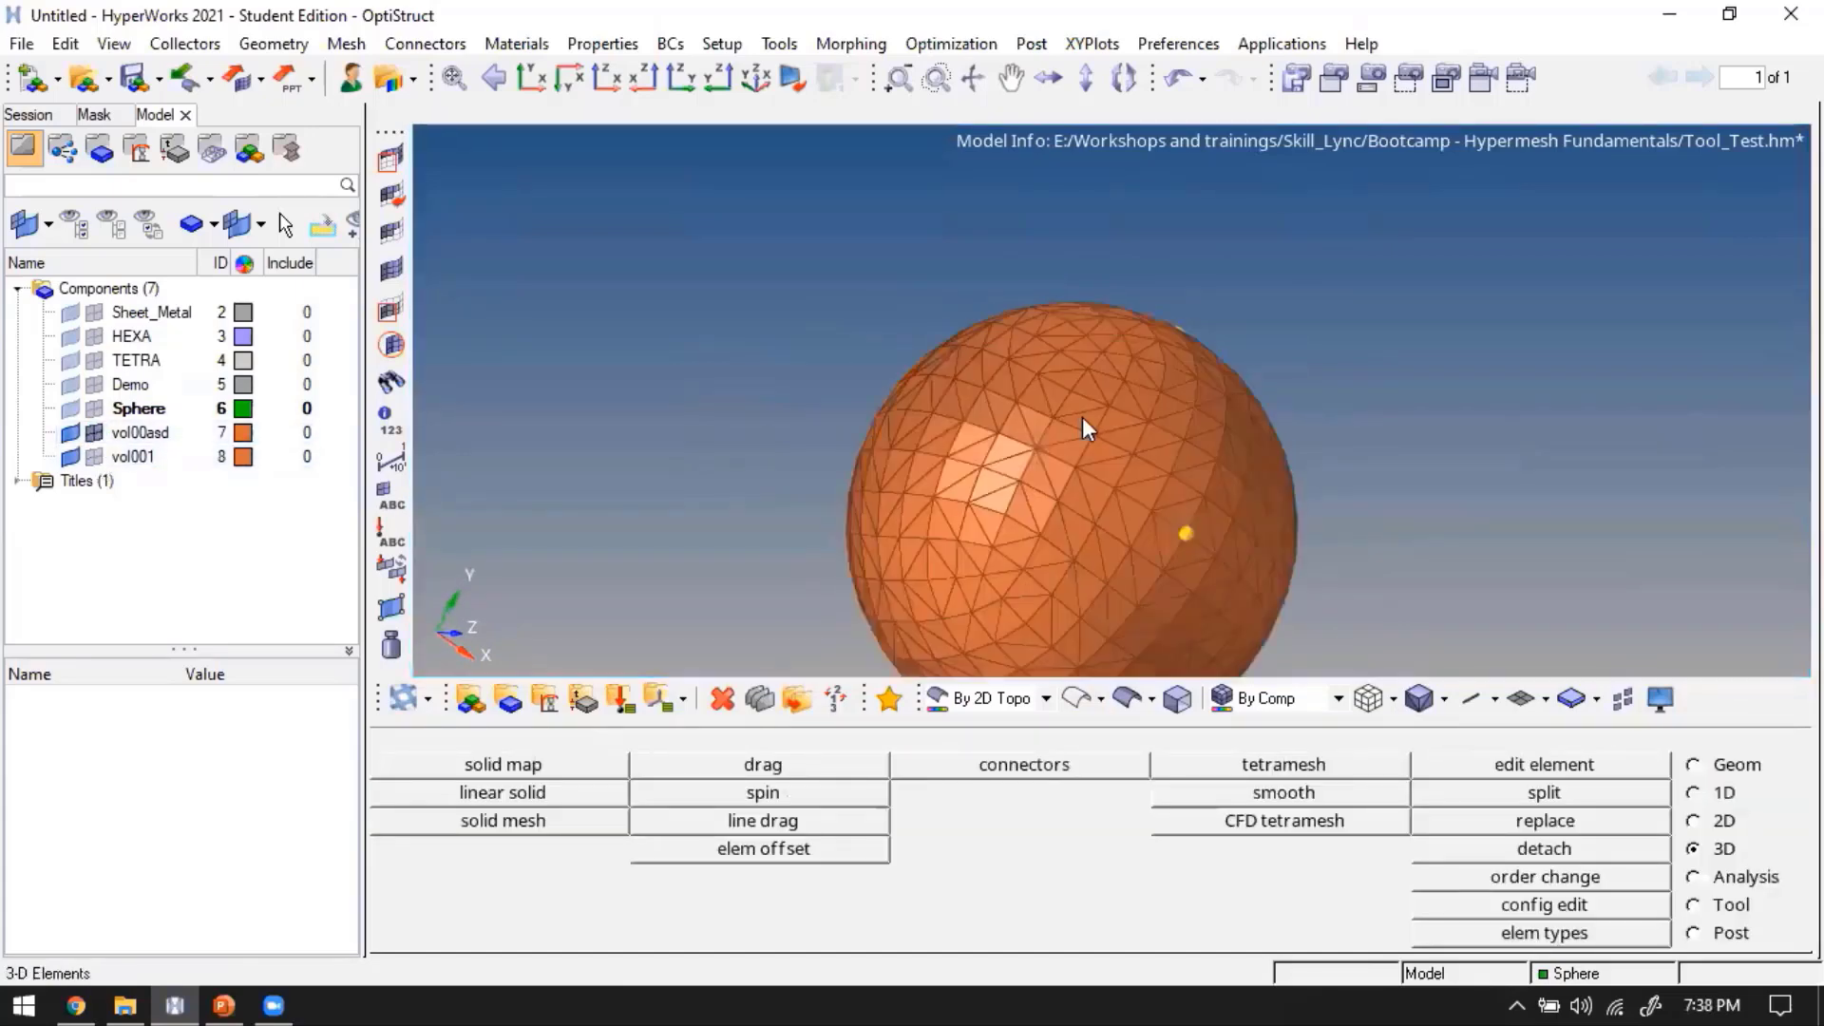
pyautogui.press('F5')
pyautogui.scroll(-3, 1104, 316)
pyautogui.keyDown('shift'); pyautogui.moveTo(1102, 309); pyautogui.dragTo(1313, 591); pyautogui.keyUp('shift')
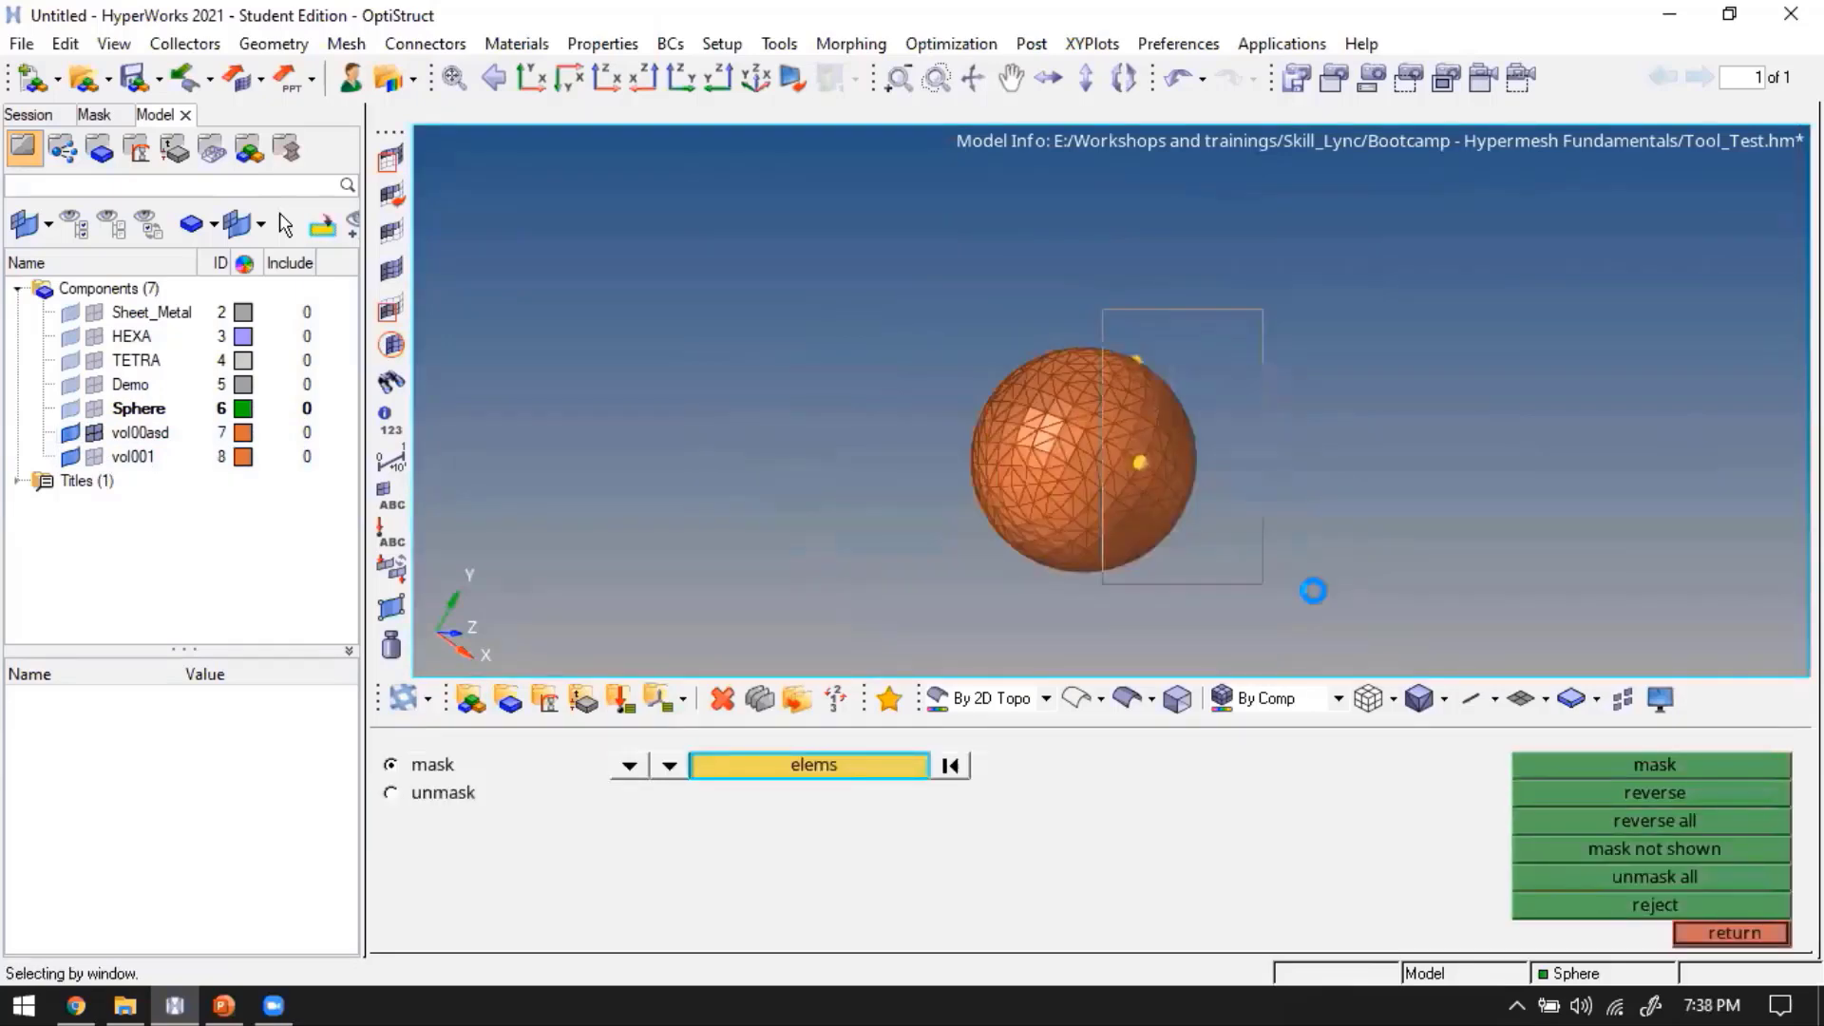
pyautogui.middleClick(1163, 473)
pyautogui.keyDown('ctrl'); pyautogui.moveTo(810, 456); pyautogui.dragTo(910, 450); pyautogui.keyUp('ctrl')
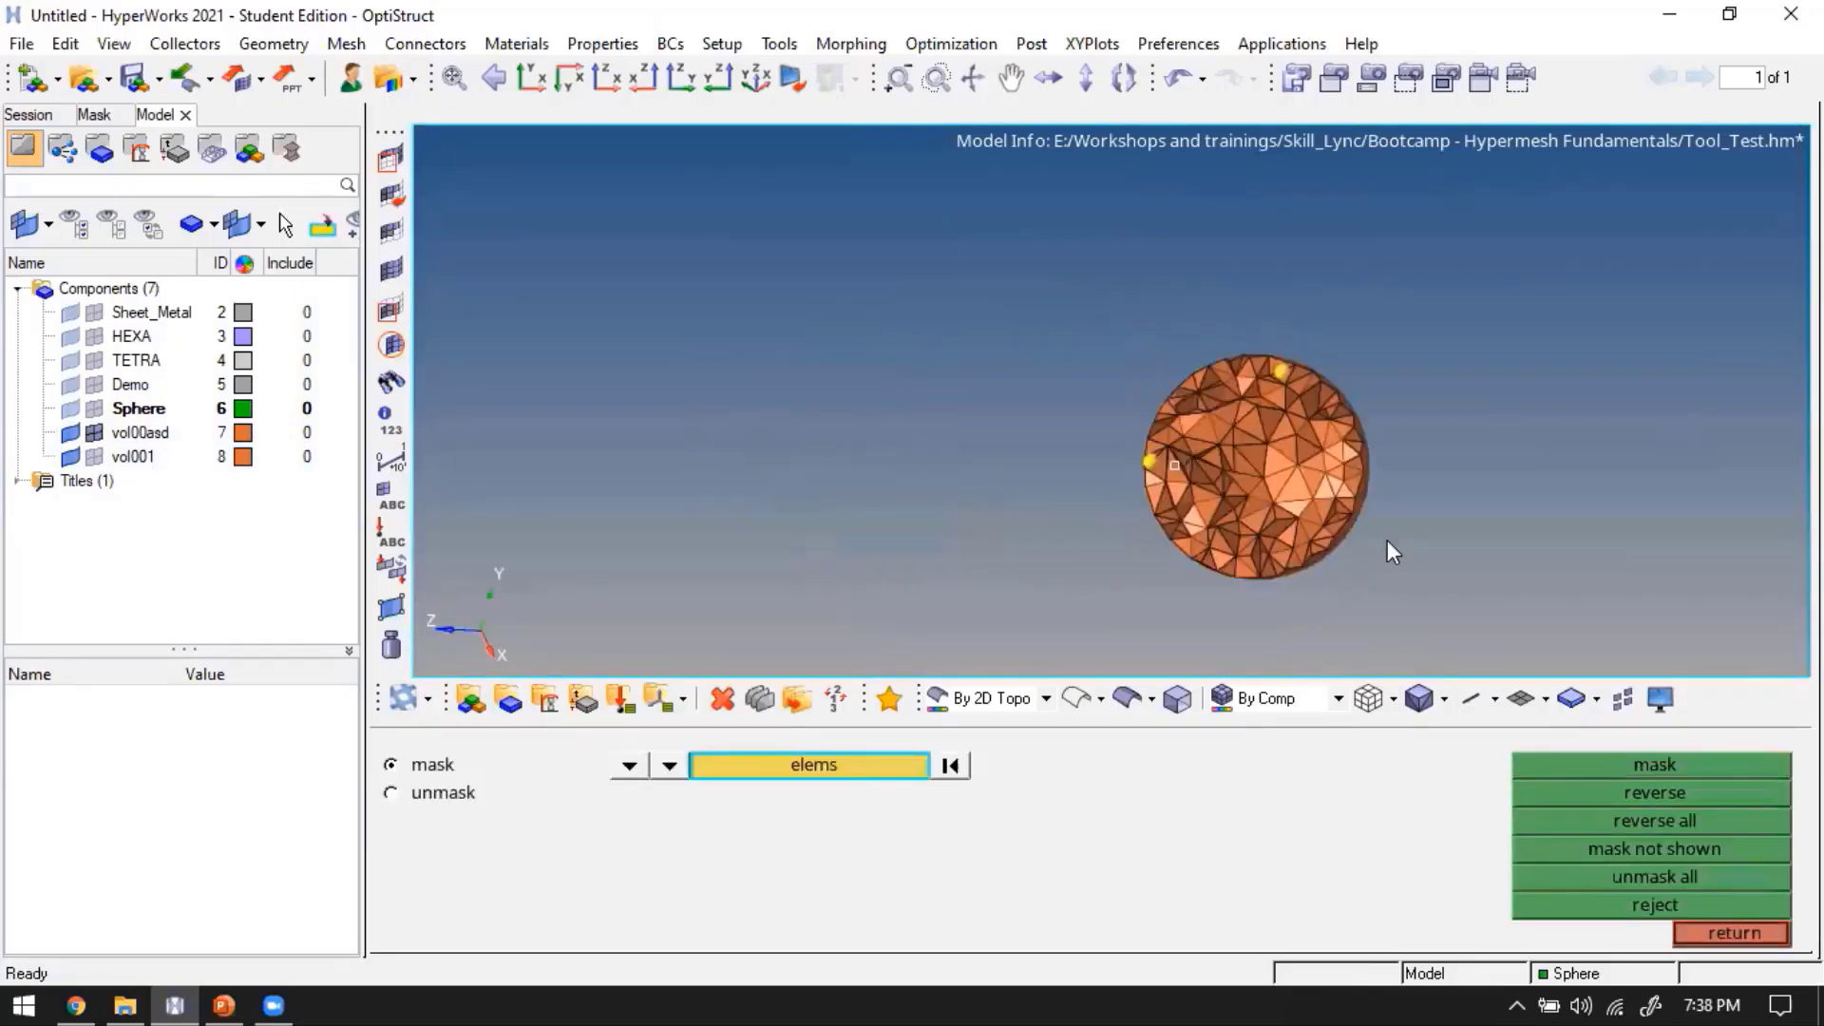
pyautogui.keyDown('ctrl'); pyautogui.scroll(3, 1387, 539); pyautogui.keyUp('ctrl')
pyautogui.keyDown('ctrl'); pyautogui.moveTo(1256, 462); pyautogui.dragTo(1130, 390, button='right'); pyautogui.keyUp('ctrl')
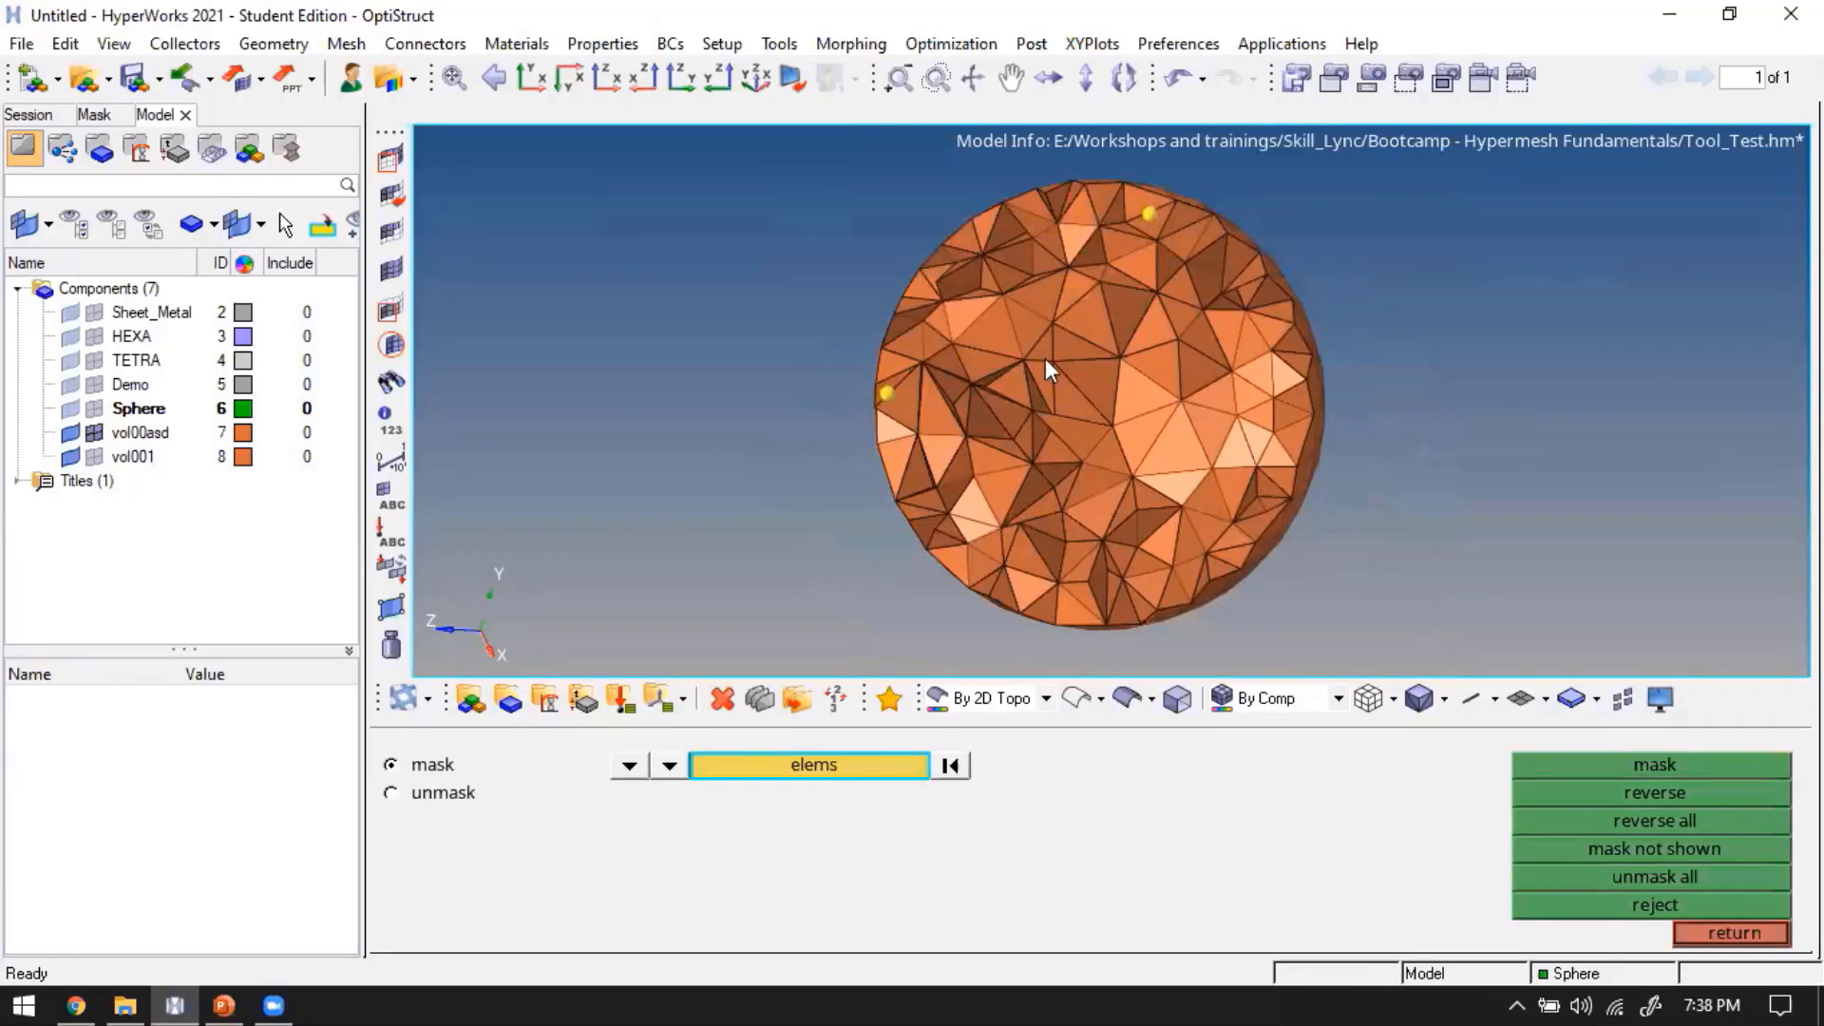
pyautogui.scroll(-2, 1051, 432)
pyautogui.keyDown('ctrl'); pyautogui.moveTo(1051, 432); pyautogui.dragTo(1099, 400); pyautogui.keyUp('ctrl')
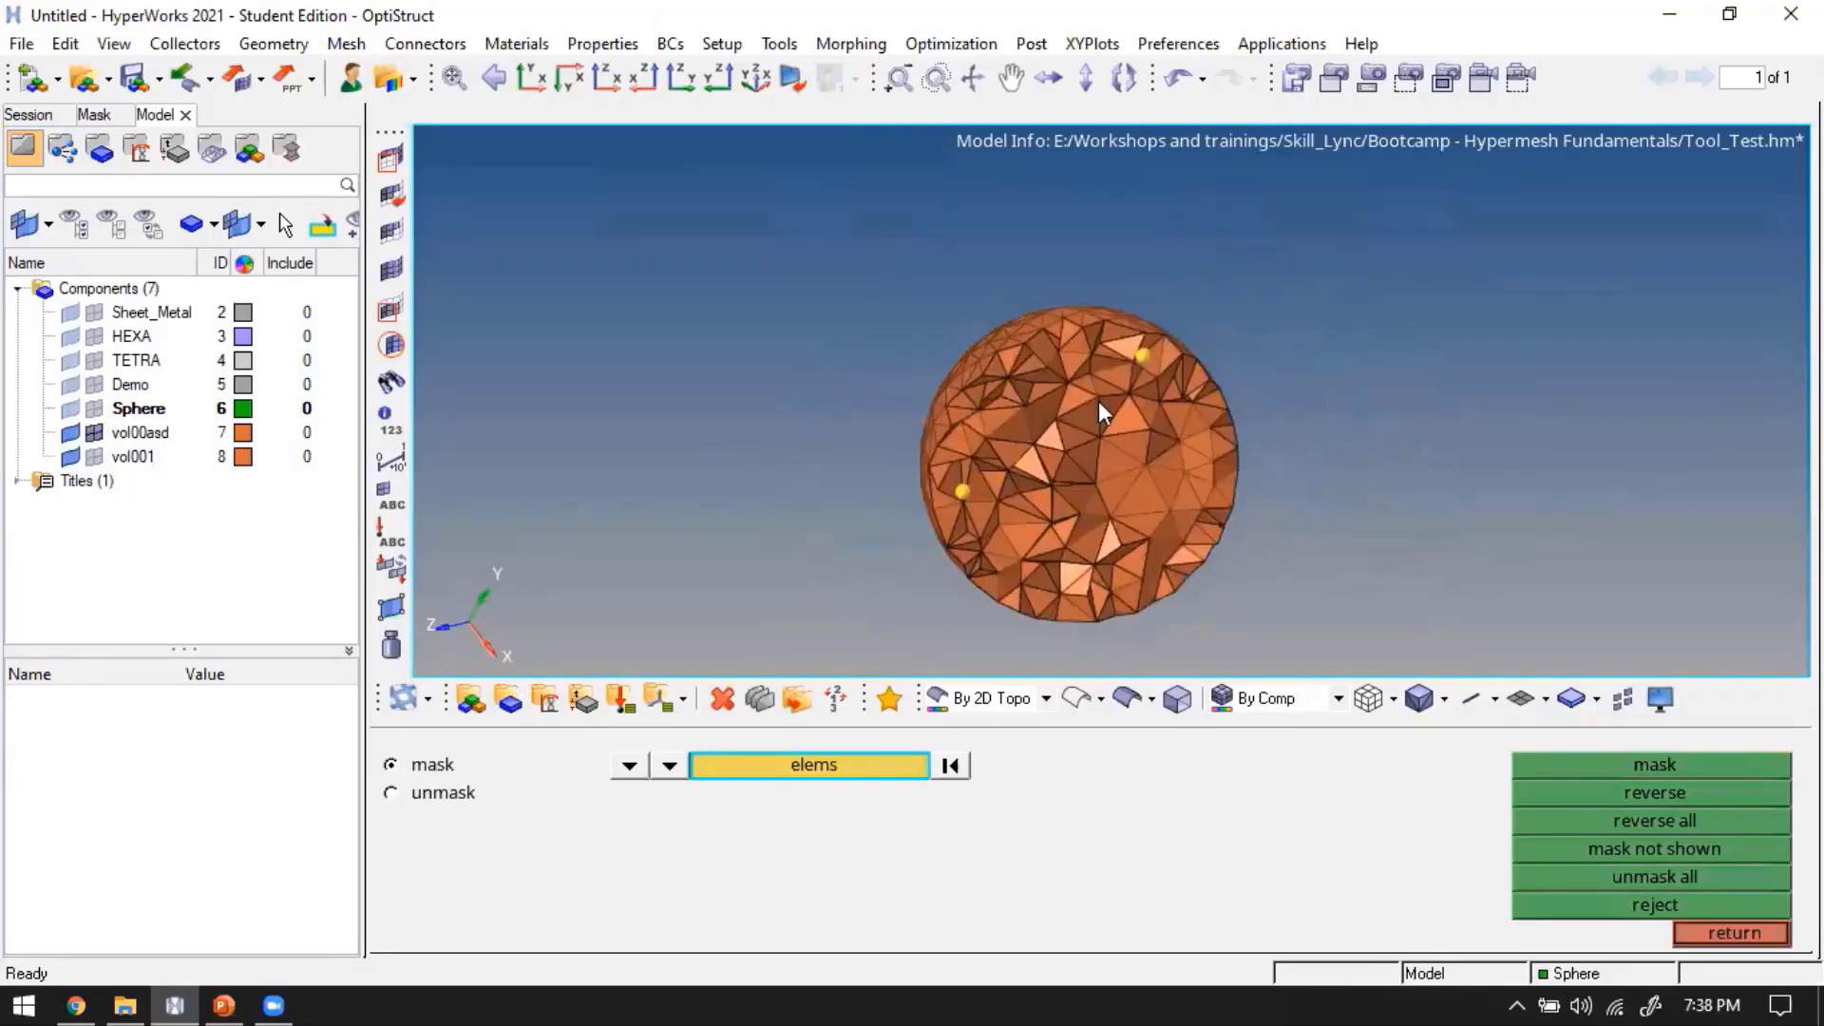
# Display only the full vol001 tetra mesh and select all its elements in the Delete tool to check their count
pyautogui.click(94, 434)
pyautogui.click(94, 457)
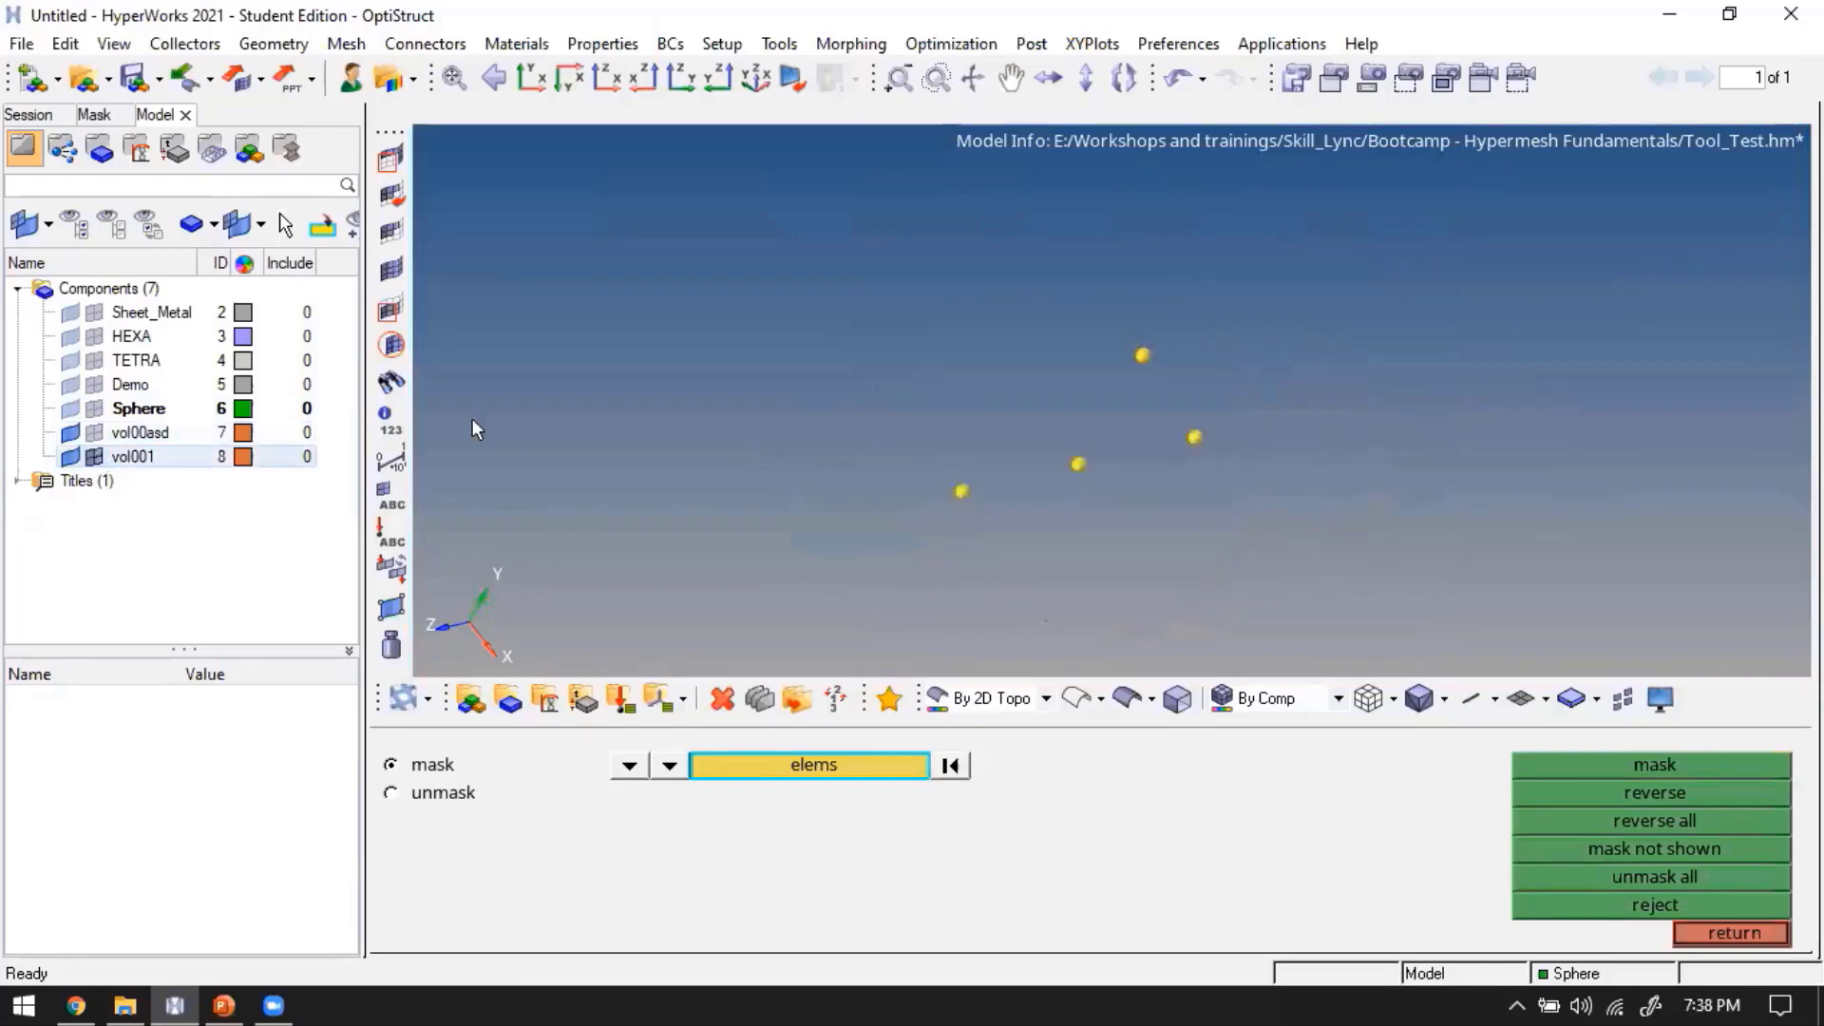
pyautogui.press('Escape')
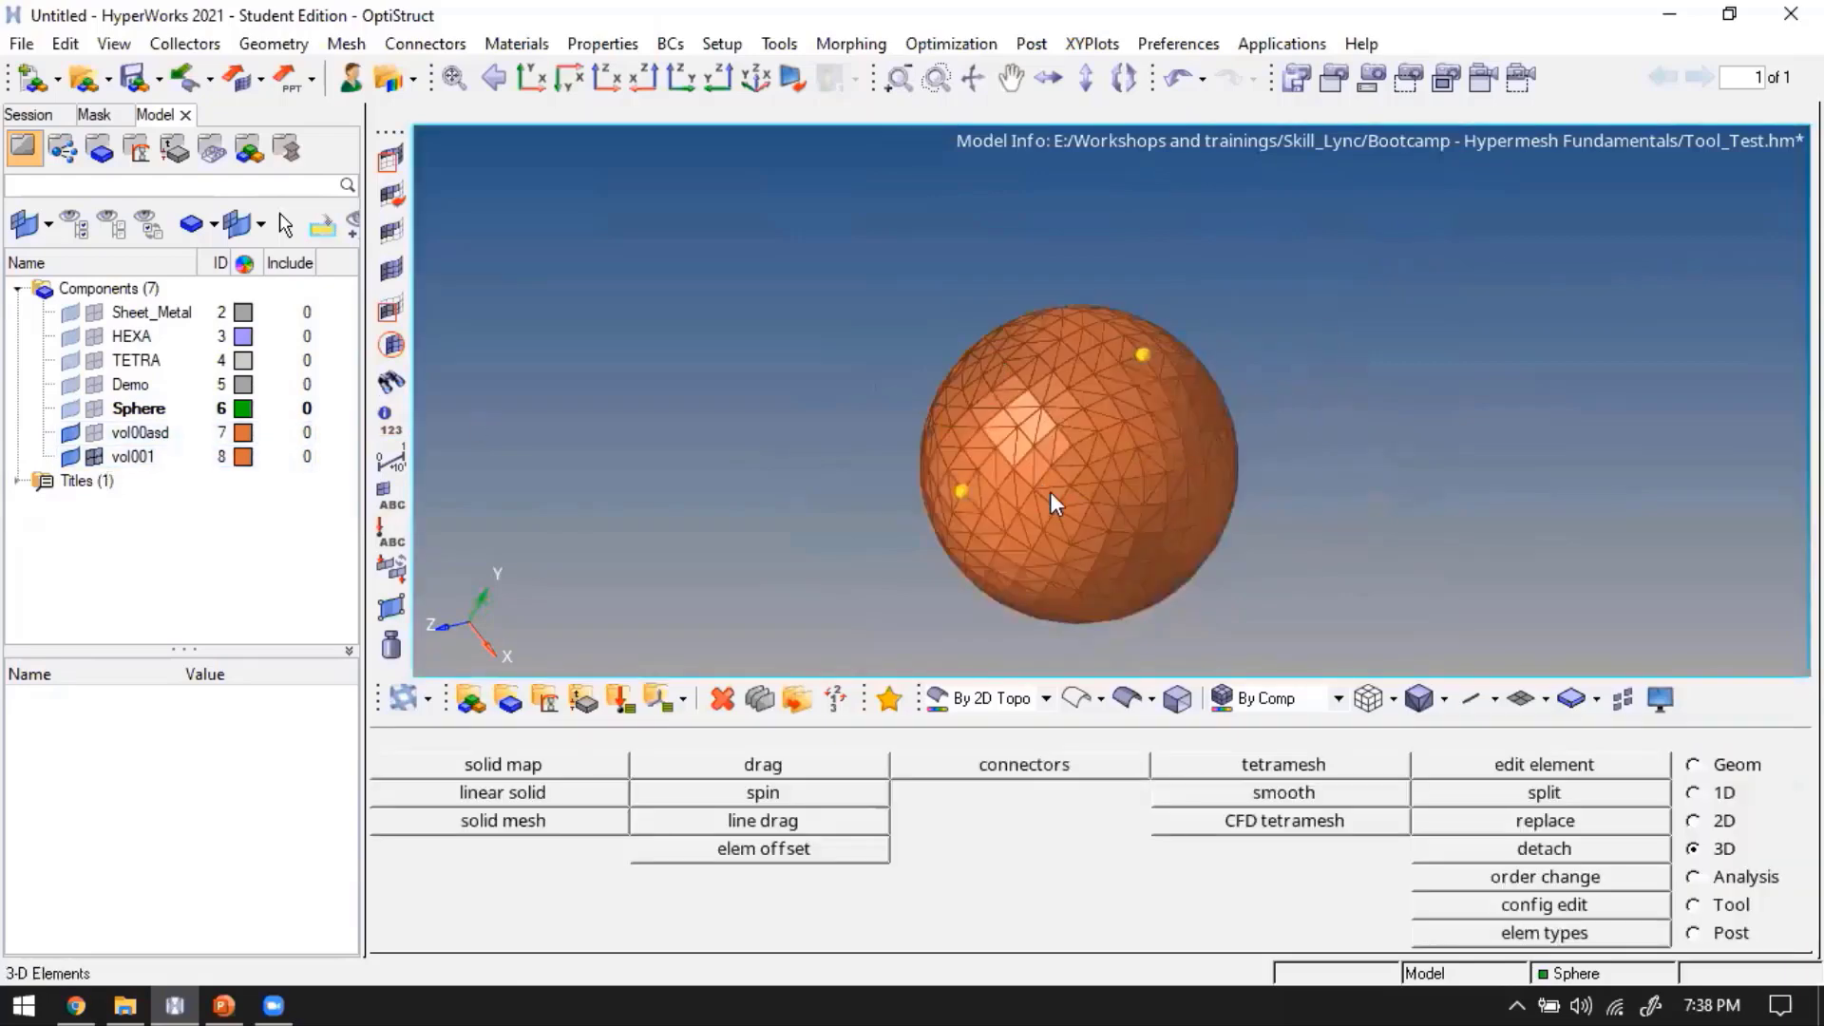
pyautogui.scroll(-2, 1050, 492)
pyautogui.press('F2')
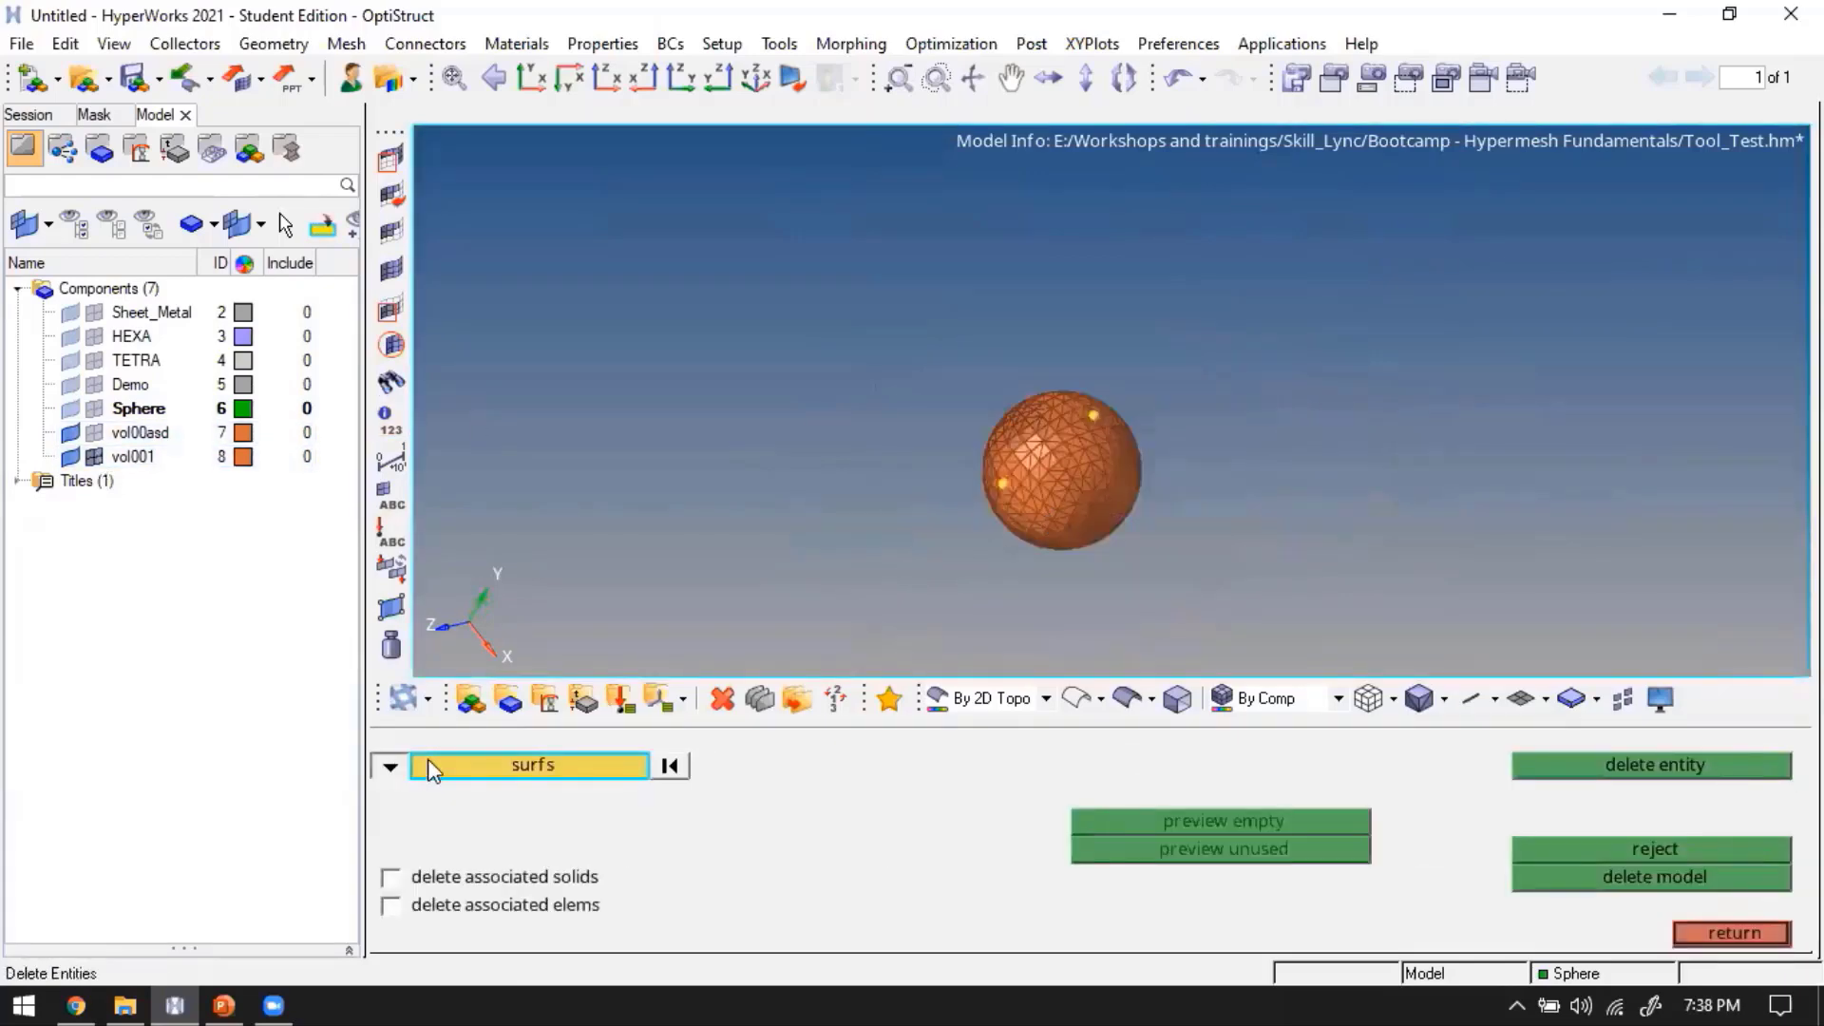
pyautogui.click(431, 770)
pyautogui.click(543, 794)
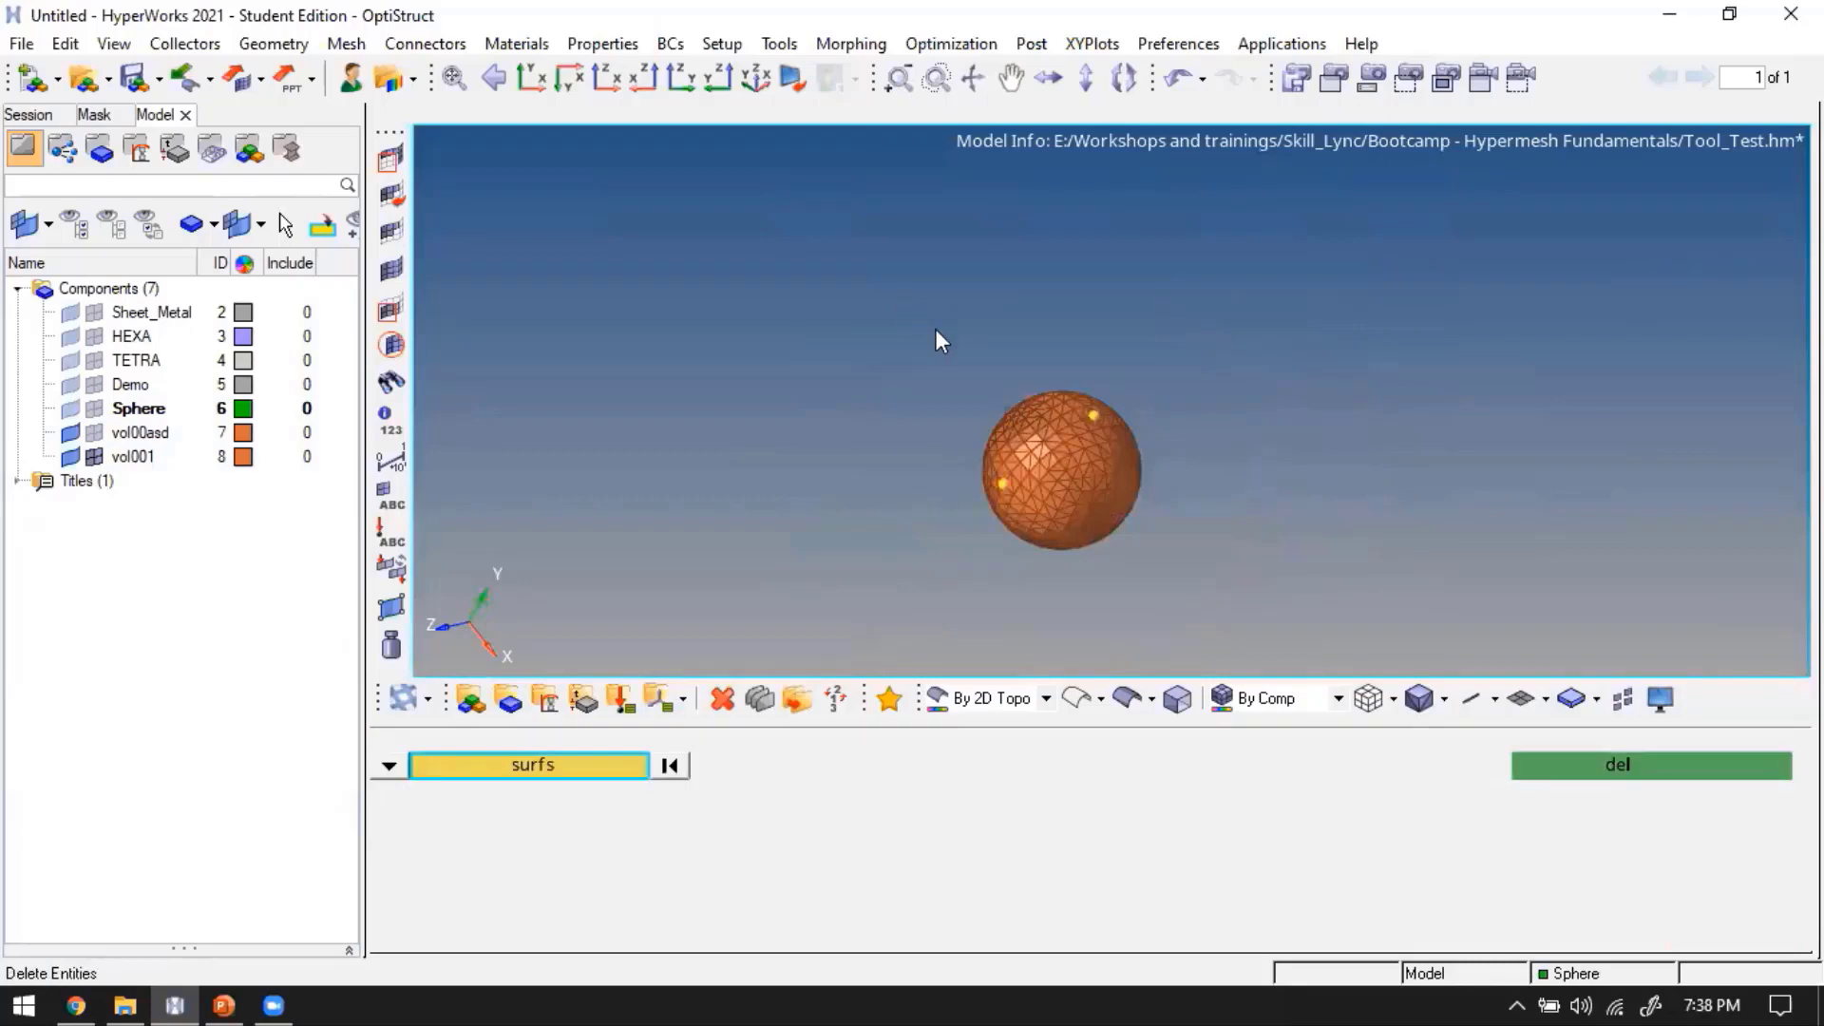
pyautogui.keyDown('shift'); pyautogui.moveTo(900, 301); pyautogui.dragTo(1360, 638); pyautogui.keyUp('shift')
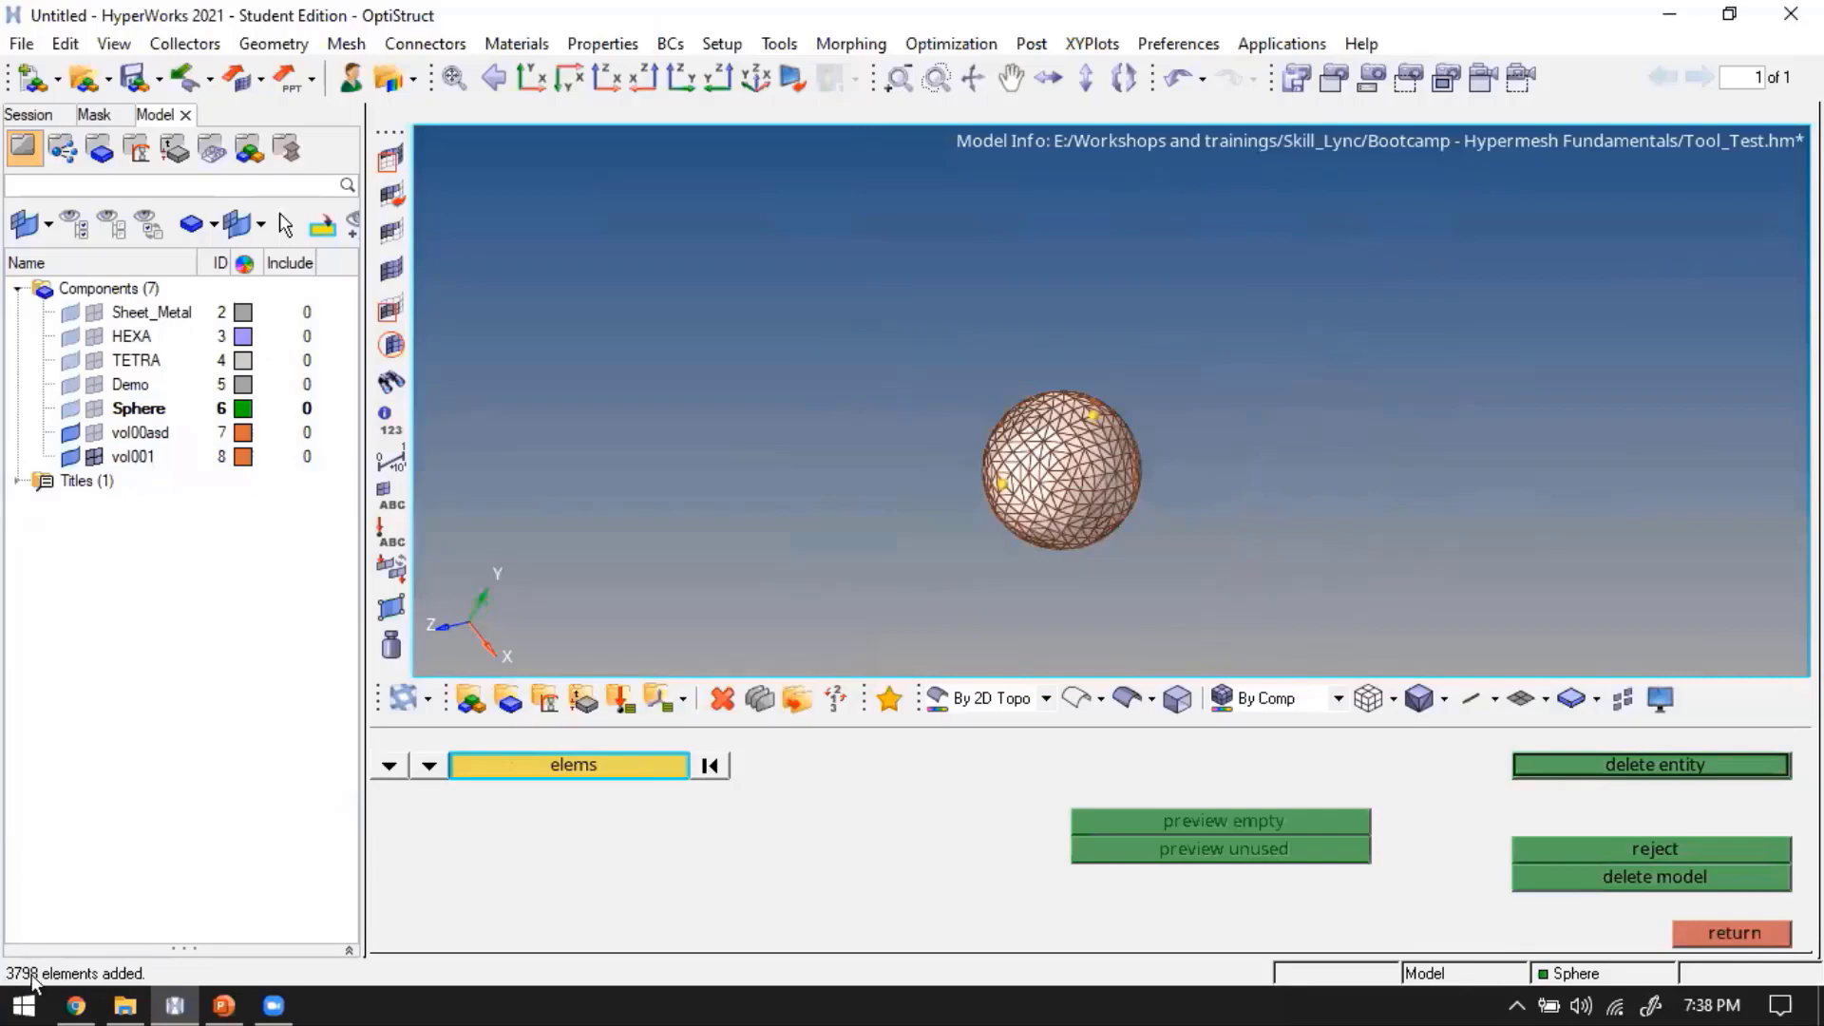
# Switch the display to vol00asd and select all its elements in the Delete tool to check their count without deleting
pyautogui.click(103, 458)
pyautogui.click(99, 453)
pyautogui.click(96, 432)
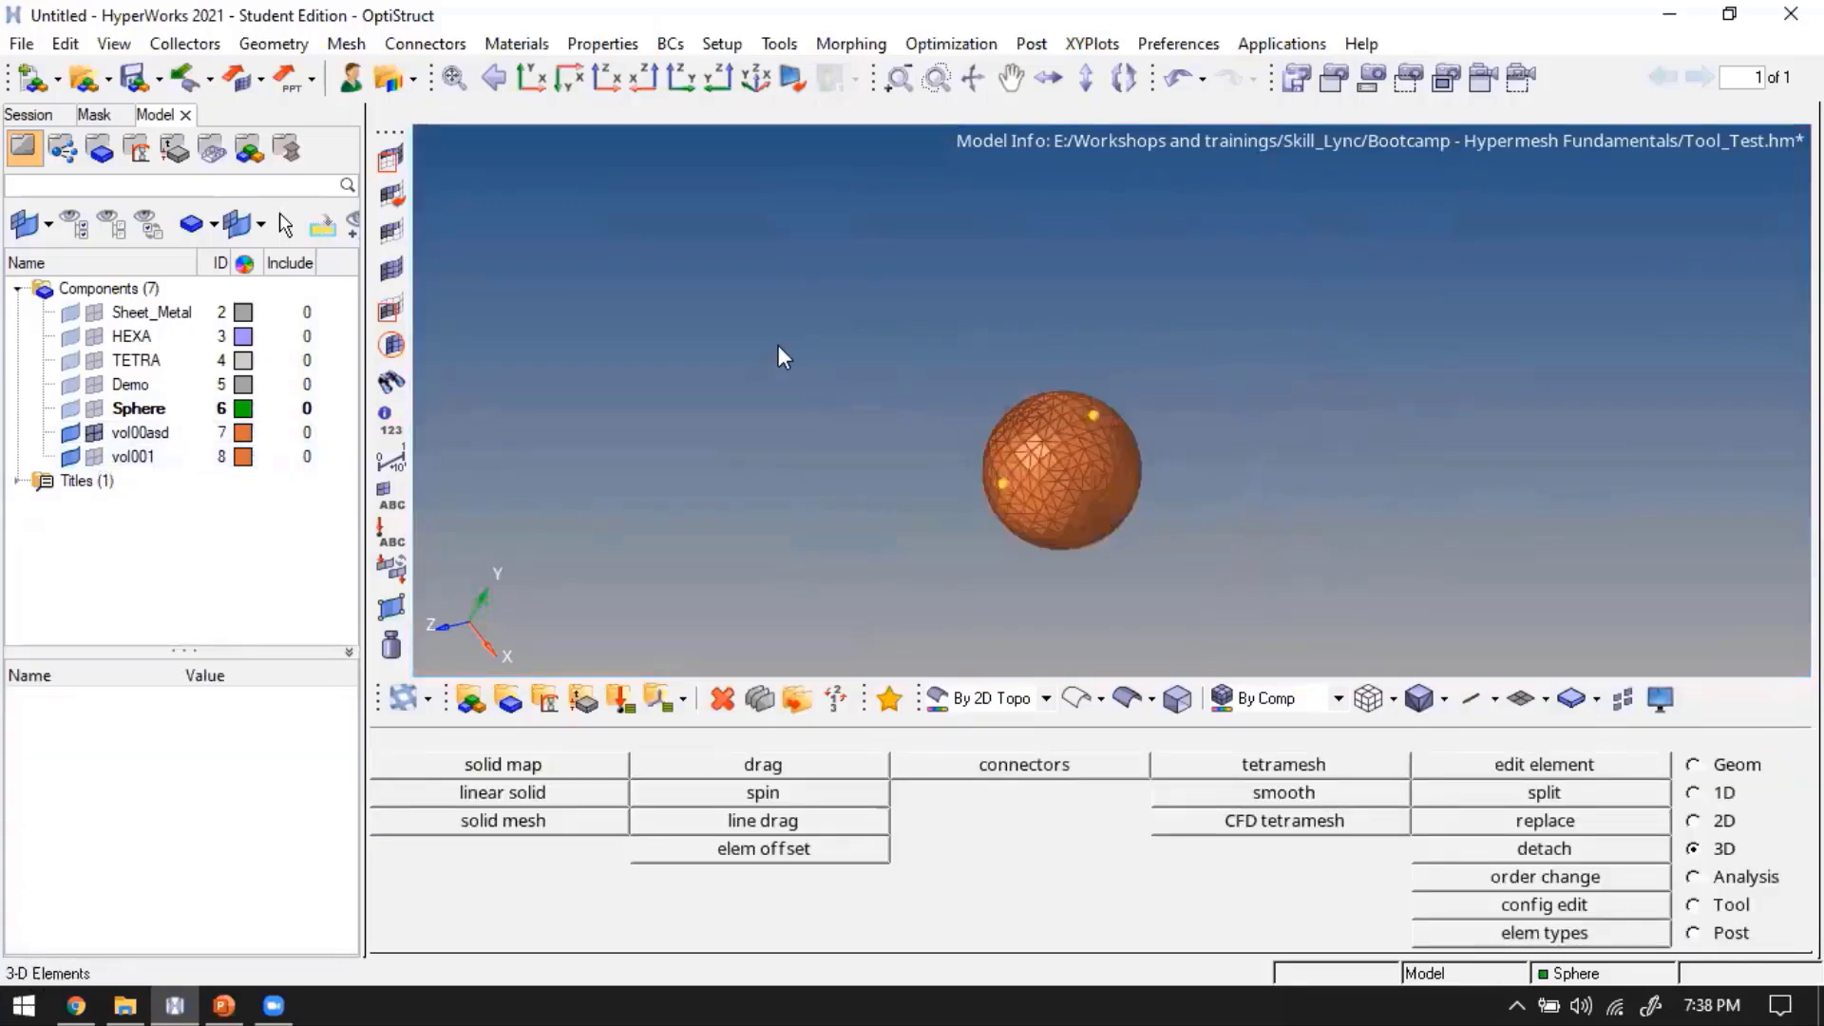
pyautogui.press('F2')
pyautogui.keyDown('shift'); pyautogui.moveTo(875, 361); pyautogui.dragTo(1353, 630); pyautogui.keyUp('shift')
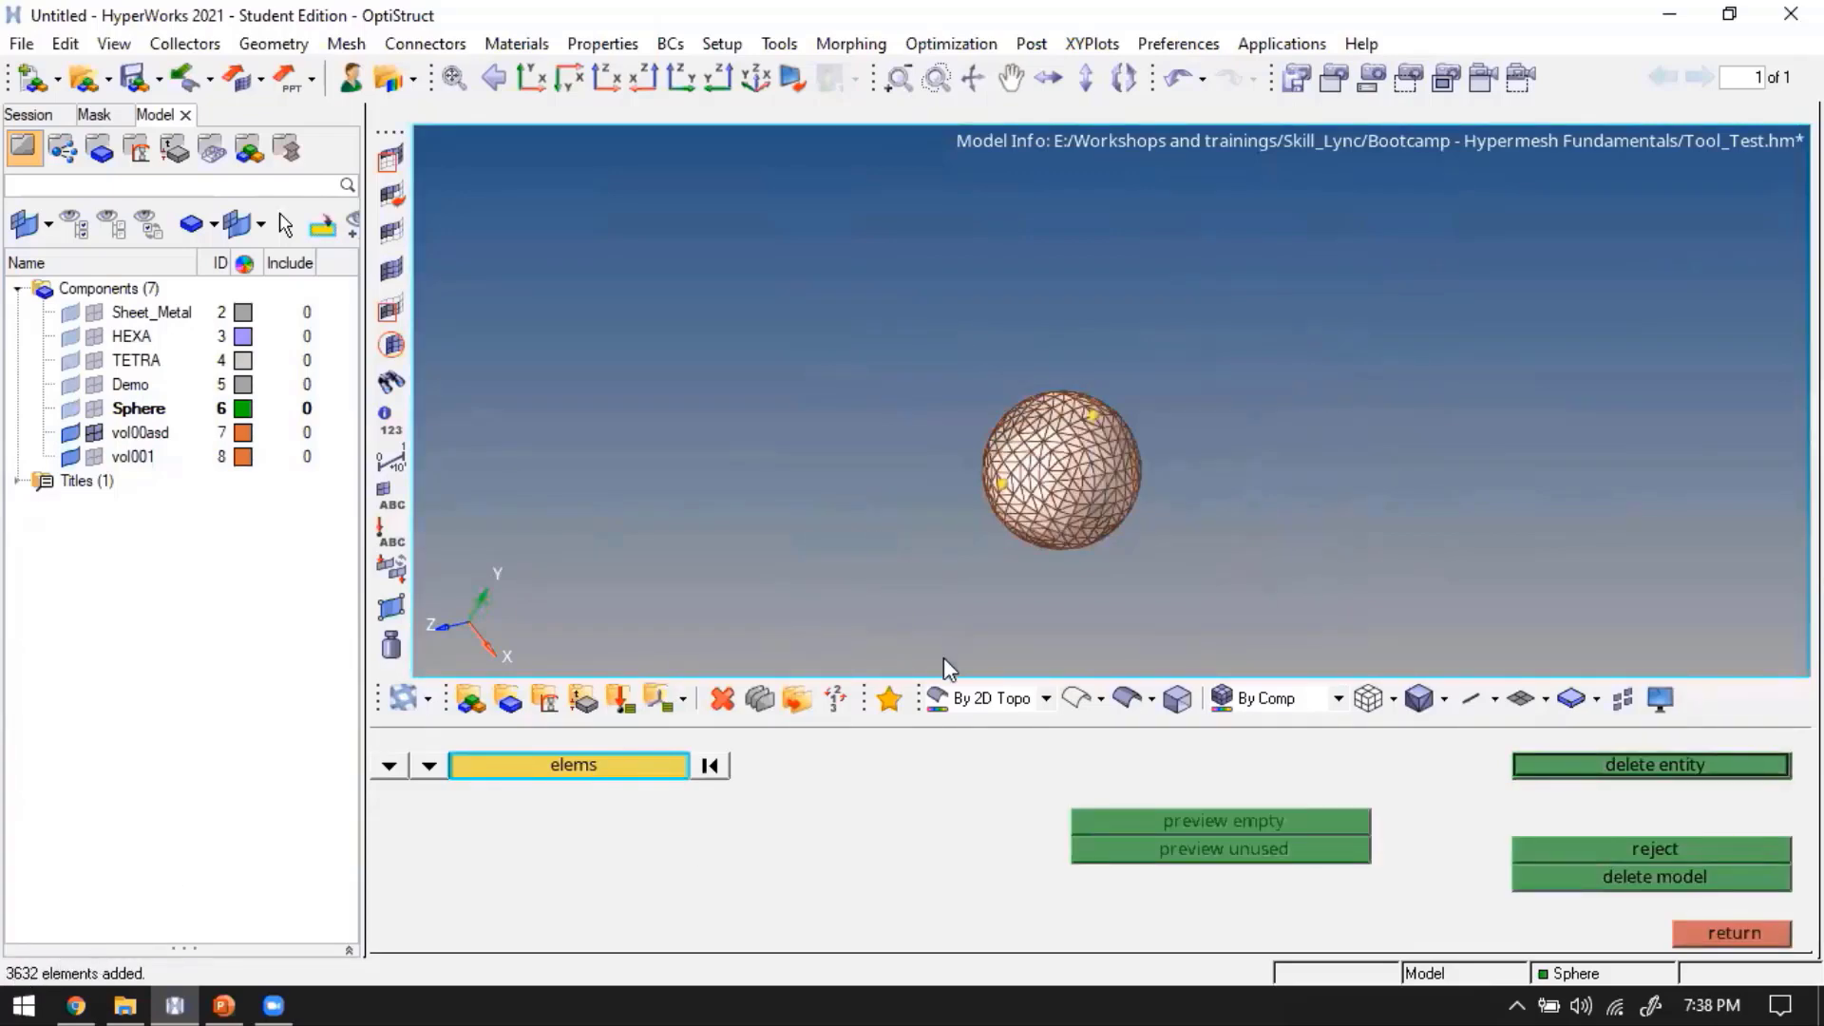
pyautogui.press('Escape')
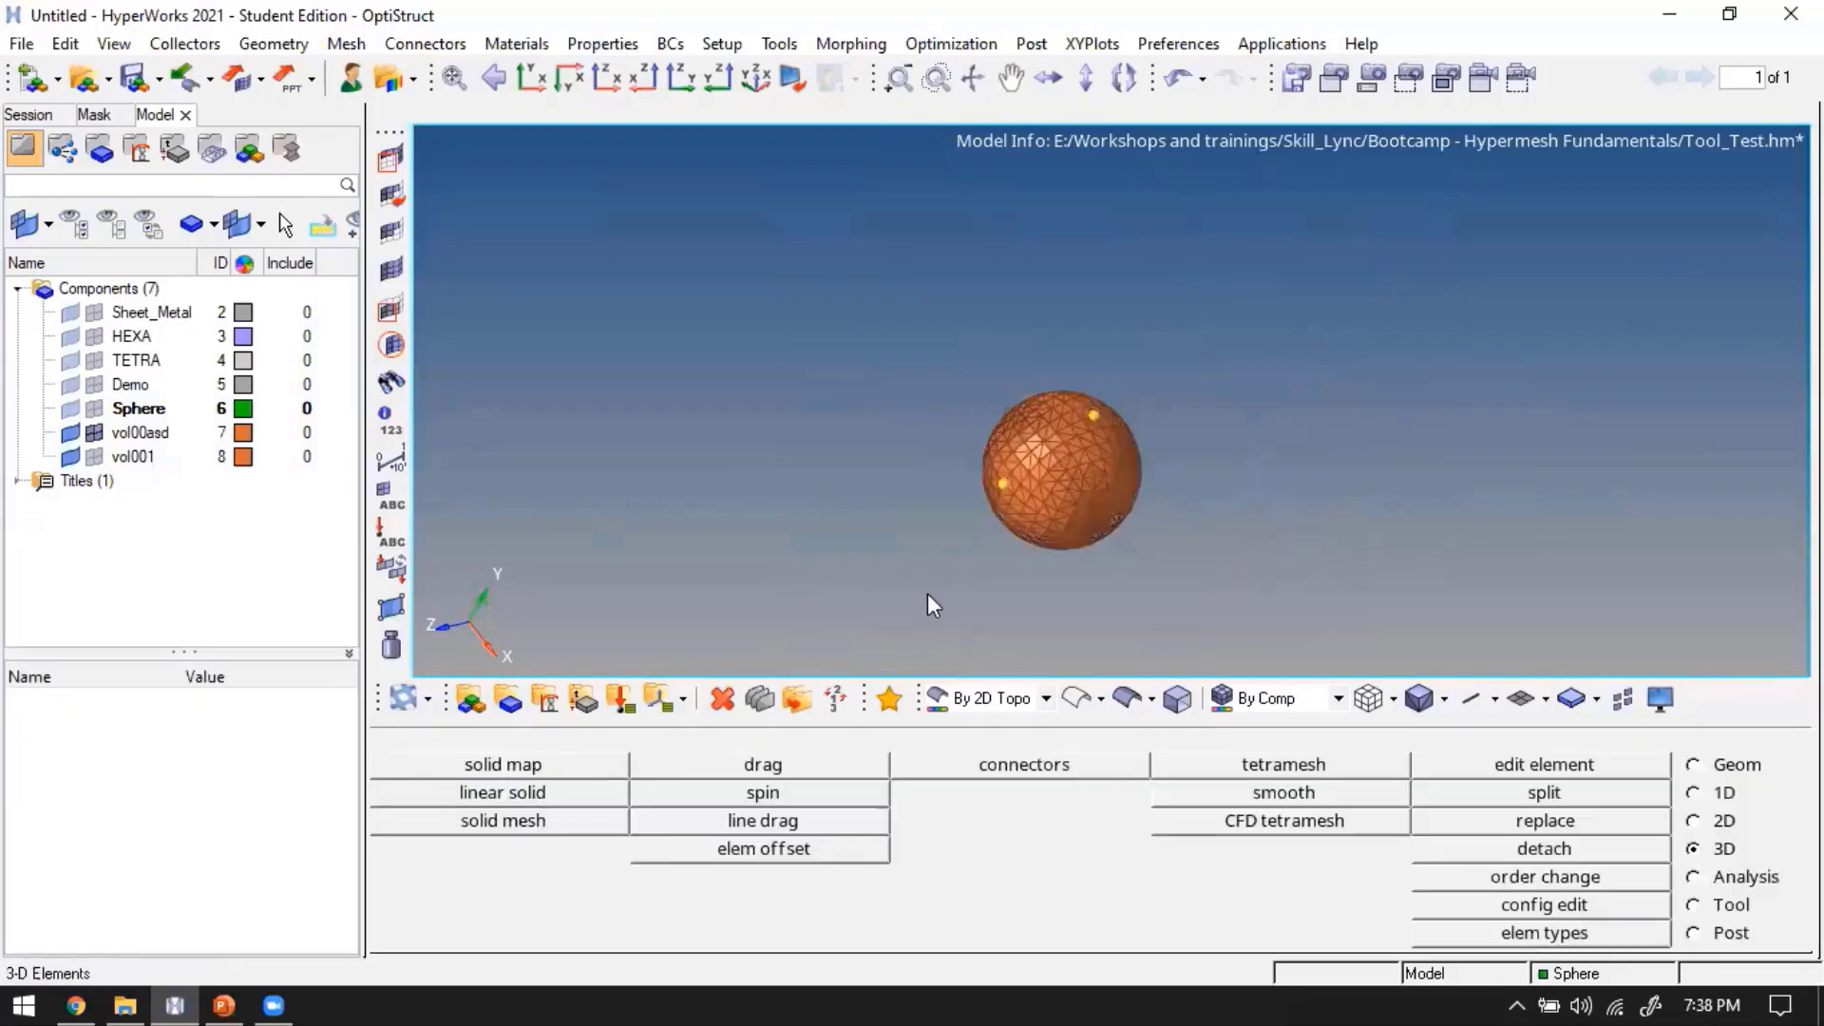
# Hide the geometry and elements of the vol00asd and vol001 components
pyautogui.keyDown('ctrl'); pyautogui.moveTo(927, 593); pyautogui.dragTo(1157, 488); pyautogui.keyUp('ctrl')
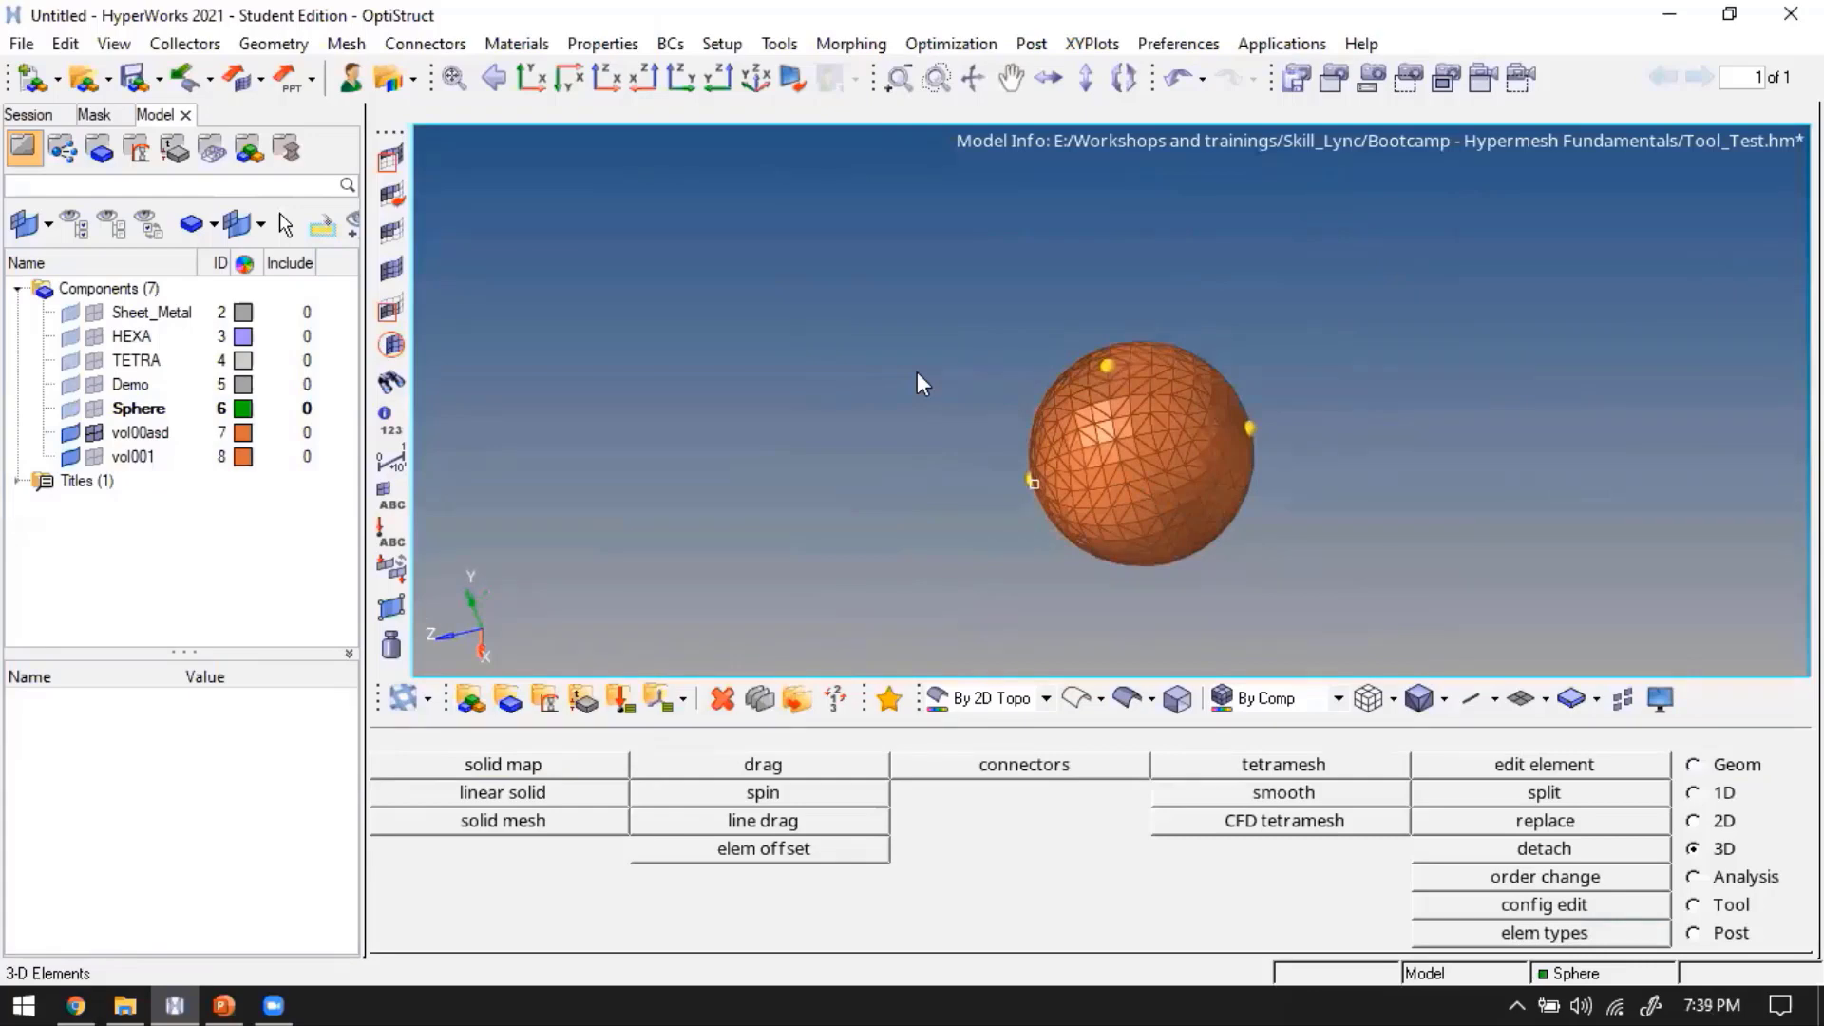
pyautogui.click(71, 456)
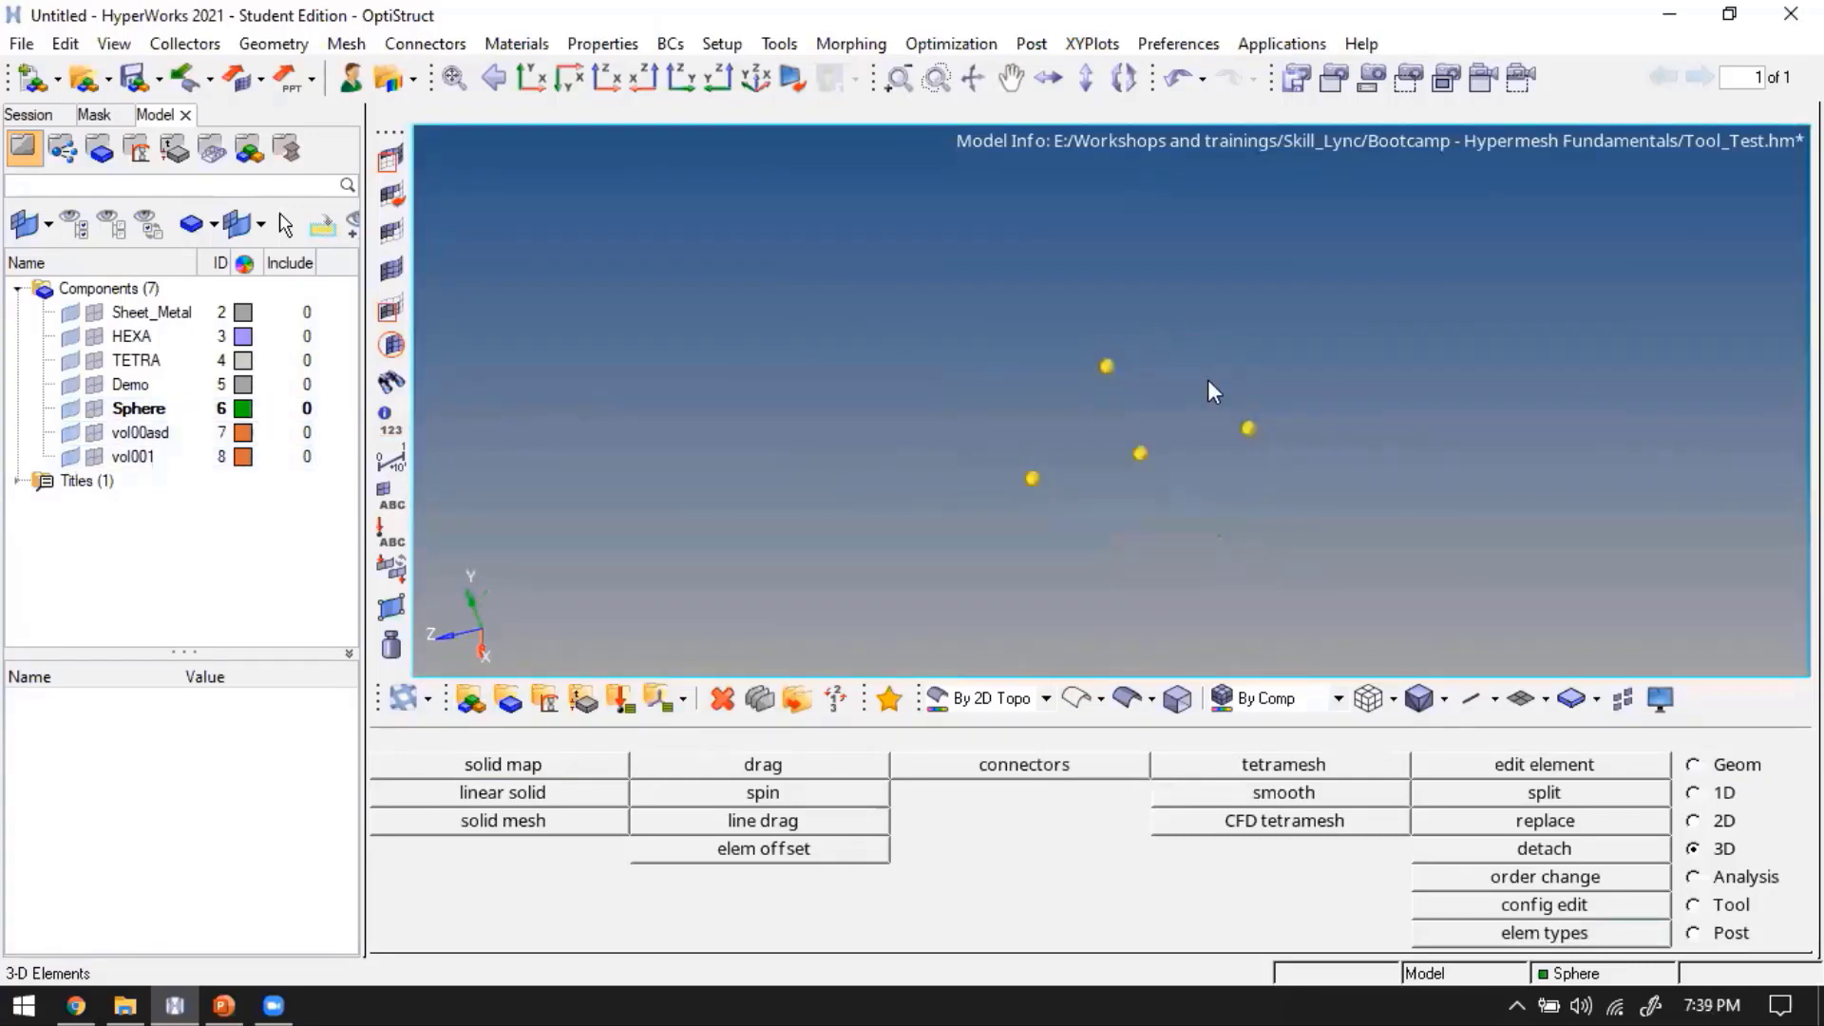
# Clear all temporary nodes from the model
pyautogui.hotkey('shift', 'F2')
pyautogui.click(1720, 843)
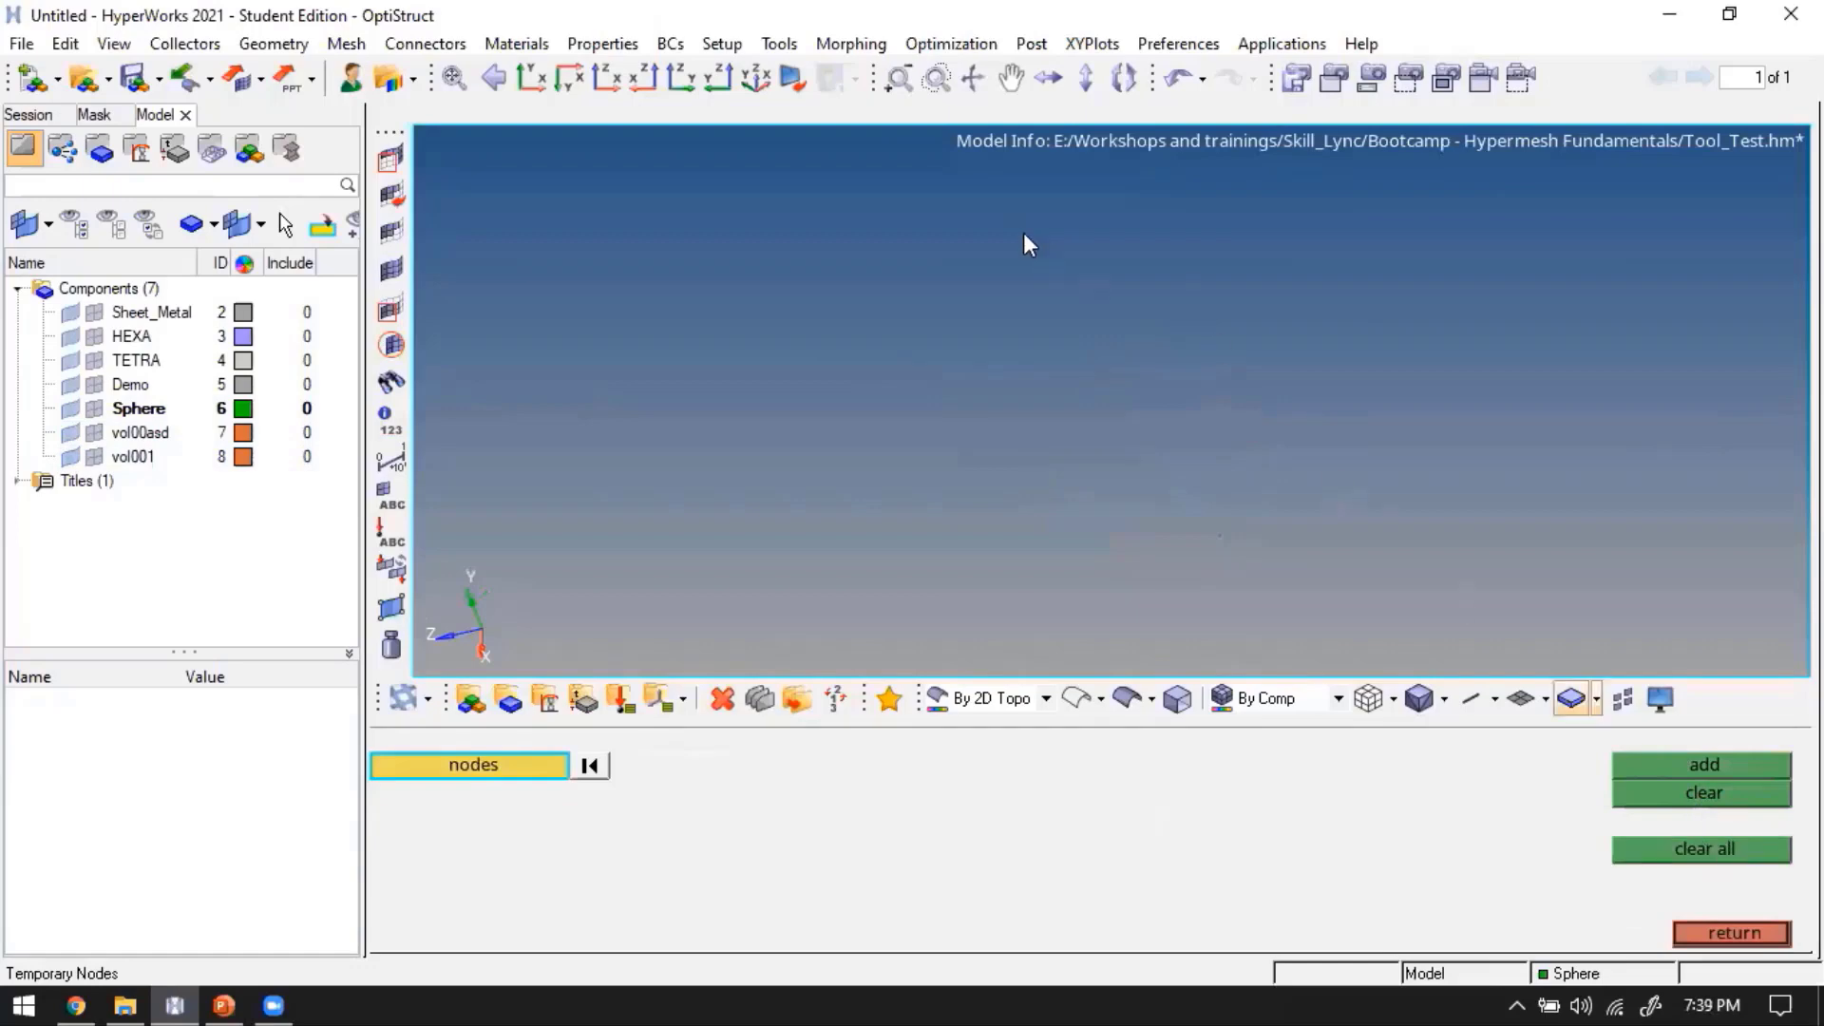
pyautogui.press('Escape')
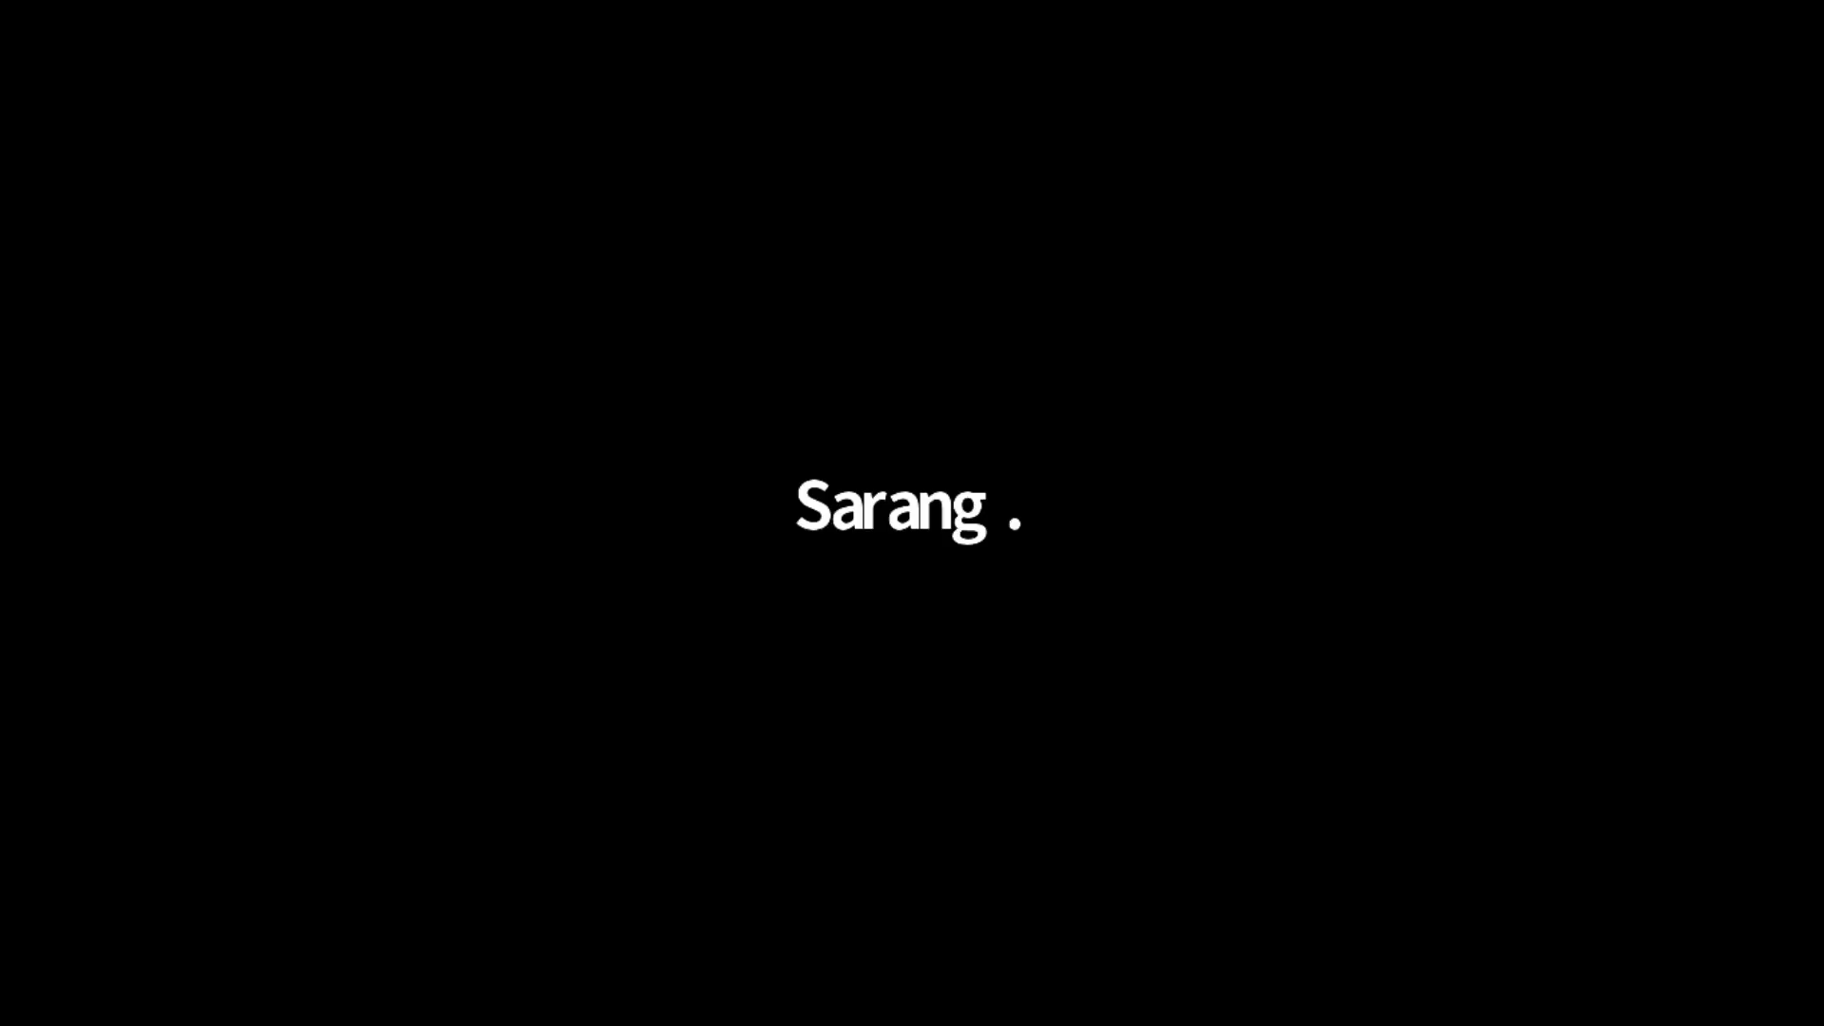
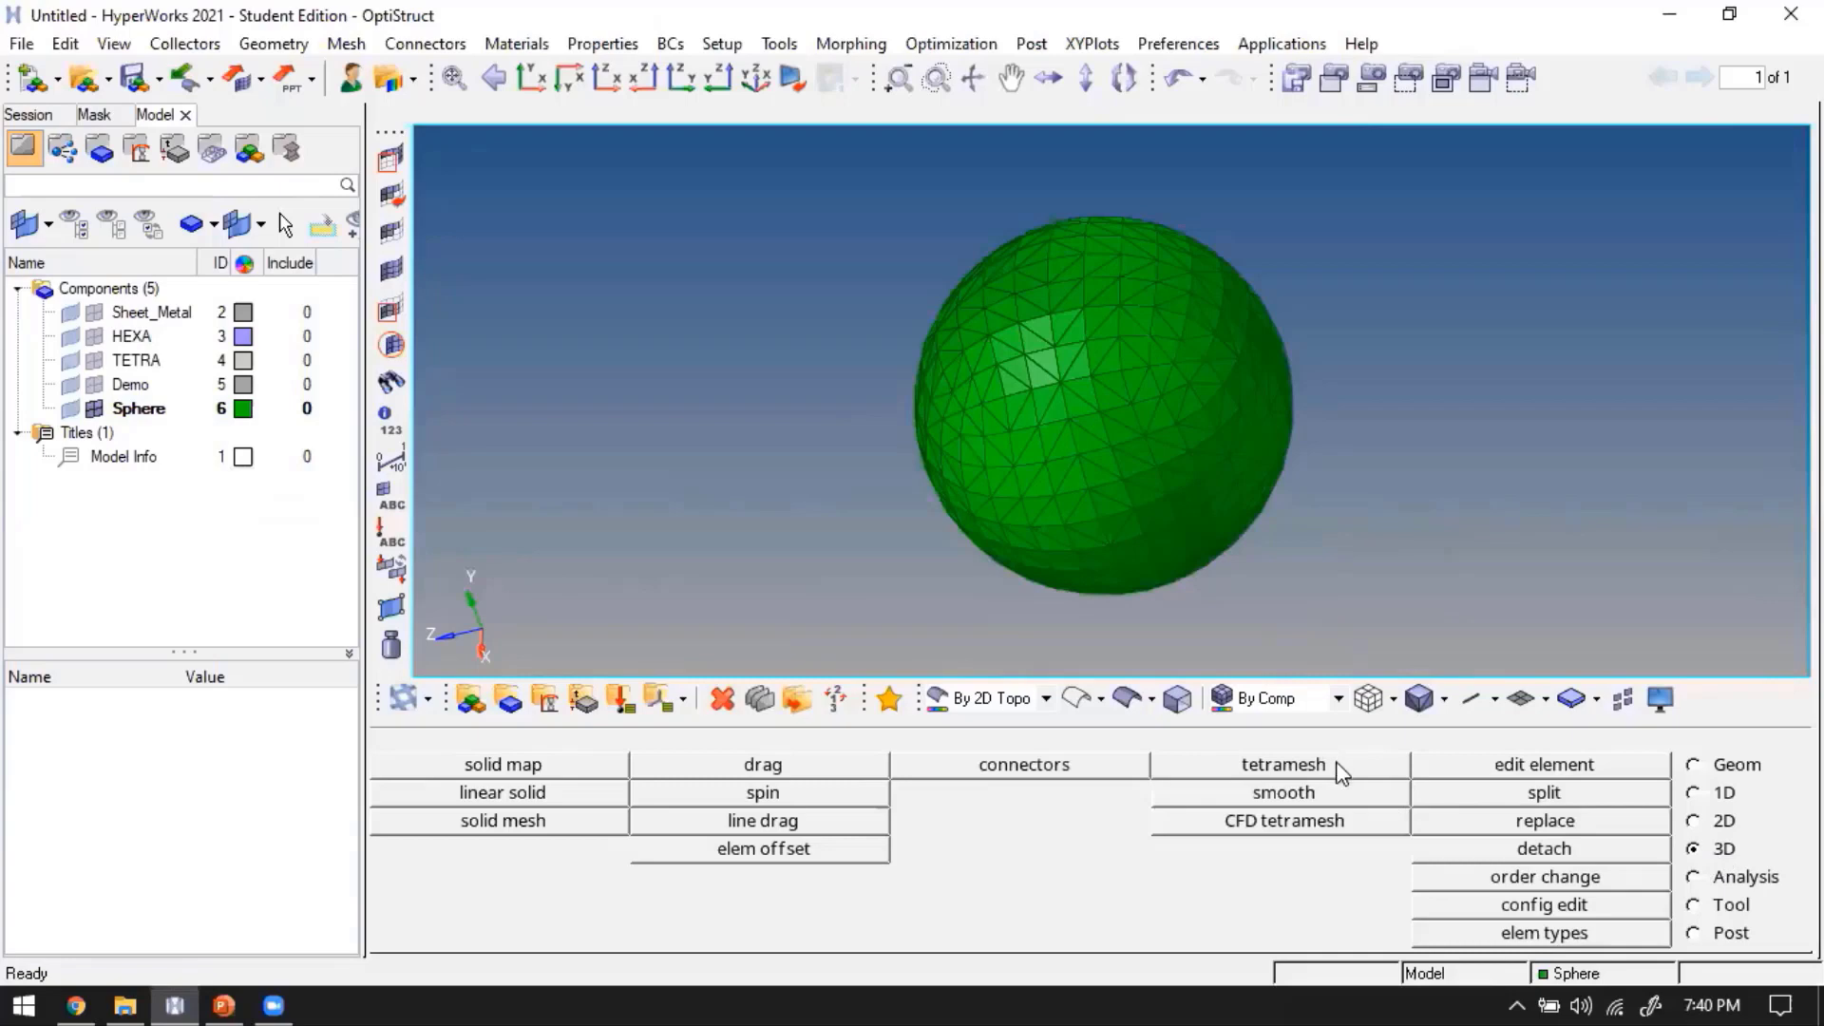
# Tetra mesh the sphere's shell elements with a growth rate of 1.3
pyautogui.click(1337, 760)
pyautogui.keyDown('shift'); pyautogui.moveTo(780, 183); pyautogui.dragTo(1375, 629); pyautogui.keyUp('shift')
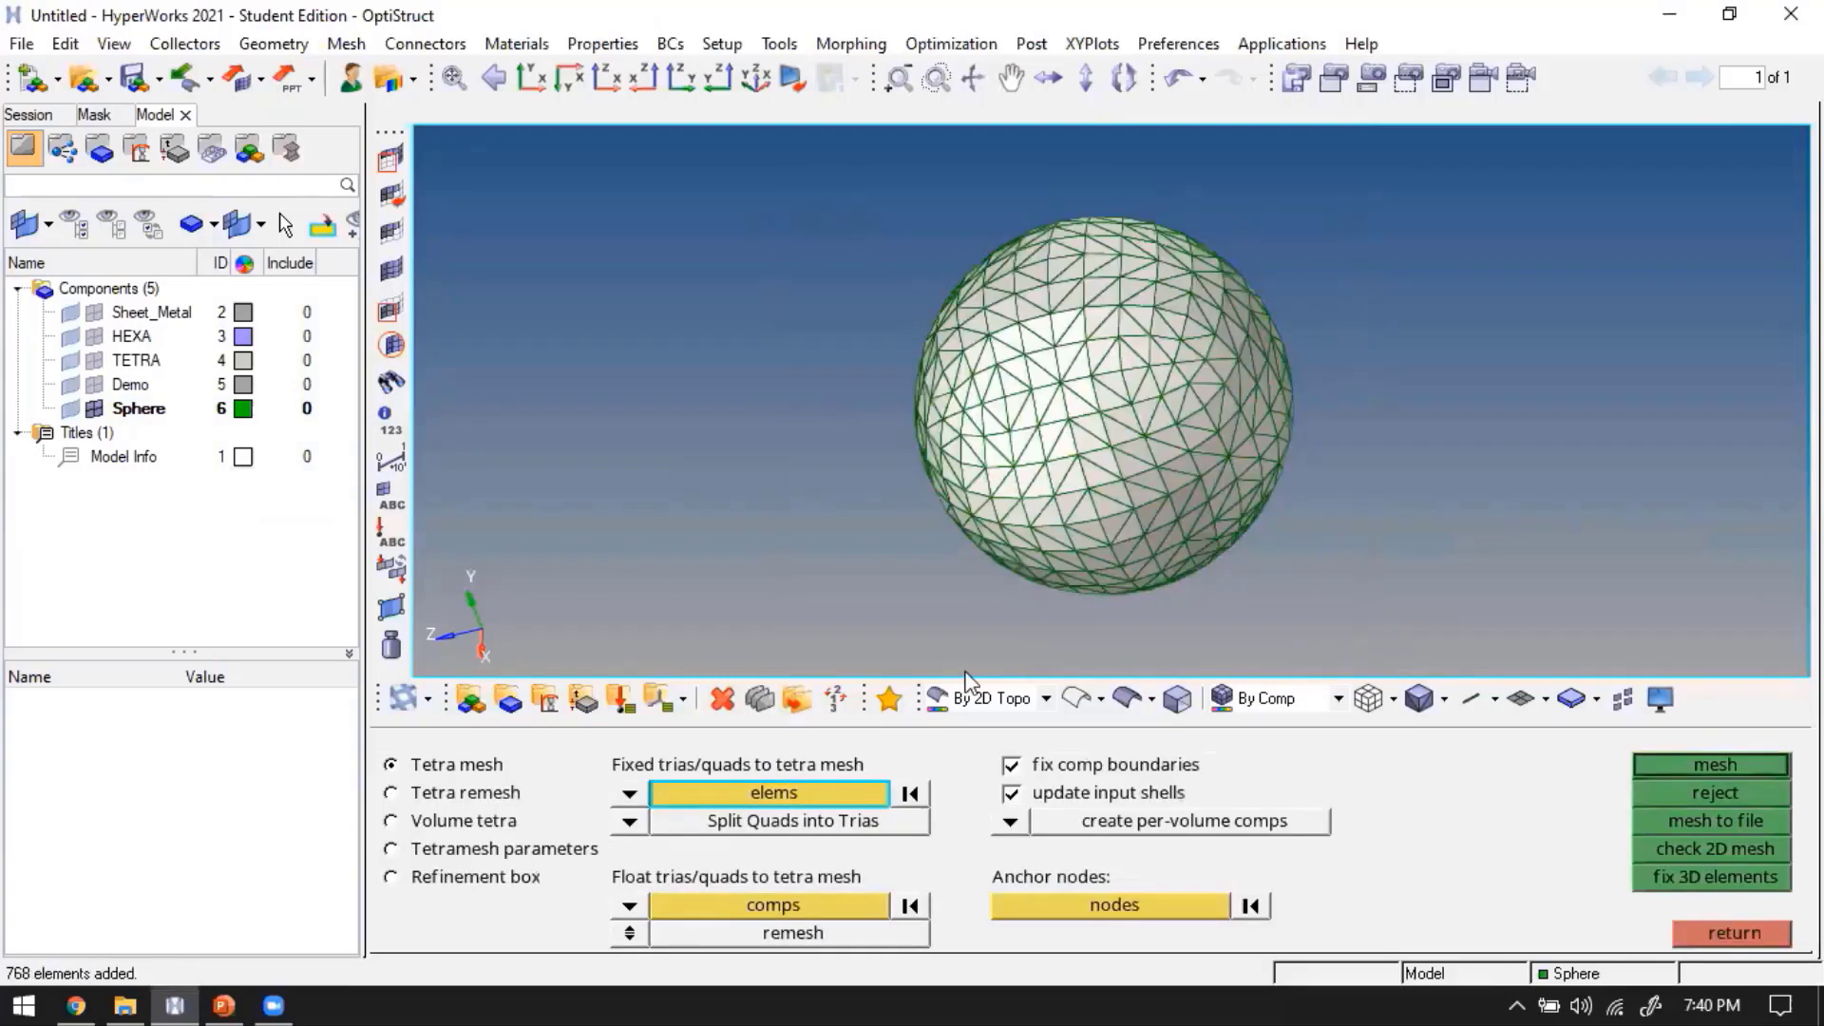
pyautogui.click(640, 800)
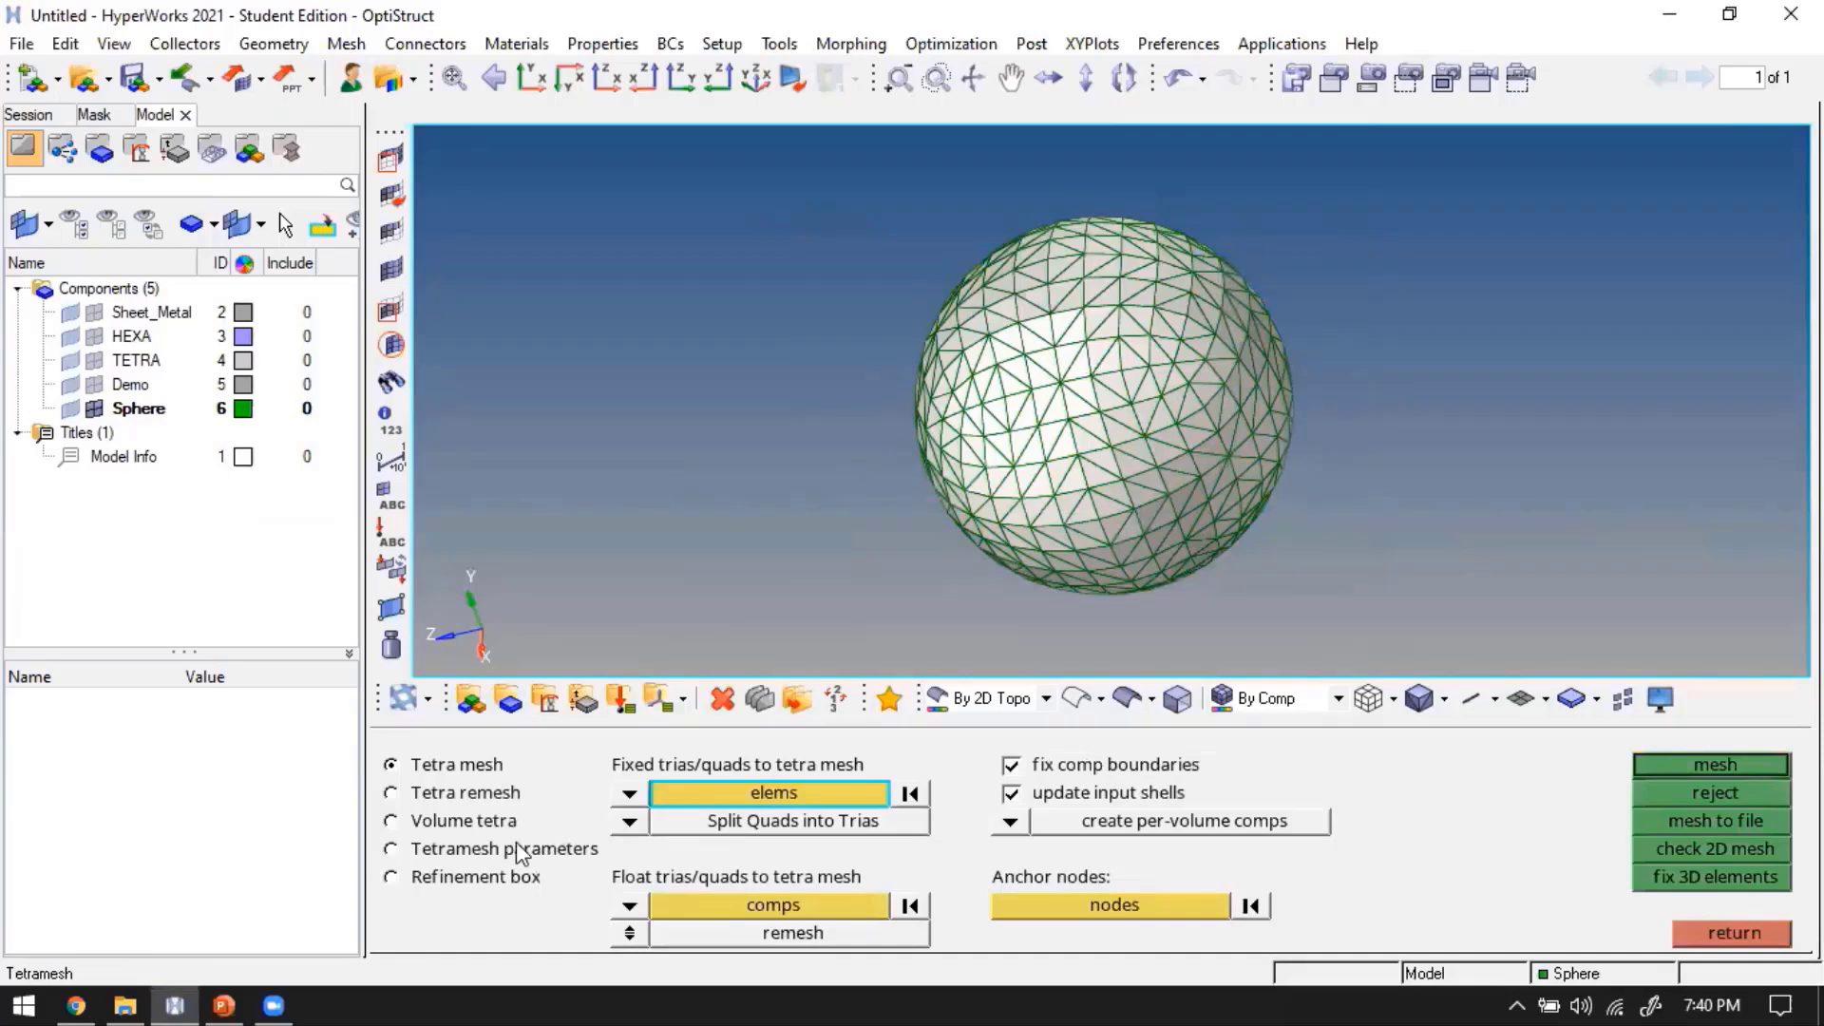
pyautogui.click(489, 855)
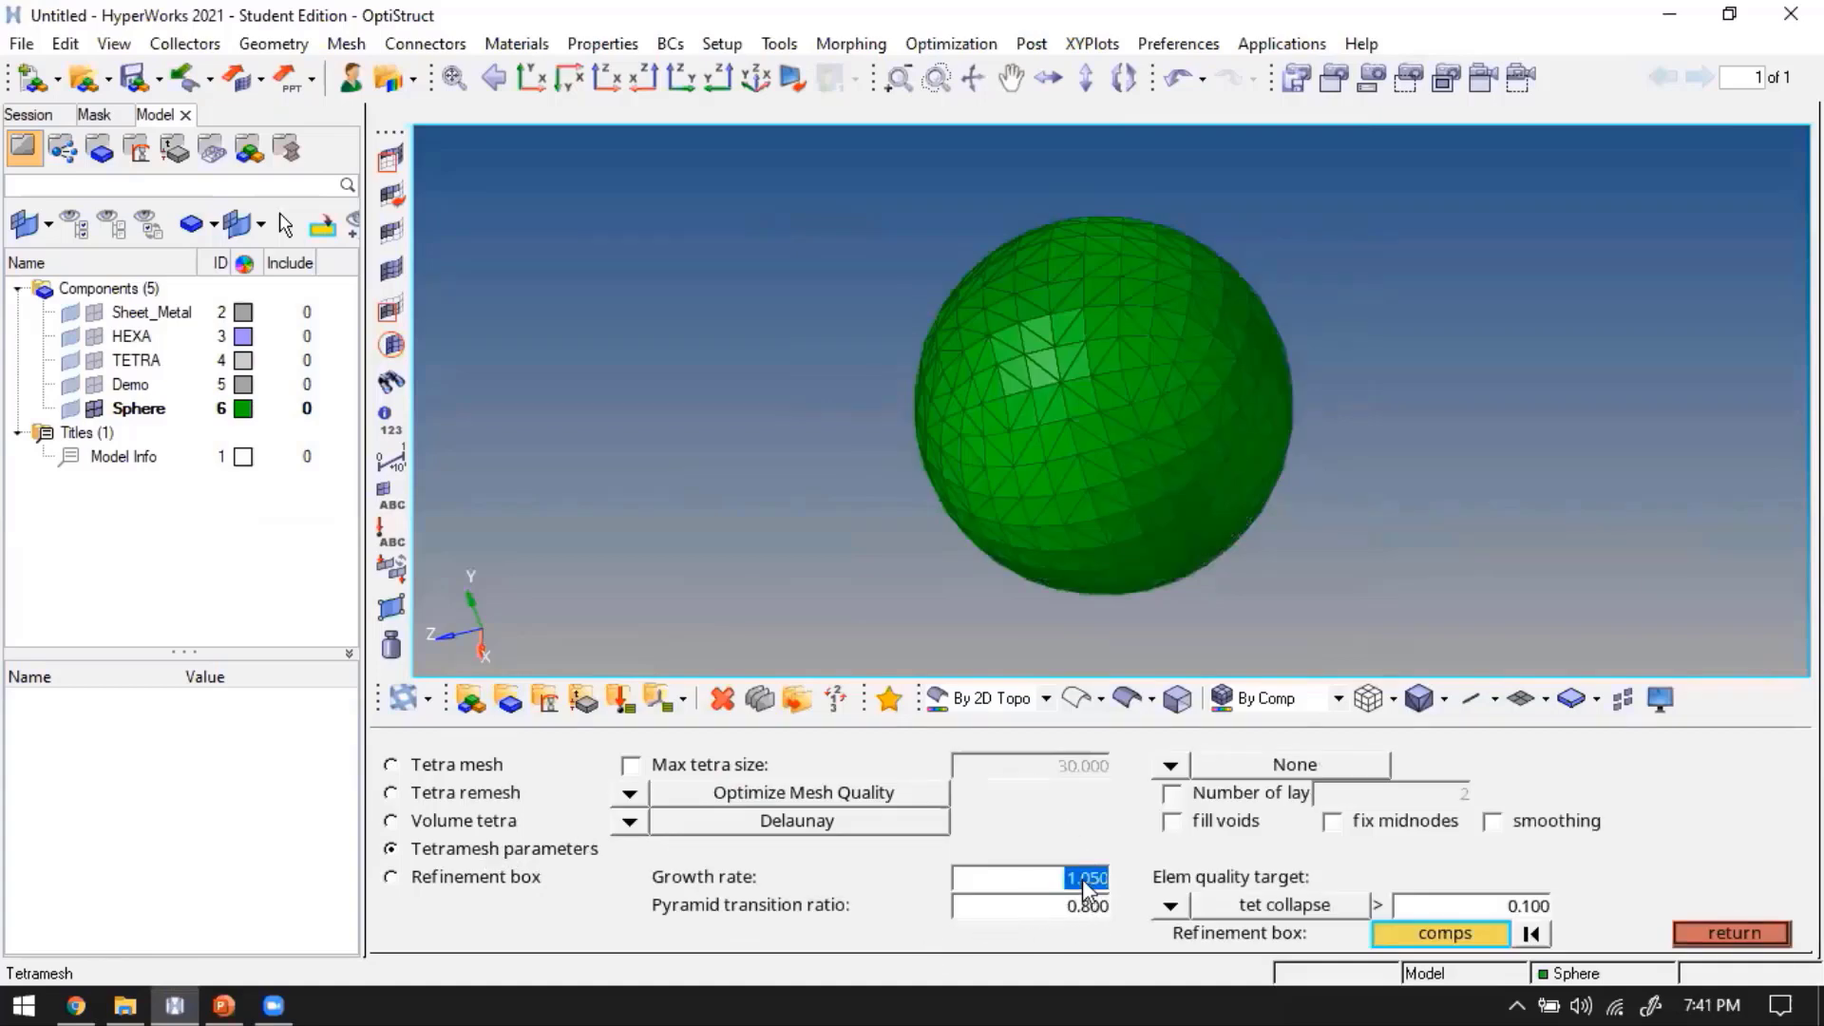
pyautogui.click(1082, 880)
pyautogui.write('1.3')
pyautogui.press('Return')
pyautogui.click(460, 764)
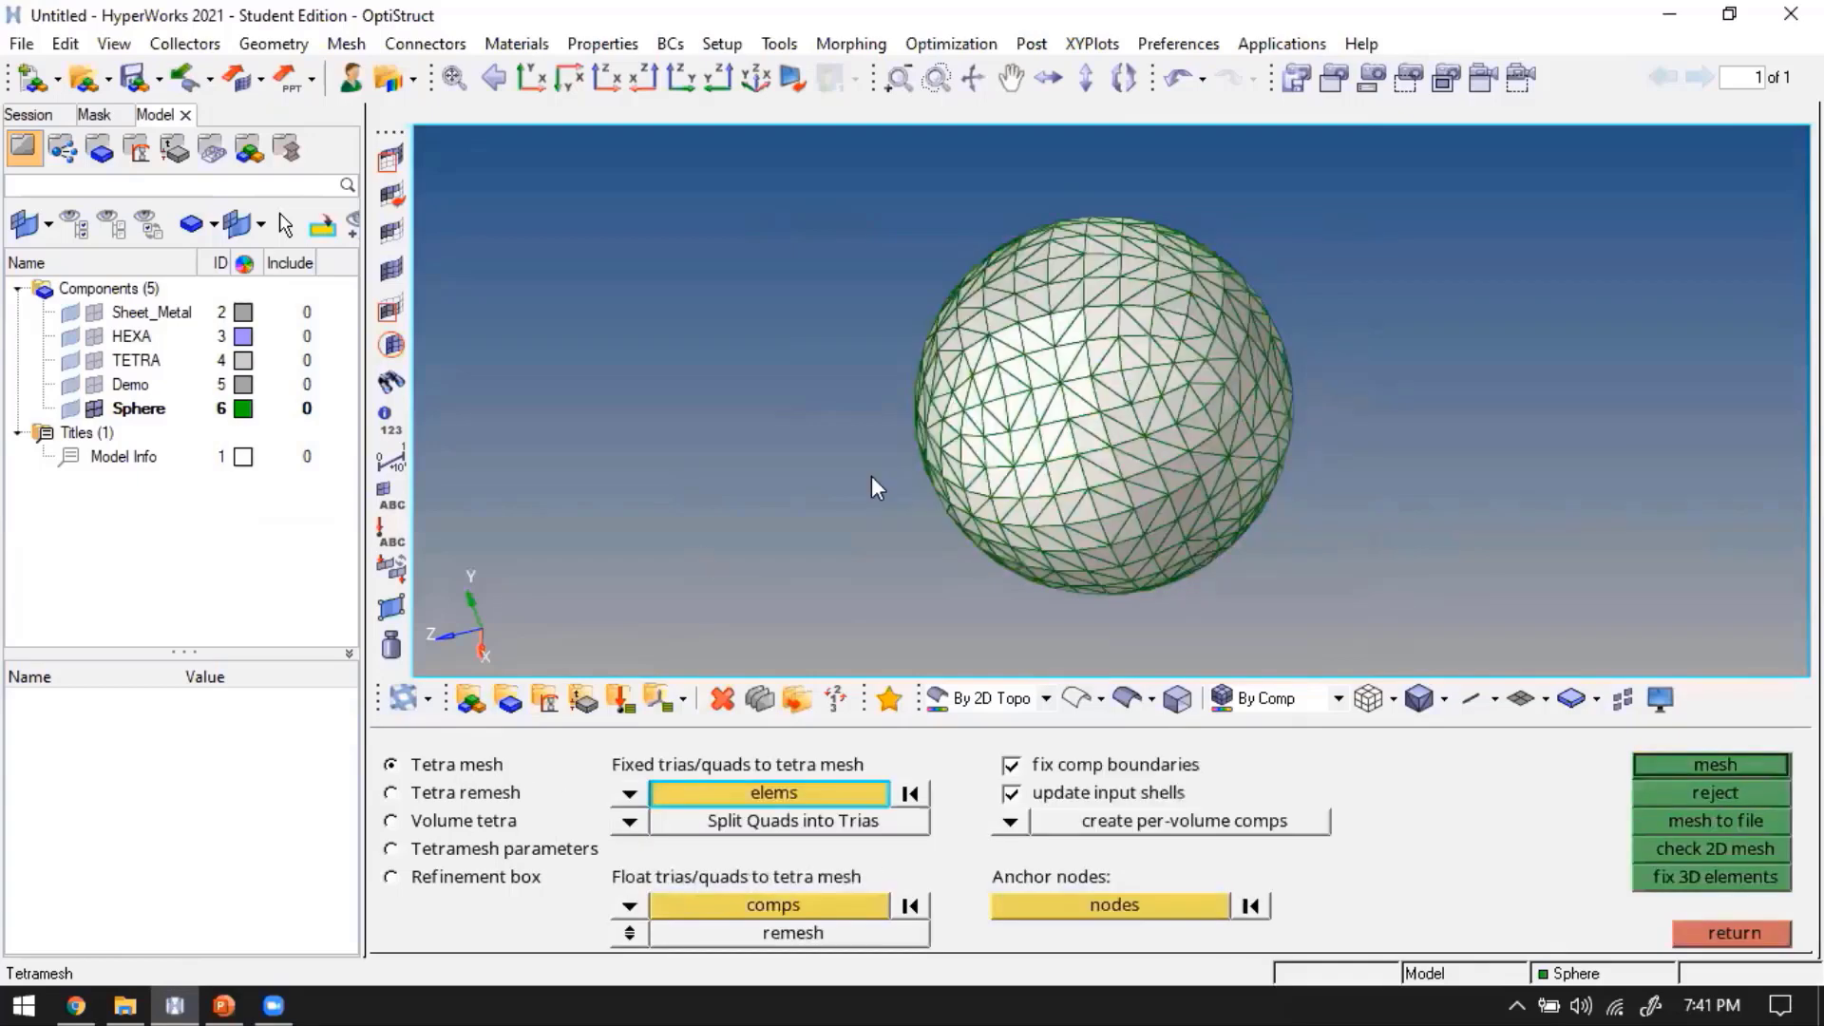
pyautogui.click(1651, 767)
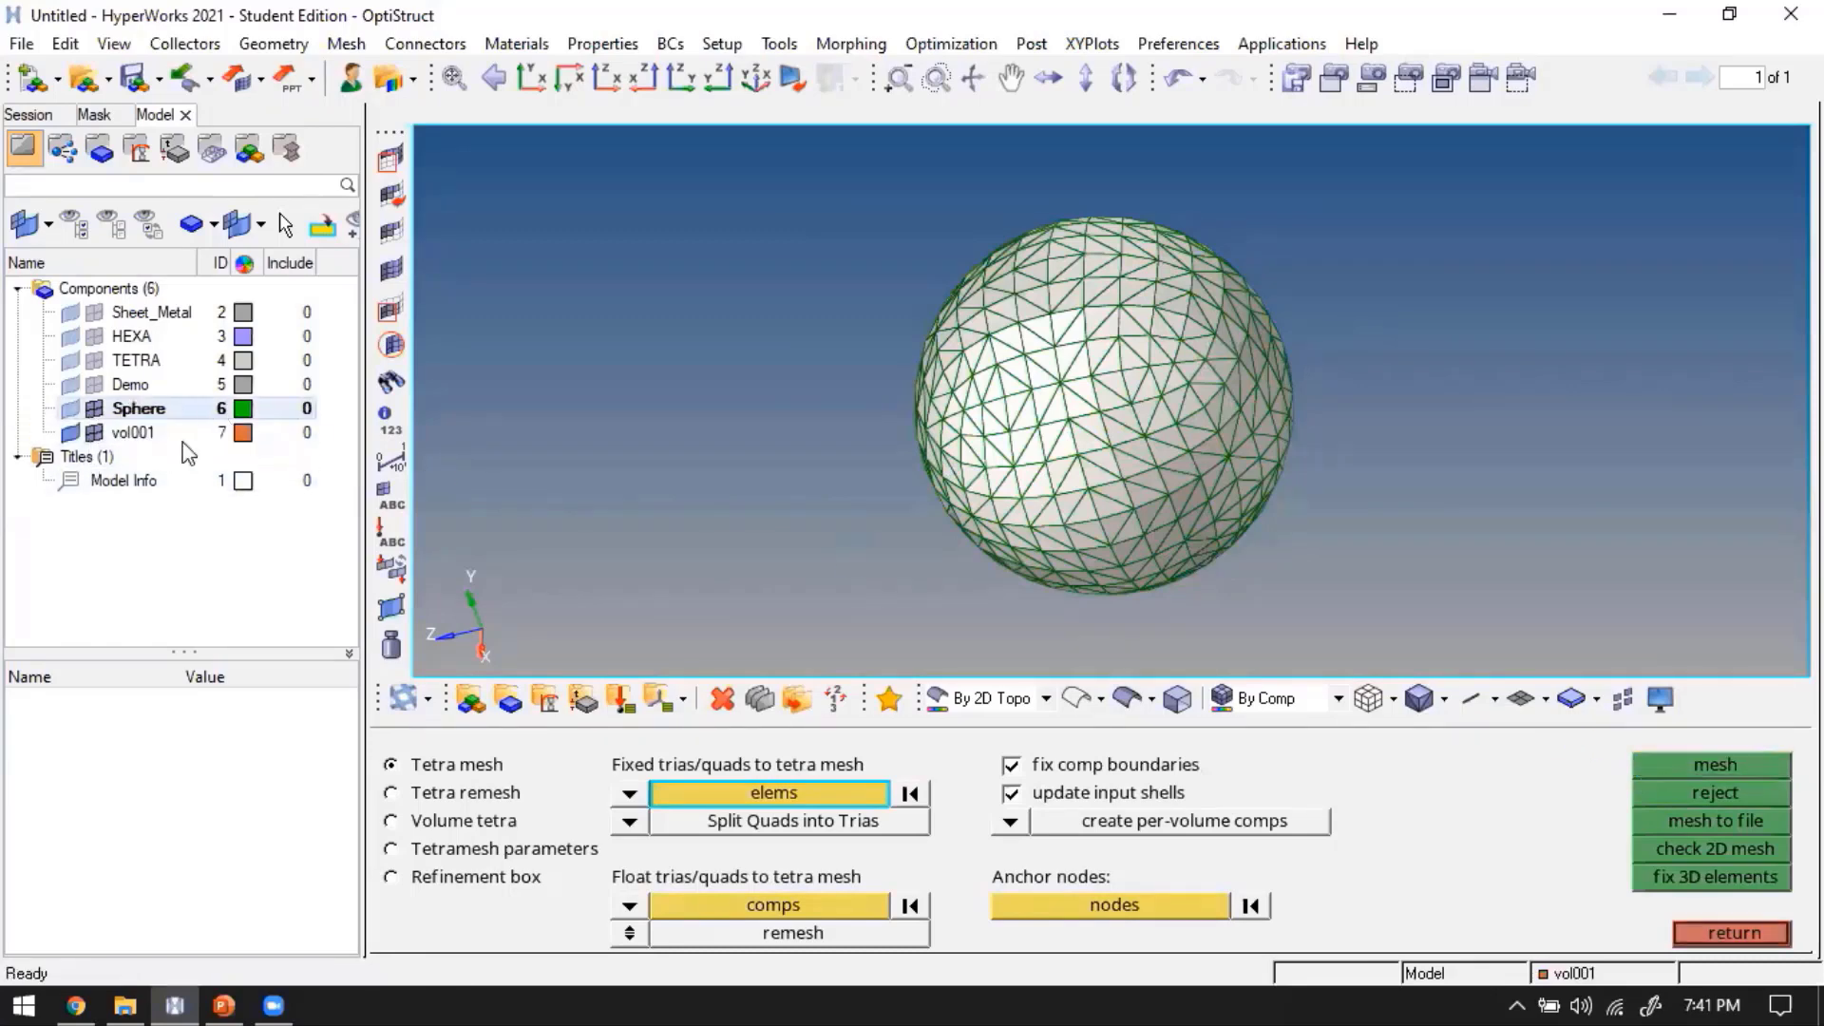
# Hide the Sphere component's elements and inspect the quality values of one tetra element on the vol001 mesh
pyautogui.click(94, 411)
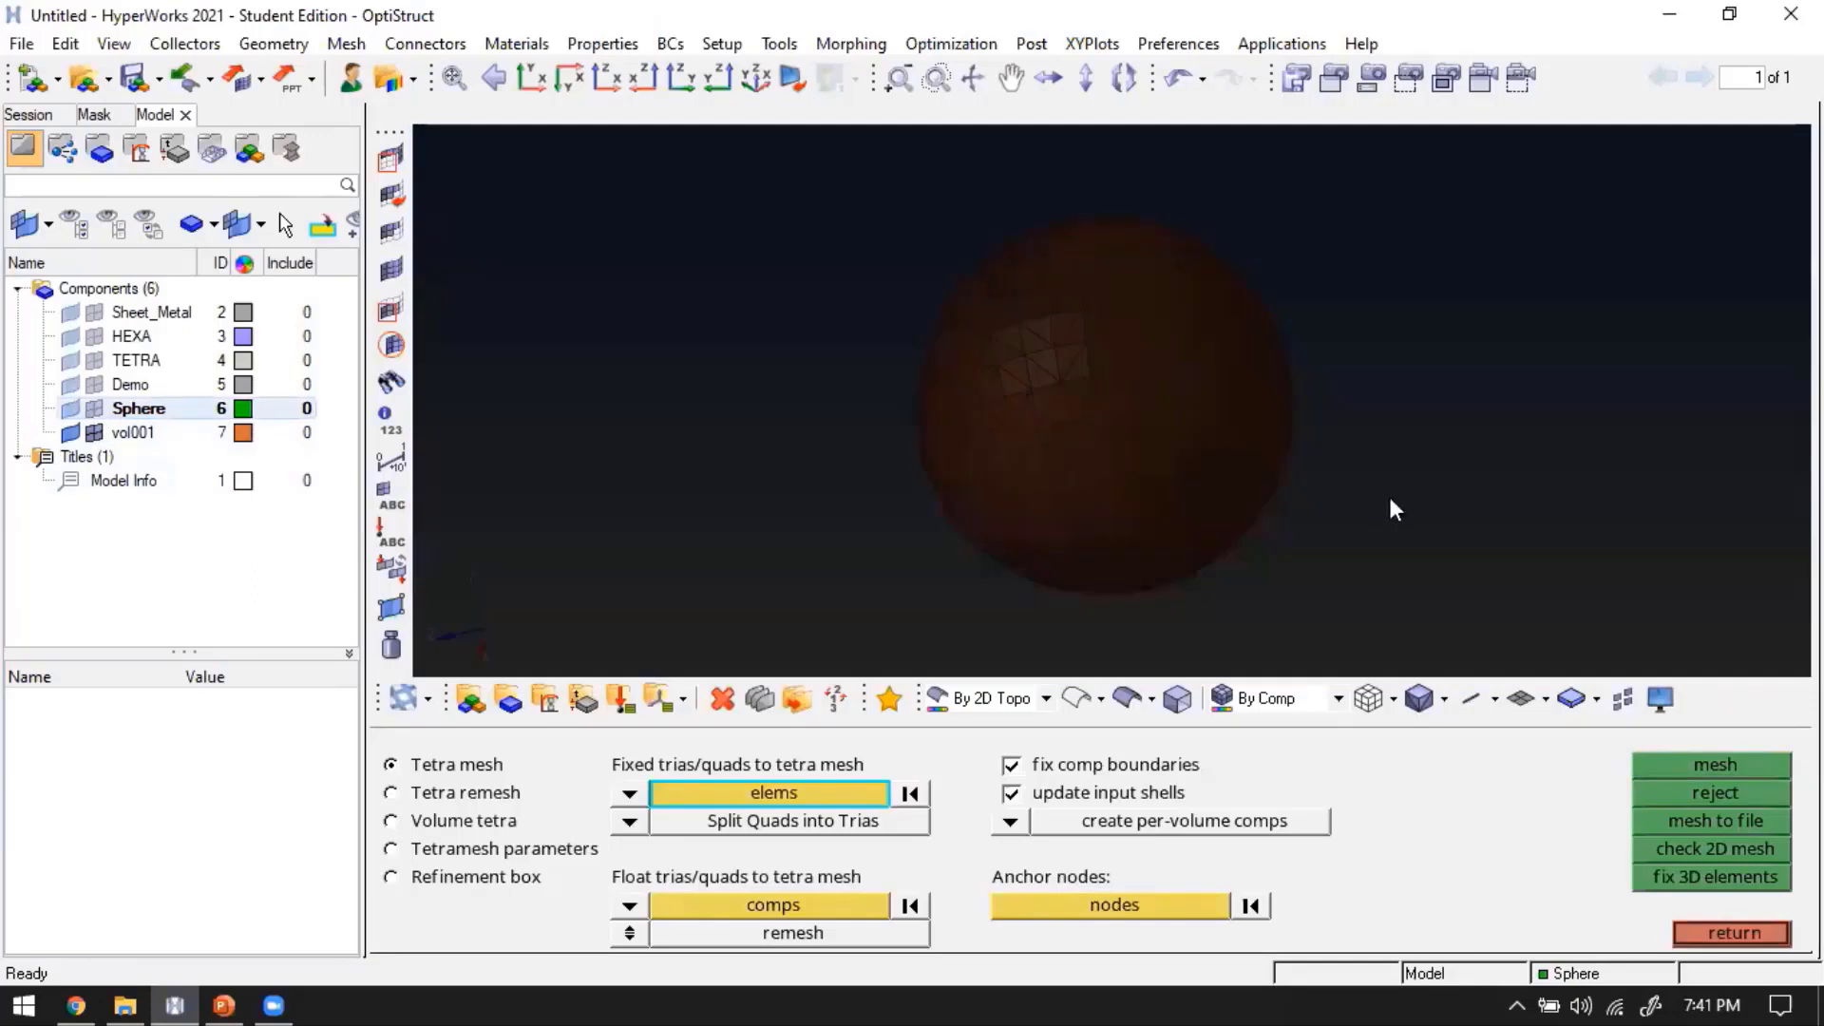
pyautogui.press('Escape')
pyautogui.press('F10')
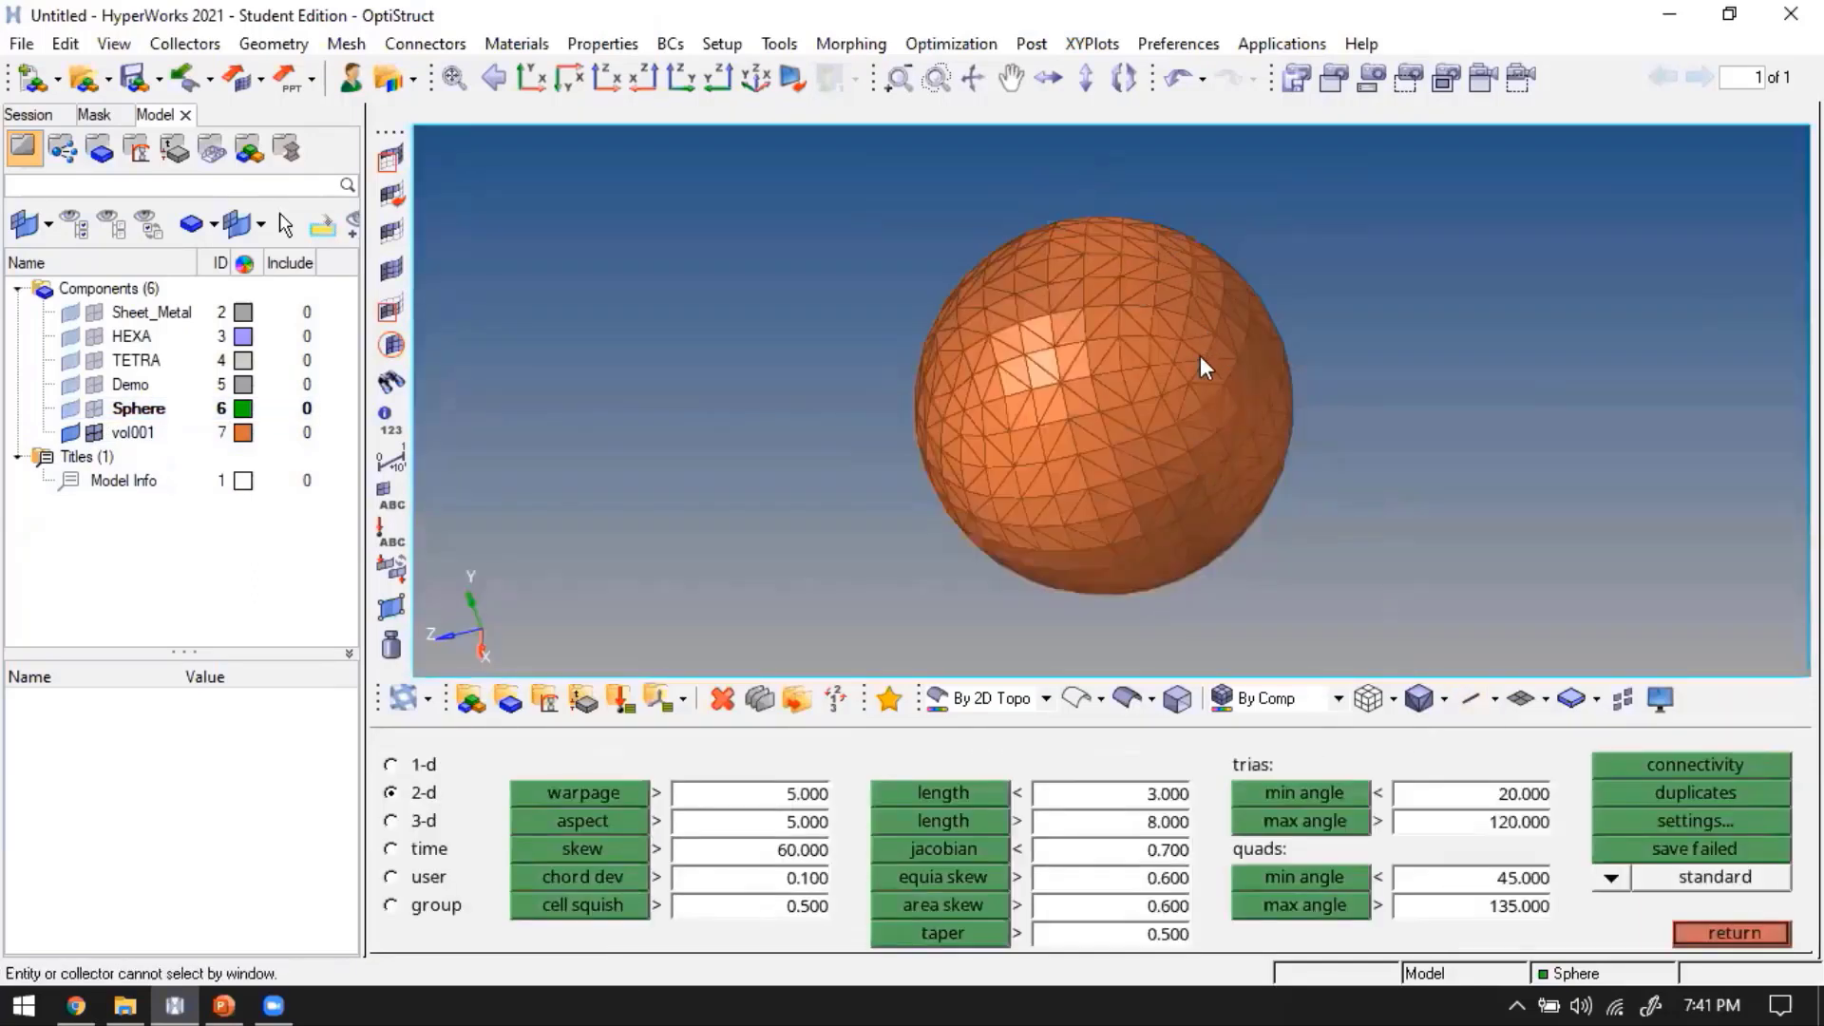
pyautogui.click(1156, 430)
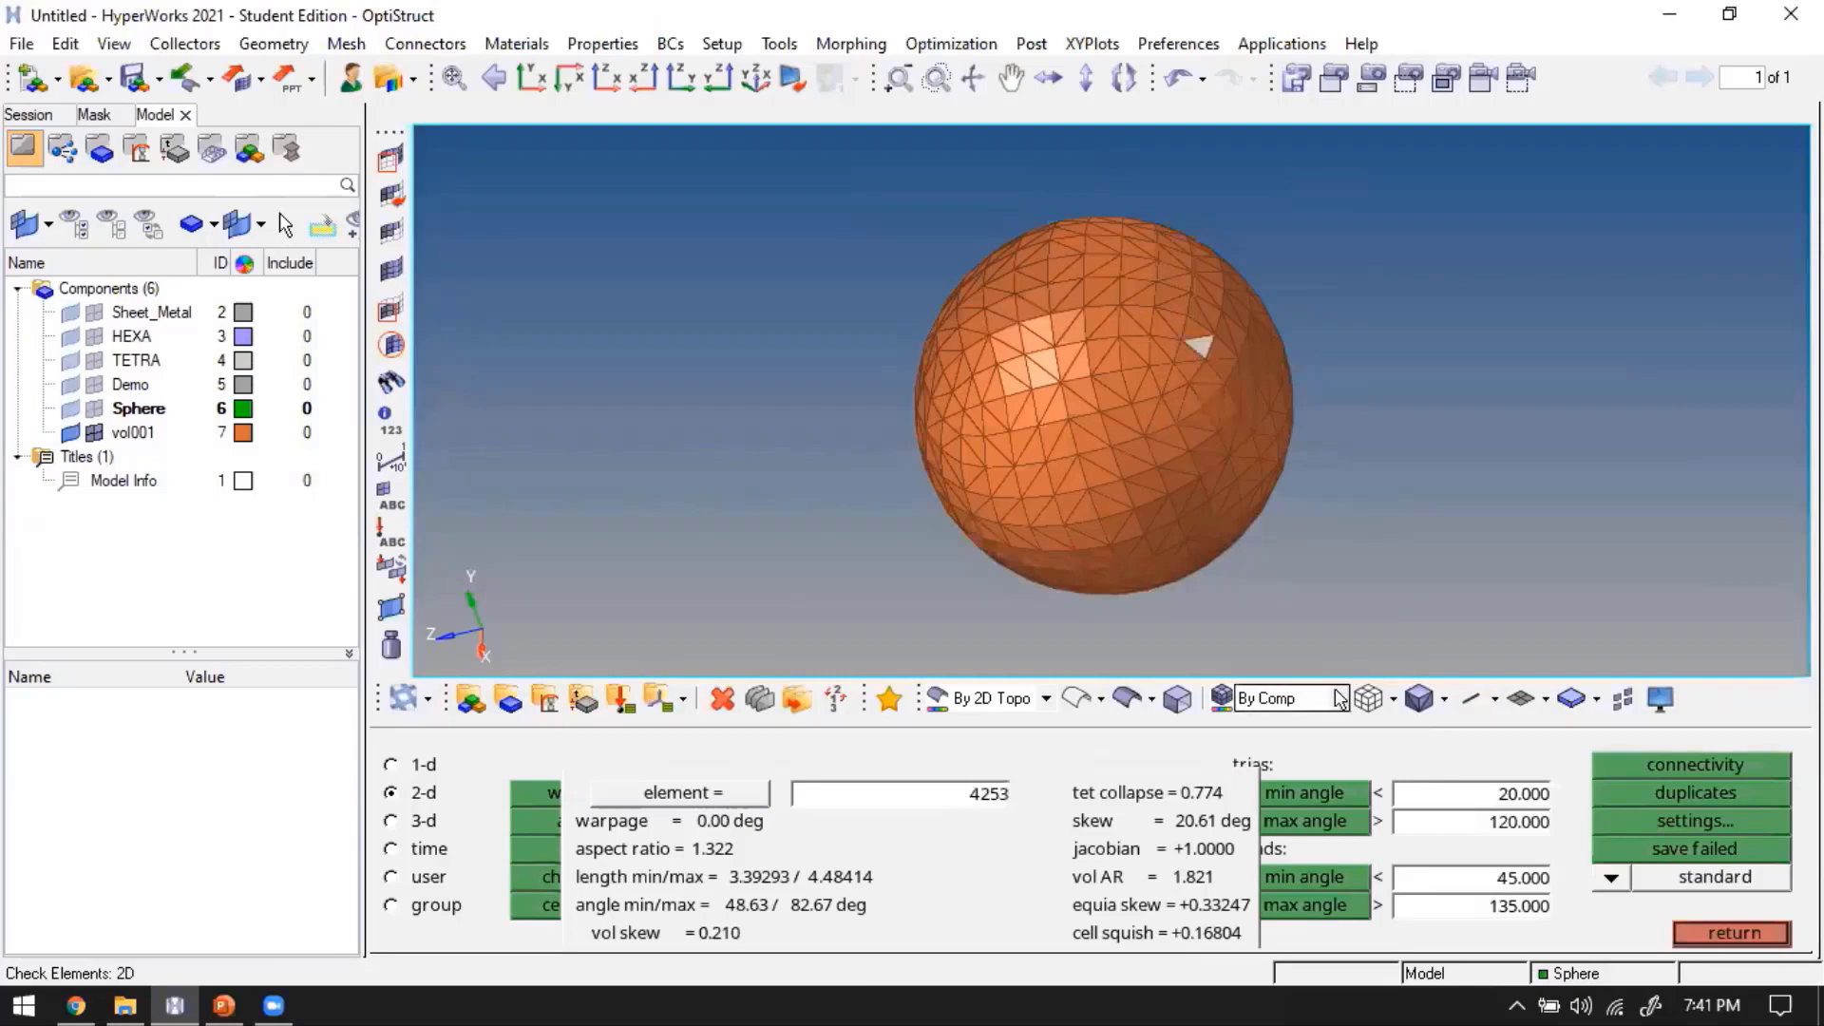
pyautogui.press('Escape')
pyautogui.press('Escape')
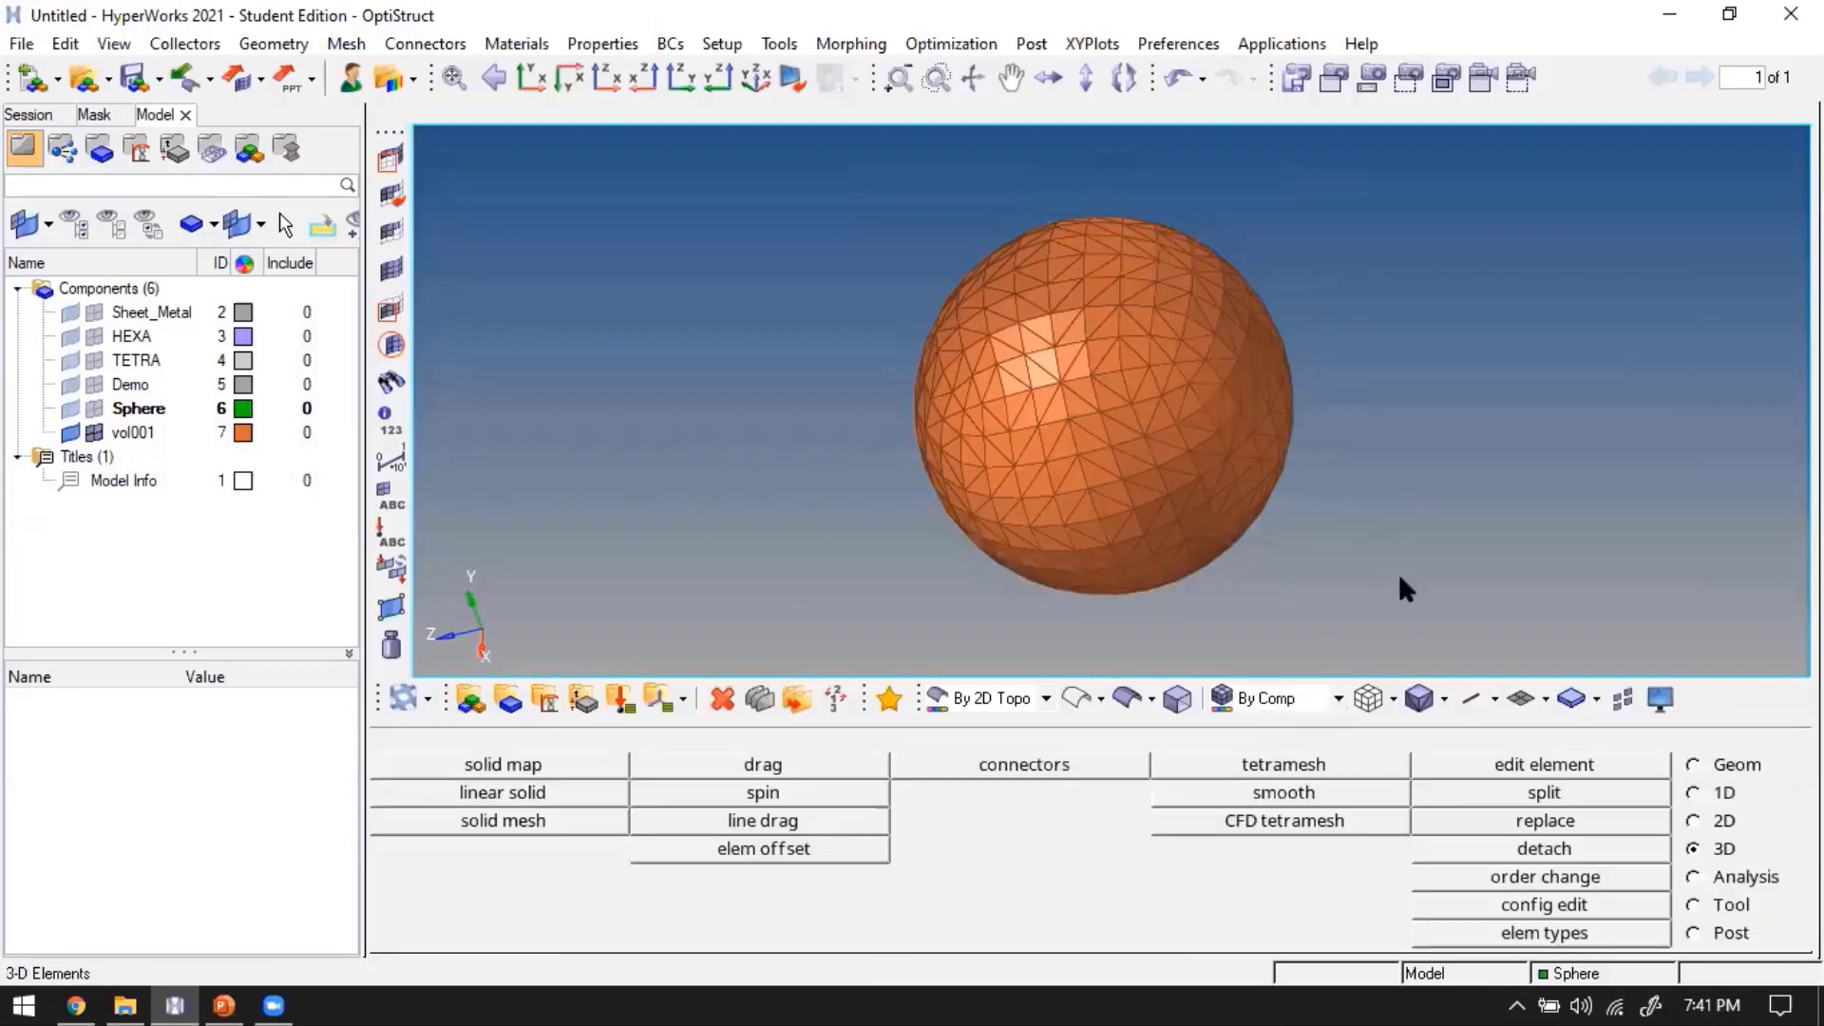
# Mask one half of the vol001 tetra mesh to examine its interior, and unmask all elements again
pyautogui.press('F5')
pyautogui.keyDown('shift'); pyautogui.moveTo(1066, 186); pyautogui.dragTo(1431, 663); pyautogui.keyUp('shift')
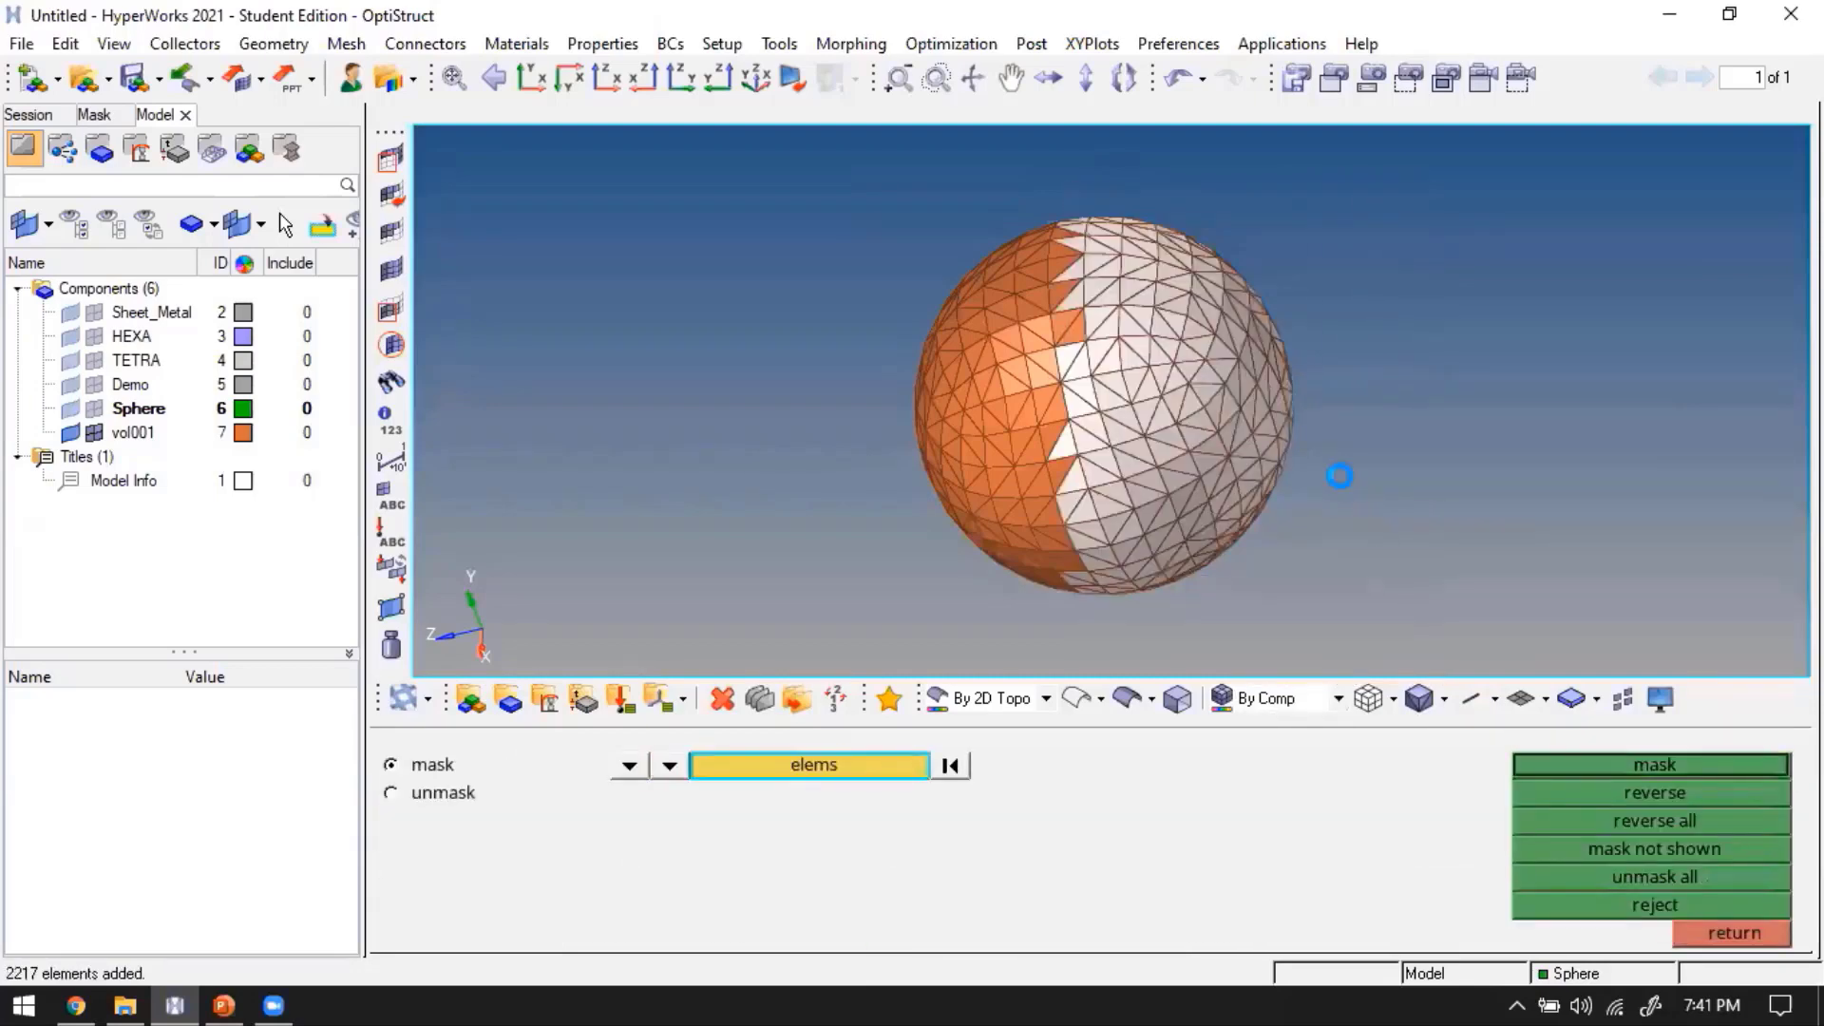
pyautogui.middleClick(1340, 475)
pyautogui.keyDown('ctrl'); pyautogui.moveTo(775, 463); pyautogui.dragTo(875, 319); pyautogui.keyUp('ctrl')
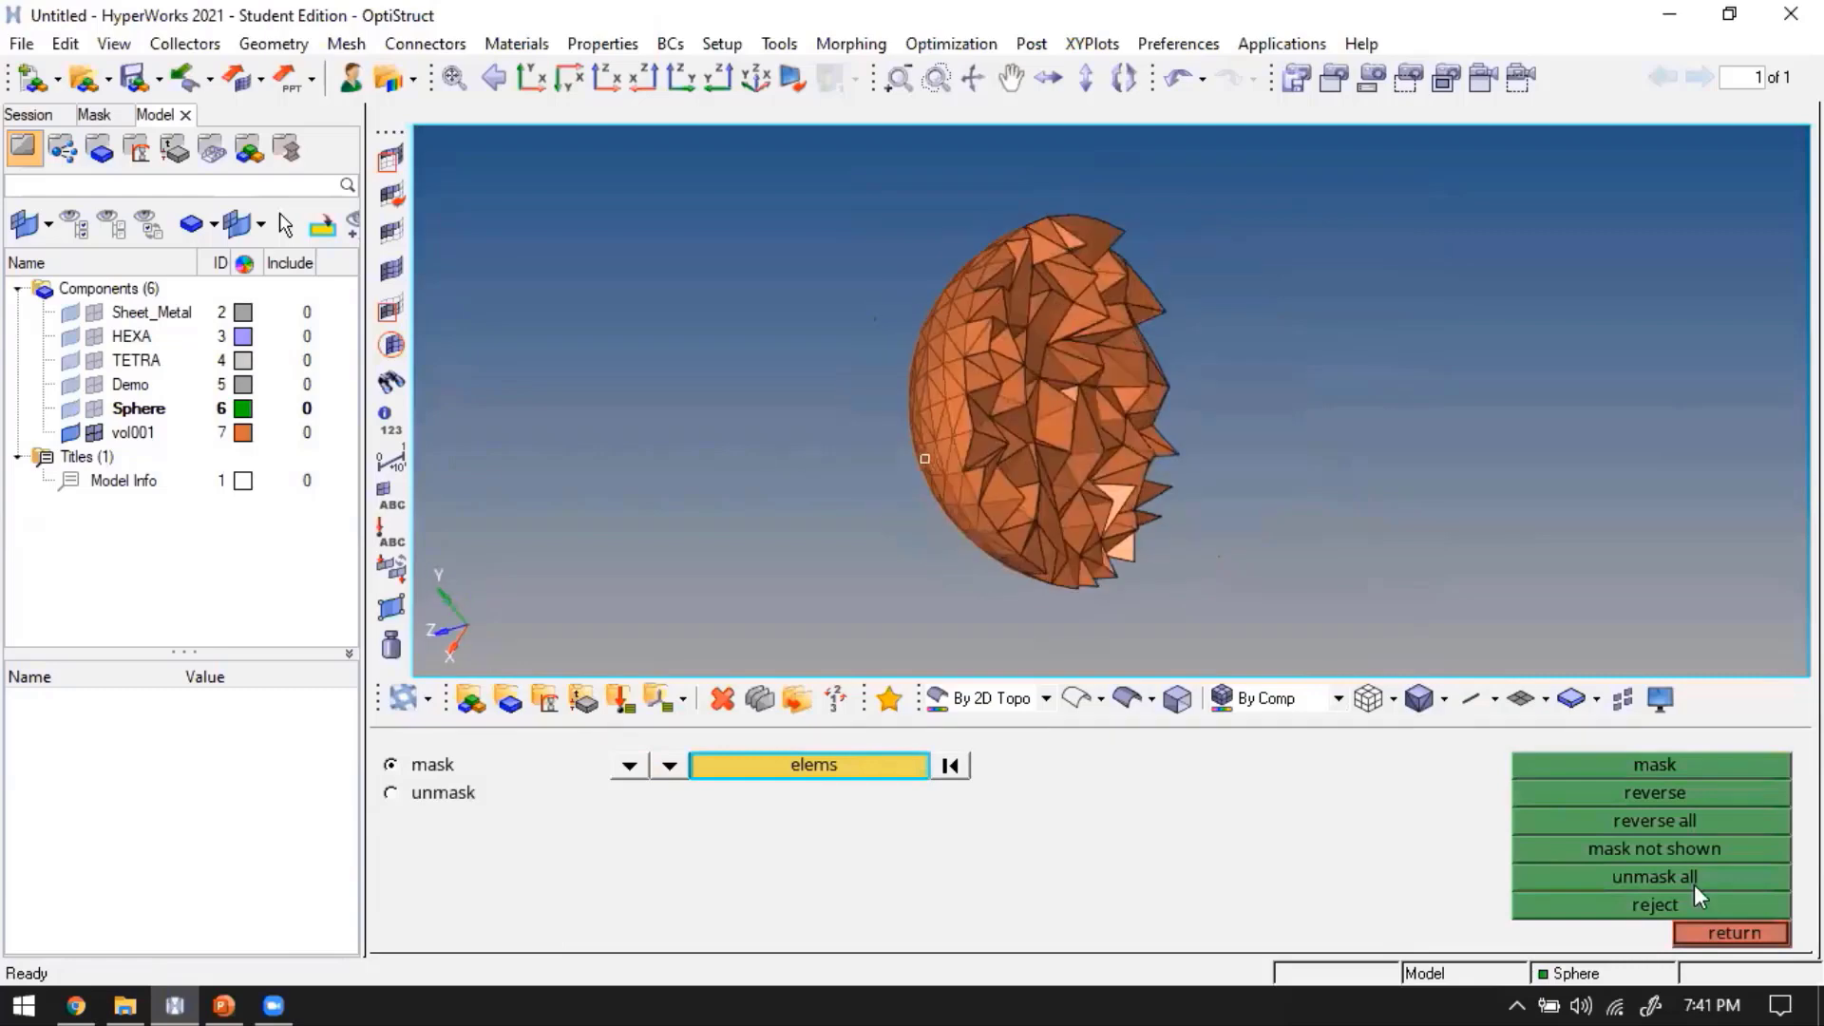
pyautogui.click(1686, 866)
pyautogui.press('Escape')
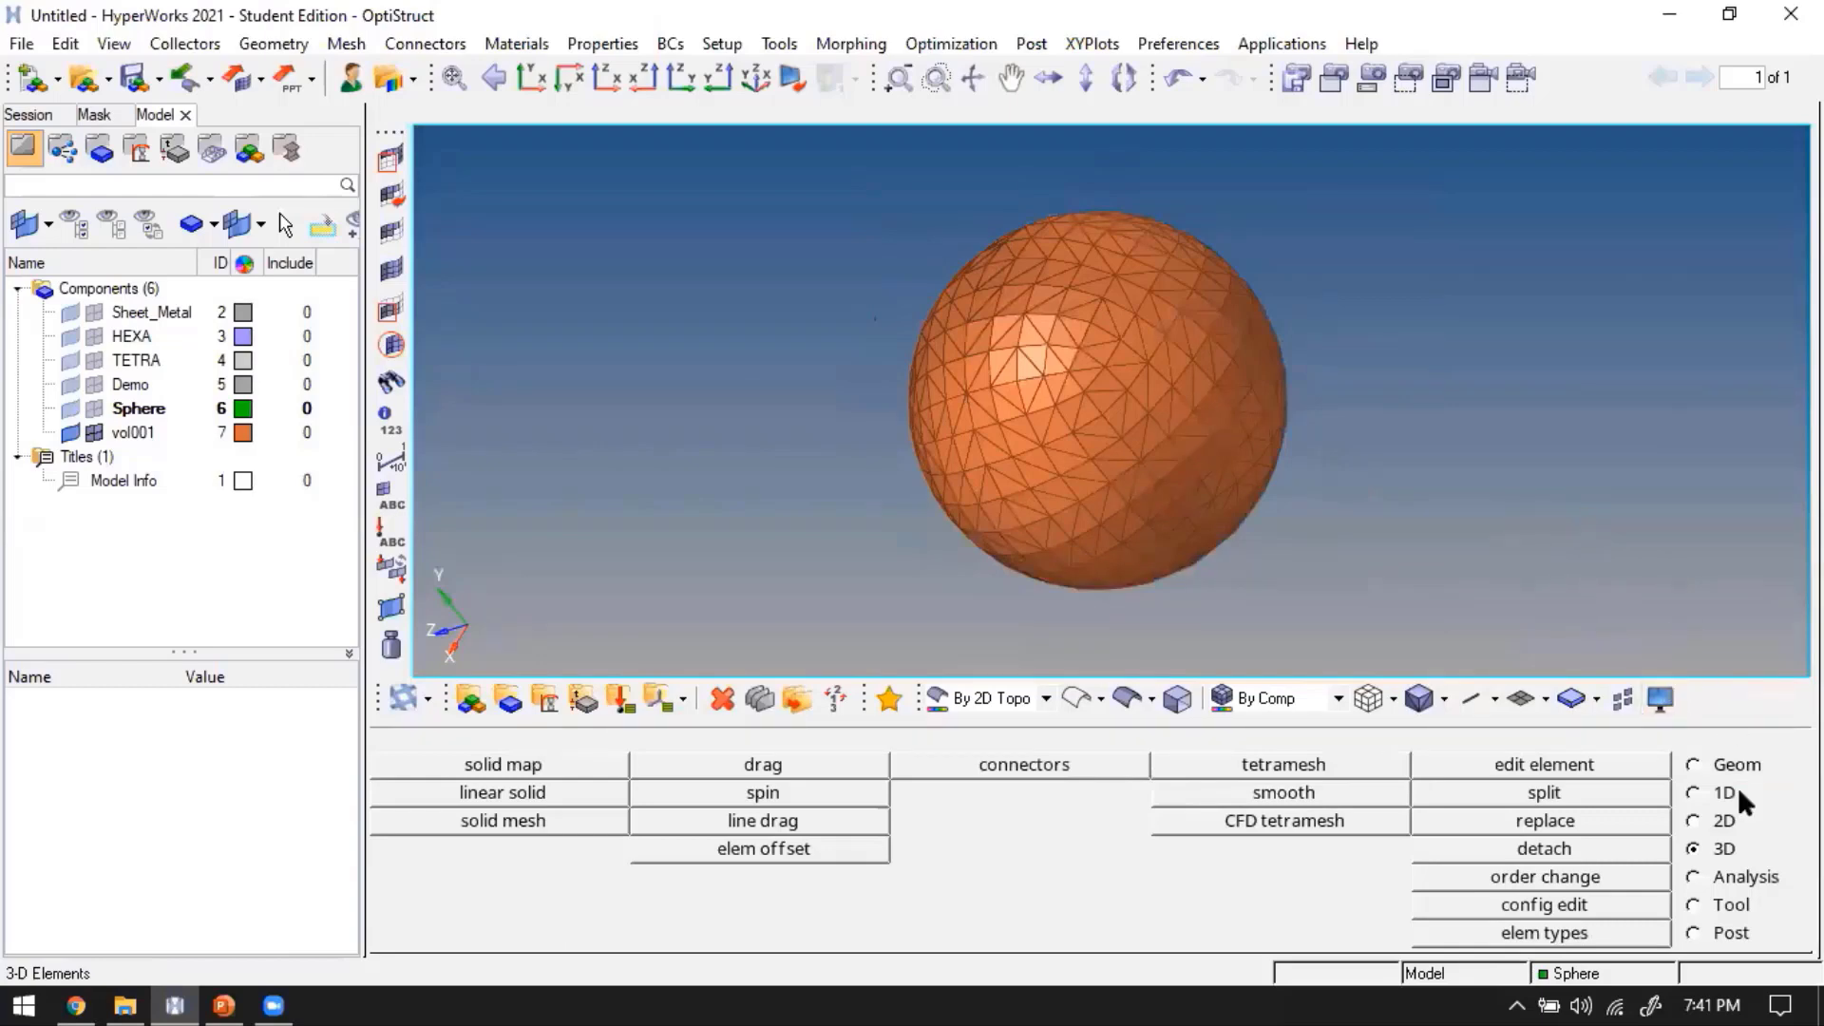
# Review the 3-d quality criteria in the Check Elements tool and leave it
pyautogui.press('F10')
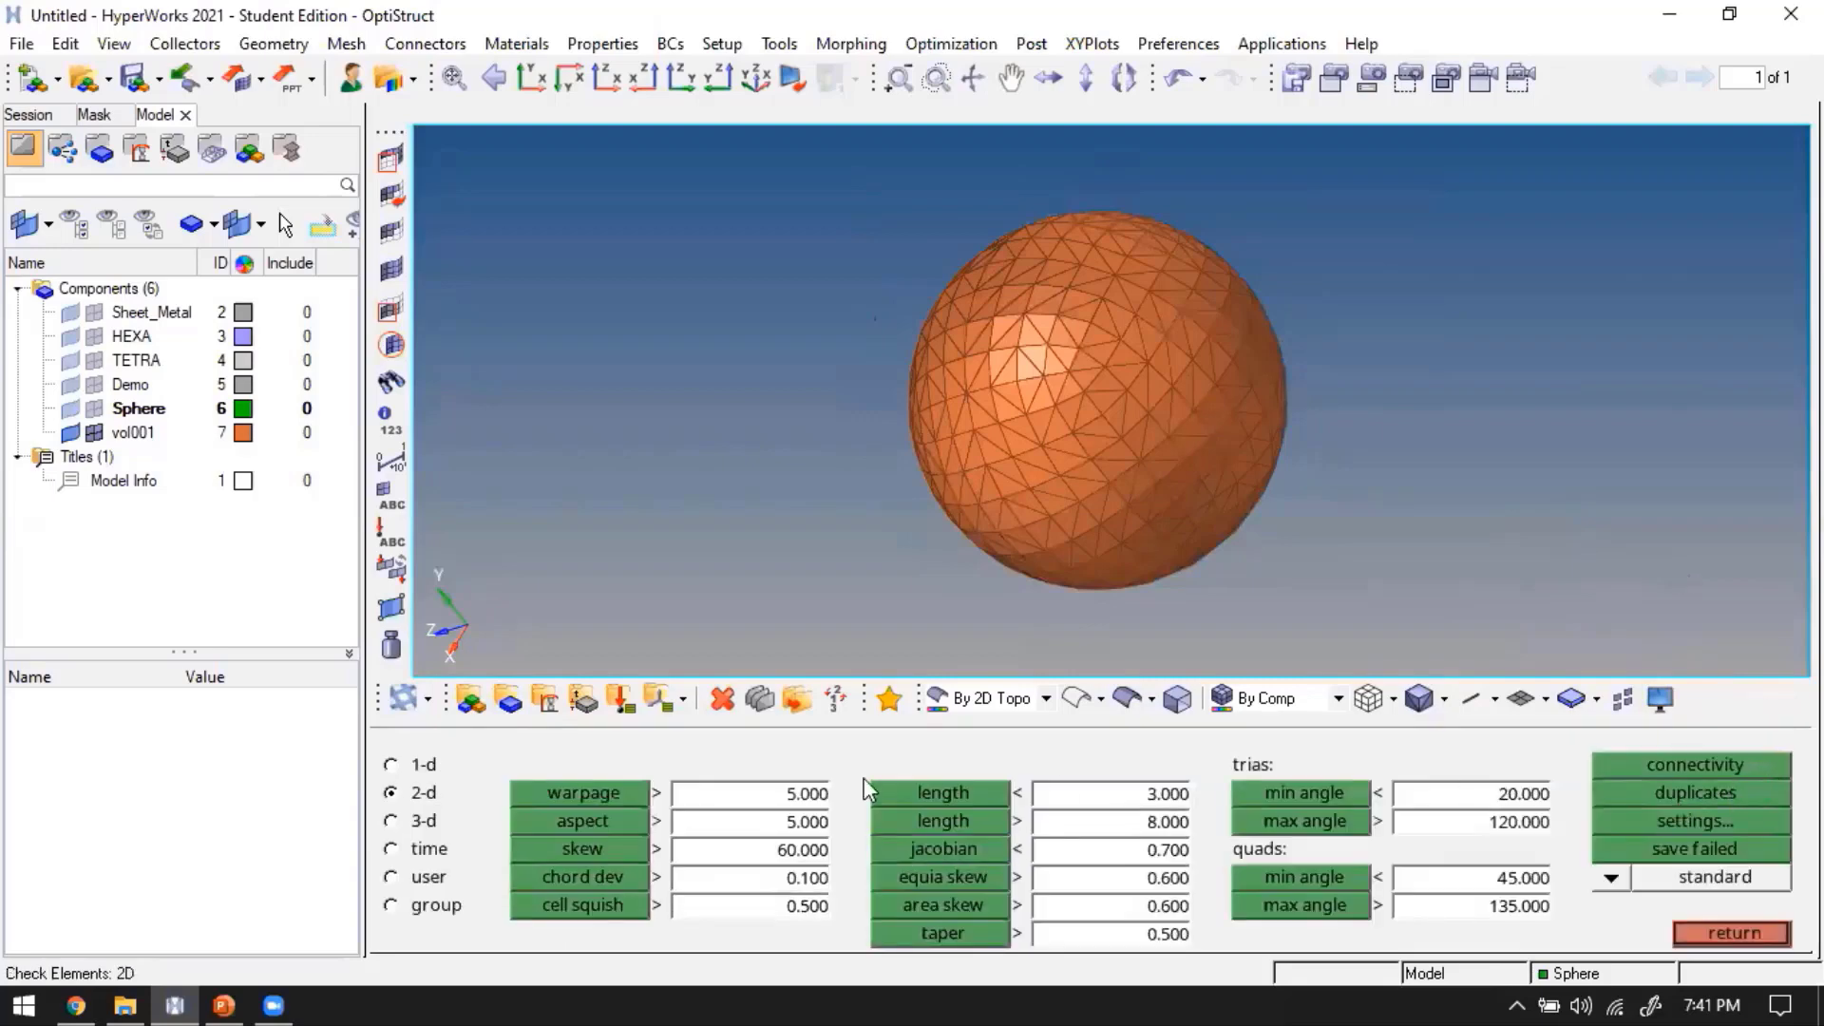
pyautogui.click(391, 821)
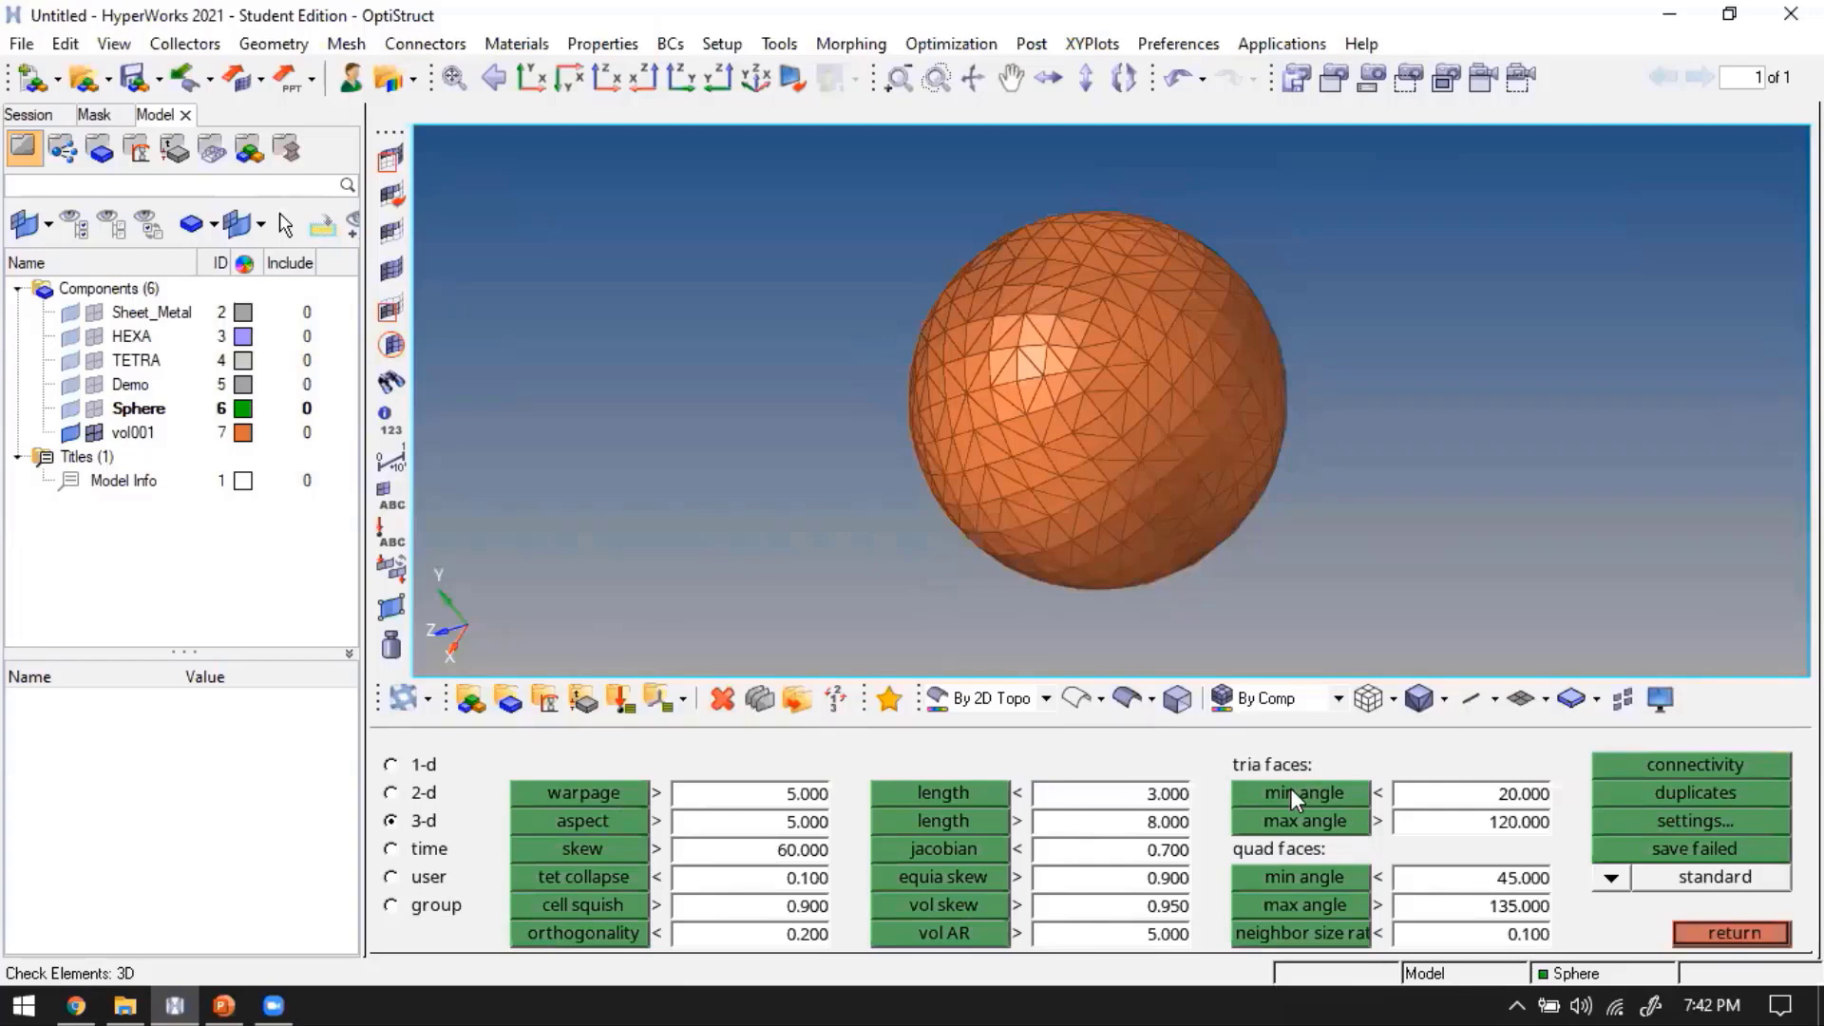
pyautogui.press('Escape')
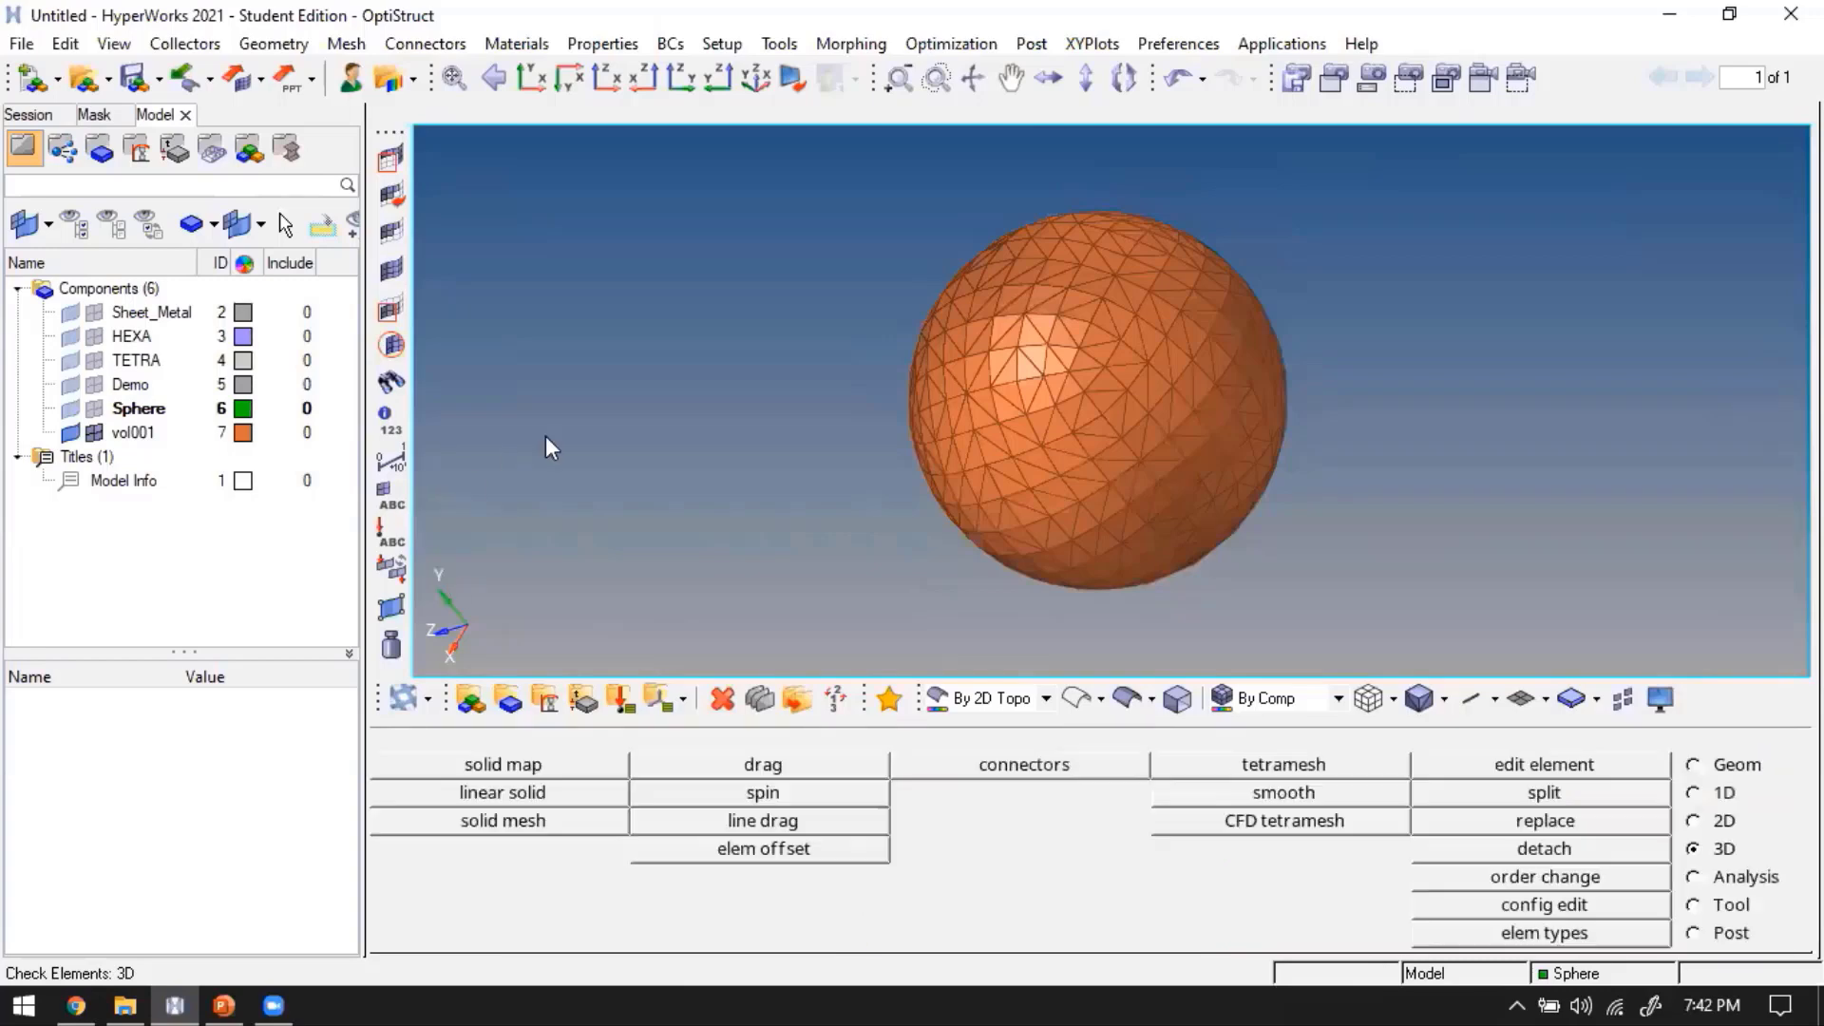
# Delete the vol001 component
pyautogui.click(152, 433)
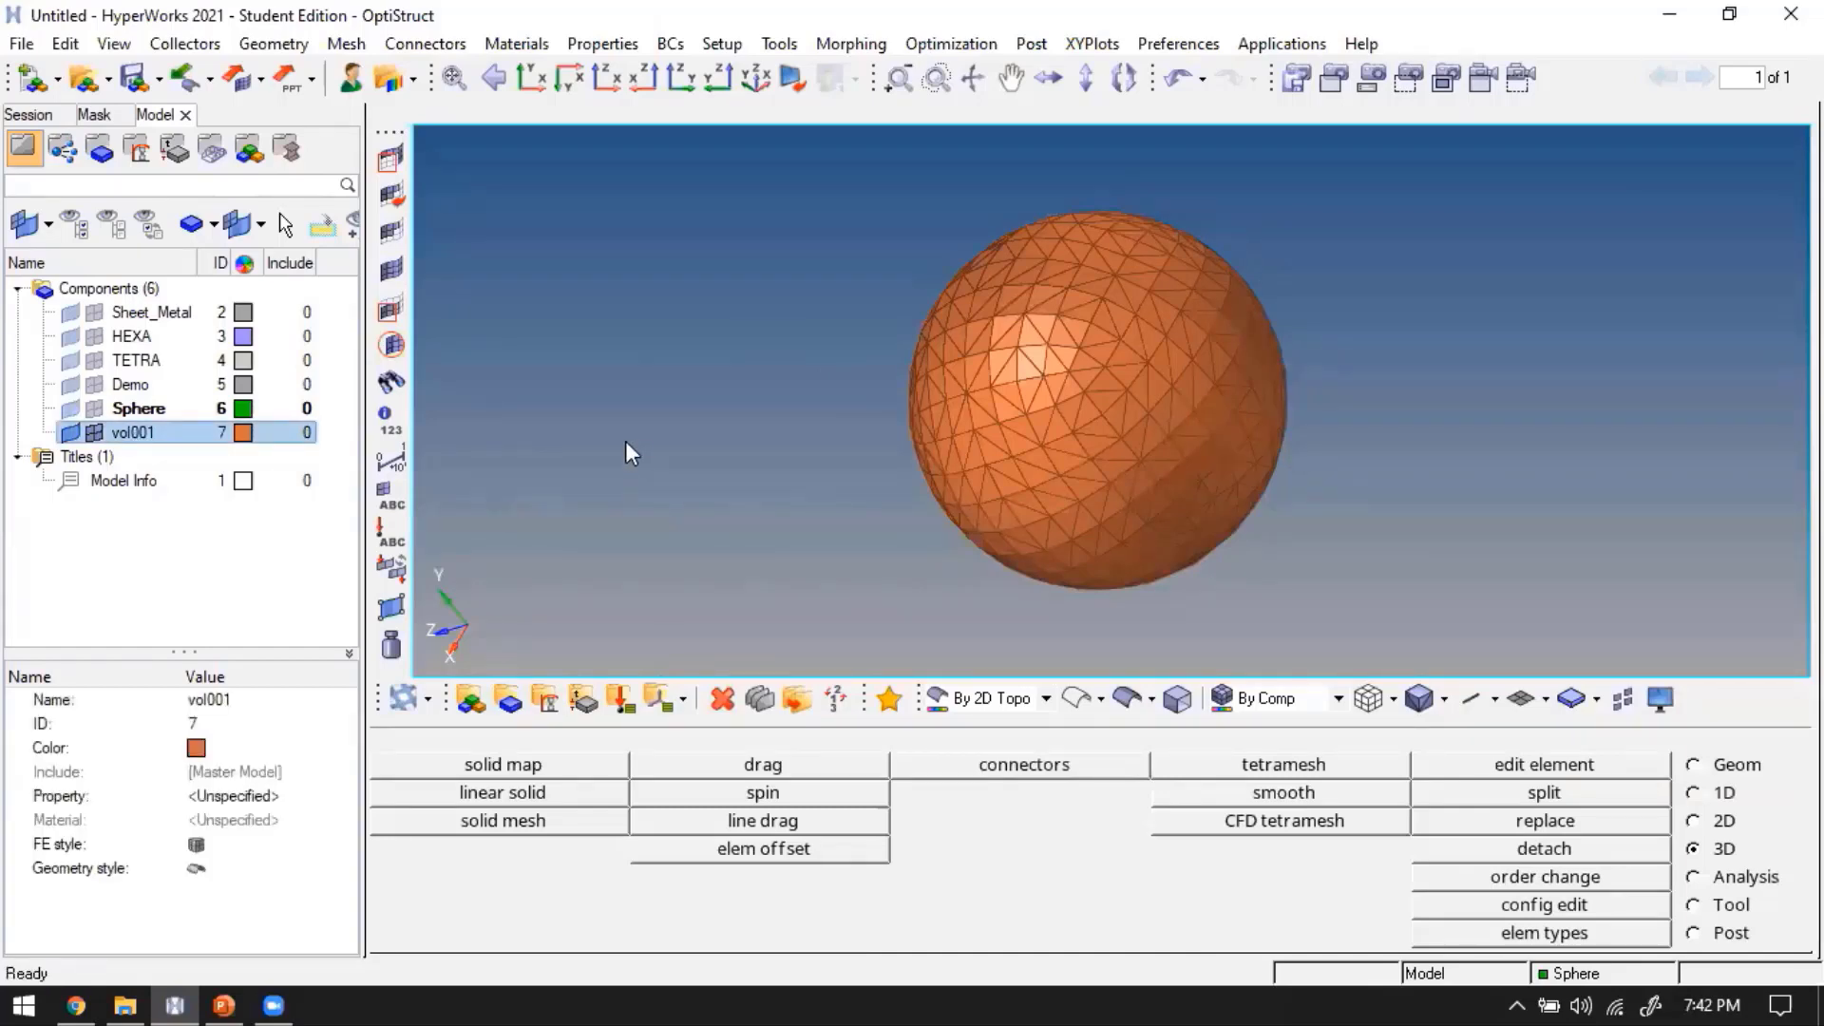
pyautogui.press('Delete')
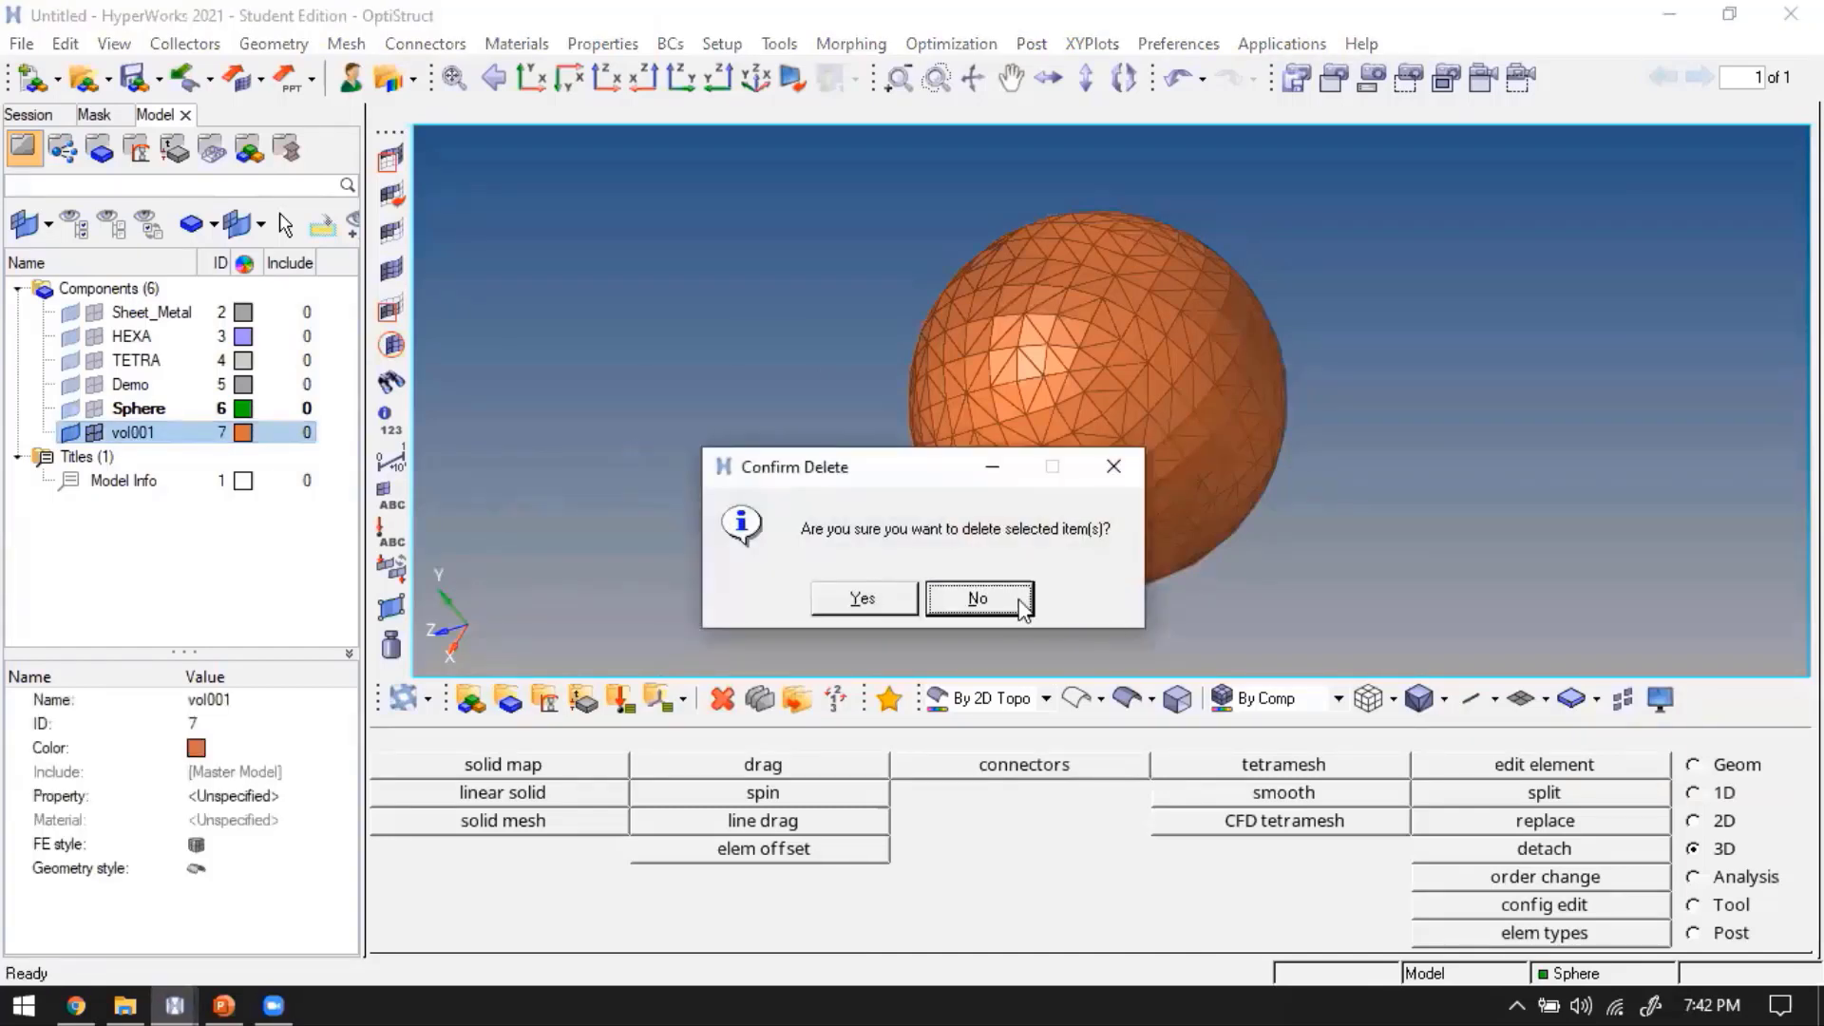
pyautogui.click(864, 599)
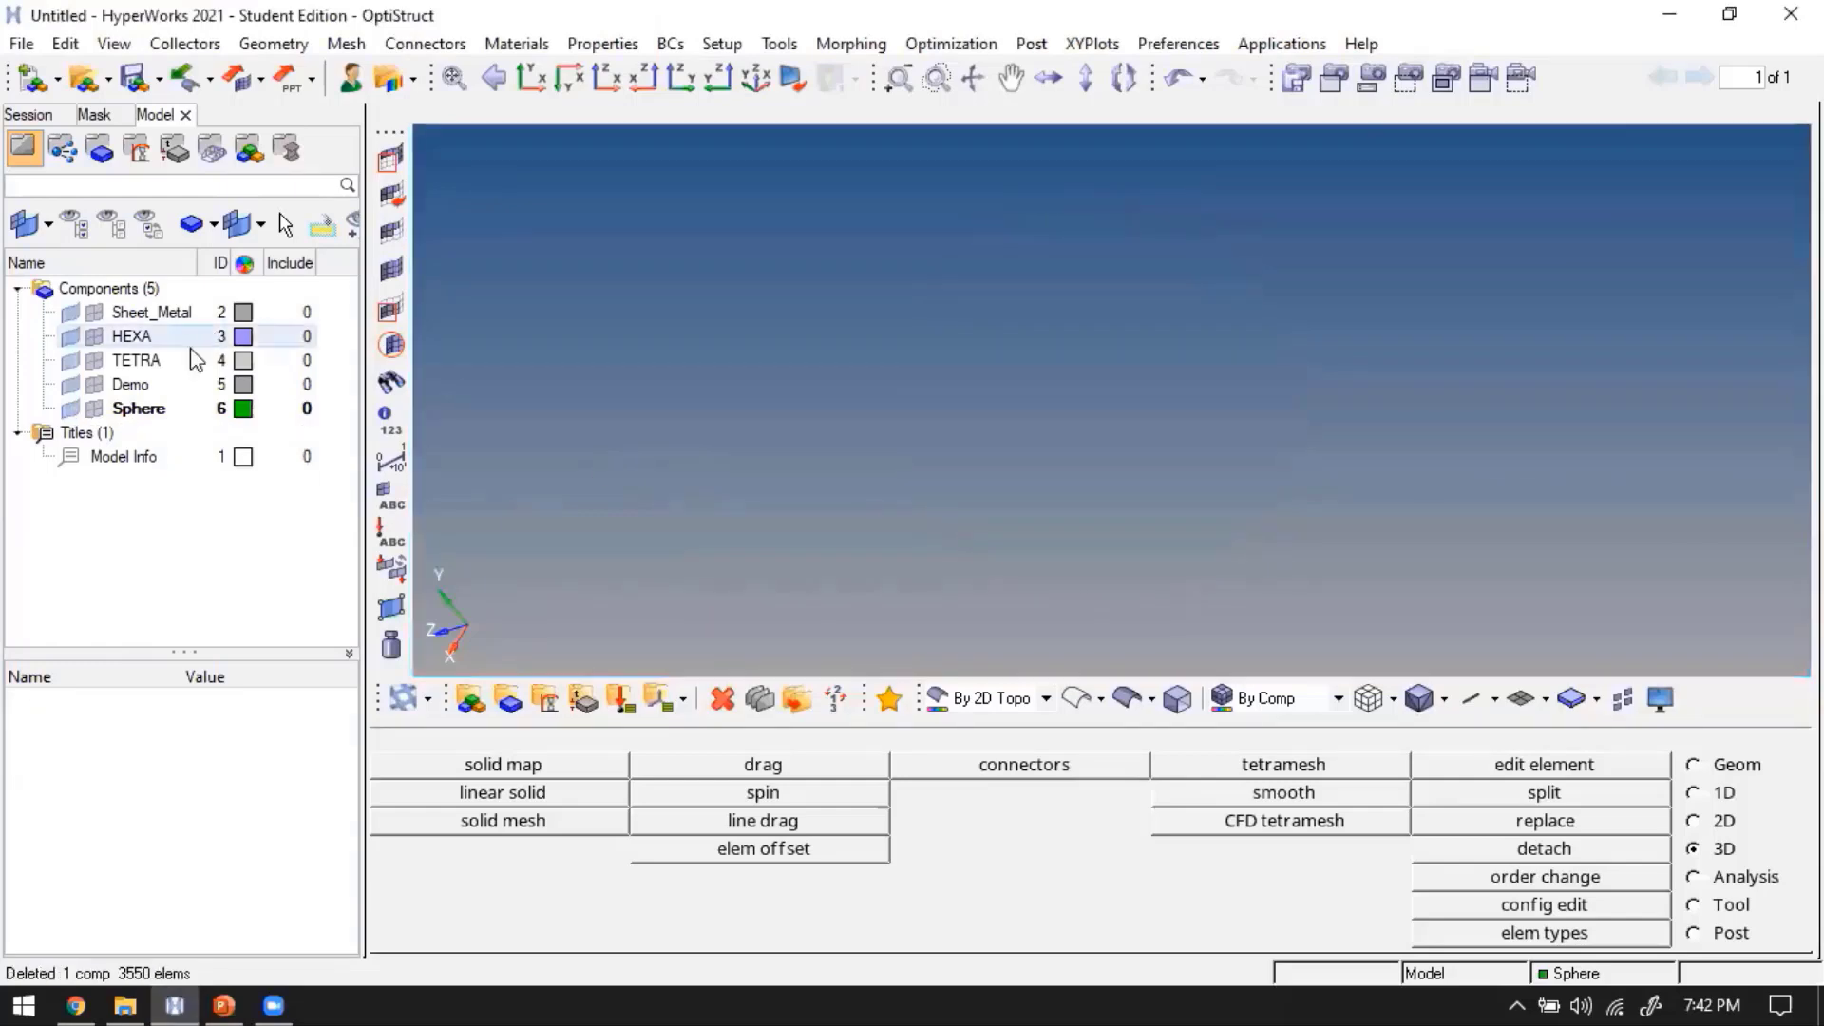
# Display the Sheet_Metal component's geometry and look over the whole plate
pyautogui.click(71, 313)
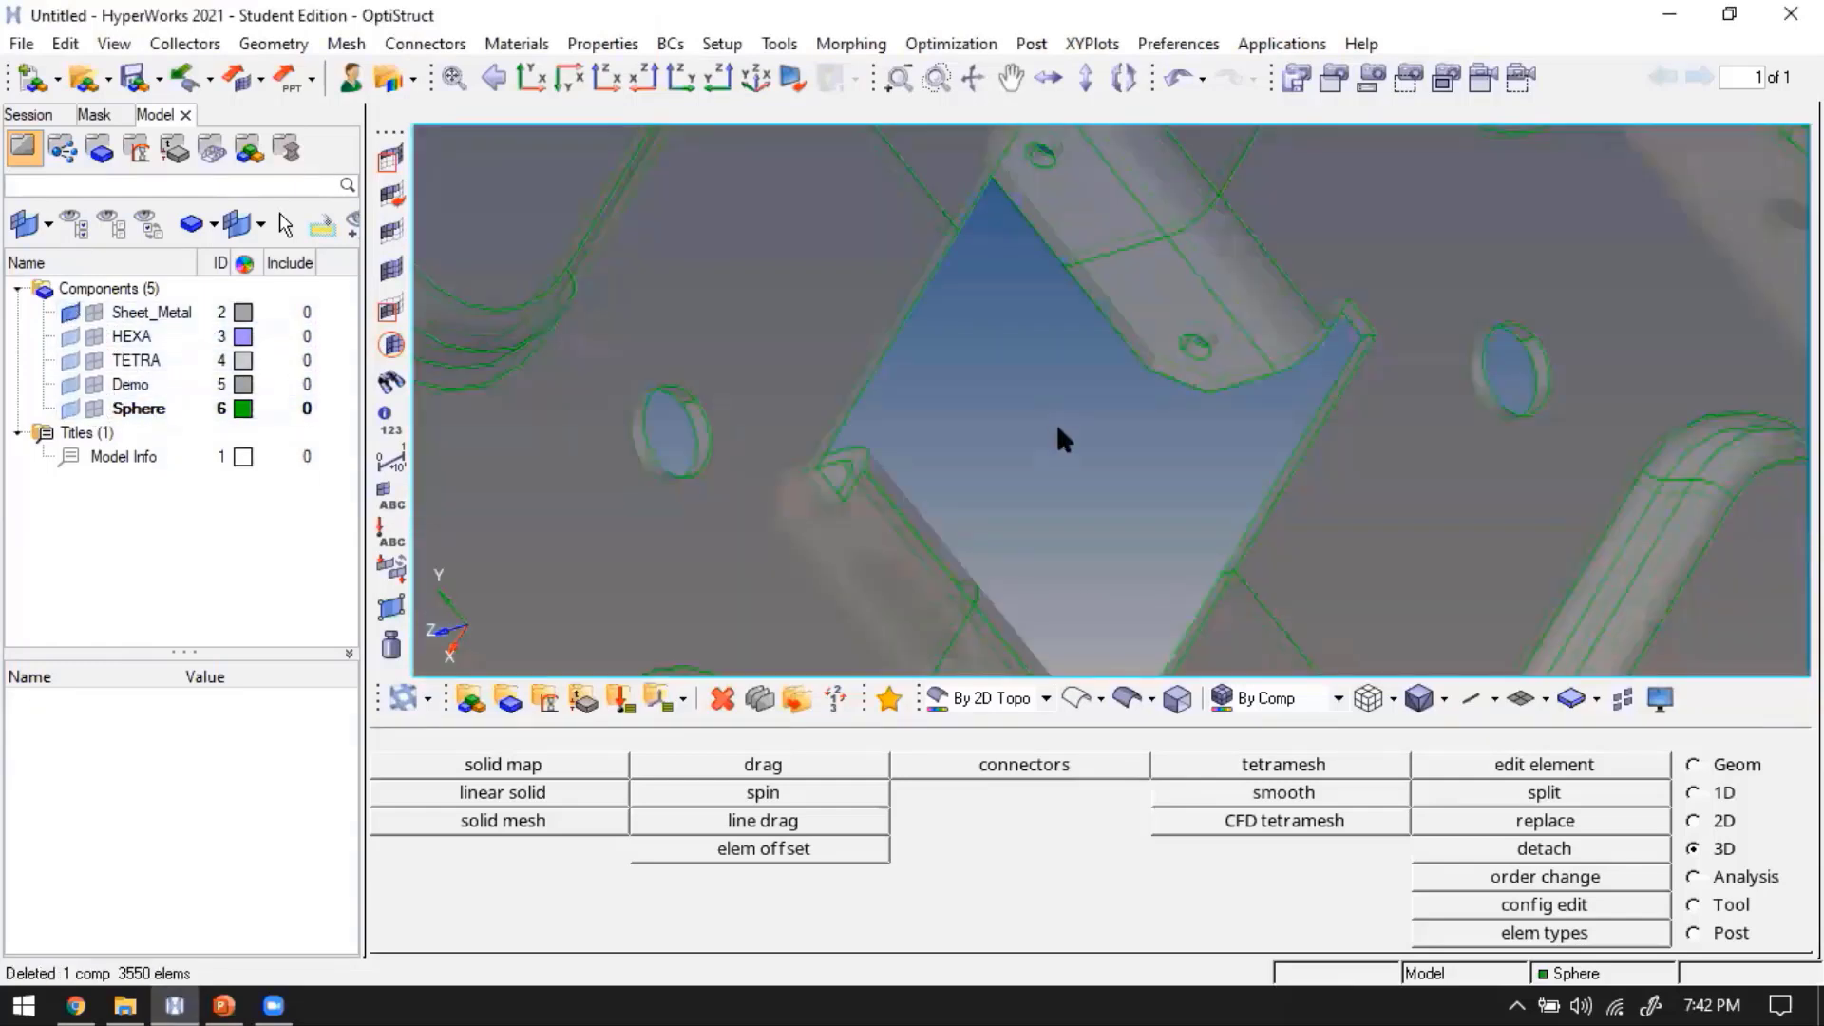
pyautogui.keyDown('ctrl'); pyautogui.moveTo(1030, 426); pyautogui.dragTo(1181, 515, button='right'); pyautogui.keyUp('ctrl')
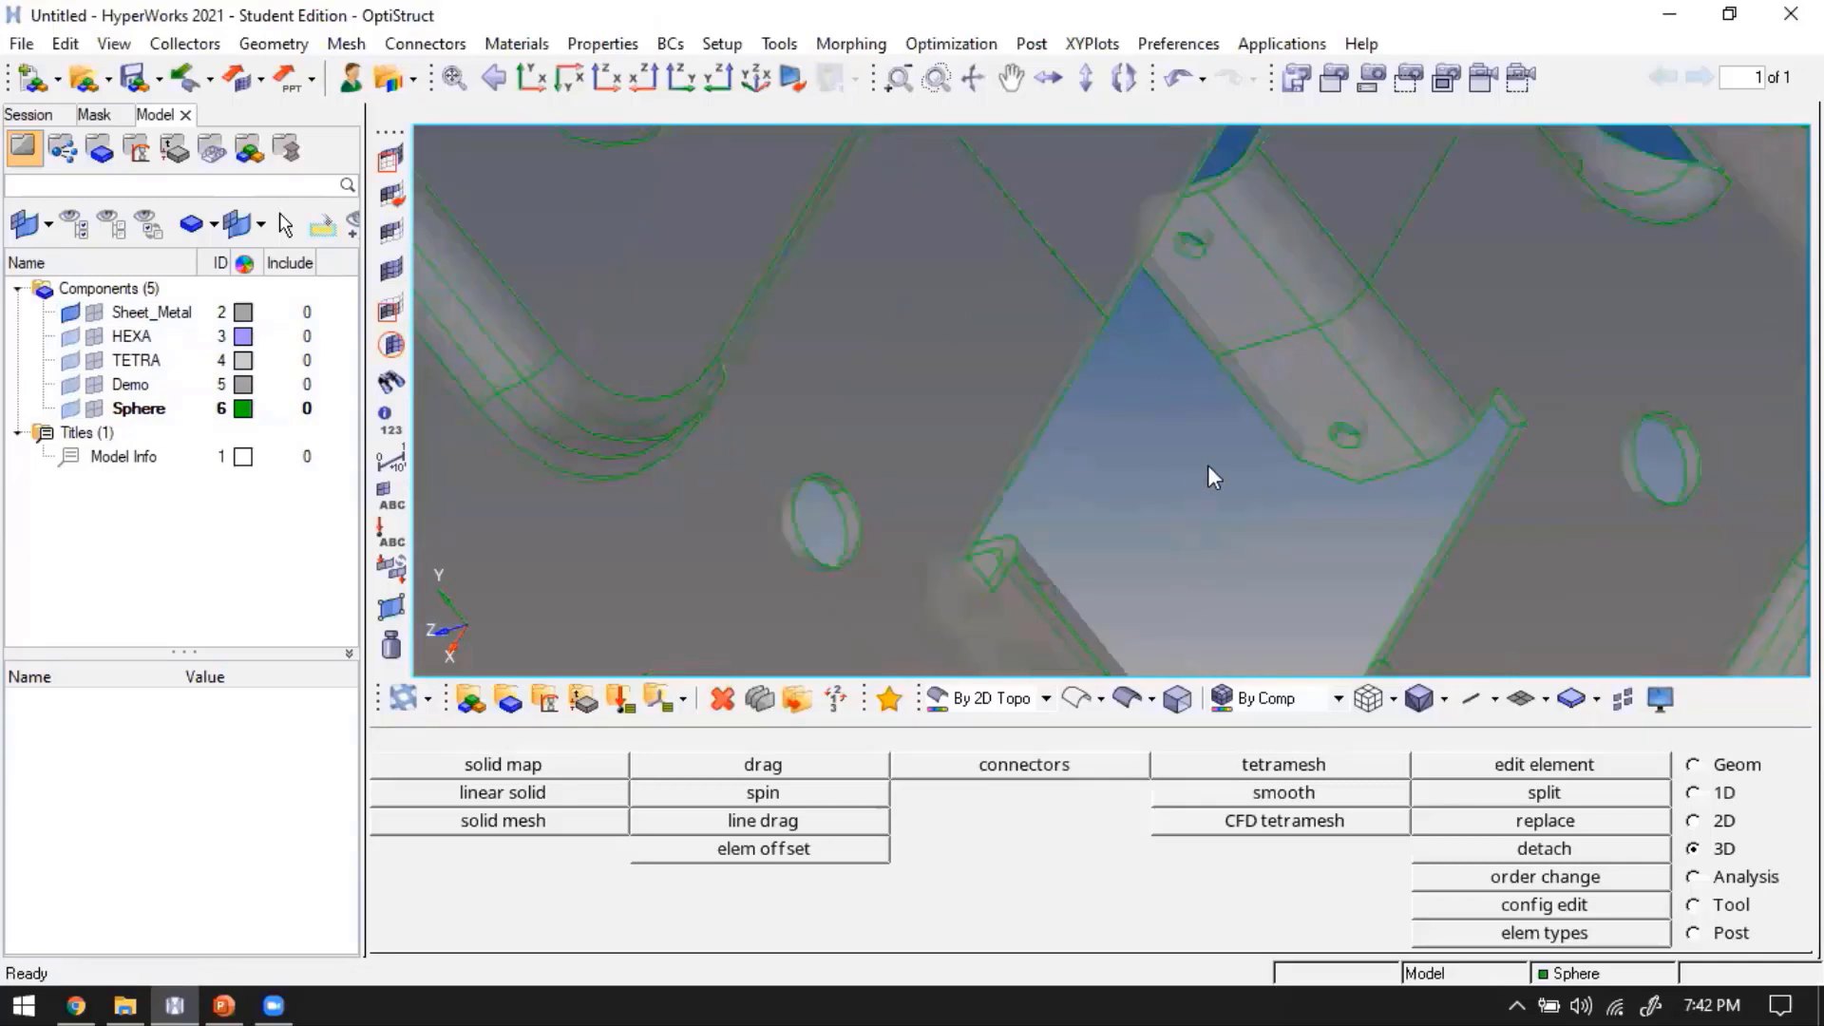
pyautogui.keyDown('ctrl'); pyautogui.scroll(-6, 1208, 465); pyautogui.keyUp('ctrl')
pyautogui.moveTo(1239, 447)
pyautogui.keyDown('ctrl'); pyautogui.mouseDown()
pyautogui.moveTo(1336, 510)
pyautogui.moveTo(1303, 438)
pyautogui.moveTo(1293, 482)
pyautogui.moveTo(1254, 401)
pyautogui.mouseUp(); pyautogui.keyUp('ctrl')
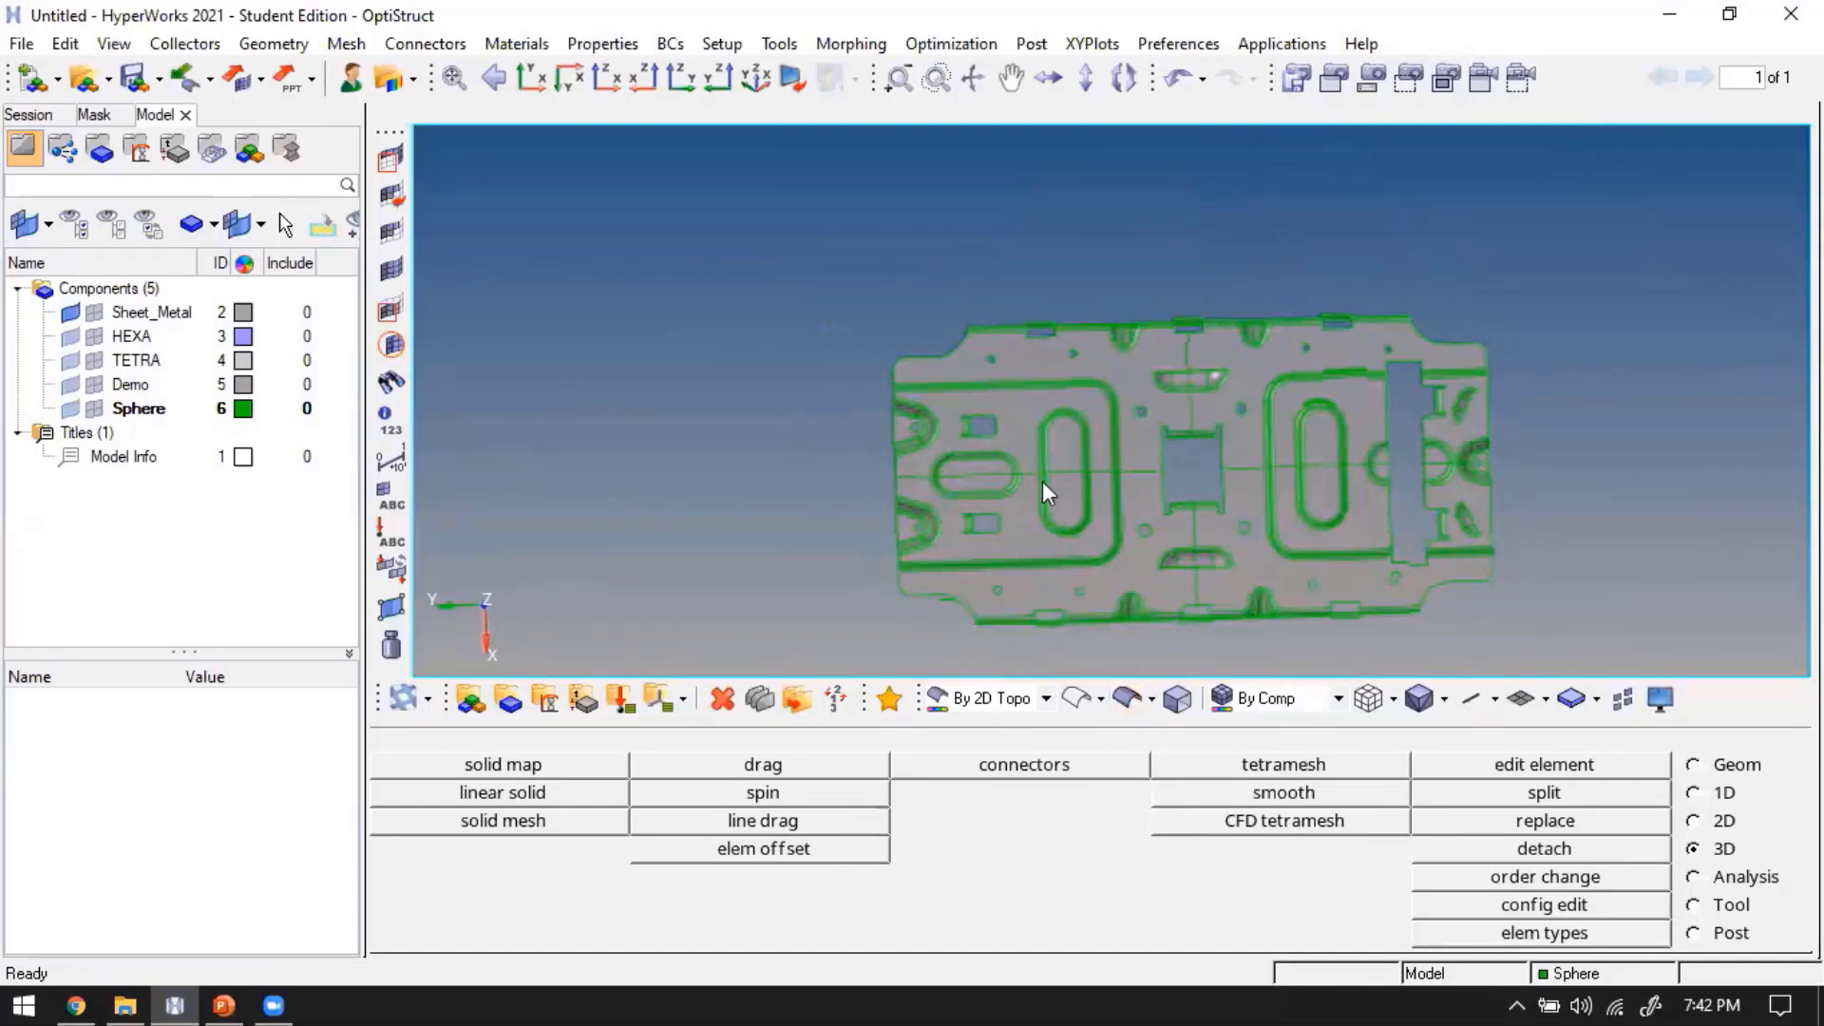
pyautogui.scroll(5, 927, 433)
pyautogui.scroll(-4, 938, 437)
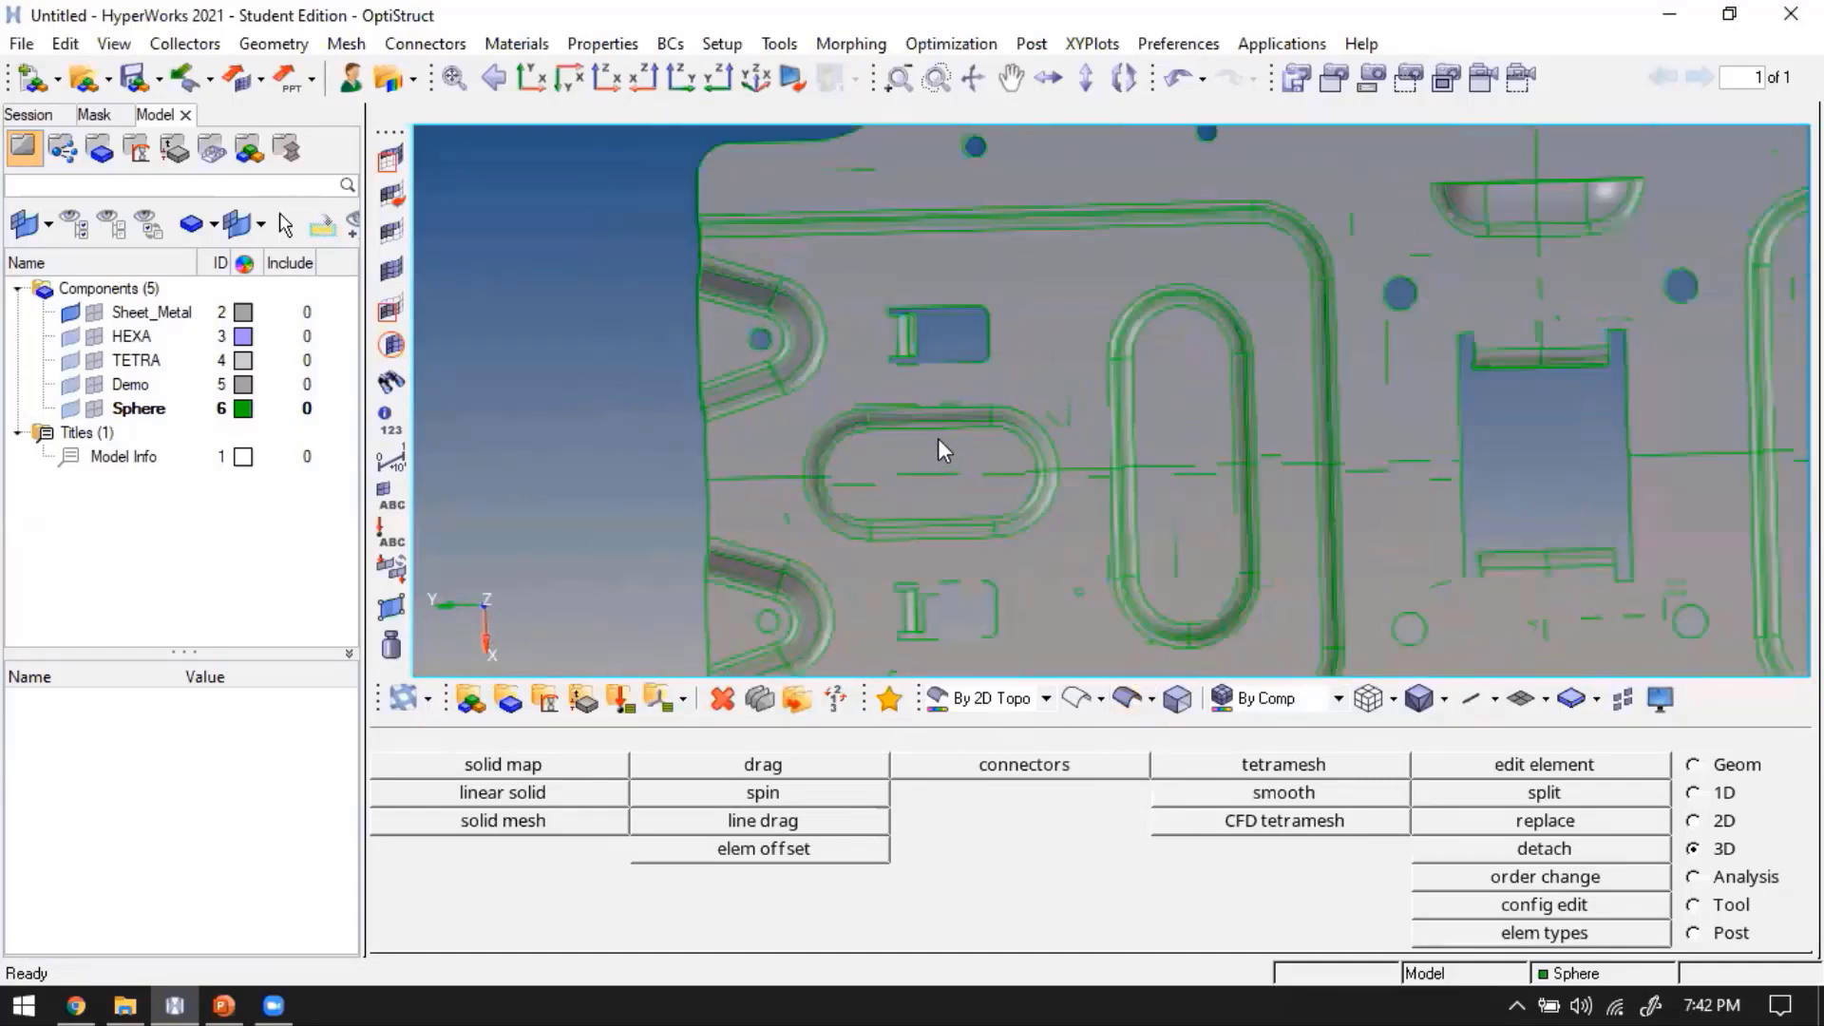
pyautogui.keyDown('ctrl'); pyautogui.moveTo(1091, 449); pyautogui.dragTo(1104, 664); pyautogui.keyUp('ctrl')
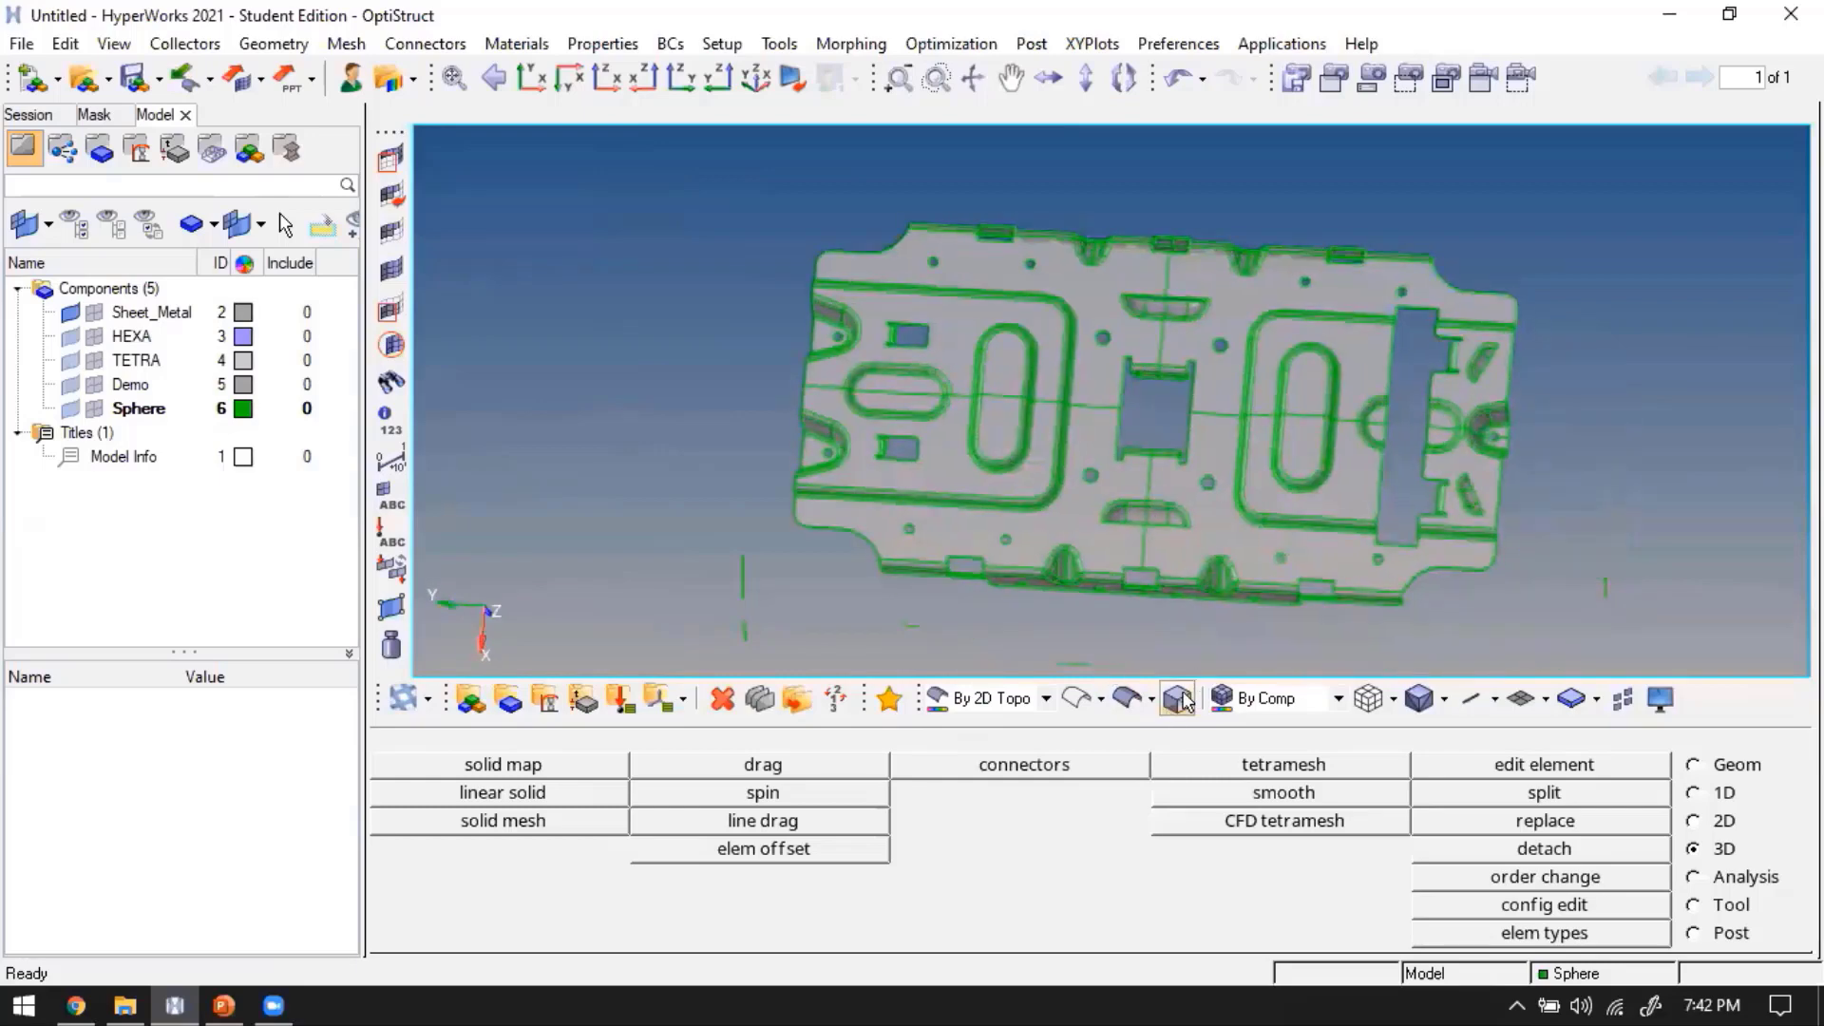
# Reduce the transparency of the Sheet_Metal component to the minimum
pyautogui.click(889, 698)
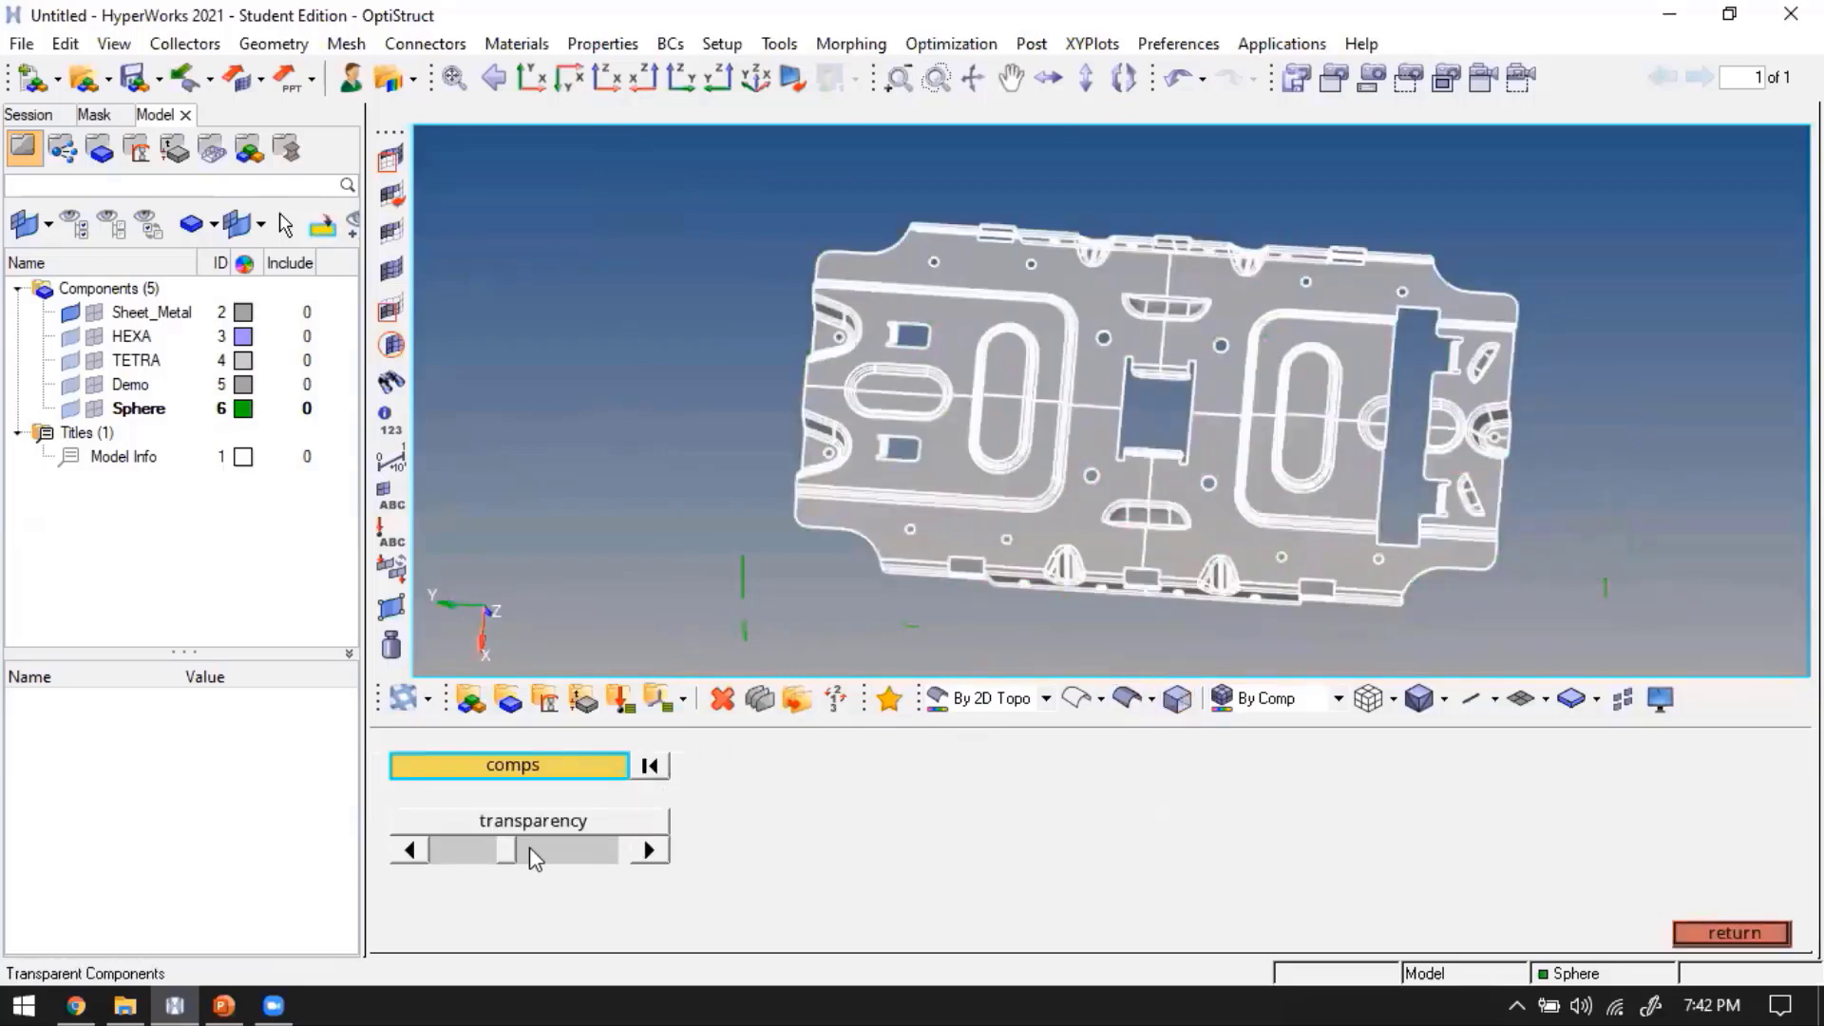
pyautogui.moveTo(513, 860); pyautogui.dragTo(429, 855)
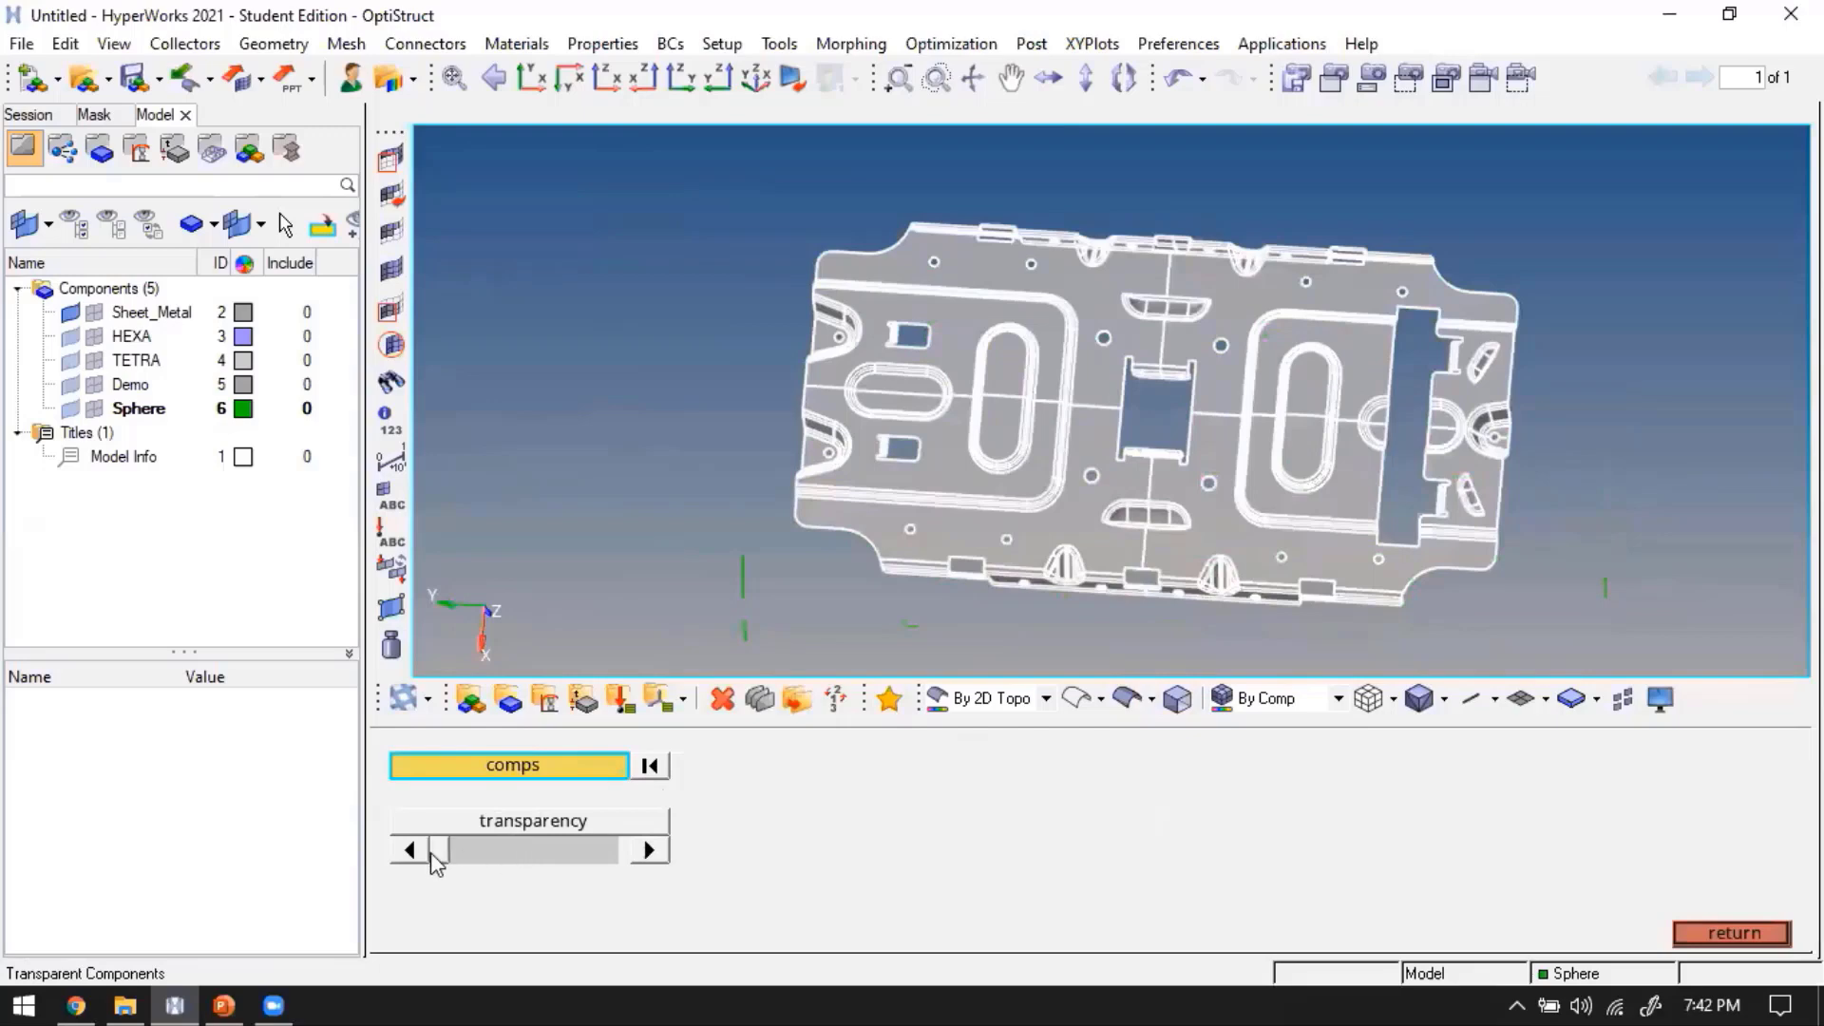
pyautogui.click(1756, 934)
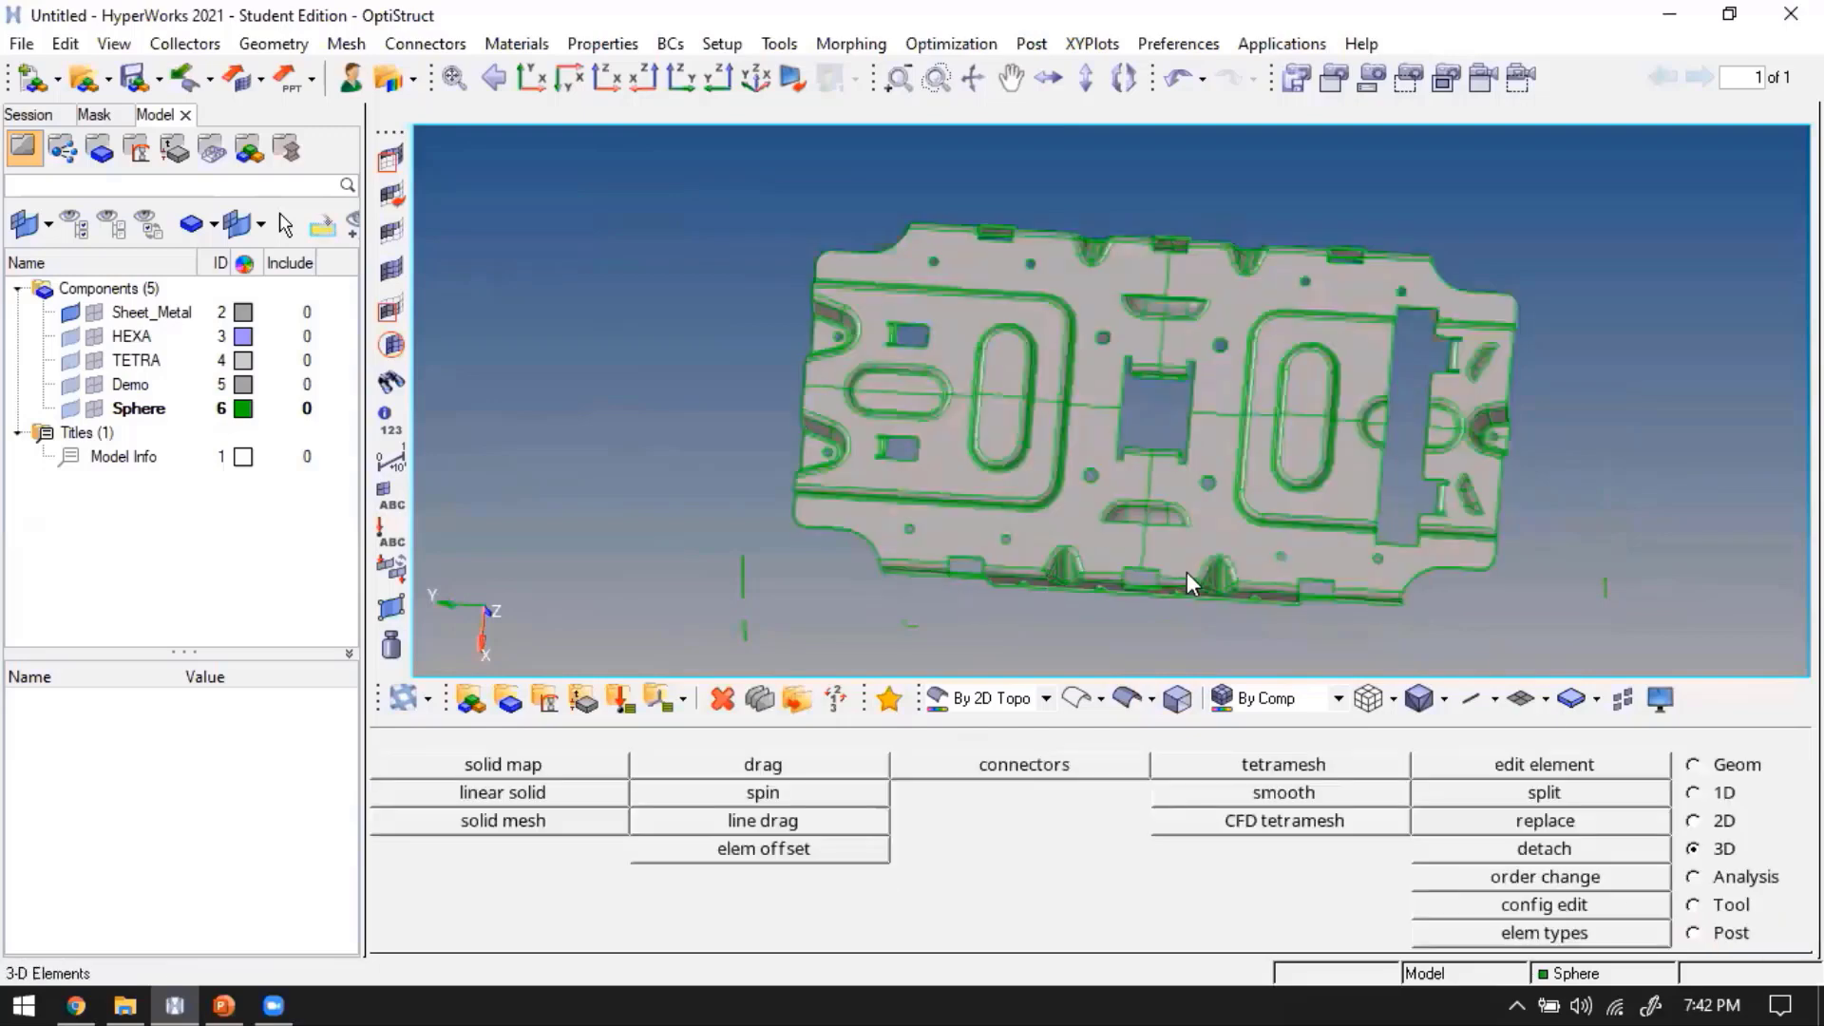
# Mask the surfaces of the Sheet_Metal plate's upper-right quarter in the XY plane view and reverse the mask to isolate that quarter
pyautogui.moveTo(1188, 572)
pyautogui.keyDown('ctrl'); pyautogui.mouseDown()
pyautogui.moveTo(1240, 518)
pyautogui.moveTo(1194, 414)
pyautogui.moveTo(1214, 479)
pyautogui.moveTo(1221, 462)
pyautogui.moveTo(1167, 477)
pyautogui.moveTo(1177, 487)
pyautogui.mouseUp(); pyautogui.keyUp('ctrl')
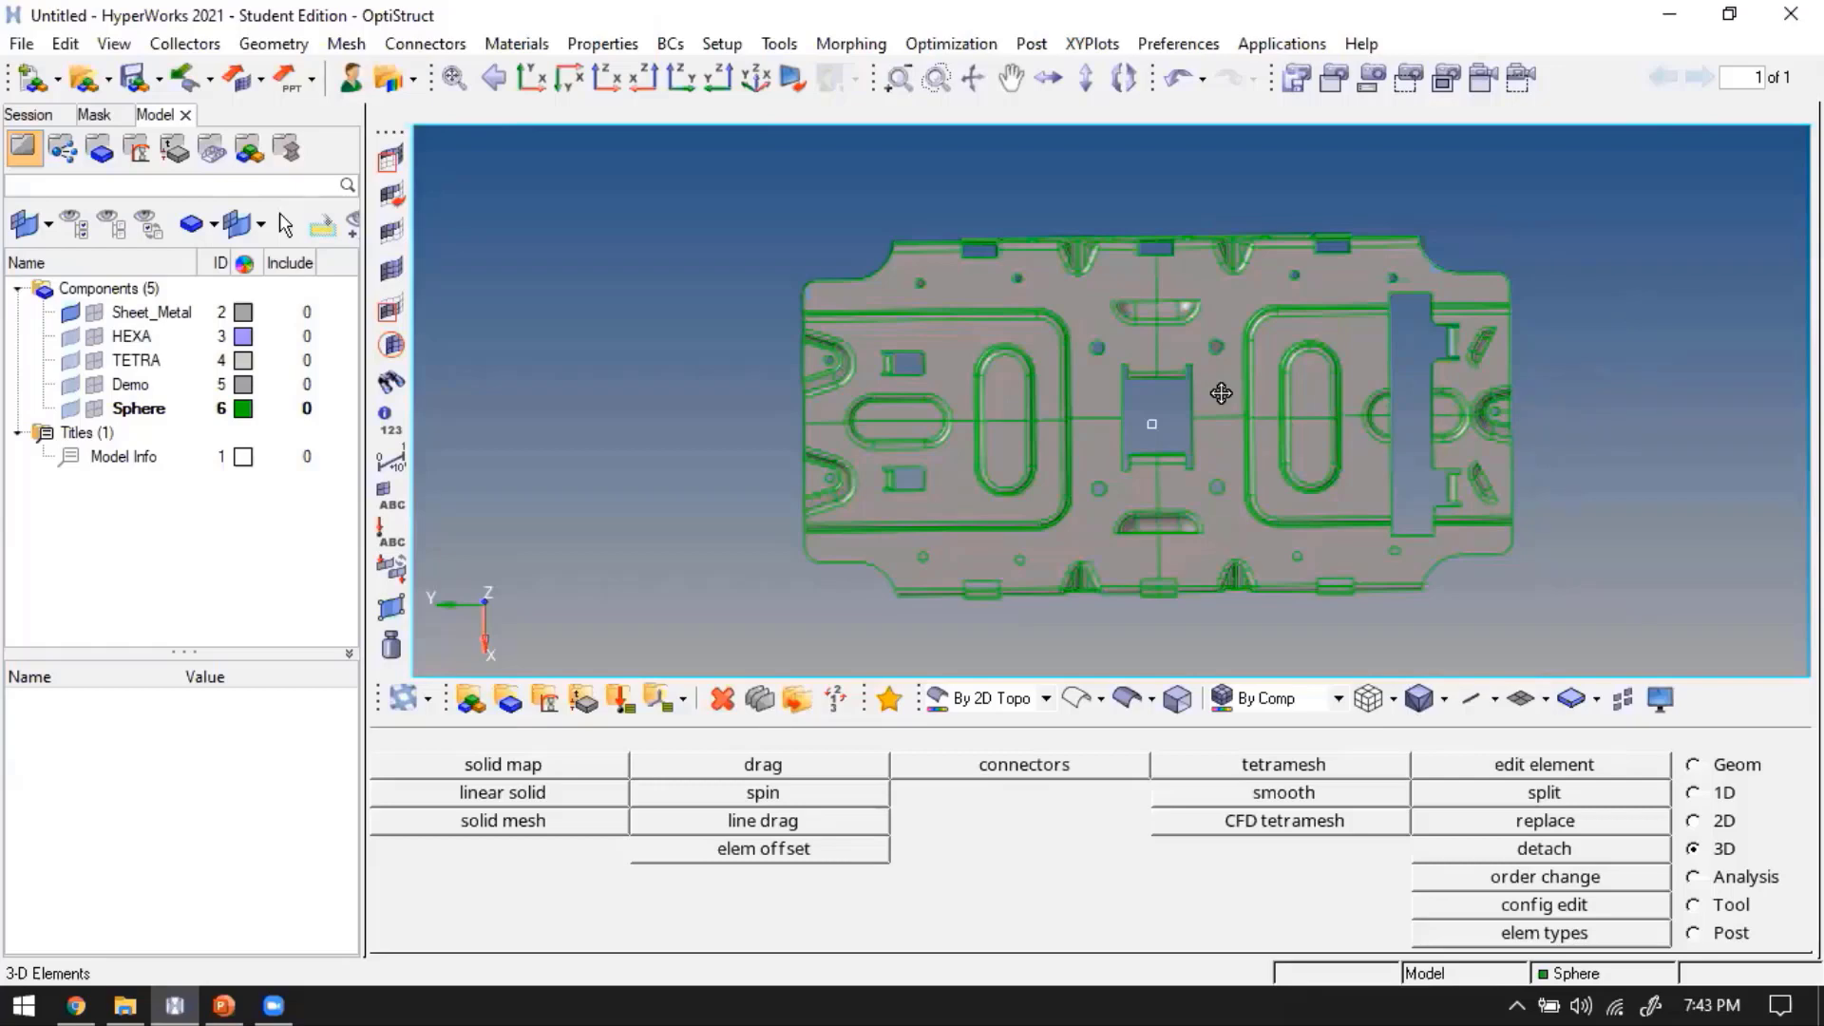
pyautogui.keyDown('ctrl'); pyautogui.moveTo(1221, 396); pyautogui.dragTo(1270, 437, button='right'); pyautogui.keyUp('ctrl')
pyautogui.click(531, 78)
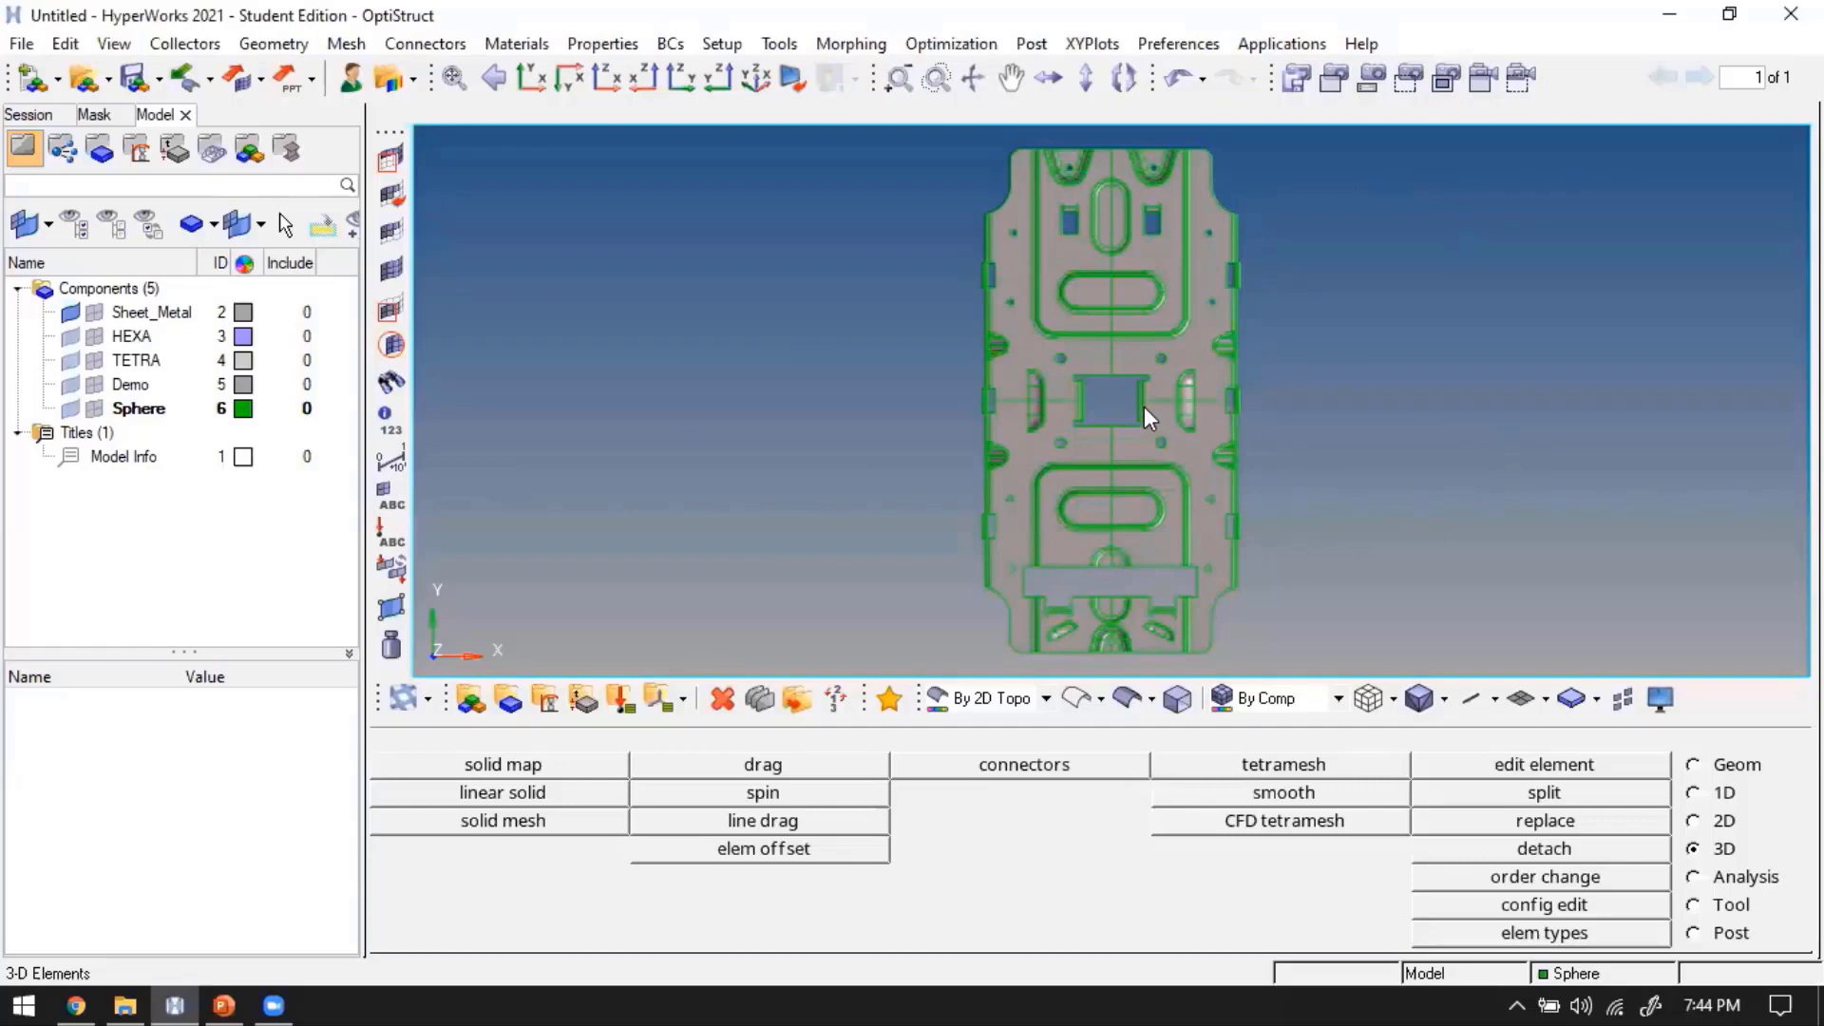
pyautogui.scroll(5, 1065, 428)
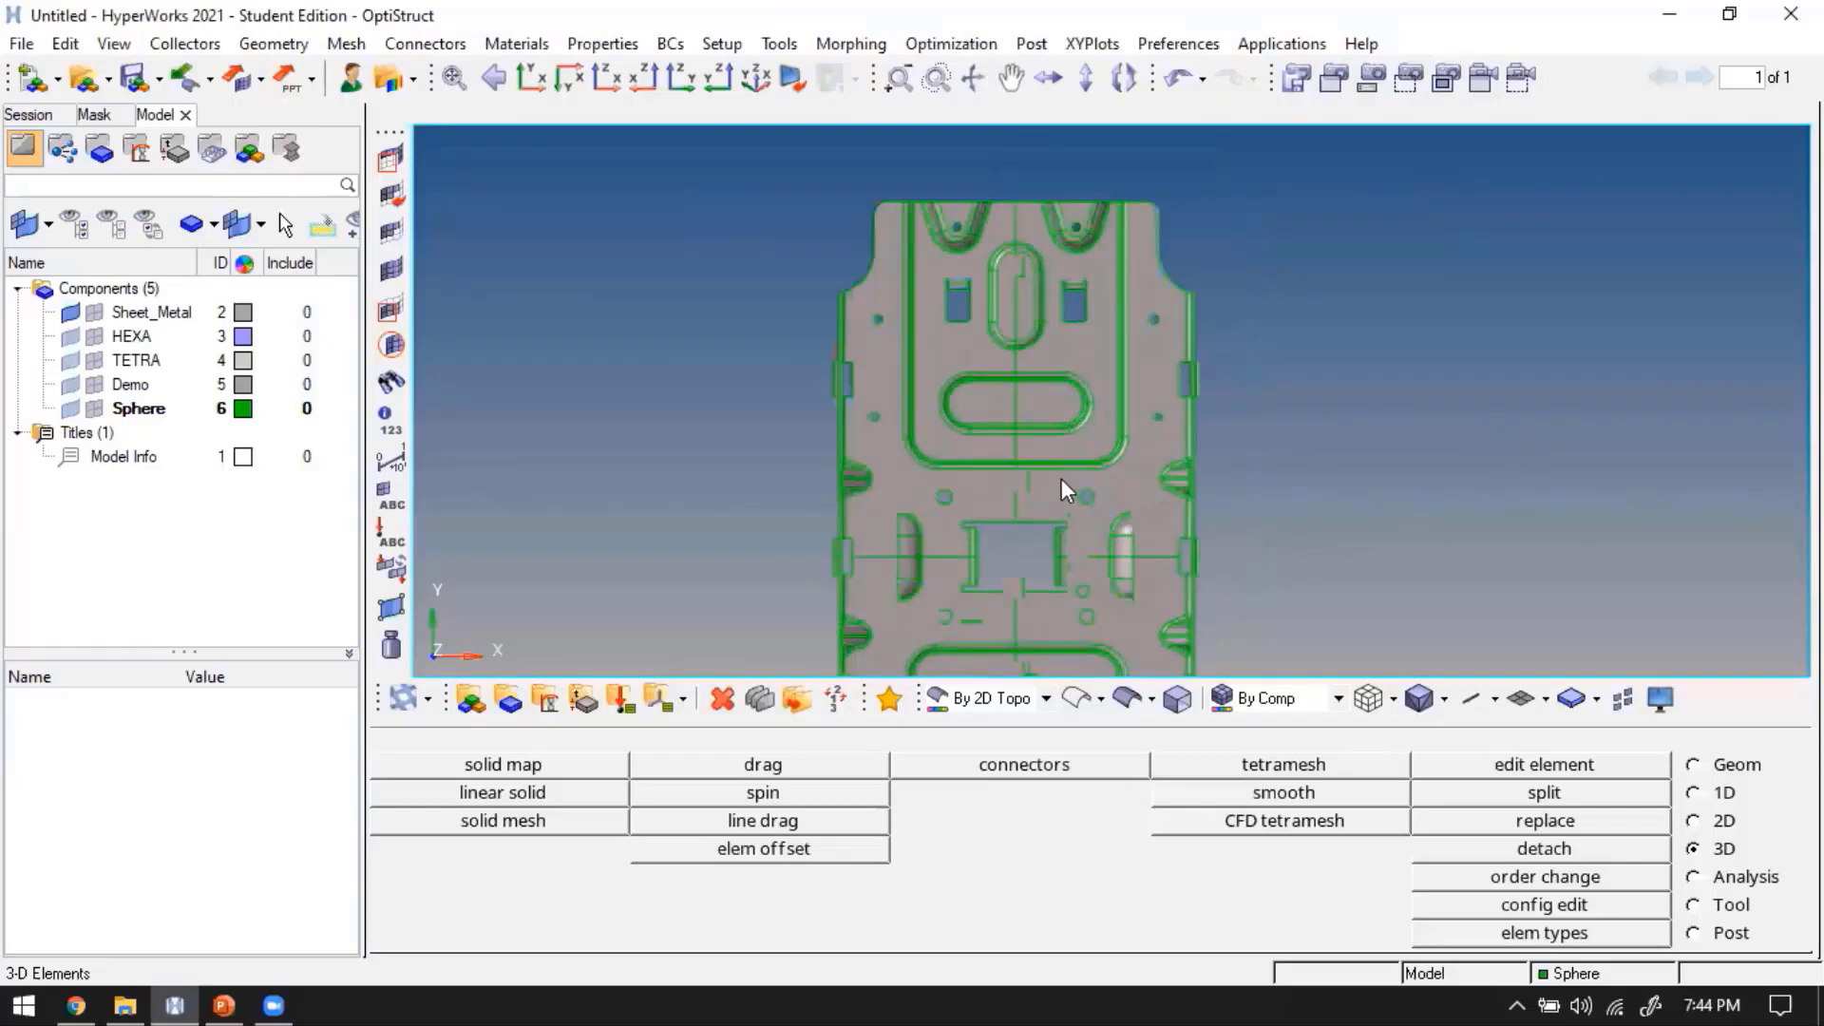
pyautogui.scroll(-2, 1049, 395)
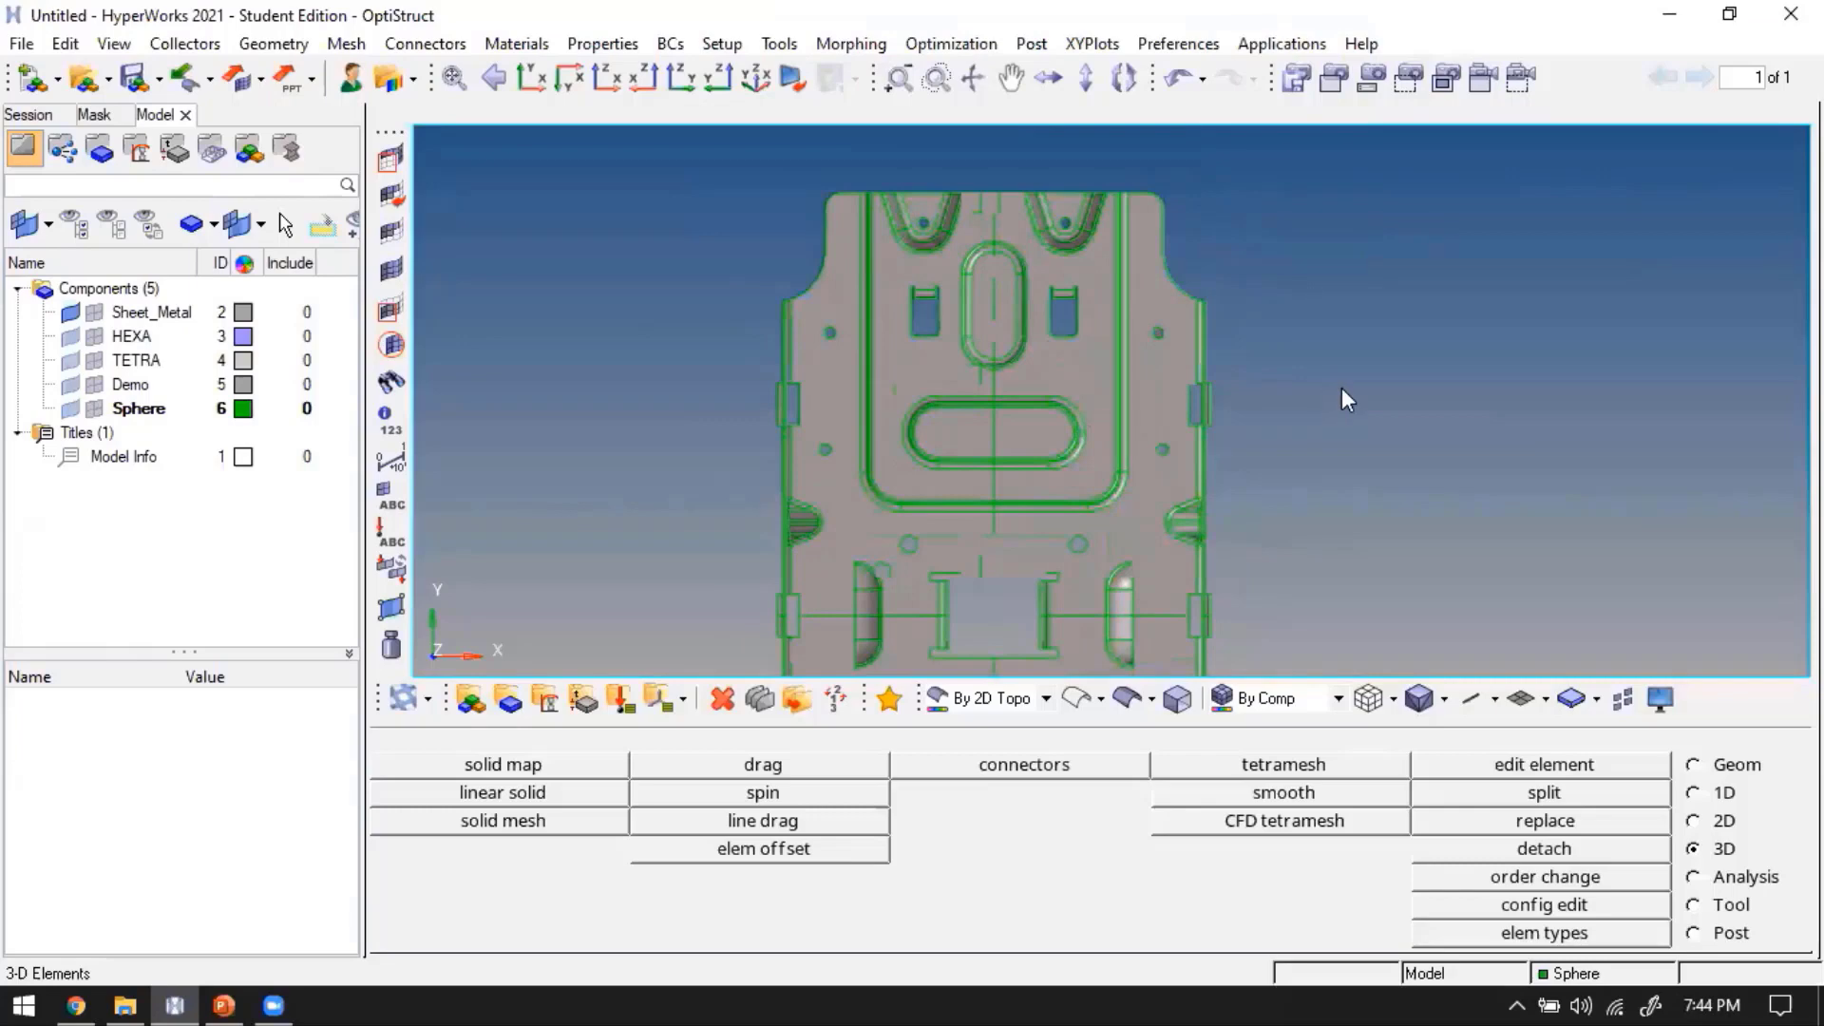
pyautogui.press('F5')
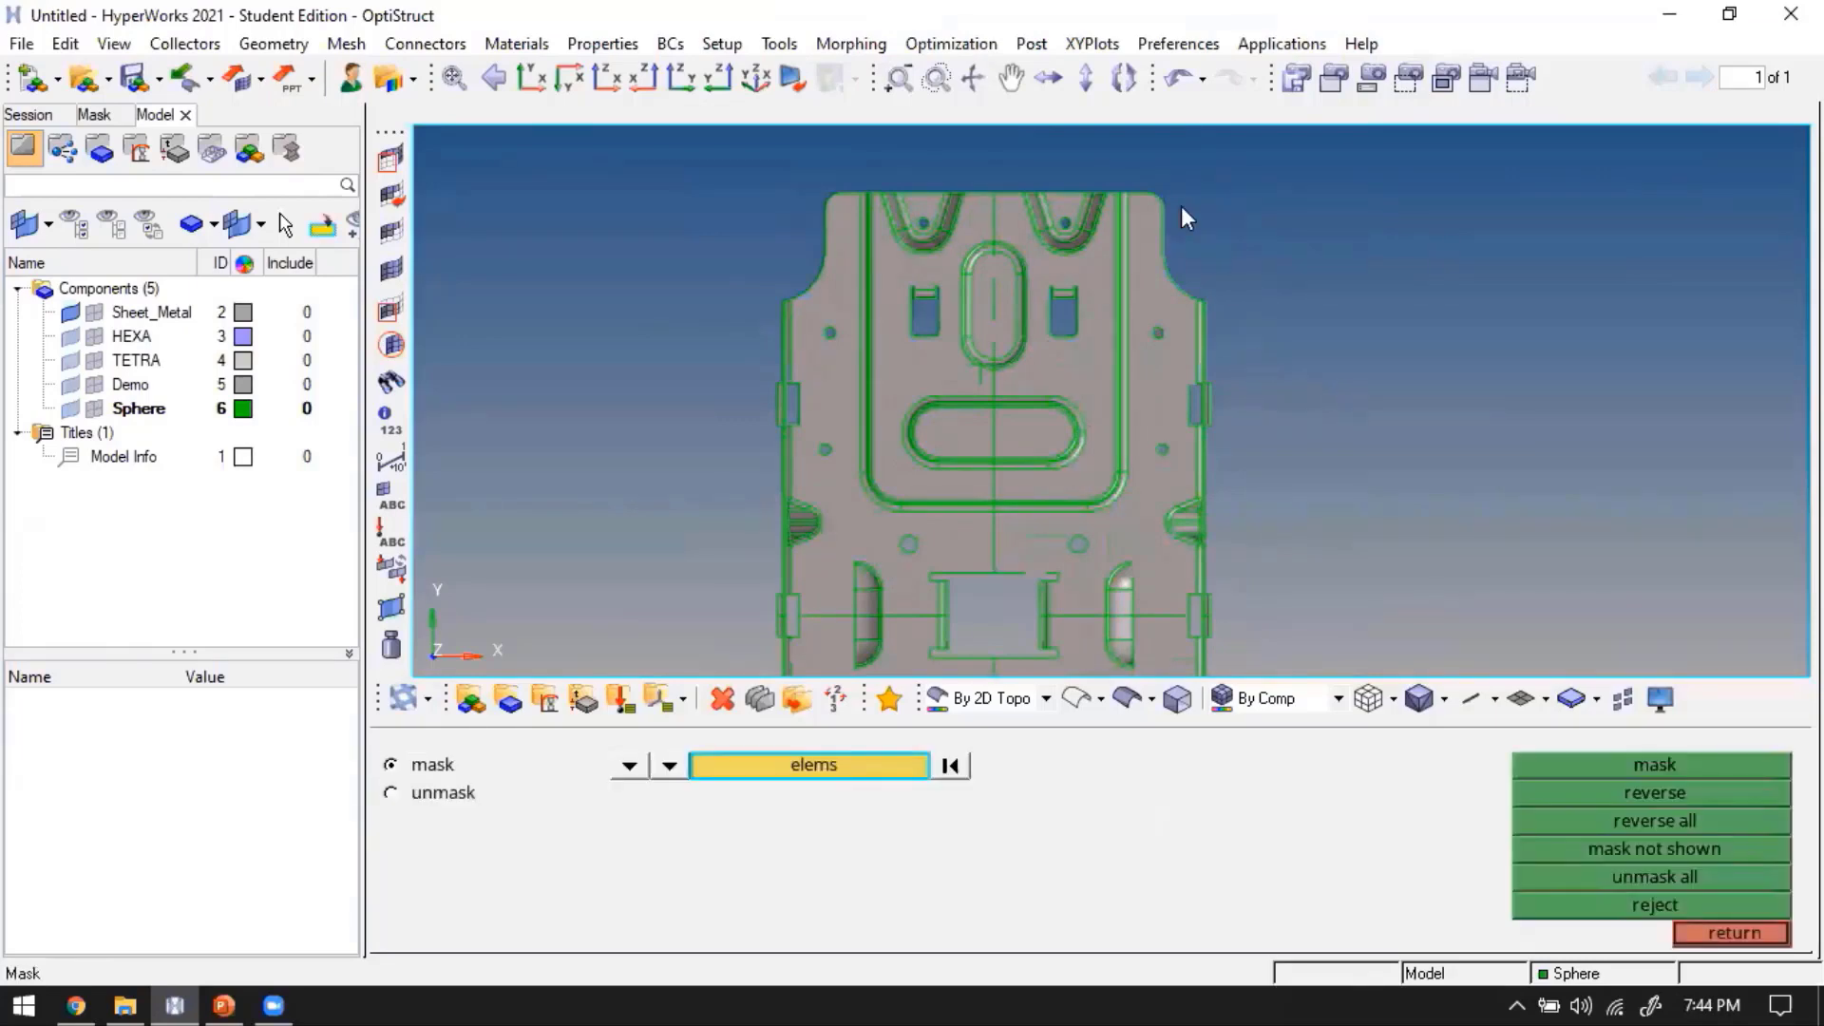
pyautogui.click(629, 766)
pyautogui.click(510, 851)
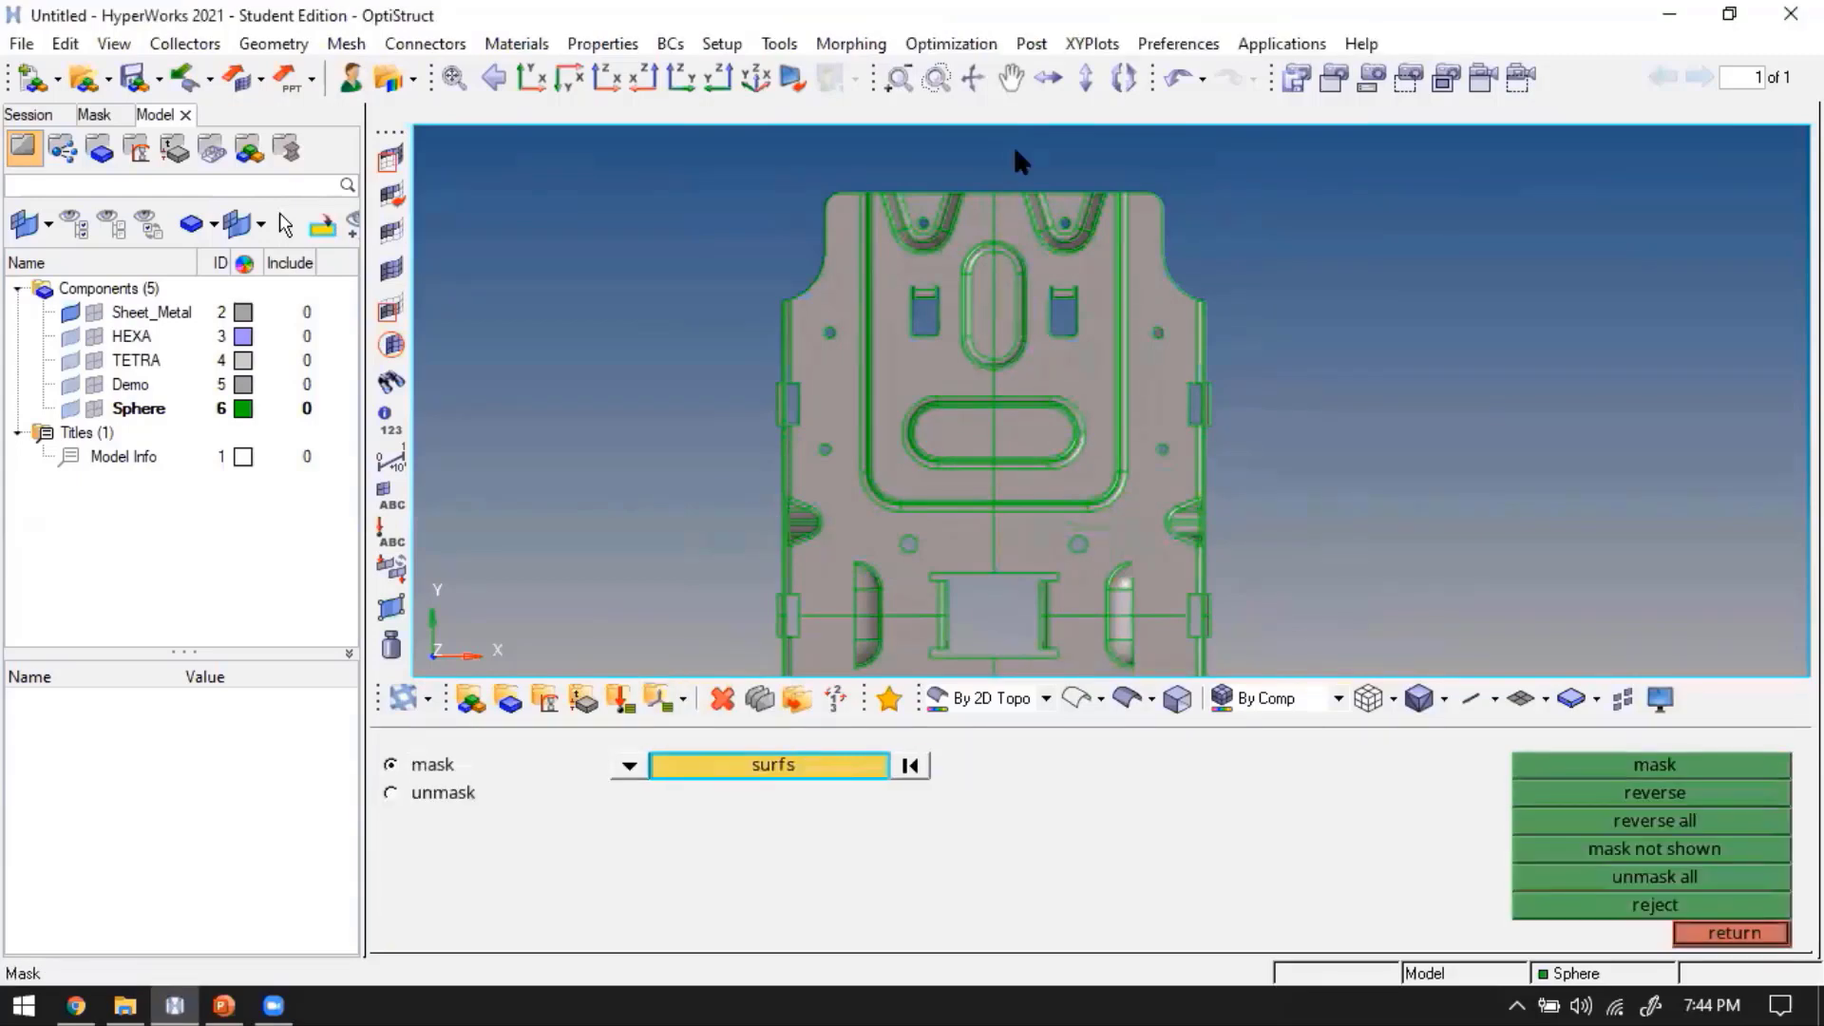
pyautogui.moveTo(999, 174); pyautogui.dragTo(1237, 608)
pyautogui.scroll(3, 1200, 606)
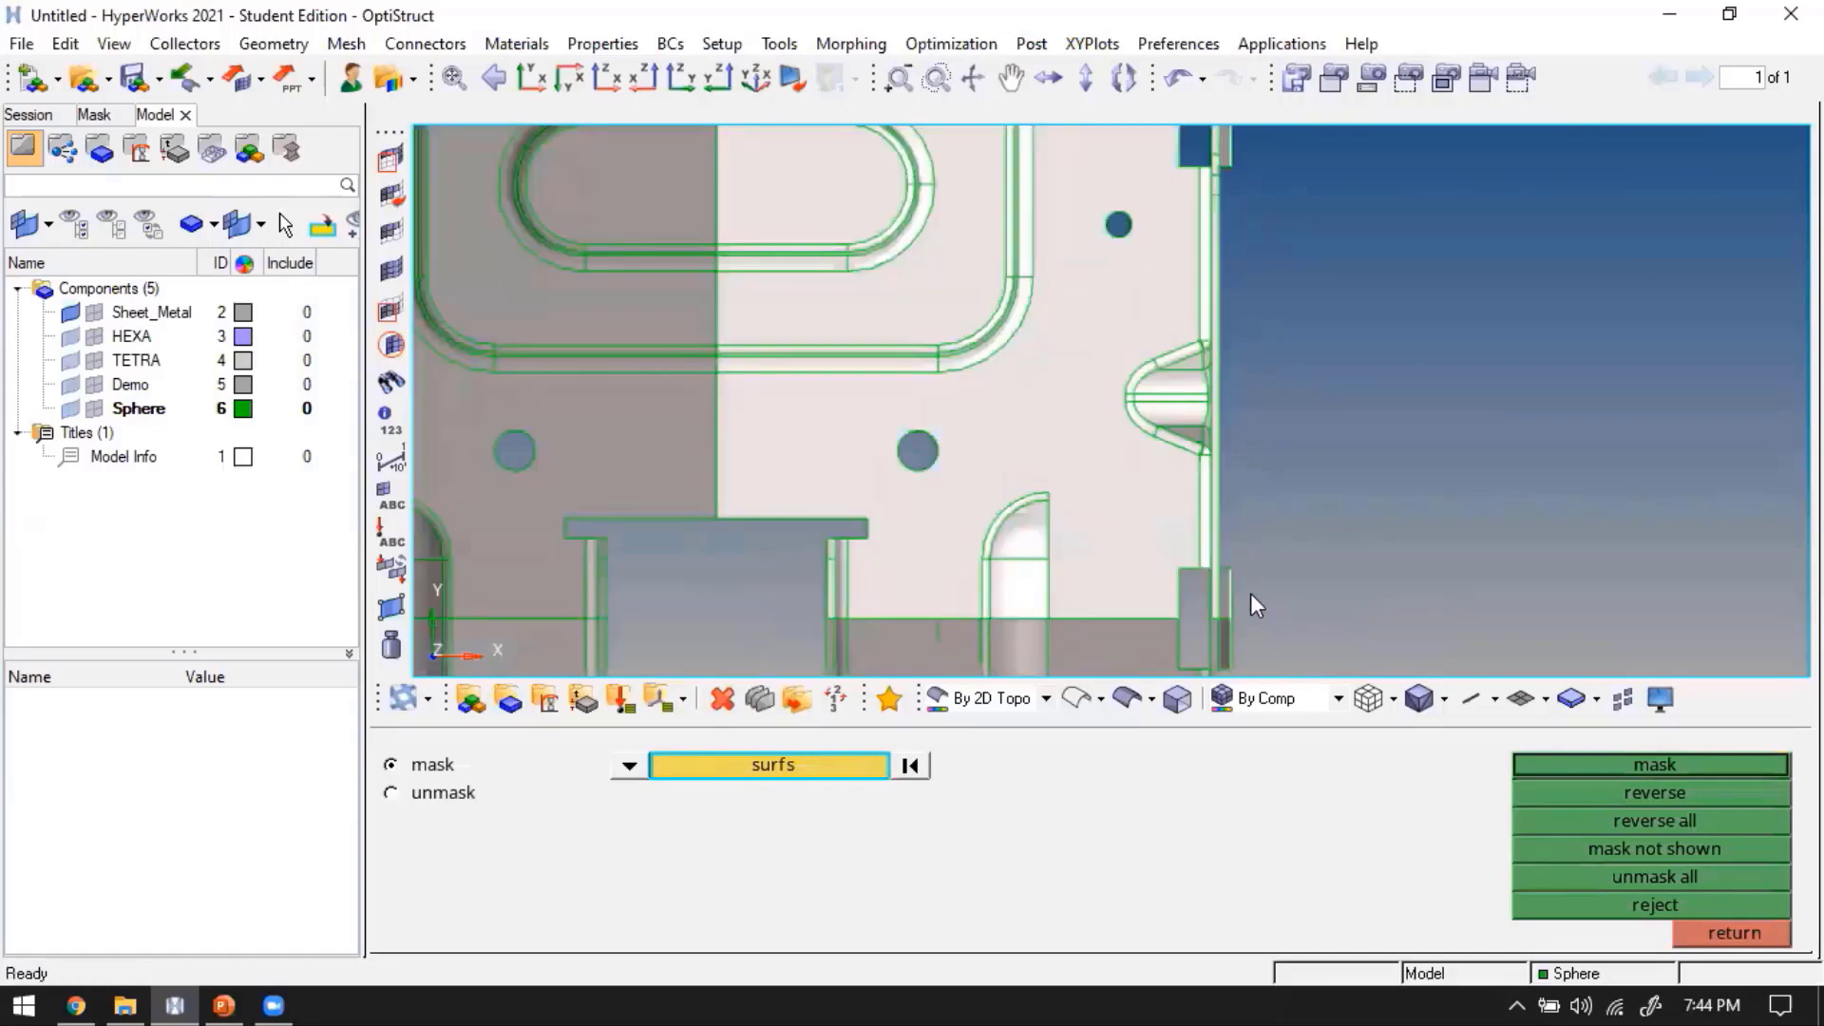
pyautogui.scroll(-4, 1280, 602)
pyautogui.scroll(1, 1157, 285)
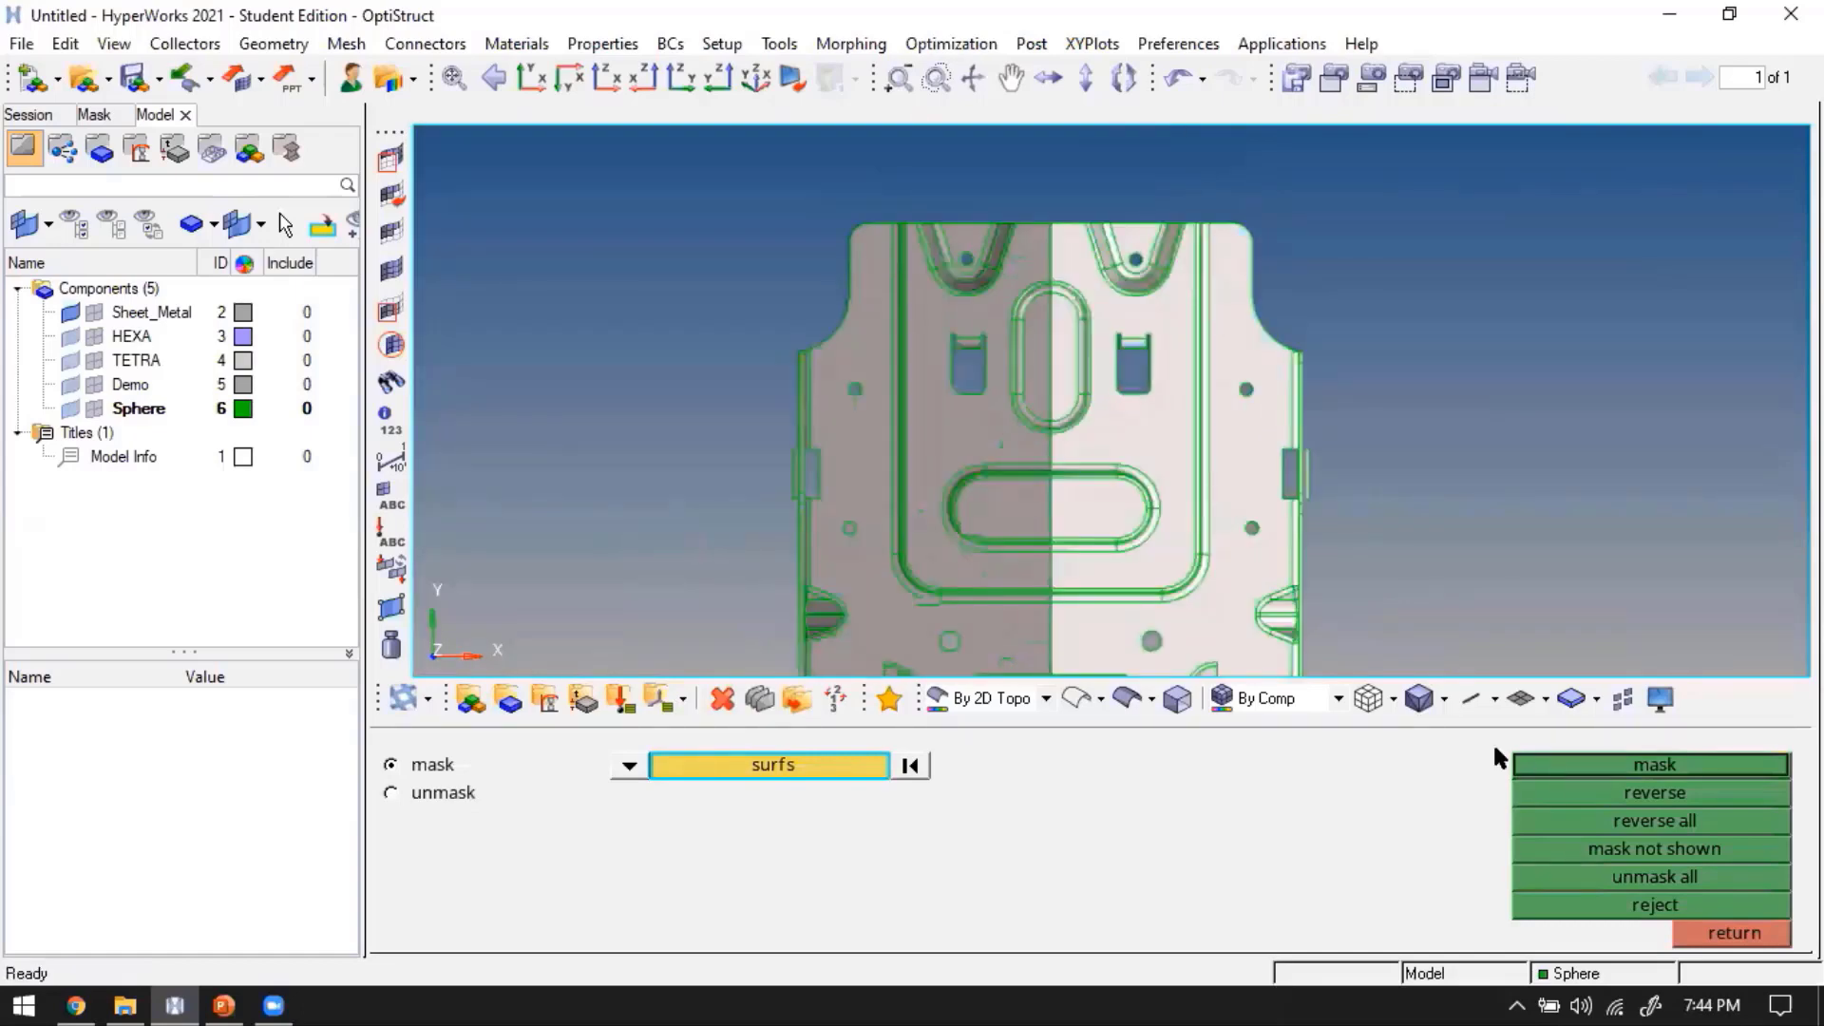
pyautogui.click(1554, 765)
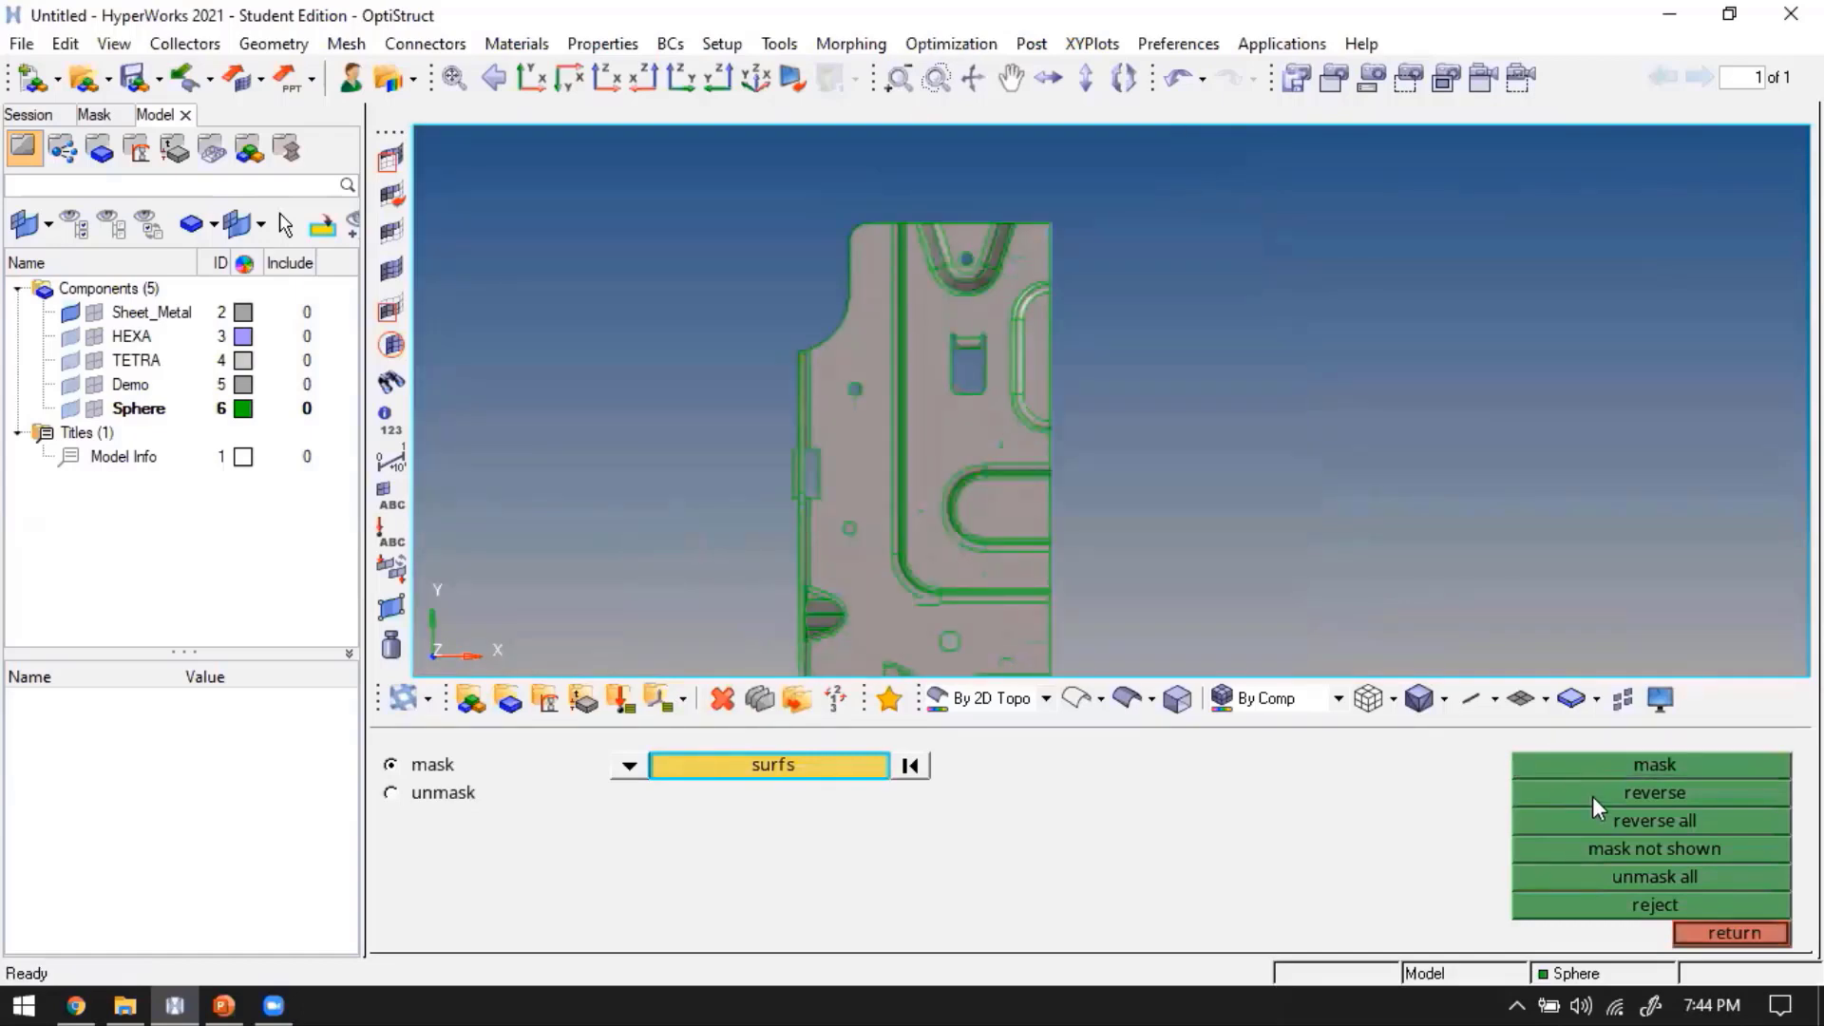
pyautogui.keyDown('ctrl'); pyautogui.moveTo(1302, 568); pyautogui.dragTo(1374, 470, button='right'); pyautogui.keyUp('ctrl')
pyautogui.scroll(-2, 1373, 470)
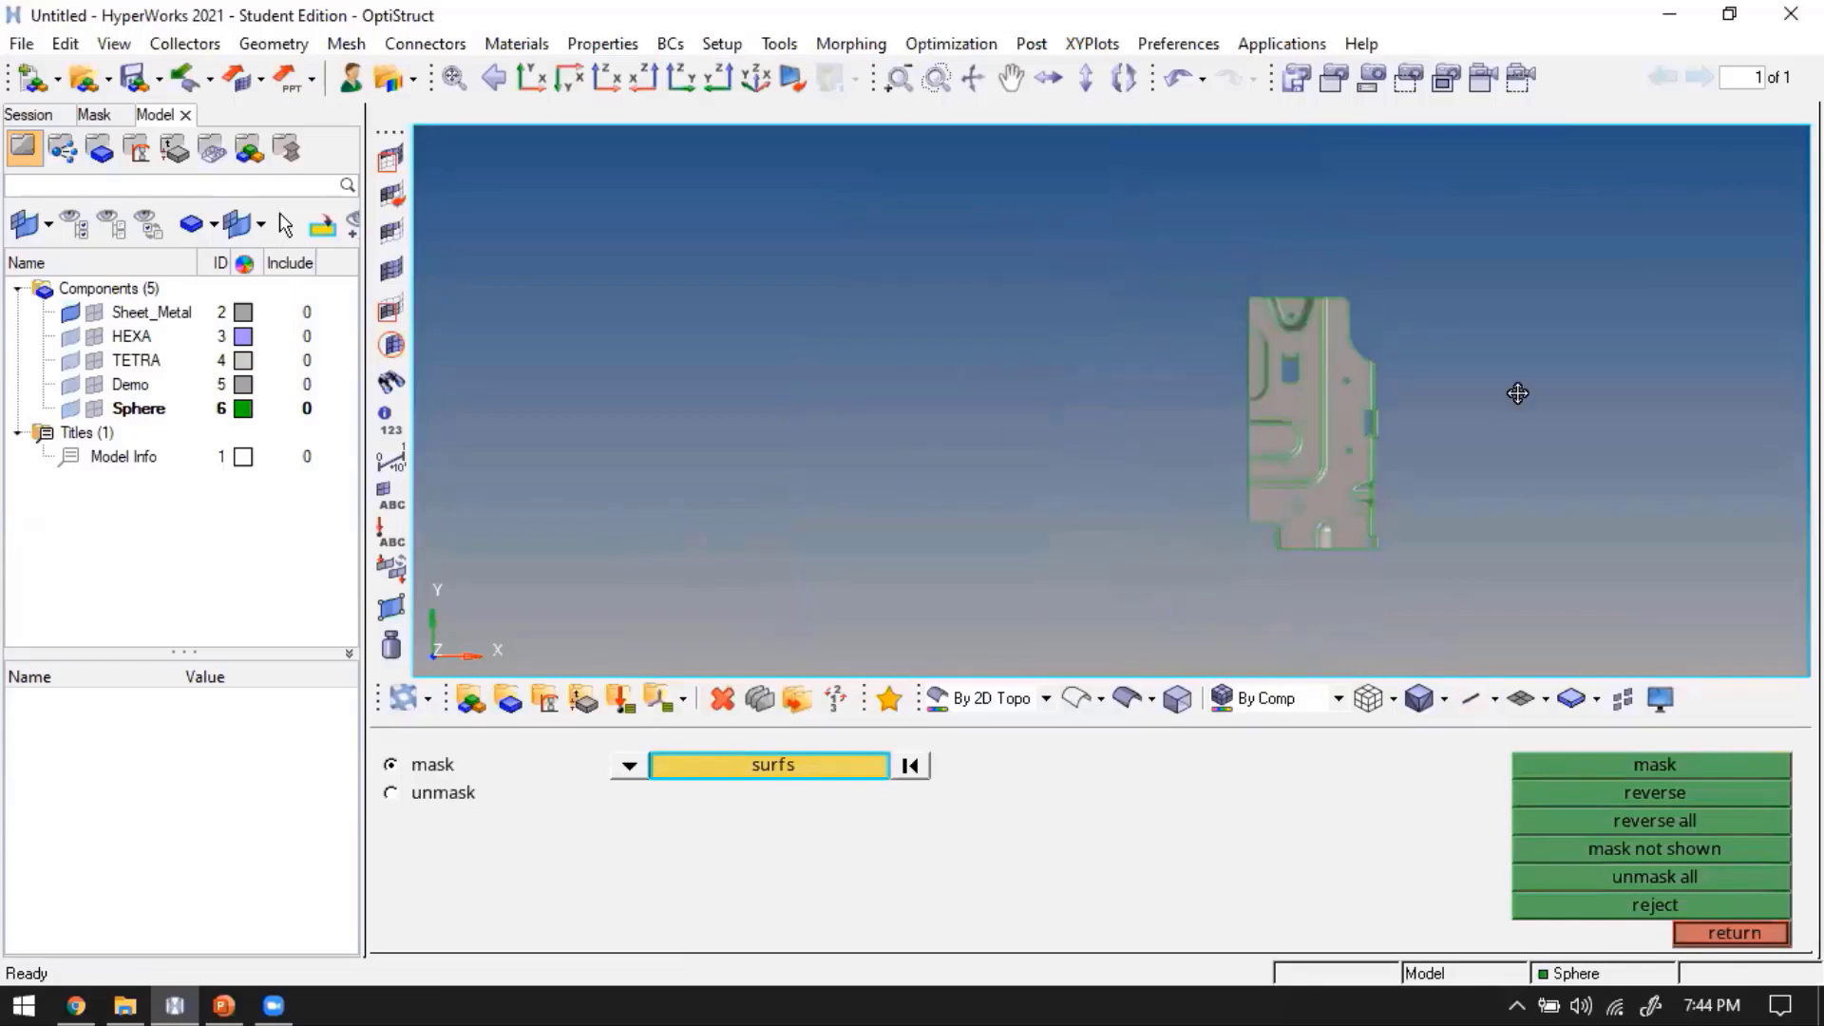
# Examine the isolated quarter's cut edges, thickness and bent tab from several angles and leave the Mask tool
pyautogui.keyDown('ctrl'); pyautogui.moveTo(1518, 395); pyautogui.dragTo(1249, 543); pyautogui.keyUp('ctrl')
pyautogui.scroll(2, 1228, 561)
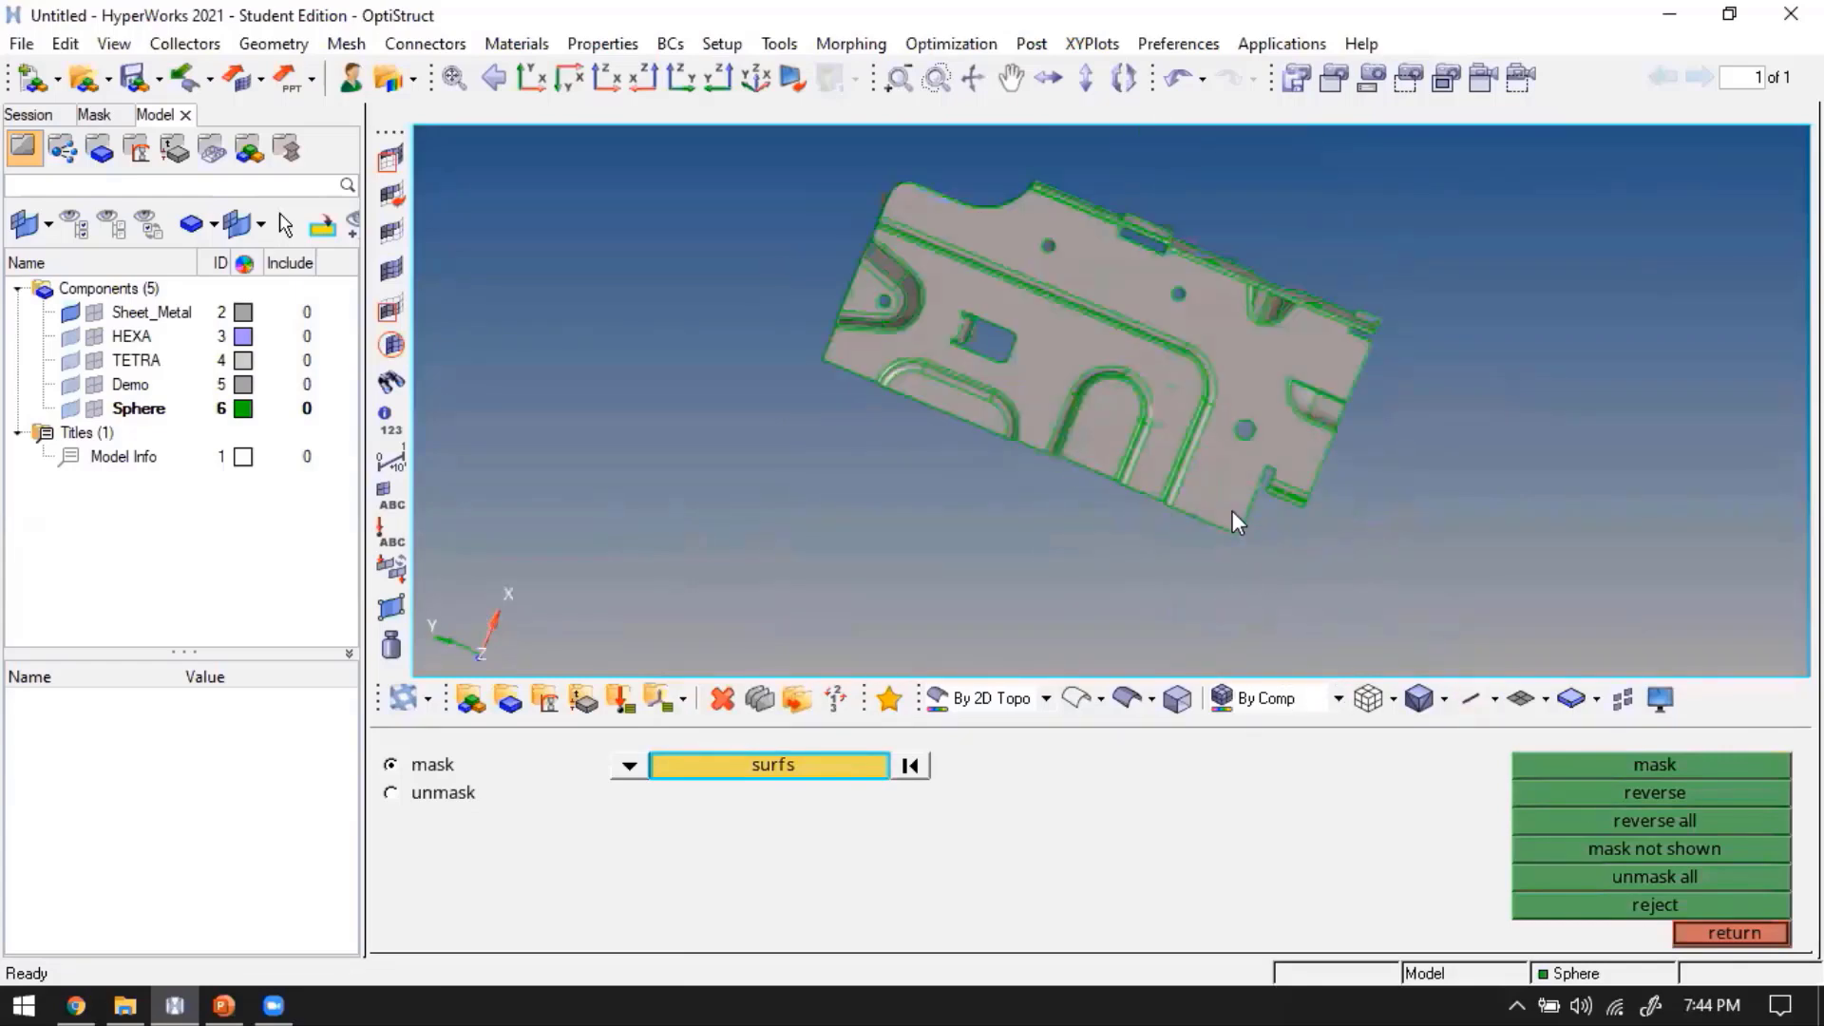
pyautogui.keyDown('ctrl'); pyautogui.moveTo(1252, 477); pyautogui.dragTo(1229, 554); pyautogui.keyUp('ctrl')
pyautogui.scroll(5, 1212, 526)
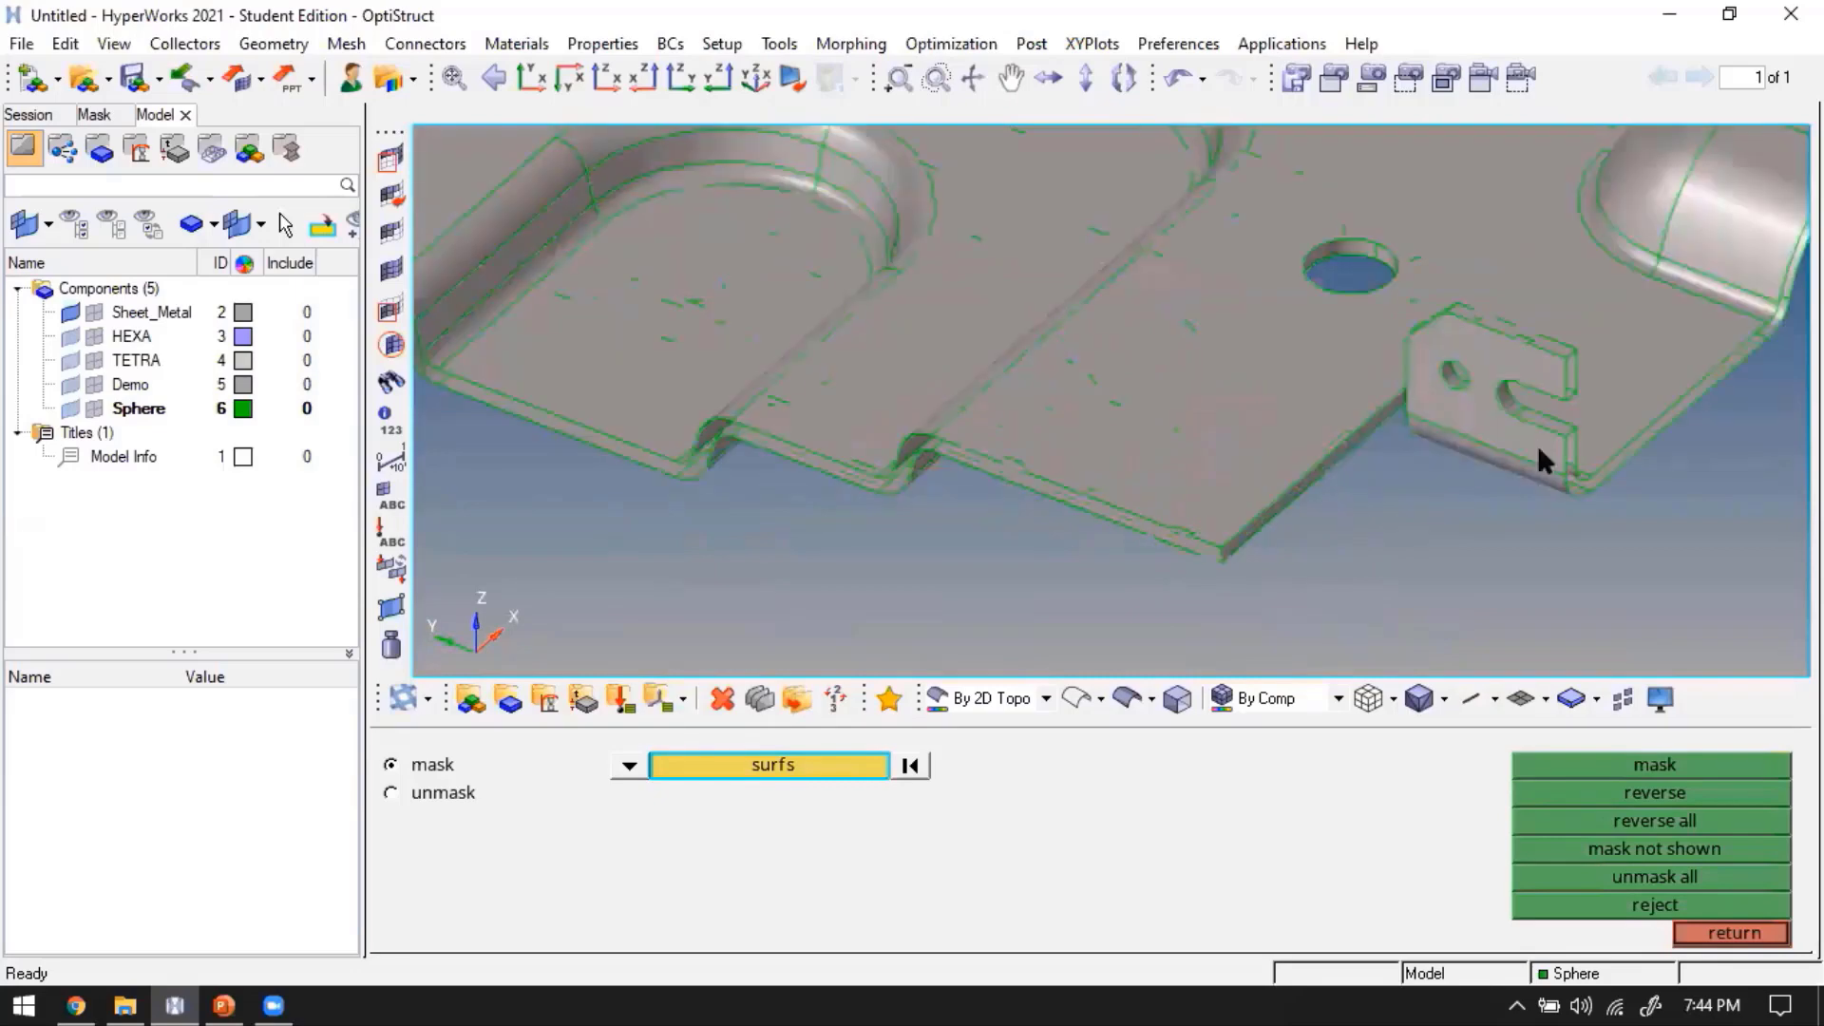
pyautogui.scroll(-5, 1149, 540)
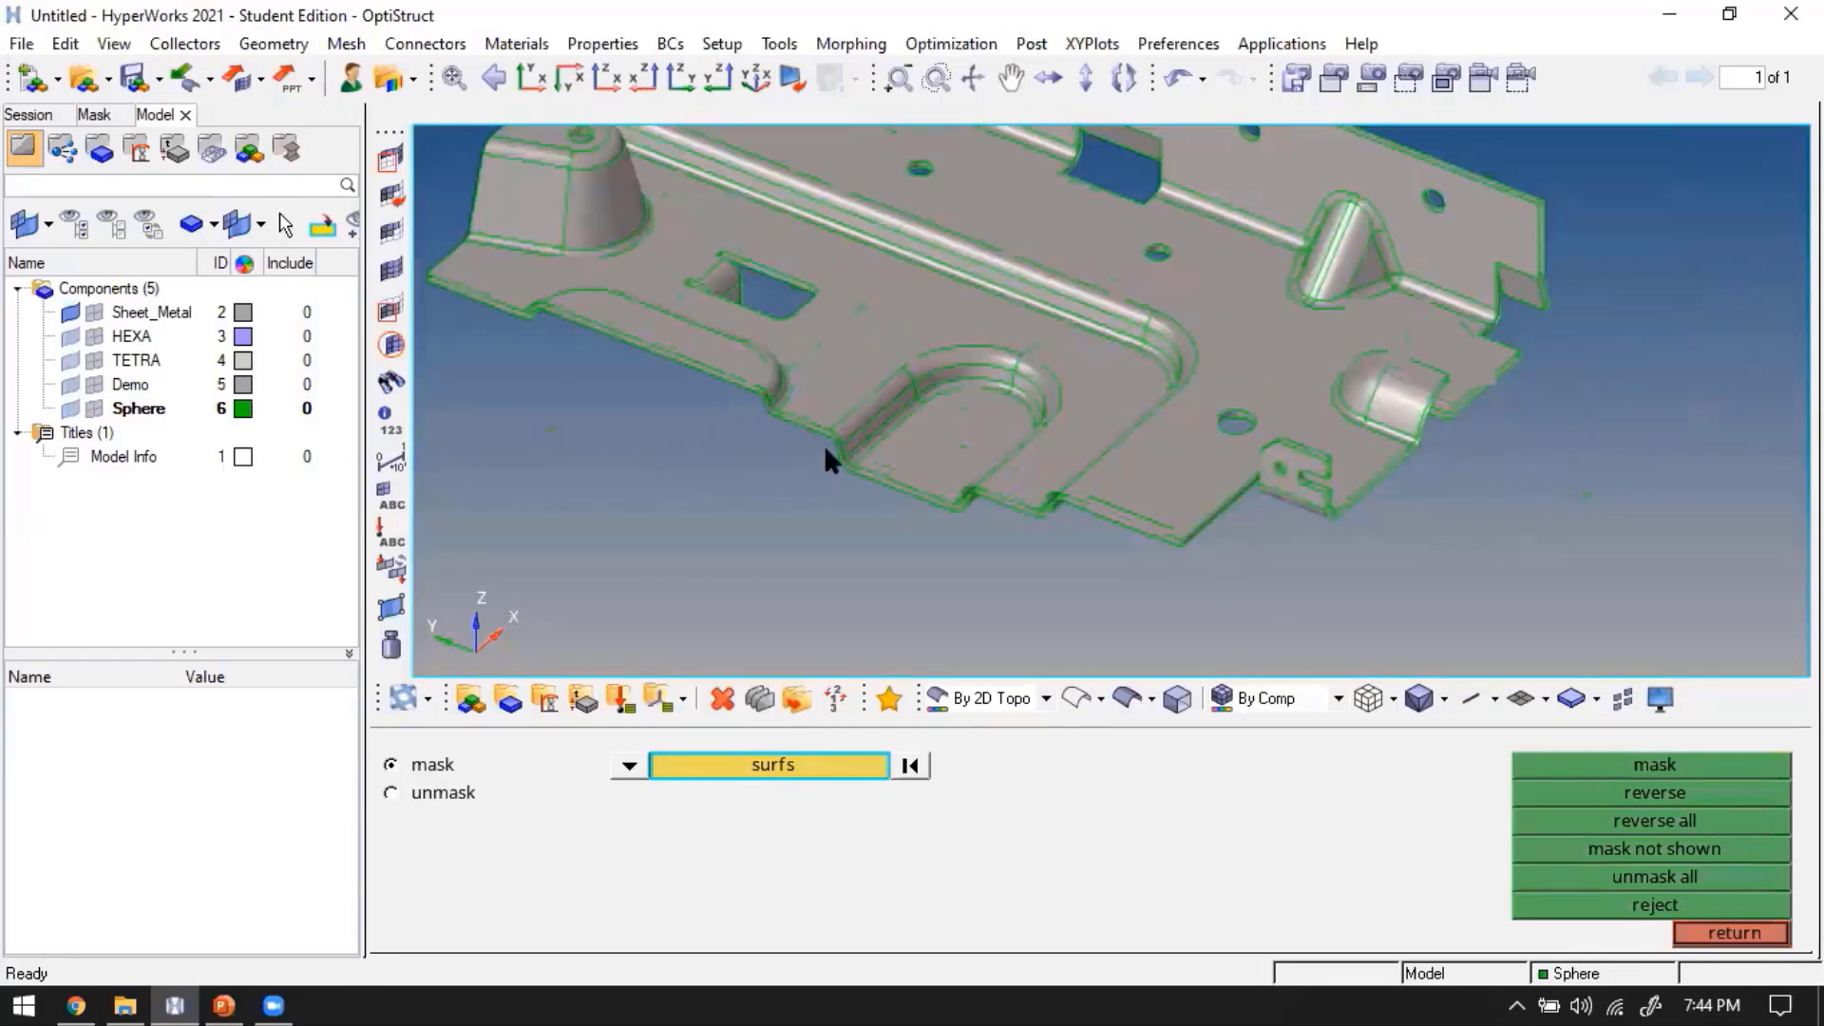
pyautogui.scroll(-2, 823, 445)
pyautogui.keyDown('ctrl'); pyautogui.moveTo(1313, 494); pyautogui.dragTo(1247, 484); pyautogui.keyUp('ctrl')
pyautogui.scroll(-3, 1248, 484)
pyautogui.keyDown('ctrl'); pyautogui.moveTo(1184, 403); pyautogui.dragTo(1258, 523); pyautogui.keyUp('ctrl')
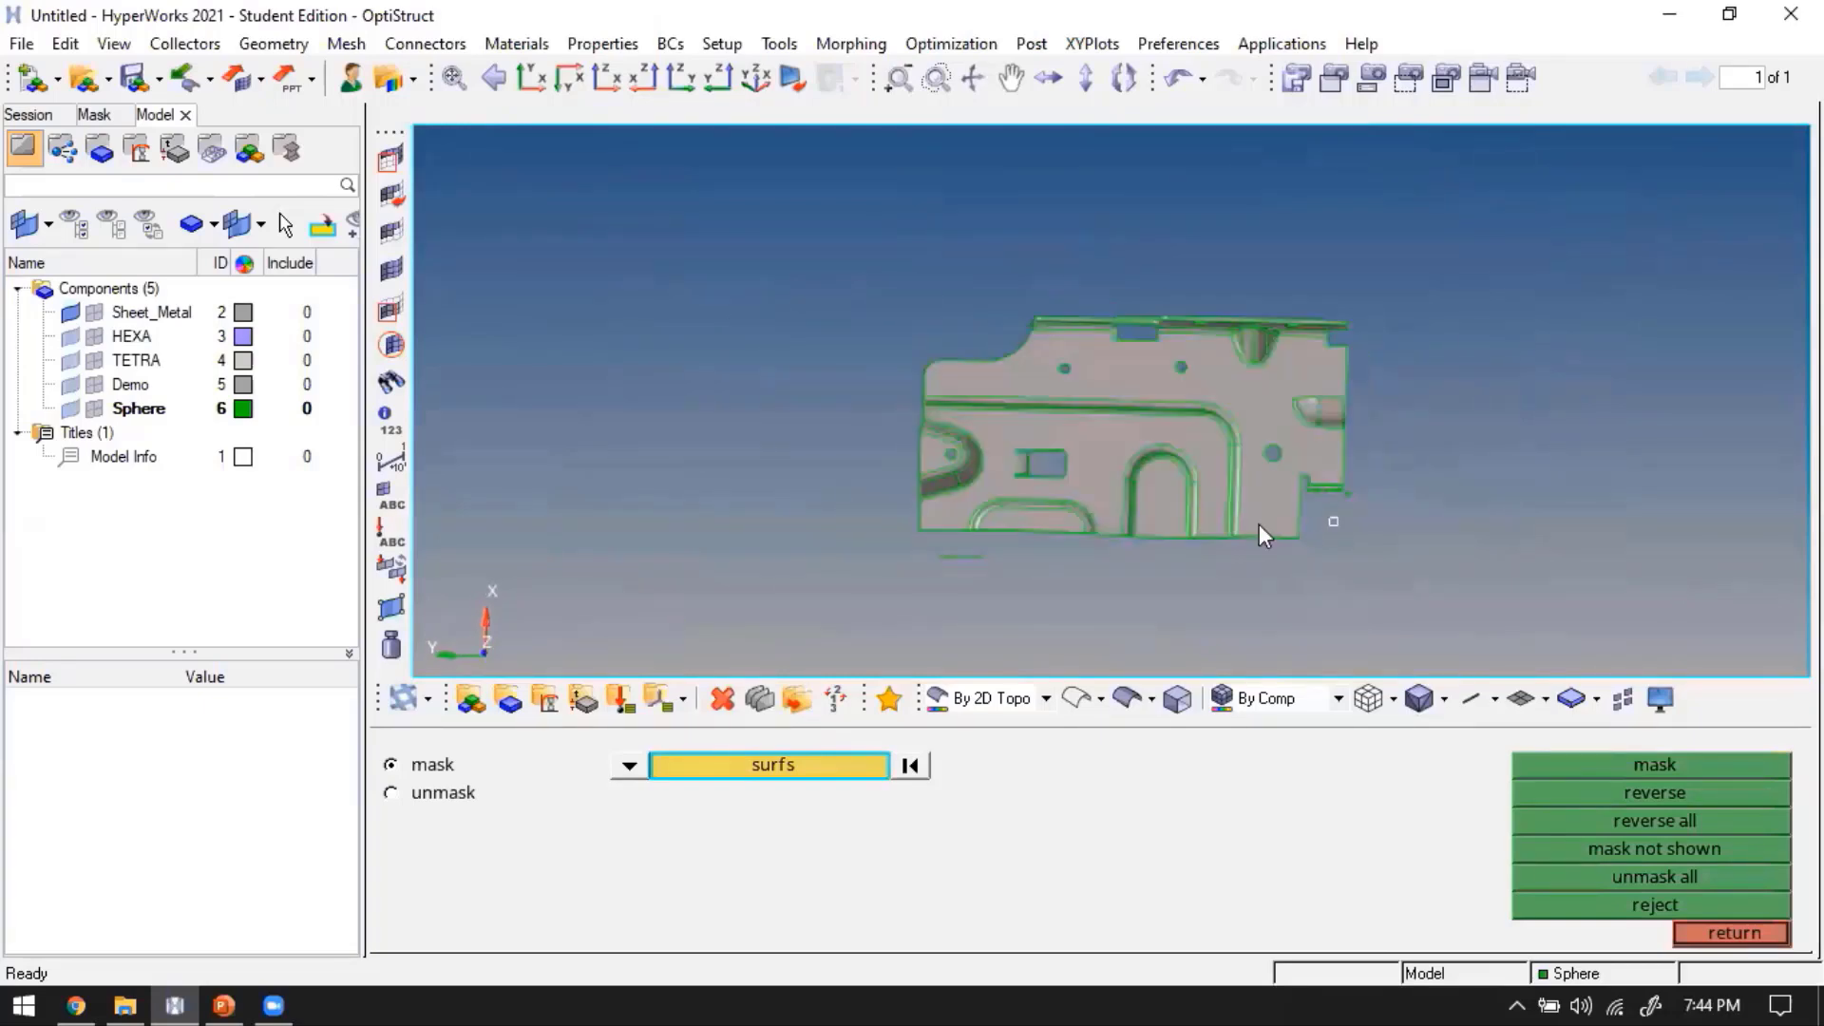
pyautogui.press('Escape')
# Create a new component named 1quarter
pyautogui.rightClick(147, 605)
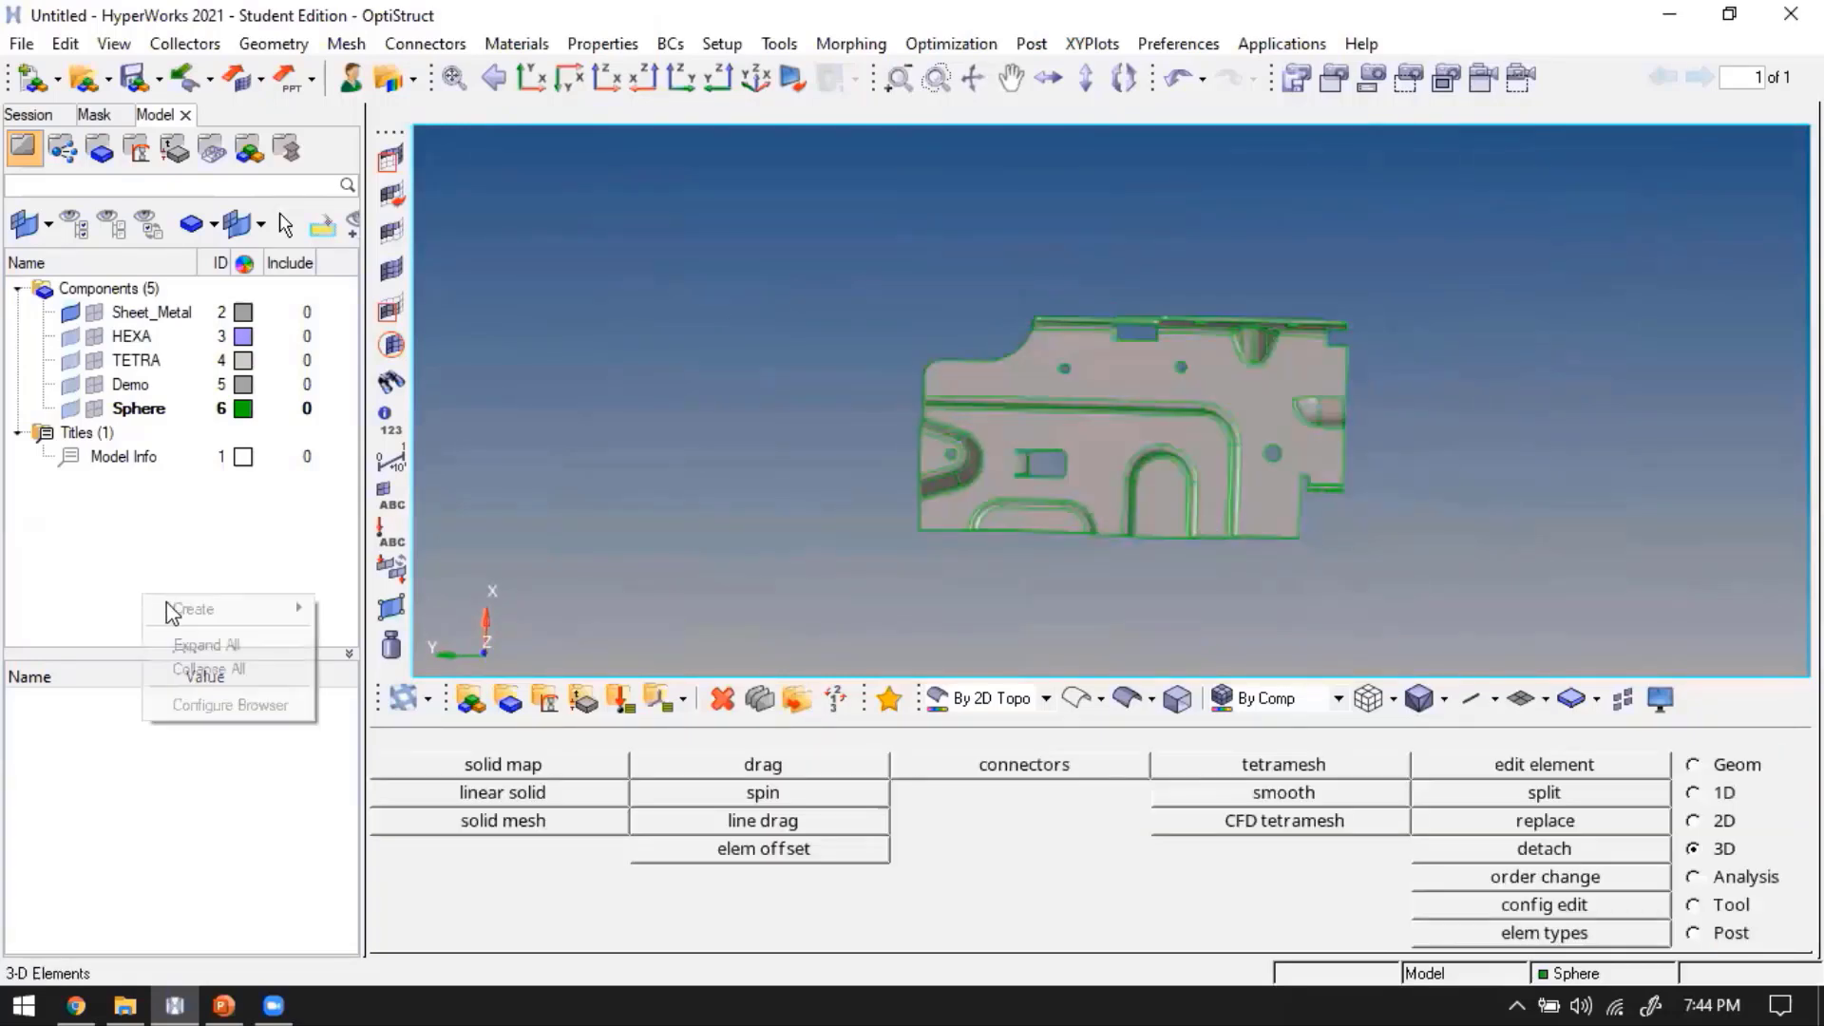
pyautogui.moveTo(275, 608)
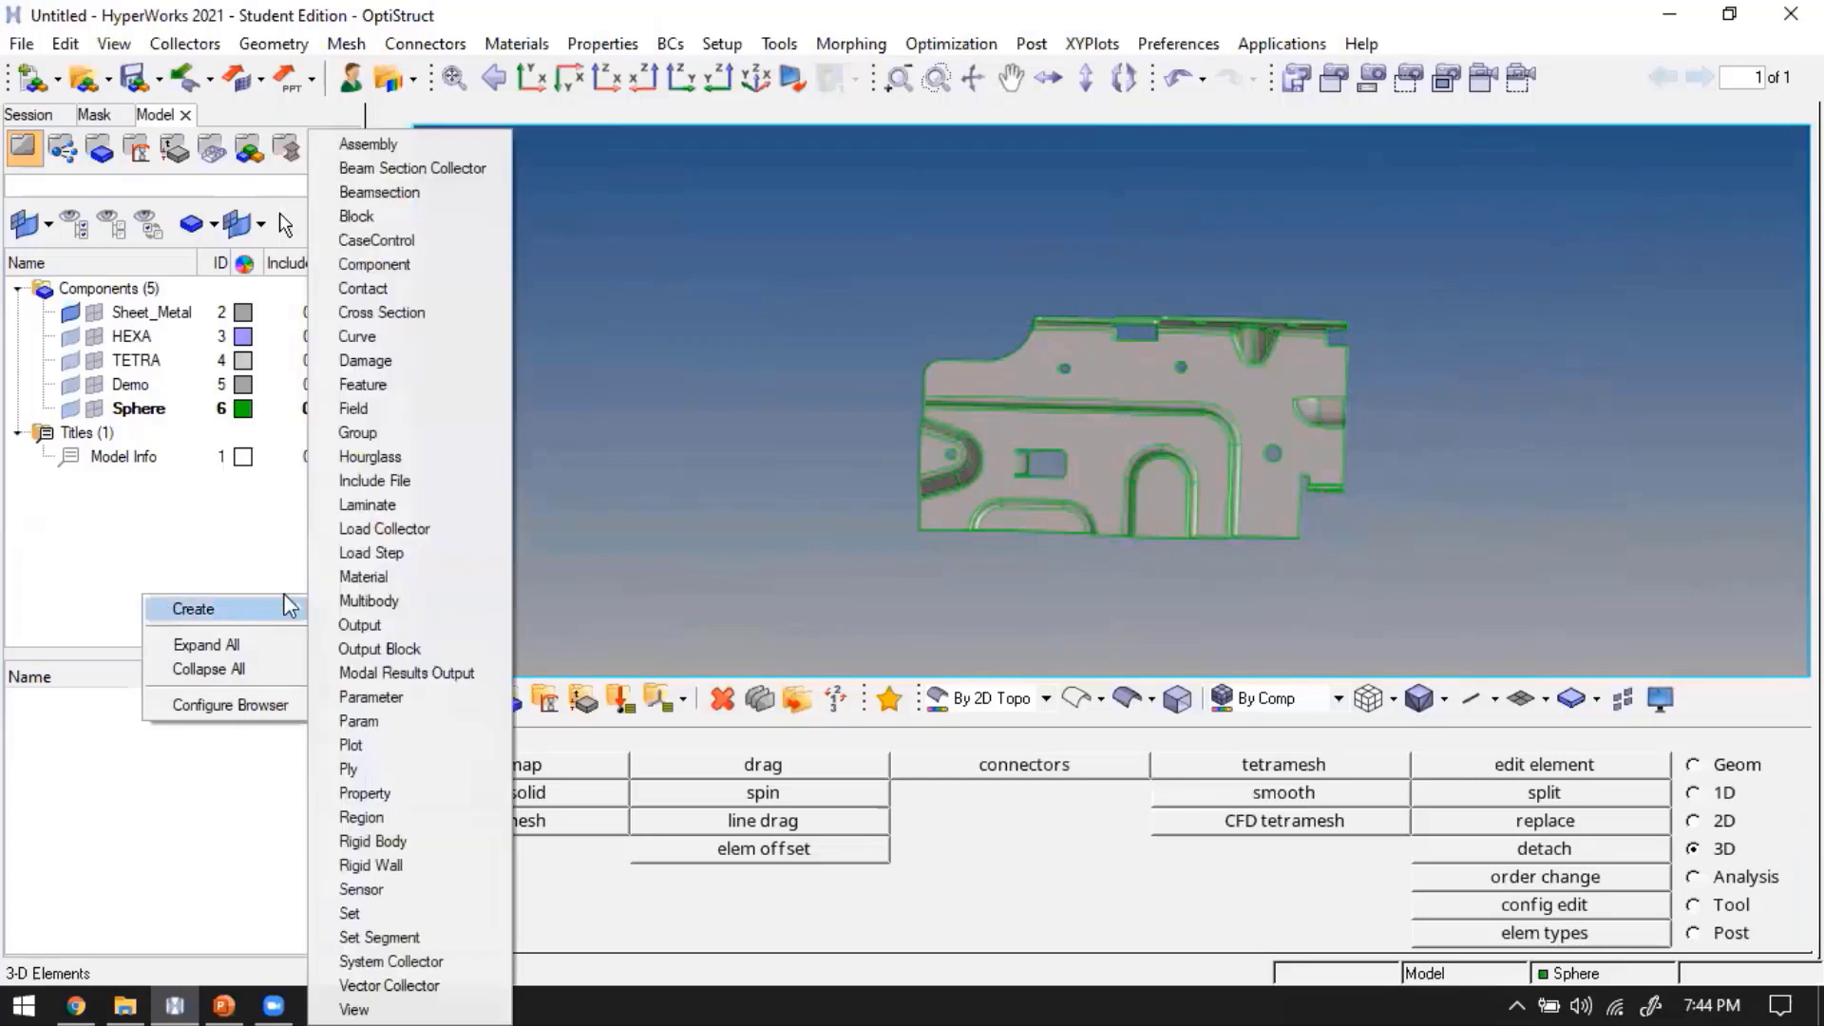
pyautogui.click(407, 264)
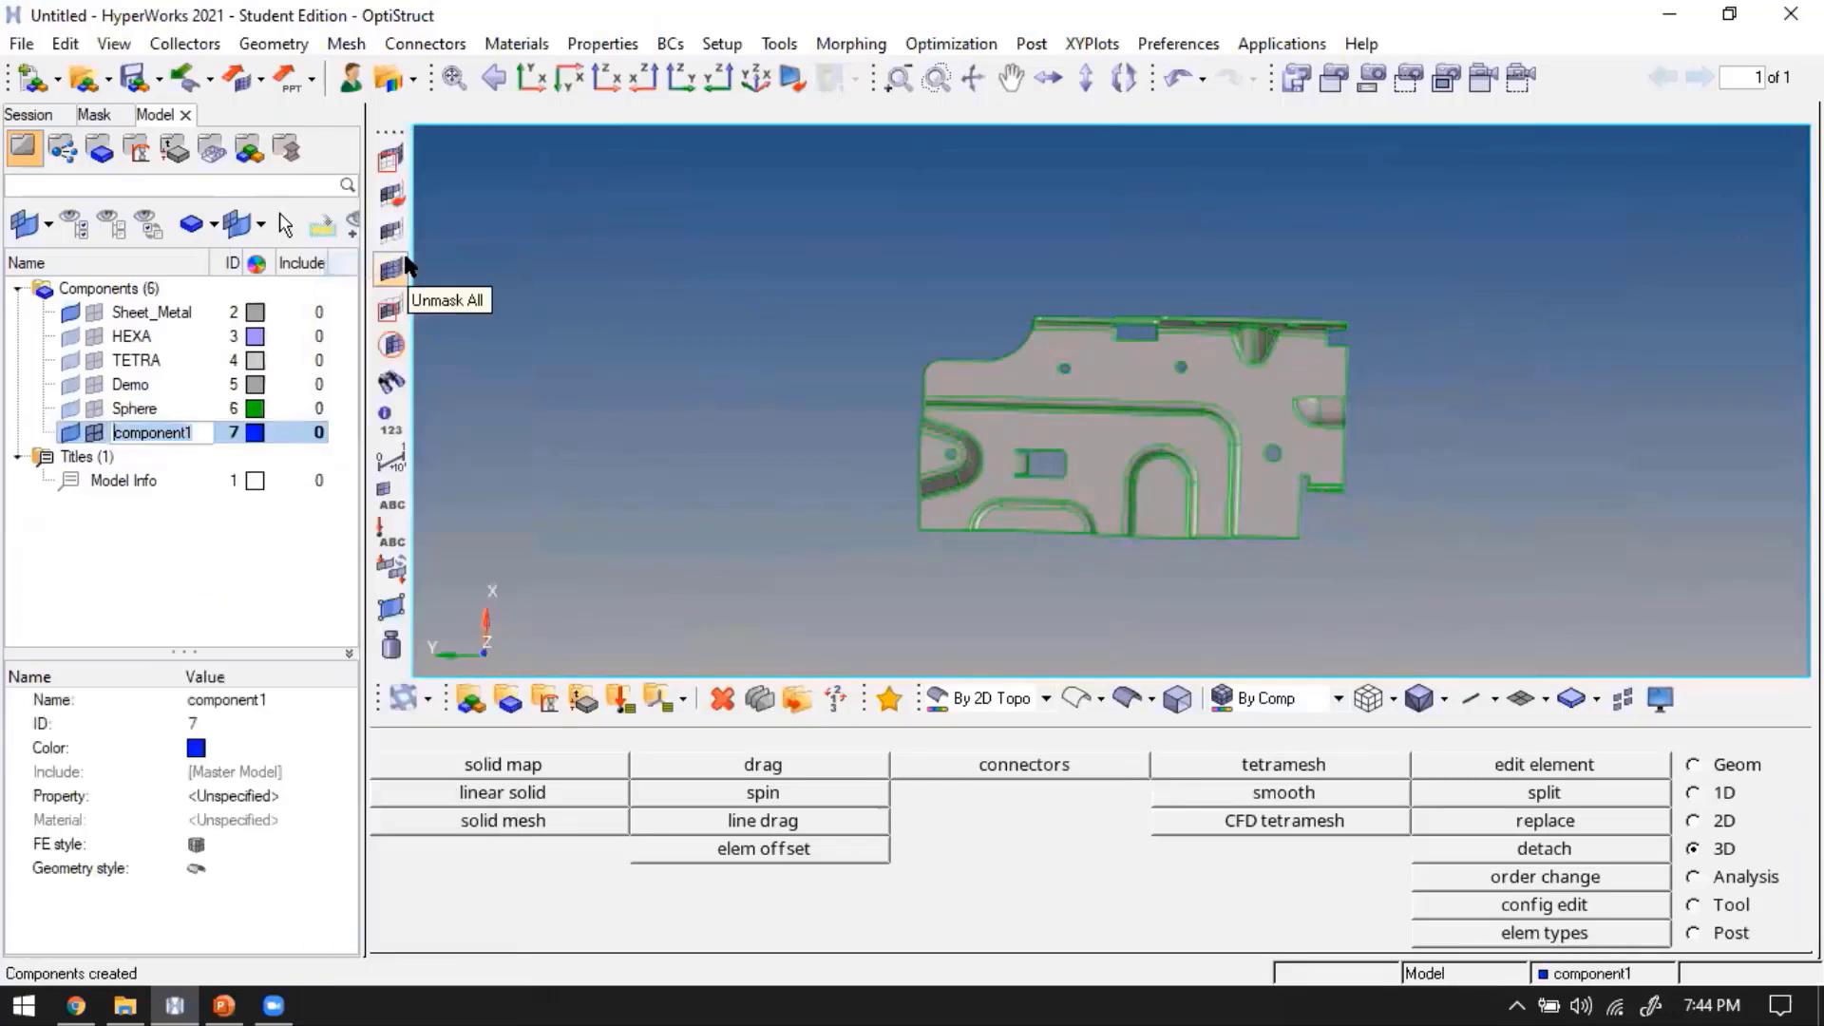
pyautogui.write('1quarter')
pyautogui.press('Return')
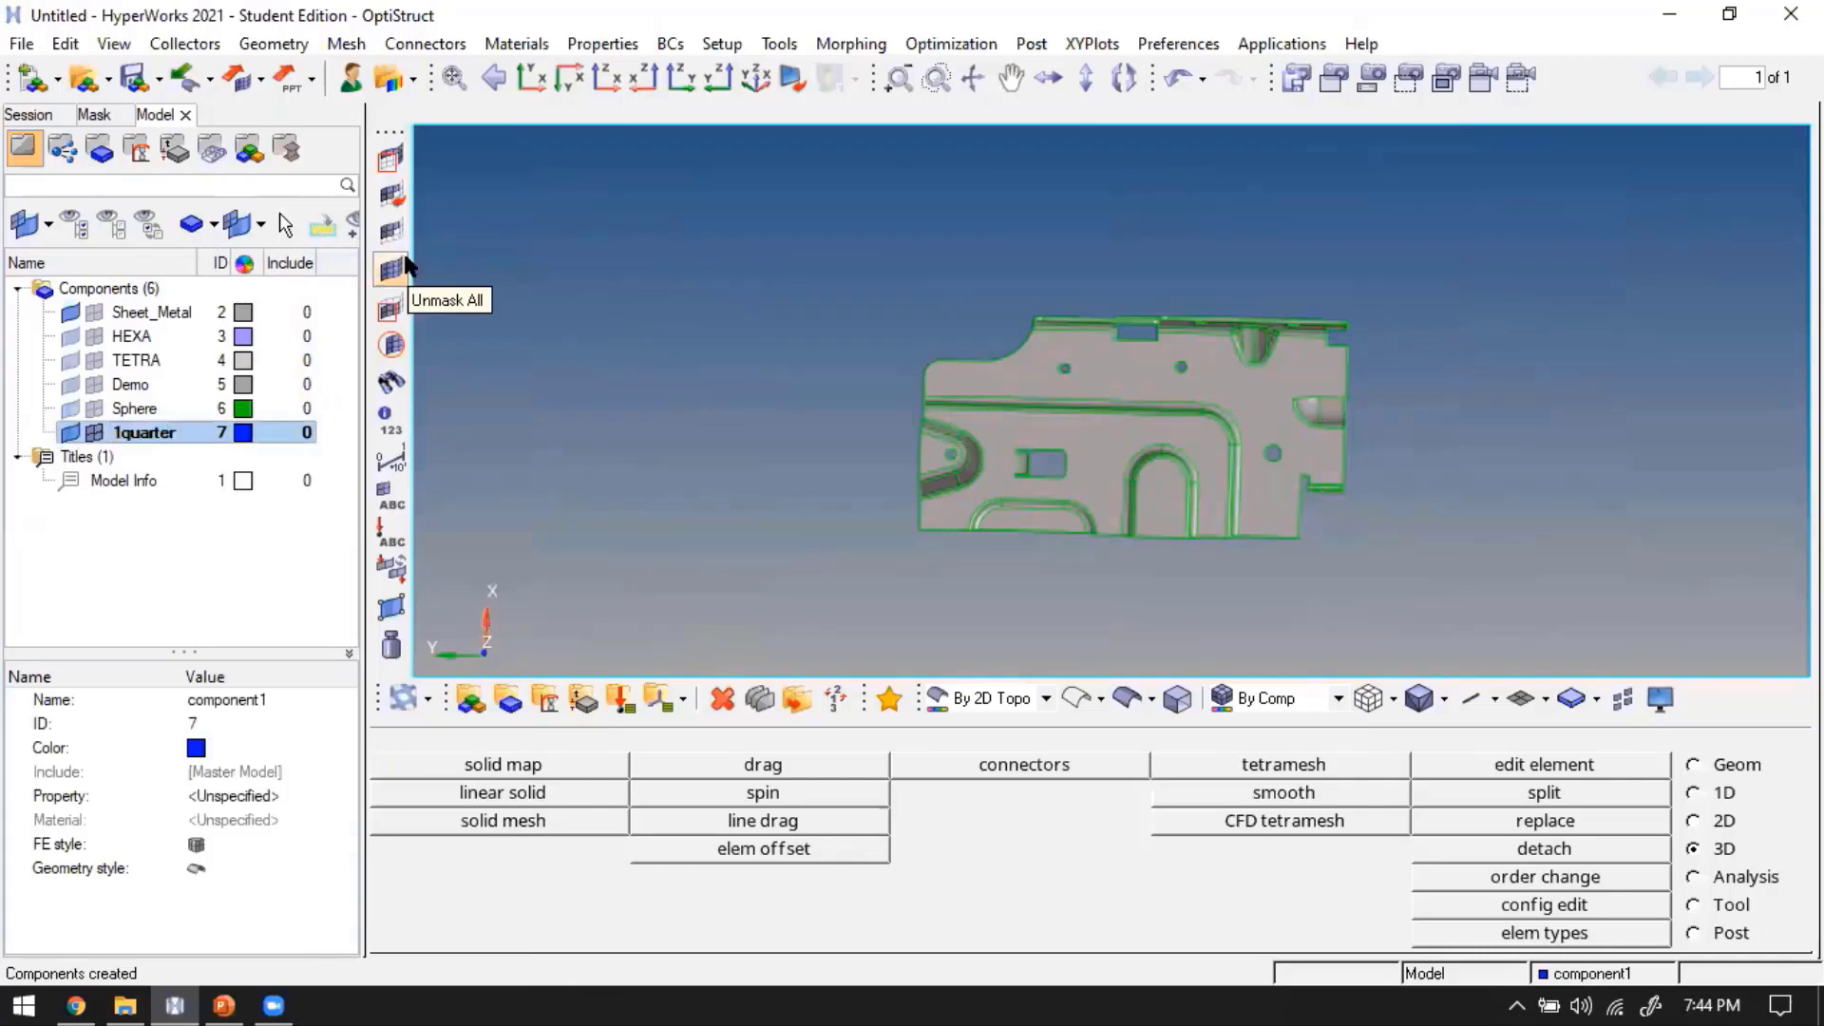
pyautogui.click(753, 436)
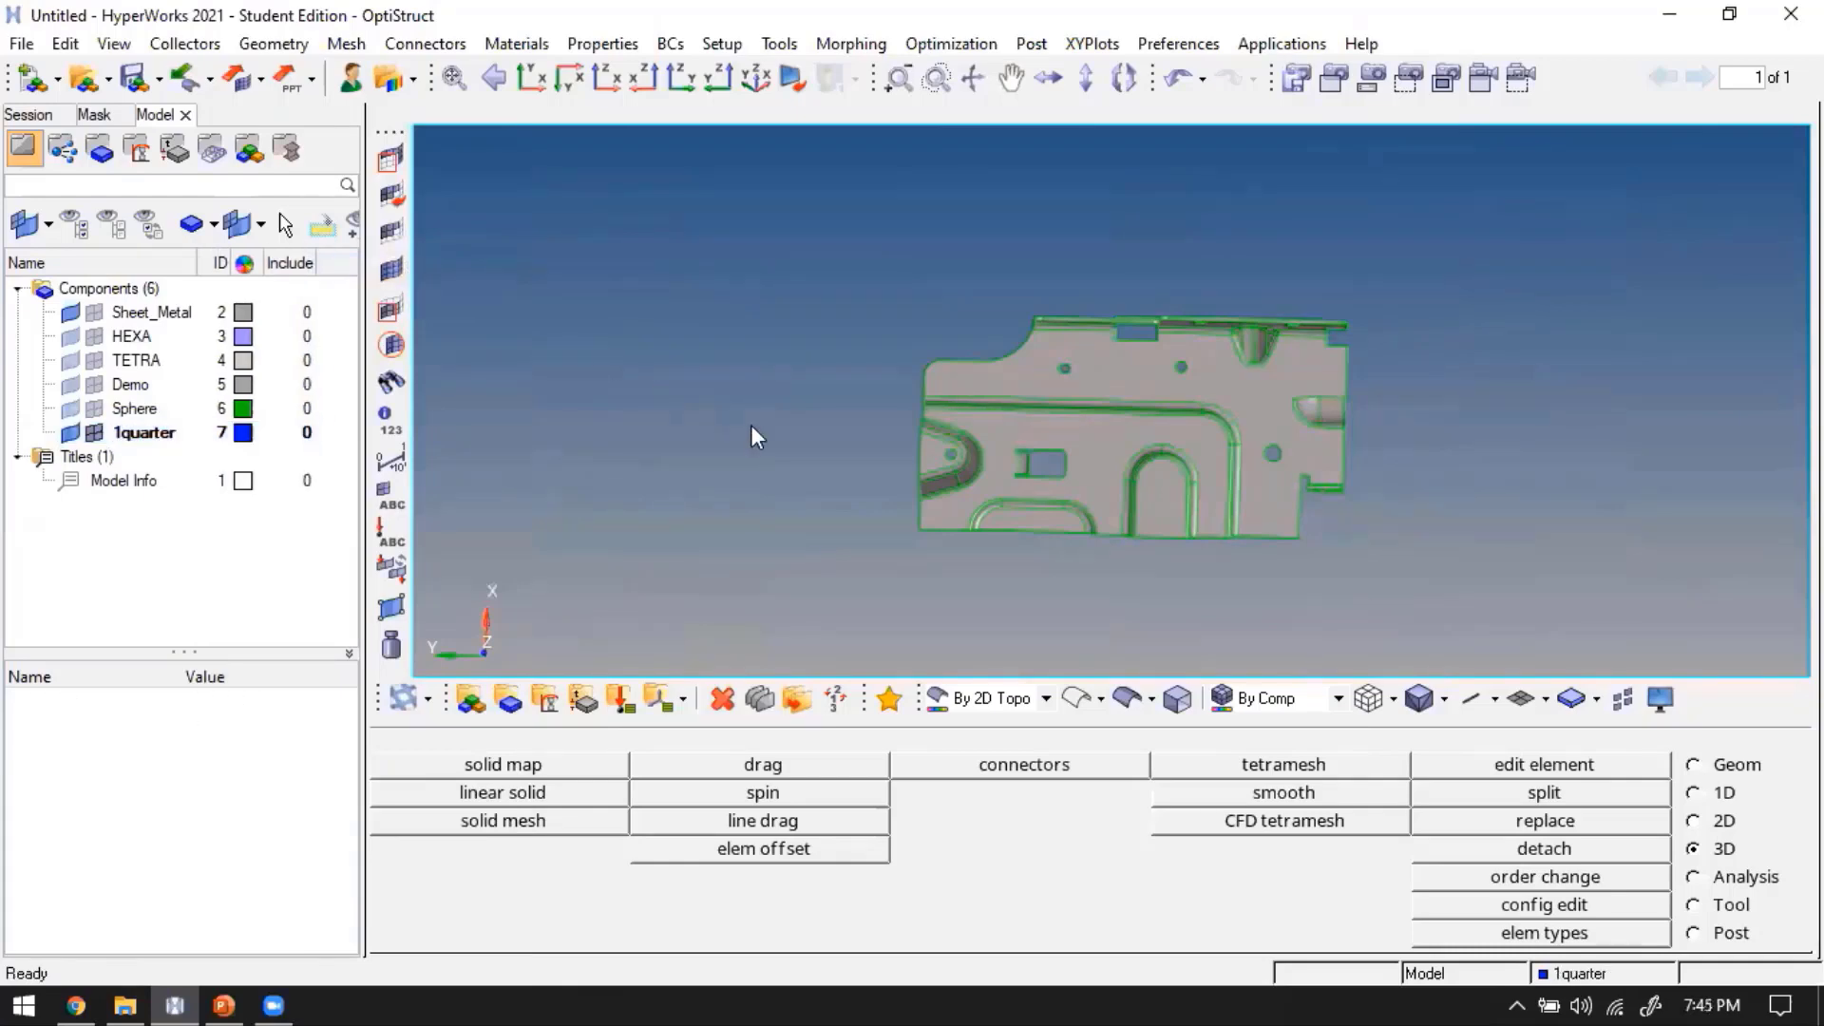
# Copy all displayed quarter-plate surfaces into the 1quarter component and hide the Sheet_Metal geometry
pyautogui.press('F11')
pyautogui.keyDown('shift'); pyautogui.moveTo(830, 280); pyautogui.dragTo(1524, 562); pyautogui.keyUp('shift')
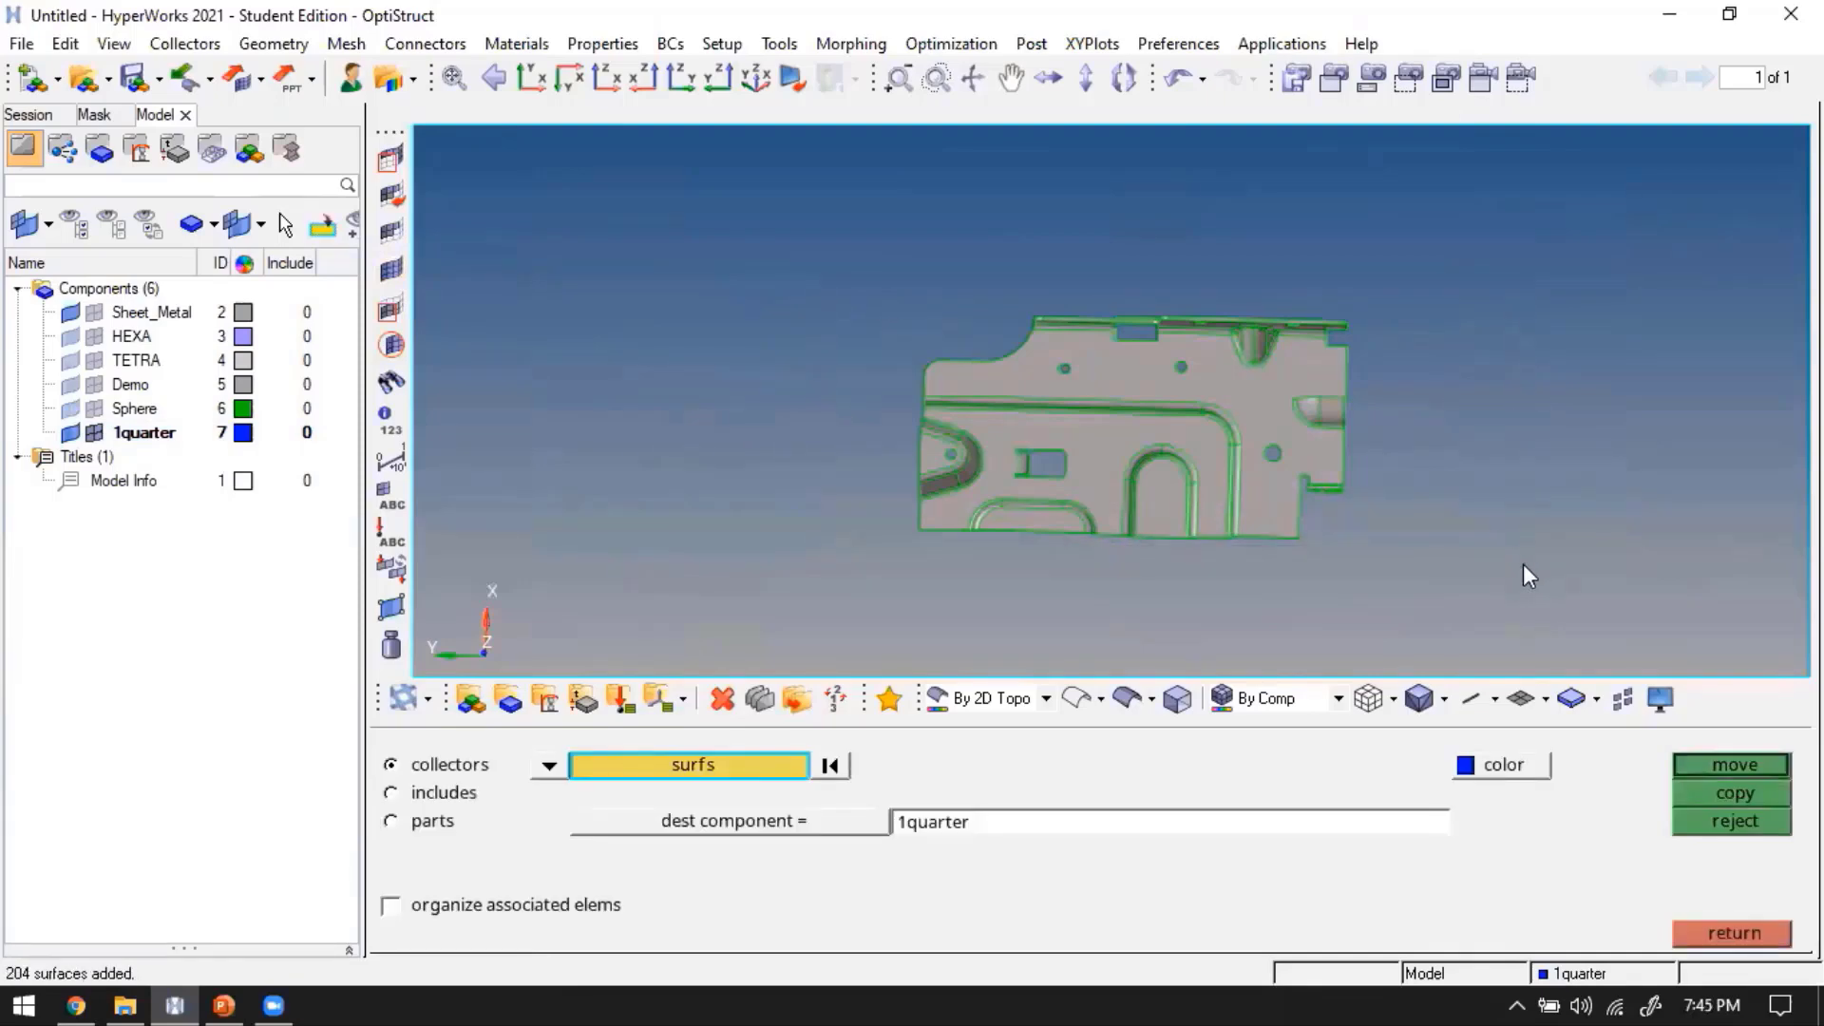
pyautogui.click(1750, 796)
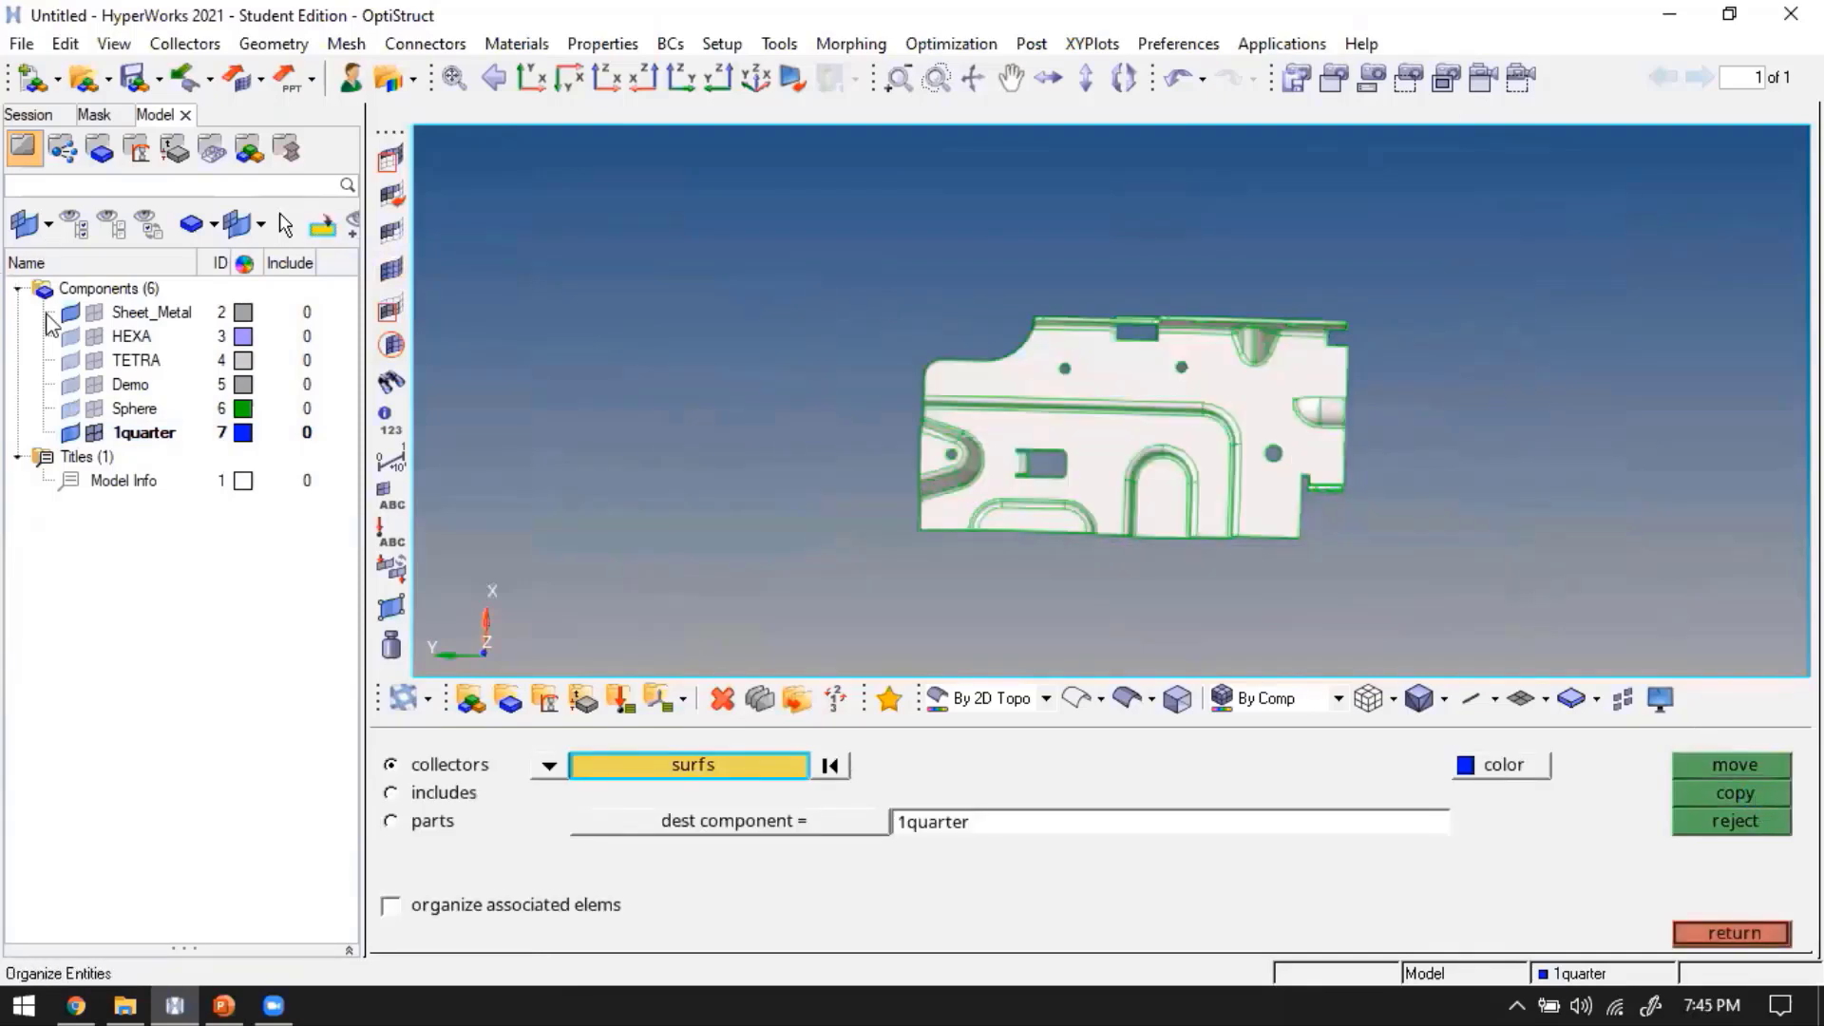
pyautogui.press('Escape')
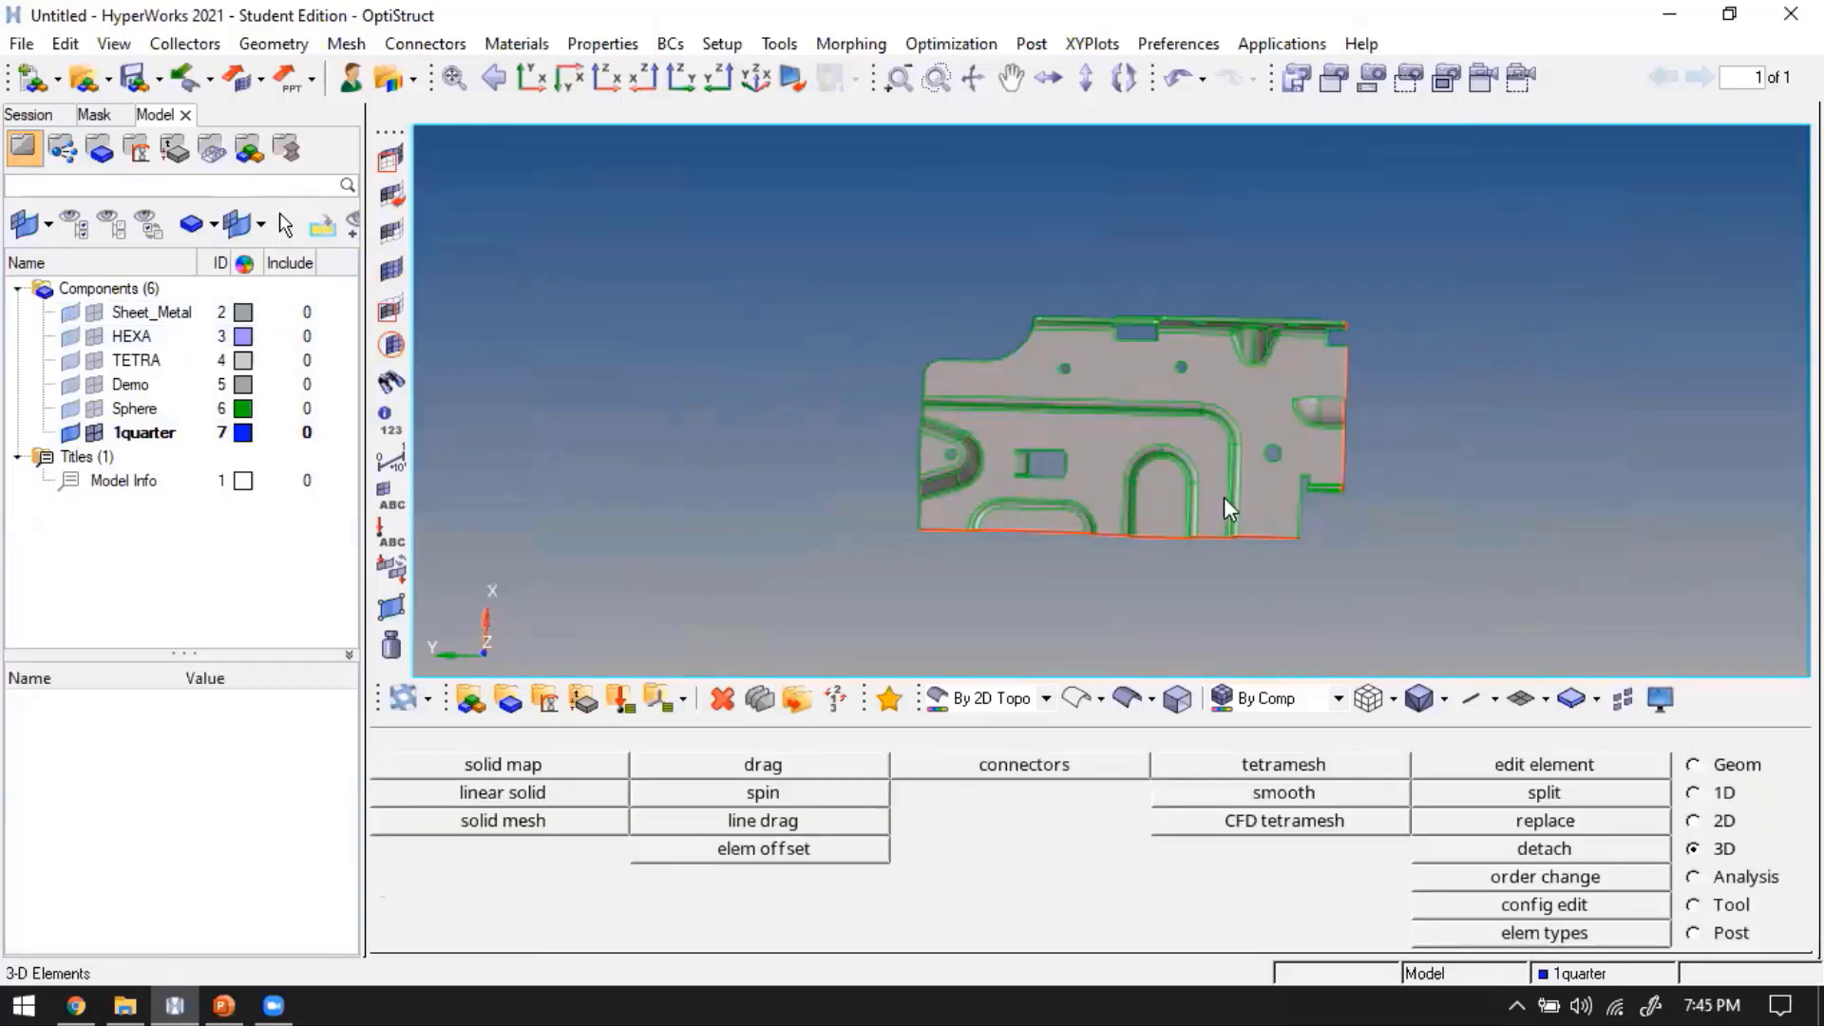
# Extract the midsurface from all surfaces of the 1quarter part using auto extraction with the closed solid option
pyautogui.keyDown('ctrl'); pyautogui.moveTo(1231, 535); pyautogui.dragTo(1301, 494); pyautogui.keyUp('ctrl')
pyautogui.keyDown('ctrl'); pyautogui.scroll(4, 1302, 493); pyautogui.keyUp('ctrl')
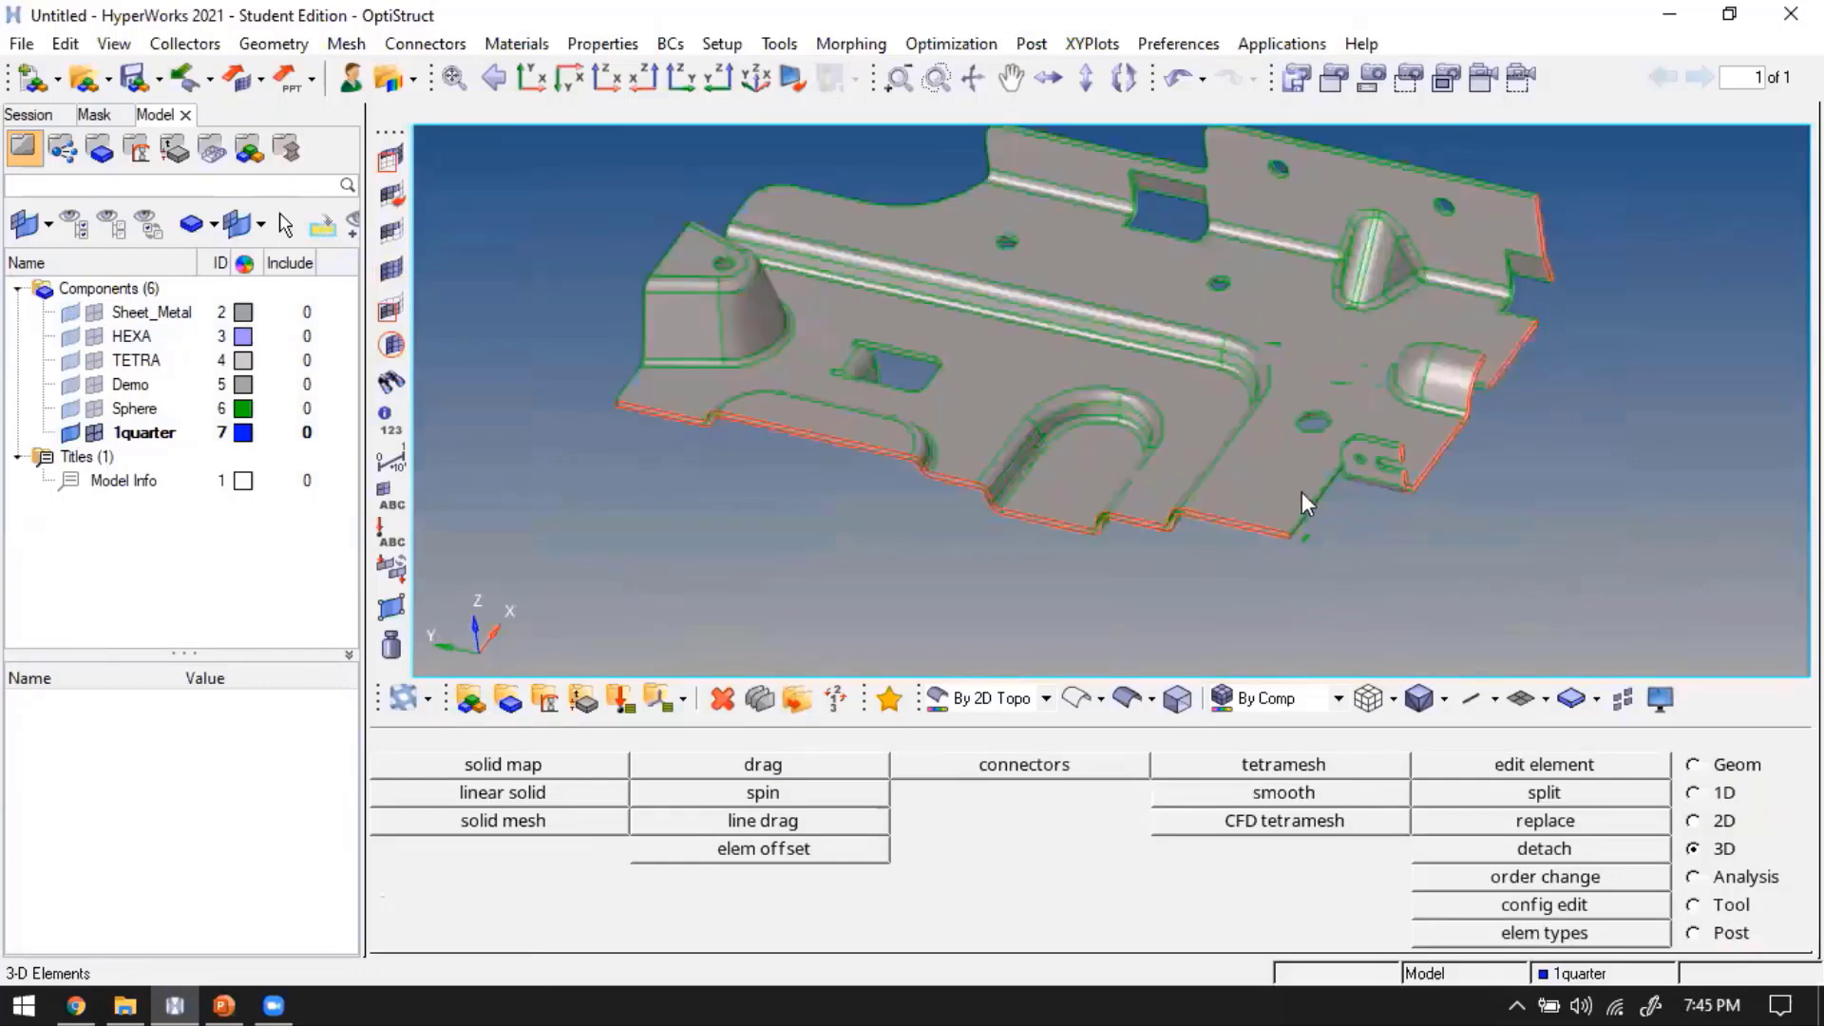
pyautogui.scroll(-2, 1267, 500)
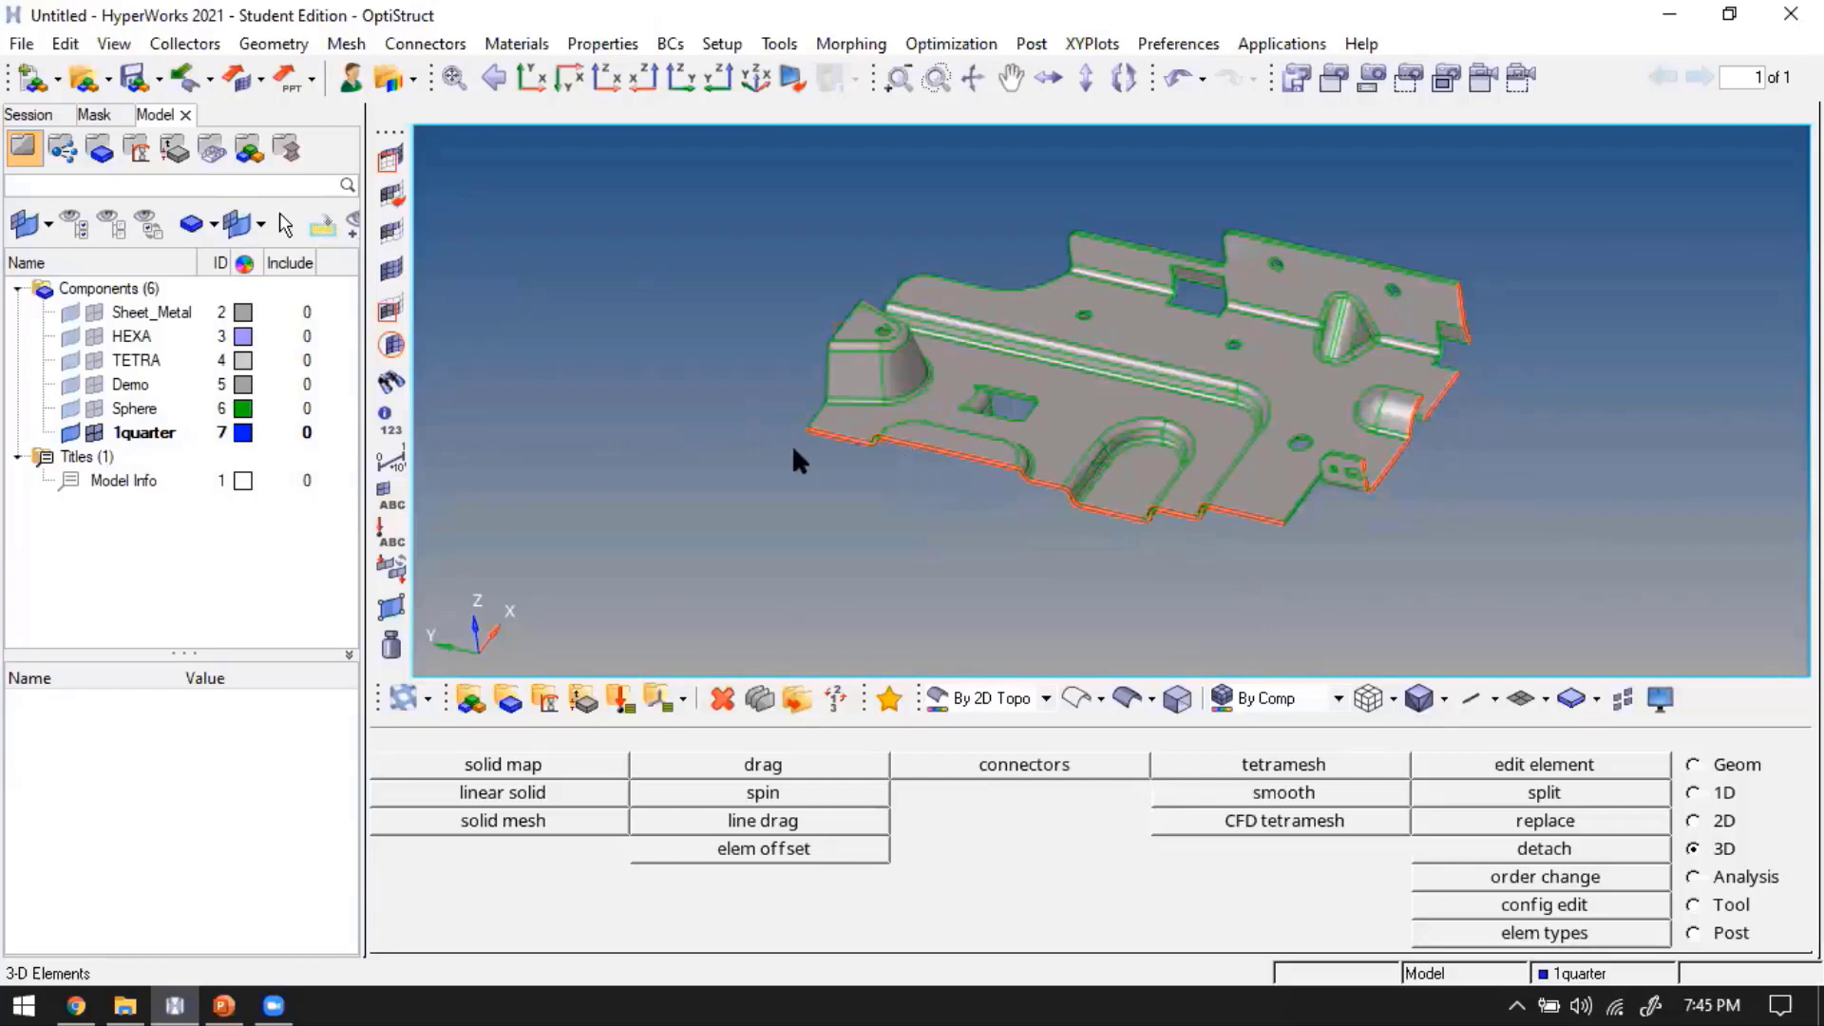
pyautogui.scroll(5, 897, 436)
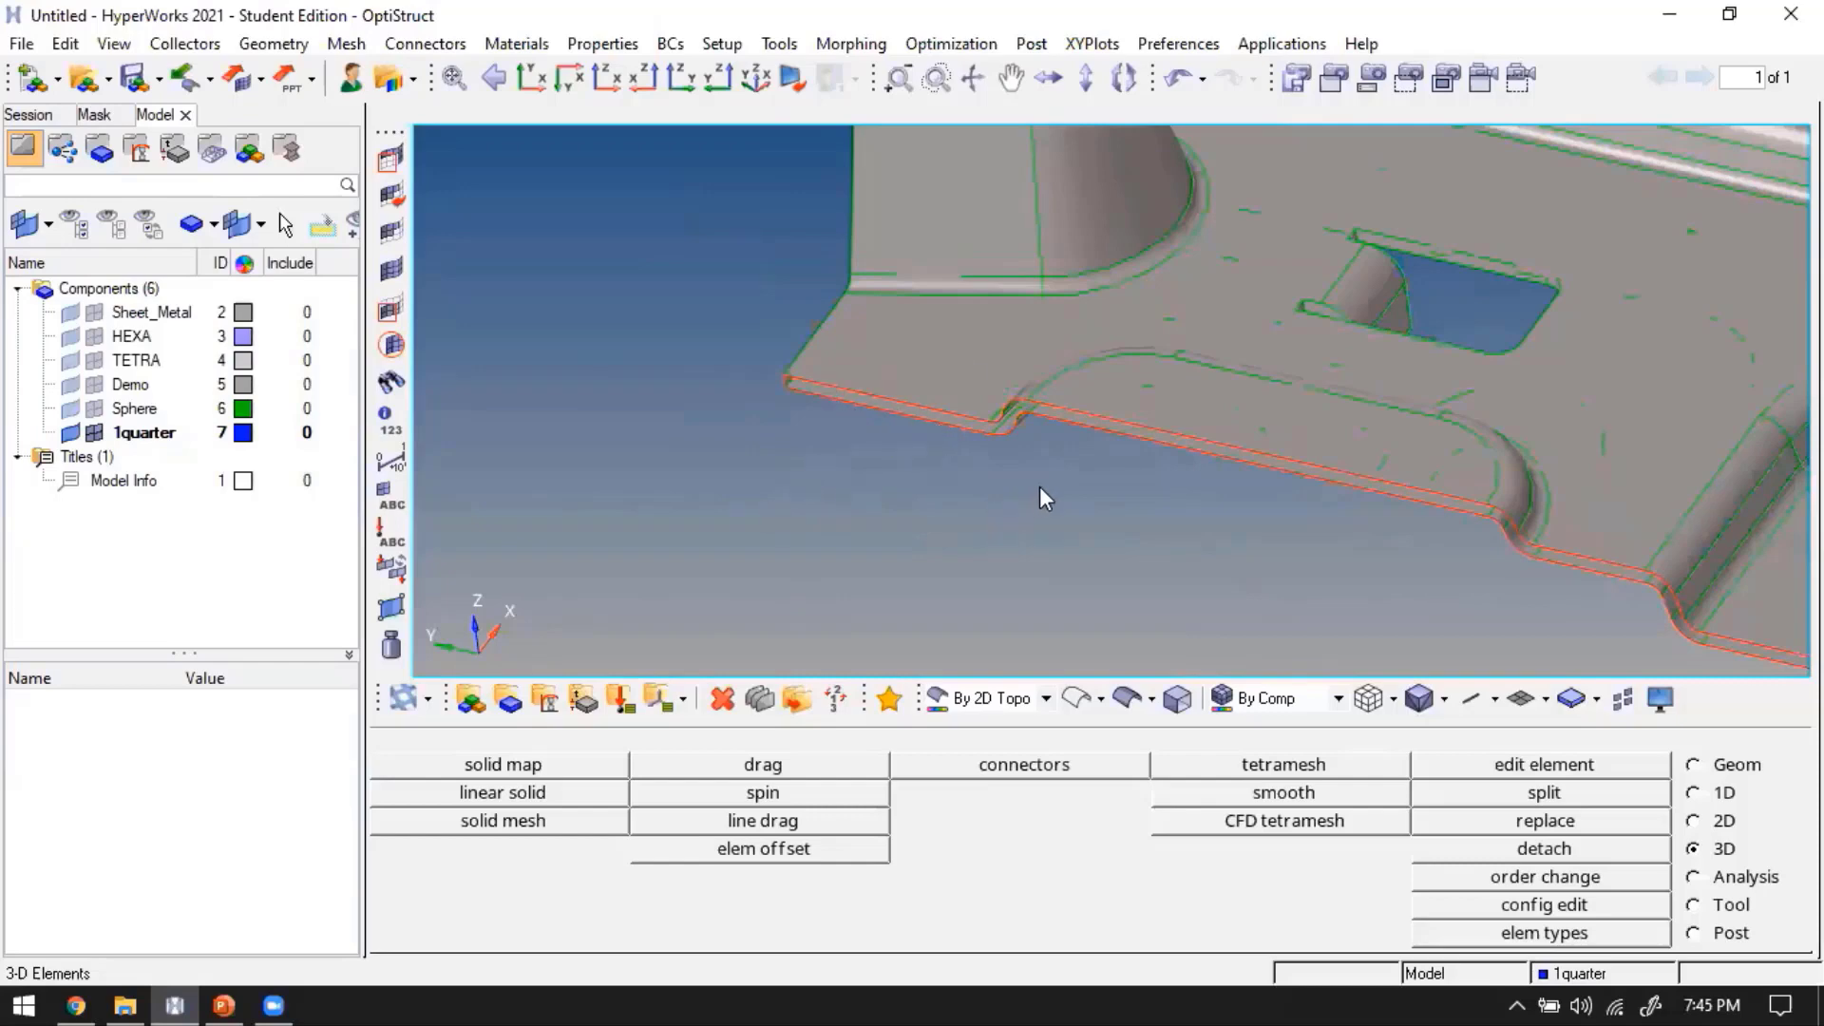
pyautogui.scroll(-10, 1040, 487)
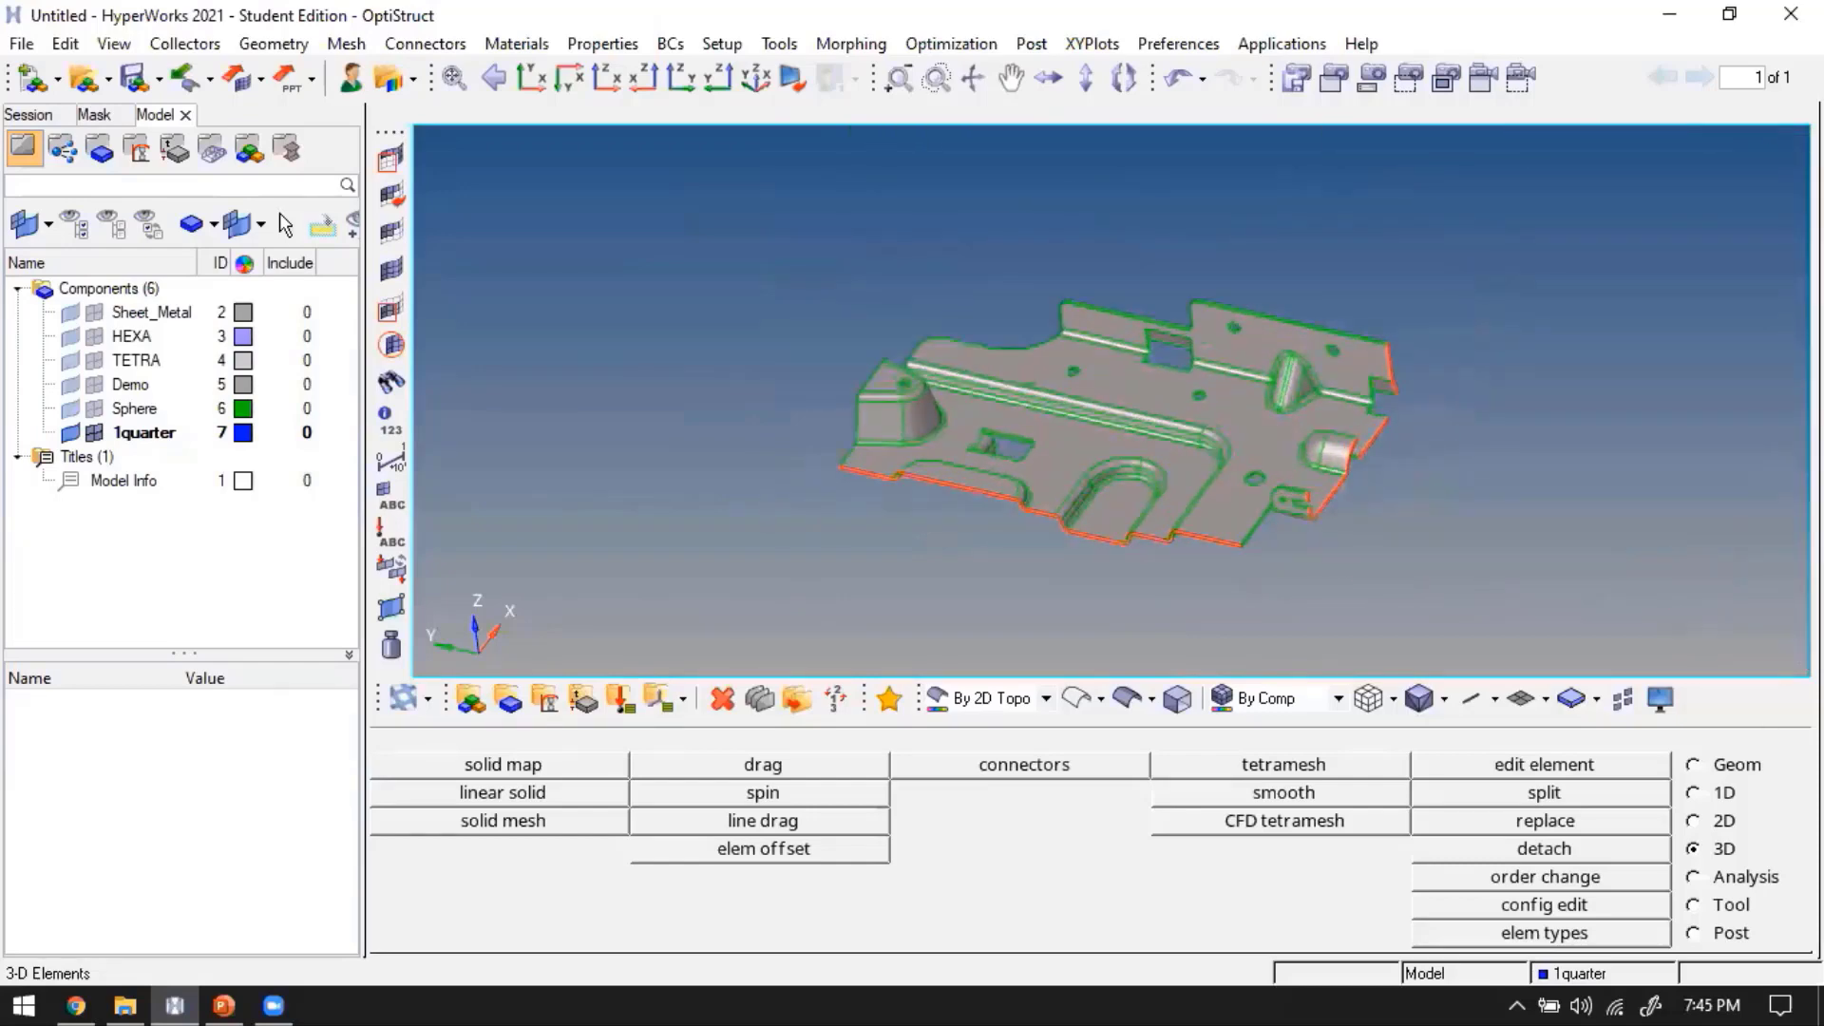
pyautogui.click(1734, 768)
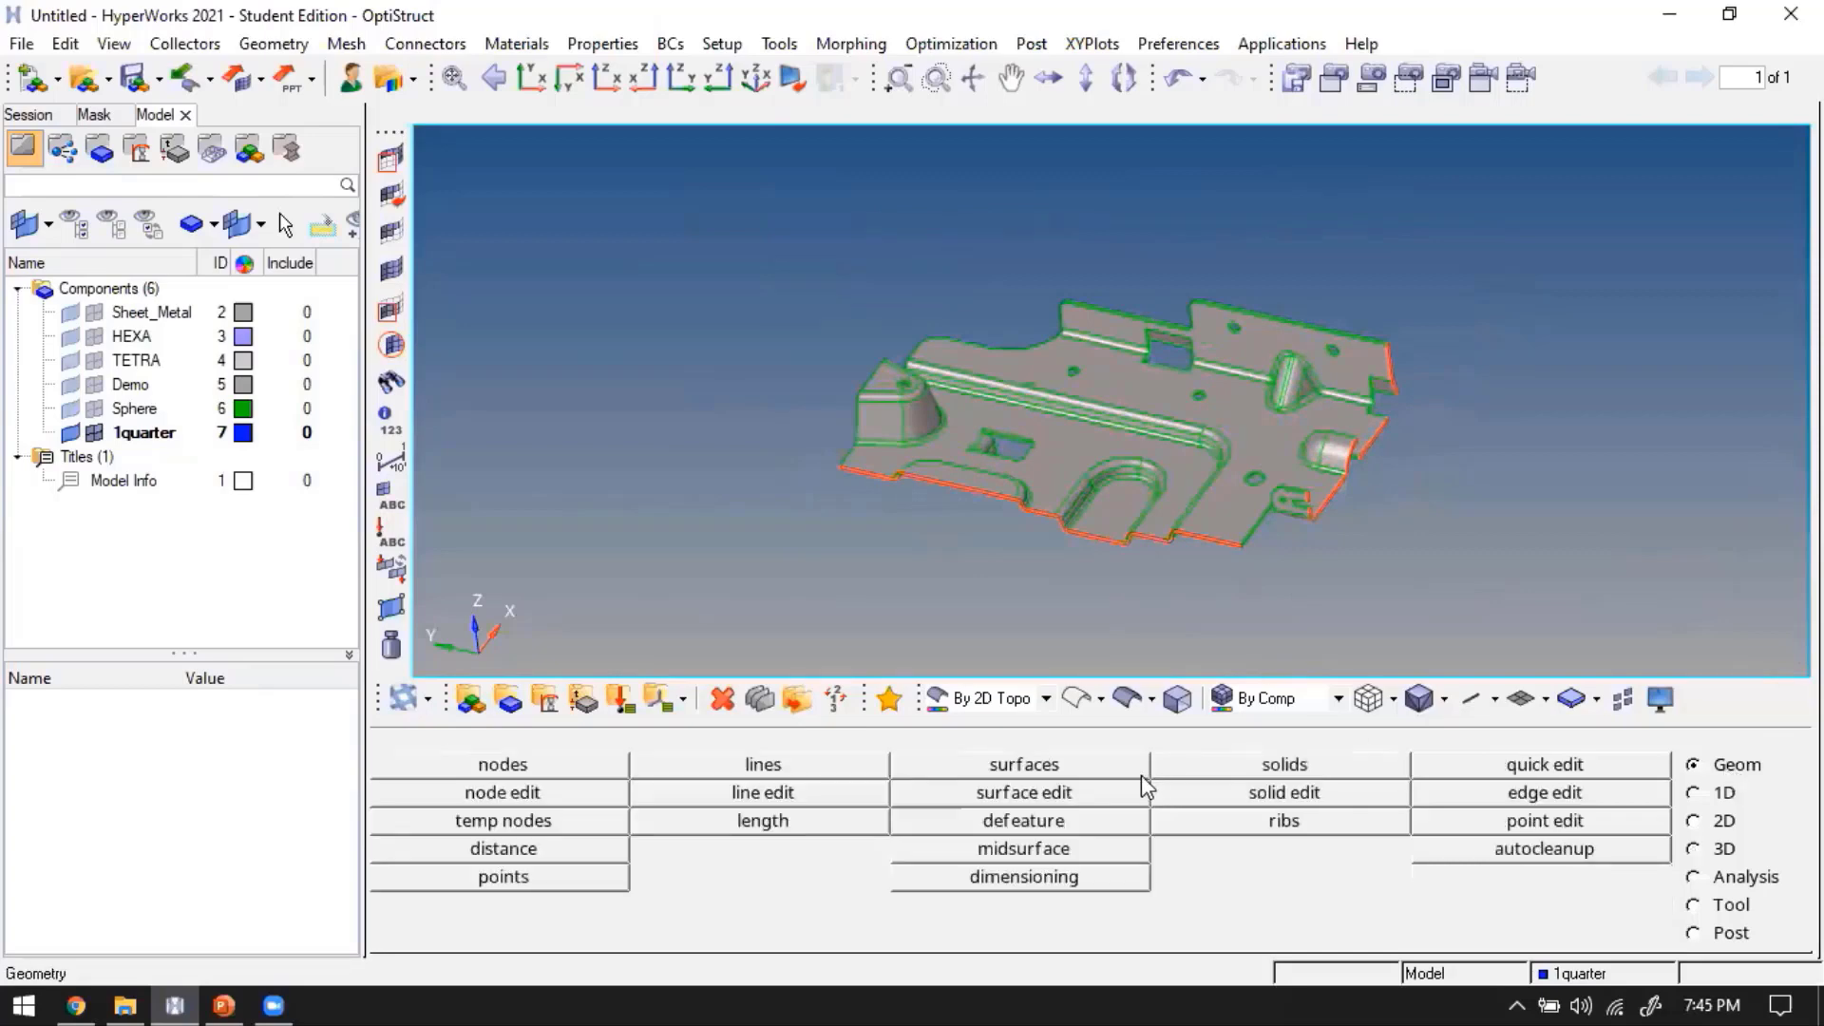
pyautogui.click(1090, 849)
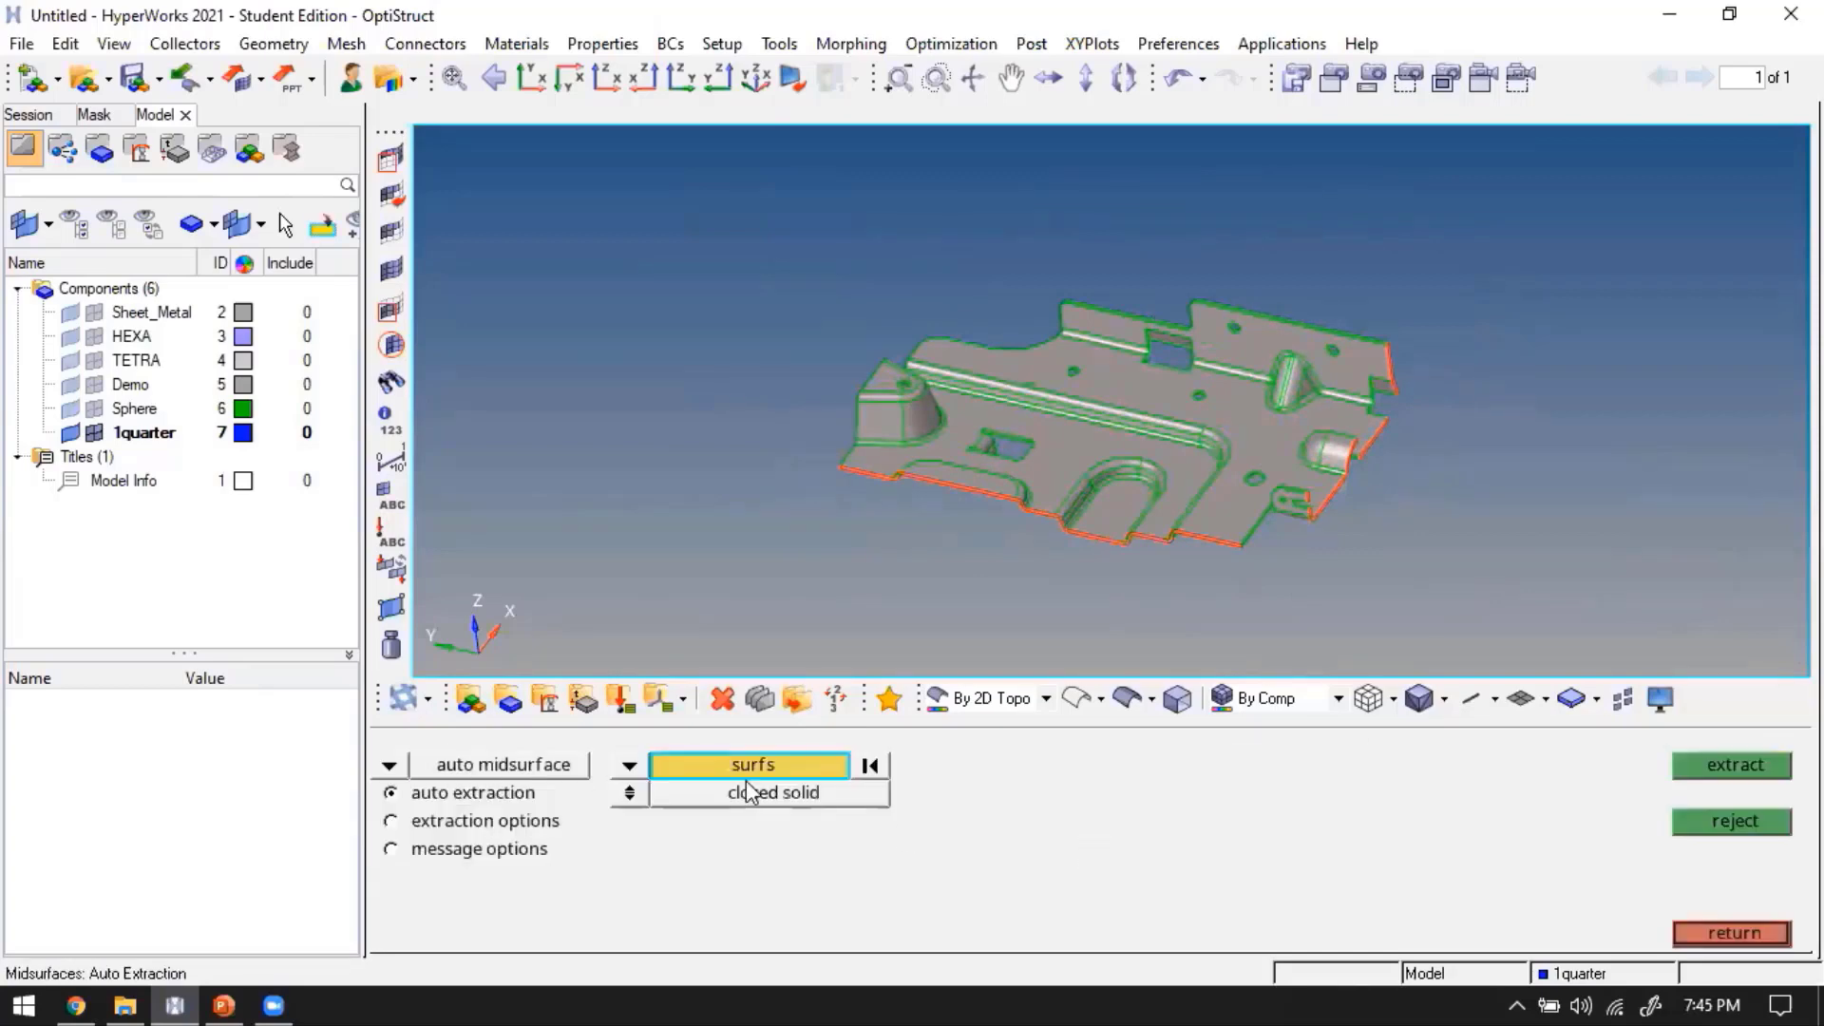
pyautogui.keyDown('shift'); pyautogui.moveTo(673, 229); pyautogui.dragTo(1564, 623); pyautogui.keyUp('shift')
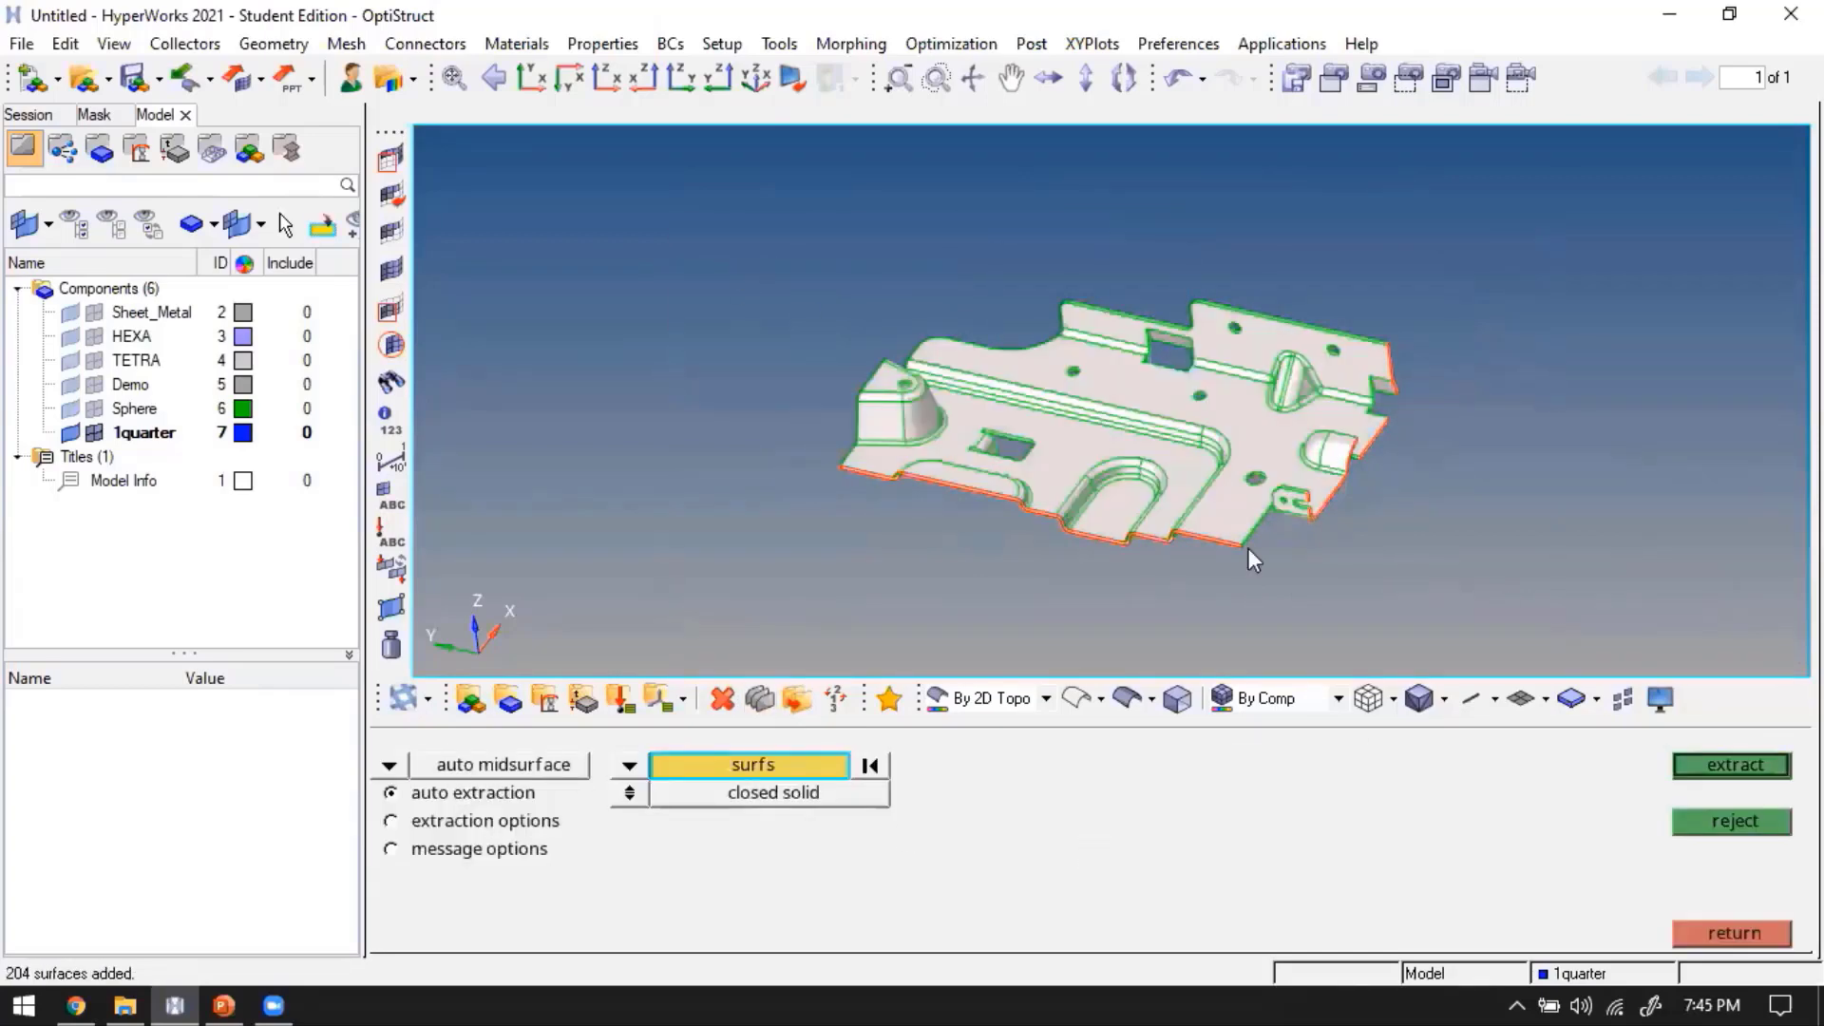
pyautogui.click(1753, 763)
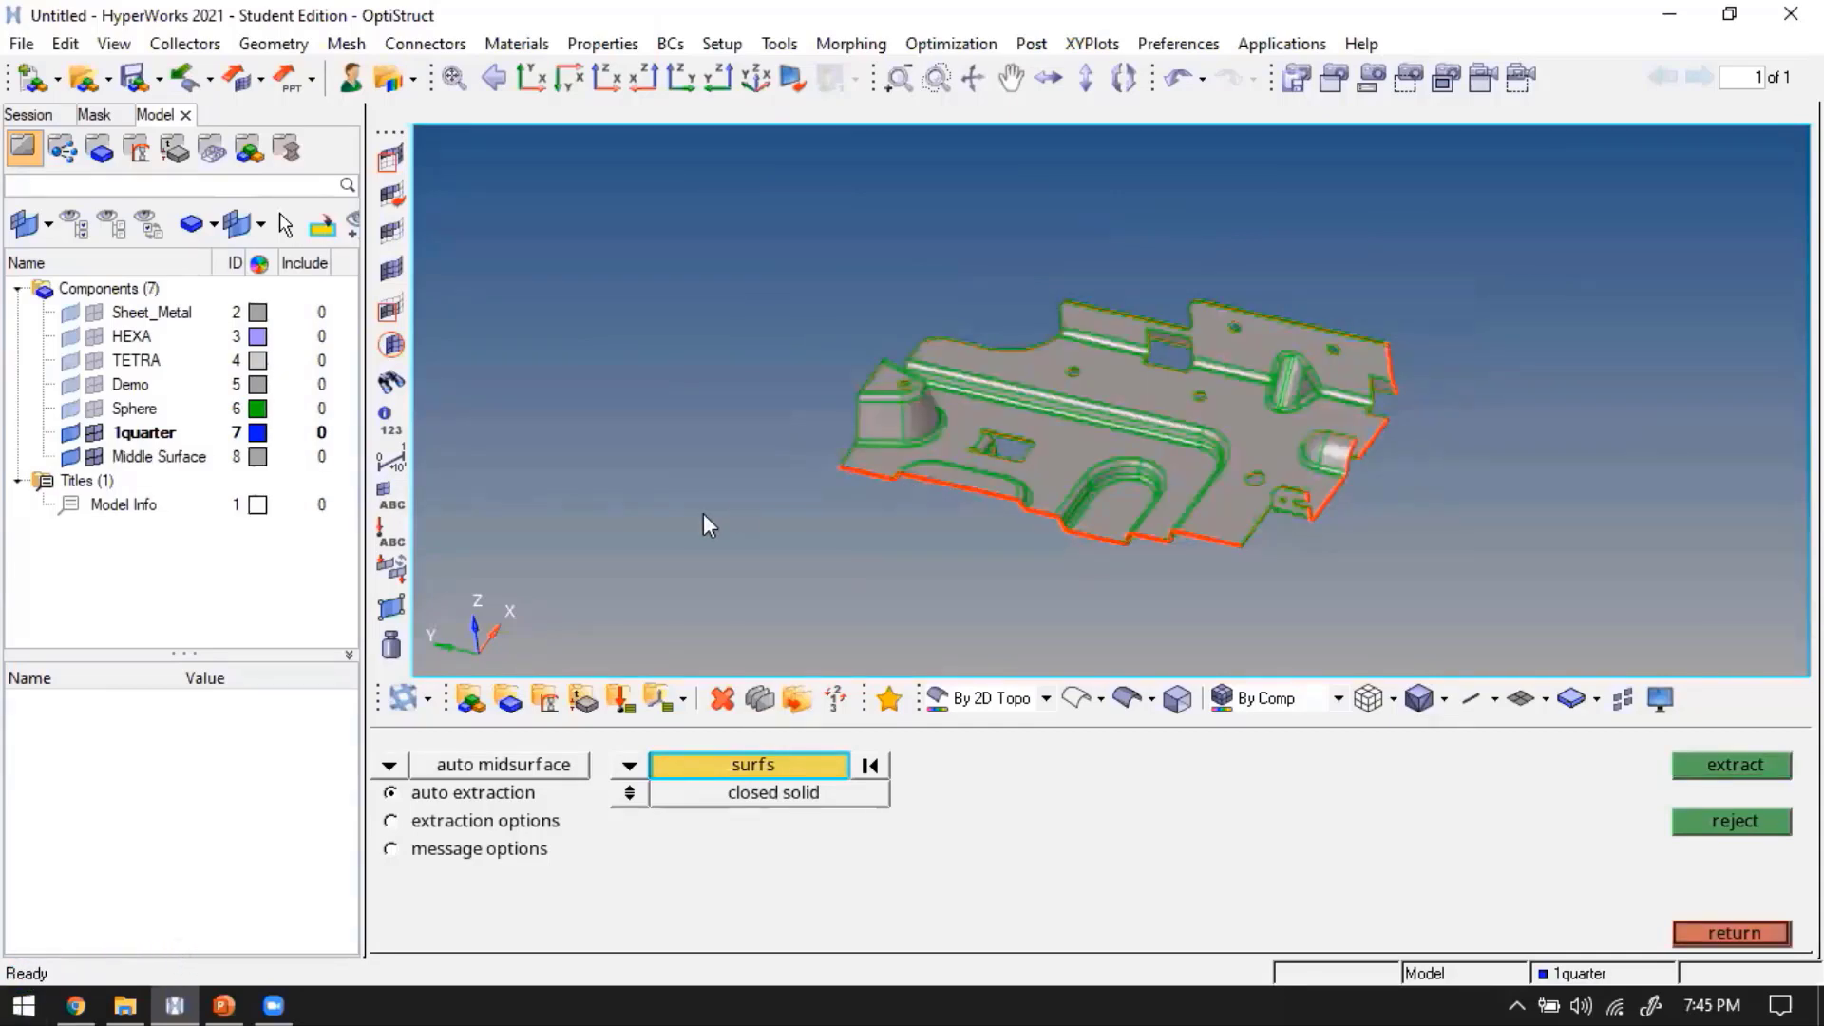
pyautogui.press('Escape')
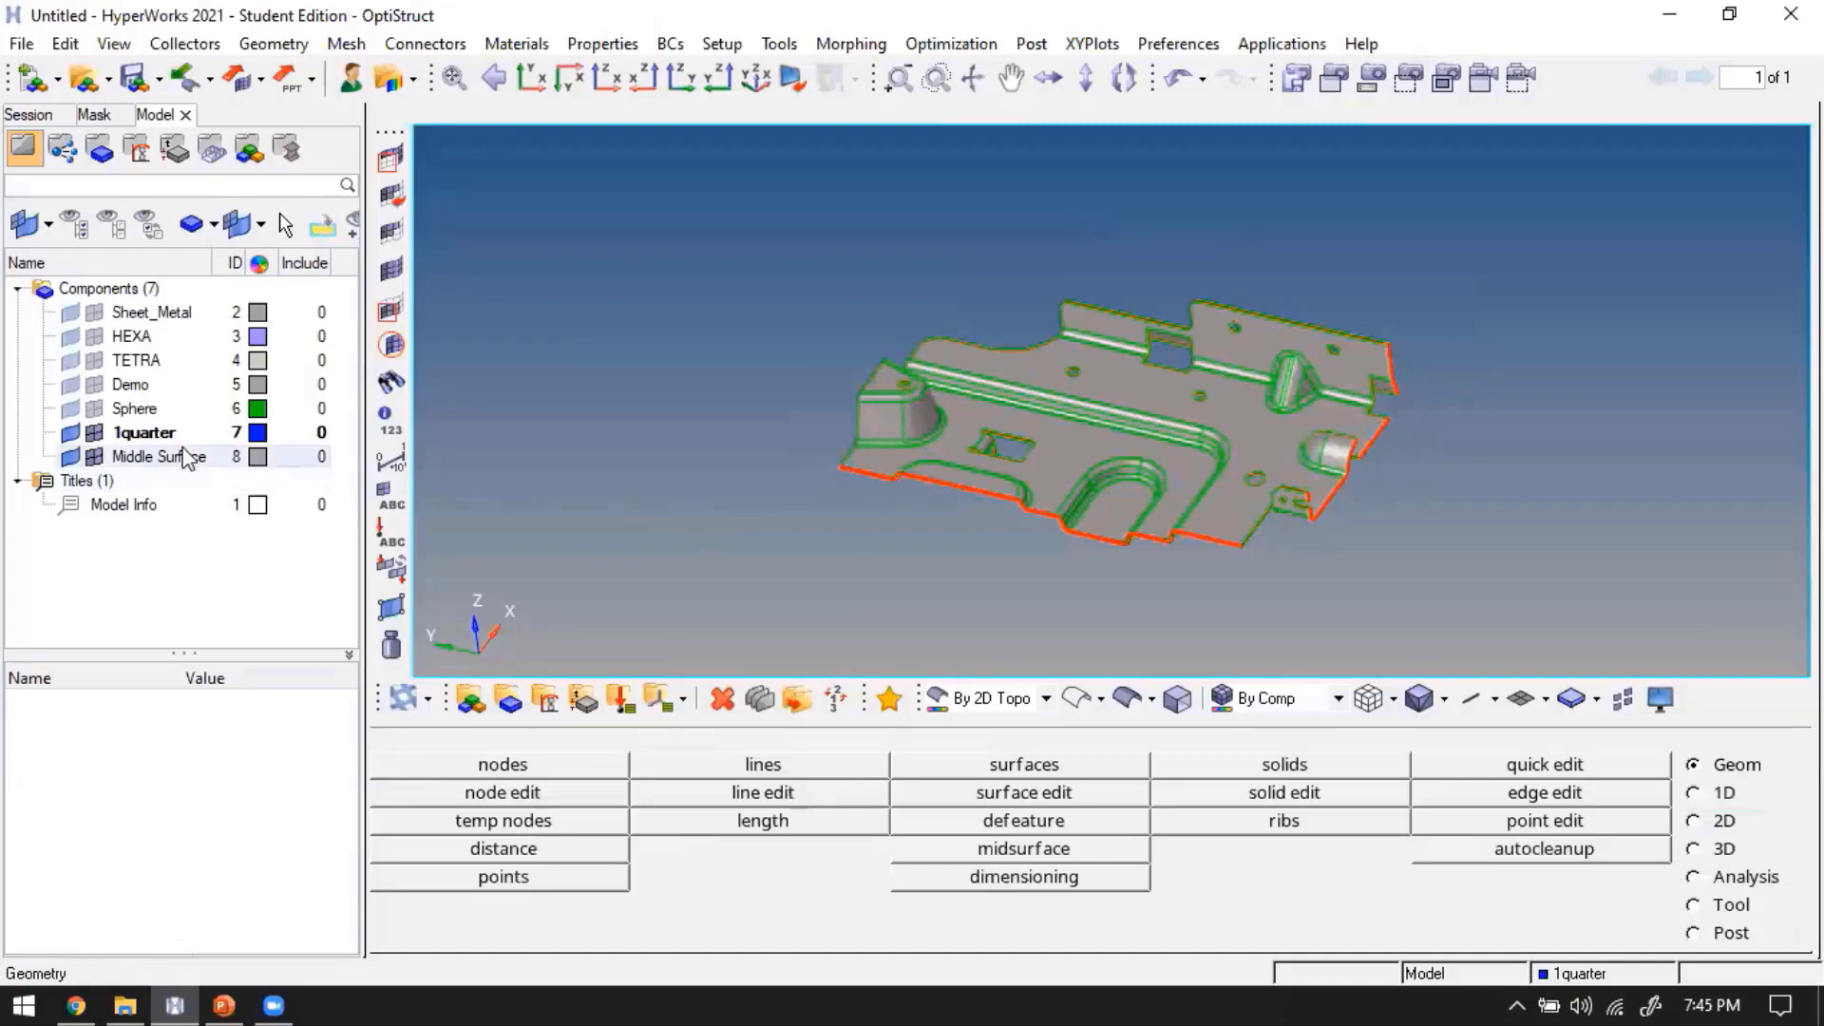
# Hide the 1quarter component's geometry and look over the extracted Middle Surface
pyautogui.click(70, 433)
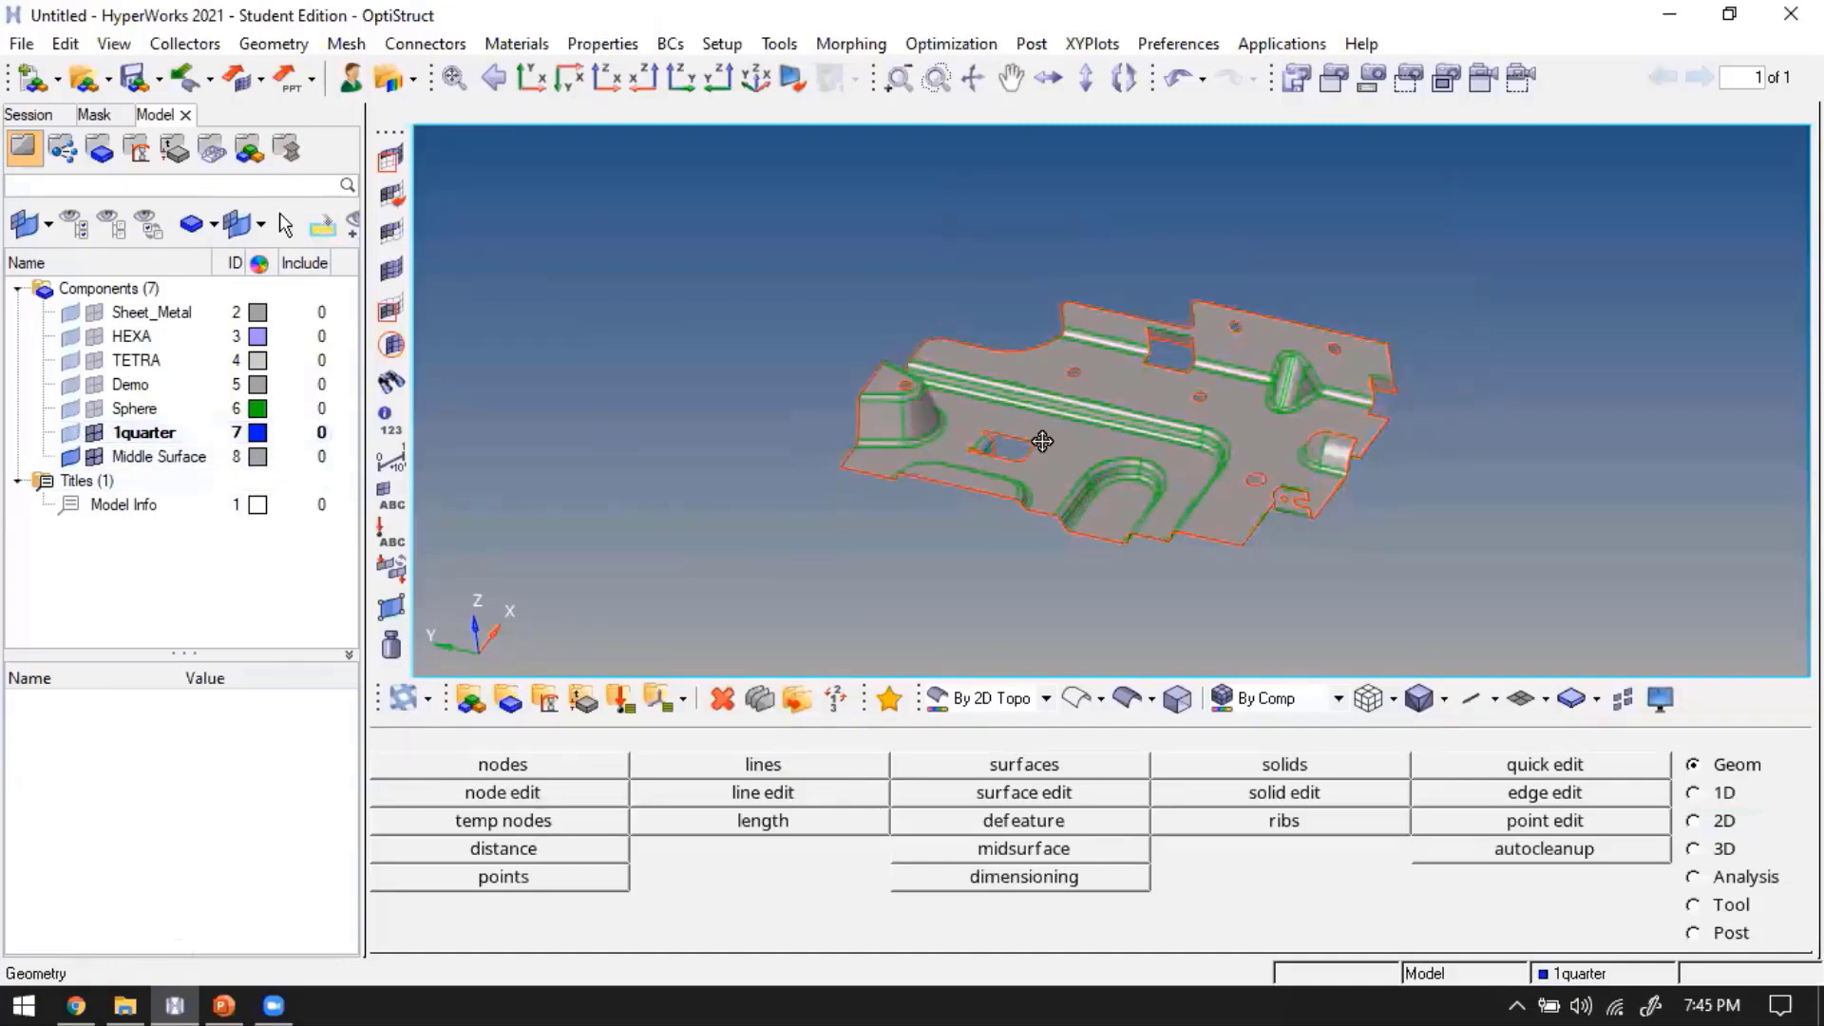
pyautogui.keyDown('ctrl'); pyautogui.moveTo(1167, 437); pyautogui.dragTo(1045, 394); pyautogui.keyUp('ctrl')
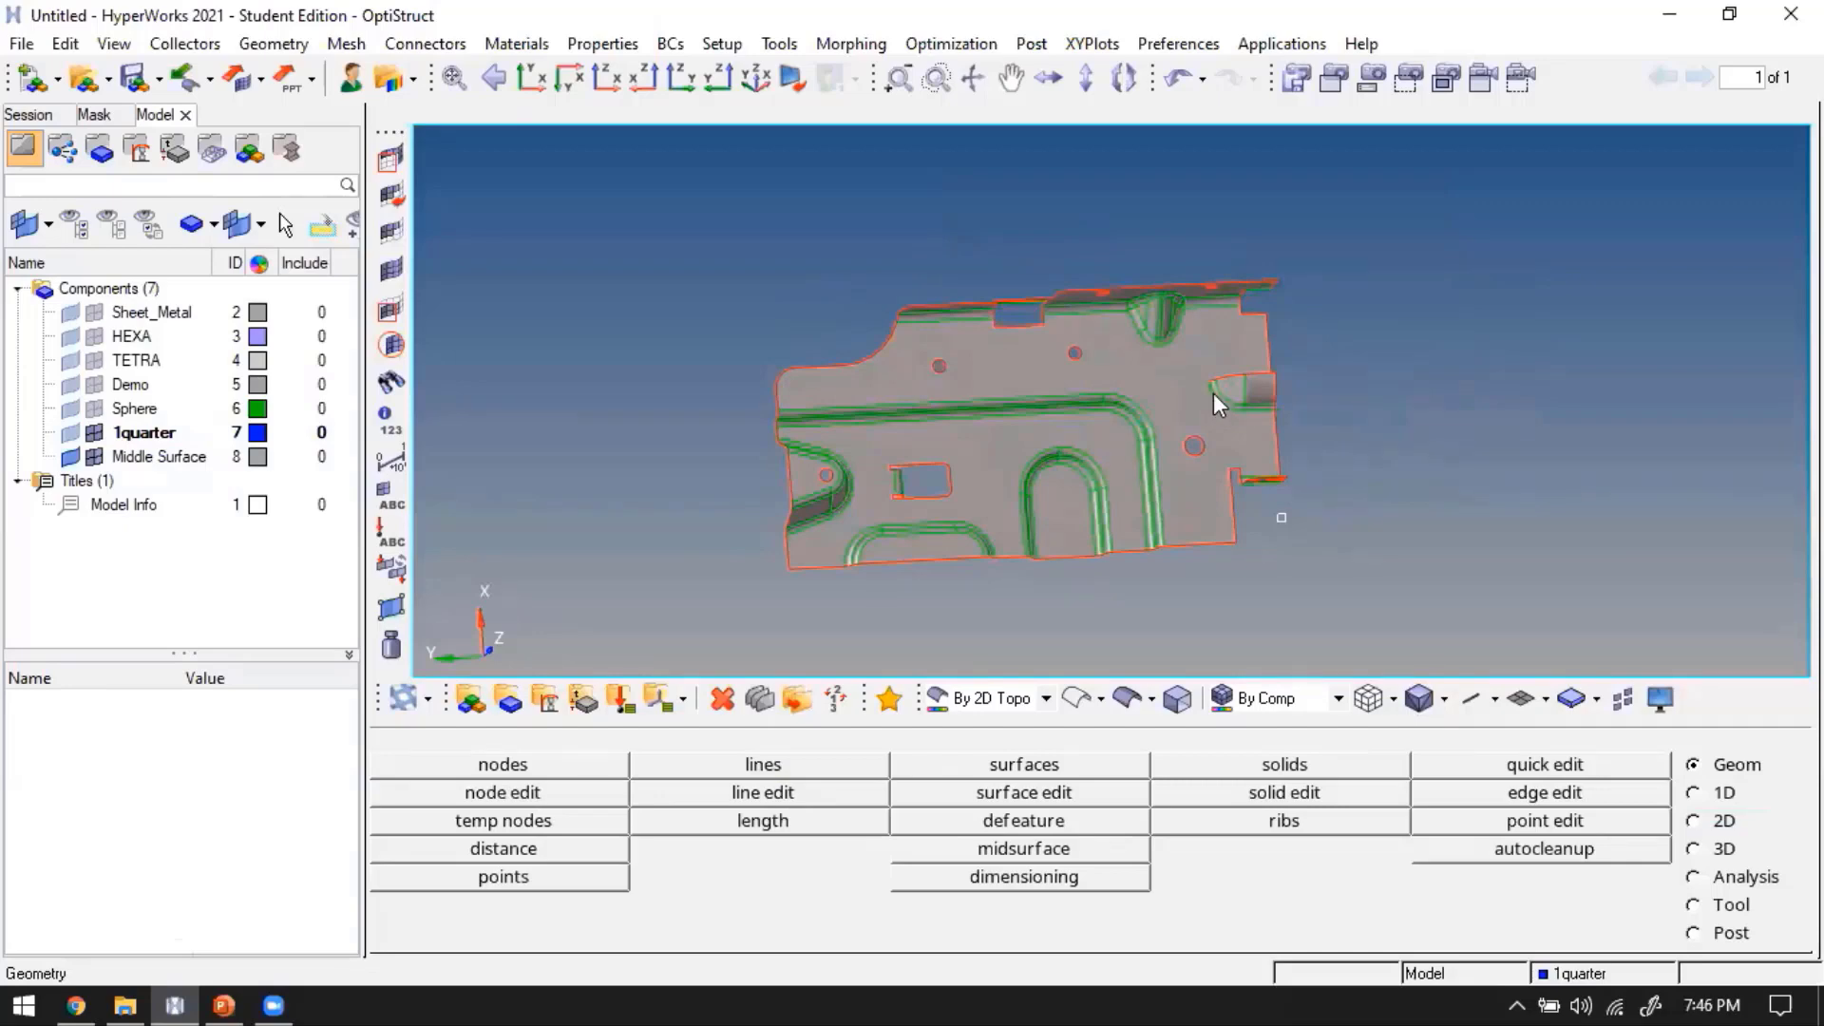
pyautogui.keyDown('ctrl'); pyautogui.scroll(3, 1169, 404); pyautogui.keyUp('ctrl')
pyautogui.keyDown('ctrl'); pyautogui.moveTo(1075, 414); pyautogui.dragTo(1201, 631); pyautogui.keyUp('ctrl')
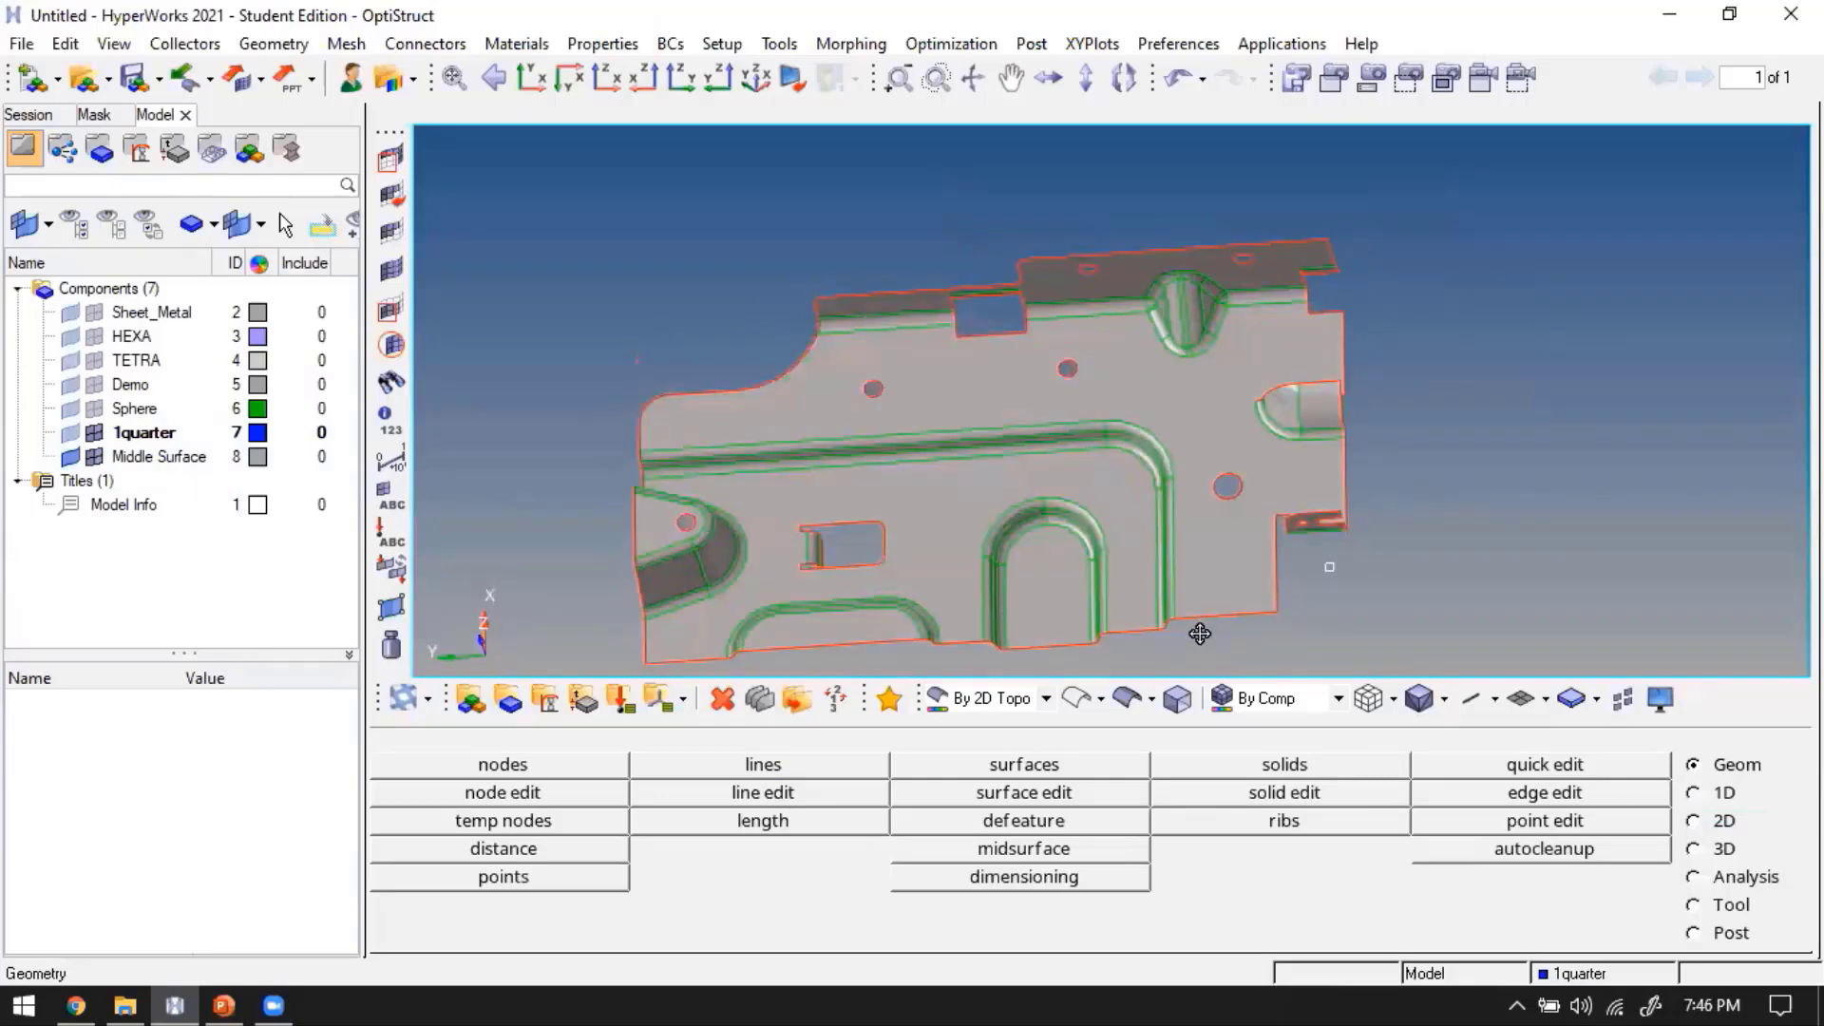
# Turn on the display of fixed points on the Middle Surface geometry and inspect them
pyautogui.click(390, 608)
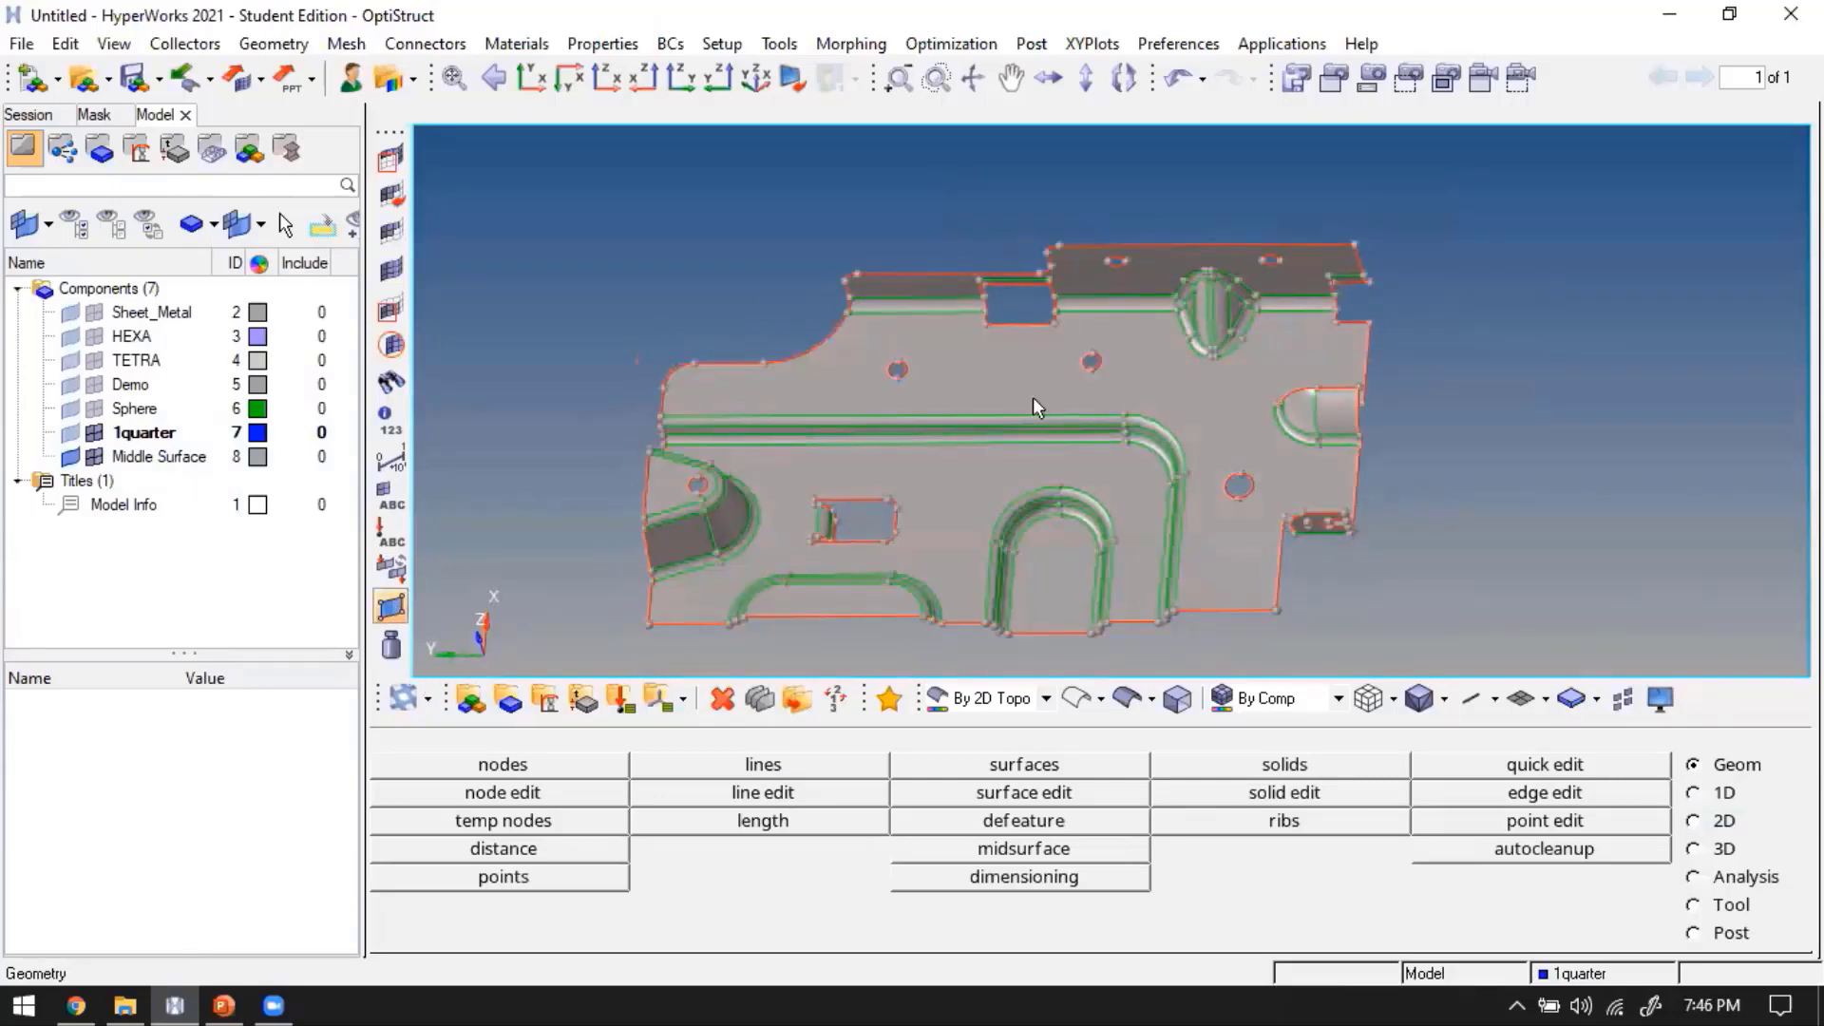
pyautogui.keyDown('ctrl'); pyautogui.moveTo(1085, 368); pyautogui.dragTo(1110, 399); pyautogui.keyUp('ctrl')
pyautogui.keyDown('ctrl'); pyautogui.moveTo(1237, 561); pyautogui.dragTo(1115, 619); pyautogui.keyUp('ctrl')
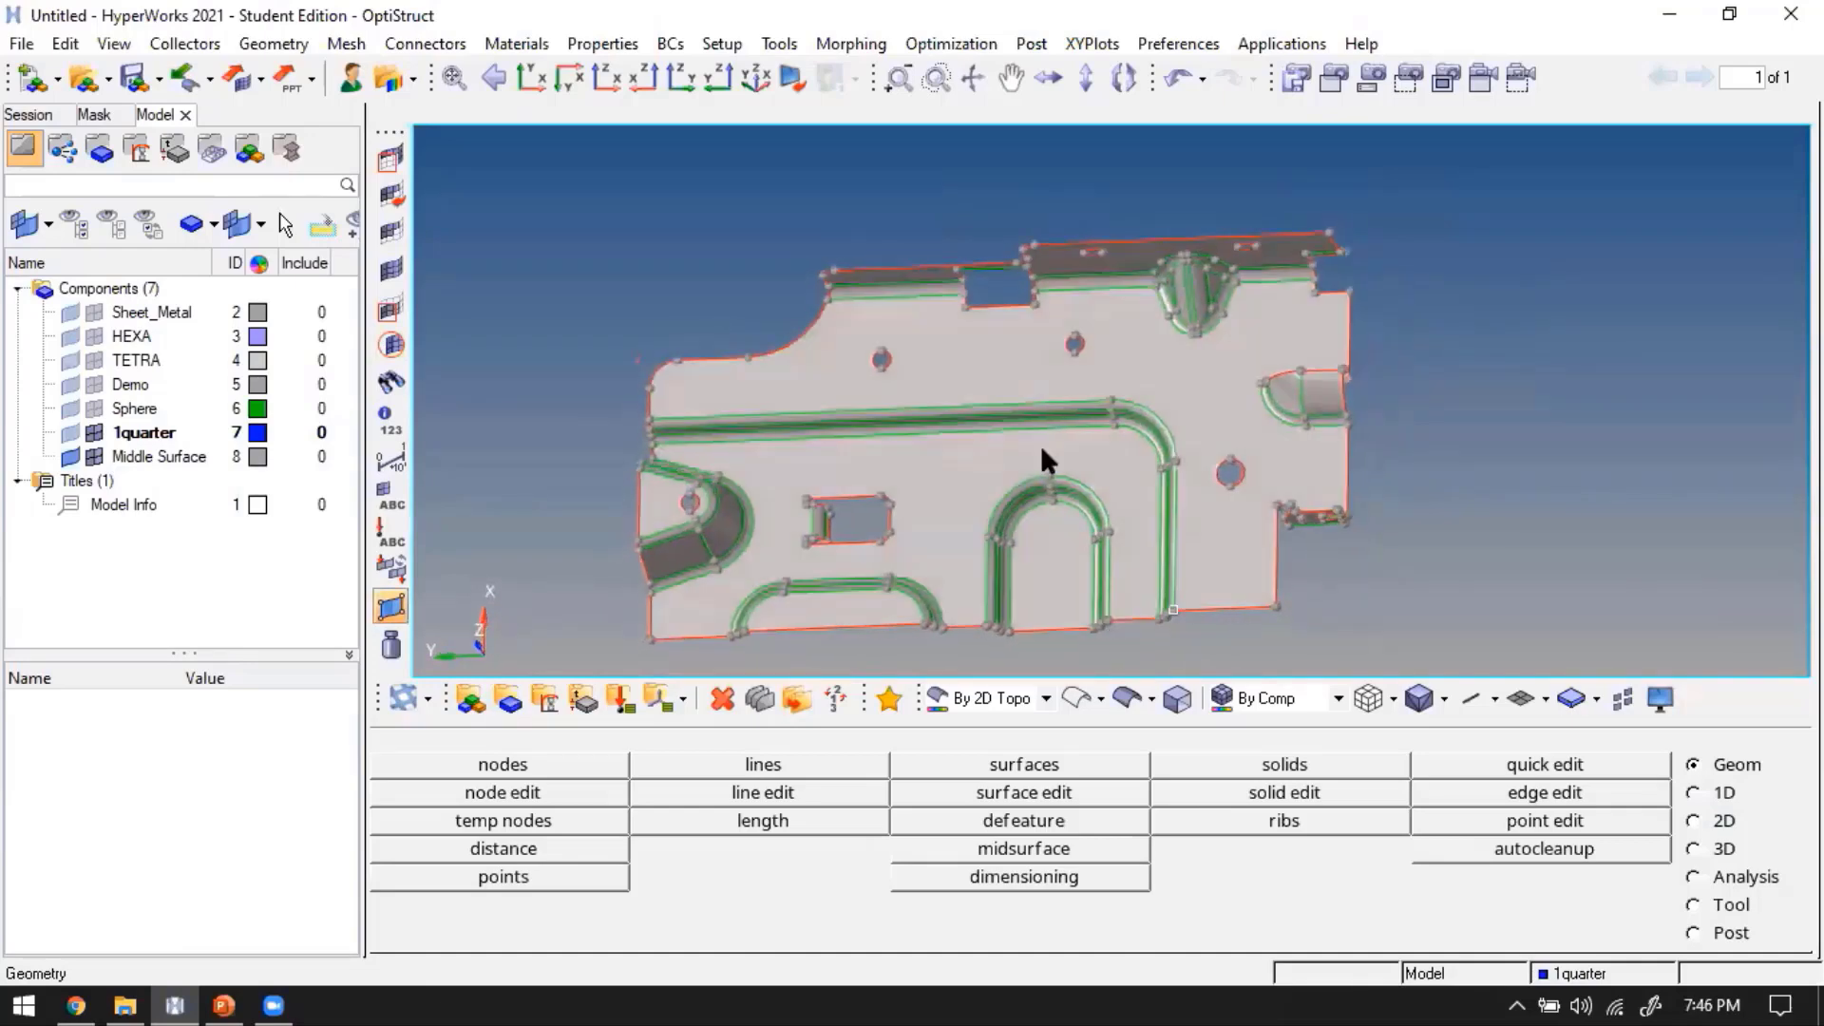
pyautogui.keyDown('ctrl'); pyautogui.moveTo(1081, 430); pyautogui.dragTo(1134, 403, button='right'); pyautogui.keyUp('ctrl')
pyautogui.keyDown('ctrl'); pyautogui.moveTo(1199, 333); pyautogui.dragTo(1182, 523); pyautogui.keyUp('ctrl')
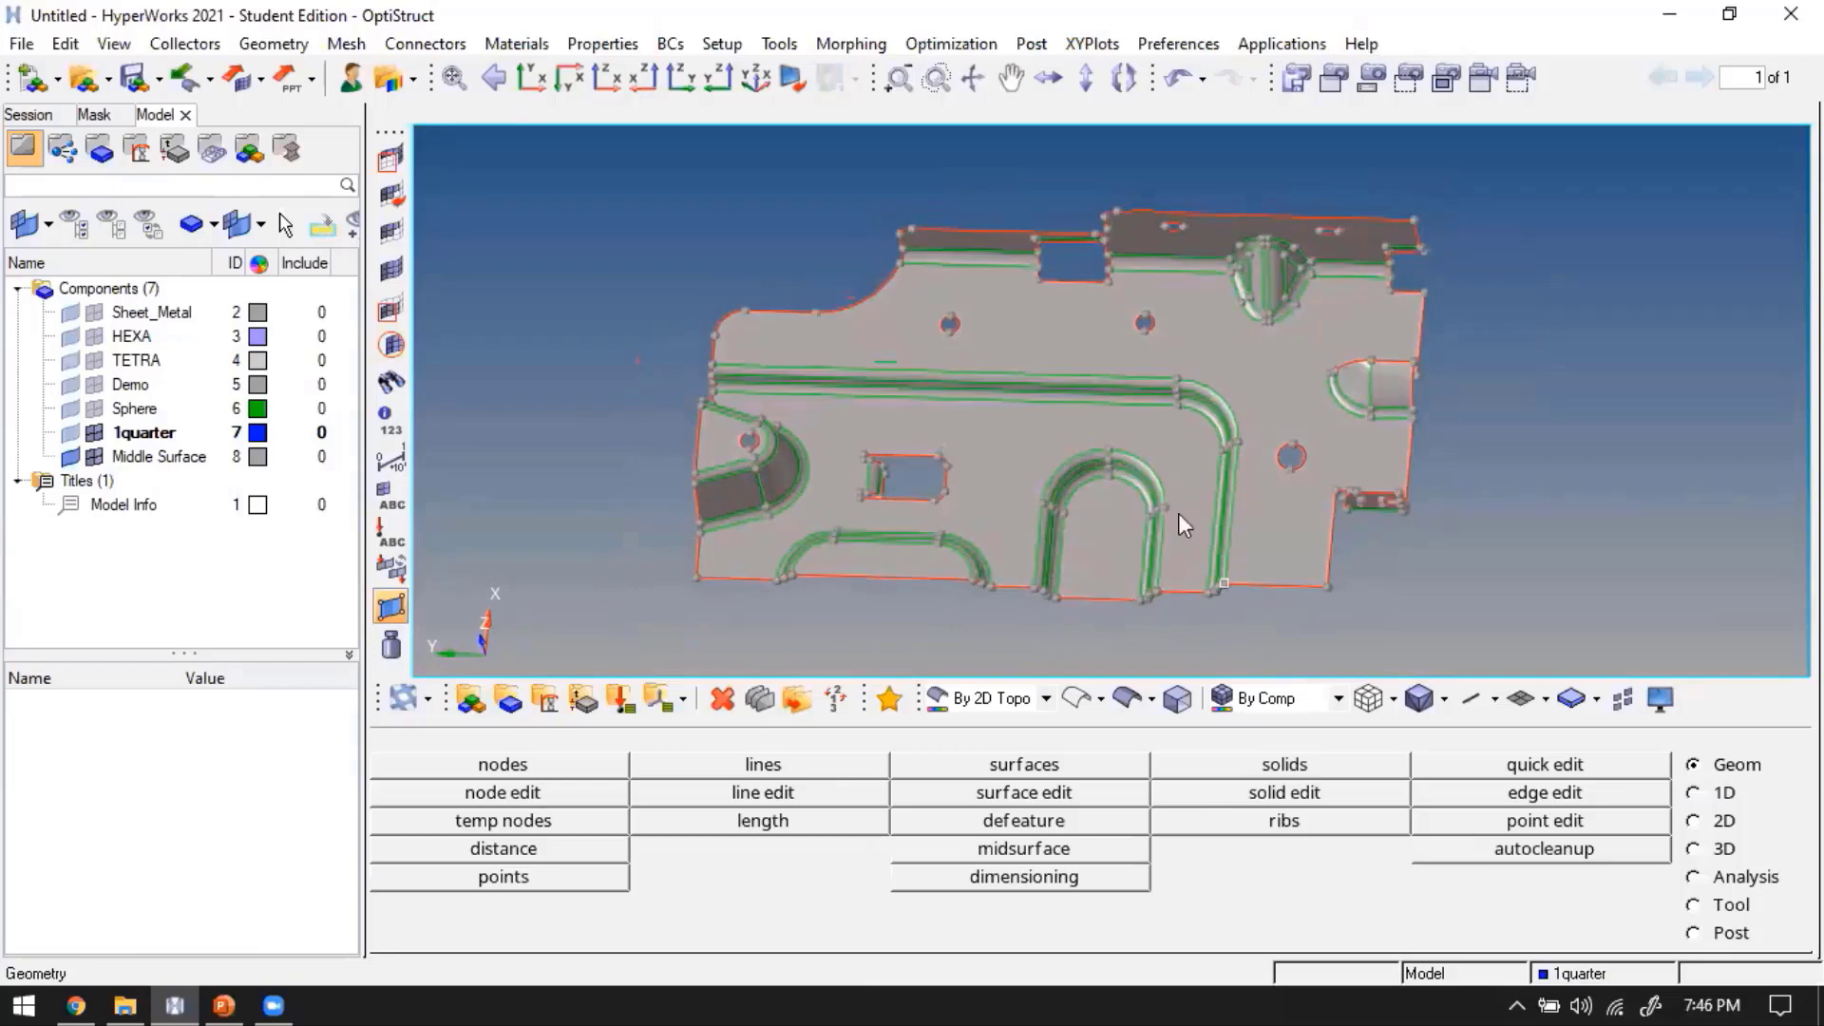
# Open the surface automesh tool and set the mesh type to mixed
pyautogui.keyDown('ctrl'); pyautogui.moveTo(1253, 591); pyautogui.dragTo(1292, 561); pyautogui.keyUp('ctrl')
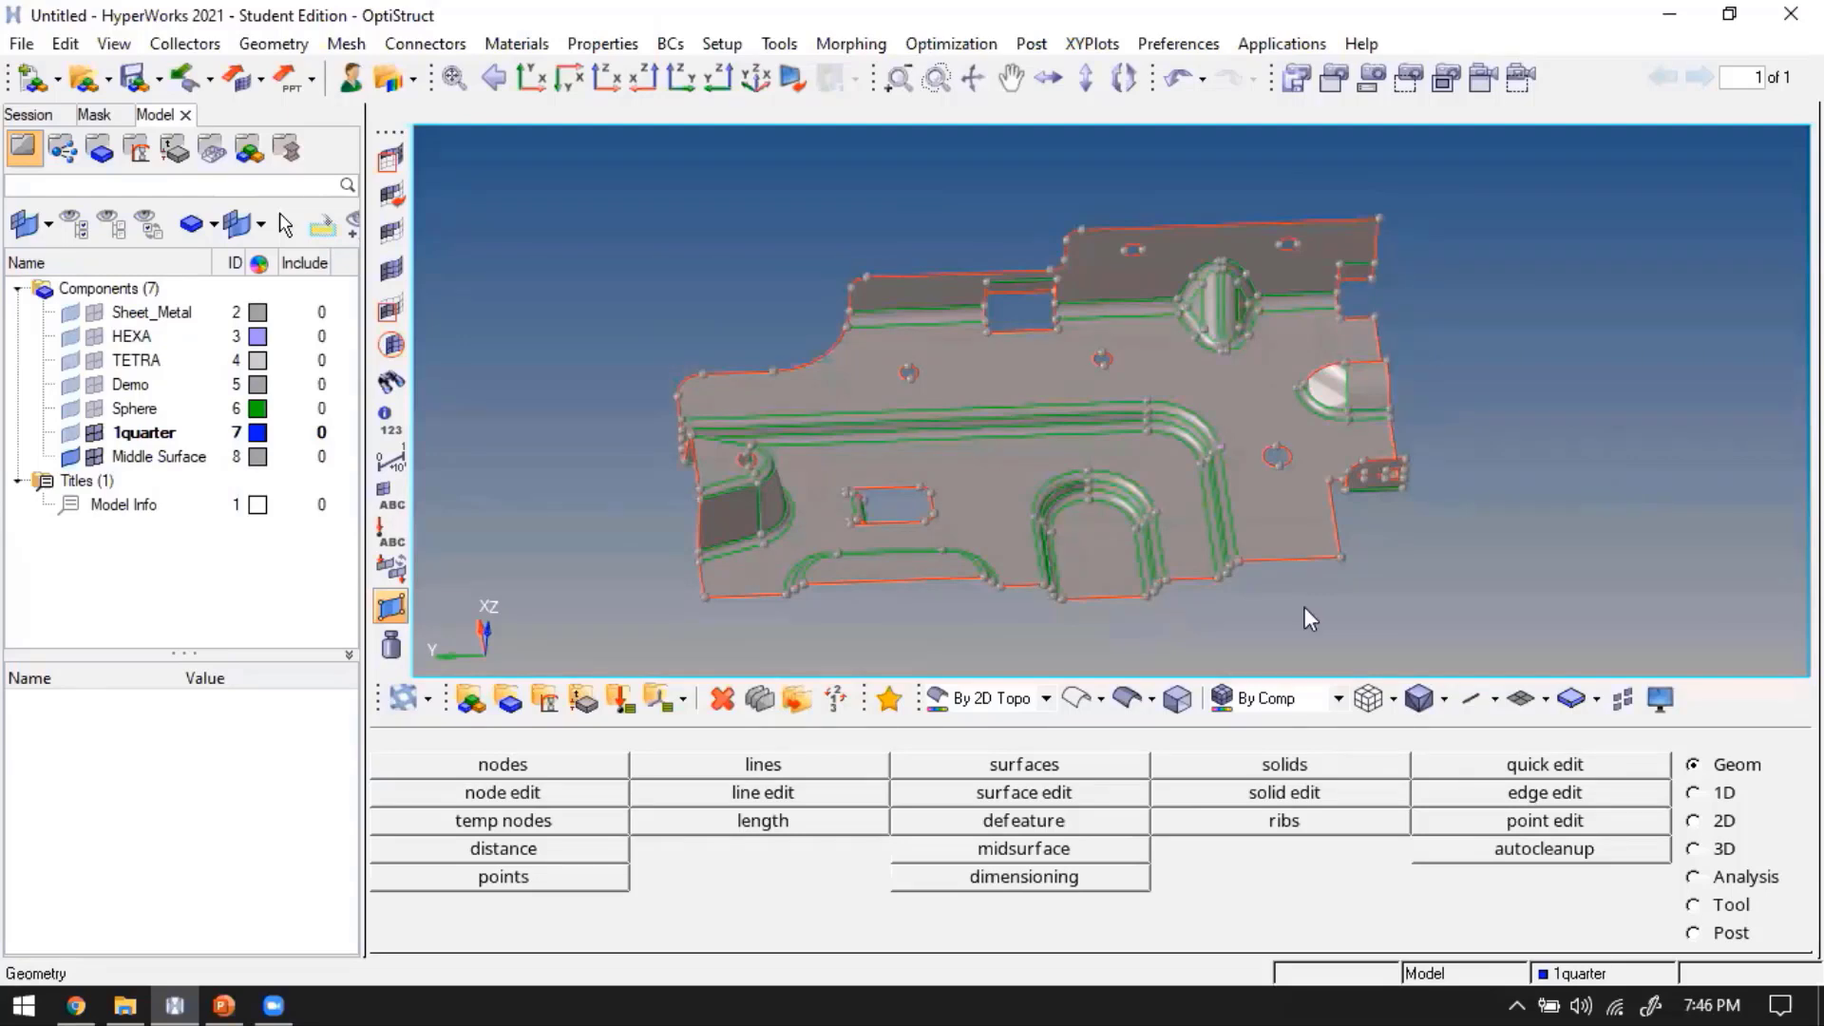
pyautogui.press('F12')
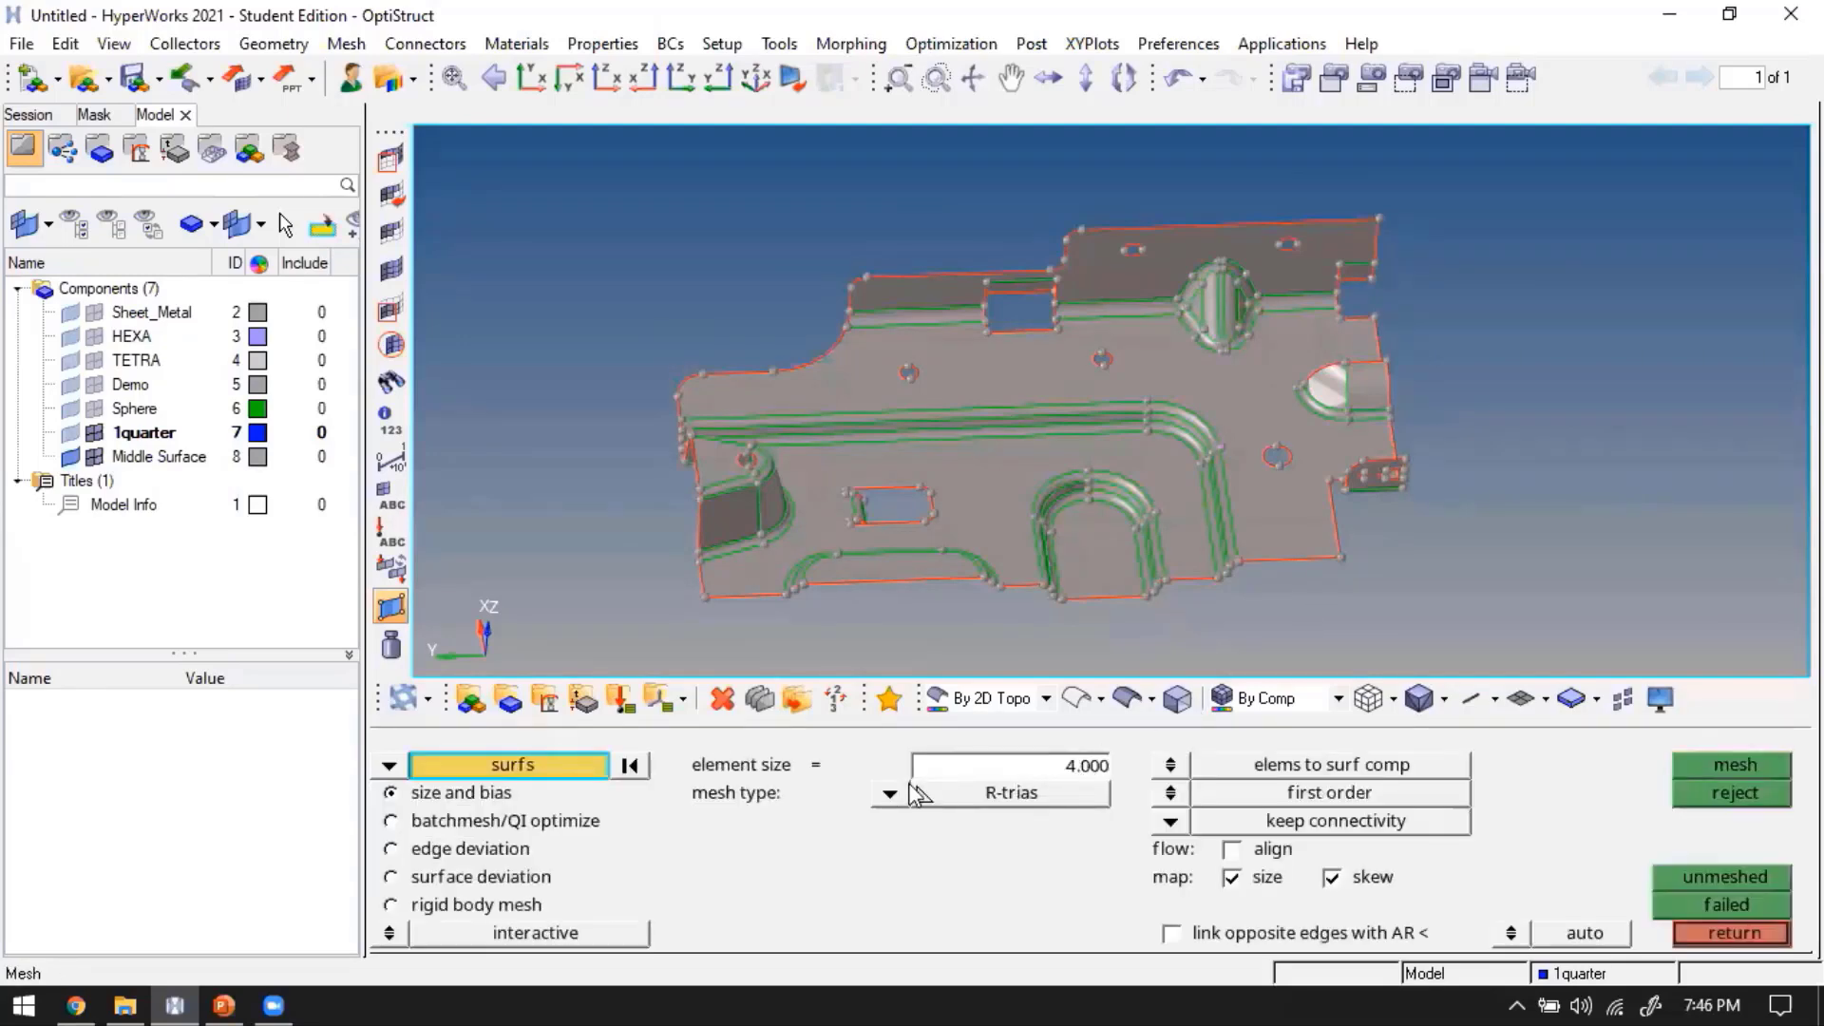
pyautogui.click(891, 793)
pyautogui.click(894, 807)
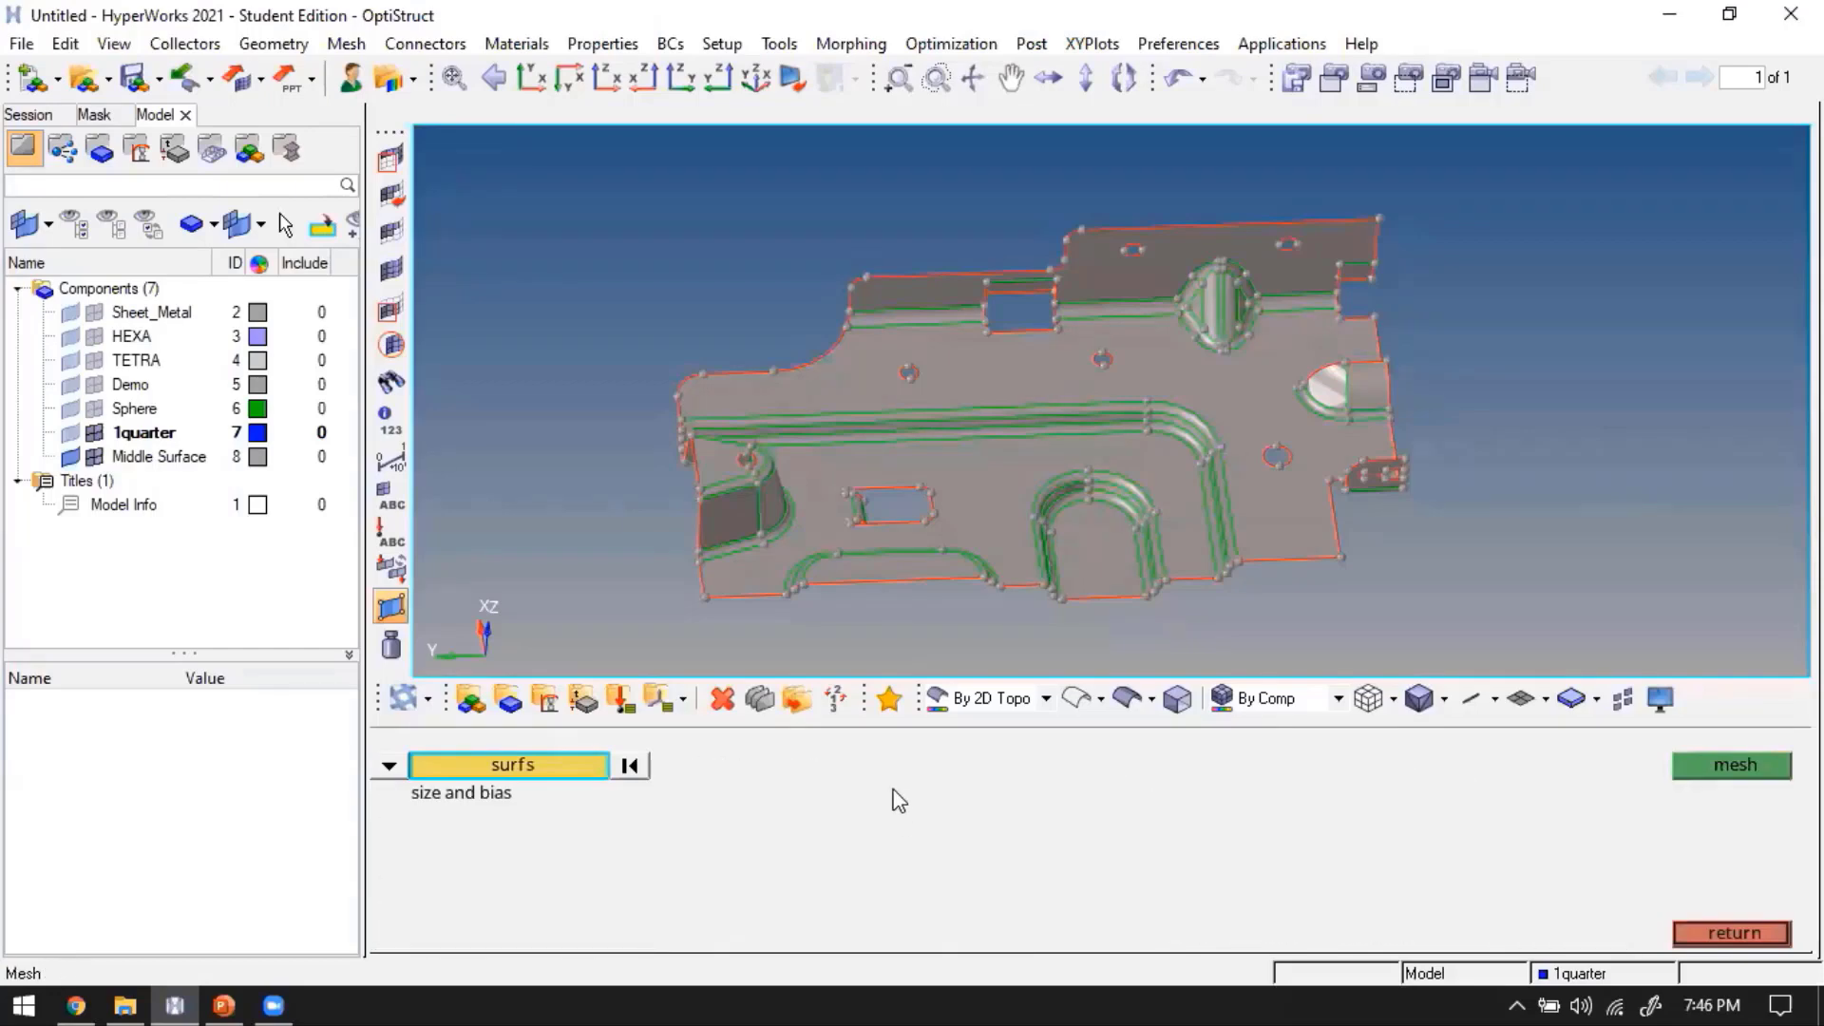
pyautogui.click(891, 793)
pyautogui.click(869, 836)
# Mesh all displayed surfaces of the sheet metal part with an element size of 4.000 and accept the mesh
pyautogui.scroll(-2, 1053, 488)
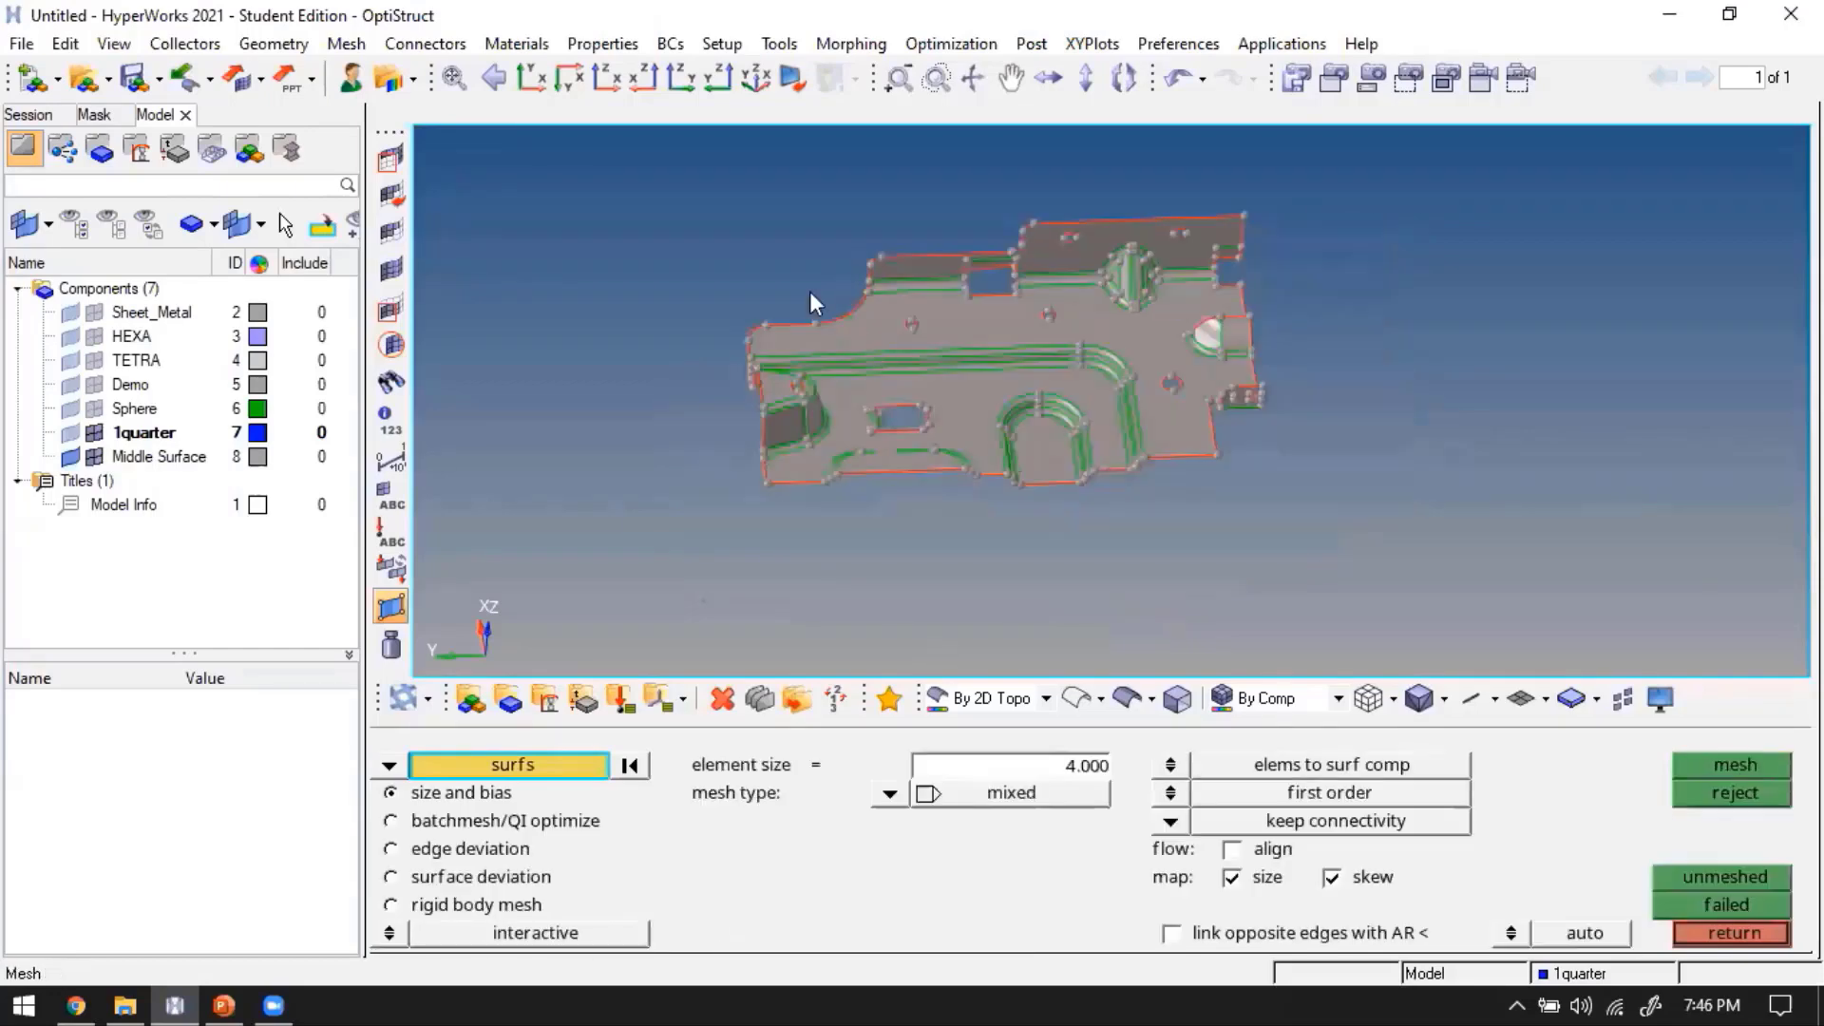
pyautogui.keyDown('shift'); pyautogui.moveTo(660, 185); pyautogui.dragTo(1491, 591); pyautogui.keyUp('shift')
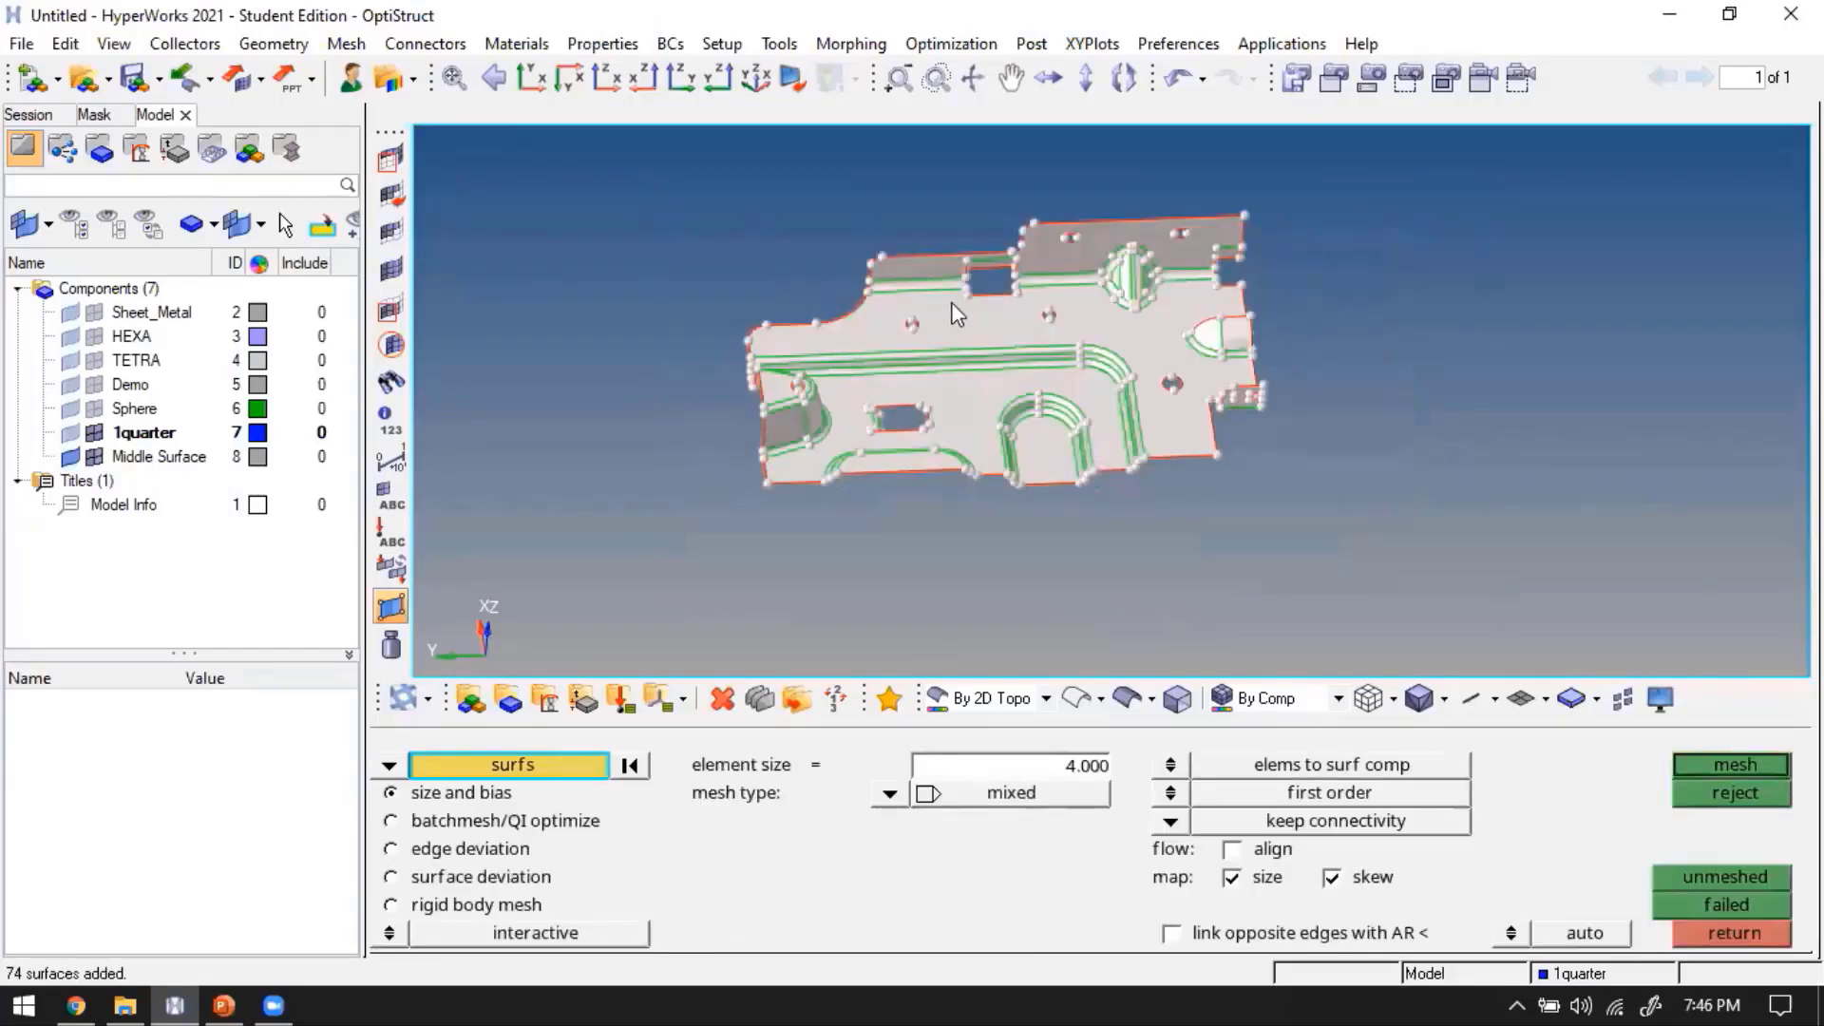
pyautogui.keyDown('ctrl'); pyautogui.moveTo(949, 302); pyautogui.dragTo(1061, 351, button='right'); pyautogui.keyUp('ctrl')
pyautogui.click(1719, 768)
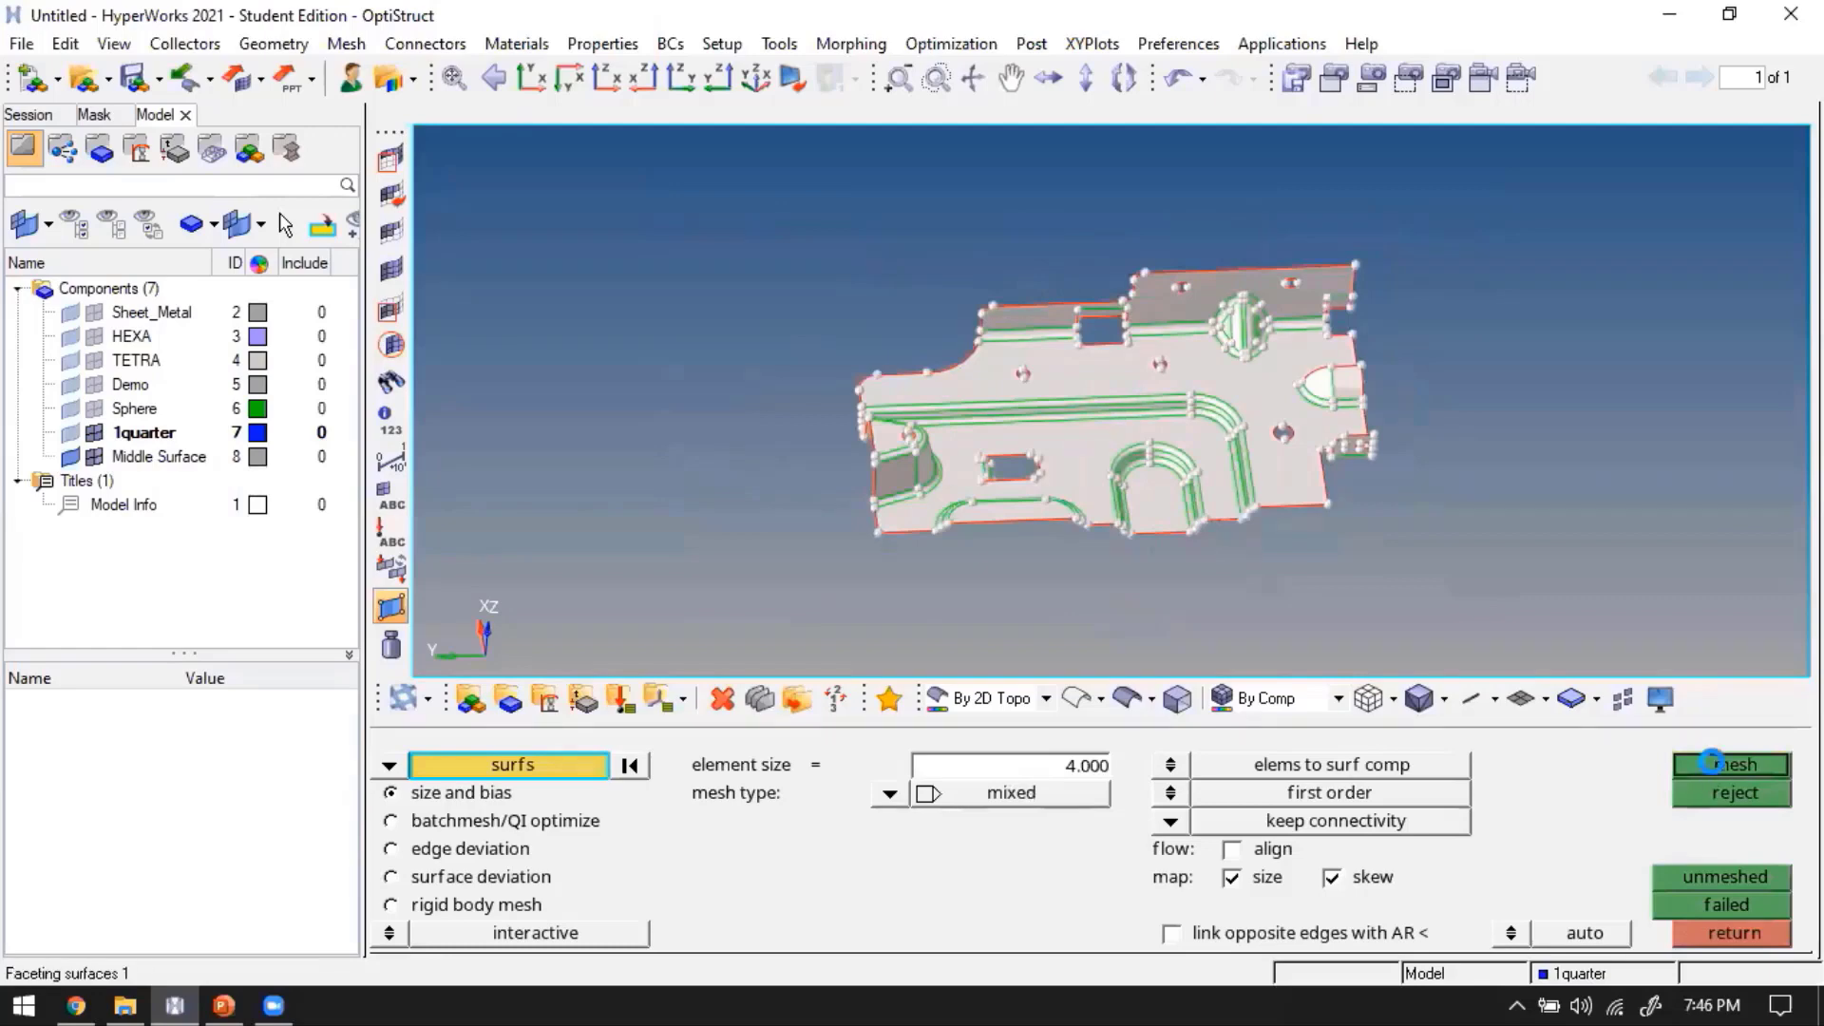
pyautogui.click(1719, 767)
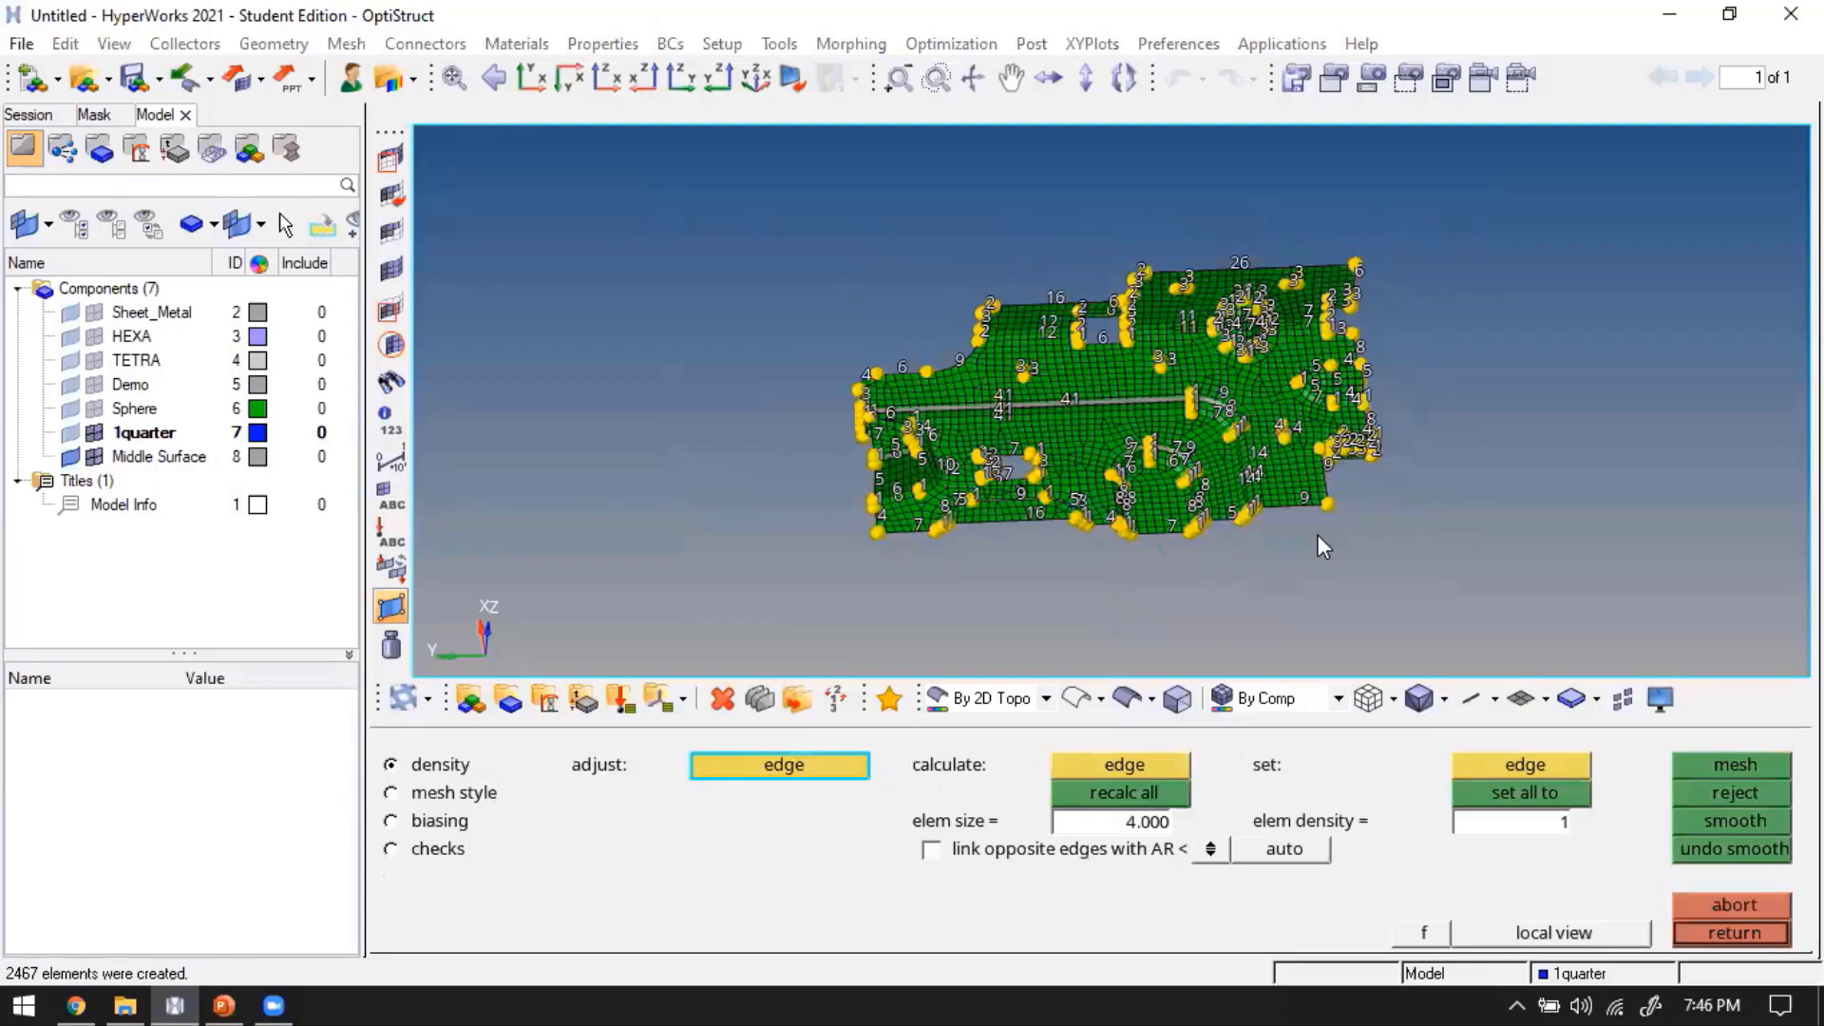
pyautogui.press('Escape')
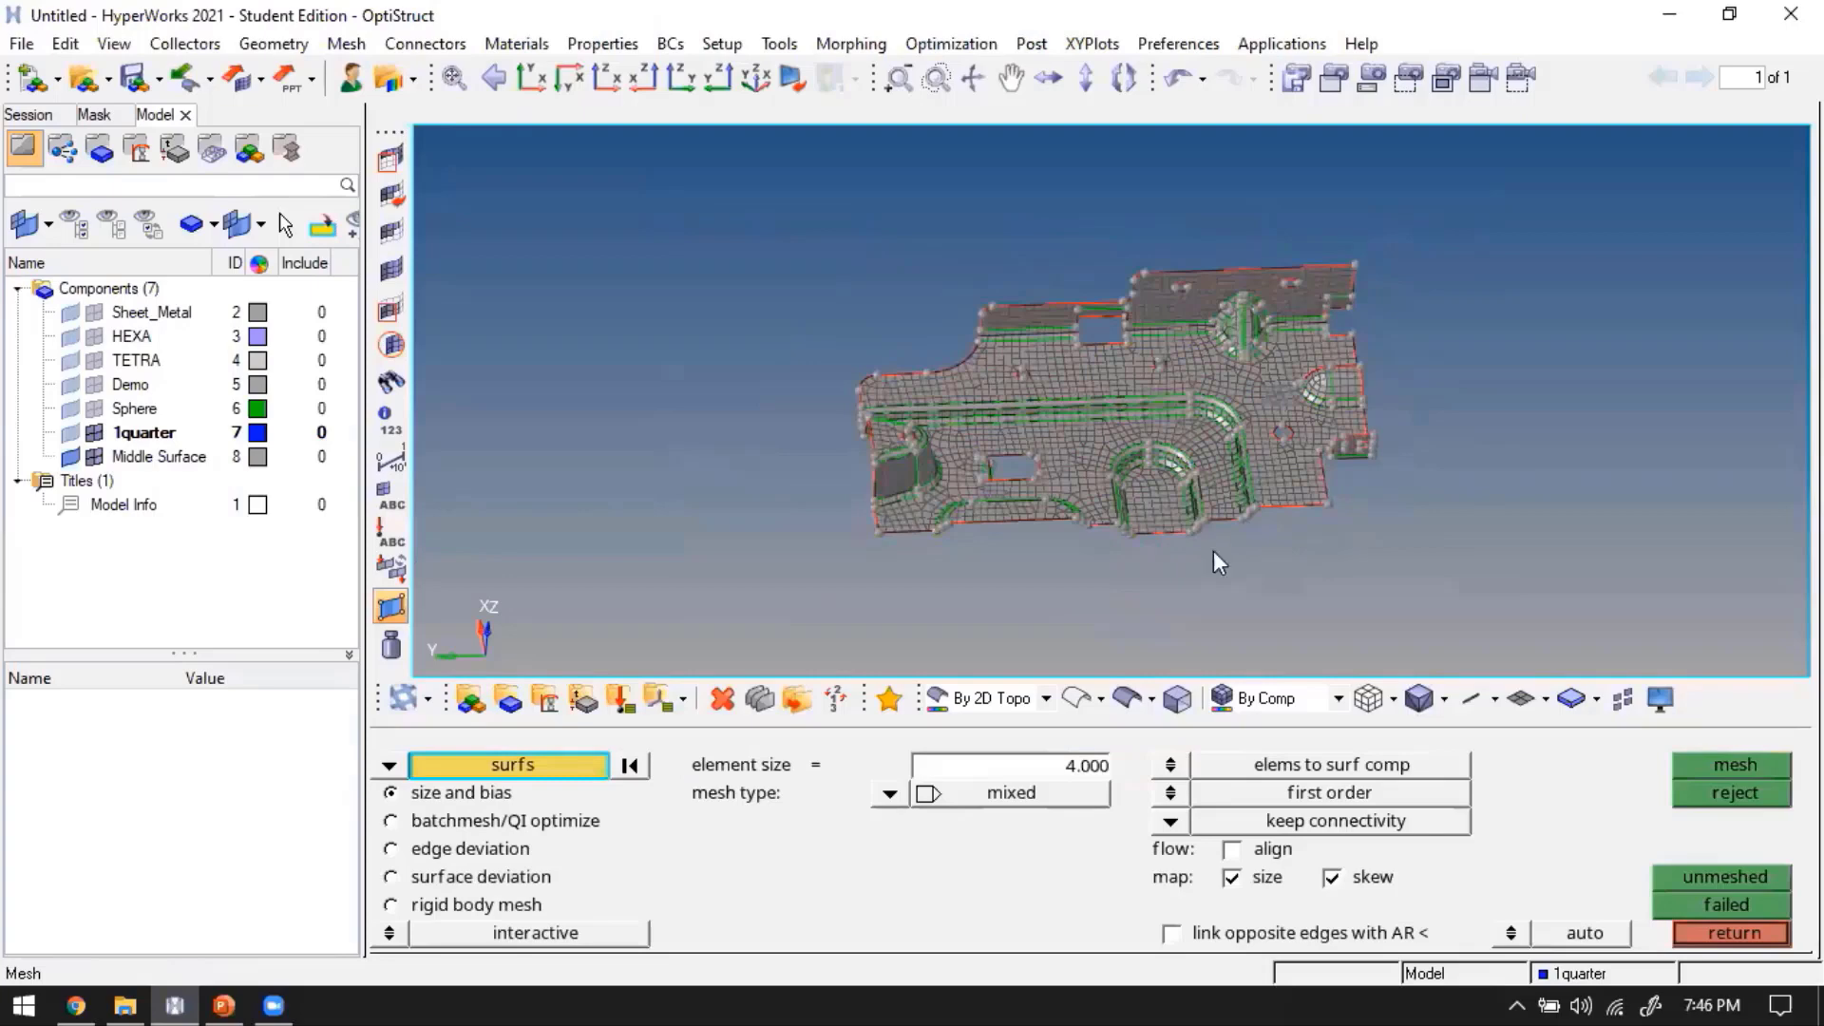
pyautogui.keyDown('ctrl'); pyautogui.moveTo(1215, 552); pyautogui.dragTo(1228, 623); pyautogui.keyUp('ctrl')
pyautogui.press('Escape')
# Colour the mesh by element quality
pyautogui.click(1287, 704)
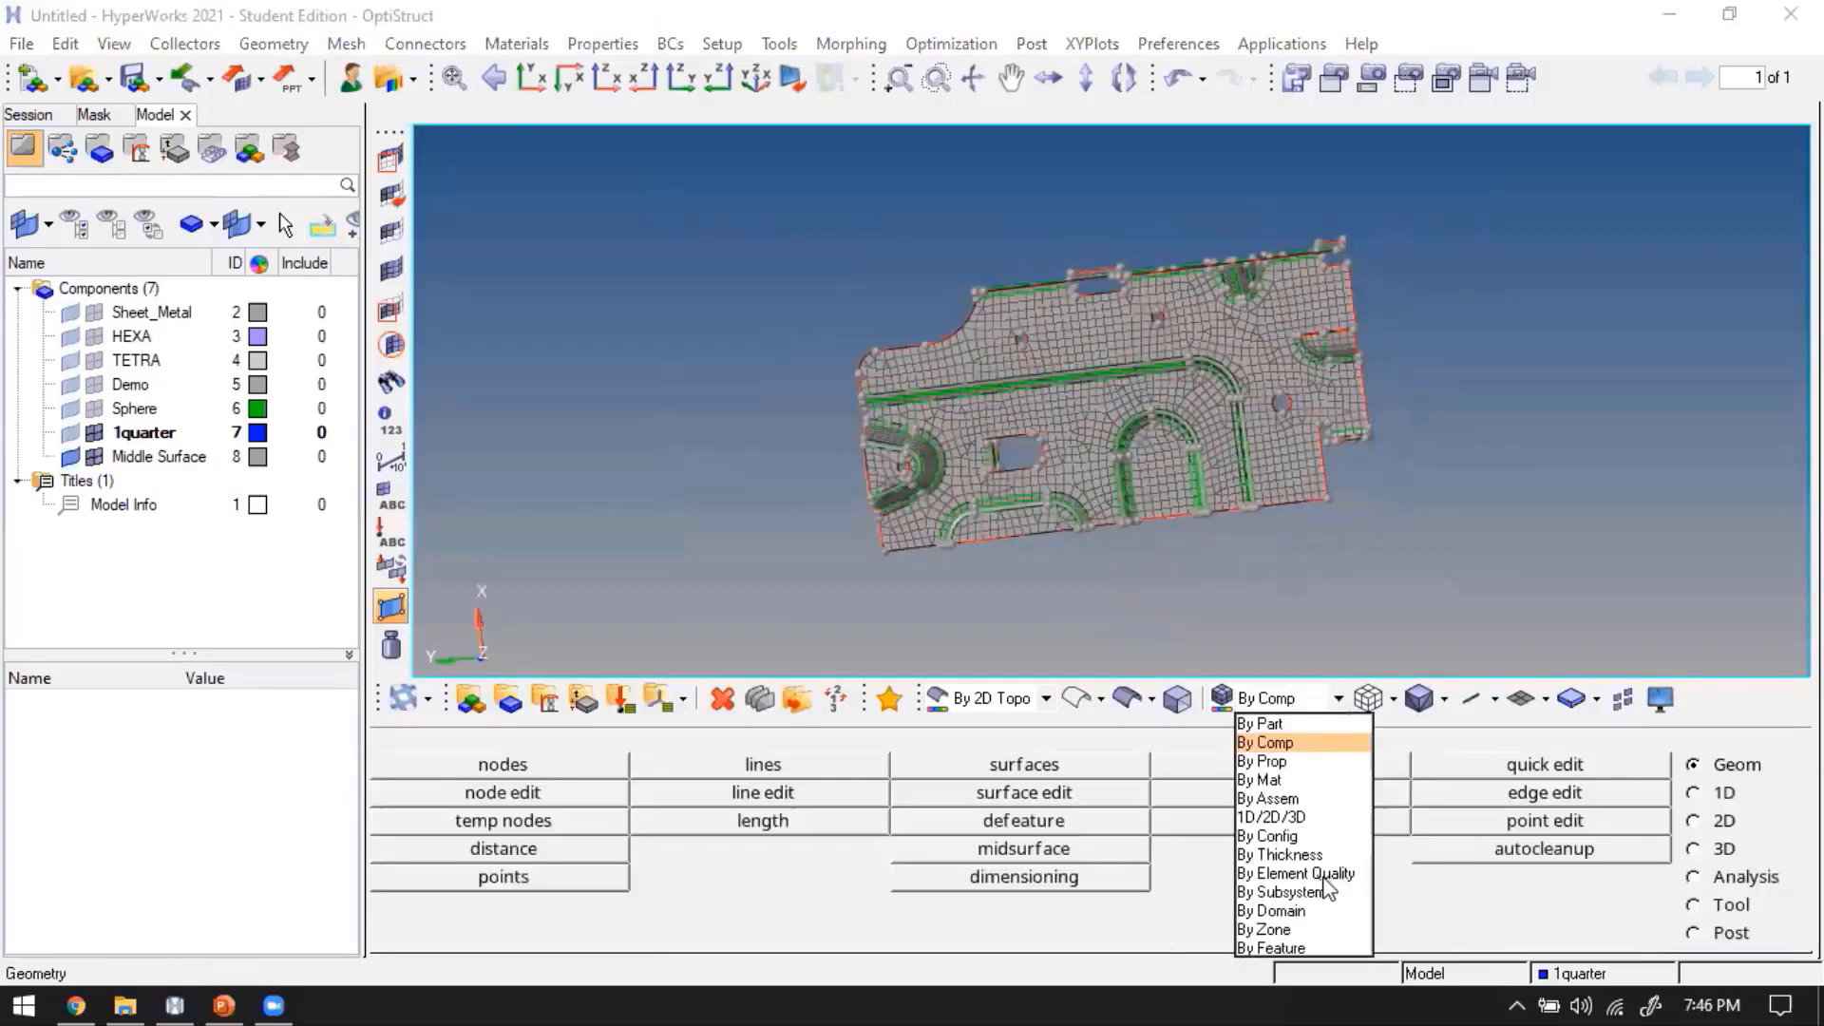
pyautogui.click(1320, 874)
pyautogui.keyDown('ctrl'); pyautogui.moveTo(967, 517); pyautogui.dragTo(967, 397); pyautogui.keyUp('ctrl')
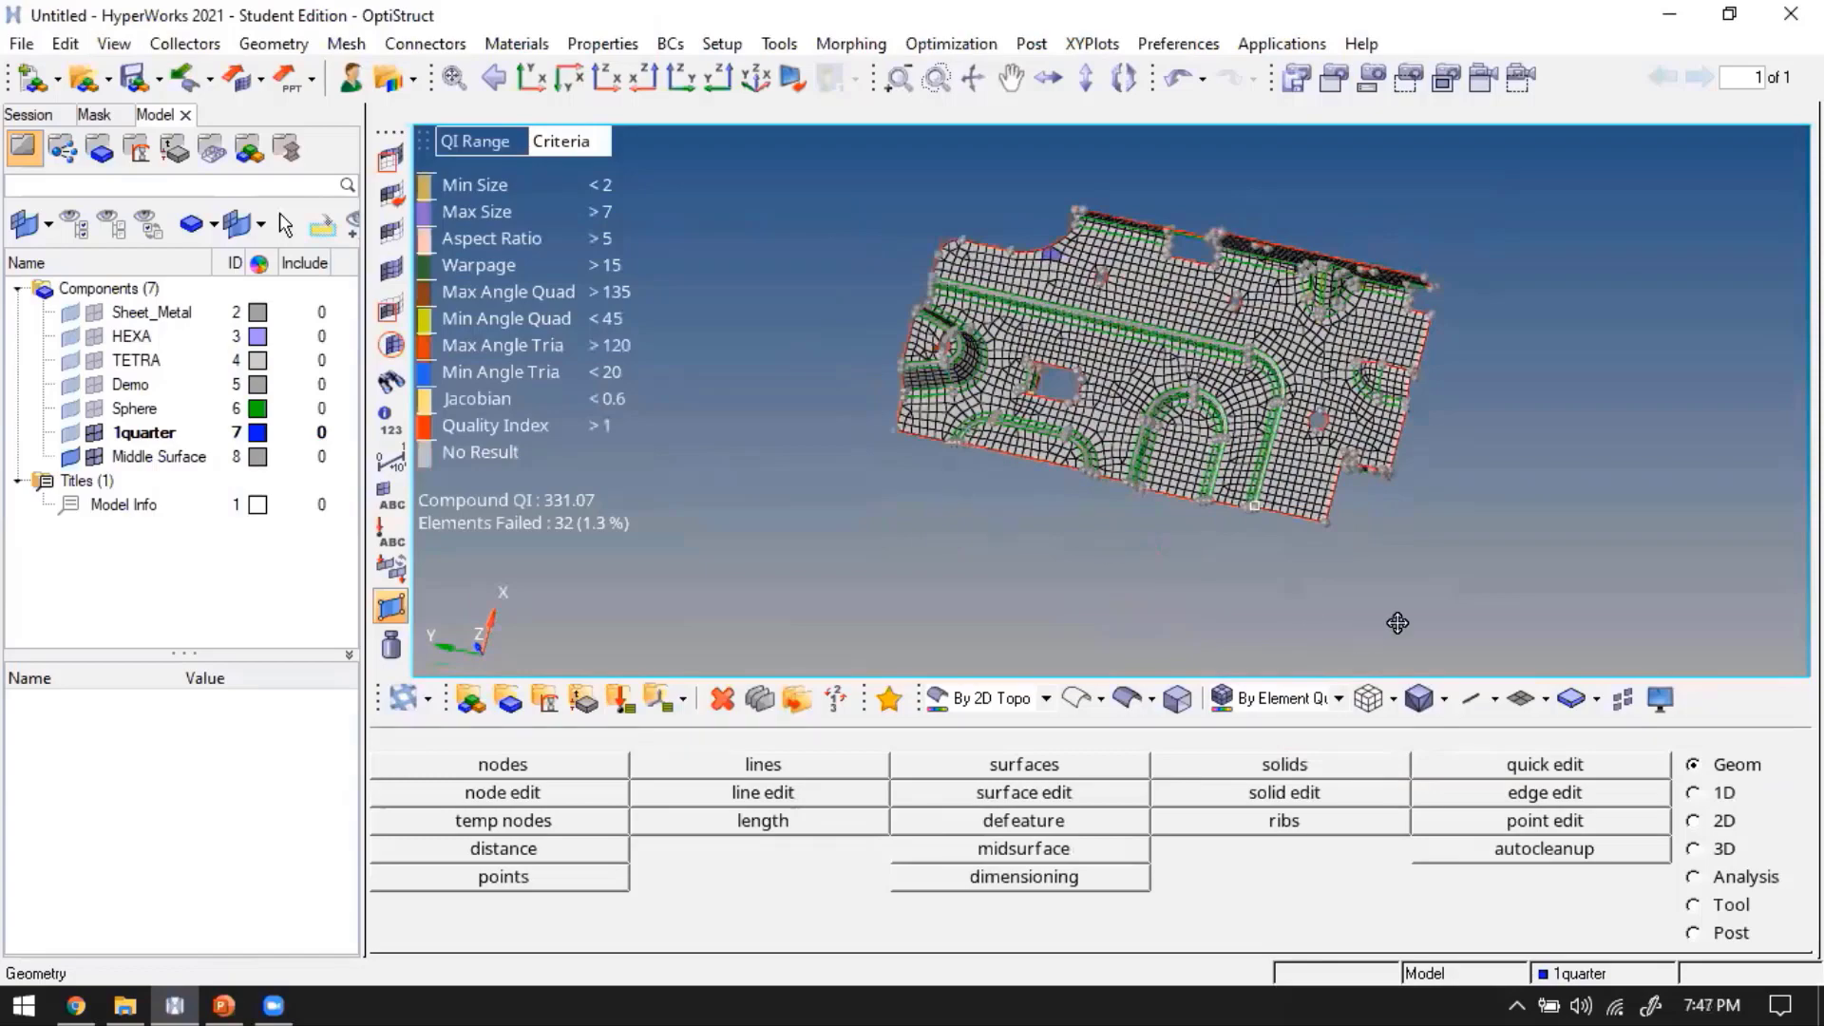
pyautogui.keyDown('ctrl'); pyautogui.moveTo(1398, 623); pyautogui.dragTo(1188, 534); pyautogui.keyUp('ctrl')
pyautogui.keyDown('ctrl'); pyautogui.scroll(3, 949, 308); pyautogui.keyUp('ctrl')
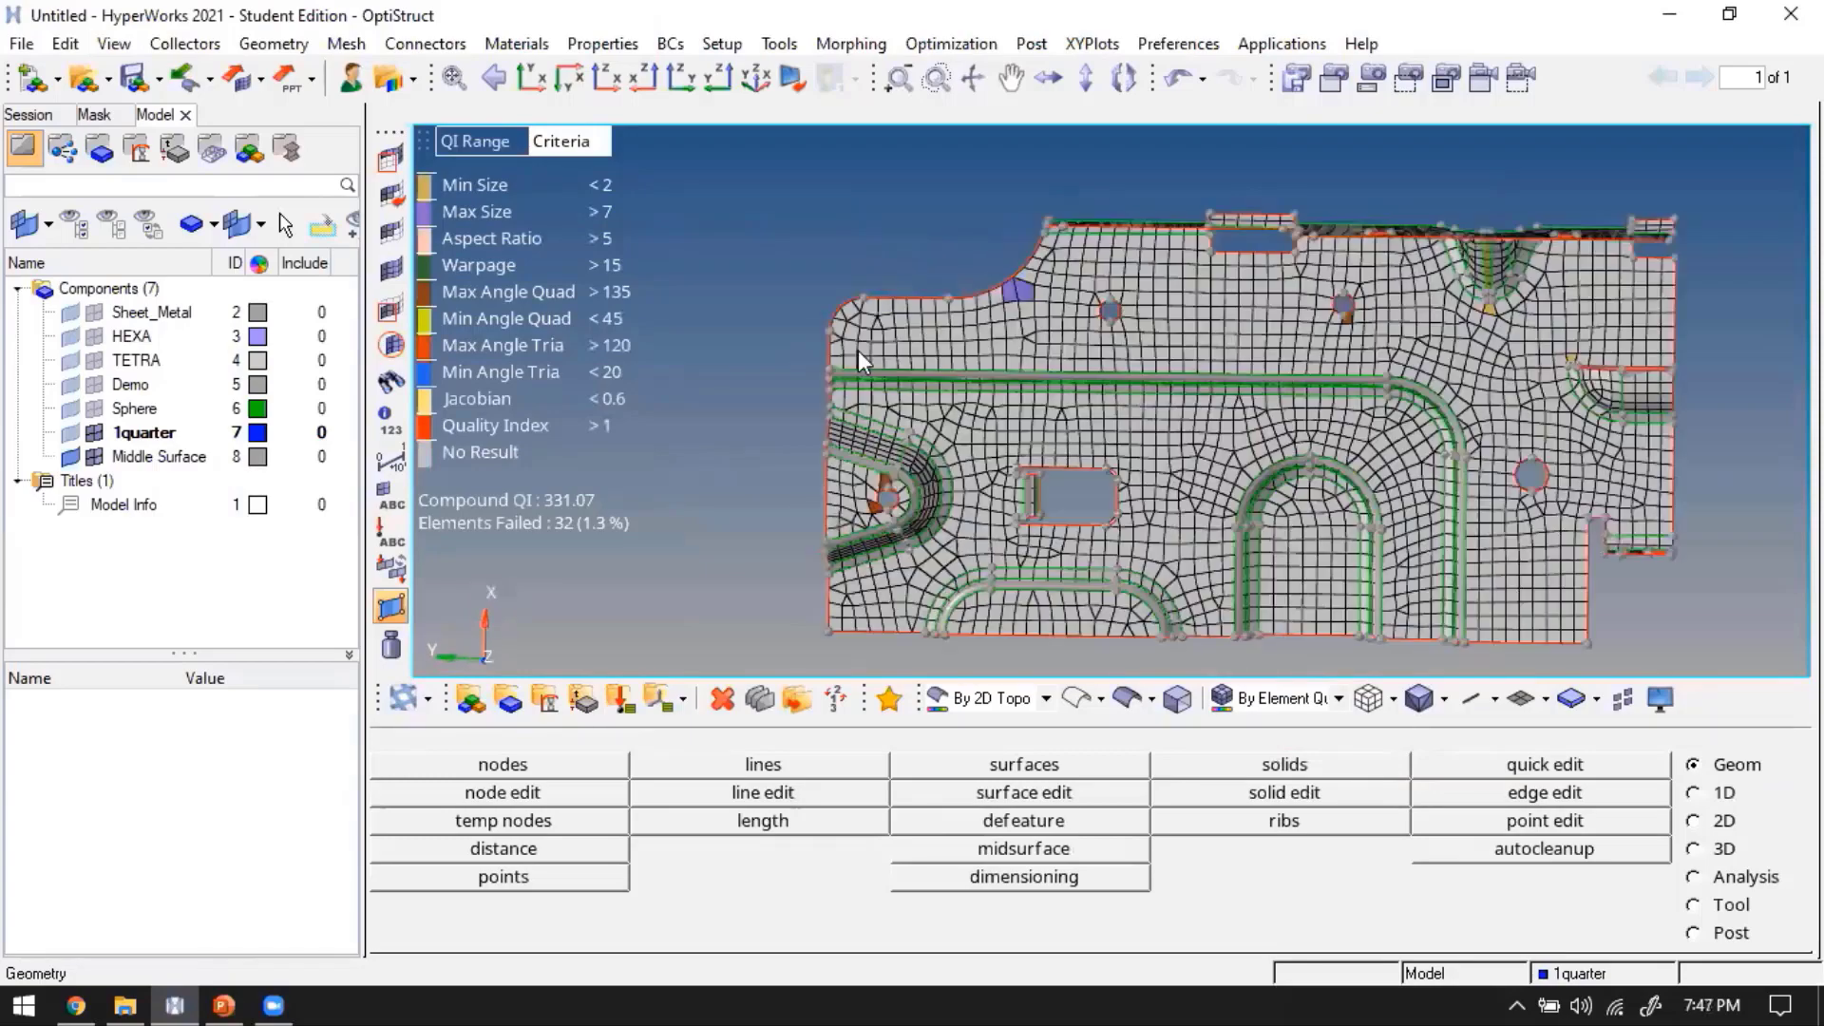
# Examine the failed elements near the curved notch, around the small holes and along the flange bend beside the bulge
pyautogui.scroll(3, 865, 359)
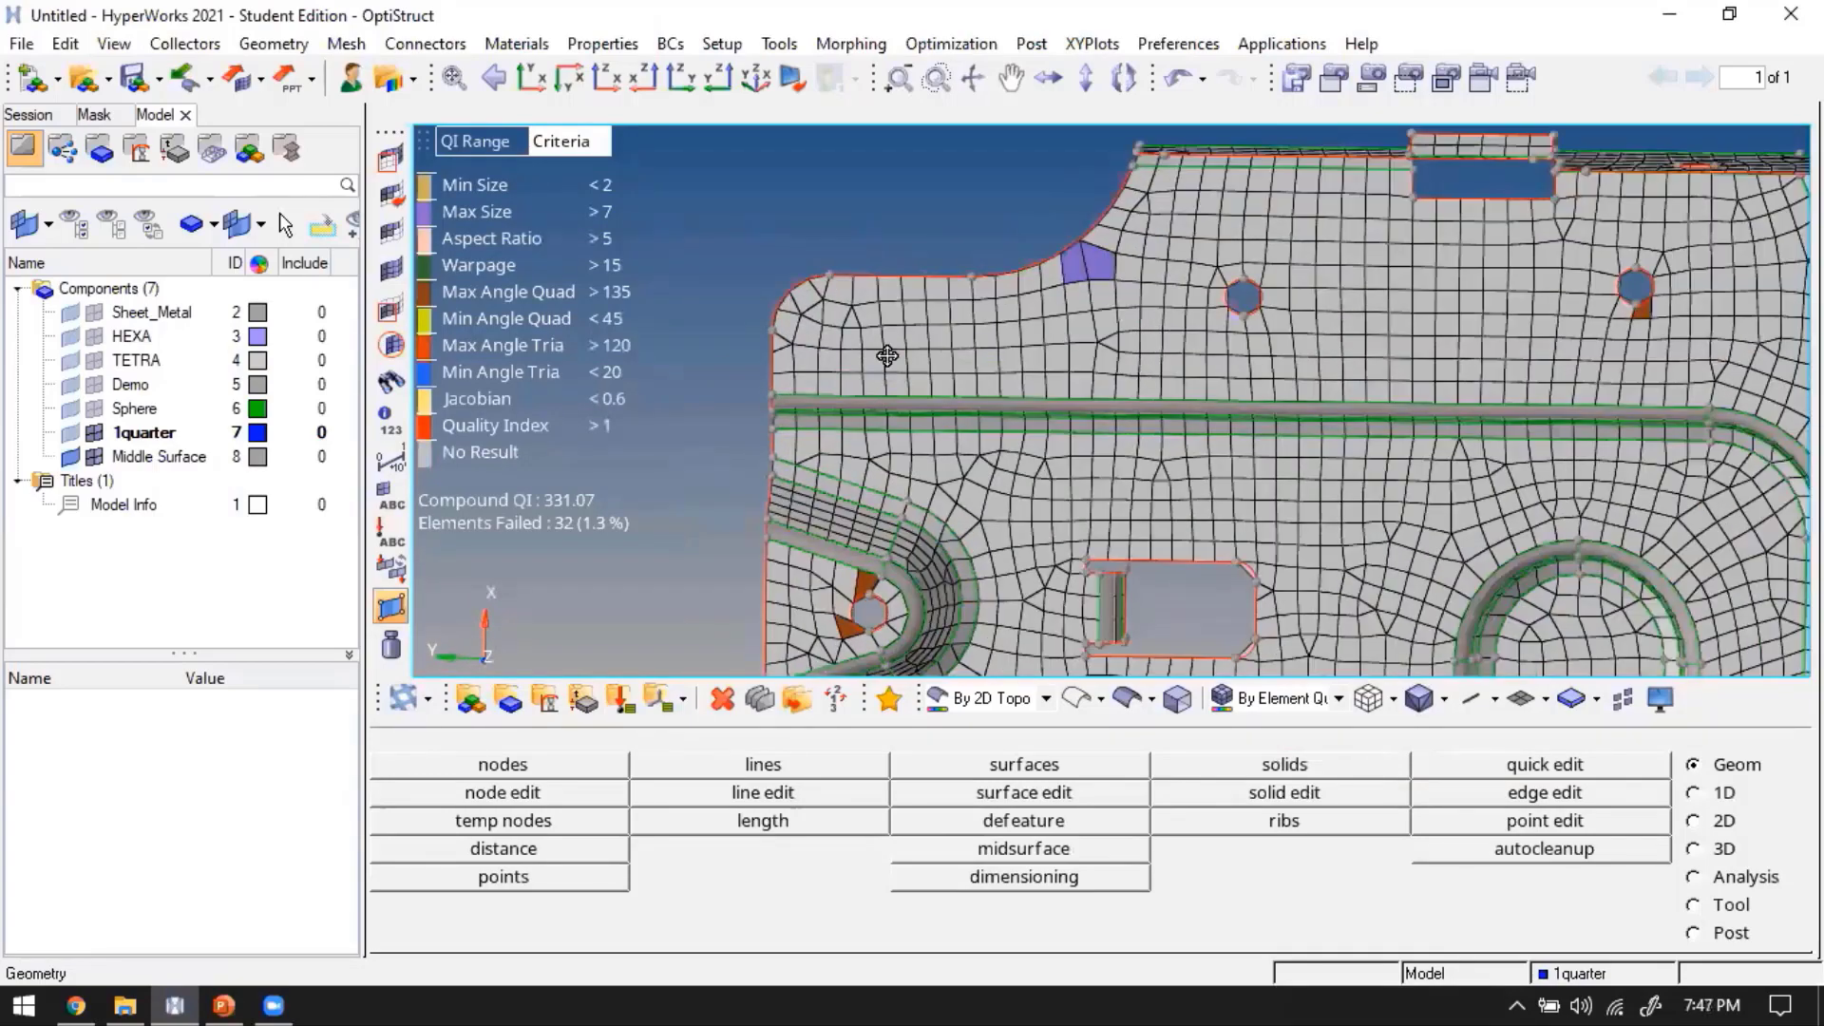
pyautogui.keyDown('ctrl'); pyautogui.moveTo(862, 340); pyautogui.dragTo(1132, 388); pyautogui.keyUp('ctrl')
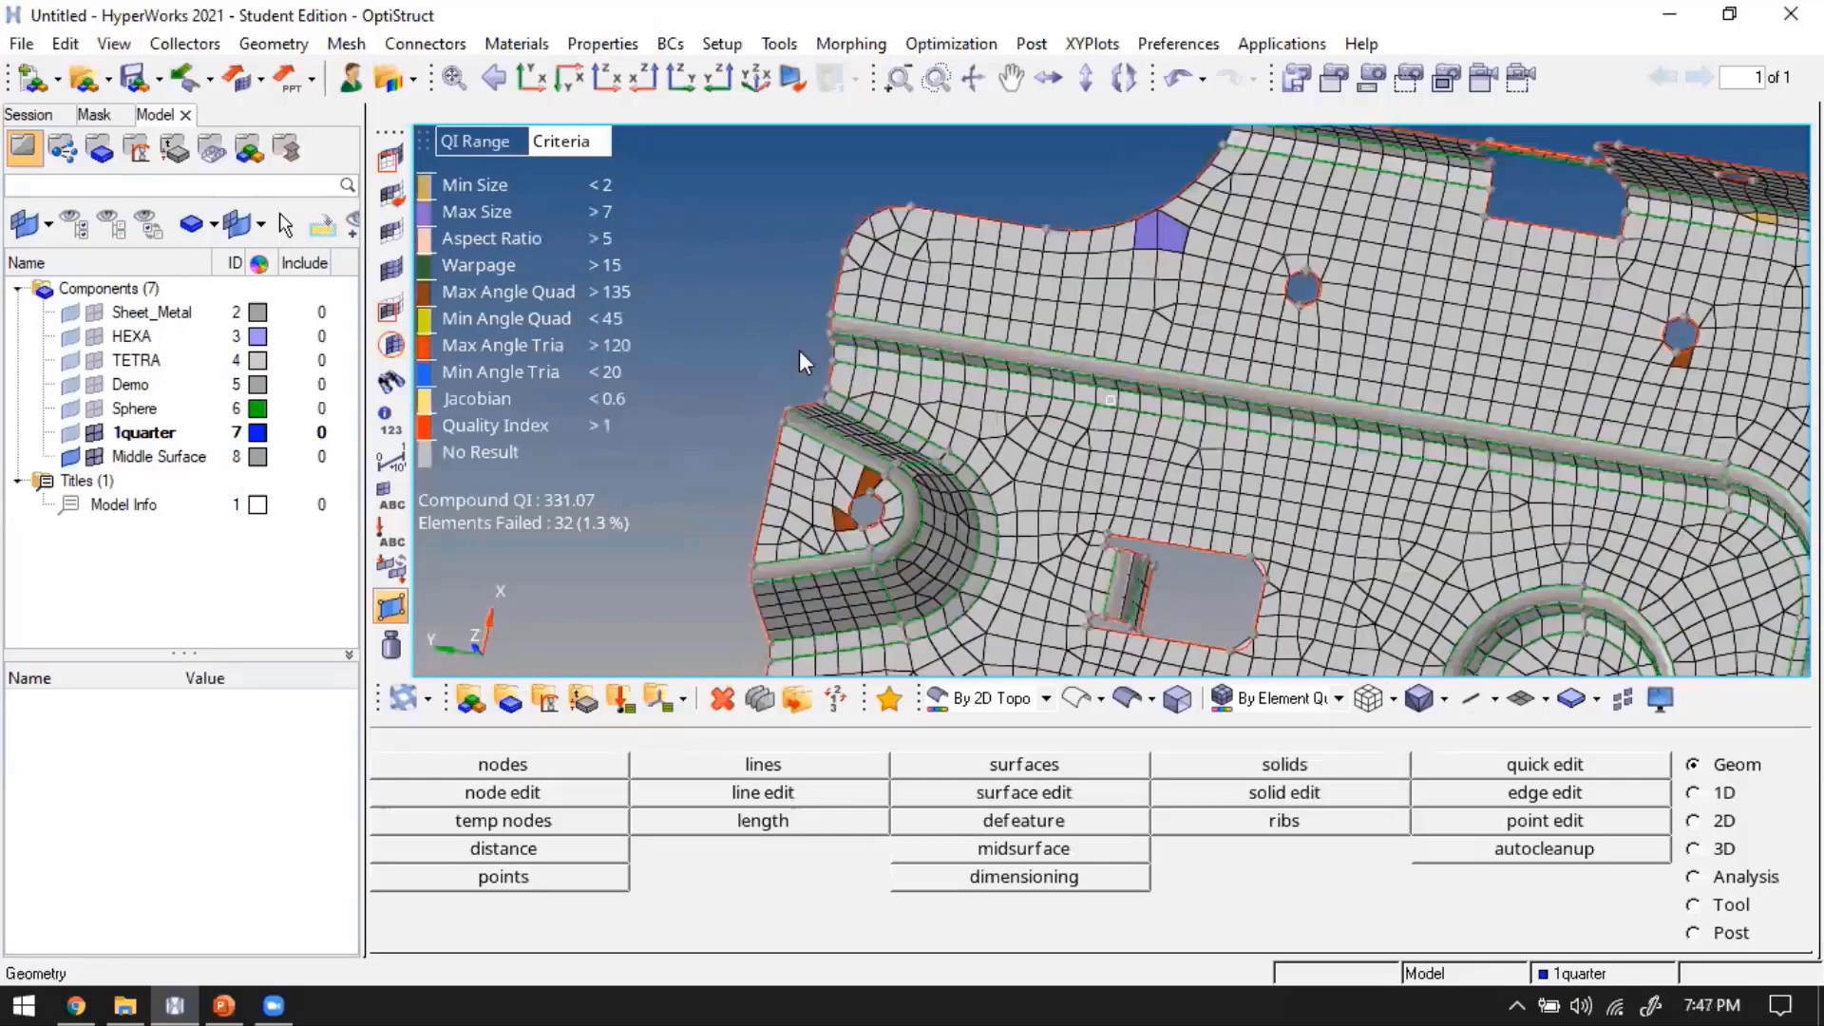
pyautogui.keyDown('ctrl'); pyautogui.moveTo(800, 350); pyautogui.dragTo(741, 453, button='right'); pyautogui.keyUp('ctrl')
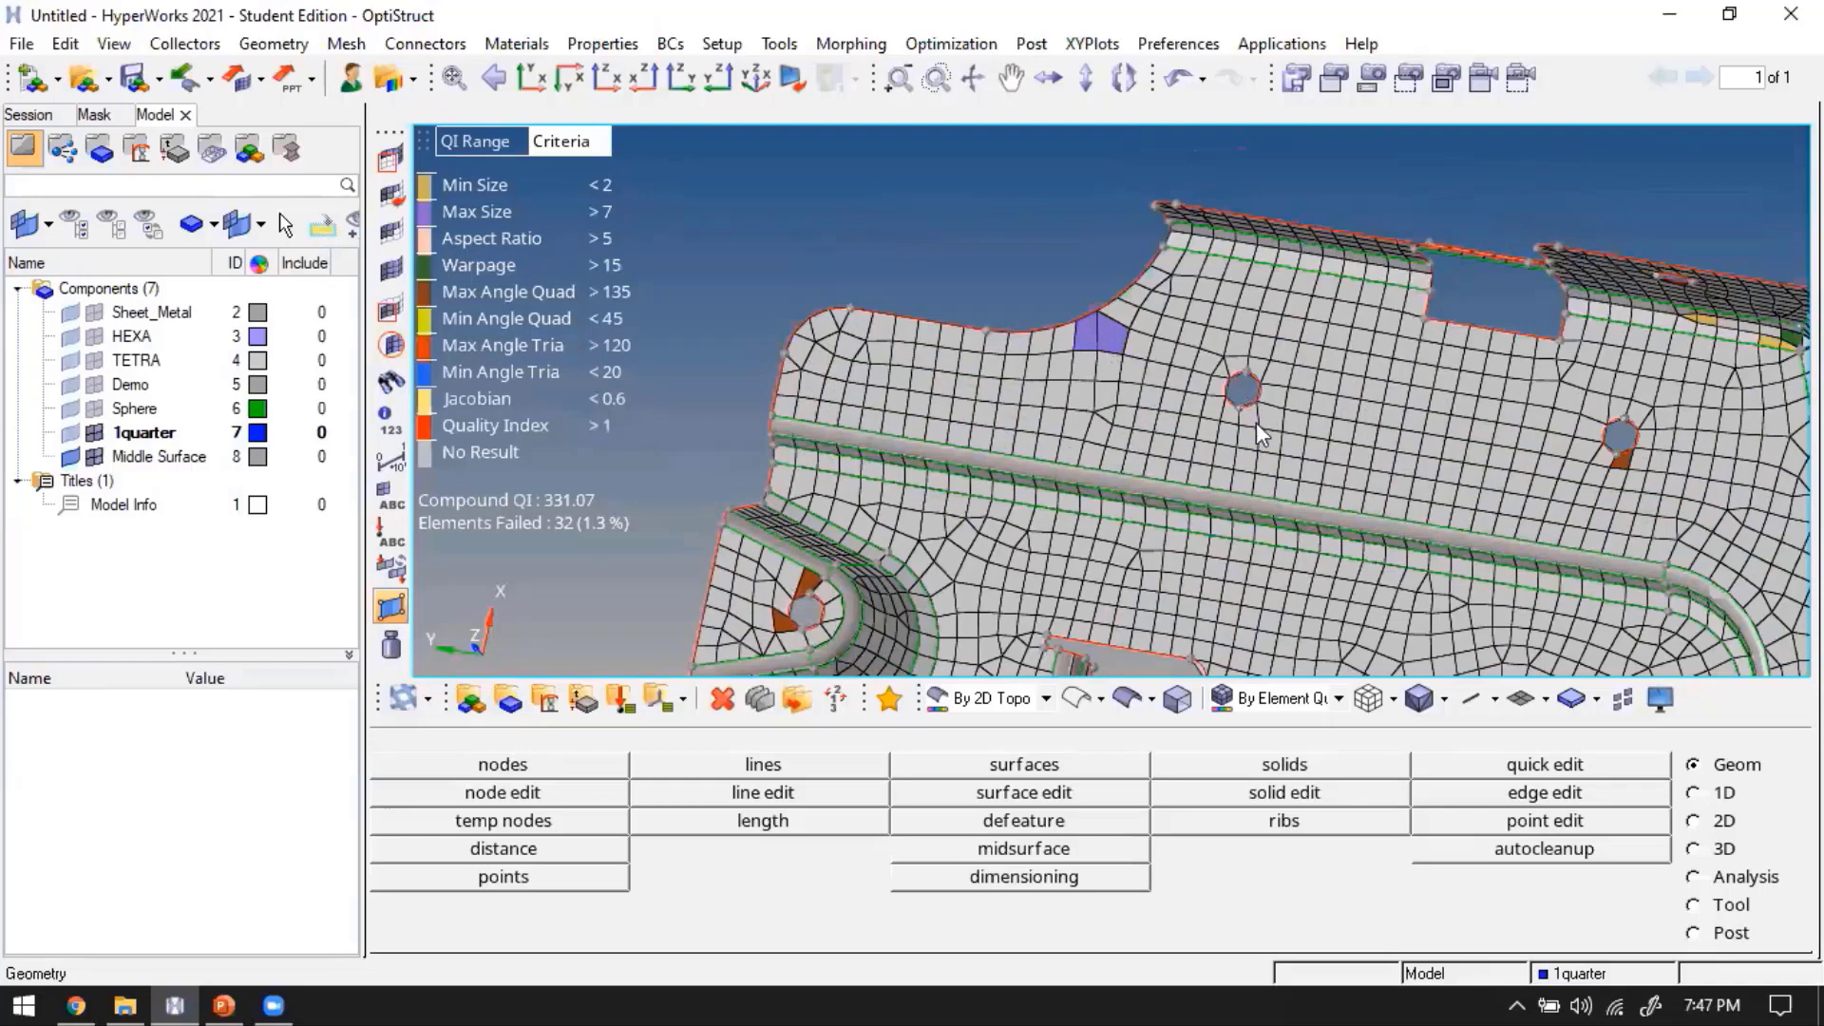
pyautogui.scroll(5, 1244, 380)
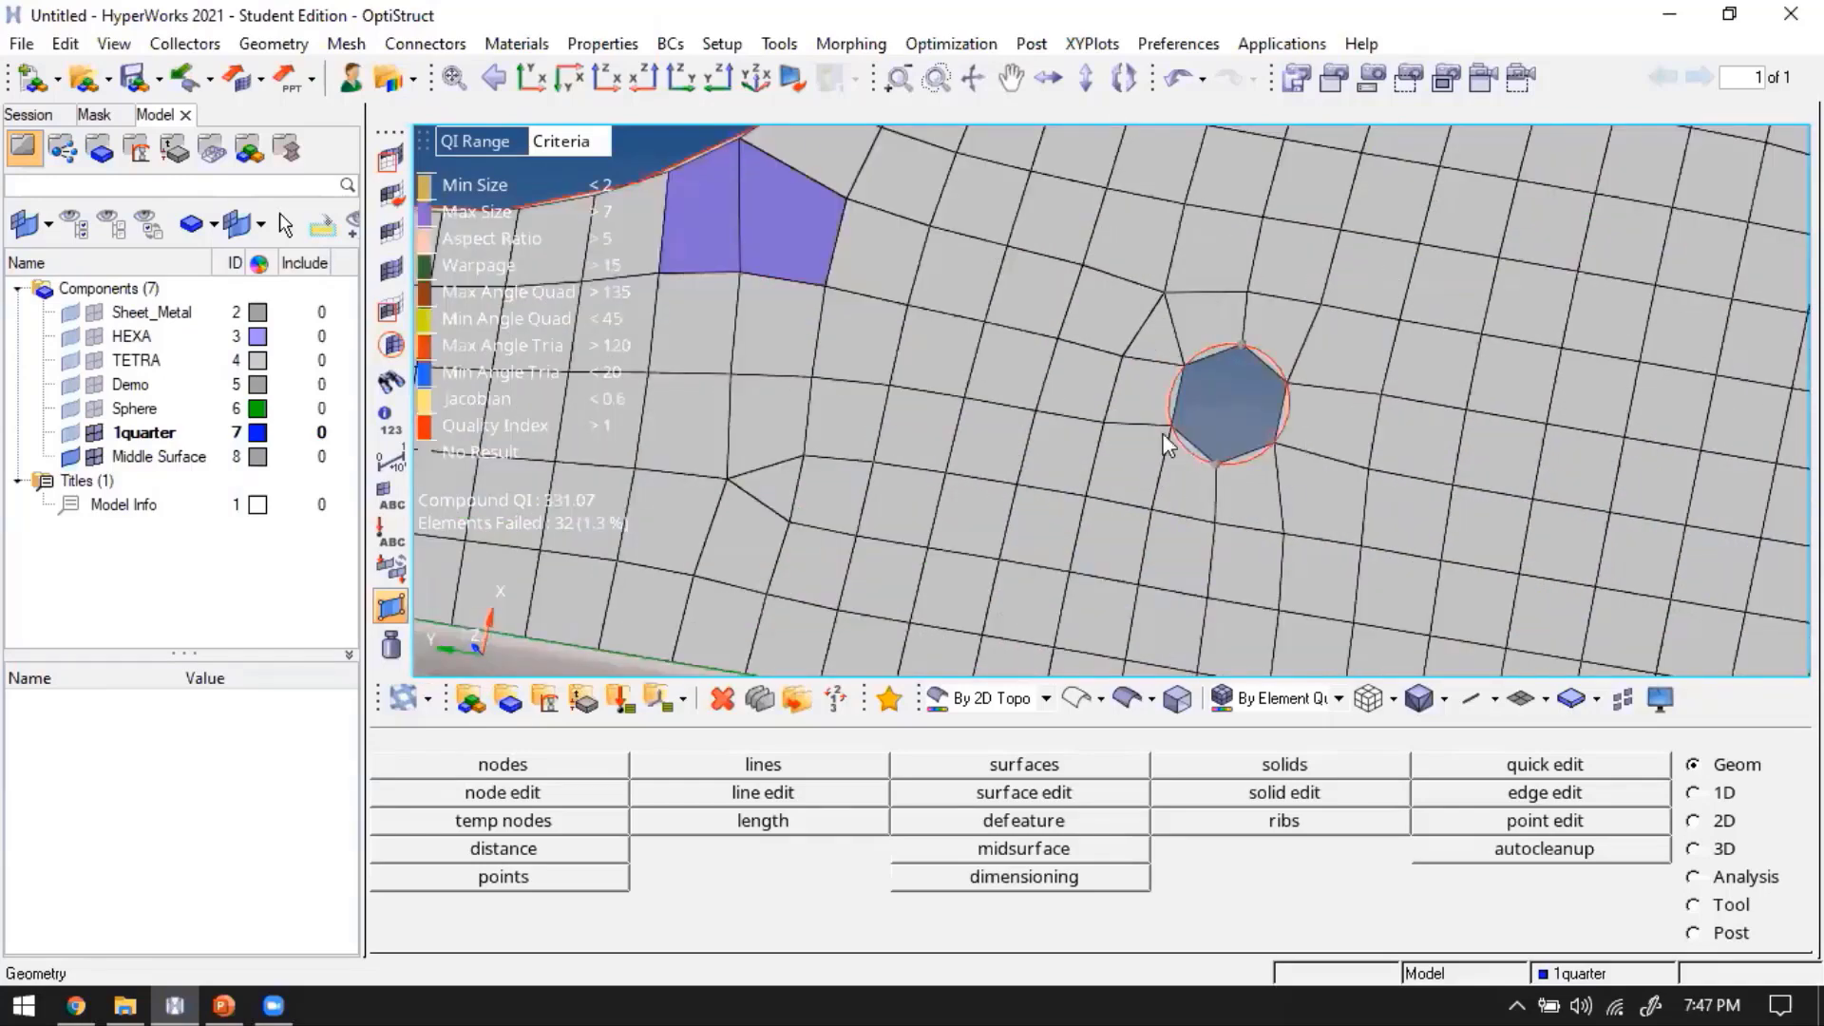
pyautogui.scroll(-2, 1226, 428)
pyautogui.scroll(-1, 1251, 445)
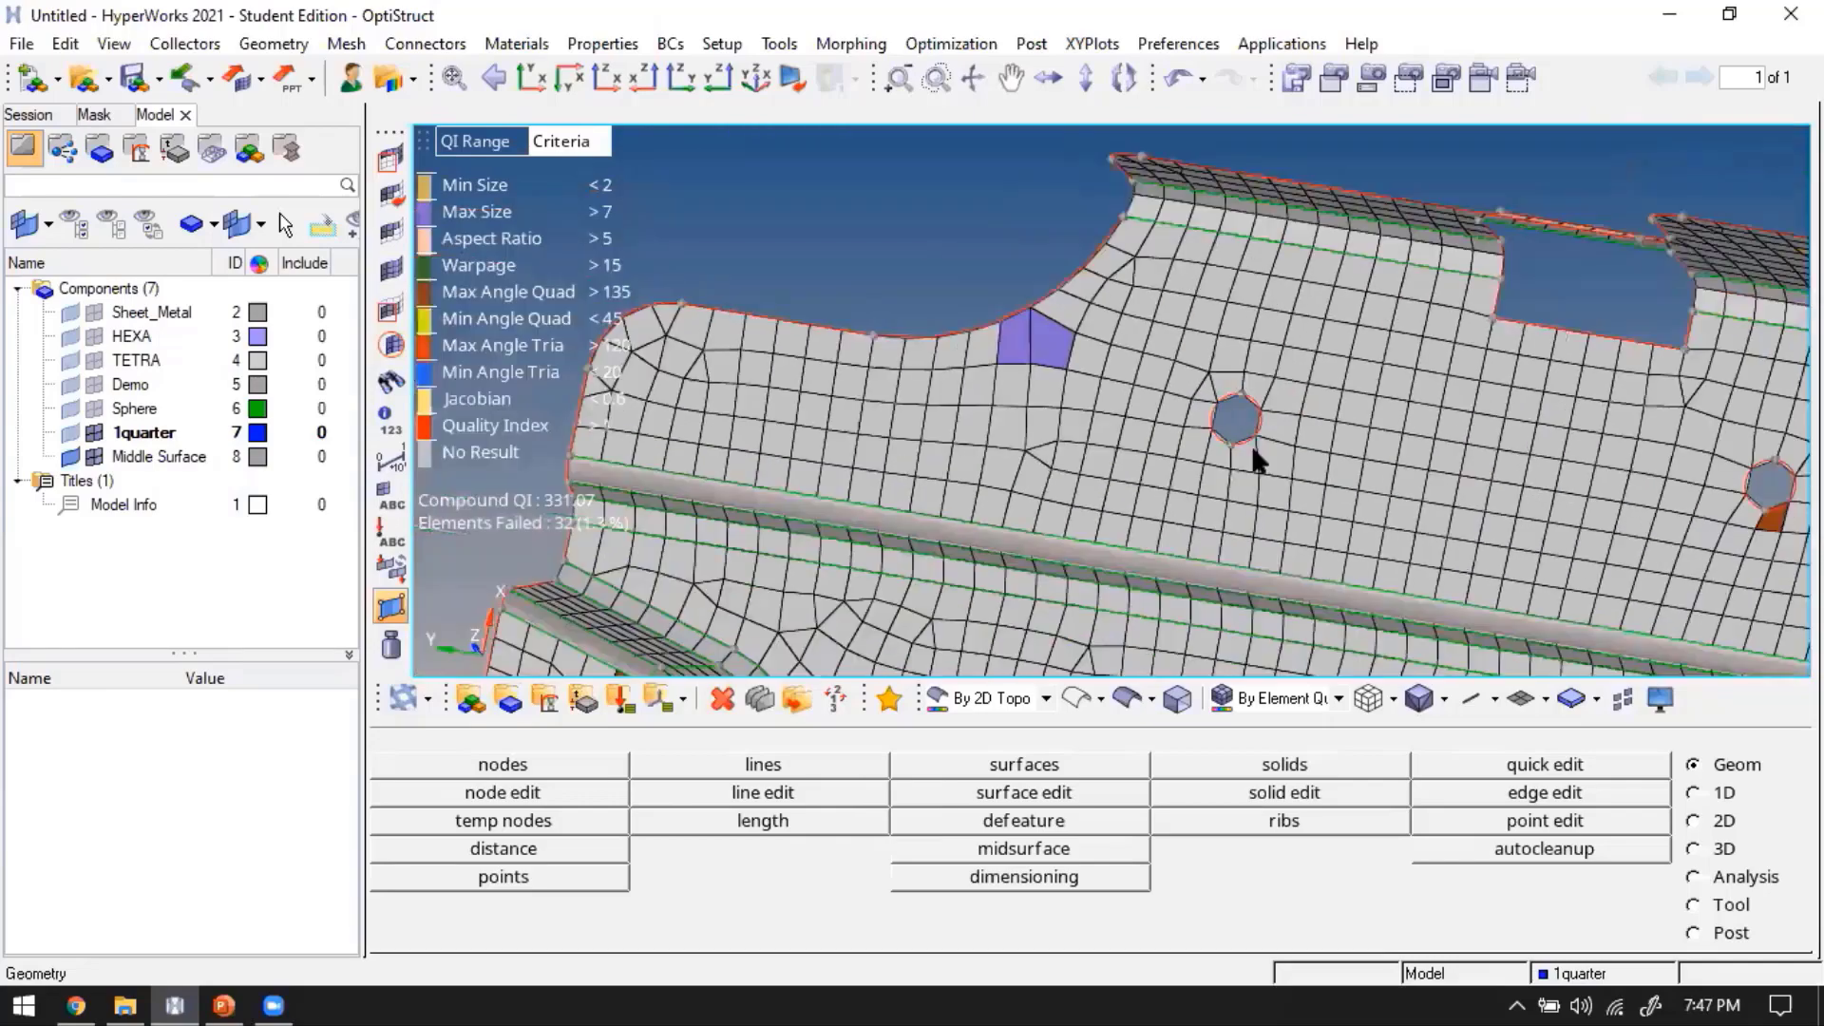
pyautogui.scroll(-2, 1420, 498)
pyautogui.keyDown('ctrl'); pyautogui.moveTo(1622, 470); pyautogui.dragTo(1067, 696); pyautogui.keyUp('ctrl')
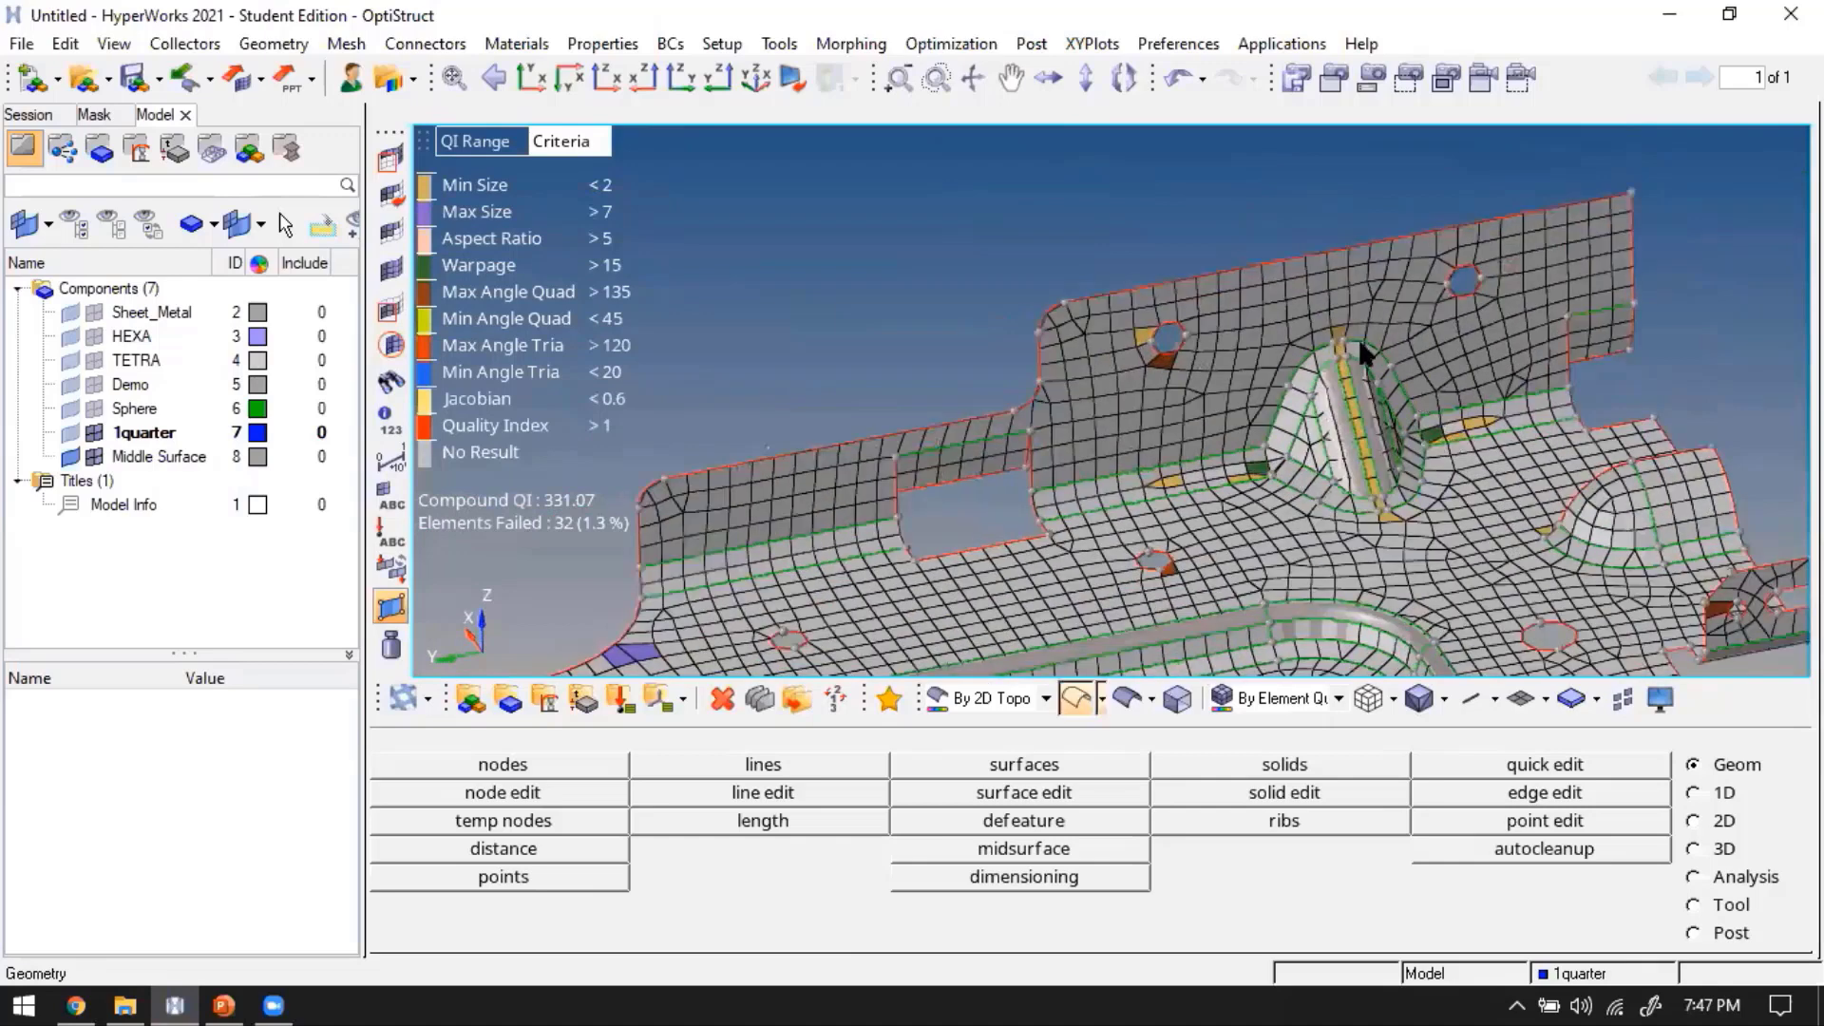
pyautogui.scroll(1, 1315, 317)
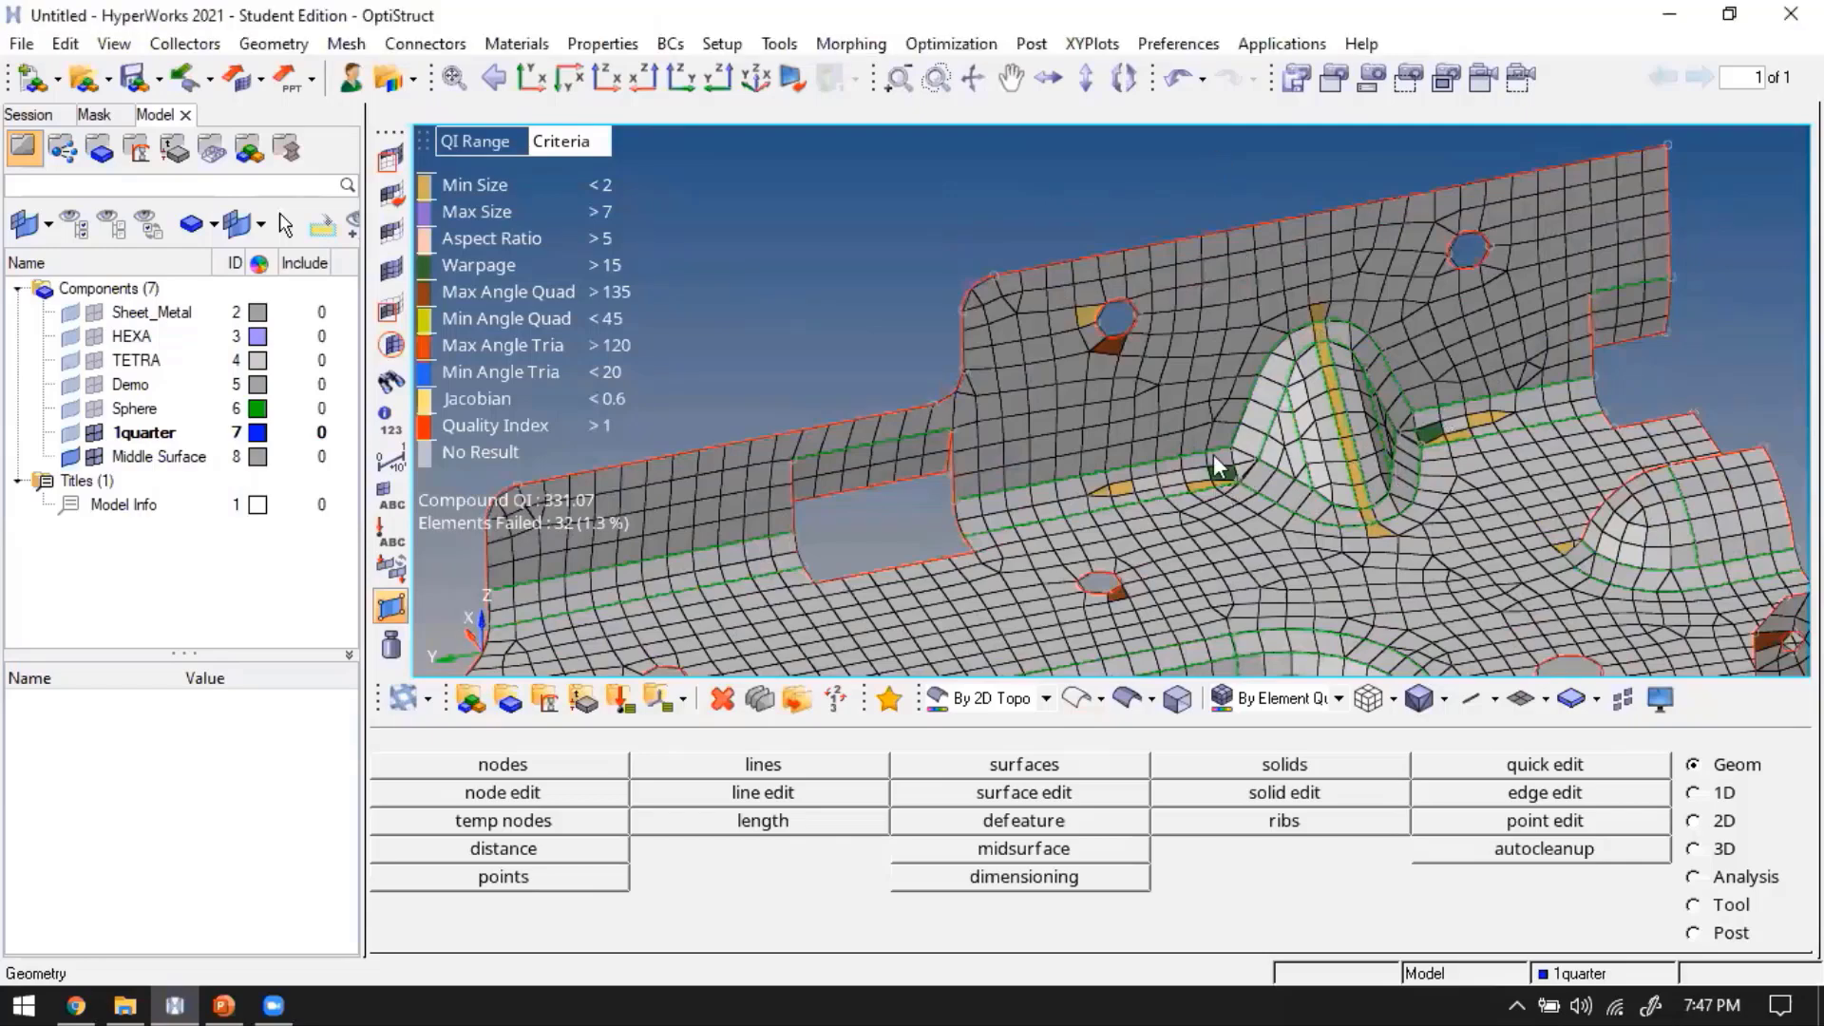
pyautogui.scroll(3, 1216, 466)
pyautogui.scroll(2, 1319, 510)
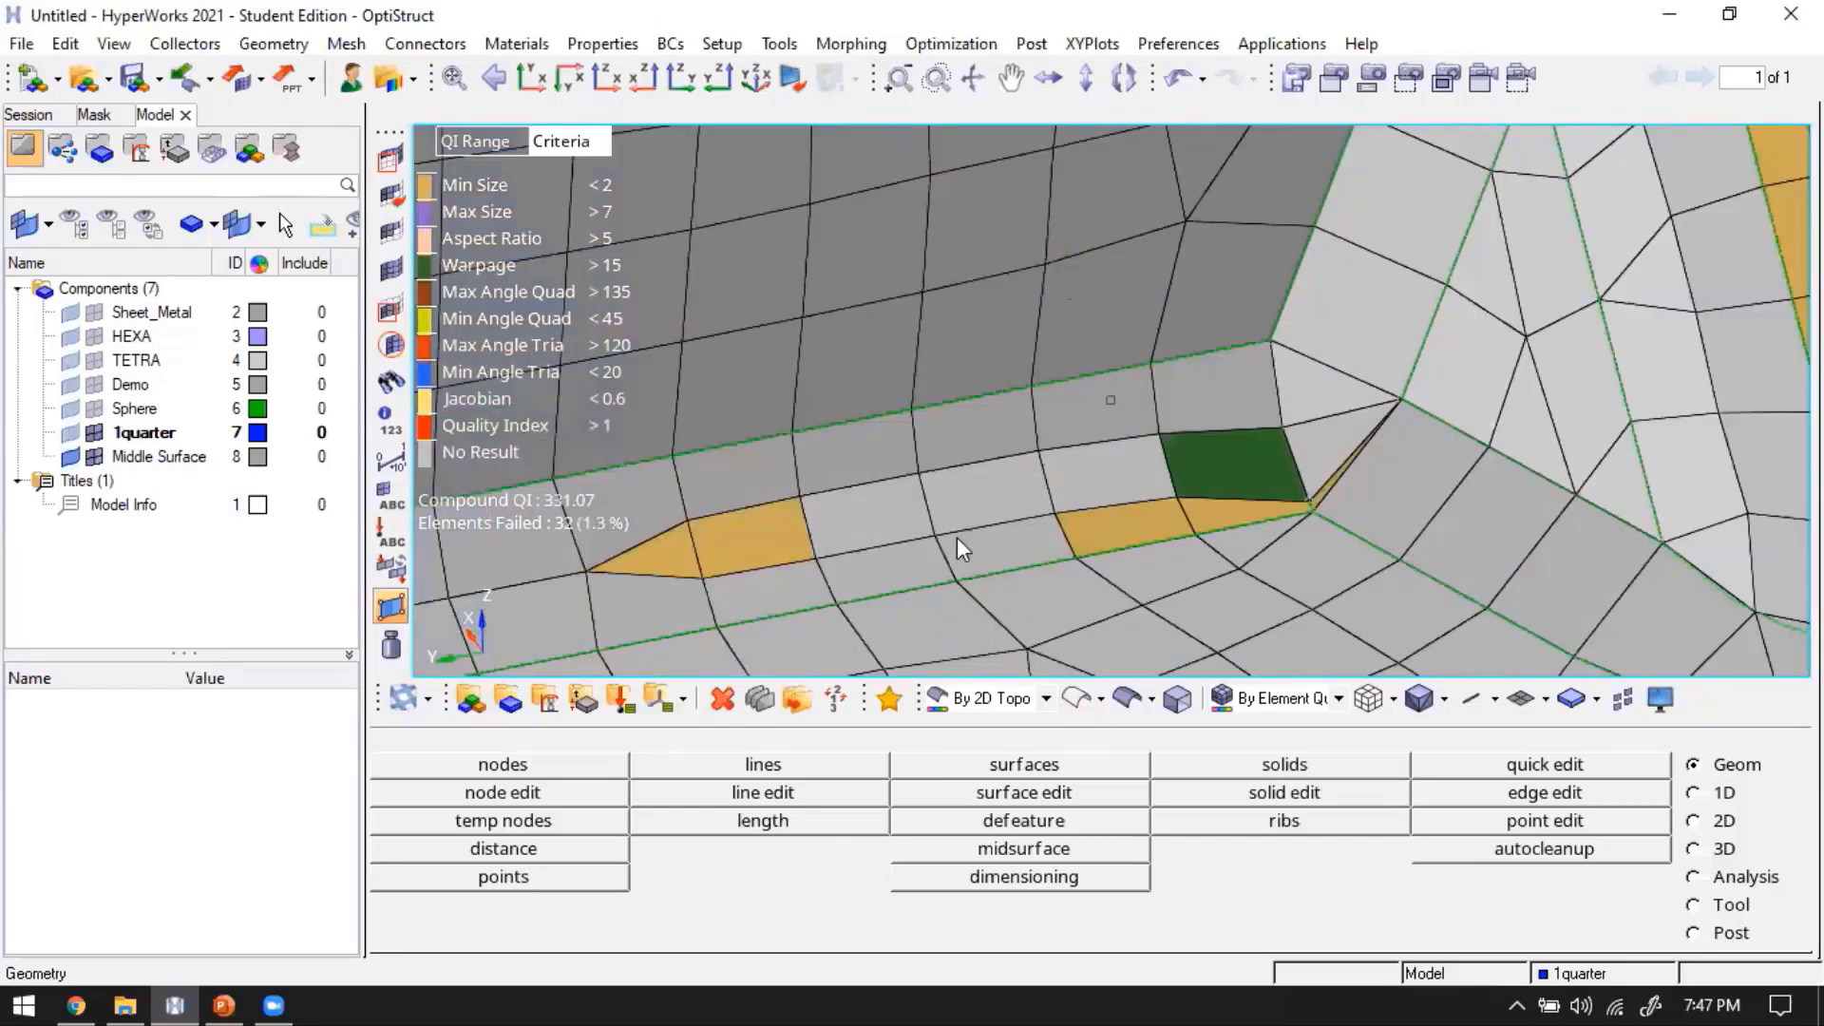
pyautogui.scroll(3, 955, 537)
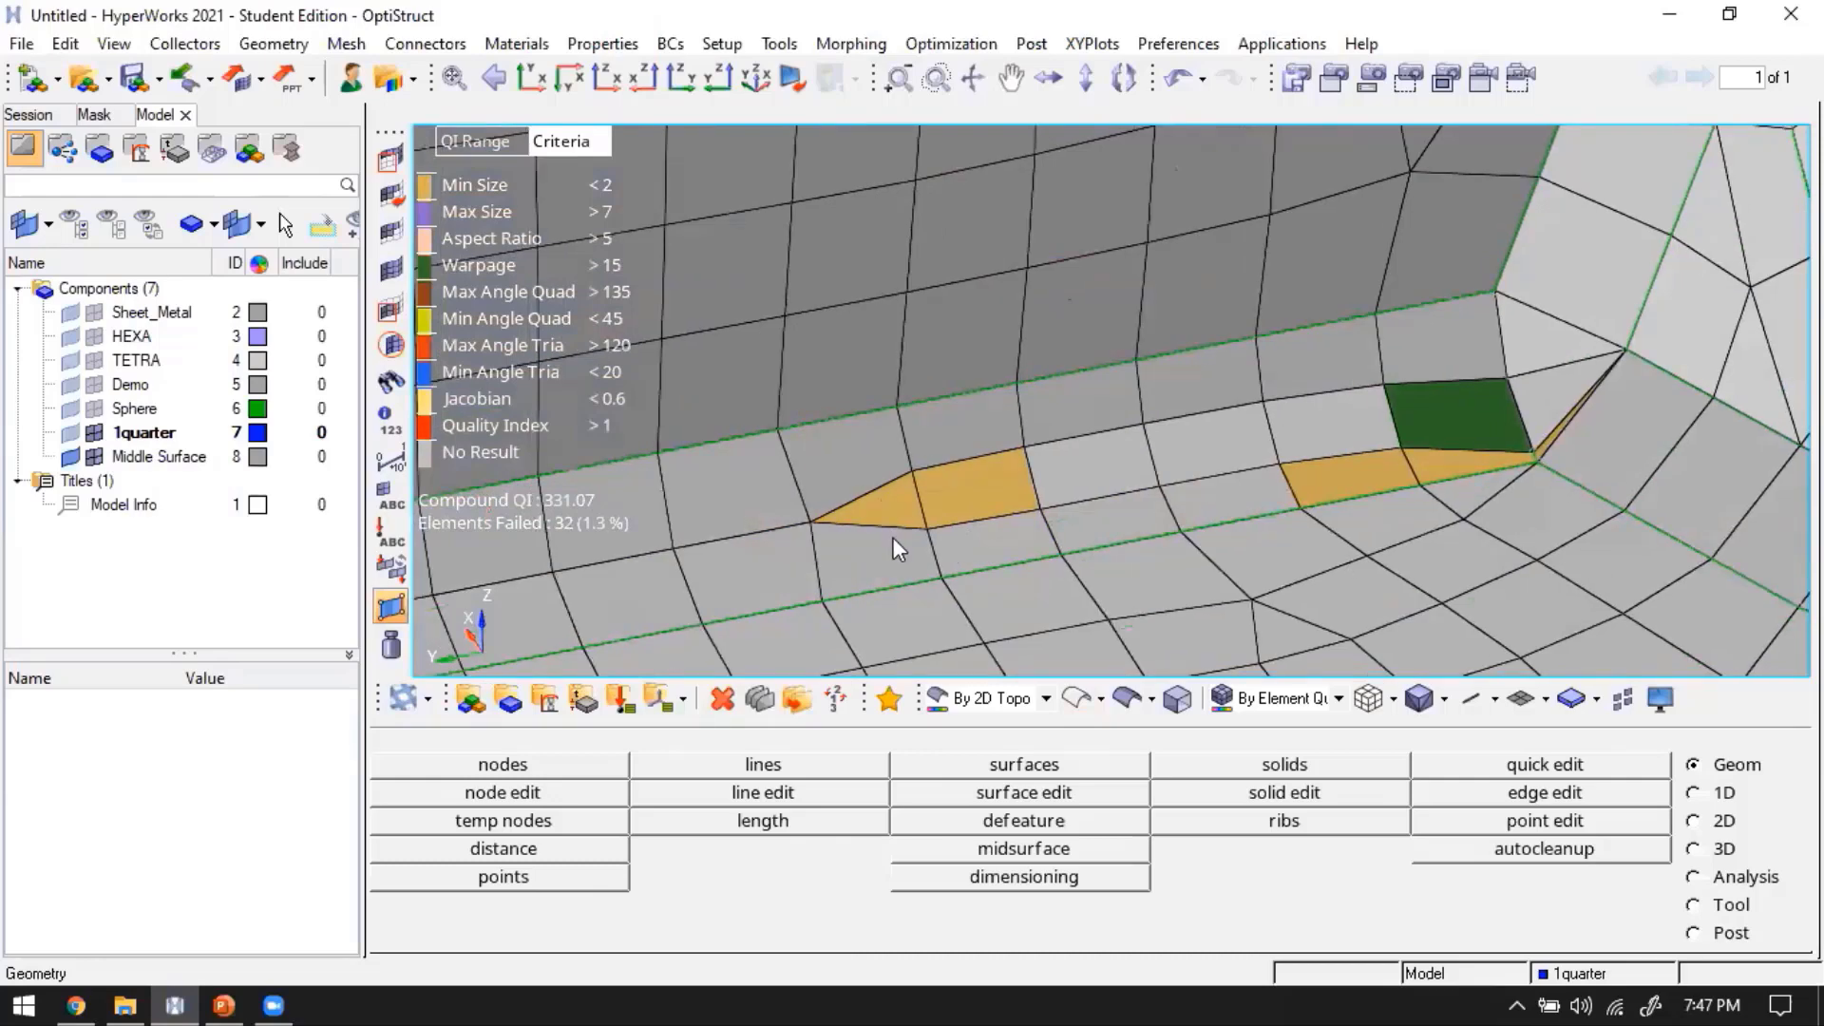
pyautogui.scroll(4, 1539, 456)
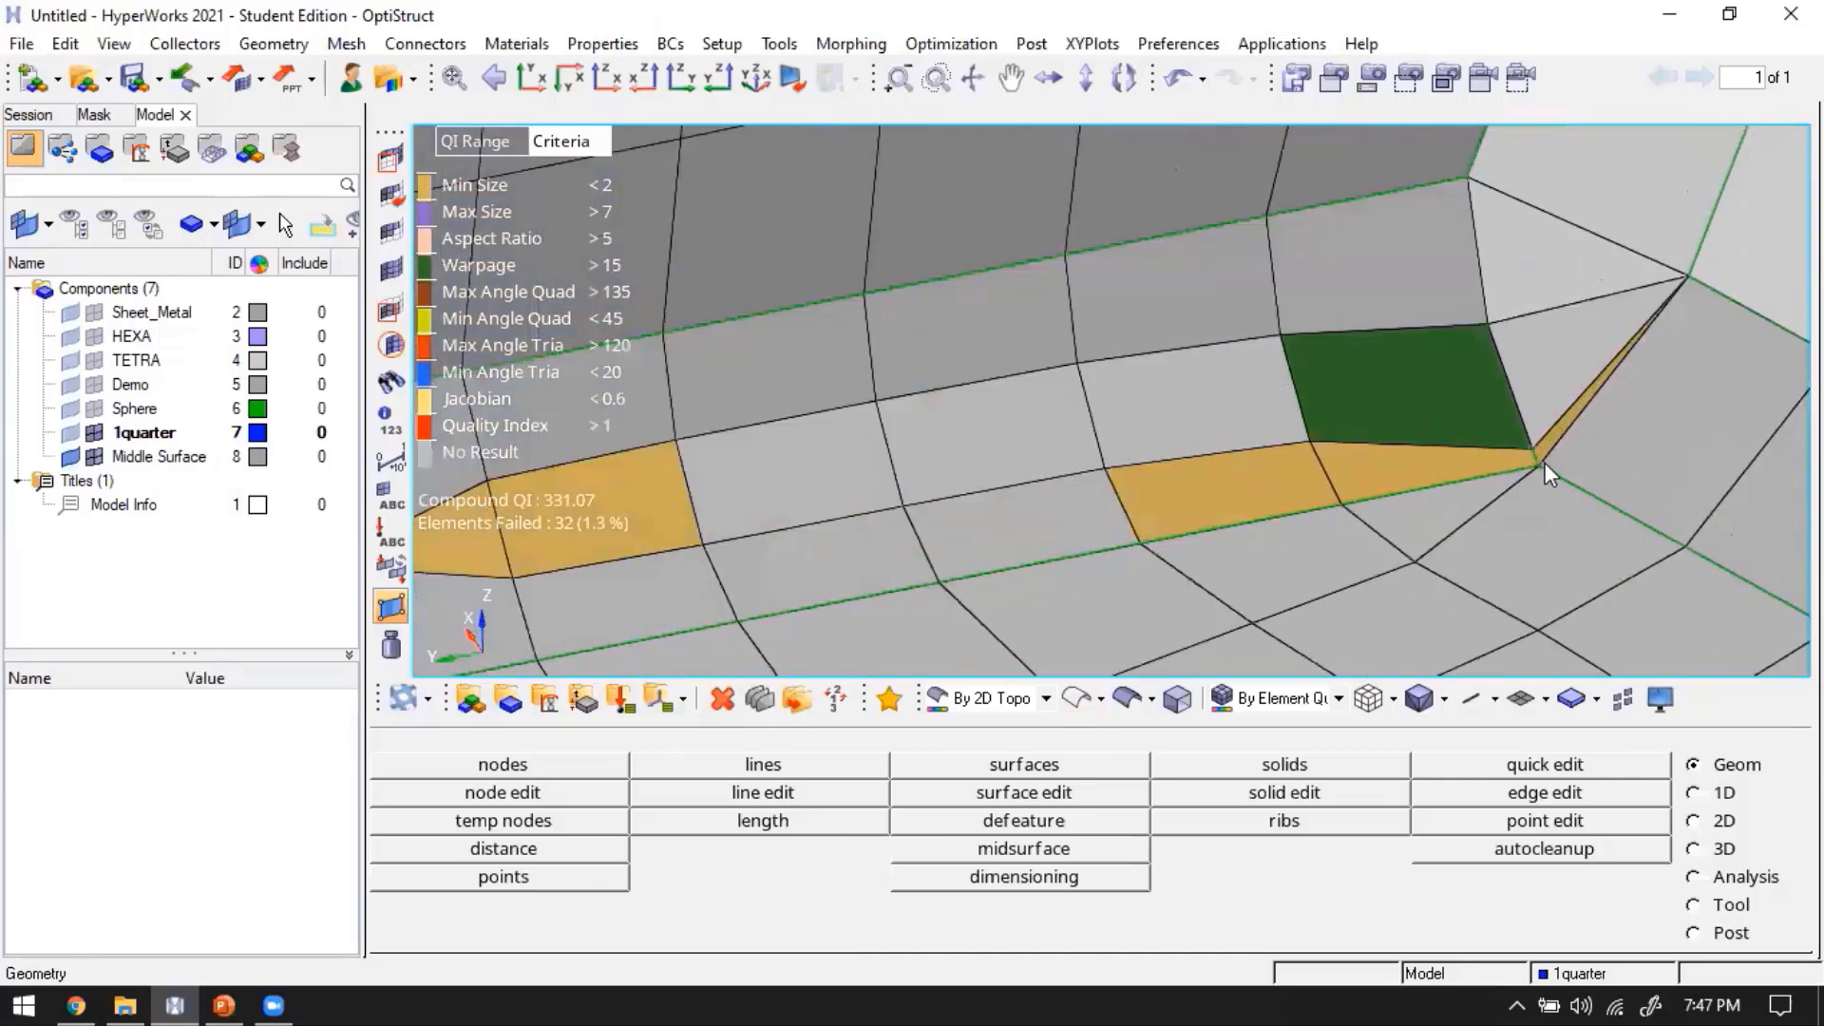
# Show the geometry as shaded surfaces and compare it with the warped and undersized elements at the bulge's lower corner
pyautogui.click(1126, 696)
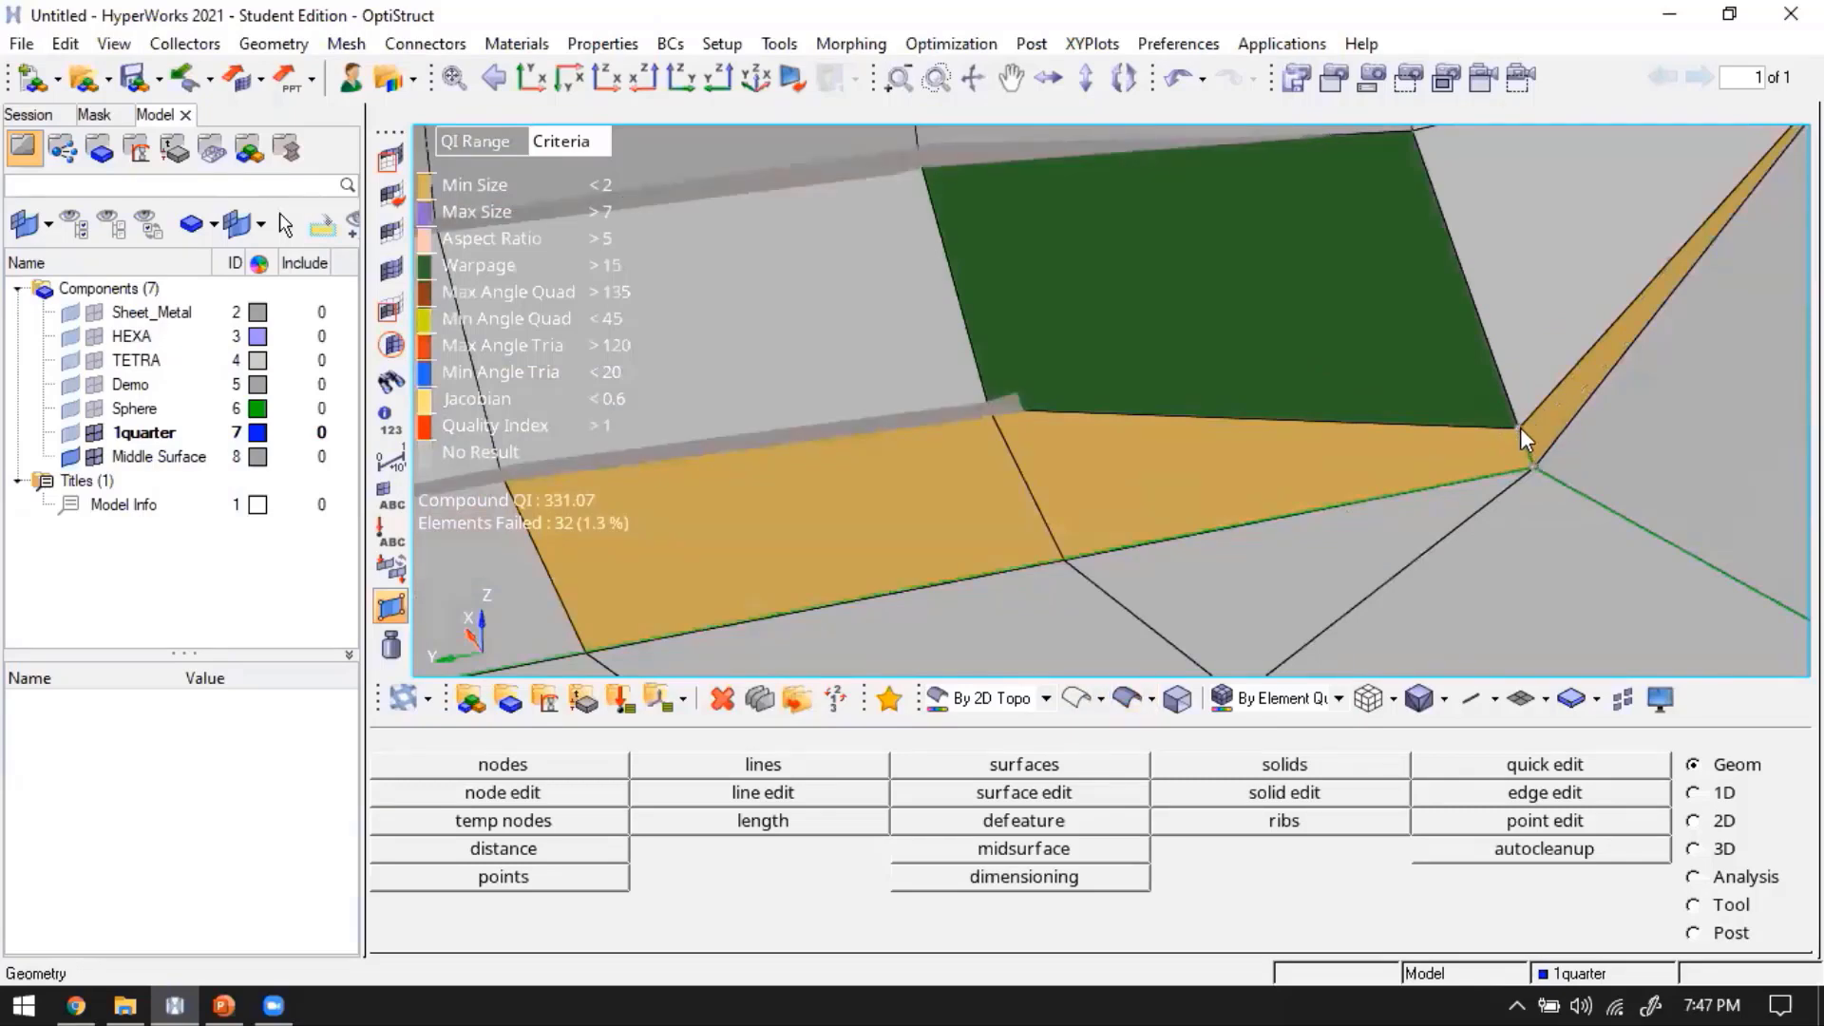
pyautogui.click(390, 604)
pyautogui.scroll(-3, 1465, 519)
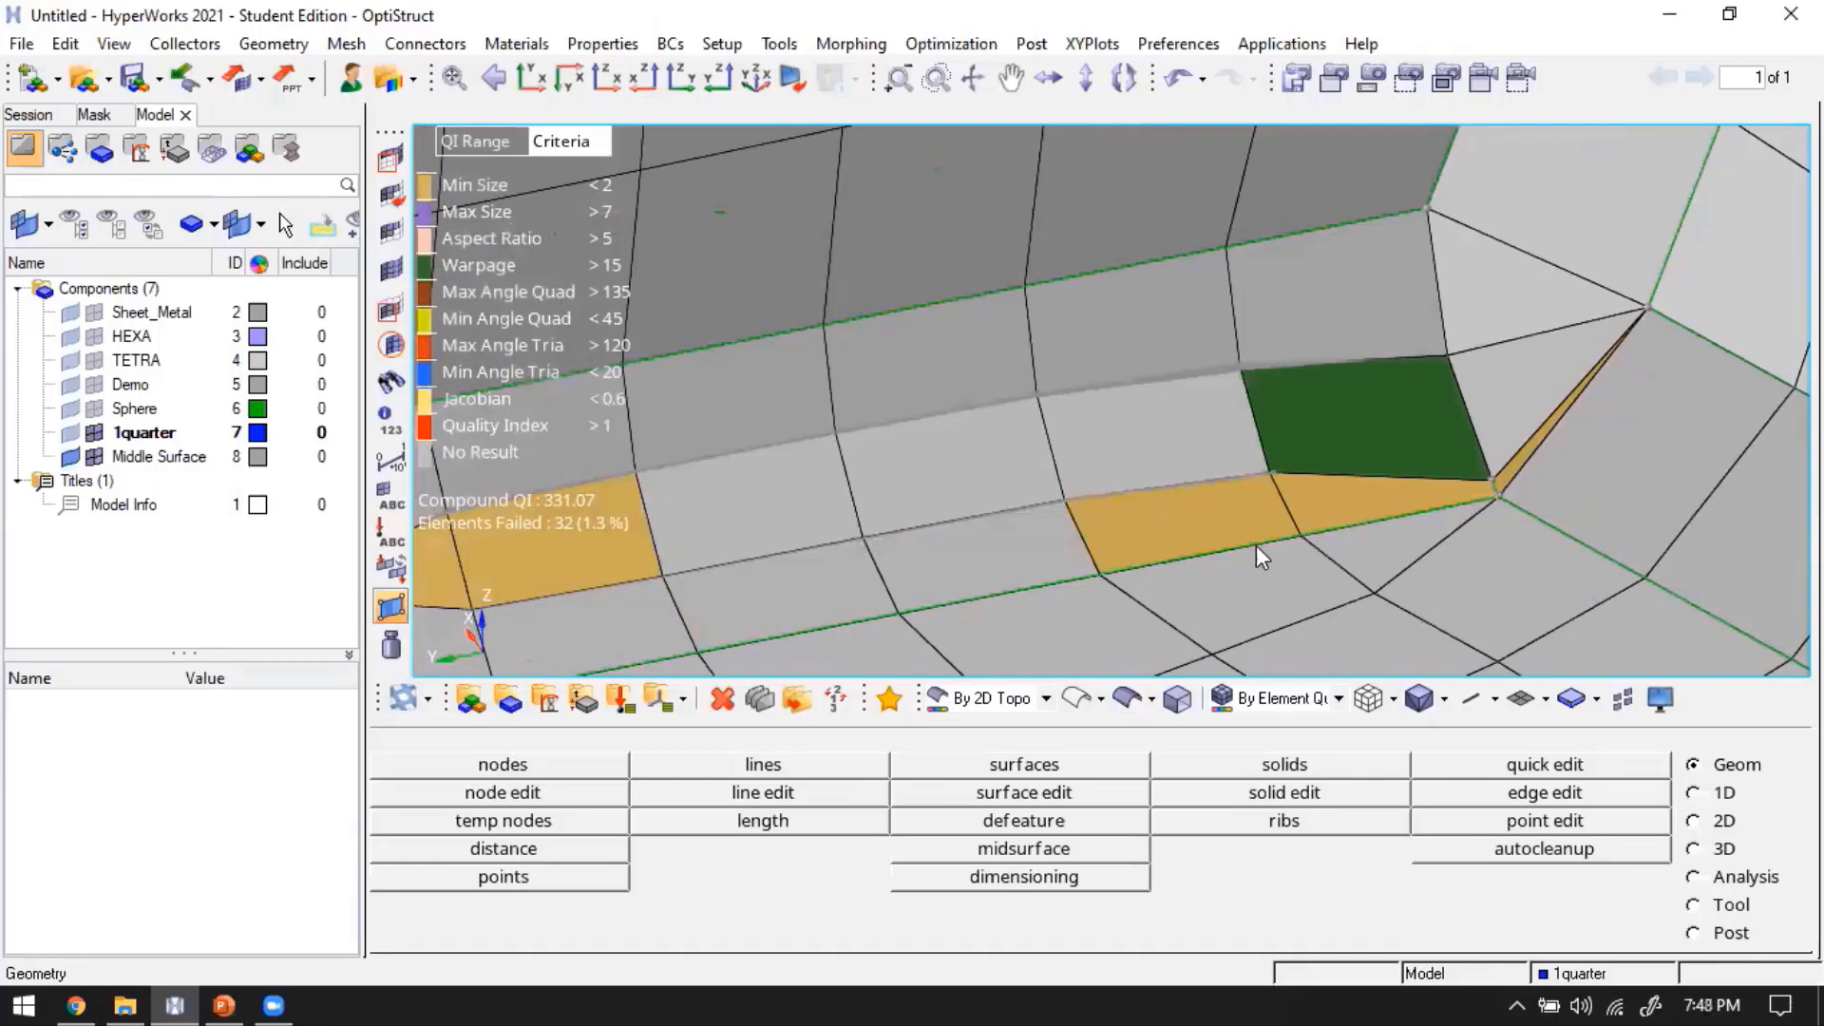
pyautogui.scroll(-1, 1256, 546)
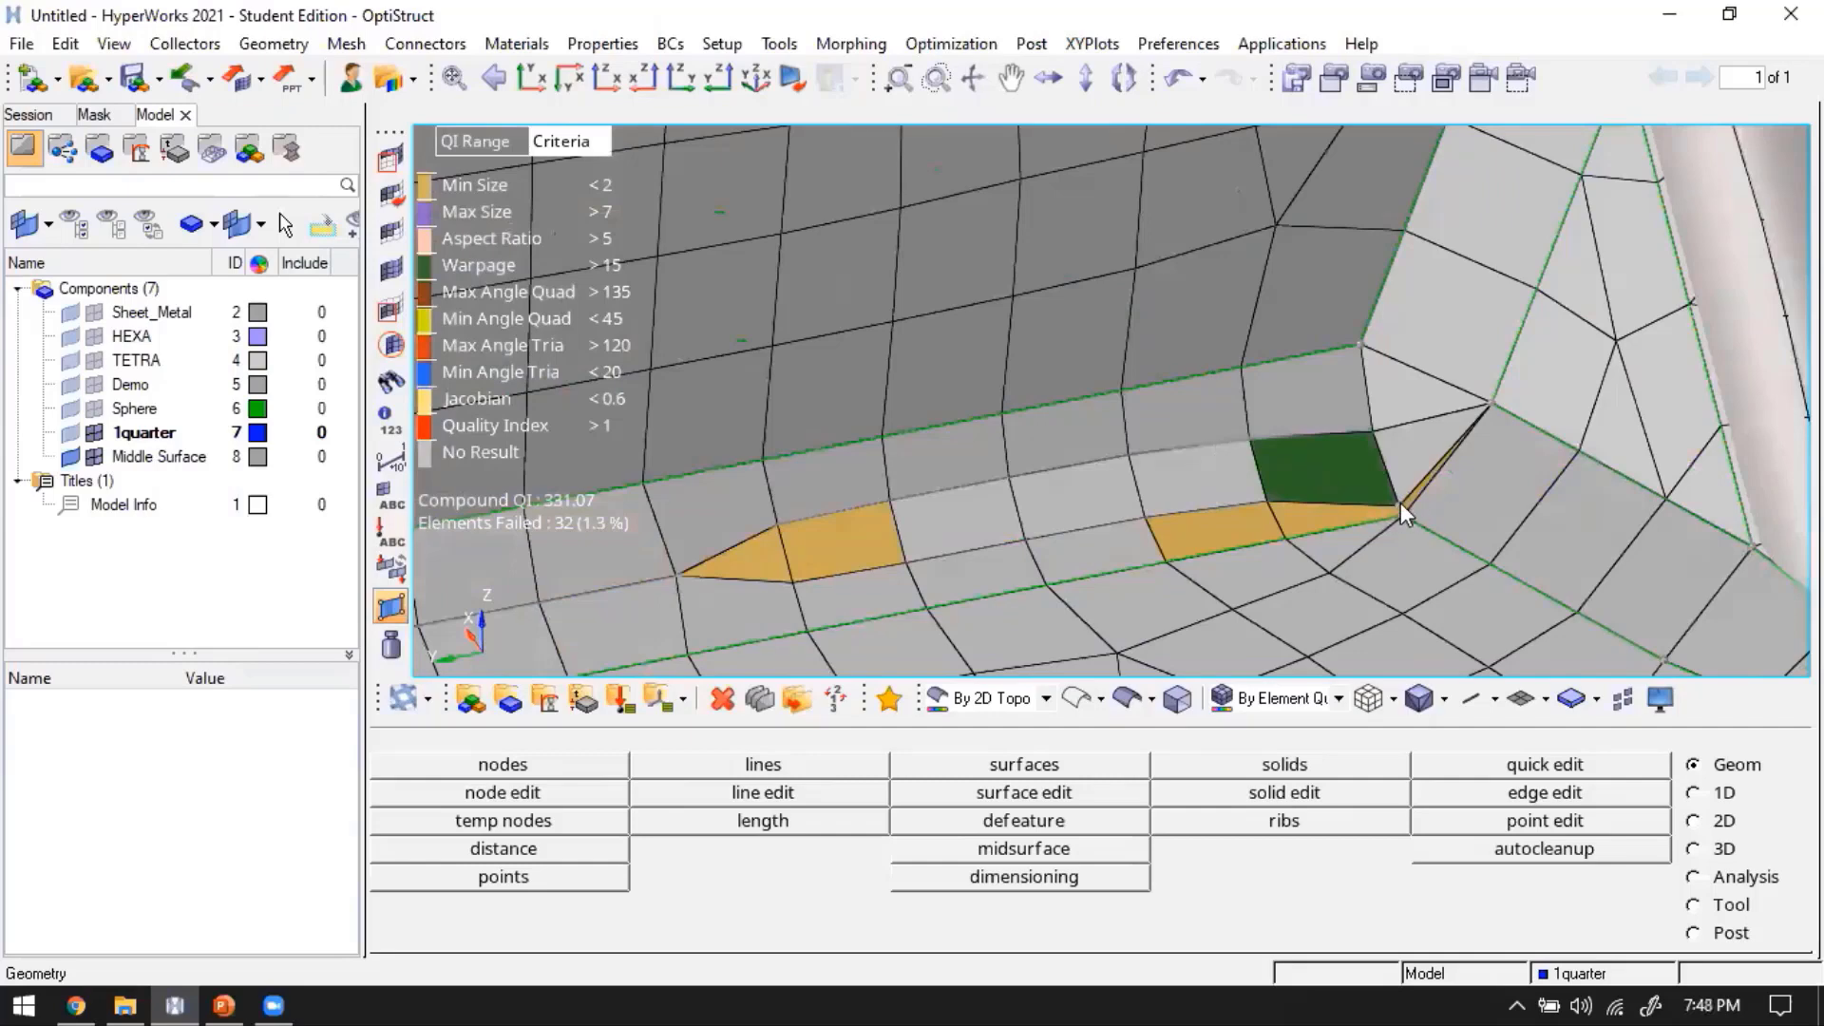
pyautogui.scroll(-6, 1392, 475)
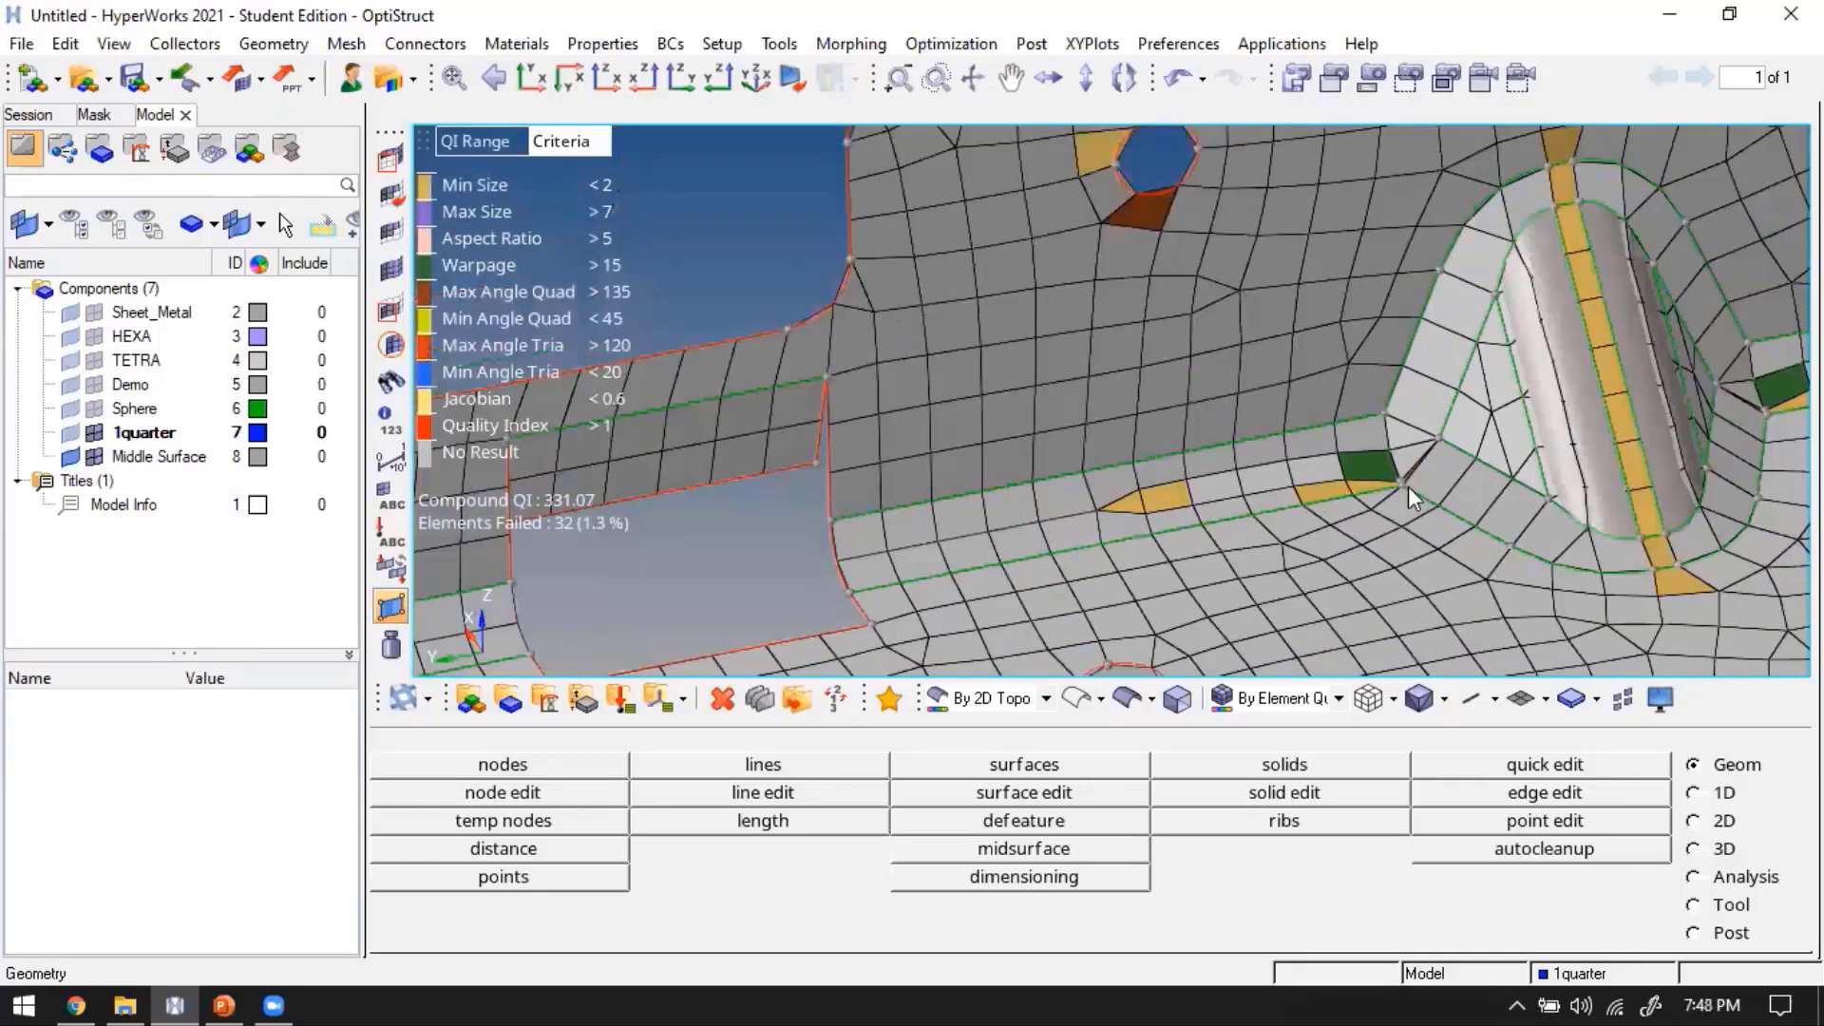
pyautogui.scroll(-4, 1347, 414)
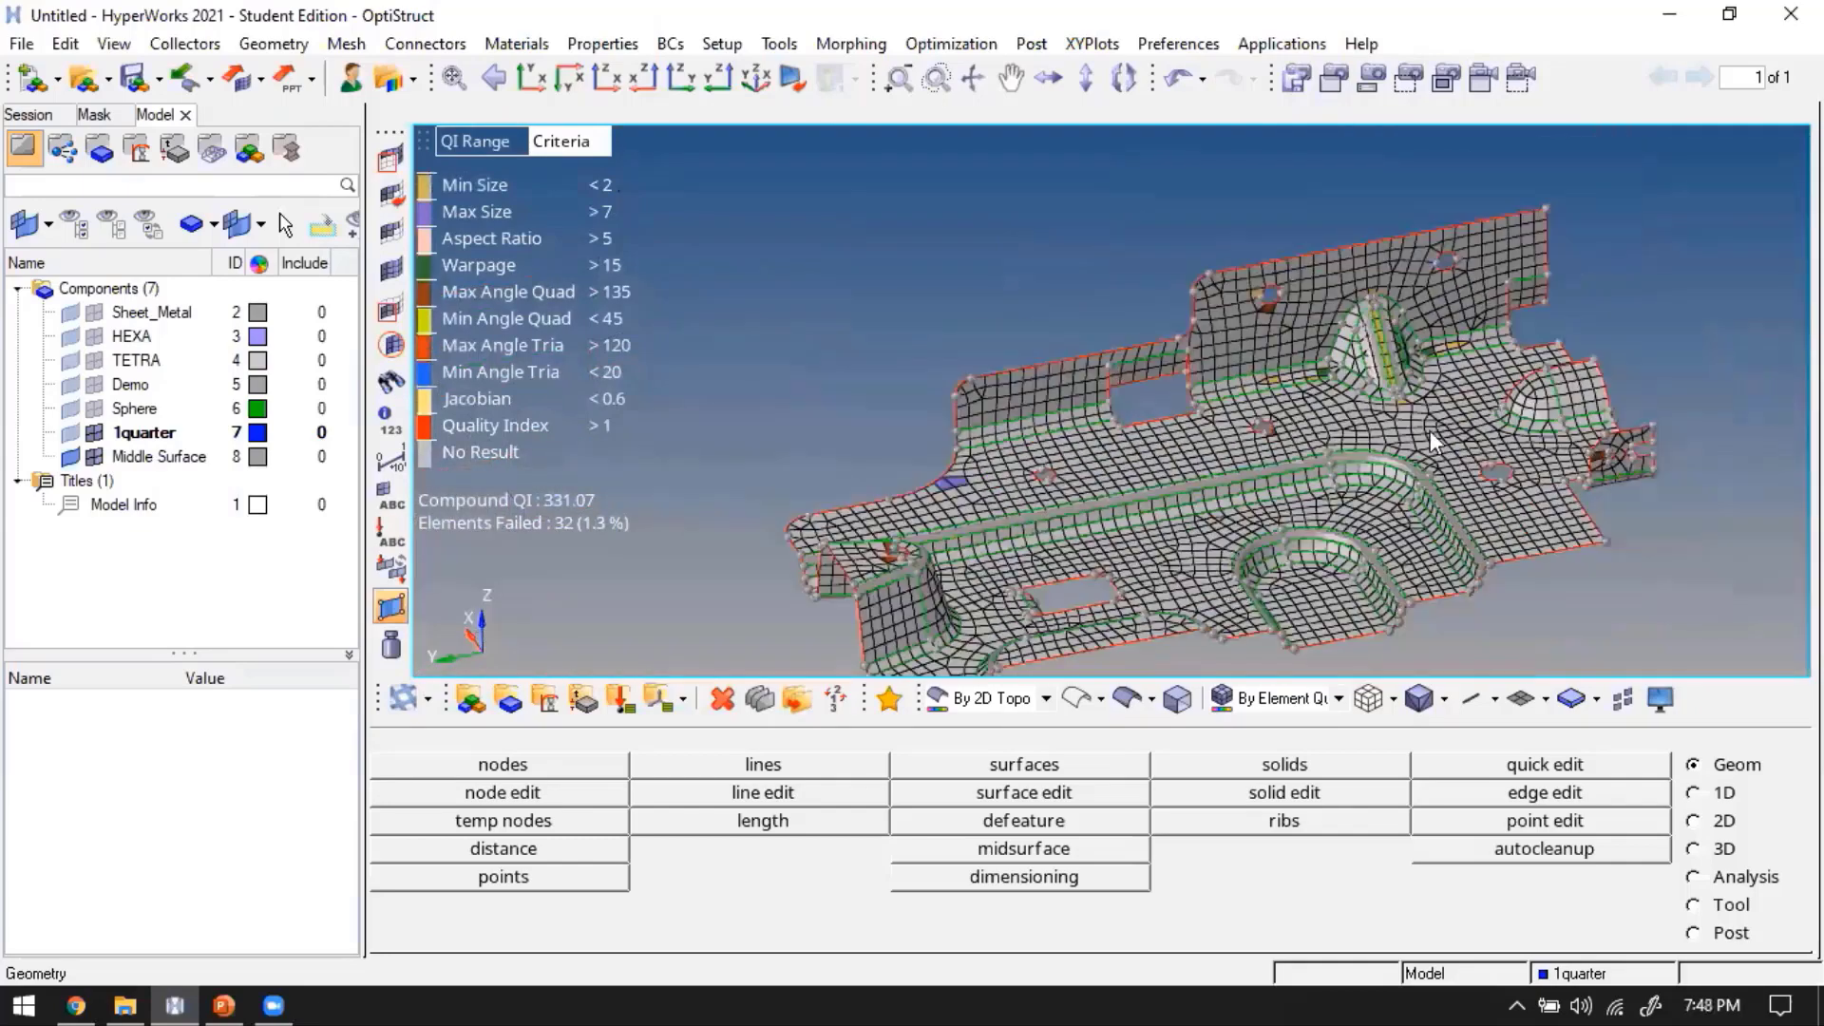
# Examine the quality-coloured mesh across the whole part, including the holes, beads, bulge and side tabs
pyautogui.keyDown('ctrl'); pyautogui.moveTo(1429, 430); pyautogui.dragTo(1241, 599); pyautogui.keyUp('ctrl')
pyautogui.scroll(5, 1387, 329)
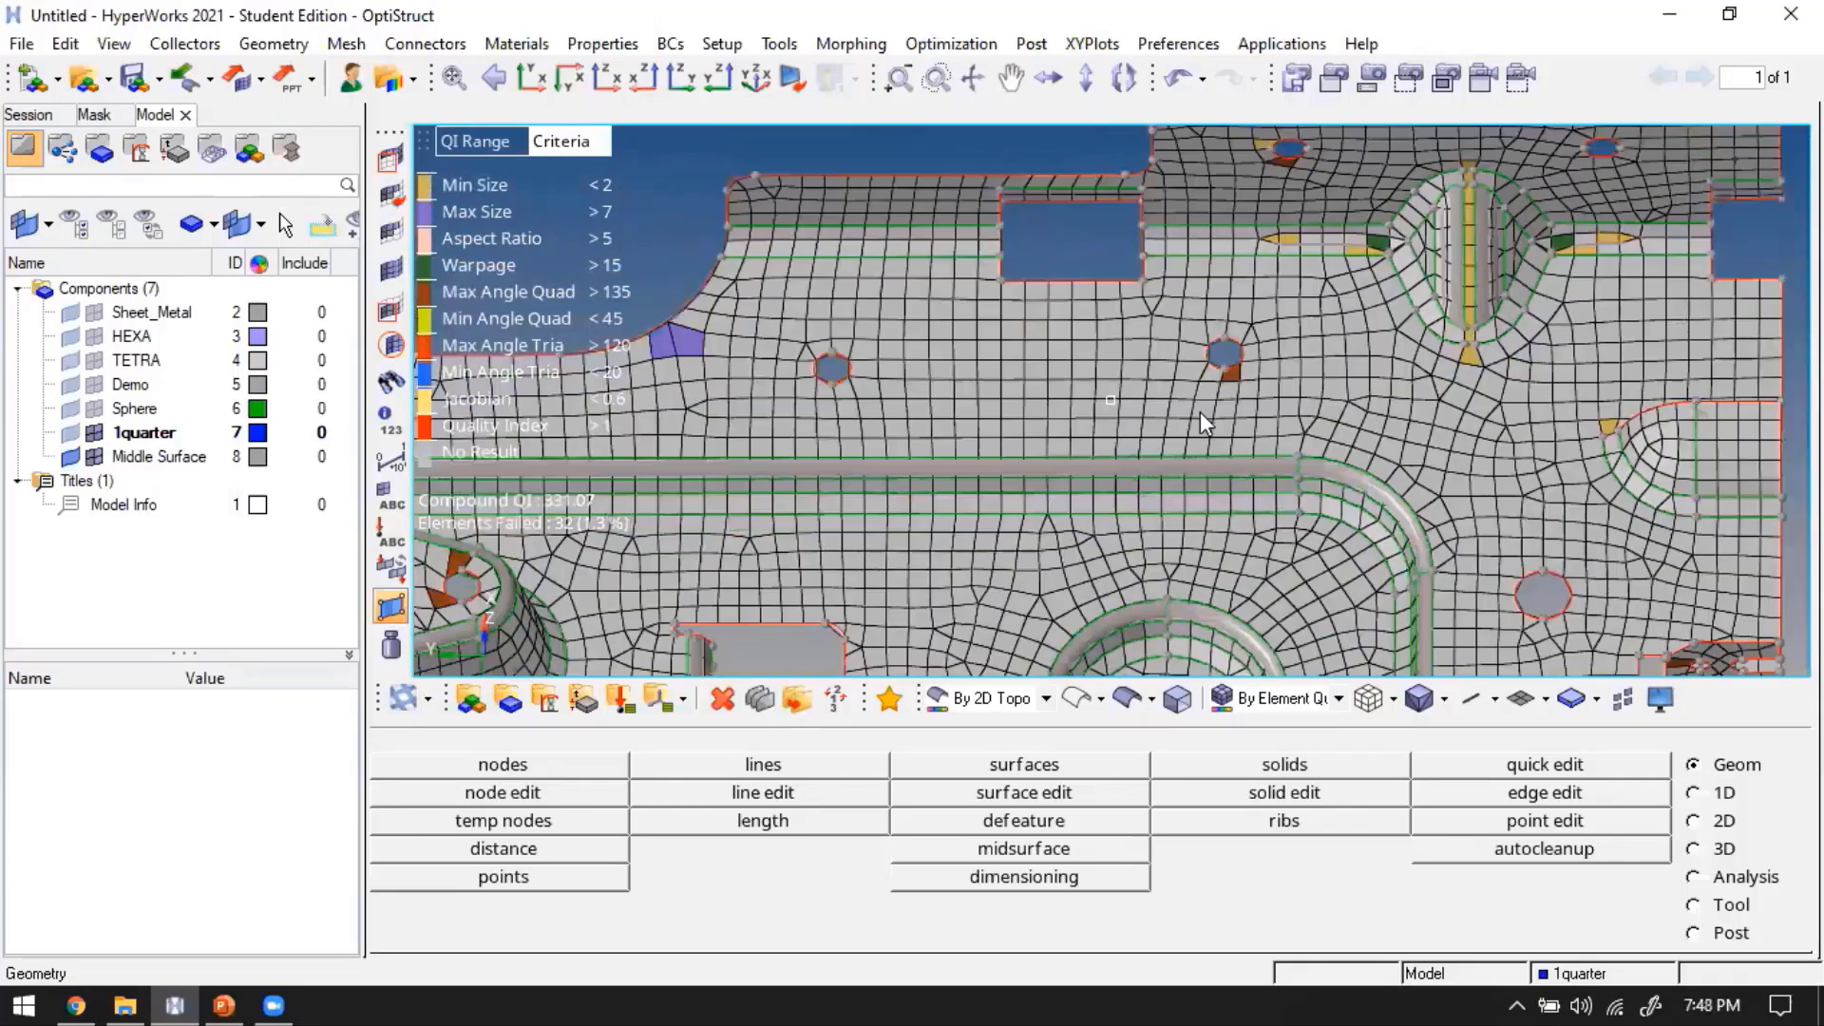
pyautogui.scroll(1, 1200, 412)
pyautogui.keyDown('ctrl'); pyautogui.moveTo(1239, 284); pyautogui.dragTo(1228, 376, button='right'); pyautogui.keyUp('ctrl')
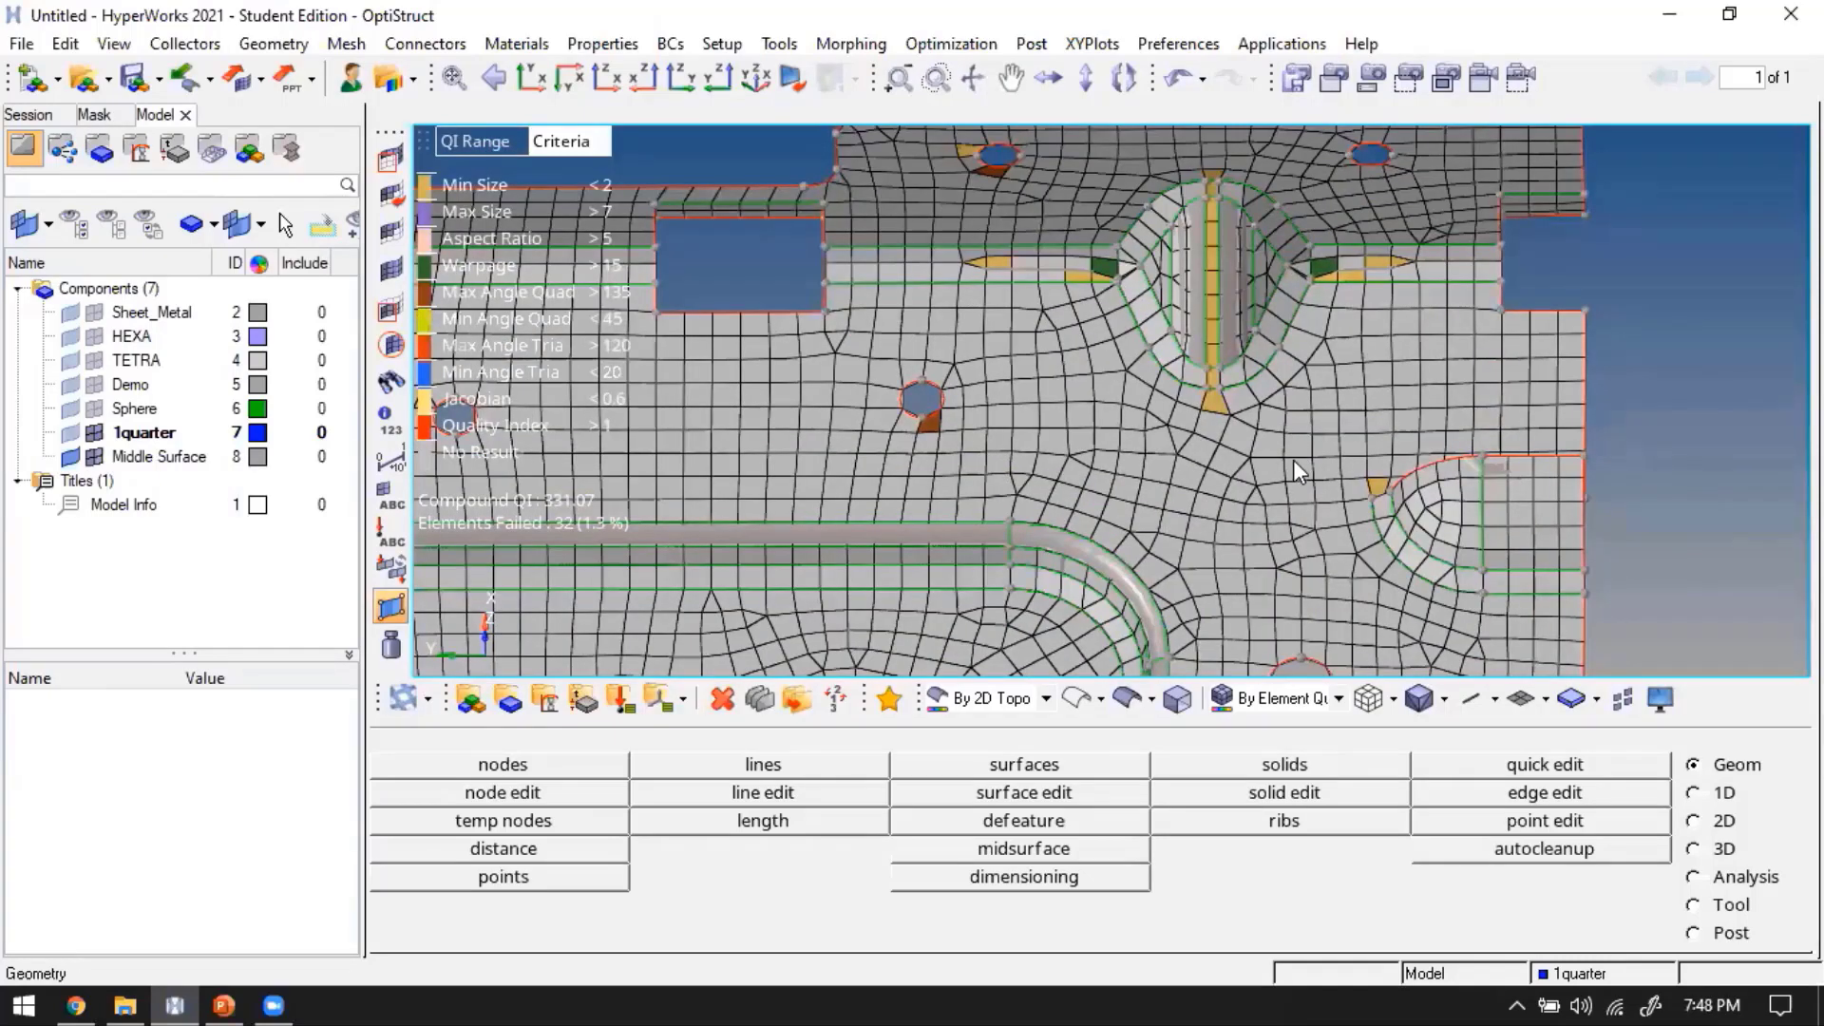
pyautogui.scroll(-2, 1292, 460)
pyautogui.keyDown('ctrl'); pyautogui.moveTo(1189, 539); pyautogui.dragTo(1293, 418, button='right'); pyautogui.keyUp('ctrl')
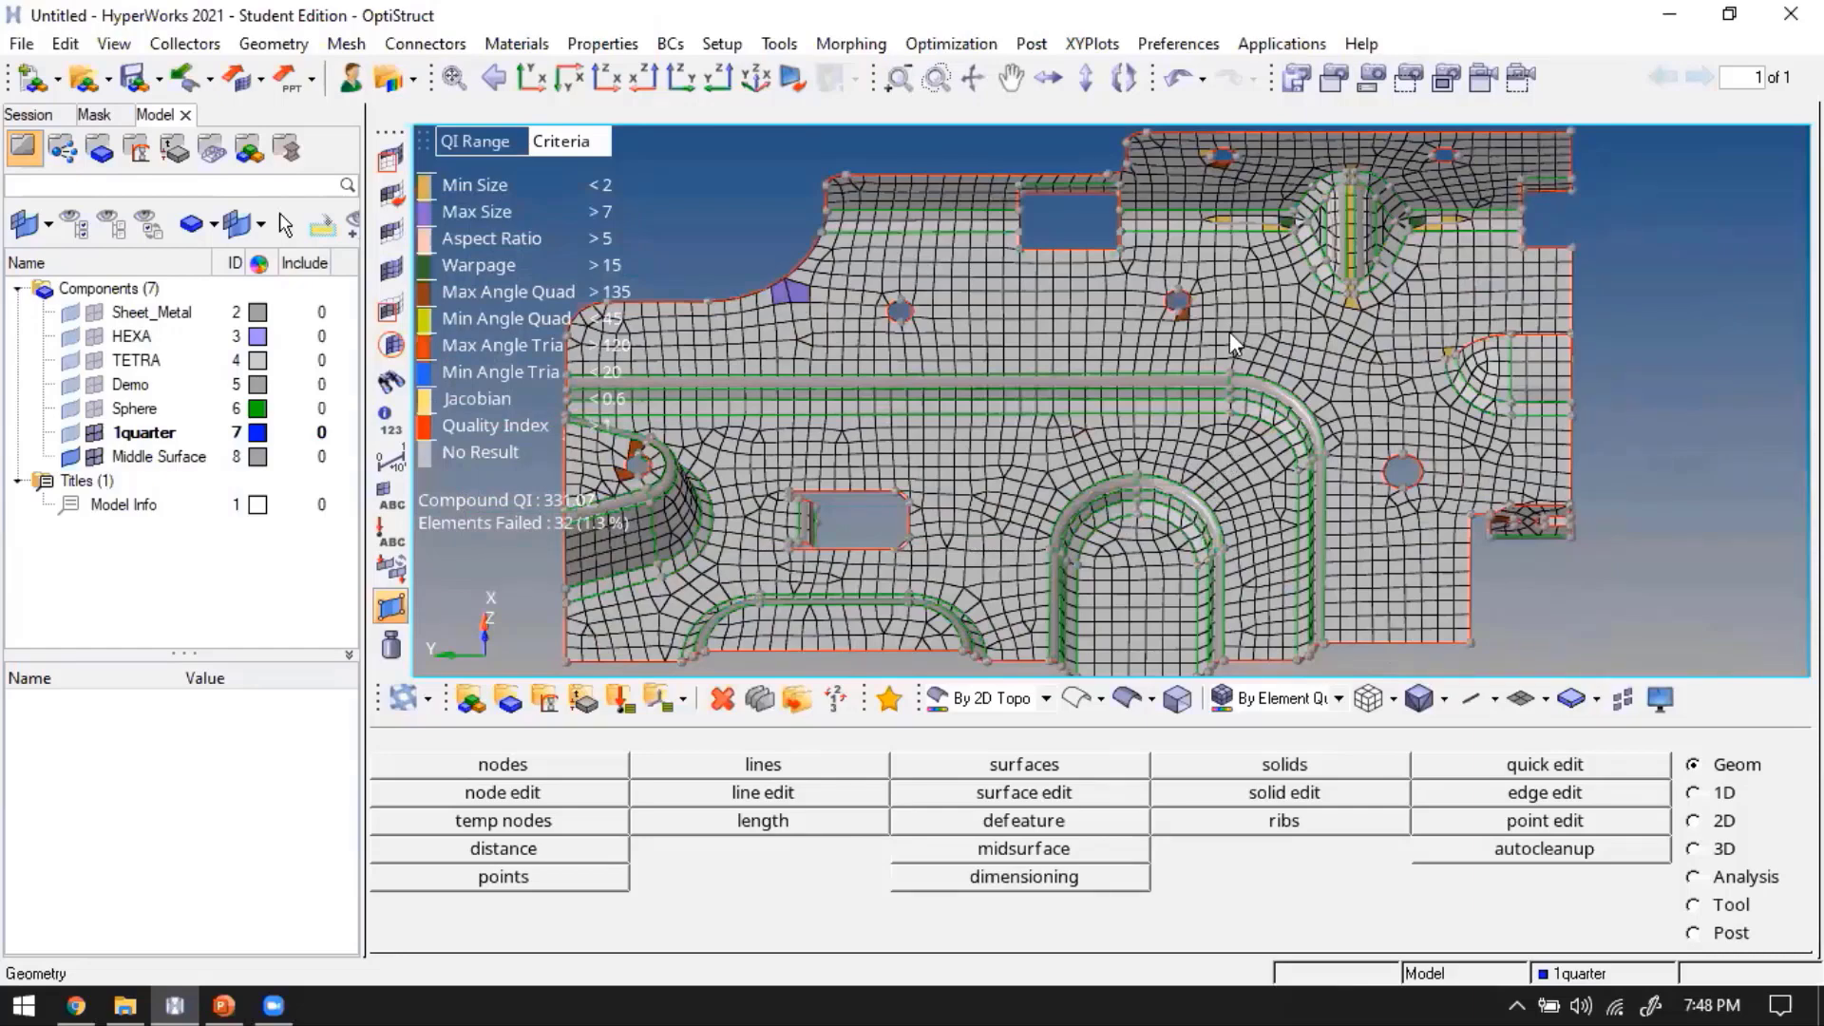
pyautogui.keyDown('ctrl'); pyautogui.moveTo(1207, 230); pyautogui.dragTo(1251, 292, button='right'); pyautogui.keyUp('ctrl')
pyautogui.keyDown('ctrl'); pyautogui.scroll(-3, 1250, 292); pyautogui.keyUp('ctrl')
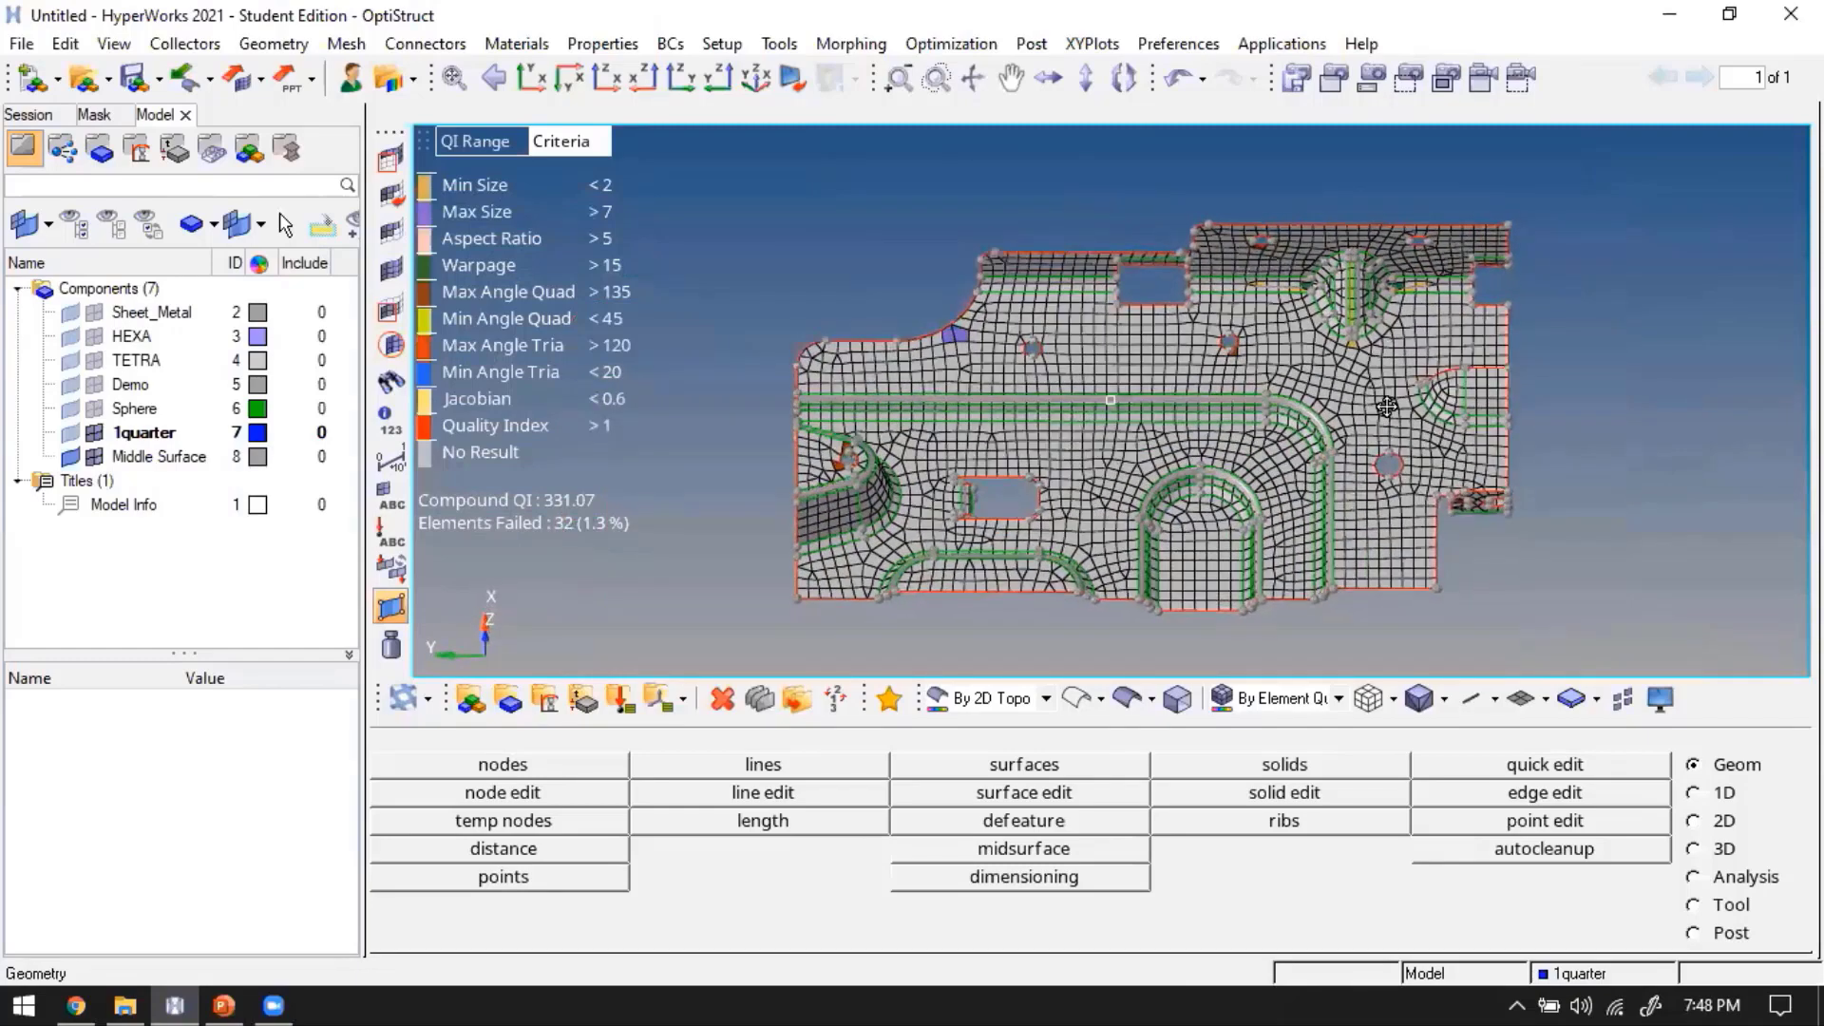
pyautogui.keyDown('ctrl'); pyautogui.moveTo(1387, 407); pyautogui.dragTo(1349, 454); pyautogui.keyUp('ctrl')
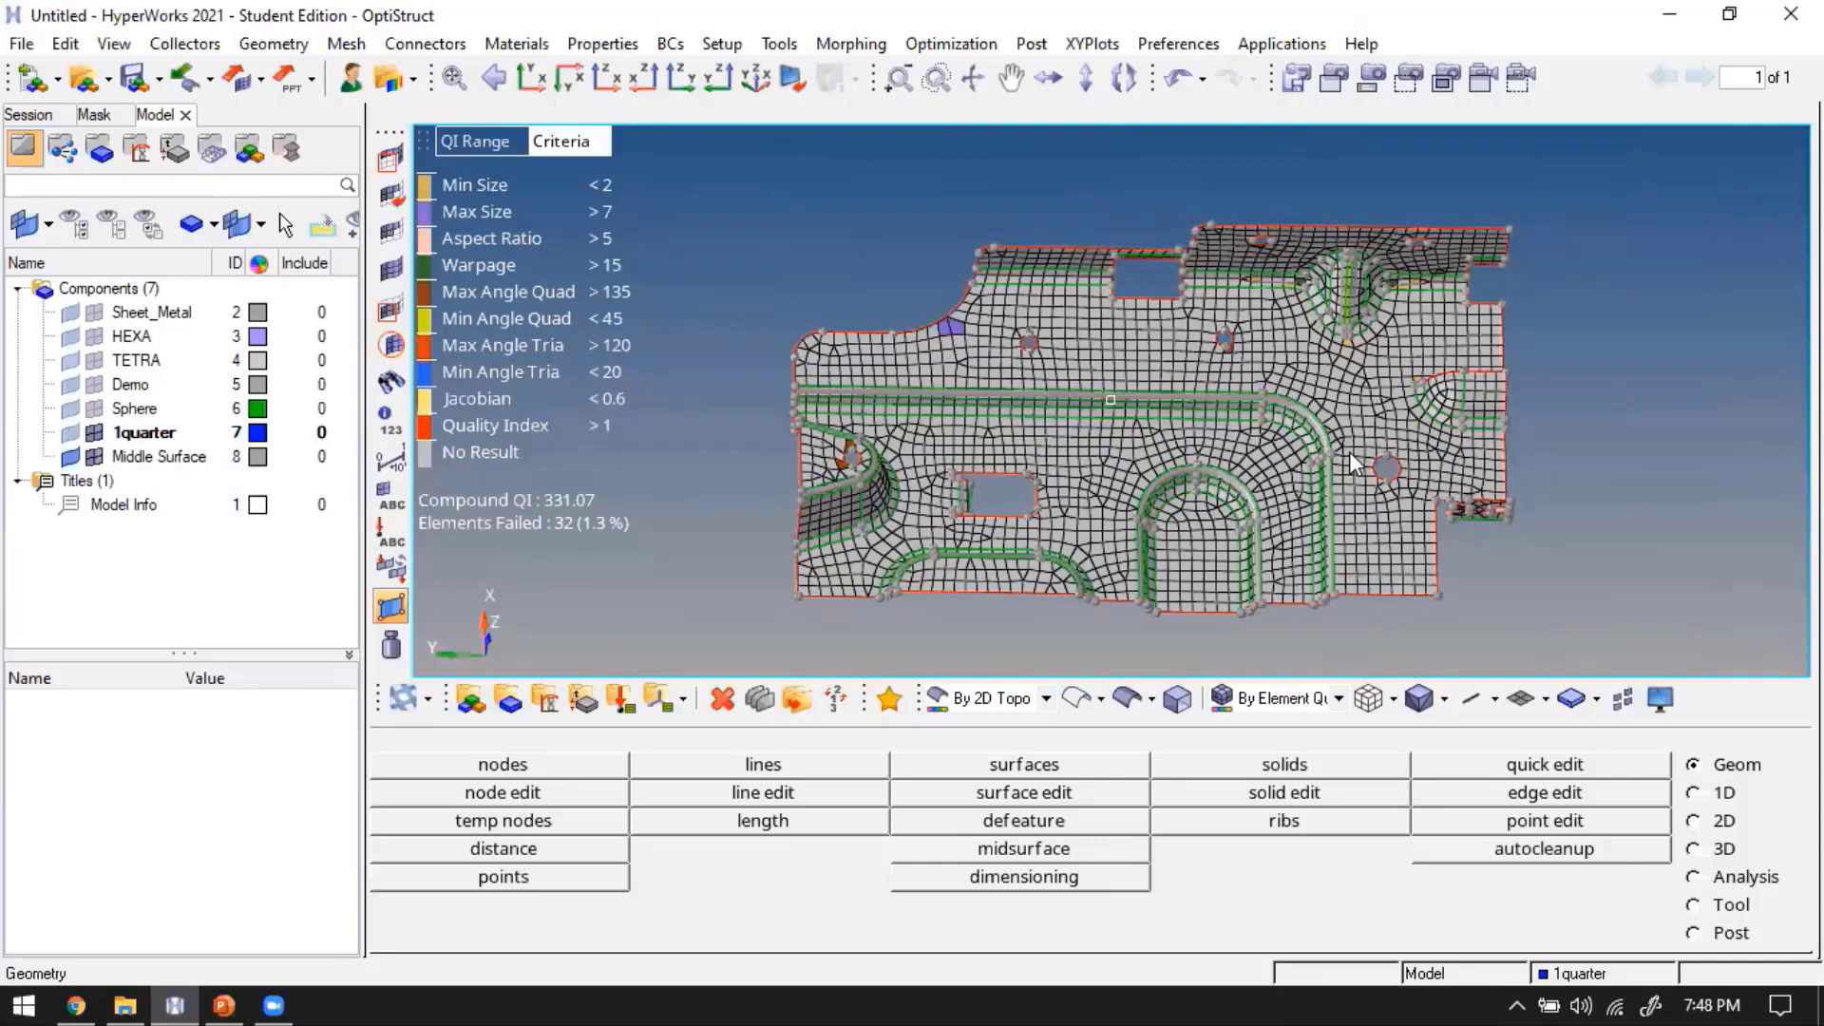
pyautogui.scroll(1, 1085, 391)
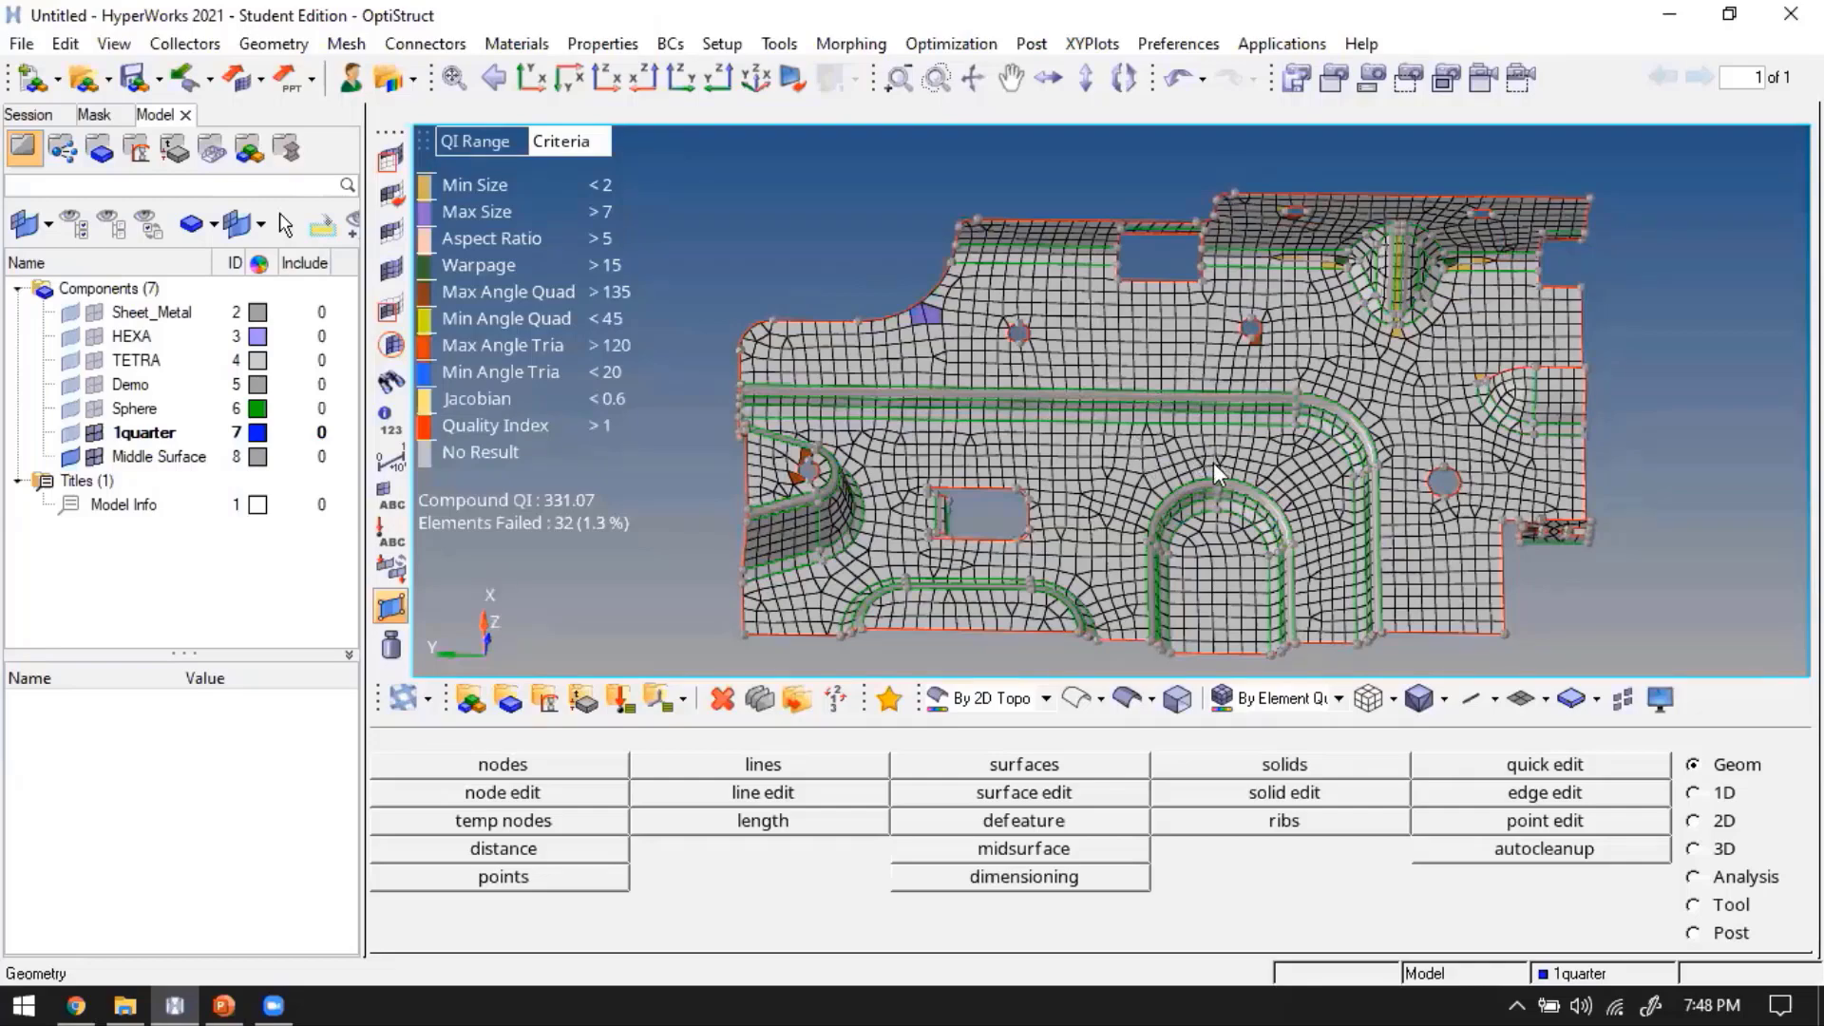
pyautogui.scroll(3, 1235, 437)
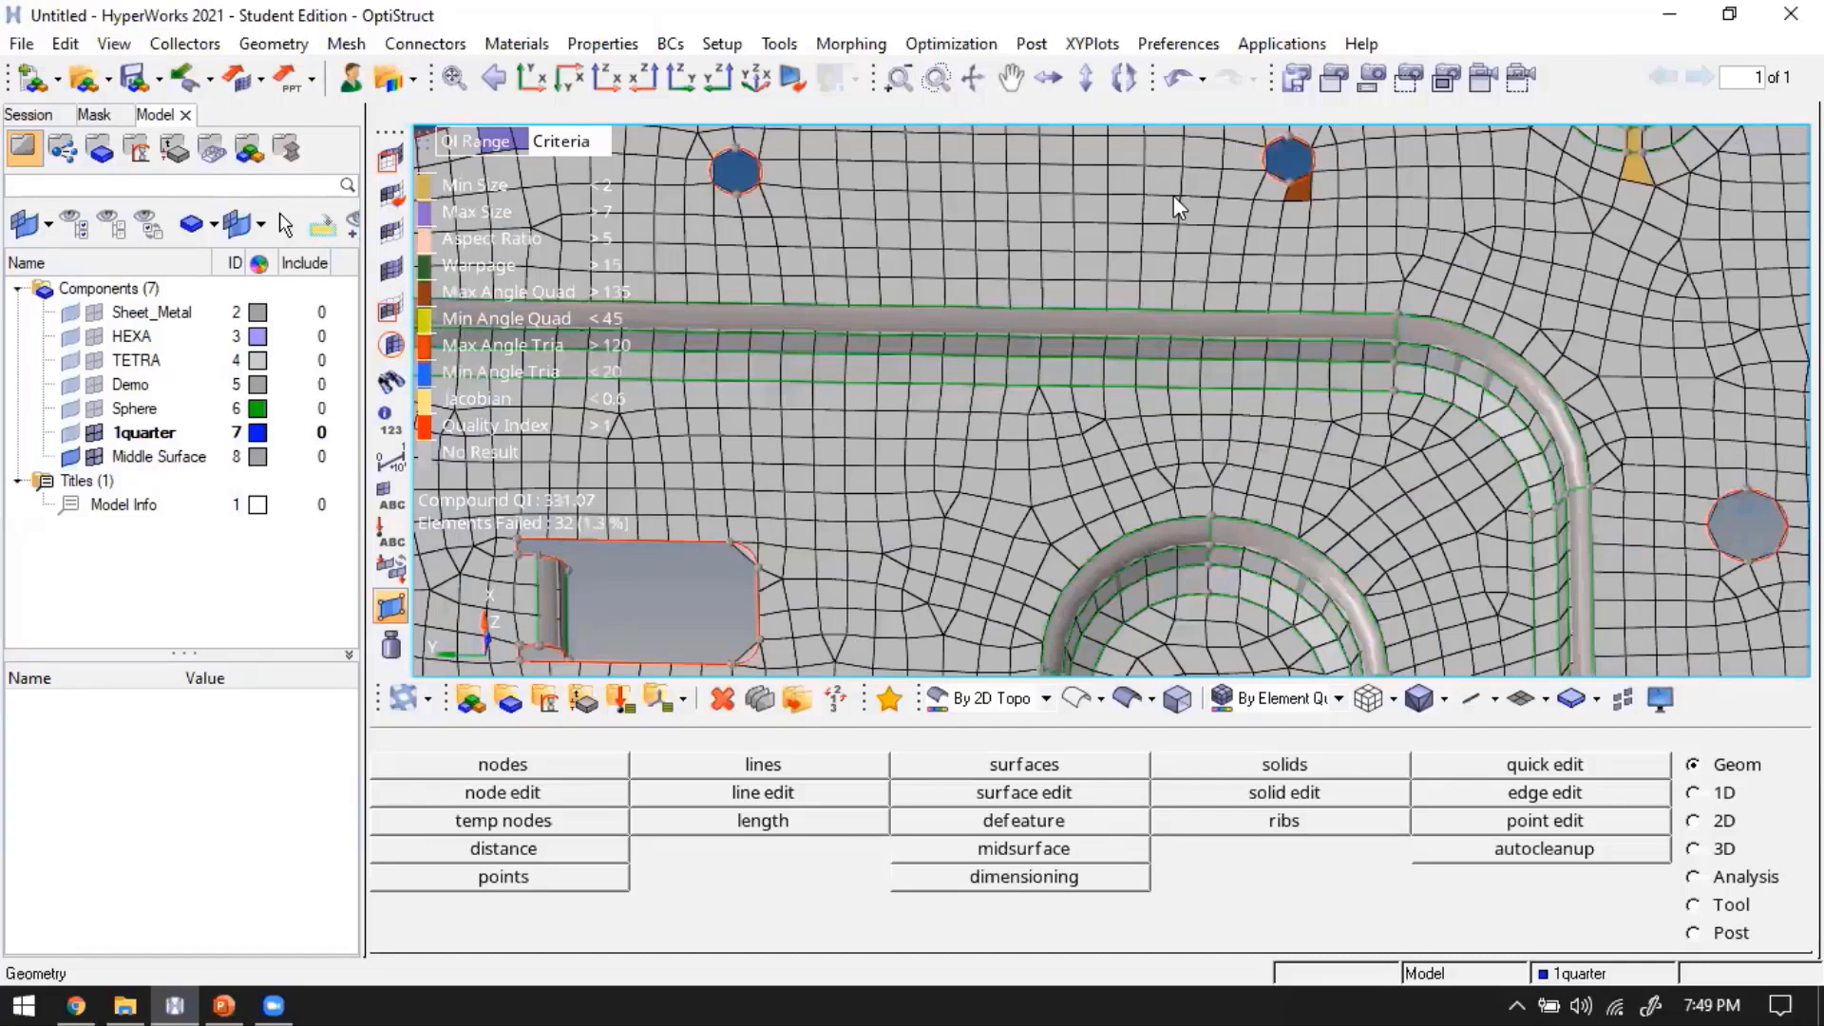
pyautogui.scroll(-2, 1195, 401)
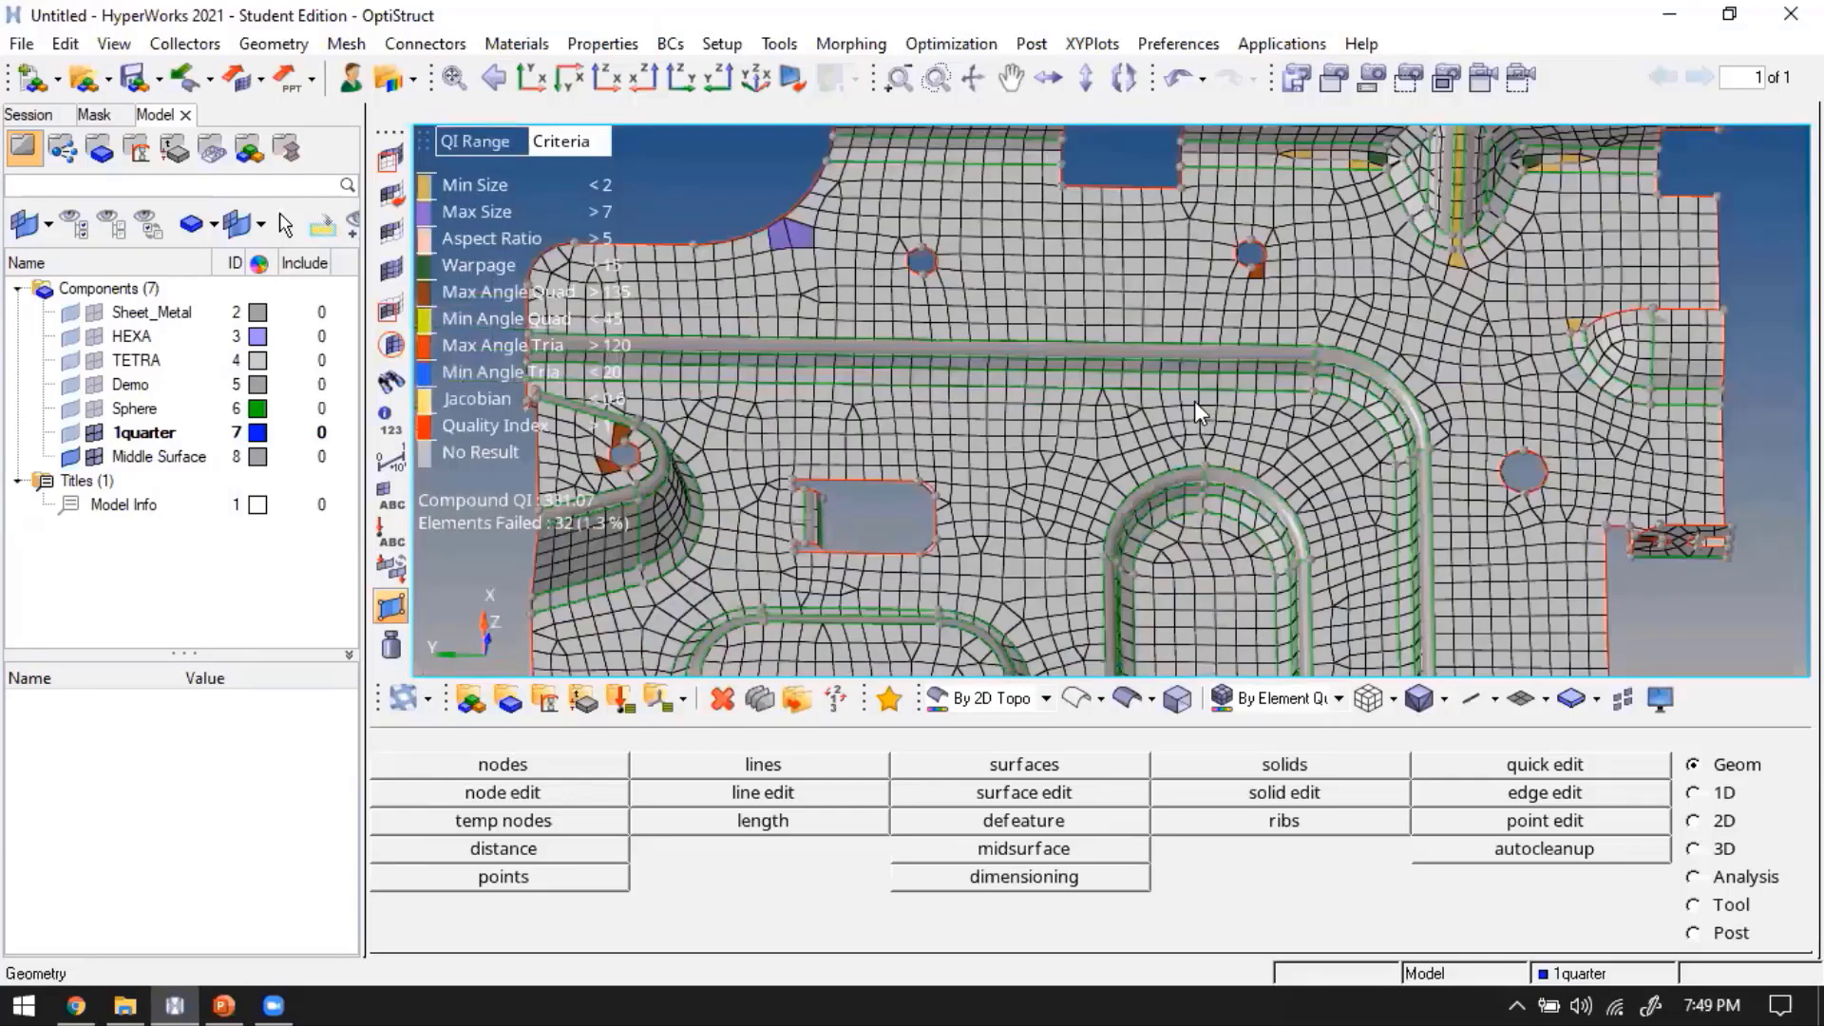
pyautogui.scroll(-3, 1153, 585)
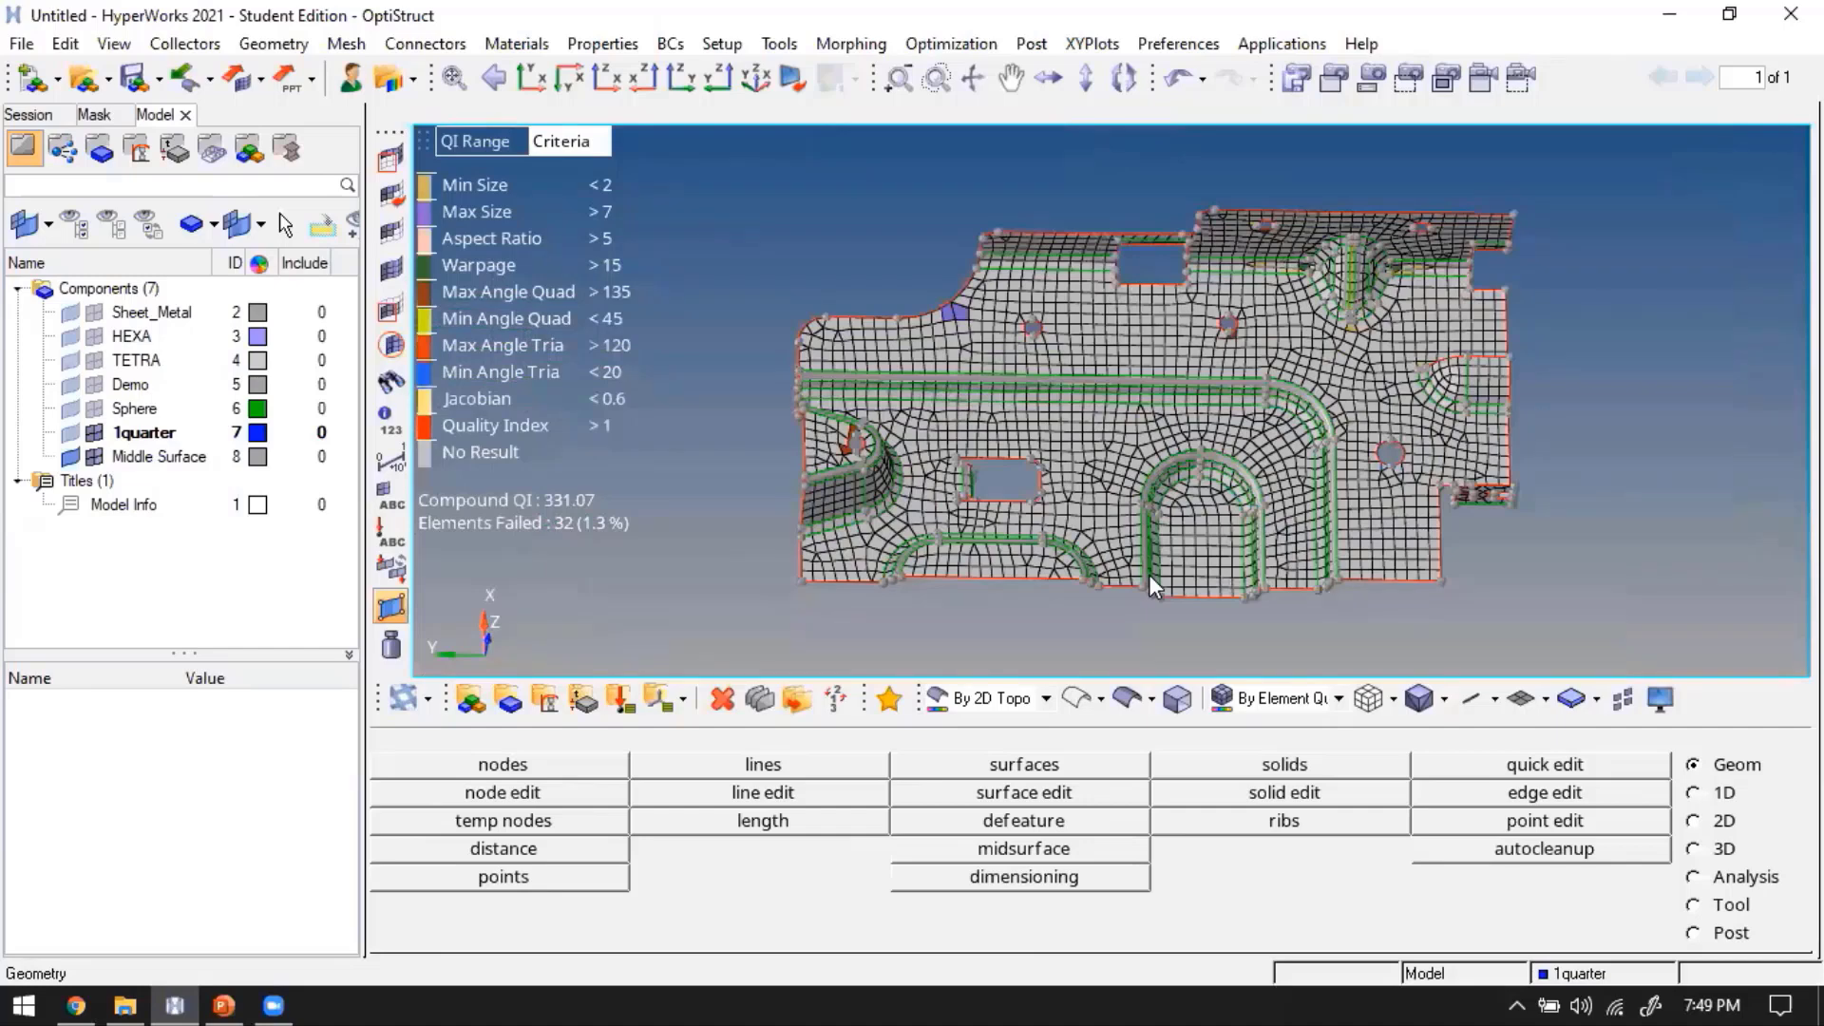
# Remesh all surfaces of the sheet metal part with quads elements at an element size of 4
pyautogui.press('F12')
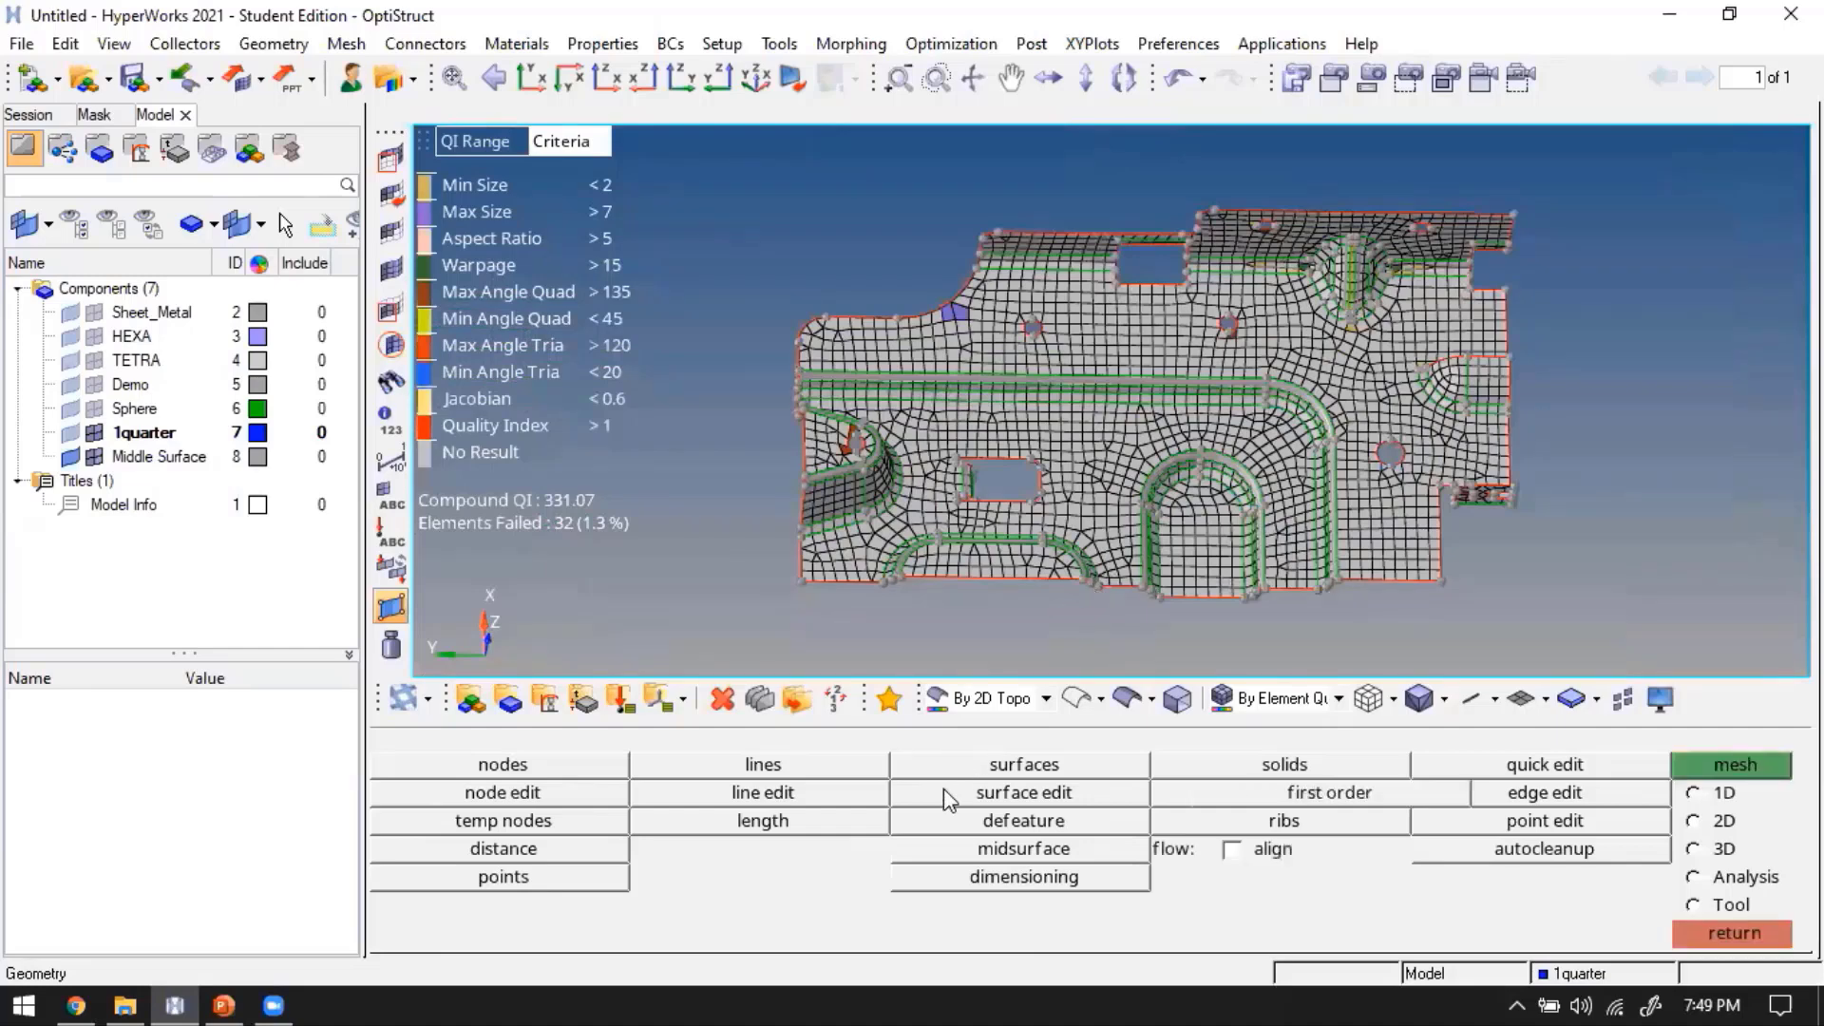
pyautogui.click(887, 798)
pyautogui.click(884, 779)
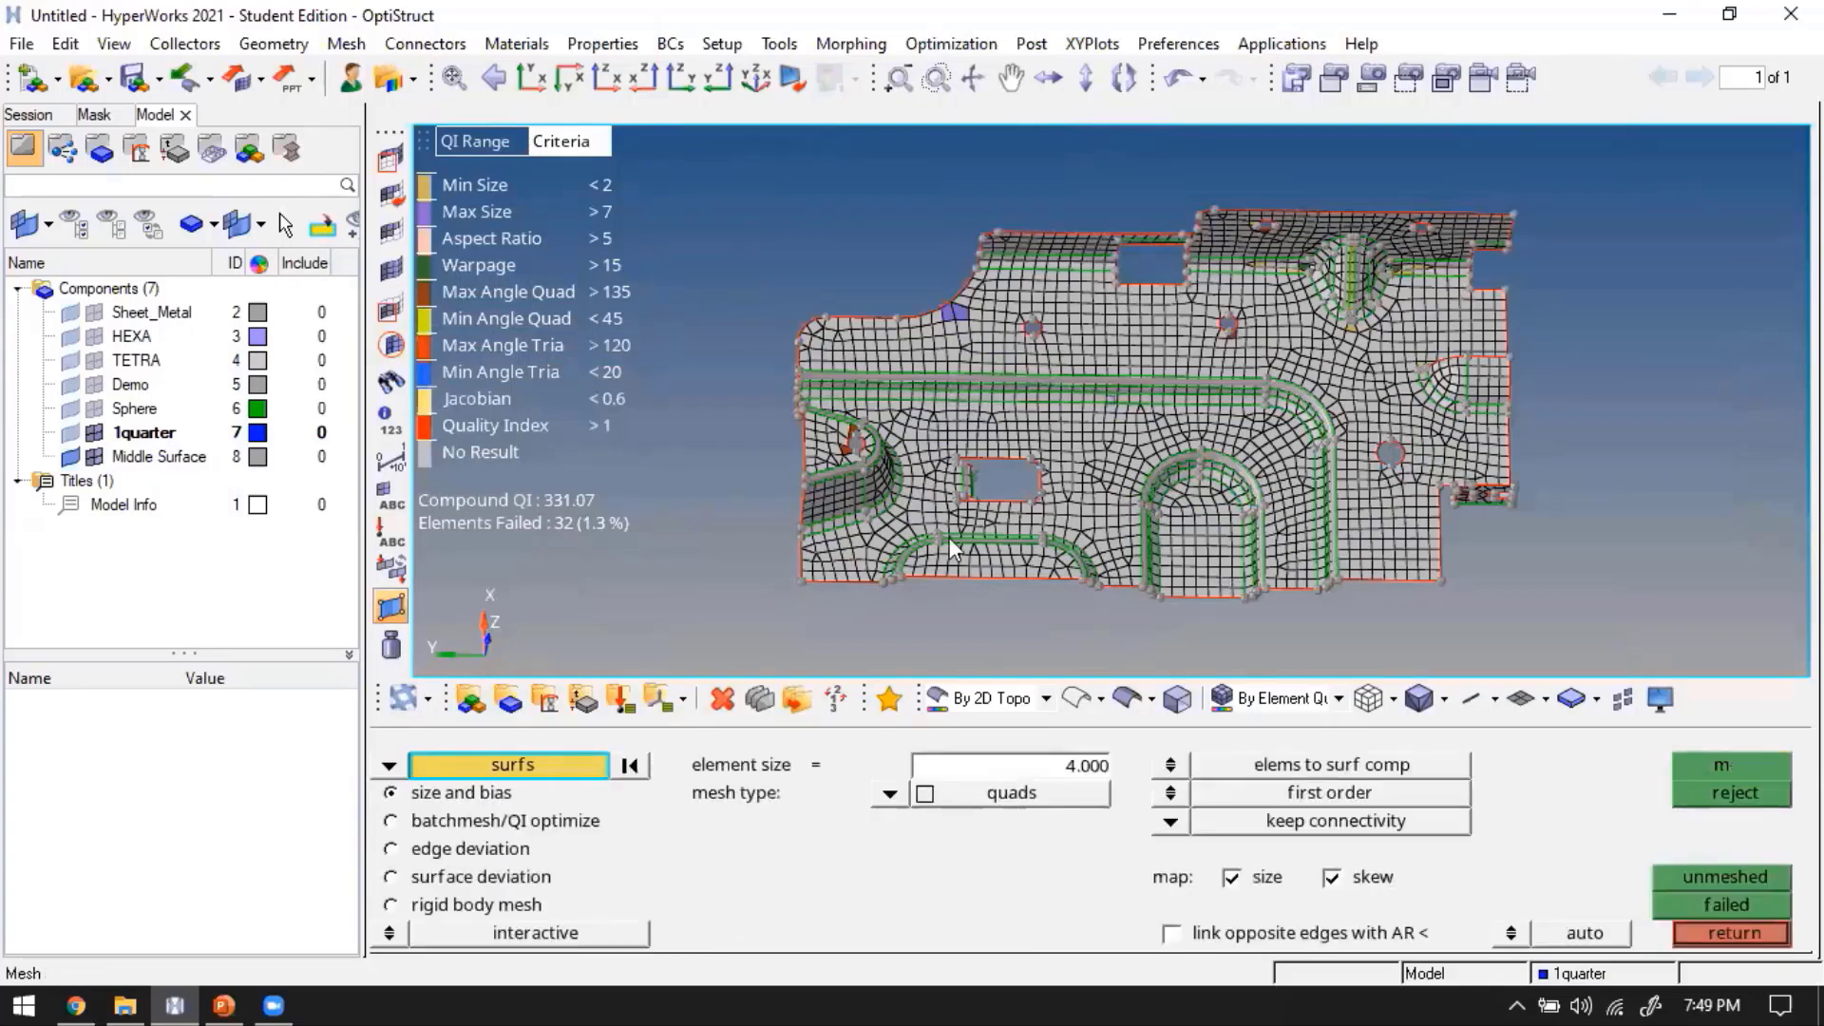
pyautogui.scroll(-1, 950, 513)
pyautogui.keyDown('shift'); pyautogui.moveTo(789, 245); pyautogui.dragTo(1759, 596); pyautogui.keyUp('shift')
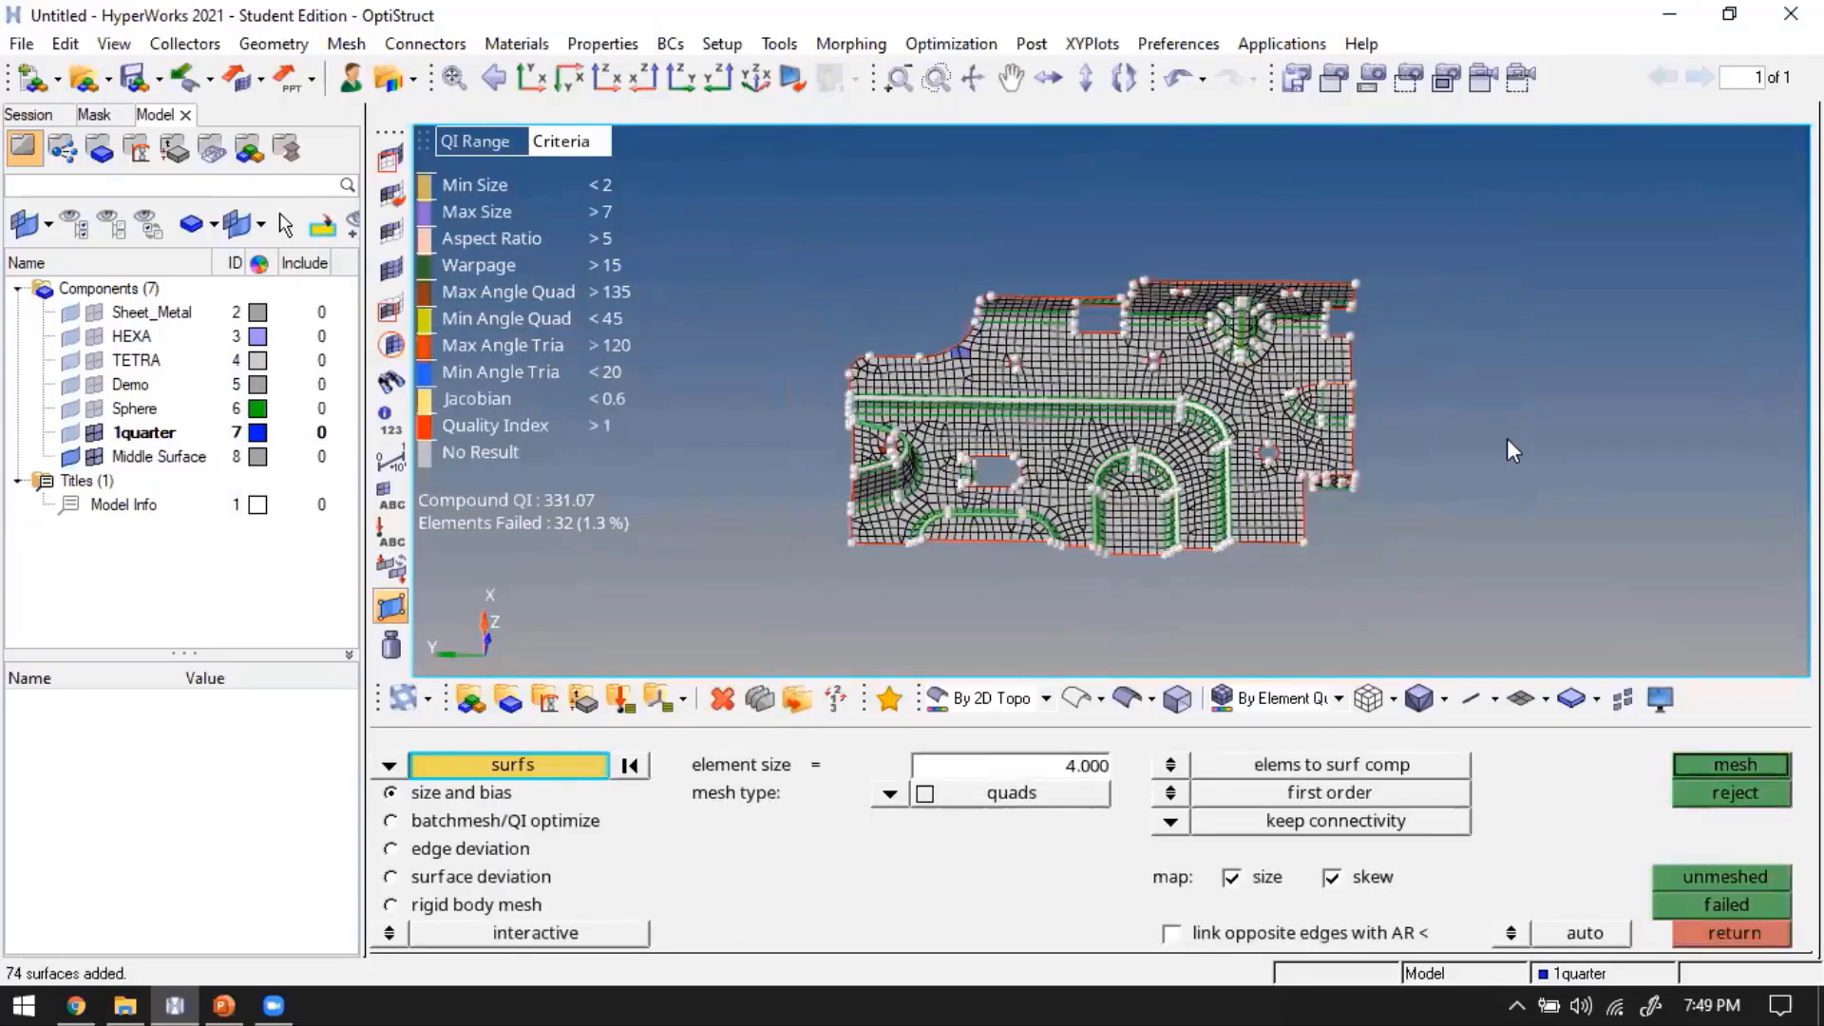
pyautogui.middleClick(1520, 435)
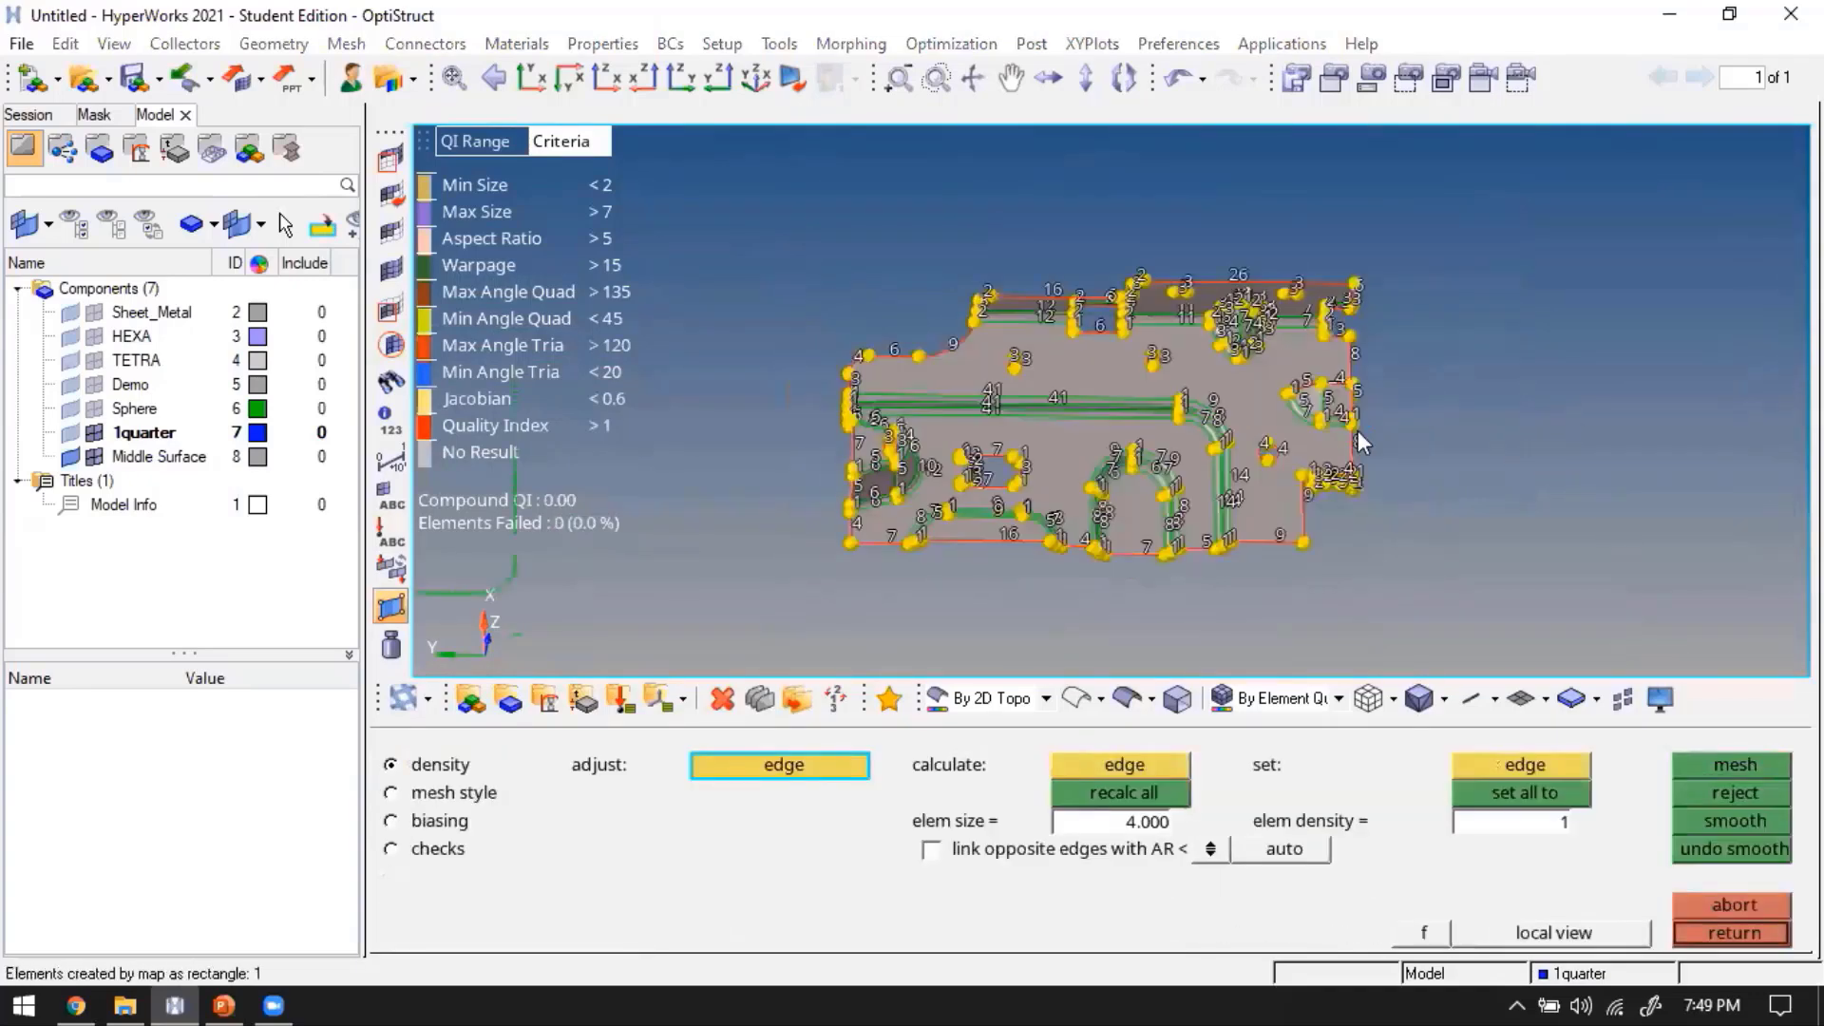
# Examine the quads mesh and its edge densities around the notch, rectangular cutout, beads and bulge, and return to the automesh settings
pyautogui.scroll(4, 1147, 483)
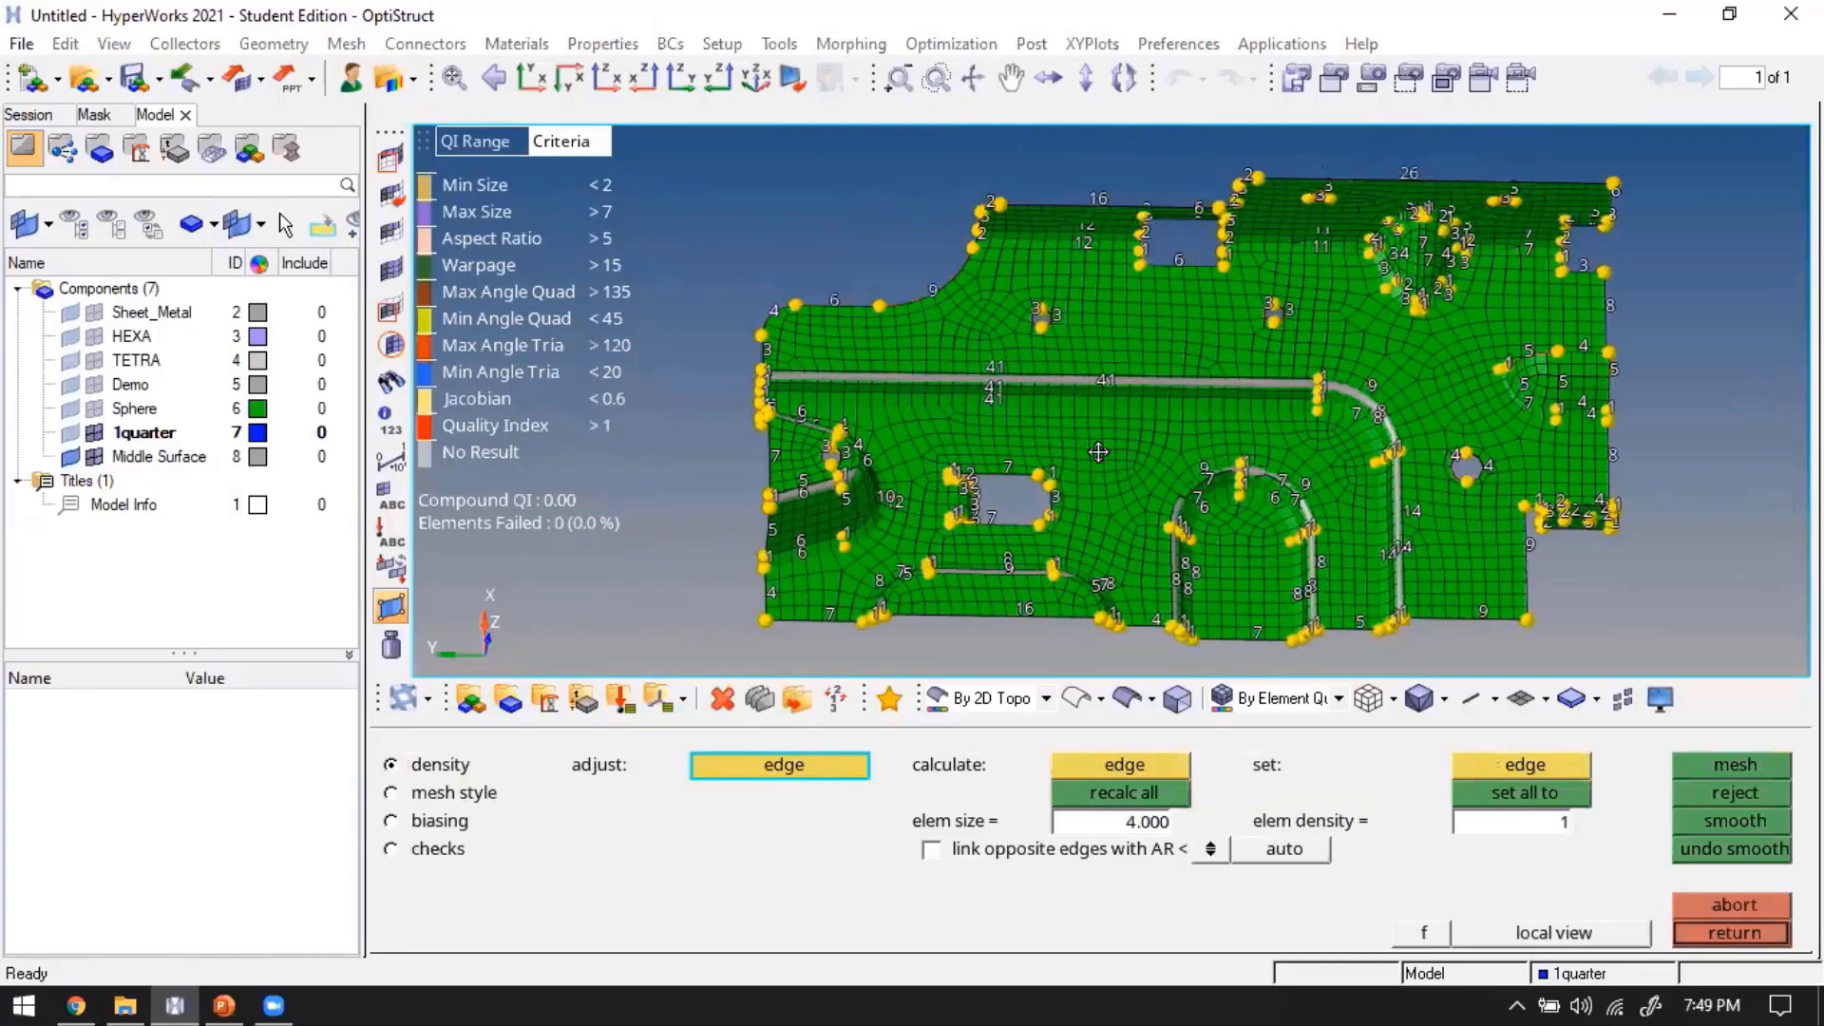
pyautogui.keyDown('ctrl'); pyautogui.moveTo(1079, 456); pyautogui.dragTo(1115, 541); pyautogui.keyUp('ctrl')
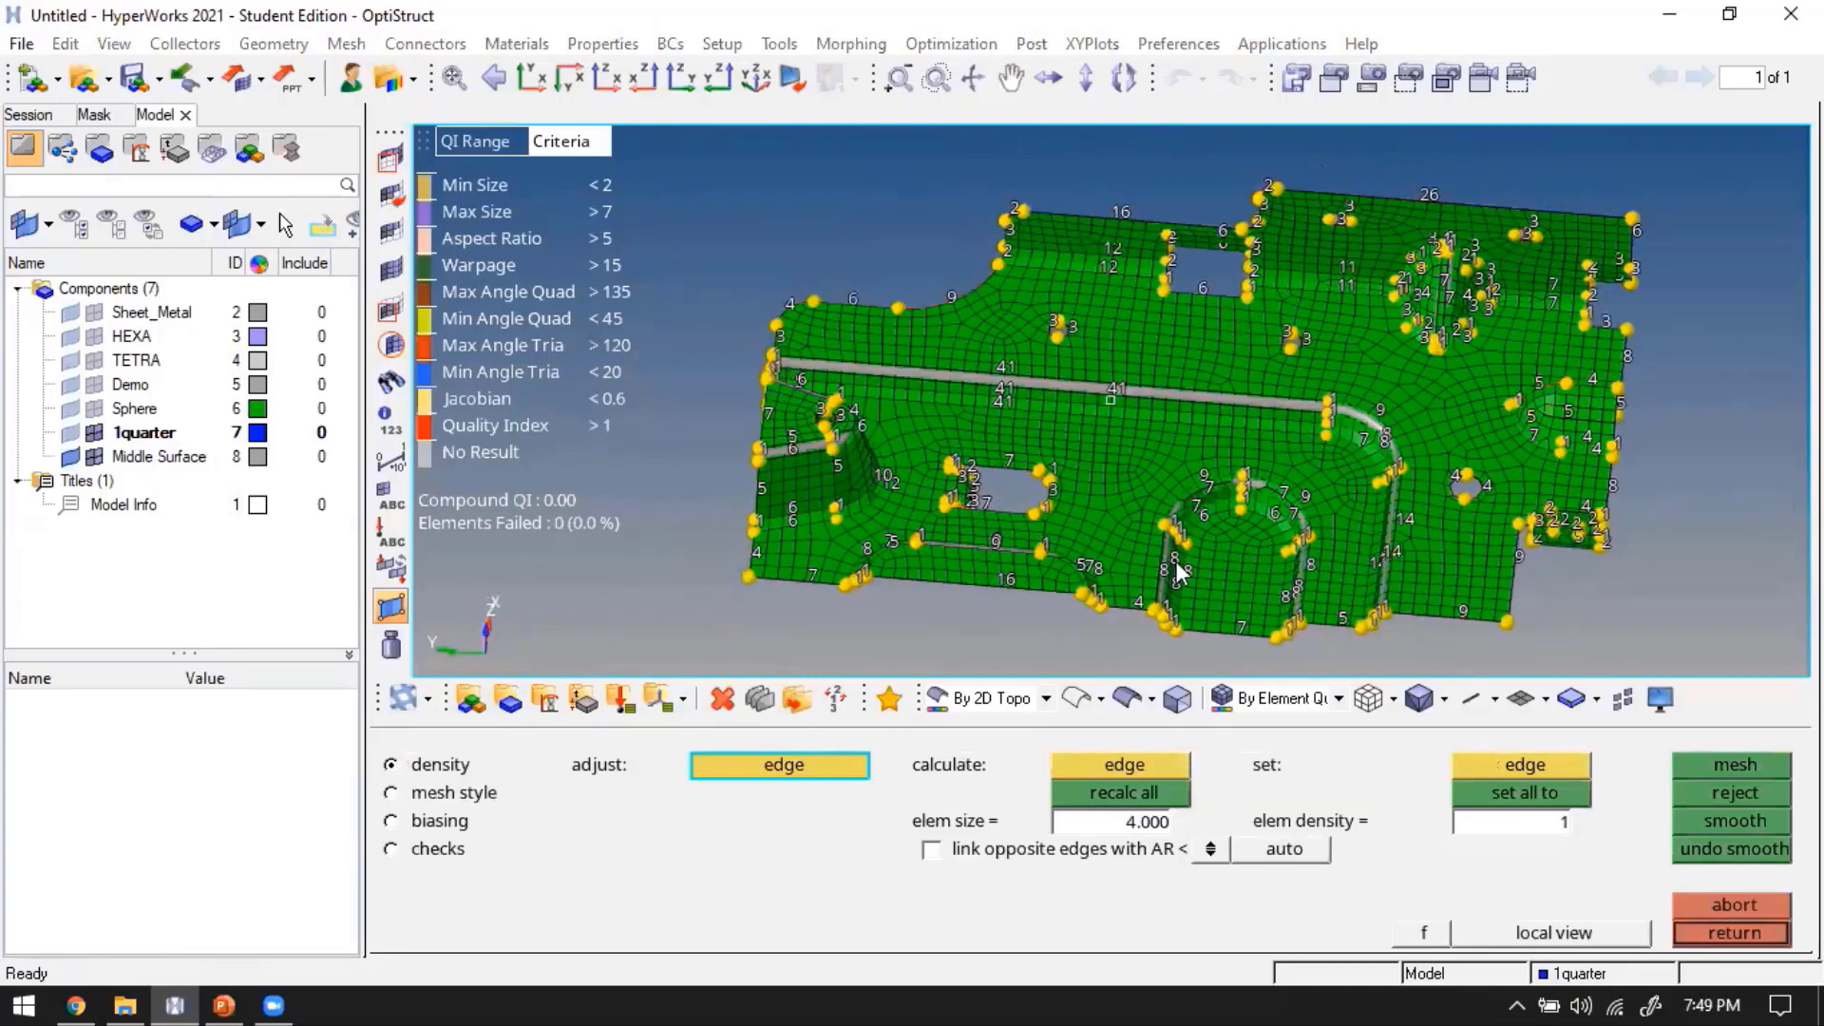
pyautogui.scroll(2, 1216, 540)
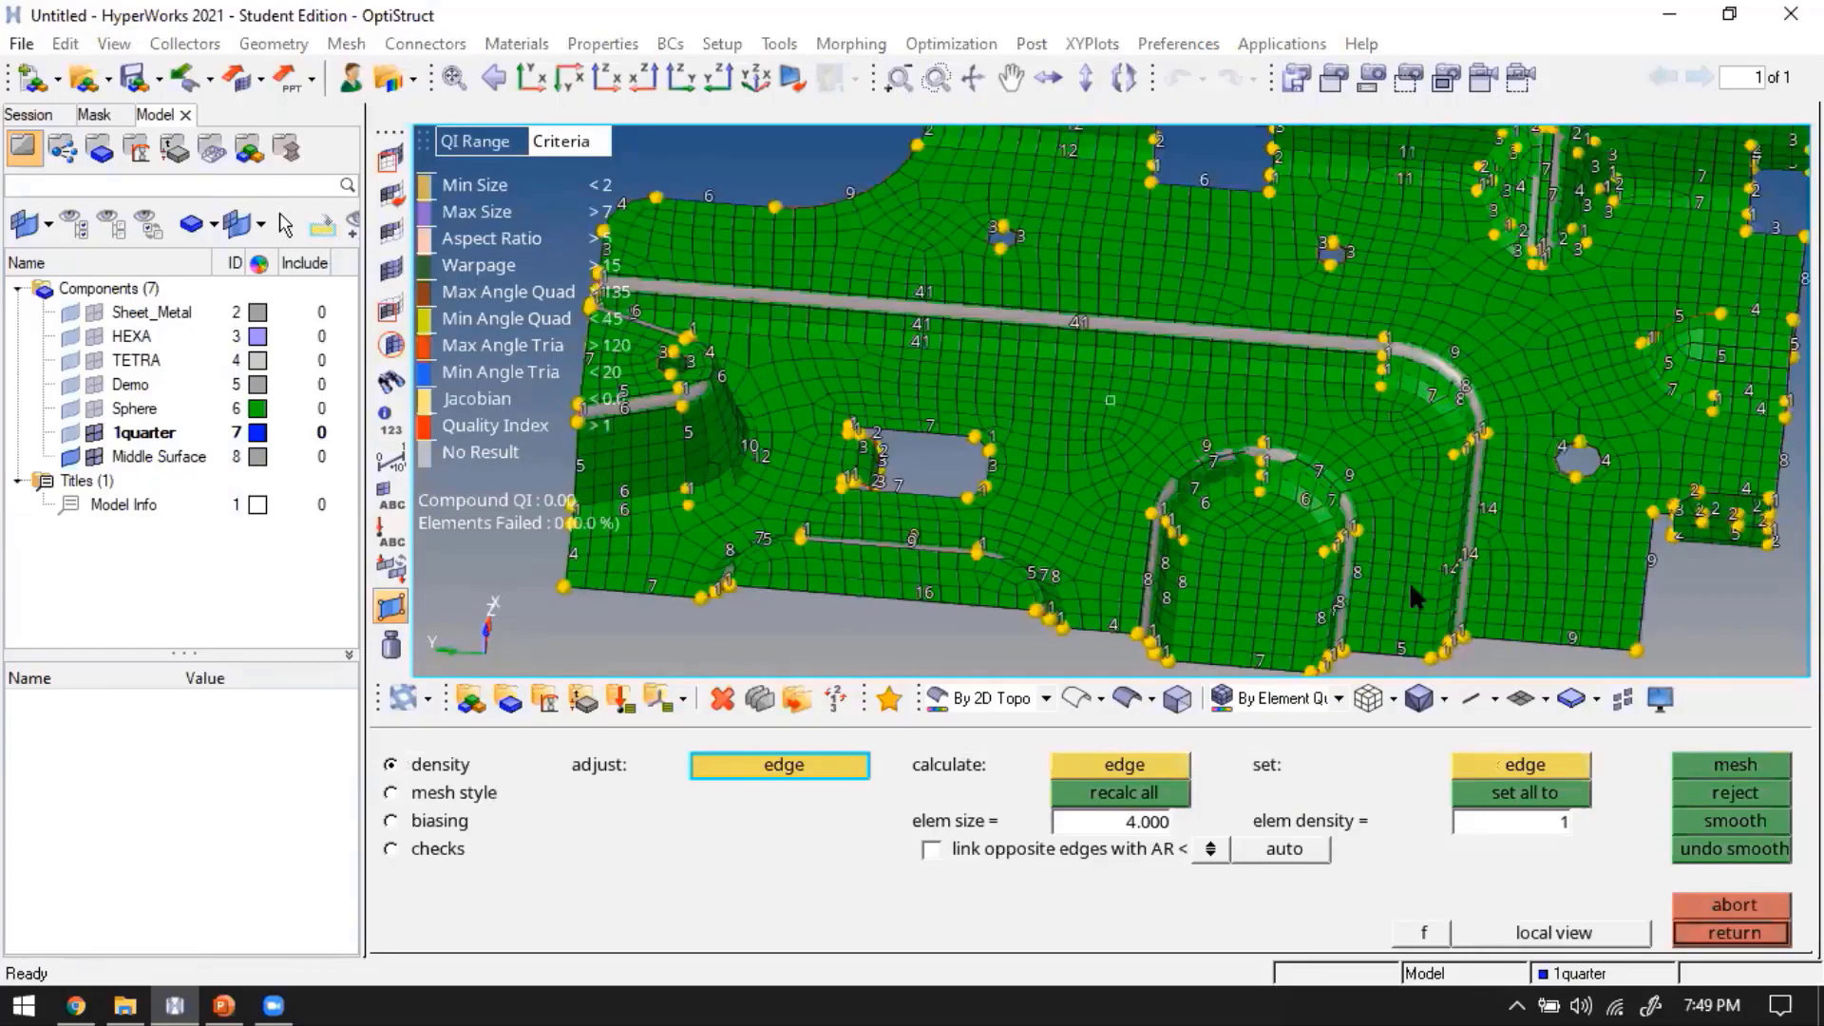
pyautogui.keyDown('ctrl'); pyautogui.moveTo(1410, 583); pyautogui.dragTo(1131, 508); pyautogui.keyUp('ctrl')
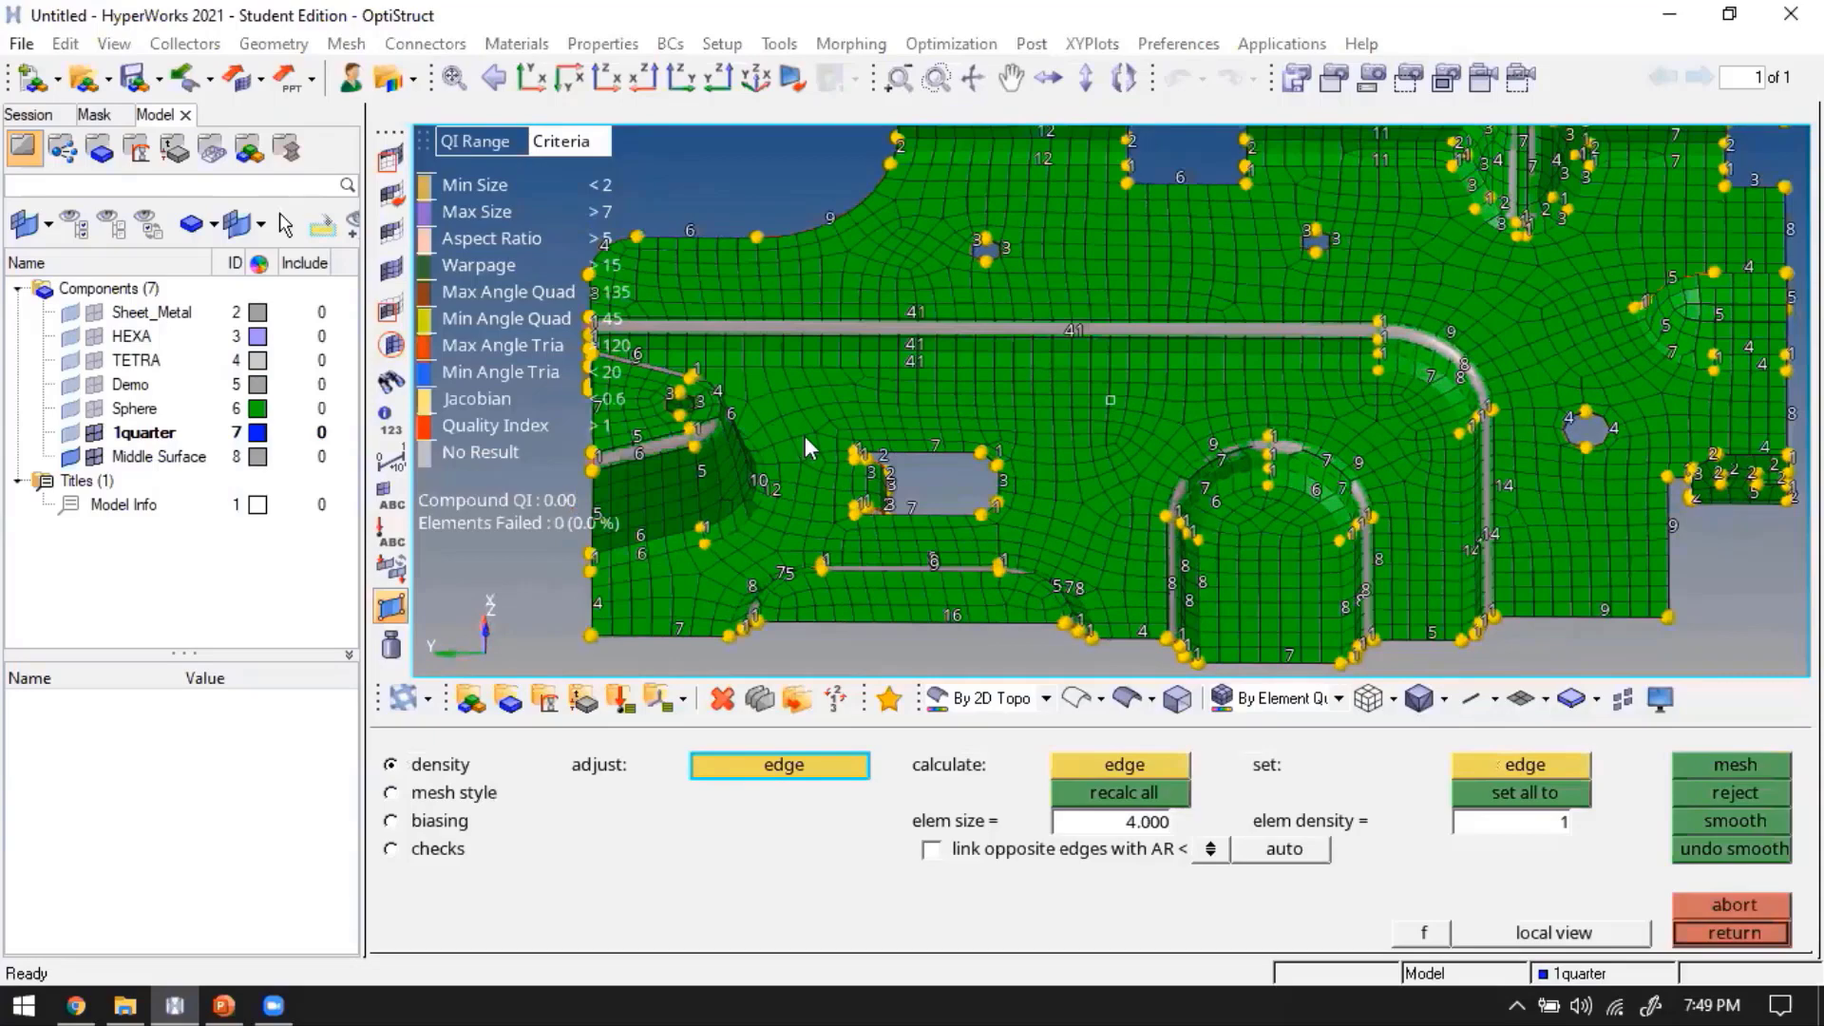
pyautogui.scroll(4, 806, 436)
pyautogui.scroll(-2, 966, 384)
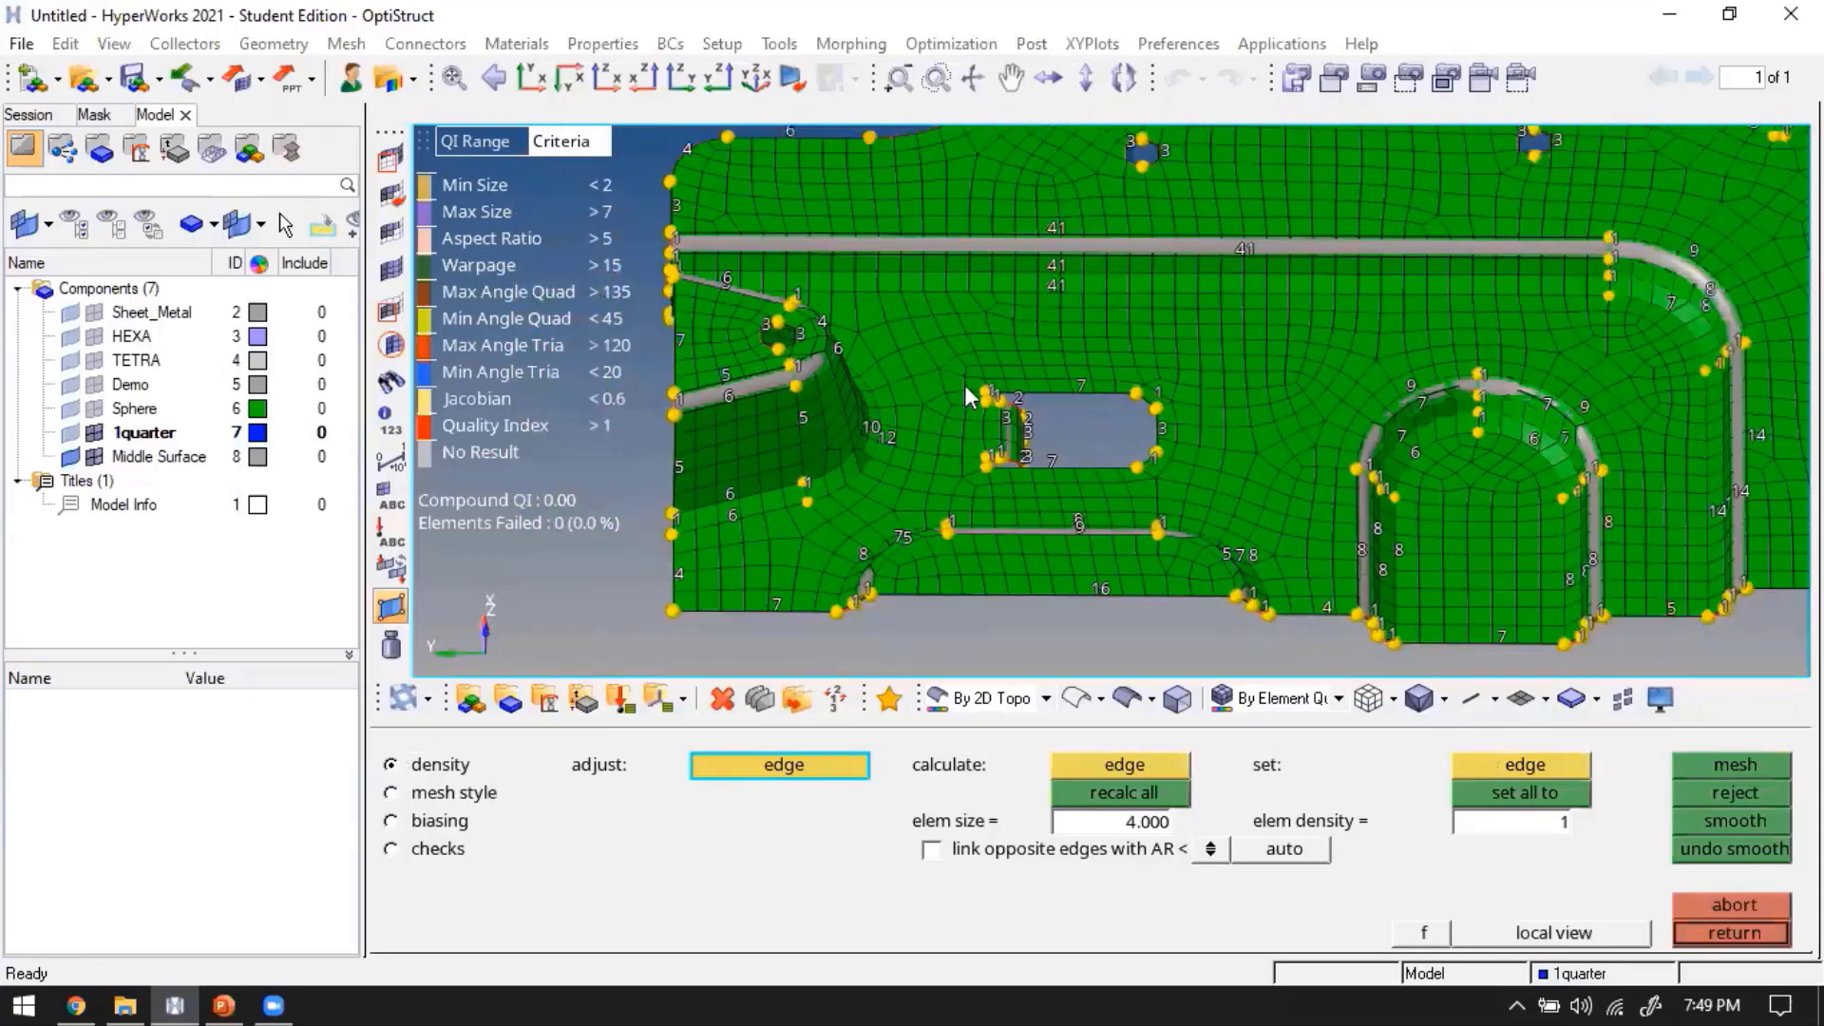
pyautogui.scroll(1, 1178, 388)
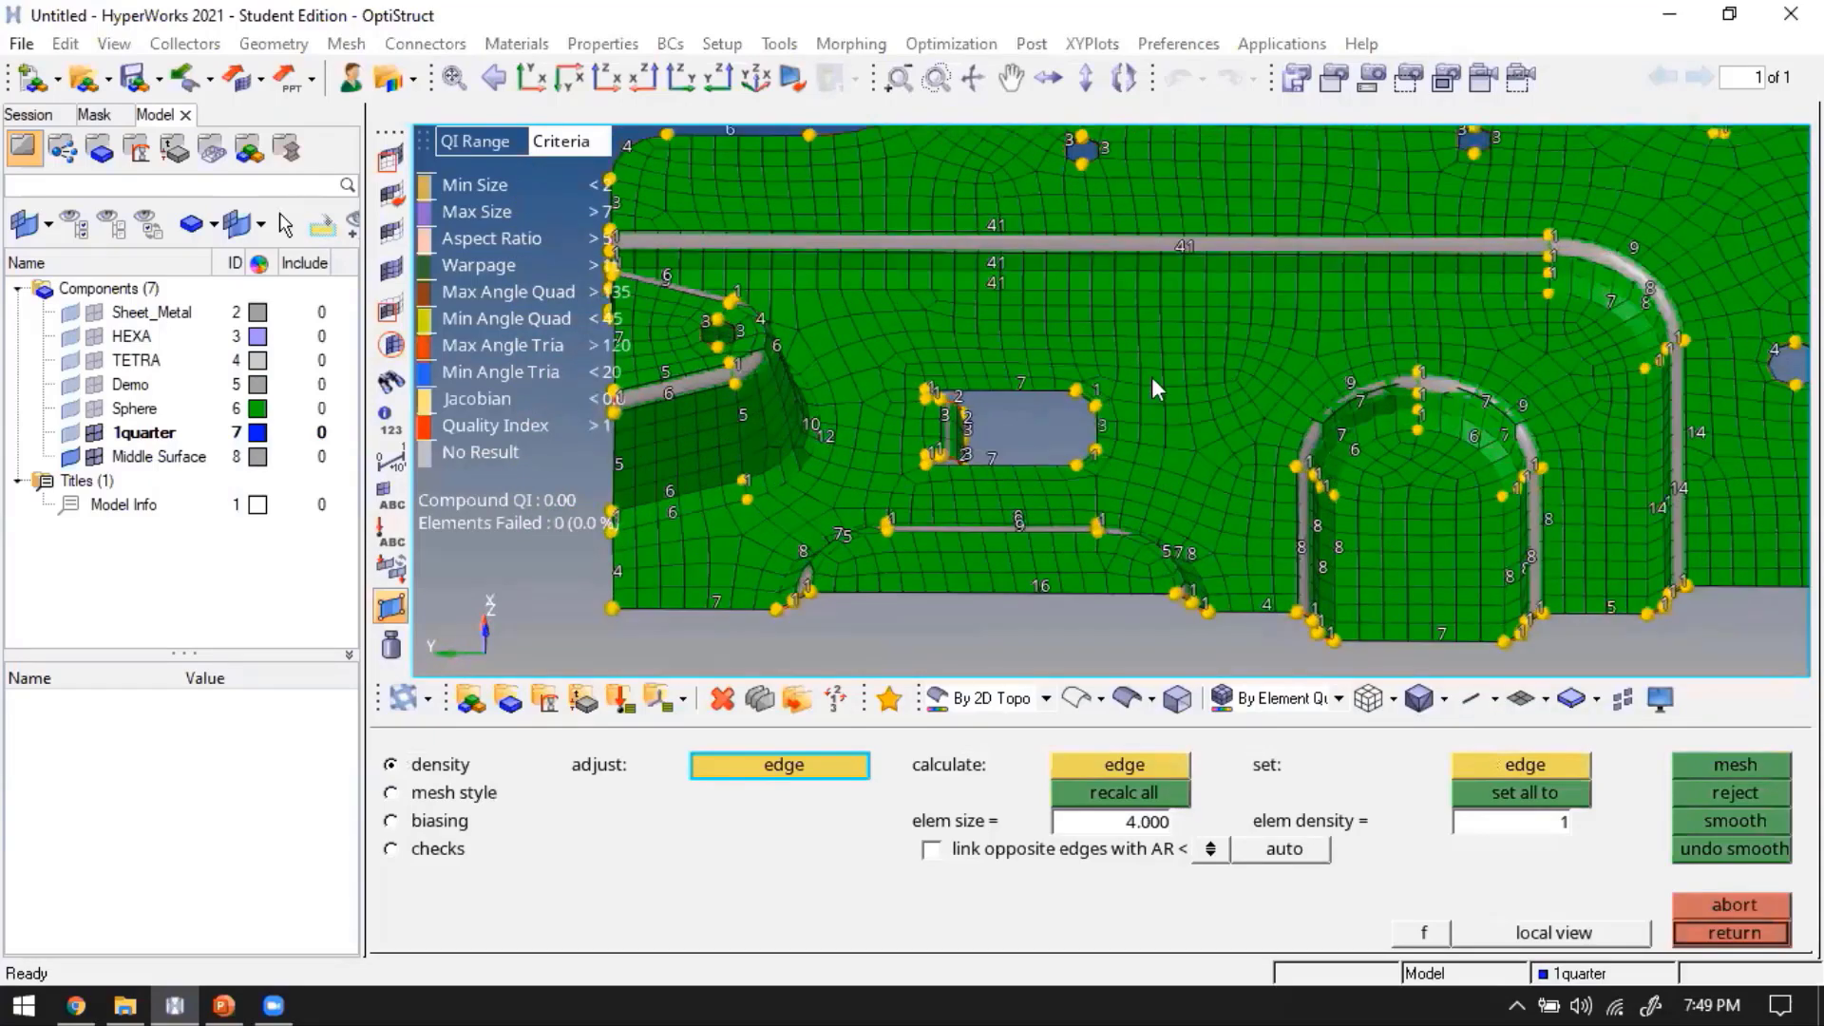
pyautogui.scroll(1, 1230, 378)
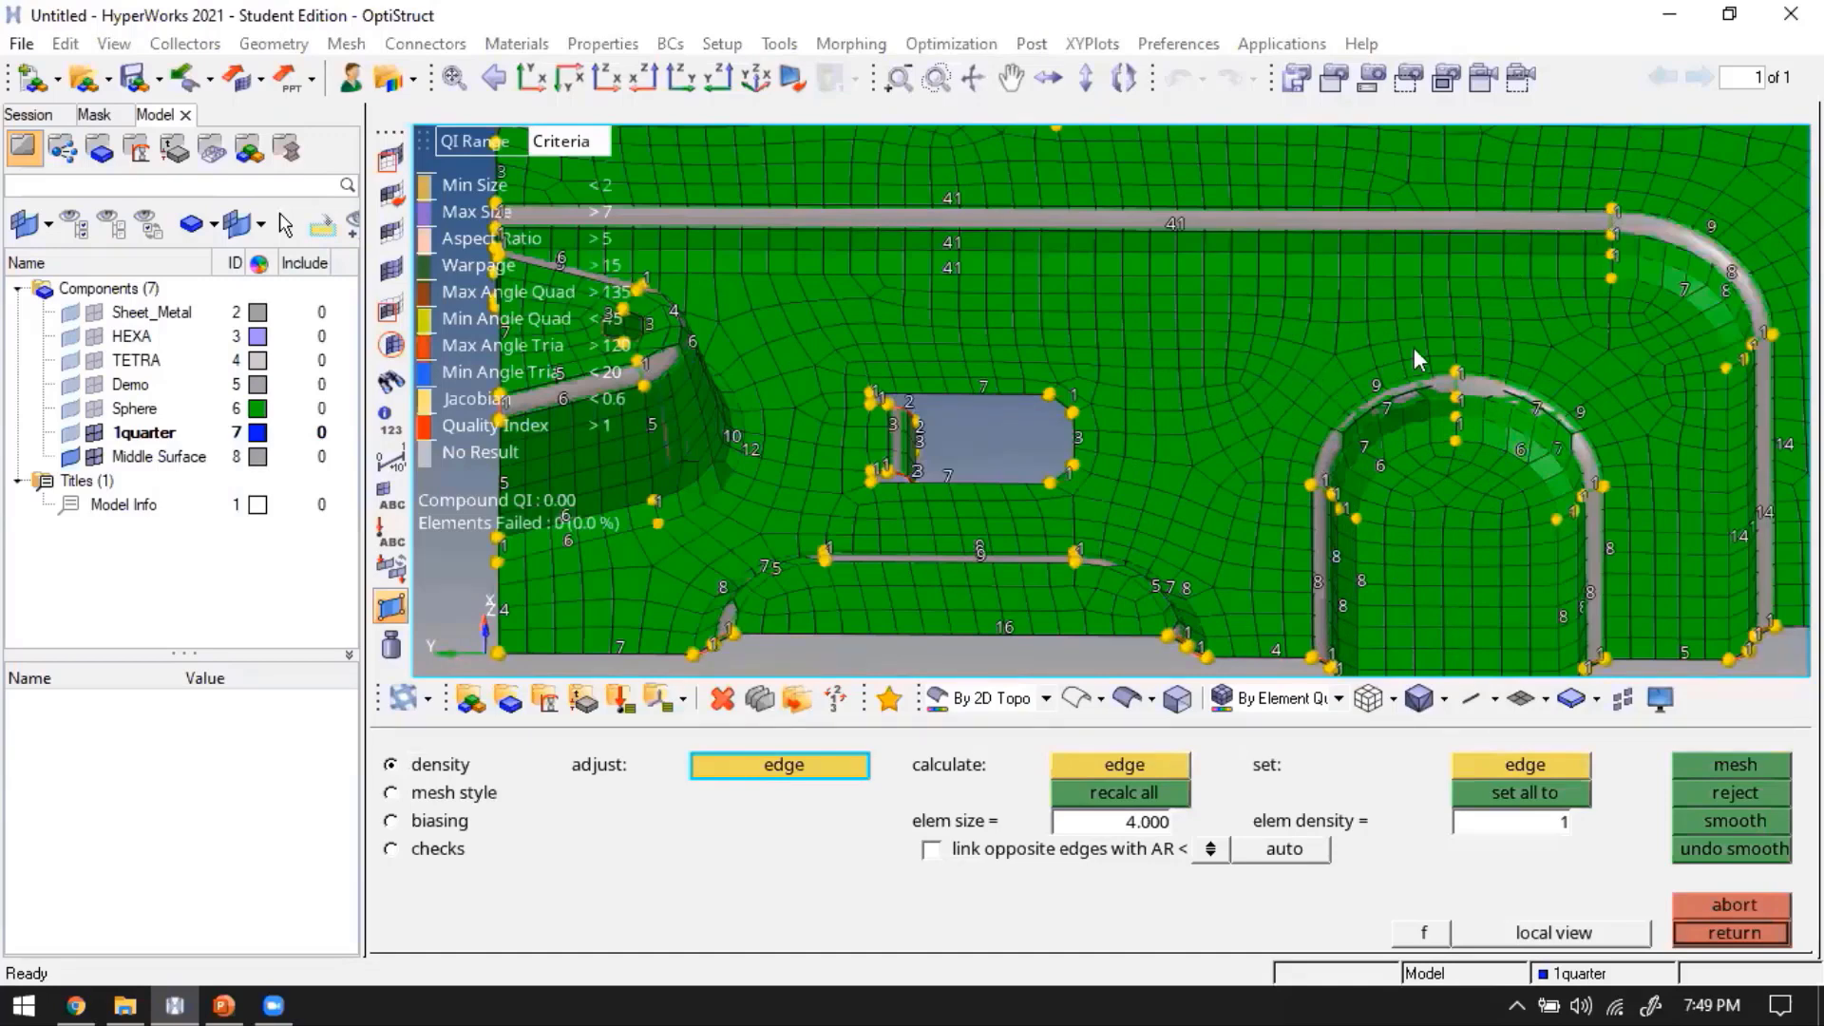
pyautogui.scroll(-1, 1307, 410)
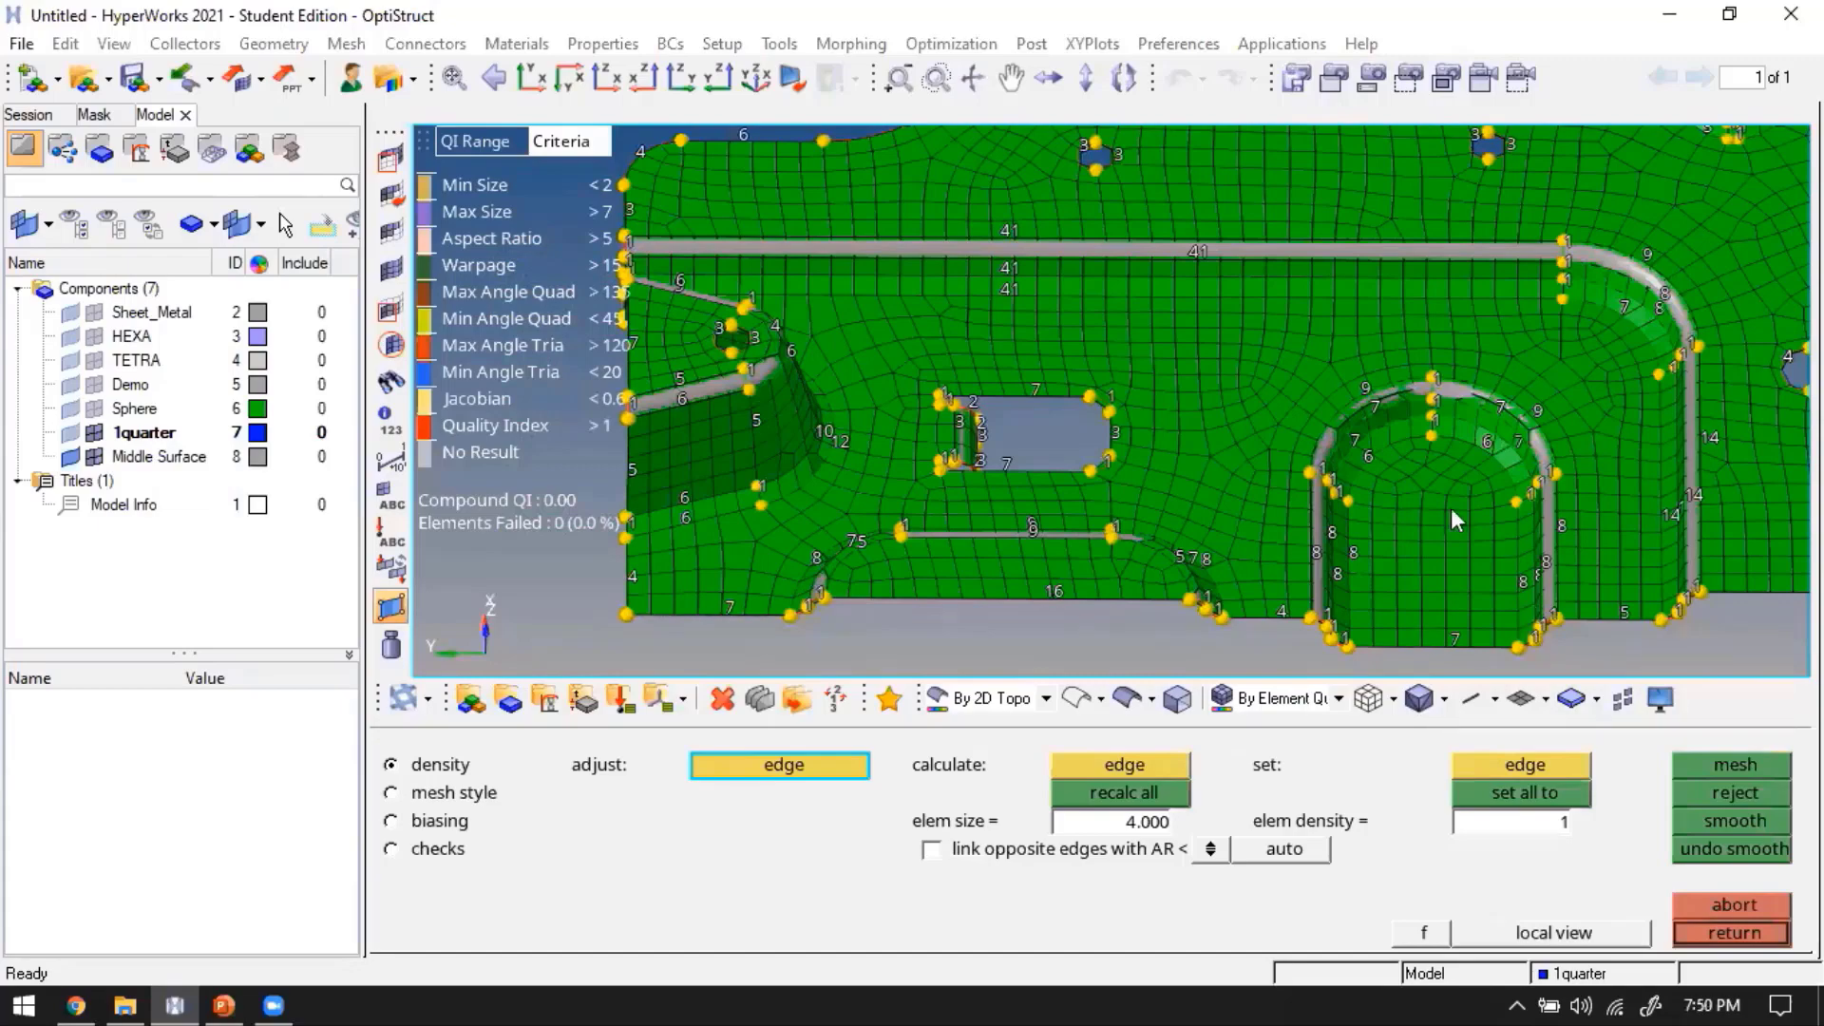
pyautogui.scroll(-3, 1450, 507)
pyautogui.scroll(-2, 1457, 551)
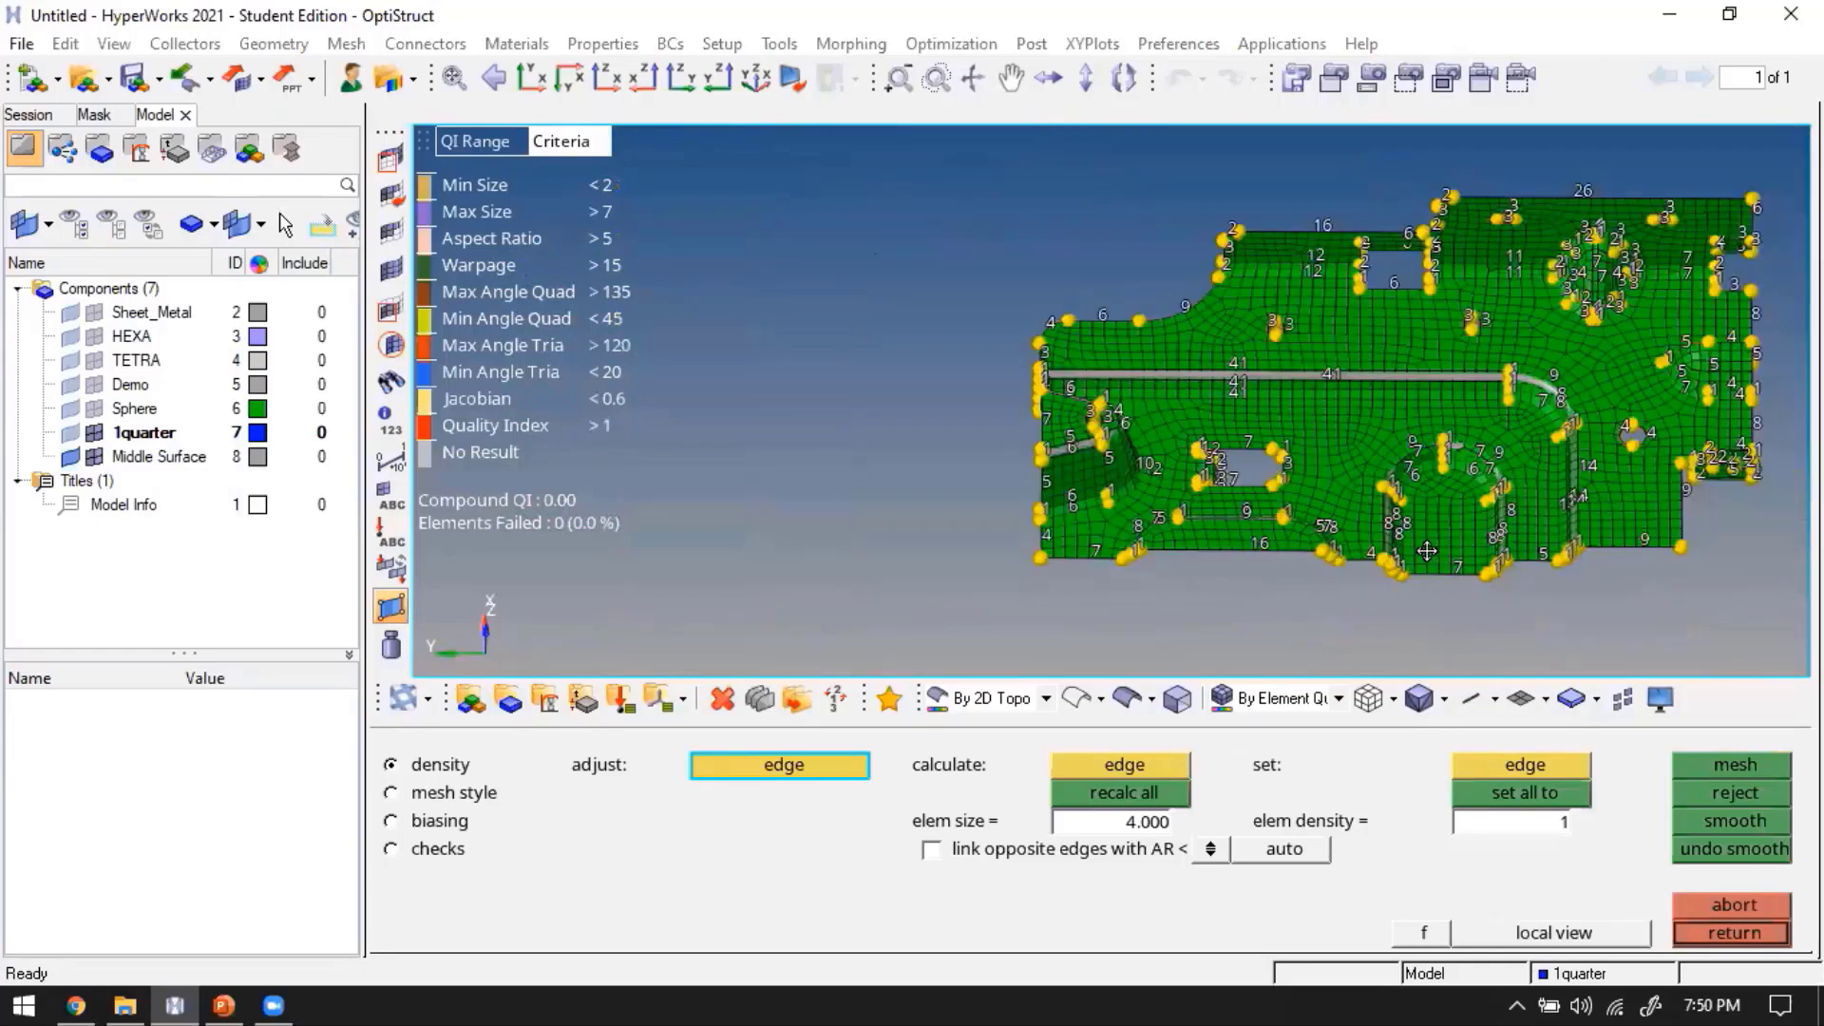
pyautogui.keyDown('ctrl'); pyautogui.moveTo(1428, 552); pyautogui.dragTo(1329, 549, button='right'); pyautogui.keyUp('ctrl')
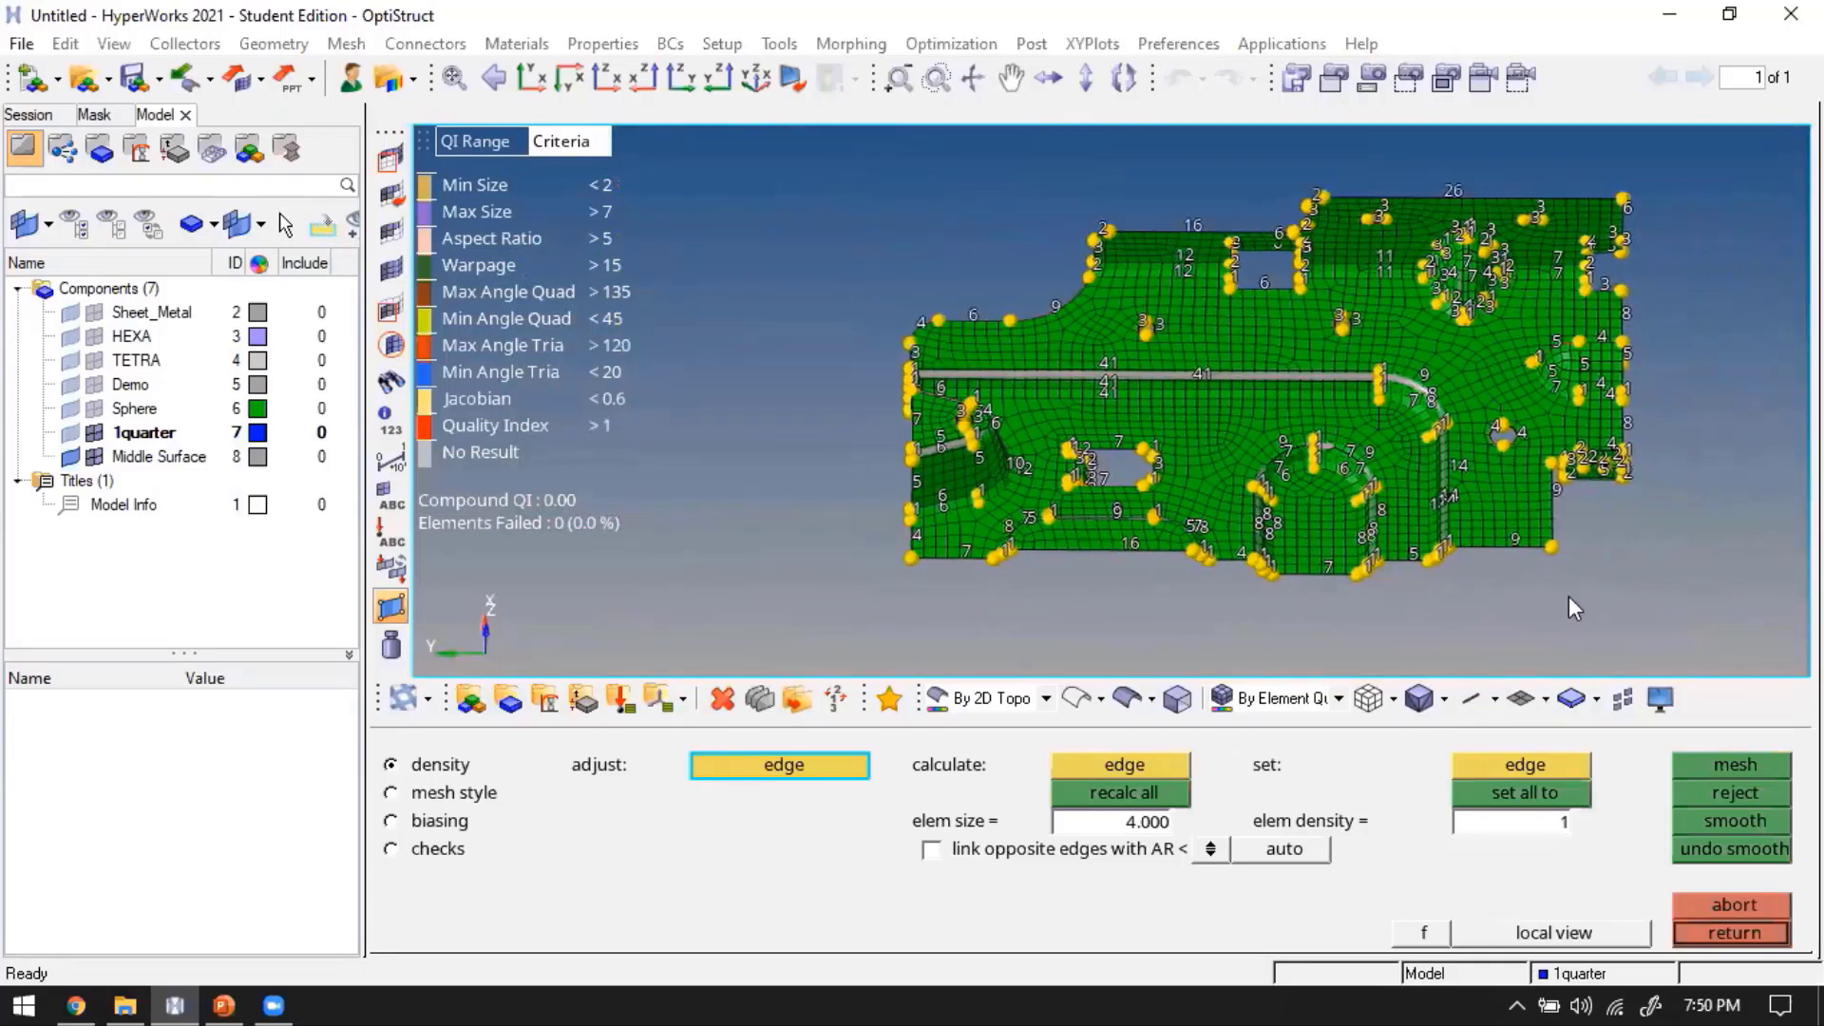
pyautogui.press('Escape')
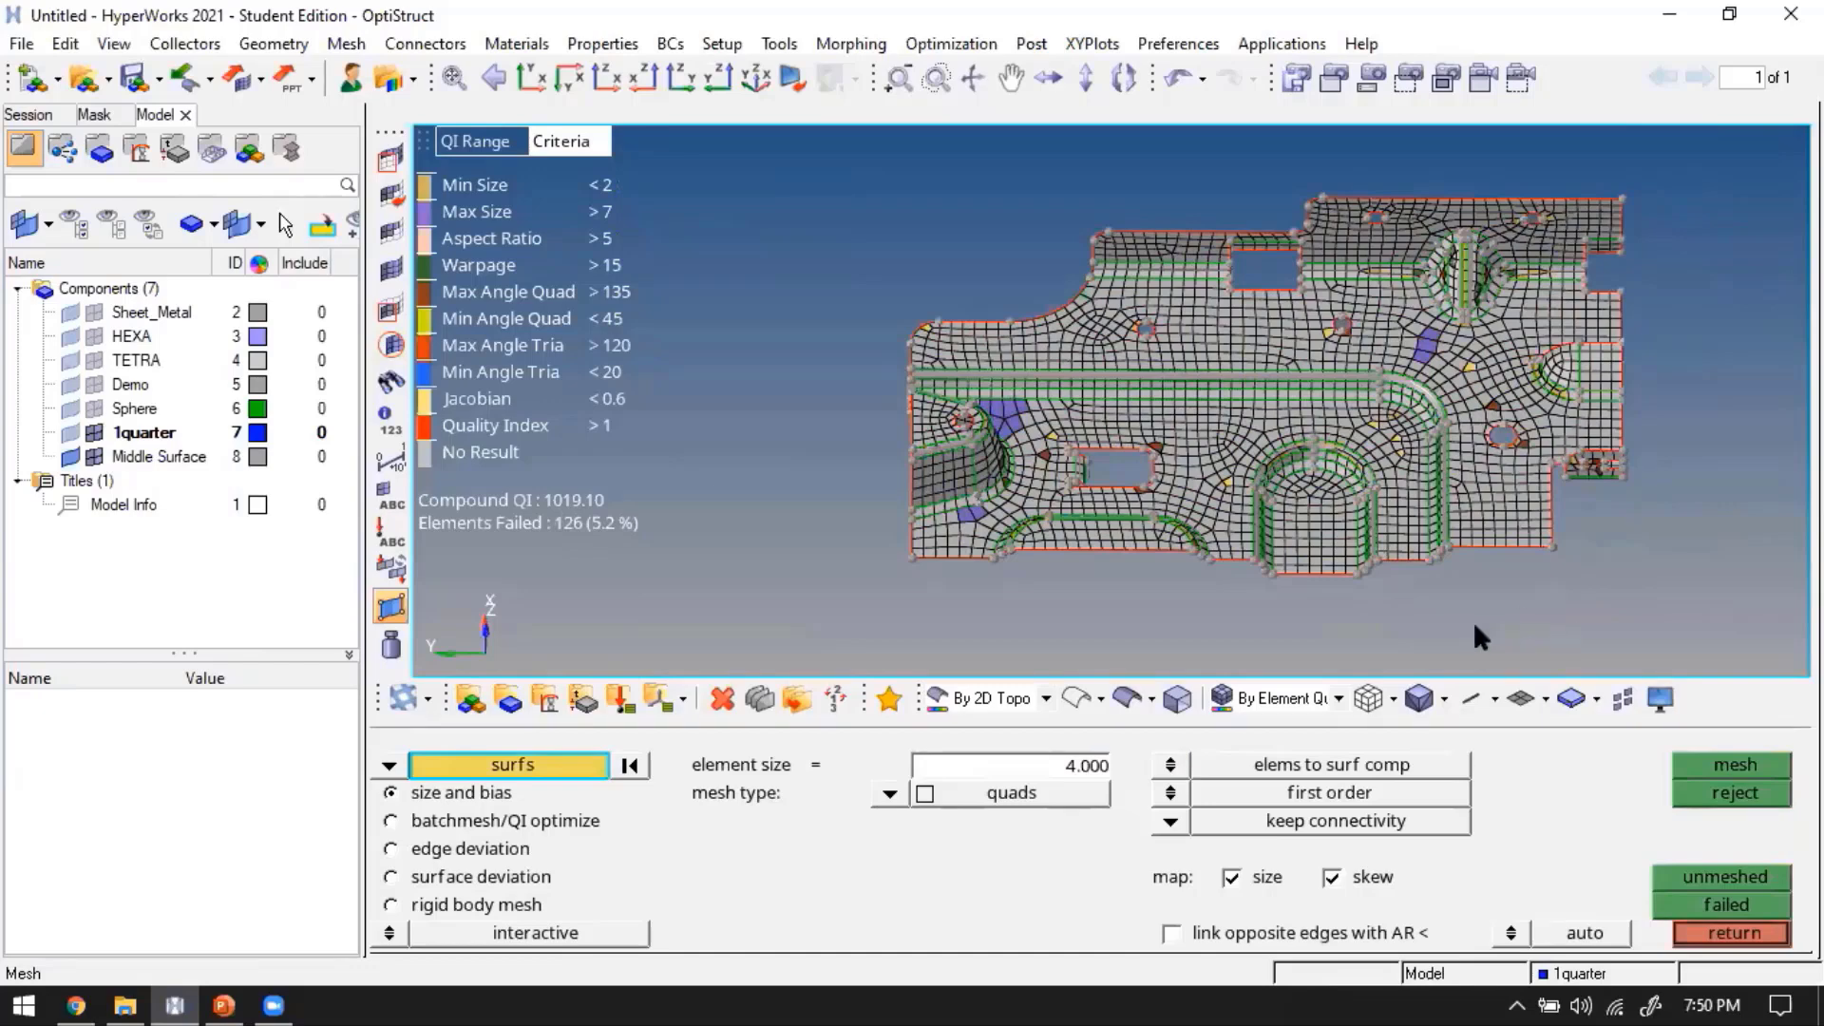
# Remesh all surfaces of the part with the mixed mesh type at an element size of 4
pyautogui.click(889, 793)
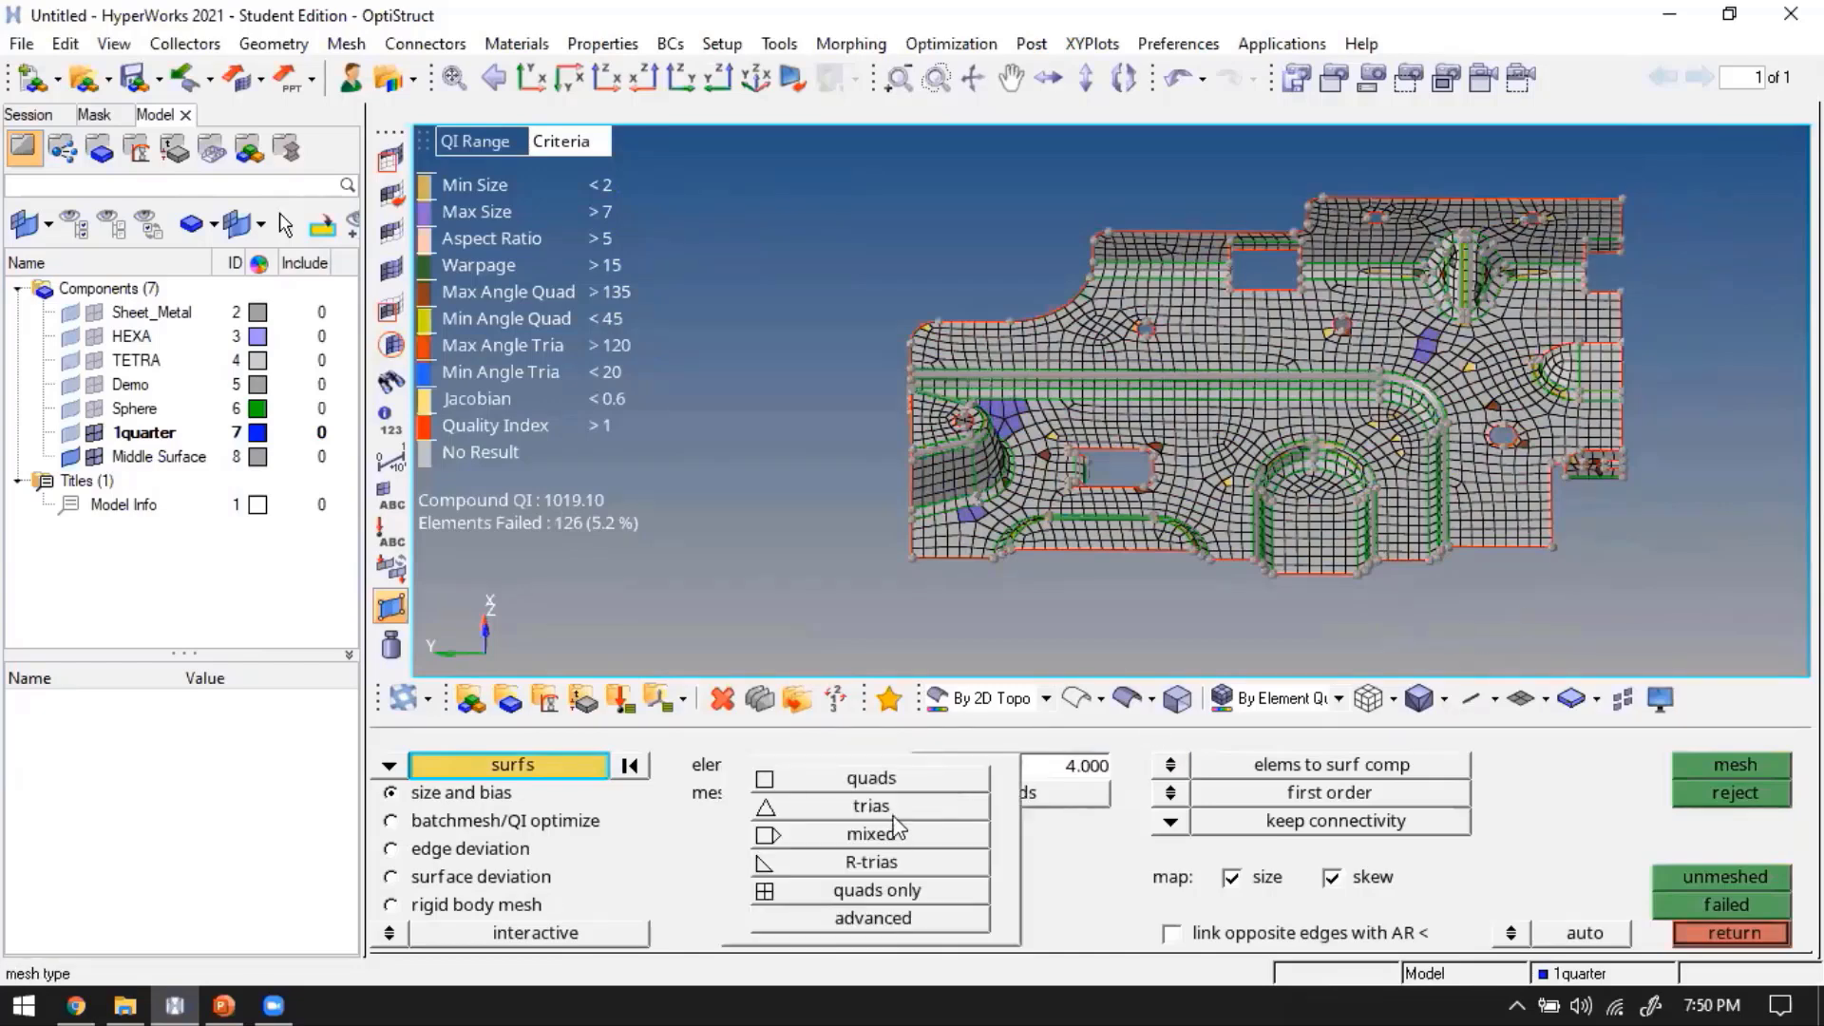
pyautogui.click(871, 833)
pyautogui.keyDown('shift'); pyautogui.moveTo(844, 177); pyautogui.dragTo(1676, 626); pyautogui.keyUp('shift')
pyautogui.click(1714, 764)
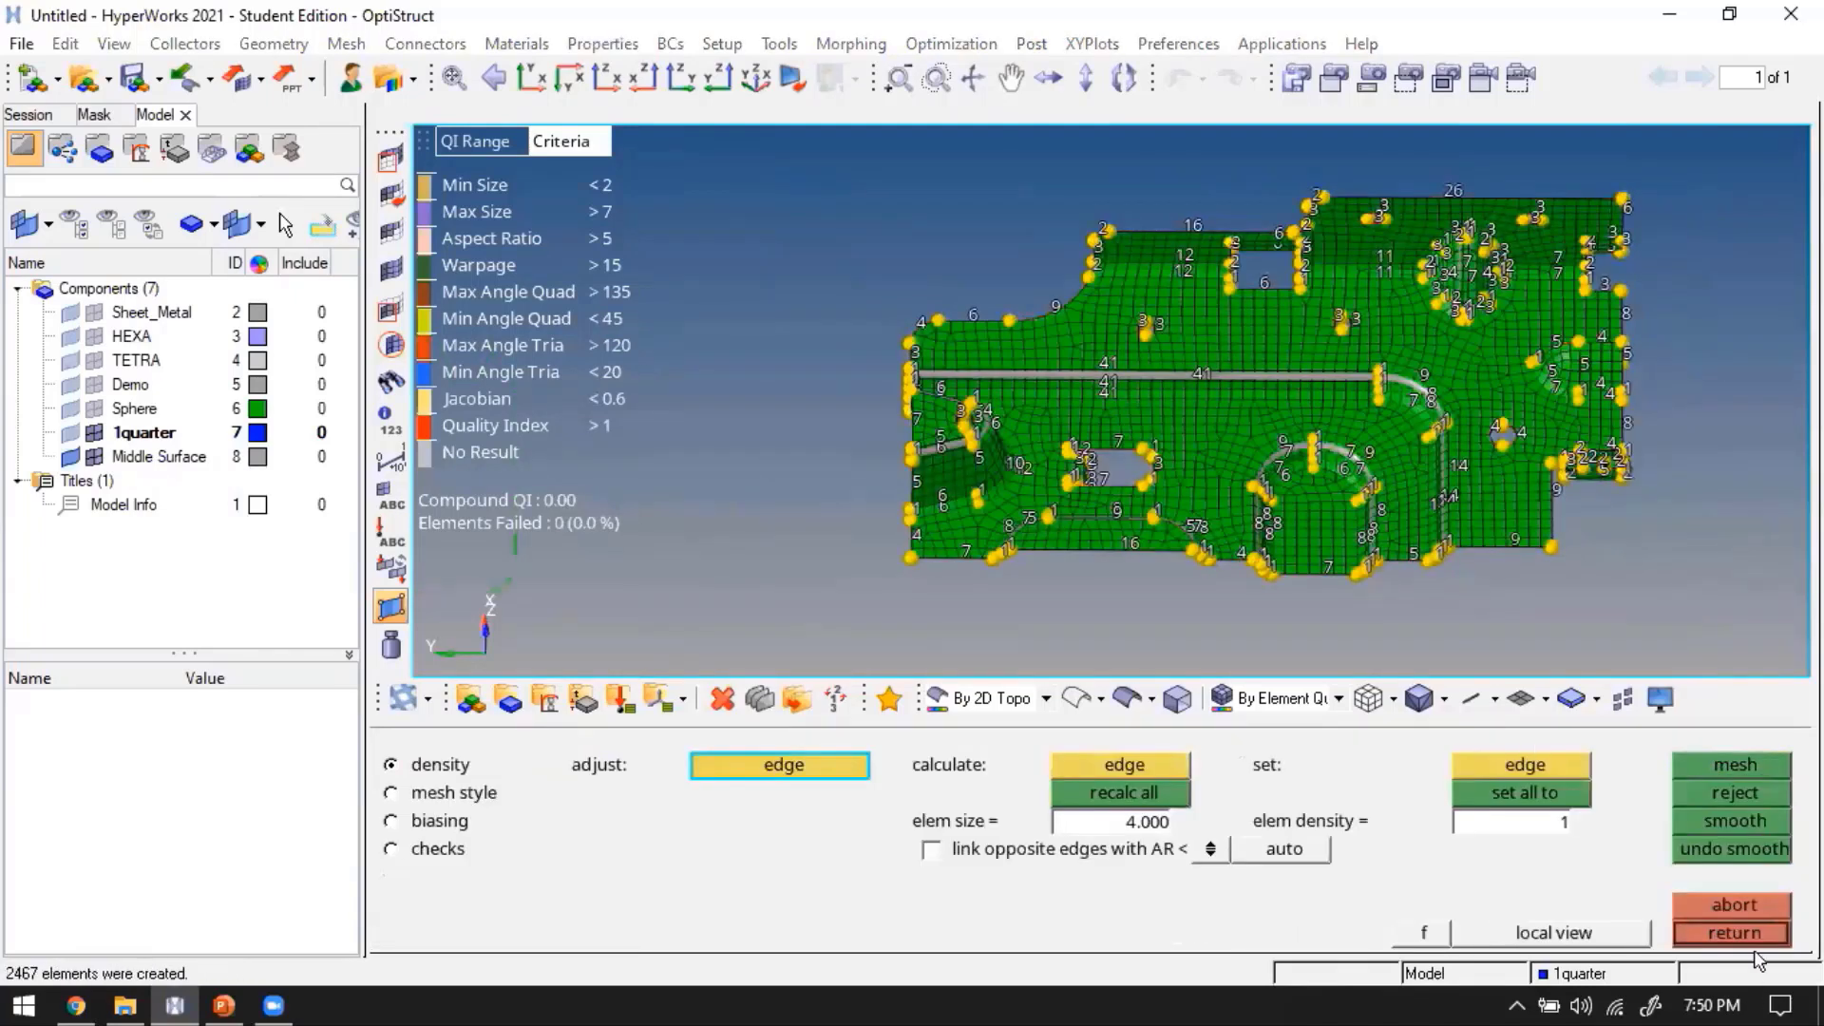
pyautogui.click(1746, 931)
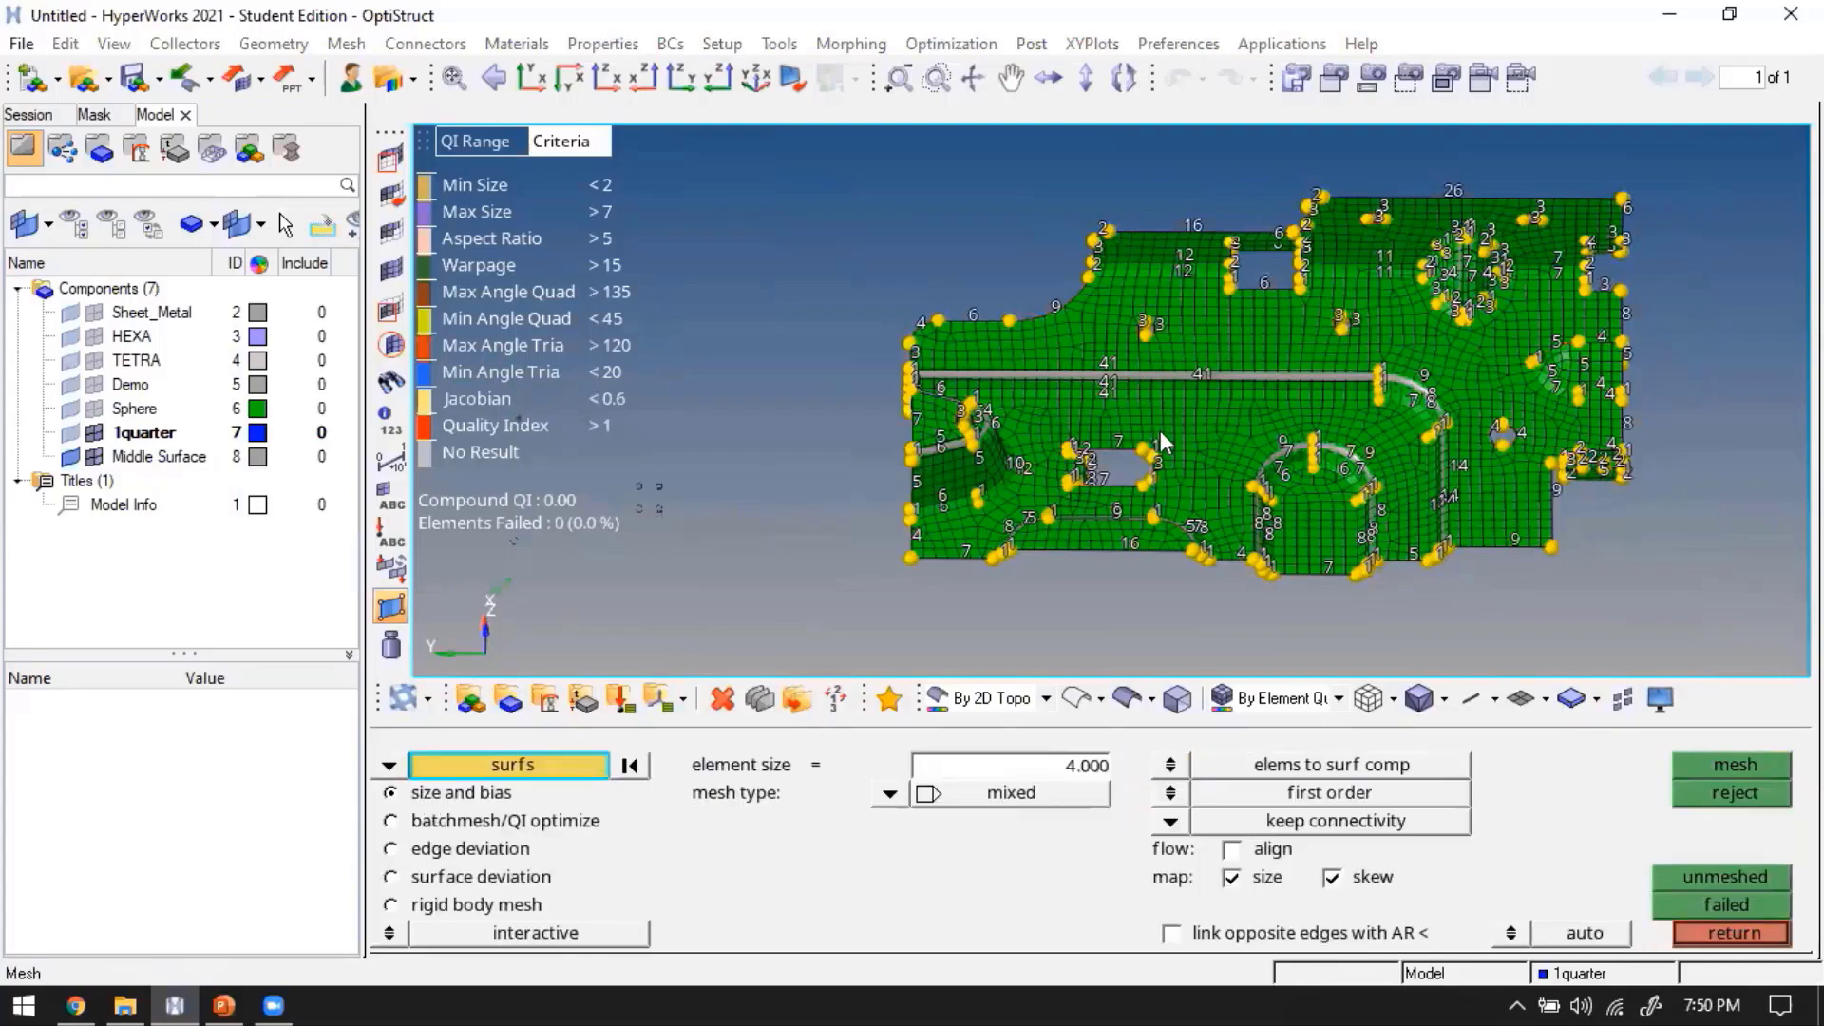
# Examine the quality-coloured mixed mesh across the whole part in tilted and flat views
pyautogui.keyDown('ctrl'); pyautogui.moveTo(1292, 355); pyautogui.dragTo(1230, 420); pyautogui.keyUp('ctrl')
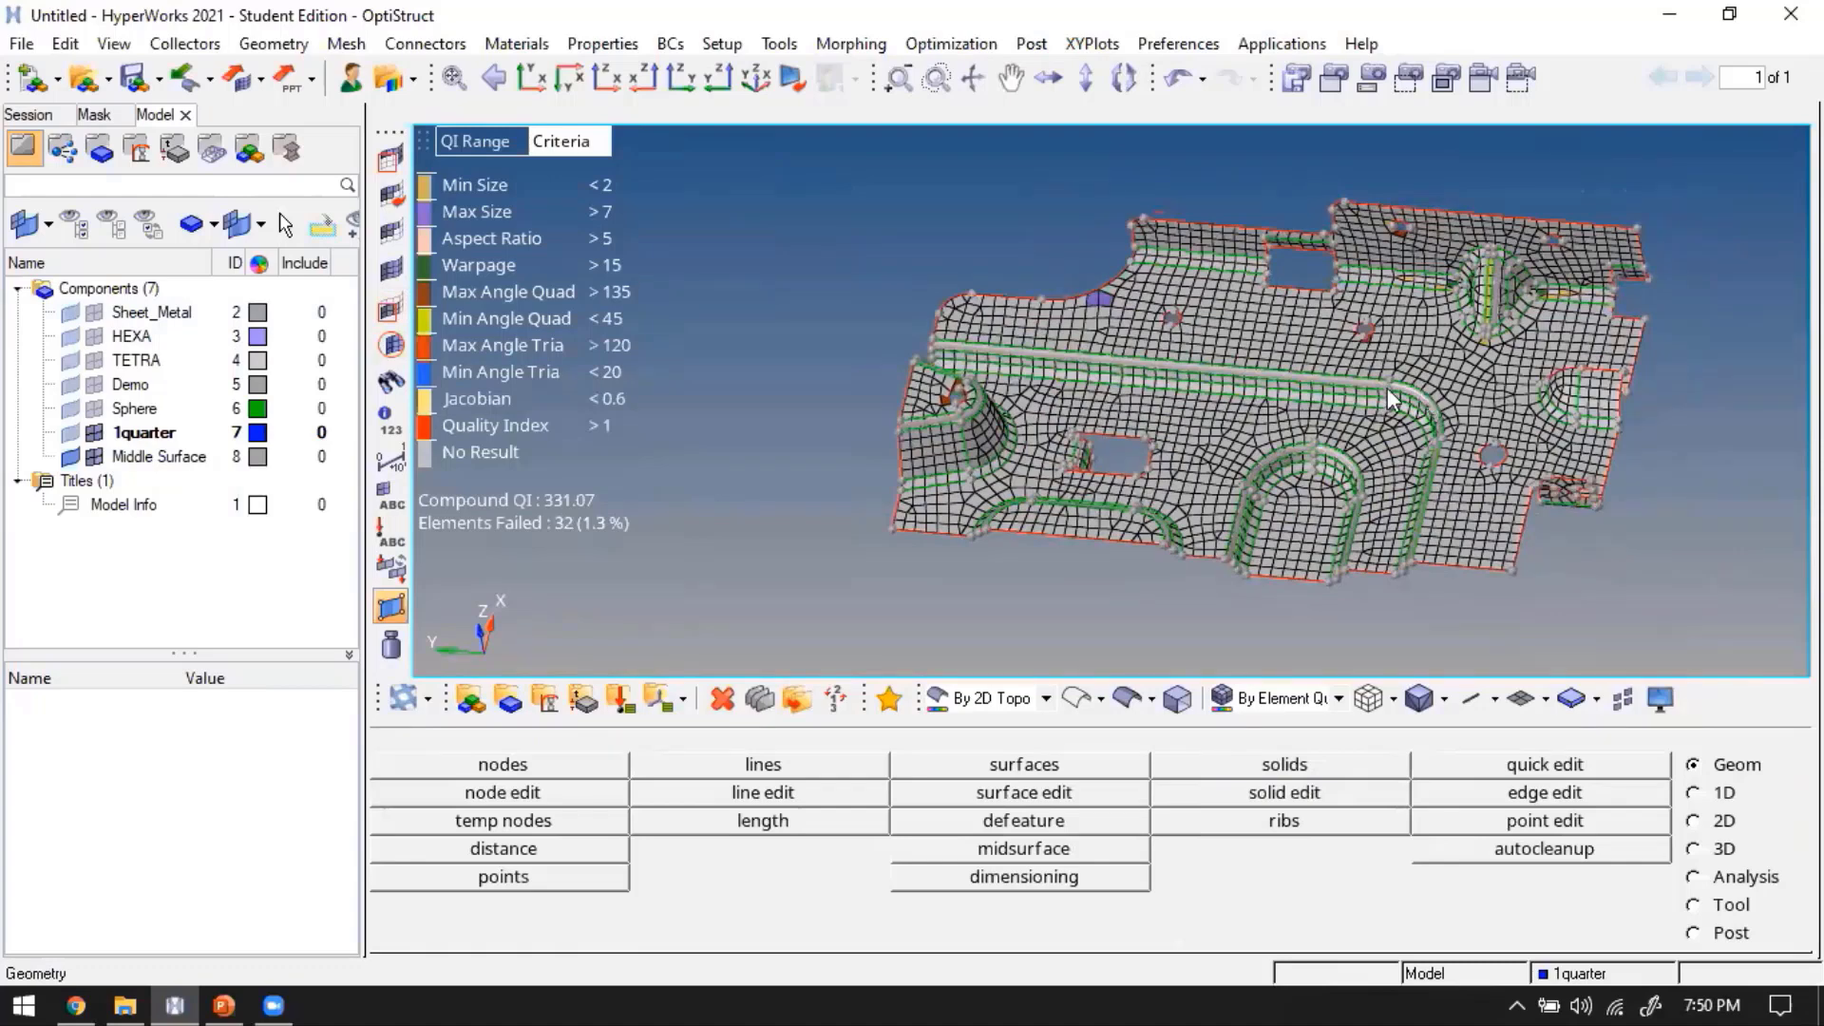
pyautogui.scroll(1, 951, 370)
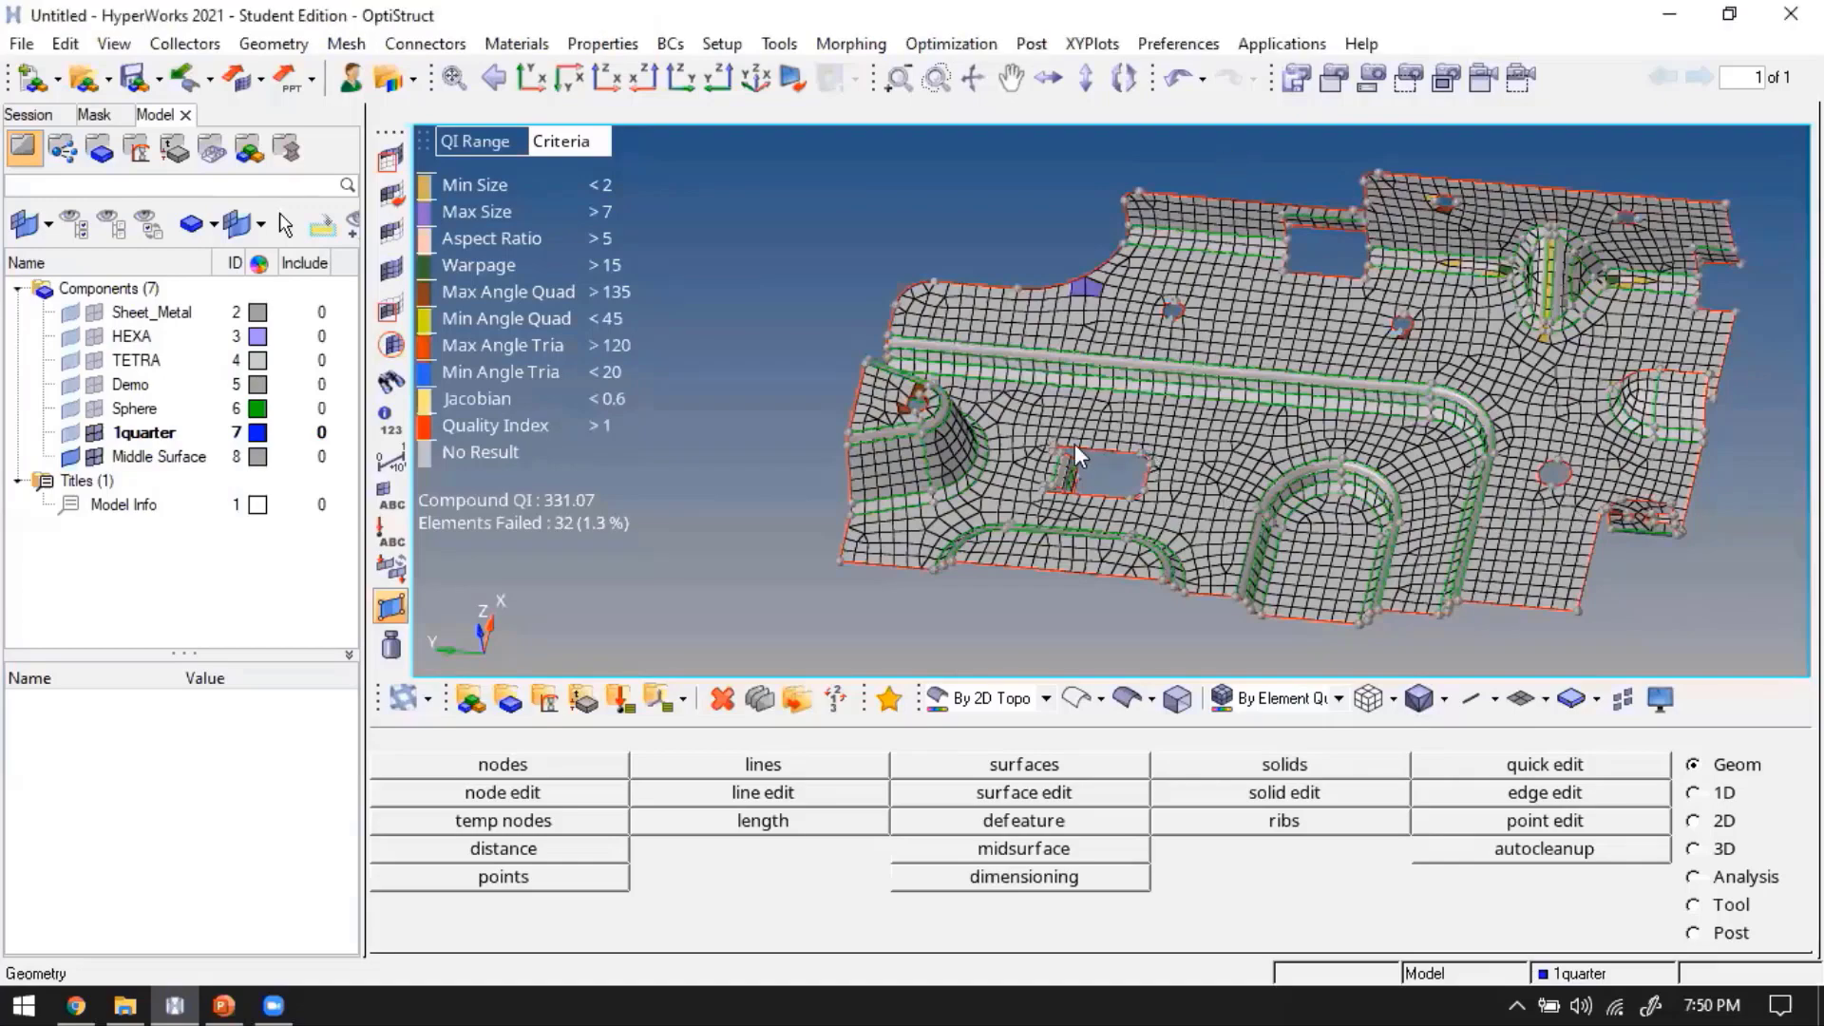
pyautogui.keyDown('ctrl'); pyautogui.moveTo(1074, 443); pyautogui.dragTo(1139, 513); pyautogui.keyUp('ctrl')
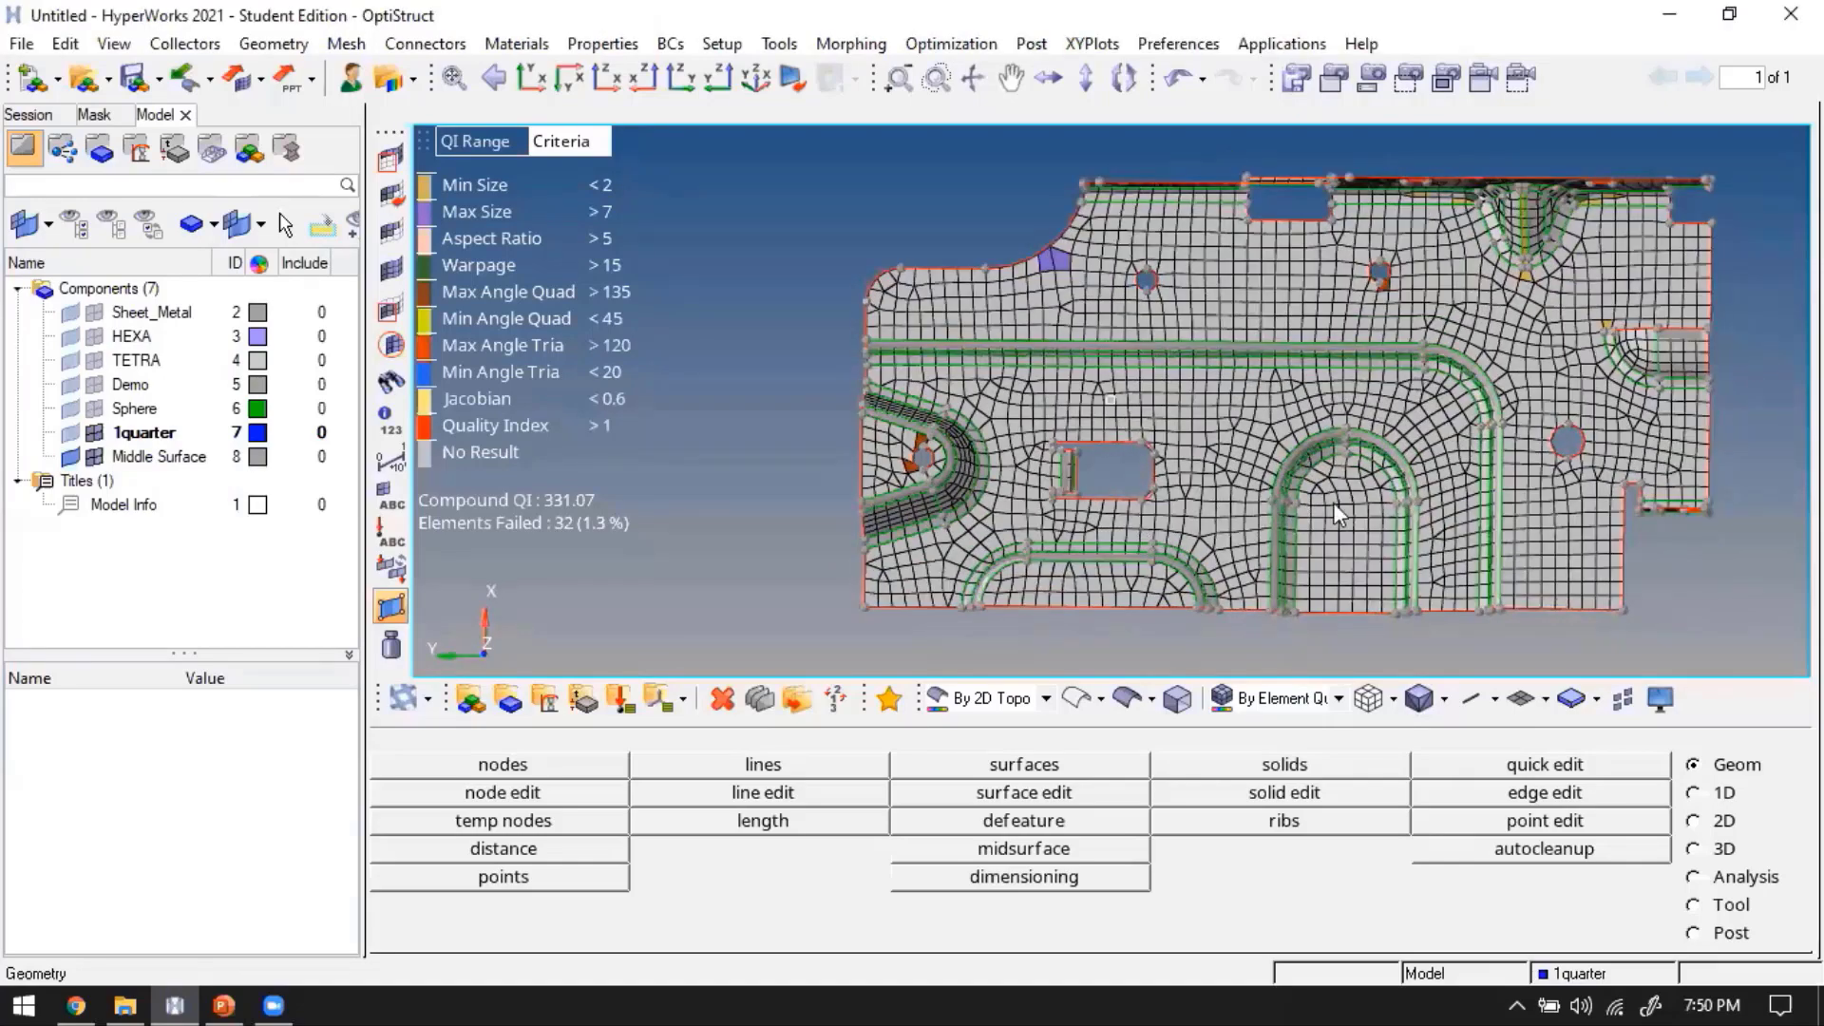
pyautogui.keyDown('ctrl'); pyautogui.moveTo(1452, 559); pyautogui.dragTo(1374, 534, button='right'); pyautogui.keyUp('ctrl')
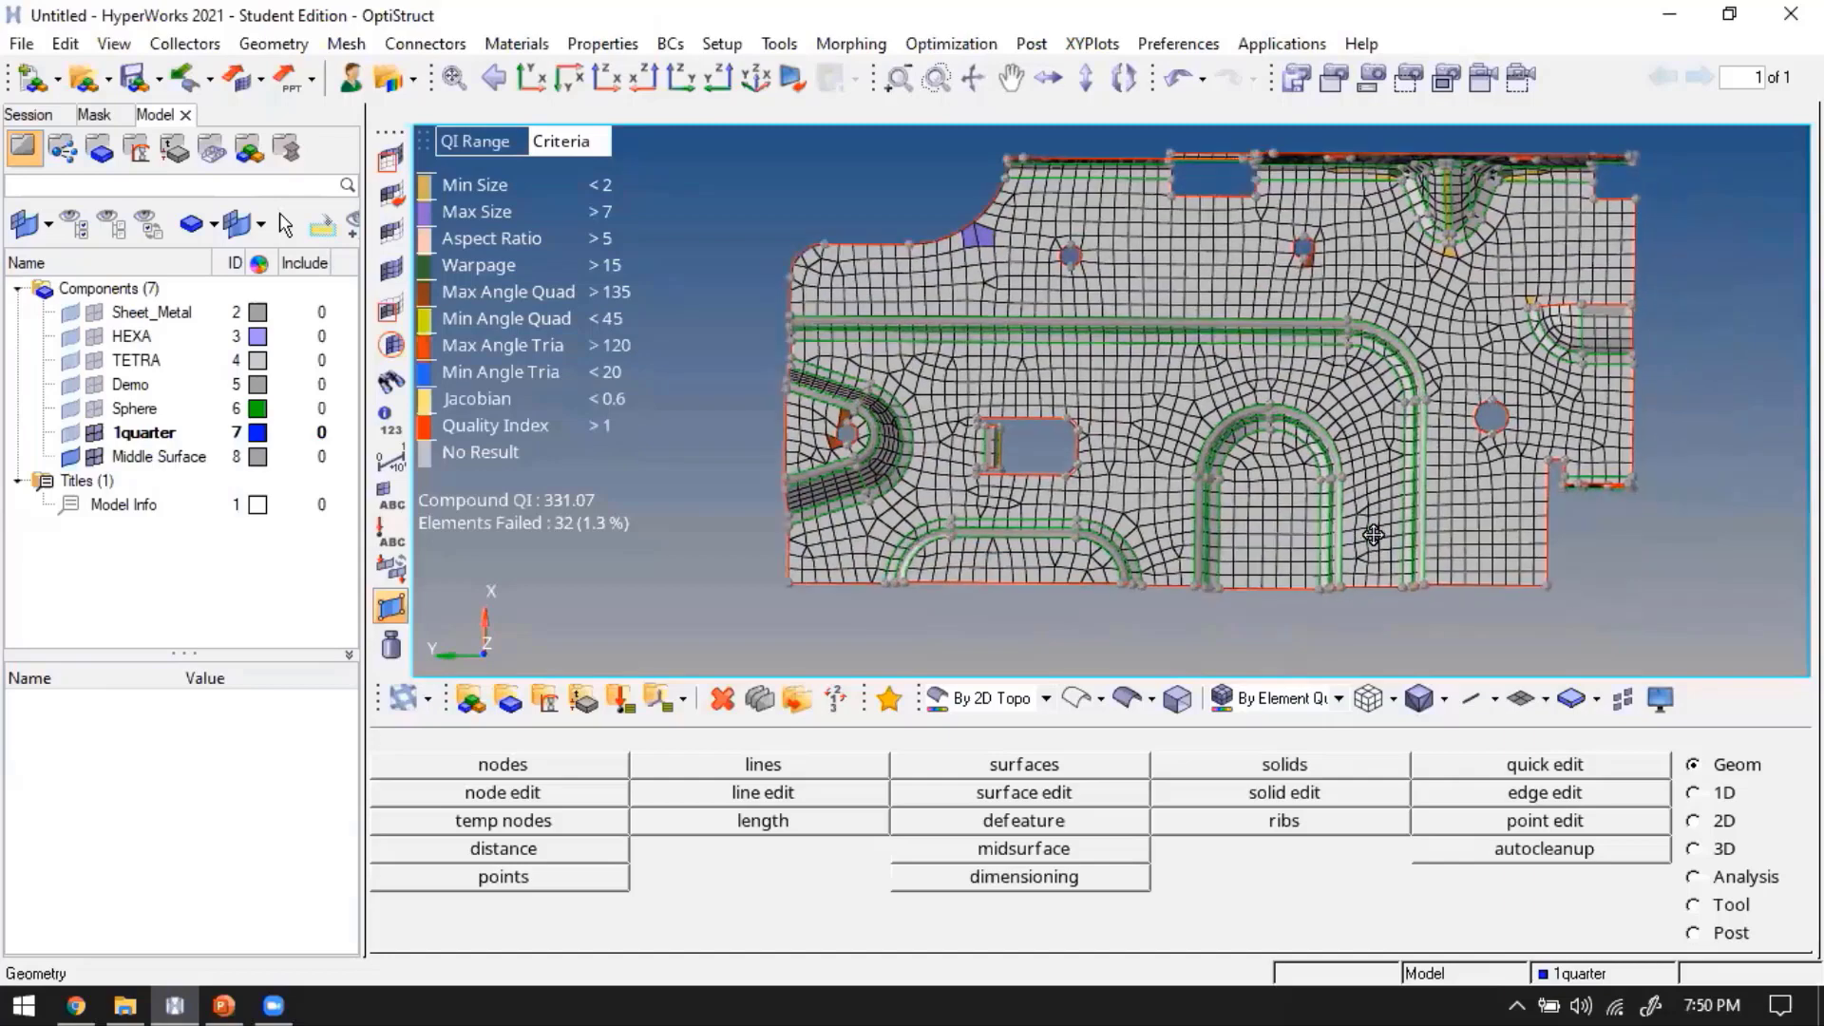
pyautogui.keyDown('ctrl'); pyautogui.moveTo(1375, 534); pyautogui.dragTo(1372, 539); pyautogui.keyUp('ctrl')
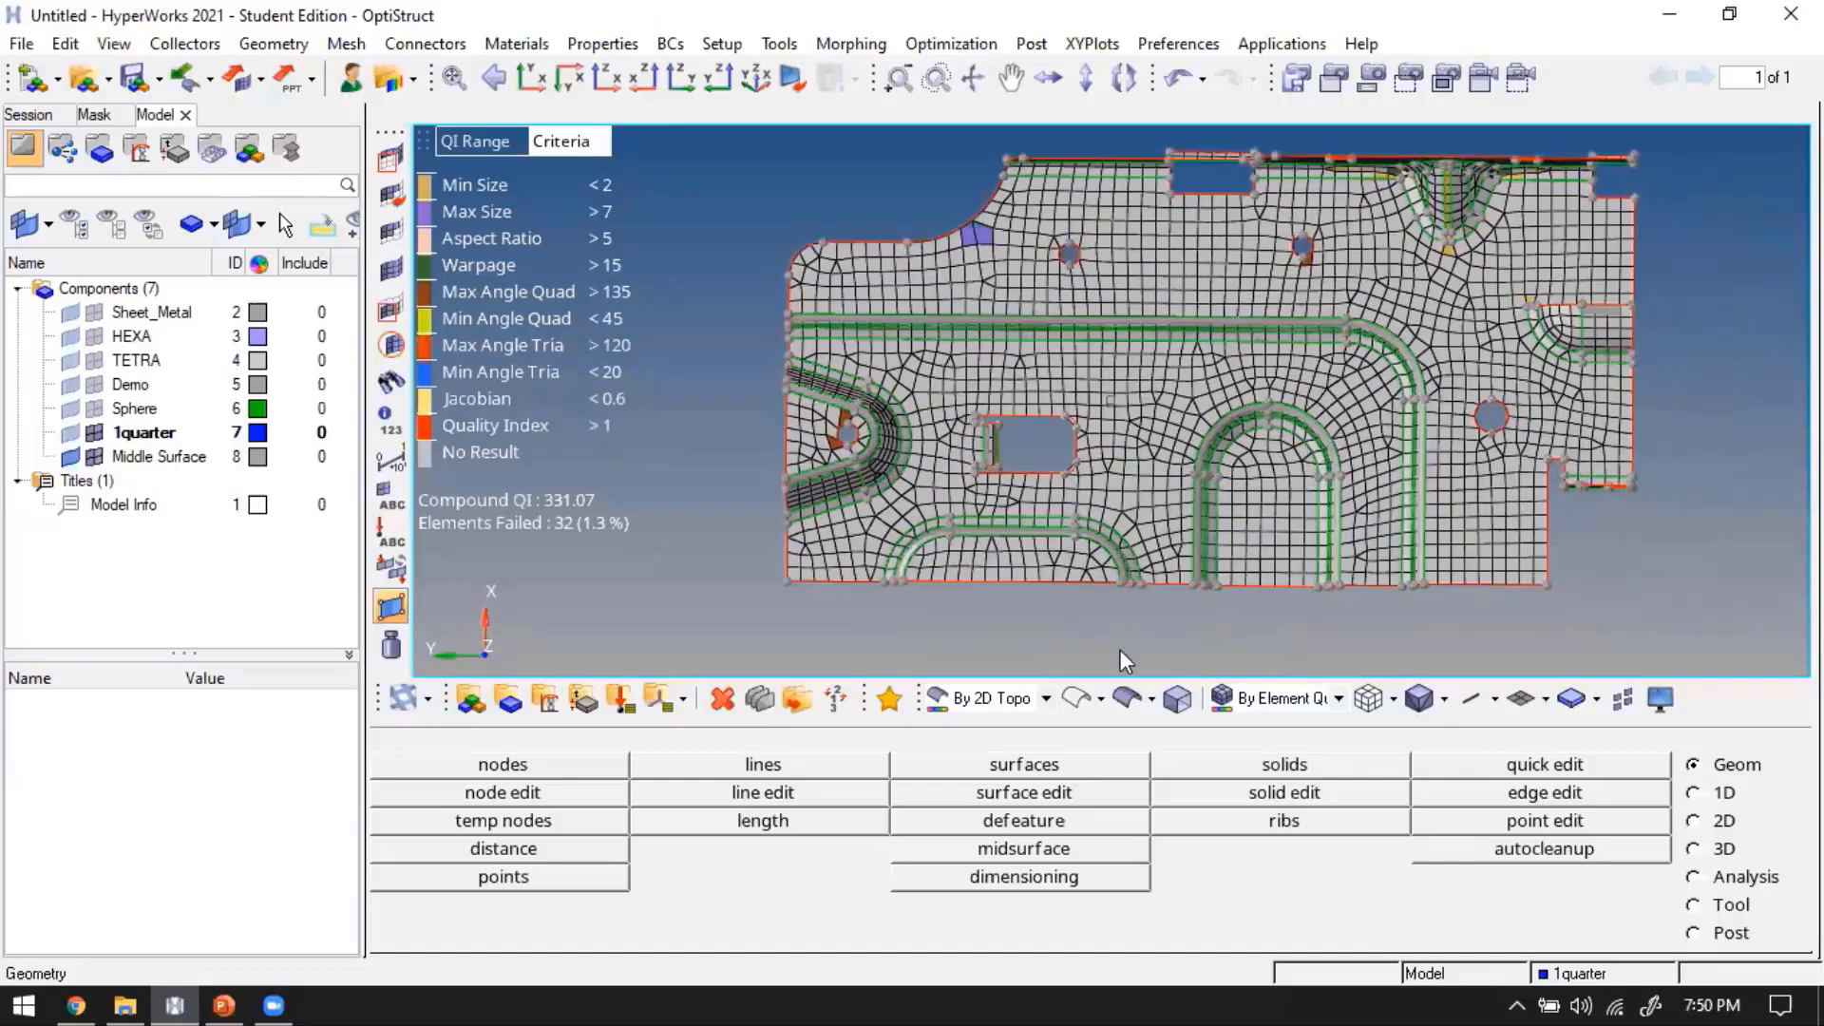
# Review the mesh options and examine the element quality around the beads, cutouts and curved notch
pyautogui.press('o')
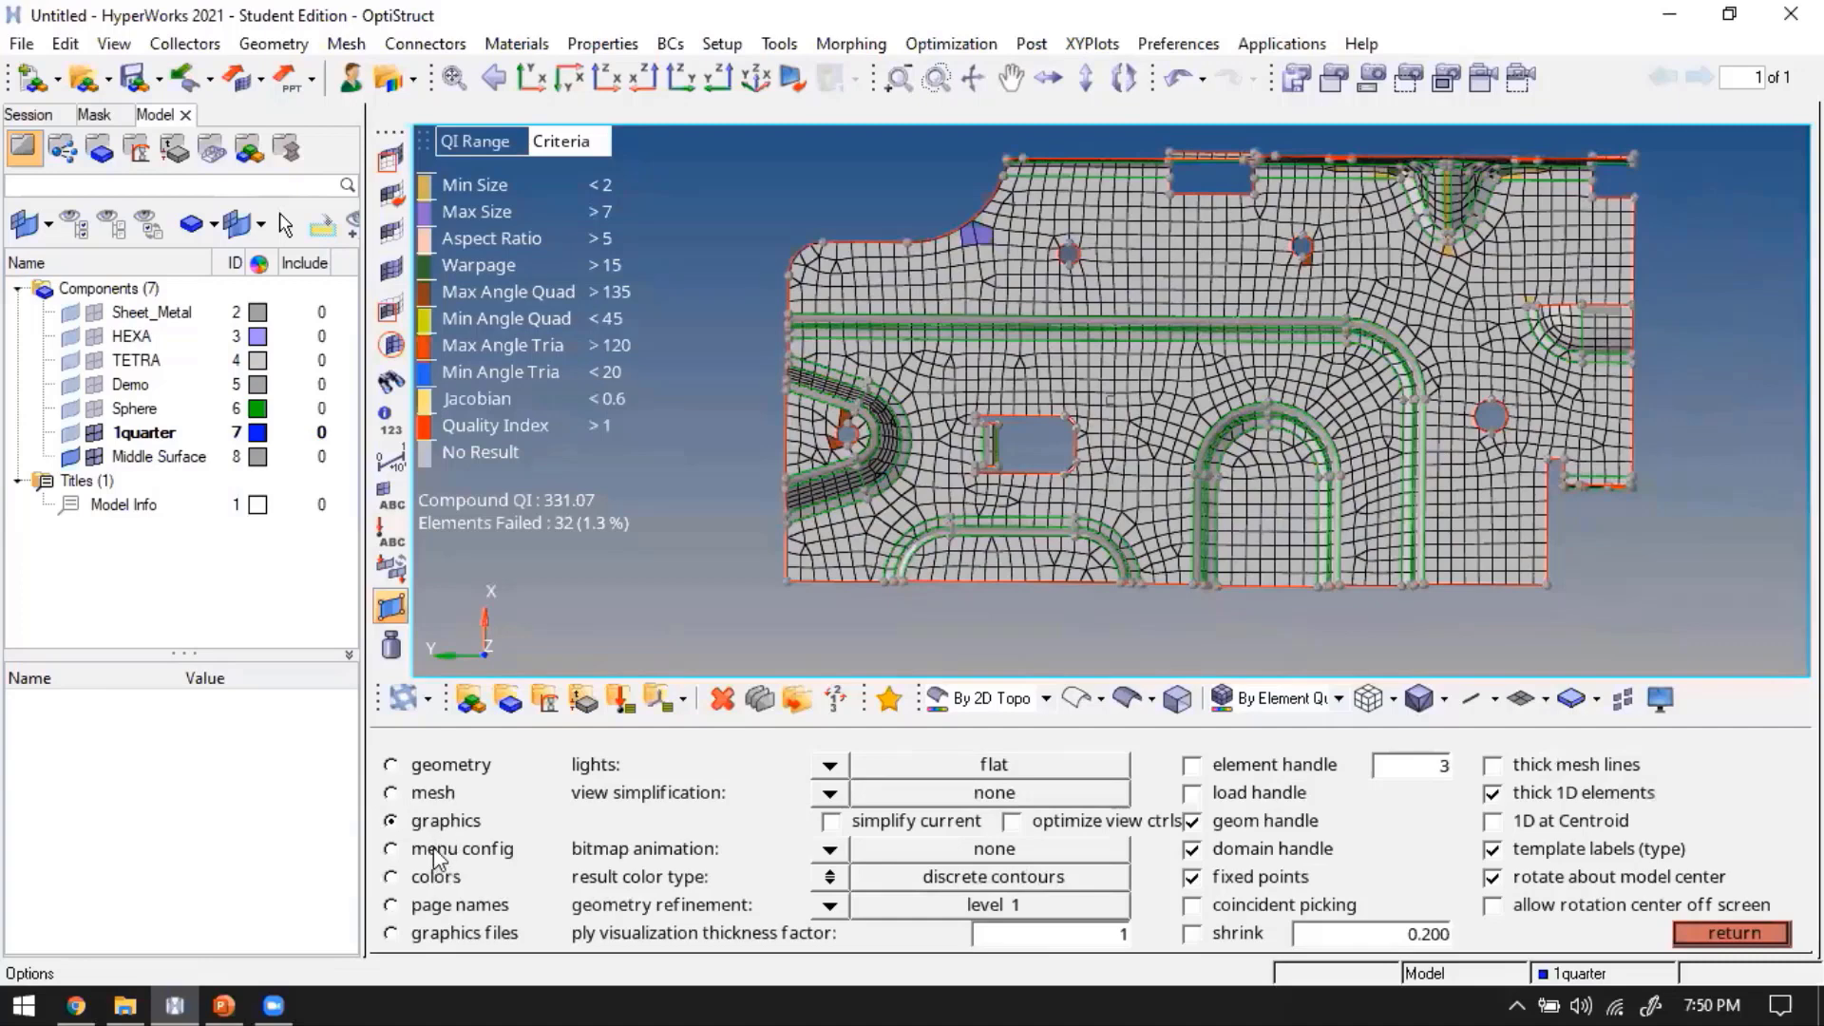
pyautogui.click(432, 798)
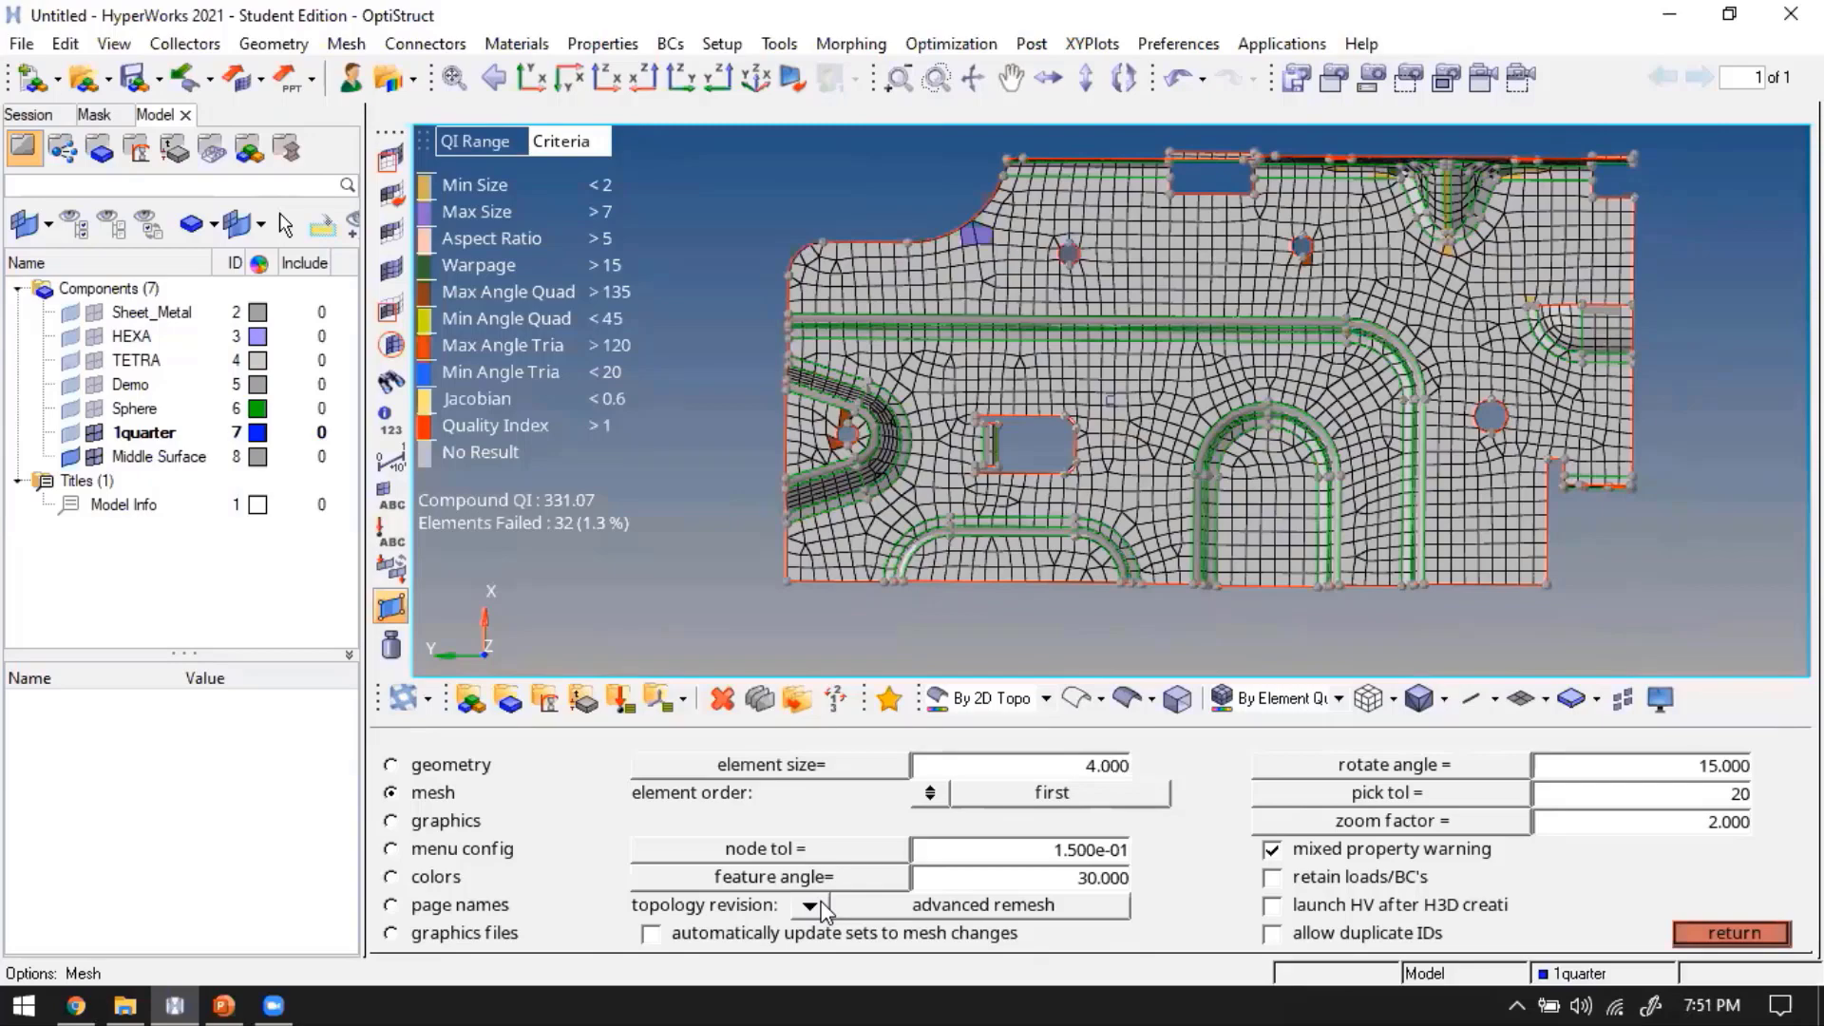
pyautogui.keyDown('ctrl'); pyautogui.moveTo(1015, 404); pyautogui.dragTo(1011, 497, button='right'); pyautogui.keyUp('ctrl')
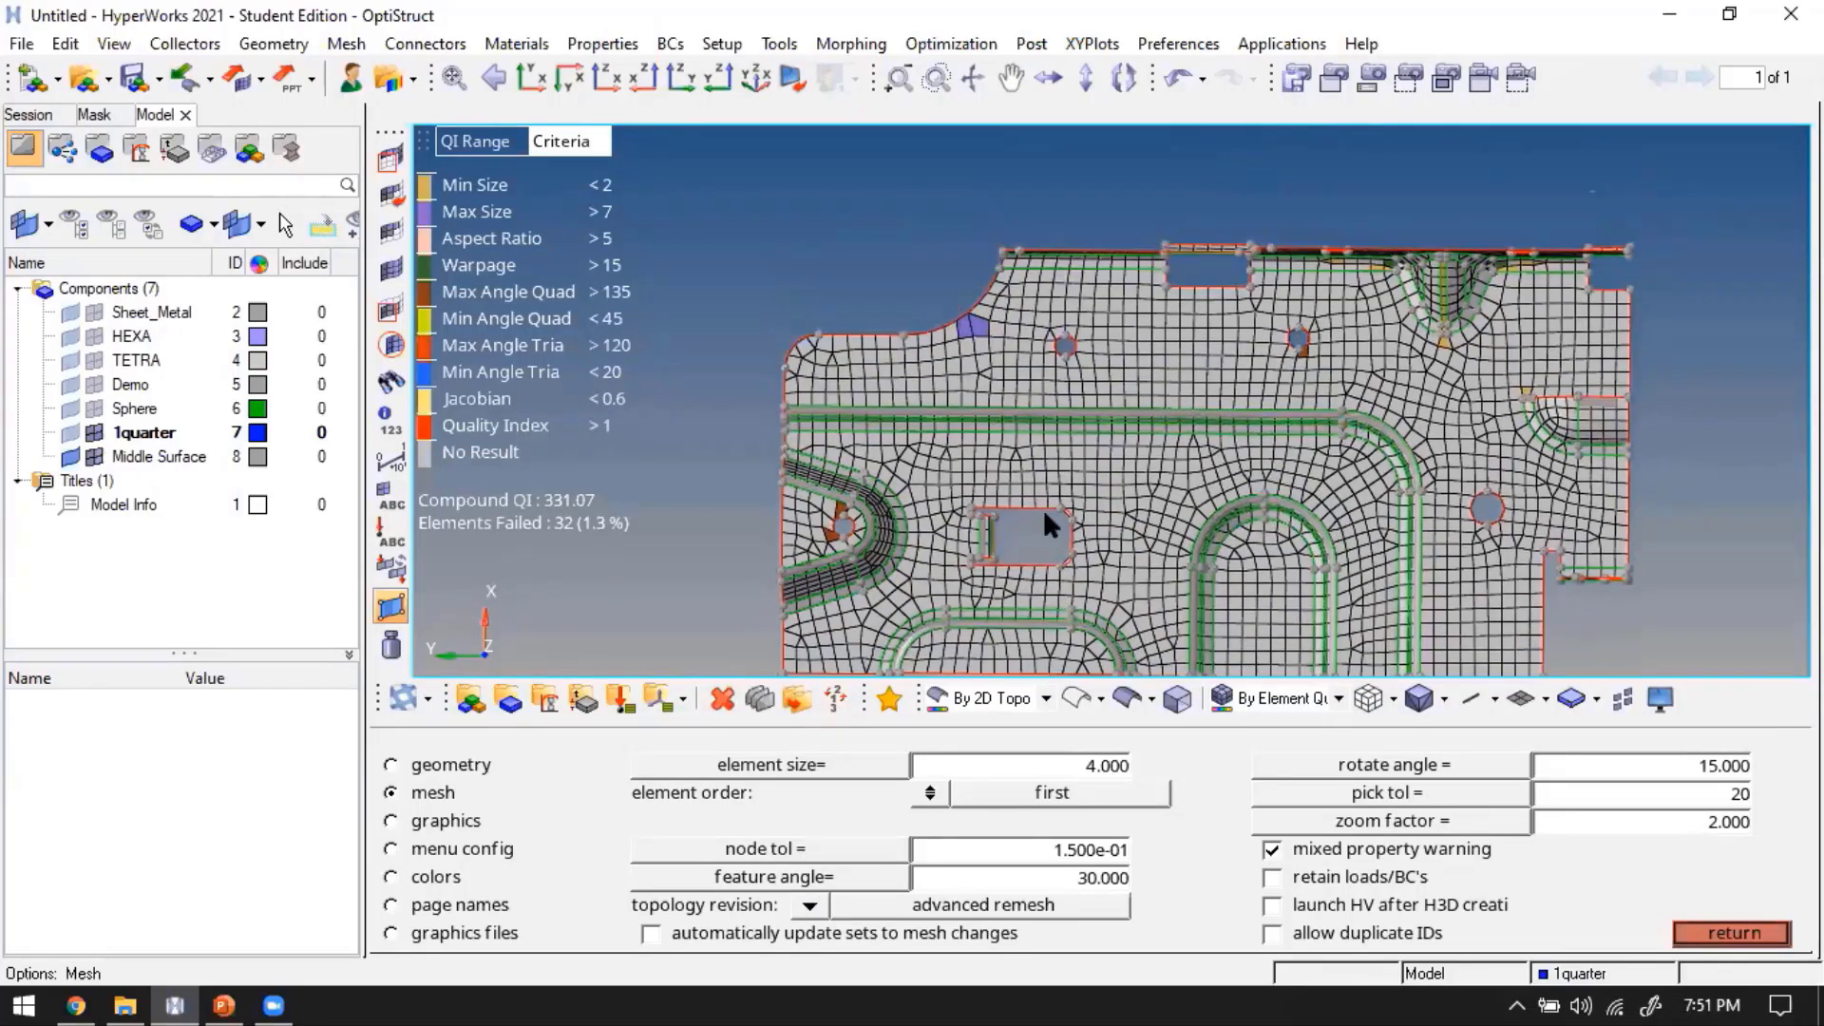
pyautogui.keyDown('ctrl'); pyautogui.moveTo(1044, 509); pyautogui.dragTo(1149, 534); pyautogui.keyUp('ctrl')
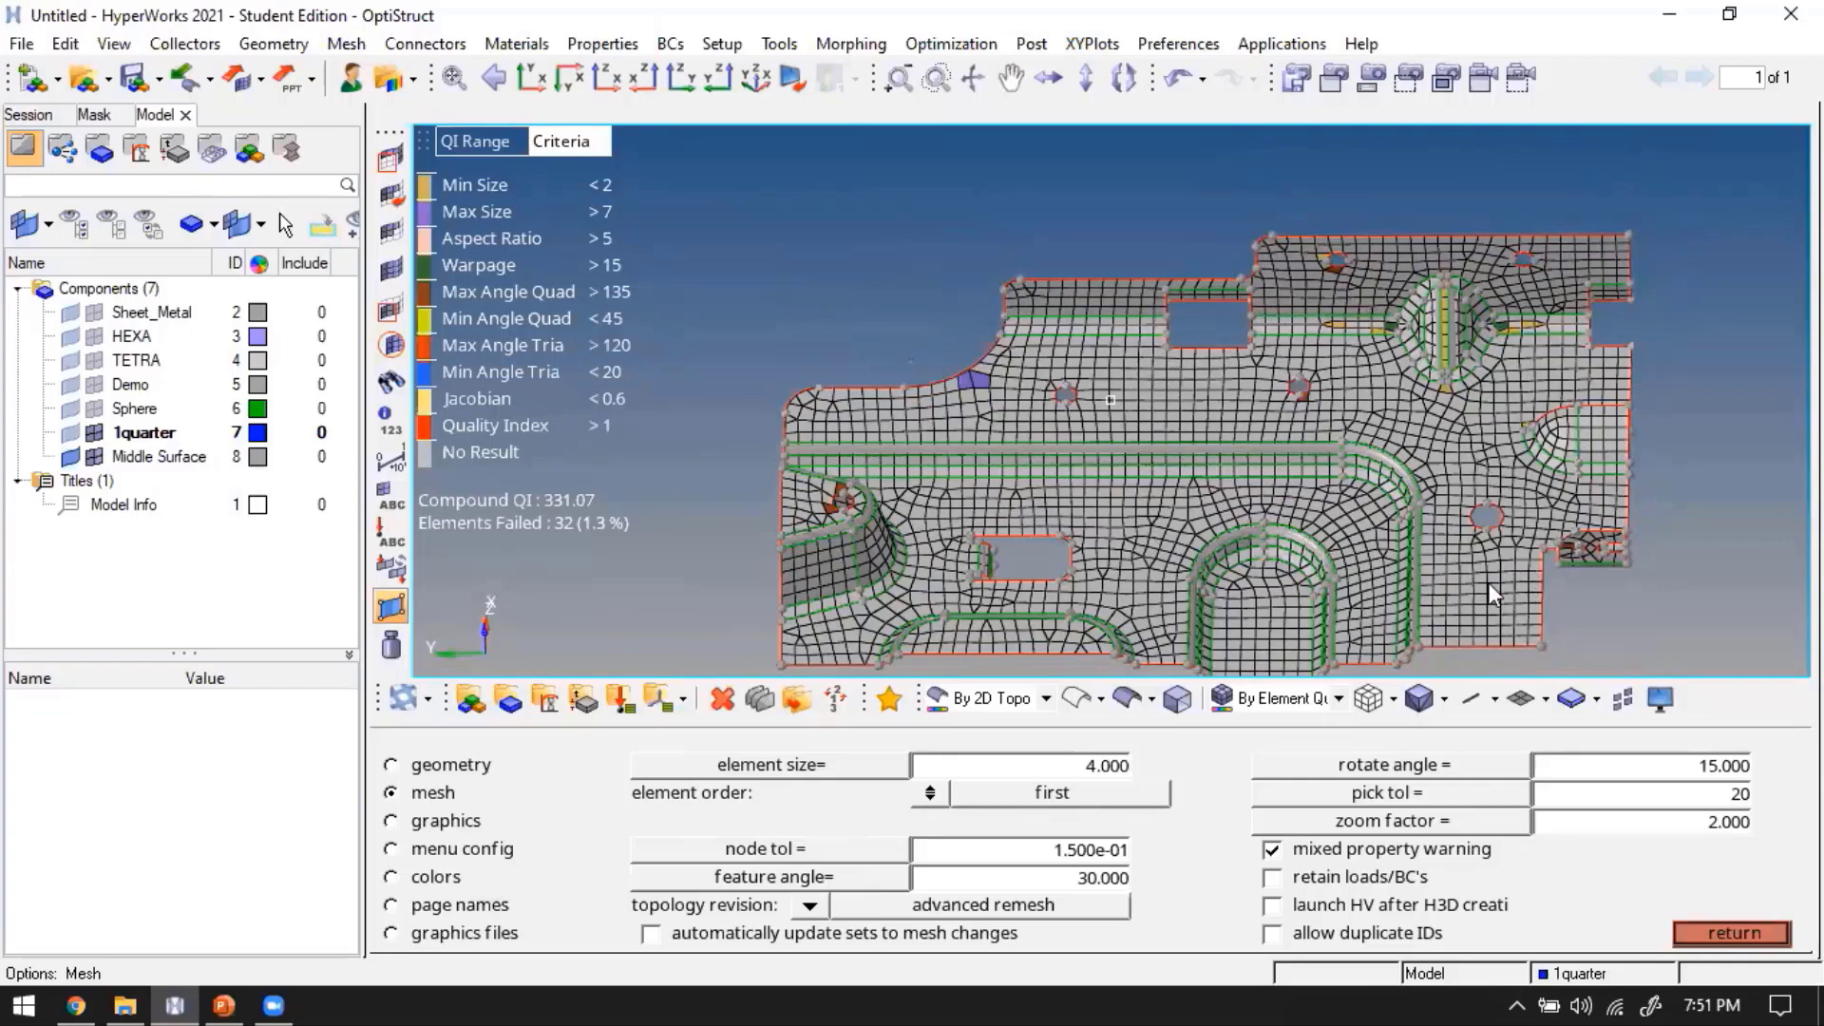
pyautogui.scroll(3, 1489, 559)
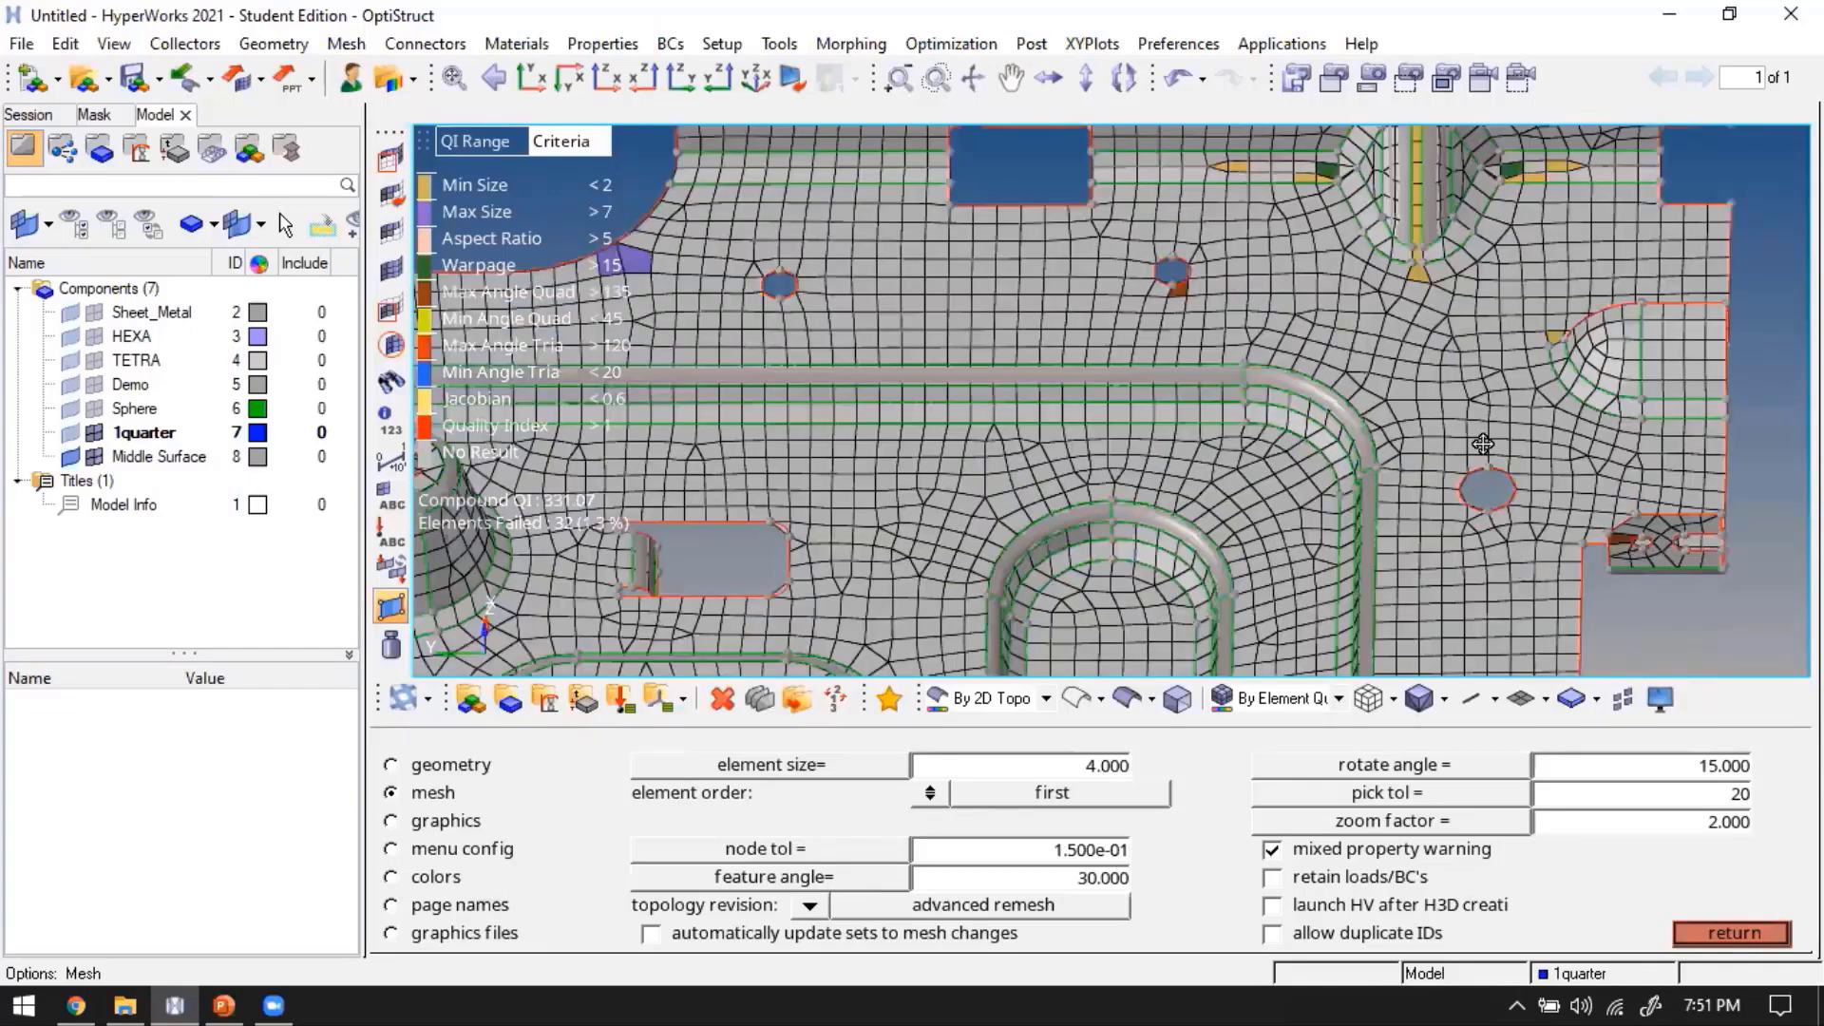
pyautogui.keyDown('ctrl'); pyautogui.moveTo(1072, 557); pyautogui.dragTo(1042, 433, button='right'); pyautogui.keyUp('ctrl')
pyautogui.keyDown('ctrl'); pyautogui.moveTo(1042, 433); pyautogui.dragTo(1057, 368); pyautogui.keyUp('ctrl')
pyautogui.keyDown('ctrl'); pyautogui.moveTo(1056, 369); pyautogui.dragTo(1159, 399, button='right'); pyautogui.keyUp('ctrl')
pyautogui.moveTo(1157, 432)
pyautogui.keyDown('ctrl'); pyautogui.mouseDown()
pyautogui.moveTo(1208, 447)
pyautogui.moveTo(1195, 266)
pyautogui.moveTo(1280, 482)
pyautogui.moveTo(1226, 409)
pyautogui.moveTo(1090, 543)
pyautogui.moveTo(1102, 594)
pyautogui.mouseUp(); pyautogui.keyUp('ctrl')
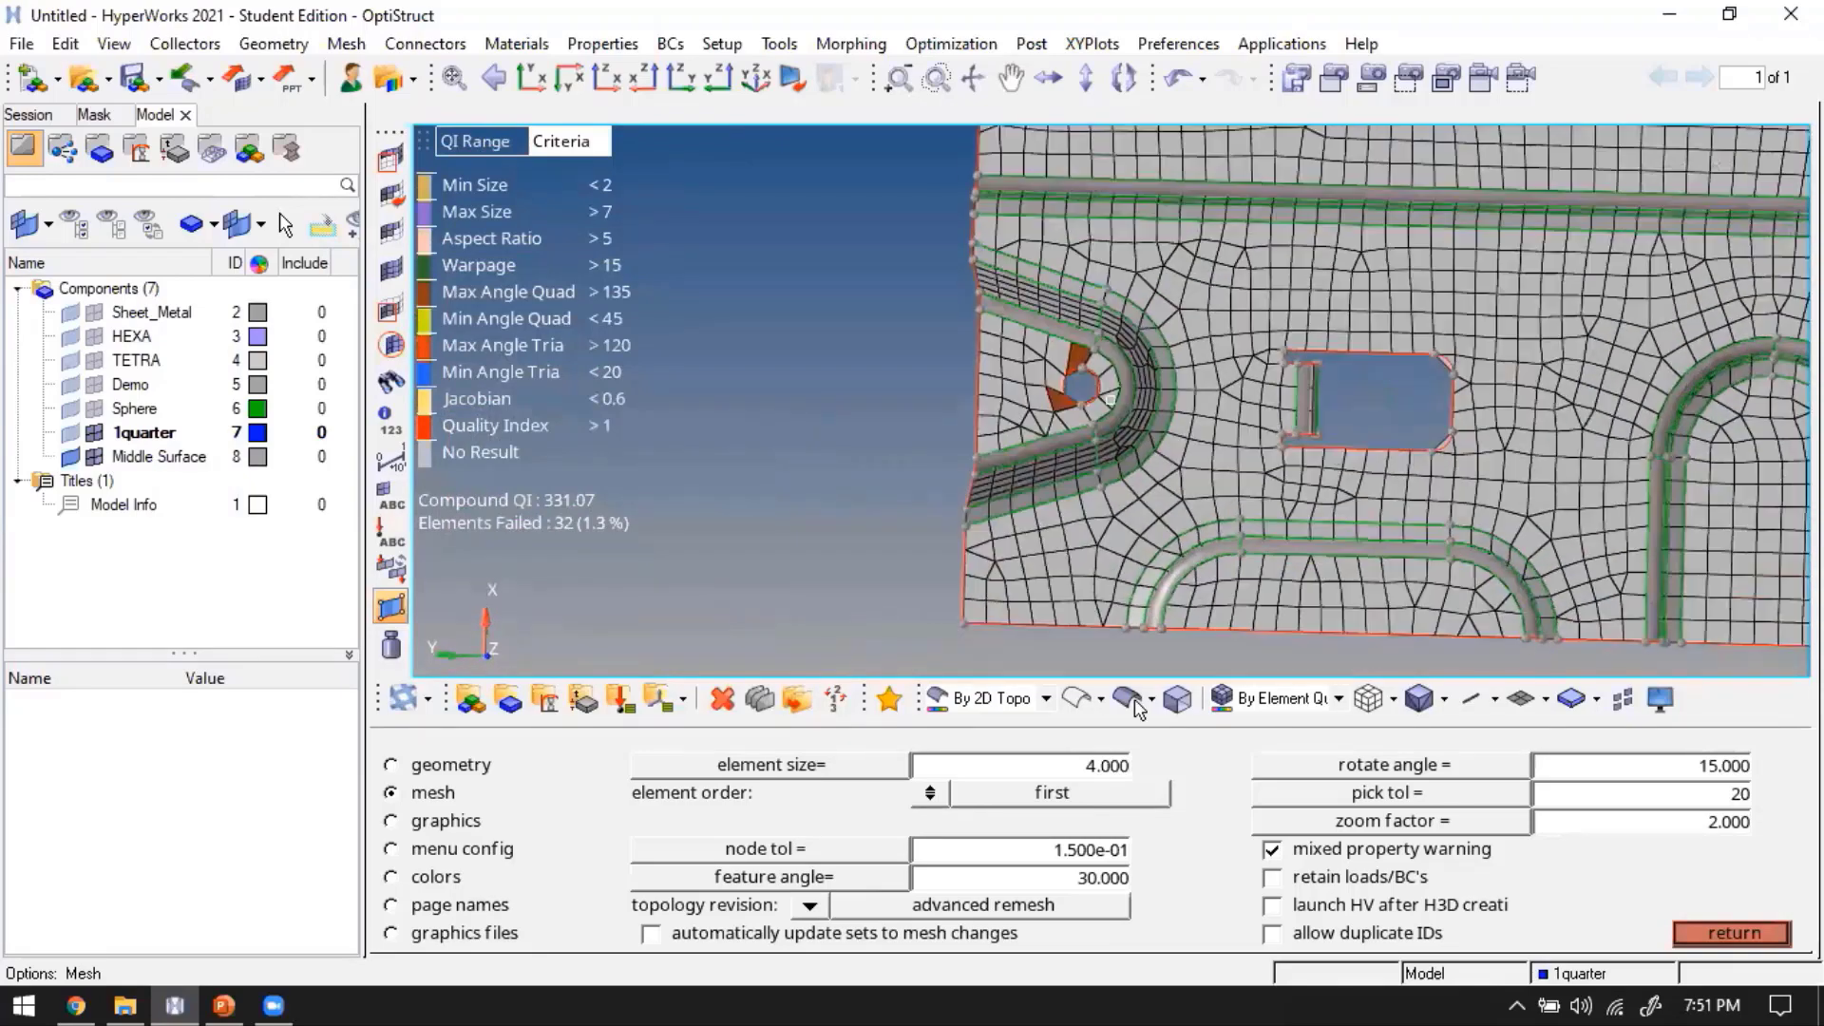
# Show the geometry as wireframe, inspect the failed quads around the small hole in the curved notch, and close the mesh options
pyautogui.click(1083, 699)
pyautogui.keyDown('ctrl'); pyautogui.moveTo(1141, 397); pyautogui.dragTo(1158, 460, button='right'); pyautogui.keyUp('ctrl')
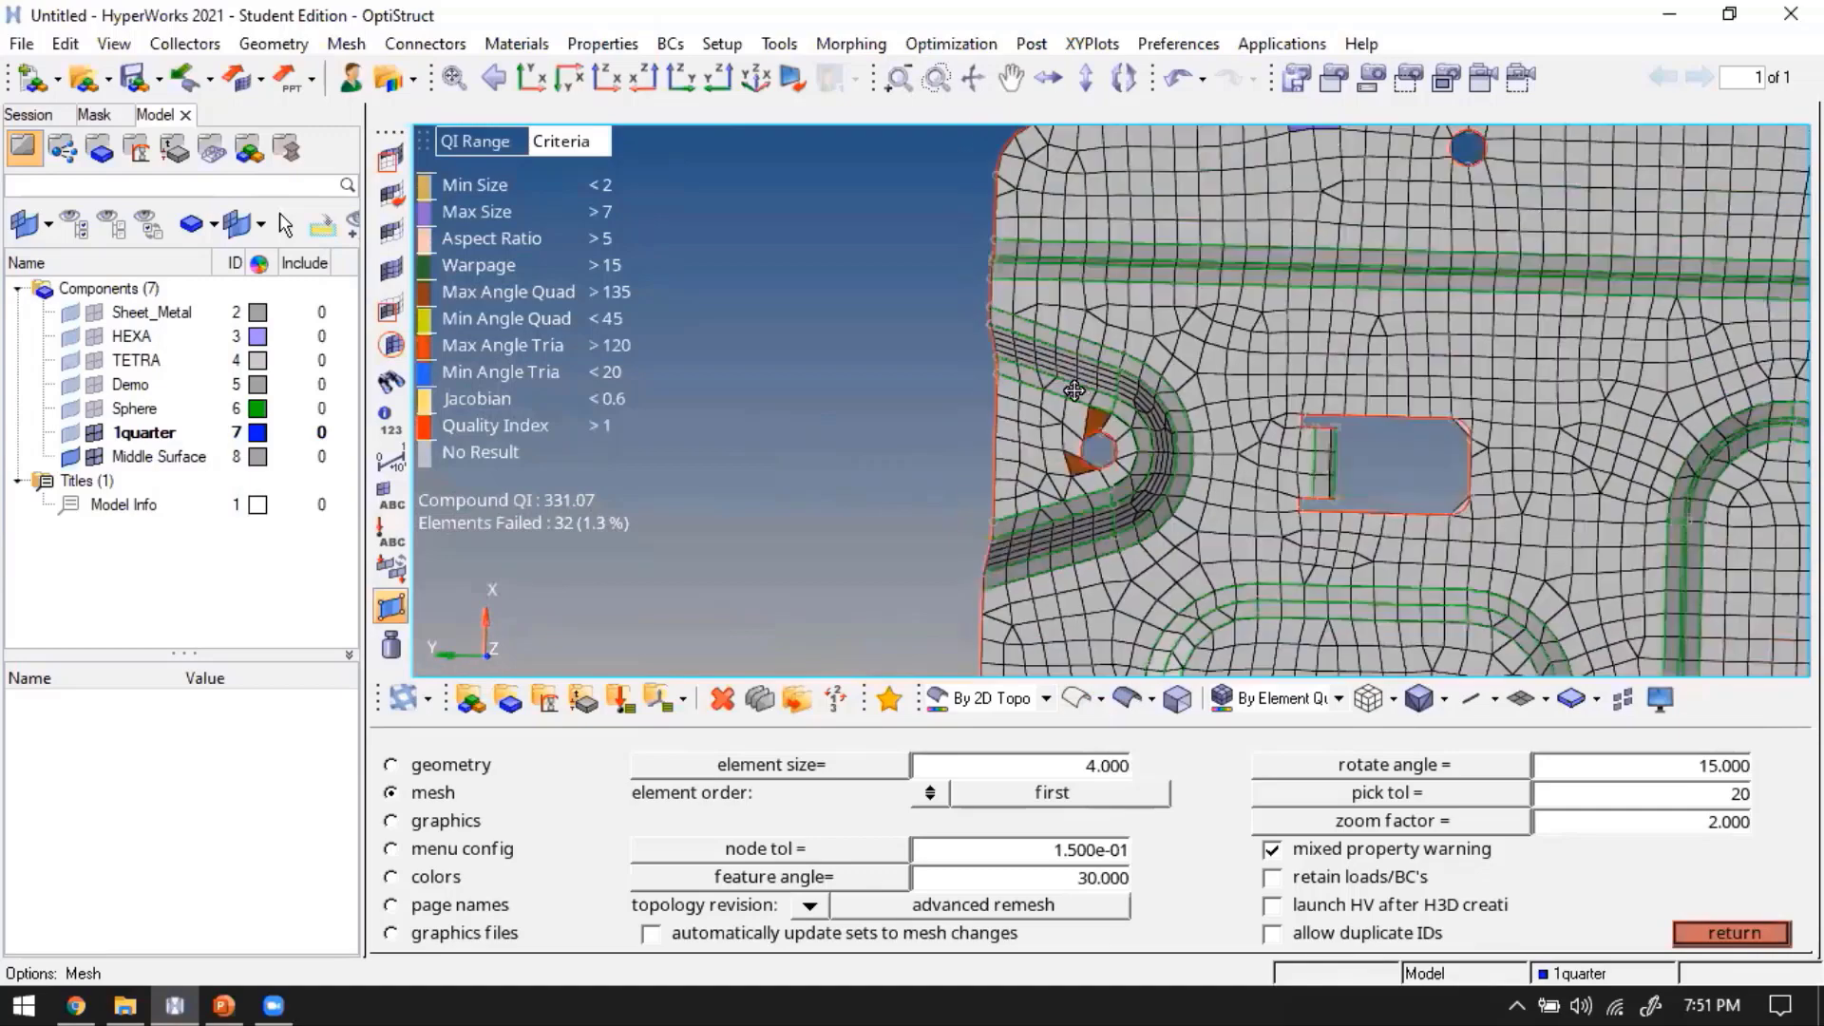
pyautogui.keyDown('ctrl'); pyautogui.moveTo(1110, 401); pyautogui.dragTo(1168, 424); pyautogui.keyUp('ctrl')
pyautogui.scroll(3, 1132, 433)
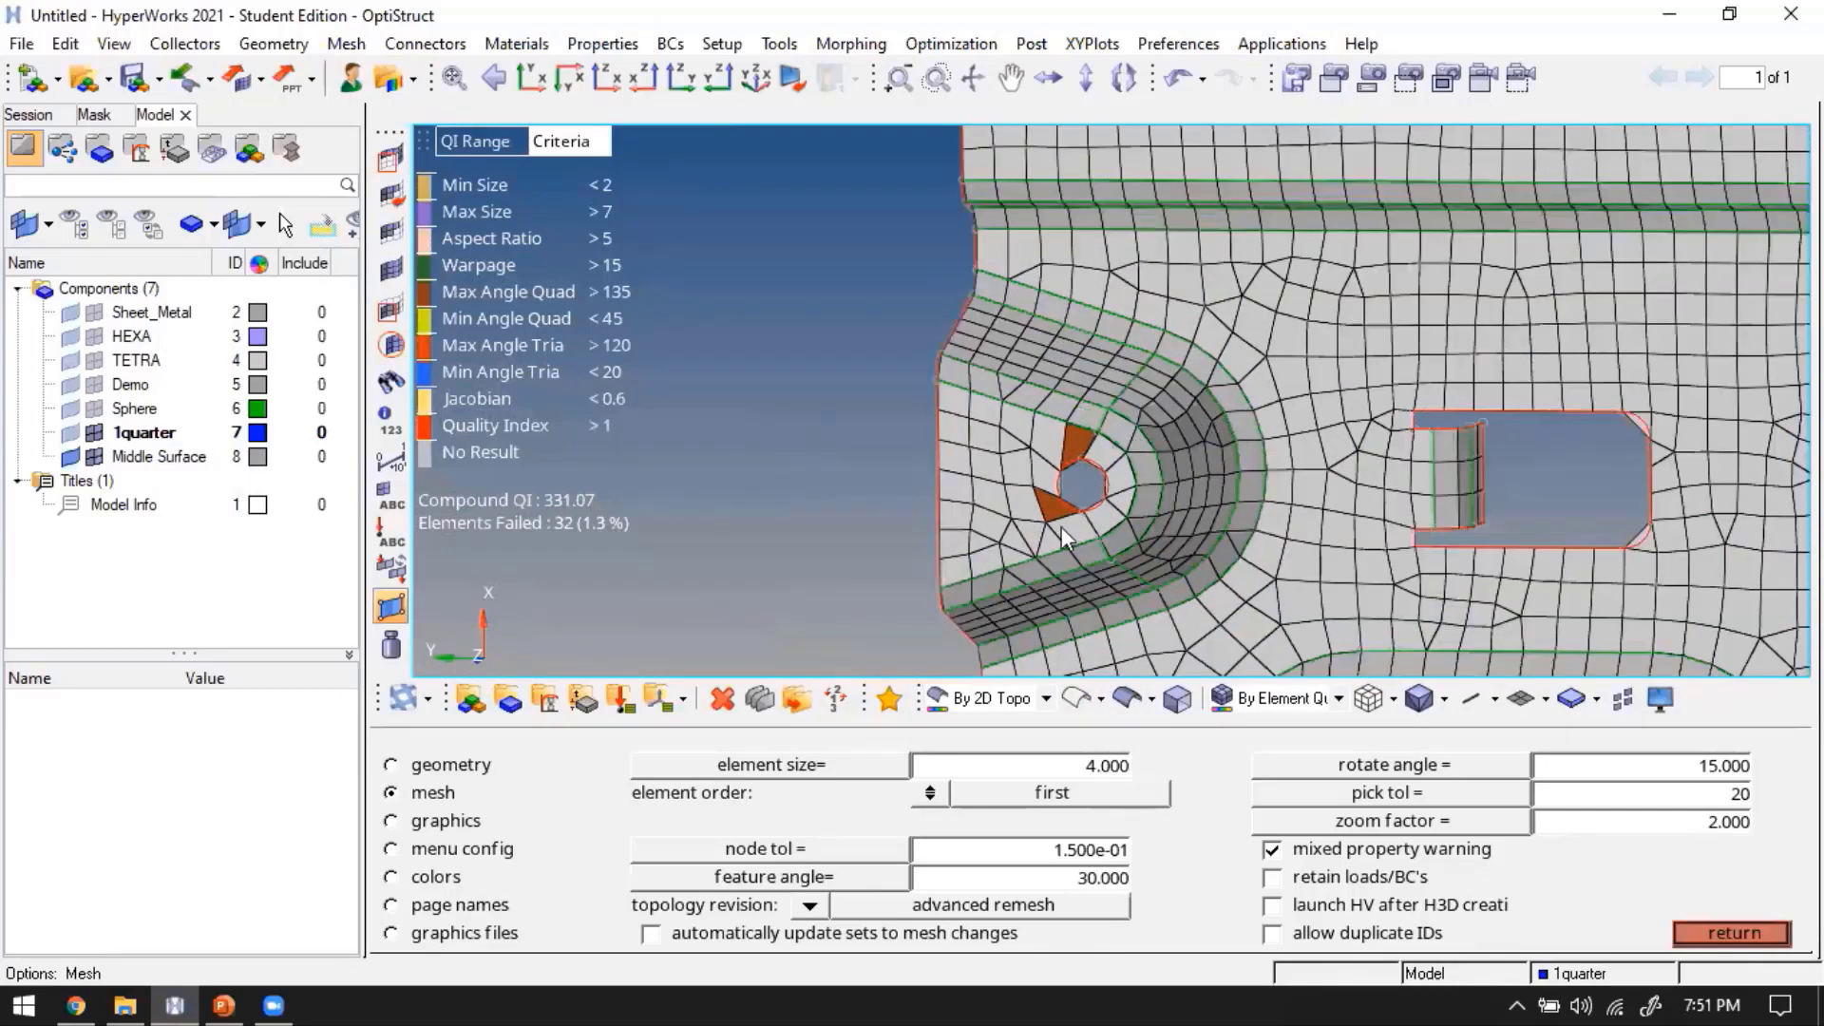
pyautogui.scroll(1, 1029, 486)
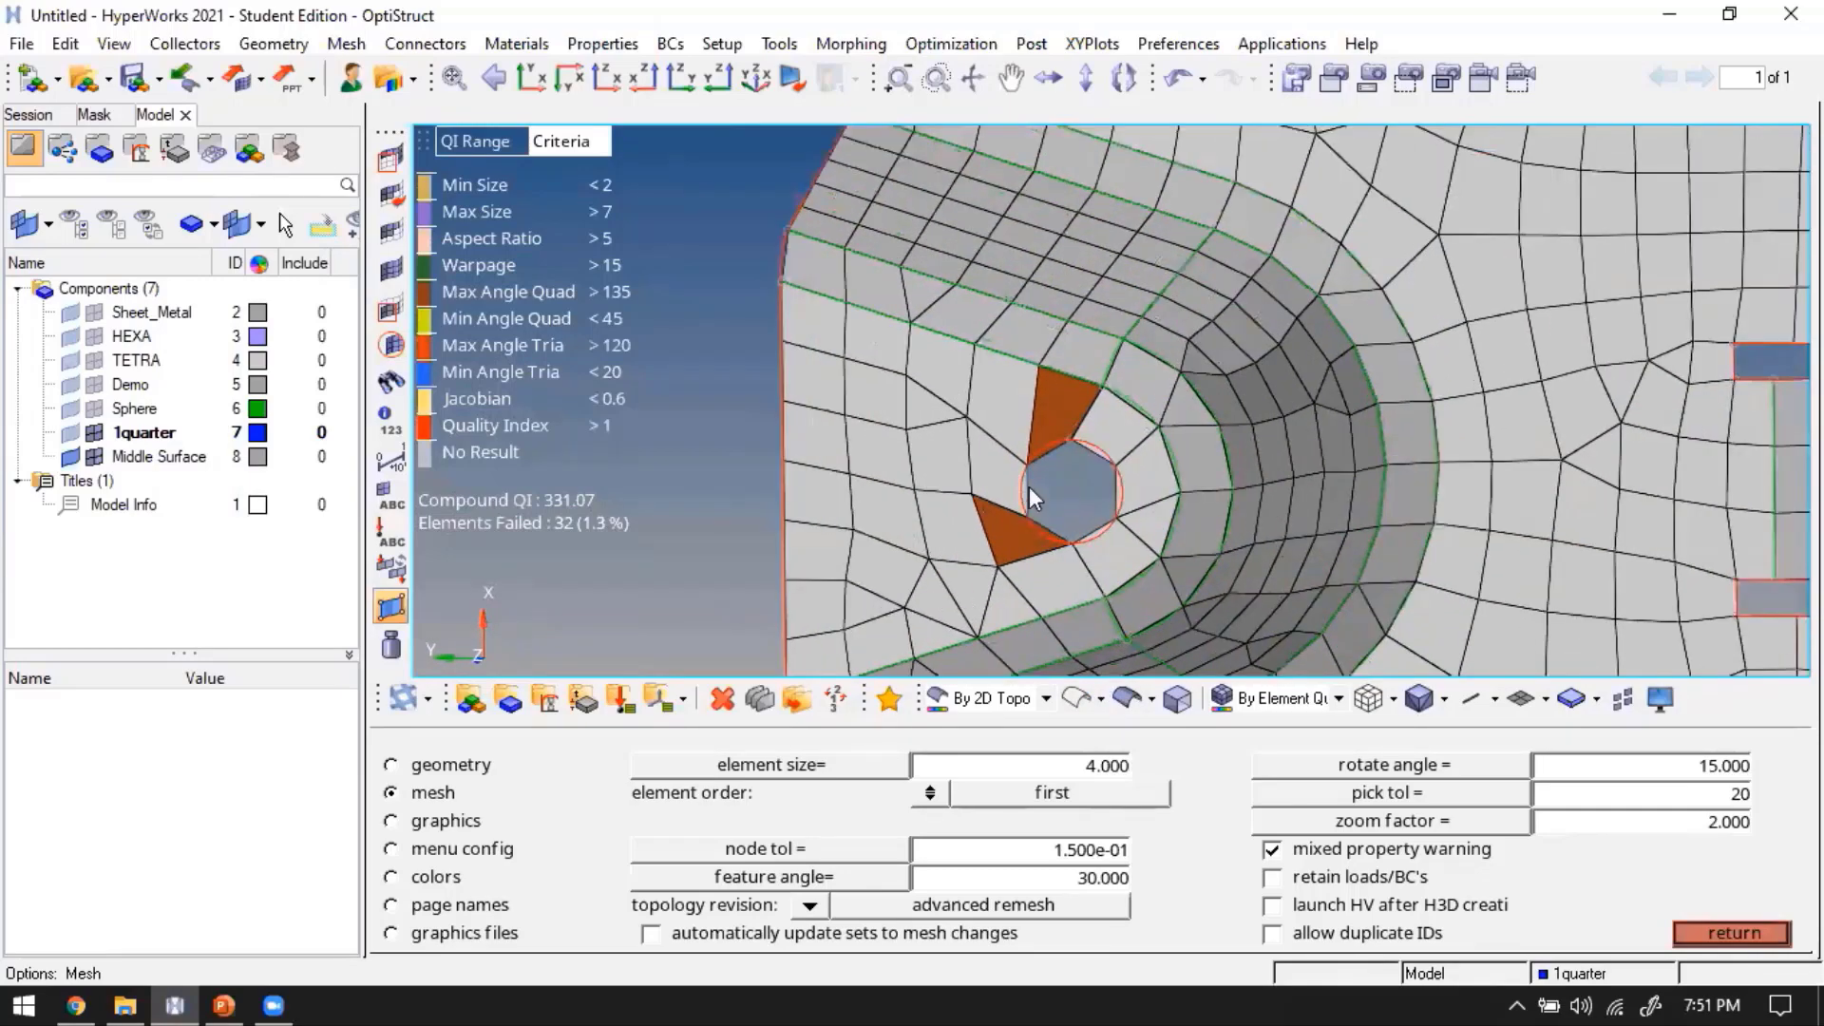
pyautogui.scroll(1, 1026, 489)
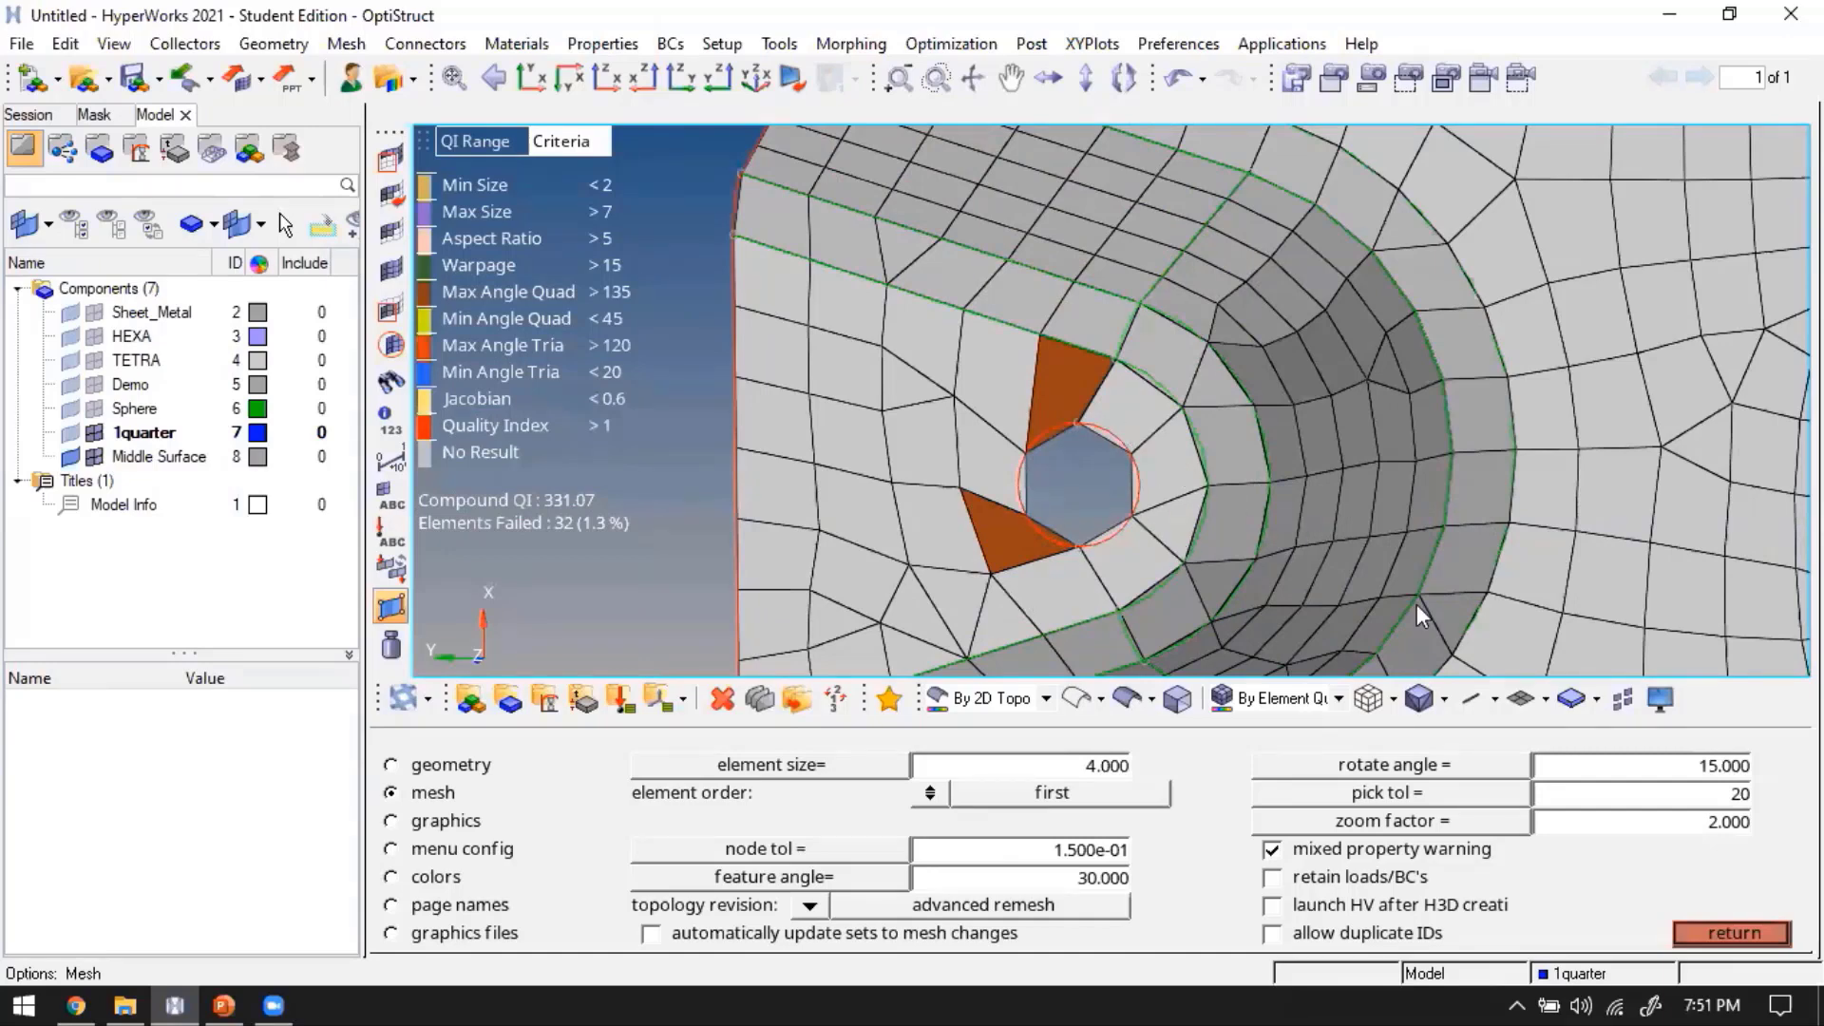
pyautogui.press('Escape')
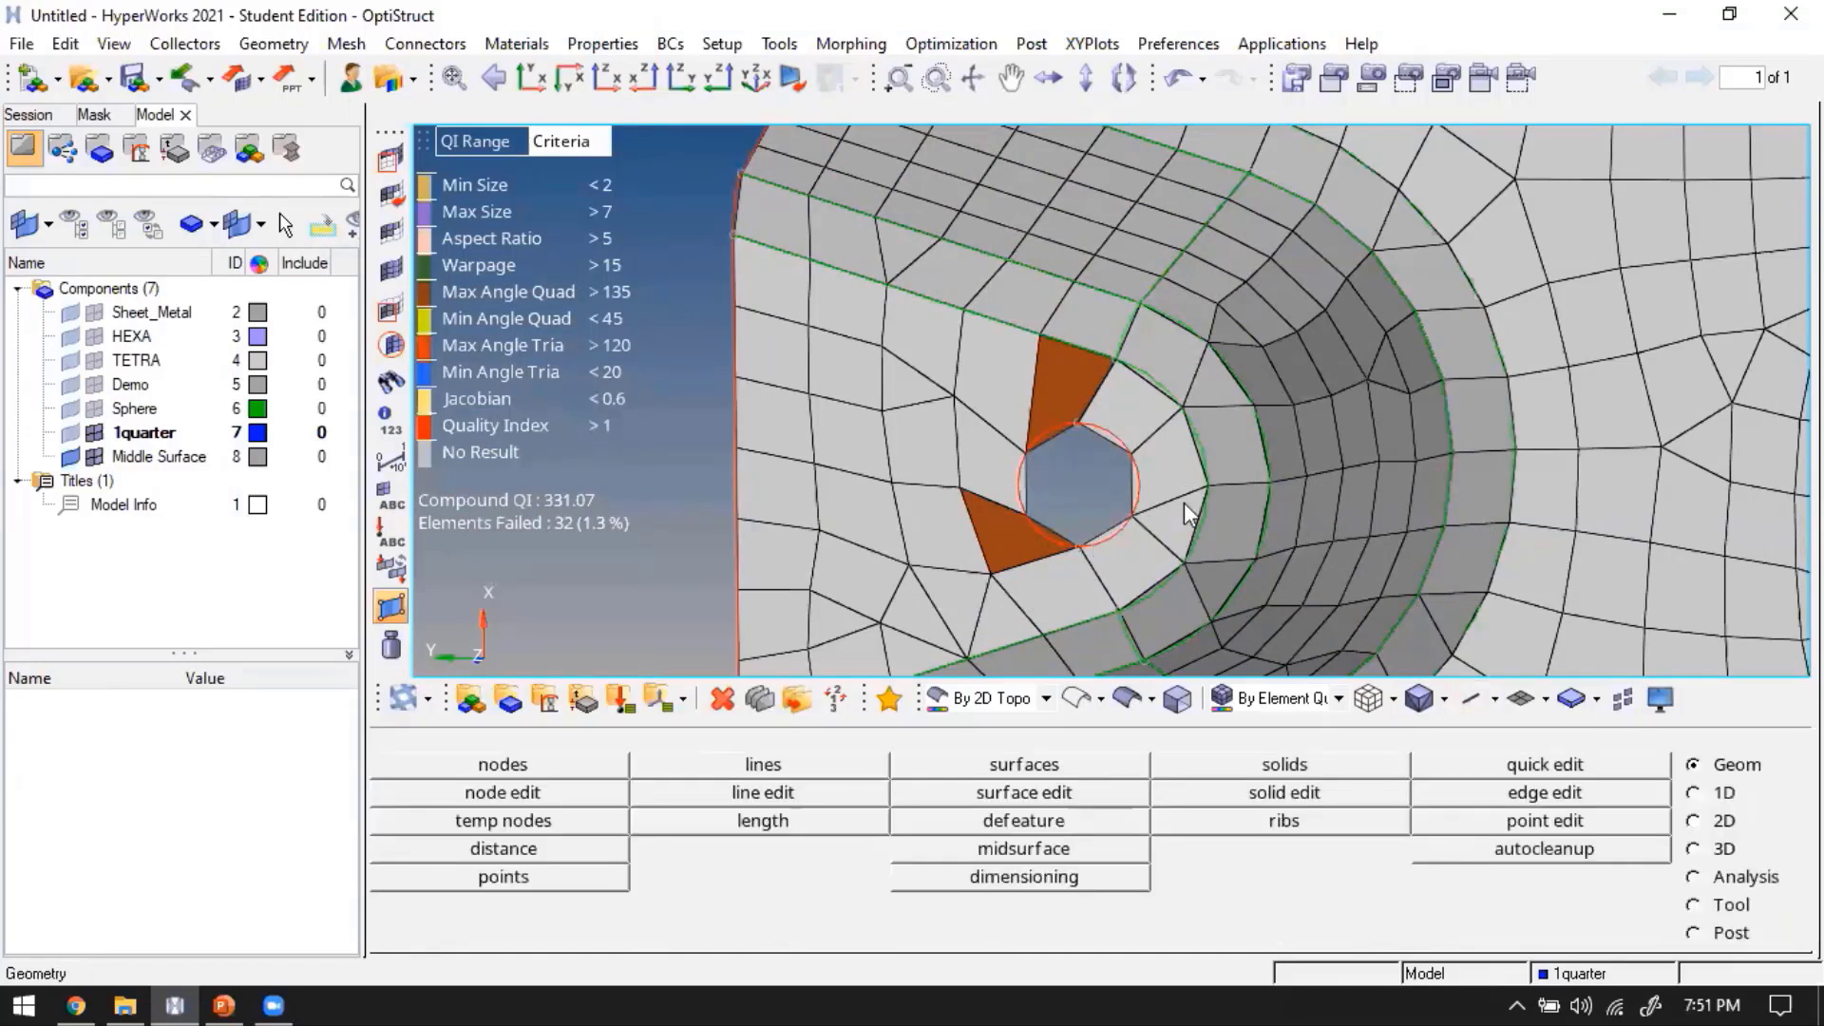
# Add a point on each side of the small notch hole's edge and remove the original points above and below, using Quick Edit
pyautogui.press('F11')
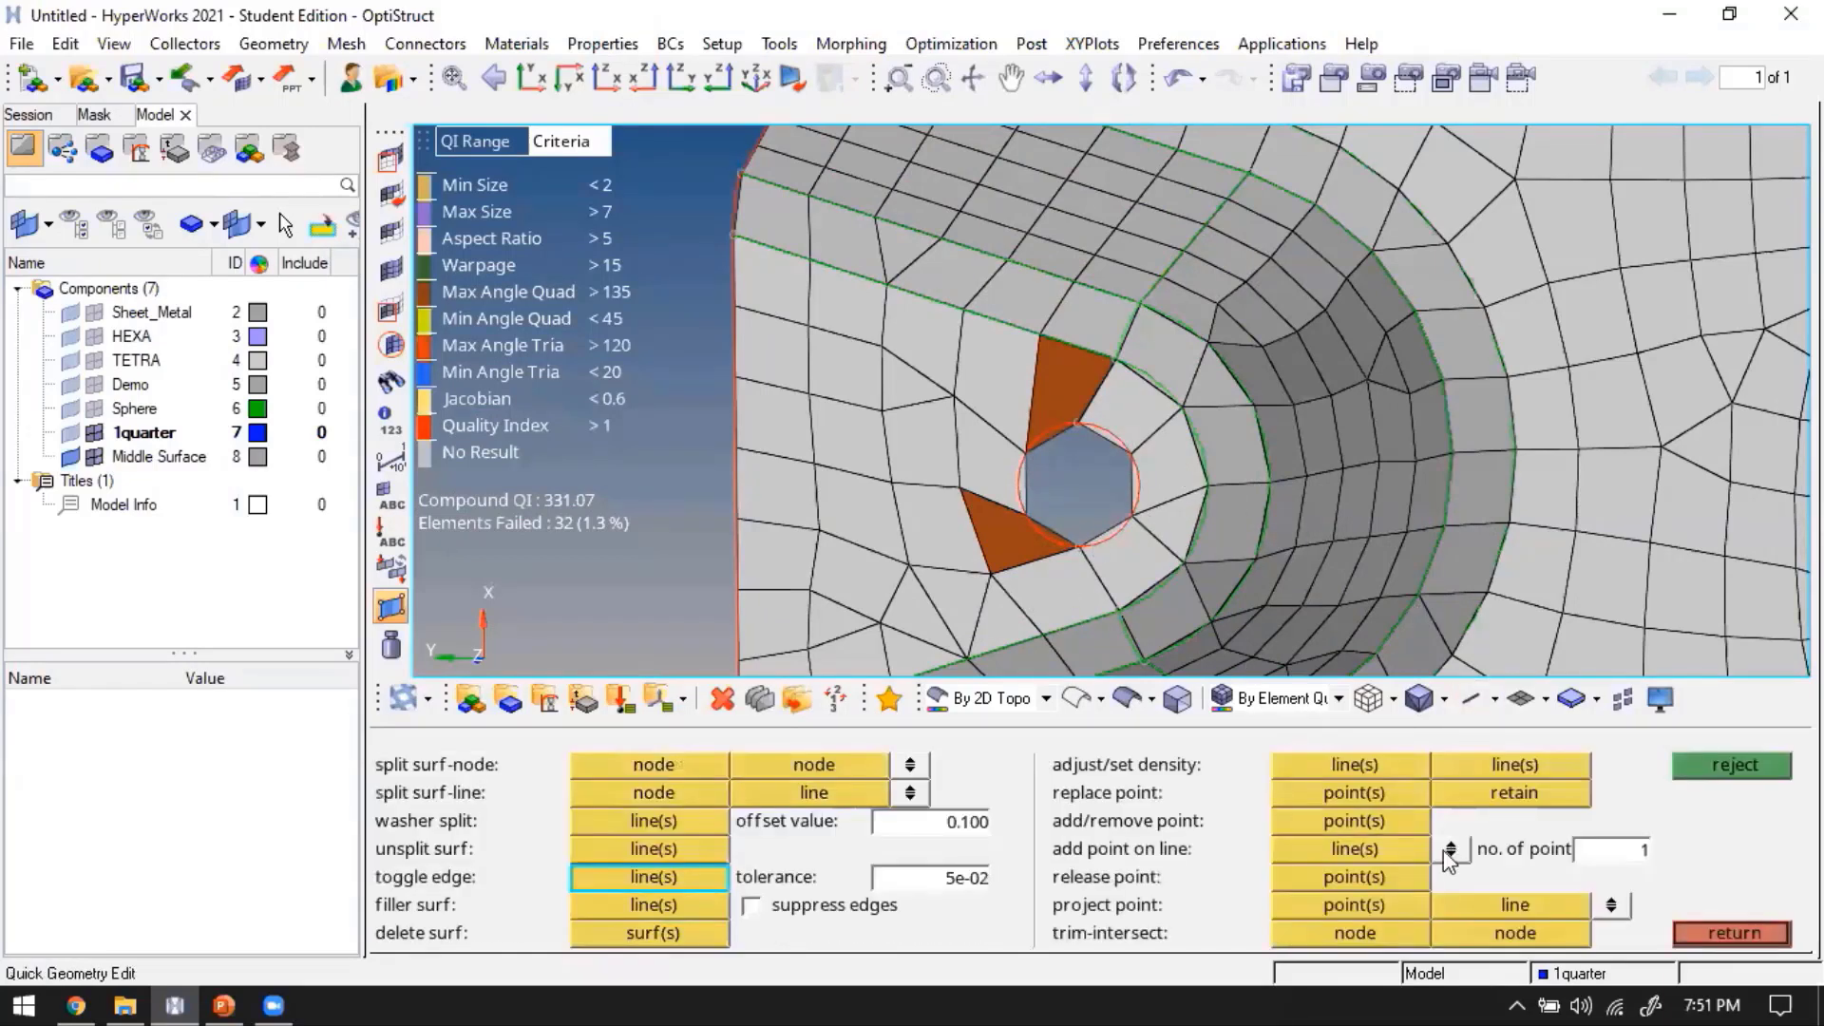
pyautogui.click(1319, 845)
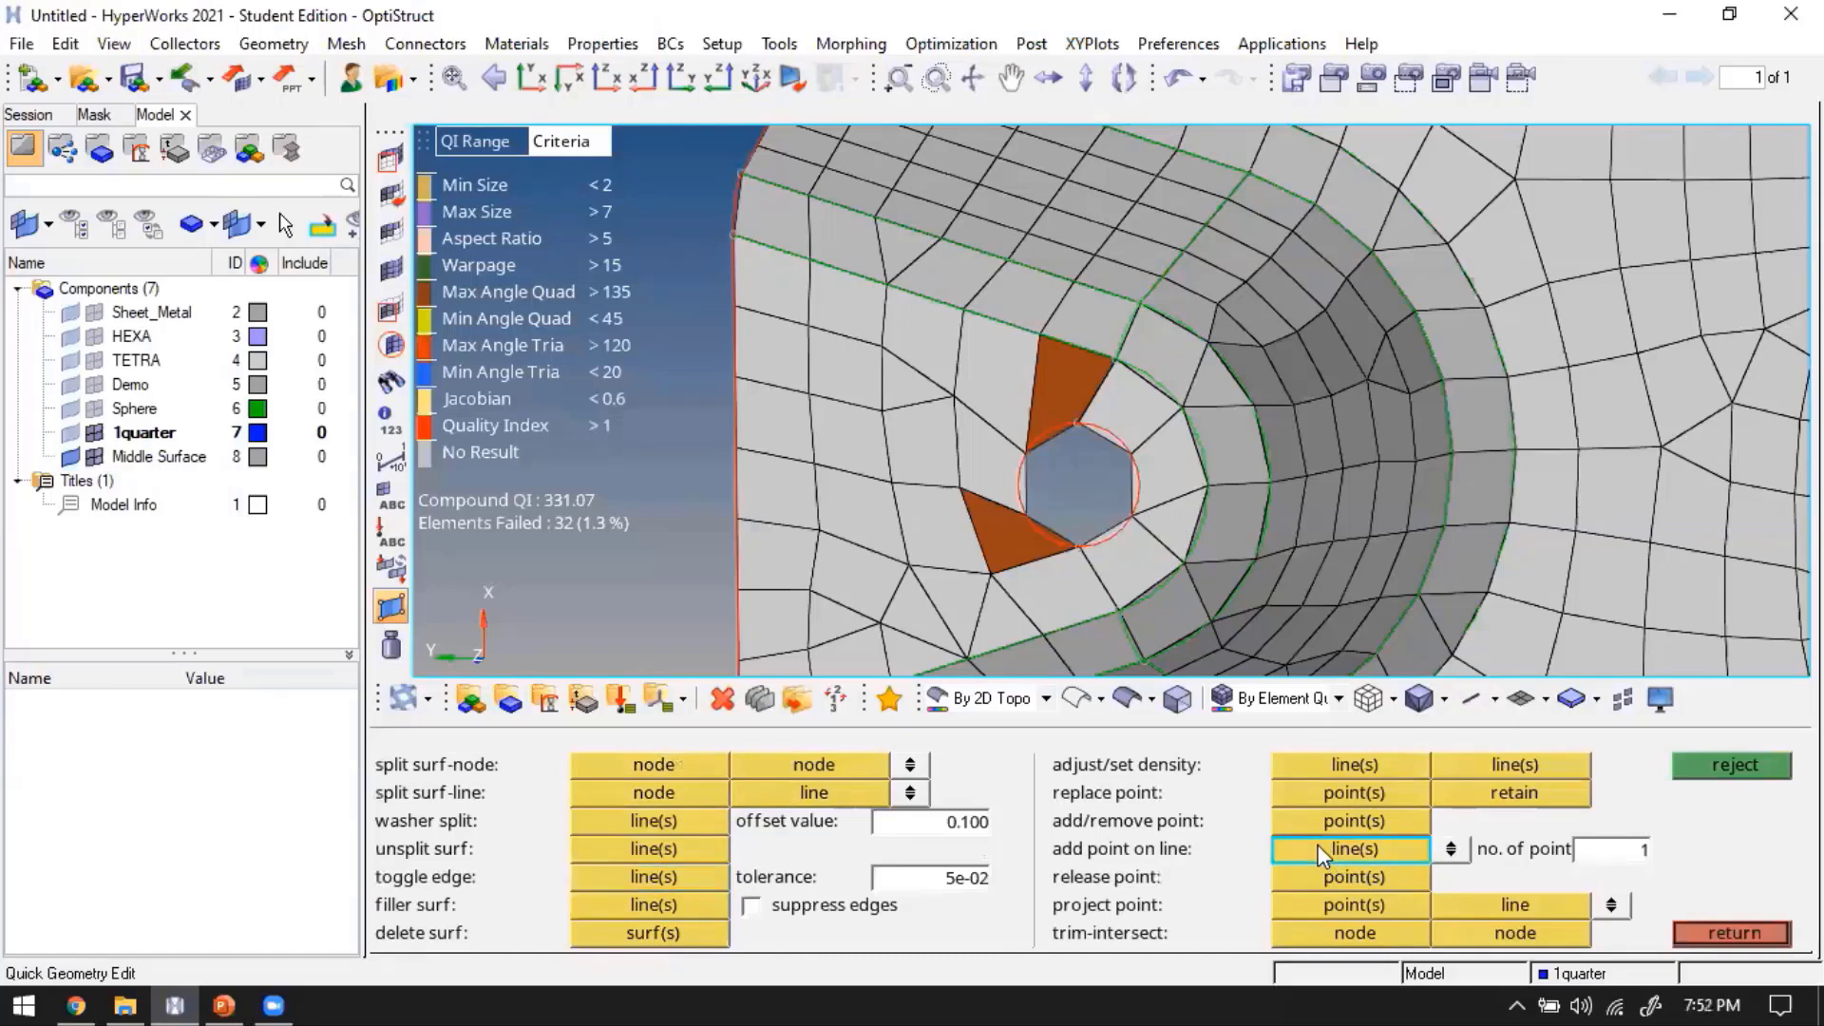
pyautogui.click(1016, 489)
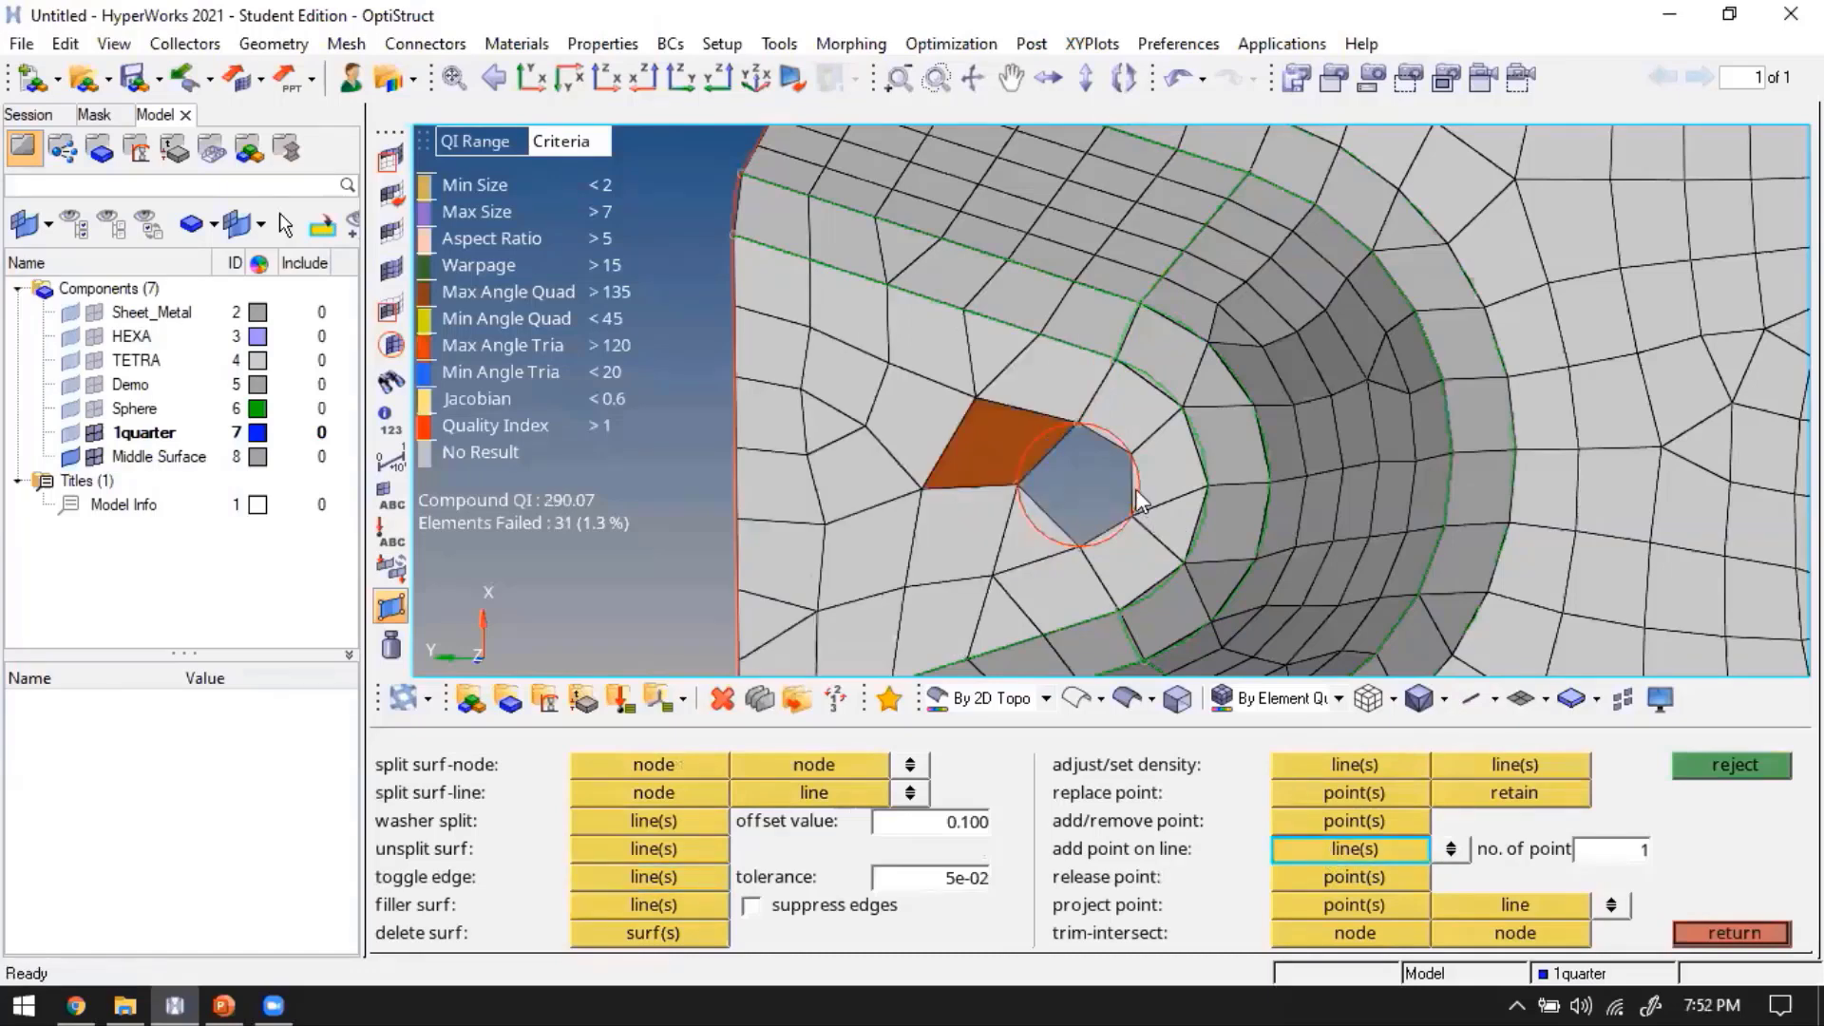
pyautogui.click(1136, 489)
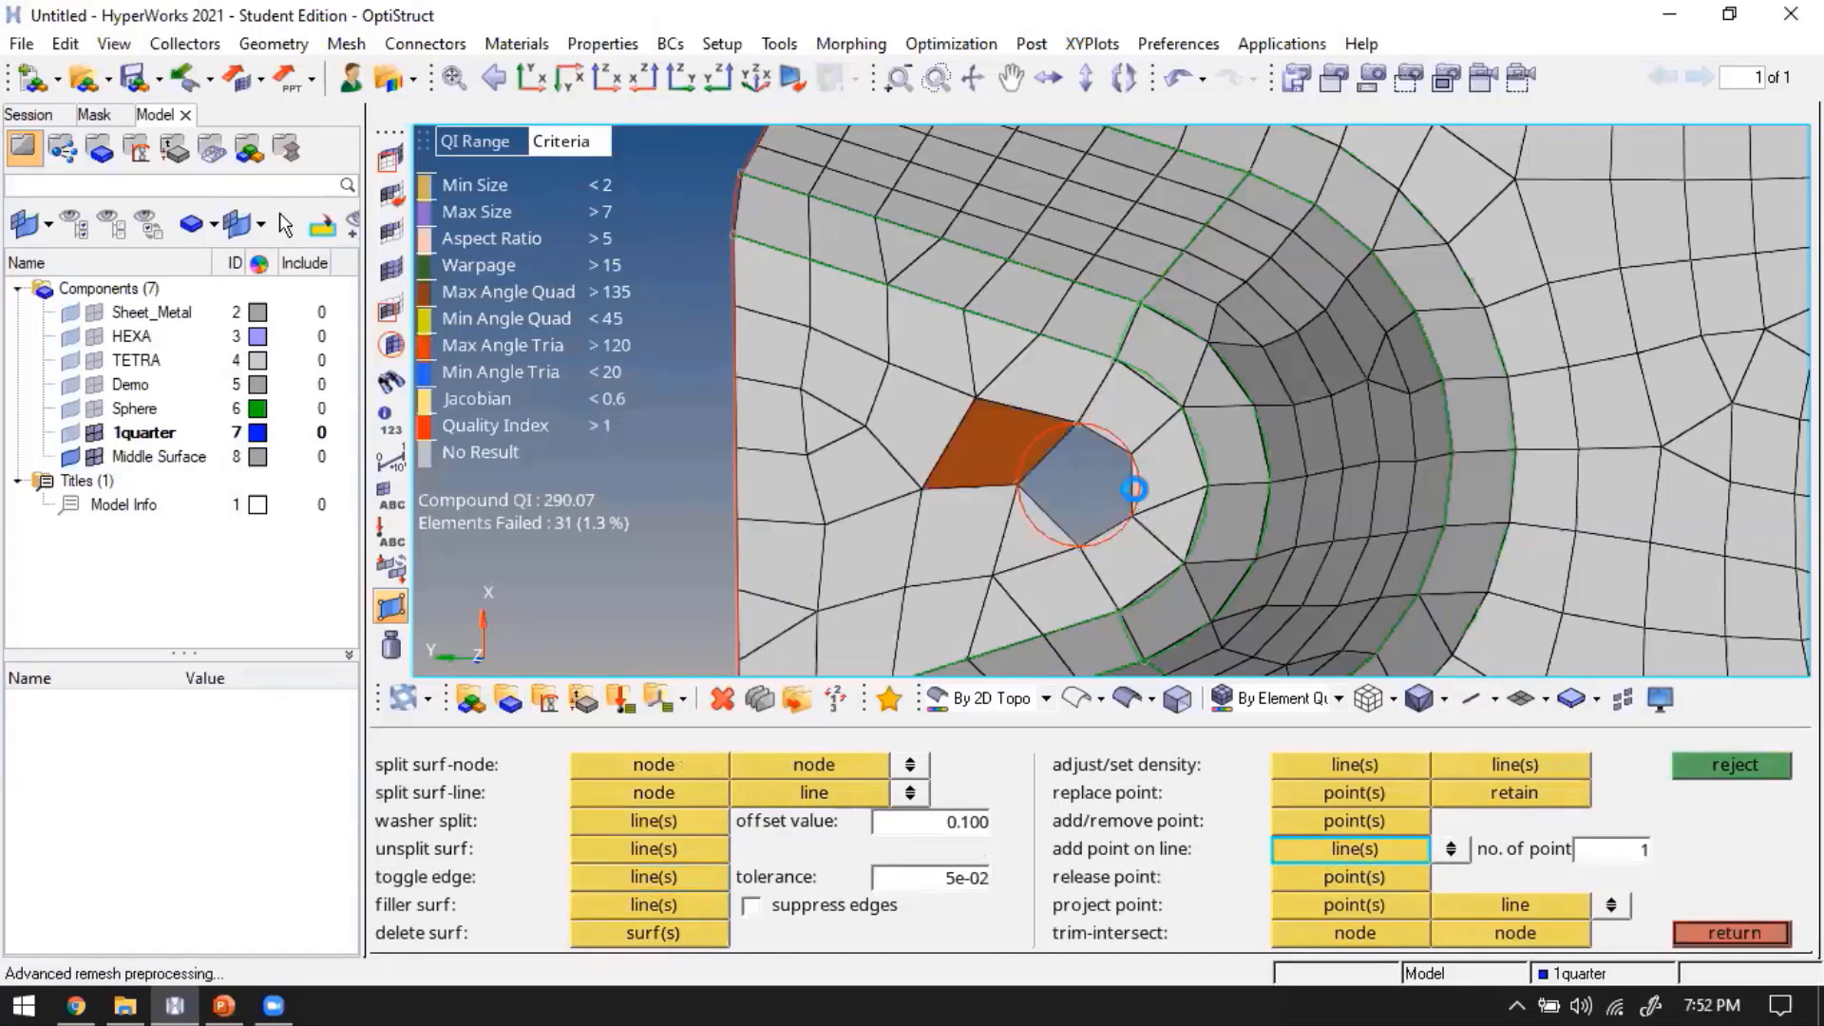
pyautogui.click(1358, 822)
pyautogui.keyDown('shift'); pyautogui.moveTo(1043, 376); pyautogui.dragTo(1109, 589, button='right'); pyautogui.keyUp('shift')
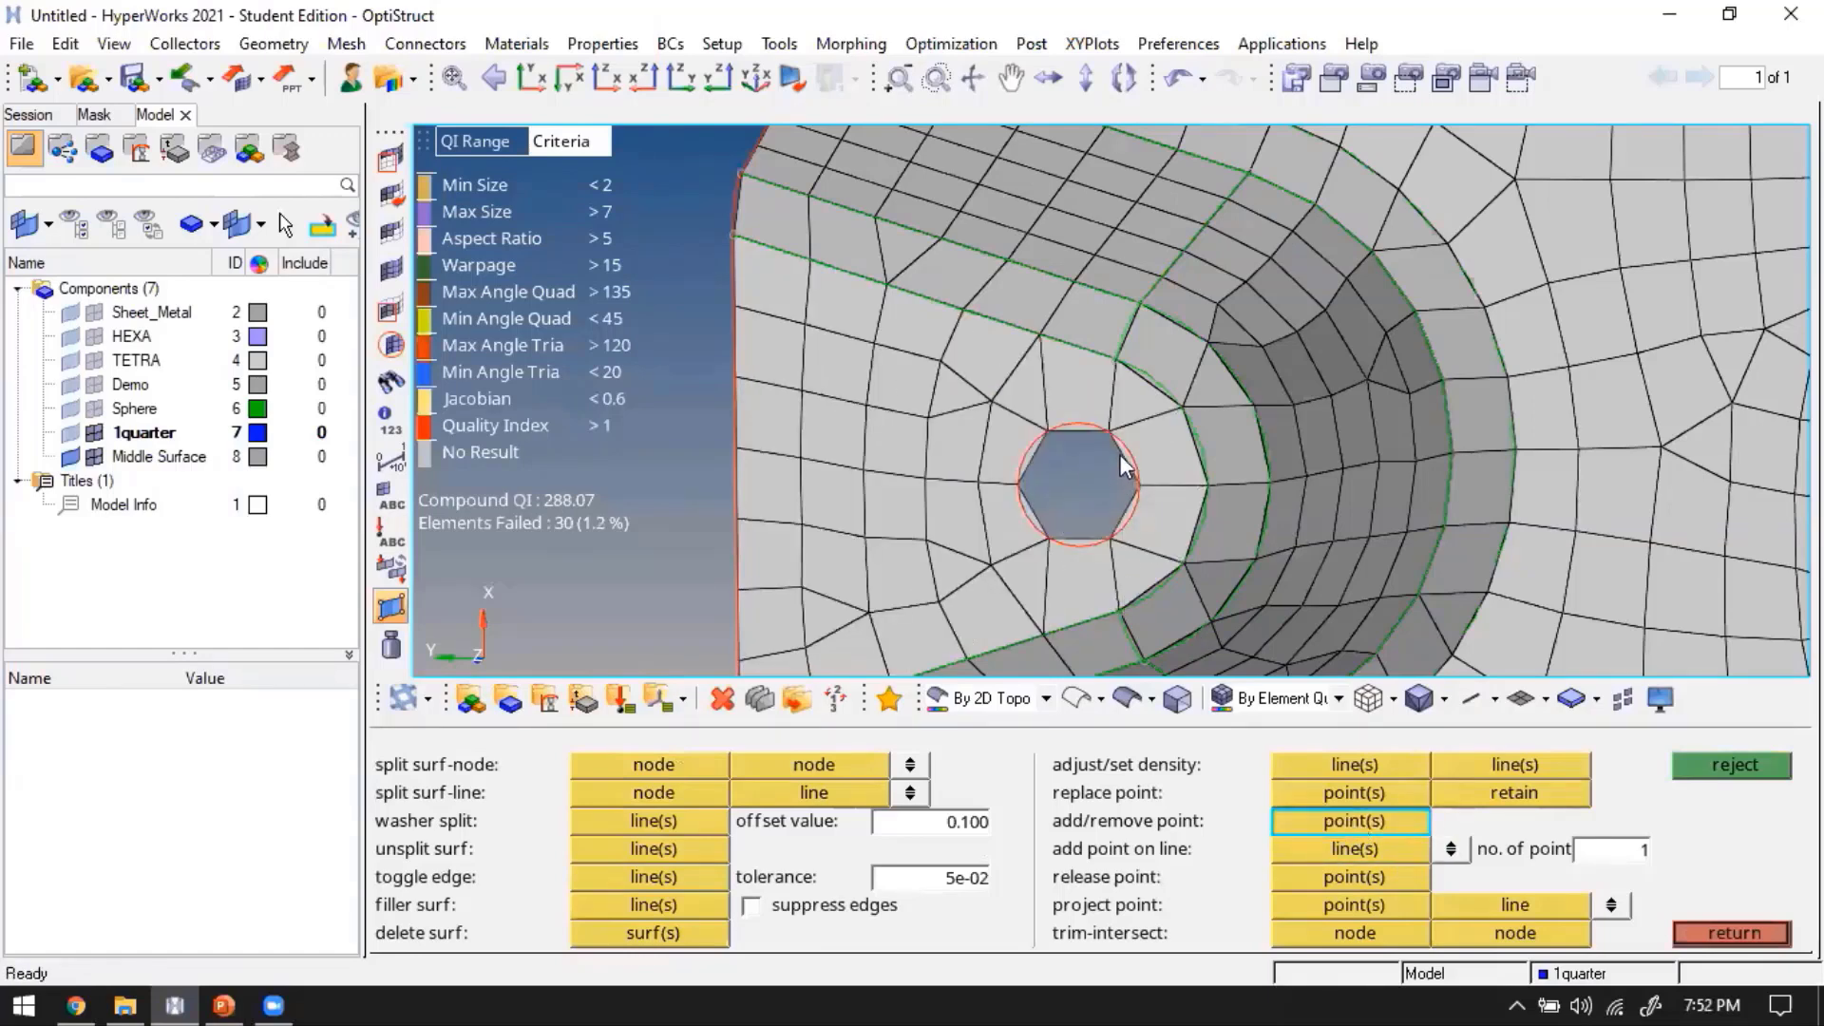
# Split the notch surface from the point on the small hole's outer side perpendicular to the adjacent free edge
pyautogui.scroll(-1, 1121, 447)
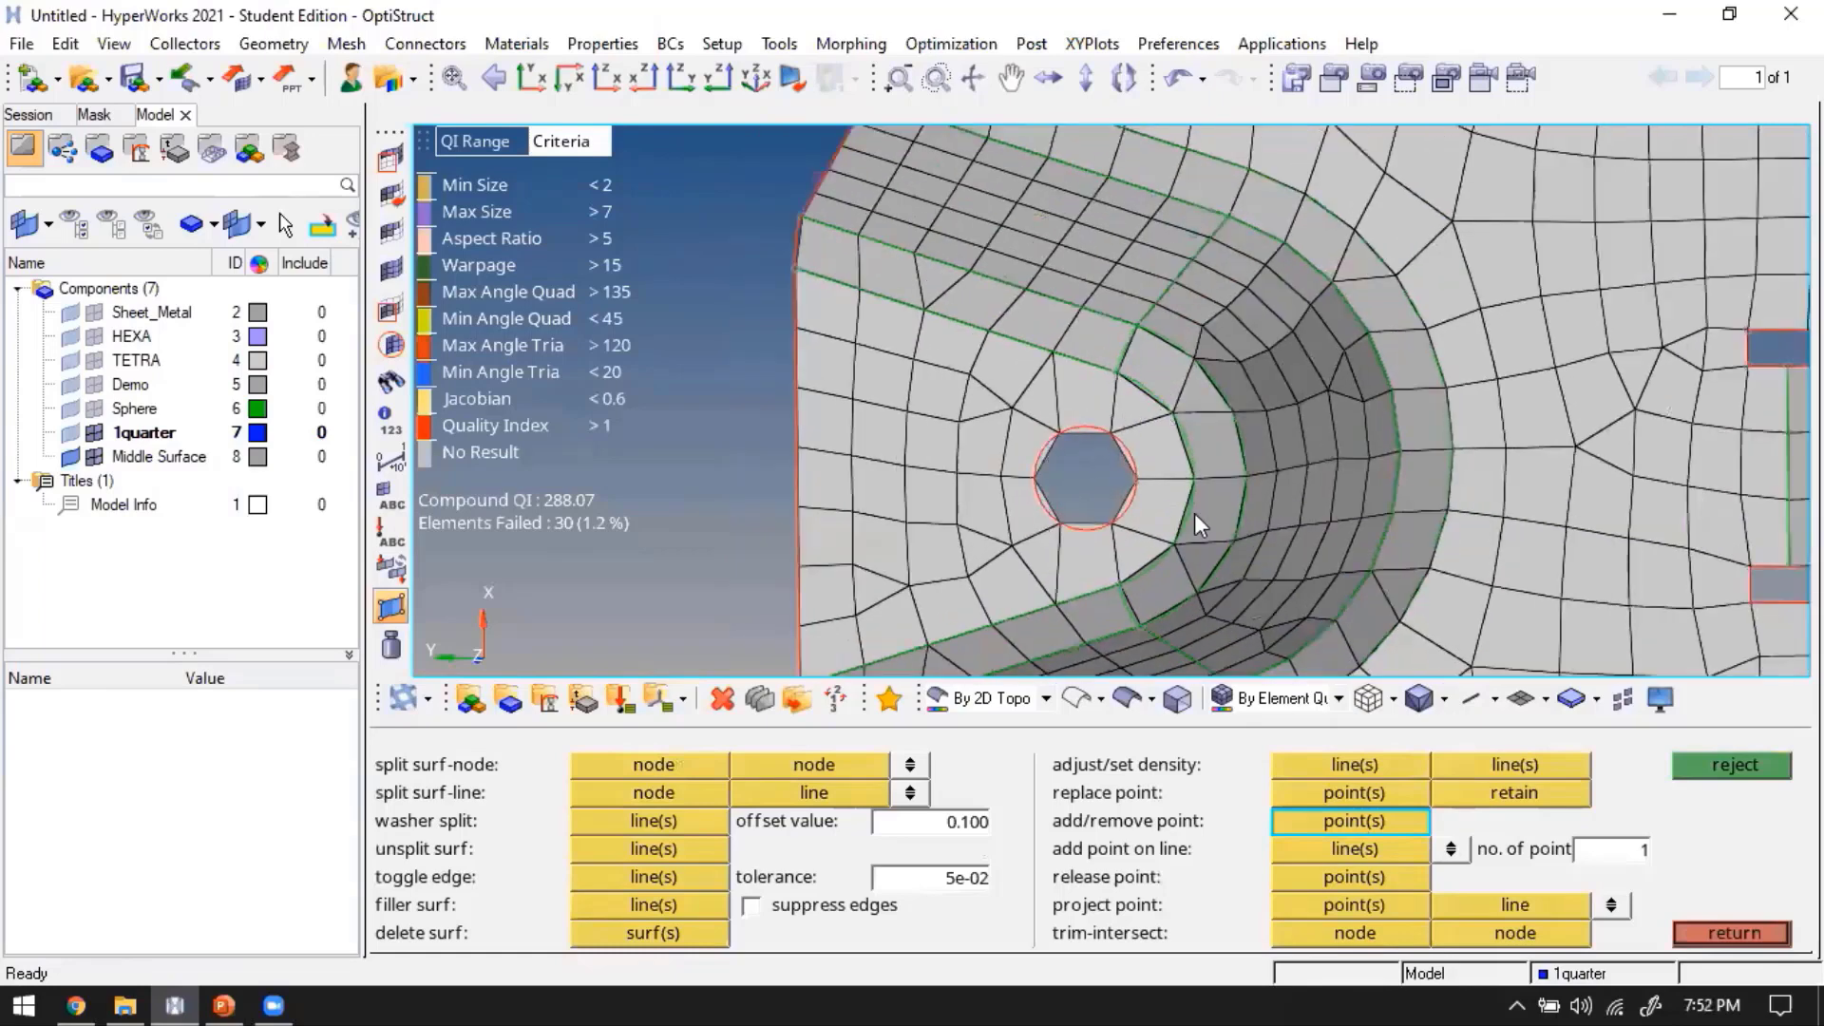
pyautogui.click(694, 796)
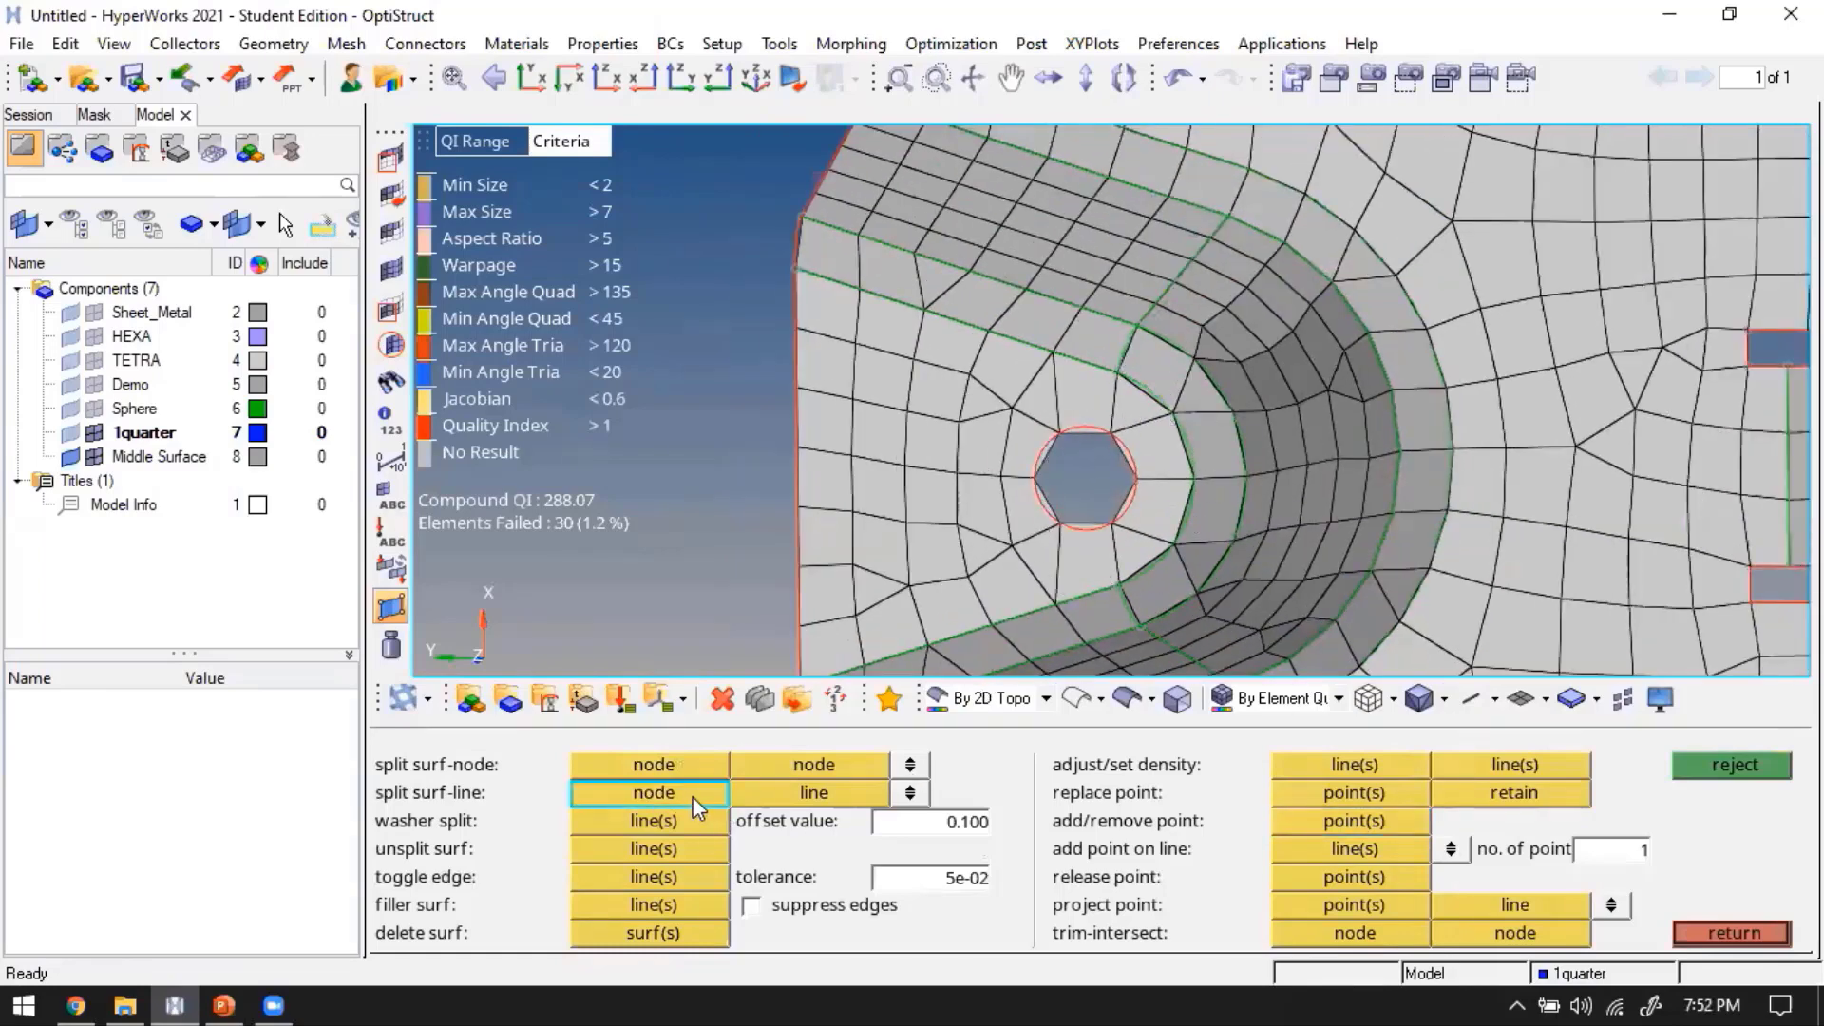
pyautogui.click(1035, 477)
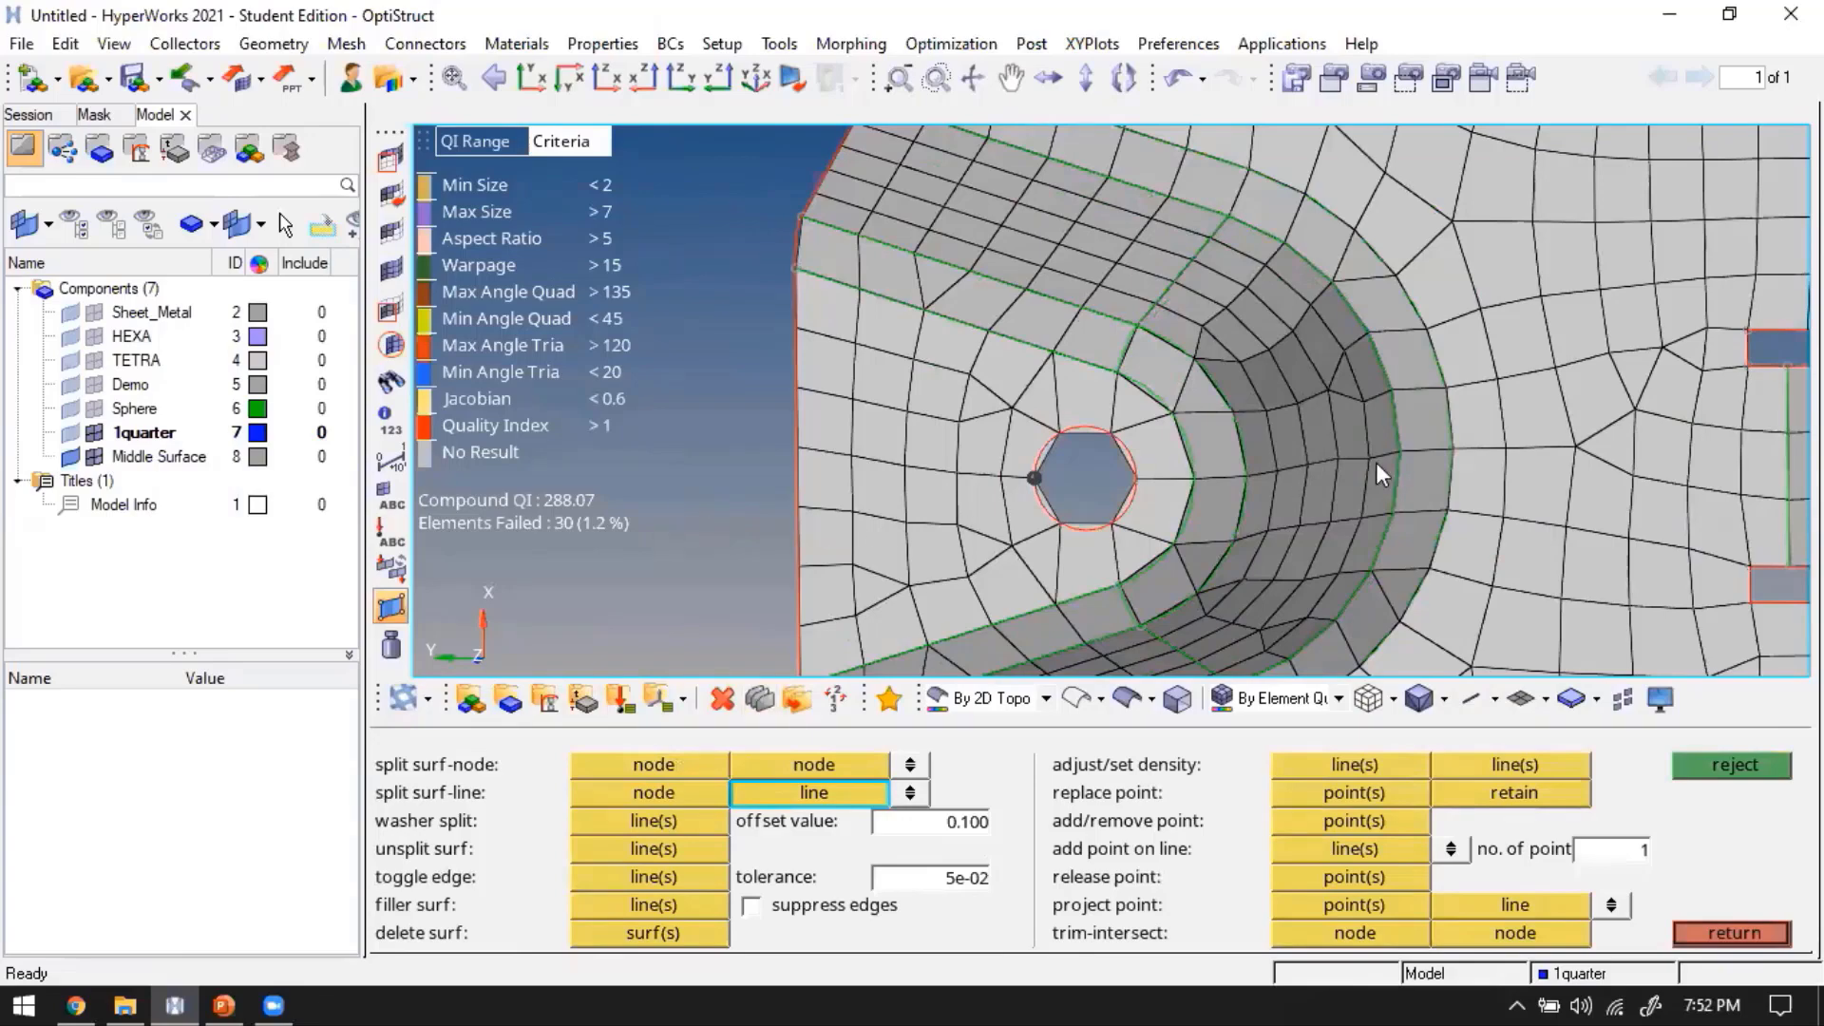
pyautogui.keyDown('ctrl'); pyautogui.scroll(-3, 992, 513); pyautogui.keyUp('ctrl')
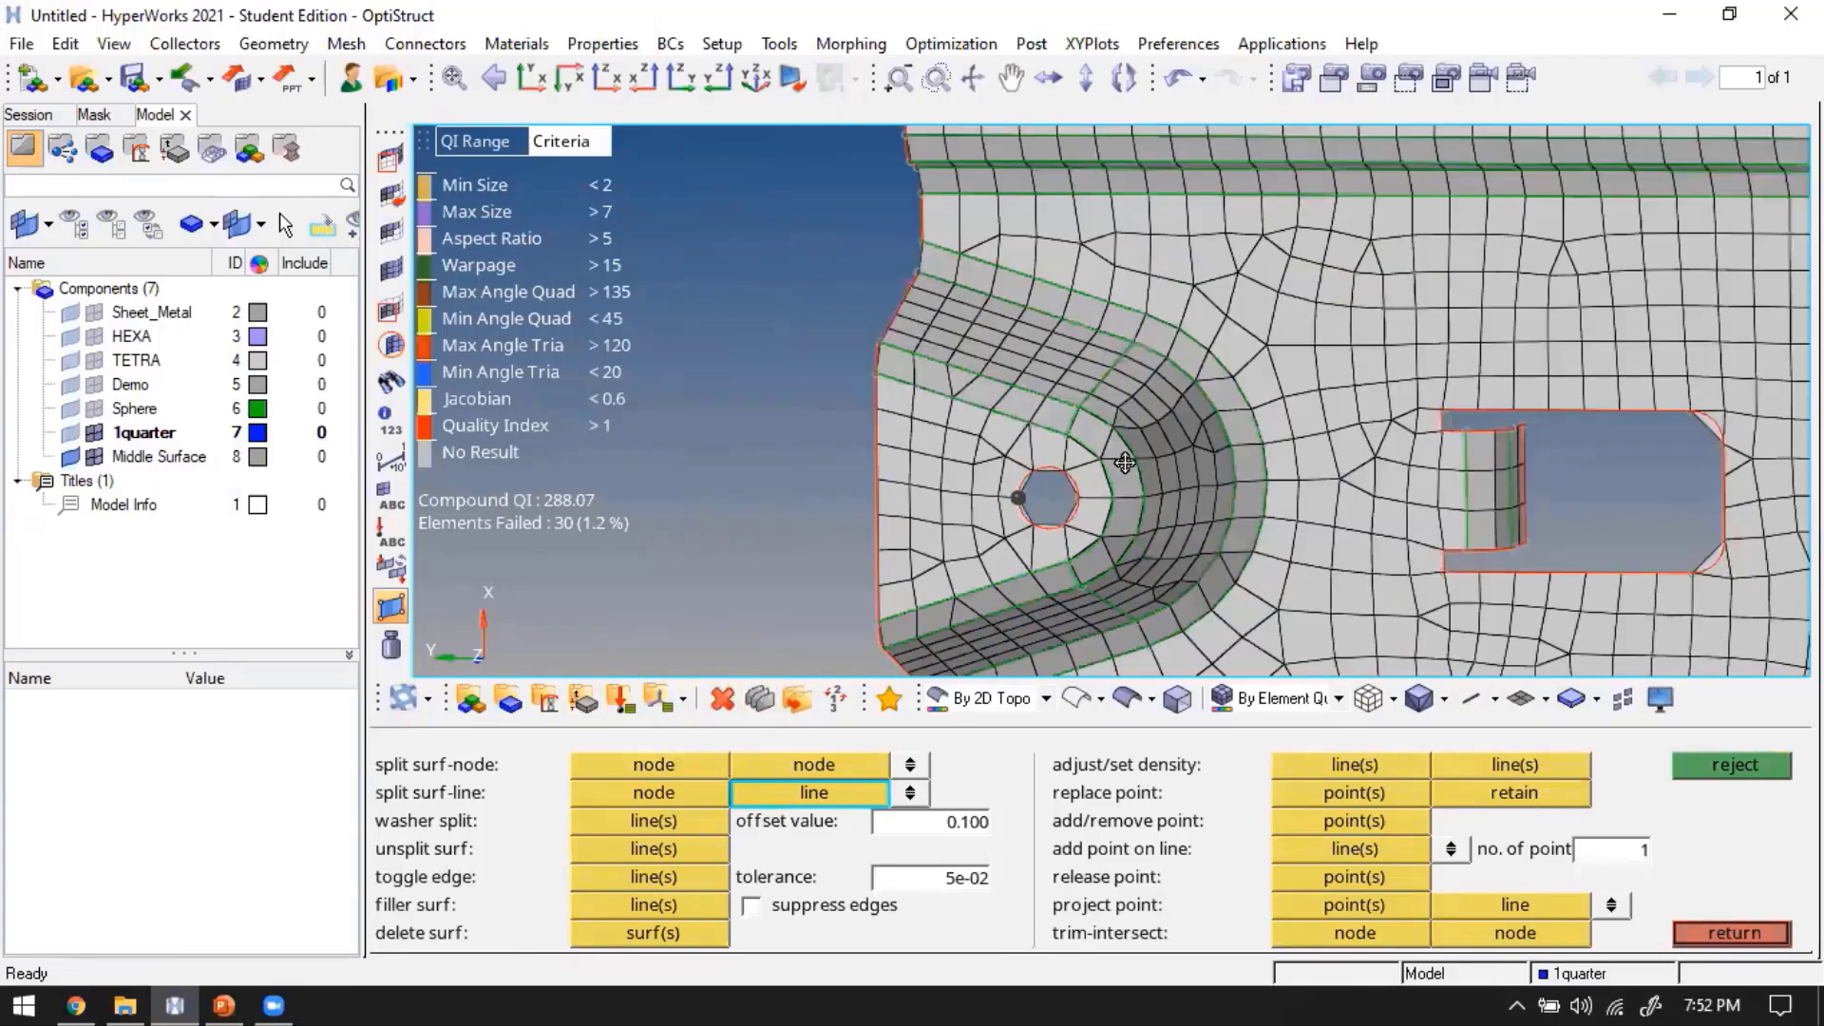
pyautogui.keyDown('ctrl'); pyautogui.moveTo(1127, 461); pyautogui.dragTo(994, 475); pyautogui.keyUp('ctrl')
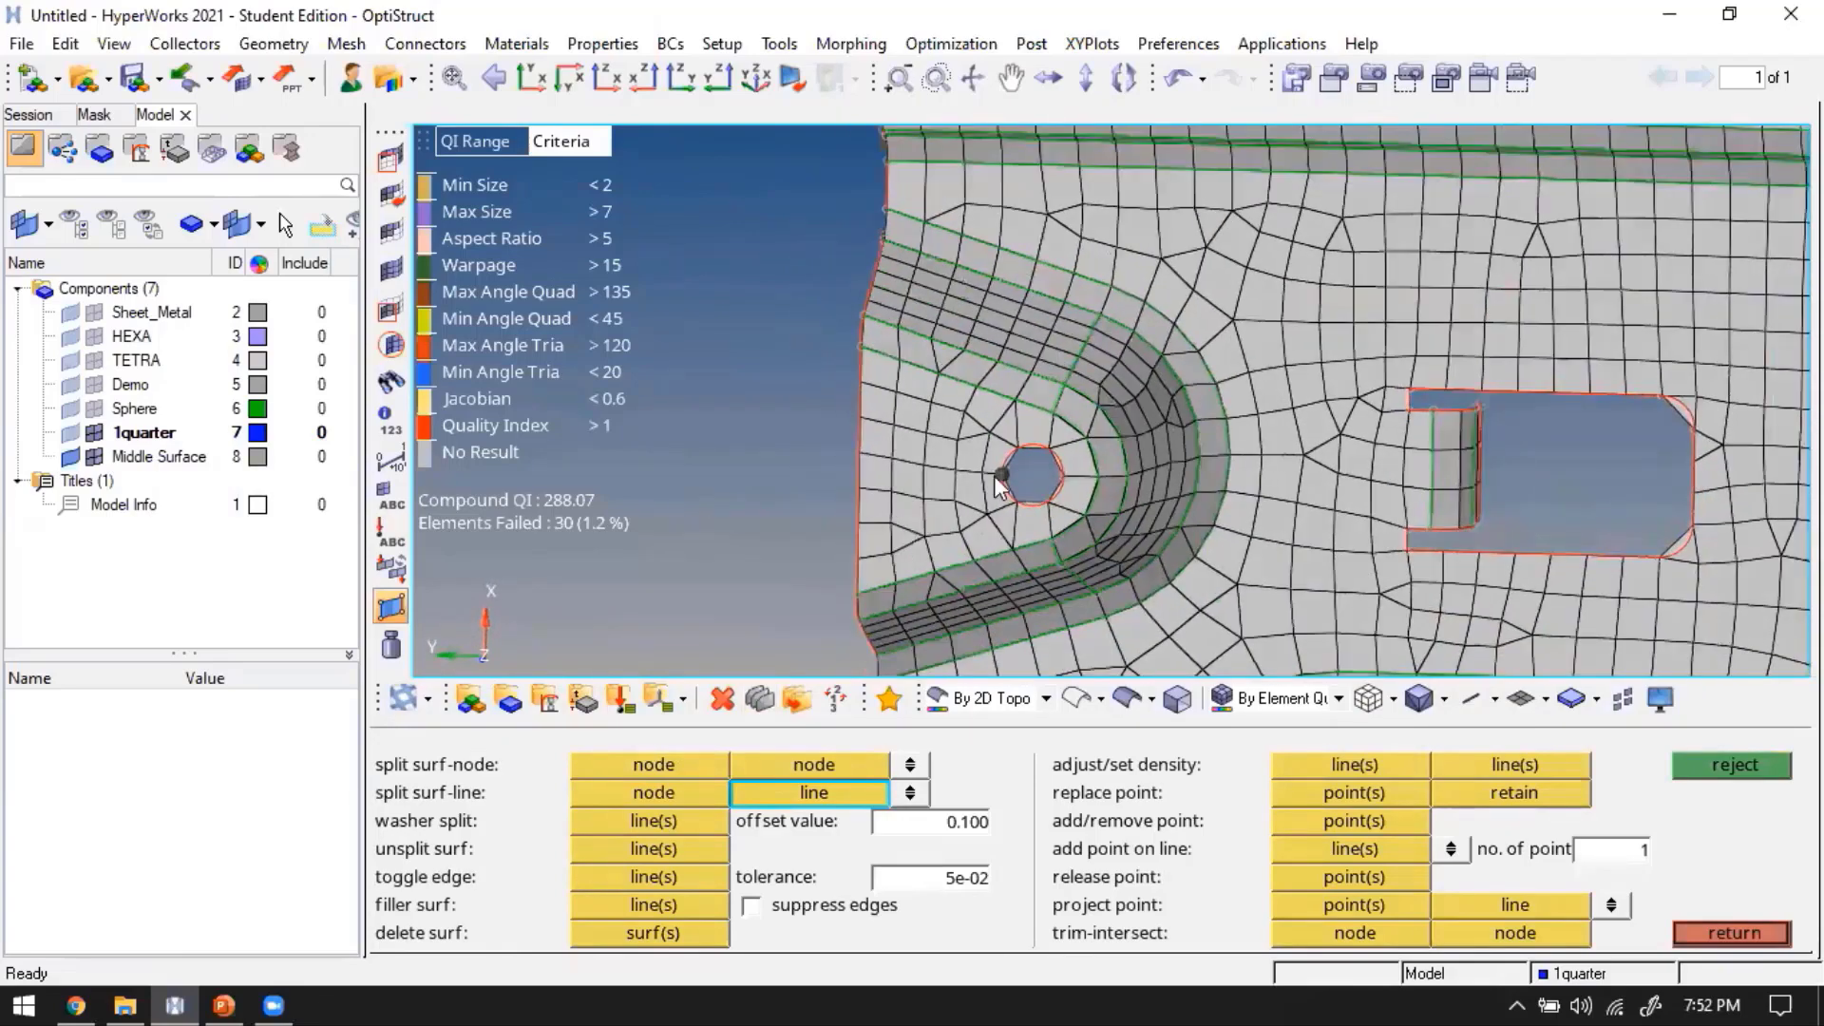
pyautogui.keyDown('ctrl'); pyautogui.scroll(3, 995, 475); pyautogui.keyUp('ctrl')
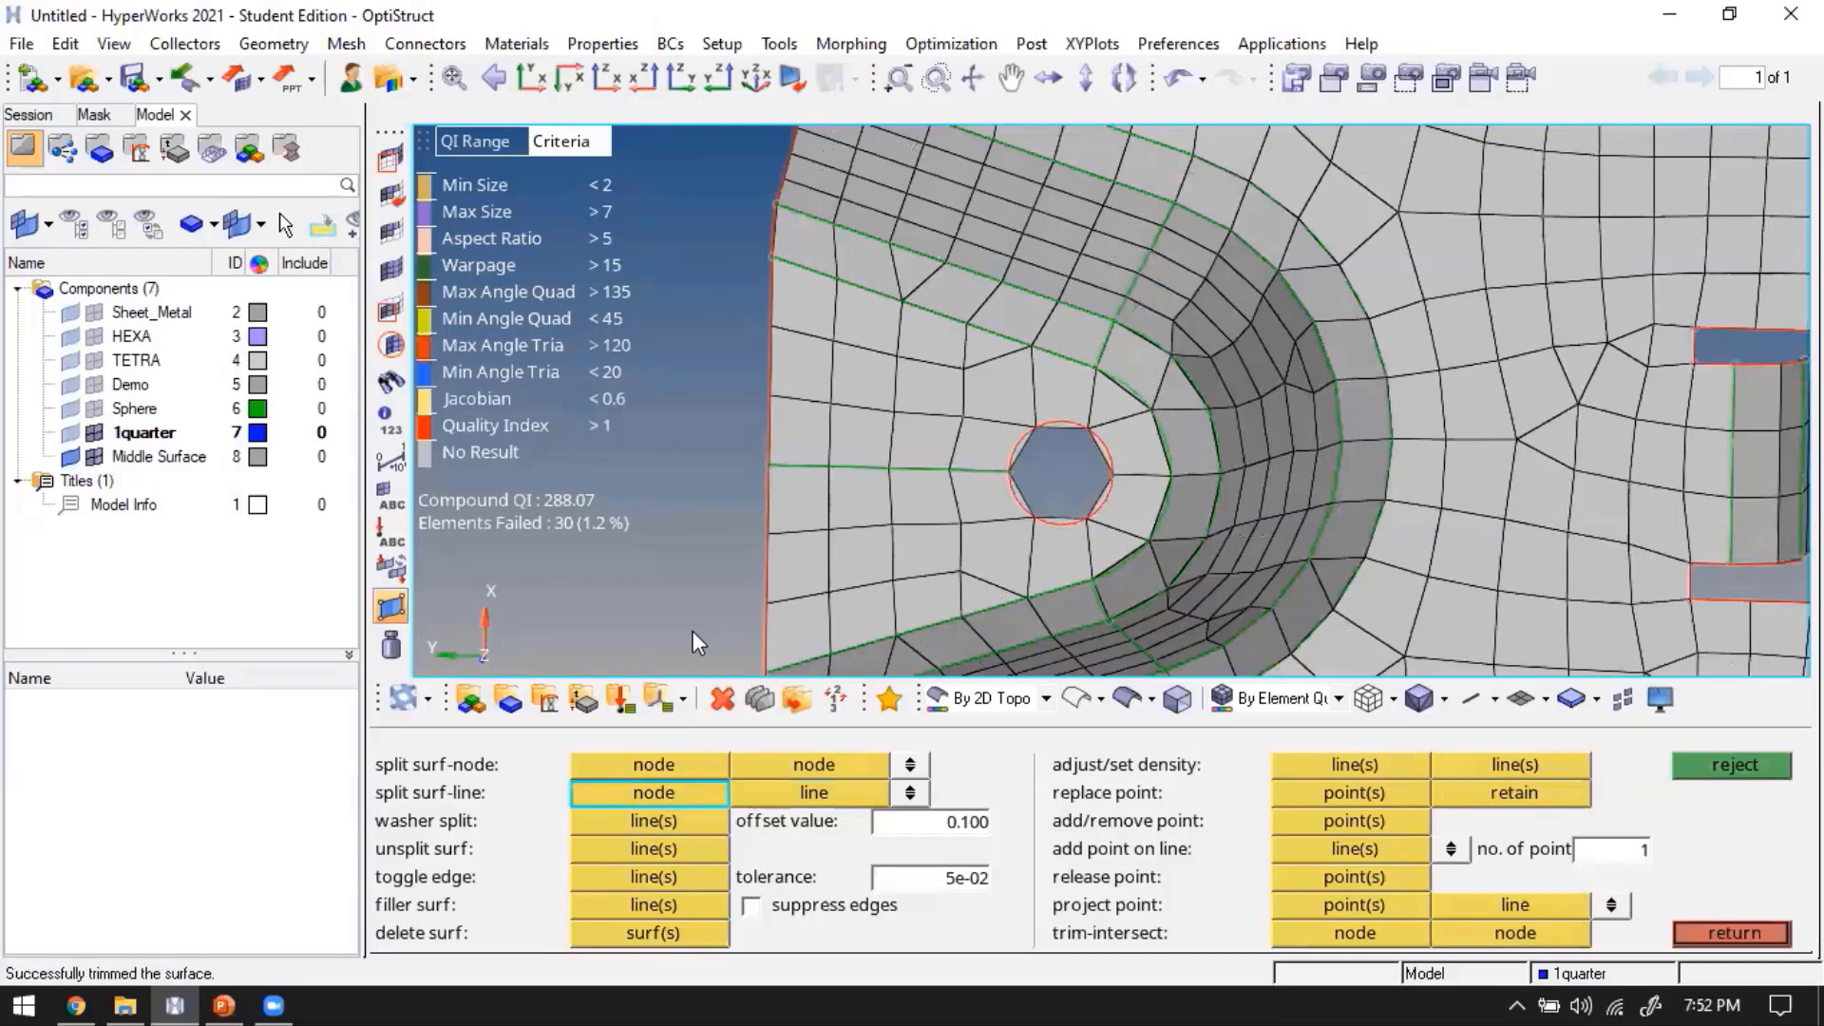
# Split the inner face of the bead below the rectangular cutout from both straight-to-arc corner points to the part's lower edge
pyautogui.scroll(-3, 1051, 412)
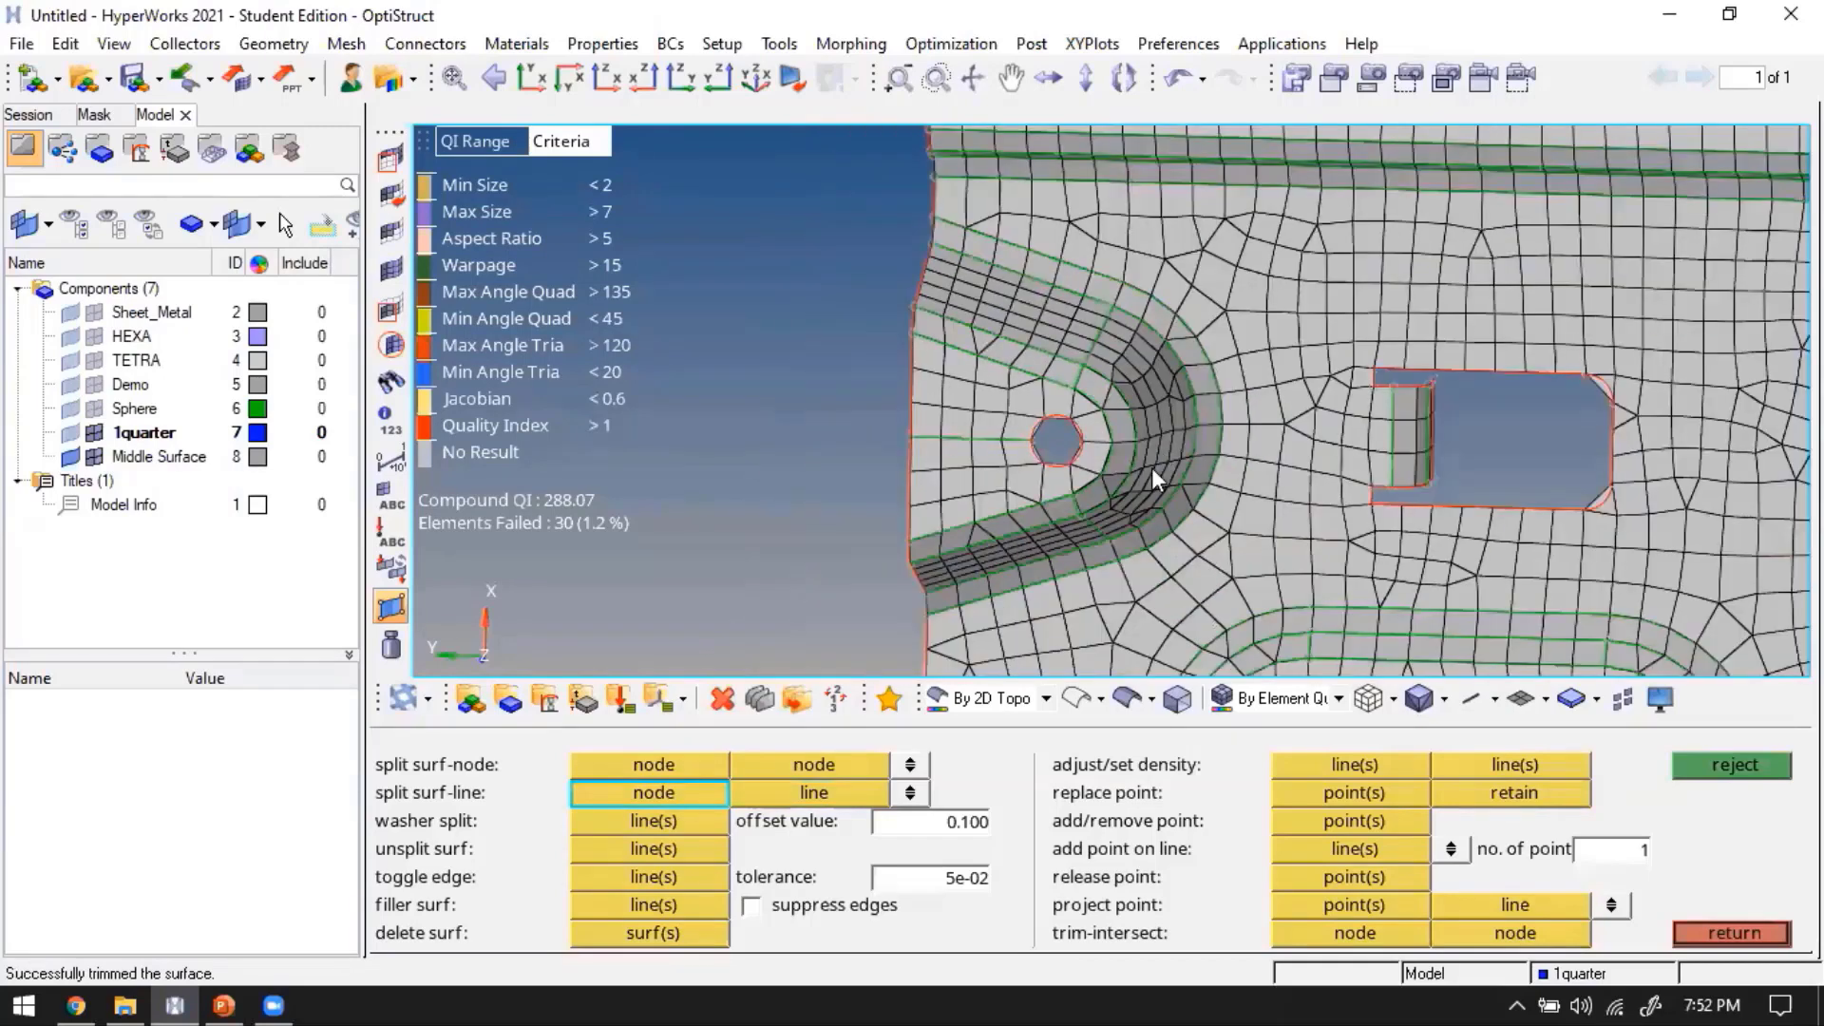
pyautogui.keyDown('ctrl'); pyautogui.moveTo(1343, 325); pyautogui.dragTo(1183, 367, button='right'); pyautogui.keyUp('ctrl')
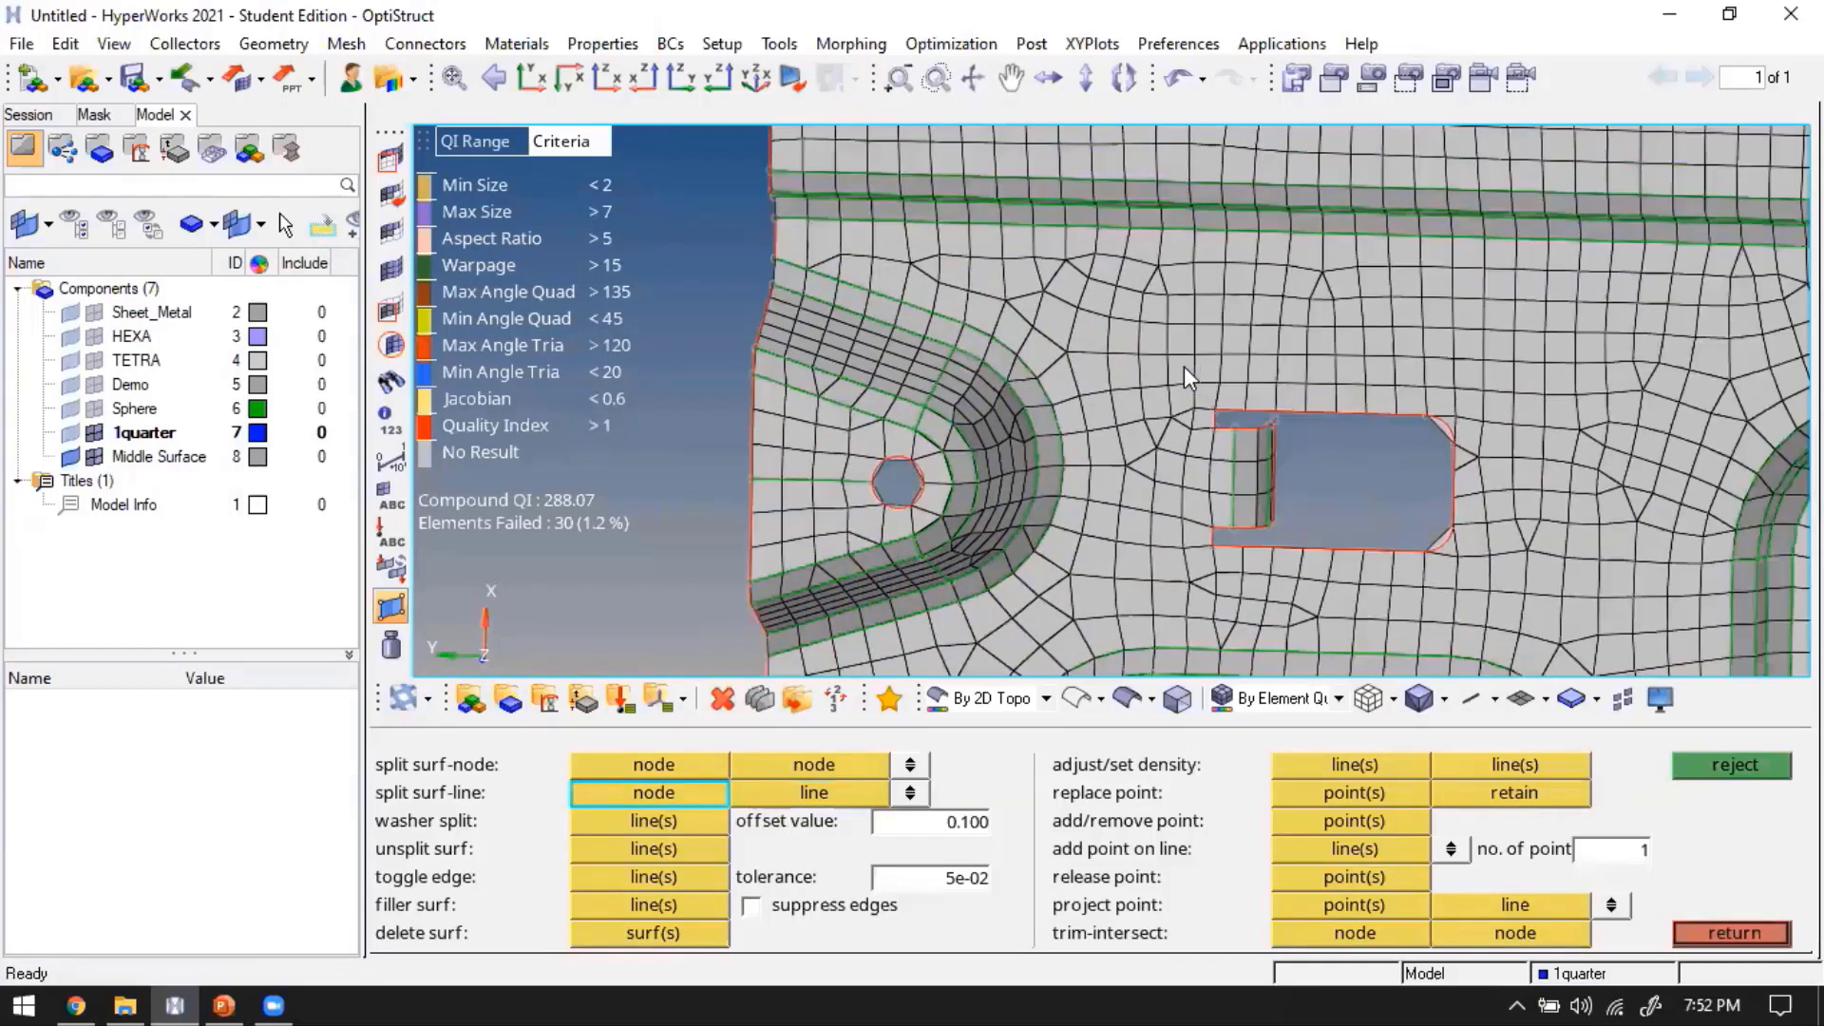
pyautogui.keyDown('ctrl'); pyautogui.moveTo(1210, 382); pyautogui.dragTo(1222, 577); pyautogui.keyUp('ctrl')
pyautogui.scroll(-3, 1116, 489)
pyautogui.scroll(4, 1176, 551)
pyautogui.keyDown('ctrl'); pyautogui.moveTo(1154, 538); pyautogui.dragTo(1079, 468, button='right'); pyautogui.keyUp('ctrl')
pyautogui.scroll(3, 1079, 467)
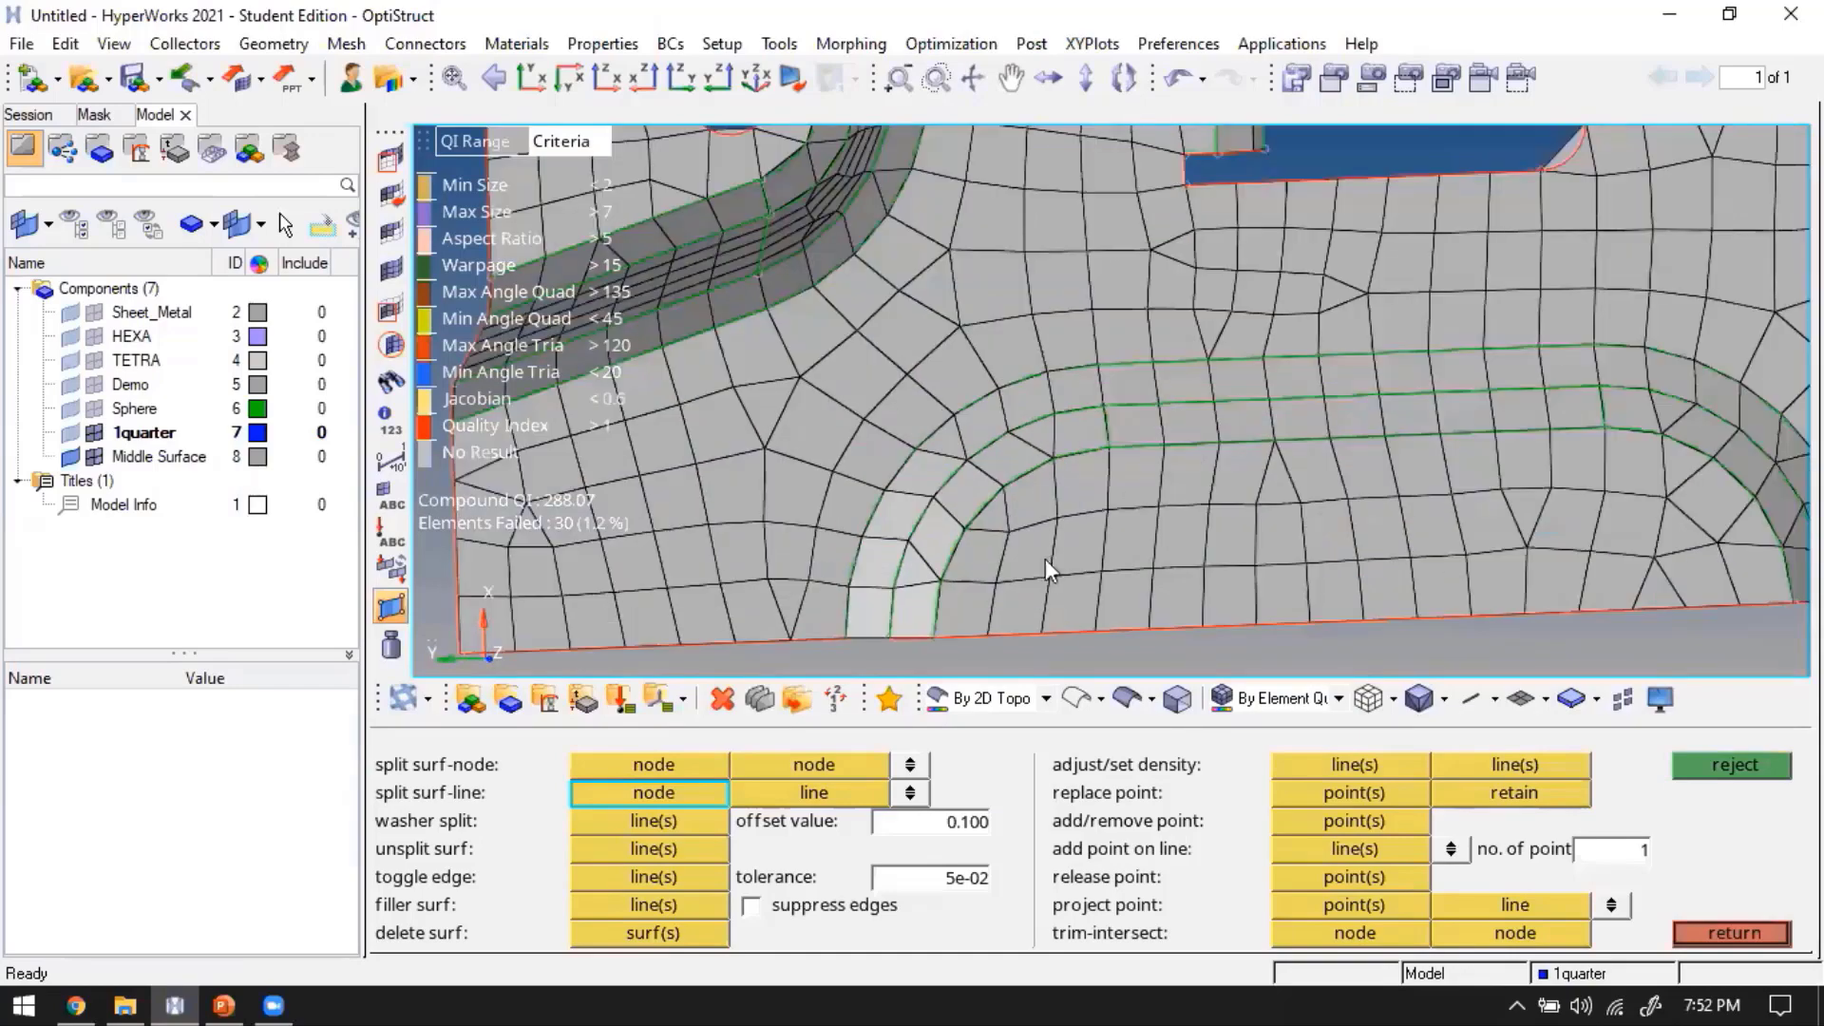
pyautogui.scroll(-2, 1521, 489)
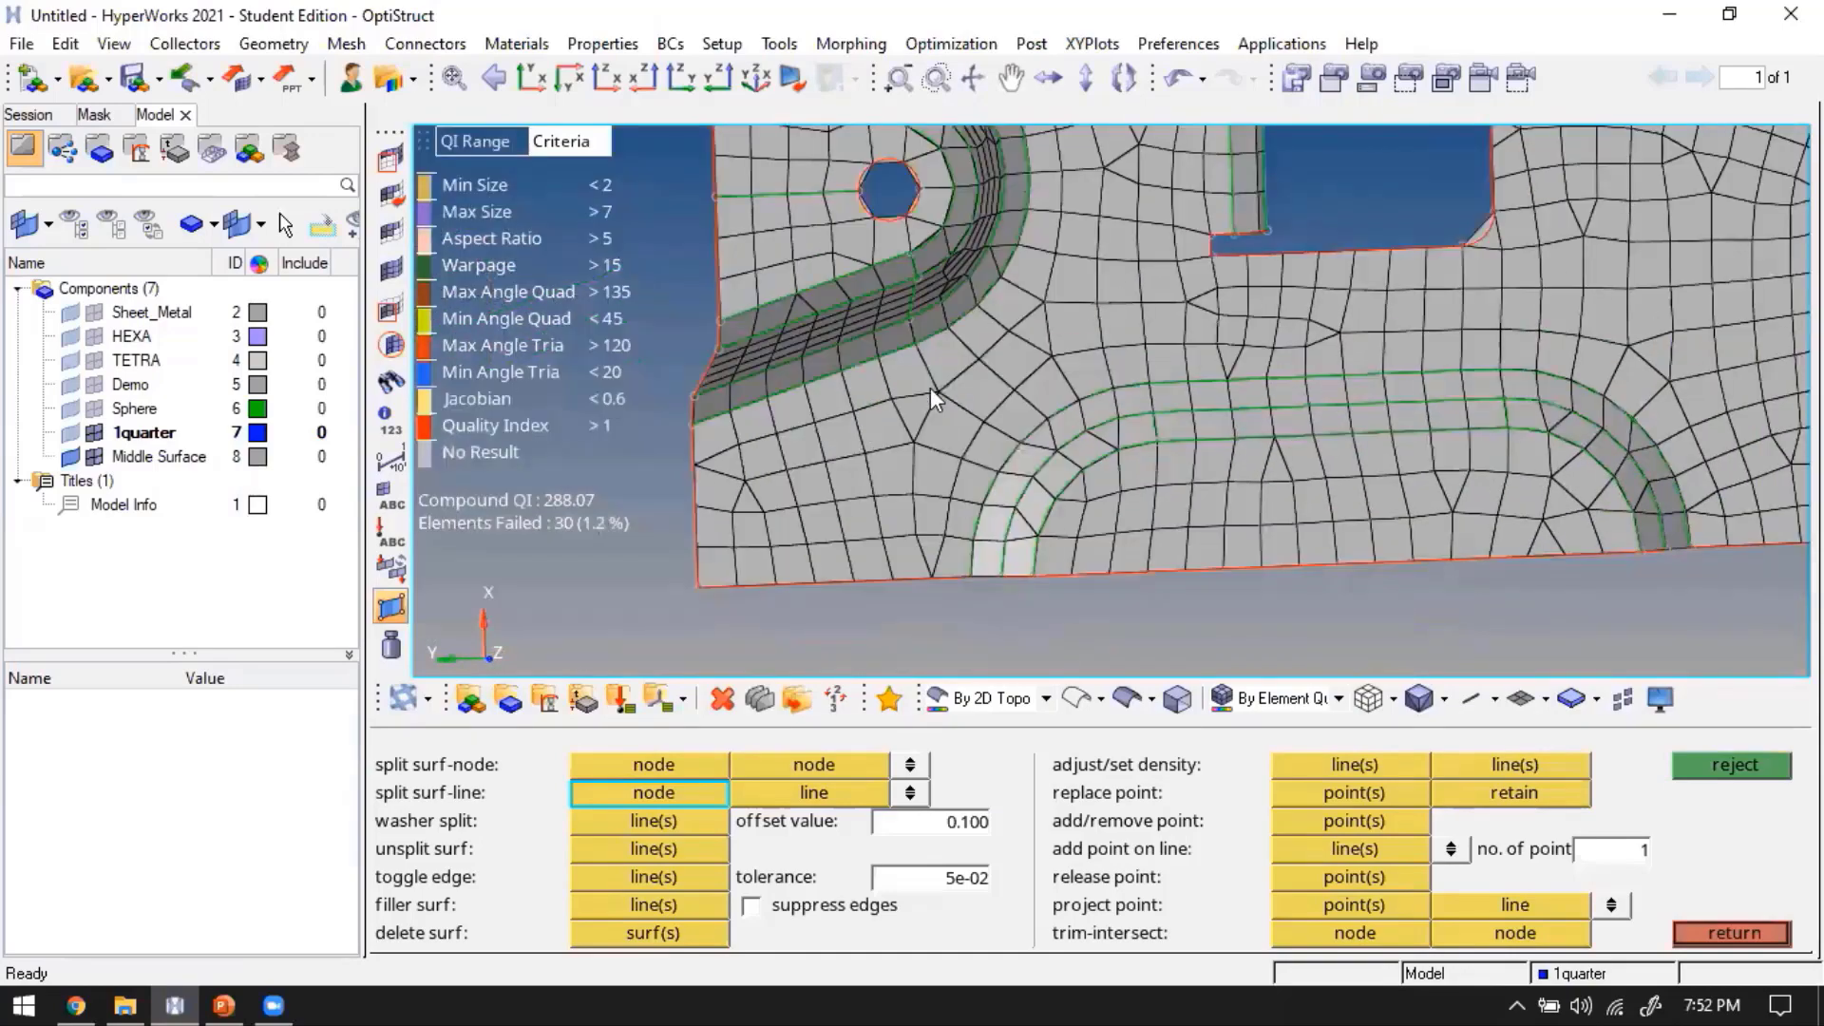
pyautogui.scroll(2, 1079, 410)
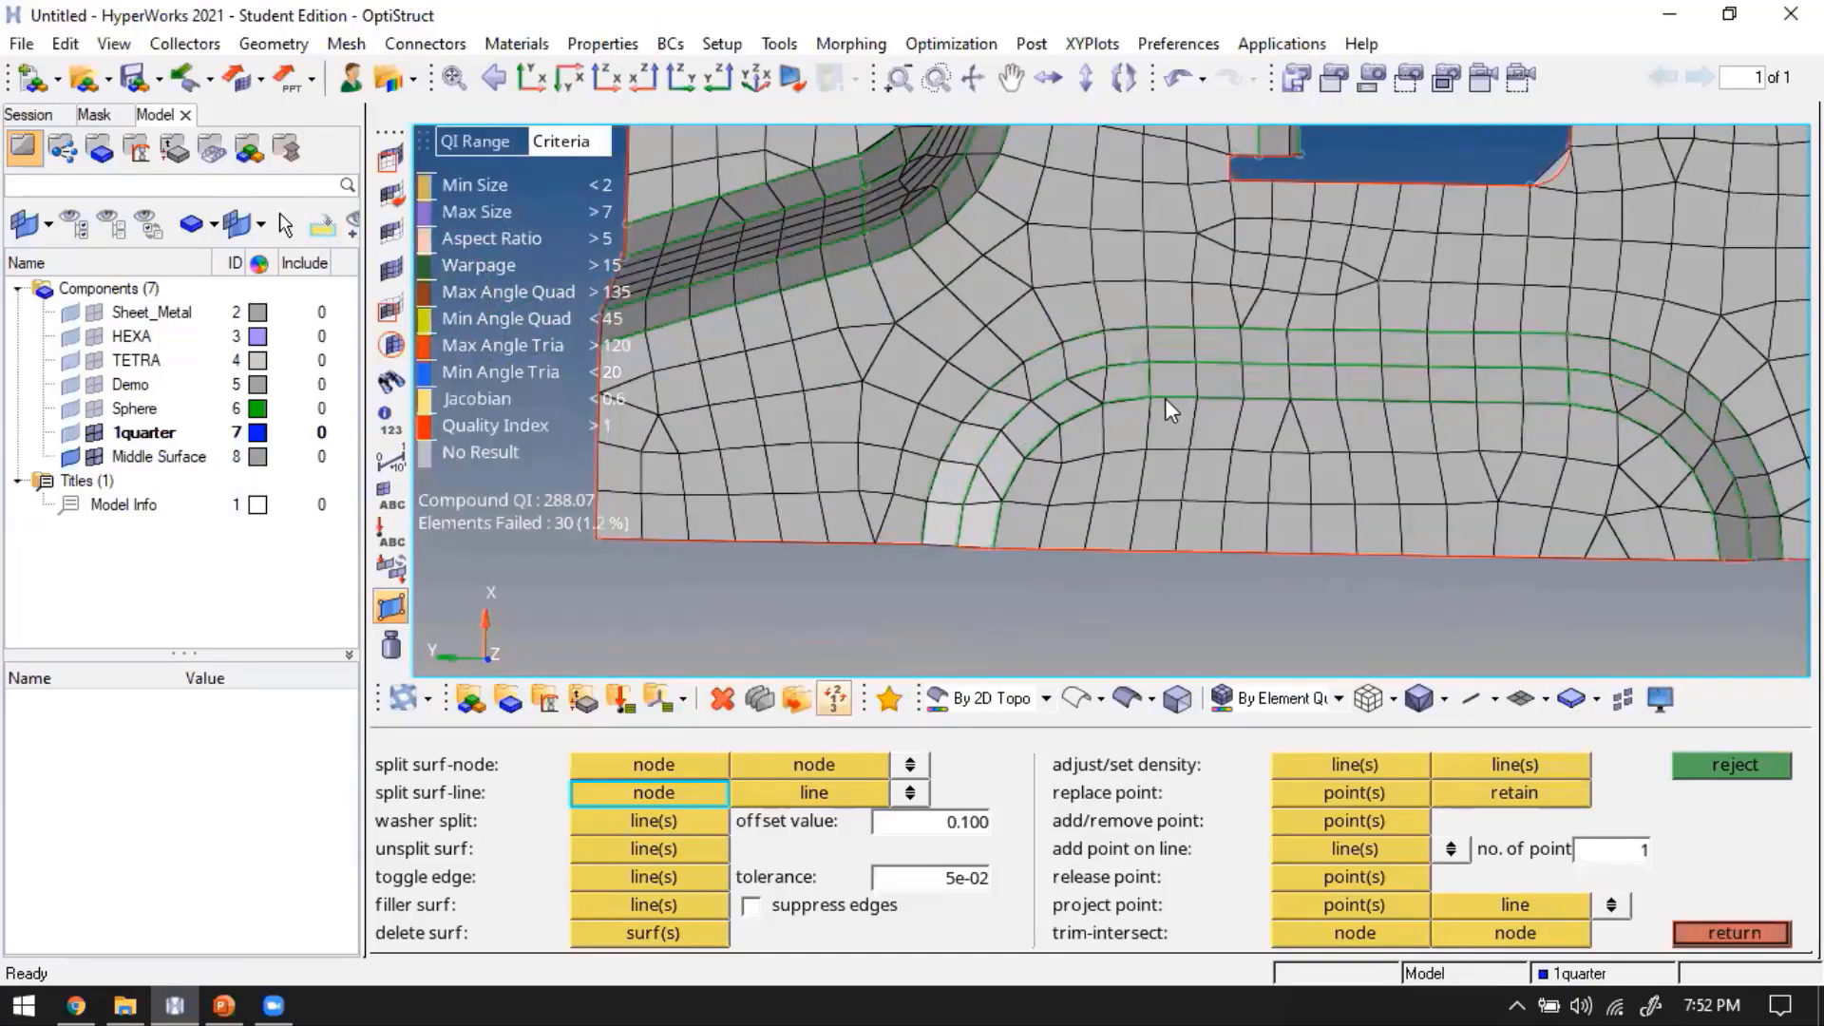
pyautogui.click(1161, 549)
pyautogui.click(1226, 543)
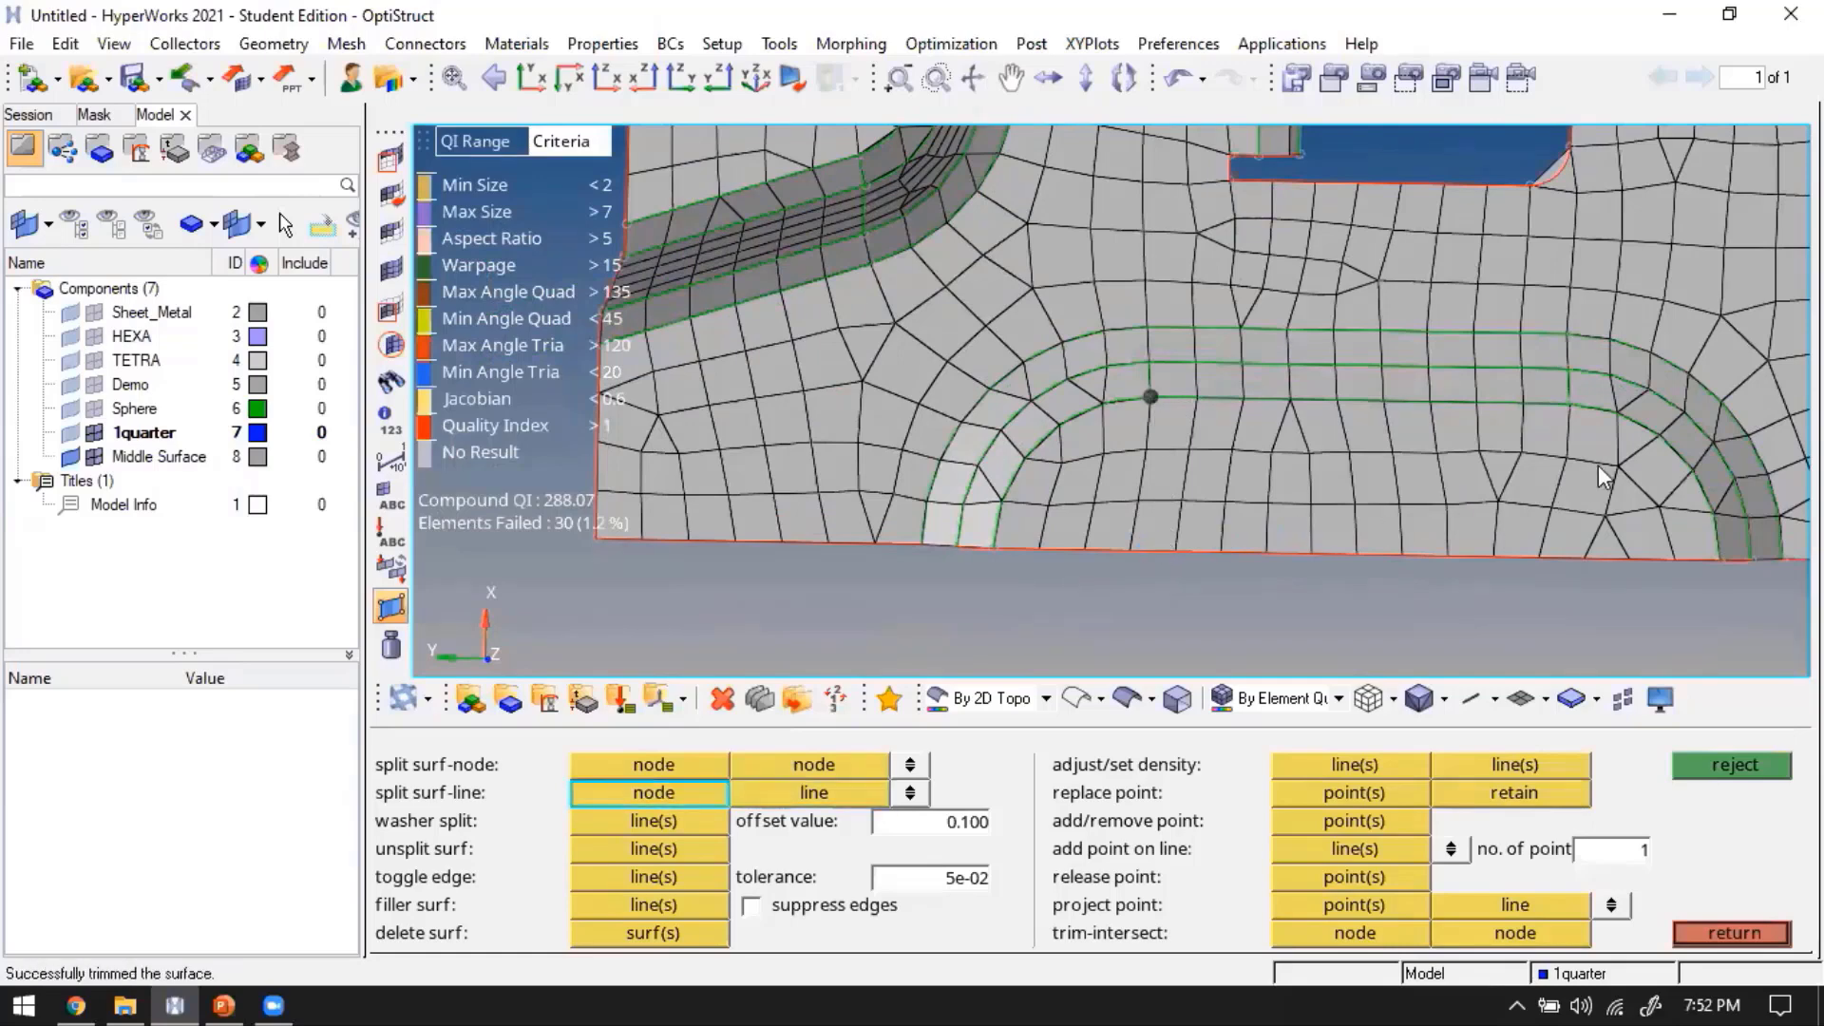
pyautogui.click(1566, 556)
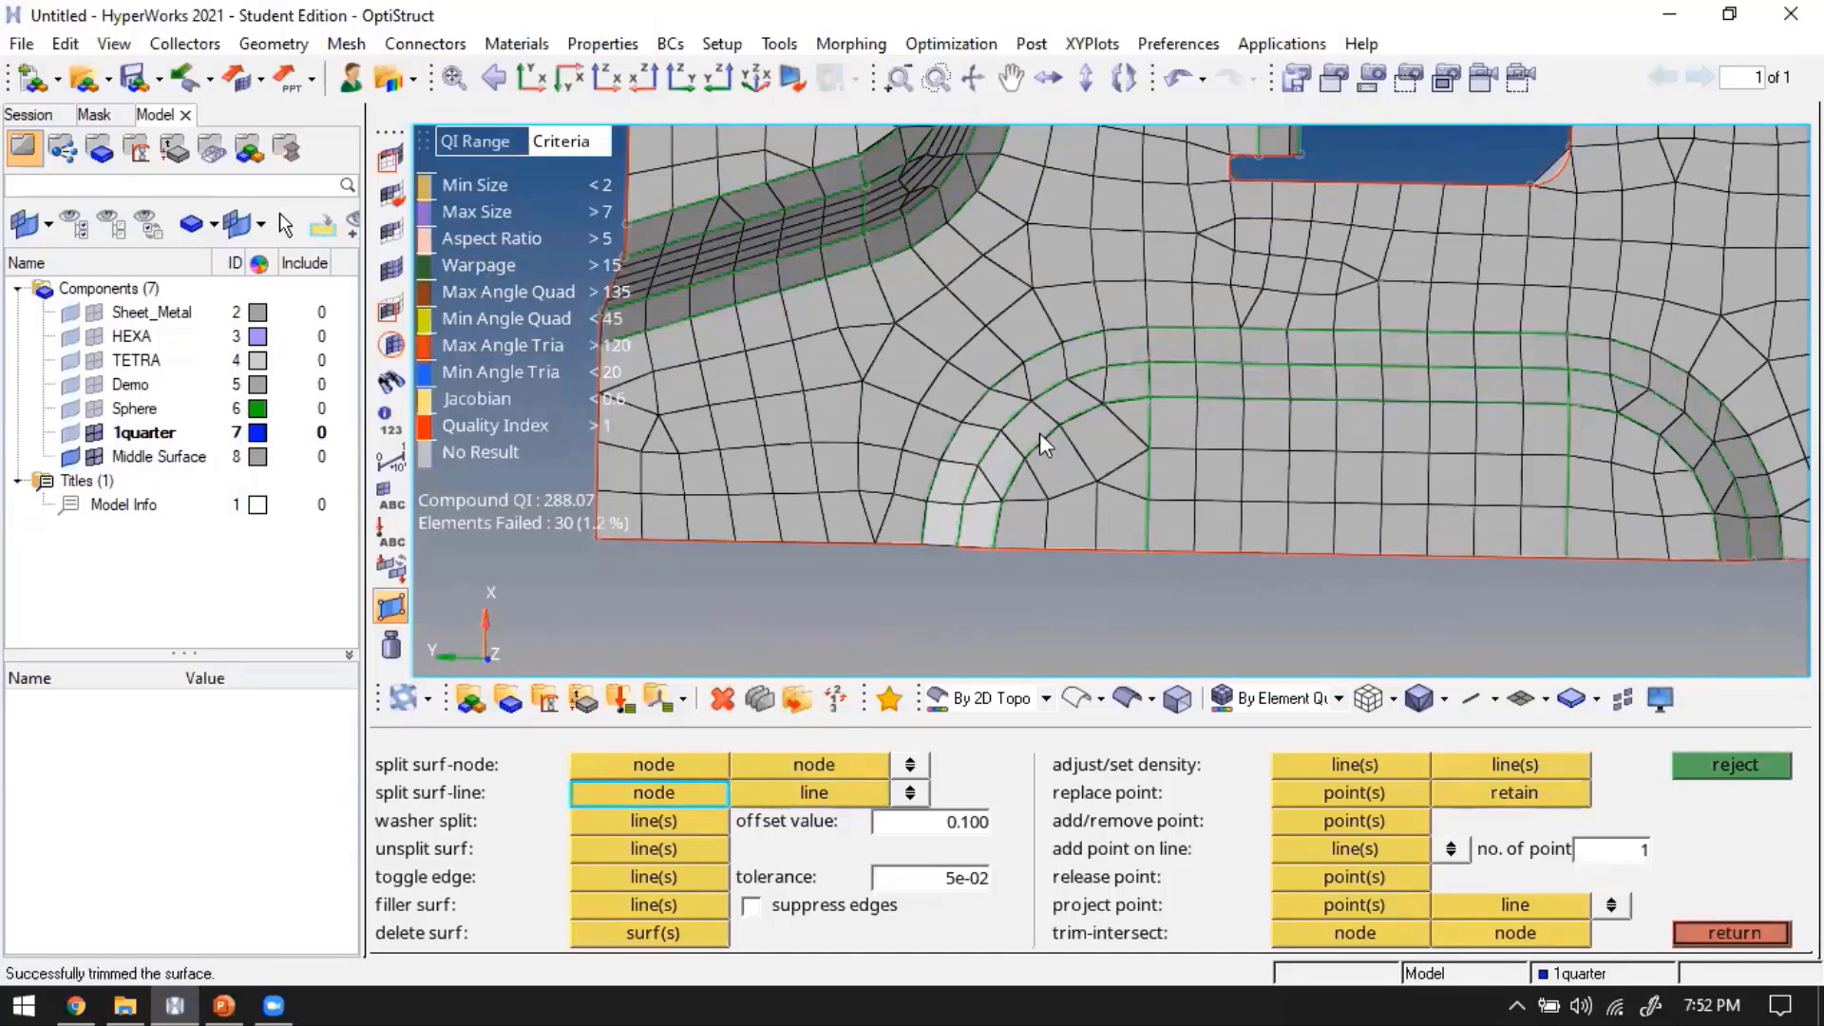
# Add a further split to the lower edge within each arced end of the bead's inner face, just outside the existing splits
pyautogui.scroll(2, 1107, 416)
pyautogui.click(1109, 531)
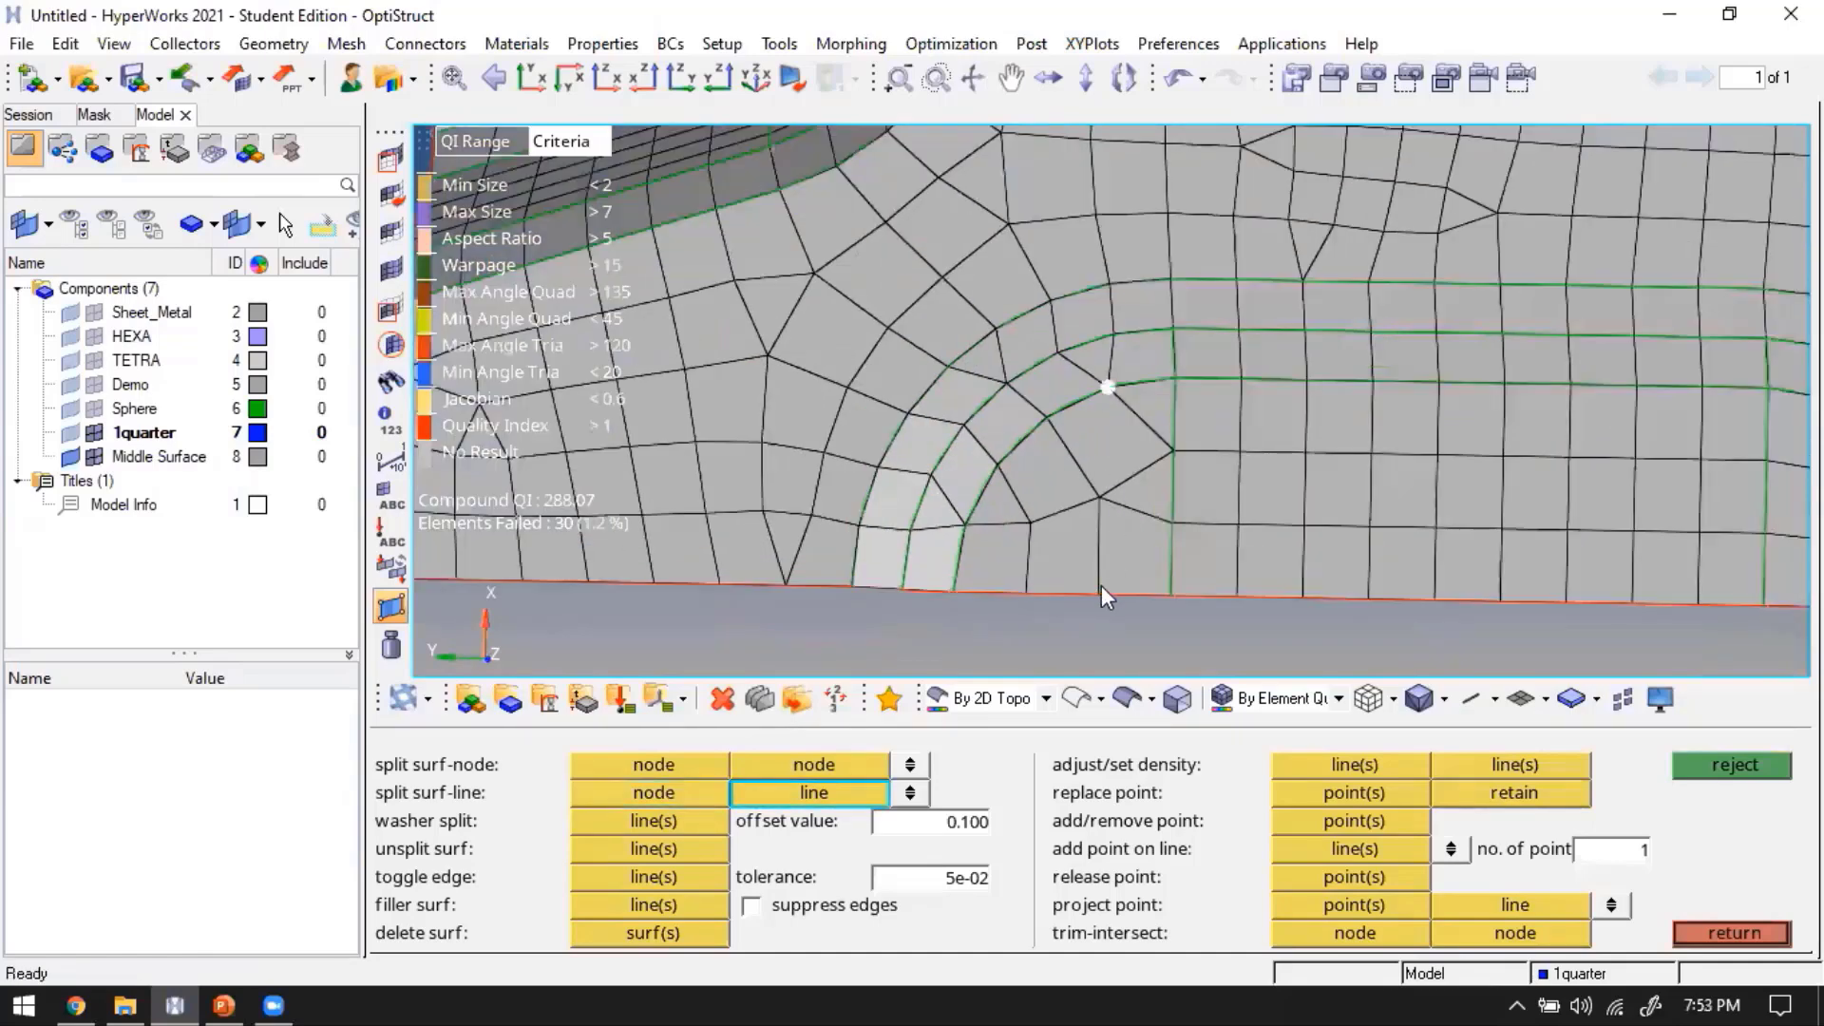
pyautogui.click(1102, 585)
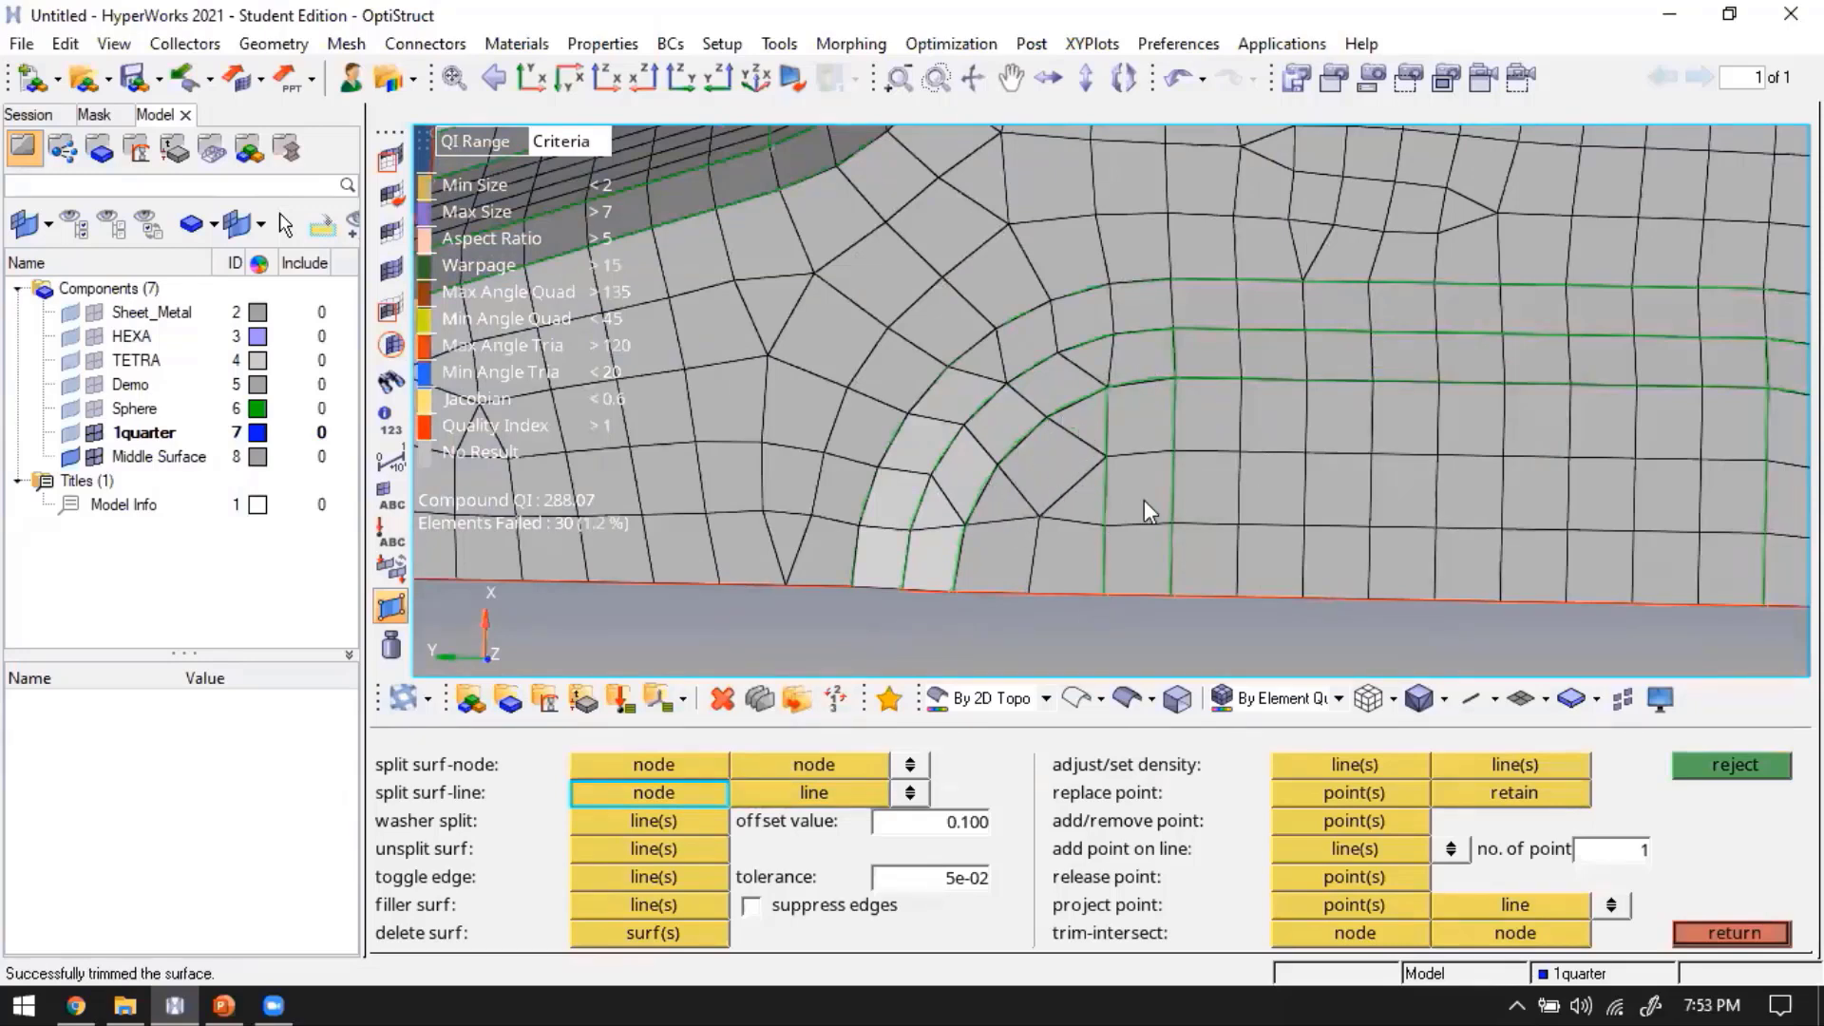
pyautogui.scroll(-4, 1571, 437)
pyautogui.scroll(2, 1463, 437)
pyautogui.click(1463, 442)
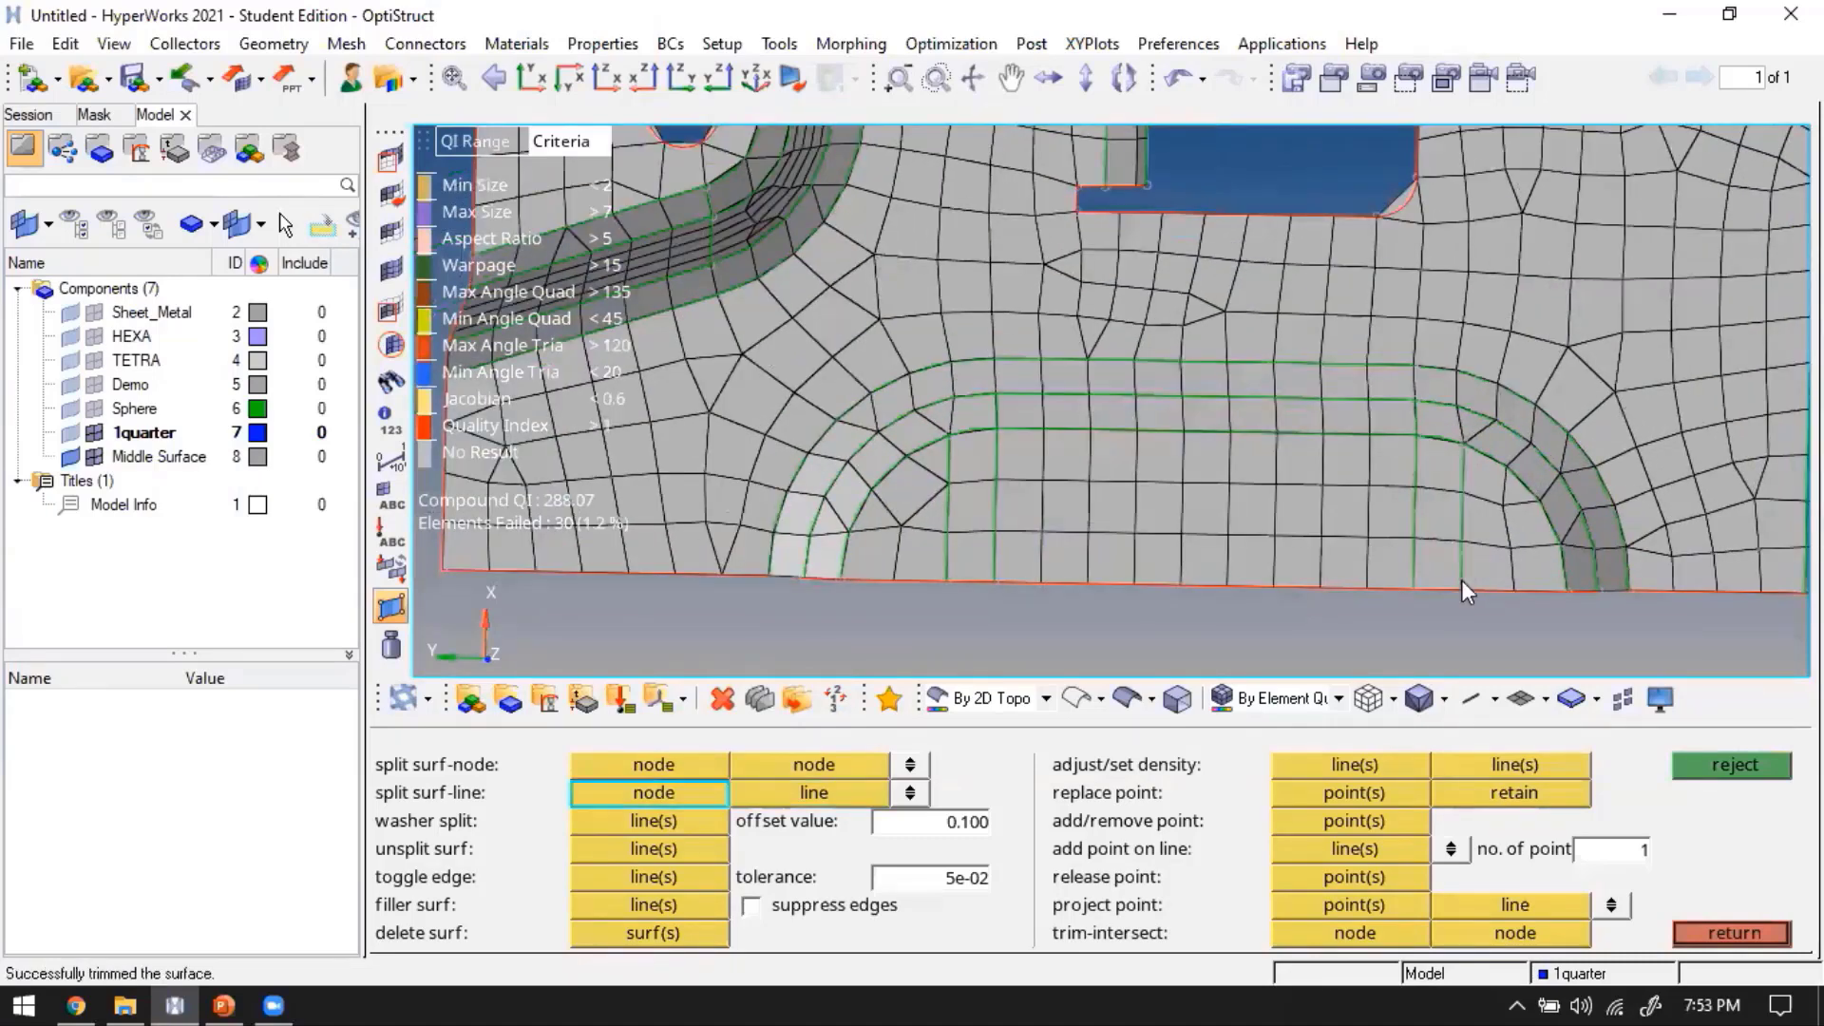
pyautogui.click(1462, 583)
# Examine the mesh around the notch, rectangular cutout and beads in flat and tilted views, and leave Quick Edit
pyautogui.scroll(-4, 1252, 382)
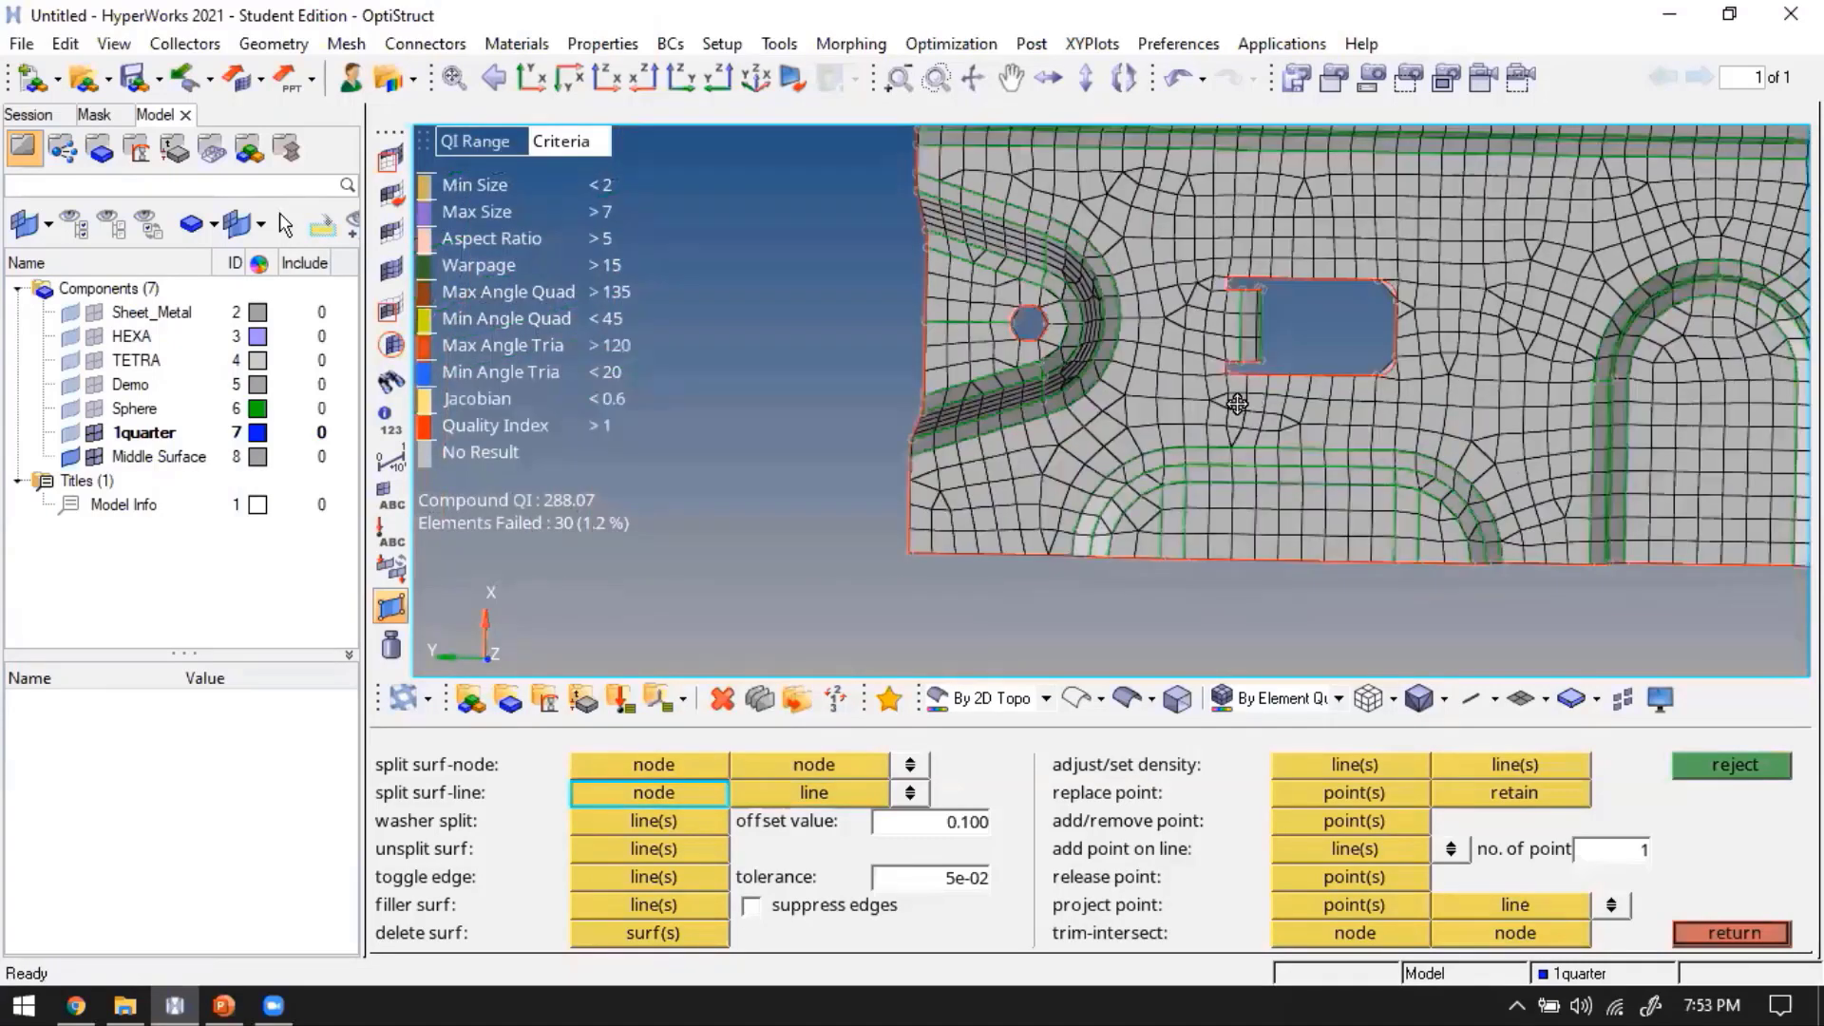
pyautogui.keyDown('ctrl'); pyautogui.moveTo(1287, 393); pyautogui.dragTo(1084, 391); pyautogui.keyUp('ctrl')
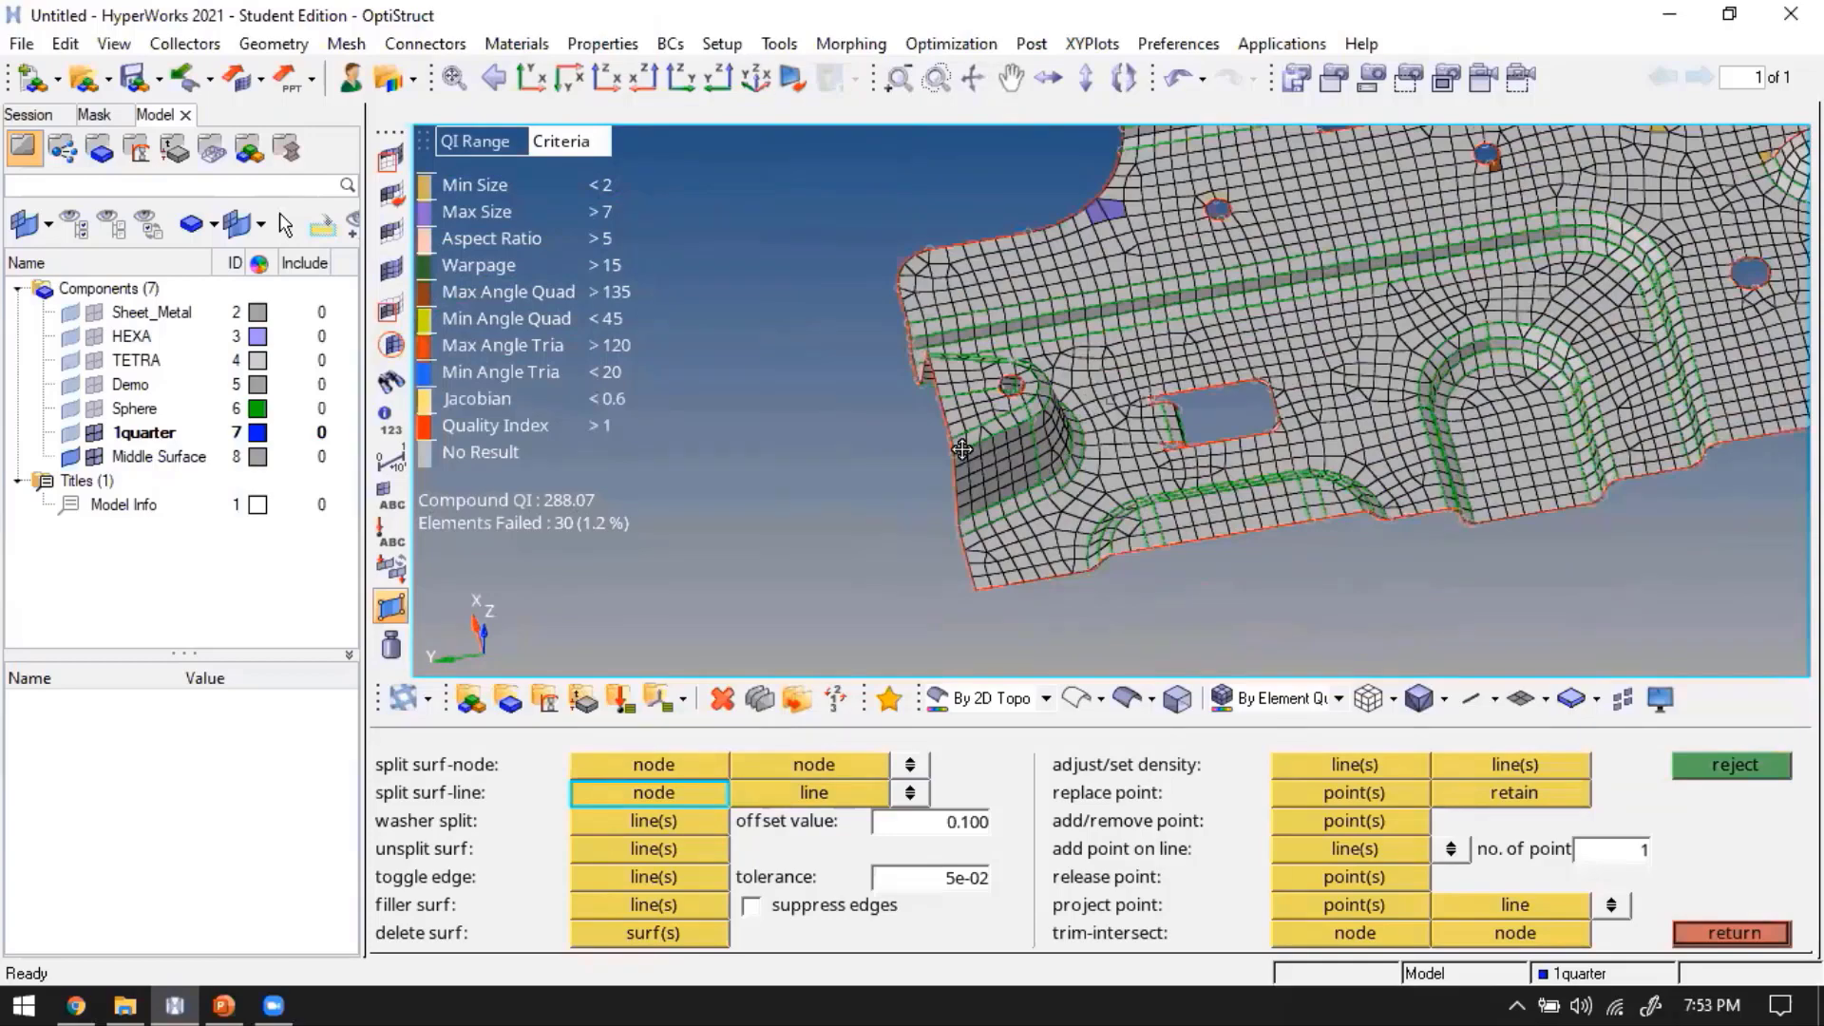
pyautogui.keyDown('ctrl'); pyautogui.moveTo(935, 425); pyautogui.dragTo(1105, 439); pyautogui.keyUp('ctrl')
pyautogui.keyDown('ctrl'); pyautogui.moveTo(1045, 369); pyautogui.dragTo(1094, 434, button='right'); pyautogui.keyUp('ctrl')
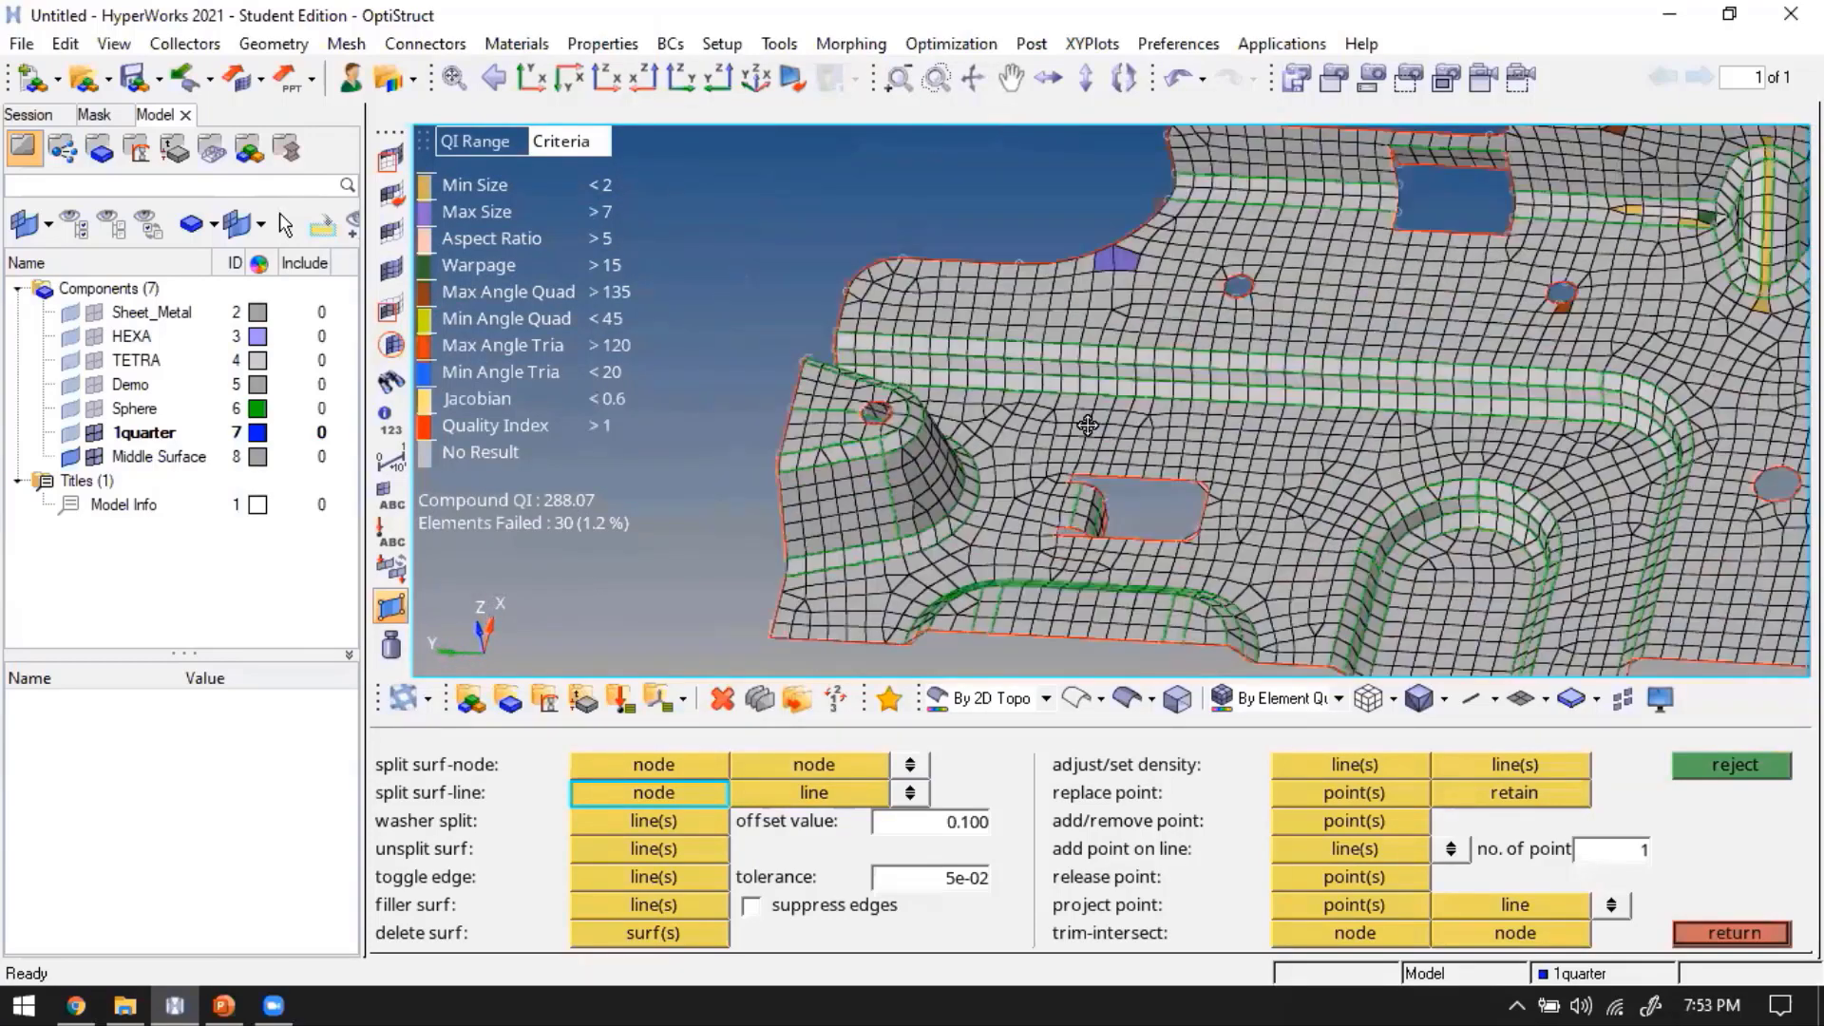
pyautogui.keyDown('ctrl'); pyautogui.scroll(2, 1113, 416); pyautogui.keyUp('ctrl')
pyautogui.moveTo(1082, 408)
pyautogui.keyDown('ctrl'); pyautogui.mouseDown()
pyautogui.moveTo(1093, 367)
pyautogui.moveTo(1052, 379)
pyautogui.moveTo(1131, 456)
pyautogui.moveTo(1115, 412)
pyautogui.mouseUp(); pyautogui.keyUp('ctrl')
pyautogui.keyDown('ctrl'); pyautogui.moveTo(1114, 412); pyautogui.dragTo(1120, 333, button='right'); pyautogui.keyUp('ctrl')
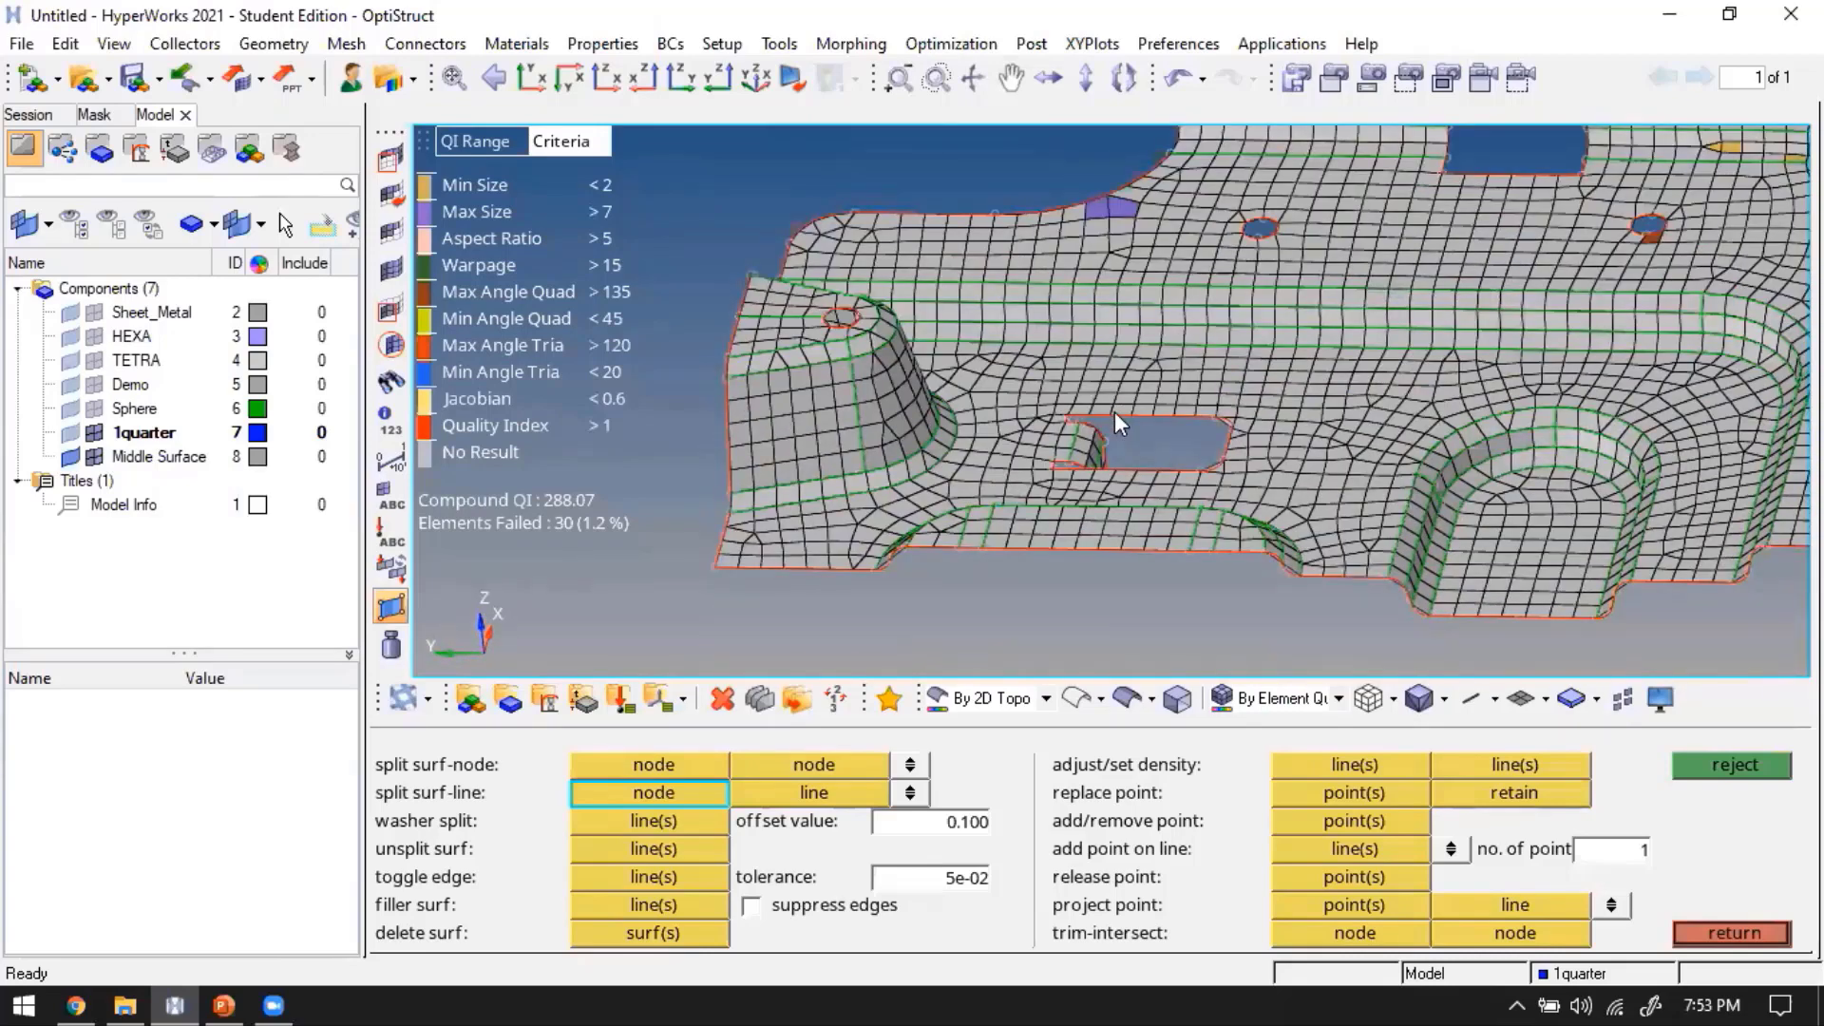
pyautogui.scroll(5, 1114, 412)
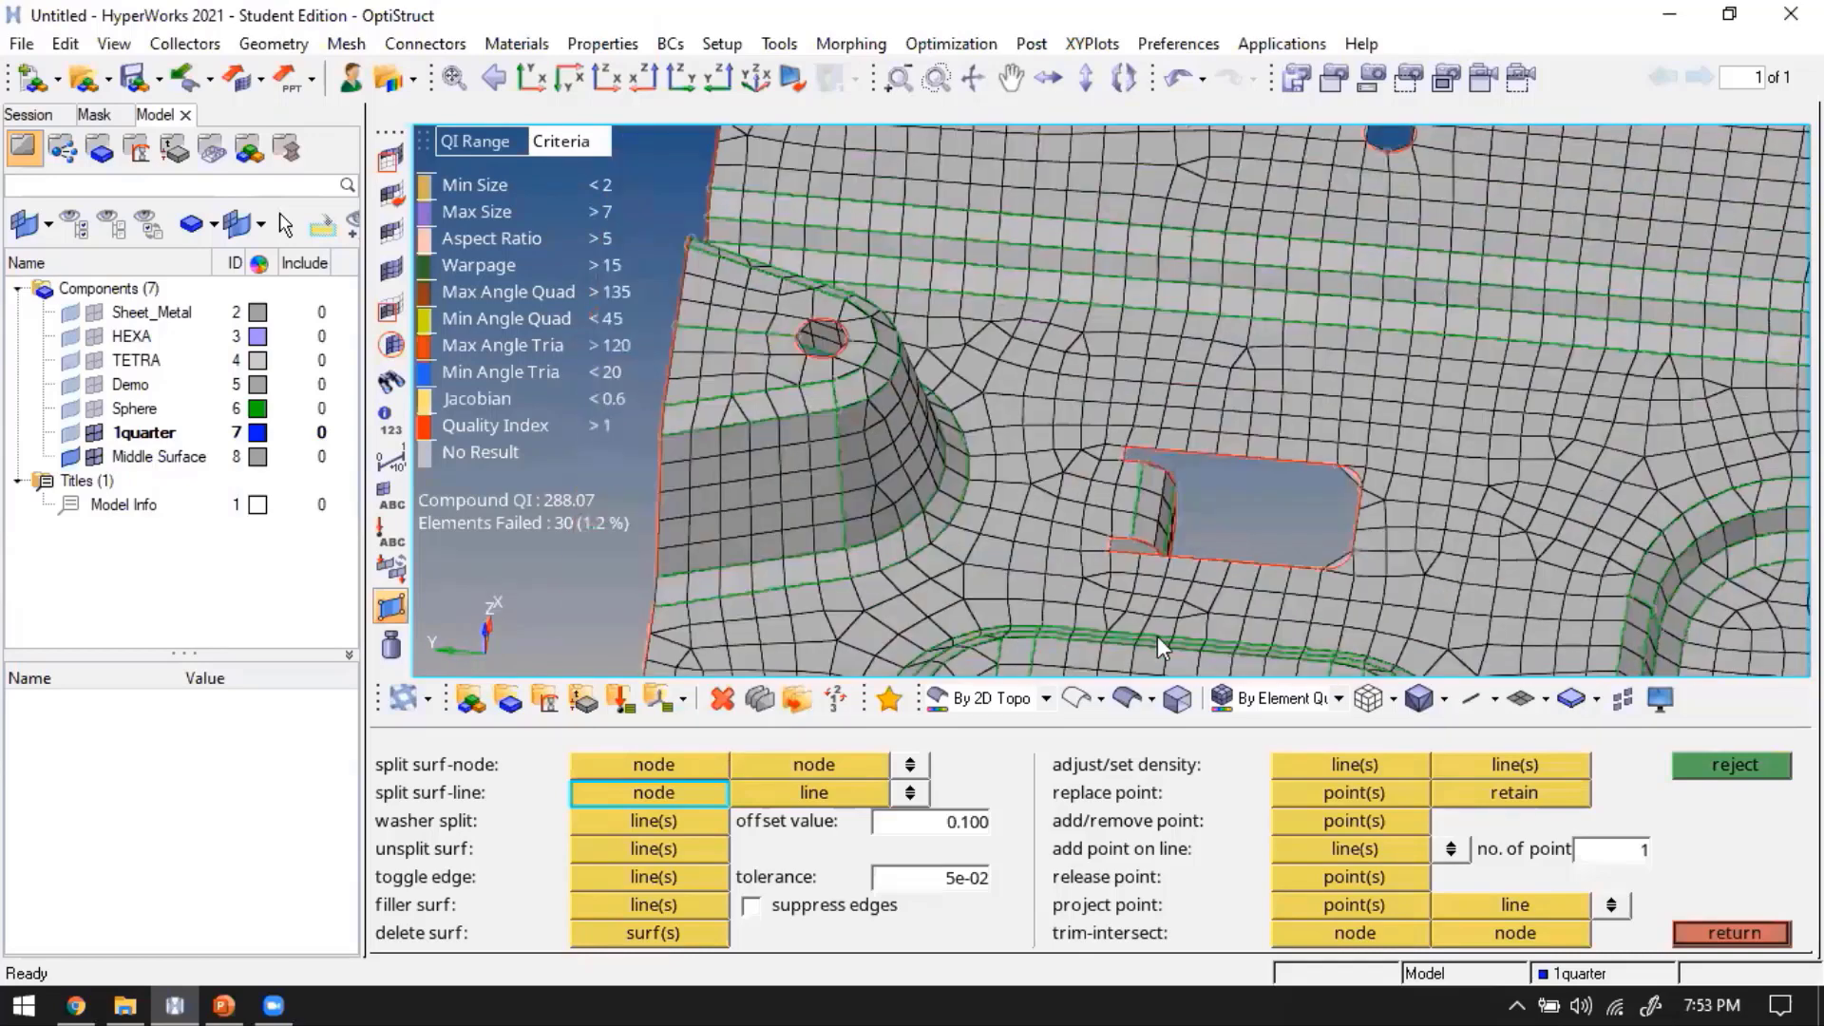
pyautogui.scroll(-3, 1173, 437)
pyautogui.press('Escape')
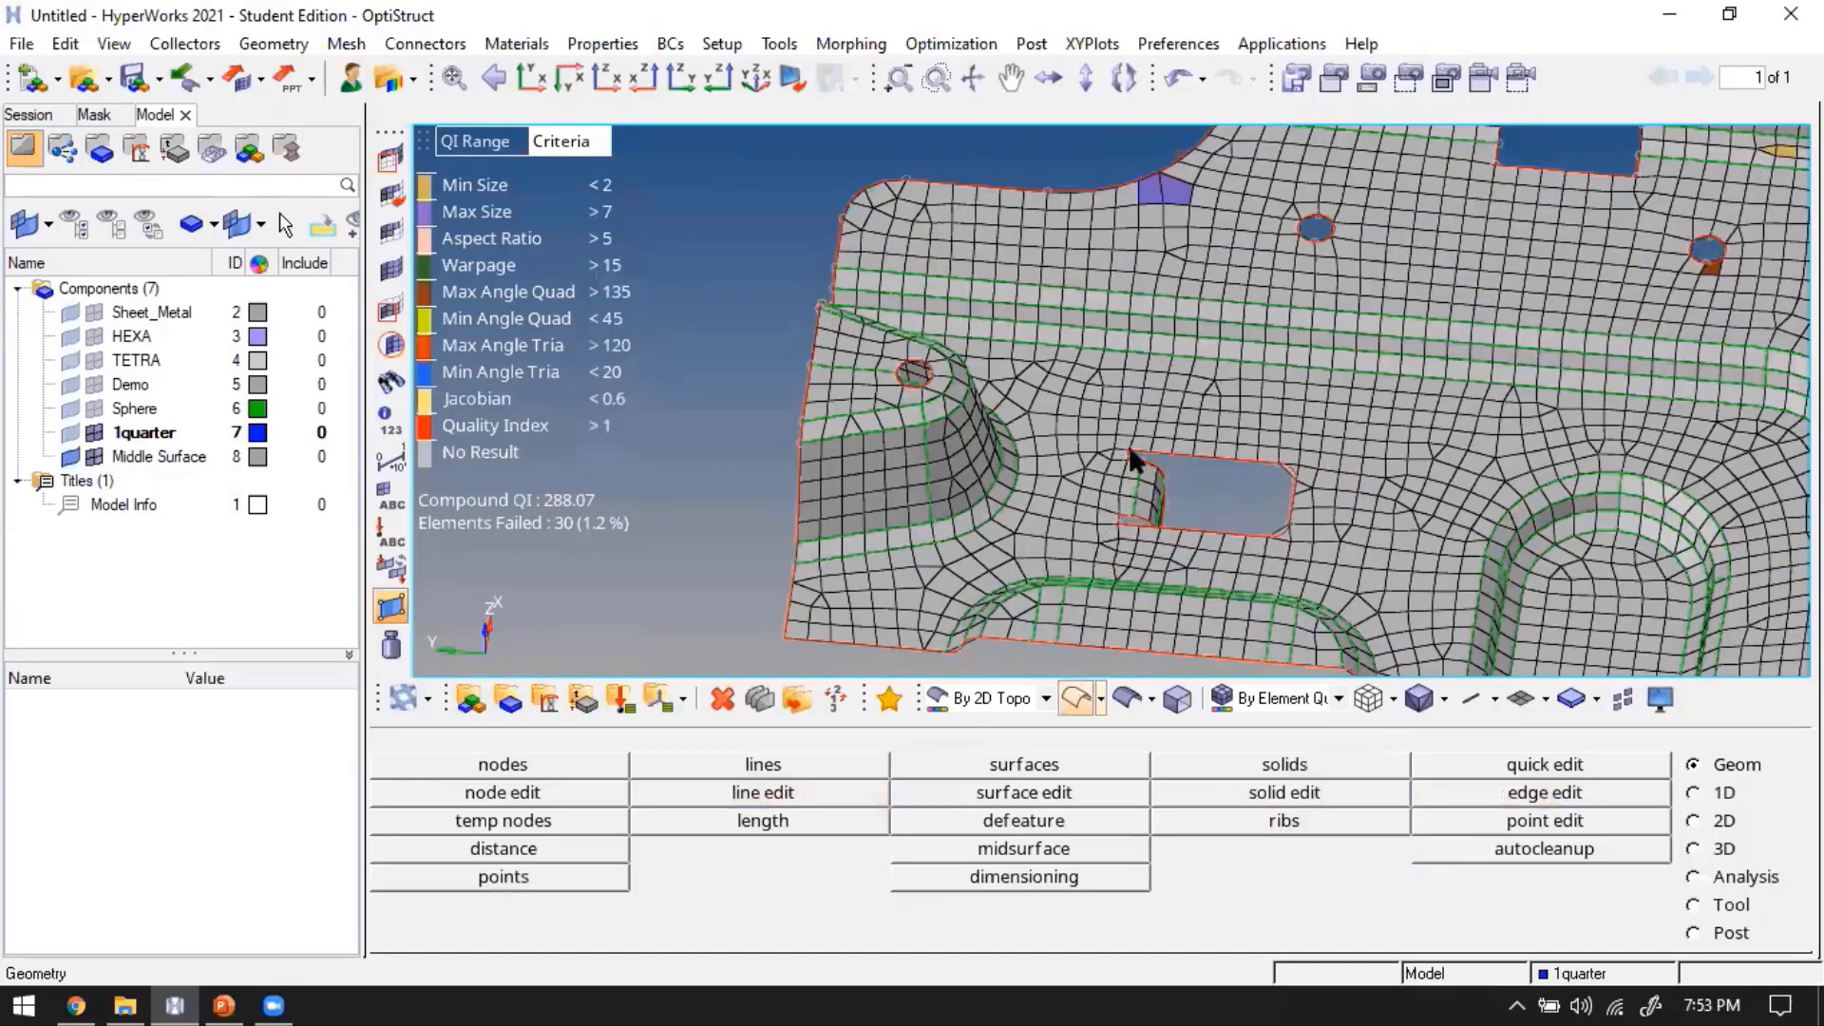
pyautogui.scroll(-1, 1133, 435)
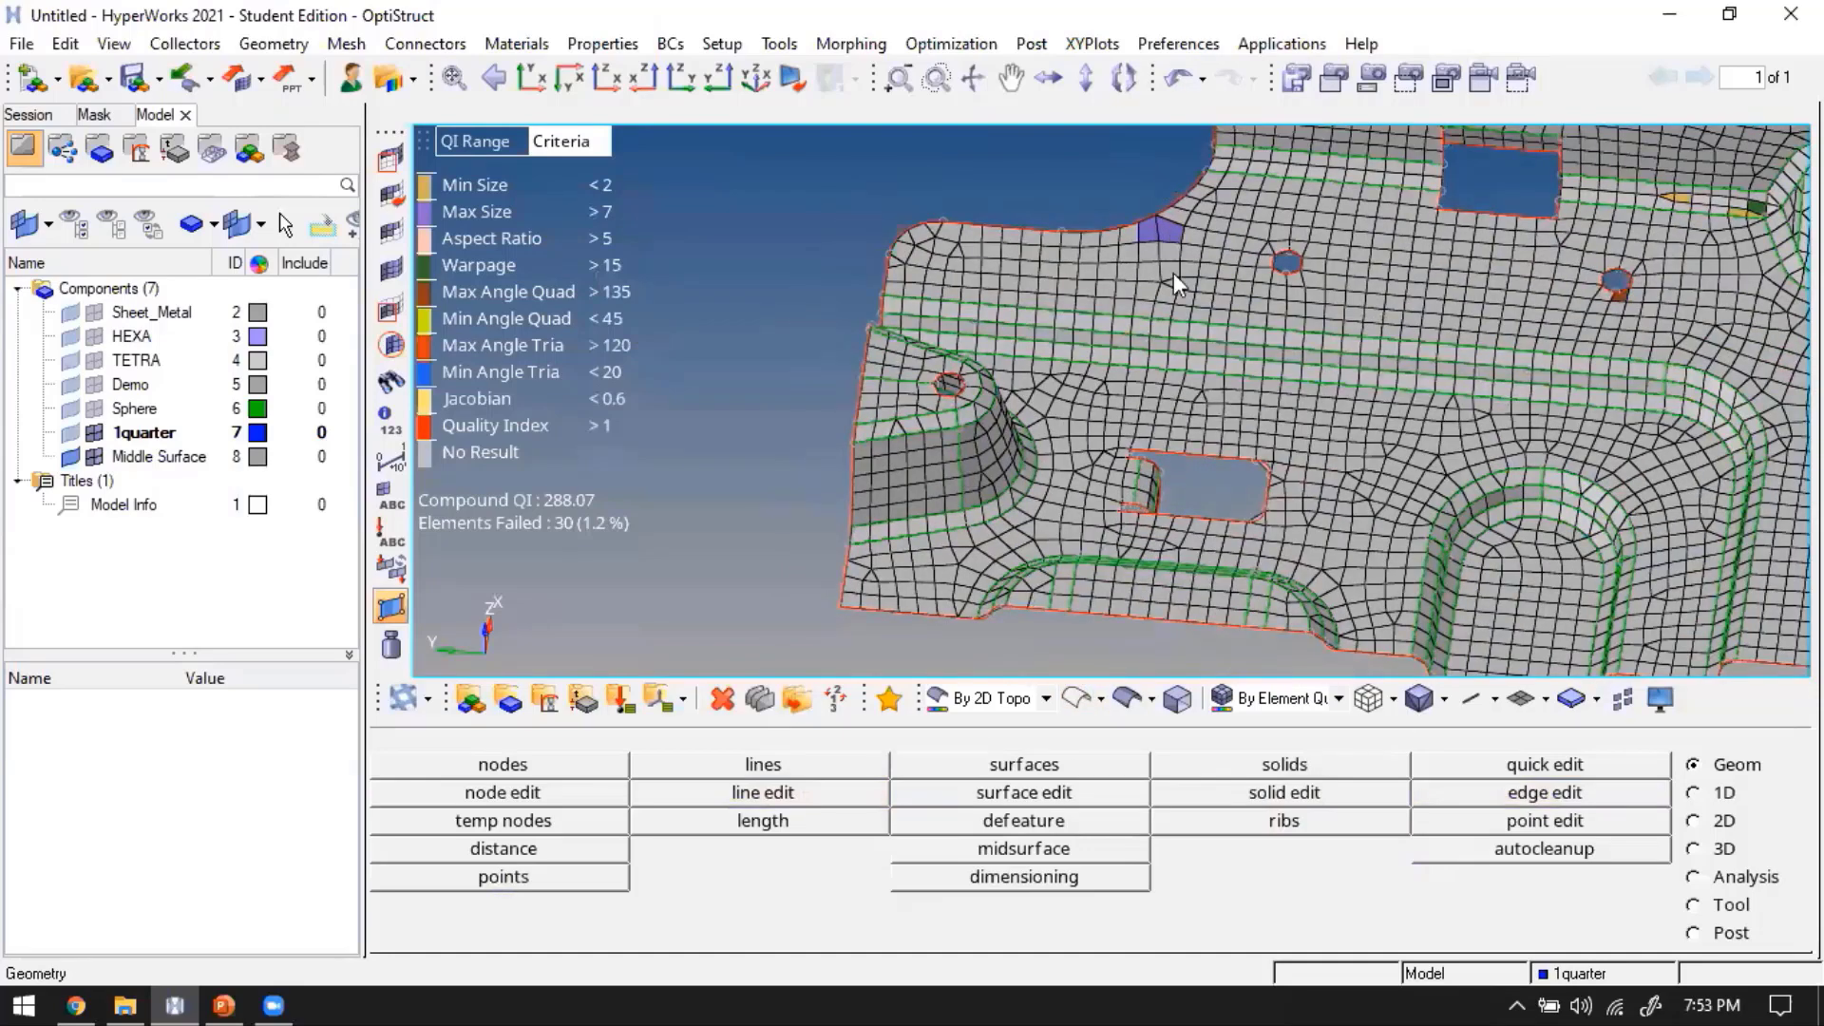
# Set up a surface trim with a plane defined by N1, N2 and N3 nodes, and select all surfaces of the part
pyautogui.click(1073, 792)
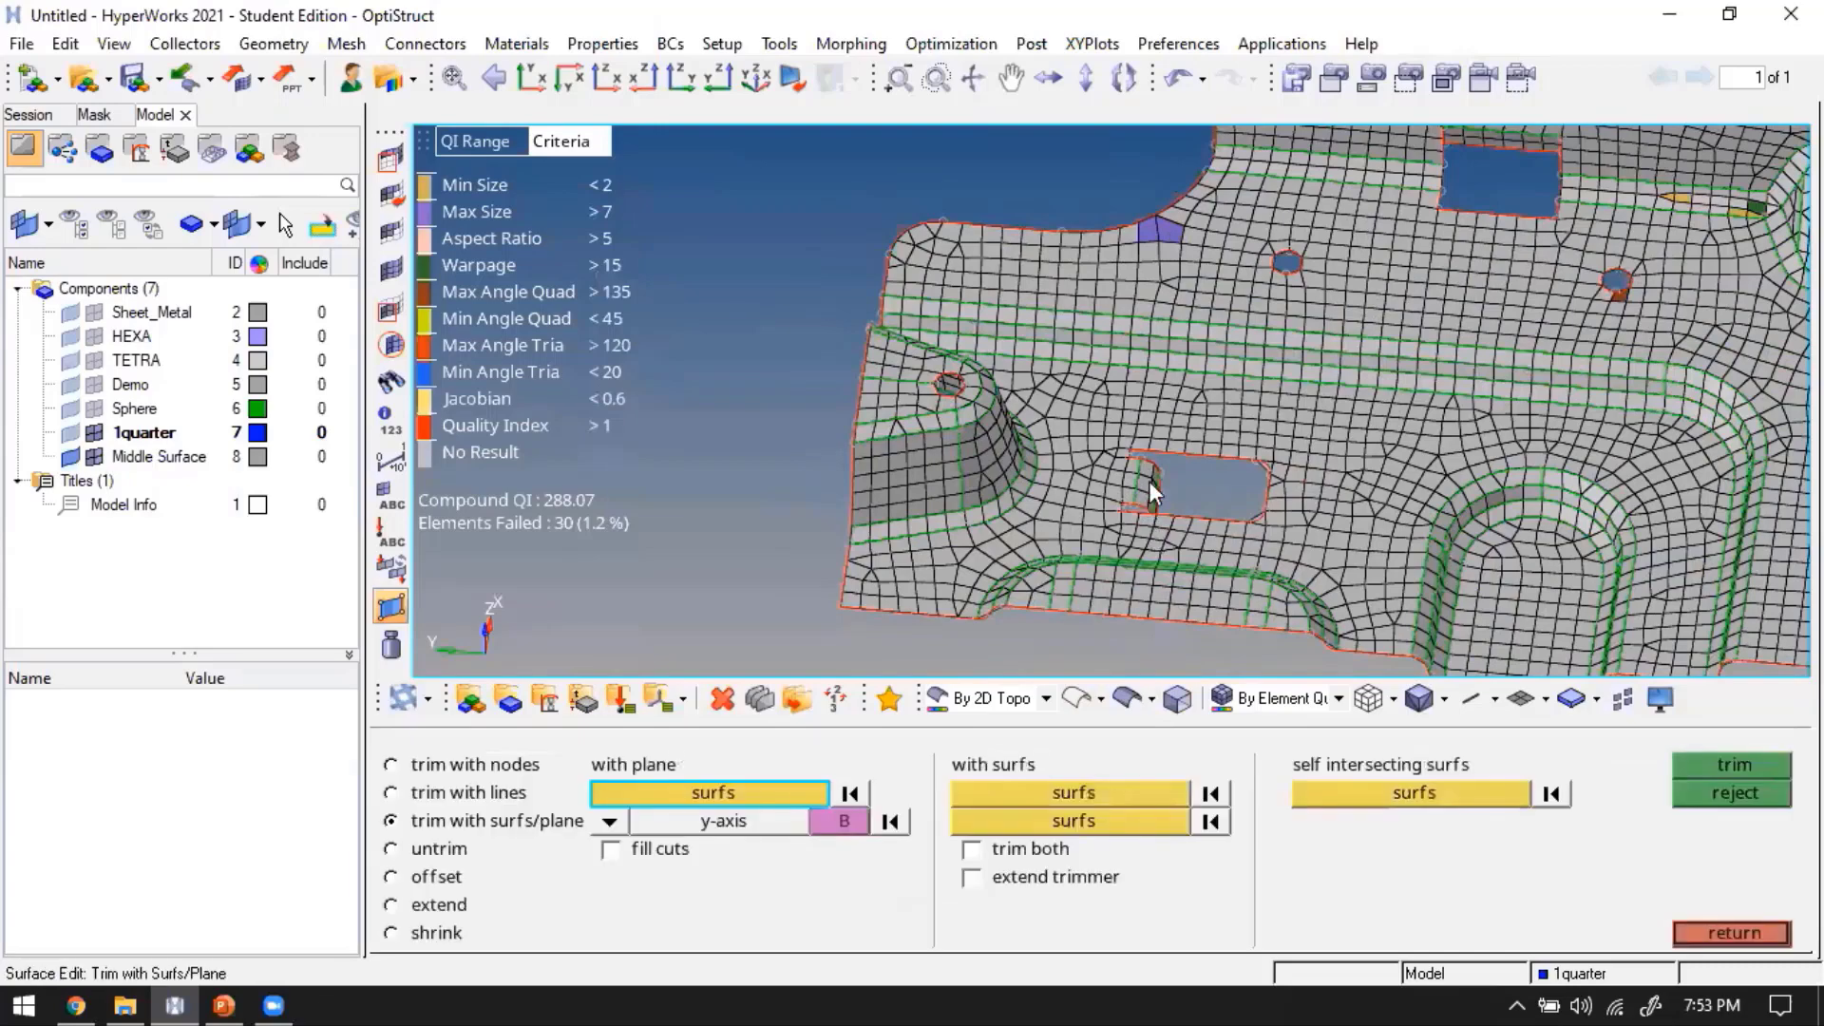
pyautogui.scroll(-3, 1151, 486)
pyautogui.keyDown('shift'); pyautogui.moveTo(1758, 664); pyautogui.dragTo(963, 197); pyautogui.keyUp('shift')
pyautogui.click(609, 821)
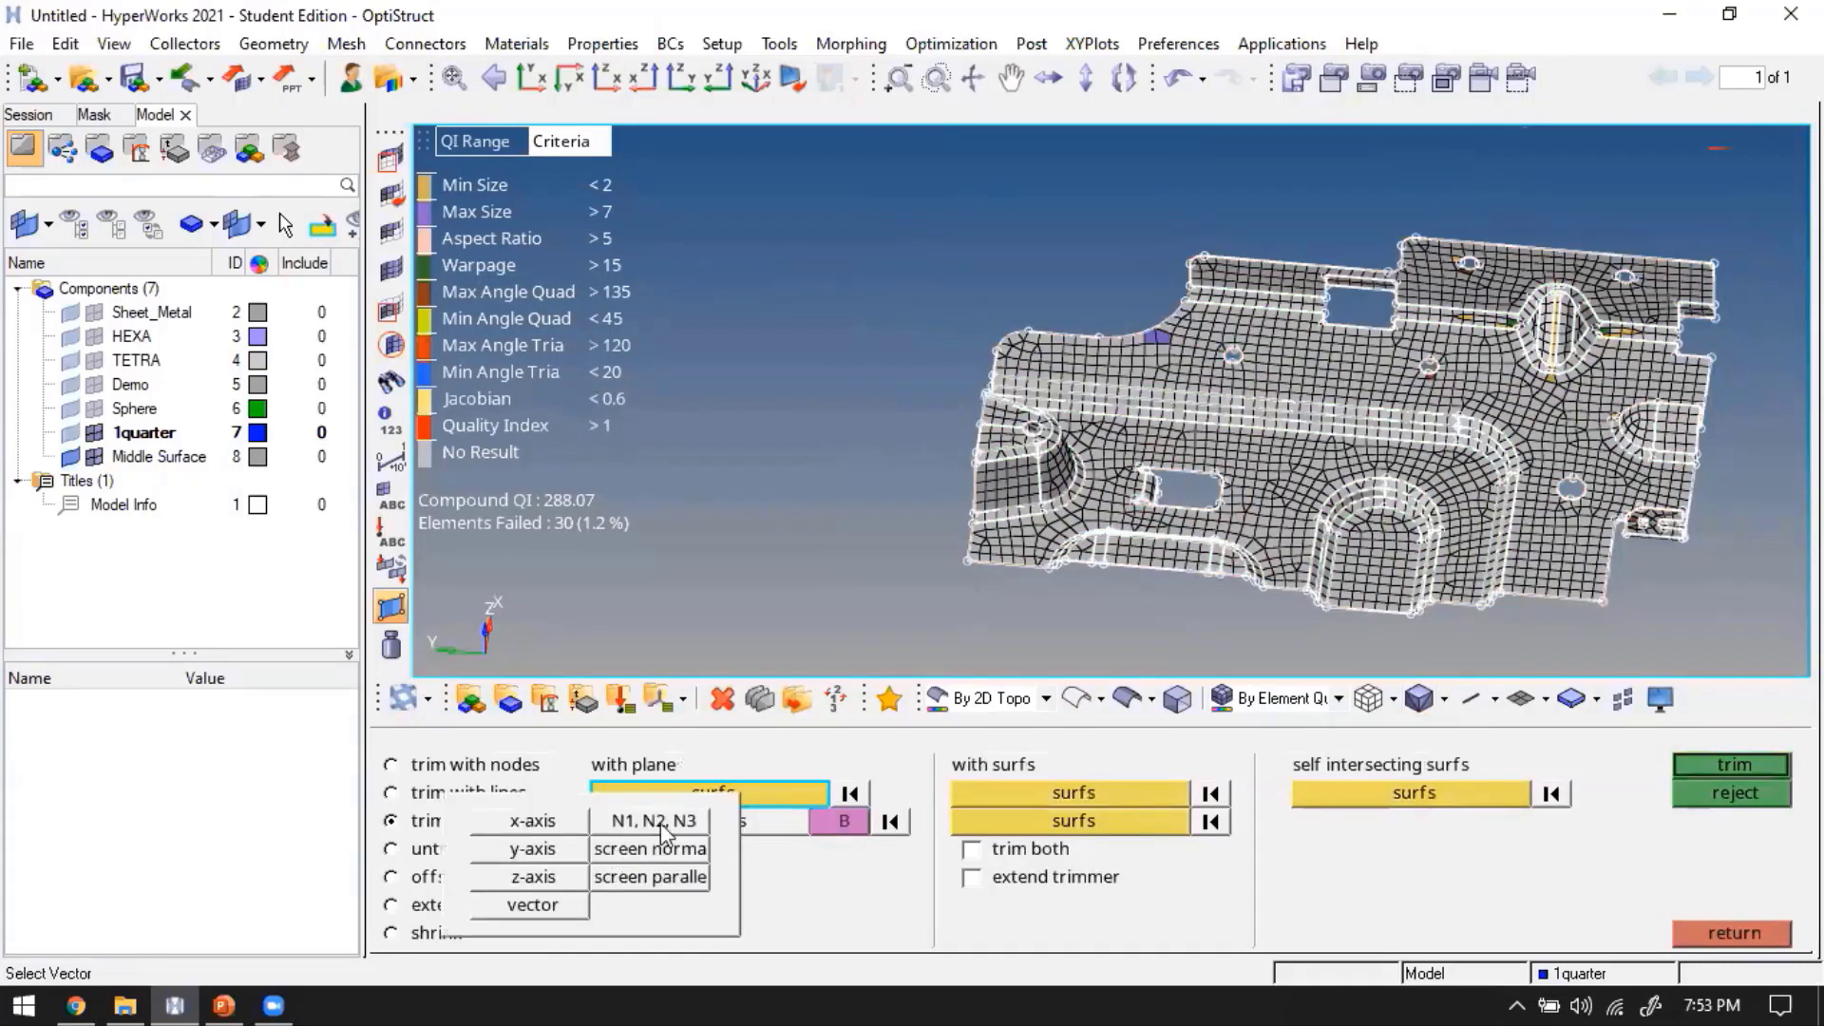
pyautogui.click(655, 820)
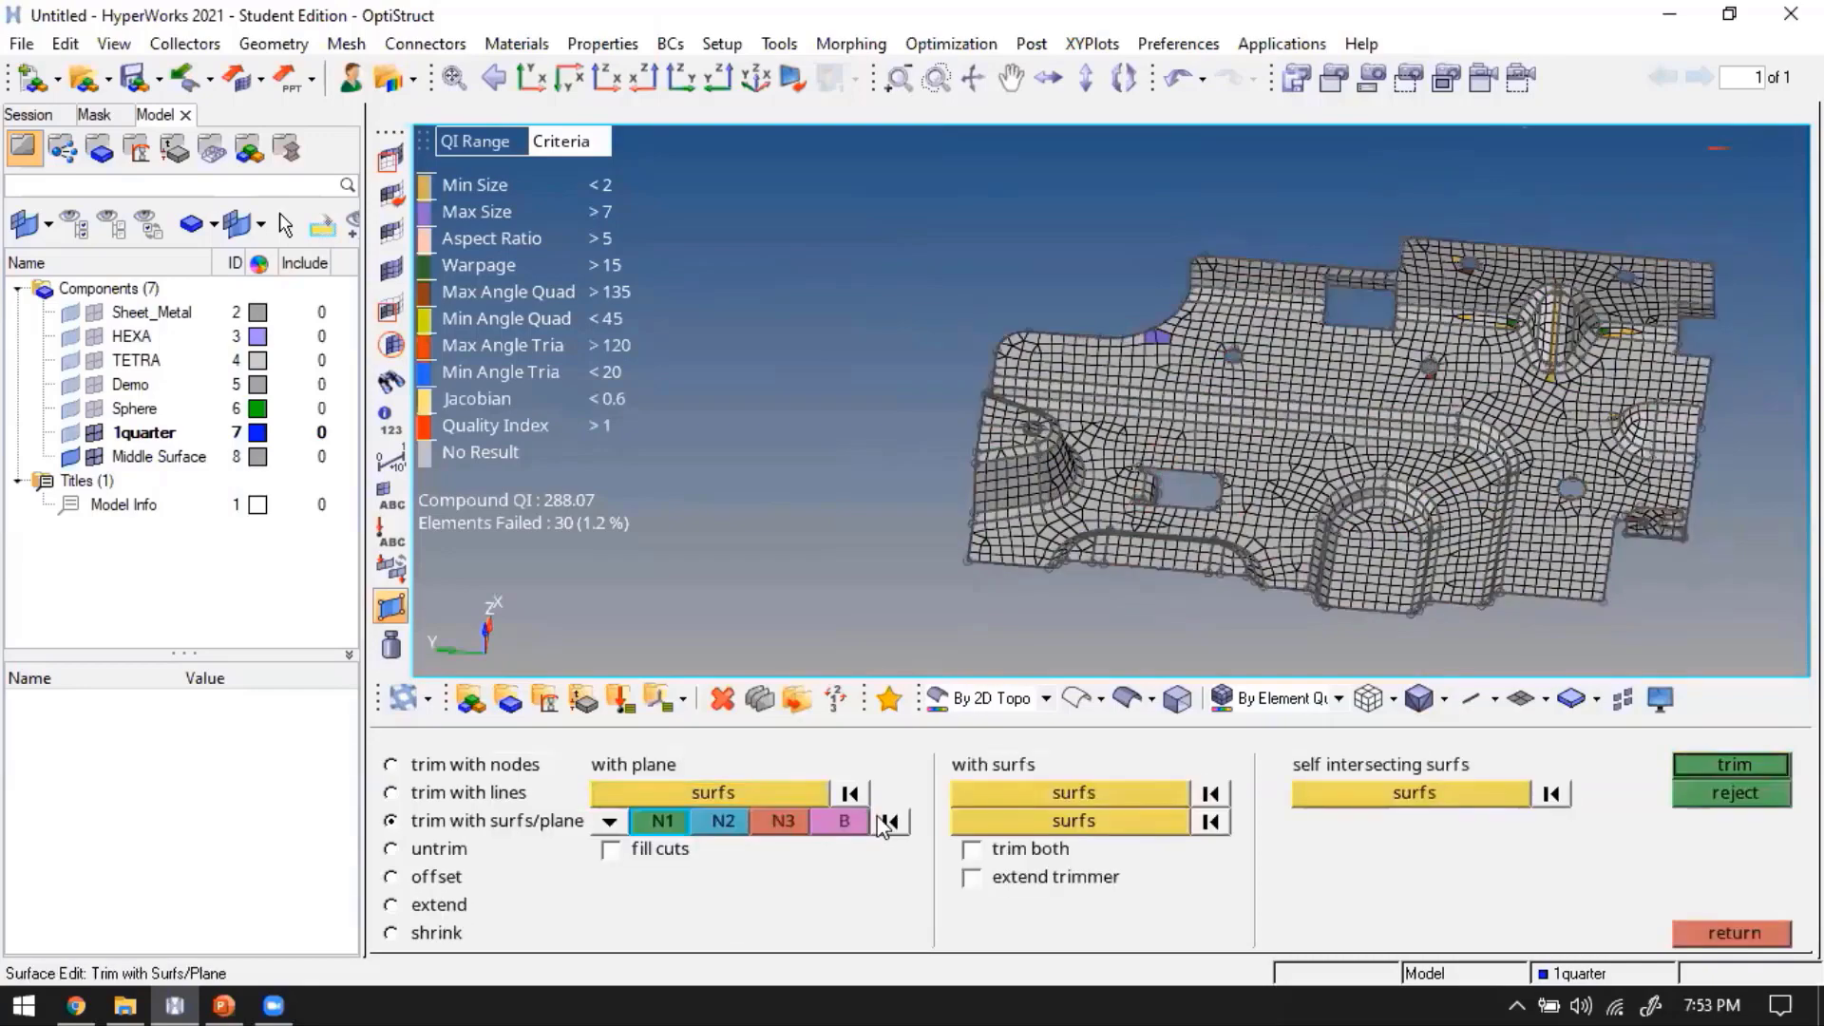
pyautogui.click(773, 788)
pyautogui.click(1120, 473)
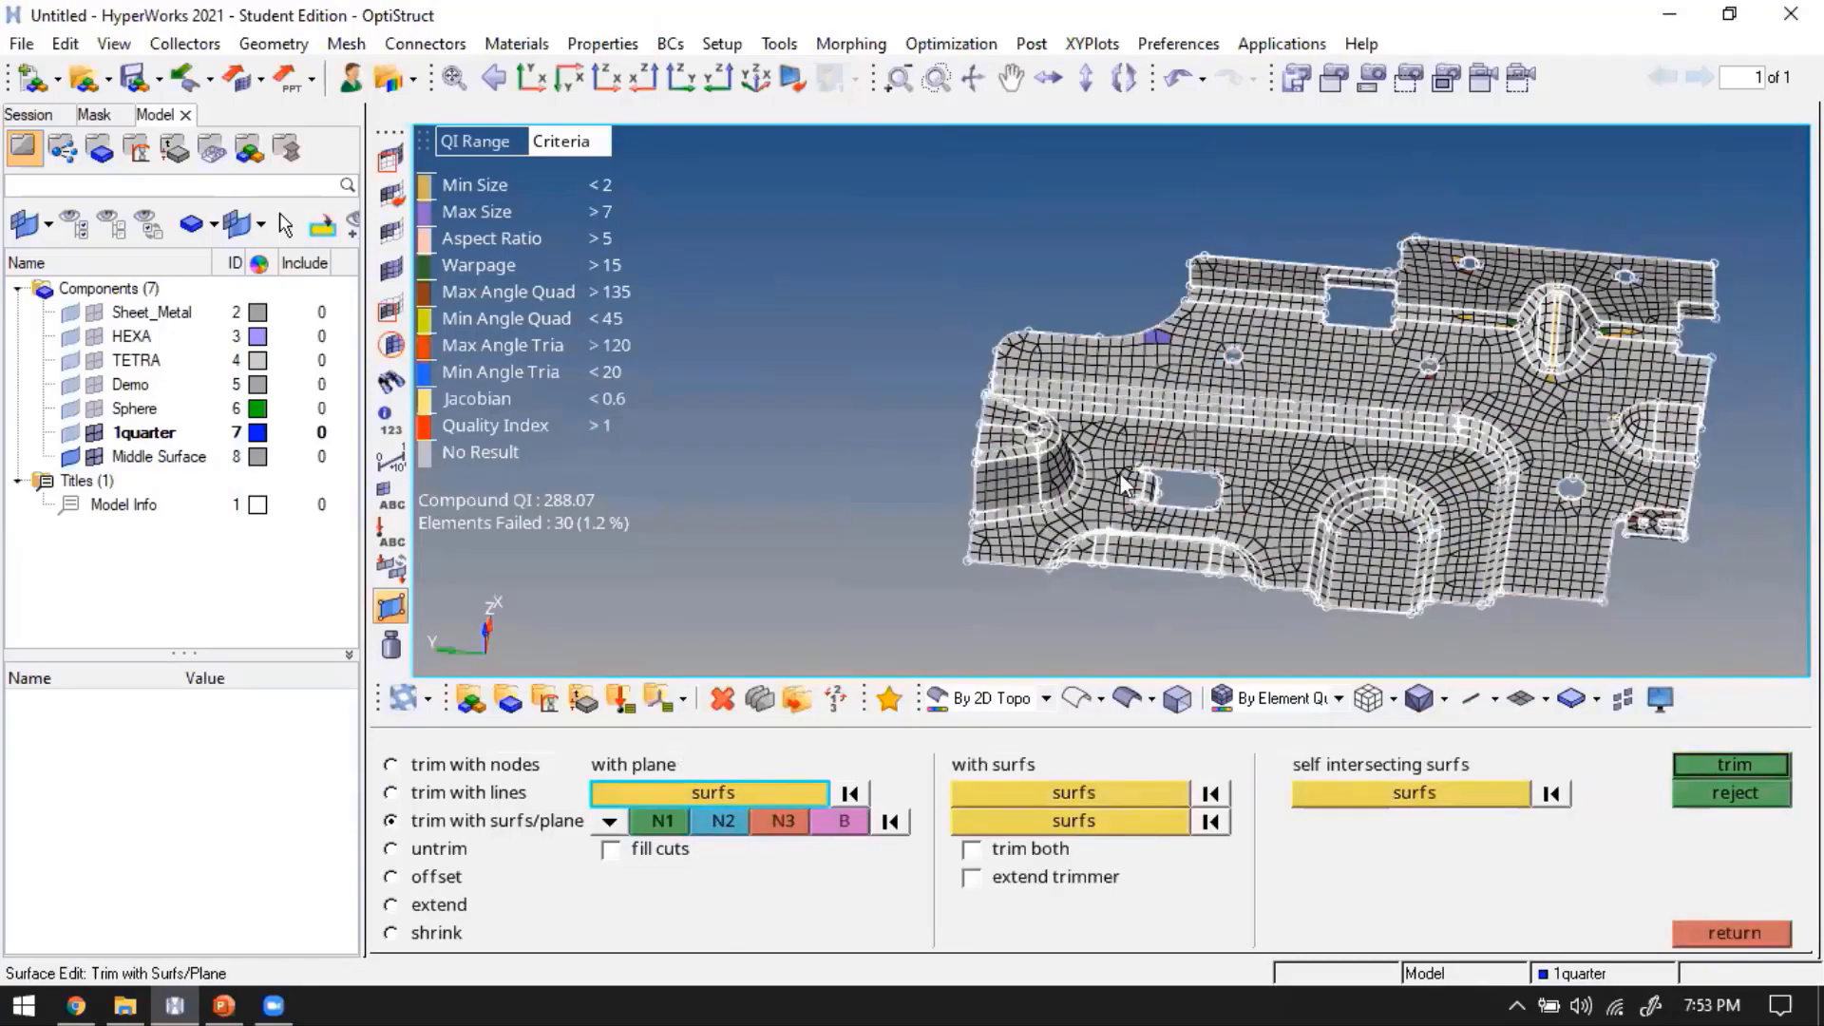
pyautogui.scroll(4, 1117, 486)
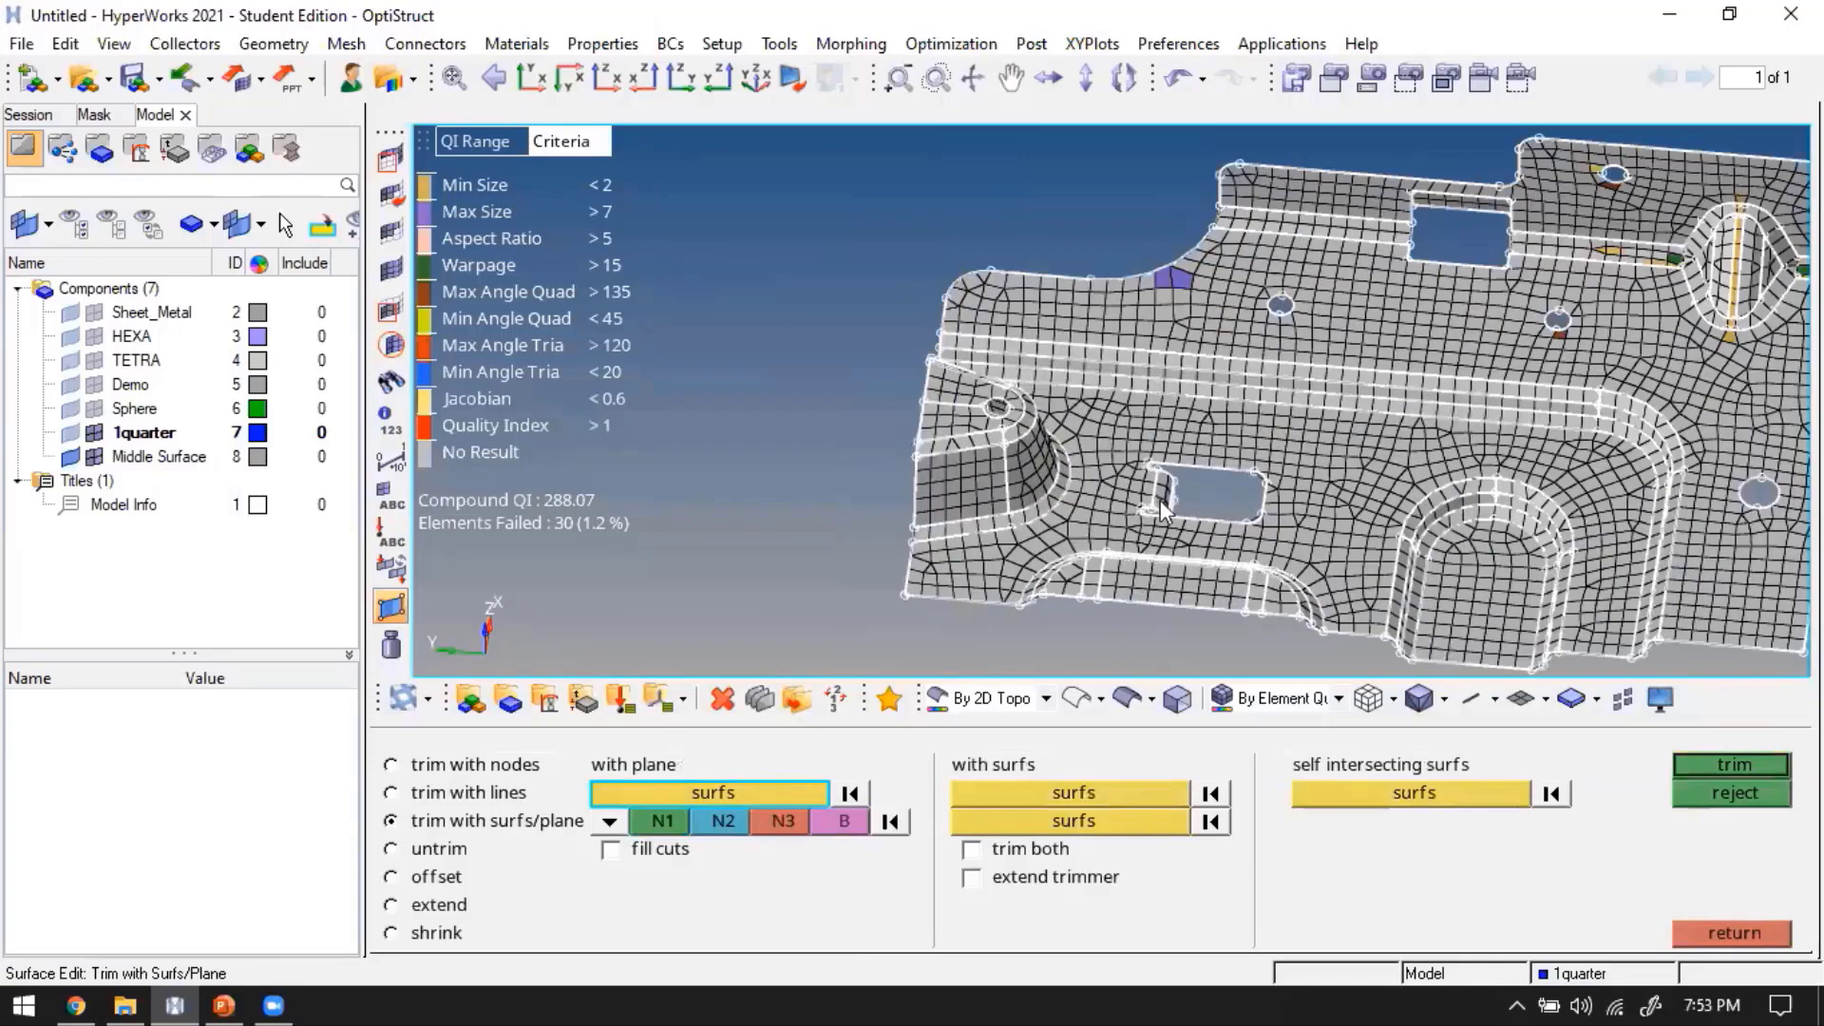
pyautogui.middleClick(1163, 442)
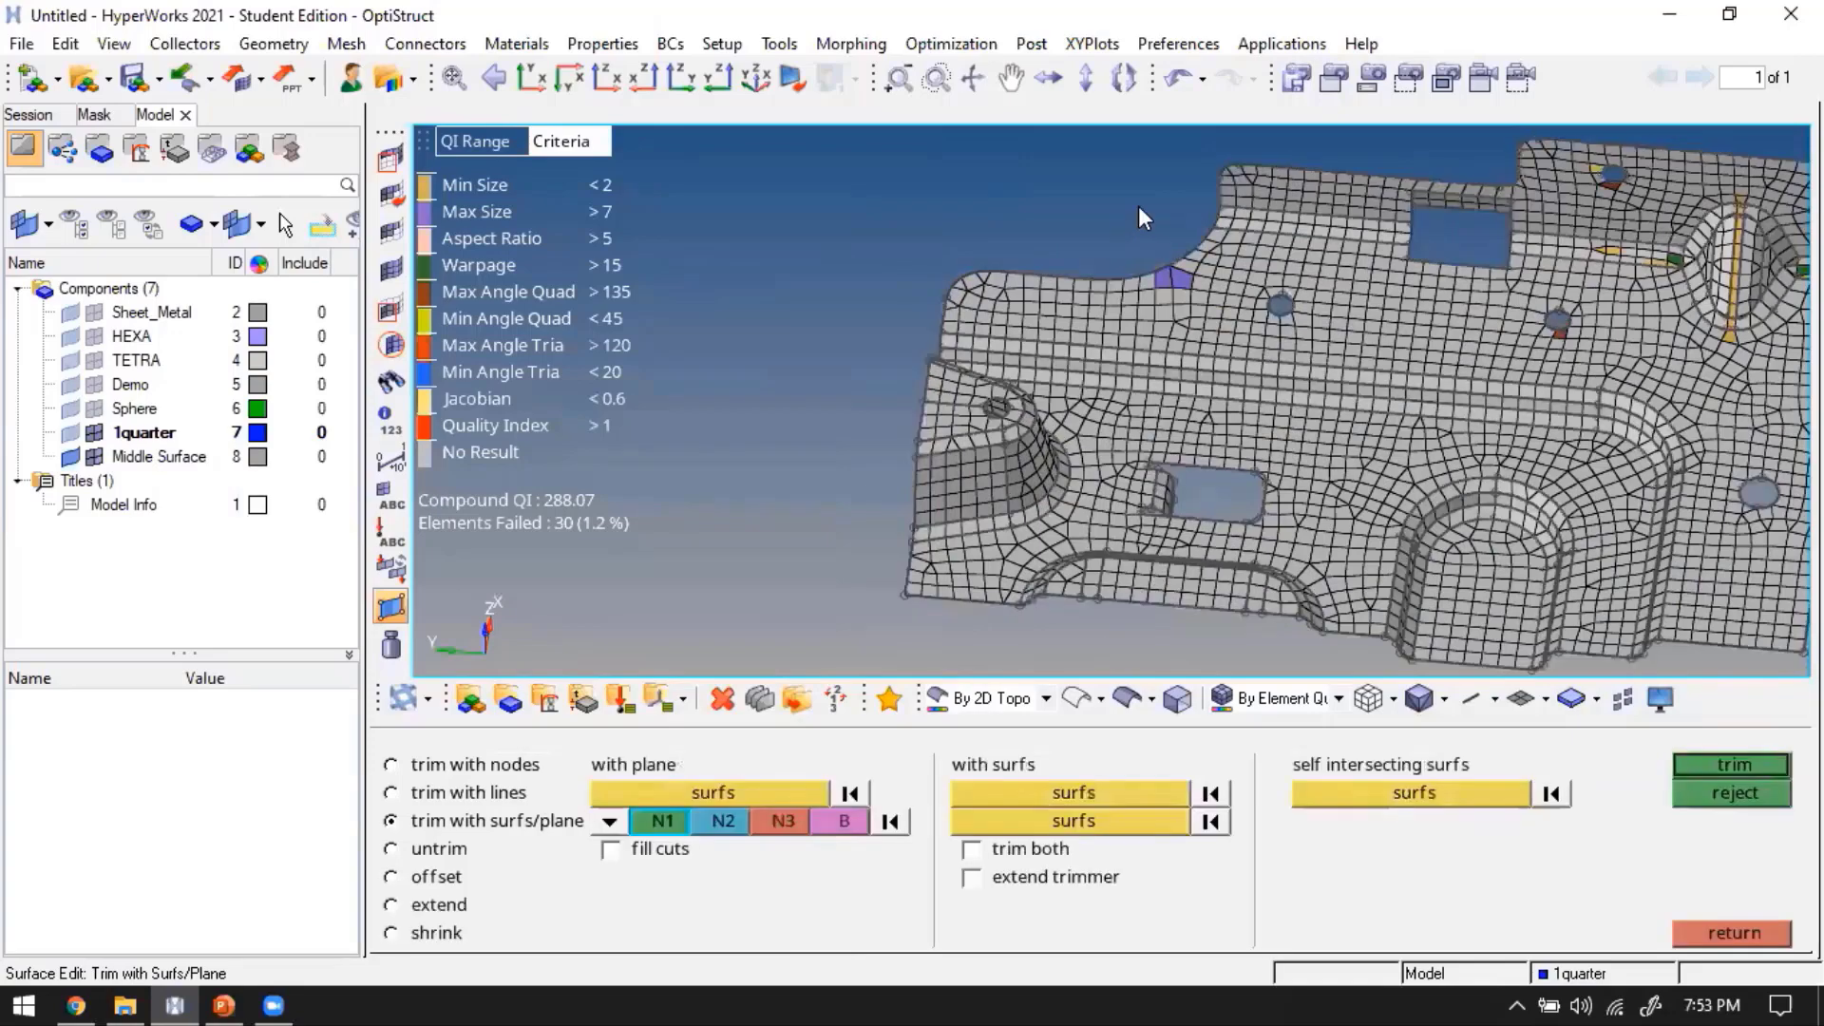
# Trim the selected surfaces with a plane normal to the rectangular cutout's upper edge, through the corner beside the bent tab
pyautogui.scroll(2, 1102, 503)
pyautogui.scroll(3, 1131, 454)
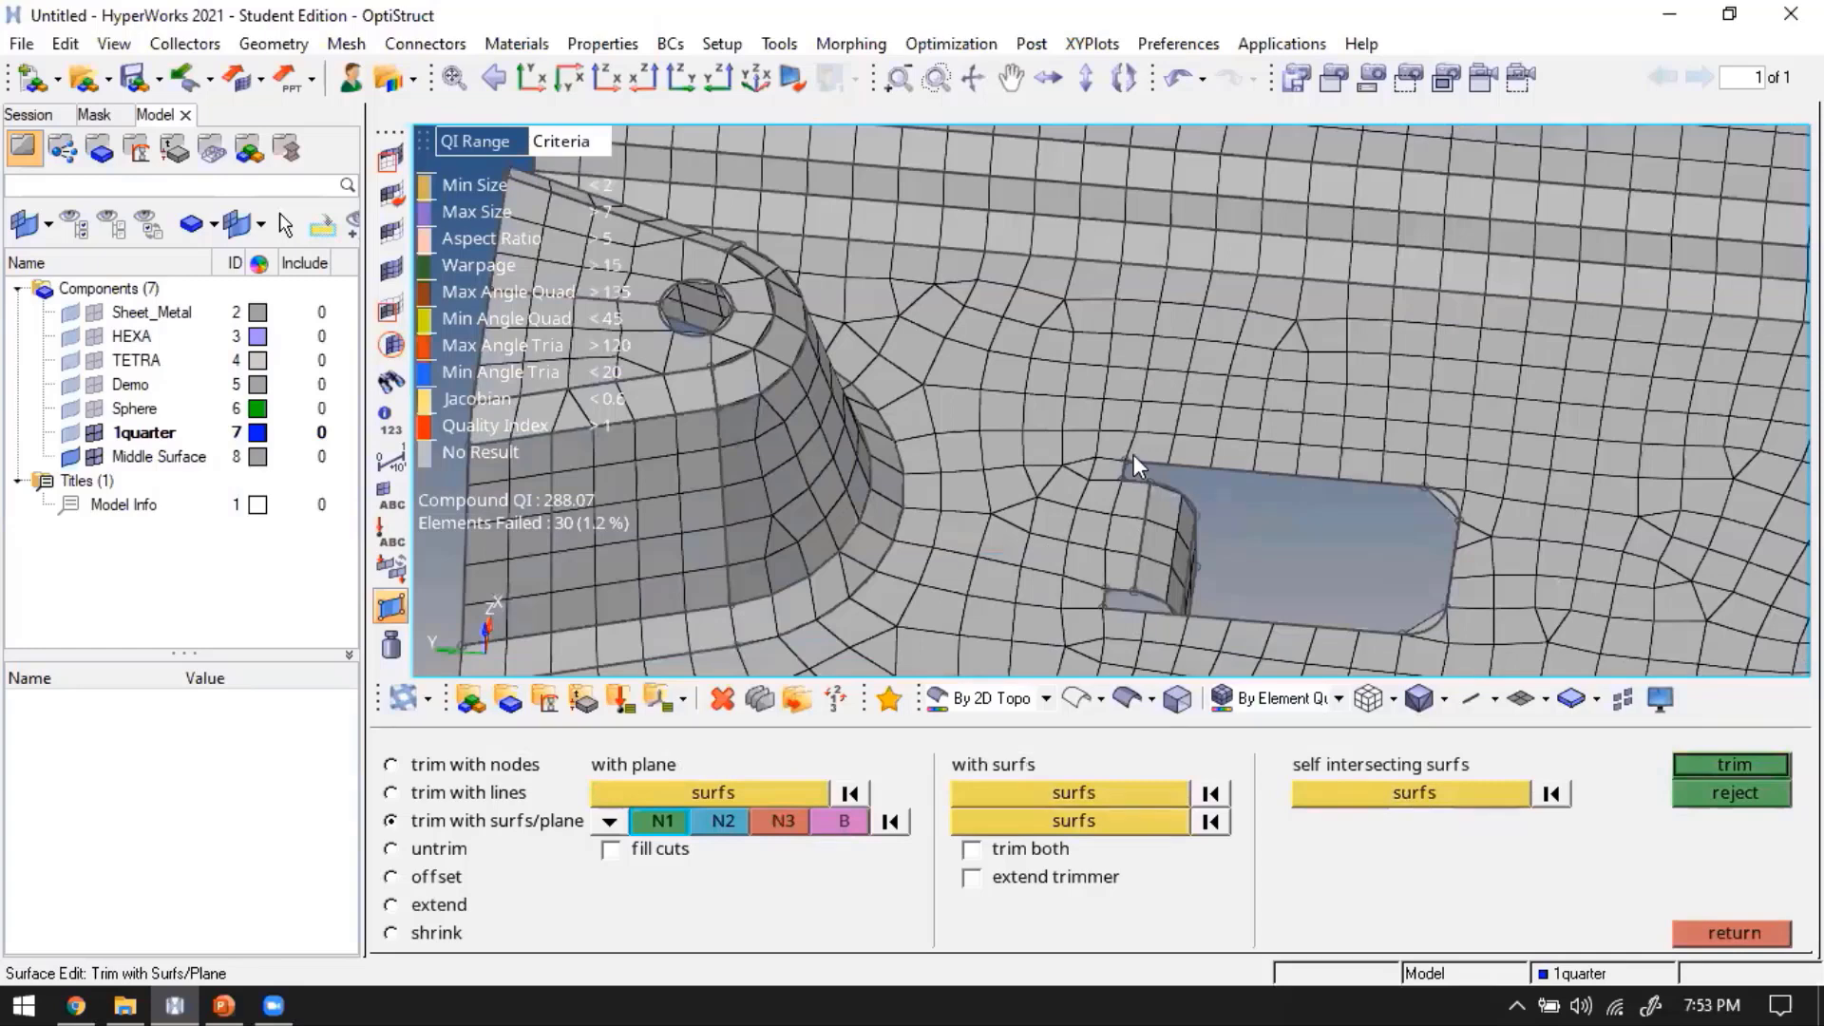
pyautogui.scroll(2, 1133, 454)
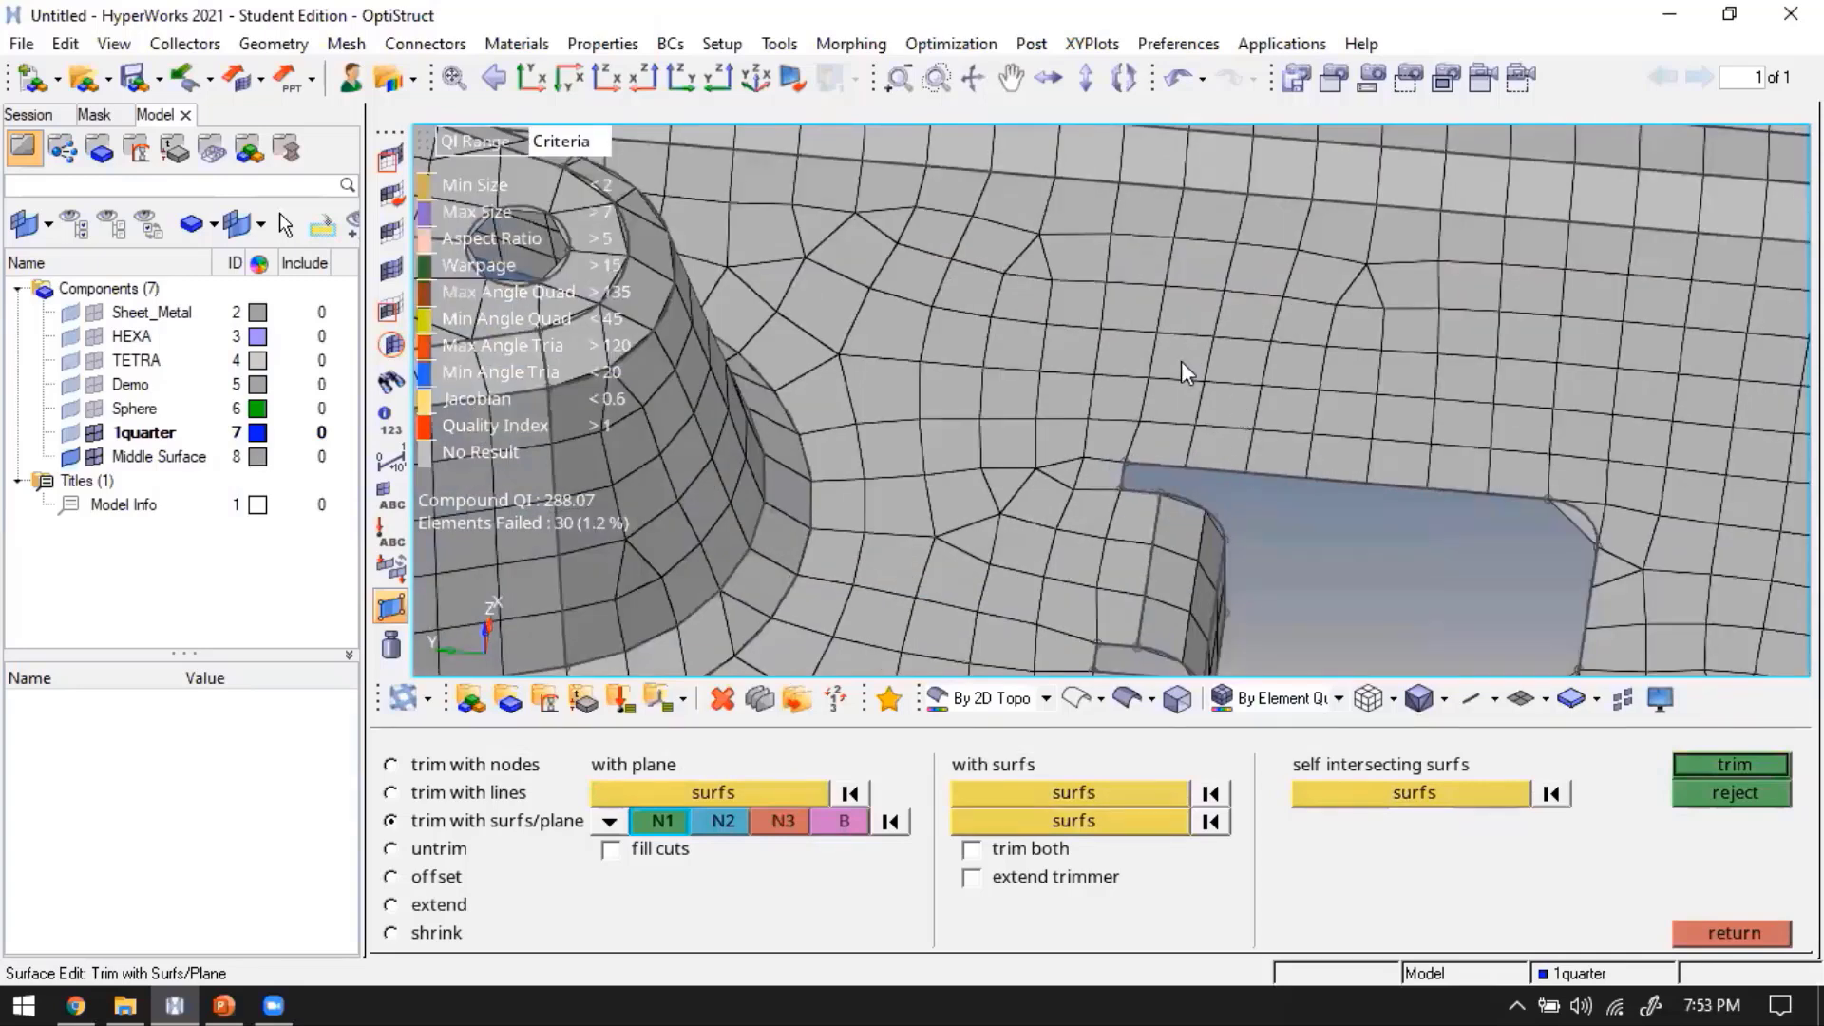
pyautogui.scroll(2, 1182, 361)
pyautogui.scroll(2, 1244, 480)
pyautogui.scroll(1, 1242, 473)
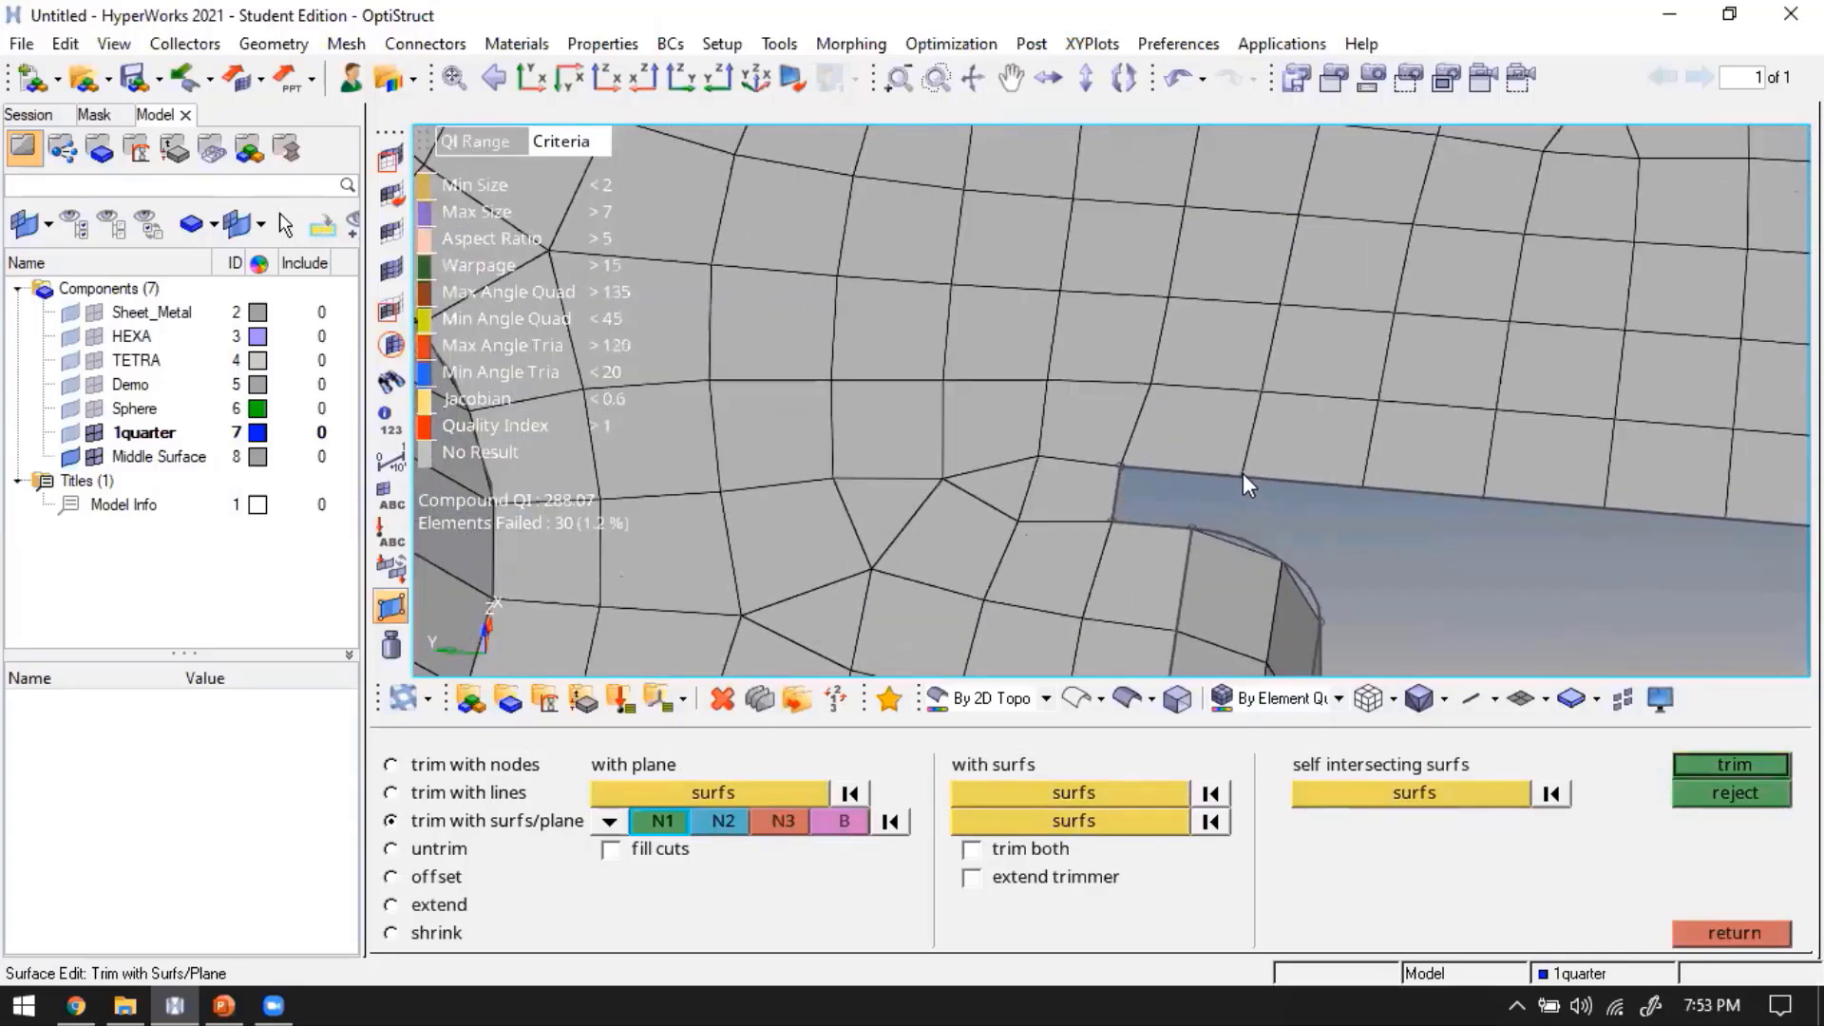
pyautogui.click(1115, 463)
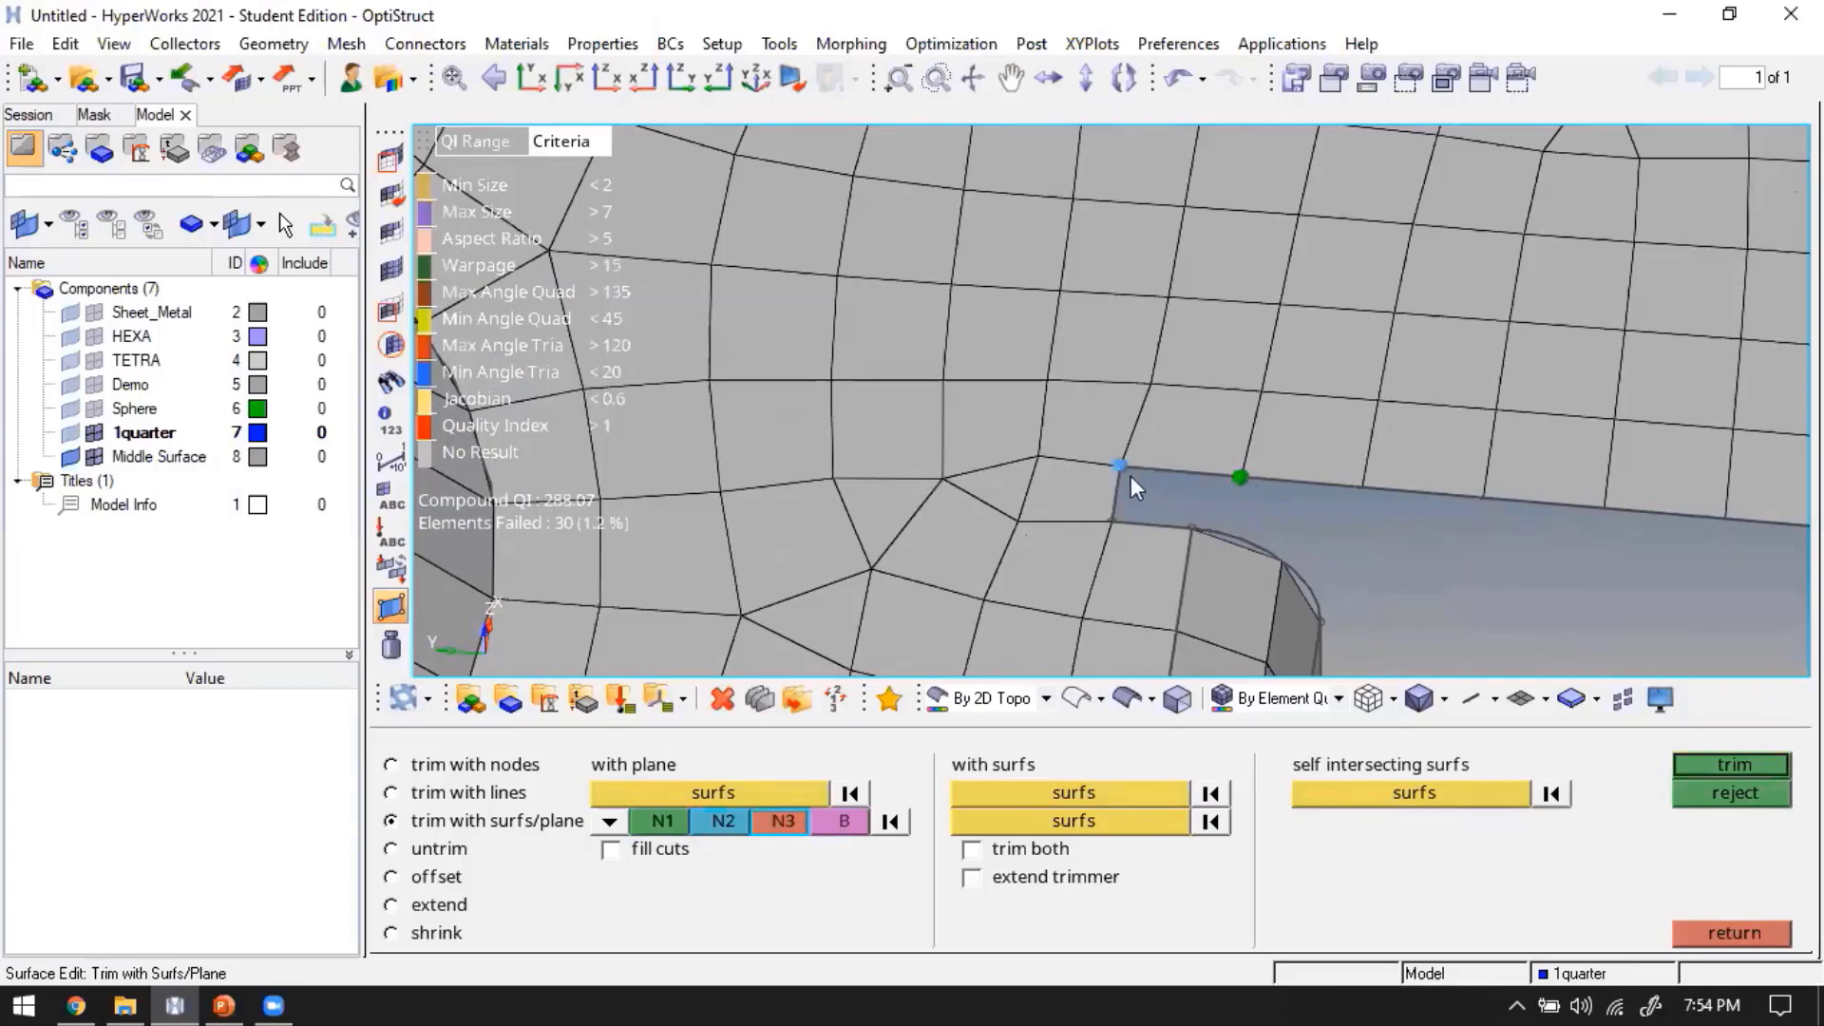
pyautogui.click(840, 822)
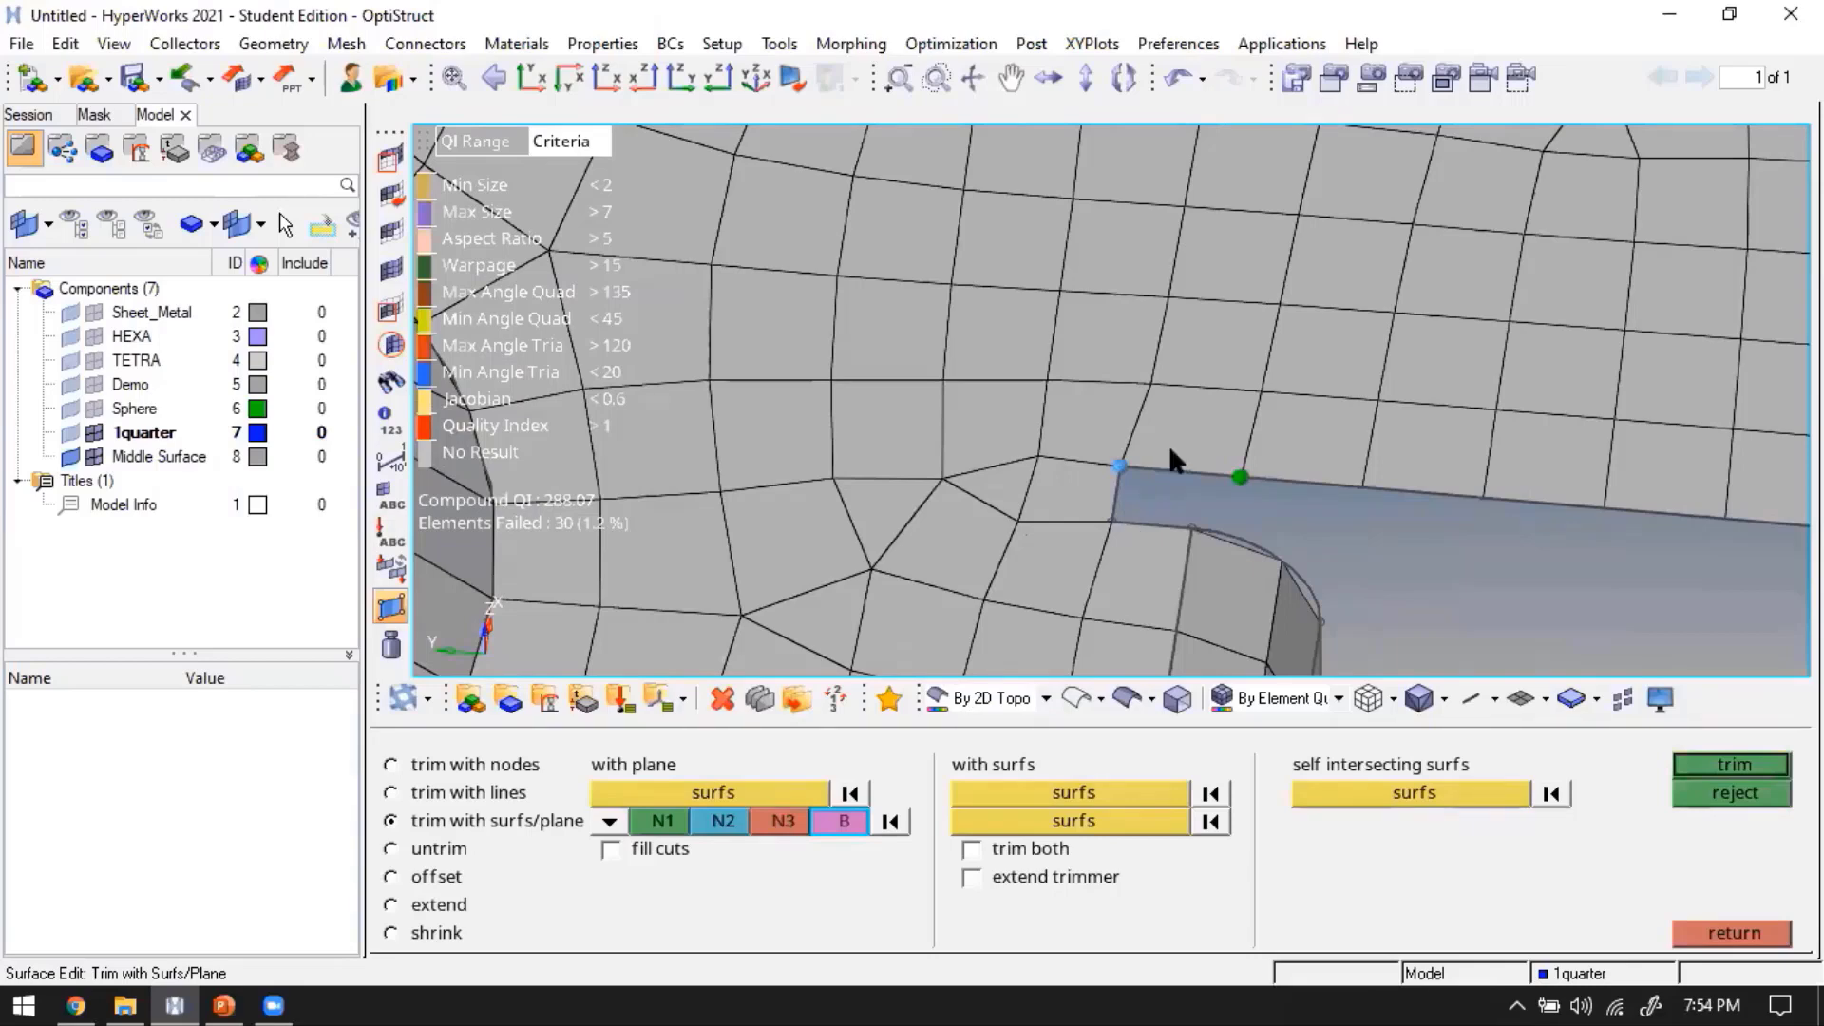
pyautogui.scroll(-2, 1190, 448)
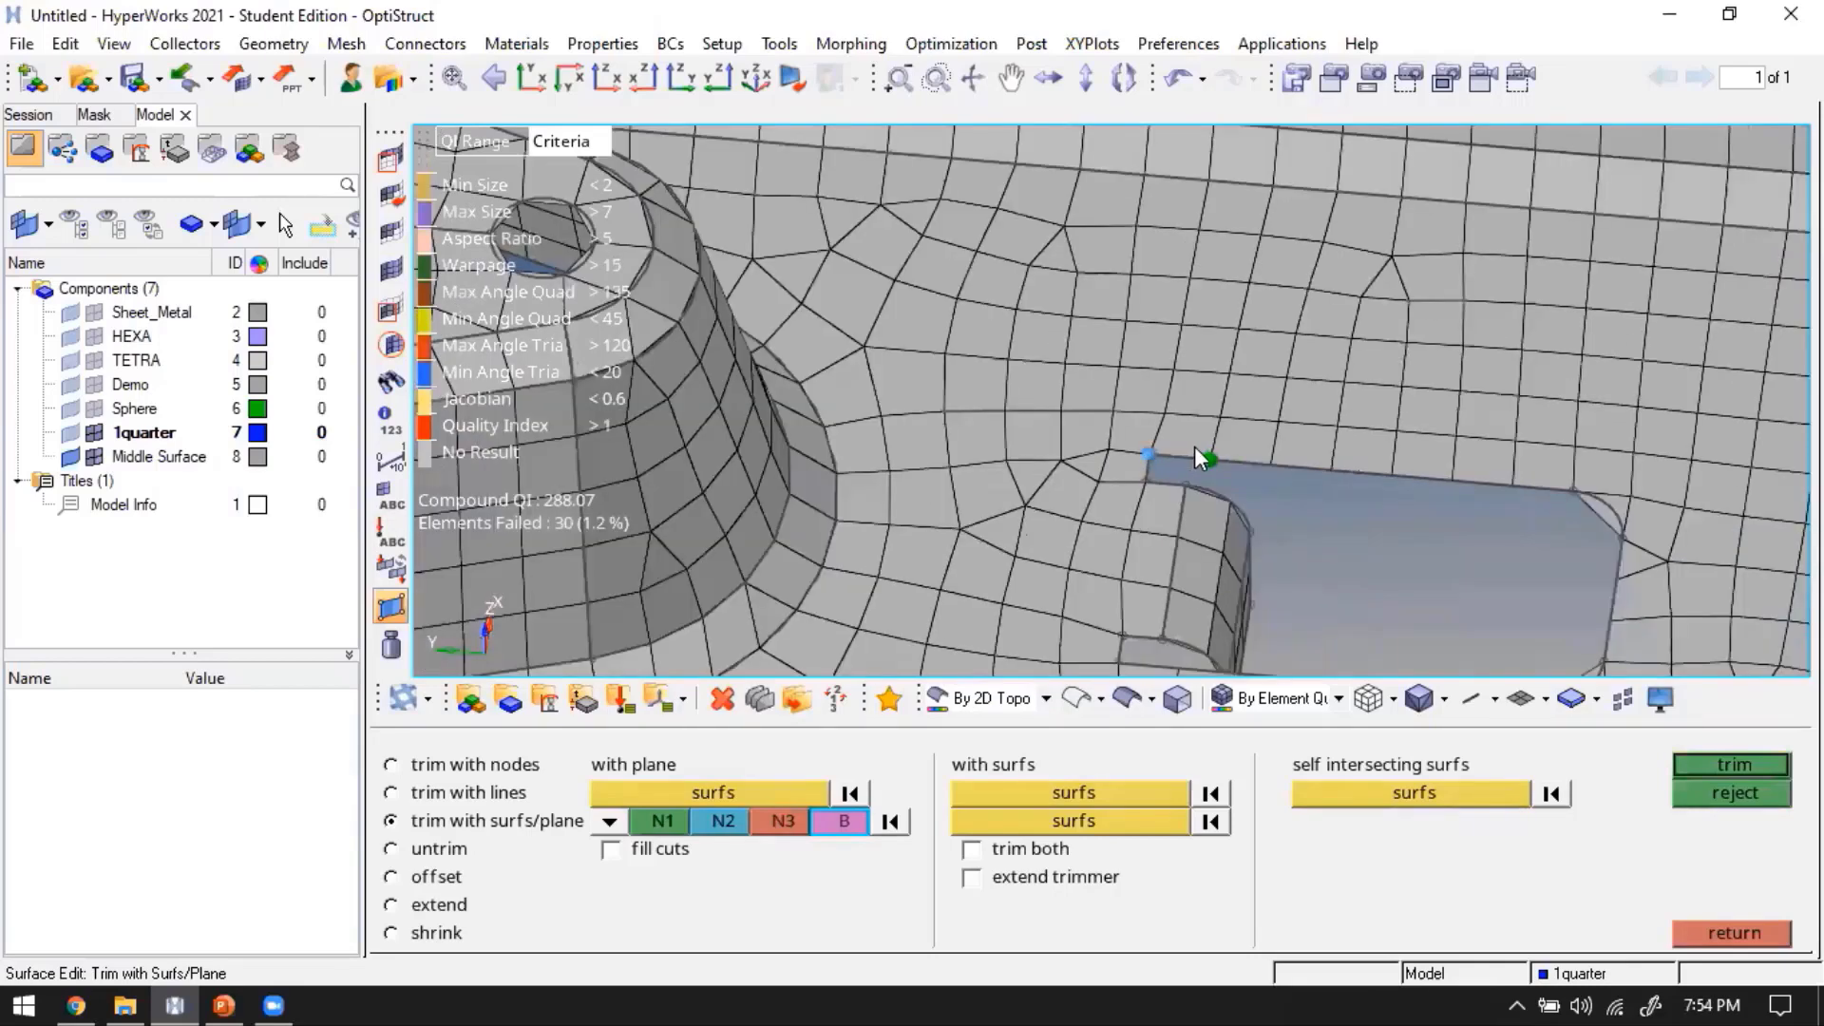
pyautogui.scroll(-4, 1195, 447)
pyautogui.scroll(5, 1195, 430)
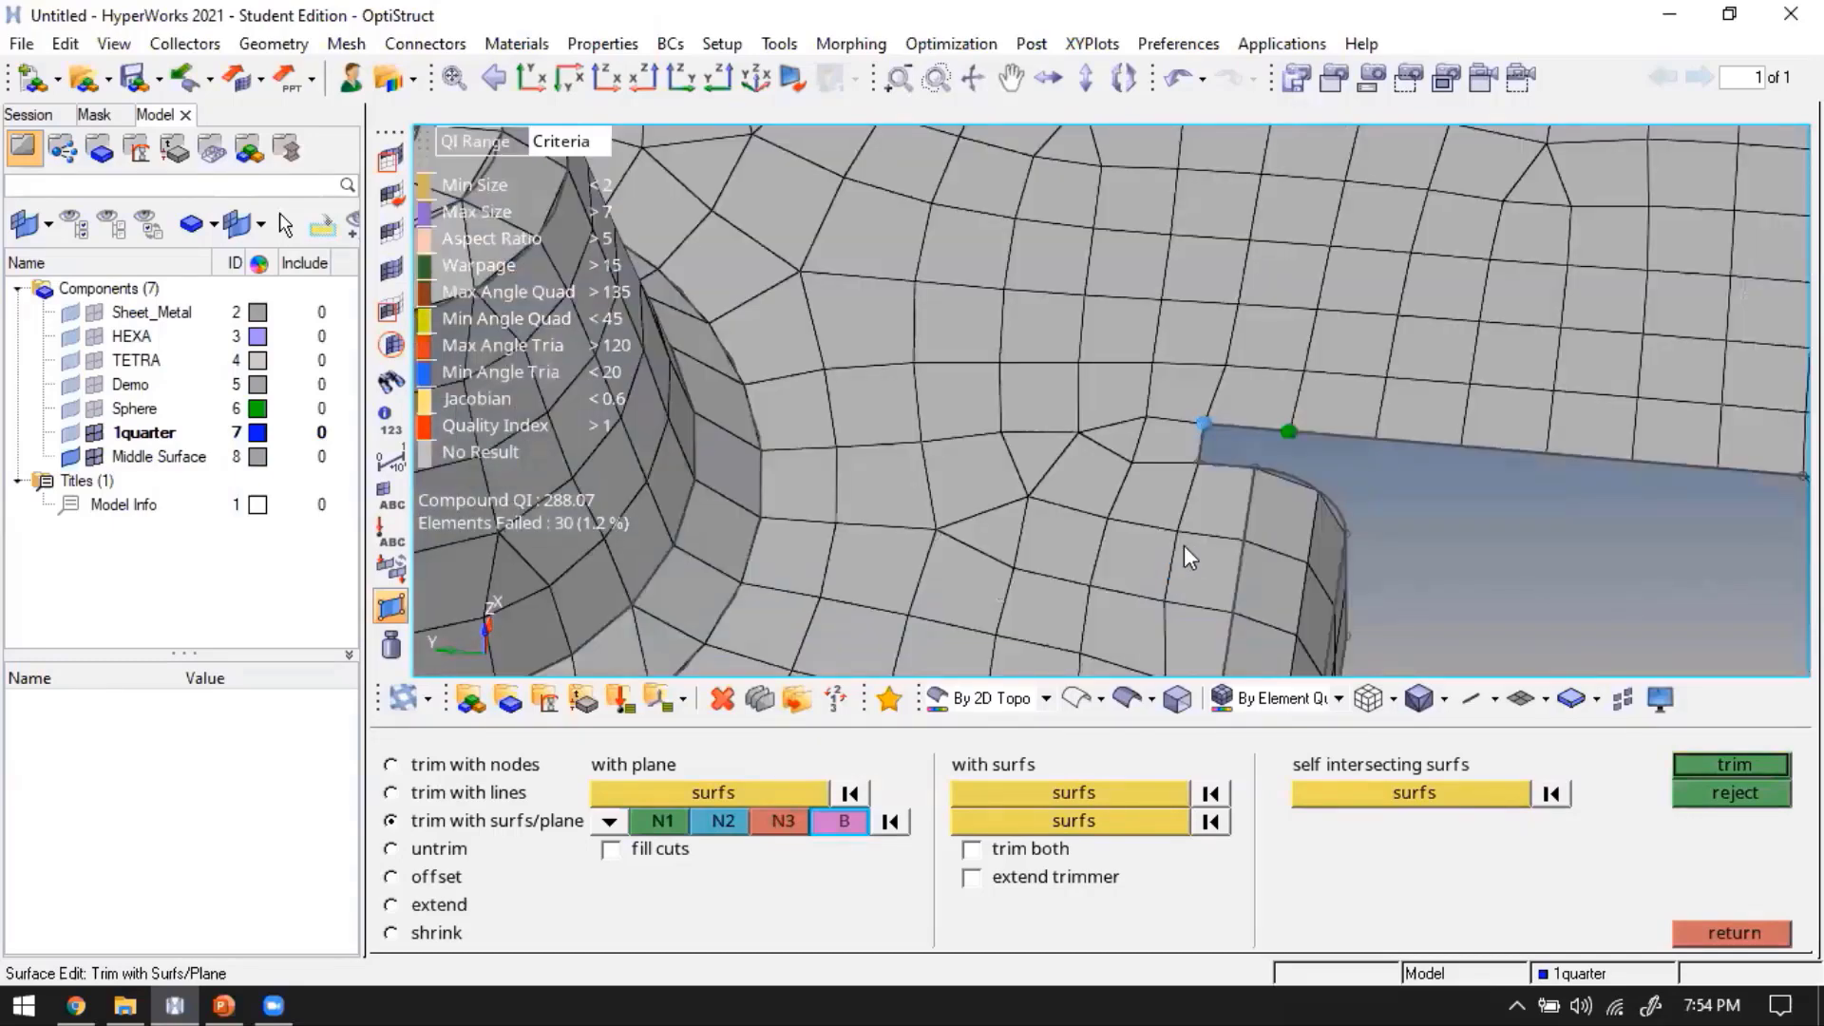
pyautogui.scroll(-2, 1184, 557)
pyautogui.scroll(-3, 1233, 537)
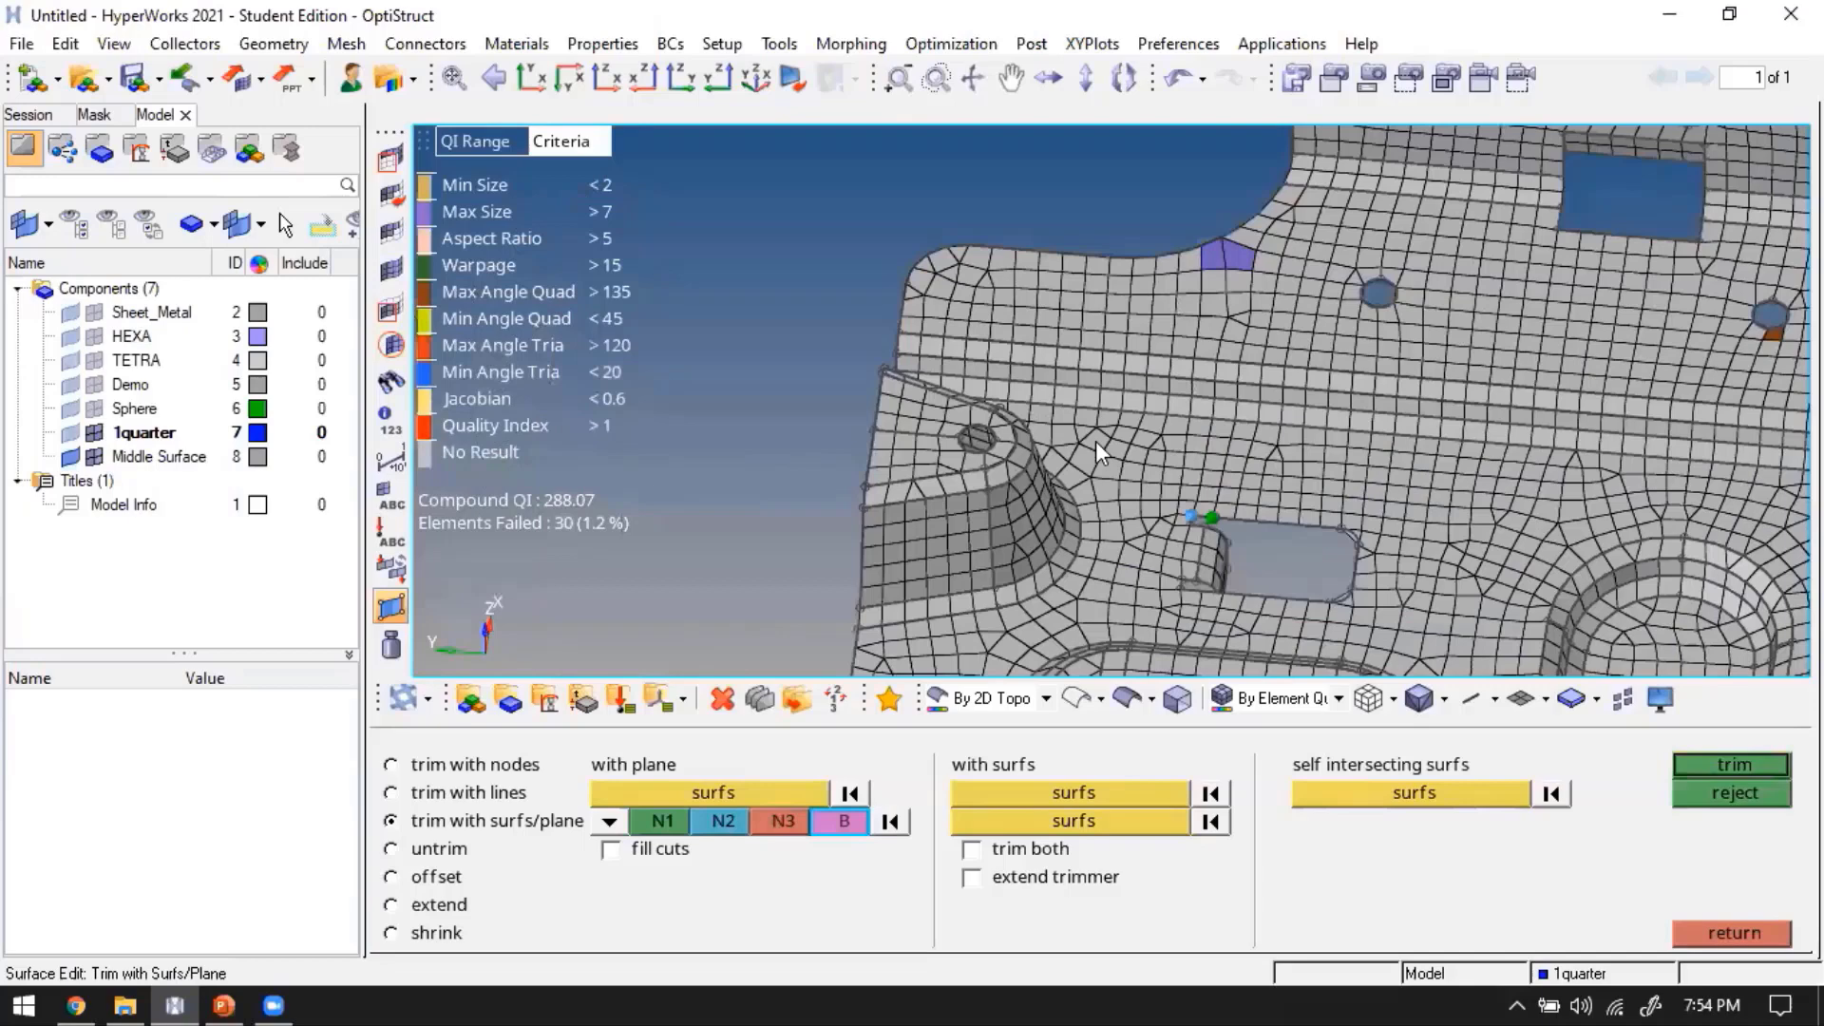
pyautogui.click(1760, 765)
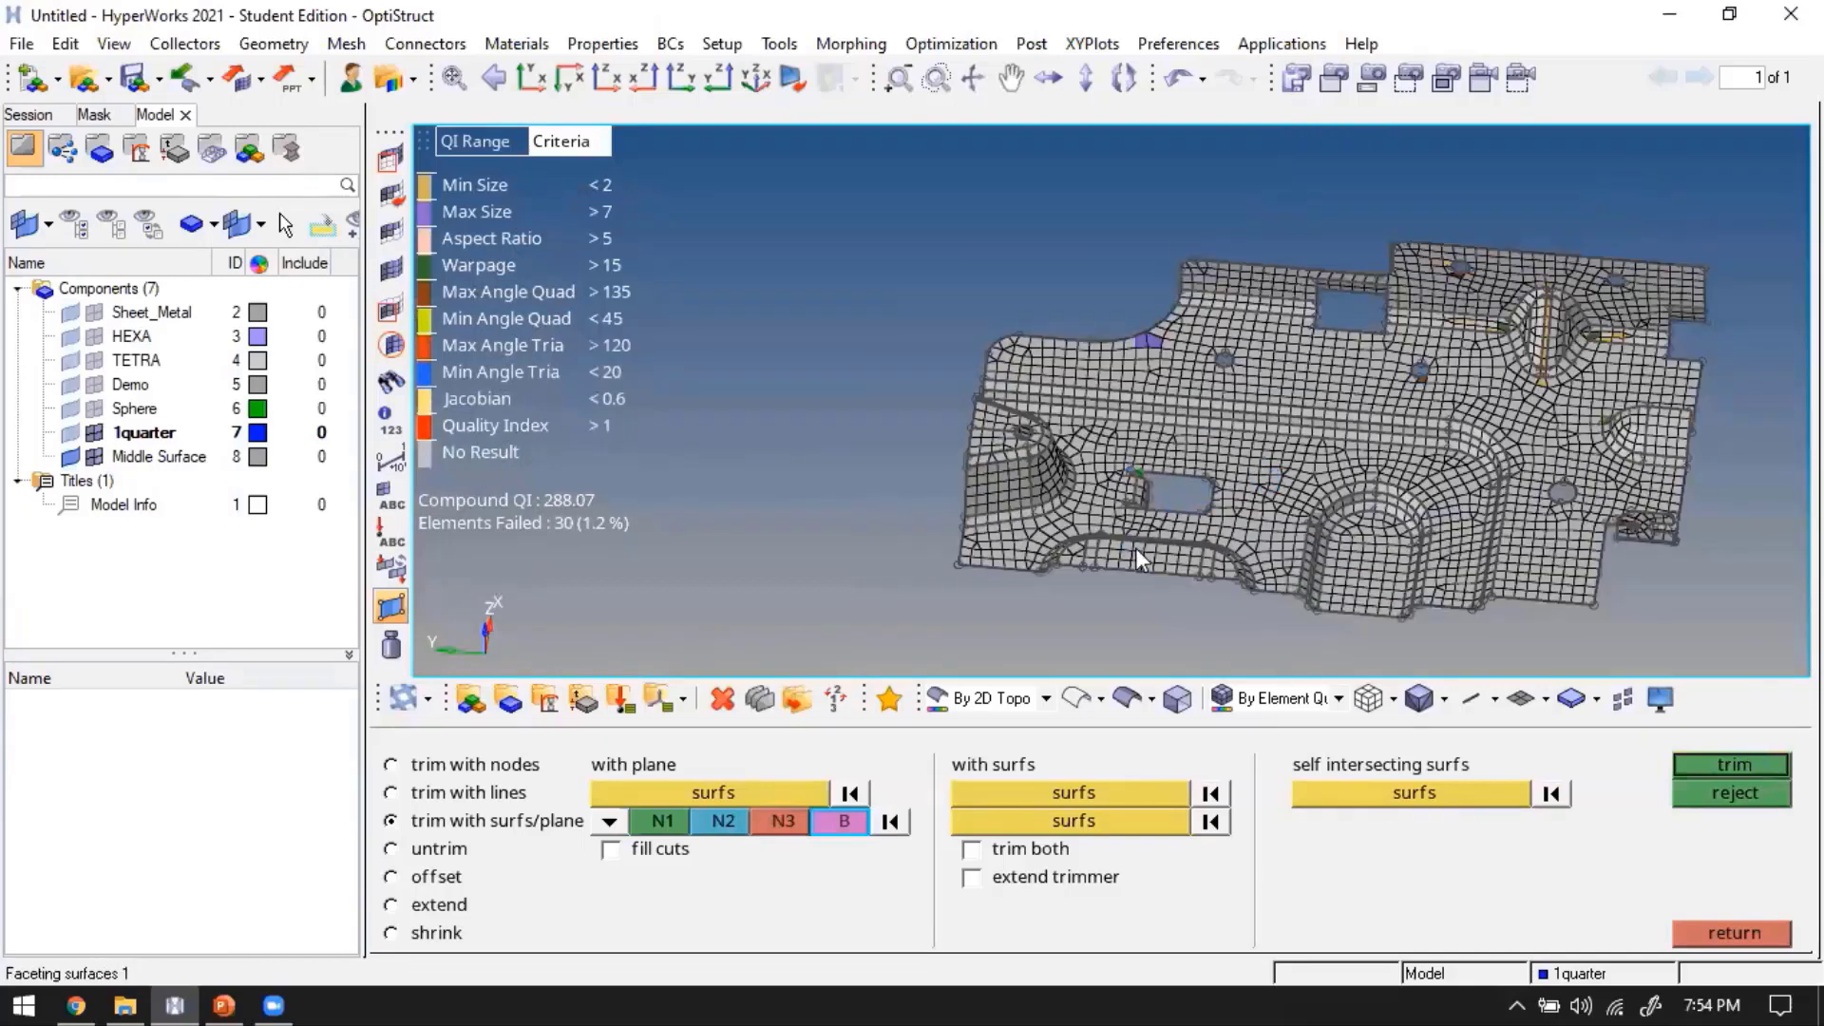
# Examine the mesh along the new trim line and around the rectangular cutout, and leave the surface trim
pyautogui.scroll(3, 1137, 547)
pyautogui.keyDown('ctrl'); pyautogui.moveTo(1075, 543); pyautogui.dragTo(1083, 639); pyautogui.keyUp('ctrl')
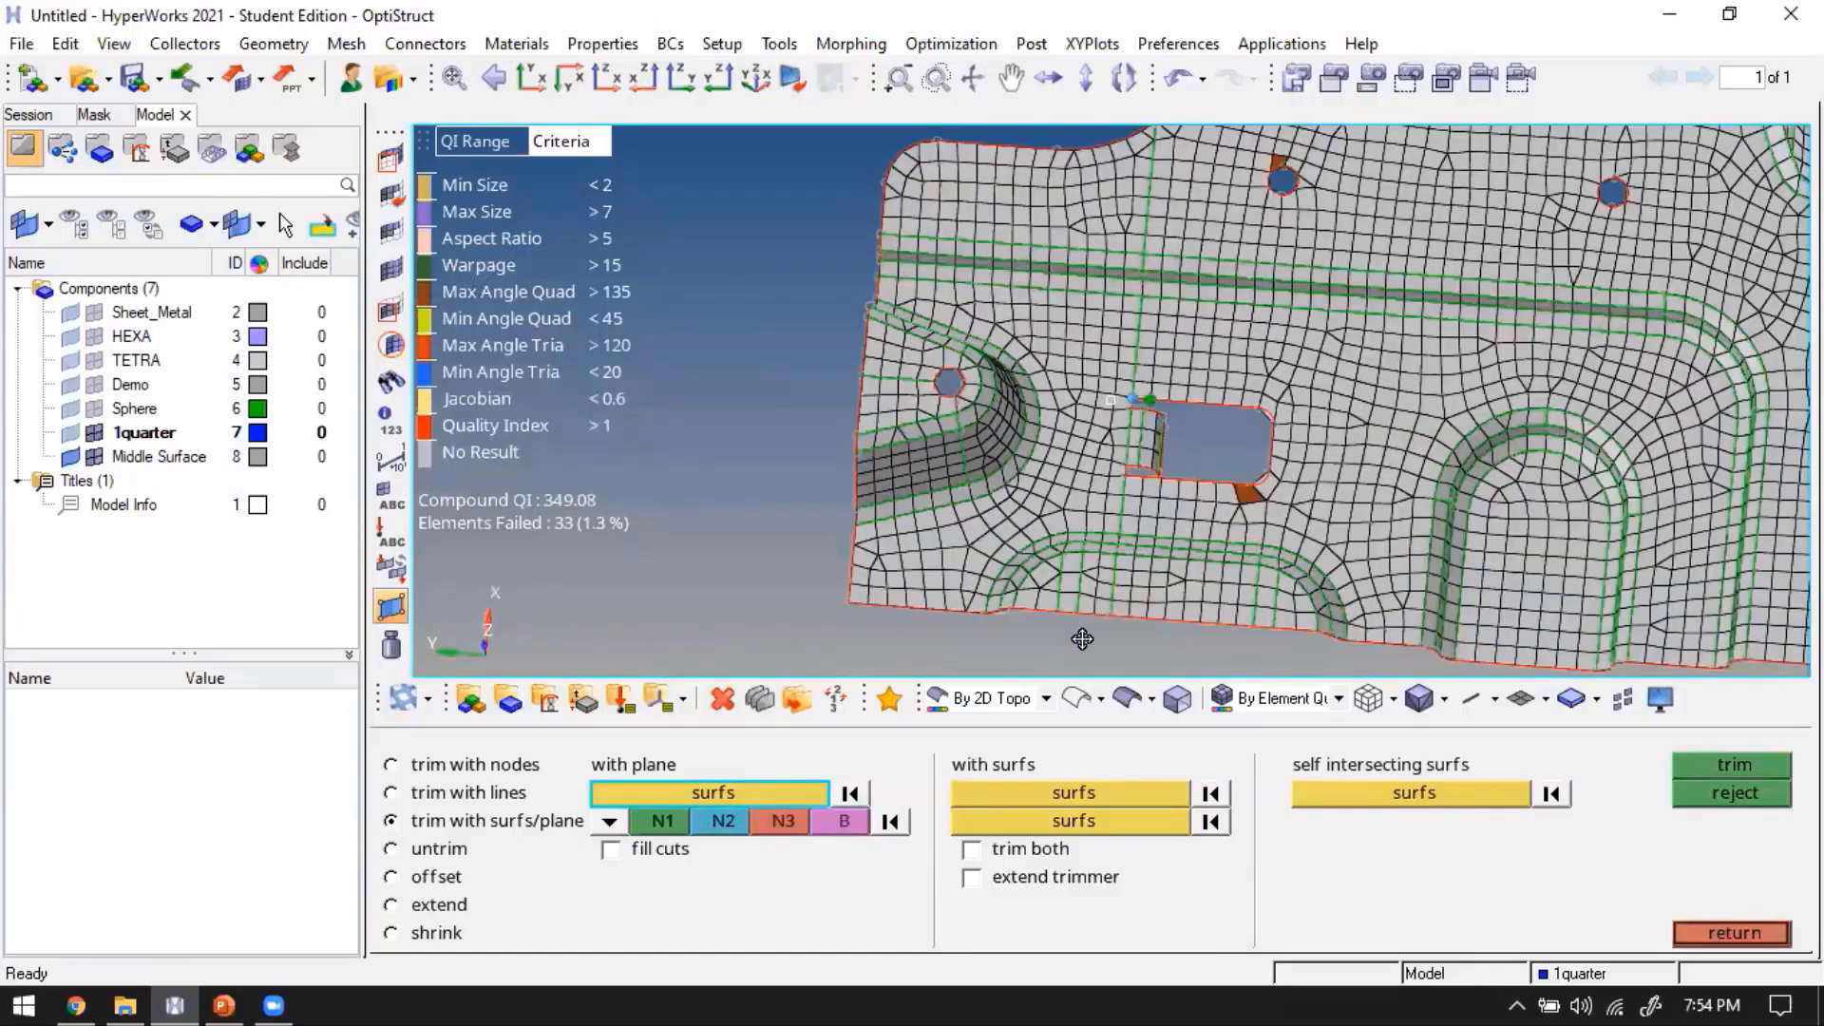
pyautogui.keyDown('ctrl'); pyautogui.moveTo(1031, 482); pyautogui.dragTo(802, 371); pyautogui.keyUp('ctrl')
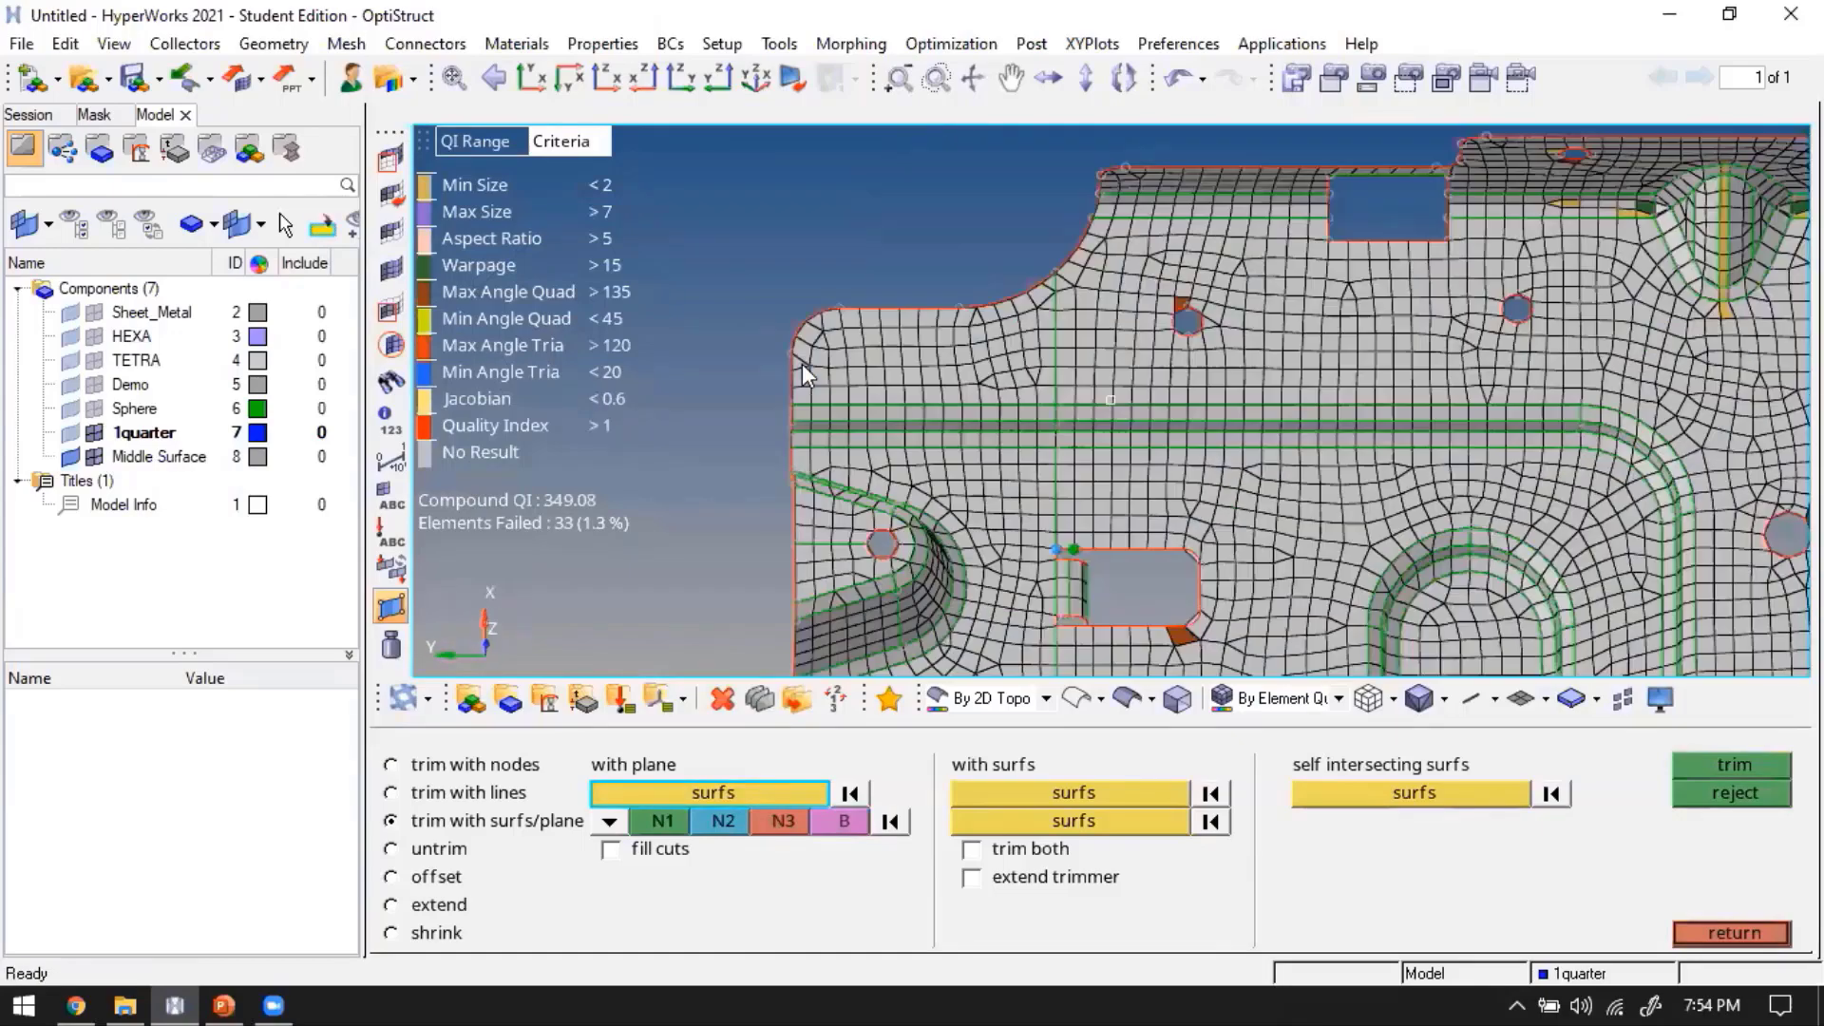
pyautogui.keyDown('ctrl'); pyautogui.scroll(2, 1063, 342); pyautogui.keyUp('ctrl')
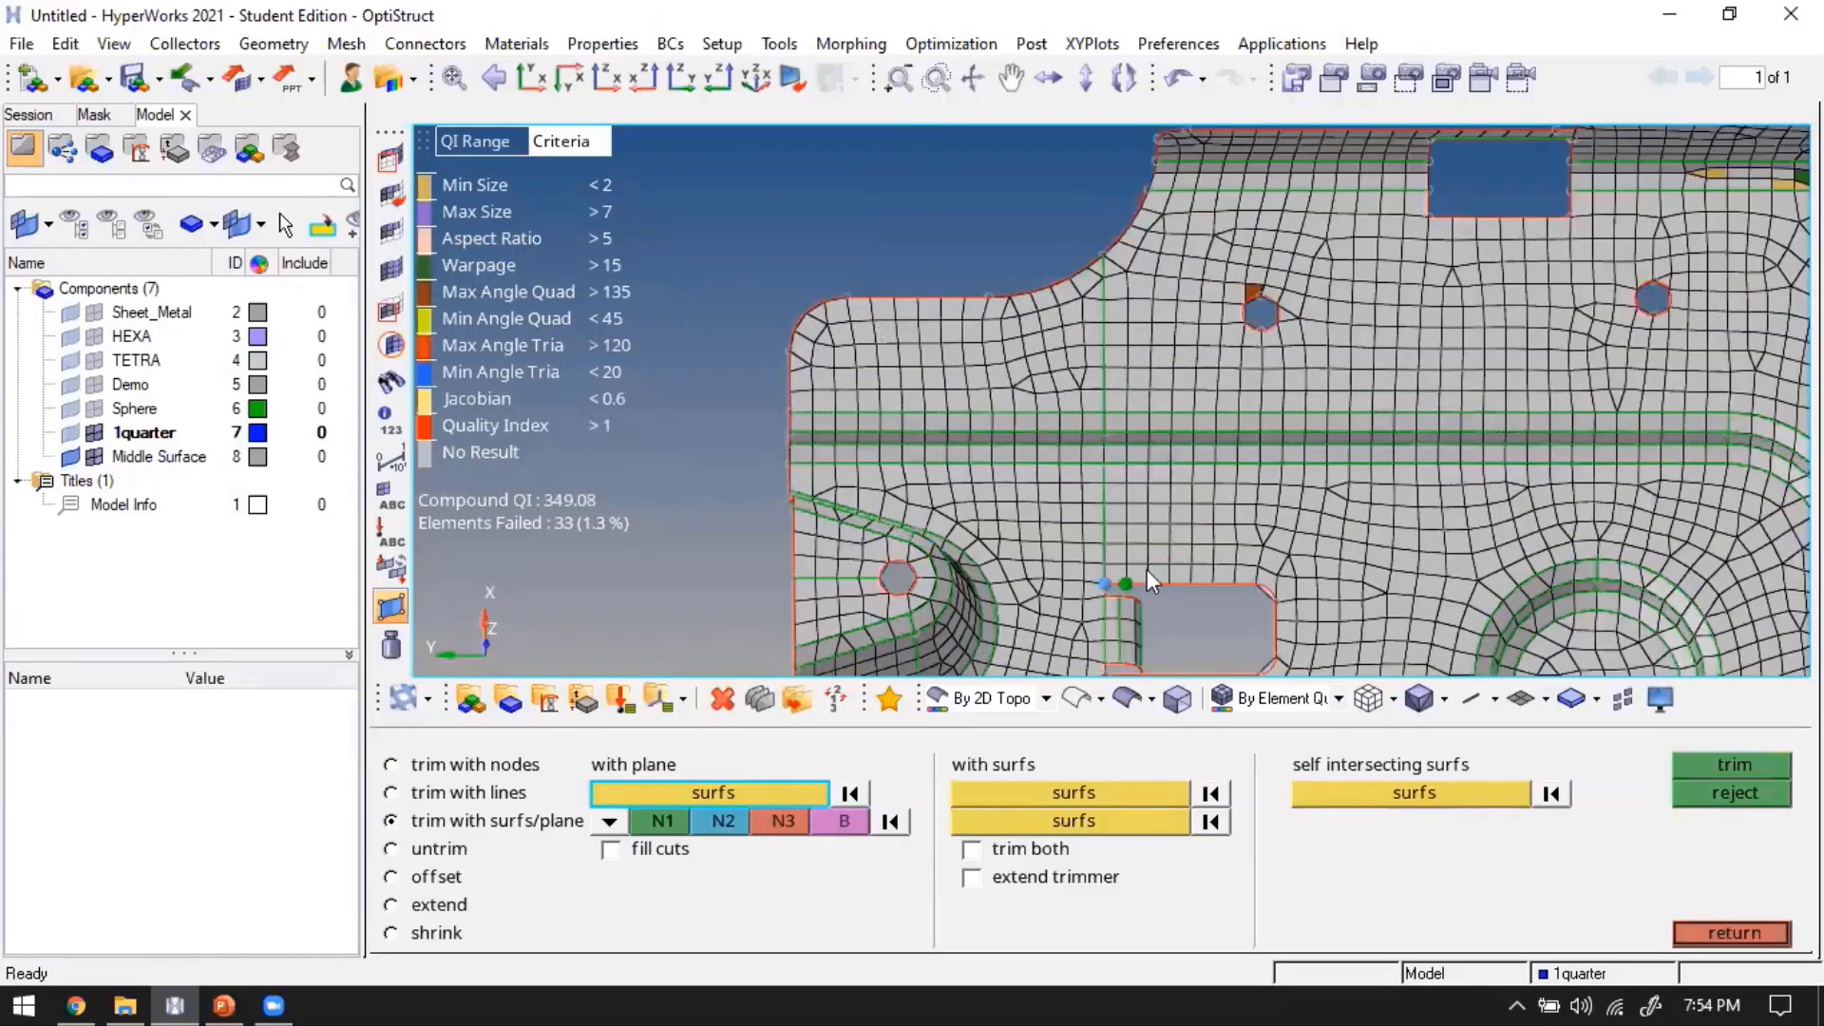
pyautogui.scroll(-3, 1148, 570)
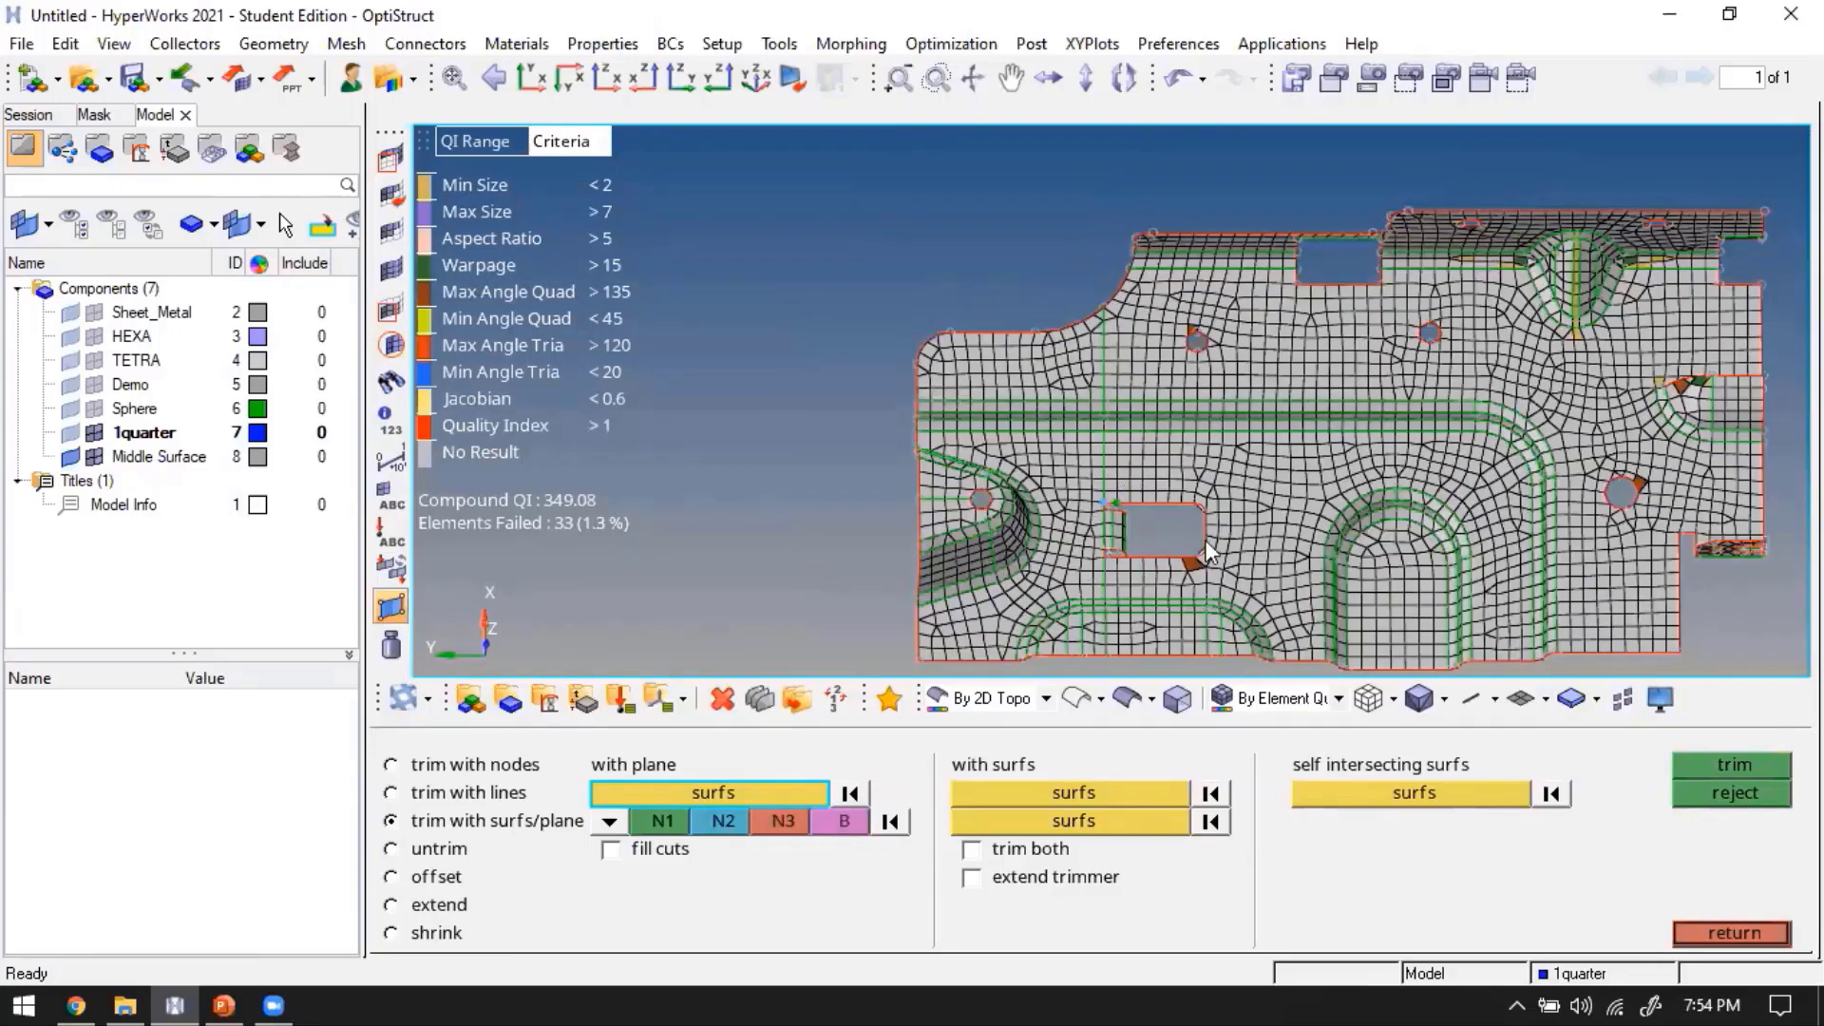
pyautogui.scroll(2, 1161, 568)
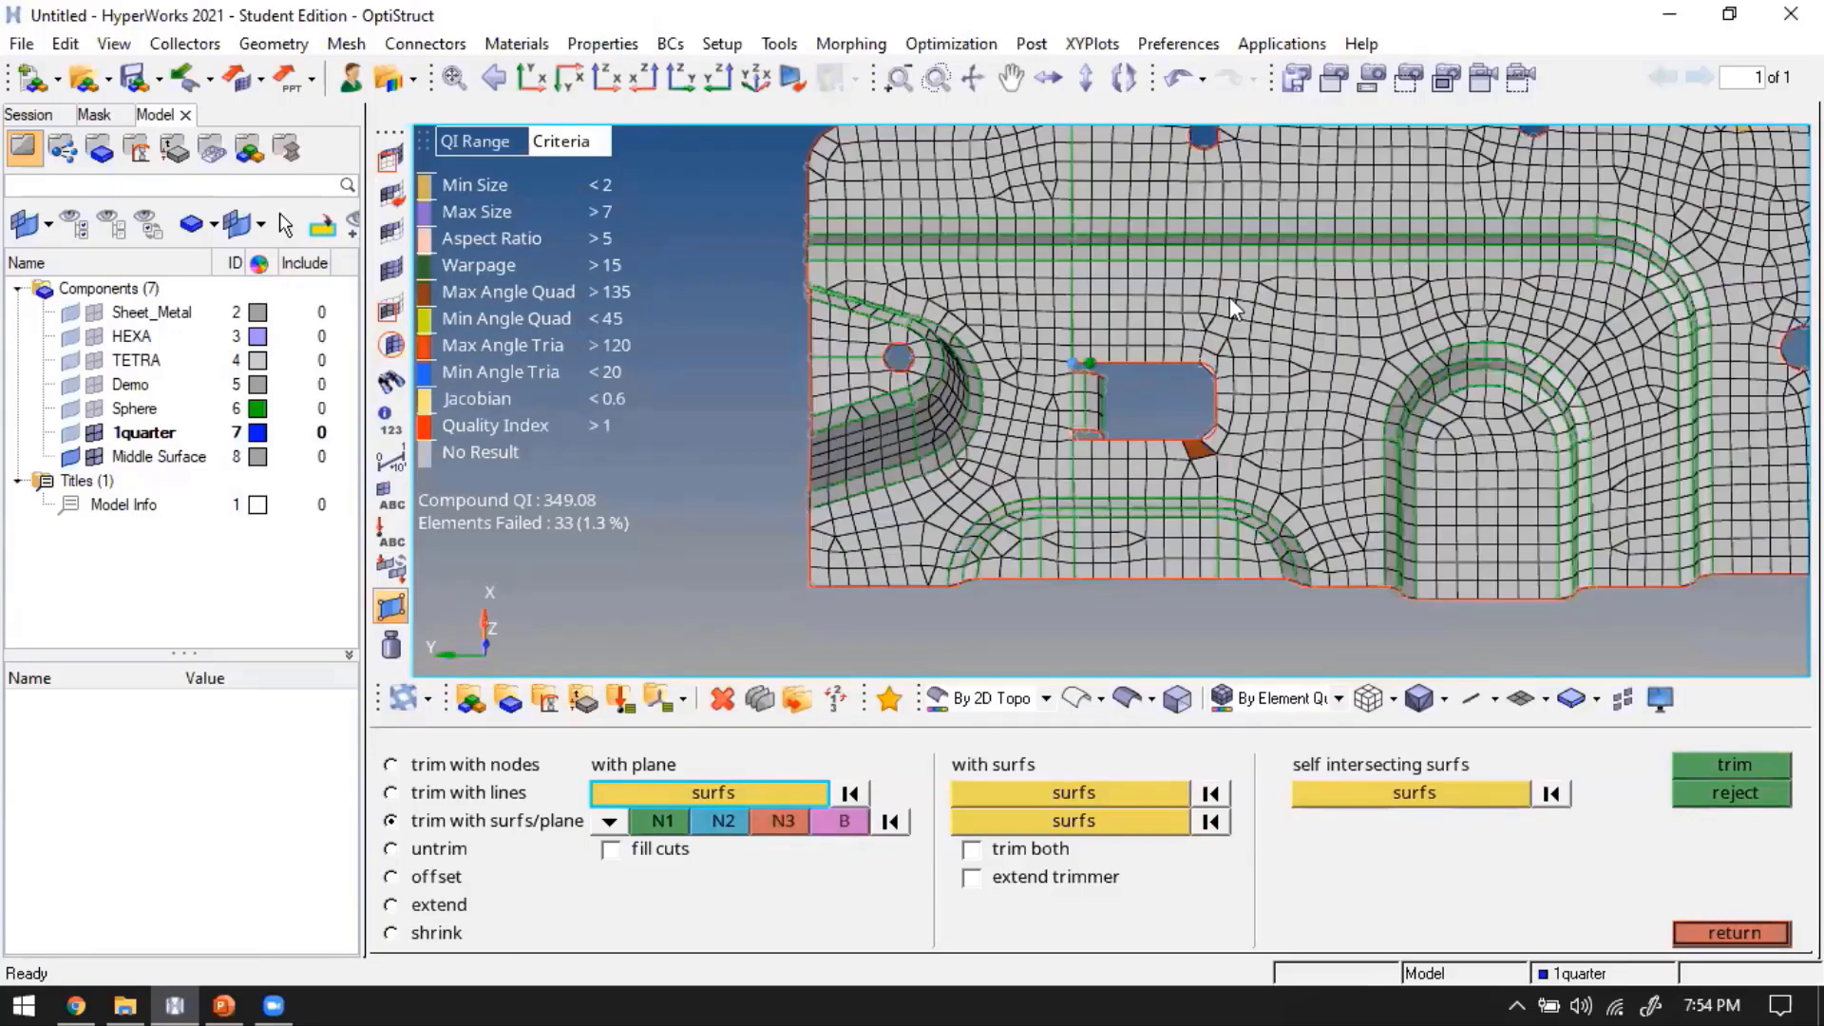
pyautogui.keyDown('ctrl'); pyautogui.scroll(3, 1166, 453); pyautogui.keyUp('ctrl')
pyautogui.keyDown('ctrl'); pyautogui.moveTo(1166, 453); pyautogui.dragTo(1228, 377, button='right'); pyautogui.keyUp('ctrl')
pyautogui.scroll(3, 1226, 380)
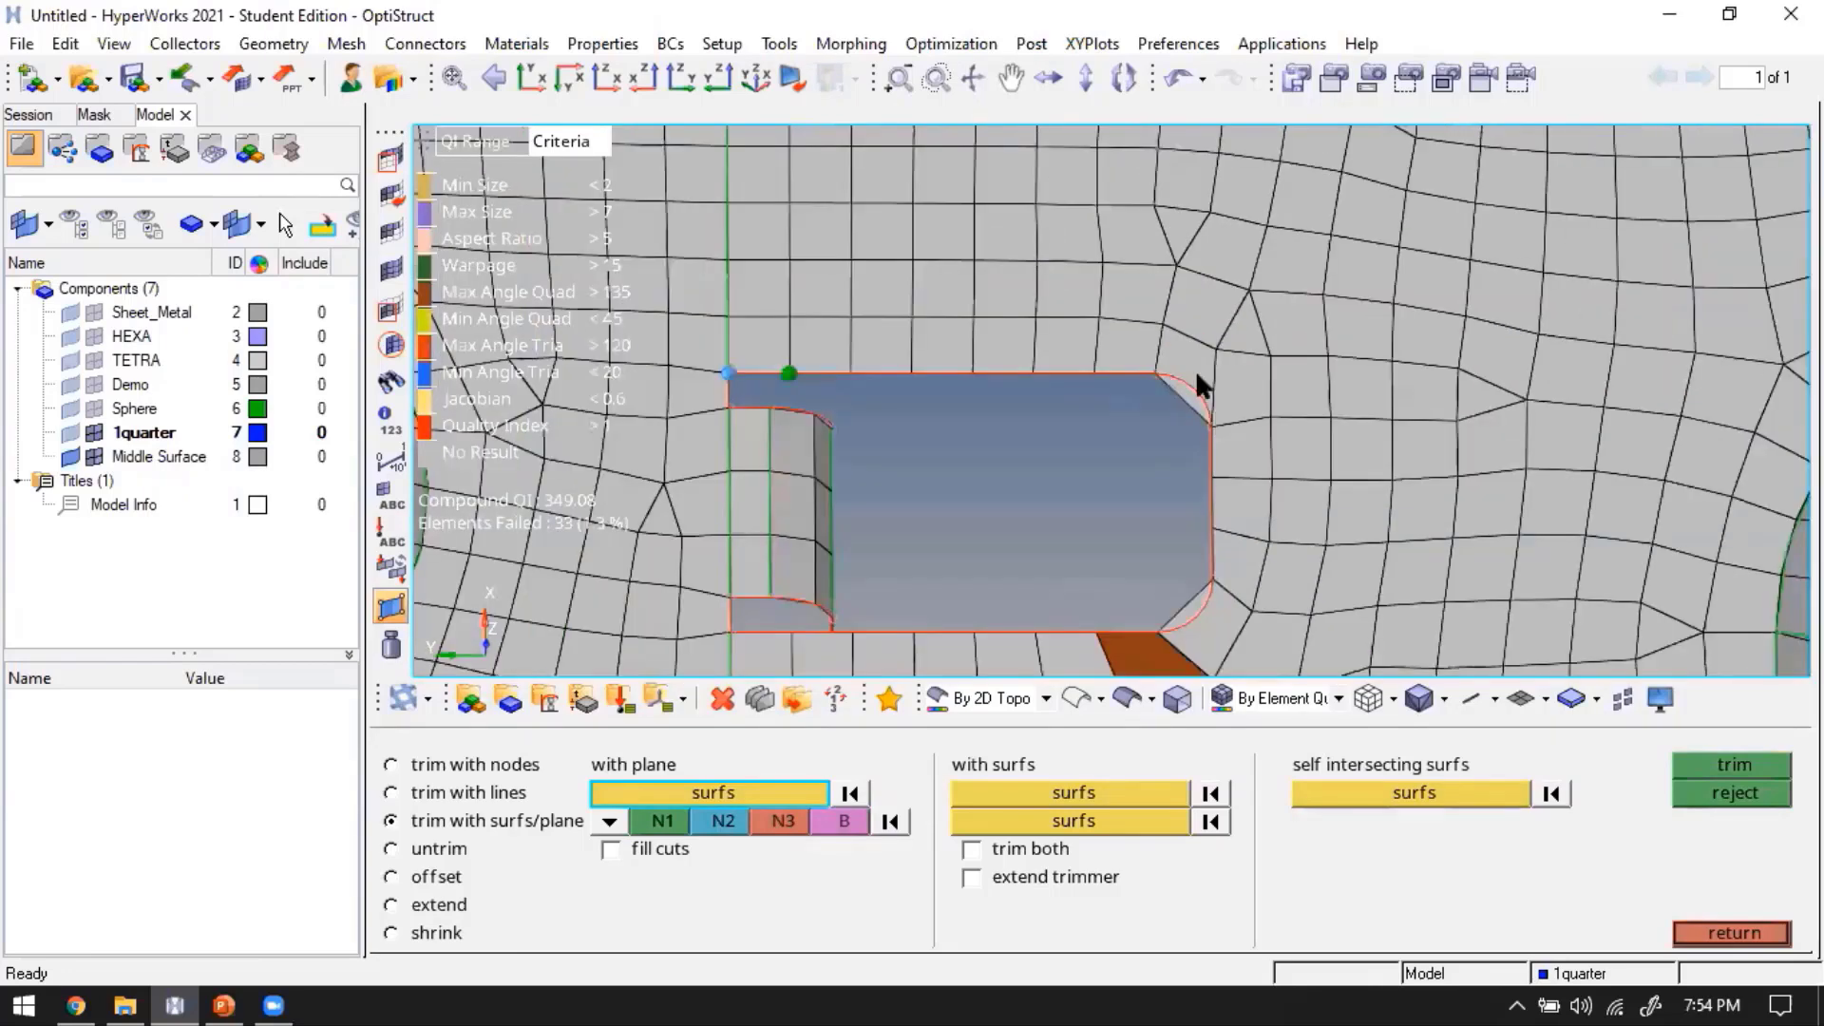
pyautogui.press('Escape')
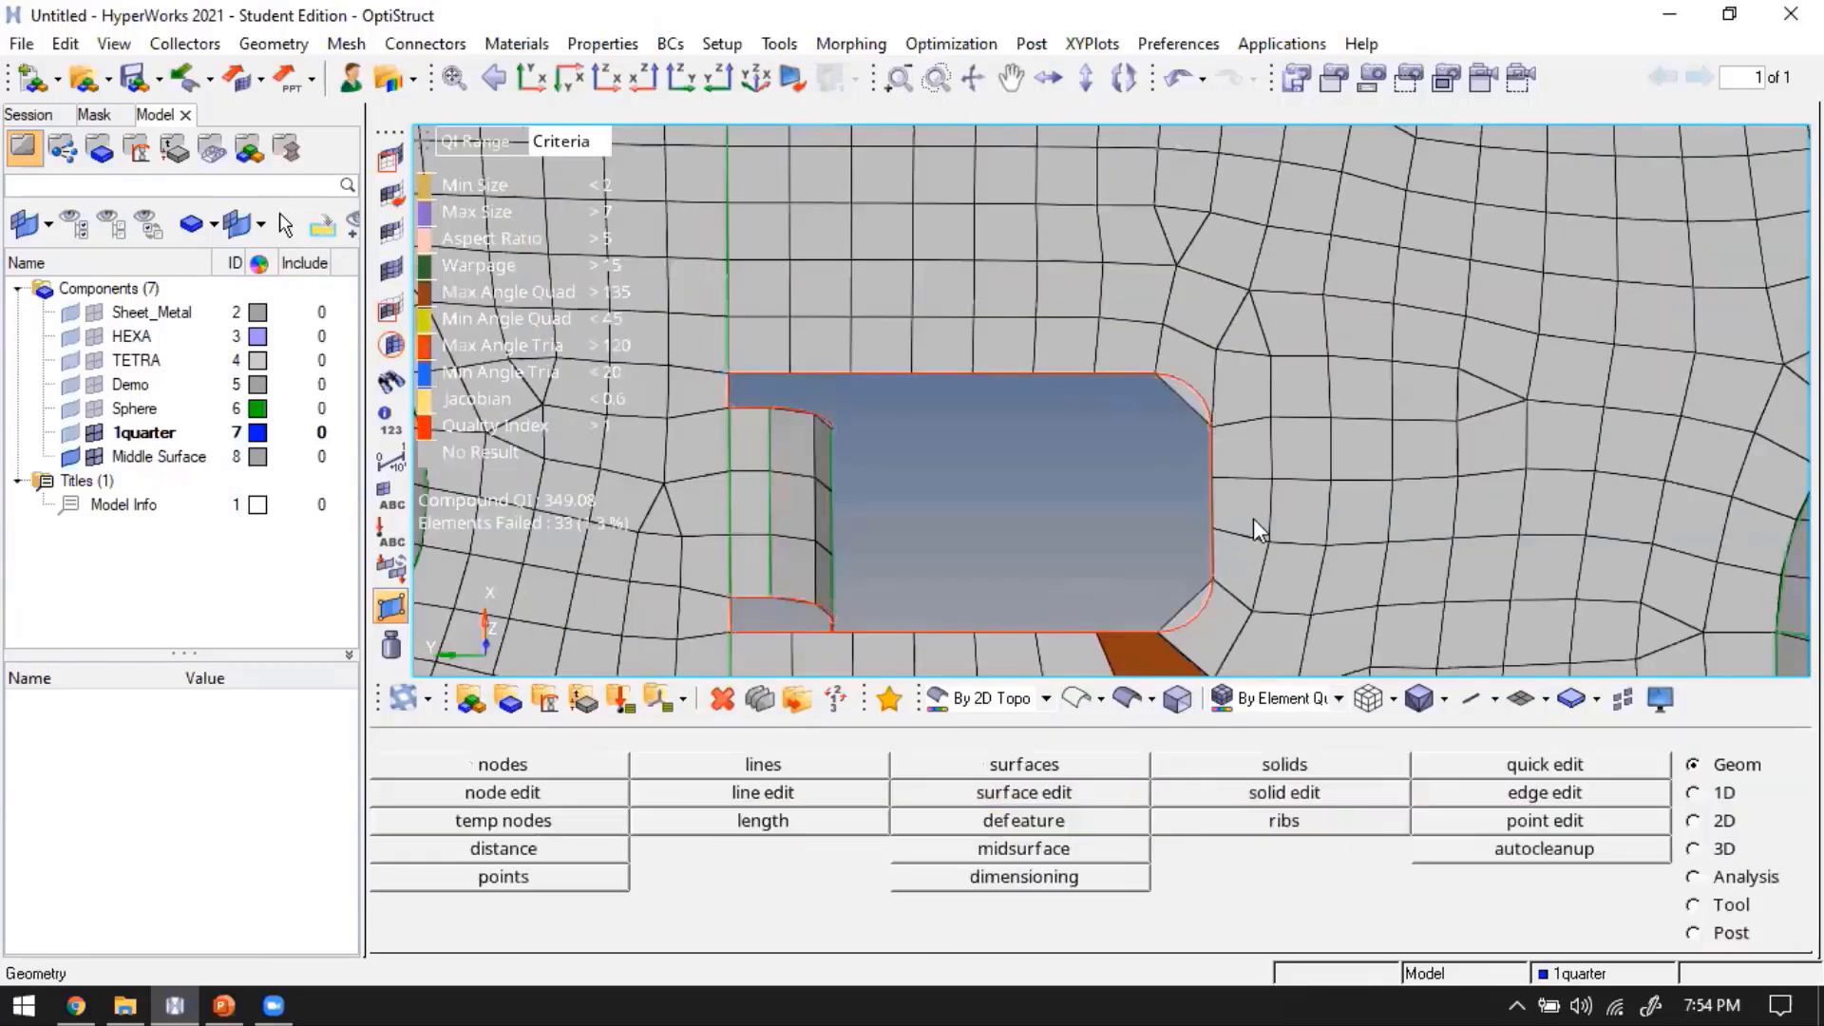
# Add 1 point on each of the two rounded corner arcs of the rectangular cutout
pyautogui.press('F11')
pyautogui.click(1406, 849)
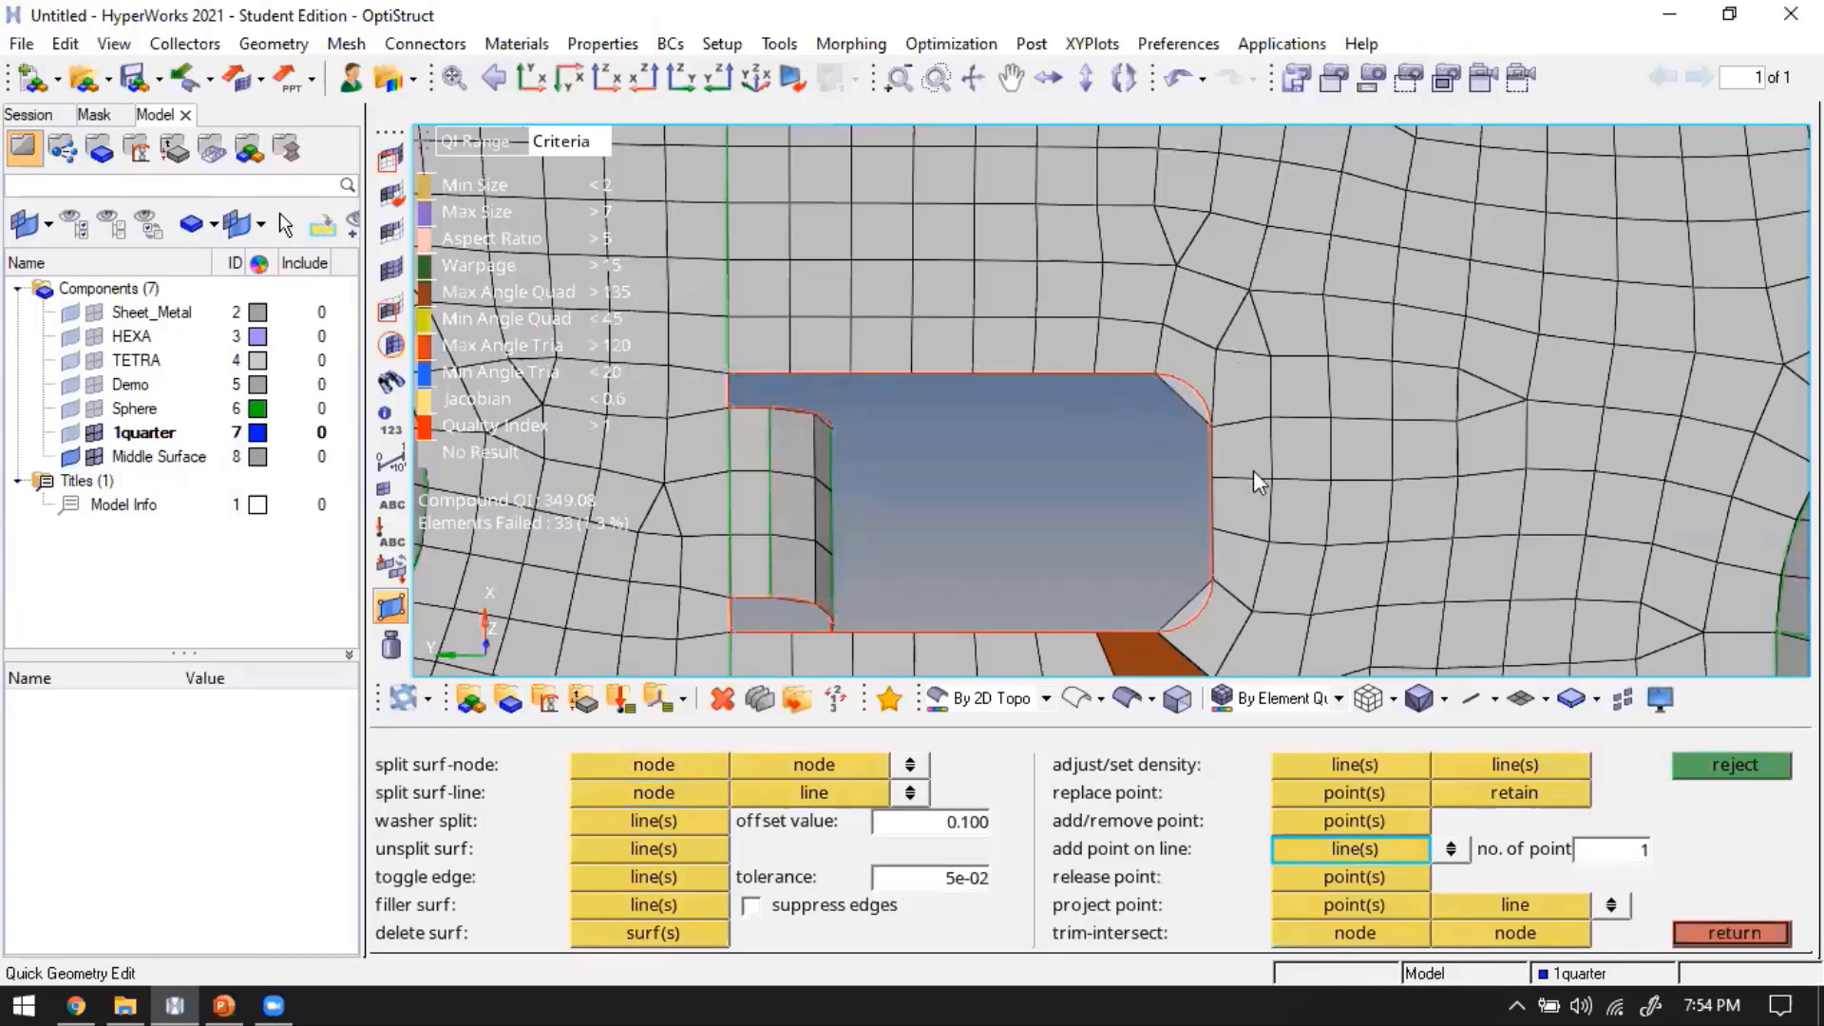
pyautogui.click(1187, 385)
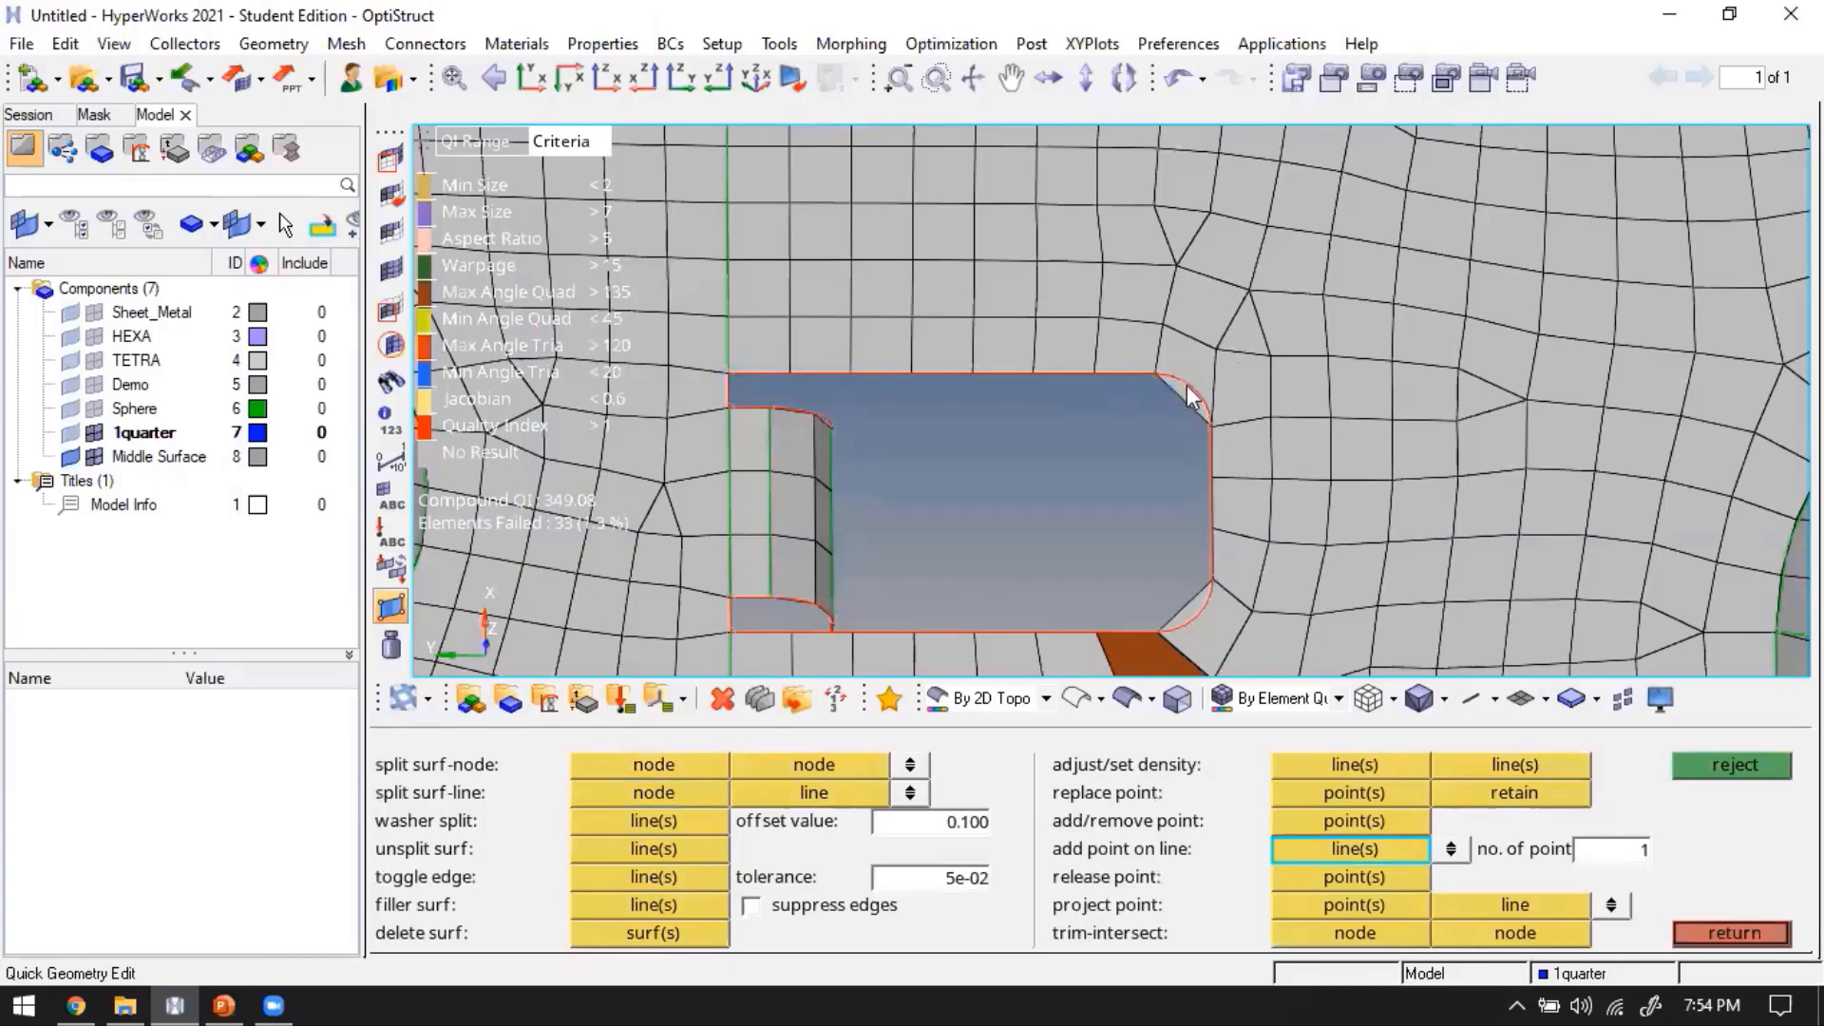
pyautogui.click(1192, 625)
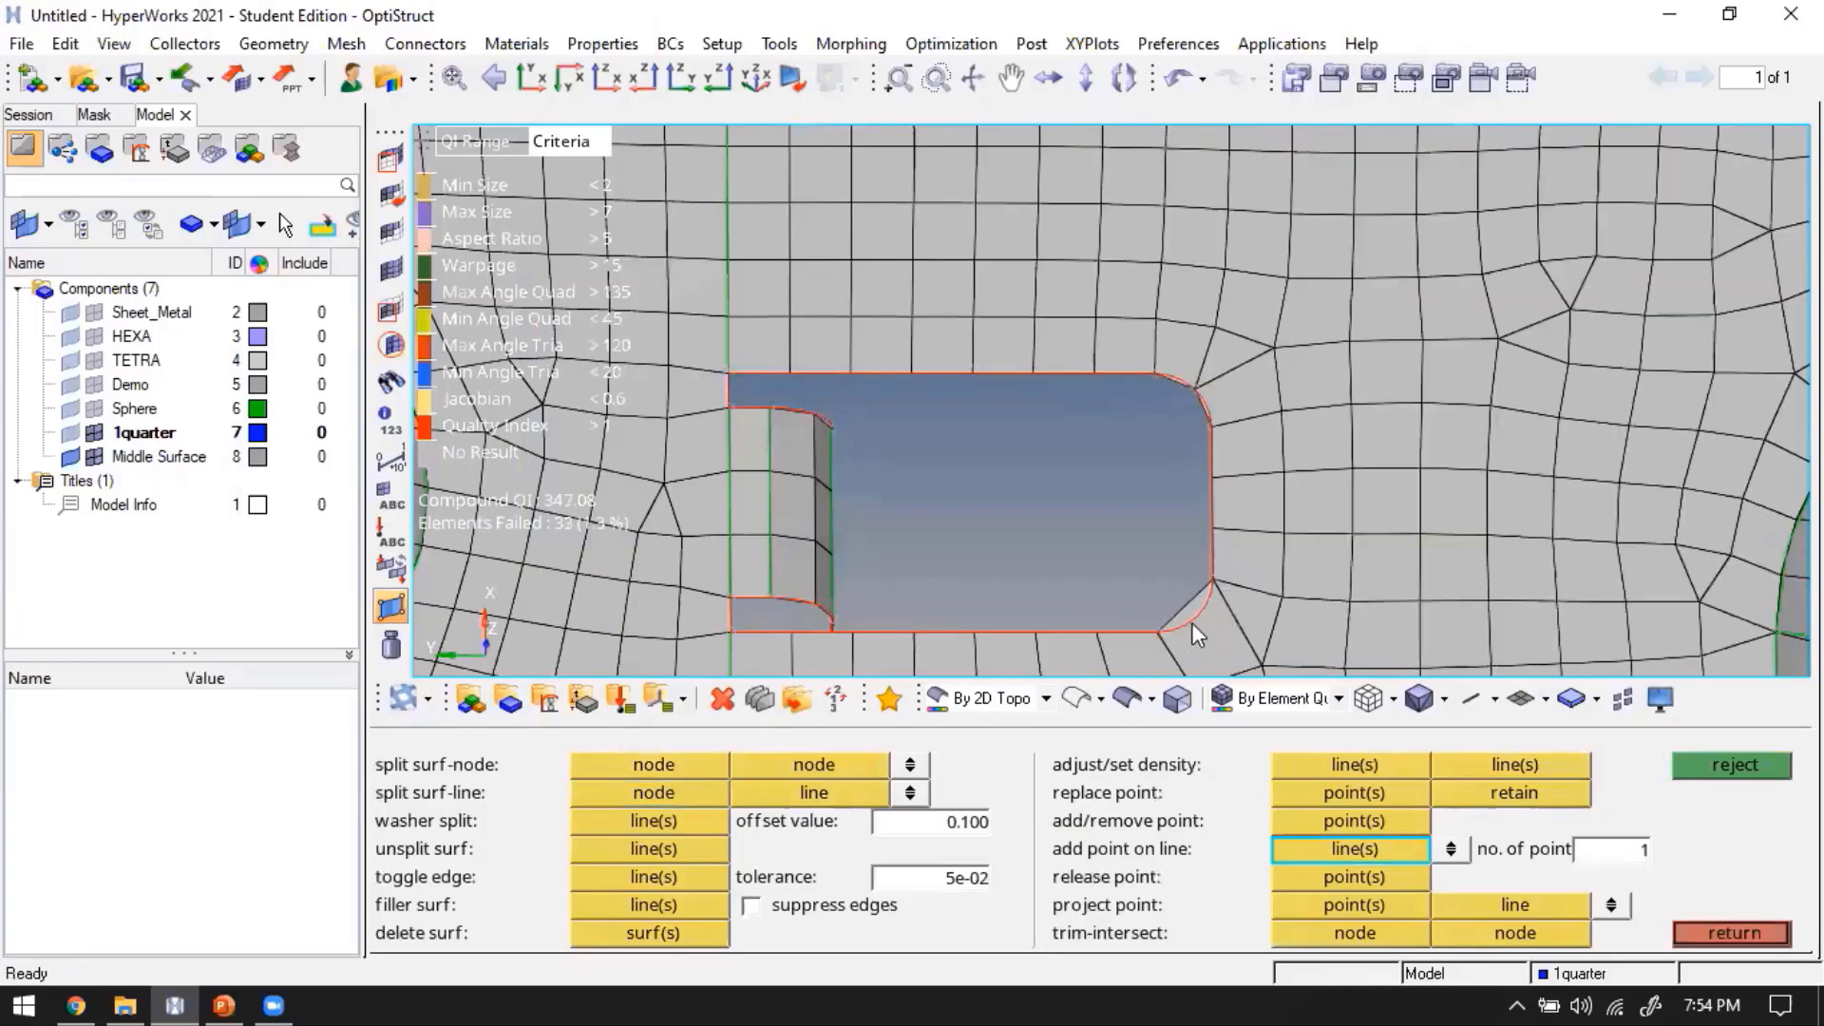
# Remove the arc end points at the rectangular cutout's rounded corners, keeping the points in the middle of the arcs
pyautogui.click(1354, 820)
pyautogui.scroll(1, 1190, 406)
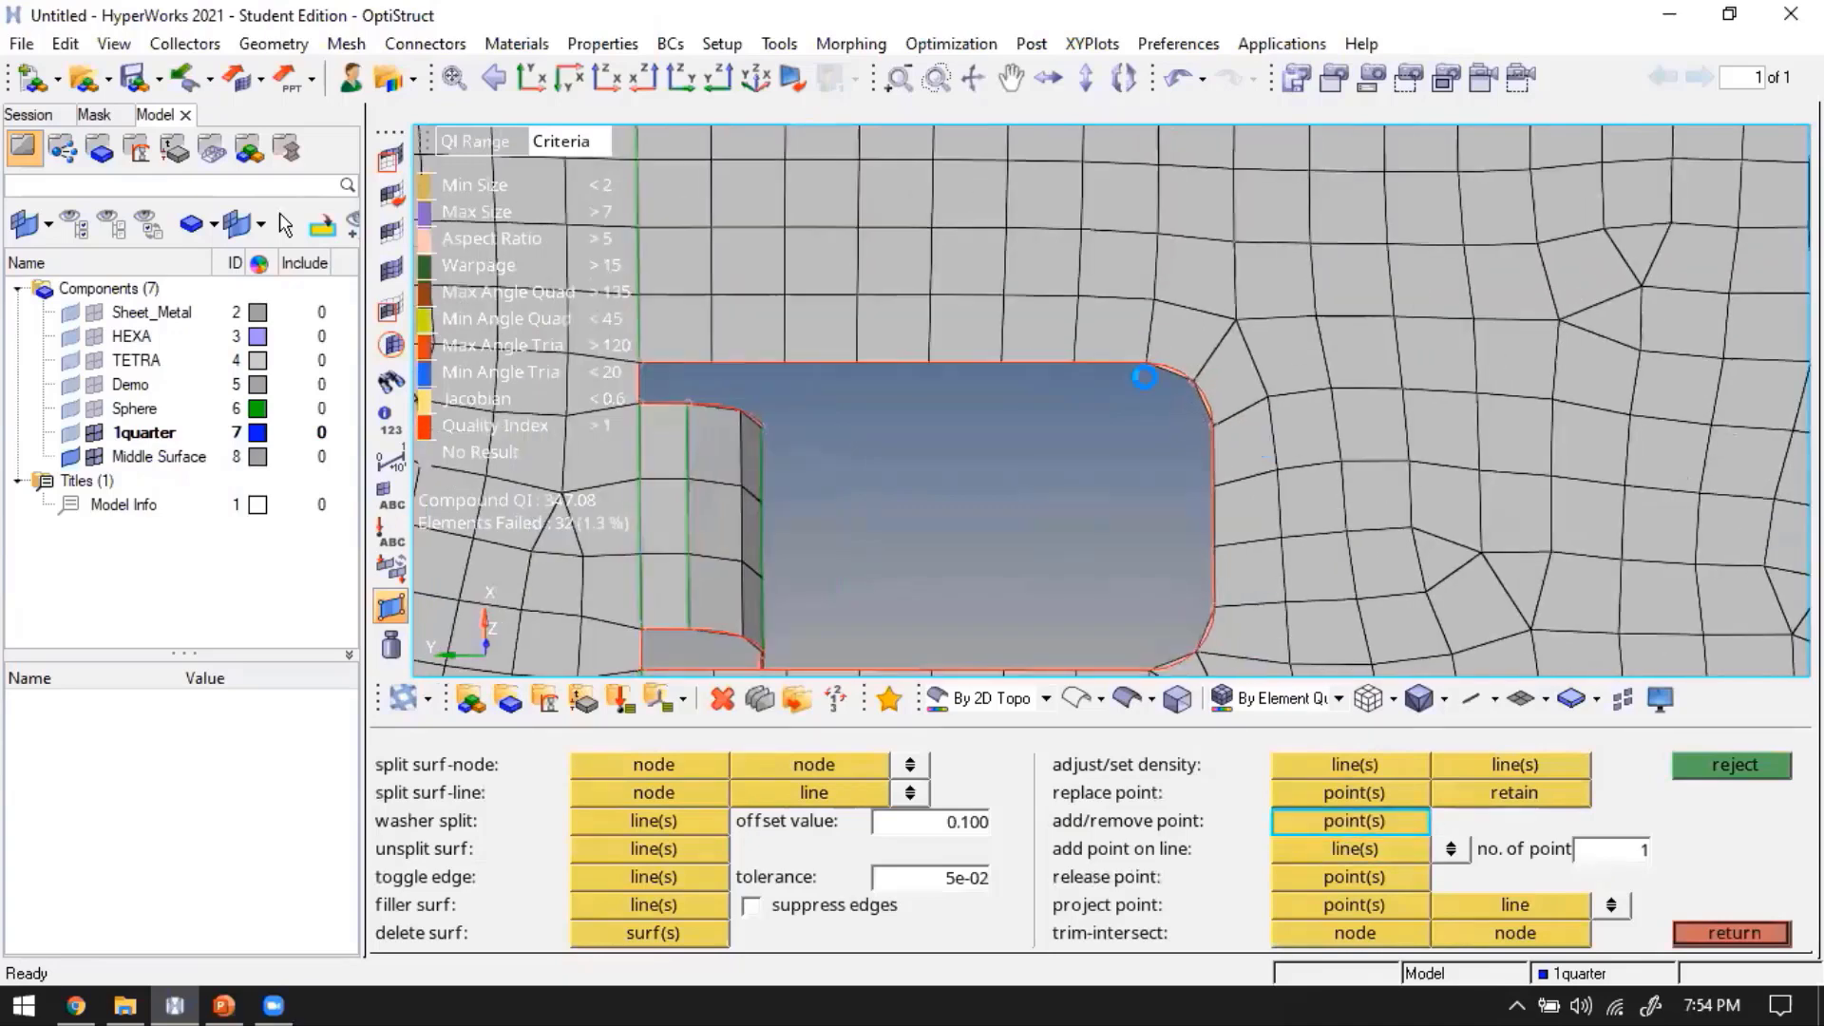
pyautogui.keyDown('shift'); pyautogui.moveTo(1109, 329); pyautogui.dragTo(1149, 382); pyautogui.keyUp('shift')
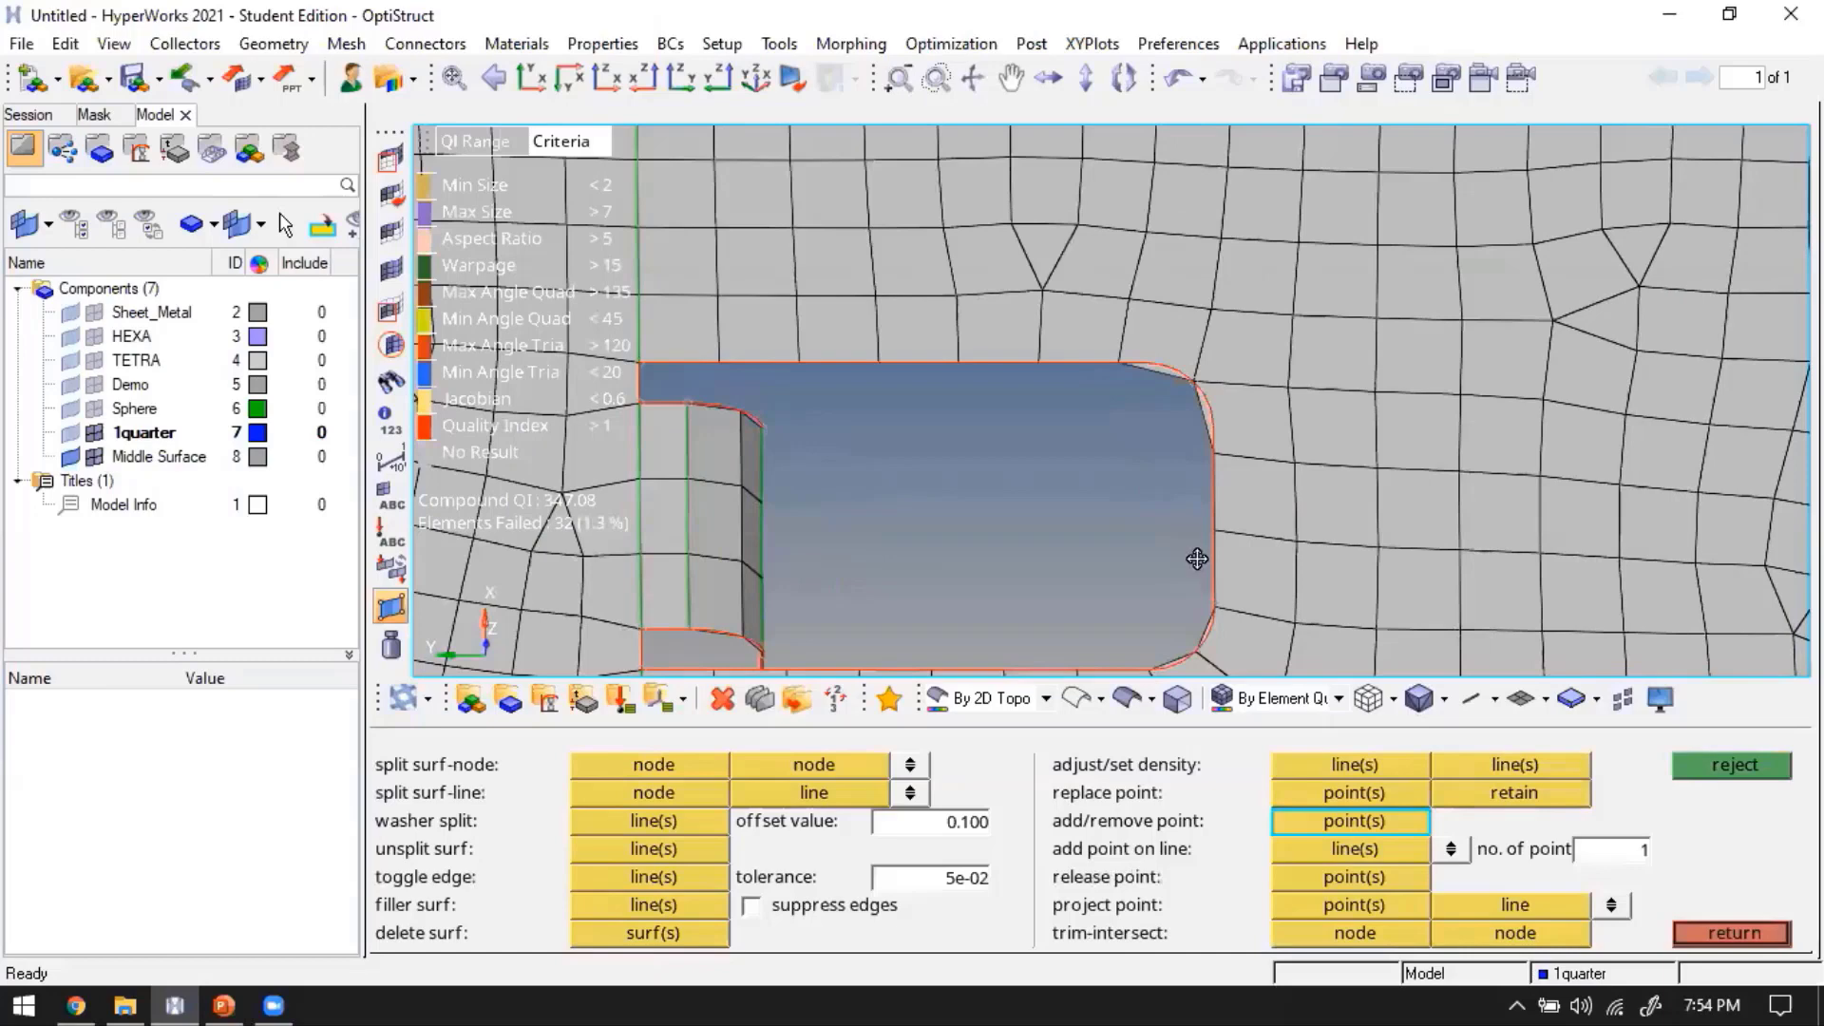
pyautogui.scroll(-3, 1173, 503)
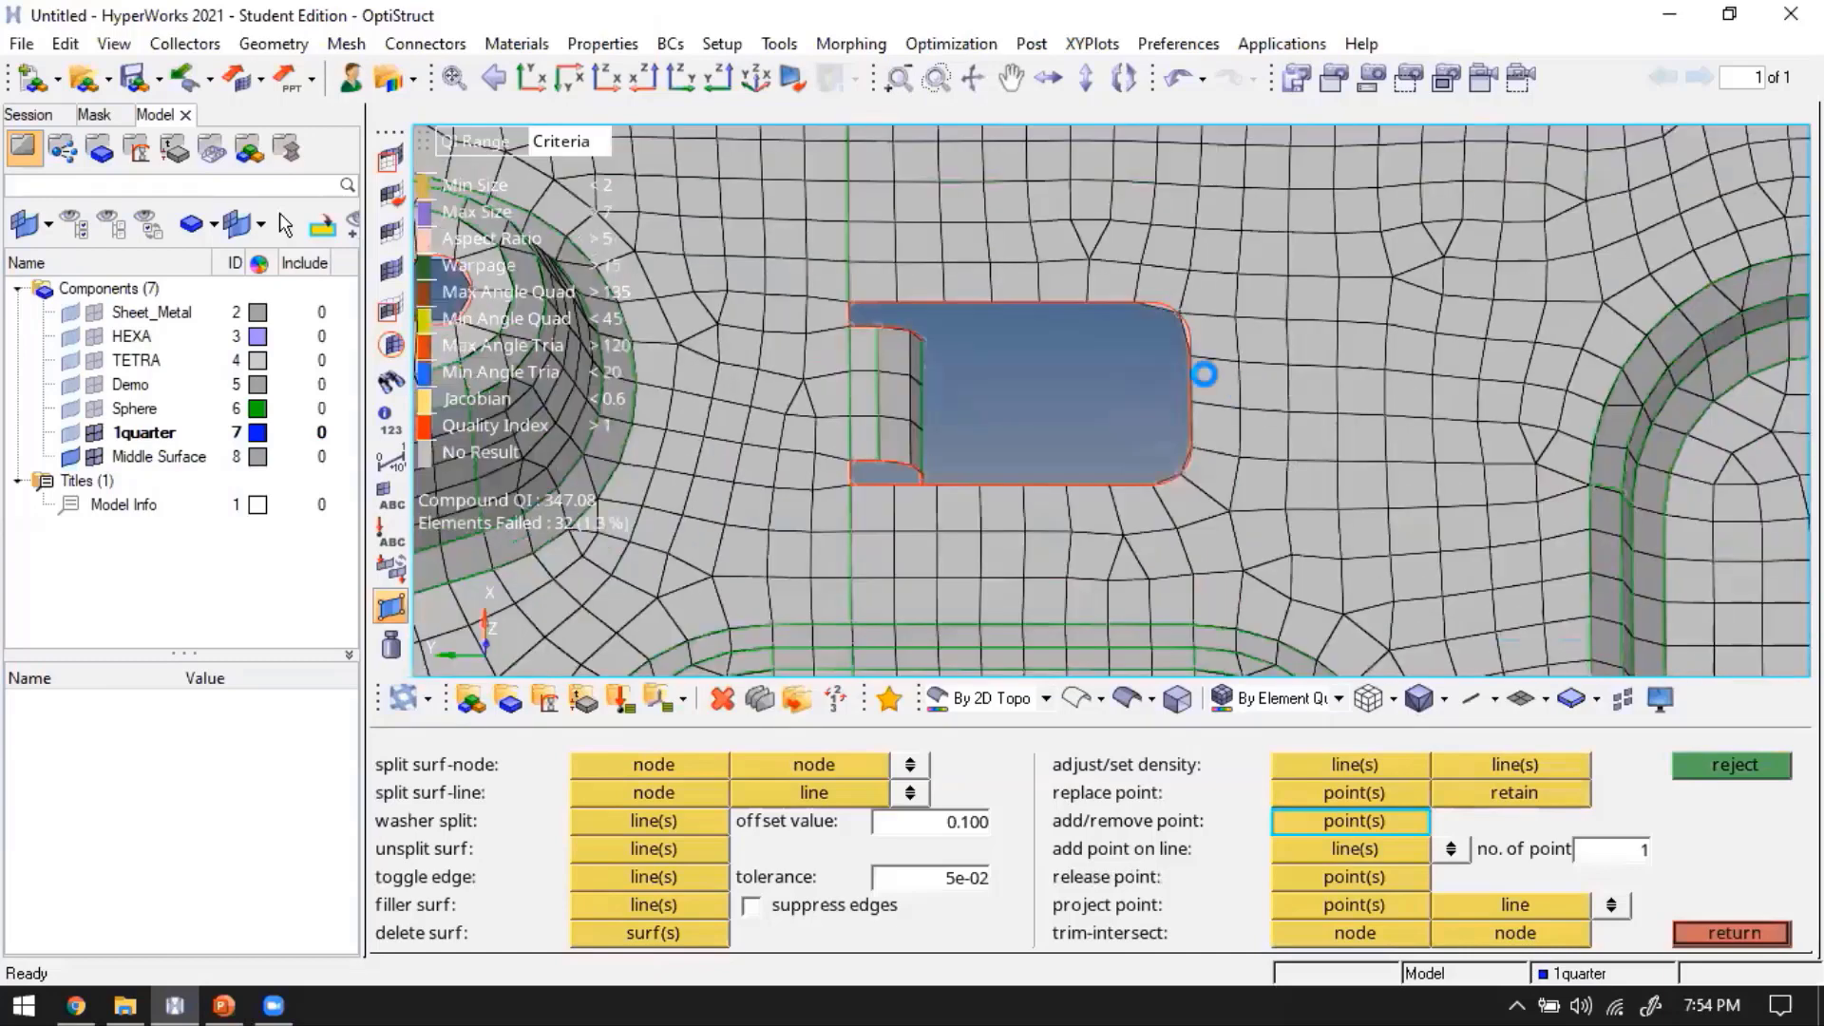
pyautogui.scroll(2, 1276, 420)
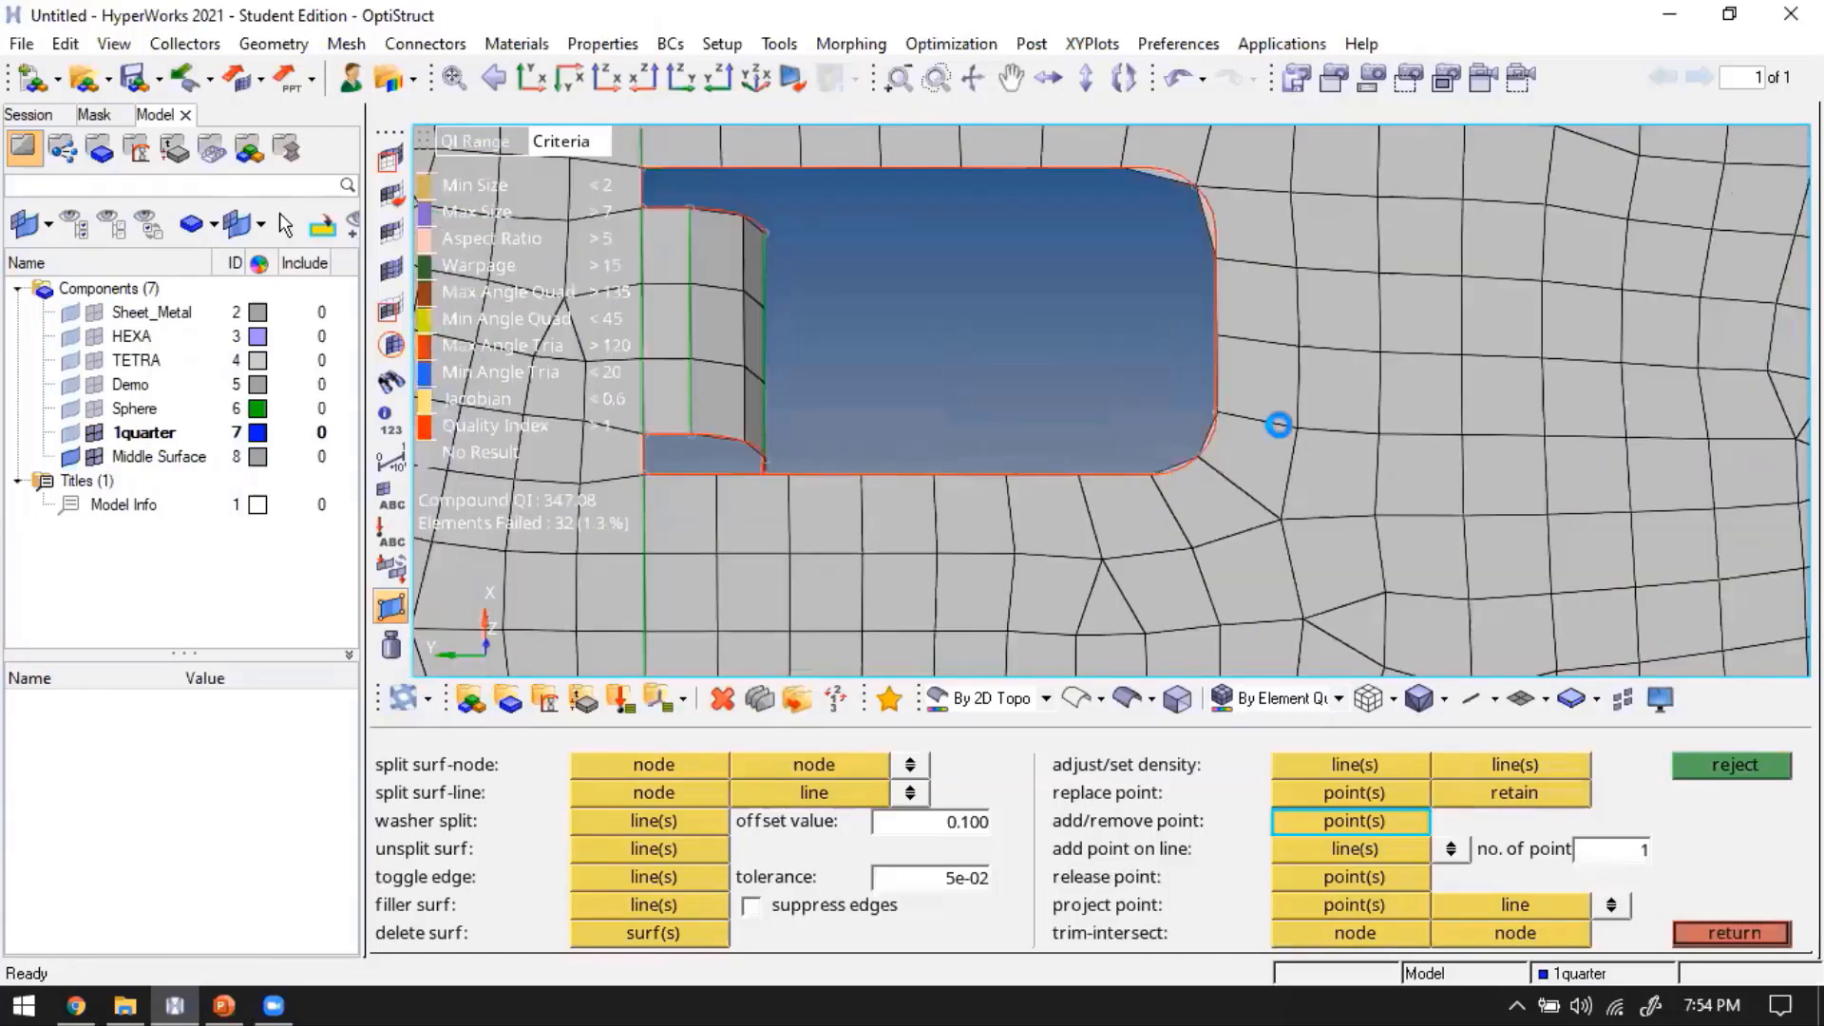
pyautogui.scroll(-2, 1210, 425)
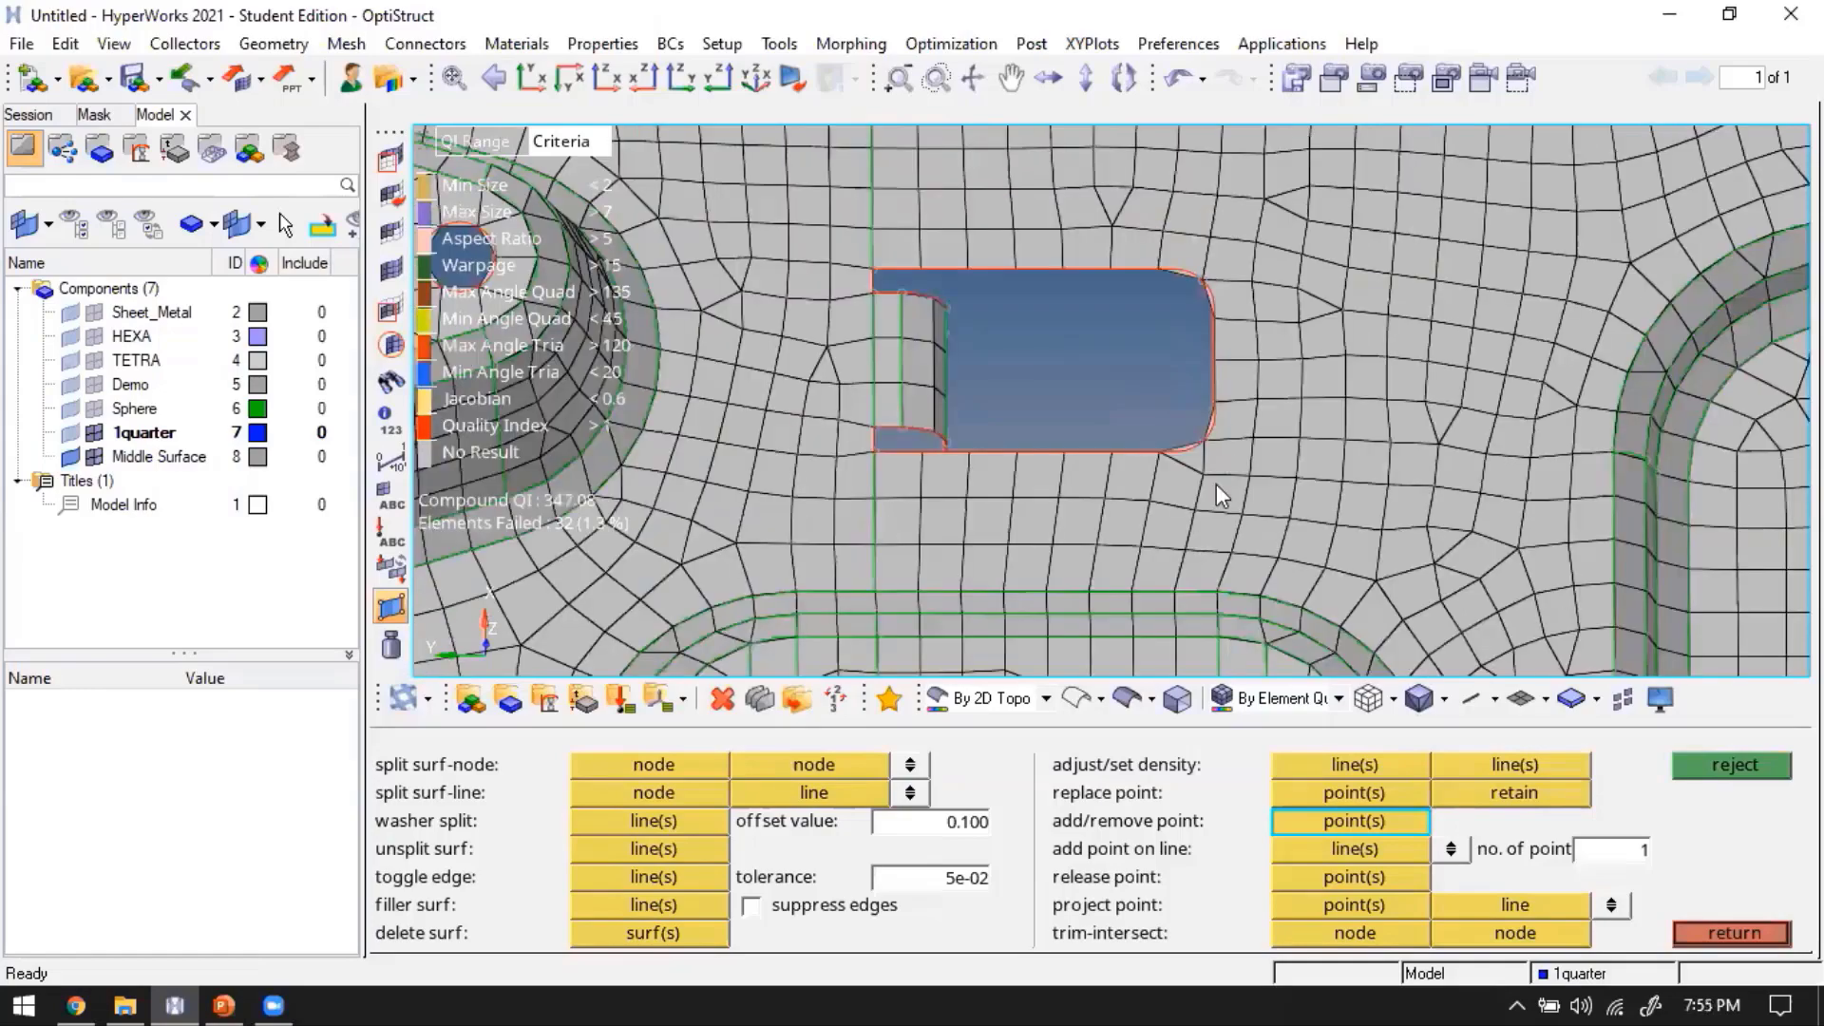
# Examine the mesh flow around the rectangular cutout, the neighbouring beads and the small round hole above the long bead
pyautogui.scroll(-3, 1216, 497)
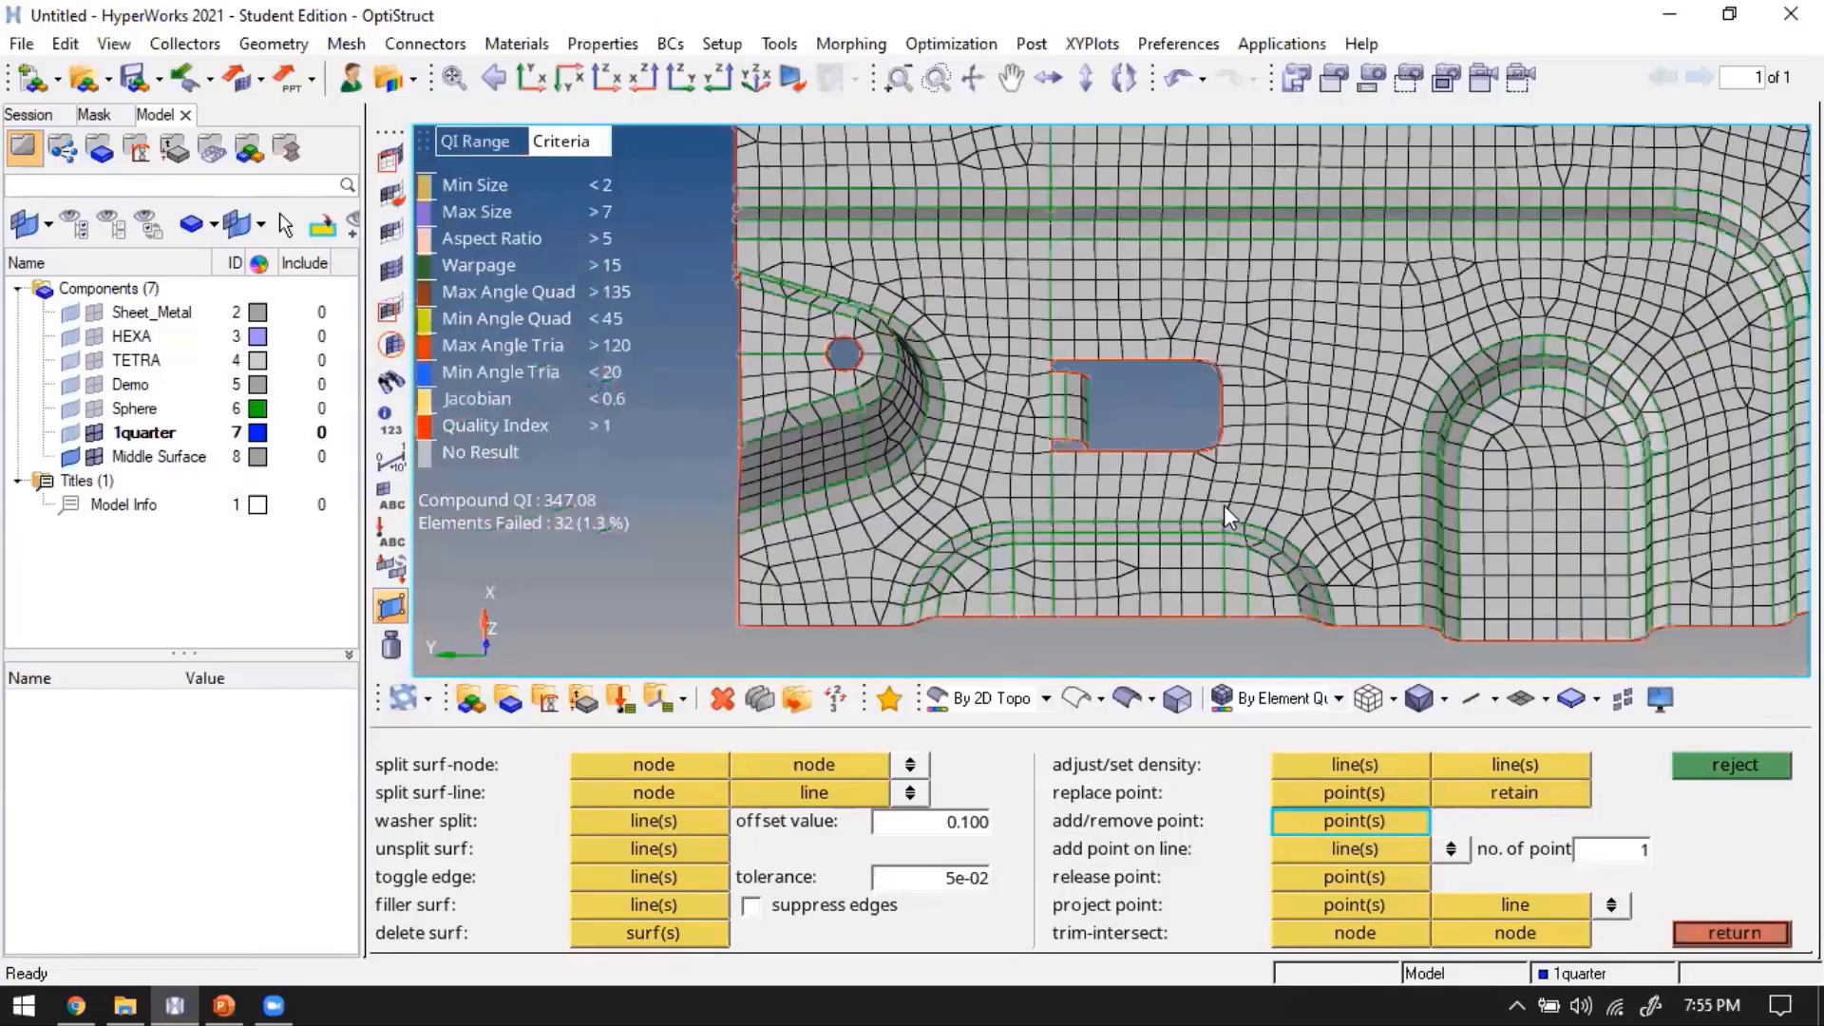
pyautogui.scroll(1, 1226, 511)
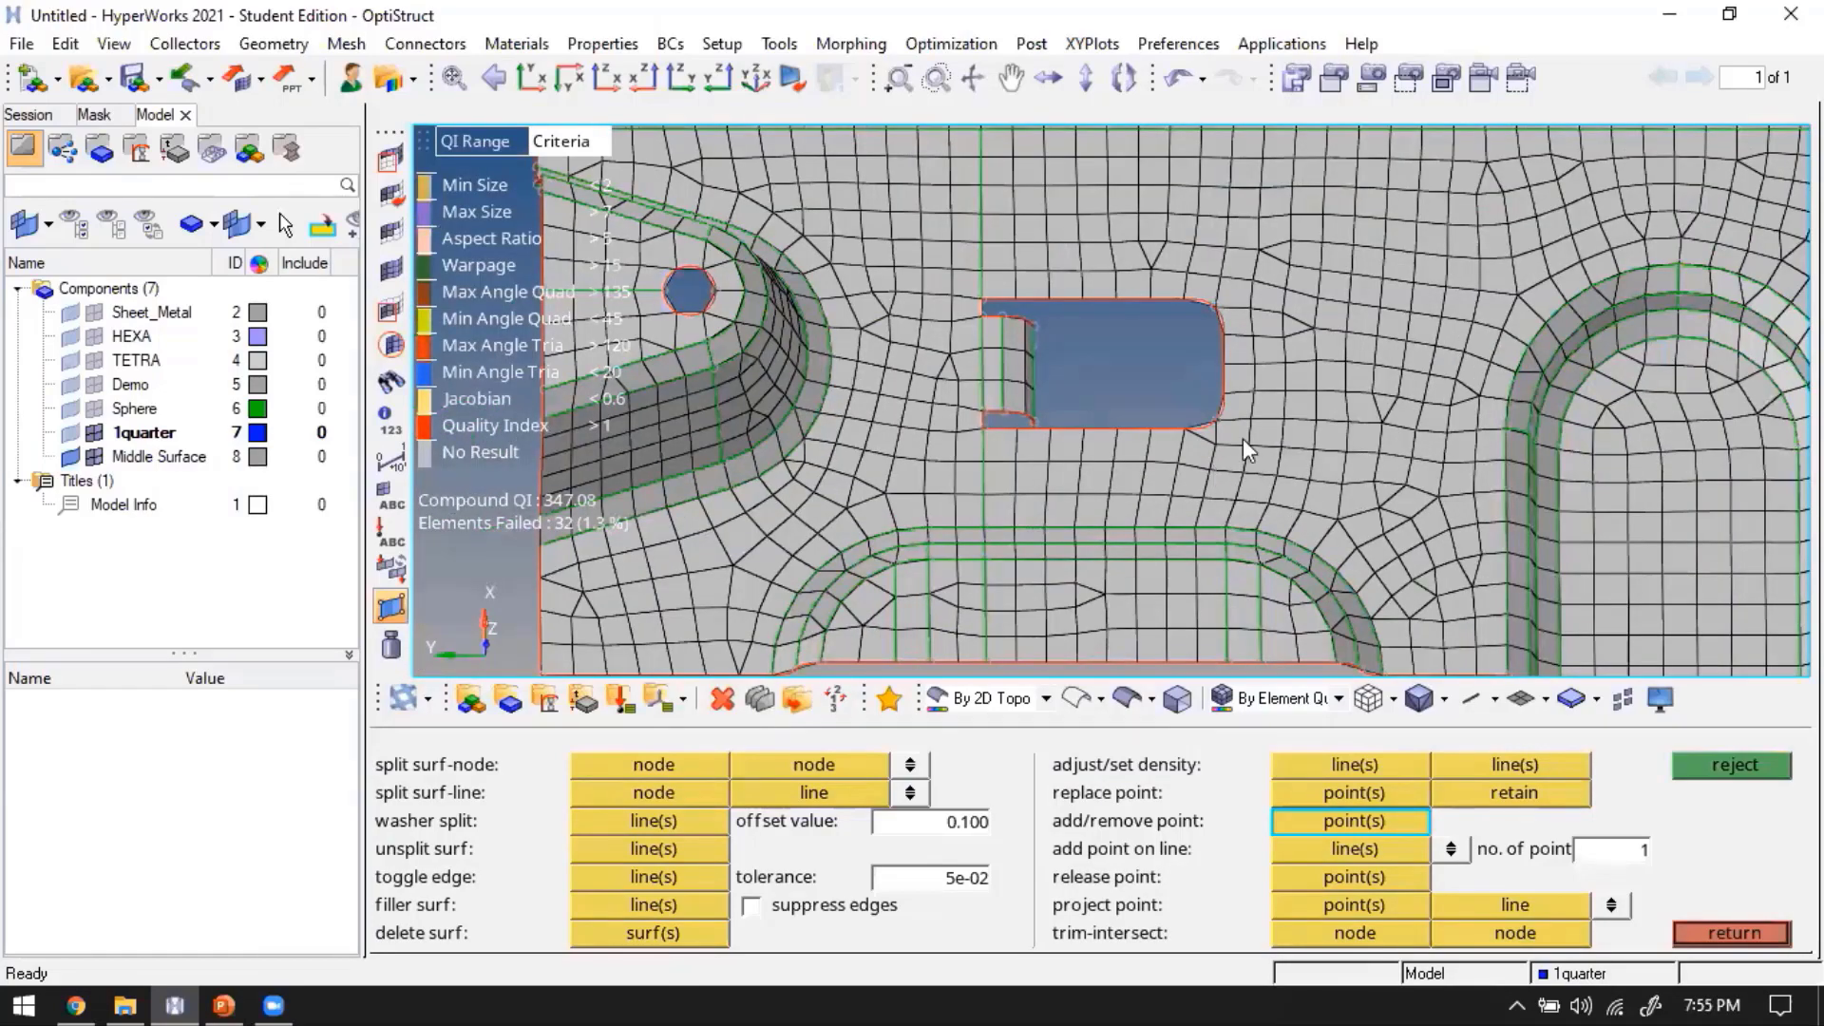
pyautogui.keyDown('ctrl'); pyautogui.rightClick(1174, 412); pyautogui.keyUp('ctrl')
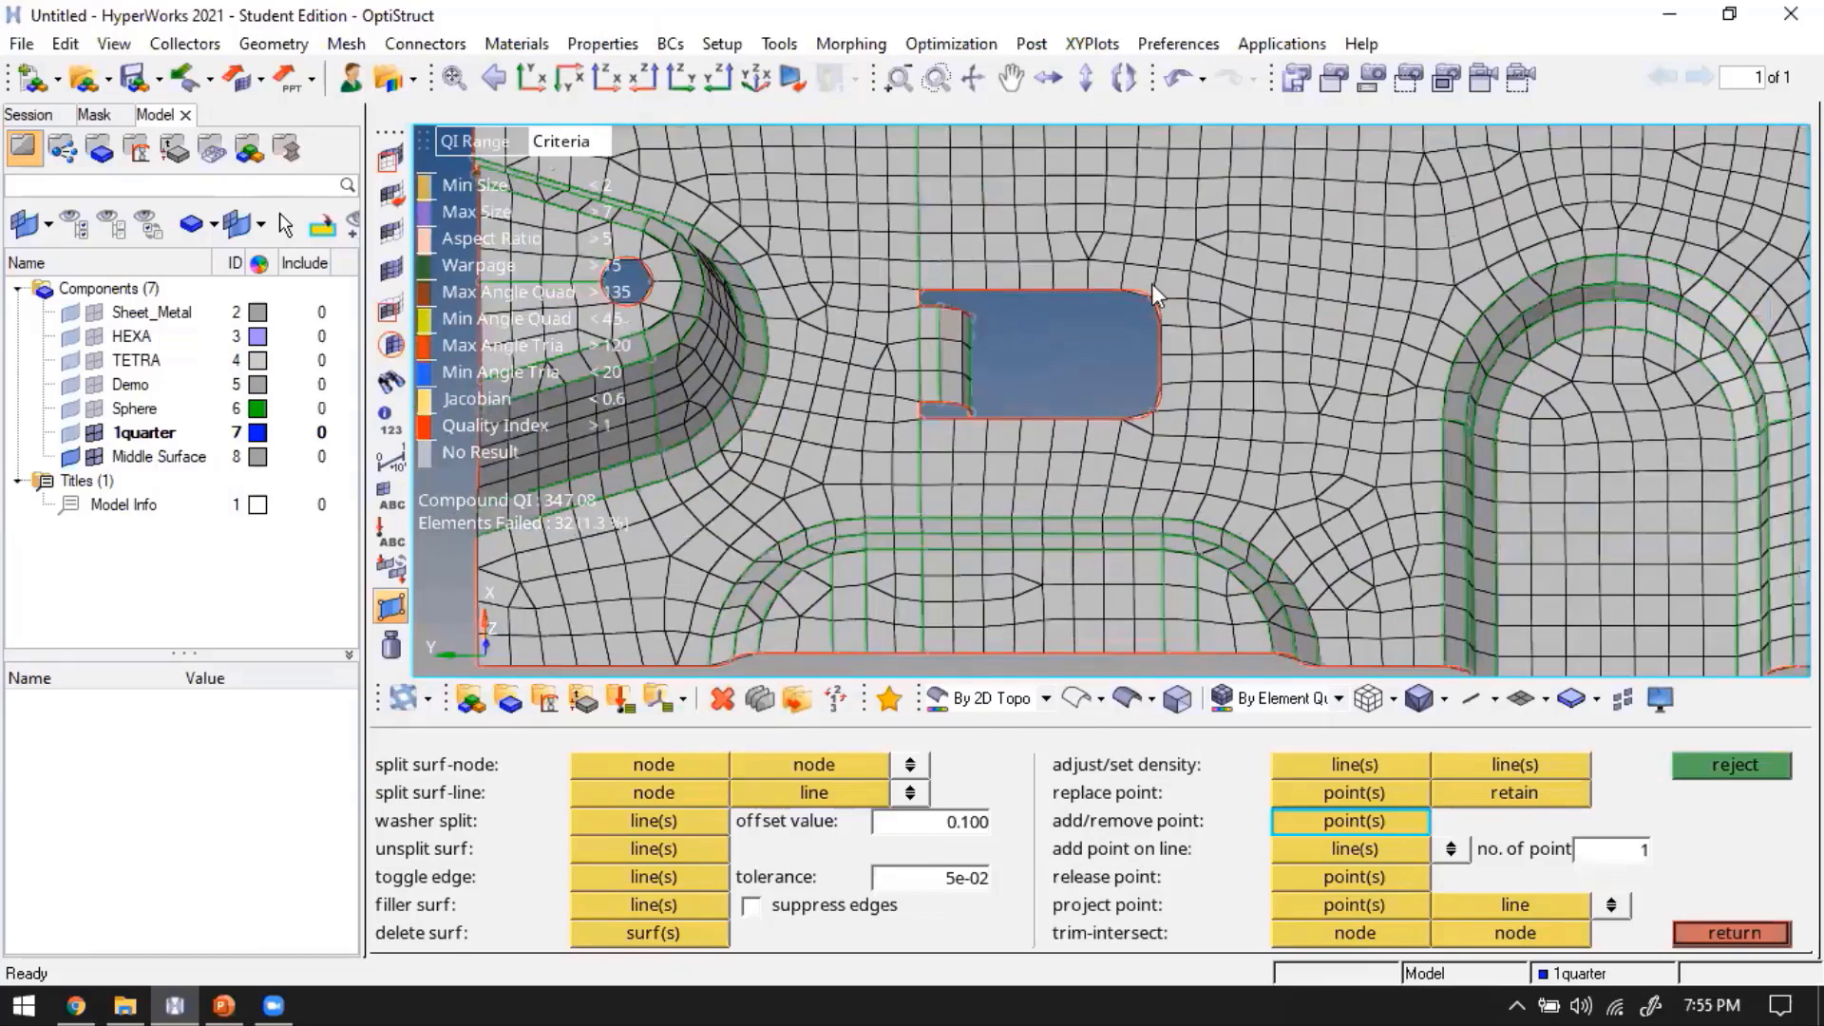
pyautogui.keyDown('ctrl'); pyautogui.moveTo(1229, 406); pyautogui.dragTo(1178, 431, button='right'); pyautogui.keyUp('ctrl')
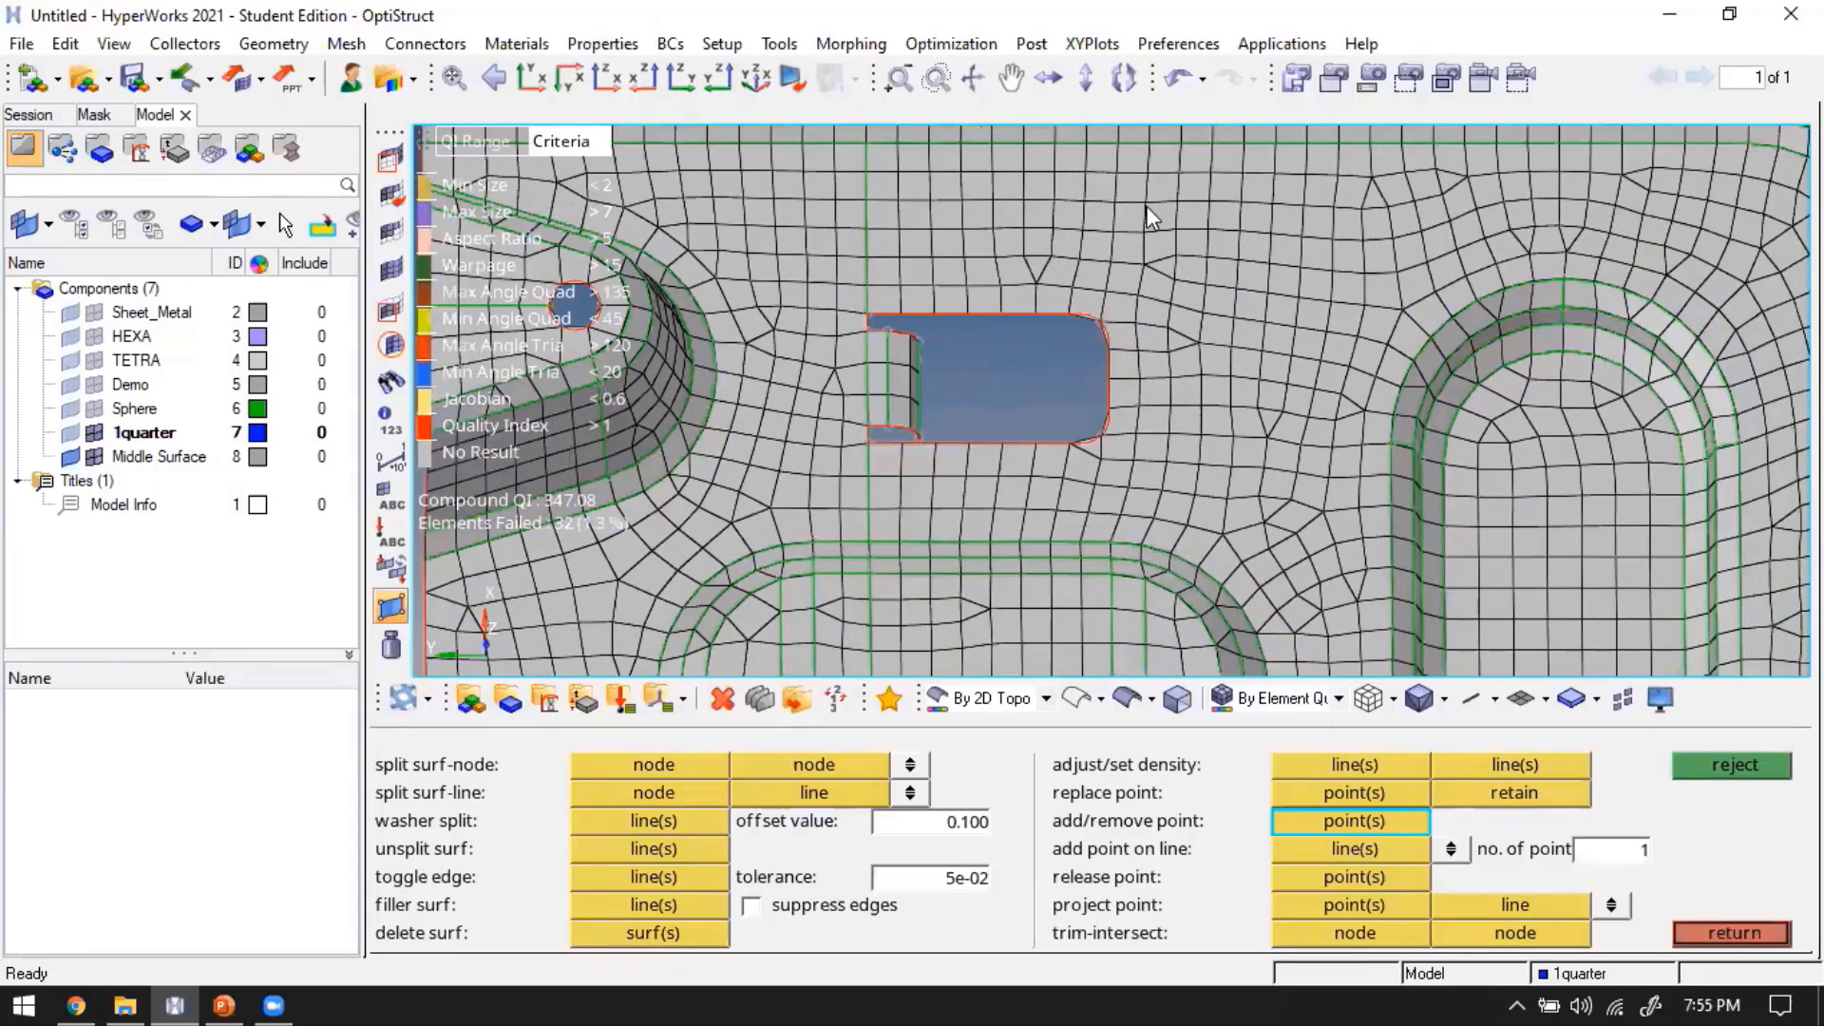
pyautogui.scroll(-3, 1172, 224)
pyautogui.keyDown('ctrl'); pyautogui.moveTo(1173, 225); pyautogui.dragTo(1151, 279, button='right'); pyautogui.keyUp('ctrl')
pyautogui.scroll(2, 1148, 284)
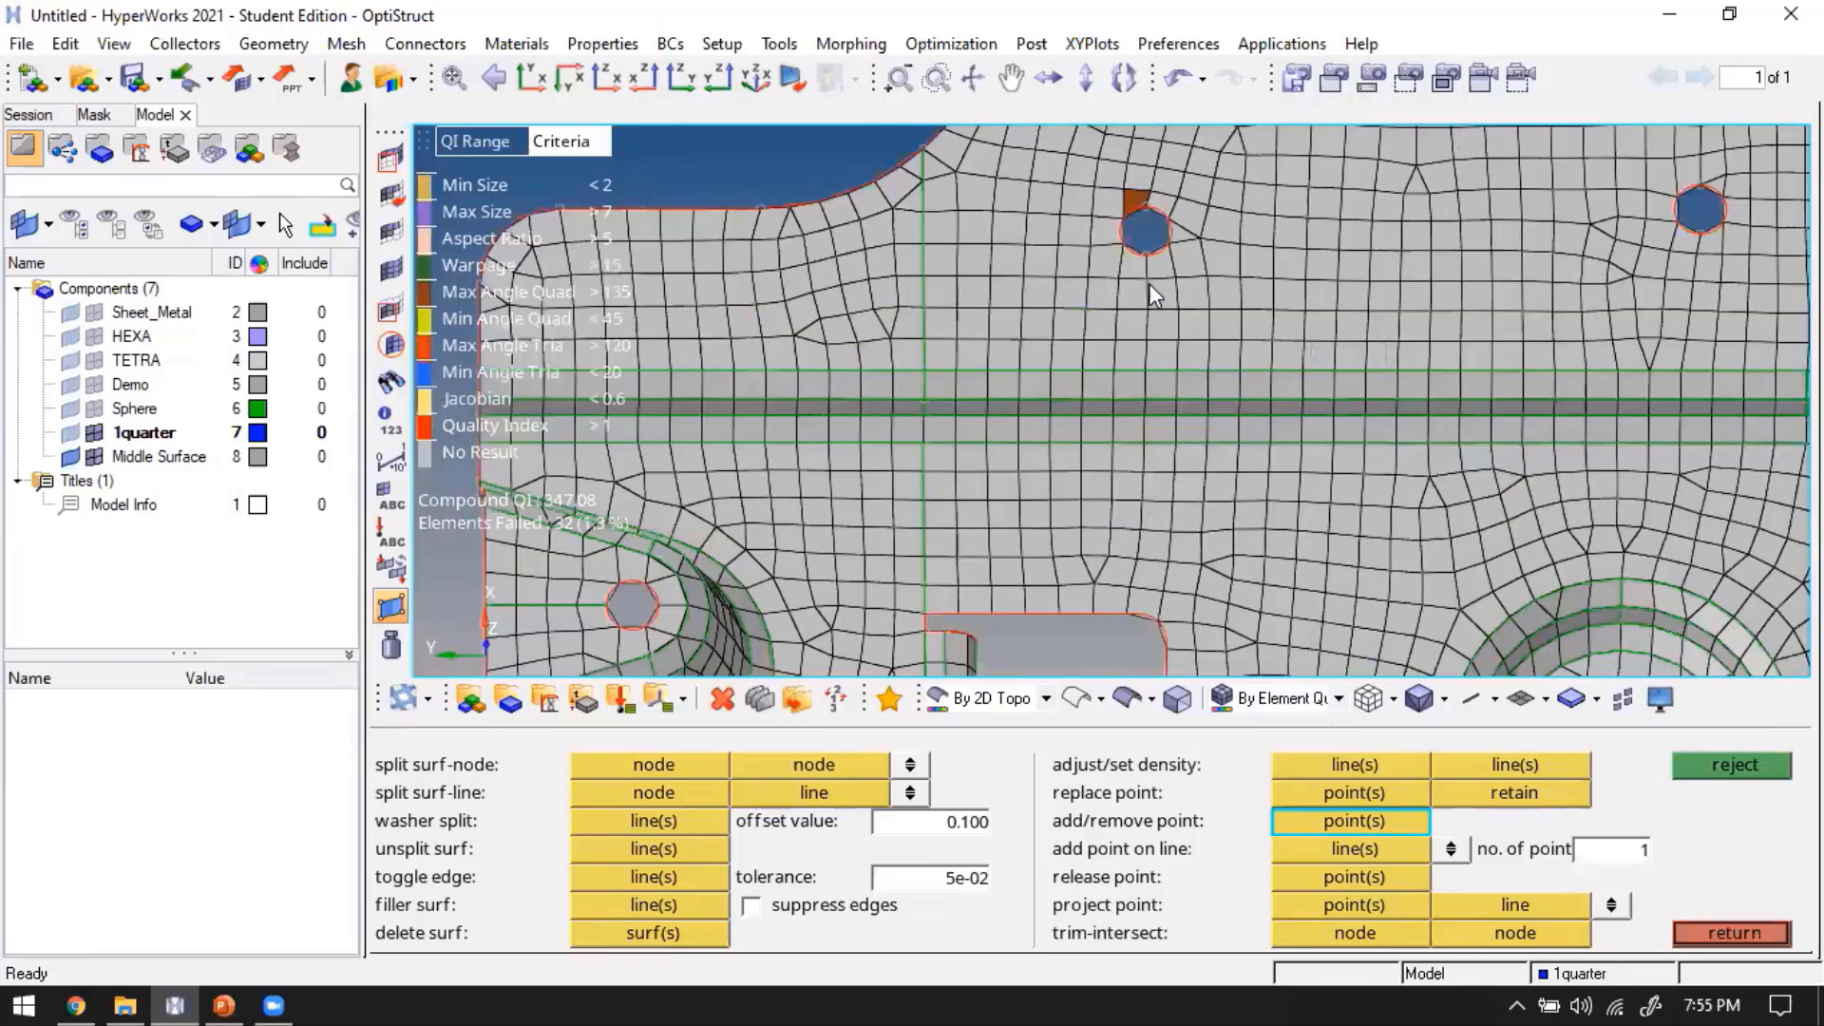
# Split the surface from the top node of the small round hole up to the flange's lower bend line
pyautogui.scroll(2, 1110, 264)
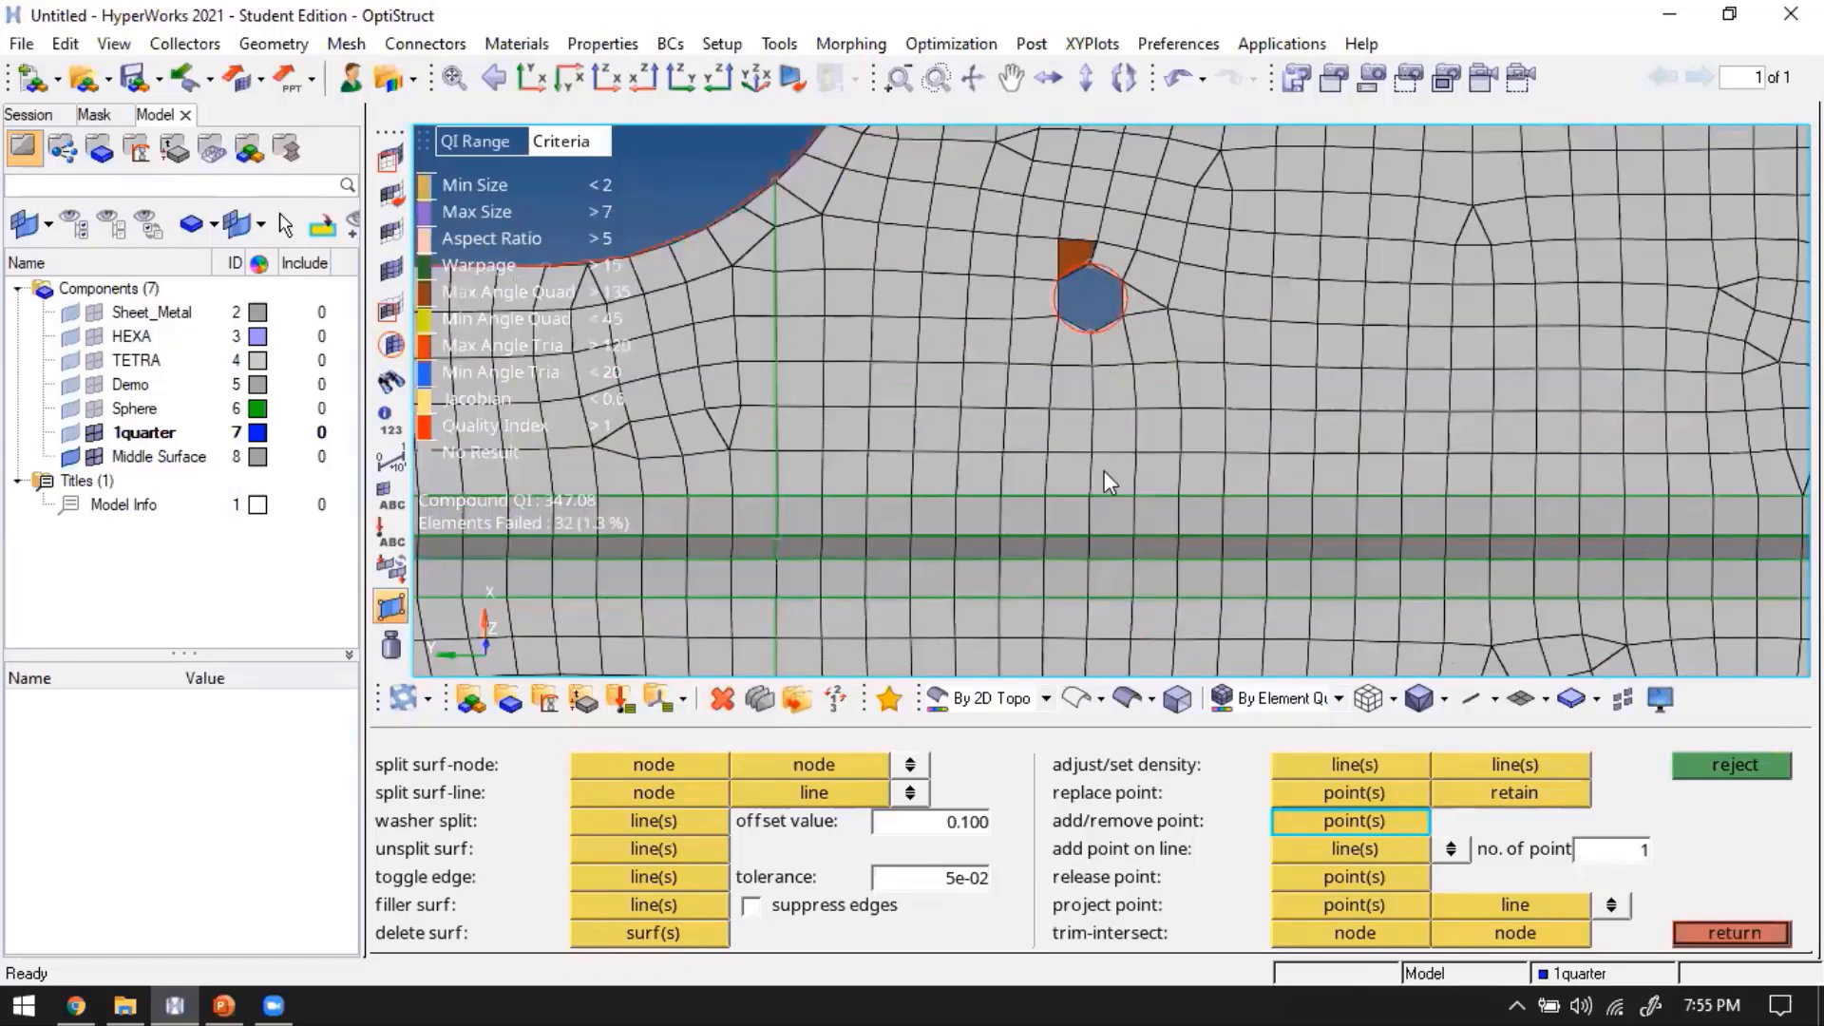
pyautogui.keyDown('ctrl'); pyautogui.moveTo(1108, 412); pyautogui.dragTo(1093, 573, button='right'); pyautogui.keyUp('ctrl')
pyautogui.scroll(-3, 1085, 574)
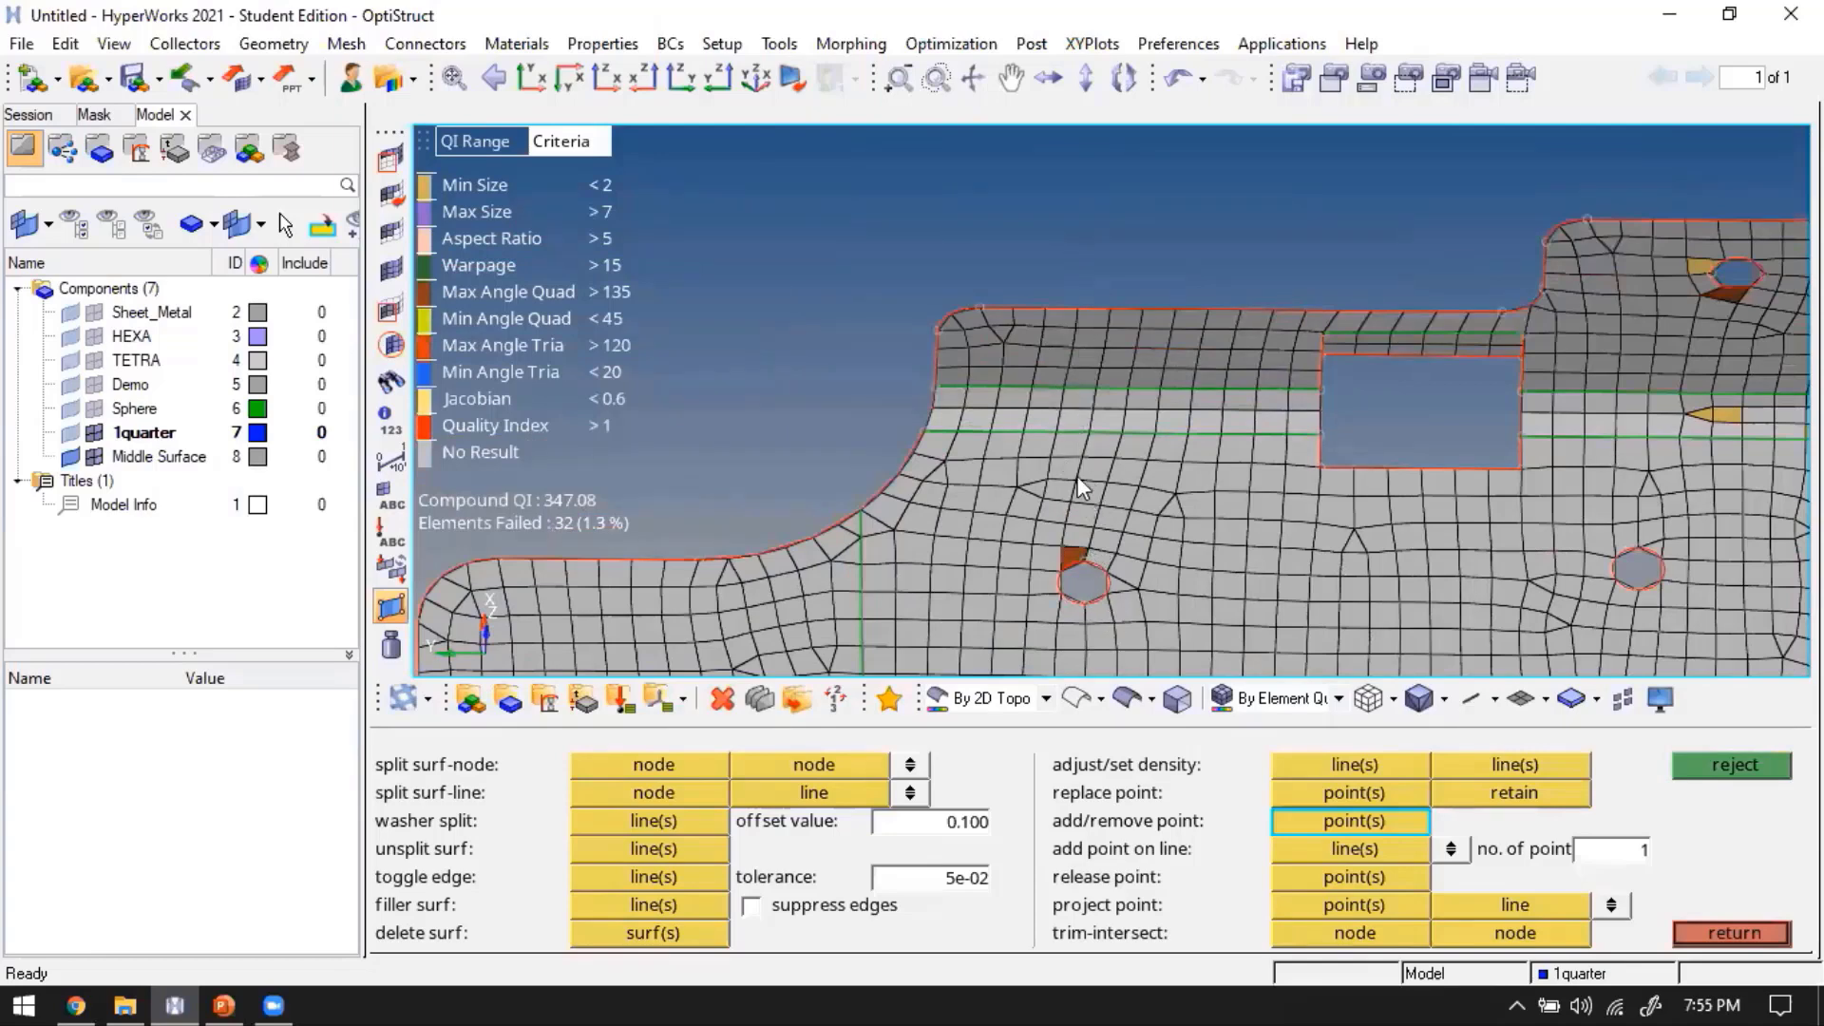
pyautogui.keyDown('ctrl'); pyautogui.moveTo(1055, 407); pyautogui.dragTo(1107, 395); pyautogui.keyUp('ctrl')
pyautogui.scroll(-4, 1074, 385)
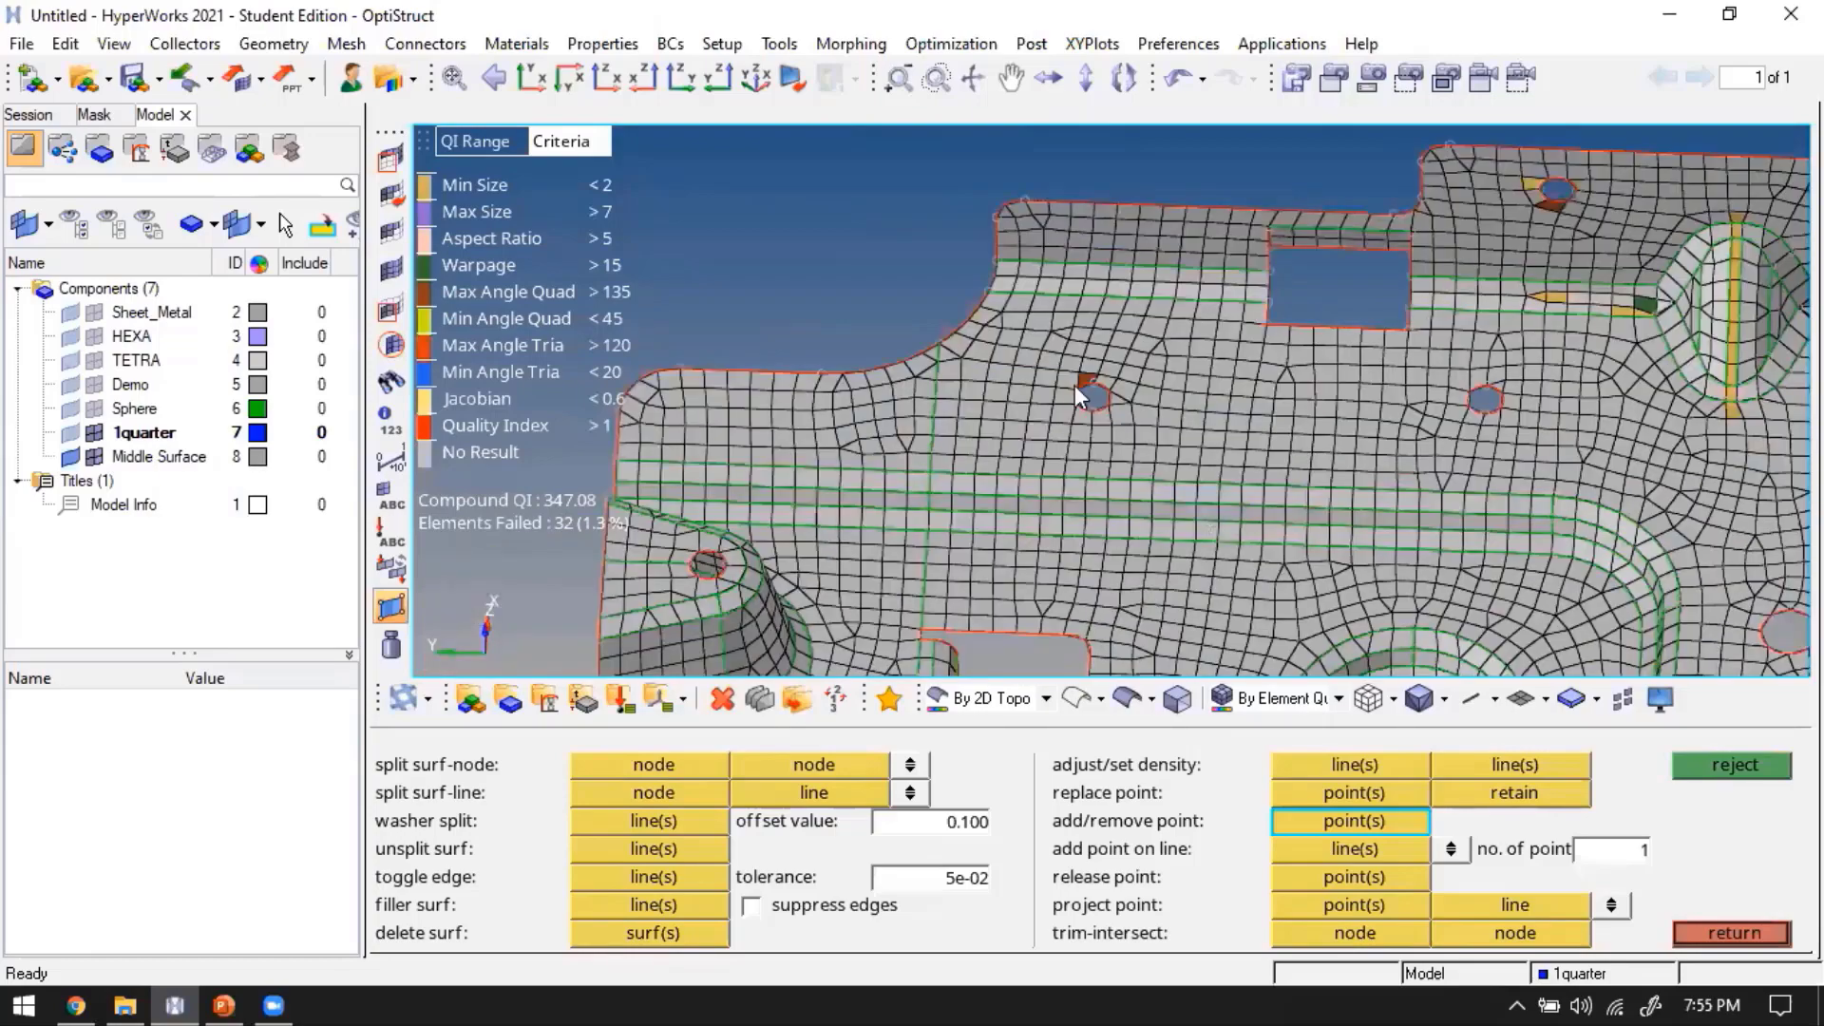
pyautogui.scroll(3, 1083, 399)
pyautogui.click(1043, 358)
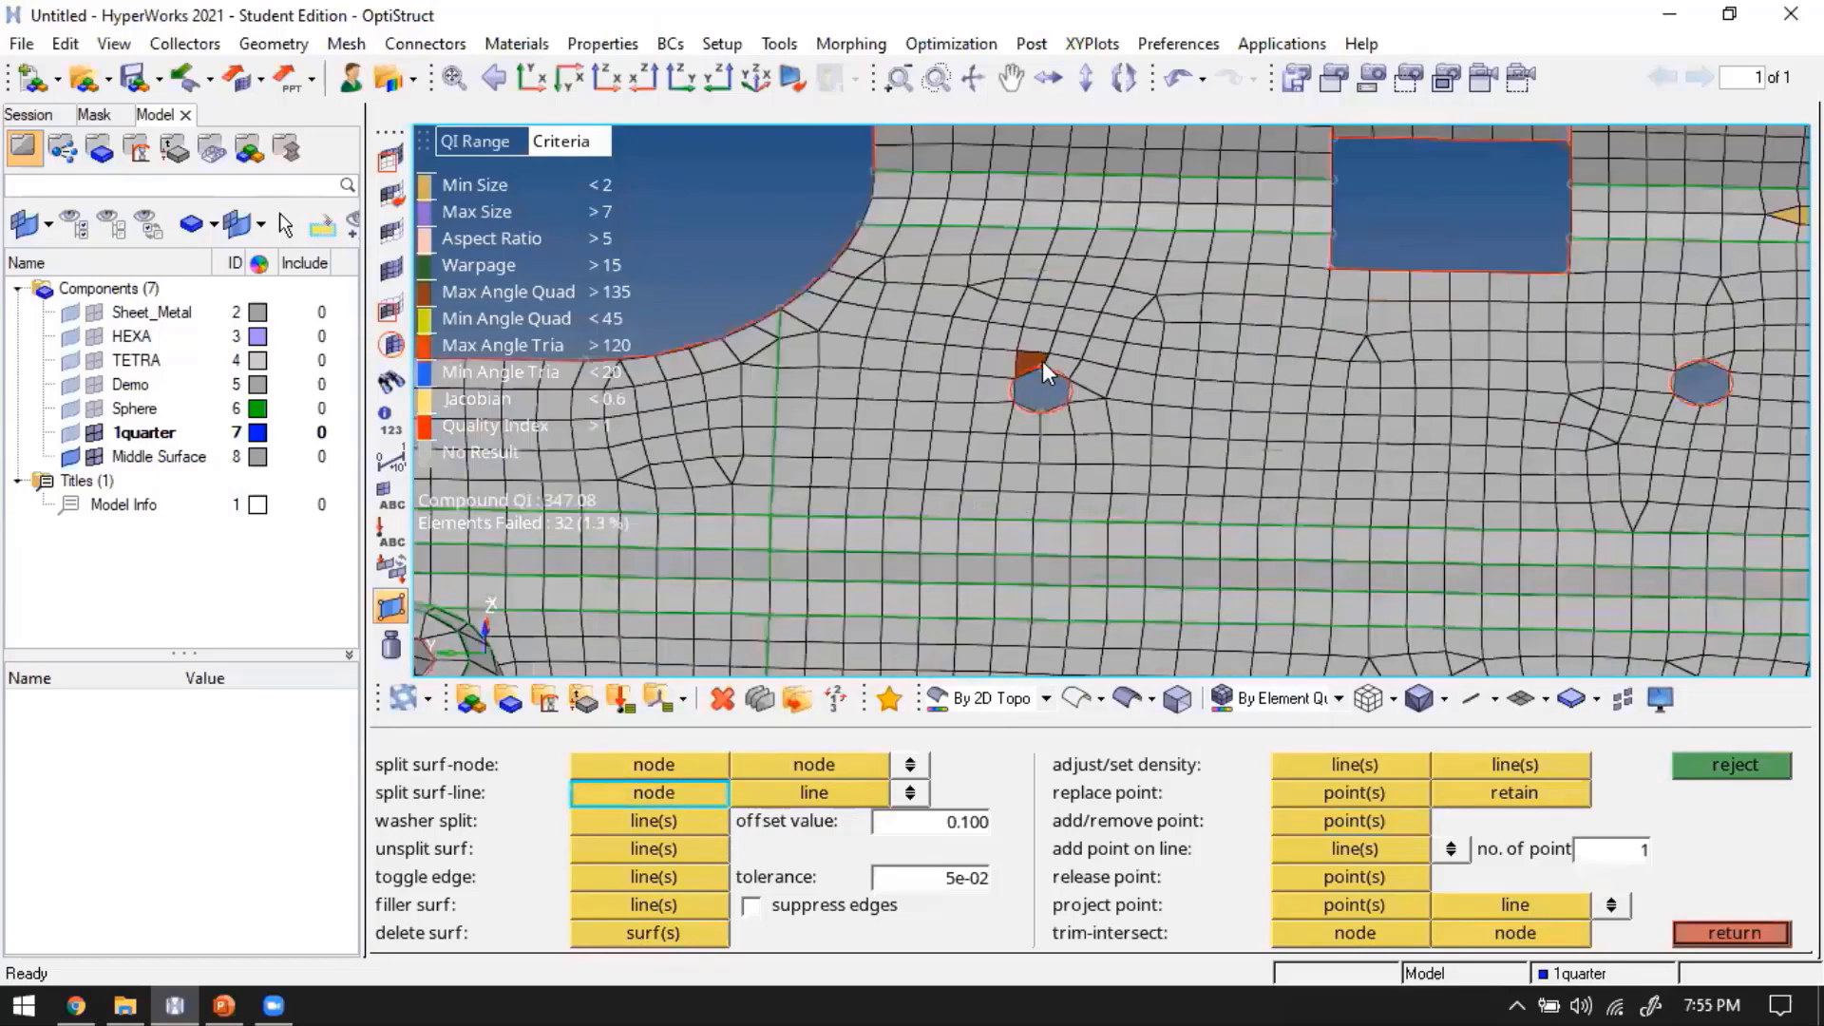
pyautogui.click(1042, 361)
pyautogui.keyDown('ctrl'); pyautogui.moveTo(1079, 236); pyautogui.dragTo(1101, 451, button='right'); pyautogui.keyUp('ctrl')
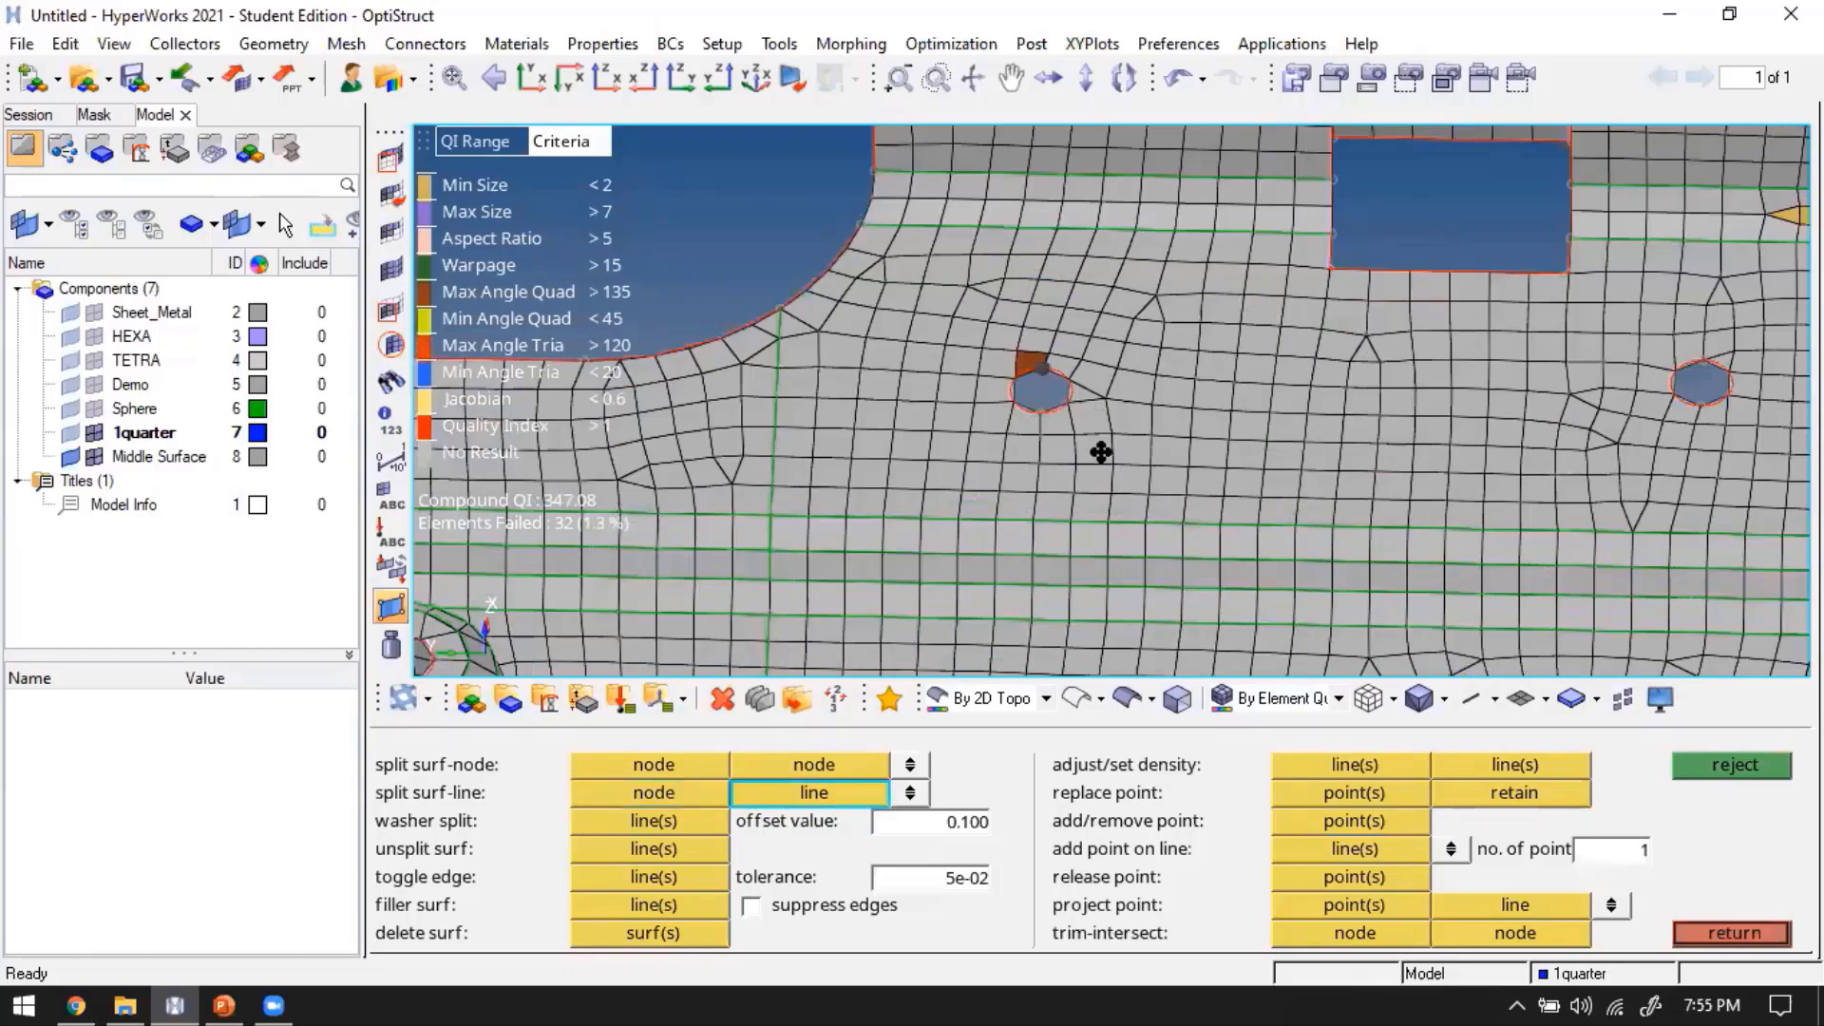
pyautogui.click(1072, 444)
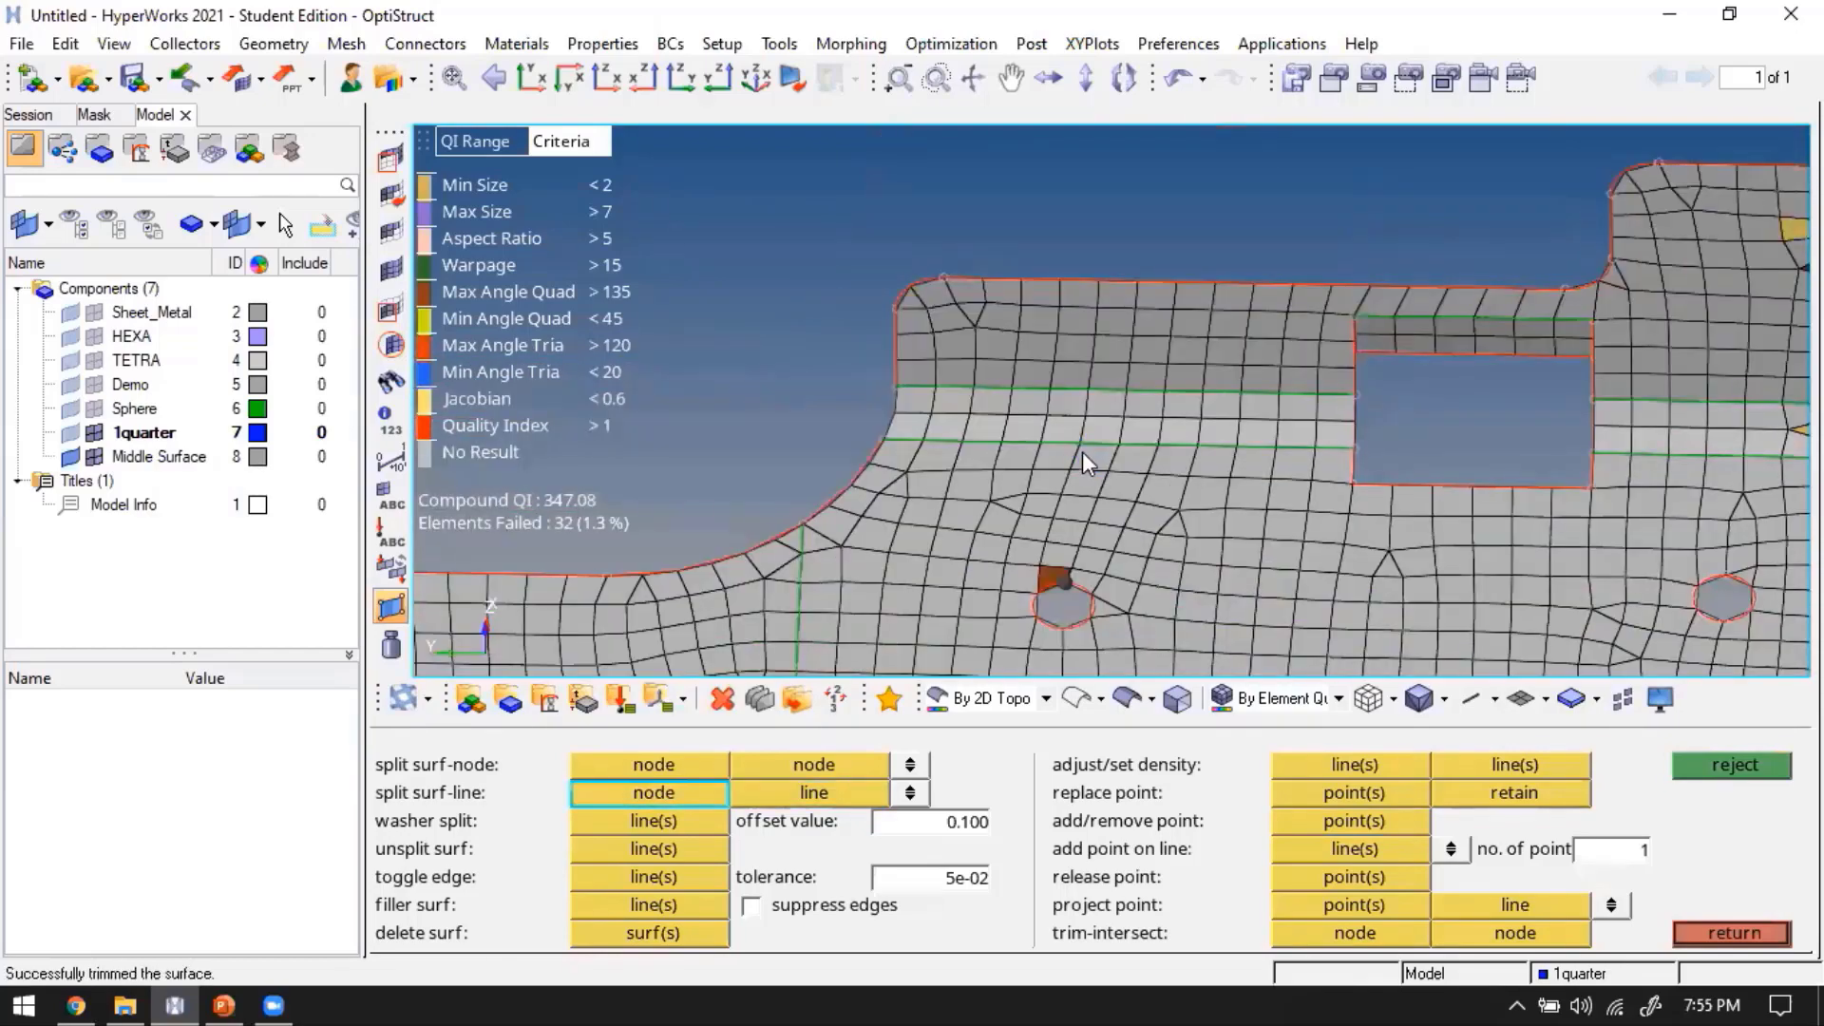
# Continue the surface split from the lower bend line across the bend and flange to the flange's outer edge
pyautogui.click(1066, 379)
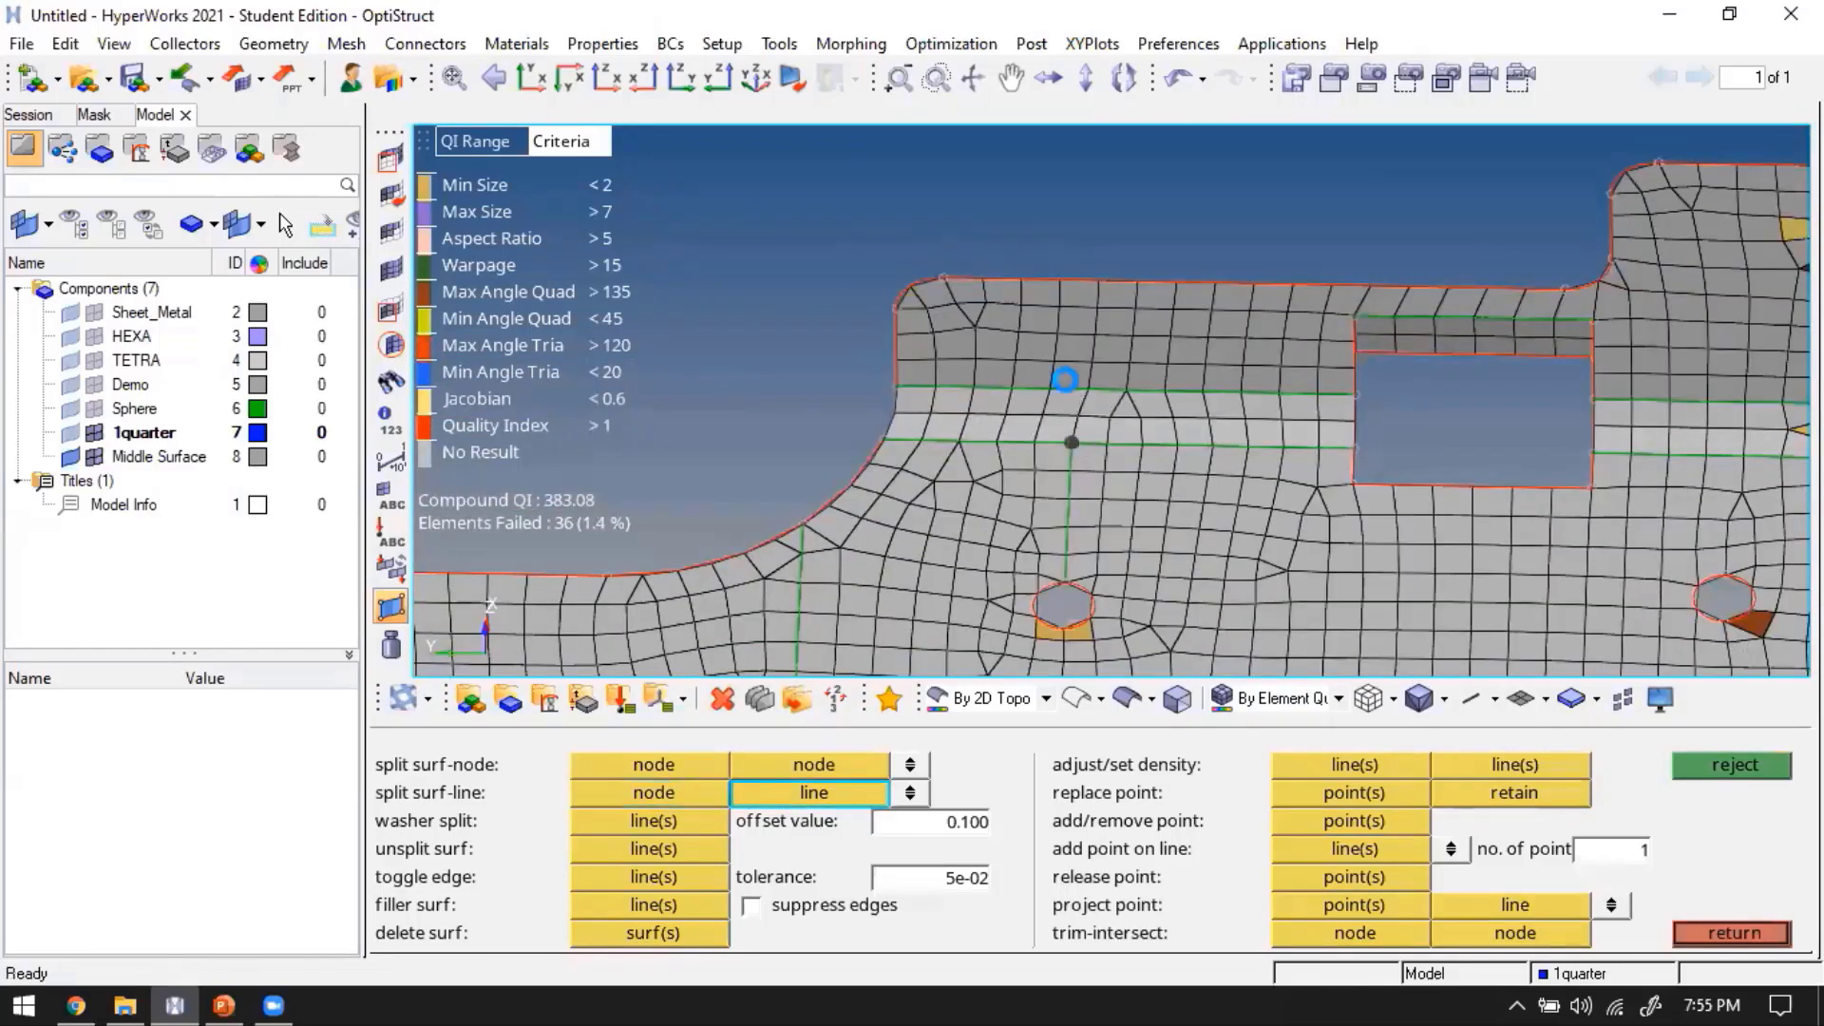
pyautogui.click(1068, 390)
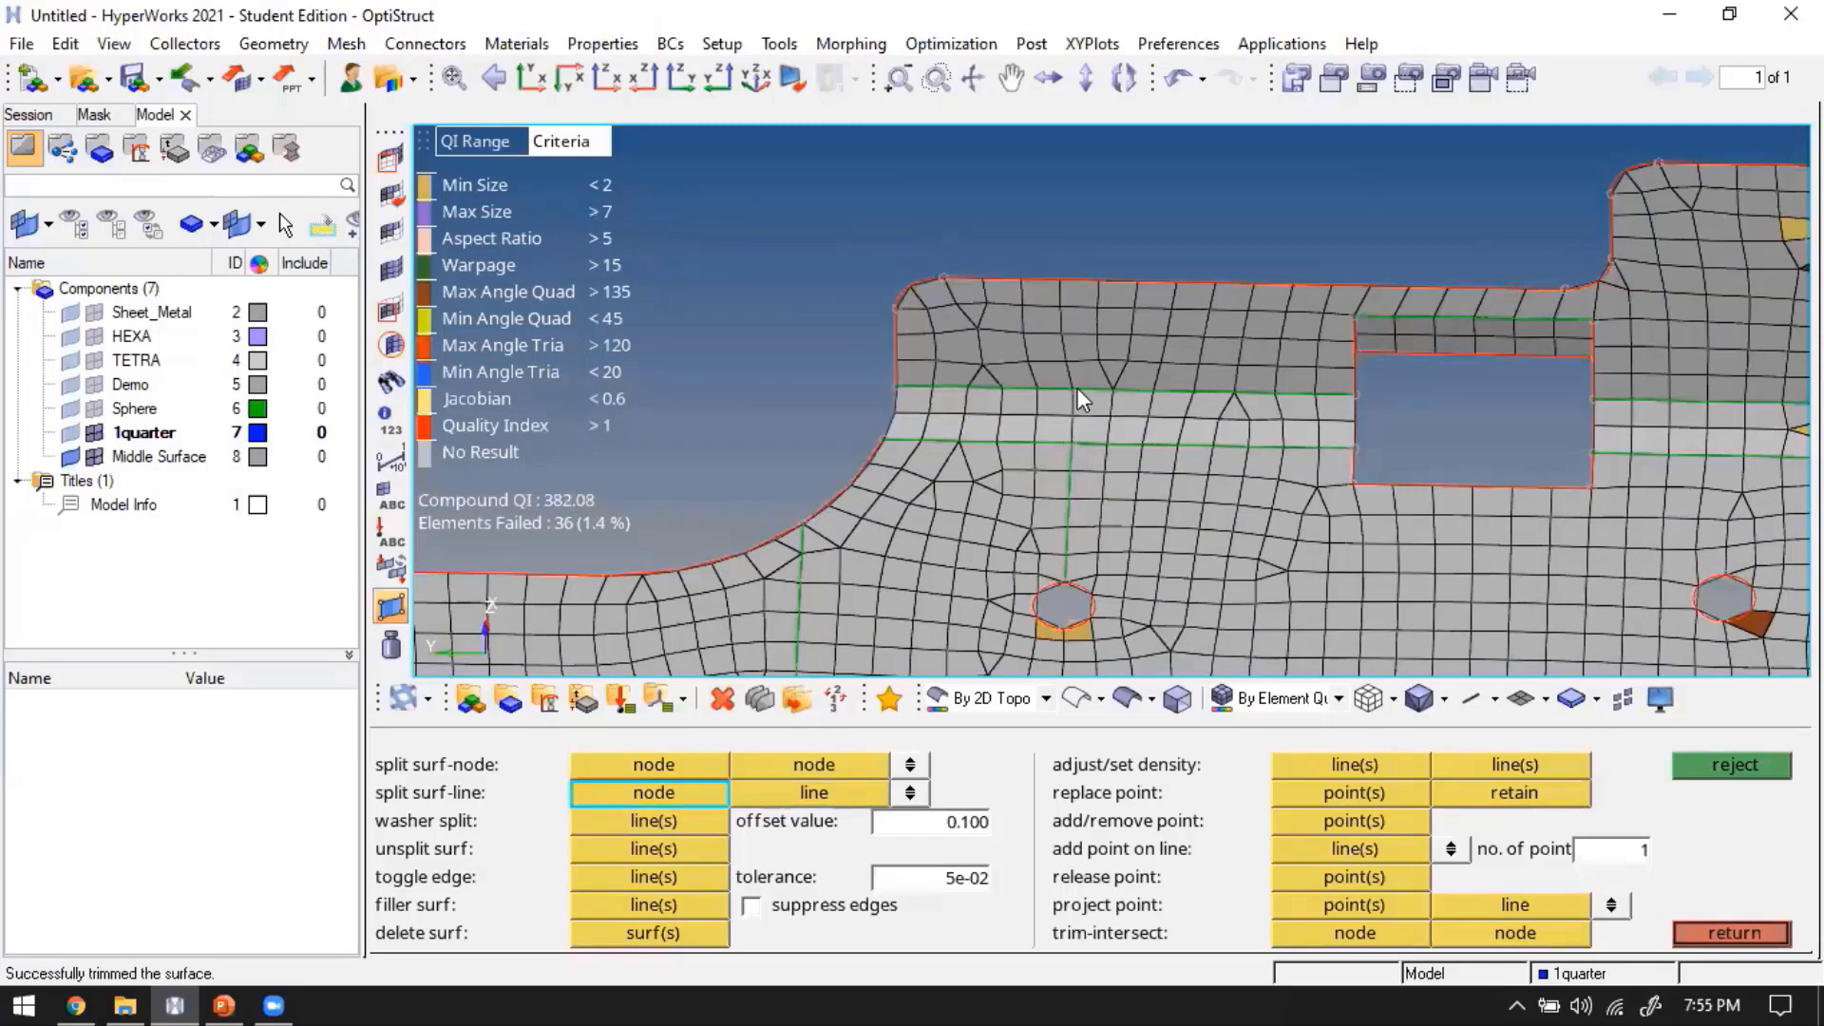
pyautogui.click(1075, 388)
pyautogui.click(1060, 279)
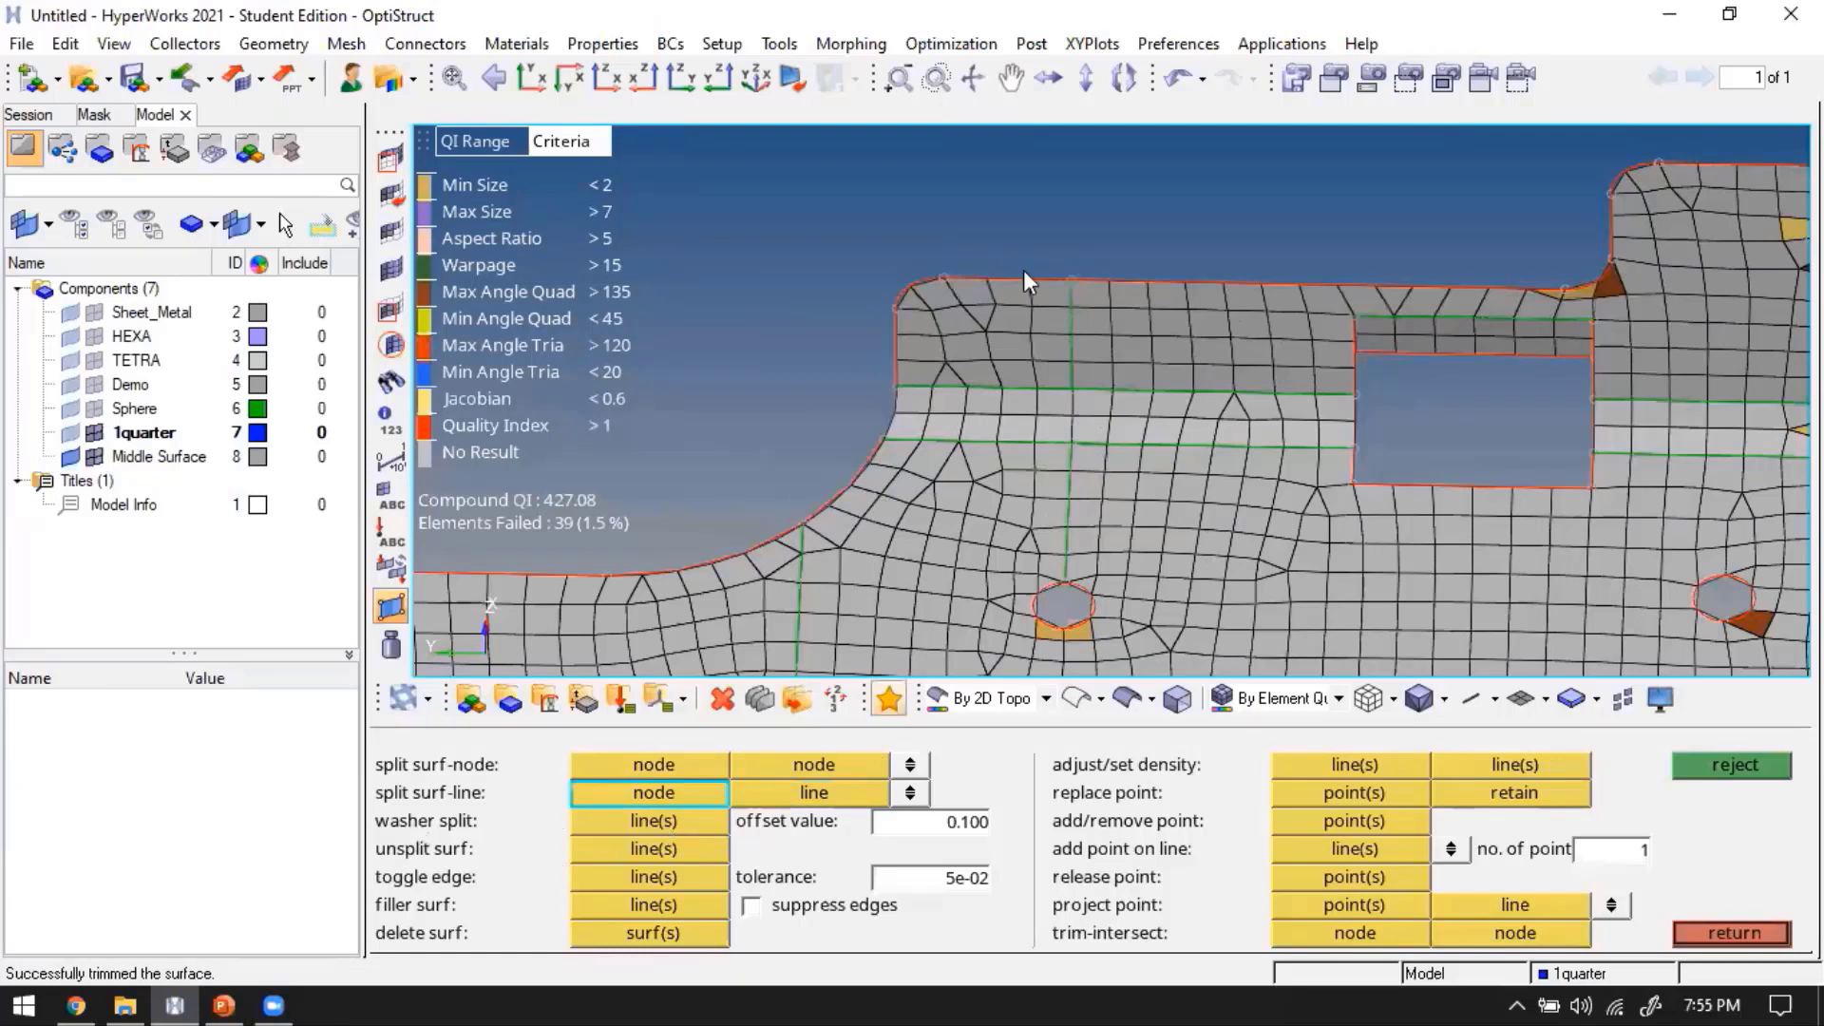
# Remove the arc end point where the flange's rounded corner meets its long outer edge
pyautogui.scroll(3, 912, 304)
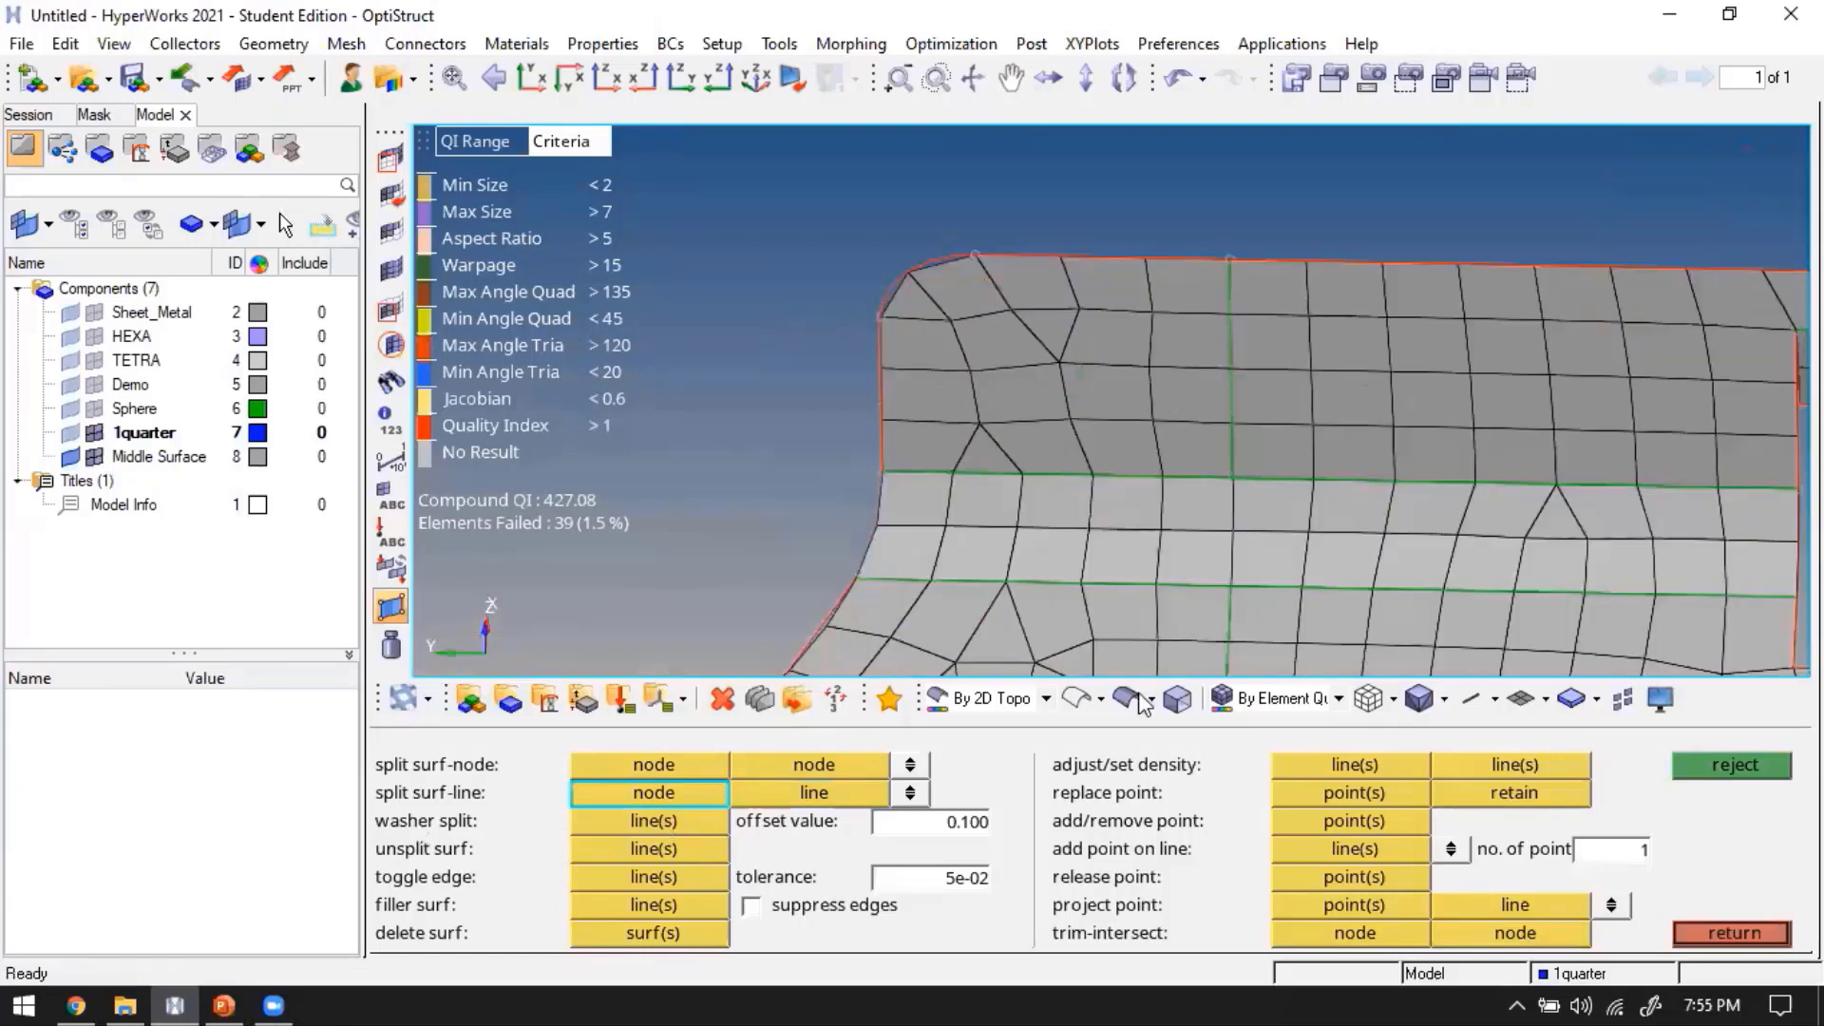
pyautogui.click(1380, 849)
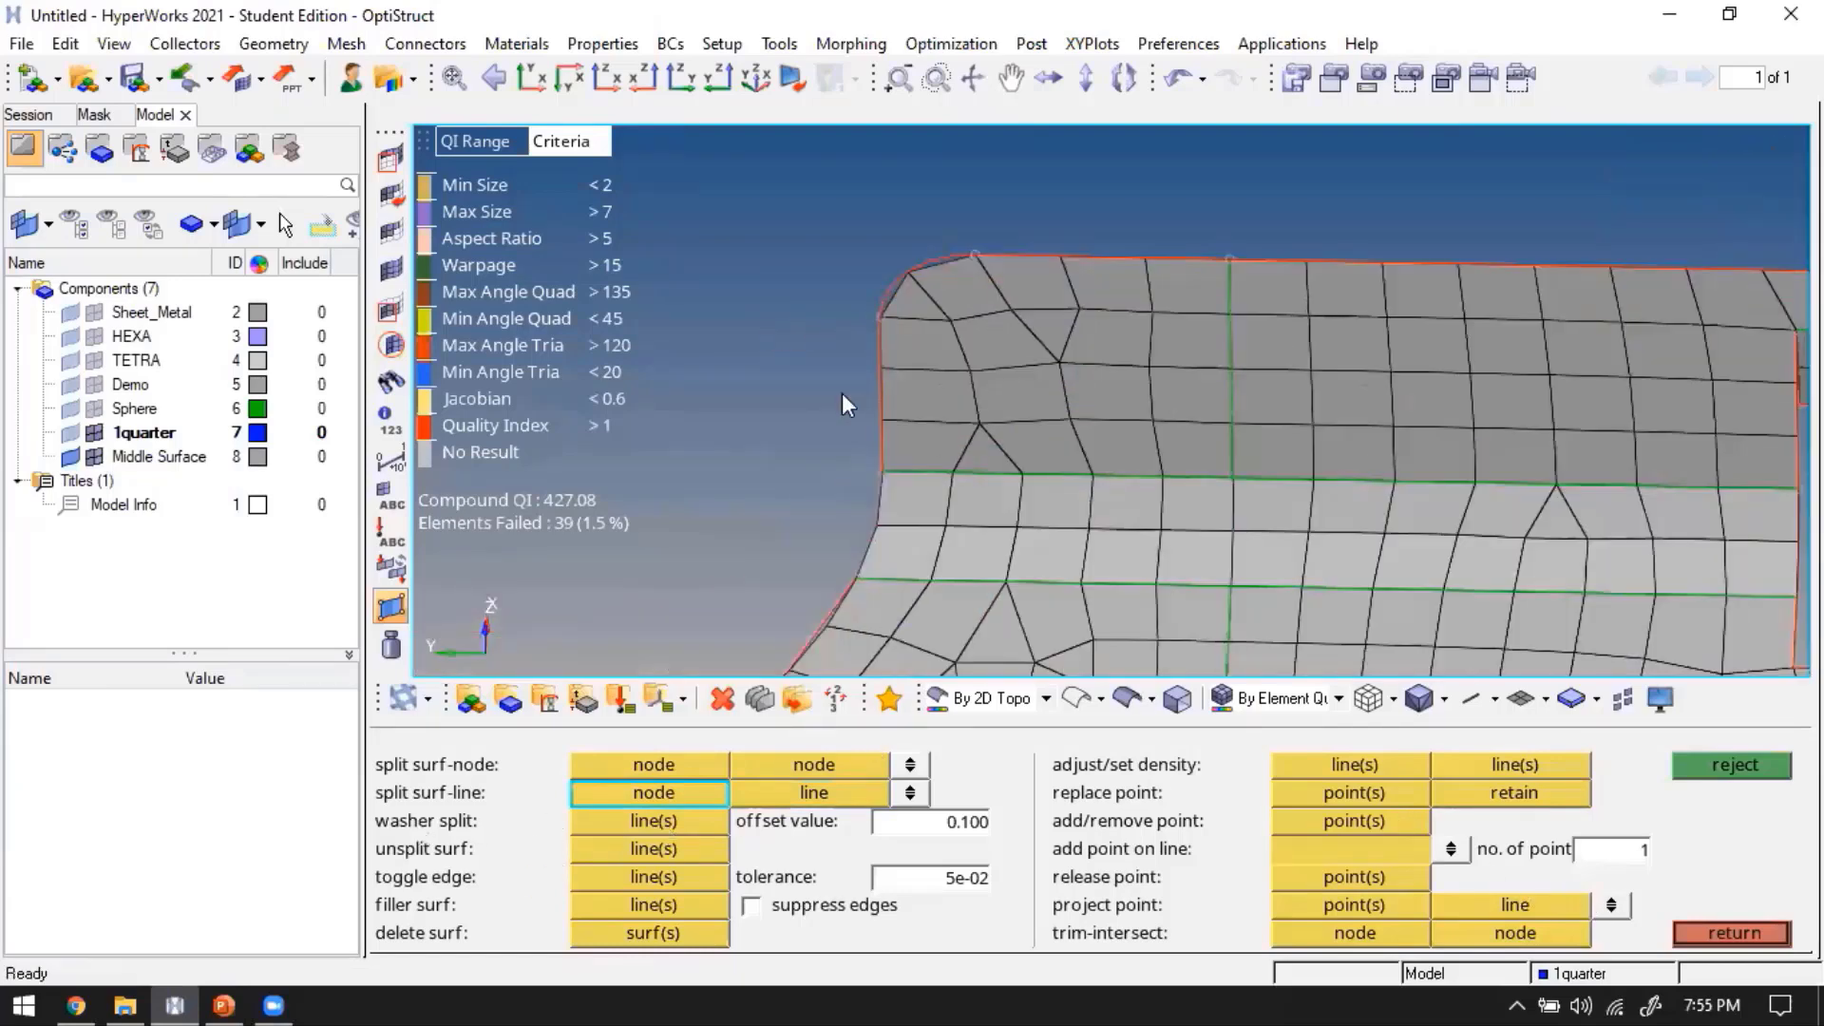
pyautogui.click(1294, 814)
pyautogui.keyDown('shift'); pyautogui.moveTo(989, 201); pyautogui.dragTo(971, 232); pyautogui.keyUp('shift')
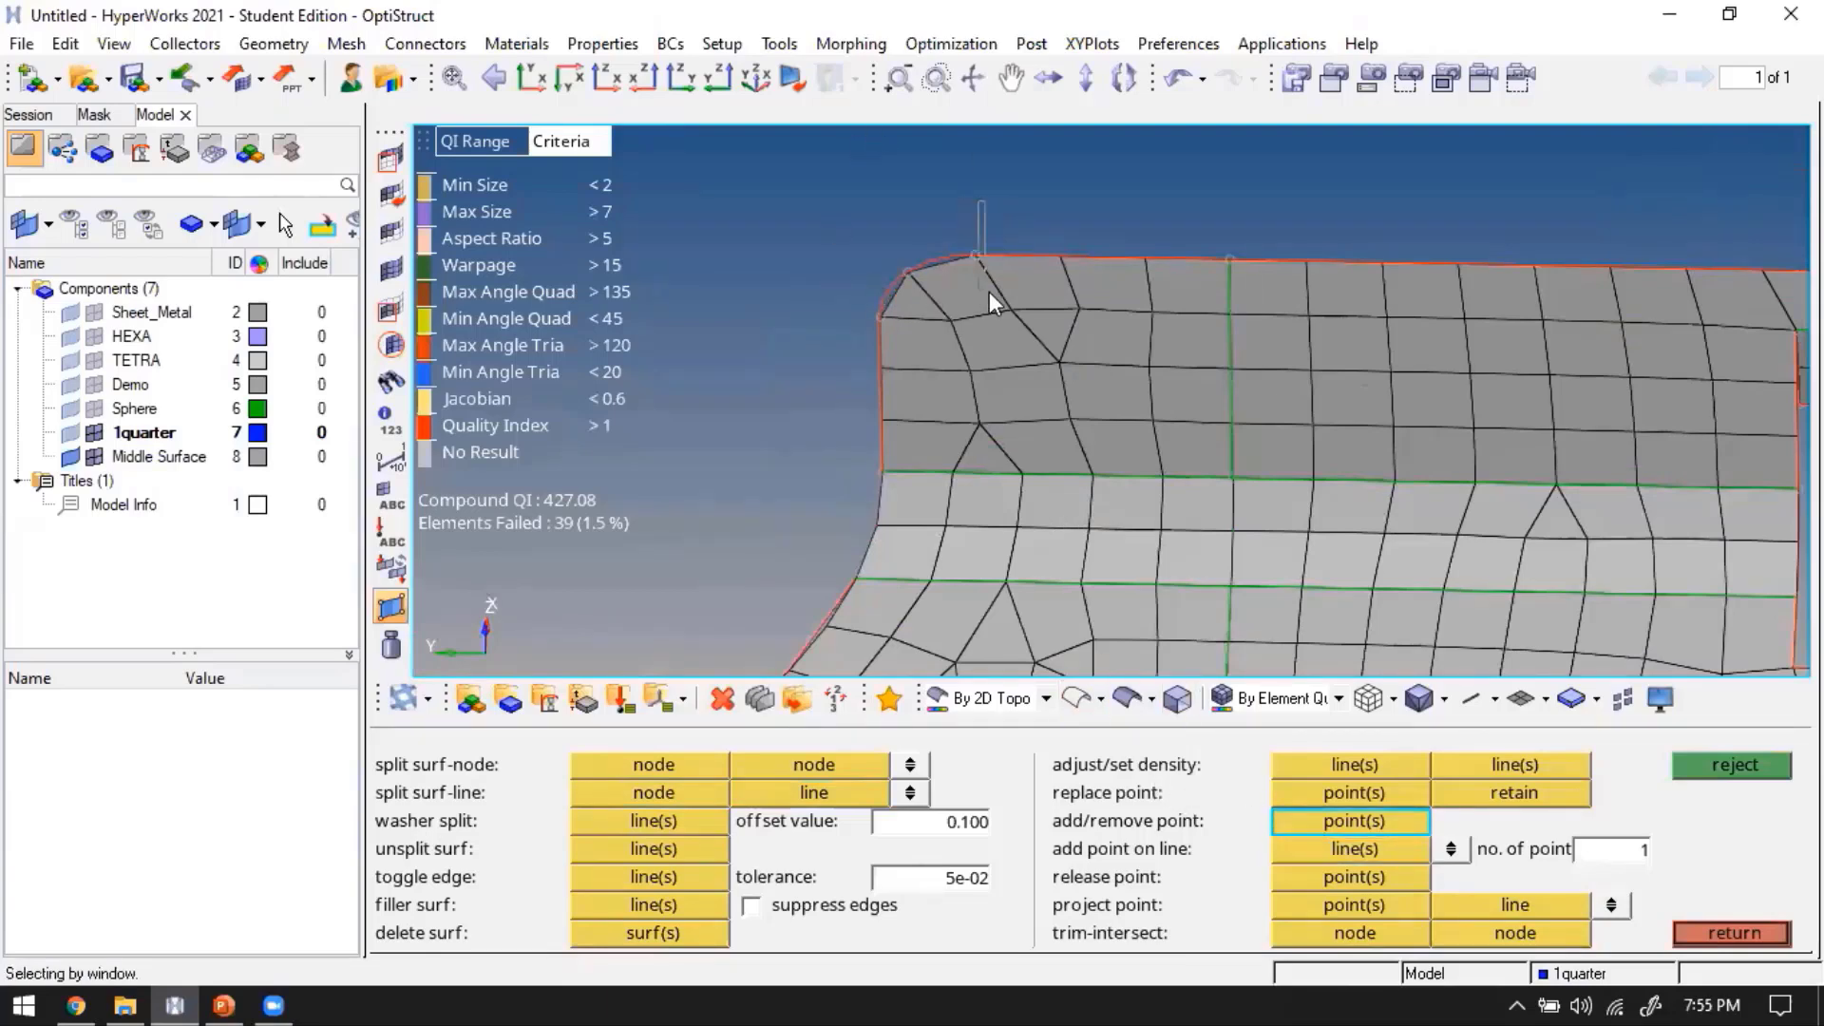
pyautogui.keyDown('shift'); pyautogui.moveTo(989, 293); pyautogui.dragTo(992, 296); pyautogui.keyUp('shift')
pyautogui.keyDown('shift'); pyautogui.moveTo(942, 203); pyautogui.dragTo(1039, 297); pyautogui.keyUp('shift')
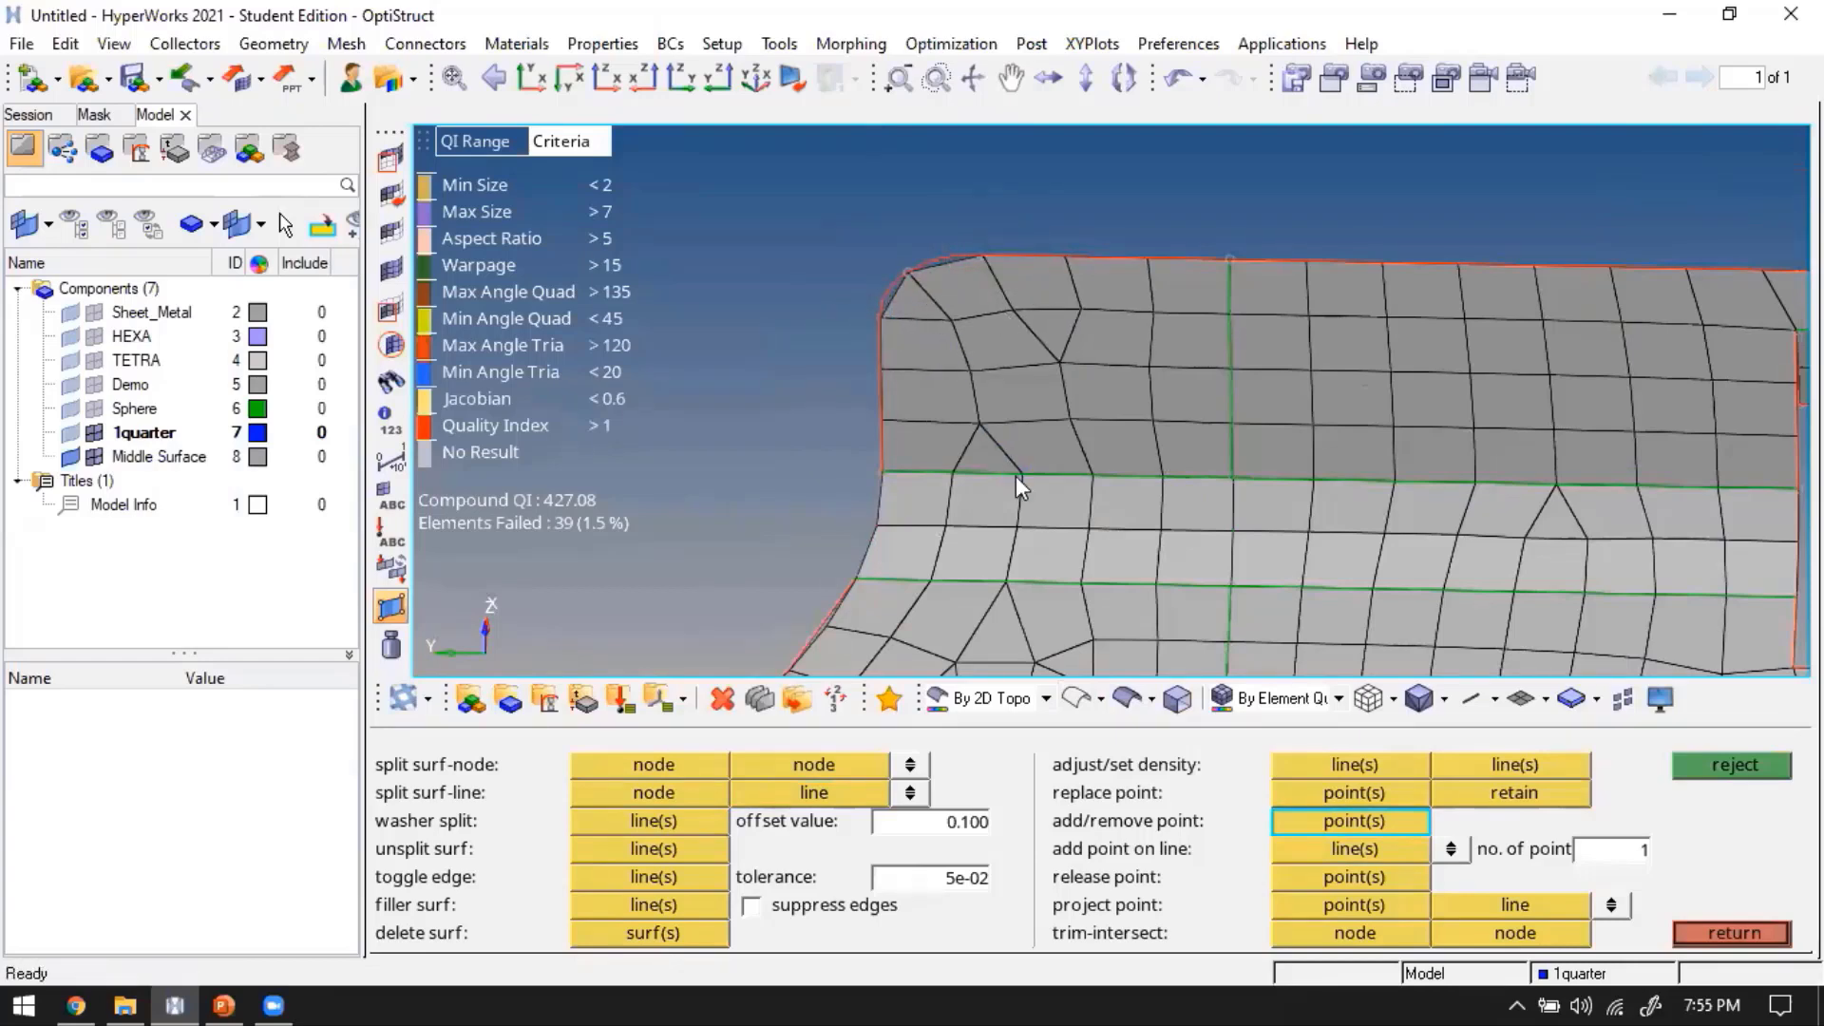
# Remesh the two surfaces at the flange's rounded corner interactively with mixed elements of size 4
pyautogui.scroll(-3, 1045, 494)
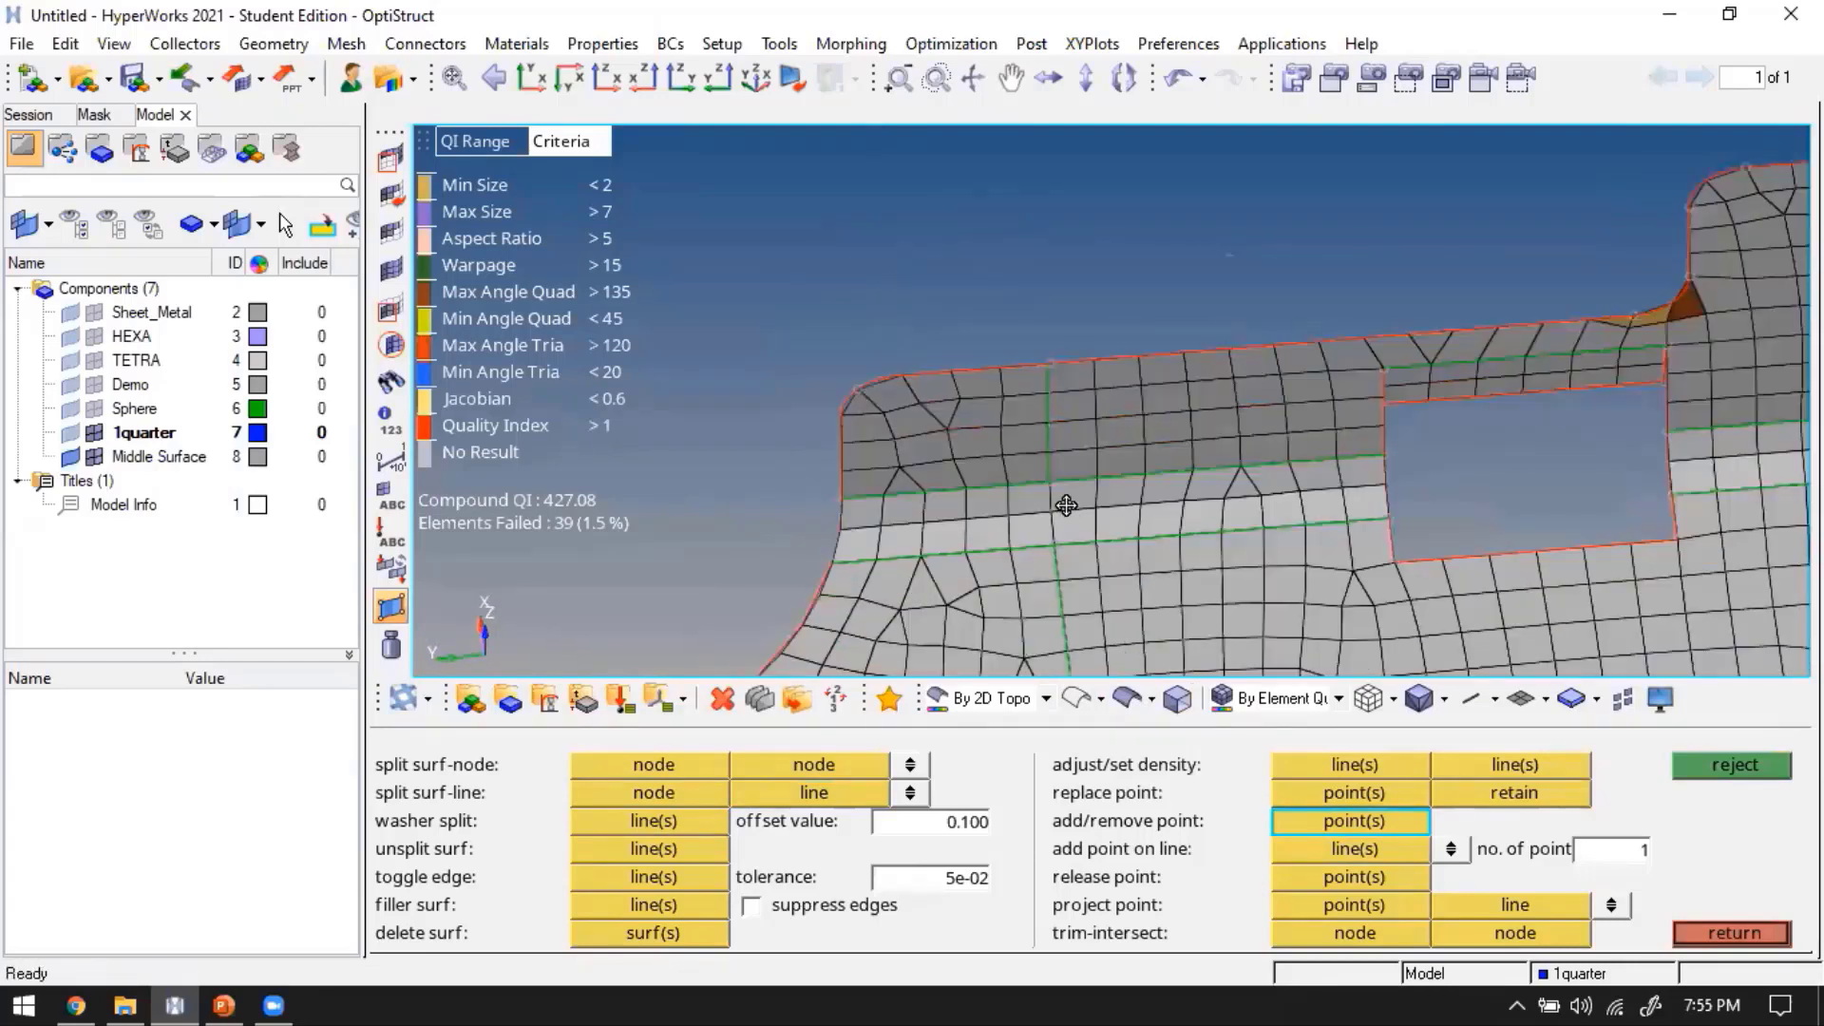
pyautogui.press('Escape')
pyautogui.press('F12')
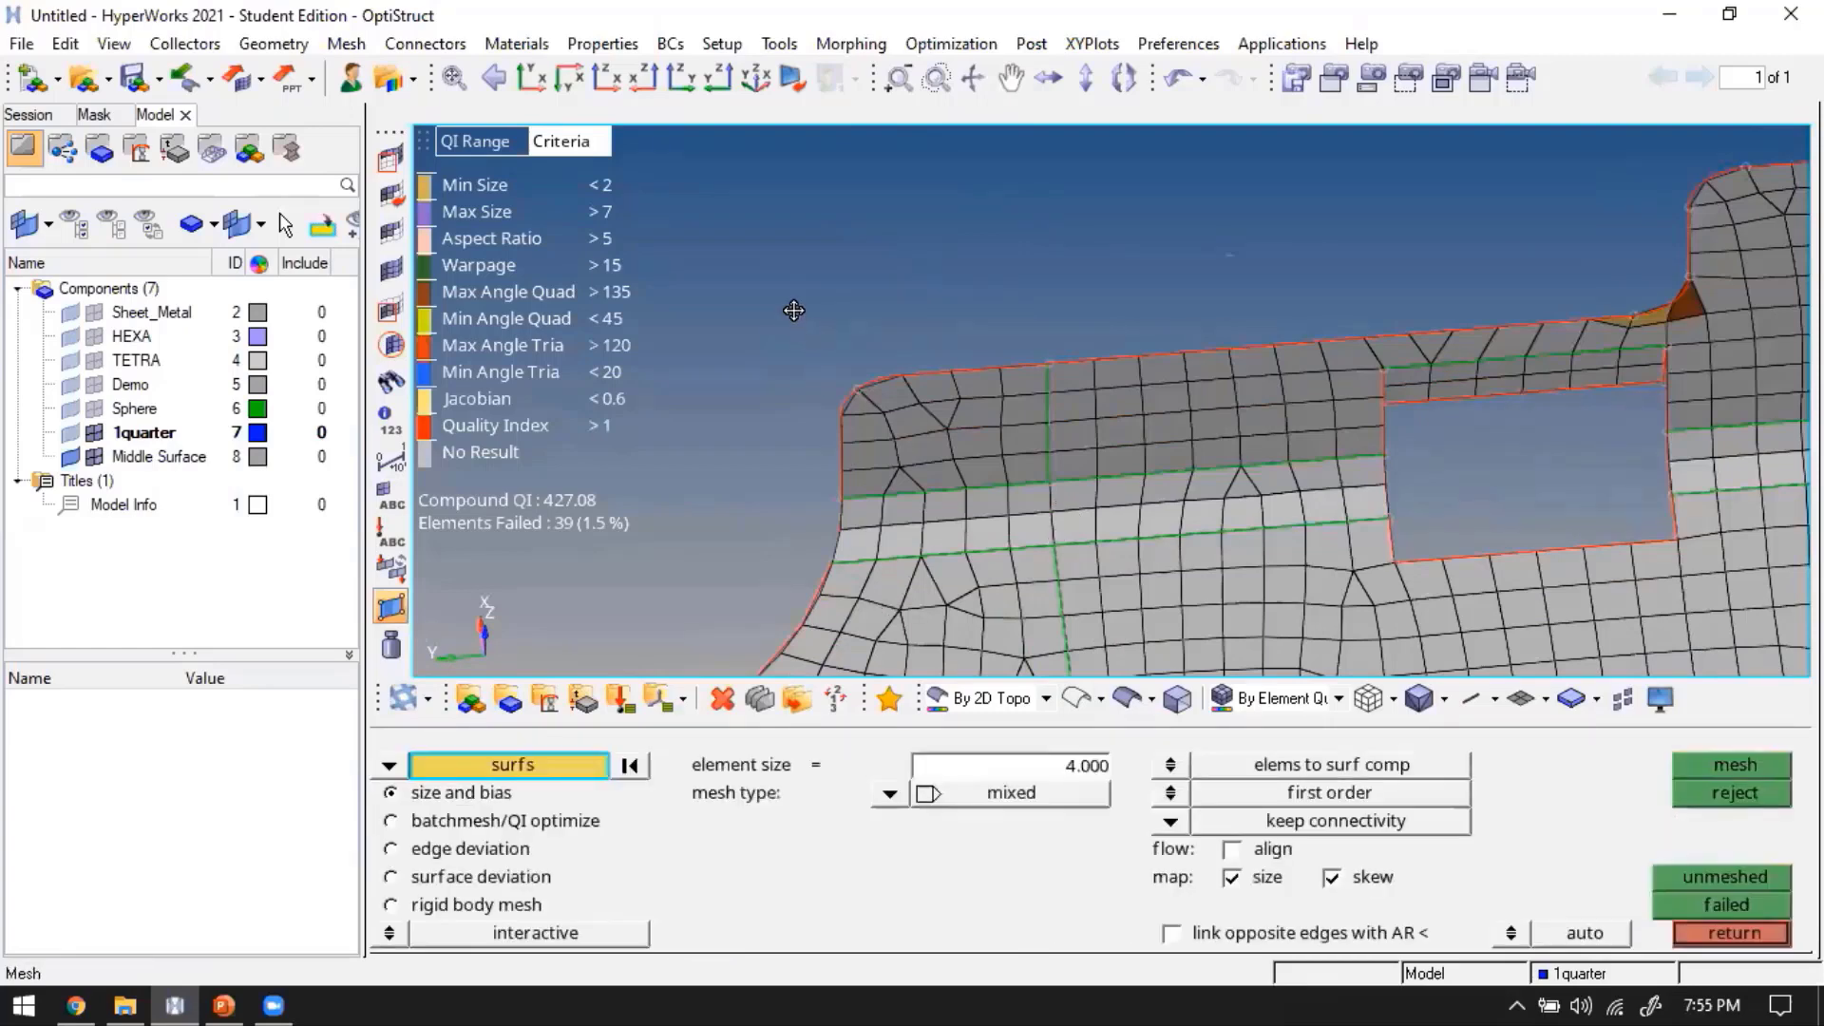
pyautogui.keyDown('shift'); pyautogui.moveTo(794, 310); pyautogui.dragTo(1012, 546); pyautogui.keyUp('shift')
pyautogui.click(1748, 767)
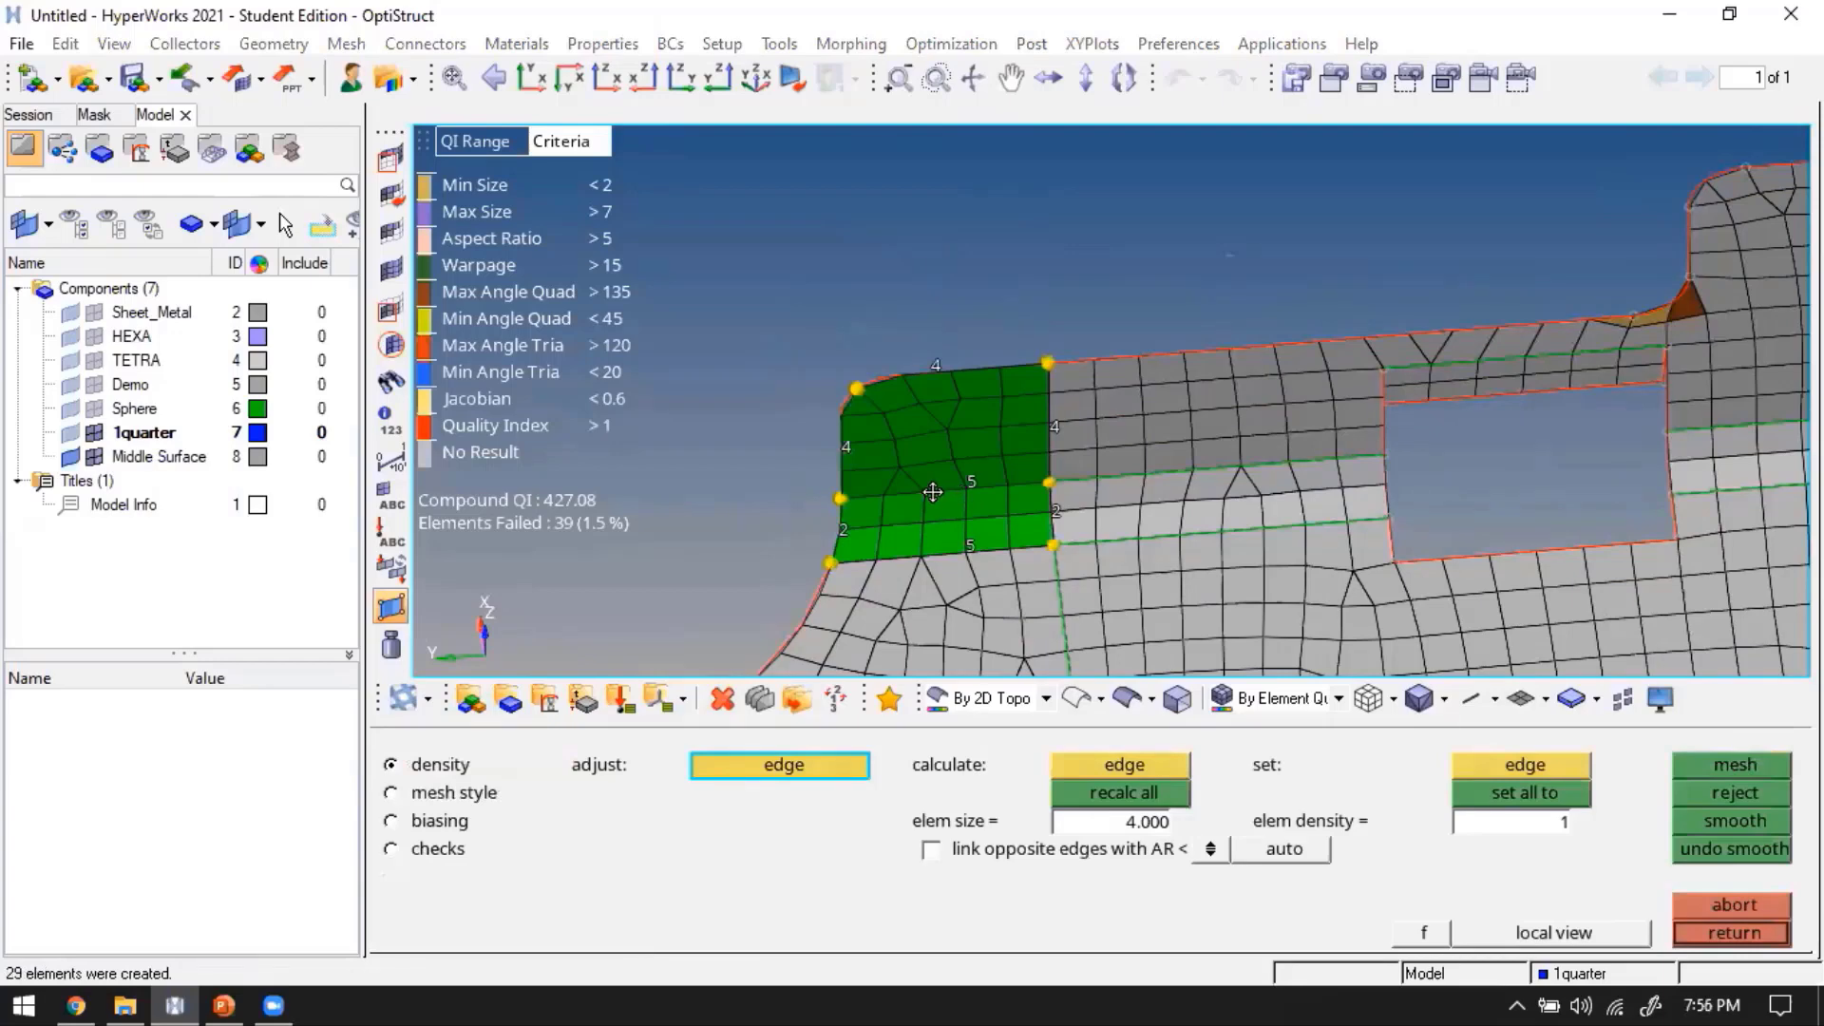
# Set the mesh style of both corner surfaces to mixed elements with the map as rectangle method, and mesh them
pyautogui.scroll(3, 852, 479)
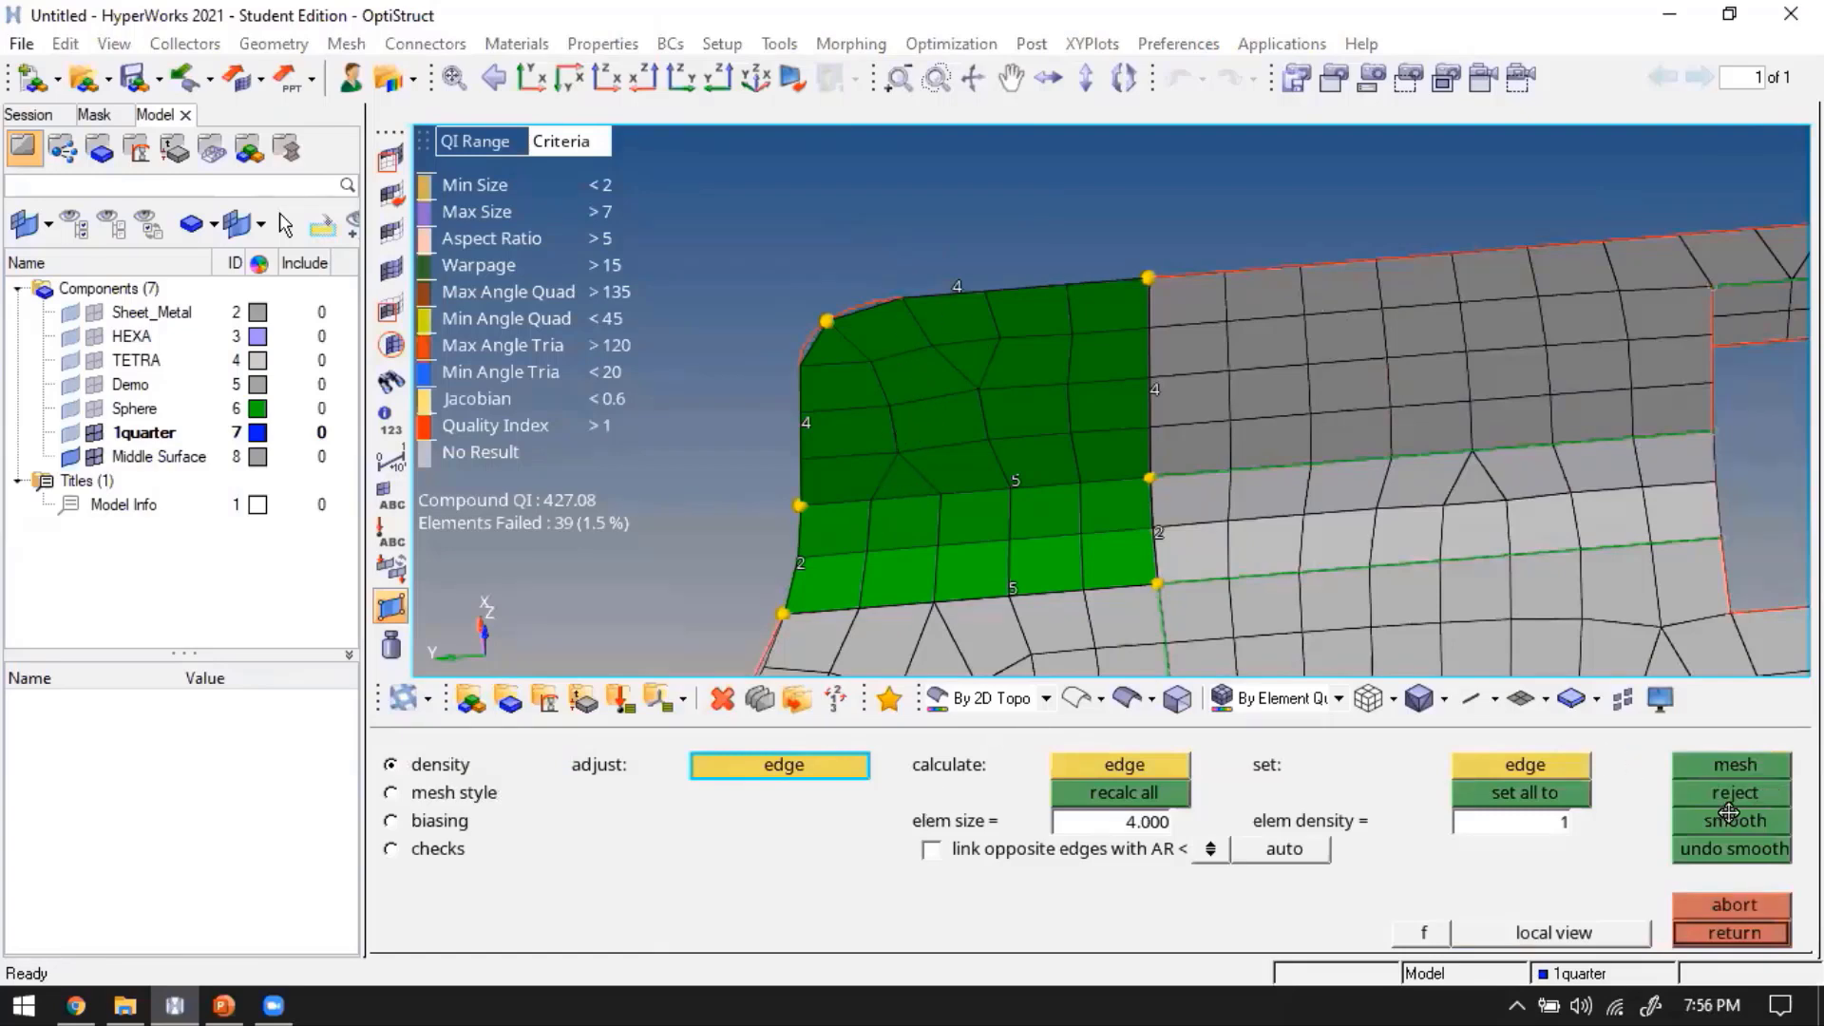
pyautogui.click(454, 795)
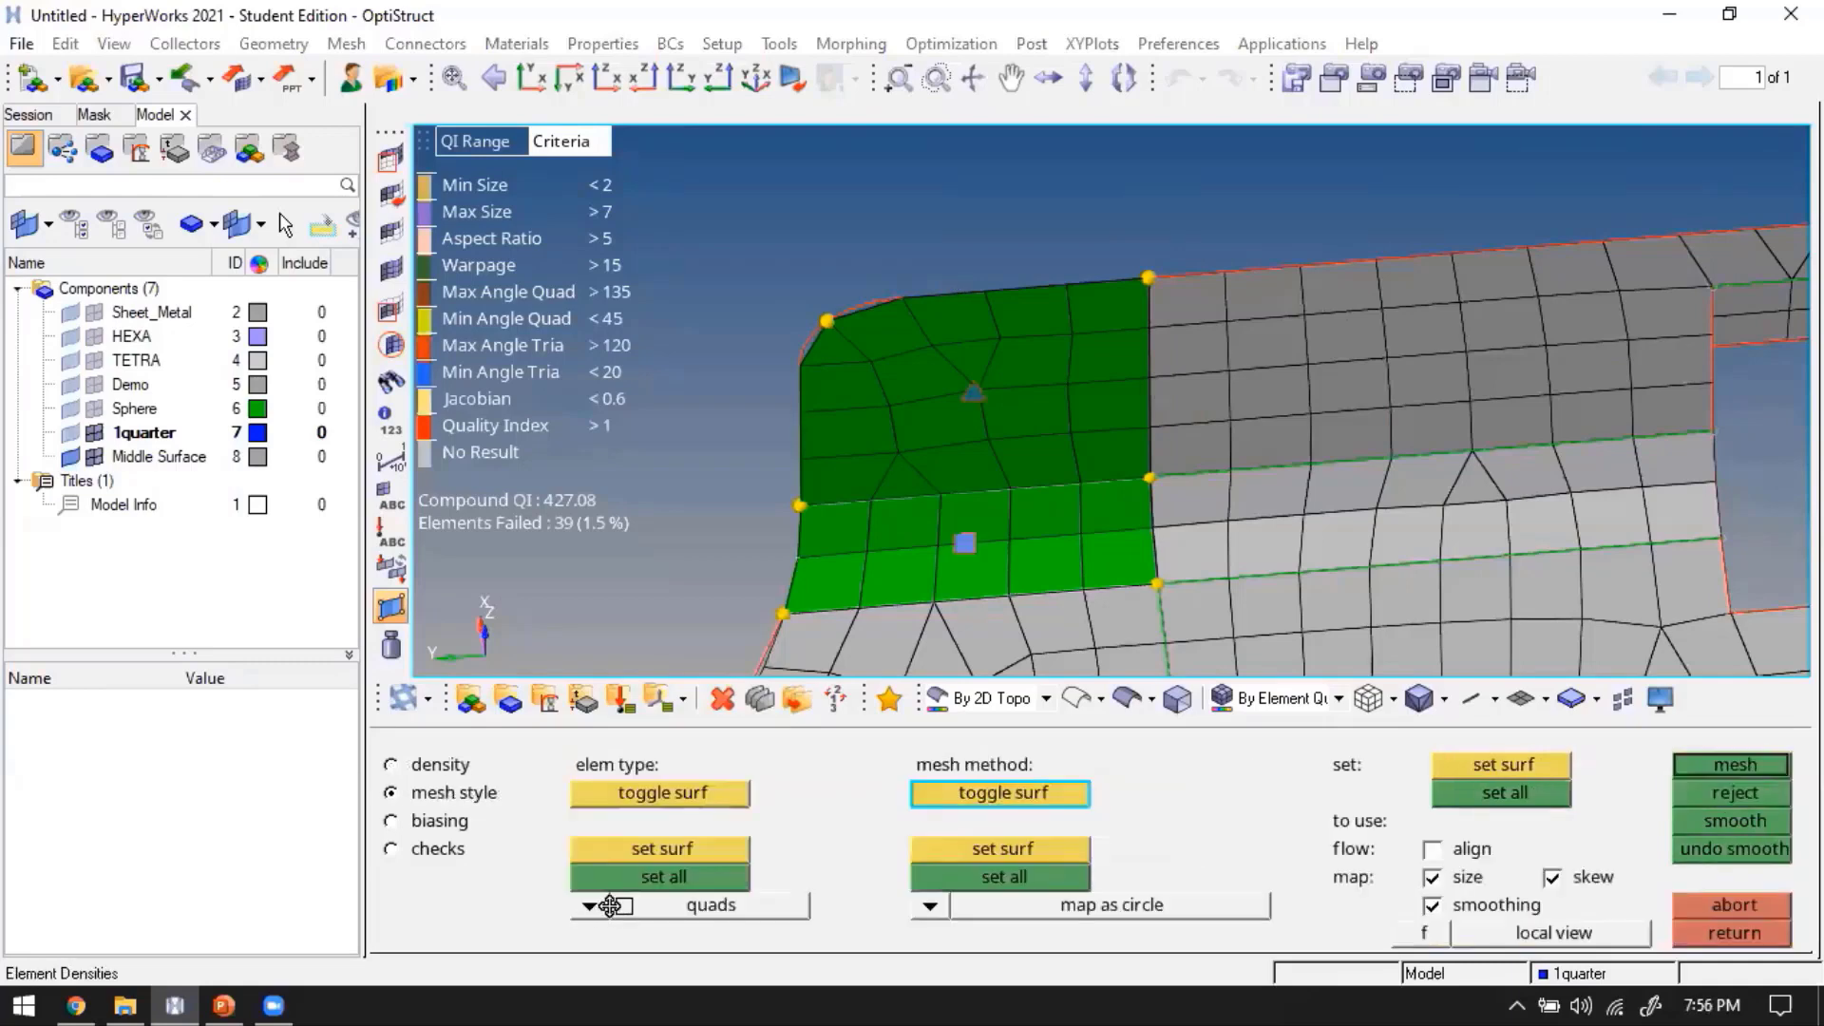
pyautogui.click(665, 882)
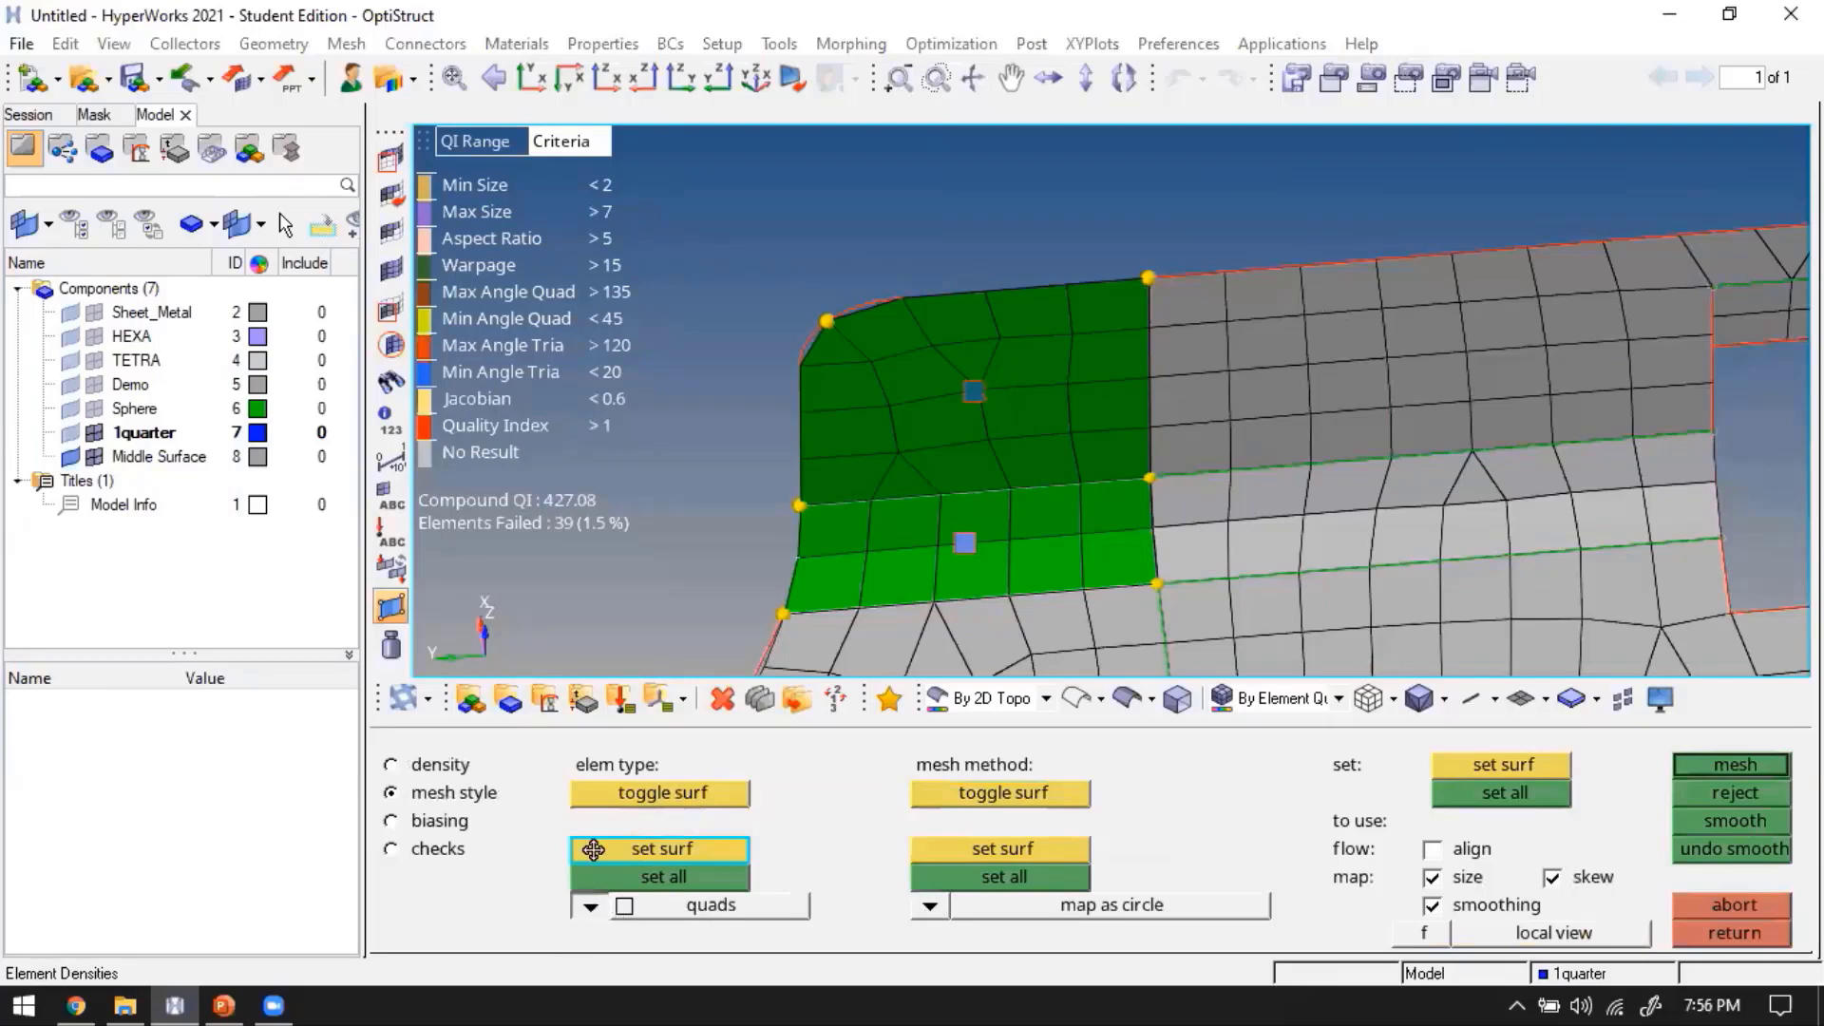
pyautogui.click(589, 905)
pyautogui.click(618, 836)
pyautogui.click(926, 905)
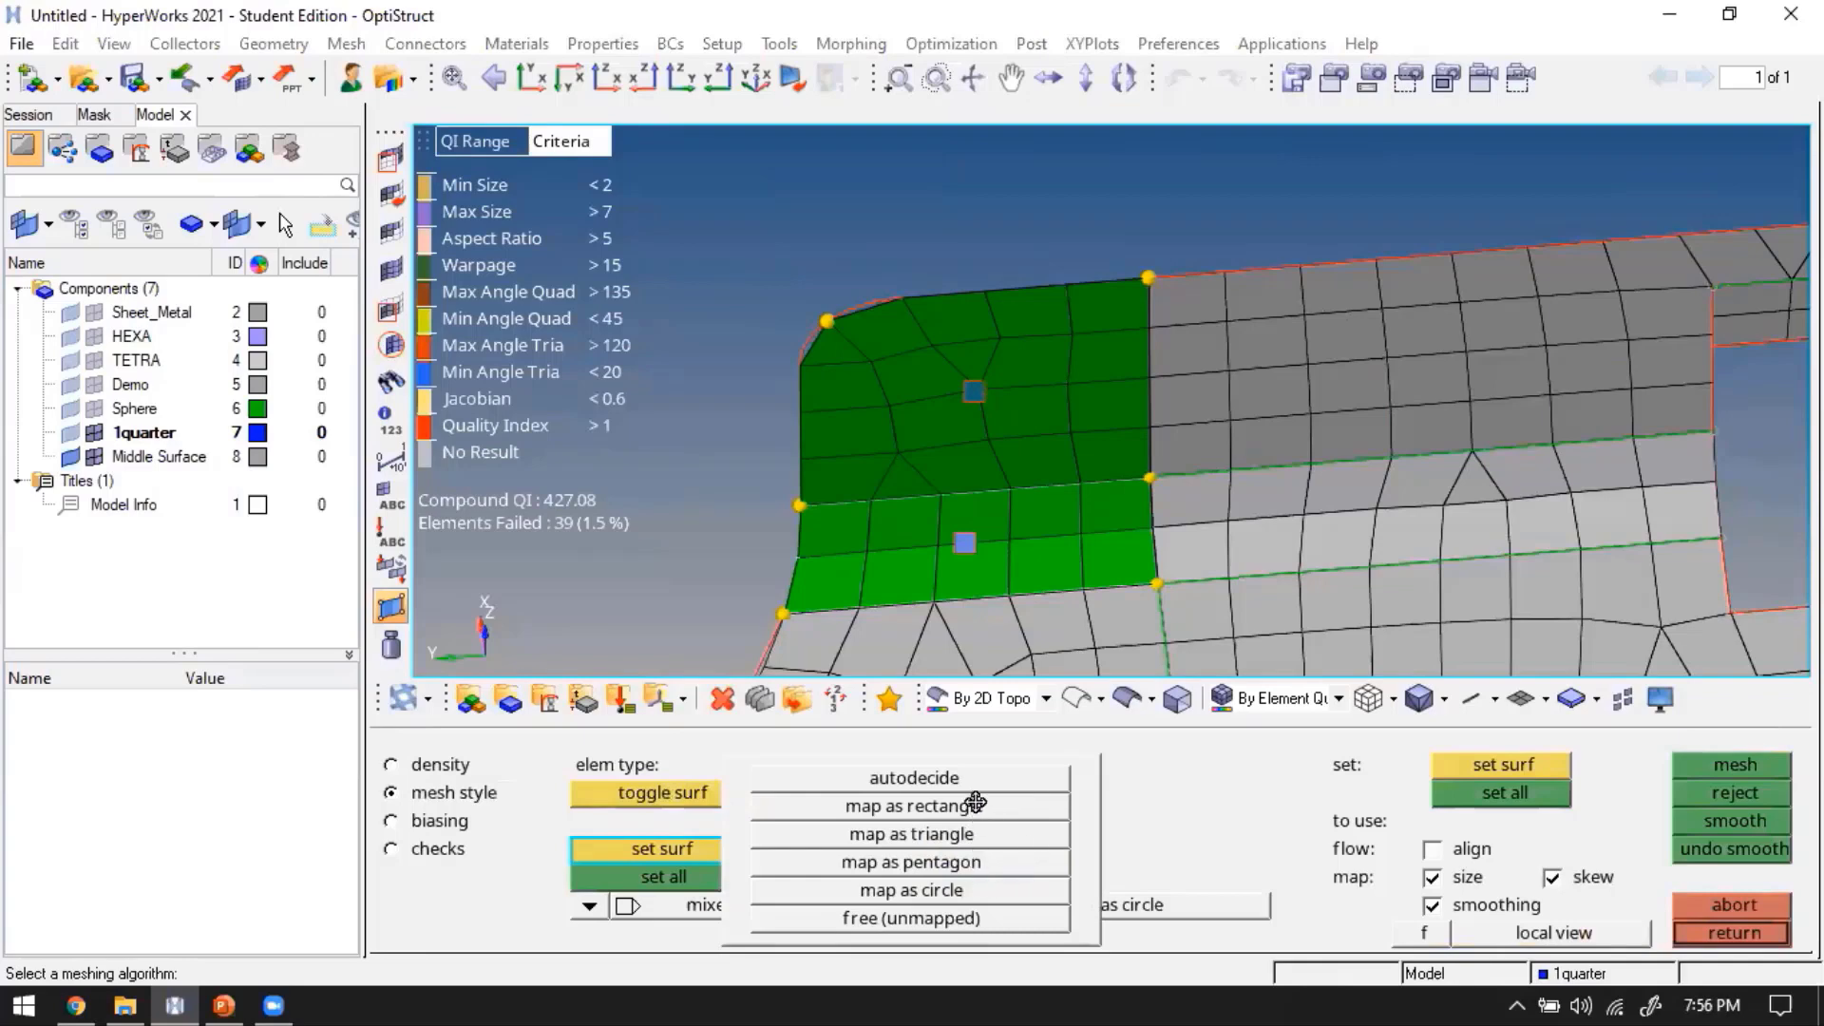
pyautogui.click(974, 806)
pyautogui.click(1000, 877)
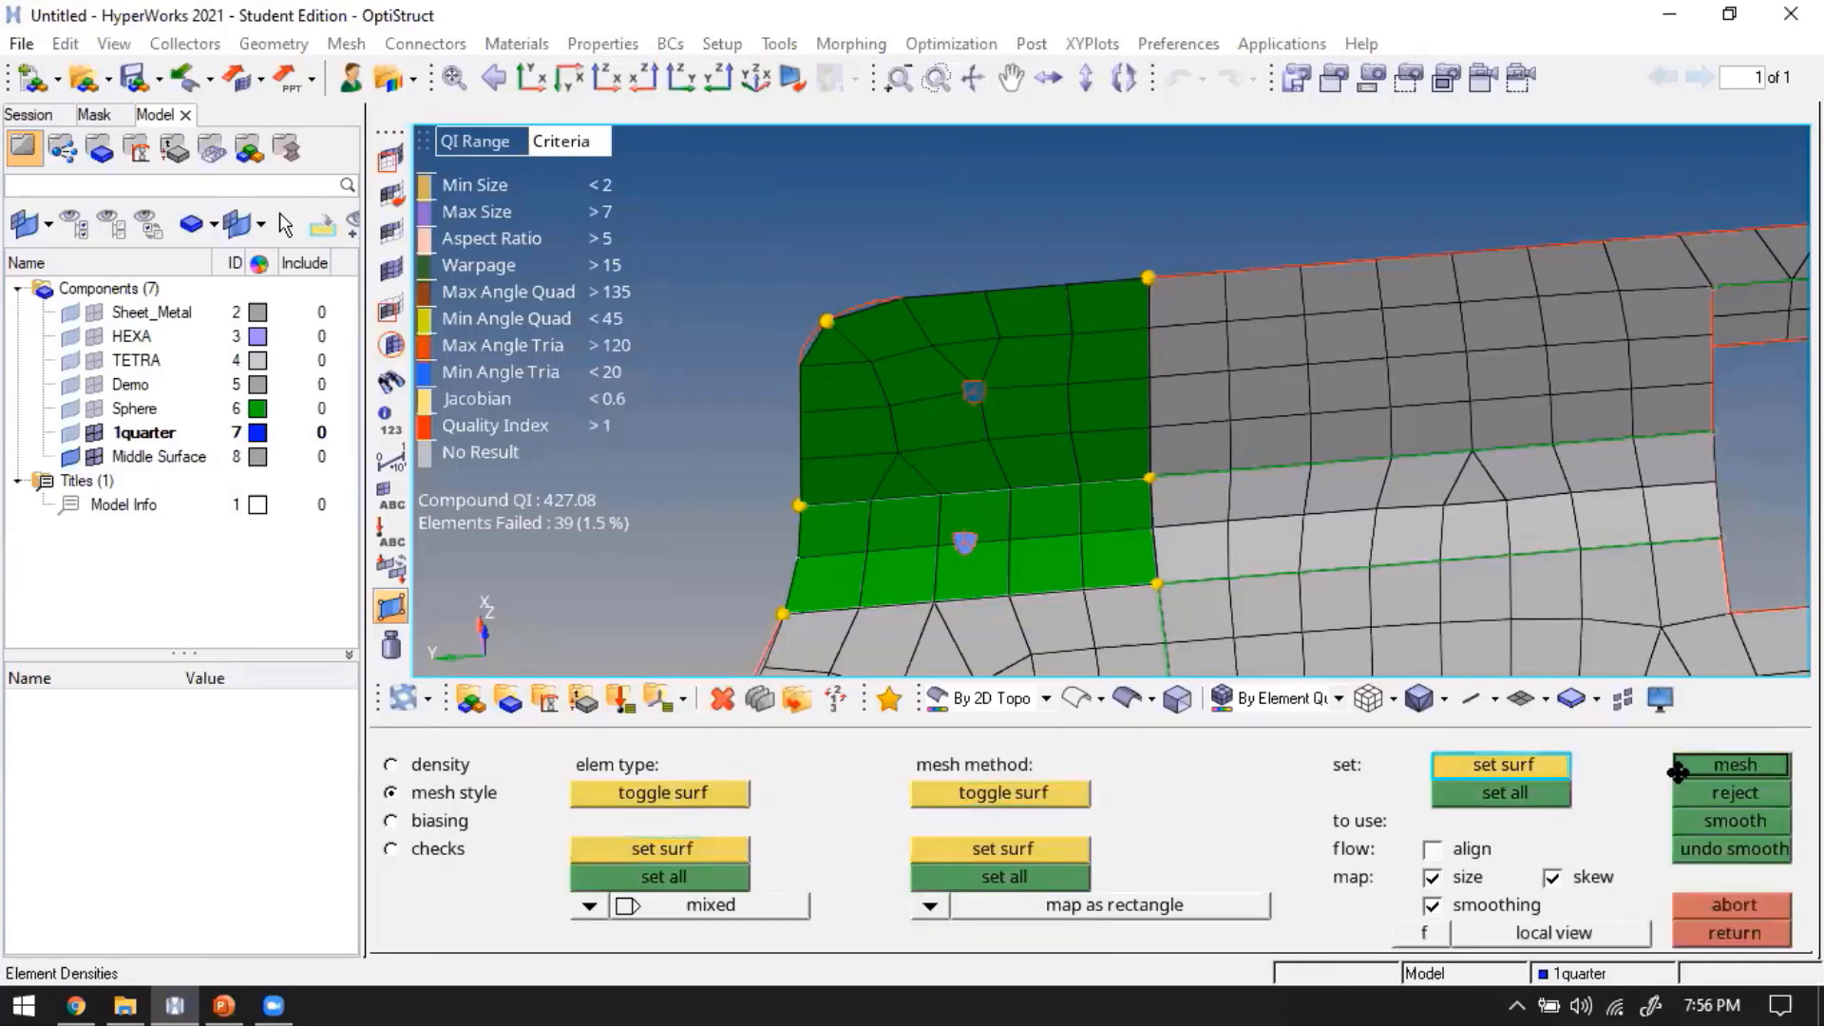
pyautogui.click(1707, 767)
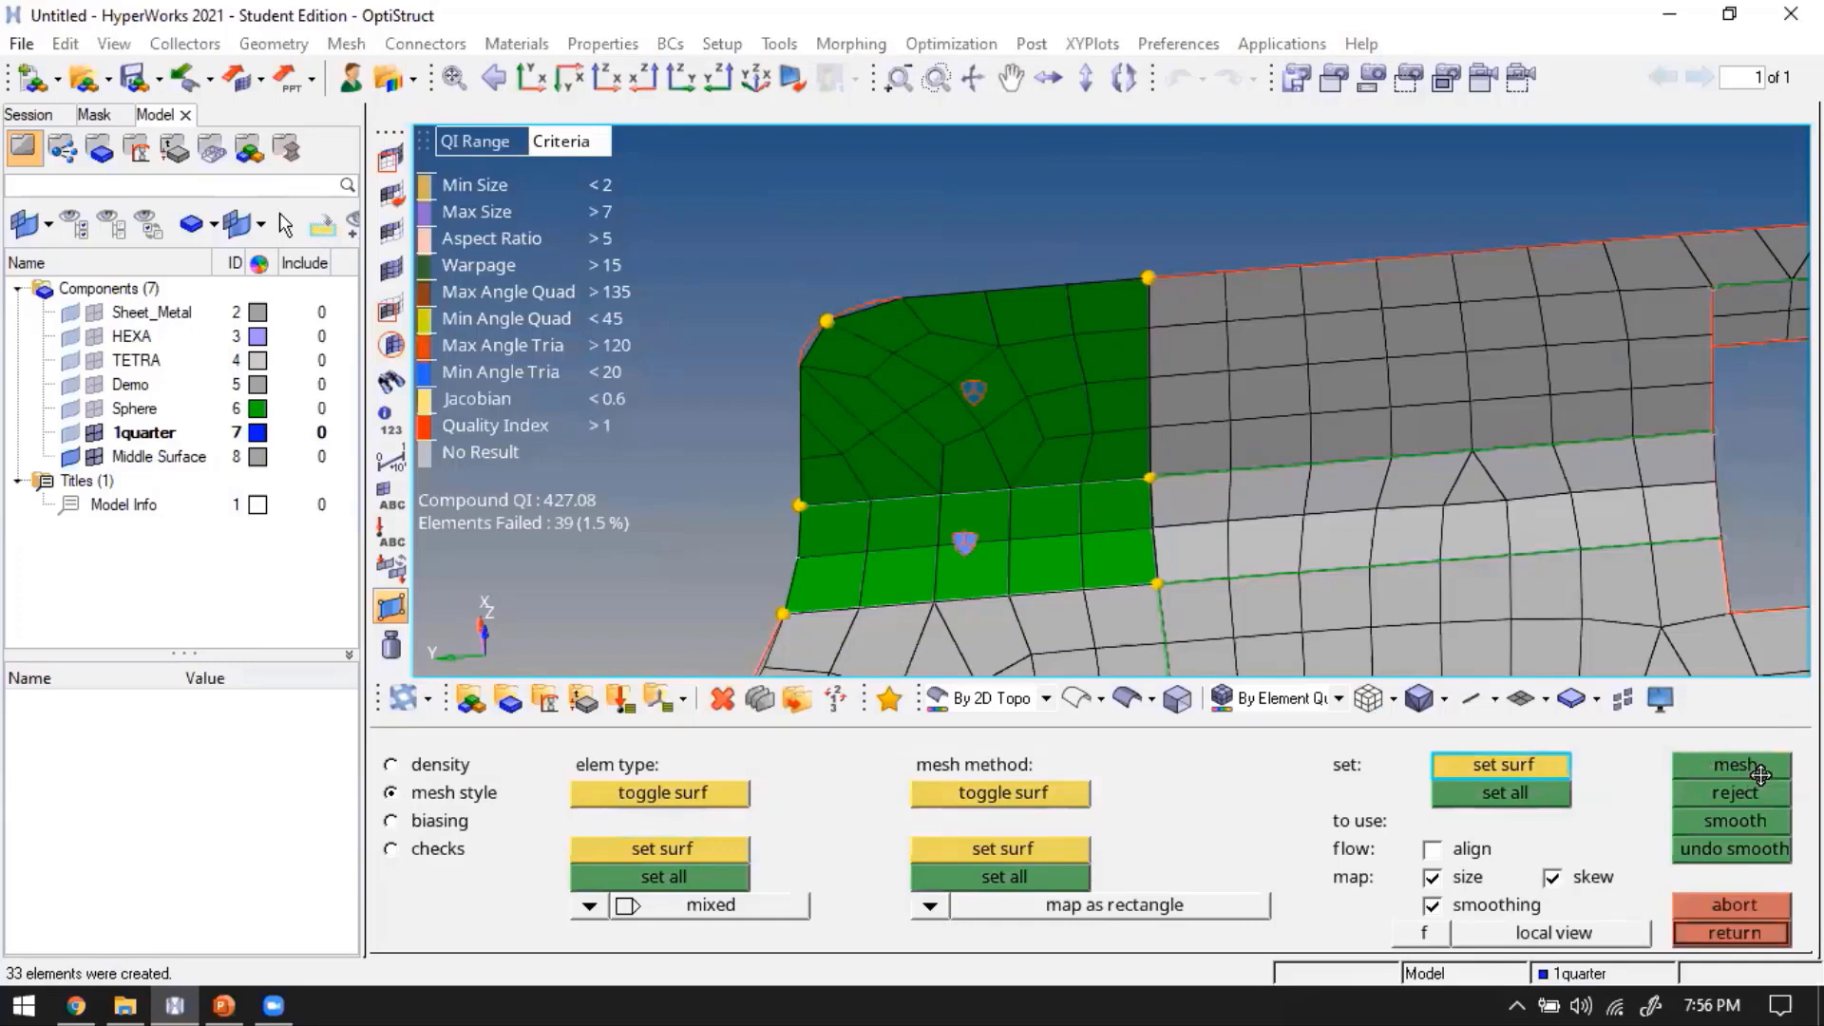
# Try meshing the corner surfaces with align and size flow enabled and skew mapping disabled, and reject the mesh
pyautogui.click(1471, 850)
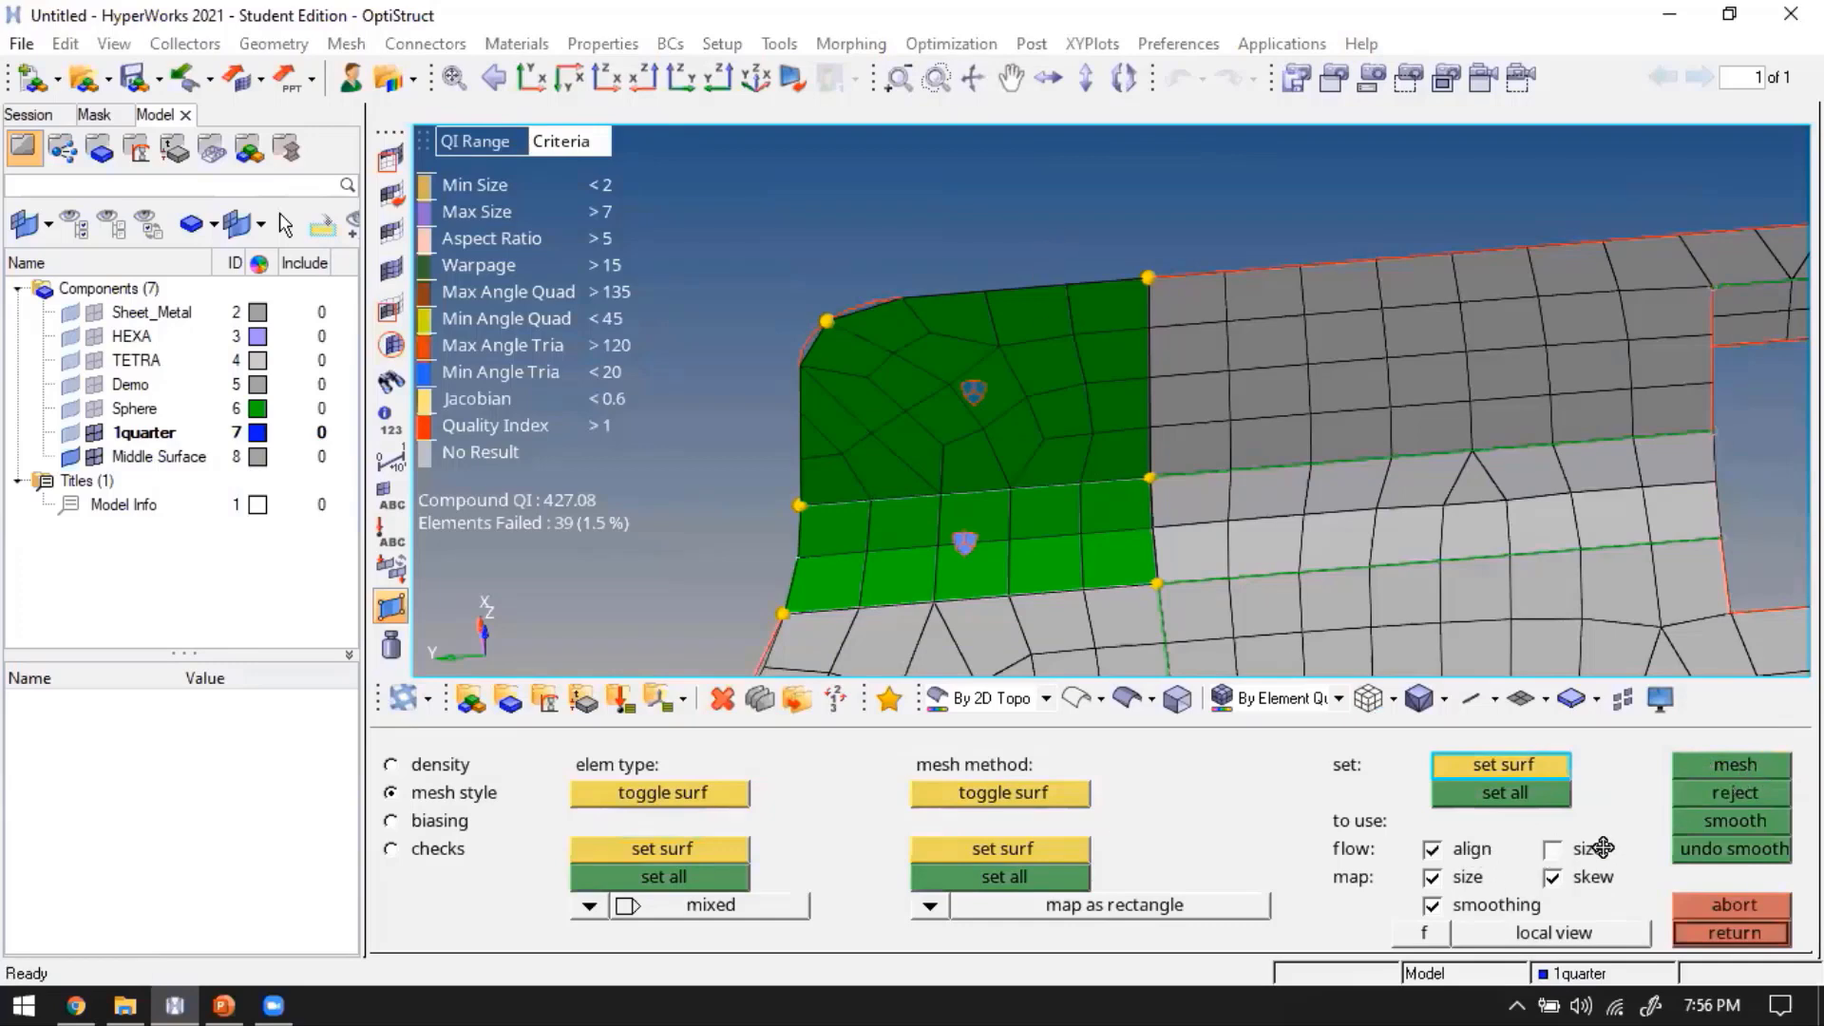
pyautogui.click(1563, 882)
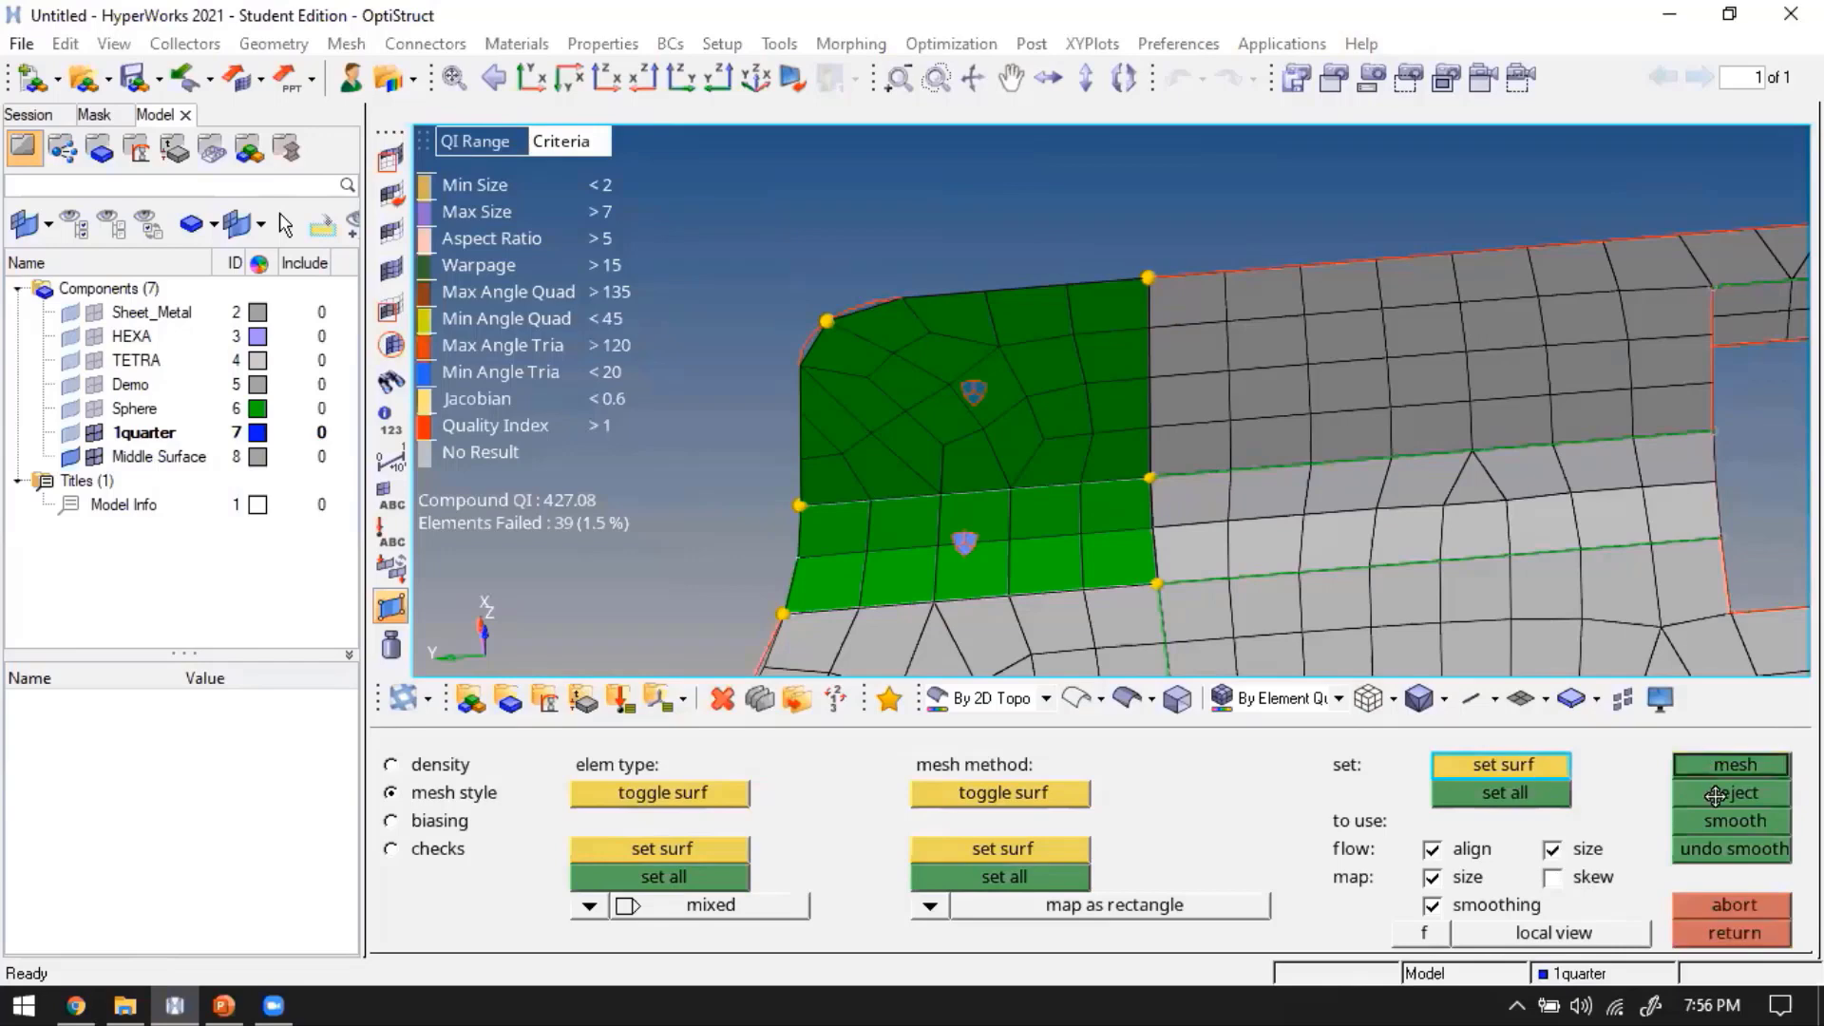
pyautogui.click(1725, 768)
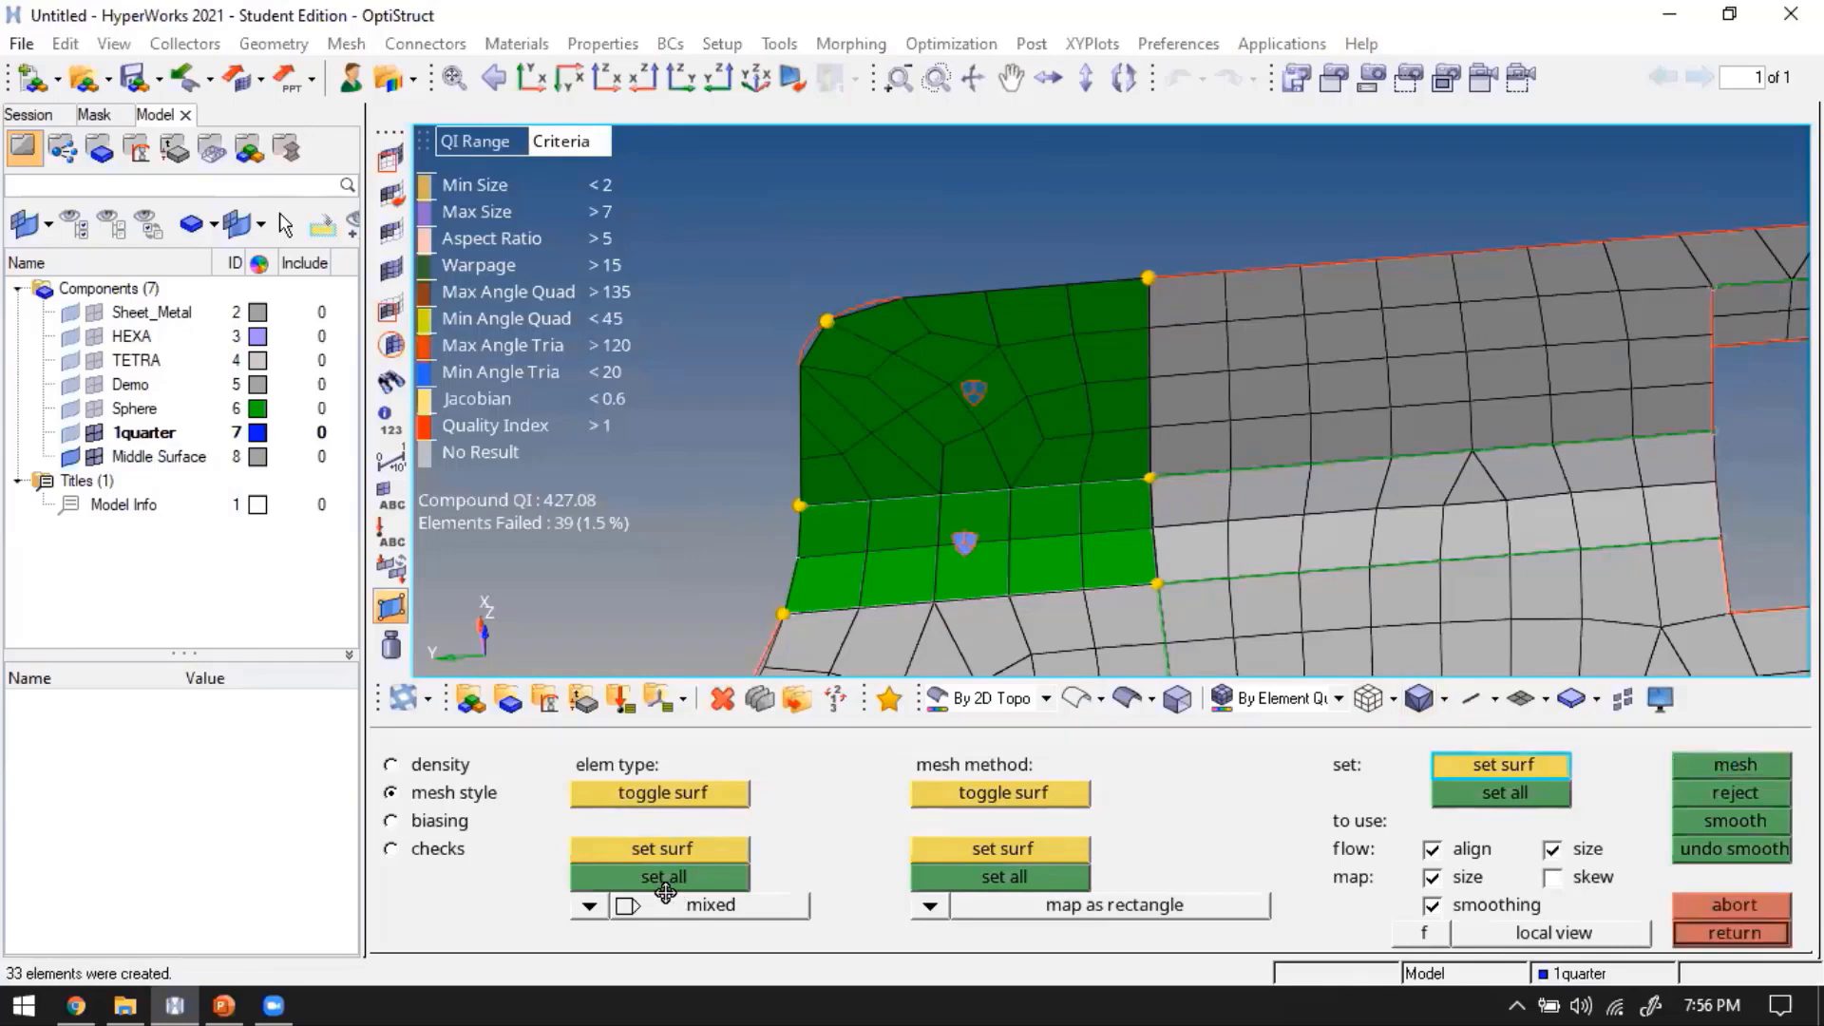
pyautogui.click(1713, 797)
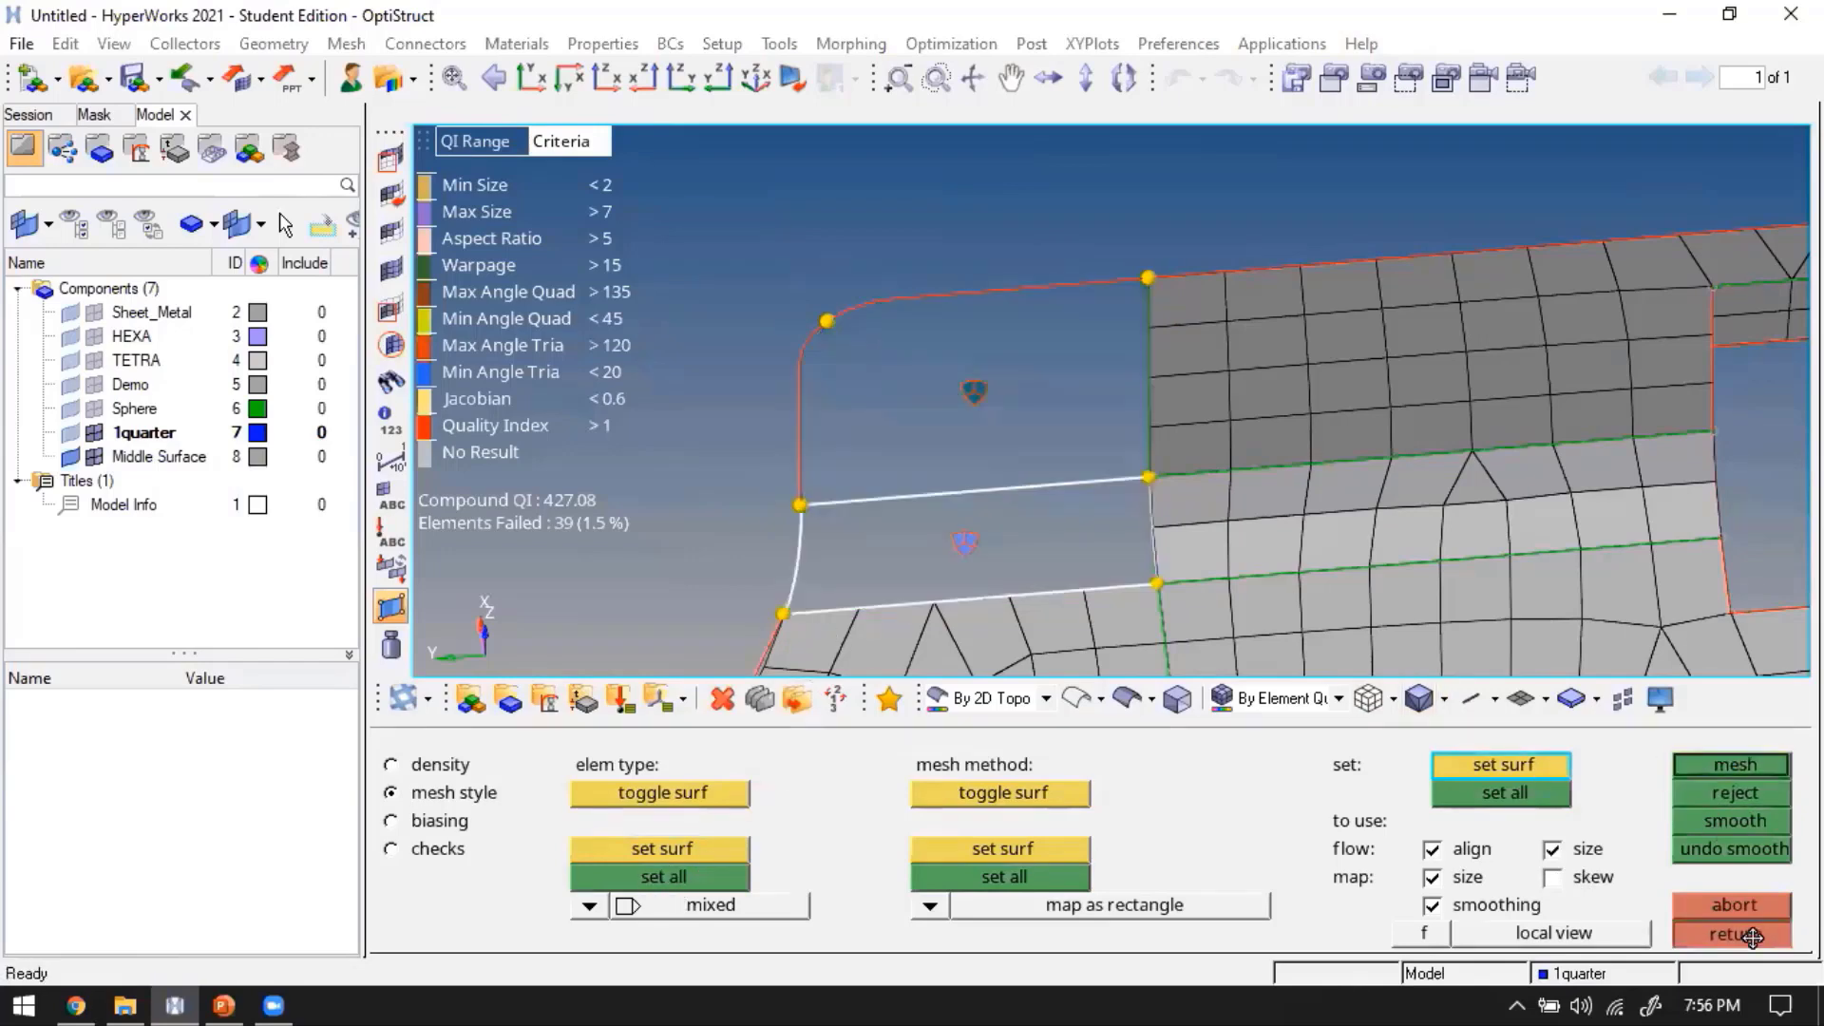
pyautogui.click(1753, 938)
pyautogui.press('Escape')
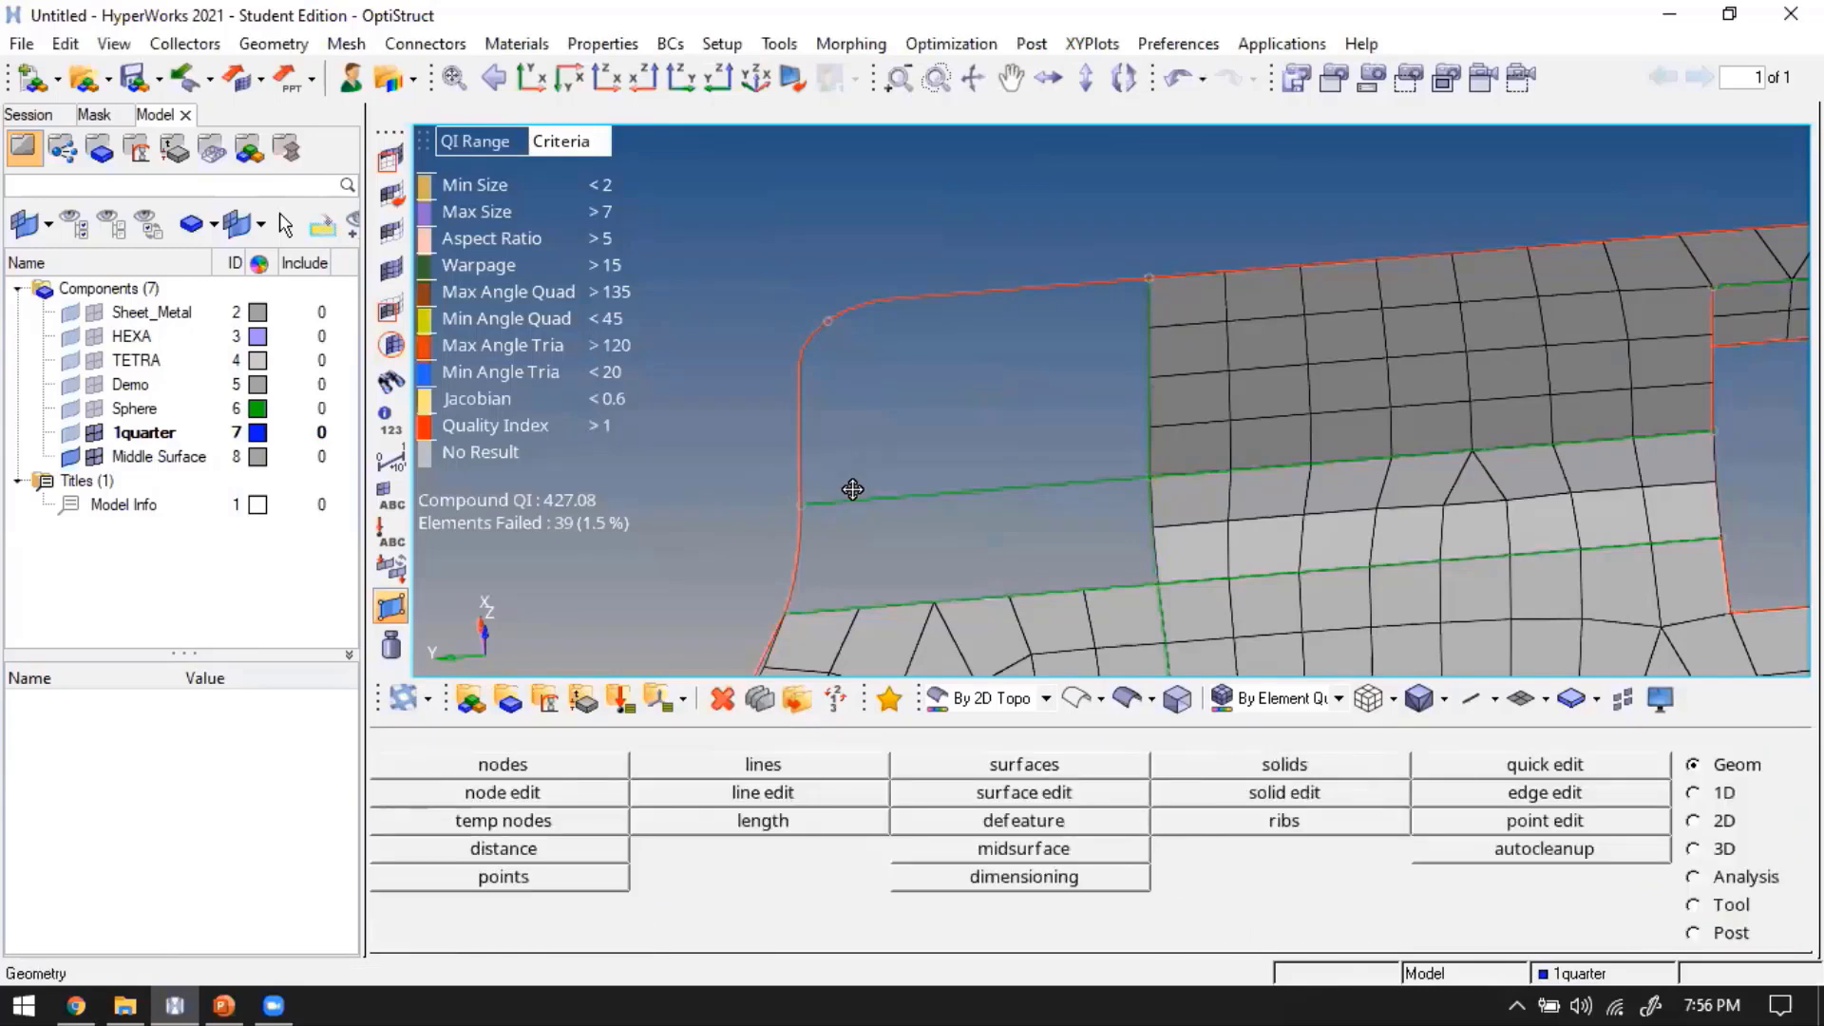
# Mesh the two emptied flange corner surfaces with mixed elements of size 4, using 5 elements on their shared edge
pyautogui.press('F12')
pyautogui.keyDown('shift'); pyautogui.moveTo(794, 298); pyautogui.dragTo(997, 579); pyautogui.keyUp('shift')
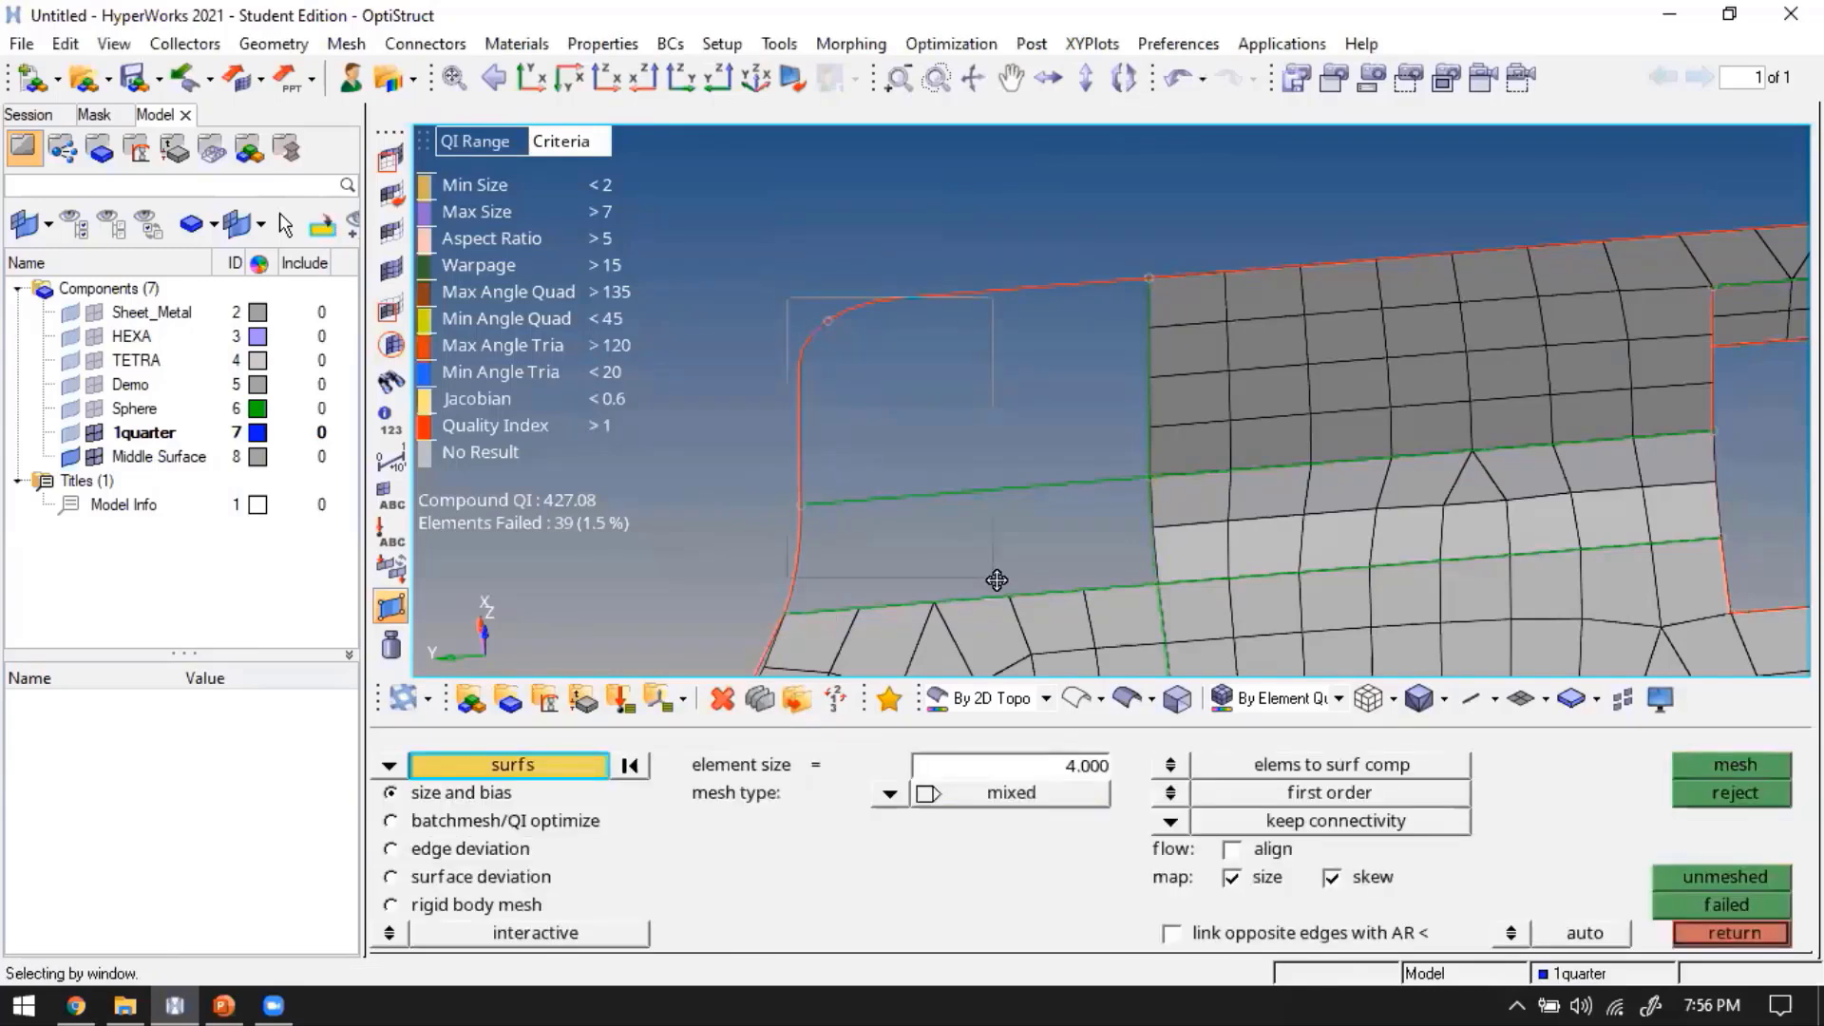
pyautogui.middleClick(968, 504)
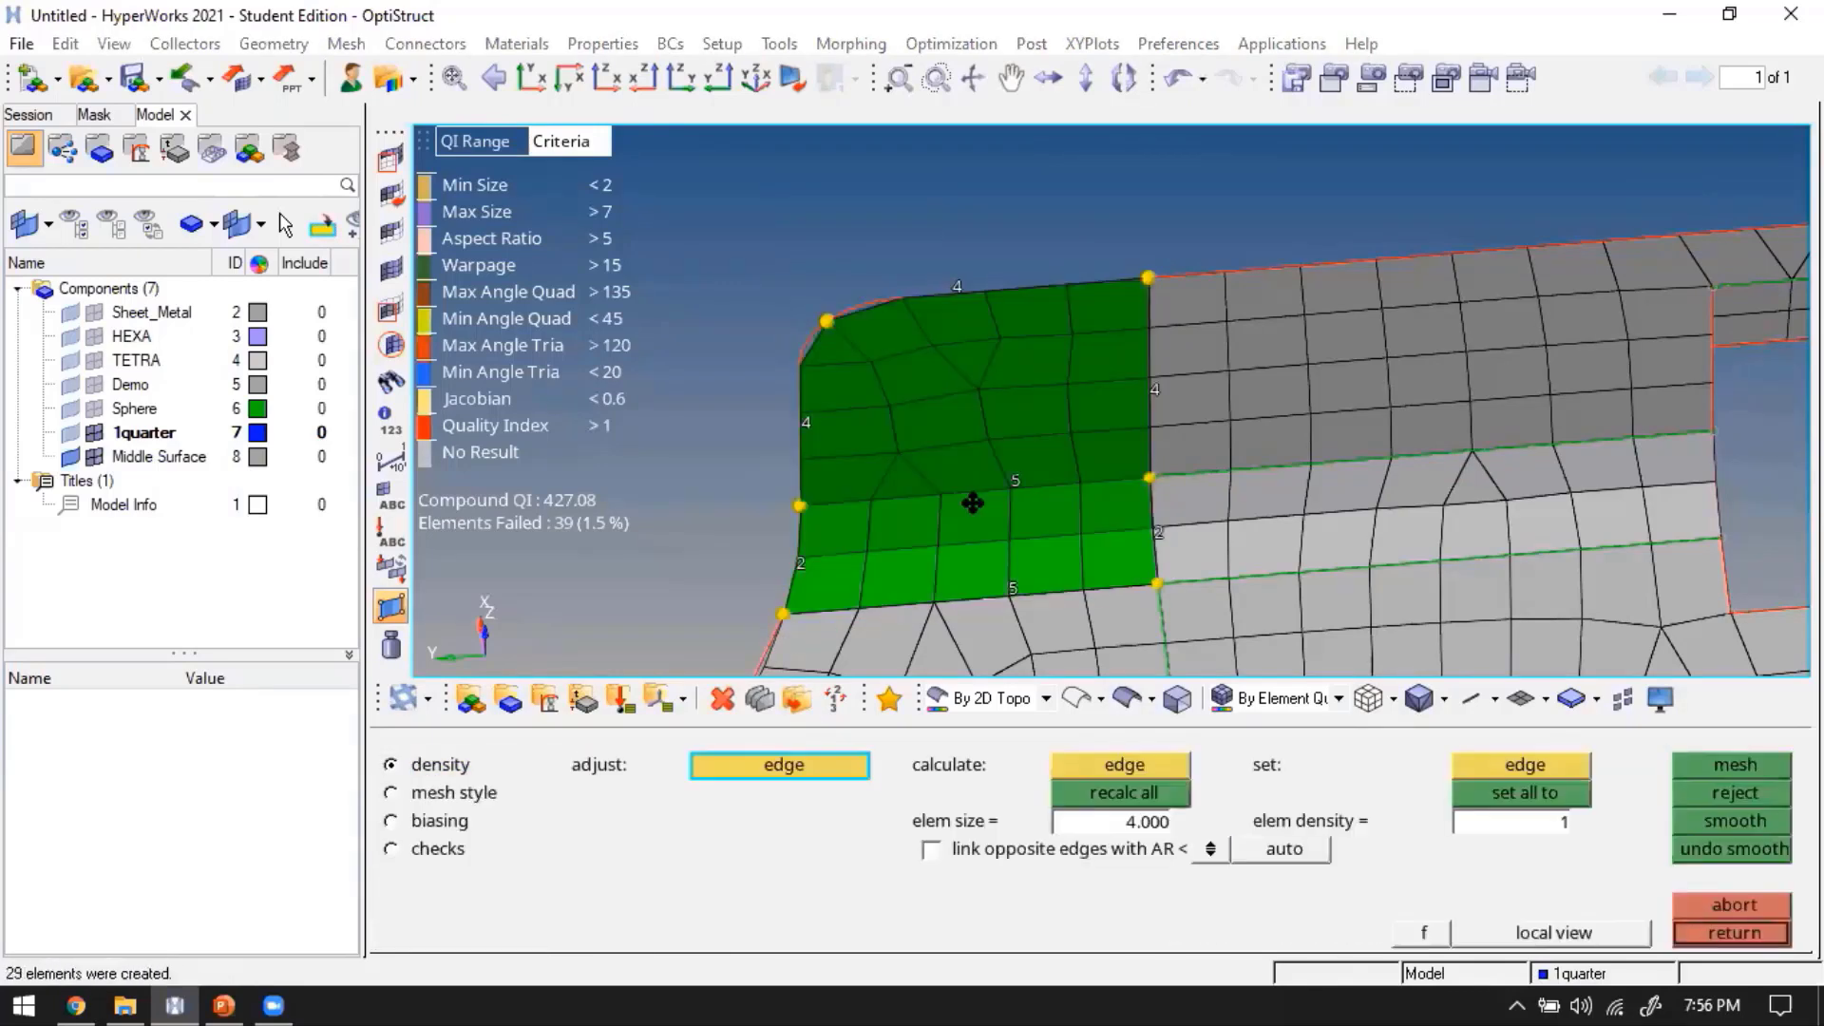
pyautogui.click(1018, 483)
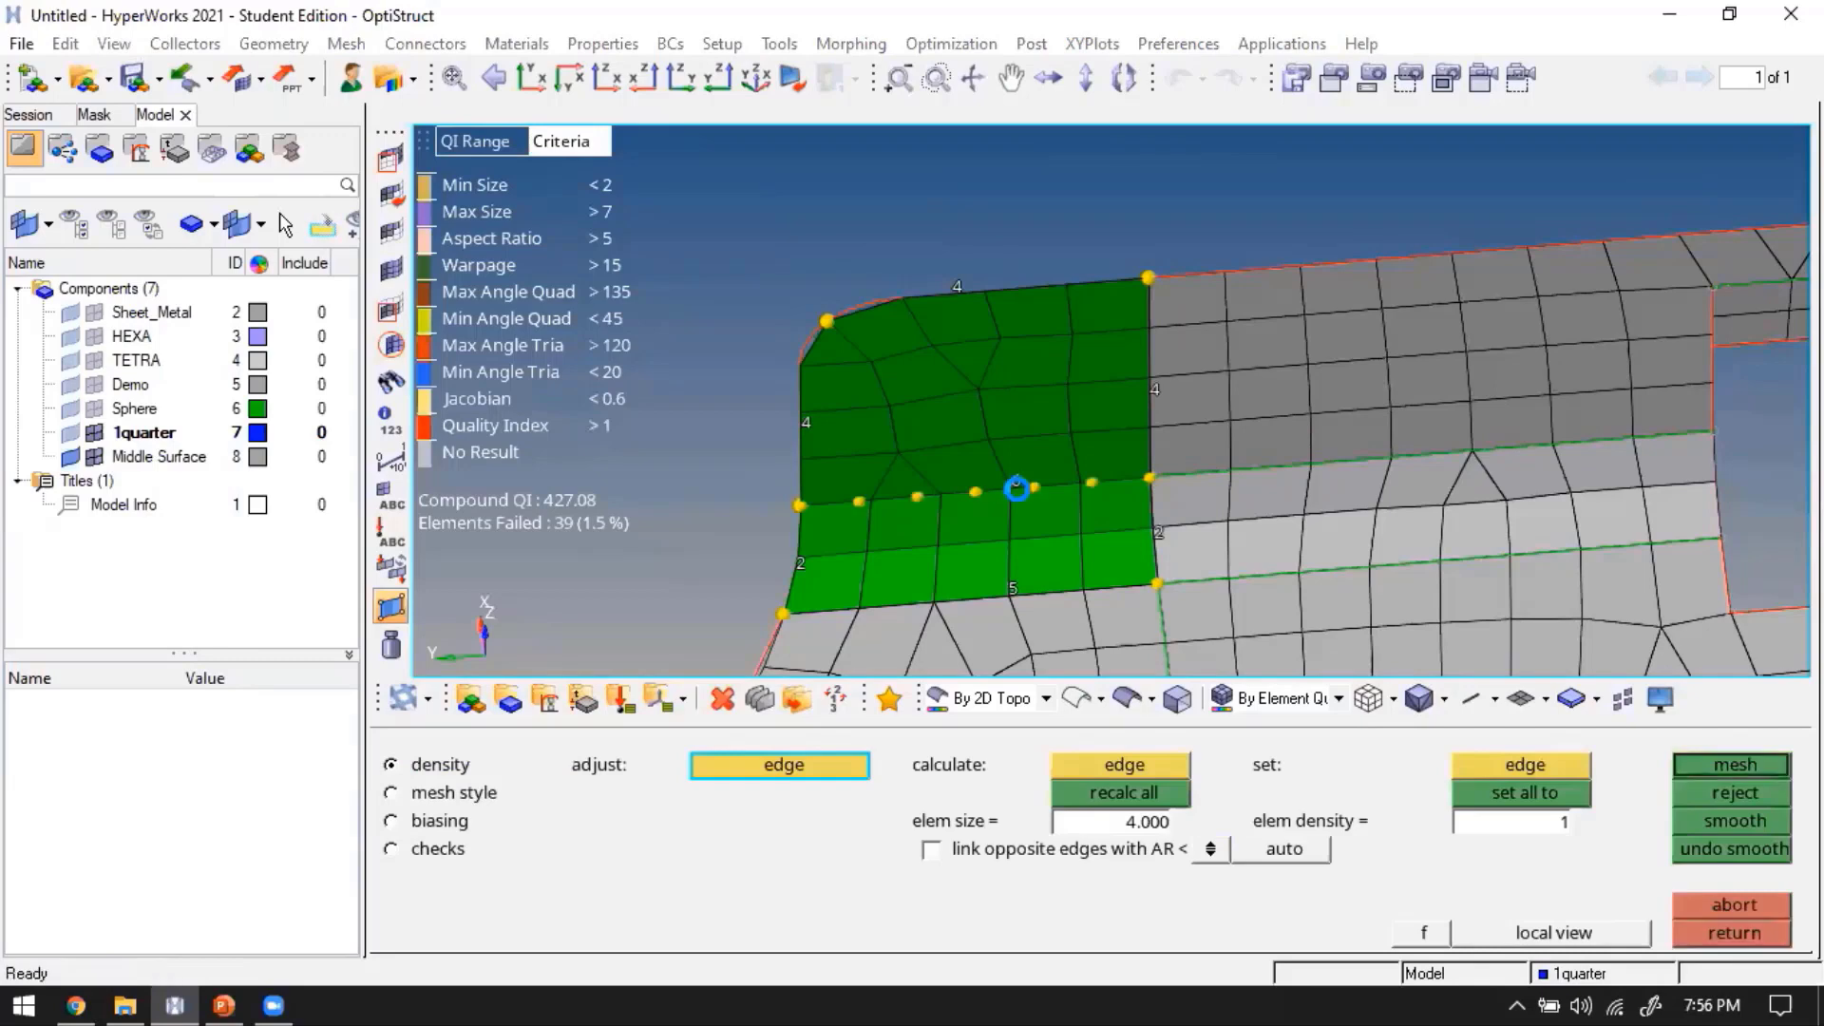
pyautogui.rightClick(1019, 488)
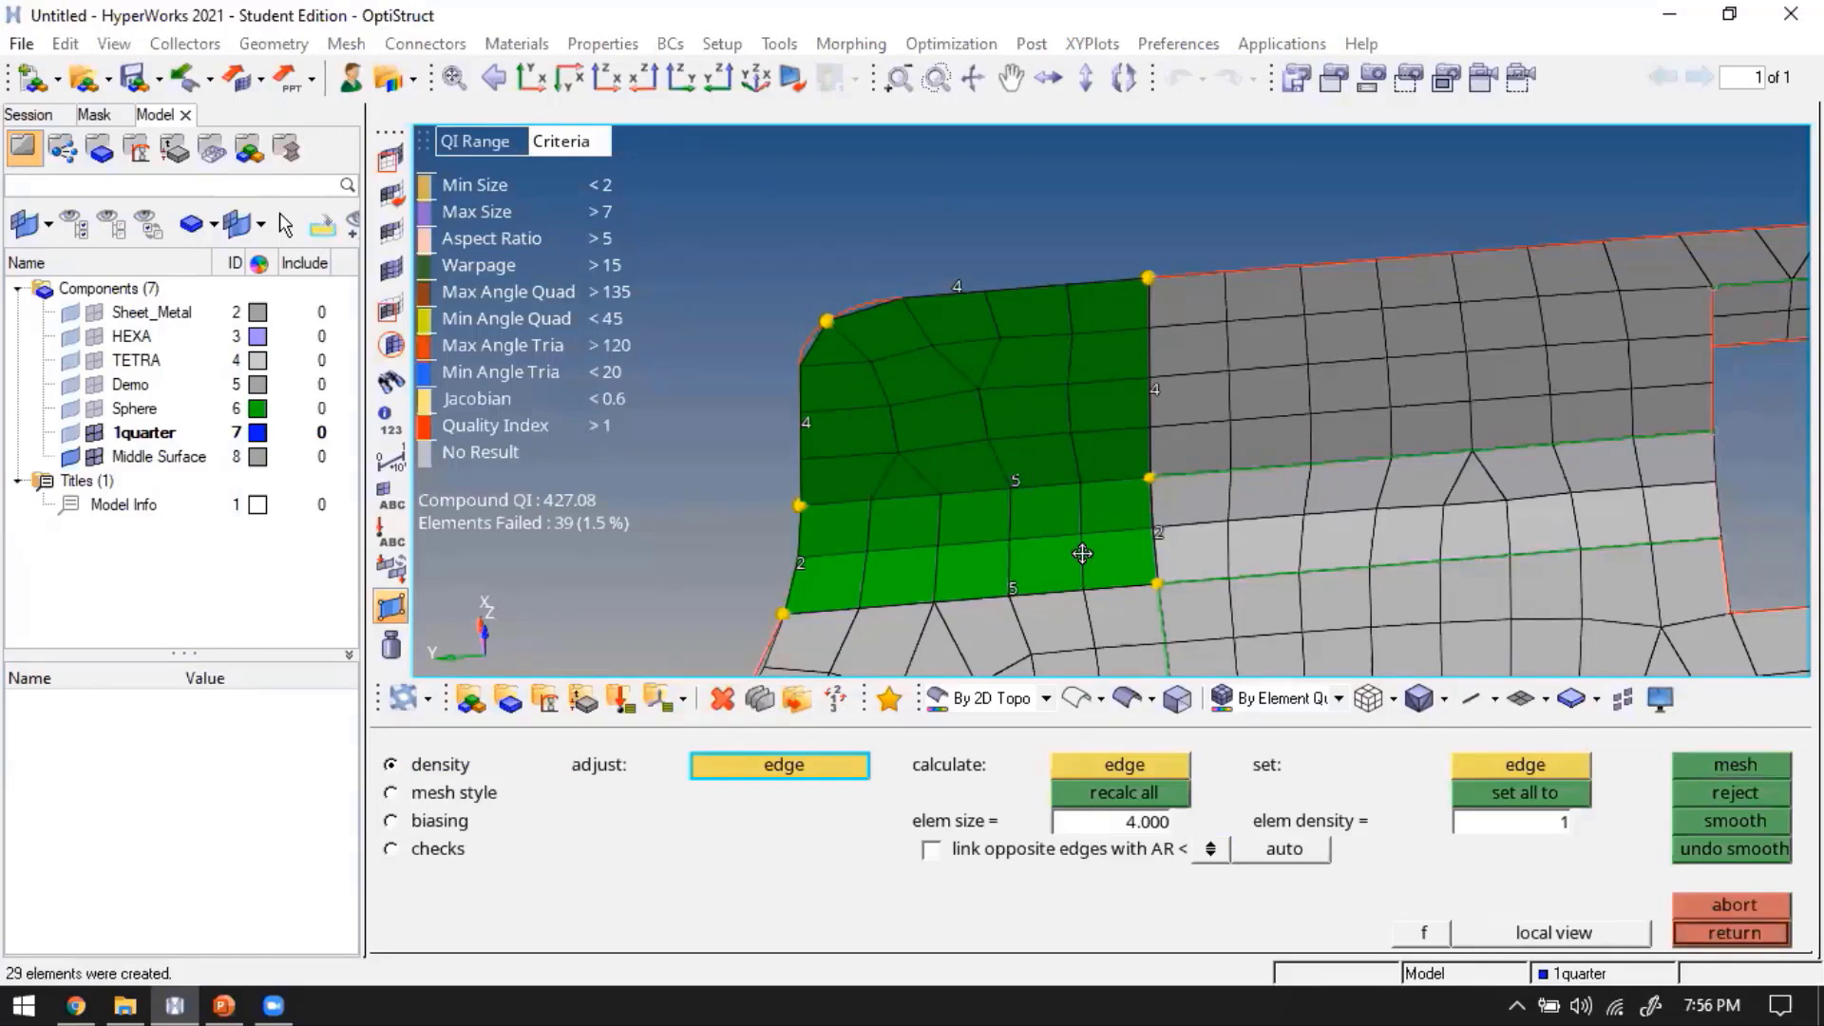
pyautogui.middleClick(1237, 408)
pyautogui.keyDown('ctrl'); pyautogui.scroll(-2, 1237, 408); pyautogui.keyUp('ctrl')
pyautogui.press('Escape')
# Split the flange surface from the end of the bend line at the rectangular cutout's corner to the outer edge
pyautogui.keyDown('ctrl'); pyautogui.moveTo(1791, 313); pyautogui.dragTo(1053, 561, button='right'); pyautogui.keyUp('ctrl')
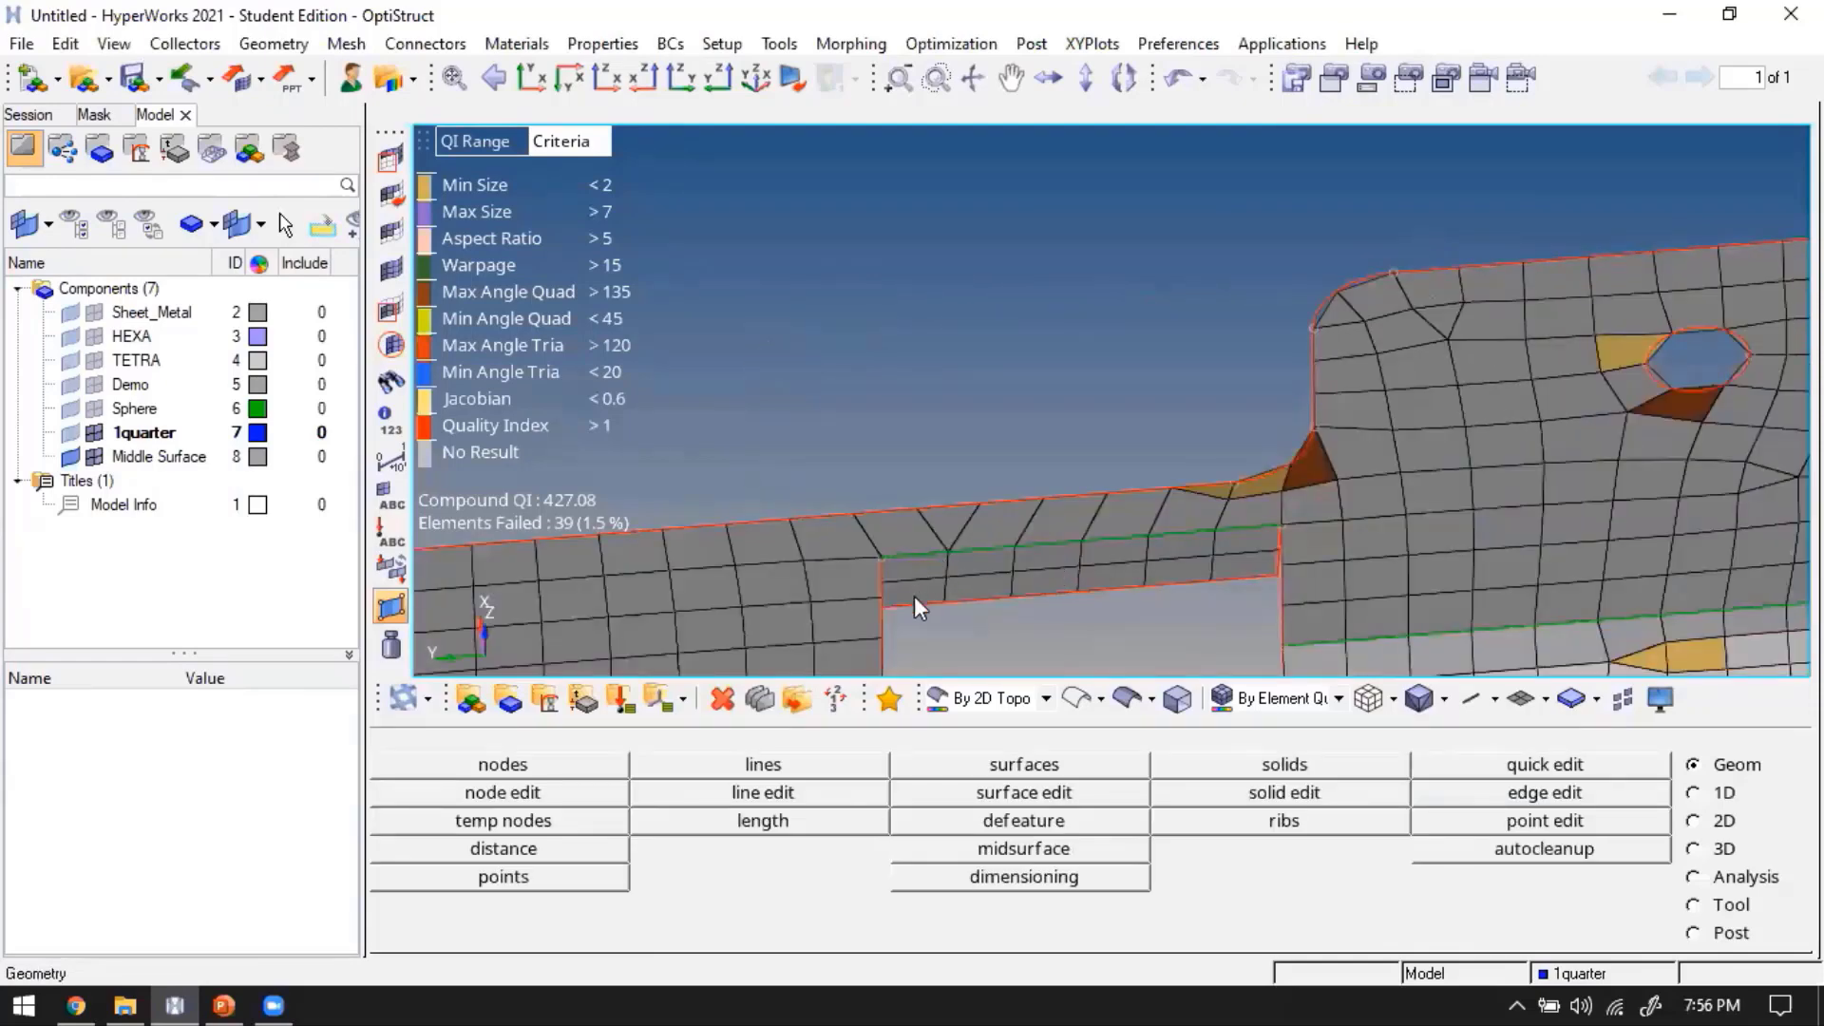
pyautogui.press('F11')
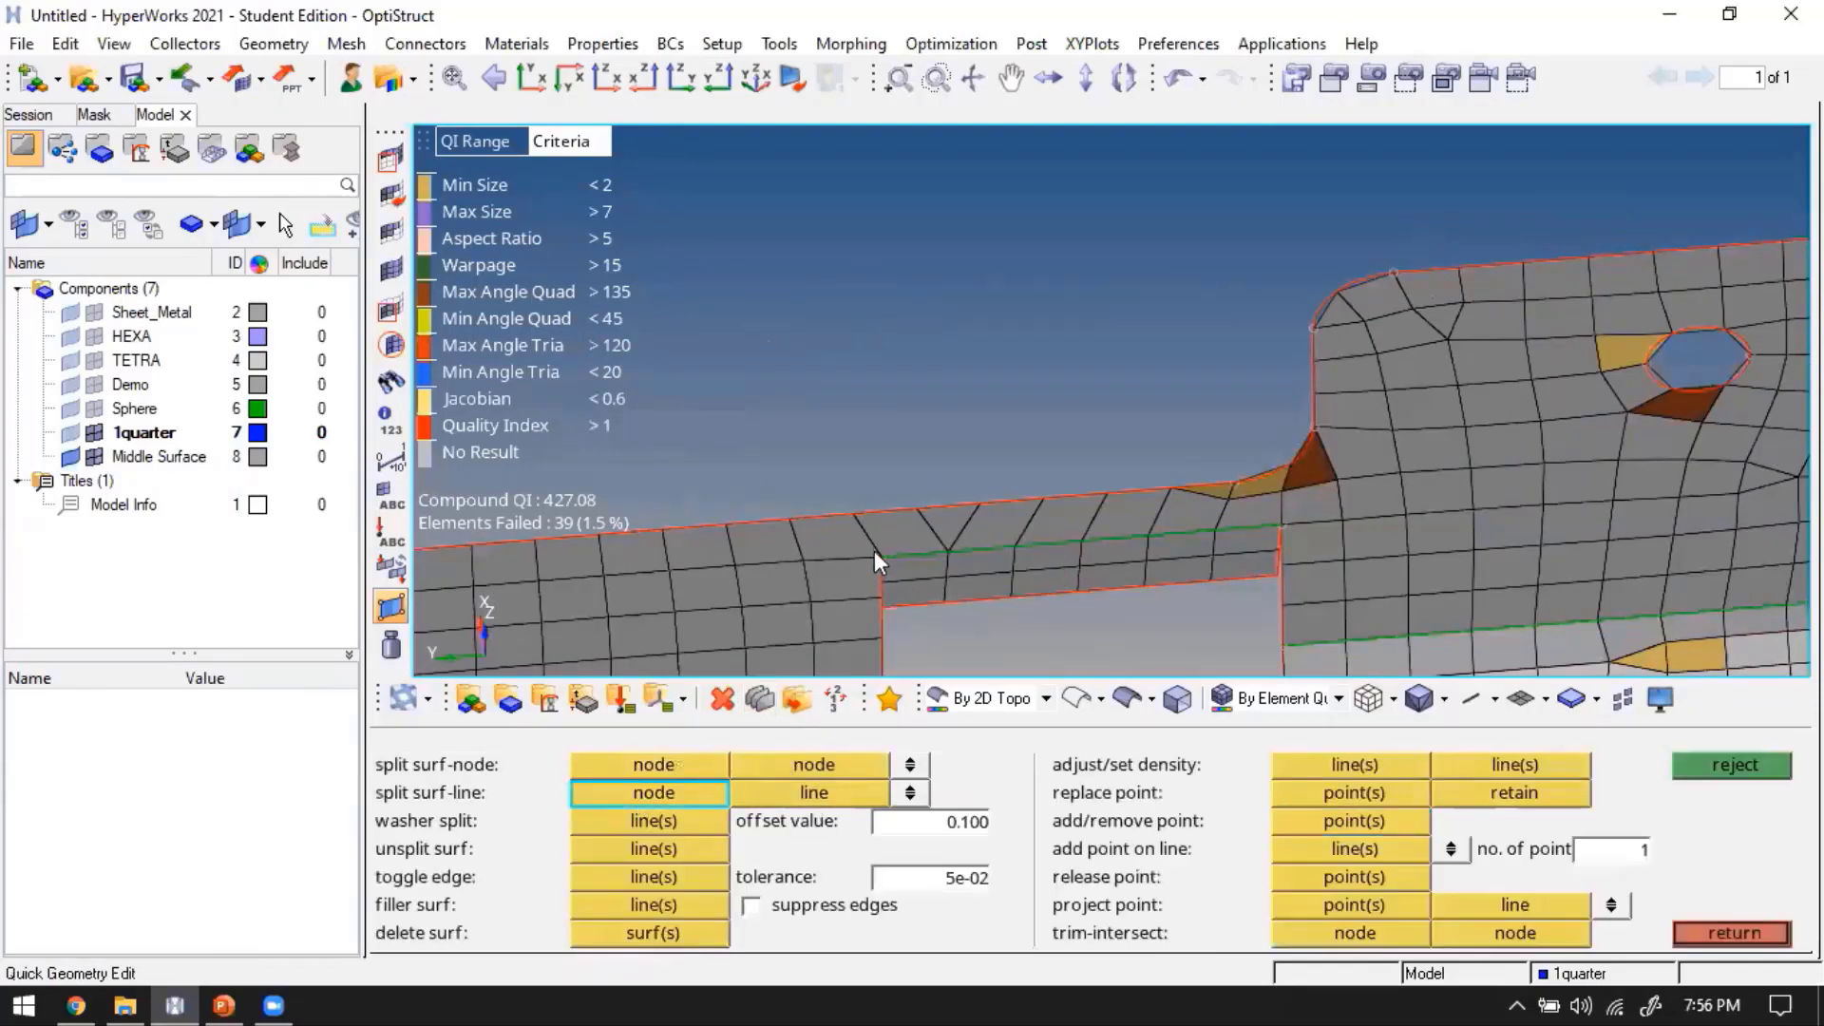
pyautogui.click(874, 551)
pyautogui.click(871, 505)
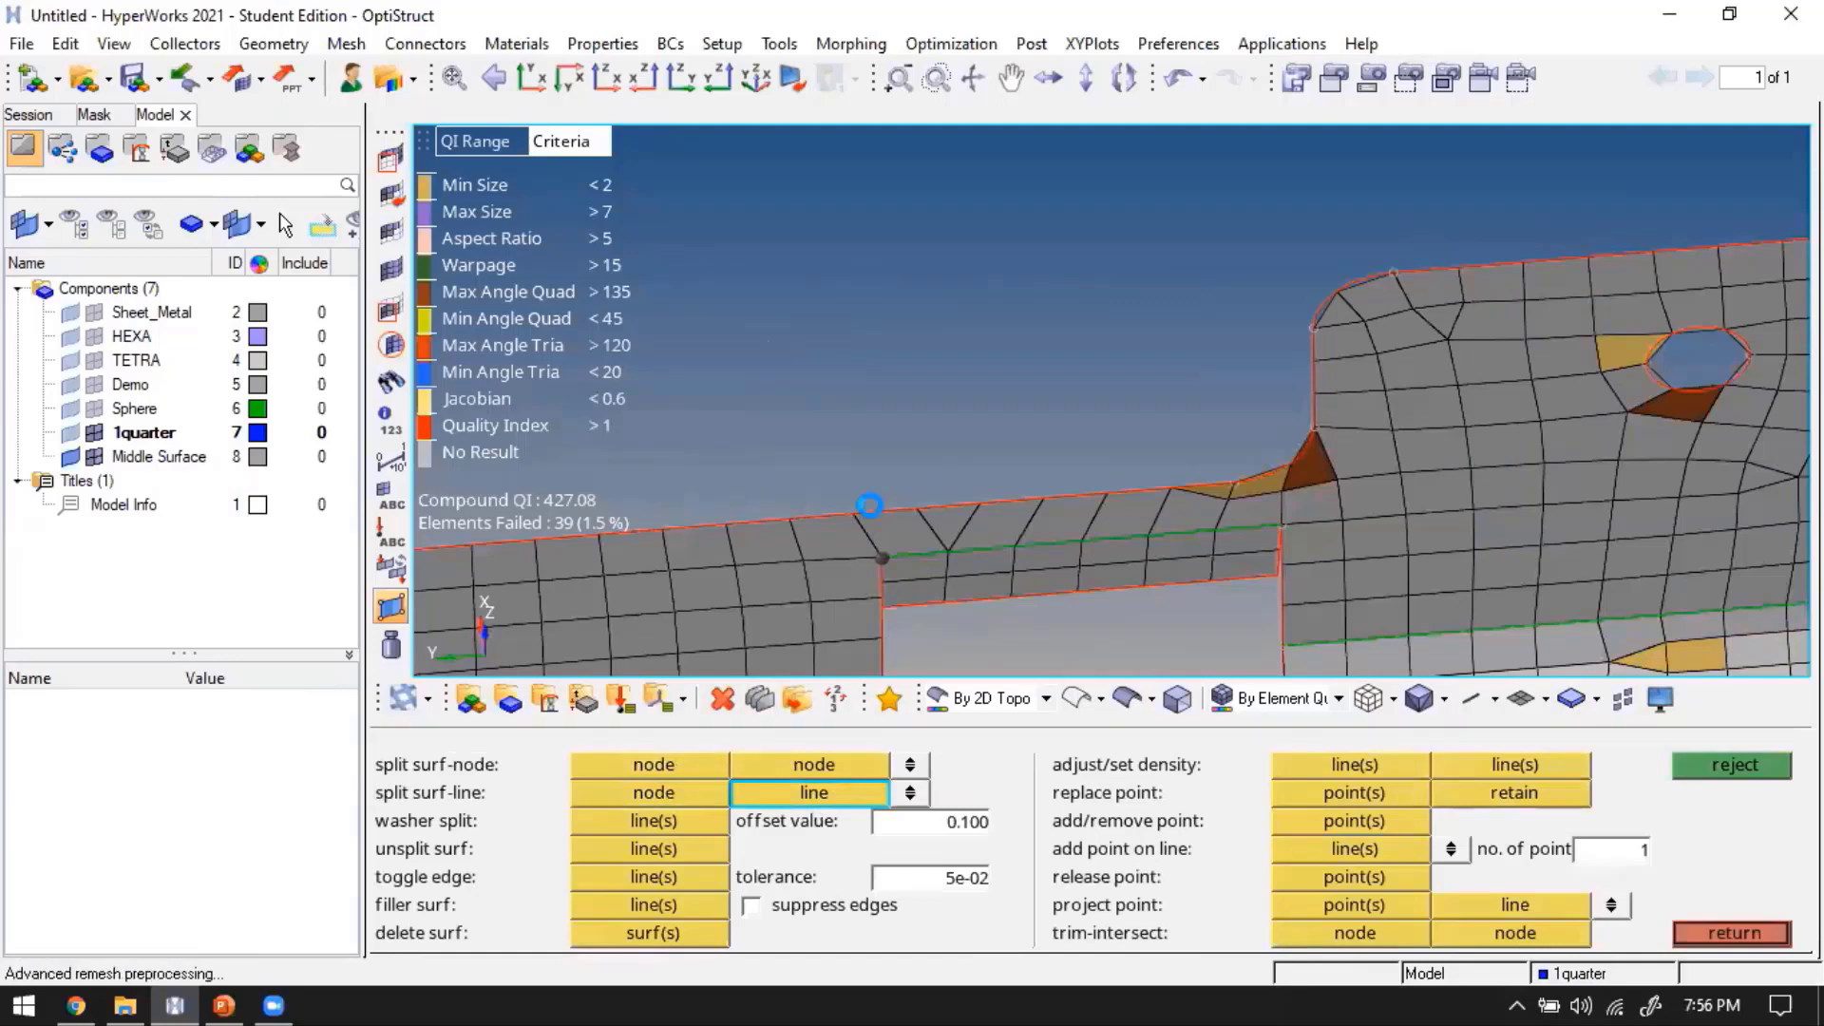
pyautogui.scroll(2, 1292, 485)
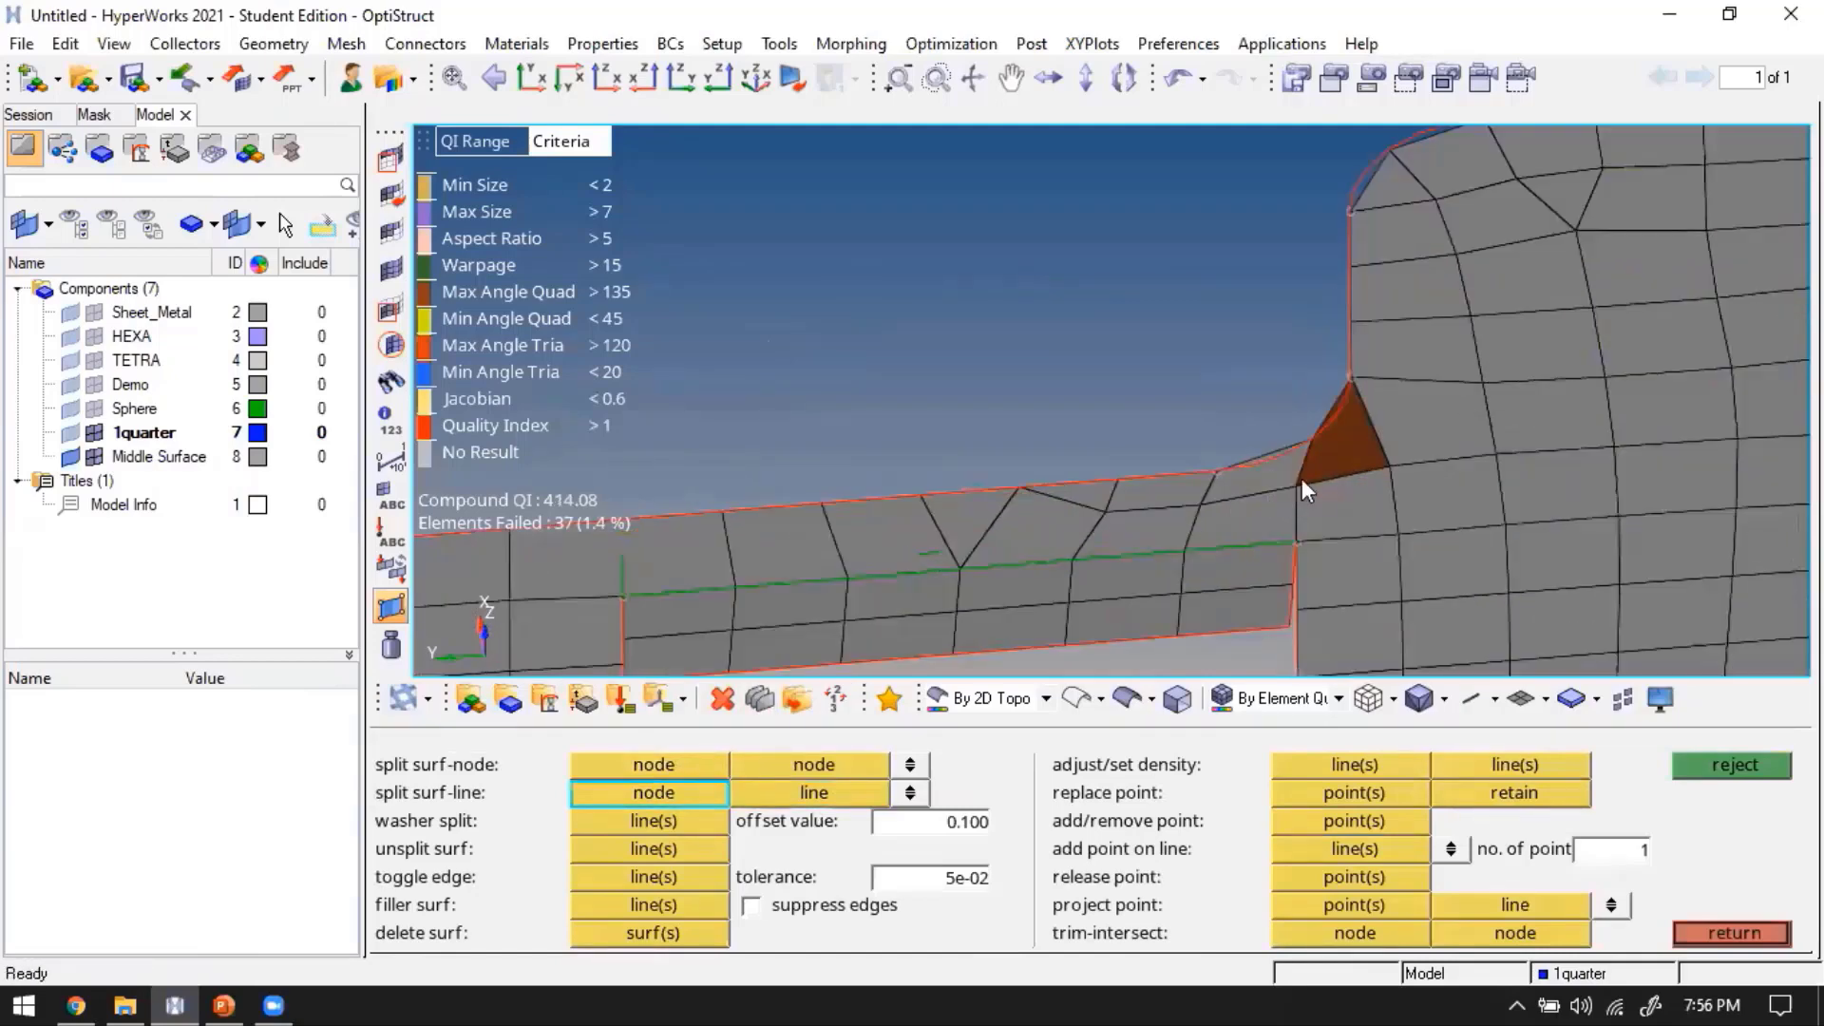
# Split the flange surface from the rectangular cutout's corner at the bend line to the curved outer edge beside the taller flange
pyautogui.click(700, 763)
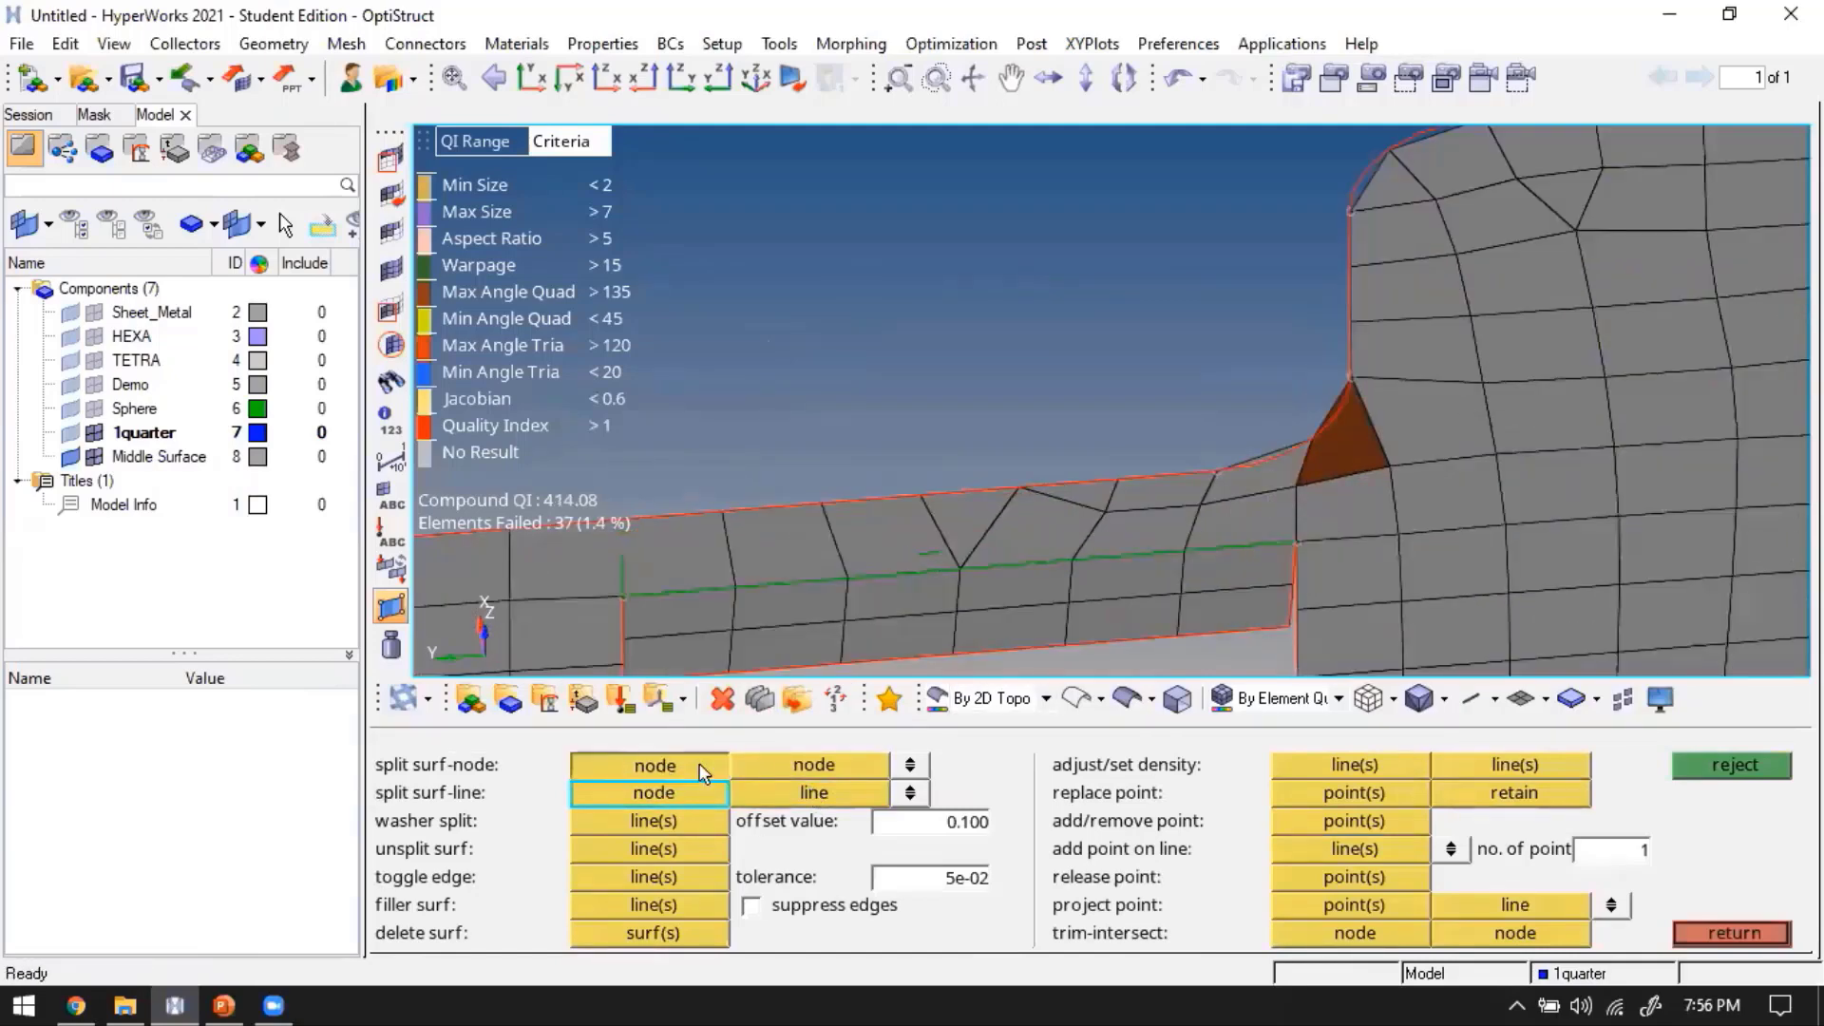
pyautogui.click(1300, 540)
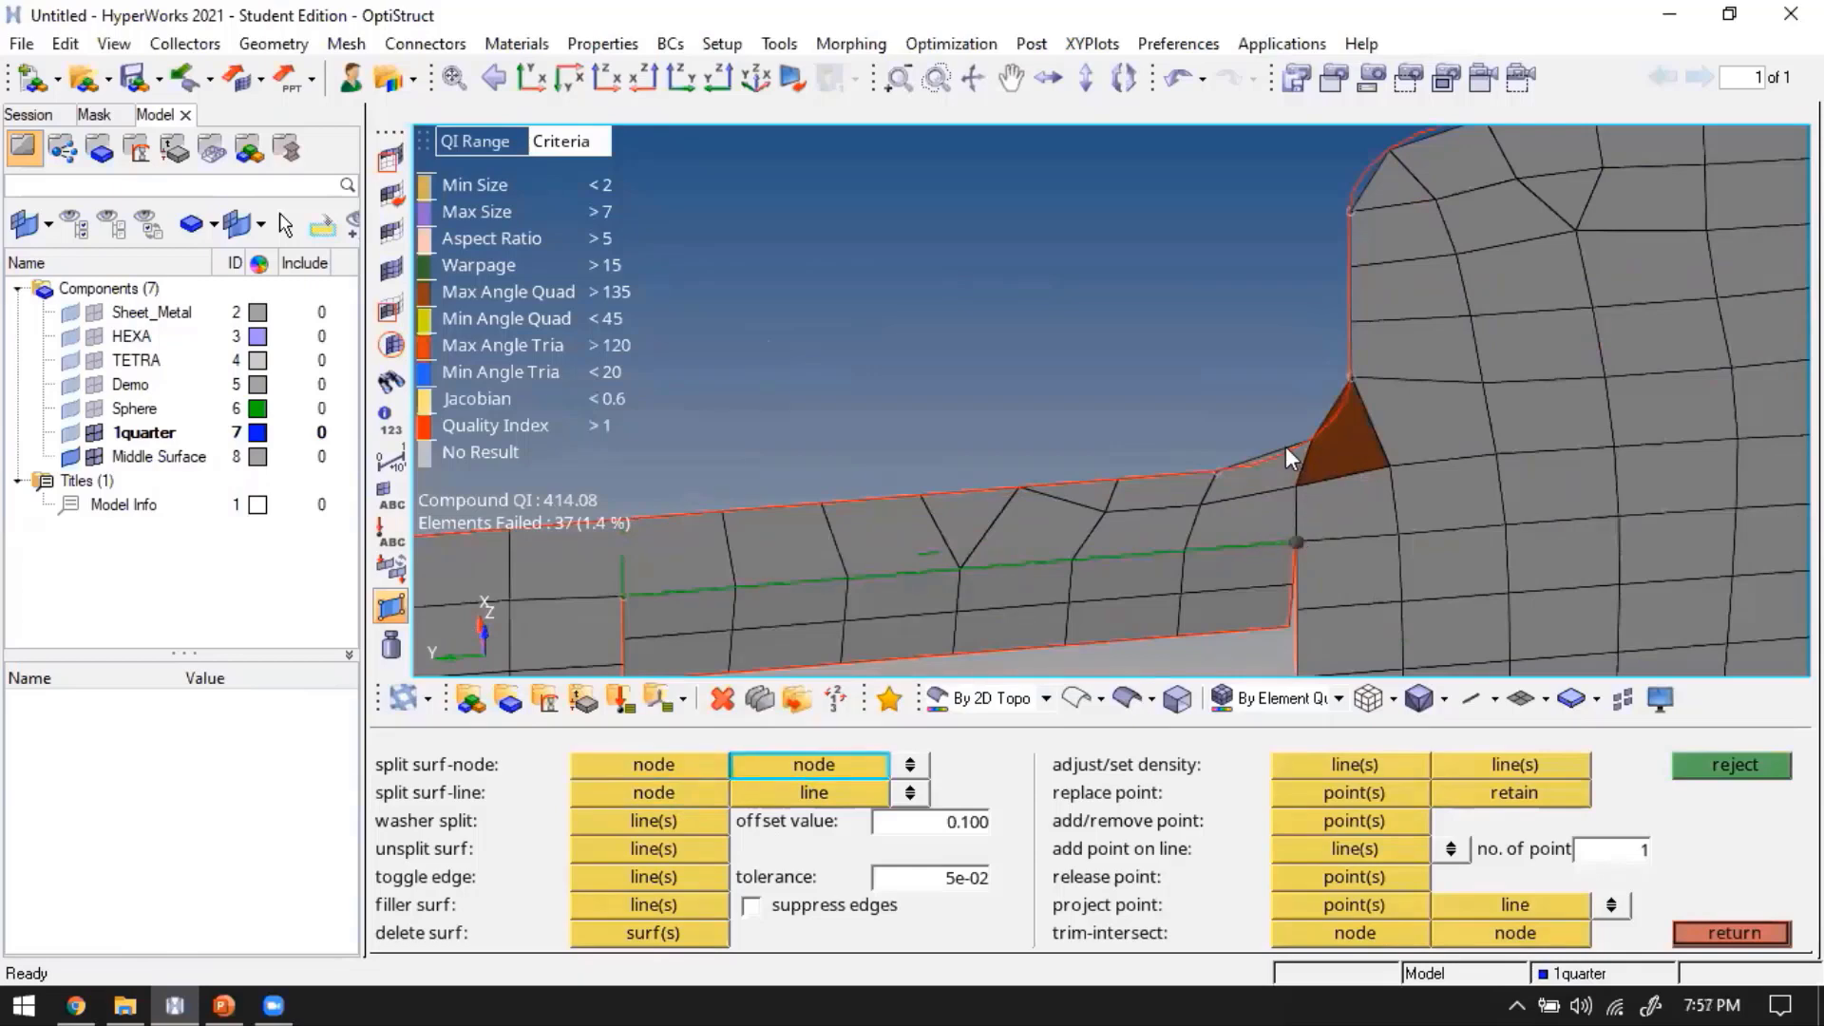
pyautogui.click(1285, 446)
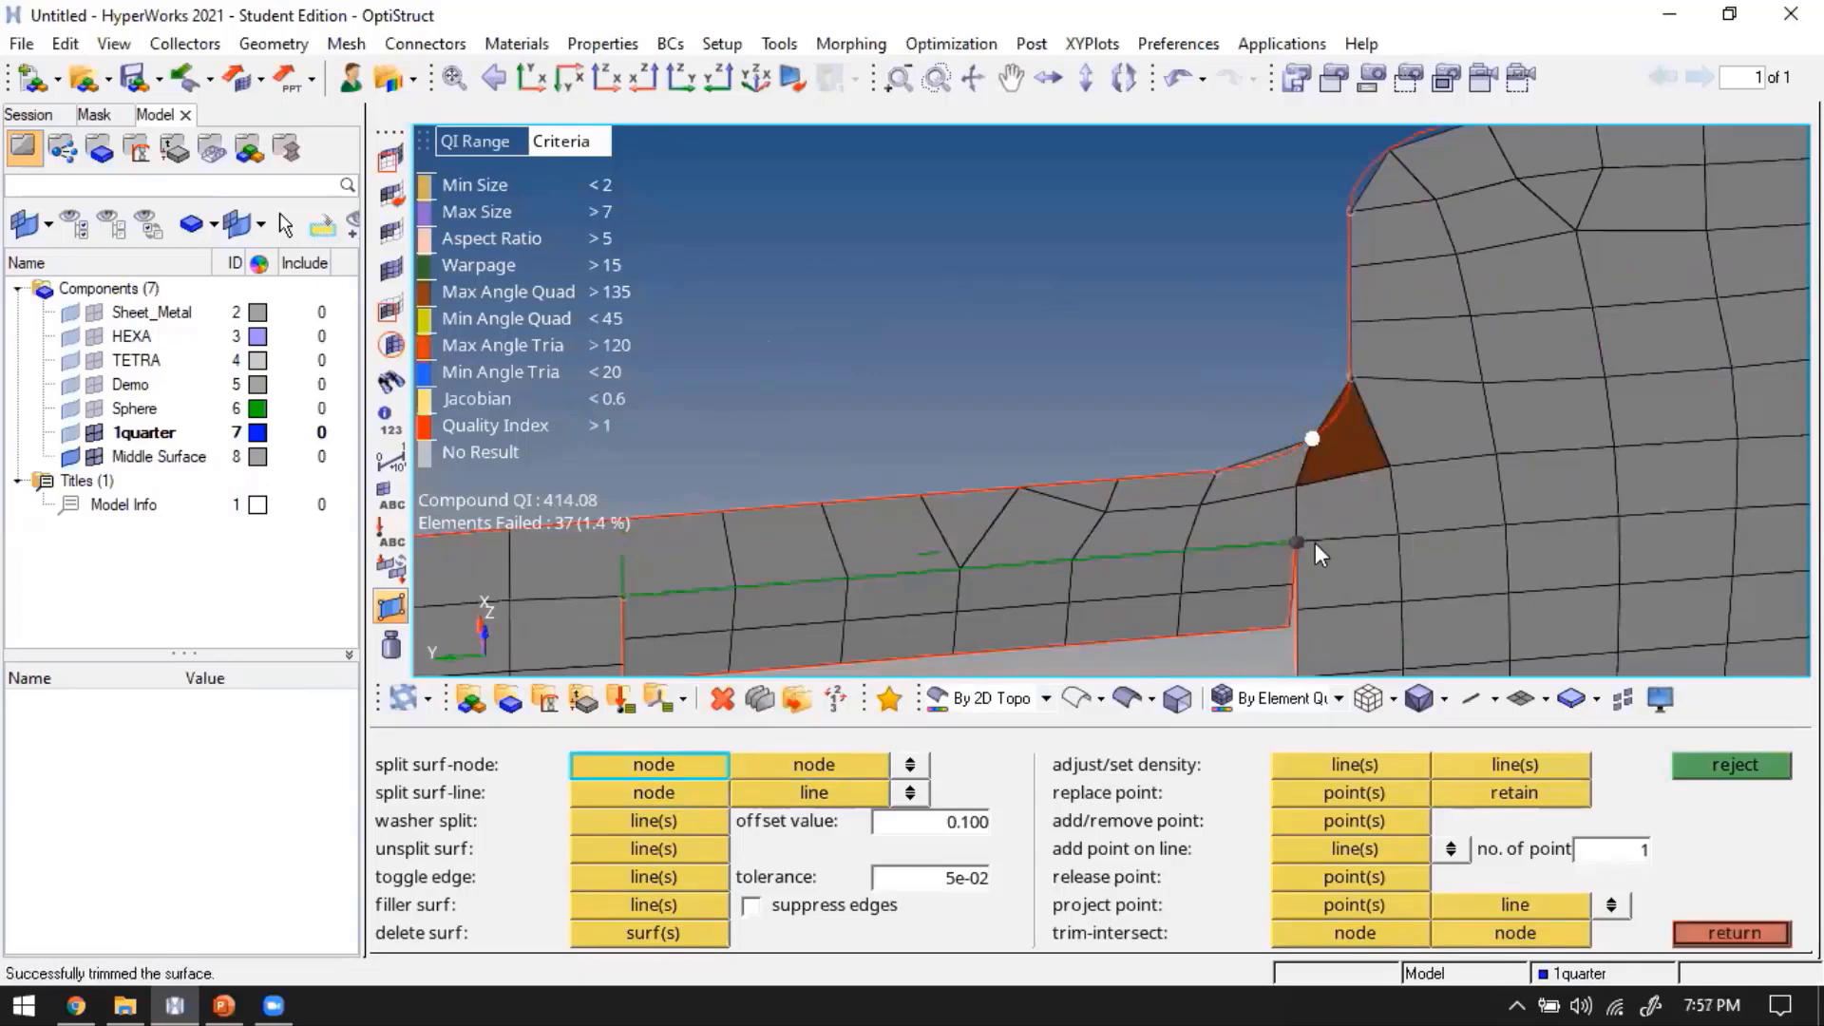
# Examine the mesh flow and failed elements around the flange holes, the rectangular cutout and the split lines near the curved edge
pyautogui.keyDown('ctrl'); pyautogui.scroll(-4, 1290, 518); pyautogui.keyUp('ctrl')
pyautogui.keyDown('ctrl'); pyautogui.moveTo(1189, 488); pyautogui.dragTo(1296, 600); pyautogui.keyUp('ctrl')
pyautogui.scroll(-3, 1246, 397)
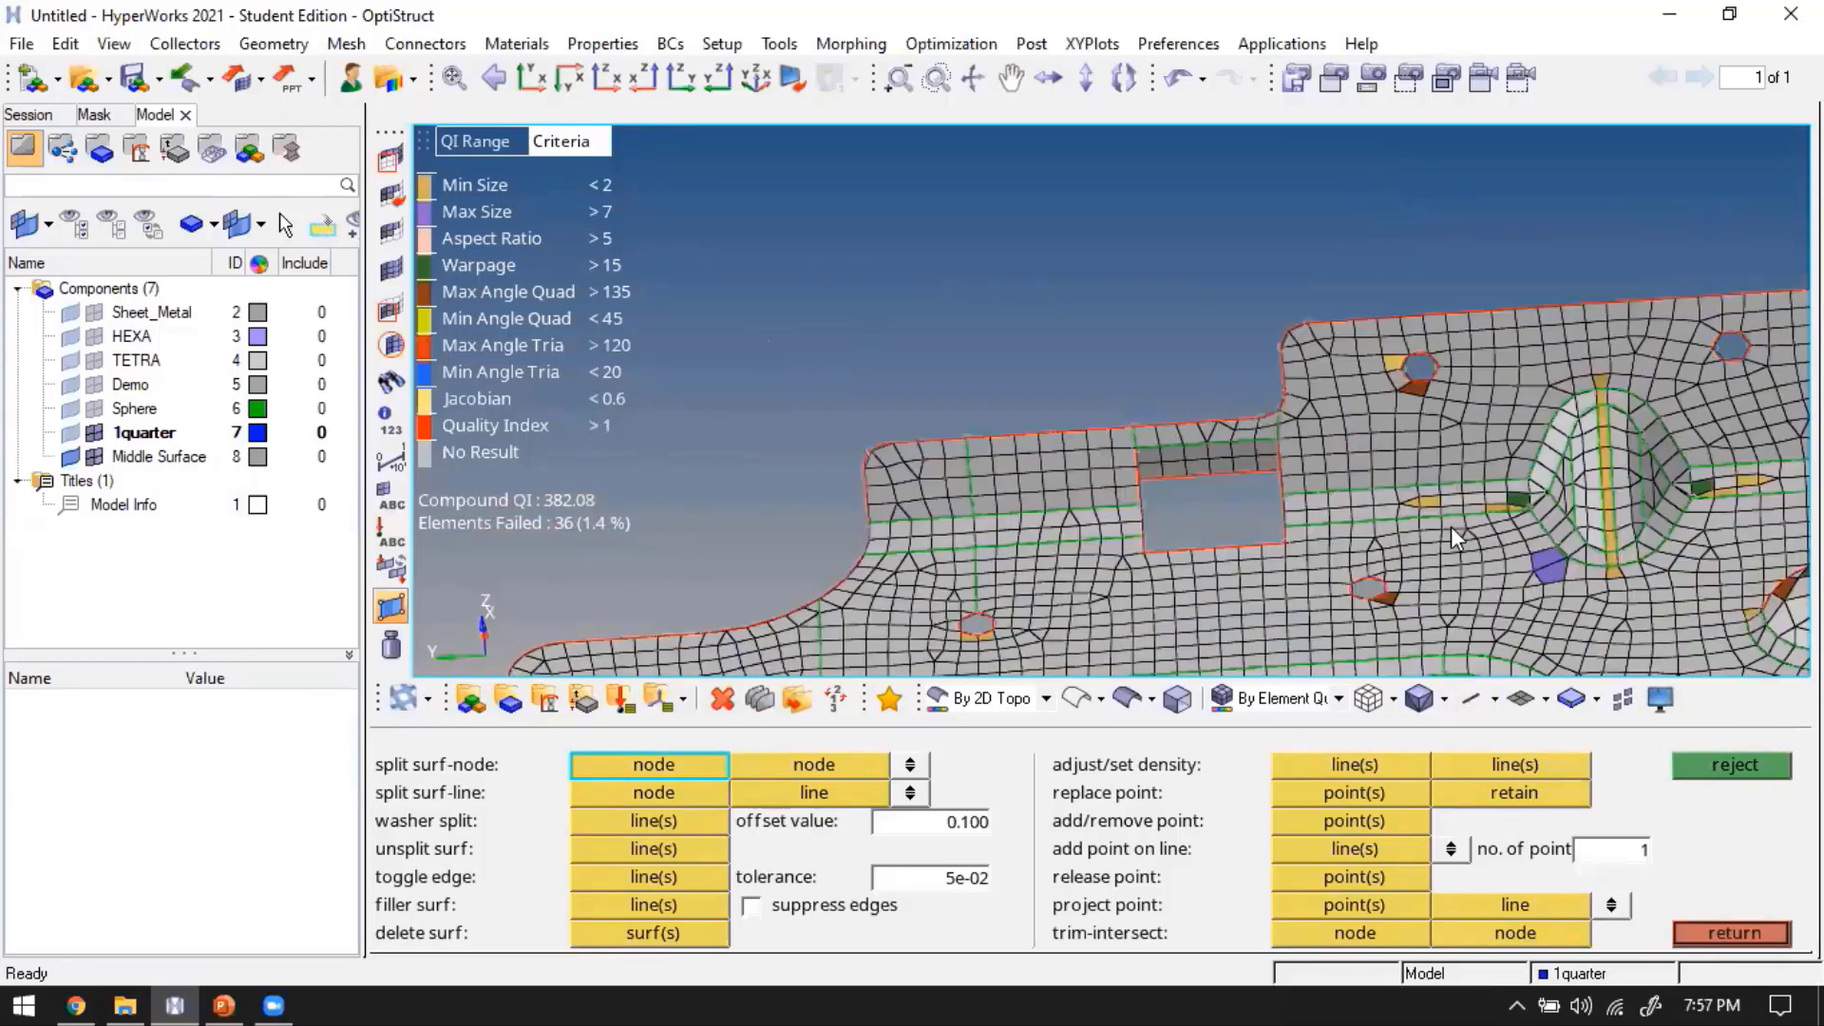
pyautogui.keyDown('ctrl'); pyautogui.moveTo(1398, 548); pyautogui.dragTo(1469, 522); pyautogui.keyUp('ctrl')
pyautogui.keyDown('ctrl'); pyautogui.moveTo(1306, 430); pyautogui.dragTo(1194, 349, button='right'); pyautogui.keyUp('ctrl')
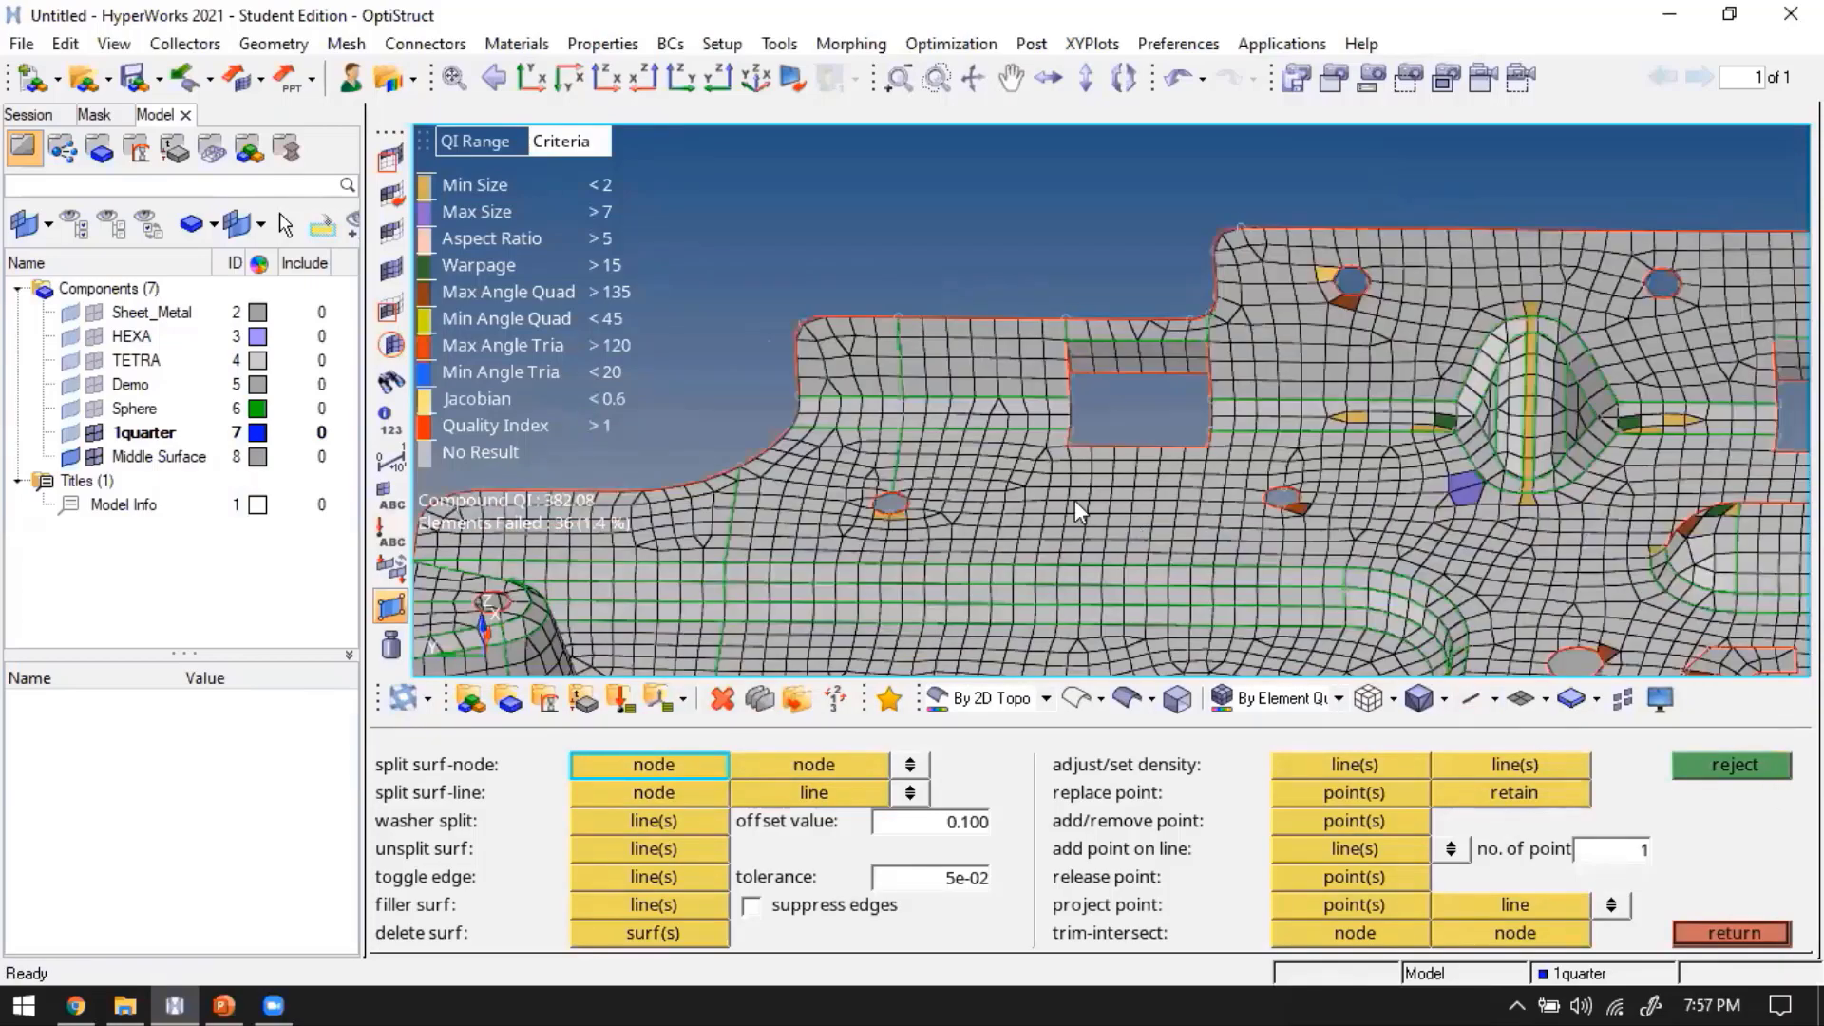
pyautogui.keyDown('ctrl'); pyautogui.moveTo(1074, 500); pyautogui.dragTo(1077, 548); pyautogui.keyUp('ctrl')
pyautogui.scroll(5, 865, 449)
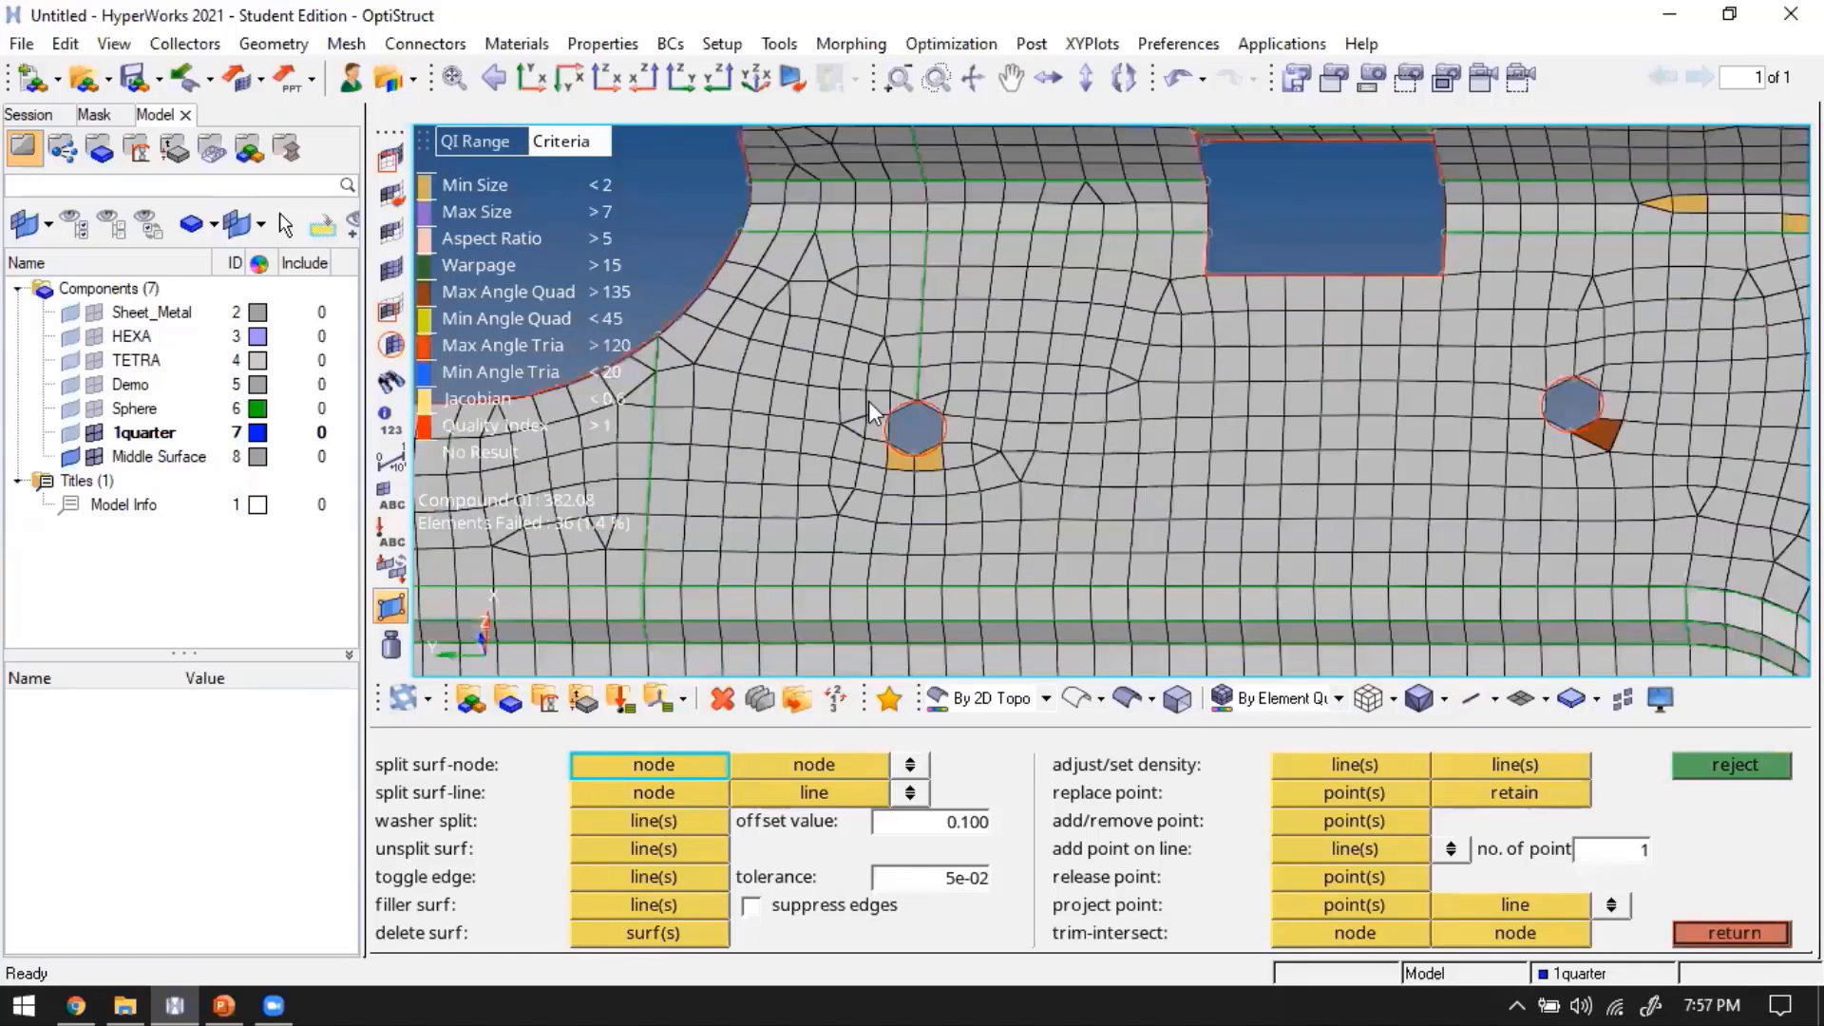
pyautogui.scroll(-3, 1011, 460)
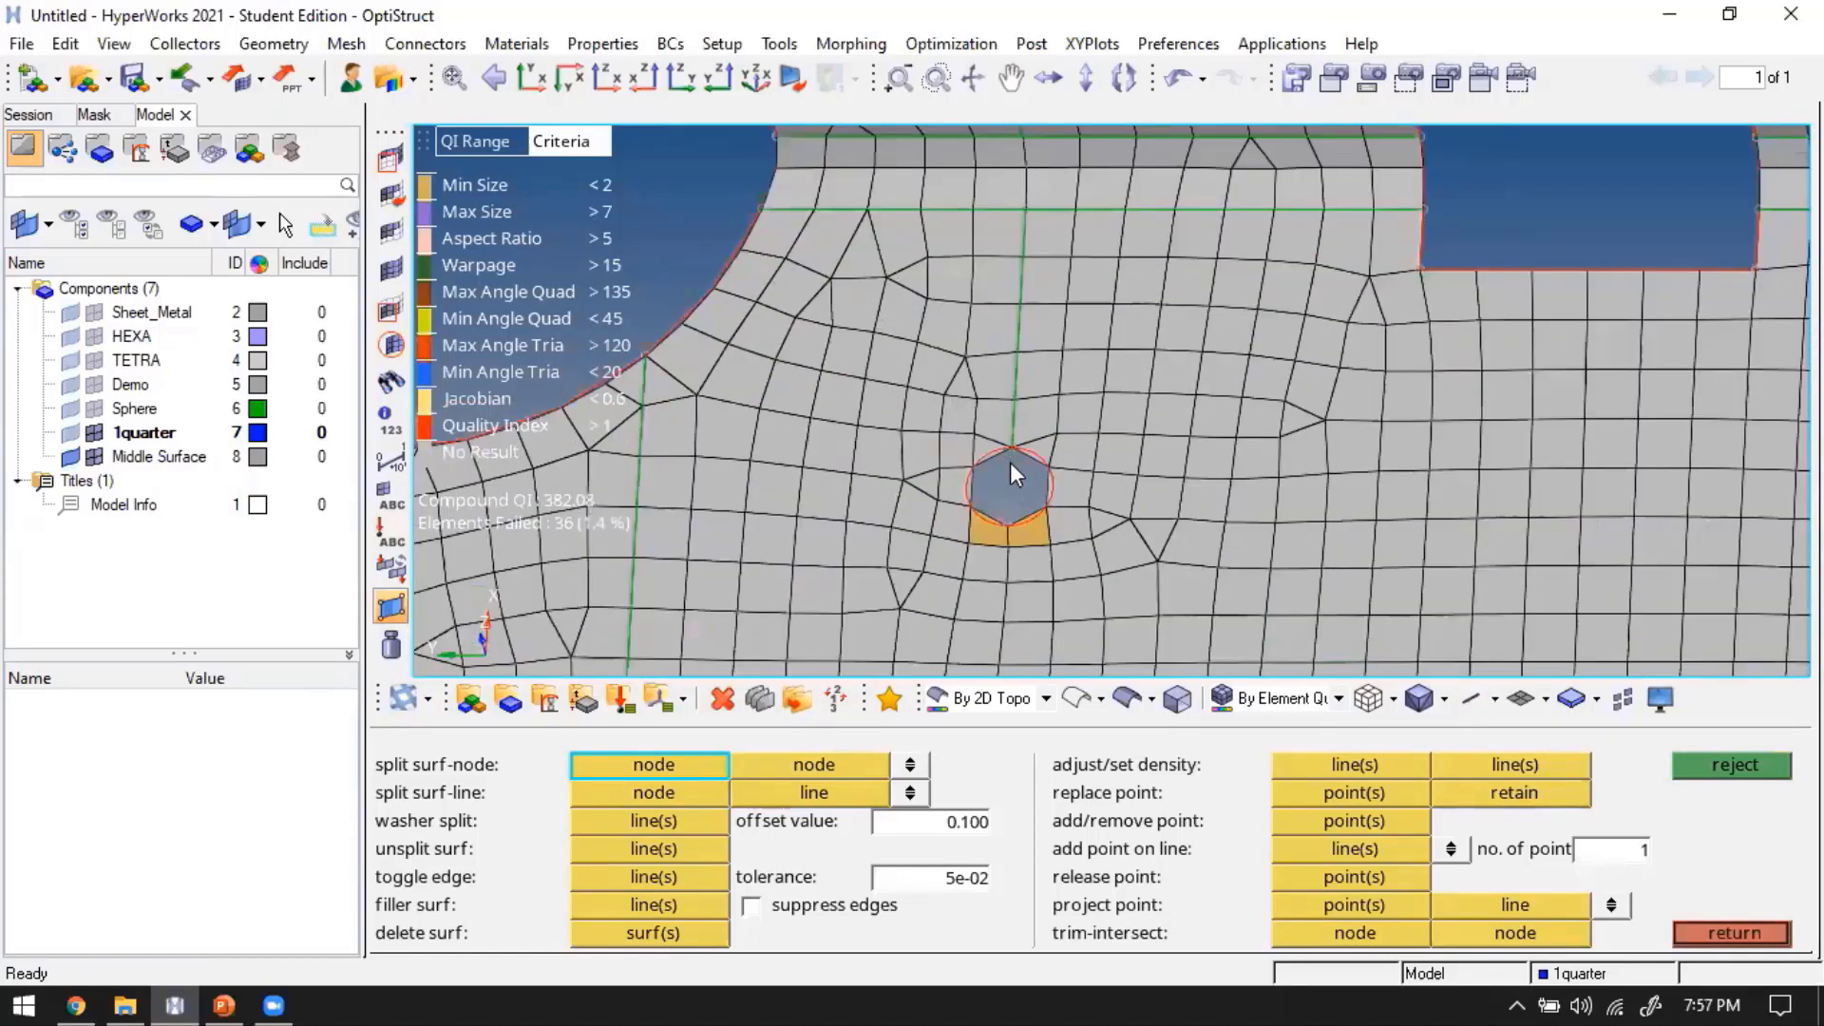
pyautogui.scroll(5, 1017, 460)
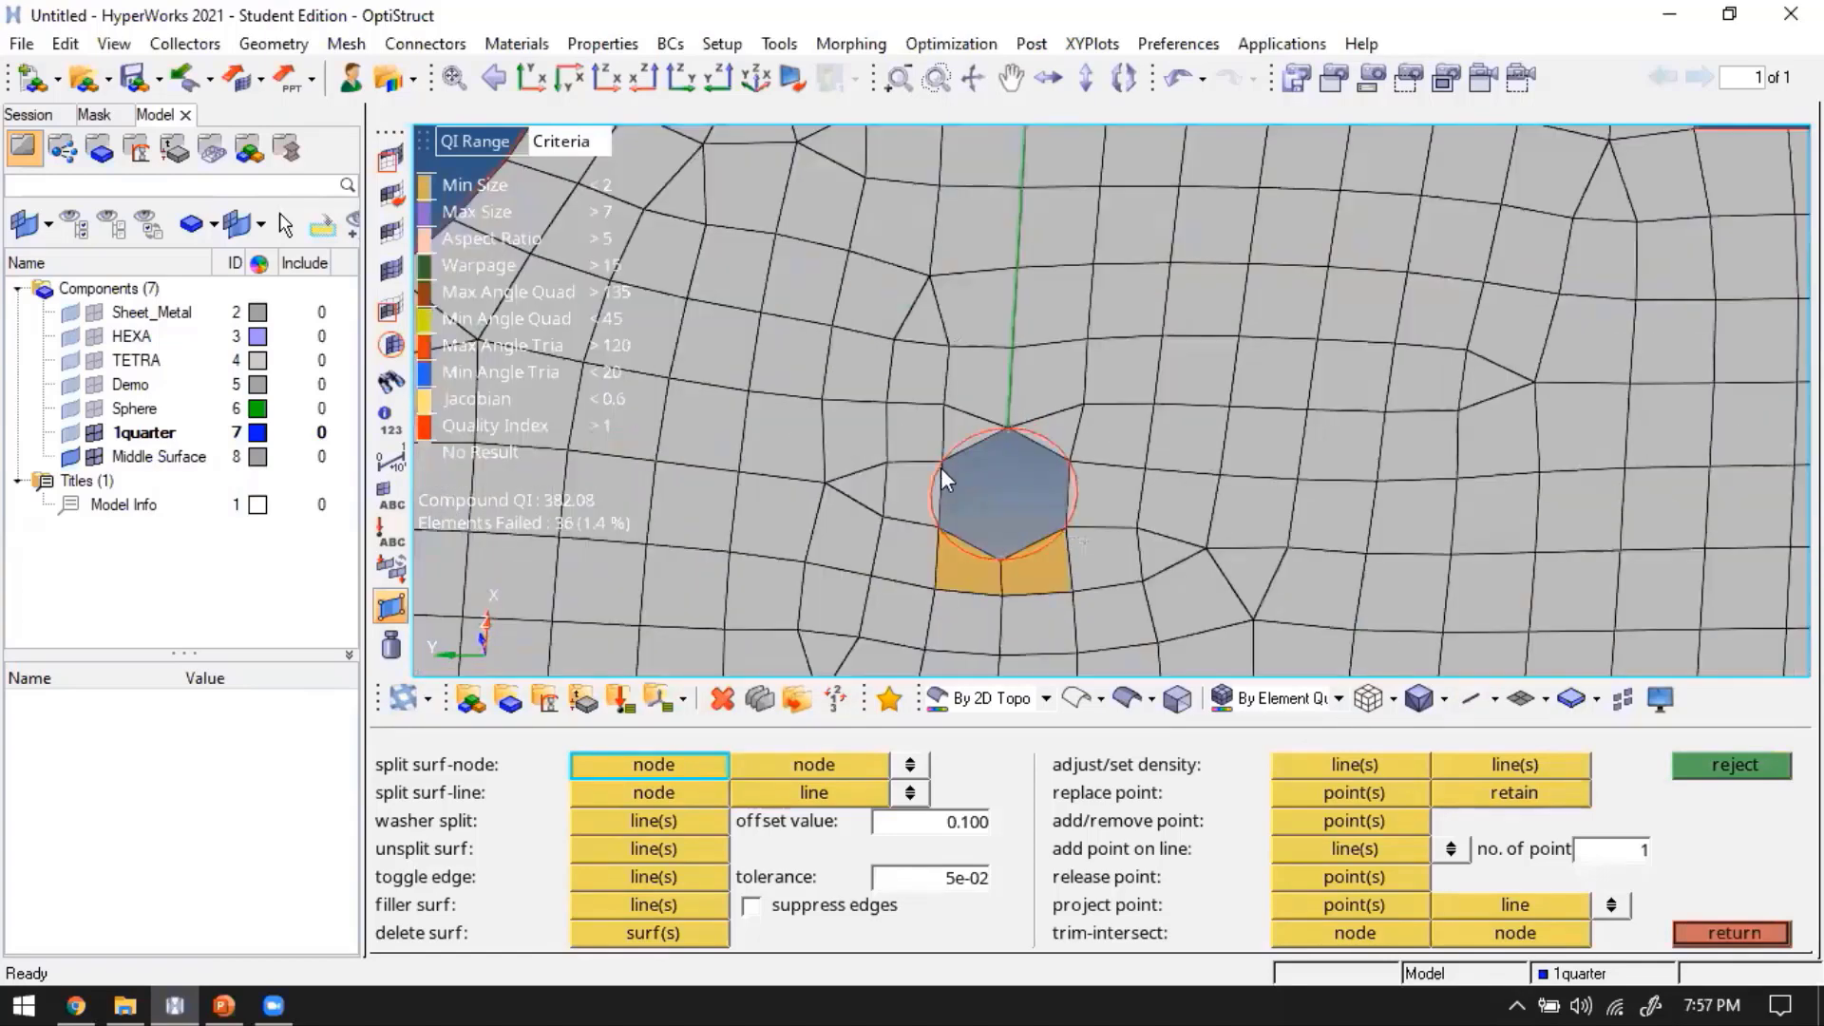
pyautogui.keyDown('ctrl'); pyautogui.scroll(-3, 1093, 502); pyautogui.keyUp('ctrl')
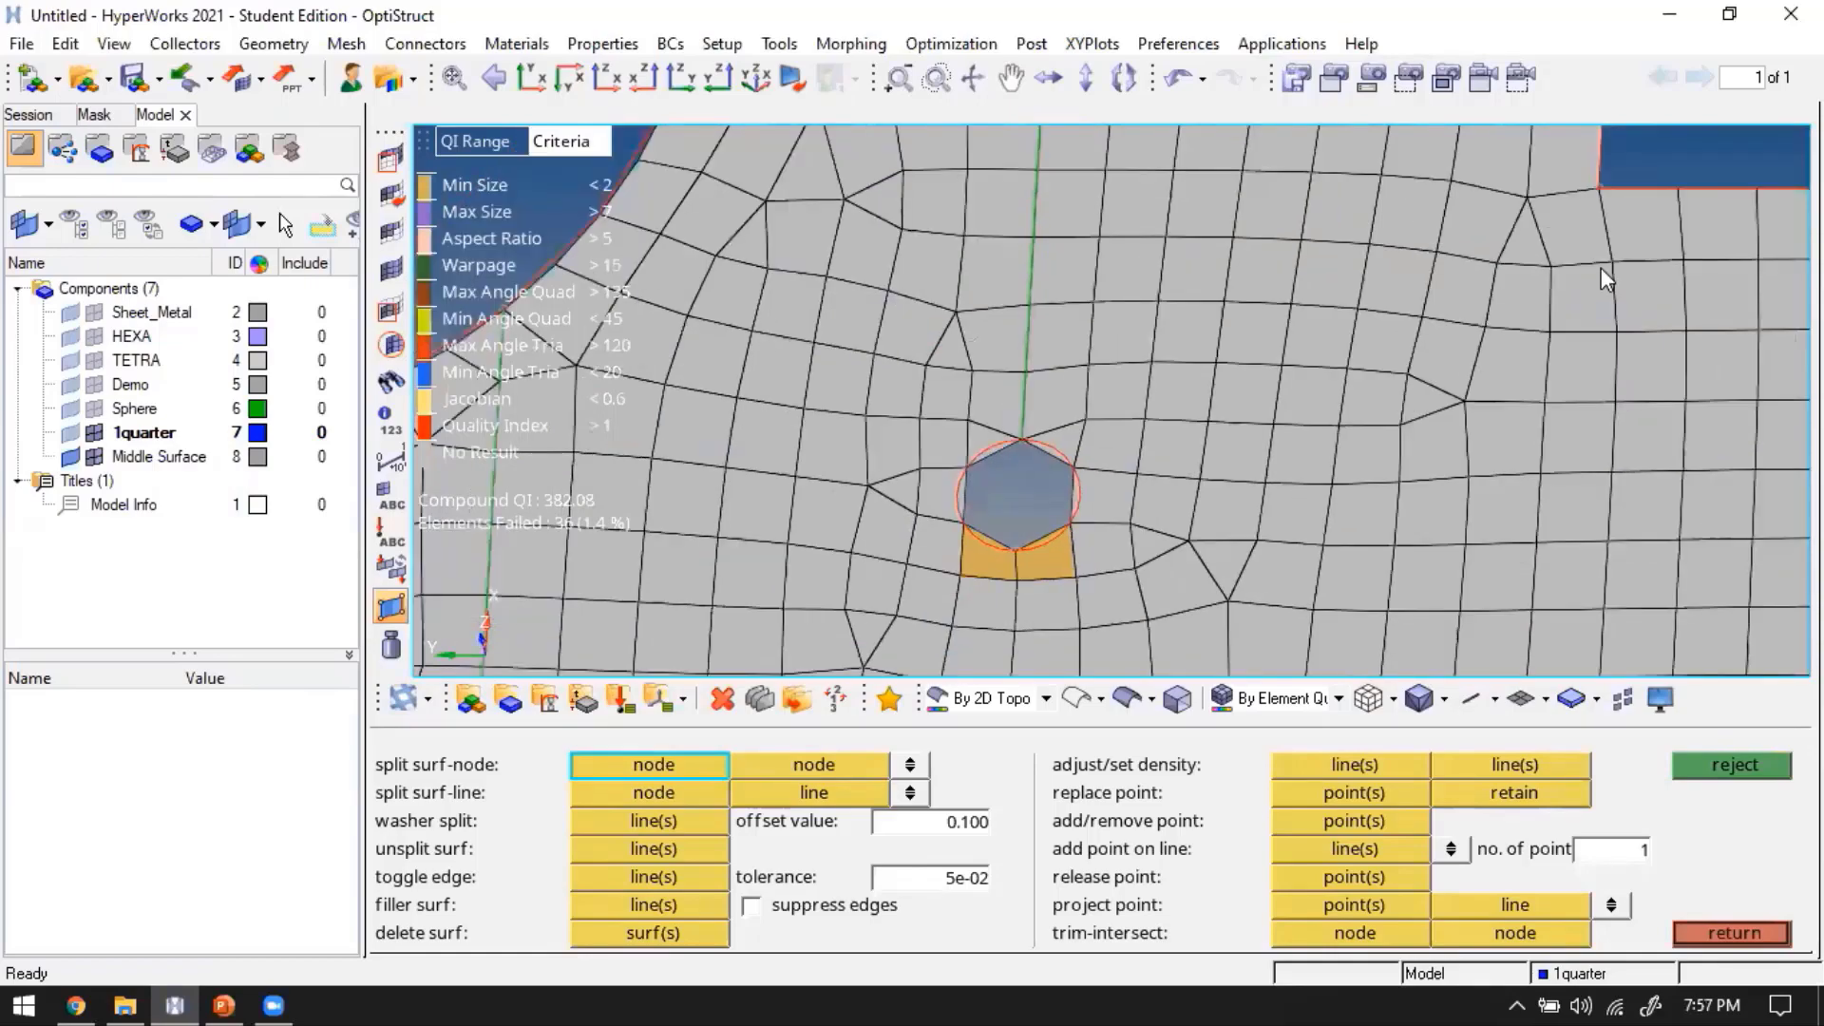
pyautogui.keyDown('ctrl'); pyautogui.moveTo(1600, 266); pyautogui.dragTo(1227, 461, button='right'); pyautogui.keyUp('ctrl')
pyautogui.keyDown('ctrl'); pyautogui.scroll(-3, 1226, 462); pyautogui.keyUp('ctrl')
pyautogui.scroll(5, 1393, 241)
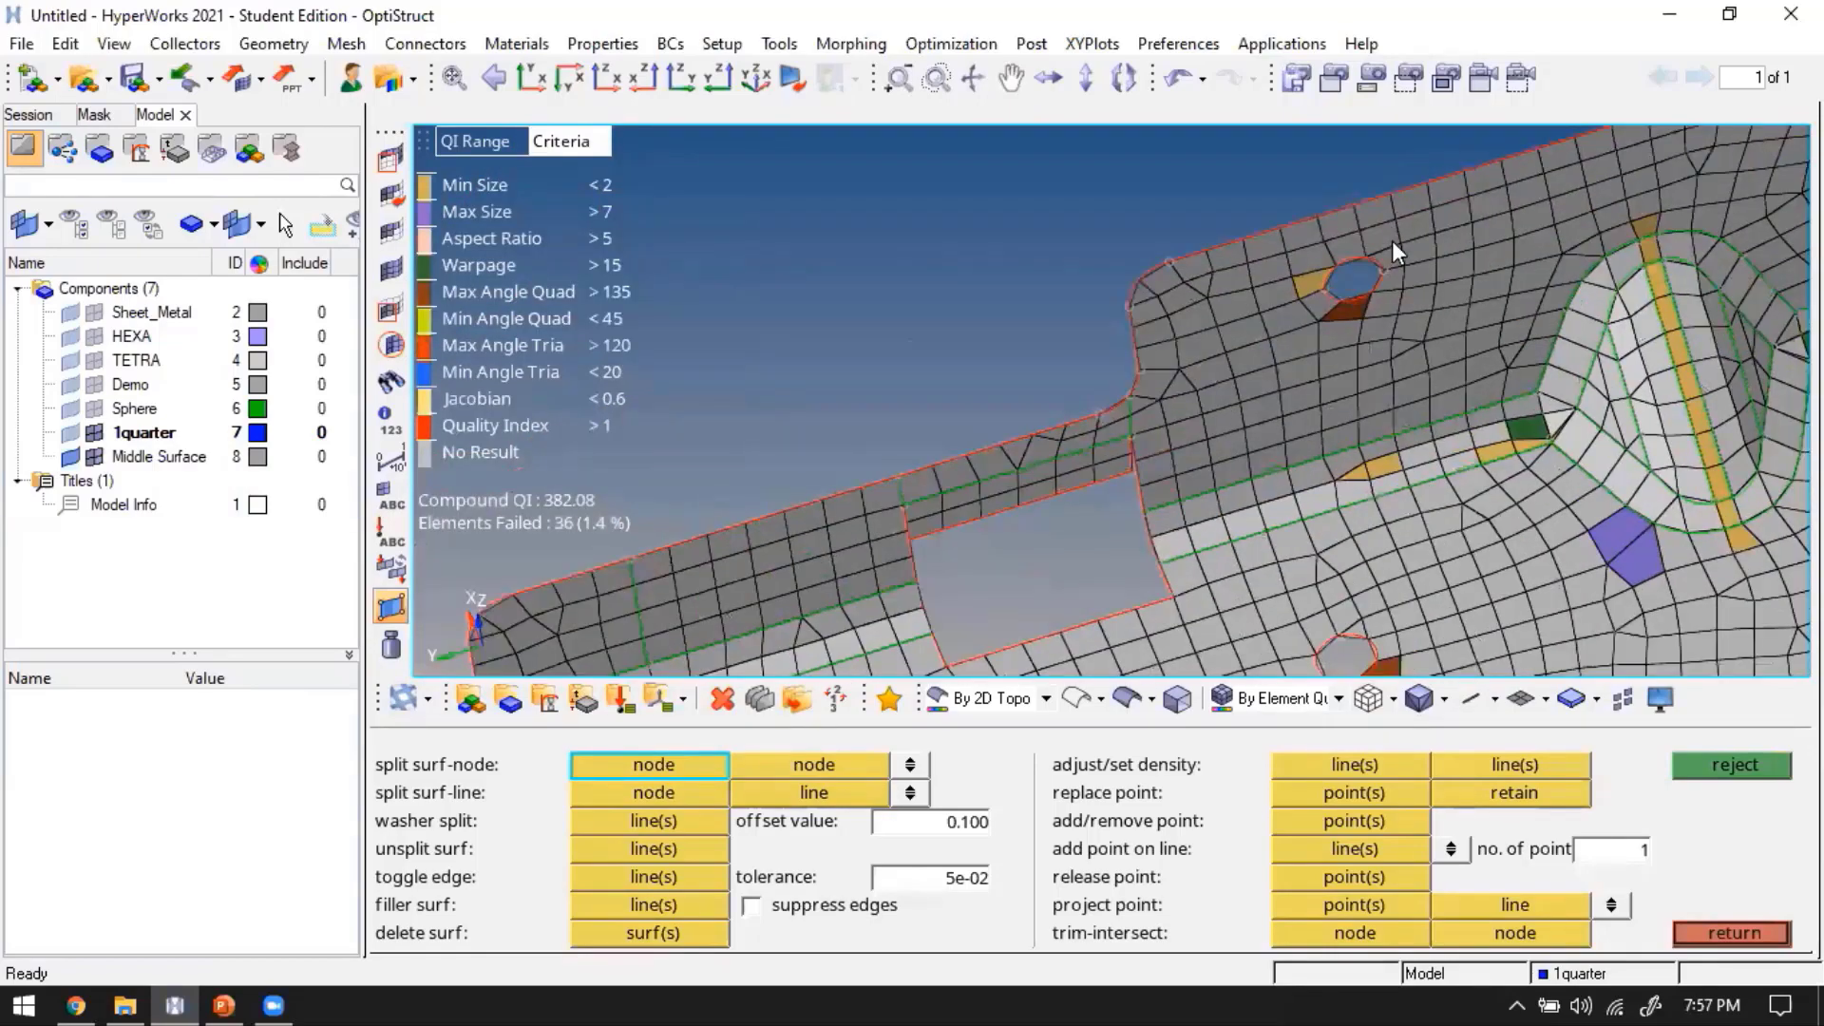
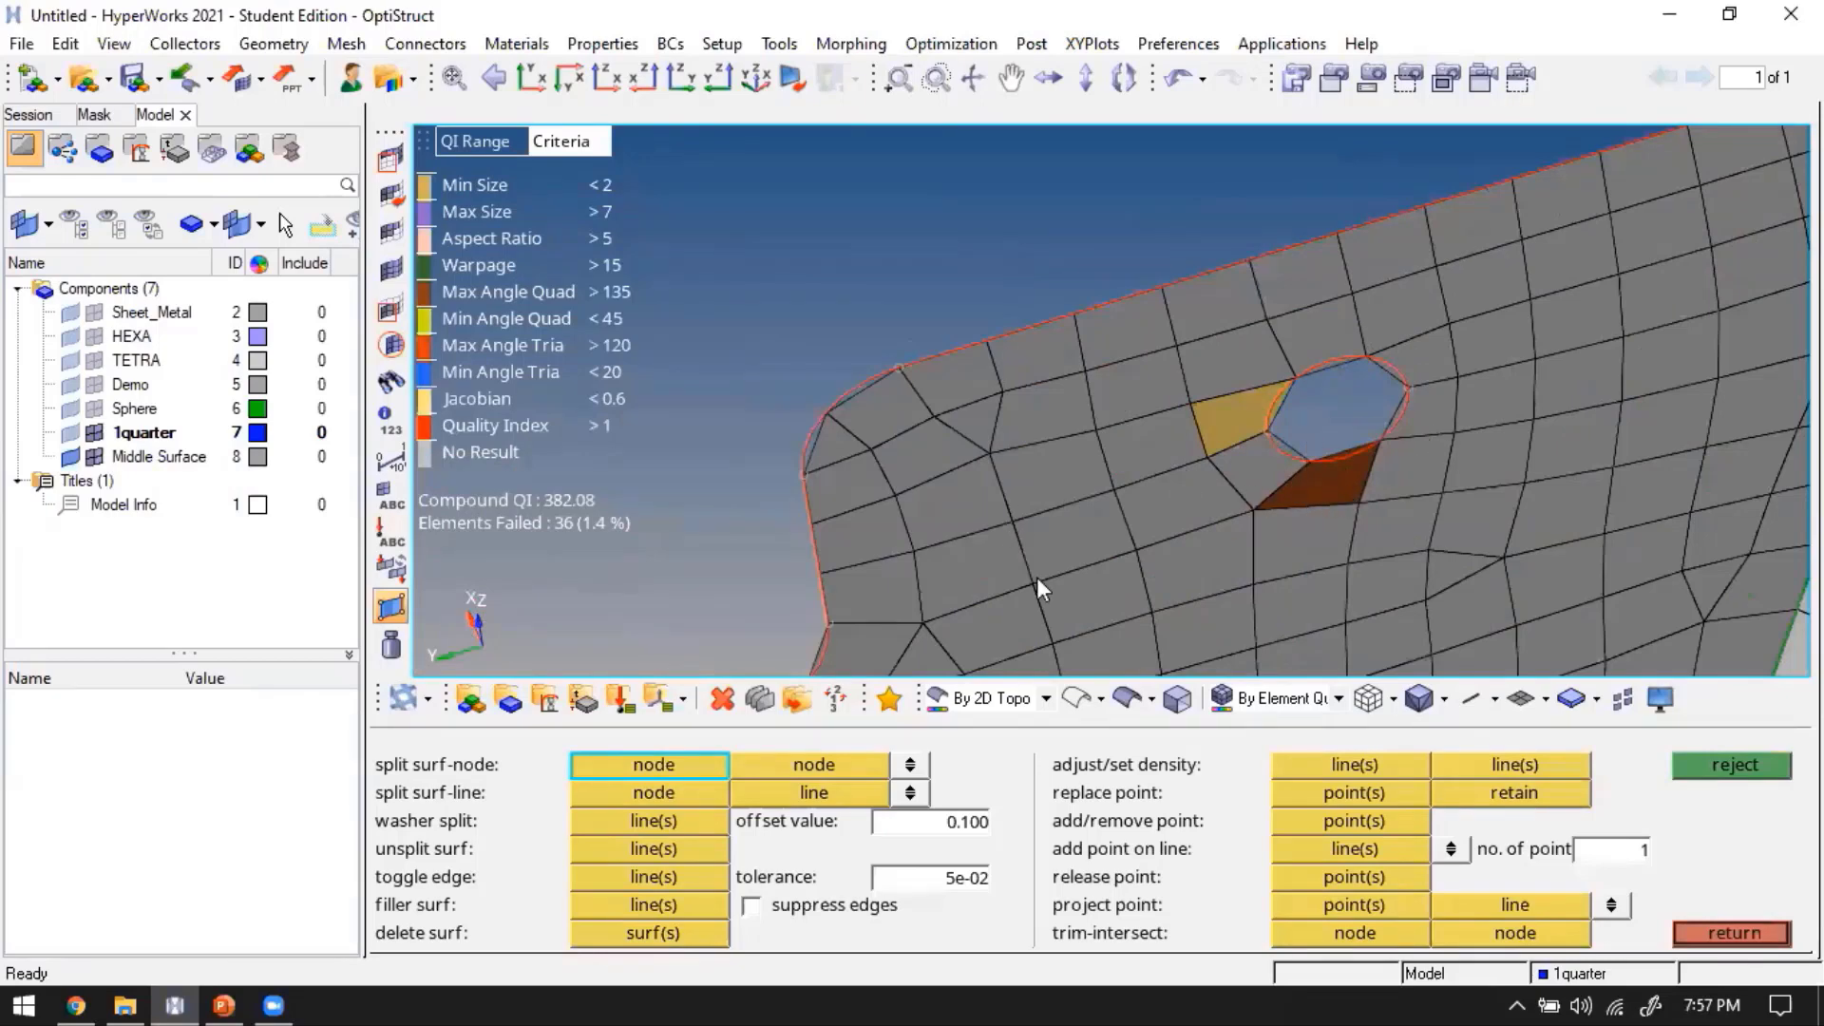
pyautogui.keyDown('ctrl'); pyautogui.scroll(-2, 1112, 537); pyautogui.keyUp('ctrl')
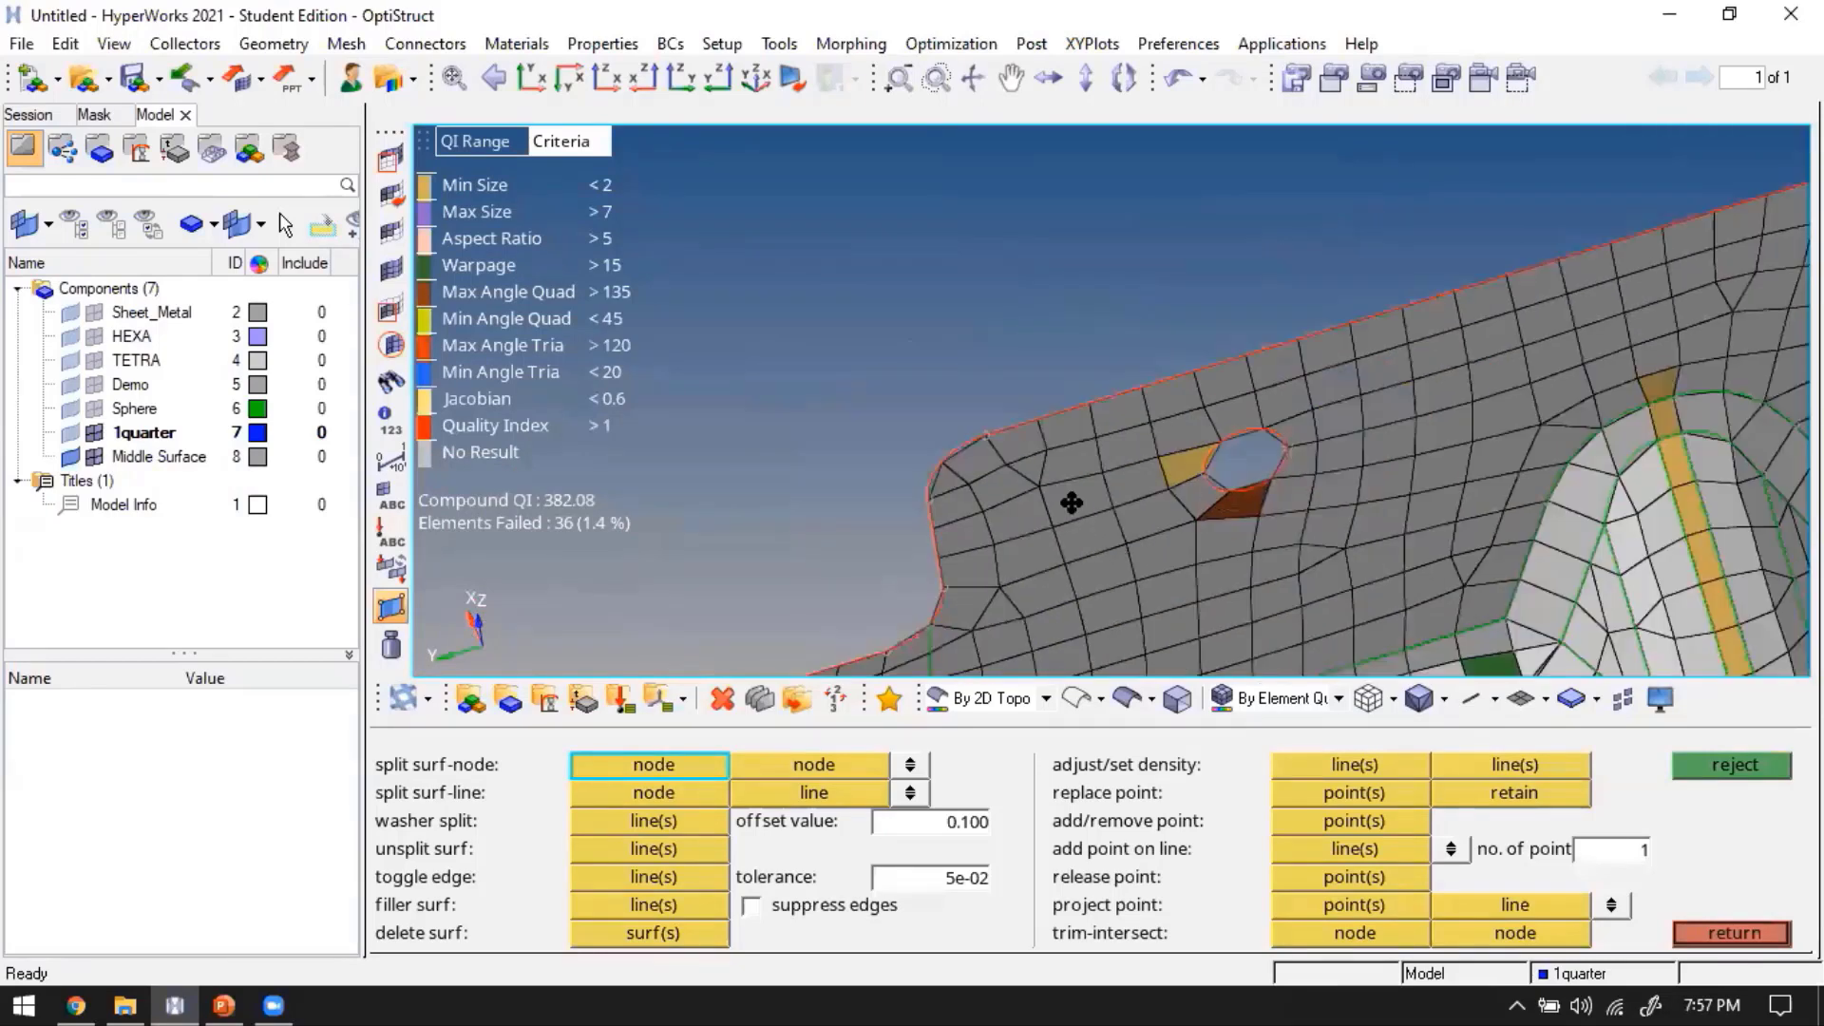
pyautogui.moveTo(1072, 504)
pyautogui.keyDown('ctrl'); pyautogui.mouseDown()
pyautogui.moveTo(1107, 578)
pyautogui.moveTo(1093, 546)
pyautogui.mouseUp(); pyautogui.keyUp('ctrl')
pyautogui.scroll(-5, 1338, 504)
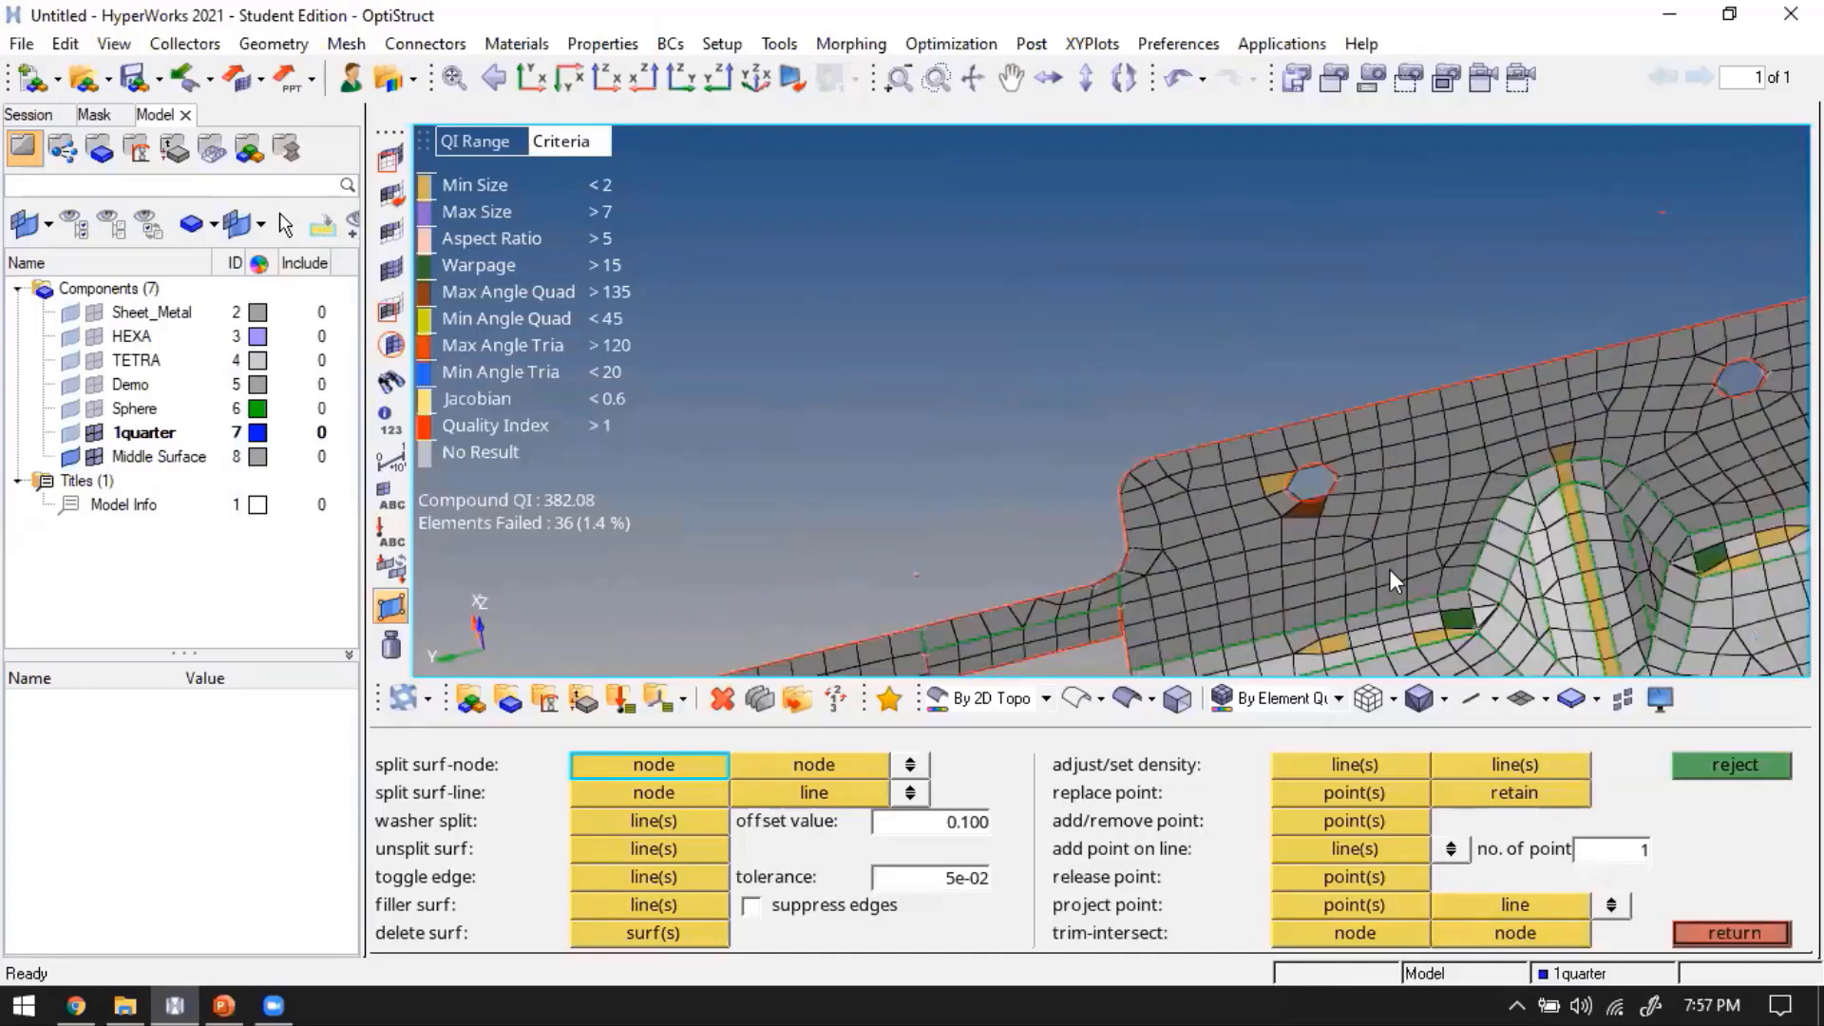
pyautogui.keyDown('ctrl'); pyautogui.moveTo(1238, 618); pyautogui.dragTo(1150, 563); pyautogui.keyUp('ctrl')
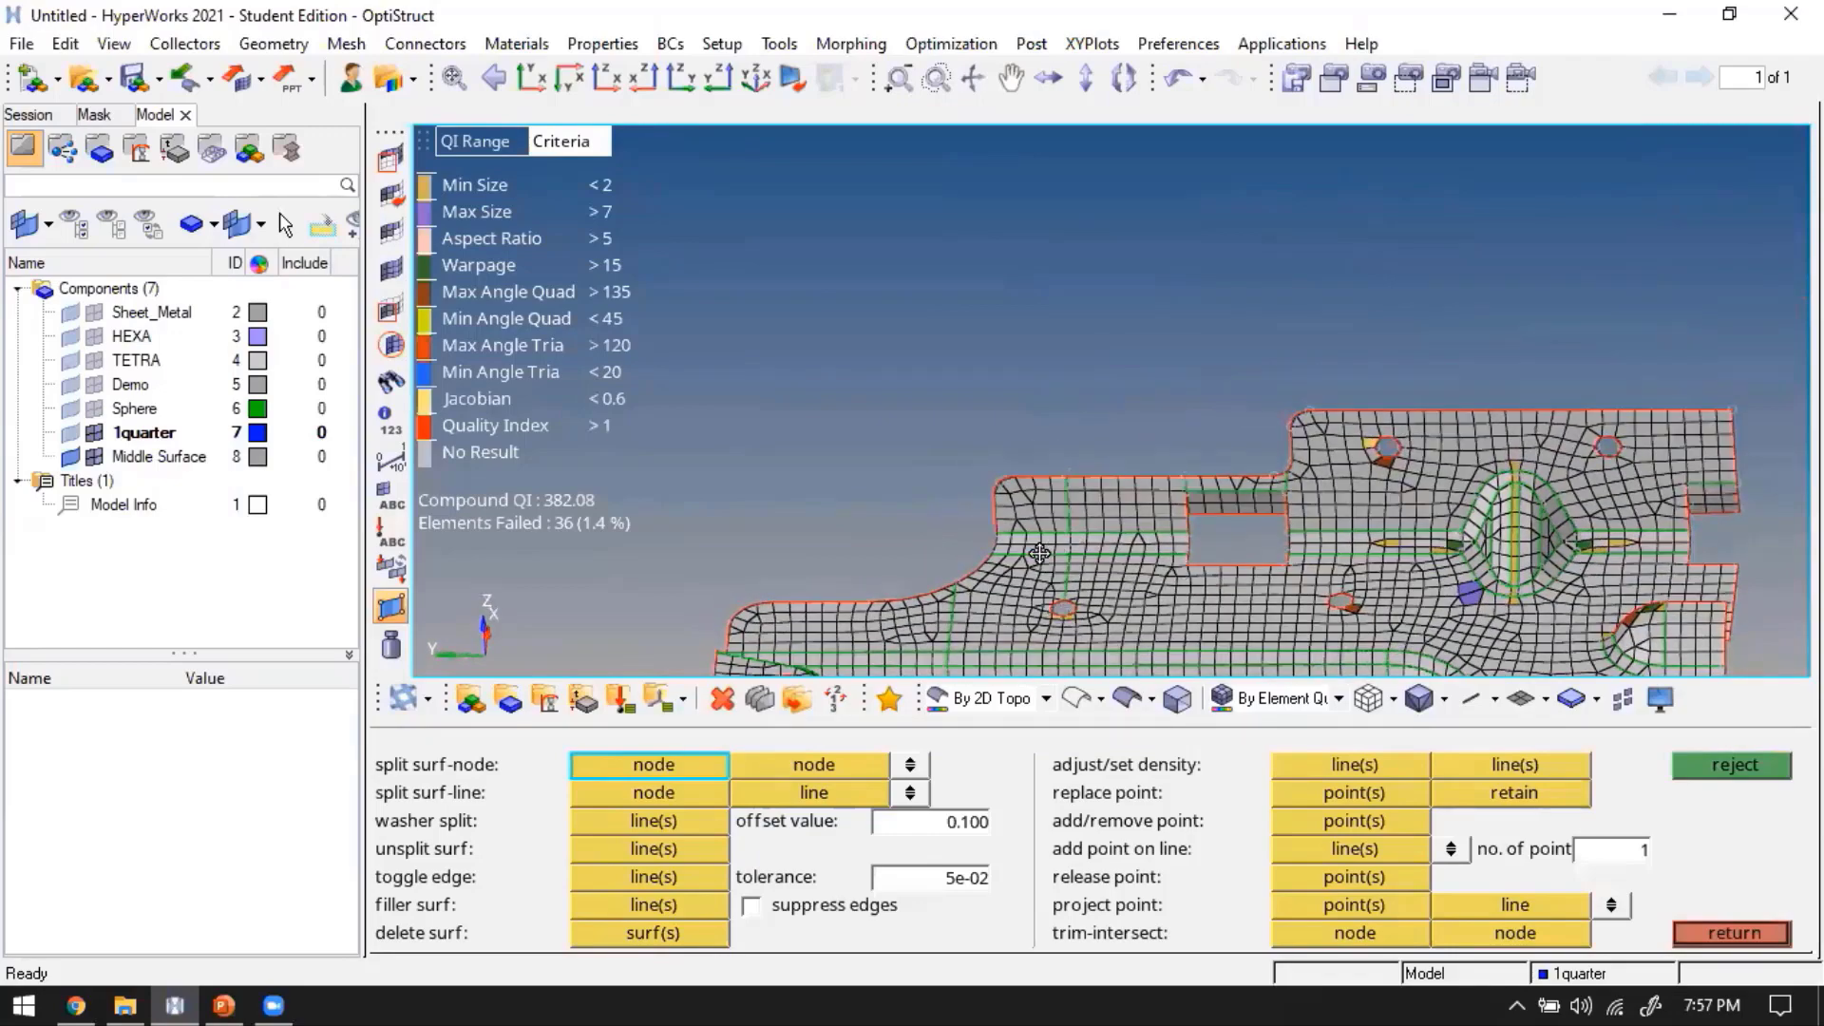
pyautogui.keyDown('ctrl'); pyautogui.moveTo(1031, 555); pyautogui.dragTo(1158, 470); pyautogui.keyUp('ctrl')
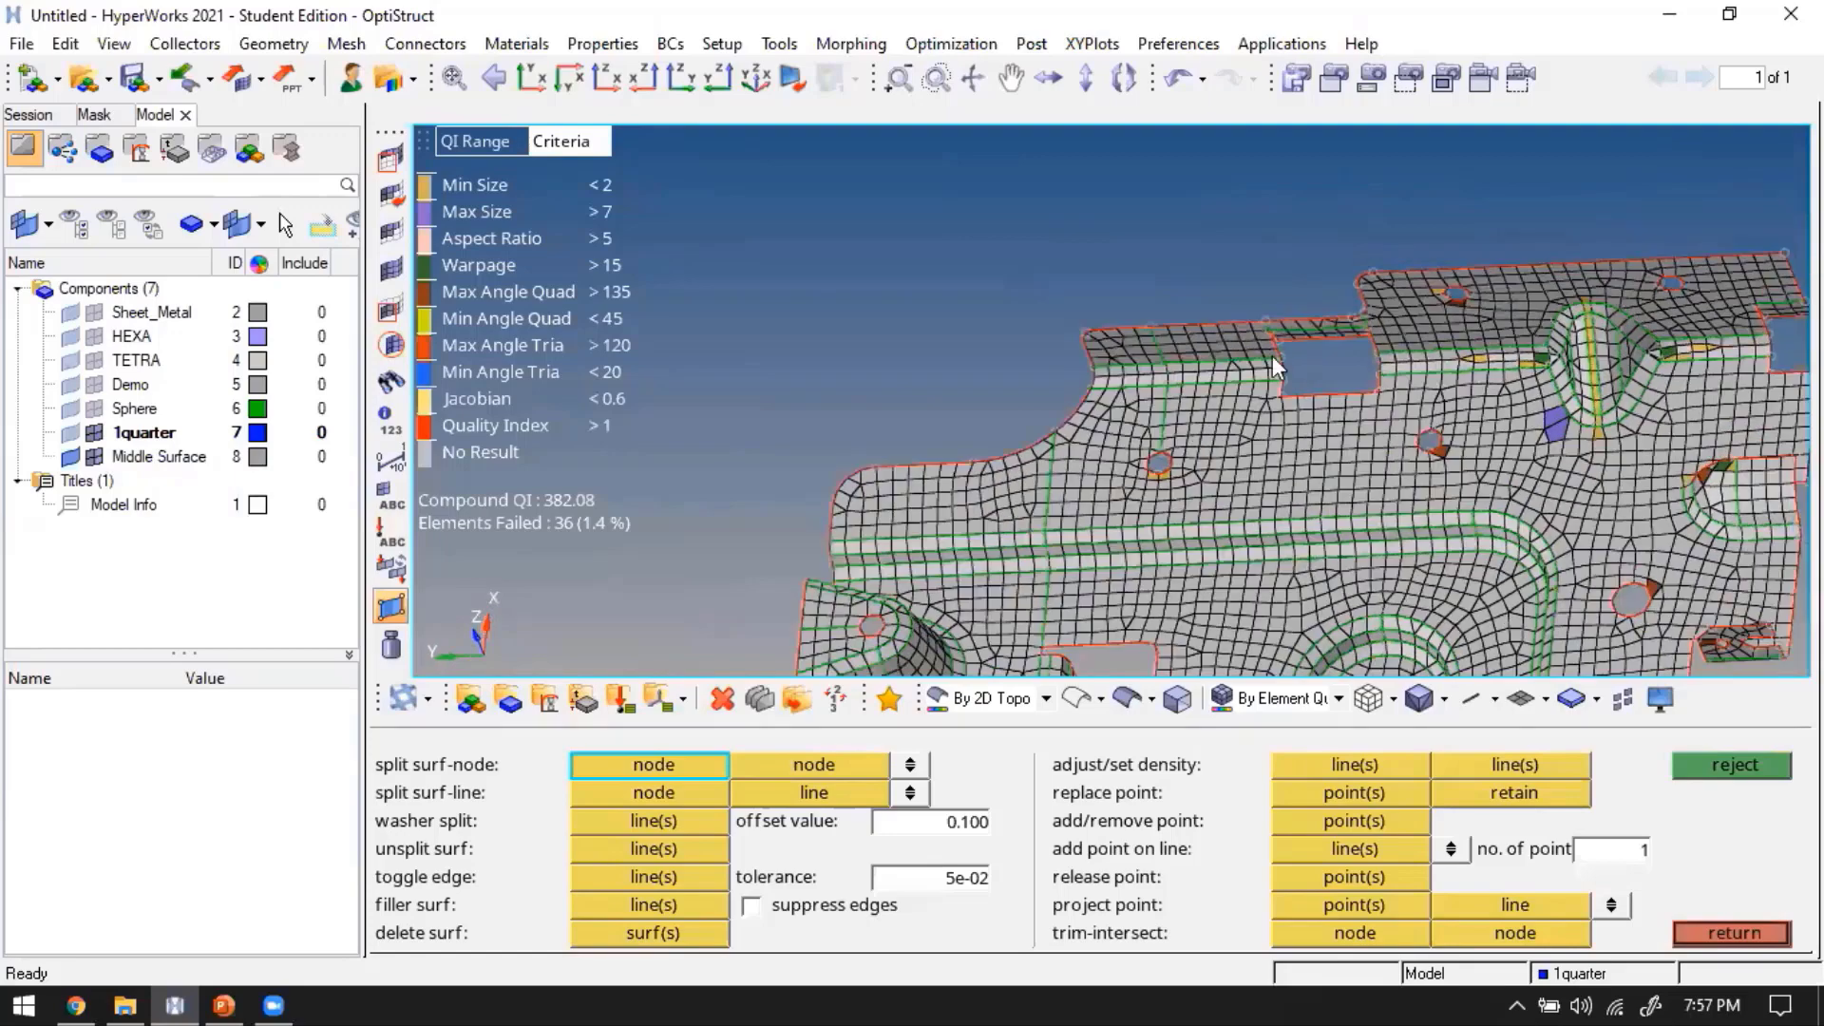
pyautogui.keyDown('ctrl'); pyautogui.moveTo(1301, 537); pyautogui.dragTo(1250, 465, button='right'); pyautogui.keyUp('ctrl')
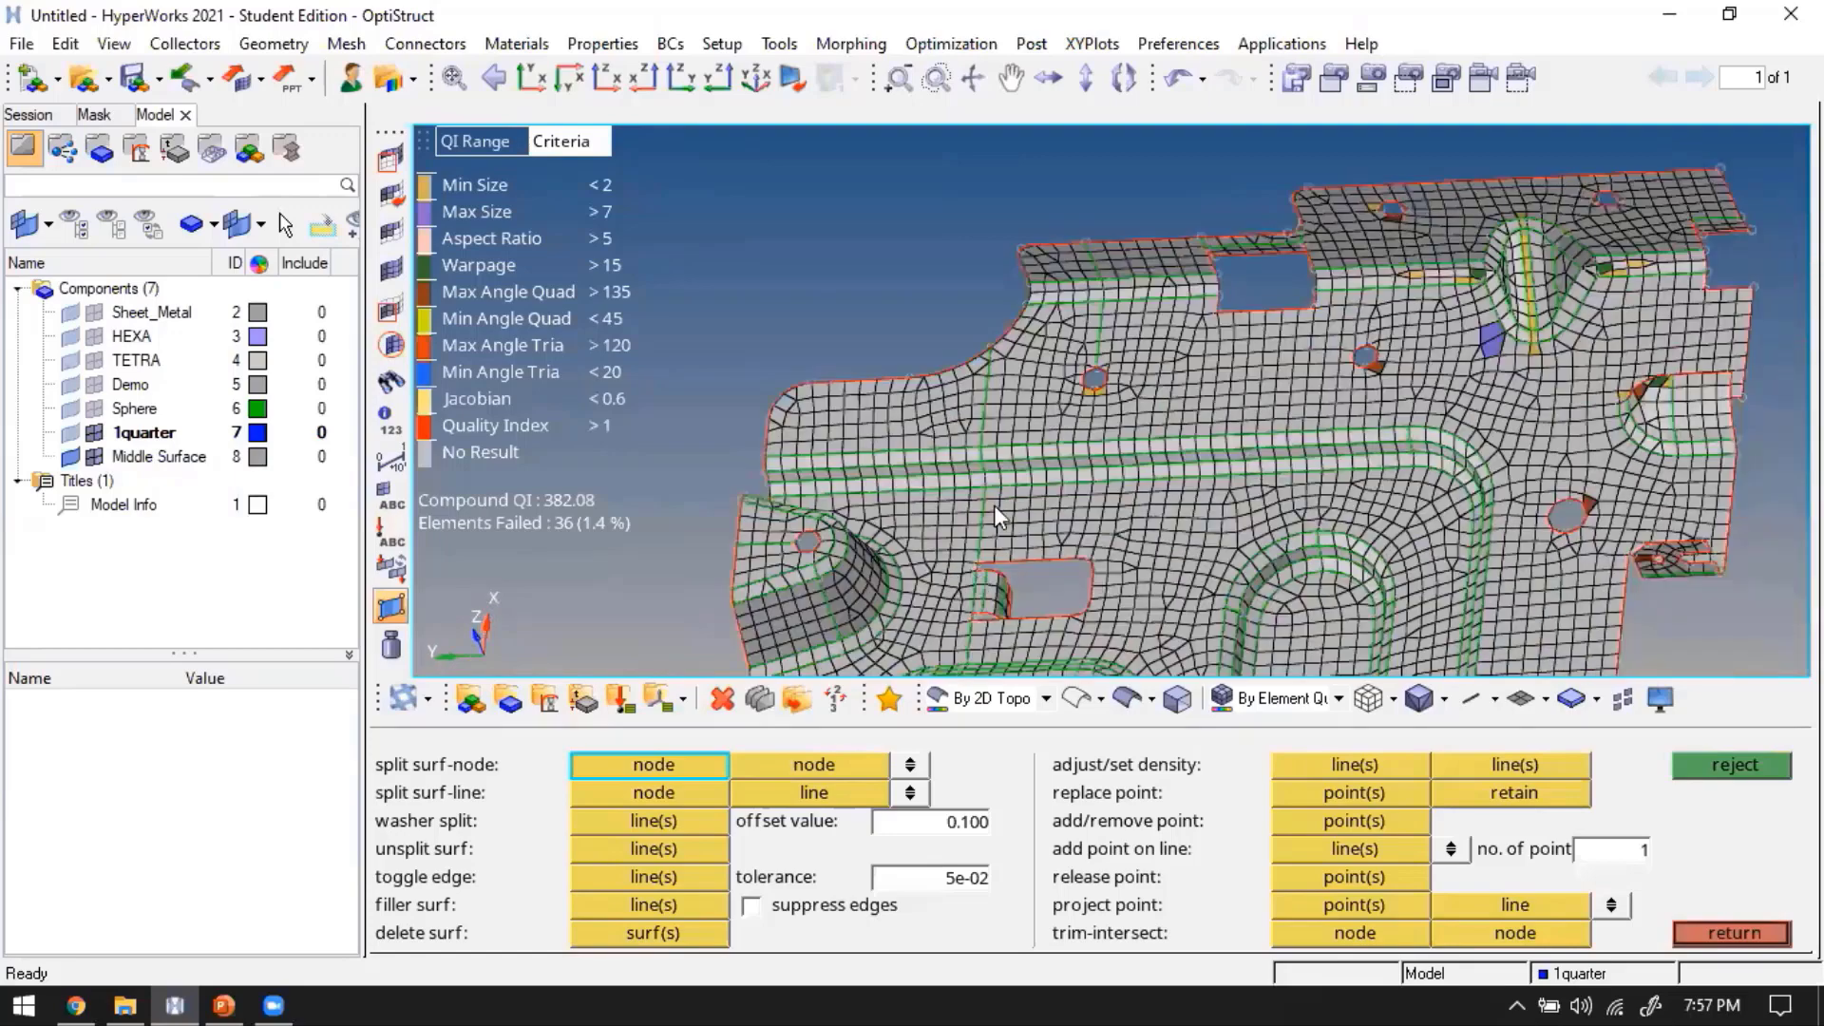
pyautogui.scroll(5, 976, 566)
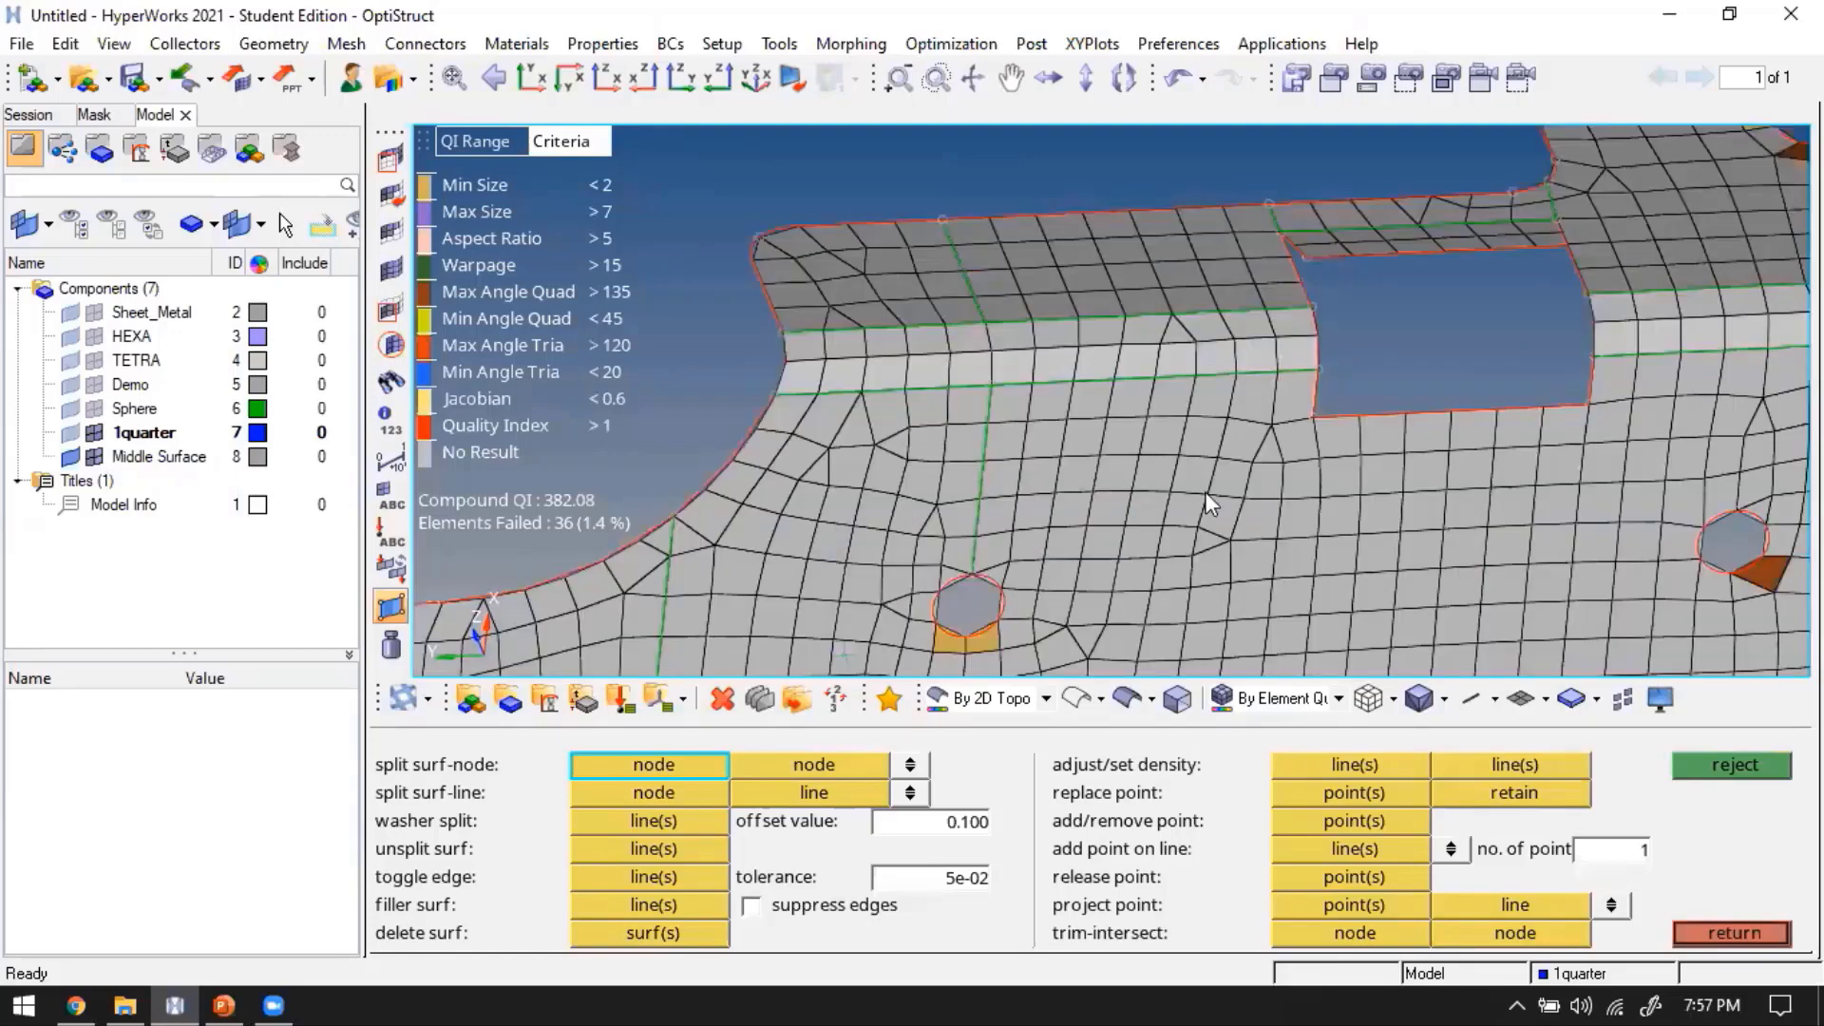
pyautogui.scroll(-3, 1204, 492)
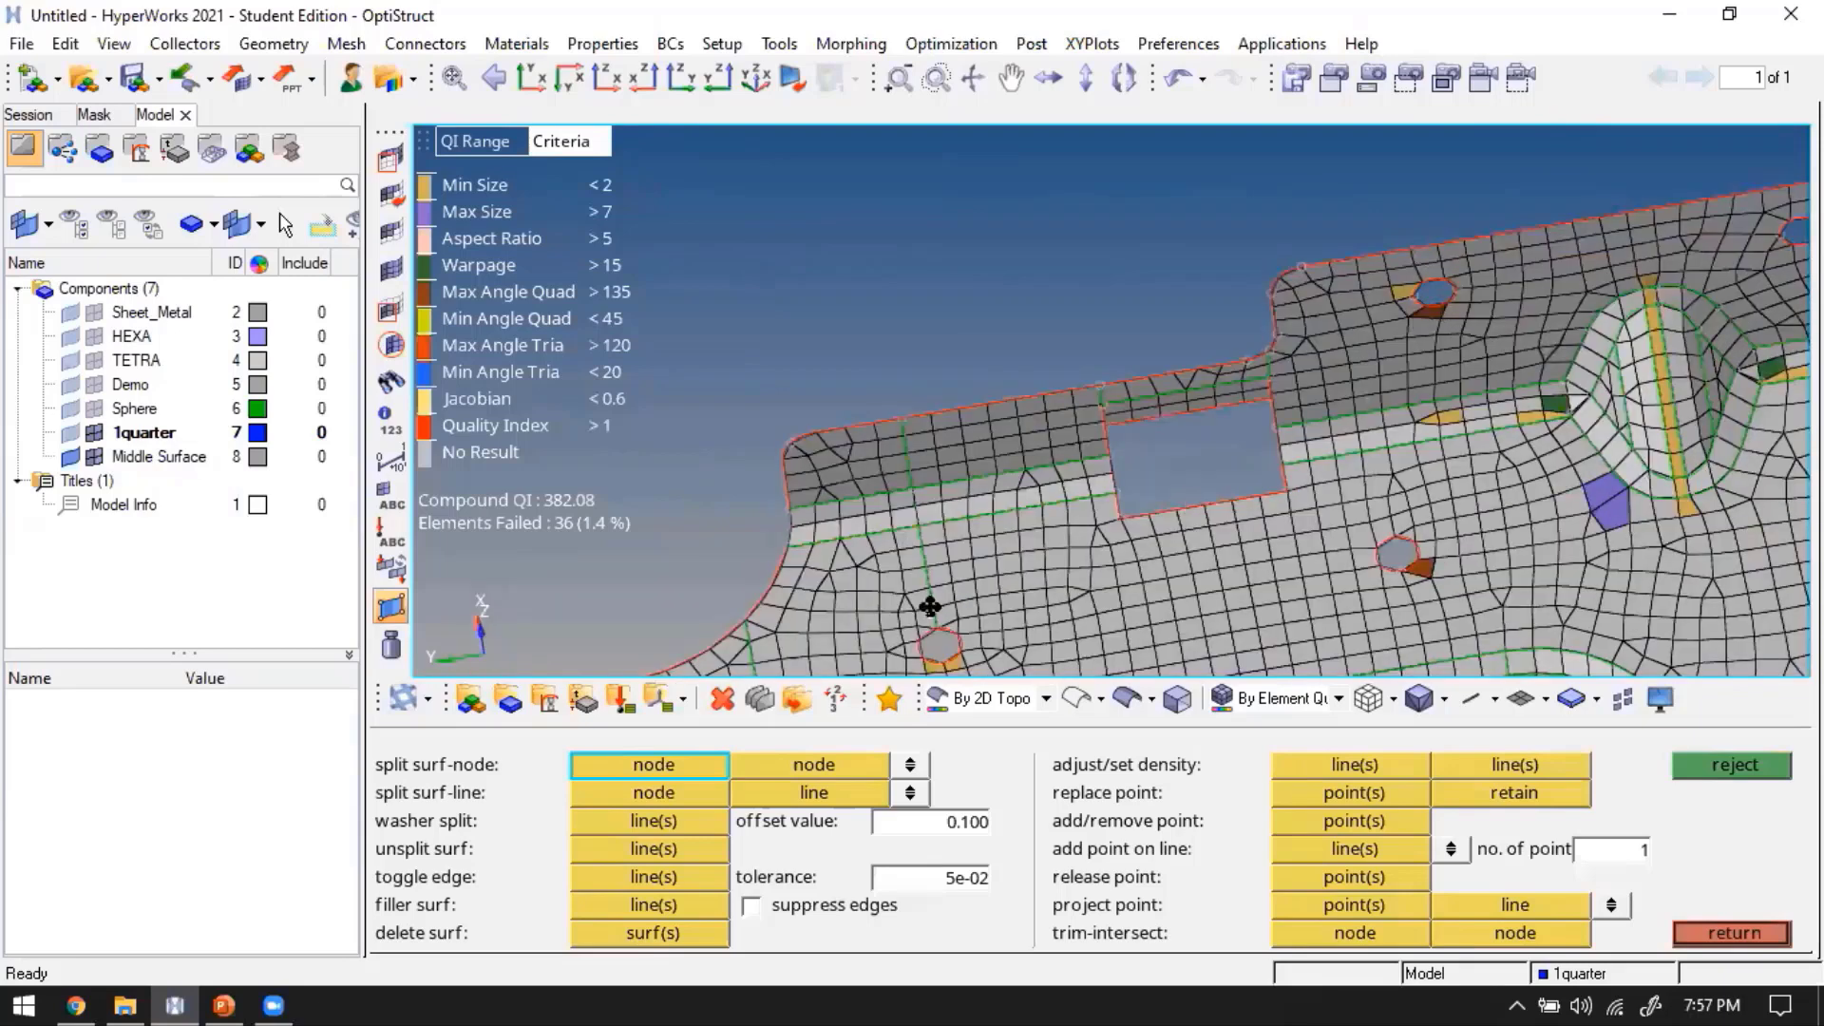
# Suppress the split edges running across the flange and bend down to the hole near the curved edge
pyautogui.keyDown('ctrl'); pyautogui.moveTo(930, 606); pyautogui.dragTo(922, 486, button='right'); pyautogui.keyUp('ctrl')
pyautogui.scroll(2, 922, 437)
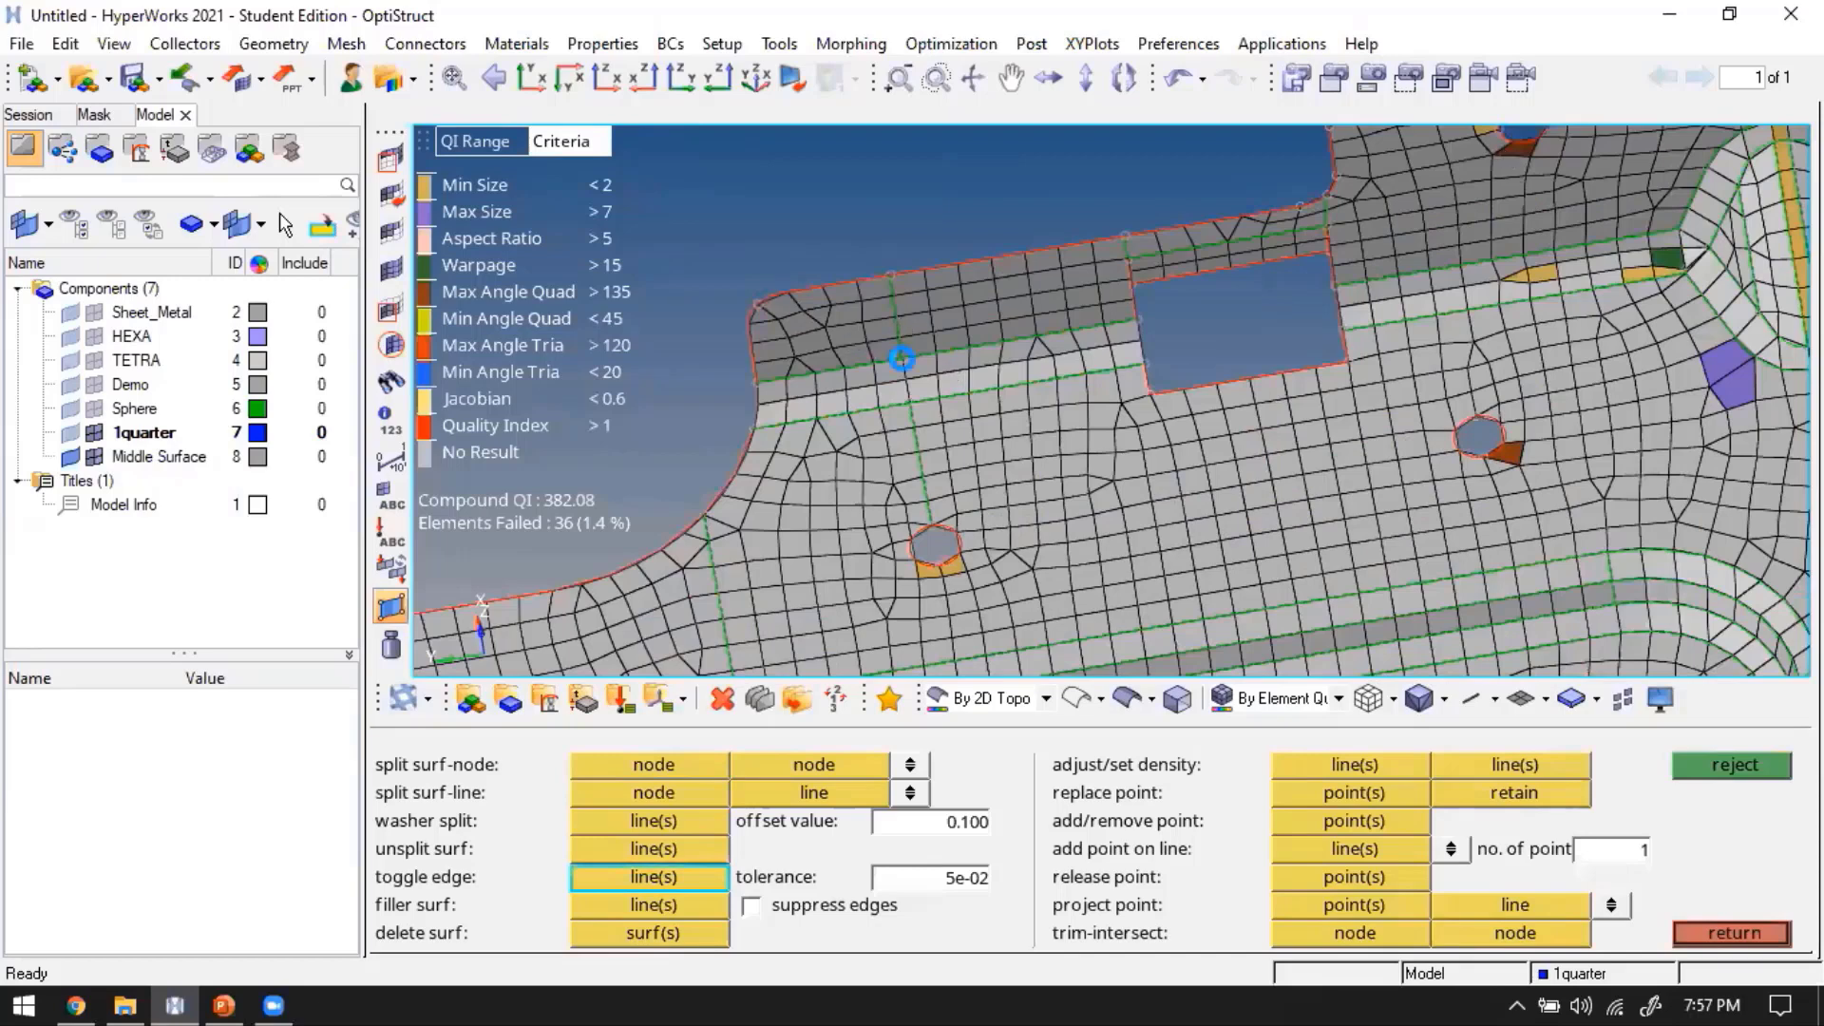
pyautogui.click(900, 373)
pyautogui.click(929, 479)
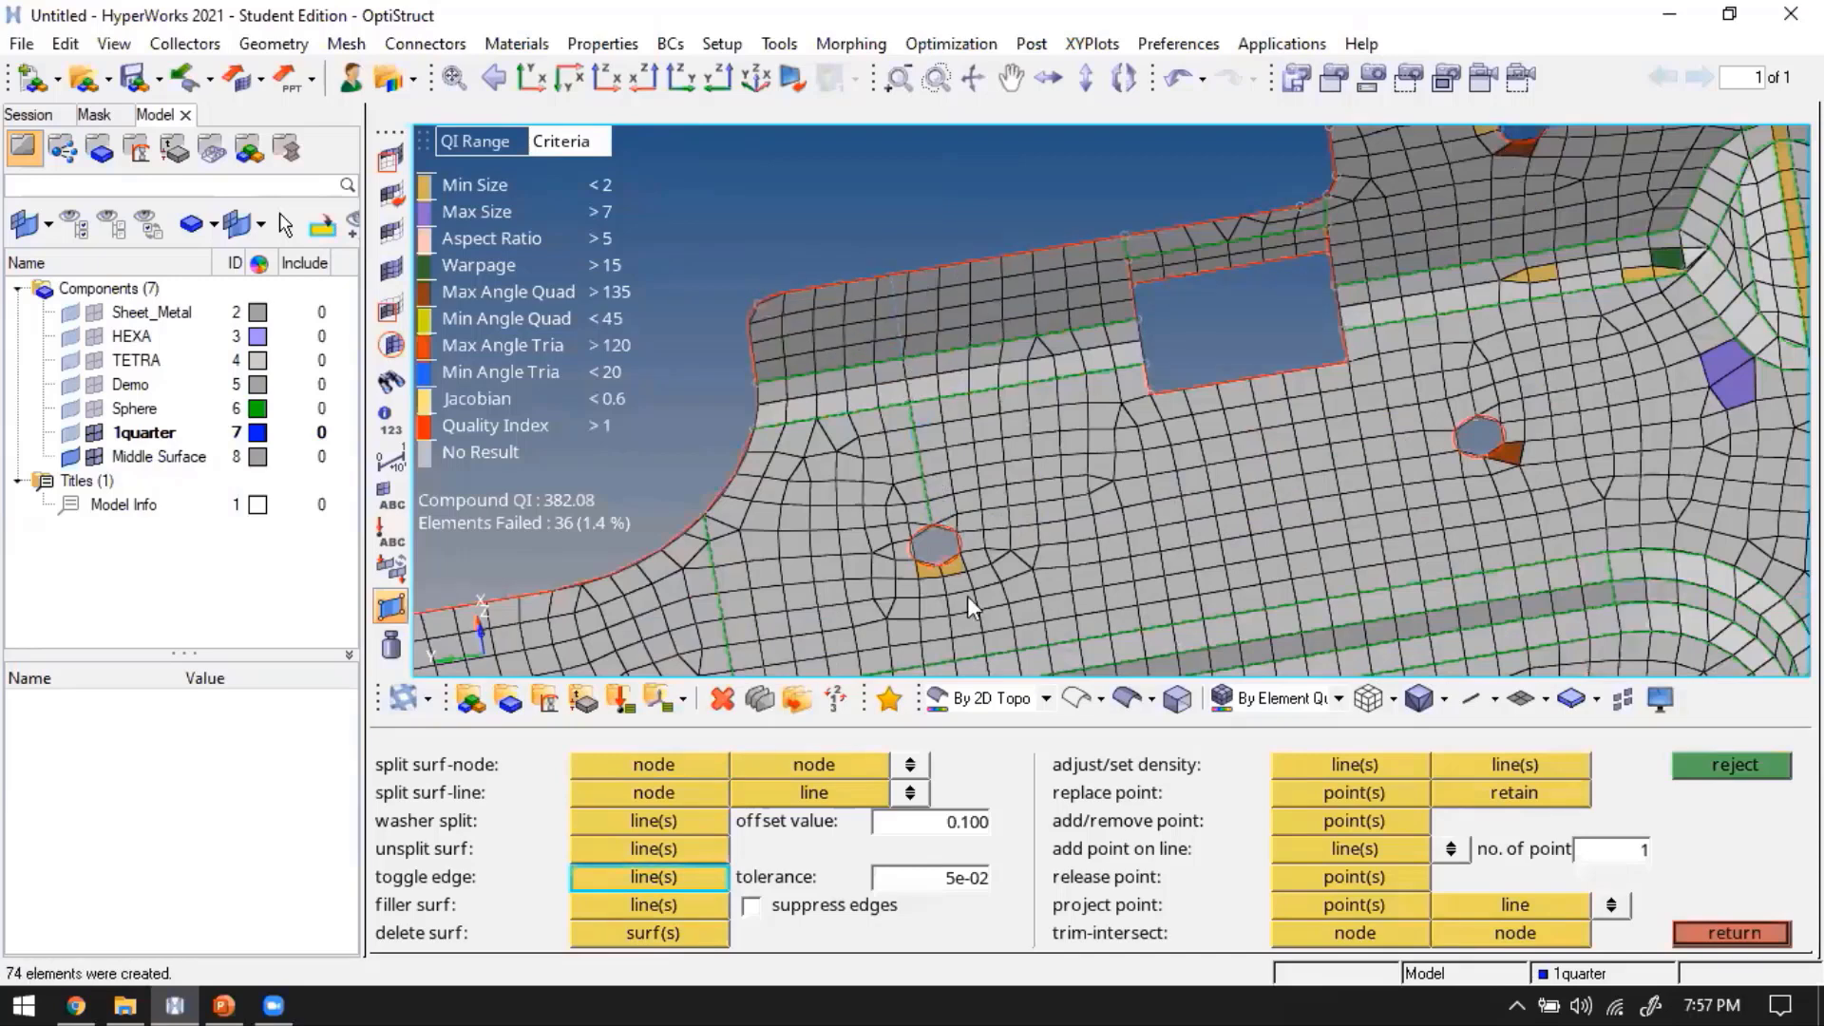
# Add one point at the middle of each side of the hole near the curved edge and remove its top and bottom points
pyautogui.click(1384, 846)
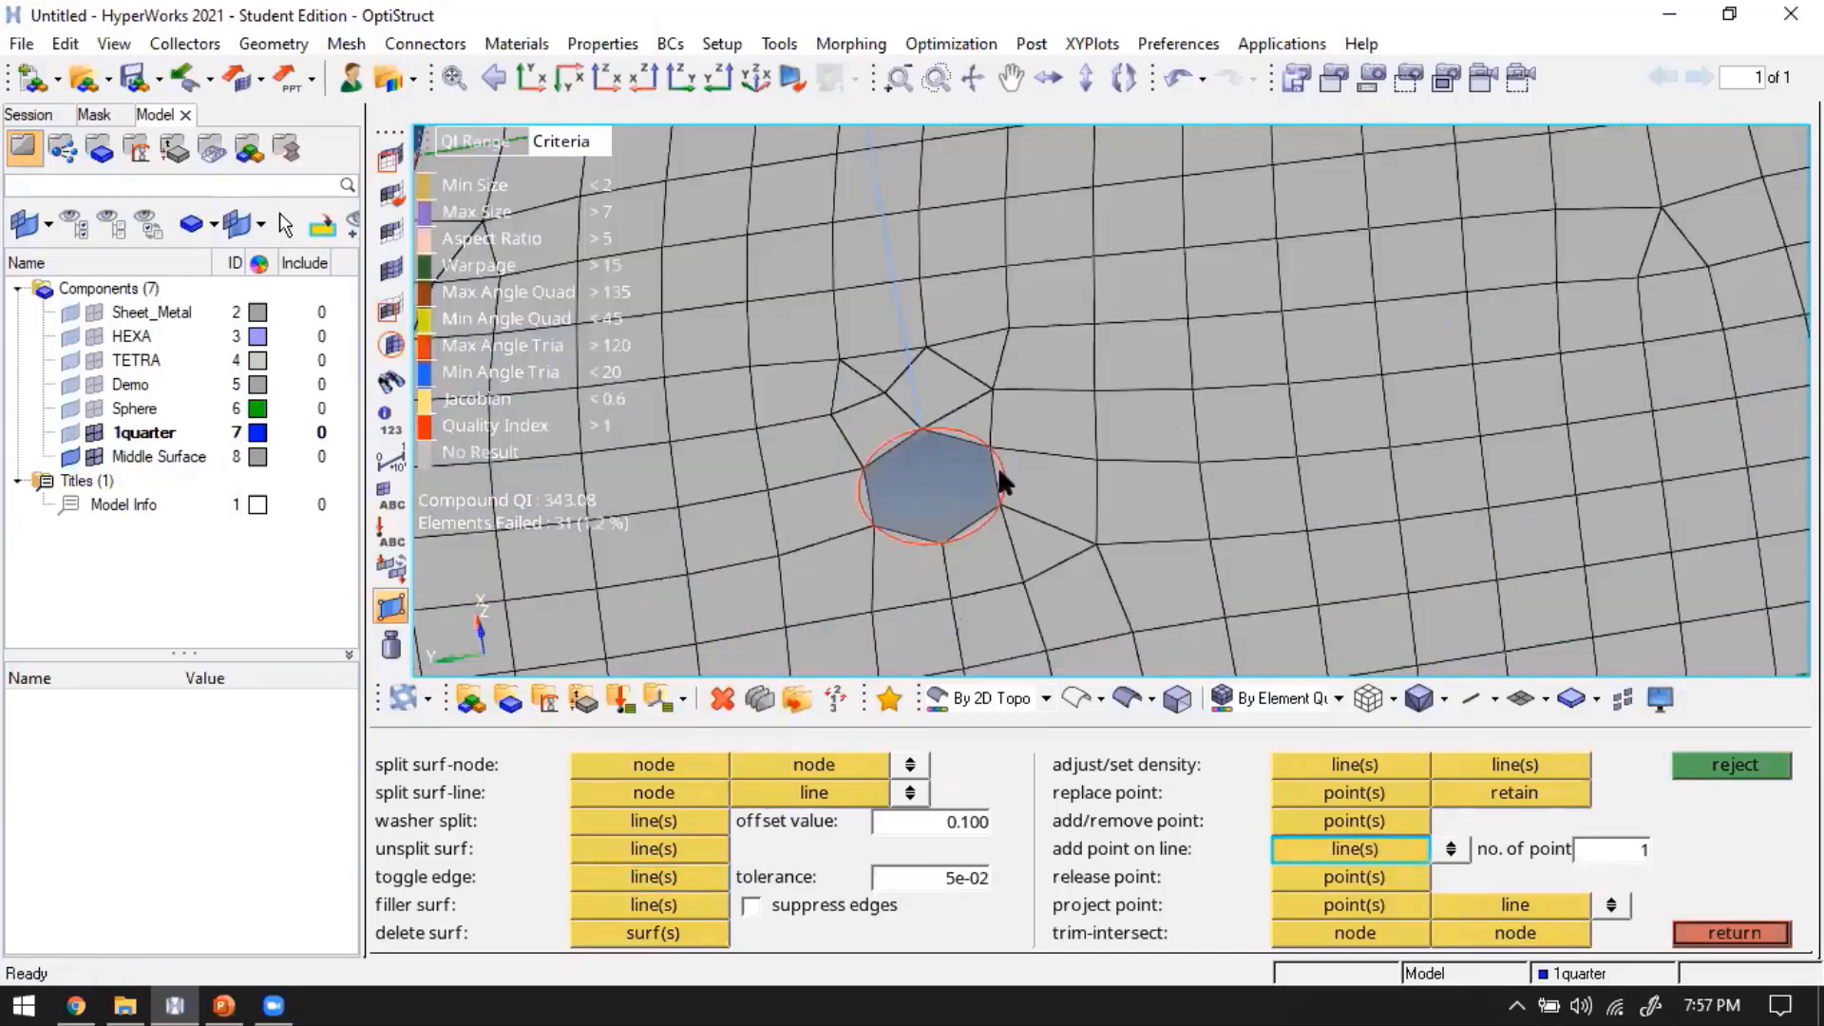
pyautogui.click(998, 466)
pyautogui.click(859, 508)
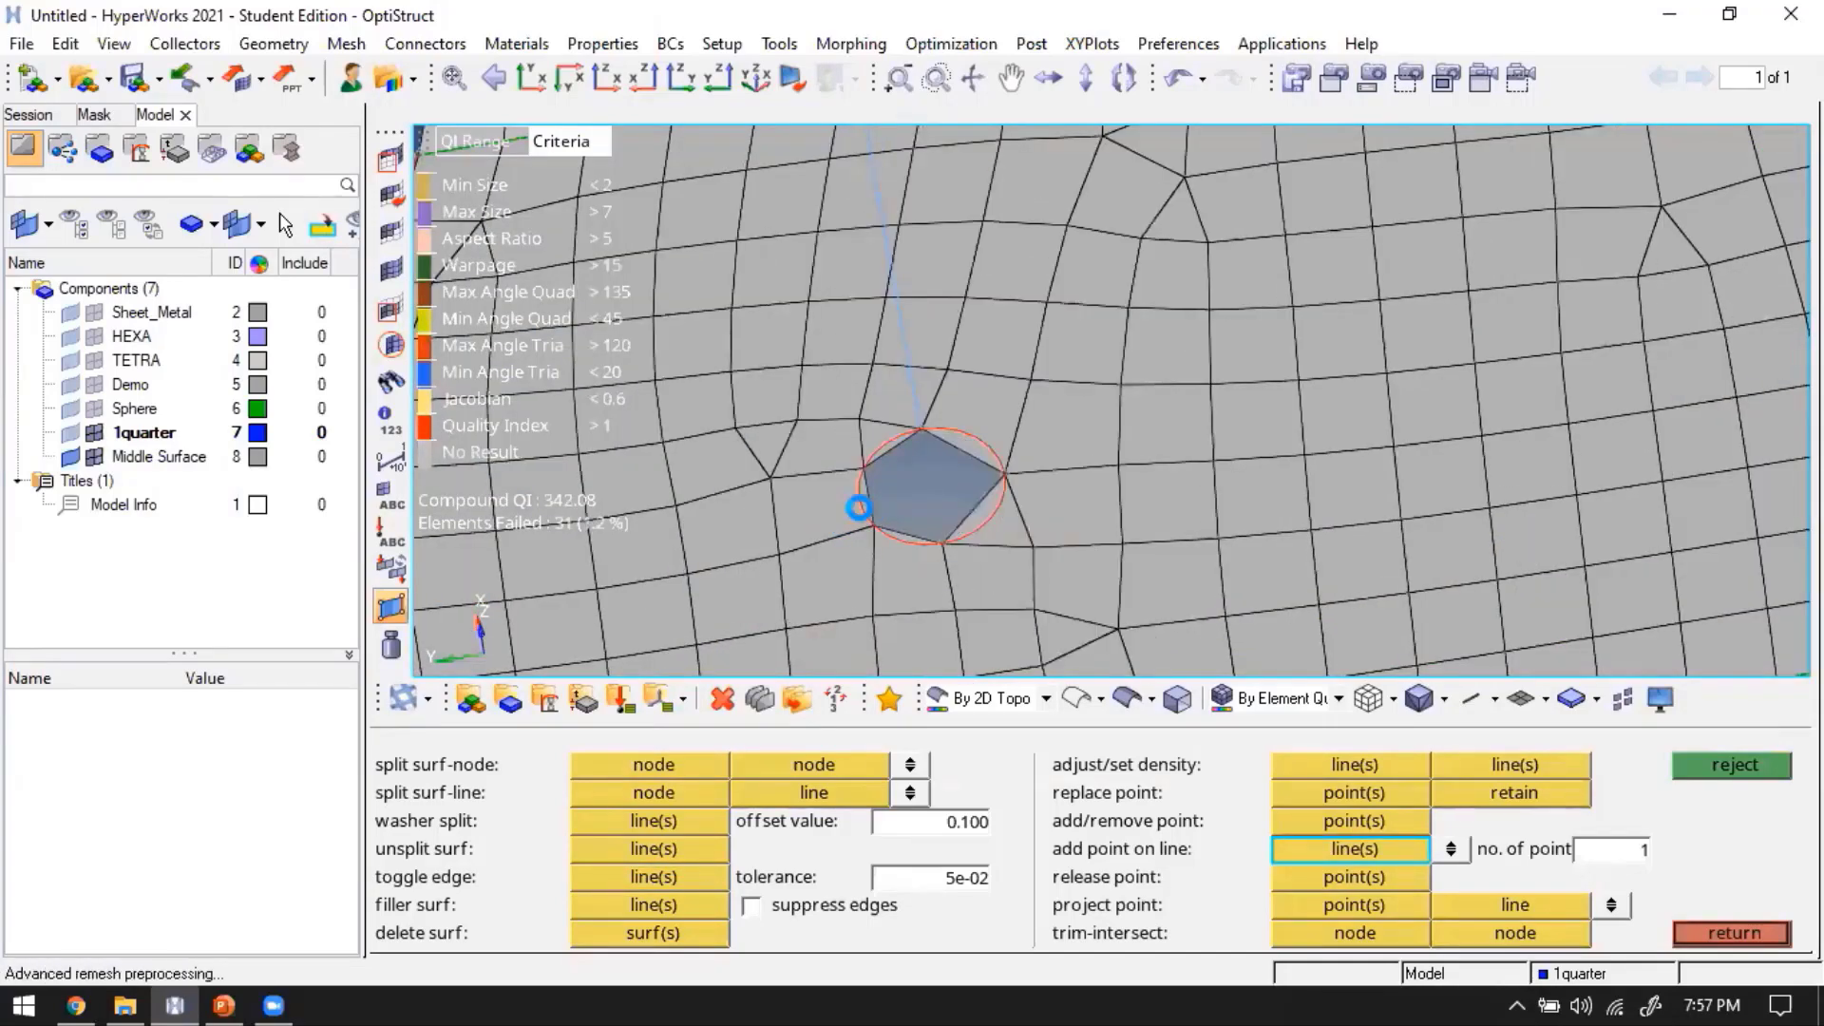
pyautogui.click(1374, 823)
pyautogui.click(974, 591)
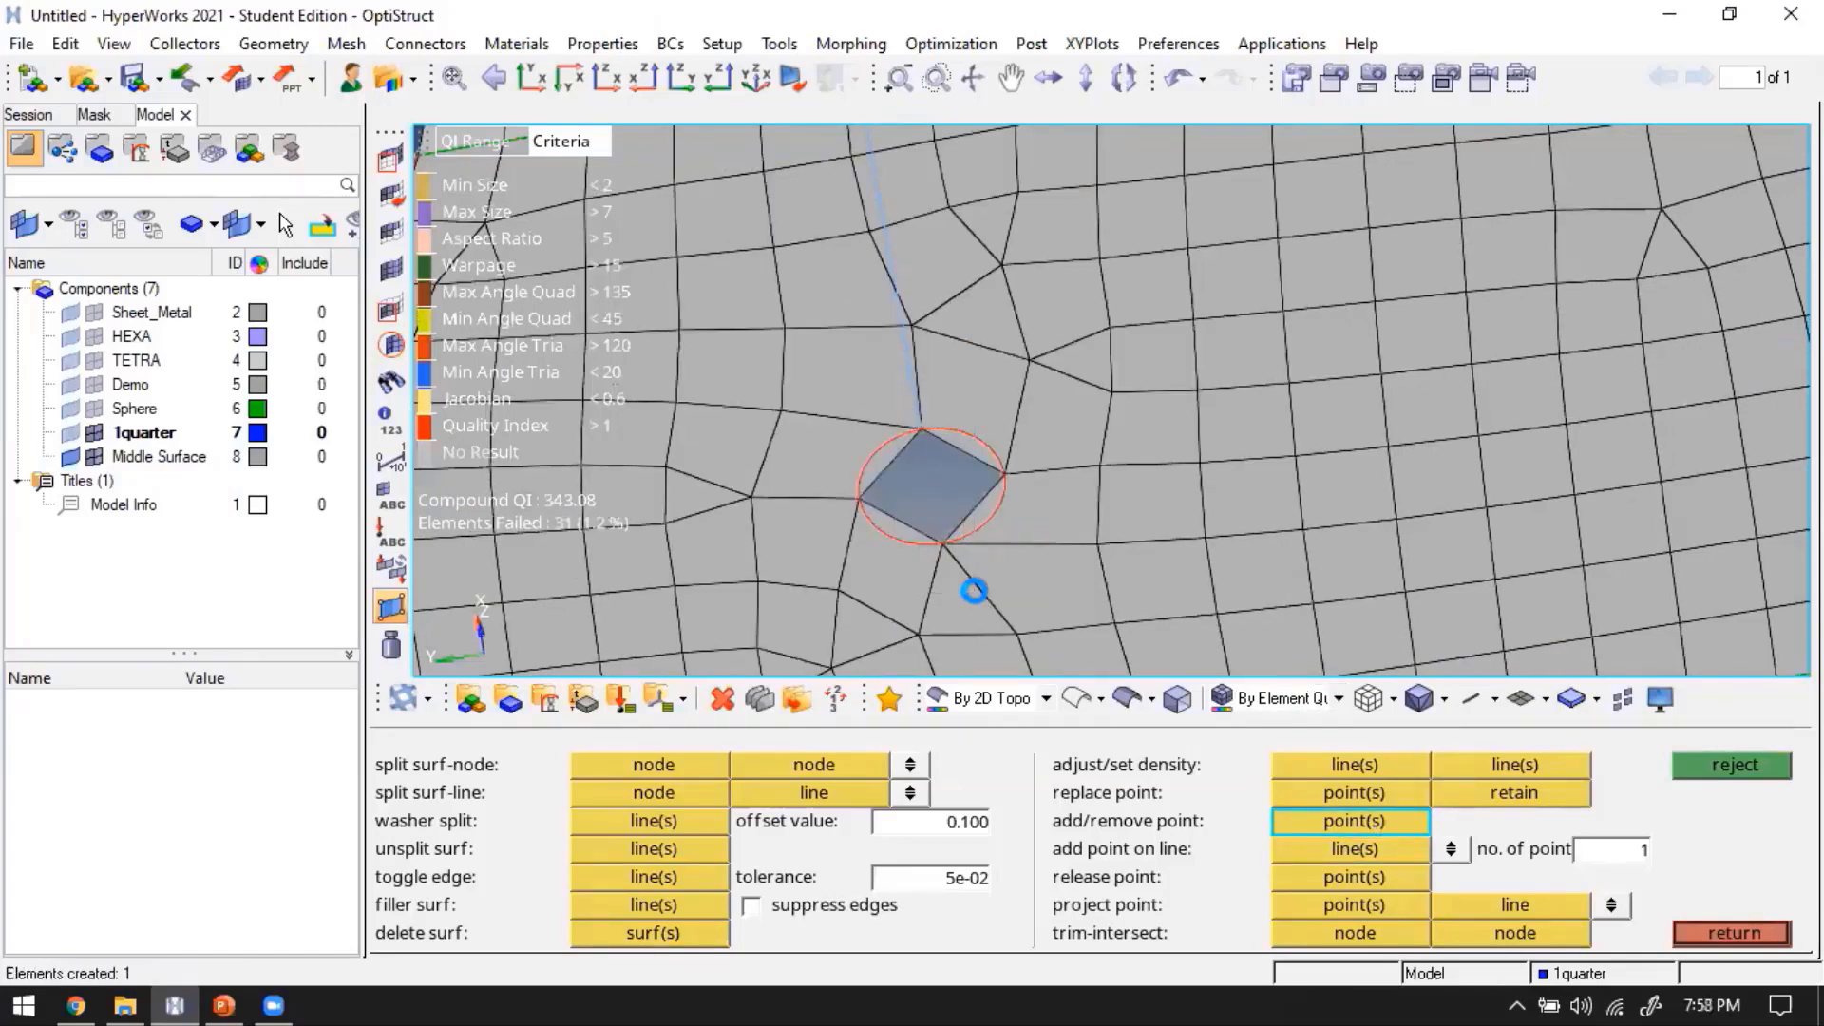
pyautogui.keyDown('ctrl'); pyautogui.scroll(-5, 1060, 556); pyautogui.keyUp('ctrl')
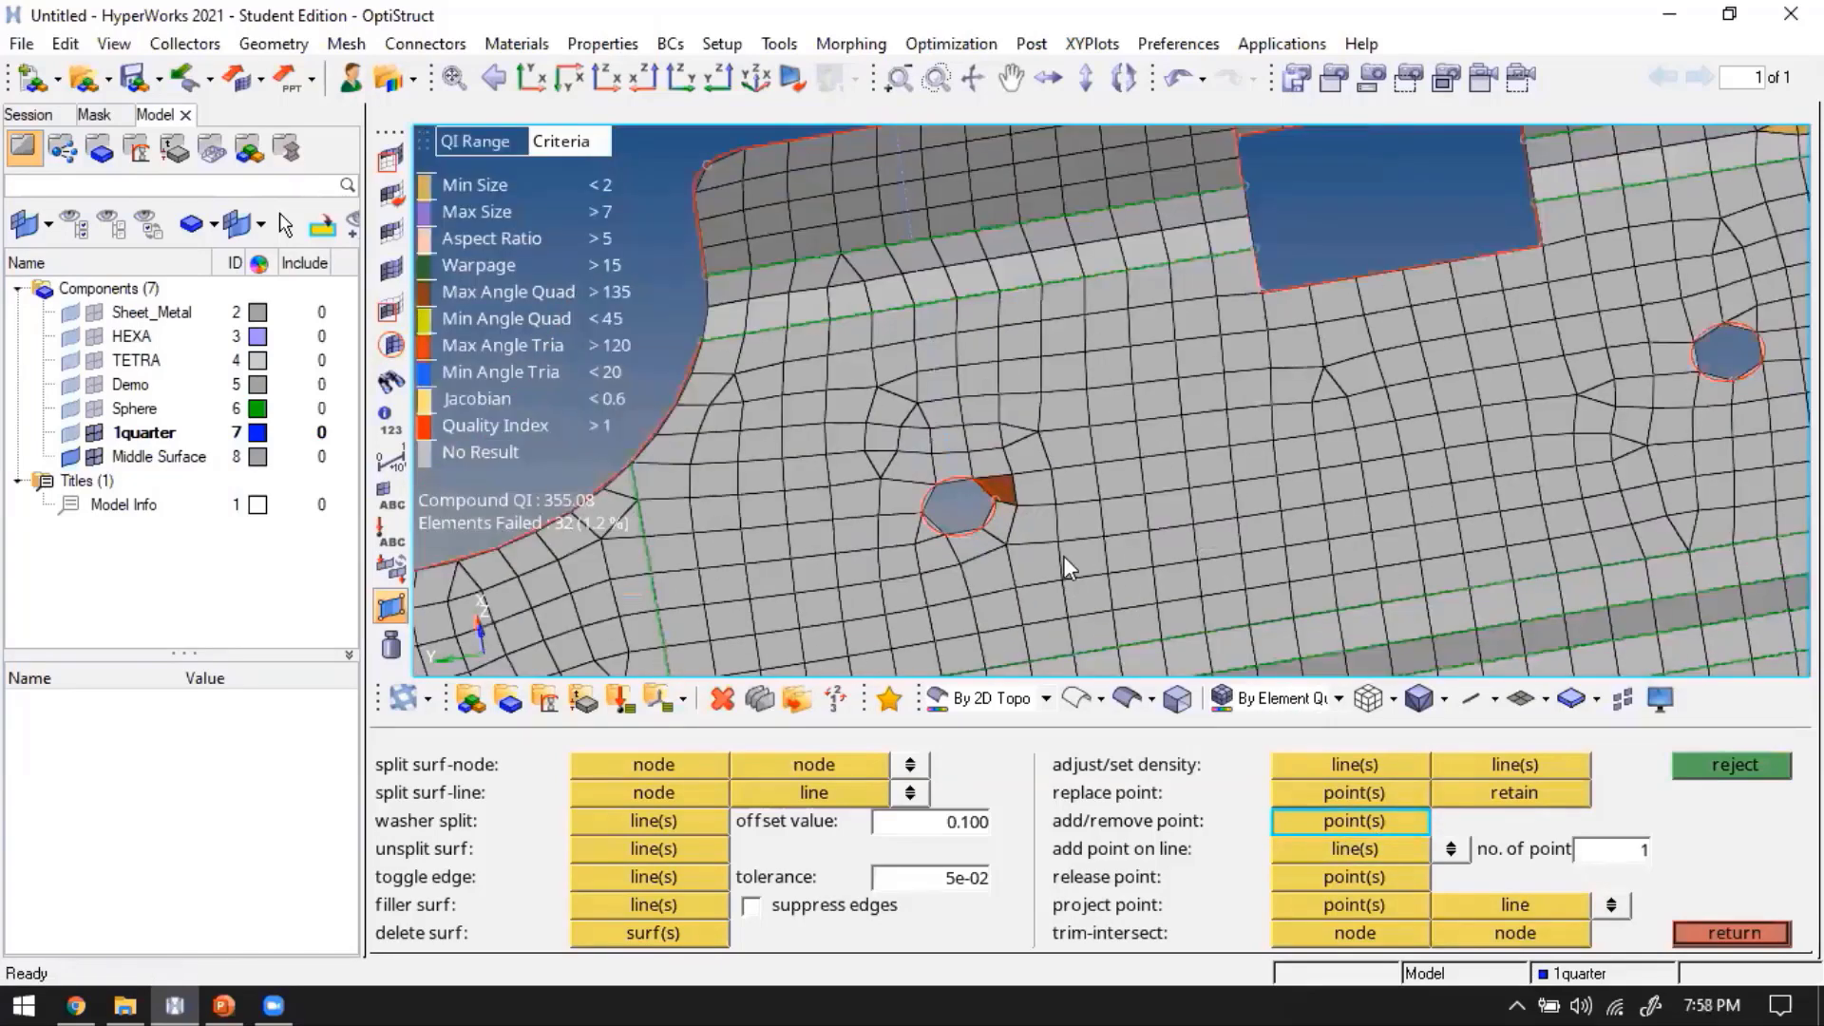
pyautogui.keyDown('ctrl'); pyautogui.scroll(-2, 917, 594); pyautogui.keyUp('ctrl')
pyautogui.keyDown('ctrl'); pyautogui.moveTo(917, 593); pyautogui.dragTo(992, 444); pyautogui.keyUp('ctrl')
pyautogui.keyDown('ctrl'); pyautogui.scroll(2, 992, 445); pyautogui.keyUp('ctrl')
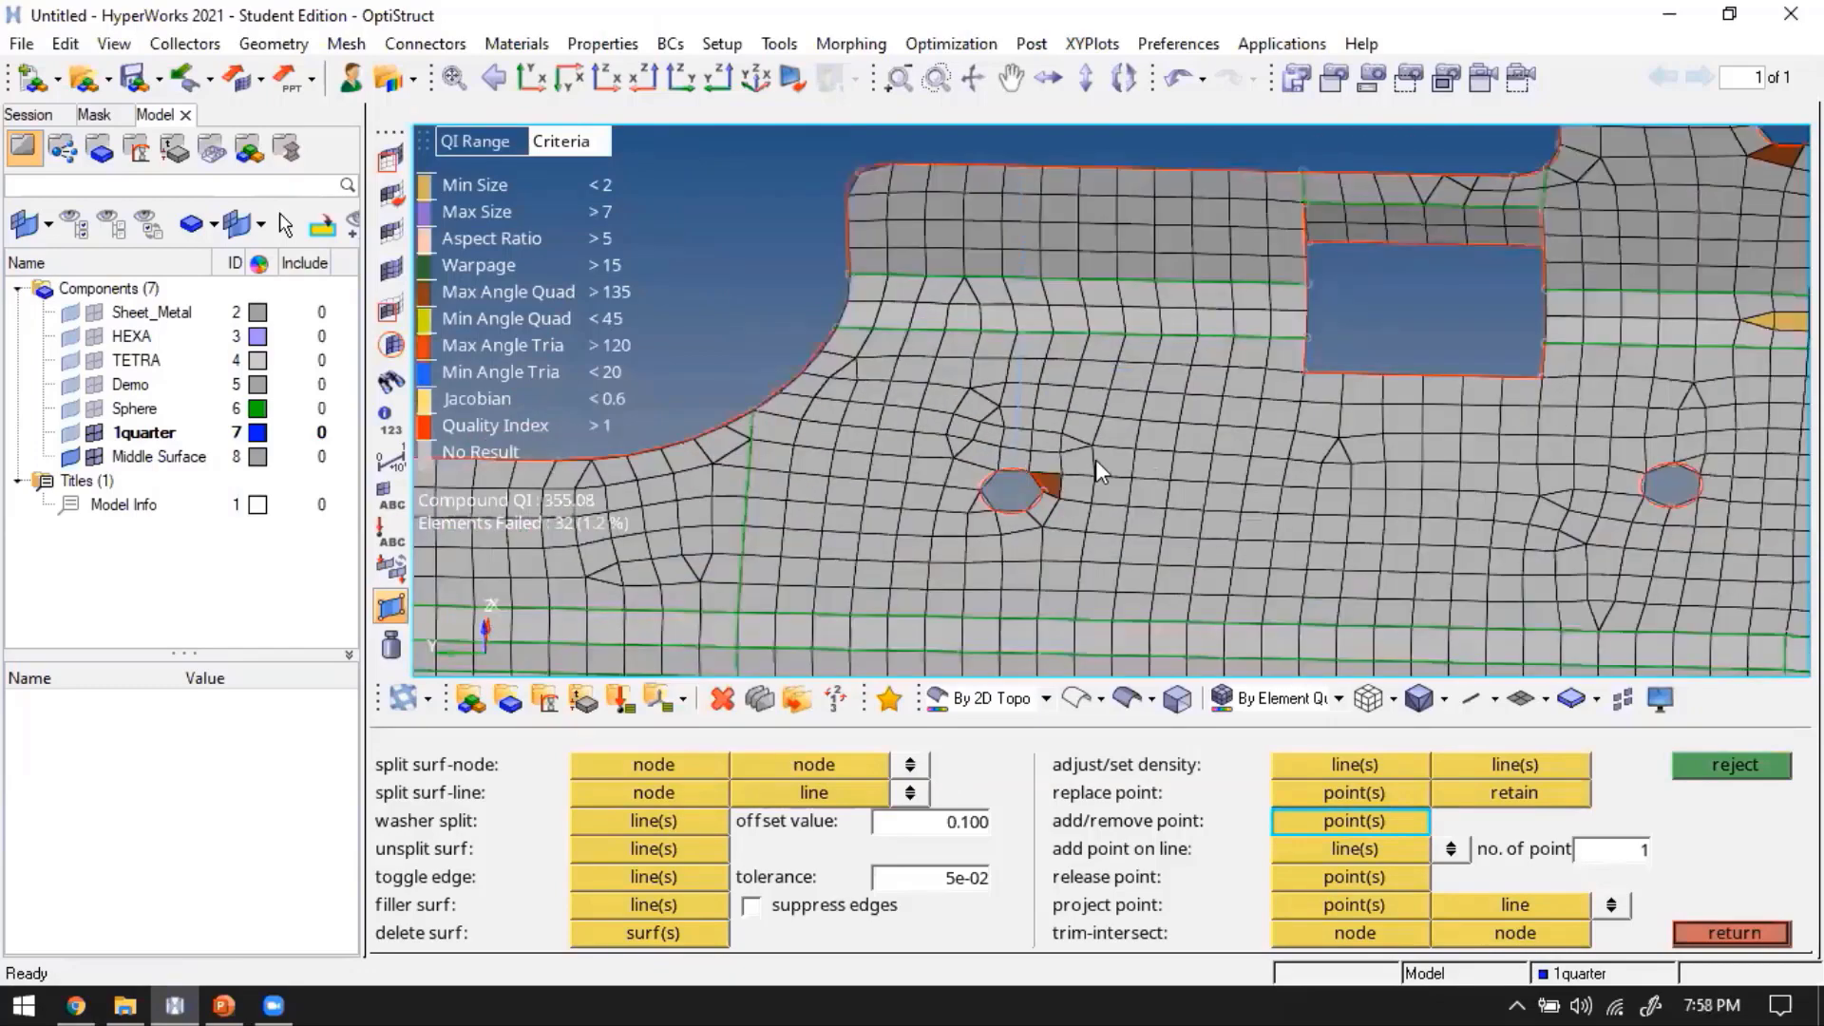
# Add one point to each side of the hole below the rectangular cutout's other corner and remove its top and bottom points
pyautogui.keyDown('ctrl'); pyautogui.scroll(-3, 1153, 472); pyautogui.keyUp('ctrl')
pyautogui.keyDown('ctrl'); pyautogui.moveTo(1359, 527); pyautogui.dragTo(1178, 514, button='right'); pyautogui.keyUp('ctrl')
pyautogui.scroll(6, 1234, 381)
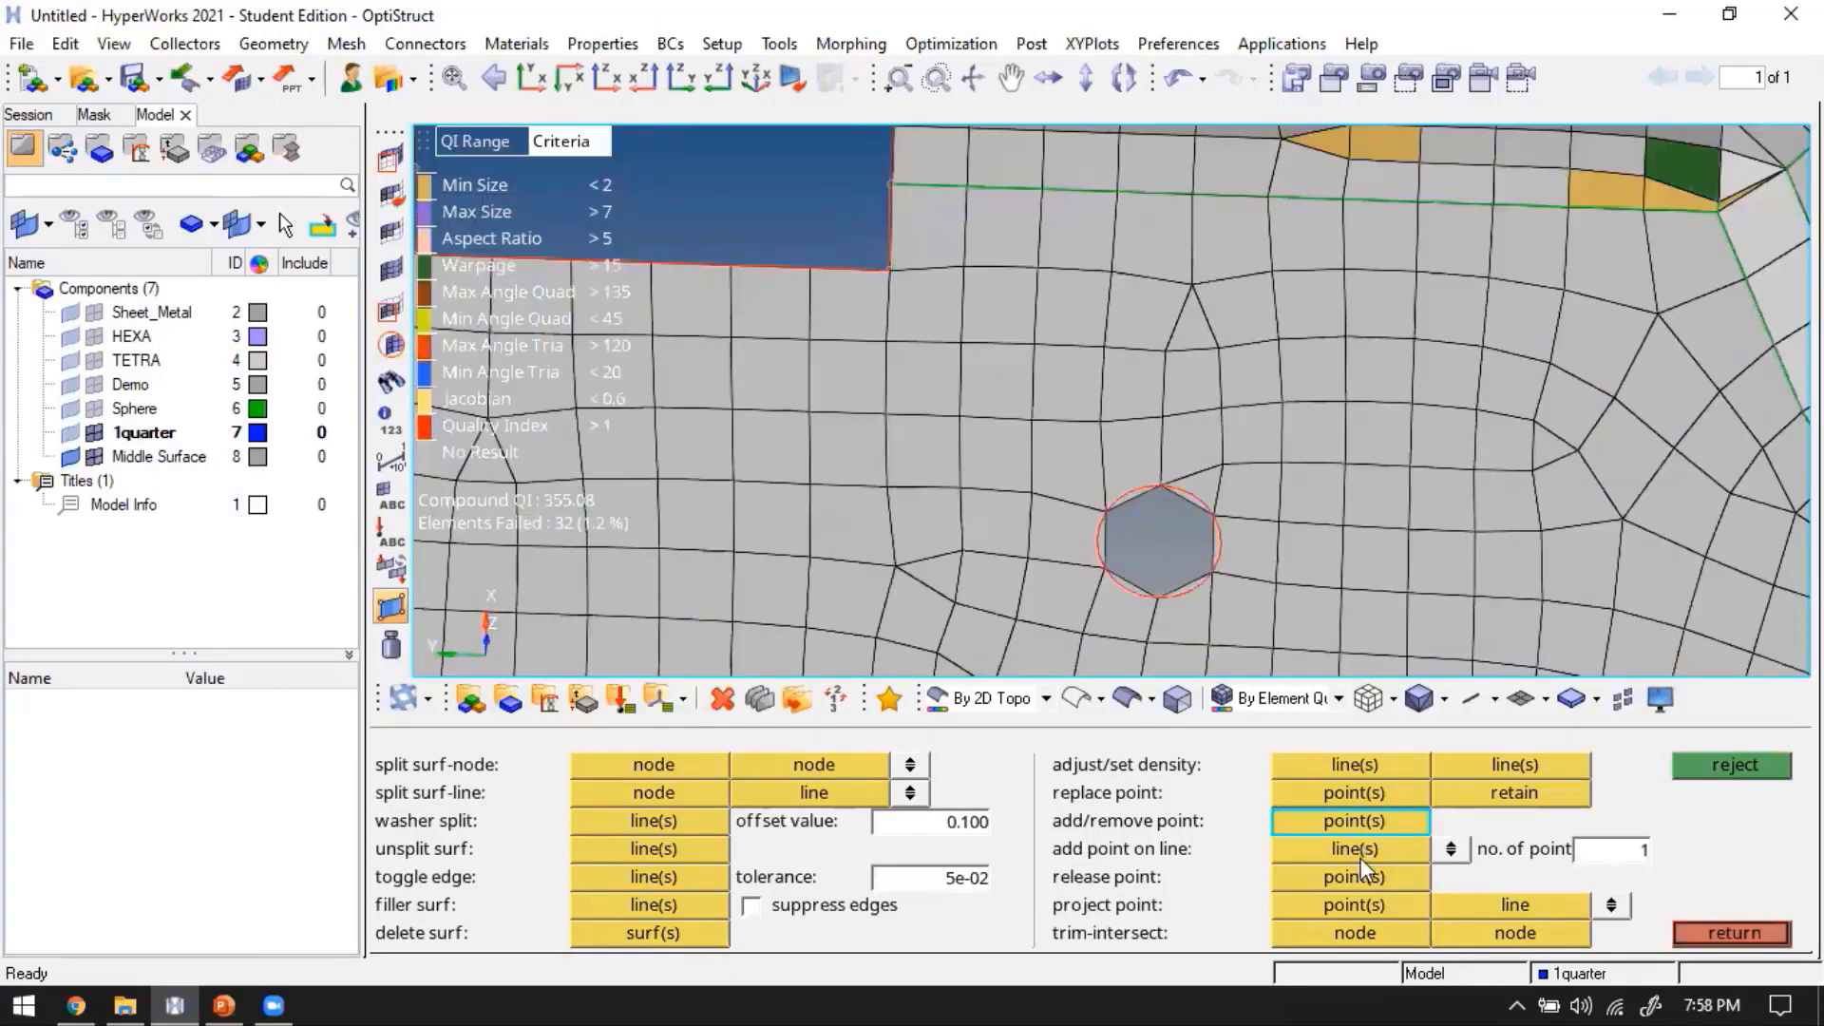
pyautogui.click(1361, 855)
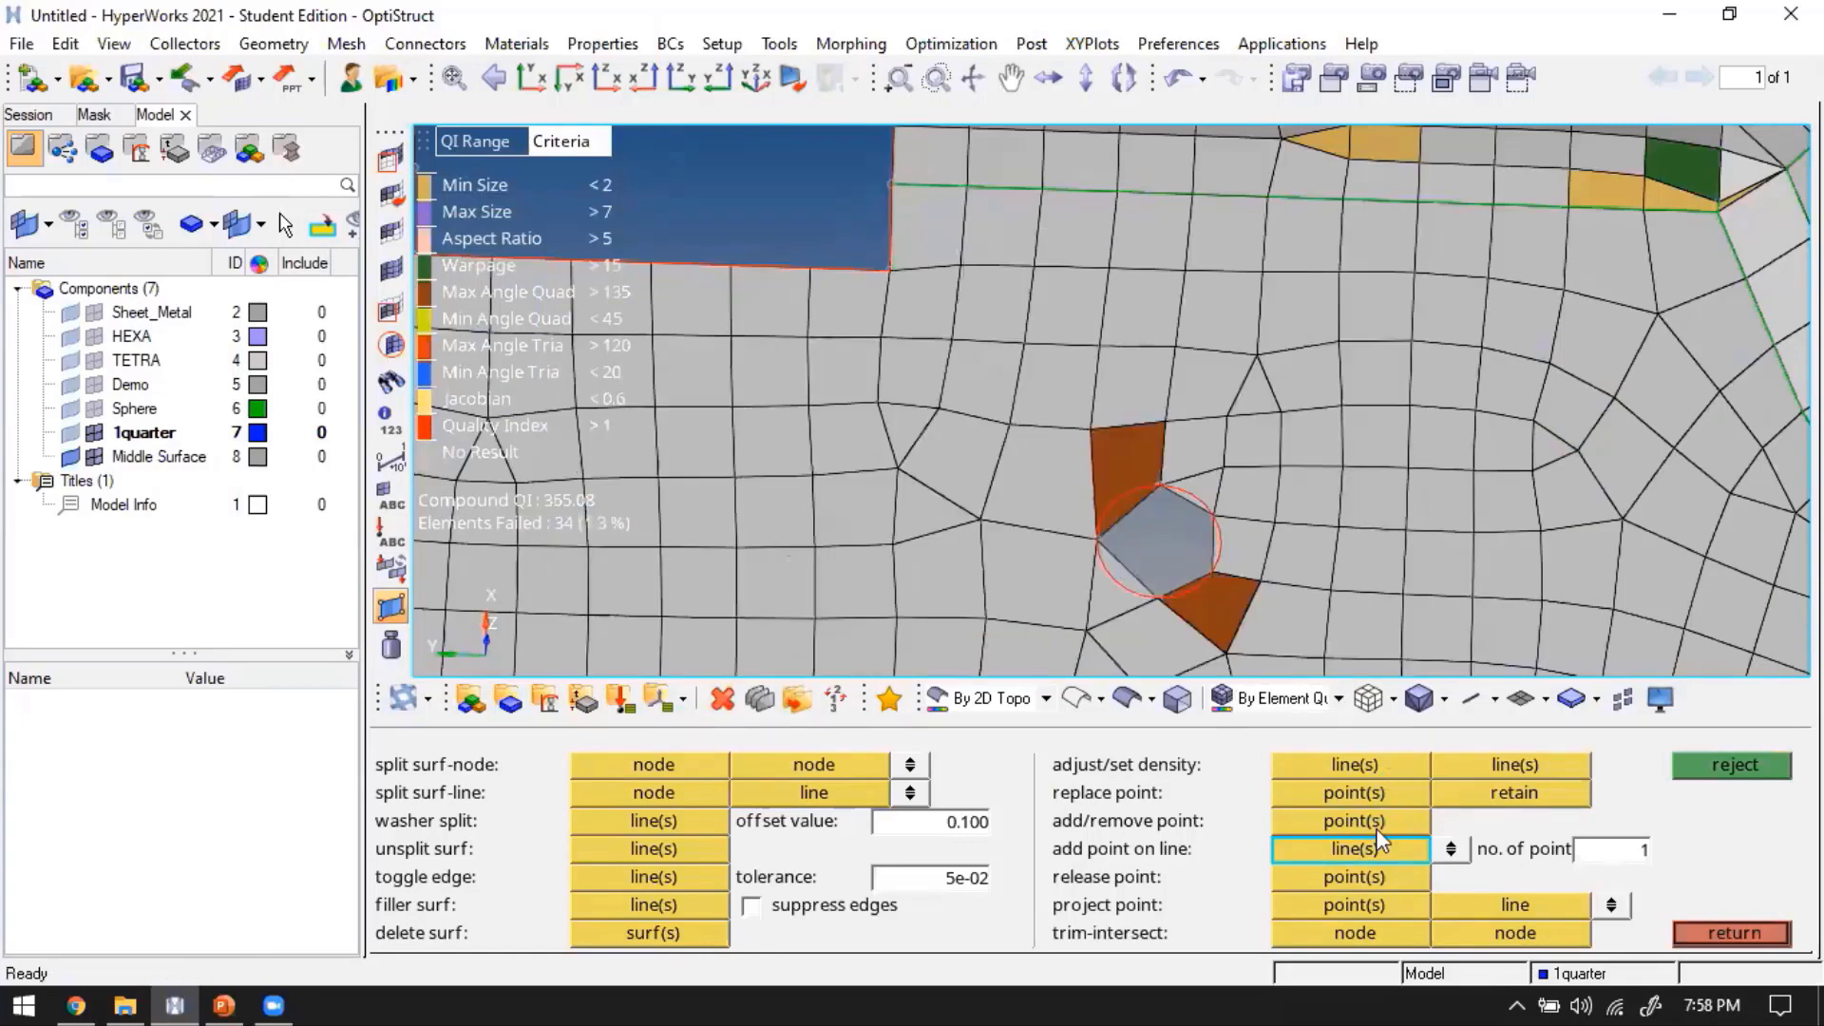
pyautogui.click(1181, 483)
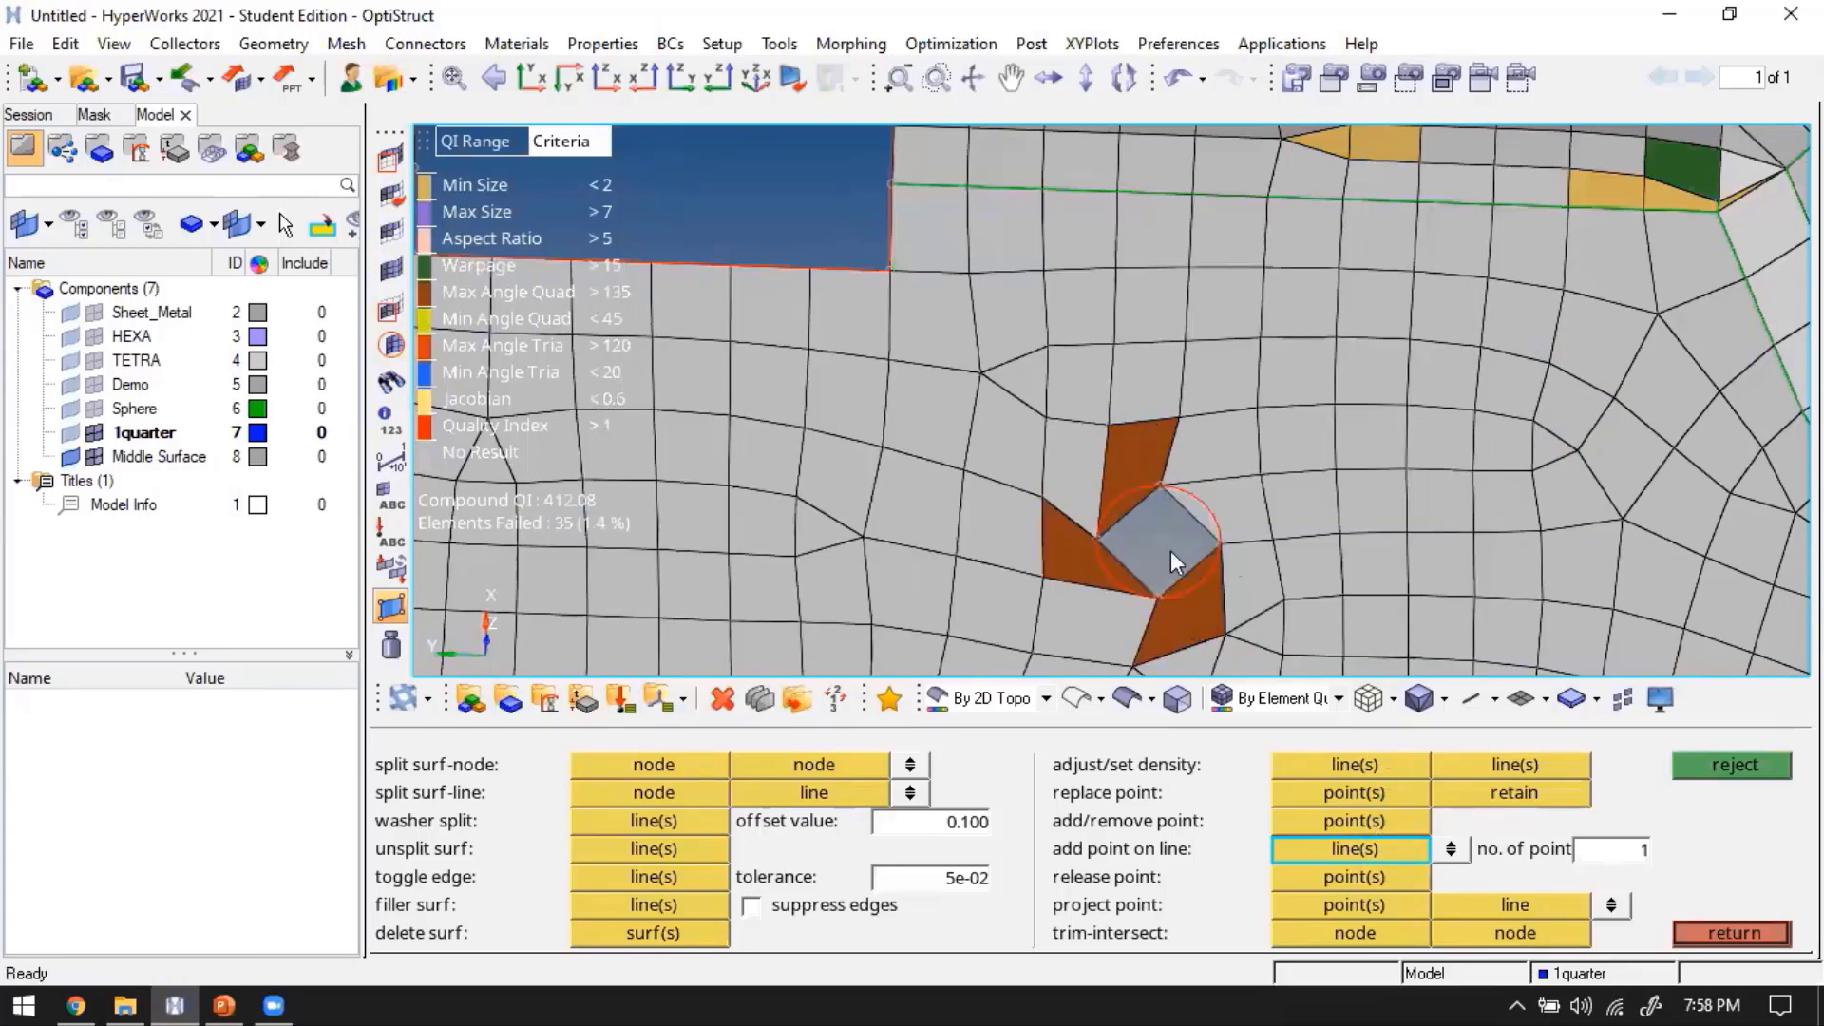
pyautogui.click(1351, 820)
pyautogui.keyDown('shift'); pyautogui.click(1195, 624); pyautogui.keyUp('shift')
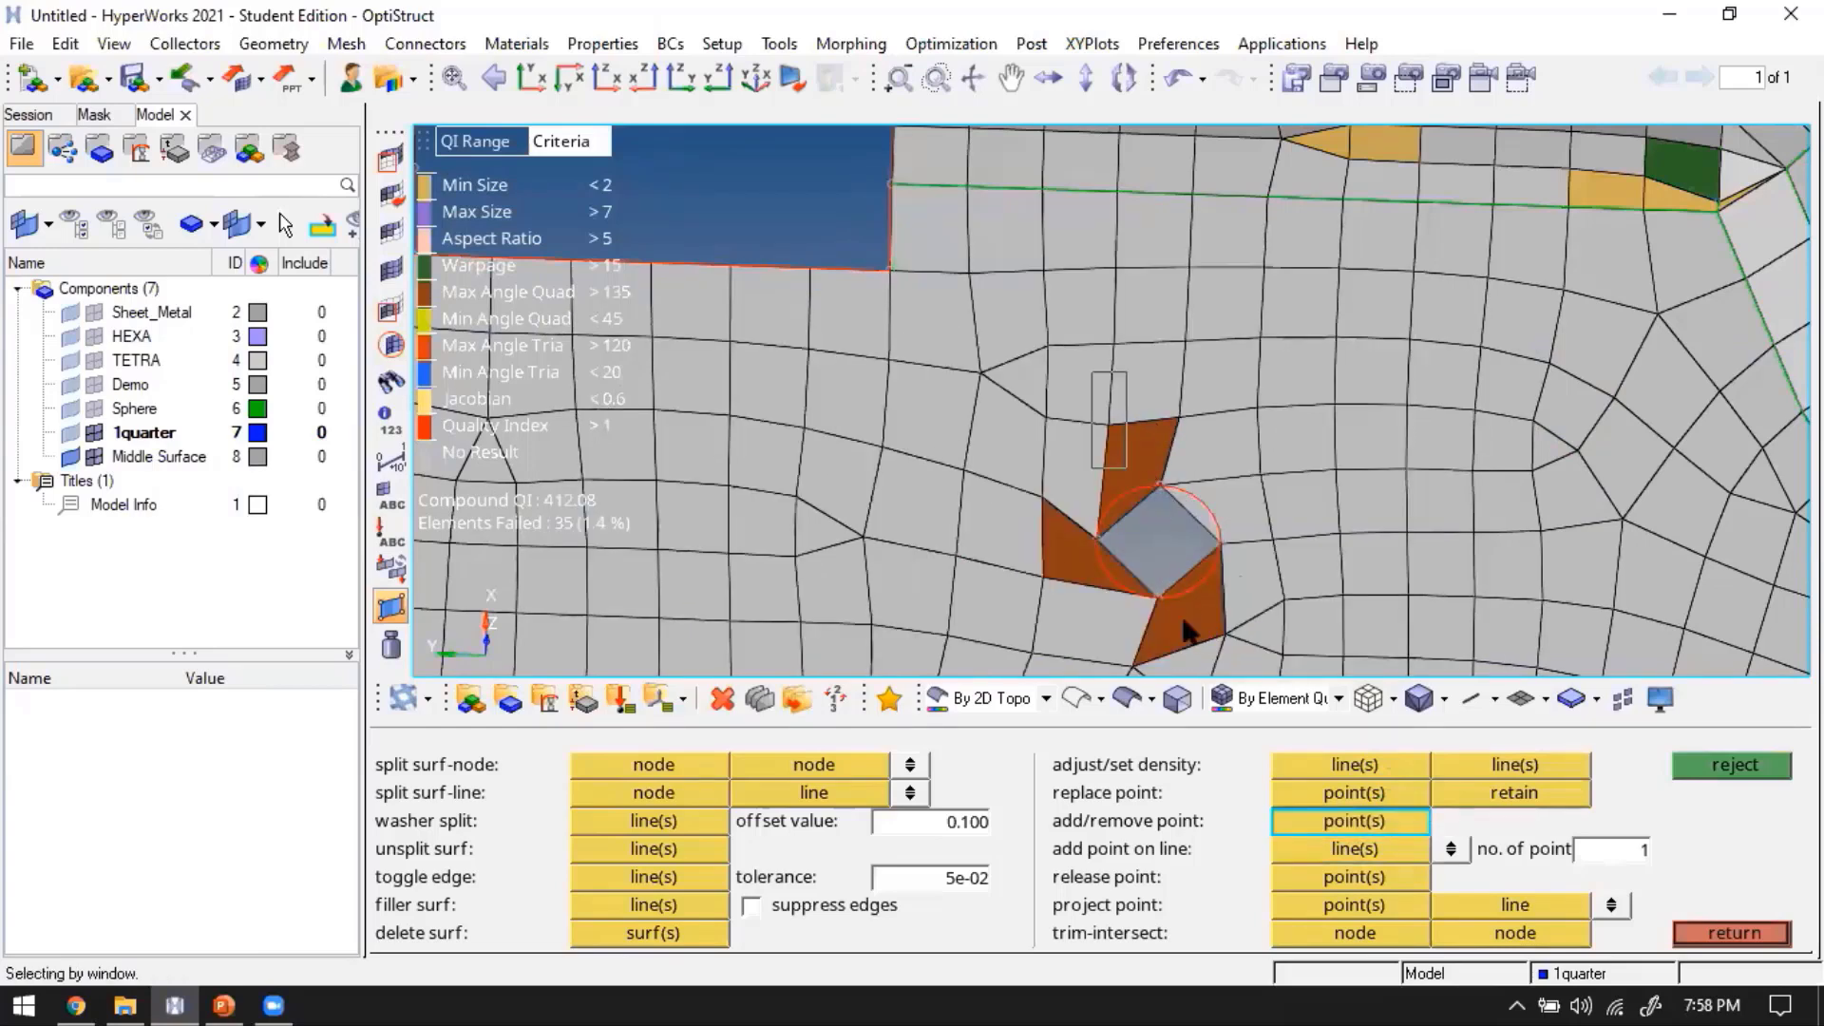
pyautogui.keyDown('shift'); pyautogui.click(1170, 481); pyautogui.keyUp('shift')
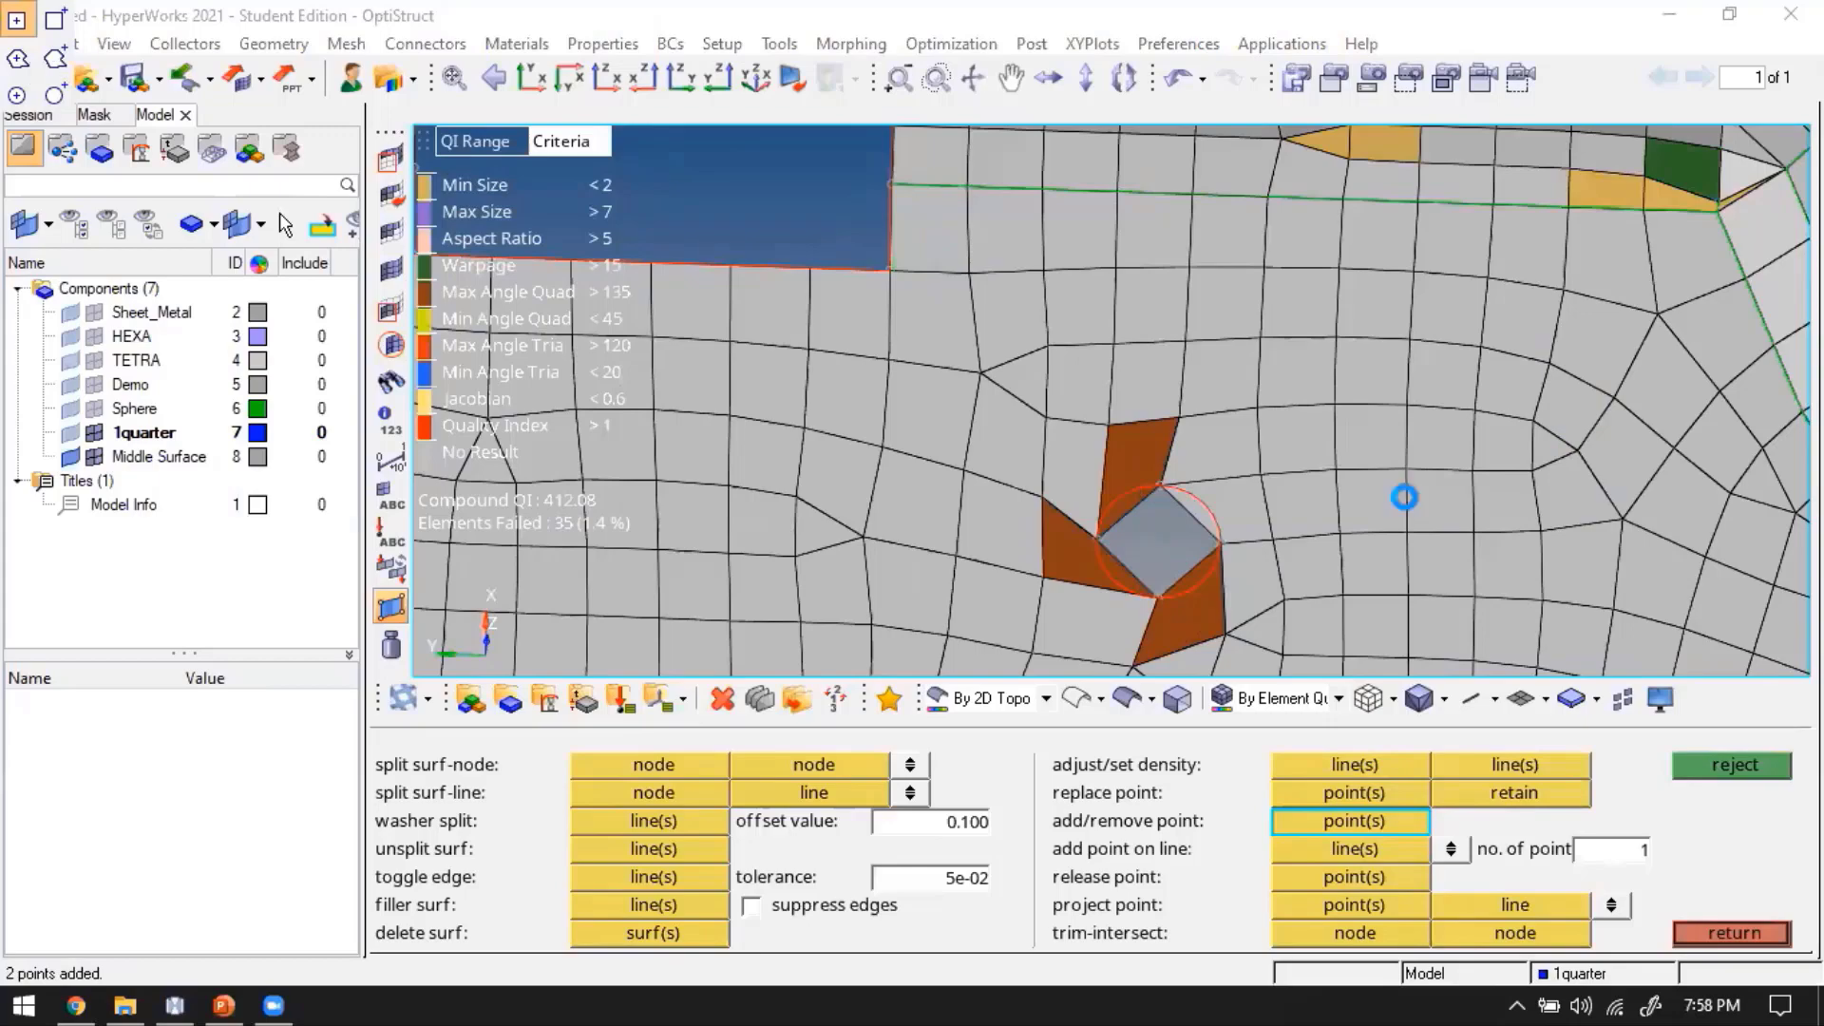
pyautogui.click(1307, 523)
pyautogui.hotkey('ctrl', 'z')
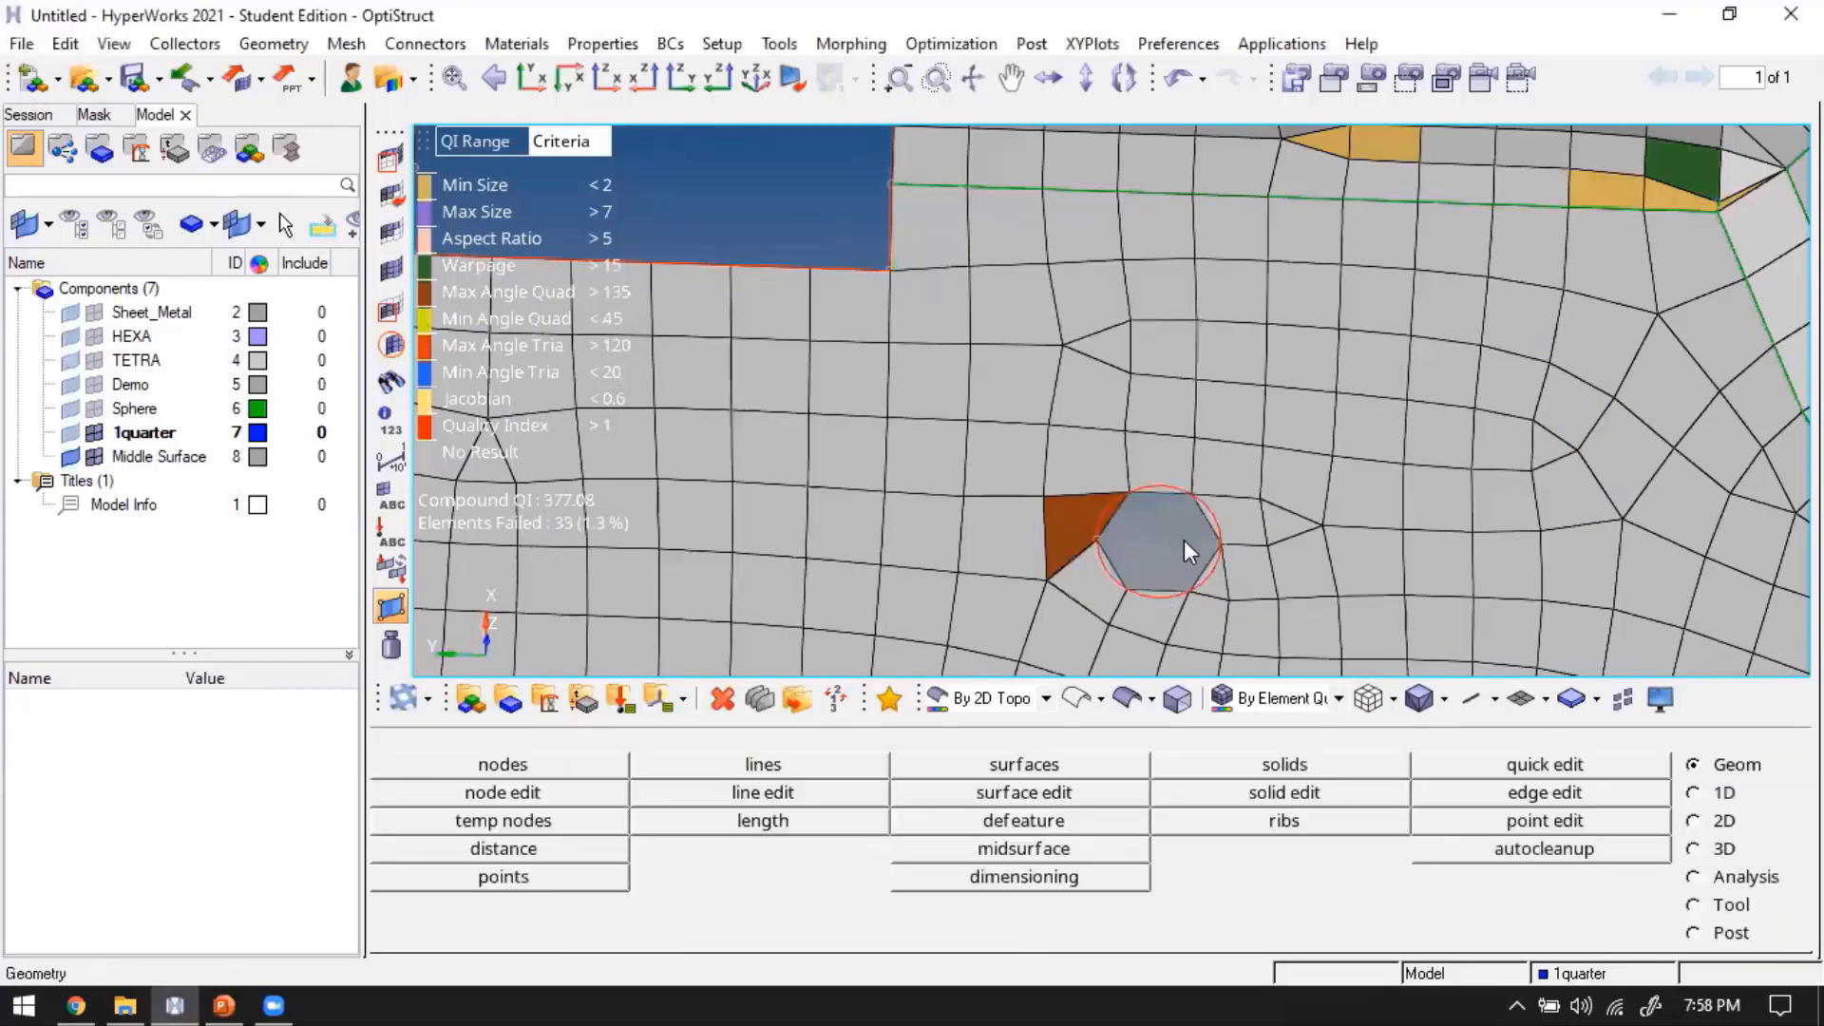
# Split the surface between the slotted cutout's upper corner on its tab side and the edge of the neighbouring U-shaped bead
pyautogui.scroll(-3, 1184, 540)
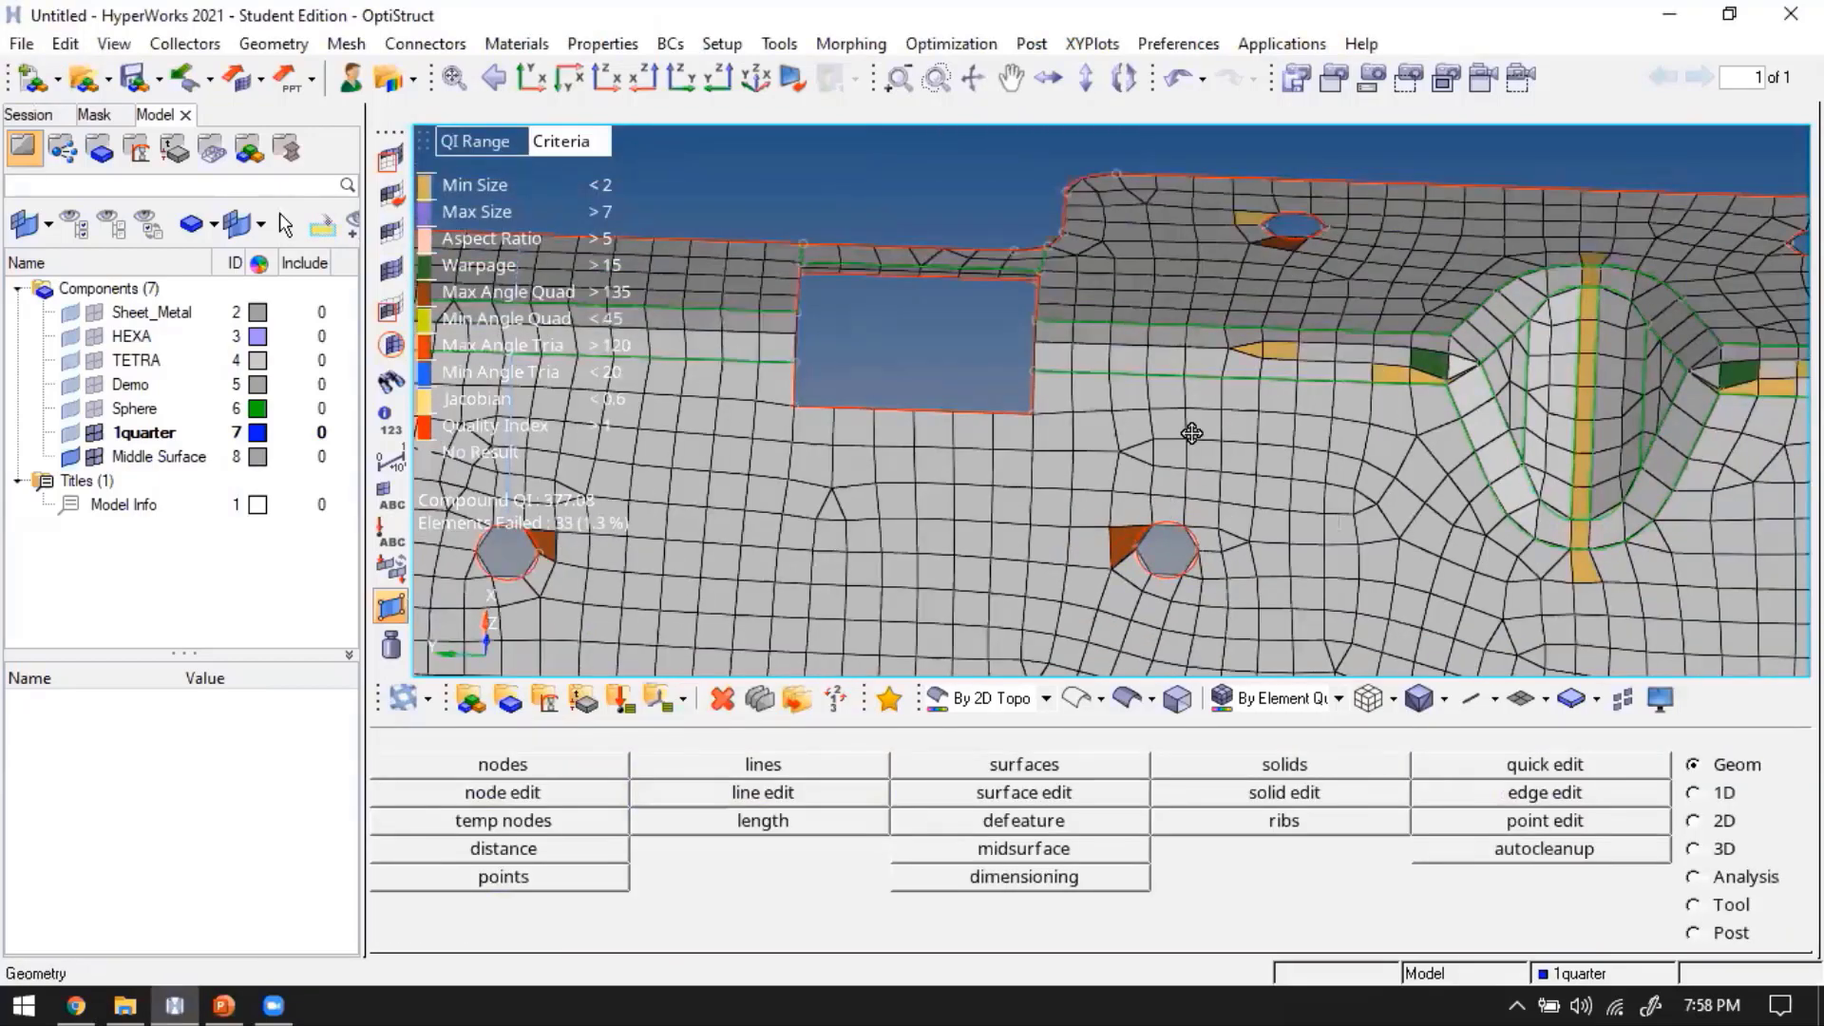
pyautogui.scroll(-3, 1192, 433)
pyautogui.moveTo(1192, 432)
pyautogui.keyDown('ctrl'); pyautogui.mouseDown()
pyautogui.moveTo(1148, 479)
pyautogui.moveTo(1074, 435)
pyautogui.mouseUp(); pyautogui.keyUp('ctrl')
pyautogui.keyDown('ctrl'); pyautogui.moveTo(931, 456); pyautogui.dragTo(882, 492); pyautogui.keyUp('ctrl')
pyautogui.scroll(3, 881, 491)
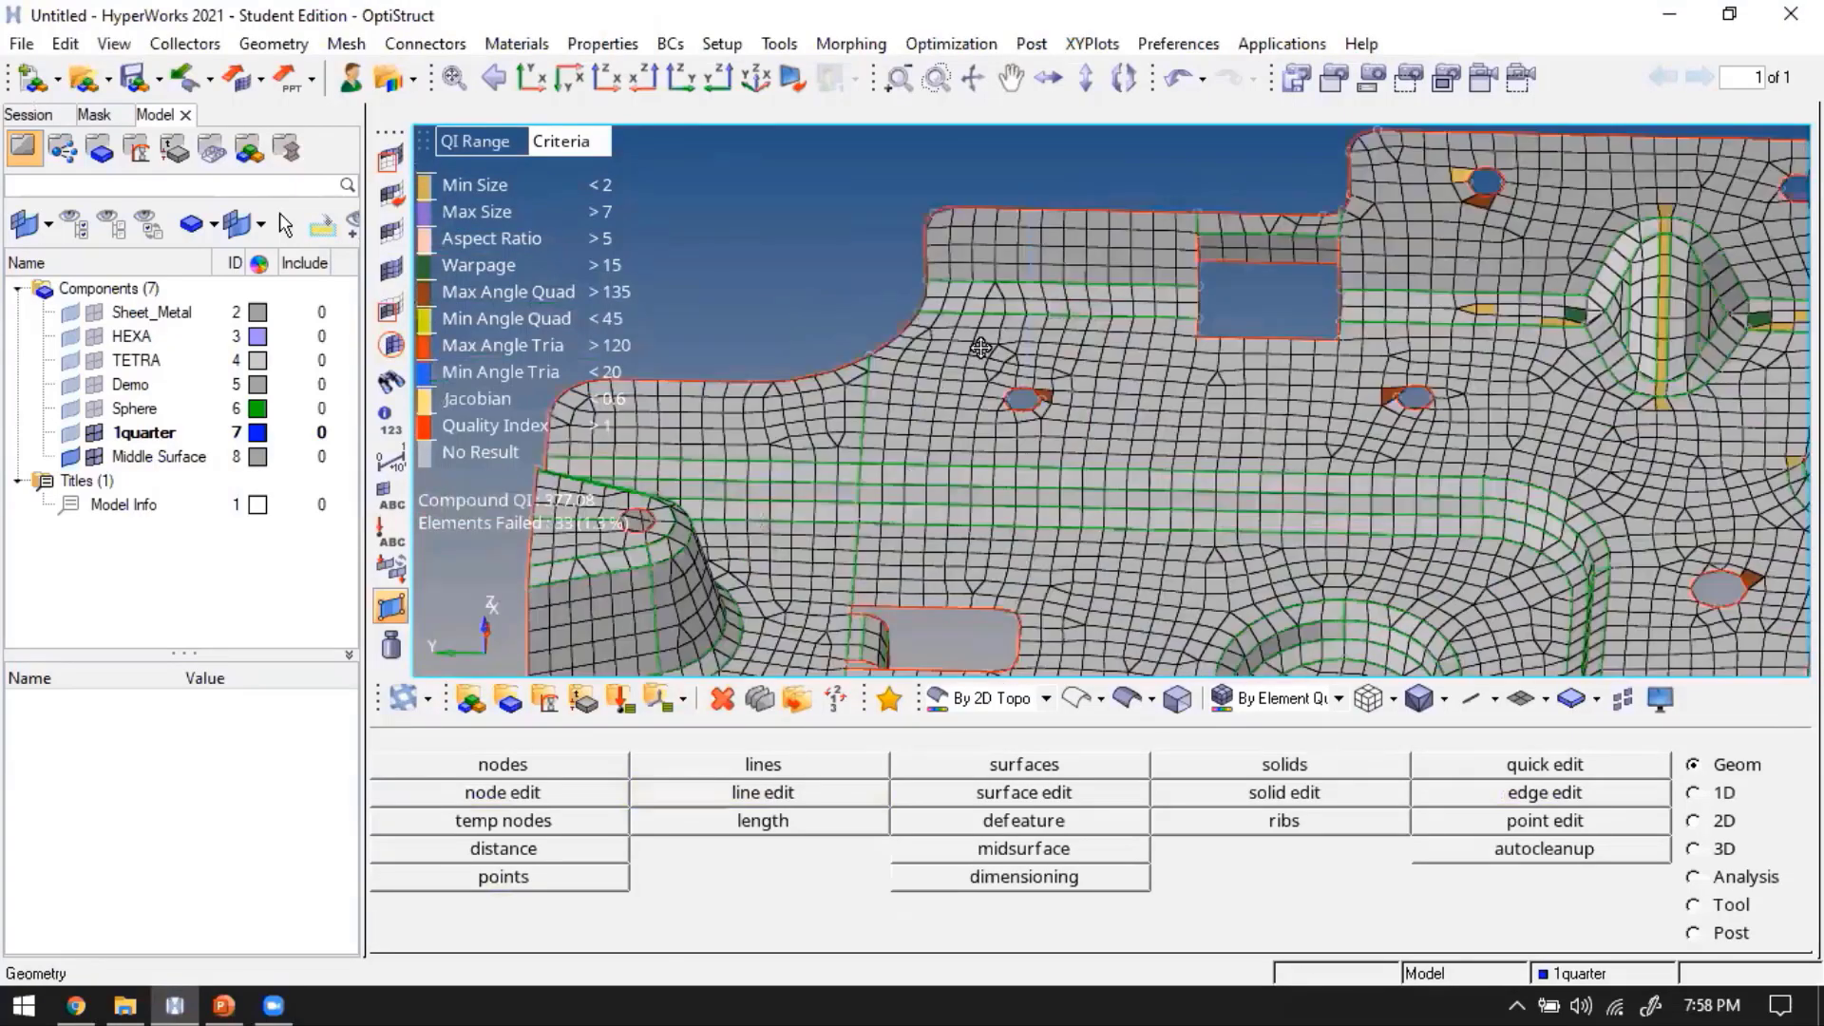
pyautogui.scroll(-2, 962, 422)
pyautogui.keyDown('ctrl'); pyautogui.moveTo(1002, 425); pyautogui.dragTo(823, 722); pyautogui.keyUp('ctrl')
pyautogui.keyDown('ctrl'); pyautogui.moveTo(858, 676); pyautogui.dragTo(927, 627, button='right'); pyautogui.keyUp('ctrl')
pyautogui.scroll(5, 1098, 526)
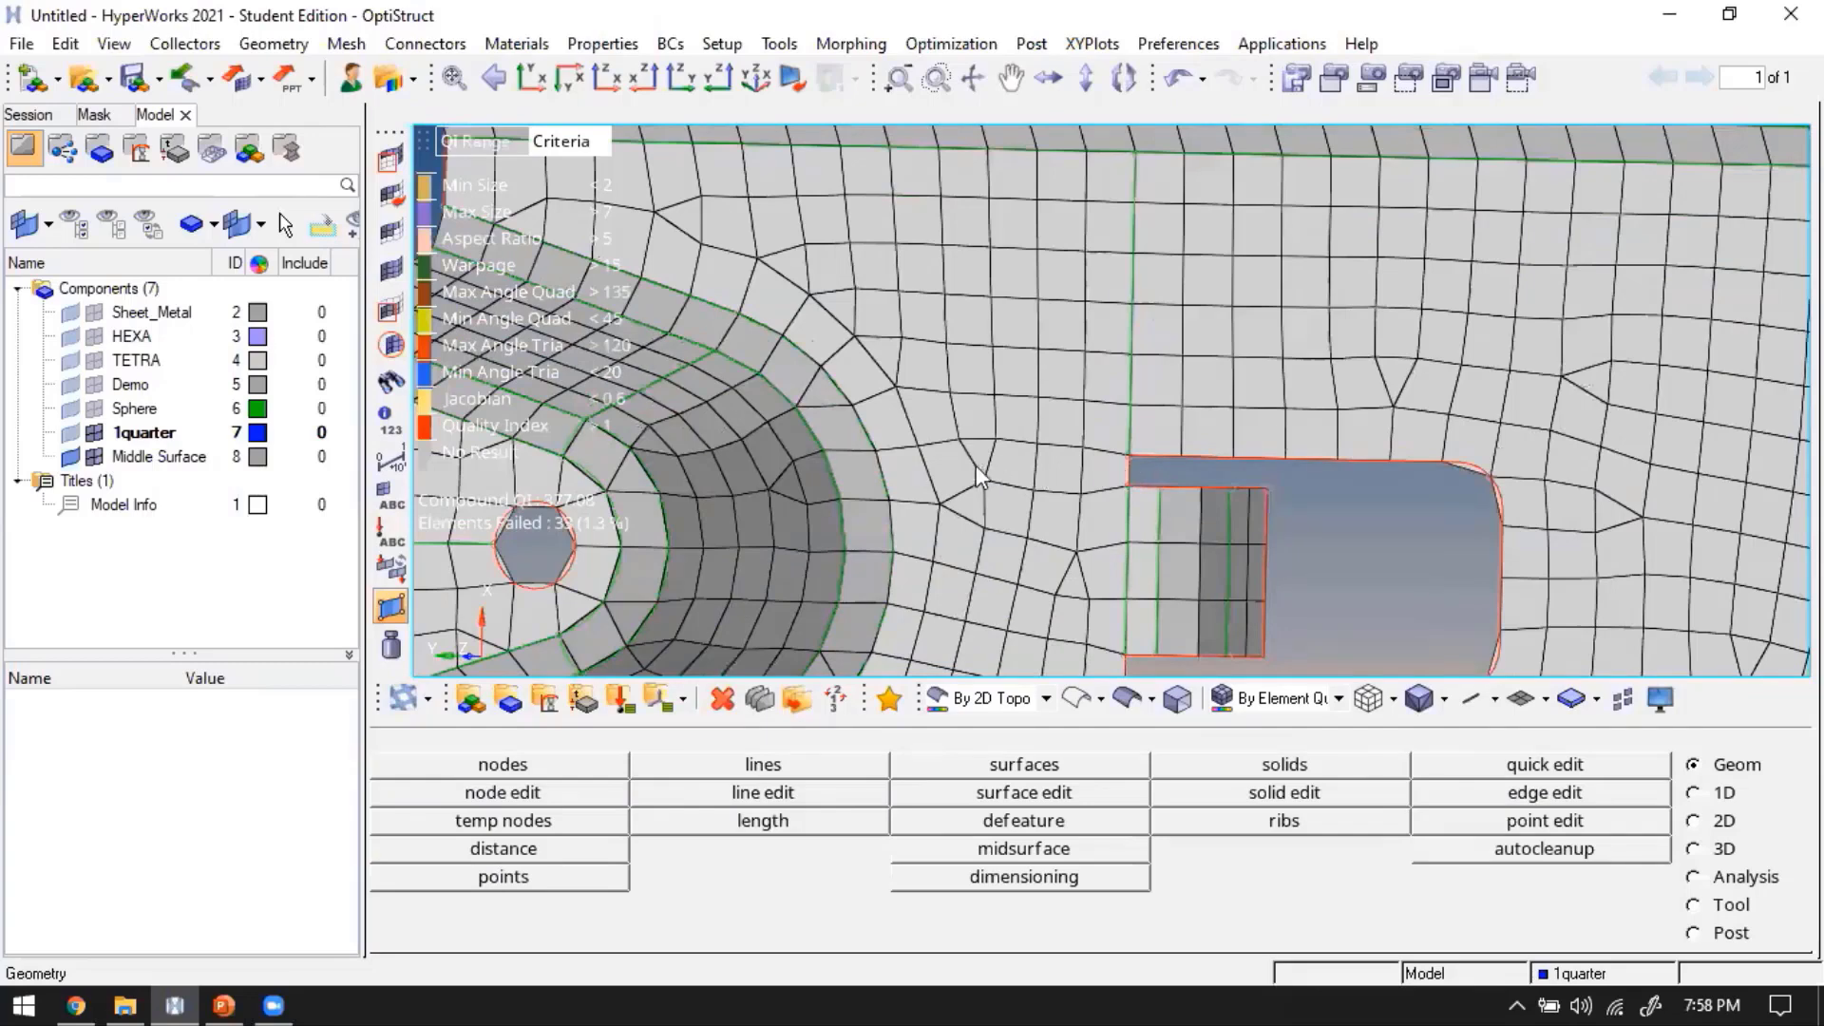
pyautogui.press('F11')
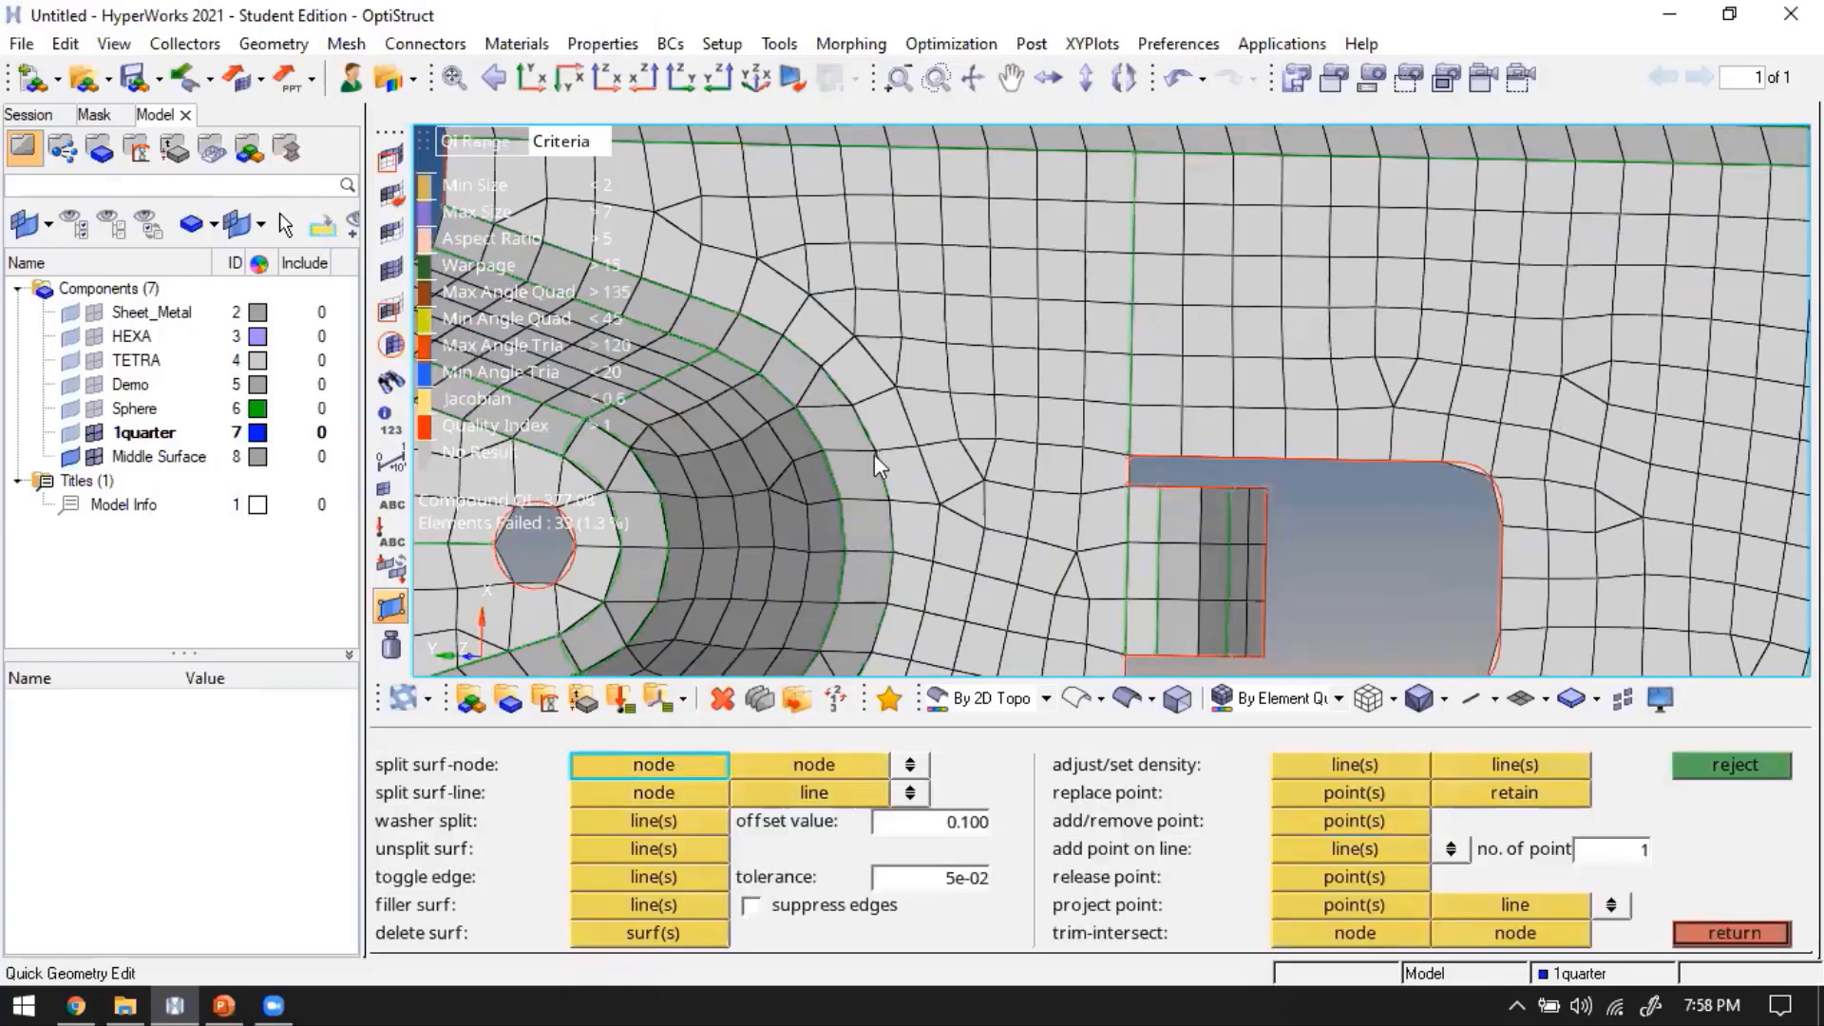
pyautogui.click(867, 448)
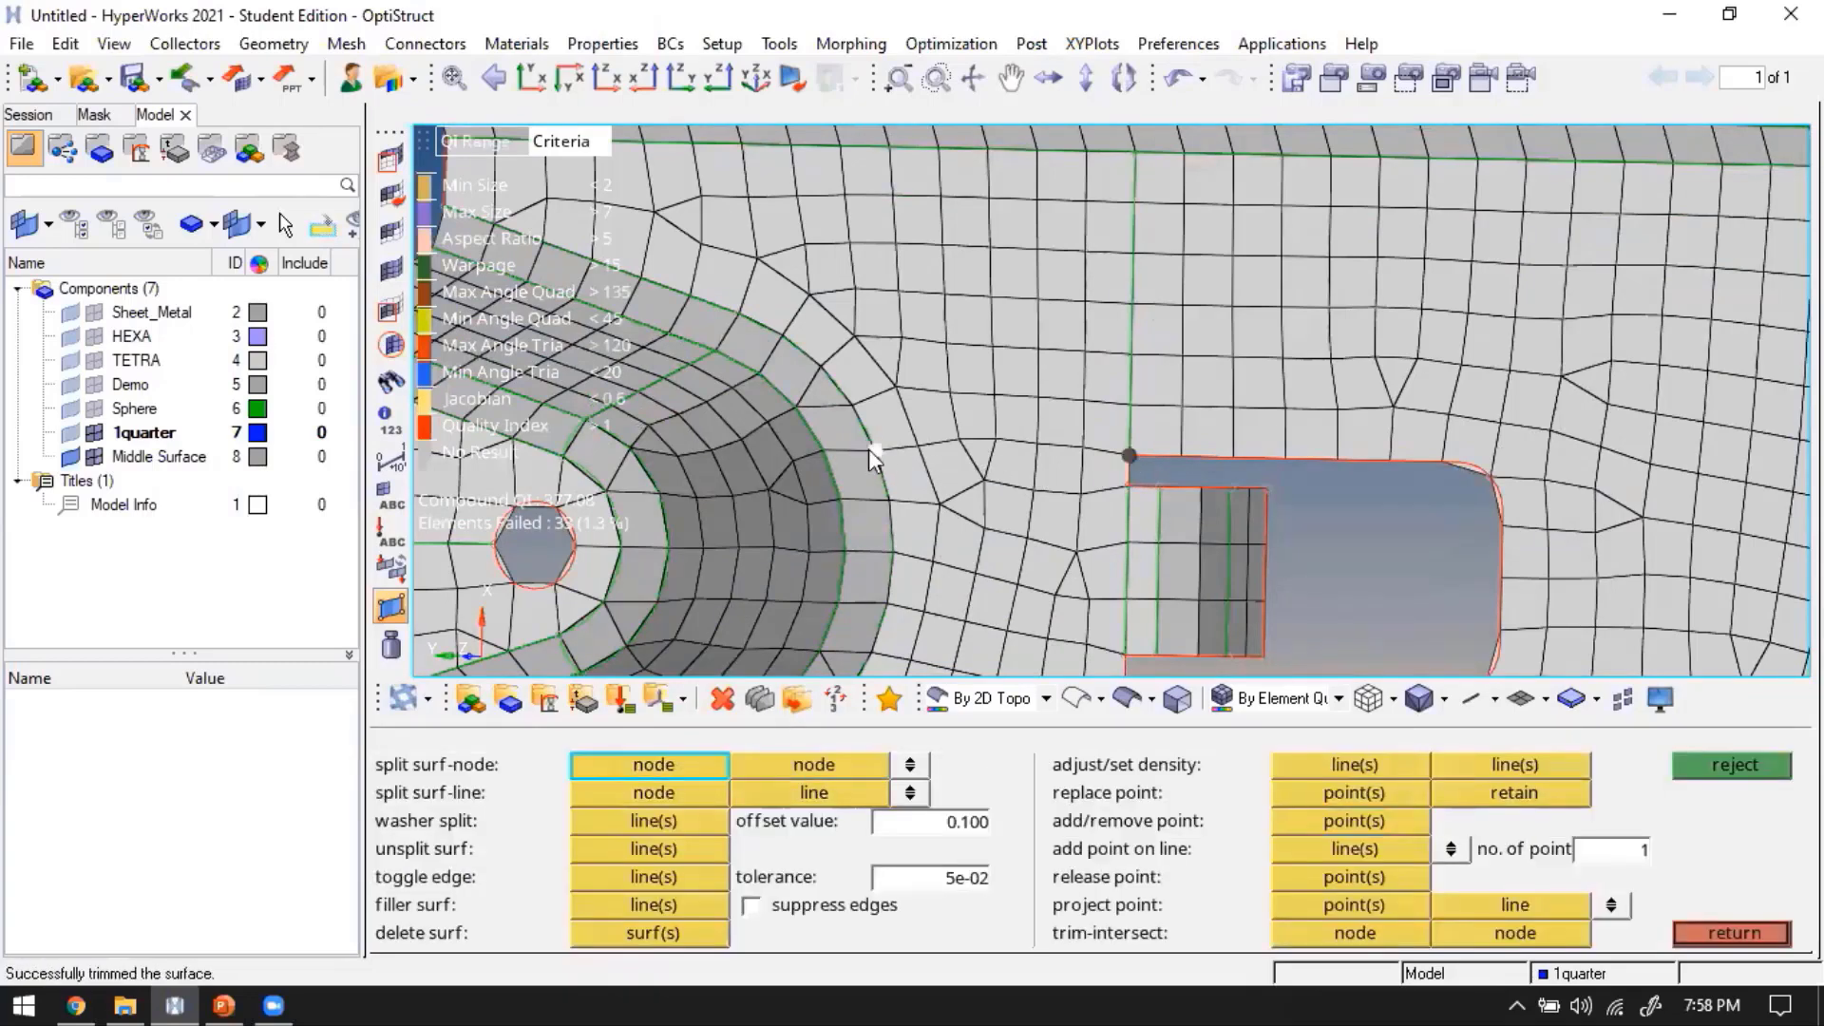
# Split the surface from the lower corner of the slotted cutout's tab across to the U-shaped bead's edge
pyautogui.scroll(-3, 1012, 492)
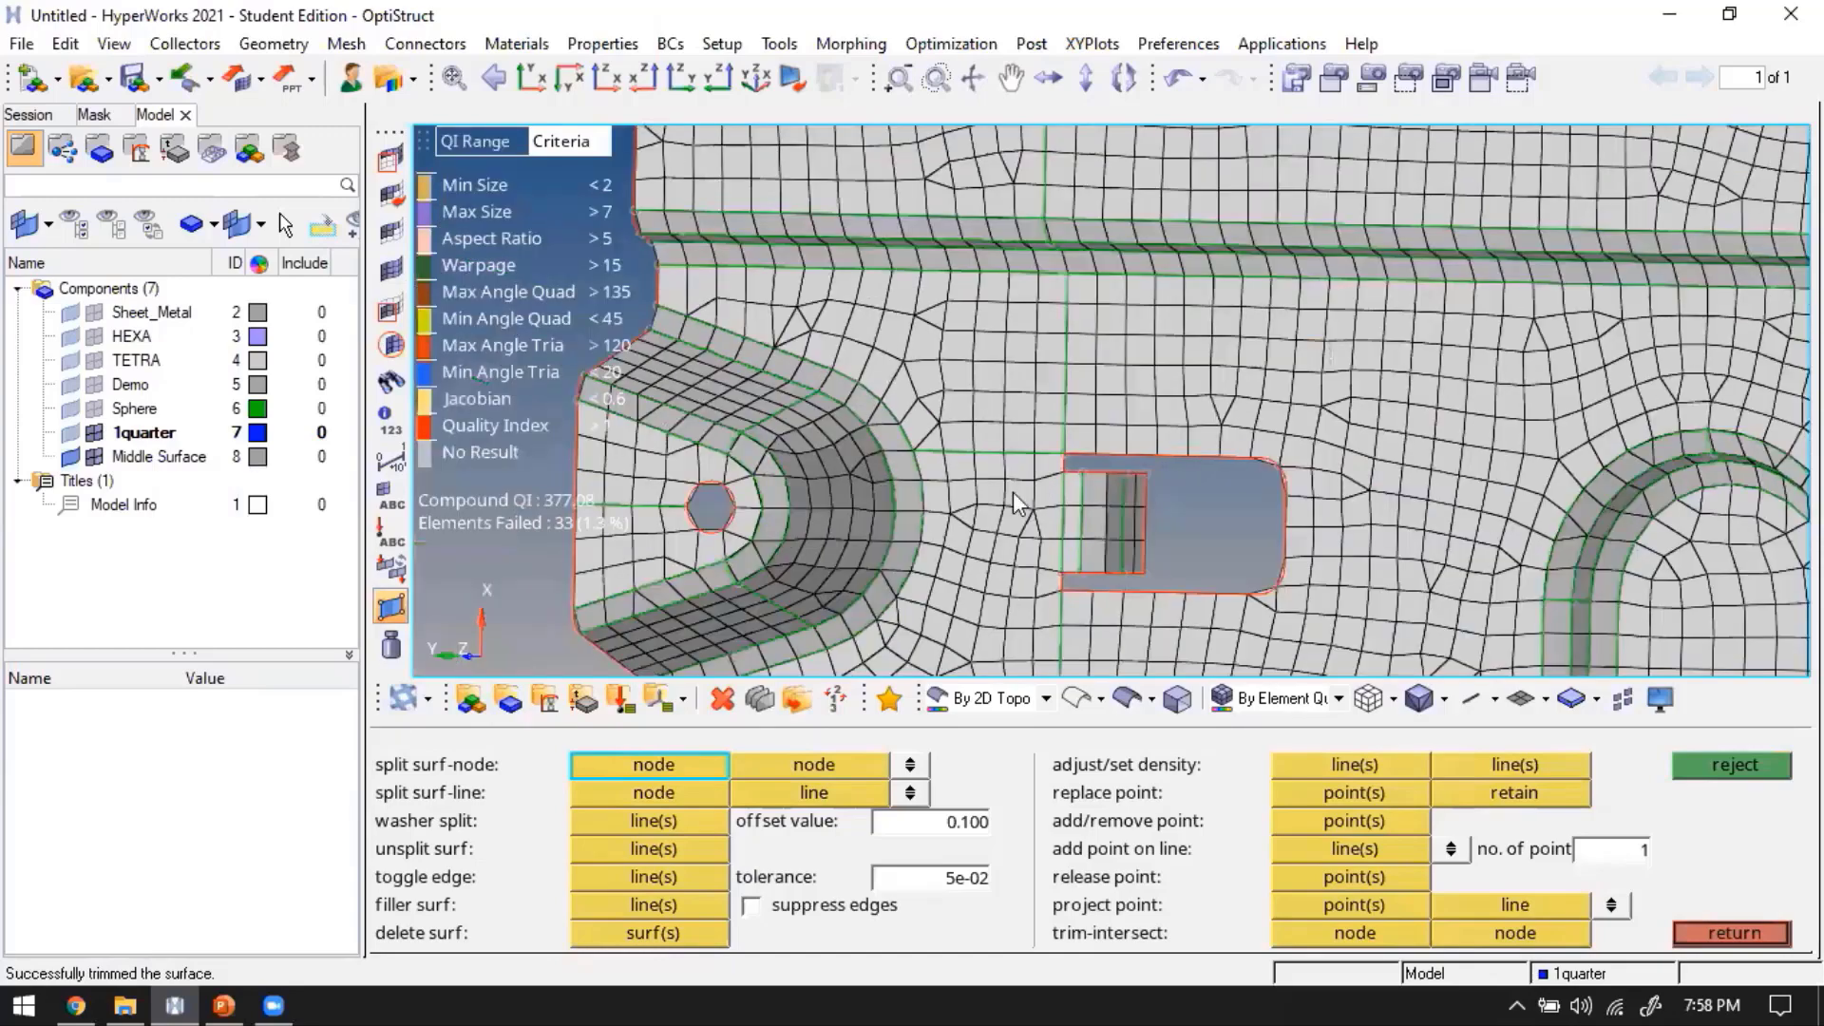
pyautogui.scroll(3, 1048, 571)
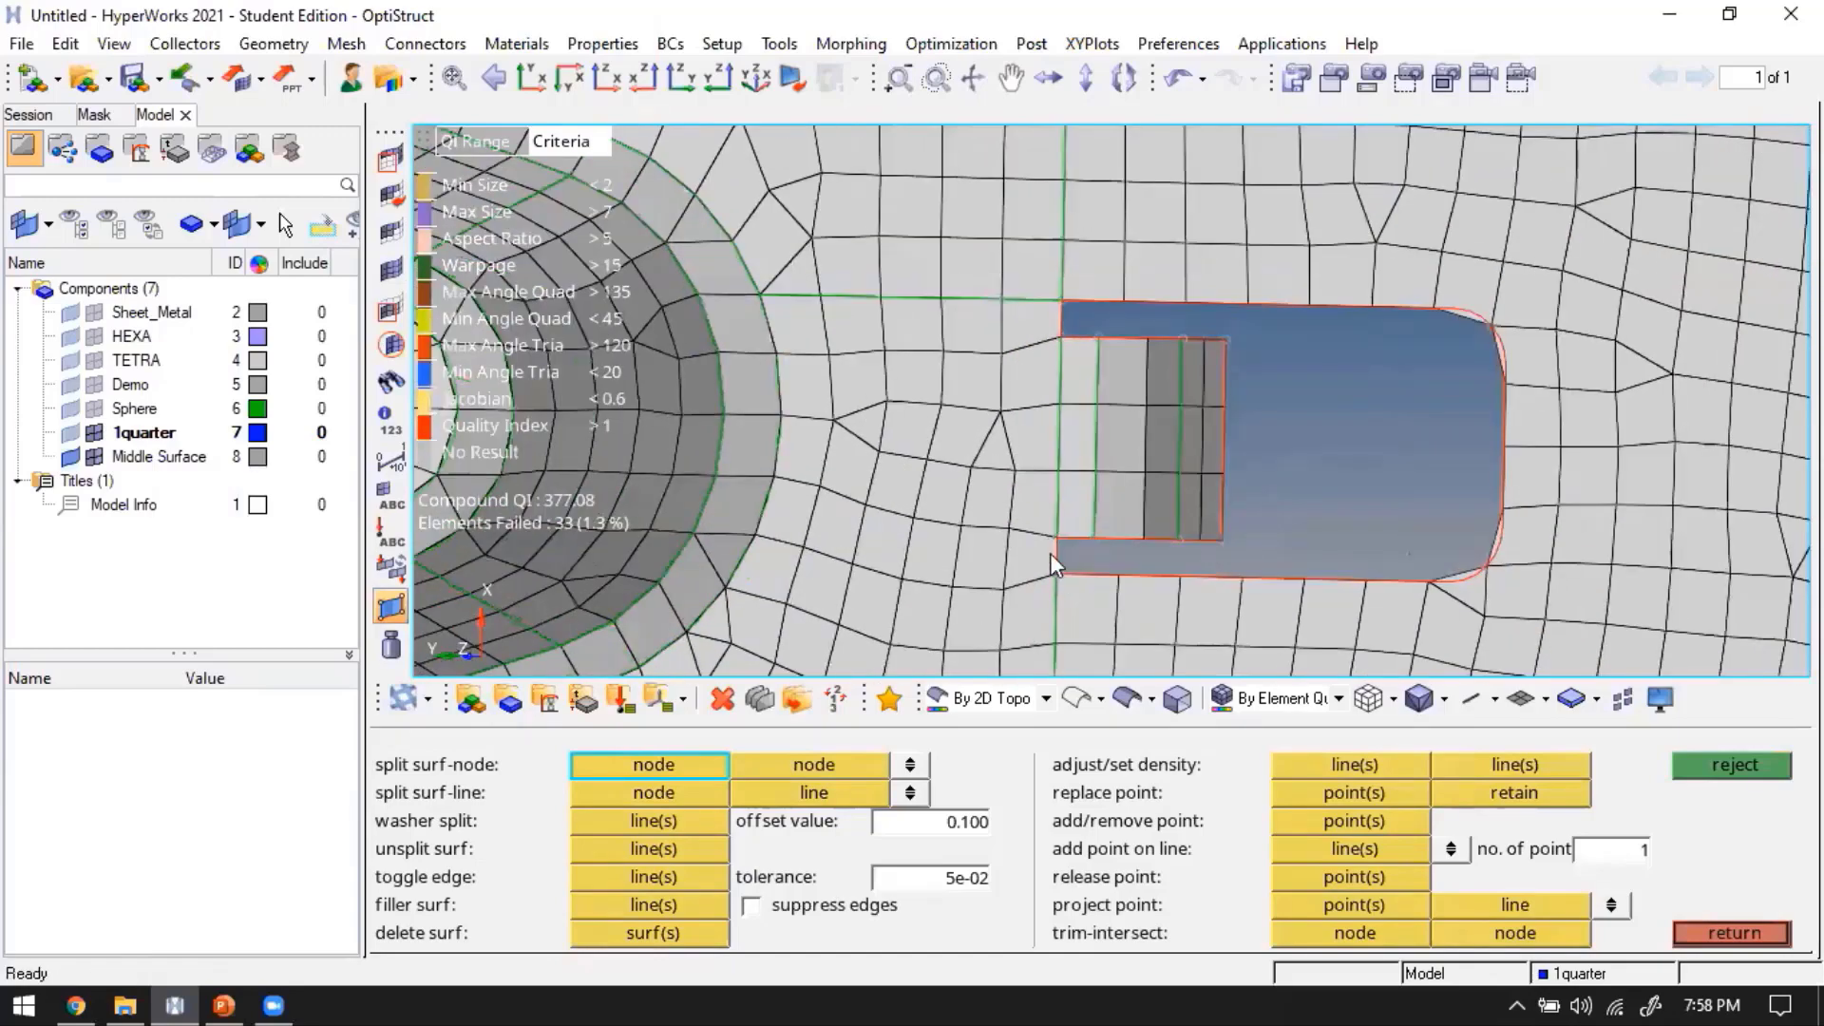
pyautogui.click(762, 526)
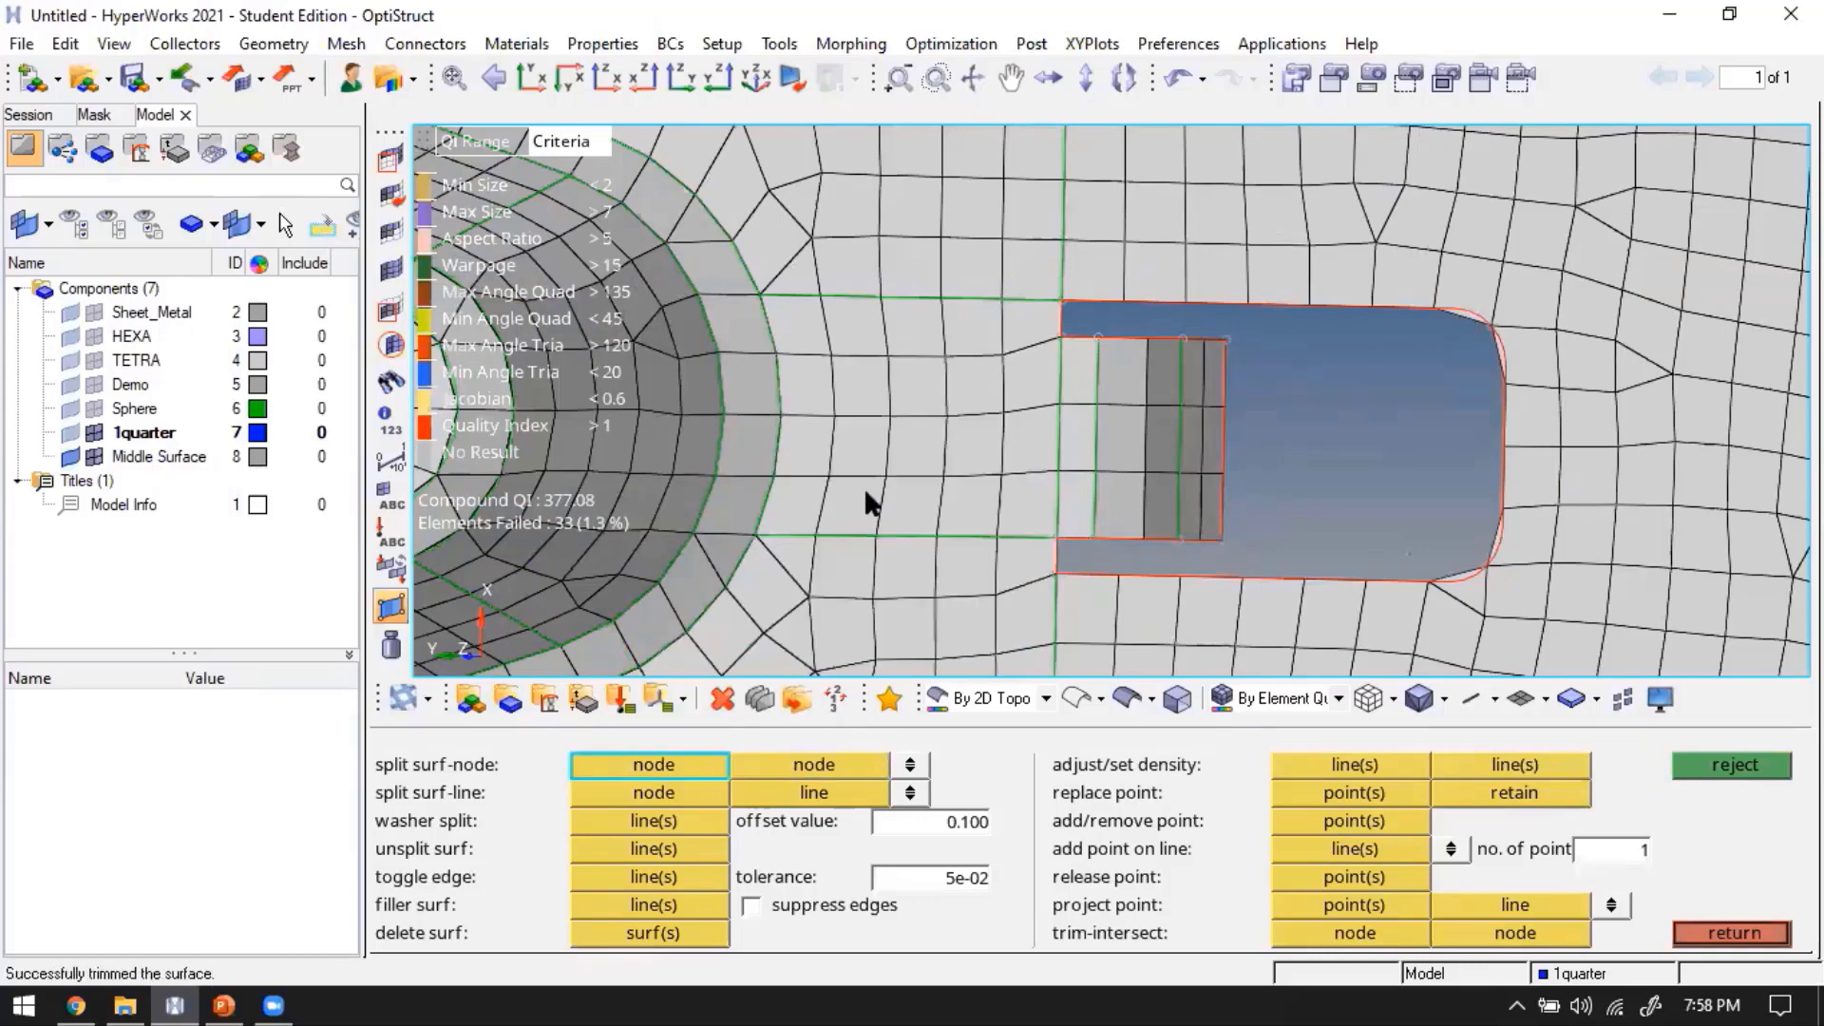
# Split the surface from a node on the low bead's curved outer edge to the part's straight side edge line
pyautogui.keyDown('ctrl'); pyautogui.scroll(-2, 898, 430); pyautogui.keyUp('ctrl')
pyautogui.keyDown('ctrl'); pyautogui.scroll(-2, 953, 408); pyautogui.keyUp('ctrl')
pyautogui.keyDown('ctrl'); pyautogui.moveTo(807, 428); pyautogui.dragTo(818, 473); pyautogui.keyUp('ctrl')
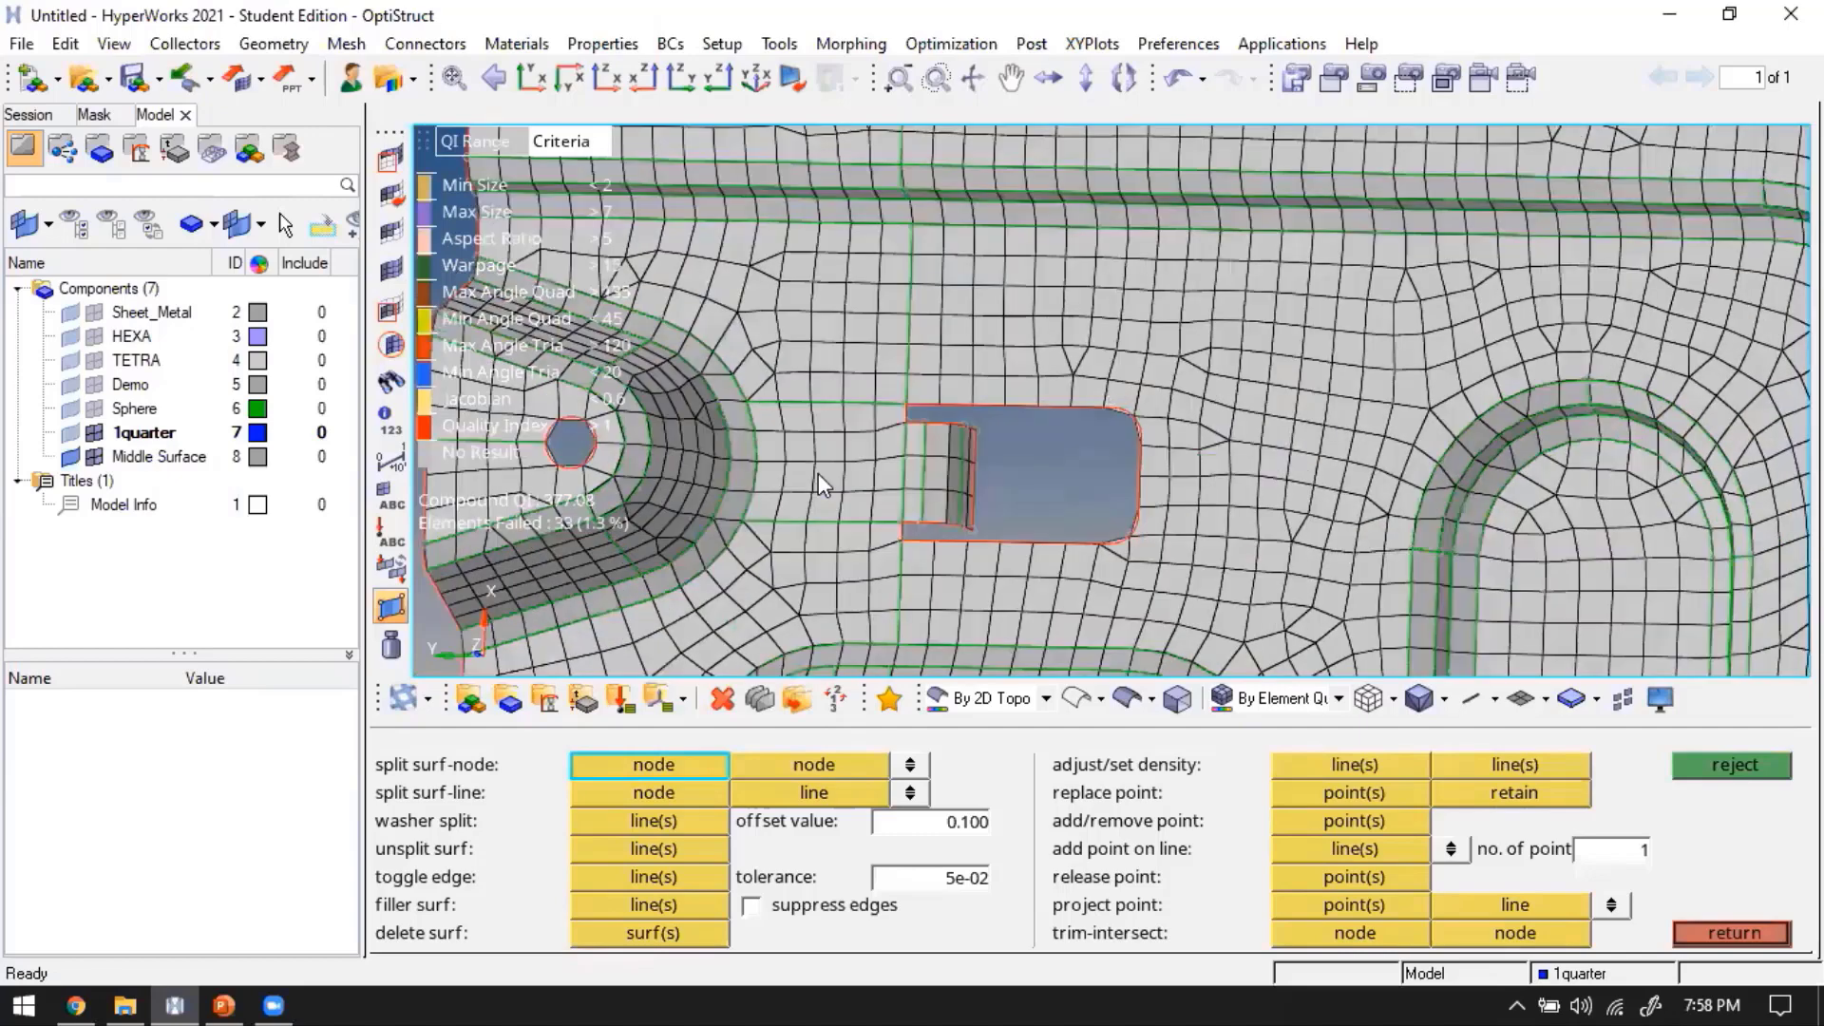
pyautogui.keyDown('ctrl'); pyautogui.scroll(1, 818, 473); pyautogui.keyUp('ctrl')
pyautogui.keyDown('ctrl'); pyautogui.scroll(-1, 855, 386); pyautogui.keyUp('ctrl')
pyautogui.keyDown('ctrl'); pyautogui.moveTo(896, 411); pyautogui.dragTo(988, 402, button='right'); pyautogui.keyUp('ctrl')
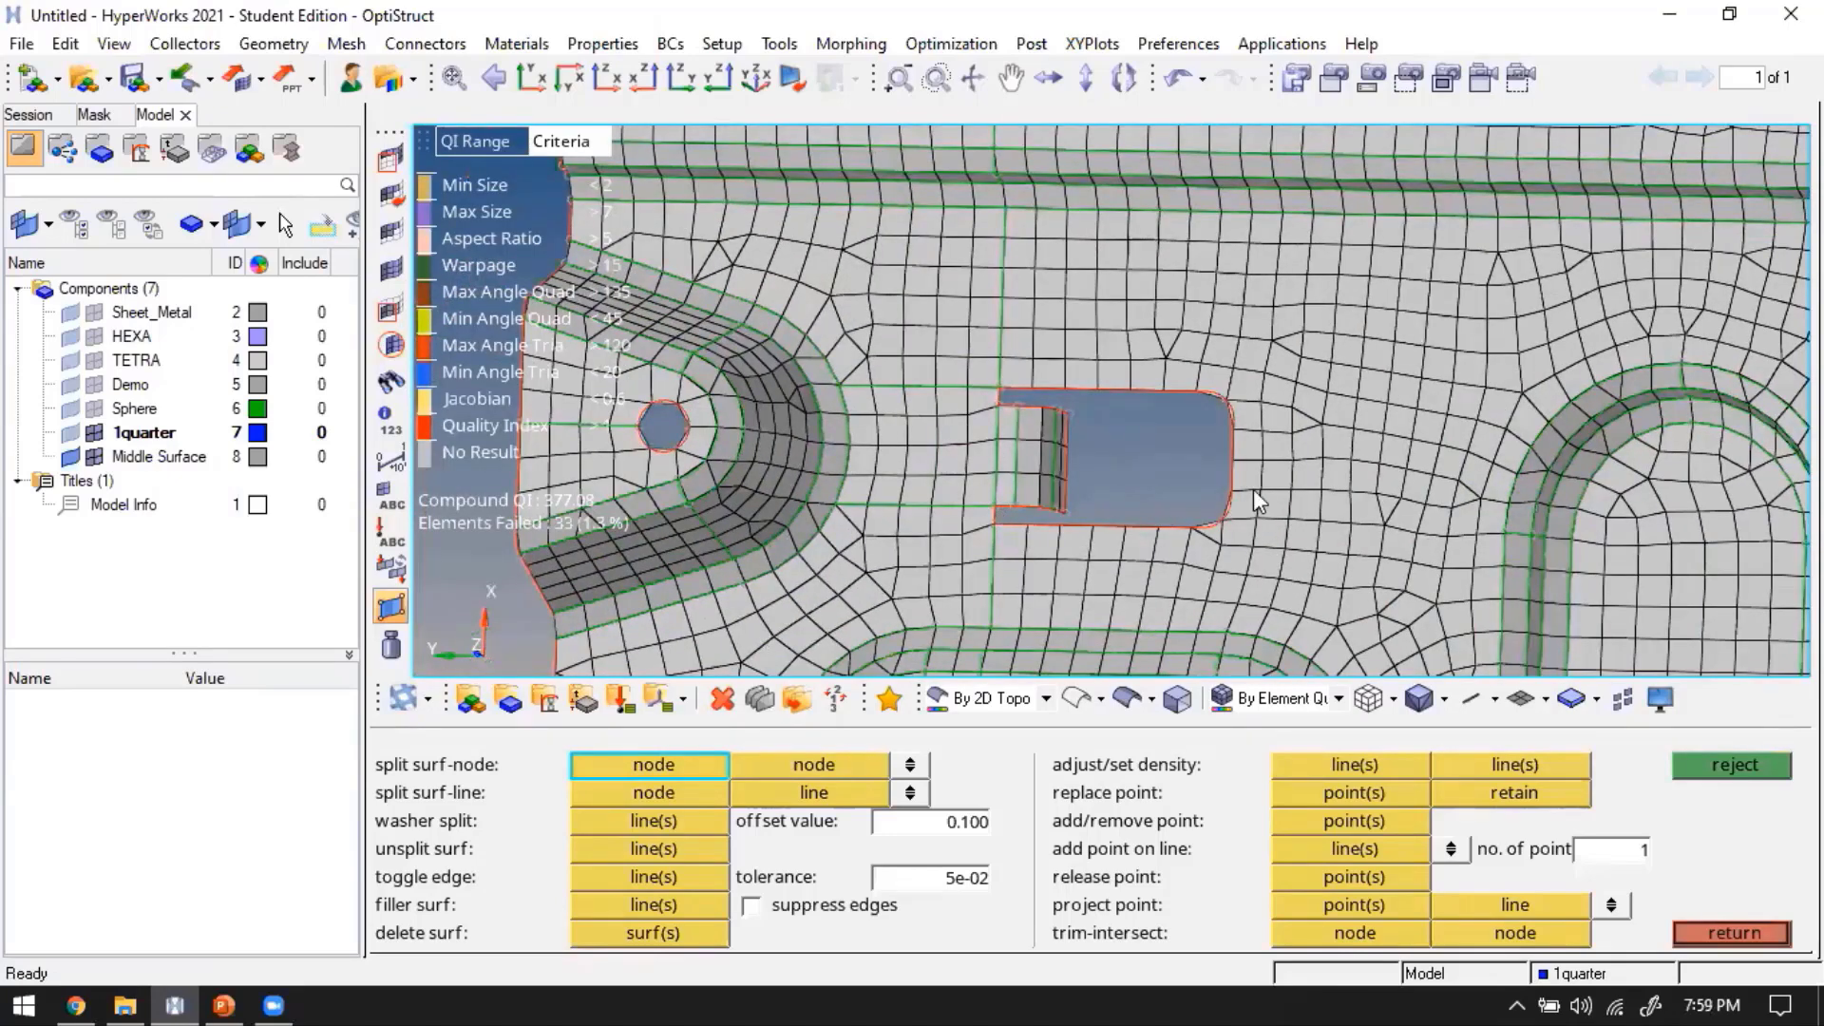
pyautogui.keyDown('ctrl'); pyautogui.click(1198, 444); pyautogui.keyUp('ctrl')
pyautogui.keyDown('ctrl'); pyautogui.scroll(-3, 1197, 444); pyautogui.keyUp('ctrl')
pyautogui.keyDown('ctrl'); pyautogui.moveTo(1197, 443); pyautogui.dragTo(1005, 528); pyautogui.keyUp('ctrl')
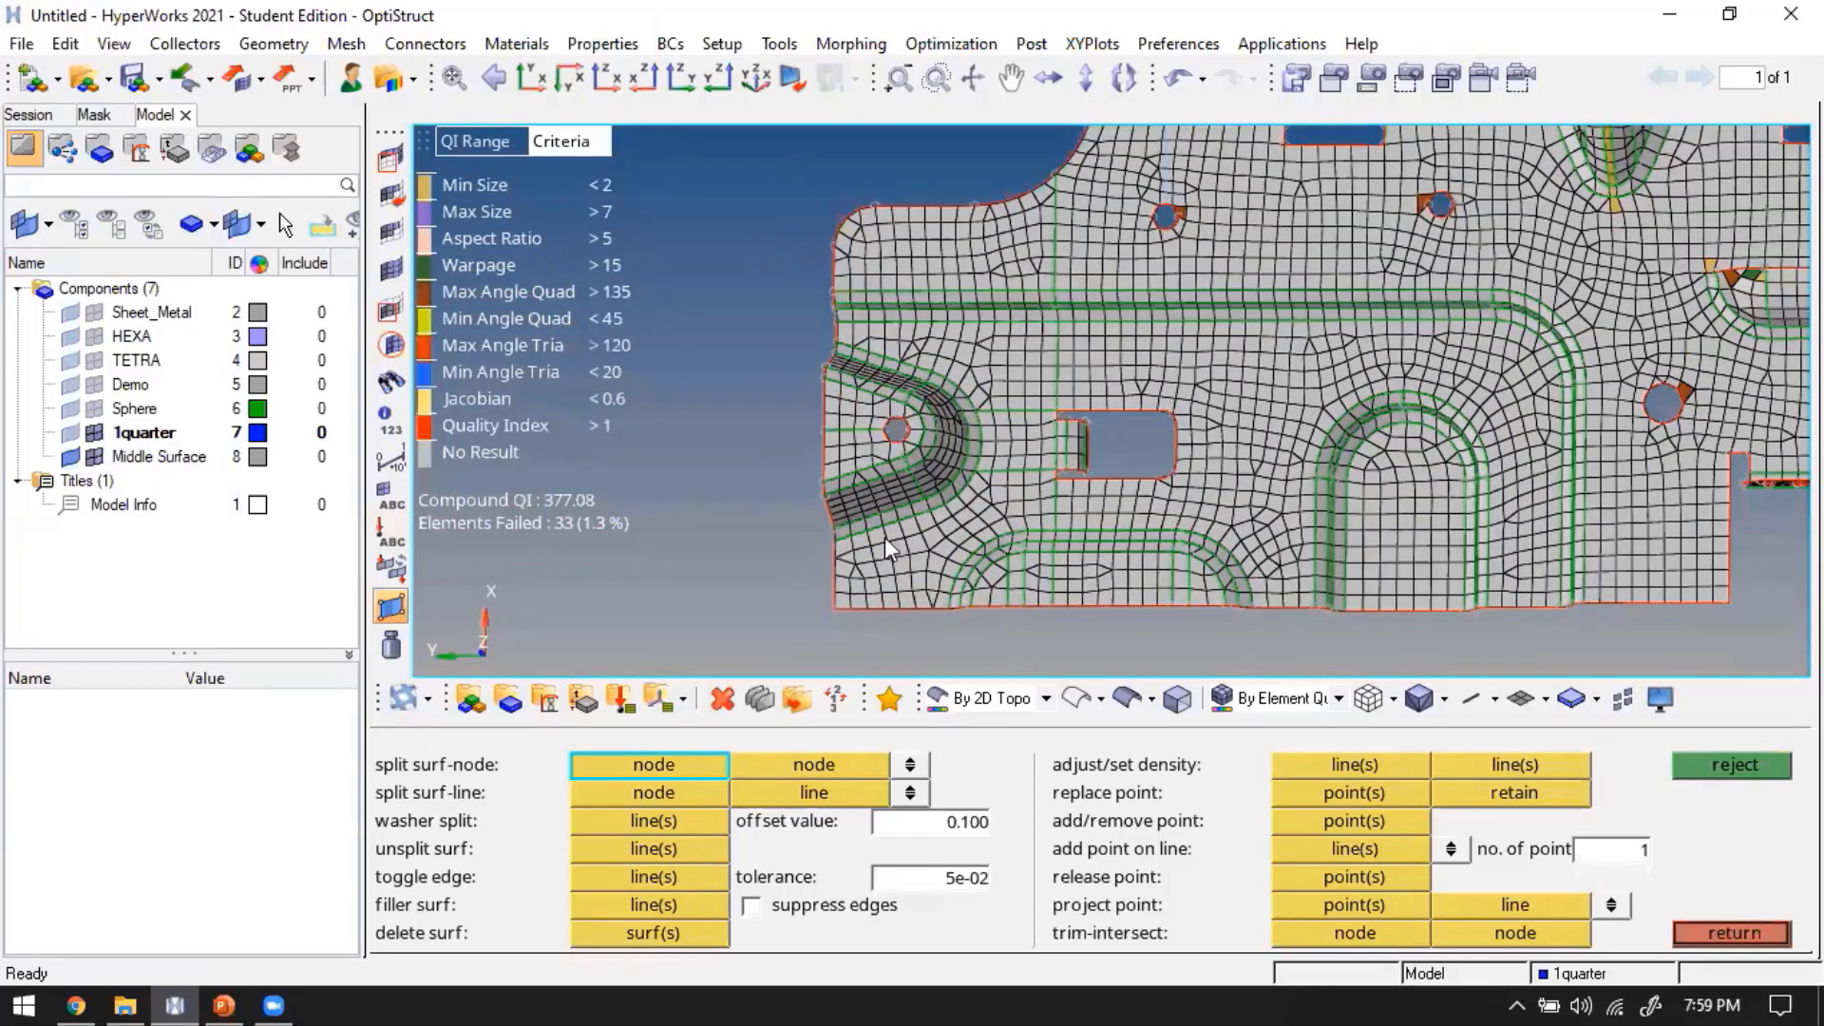
pyautogui.keyDown('ctrl'); pyautogui.scroll(3, 885, 538); pyautogui.keyUp('ctrl')
pyautogui.scroll(3, 927, 532)
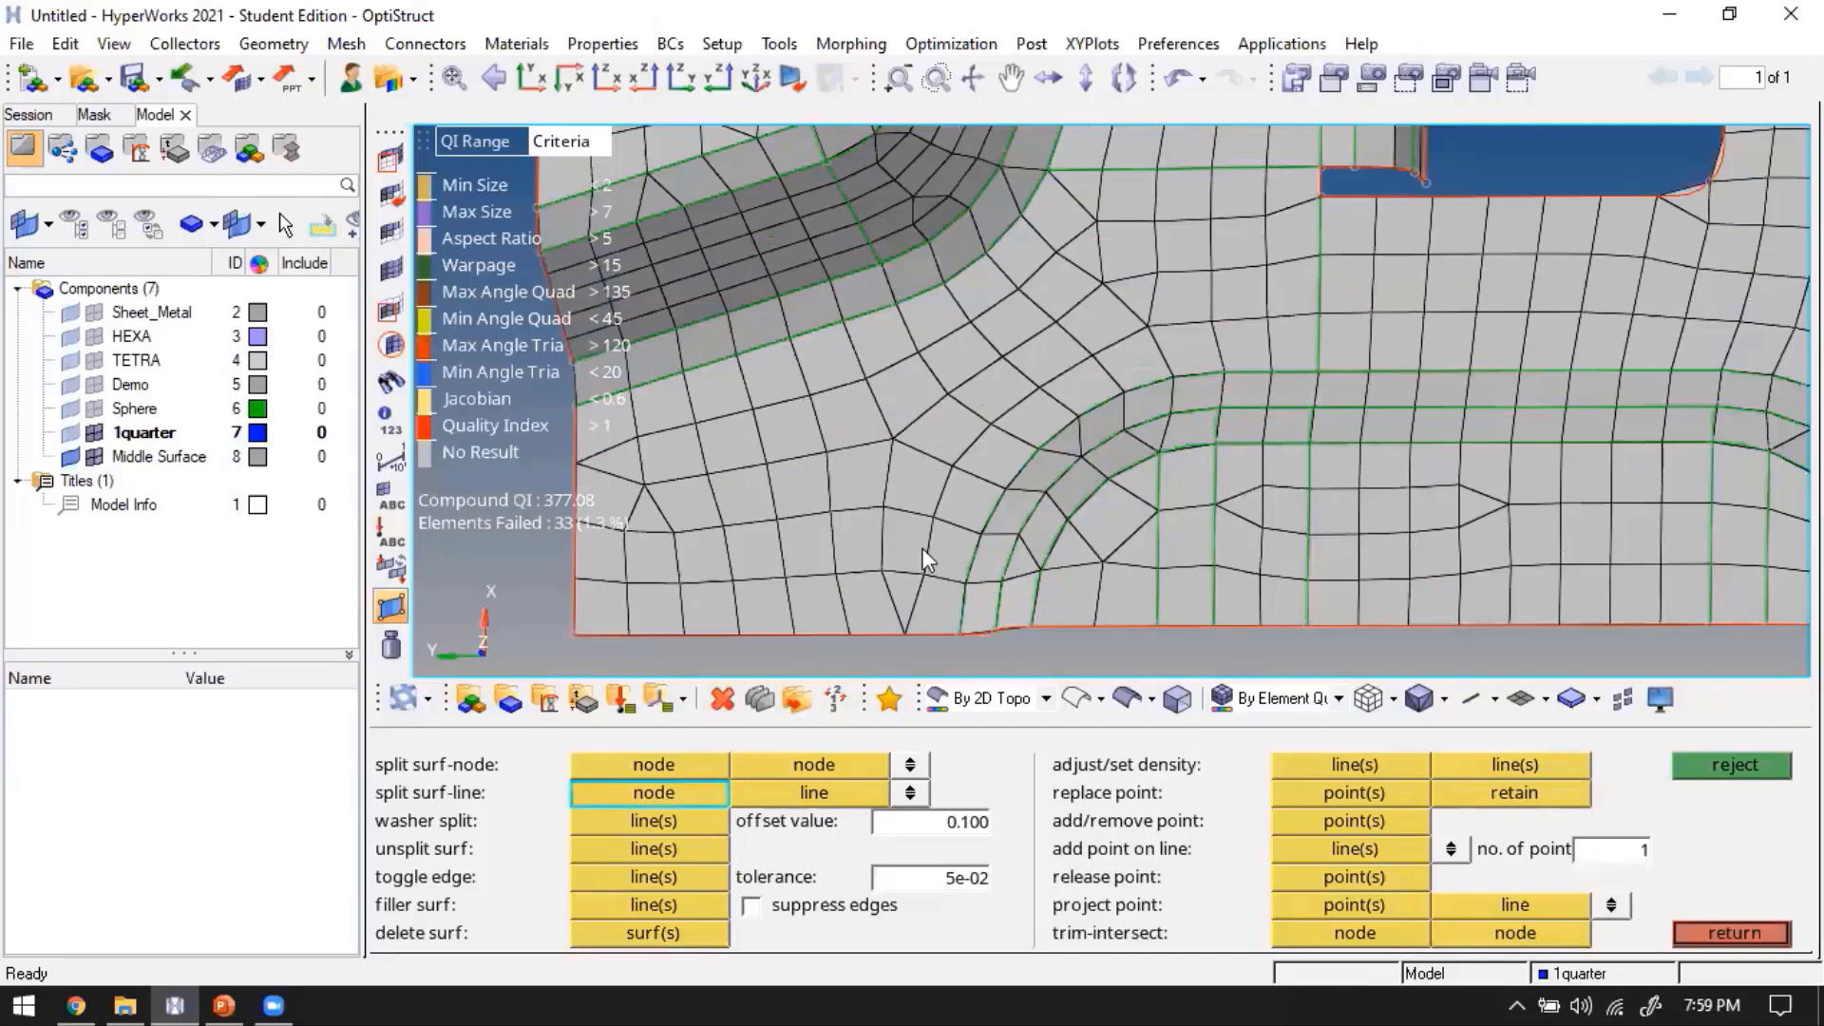
pyautogui.click(573, 549)
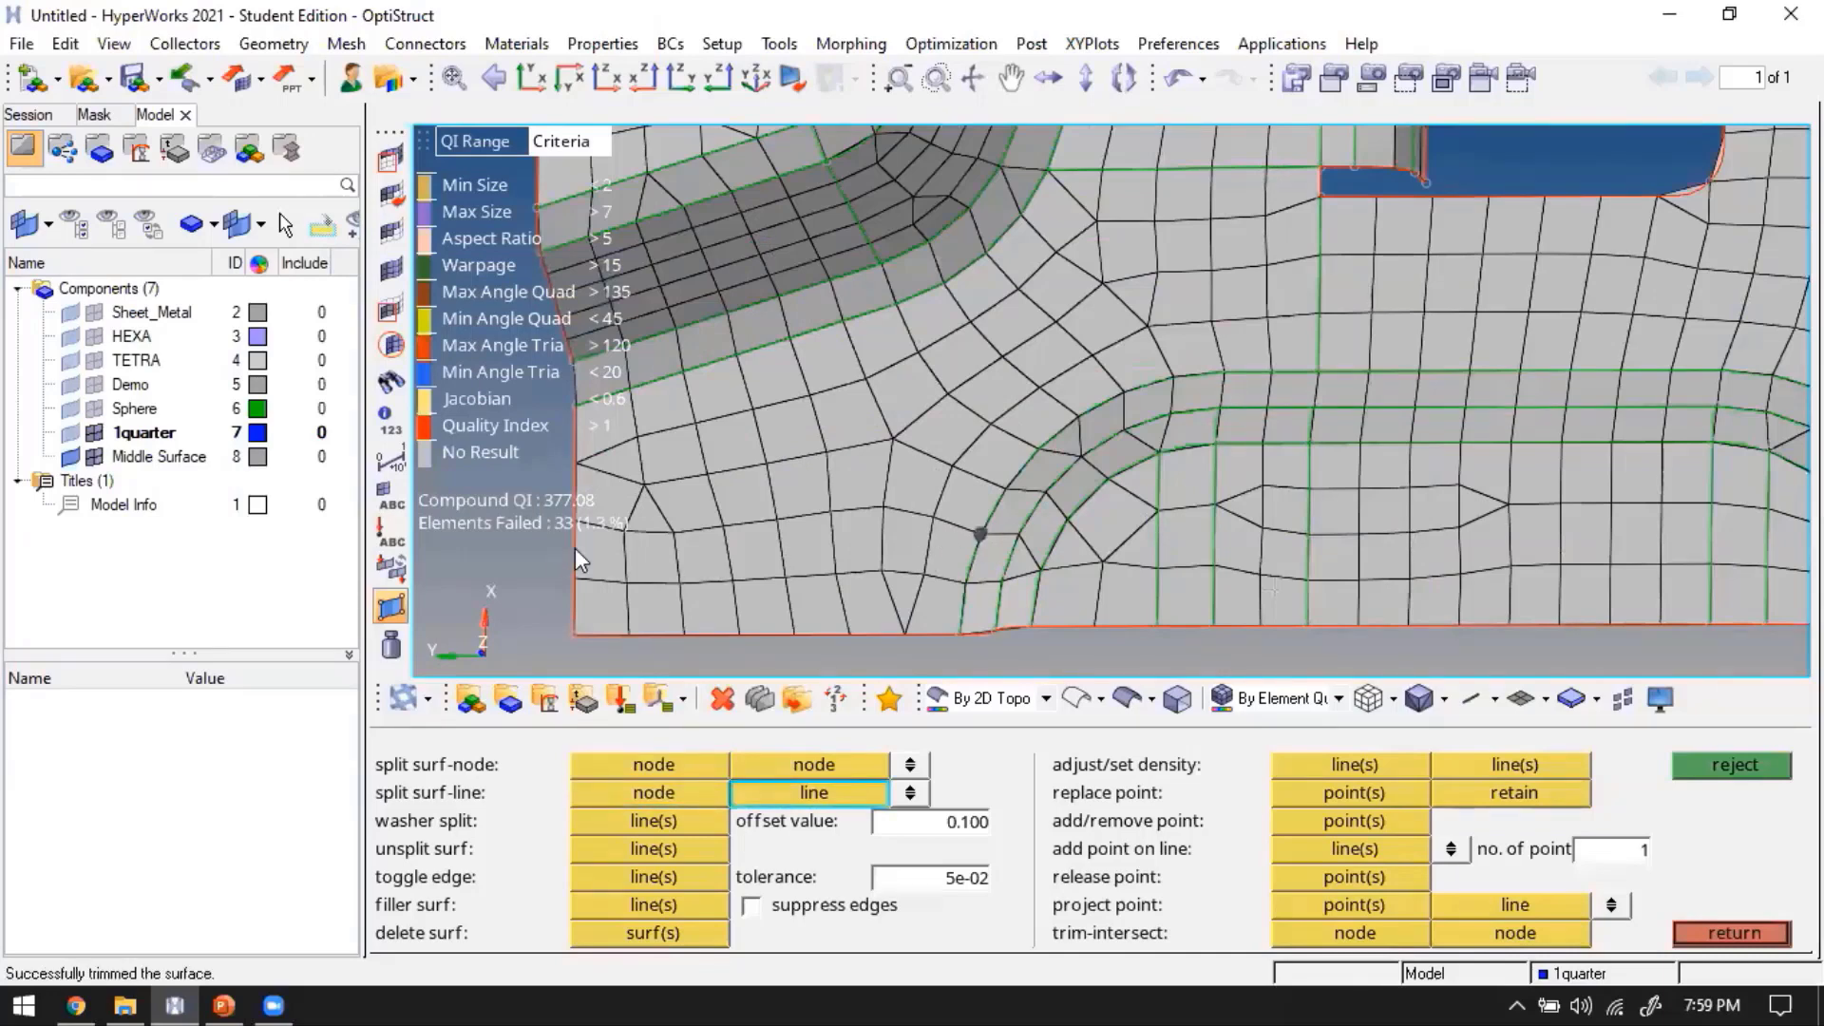
# Split the surface node to node from the slotted cutout's lower rounded corner to the arch-shaped bead's outer edge
pyautogui.scroll(-3, 977, 458)
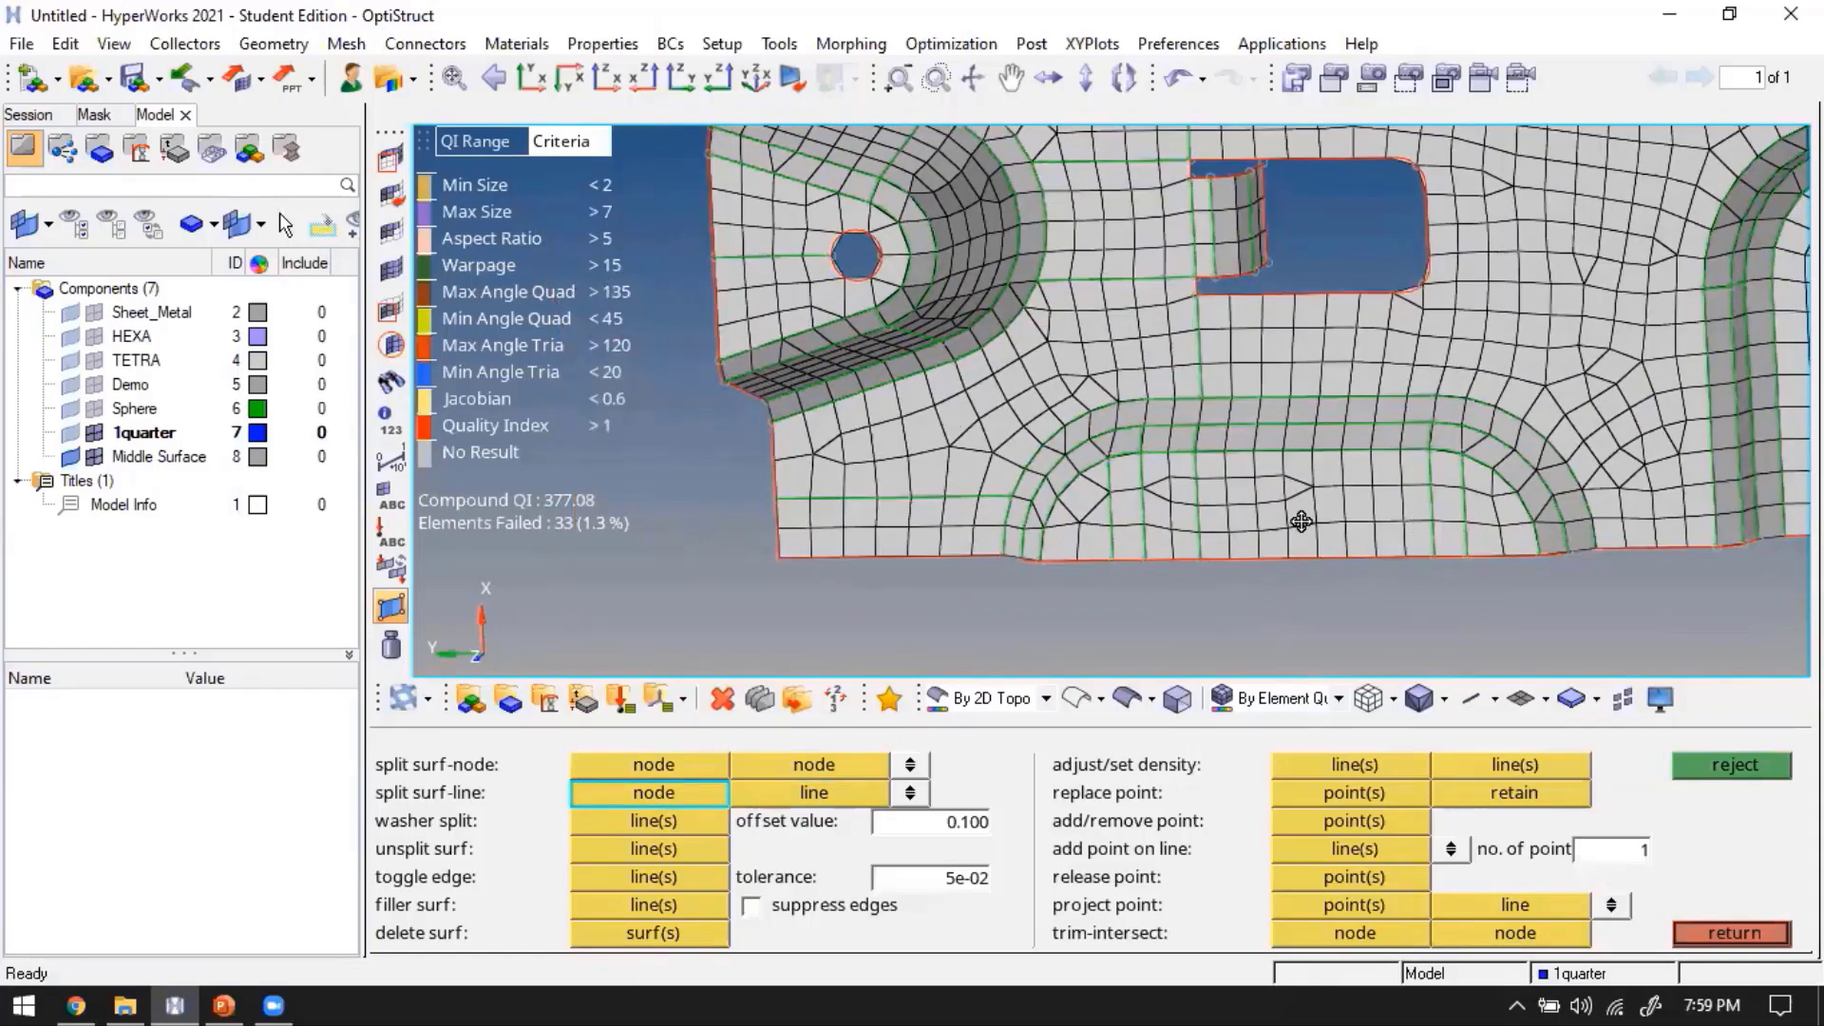
pyautogui.scroll(-3, 1167, 516)
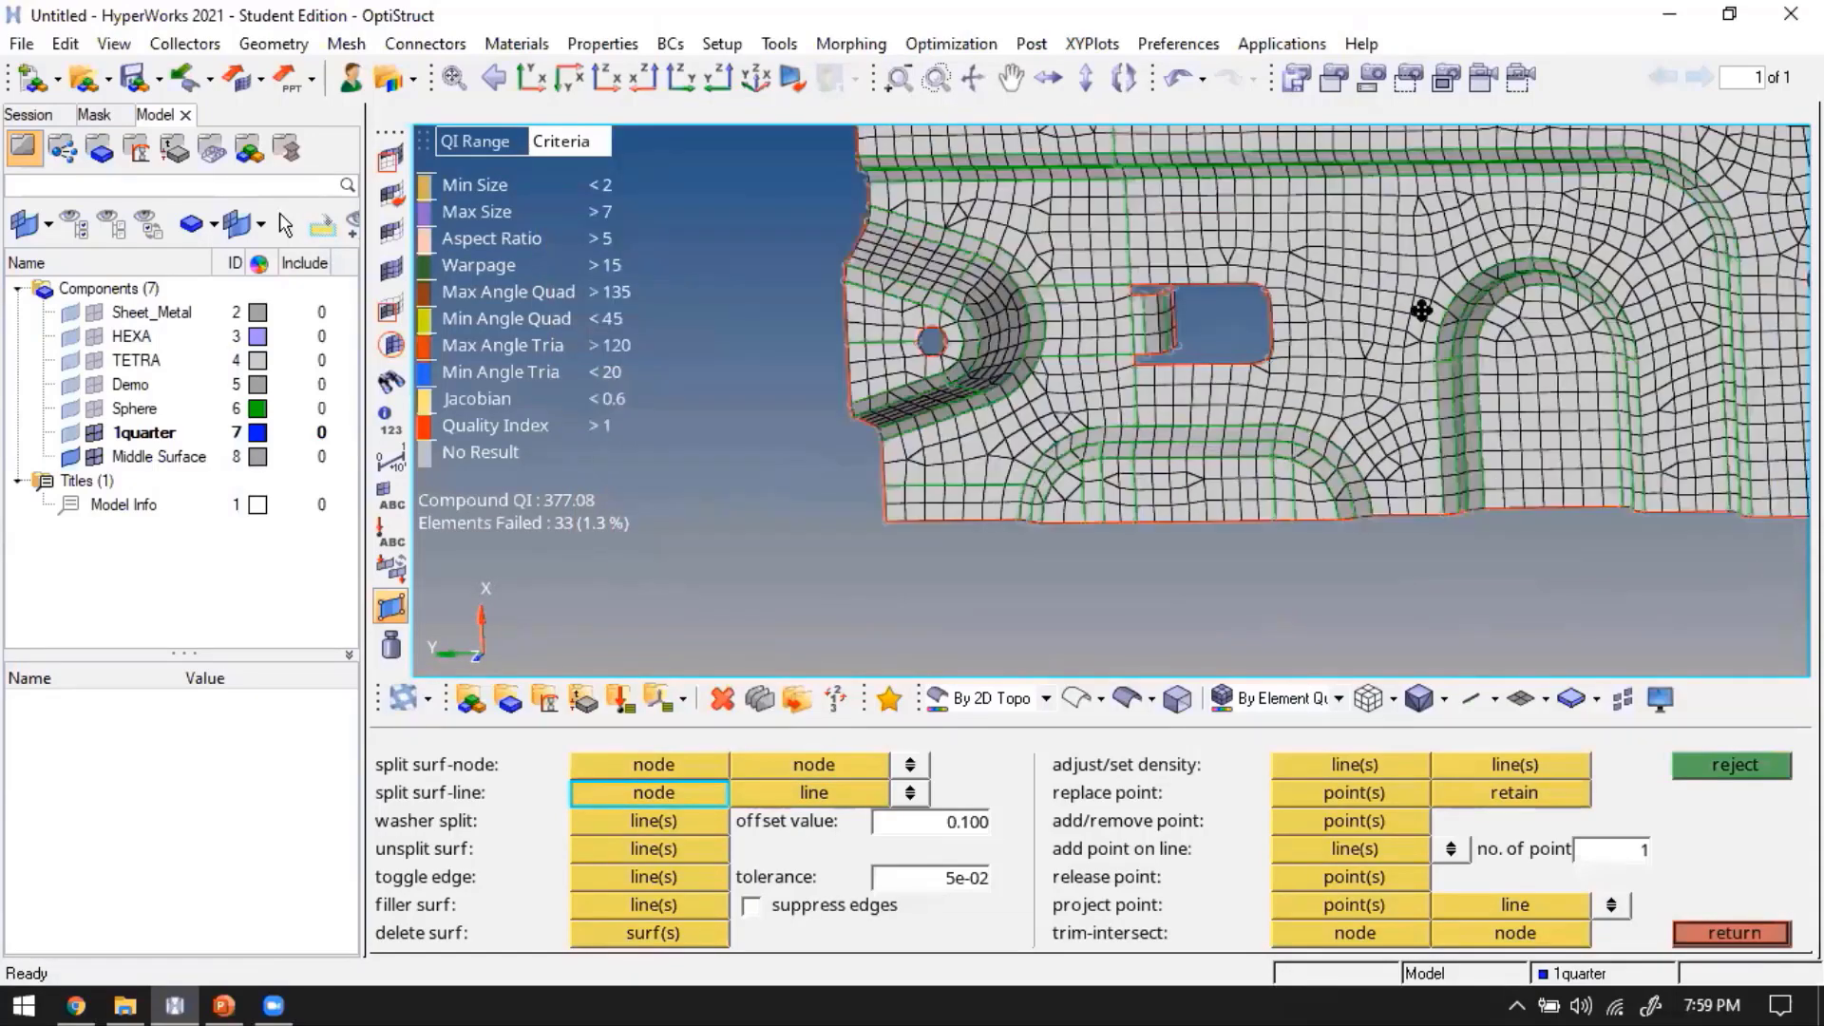
pyautogui.scroll(3, 1250, 379)
pyautogui.keyDown('ctrl'); pyautogui.moveTo(1273, 391); pyautogui.dragTo(1245, 447); pyautogui.keyUp('ctrl')
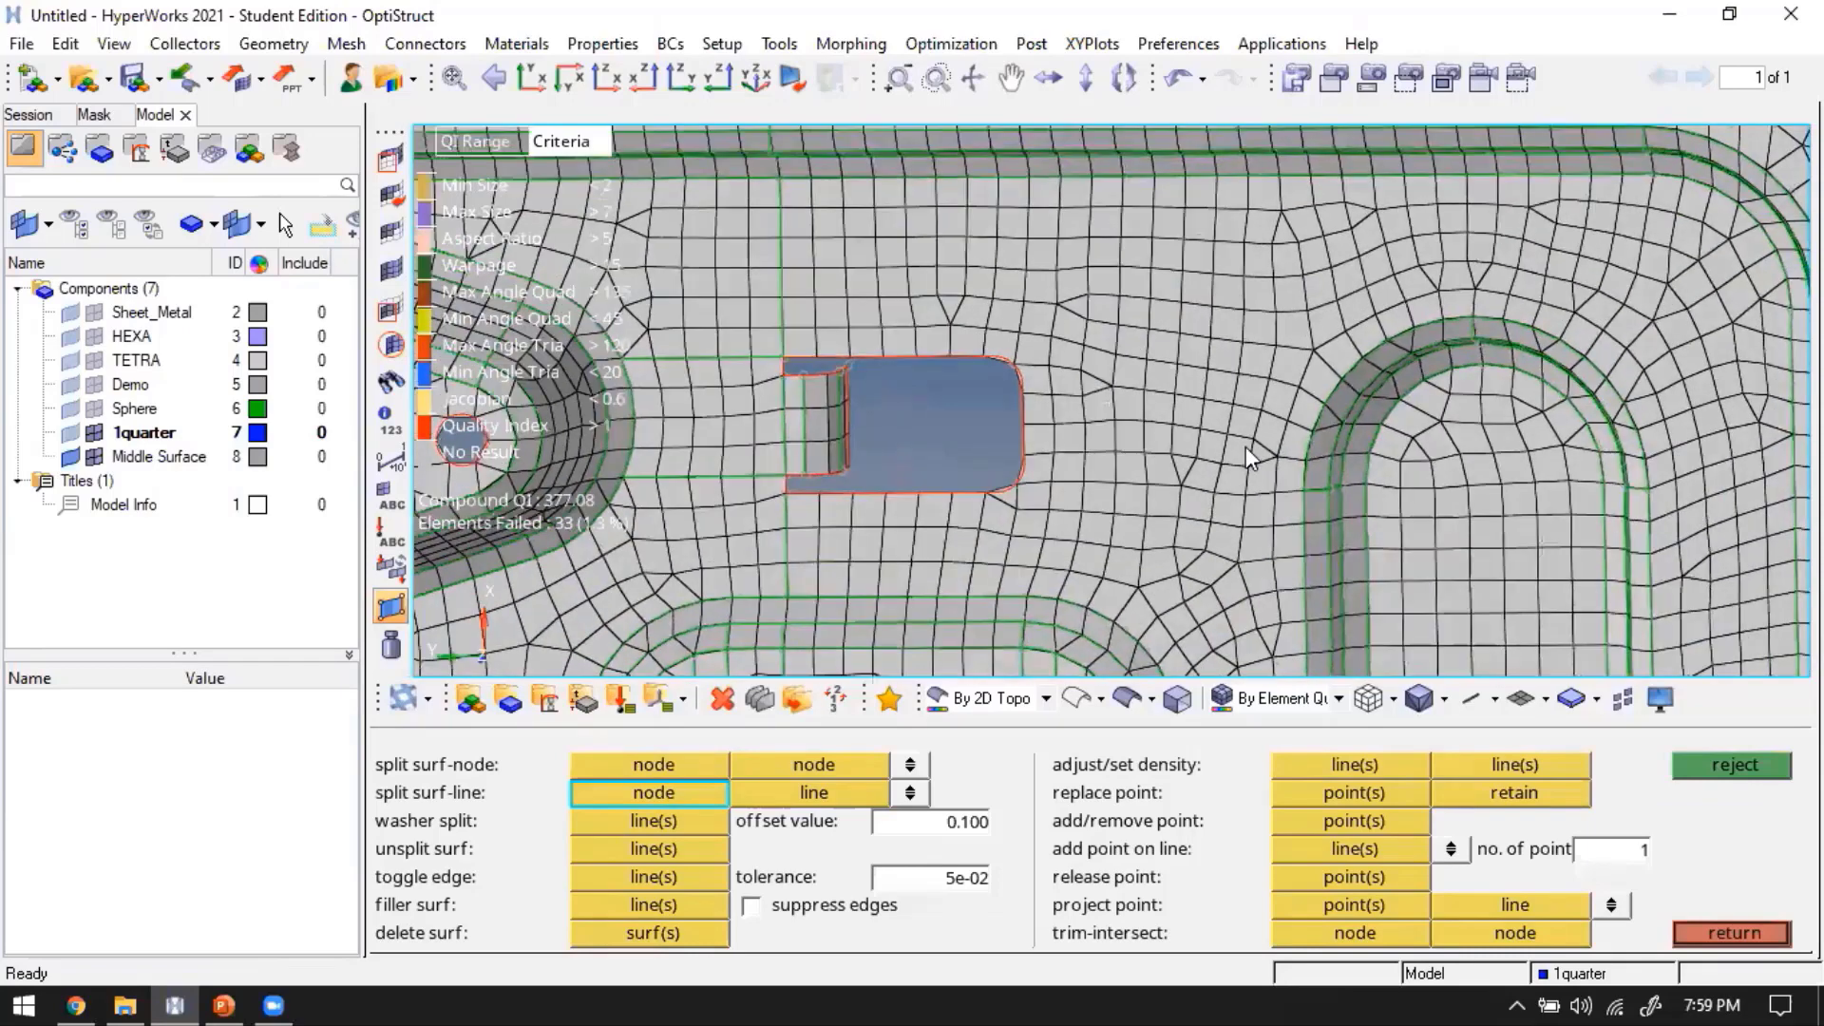
pyautogui.keyDown('ctrl'); pyautogui.scroll(2, 1246, 447); pyautogui.keyUp('ctrl')
pyautogui.click(631, 762)
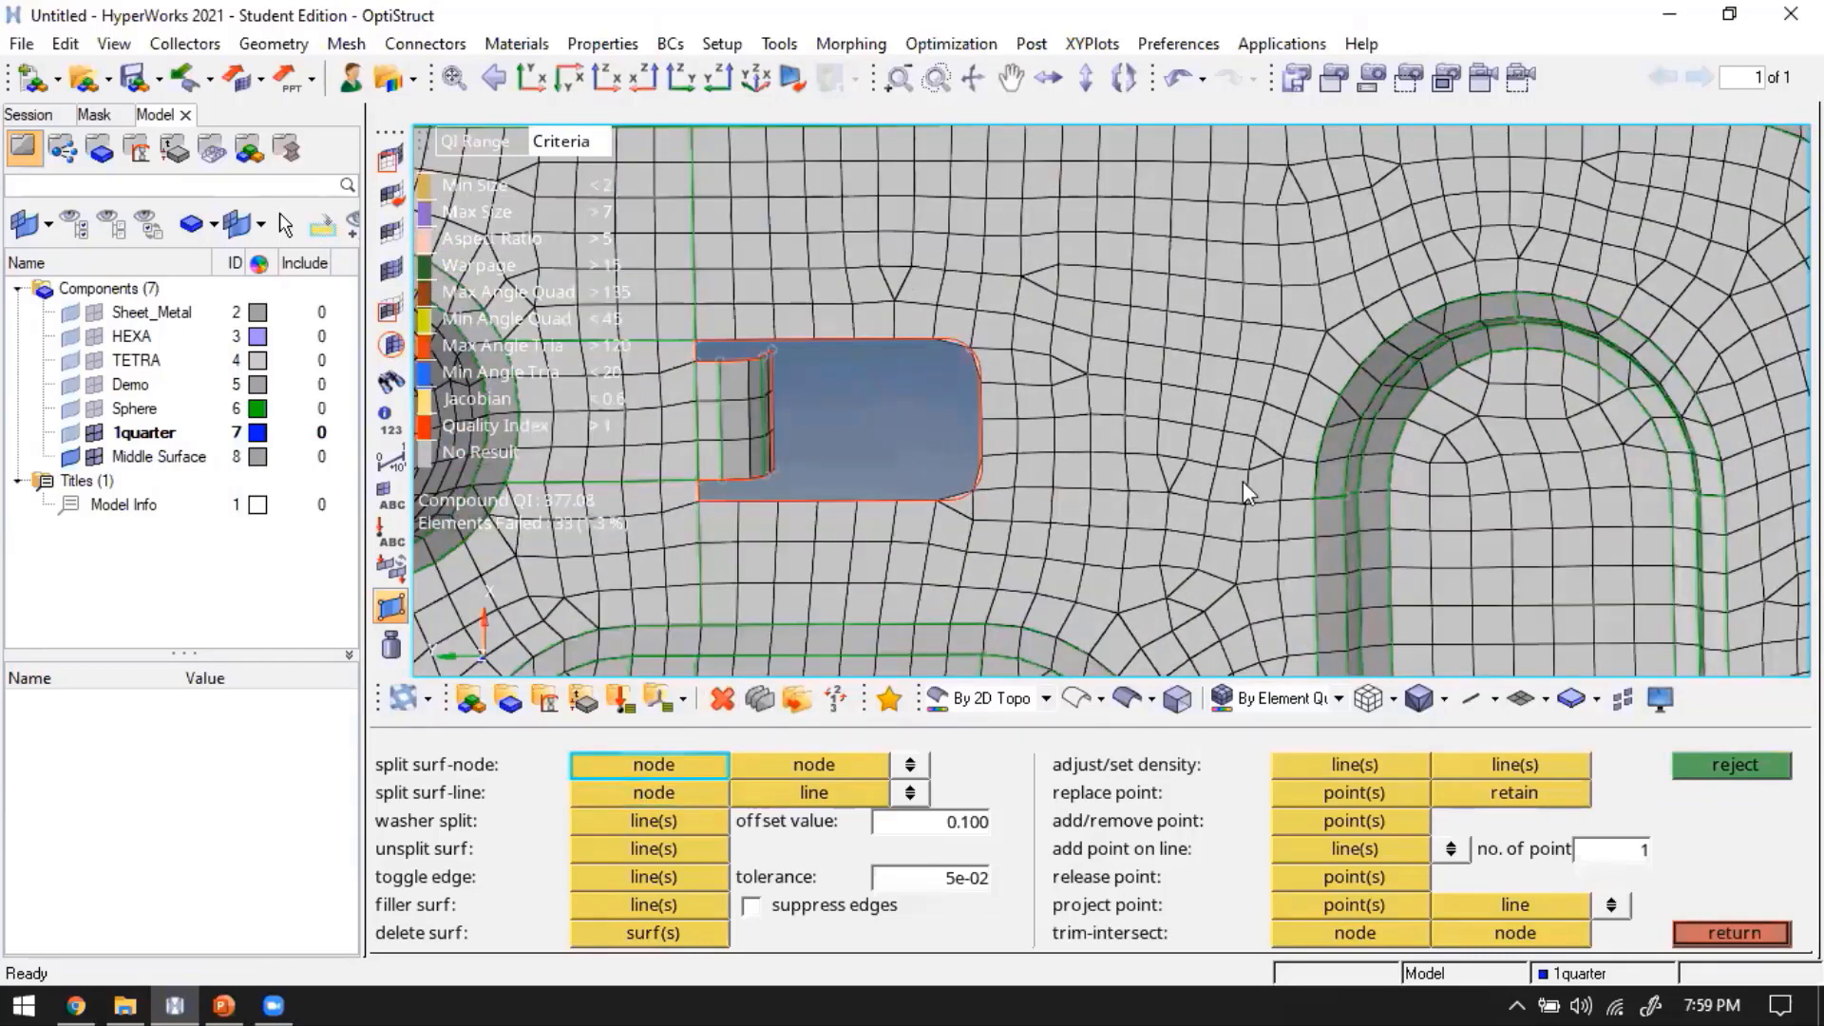
pyautogui.click(1309, 495)
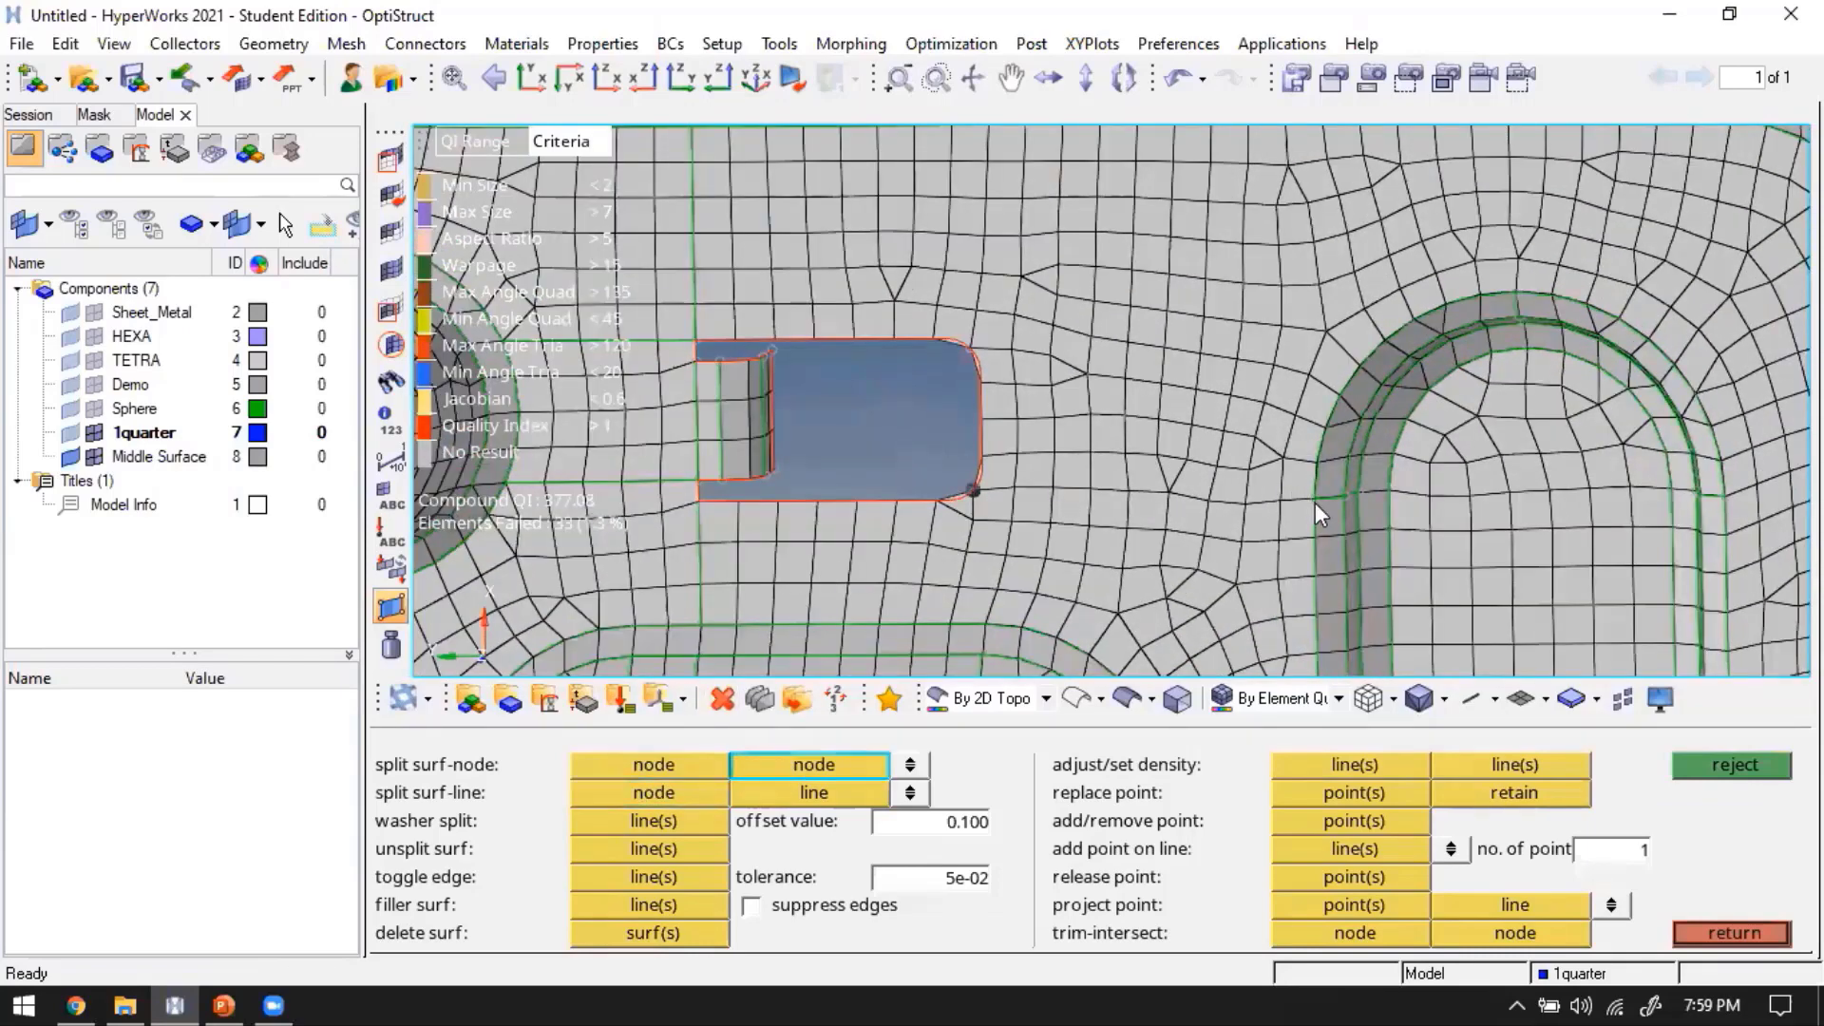
pyautogui.click(1314, 502)
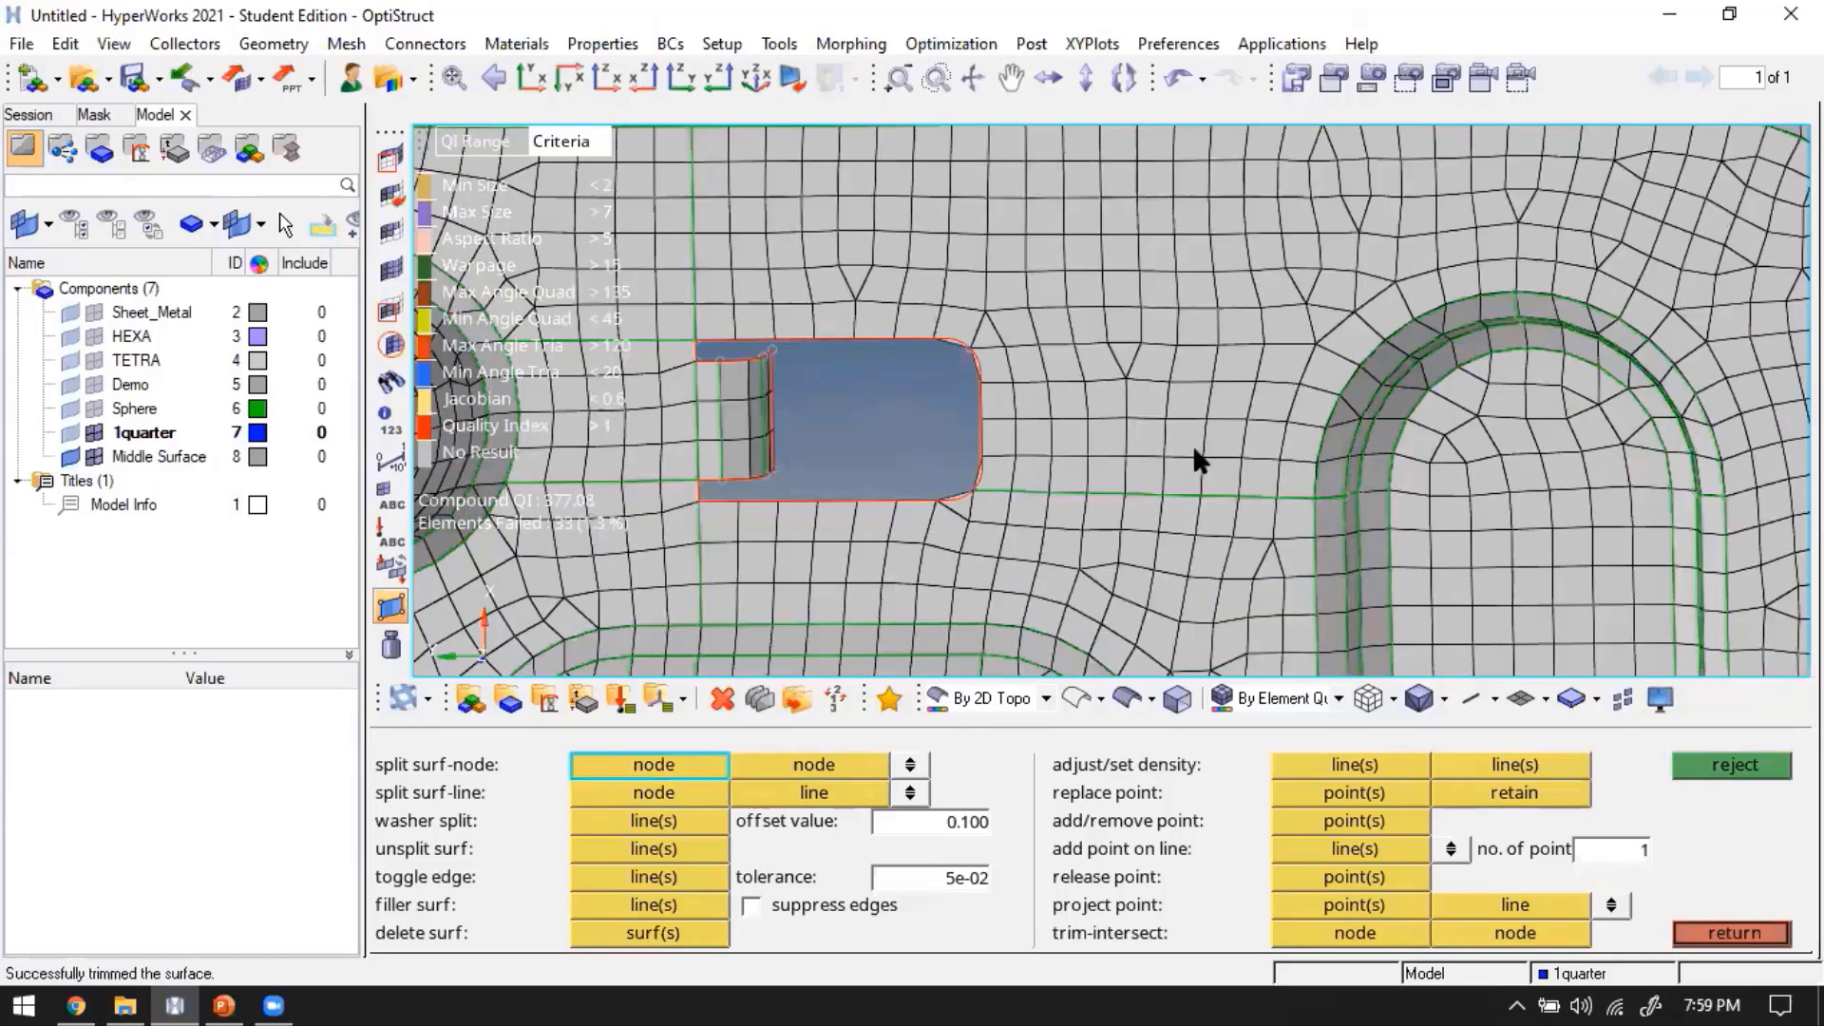
# Split the surface from the rectangular cutout's corner between the two holes down to the long bead's first edge line
pyautogui.scroll(-3, 1196, 446)
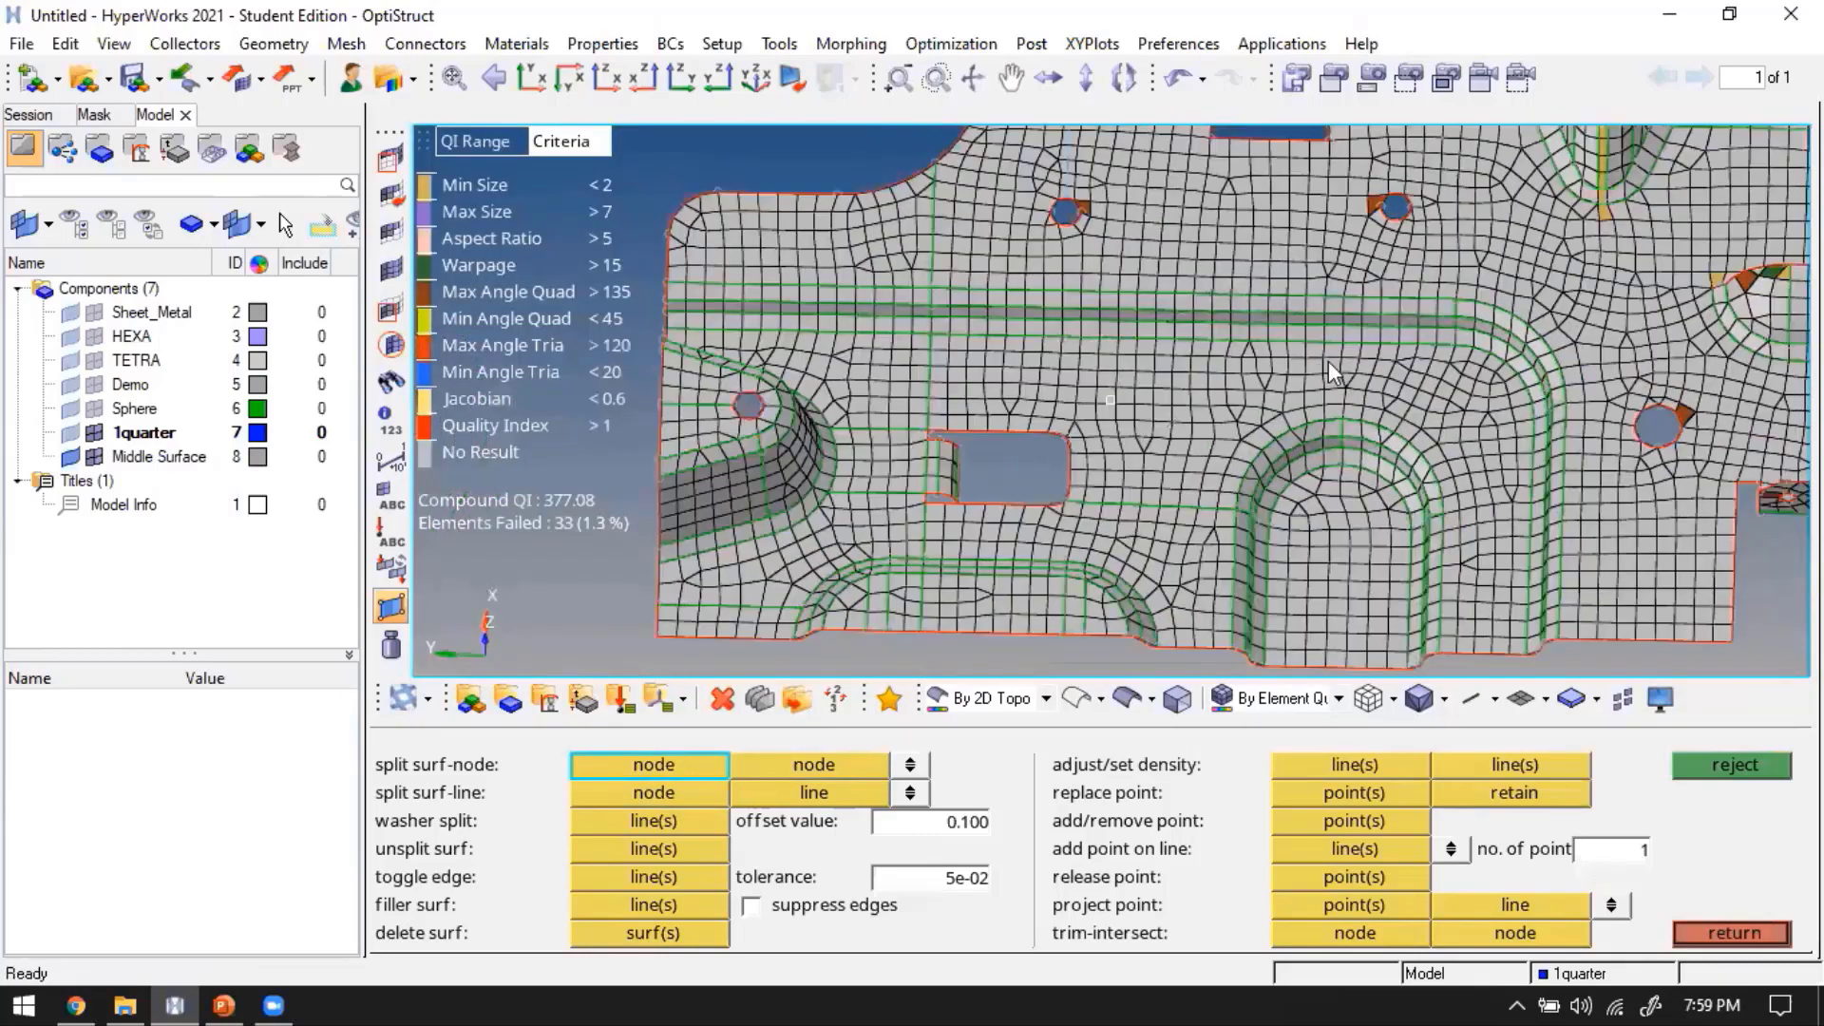
pyautogui.scroll(4, 1381, 323)
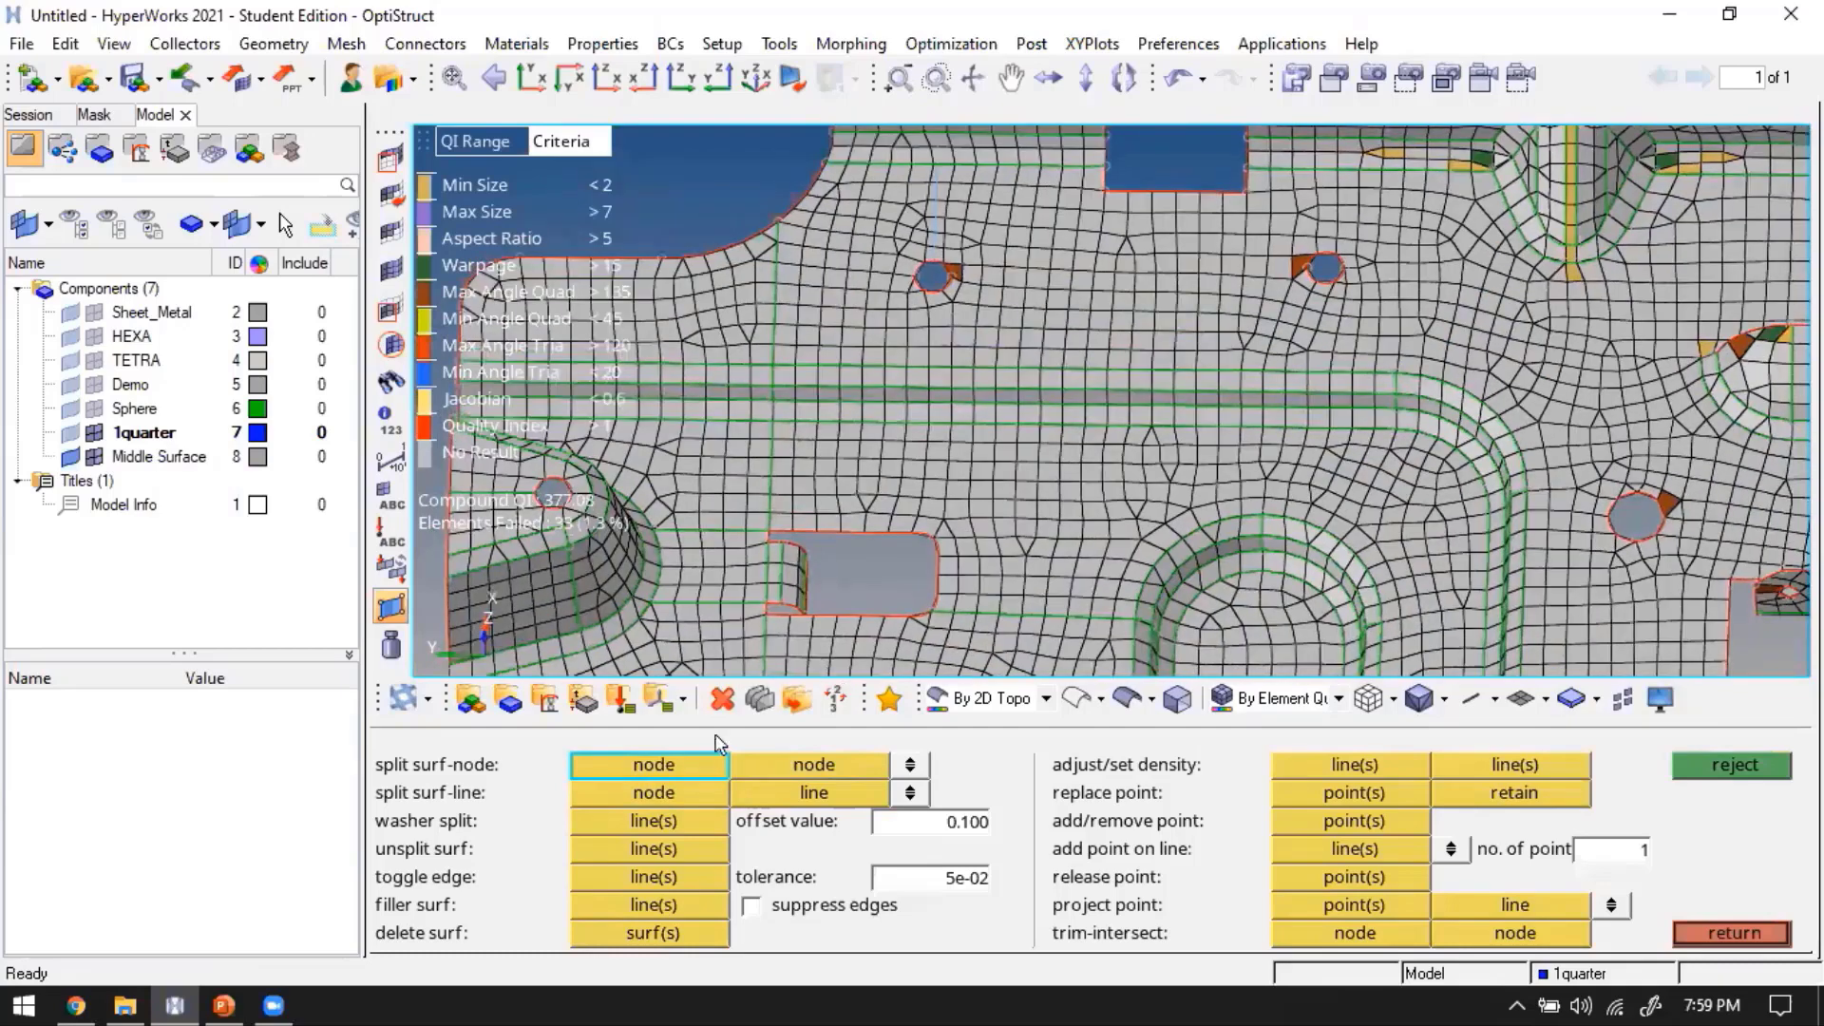
pyautogui.click(680, 796)
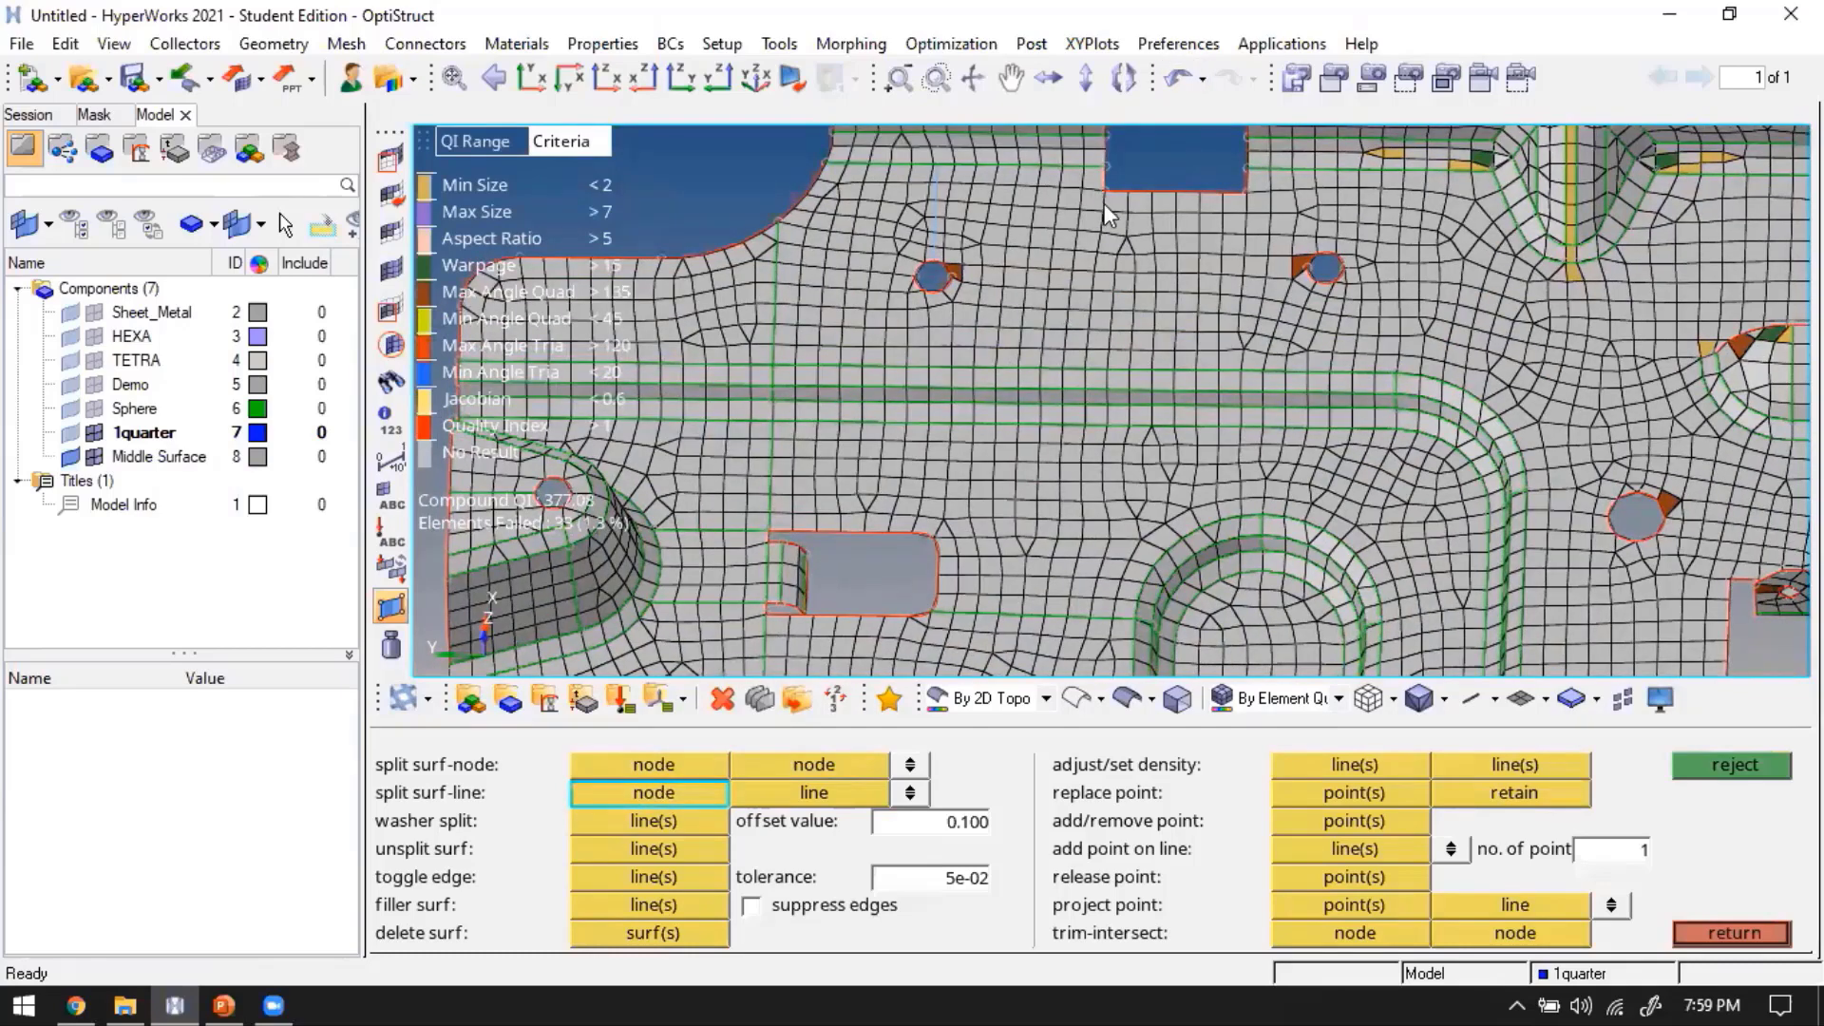
pyautogui.click(1104, 203)
pyautogui.scroll(2, 1109, 454)
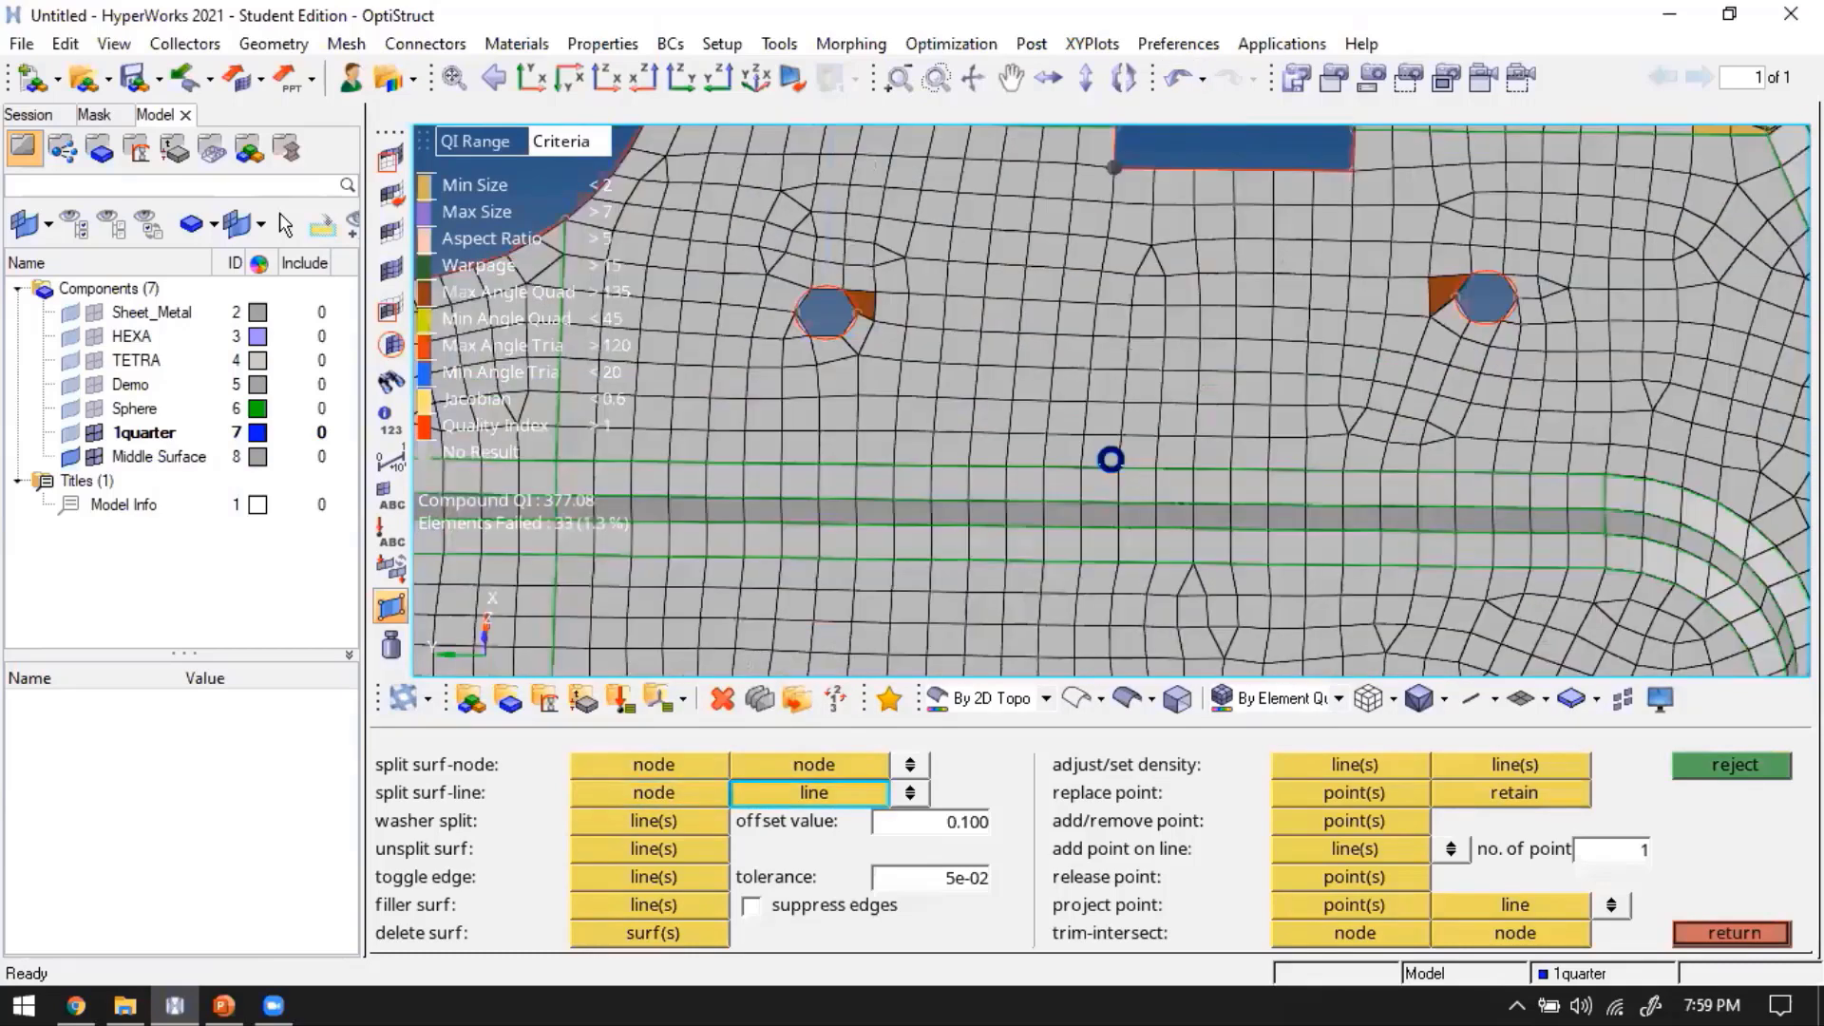
pyautogui.click(1111, 462)
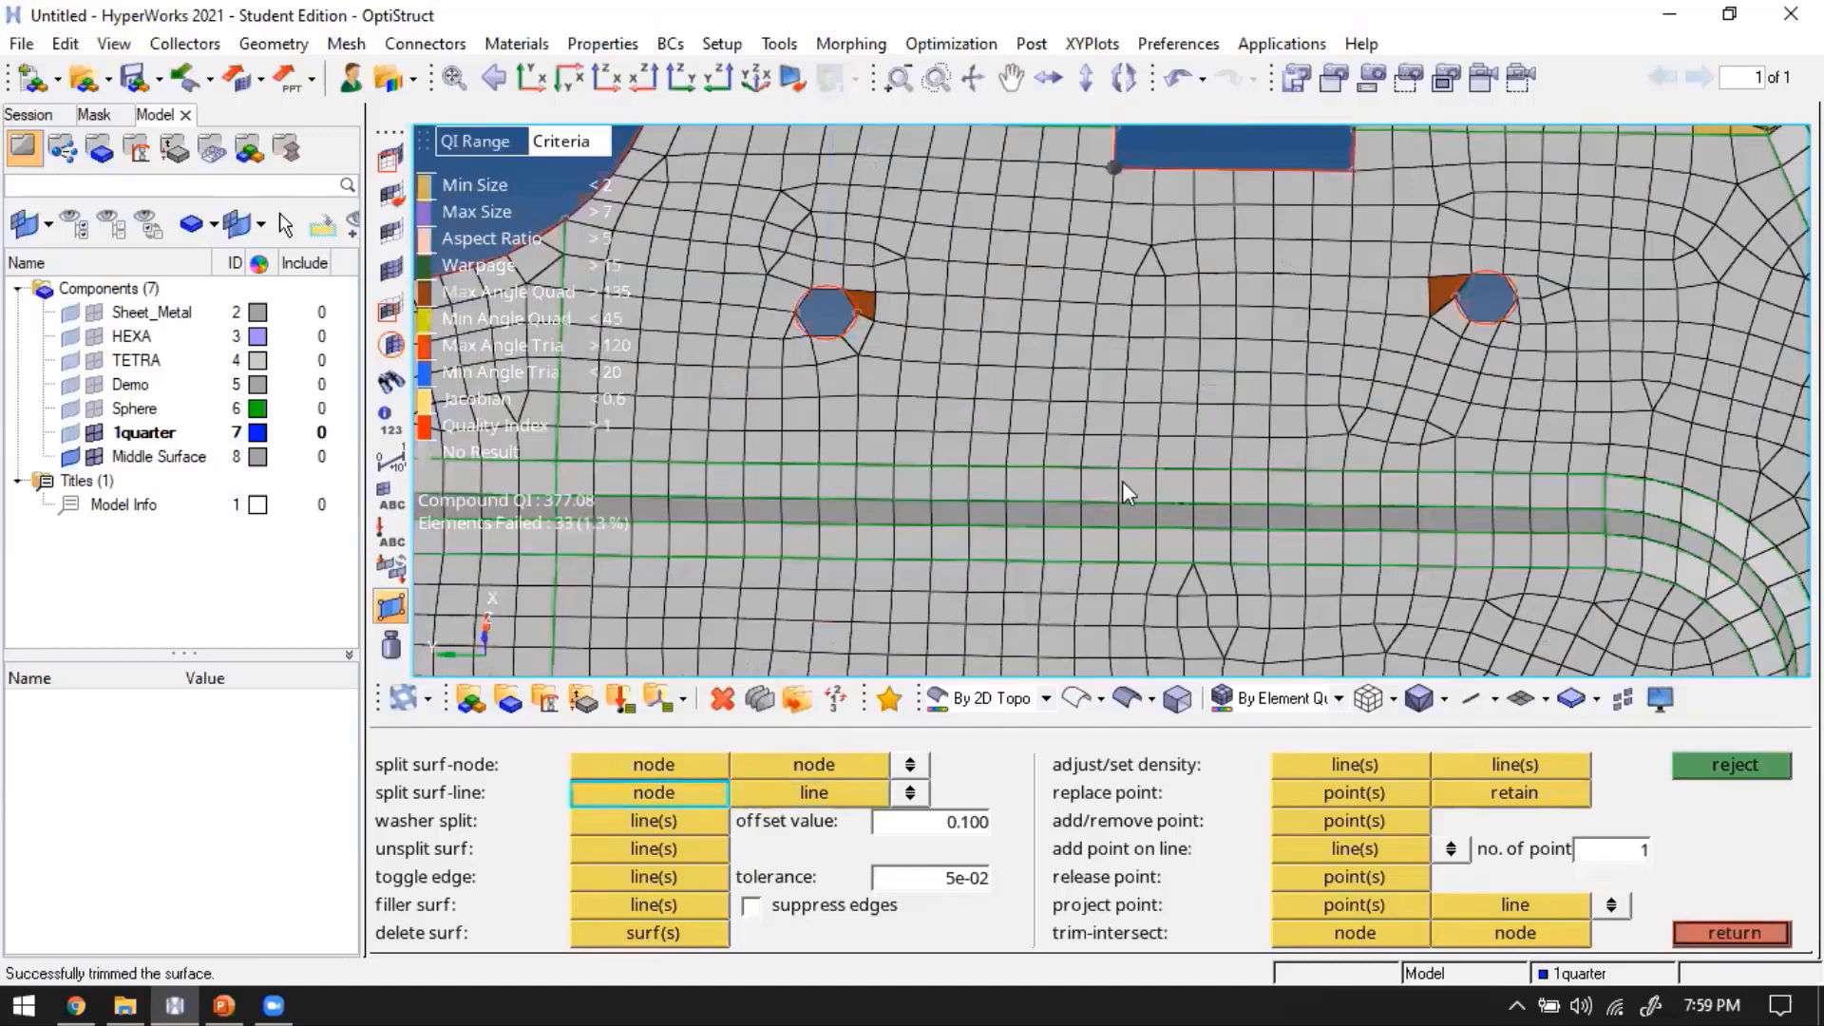
# Extend the rectangular cutout's split line across the long bead by splitting each of its three strips, node to line
pyautogui.click(1104, 520)
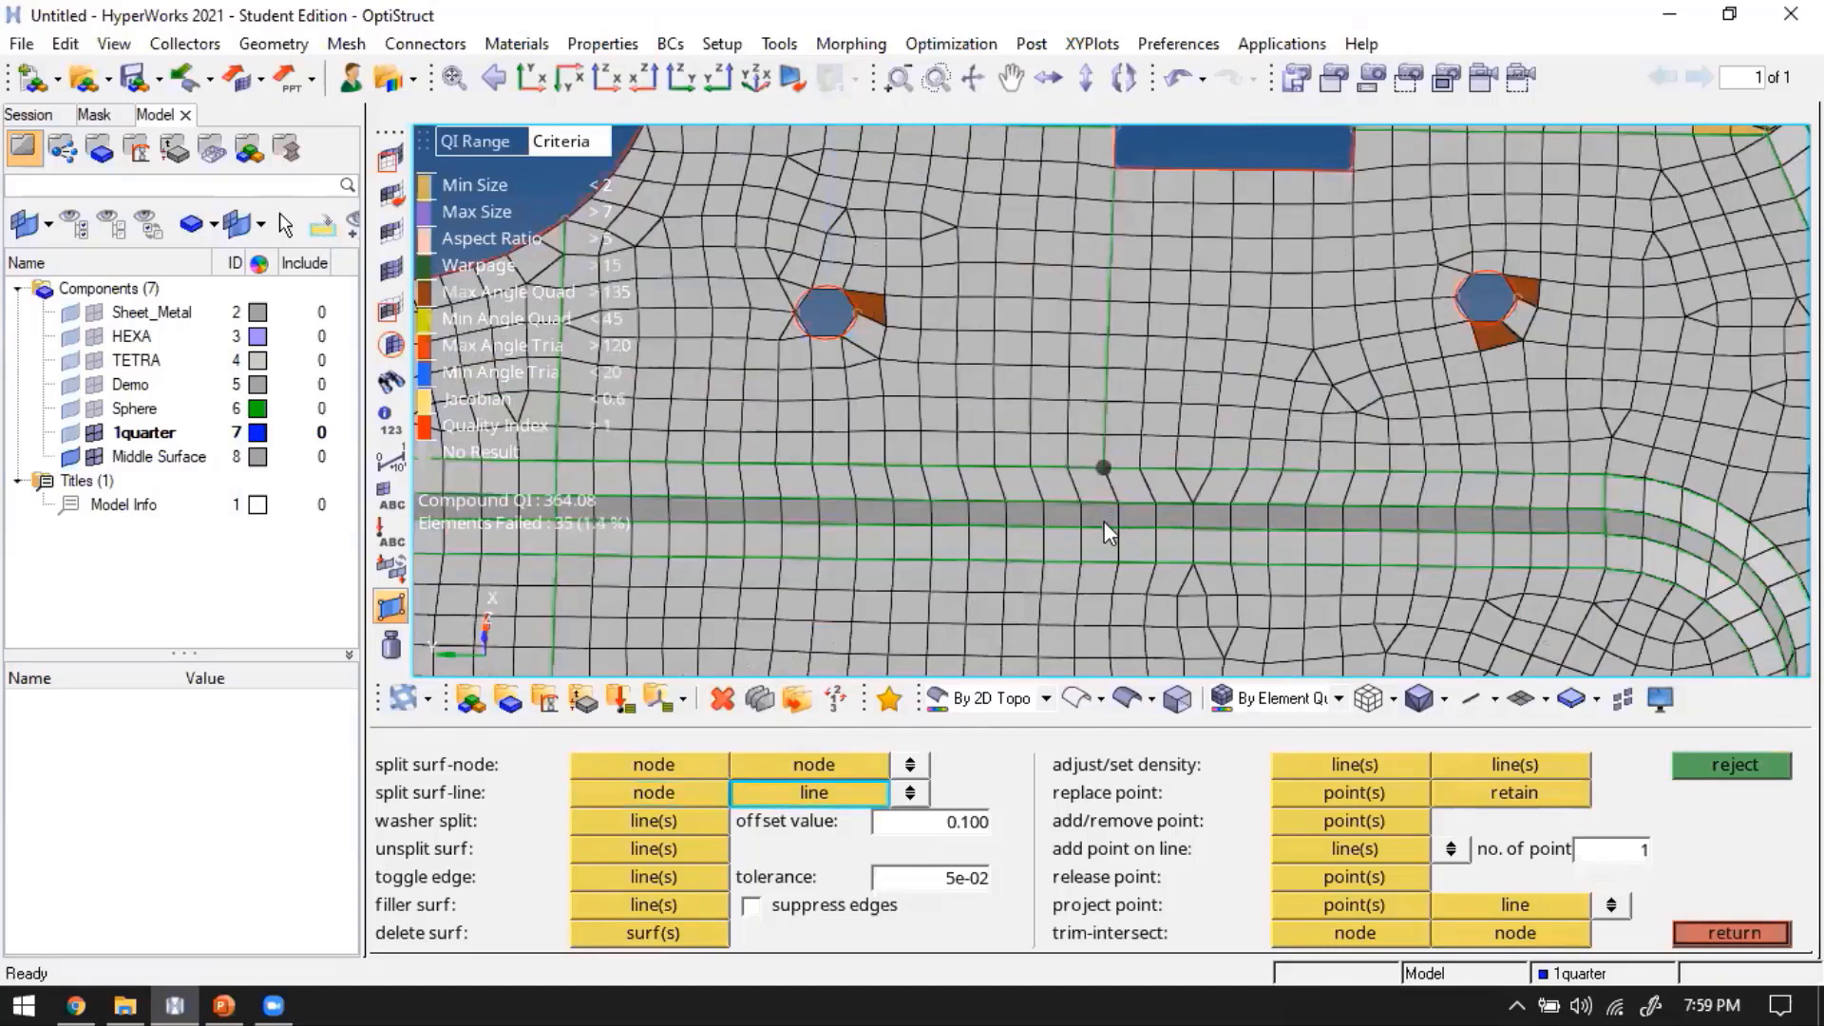
pyautogui.click(1104, 523)
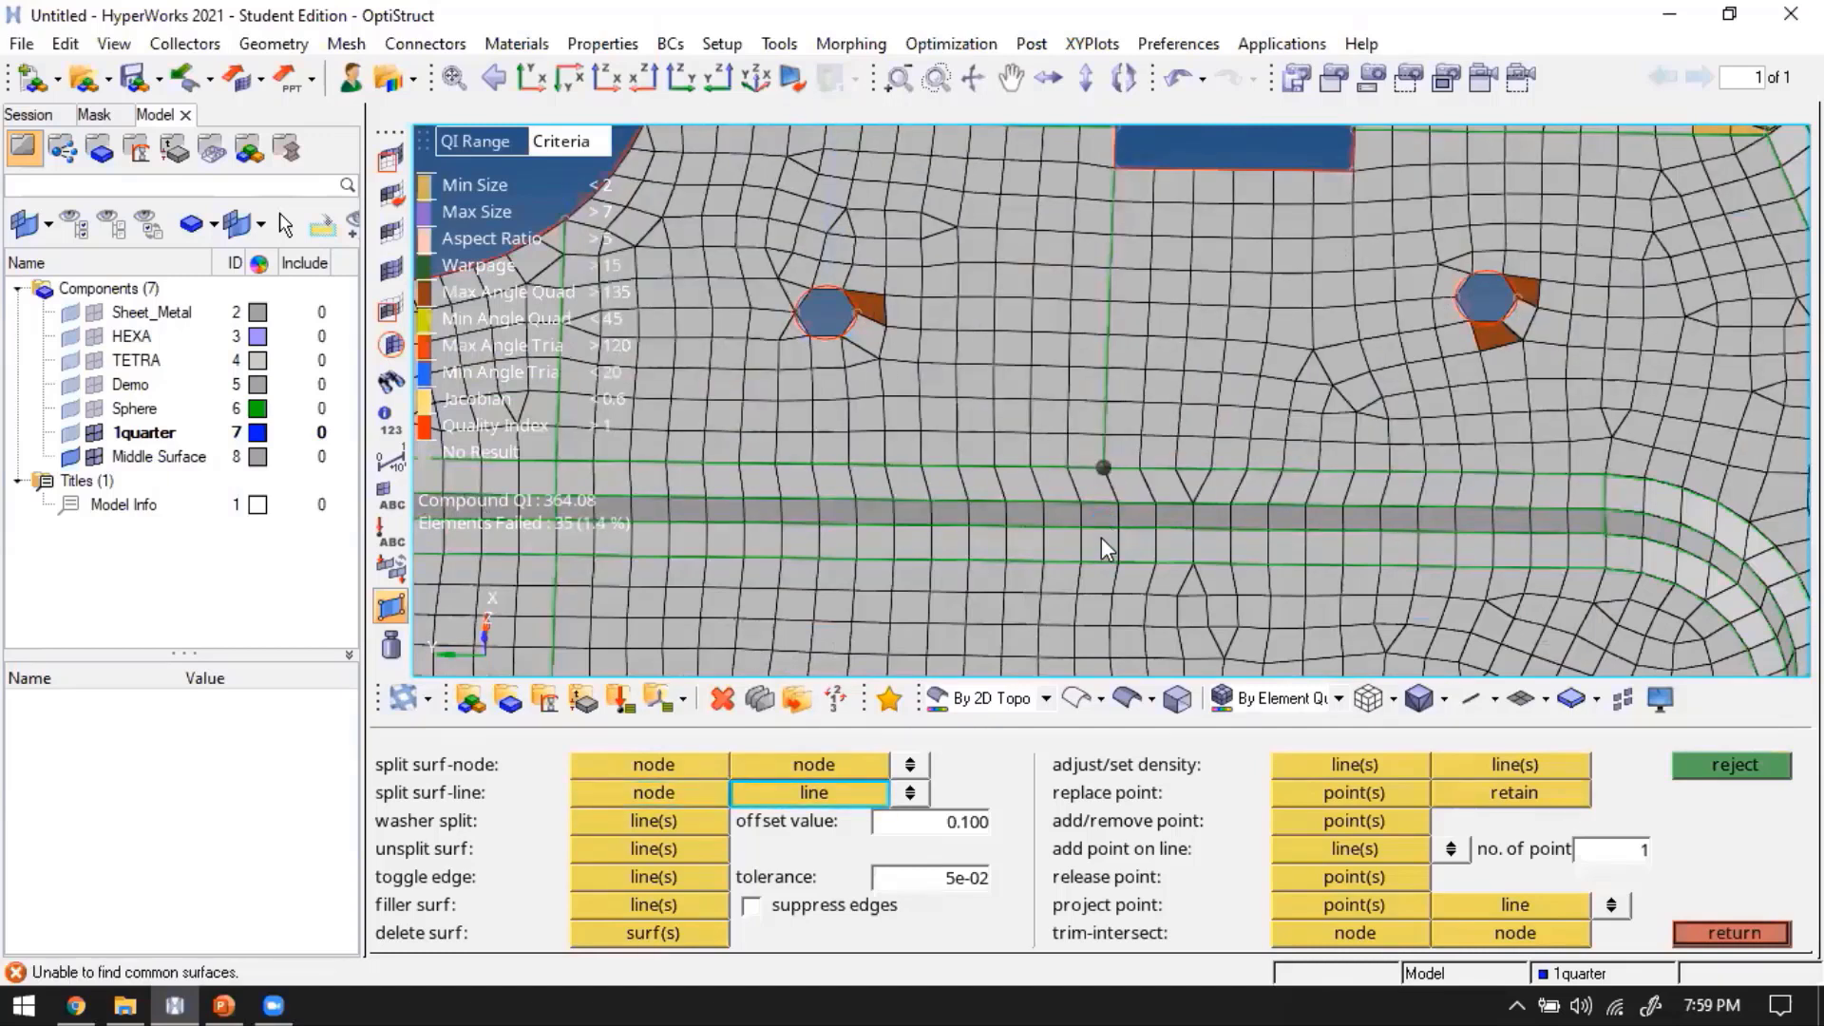
pyautogui.scroll(-3, 1107, 518)
pyautogui.scroll(4, 1096, 505)
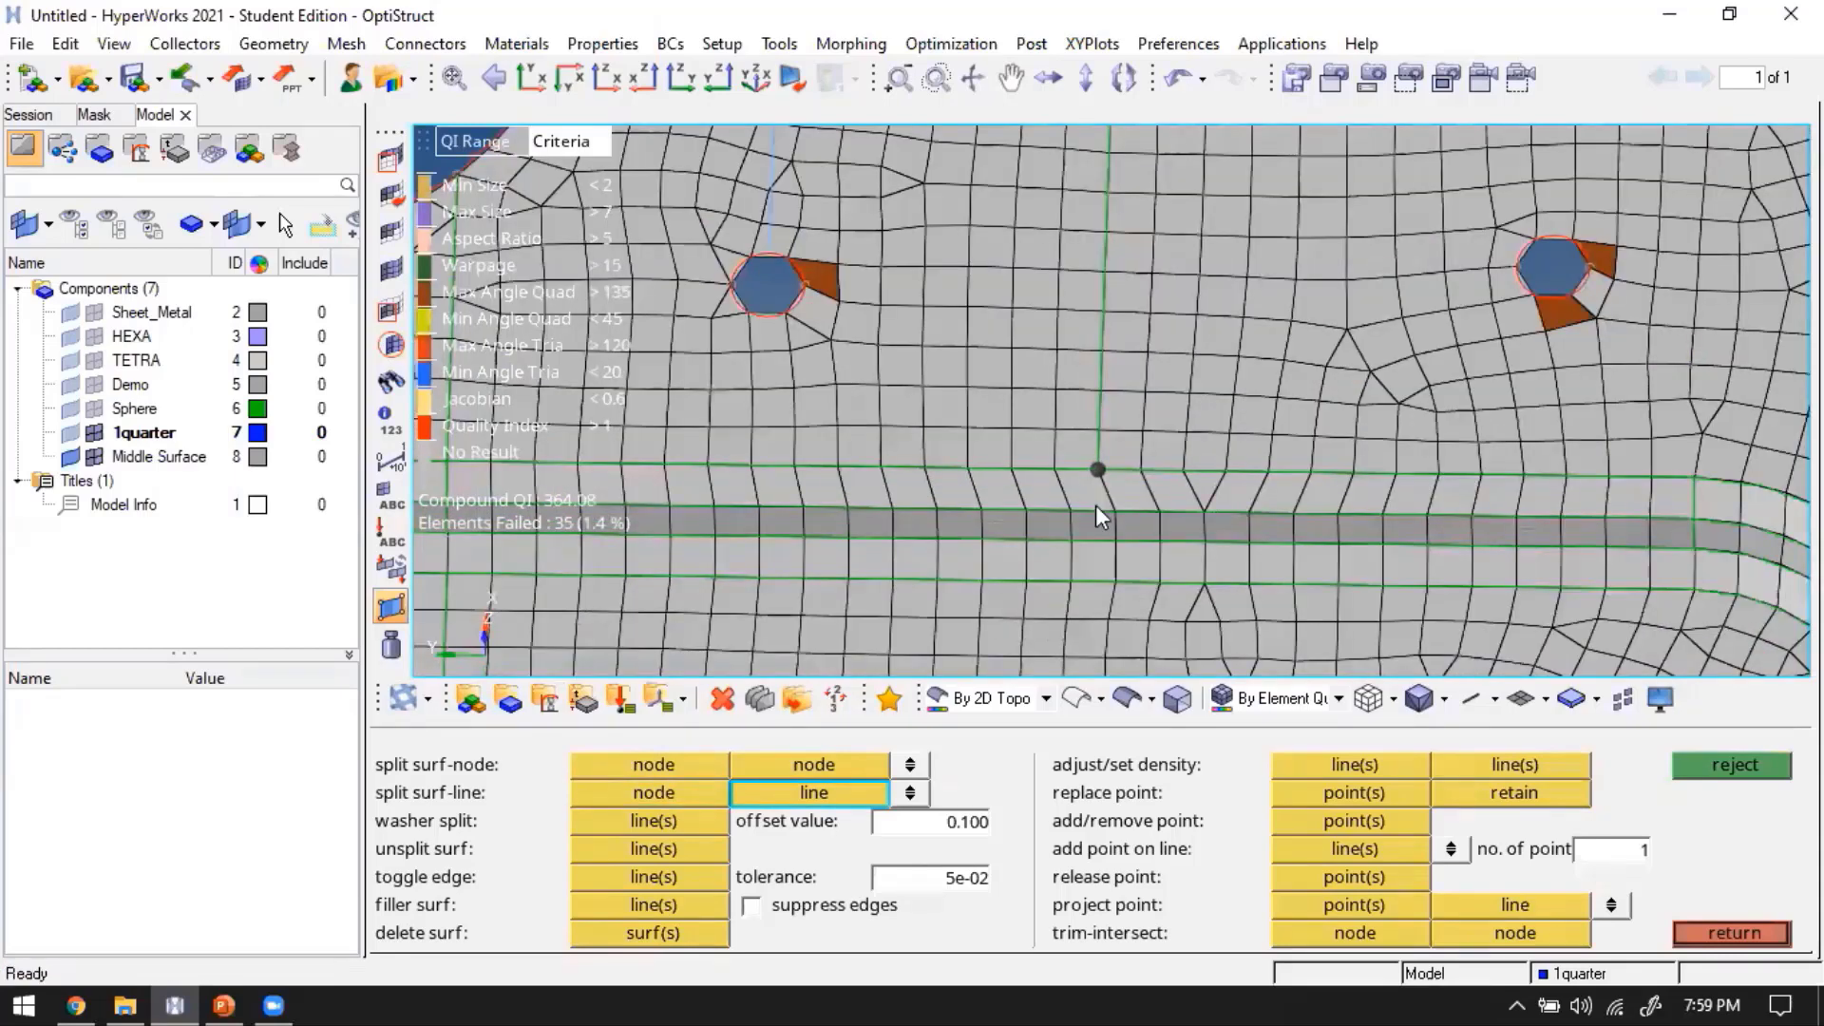
pyautogui.click(1102, 529)
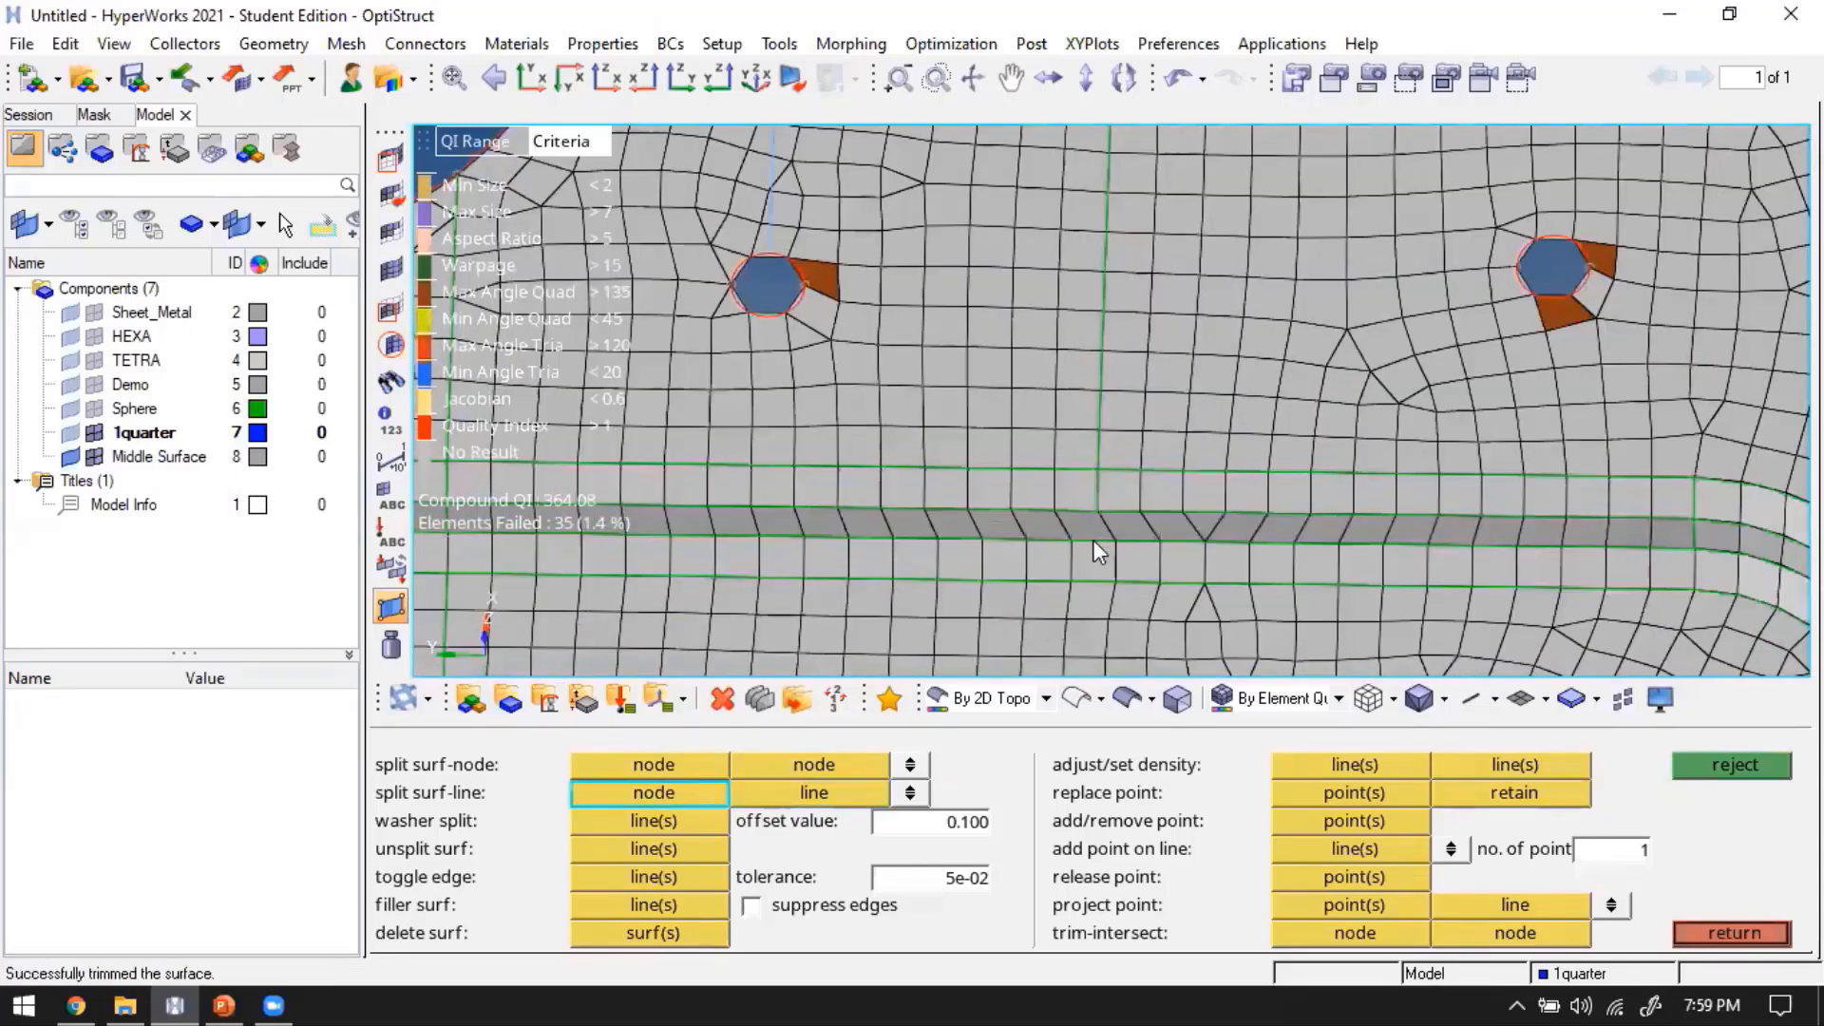
pyautogui.click(1094, 543)
pyautogui.click(1098, 544)
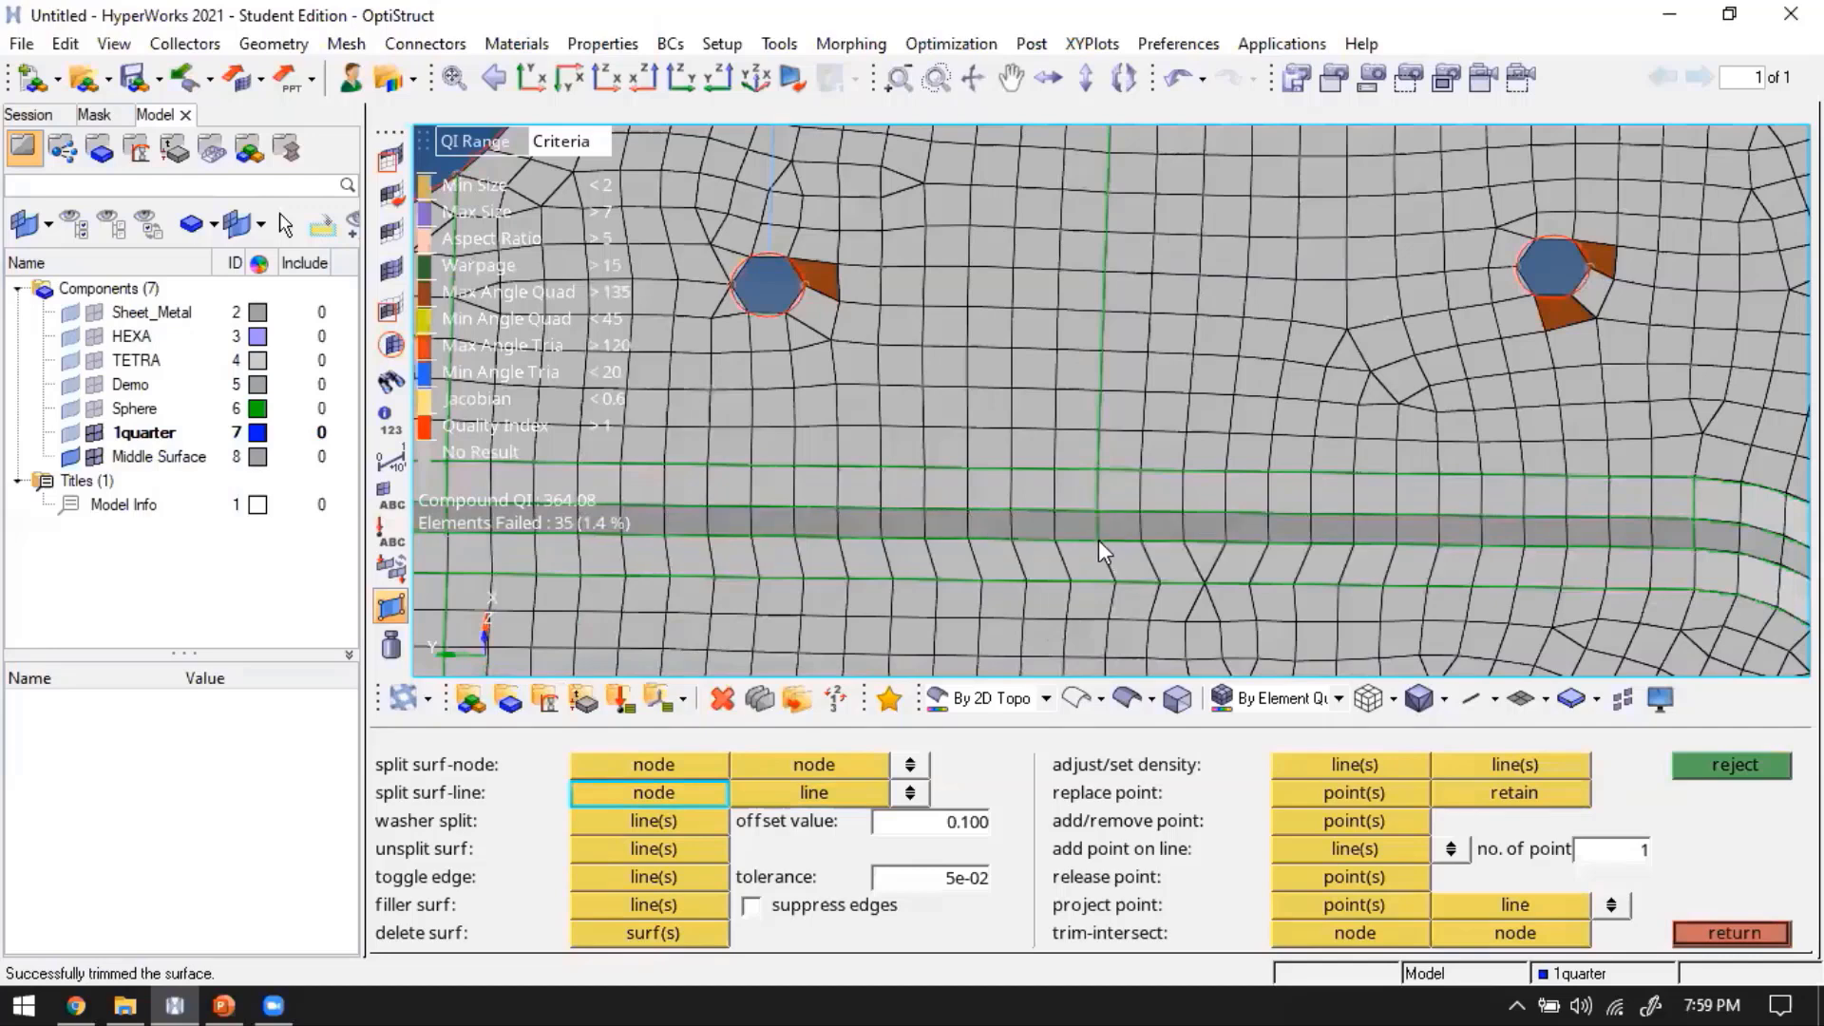
pyautogui.click(1097, 583)
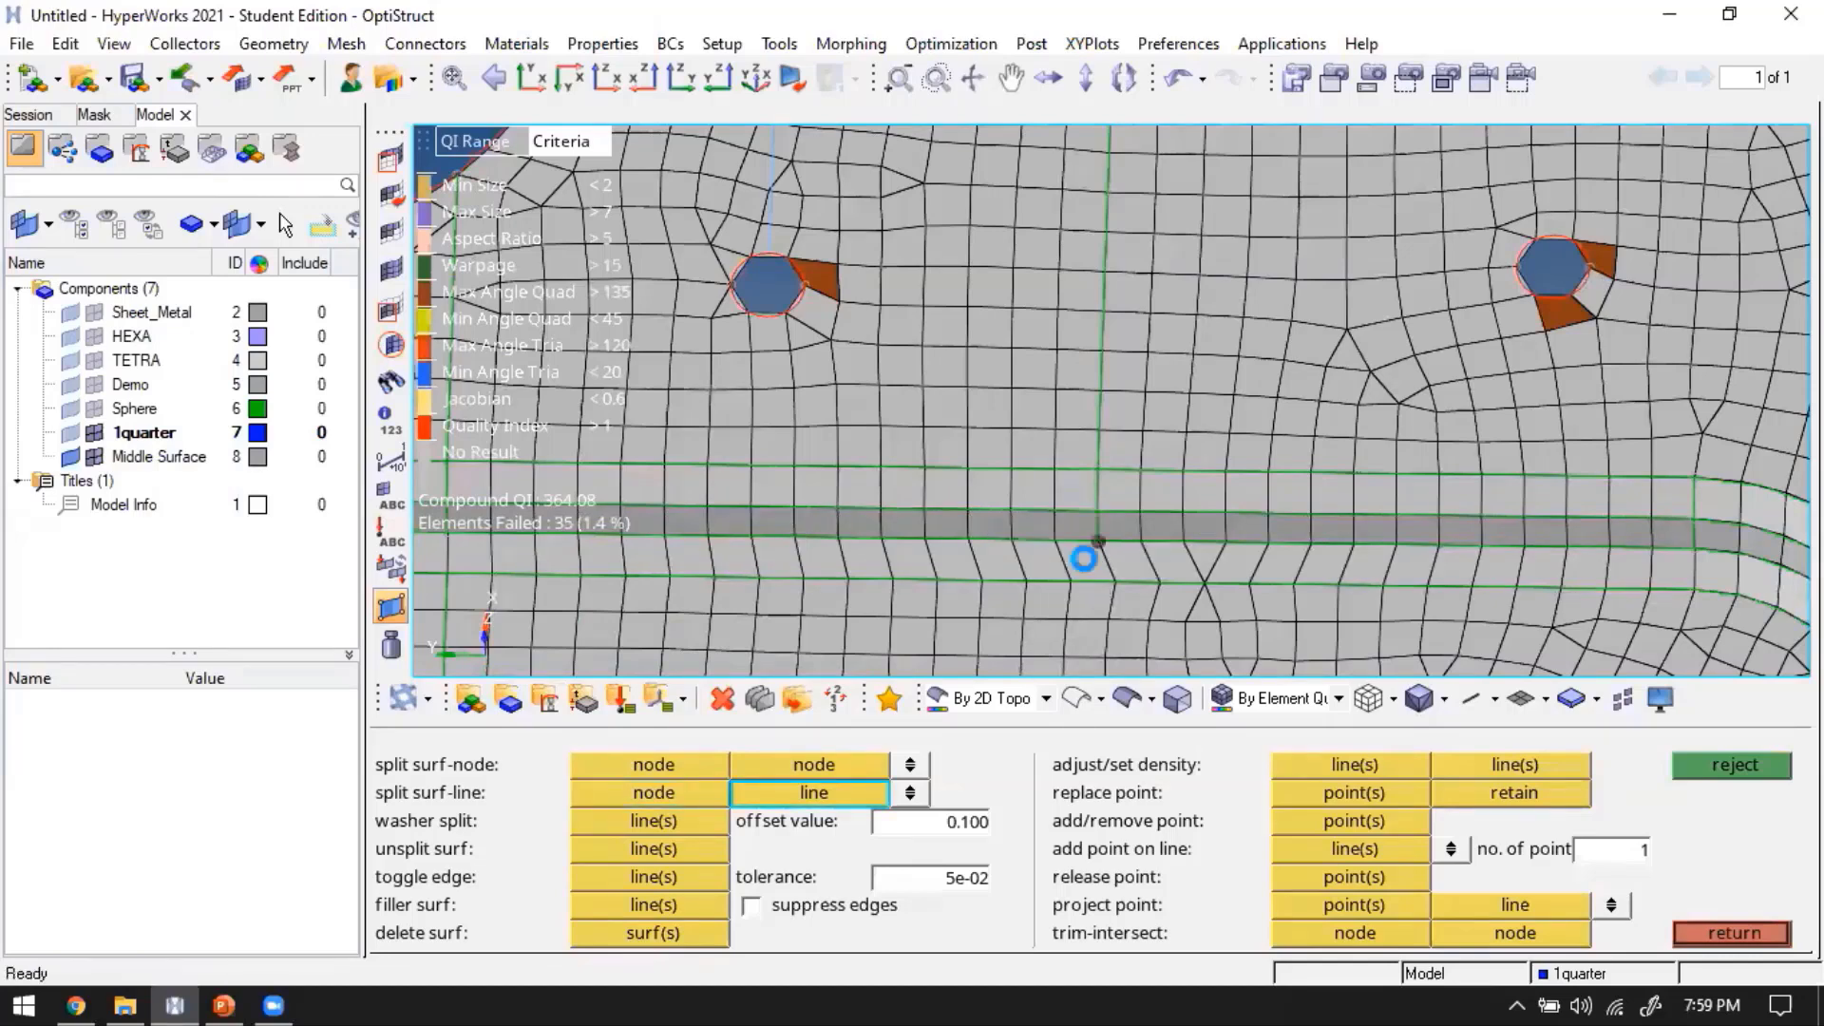
pyautogui.click(1093, 580)
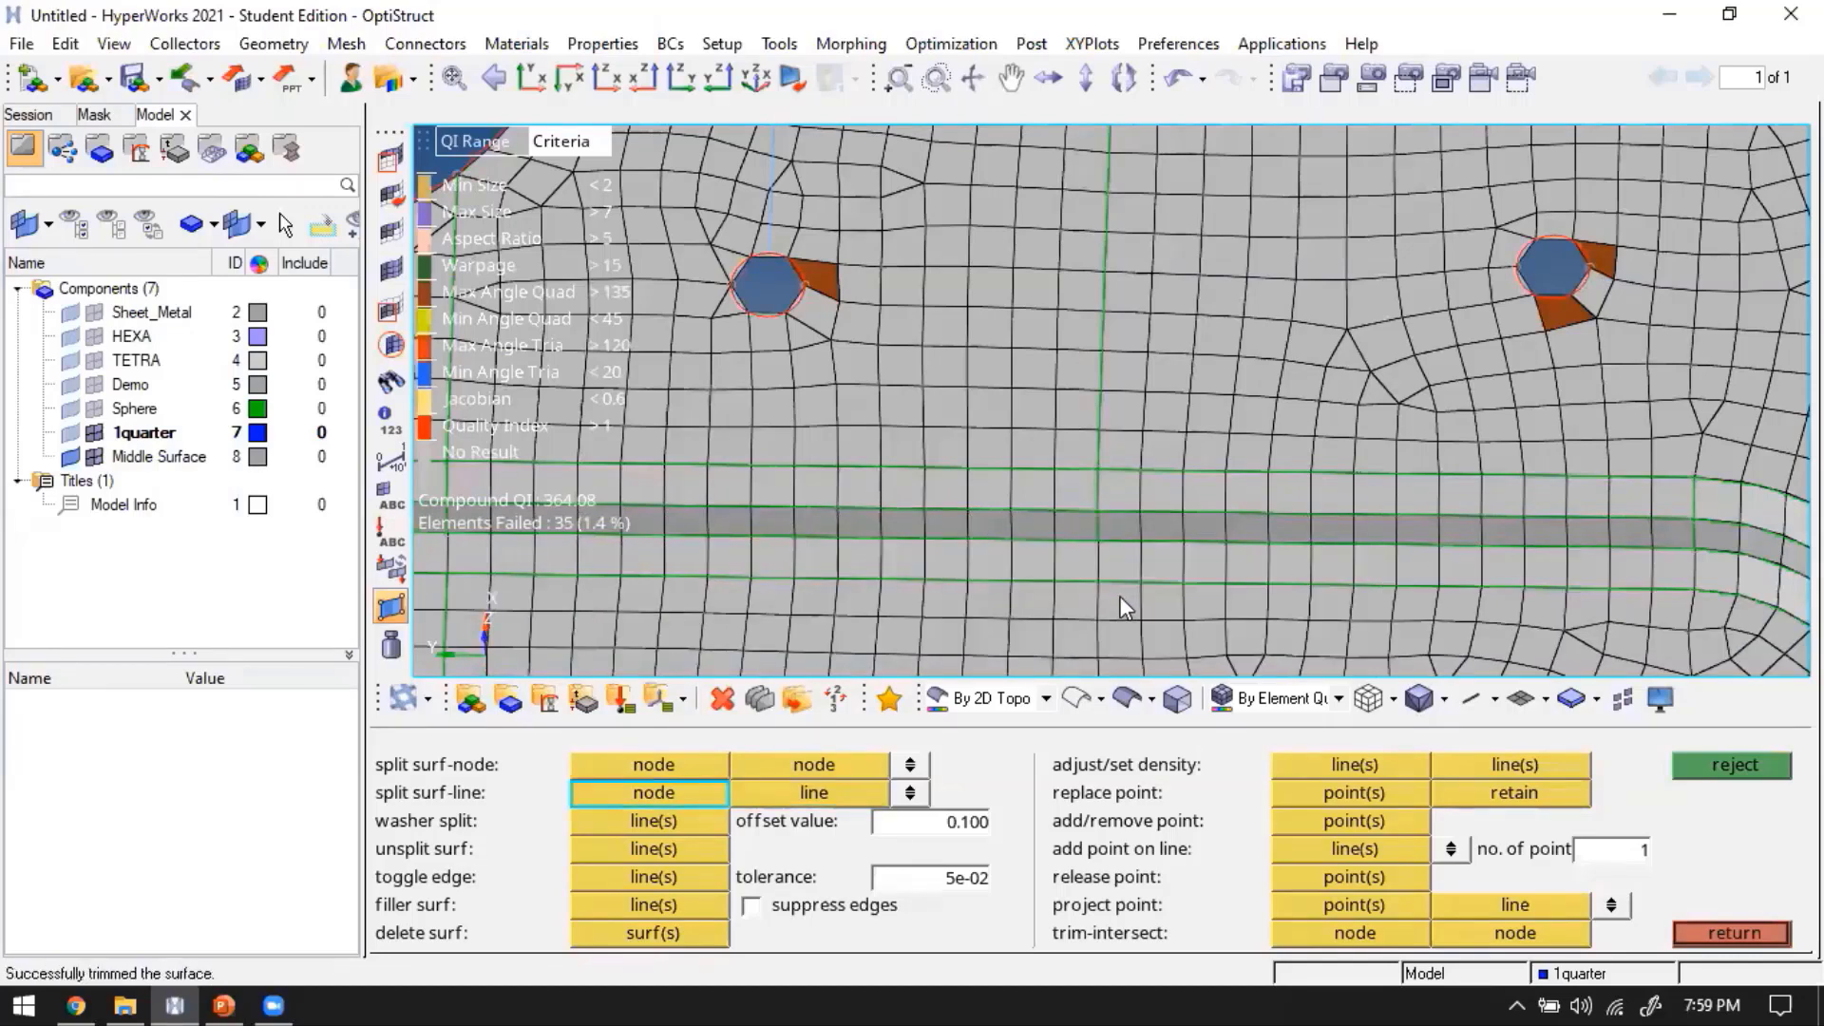
# Continue the split from the long bead's lower edge to the split line joining the slotted cutout and the arch-shaped bead
pyautogui.scroll(2, 1120, 527)
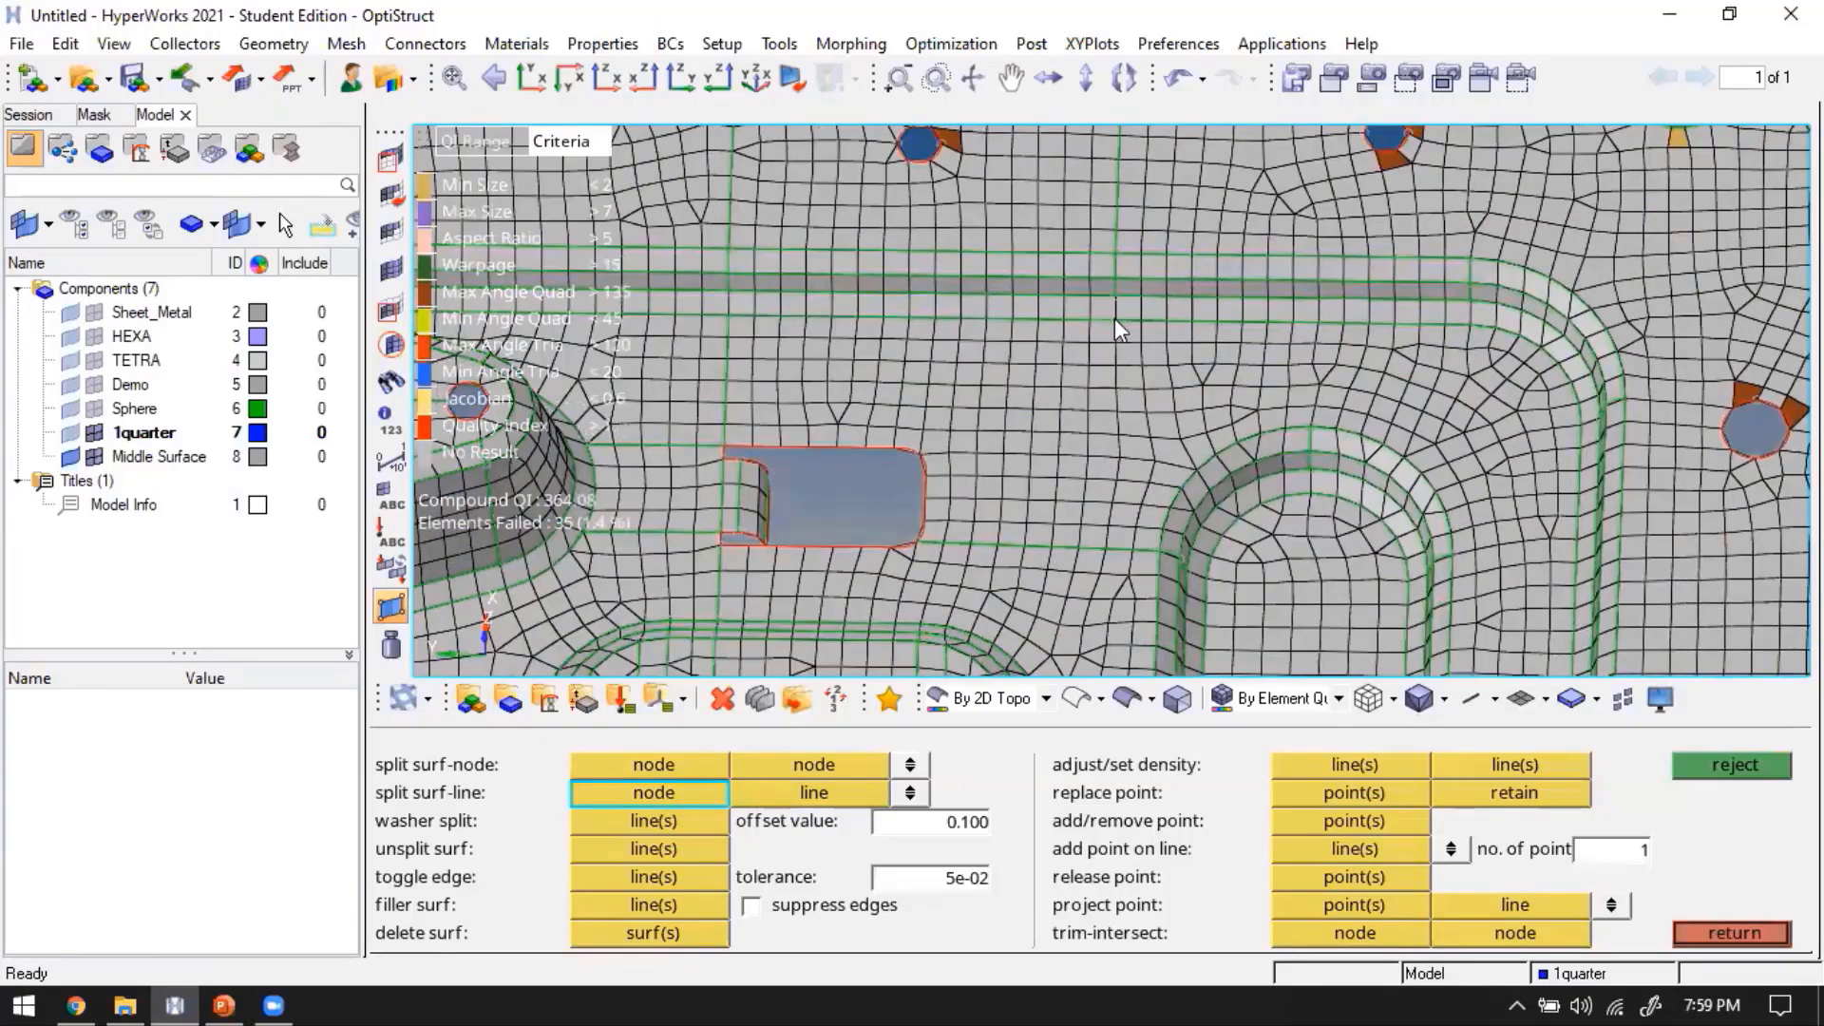
pyautogui.click(1115, 320)
pyautogui.click(1102, 553)
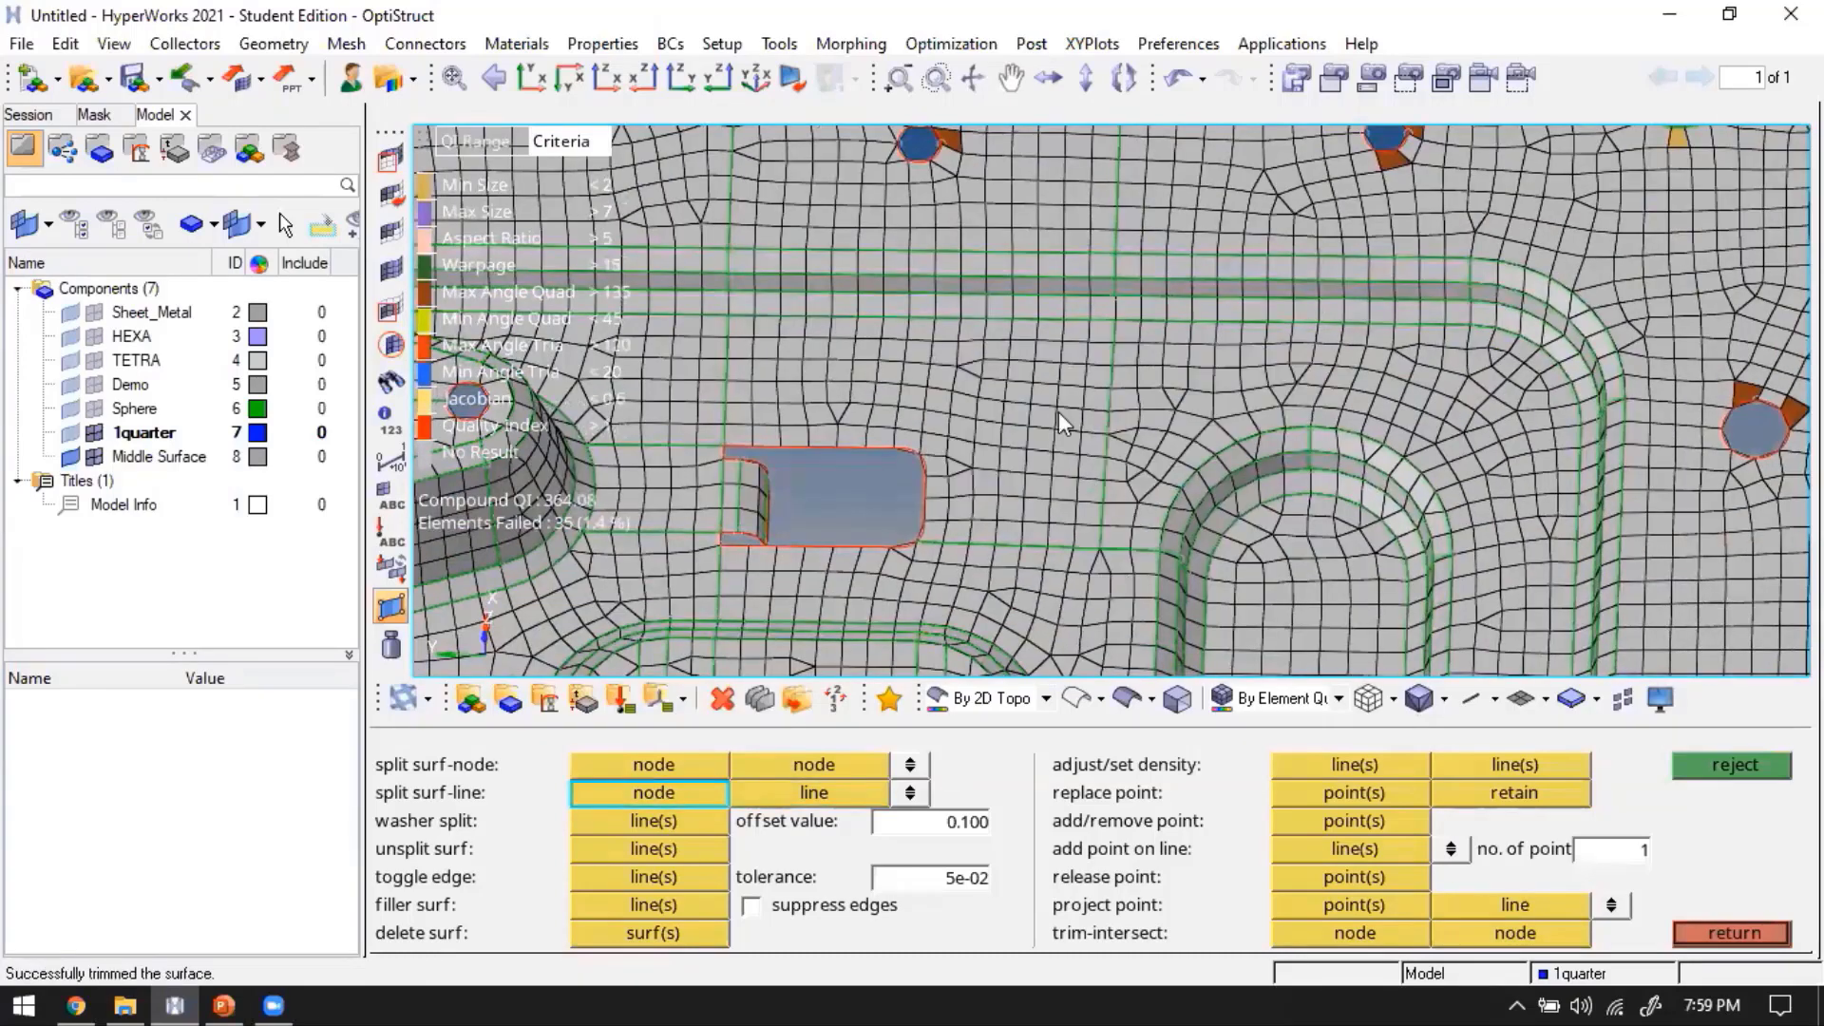
# Split the surface from the slotted cutout's upper rounded corner to the split line running down from the long bead
pyautogui.scroll(3, 1052, 448)
pyautogui.keyDown('ctrl'); pyautogui.moveTo(991, 382); pyautogui.dragTo(1000, 458); pyautogui.keyUp('ctrl')
pyautogui.scroll(-4, 988, 446)
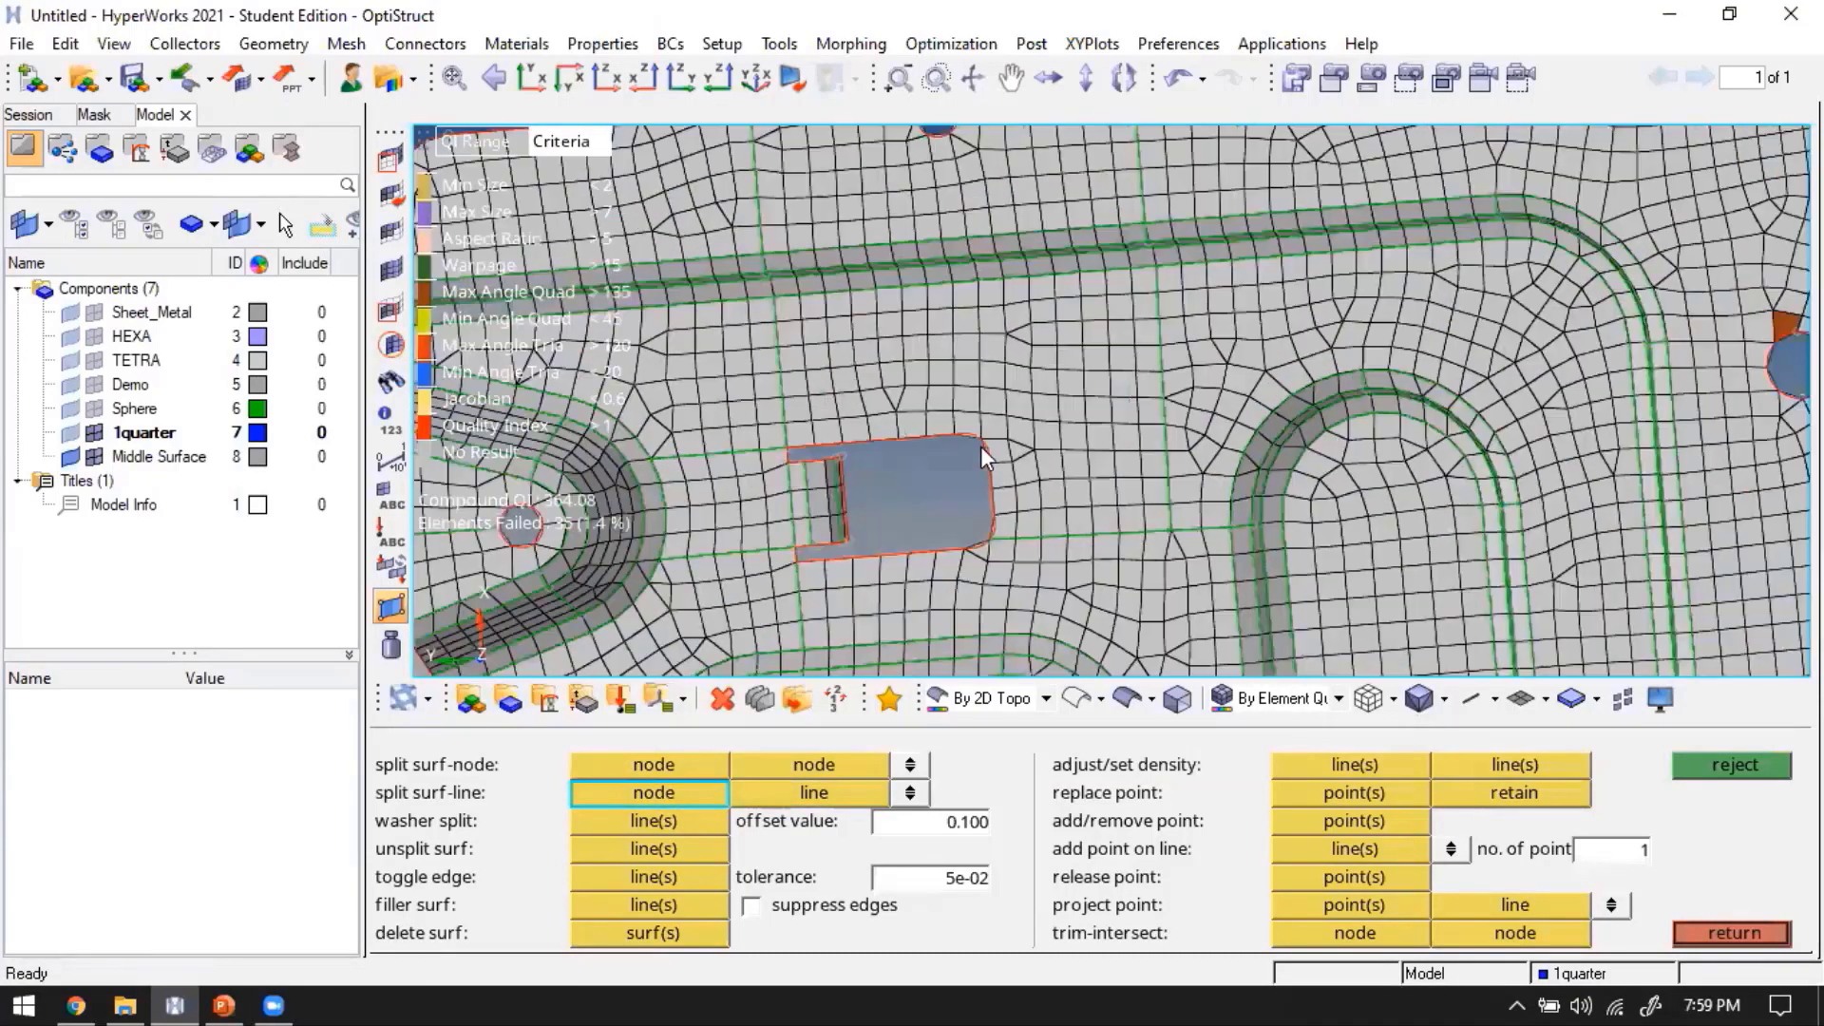
pyautogui.click(1195, 418)
pyautogui.click(1196, 418)
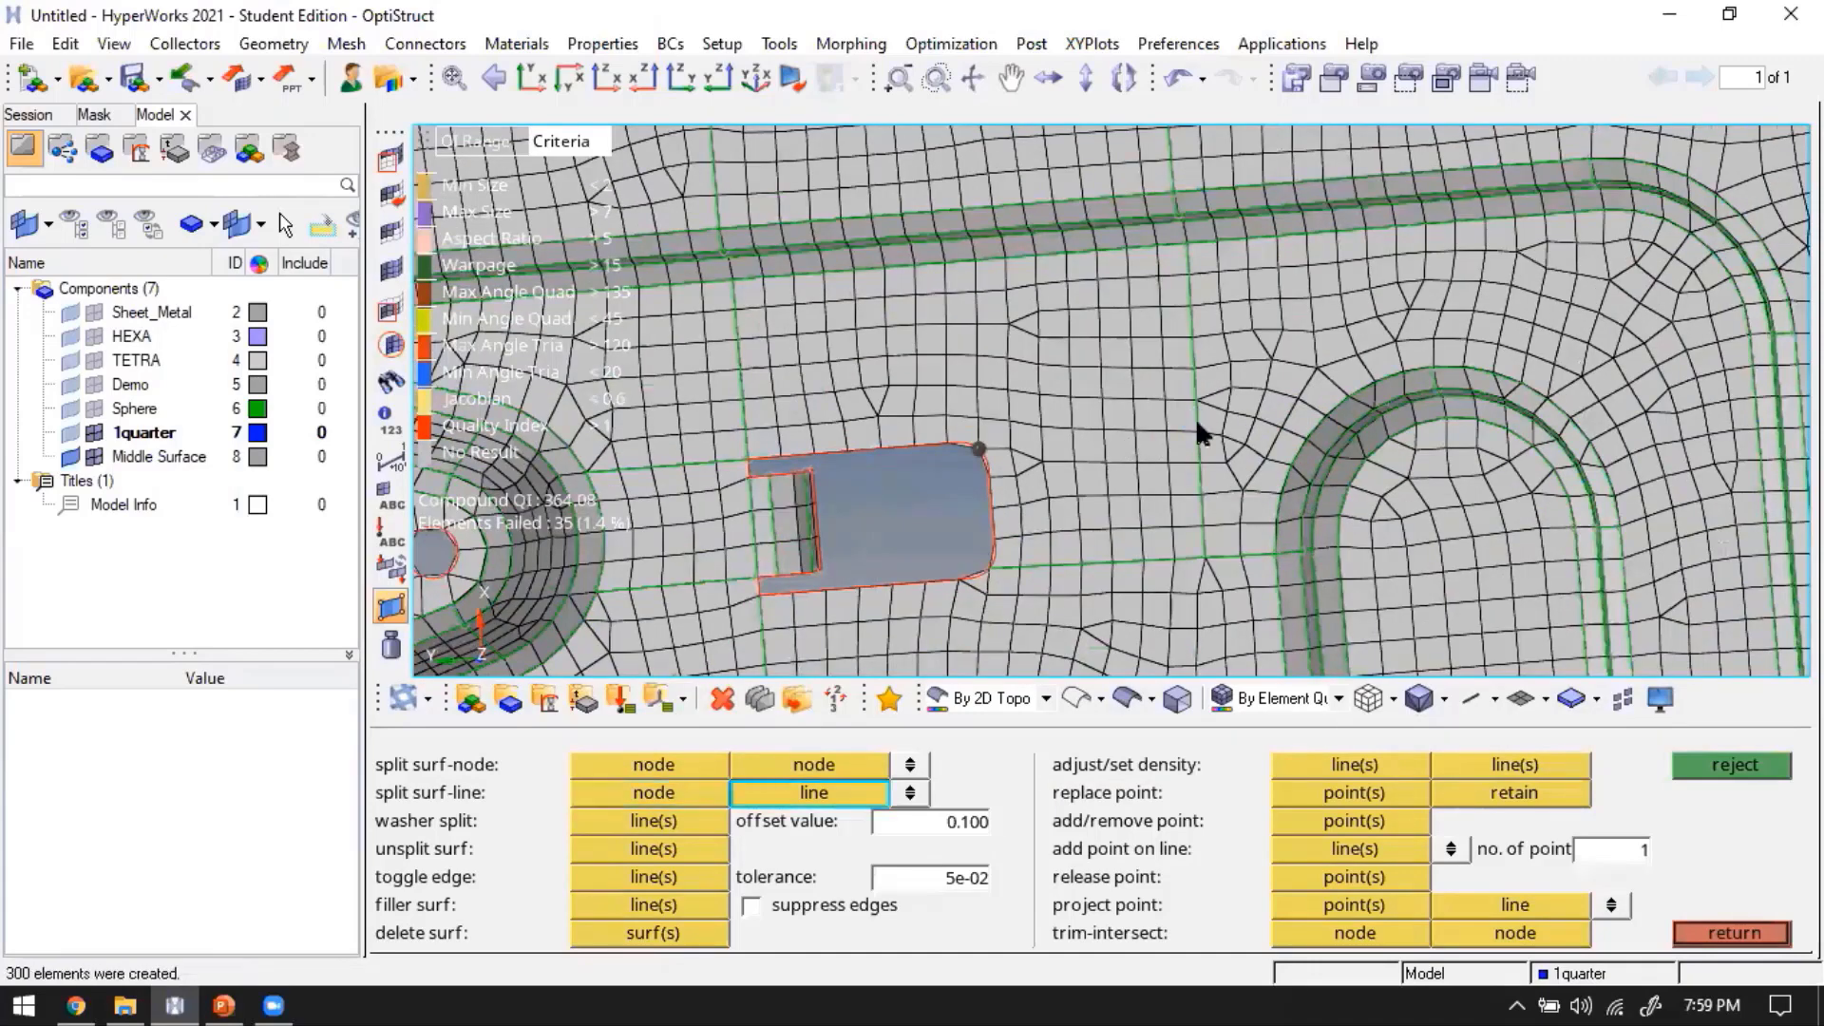
pyautogui.scroll(2, 1189, 465)
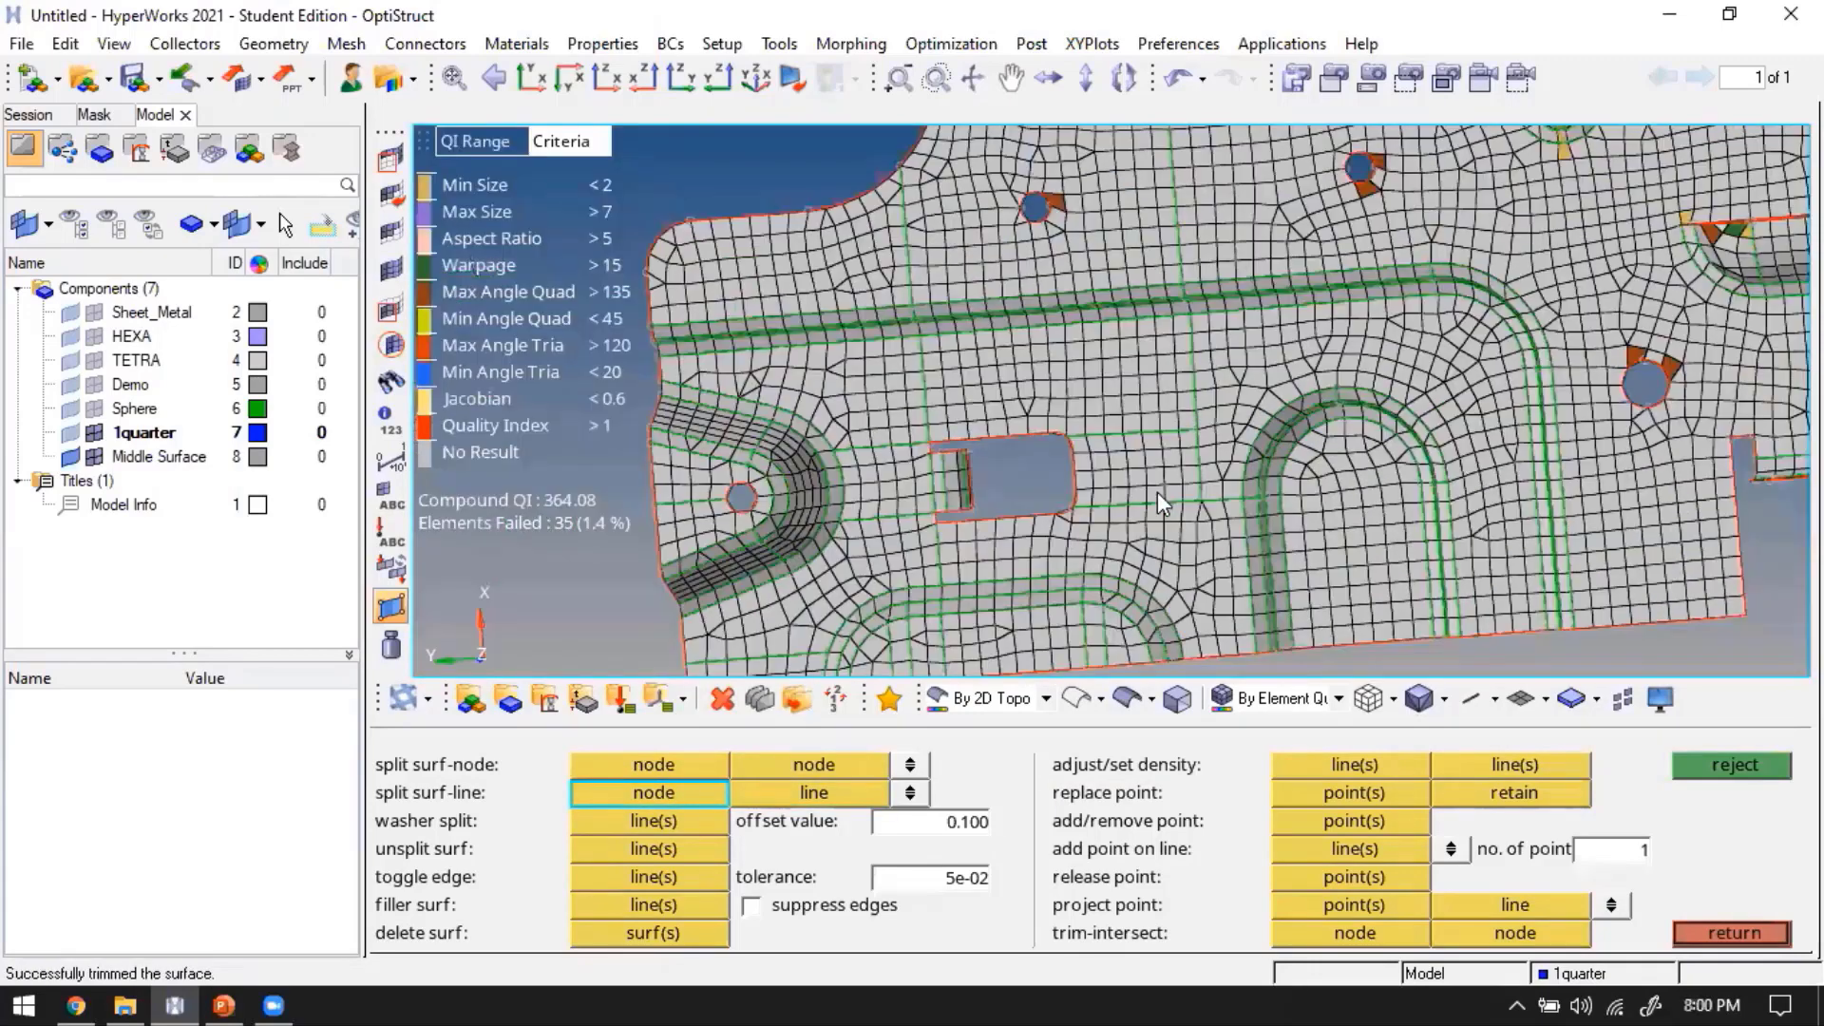
pyautogui.scroll(-3, 1085, 498)
pyautogui.scroll(2, 1085, 498)
pyautogui.scroll(-3, 1237, 486)
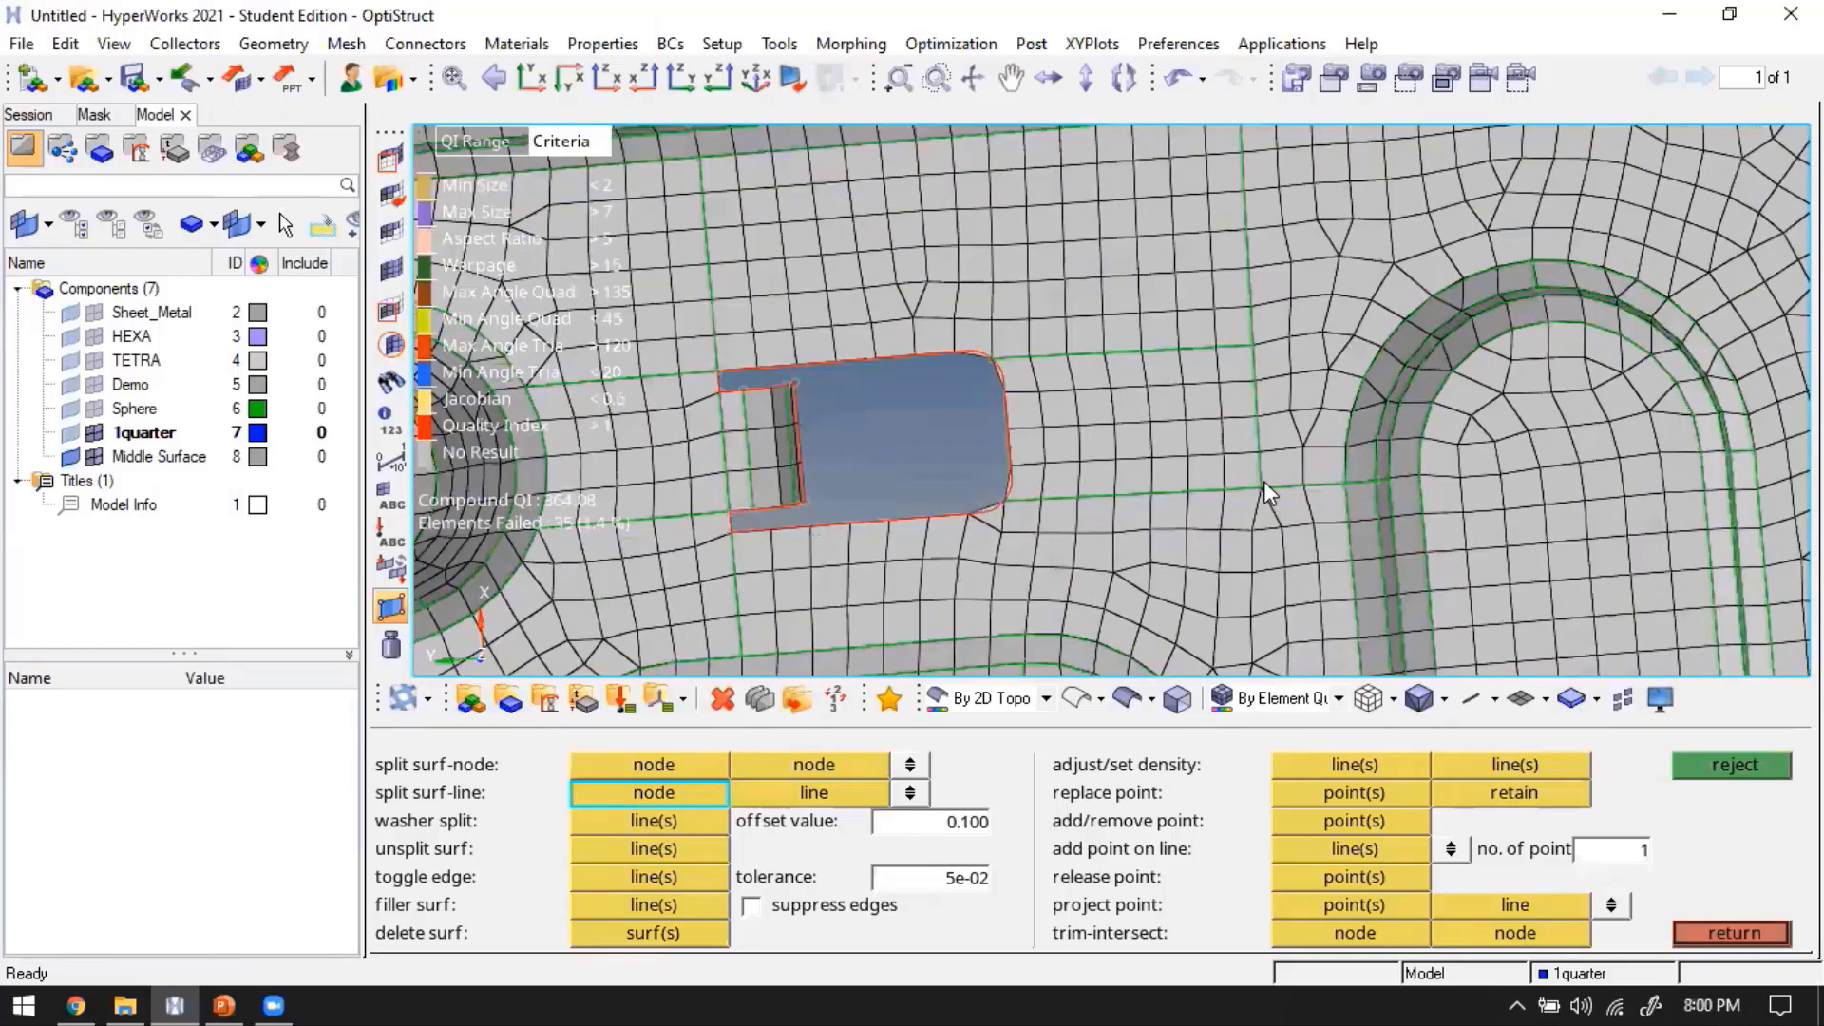
pyautogui.click(1216, 397)
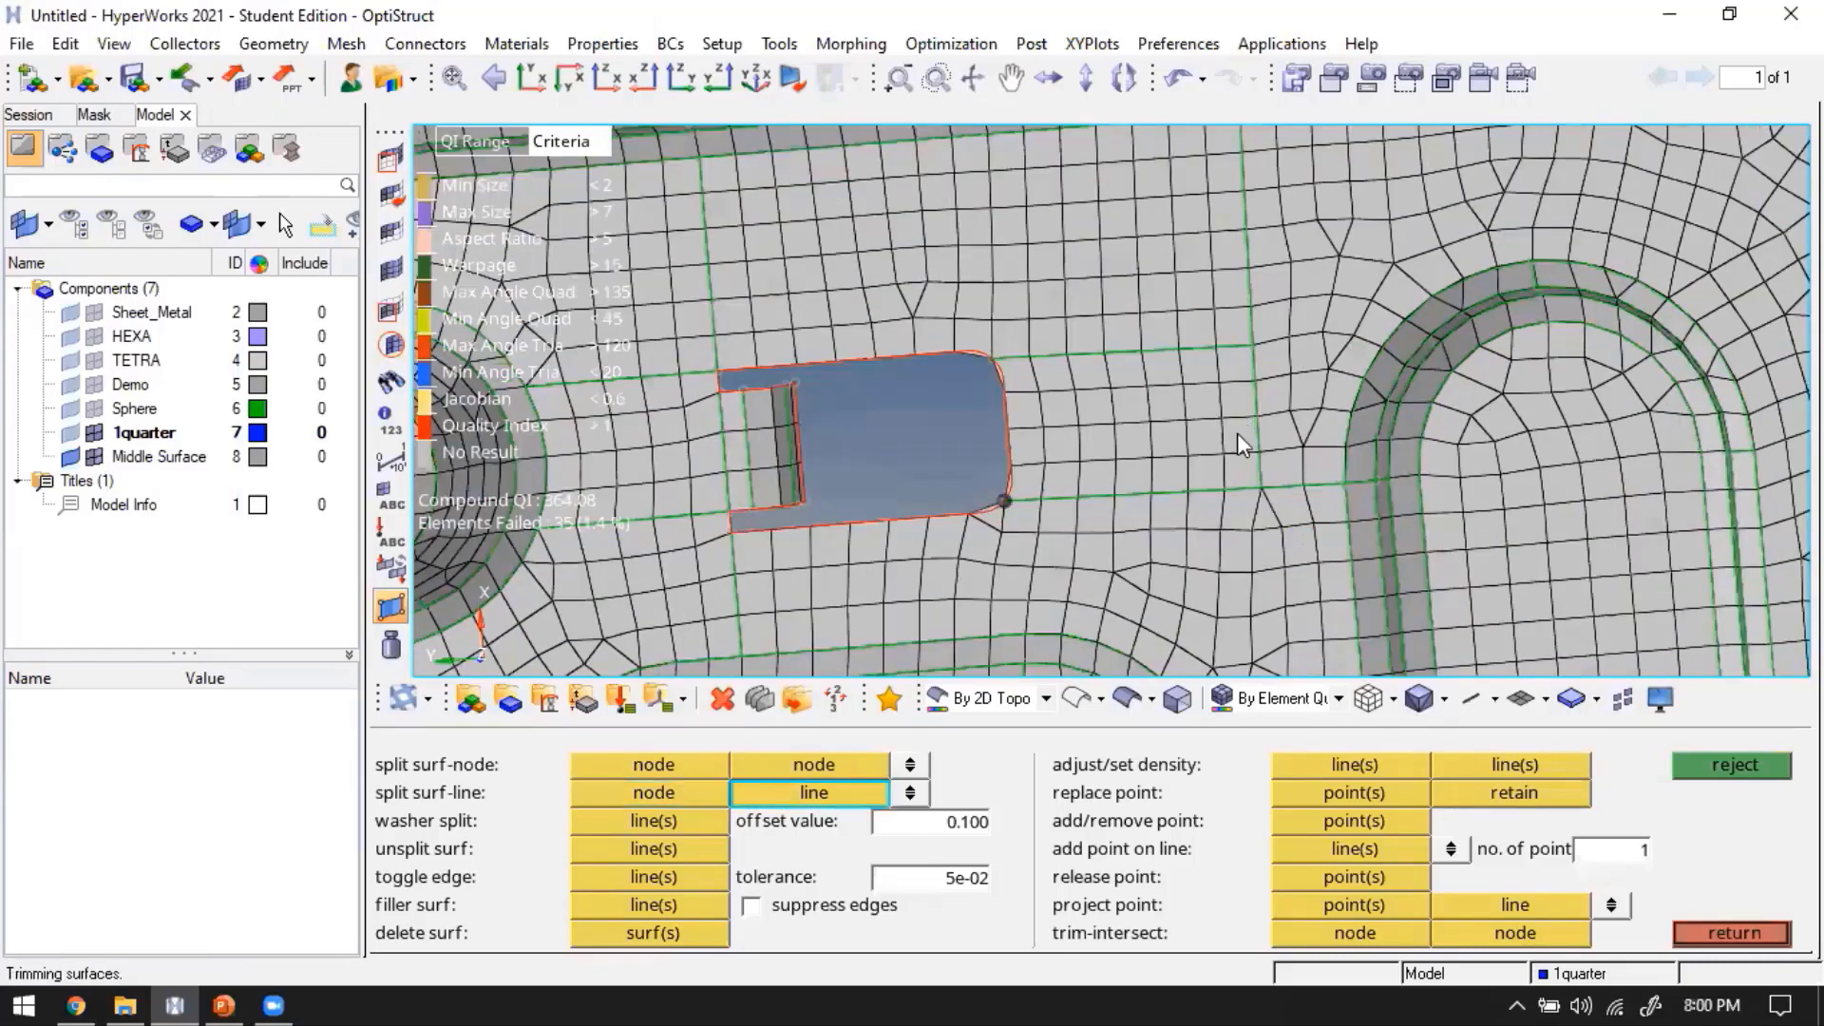
pyautogui.scroll(-3, 1237, 431)
pyautogui.keyDown('ctrl'); pyautogui.moveTo(1237, 431); pyautogui.dragTo(1259, 418); pyautogui.keyUp('ctrl')
pyautogui.keyDown('ctrl'); pyautogui.moveTo(1169, 488); pyautogui.dragTo(1184, 516); pyautogui.keyUp('ctrl')
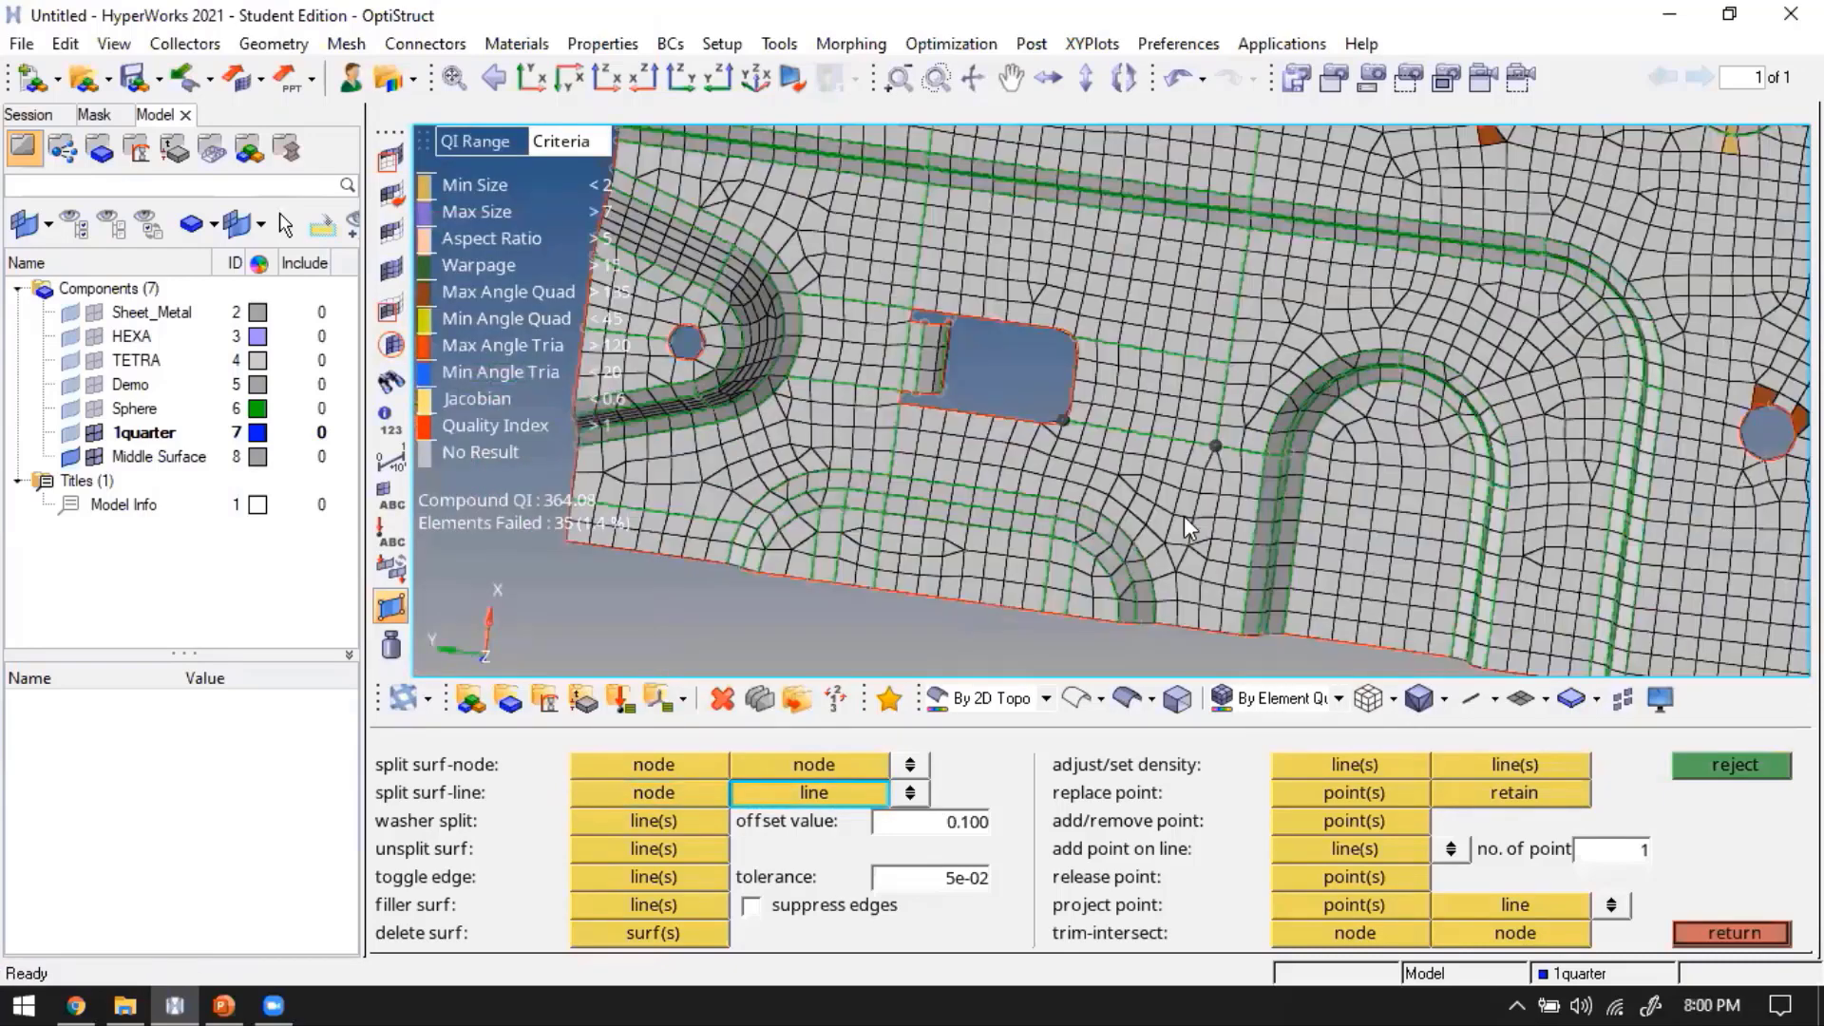
pyautogui.press('Escape')
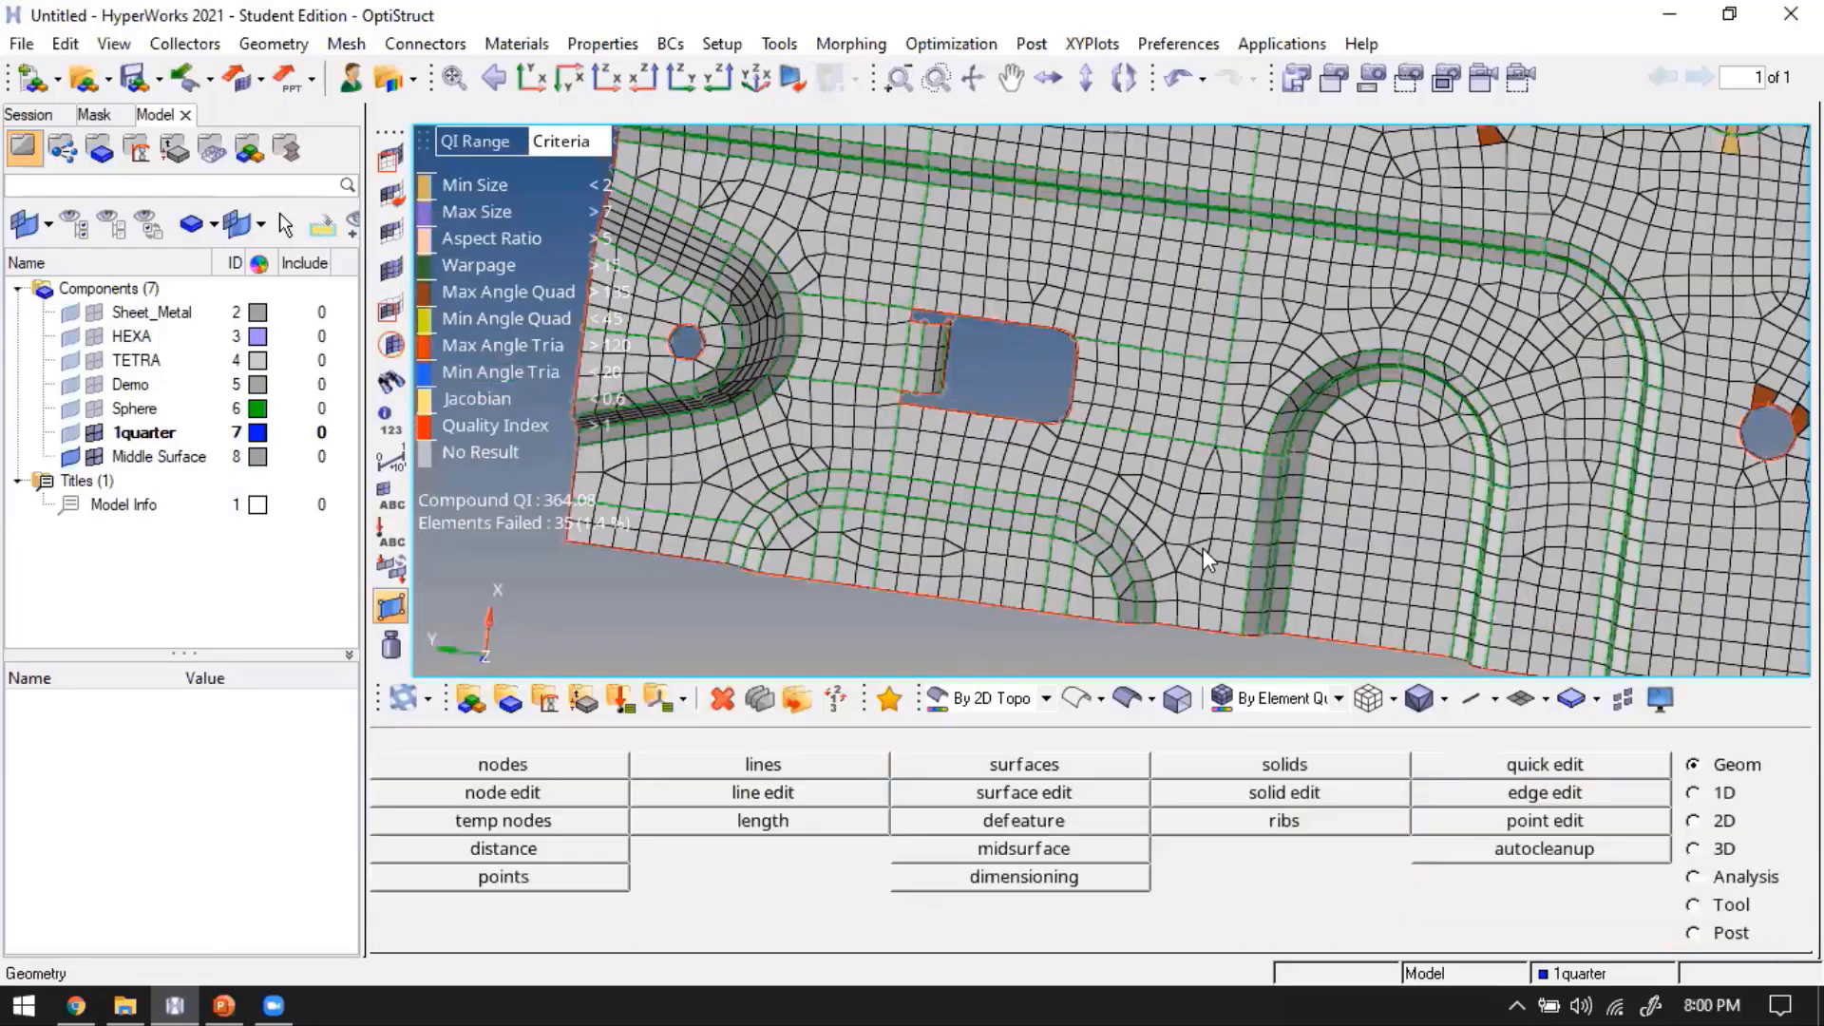
# Split the surface from the split-line crossing between the slotted cutout and the arch-shaped bead down to the part's lower edge
pyautogui.press('F11')
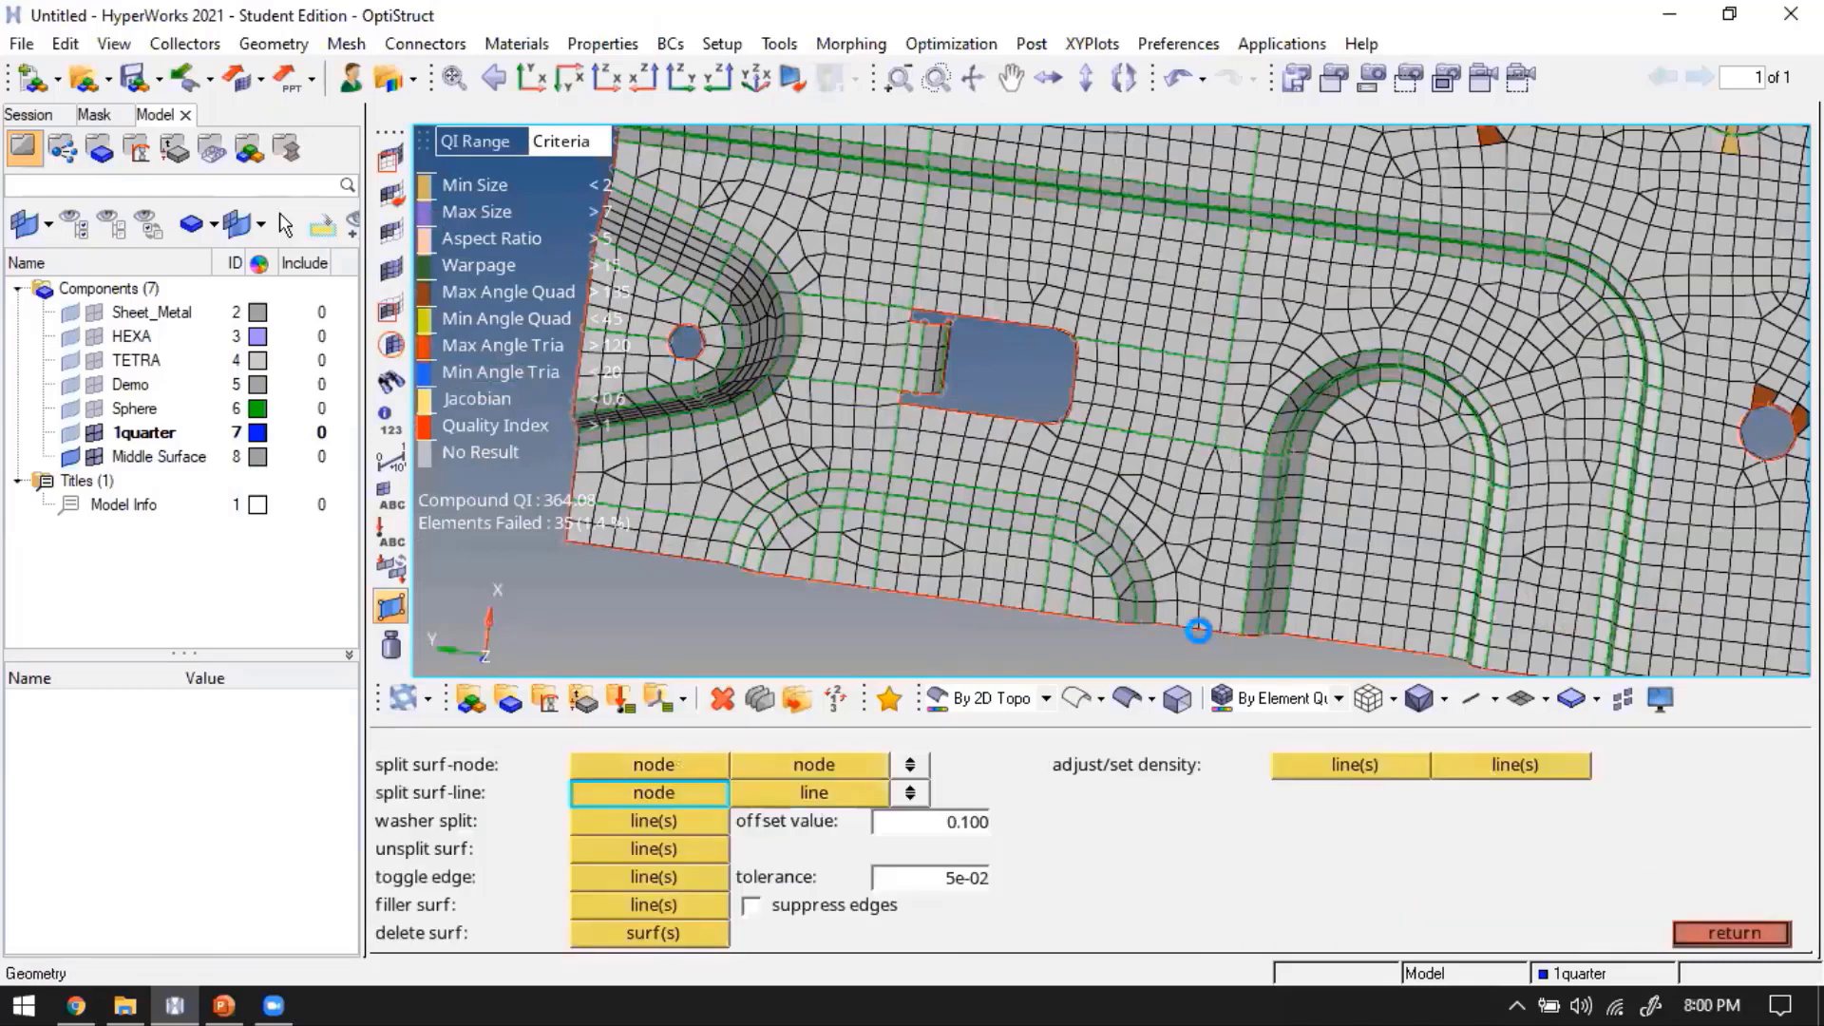
pyautogui.click(1199, 630)
pyautogui.click(1200, 631)
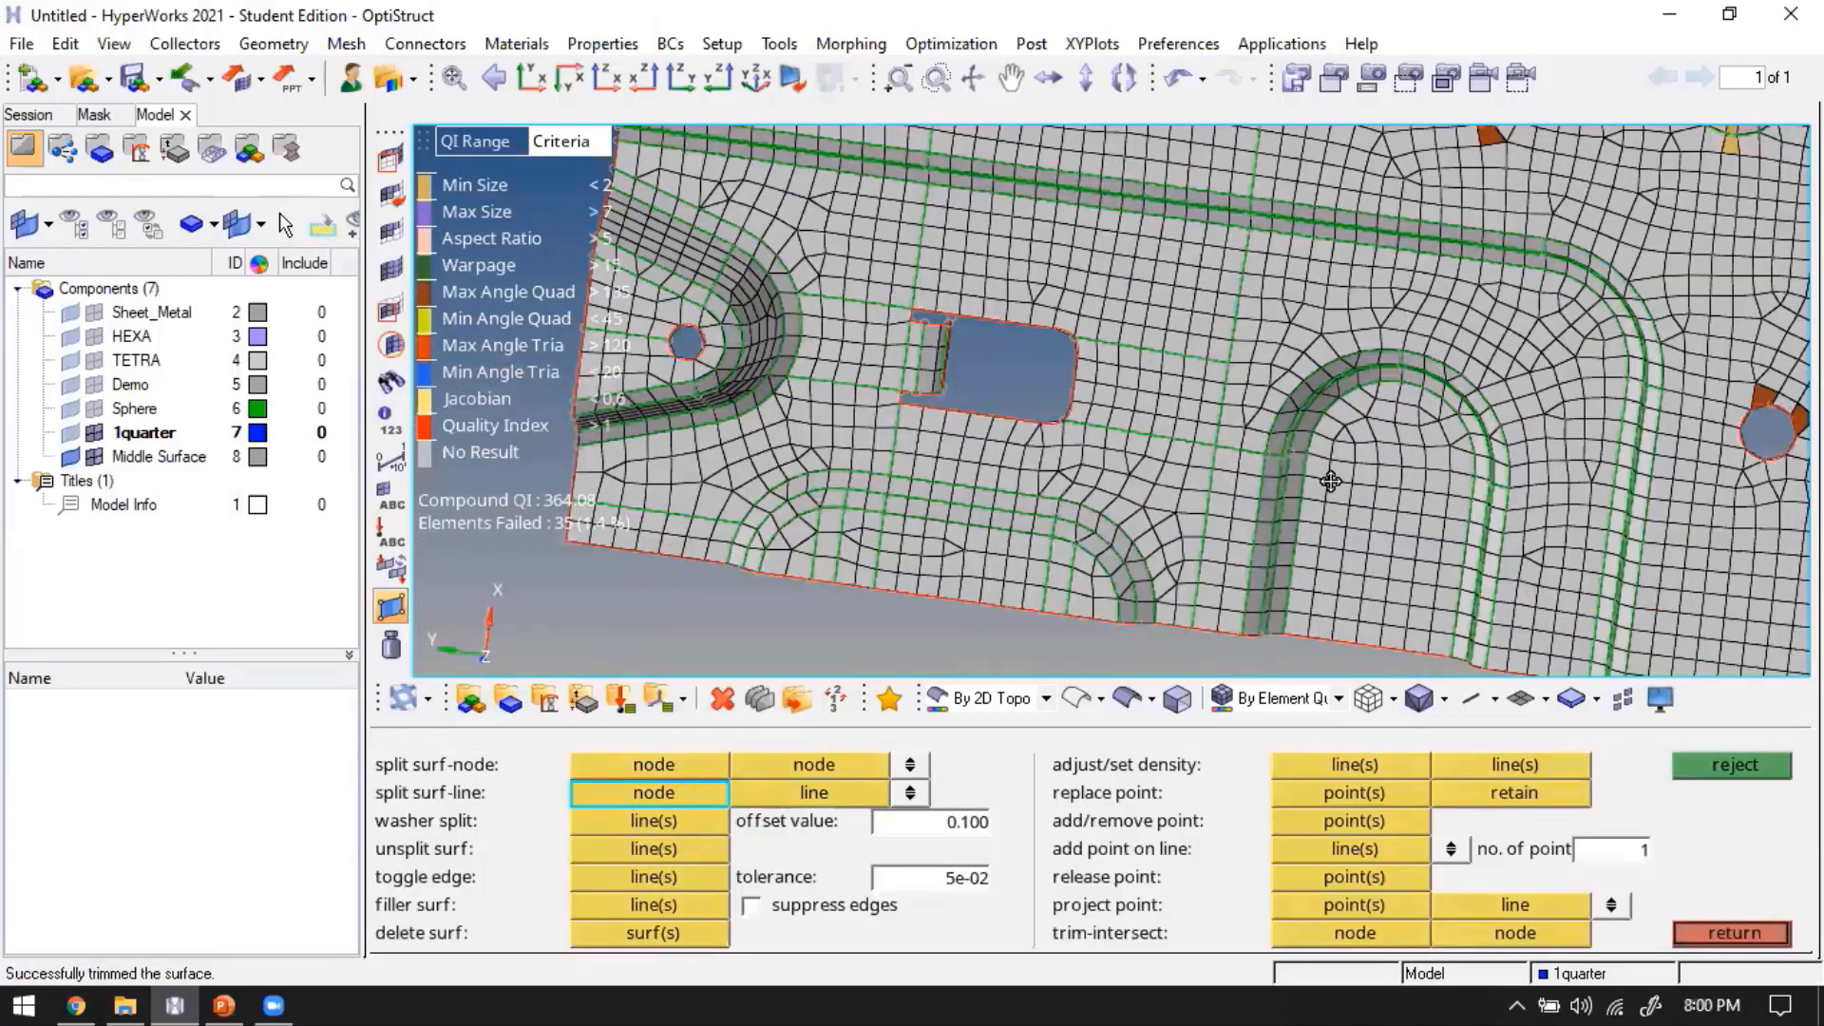
# Split the surface above the long bead from a node on the part's outer side edge to the first vertical split line, roughly parallel to the bead
pyautogui.keyDown('ctrl'); pyautogui.moveTo(1117, 360); pyautogui.dragTo(1172, 267); pyautogui.keyUp('ctrl')
pyautogui.keyDown('ctrl'); pyautogui.scroll(-4, 1159, 285); pyautogui.keyUp('ctrl')
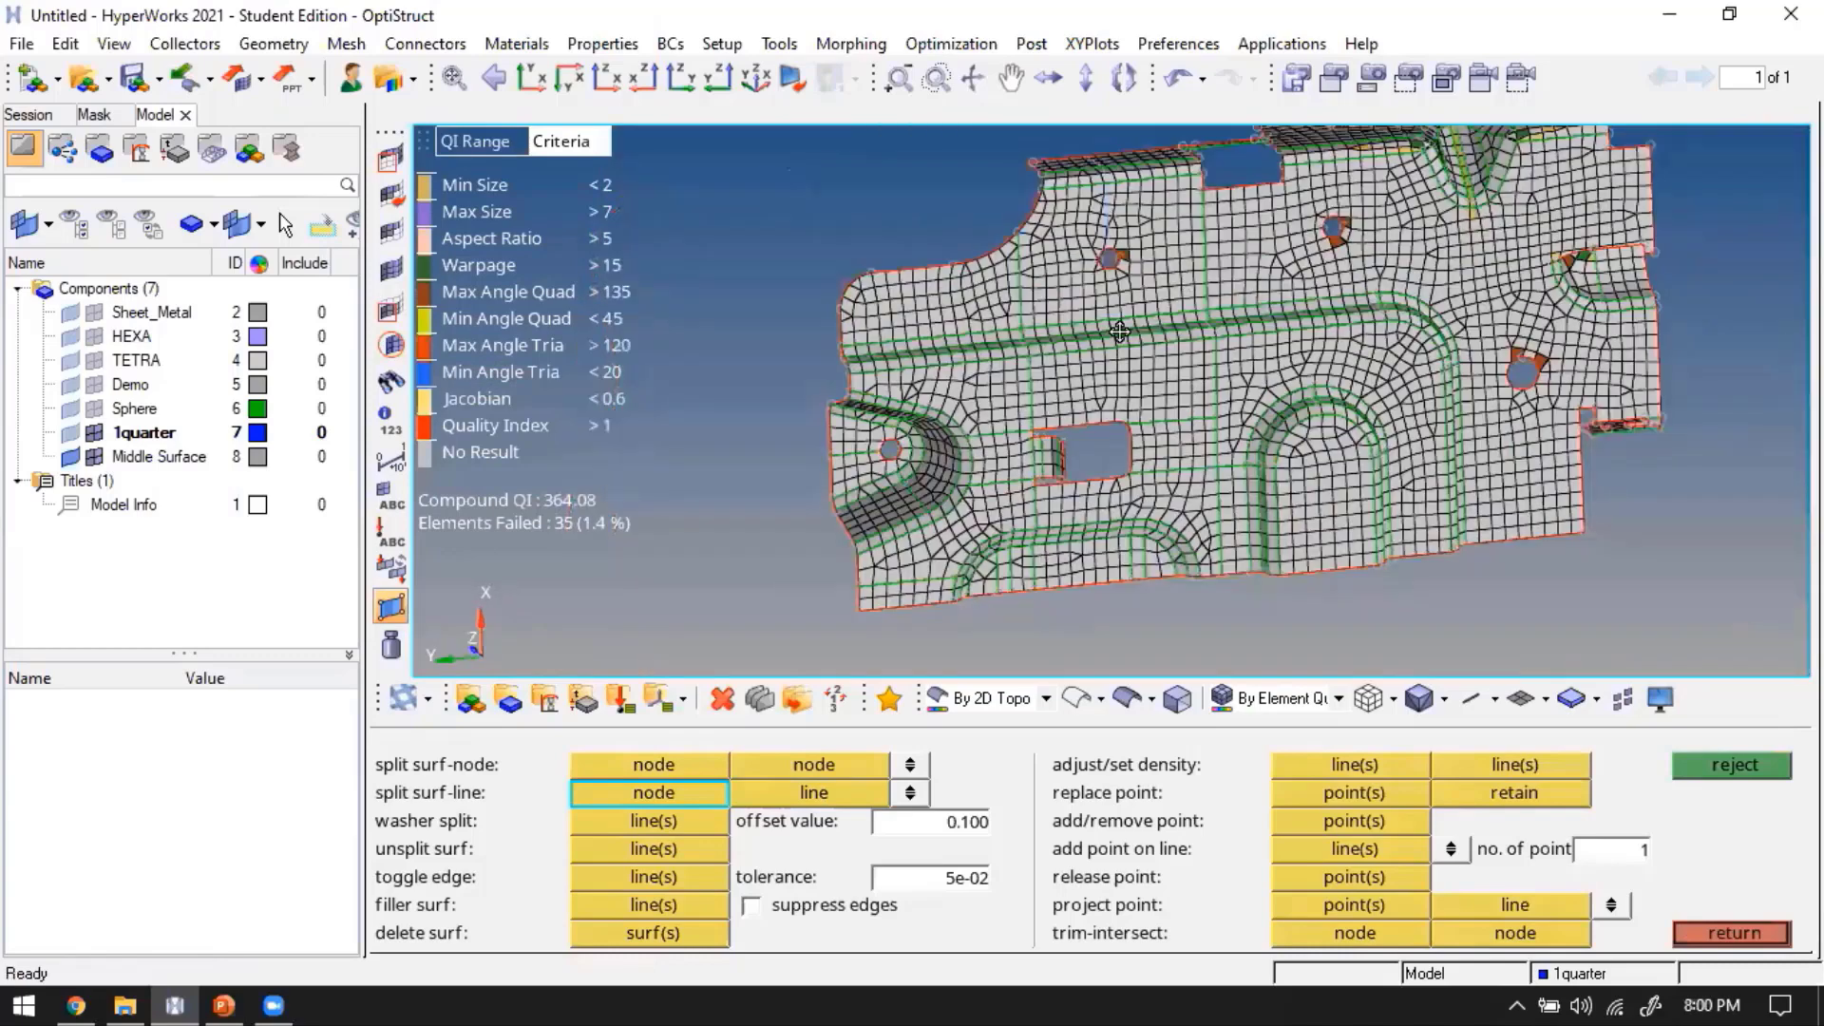
pyautogui.keyDown('ctrl'); pyautogui.moveTo(1144, 377); pyautogui.dragTo(963, 473); pyautogui.keyUp('ctrl')
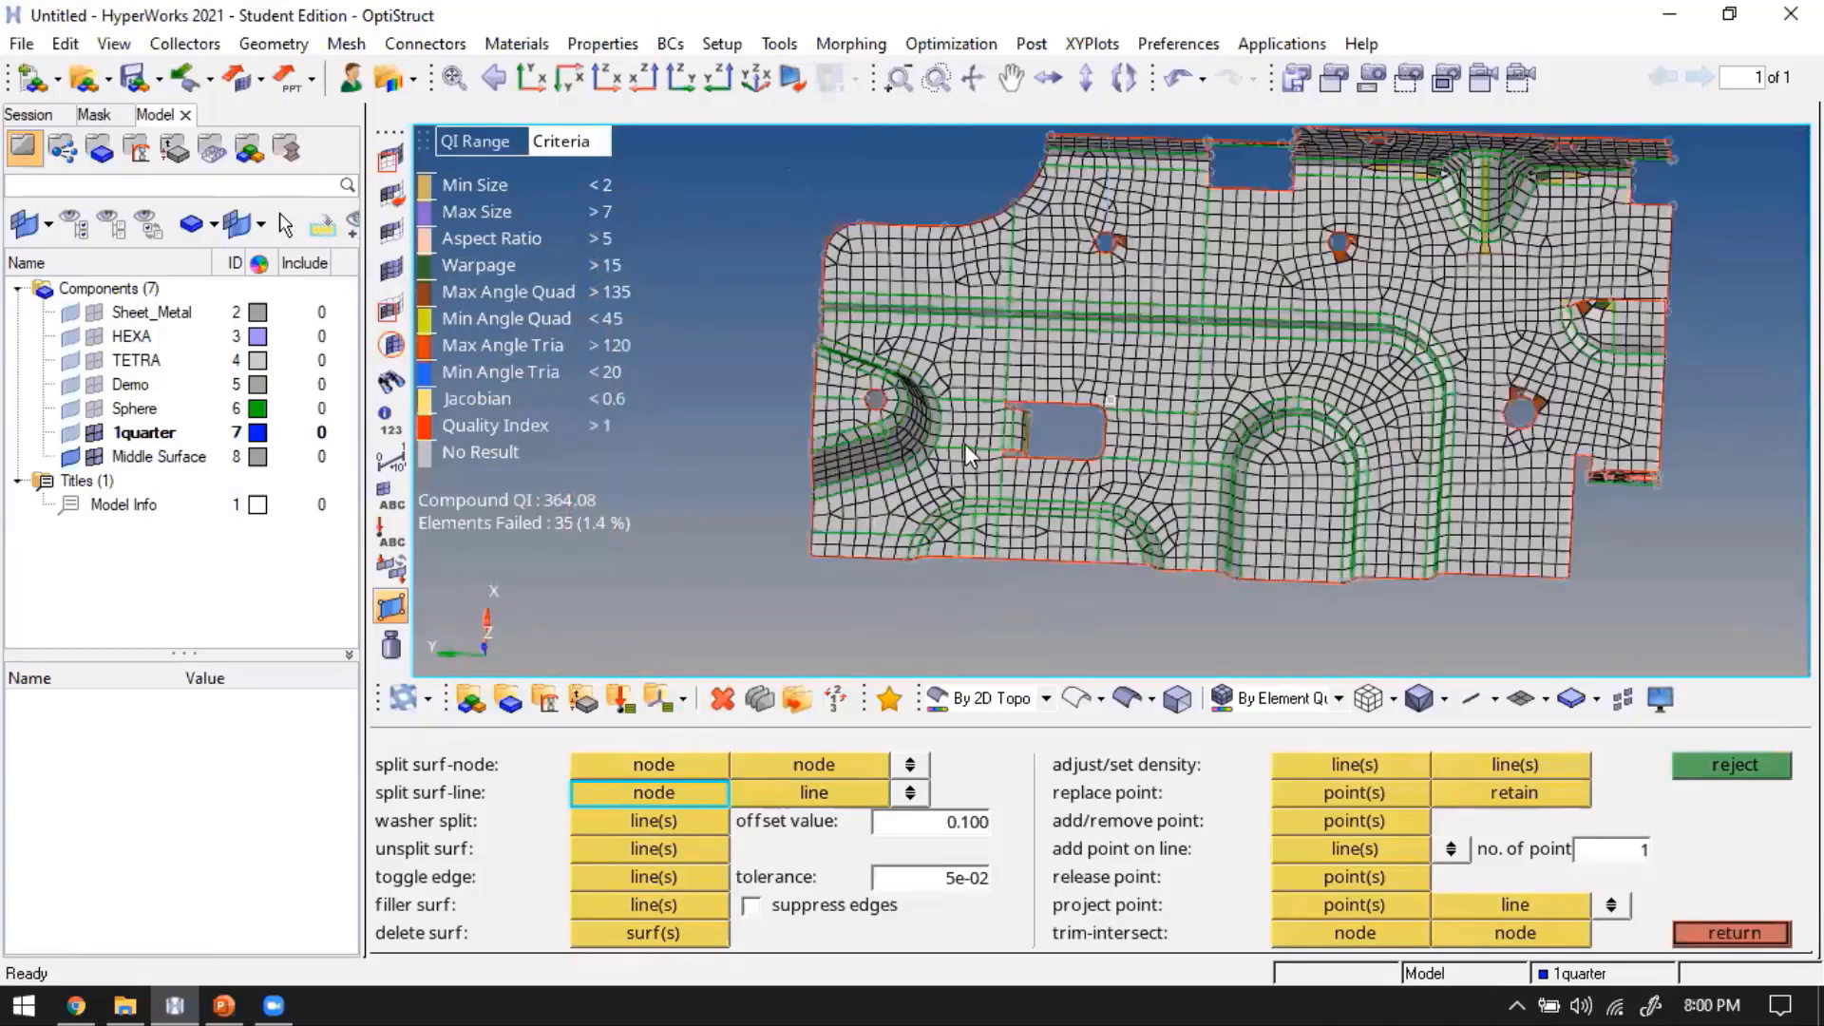
pyautogui.keyDown('ctrl'); pyautogui.scroll(3, 960, 466); pyautogui.keyUp('ctrl')
pyautogui.keyDown('ctrl'); pyautogui.moveTo(976, 263); pyautogui.dragTo(992, 257); pyautogui.keyUp('ctrl')
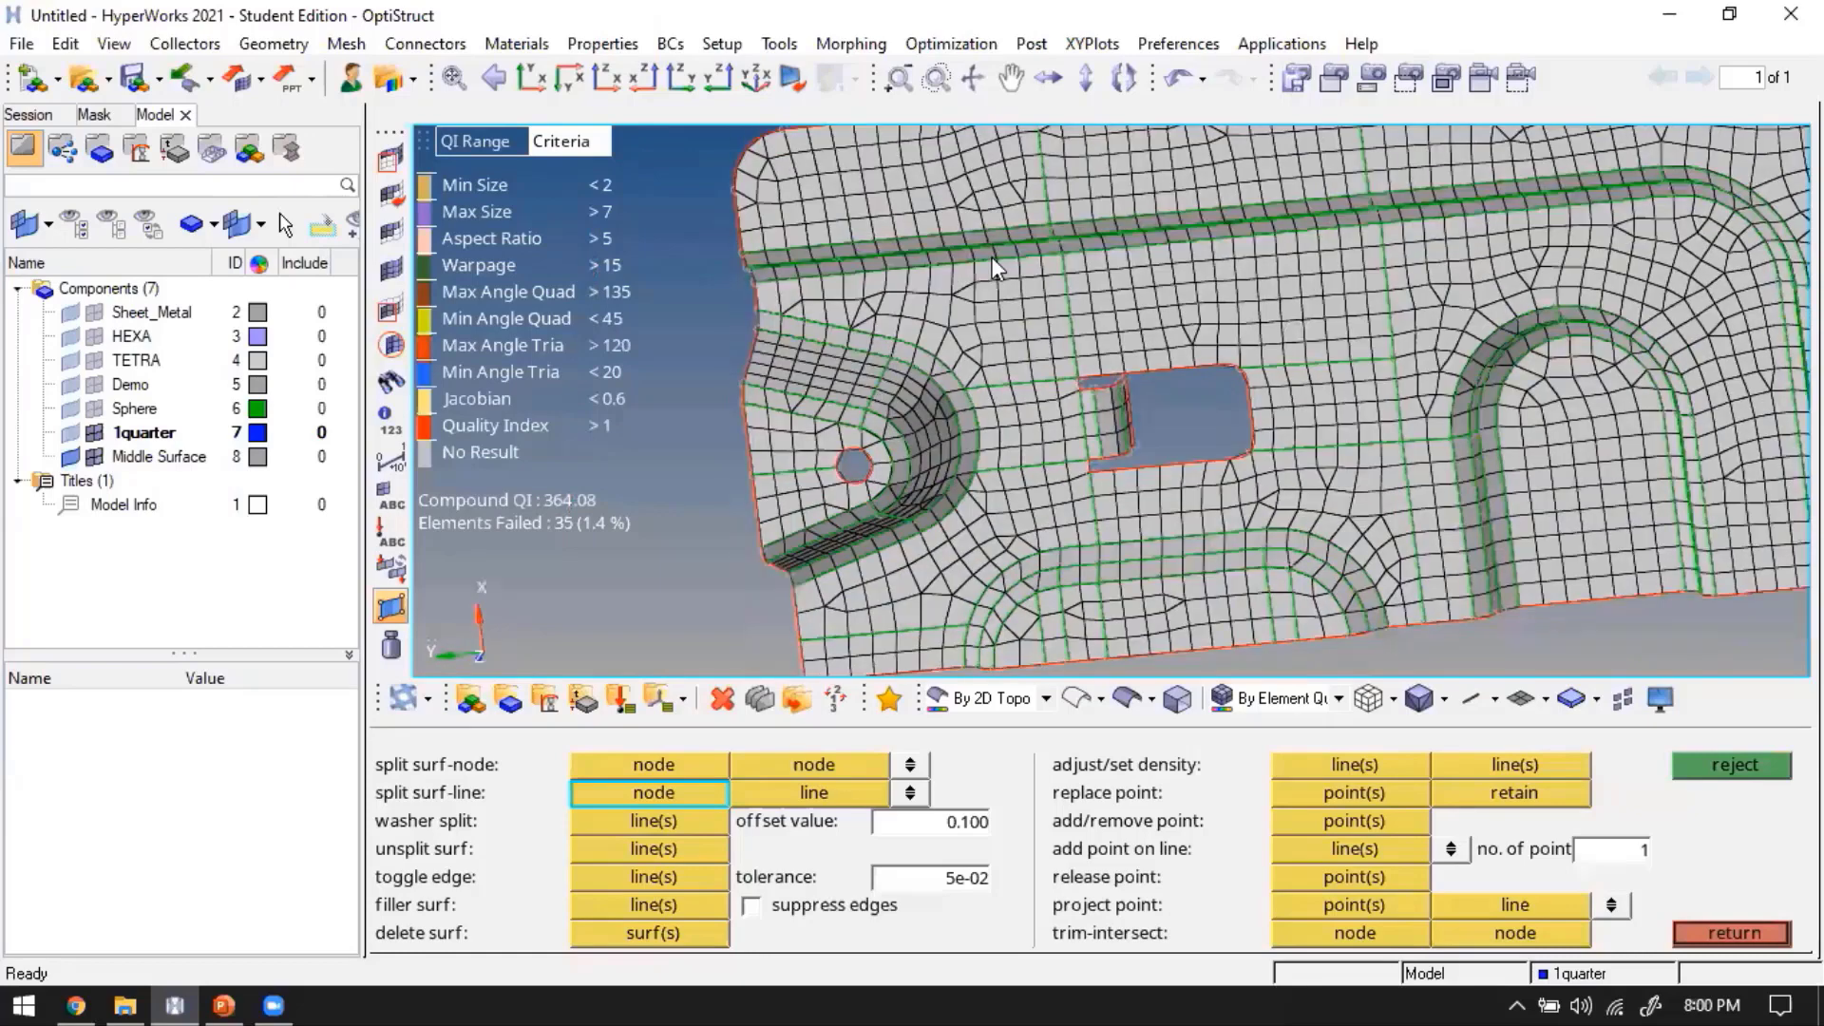
pyautogui.keyDown('ctrl'); pyautogui.moveTo(1007, 338); pyautogui.dragTo(954, 441, button='right'); pyautogui.keyUp('ctrl')
pyautogui.keyDown('ctrl'); pyautogui.moveTo(751, 356); pyautogui.dragTo(772, 361, button='right'); pyautogui.keyUp('ctrl')
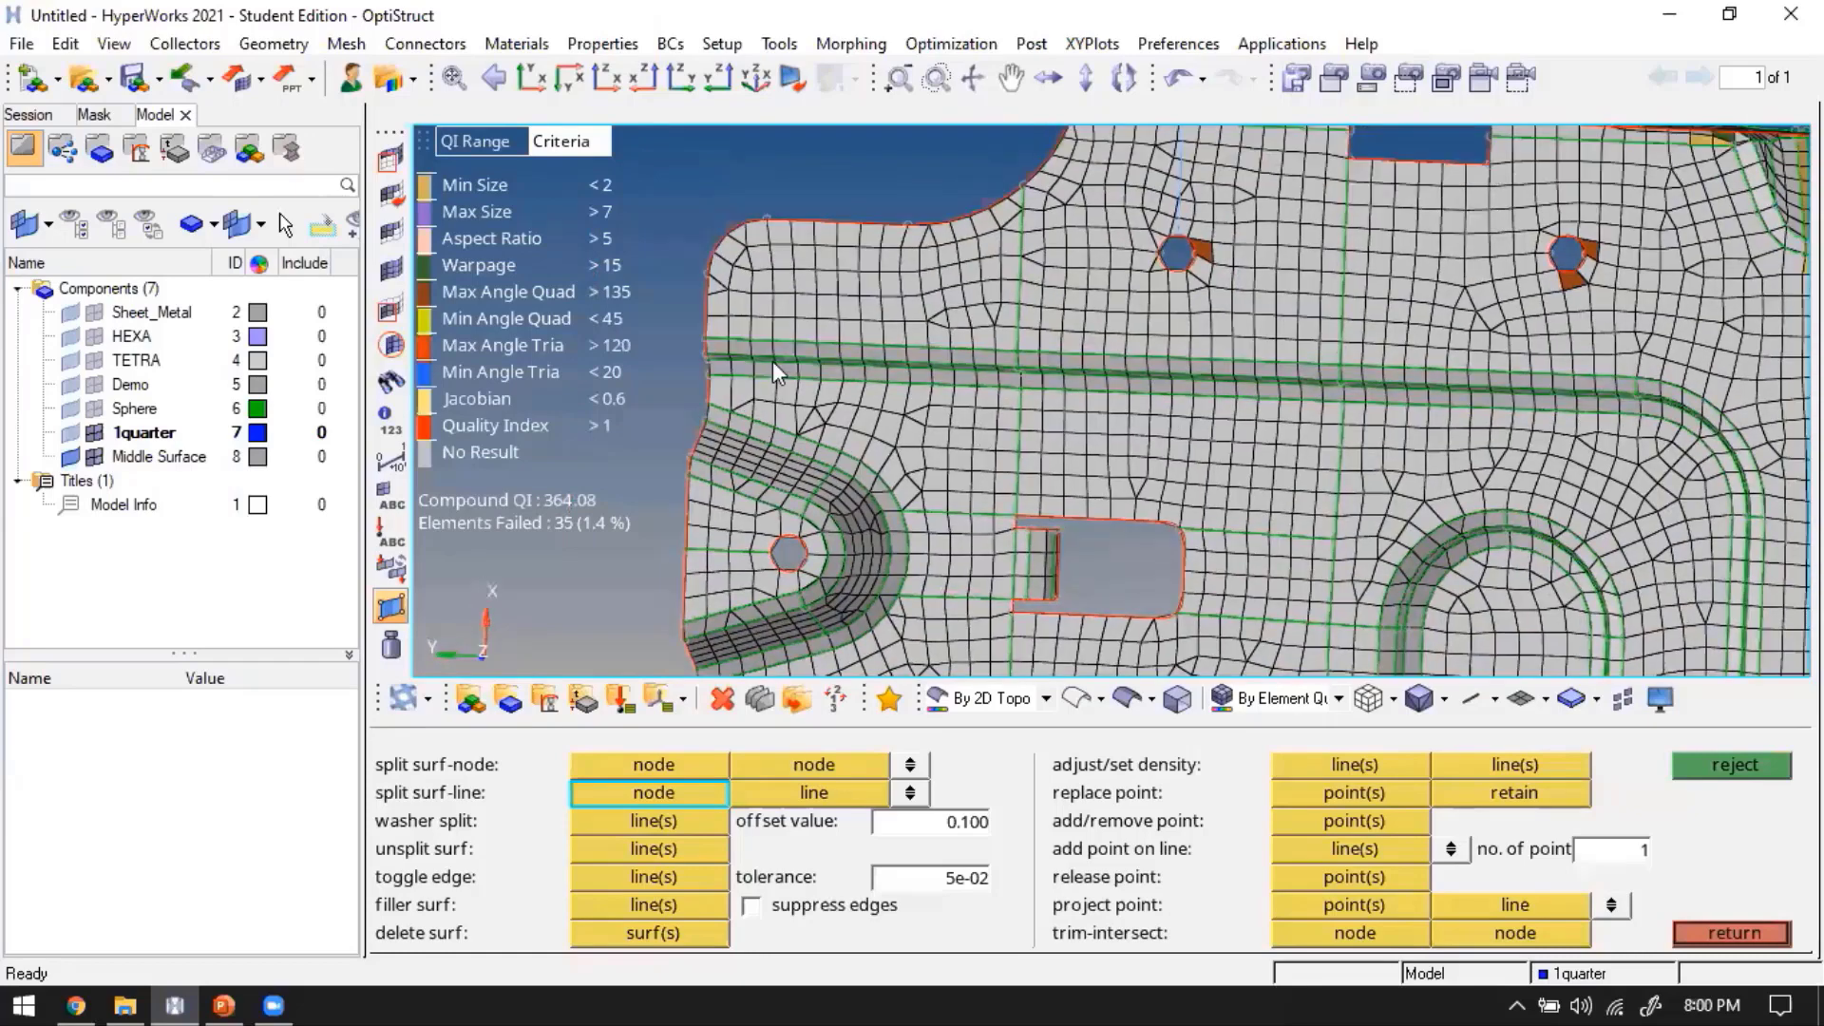
pyautogui.scroll(1, 1192, 432)
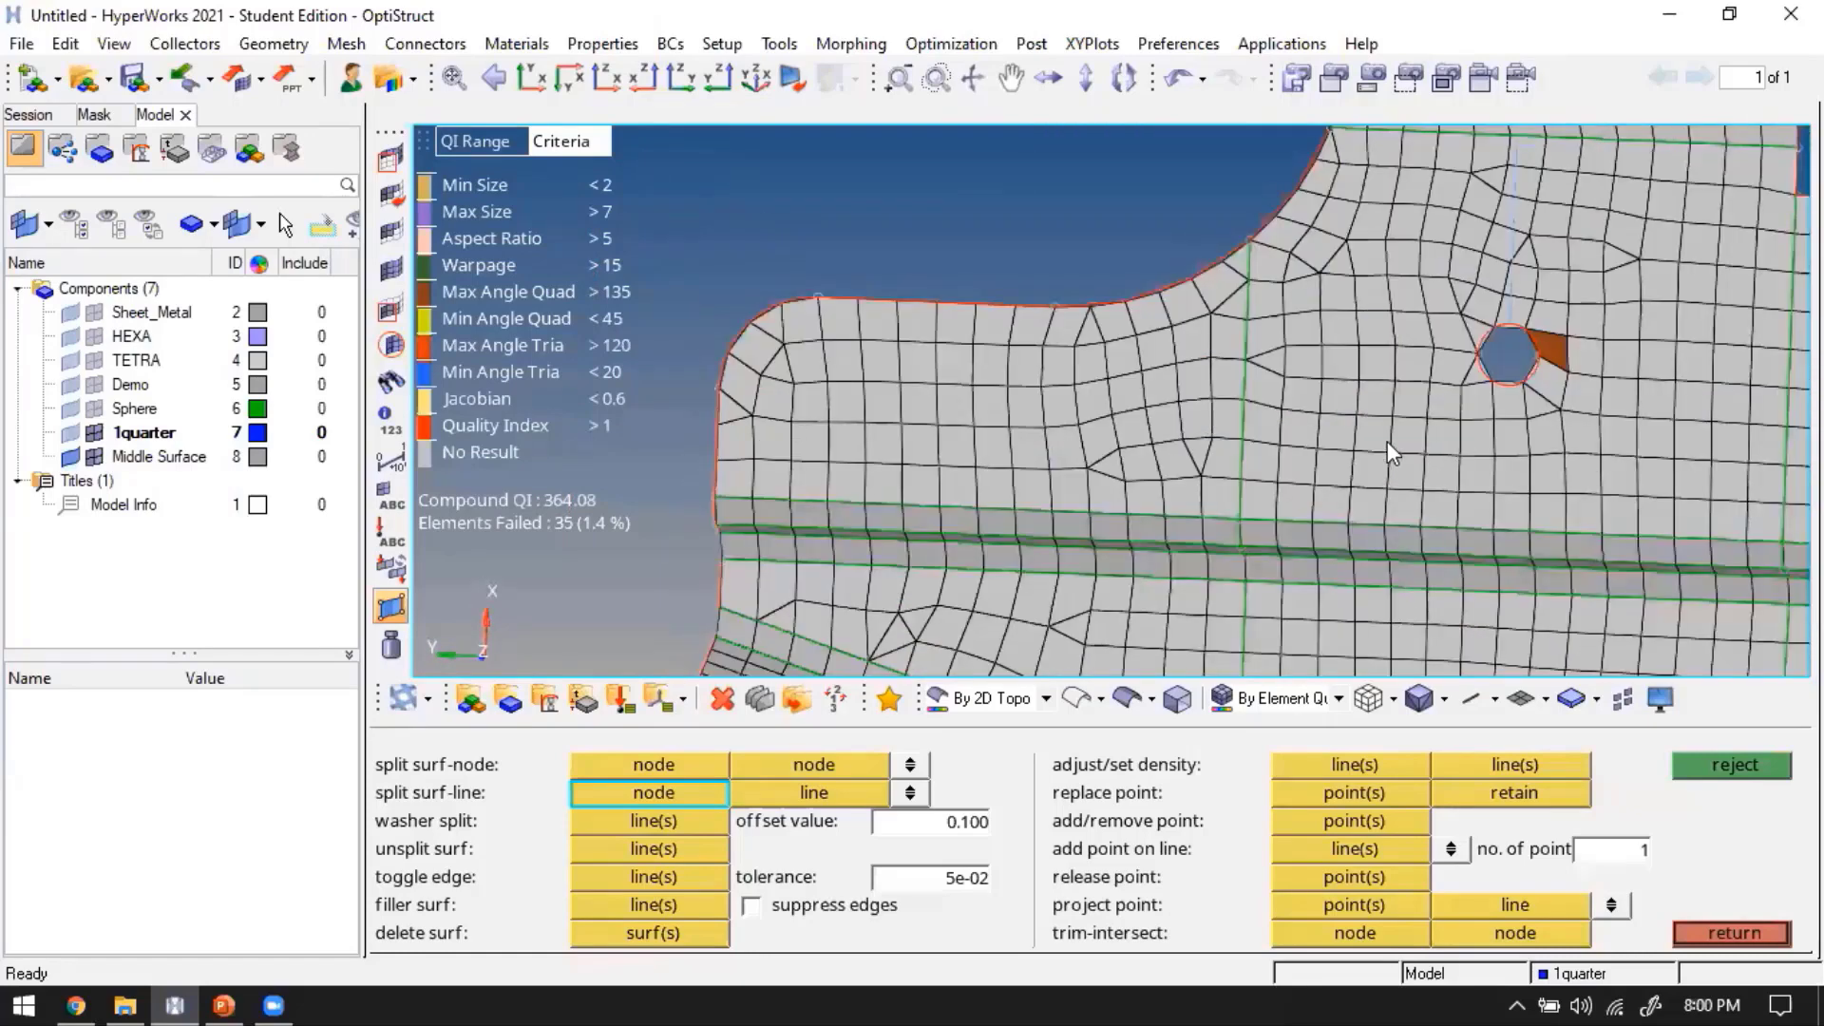
pyautogui.scroll(1, 836, 433)
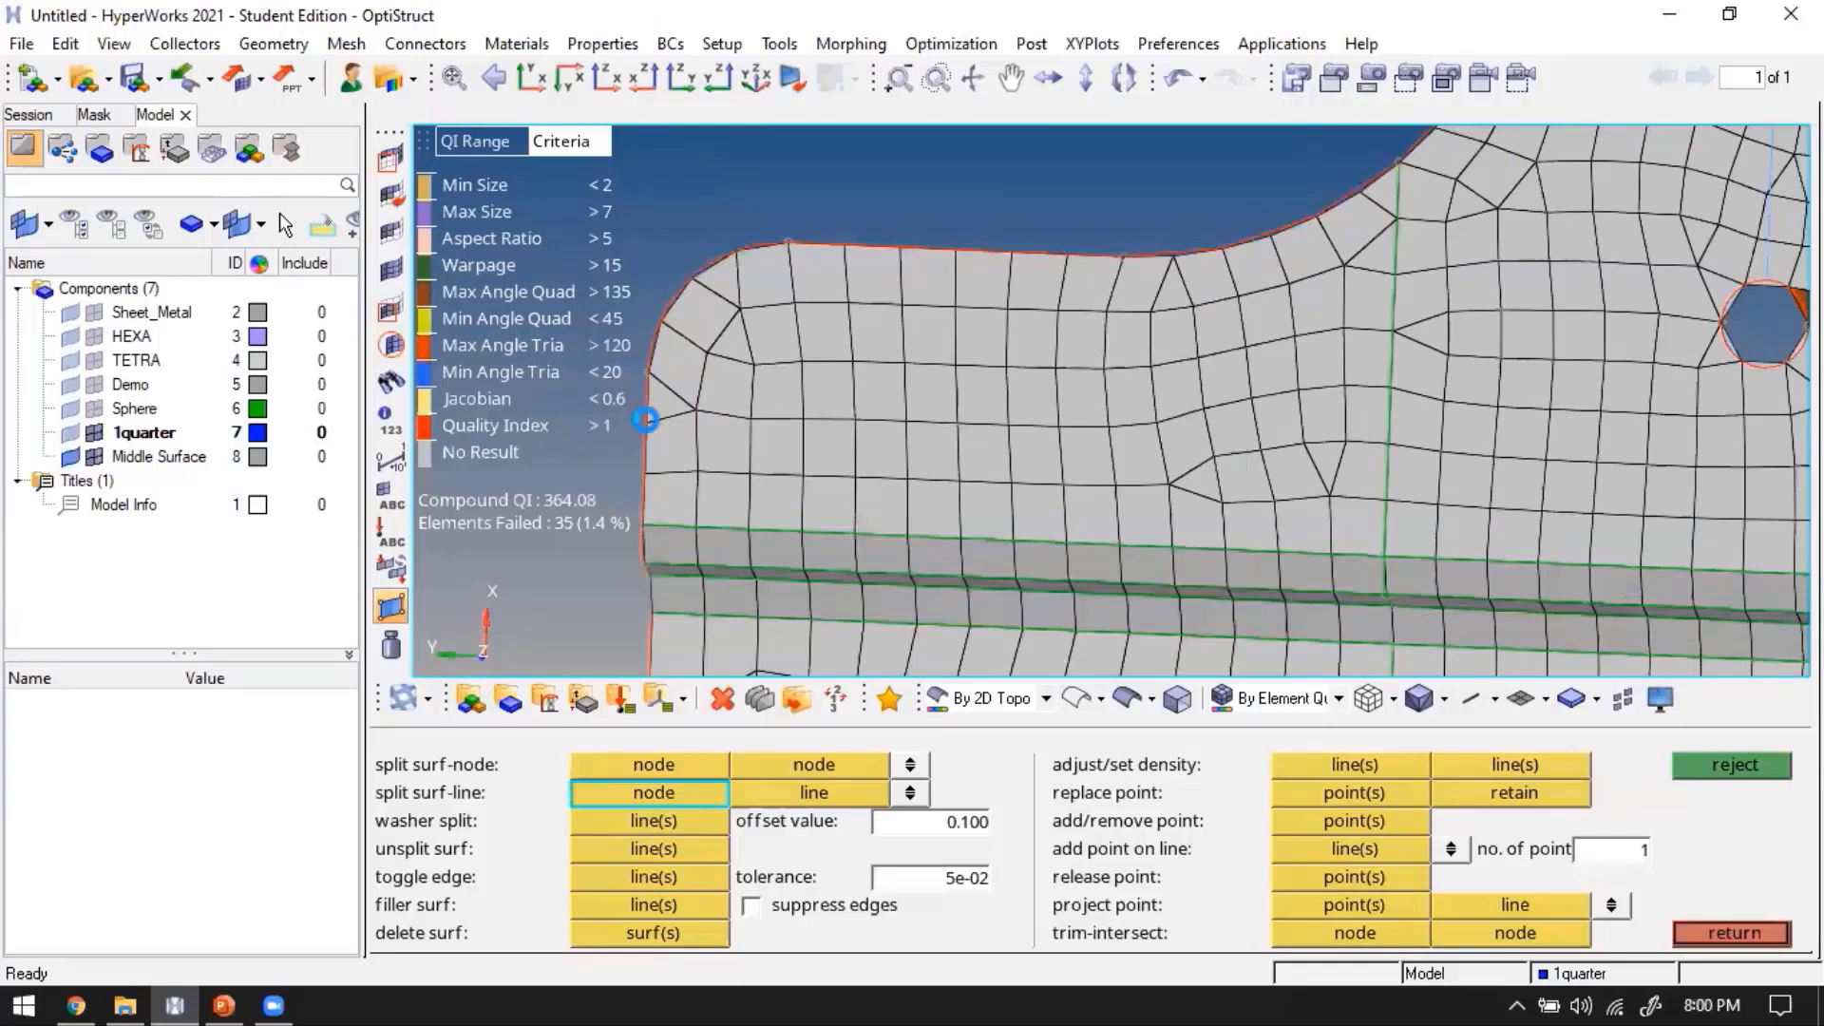
pyautogui.click(1127, 418)
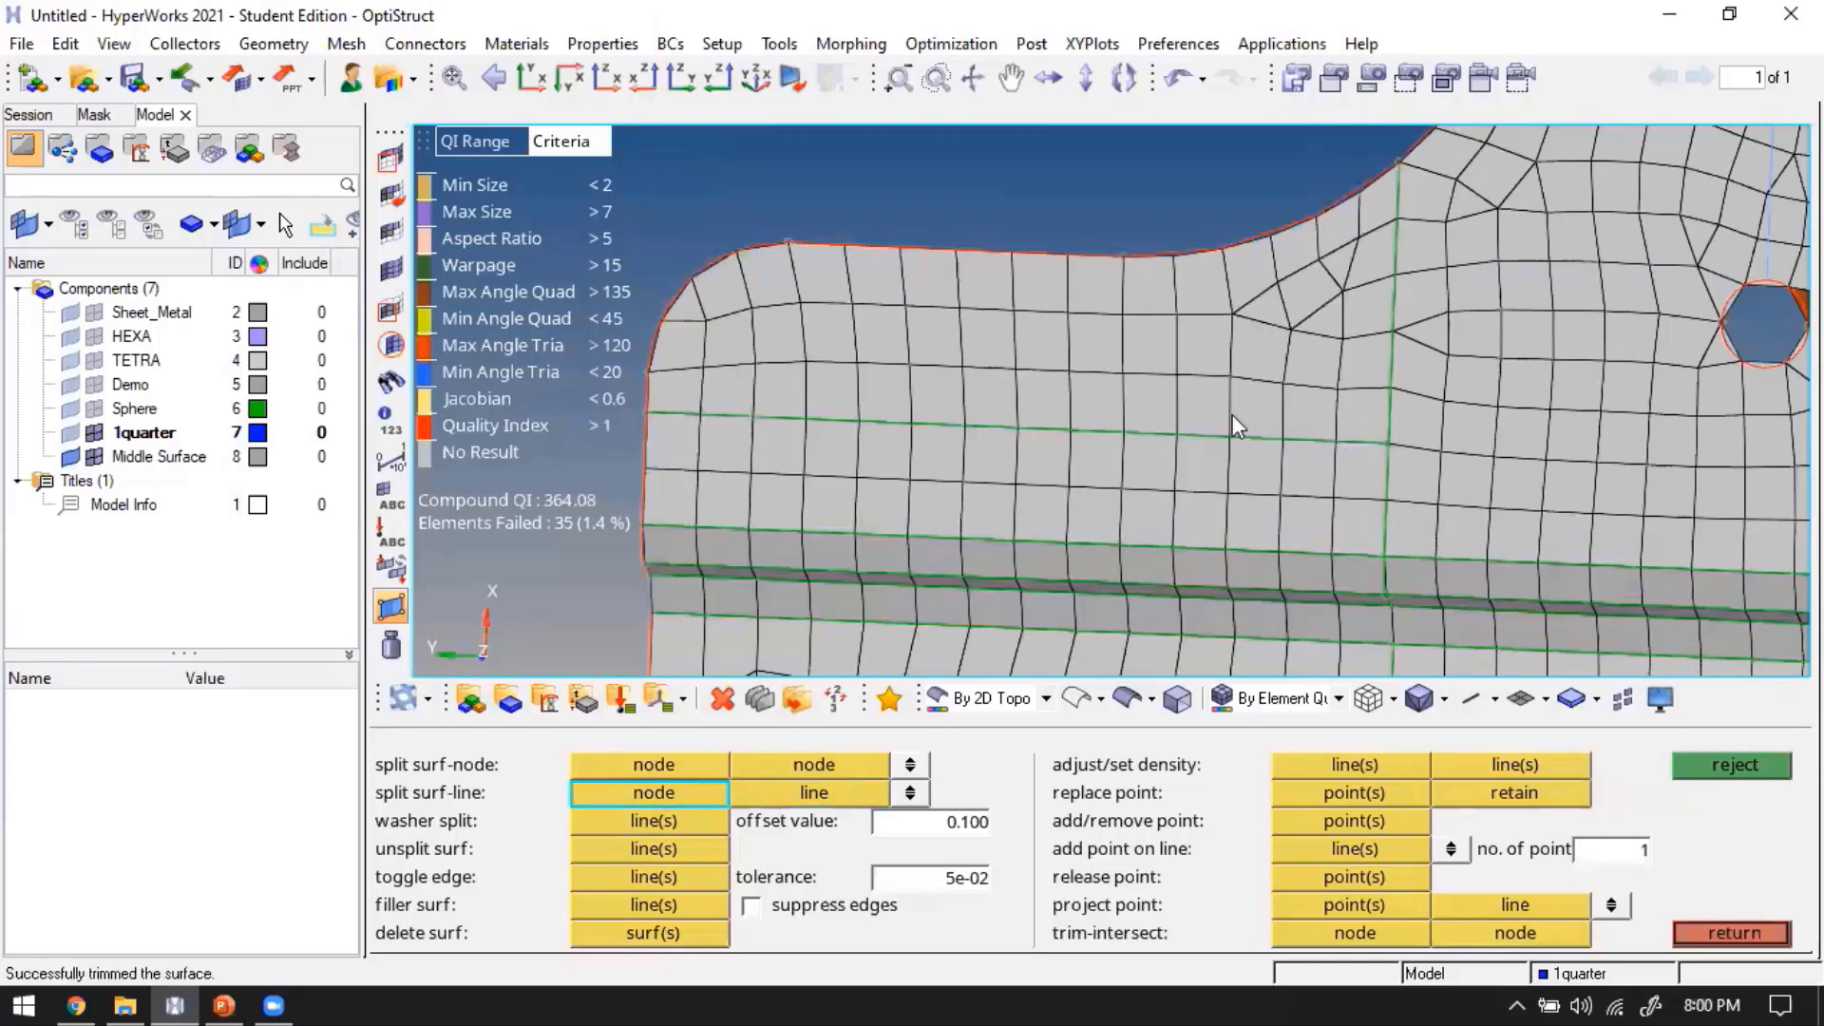
# Split the surface node to node from the slotted cutout's lower rounded corner to the upper corner point of the low trapezoidal bead
pyautogui.scroll(-2, 1371, 362)
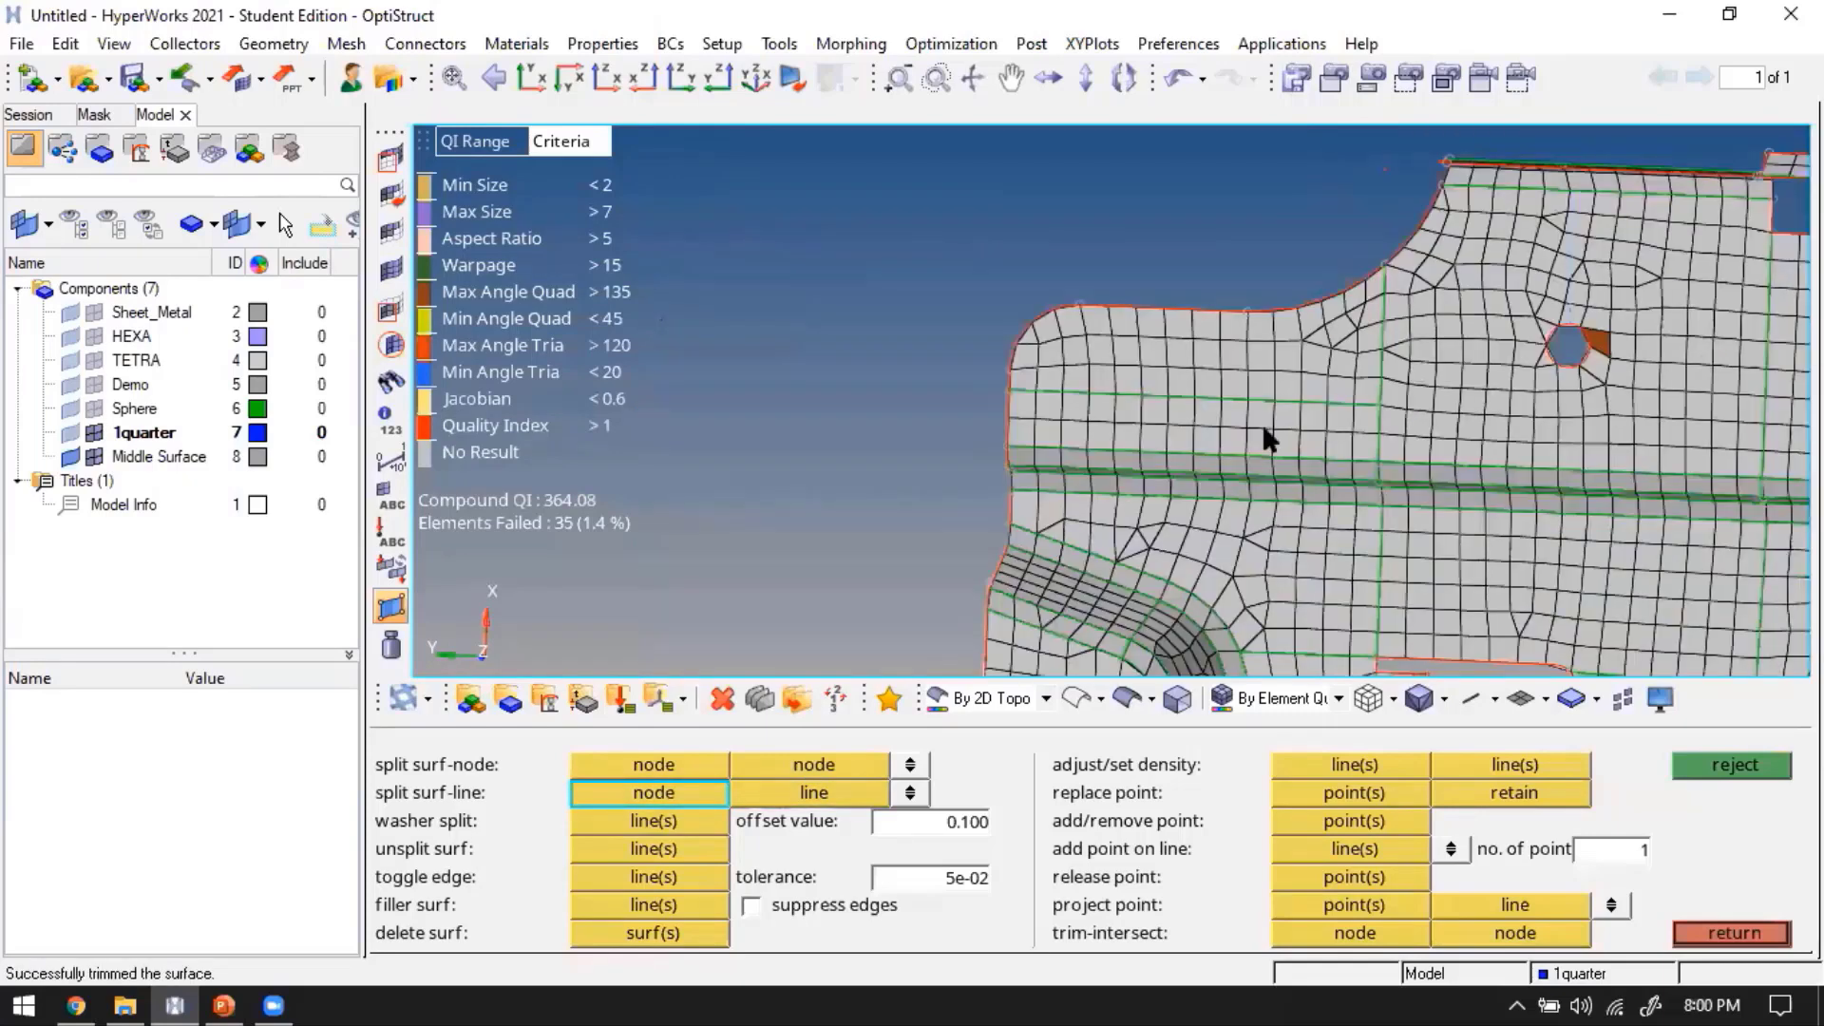
pyautogui.scroll(-2, 1371, 457)
pyautogui.keyDown('ctrl'); pyautogui.moveTo(1234, 532); pyautogui.dragTo(1241, 406); pyautogui.keyUp('ctrl')
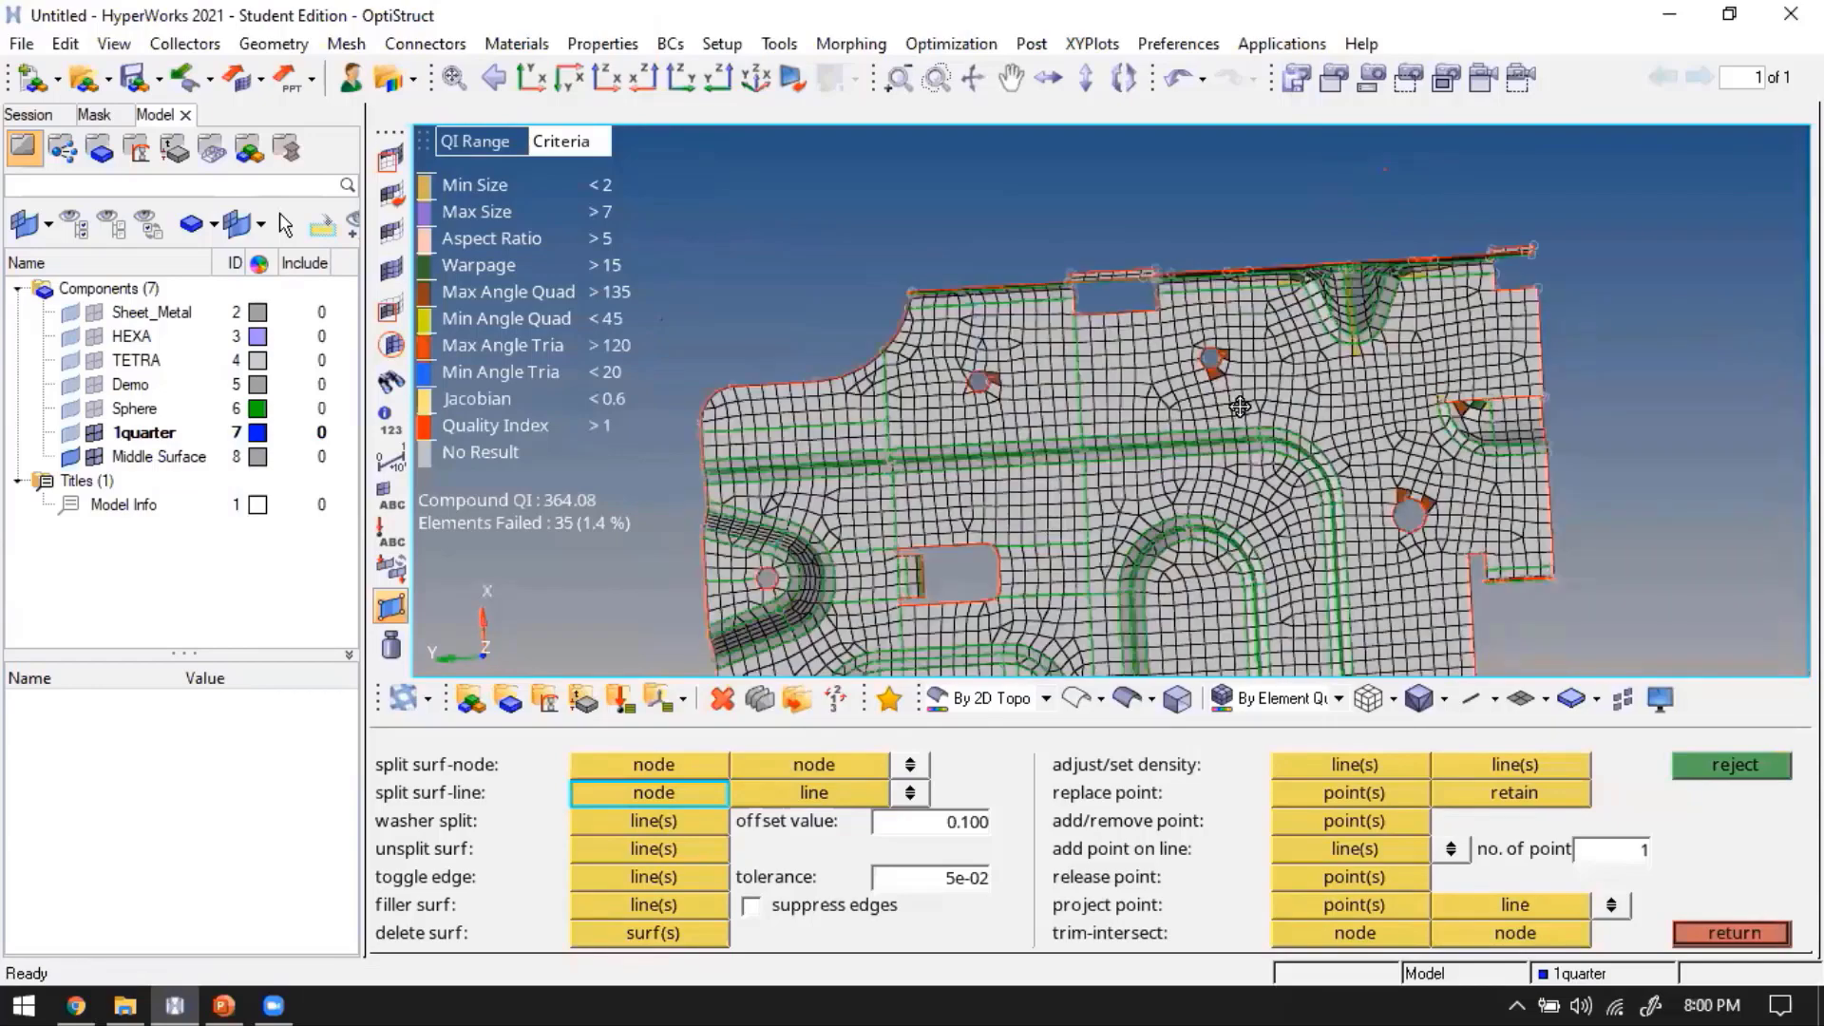
pyautogui.keyDown('ctrl'); pyautogui.moveTo(1241, 406); pyautogui.dragTo(990, 382, button='right'); pyautogui.keyUp('ctrl')
pyautogui.scroll(2, 1003, 389)
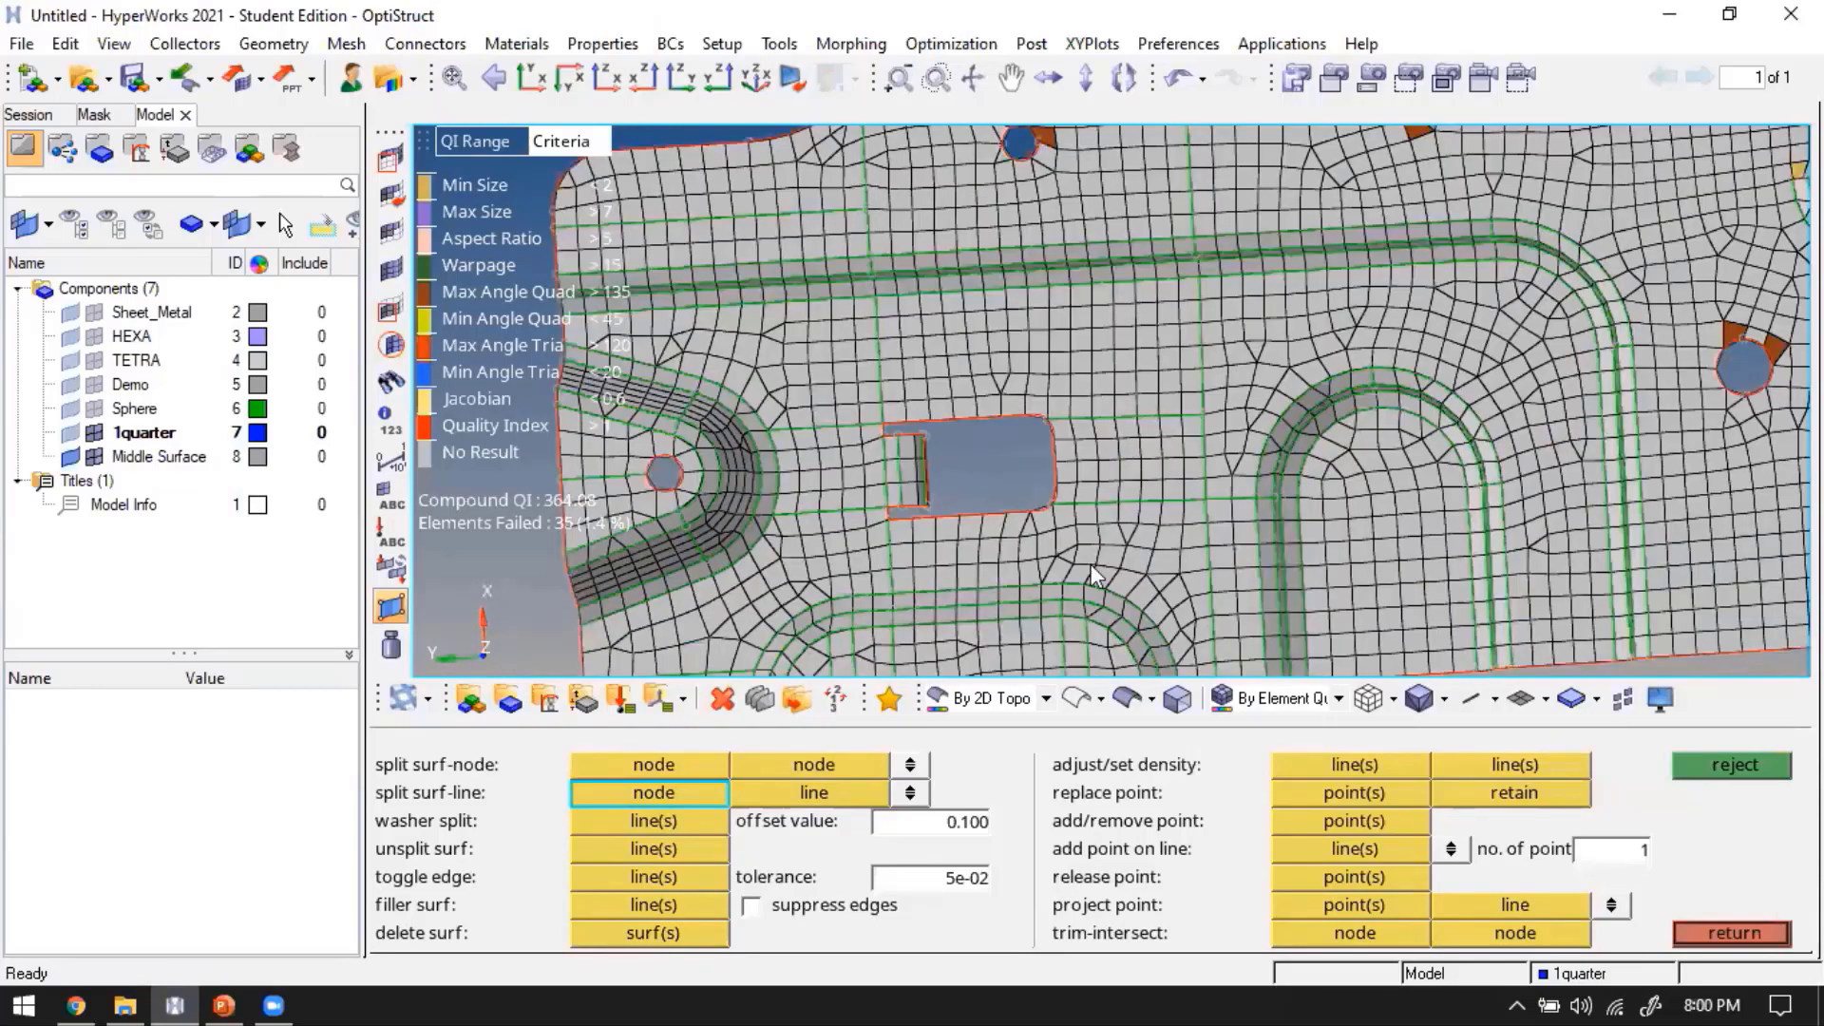
pyautogui.keyDown('ctrl'); pyautogui.moveTo(1074, 585); pyautogui.dragTo(1137, 420, button='right'); pyautogui.keyUp('ctrl')
pyautogui.scroll(2, 1136, 420)
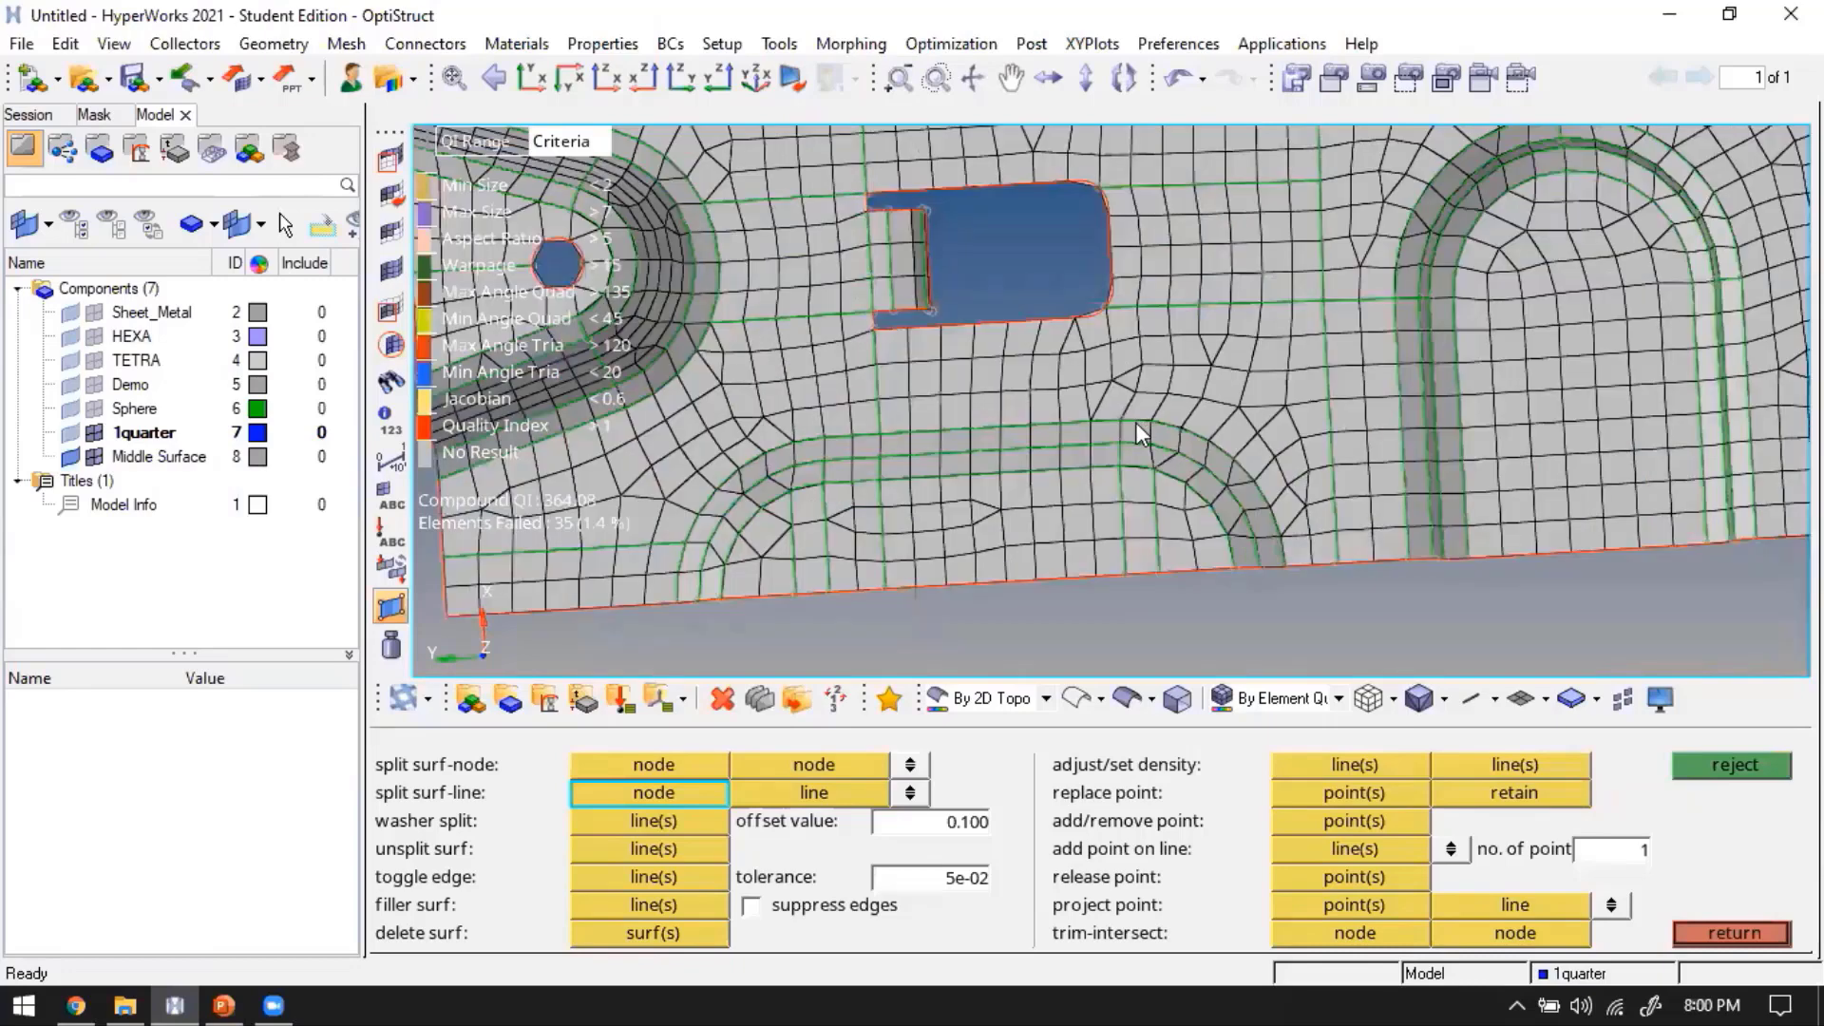
pyautogui.click(622, 762)
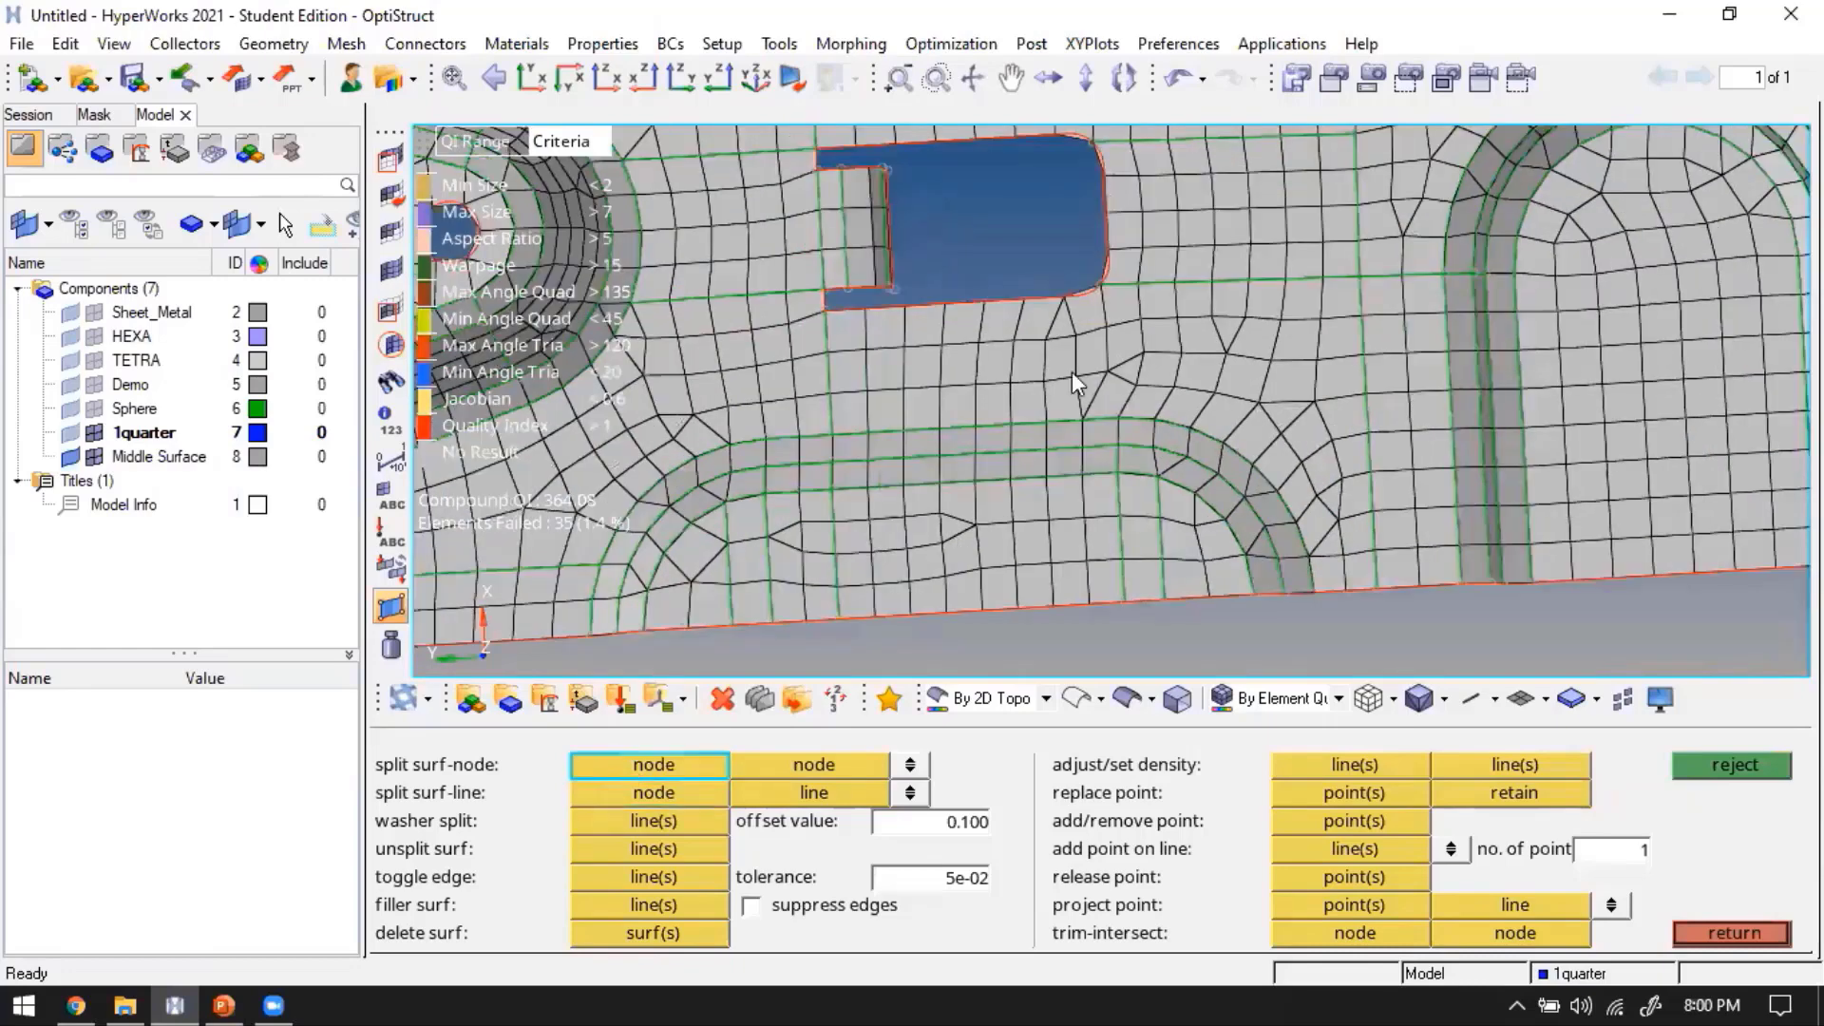
pyautogui.click(1099, 295)
pyautogui.scroll(1, 1117, 415)
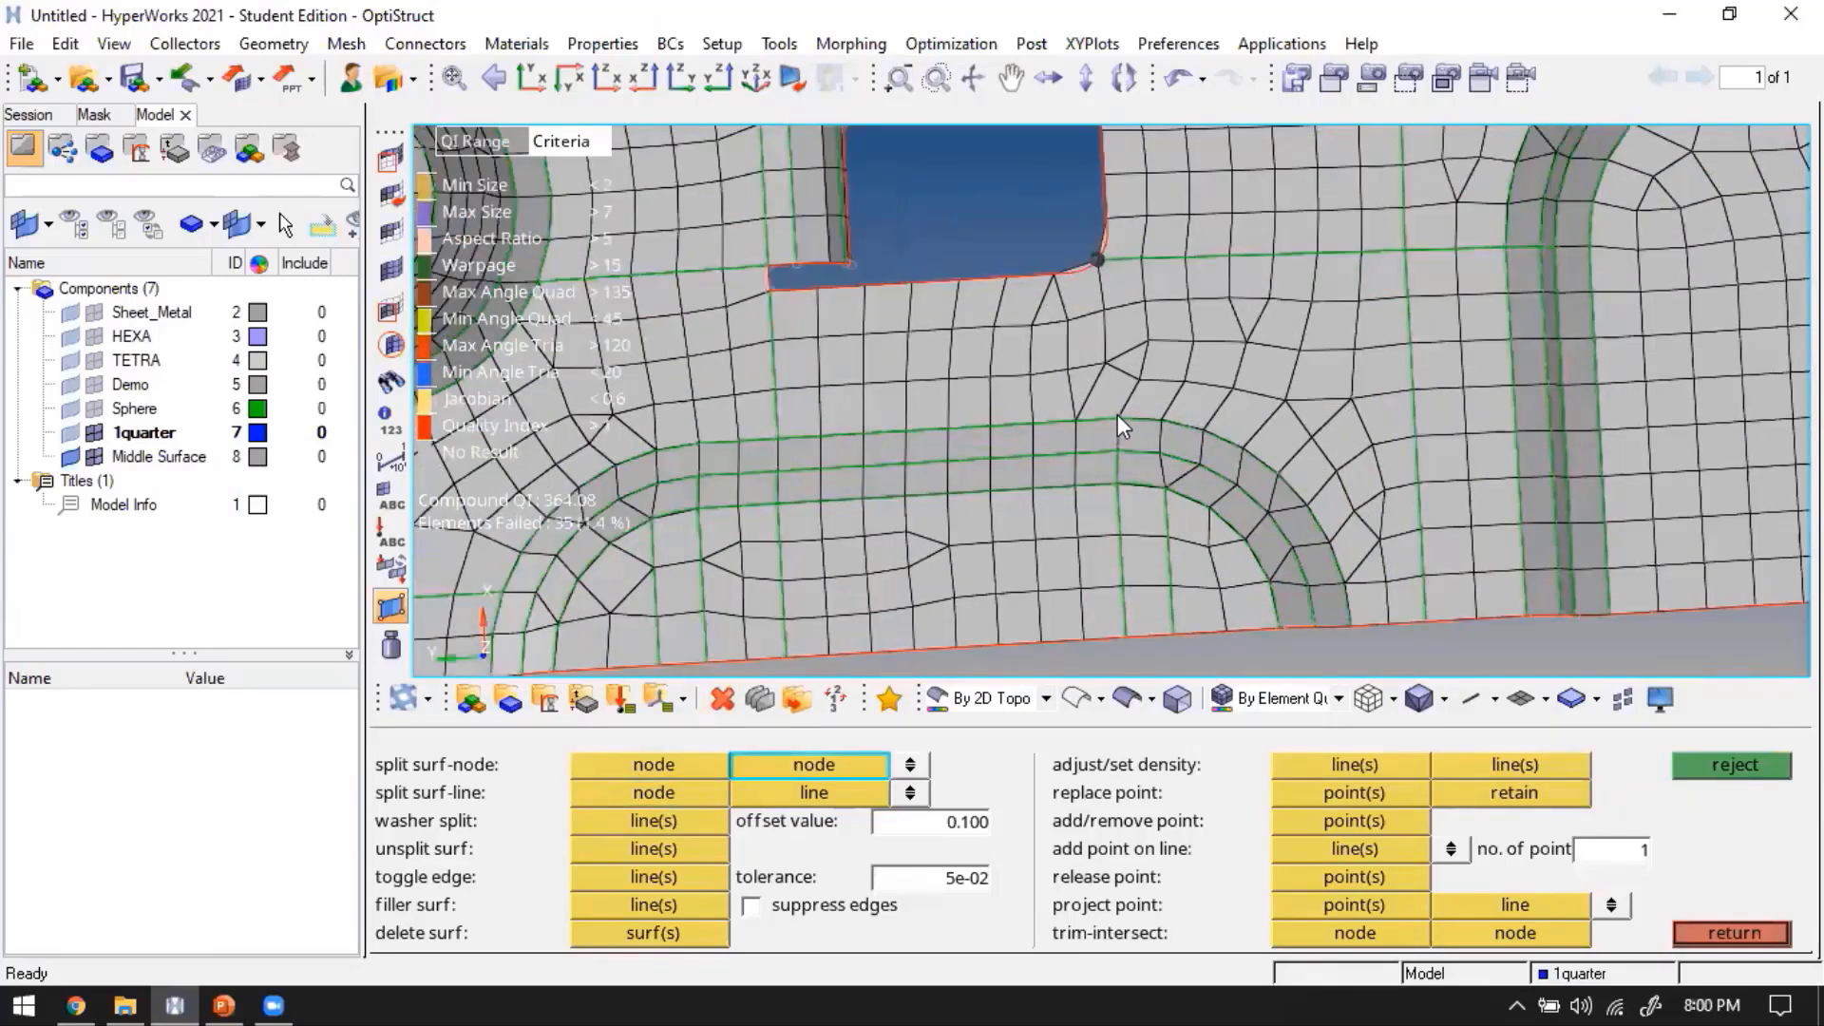
pyautogui.click(1118, 414)
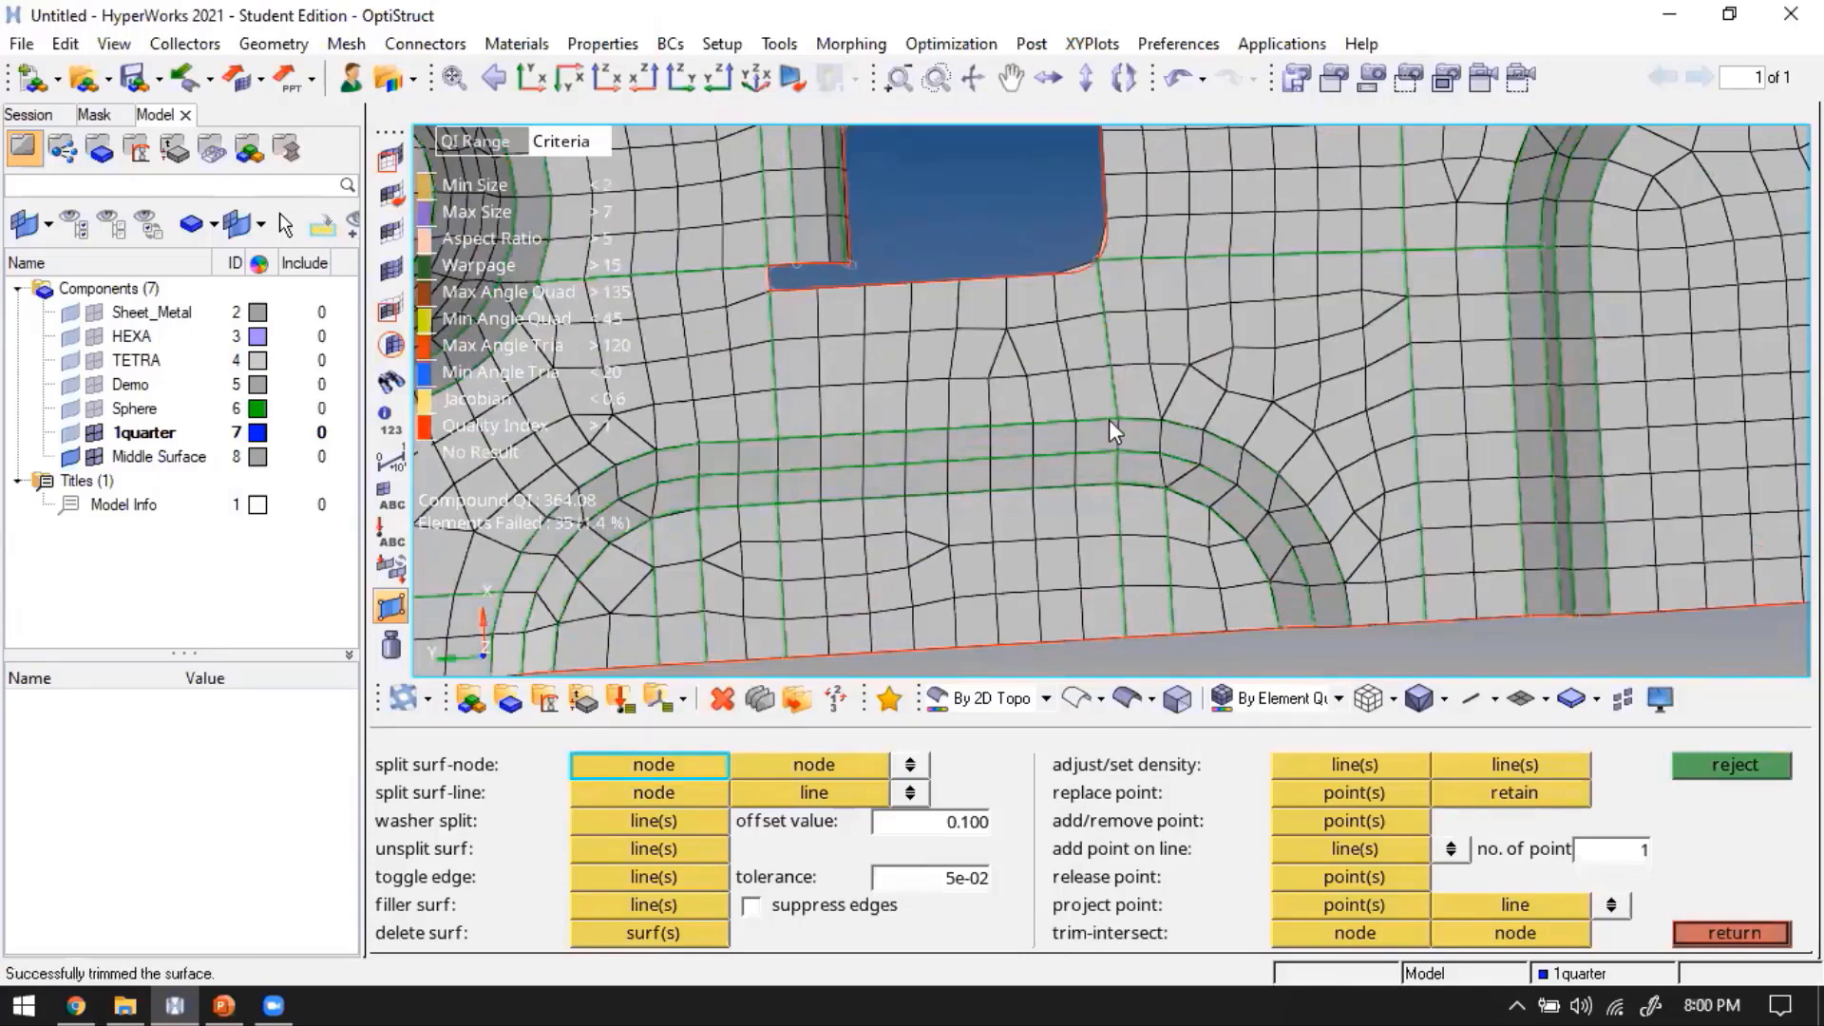
# Split the arch-shaped bead's inner face lengthwise from the top point of its arc down to the part's lower edge
pyautogui.scroll(-3, 1108, 419)
pyautogui.moveTo(1045, 444)
pyautogui.keyDown('ctrl'); pyautogui.mouseDown()
pyautogui.moveTo(1052, 481)
pyautogui.moveTo(1064, 428)
pyautogui.mouseUp(); pyautogui.keyUp('ctrl')
pyautogui.keyDown('ctrl'); pyautogui.moveTo(1561, 265); pyautogui.dragTo(1388, 335); pyautogui.keyUp('ctrl')
pyautogui.keyDown('ctrl'); pyautogui.moveTo(1388, 334); pyautogui.dragTo(1300, 378, button='right'); pyautogui.keyUp('ctrl')
pyautogui.keyDown('ctrl'); pyautogui.moveTo(872, 763); pyautogui.dragTo(696, 795, button='right'); pyautogui.keyUp('ctrl')
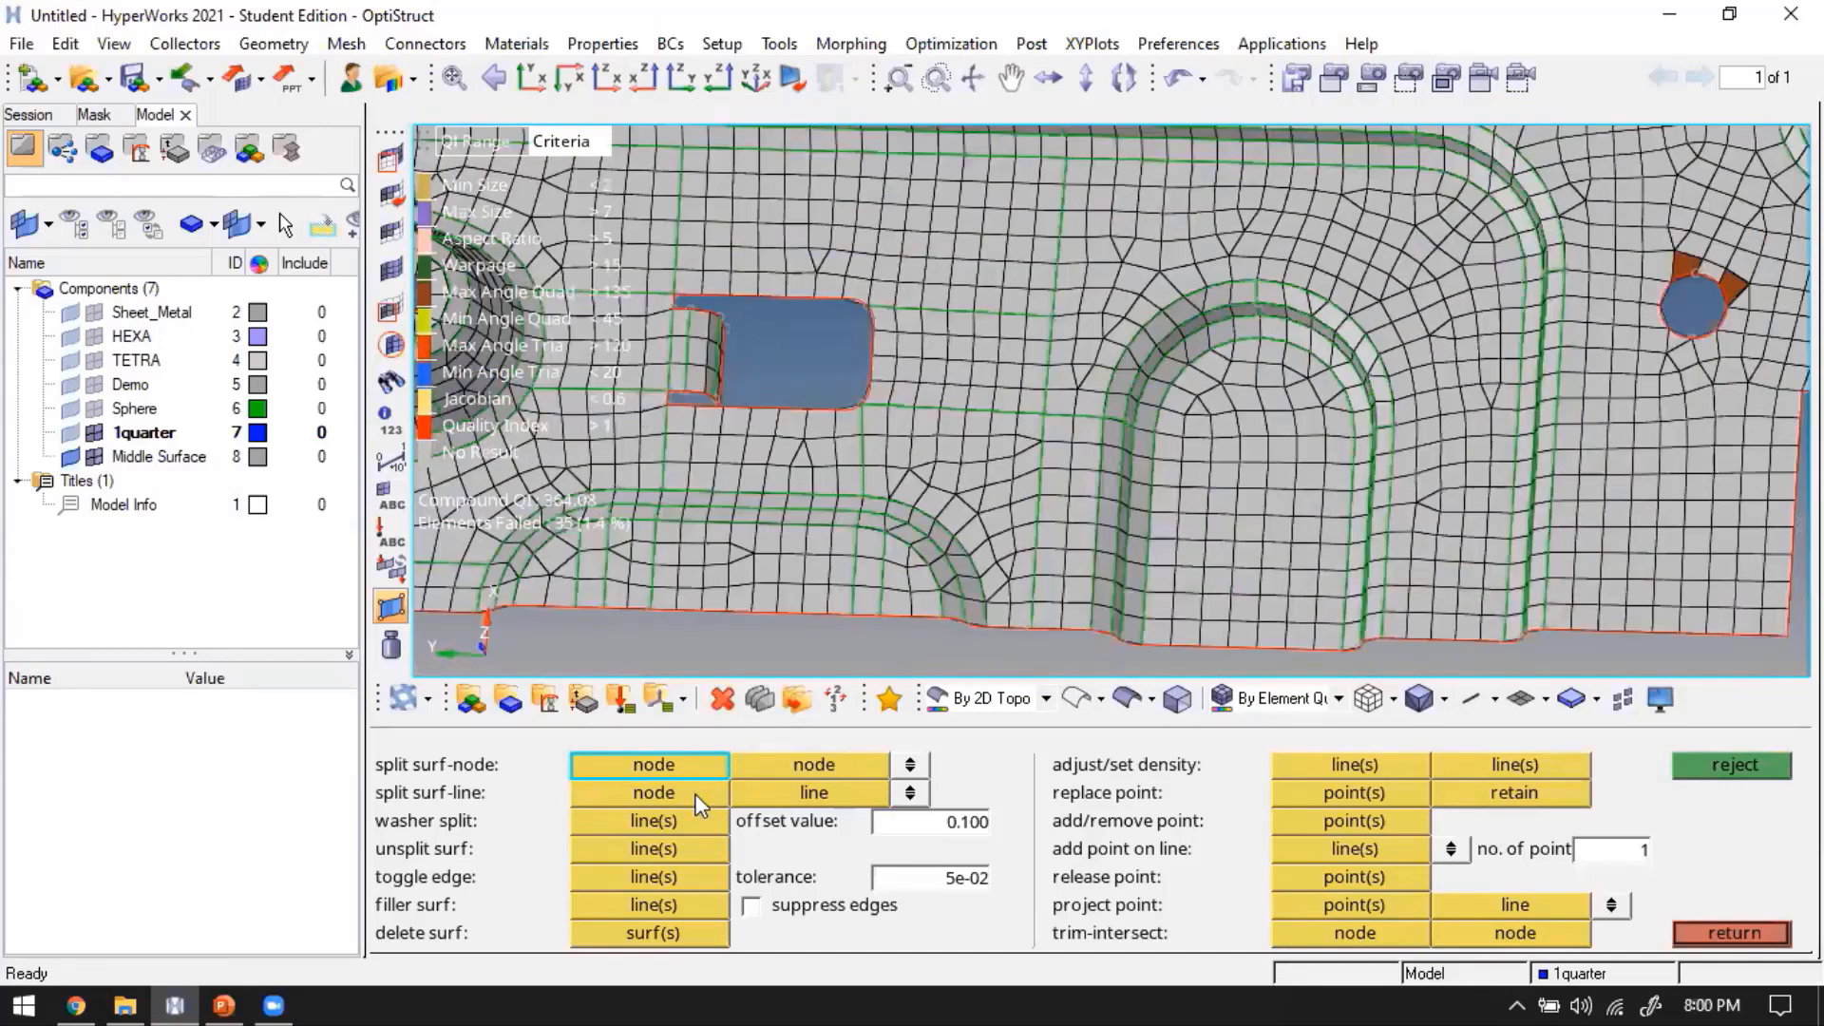
pyautogui.click(1246, 635)
pyautogui.click(1251, 641)
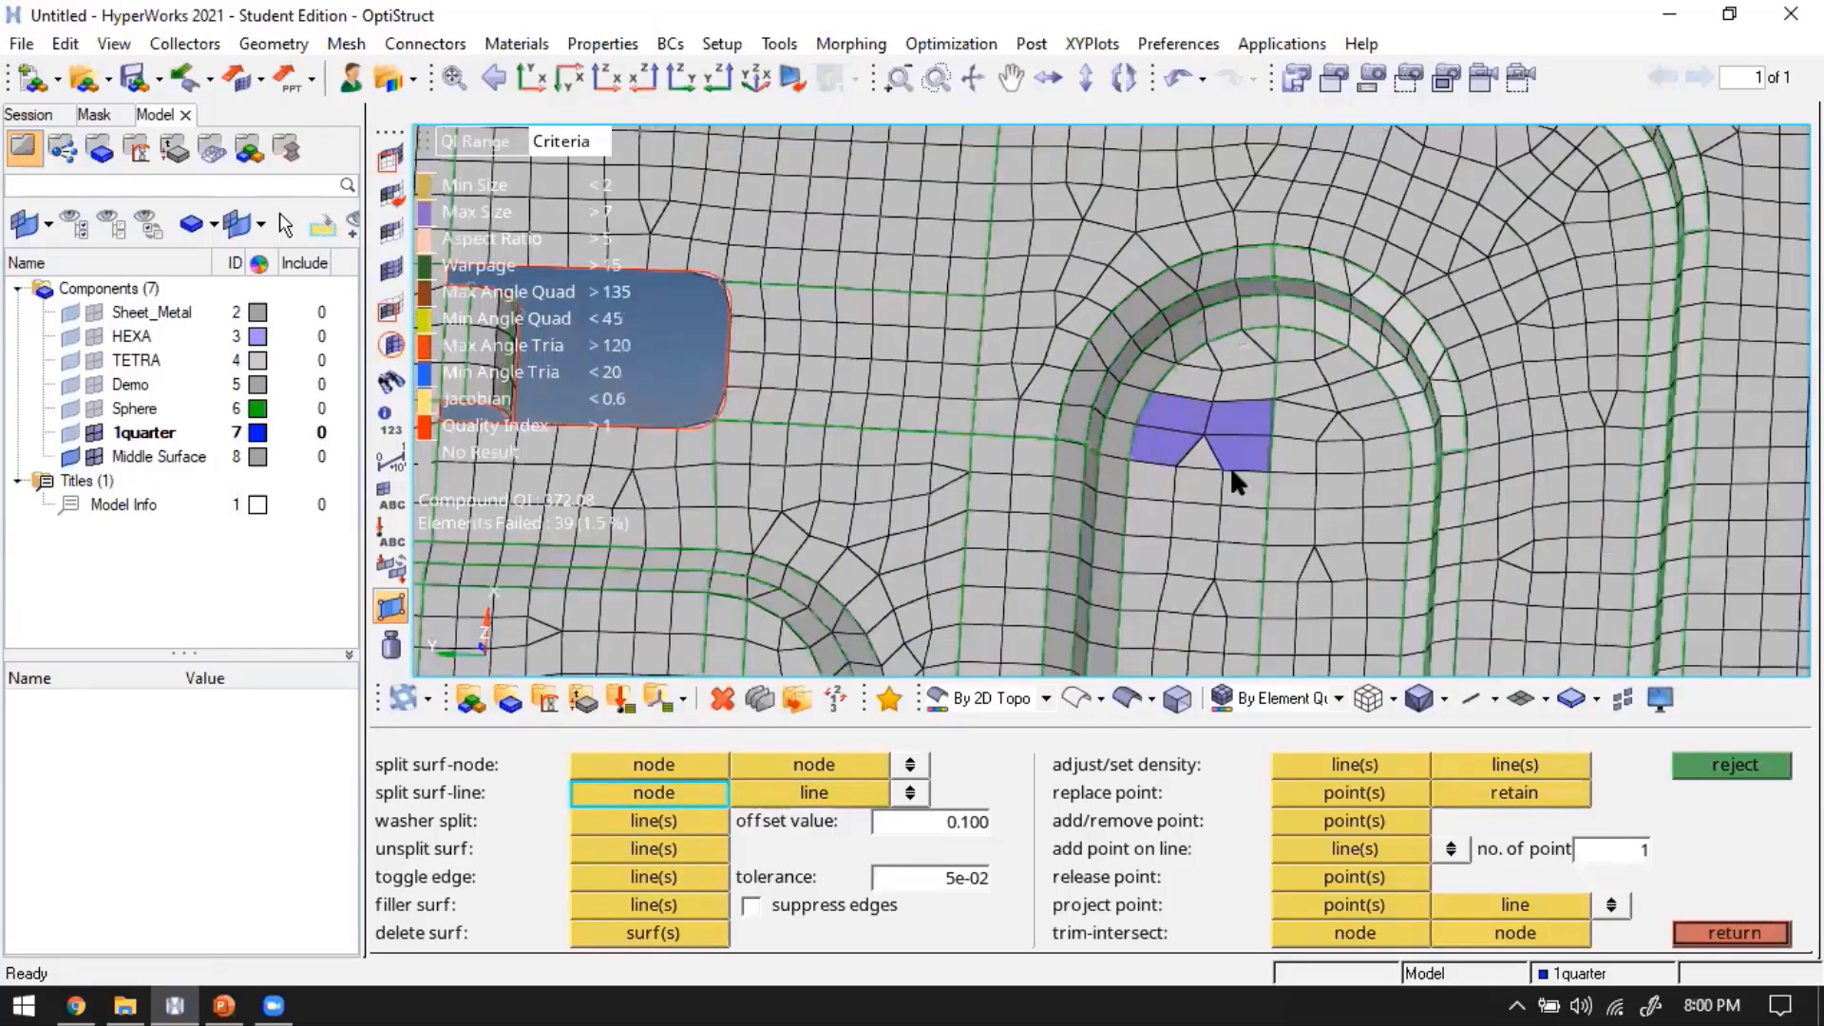
# Split the surface from the top point of the arch-shaped bead's outer edge up to the long bead's lower edge line
pyautogui.scroll(2, 1231, 462)
pyautogui.scroll(-4, 1233, 453)
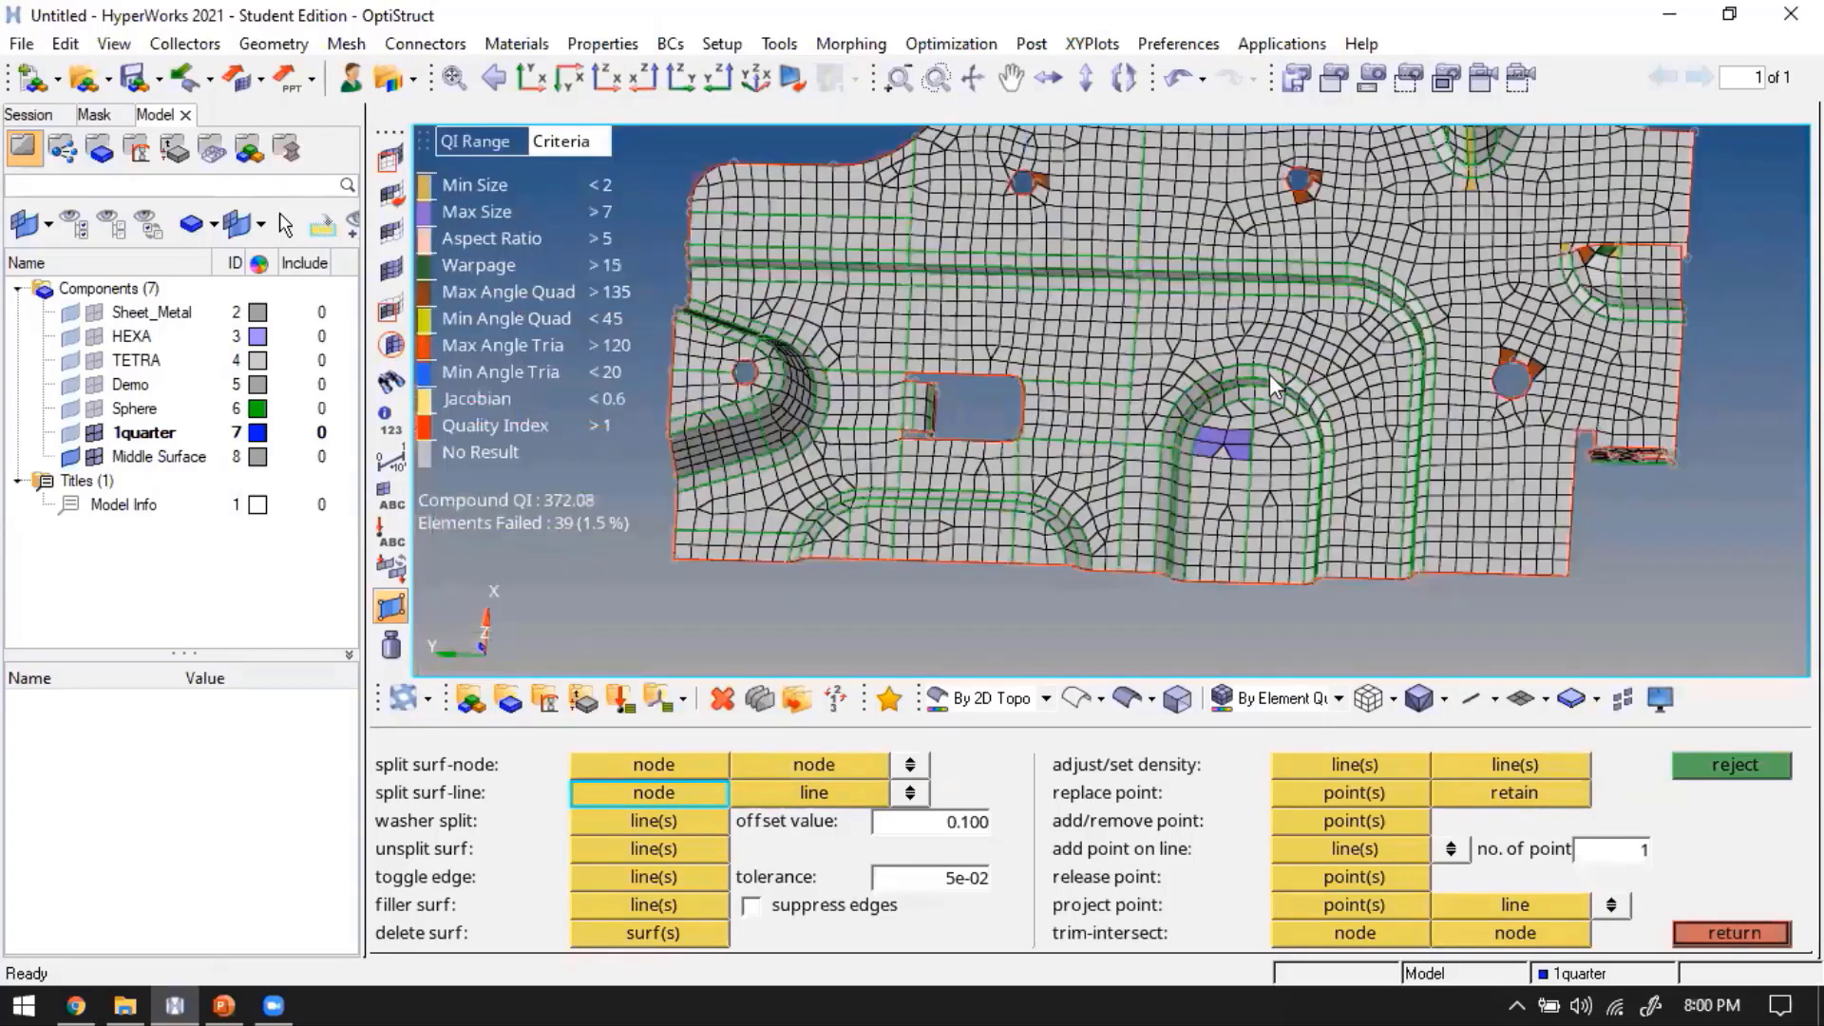
pyautogui.click(1237, 369)
pyautogui.scroll(3, 1238, 368)
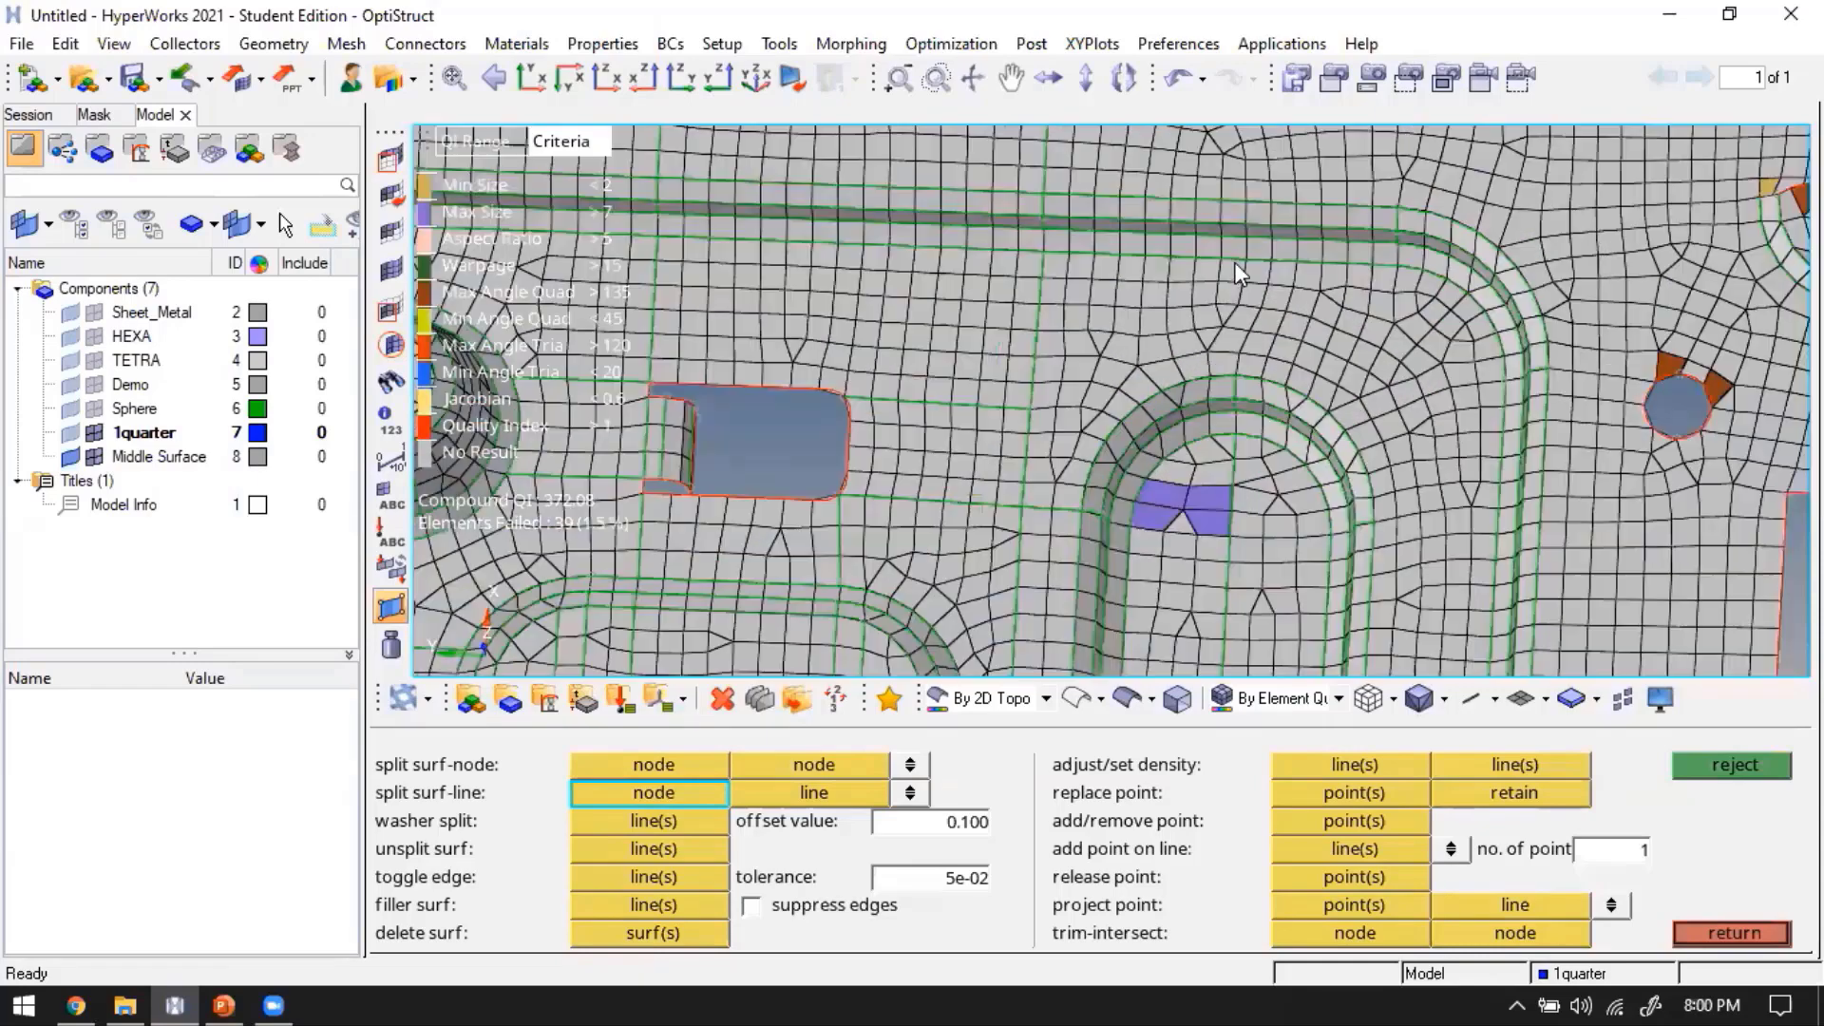
pyautogui.click(1234, 254)
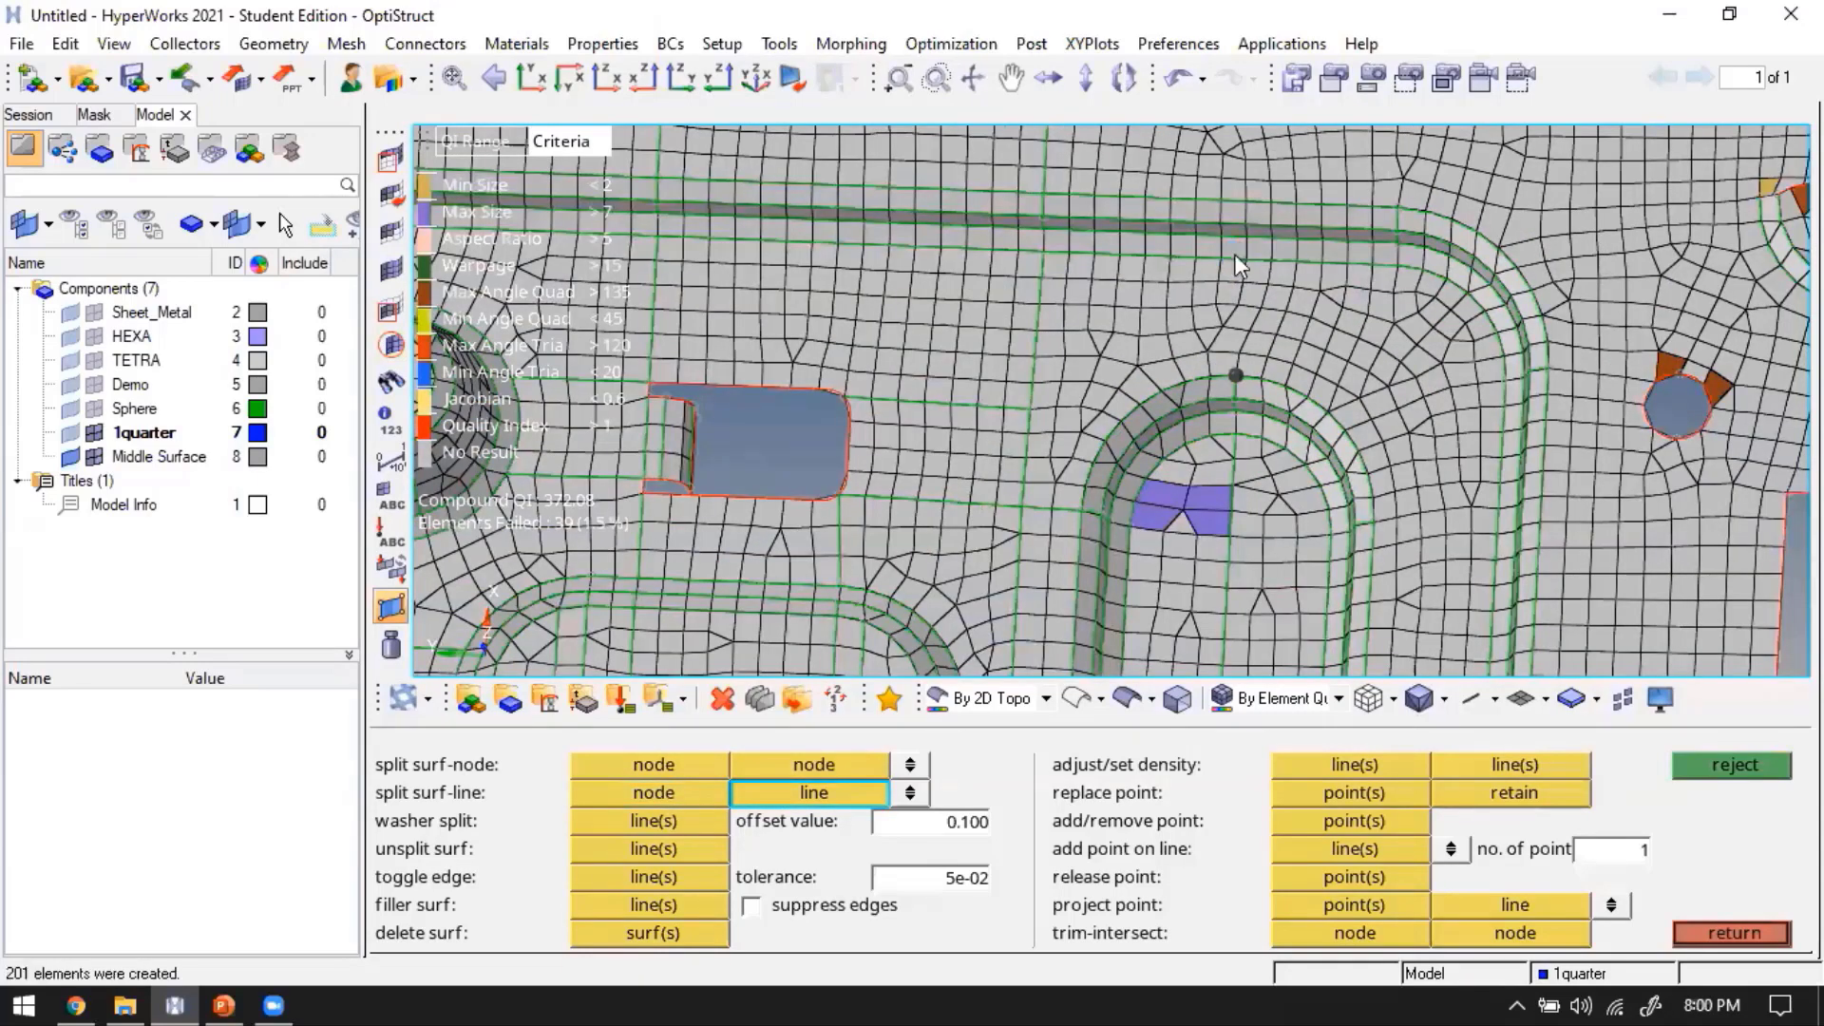
# Extend the arch-shaped bead's split line across the long bead by splitting each of its three strips, node to line
pyautogui.scroll(3, 1197, 507)
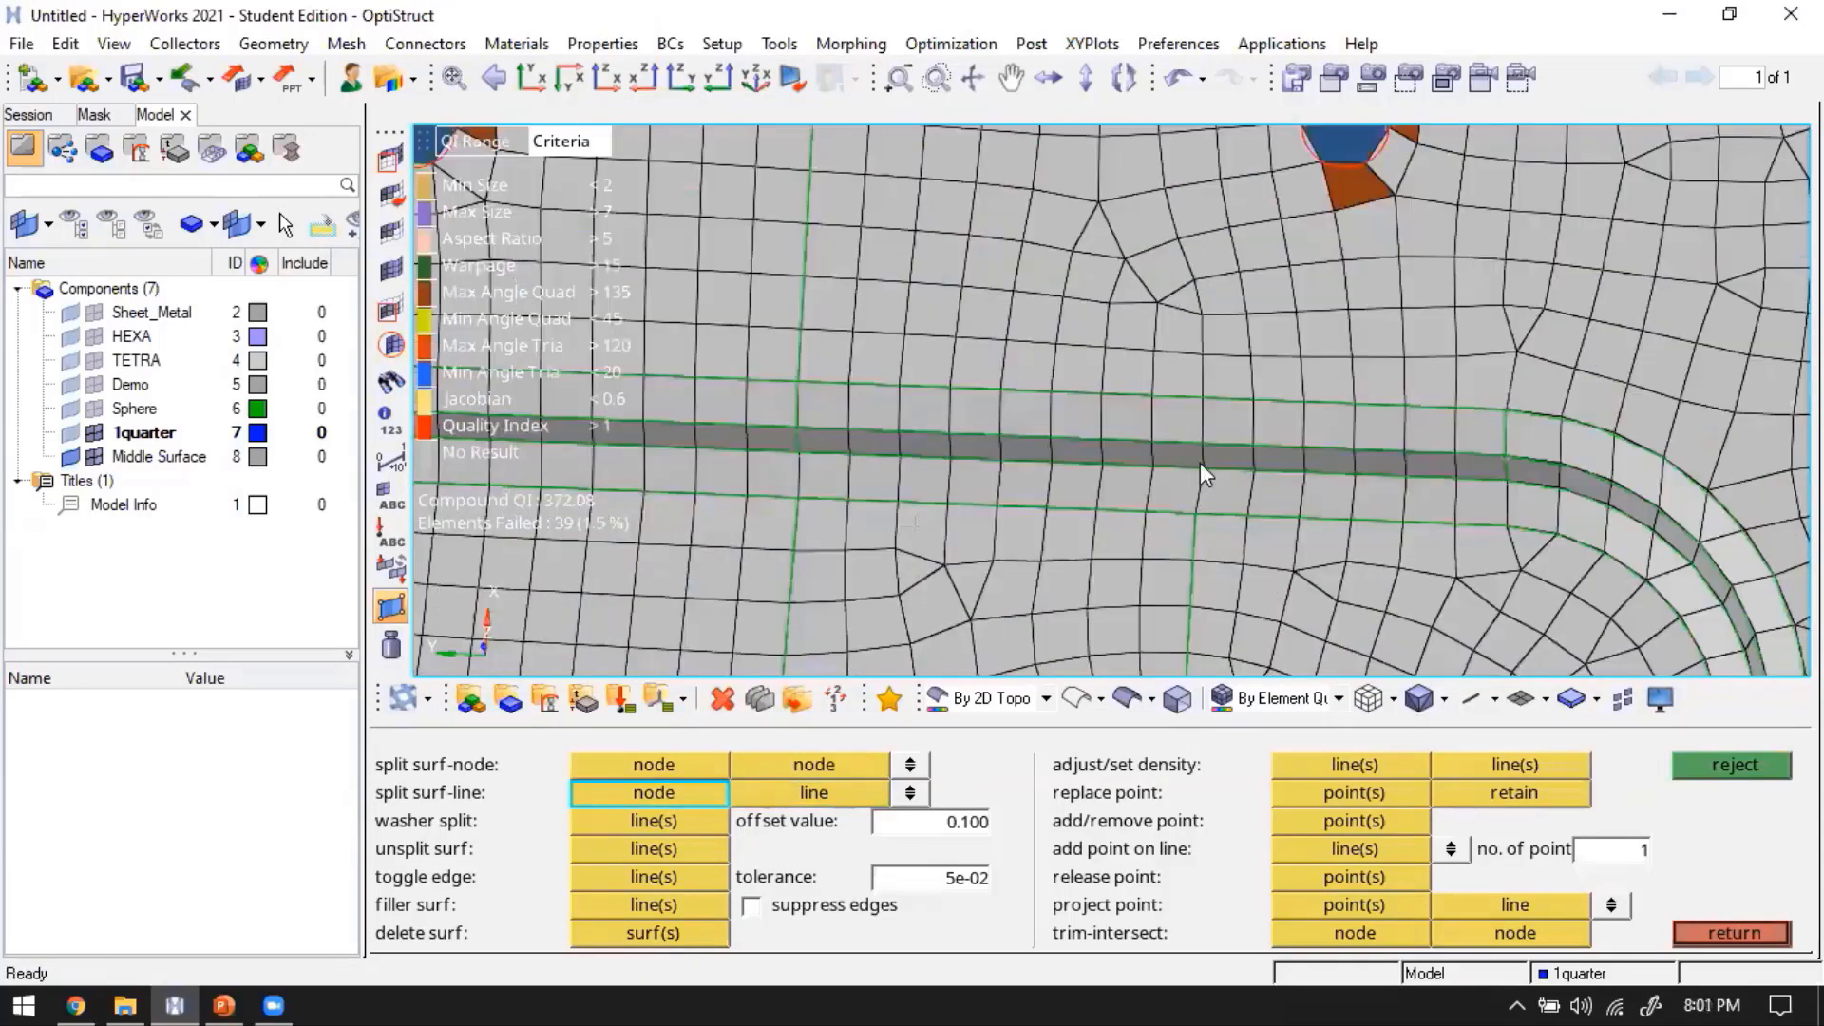
pyautogui.click(1198, 463)
pyautogui.click(1200, 477)
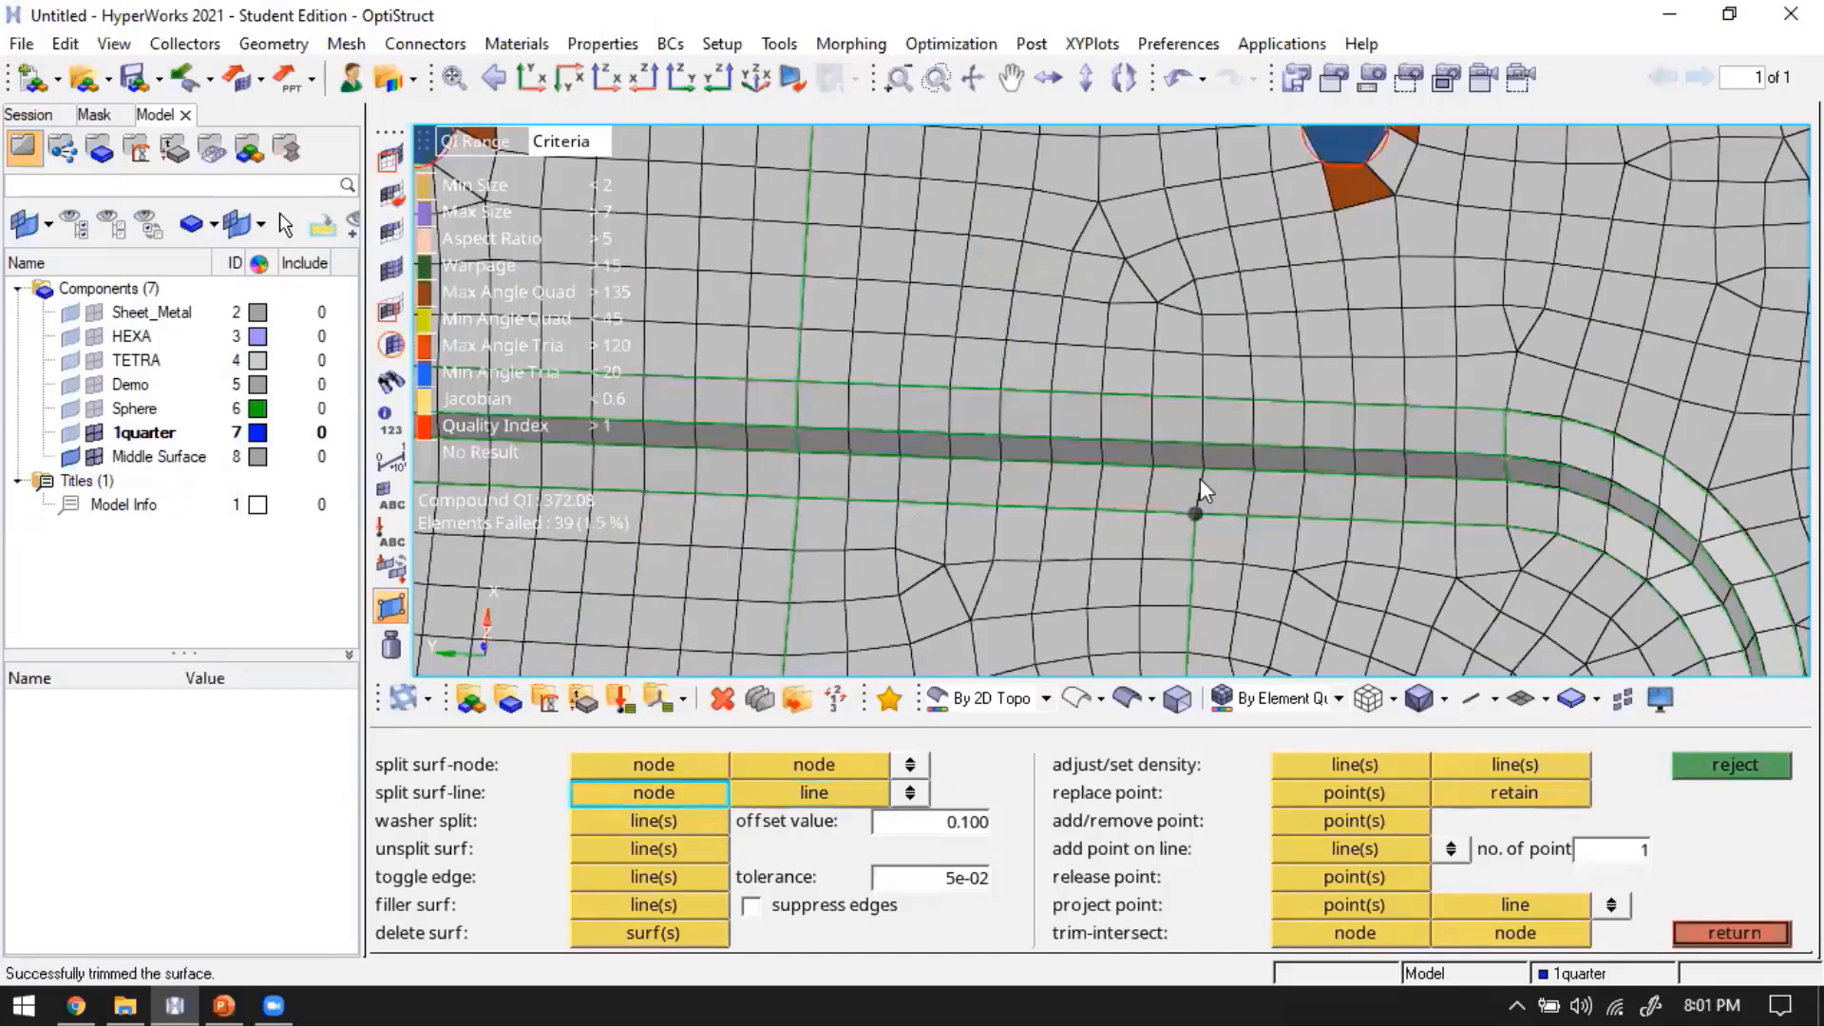
pyautogui.click(1195, 445)
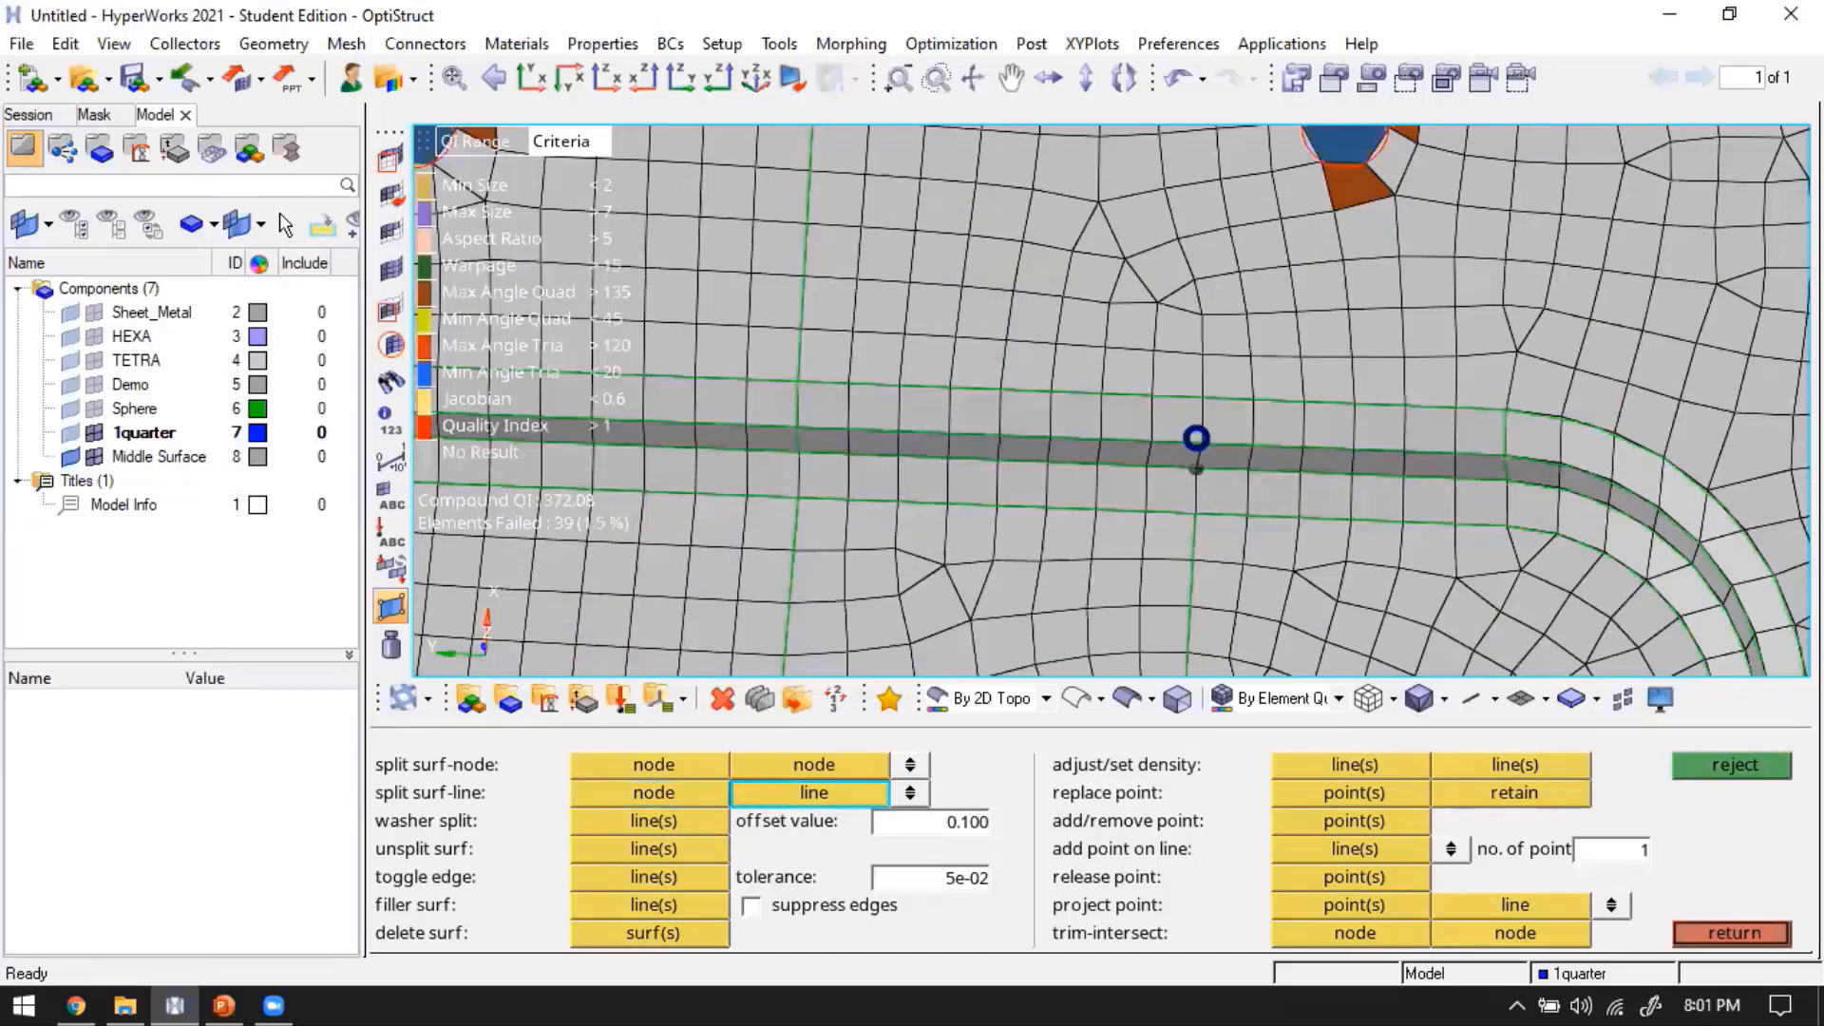
pyautogui.click(1197, 446)
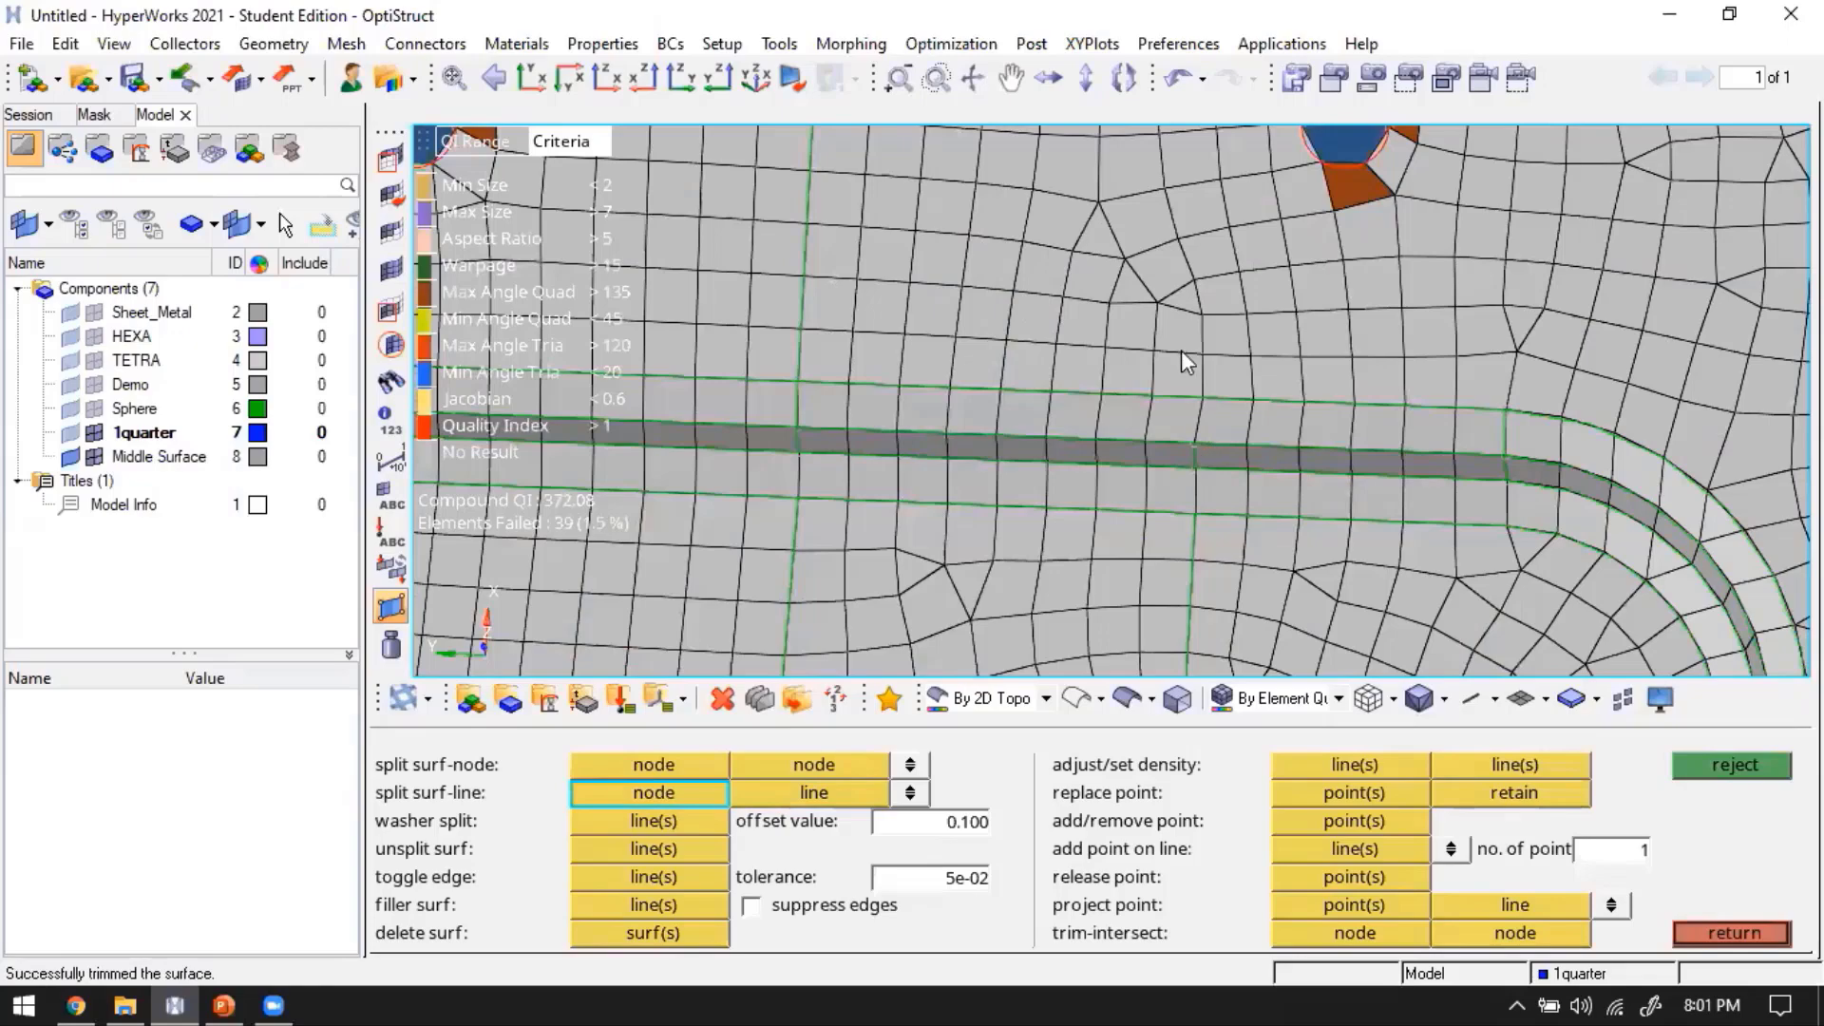
pyautogui.click(1195, 388)
pyautogui.click(1201, 396)
# Continue the split from the long bead's upper edge to the flange bend line, between the rectangular cutout and the neighbouring hole
pyautogui.keyDown('ctrl'); pyautogui.scroll(-4, 1195, 456); pyautogui.keyUp('ctrl')
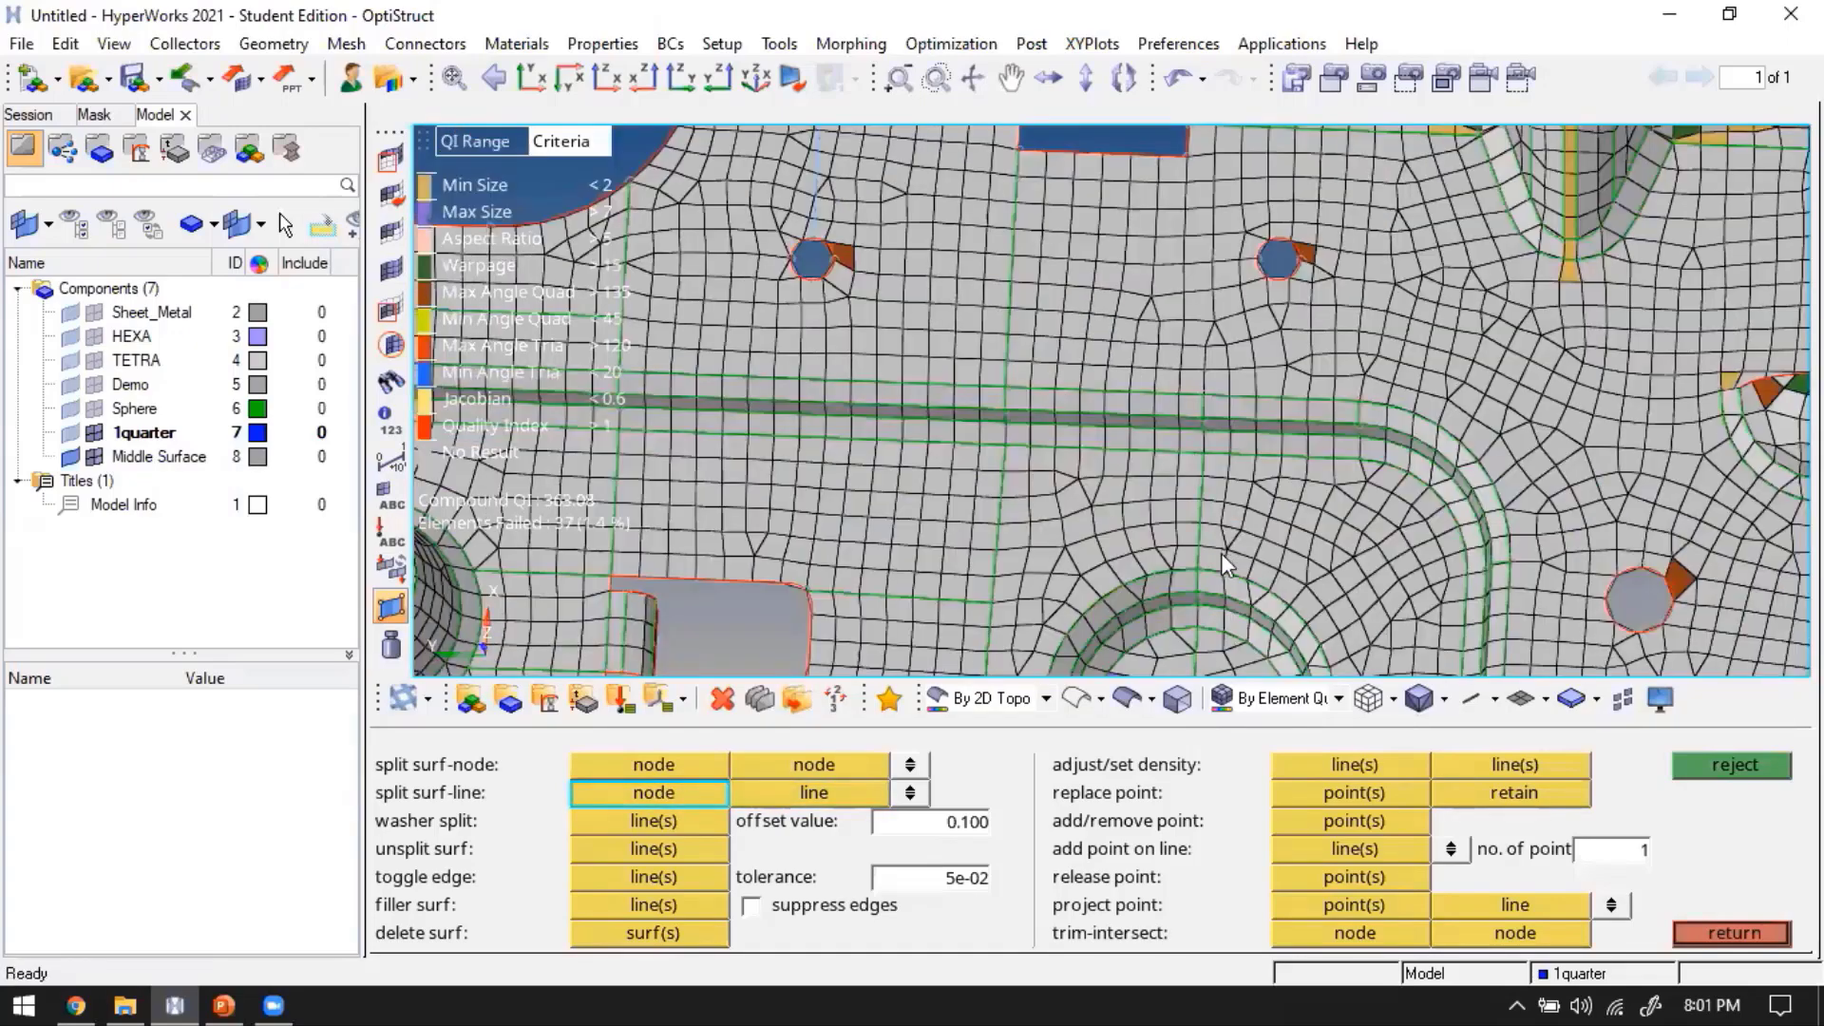
pyautogui.keyDown('ctrl'); pyautogui.moveTo(1195, 447); pyautogui.dragTo(1176, 538, button='right'); pyautogui.keyUp('ctrl')
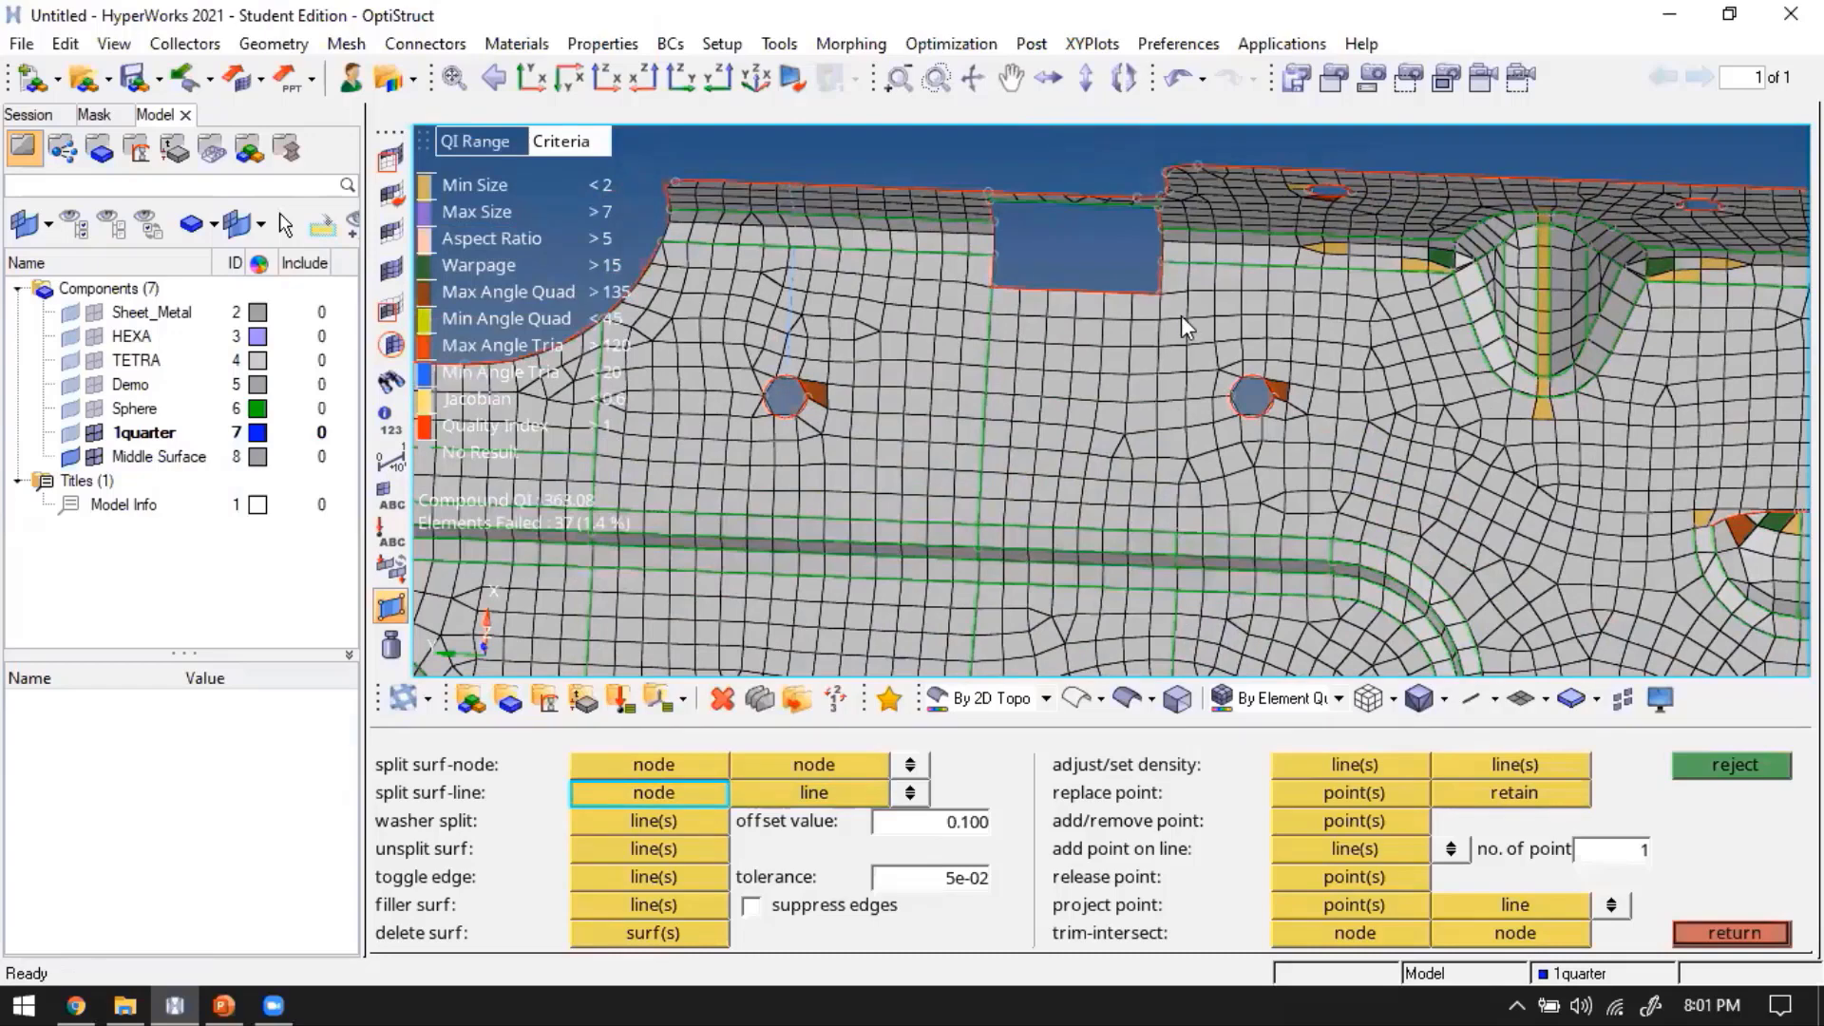
pyautogui.click(1192, 262)
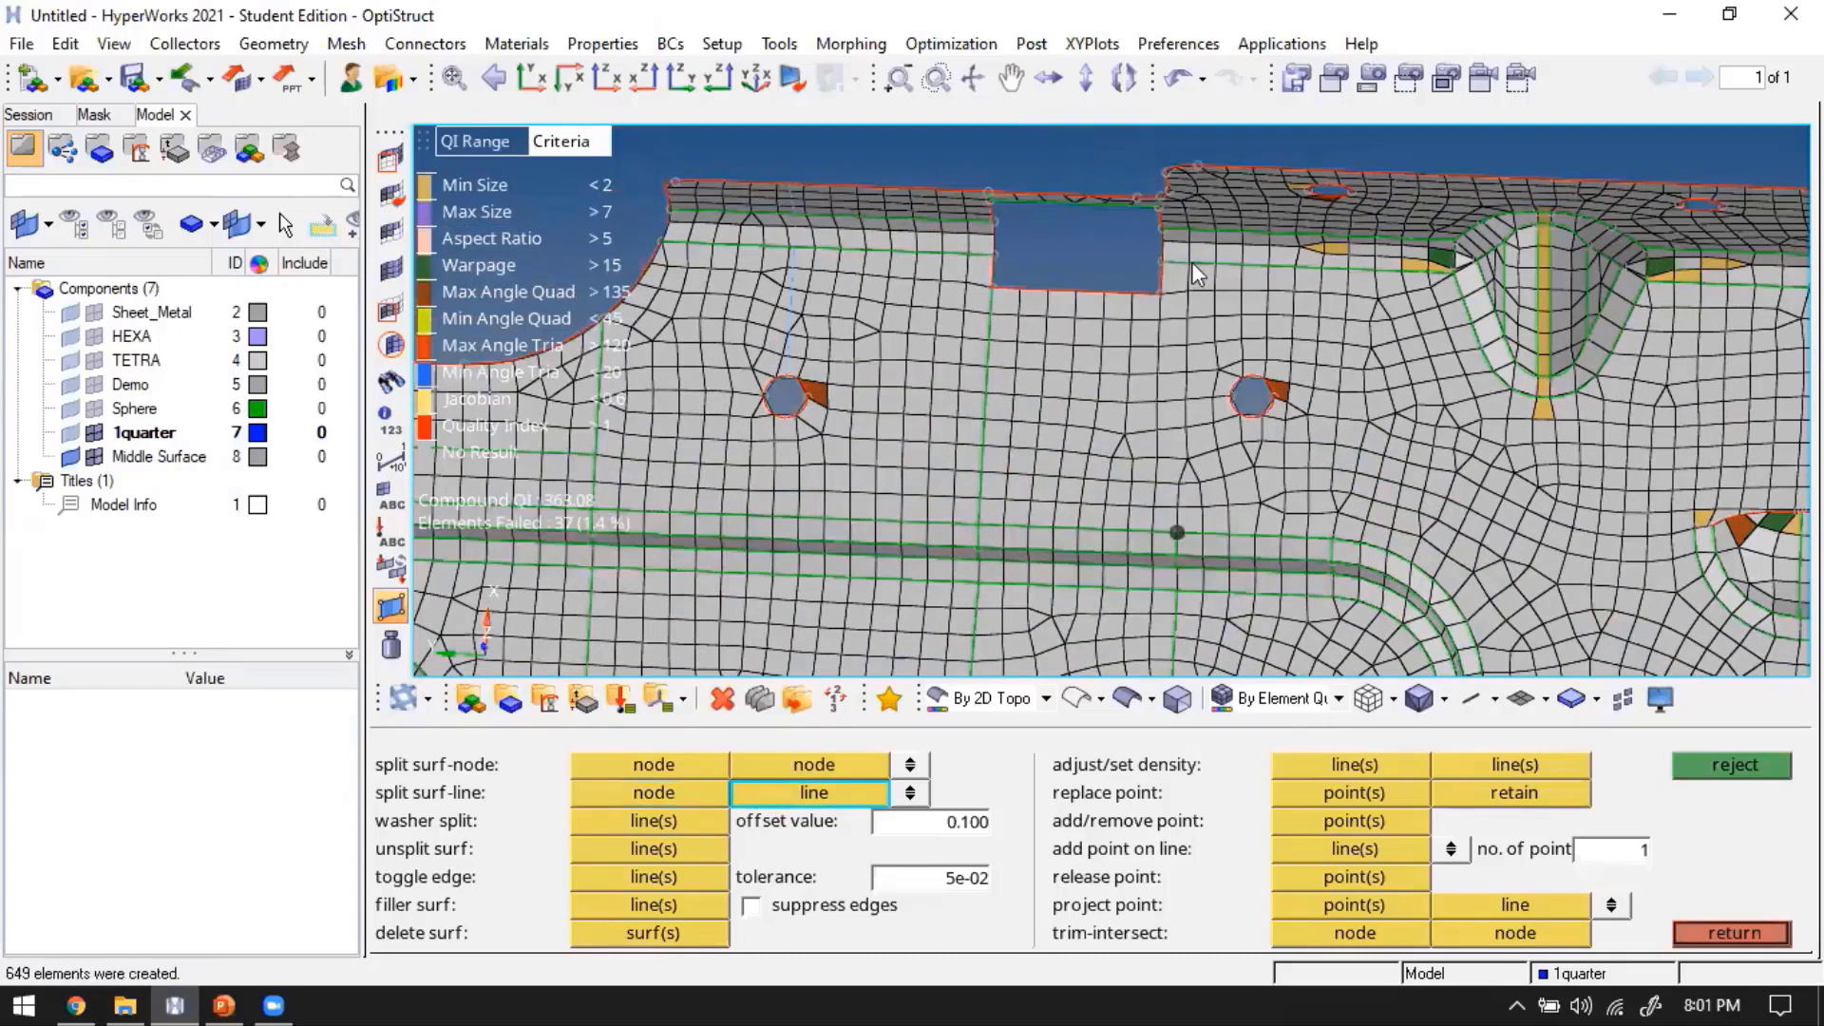
pyautogui.click(1191, 260)
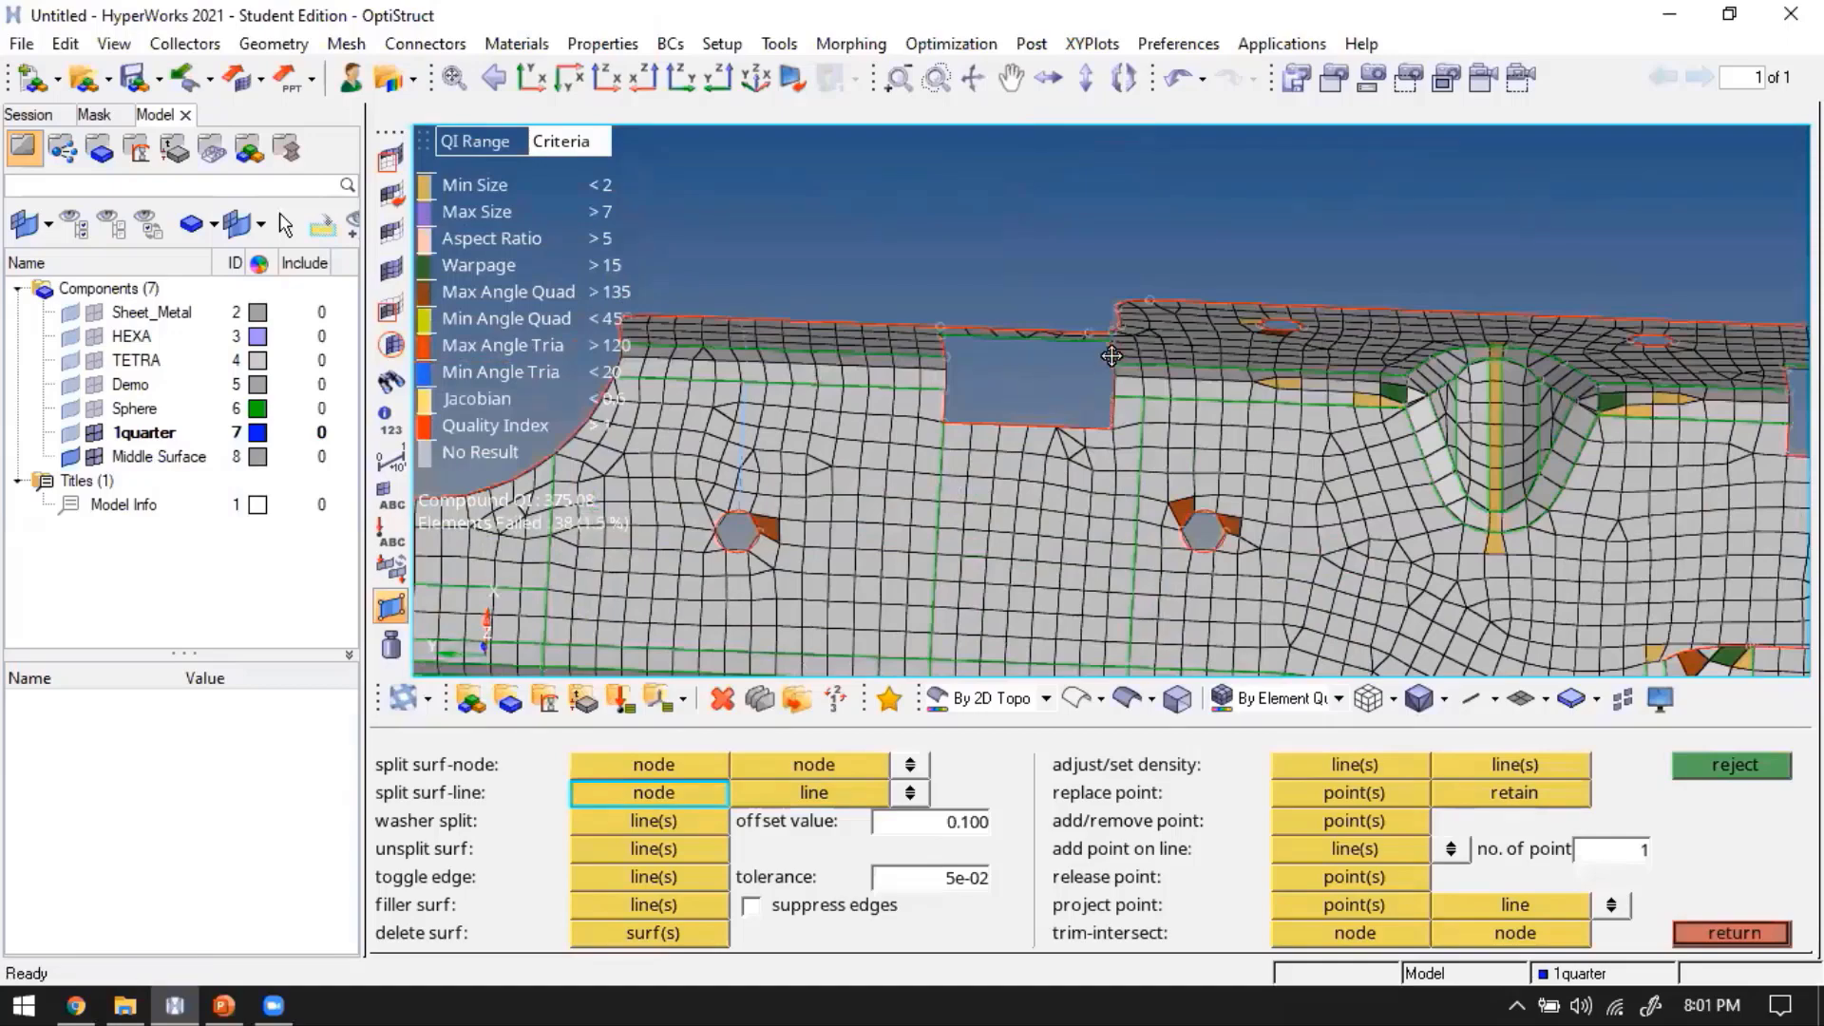
pyautogui.scroll(-2, 1102, 401)
pyautogui.scroll(2, 1045, 532)
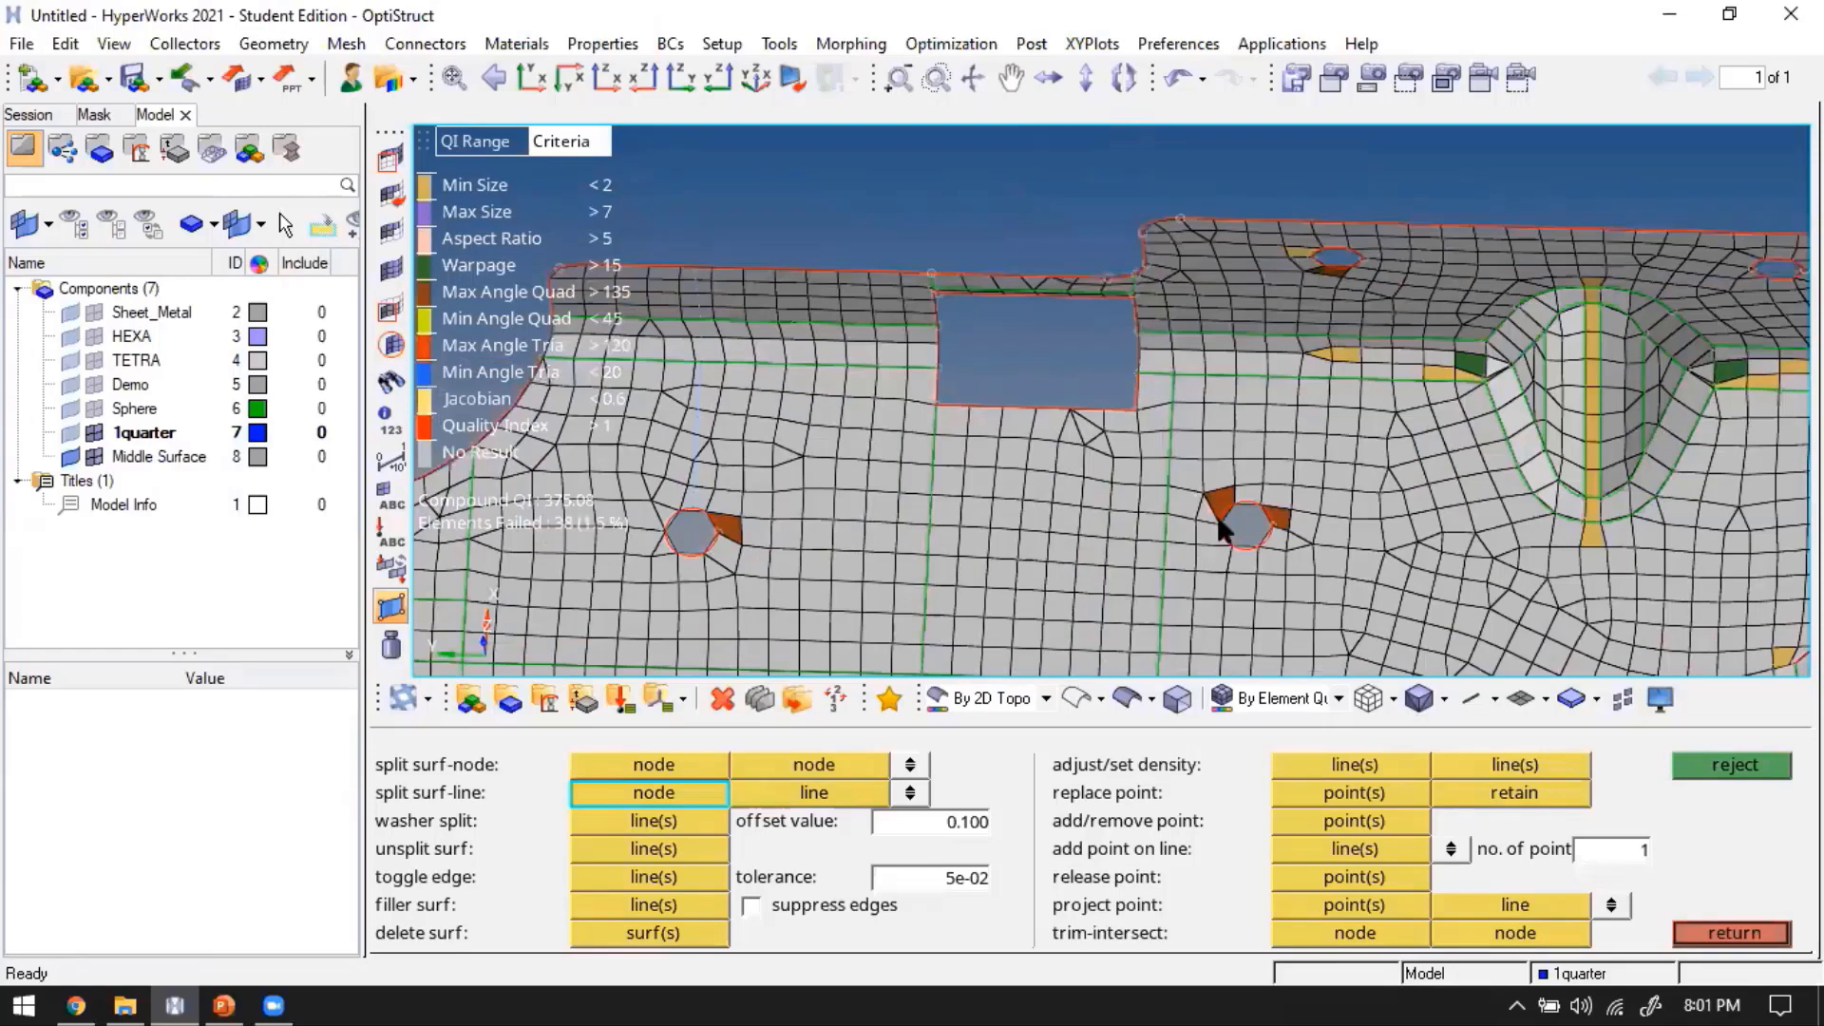
# Examine the mesh flow across the part, from the flange down to the beads and the area above the curved bead
pyautogui.scroll(-3, 1093, 504)
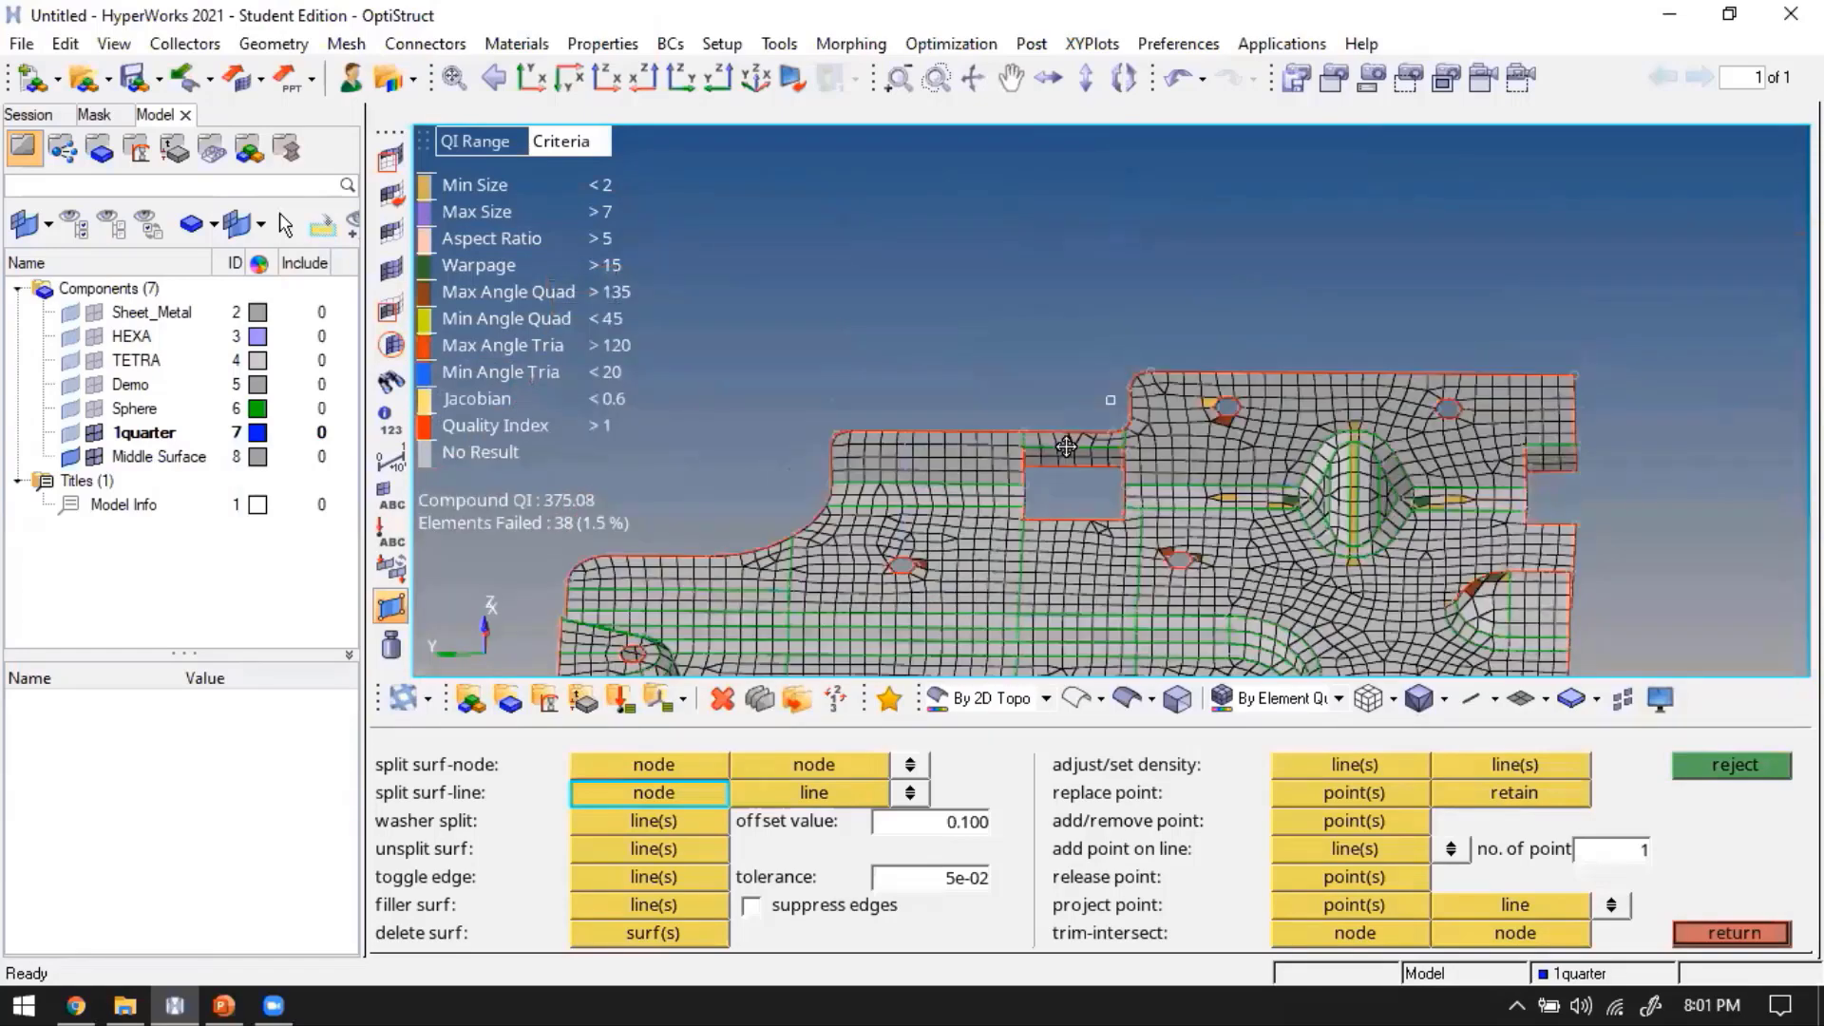
pyautogui.scroll(-1, 1034, 409)
pyautogui.scroll(-1, 1121, 418)
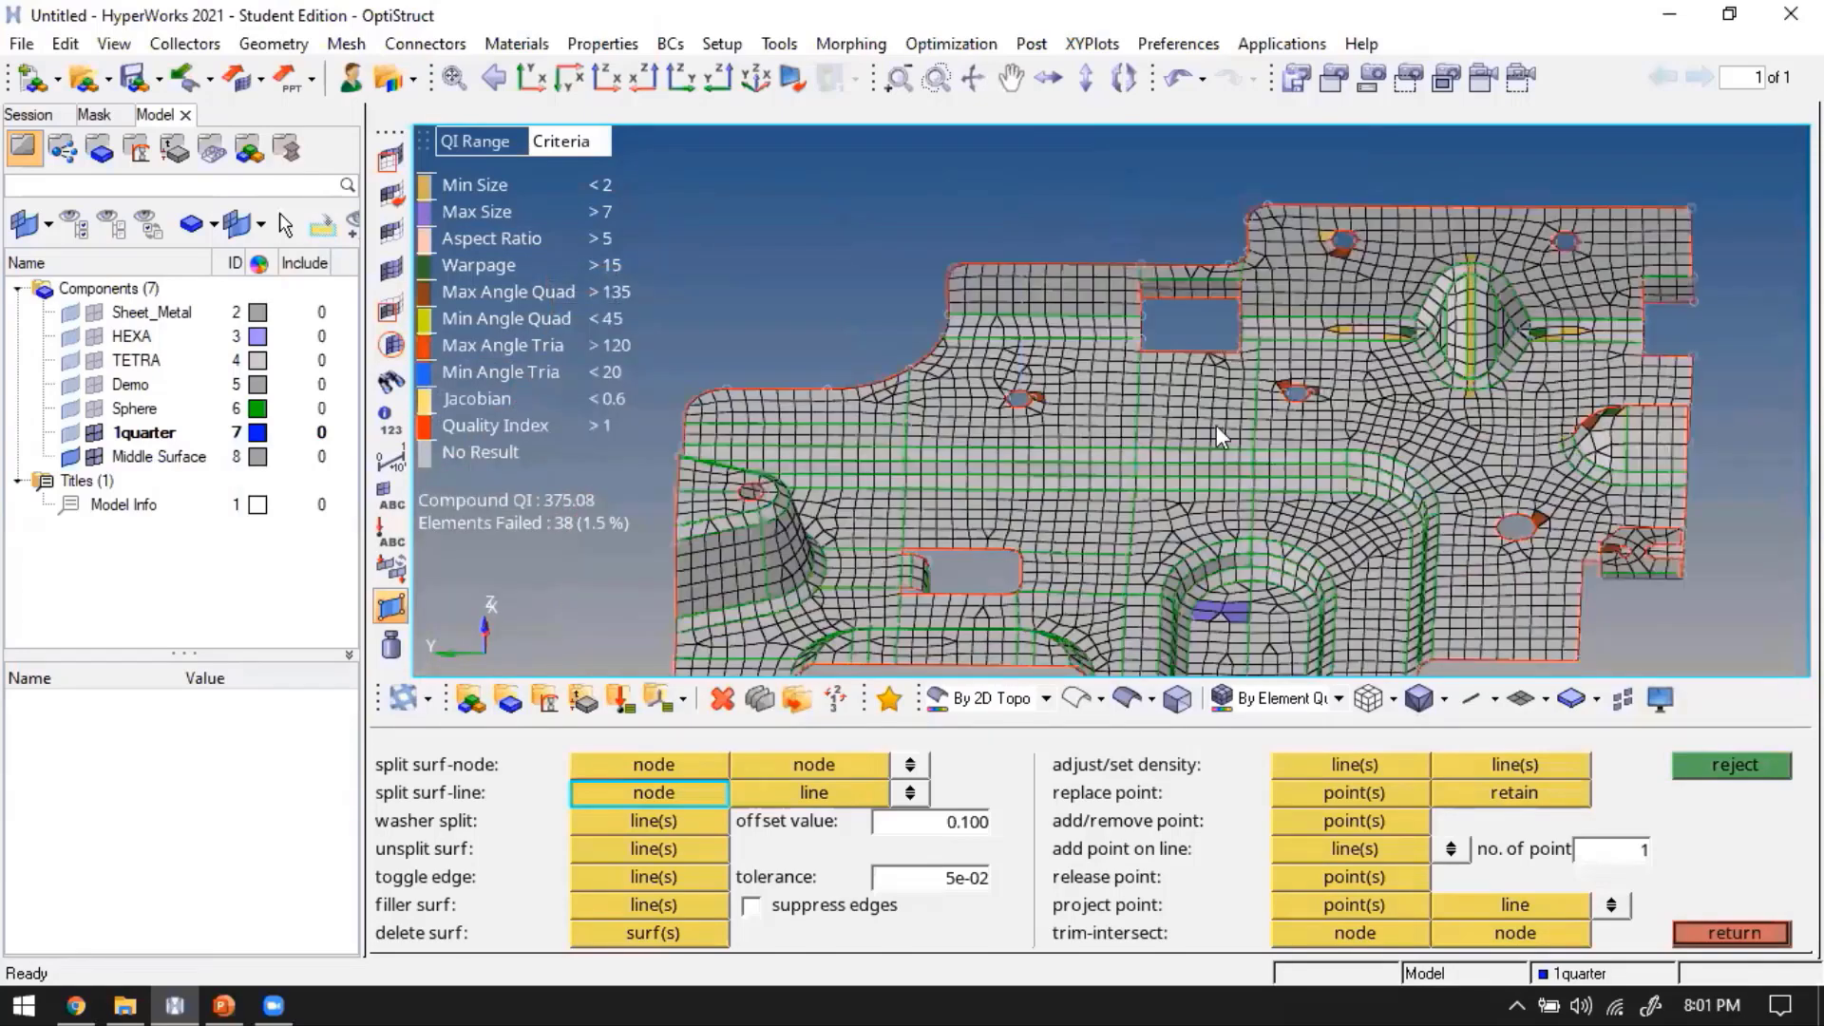
pyautogui.scroll(-1, 1216, 424)
pyautogui.keyDown('ctrl'); pyautogui.moveTo(1036, 553); pyautogui.dragTo(1127, 424, button='right'); pyautogui.keyUp('ctrl')
pyautogui.keyDown('ctrl'); pyautogui.moveTo(1126, 425); pyautogui.dragTo(1130, 395); pyautogui.keyUp('ctrl')
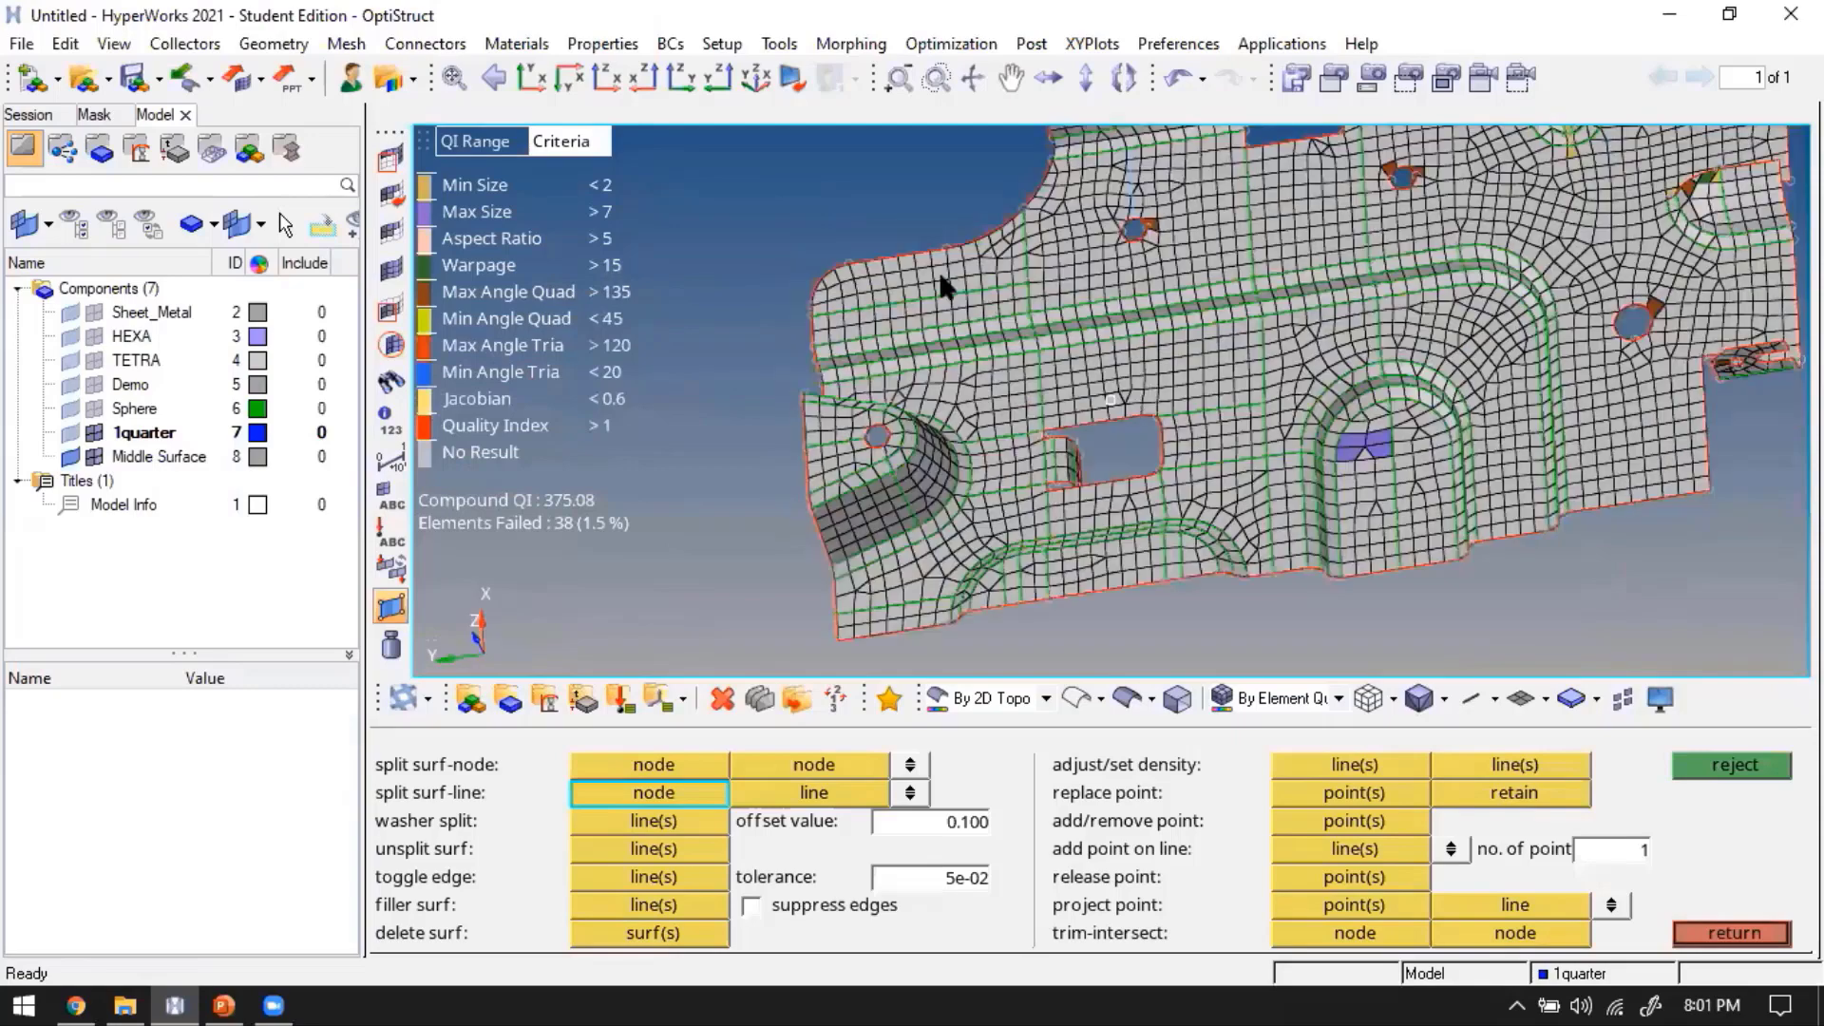
pyautogui.keyDown('ctrl'); pyautogui.moveTo(938, 271); pyautogui.dragTo(1093, 578); pyautogui.keyUp('ctrl')
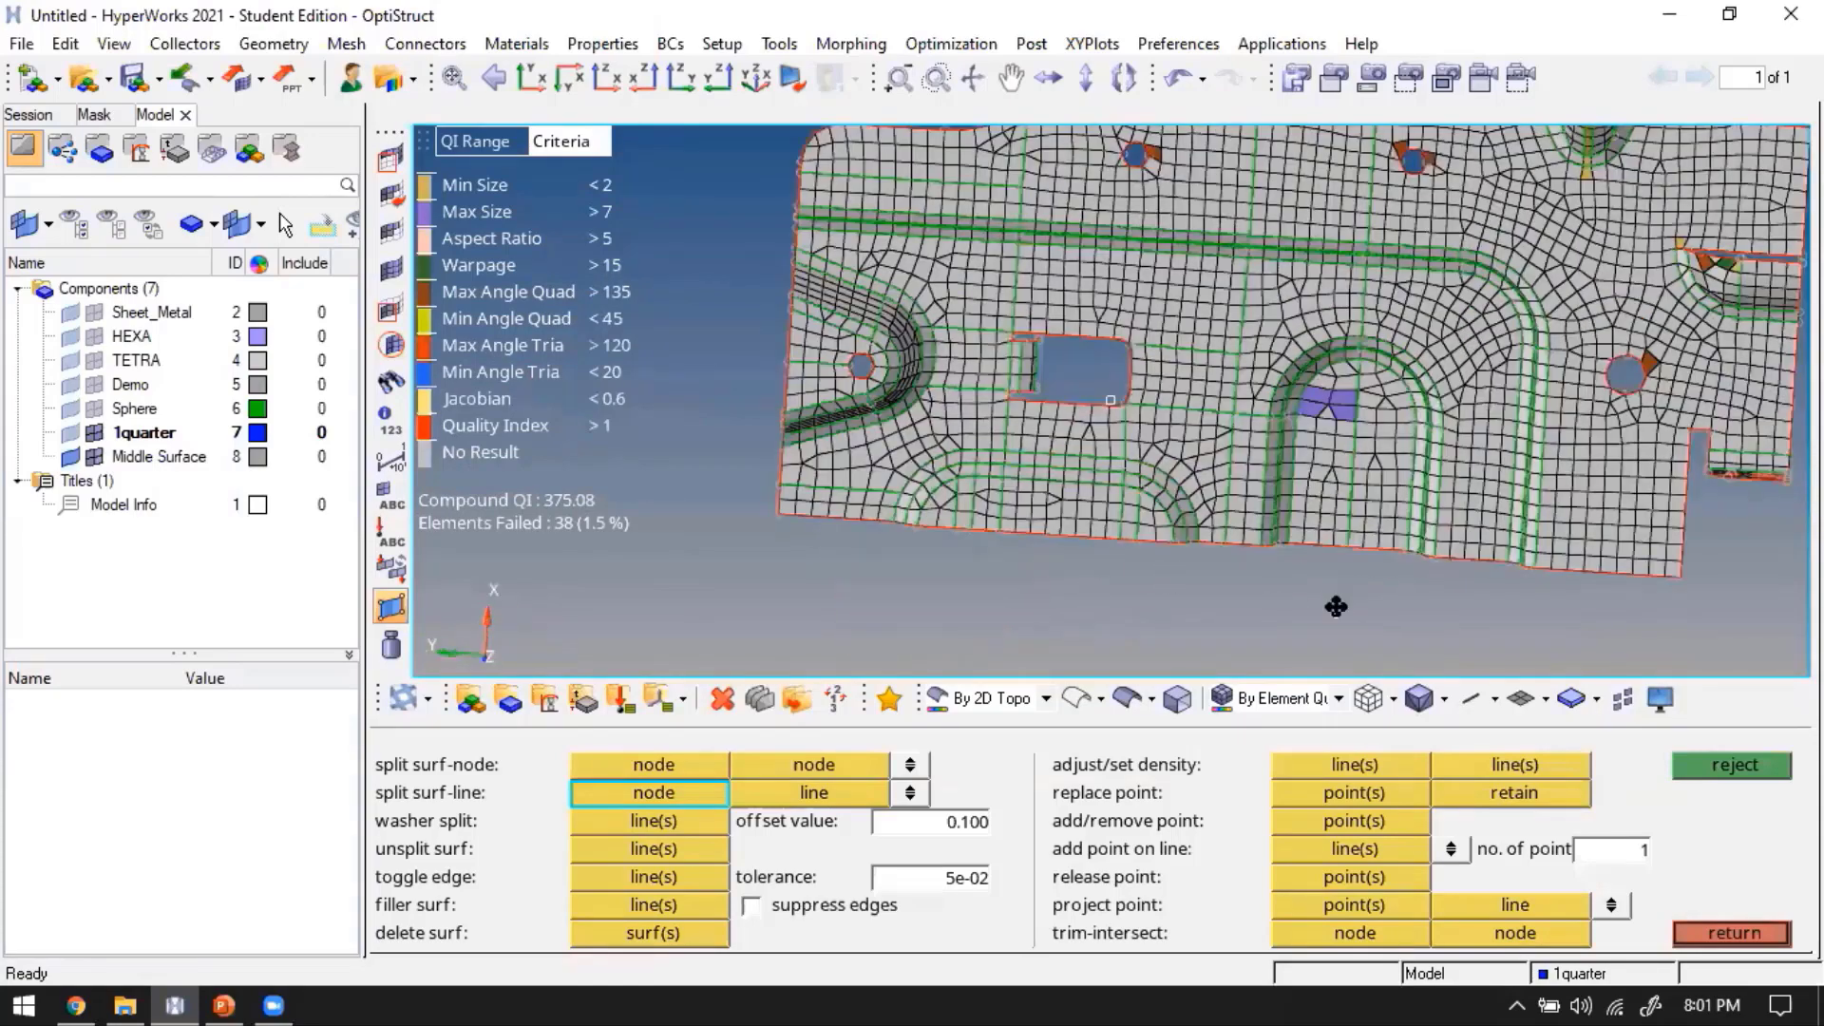
pyautogui.keyDown('ctrl'); pyautogui.moveTo(1202, 385); pyautogui.dragTo(1101, 548); pyautogui.keyUp('ctrl')
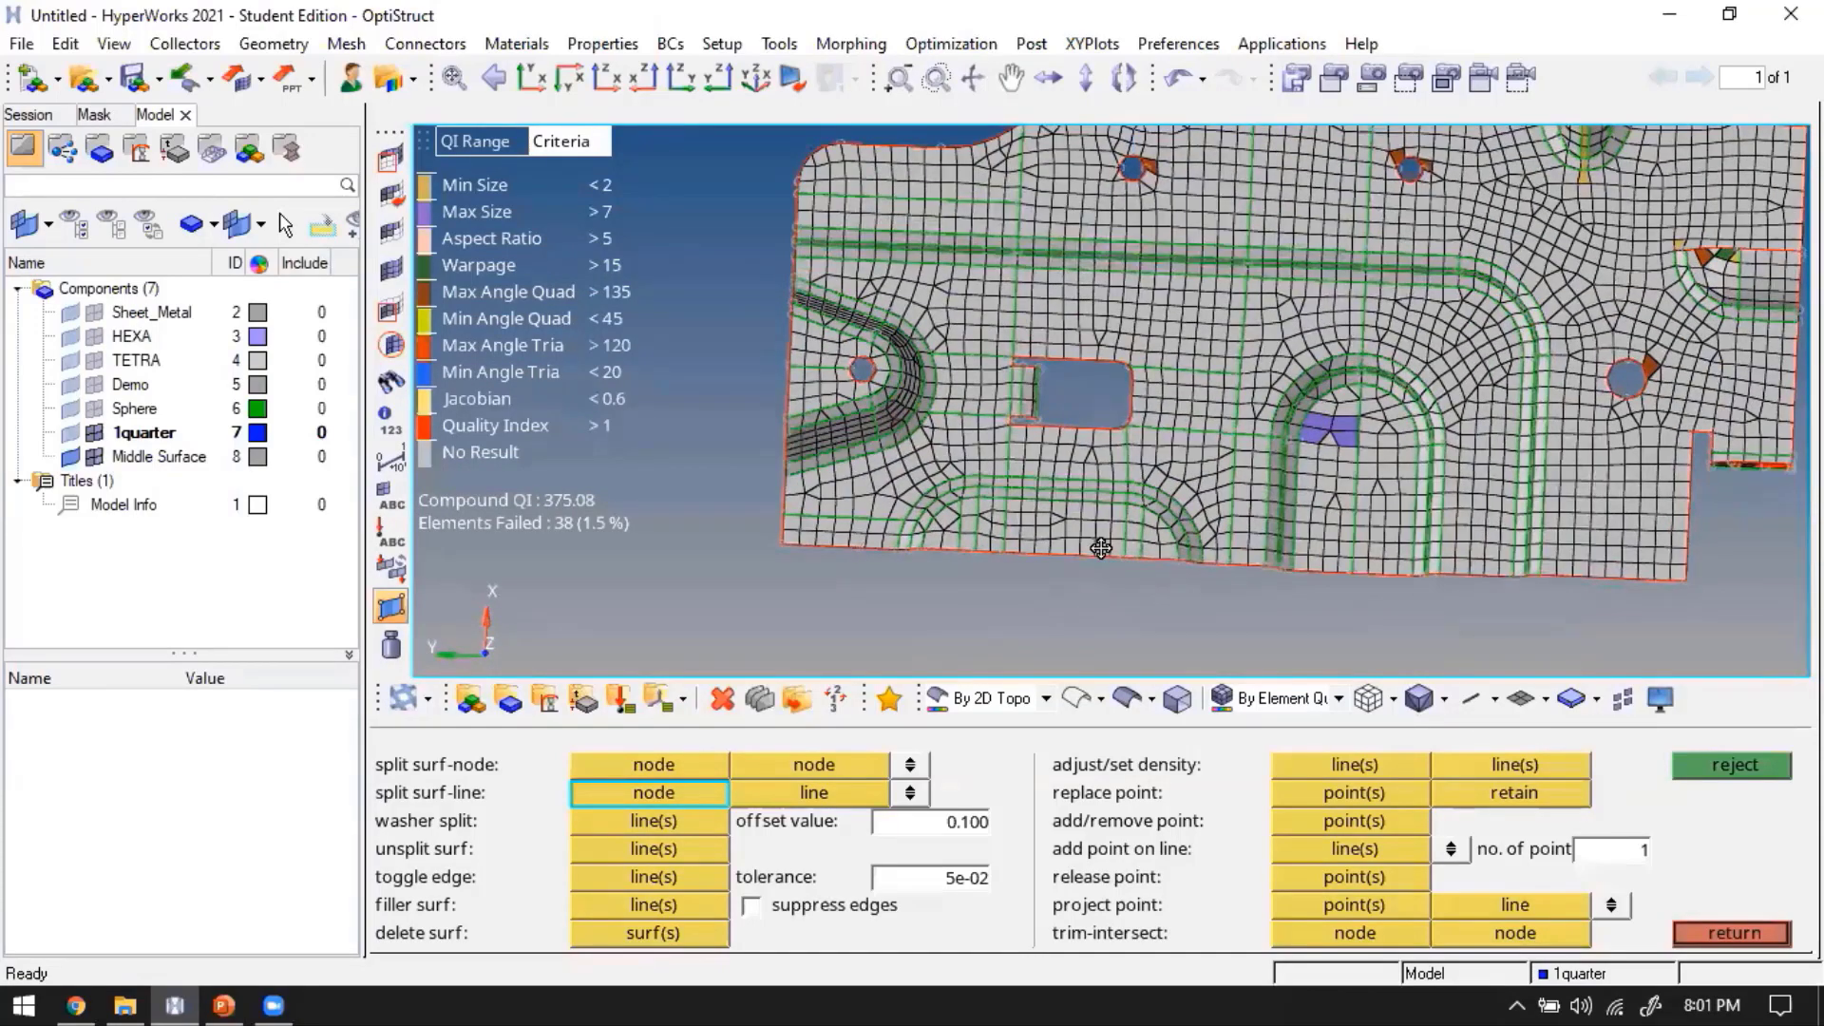
pyautogui.keyDown('ctrl'); pyautogui.moveTo(1038, 403); pyautogui.dragTo(1148, 528, button='right'); pyautogui.keyUp('ctrl')
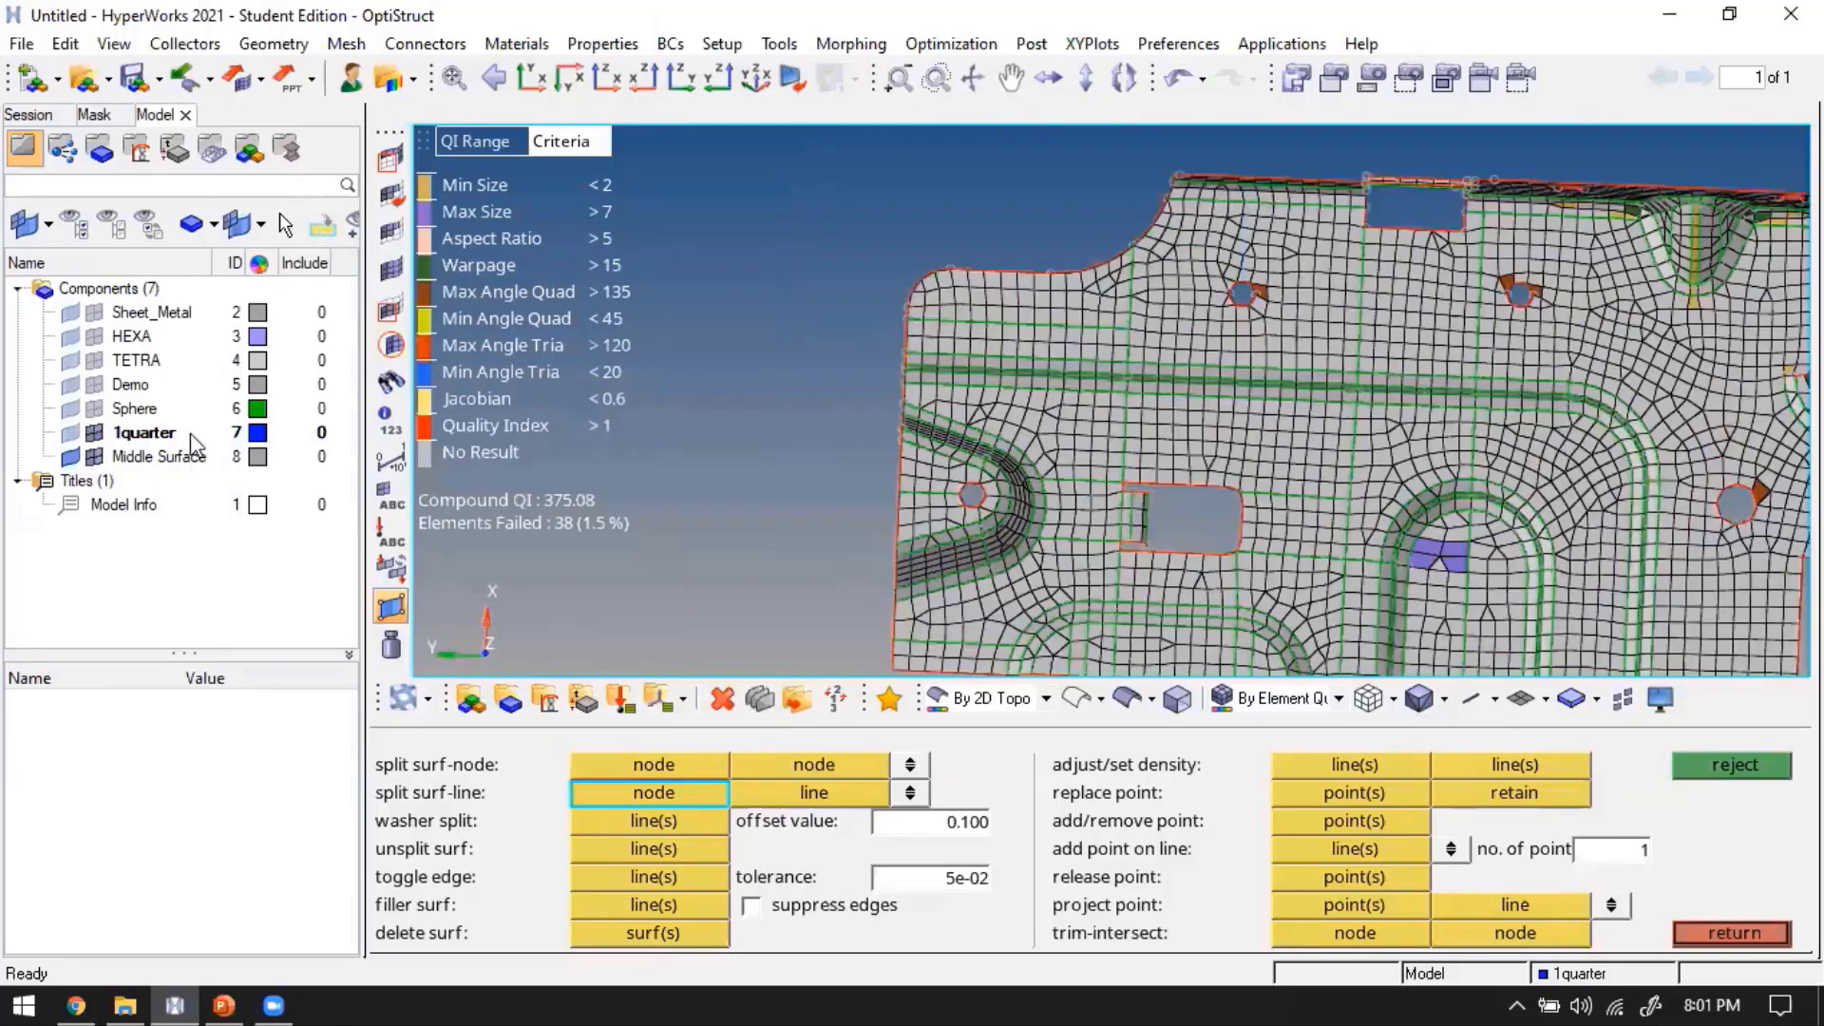
pyautogui.keyDown('ctrl'); pyautogui.scroll(6, 952, 418); pyautogui.keyUp('ctrl')
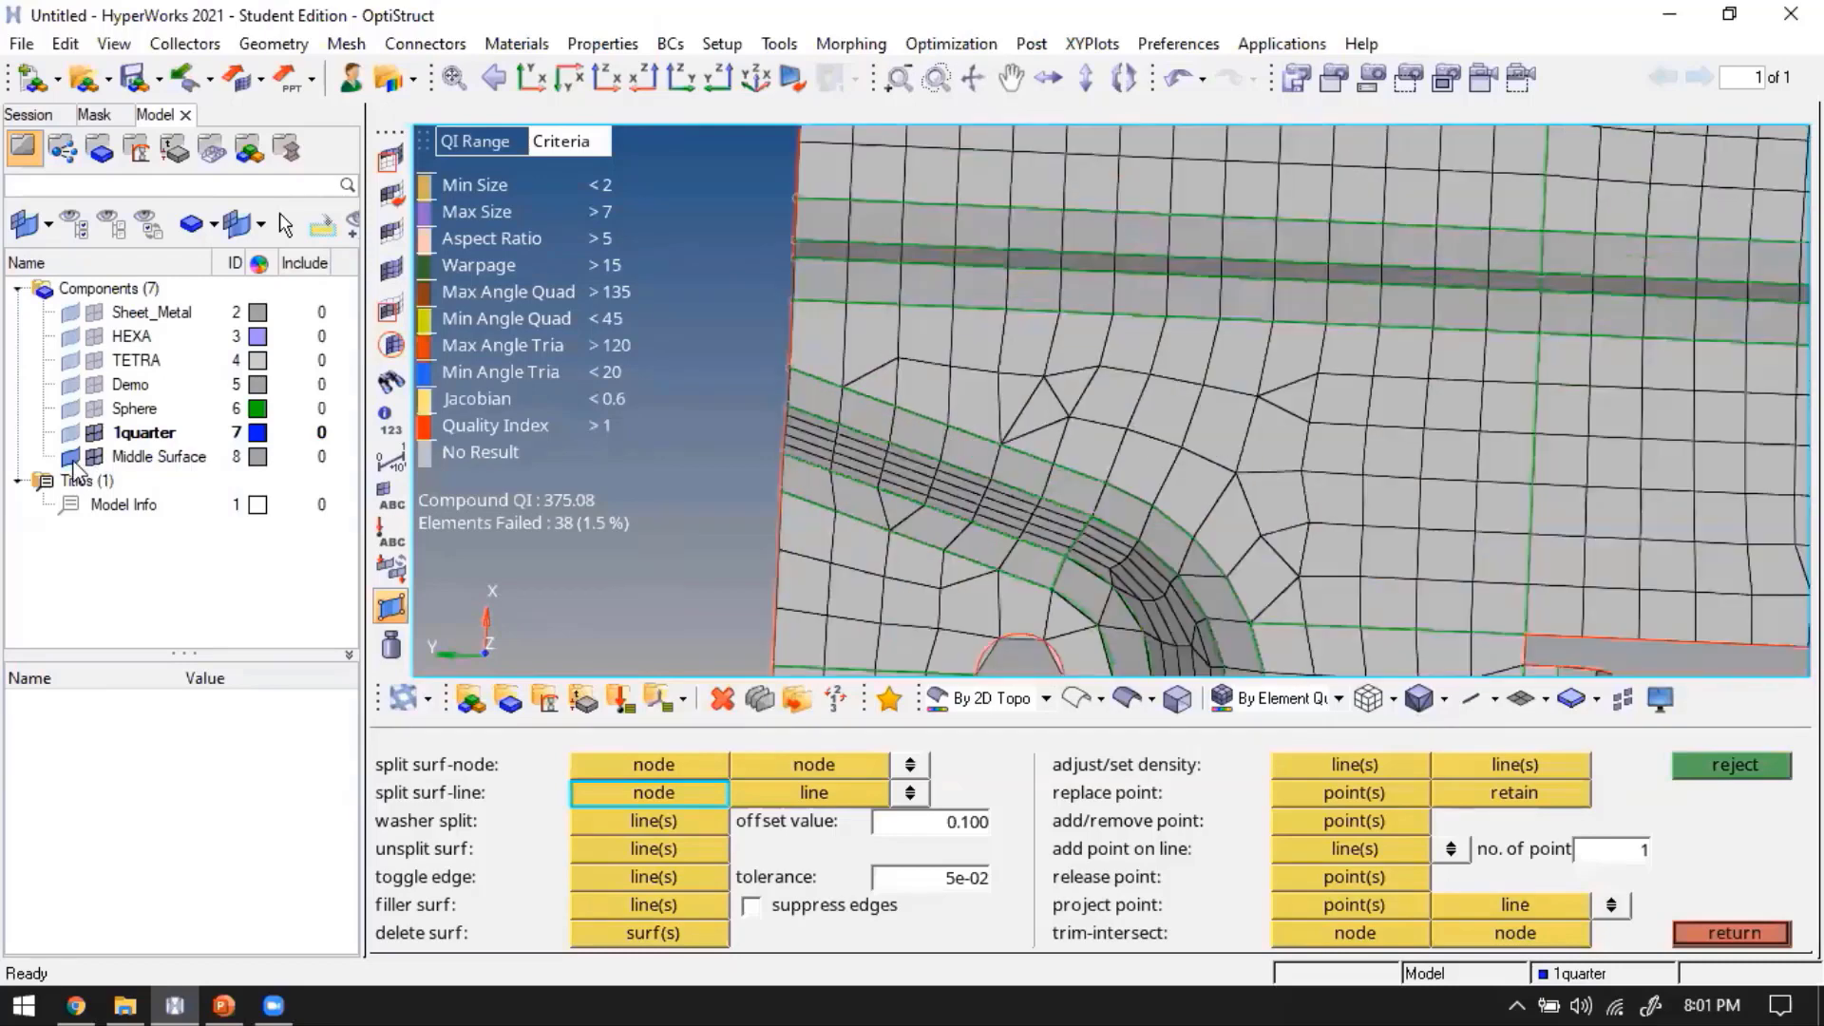
# Check the topology revision choices in the mesh options without changing the setting
pyautogui.click(71, 458)
pyautogui.click(1148, 270)
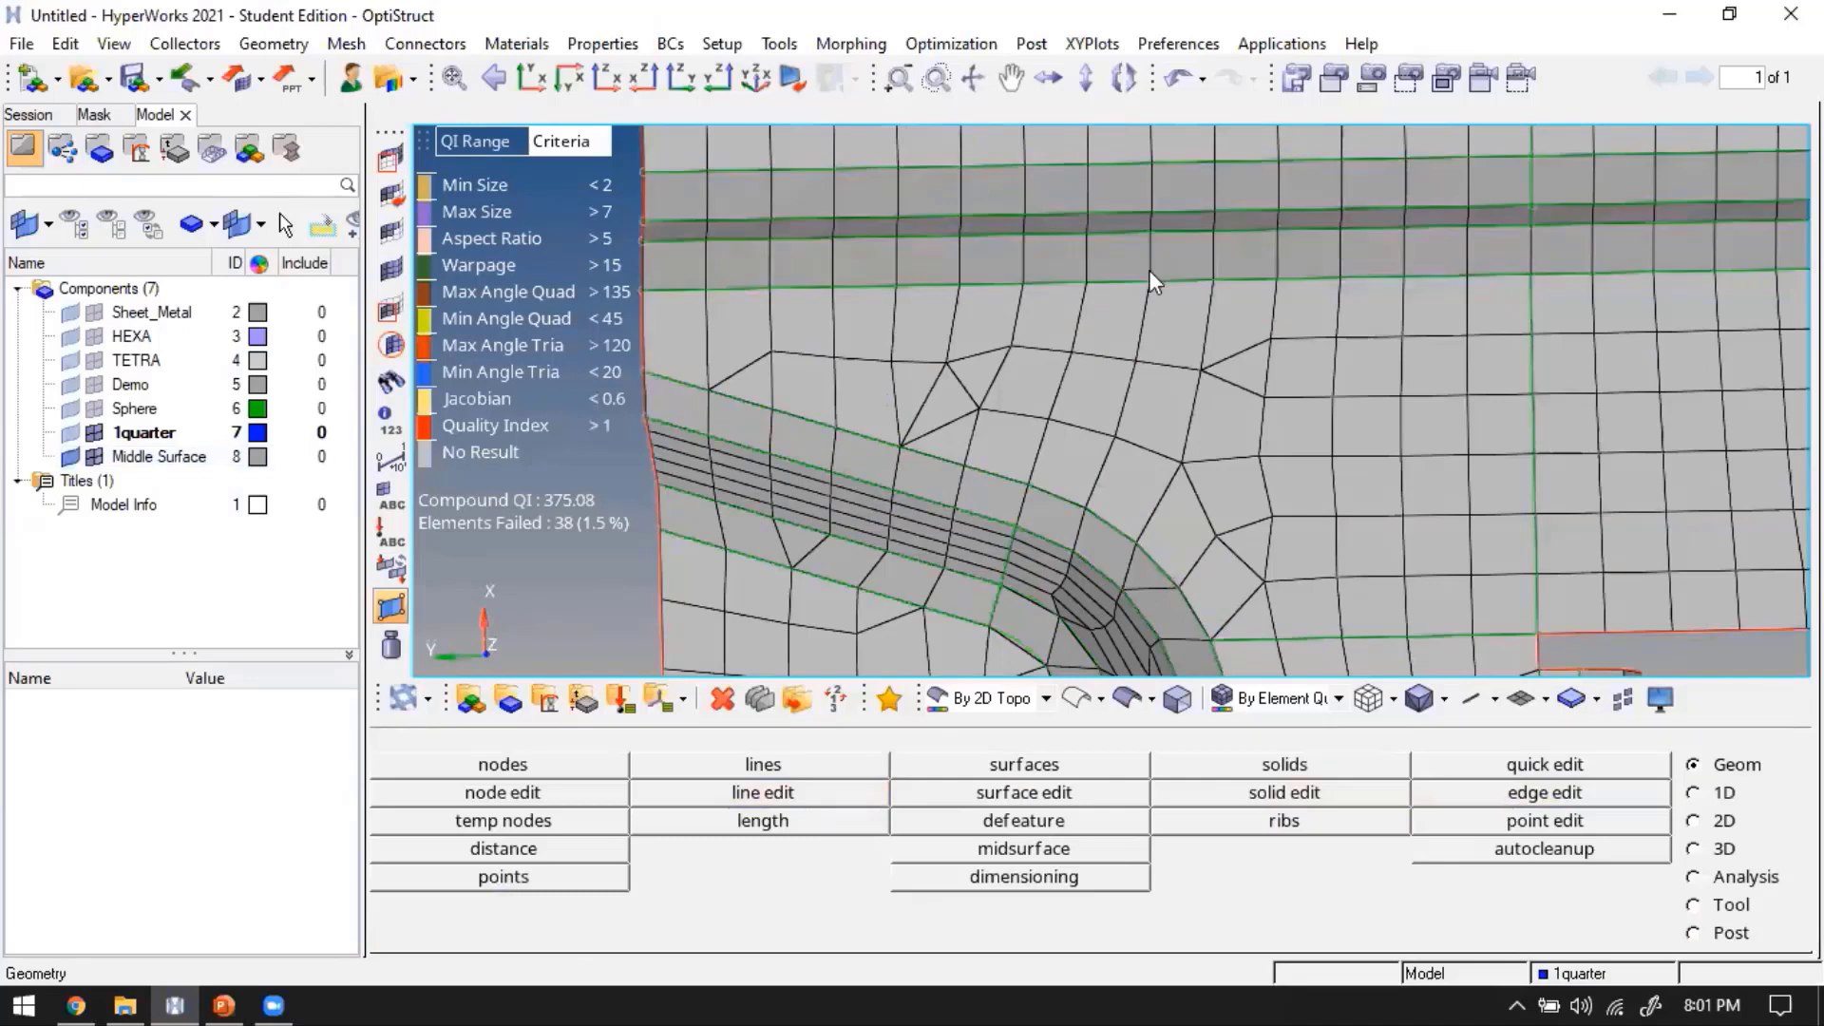
pyautogui.scroll(-2, 1165, 369)
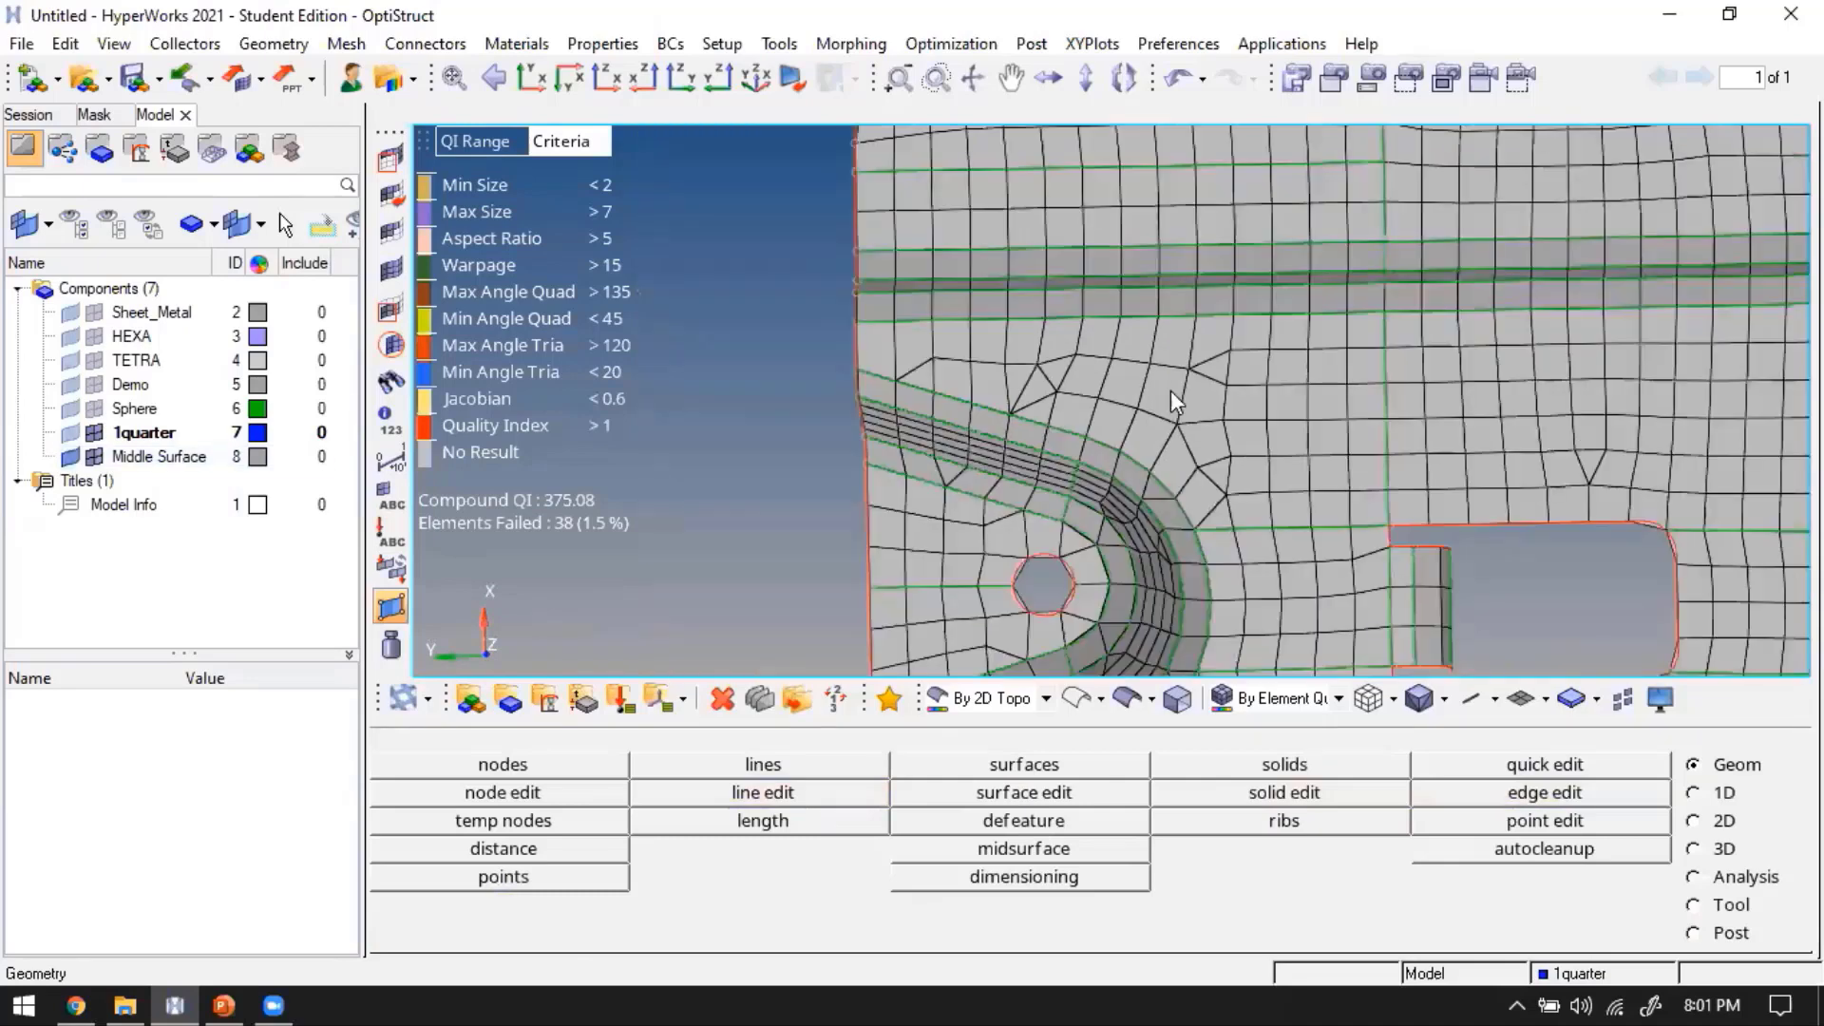
pyautogui.press('o')
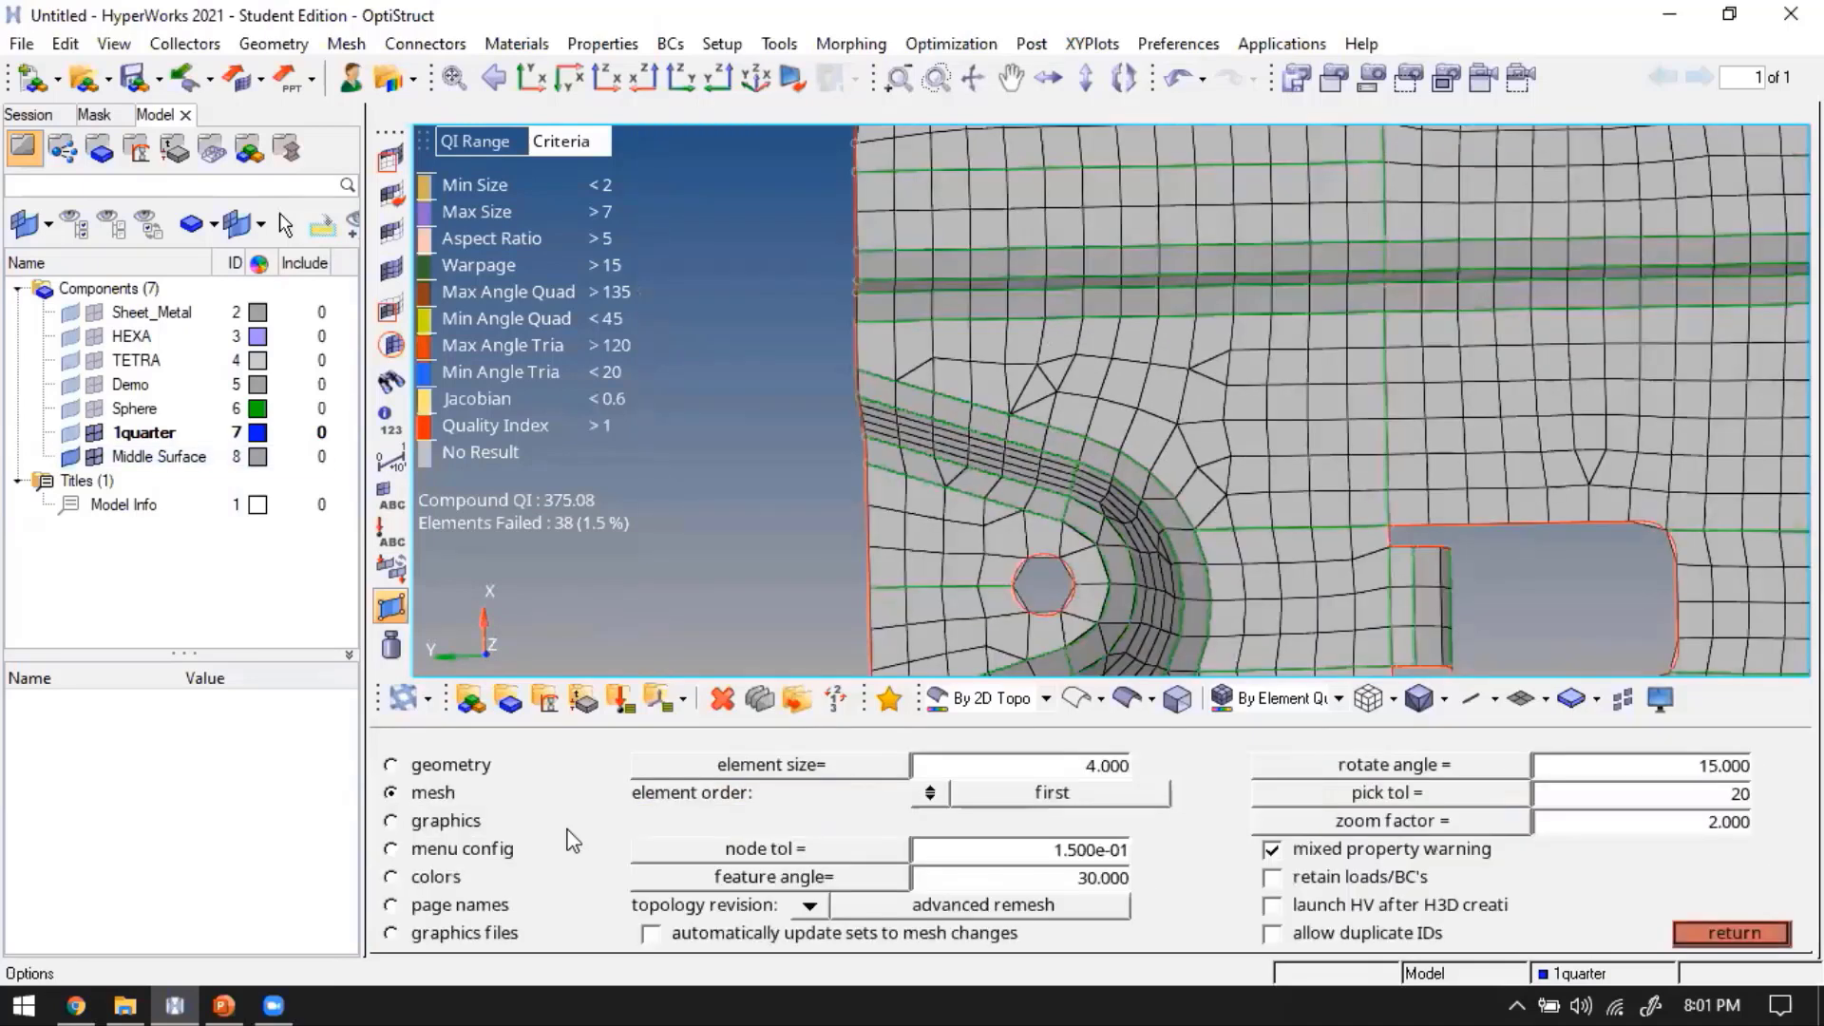
pyautogui.click(809, 904)
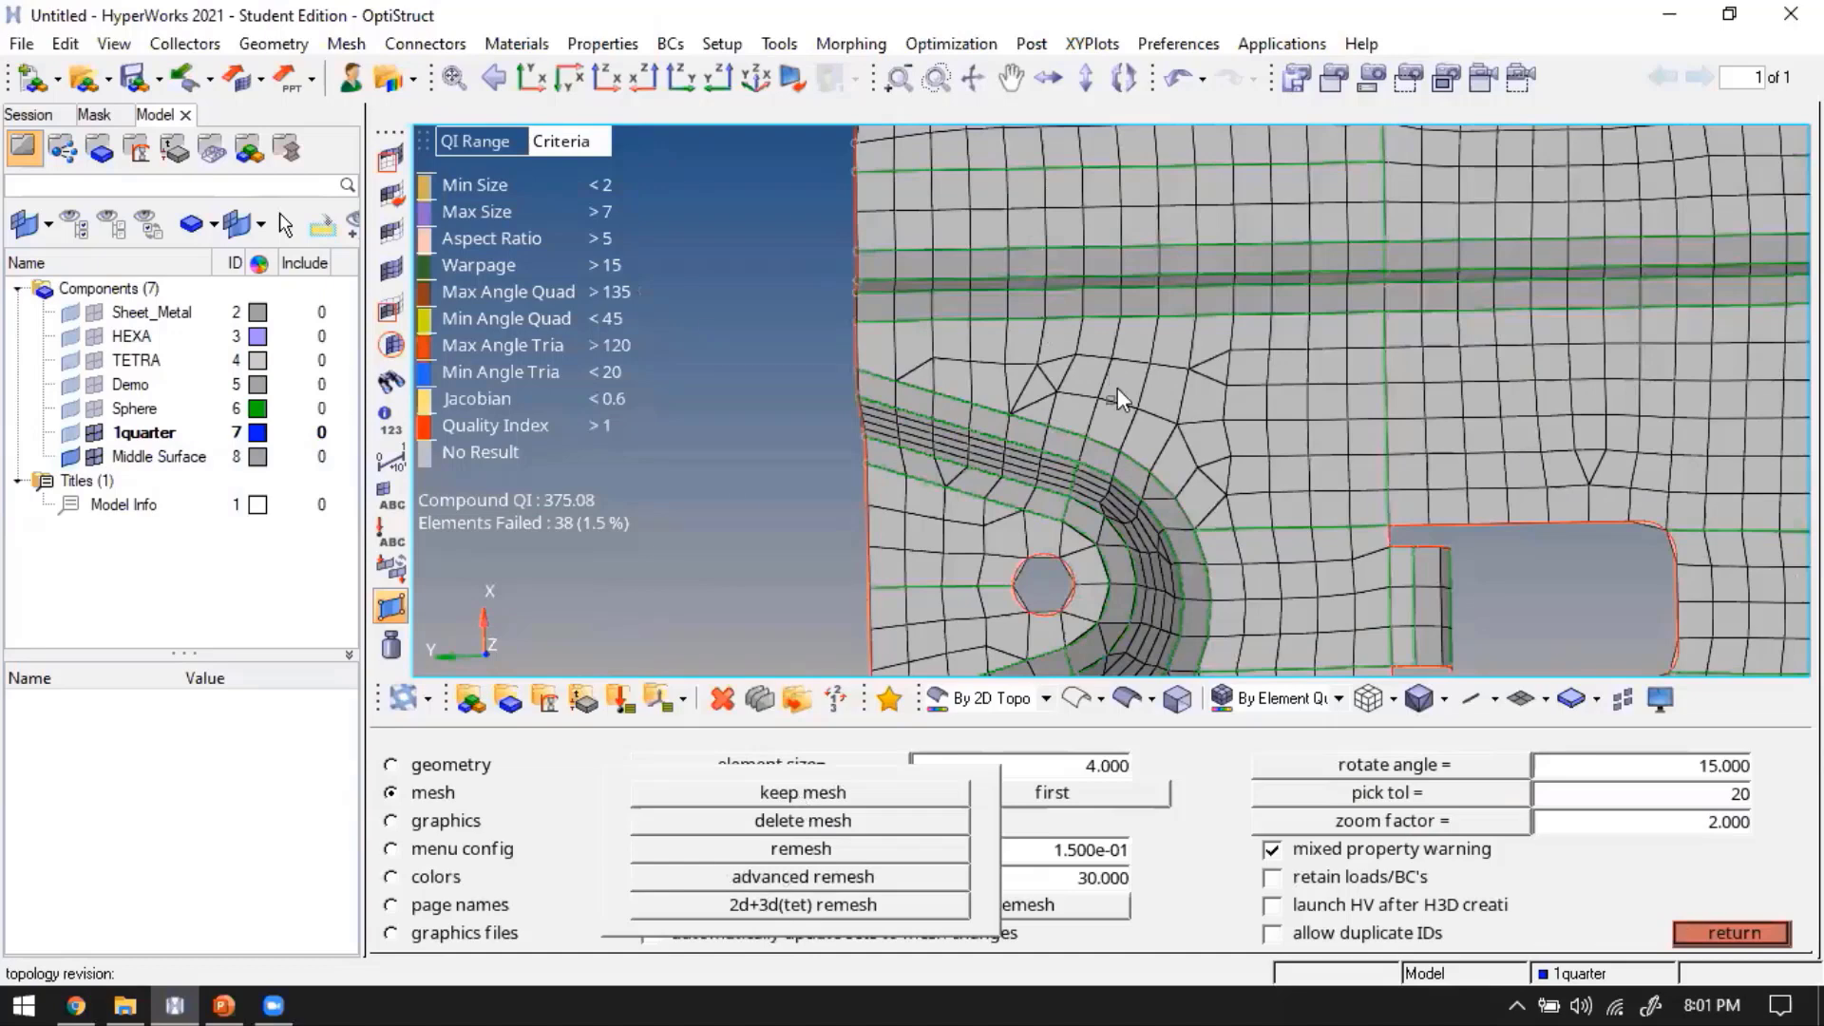
pyautogui.press('Escape')
# Merge two neighbouring nodes at their mid-point, with equivalence, between the long bead and the curved bead around the hexagonal hole
pyautogui.scroll(1, 1157, 409)
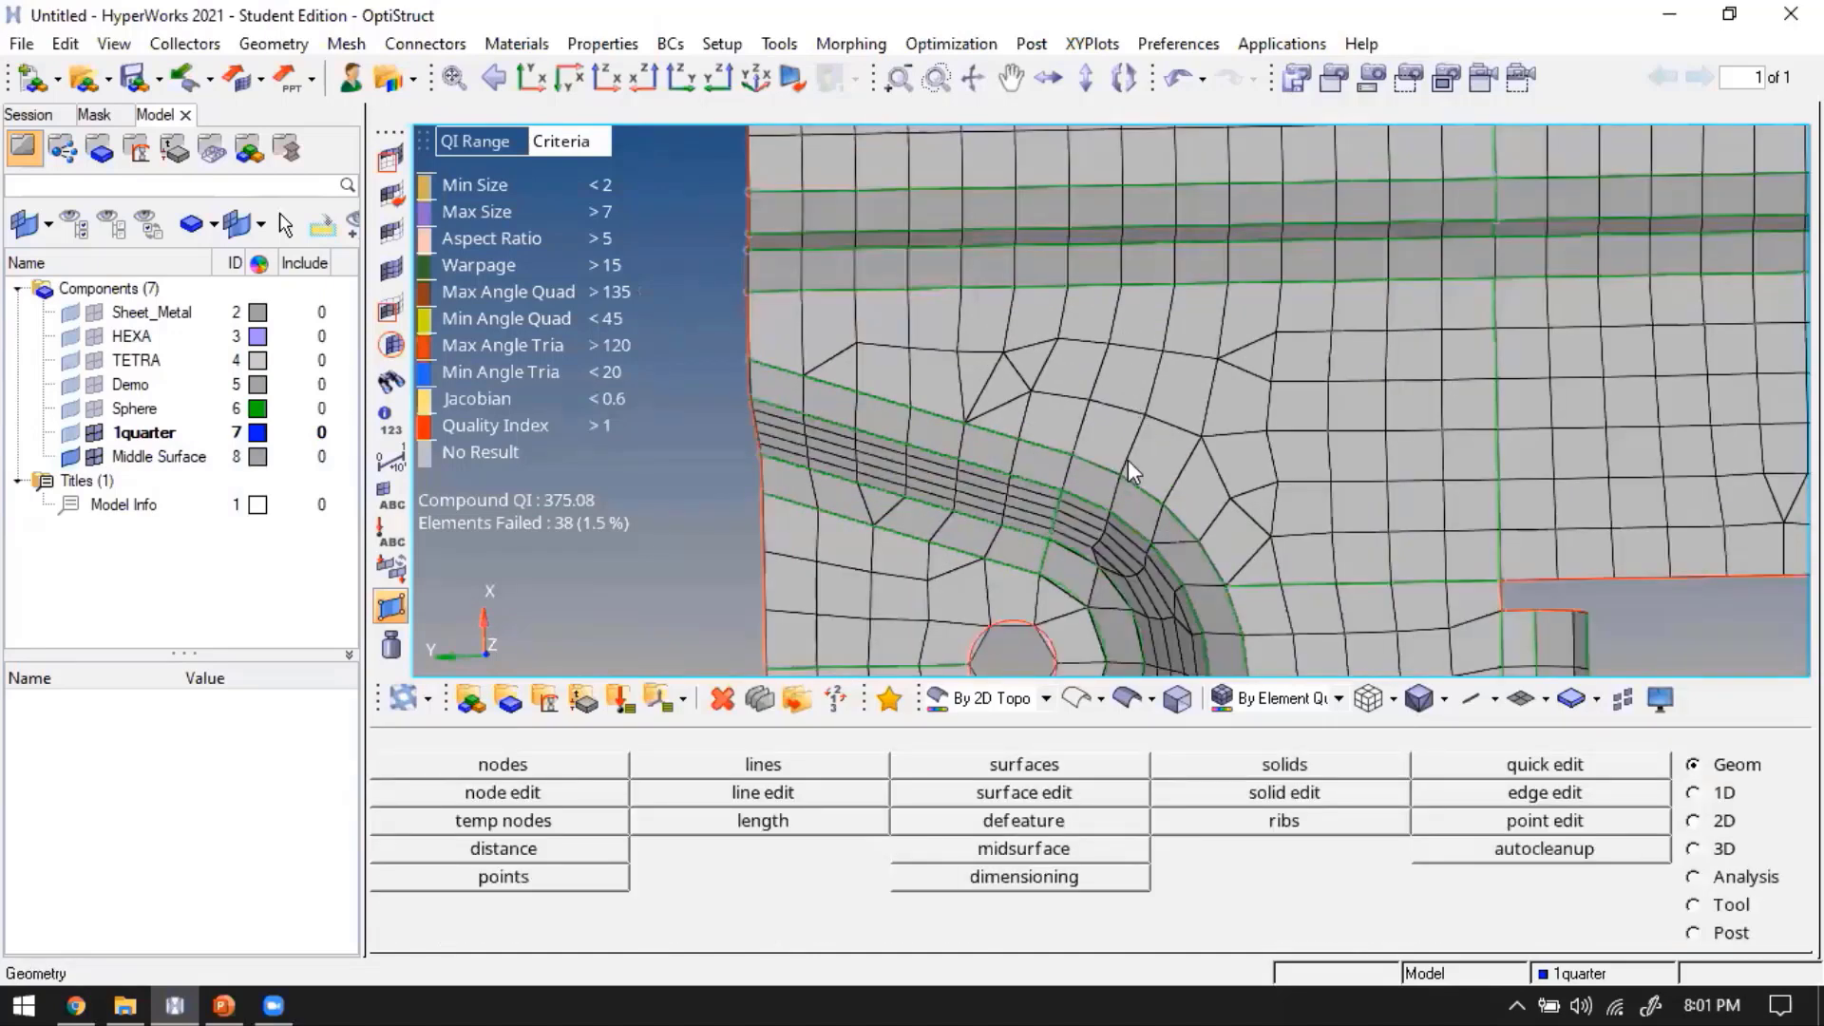
pyautogui.keyDown('ctrl'); pyautogui.moveTo(1110, 456); pyautogui.dragTo(1087, 515, button='right'); pyautogui.keyUp('ctrl')
pyautogui.keyDown('ctrl'); pyautogui.scroll(1, 1086, 516); pyautogui.keyUp('ctrl')
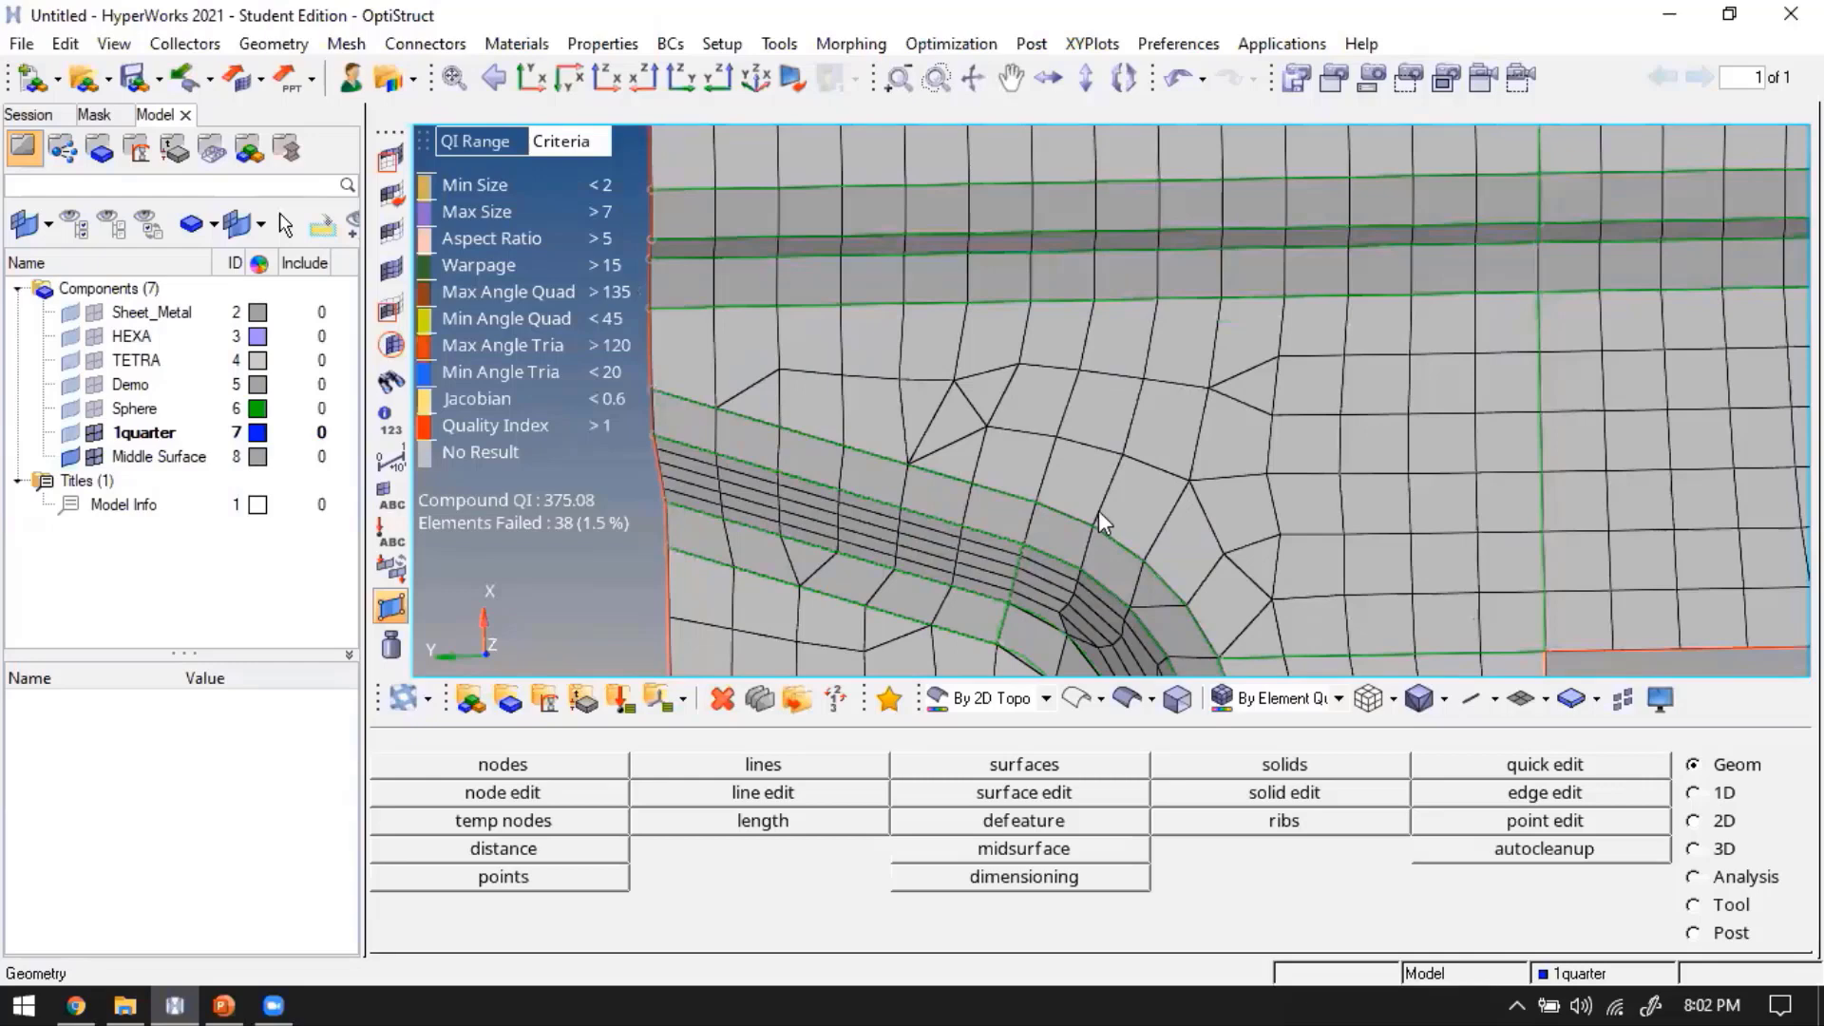
pyautogui.press('F3')
pyautogui.click(1062, 788)
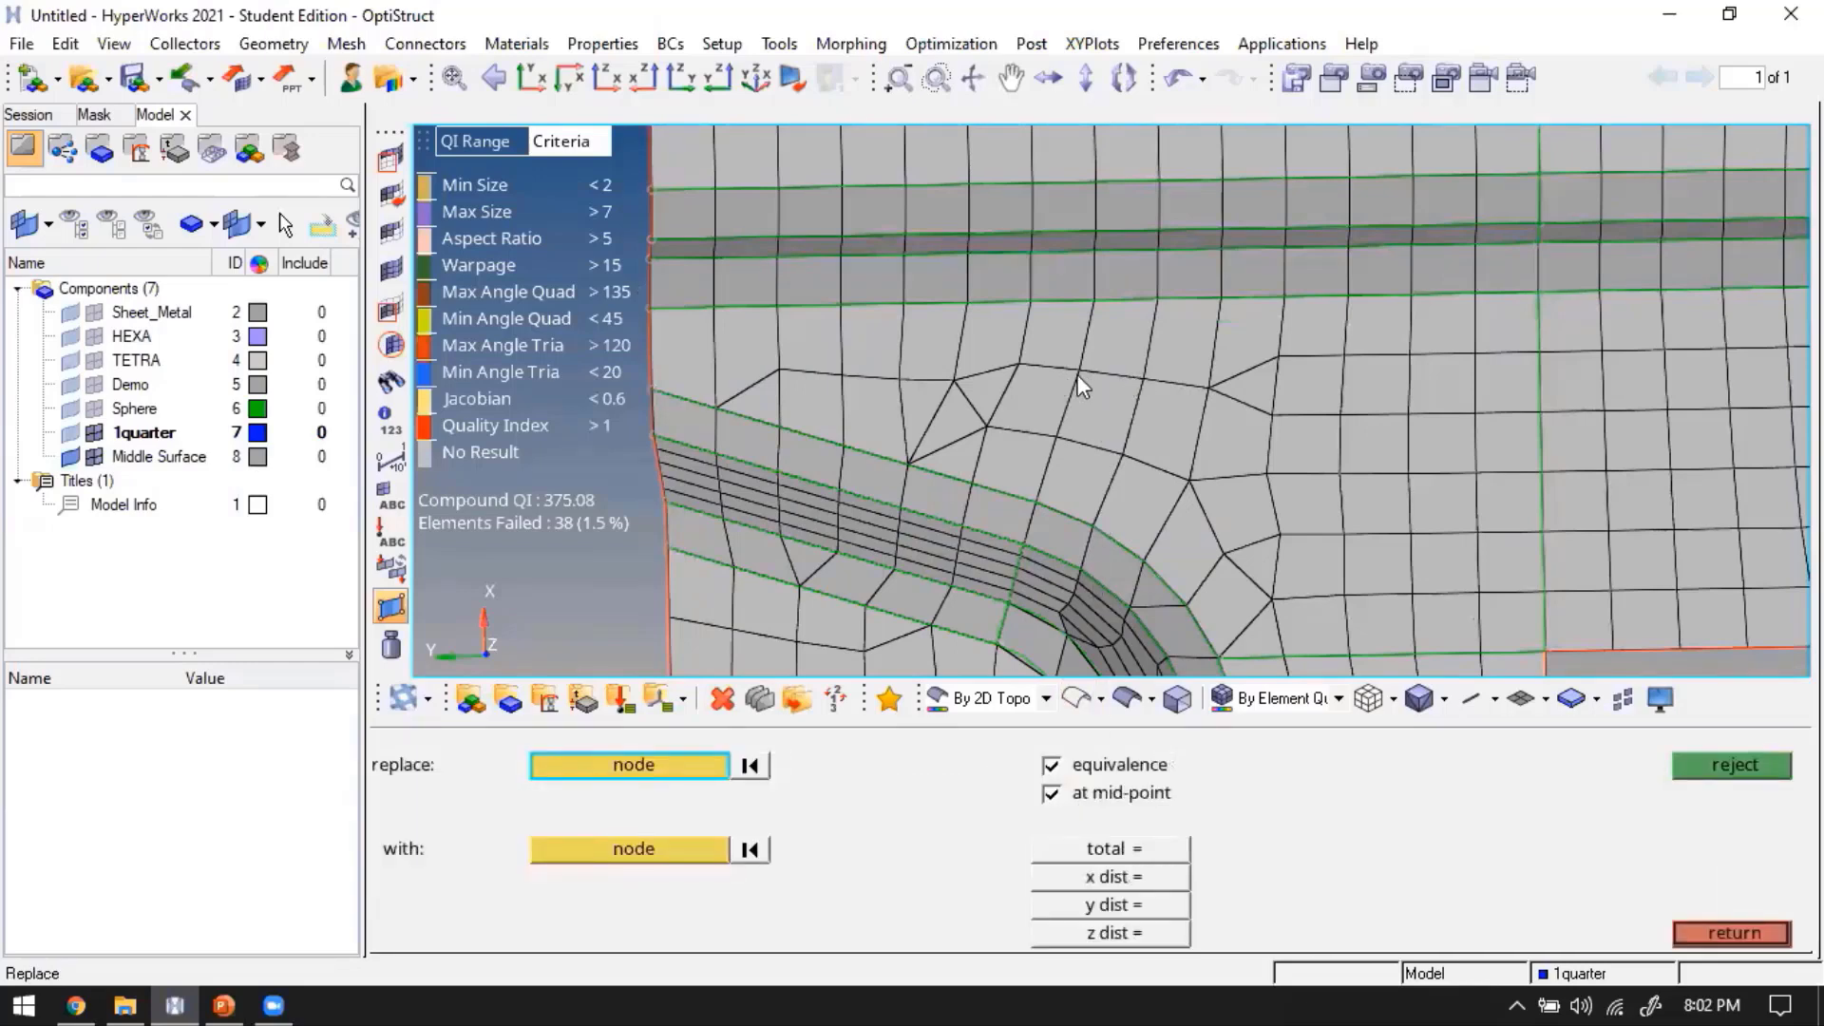
pyautogui.click(1078, 374)
pyautogui.click(1078, 374)
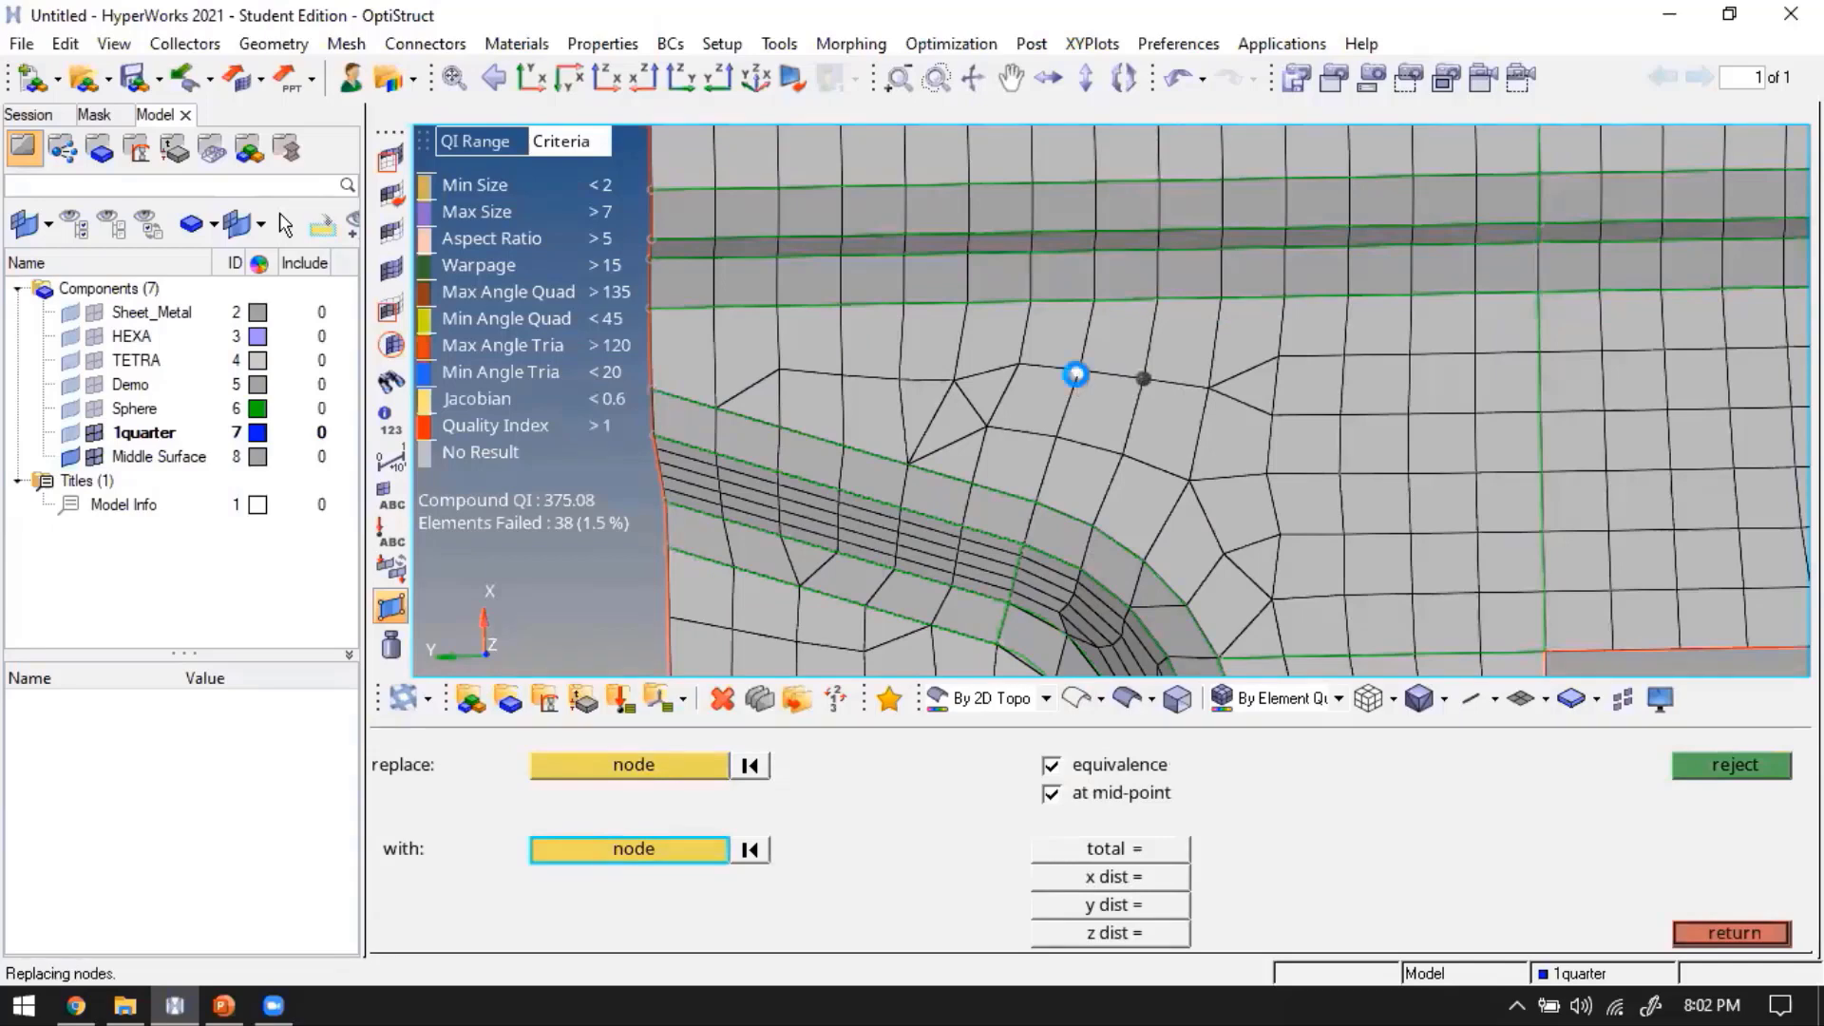
pyautogui.press('Return')
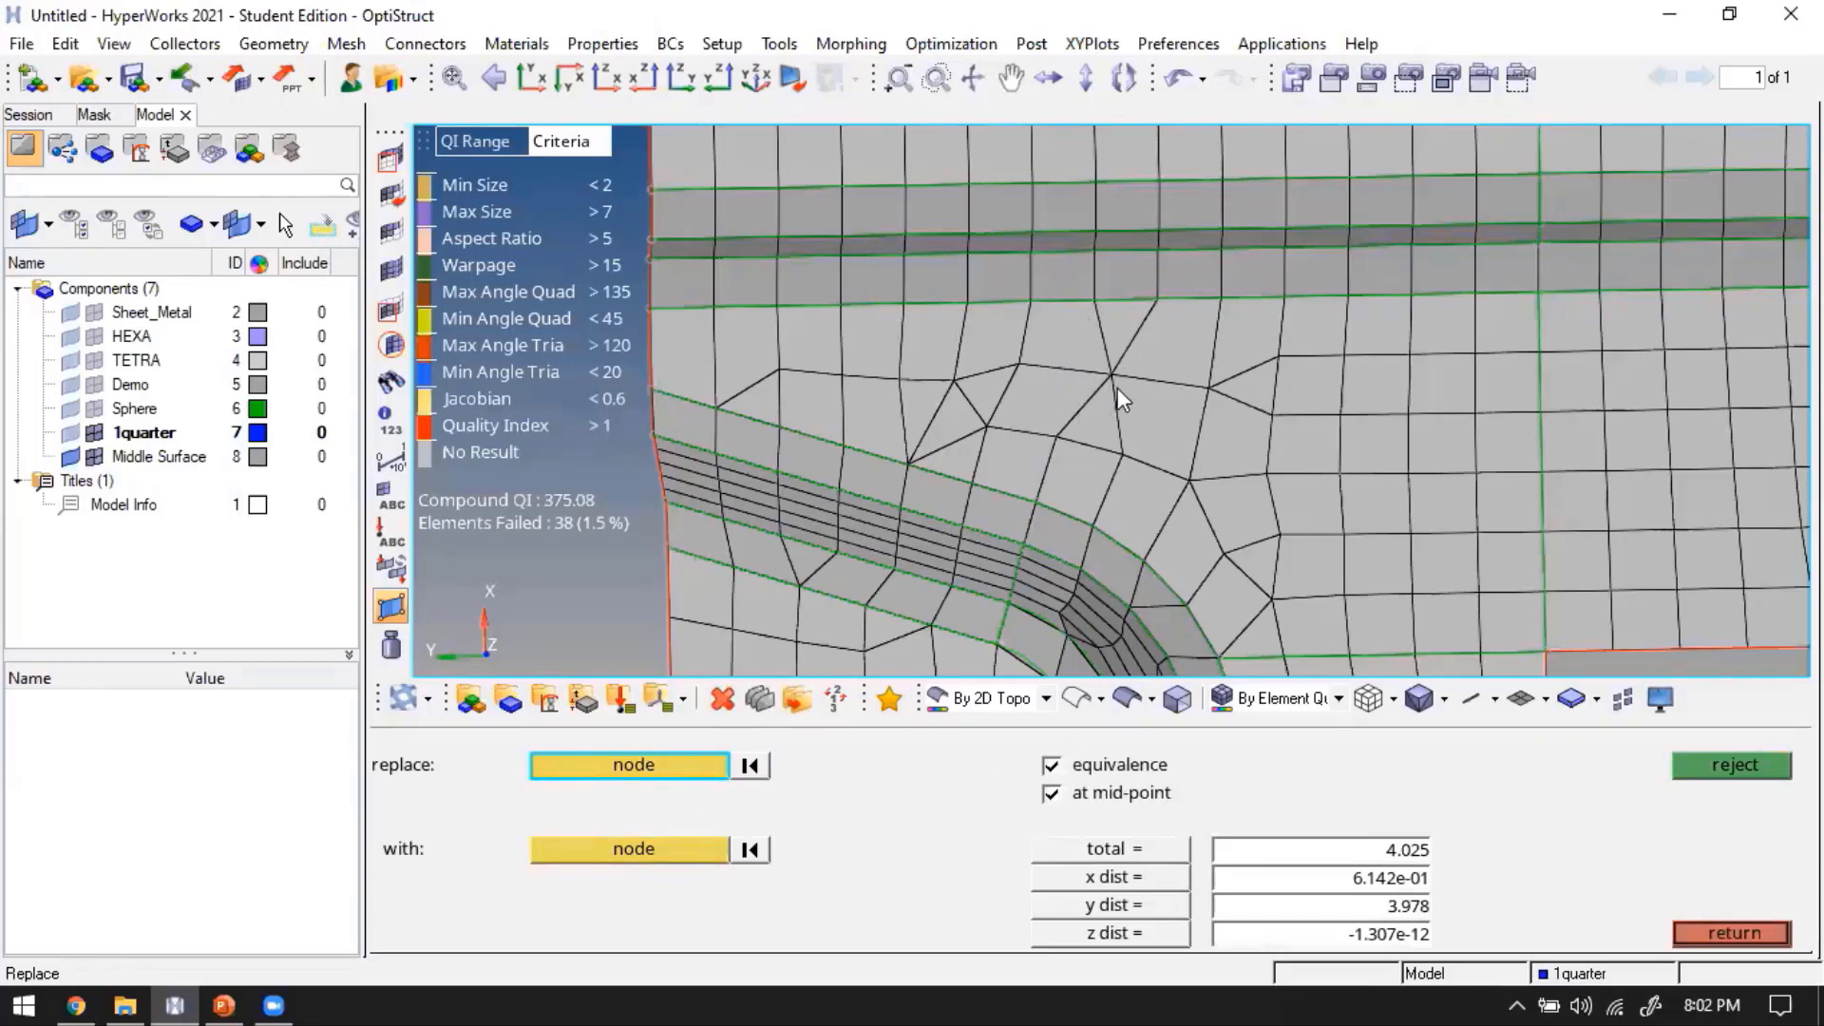
pyautogui.press('Escape')
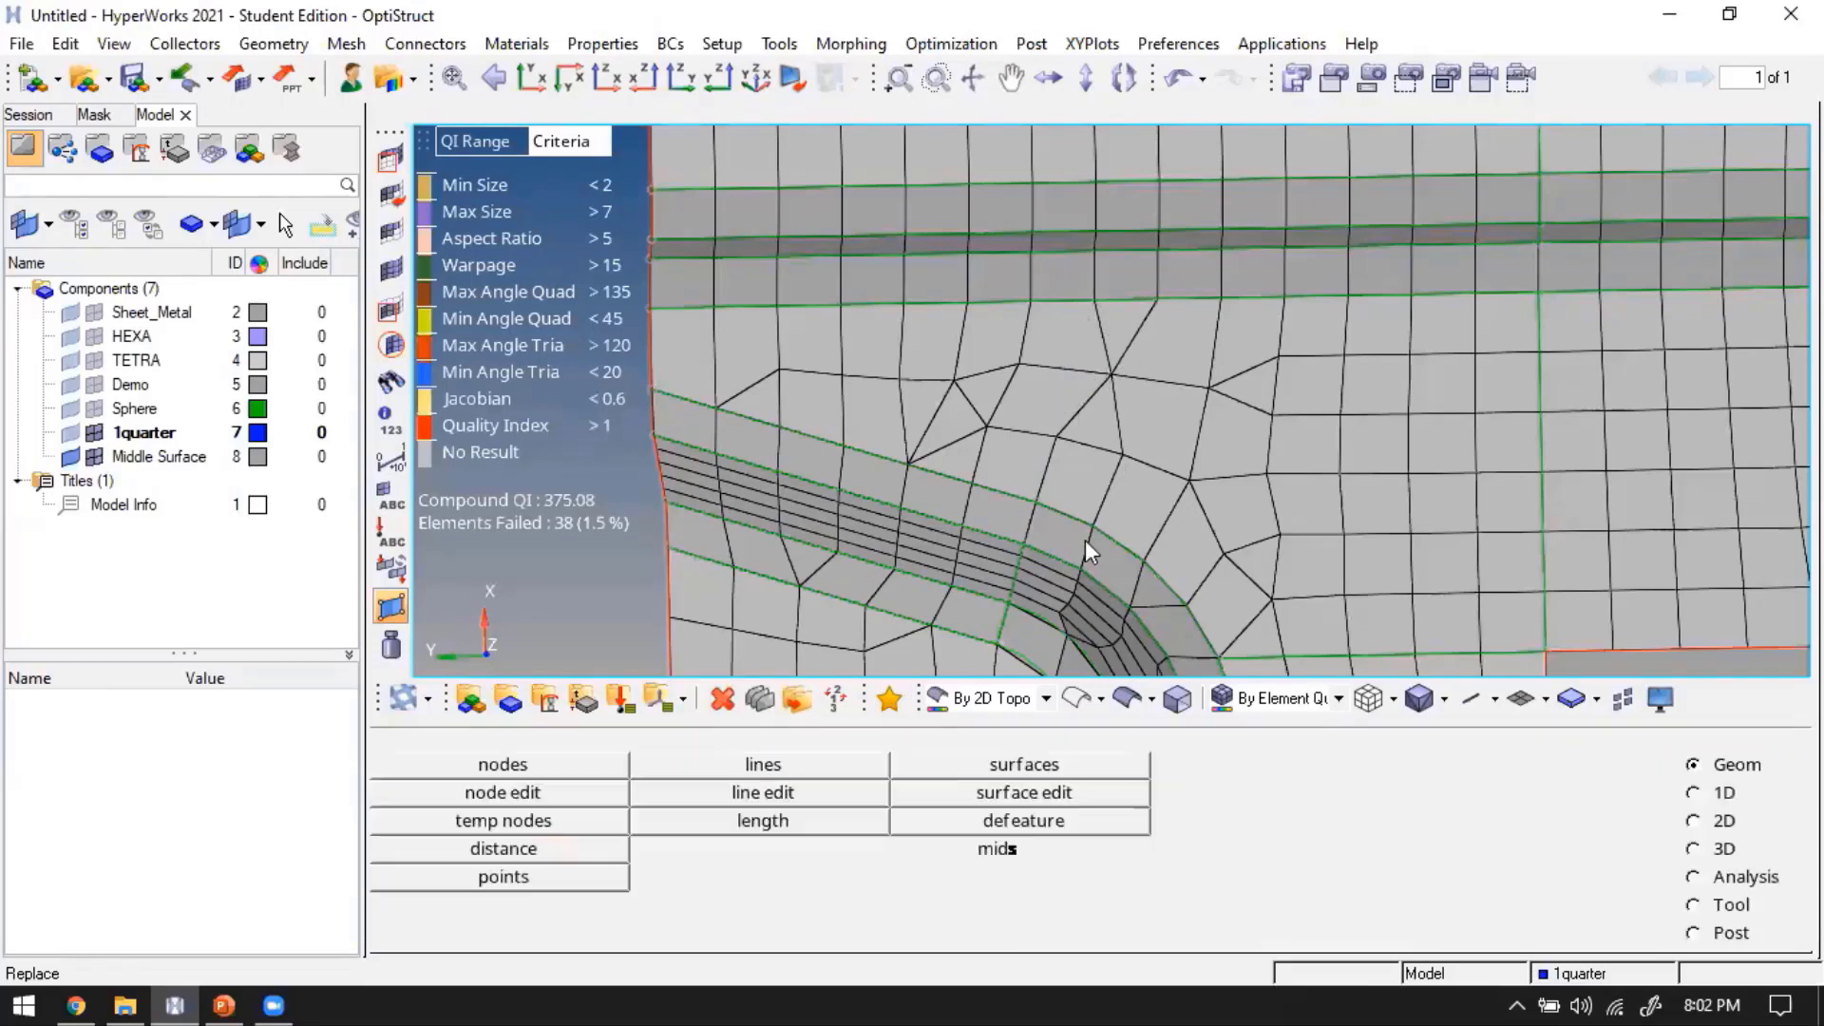
# Align the merged node and the one below it in a straight line between the long bead's lower edge and the curved bead's outer edge
pyautogui.press('F7')
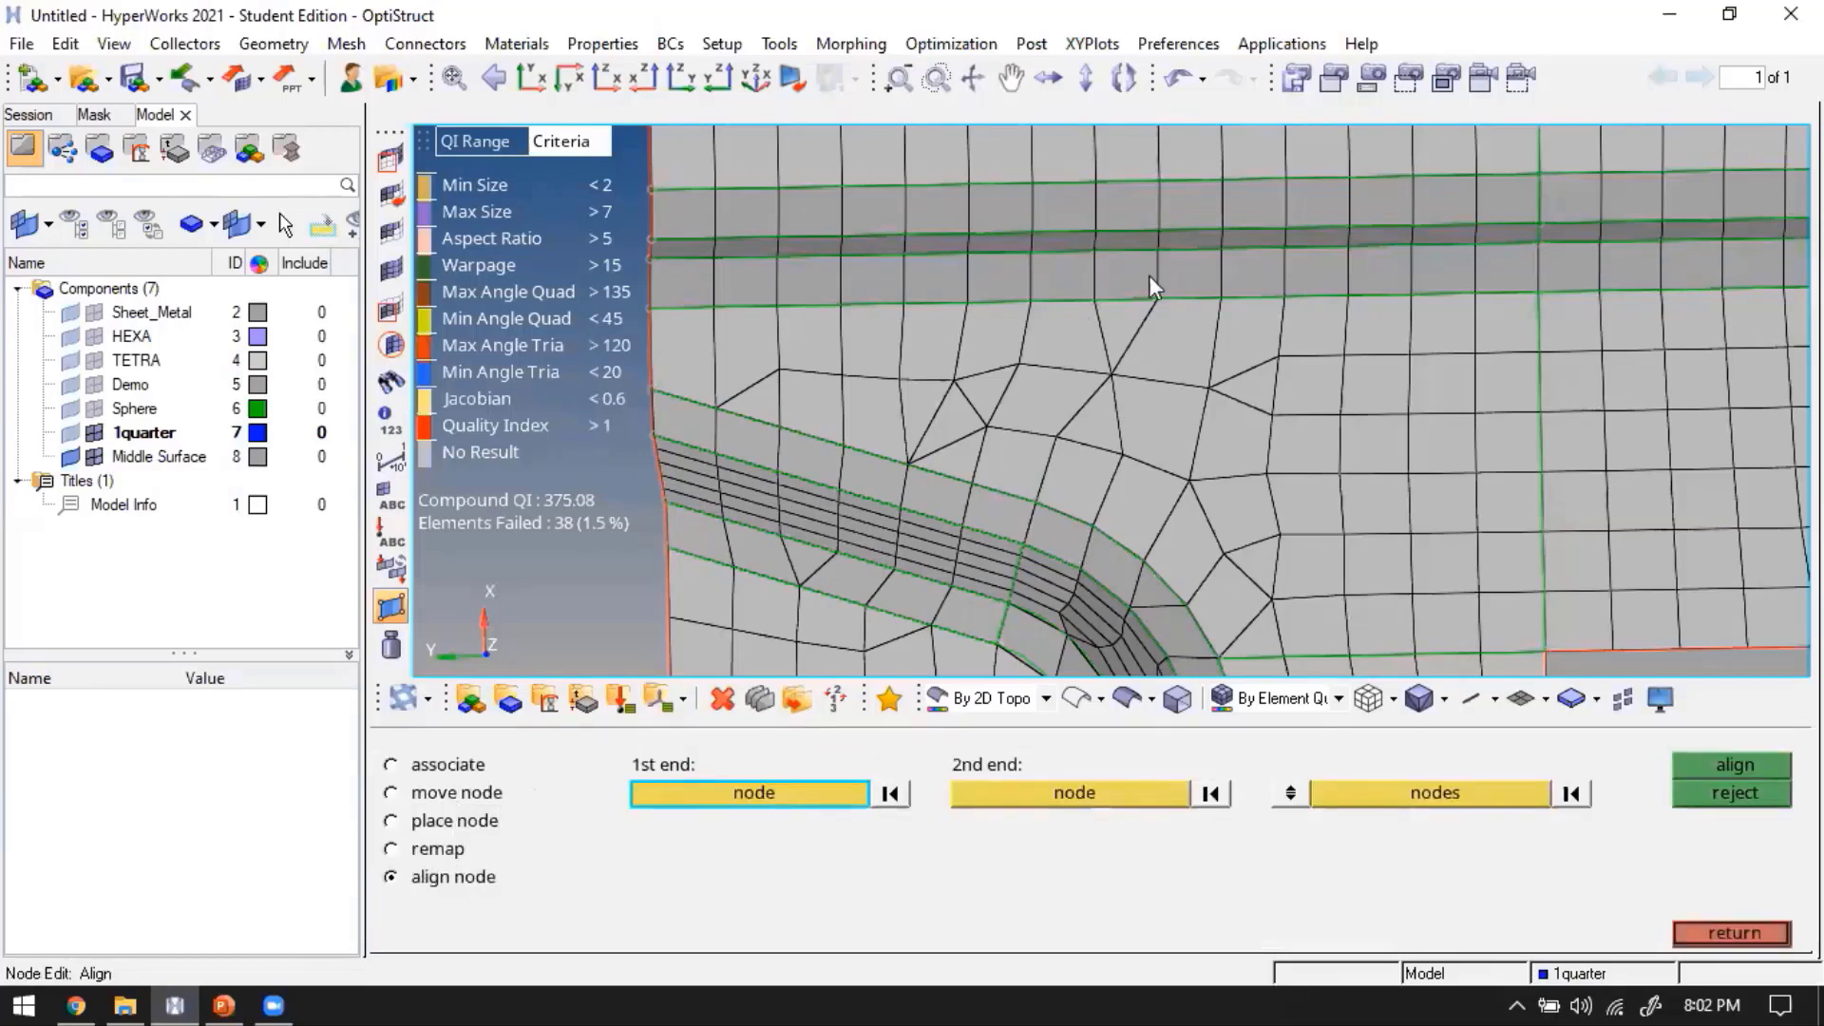
pyautogui.click(1090, 301)
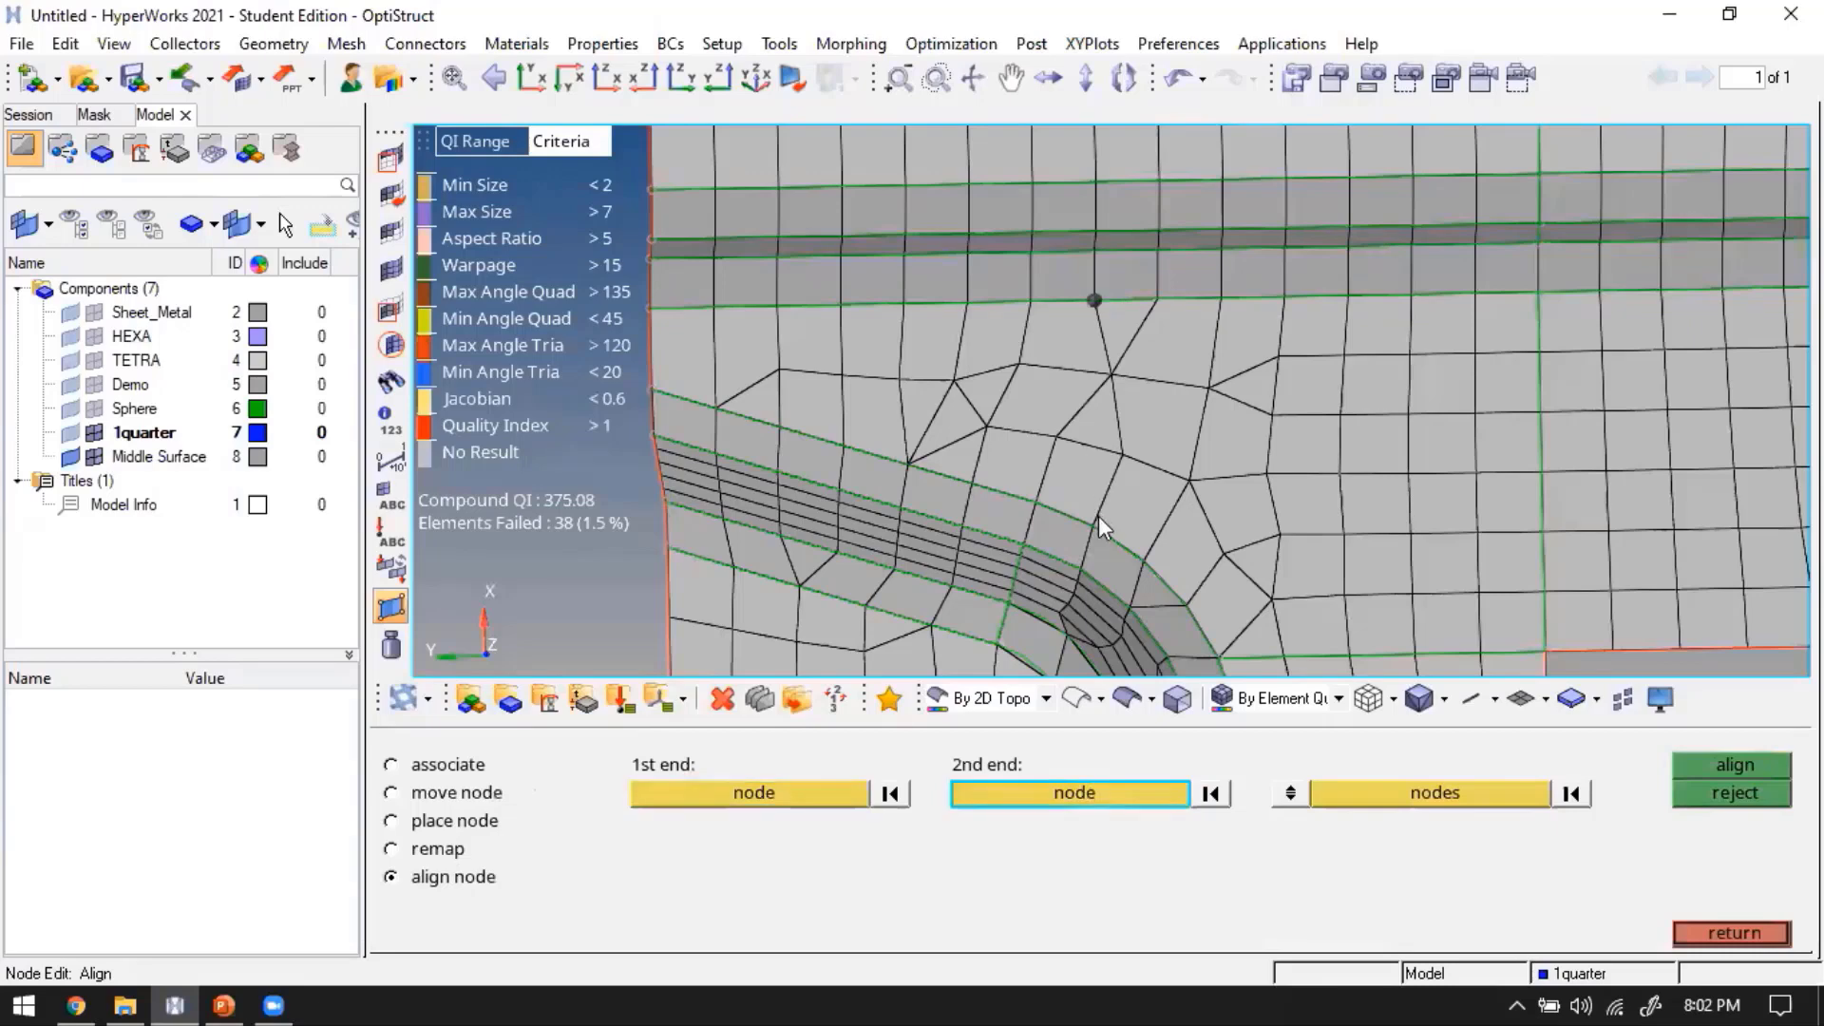
pyautogui.click(1093, 524)
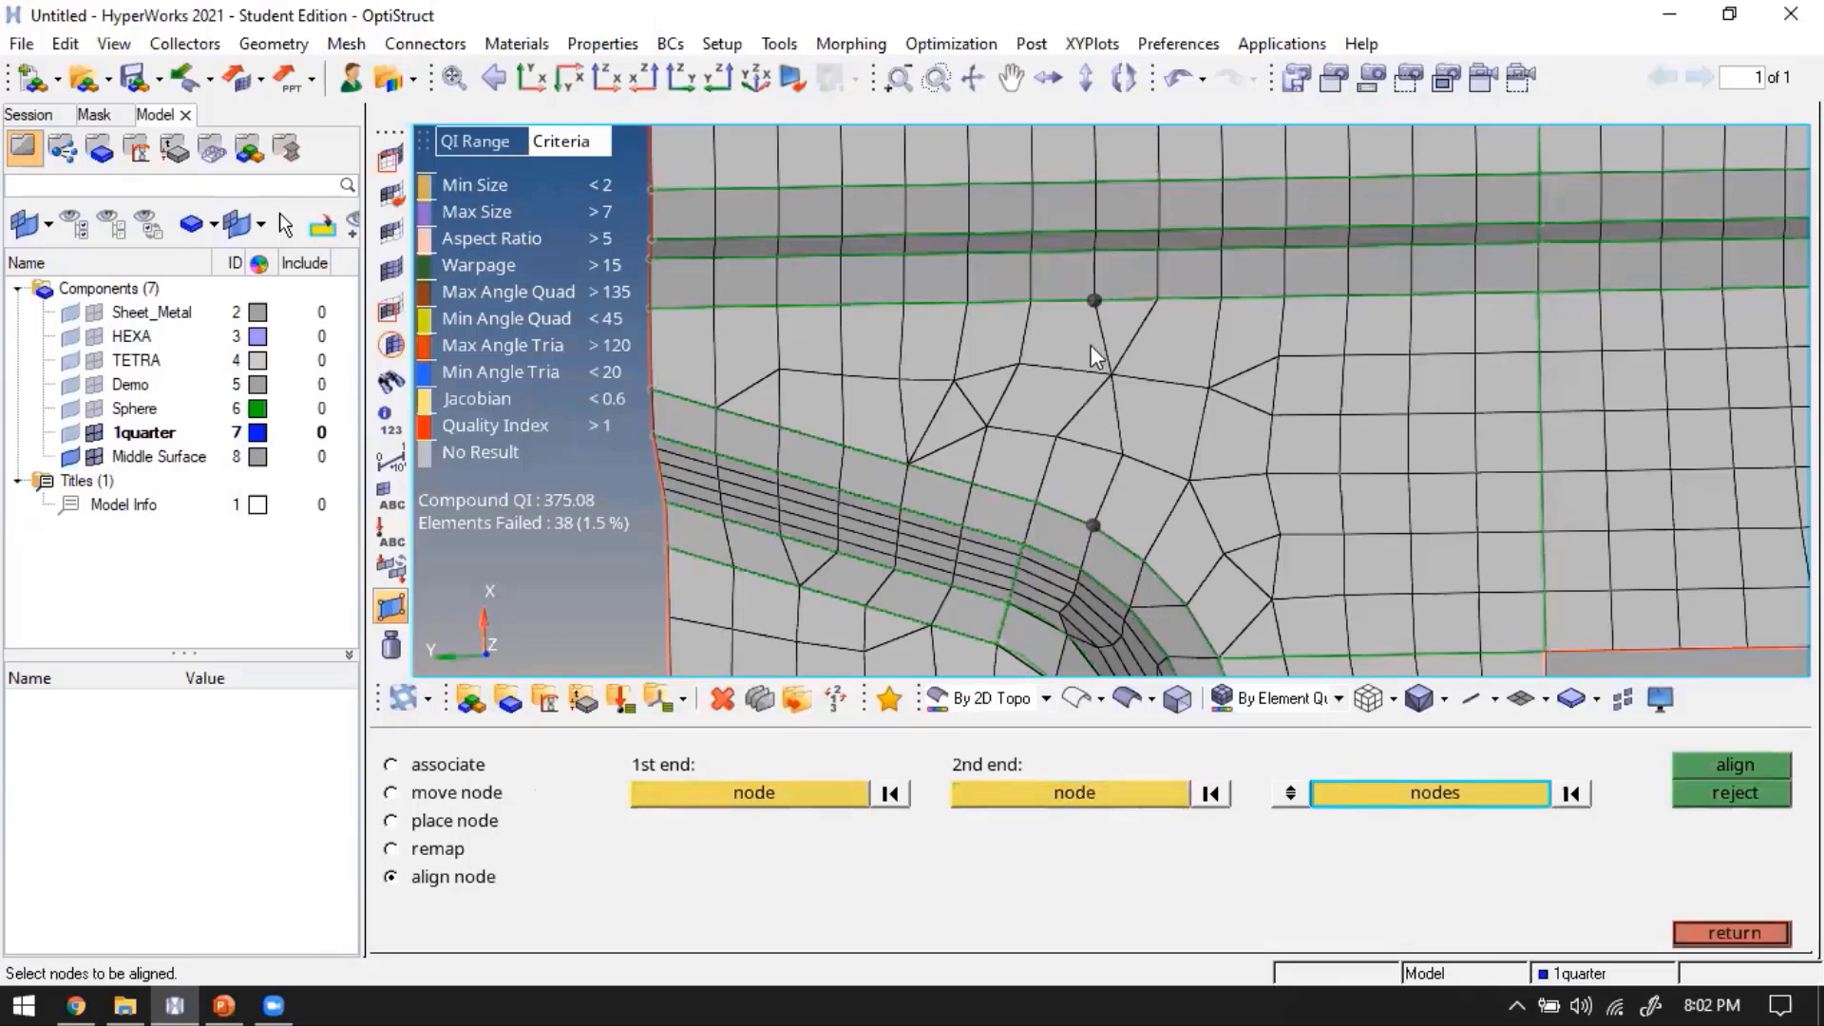
pyautogui.keyDown('shift'); pyautogui.moveTo(1091, 345); pyautogui.dragTo(1151, 475); pyautogui.keyUp('shift')
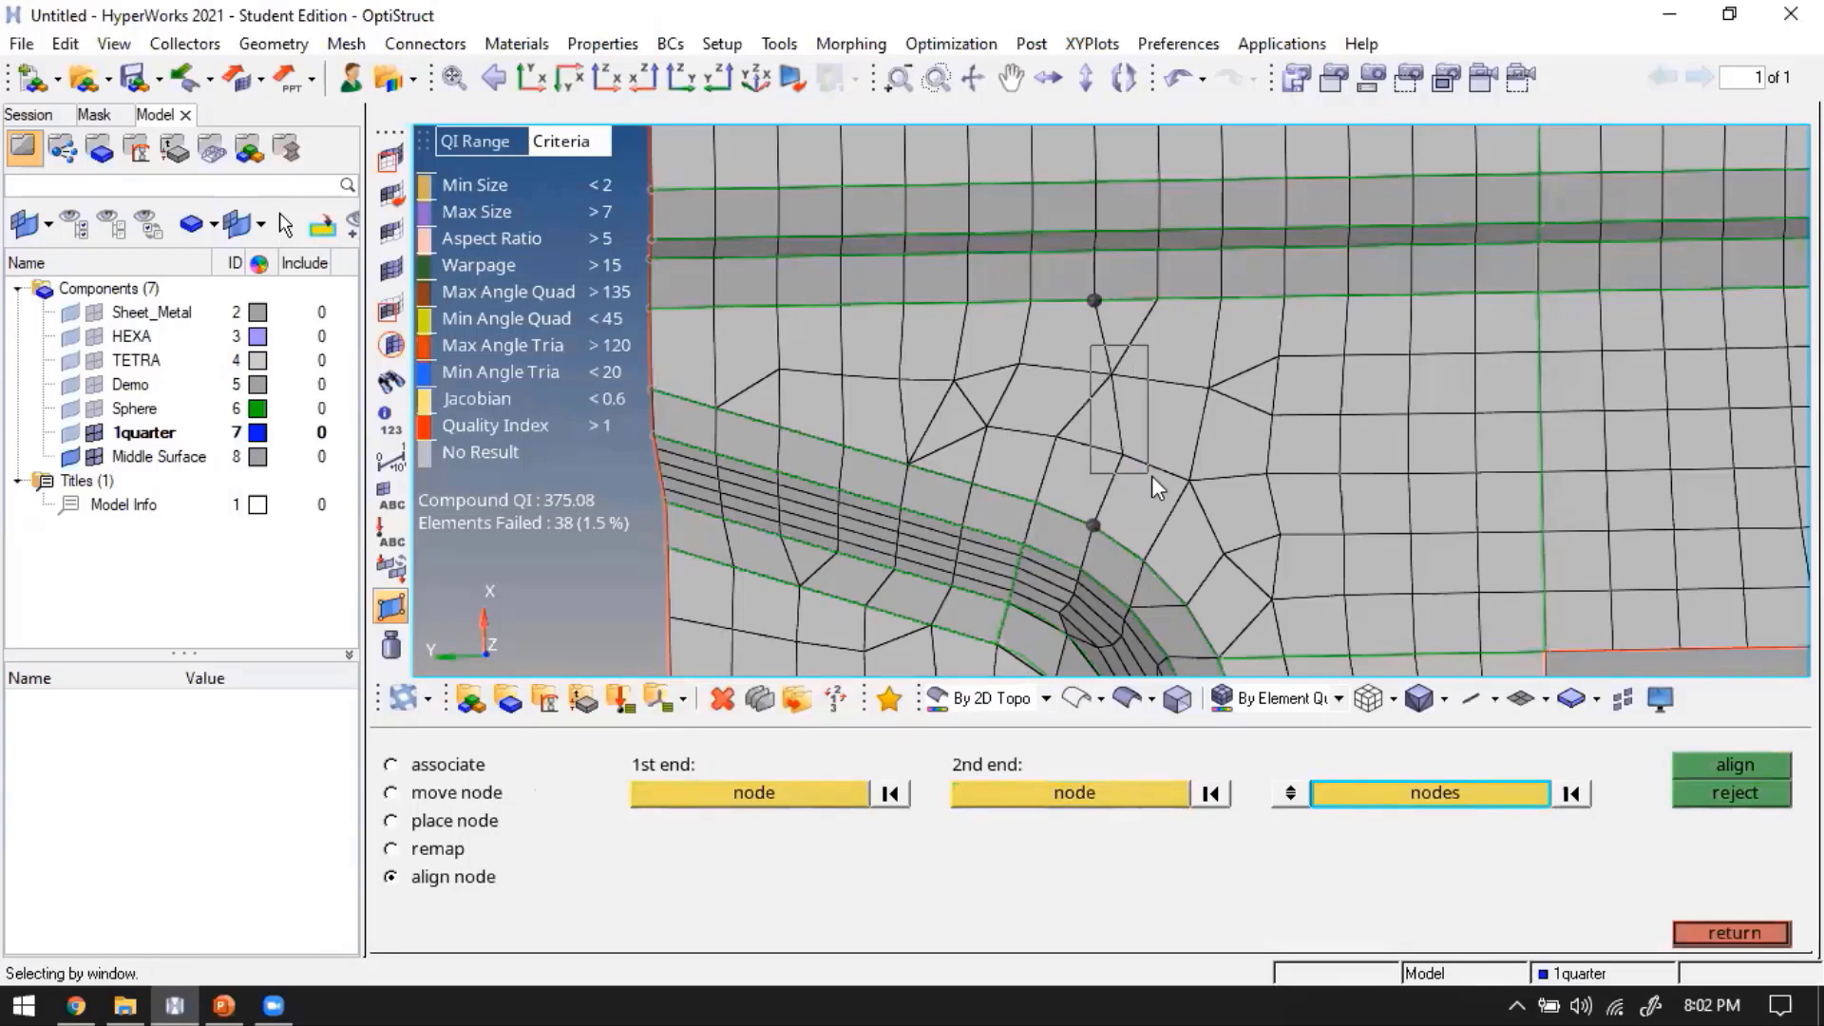
pyautogui.click(1722, 768)
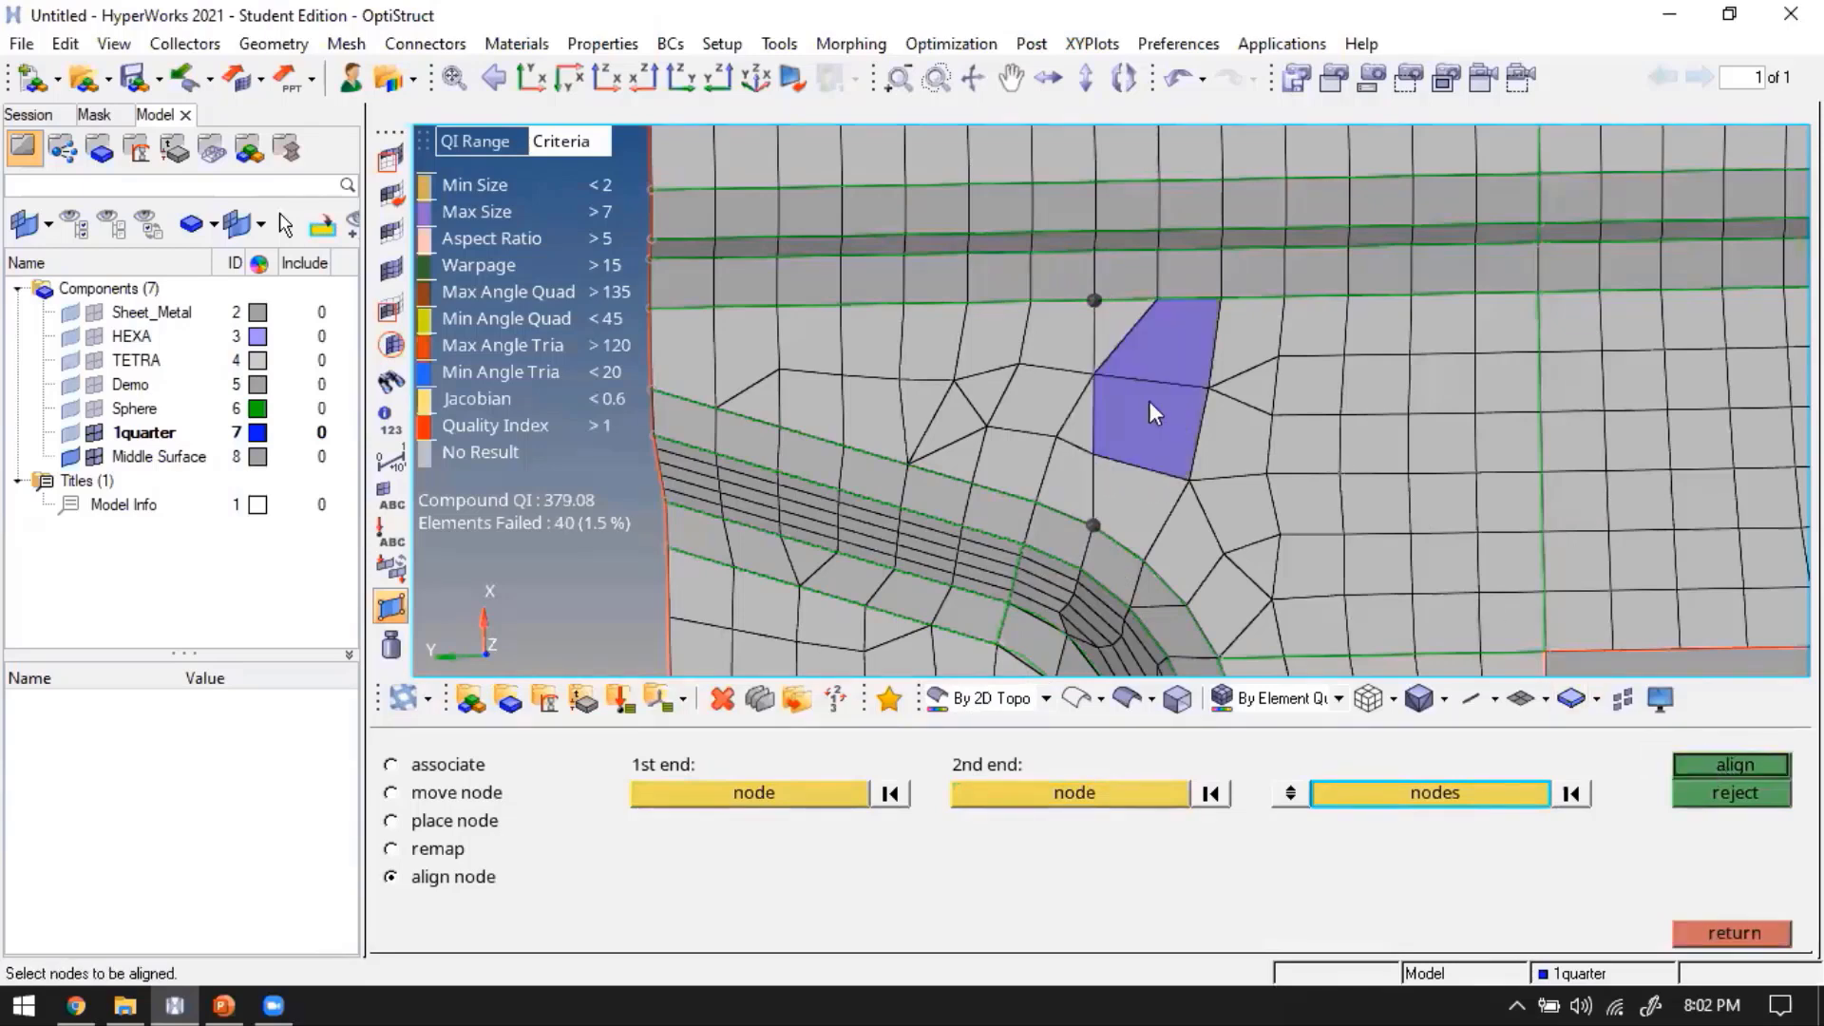
pyautogui.press('Escape')
# Remesh the elements between the two beads, from the part's free edge to the aligned node line, using element-based automesh
pyautogui.keyDown('ctrl'); pyautogui.moveTo(1307, 528); pyautogui.dragTo(1131, 452, button='right'); pyautogui.keyUp('ctrl')
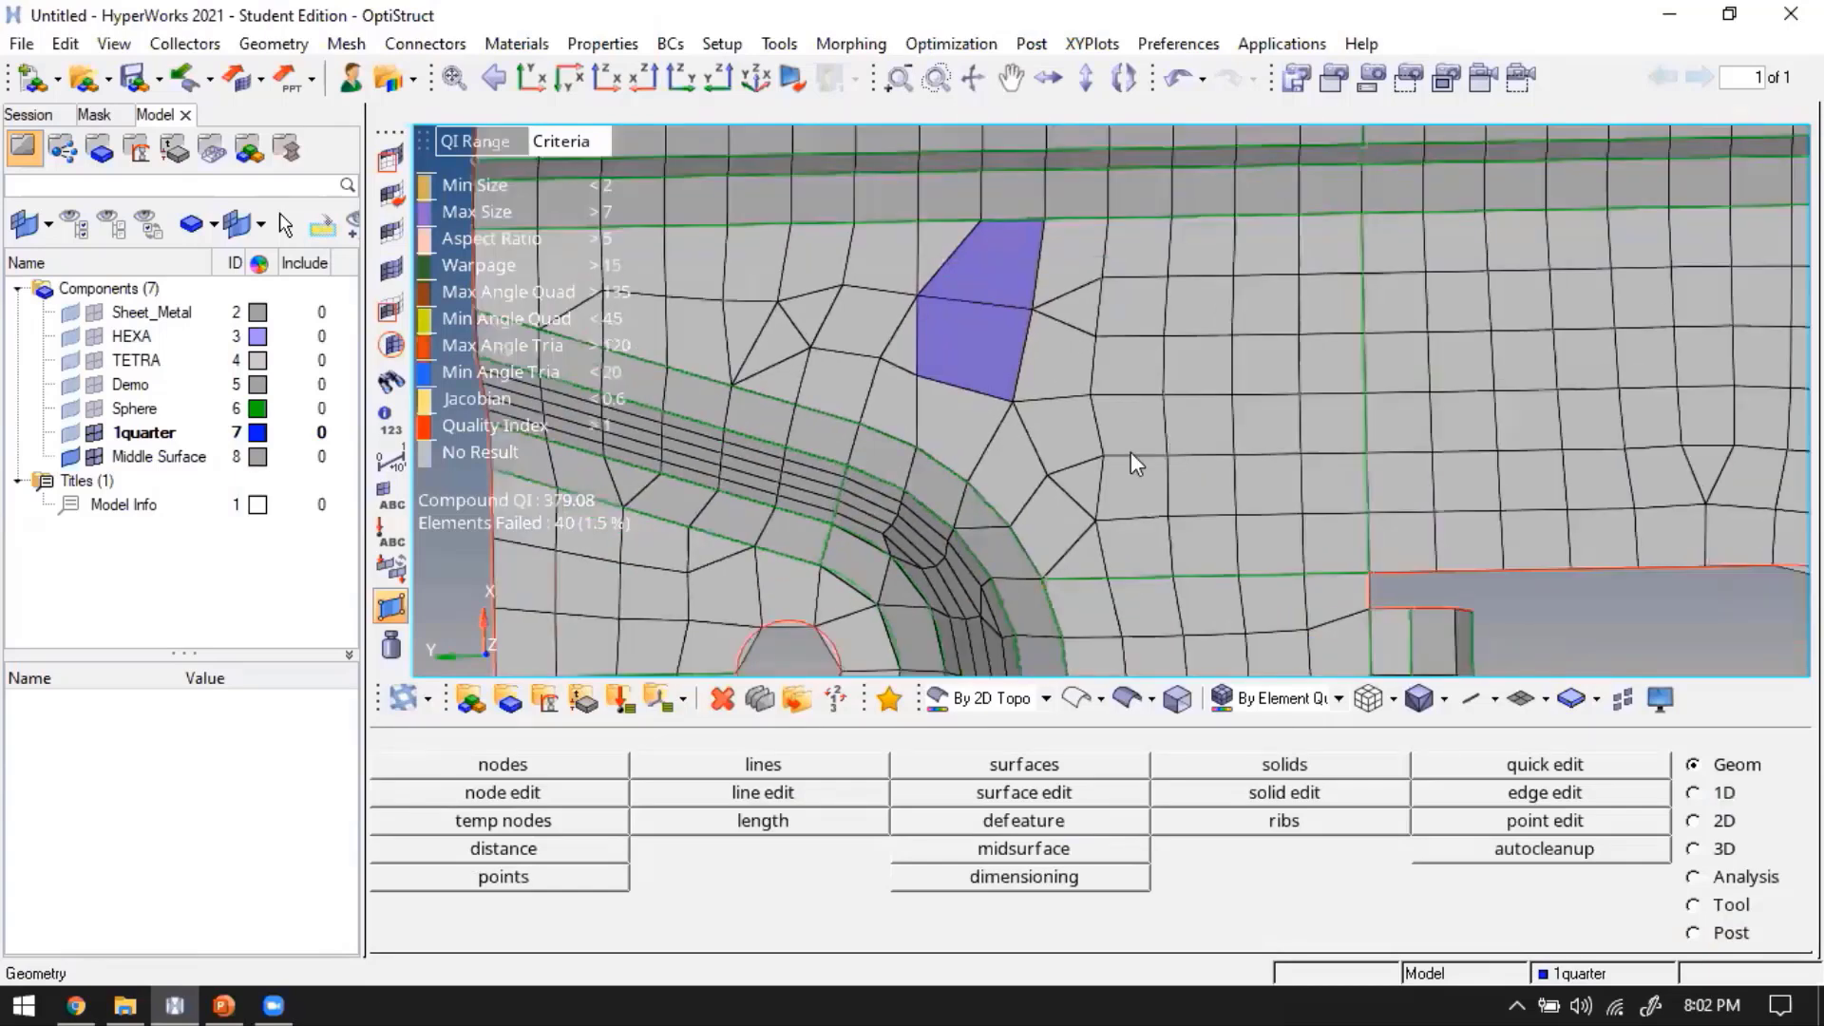
pyautogui.scroll(1, 1017, 460)
pyautogui.press('F12')
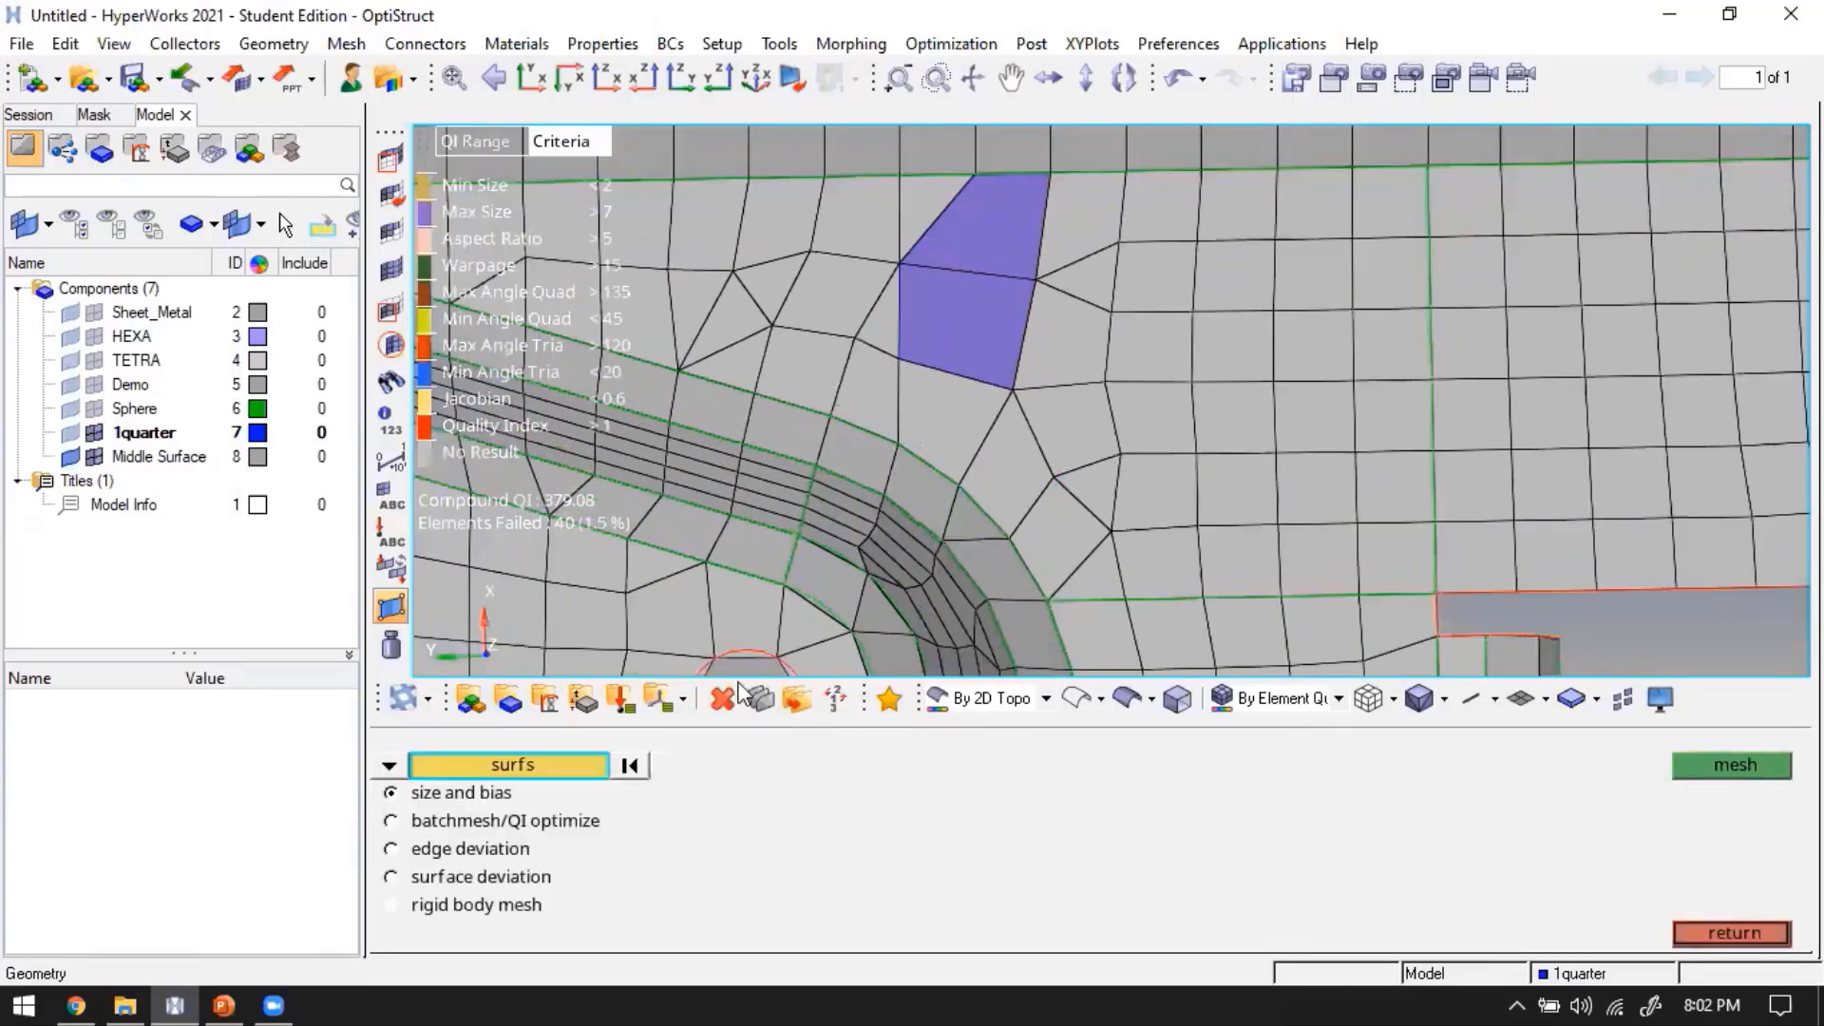
pyautogui.click(388, 766)
pyautogui.click(475, 796)
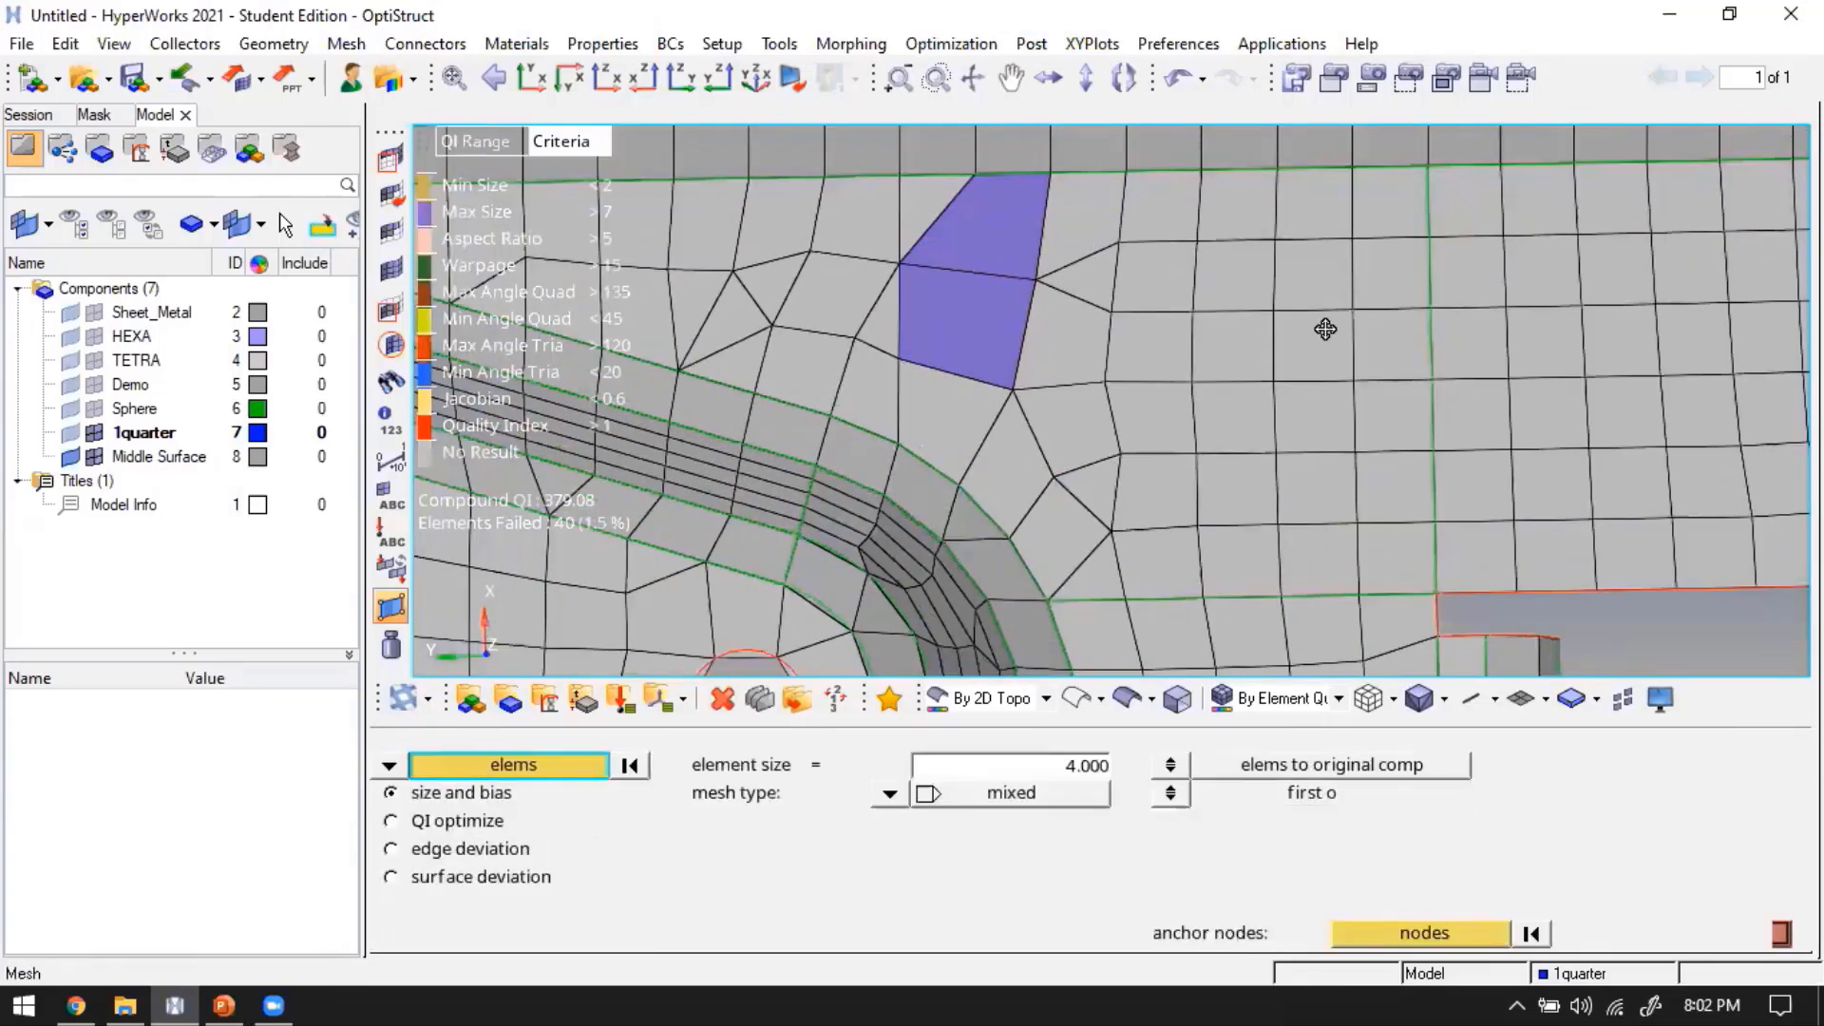
pyautogui.keyDown('ctrl'); pyautogui.moveTo(912, 346); pyautogui.dragTo(1338, 472, button='right'); pyautogui.keyUp('ctrl')
pyautogui.keyDown('shift'); pyautogui.moveTo(808, 324); pyautogui.dragTo(1292, 435); pyautogui.keyUp('shift')
pyautogui.keyDown('shift'); pyautogui.moveTo(1009, 358); pyautogui.dragTo(1296, 523); pyautogui.keyUp('shift')
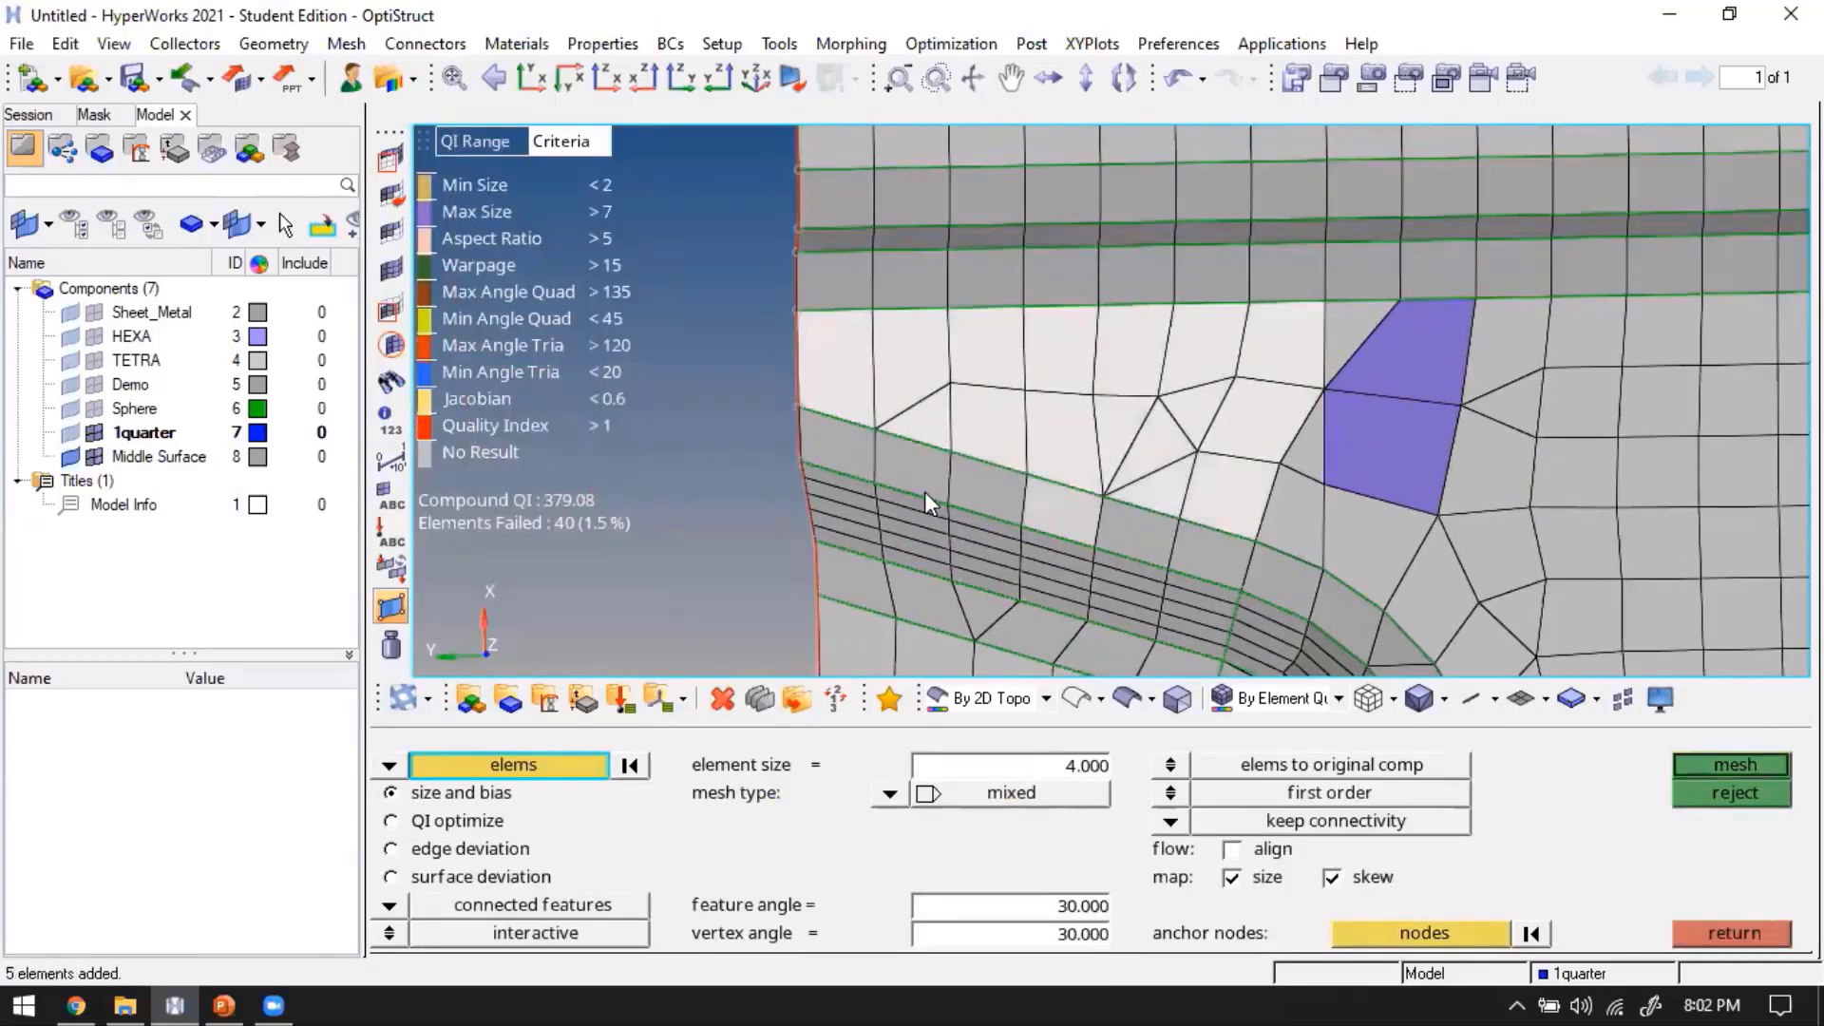
pyautogui.keyDown('shift'); pyautogui.moveTo(926, 492); pyautogui.dragTo(1129, 551, button='right'); pyautogui.keyUp('shift')
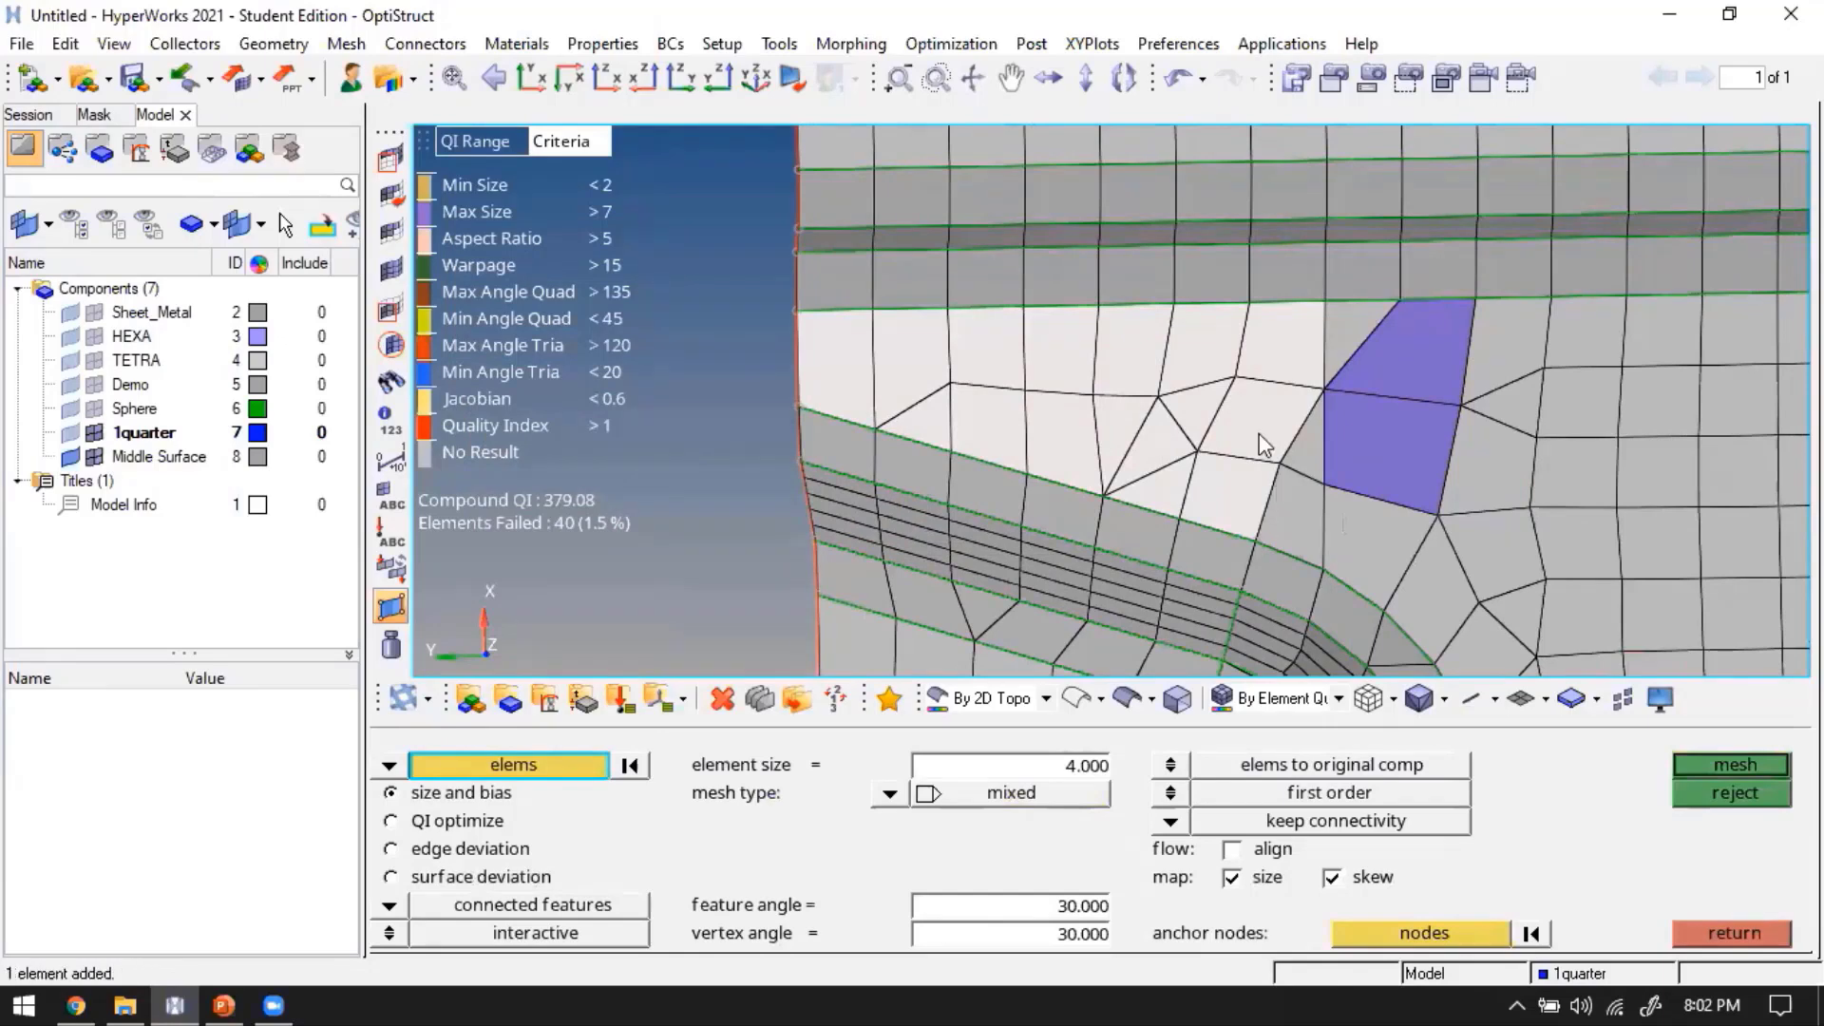
pyautogui.click(1307, 518)
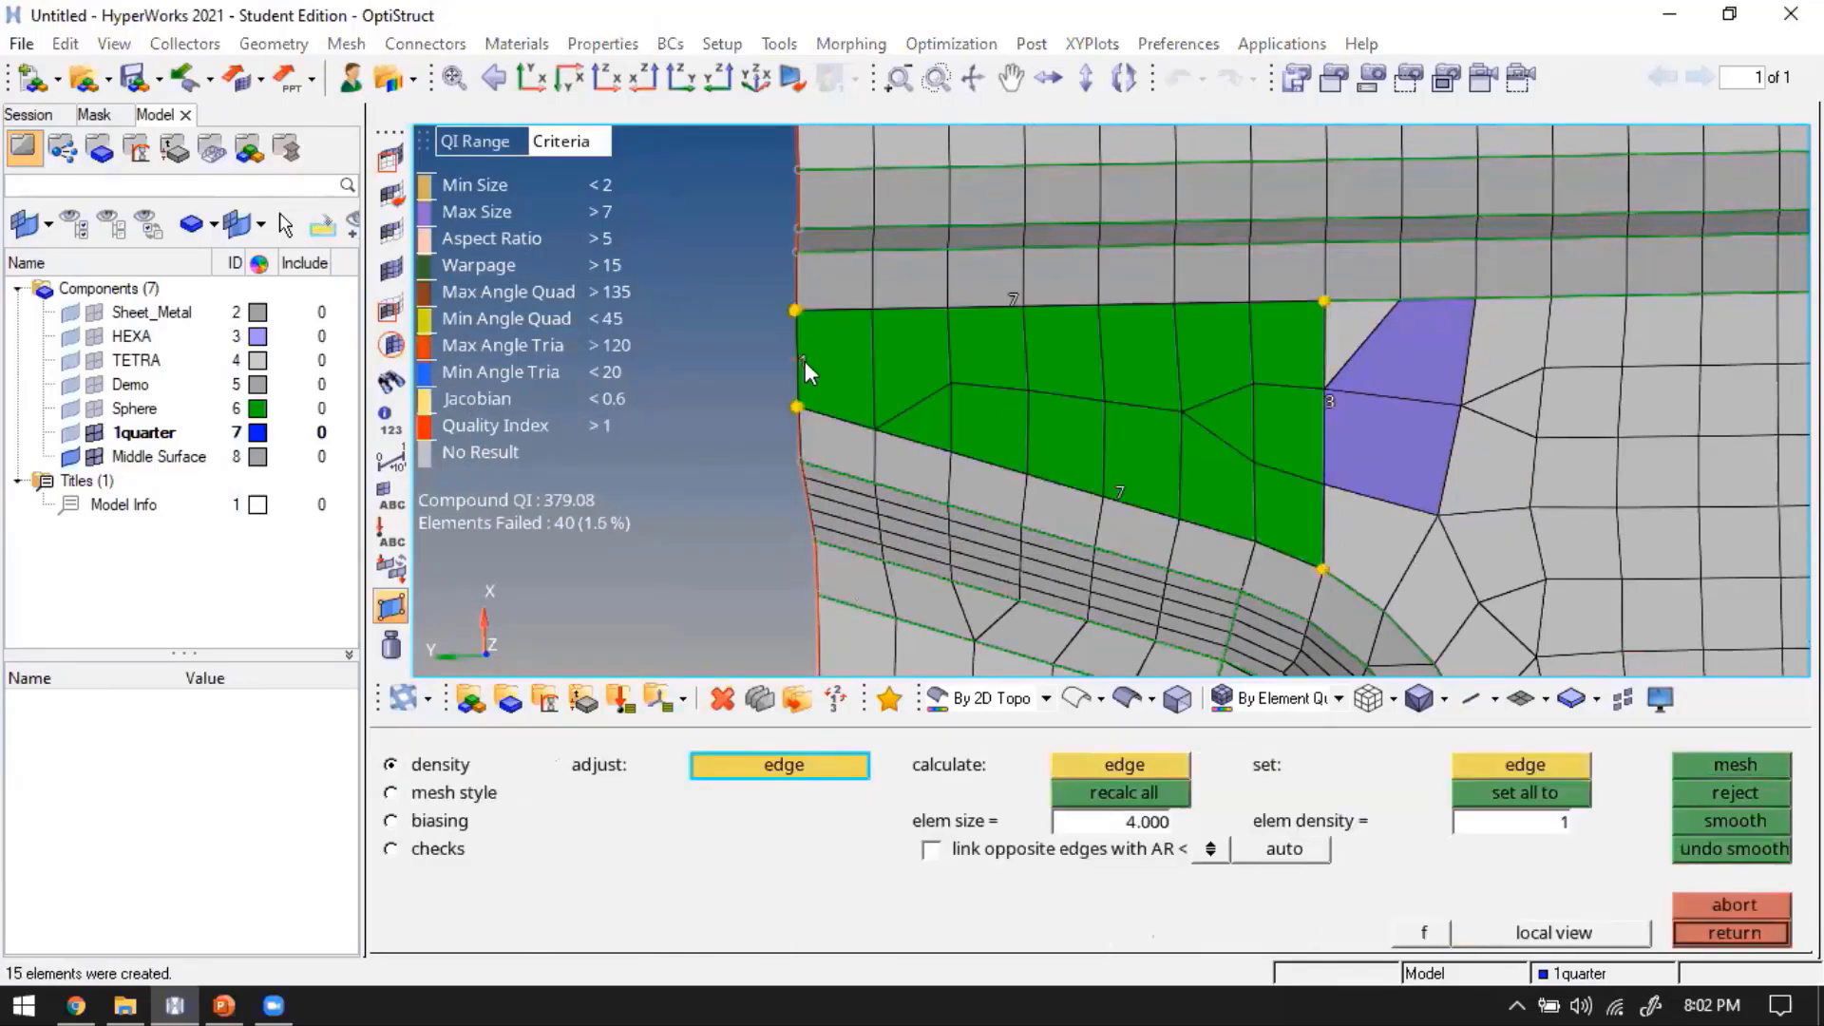
pyautogui.scroll(-3, 1121, 418)
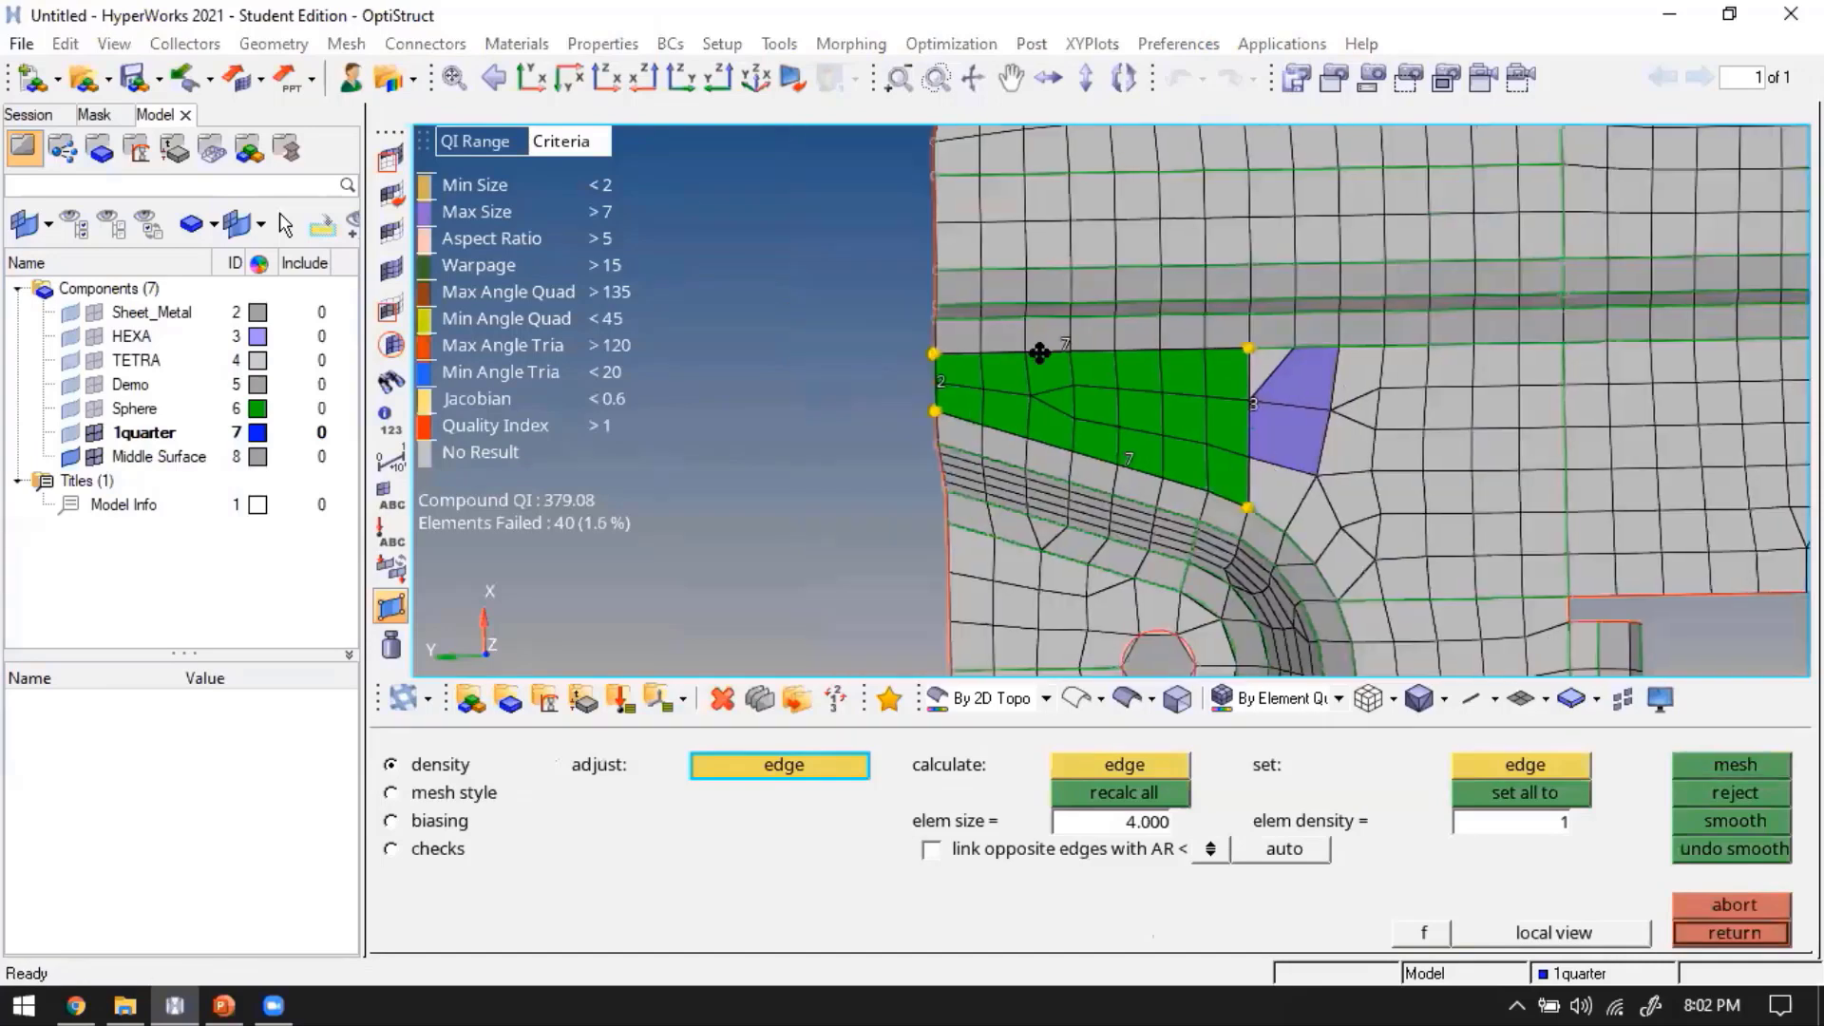
pyautogui.keyDown('ctrl'); pyautogui.moveTo(1266, 456); pyautogui.dragTo(1037, 352, button='right'); pyautogui.keyUp('ctrl')
pyautogui.press('Escape')
pyautogui.press('Escape')
# Remesh the elements between the aligned node line and the split line at the slotted cutout, below the long bead
pyautogui.scroll(2, 1121, 309)
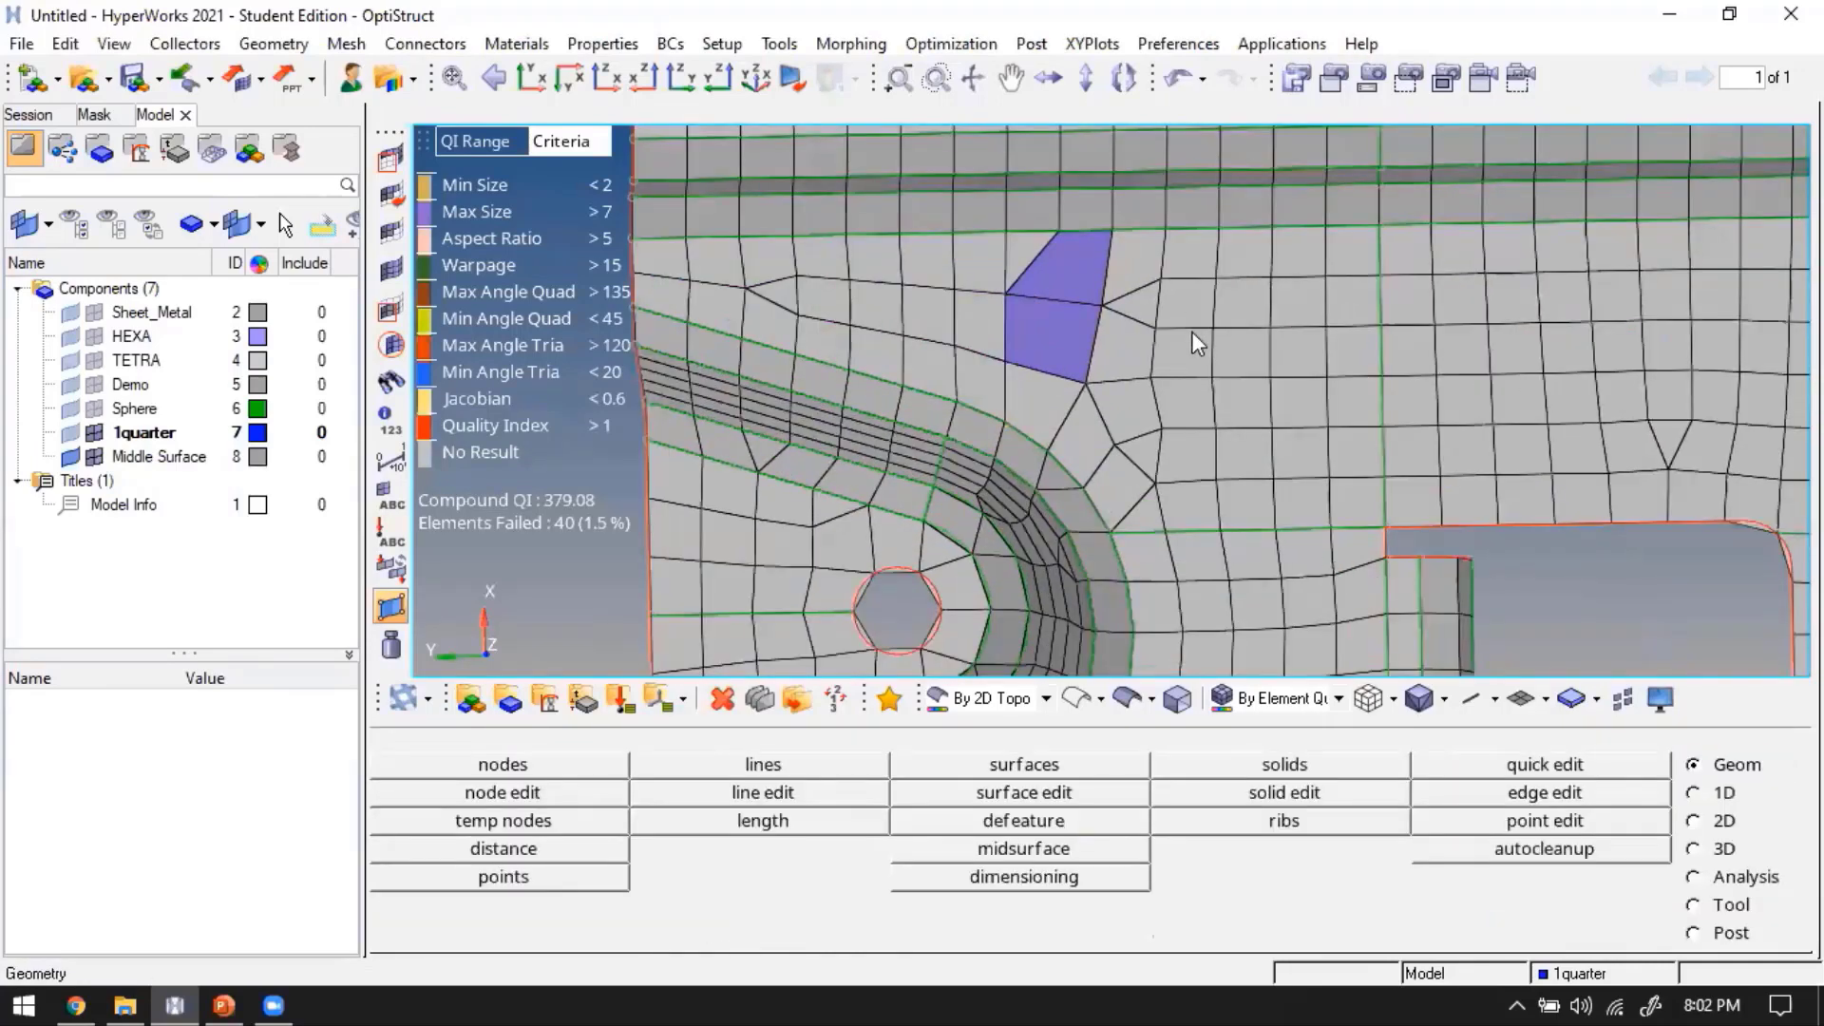
pyautogui.press('F12')
pyautogui.keyDown('shift'); pyautogui.moveTo(1011, 228); pyautogui.dragTo(1363, 430); pyautogui.keyUp('shift')
pyautogui.keyDown('shift'); pyautogui.moveTo(1086, 357); pyautogui.dragTo(1375, 513); pyautogui.keyUp('shift')
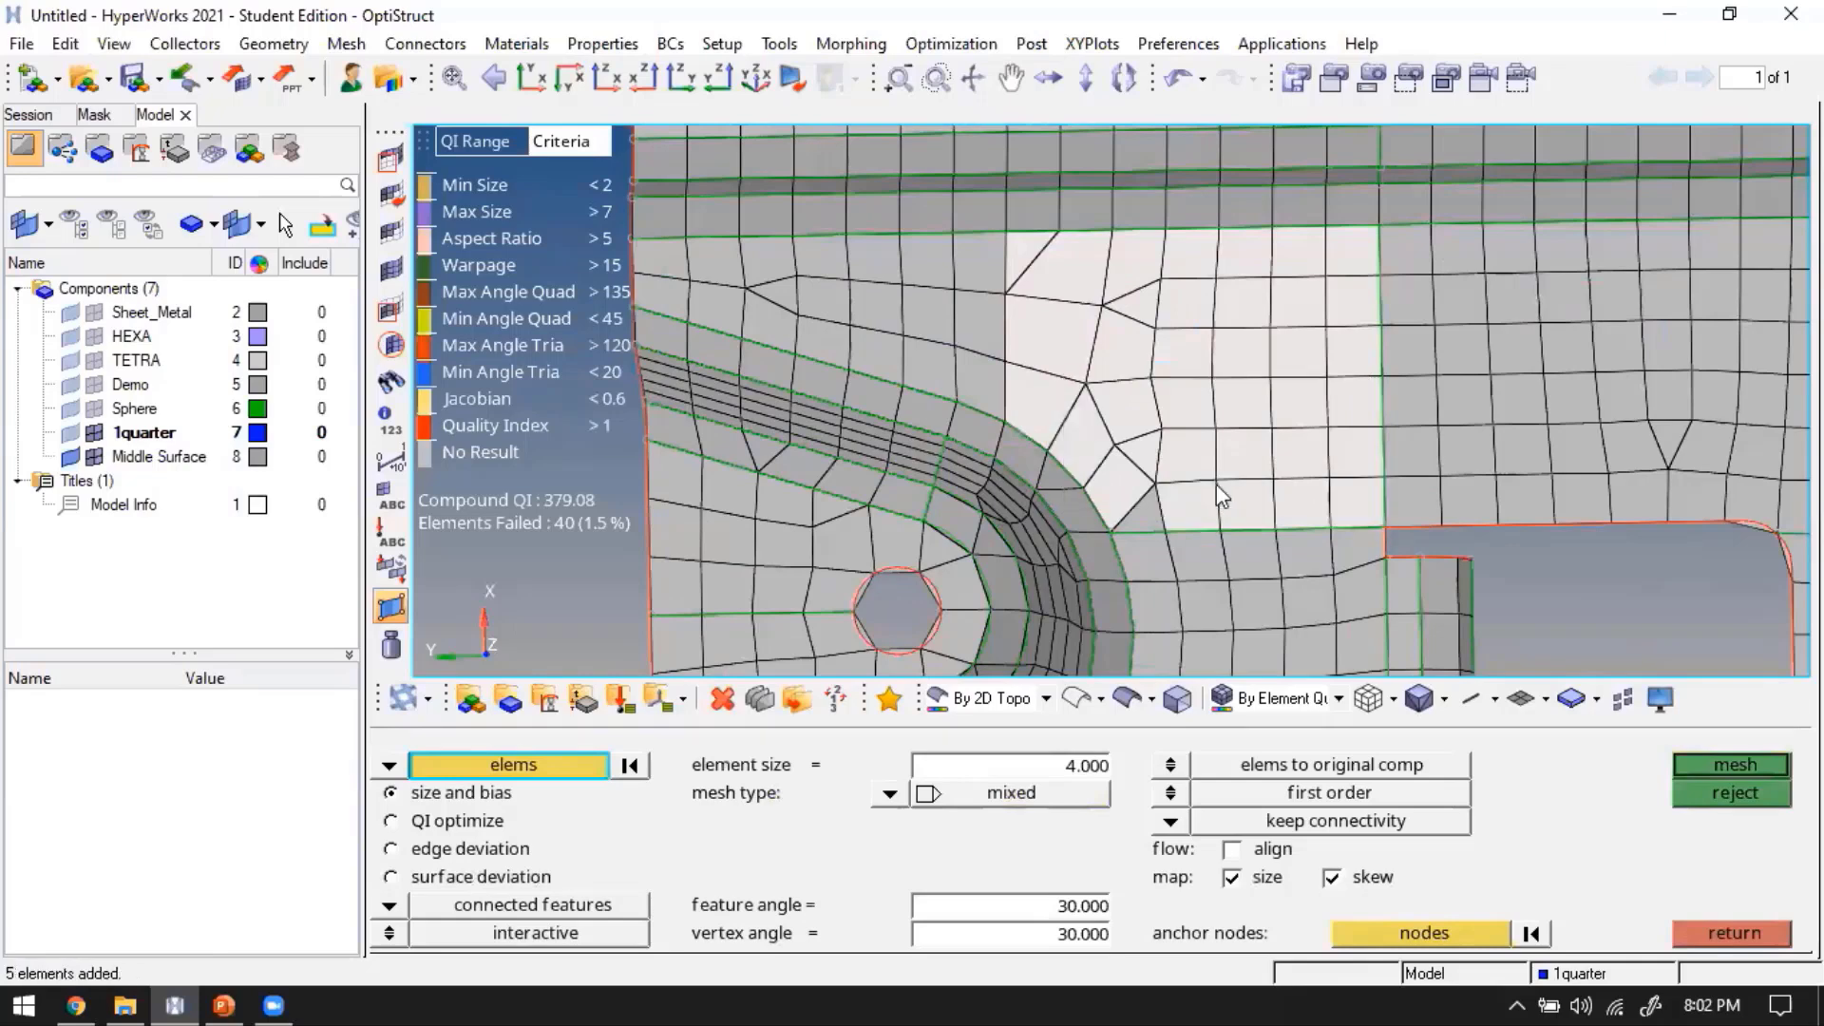
pyautogui.keyDown('shift'); pyautogui.moveTo(1135, 446); pyautogui.dragTo(1207, 522); pyautogui.keyUp('shift')
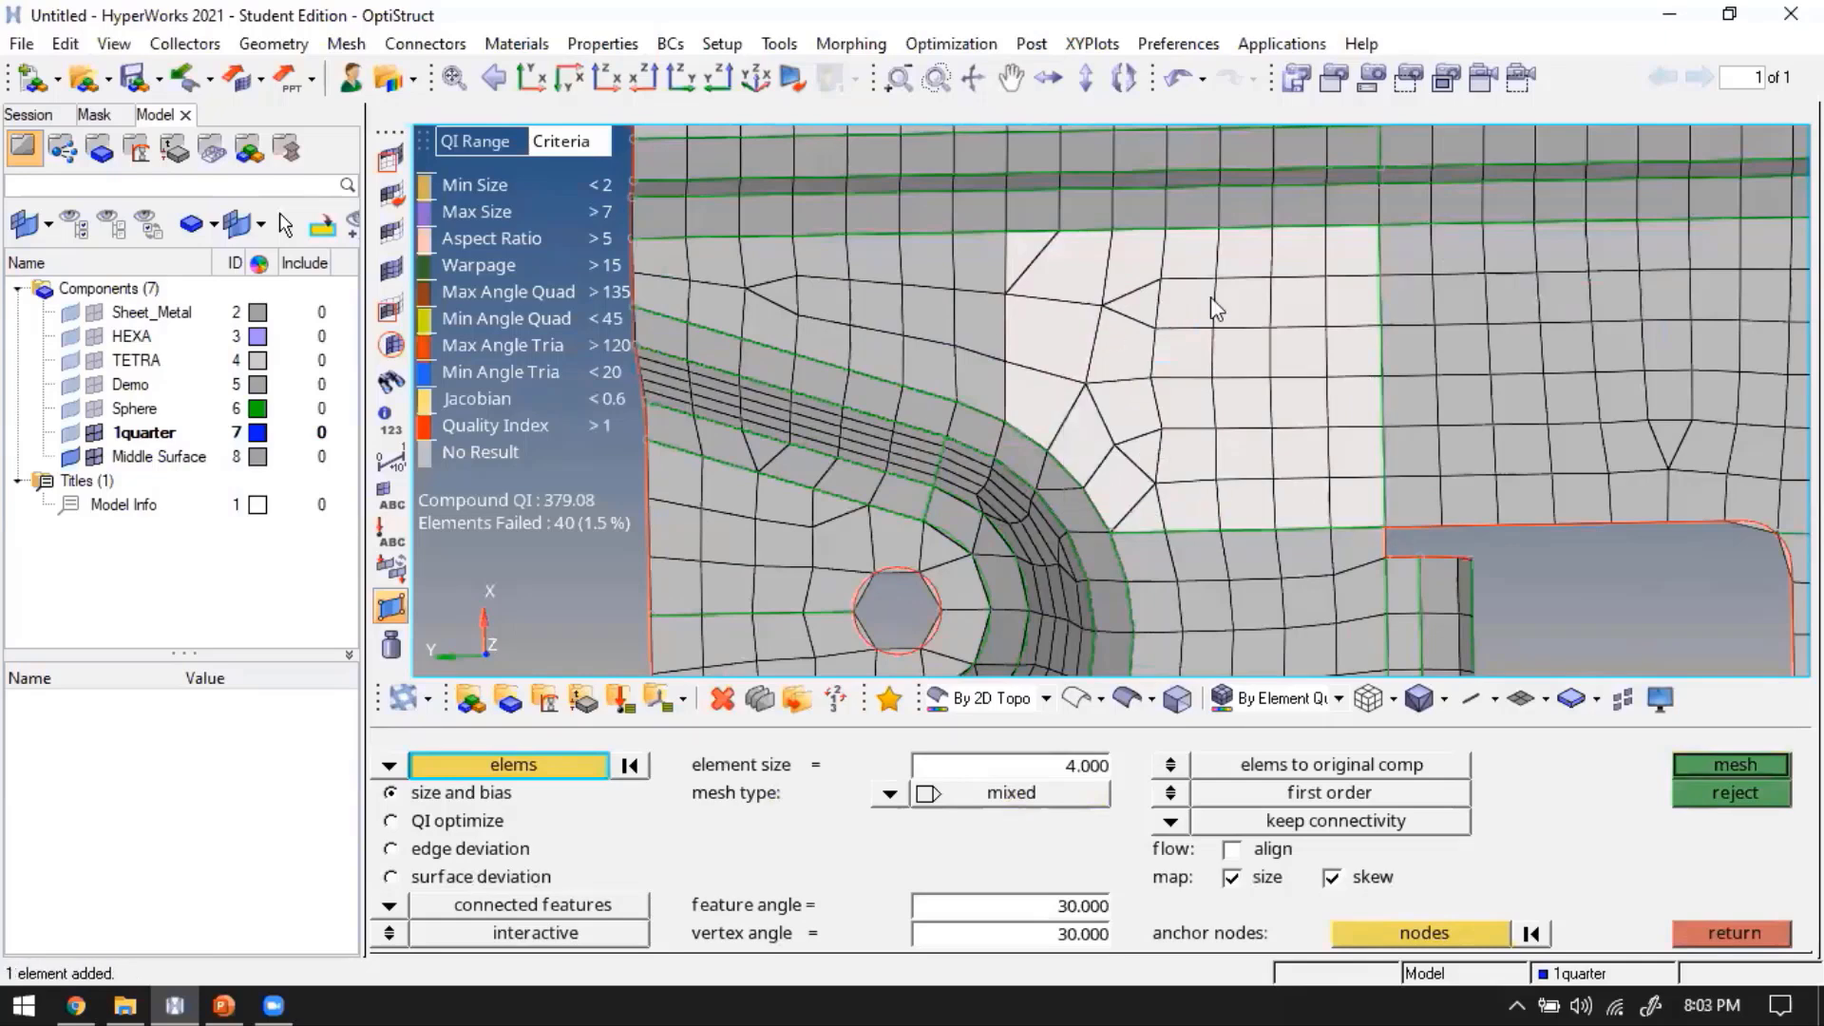
pyautogui.middleClick(1155, 424)
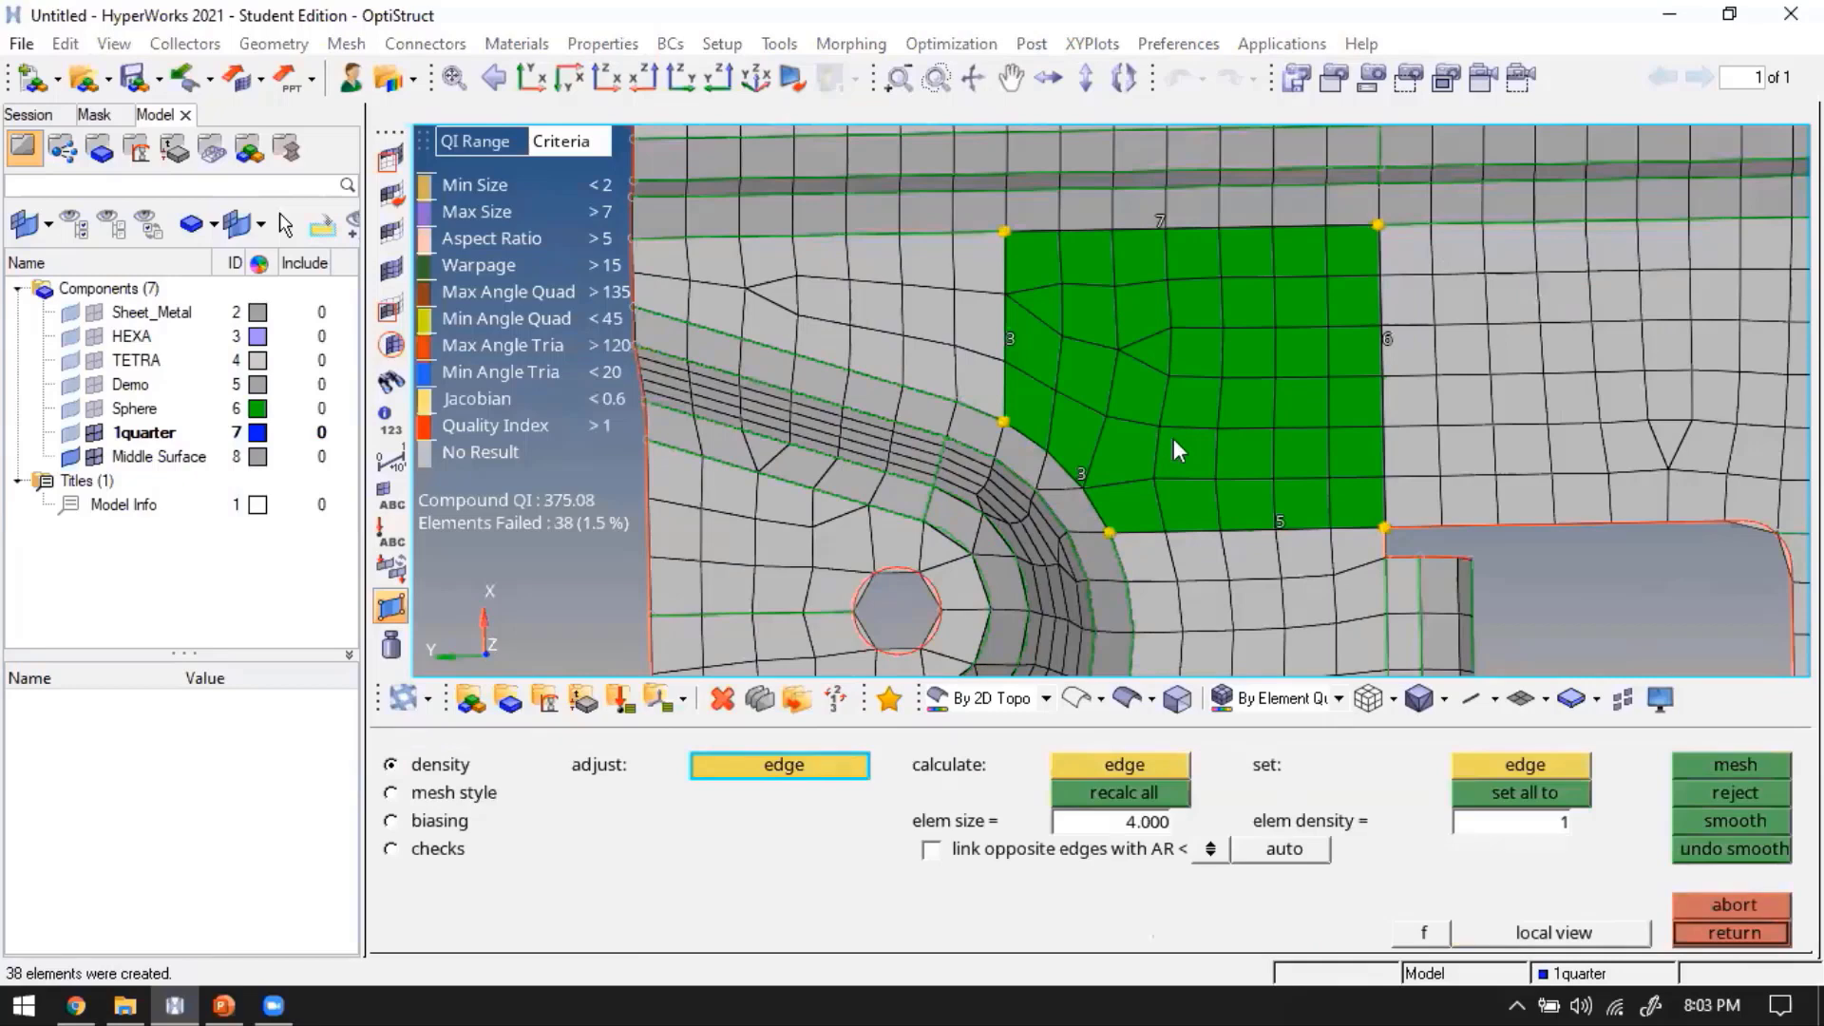
pyautogui.middleClick(1175, 440)
pyautogui.middleClick(1174, 440)
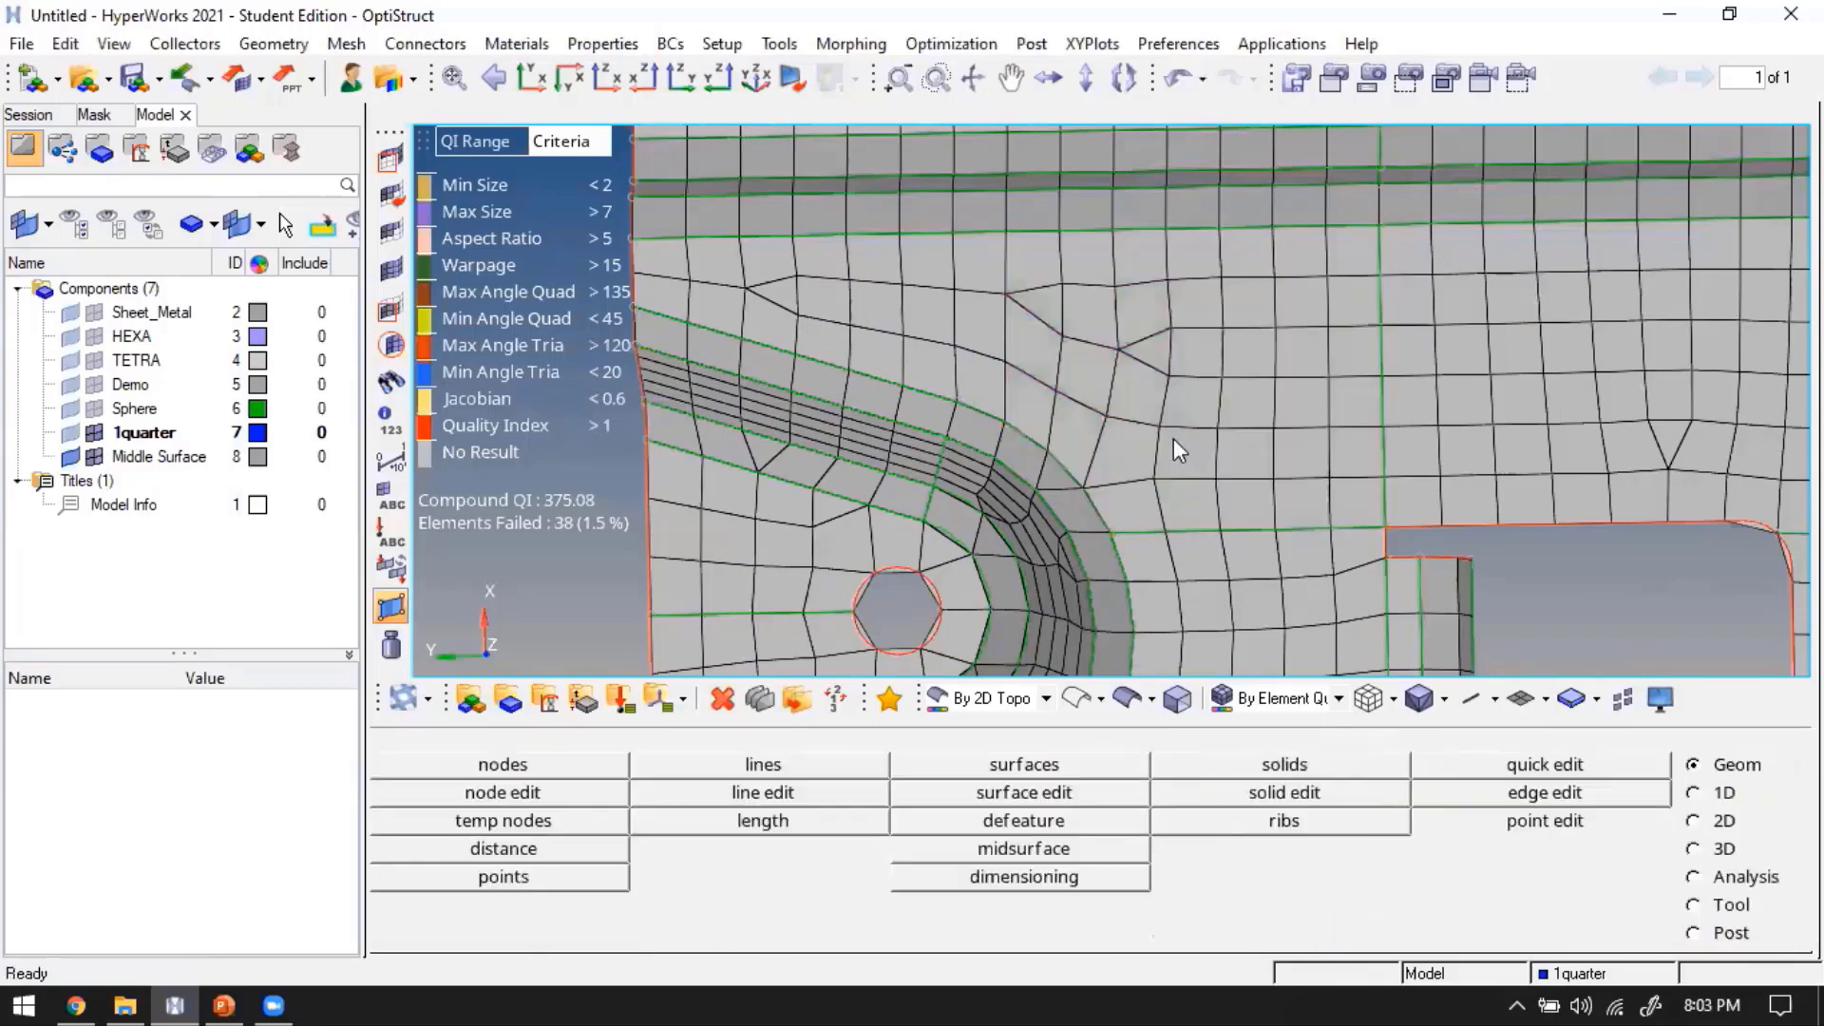
pyautogui.scroll(-2, 1159, 399)
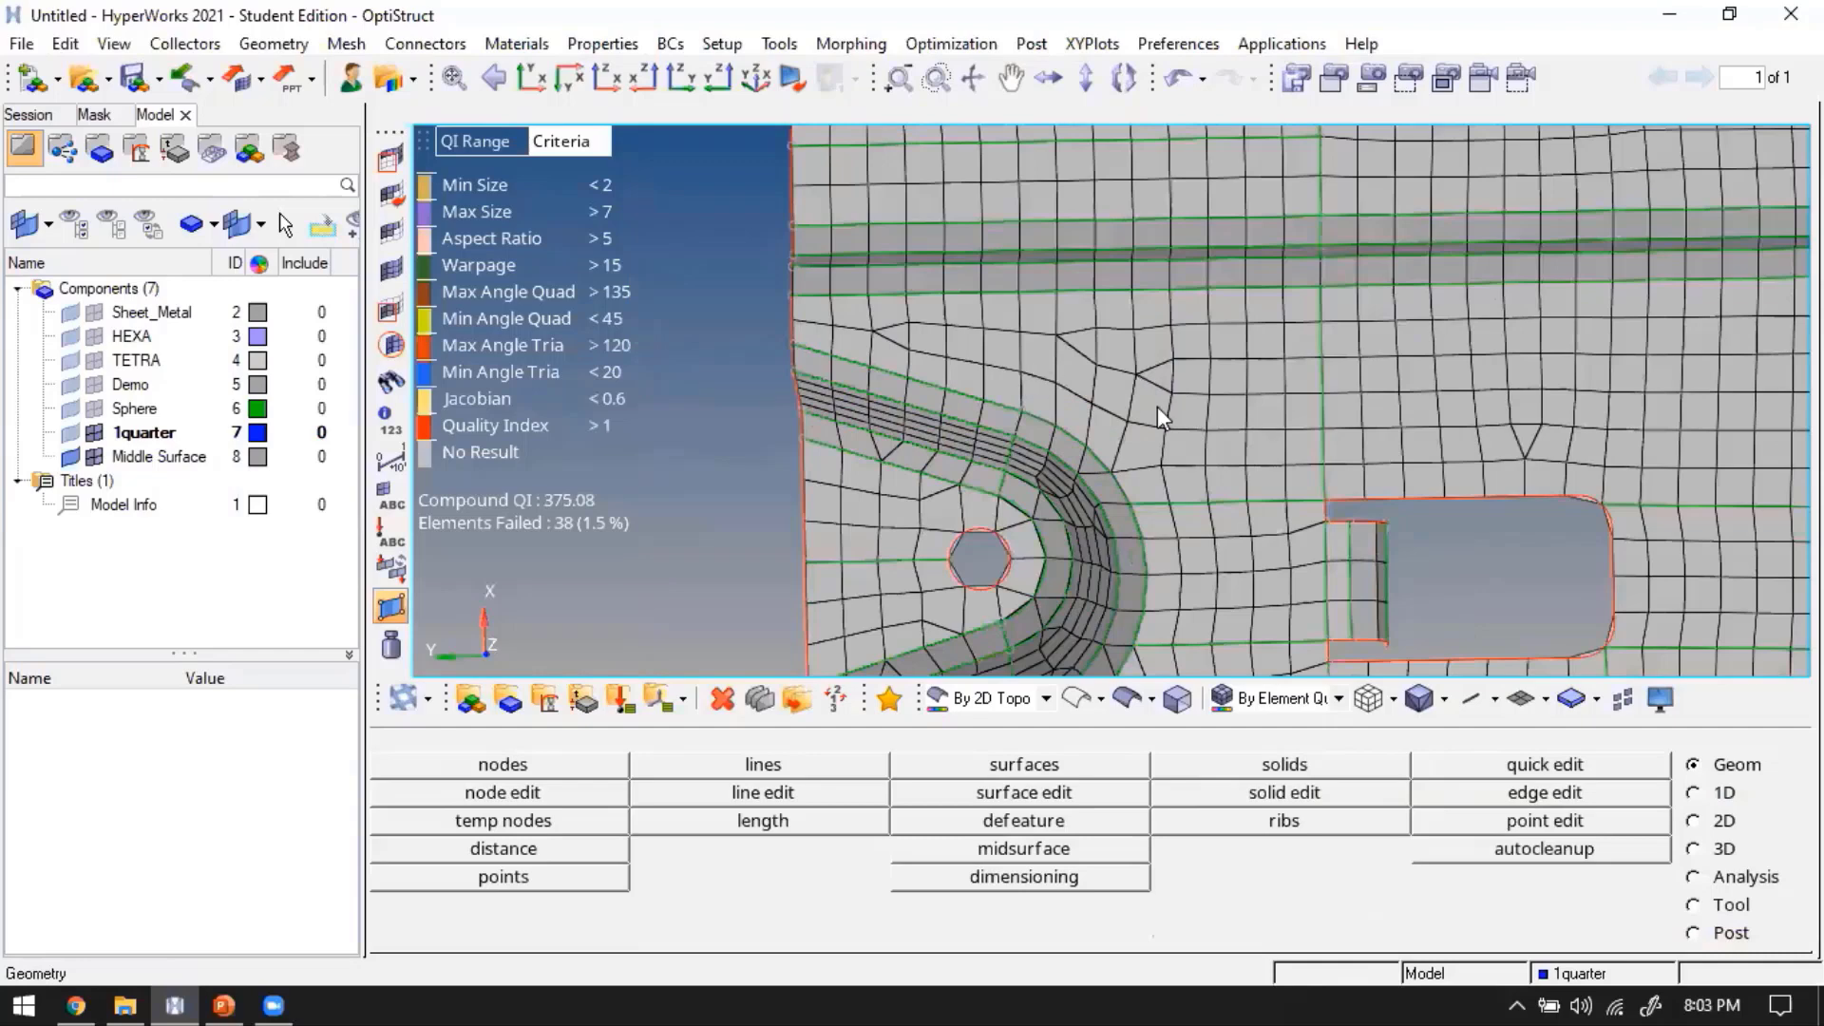
# Remesh the elements directly above the slotted cutout with element-based automesh, using element size 4 and mixed type
pyautogui.scroll(1, 1321, 282)
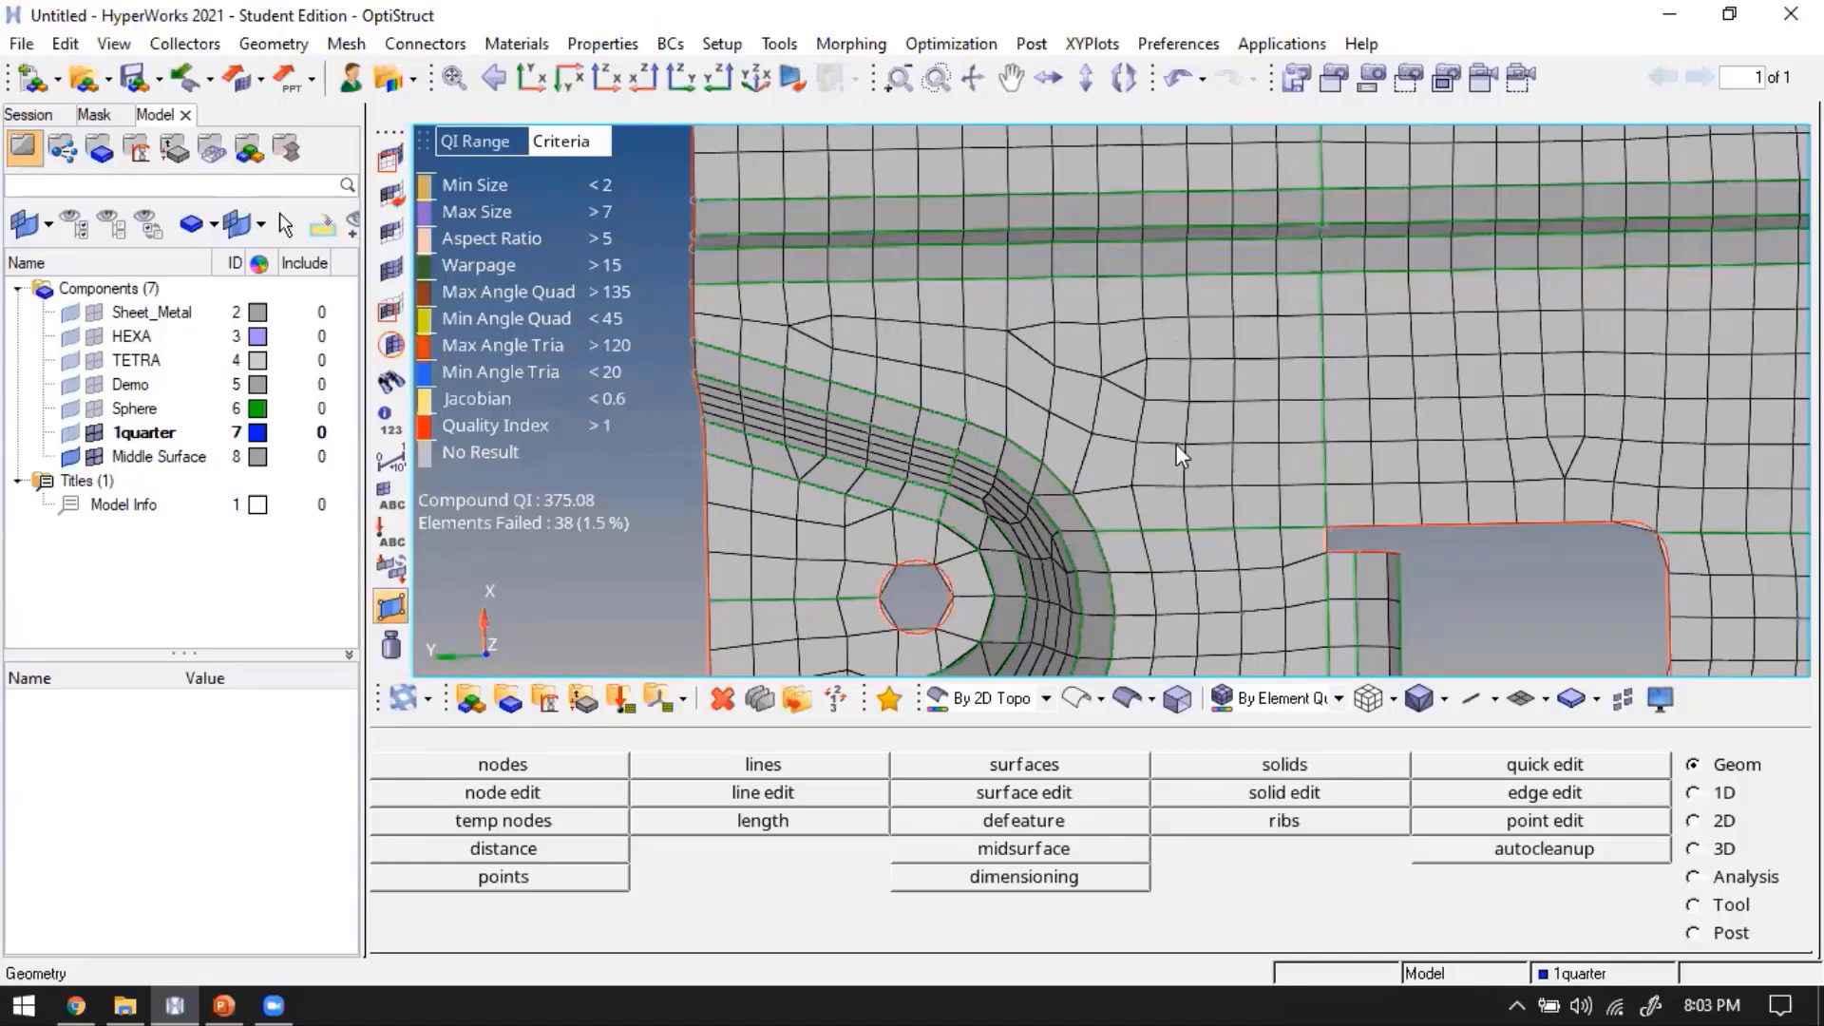
pyautogui.keyDown('ctrl'); pyautogui.moveTo(1453, 501); pyautogui.dragTo(1307, 473, button='right'); pyautogui.keyUp('ctrl')
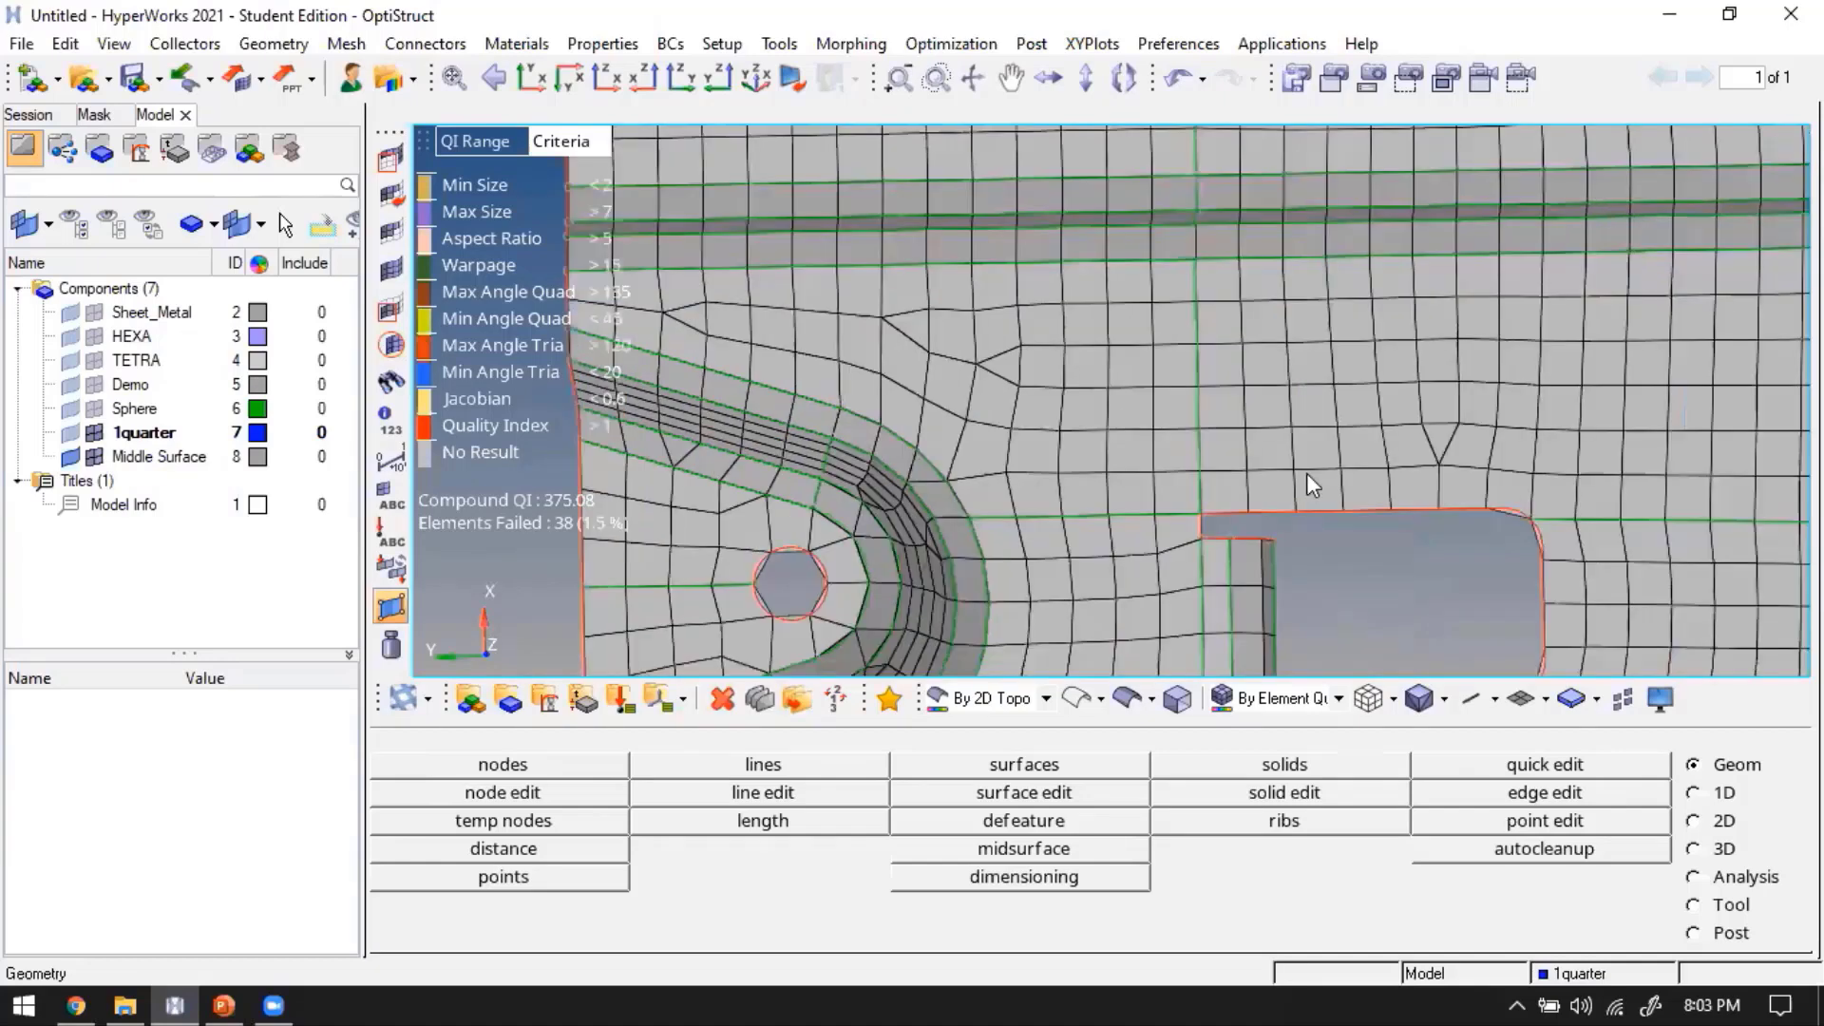
pyautogui.press('F12')
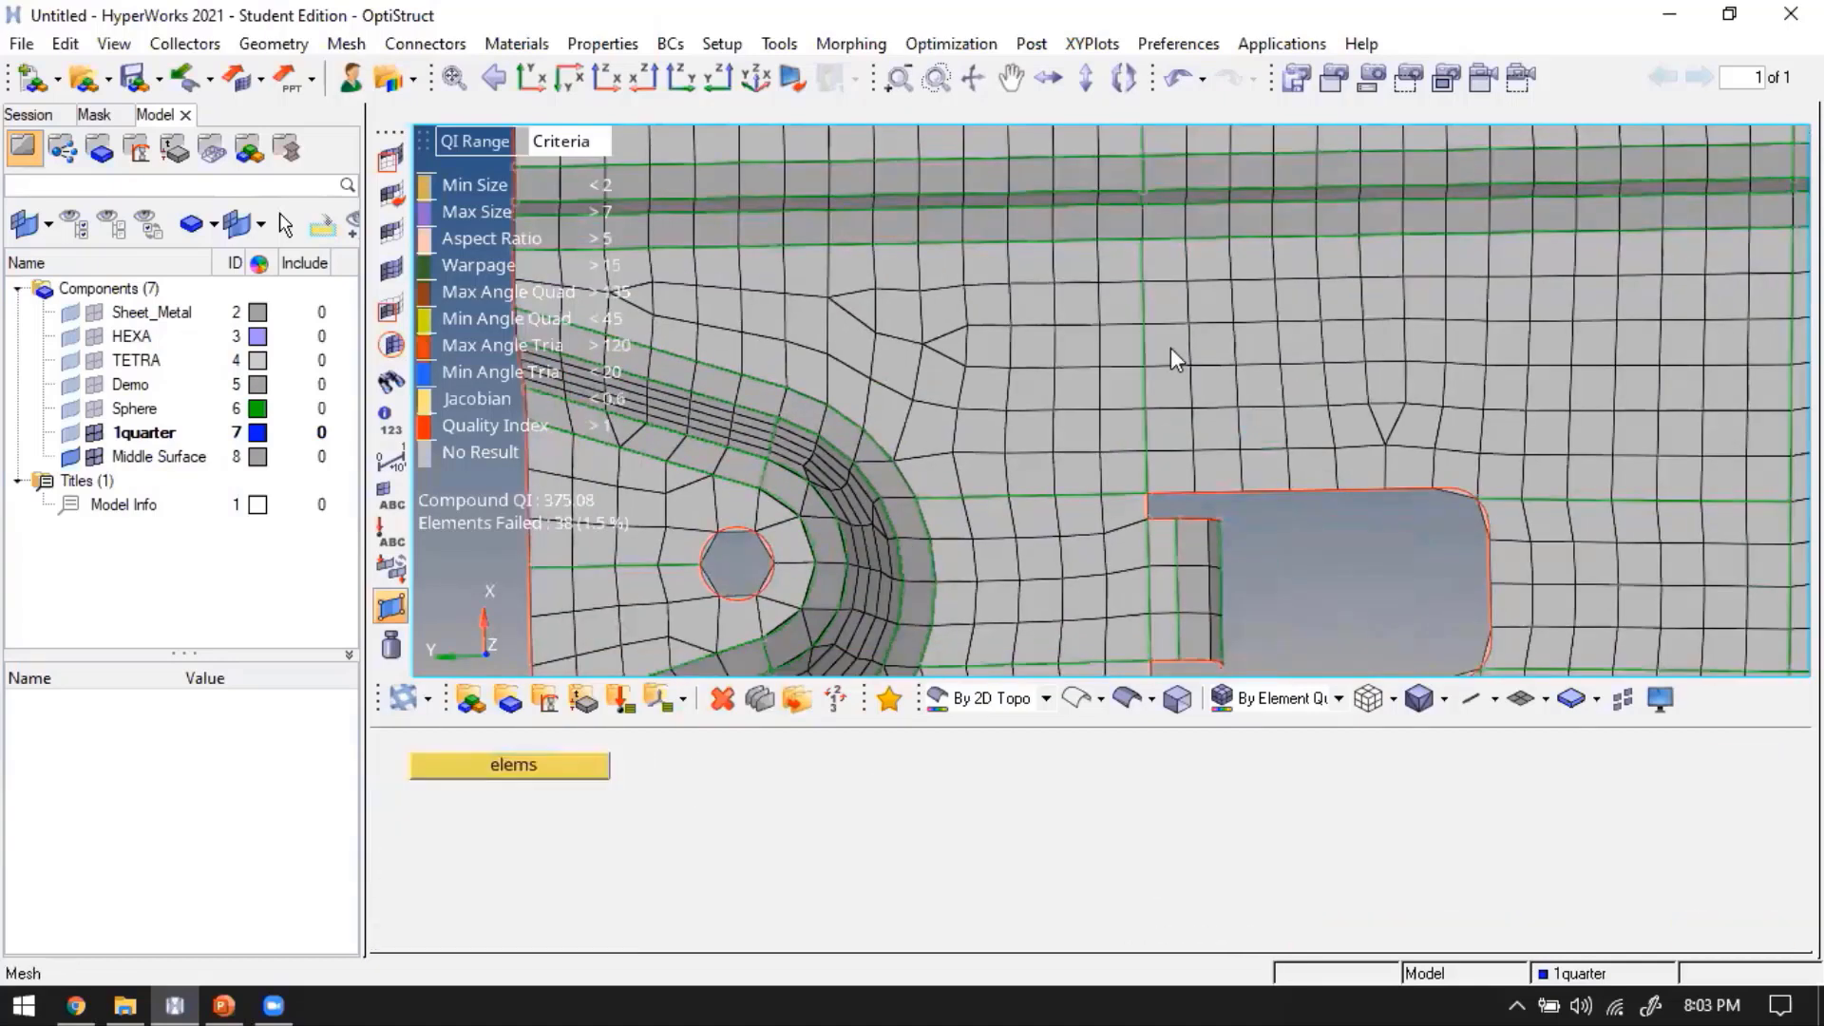
pyautogui.keyDown('shift'); pyautogui.moveTo(1161, 327); pyautogui.dragTo(1484, 505); pyautogui.keyUp('shift')
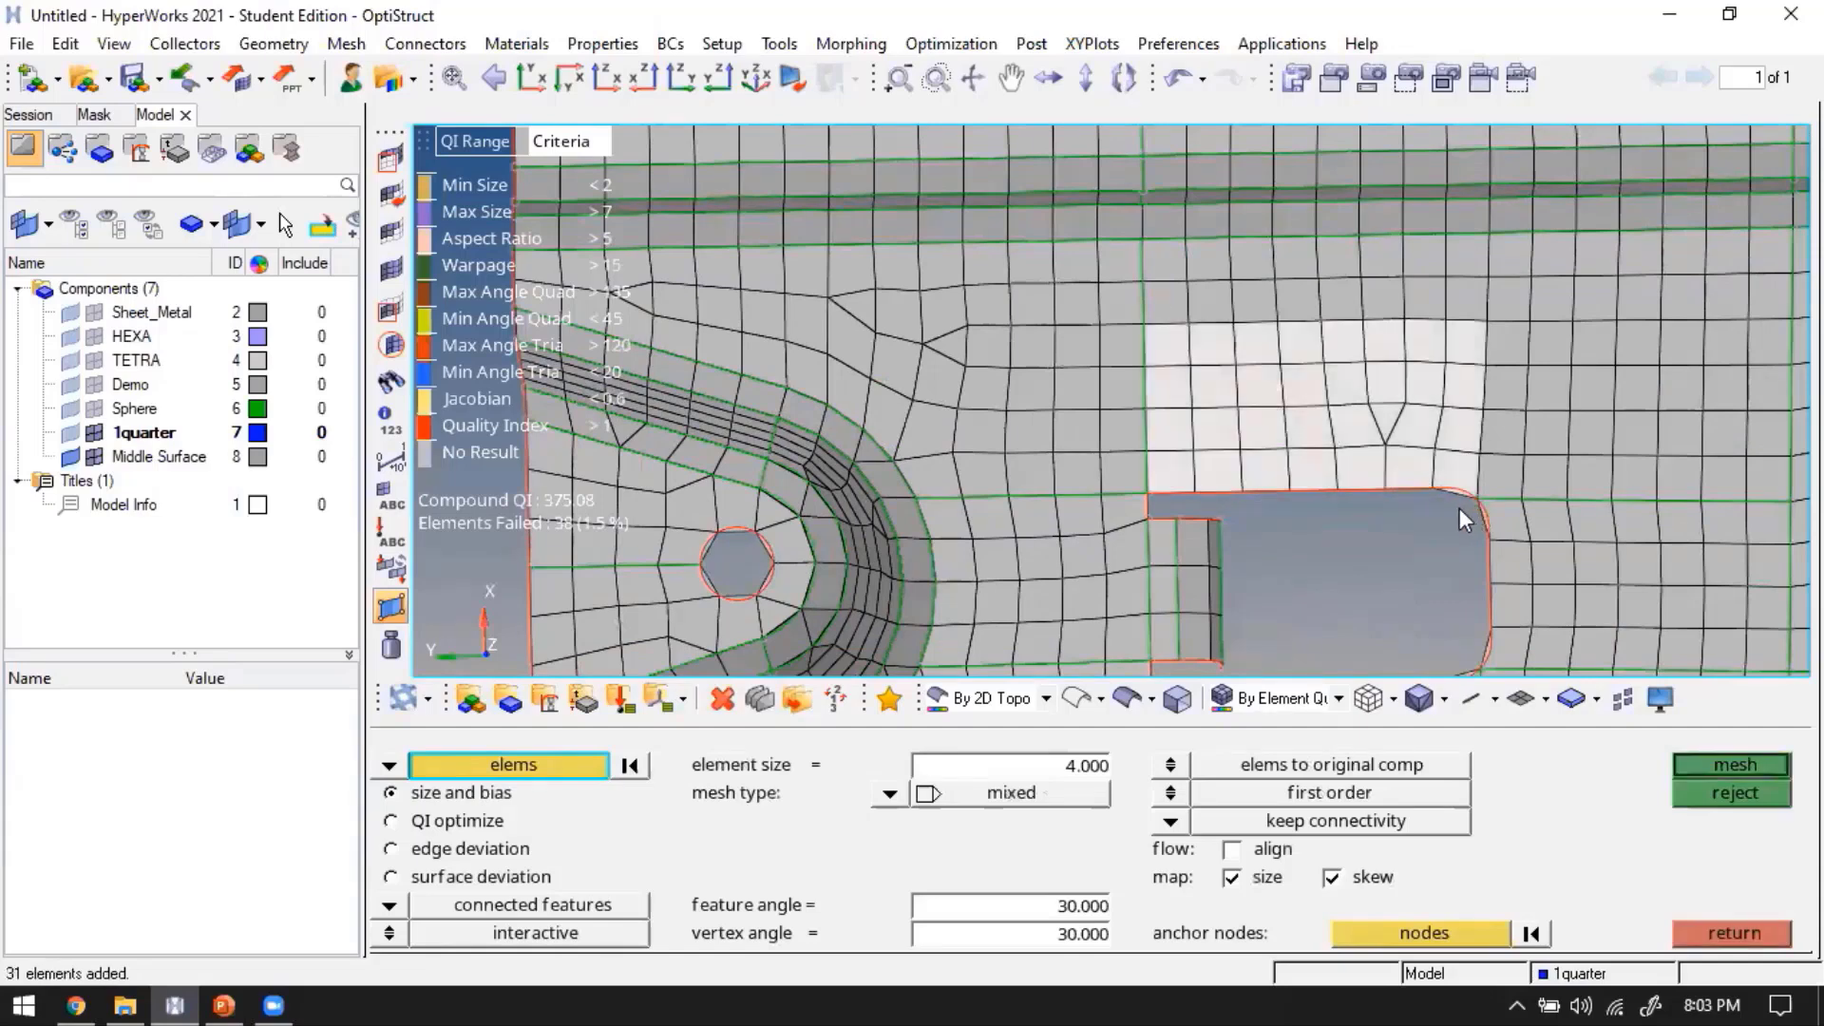
pyautogui.middleClick(1378, 507)
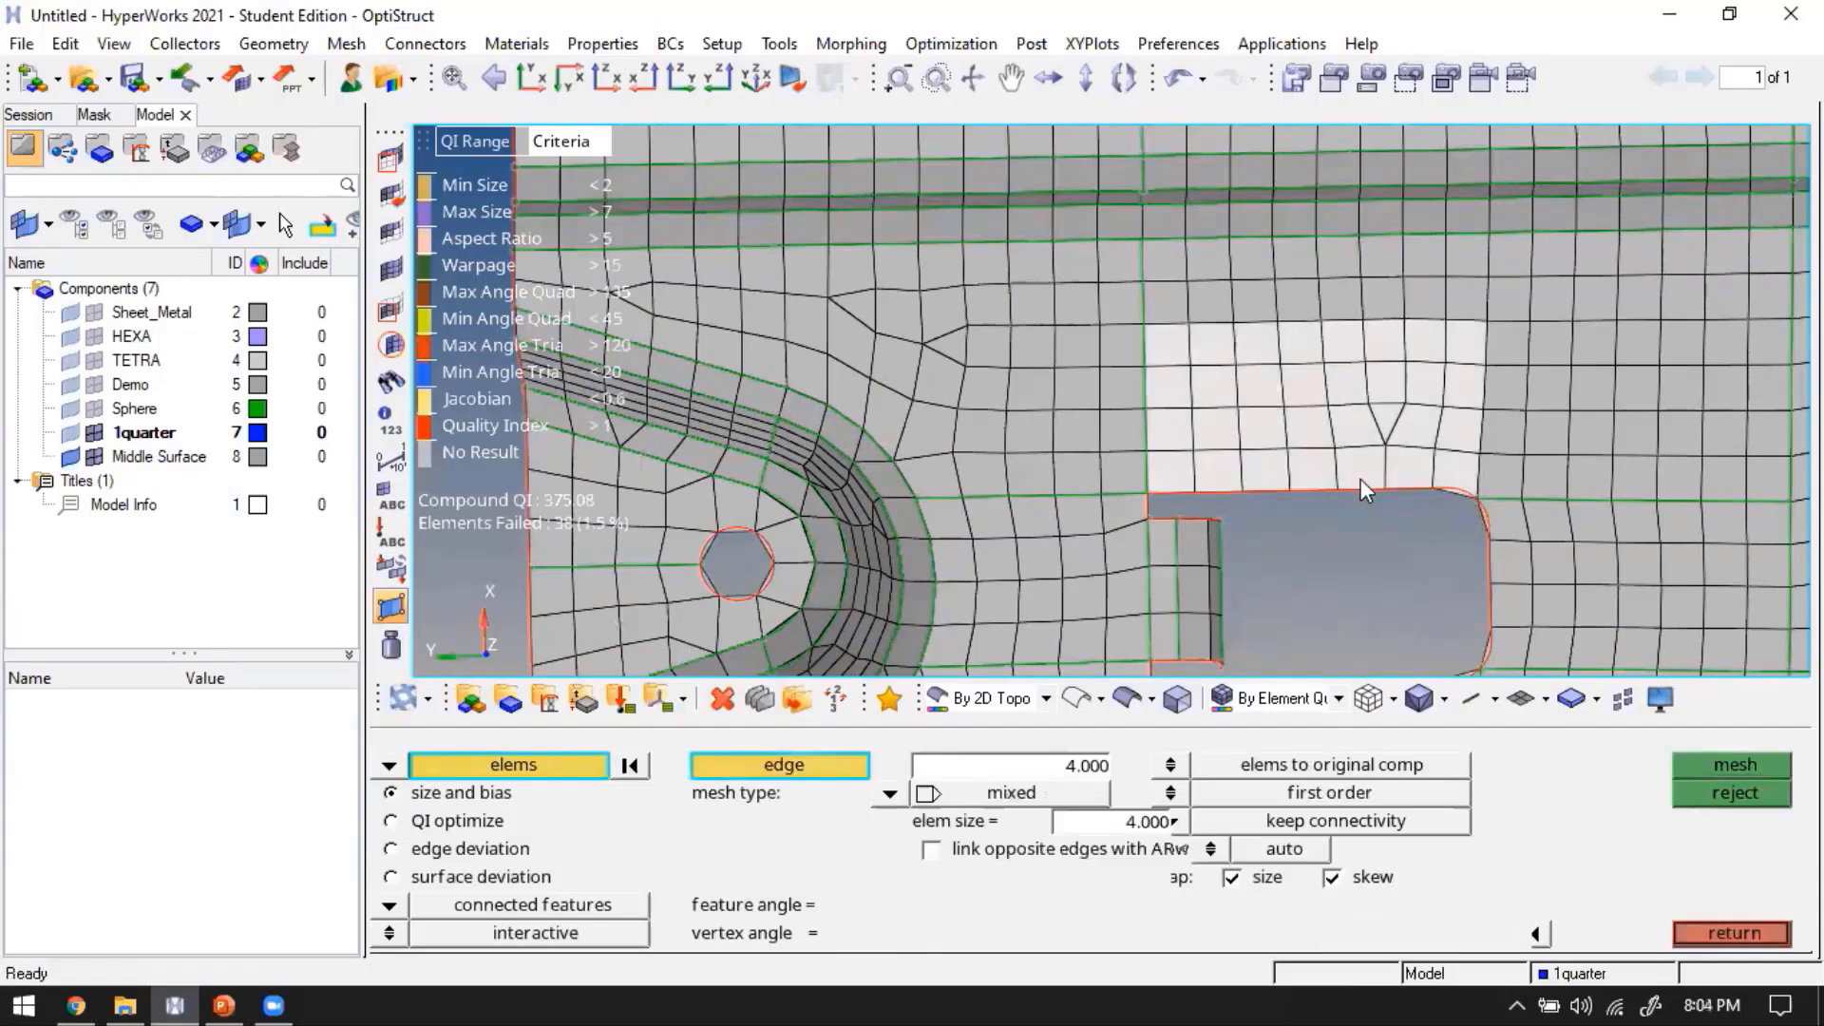
pyautogui.middleClick(1358, 487)
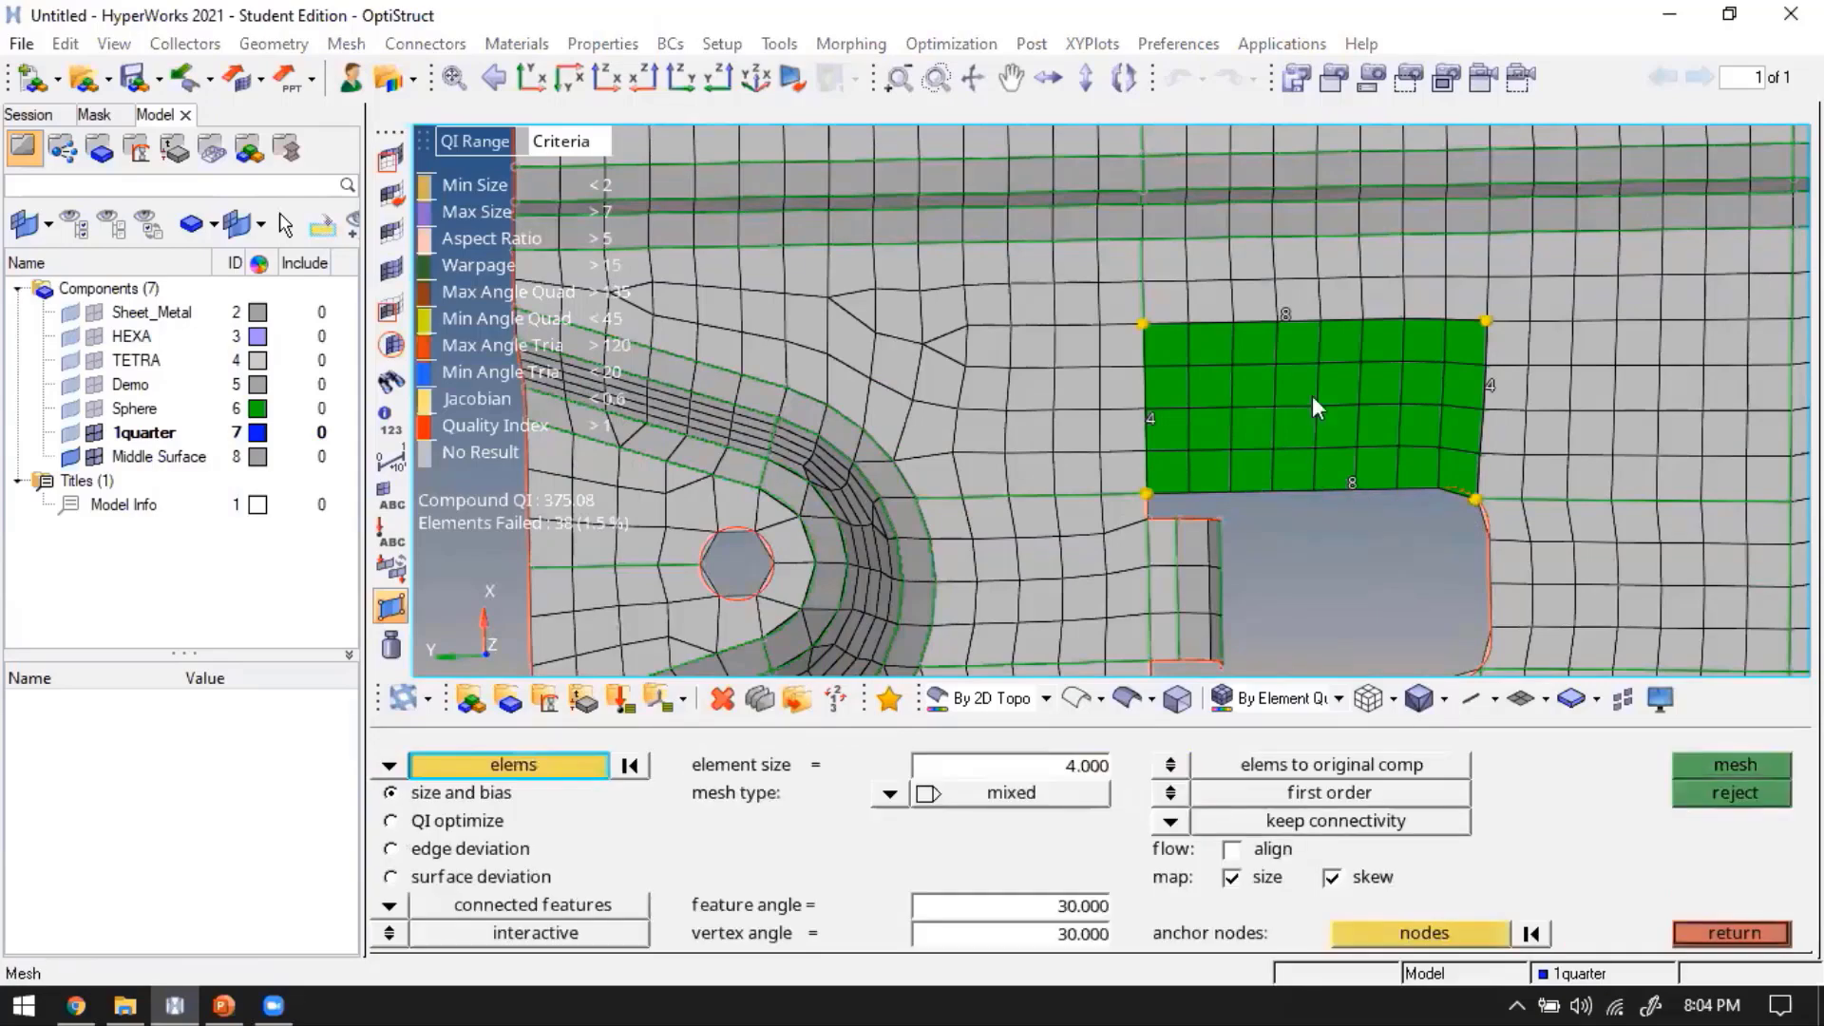
pyautogui.keyDown('ctrl'); pyautogui.moveTo(1303, 320); pyautogui.dragTo(1303, 447, button='right'); pyautogui.keyUp('ctrl')
pyautogui.keyDown('ctrl'); pyautogui.scroll(-3, 1320, 541); pyautogui.keyUp('ctrl')
pyautogui.press('Escape')
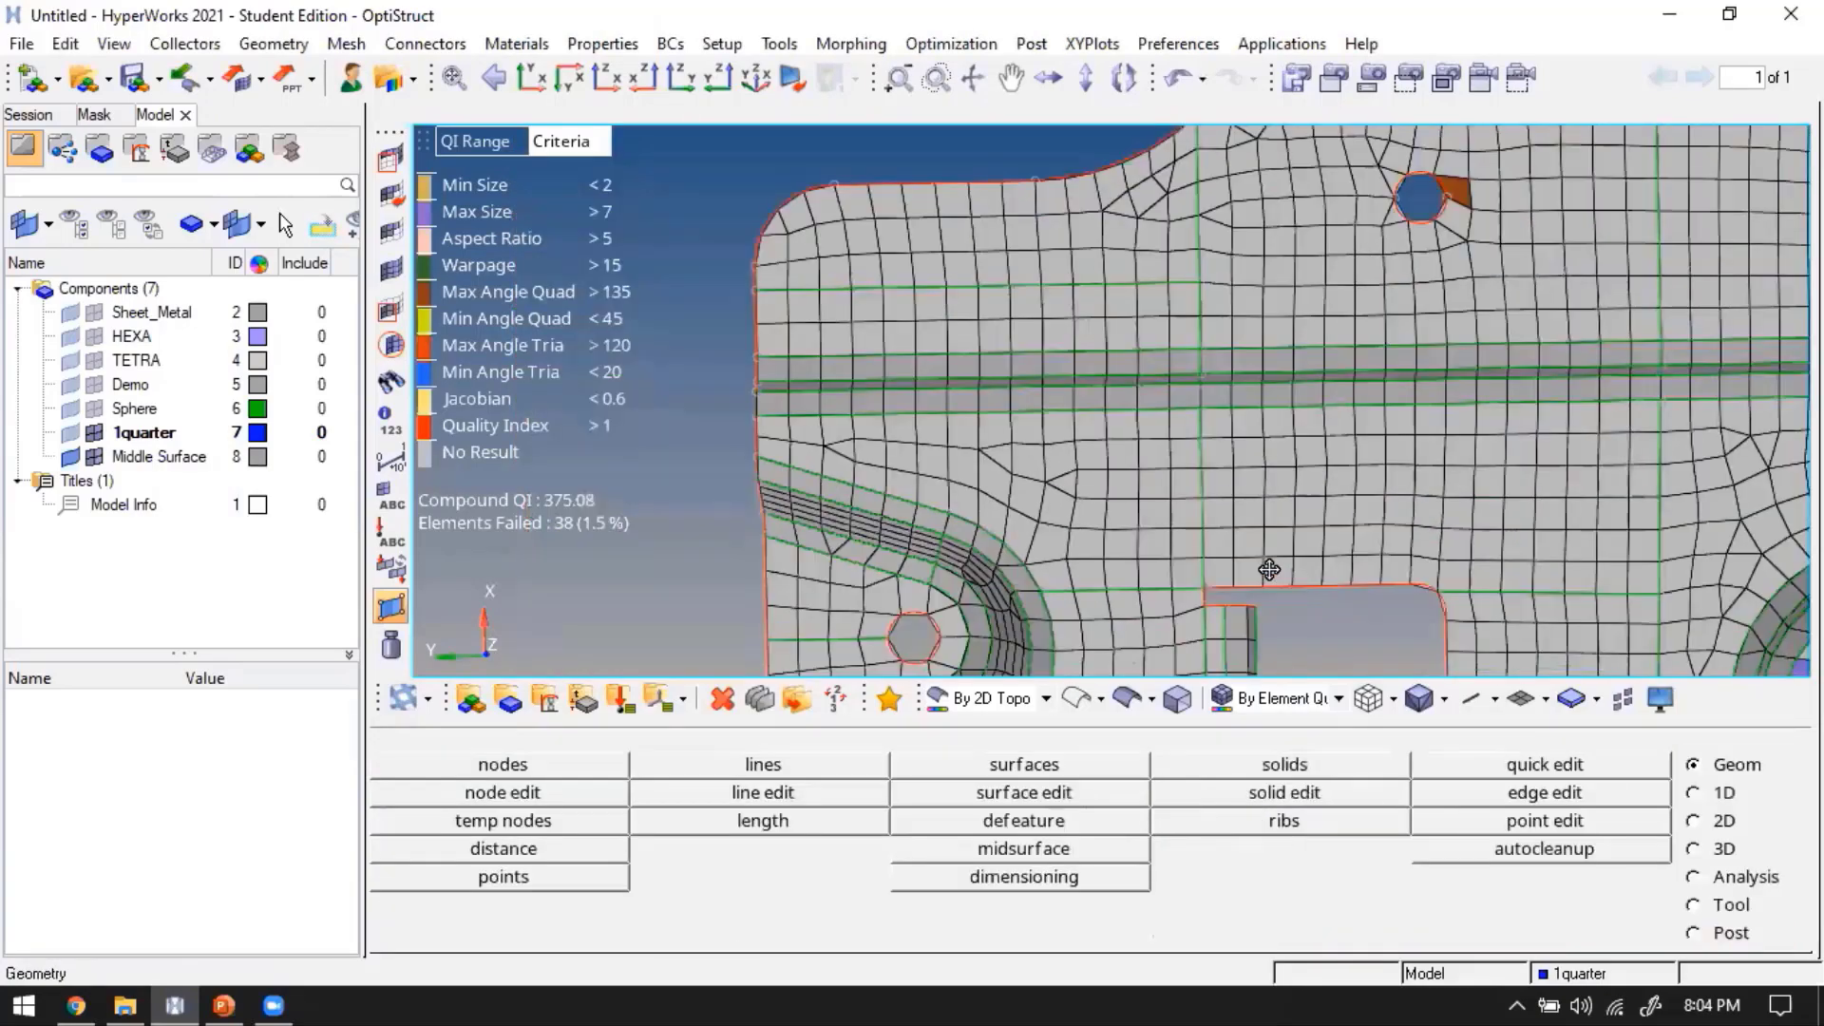
# Remesh the elements between the slotted cutout's lower edge and the bead below it, using element-based automesh at size 4, mixed
pyautogui.keyDown('ctrl'); pyautogui.moveTo(1270, 570); pyautogui.dragTo(1465, 576); pyautogui.keyUp('ctrl')
pyautogui.keyDown('ctrl'); pyautogui.moveTo(1463, 574); pyautogui.dragTo(1332, 451, button='right'); pyautogui.keyUp('ctrl')
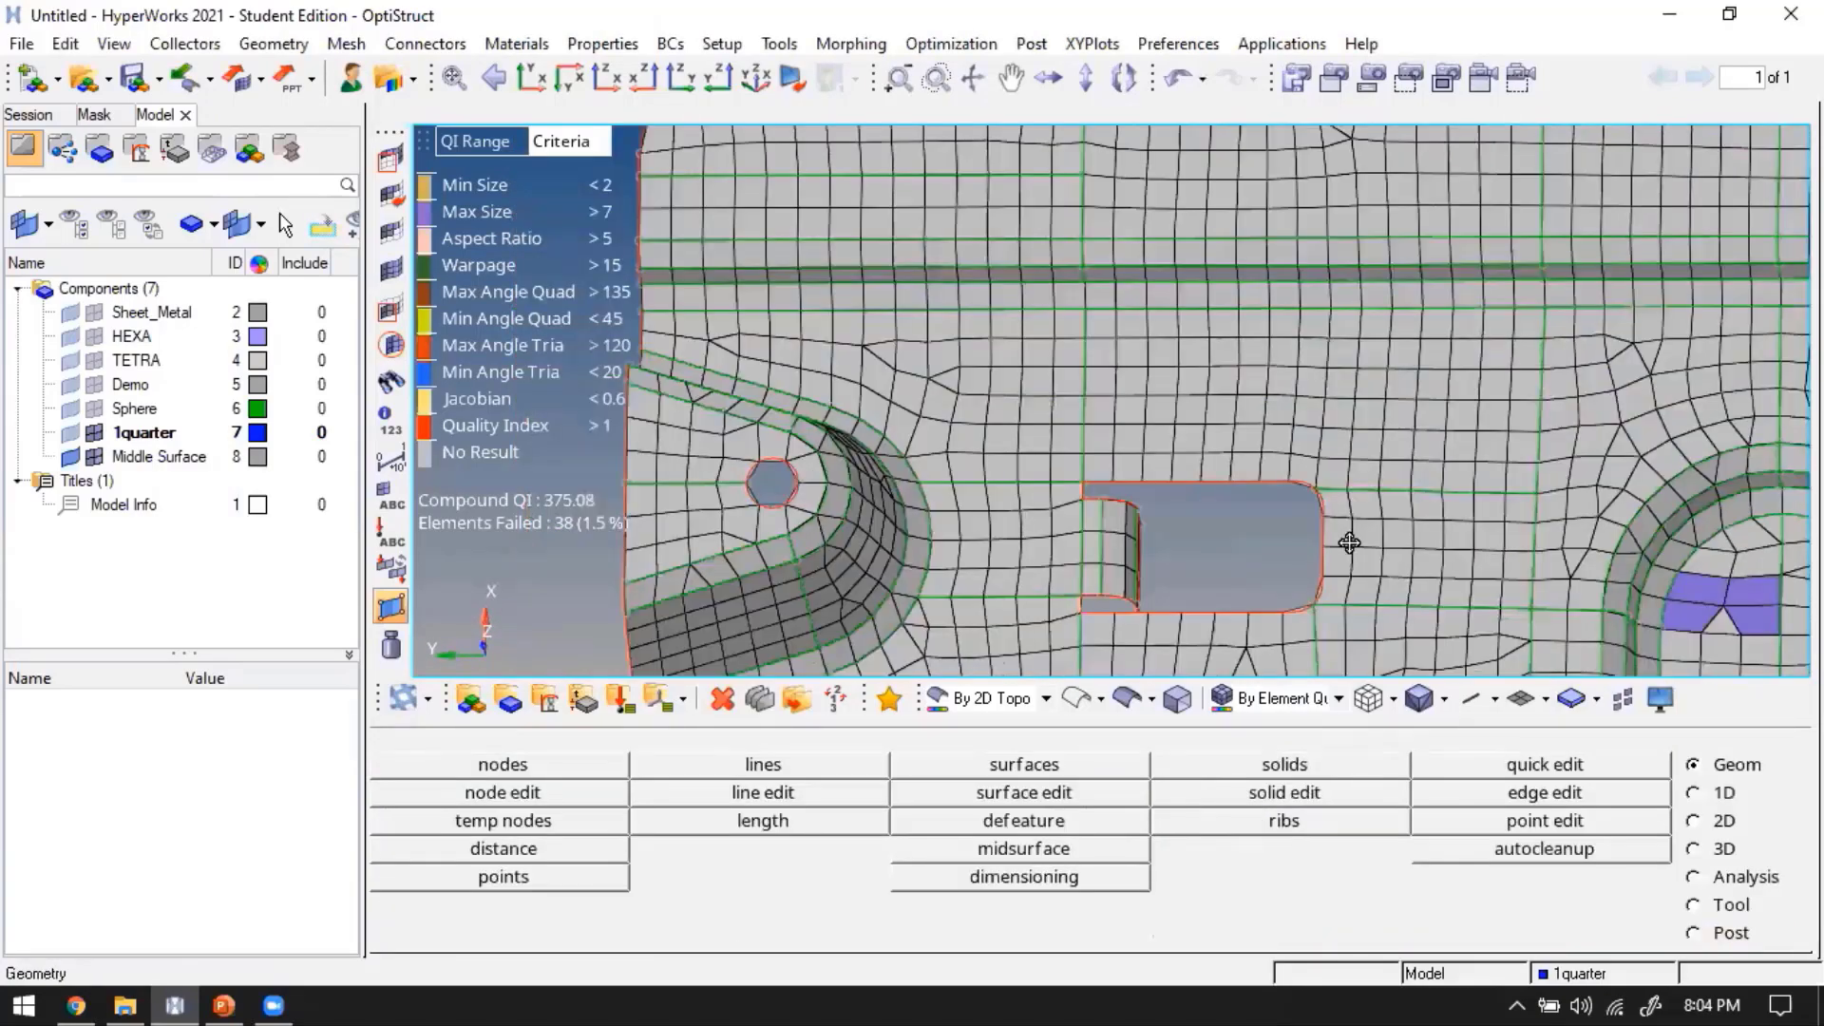
pyautogui.keyDown('ctrl'); pyautogui.scroll(-3, 1351, 541); pyautogui.keyUp('ctrl')
pyautogui.keyDown('ctrl'); pyautogui.moveTo(1351, 542); pyautogui.dragTo(1342, 507); pyautogui.keyUp('ctrl')
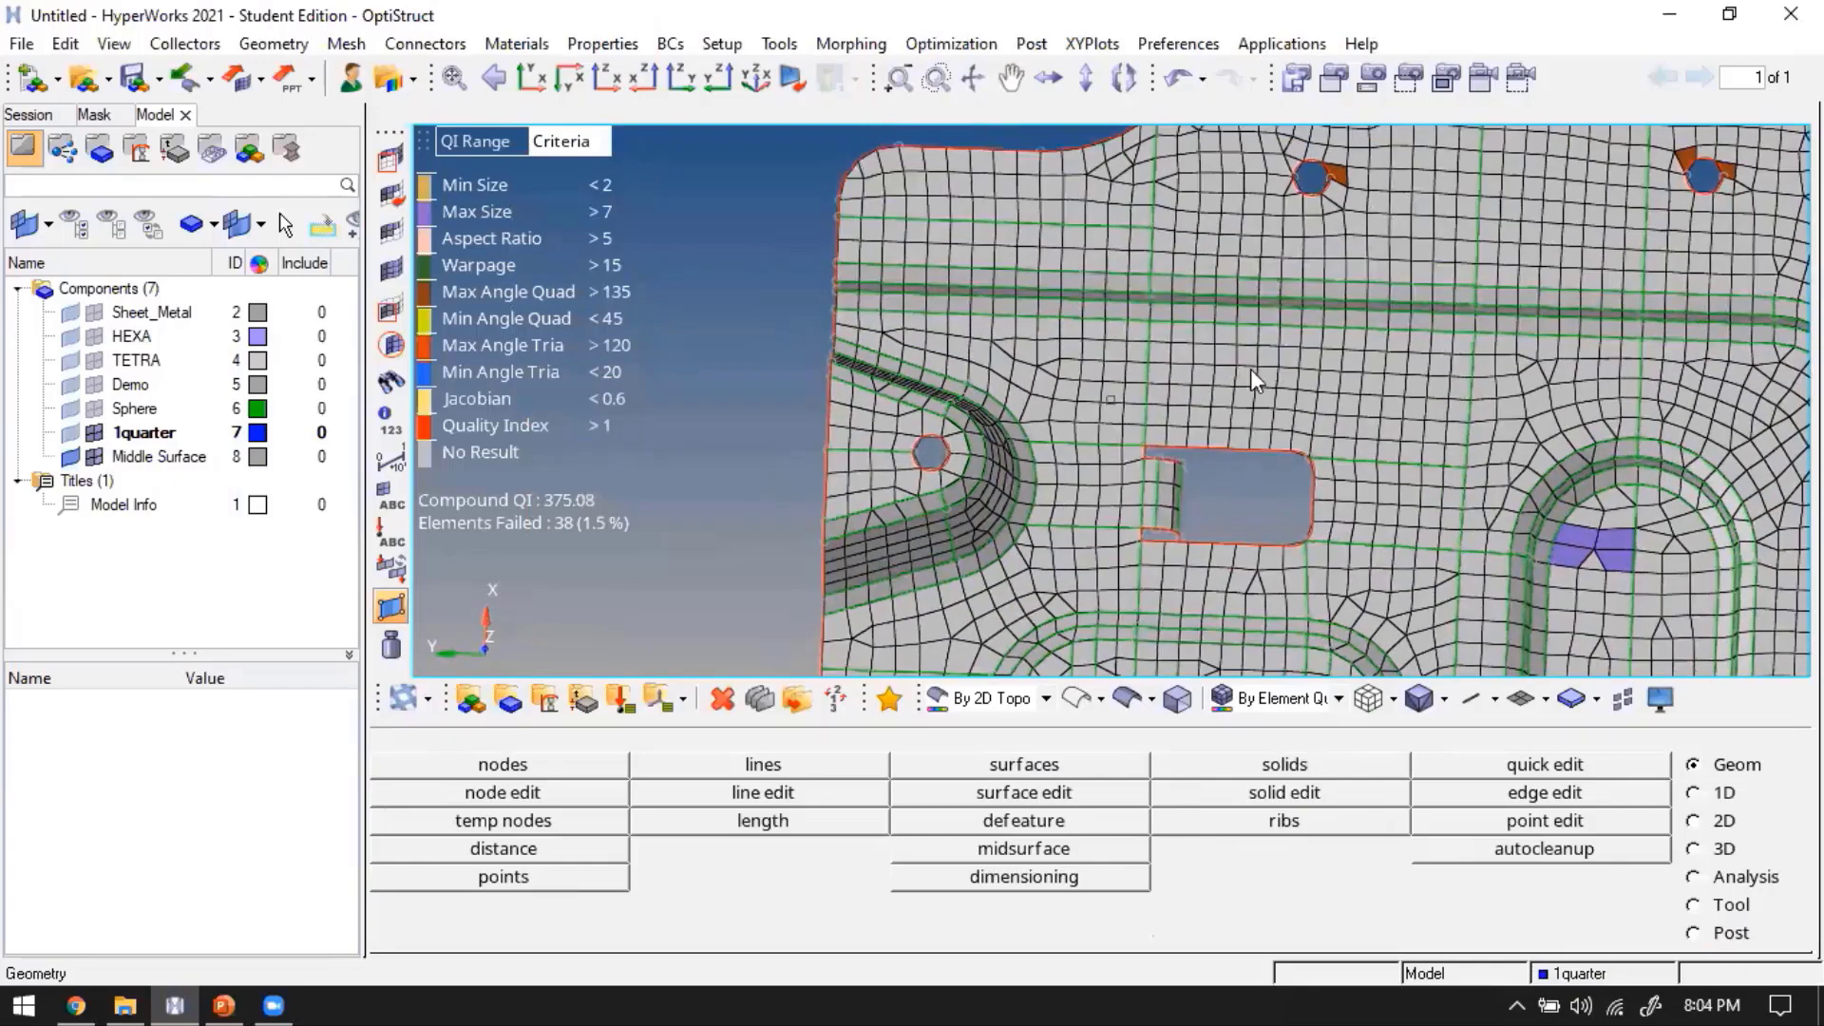
pyautogui.keyDown('ctrl'); pyautogui.moveTo(1288, 456); pyautogui.dragTo(1249, 376, button='right'); pyautogui.keyUp('ctrl')
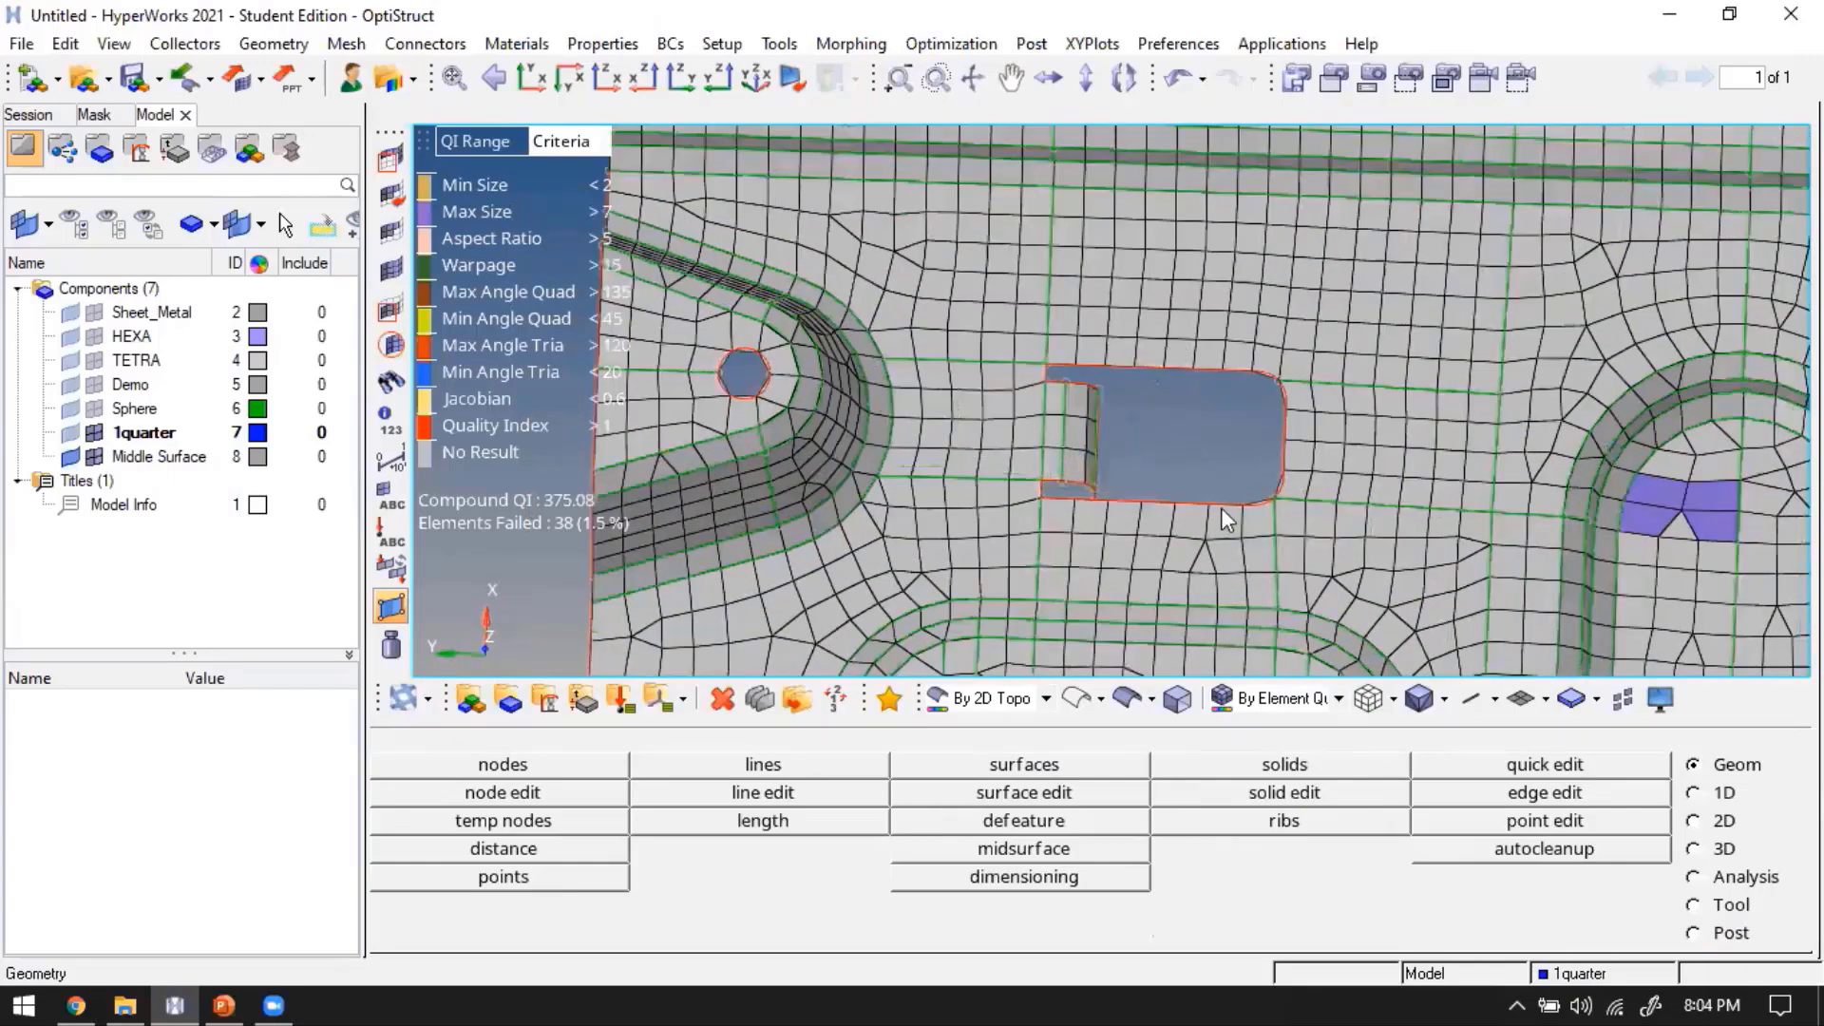
pyautogui.scroll(2, 1098, 494)
pyautogui.scroll(2, 1098, 489)
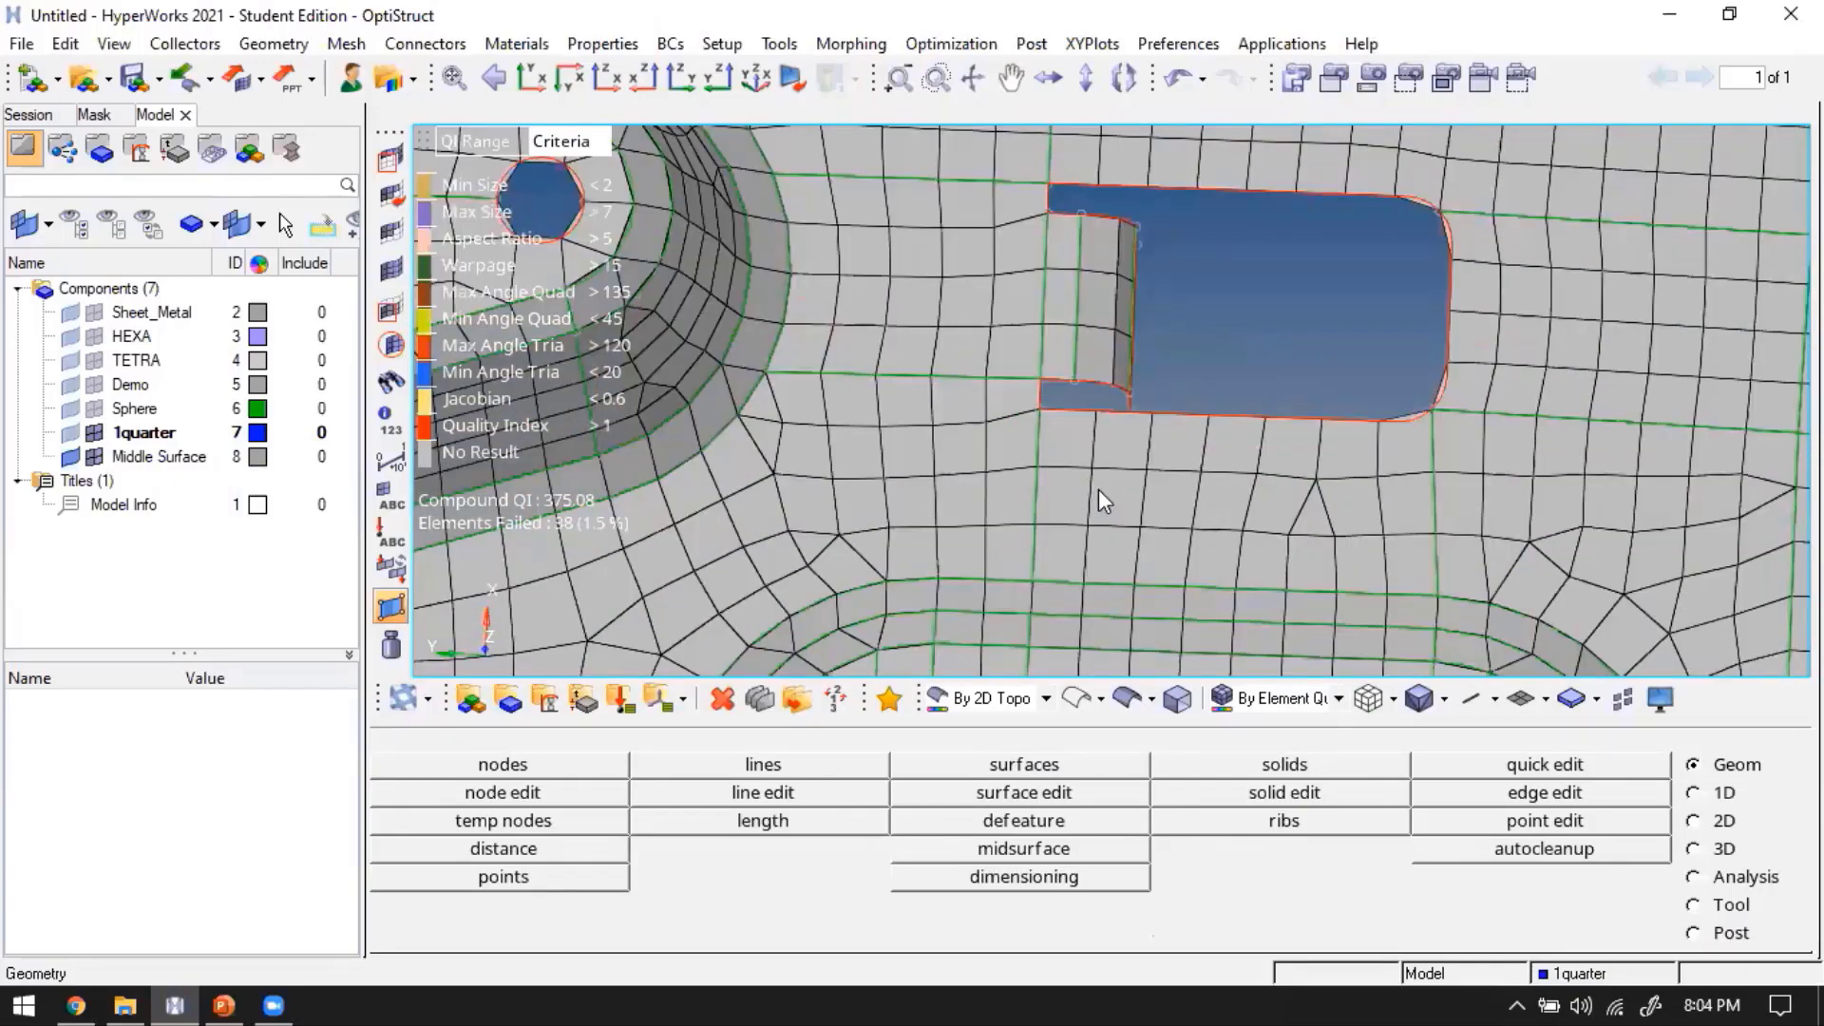
pyautogui.press('F12')
pyautogui.keyDown('shift'); pyautogui.moveTo(1069, 418); pyautogui.dragTo(1429, 590); pyautogui.keyUp('shift')
pyautogui.middleClick(1429, 589)
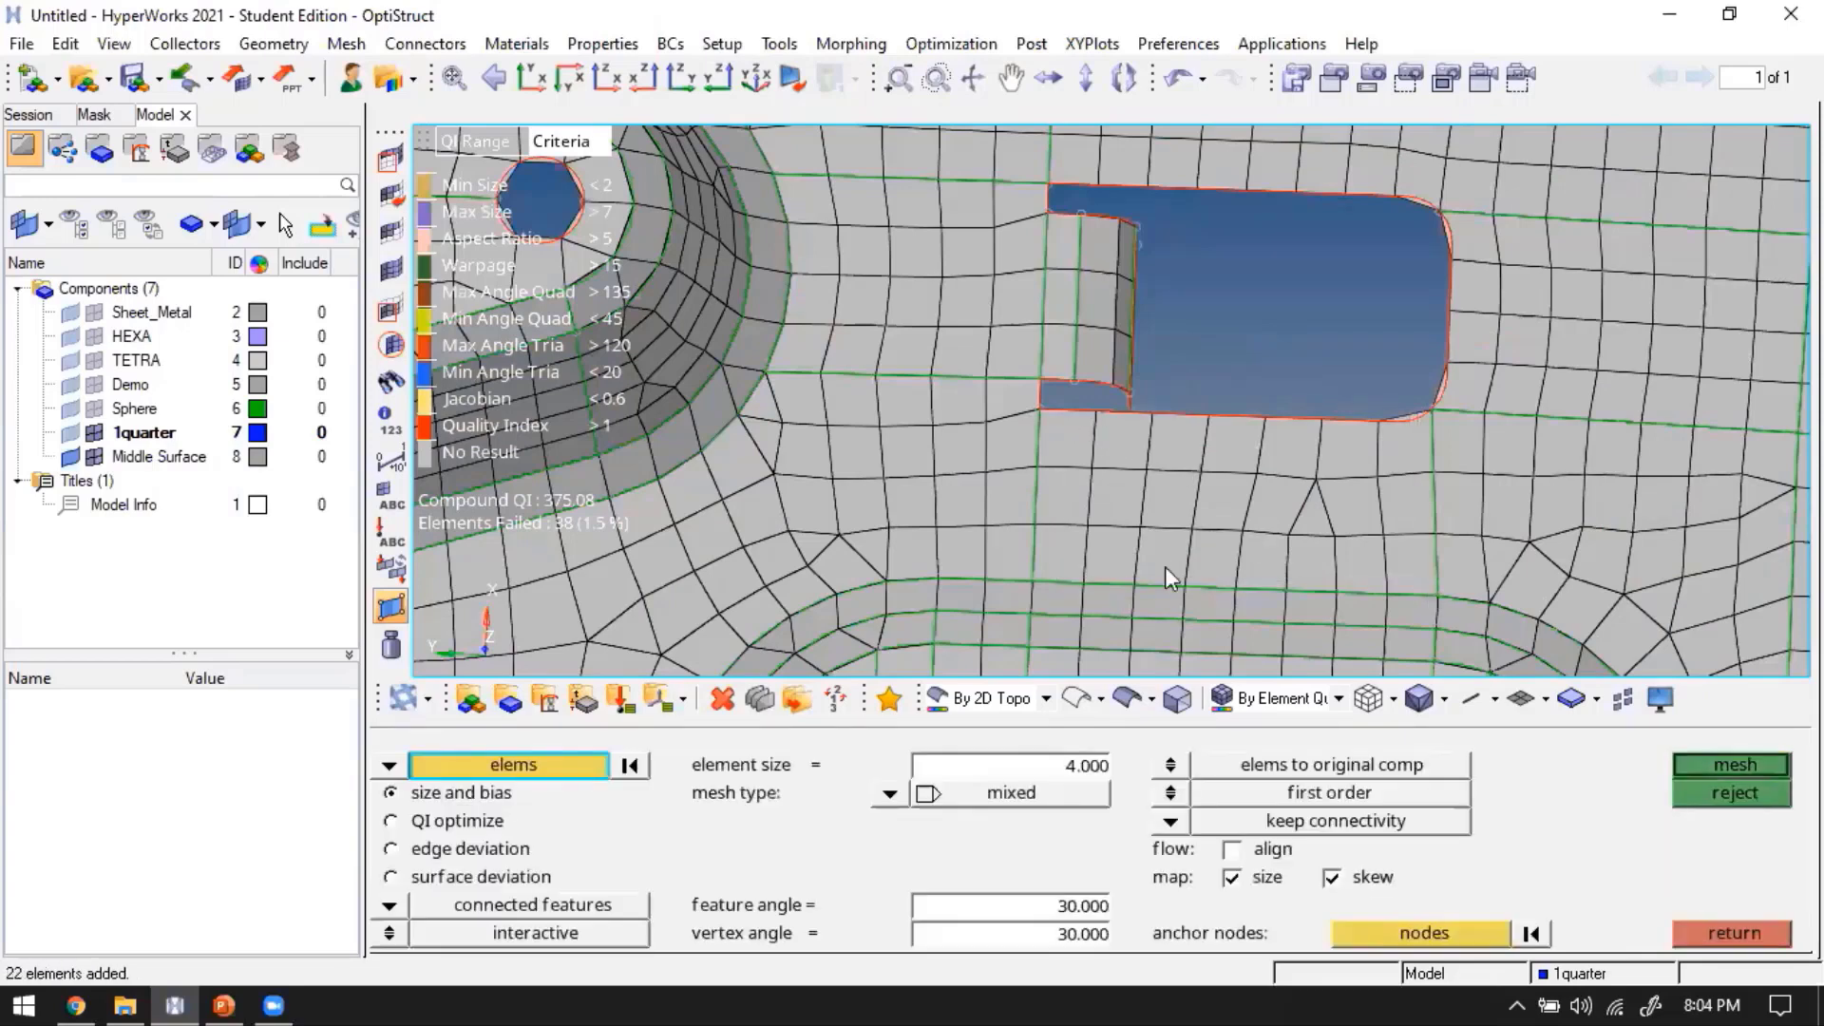
pyautogui.keyDown('shift'); pyautogui.moveTo(1017, 470); pyautogui.dragTo(1107, 570); pyautogui.keyUp('shift')
pyautogui.middleClick(1252, 454)
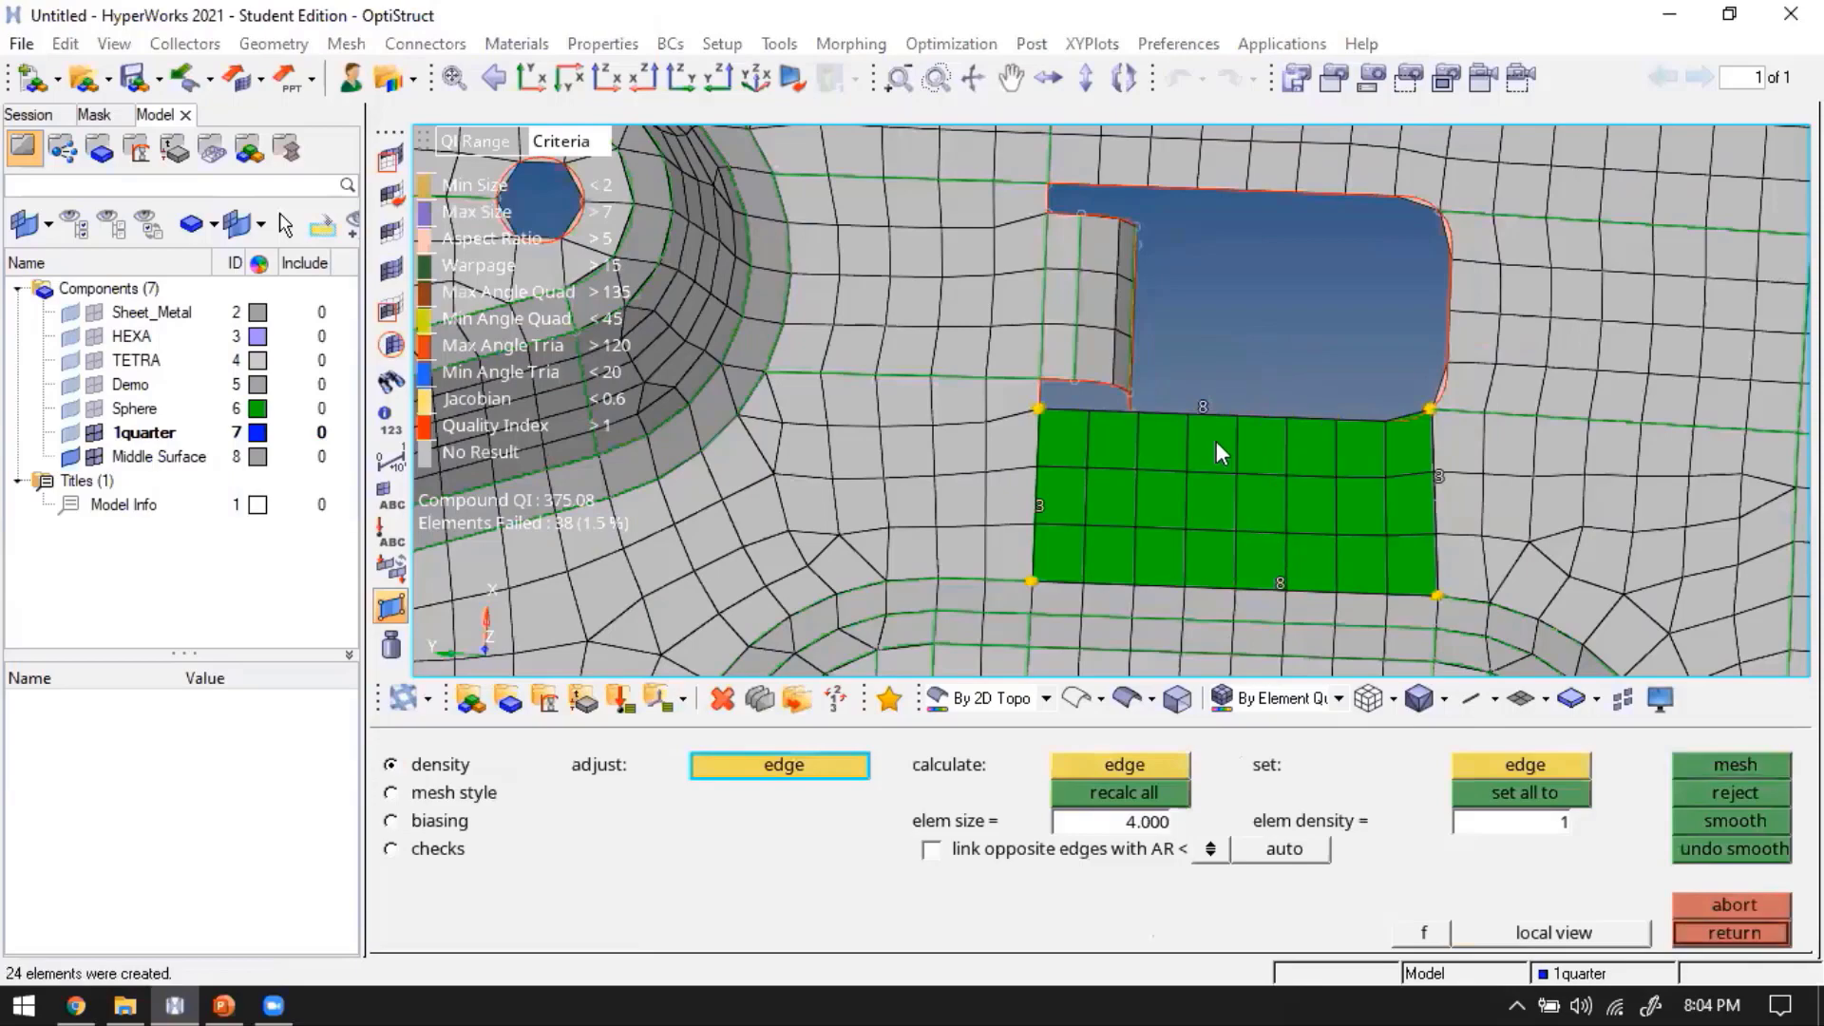
pyautogui.press('Escape')
pyautogui.press('Escape')
pyautogui.scroll(-2, 986, 487)
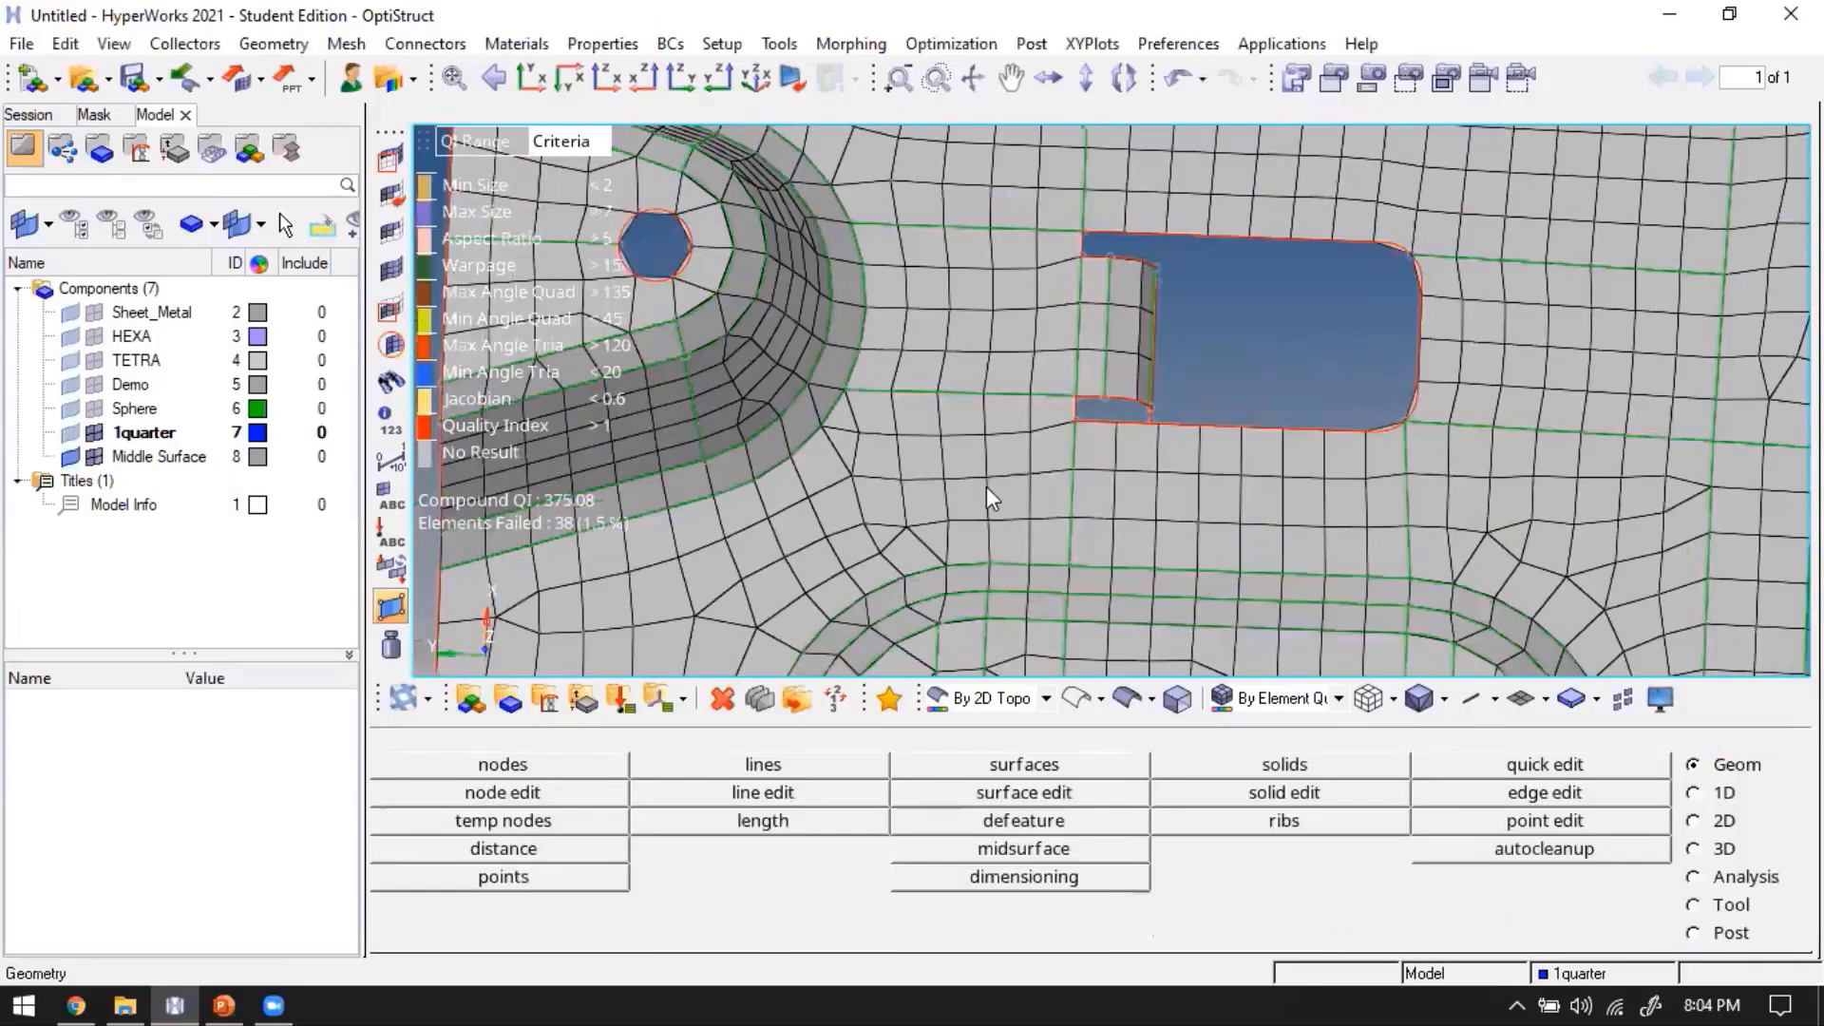
# Align the intermediate nodes in a straight line from the lower bead's outer edge to the split line's end on the curved bead around the hexagonal hole
pyautogui.keyDown('ctrl'); pyautogui.moveTo(746, 671); pyautogui.dragTo(985, 542, button='right'); pyautogui.keyUp('ctrl')
pyautogui.keyDown('ctrl'); pyautogui.moveTo(986, 542); pyautogui.dragTo(982, 531); pyautogui.keyUp('ctrl')
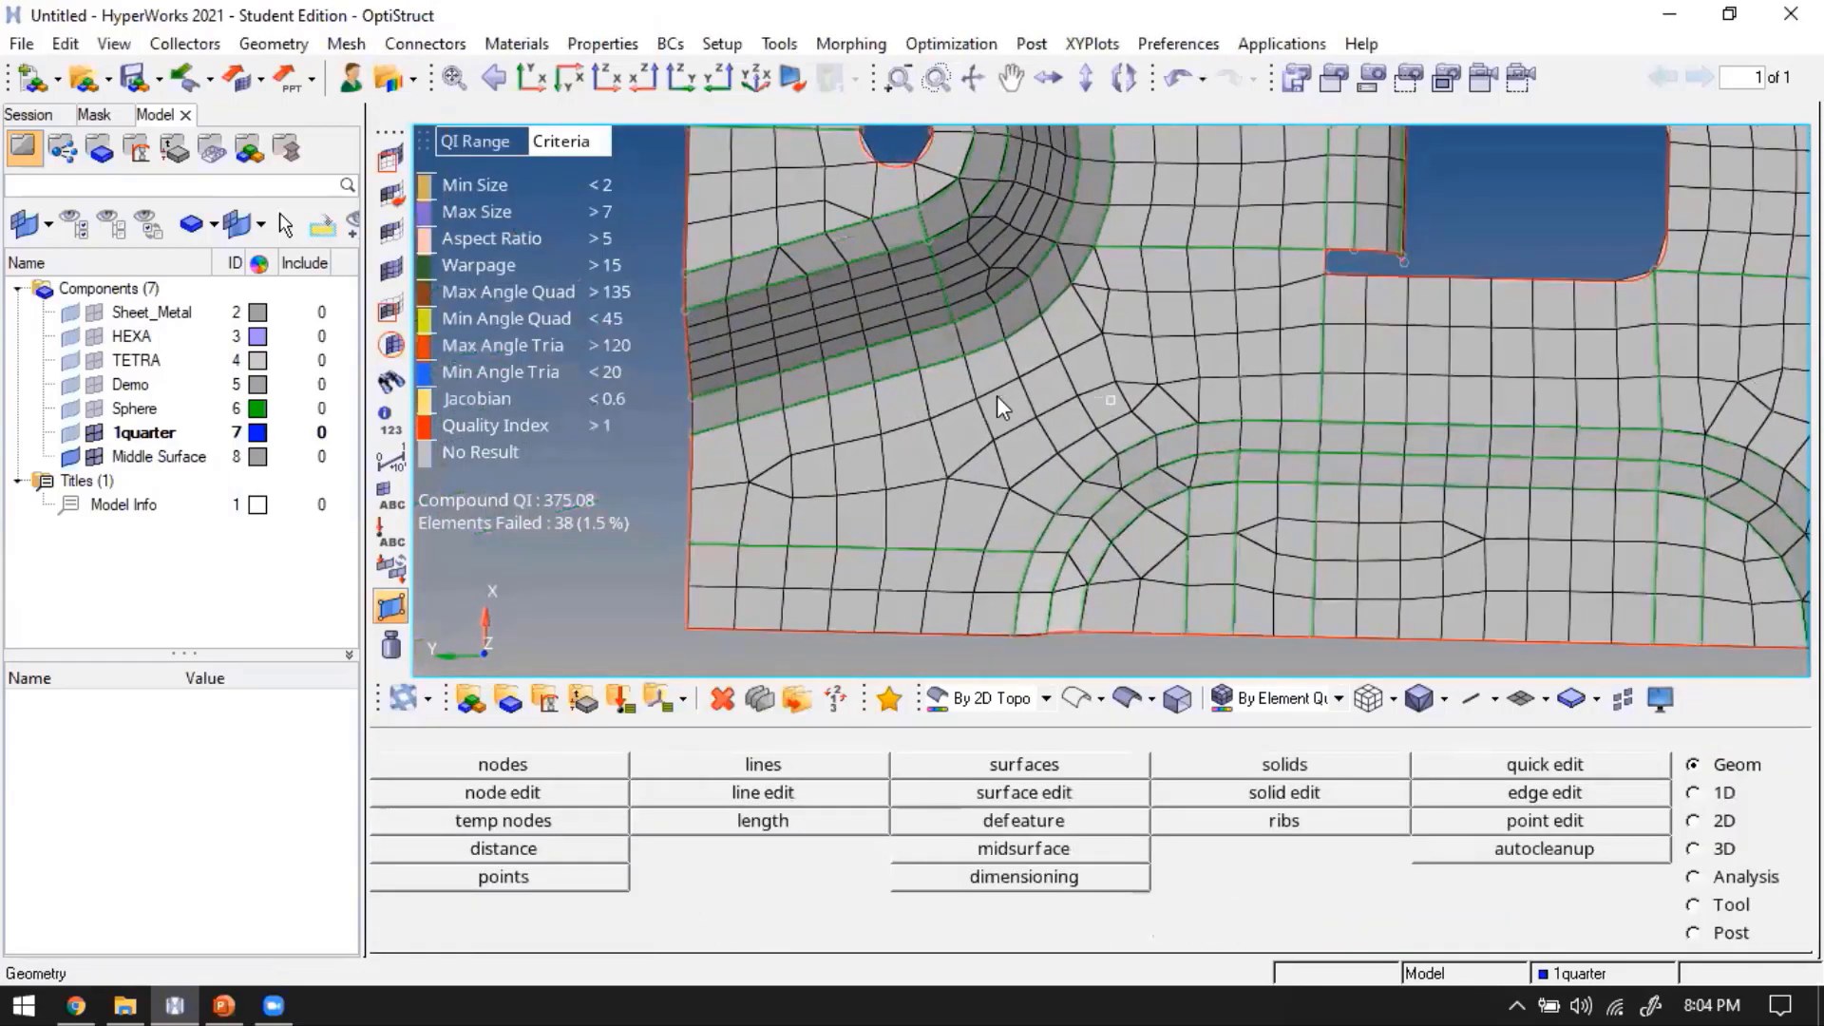
pyautogui.scroll(1, 996, 395)
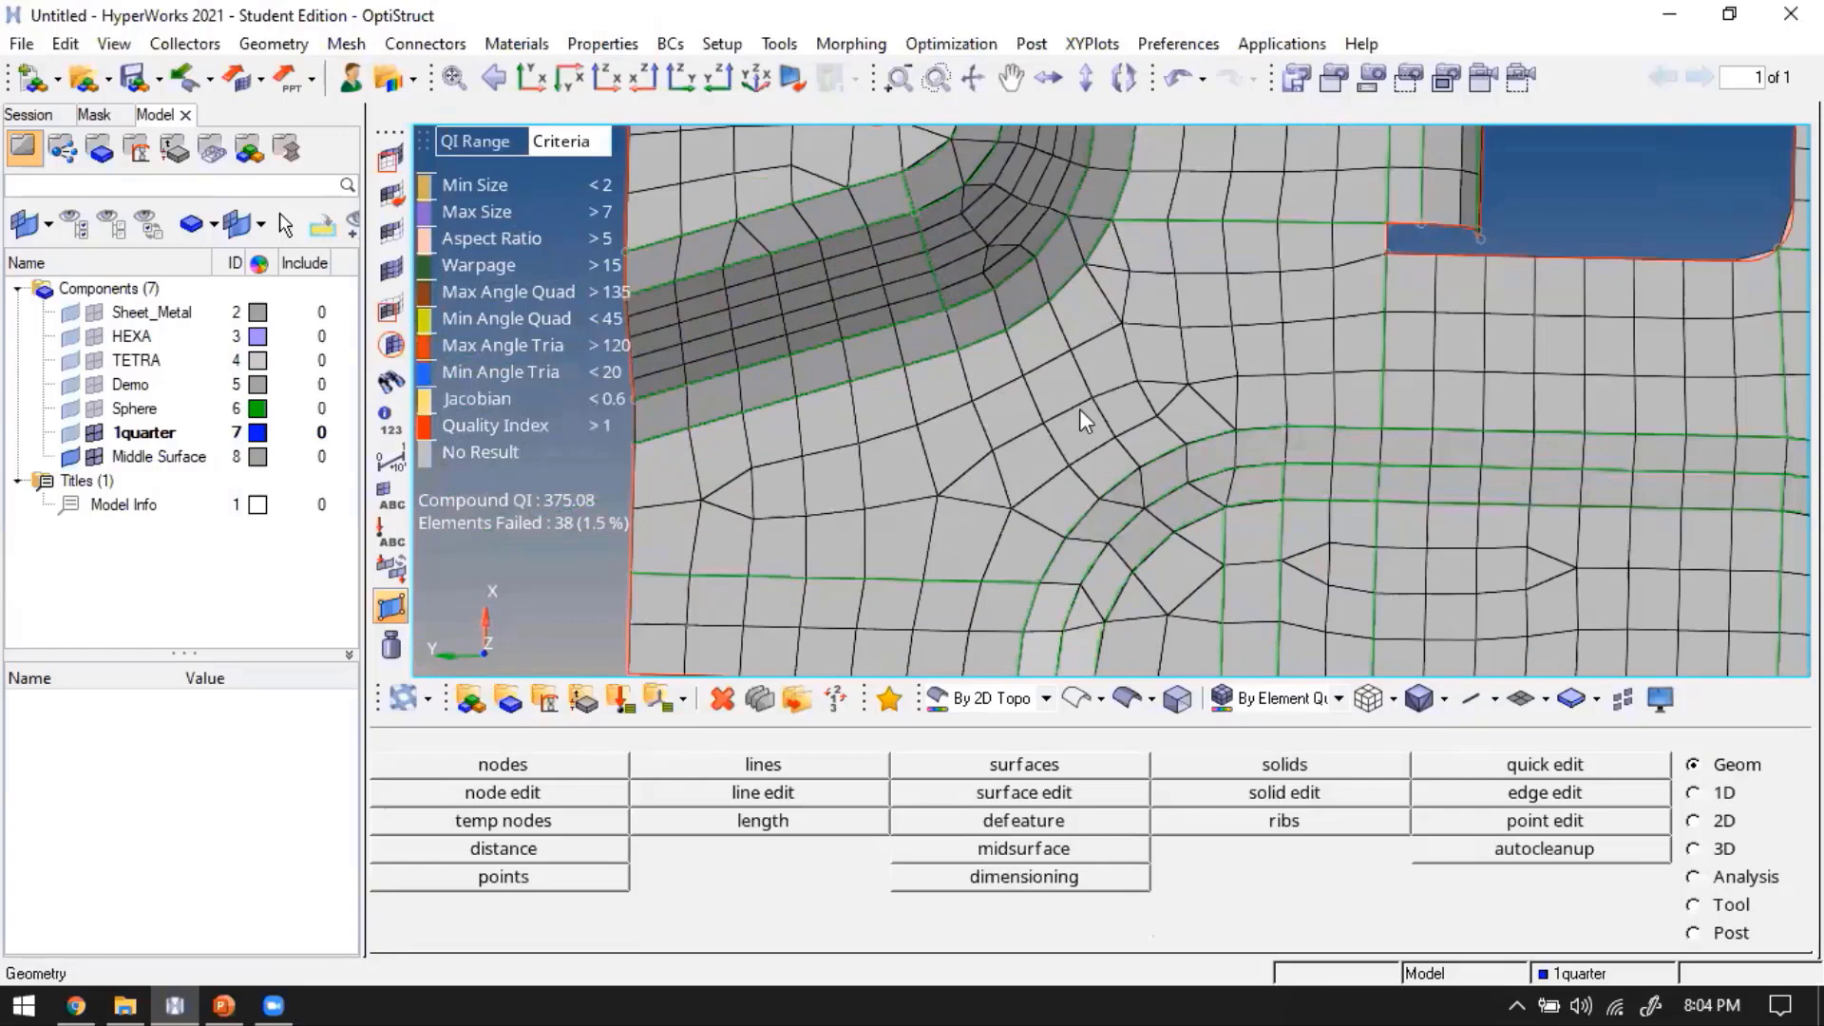
pyautogui.scroll(1, 1110, 389)
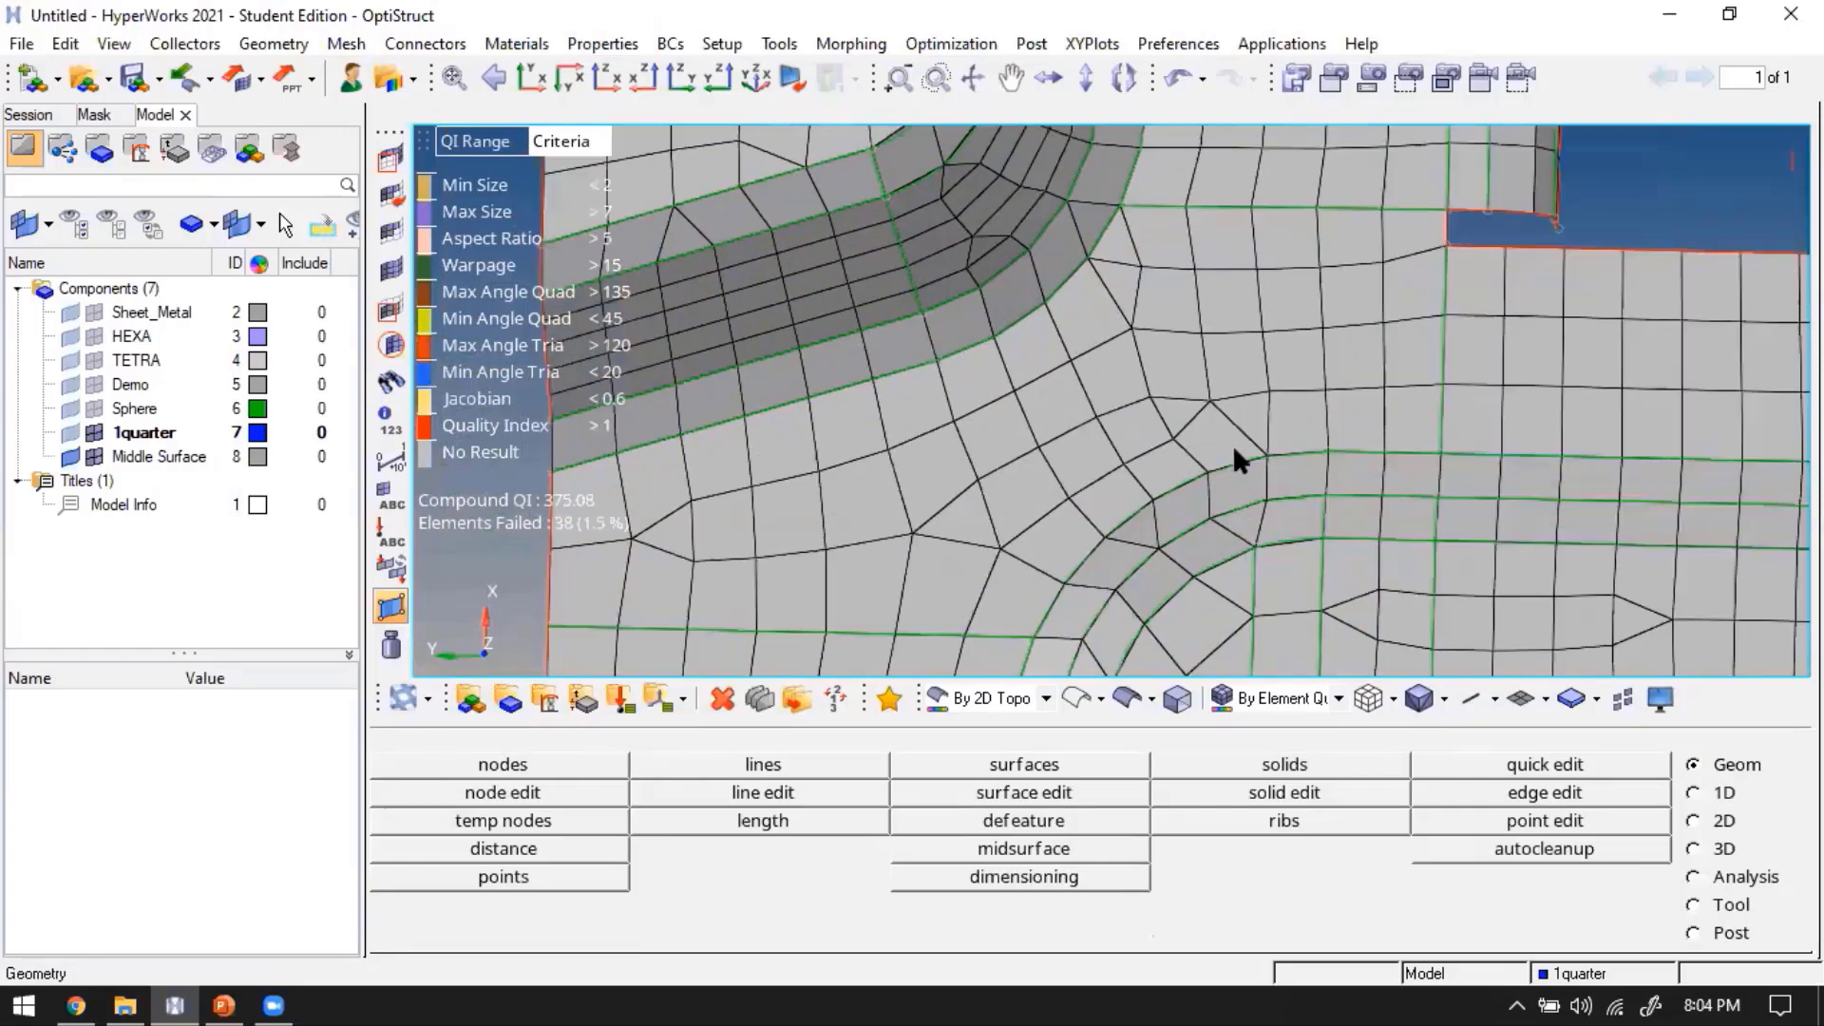
pyautogui.keyDown('ctrl'); pyautogui.moveTo(1149, 438); pyautogui.dragTo(1093, 545); pyautogui.keyUp('ctrl')
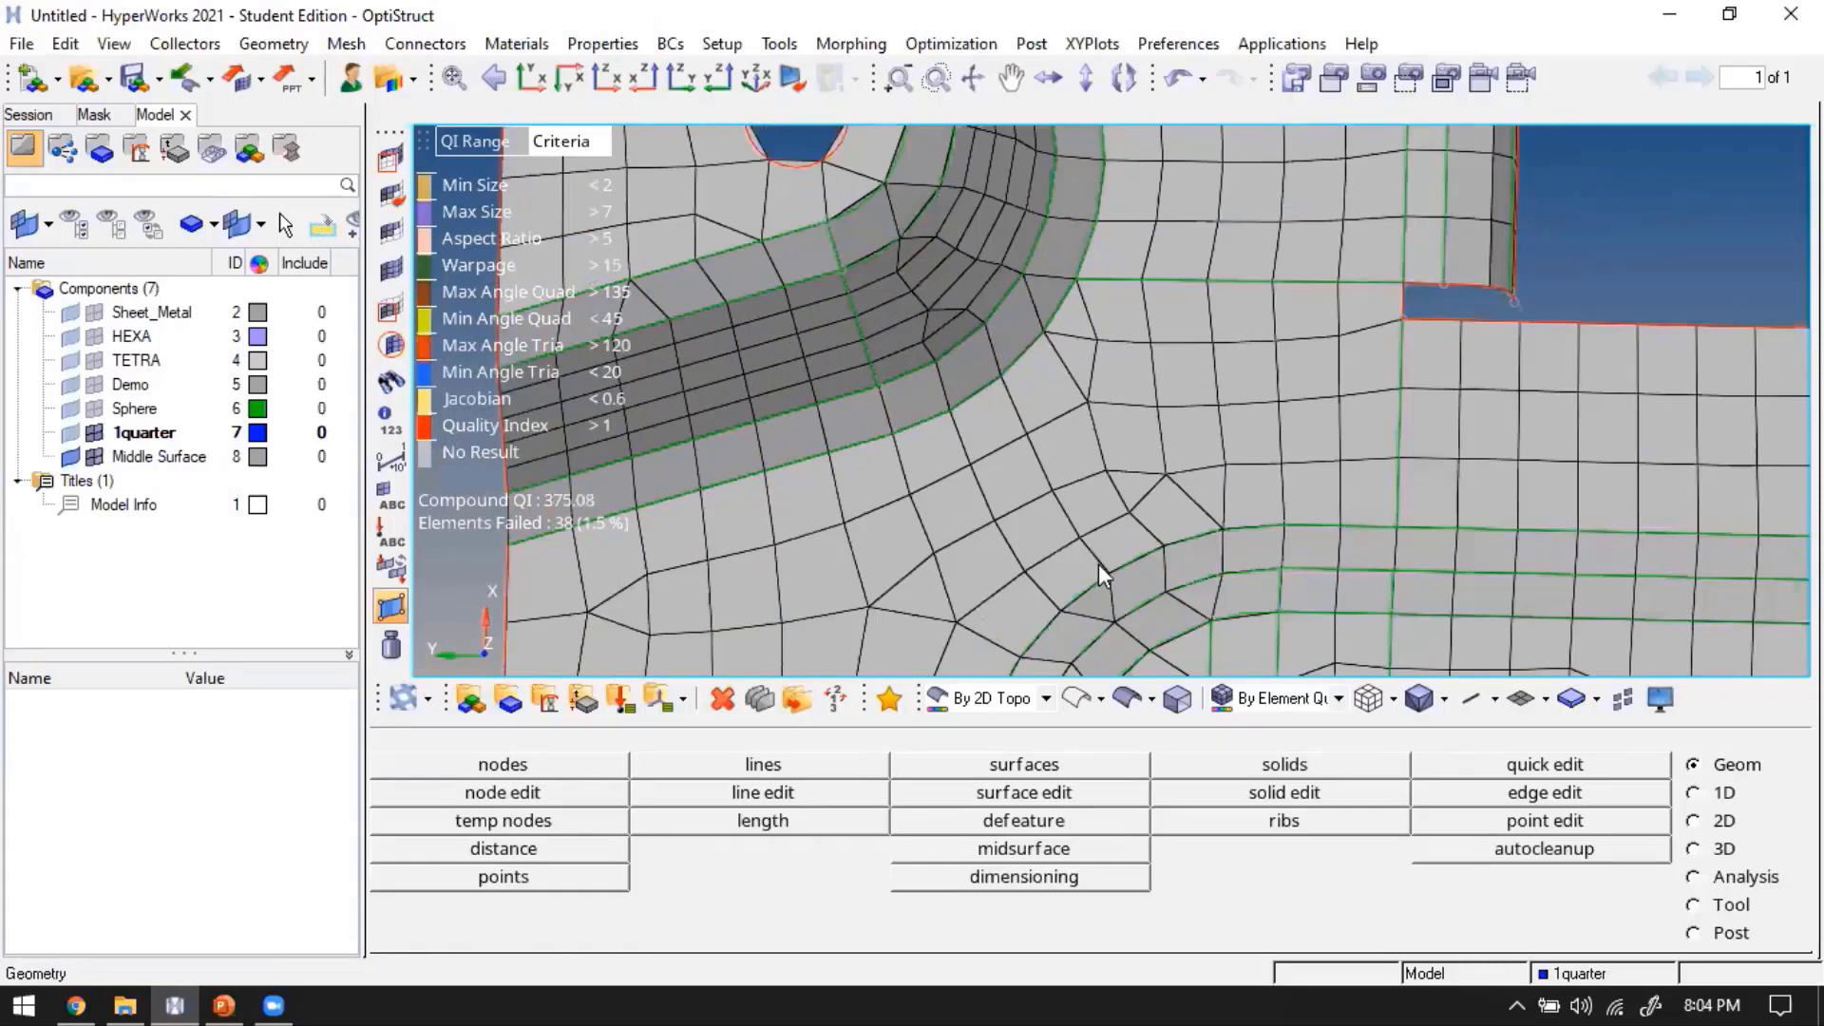
pyautogui.press('F7')
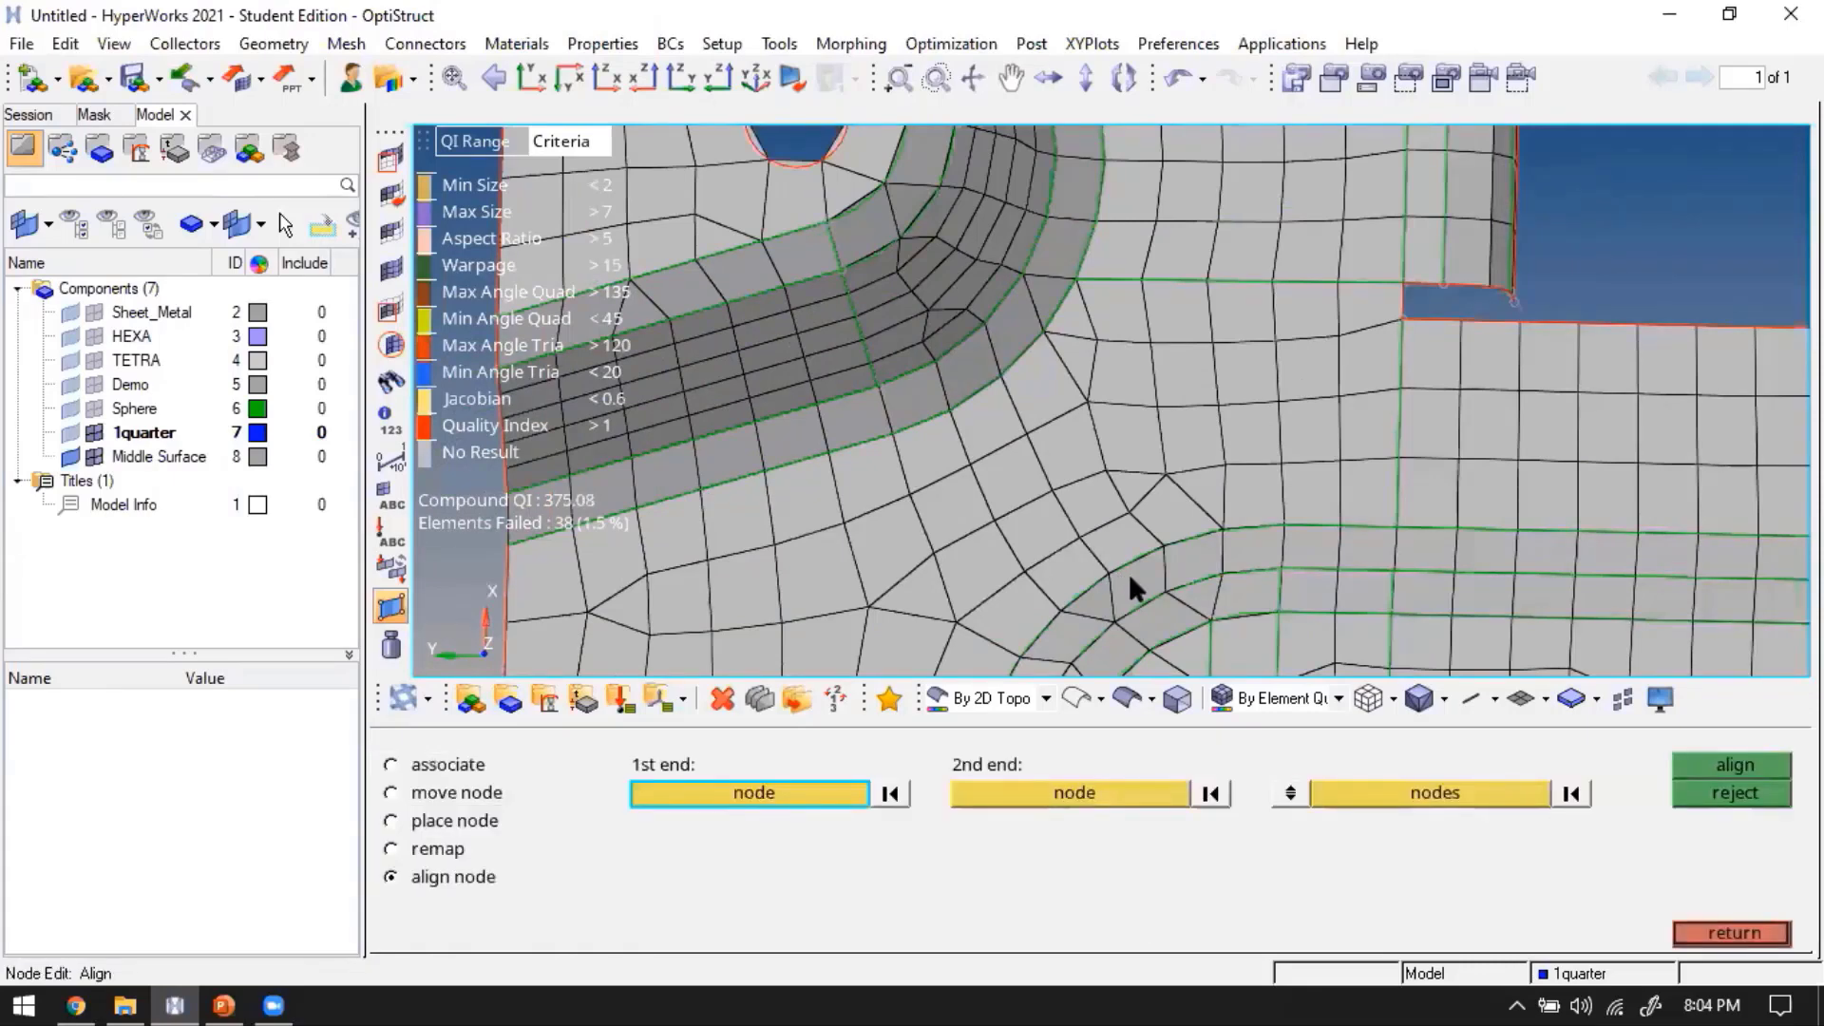
pyautogui.click(1108, 572)
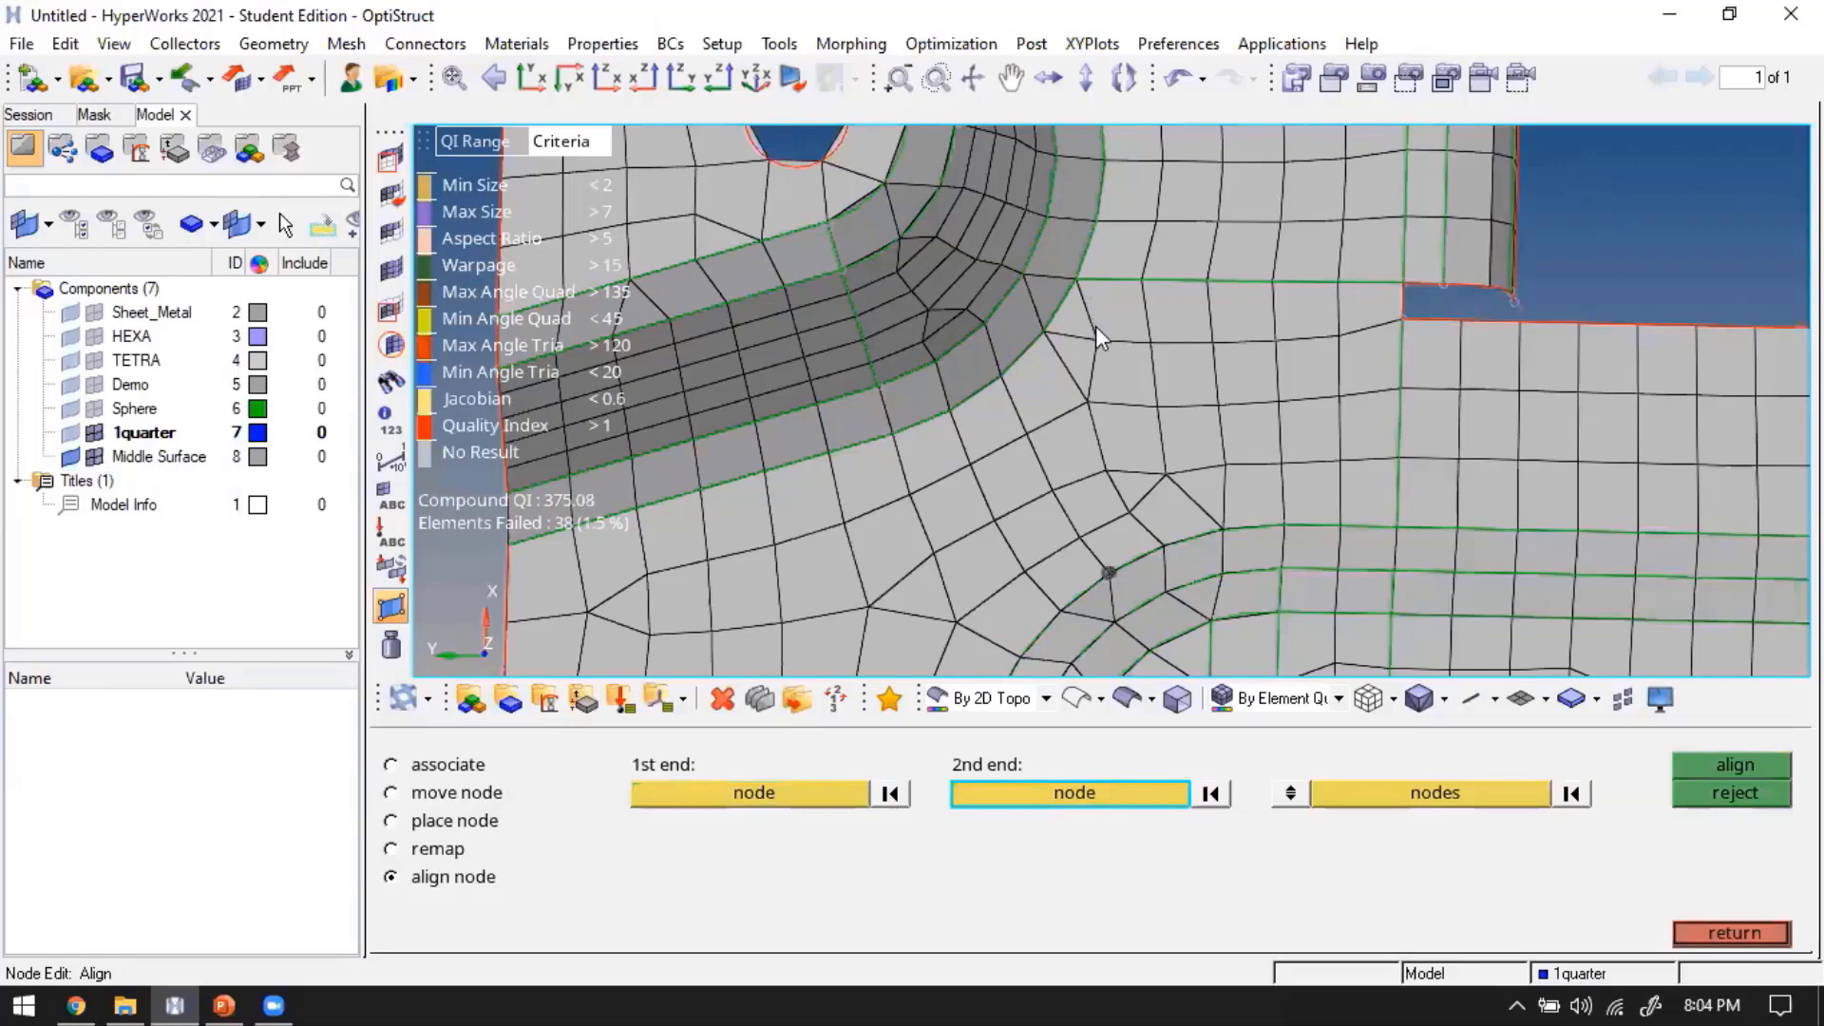
pyautogui.click(1078, 281)
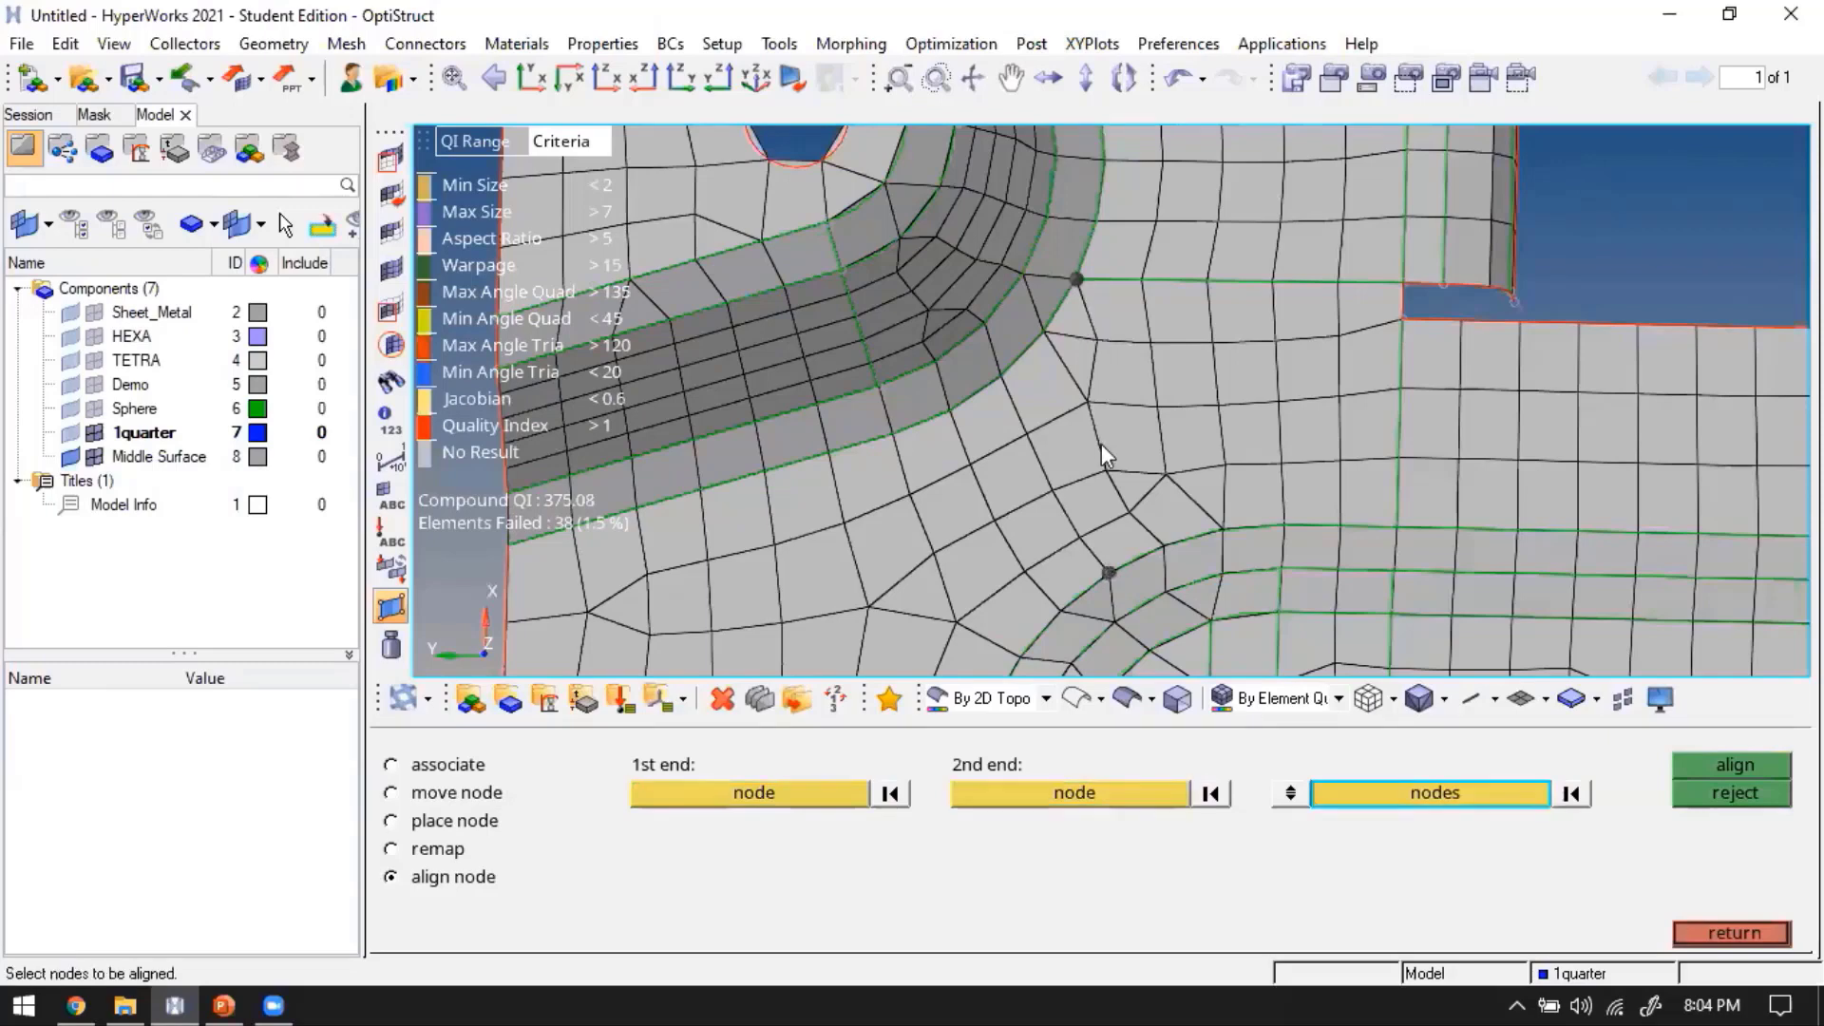
pyautogui.click(1097, 340)
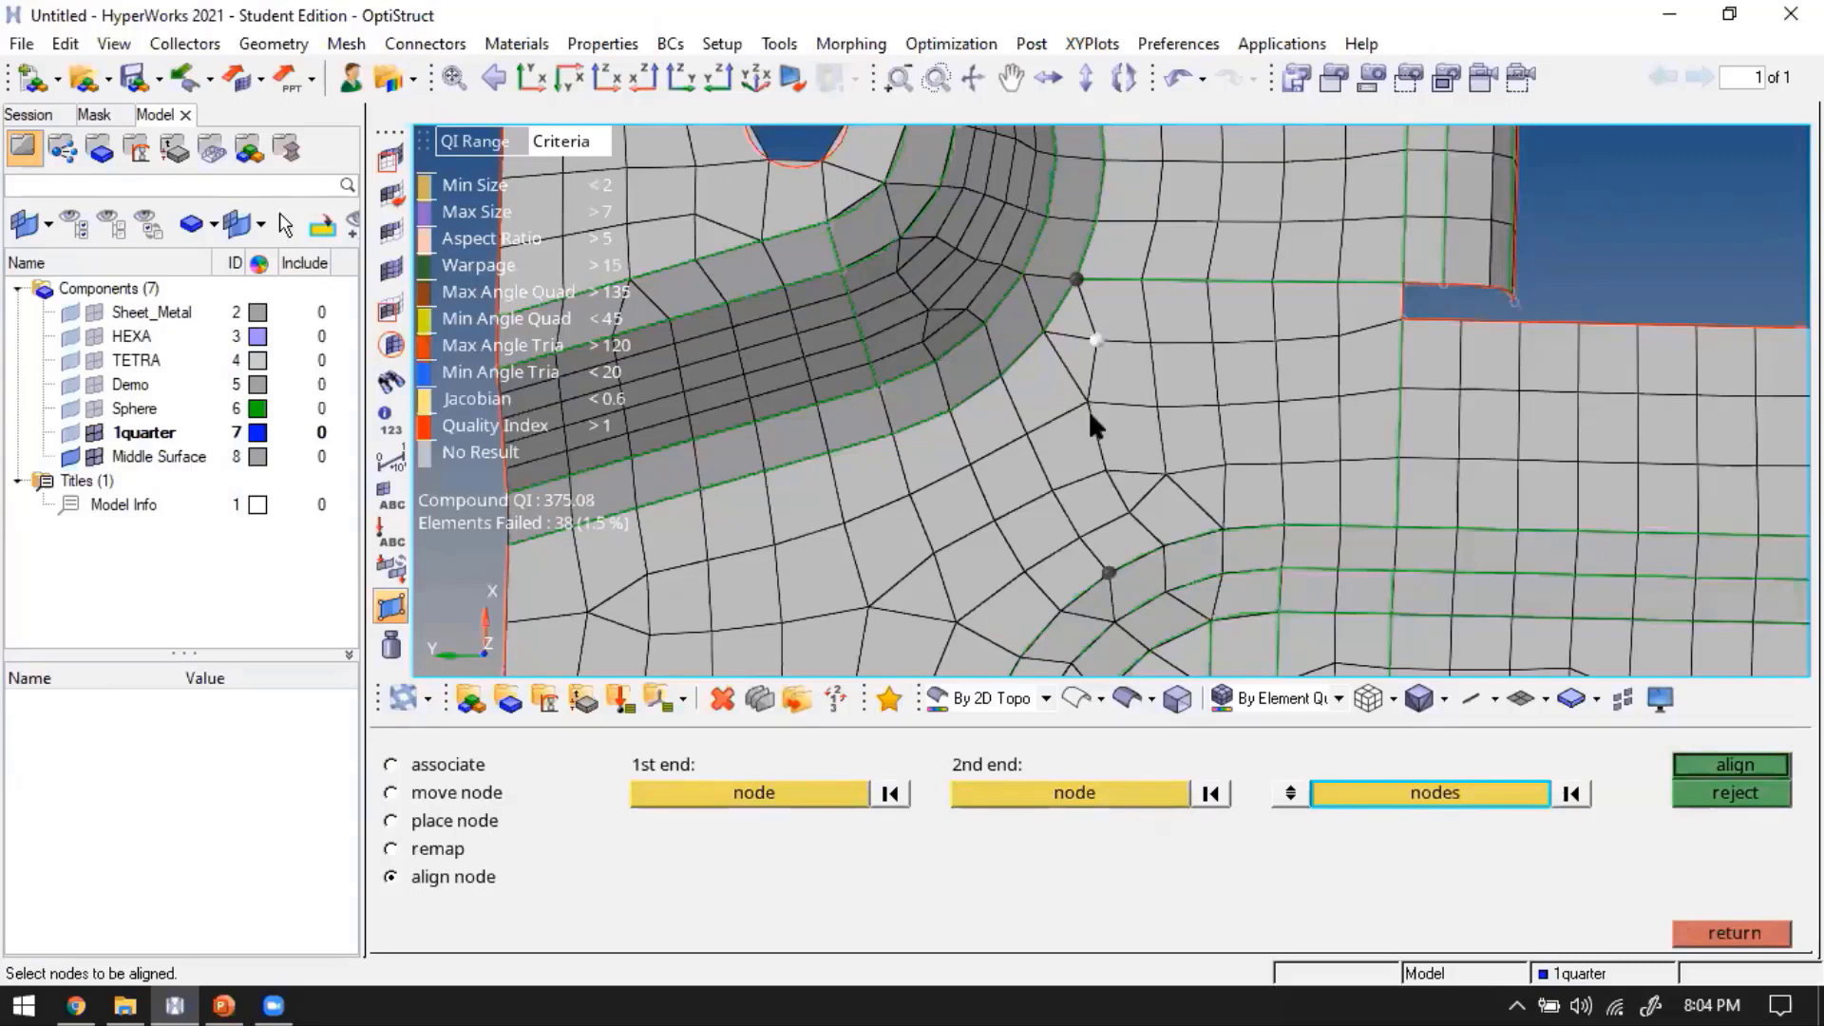
pyautogui.keyDown('shift'); pyautogui.moveTo(1063, 384); pyautogui.dragTo(1144, 521); pyautogui.keyUp('shift')
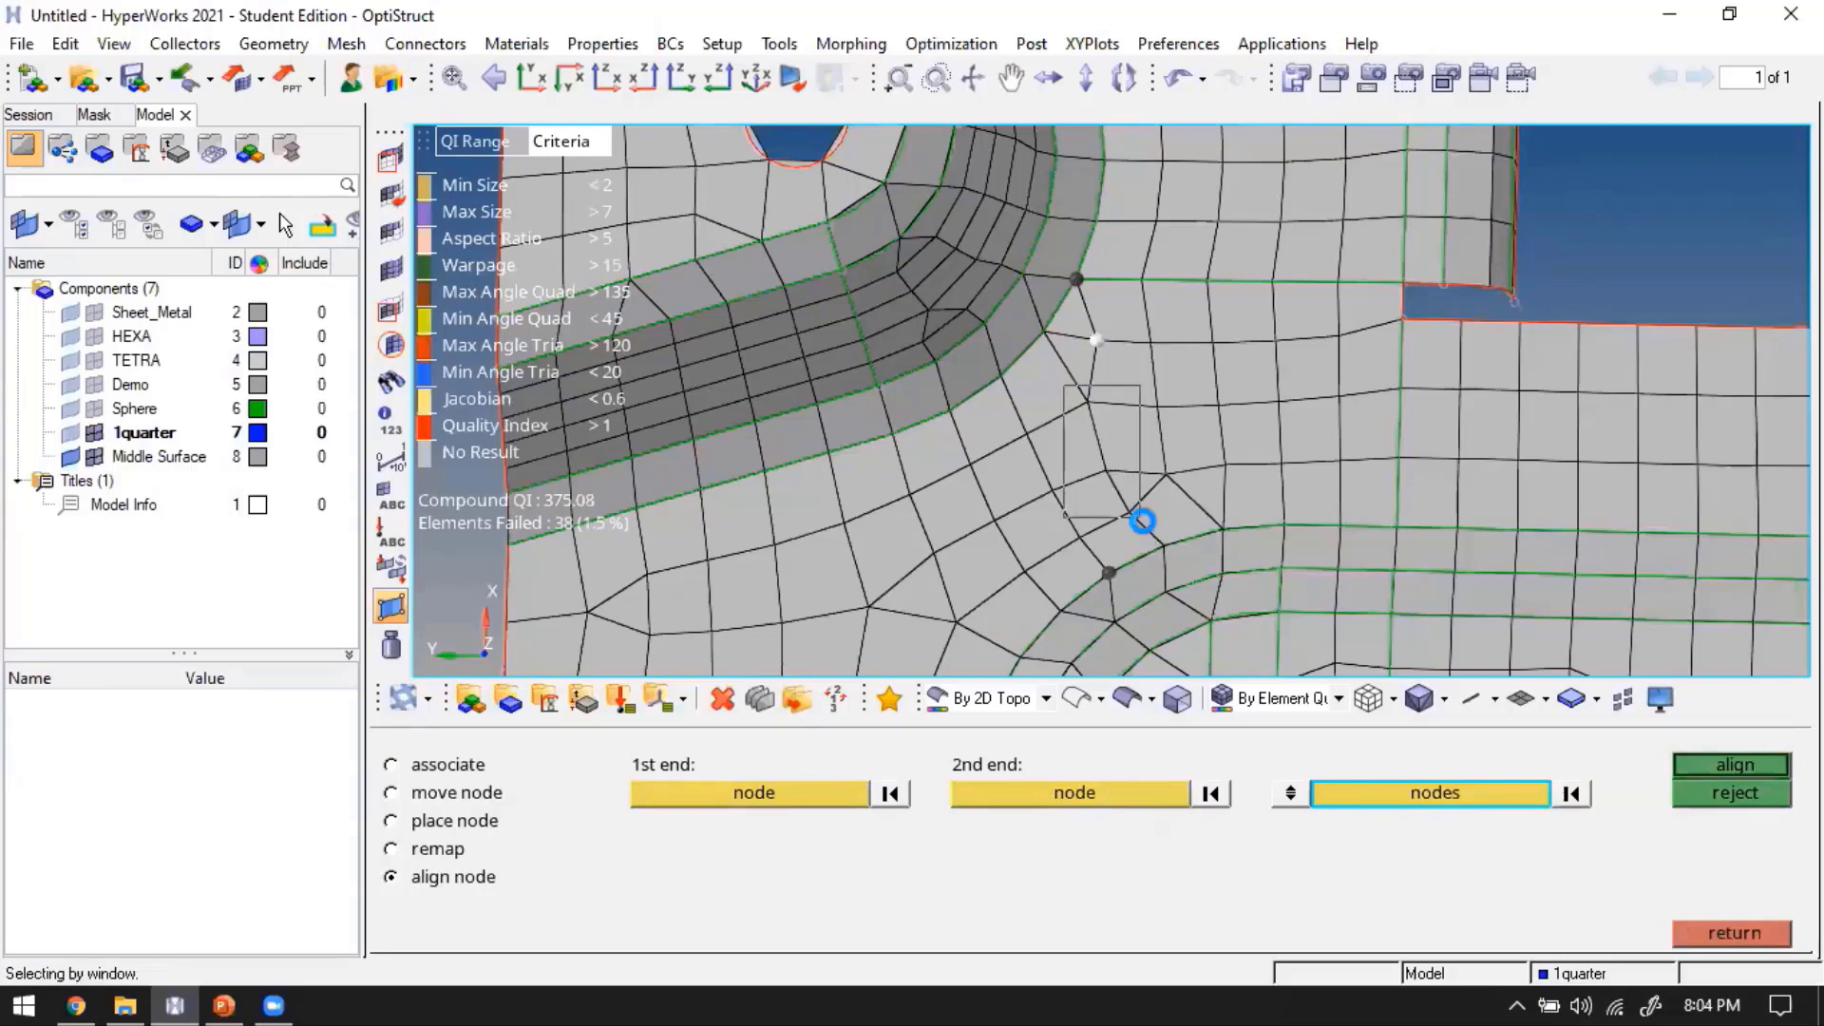
pyautogui.middleClick(1087, 458)
pyautogui.press('Escape')
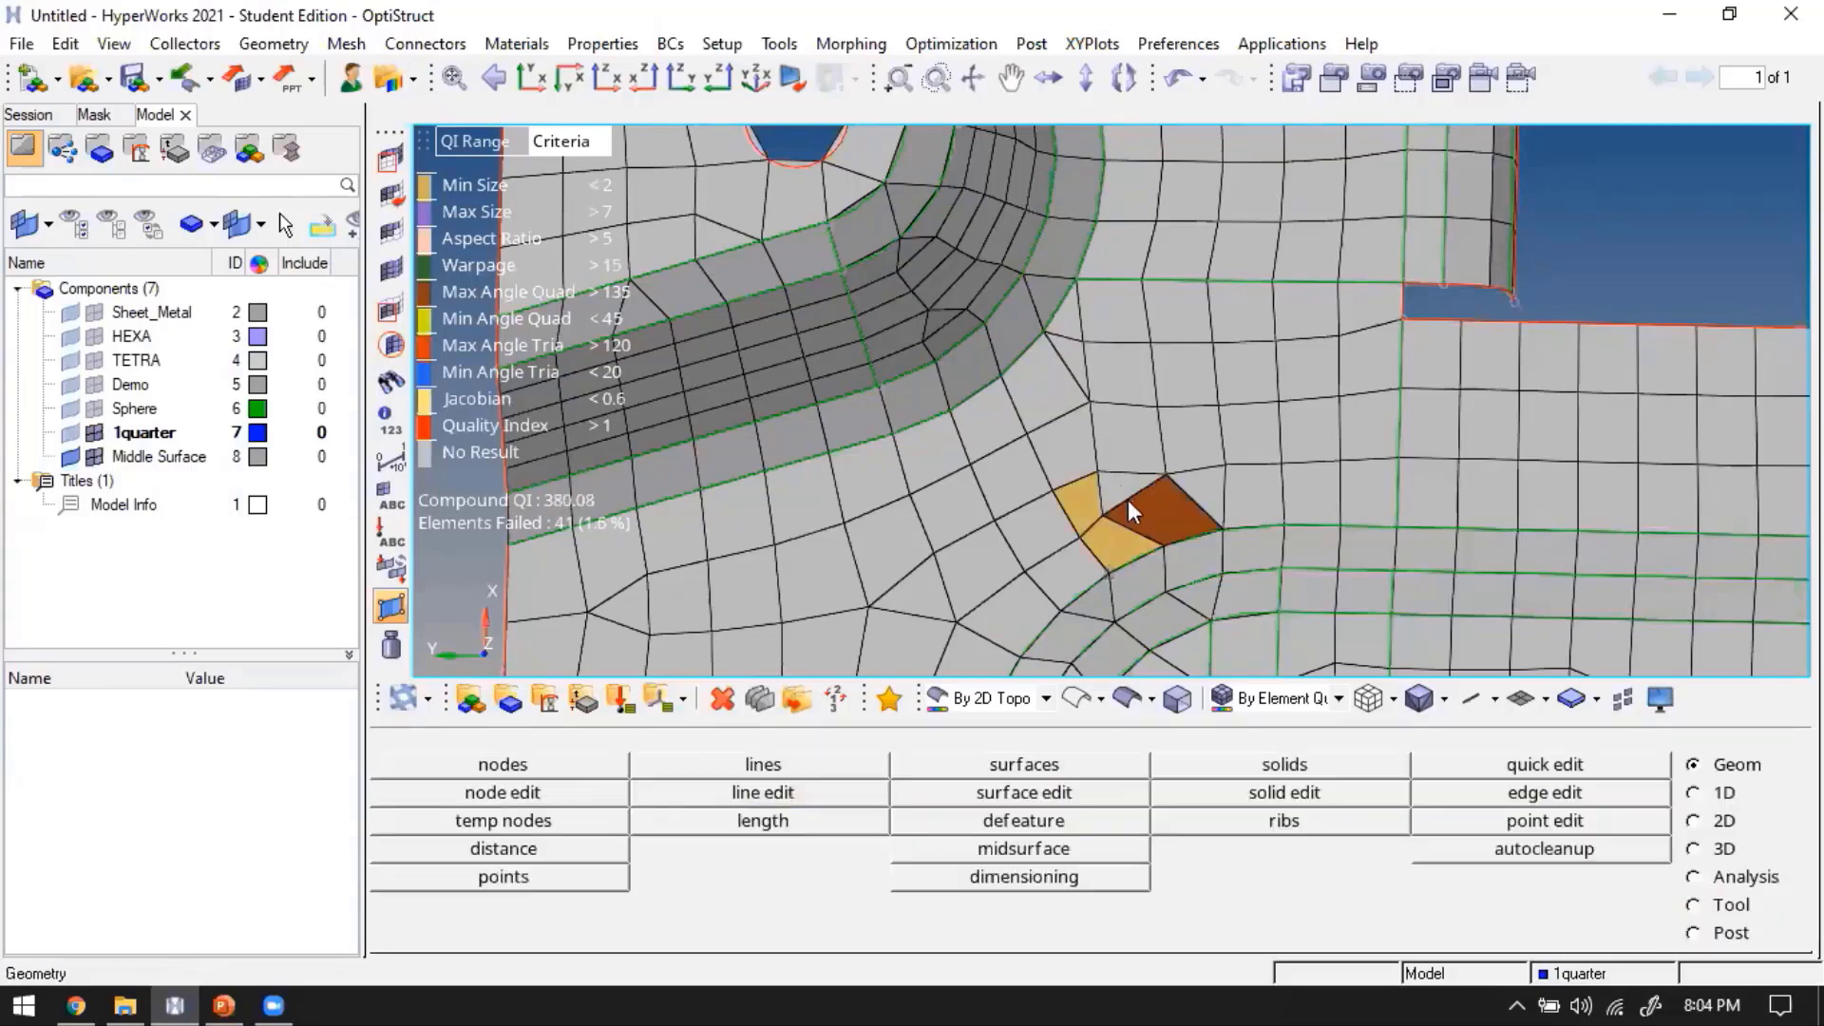
# Replace the inner node of the distorted elements with the lowest aligned node, with equivalence on and at mid-point off
pyautogui.press('F3')
pyautogui.click(1055, 794)
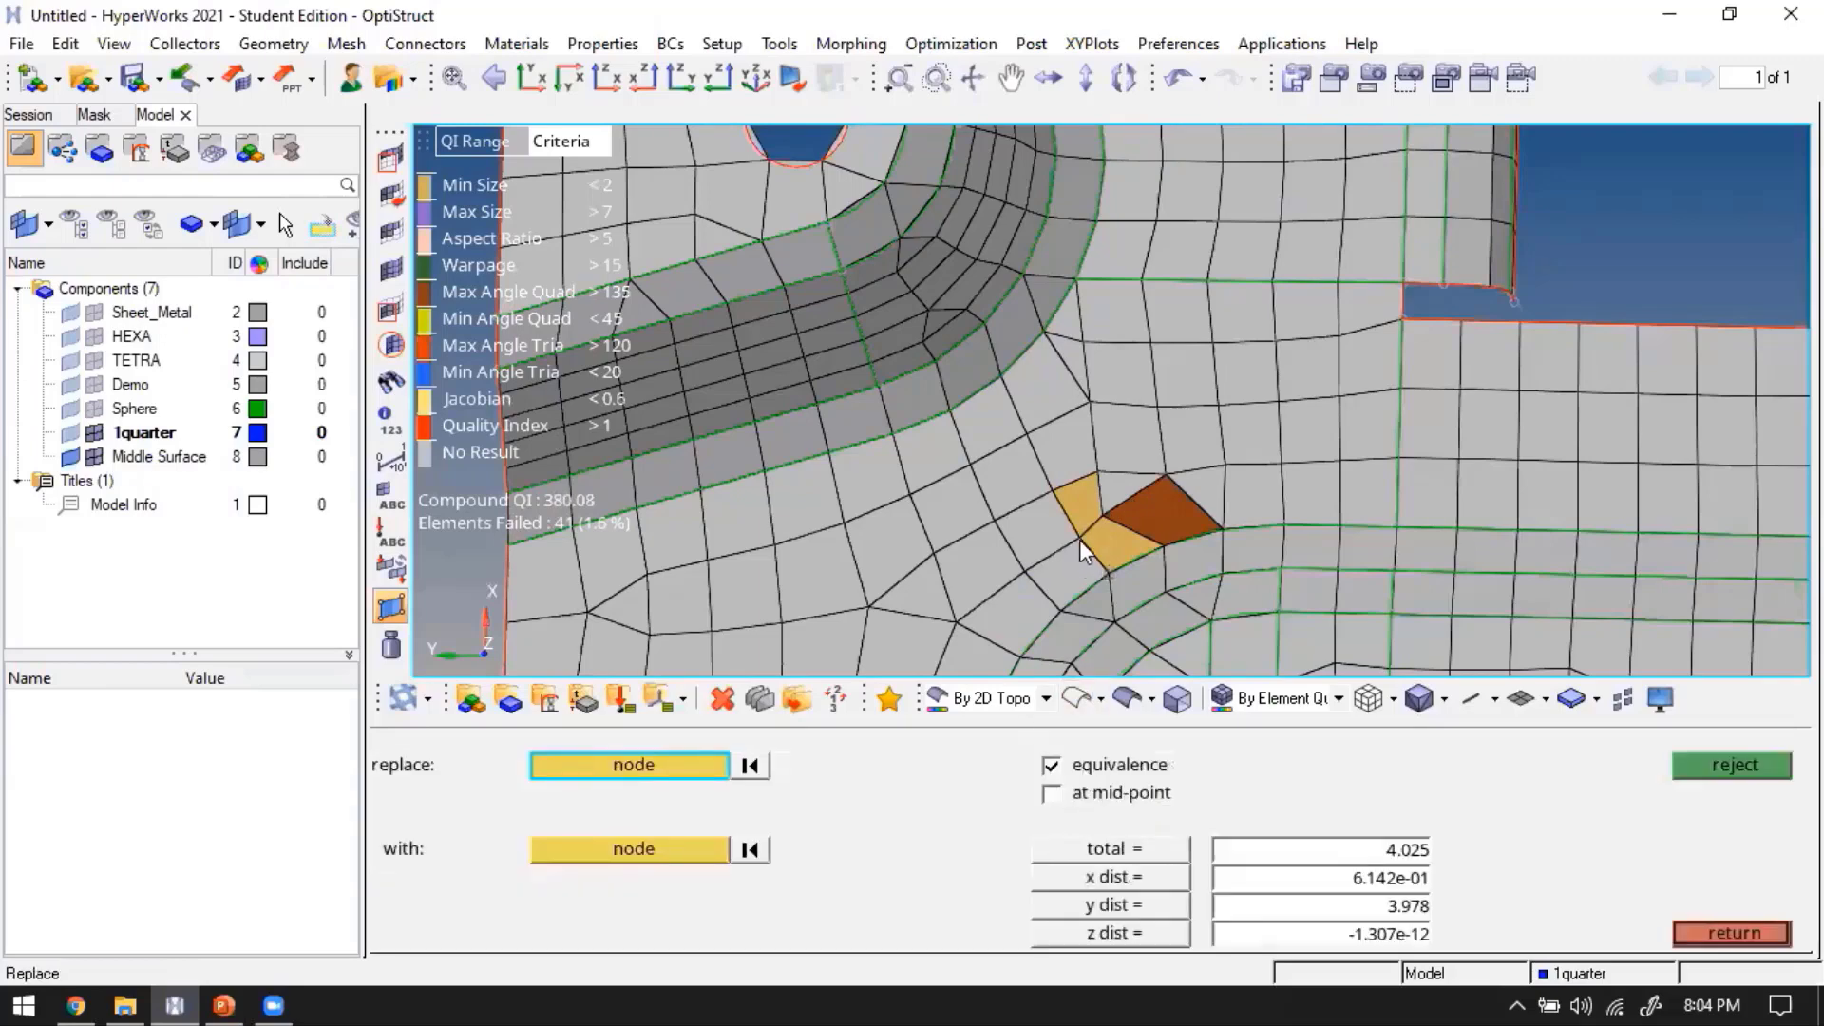
pyautogui.click(1108, 512)
pyautogui.click(1102, 513)
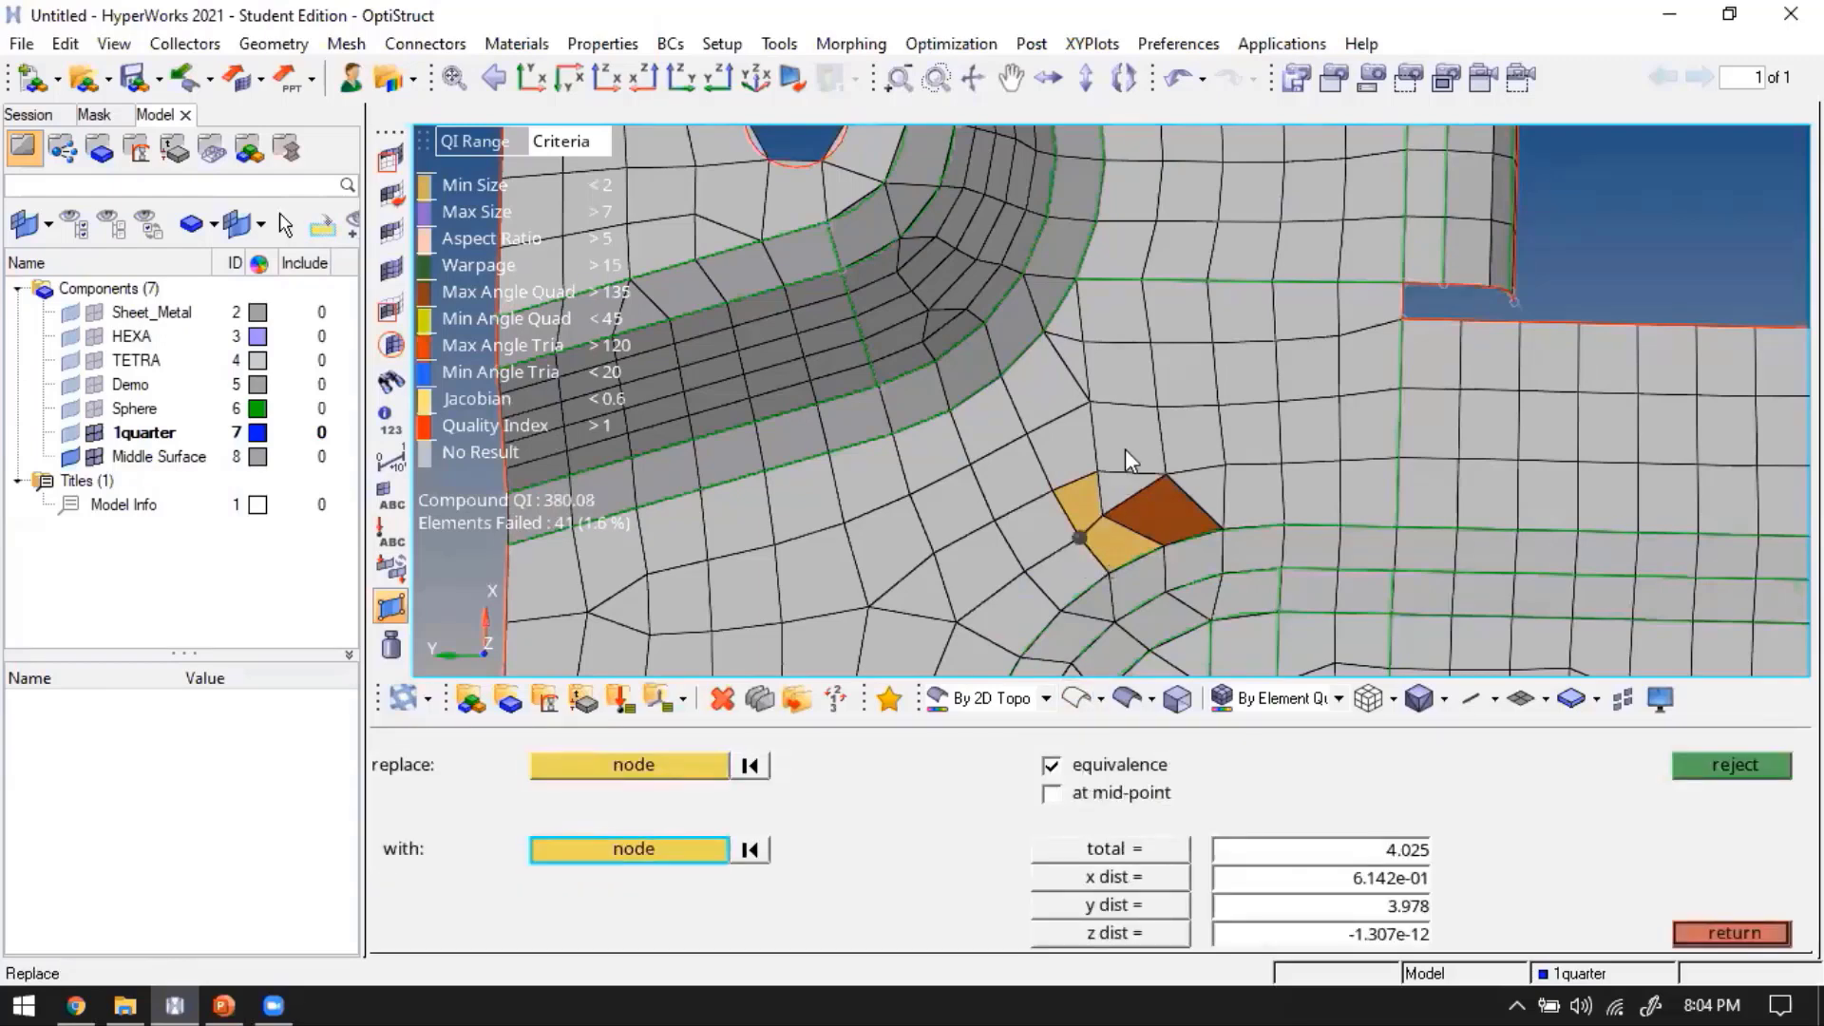
pyautogui.middleClick(1138, 425)
pyautogui.press('Return')
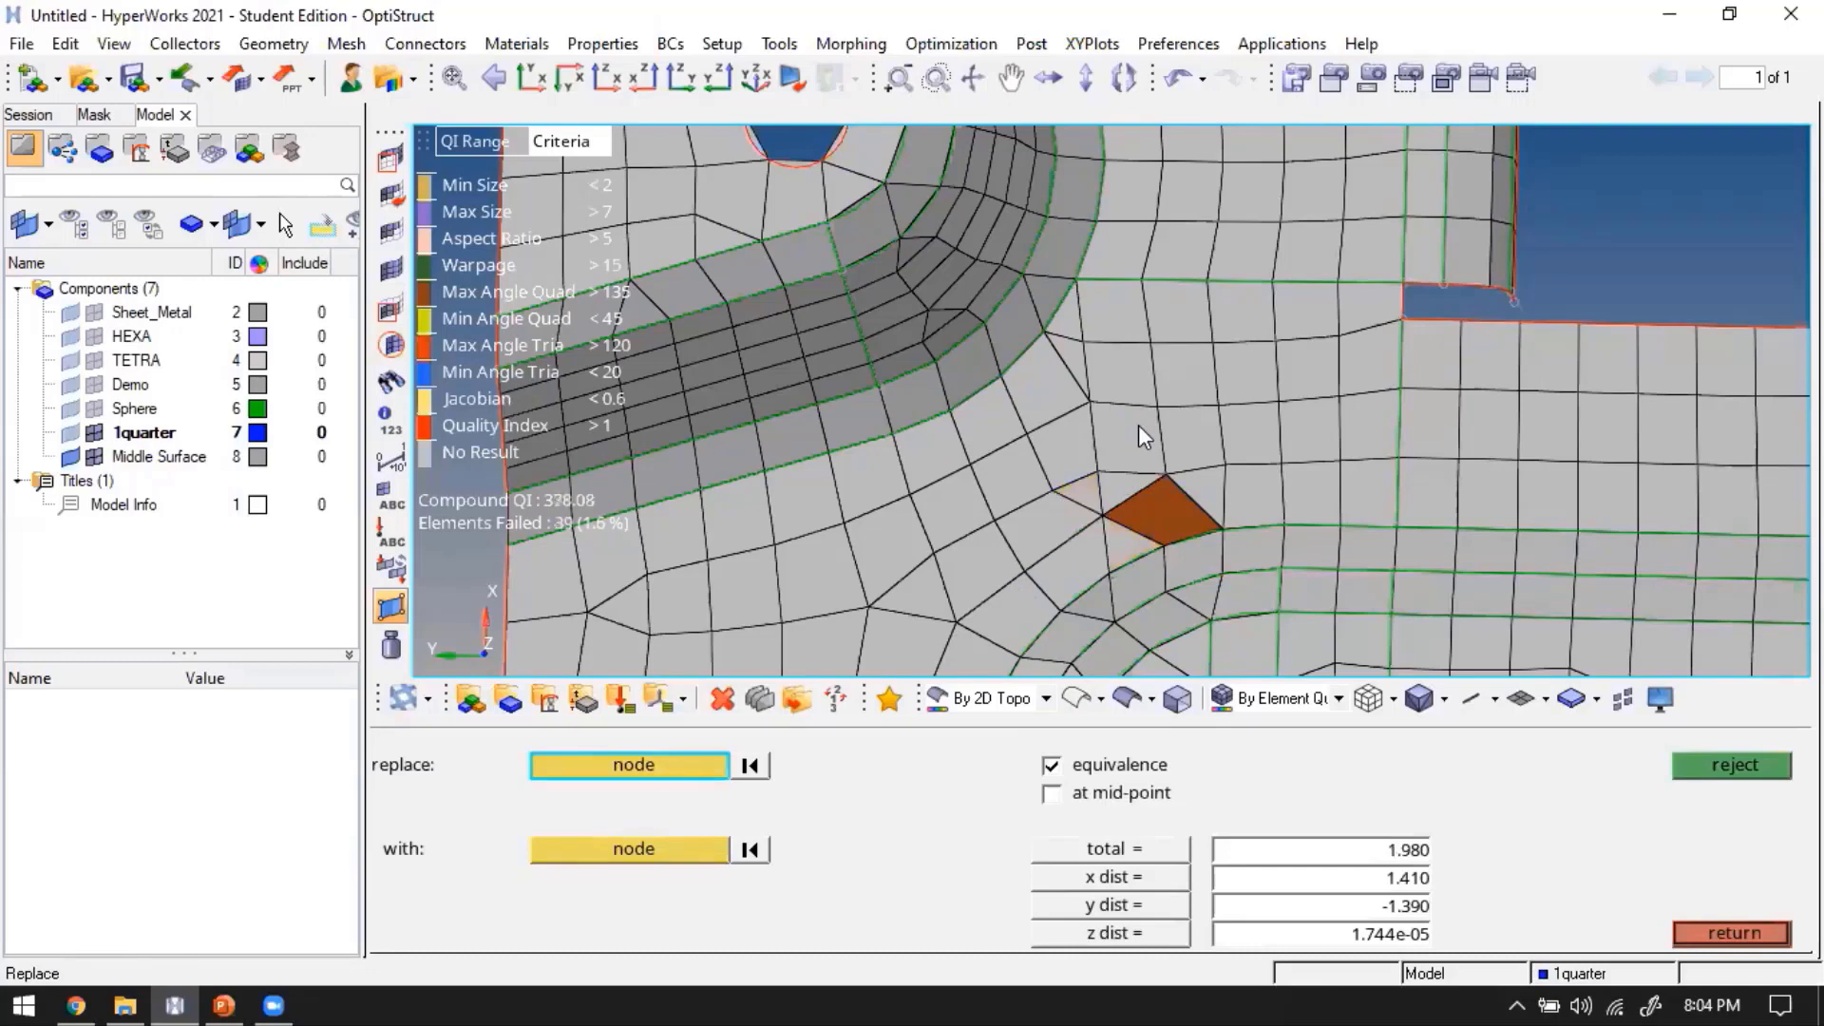
pyautogui.press('Escape')
# Remesh the elements between the aligned node line and the split line at the cutout, above the lower bead, using element-based automesh
pyautogui.press('F12')
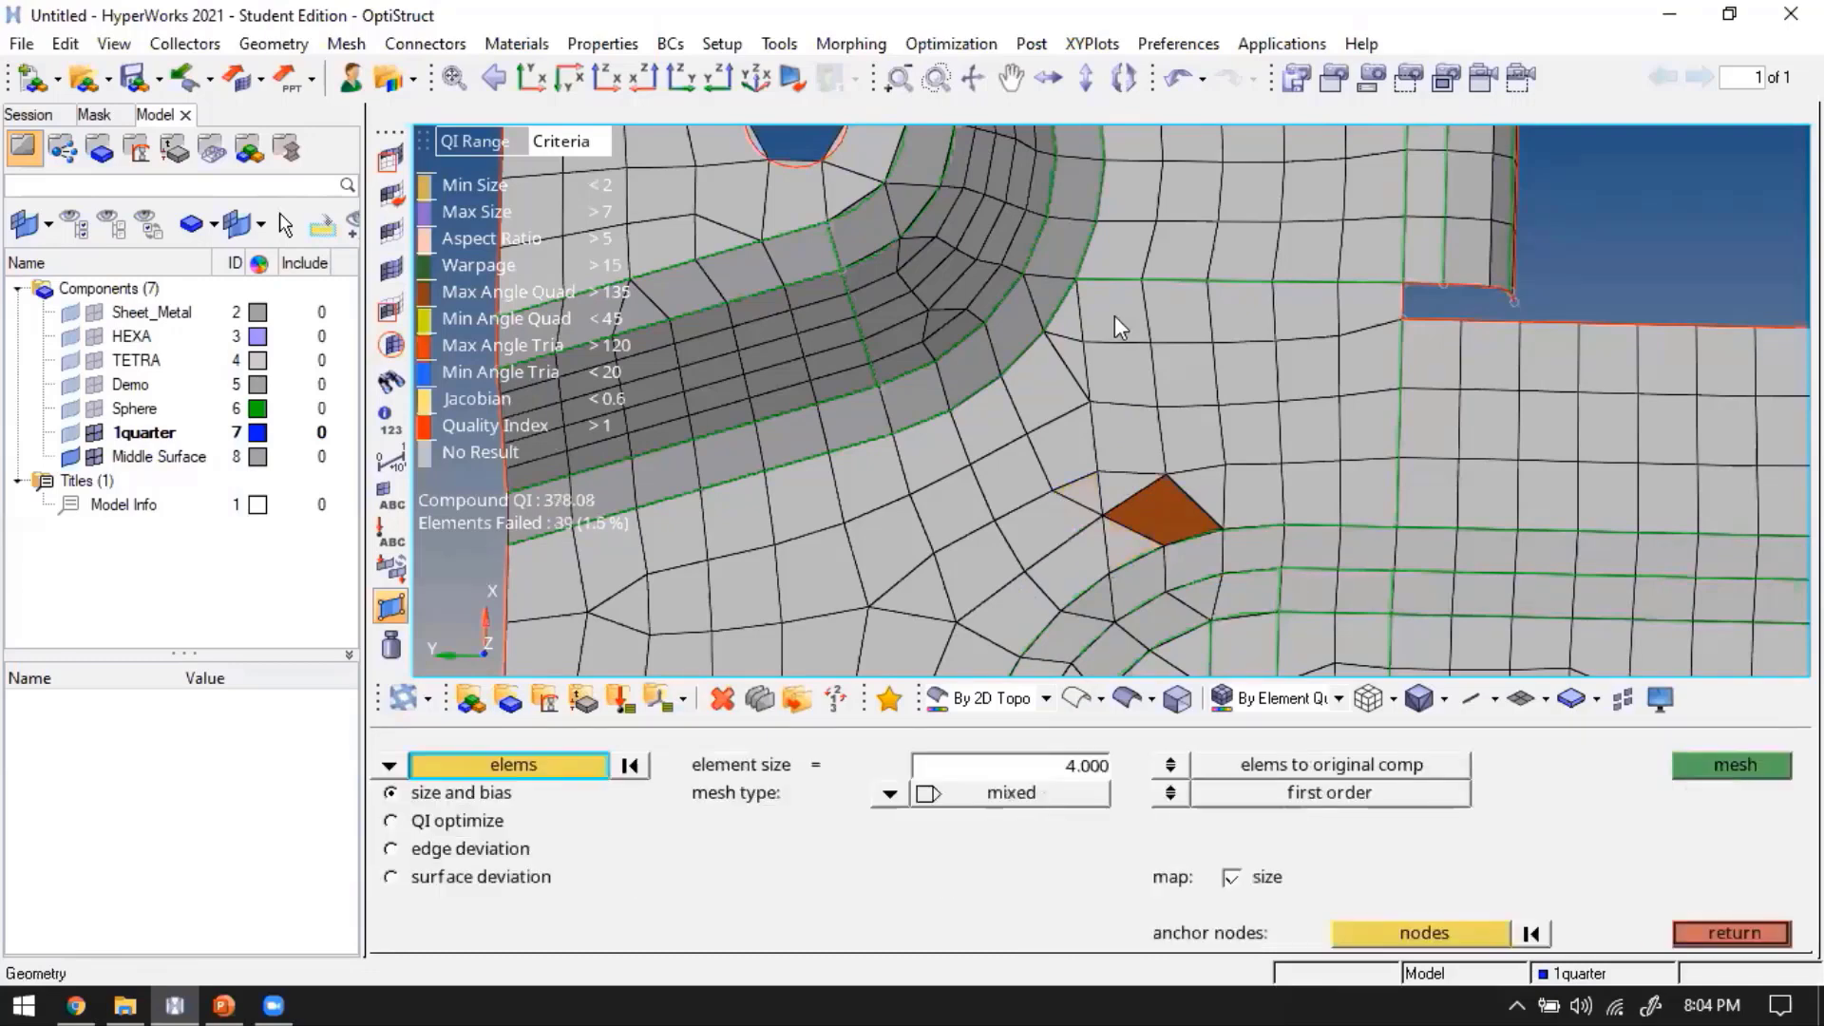
pyautogui.keyDown('shift'); pyautogui.moveTo(1113, 304); pyautogui.dragTo(1381, 523); pyautogui.keyUp('shift')
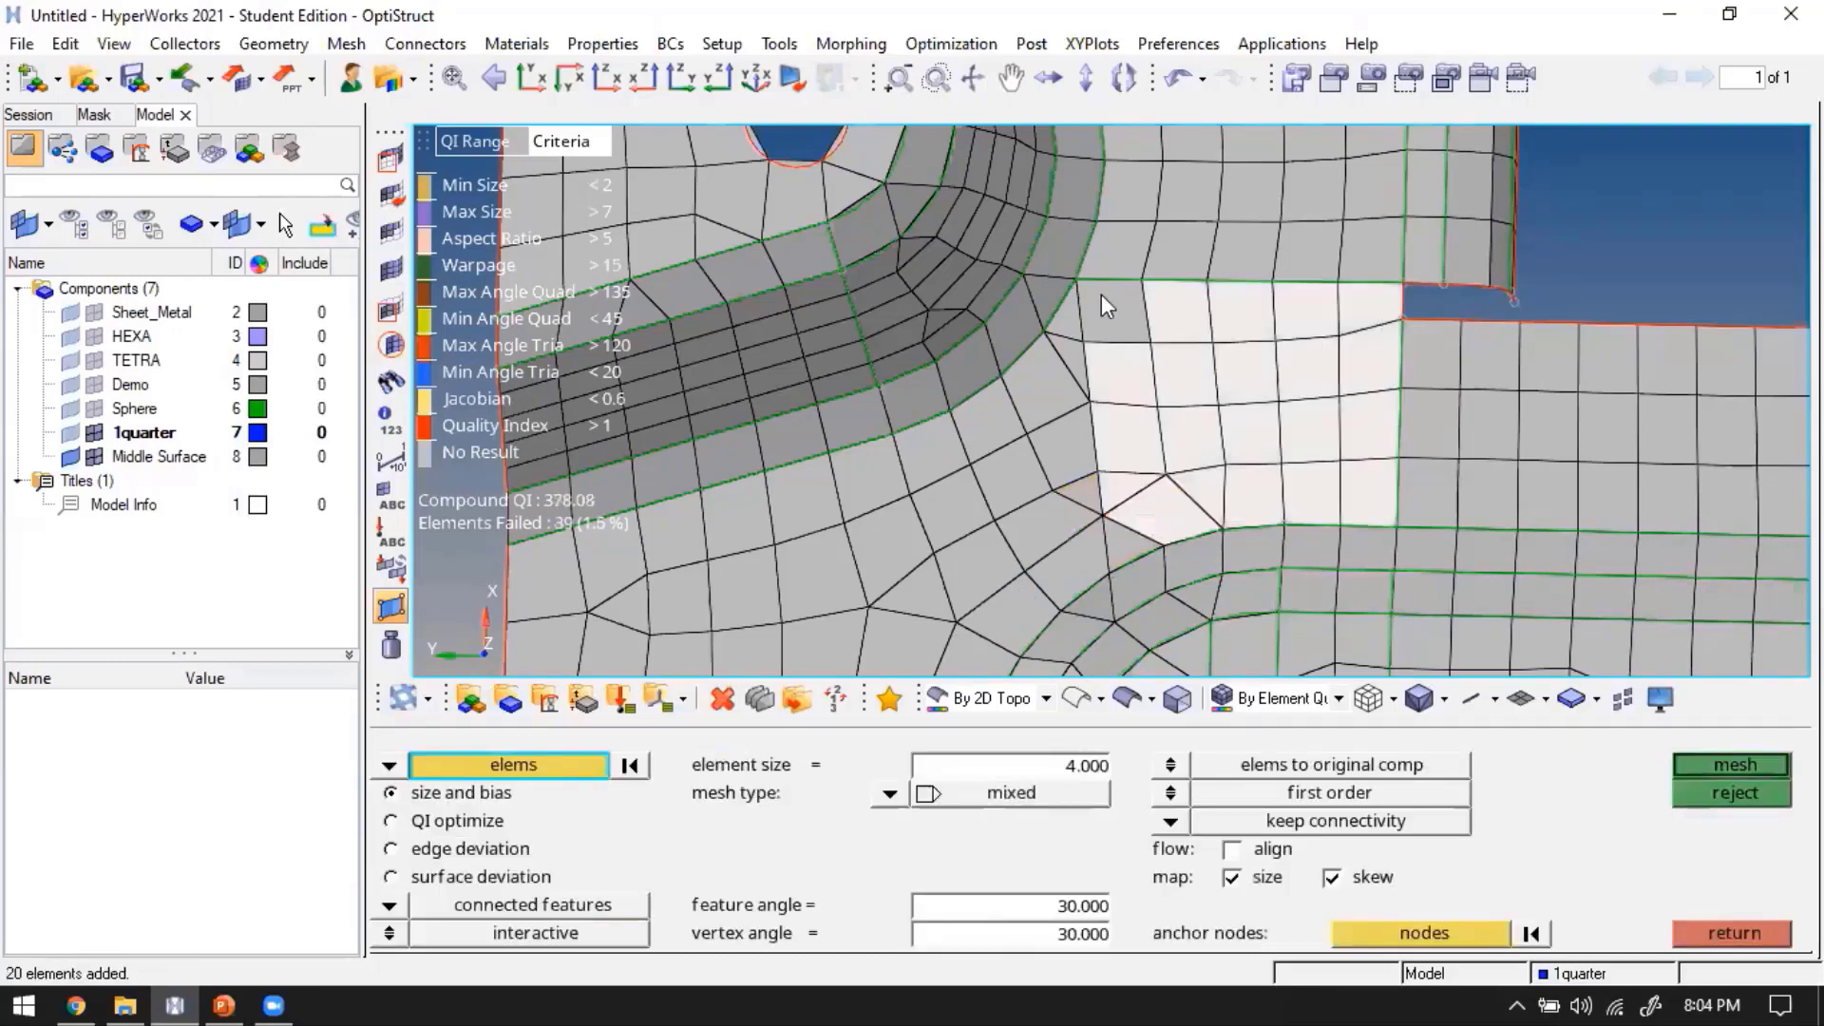
pyautogui.keyDown('shift'); pyautogui.moveTo(1102, 291); pyautogui.dragTo(1182, 553); pyautogui.keyUp('shift')
pyautogui.middleClick(1172, 372)
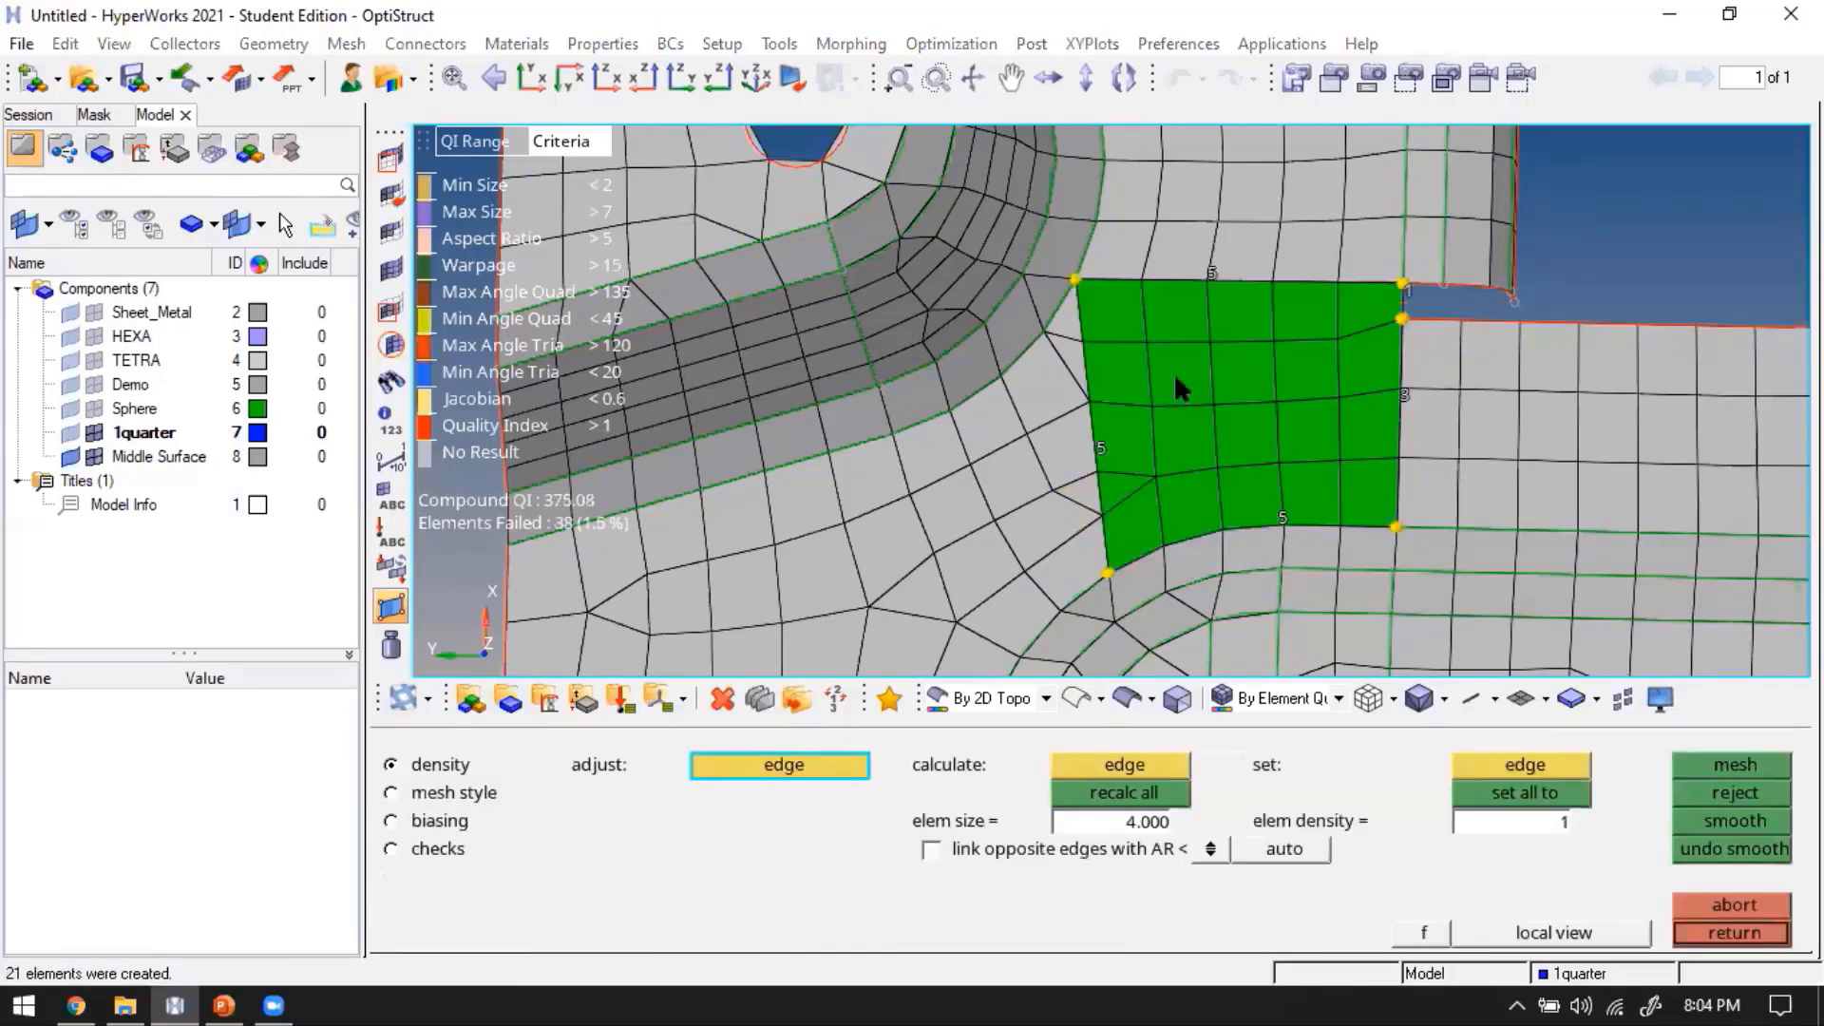
pyautogui.press('Escape')
pyautogui.press('Escape')
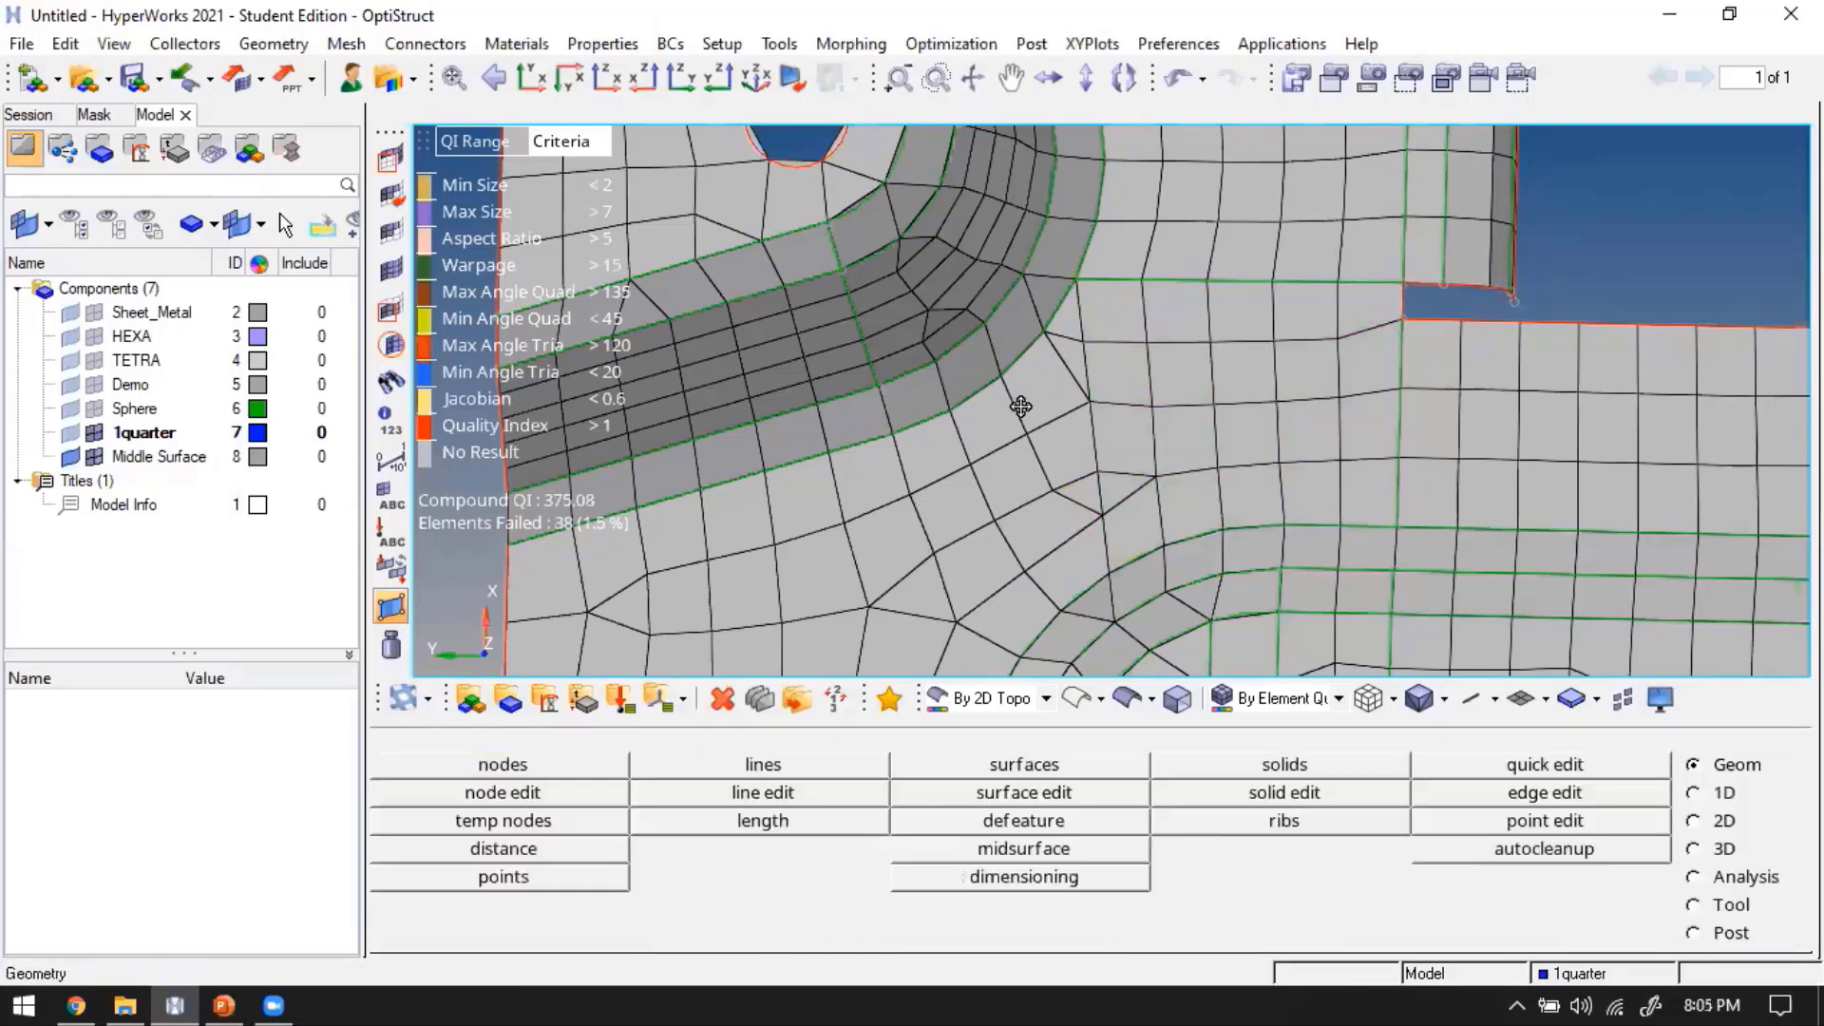
# Remesh the elements between the curved bead and the lower bead, on the free-edge side of the aligned node line, using element-based automesh
pyautogui.keyDown('ctrl'); pyautogui.moveTo(1023, 406); pyautogui.dragTo(1118, 305, button='right'); pyautogui.keyUp('ctrl')
pyautogui.keyDown('ctrl'); pyautogui.moveTo(1171, 607); pyautogui.dragTo(1156, 561, button='right'); pyautogui.keyUp('ctrl')
pyautogui.keyDown('ctrl'); pyautogui.moveTo(1155, 562); pyautogui.dragTo(1131, 483); pyautogui.keyUp('ctrl')
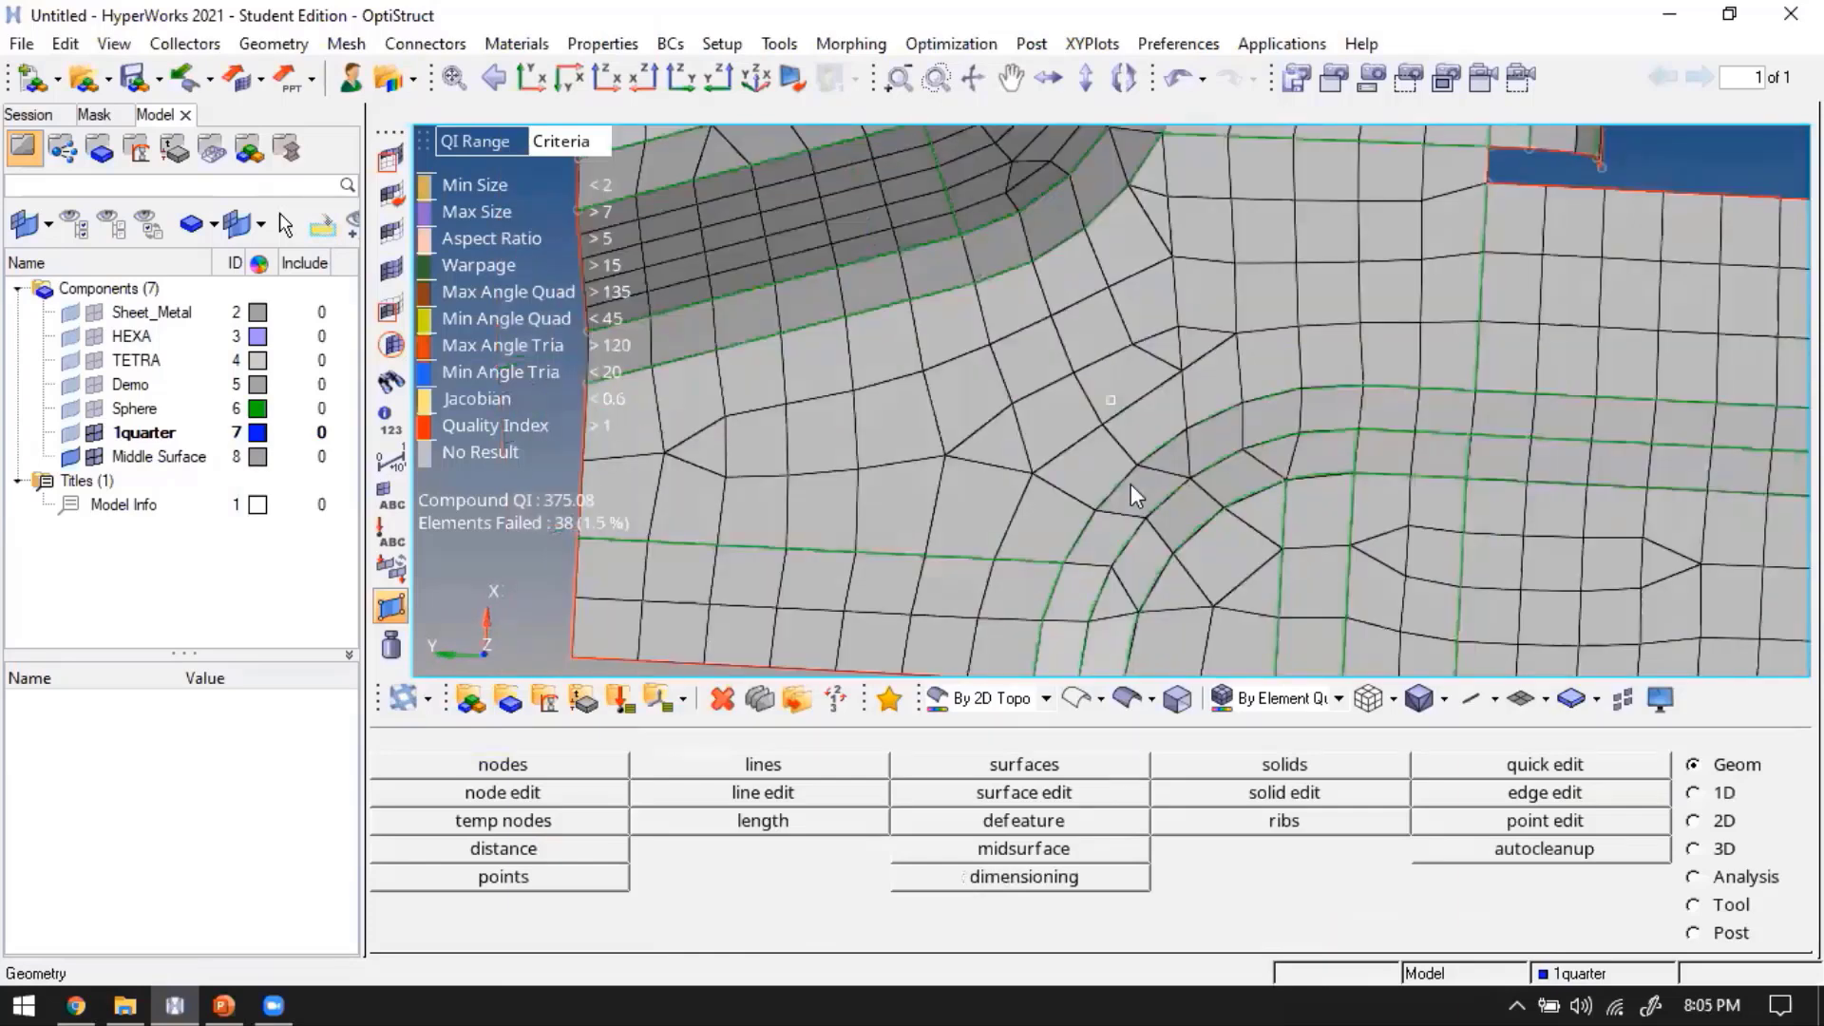
pyautogui.press('F12')
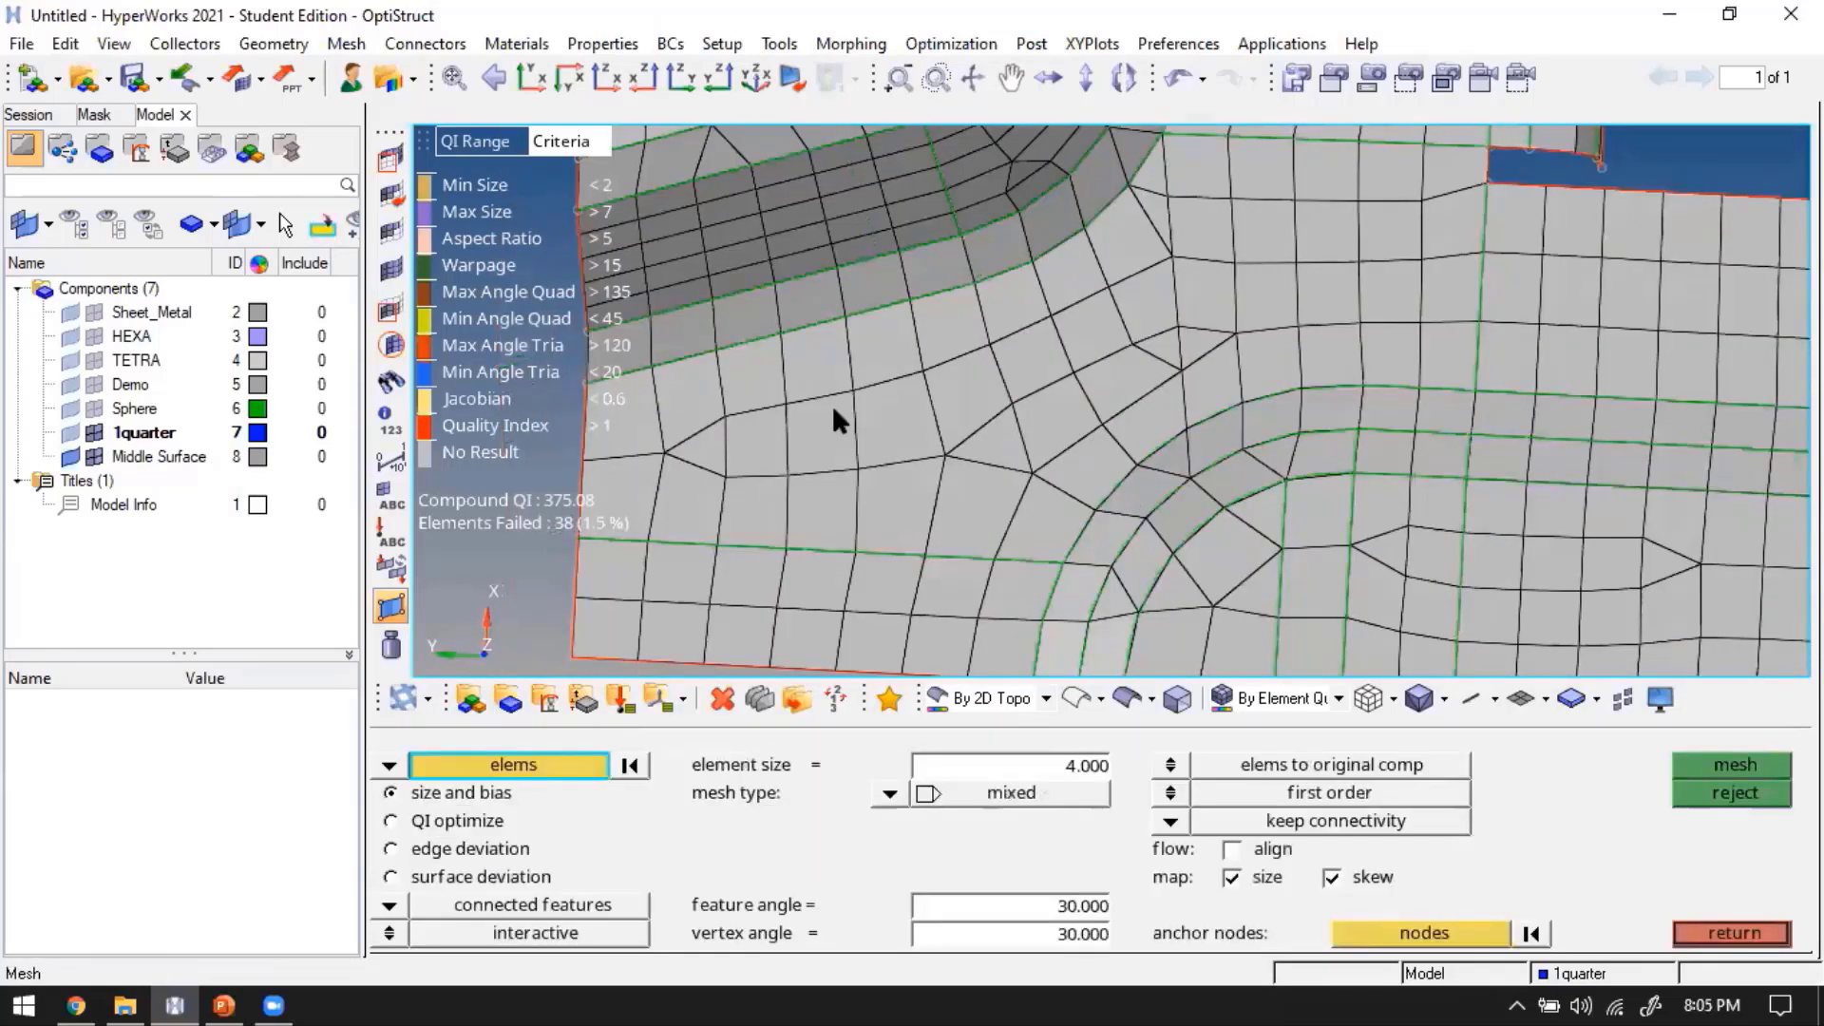
pyautogui.keyDown('ctrl'); pyautogui.moveTo(656, 373); pyautogui.dragTo(767, 405, button='right'); pyautogui.keyUp('ctrl')
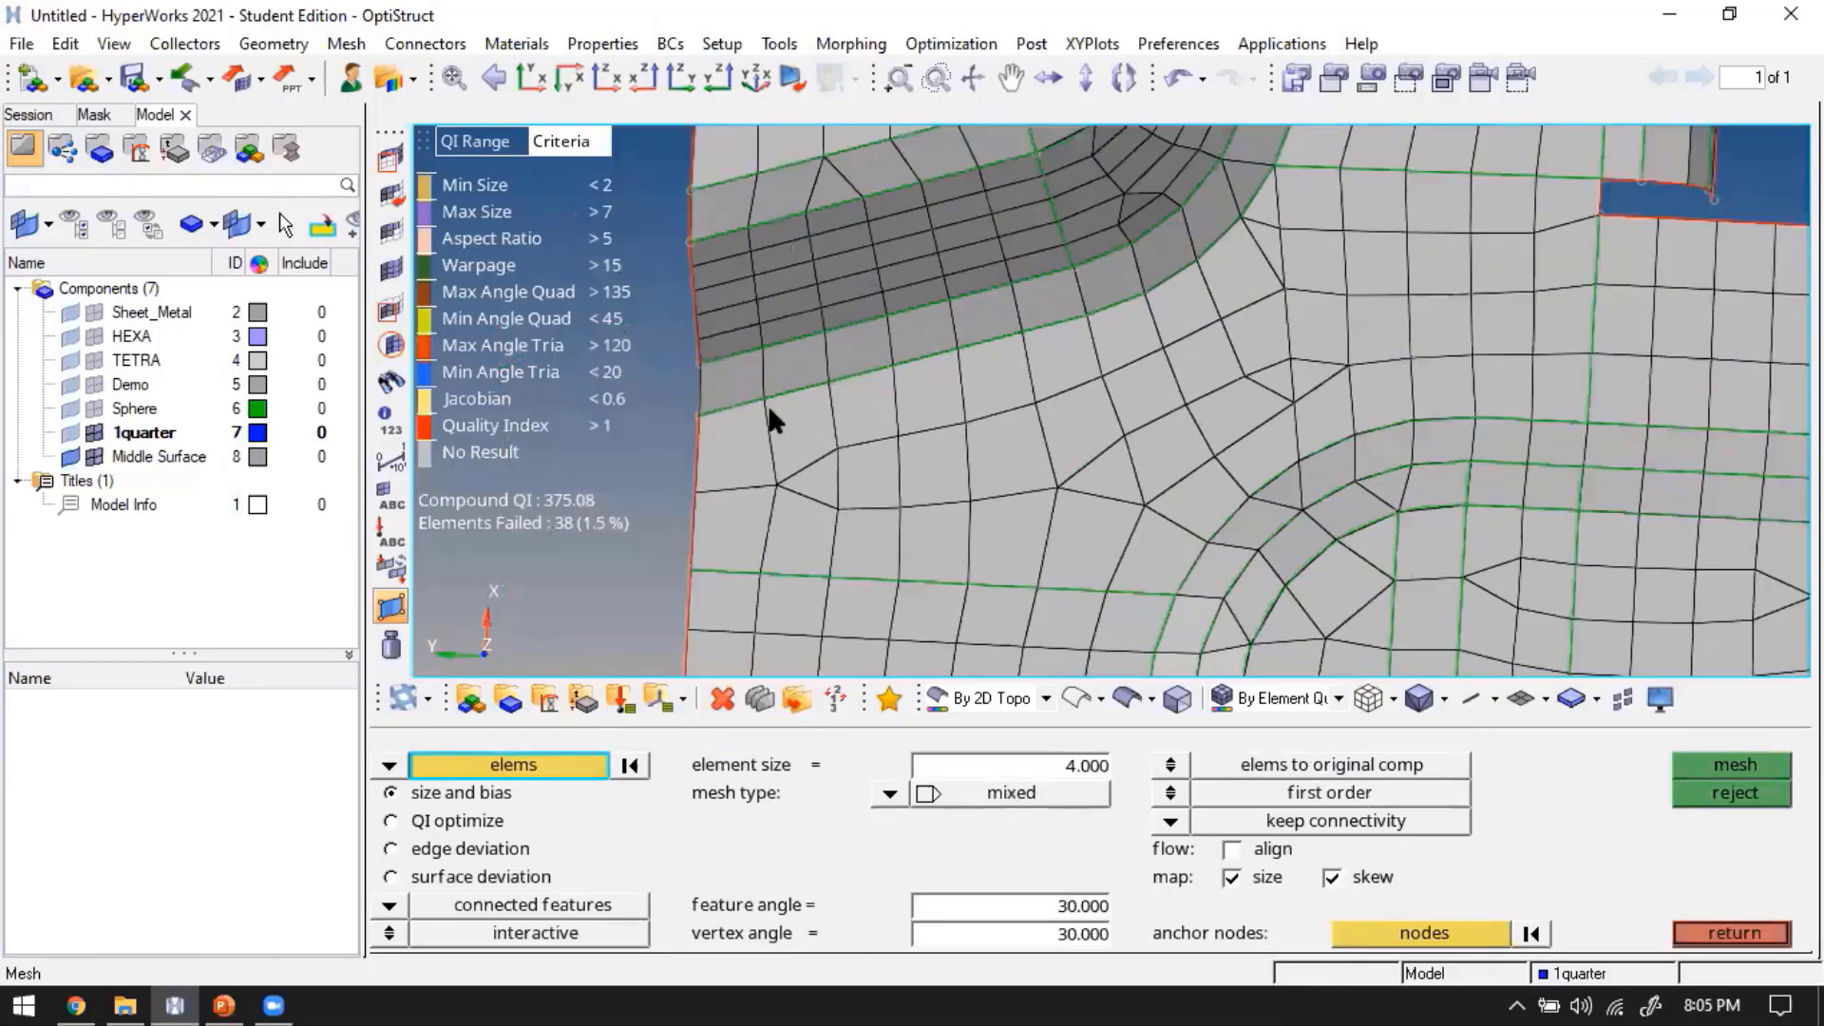
# Remesh the patch between the steep curved bead and the arched bead at size 4.000, mixed type, with three elements along the free edge
pyautogui.keyDown('shift'); pyautogui.moveTo(1161, 574); pyautogui.dragTo(1062, 357); pyautogui.keyUp('shift')
pyautogui.keyDown('shift'); pyautogui.moveTo(1144, 465); pyautogui.dragTo(1130, 332); pyautogui.keyUp('shift')
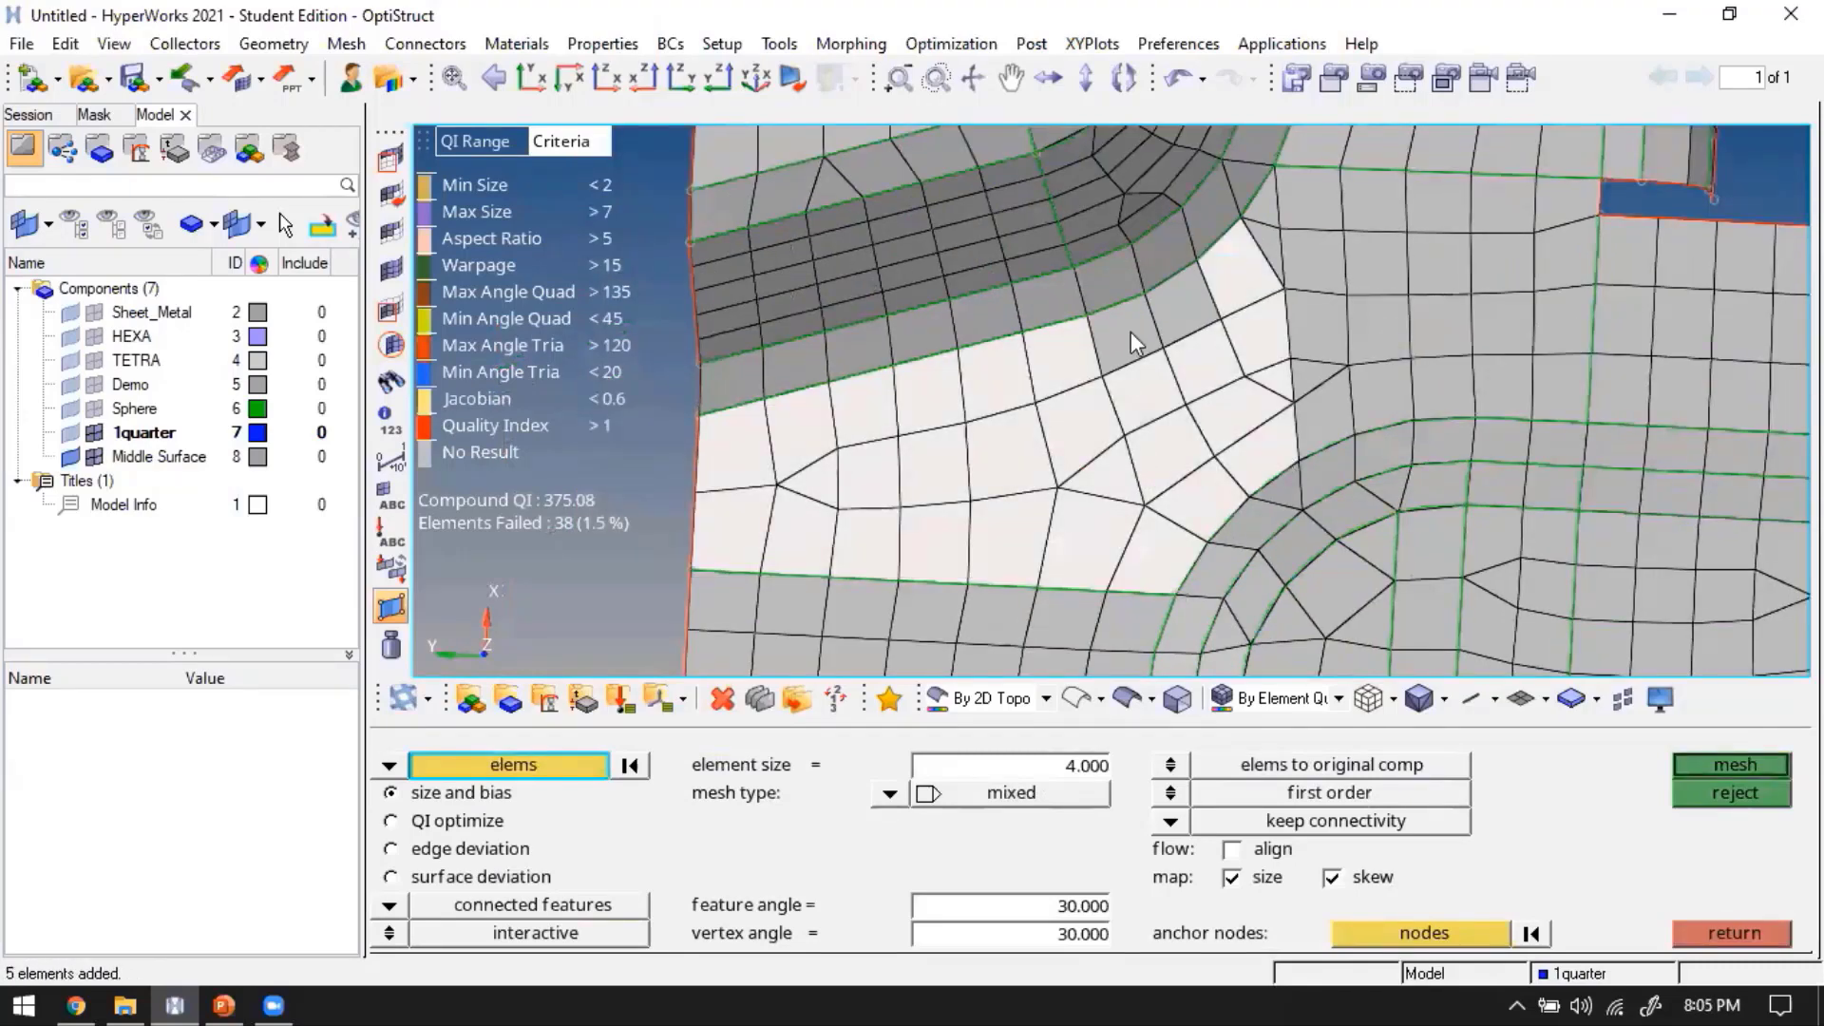
pyautogui.click(1183, 304)
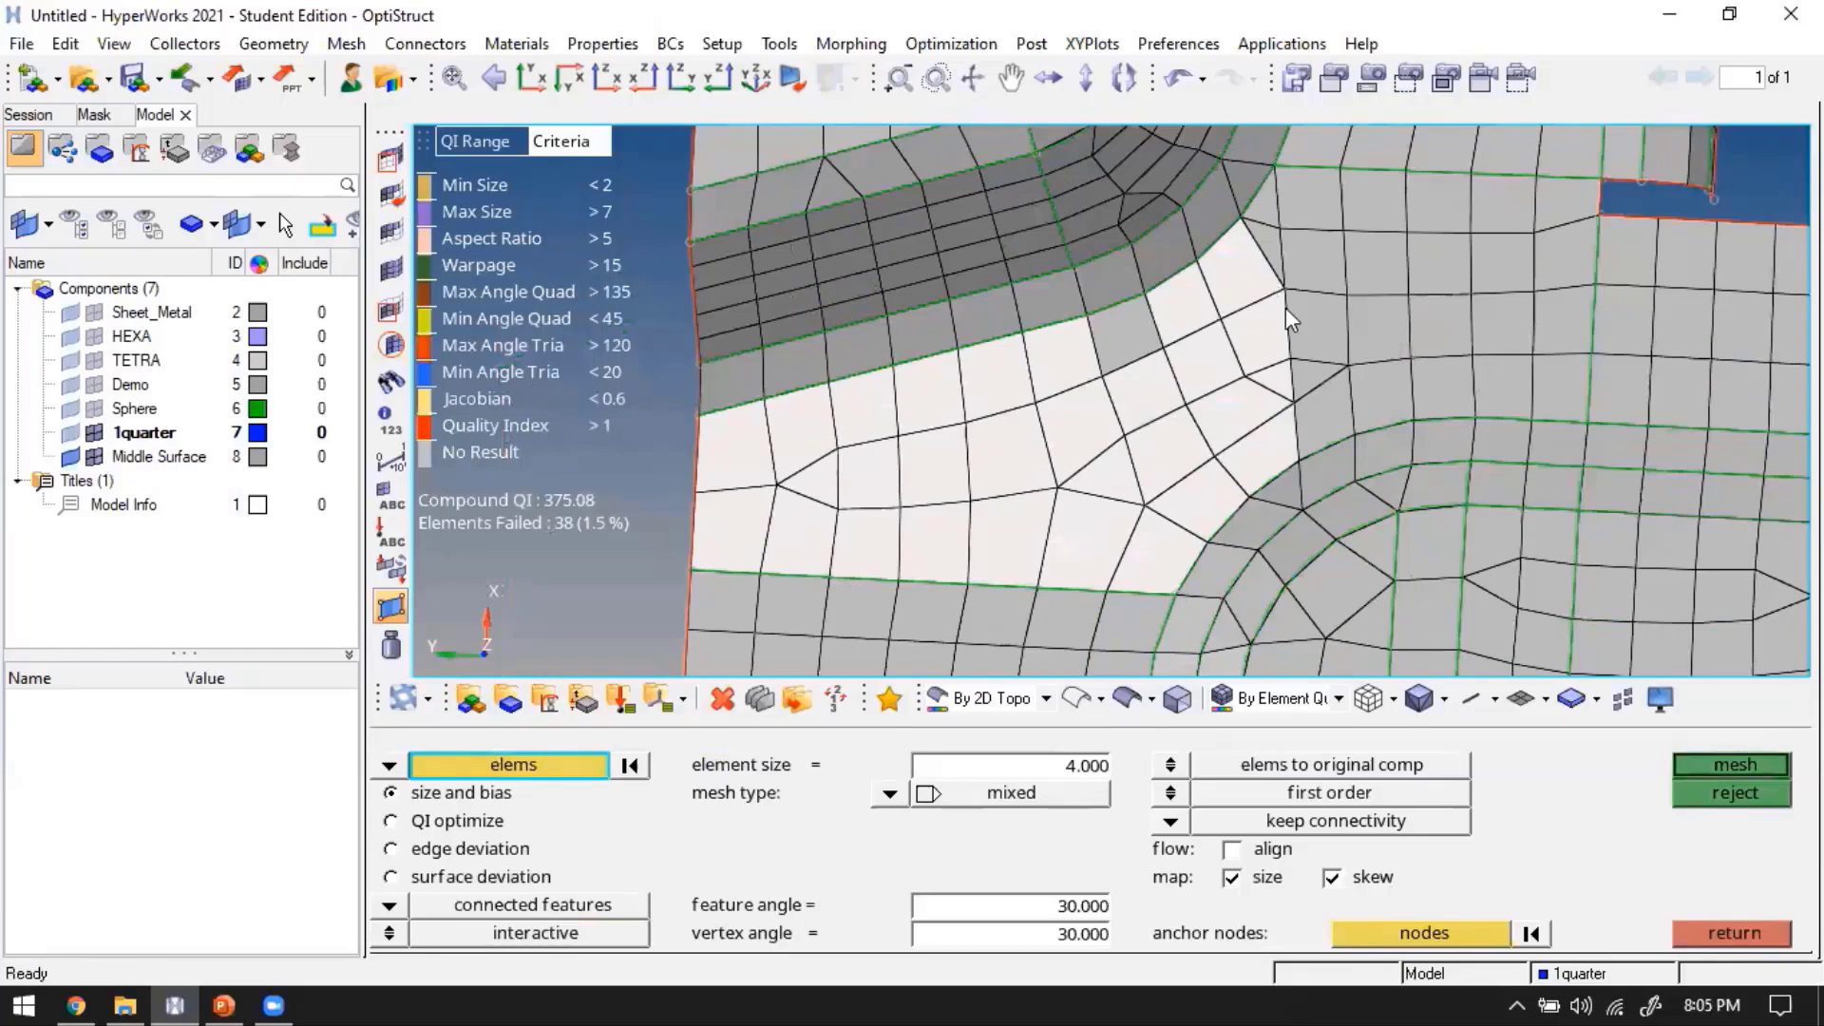
pyautogui.click(1126, 327)
pyautogui.middleClick(1180, 431)
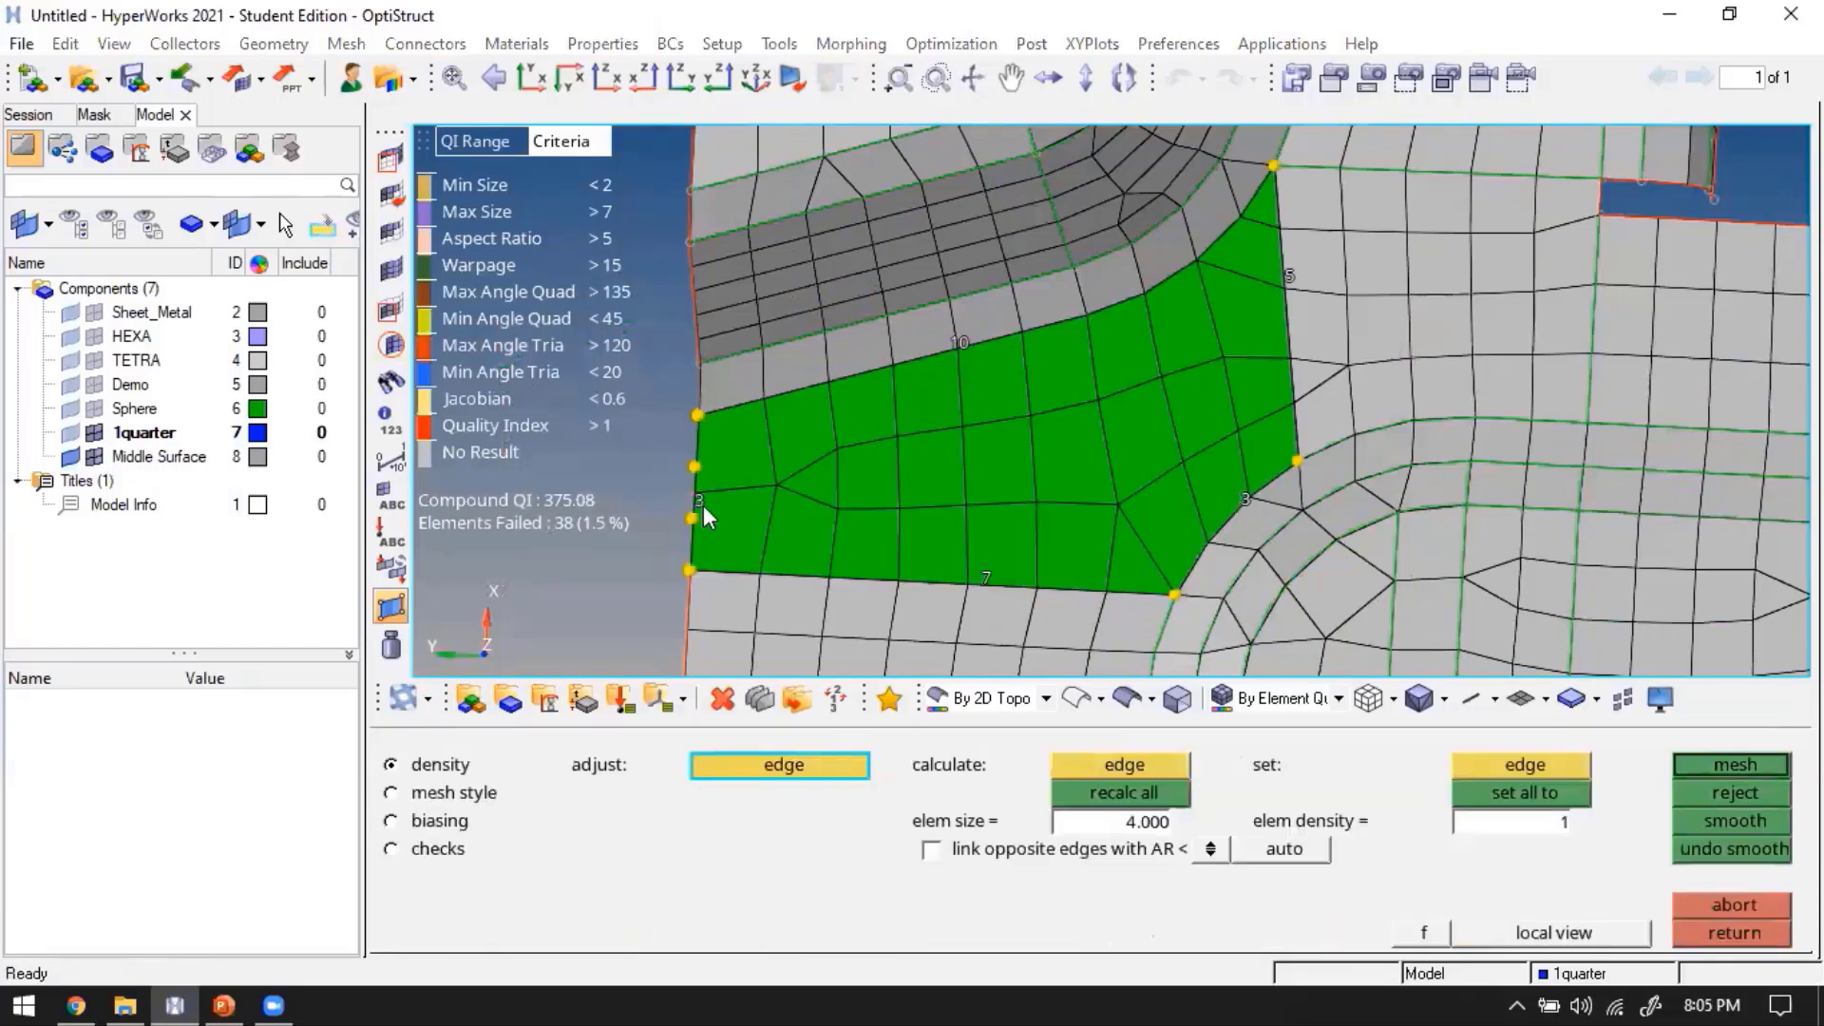
pyautogui.press('Escape')
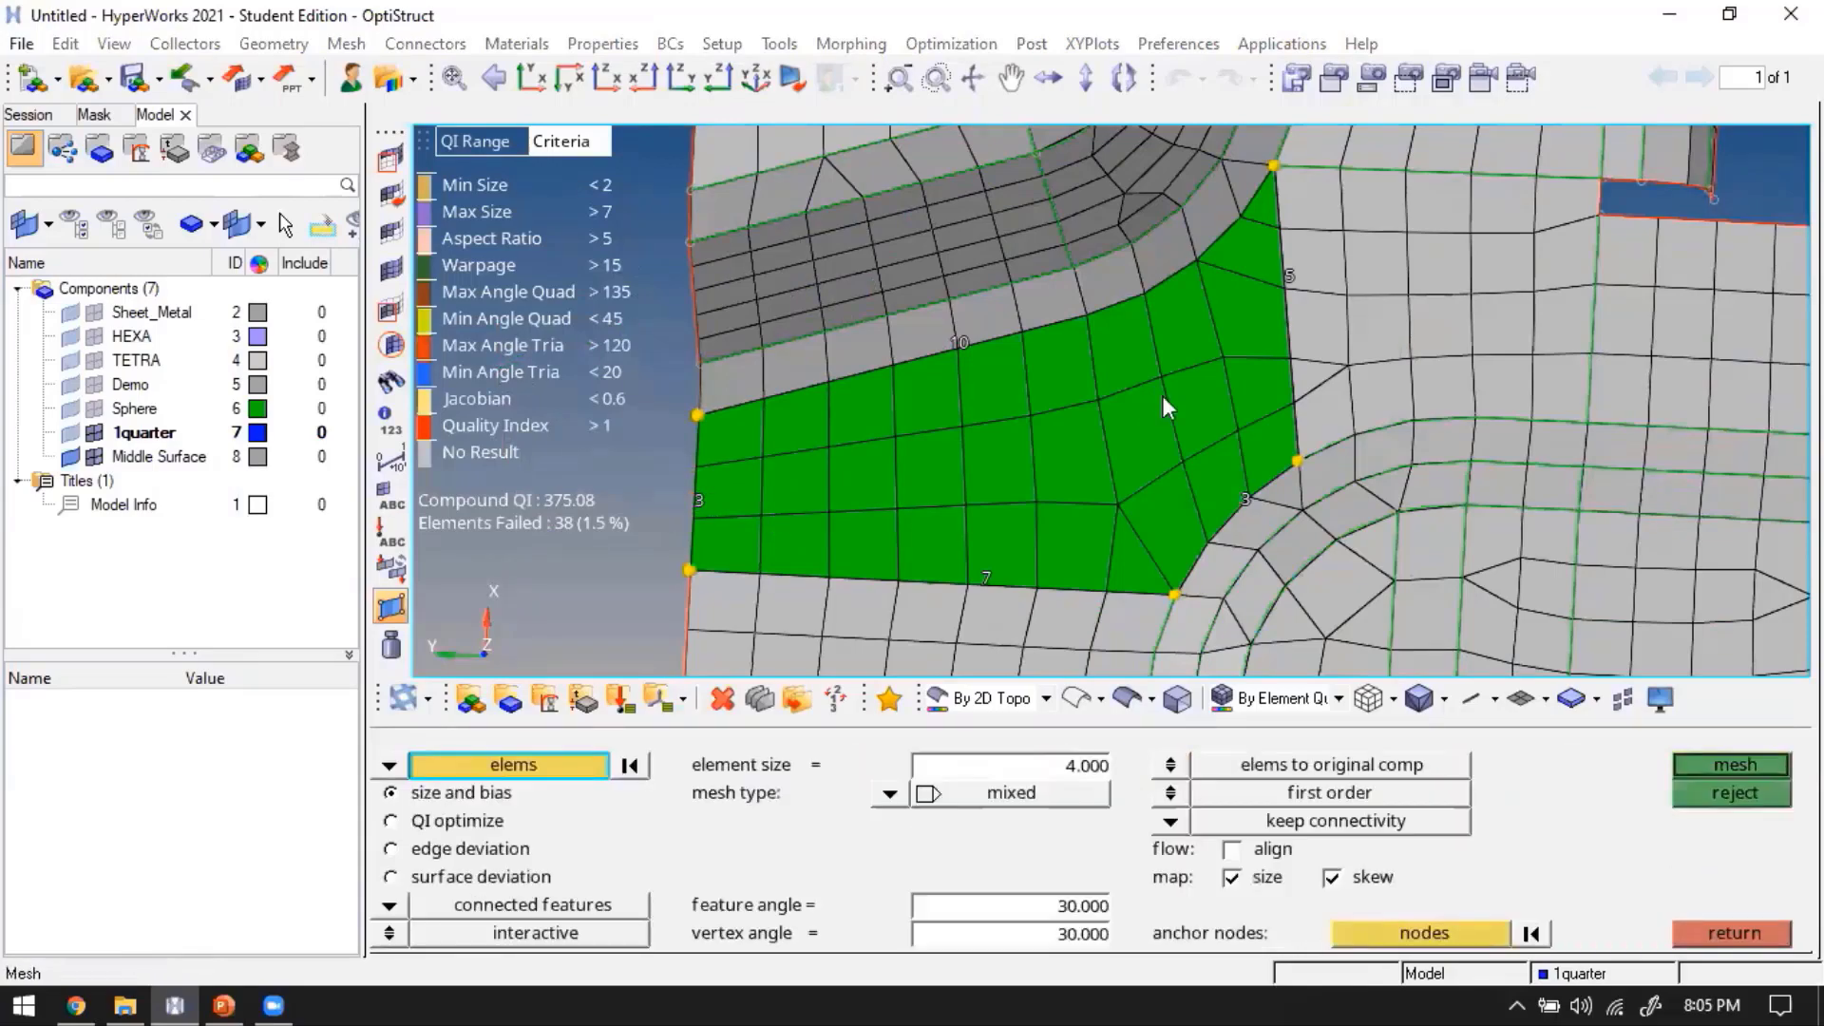
pyautogui.press('Escape')
# Remesh the rectangular patch inside the arched bead at size 4.000, mixed type, with 11 elements along its free edge
pyautogui.keyDown('ctrl'); pyautogui.scroll(-3, 1277, 483); pyautogui.keyUp('ctrl')
pyautogui.scroll(5, 1275, 510)
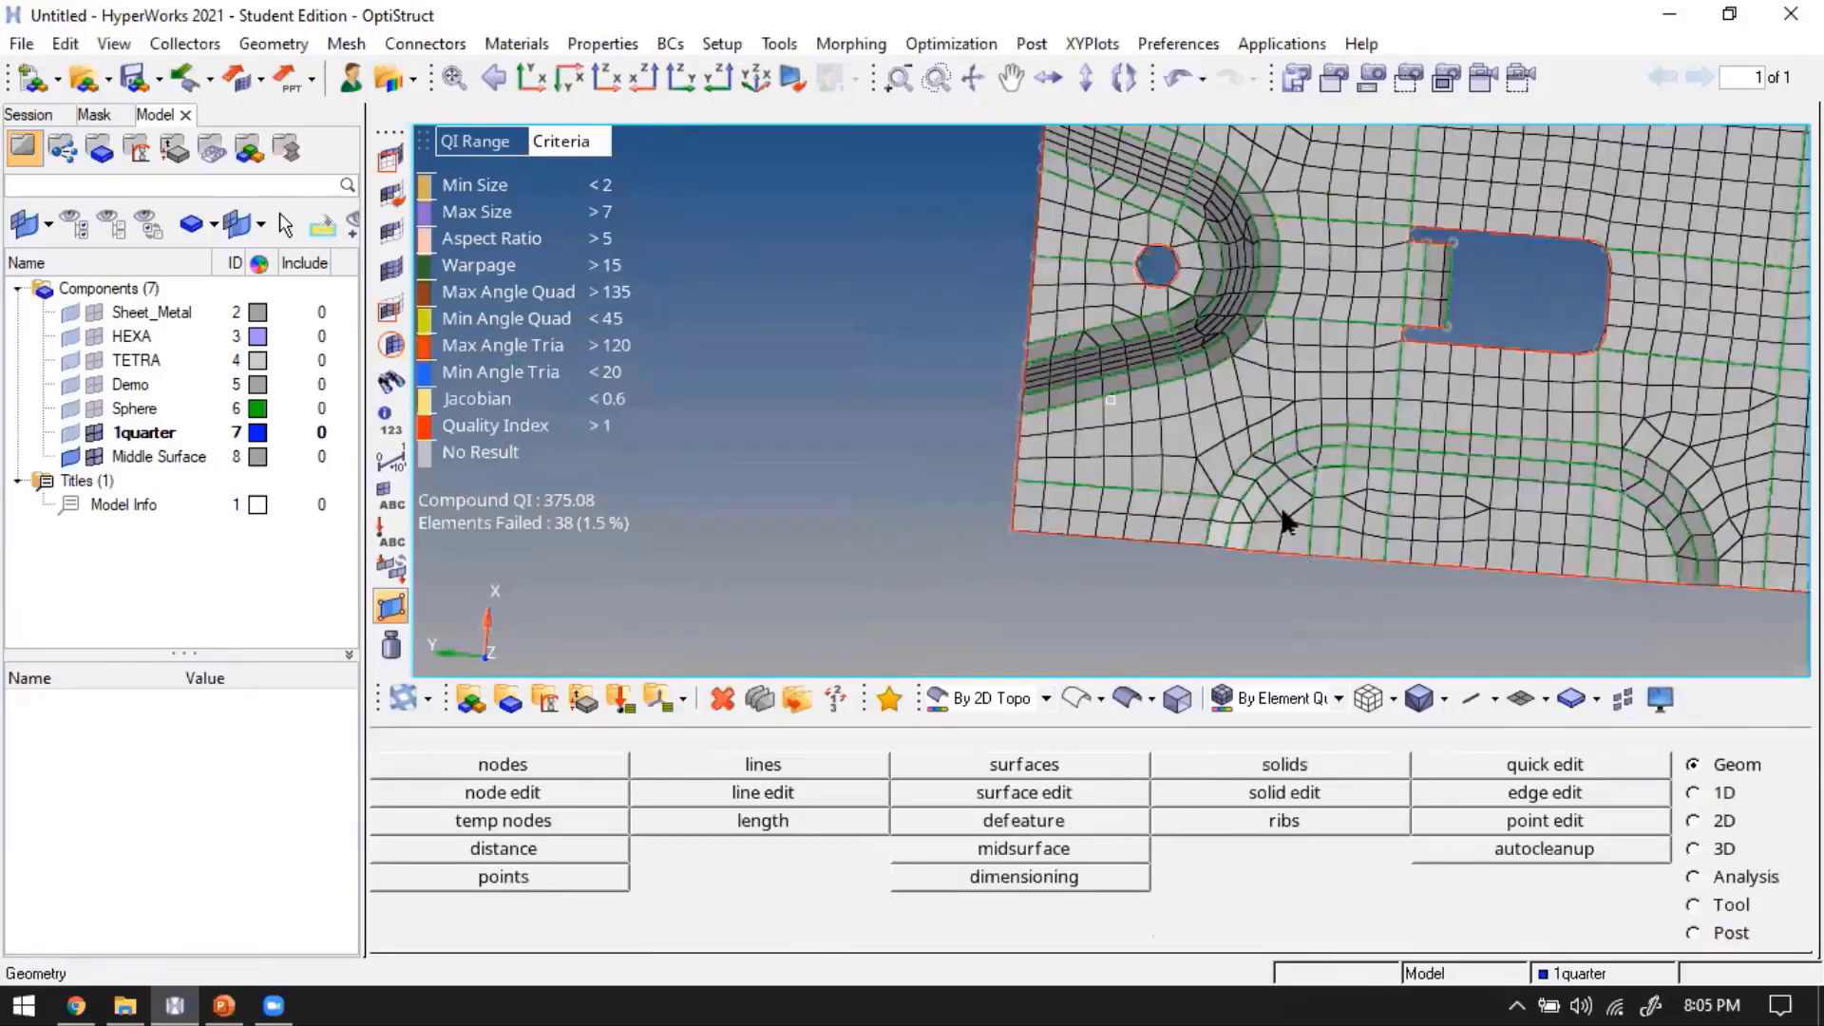
pyautogui.keyDown('ctrl'); pyautogui.moveTo(1260, 362); pyautogui.dragTo(1461, 553); pyautogui.keyUp('ctrl')
pyautogui.keyDown('ctrl'); pyautogui.moveTo(1501, 558); pyautogui.dragTo(1154, 500, button='right'); pyautogui.keyUp('ctrl')
pyautogui.press('F12')
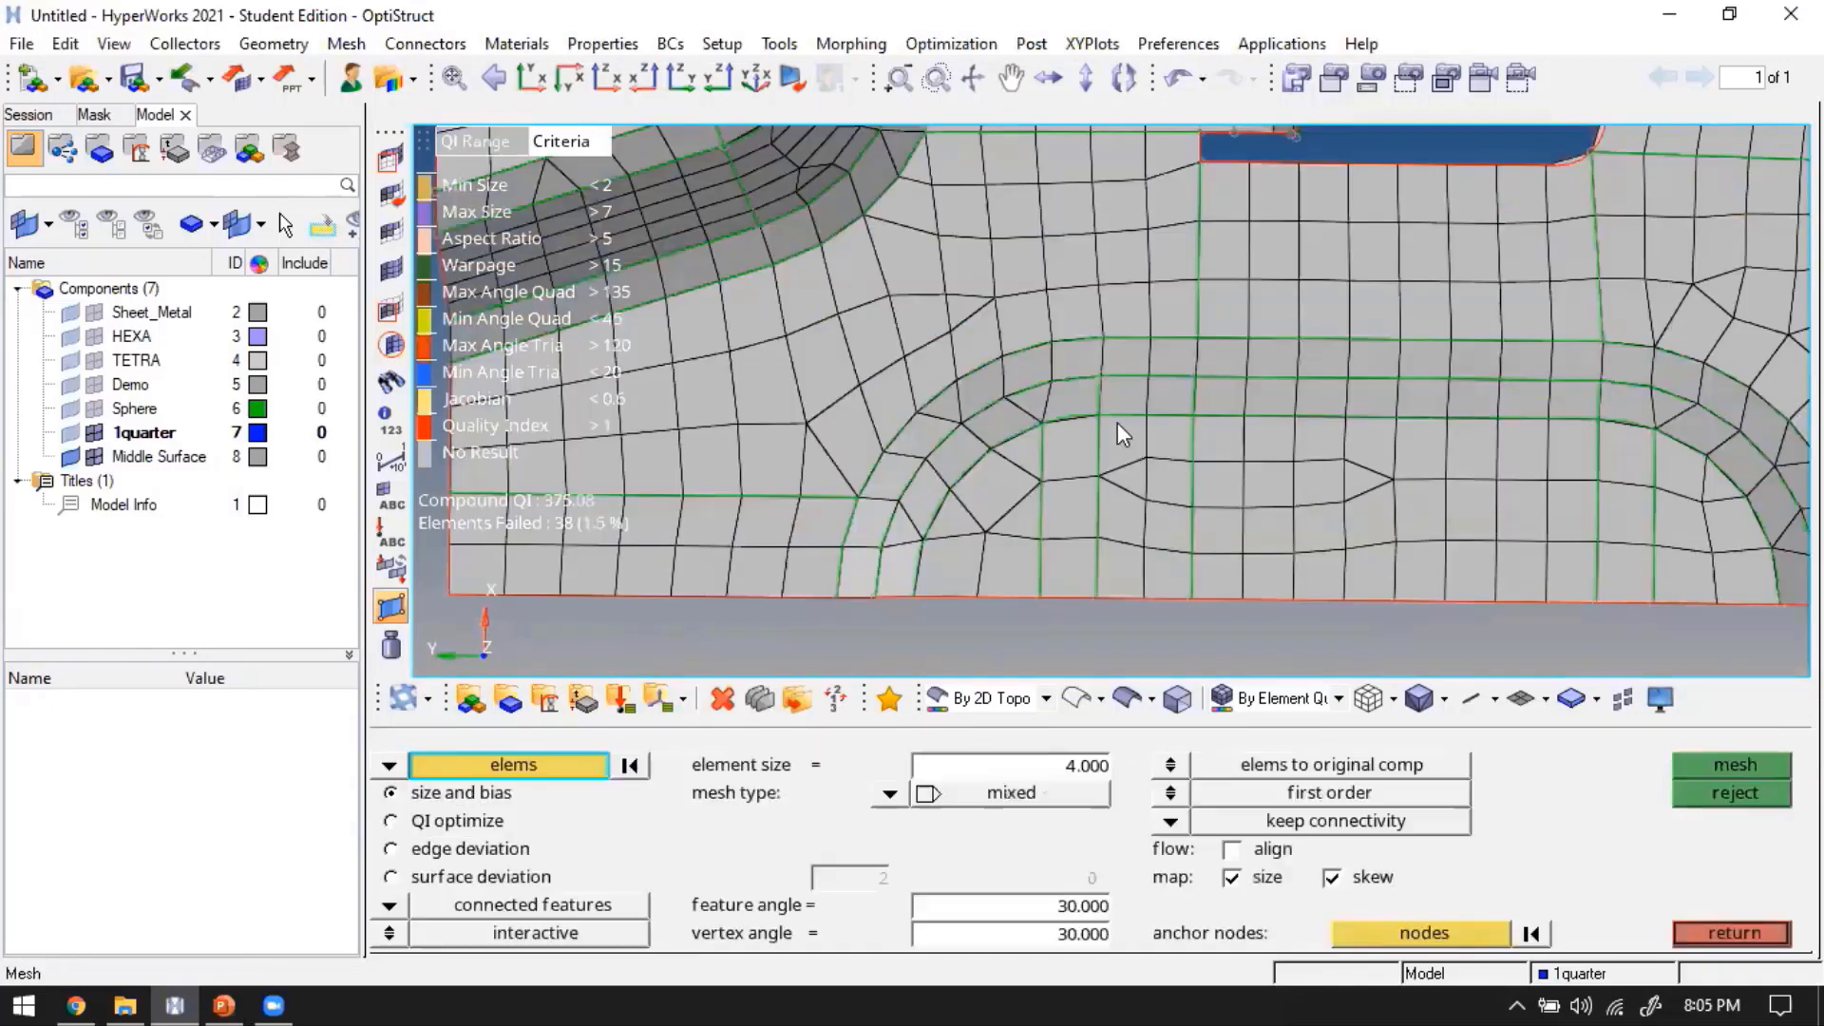
pyautogui.keyDown('shift'); pyautogui.moveTo(1638, 625); pyautogui.dragTo(1632, 625); pyautogui.keyUp('shift')
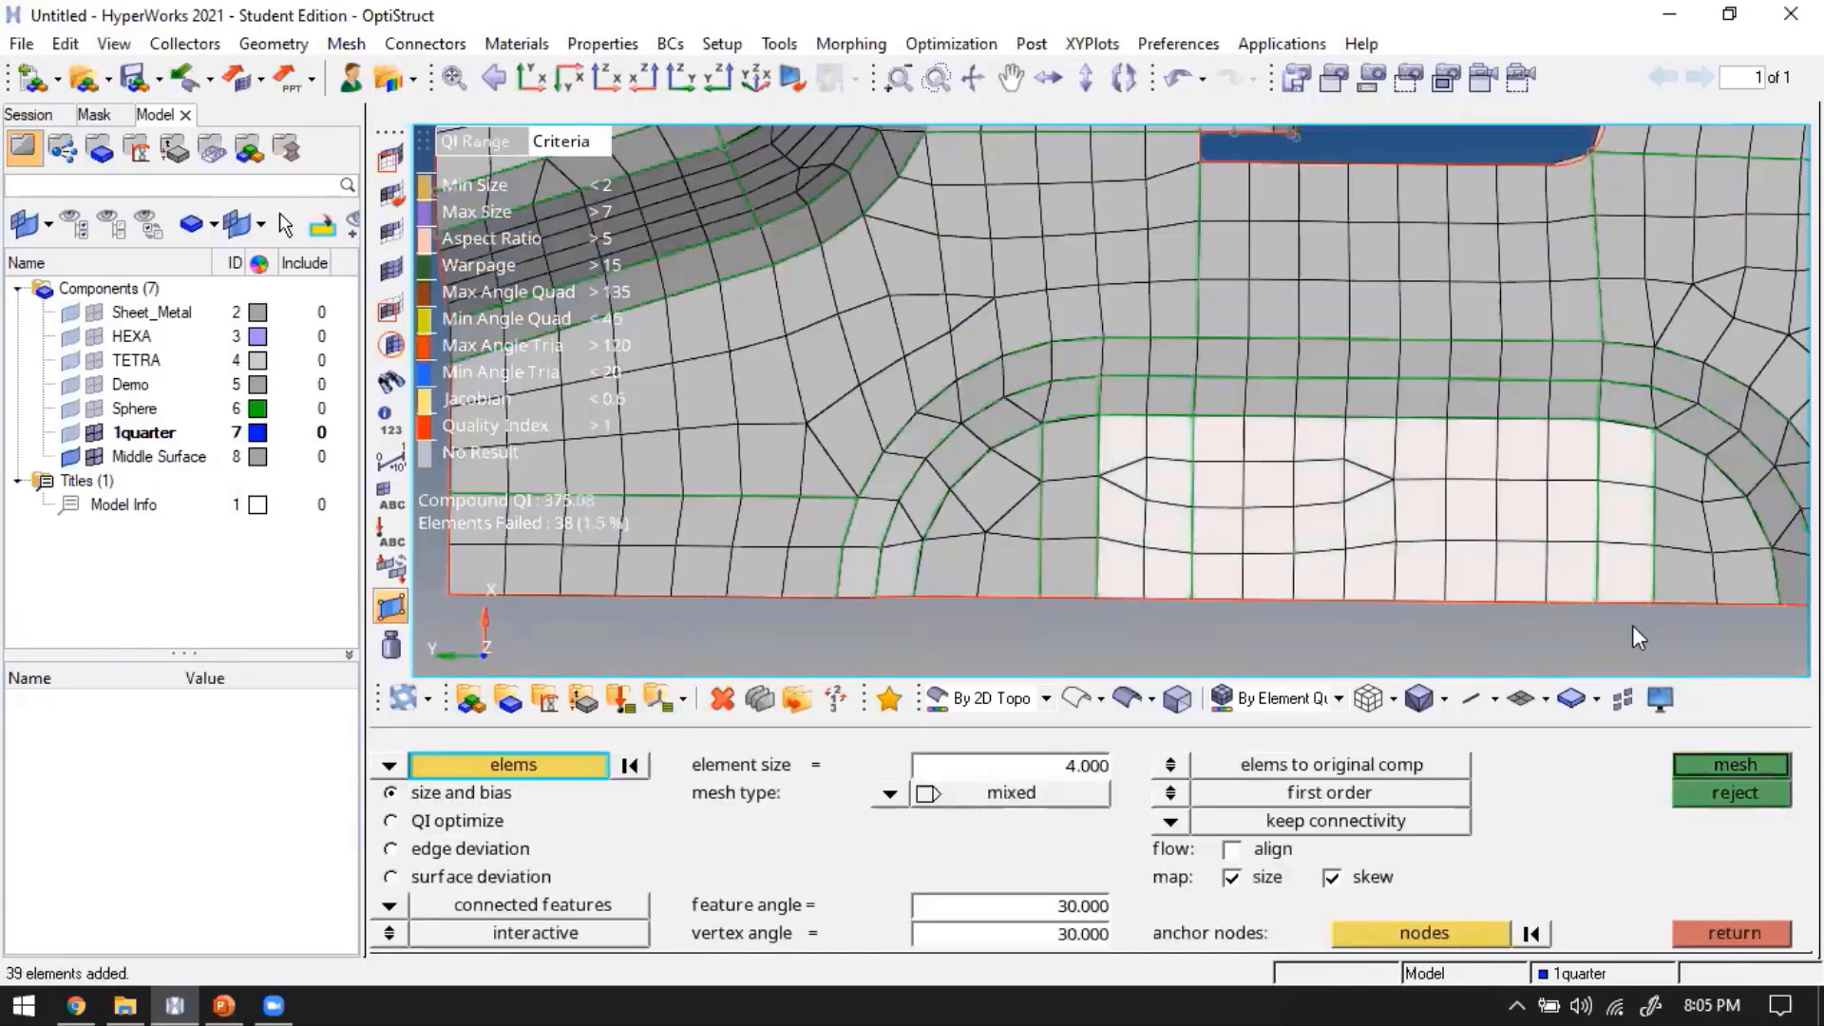
pyautogui.middleClick(1375, 548)
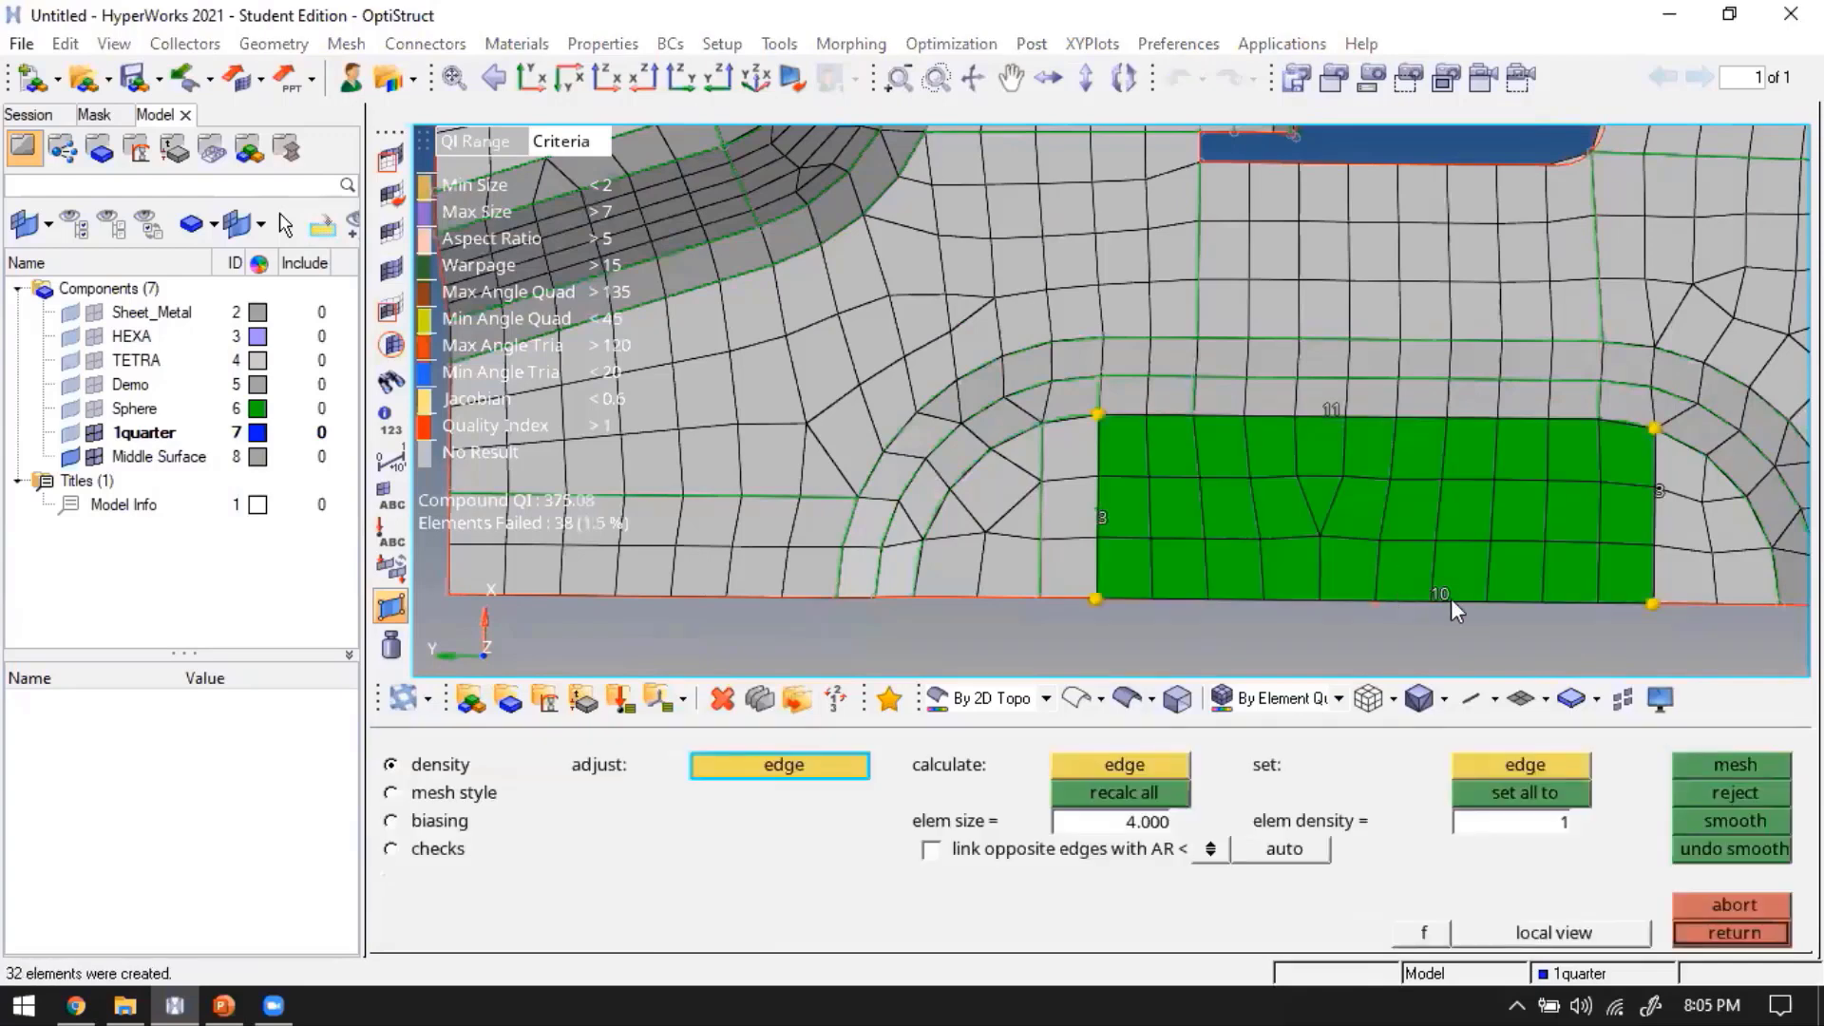
pyautogui.click(1444, 614)
pyautogui.middleClick(1444, 614)
pyautogui.middleClick(977, 498)
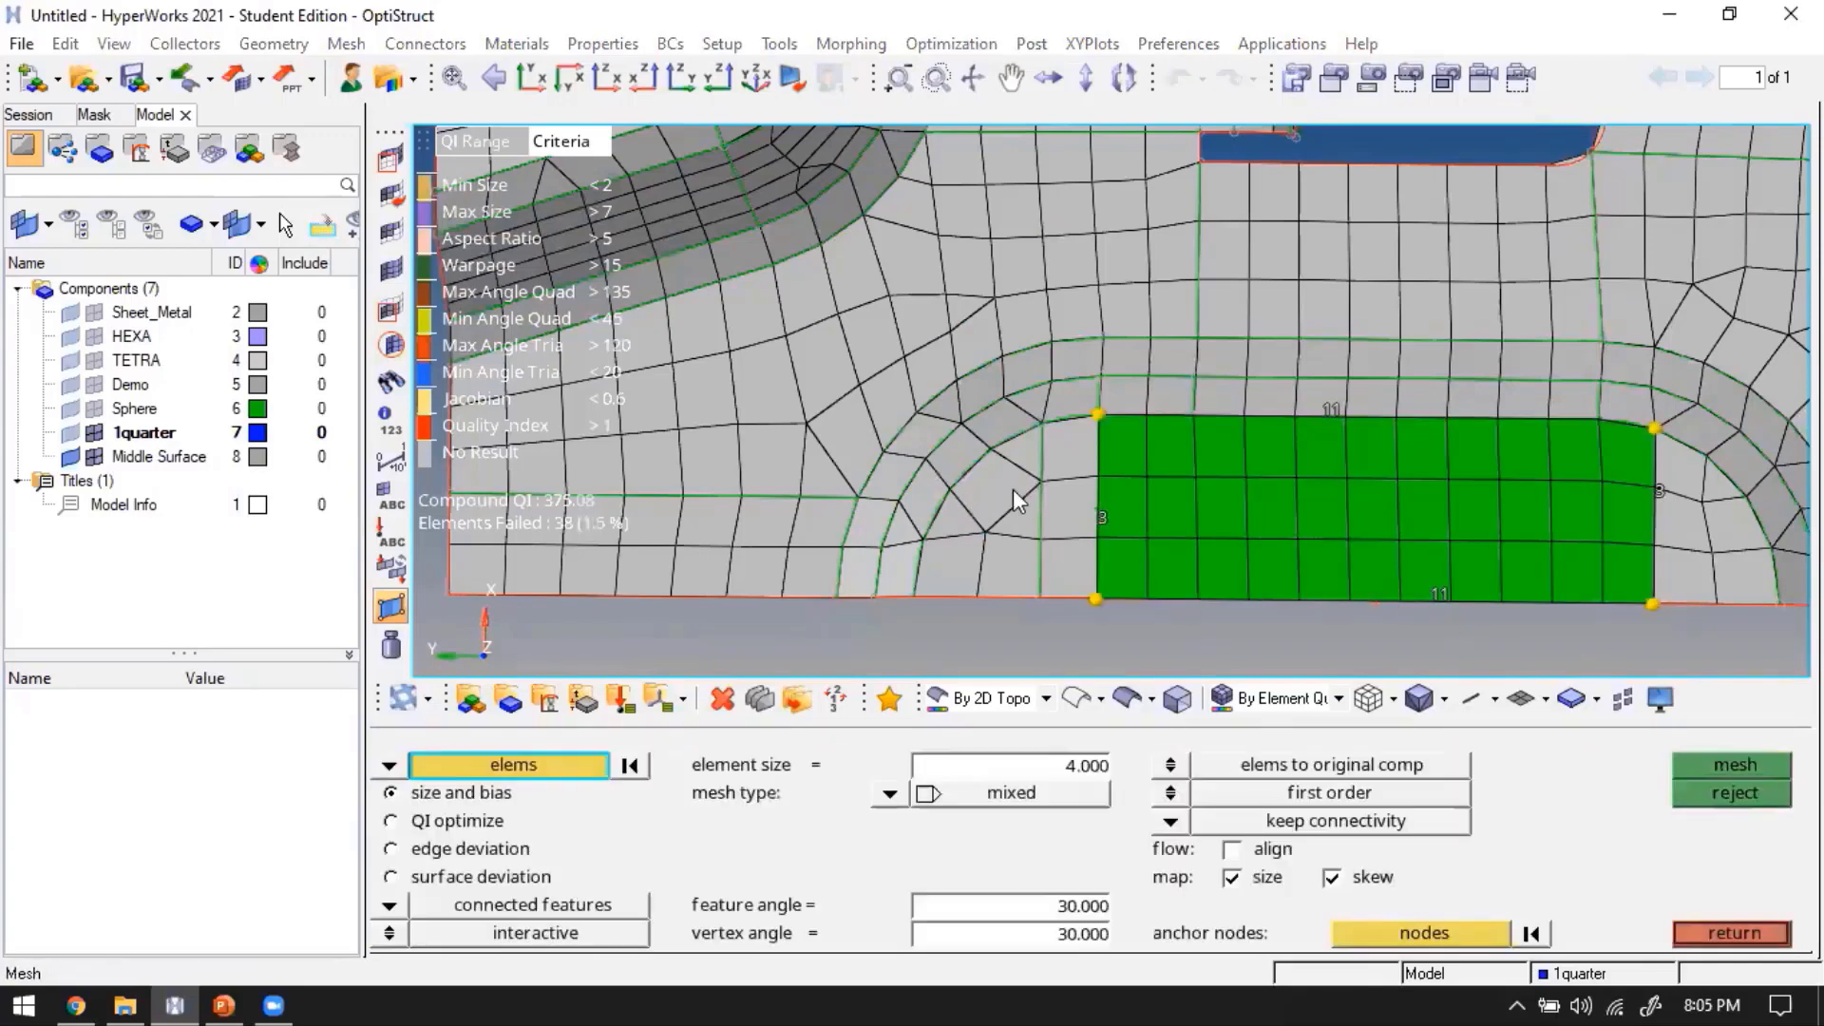
pyautogui.middleClick(1012, 488)
# Split the diamond-shaped quad inside the arched bead's corner with the midpoint to trias option
pyautogui.scroll(2, 1013, 486)
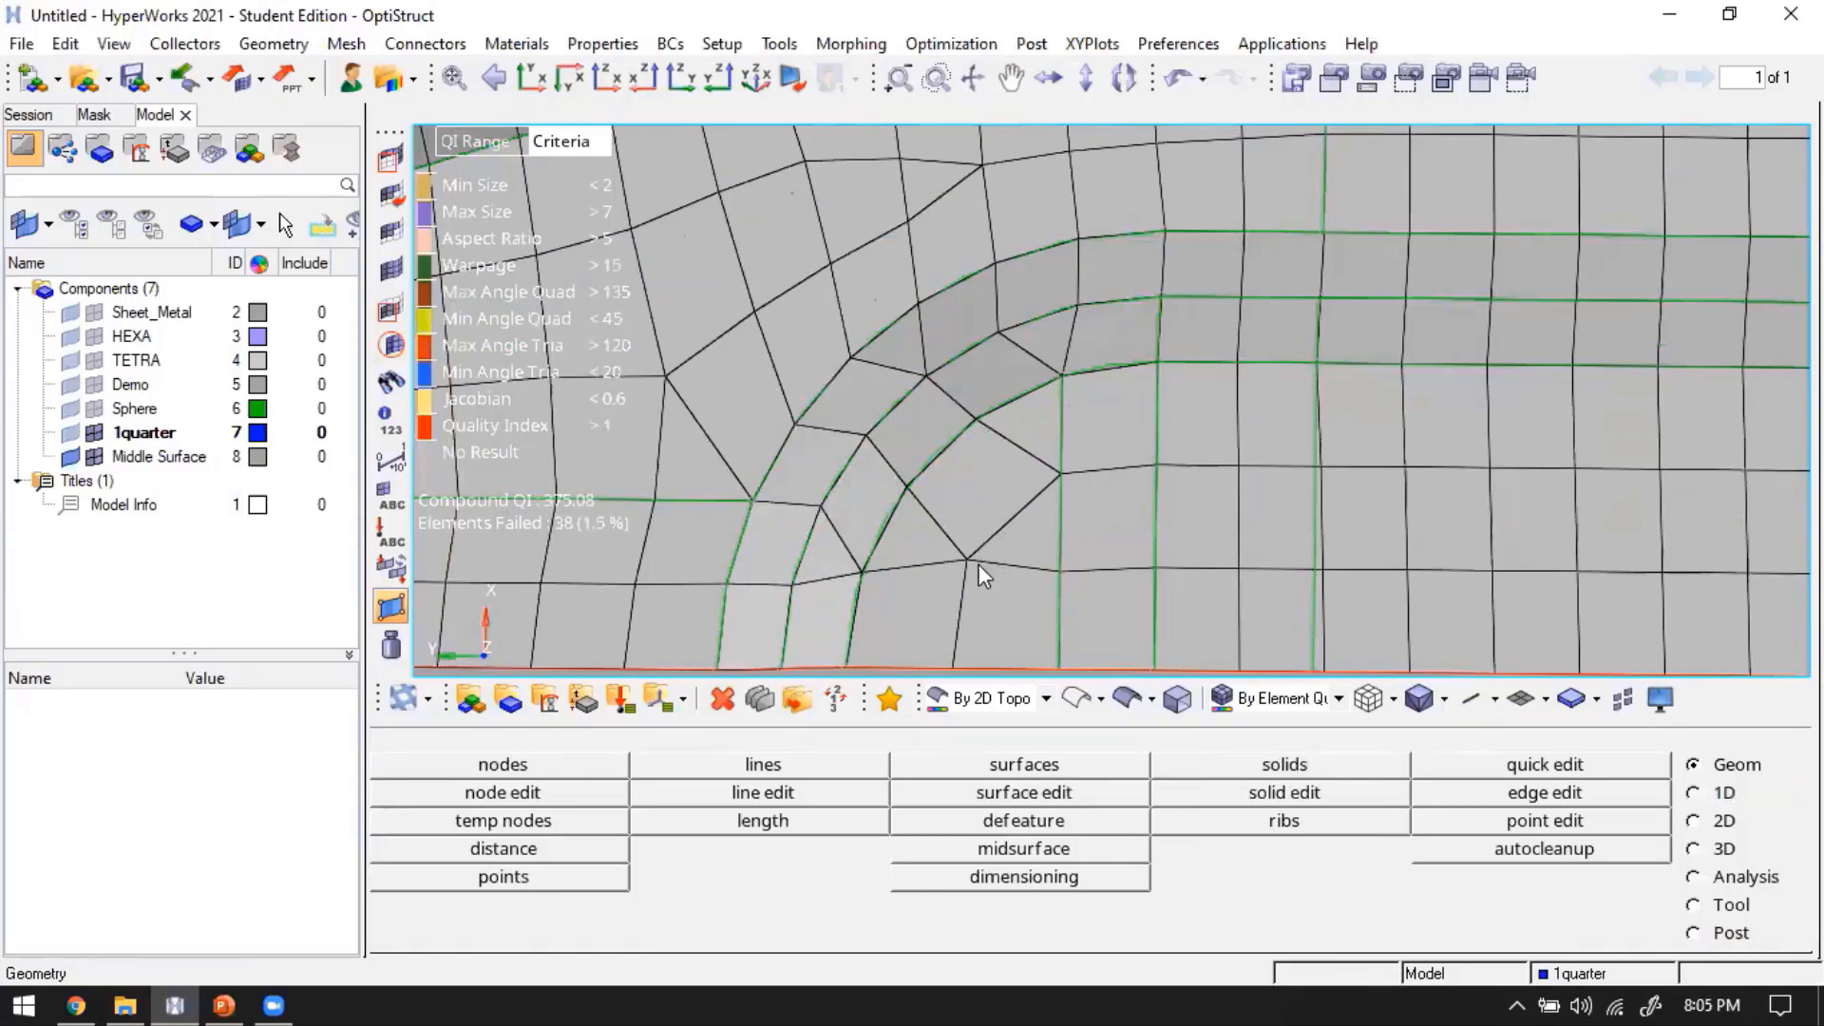
pyautogui.hotkey('shift', 'F3')
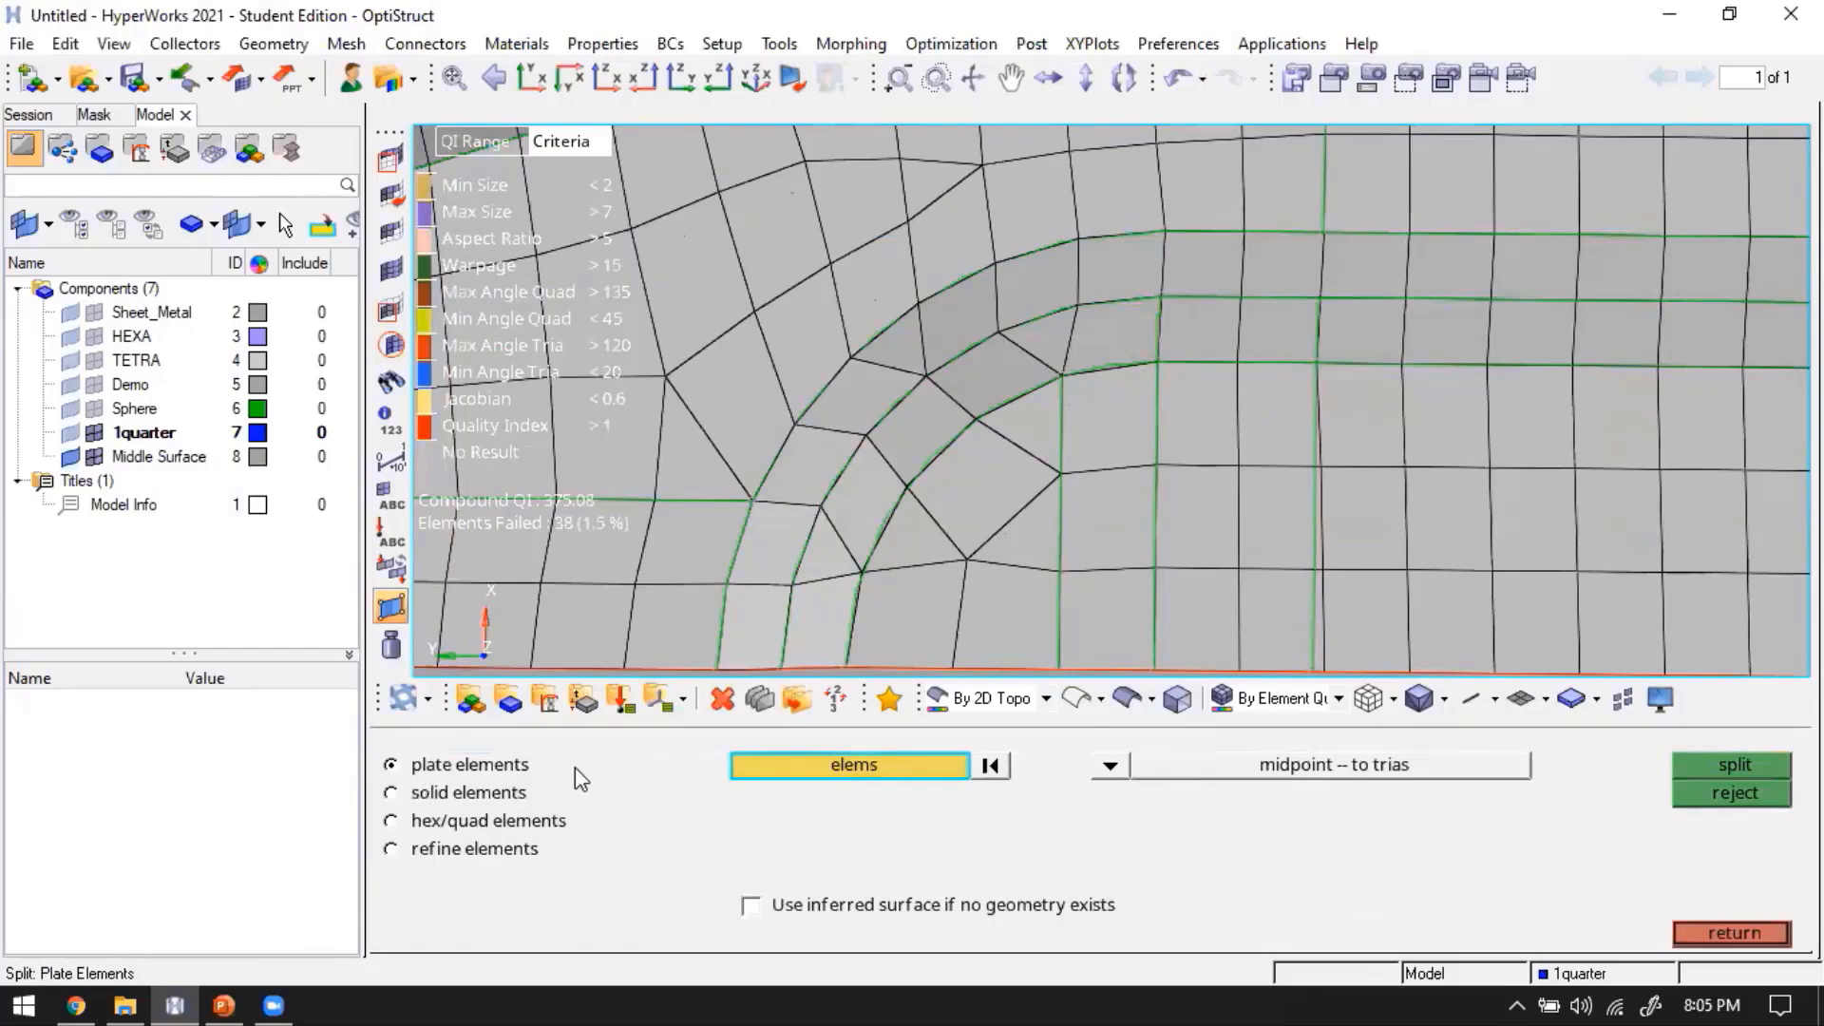
pyautogui.click(960, 499)
pyautogui.click(1109, 767)
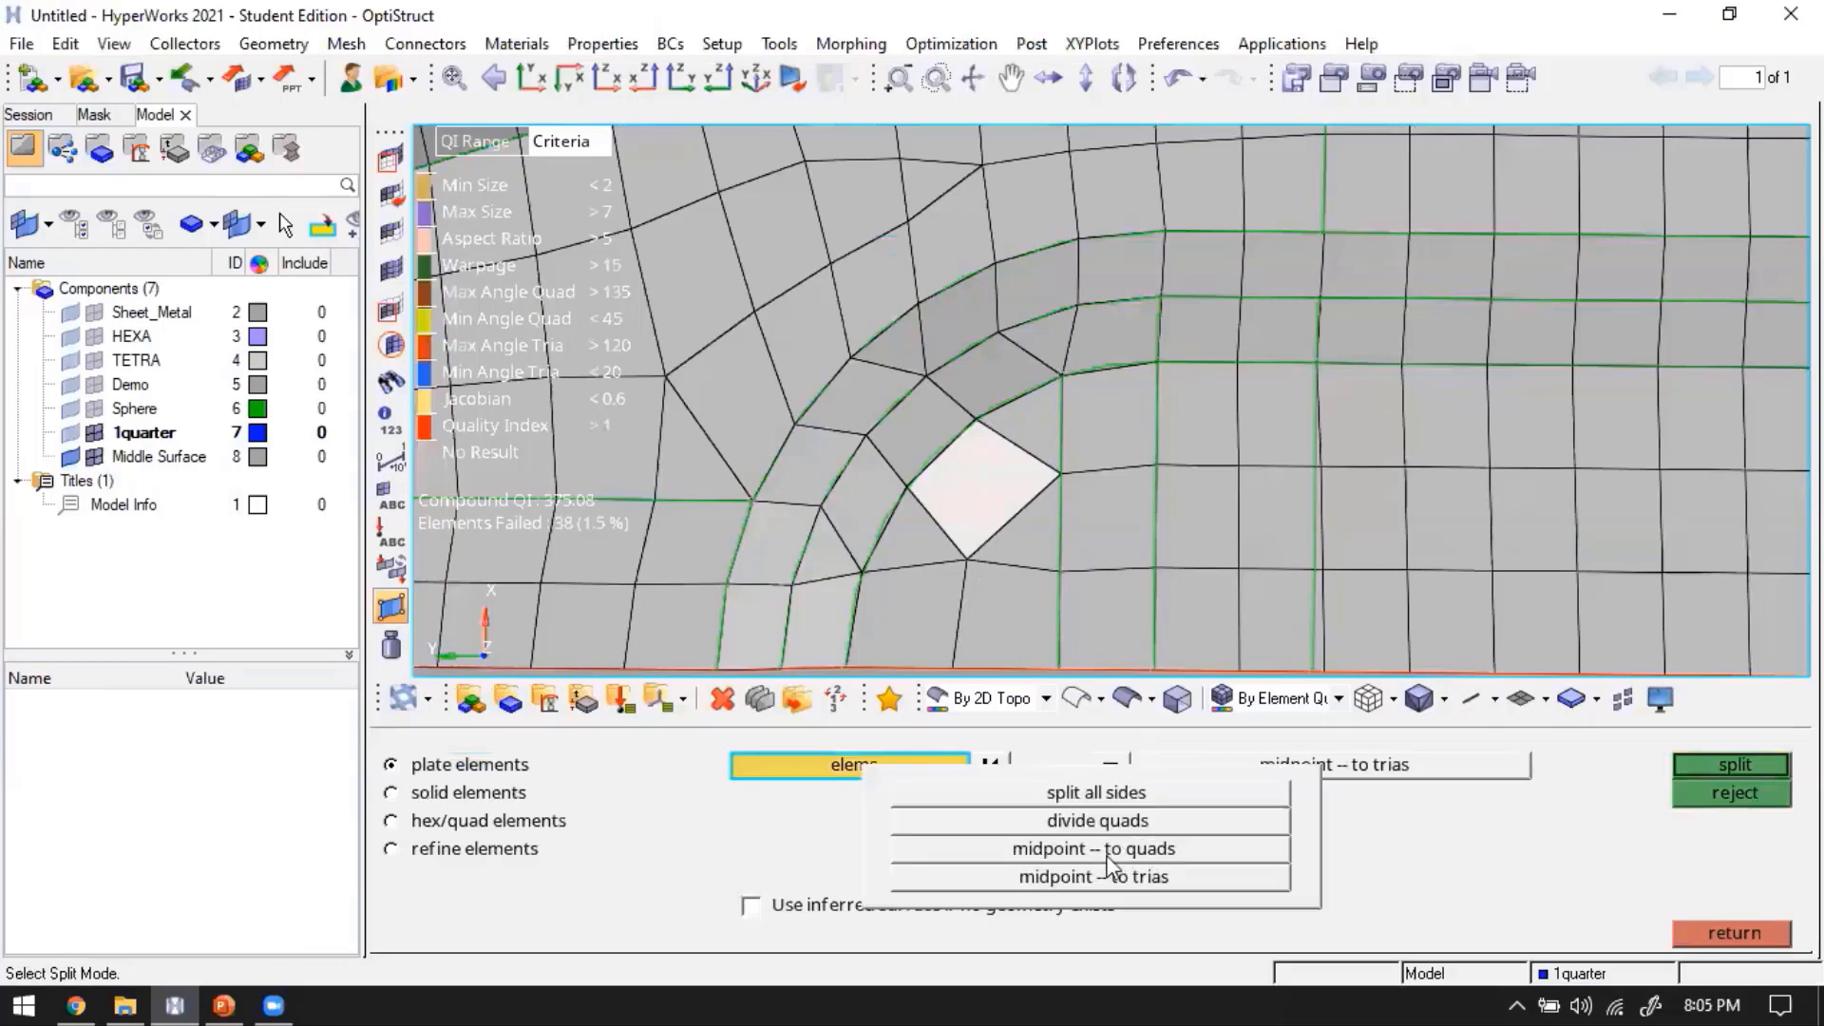
pyautogui.click(1131, 881)
pyautogui.click(1707, 764)
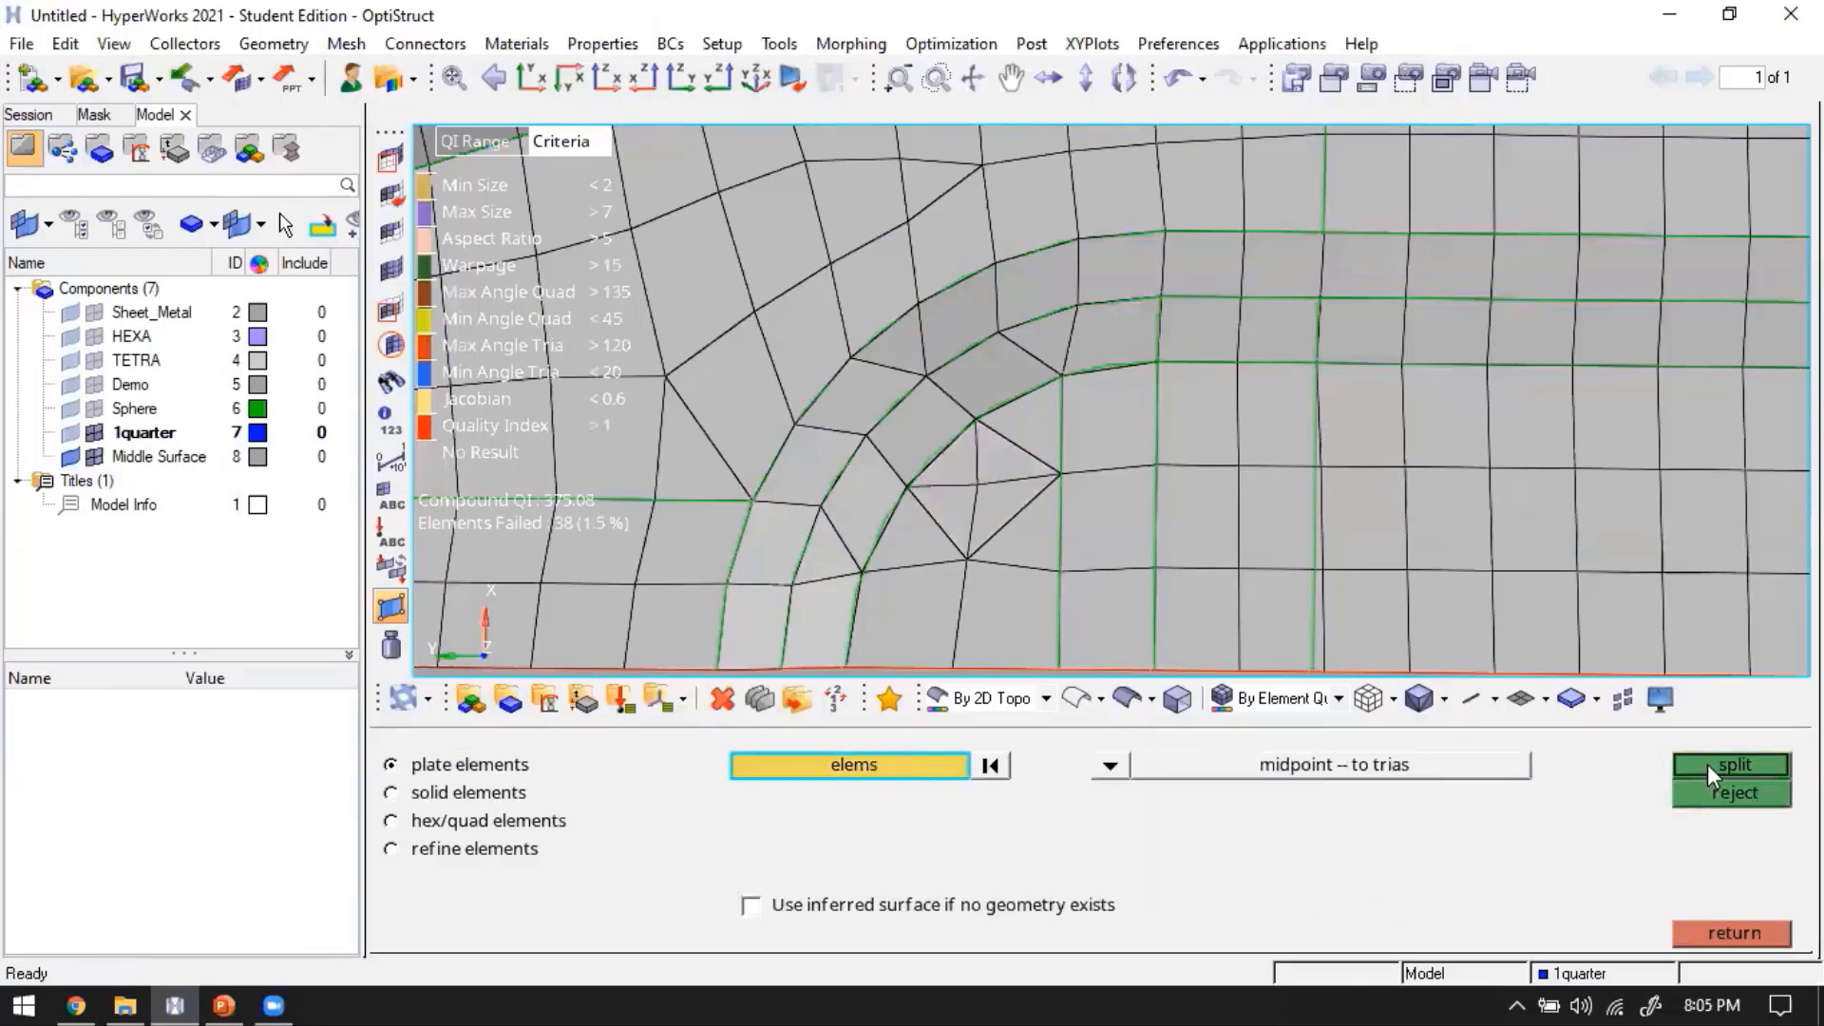
pyautogui.press('Escape')
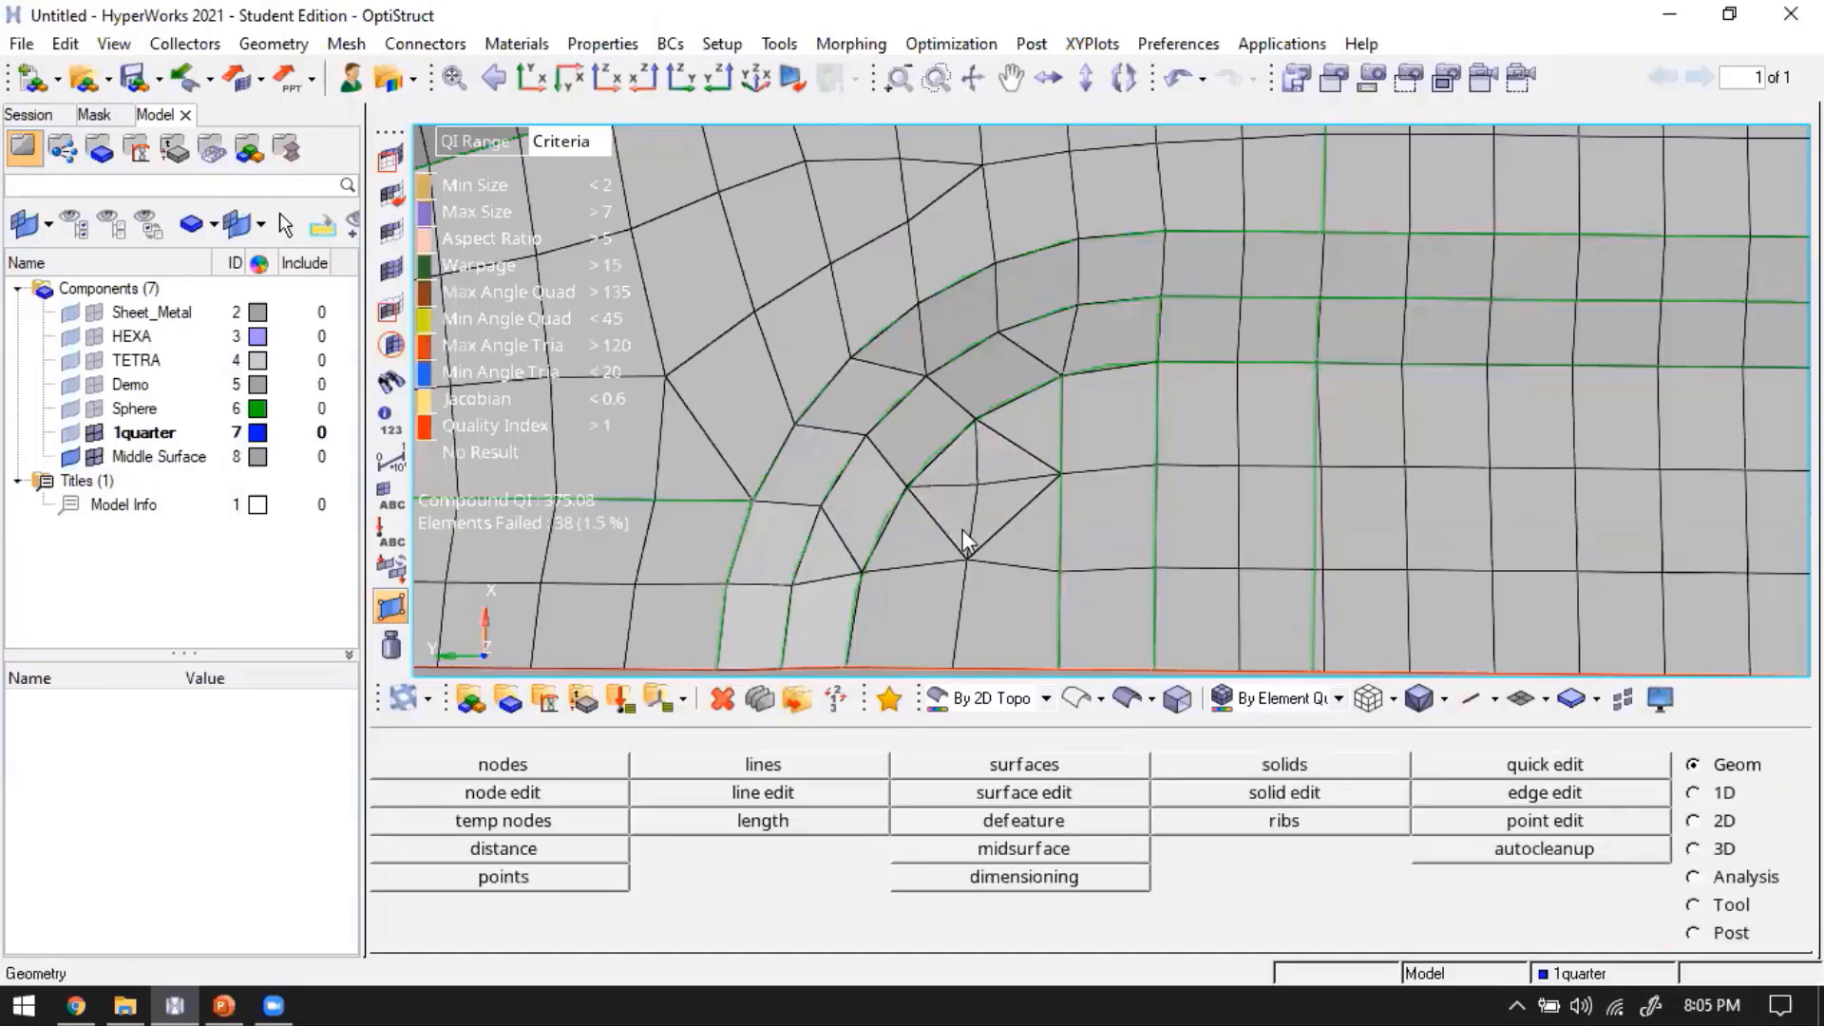
# Remesh the elements between the split diamond's centre and the free edge at size 4.000, mixed type
pyautogui.press('F12')
pyautogui.keyDown('ctrl'); pyautogui.scroll(2, 961, 532); pyautogui.keyUp('ctrl')
pyautogui.keyDown('ctrl'); pyautogui.moveTo(961, 532); pyautogui.dragTo(981, 489, button='right'); pyautogui.keyUp('ctrl')
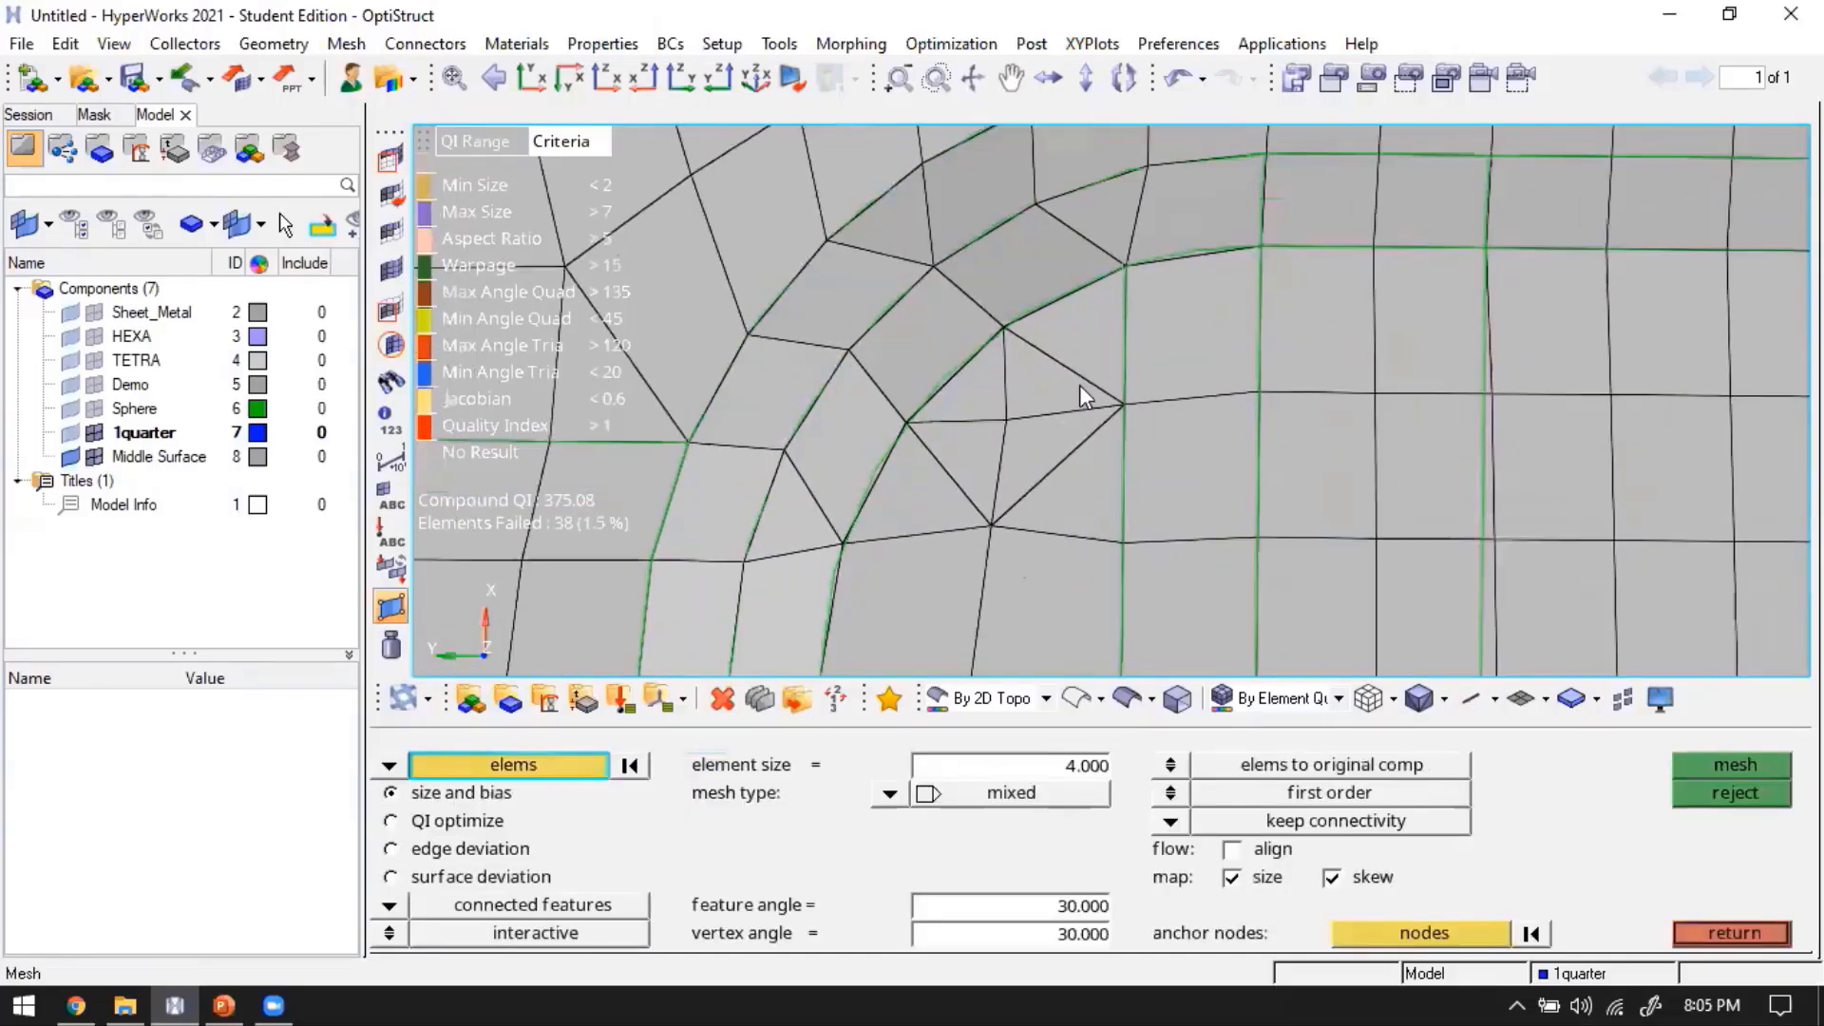
pyautogui.keyDown('ctrl'); pyautogui.scroll(-3, 1080, 385); pyautogui.keyUp('ctrl')
pyautogui.keyDown('shift'); pyautogui.moveTo(973, 416); pyautogui.dragTo(1091, 573); pyautogui.keyUp('shift')
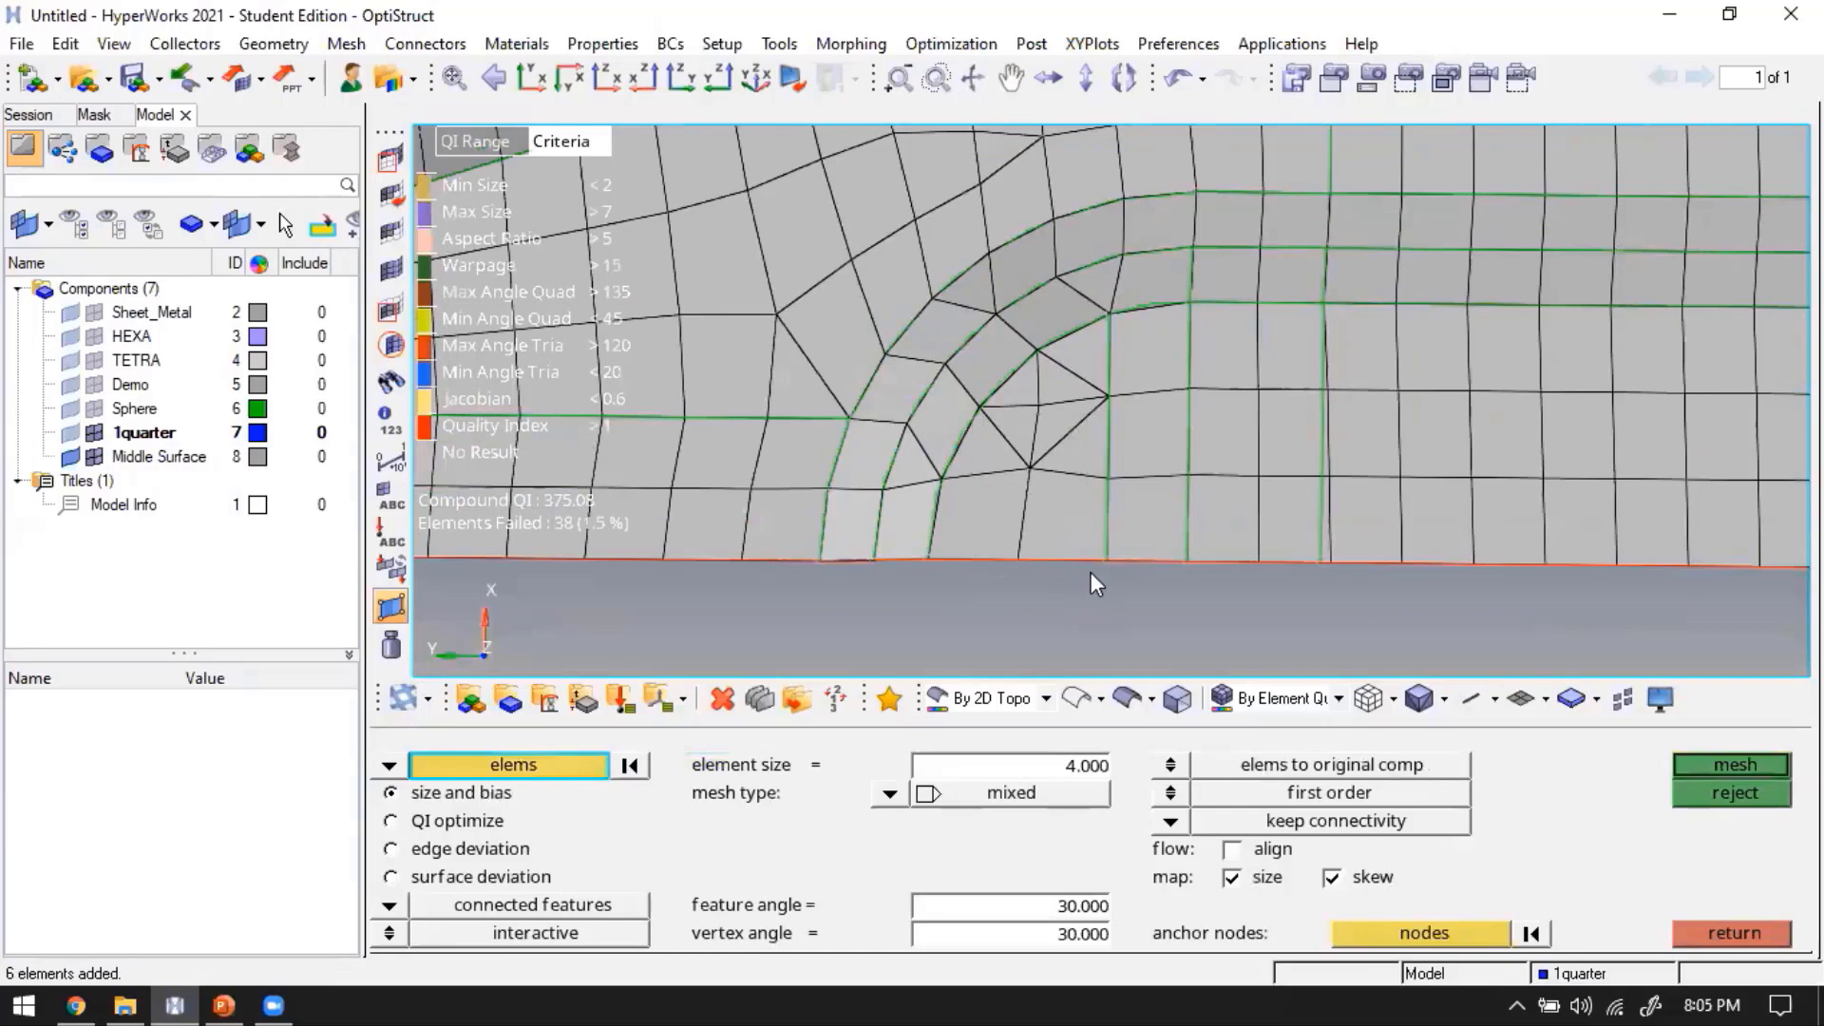
pyautogui.middleClick(1042, 499)
pyautogui.middleClick(1042, 499)
pyautogui.press('Escape')
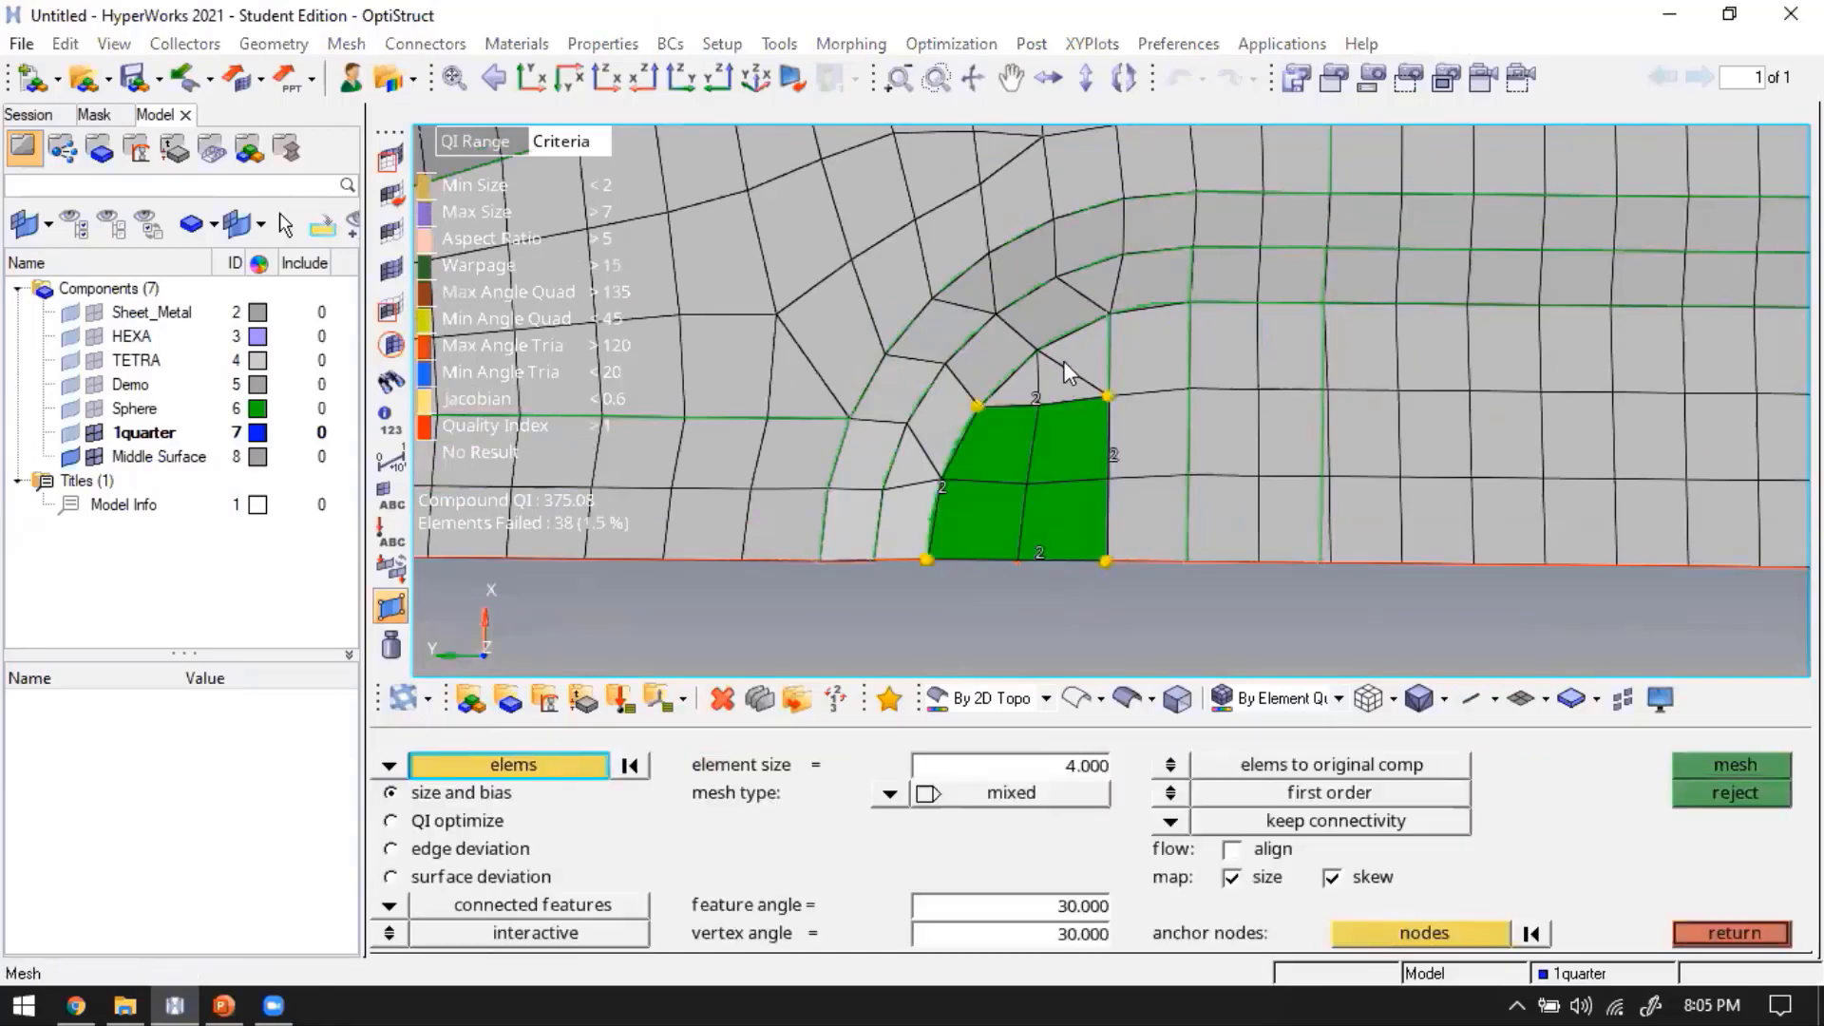
pyautogui.keyDown('ctrl'); pyautogui.scroll(3, 1063, 363); pyautogui.keyUp('ctrl')
pyautogui.press('Escape')
# Remesh the two remaining trias inside the arched bead's corner into a single quad
pyautogui.press('F12')
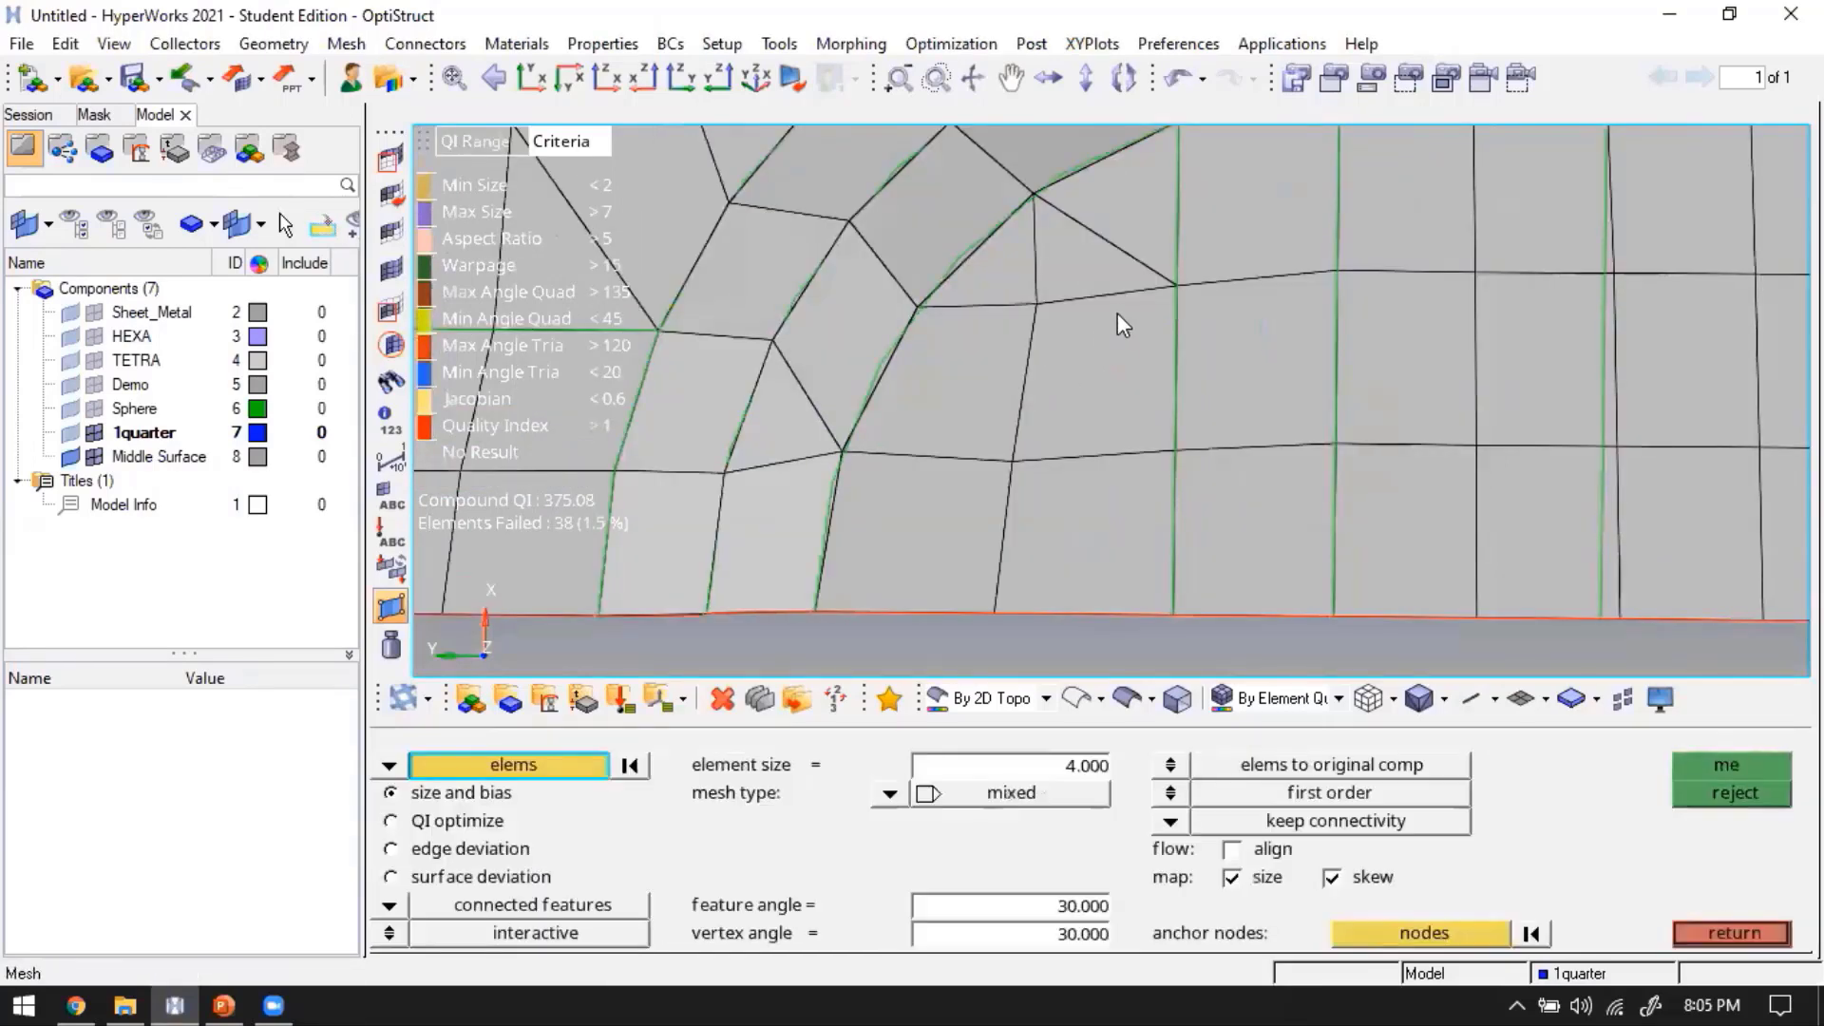
pyautogui.keyDown('ctrl'); pyautogui.moveTo(1112, 368); pyautogui.dragTo(1097, 534, button='right'); pyautogui.keyUp('ctrl')
pyautogui.keyDown('shift'); pyautogui.moveTo(1046, 356); pyautogui.dragTo(1152, 504); pyautogui.keyUp('shift')
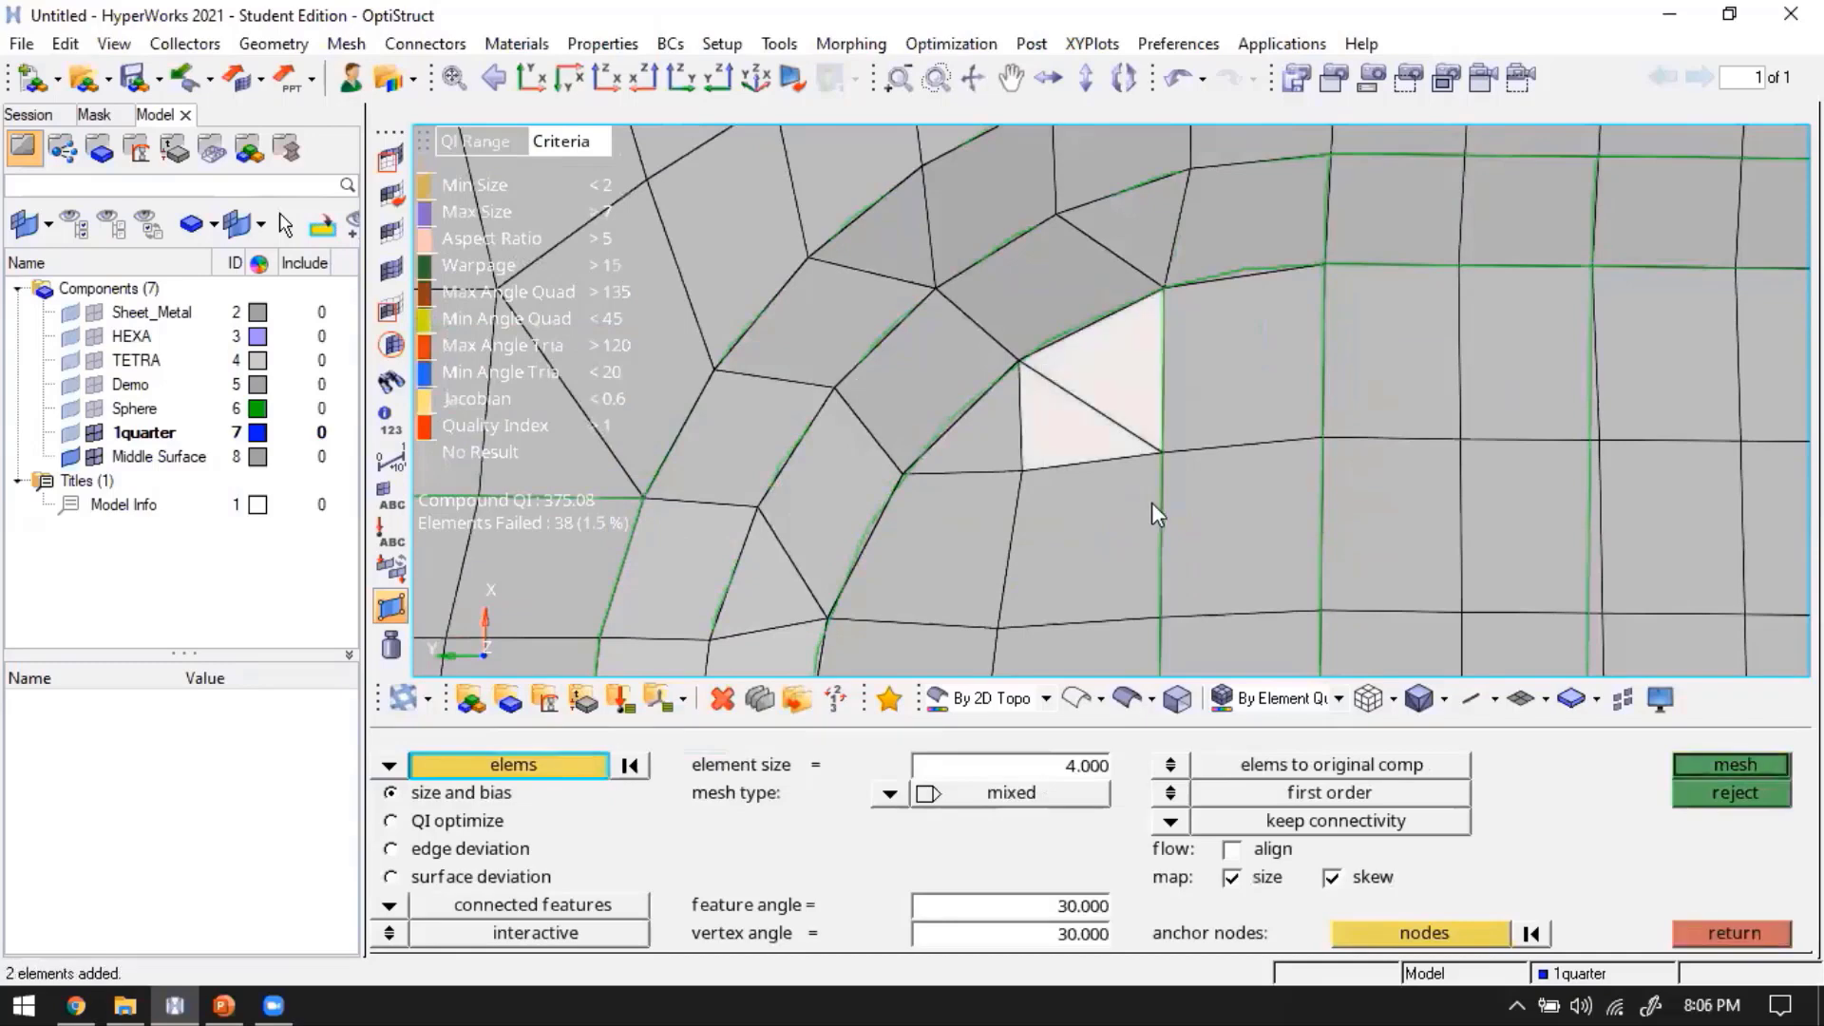
pyautogui.middleClick(1110, 454)
pyautogui.middleClick(1108, 454)
pyautogui.middleClick(1108, 456)
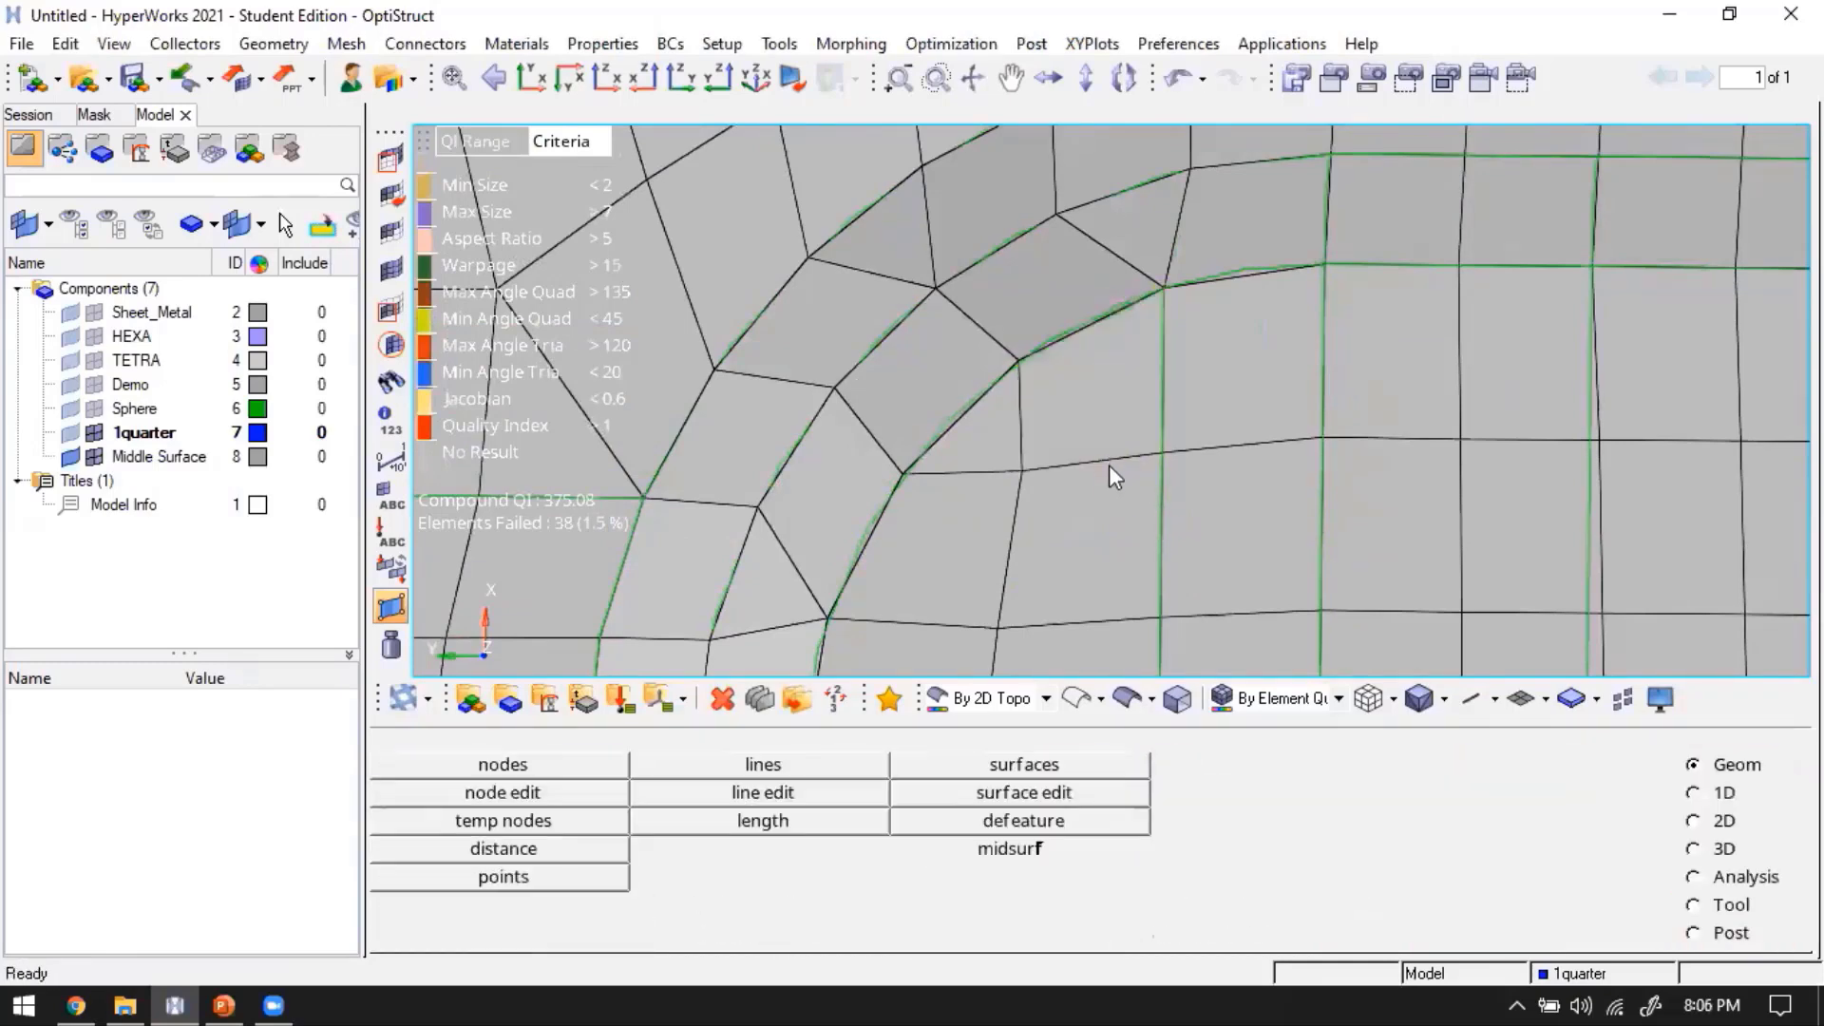
# Align the two intermediate nodes between the arched bead's other rounded corner and the vertical green surface edge in a straight row
pyautogui.scroll(-5, 1098, 482)
pyautogui.keyDown('ctrl'); pyautogui.moveTo(1498, 500); pyautogui.dragTo(1388, 498, button='right'); pyautogui.keyUp('ctrl')
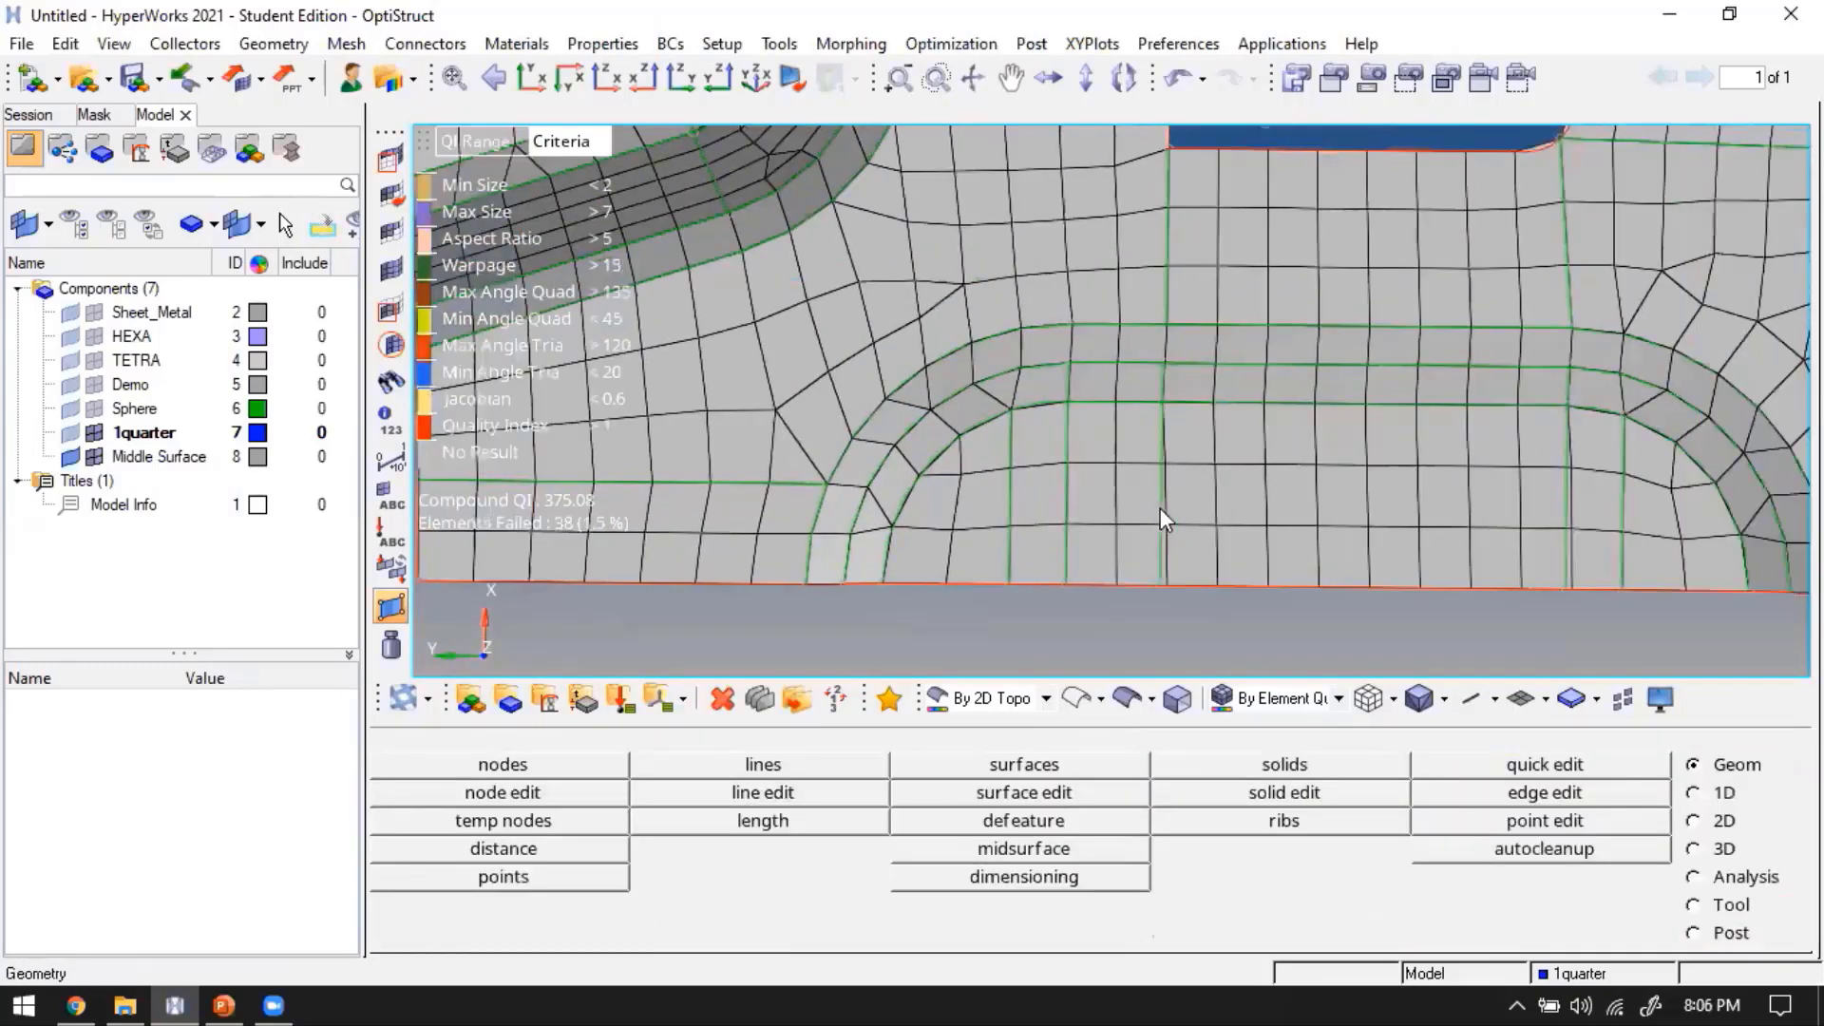
pyautogui.keyDown('ctrl'); pyautogui.moveTo(1160, 507); pyautogui.dragTo(1150, 510, button='right'); pyautogui.keyUp('ctrl')
pyautogui.keyDown('ctrl'); pyautogui.moveTo(1479, 539); pyautogui.dragTo(1388, 530, button='right'); pyautogui.keyUp('ctrl')
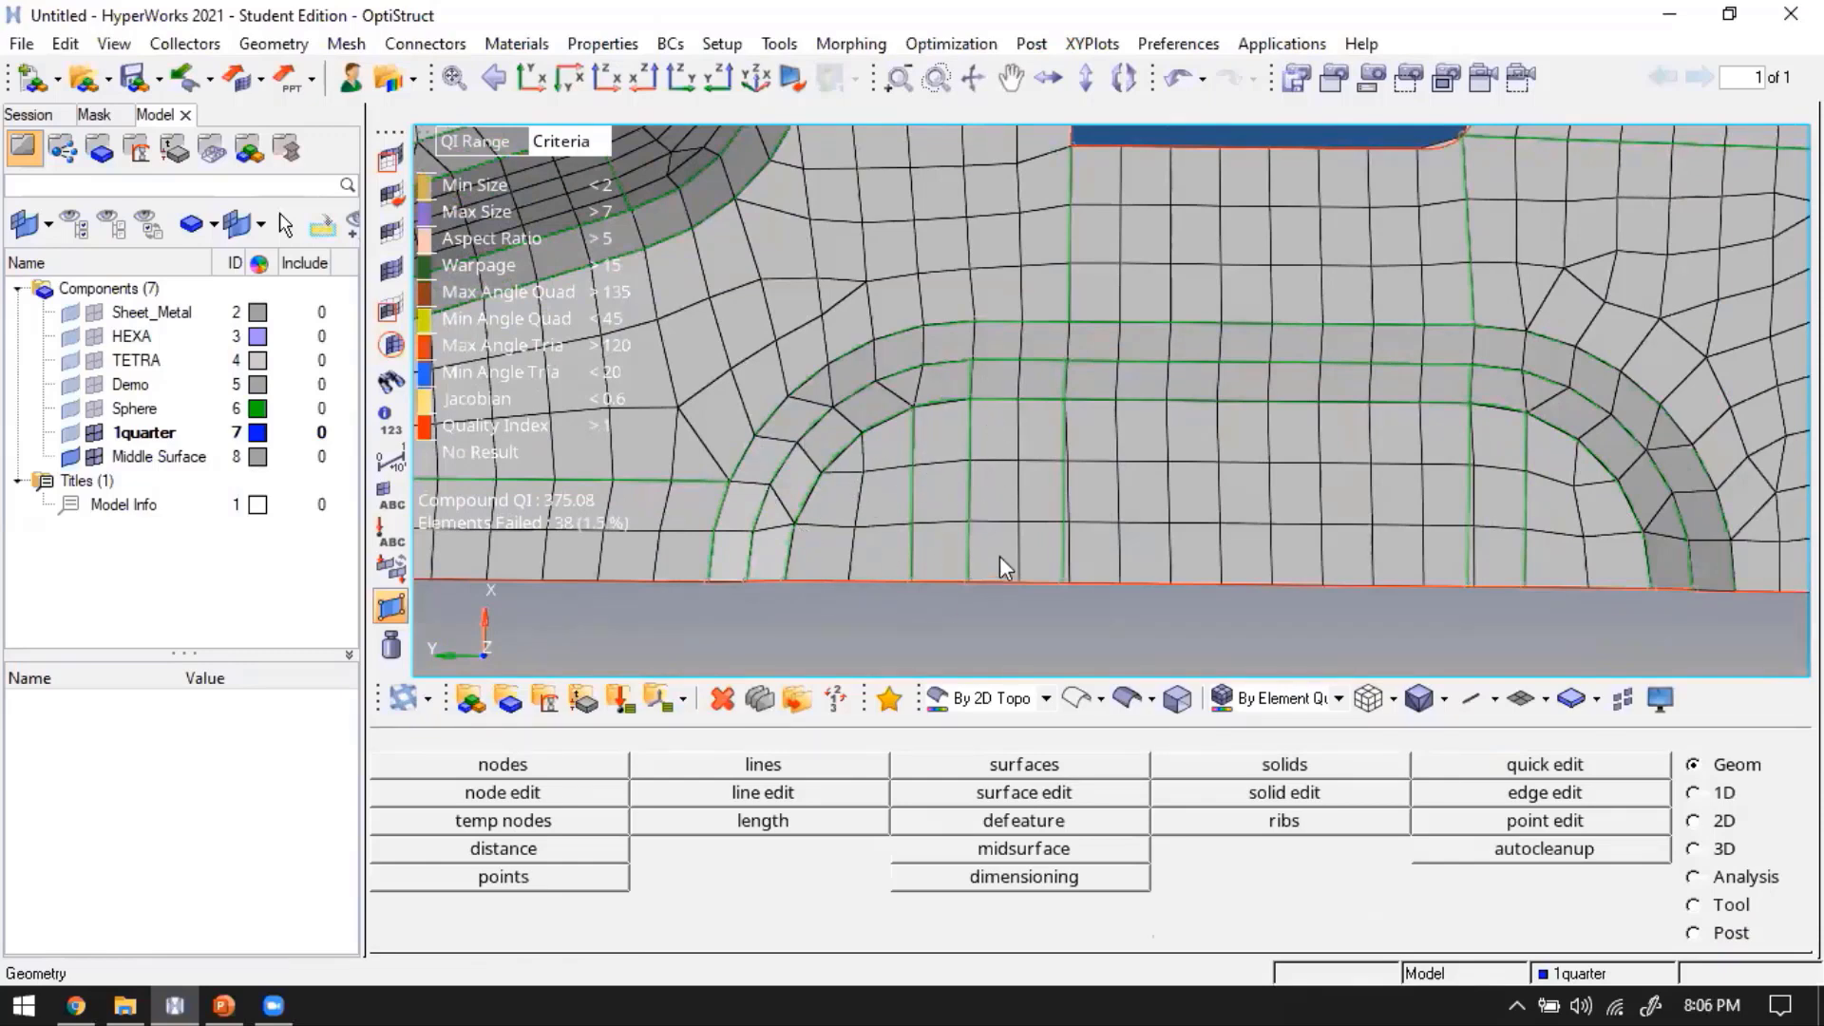
pyautogui.scroll(-3, 1459, 388)
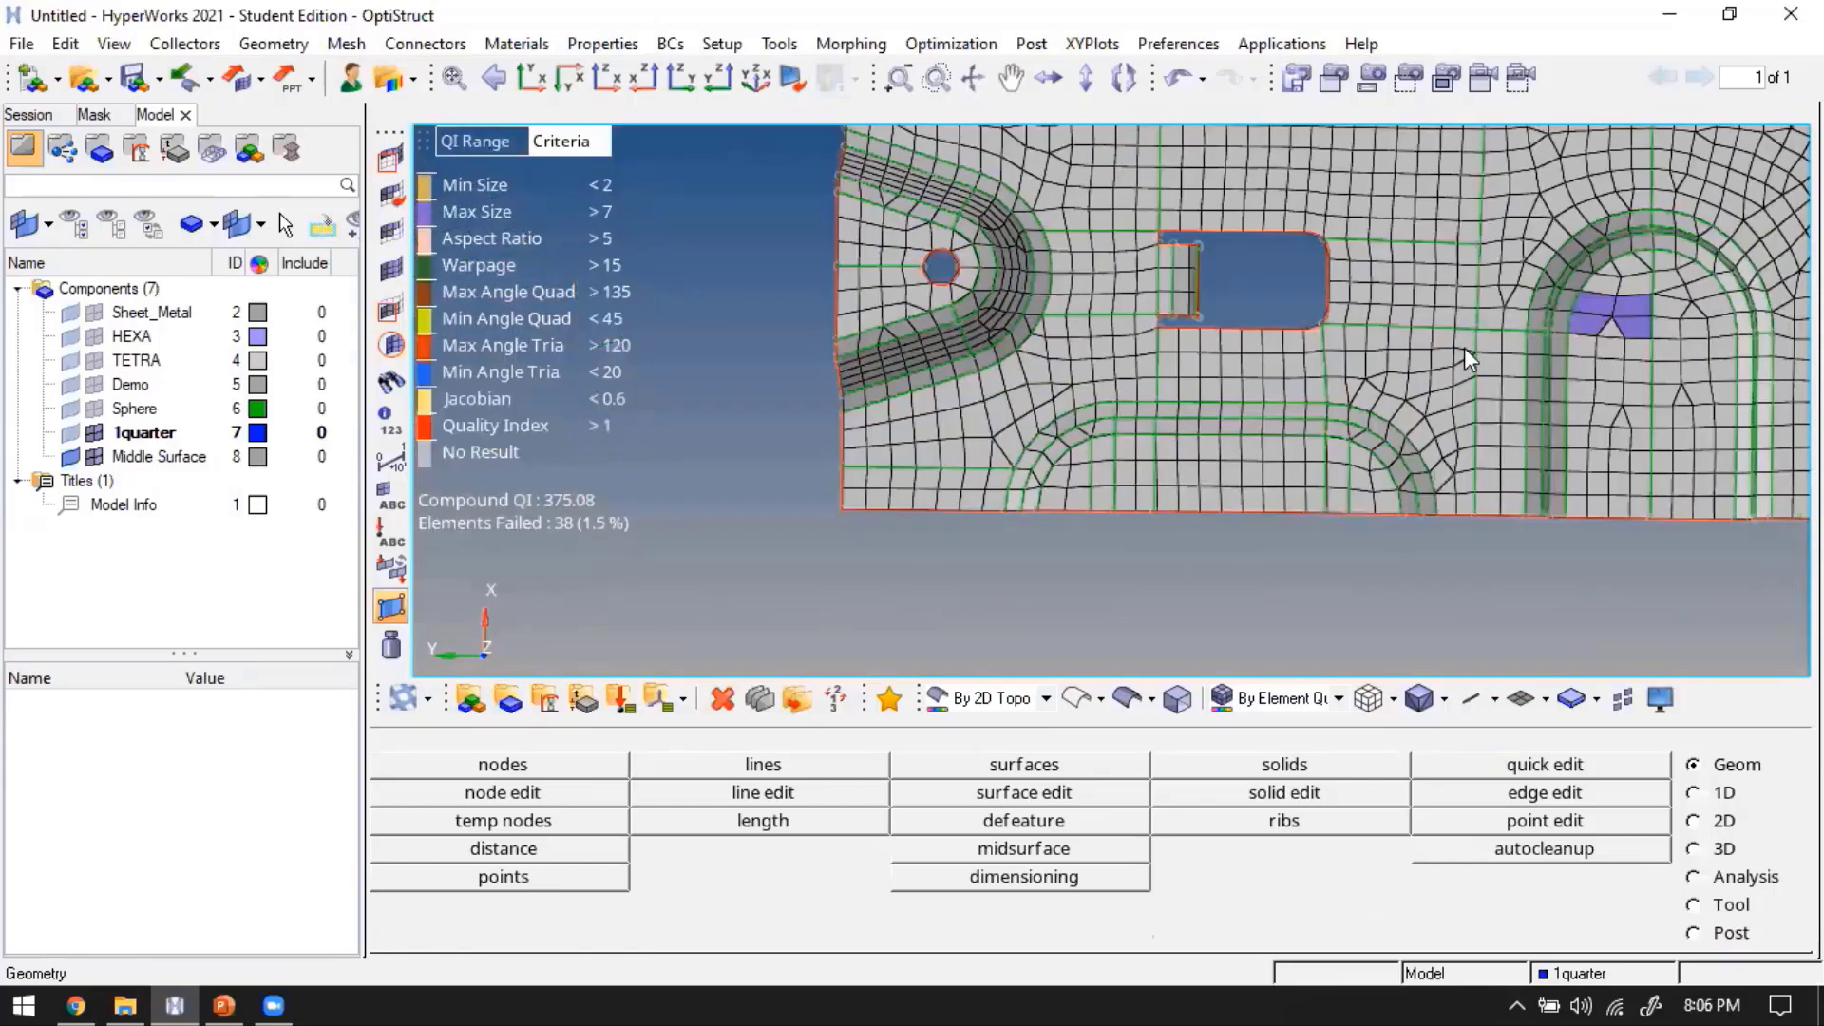
pyautogui.scroll(5, 1444, 369)
pyautogui.scroll(2, 1219, 514)
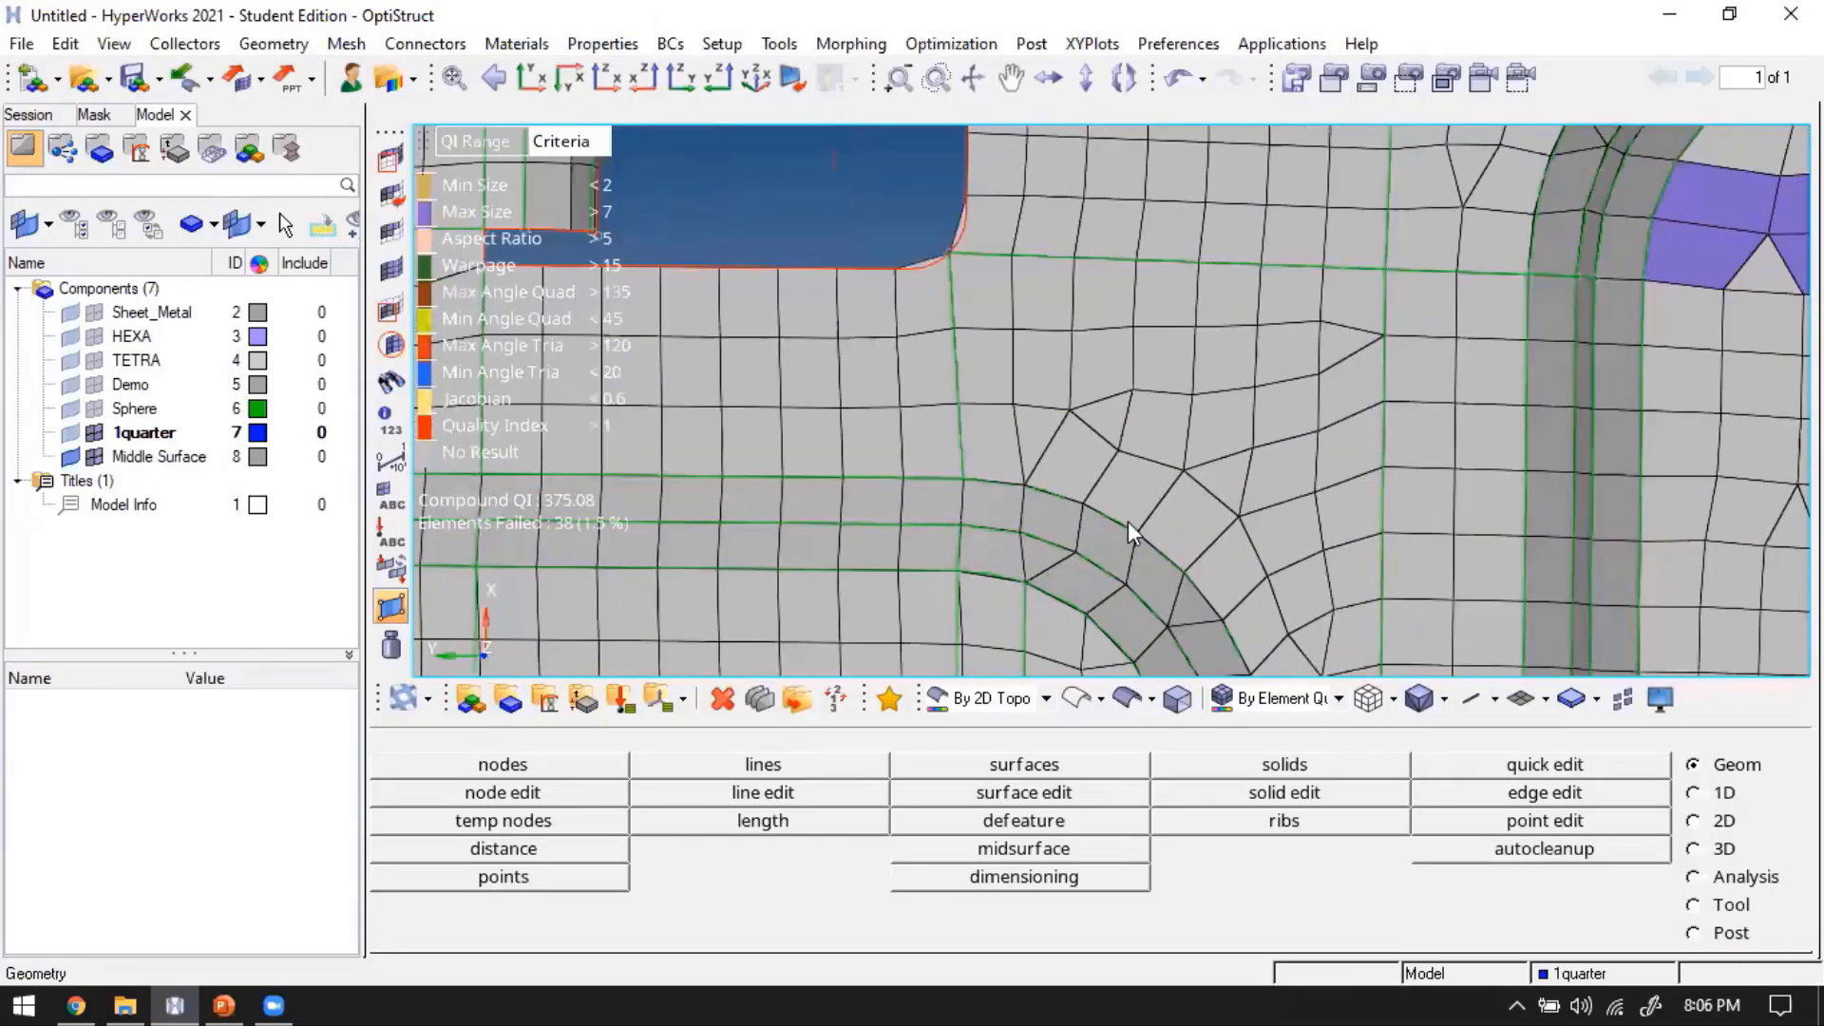
pyautogui.press('F7')
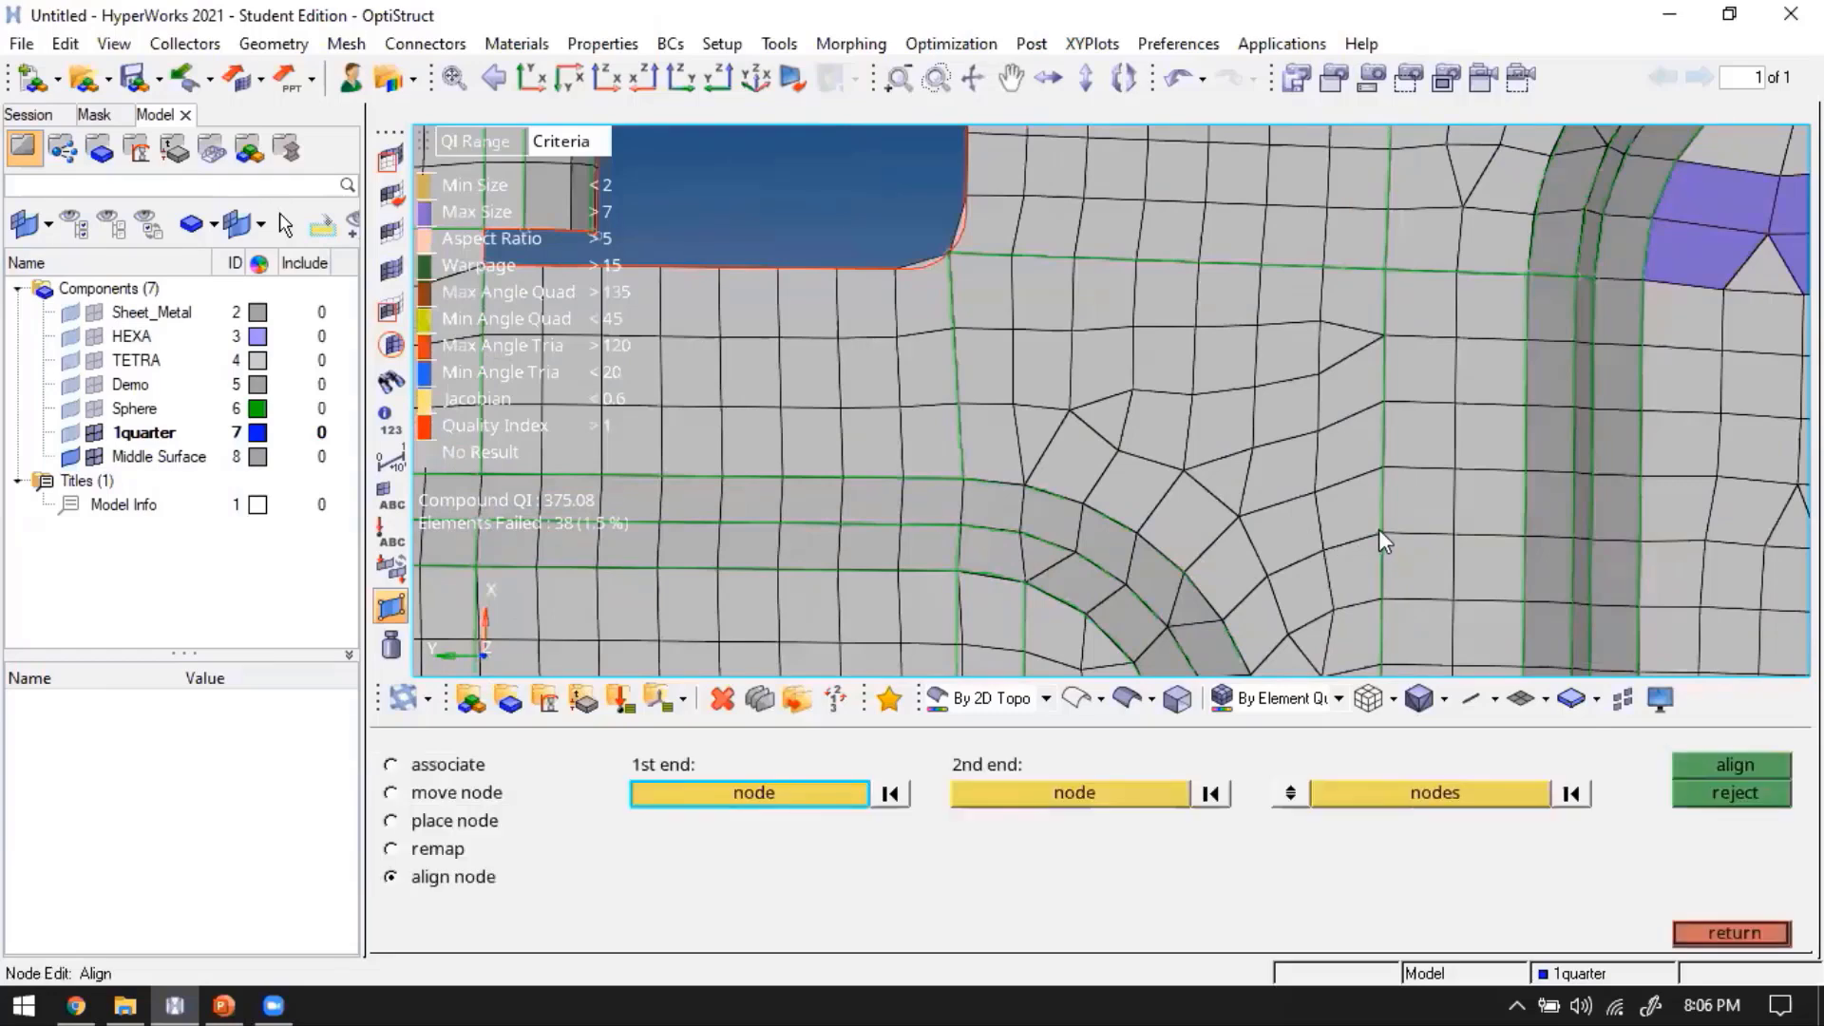
pyautogui.click(1382, 533)
pyautogui.click(1137, 533)
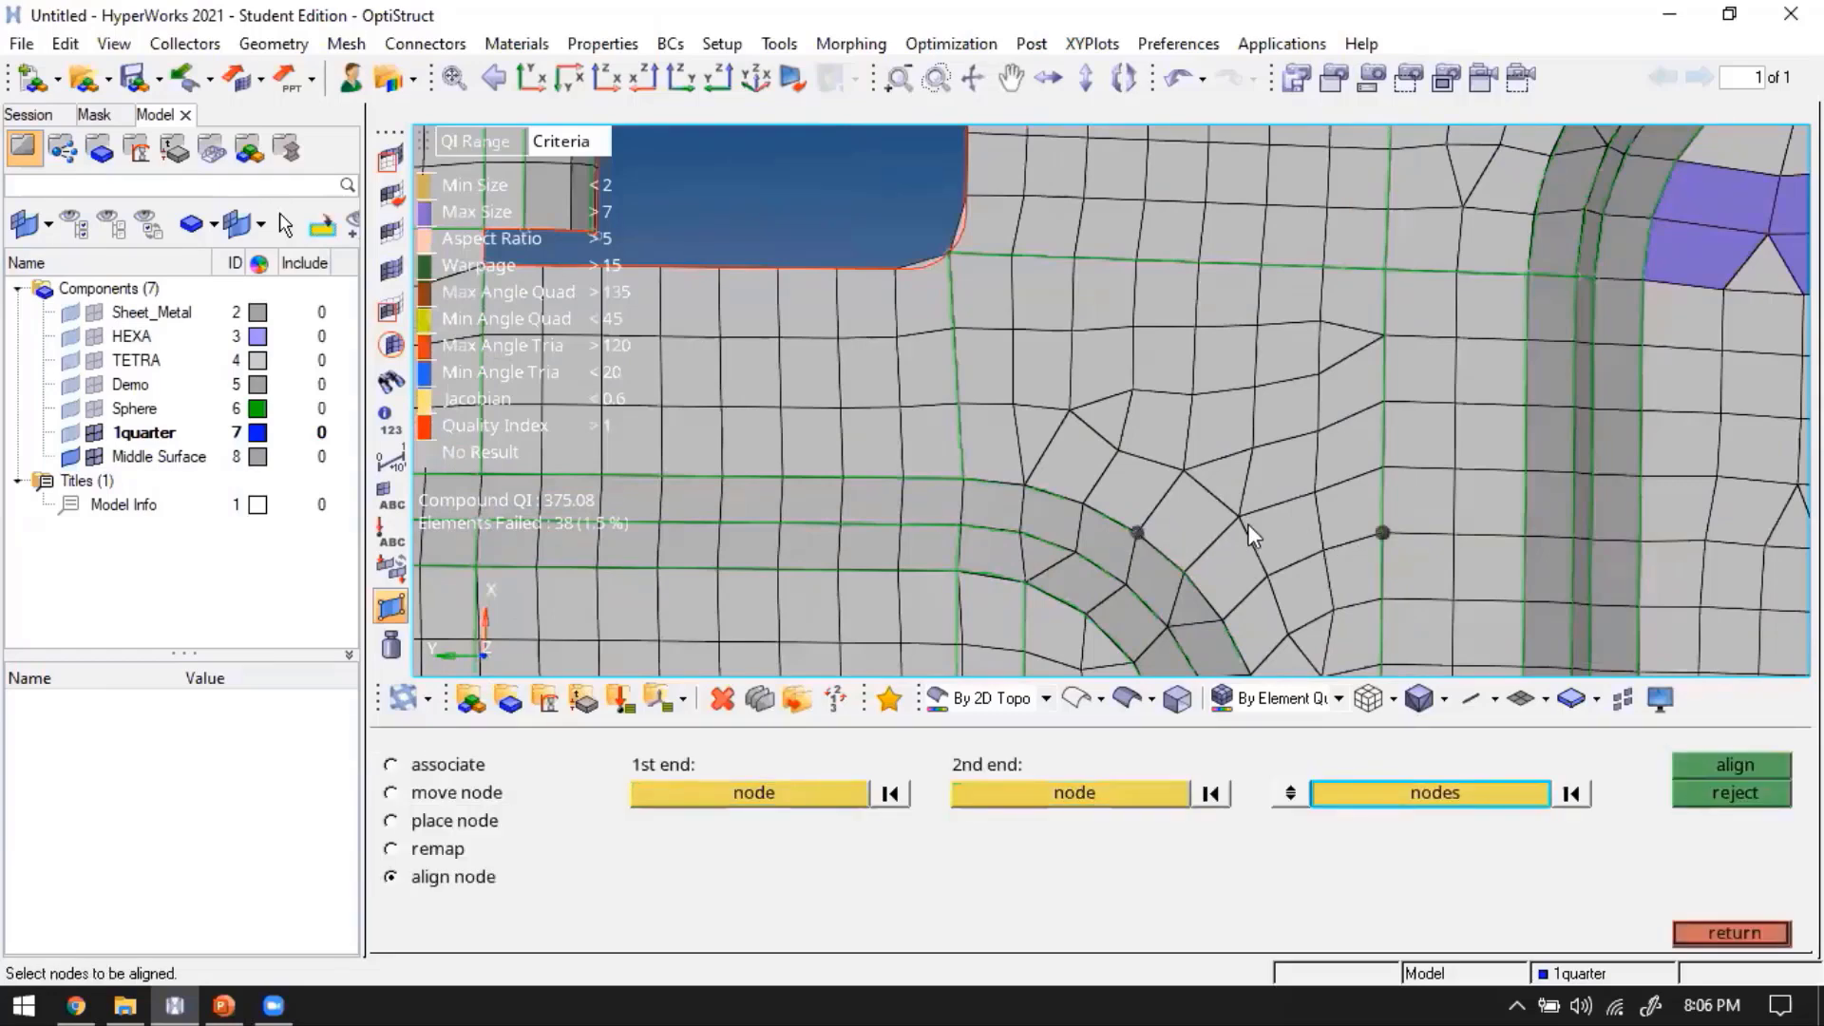
pyautogui.click(1237, 516)
pyautogui.click(1322, 550)
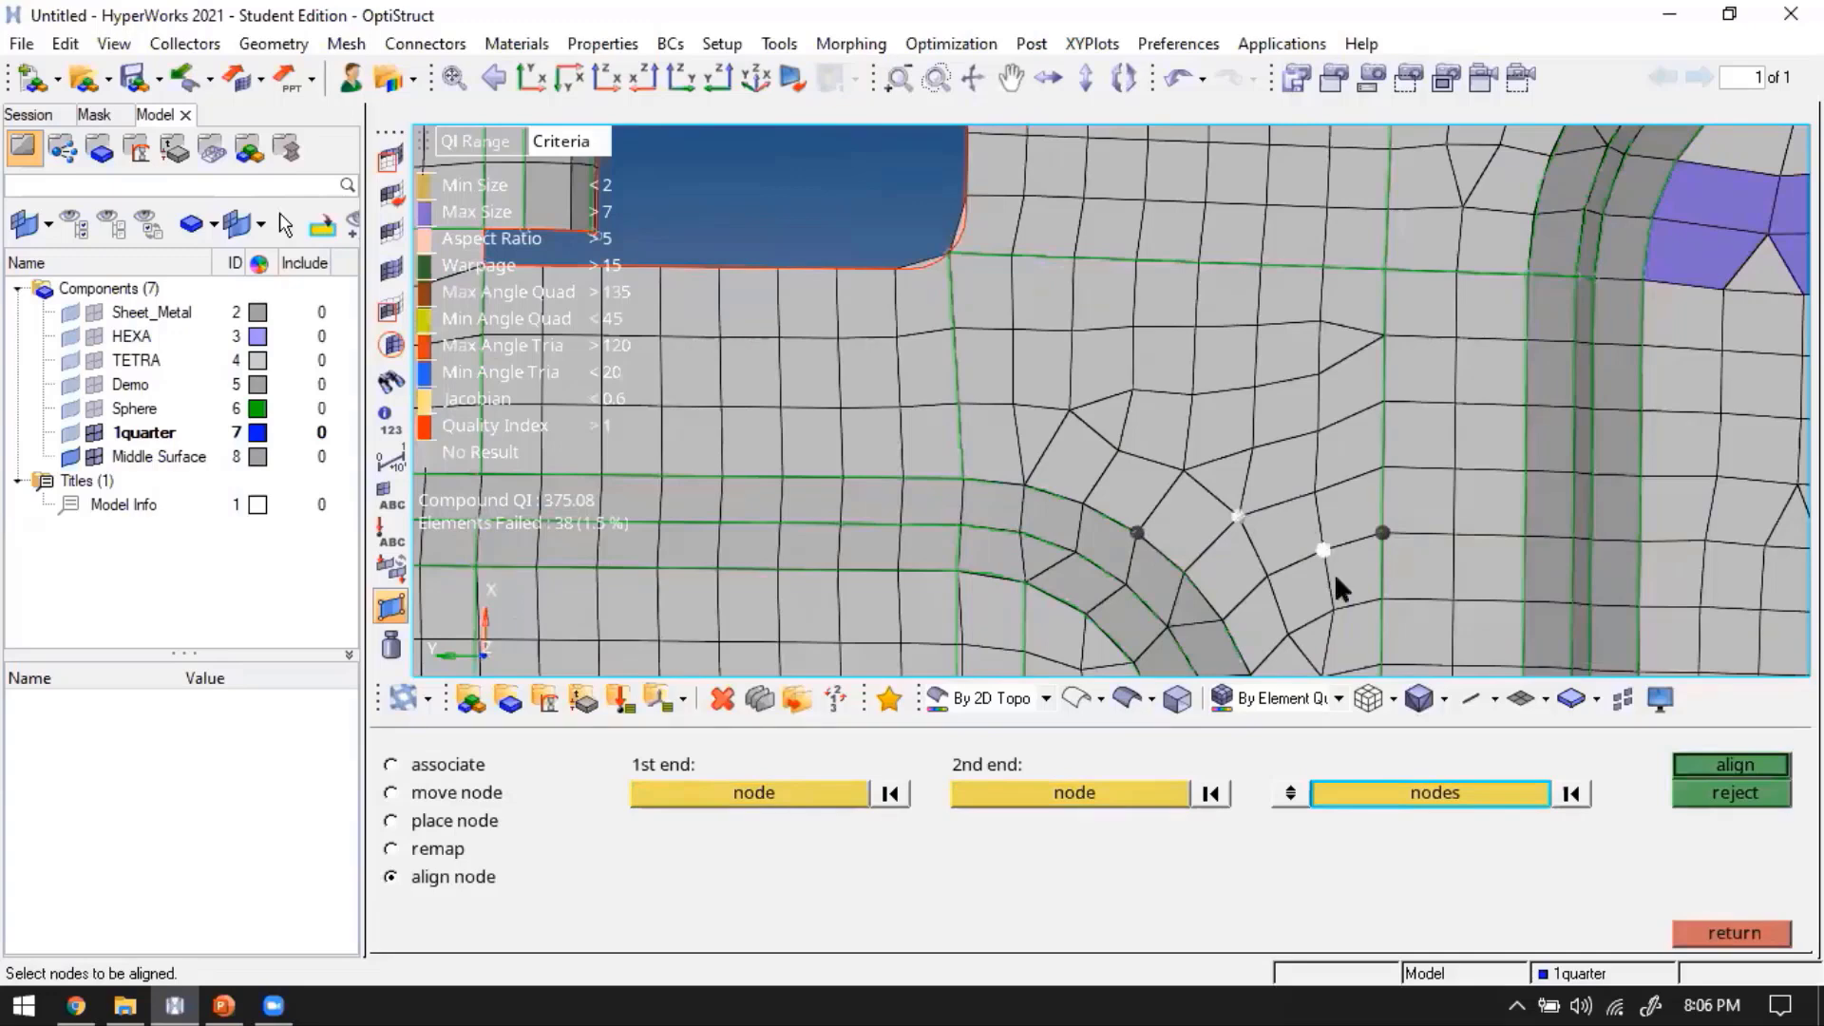
pyautogui.middleClick(1328, 572)
# Replace the node just above the aligned row with the nearby aligned node, using equivalence
pyautogui.press('F3')
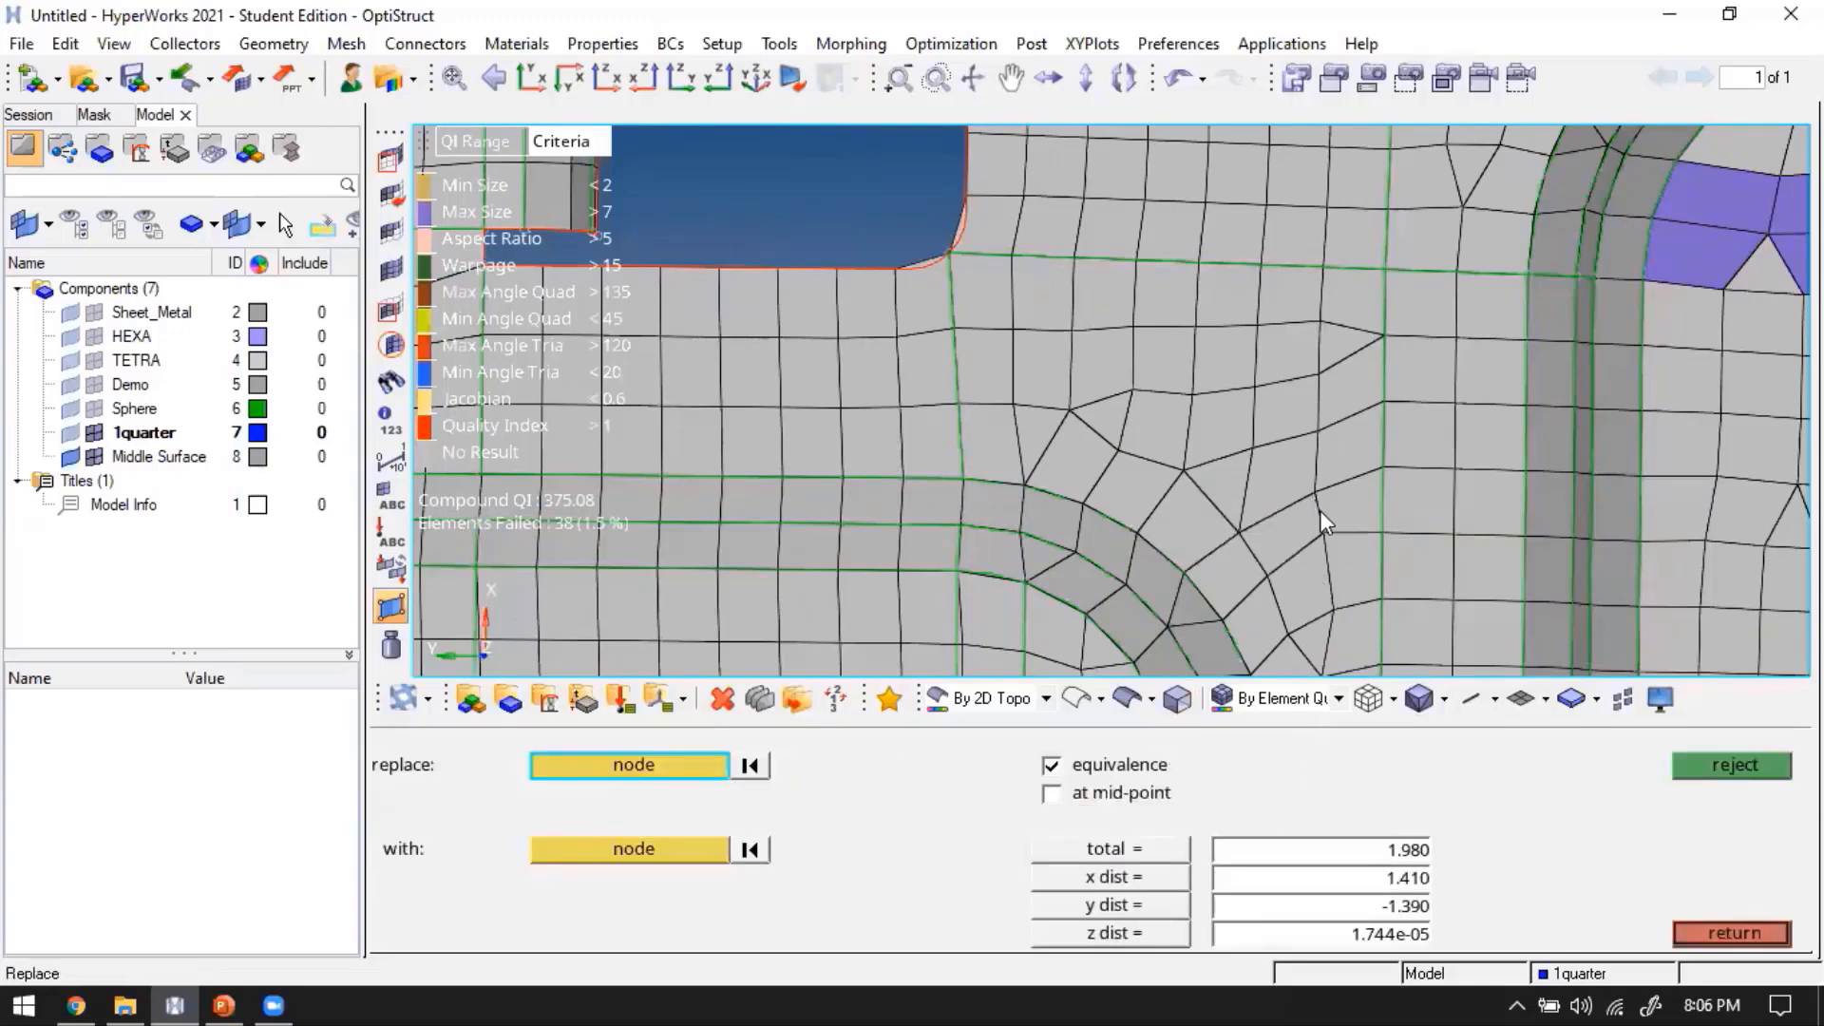
pyautogui.click(1319, 506)
pyautogui.click(1327, 533)
pyautogui.middleClick(1329, 534)
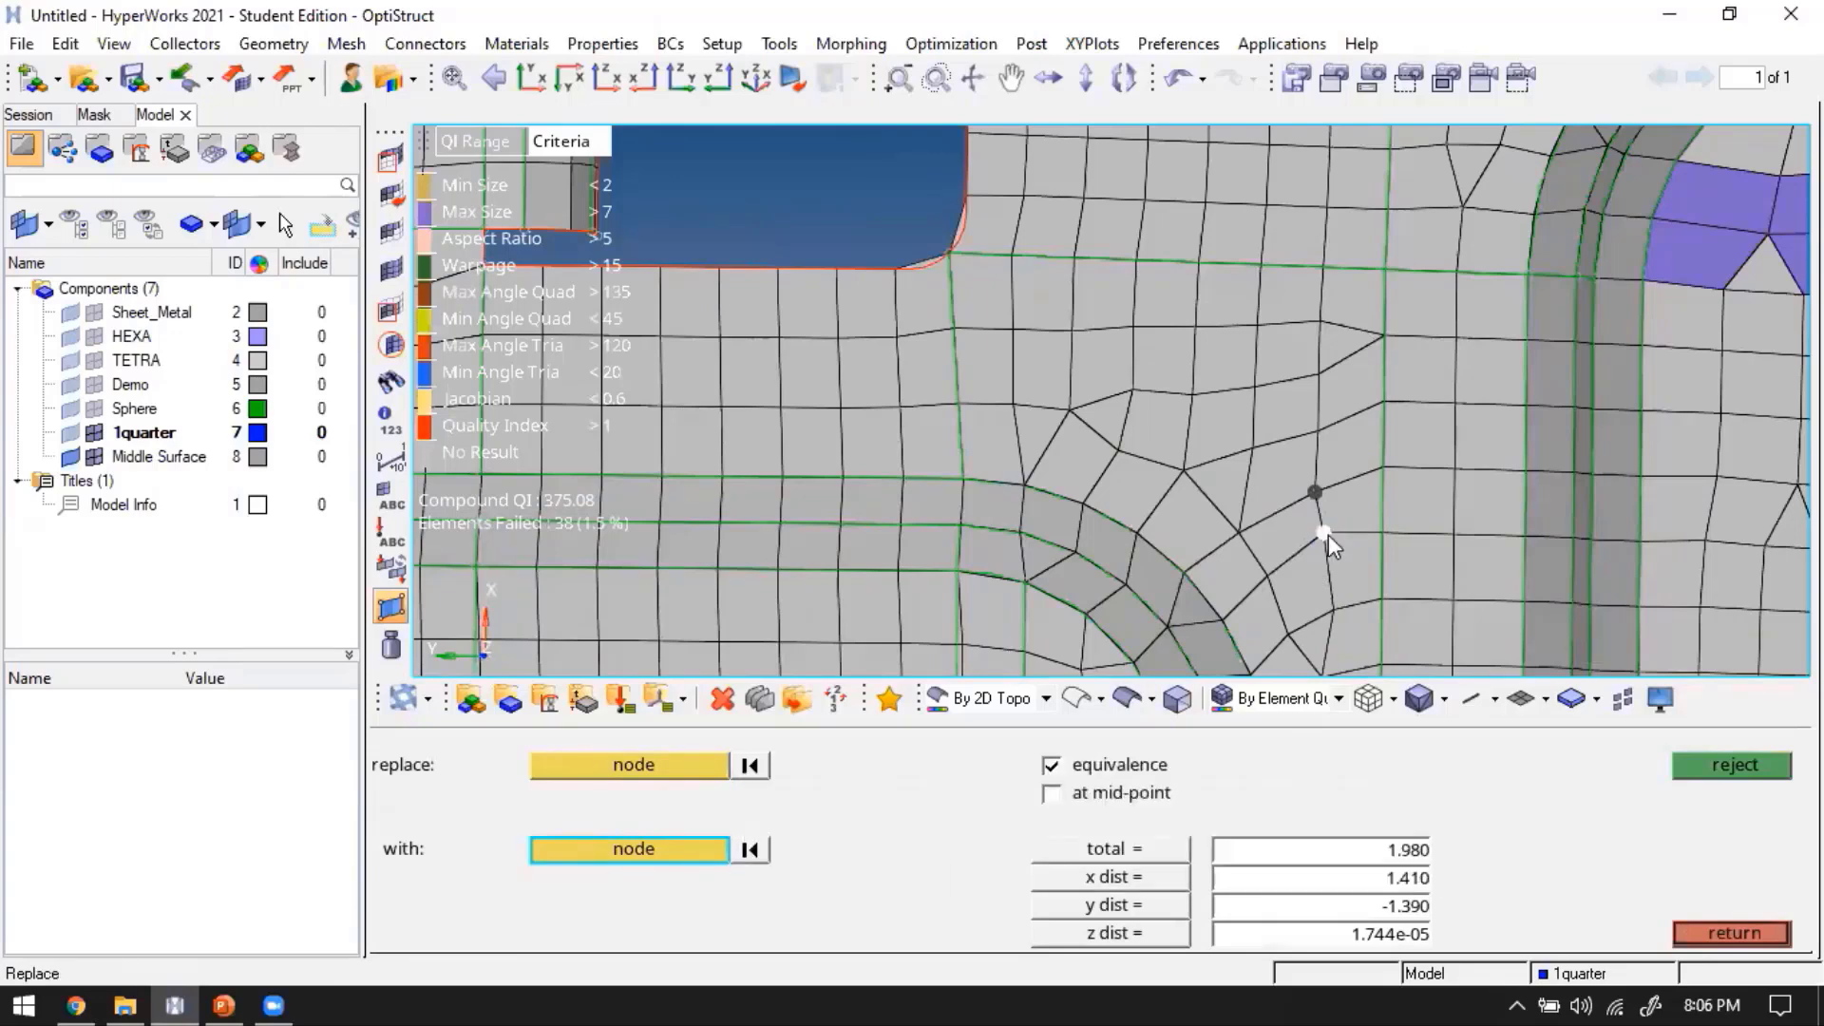
pyautogui.press('Escape')
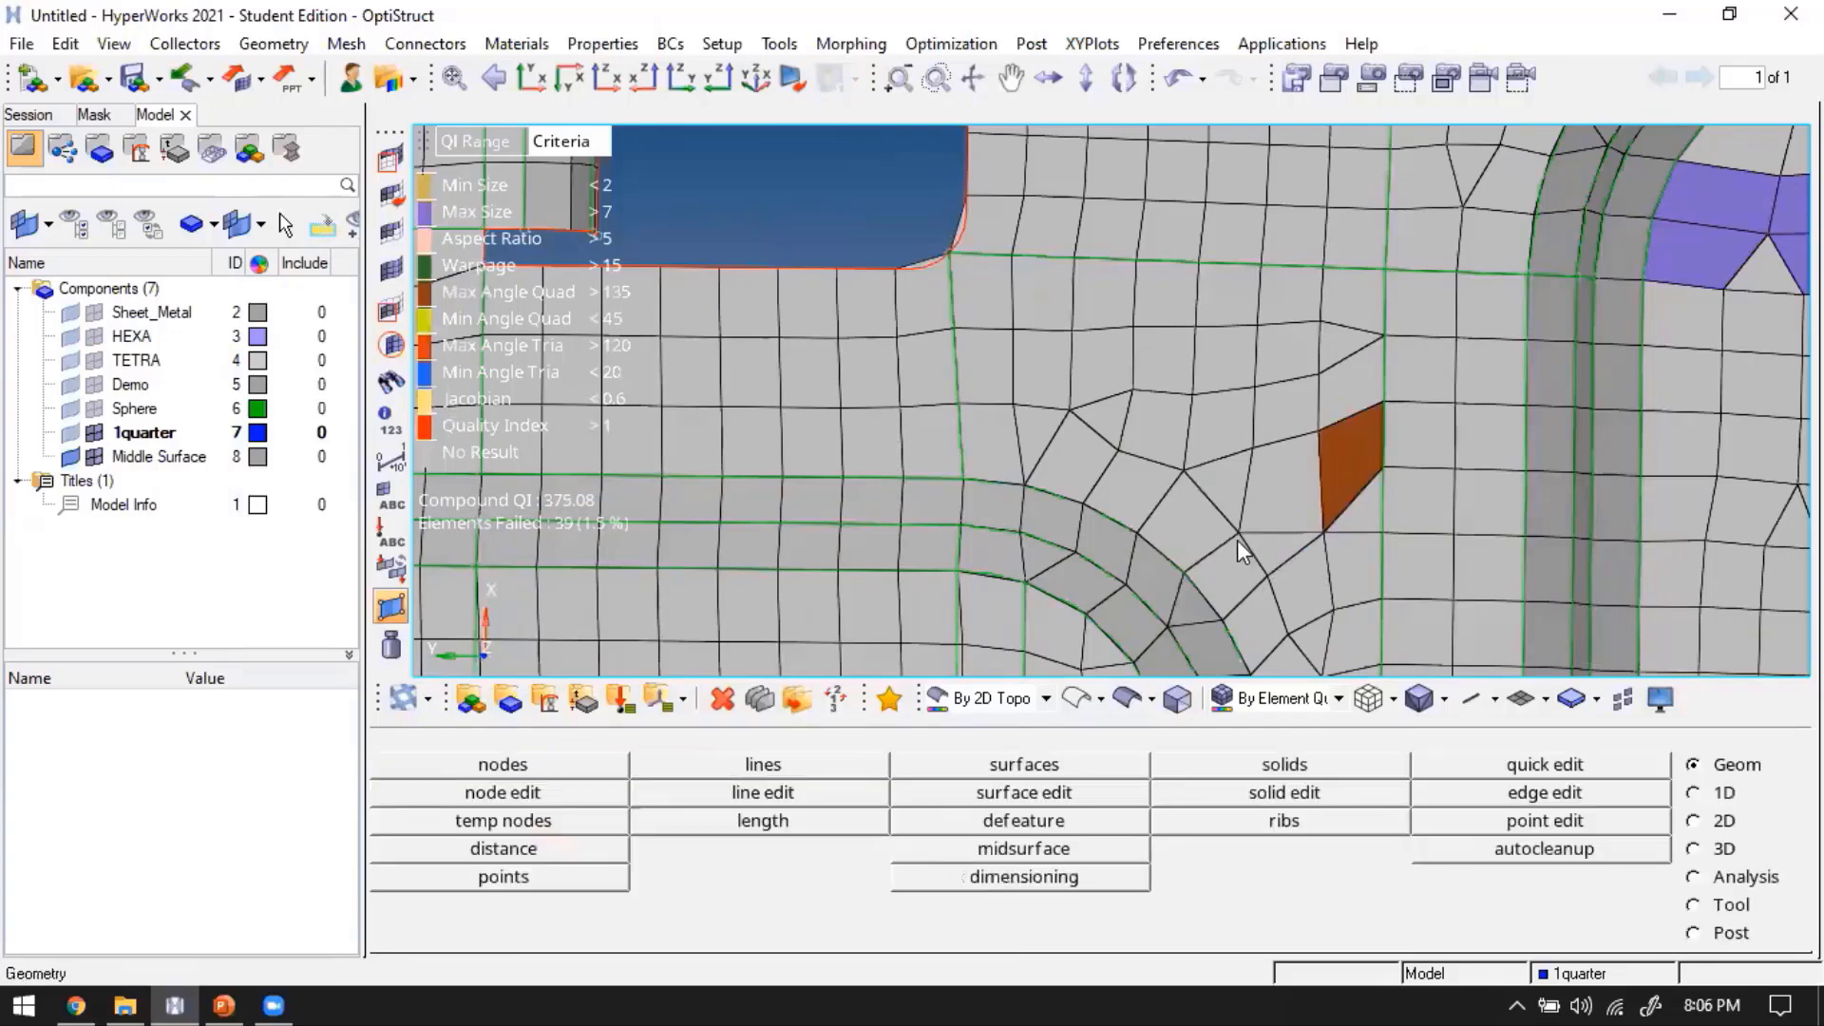
# Split the quad beside the arched bead's corner with divide quads along the shortest diagonal to complete the straight row
pyautogui.hotkey('shift', 'F6')
pyautogui.click(1117, 765)
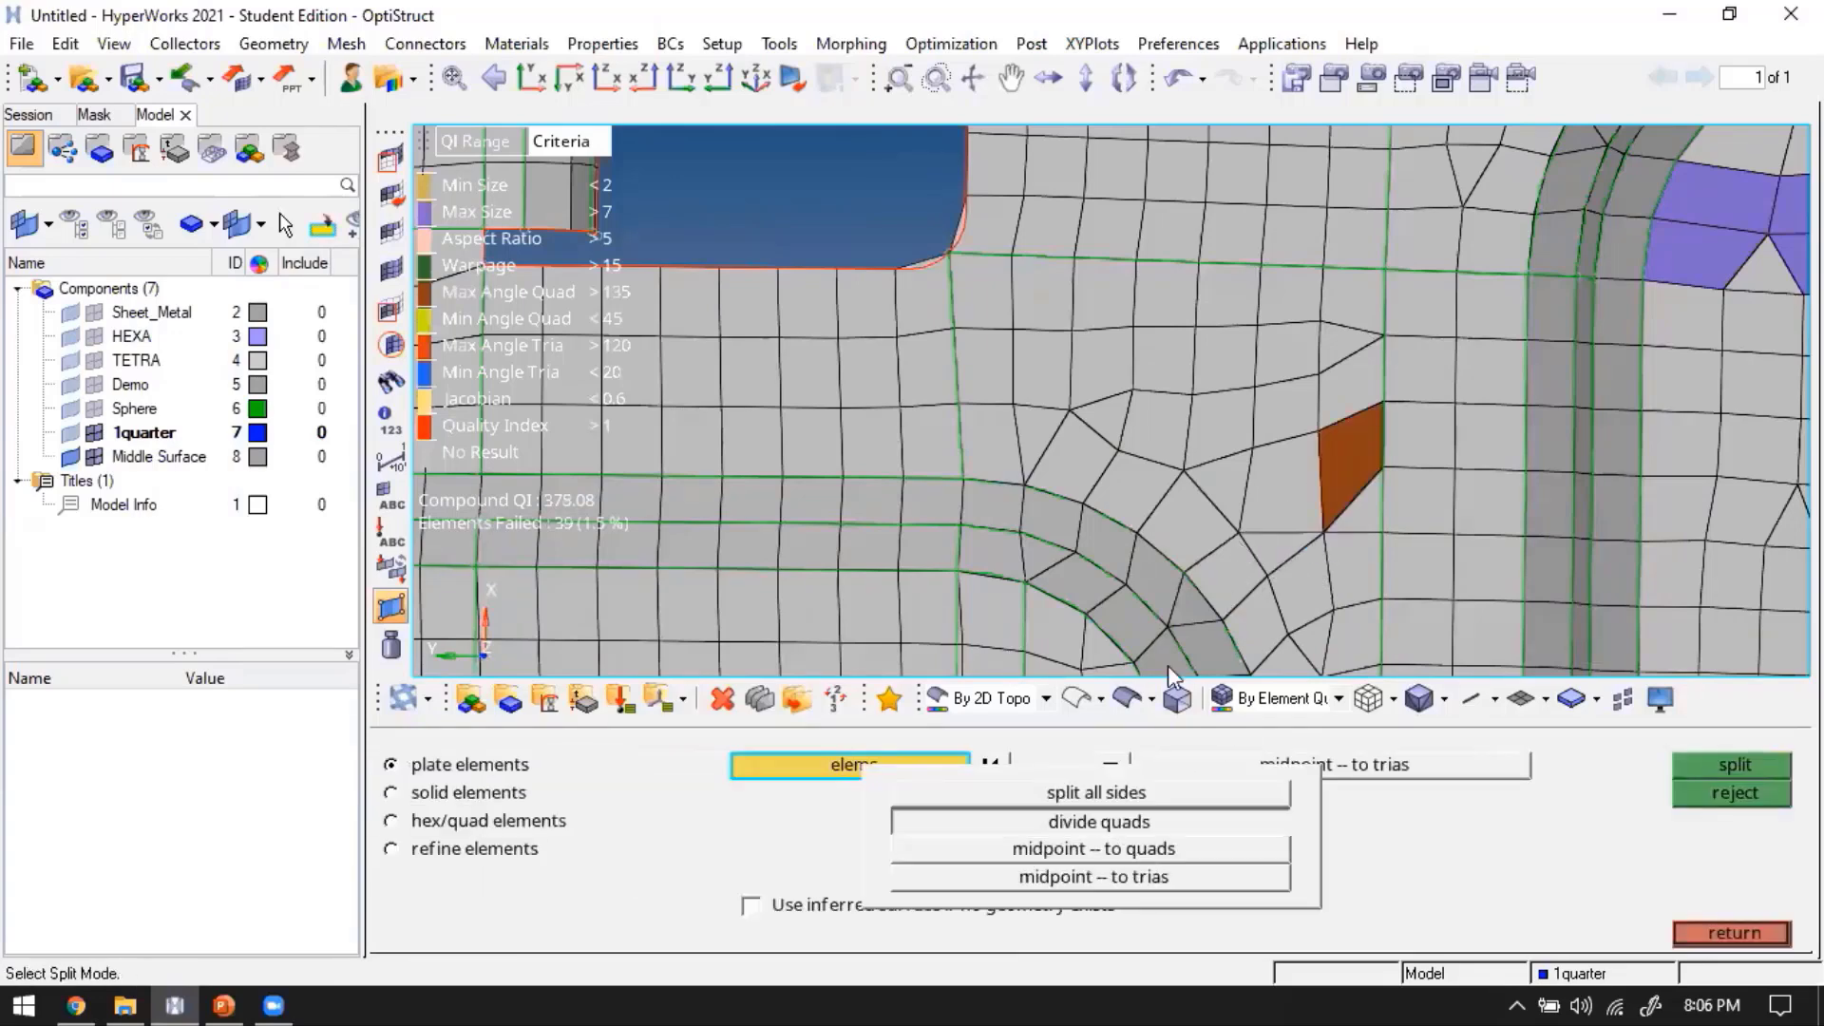
pyautogui.click(1099, 822)
pyautogui.click(1200, 540)
pyautogui.middleClick(1200, 539)
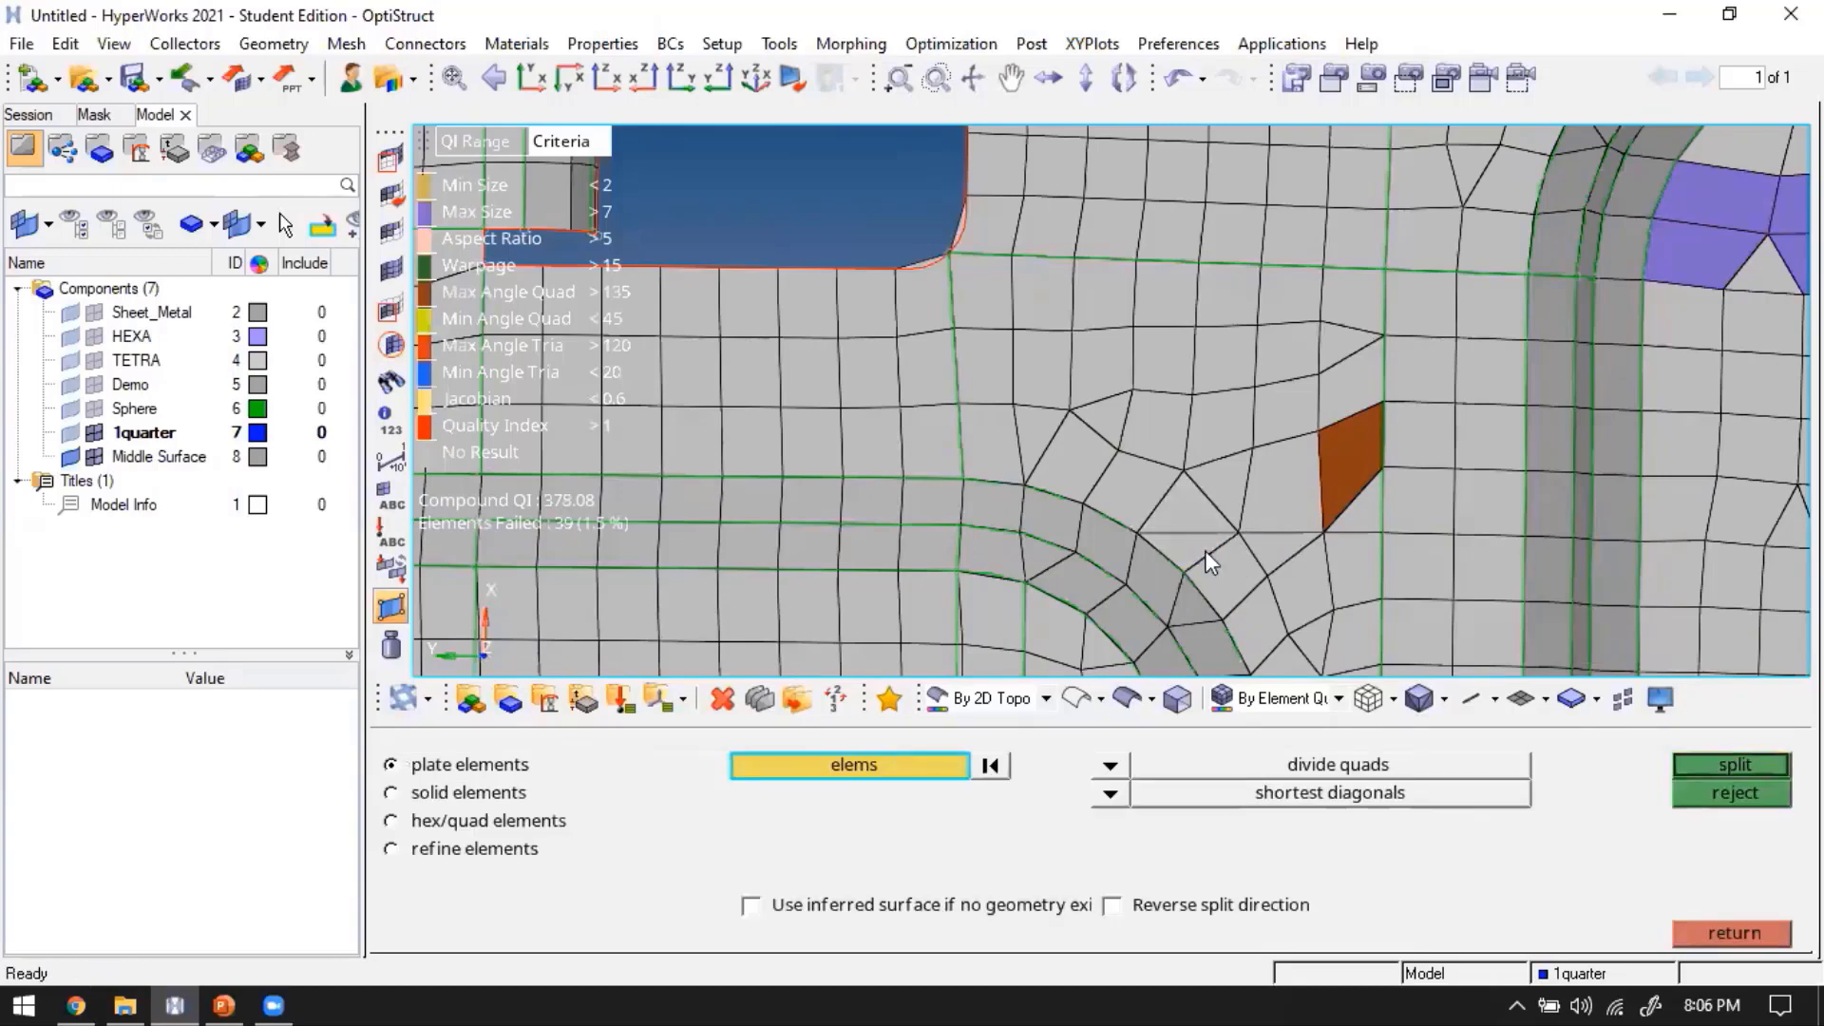
pyautogui.press('Escape')
# Remesh the plate elements above the straight row, between the arched bead's corner and the vertical green surface edge, with 4 mm mixed elements
pyautogui.press('F12')
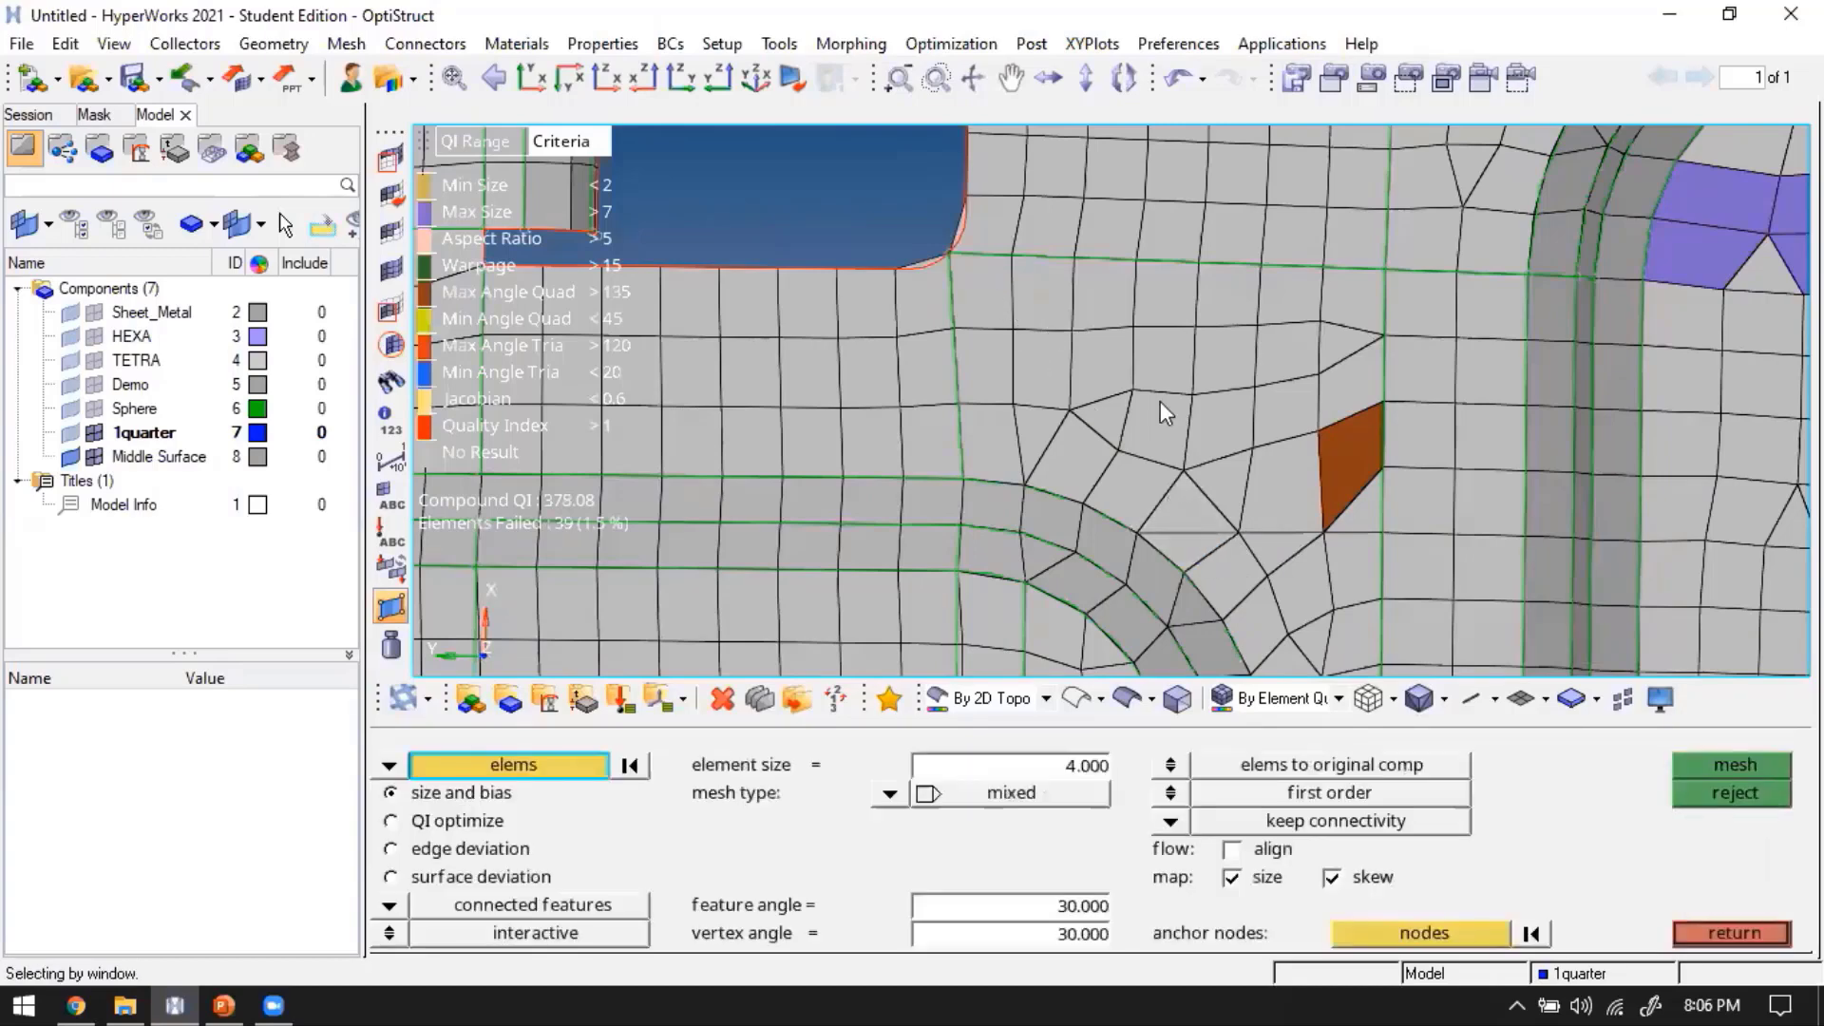
pyautogui.keyDown('shift'); pyautogui.moveTo(957, 259); pyautogui.dragTo(1370, 523); pyautogui.keyUp('shift')
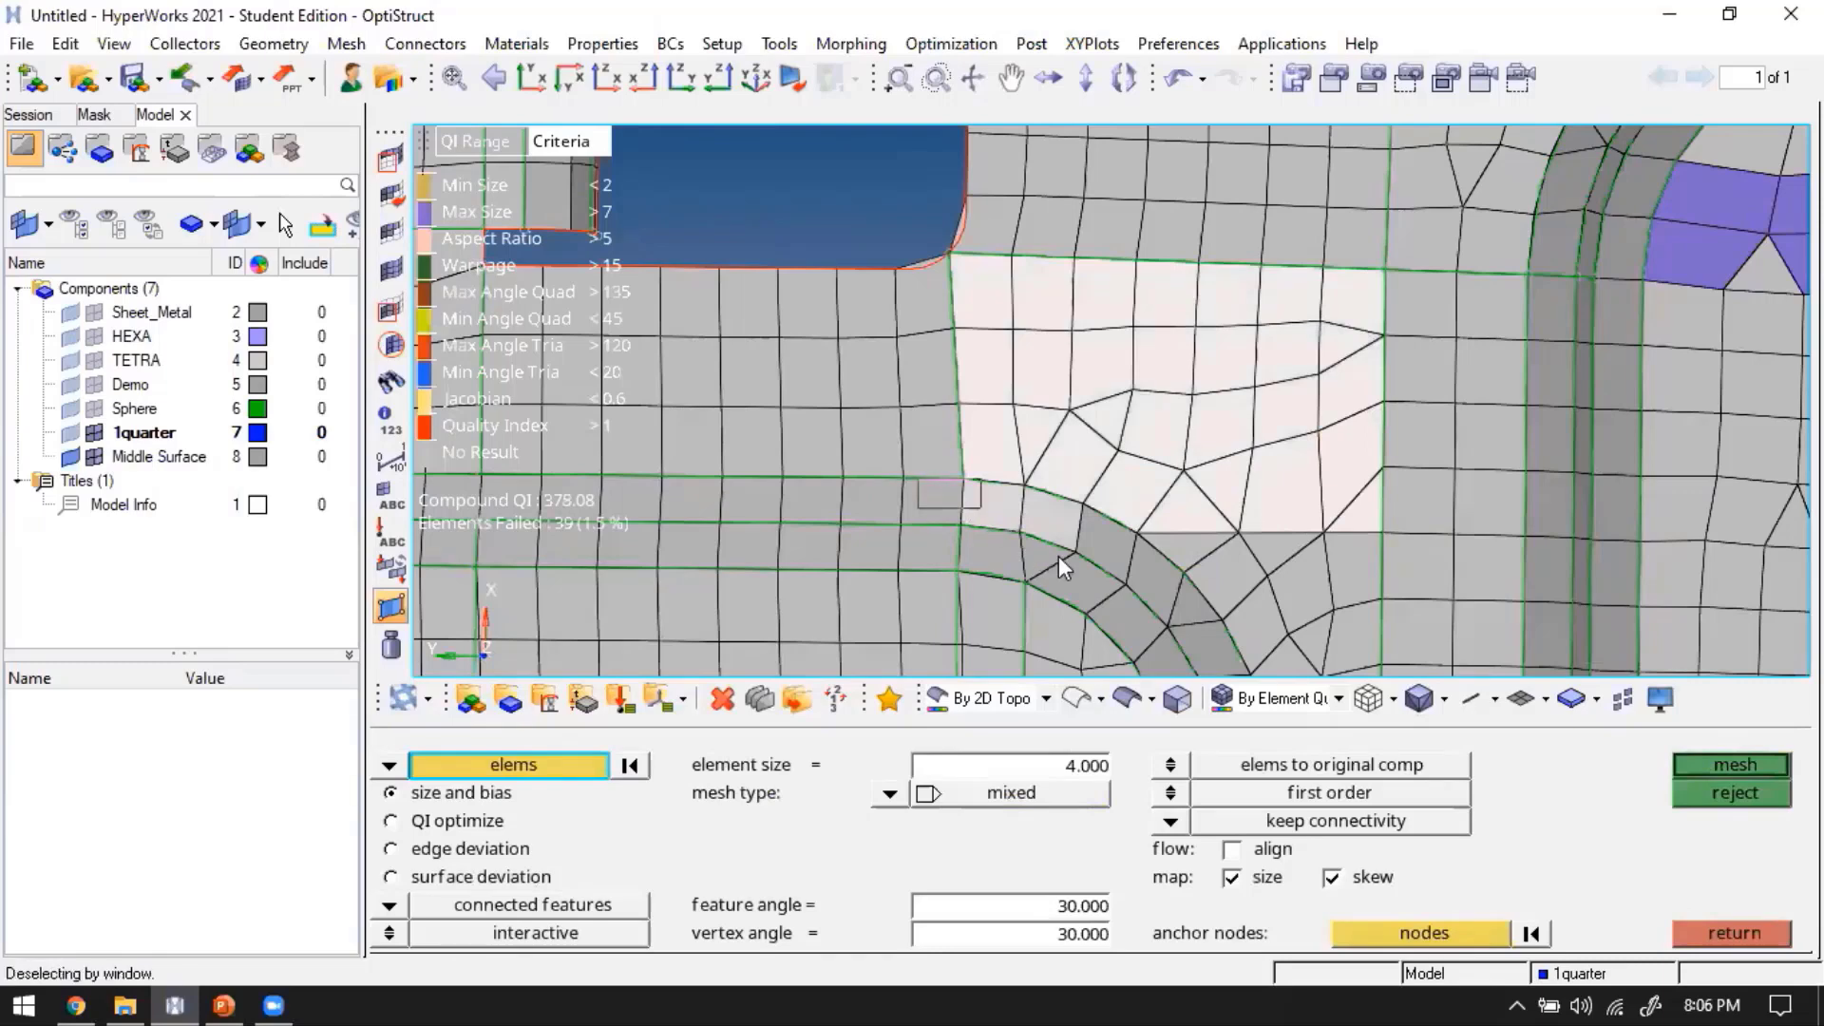
pyautogui.keyDown('shift'); pyautogui.moveTo(1059, 555); pyautogui.dragTo(1104, 572, button='right'); pyautogui.keyUp('shift')
pyautogui.middleClick(1205, 401)
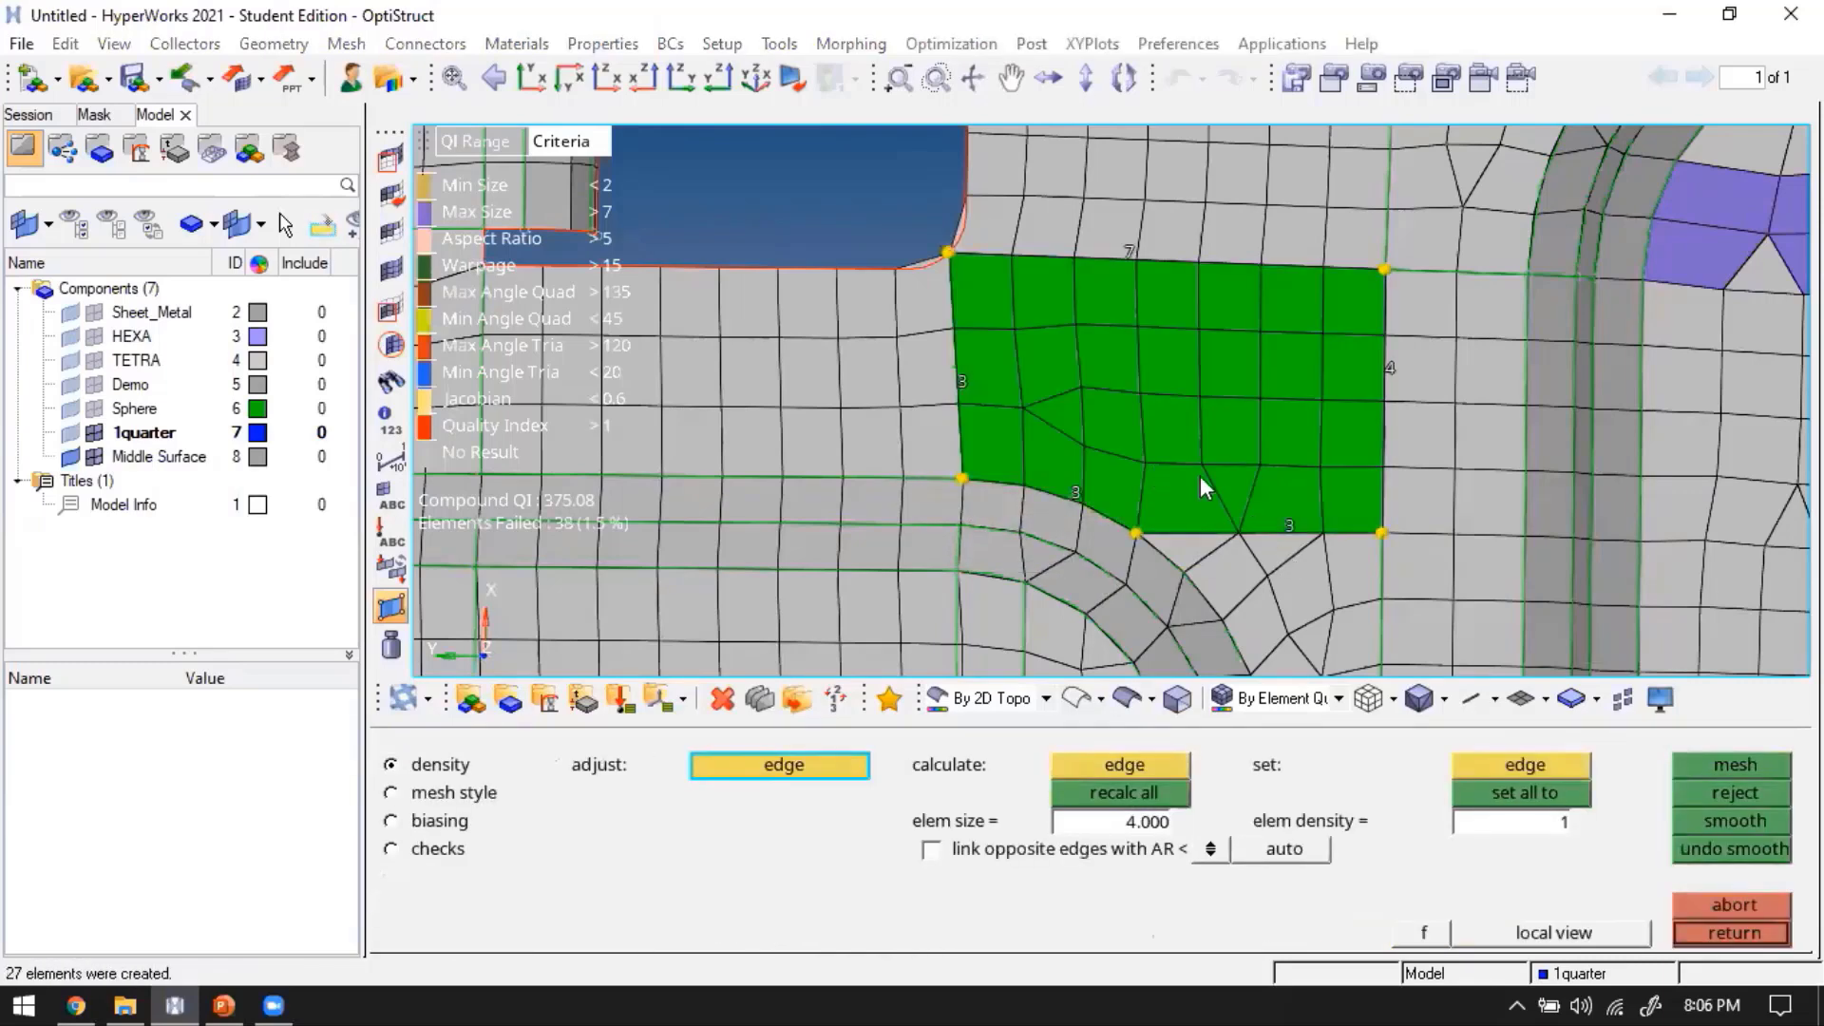
pyautogui.keyDown('ctrl'); pyautogui.scroll(-2, 1201, 476); pyautogui.keyUp('ctrl')
pyautogui.keyDown('ctrl'); pyautogui.moveTo(1226, 419); pyautogui.dragTo(1217, 378, button='right'); pyautogui.keyUp('ctrl')
pyautogui.keyDown('ctrl'); pyautogui.scroll(1, 1216, 378); pyautogui.keyUp('ctrl')
pyautogui.keyDown('ctrl'); pyautogui.scroll(2, 1222, 433); pyautogui.keyUp('ctrl')
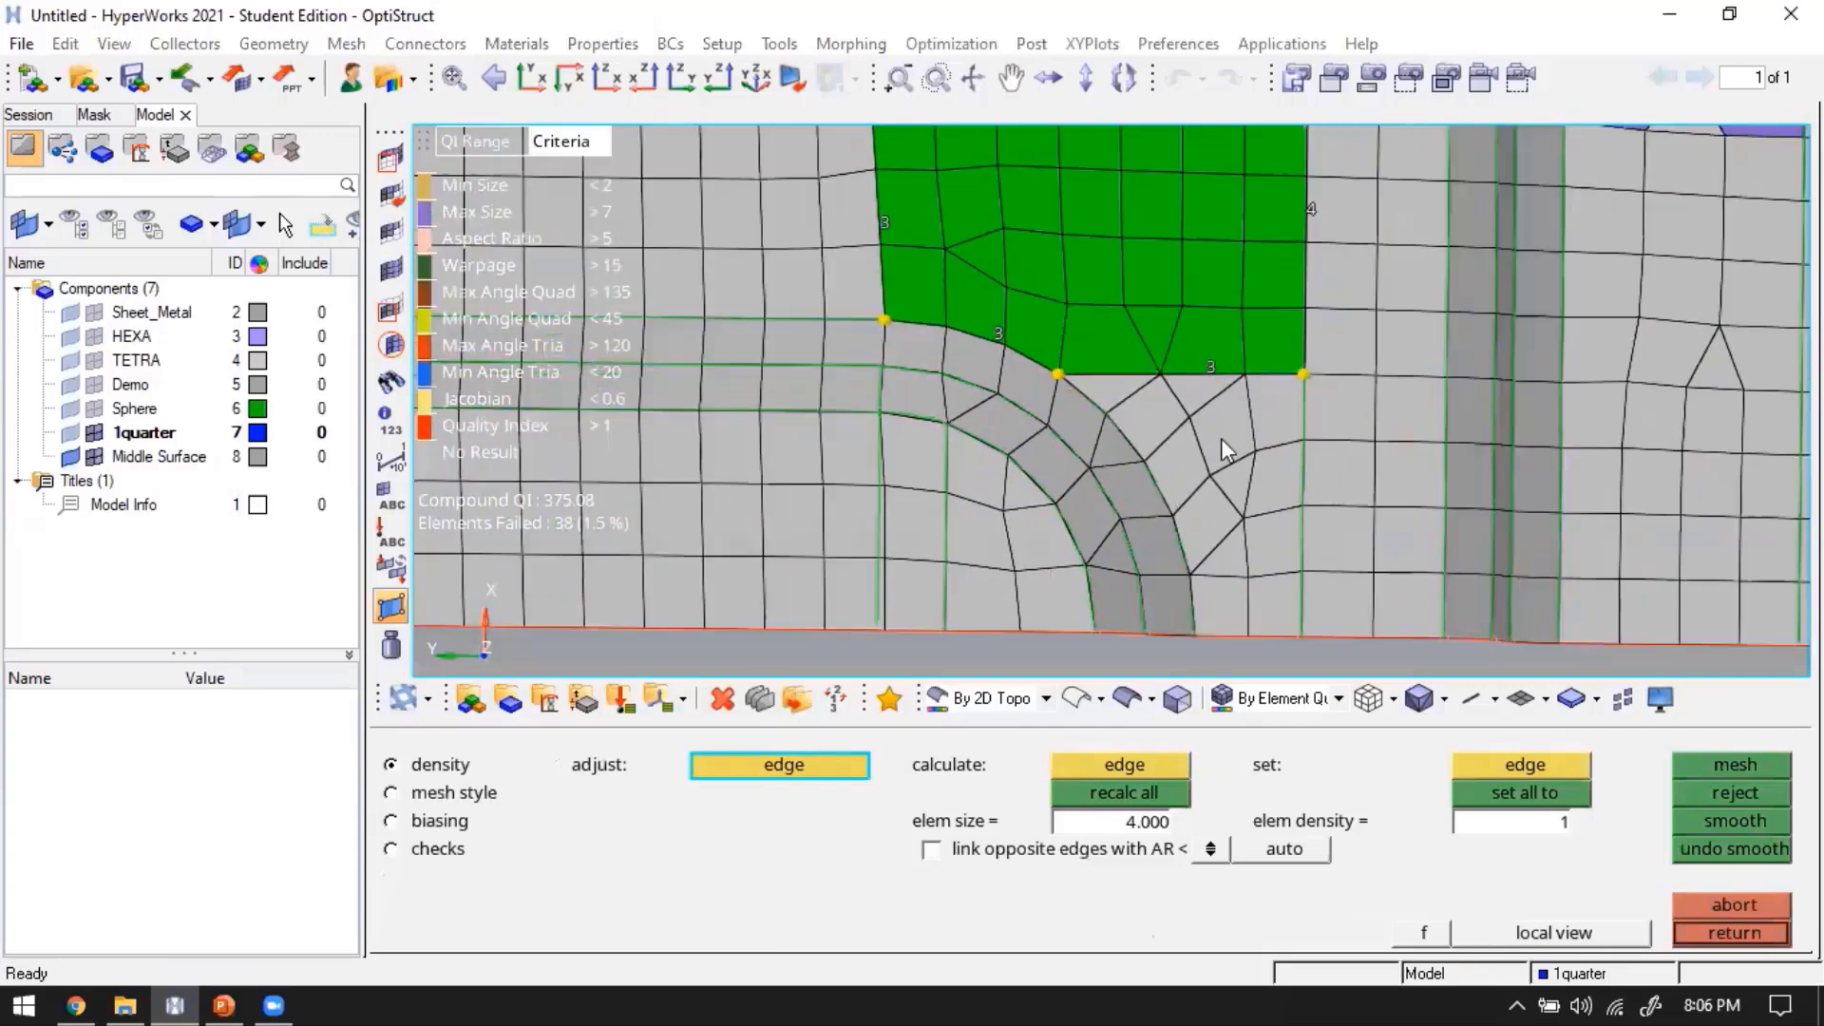
pyautogui.press('Escape')
pyautogui.press('Escape')
# Remesh the elements between the bead's curved edge and the vertical green edge below the row, with density 3 along the red free edge
pyautogui.press('F12')
pyautogui.keyDown('shift'); pyautogui.moveTo(1142, 392); pyautogui.dragTo(1298, 639); pyautogui.keyUp('shift')
pyautogui.keyDown('shift'); pyautogui.moveTo(1075, 483); pyautogui.dragTo(1176, 648, button='right'); pyautogui.keyUp('shift')
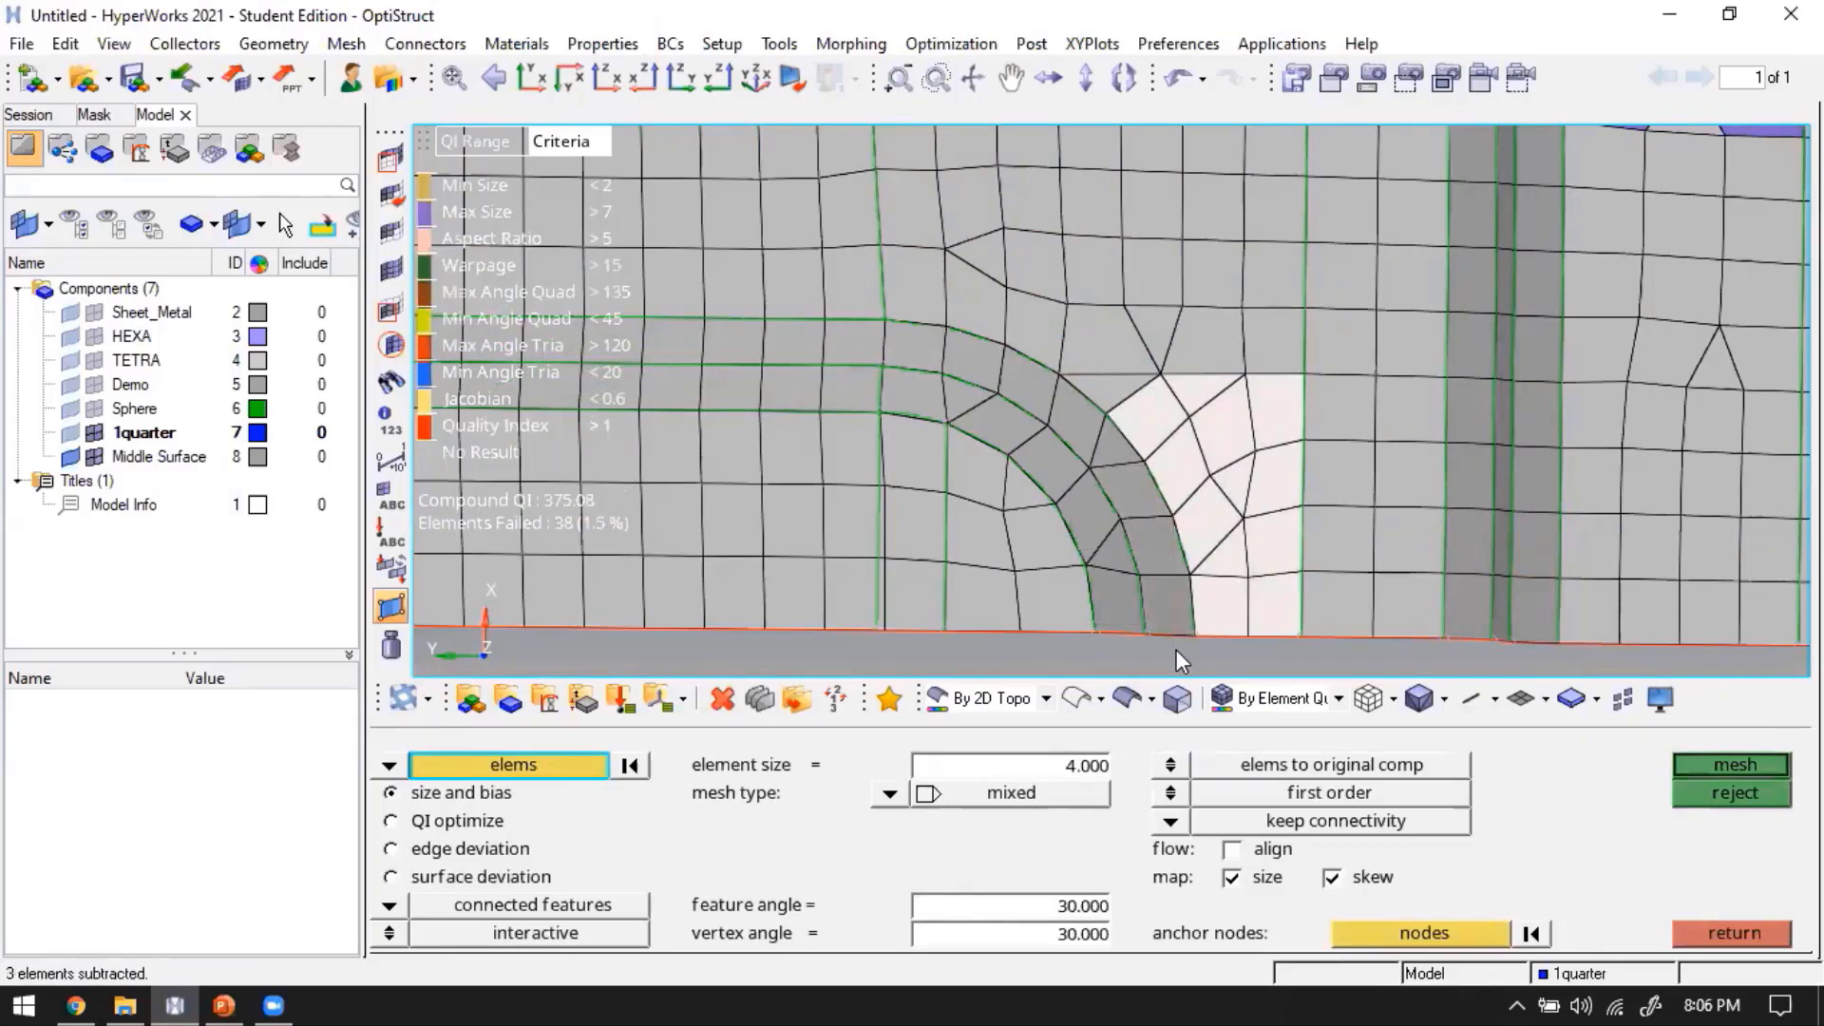
pyautogui.middleClick(1192, 433)
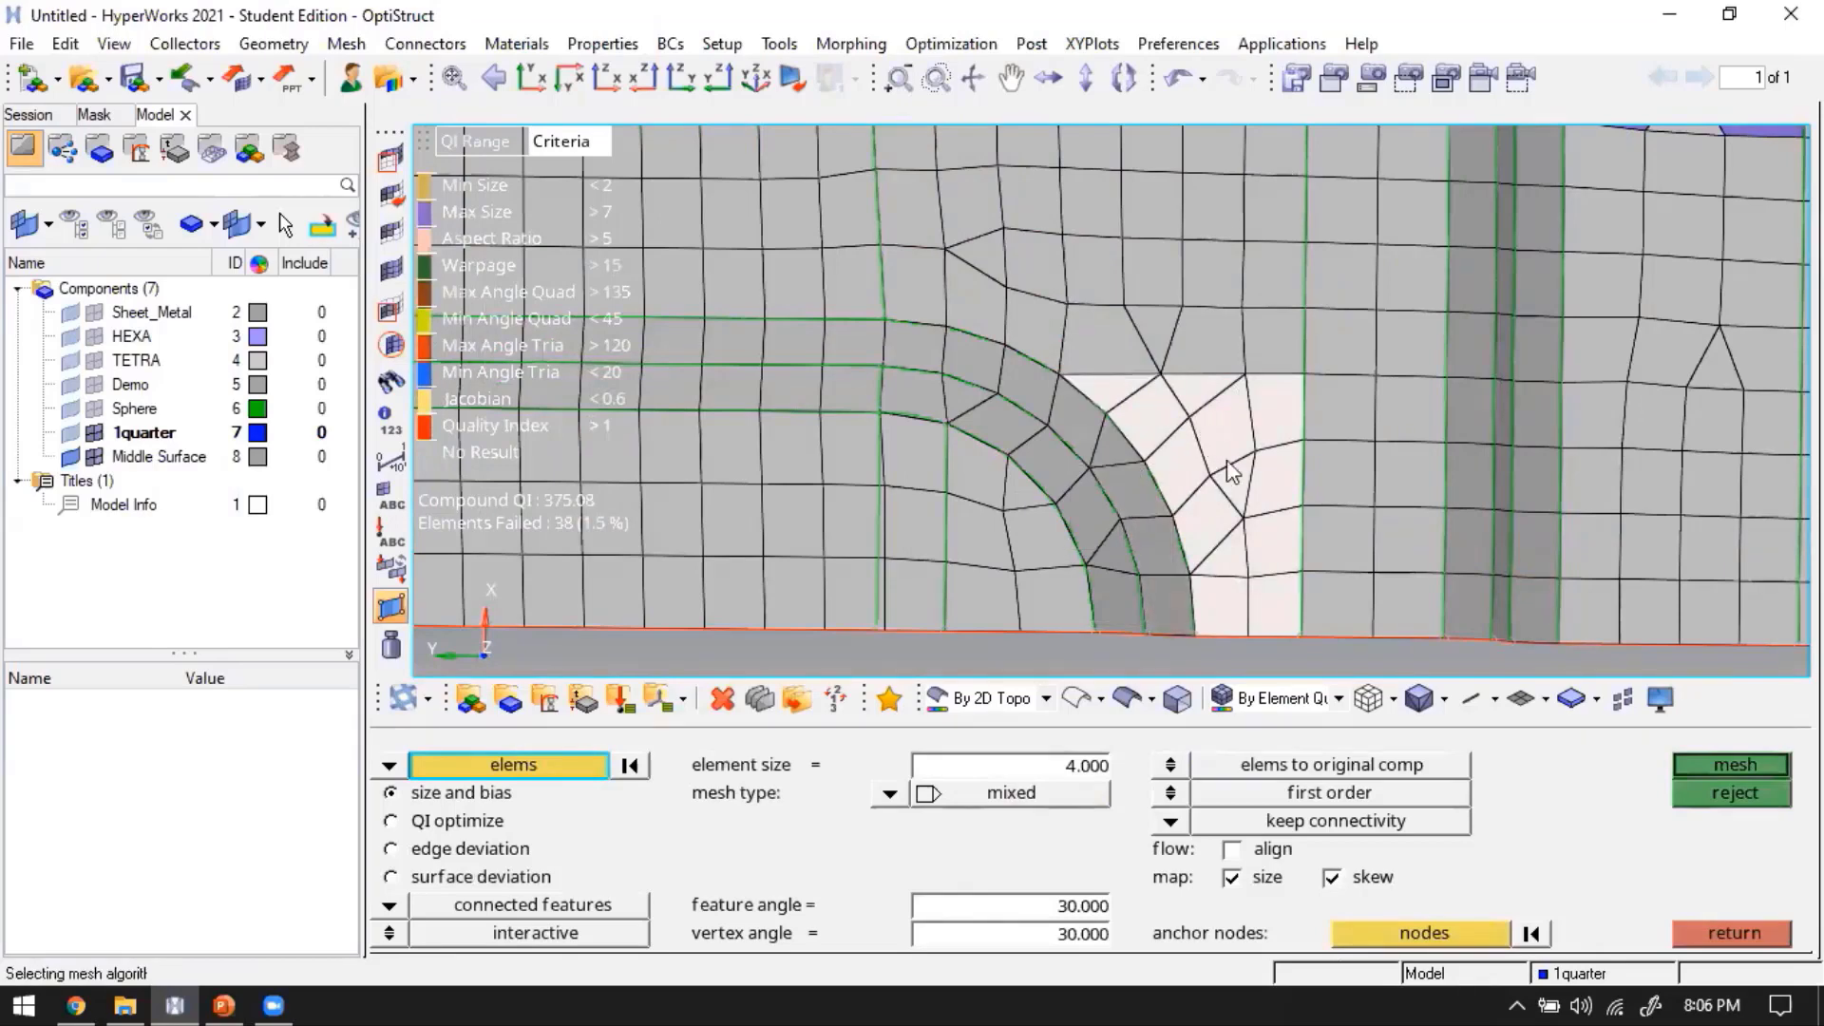
pyautogui.click(1262, 638)
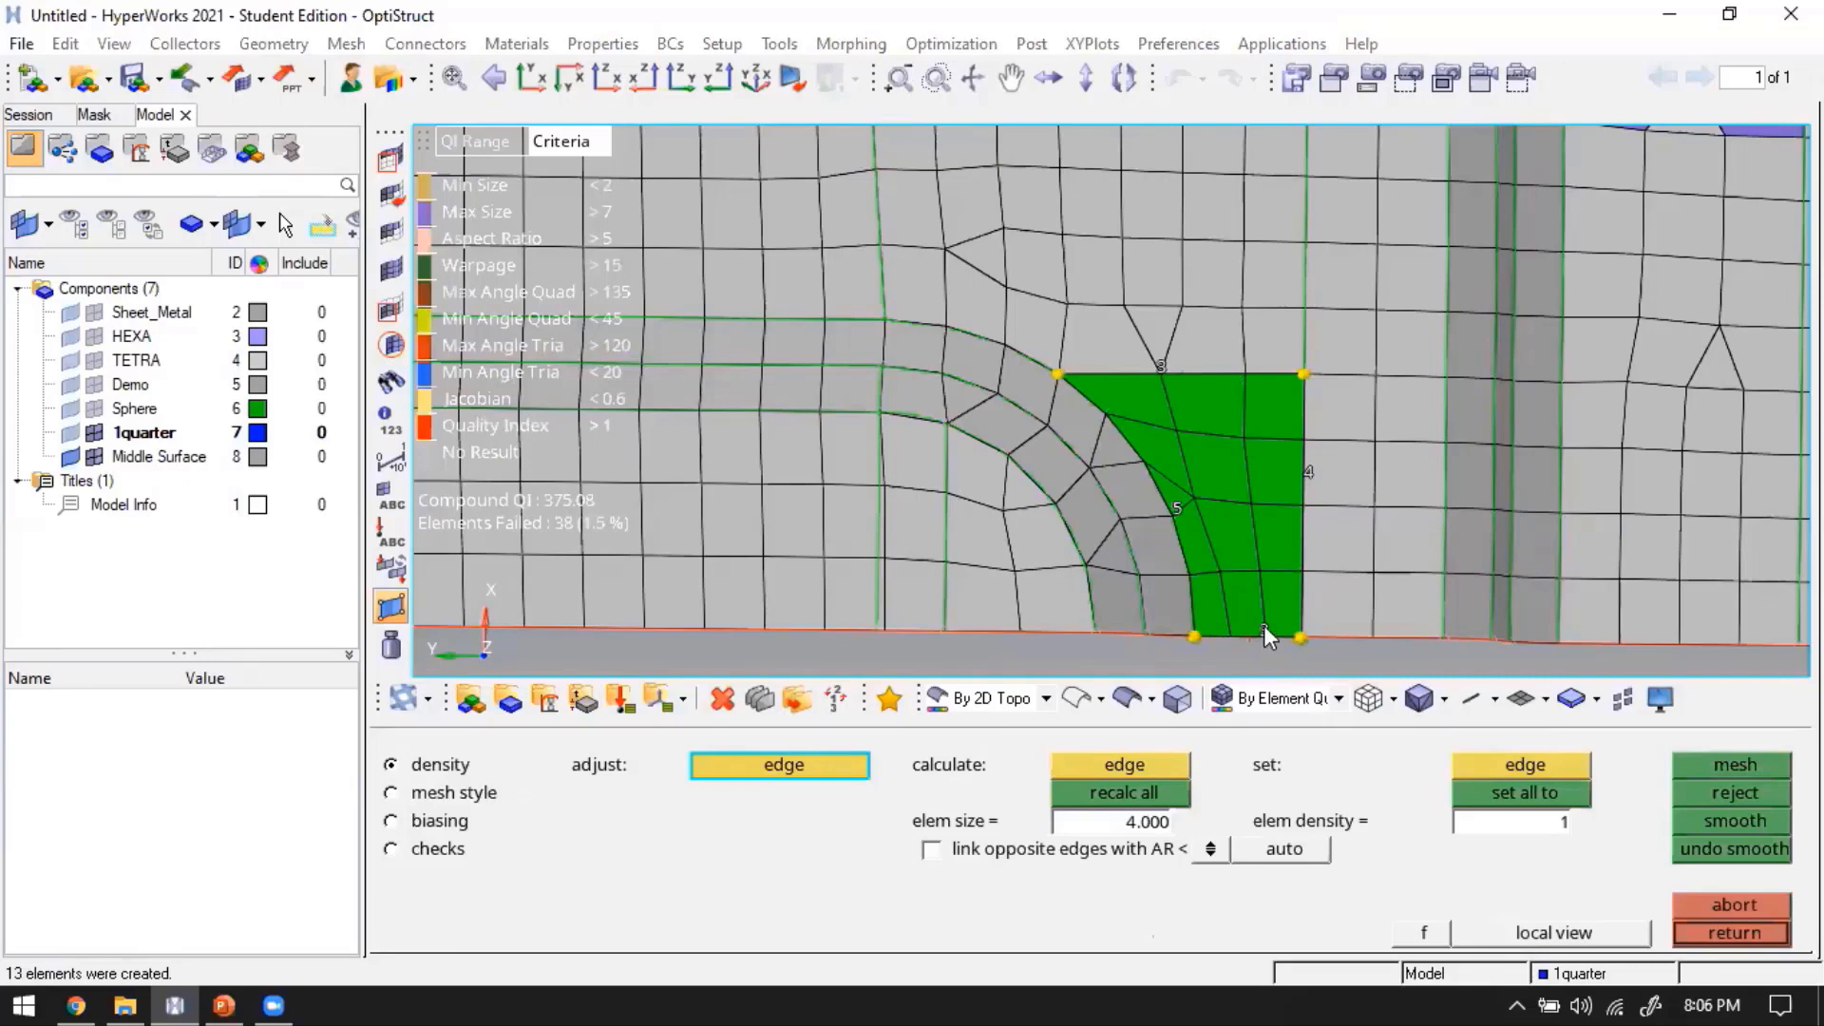
pyautogui.rightClick(1263, 625)
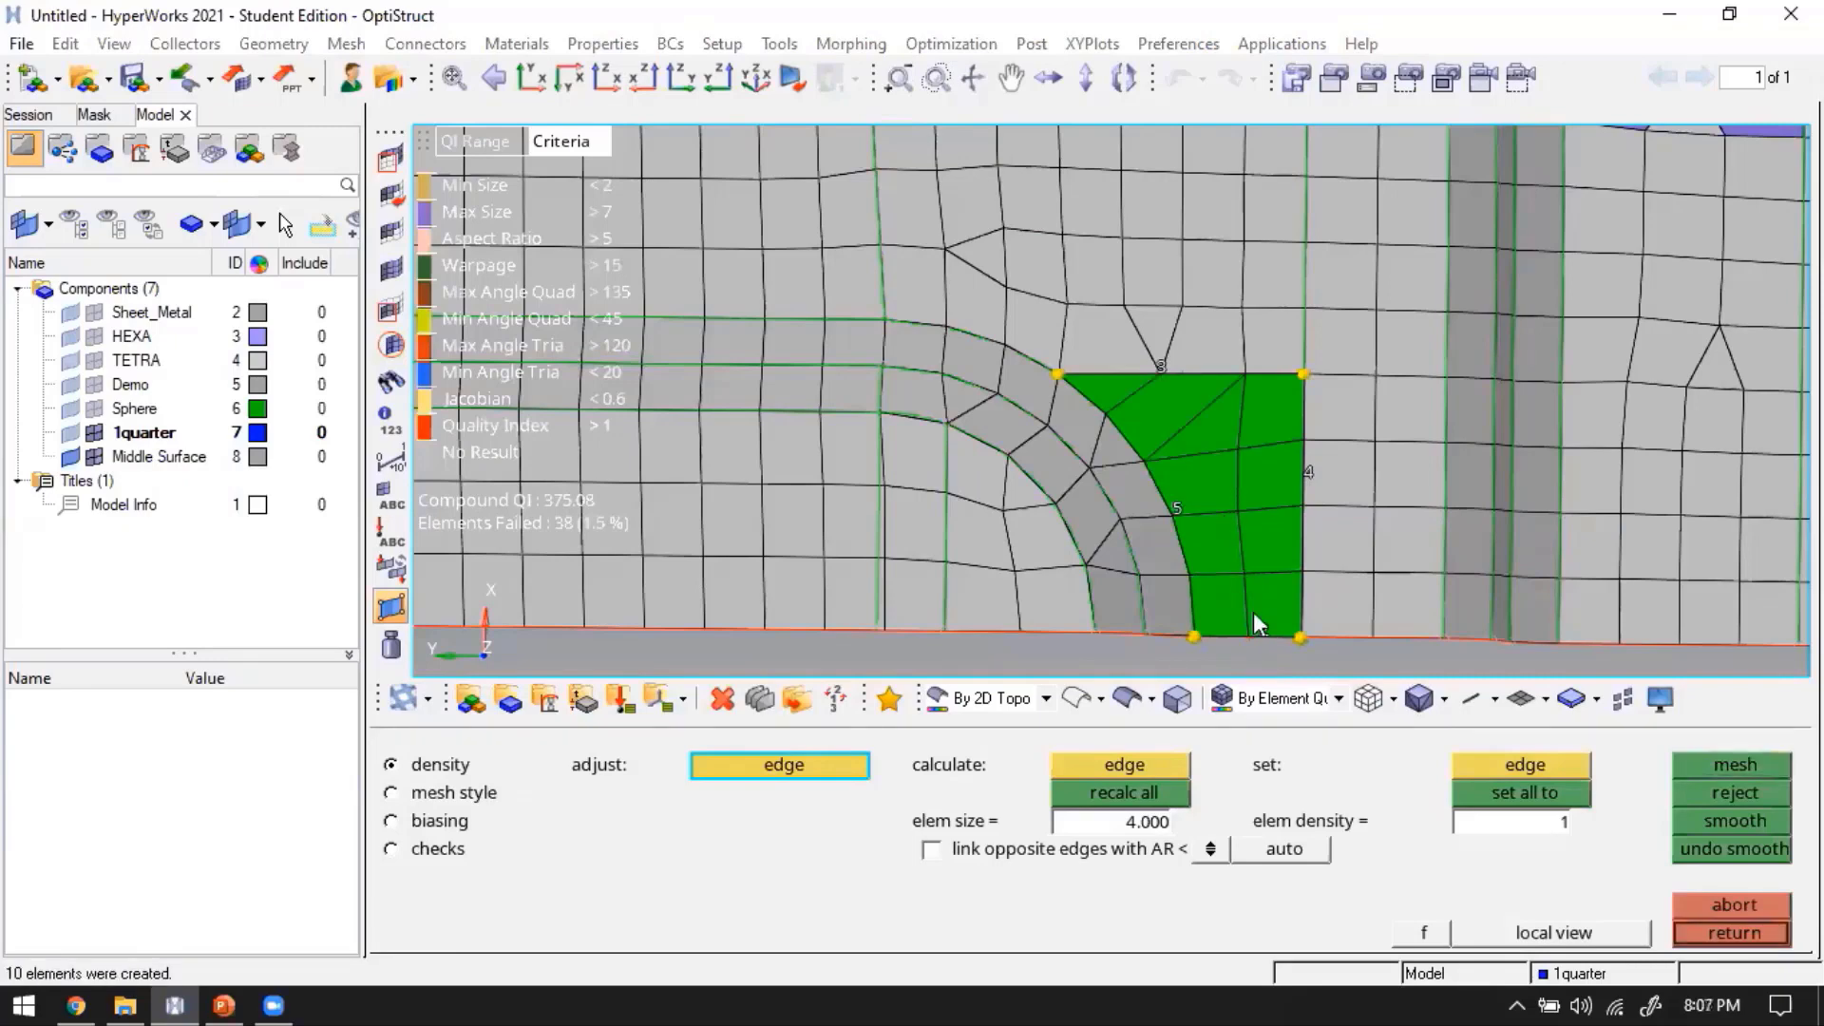
pyautogui.click(1264, 630)
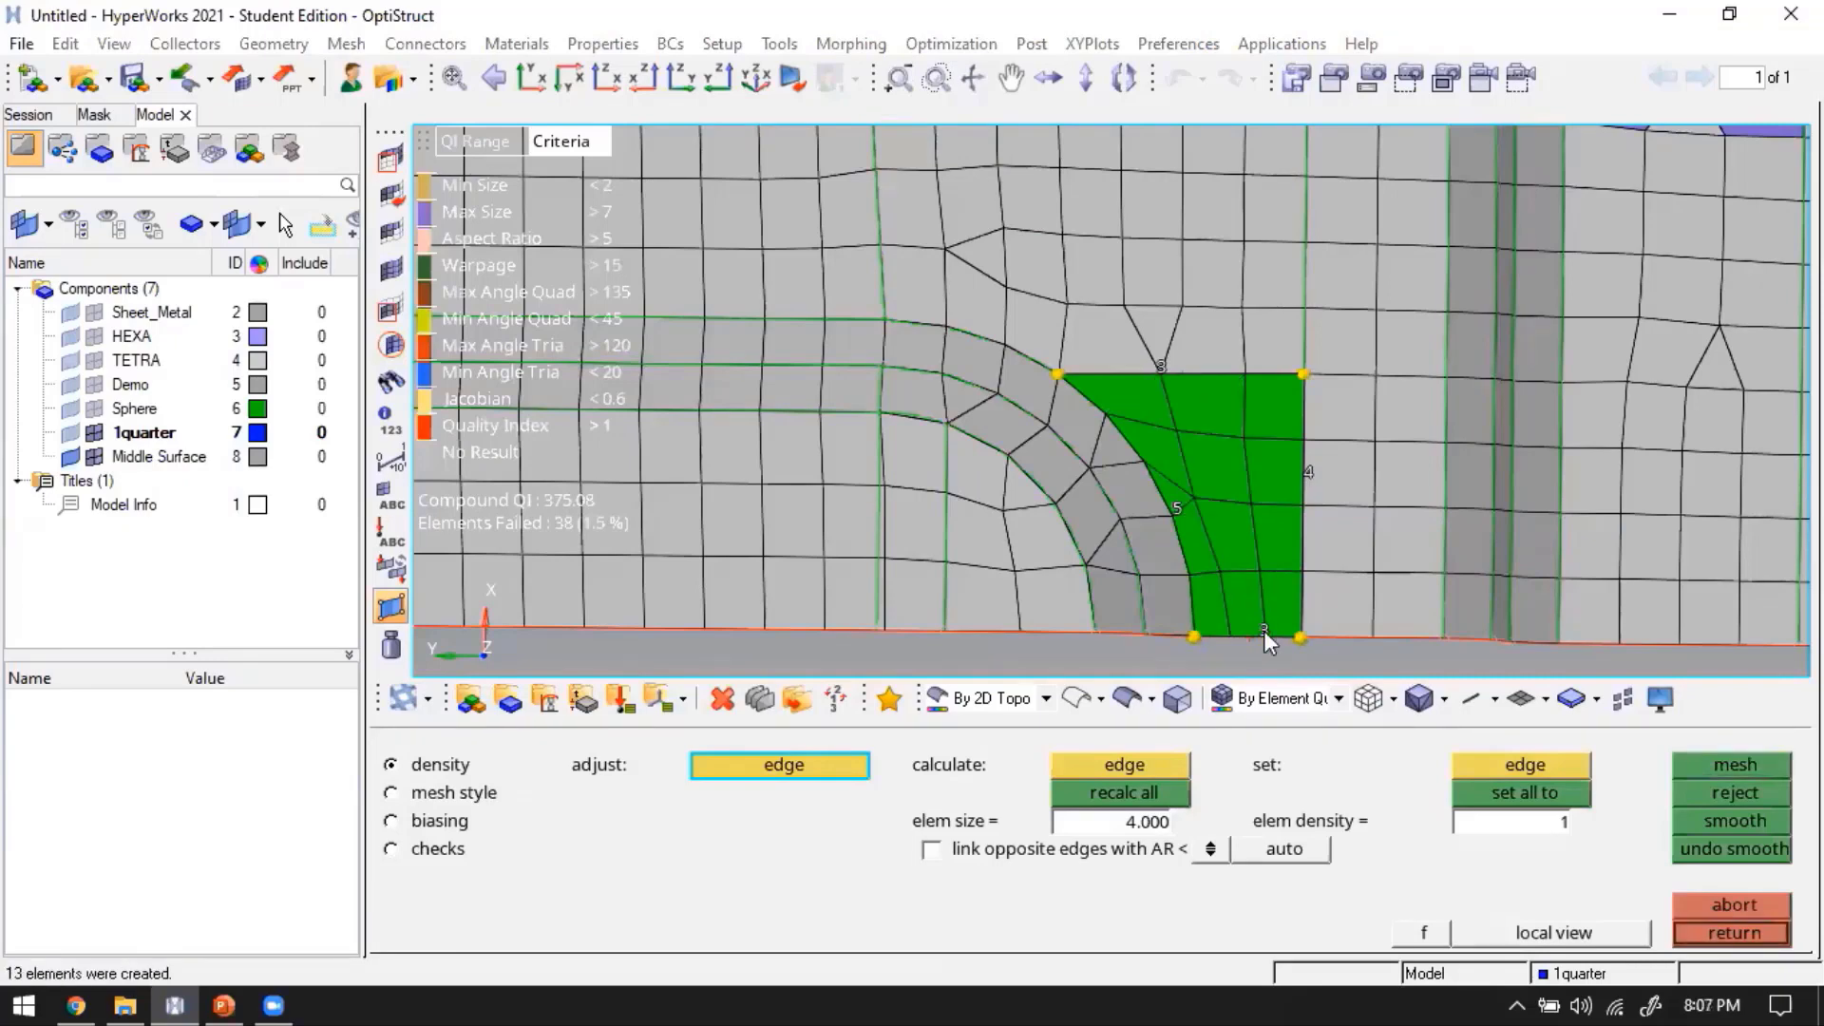
pyautogui.rightClick(1263, 630)
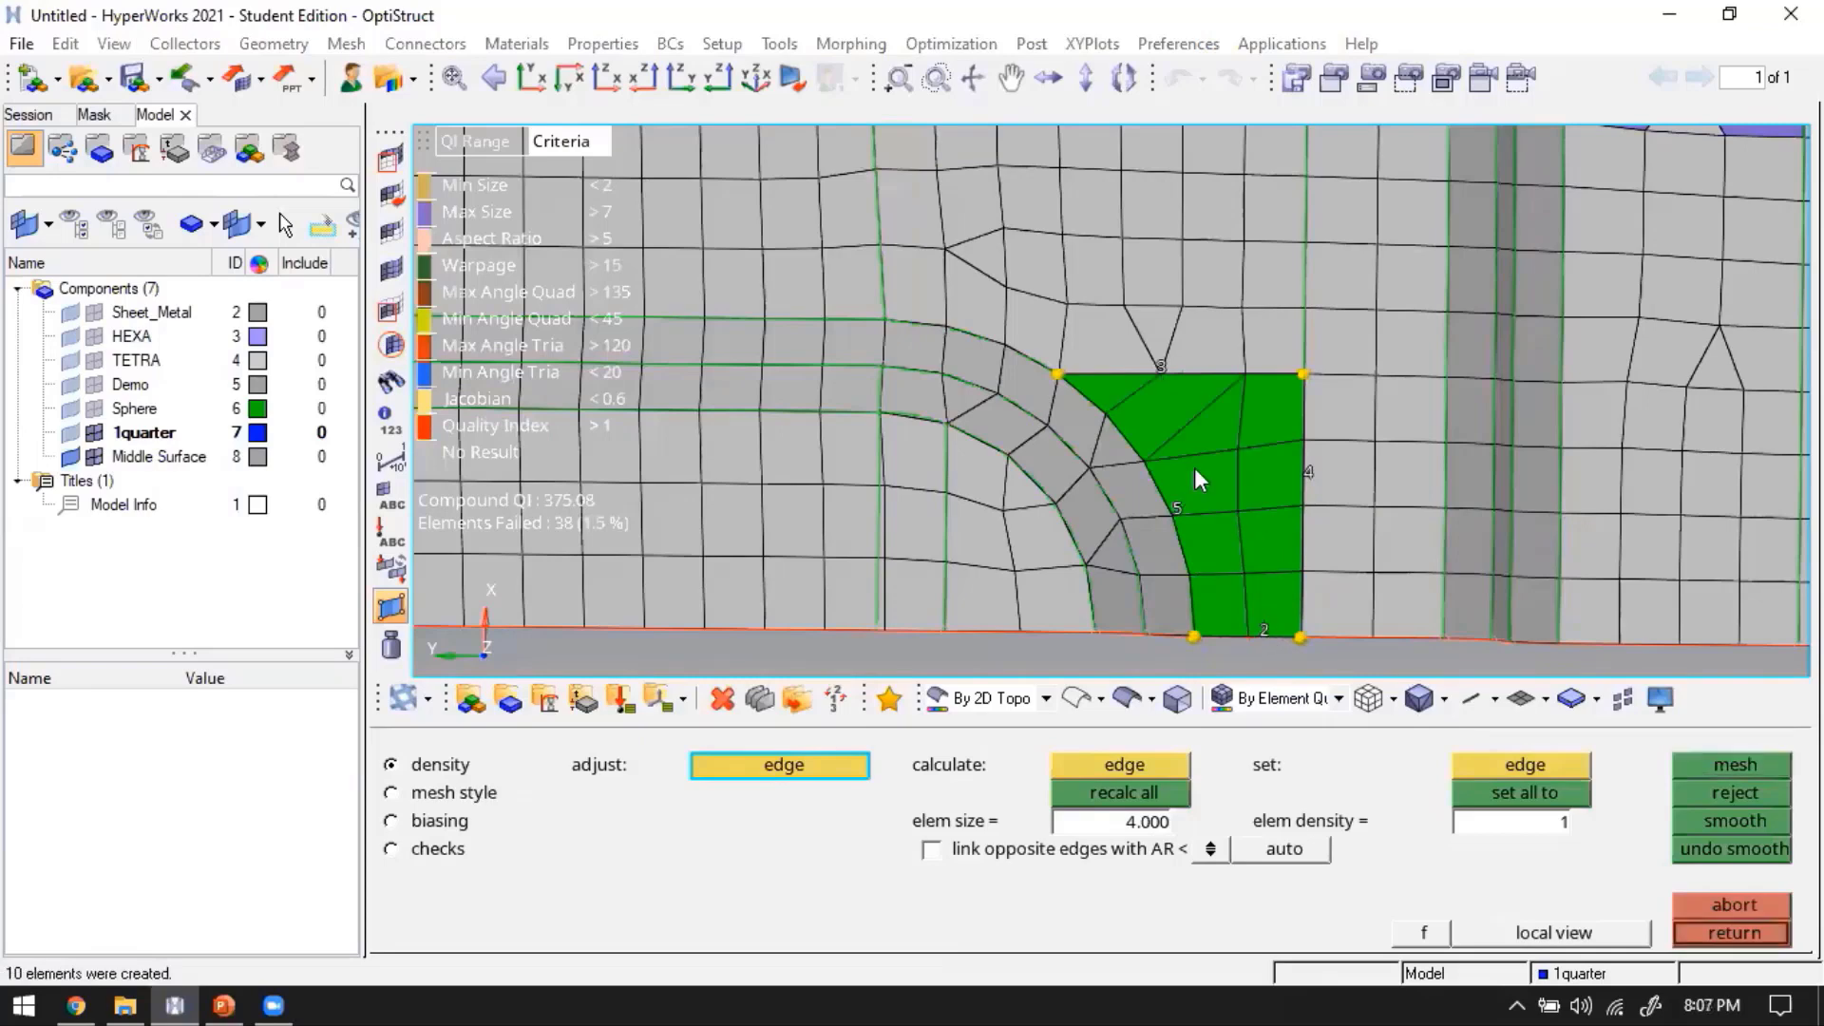
pyautogui.scroll(1, 1191, 467)
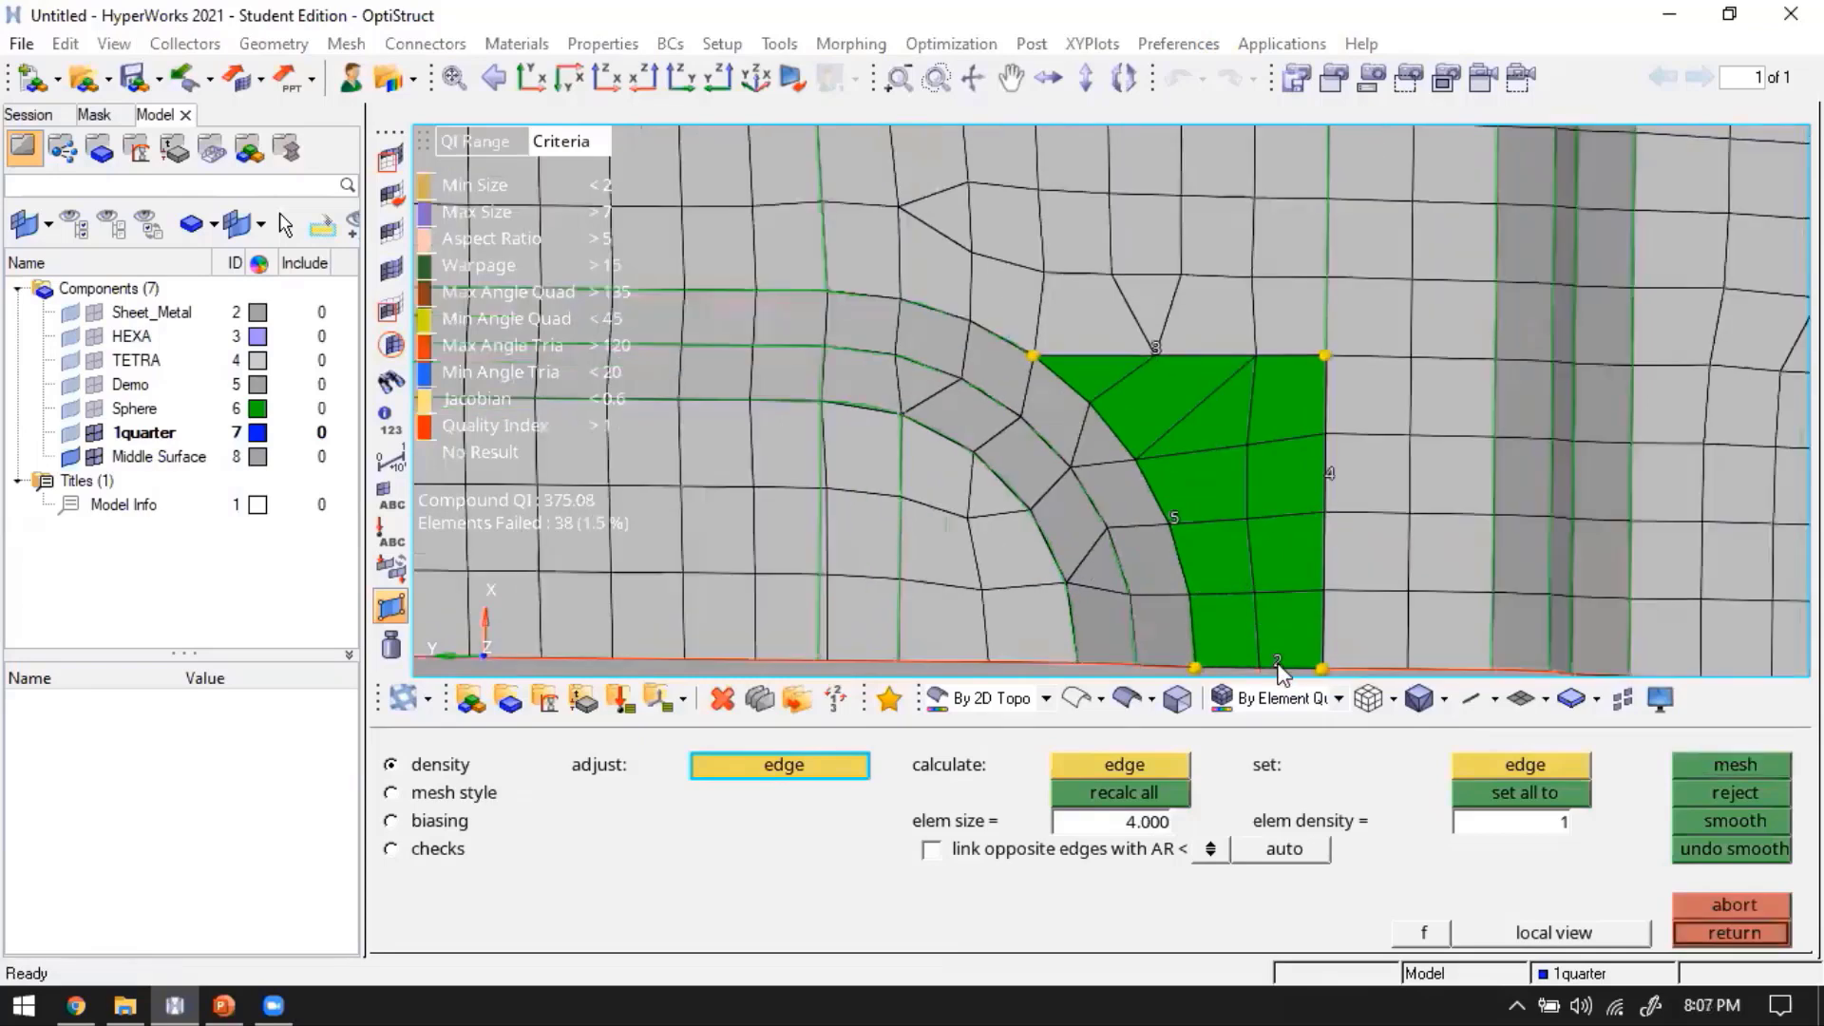
pyautogui.click(1281, 665)
pyautogui.press('Escape')
pyautogui.press('Escape')
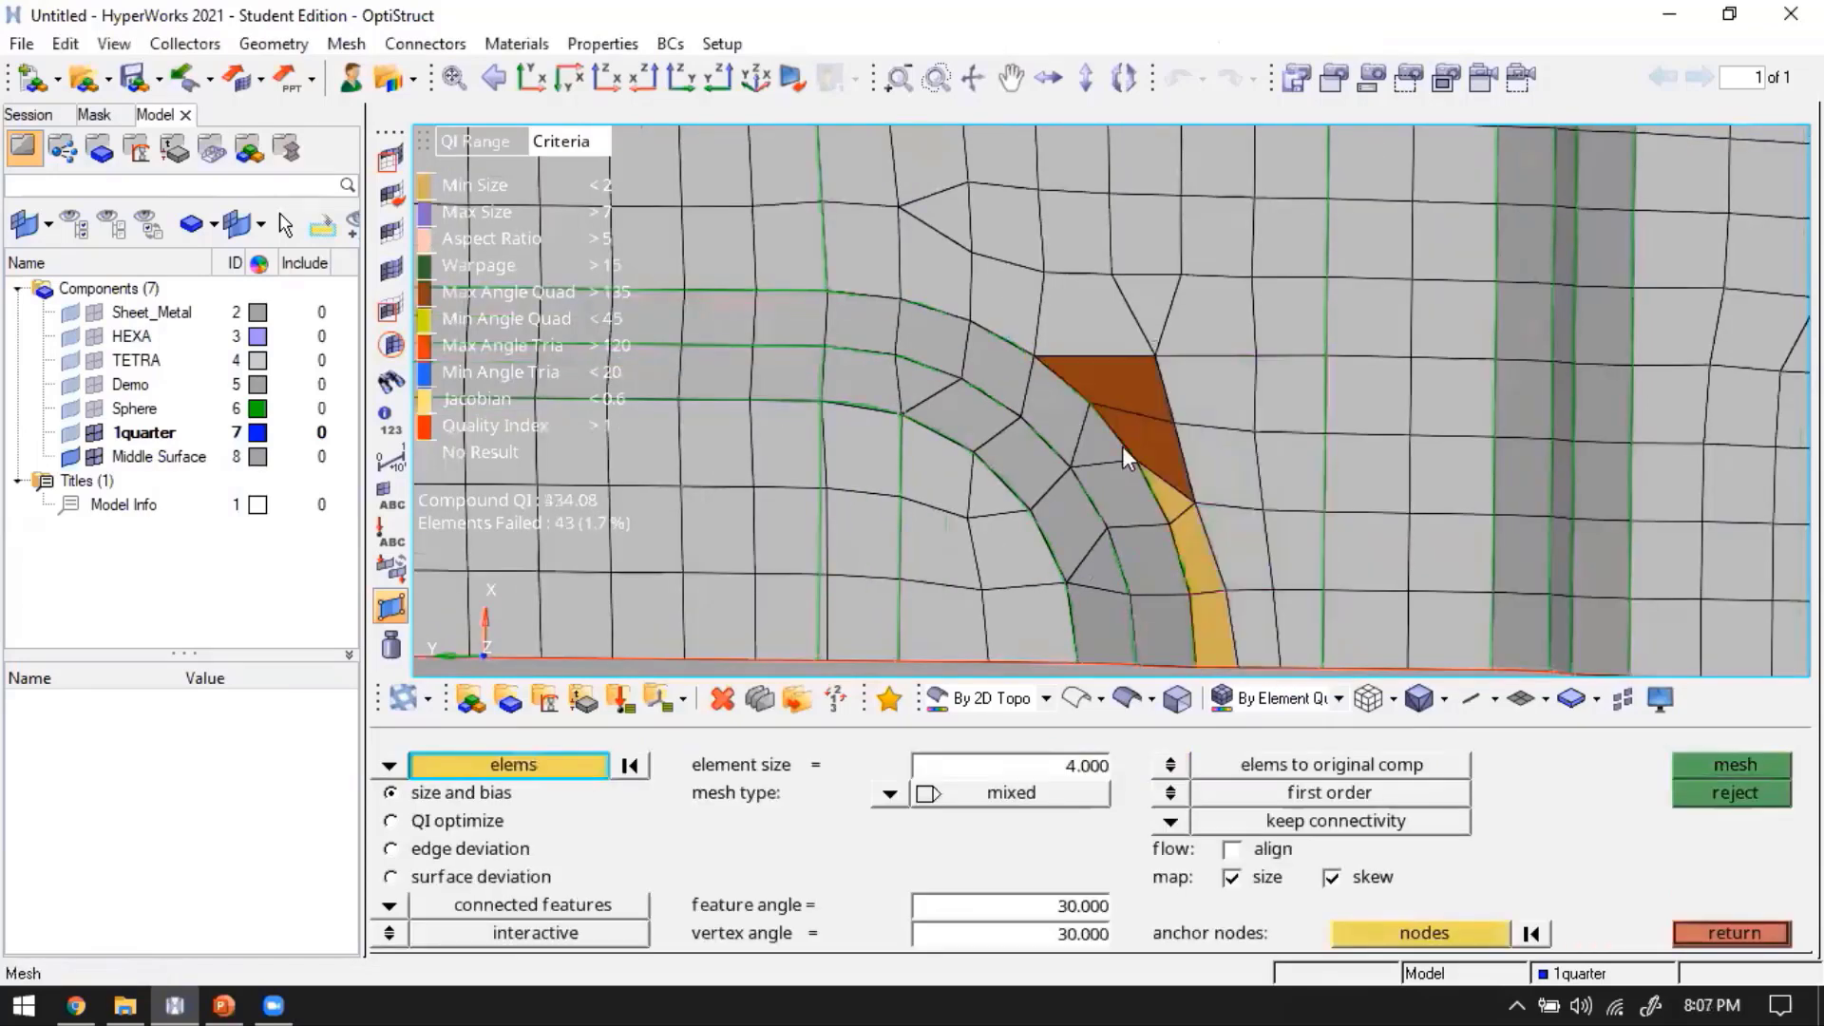
# Try remeshing the failed elements together with the adjoining bead wall row at density 4 along their shared edge, and undo that remesh
pyautogui.scroll(-3, 1159, 467)
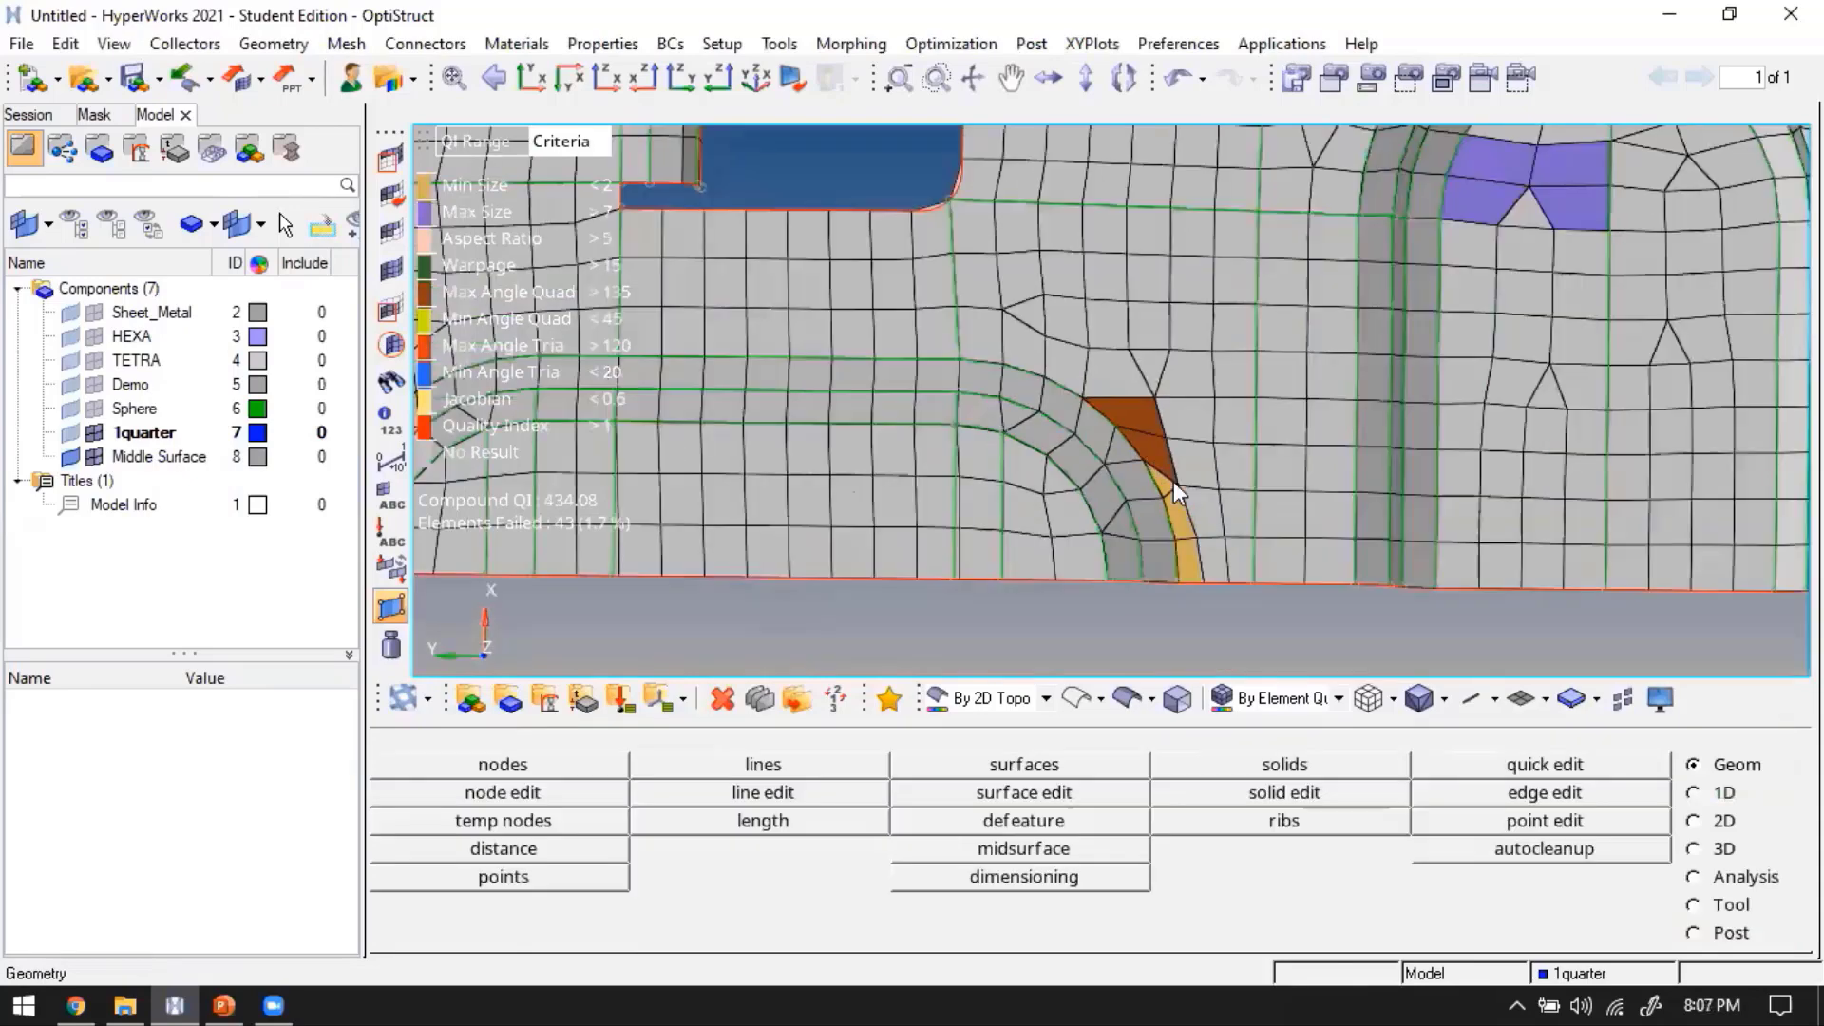
pyautogui.scroll(2, 1130, 426)
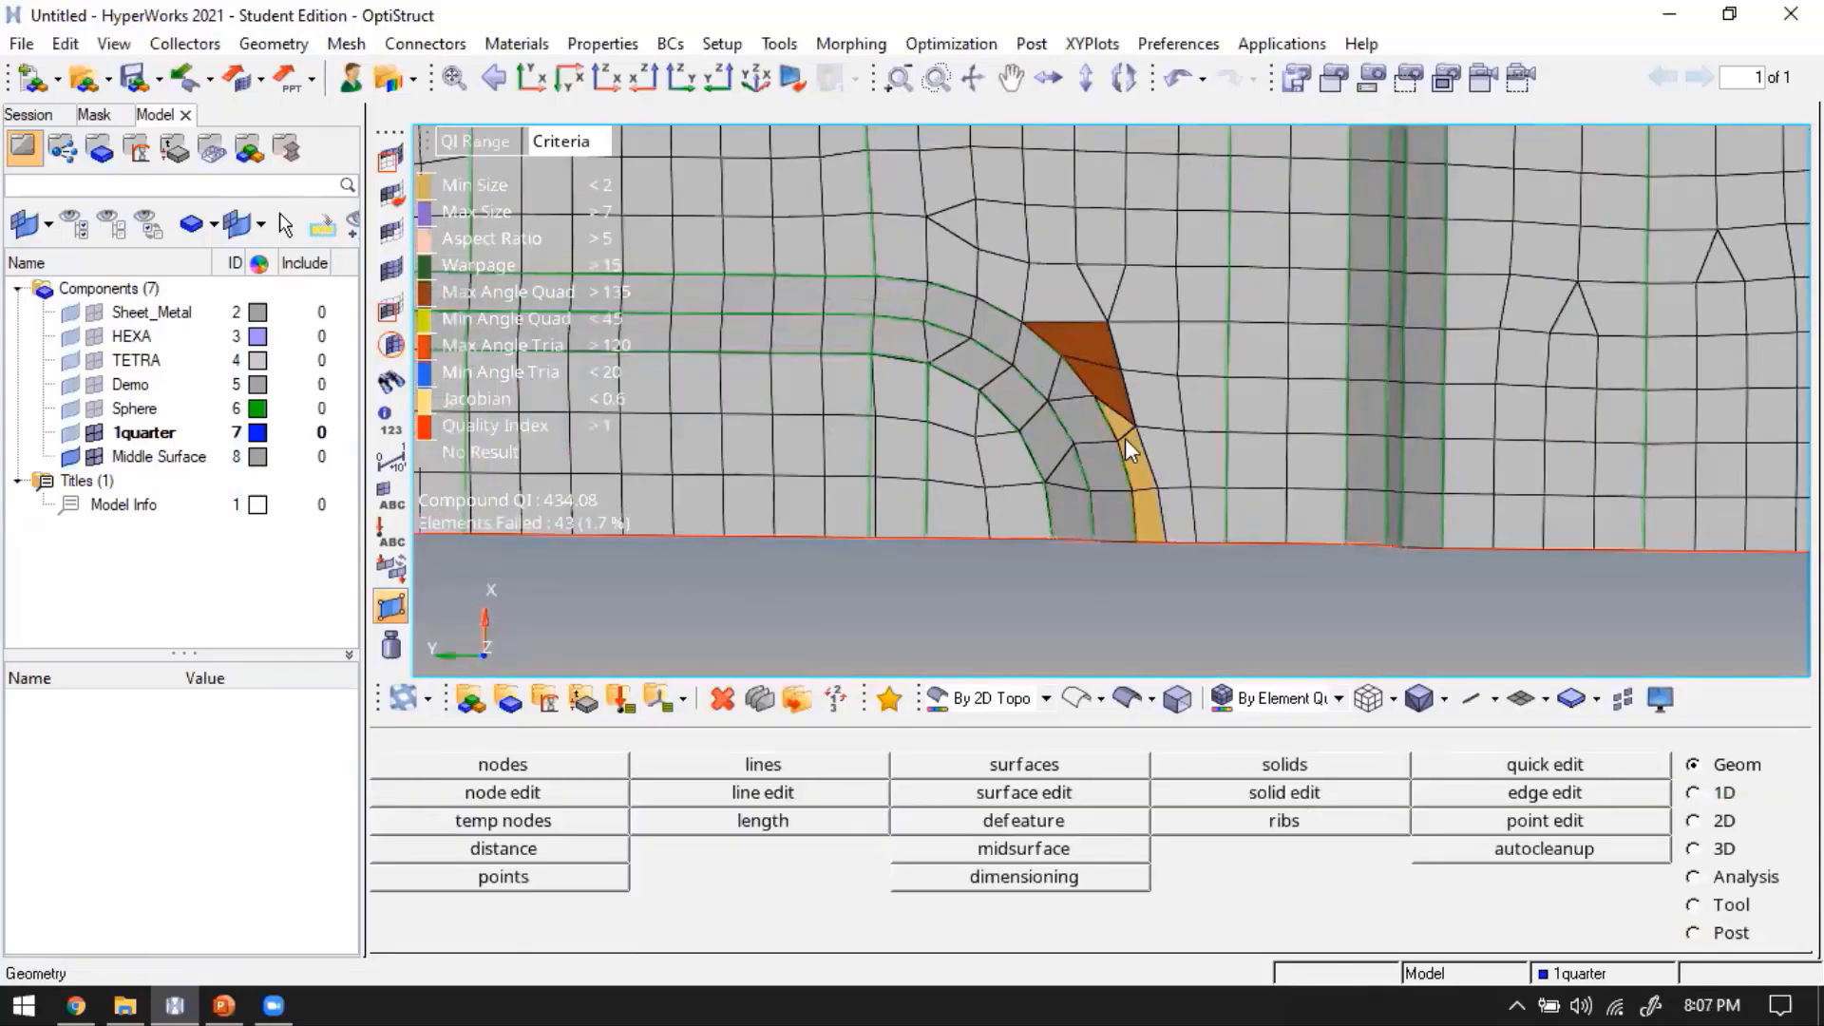
pyautogui.press('F12')
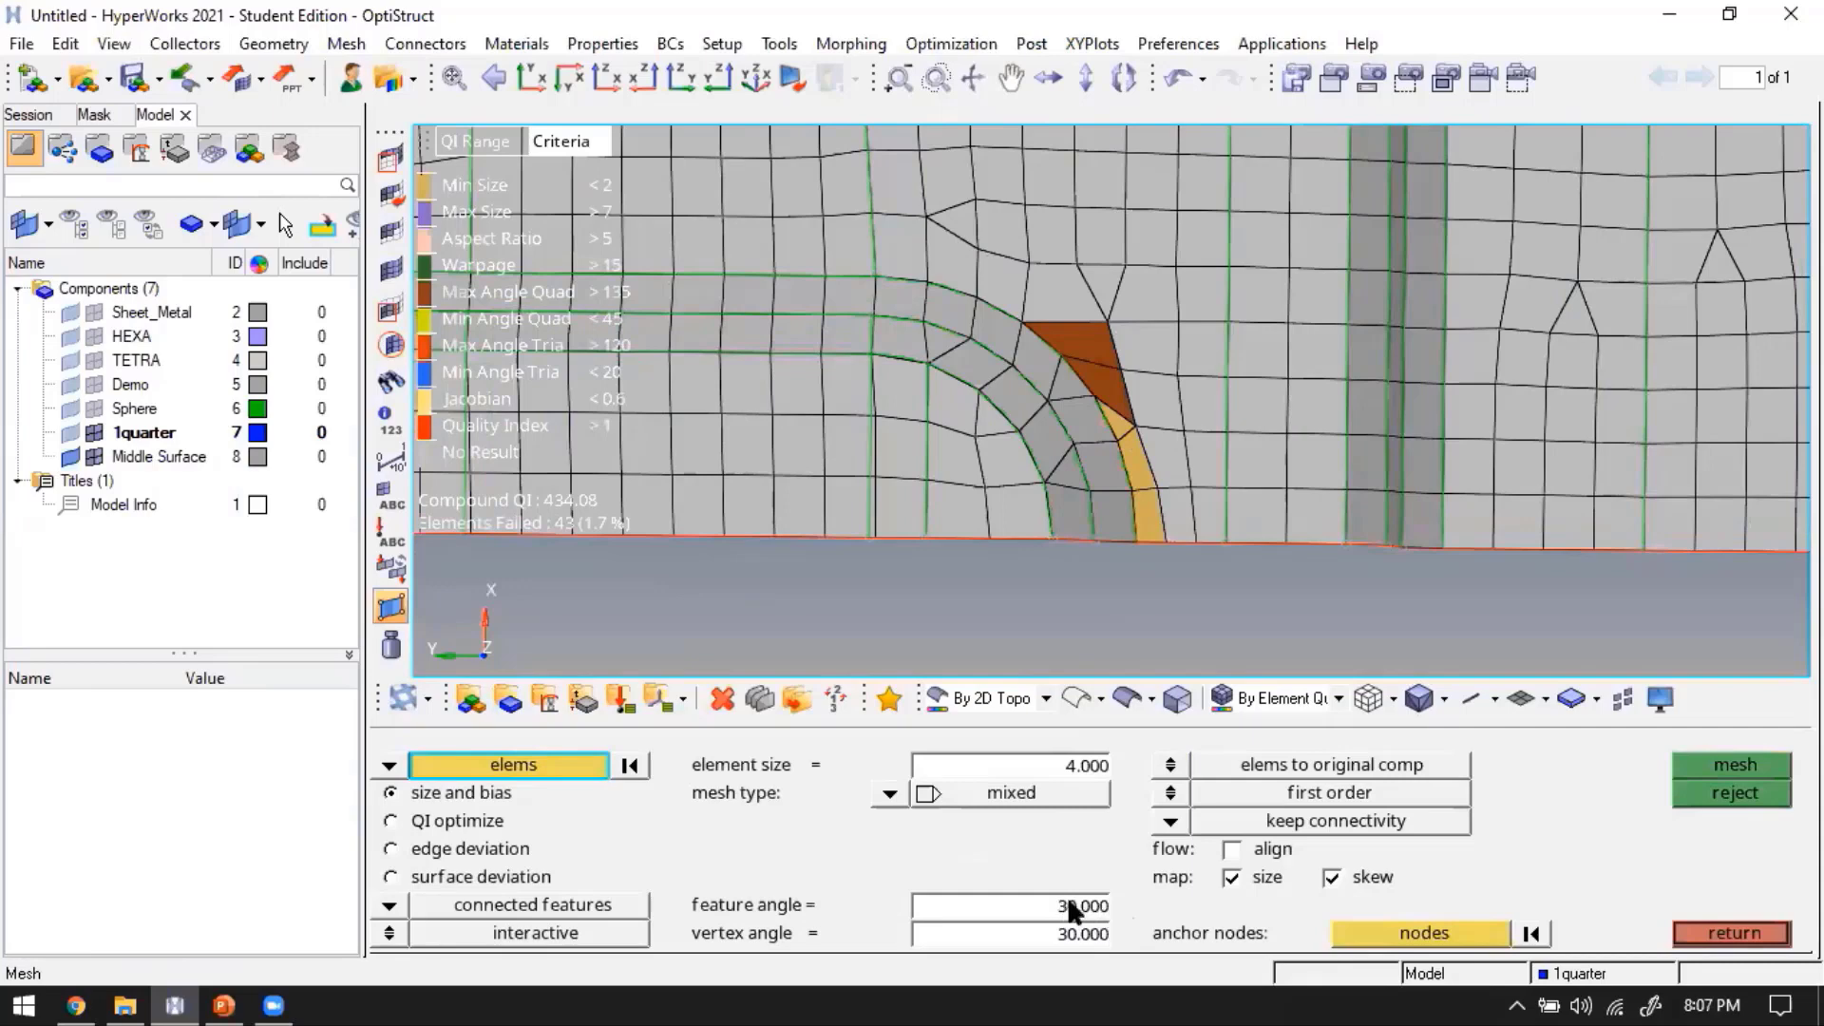
pyautogui.scroll(1, 1079, 473)
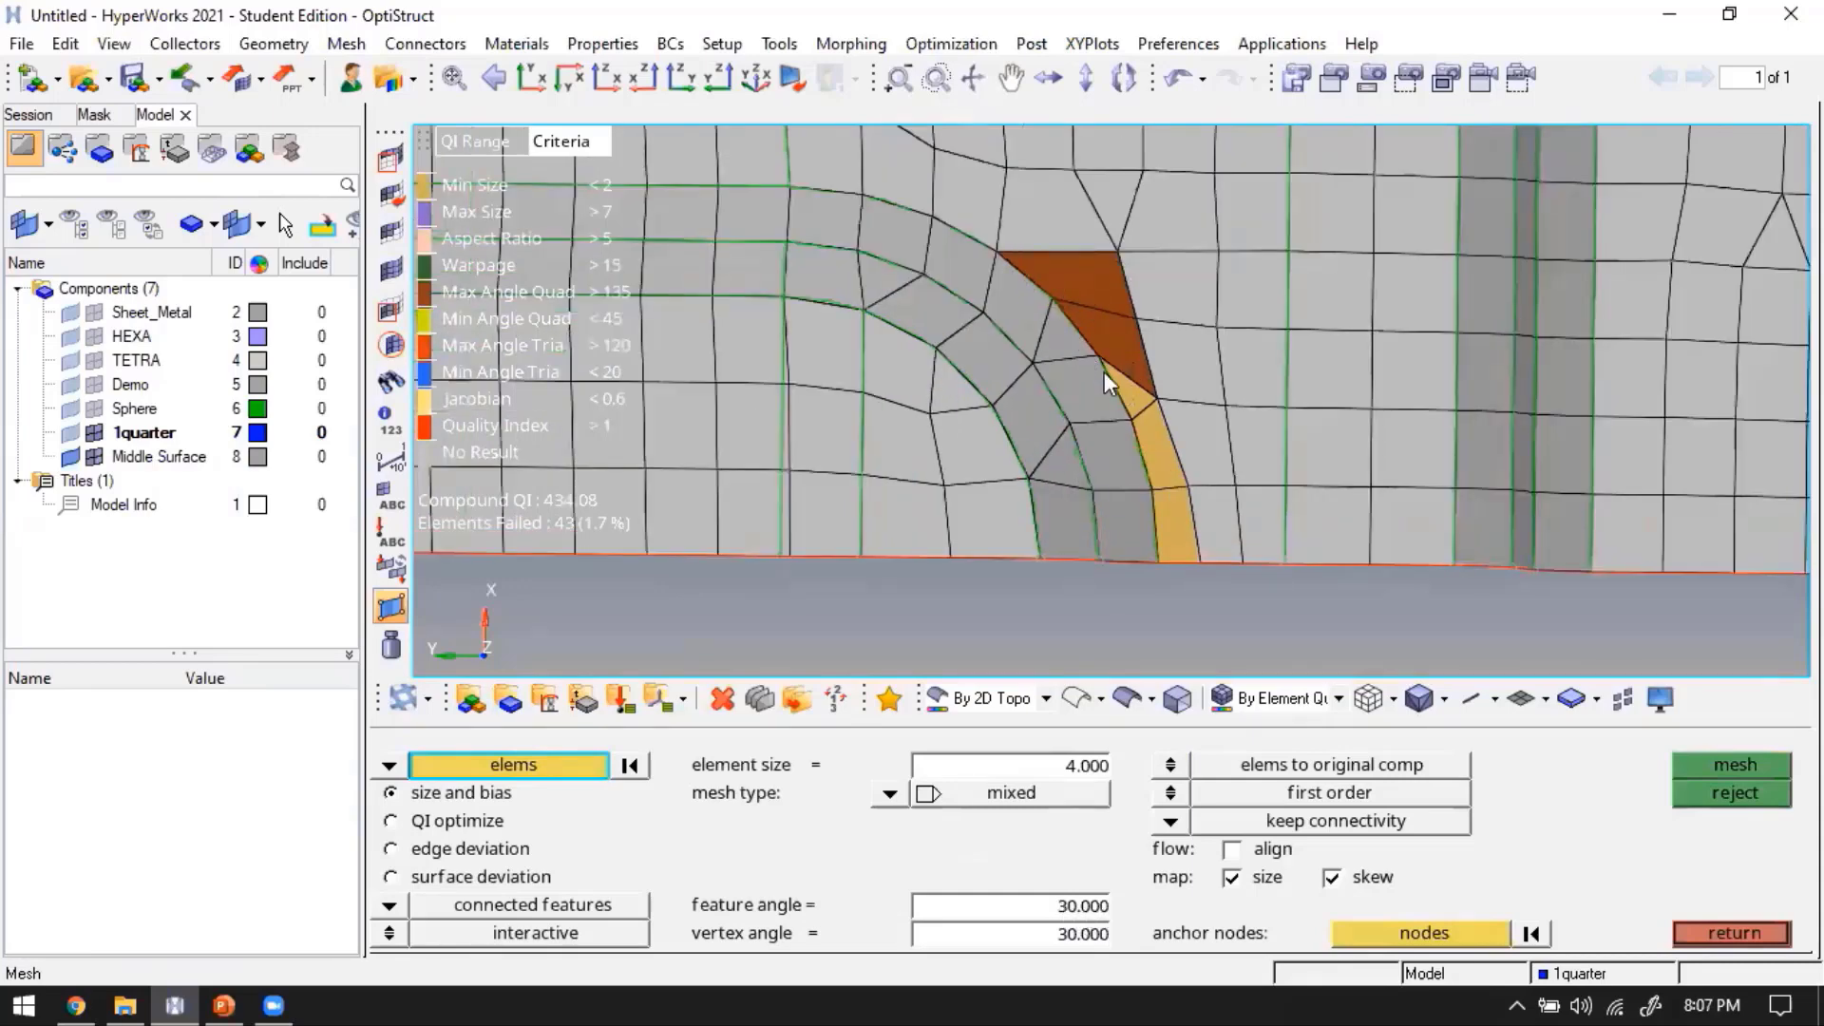
pyautogui.keyDown('shift'); pyautogui.moveTo(1019, 248); pyautogui.dragTo(1183, 578); pyautogui.keyUp('shift')
pyautogui.keyDown('shift'); pyautogui.moveTo(992, 346); pyautogui.dragTo(1085, 583, button='right'); pyautogui.keyUp('shift')
pyautogui.keyDown('ctrl'); pyautogui.moveTo(1109, 414); pyautogui.dragTo(1035, 474); pyautogui.keyUp('ctrl')
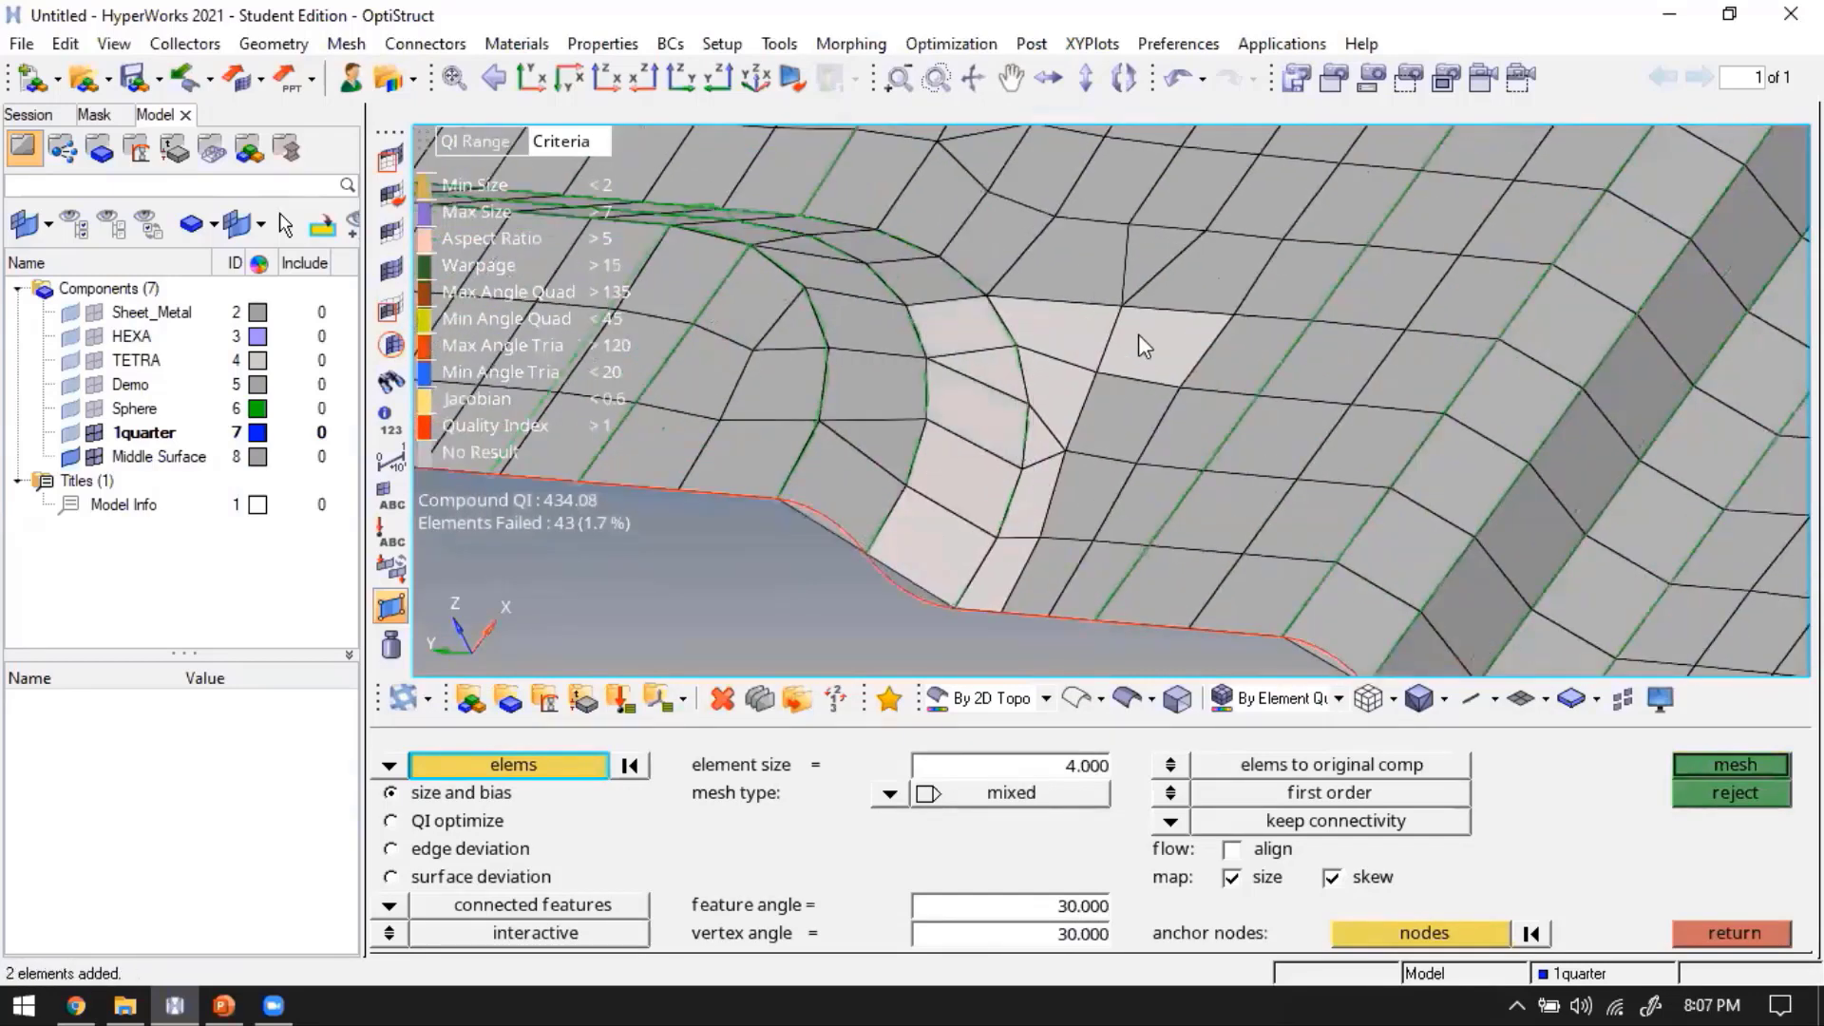
pyautogui.keyDown('shift'); pyautogui.moveTo(1139, 334); pyautogui.dragTo(1270, 420, button='right'); pyautogui.keyUp('shift')
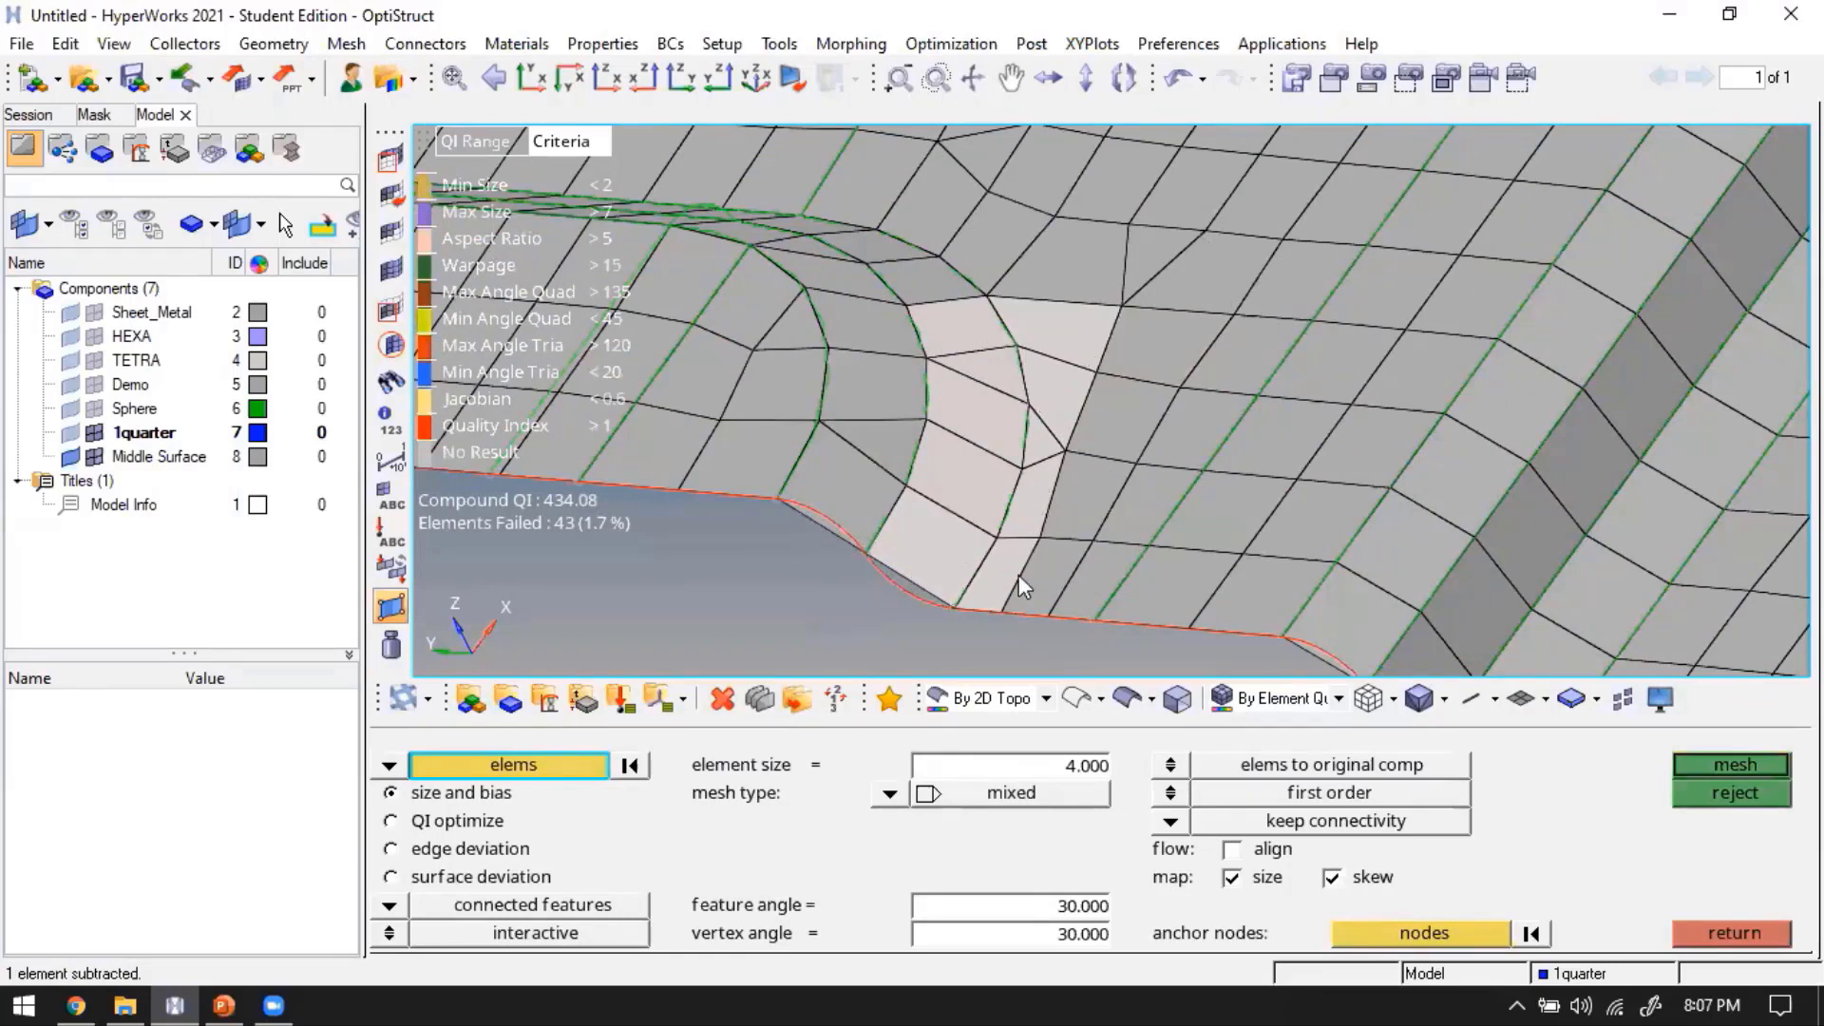
pyautogui.click(1701, 764)
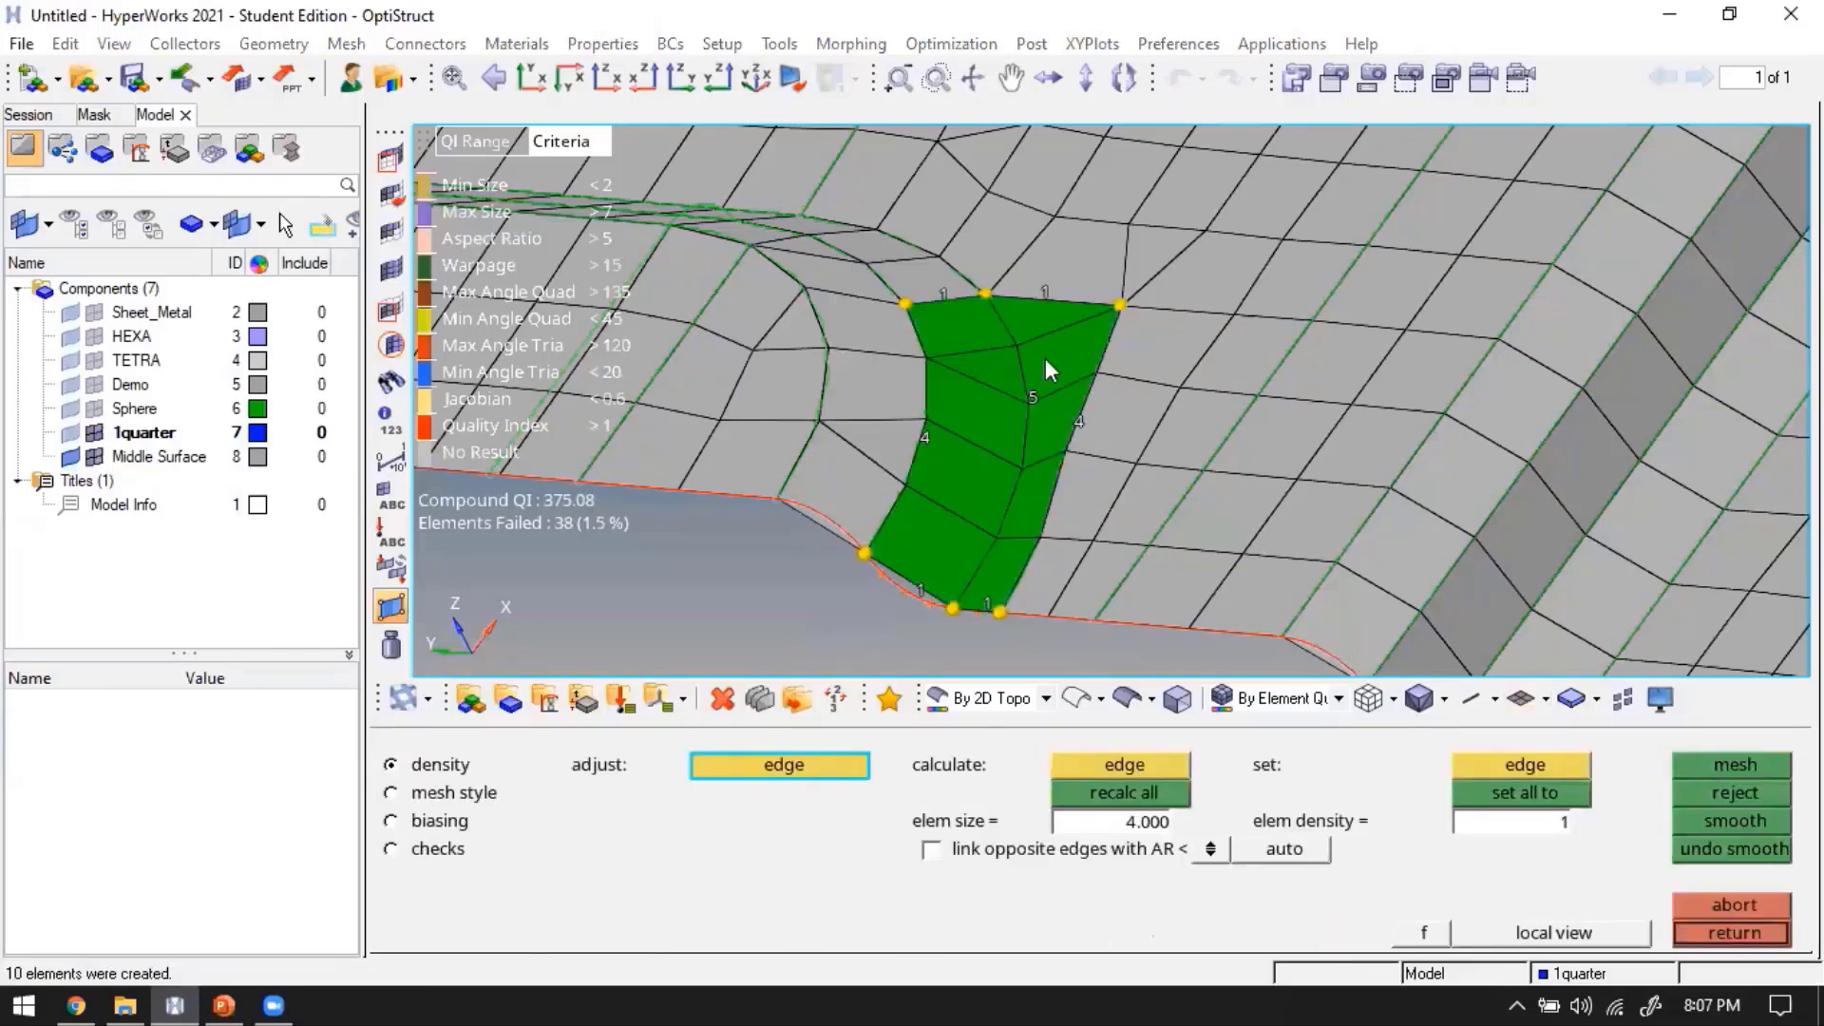
pyautogui.rightClick(1029, 401)
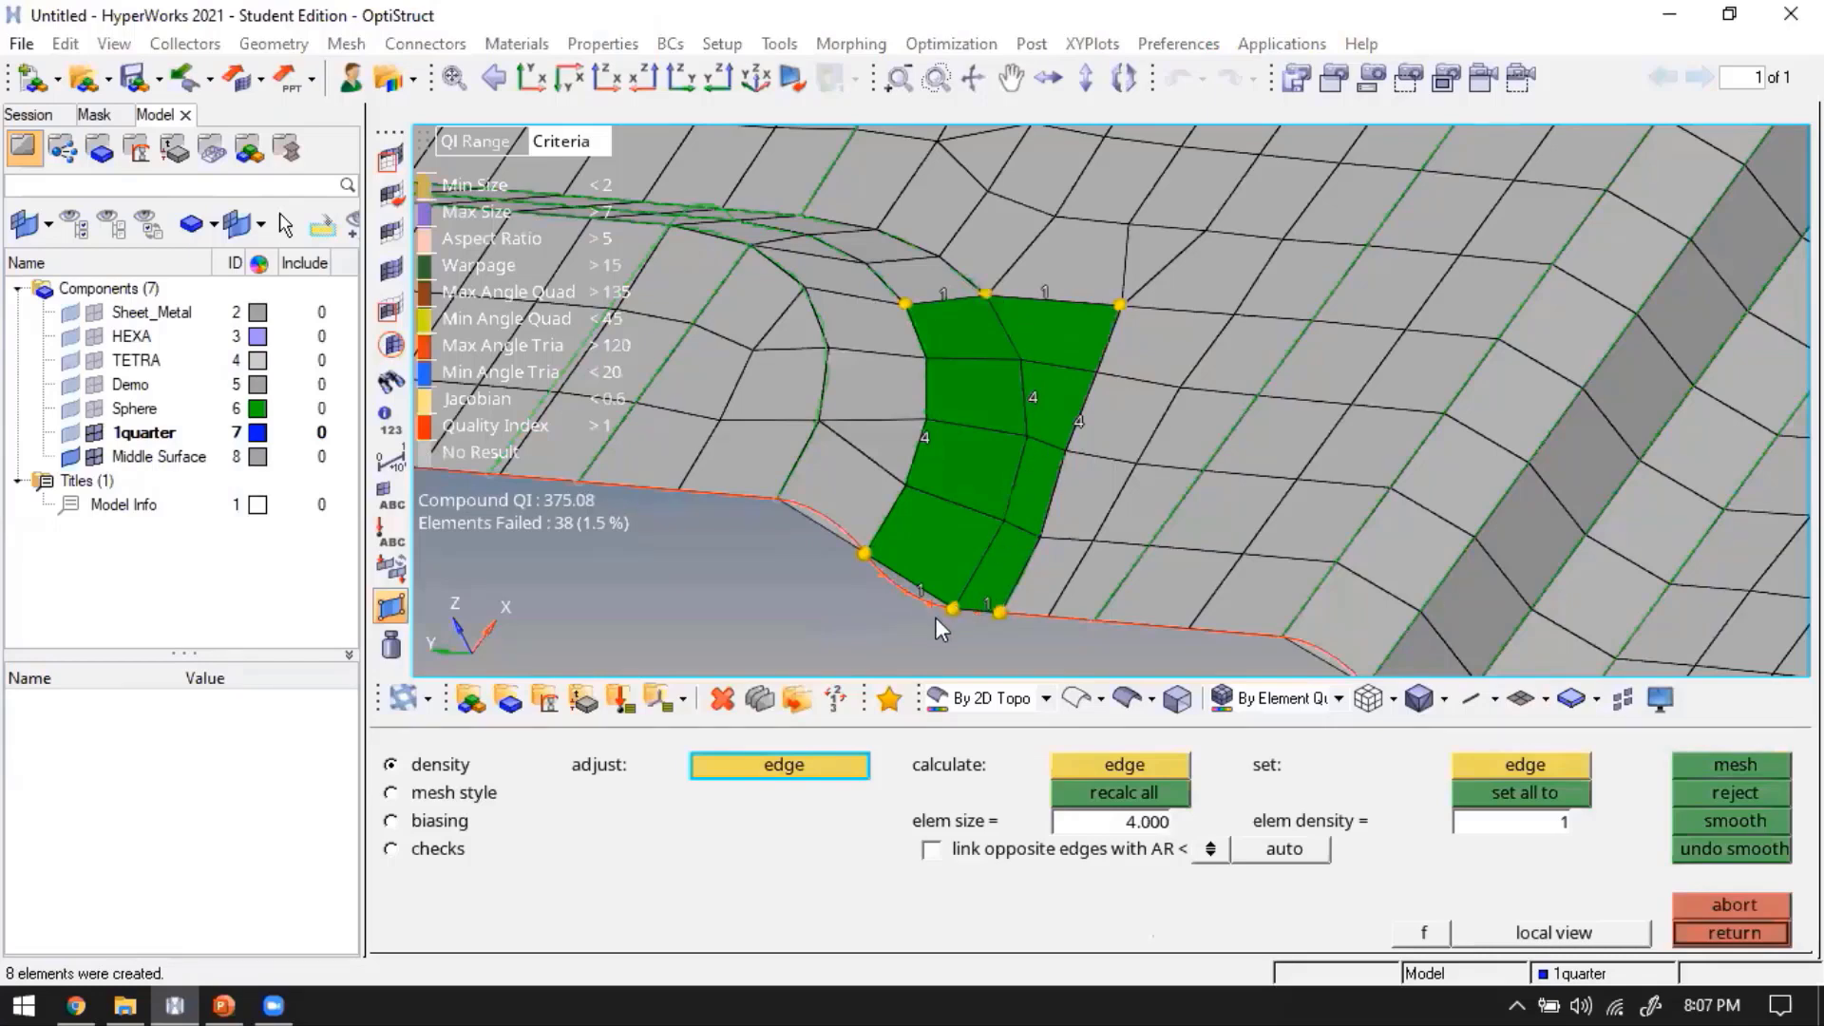
pyautogui.press('Escape')
pyautogui.middleClick(960, 534)
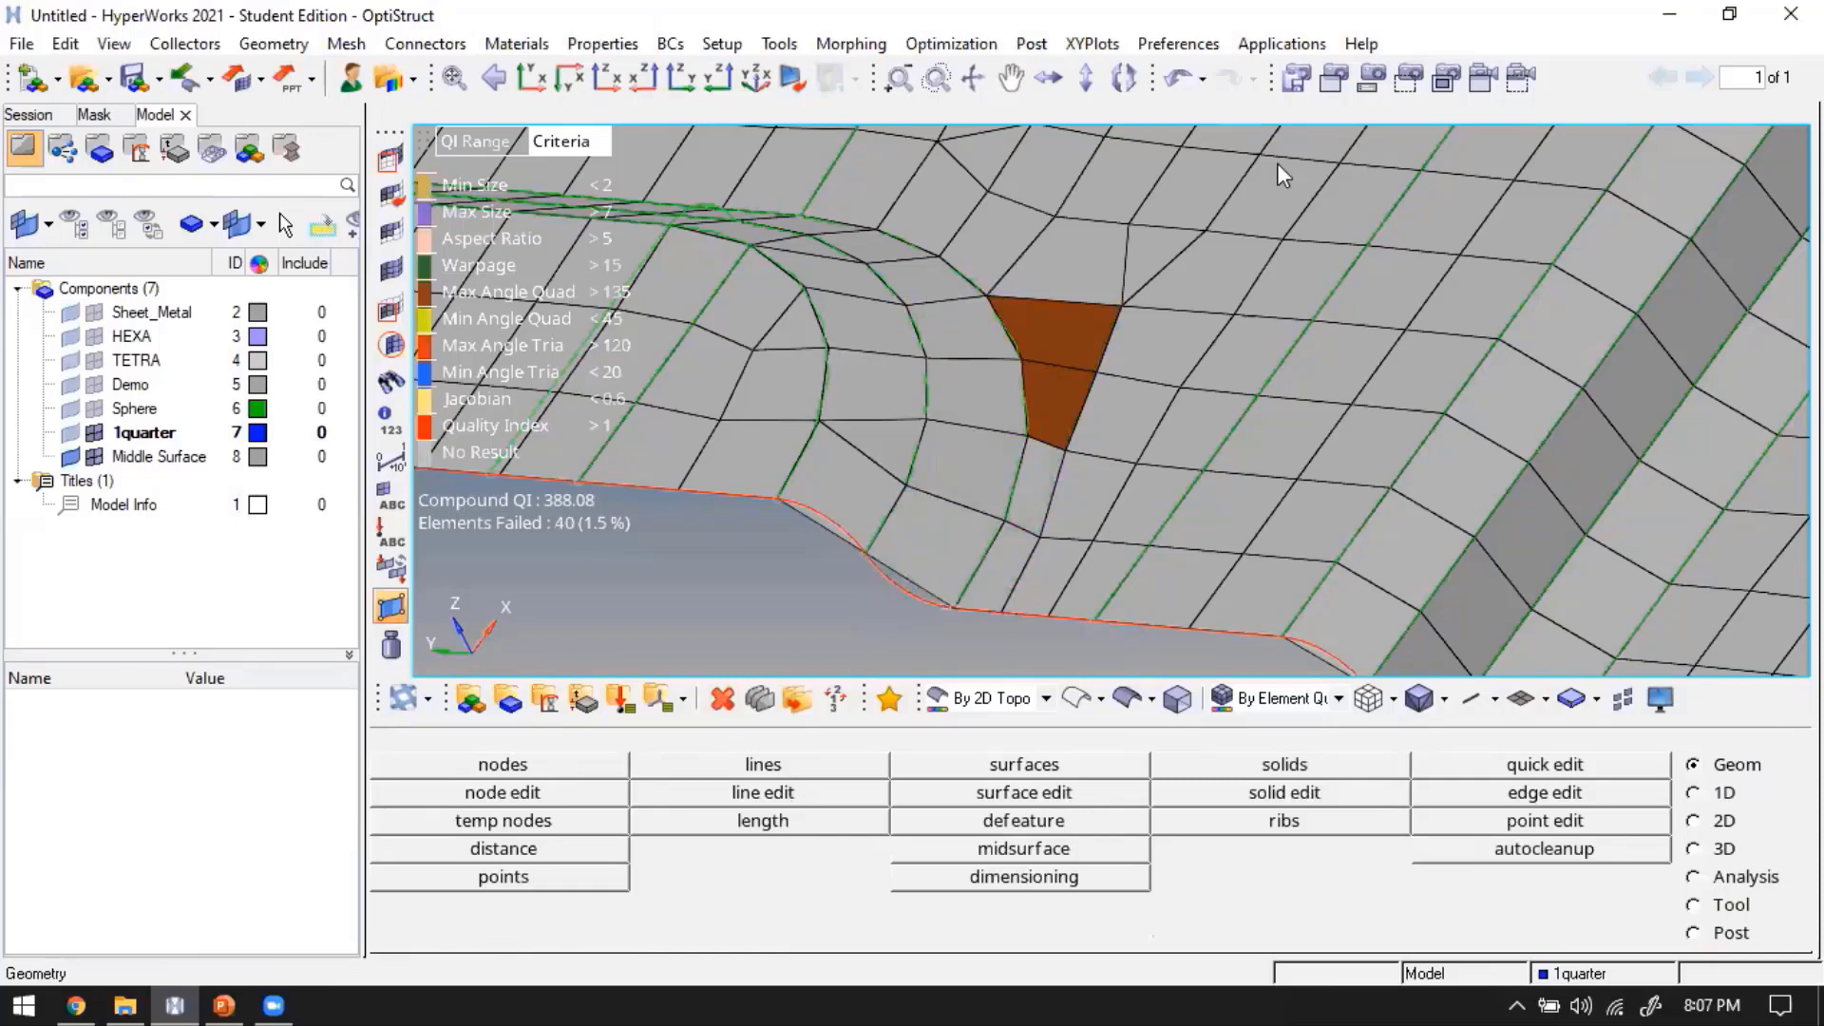
pyautogui.click(1178, 78)
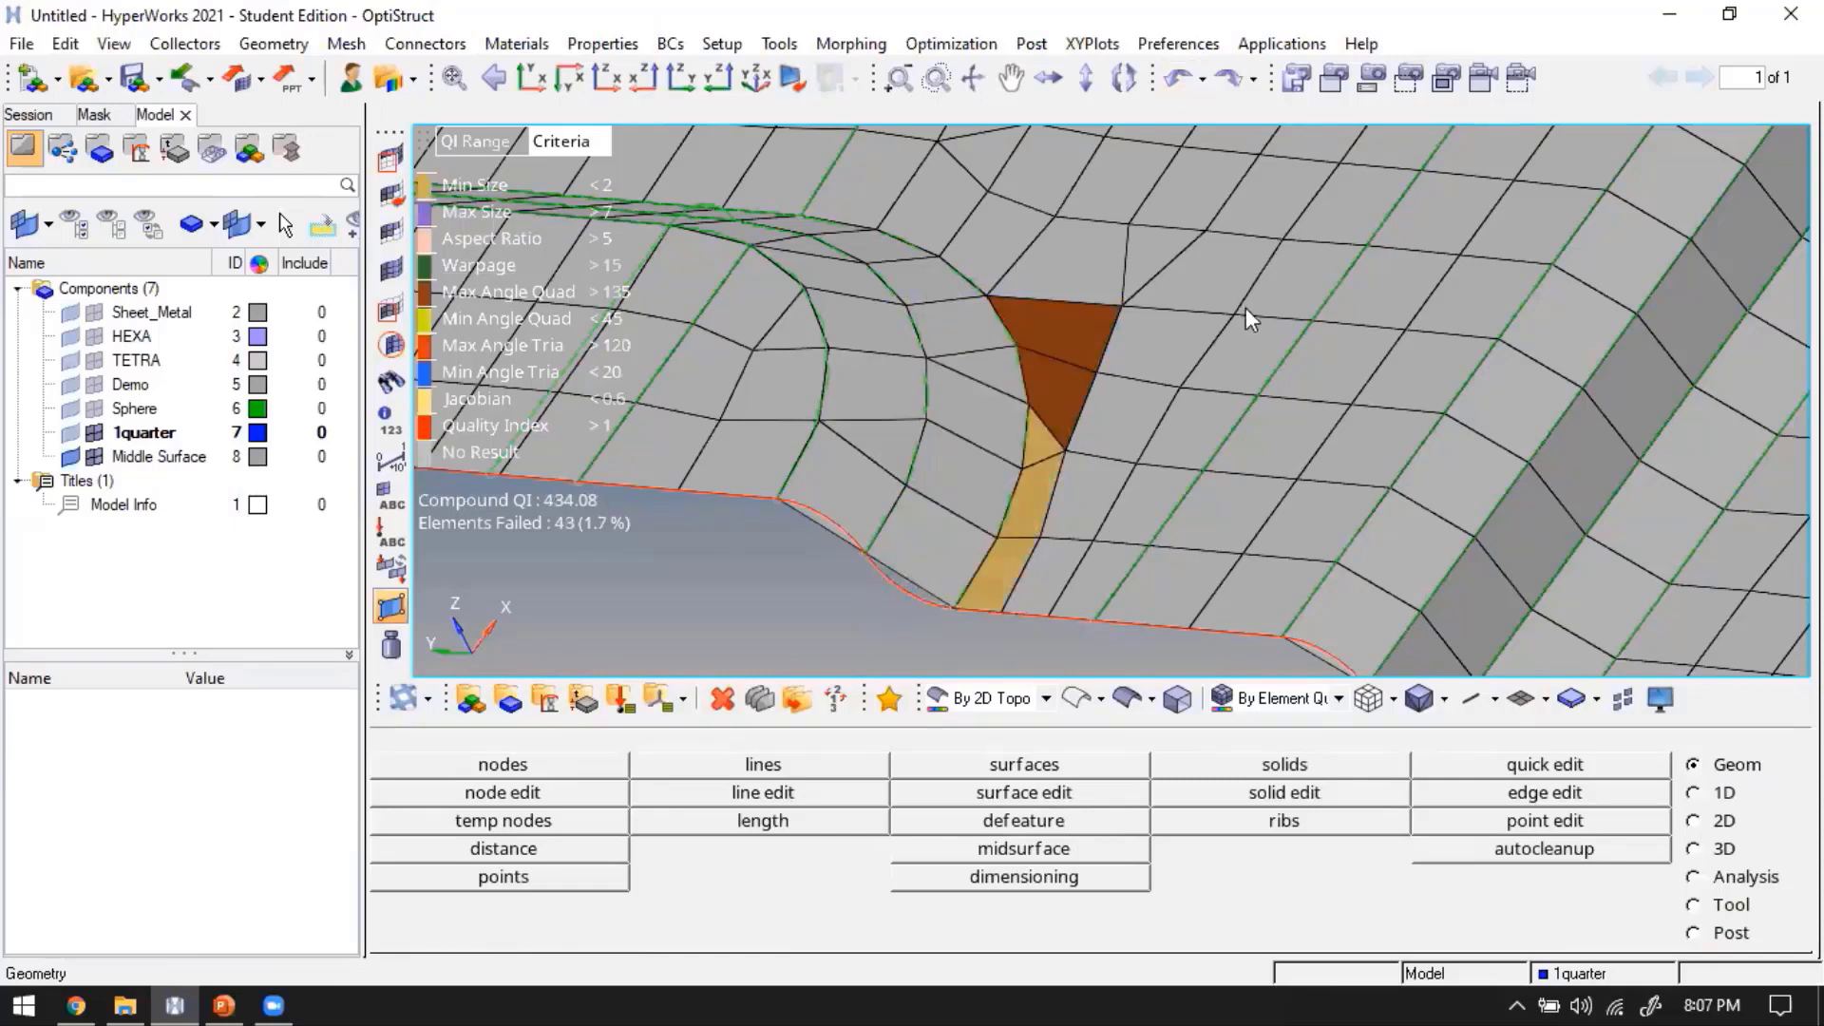
# Remesh the failed elements and the adjoining bead wall row together, with feature angle and vertex angle set to 60
pyautogui.press('F12')
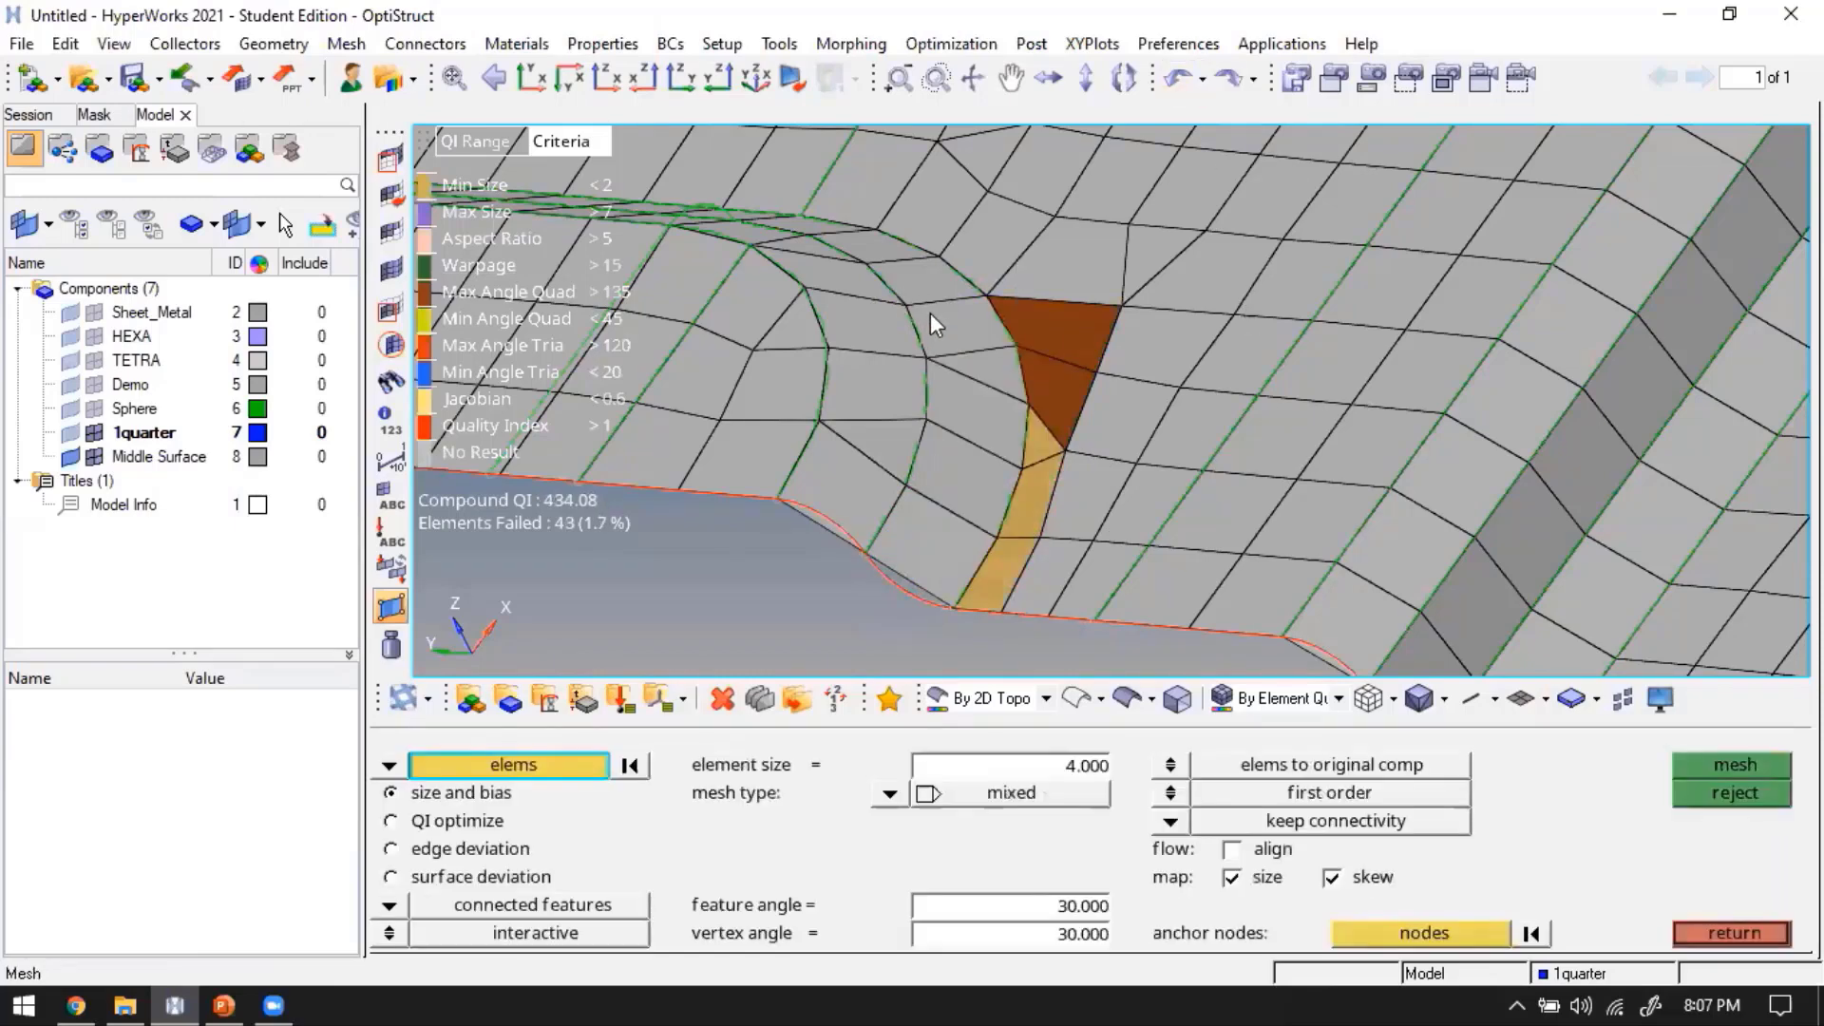
pyautogui.keyDown('shift'); pyautogui.moveTo(931, 305); pyautogui.dragTo(1087, 597); pyautogui.keyUp('shift')
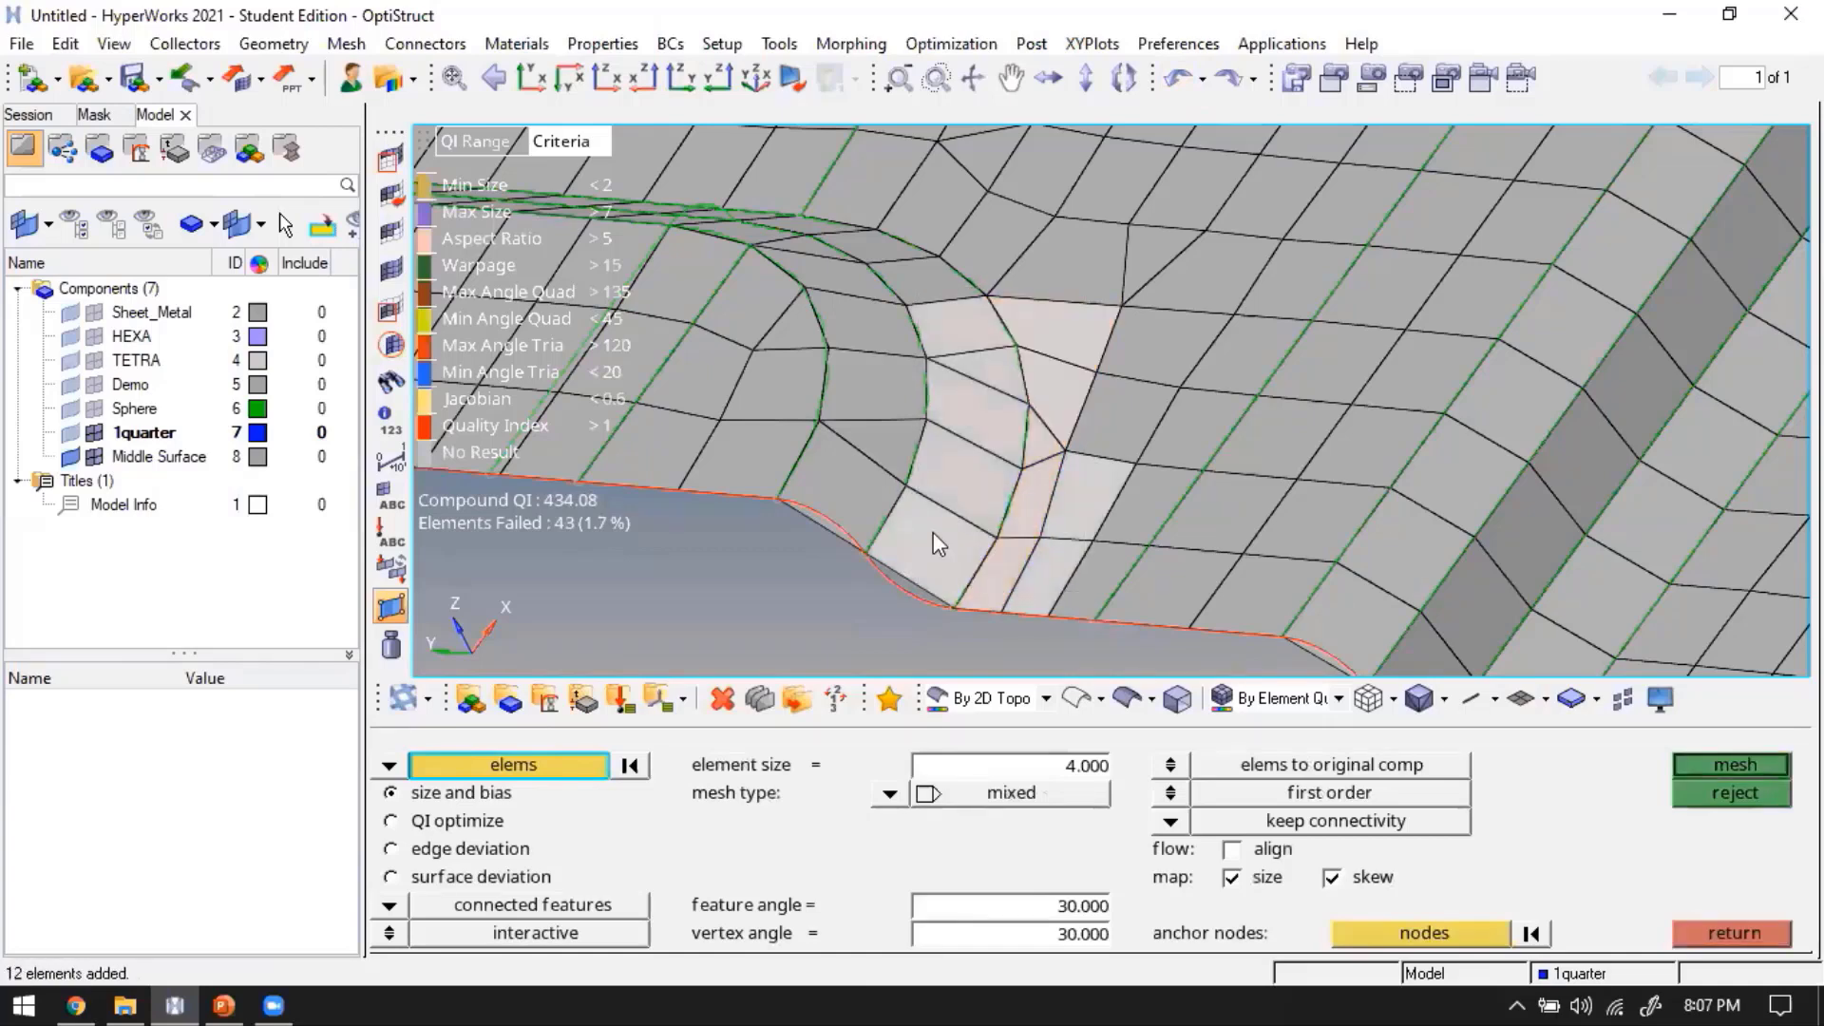
pyautogui.keyDown('shift'); pyautogui.moveTo(1059, 460); pyautogui.dragTo(1187, 625, button='right'); pyautogui.keyUp('shift')
pyautogui.keyDown('shift'); pyautogui.moveTo(1037, 554); pyautogui.dragTo(1161, 635, button='right'); pyautogui.keyUp('shift')
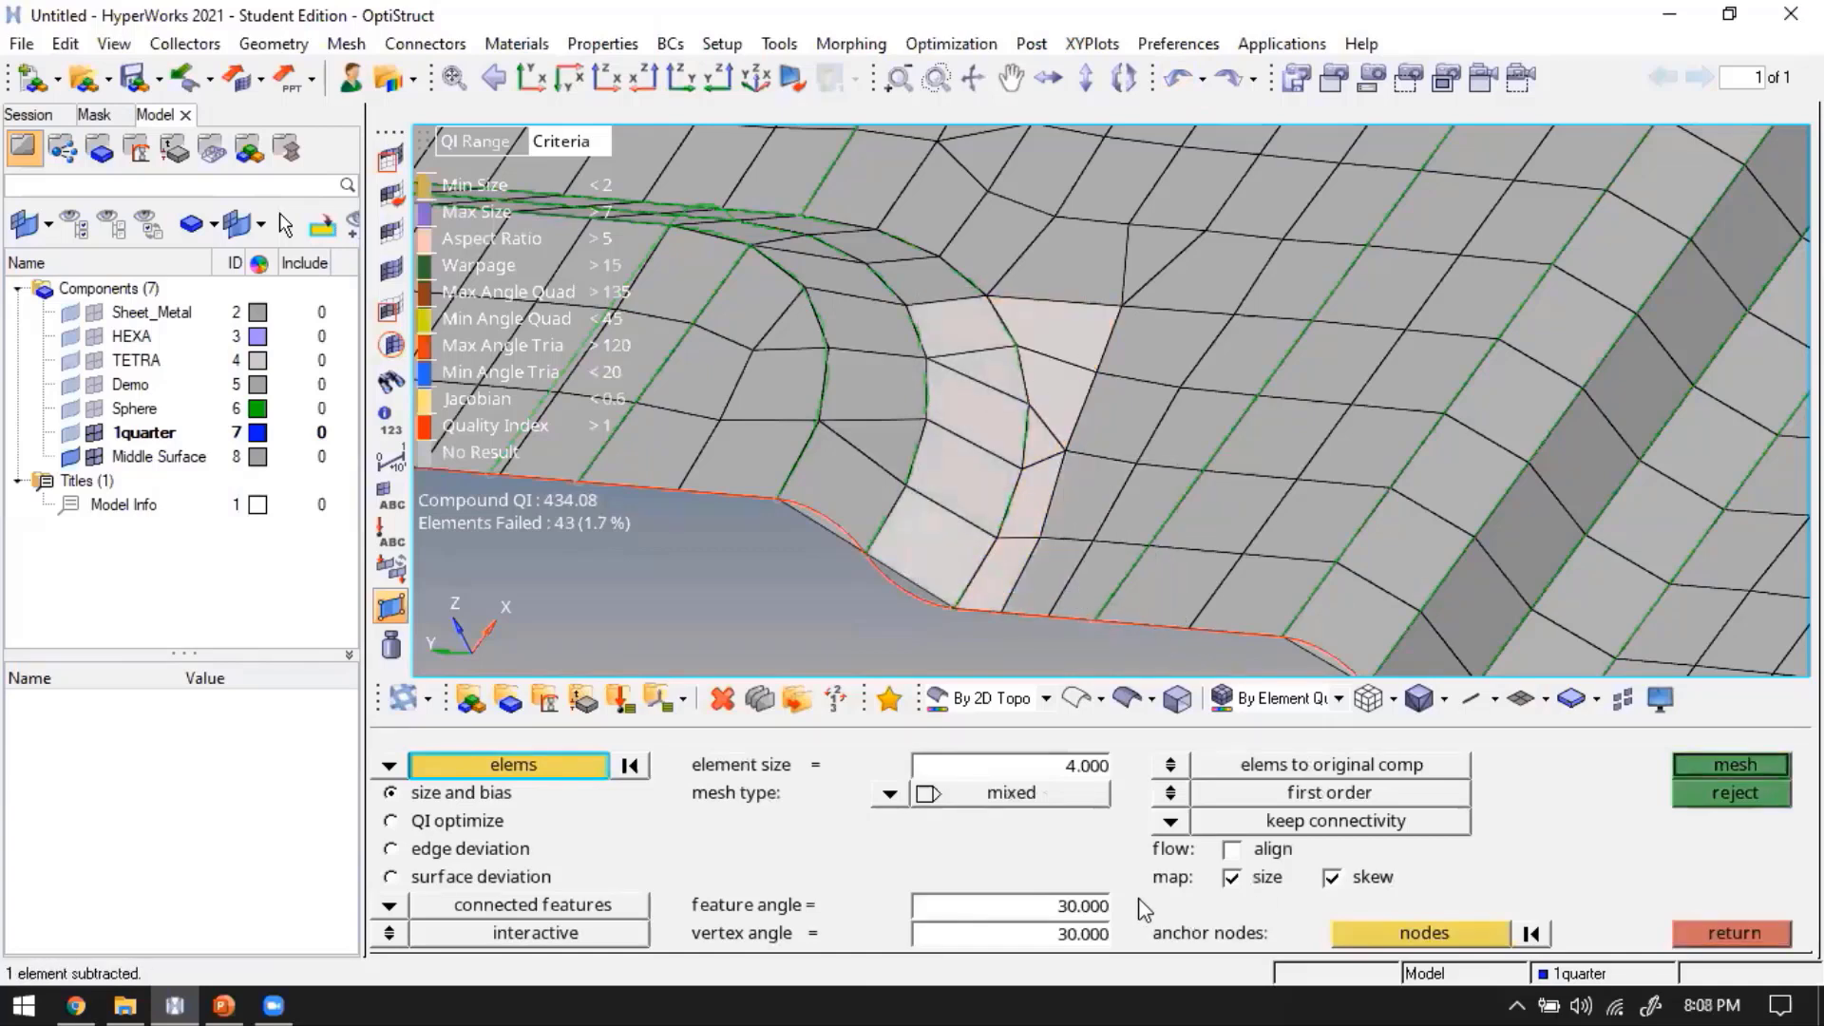
pyautogui.click(1076, 907)
pyautogui.write('60')
pyautogui.press('Tab')
pyautogui.write('60')
pyautogui.press('Return')
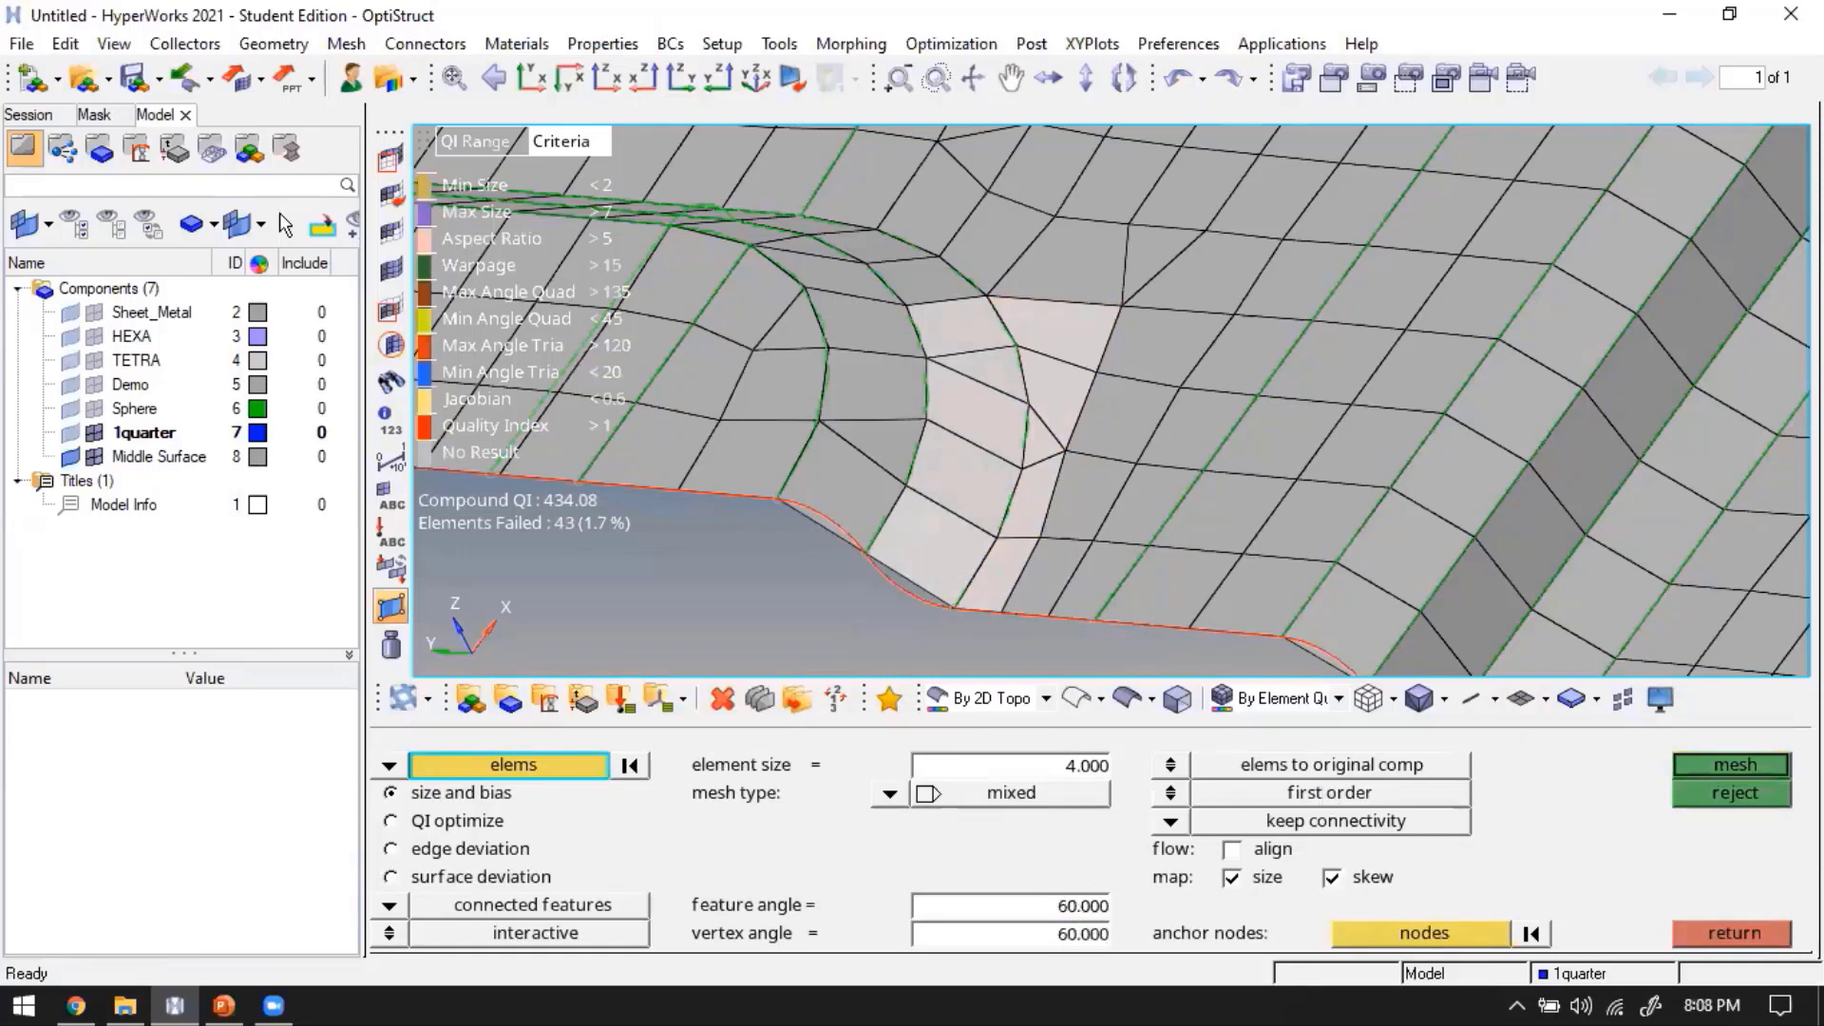
pyautogui.click(1737, 765)
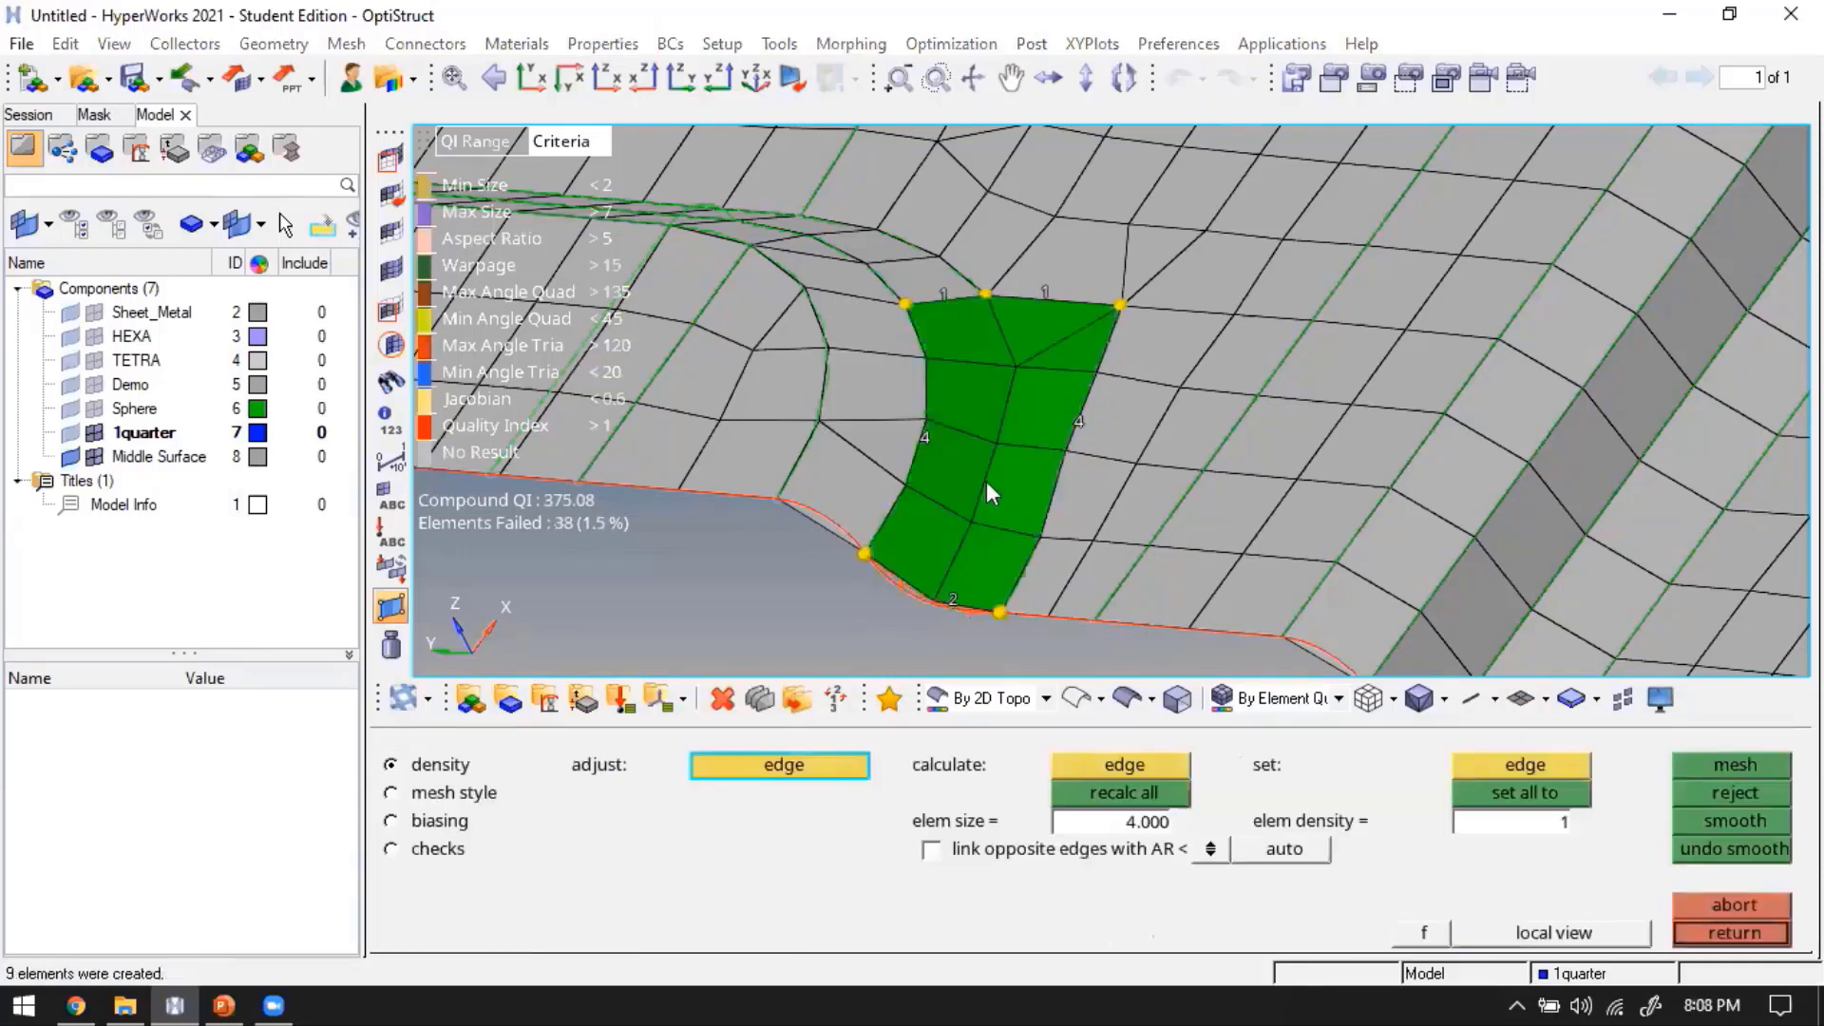
pyautogui.press('Escape')
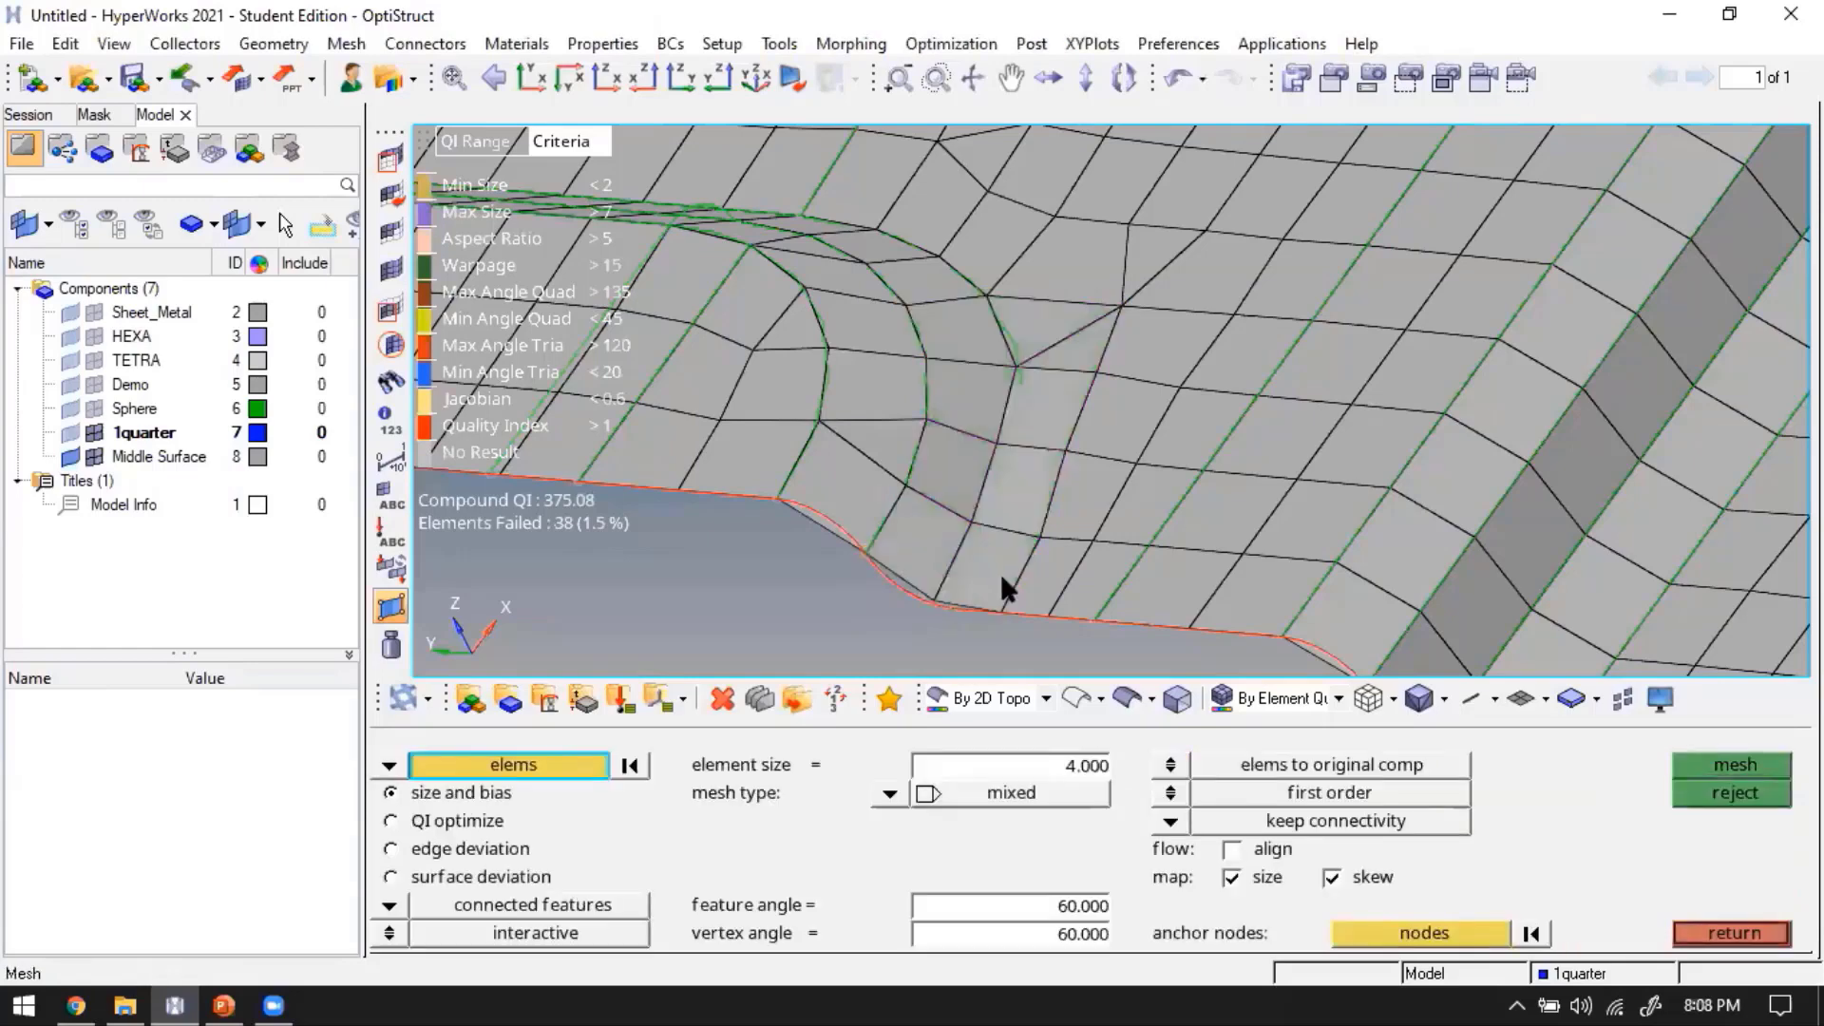
pyautogui.press('Escape')
# Inspect how the remeshed bead wall follows the geometry in wireframe, and redisplay it with shaded elements and mesh lines
pyautogui.keyDown('ctrl'); pyautogui.moveTo(966, 515); pyautogui.dragTo(1017, 449); pyautogui.keyUp('ctrl')
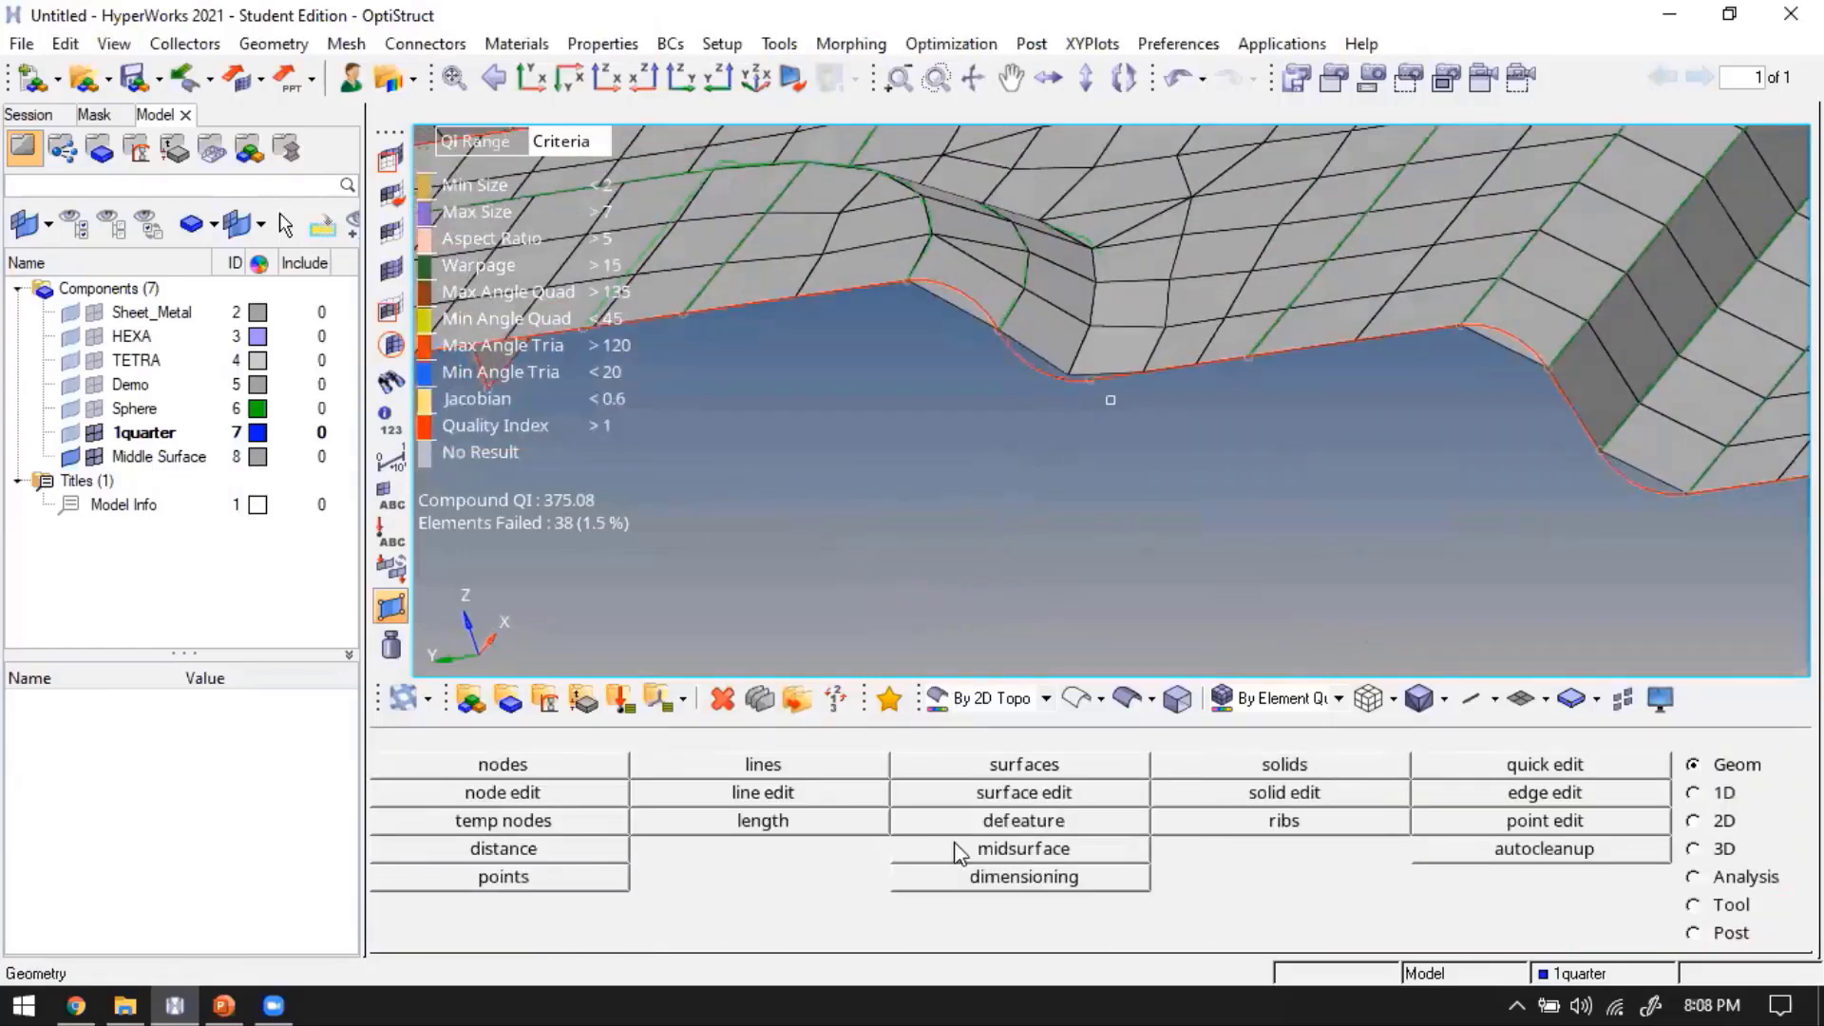
pyautogui.click(1367, 701)
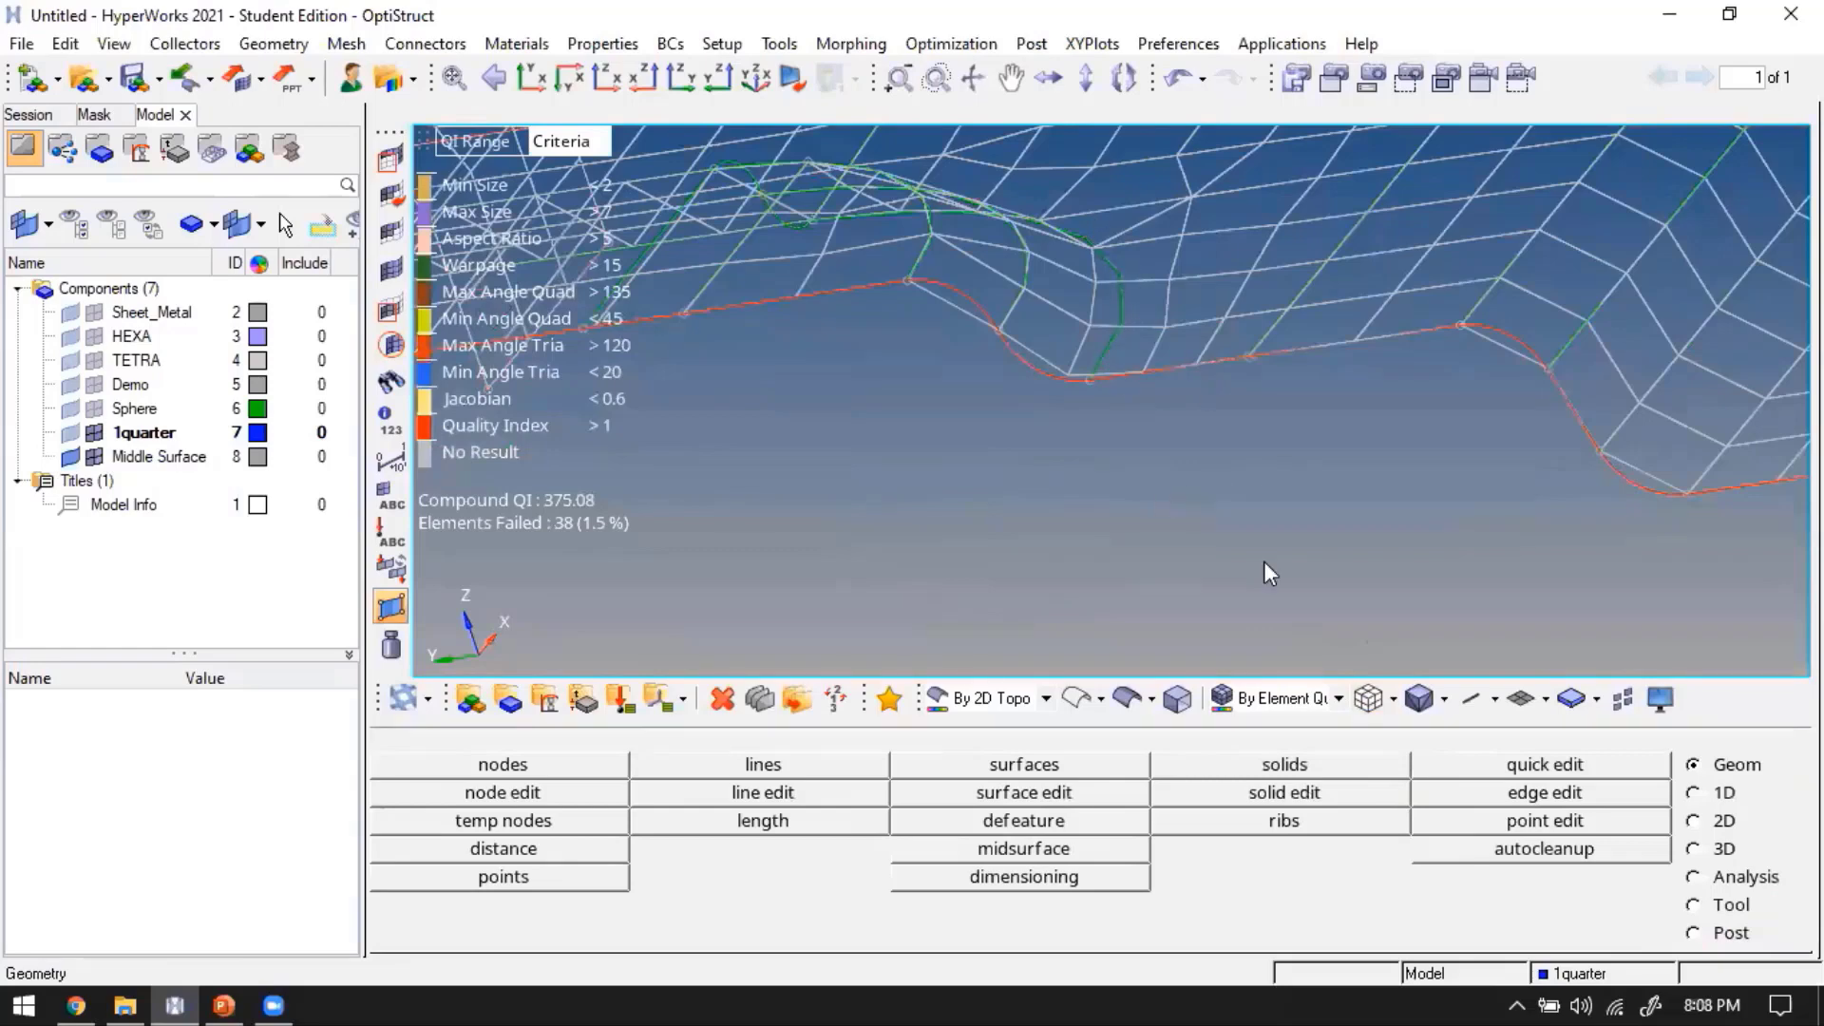
pyautogui.click(1436, 702)
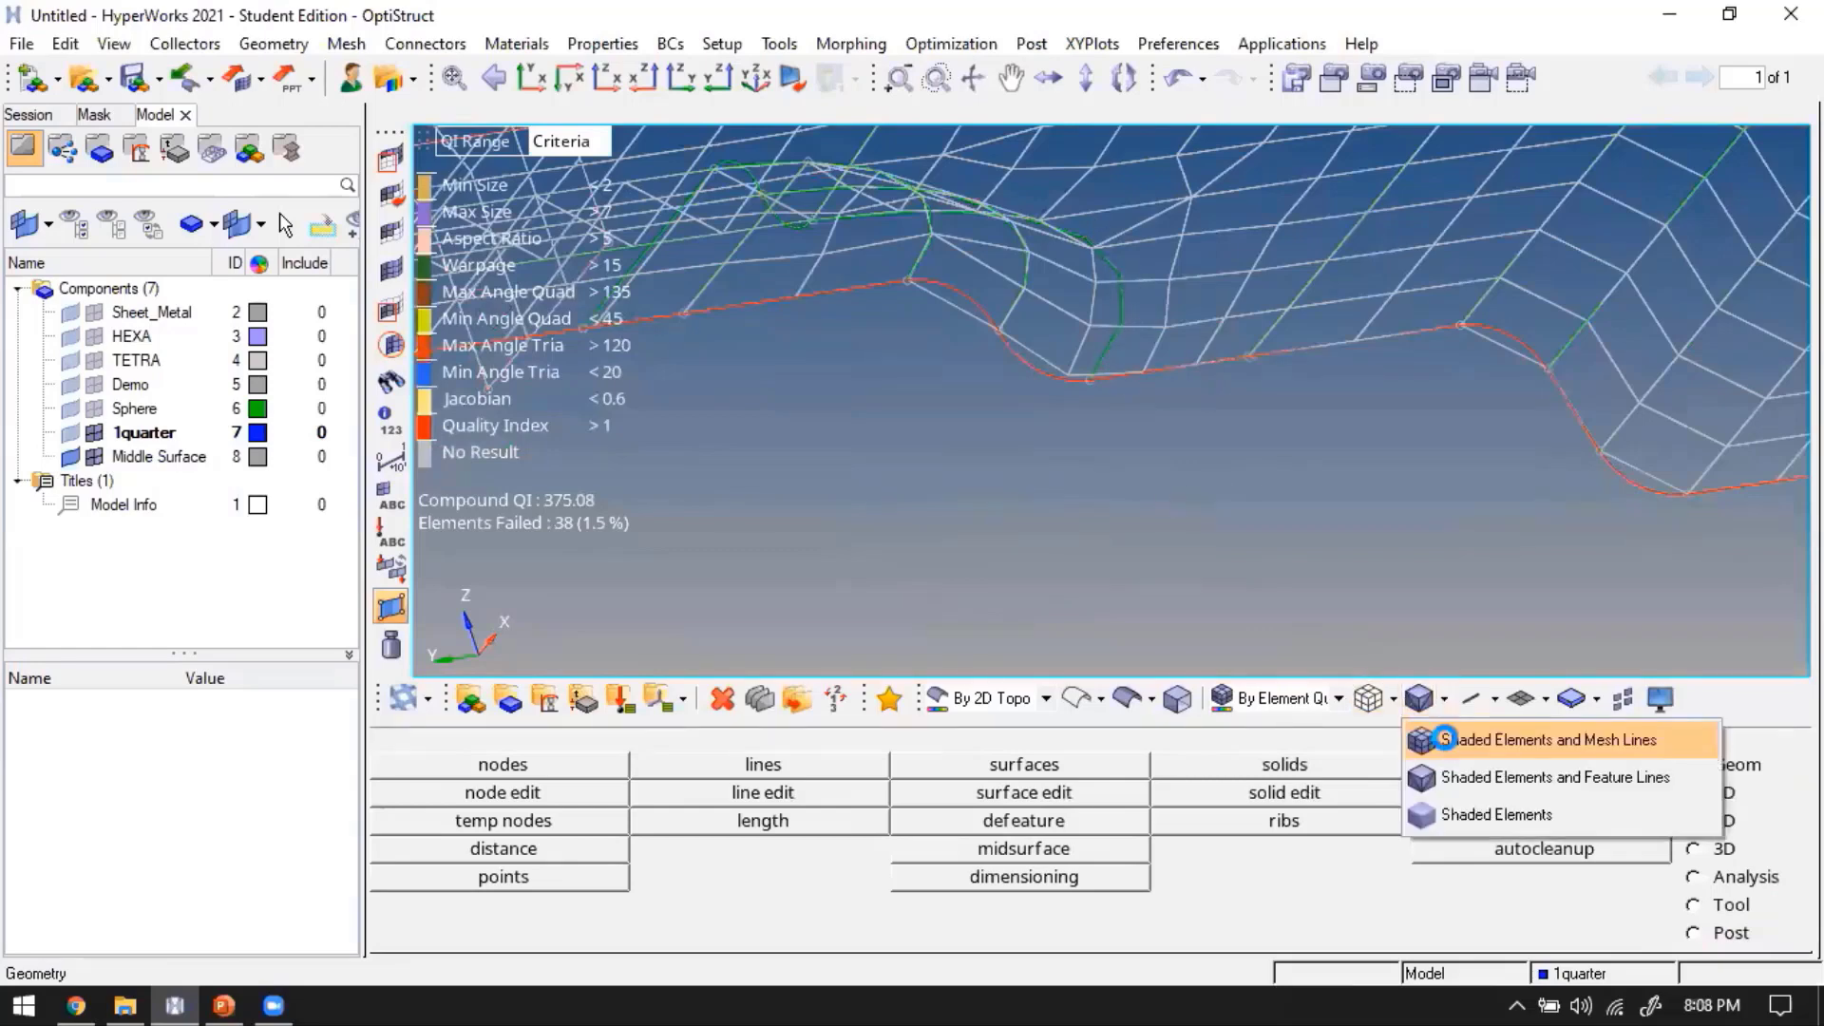
pyautogui.click(1444, 739)
pyautogui.moveTo(1158, 296)
pyautogui.keyDown('ctrl'); pyautogui.mouseDown()
pyautogui.moveTo(1138, 297)
pyautogui.moveTo(1131, 391)
pyautogui.mouseUp(); pyautogui.keyUp('ctrl')
pyautogui.scroll(5, 1072, 507)
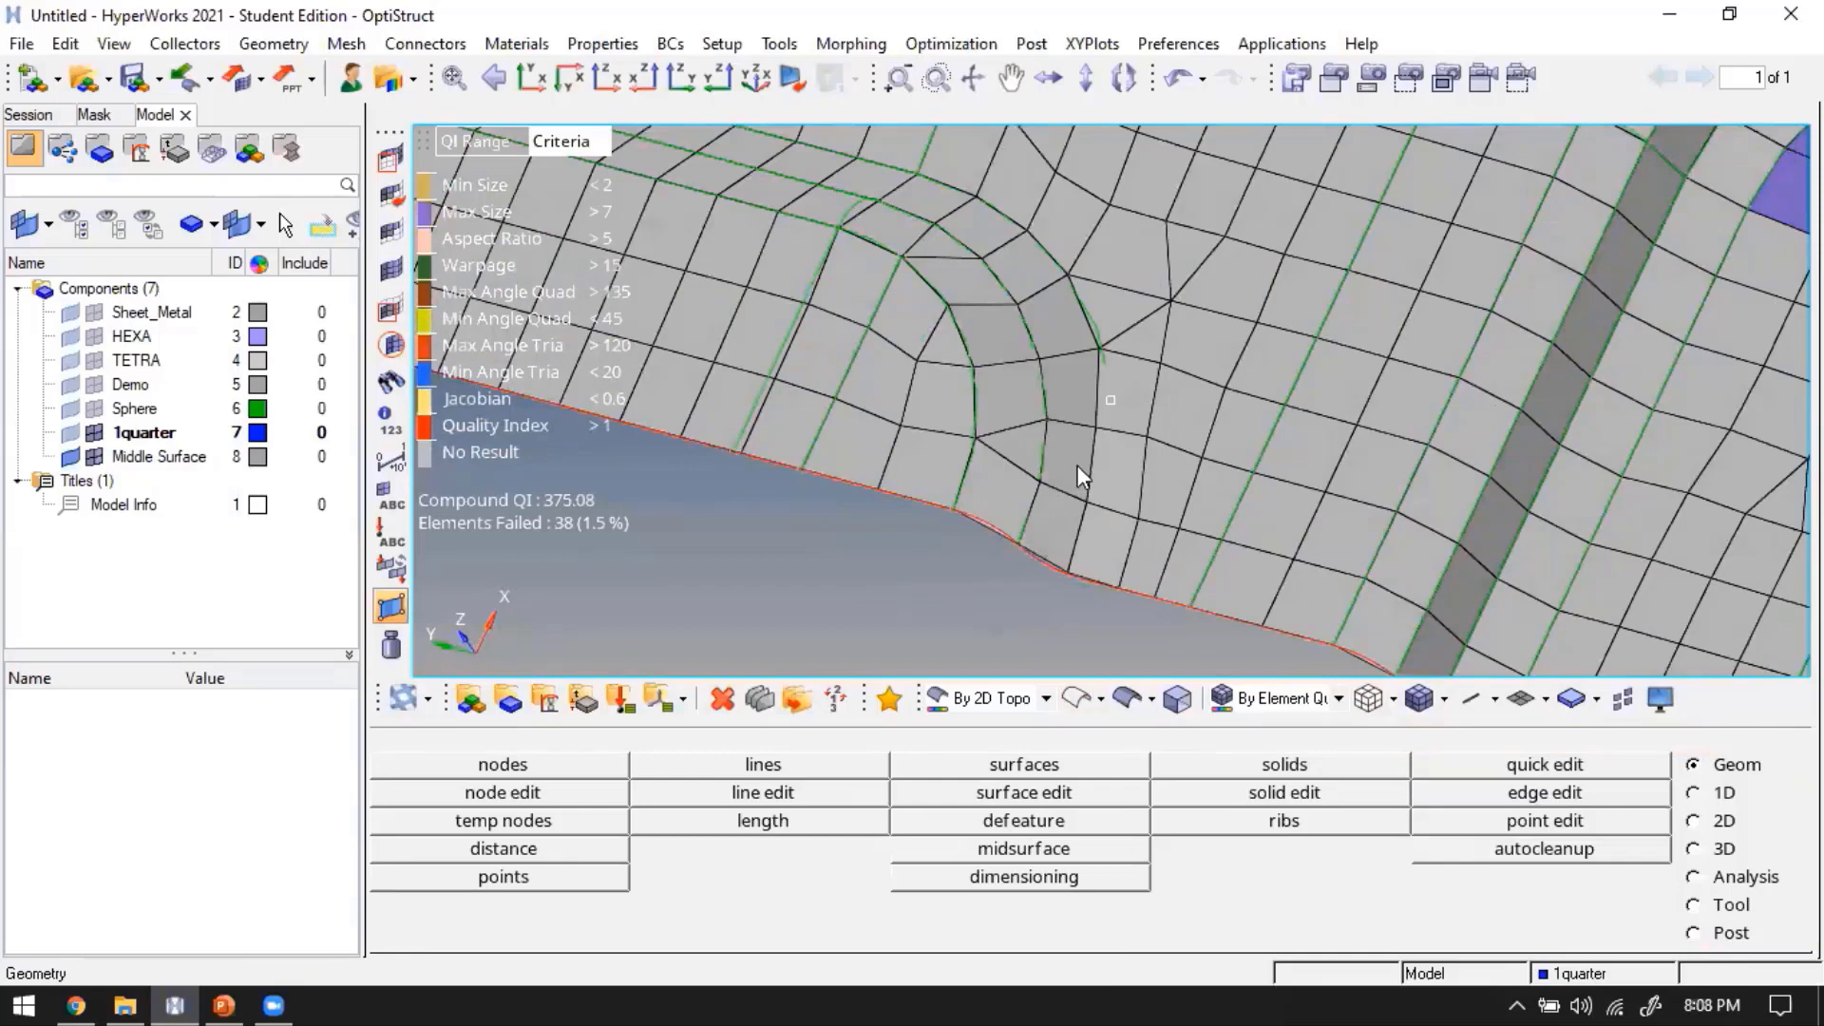
pyautogui.scroll(1, 1075, 534)
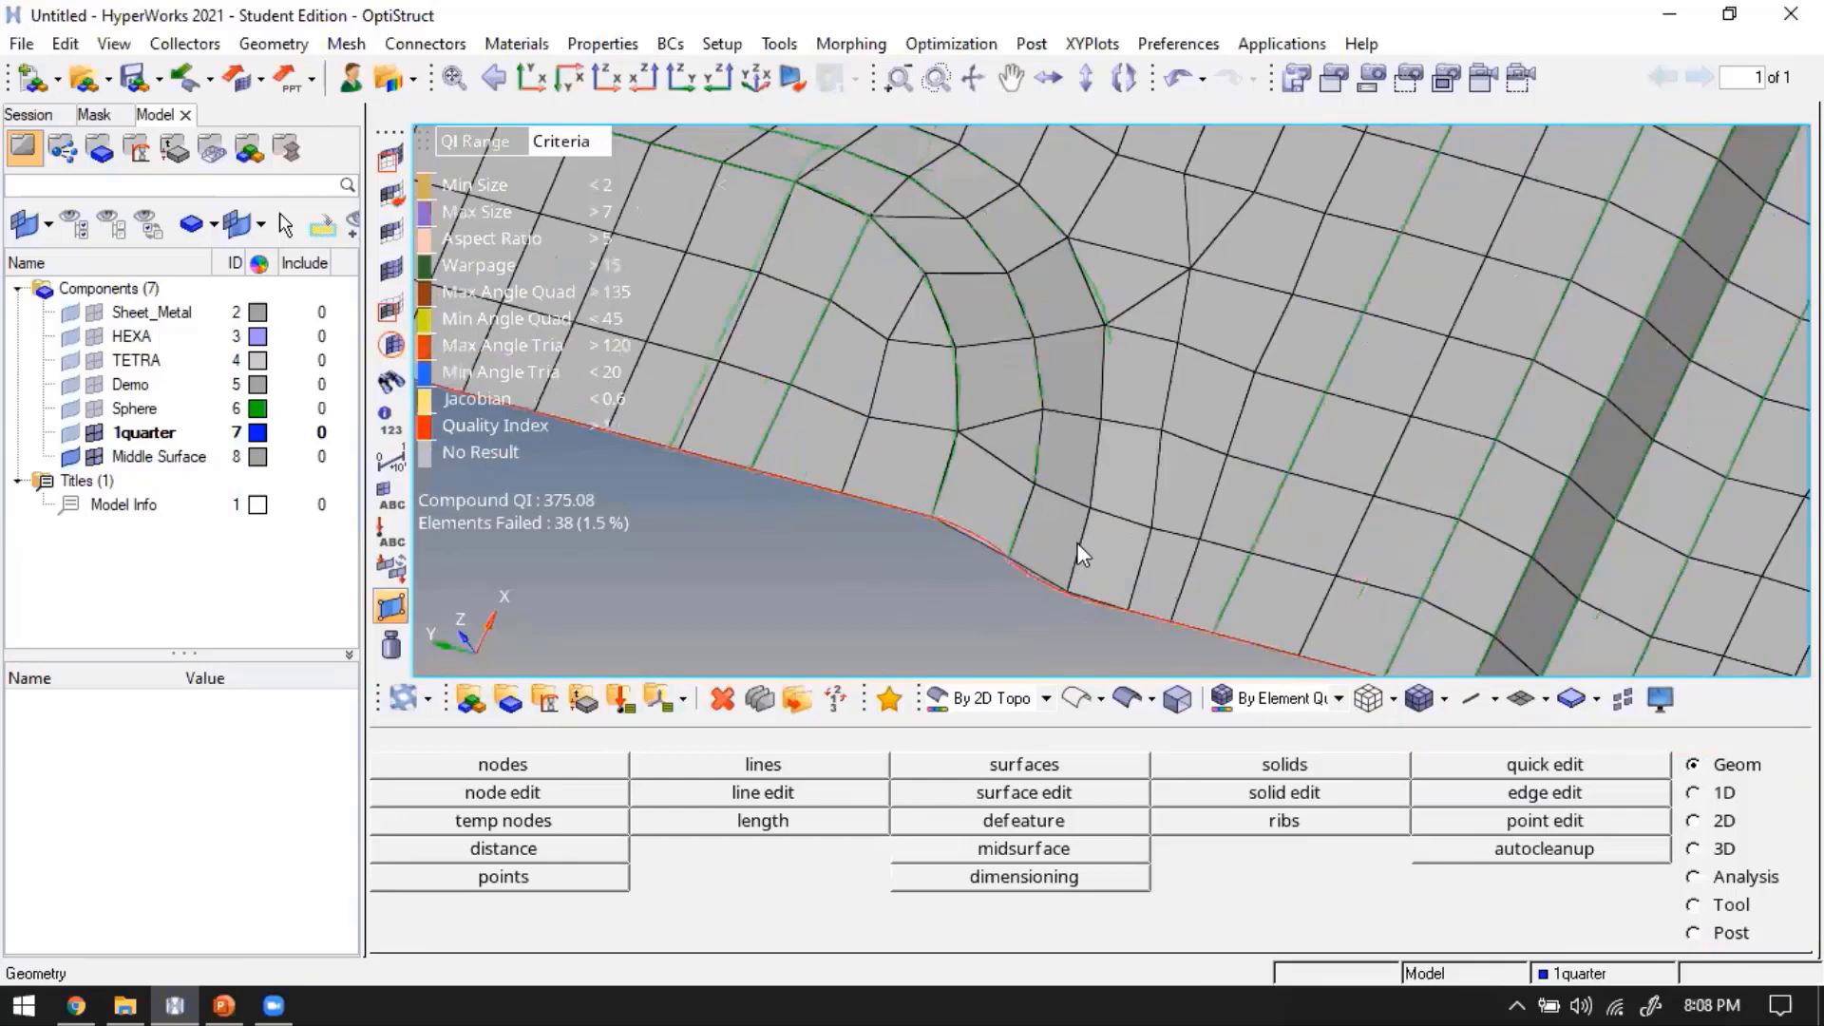
pyautogui.scroll(-1, 1088, 561)
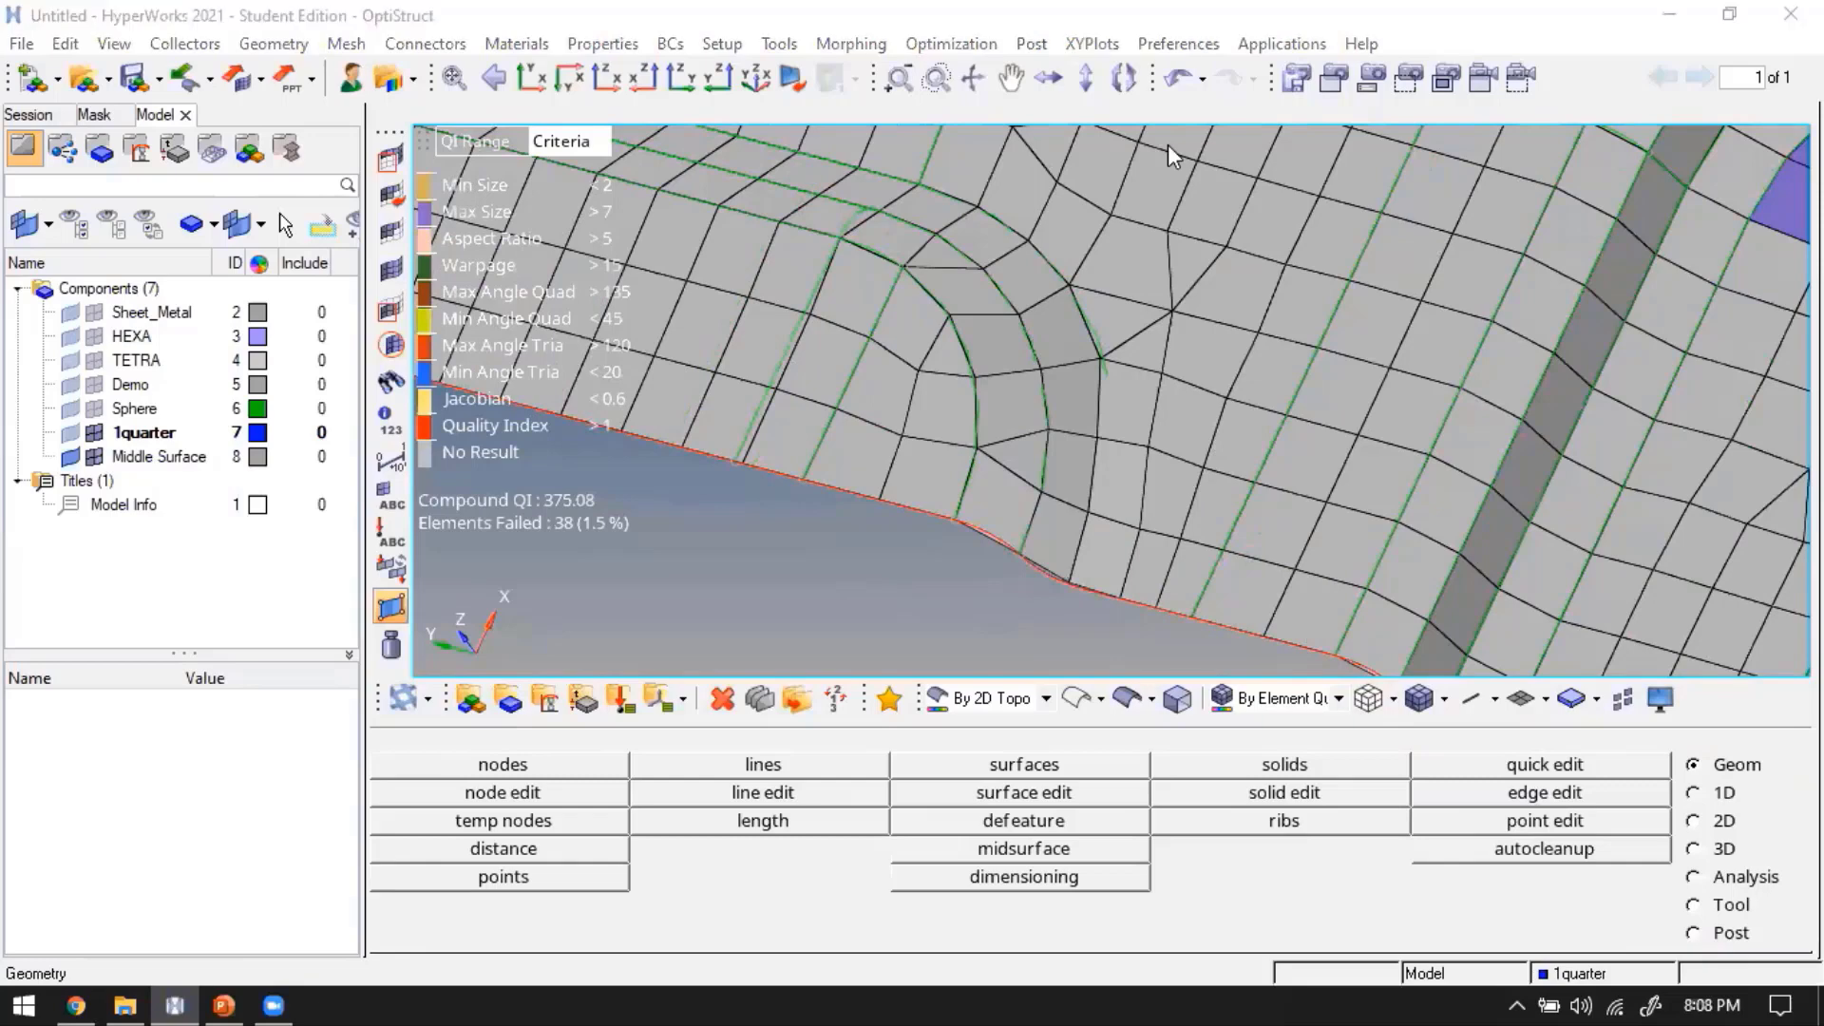
# Undo the combined remesh of the bead wall row and the failed elements
pyautogui.hotkey('ctrl', 'z')
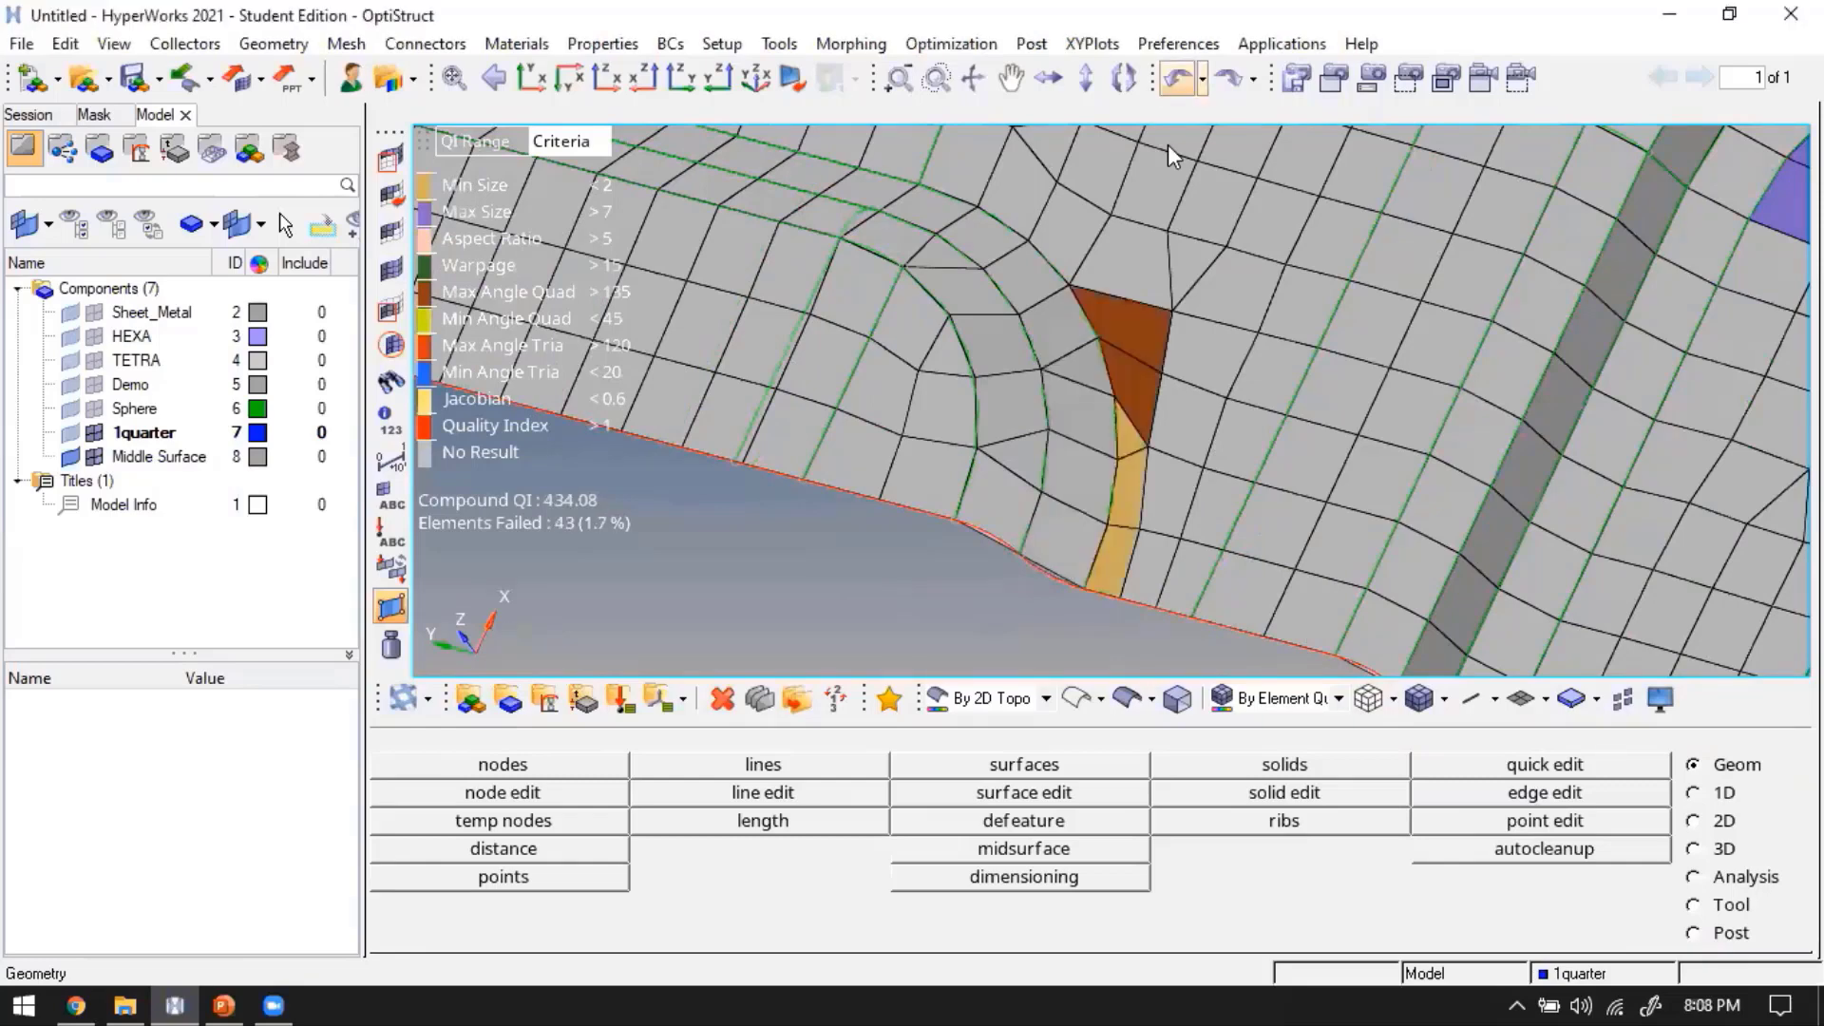
# Redo the combined remesh of the bead wall row and failed elements for comparison, and undo it again
pyautogui.hotkey('ctrl', 'y')
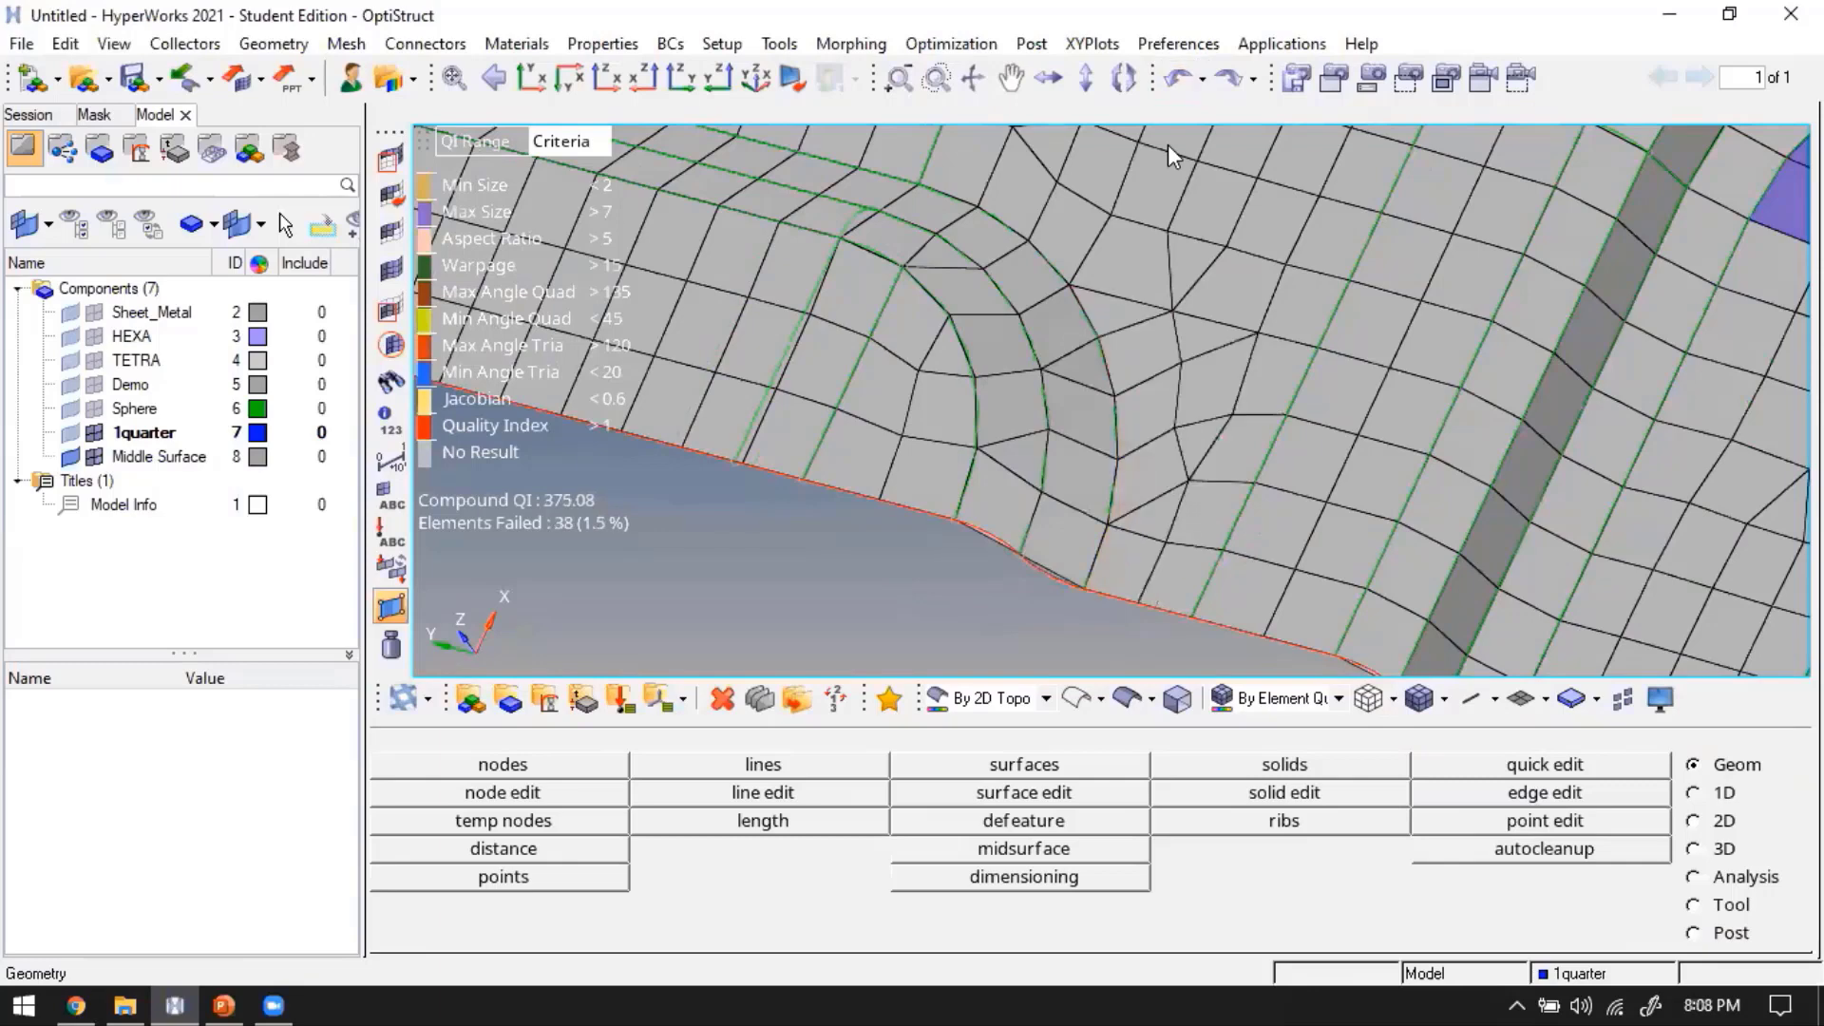
pyautogui.hotkey('ctrl', 'z')
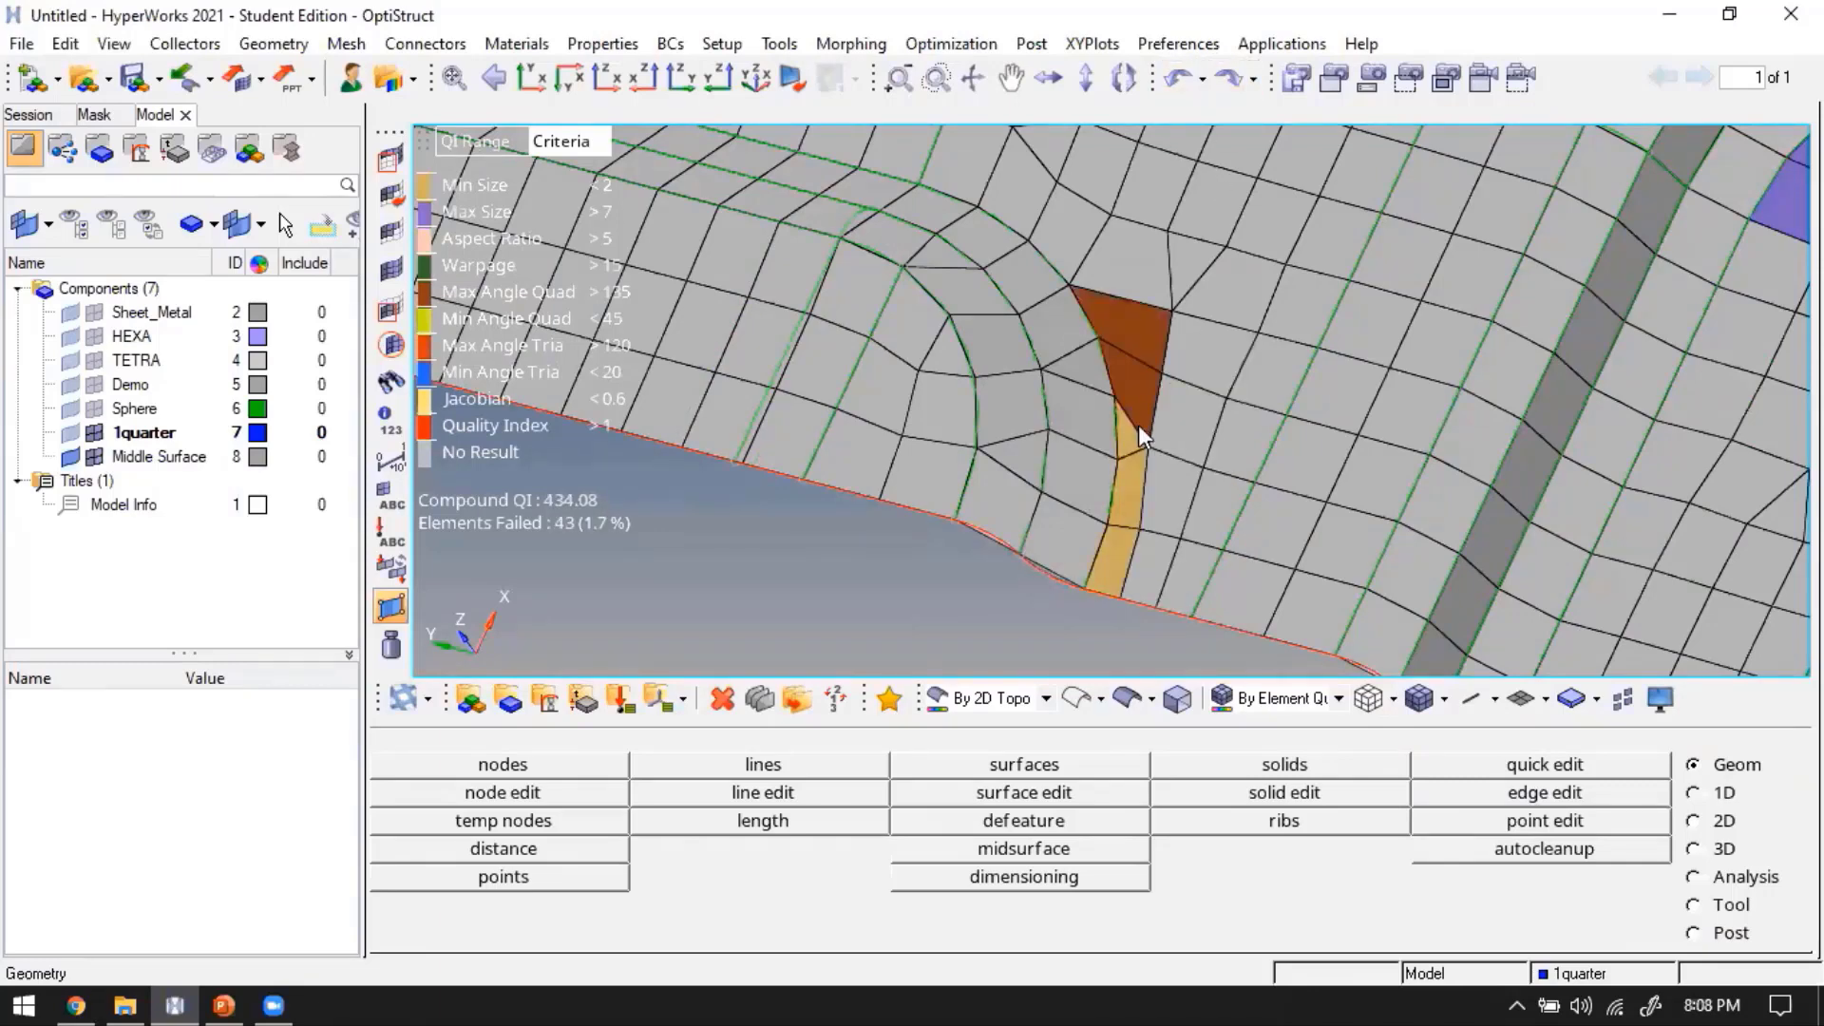
# Remesh the failed elements with the adjoining bead wall row, using feature and vertex angles of 30 and density 4 along their shared edge
pyautogui.press('F12')
pyautogui.click(1052, 905)
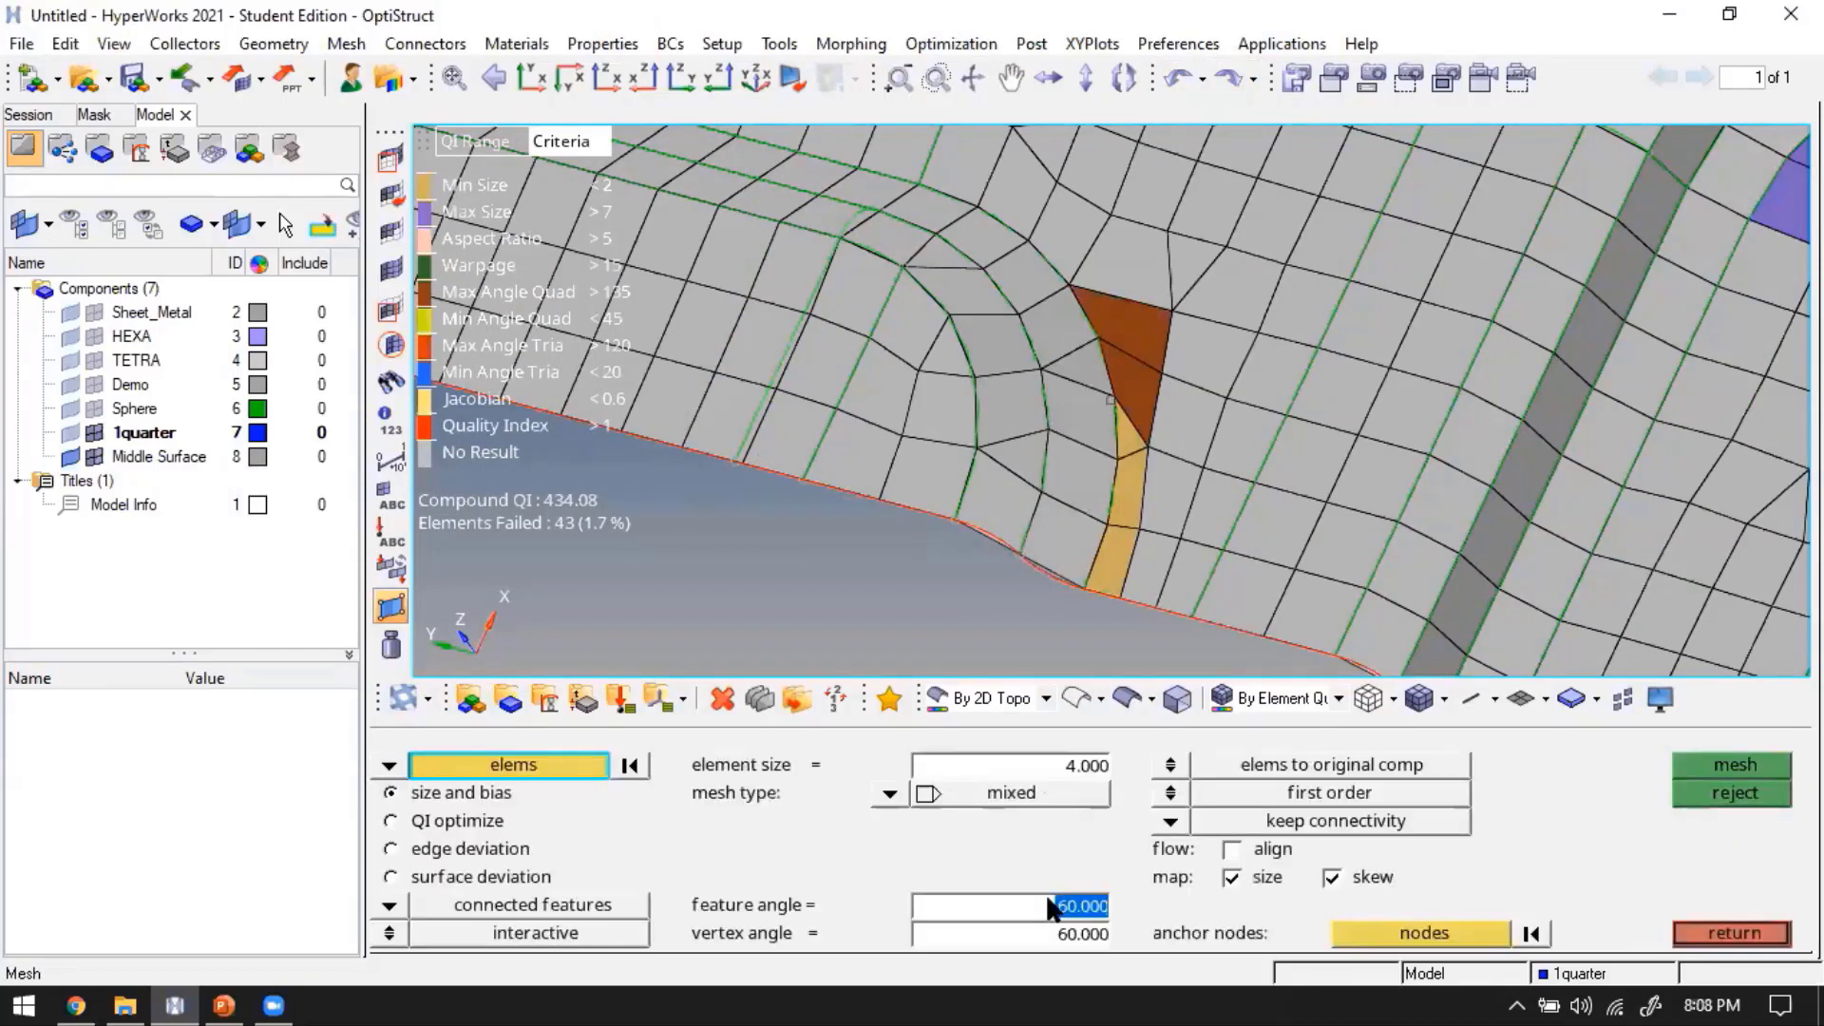
pyautogui.write('30')
pyautogui.press('Return')
pyautogui.keyDown('shift'); pyautogui.moveTo(1040, 298); pyautogui.dragTo(1132, 606); pyautogui.keyUp('shift')
pyautogui.middleClick(1129, 423)
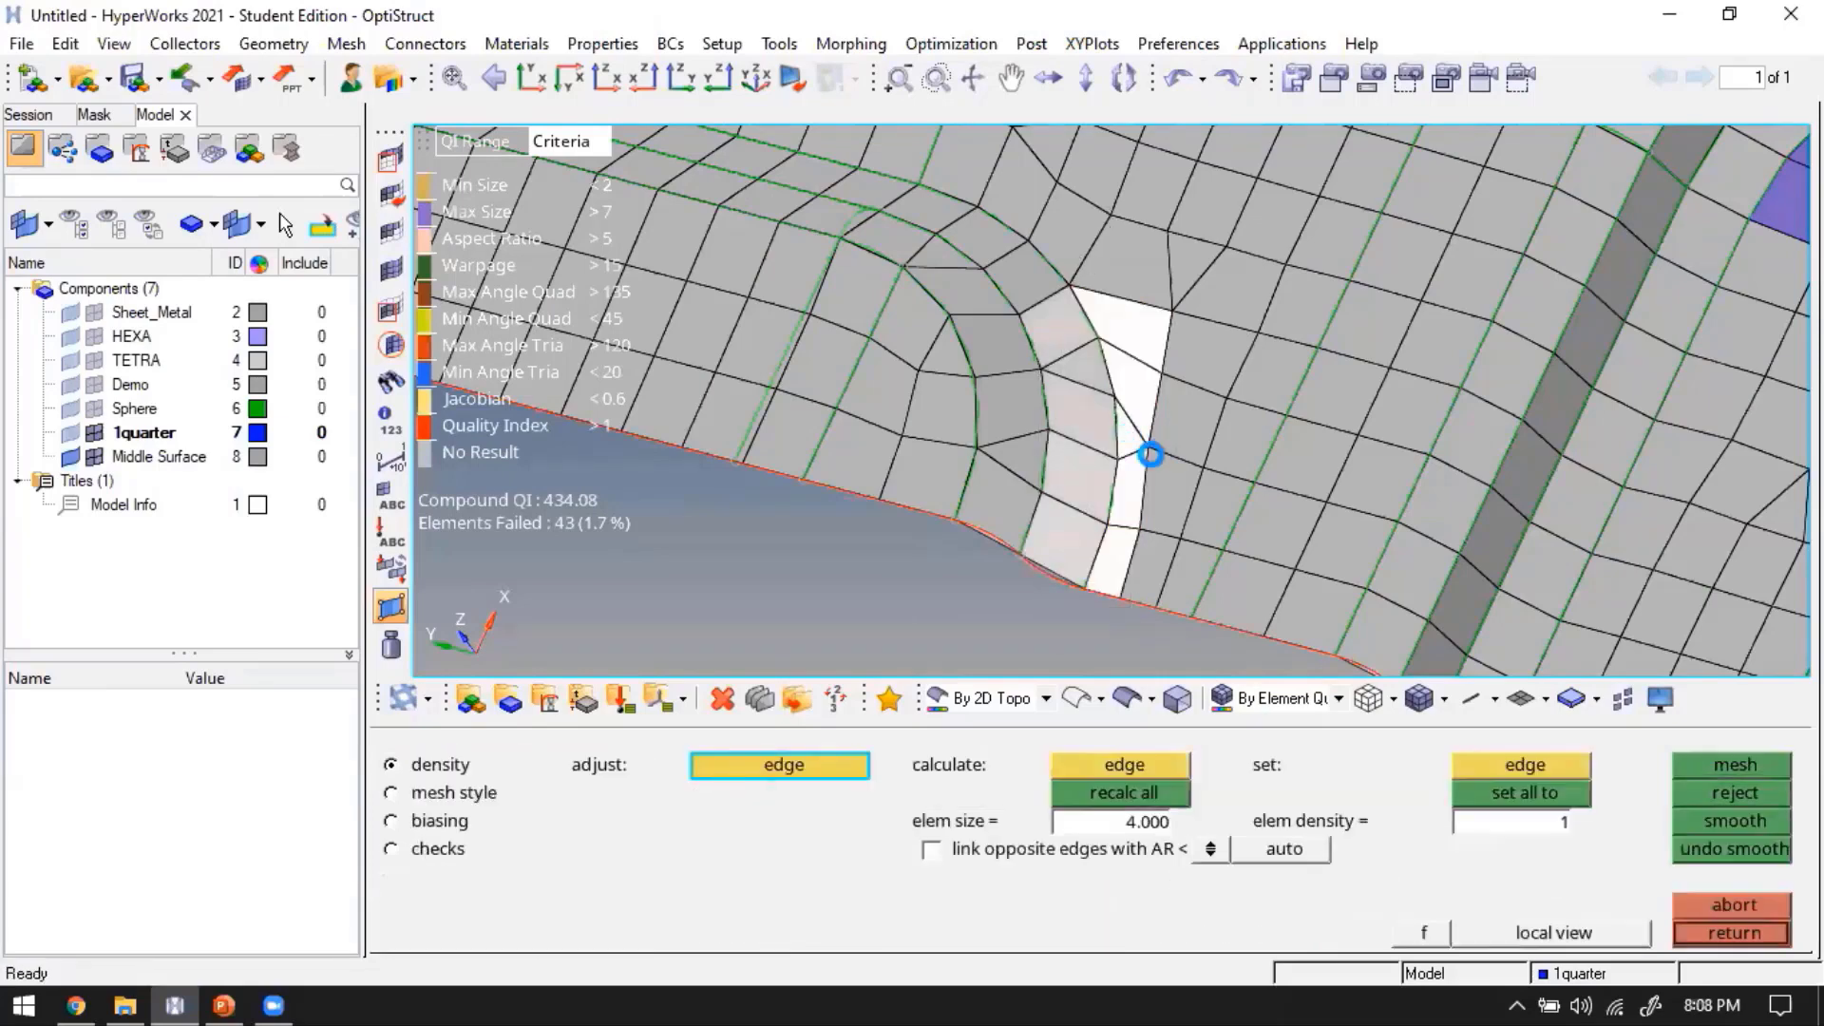
pyautogui.rightClick(1114, 390)
pyautogui.middleClick(1113, 390)
pyautogui.middleClick(1122, 436)
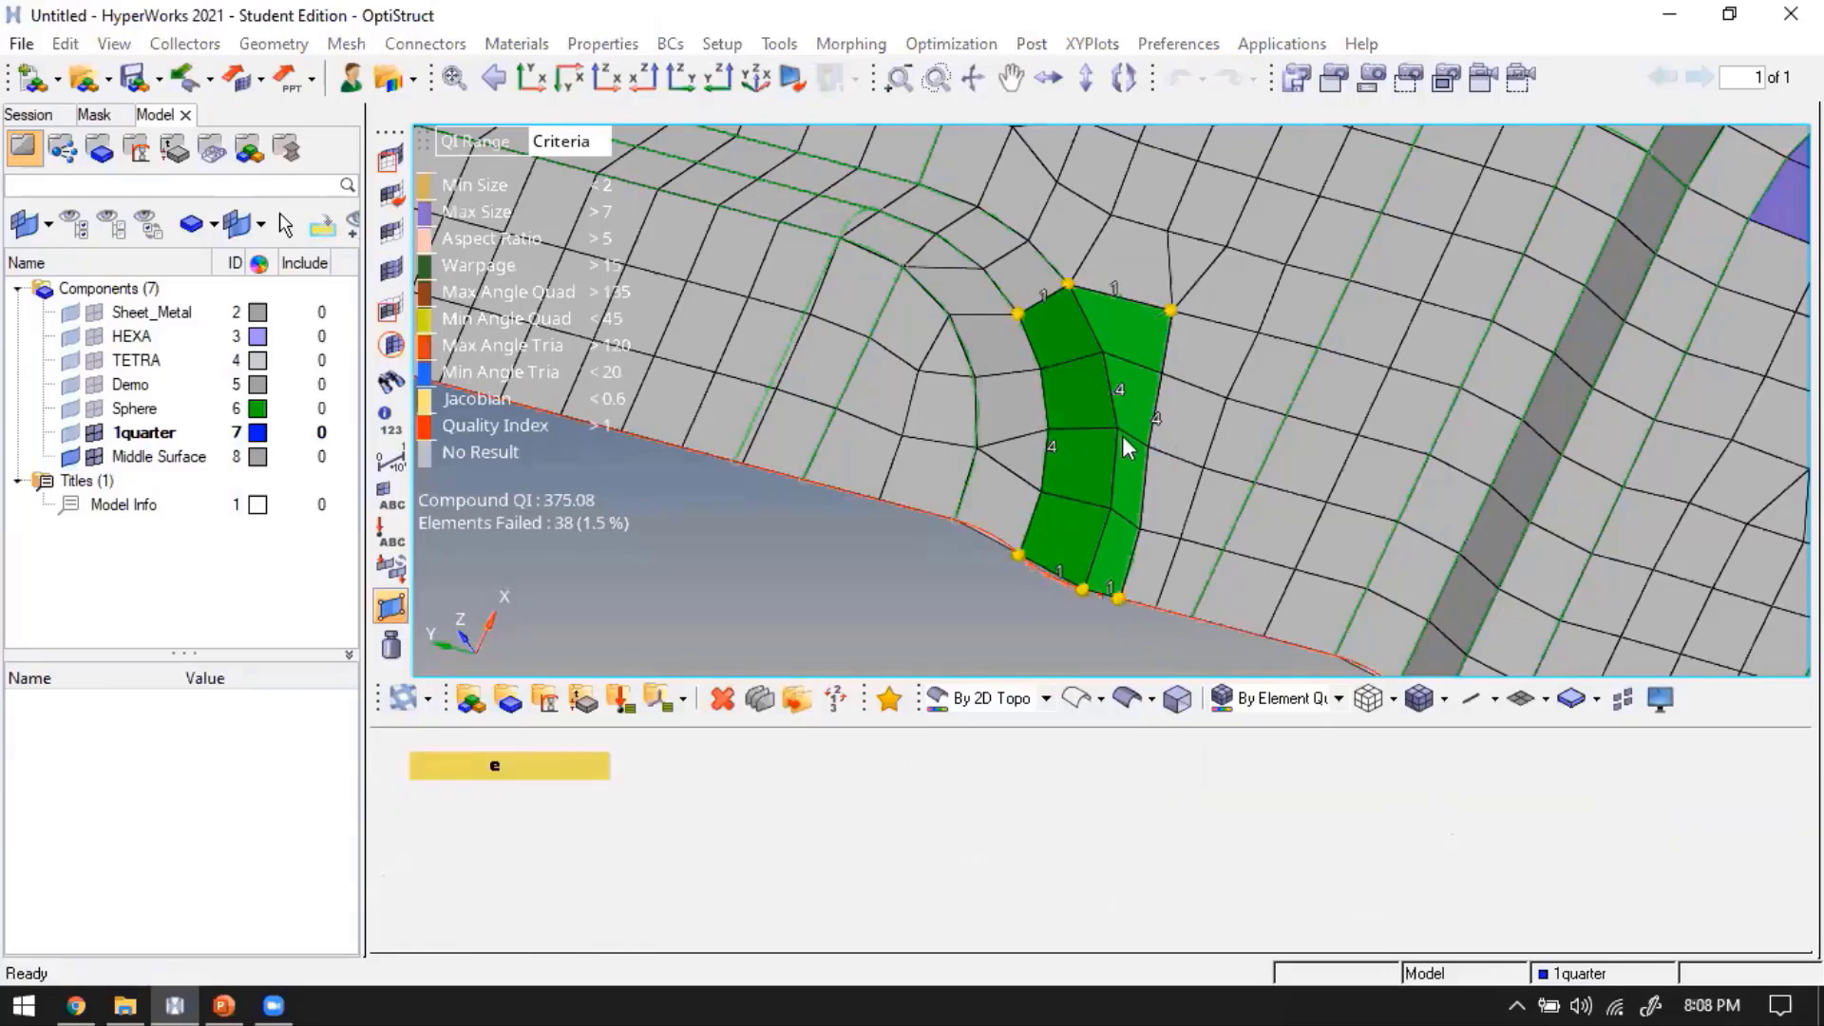
pyautogui.press('Escape')
# Remesh the flat elements between the bead's curved end and the neighbouring rib, with density 5 on the part's free edge
pyautogui.moveTo(1205, 405)
pyautogui.keyDown('ctrl'); pyautogui.mouseDown()
pyautogui.moveTo(1251, 533)
pyautogui.moveTo(1295, 541)
pyautogui.moveTo(1234, 396)
pyautogui.mouseUp(); pyautogui.keyUp('ctrl')
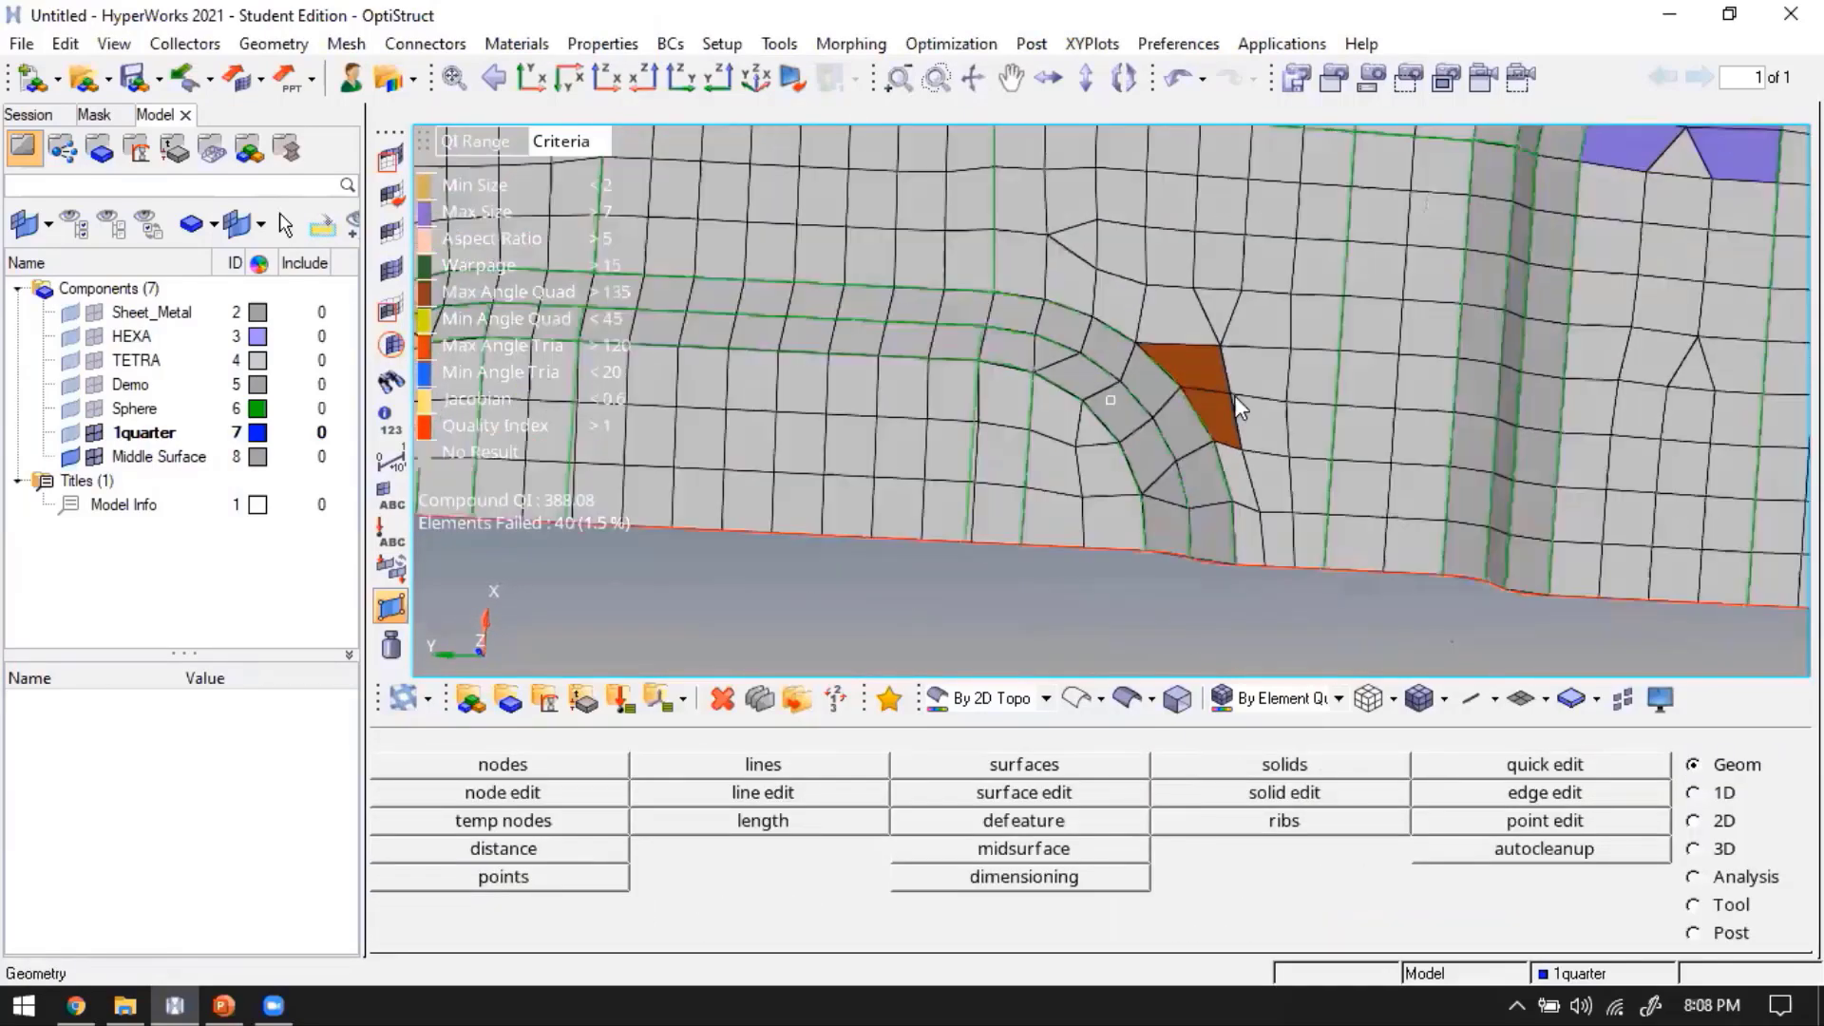
pyautogui.keyDown('ctrl'); pyautogui.scroll(3, 1224, 384); pyautogui.keyUp('ctrl')
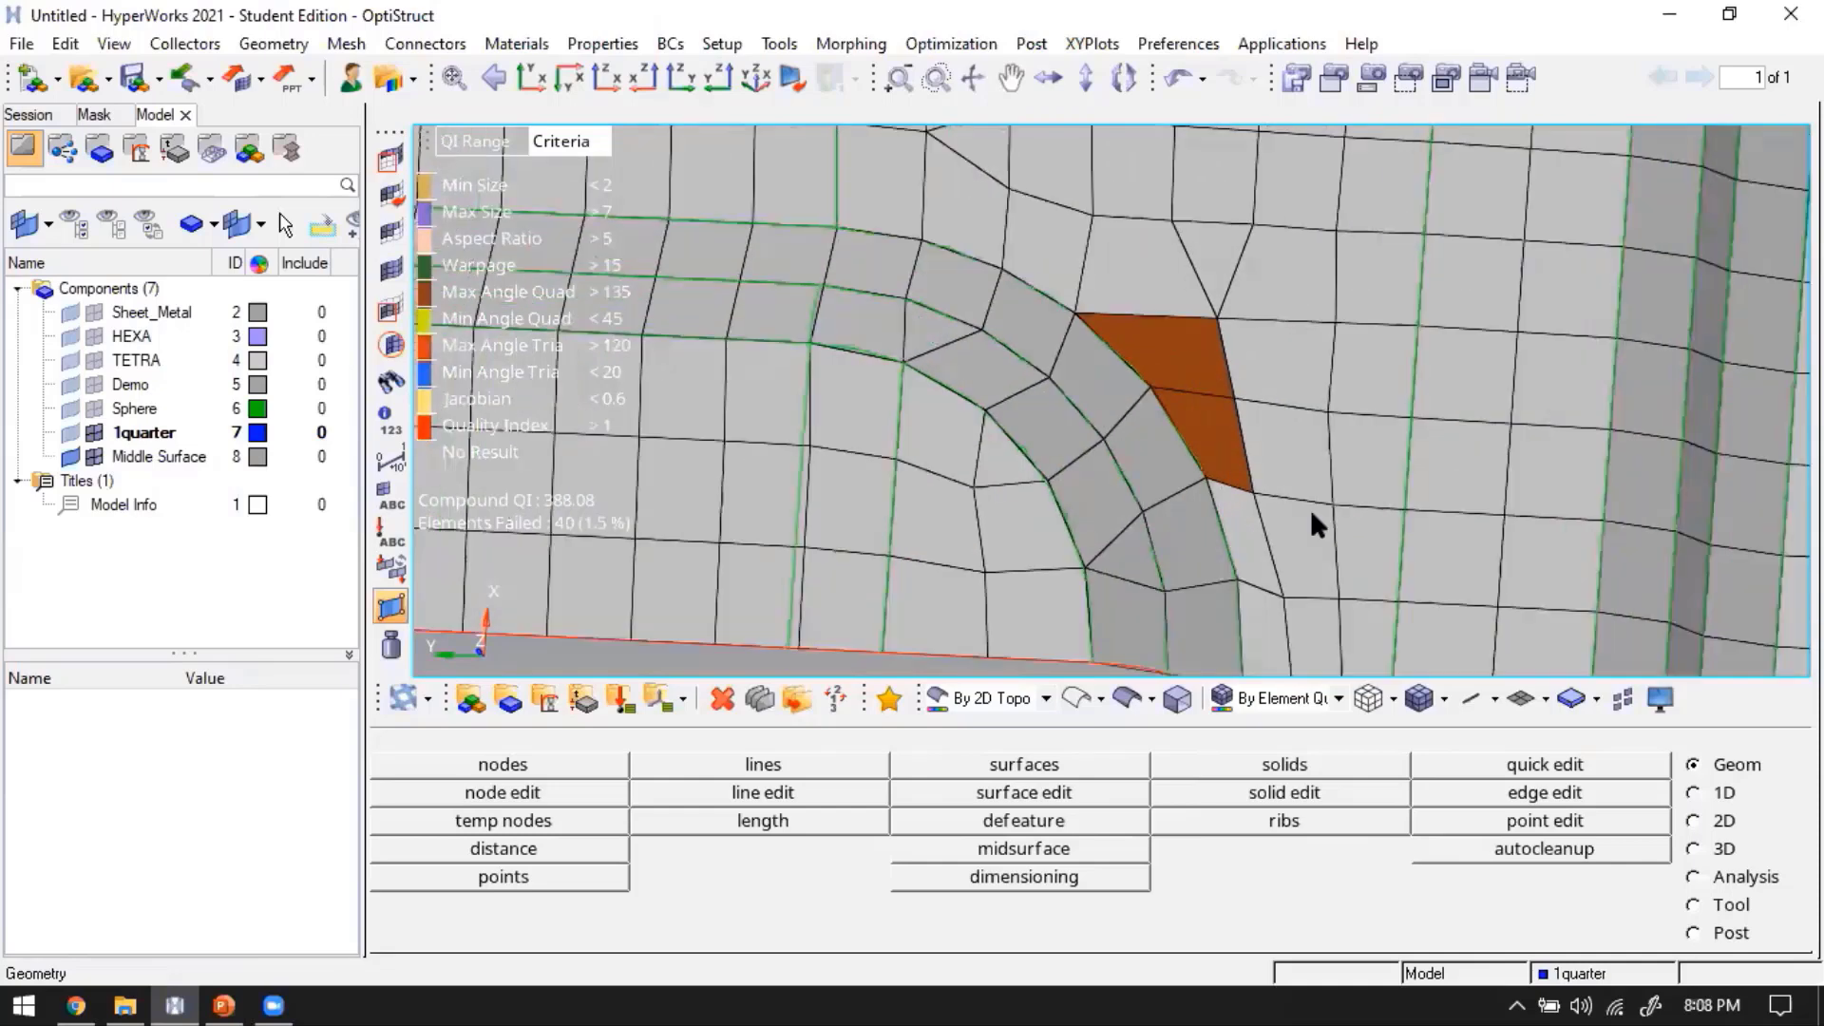
pyautogui.keyDown('ctrl'); pyautogui.scroll(-3, 1309, 509); pyautogui.keyUp('ctrl')
pyautogui.press('F12')
pyautogui.keyDown('shift'); pyautogui.moveTo(1259, 349); pyautogui.dragTo(1440, 619); pyautogui.keyUp('shift')
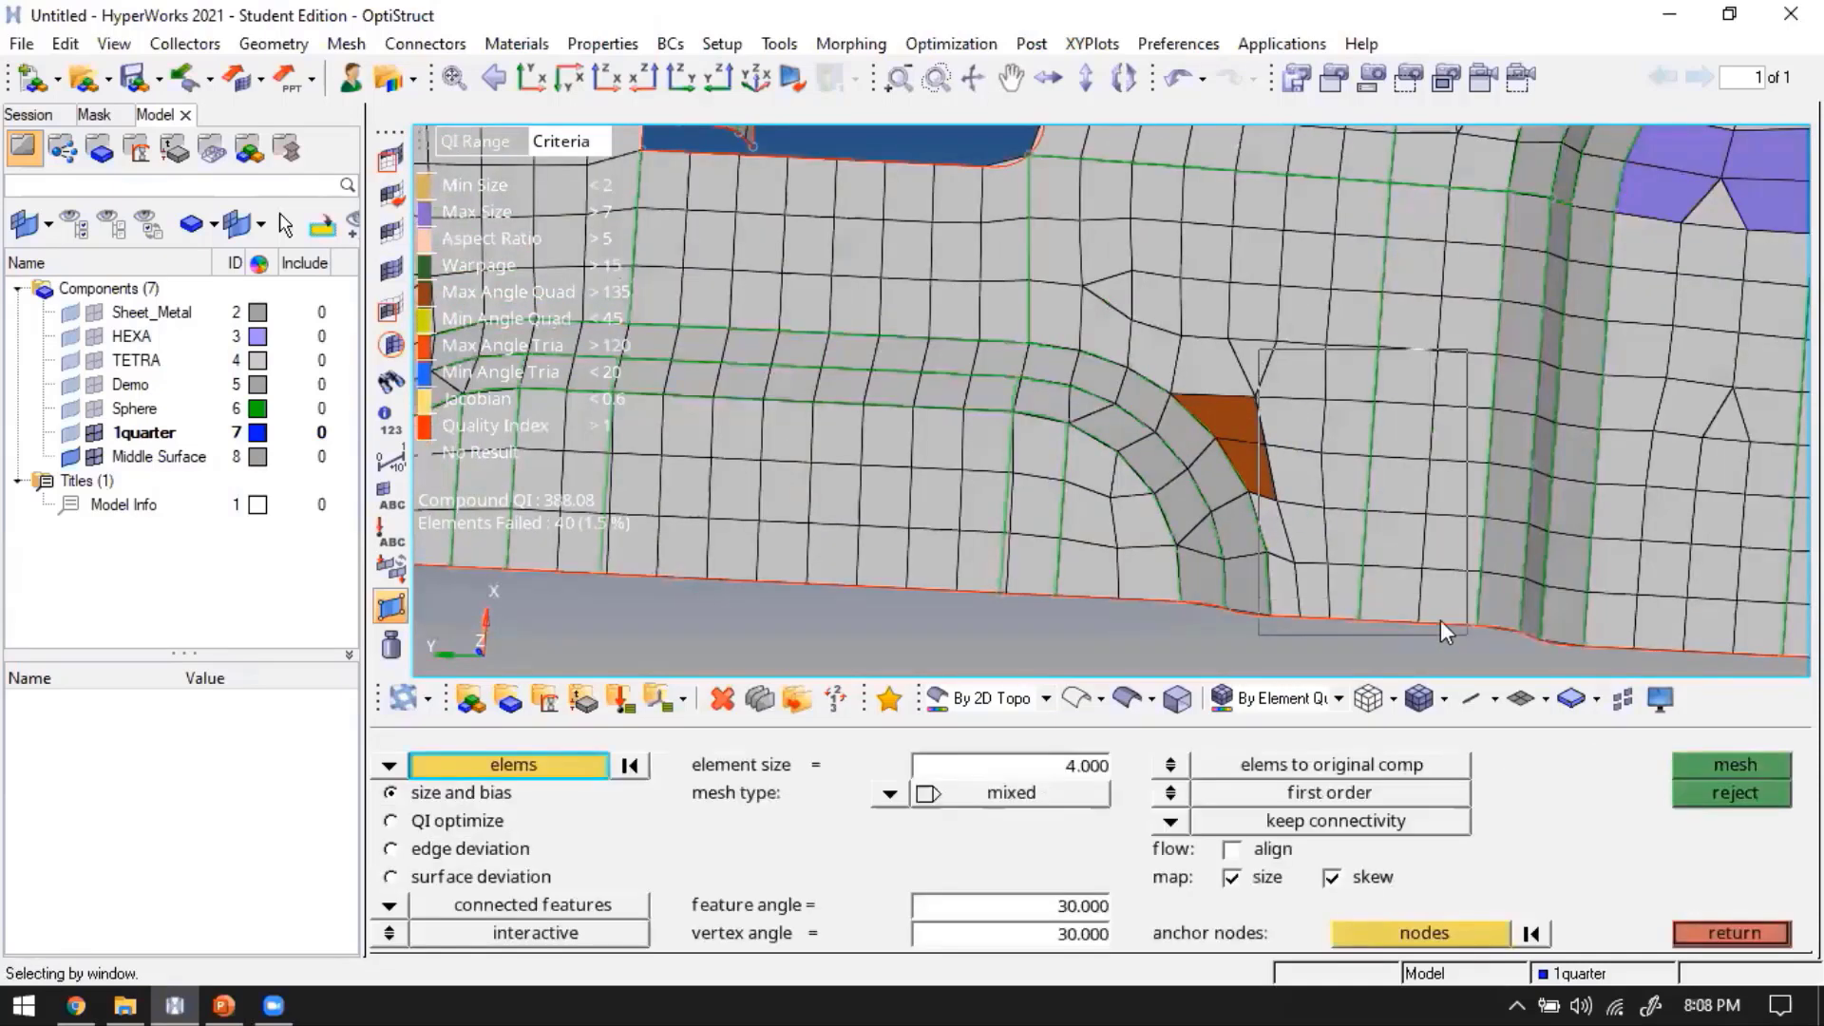
pyautogui.keyDown('shift'); pyautogui.moveTo(1199, 348); pyautogui.dragTo(1301, 511); pyautogui.keyUp('shift')
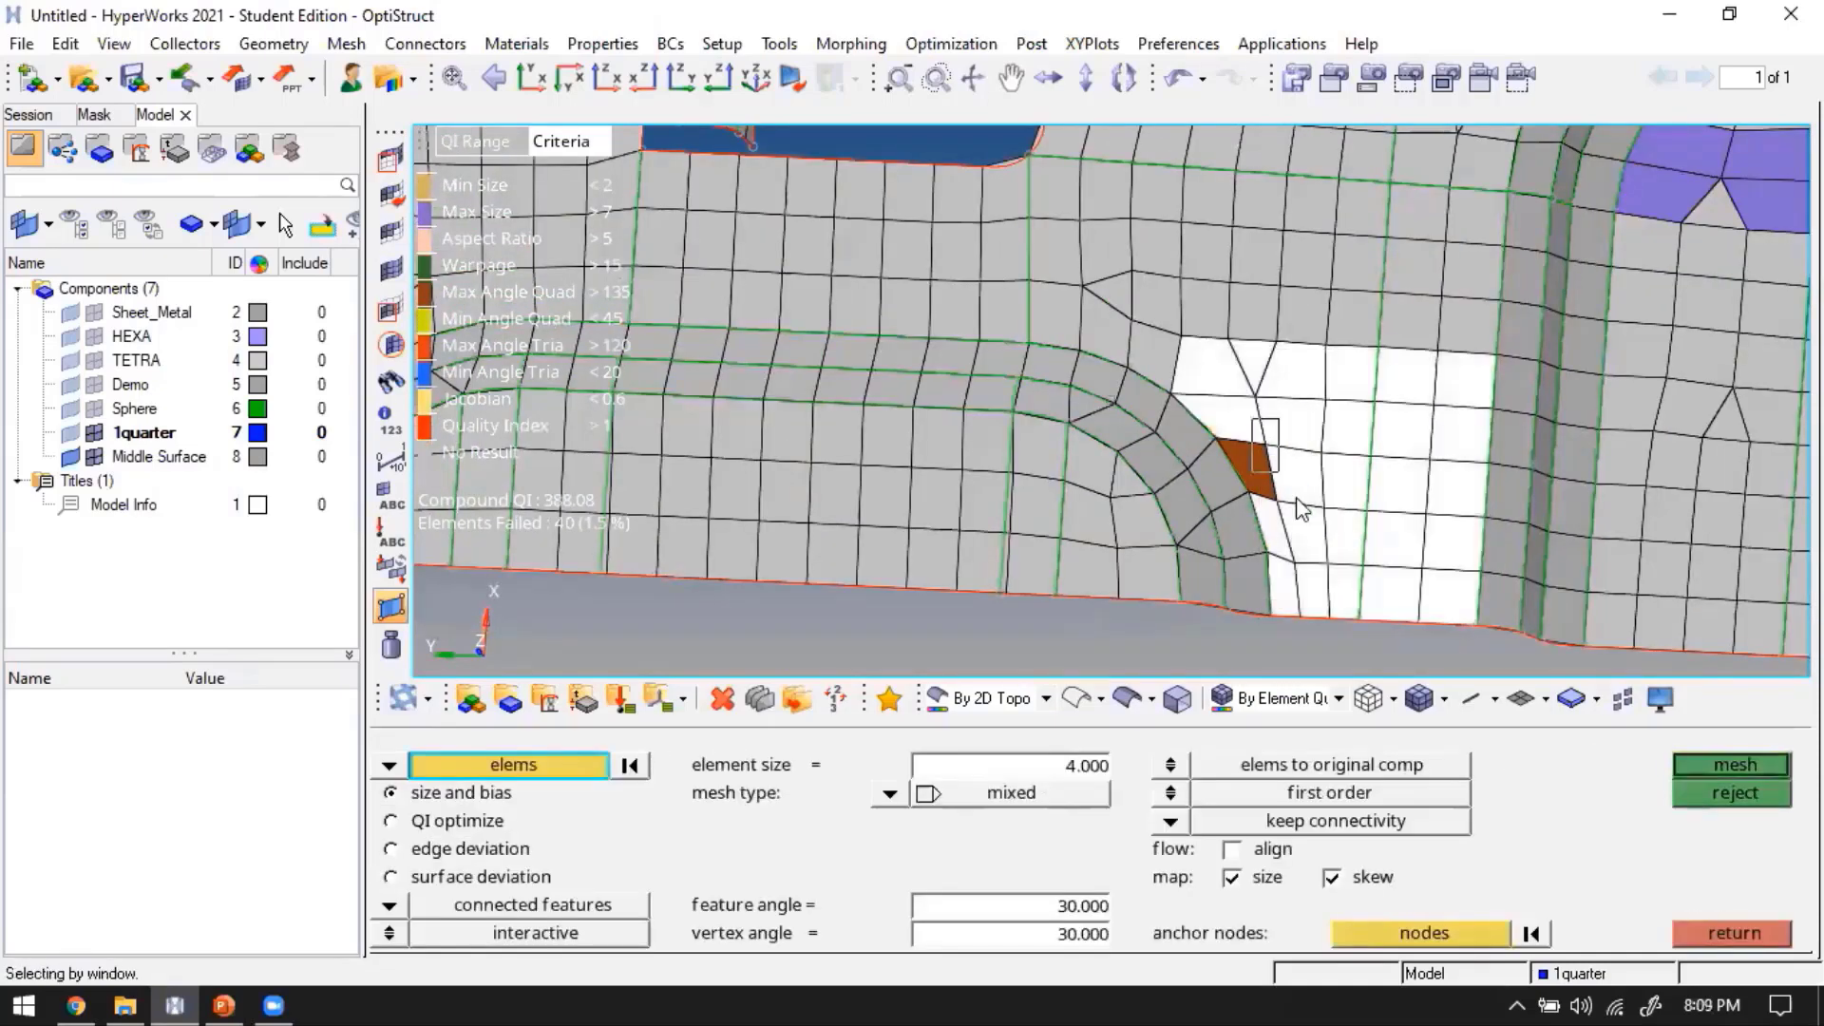
pyautogui.keyDown('shift'); pyautogui.moveTo(1253, 443); pyautogui.dragTo(1302, 513); pyautogui.keyUp('shift')
pyautogui.click(1260, 467)
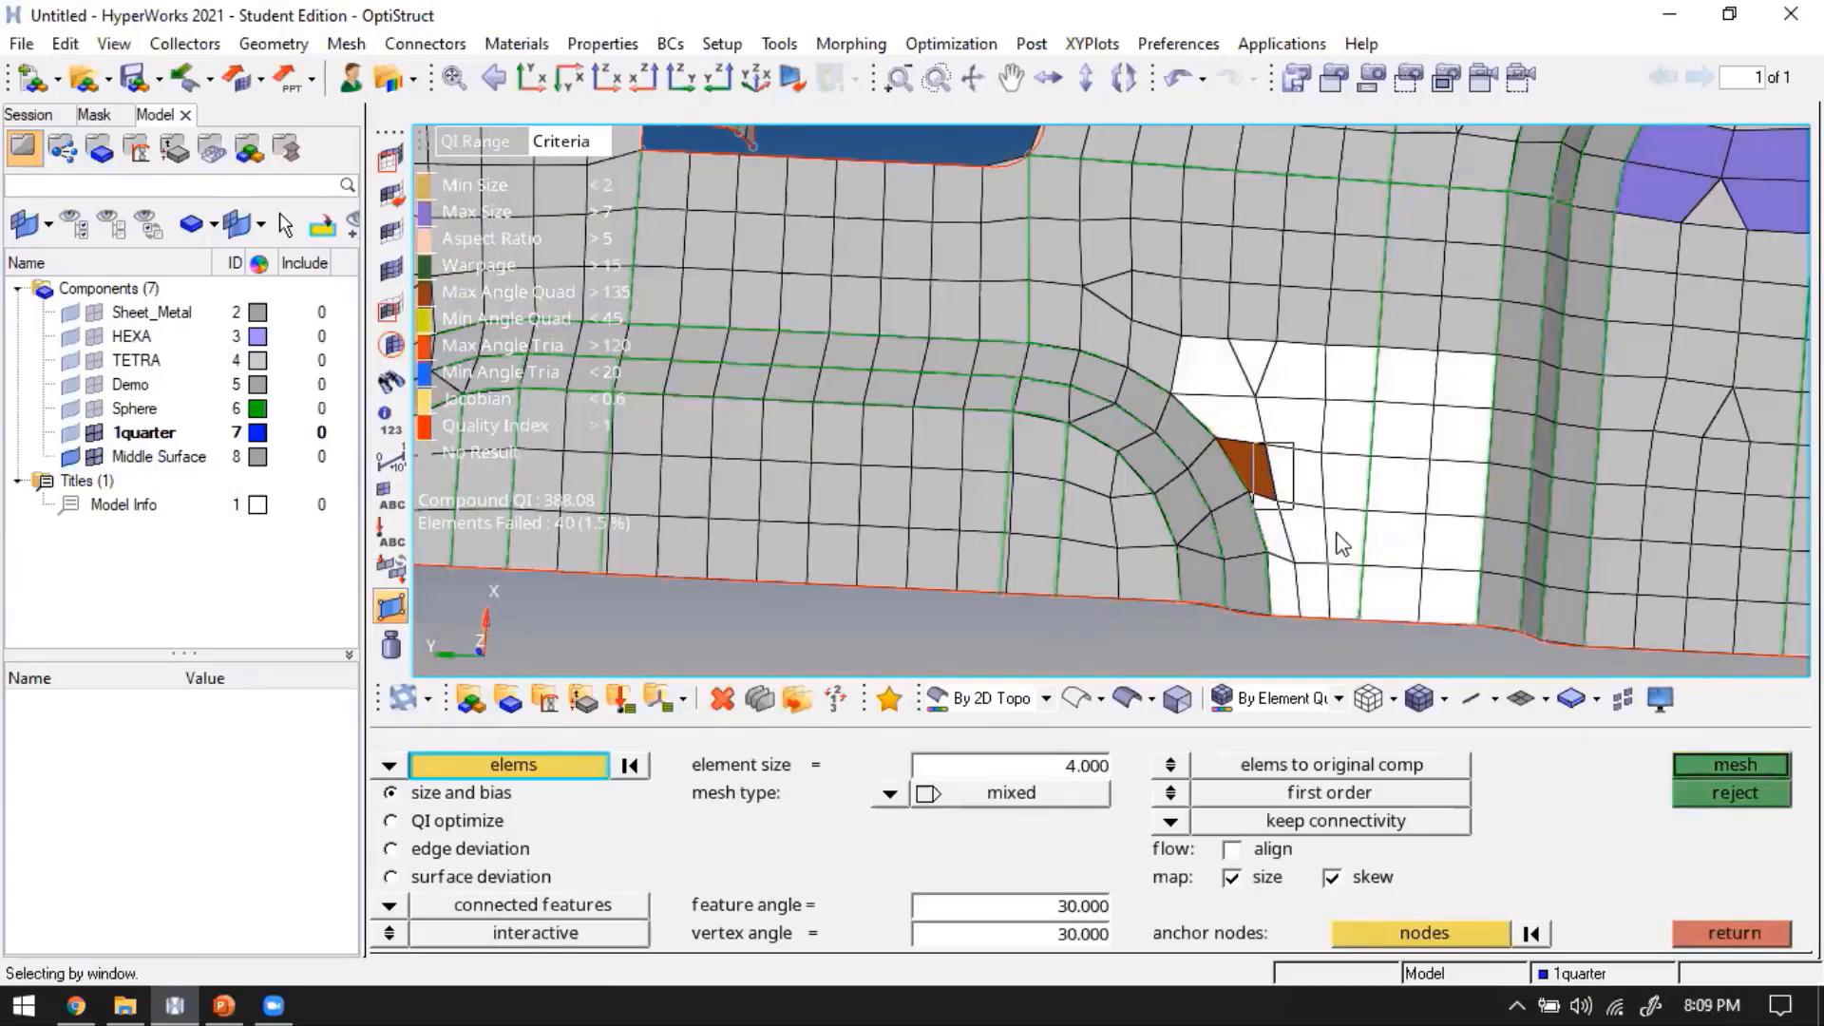
pyautogui.middleClick(1337, 524)
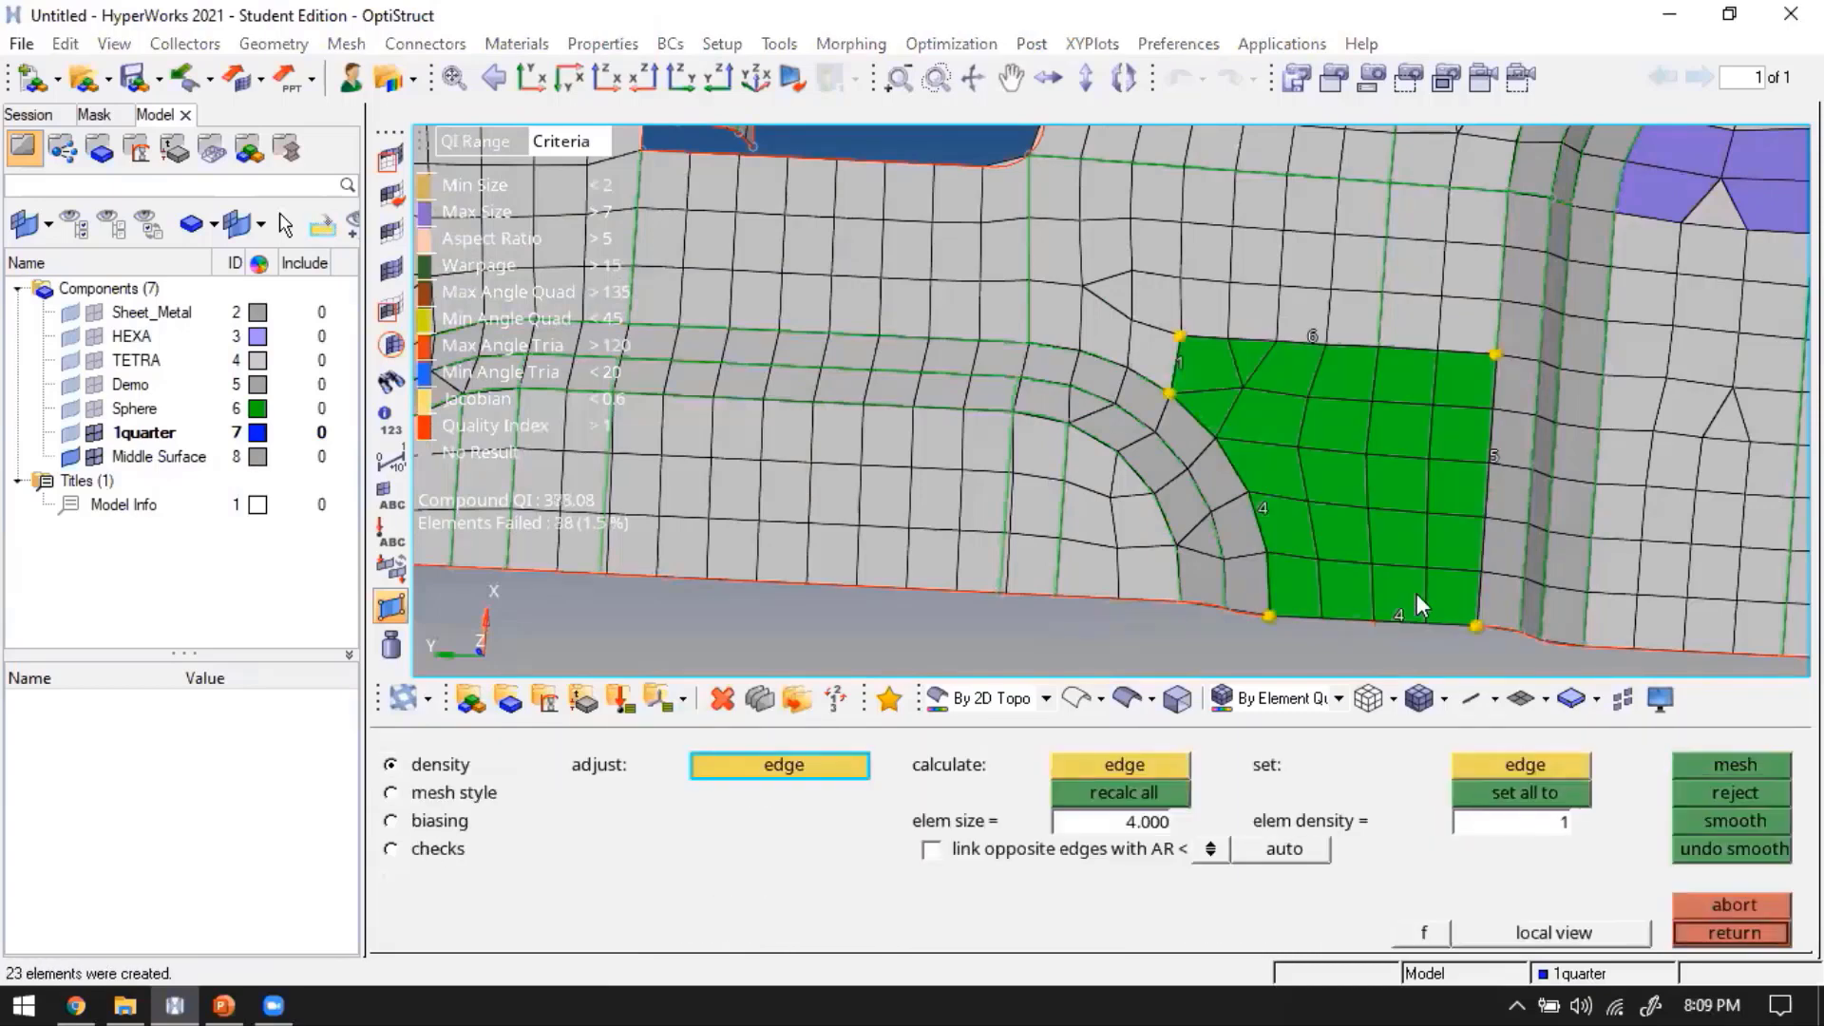
pyautogui.click(1391, 617)
pyautogui.middleClick(1326, 450)
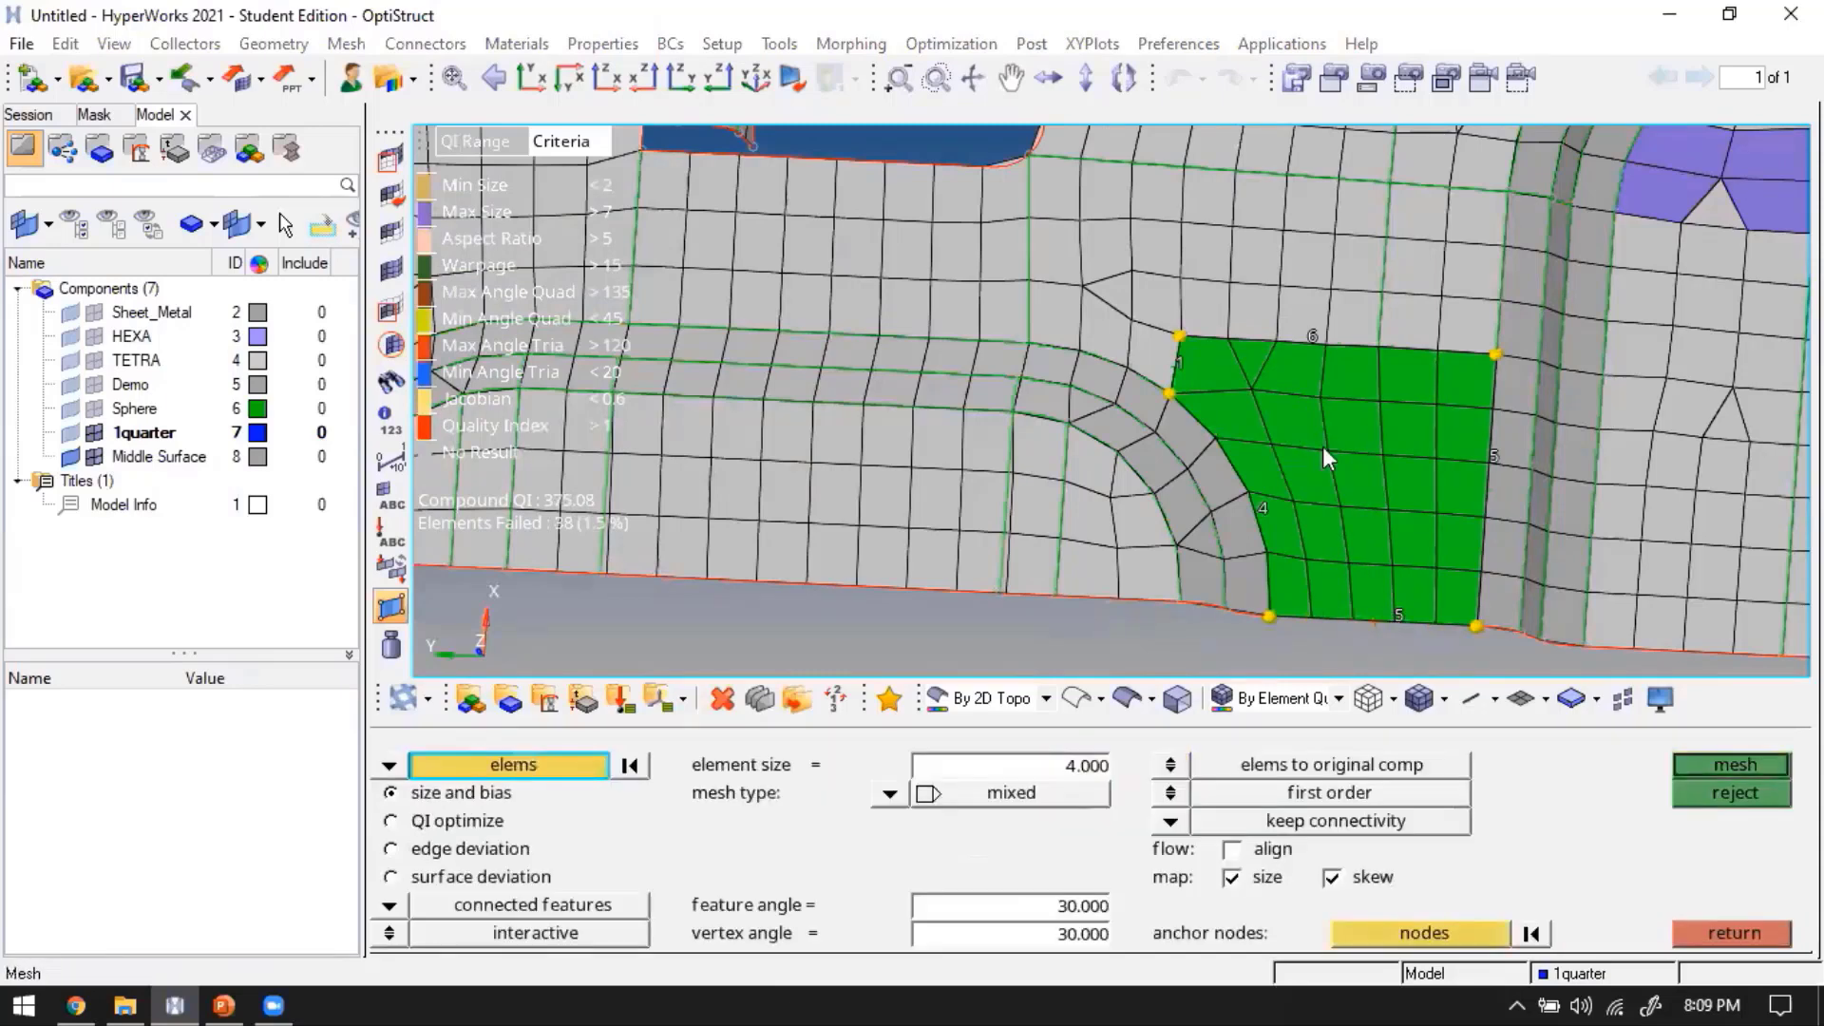
pyautogui.middleClick(1340, 424)
# Hide the 1quarter and Middle Surface meshes and display the mesh and geometry of the Demo component
pyautogui.scroll(-6, 1192, 432)
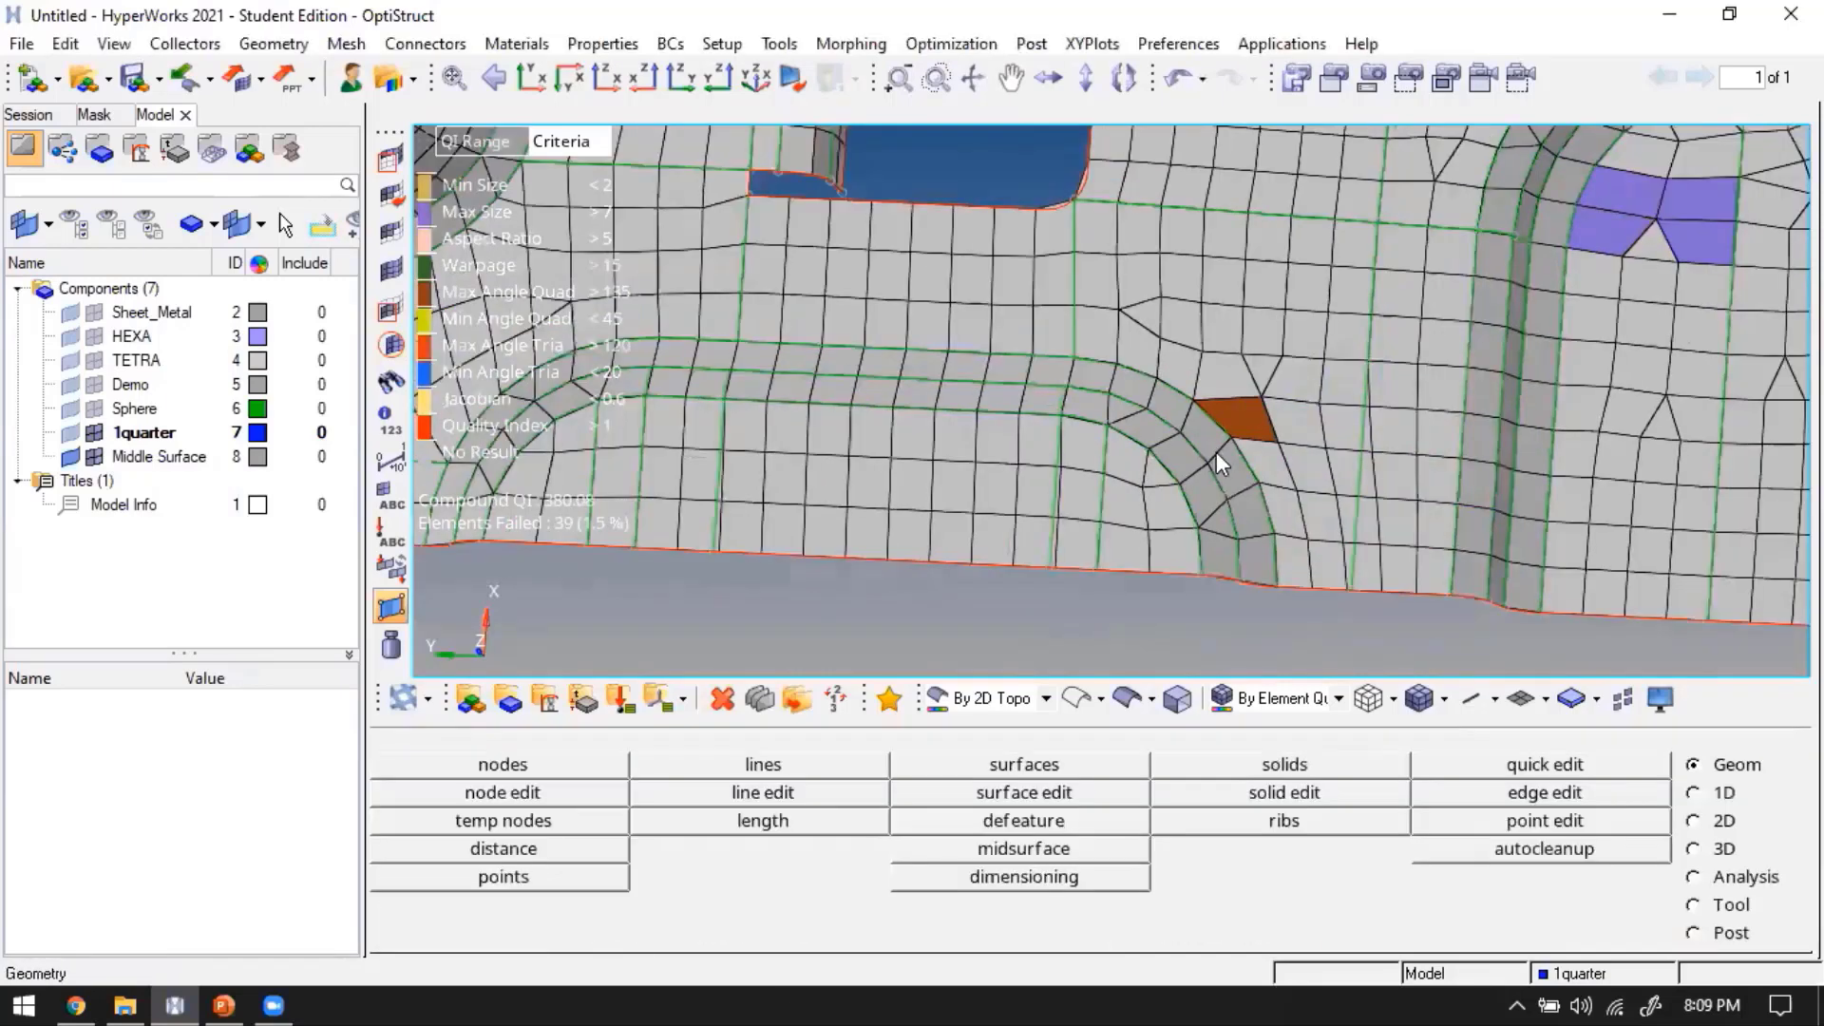
pyautogui.scroll(-5, 1170, 448)
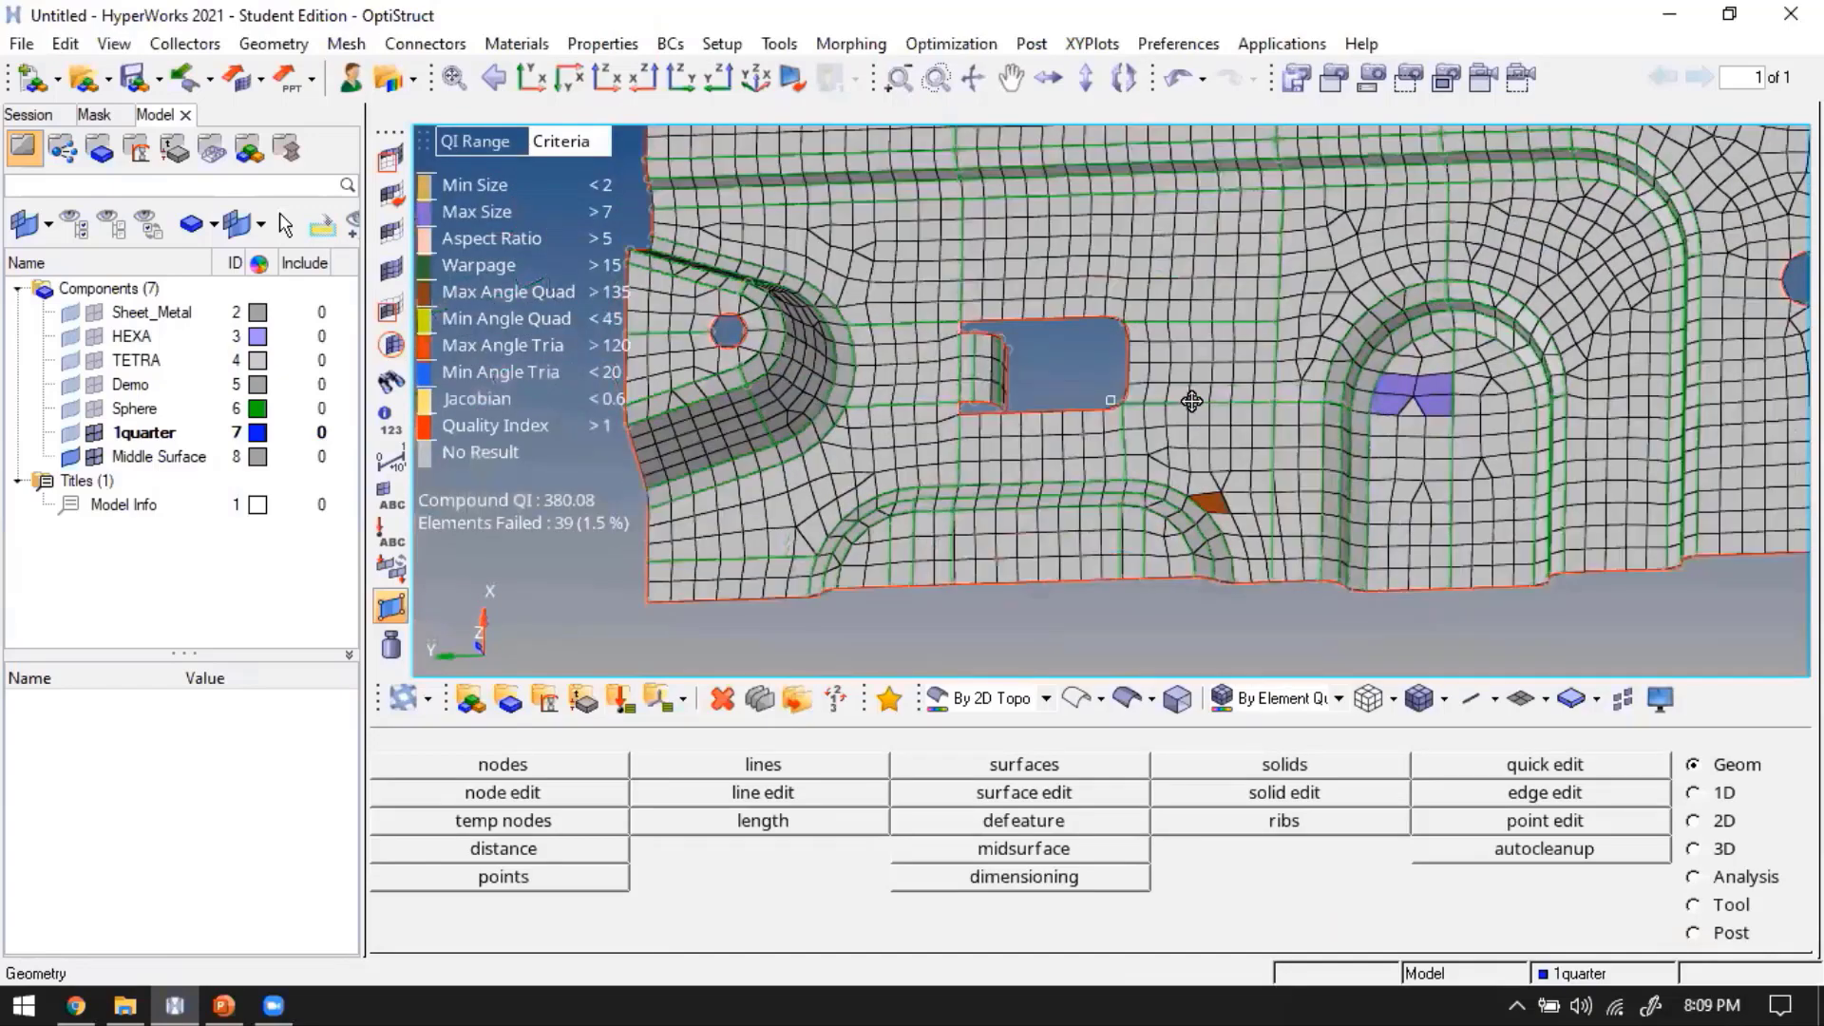
pyautogui.keyDown('ctrl'); pyautogui.moveTo(1211, 465); pyautogui.dragTo(1189, 480); pyautogui.keyUp('ctrl')
pyautogui.scroll(1, 1193, 480)
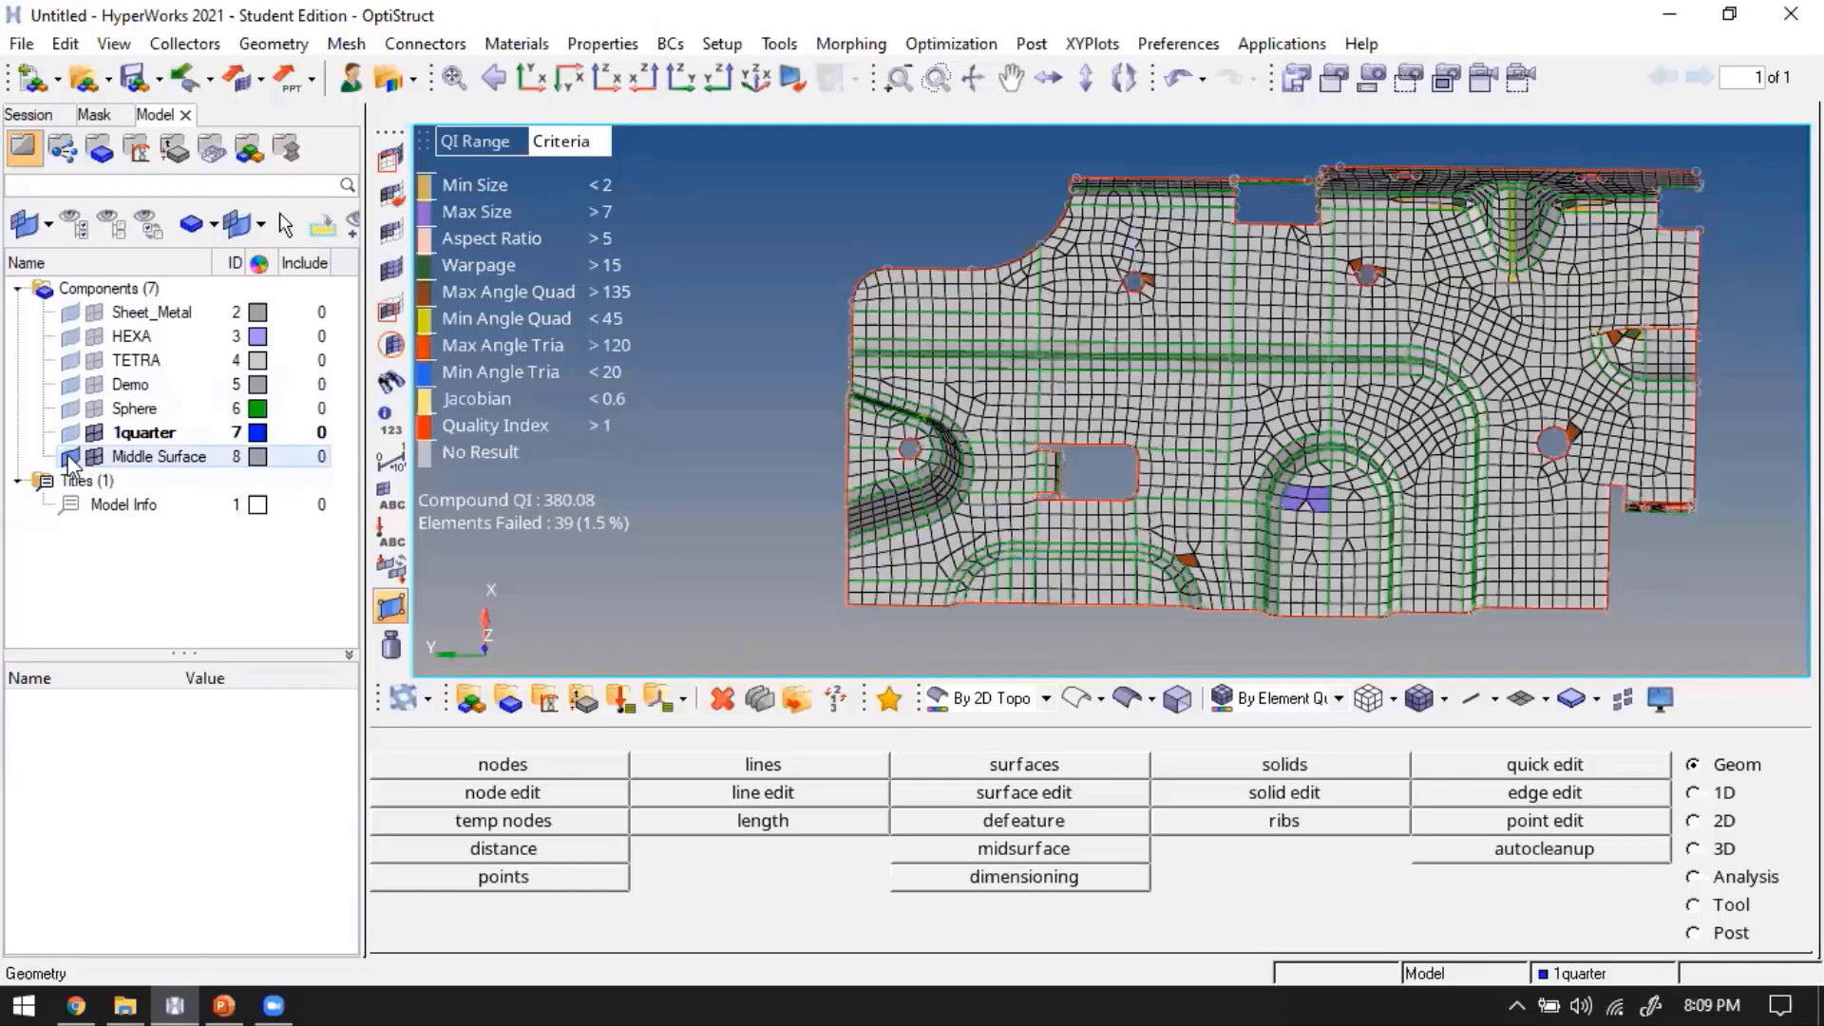
pyautogui.click(94, 457)
pyautogui.click(94, 384)
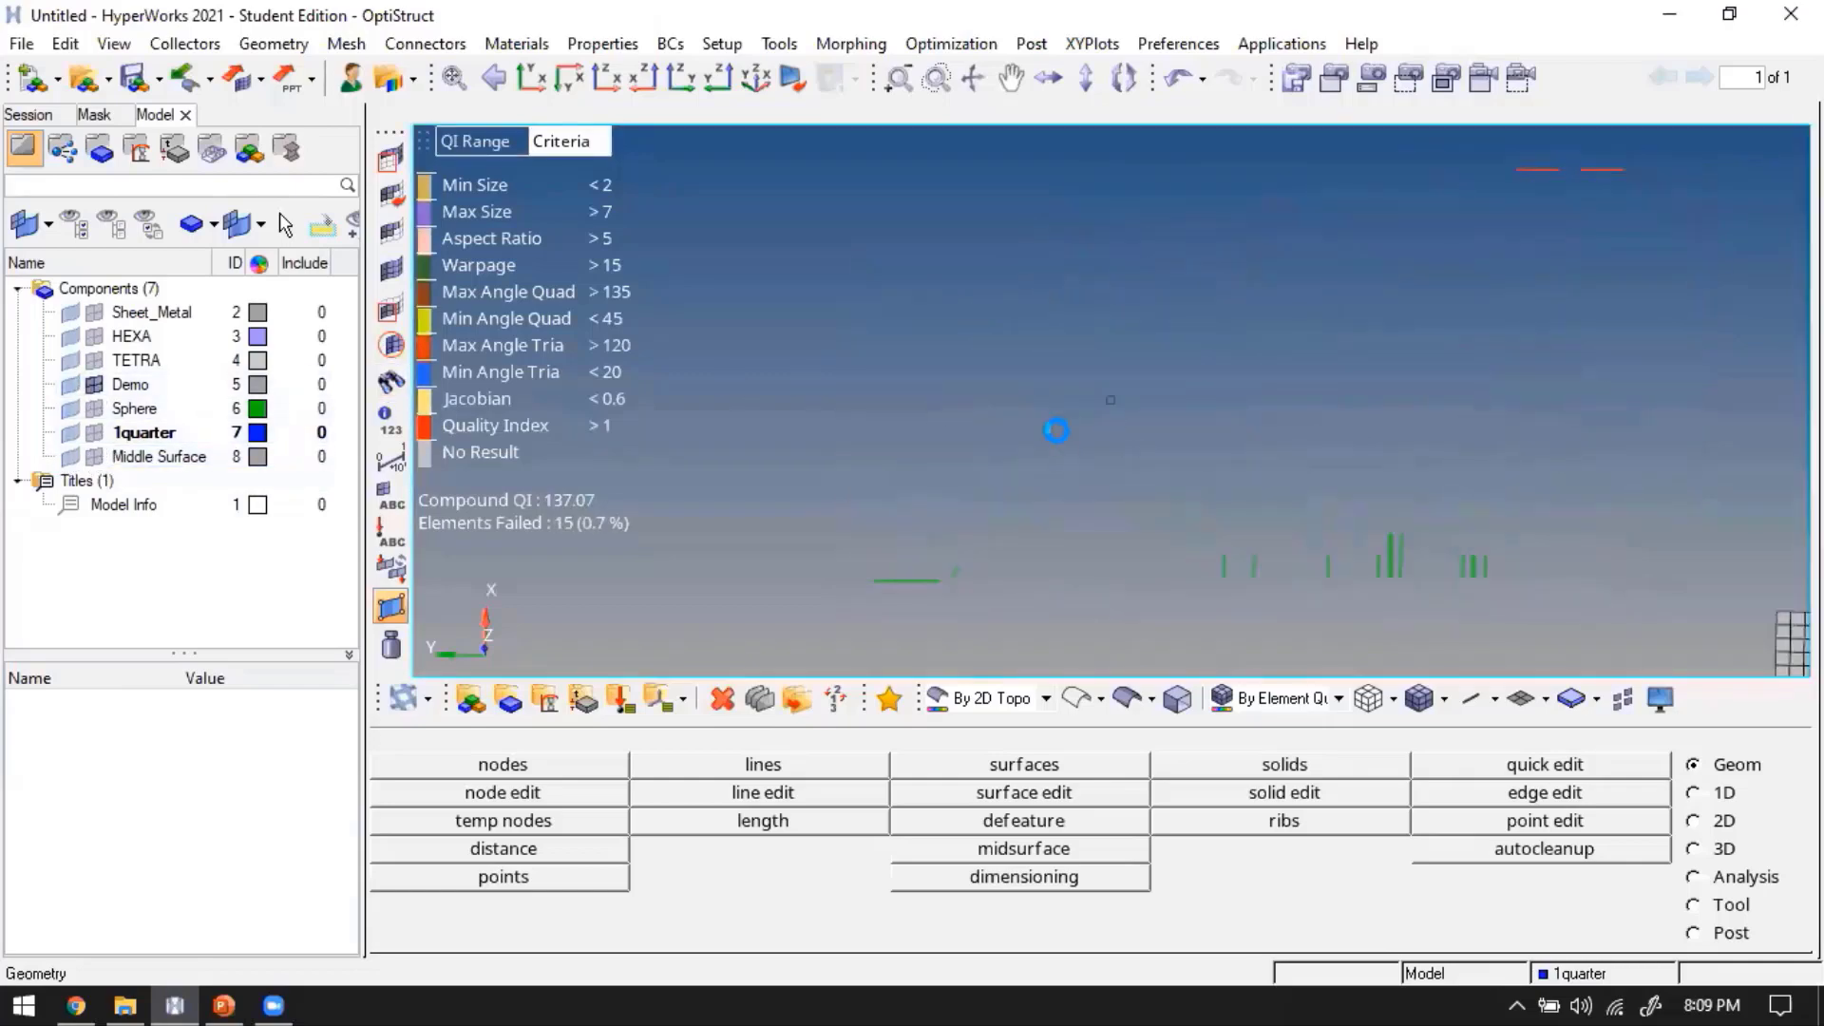
pyautogui.keyDown('ctrl'); pyautogui.moveTo(1127, 474); pyautogui.dragTo(1114, 442); pyautogui.keyUp('ctrl')
pyautogui.click(70, 385)
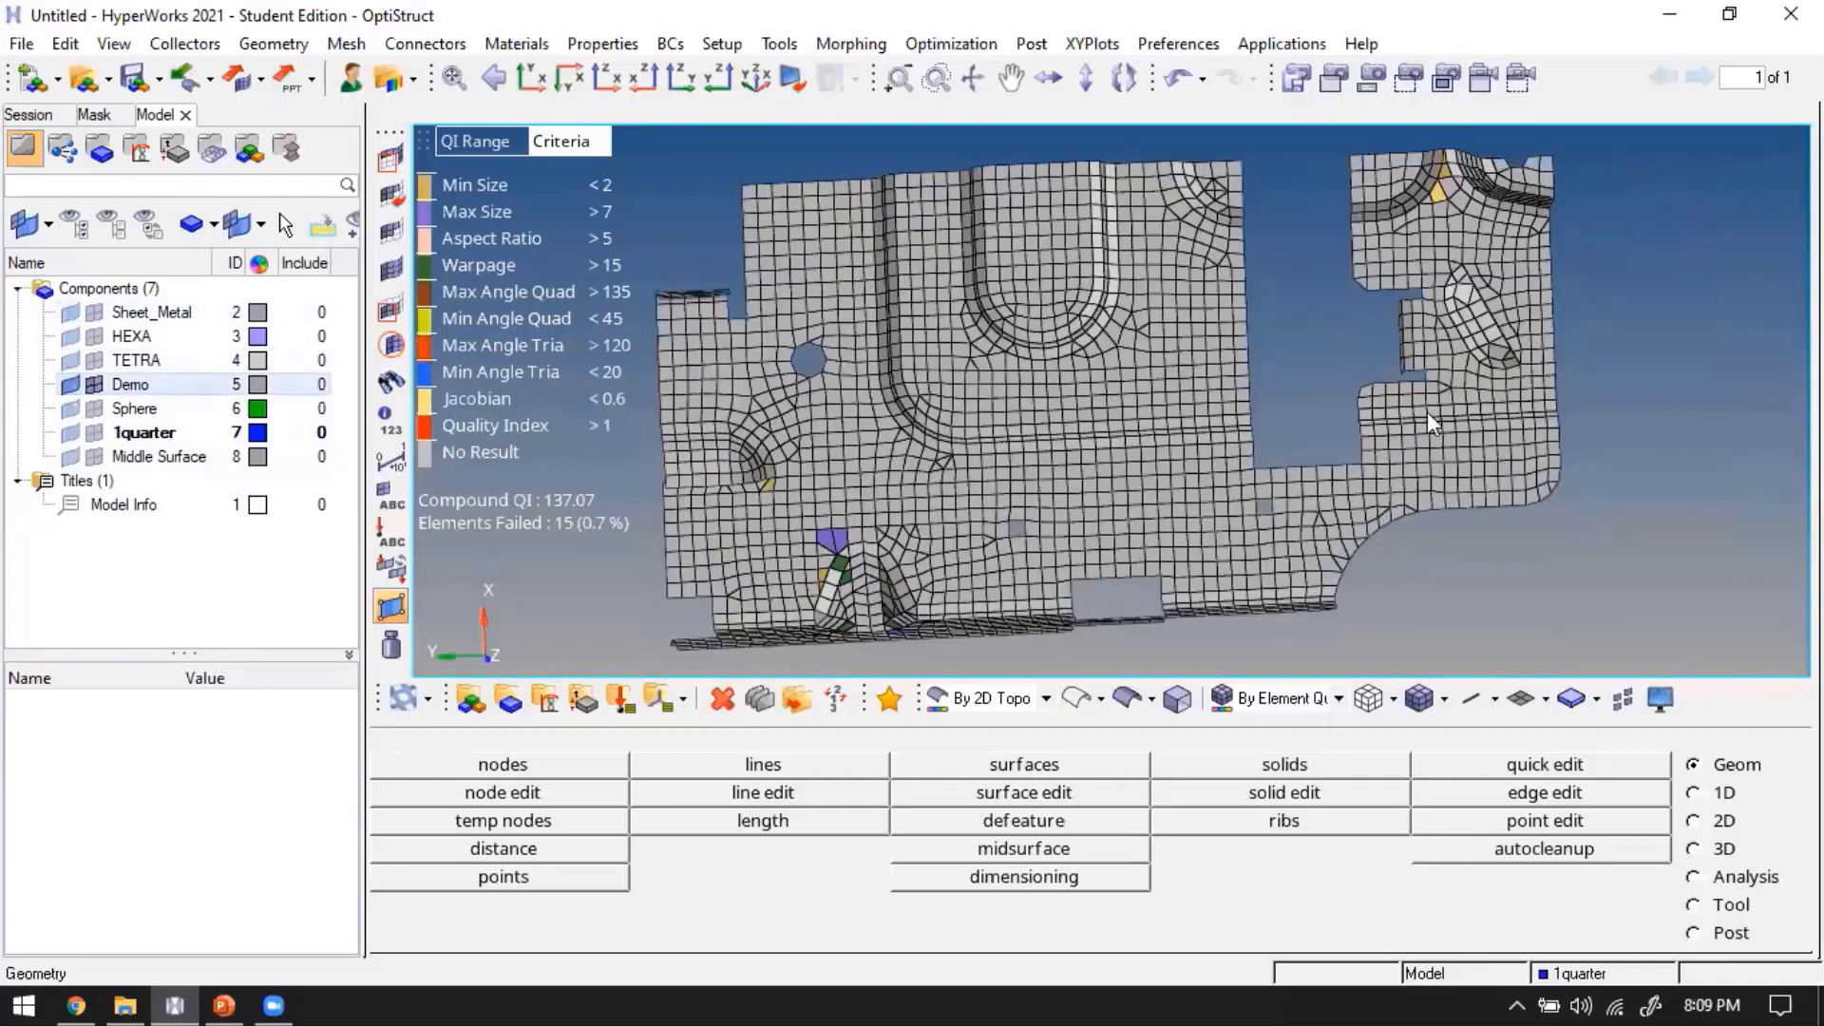
# Examine the Demo component's mesh flow and failed elements around its beads, holes and flanges, comparing them against the quality criteria
pyautogui.keyDown('ctrl'); pyautogui.moveTo(946, 363); pyautogui.dragTo(882, 440); pyautogui.keyUp('ctrl')
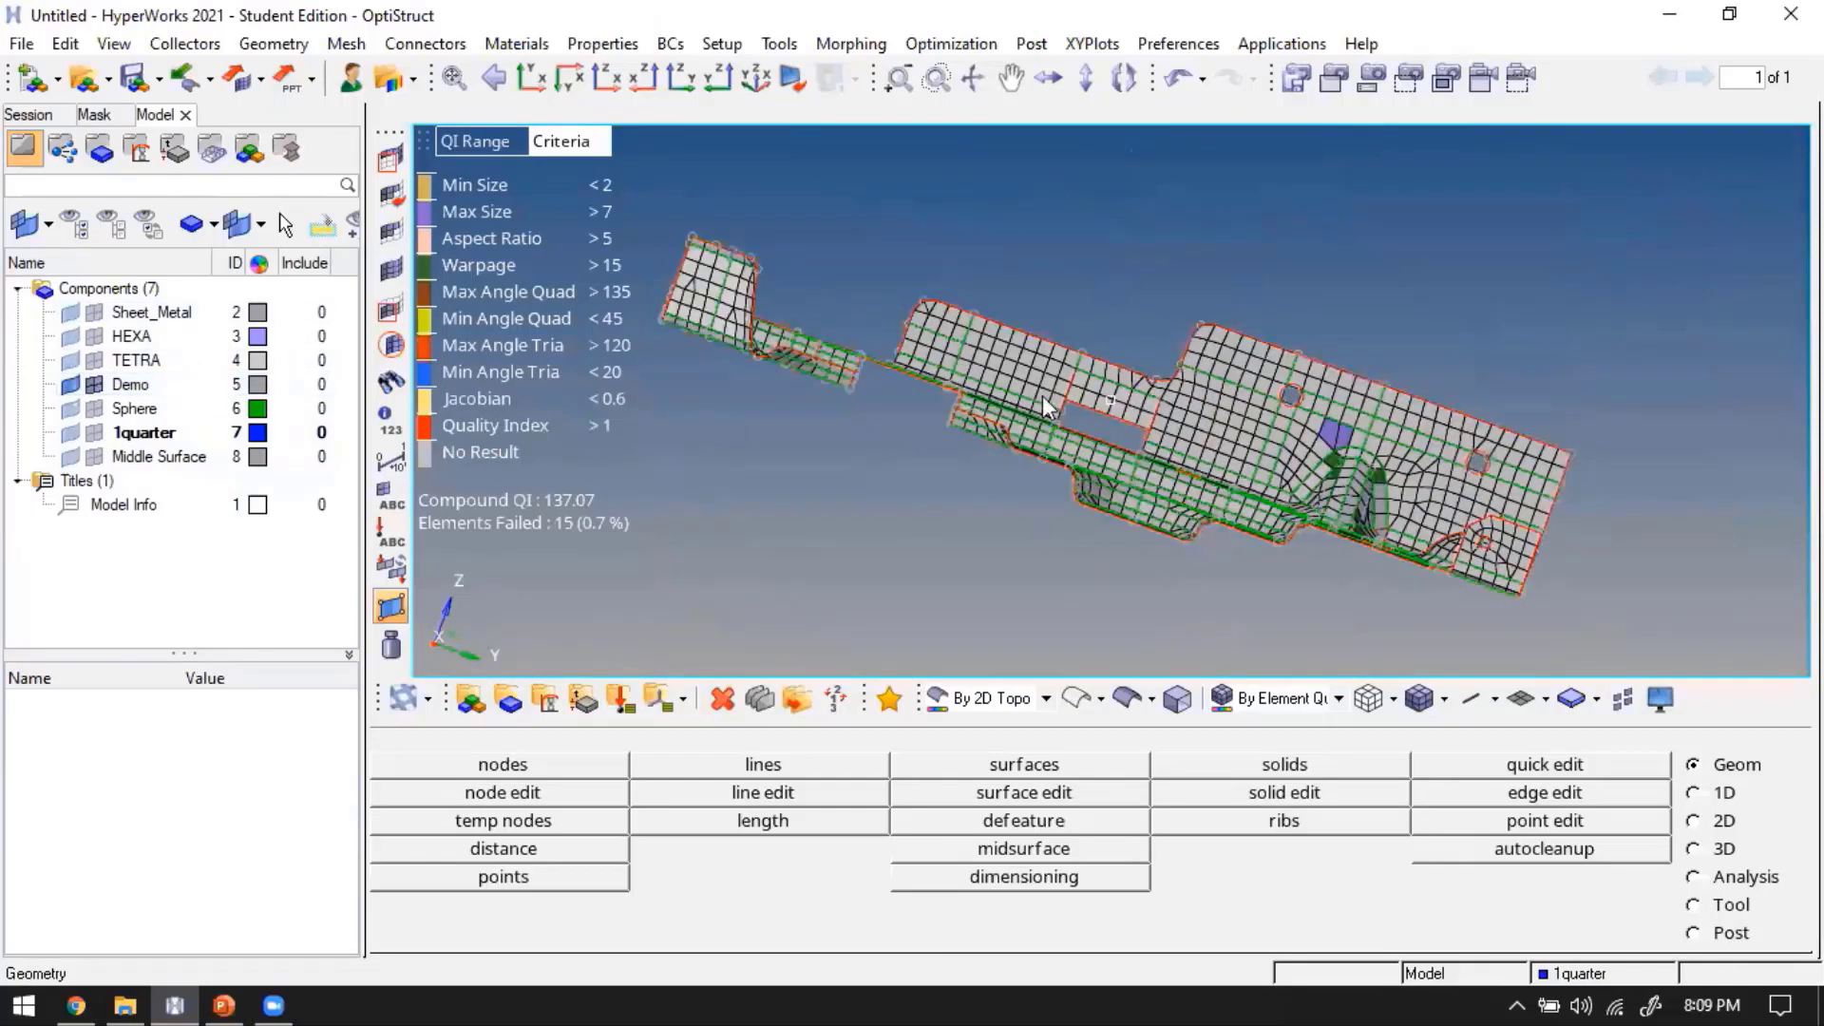
pyautogui.keyDown('ctrl'); pyautogui.moveTo(1266, 354); pyautogui.dragTo(1240, 302); pyautogui.keyUp('ctrl')
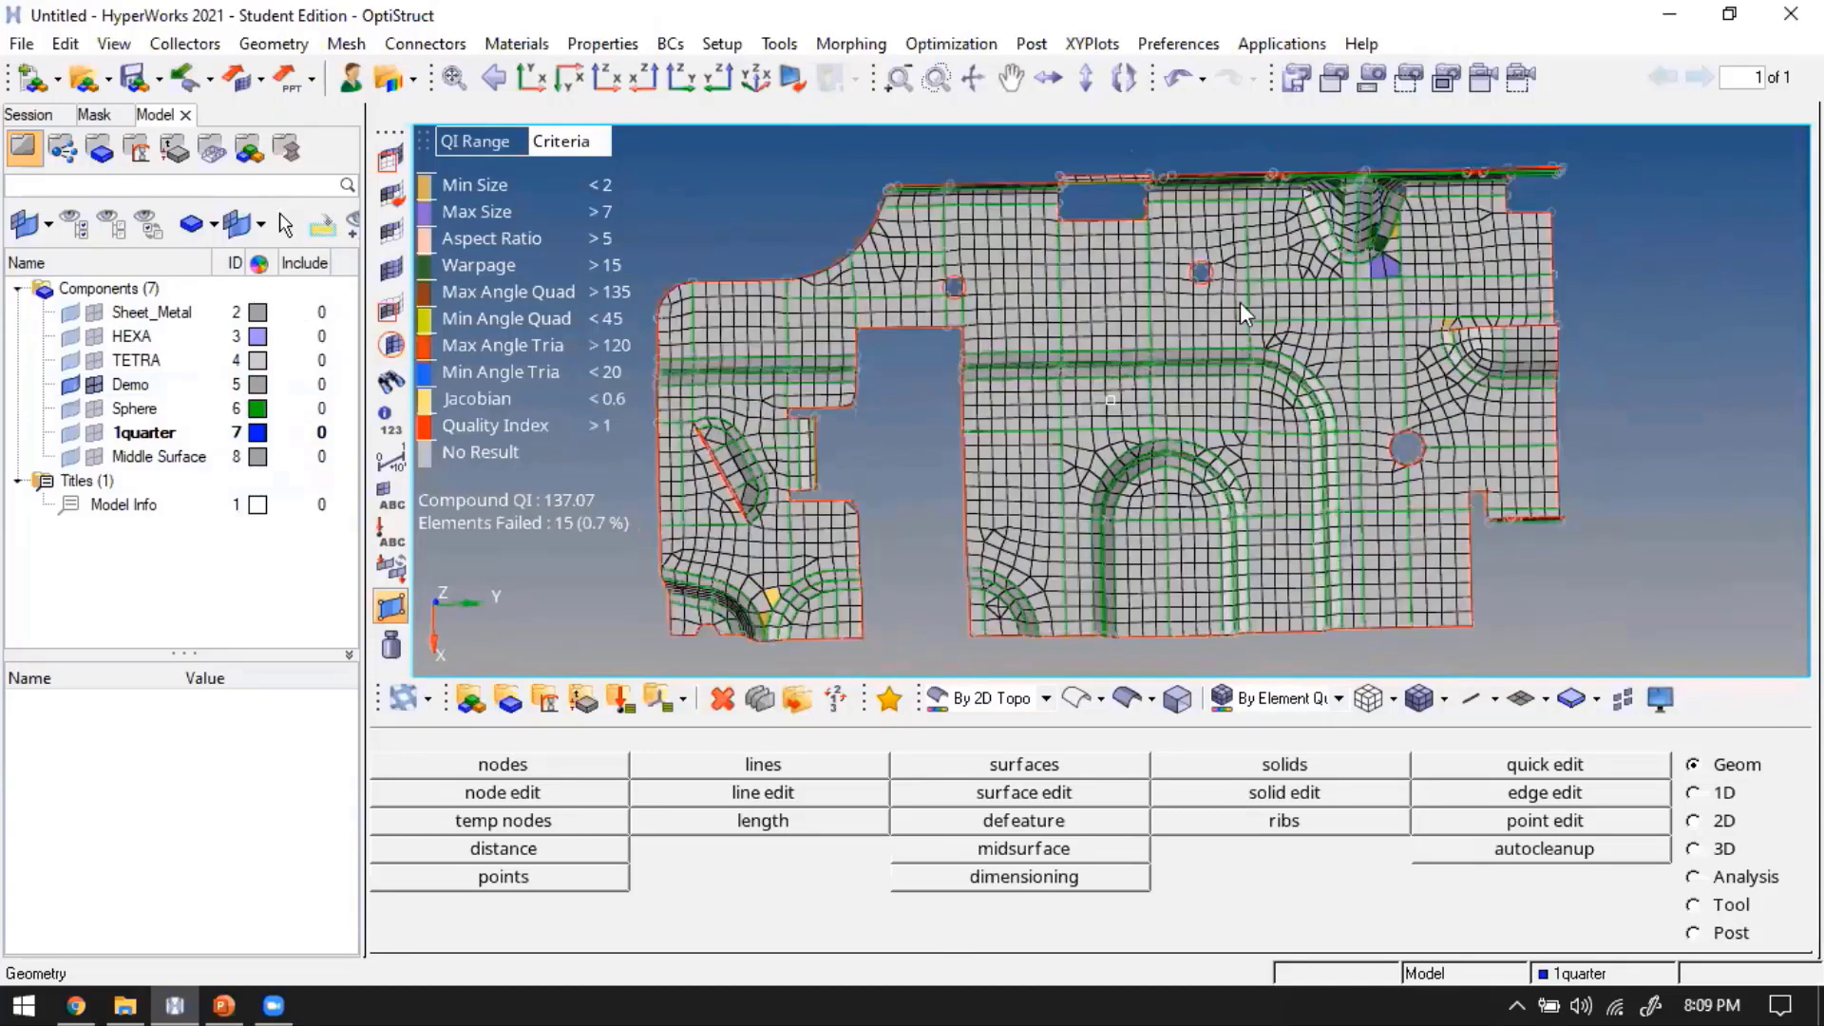
pyautogui.keyDown('ctrl'); pyautogui.moveTo(1349, 225); pyautogui.dragTo(1339, 307); pyautogui.keyUp('ctrl')
pyautogui.keyDown('ctrl'); pyautogui.moveTo(1322, 356); pyautogui.dragTo(1314, 411, button='right'); pyautogui.keyUp('ctrl')
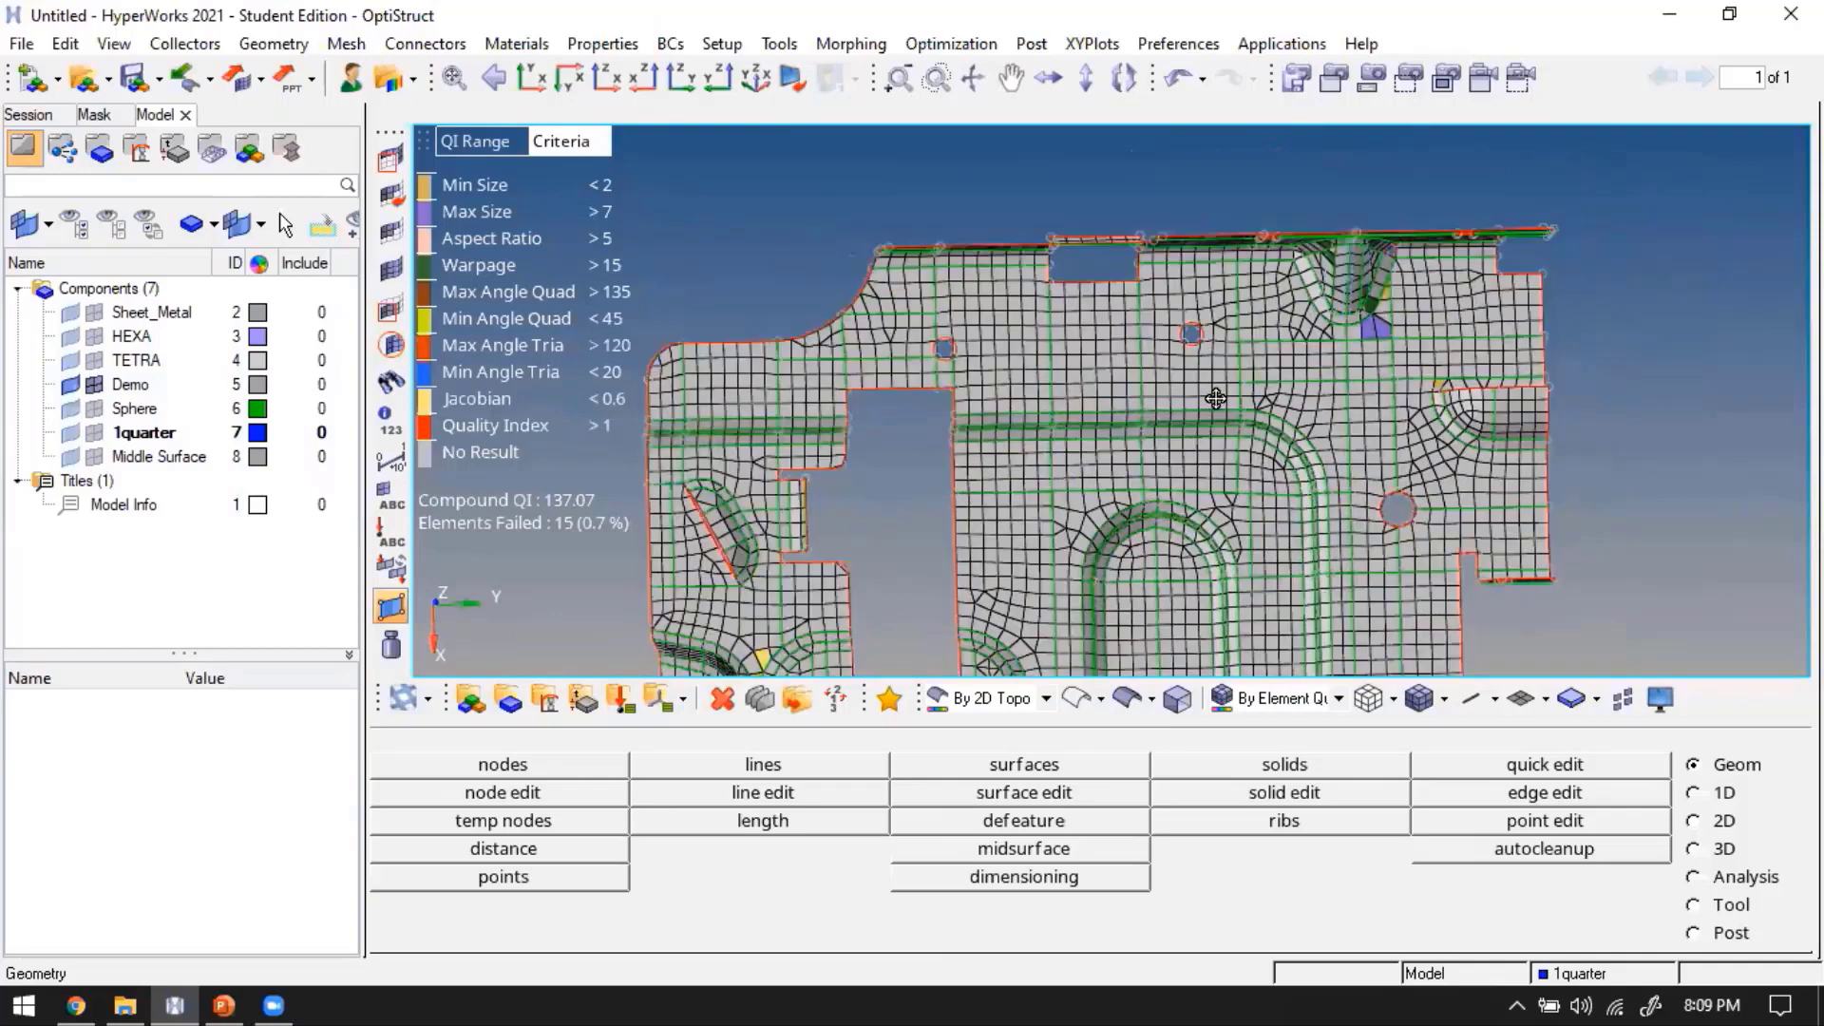
pyautogui.keyDown('ctrl'); pyautogui.moveTo(1176, 363); pyautogui.dragTo(1395, 461); pyautogui.keyUp('ctrl')
pyautogui.keyDown('ctrl'); pyautogui.scroll(1, 1310, 379); pyautogui.keyUp('ctrl')
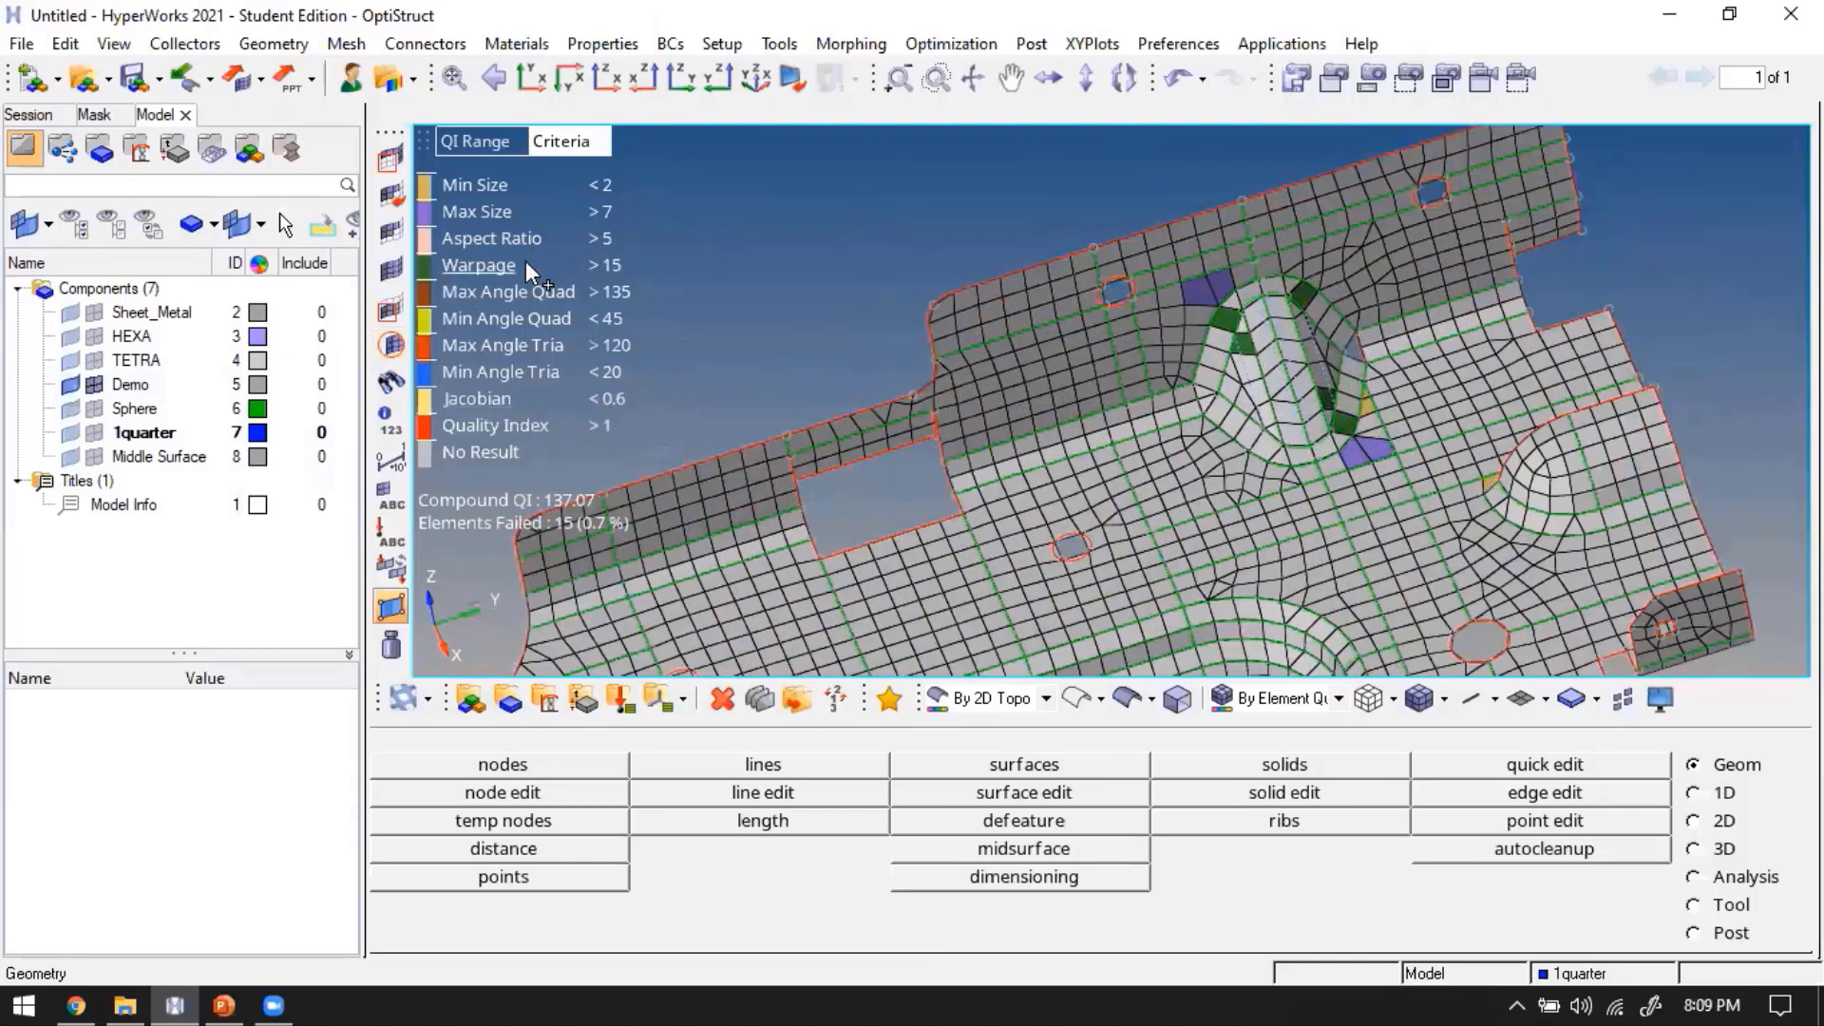
pyautogui.scroll(-3, 1259, 384)
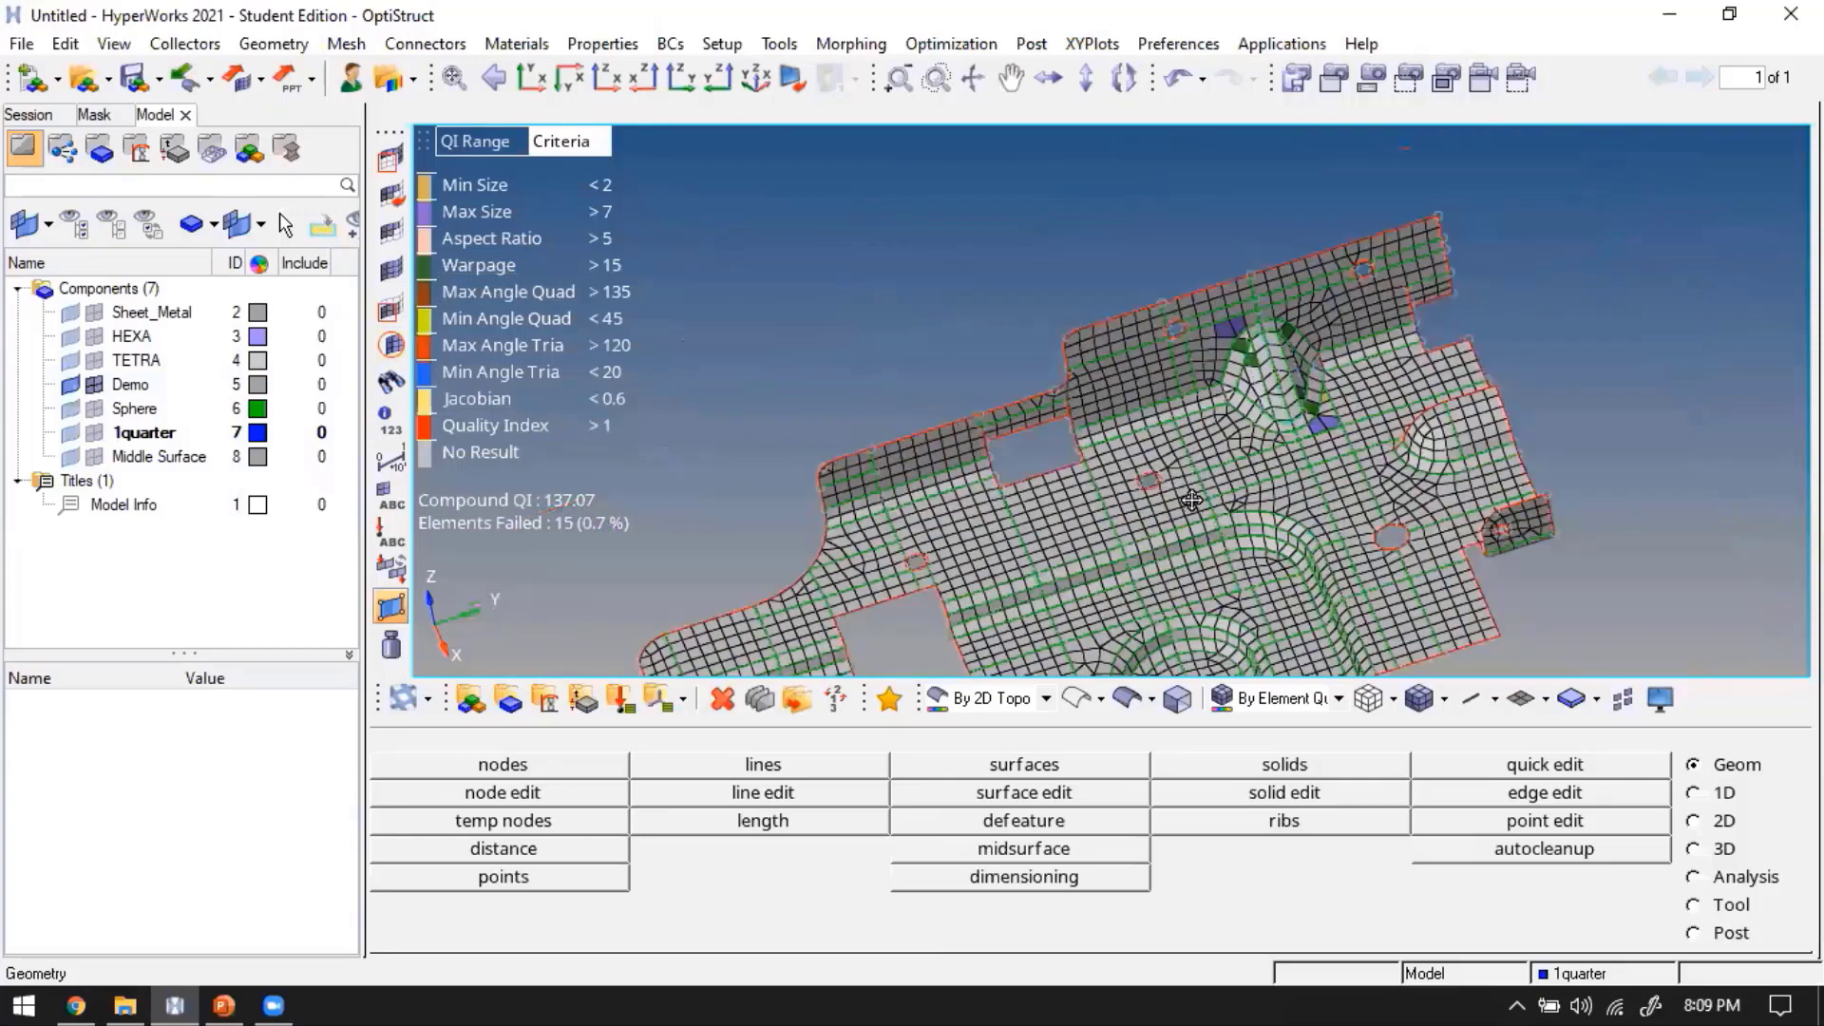
pyautogui.keyDown('ctrl'); pyautogui.moveTo(1218, 561); pyautogui.dragTo(1123, 439); pyautogui.keyUp('ctrl')
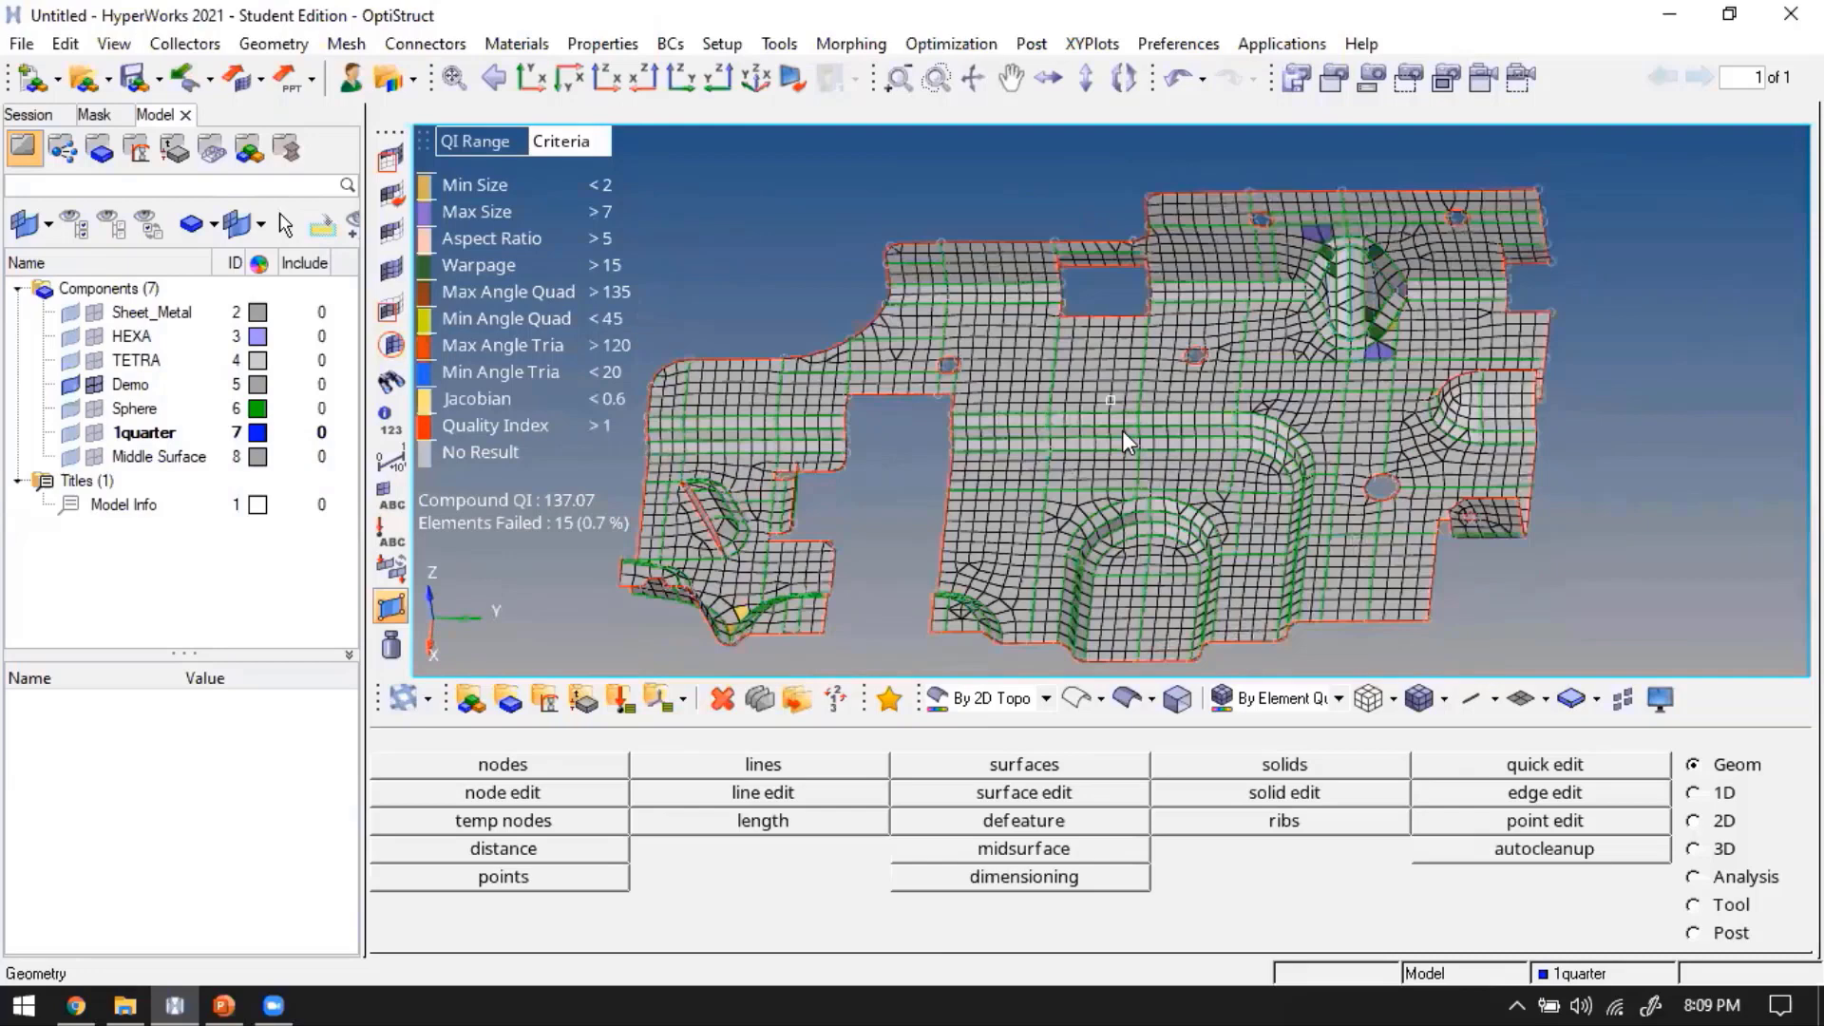
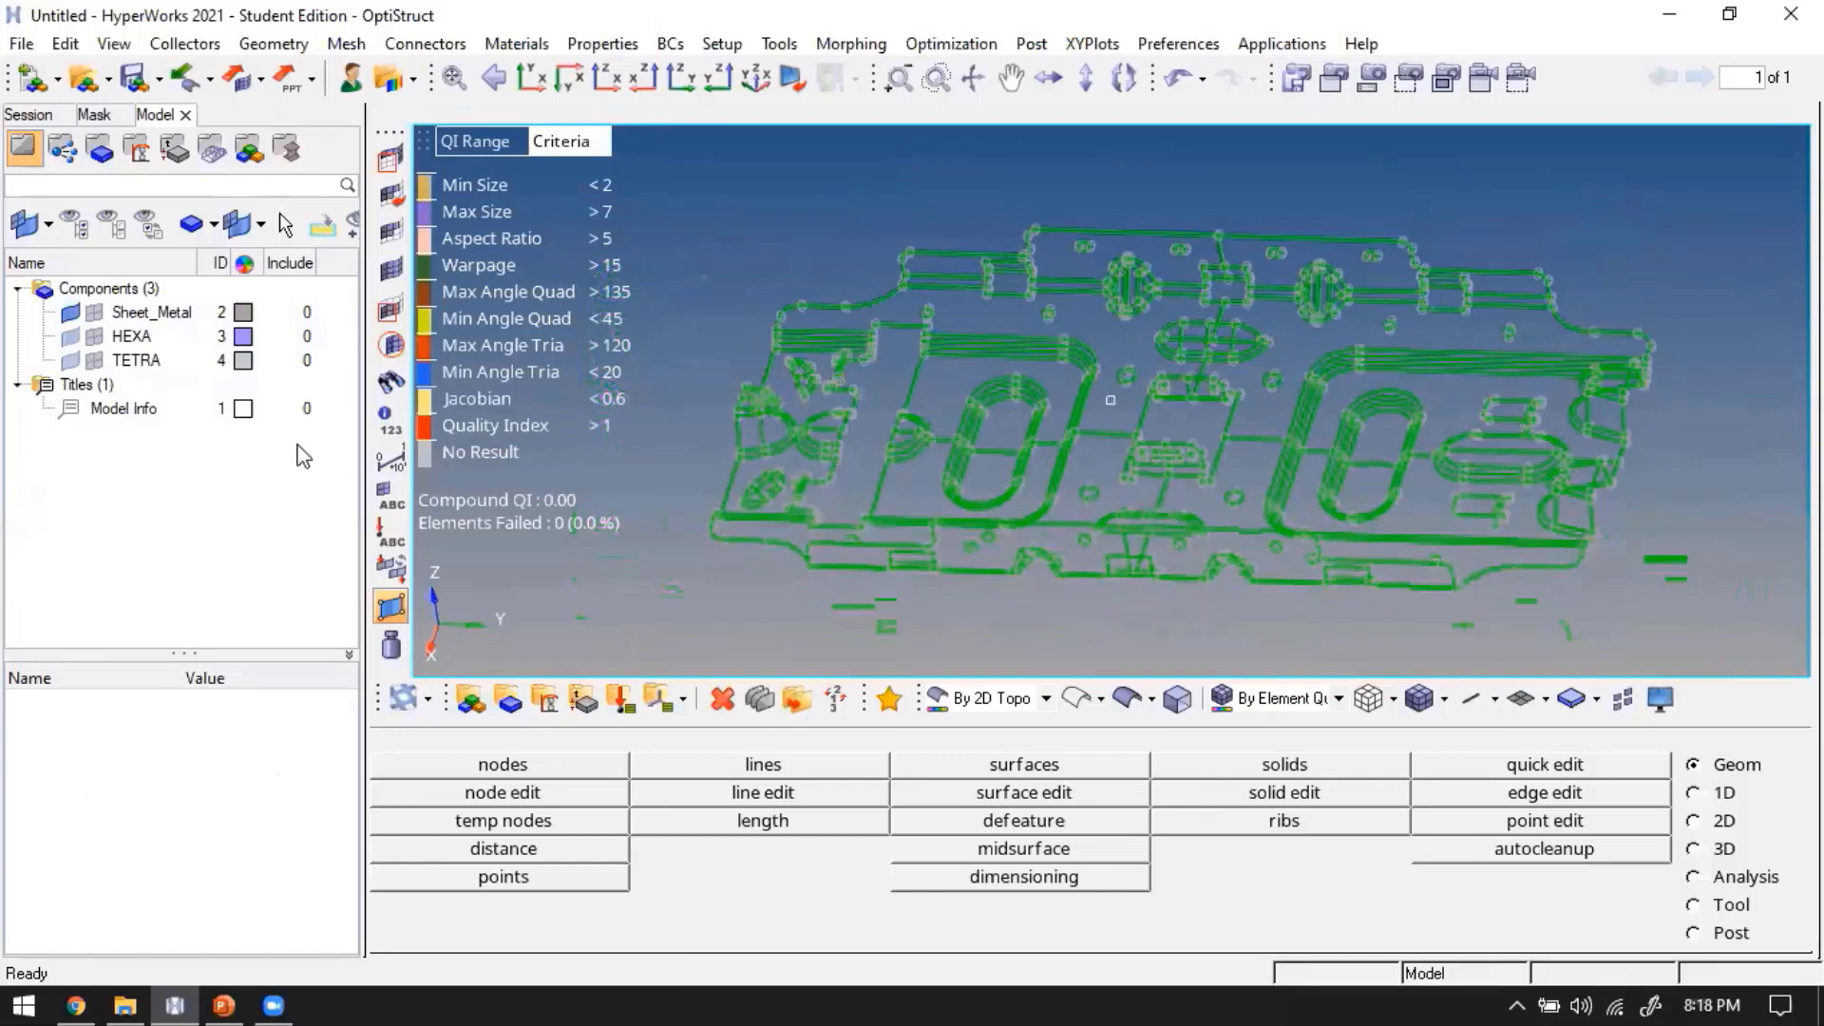
# Switch to File Explorer and locate the Sheet Metal 2.0 FEM file in the Bootcamp - Hypermesh Fundamentals folder
pyautogui.click(16, 385)
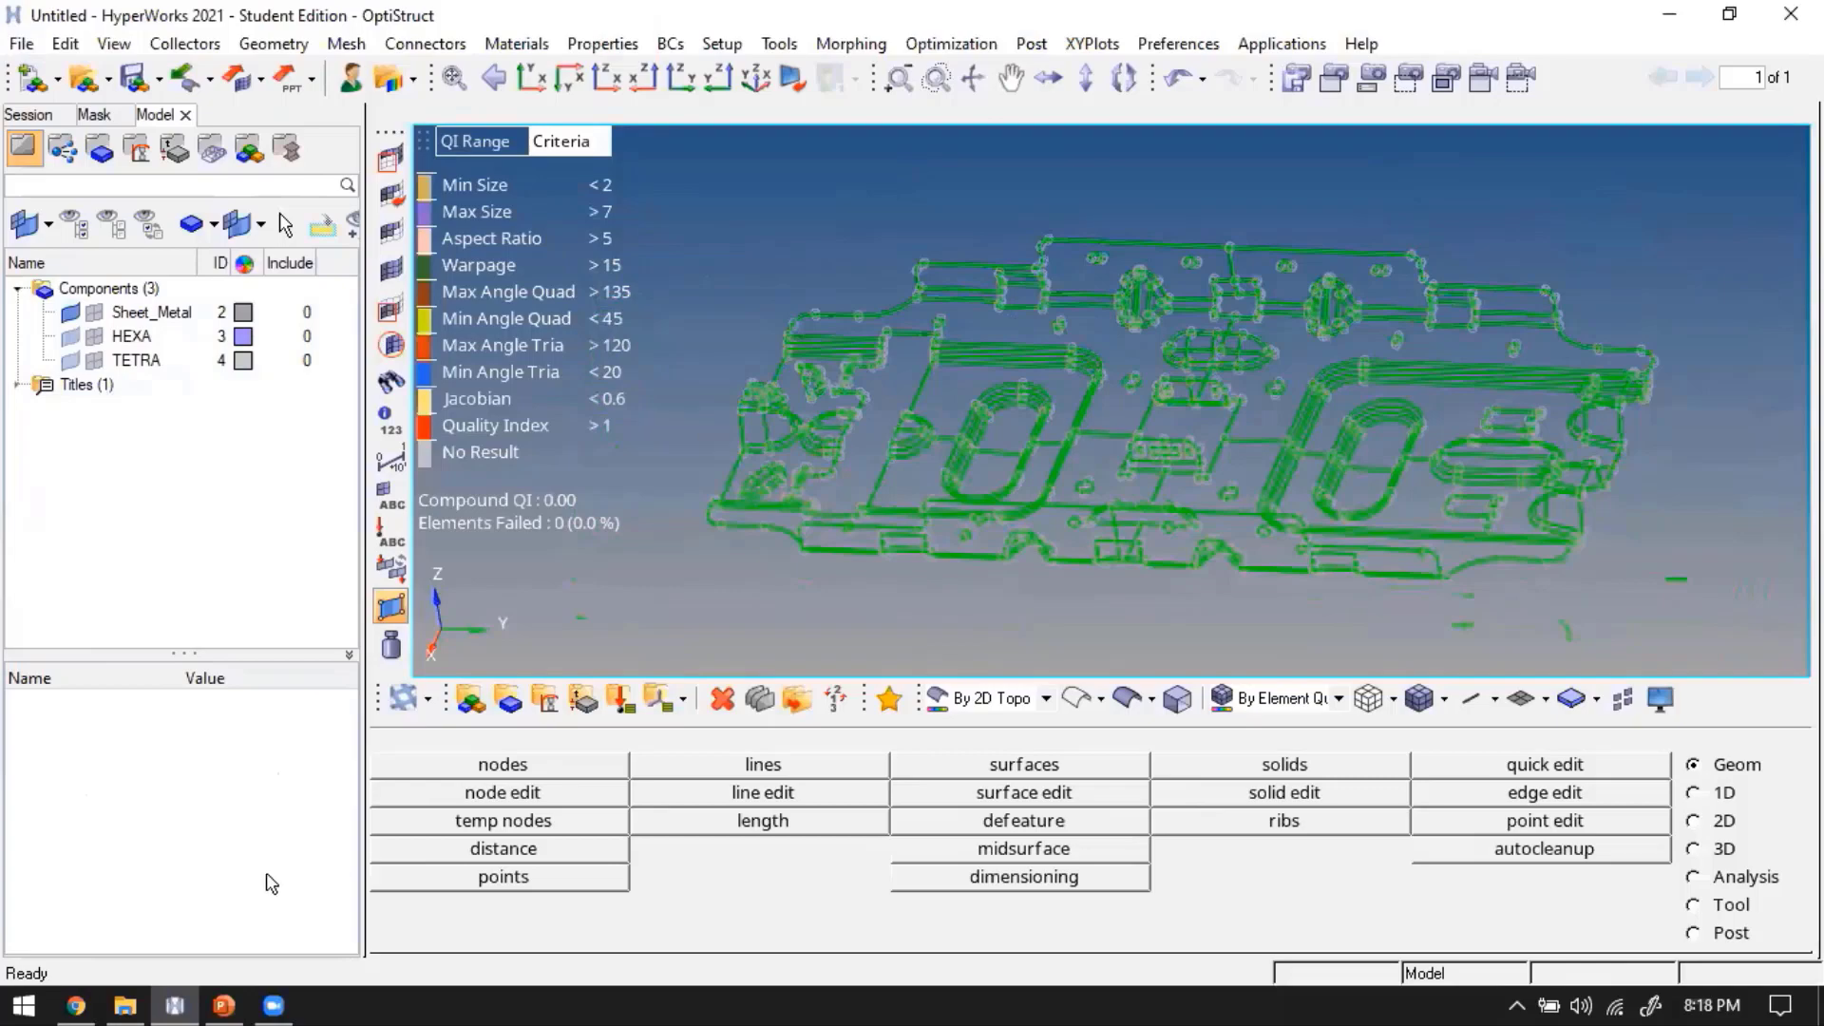
pyautogui.click(125, 1005)
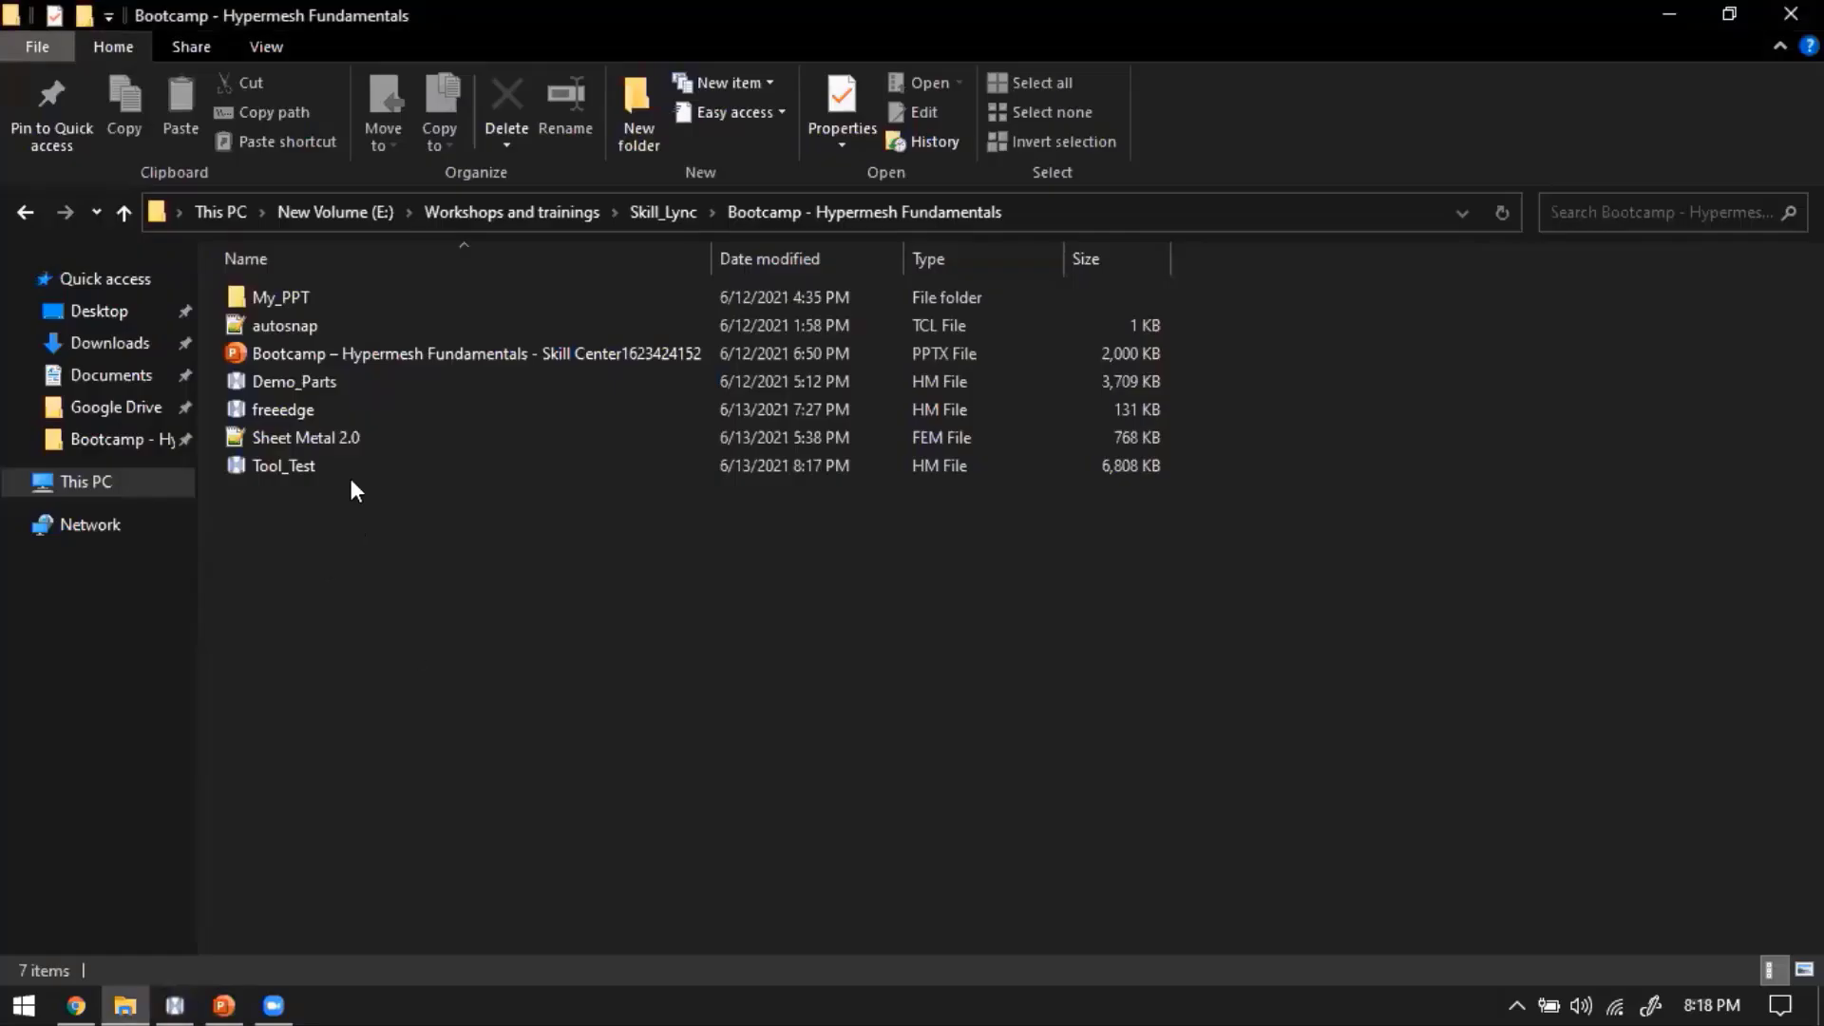
pyautogui.doubleClick(347, 439)
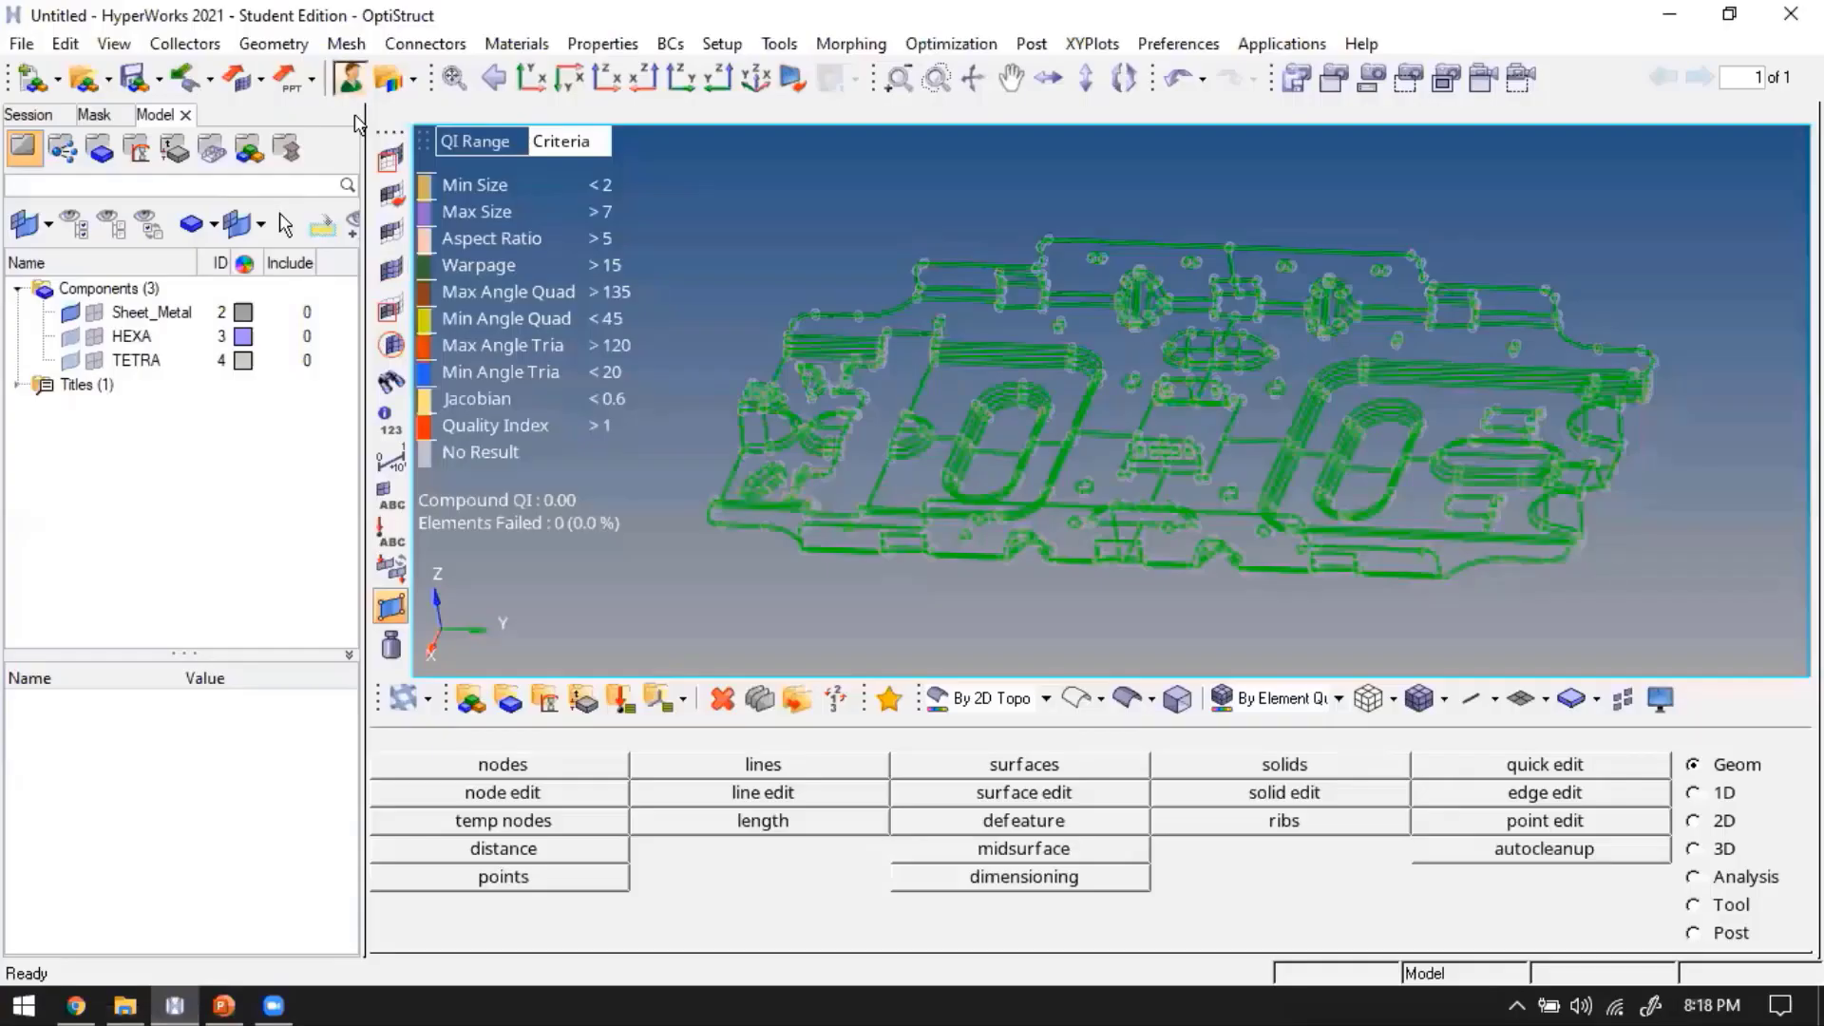
# Load the OptiStruct user profile in HyperWorks
pyautogui.click(350, 78)
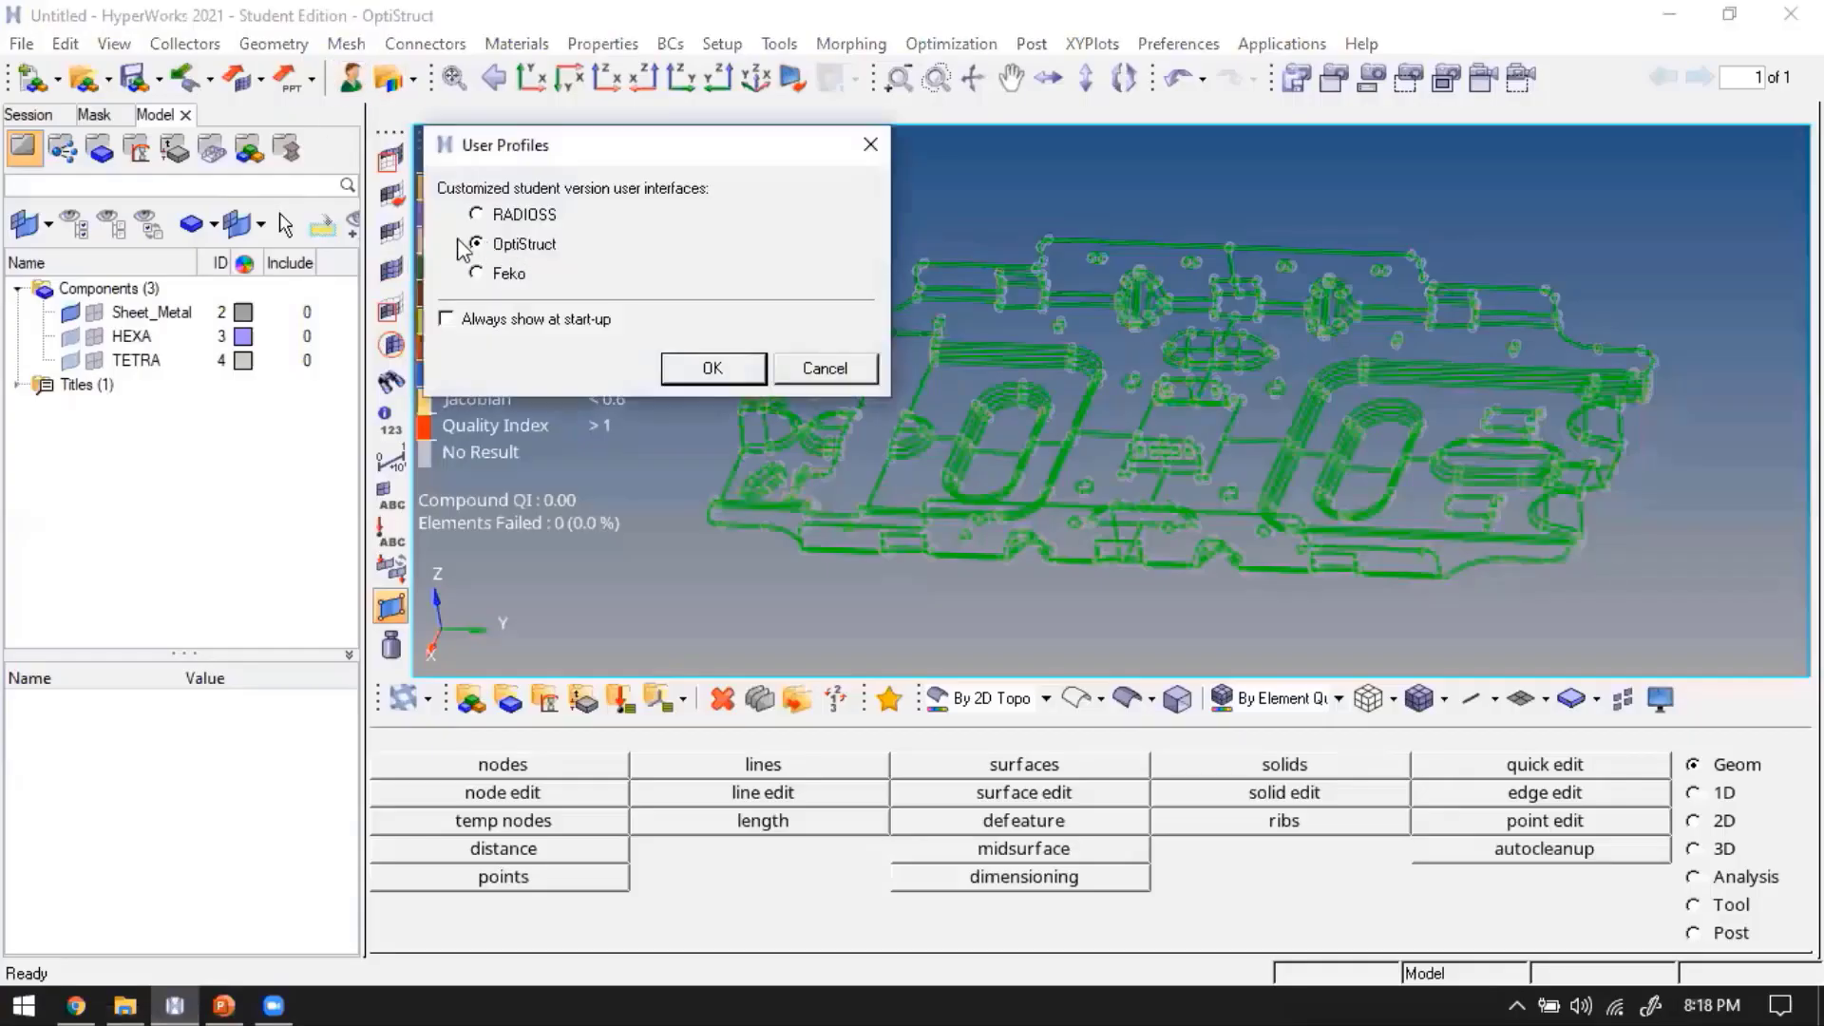
pyautogui.click(731, 374)
pyautogui.press('Return')
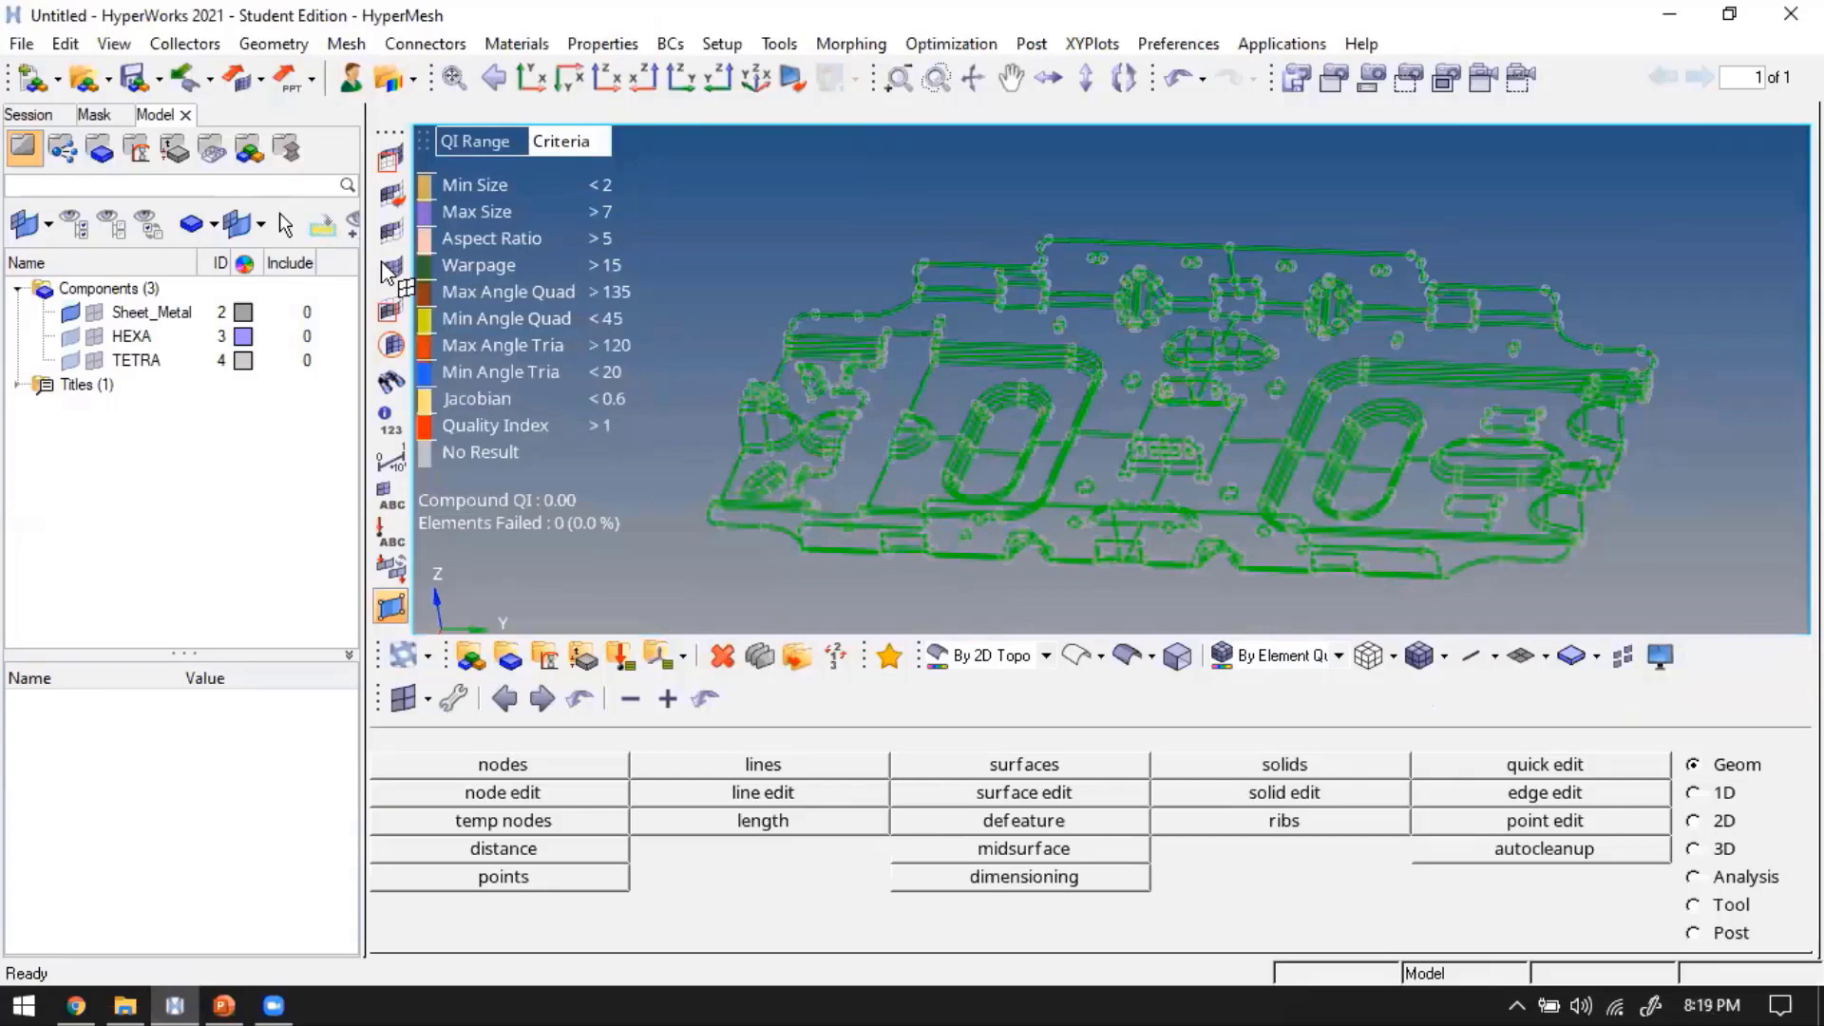
pyautogui.hotkey('ctrl', 's')
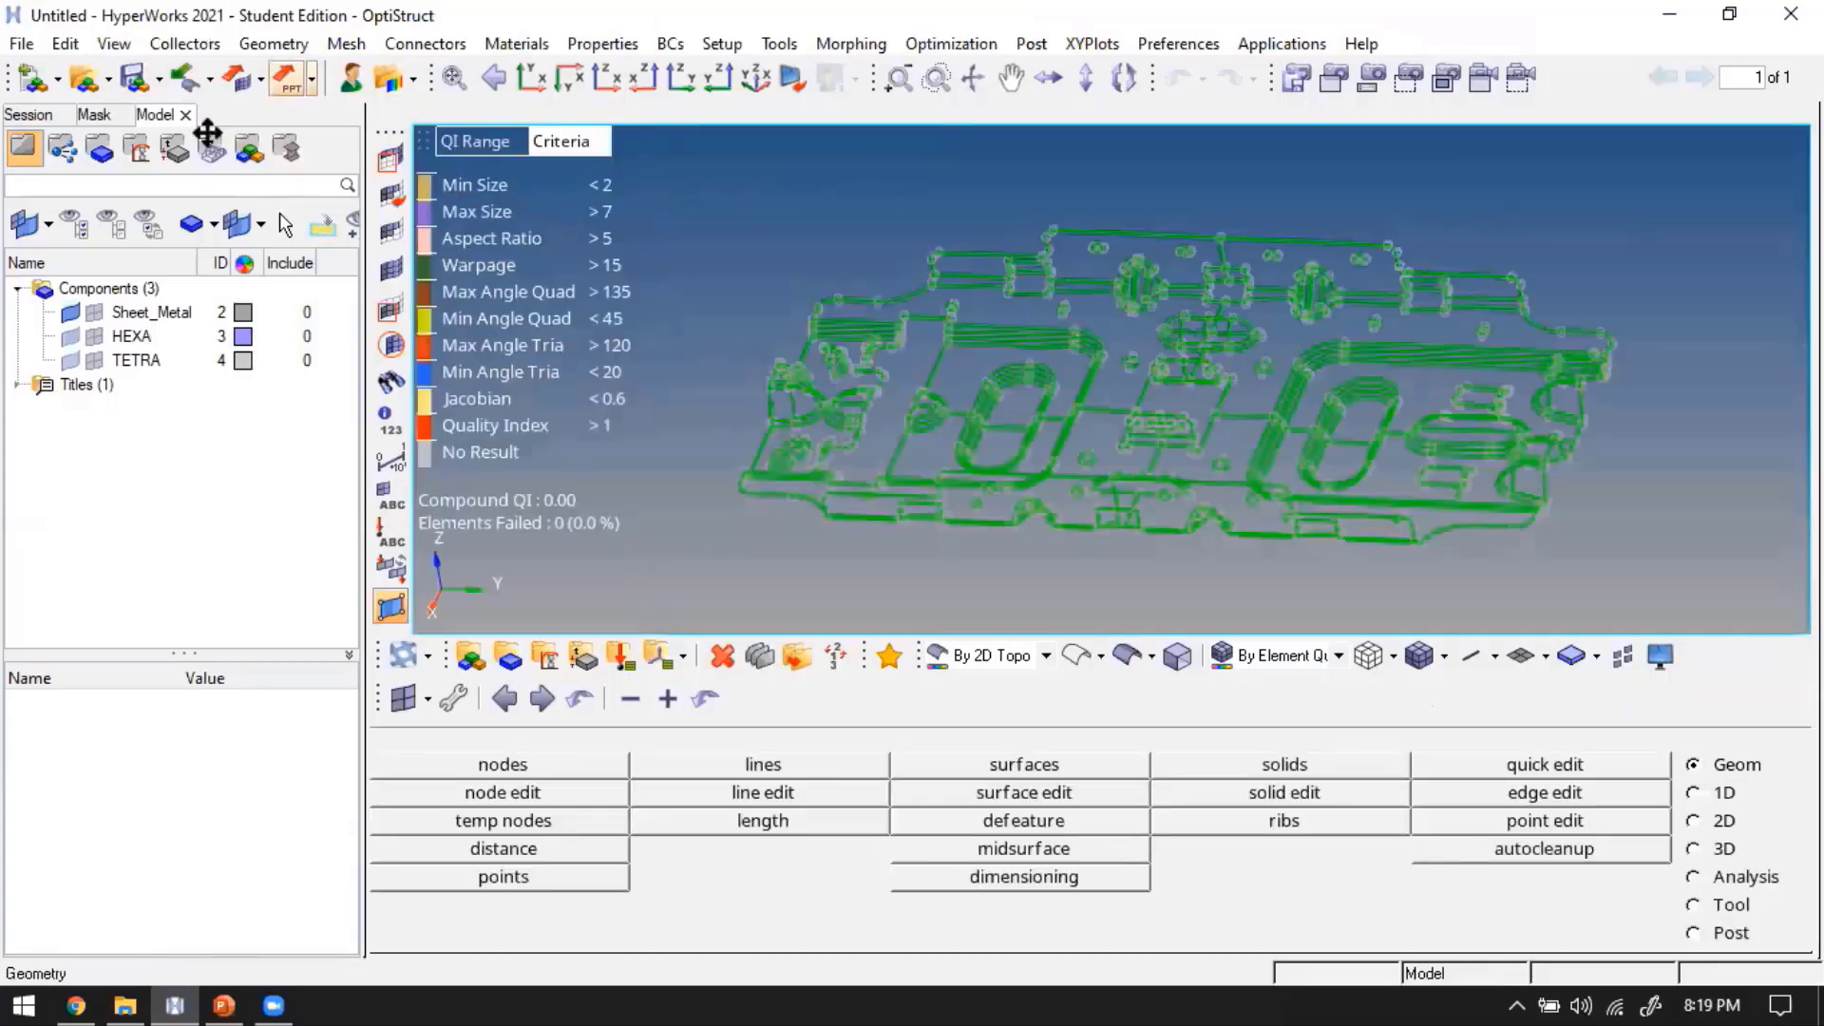
# Import the Sheet Metal 2.0 OptiStruct solver deck from the Bootcamp - Hypermesh Fundamentals folder
pyautogui.click(211, 79)
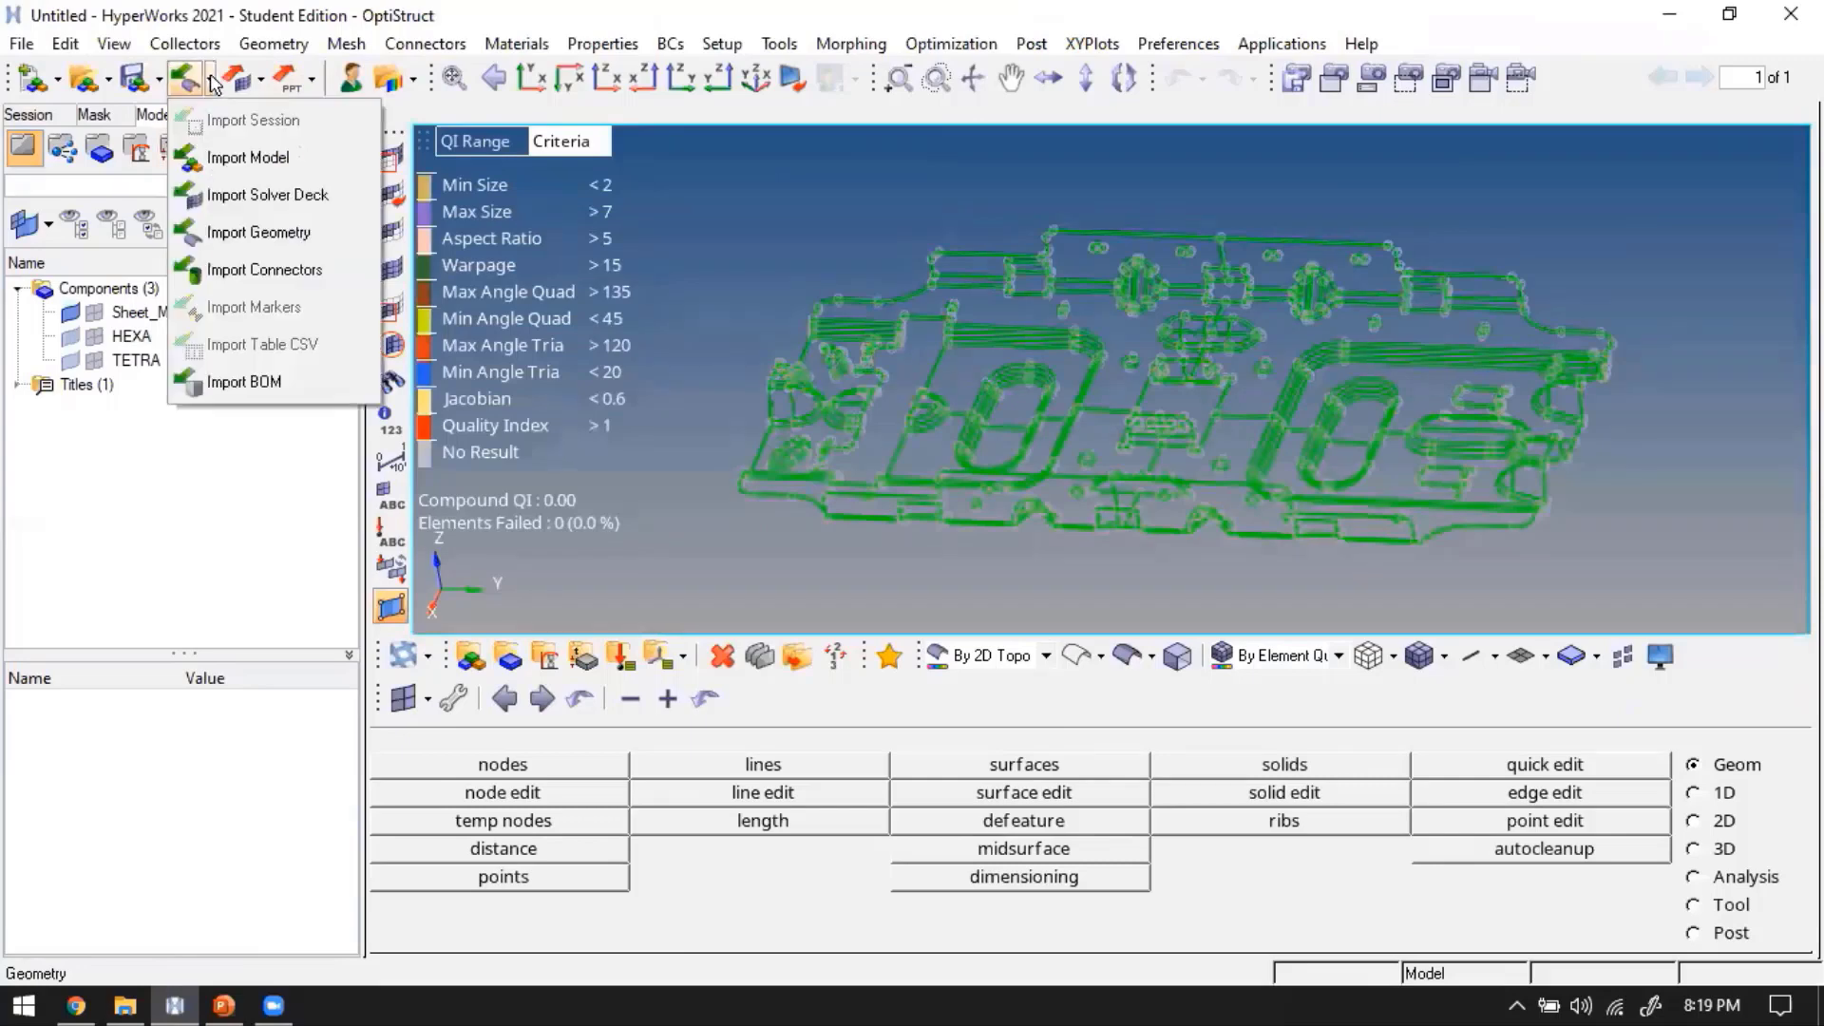
pyautogui.click(322, 197)
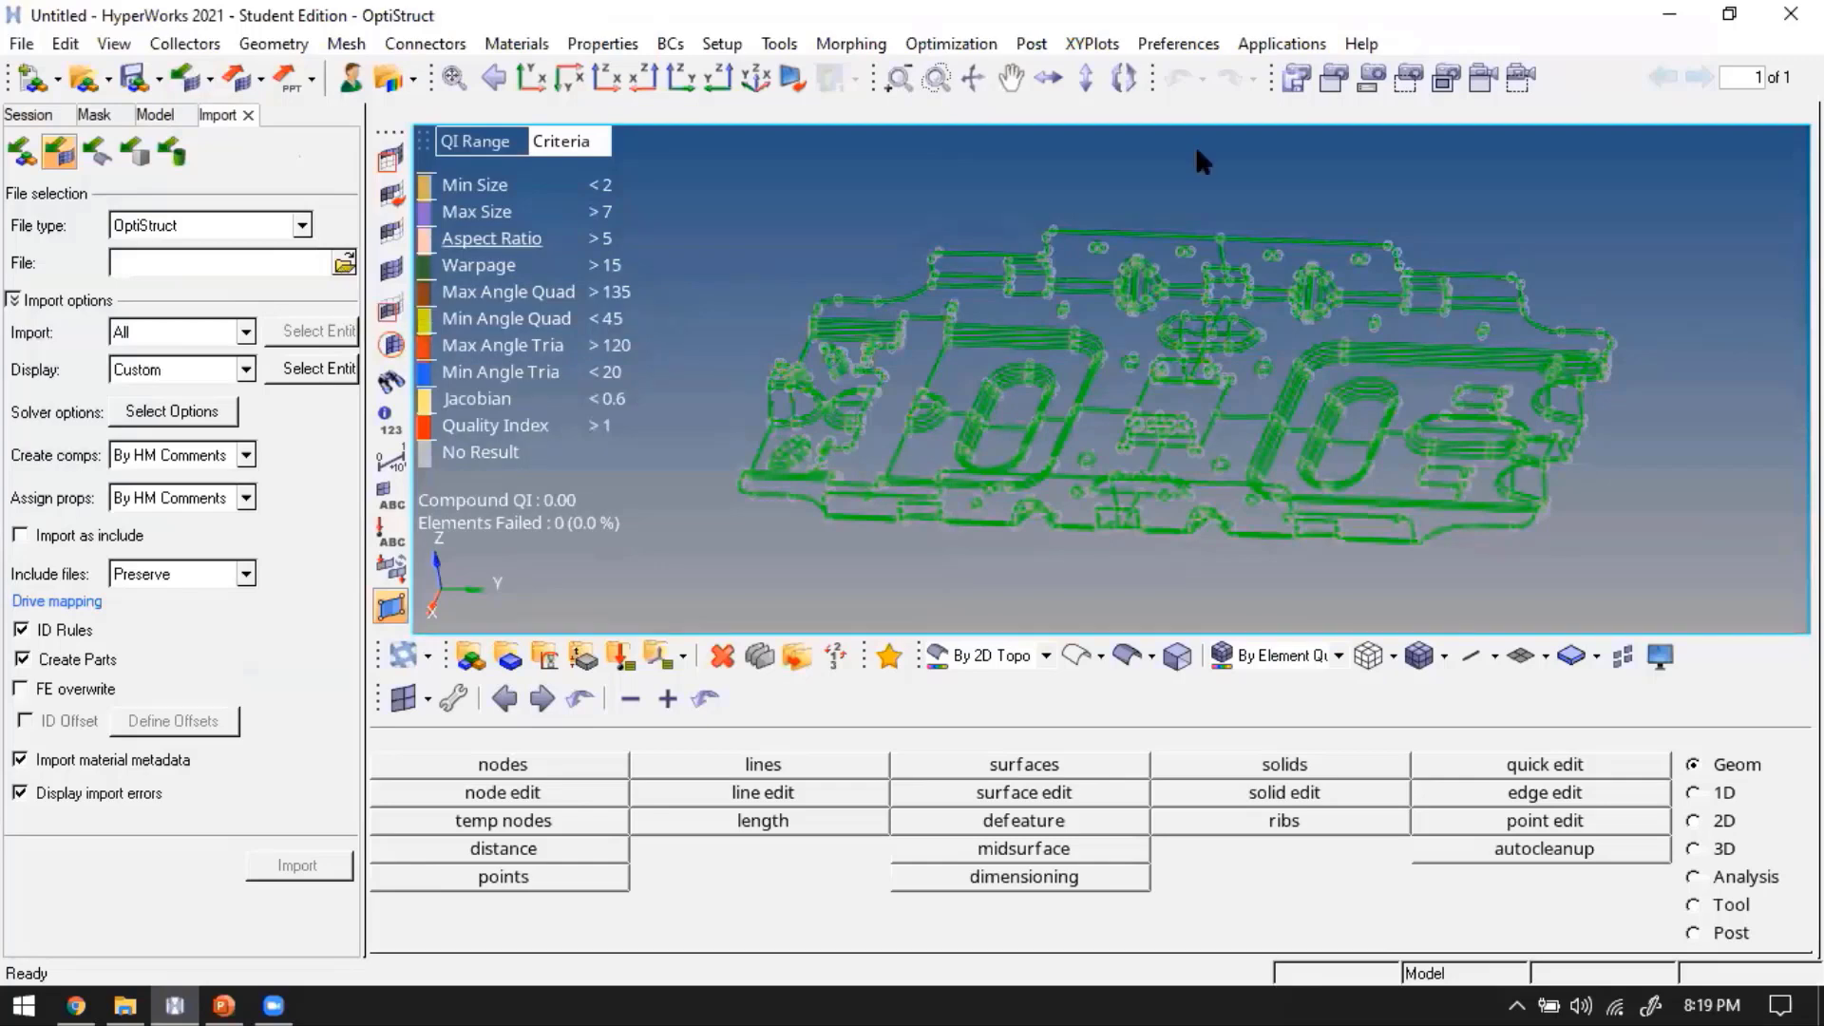
pyautogui.click(344, 262)
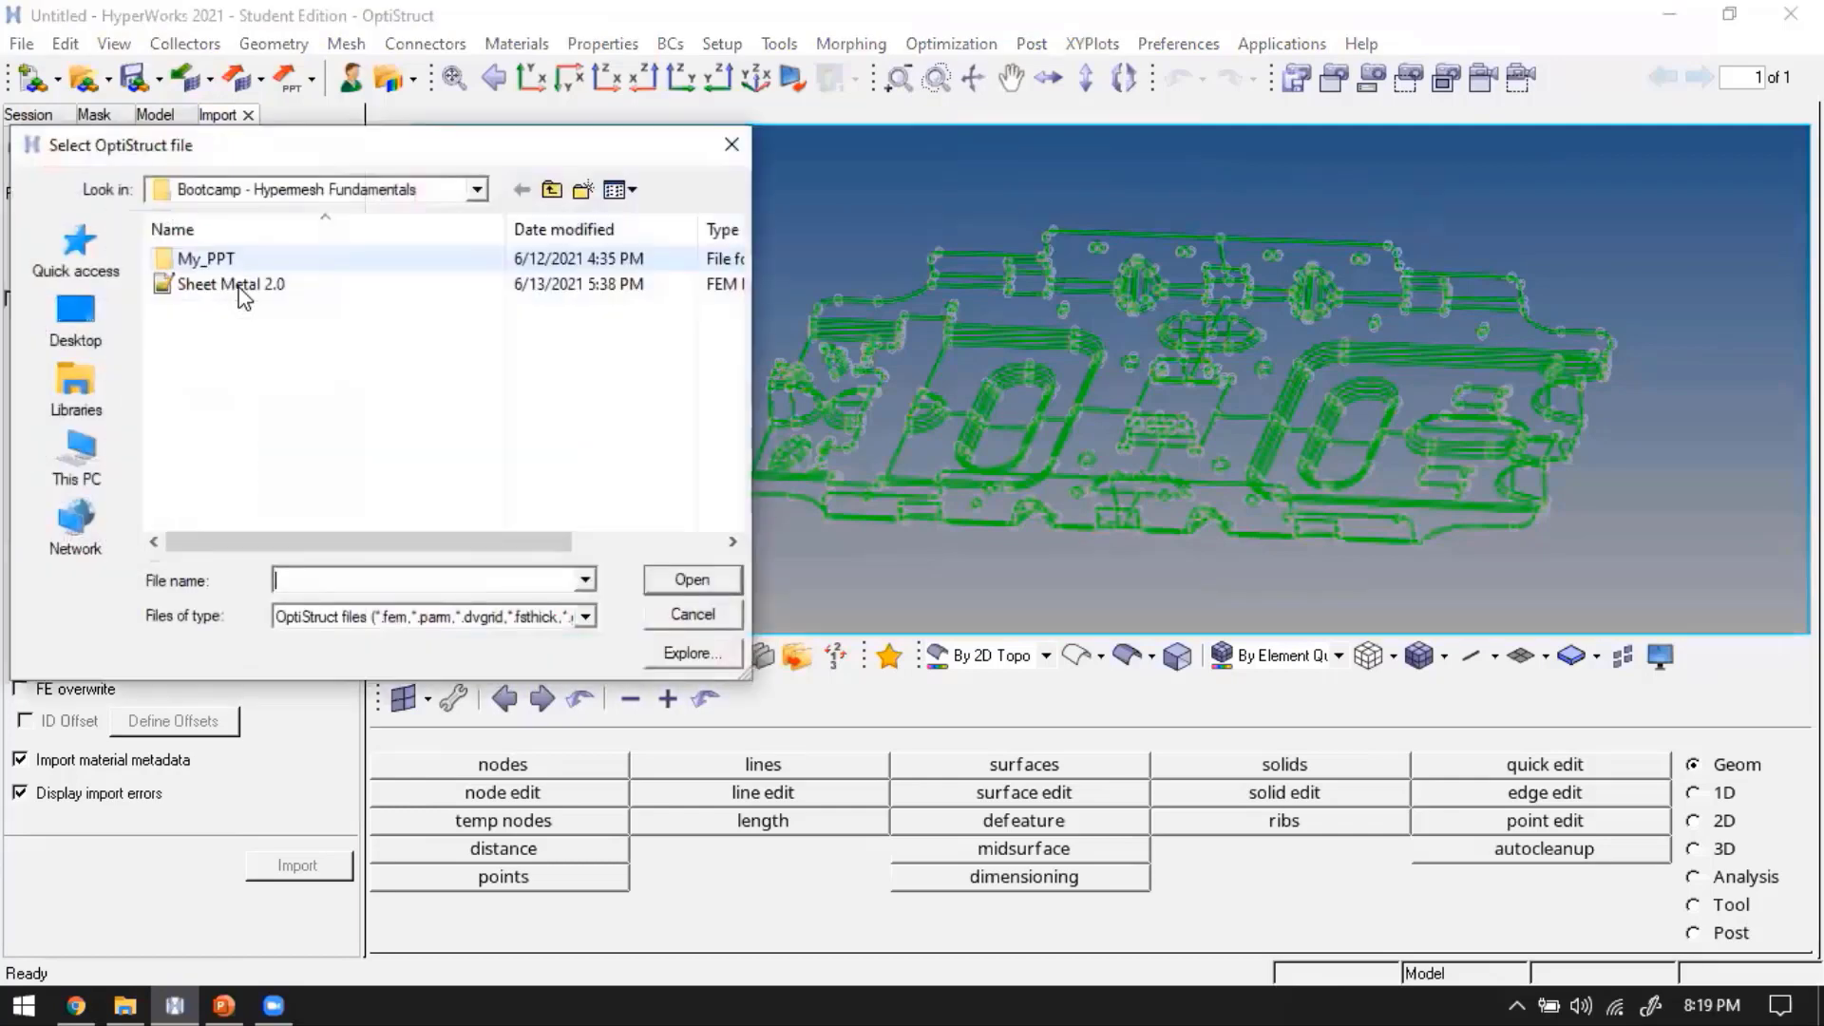
pyautogui.click(243, 285)
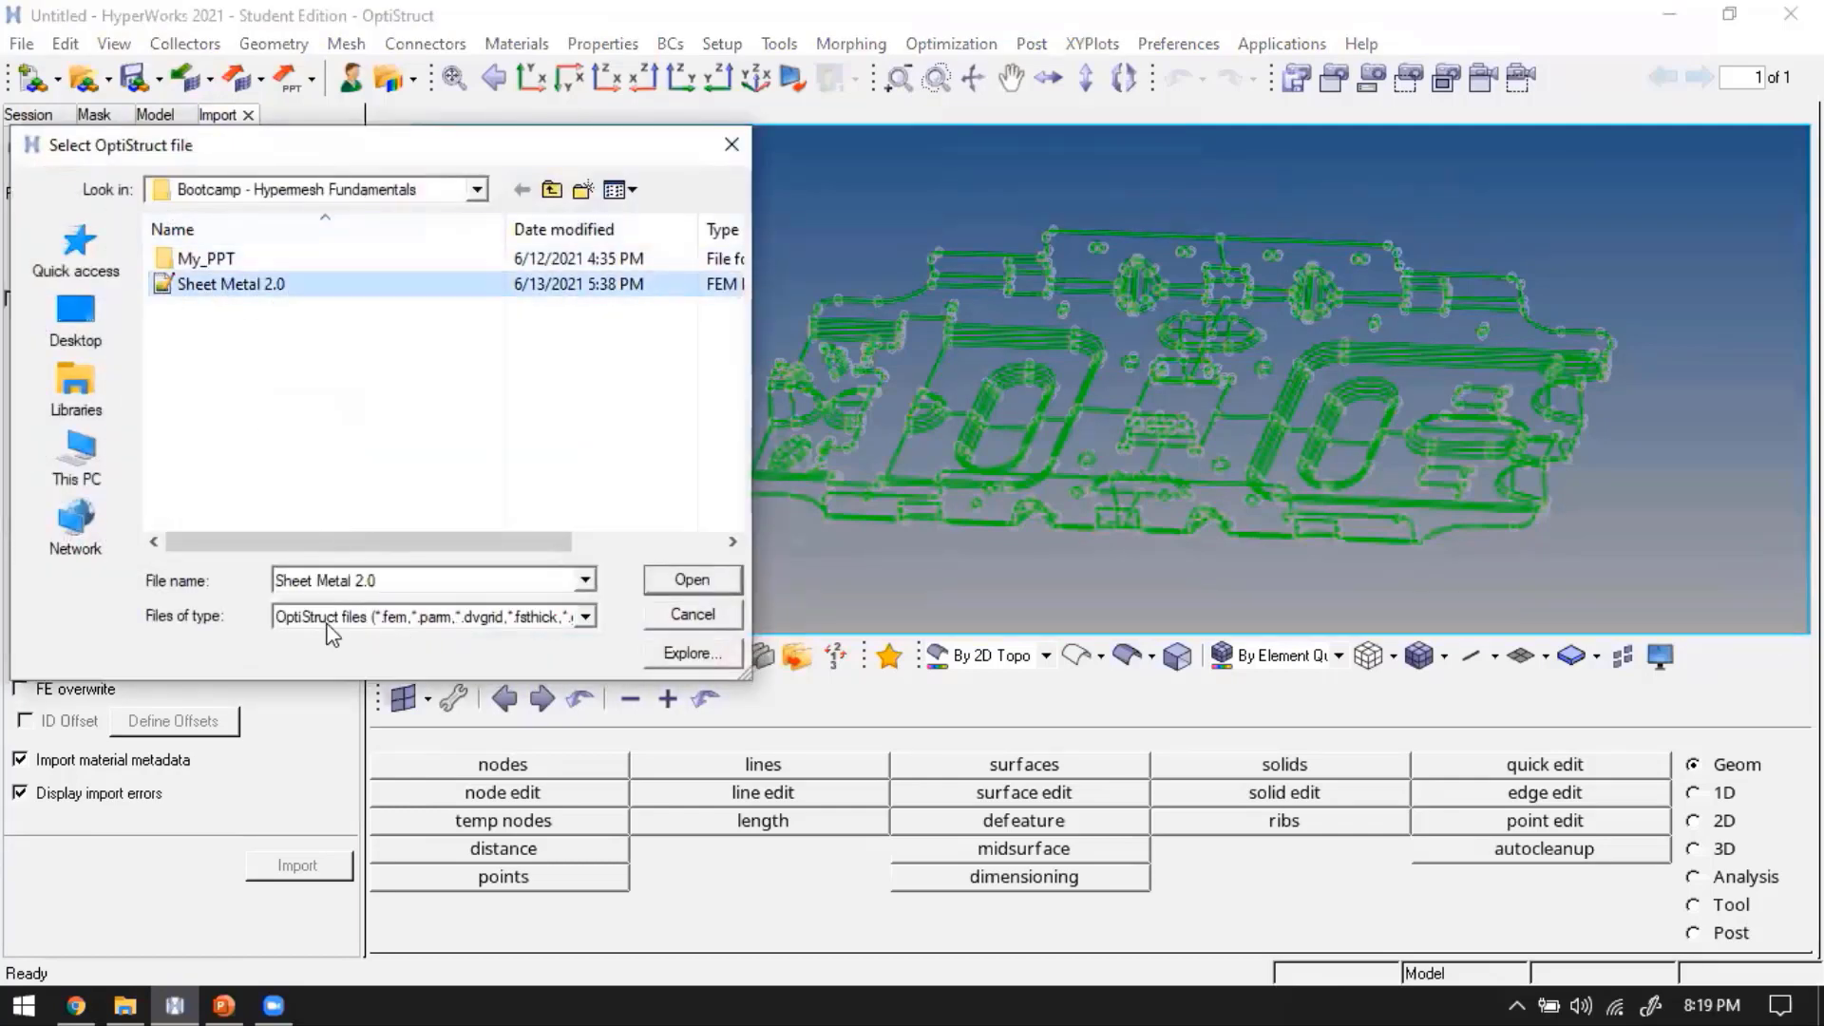
pyautogui.click(585, 617)
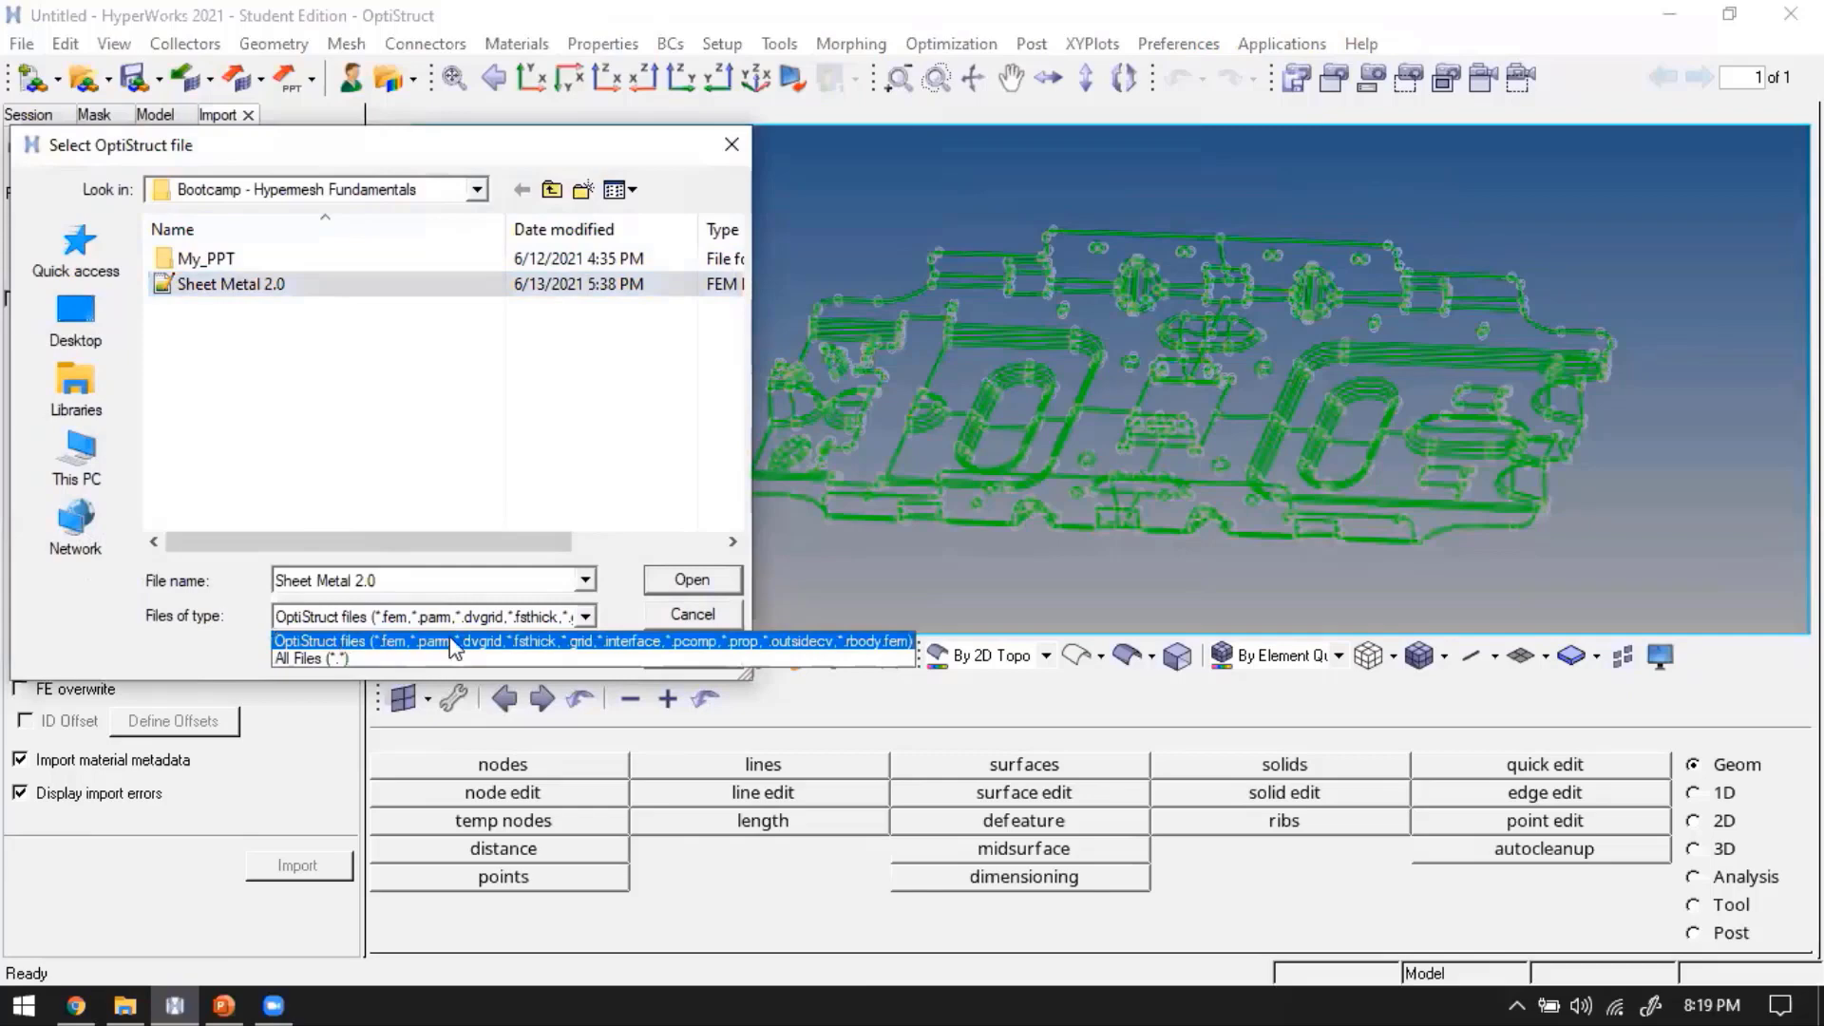
pyautogui.click(396, 643)
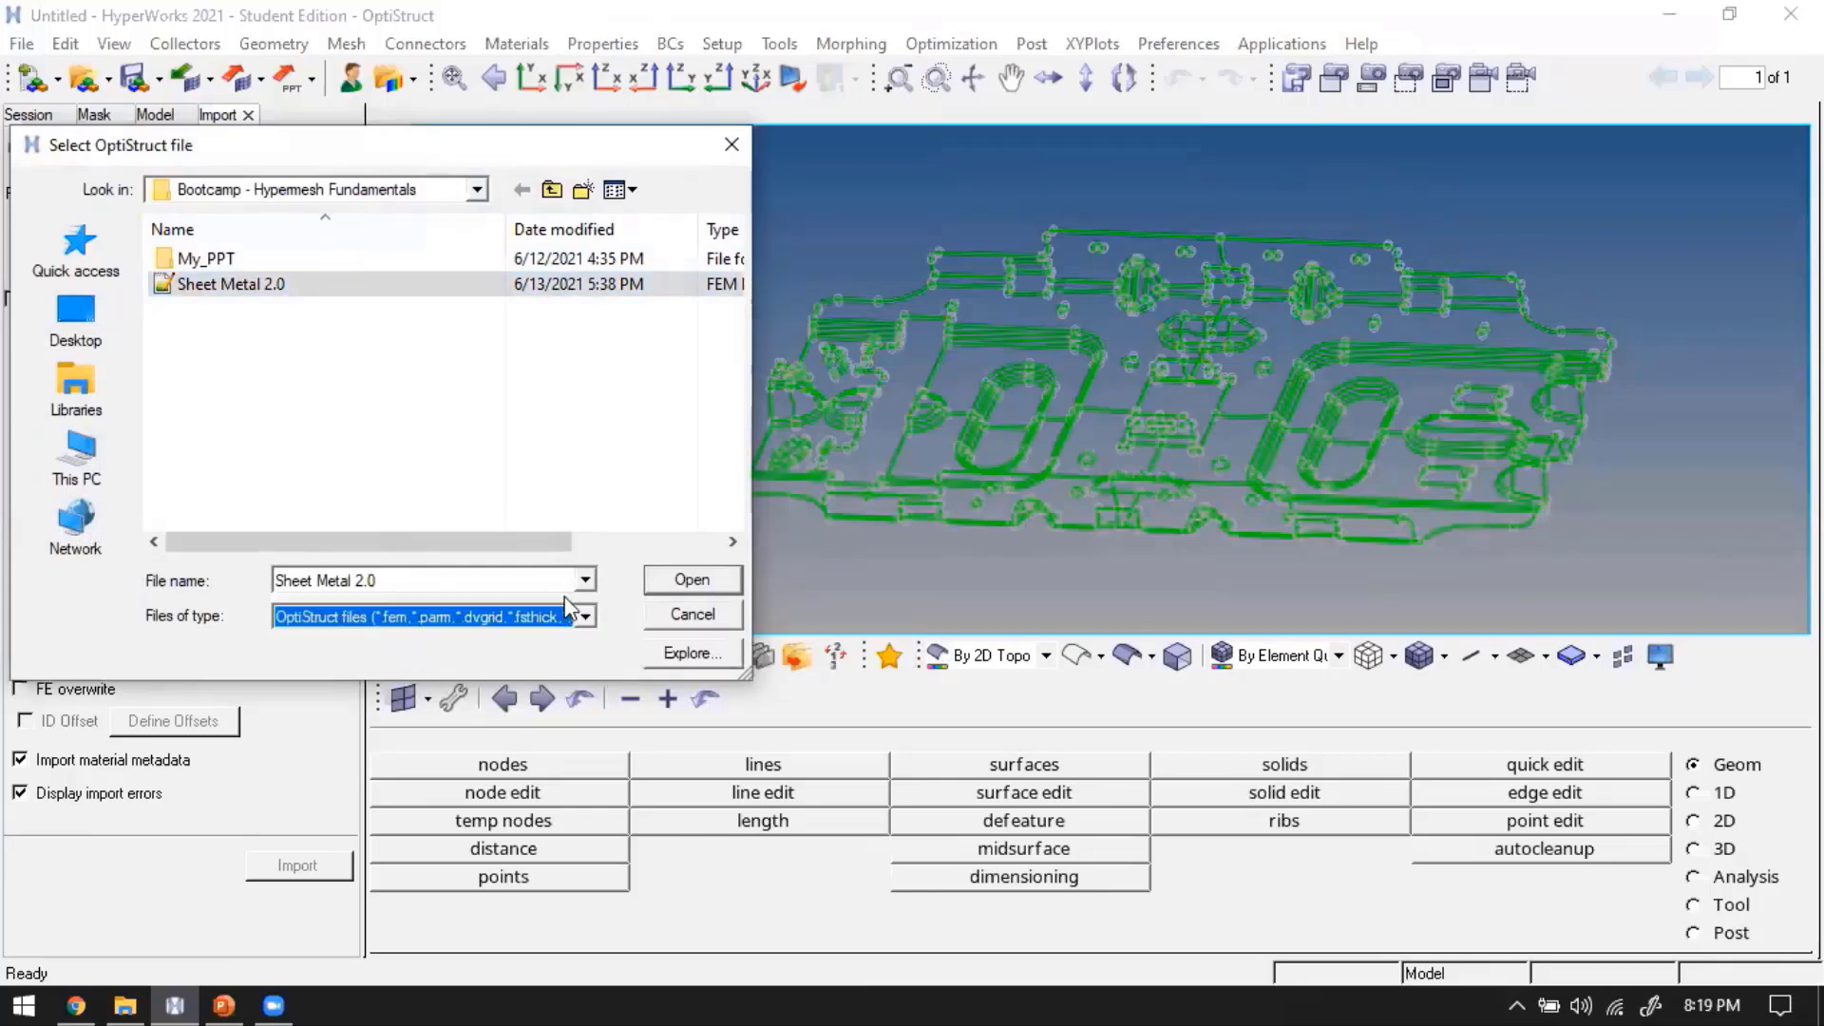
pyautogui.click(692, 580)
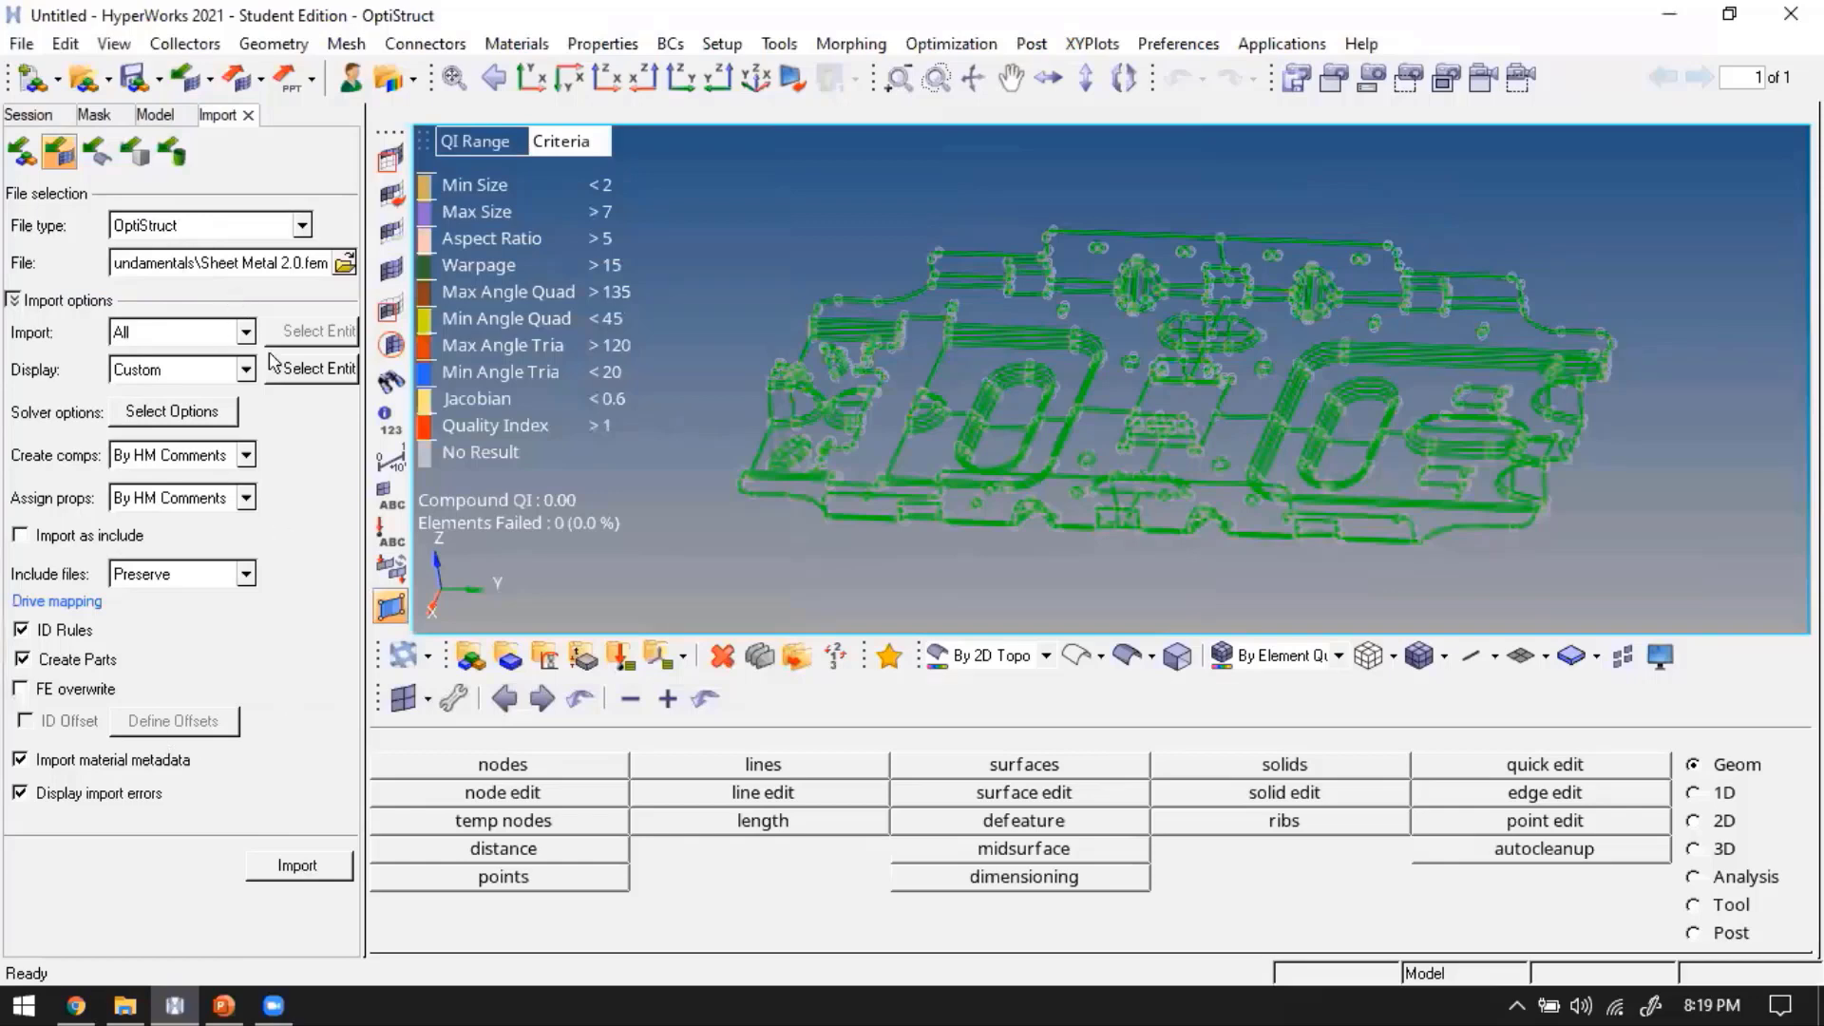
pyautogui.click(321, 867)
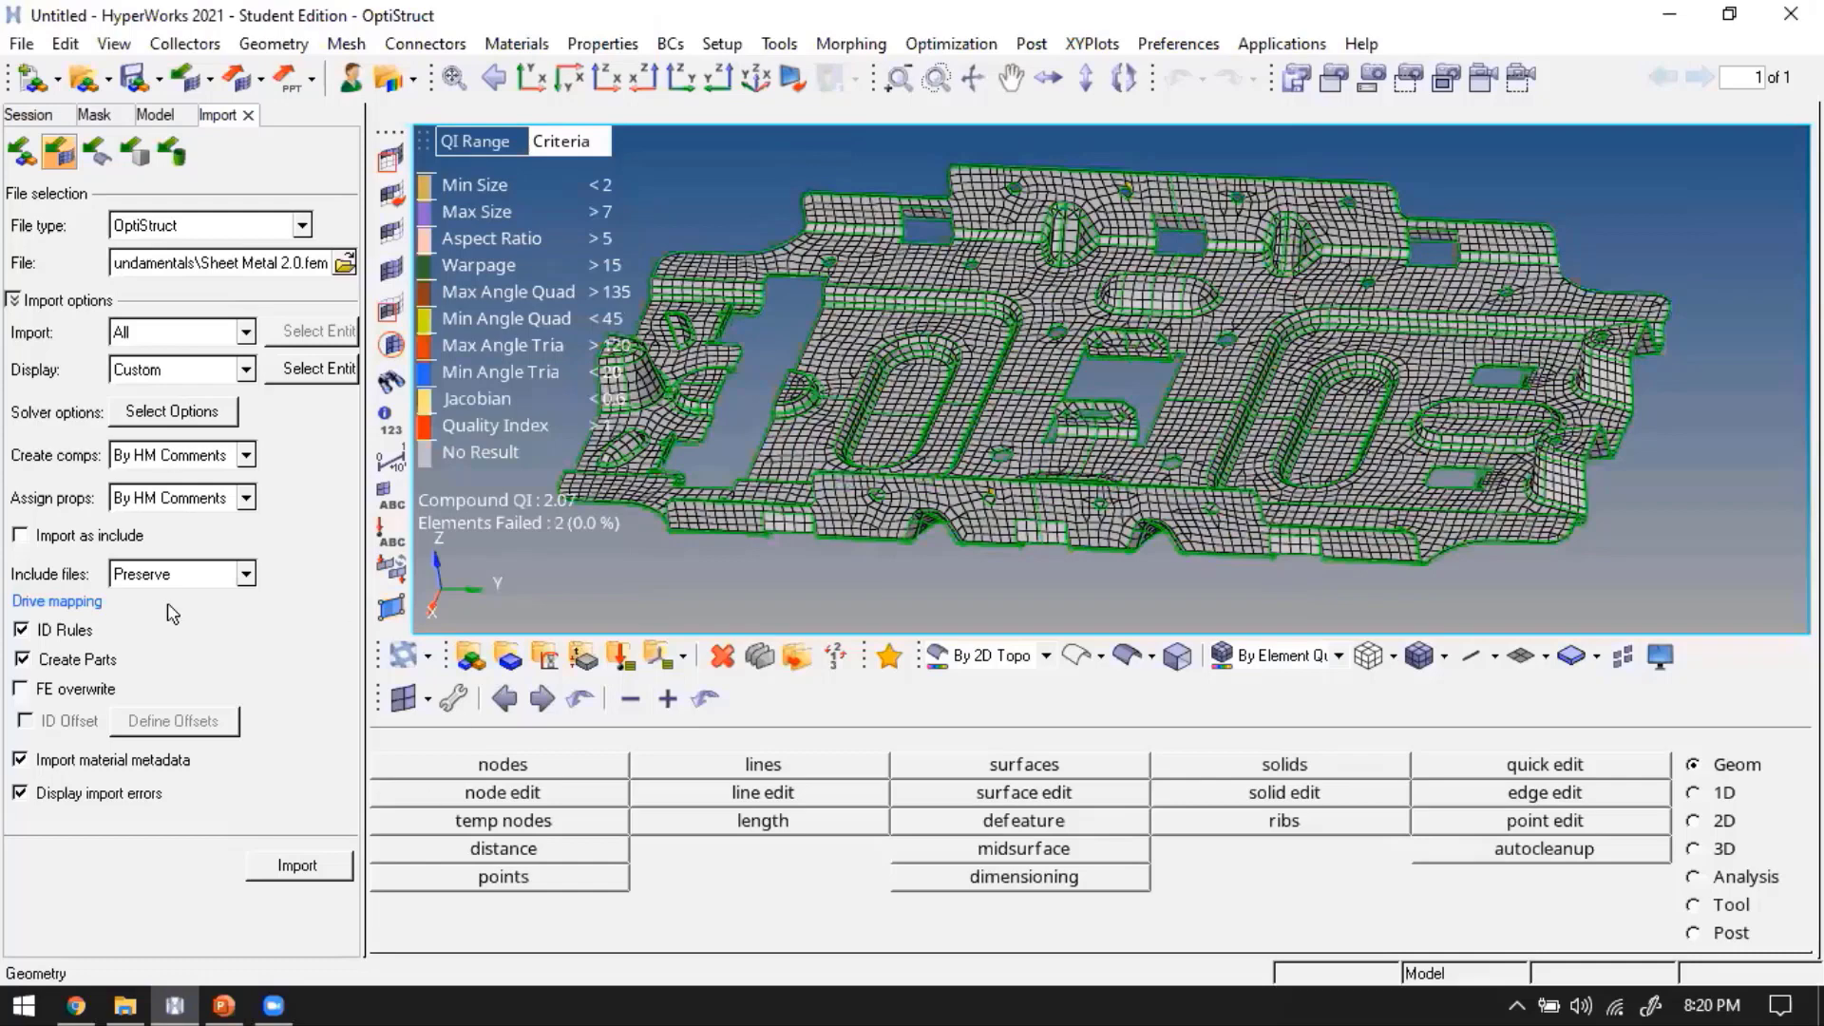
pyautogui.click(248, 115)
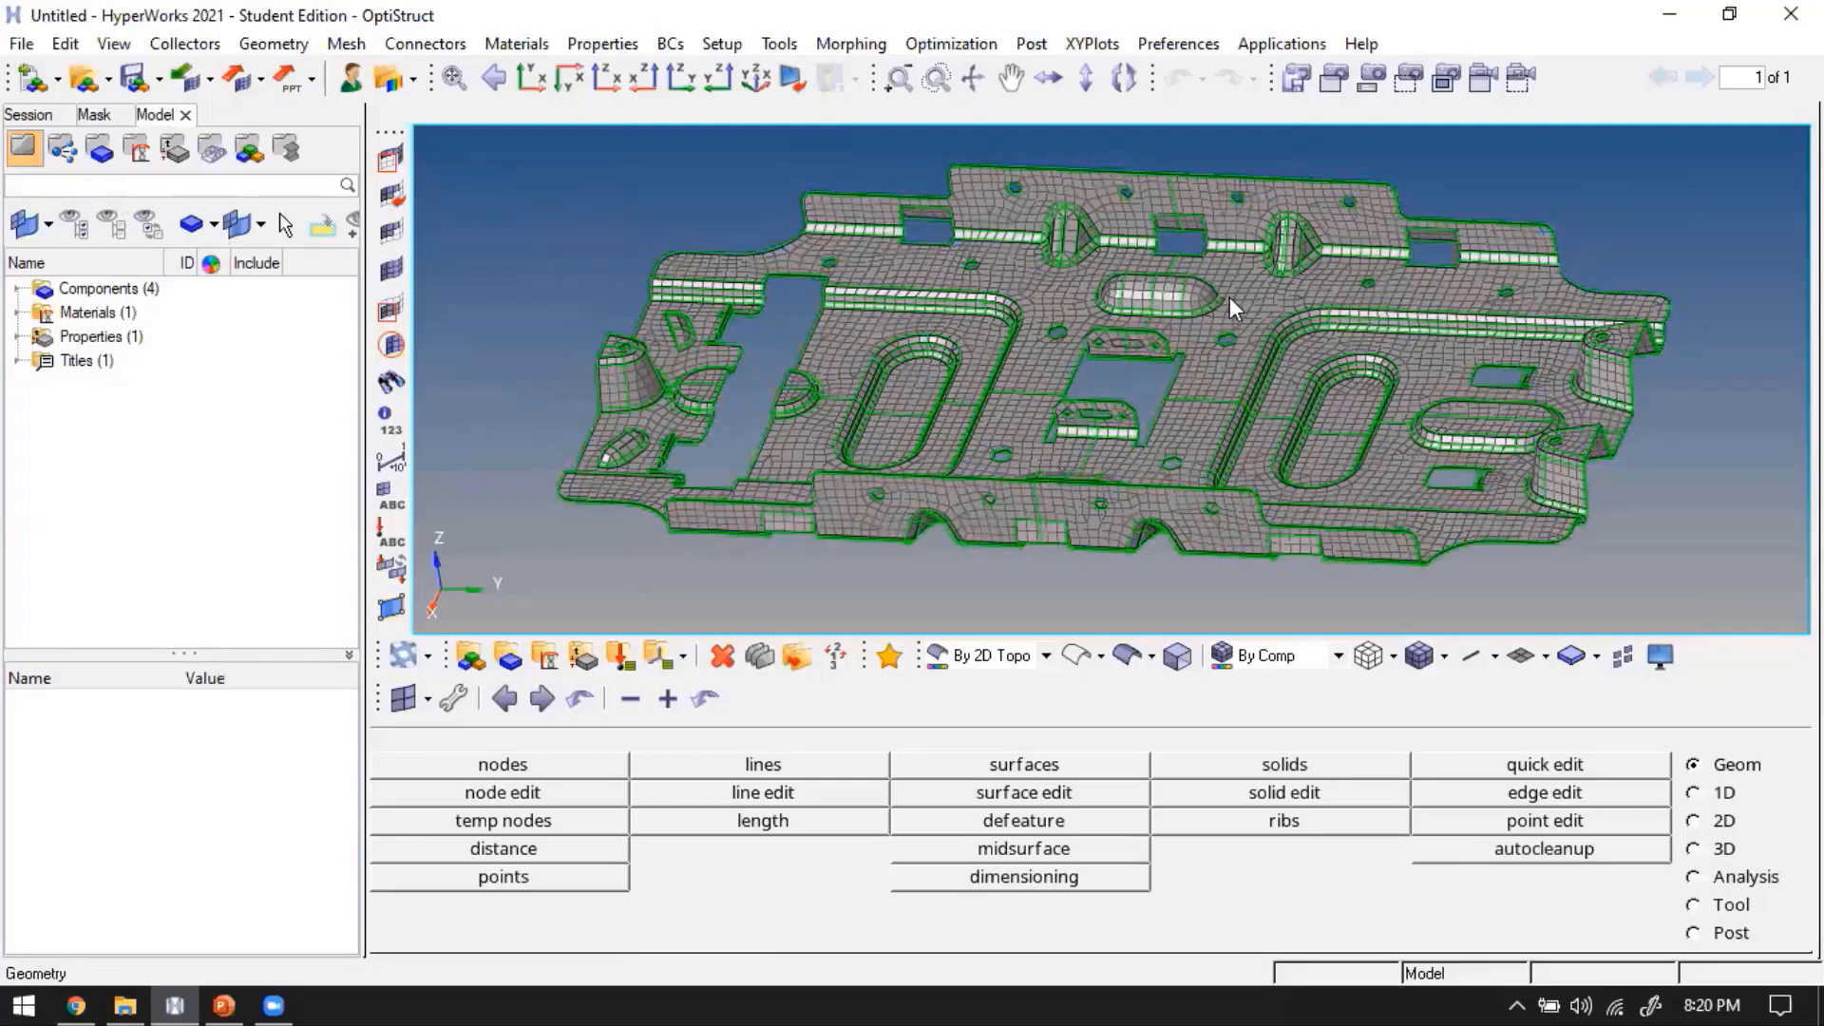
pyautogui.moveTo(1235, 380)
pyautogui.keyDown('ctrl'); pyautogui.mouseDown()
pyautogui.moveTo(99, 375)
pyautogui.moveTo(31, 345)
pyautogui.mouseUp(); pyautogui.keyUp('ctrl')
pyautogui.click(29, 340)
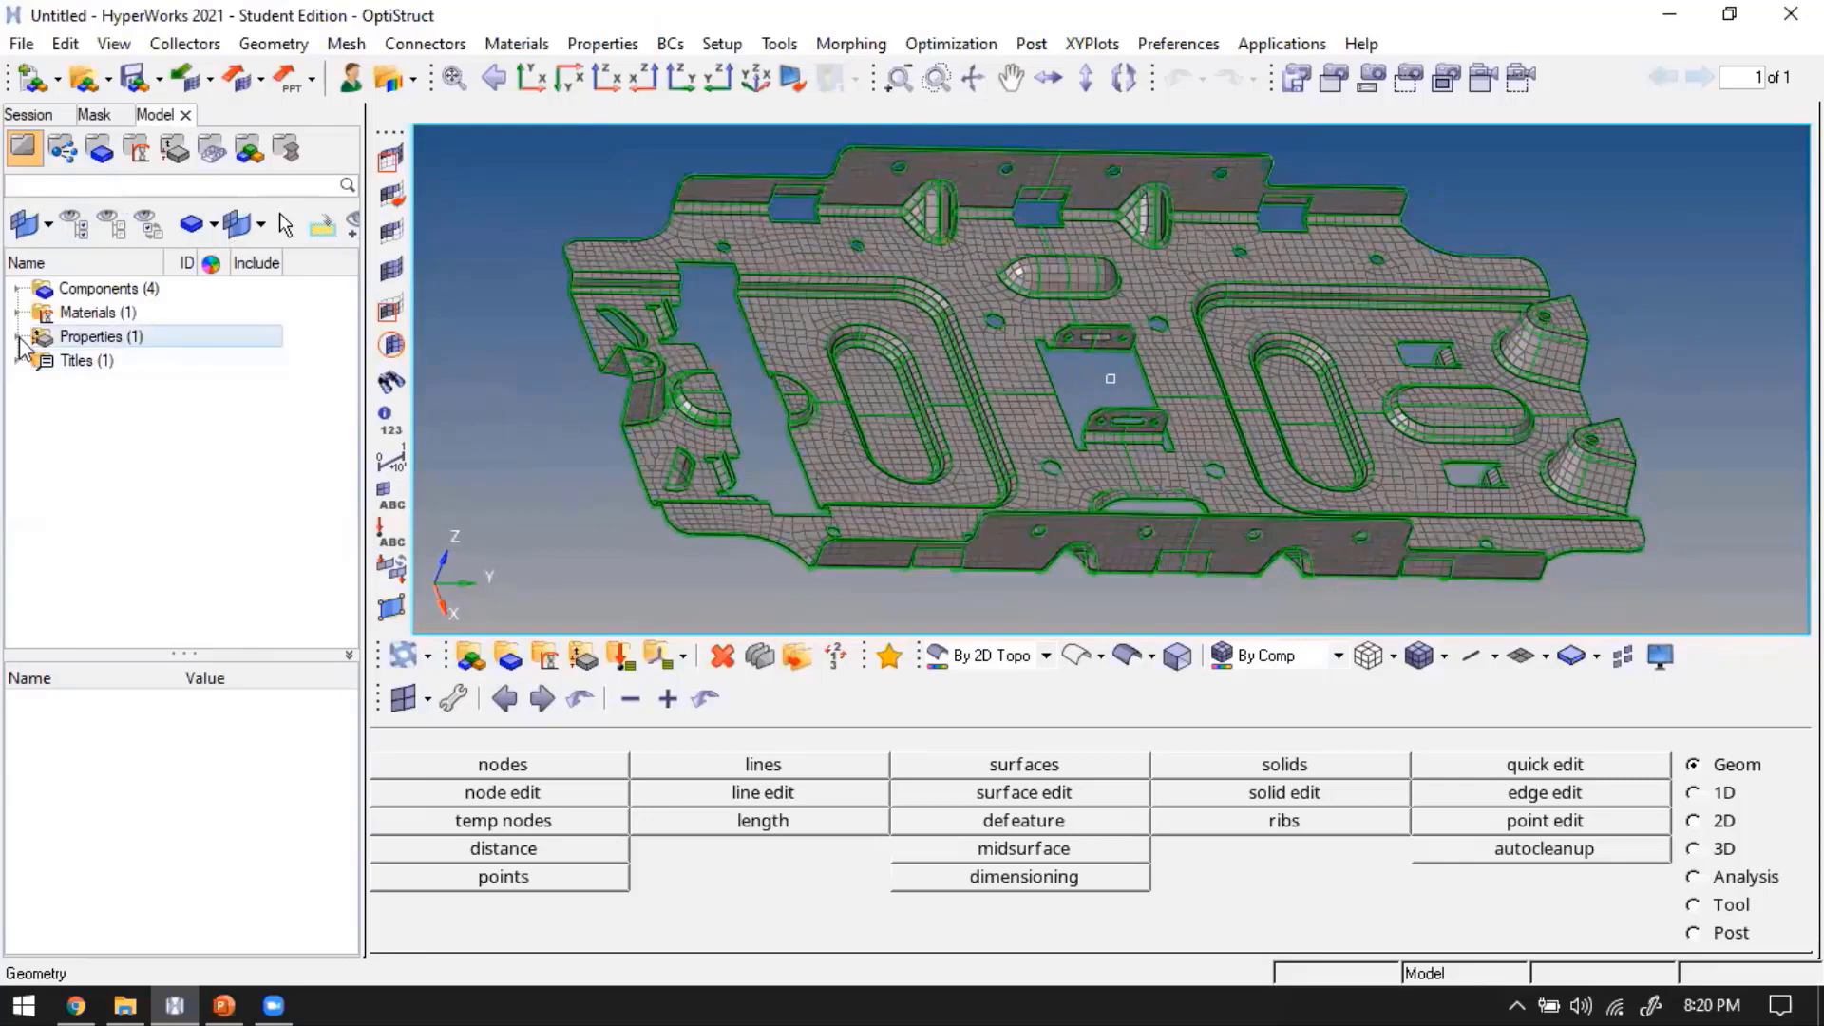
pyautogui.click(58, 320)
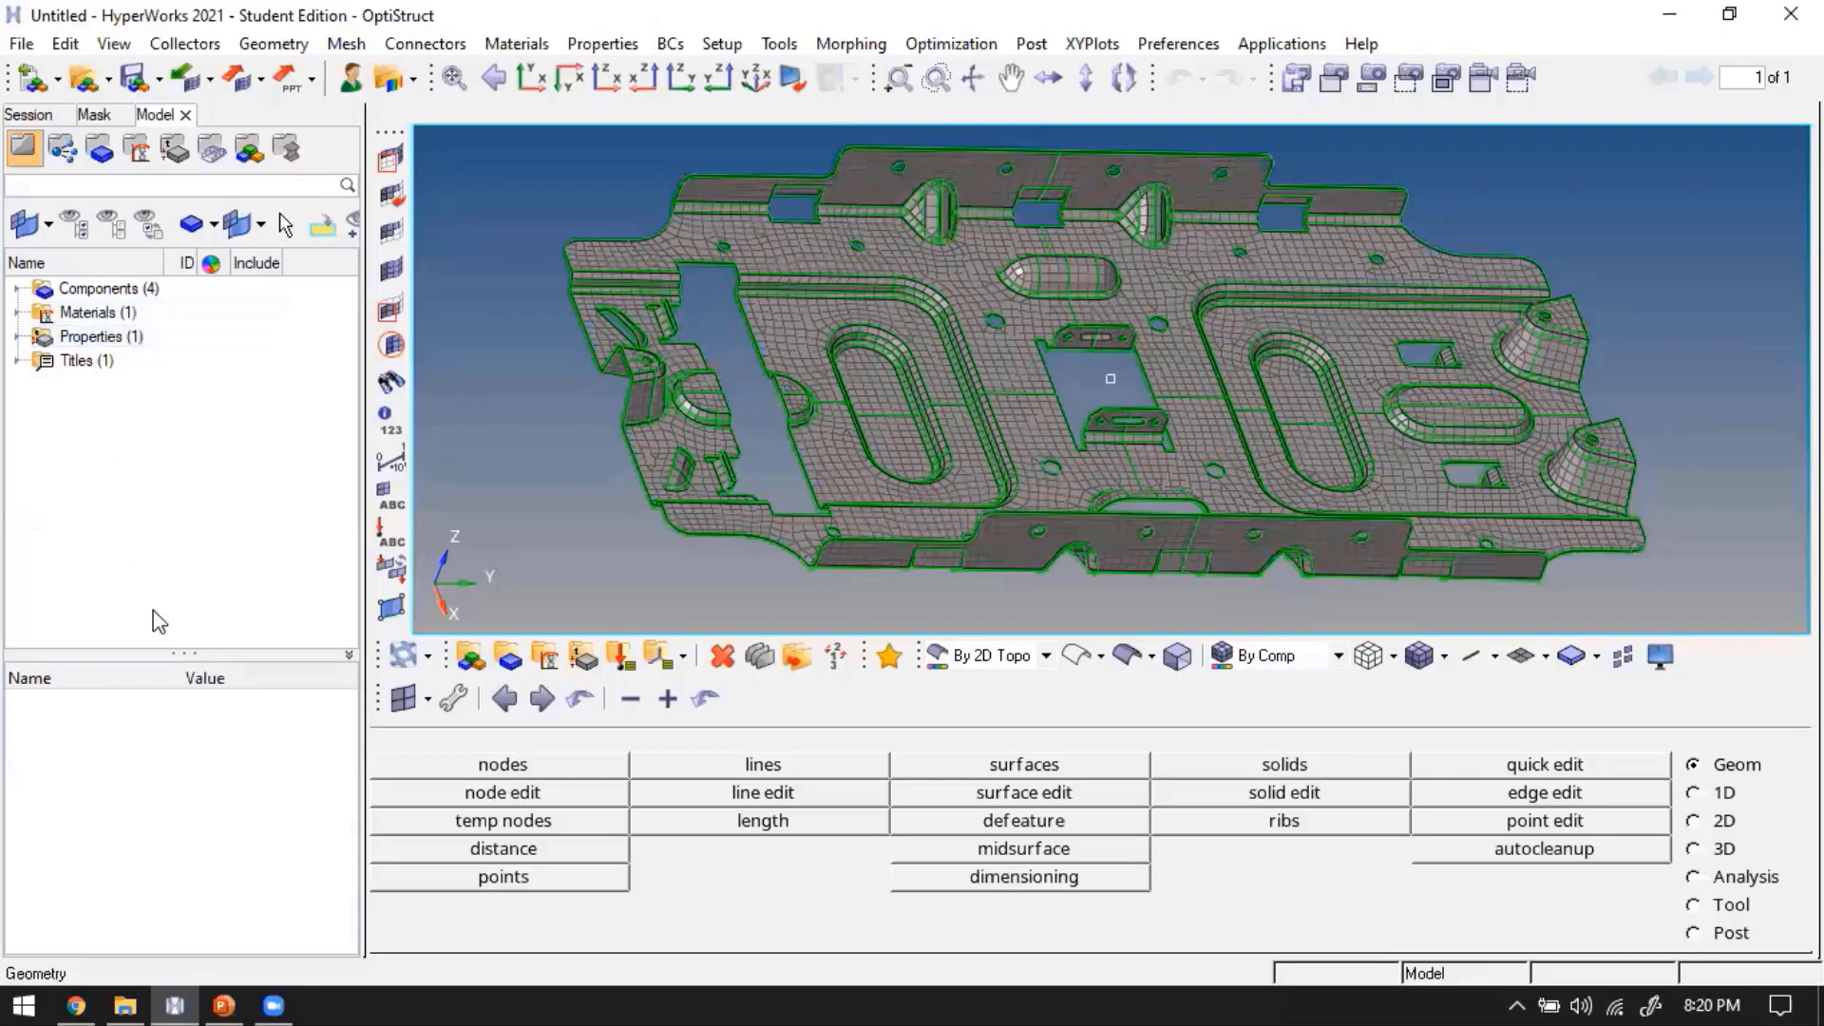
# Open the Sheet Metal 2.0 FEM file in Notepad++ and examine its header and GRID node data
pyautogui.click(122, 993)
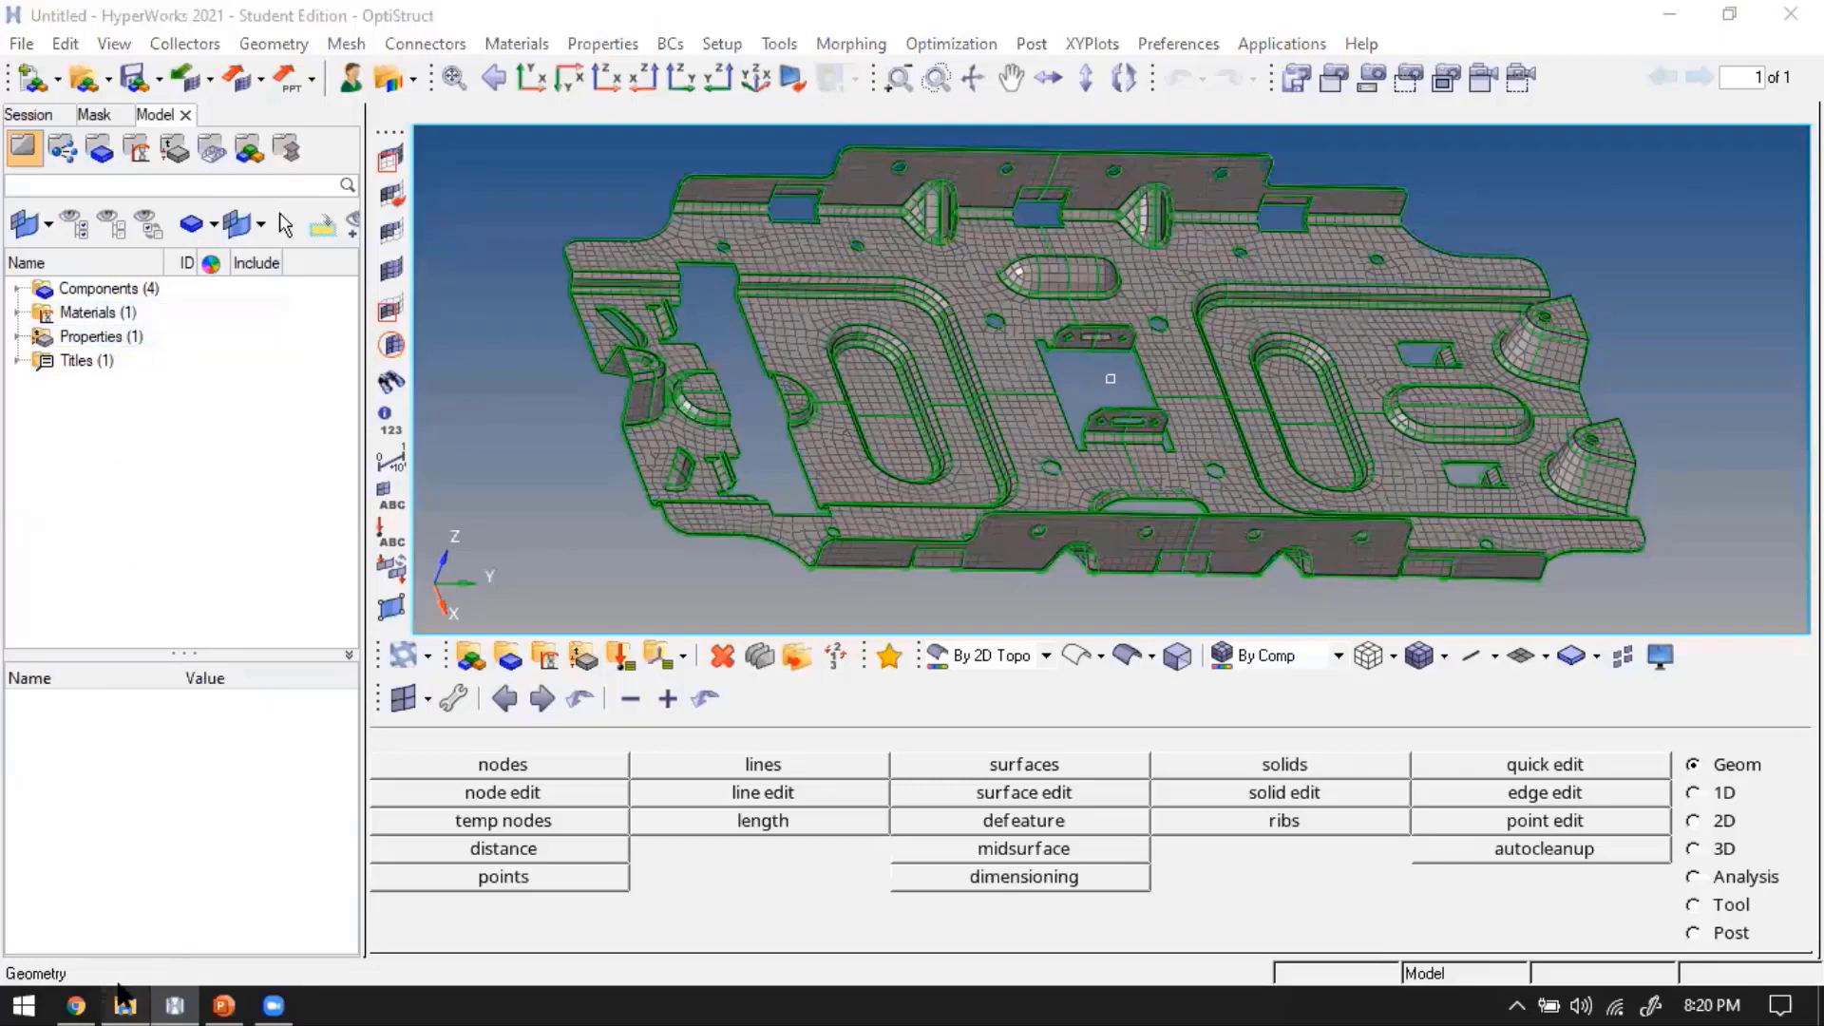
pyautogui.doubleClick(342, 439)
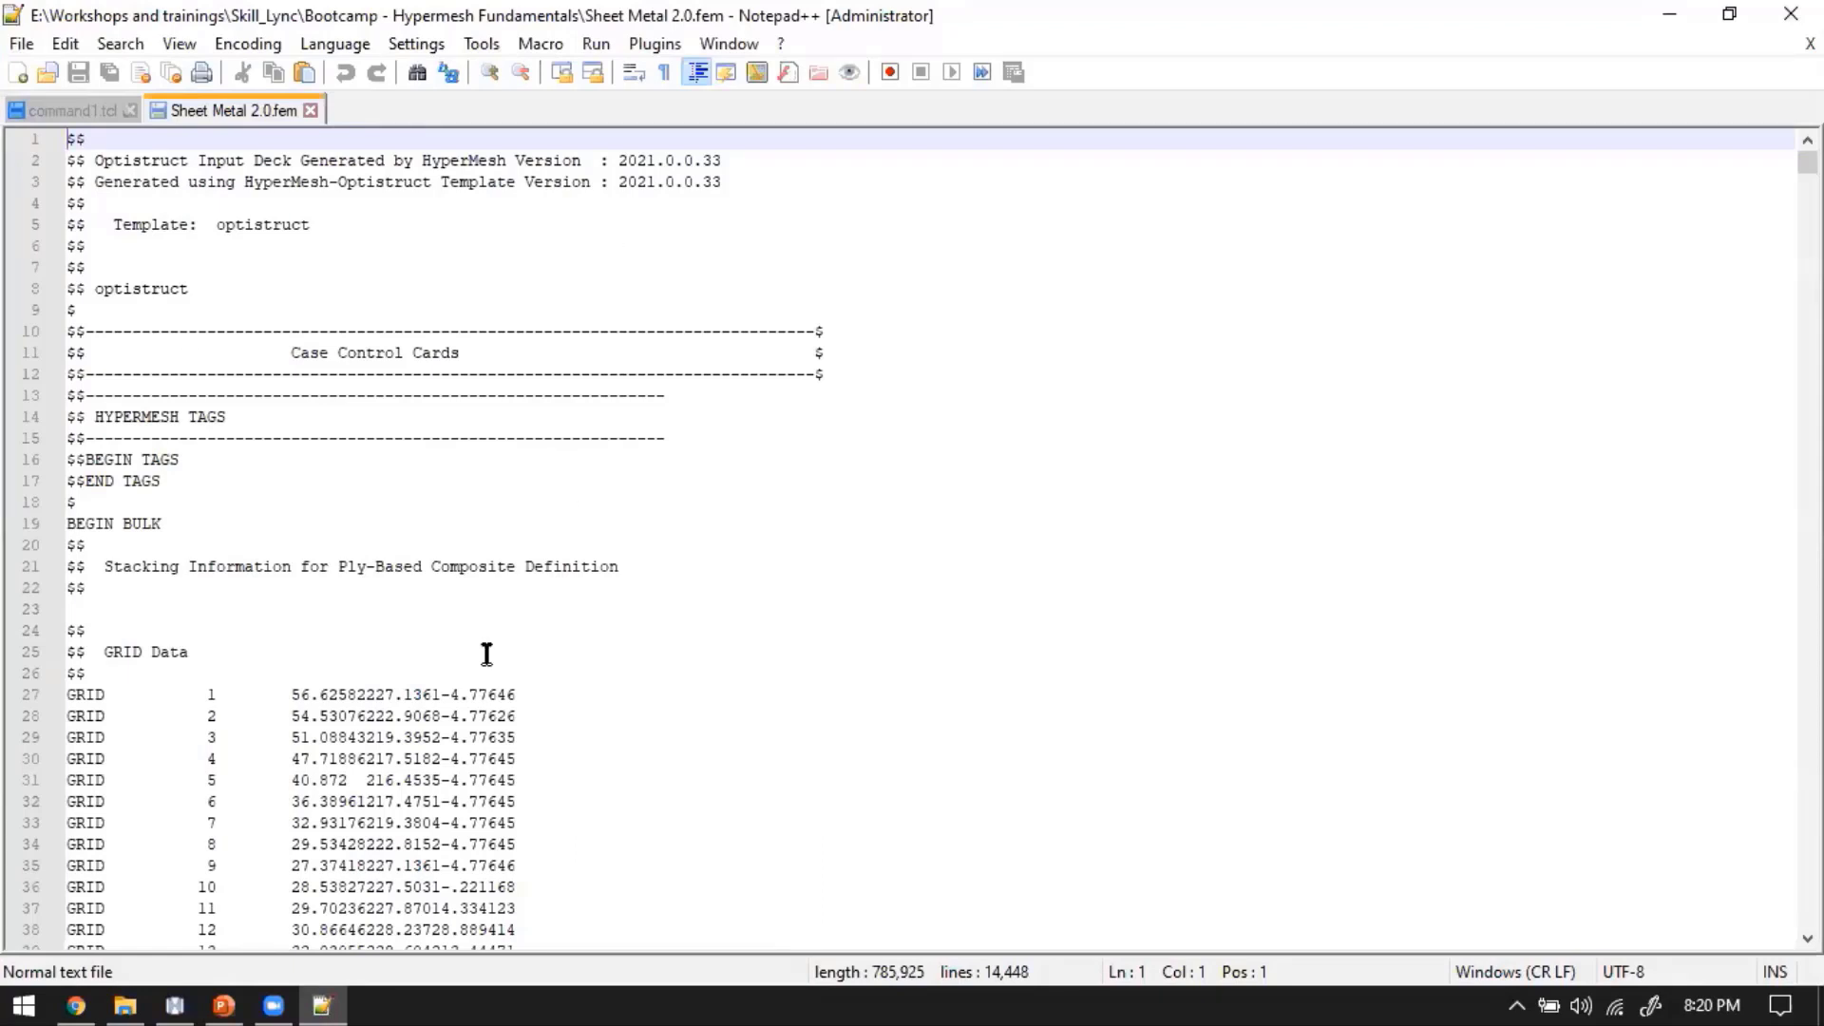
pyautogui.scroll(-3, 487, 654)
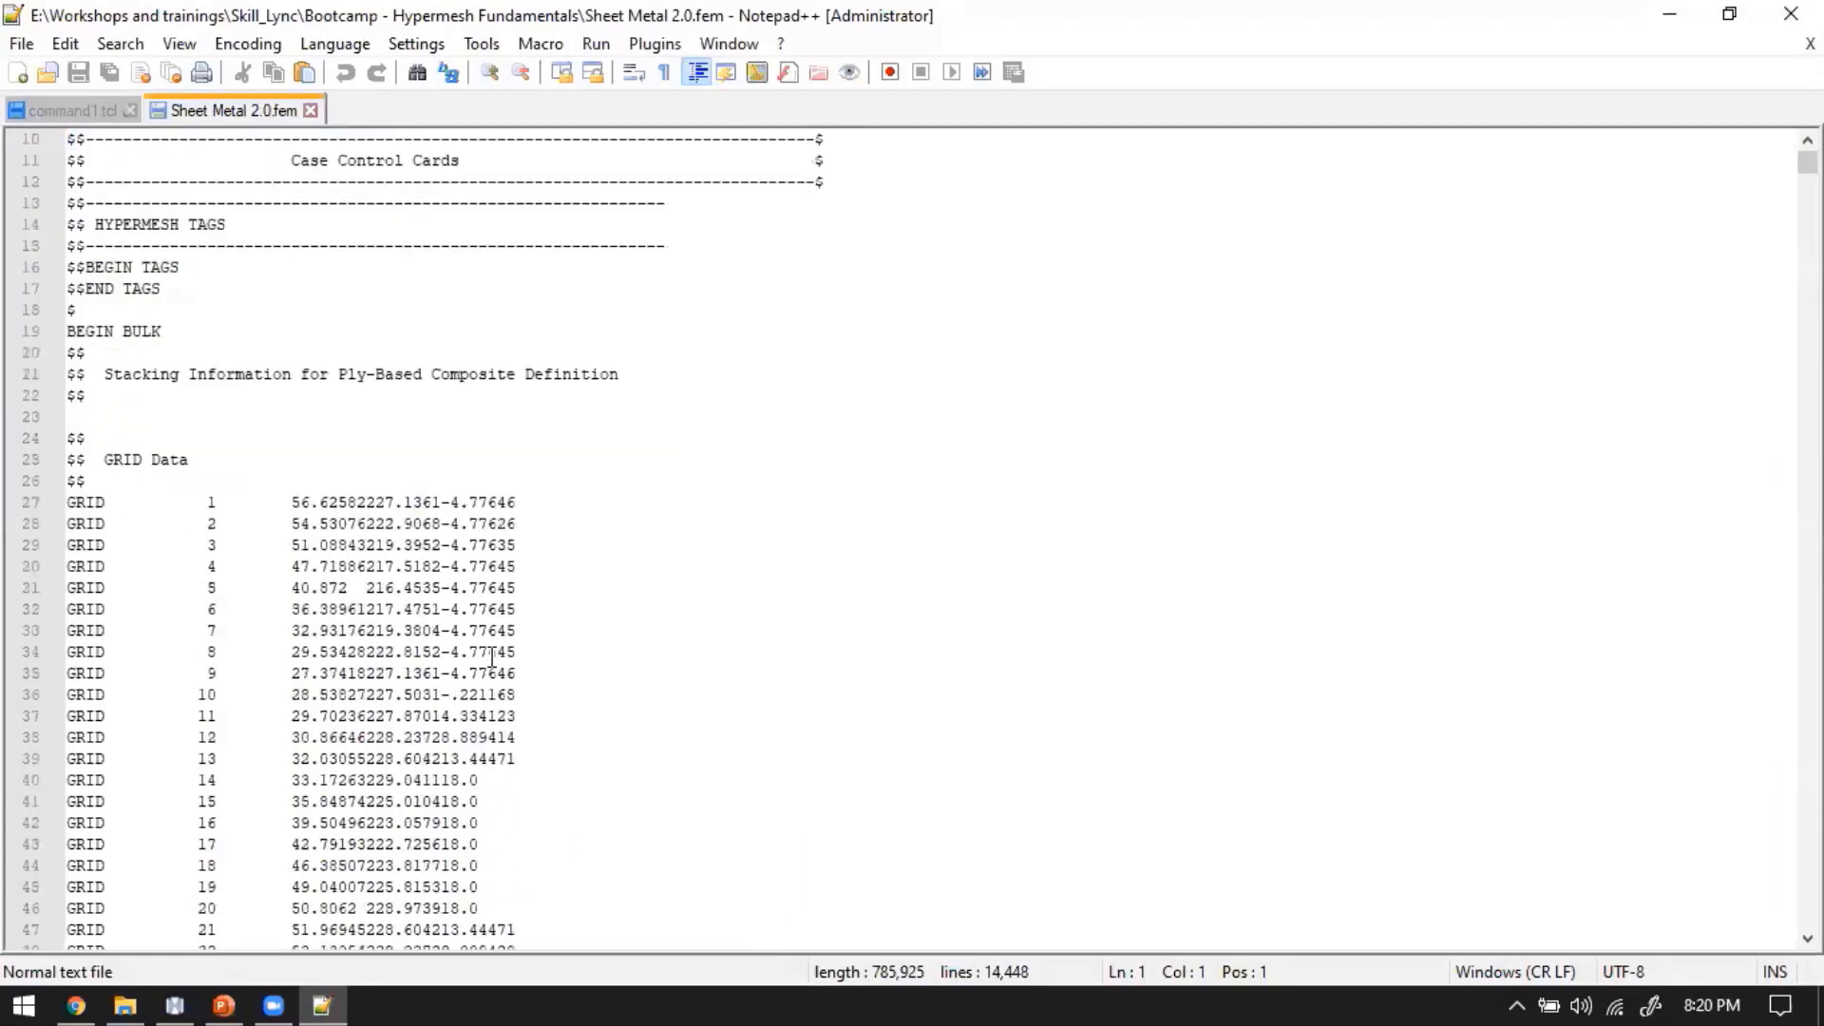
pyautogui.click(215, 502)
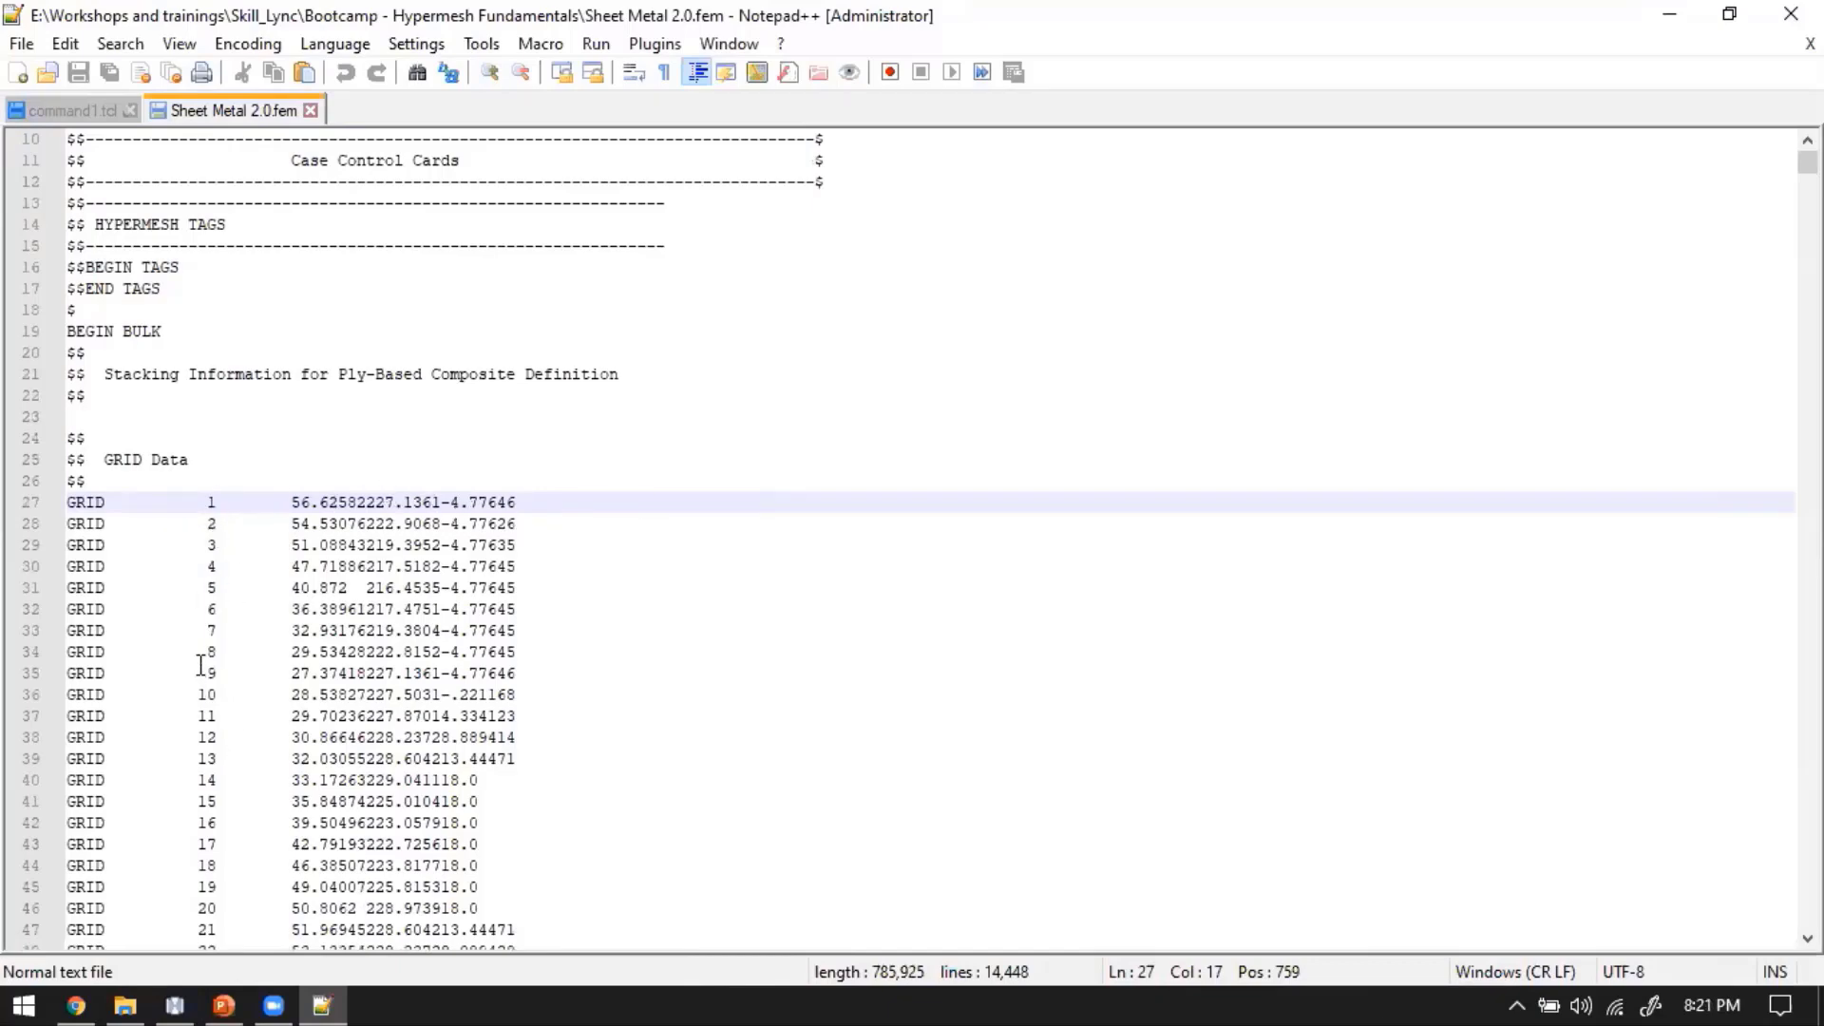
pyautogui.scroll(-13, 200, 665)
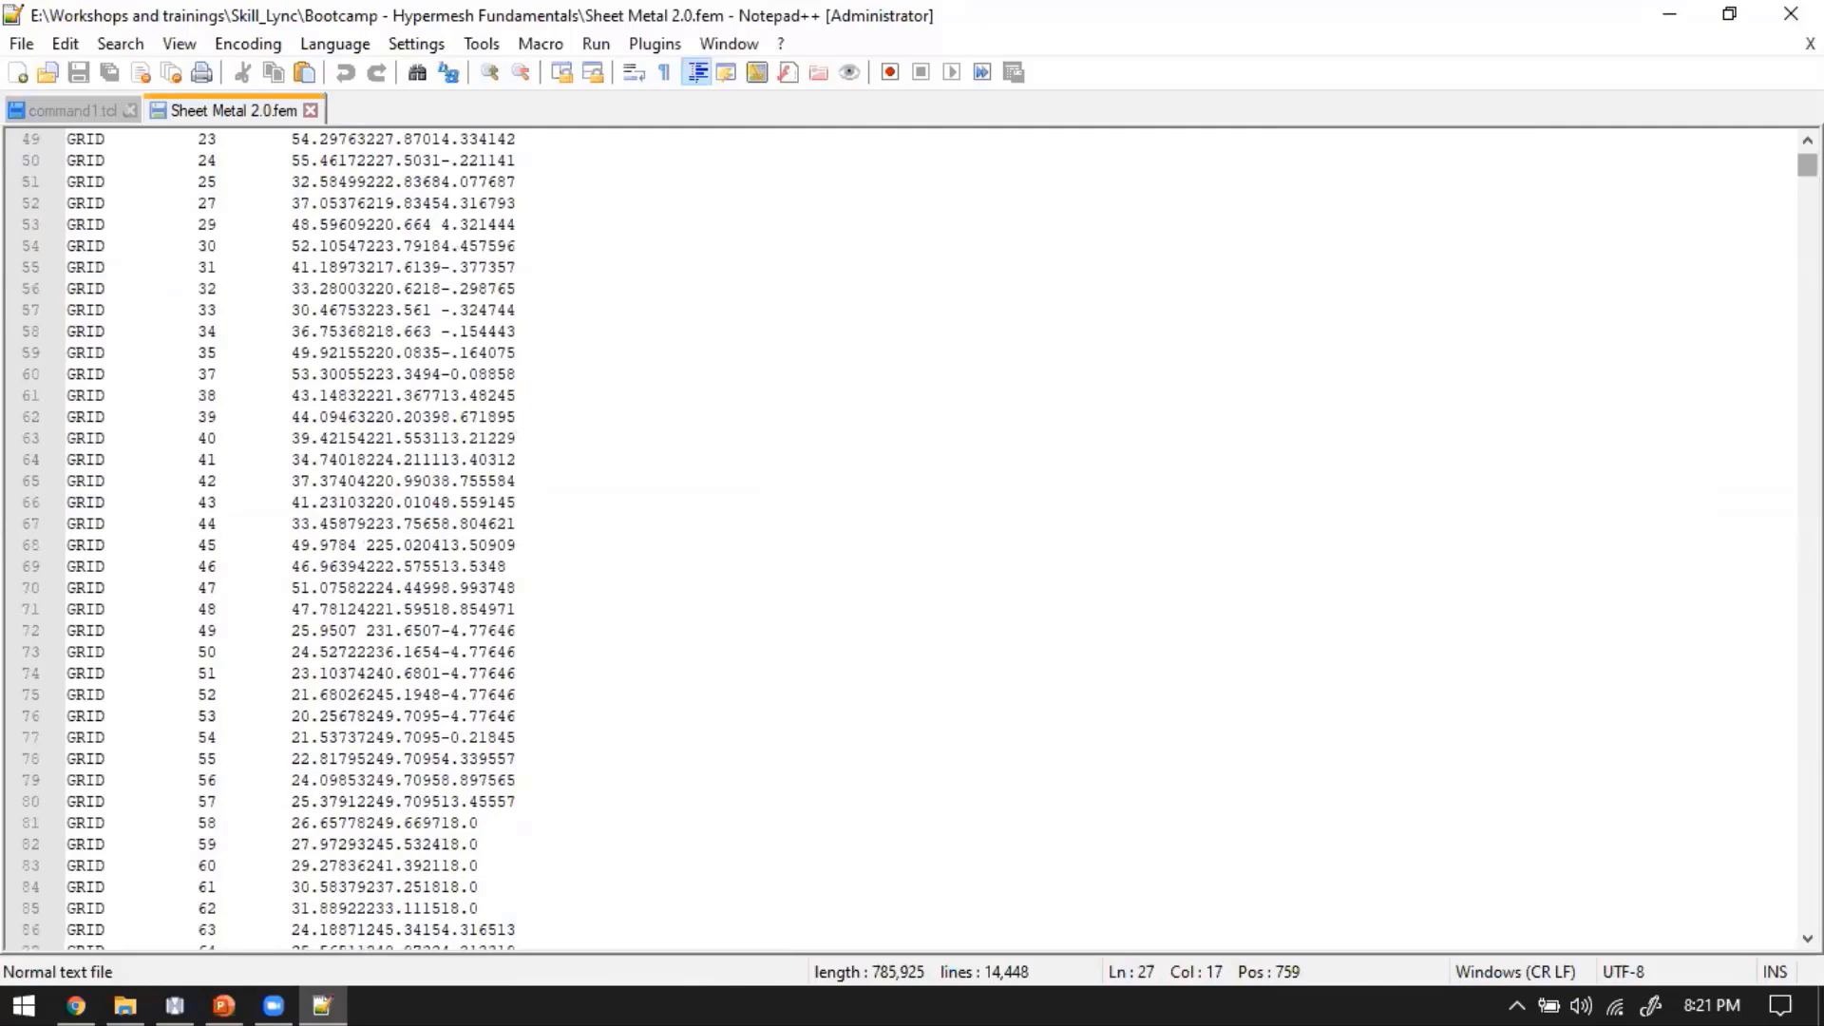
# Locate the CQUAD4 Elements section and examine the first element's card name, ID and four node IDs
pyautogui.moveTo(1807, 160); pyautogui.dragTo(1773, 574)
pyautogui.scroll(-20, 248, 639)
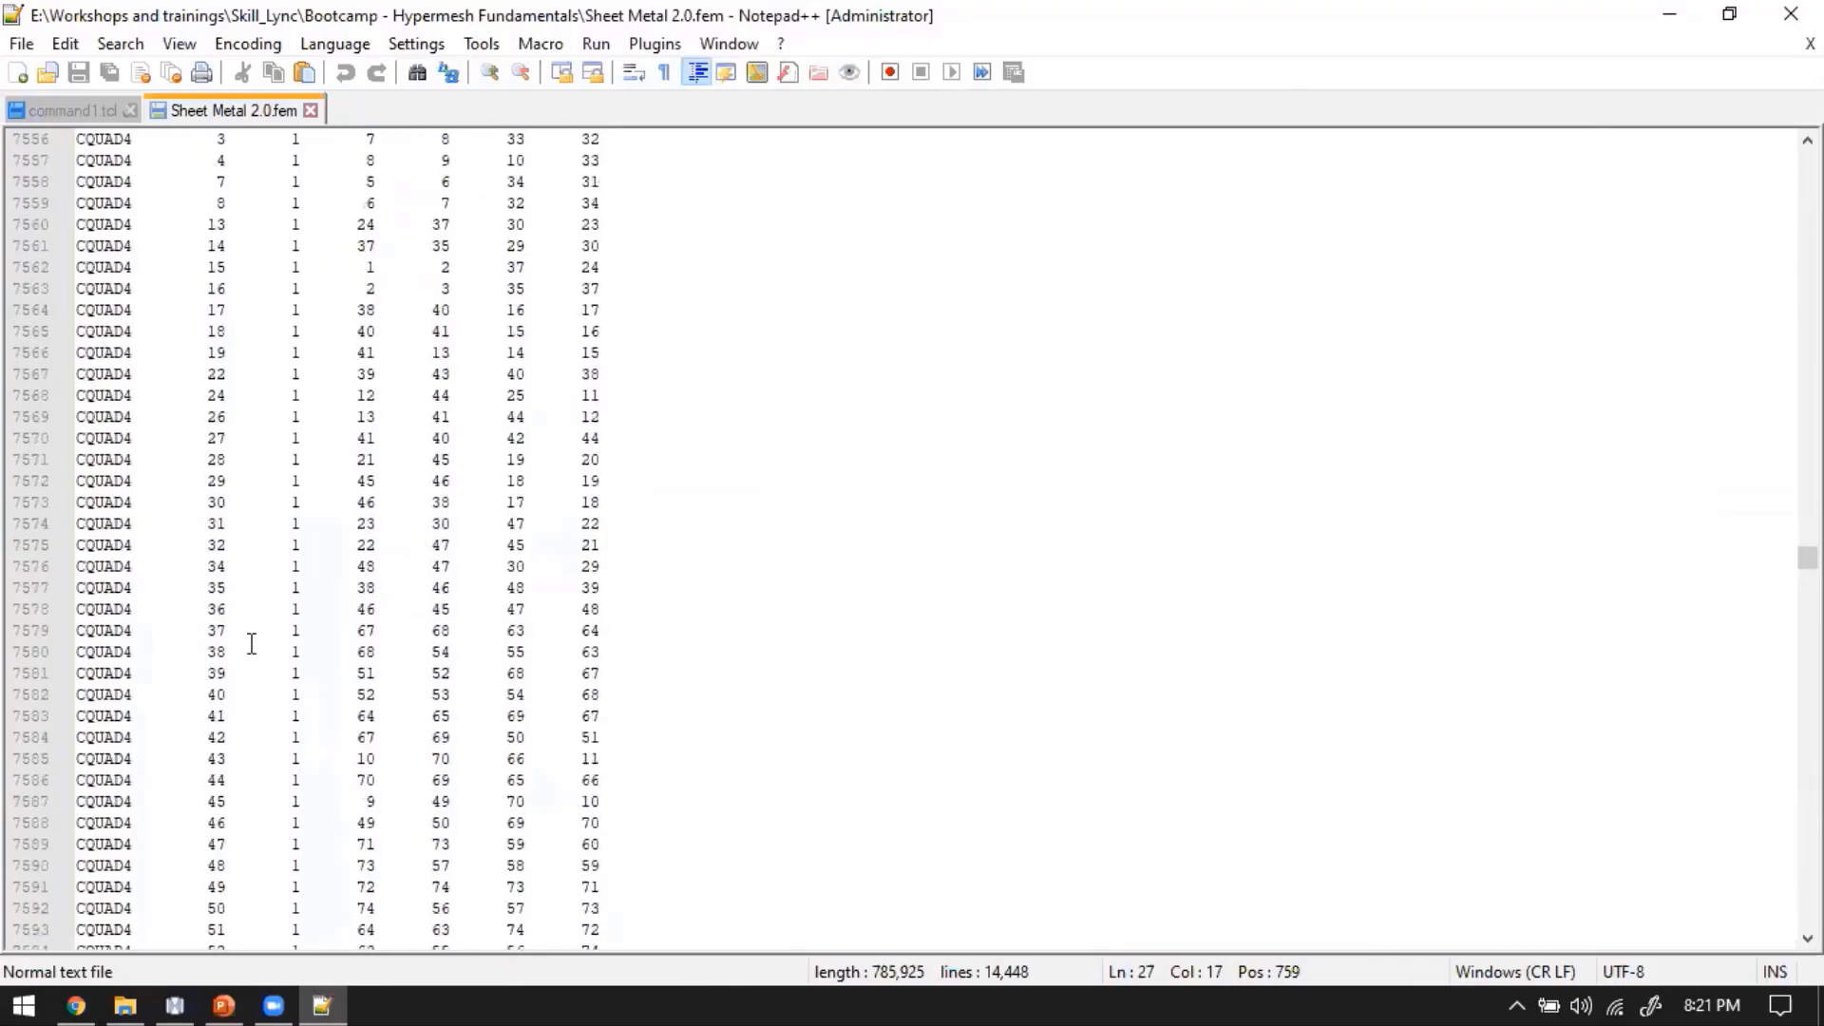
pyautogui.scroll(8, 251, 644)
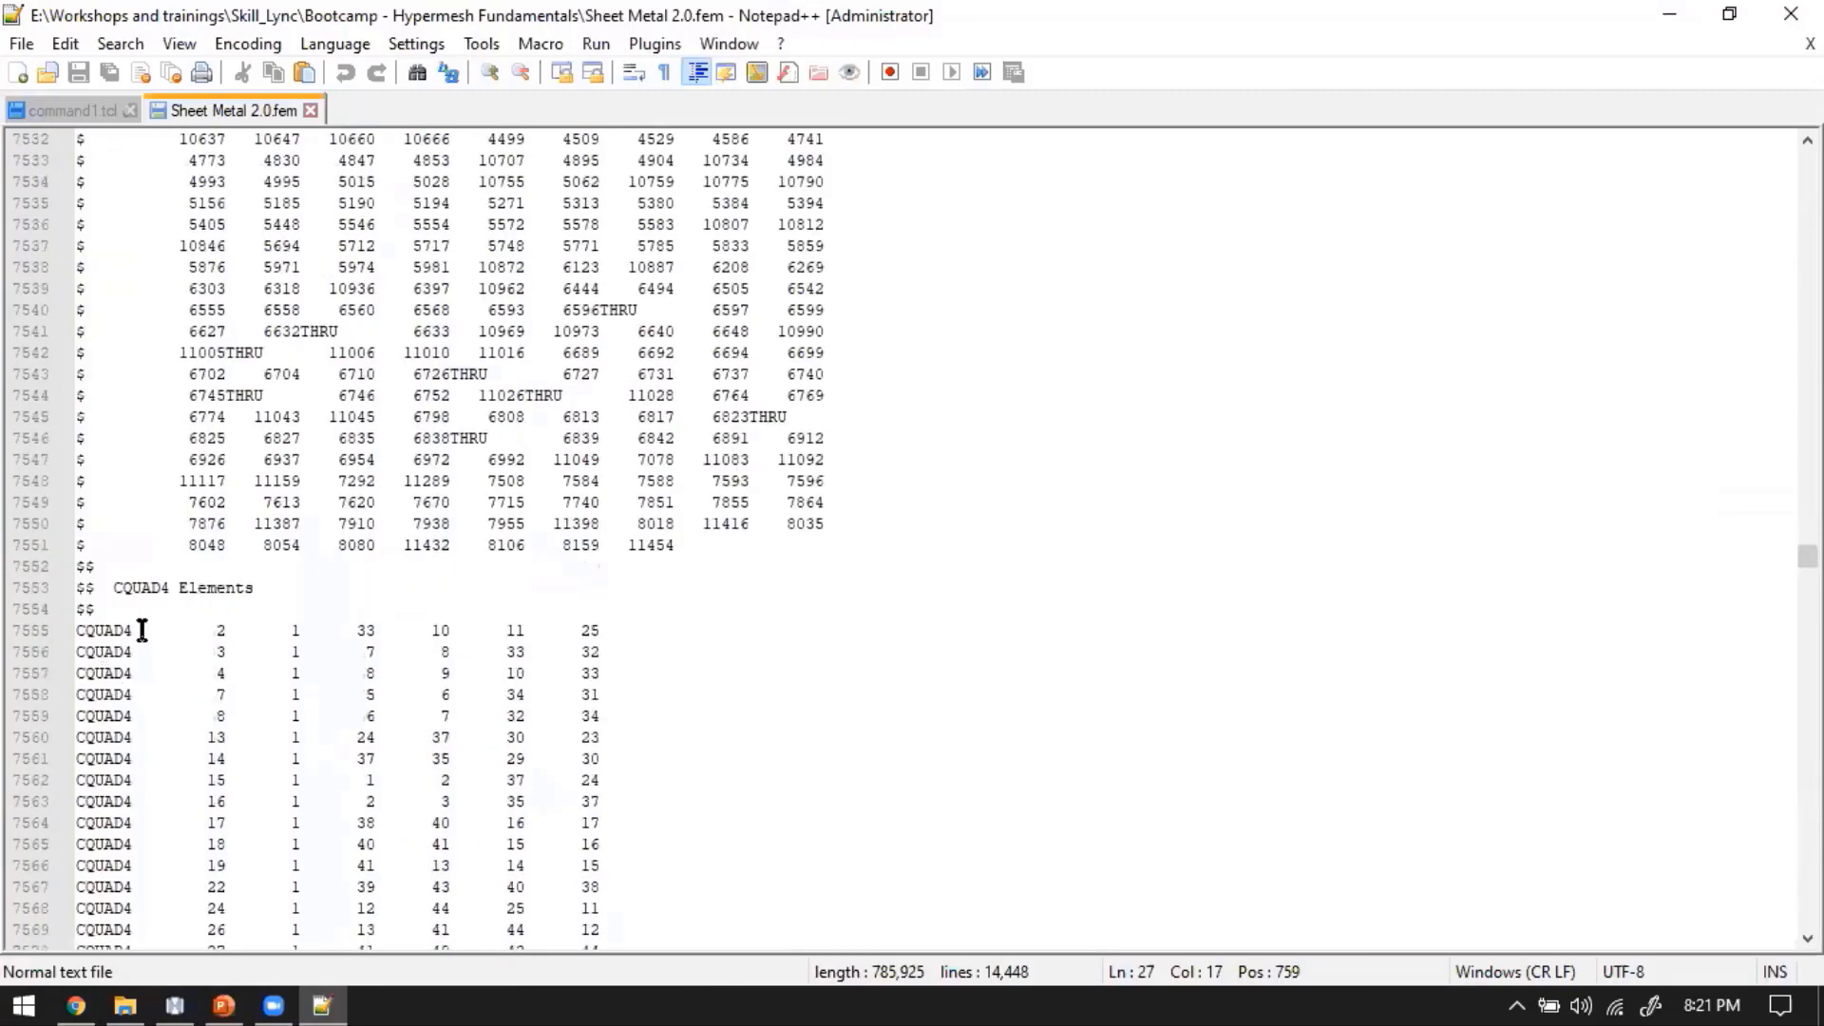
pyautogui.moveTo(134, 630); pyautogui.dragTo(83, 629)
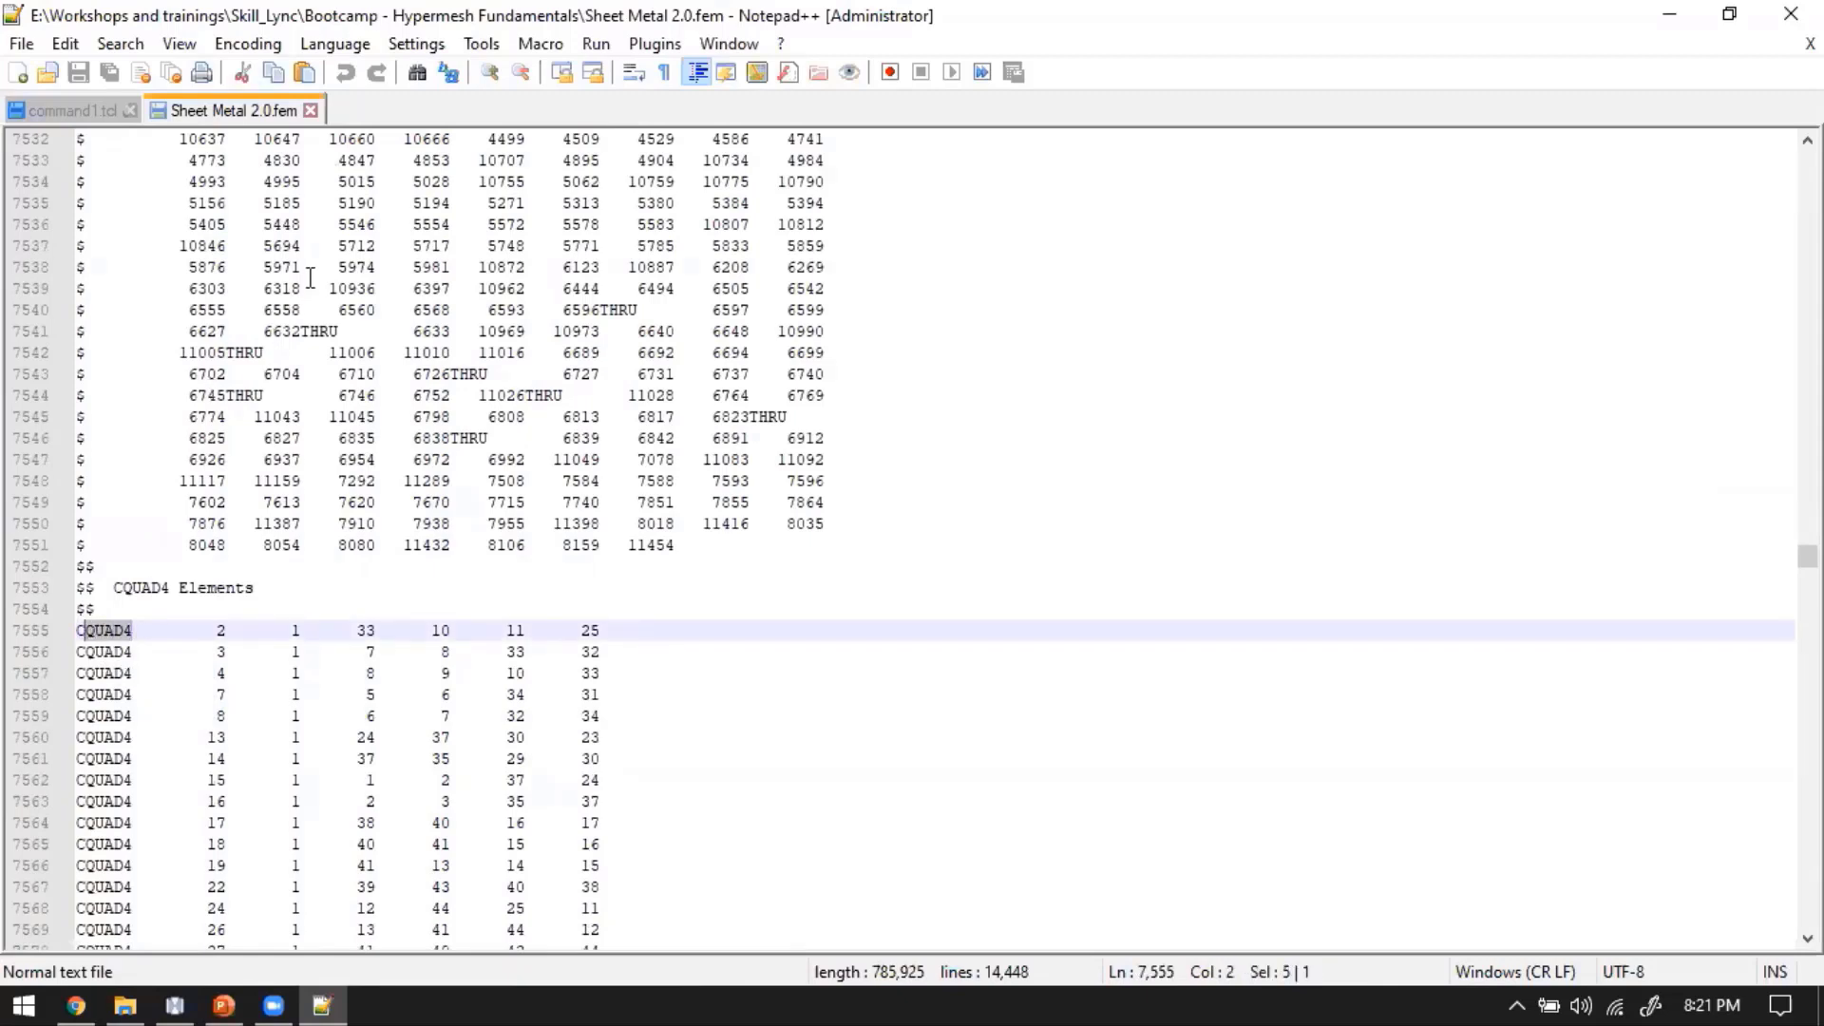
pyautogui.click(141, 632)
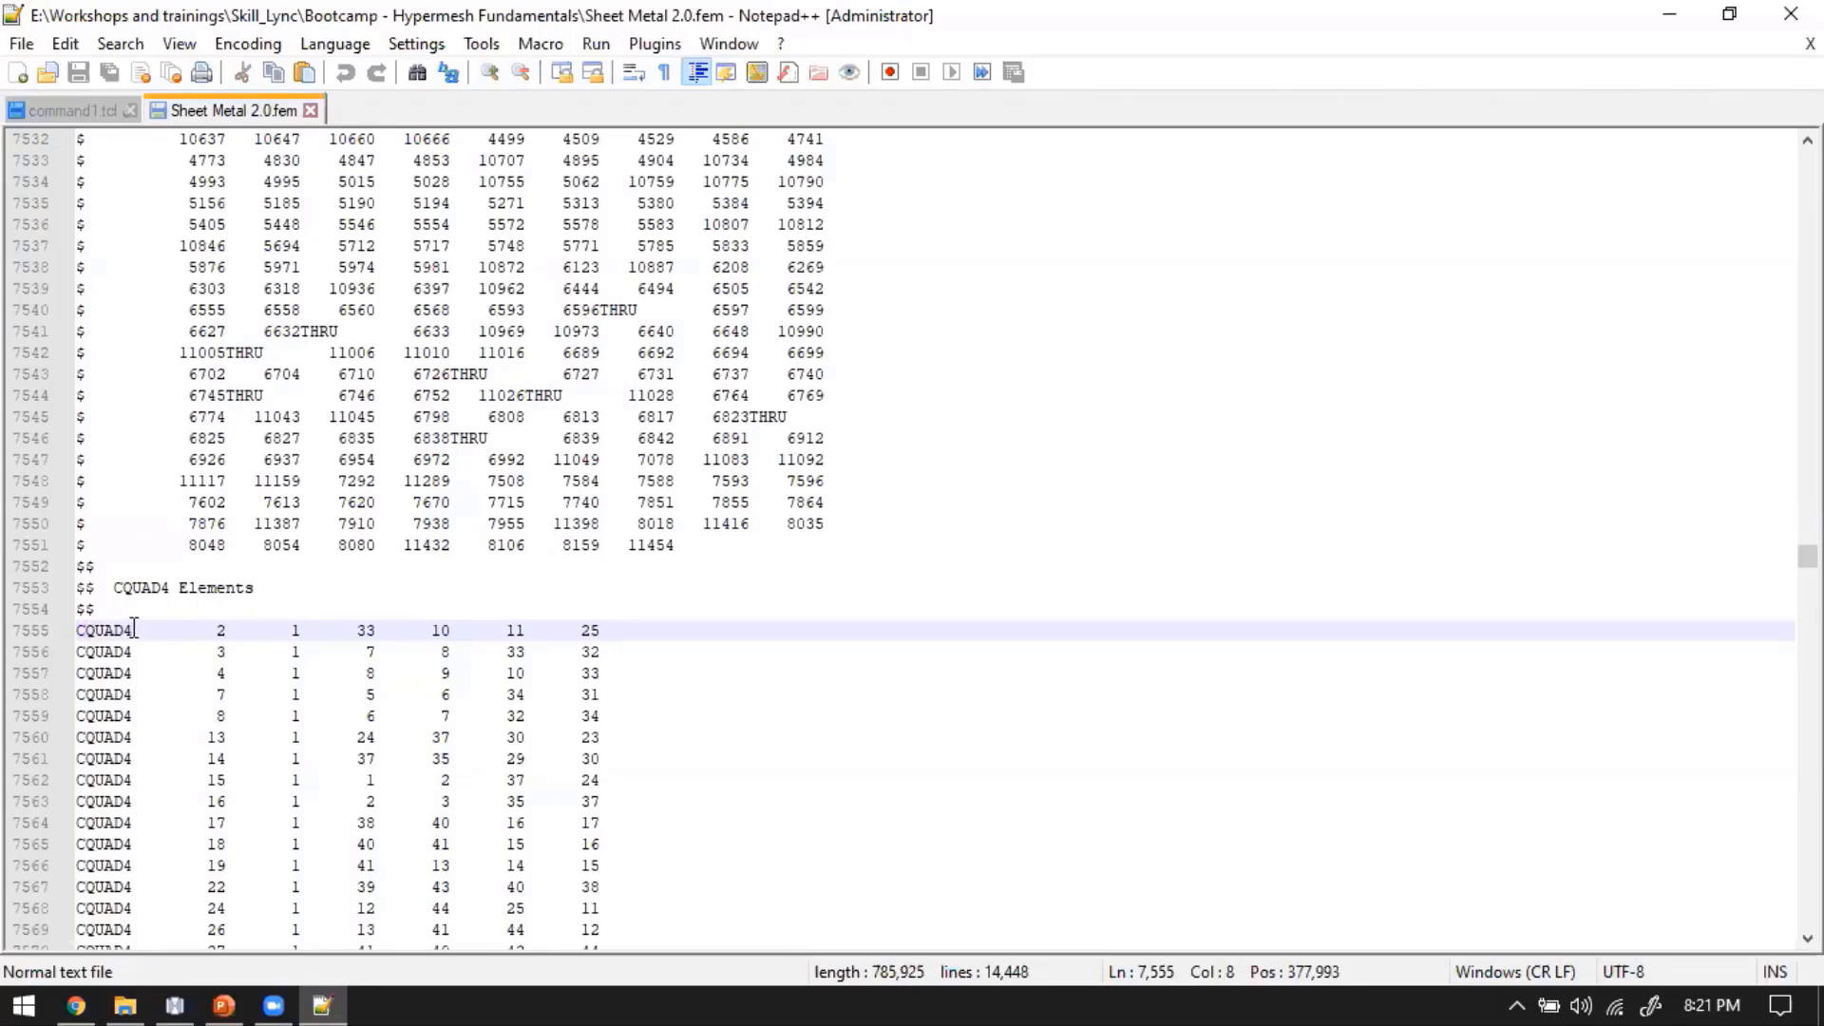
pyautogui.click(220, 627)
pyautogui.moveTo(361, 630); pyautogui.dragTo(599, 630)
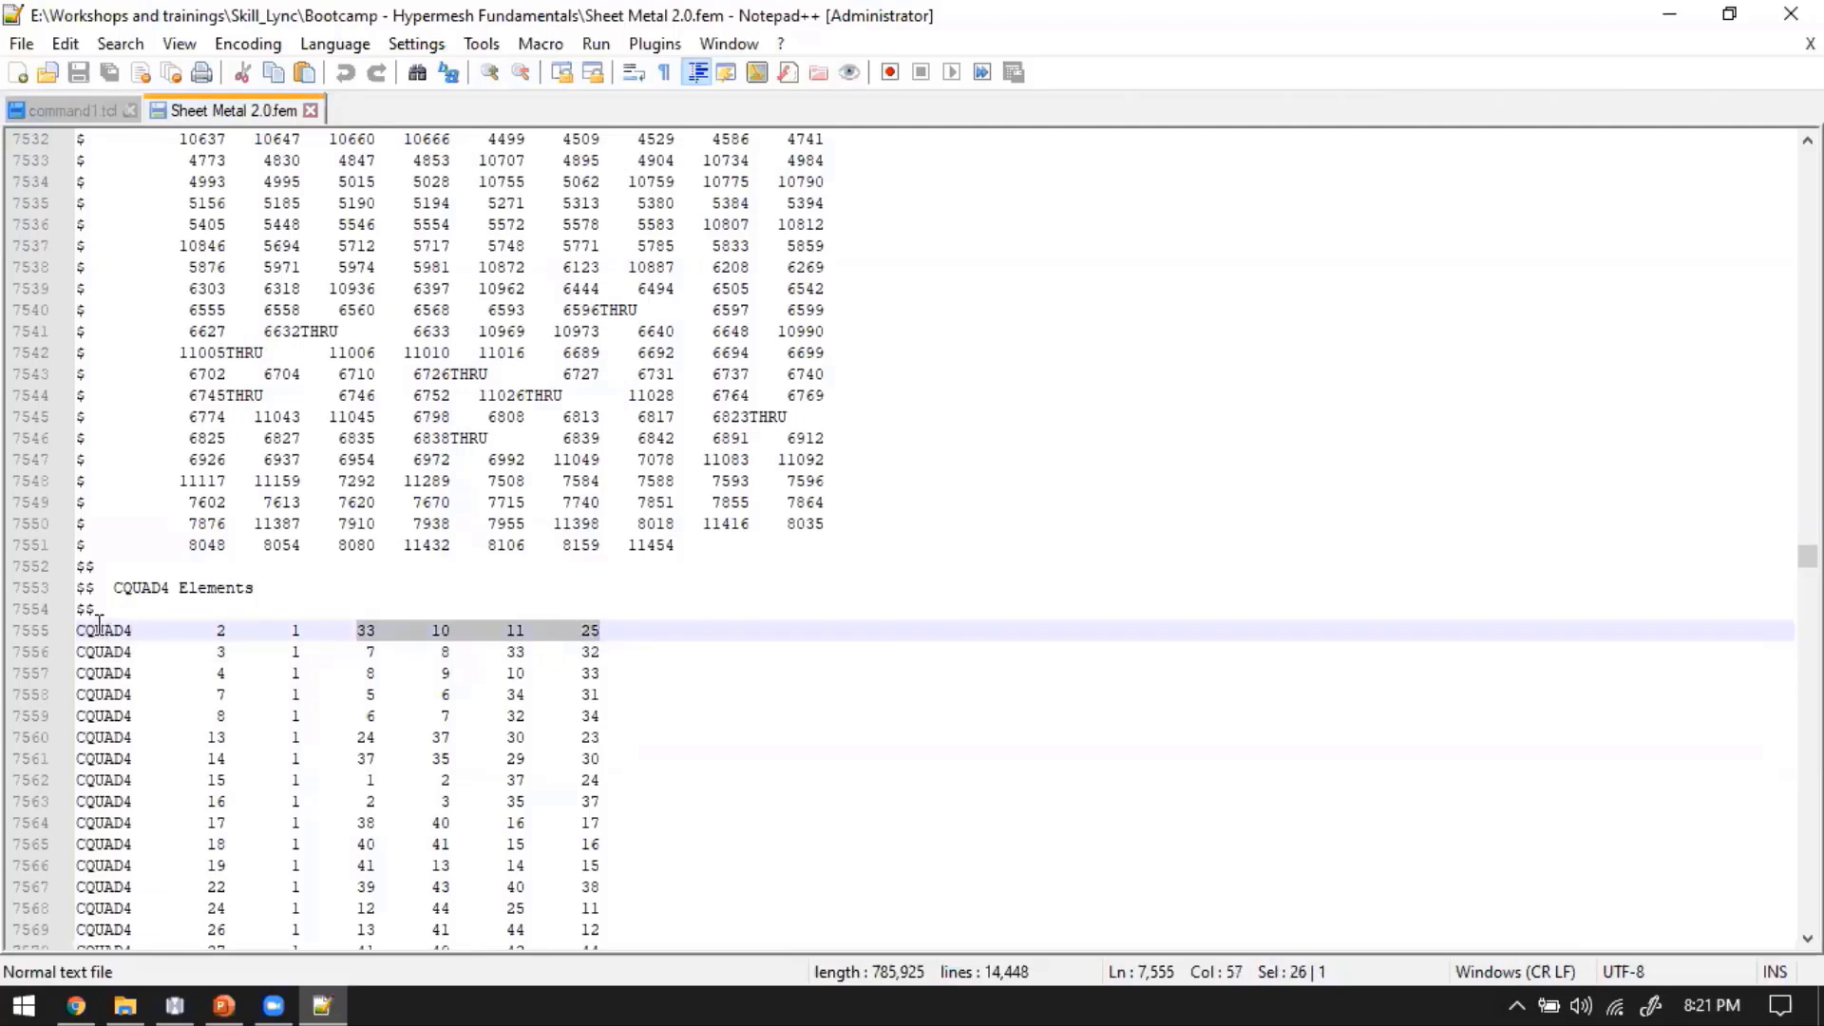
# Look through the remaining CQUAD4 element cards and the ID lists near the end of the deck
pyautogui.scroll(-5, 155, 798)
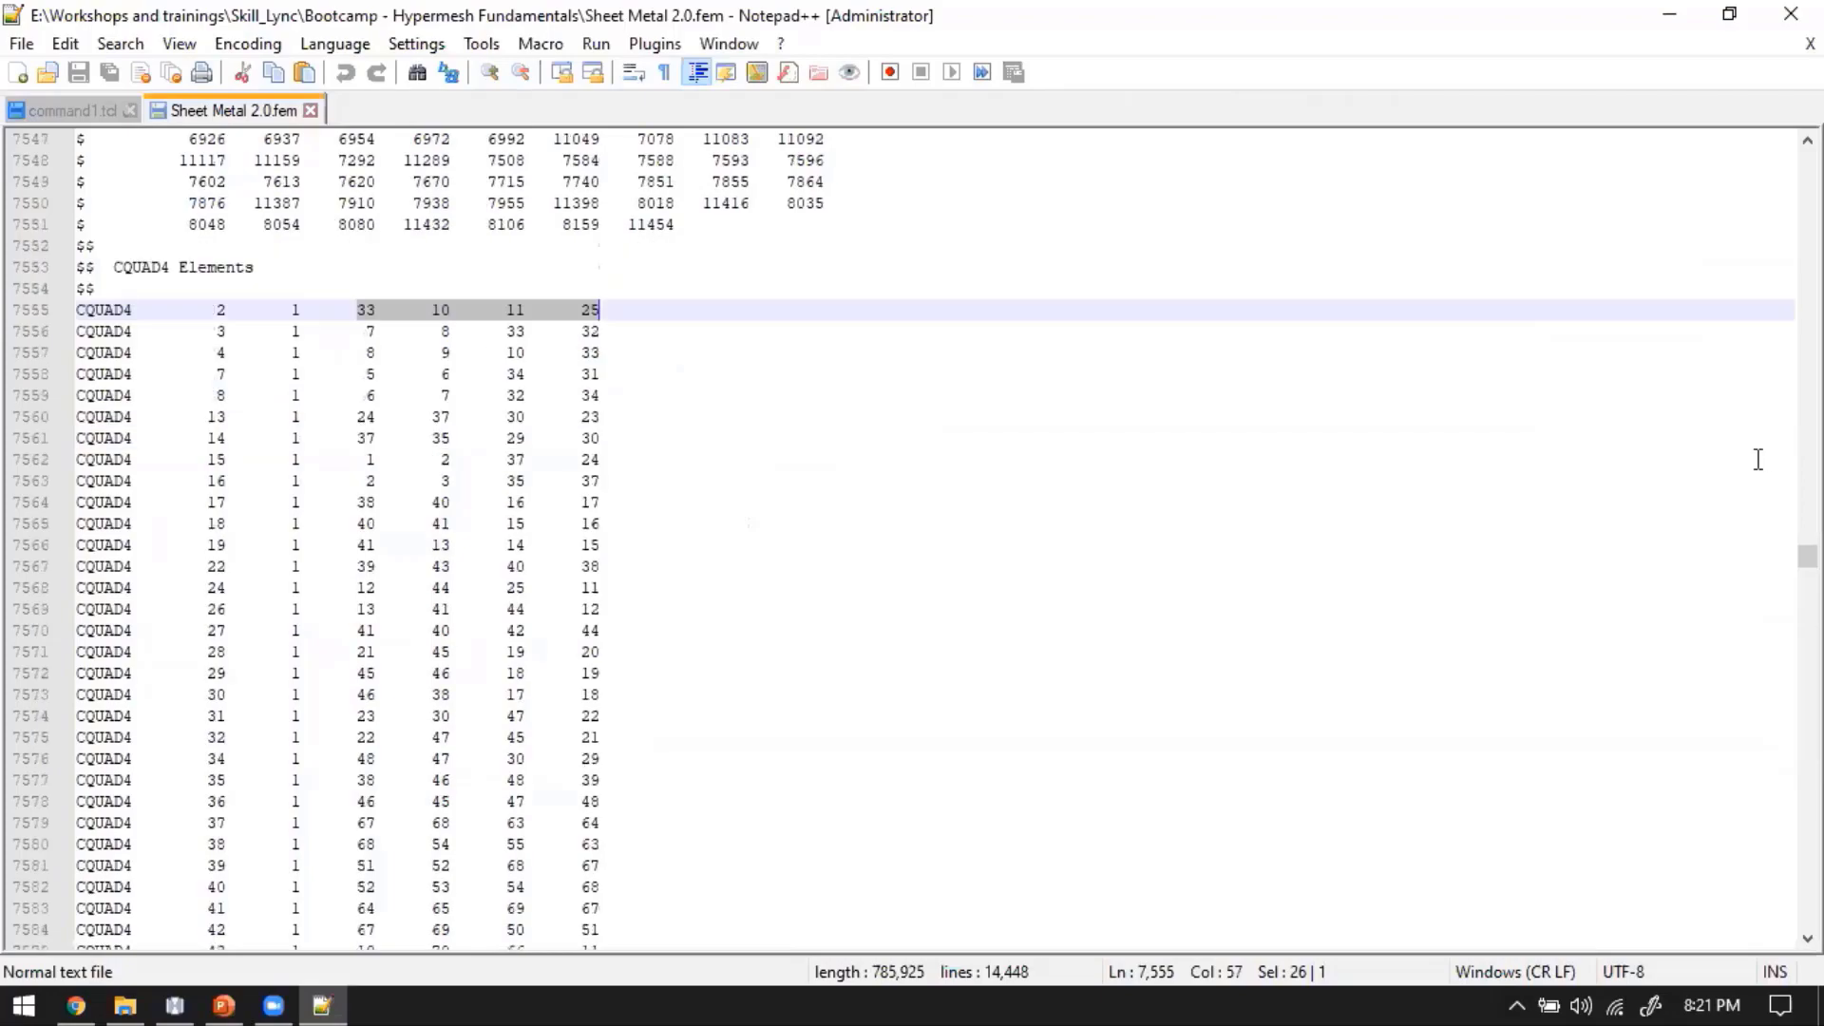
pyautogui.moveTo(1807, 555); pyautogui.dragTo(1807, 895)
pyautogui.scroll(-18, 772, 532)
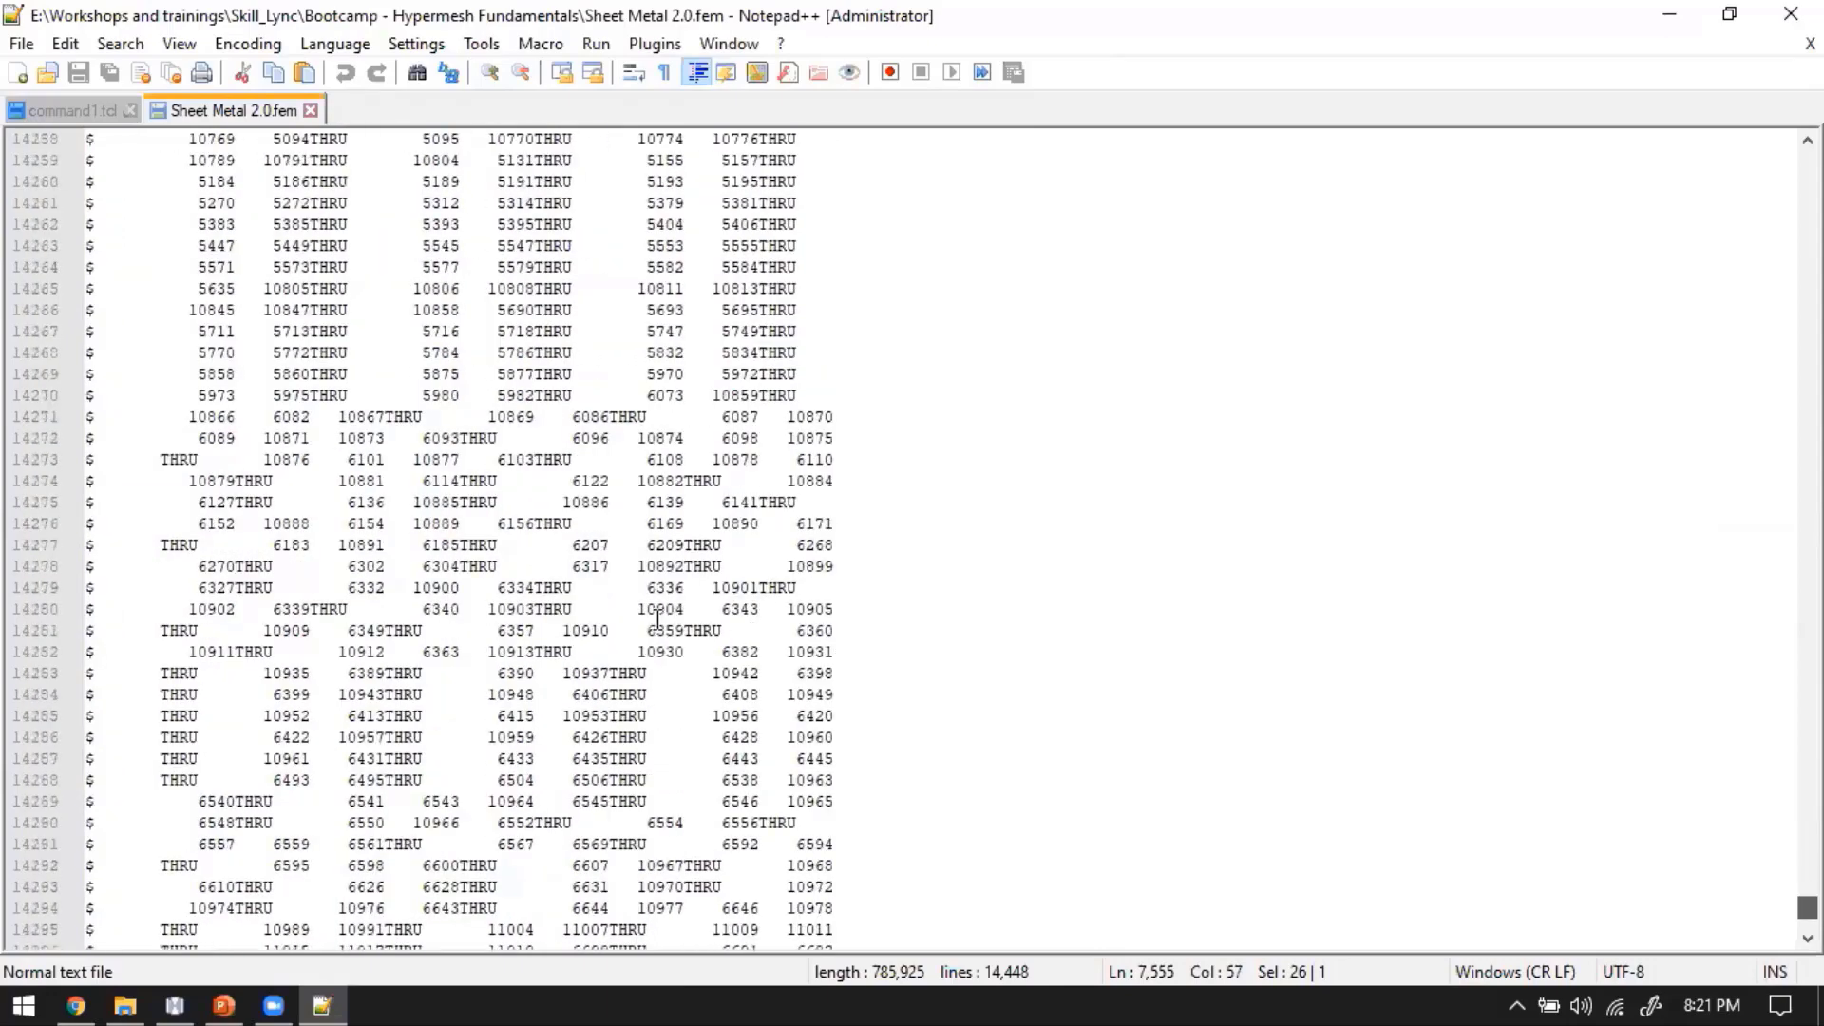
pyautogui.scroll(-18, 1308, 671)
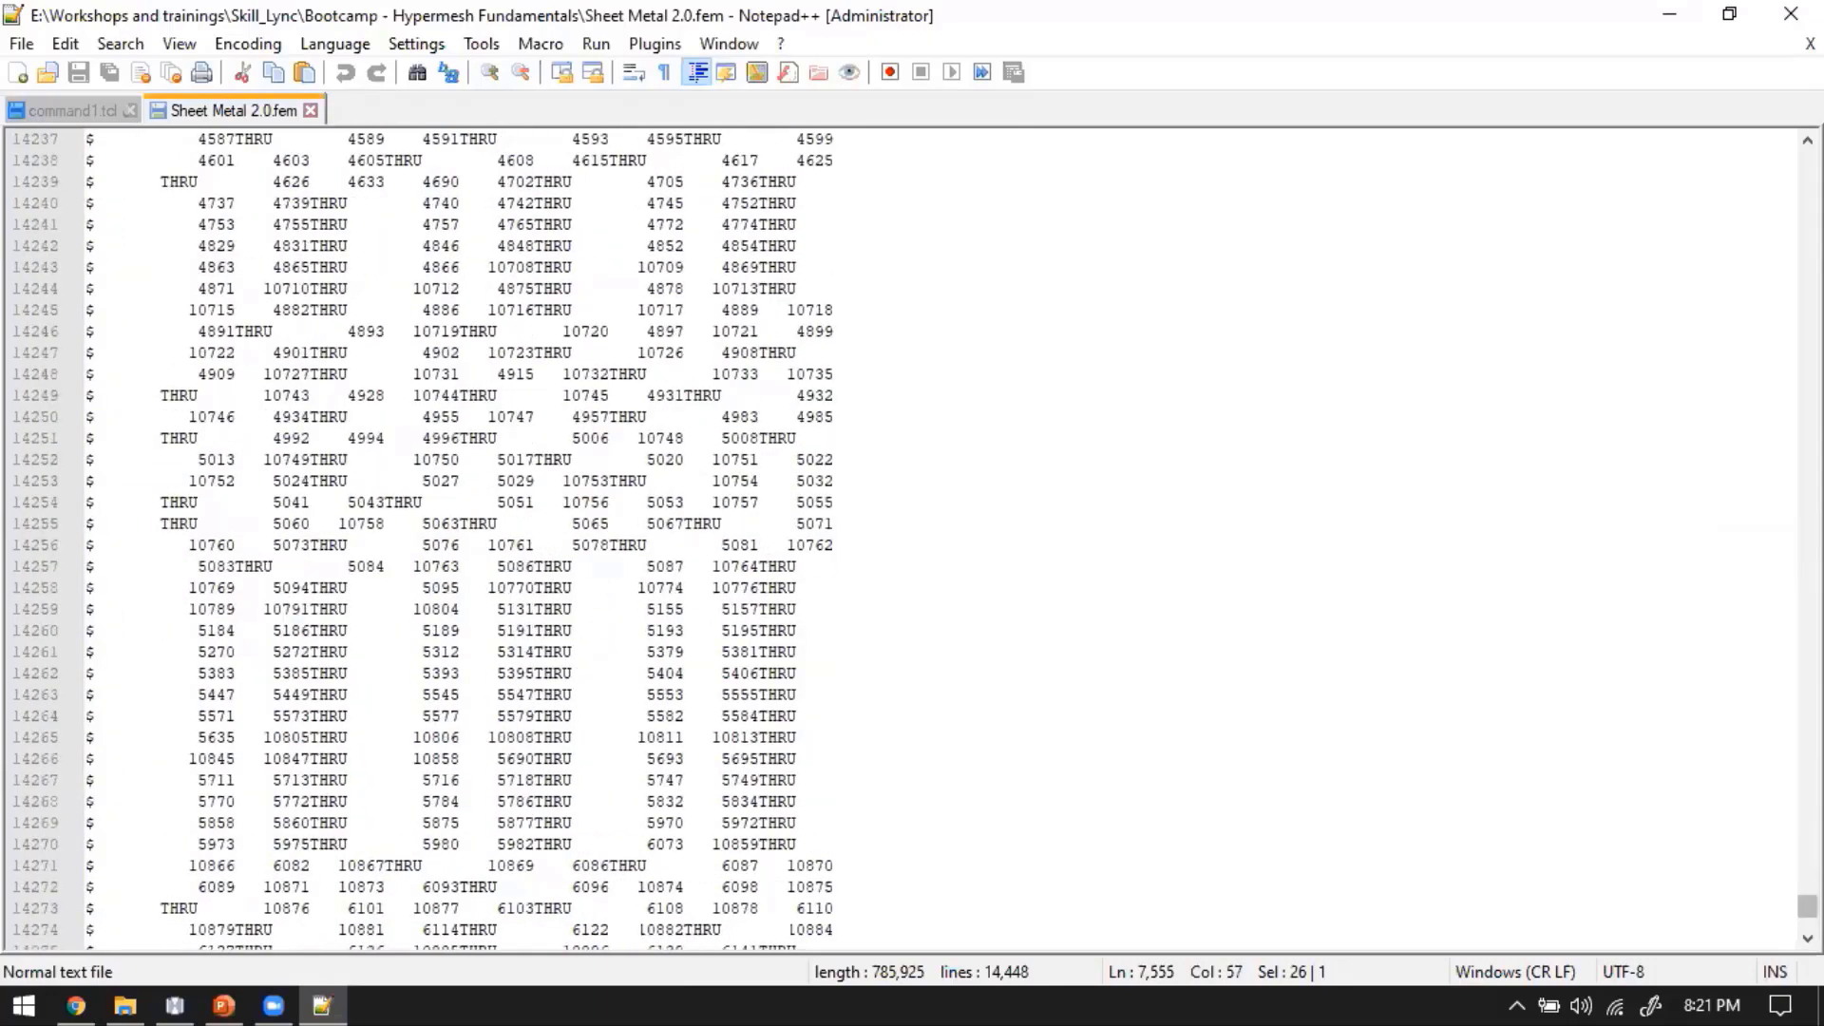
pyautogui.moveTo(1808, 906); pyautogui.dragTo(1769, 690)
pyautogui.scroll(20, 1769, 690)
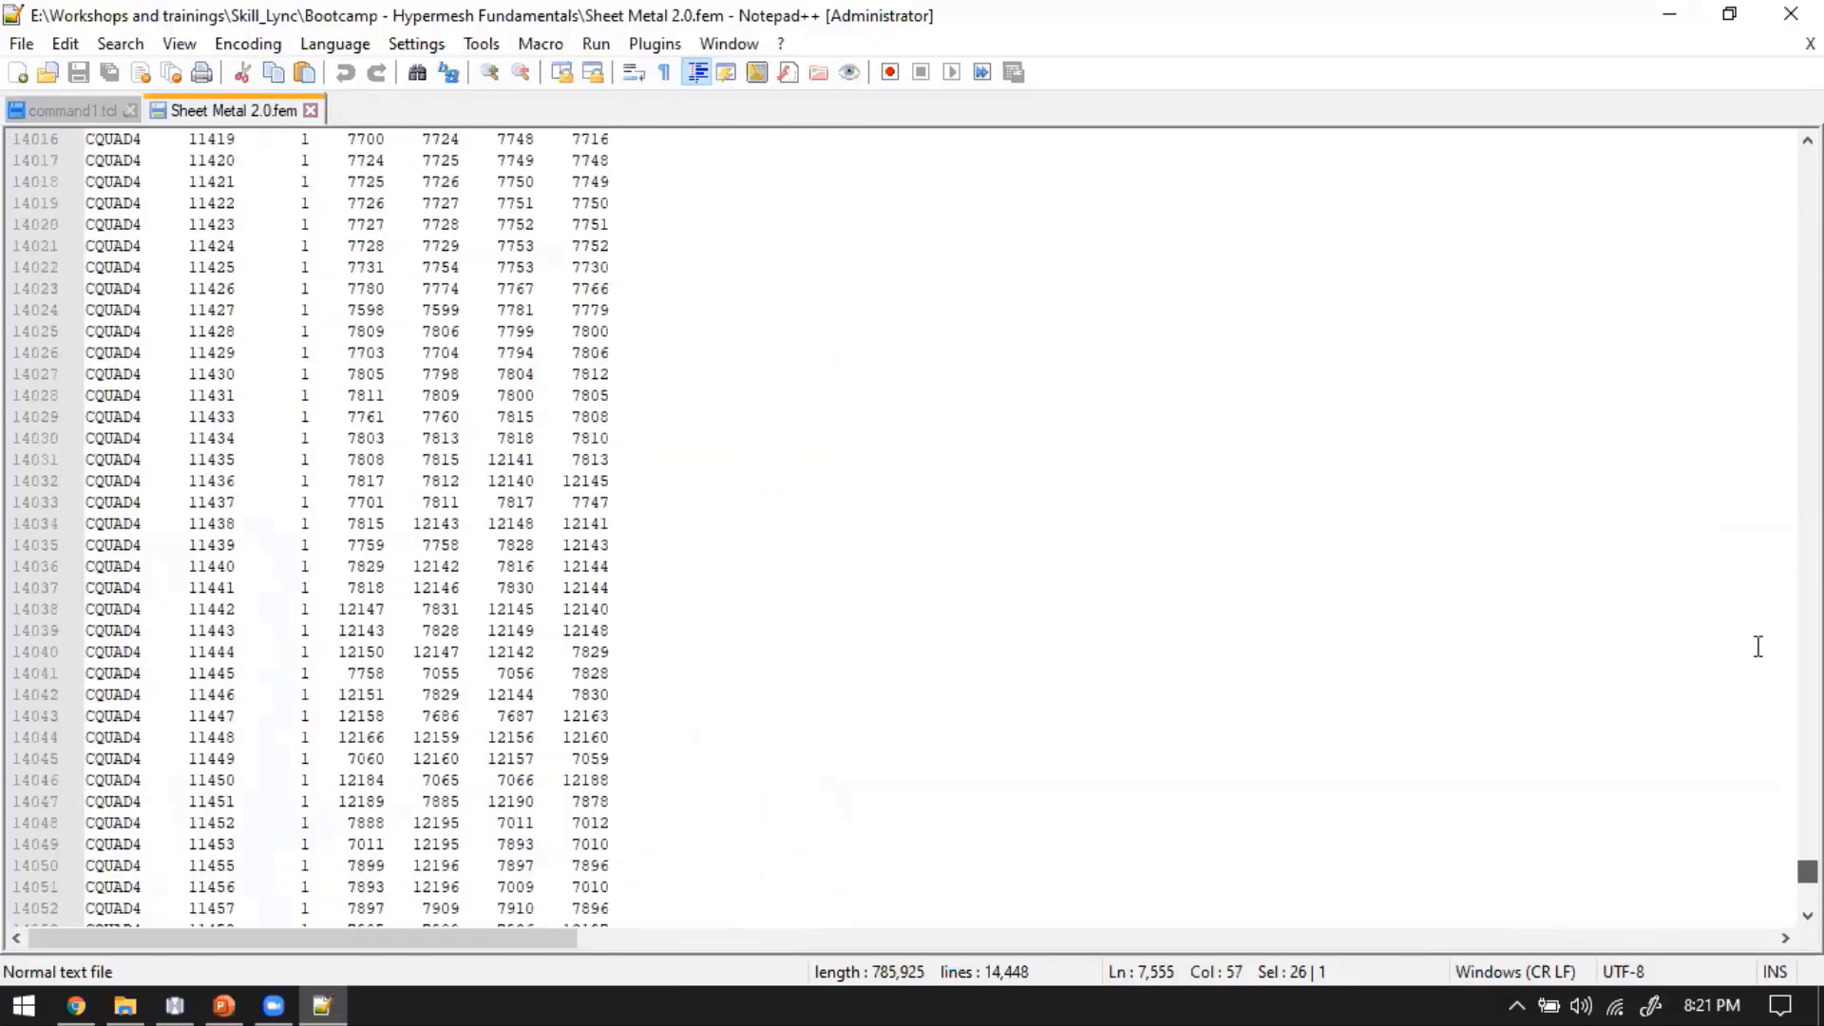
pyautogui.scroll(20, 262, 842)
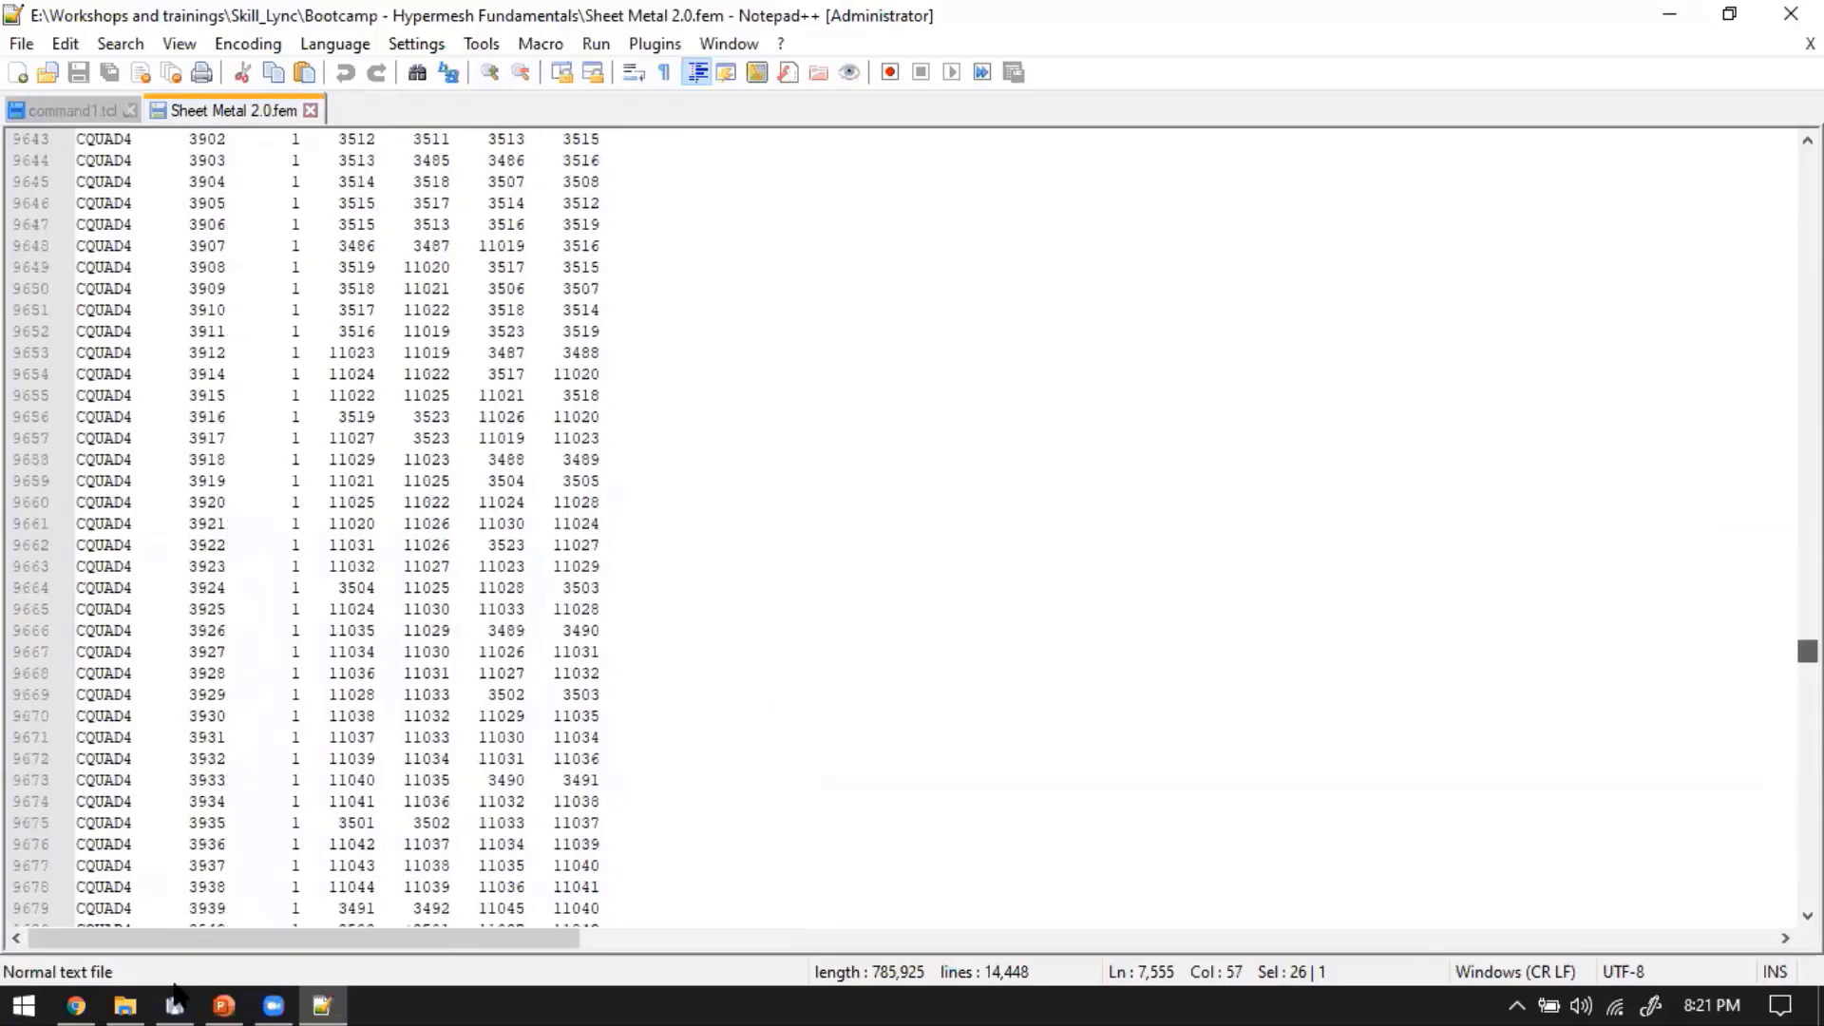
# Check the Sheet Metal 2.0 component's ID, property and material in HyperWorks, and return to the start of the deck in Notepad++
pyautogui.hotkey('alt', 'Tab')
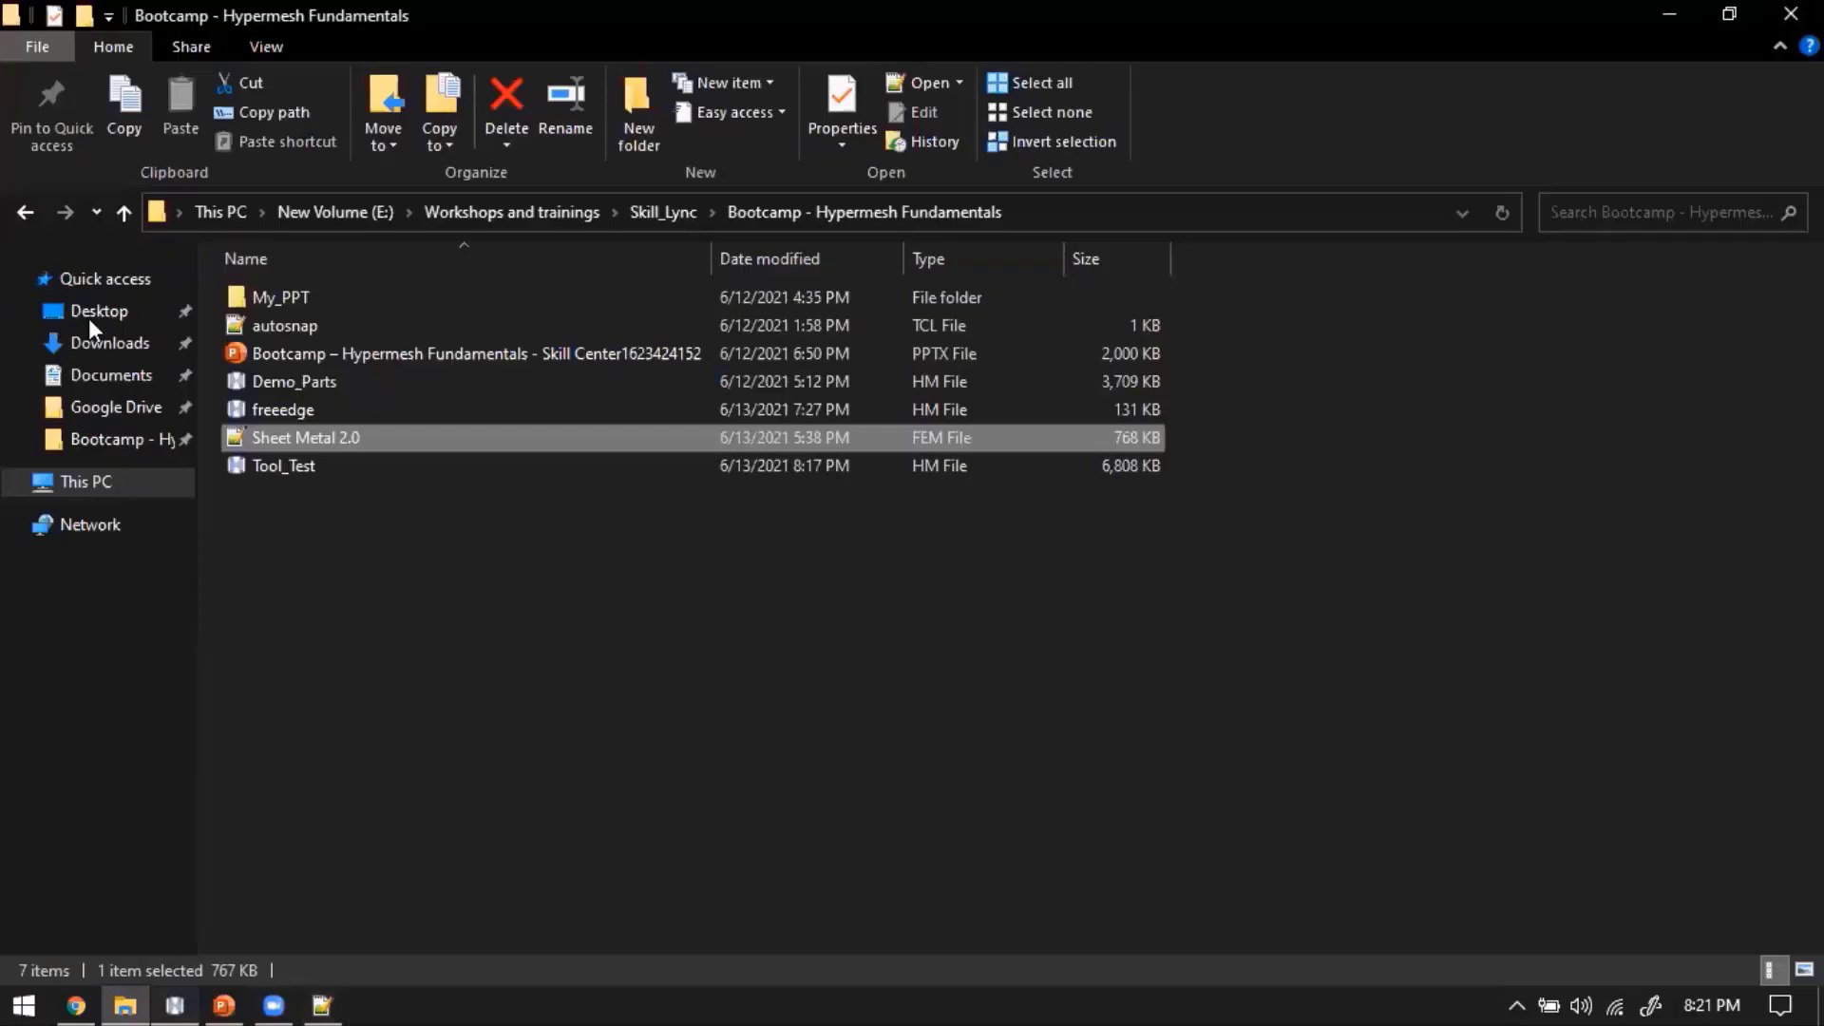
pyautogui.hotkey('alt', 'Tab')
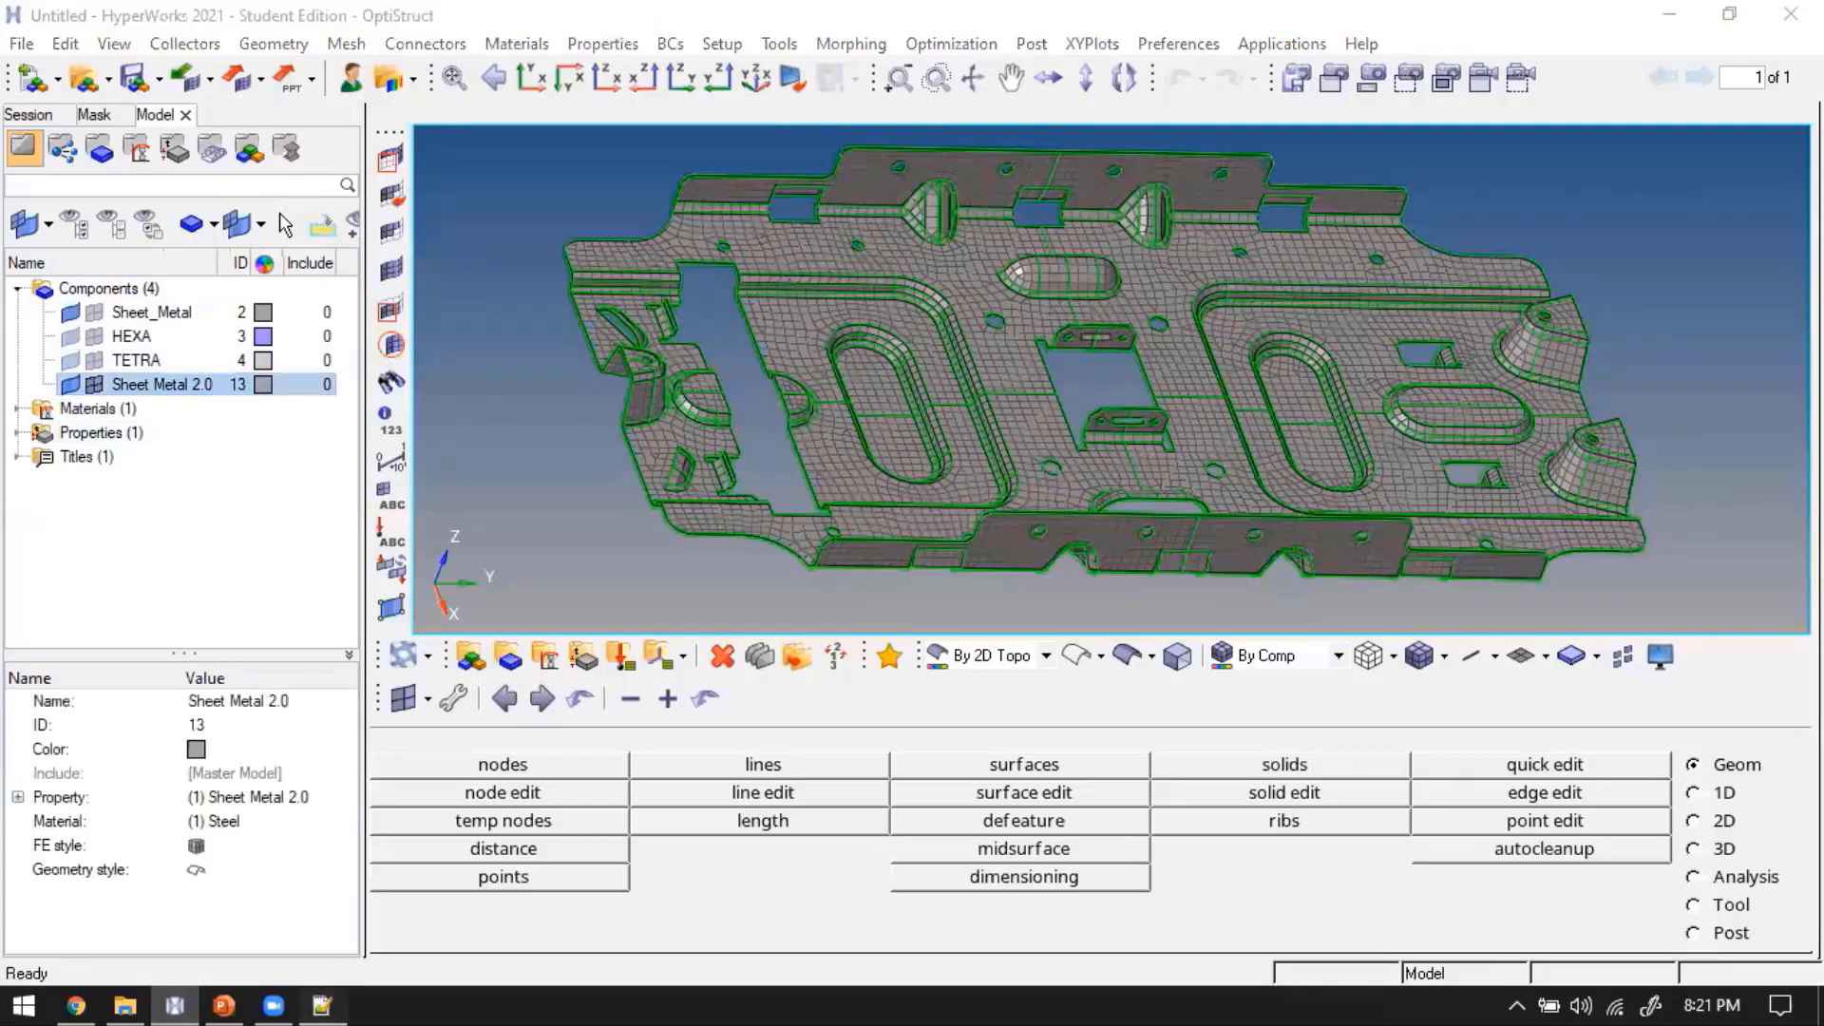
pyautogui.click(322, 1005)
pyautogui.moveTo(1808, 642); pyautogui.dragTo(1772, 135)
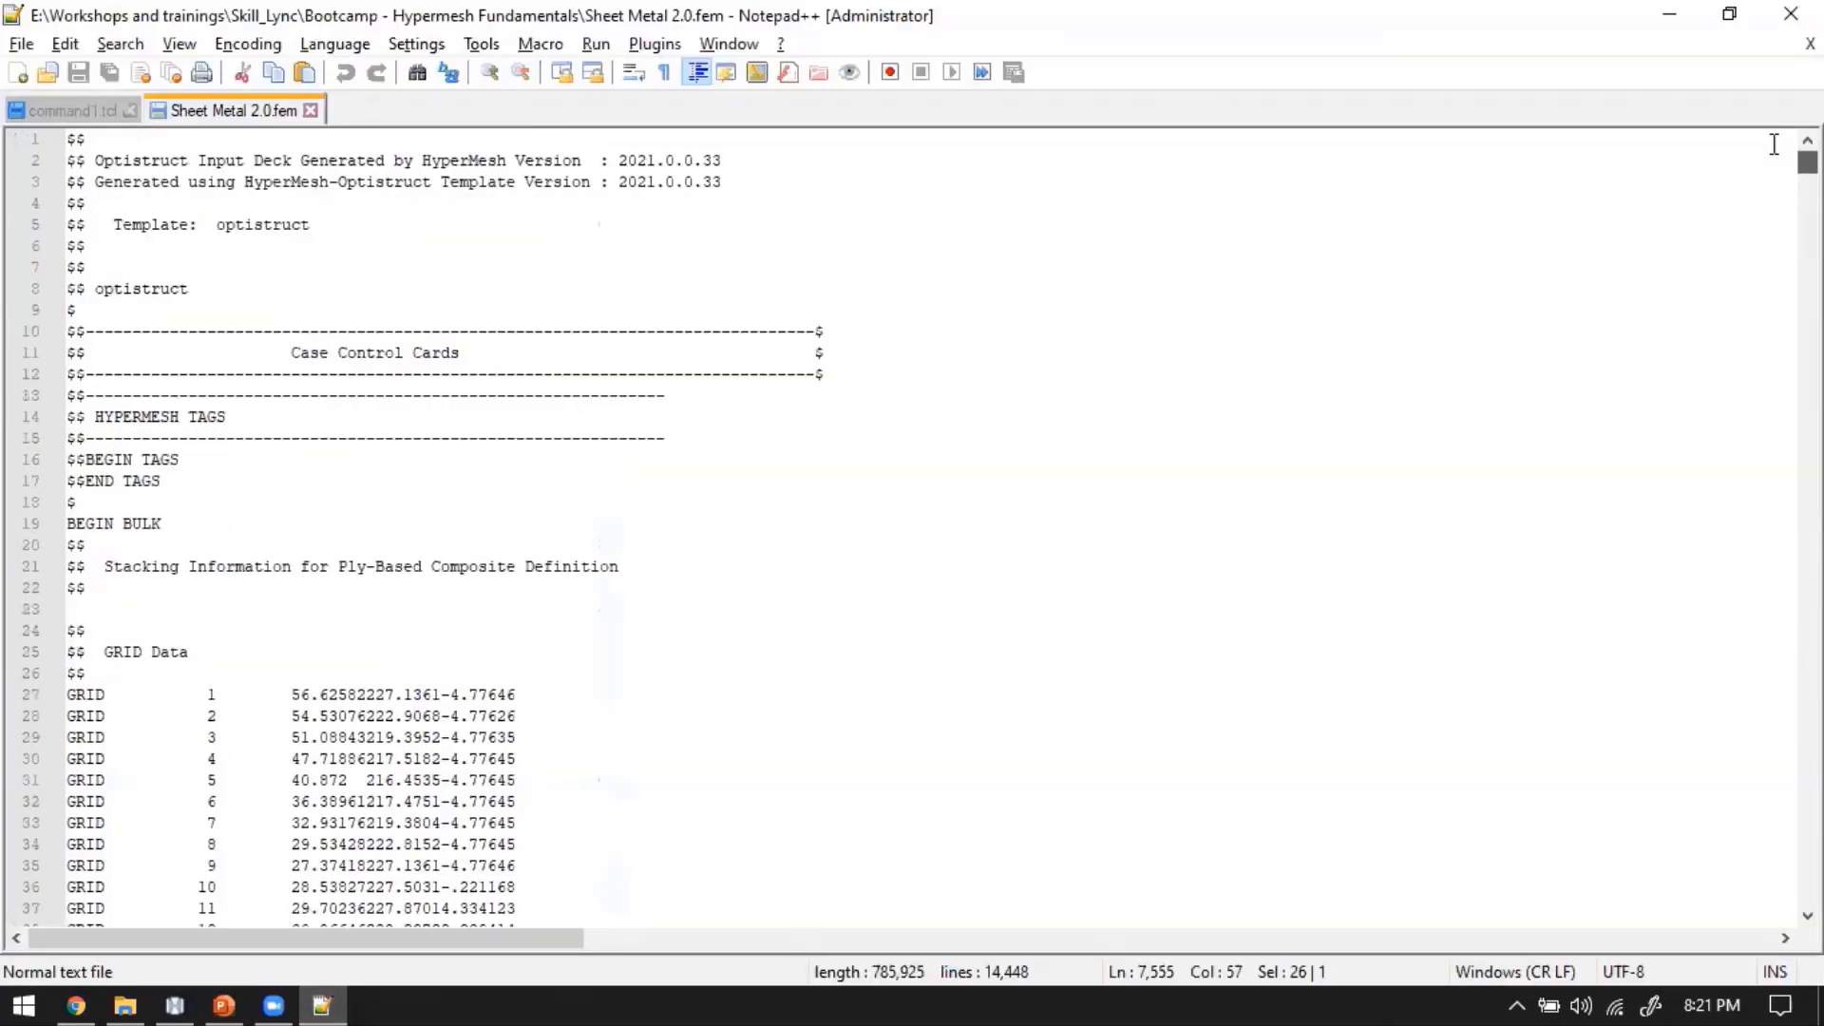
# Search the deck for "sheet", examine the component, PSHELL and MAT1 cards, and highlight the Steel material's density value
pyautogui.click(665, 652)
pyautogui.hotkey('ctrl', 'h')
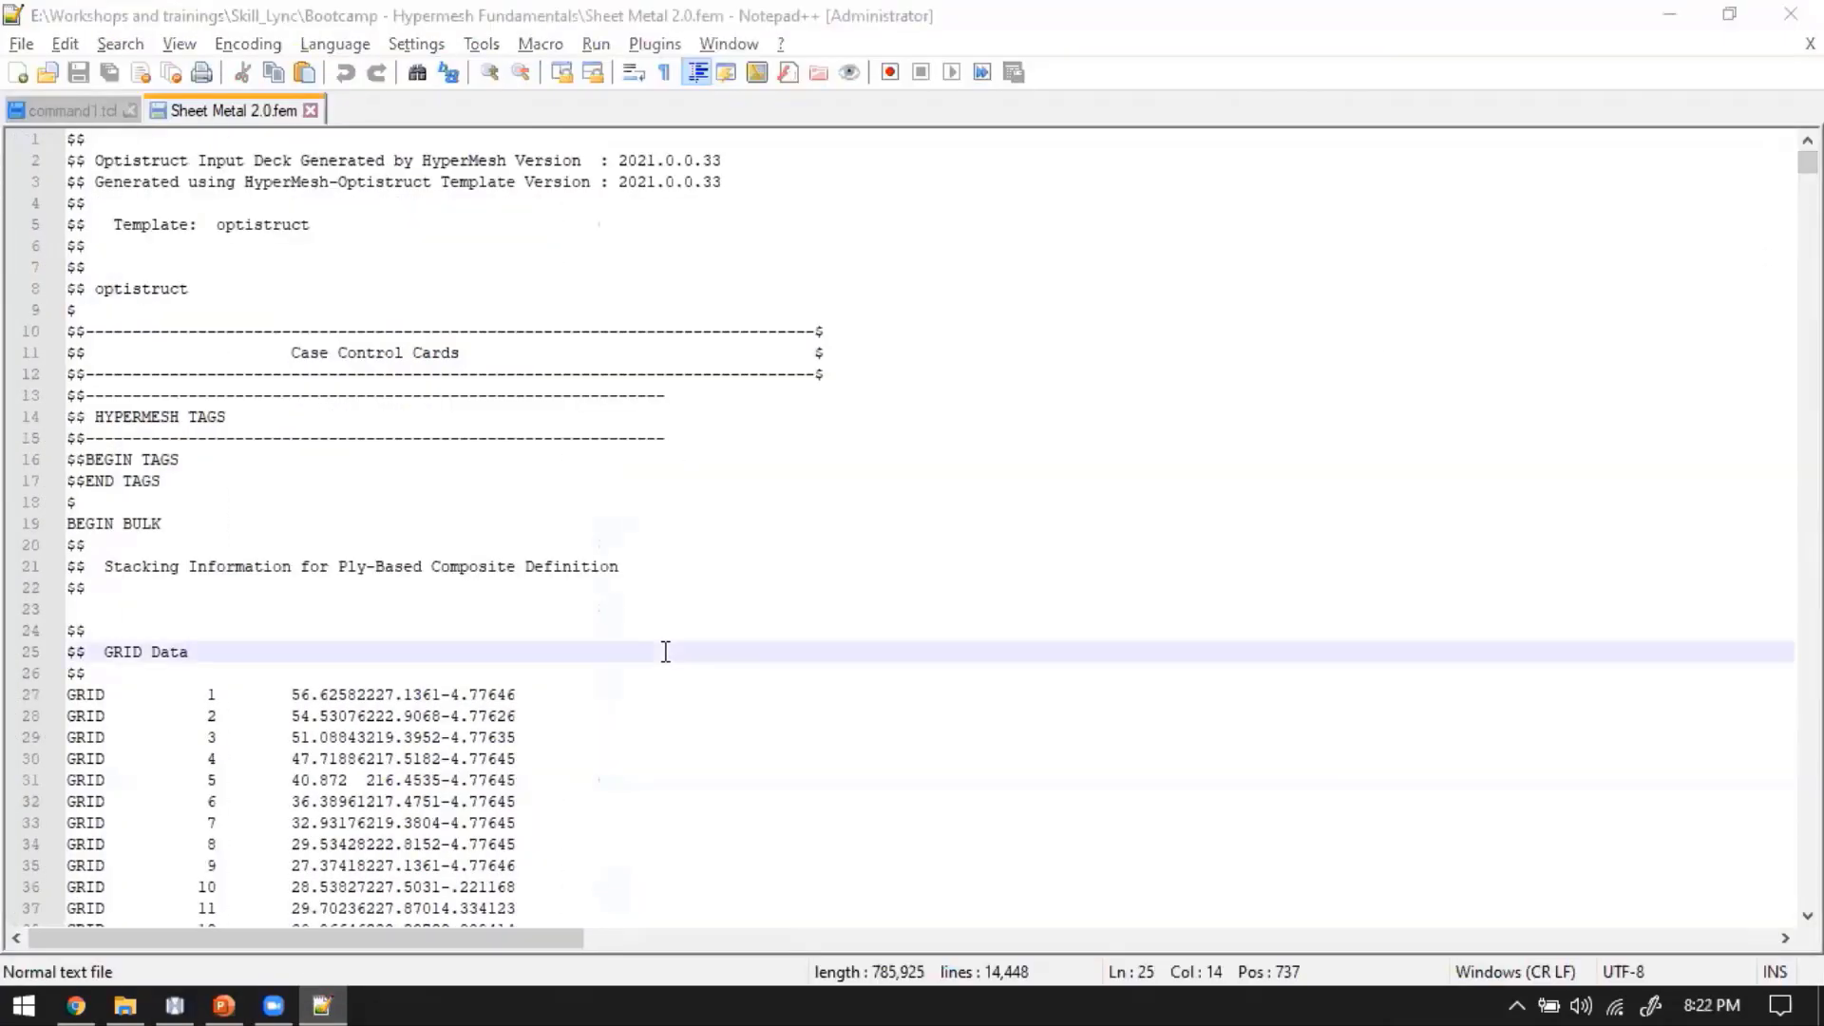
pyautogui.write('sheet')
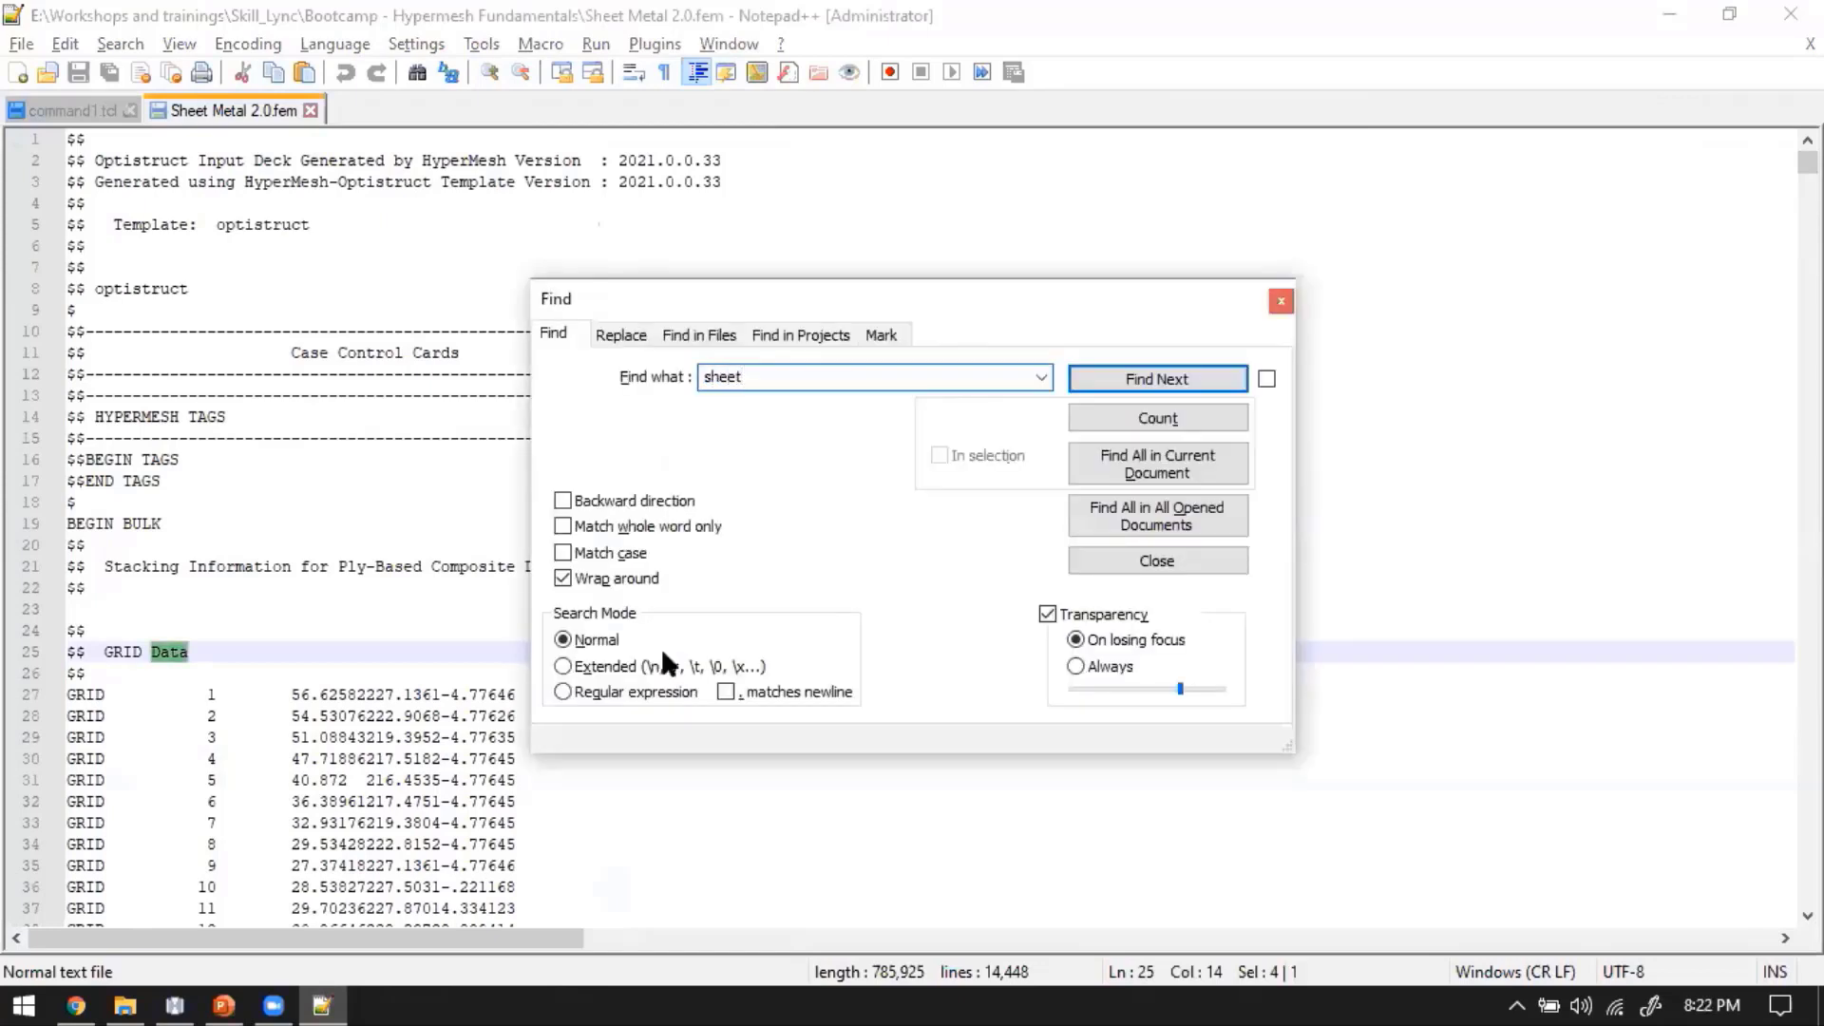
pyautogui.press('Return')
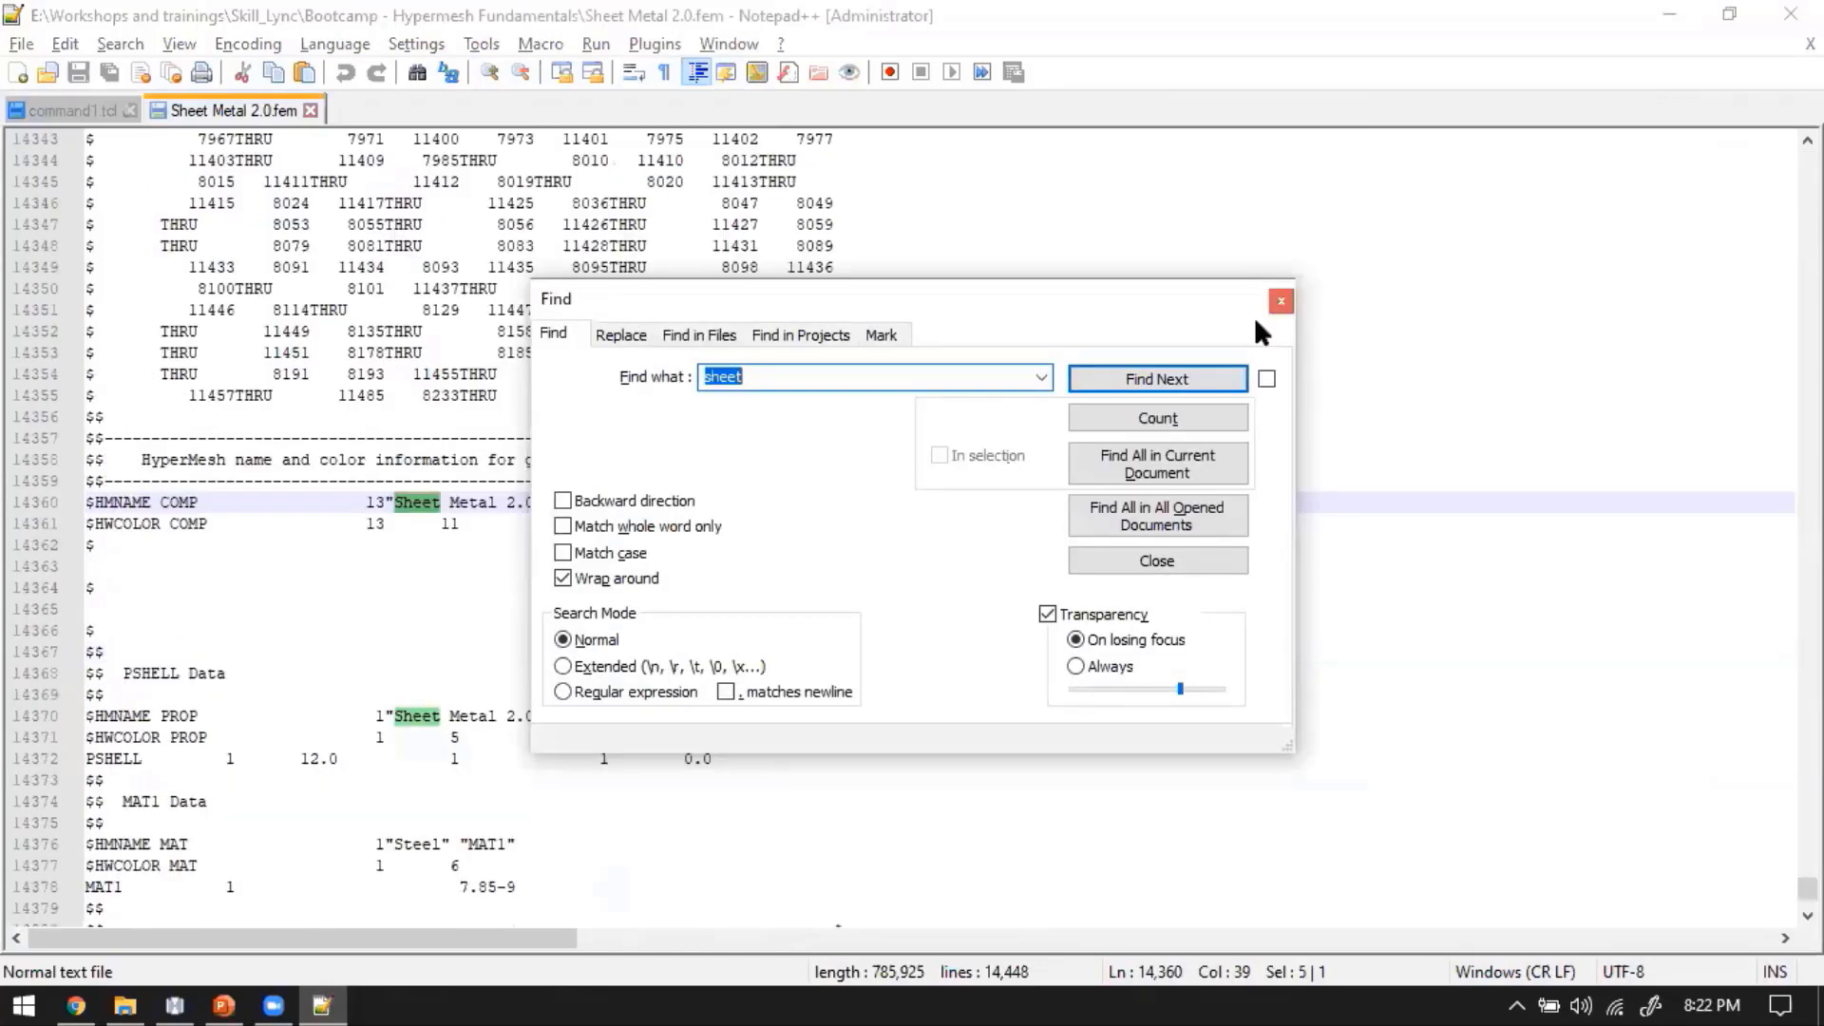
pyautogui.press('Escape')
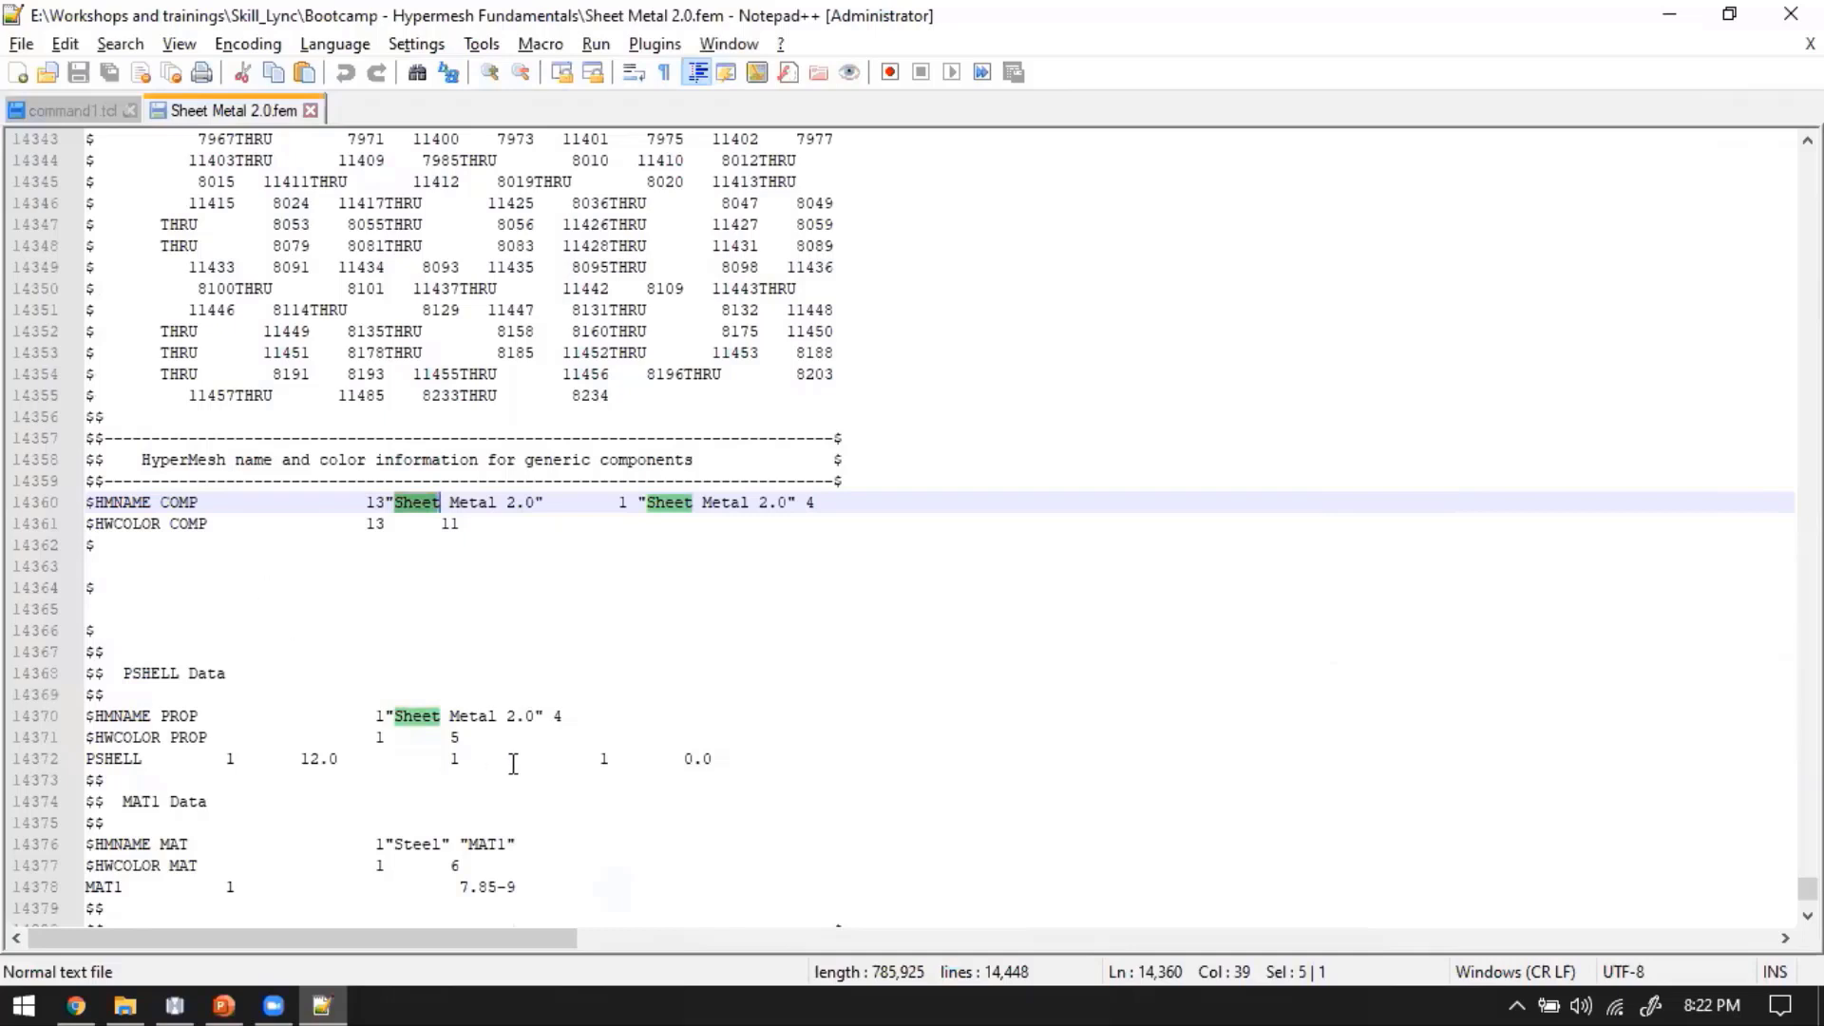
pyautogui.scroll(-2, 514, 763)
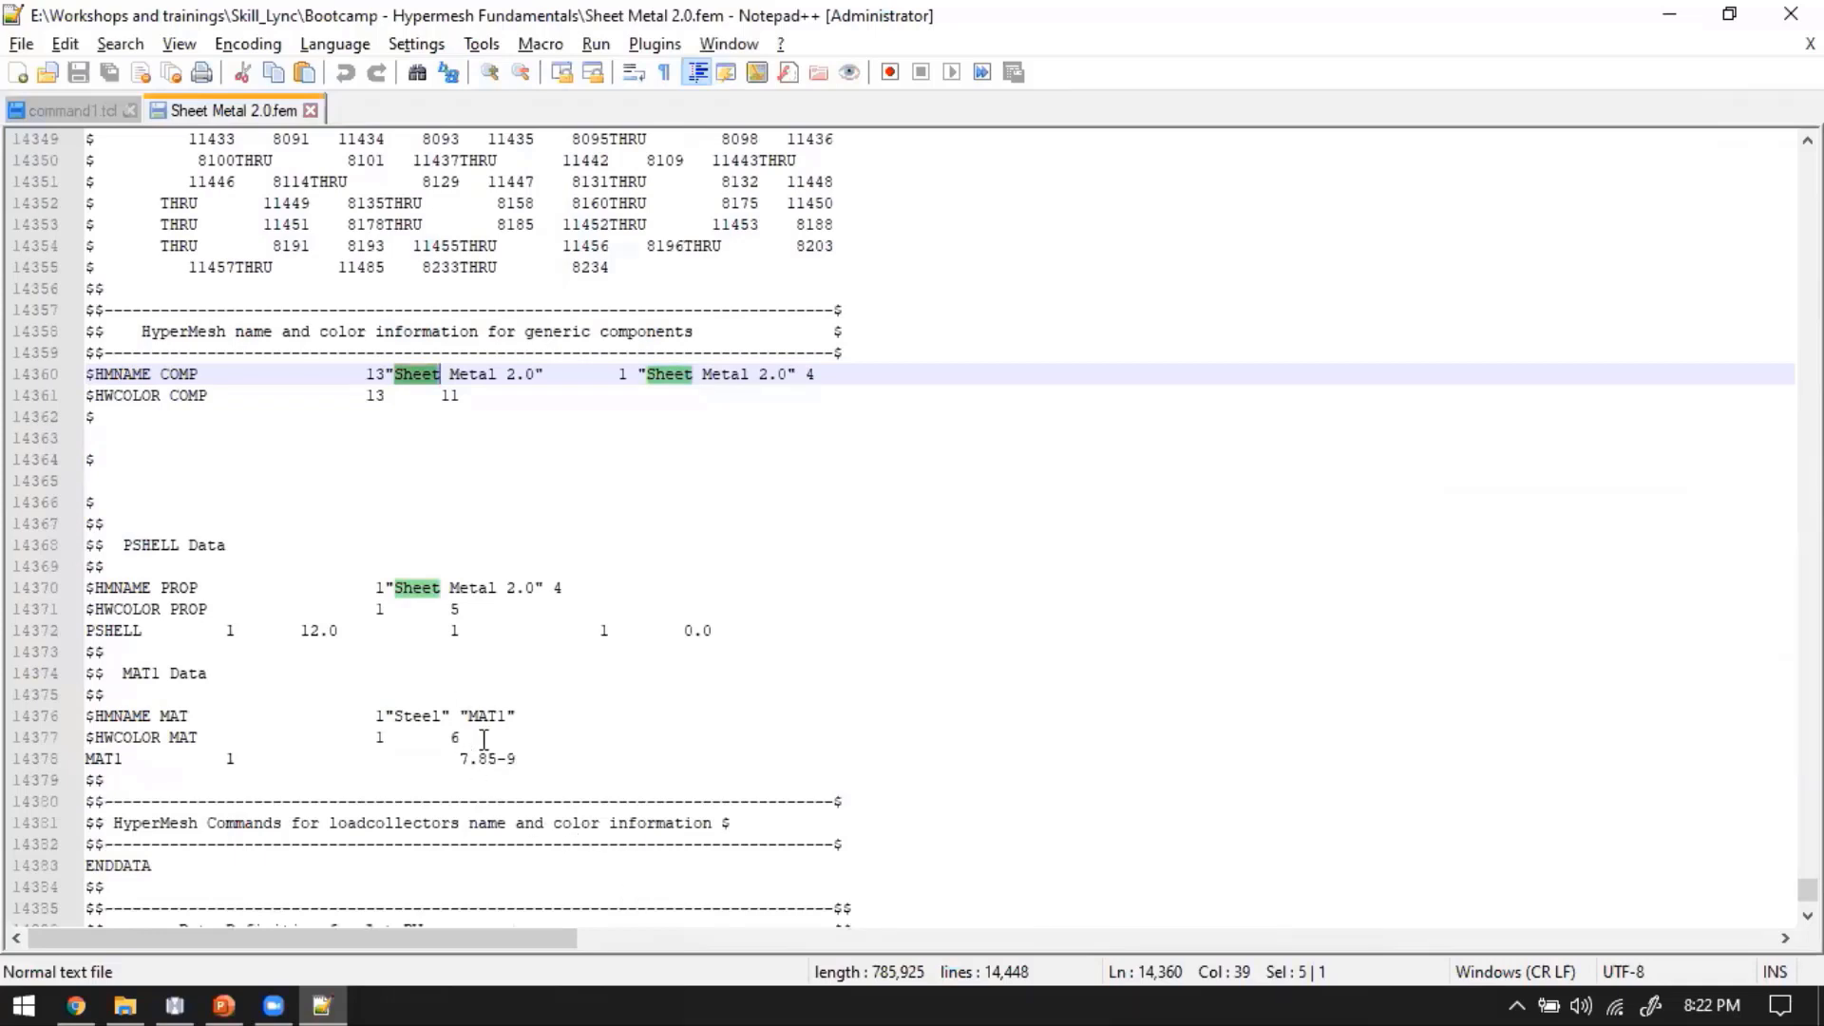
pyautogui.moveTo(519, 760); pyautogui.dragTo(460, 760)
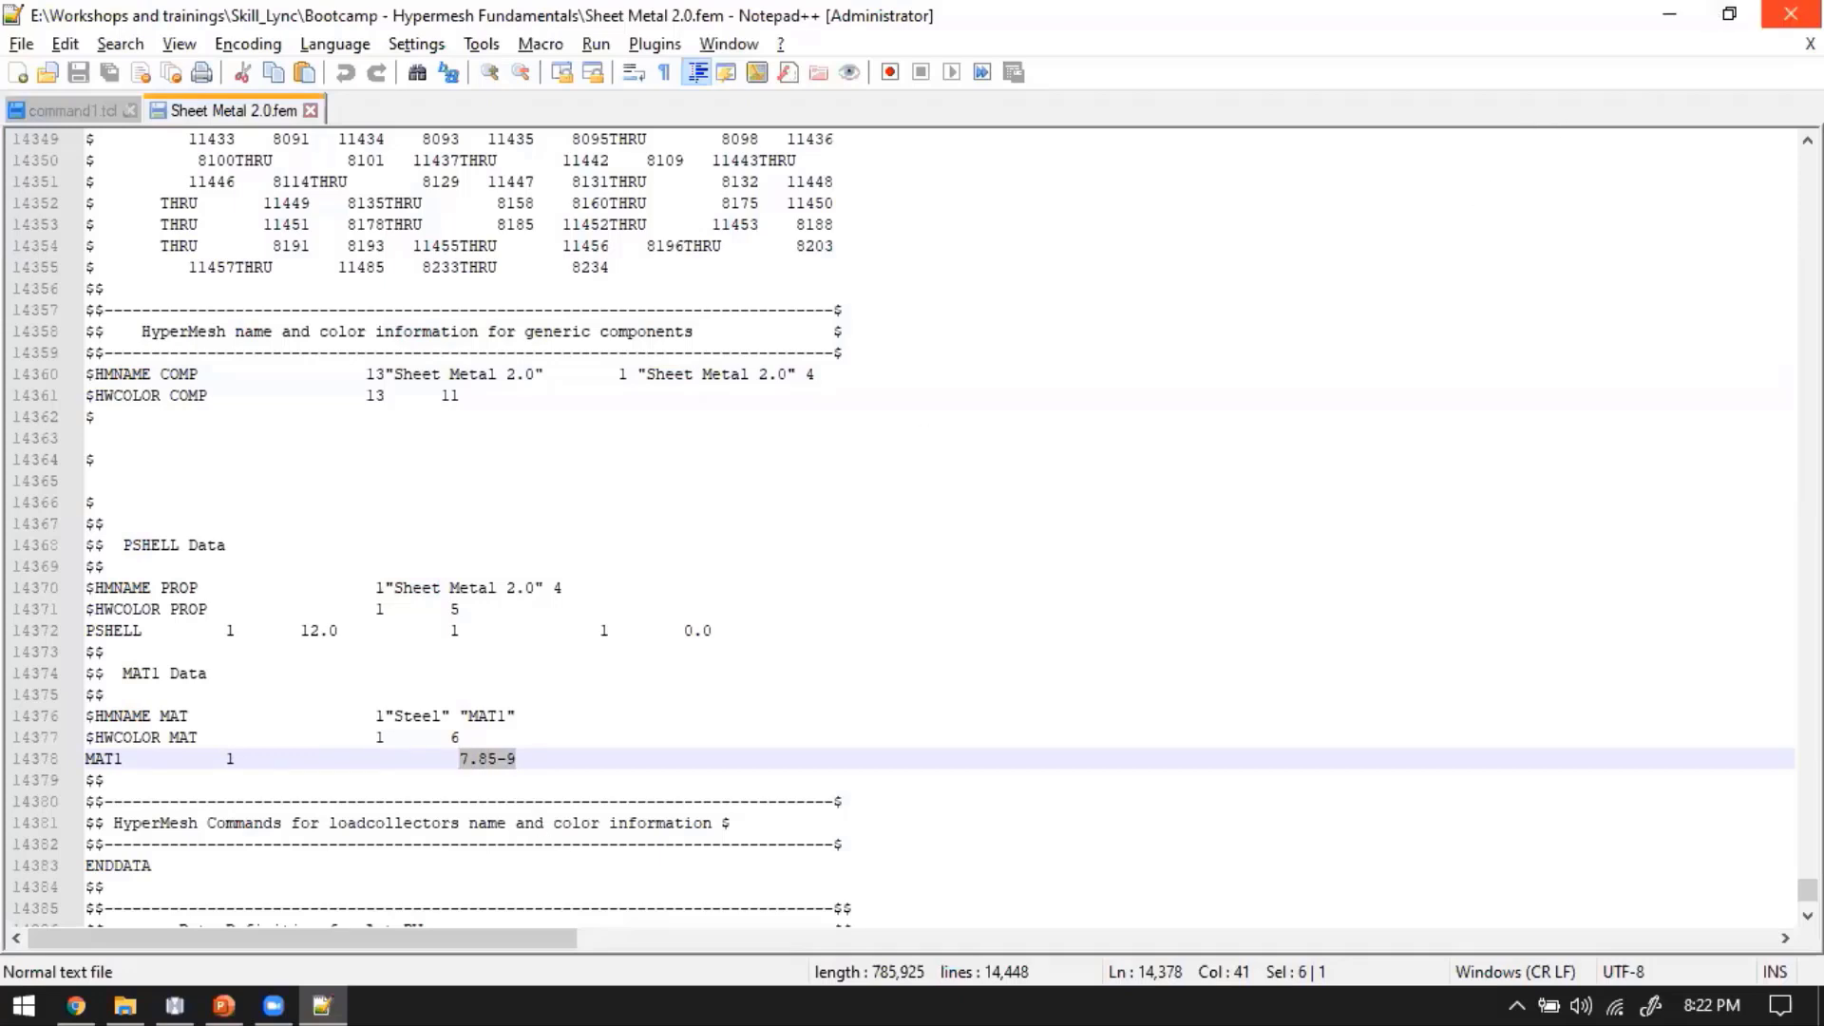
# Close the deck in Notepad++, return to HyperWorks and display the sheet metal geometry as shaded surfaces
pyautogui.click(1776, 16)
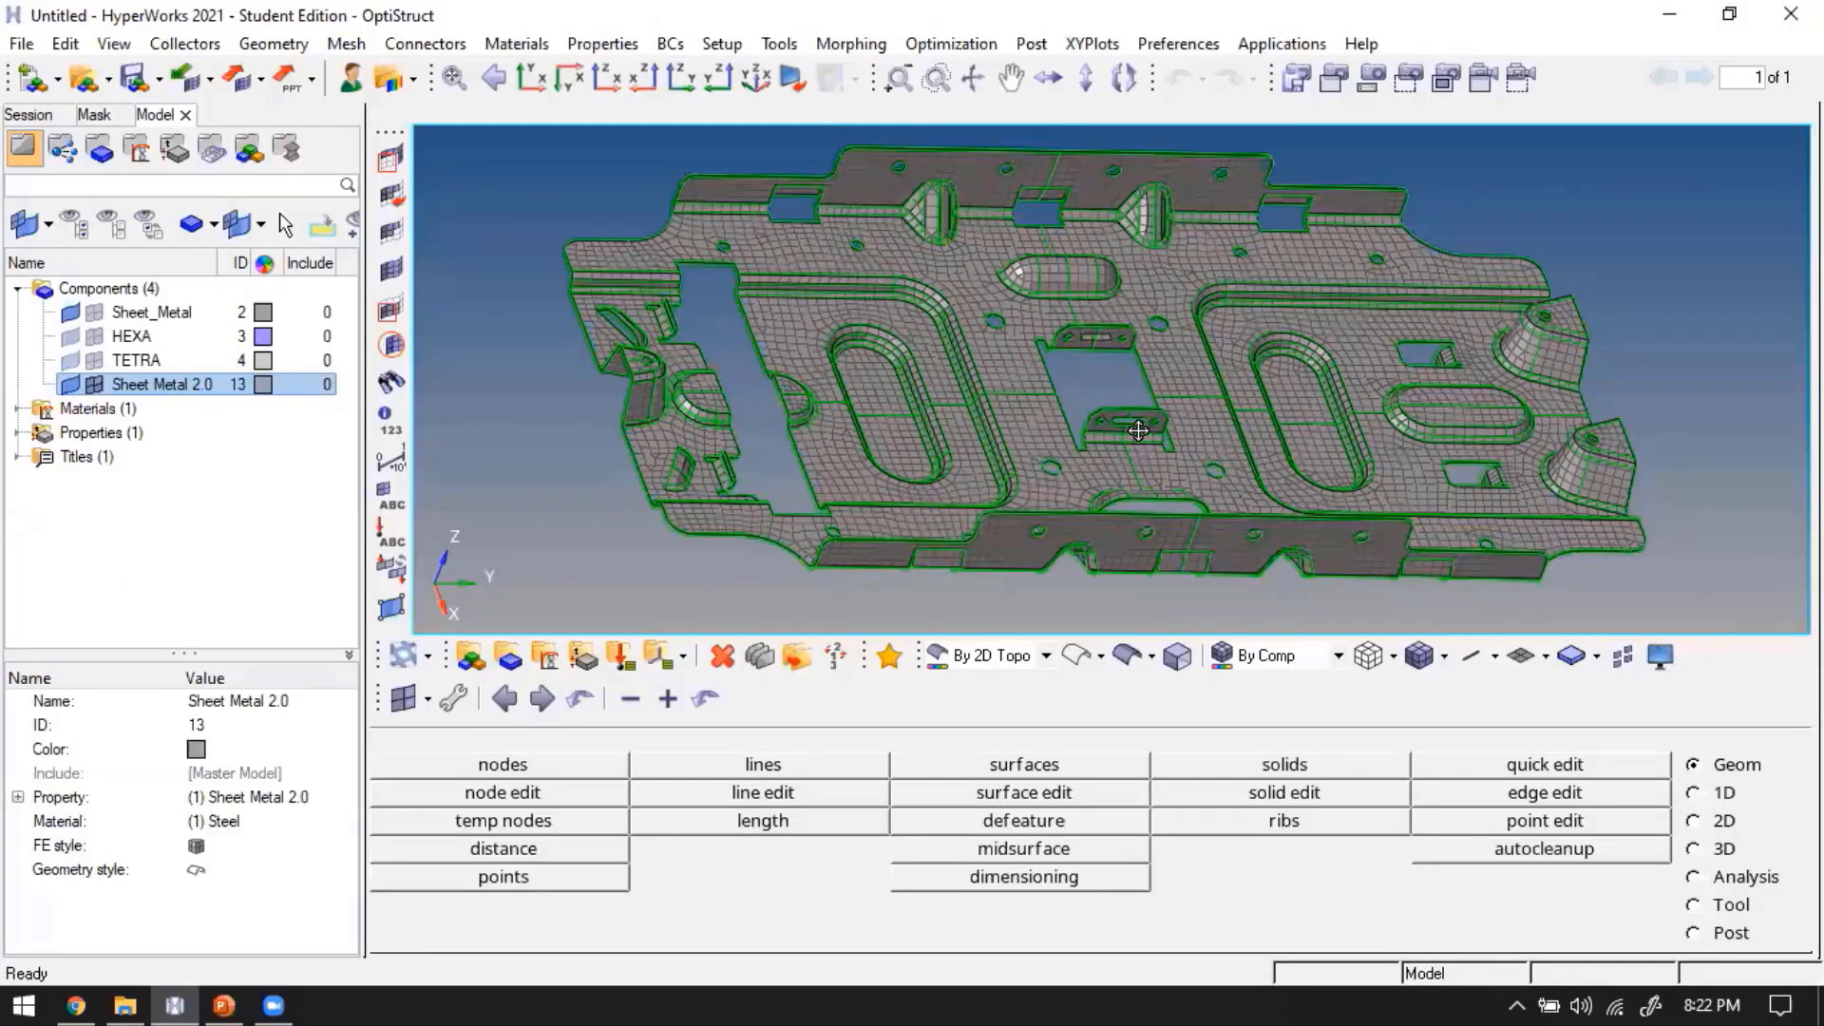
pyautogui.keyDown('ctrl'); pyautogui.moveTo(1137, 608); pyautogui.dragTo(1136, 646, button='right'); pyautogui.keyUp('ctrl')
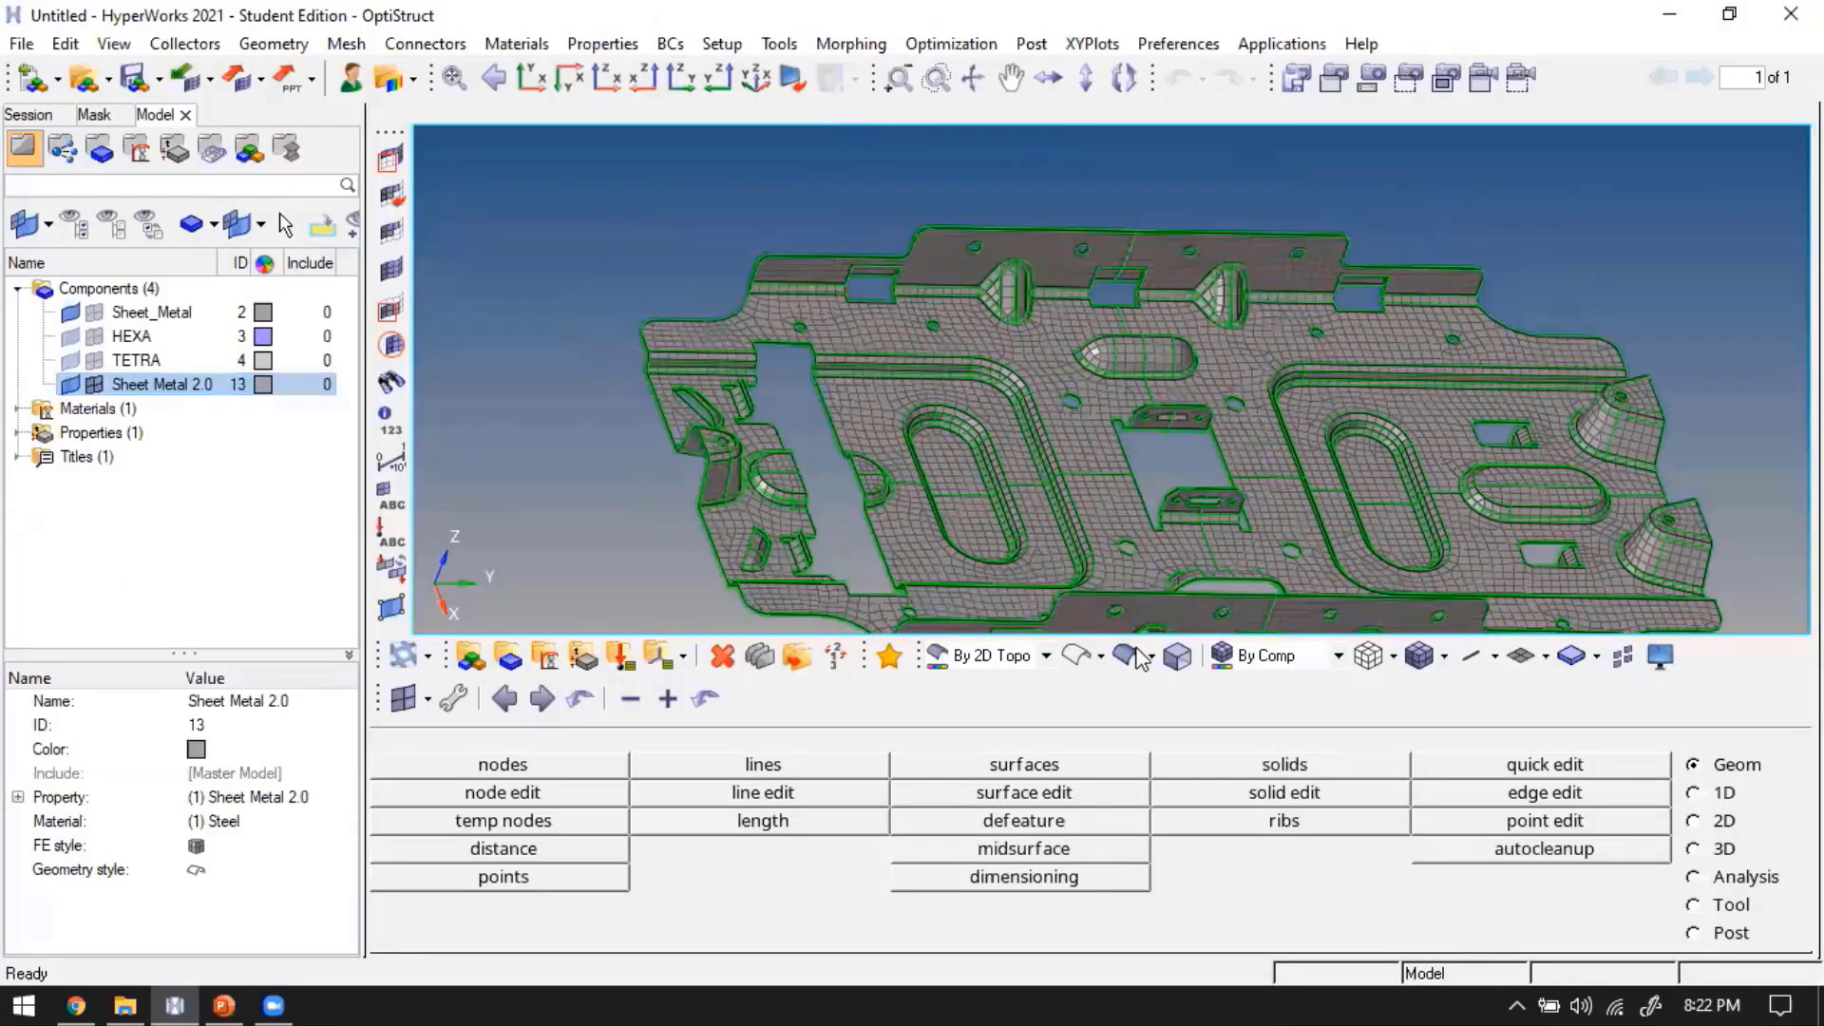
pyautogui.keyDown('ctrl'); pyautogui.scroll(-4, 1136, 627); pyautogui.keyUp('ctrl')
pyautogui.keyDown('ctrl'); pyautogui.moveTo(1131, 608); pyautogui.dragTo(1184, 476); pyautogui.keyUp('ctrl')
pyautogui.click(1128, 655)
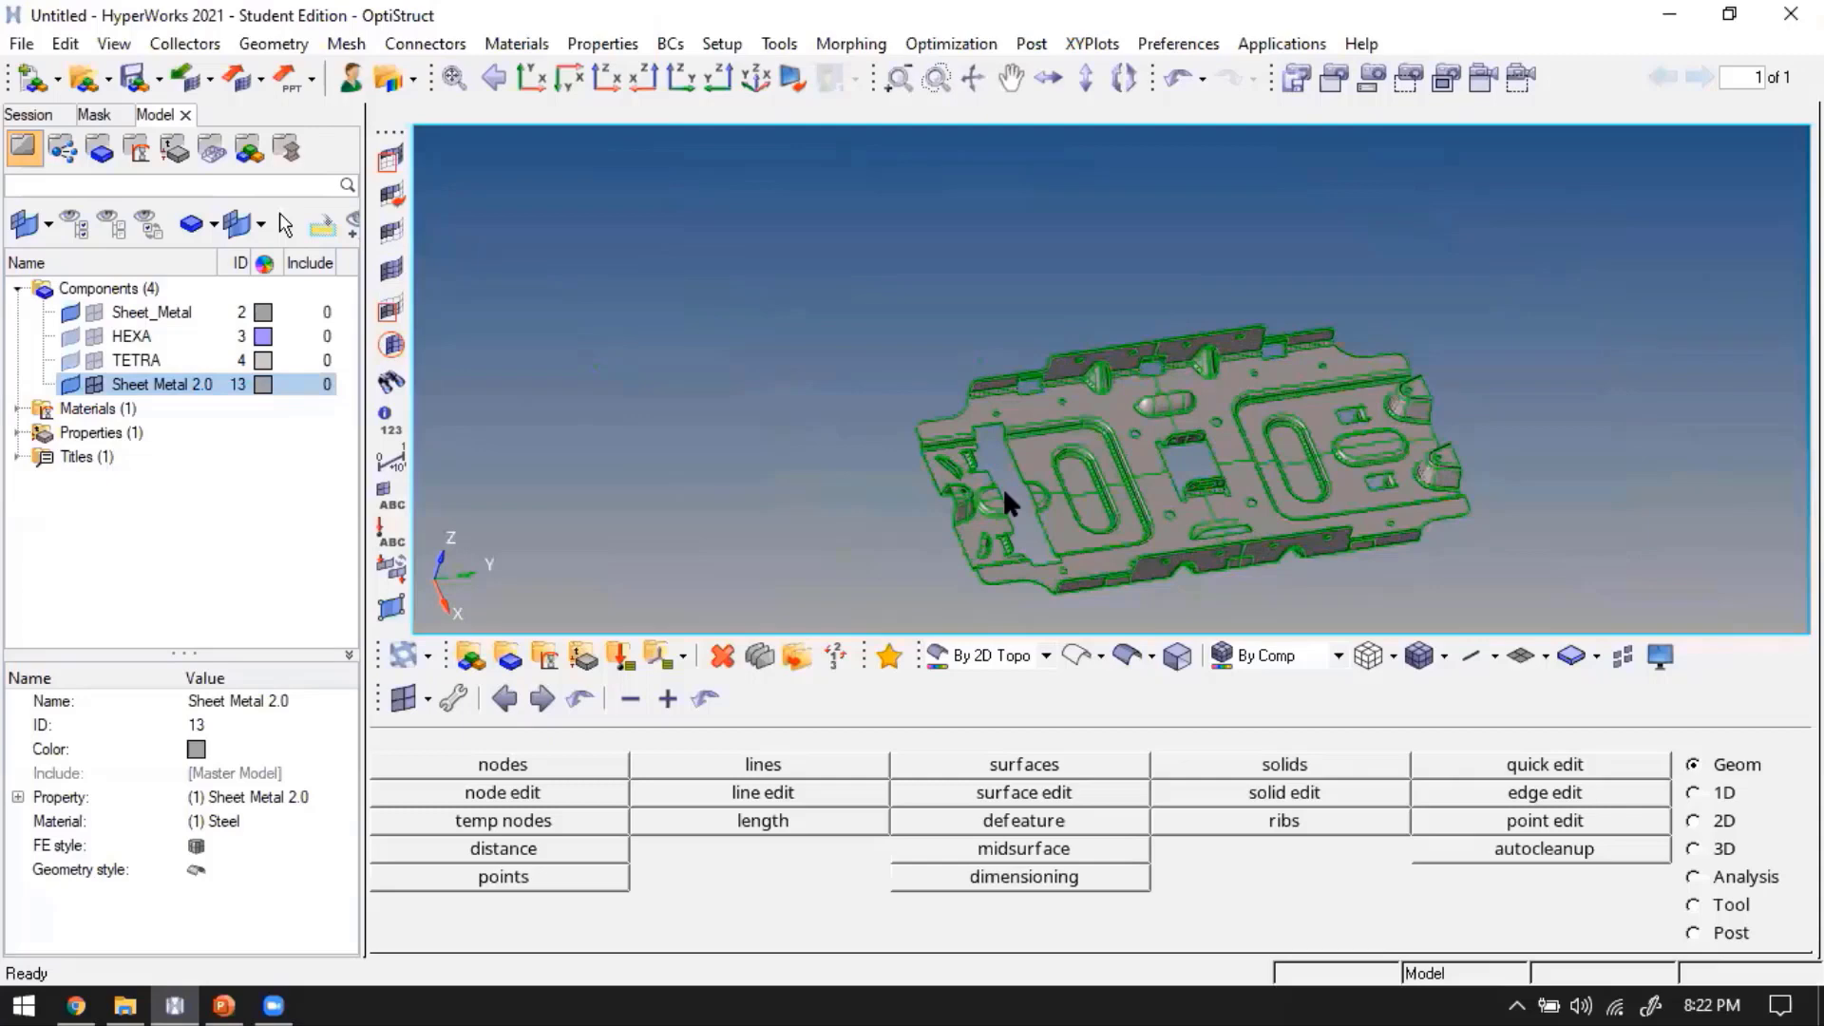
pyautogui.keyDown('ctrl'); pyautogui.moveTo(1005, 490); pyautogui.dragTo(947, 448, button='right'); pyautogui.keyUp('ctrl')
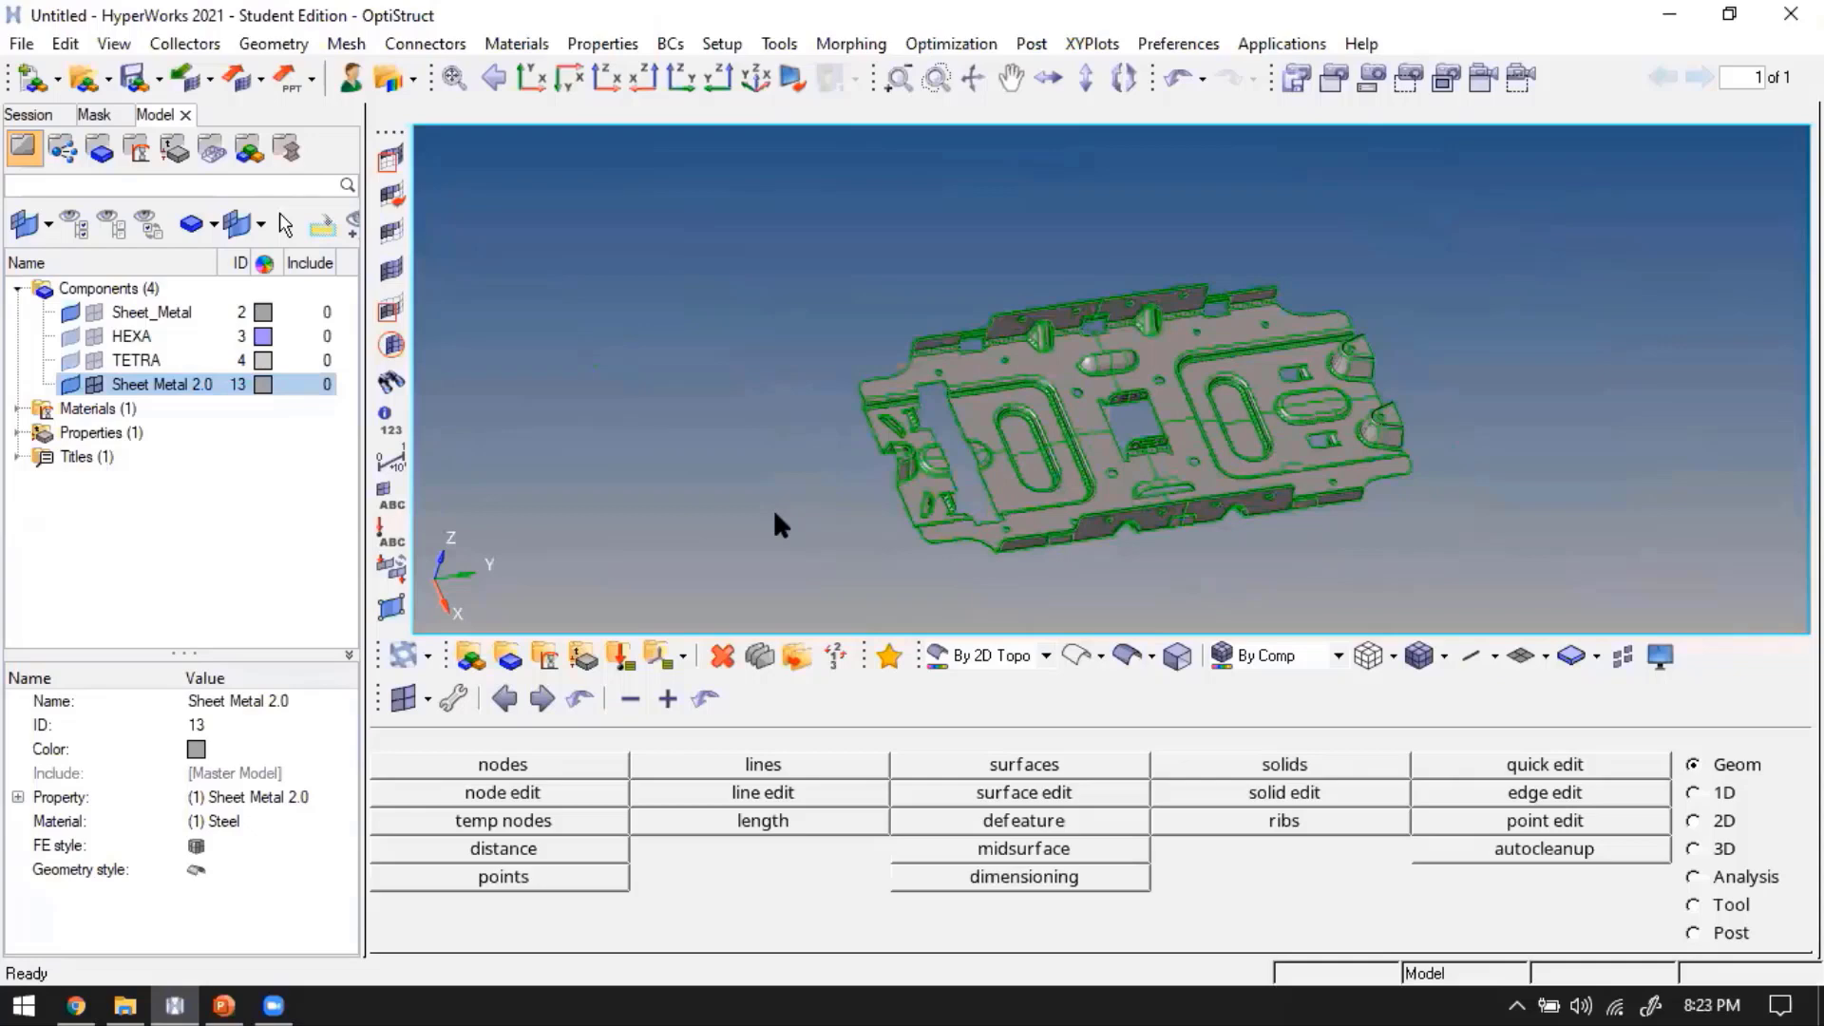
# Hide the Sheet_Metal geometry and find the free edges of all displayed Sheet Metal 2.0 elements
pyautogui.hotkey('shift', 'F3')
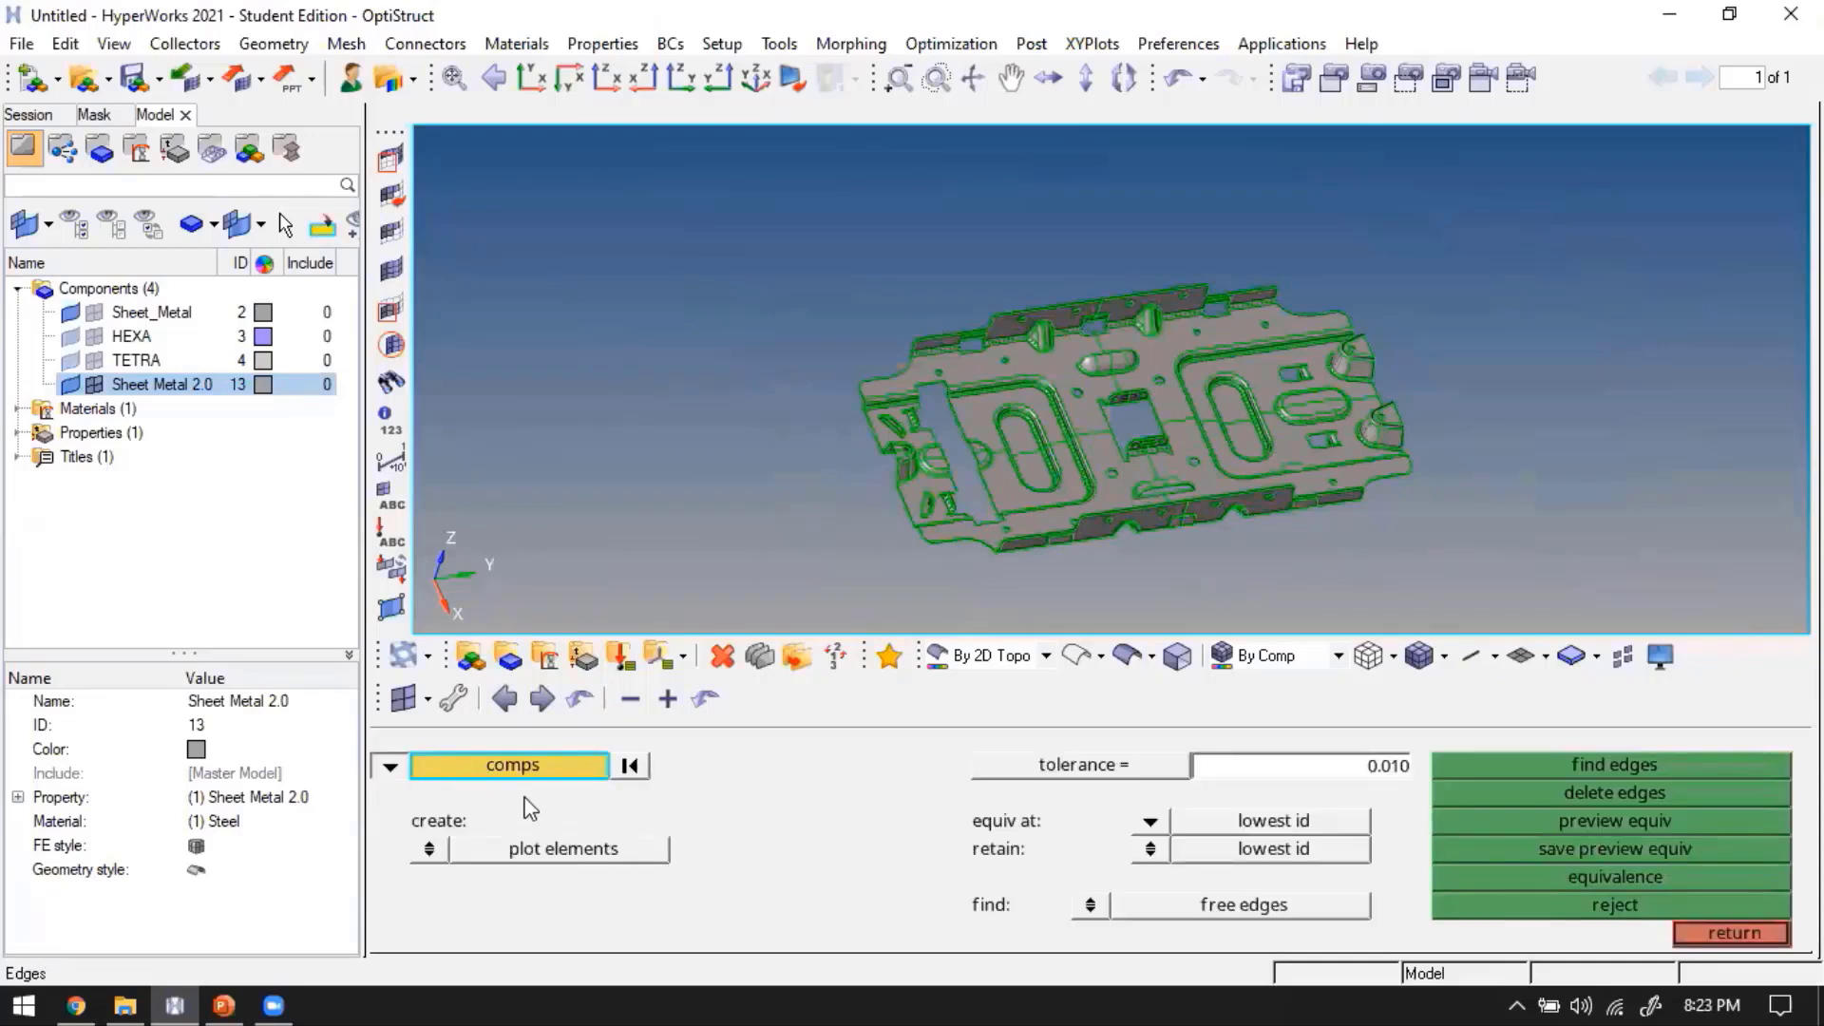
pyautogui.click(390, 766)
pyautogui.click(461, 796)
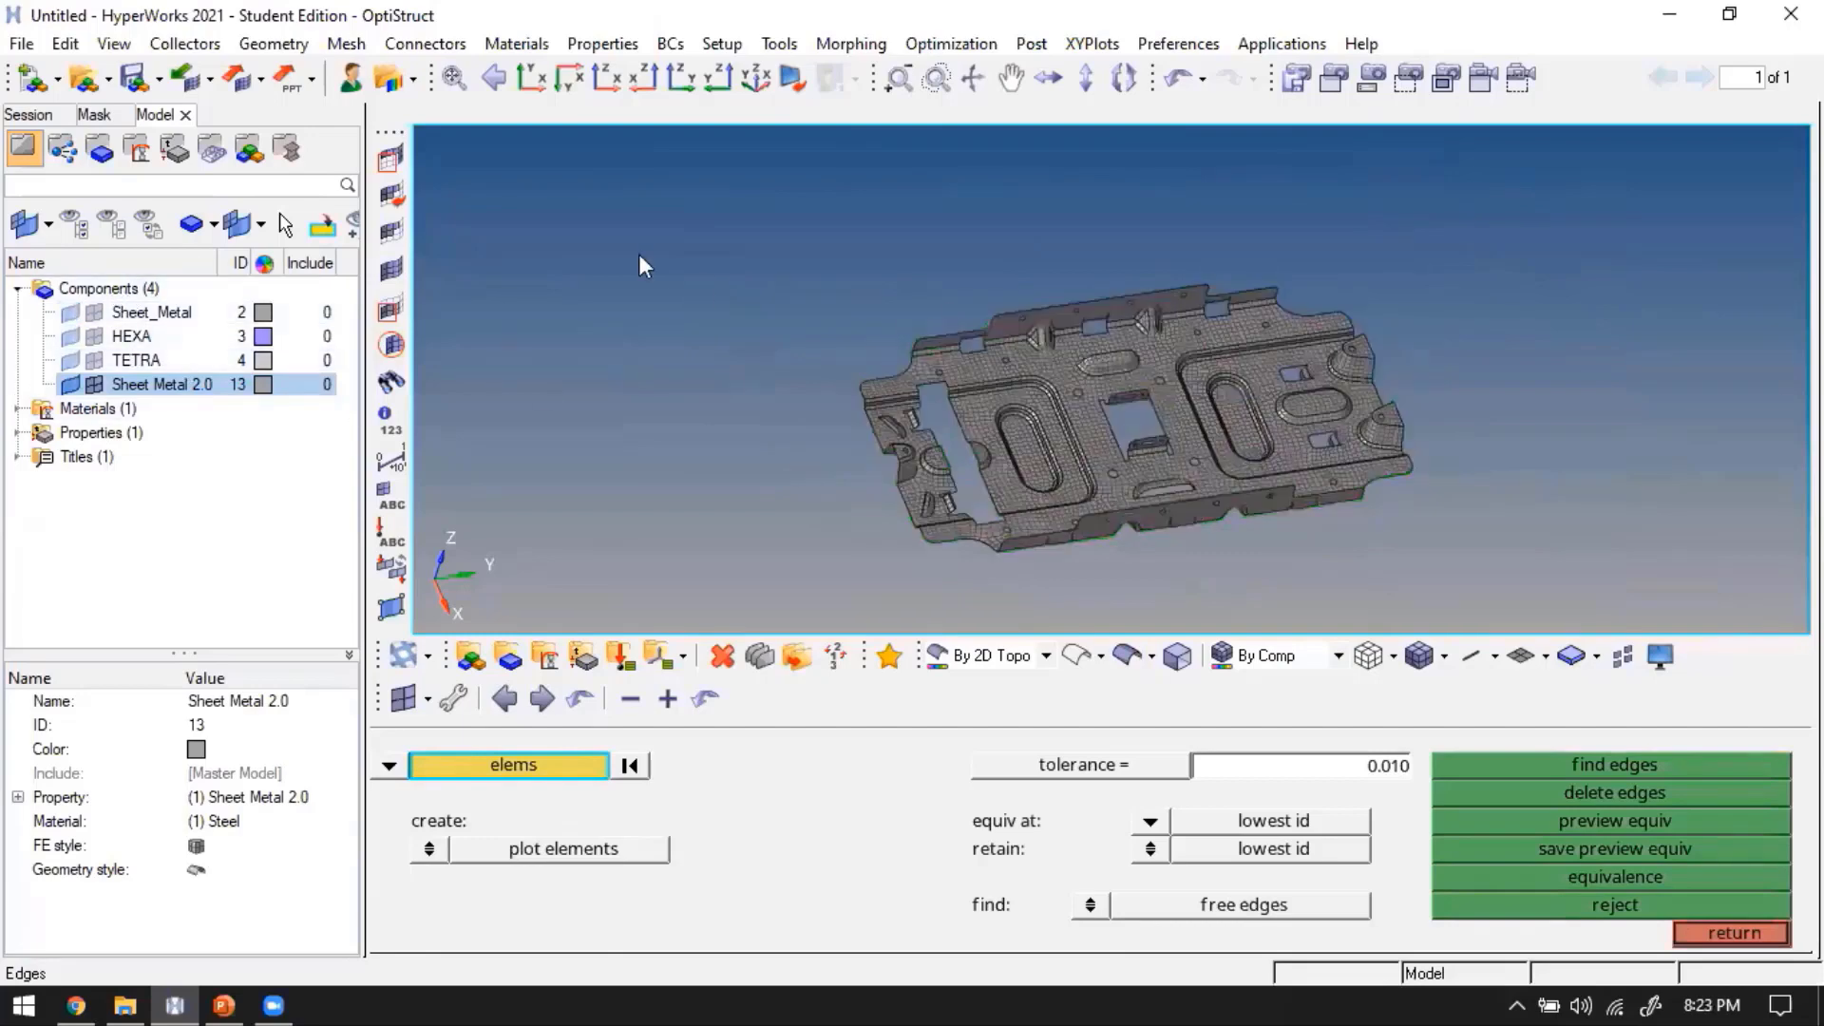
pyautogui.keyDown('shift'); pyautogui.moveTo(662, 216); pyautogui.dragTo(1547, 615); pyautogui.keyUp('shift')
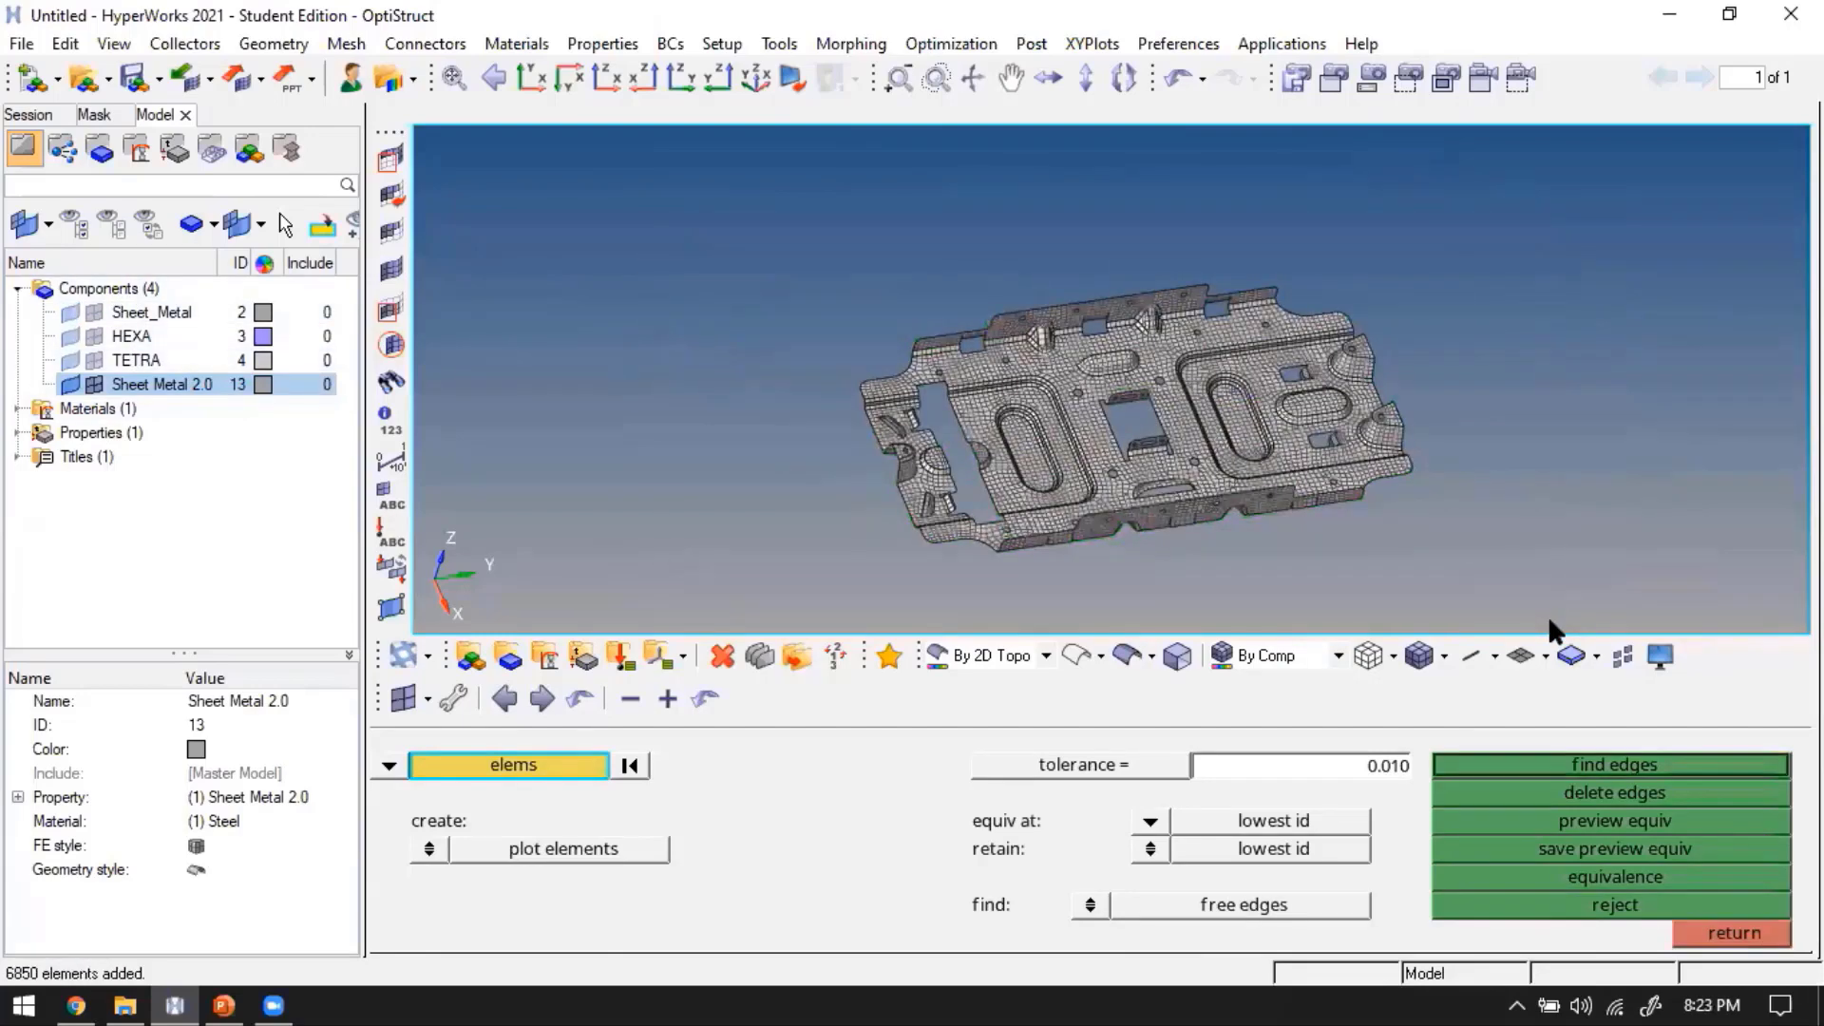
pyautogui.click(1630, 764)
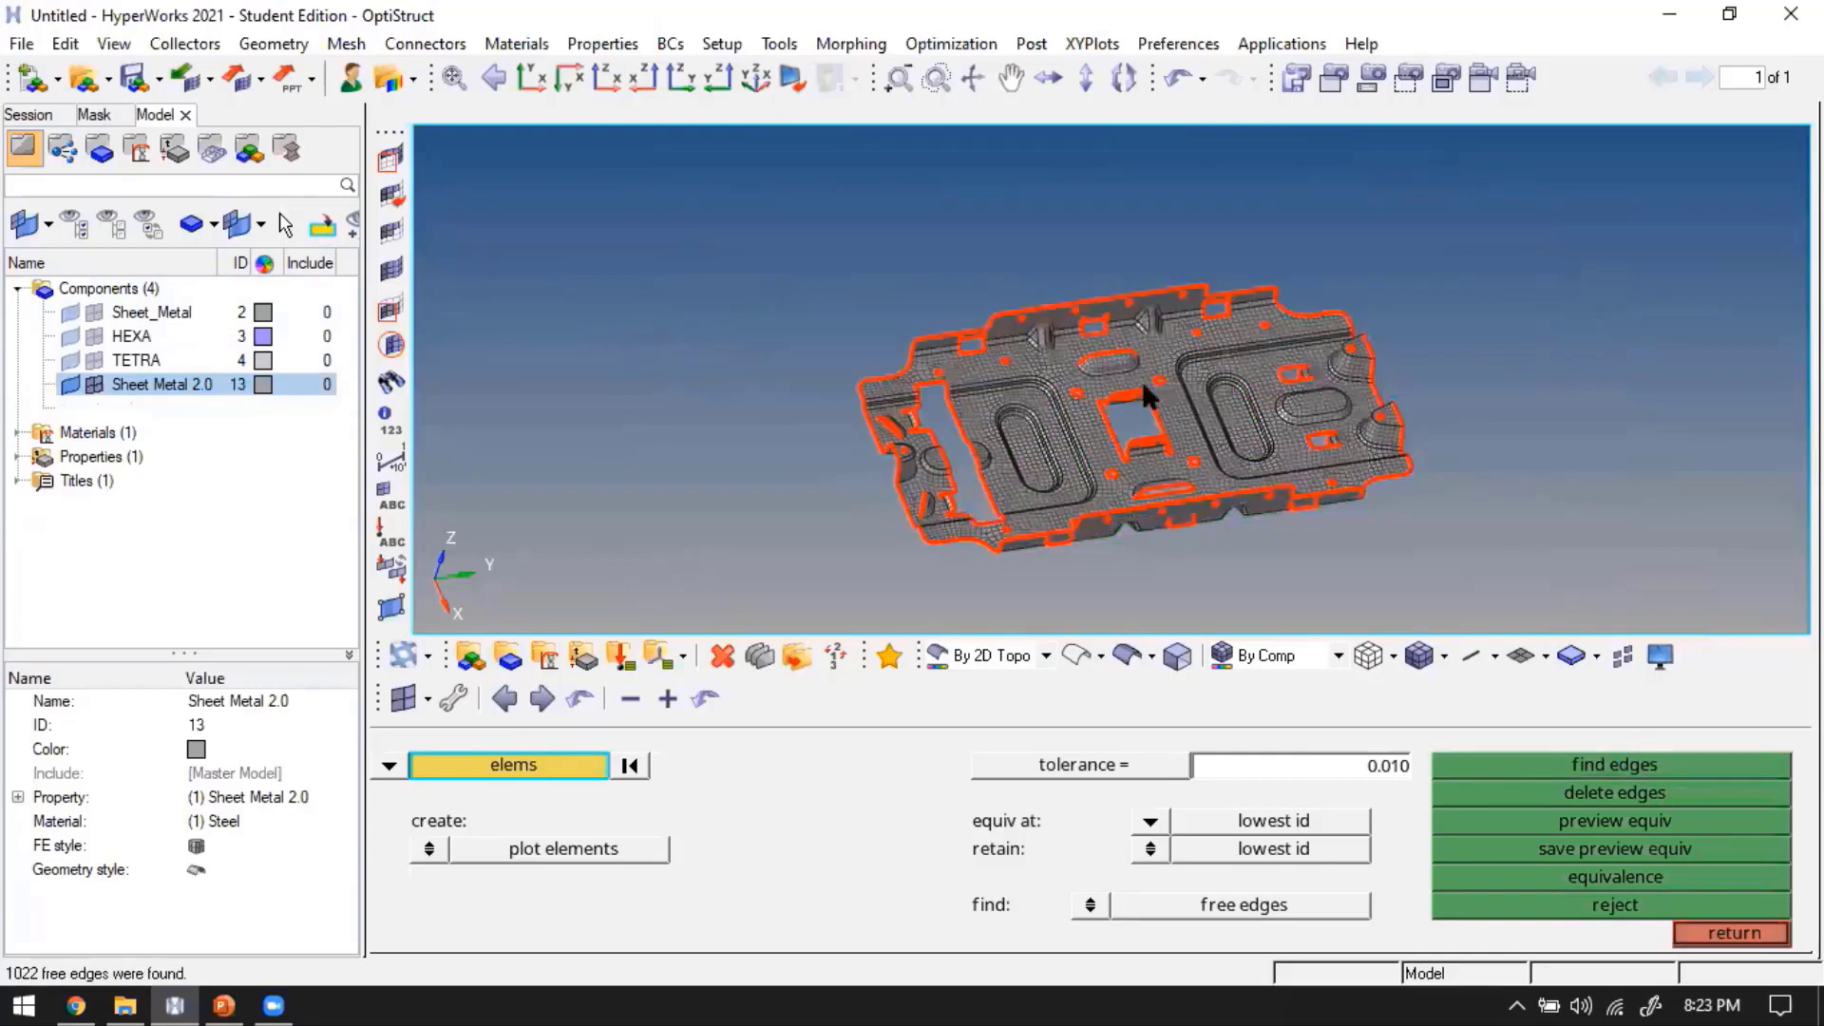
pyautogui.scroll(1, 1051, 400)
pyautogui.press('Escape')
# Show the Sheet_Metal geometry again and examine the free edges against its surfaces around the triangular step on the part's outer edge
pyautogui.click(70, 313)
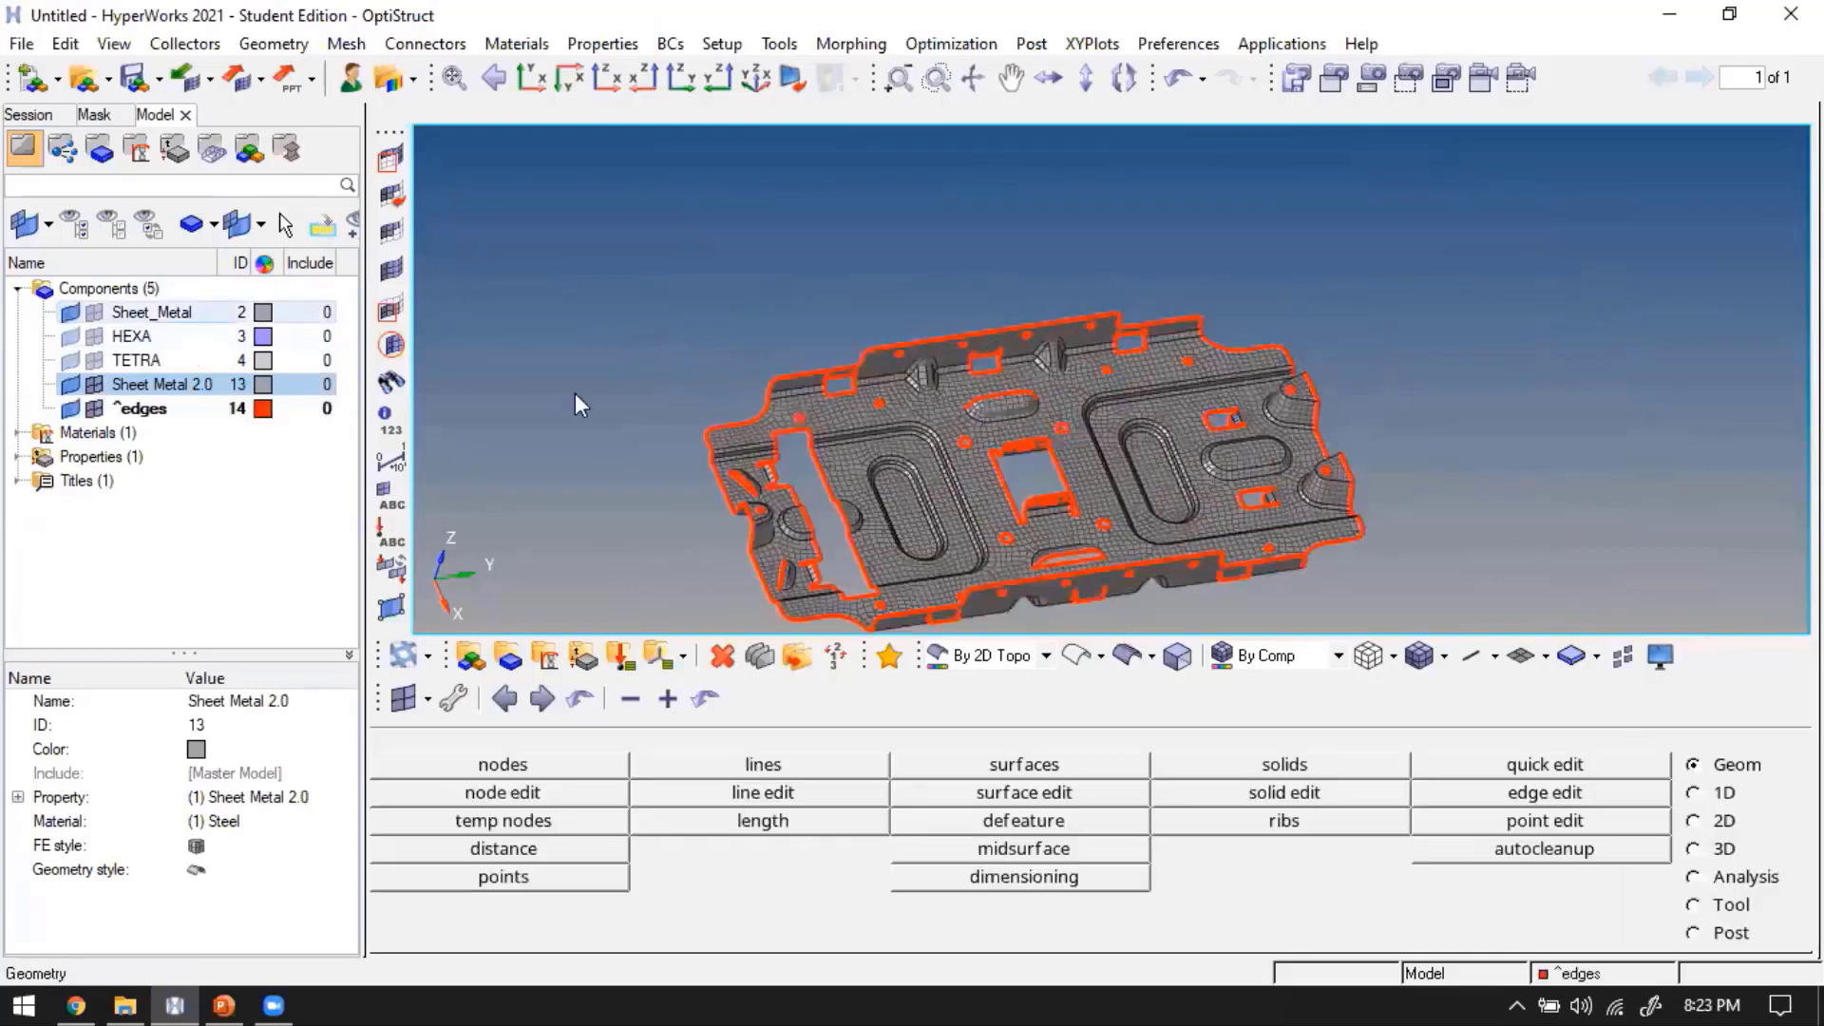
pyautogui.keyDown('ctrl'); pyautogui.moveTo(711, 494); pyautogui.dragTo(772, 459, button='right'); pyautogui.keyUp('ctrl')
pyautogui.scroll(5, 855, 442)
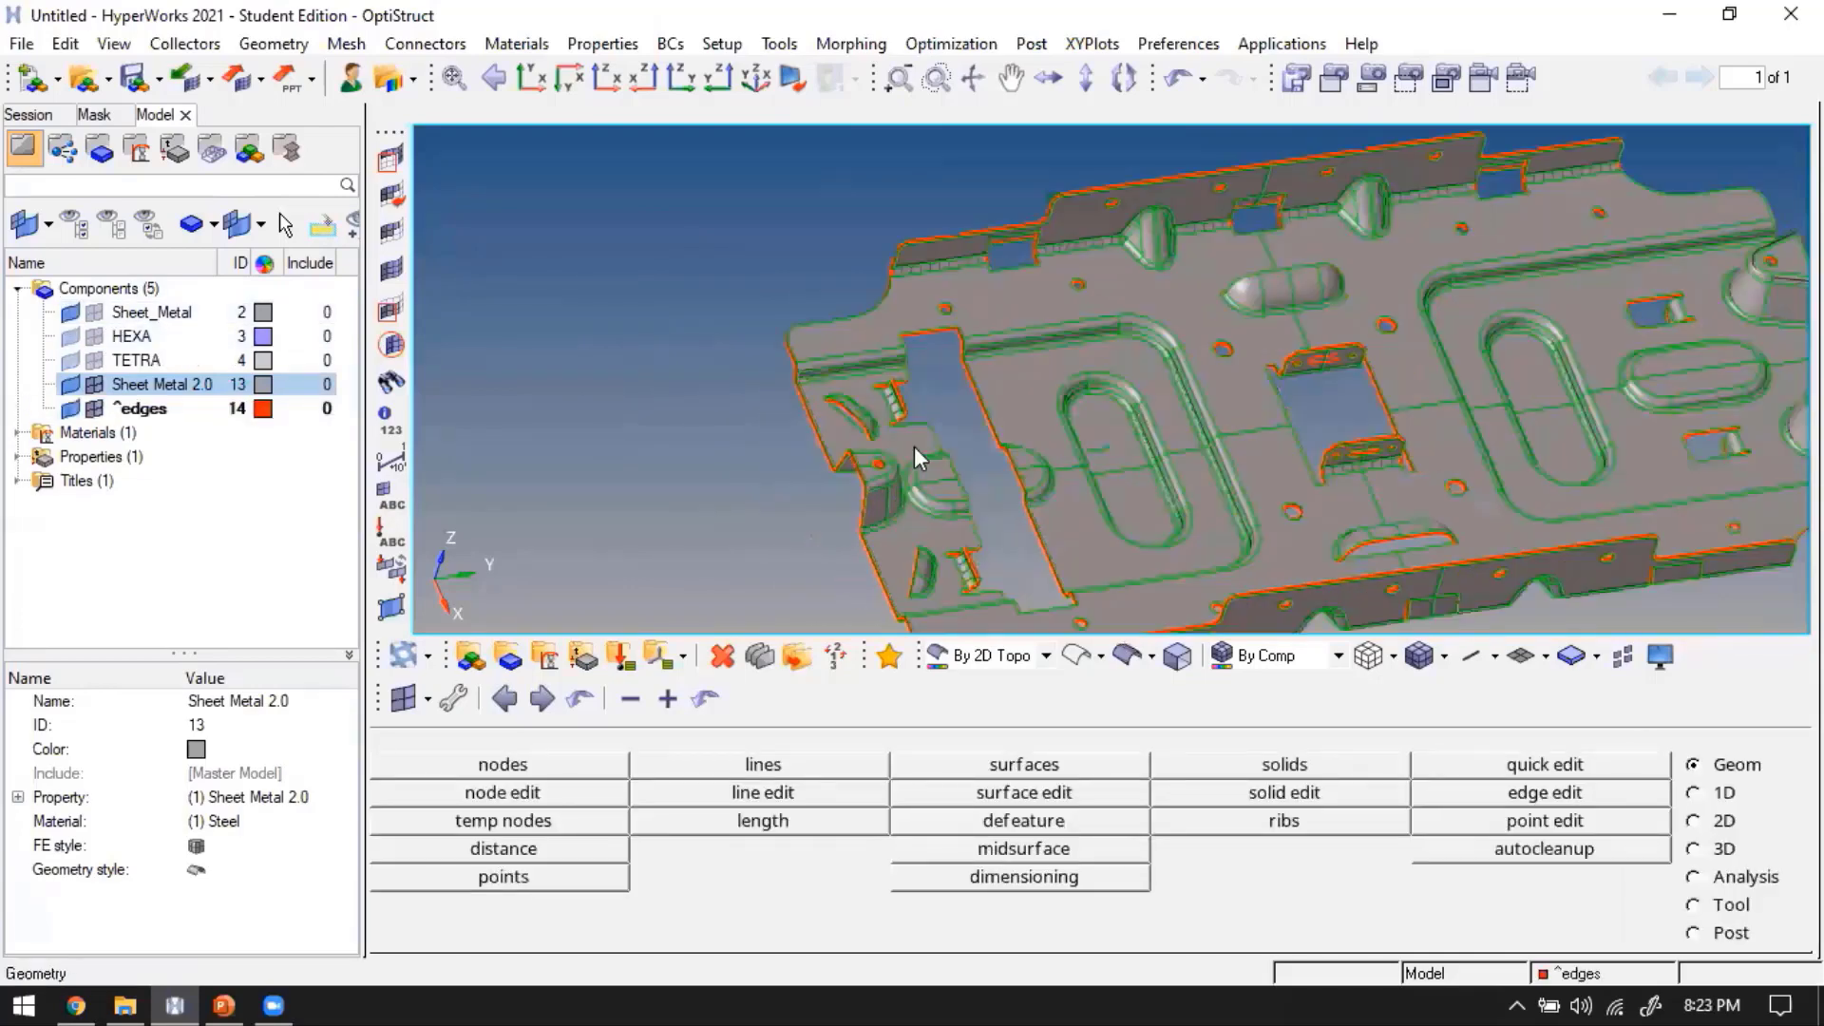
pyautogui.keyDown('ctrl'); pyautogui.moveTo(914, 447); pyautogui.dragTo(997, 396, button='right'); pyautogui.keyUp('ctrl')
pyautogui.scroll(8, 1104, 420)
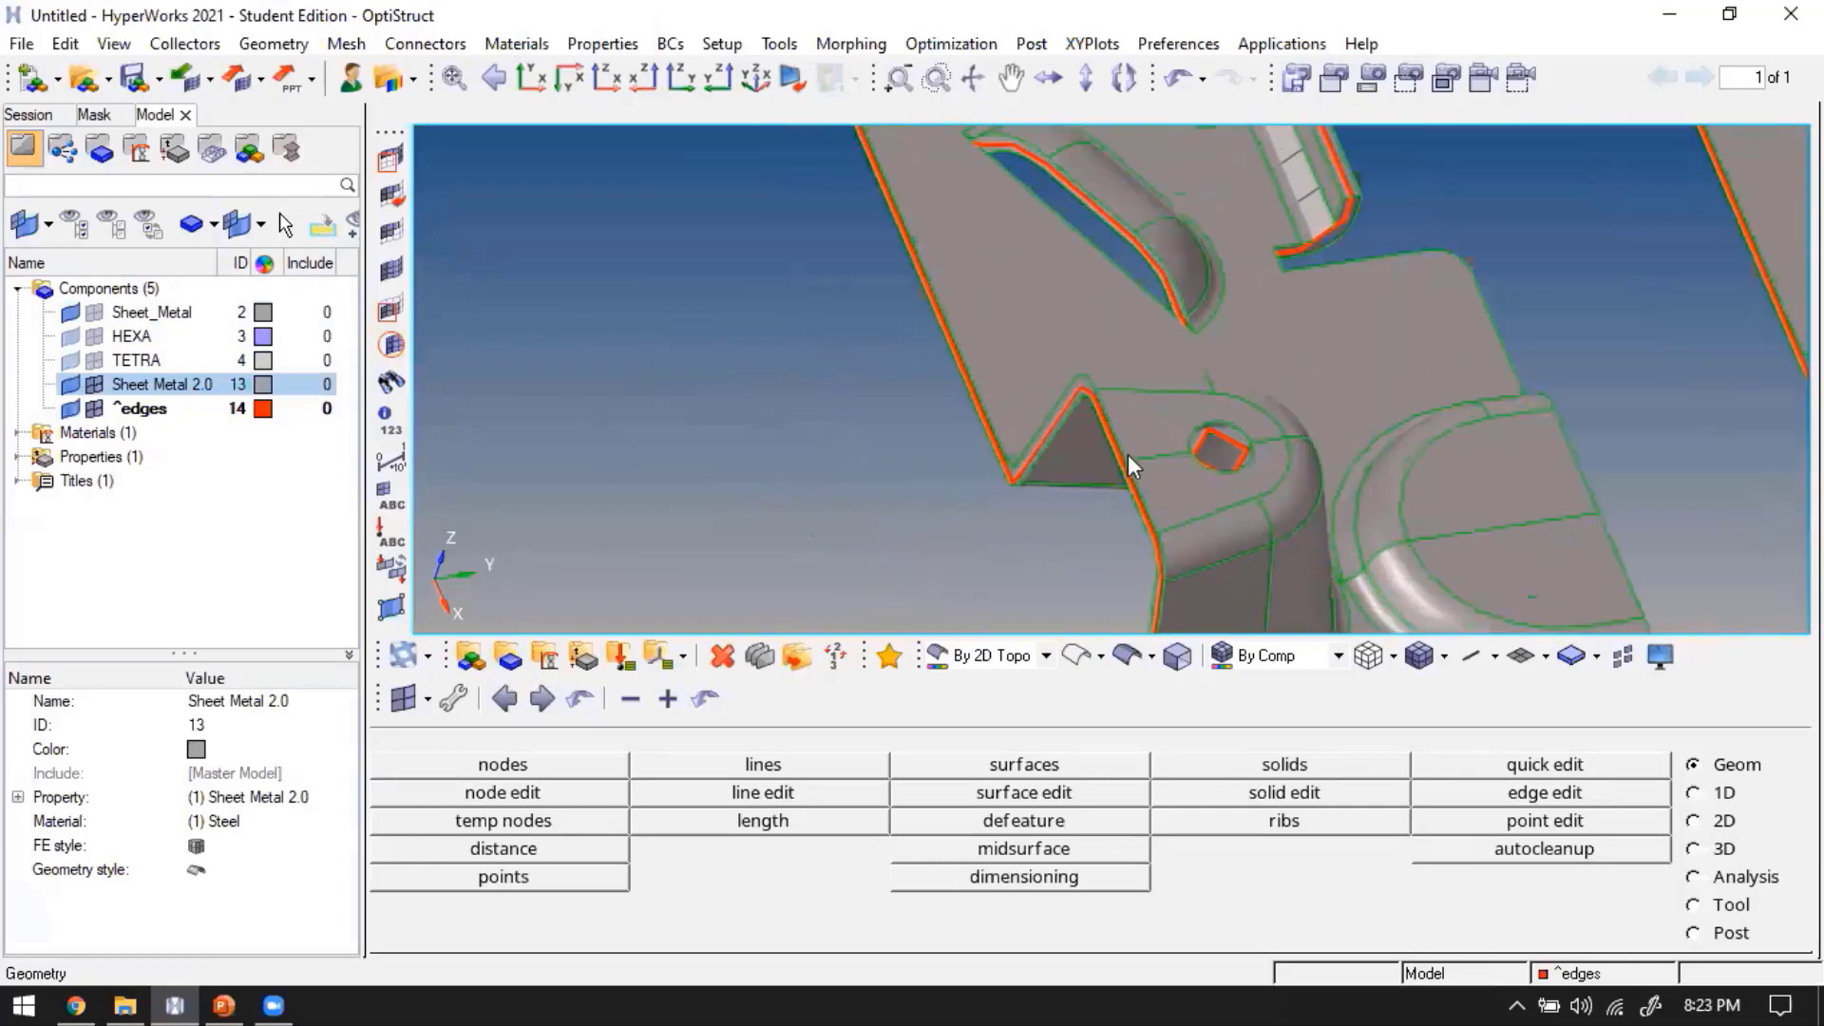
pyautogui.scroll(3, 1130, 472)
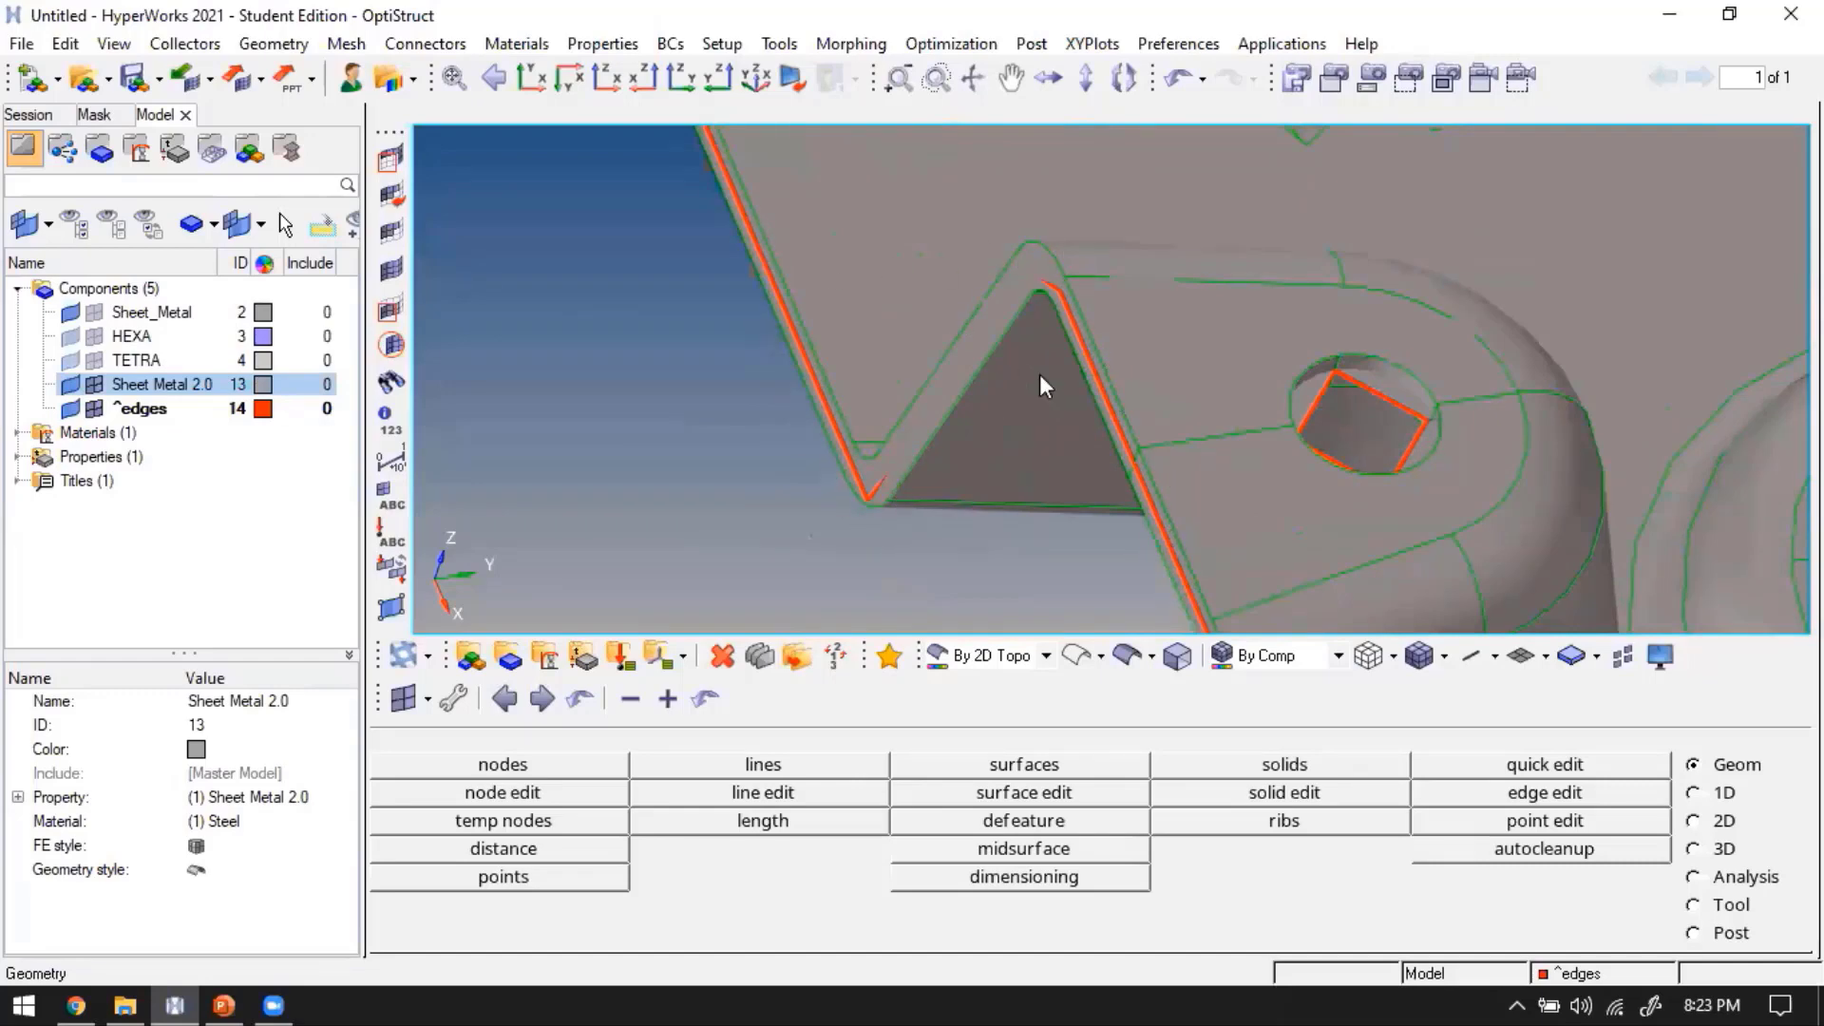
pyautogui.scroll(2, 850, 463)
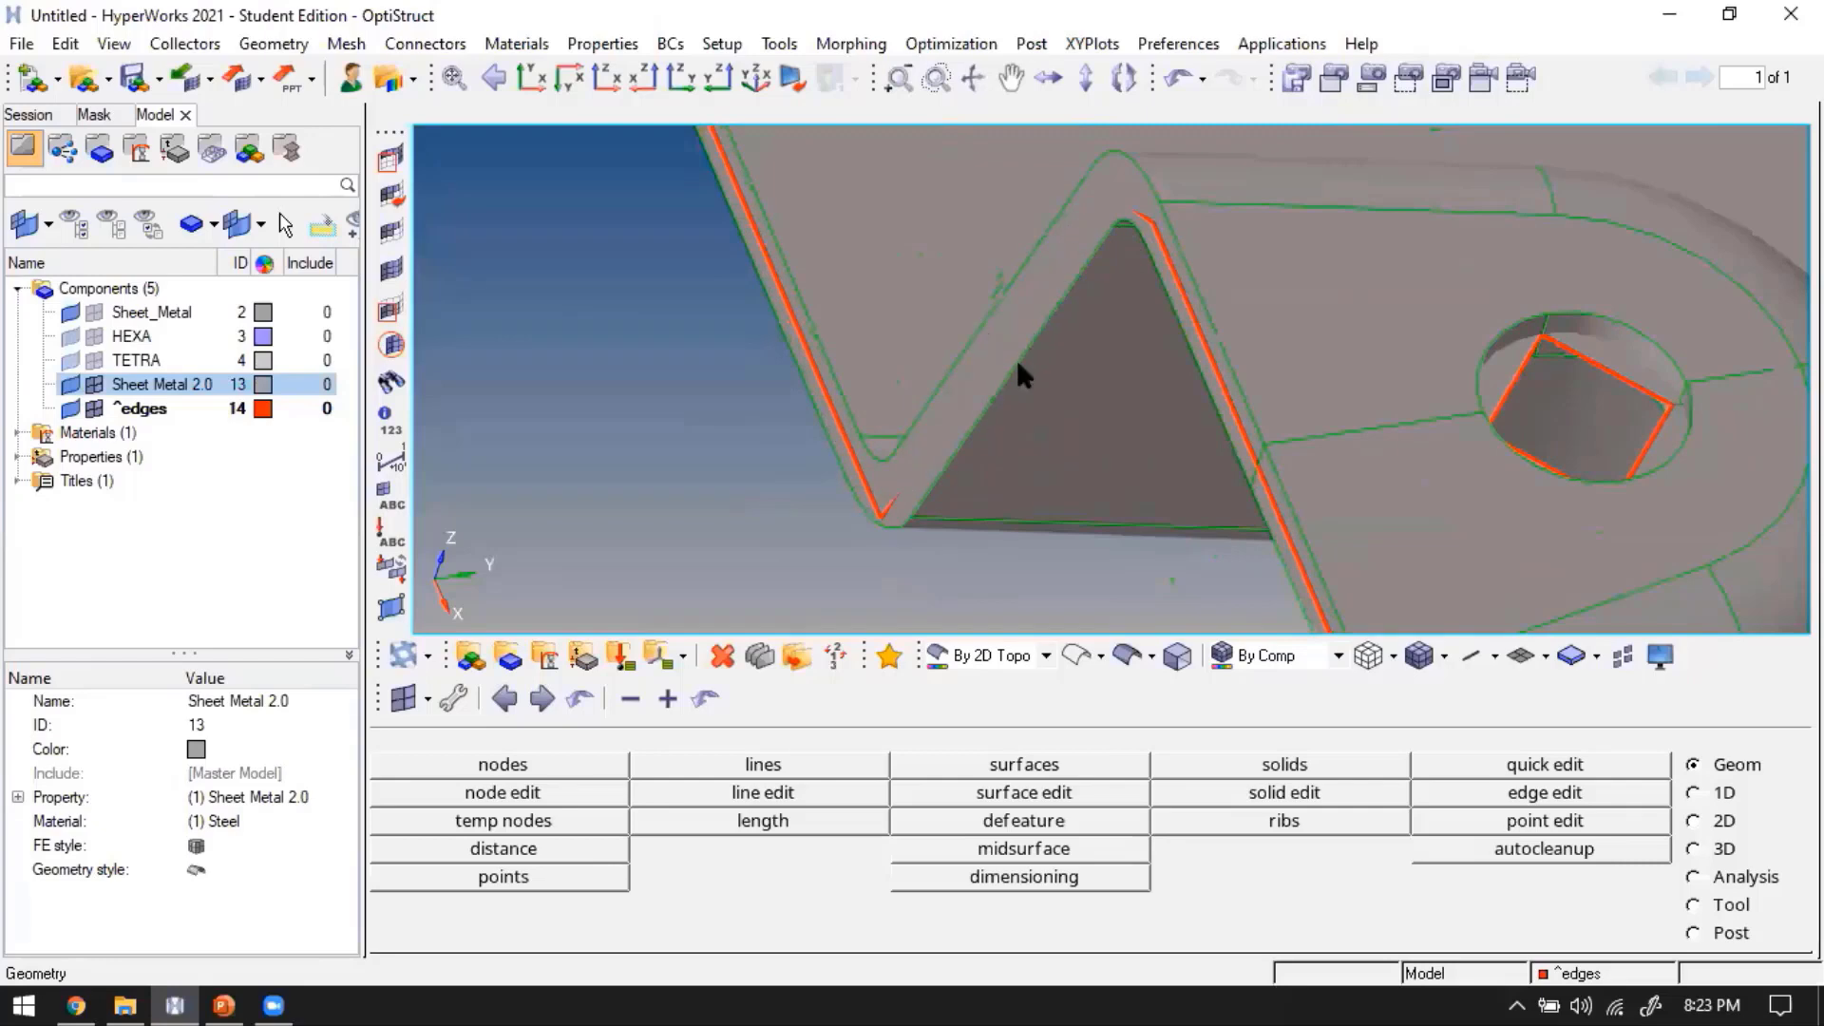
pyautogui.keyDown('ctrl'); pyautogui.moveTo(1017, 359); pyautogui.dragTo(1053, 454, button='right'); pyautogui.keyUp('ctrl')
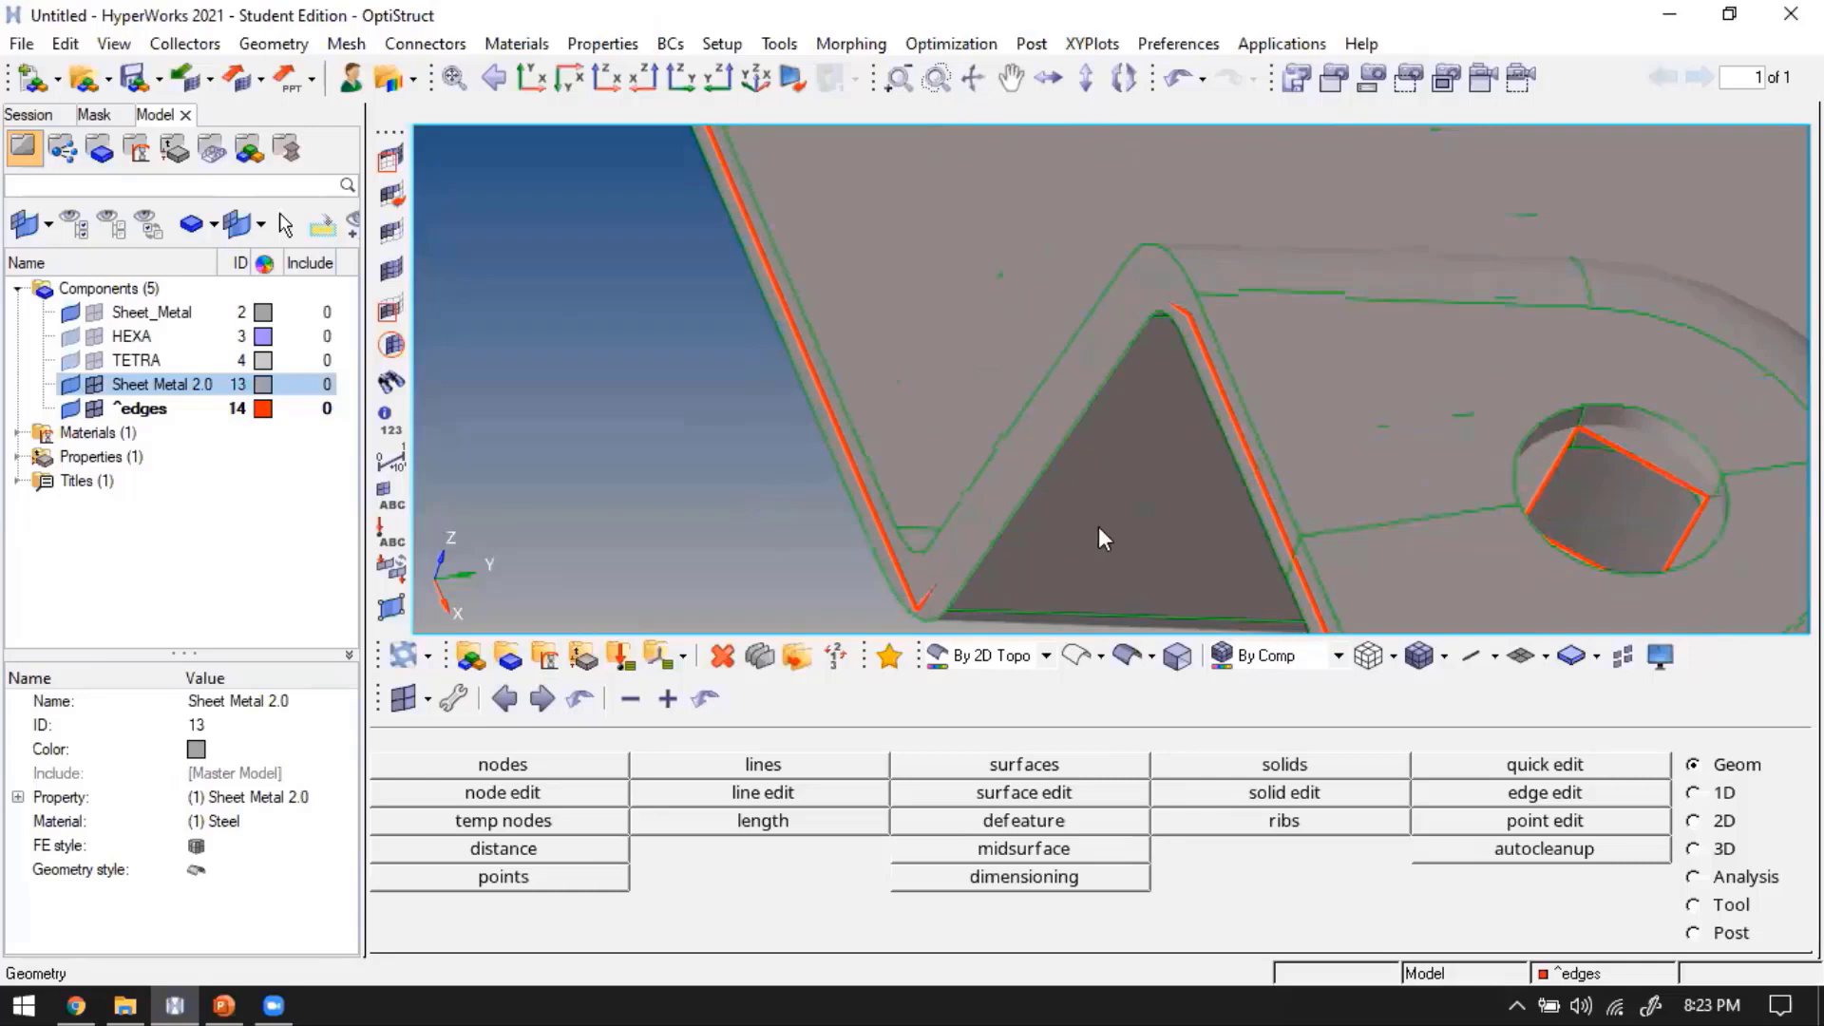
pyautogui.keyDown('ctrl'); pyautogui.moveTo(1047, 574); pyautogui.dragTo(1040, 550, button='right'); pyautogui.keyUp('ctrl')
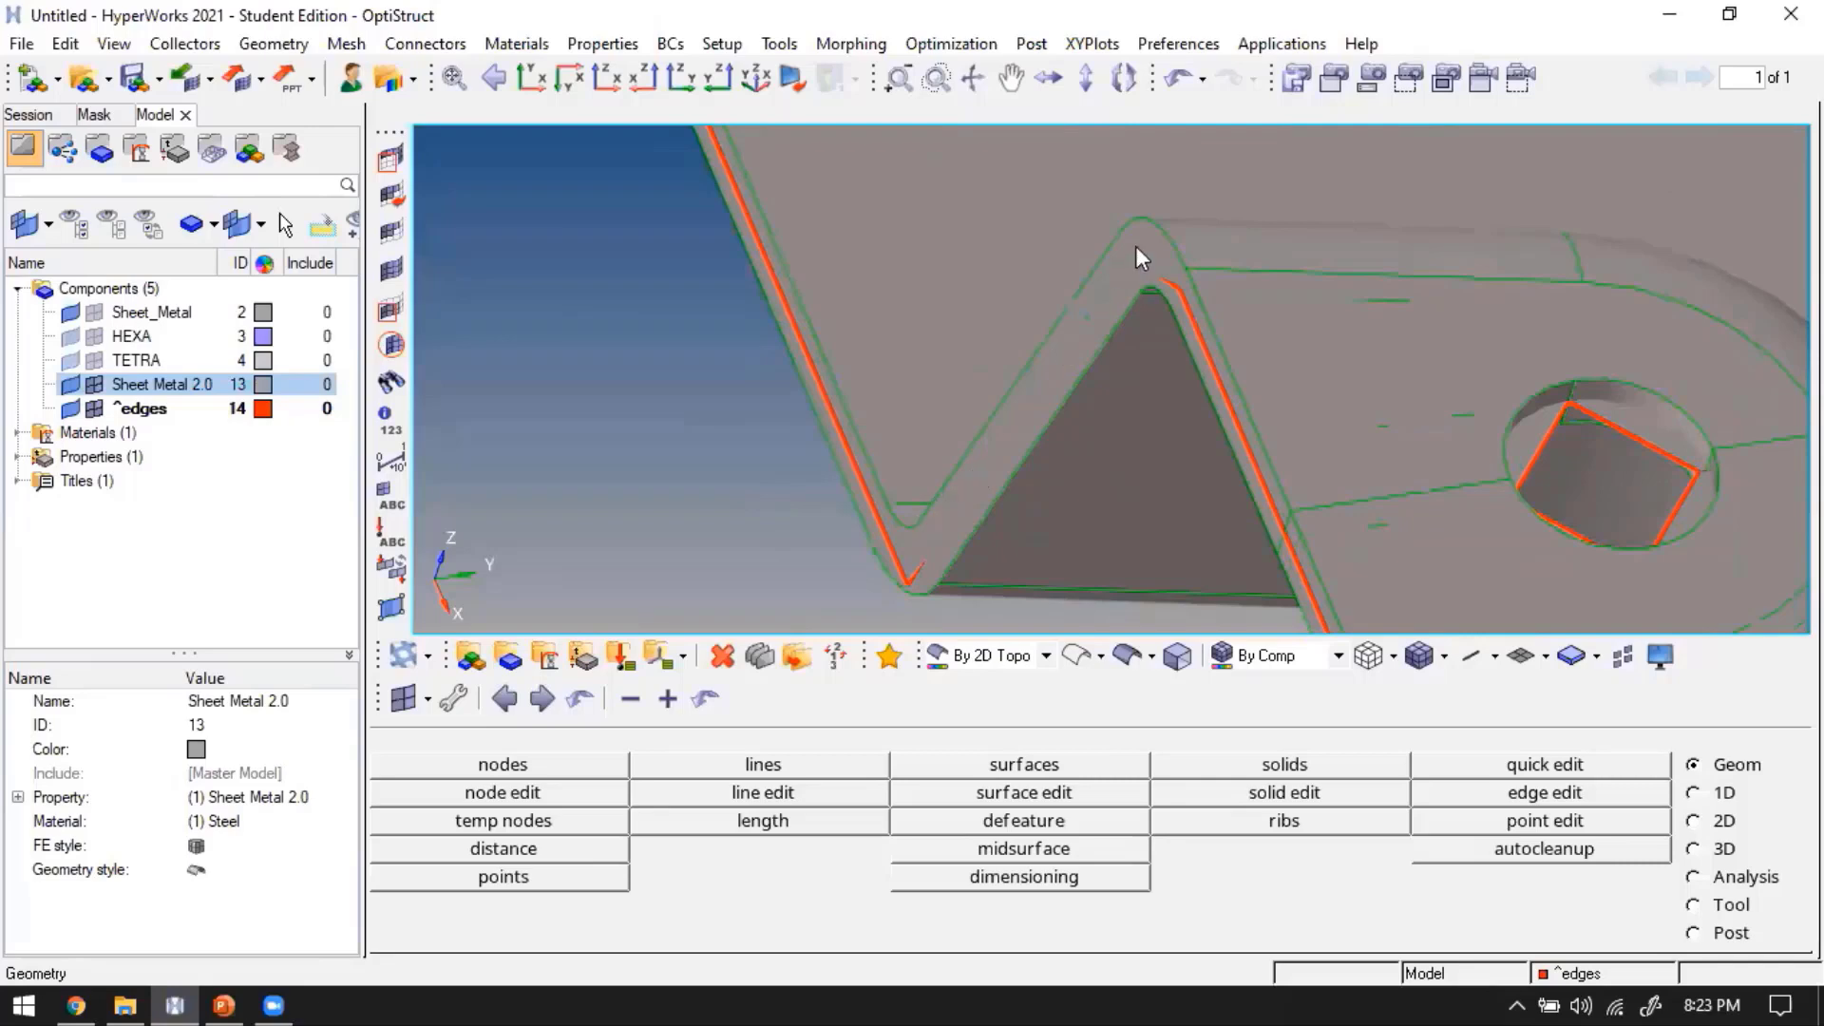
# Show the geometry as wireframe and select the six free-edge nodes along the step's sloped edge for projection to a surface
pyautogui.click(1077, 656)
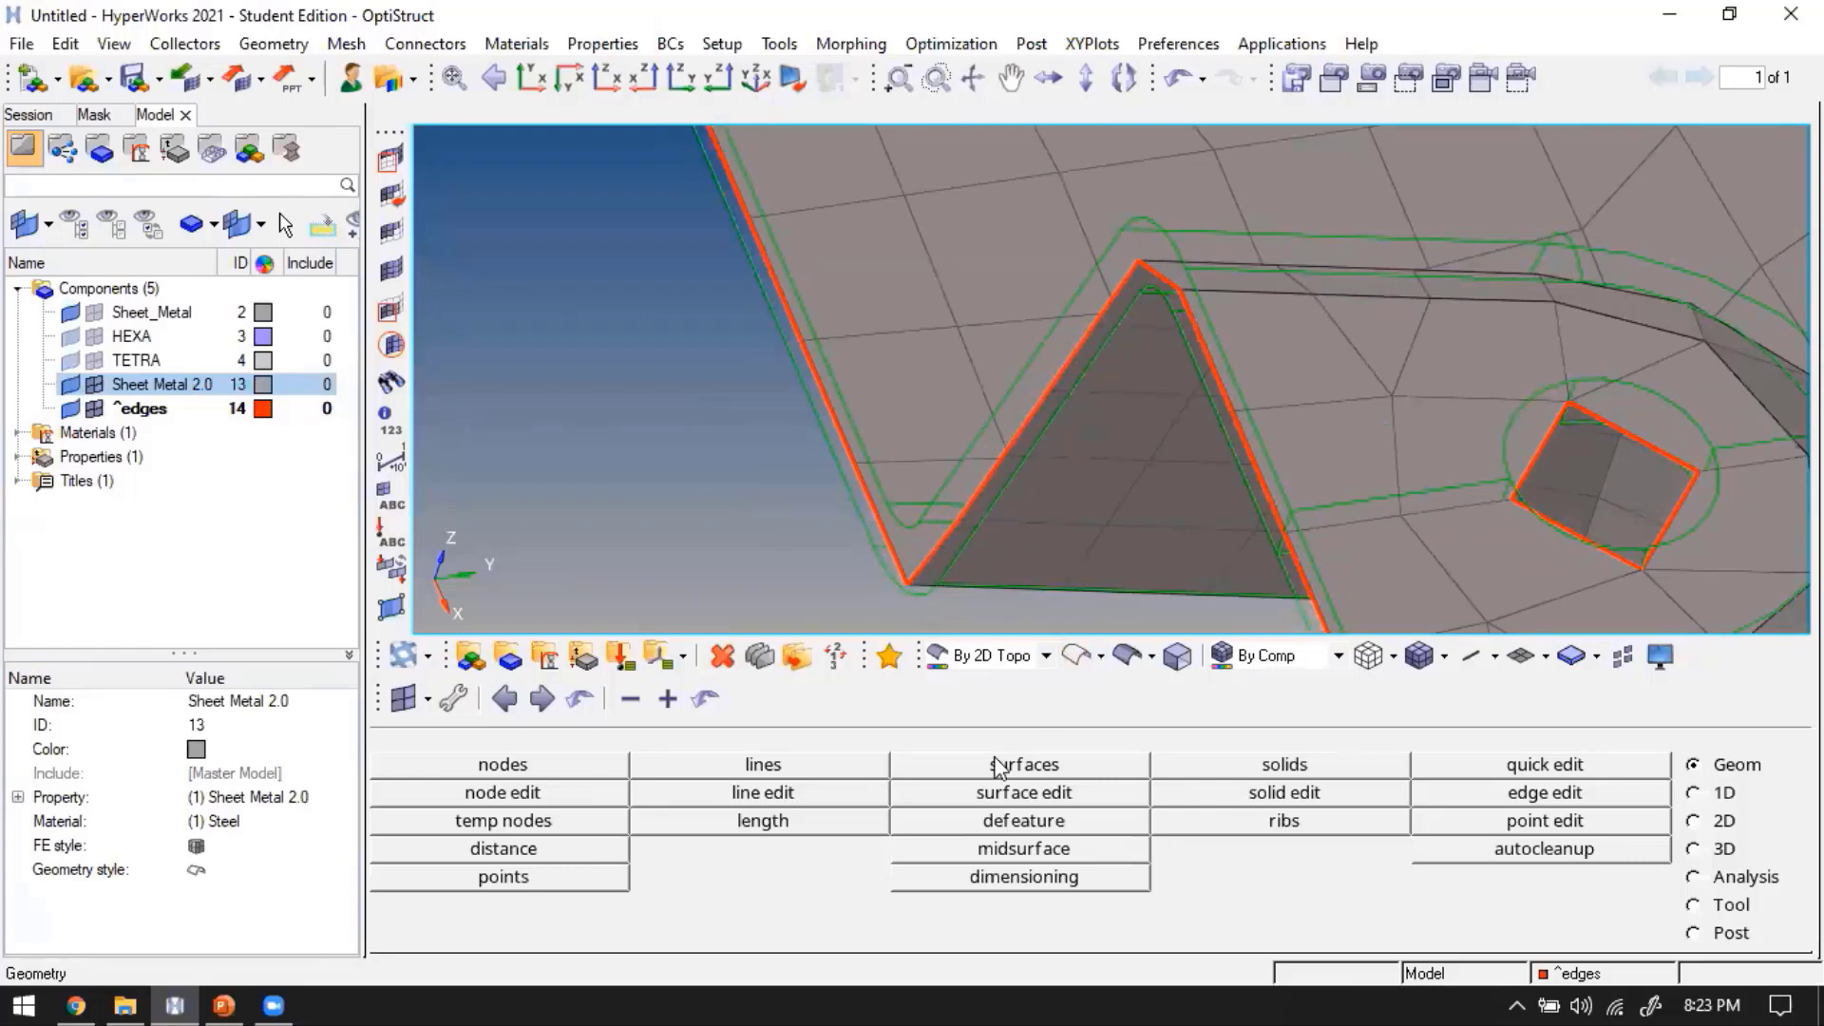
pyautogui.hotkey('shift', 'F7')
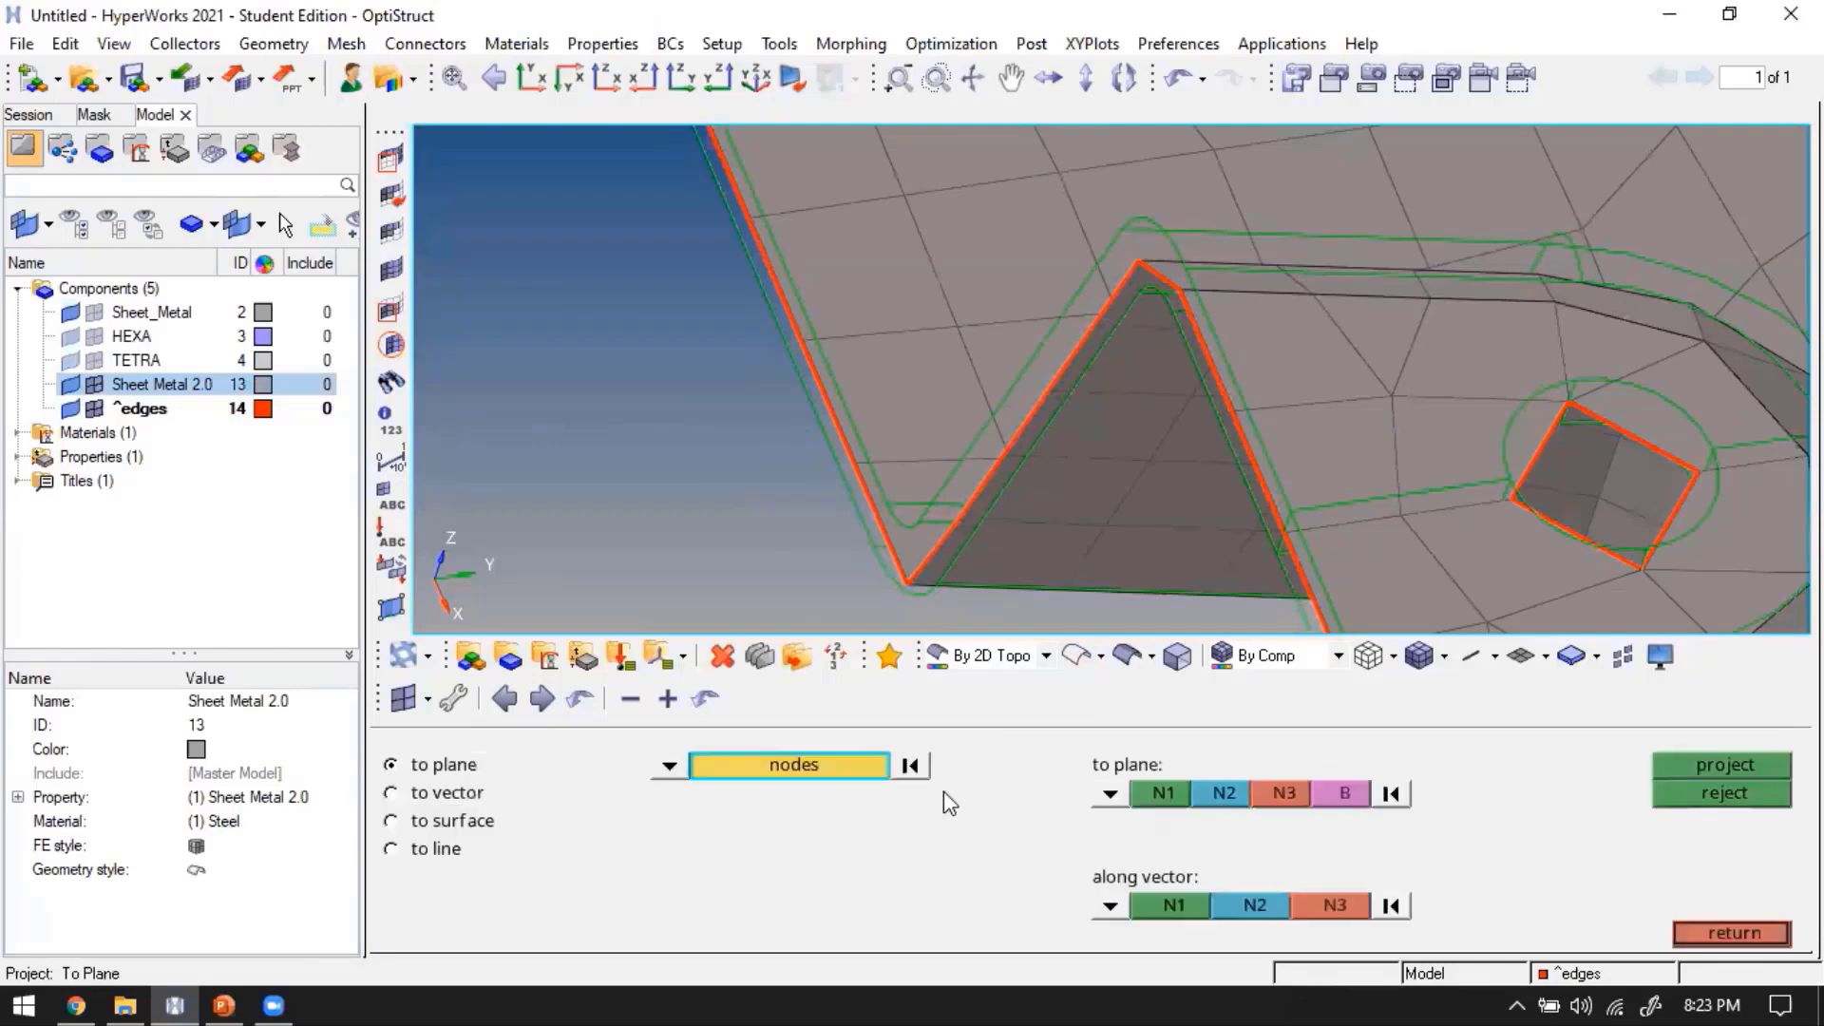
pyautogui.click(391, 821)
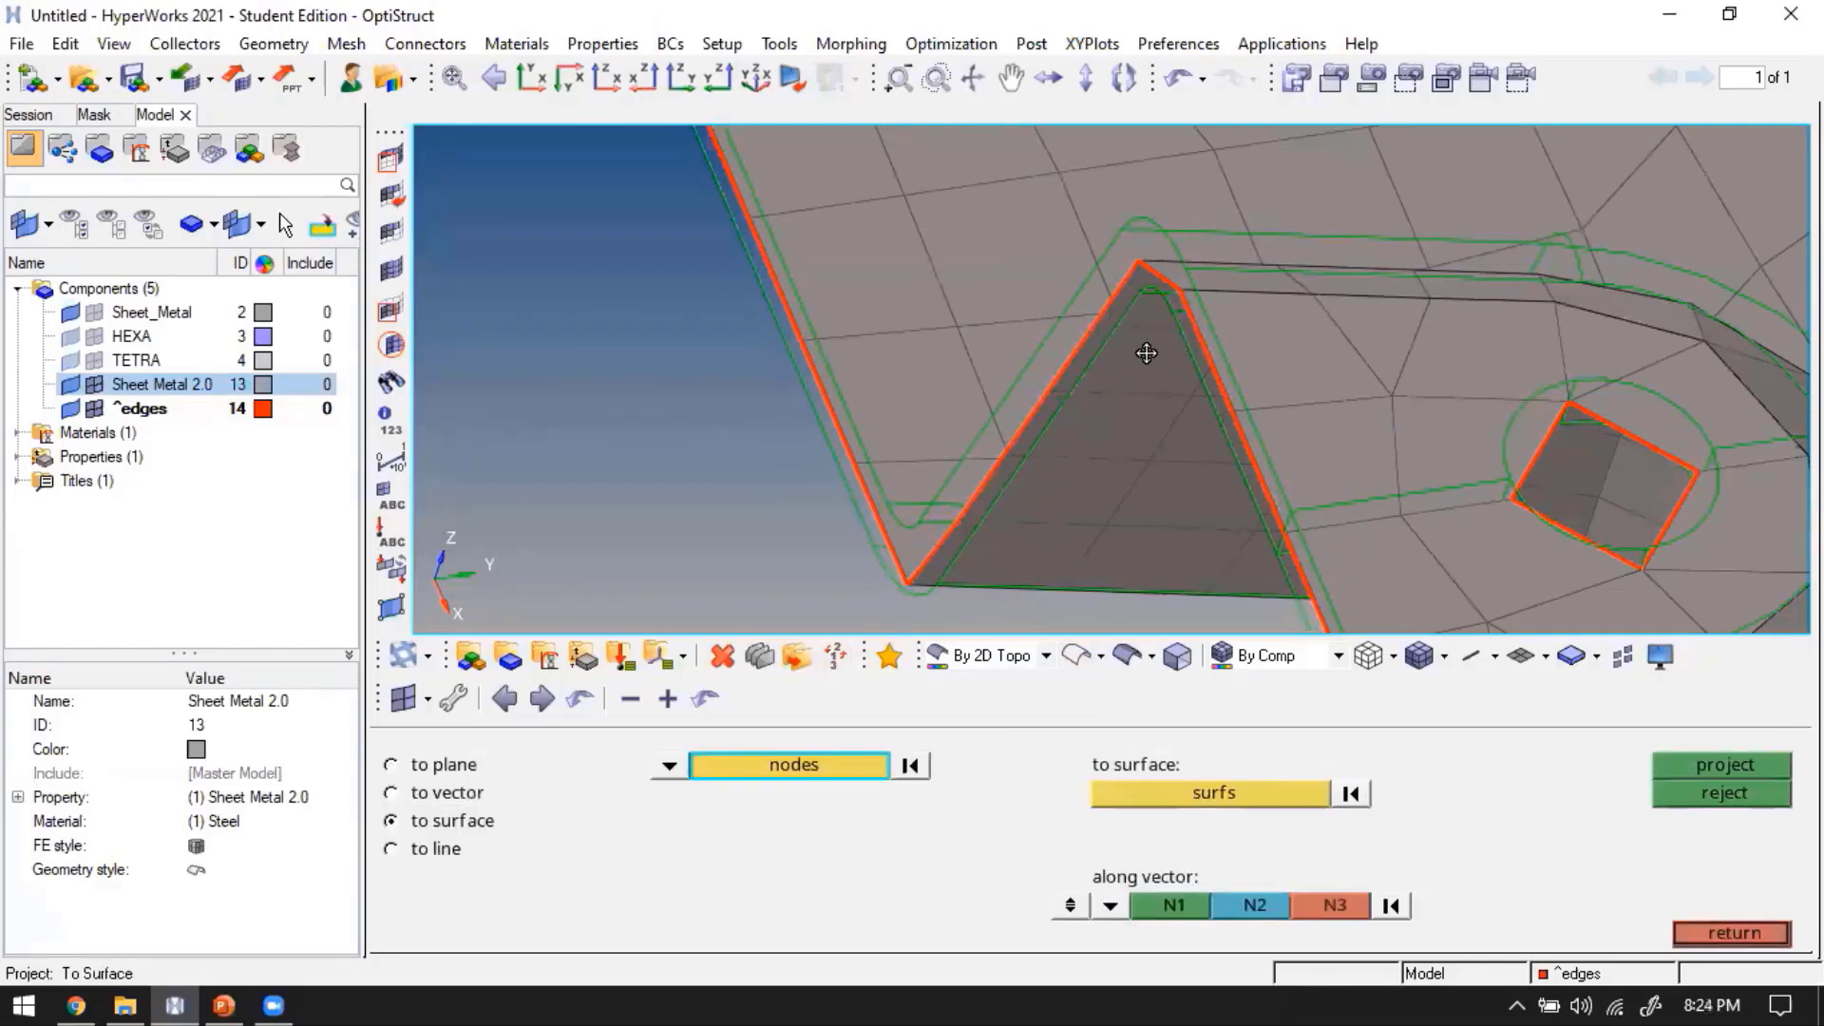
pyautogui.keyDown('ctrl'); pyautogui.moveTo(1147, 353); pyautogui.dragTo(932, 556); pyautogui.keyUp('ctrl')
pyautogui.keyDown('ctrl'); pyautogui.moveTo(880, 559); pyautogui.dragTo(958, 323, button='right'); pyautogui.keyUp('ctrl')
pyautogui.keyDown('ctrl'); pyautogui.scroll(-3, 958, 323); pyautogui.keyUp('ctrl')
pyautogui.keyDown('ctrl'); pyautogui.scroll(4, 893, 561); pyautogui.keyUp('ctrl')
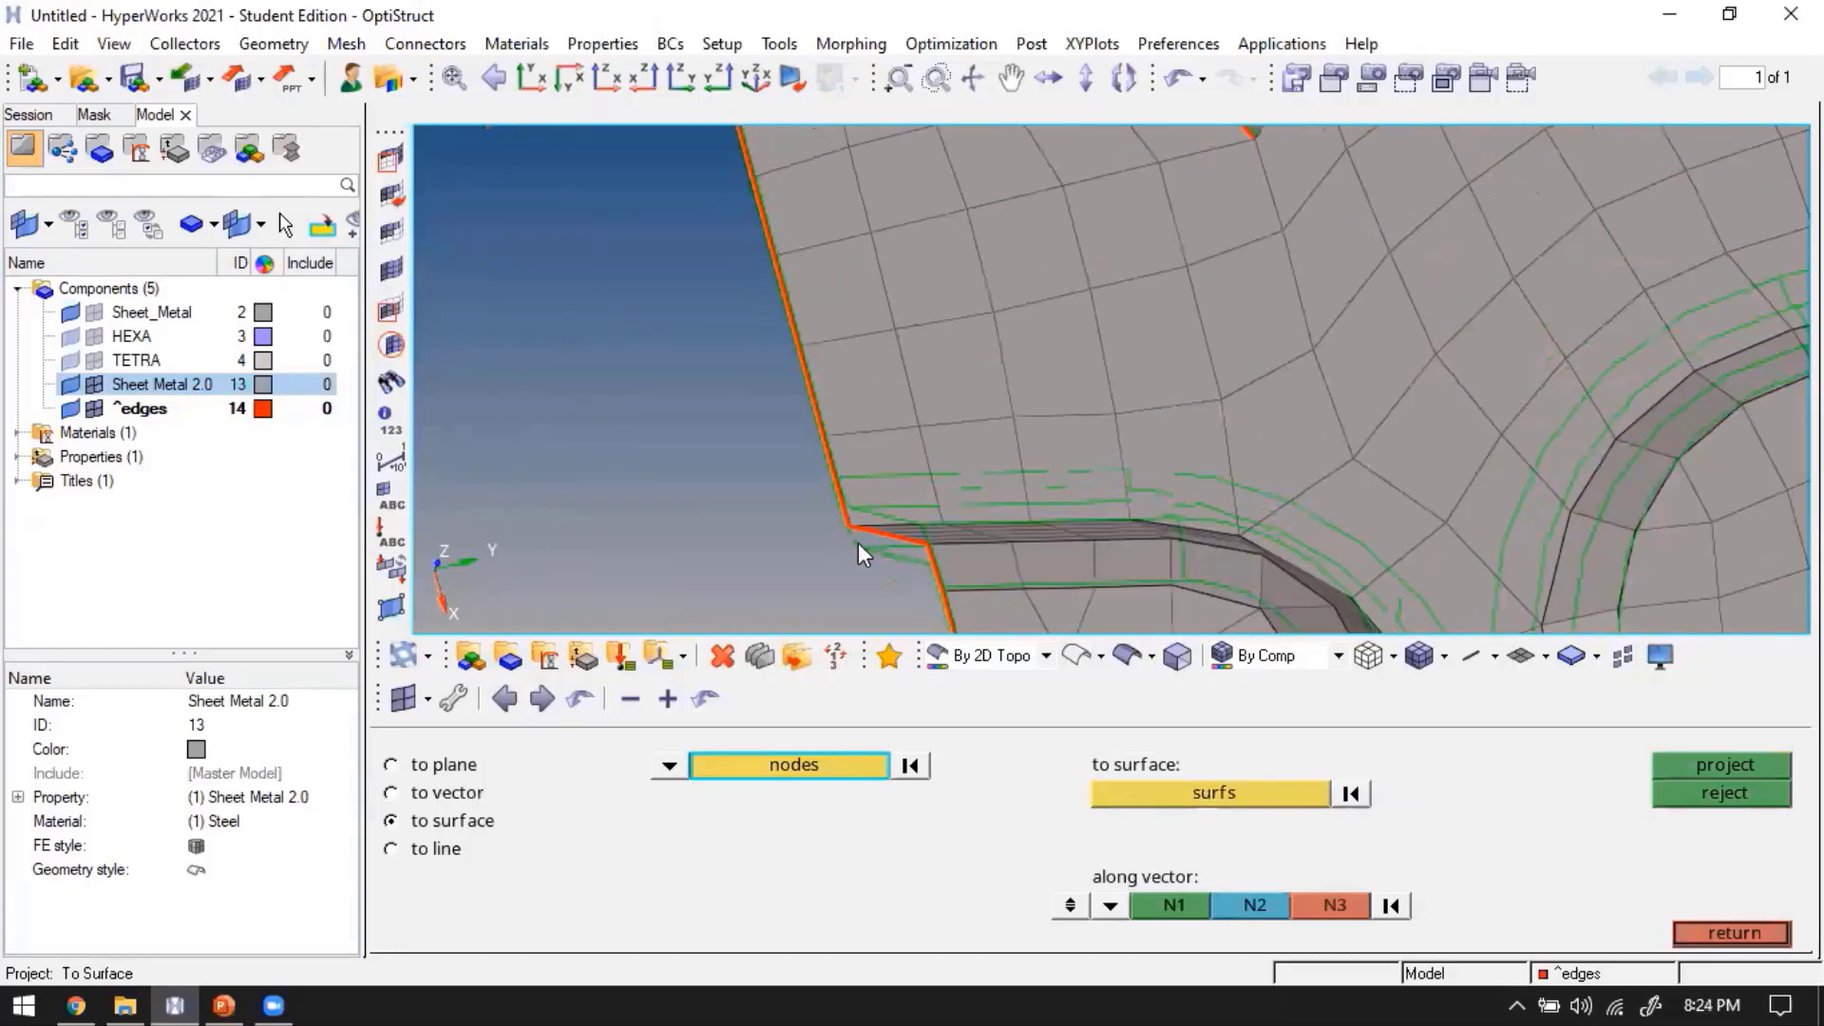
pyautogui.keyDown('shift'); pyautogui.moveTo(801, 481); pyautogui.dragTo(986, 550); pyautogui.keyUp('shift')
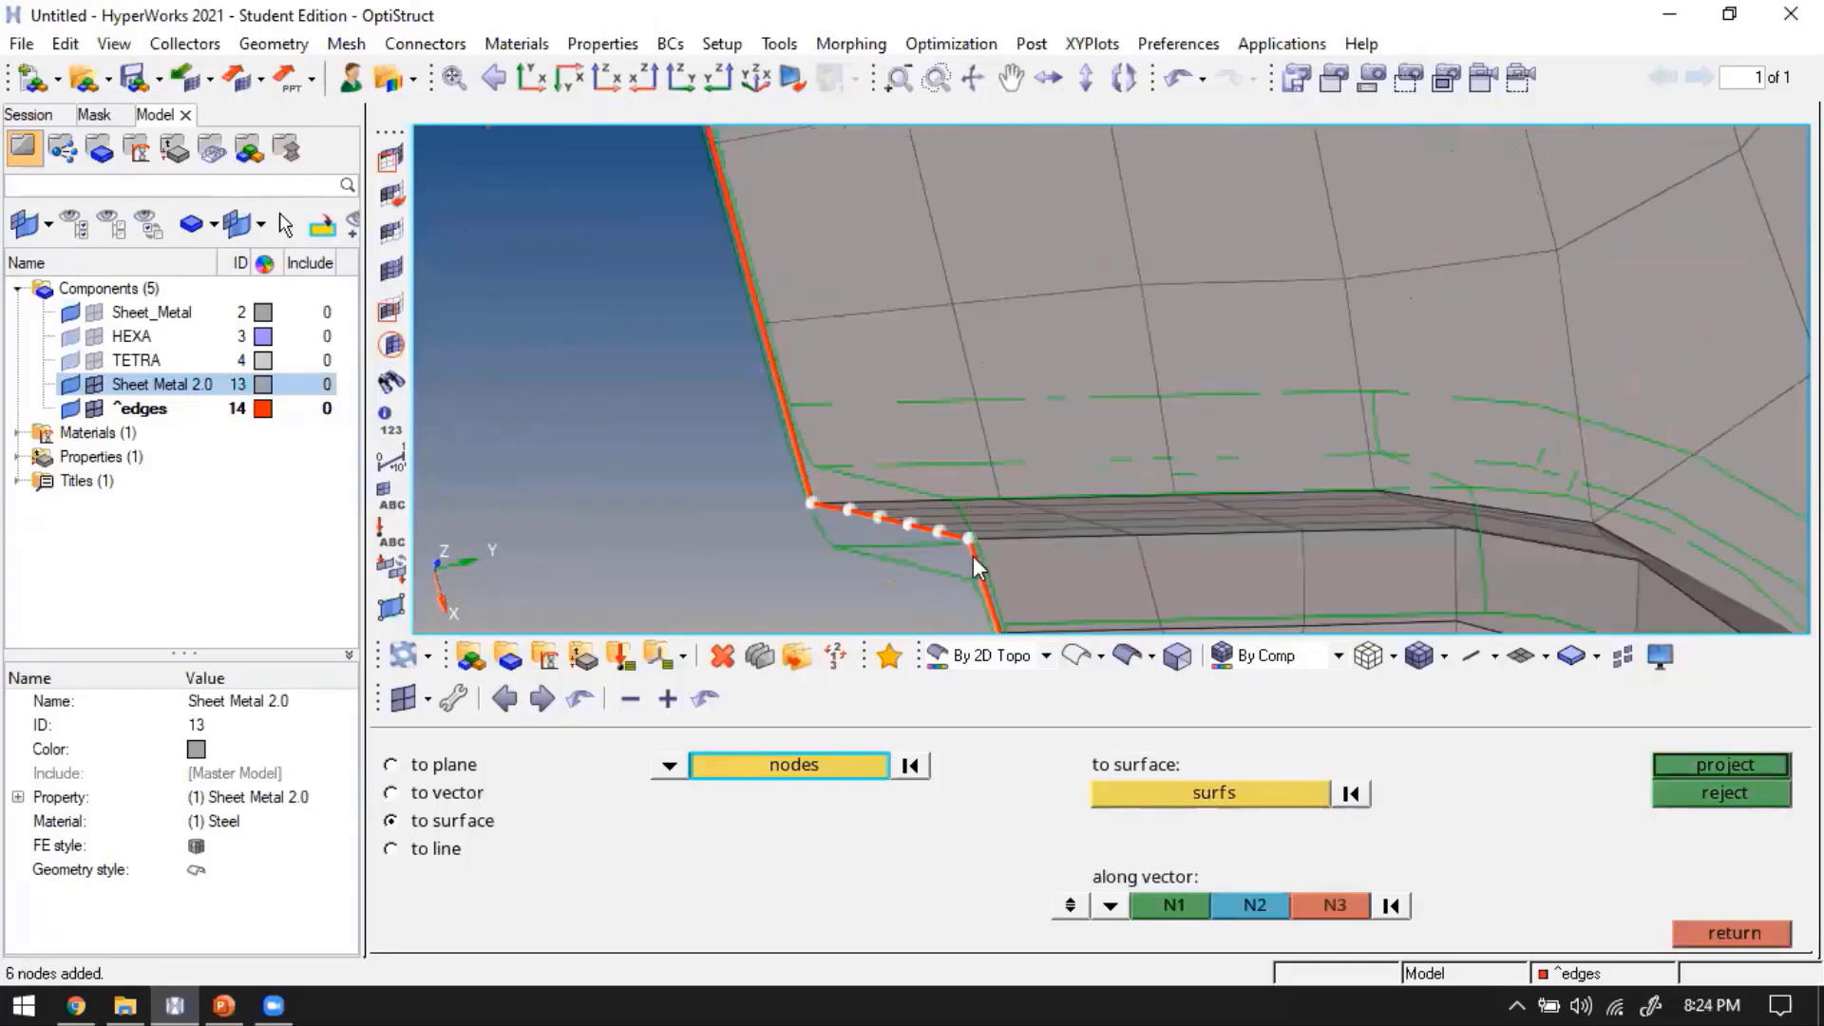
# Pick the thin side surface along the part's outer edge as the projection target, with the direction defined by nodes
pyautogui.click(1216, 795)
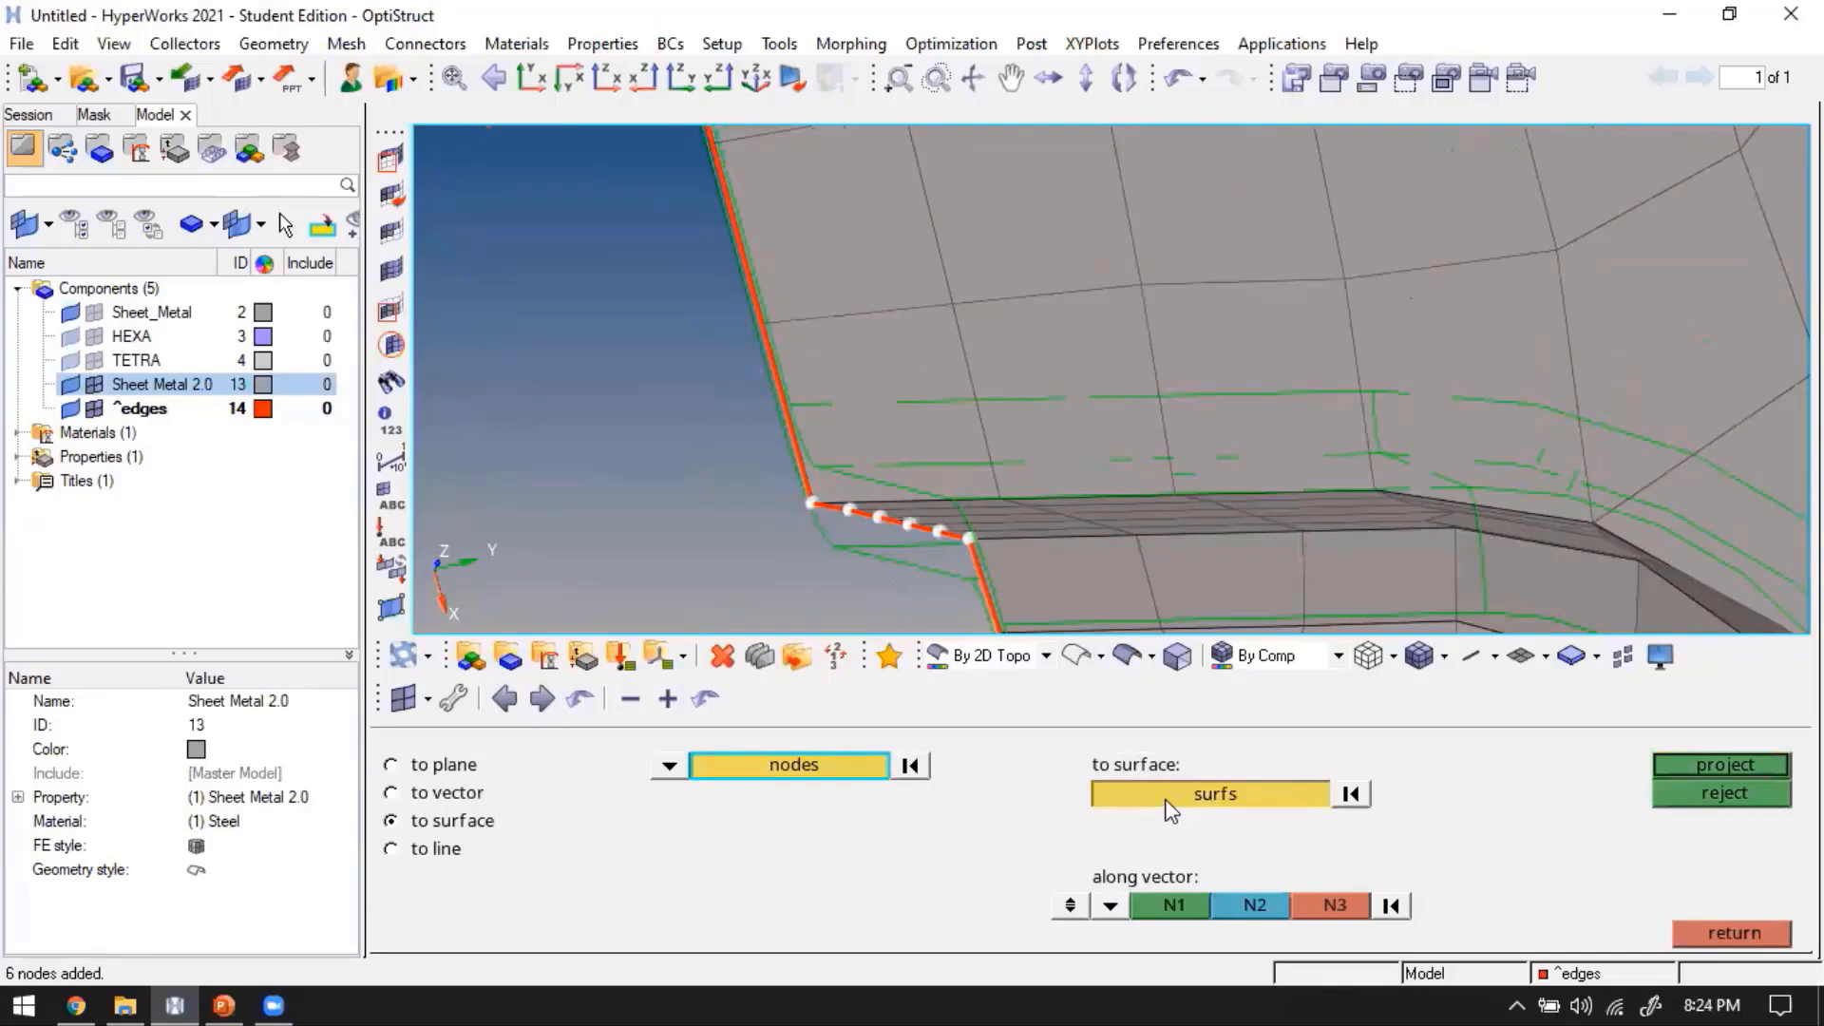
pyautogui.click(898, 491)
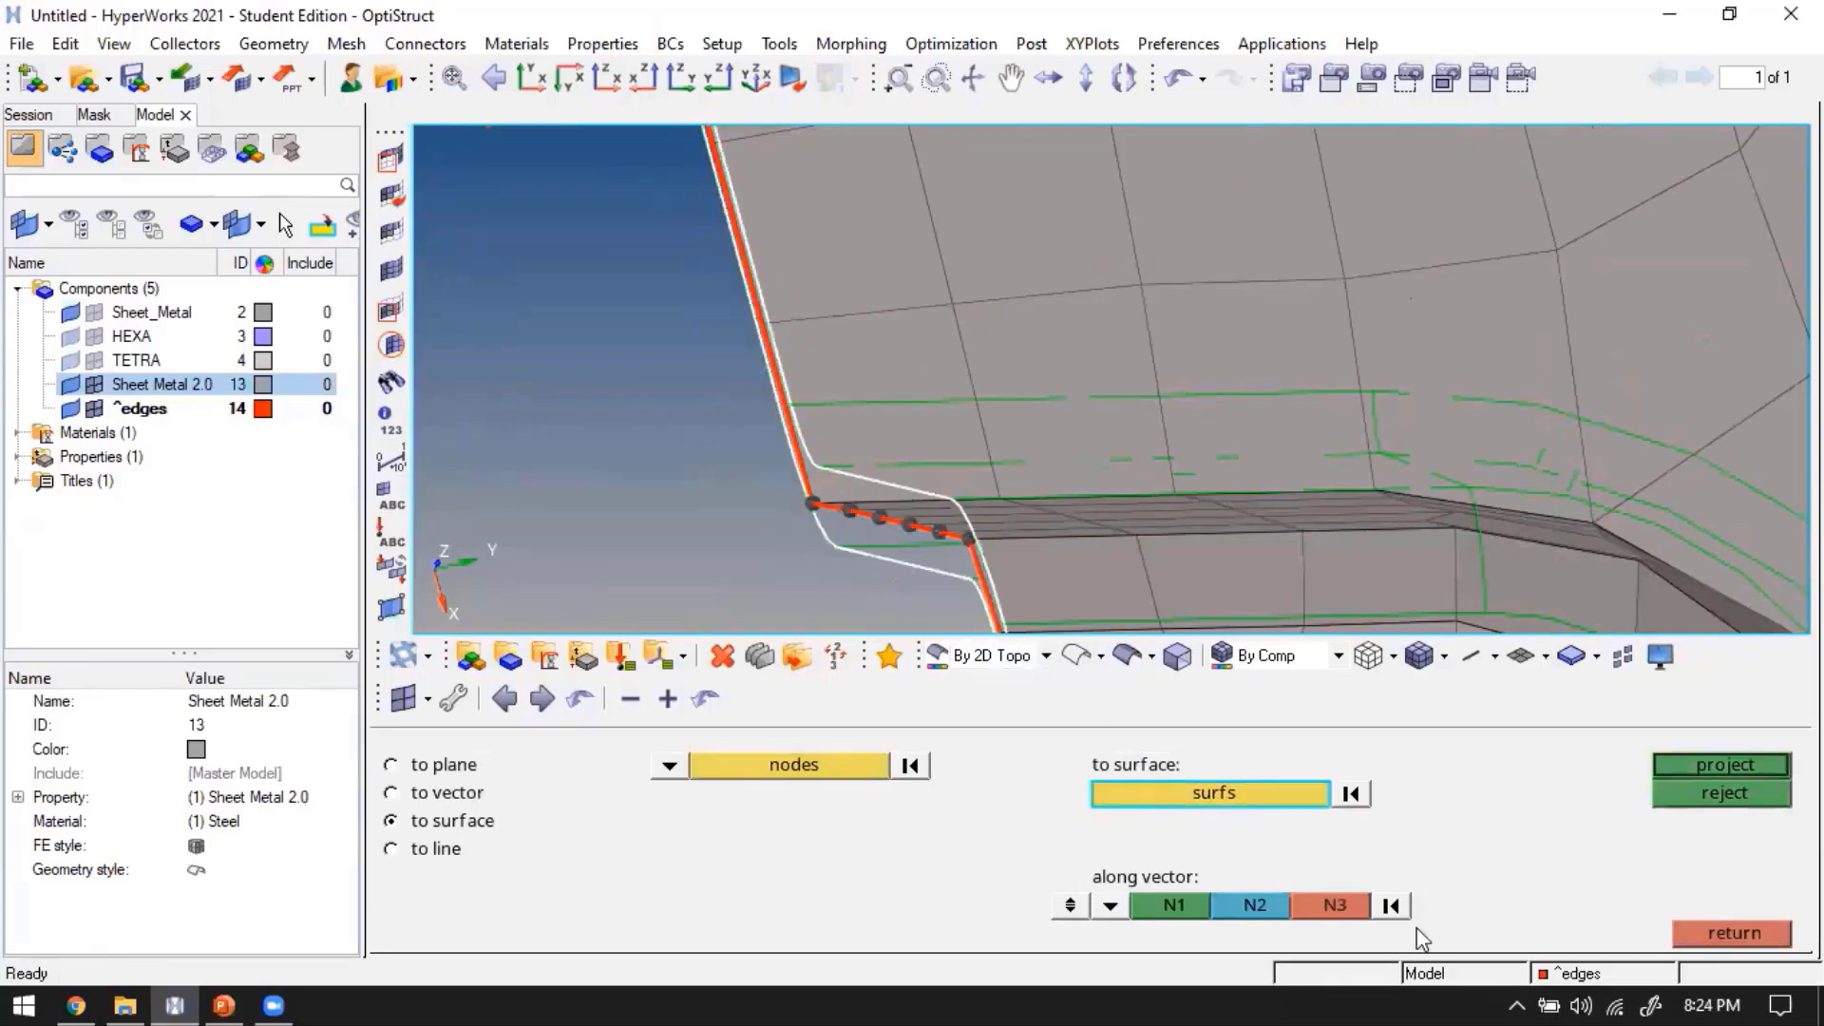
pyautogui.click(1070, 908)
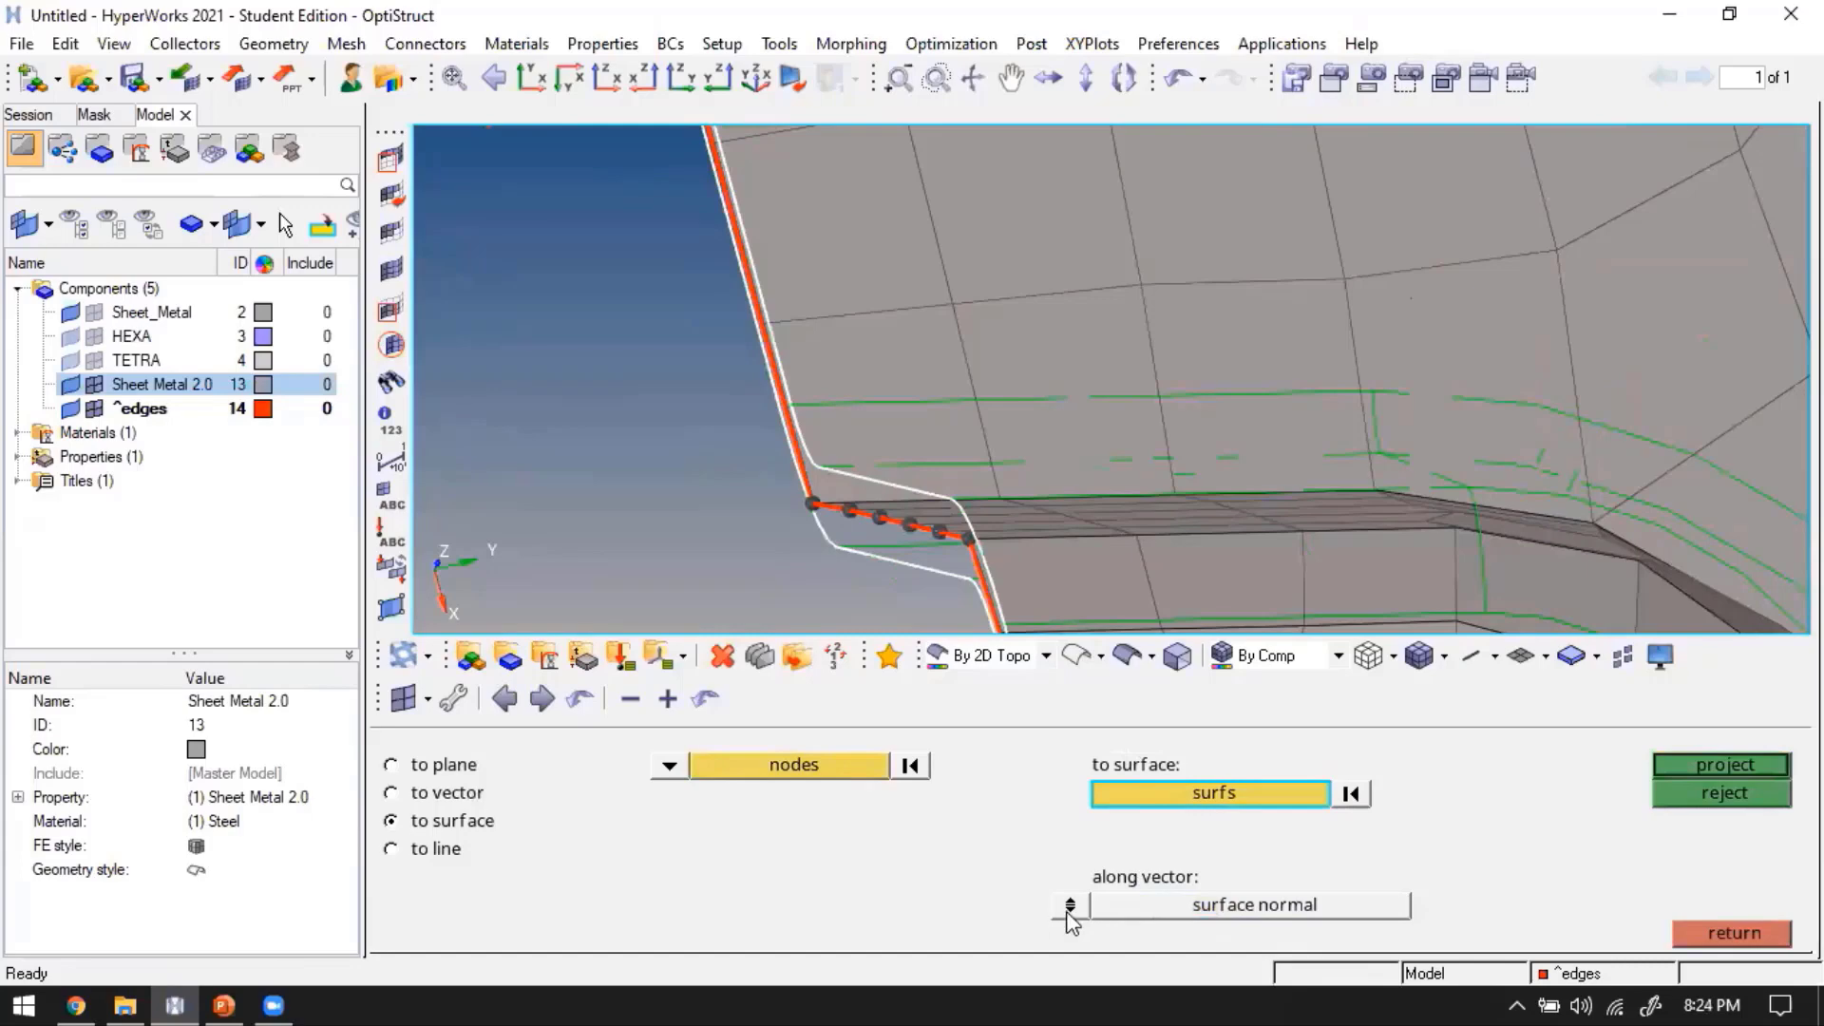
pyautogui.click(1070, 907)
pyautogui.click(1387, 909)
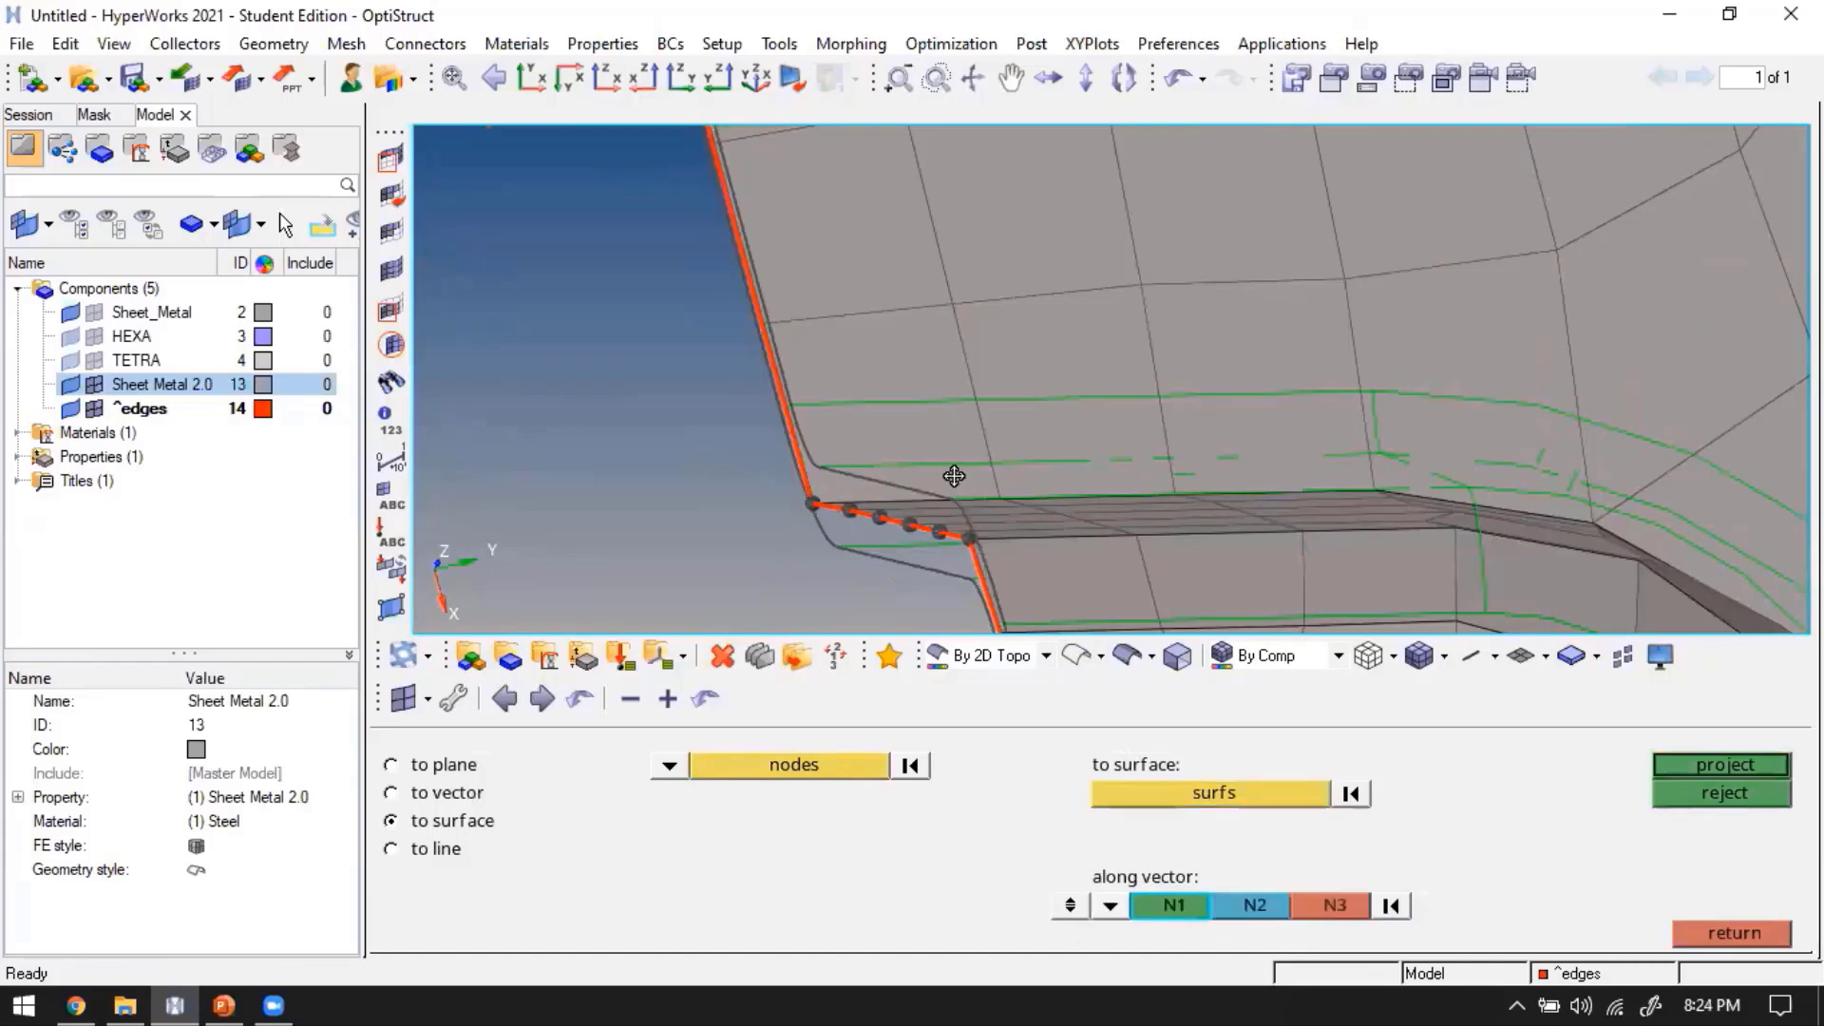
# Define the projection direction with two nodes along the fold line toward the outer edge and project the six nodes onto the surface
pyautogui.keyDown('ctrl'); pyautogui.moveTo(953, 475); pyautogui.dragTo(977, 524); pyautogui.keyUp('ctrl')
pyautogui.keyDown('ctrl'); pyautogui.moveTo(977, 524); pyautogui.dragTo(938, 283, button='right'); pyautogui.keyUp('ctrl')
pyautogui.keyDown('ctrl'); pyautogui.scroll(-4, 1011, 351); pyautogui.keyUp('ctrl')
pyautogui.keyDown('ctrl'); pyautogui.moveTo(1015, 461); pyautogui.dragTo(1023, 395, button='right'); pyautogui.keyUp('ctrl')
pyautogui.keyDown('ctrl'); pyautogui.scroll(4, 1023, 395); pyautogui.keyUp('ctrl')
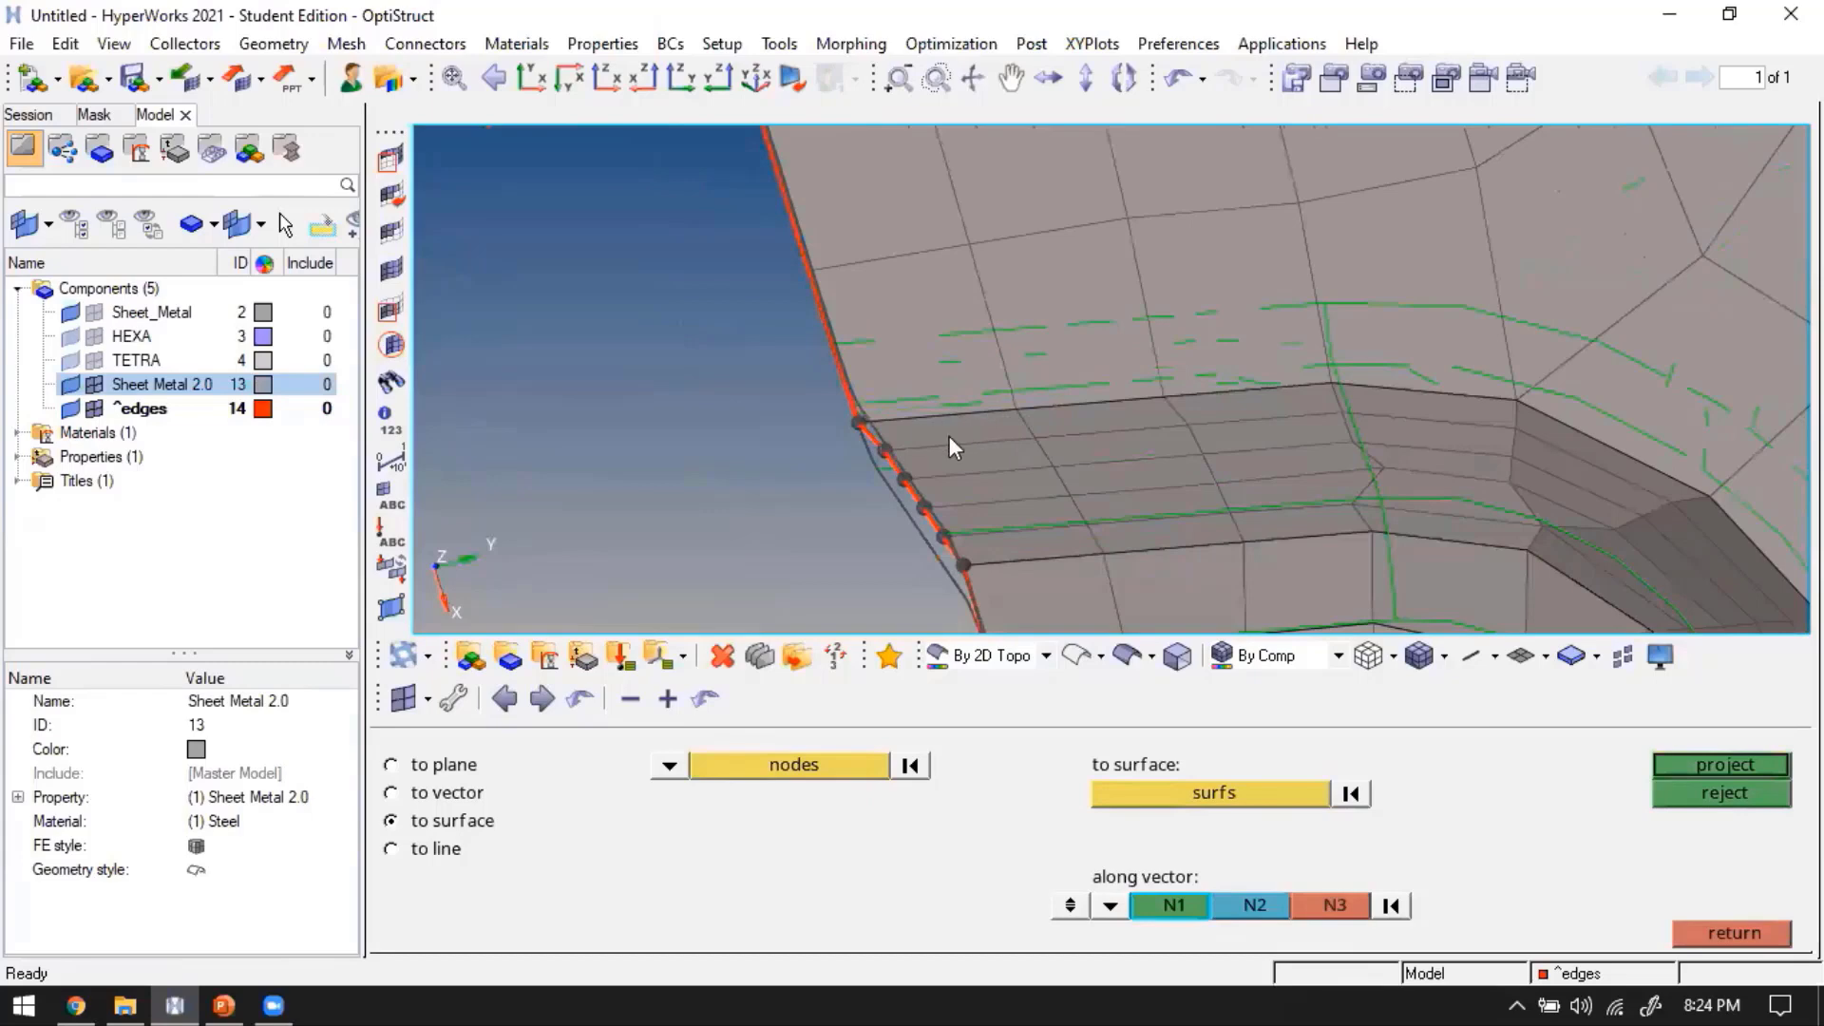
pyautogui.click(881, 422)
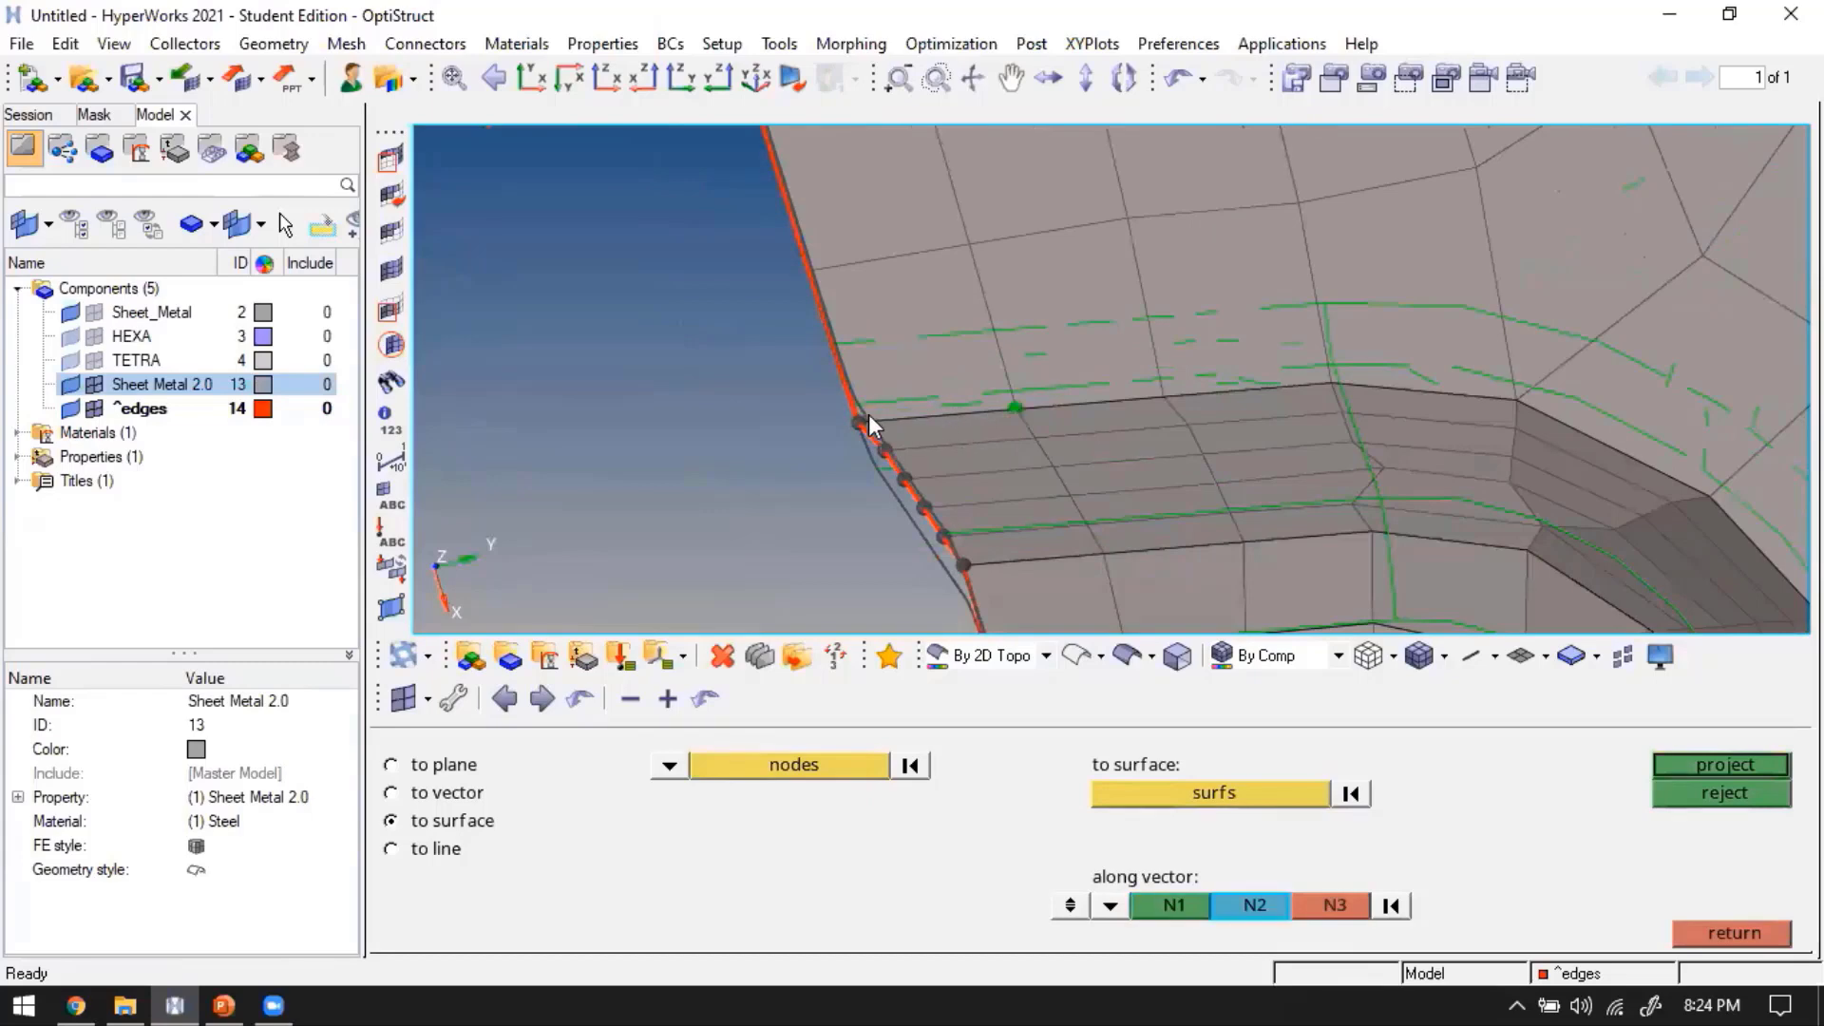
pyautogui.click(859, 422)
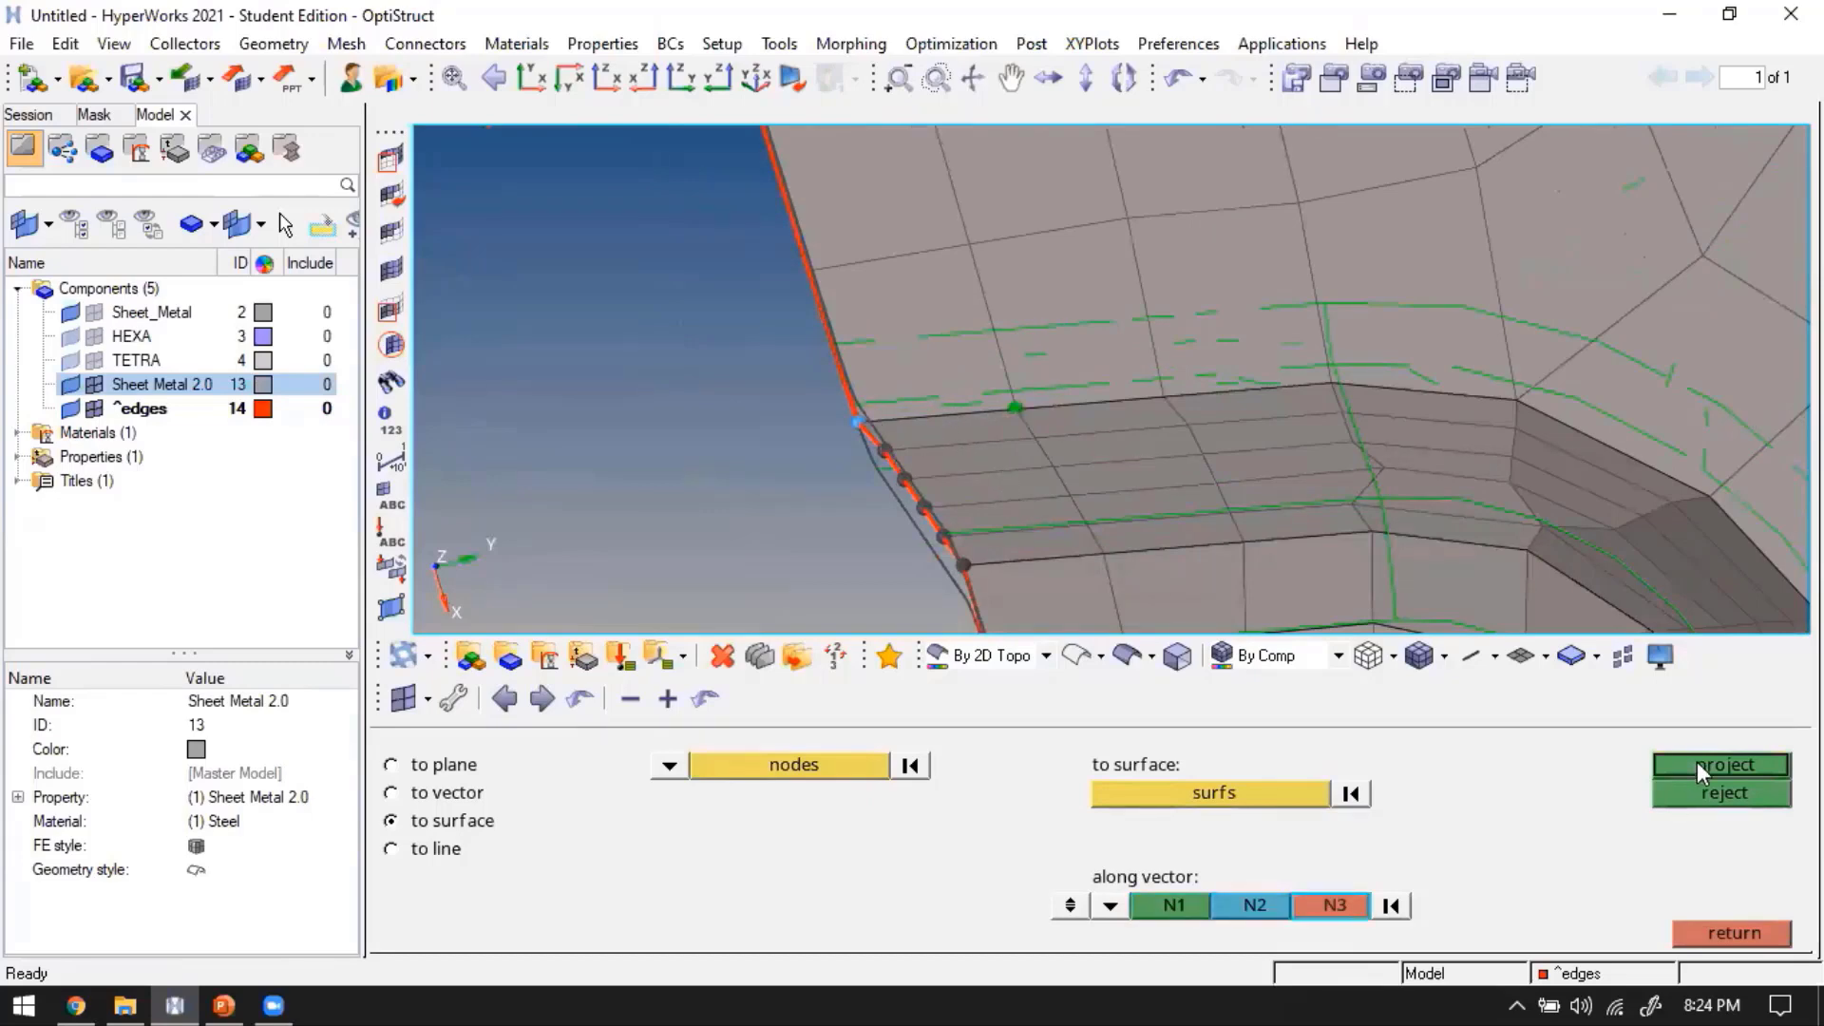
pyautogui.click(1699, 764)
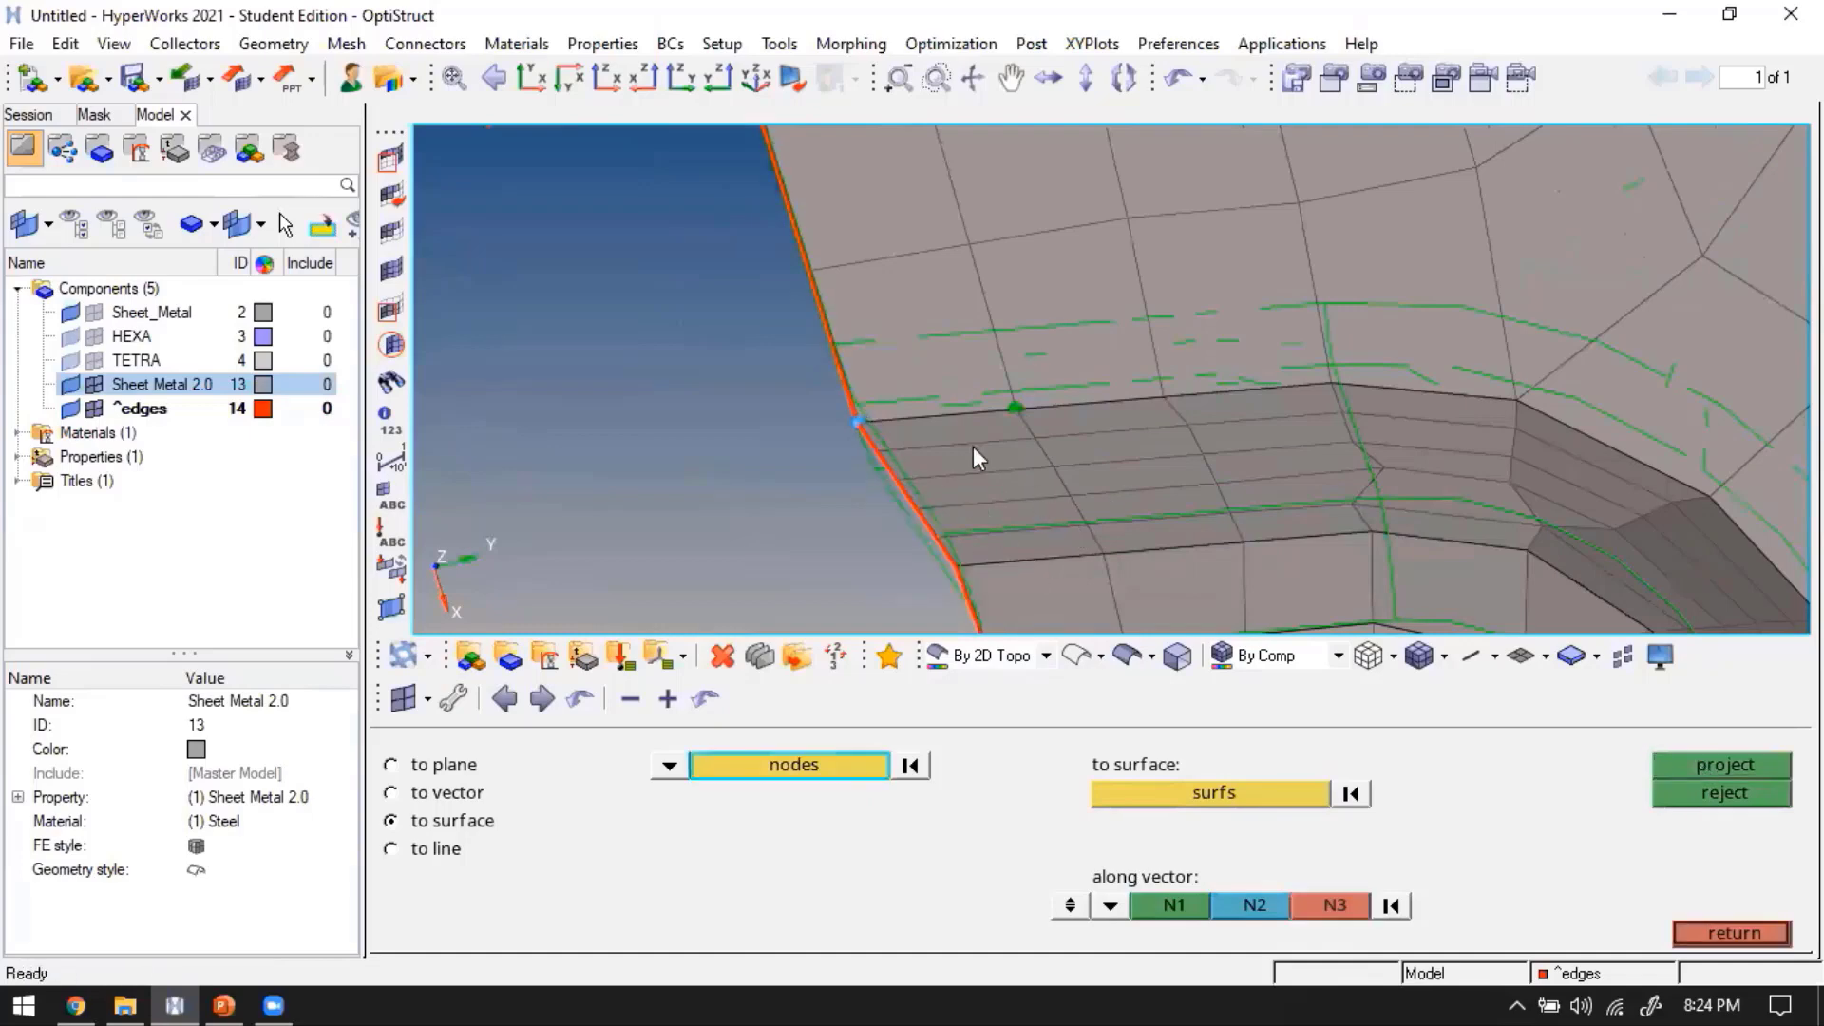
pyautogui.press('Escape')
# Shade the geometry surfaces and check how the projected free-edge nodes follow the part's outer edge at the step
pyautogui.click(1127, 656)
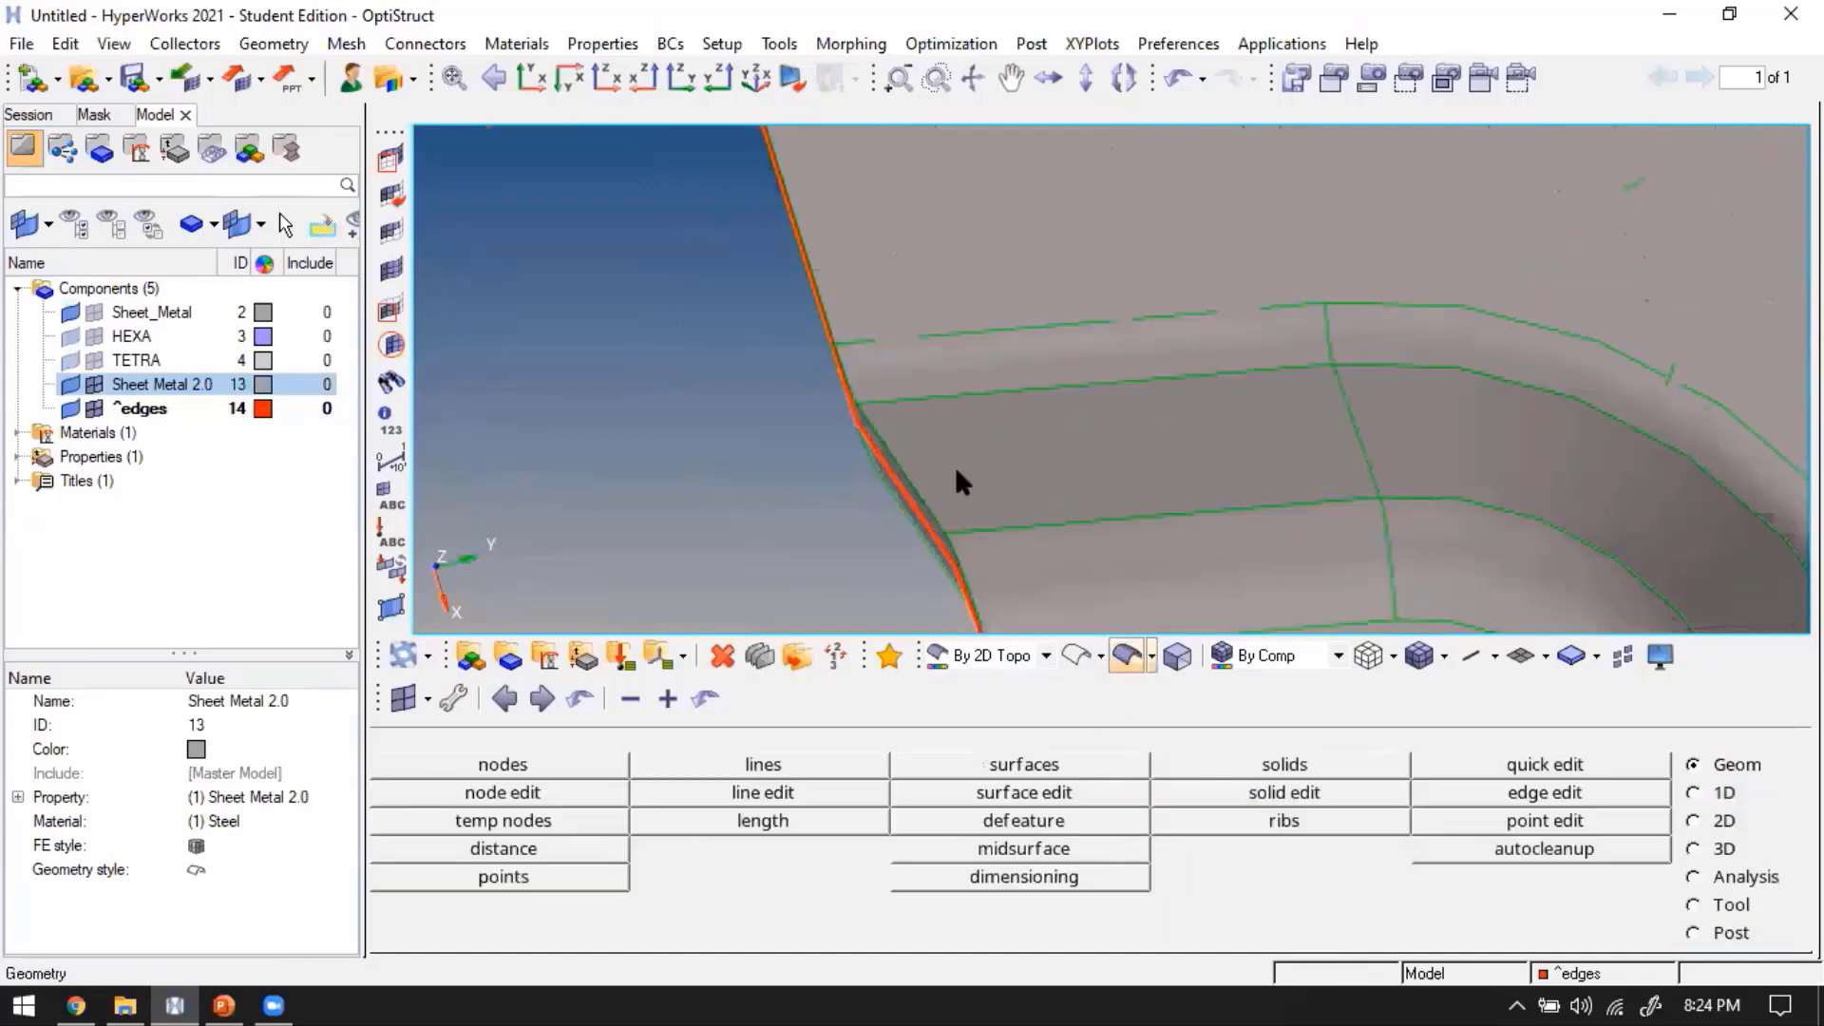
pyautogui.moveTo(1085, 572)
pyautogui.keyDown('ctrl'); pyautogui.mouseDown(button='right')
pyautogui.moveTo(1087, 439)
pyautogui.moveTo(1049, 451)
pyautogui.mouseUp(button='right'); pyautogui.keyUp('ctrl')
pyautogui.keyDown('ctrl'); pyautogui.scroll(-3, 1045, 452); pyautogui.keyUp('ctrl')
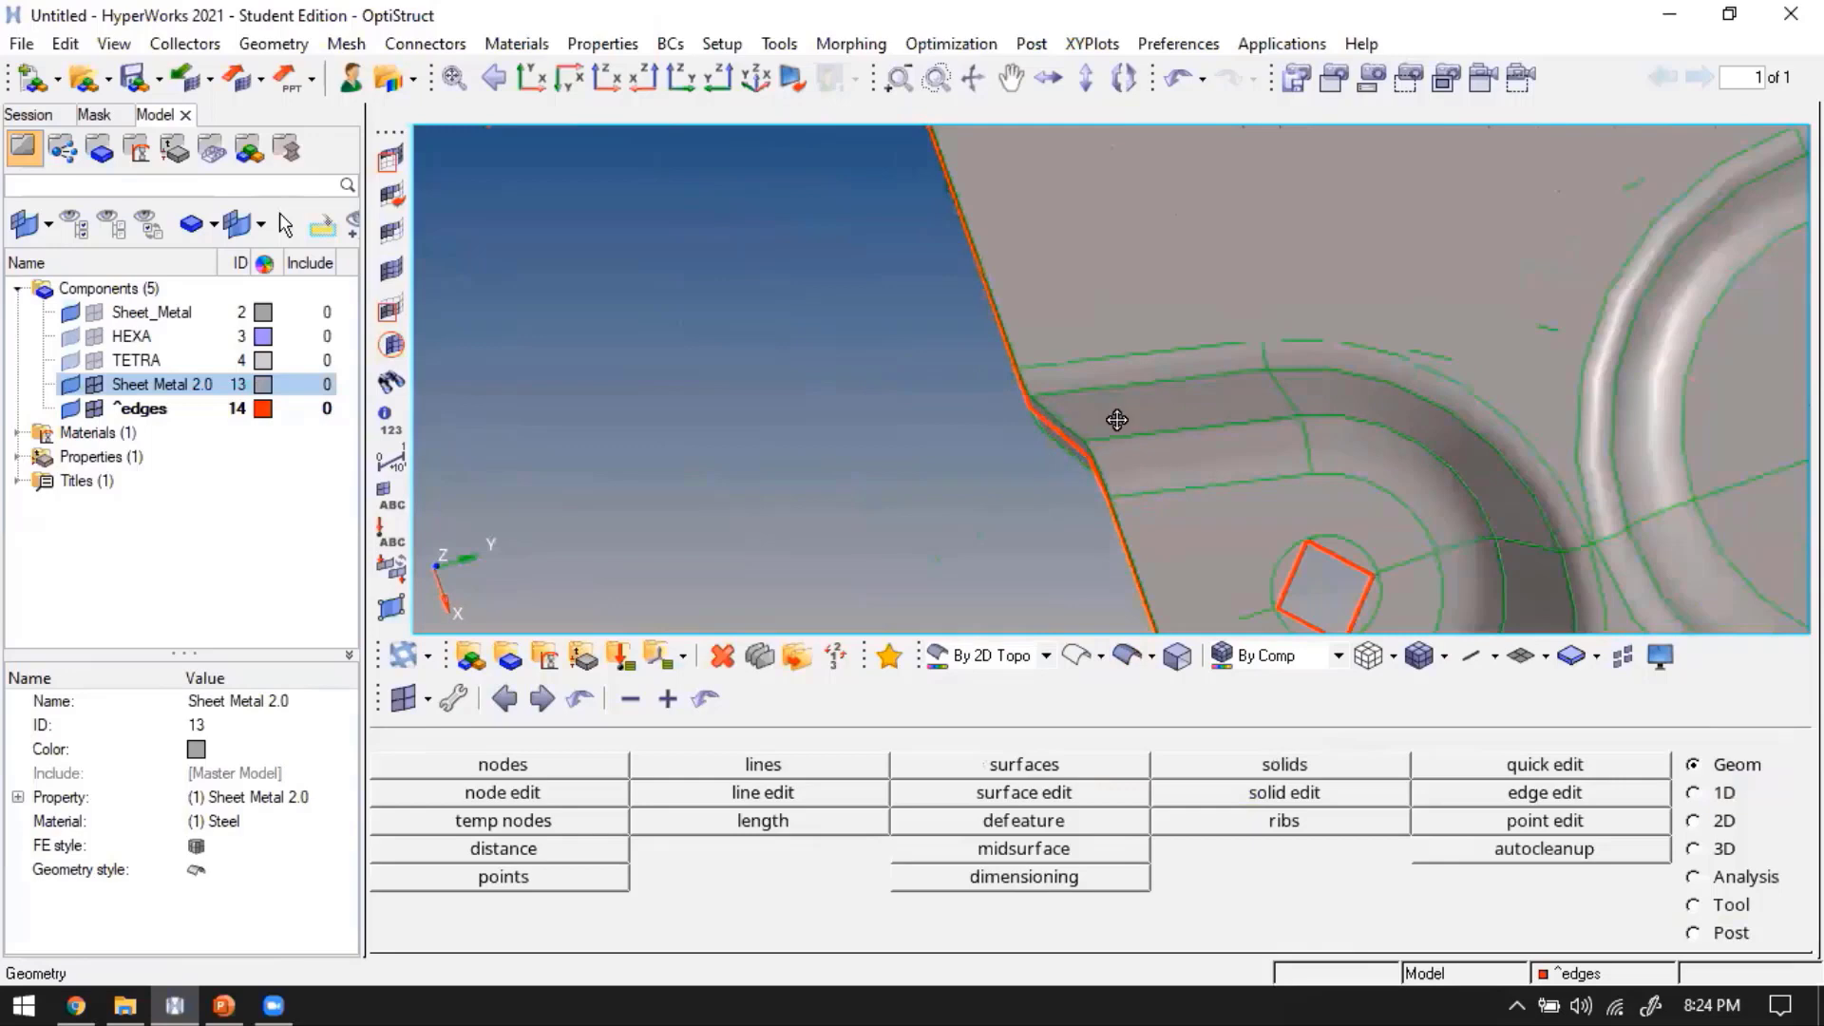
pyautogui.keyDown('ctrl'); pyautogui.moveTo(1117, 420); pyautogui.dragTo(1178, 538); pyautogui.keyUp('ctrl')
pyautogui.keyDown('ctrl'); pyautogui.moveTo(1178, 538); pyautogui.dragTo(1133, 399, button='right'); pyautogui.keyUp('ctrl')
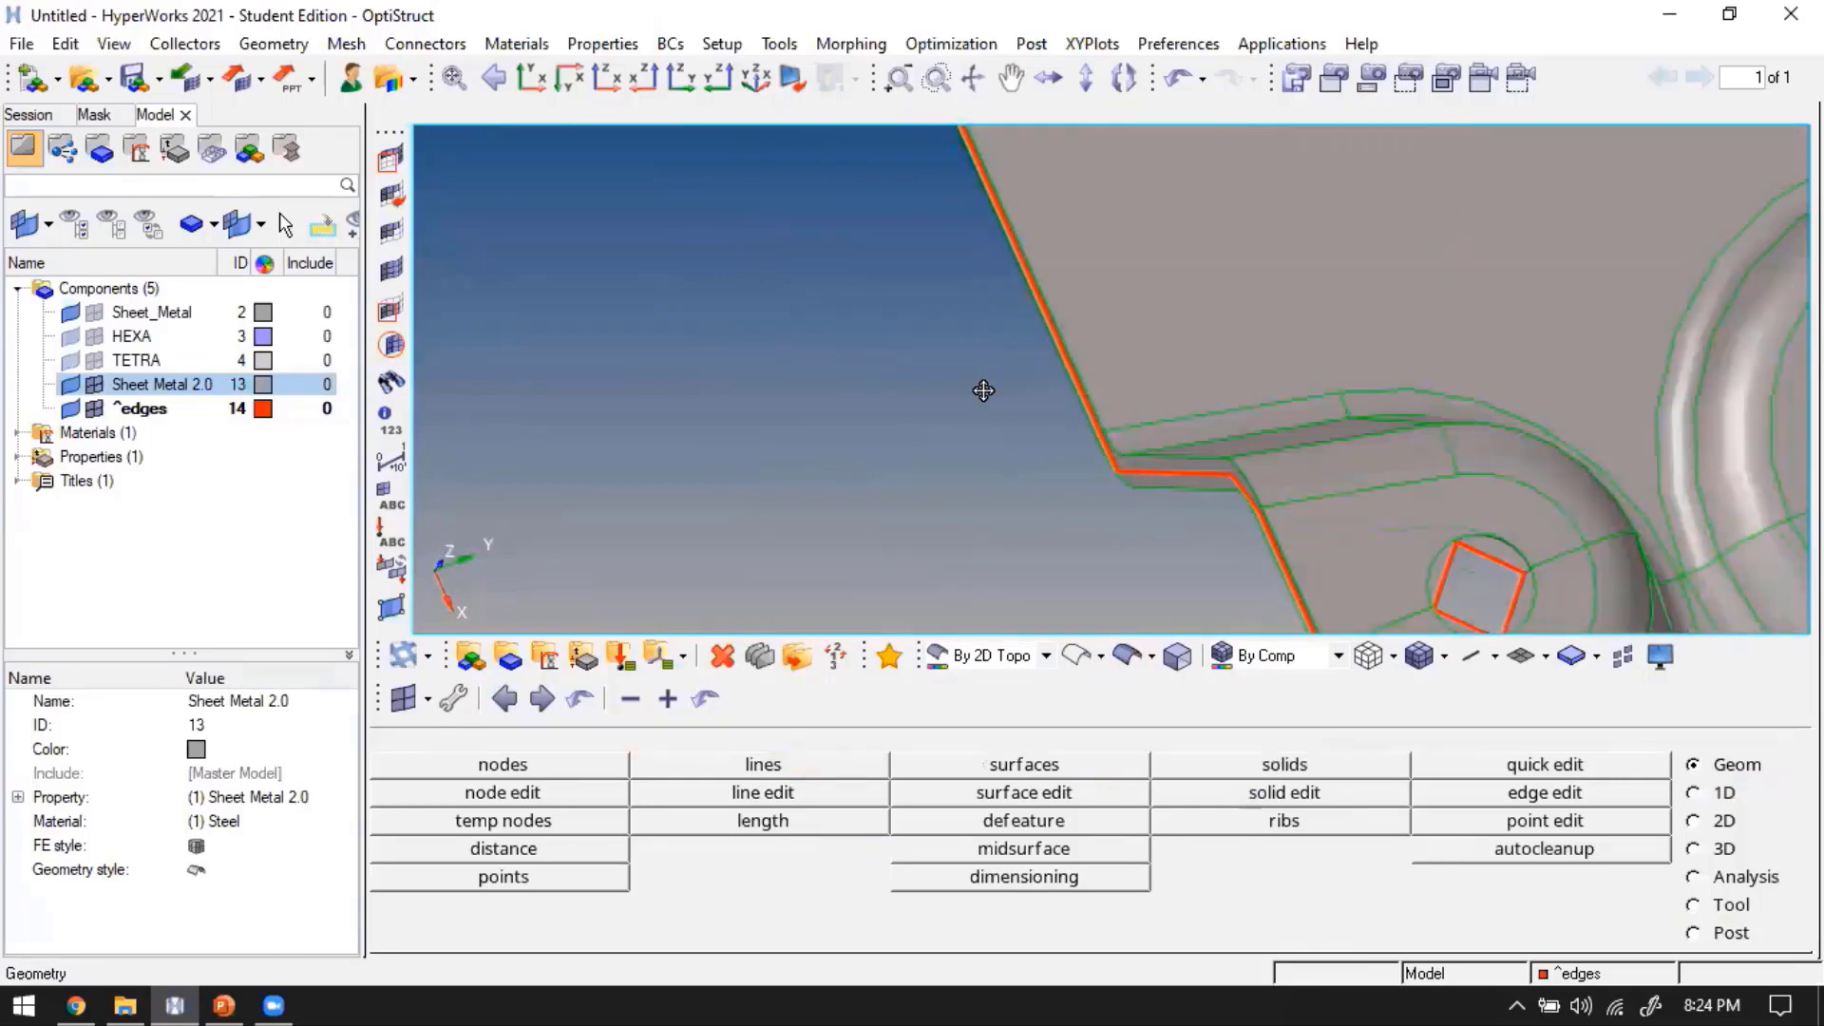
pyautogui.keyDown('ctrl'); pyautogui.moveTo(983, 390); pyautogui.dragTo(766, 318, button='right'); pyautogui.keyUp('ctrl')
# Show the geometry as wireframe and examine the square mesh opening against the round hole near the outer edge
pyautogui.click(1077, 656)
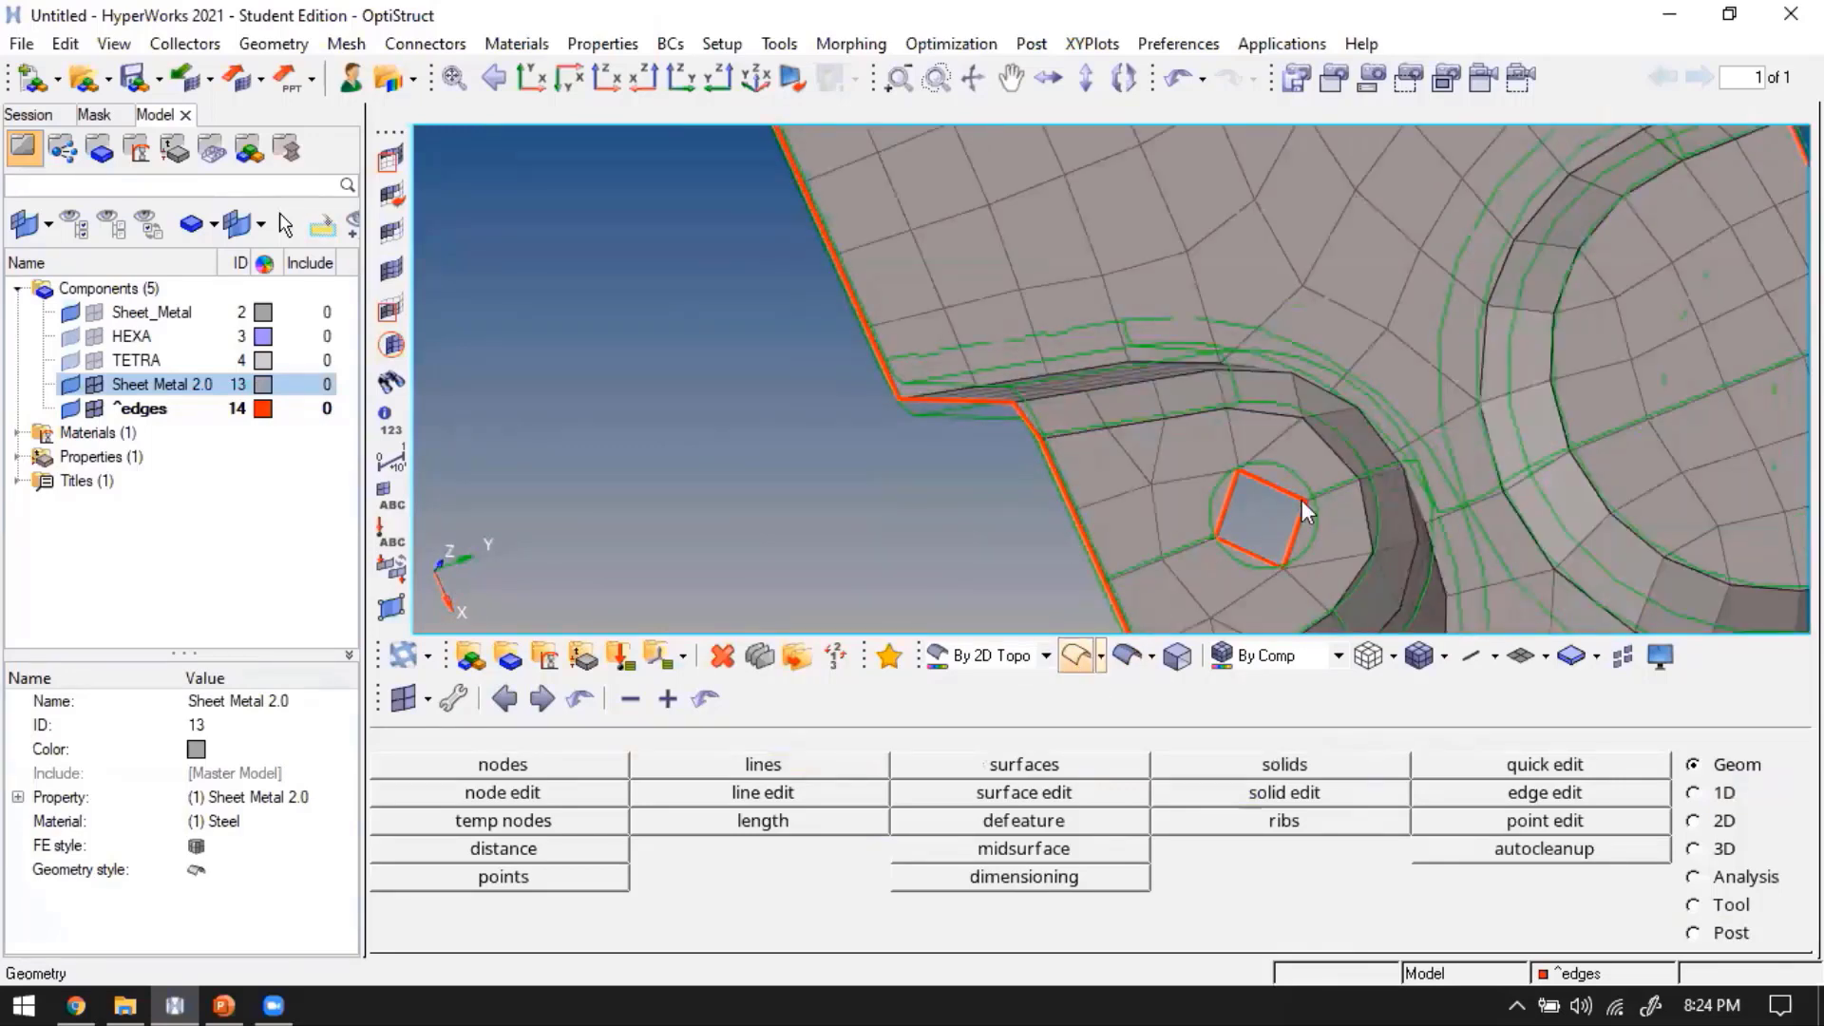
pyautogui.keyDown('ctrl'); pyautogui.moveTo(1301, 502); pyautogui.dragTo(1251, 403, button='right'); pyautogui.keyUp('ctrl')
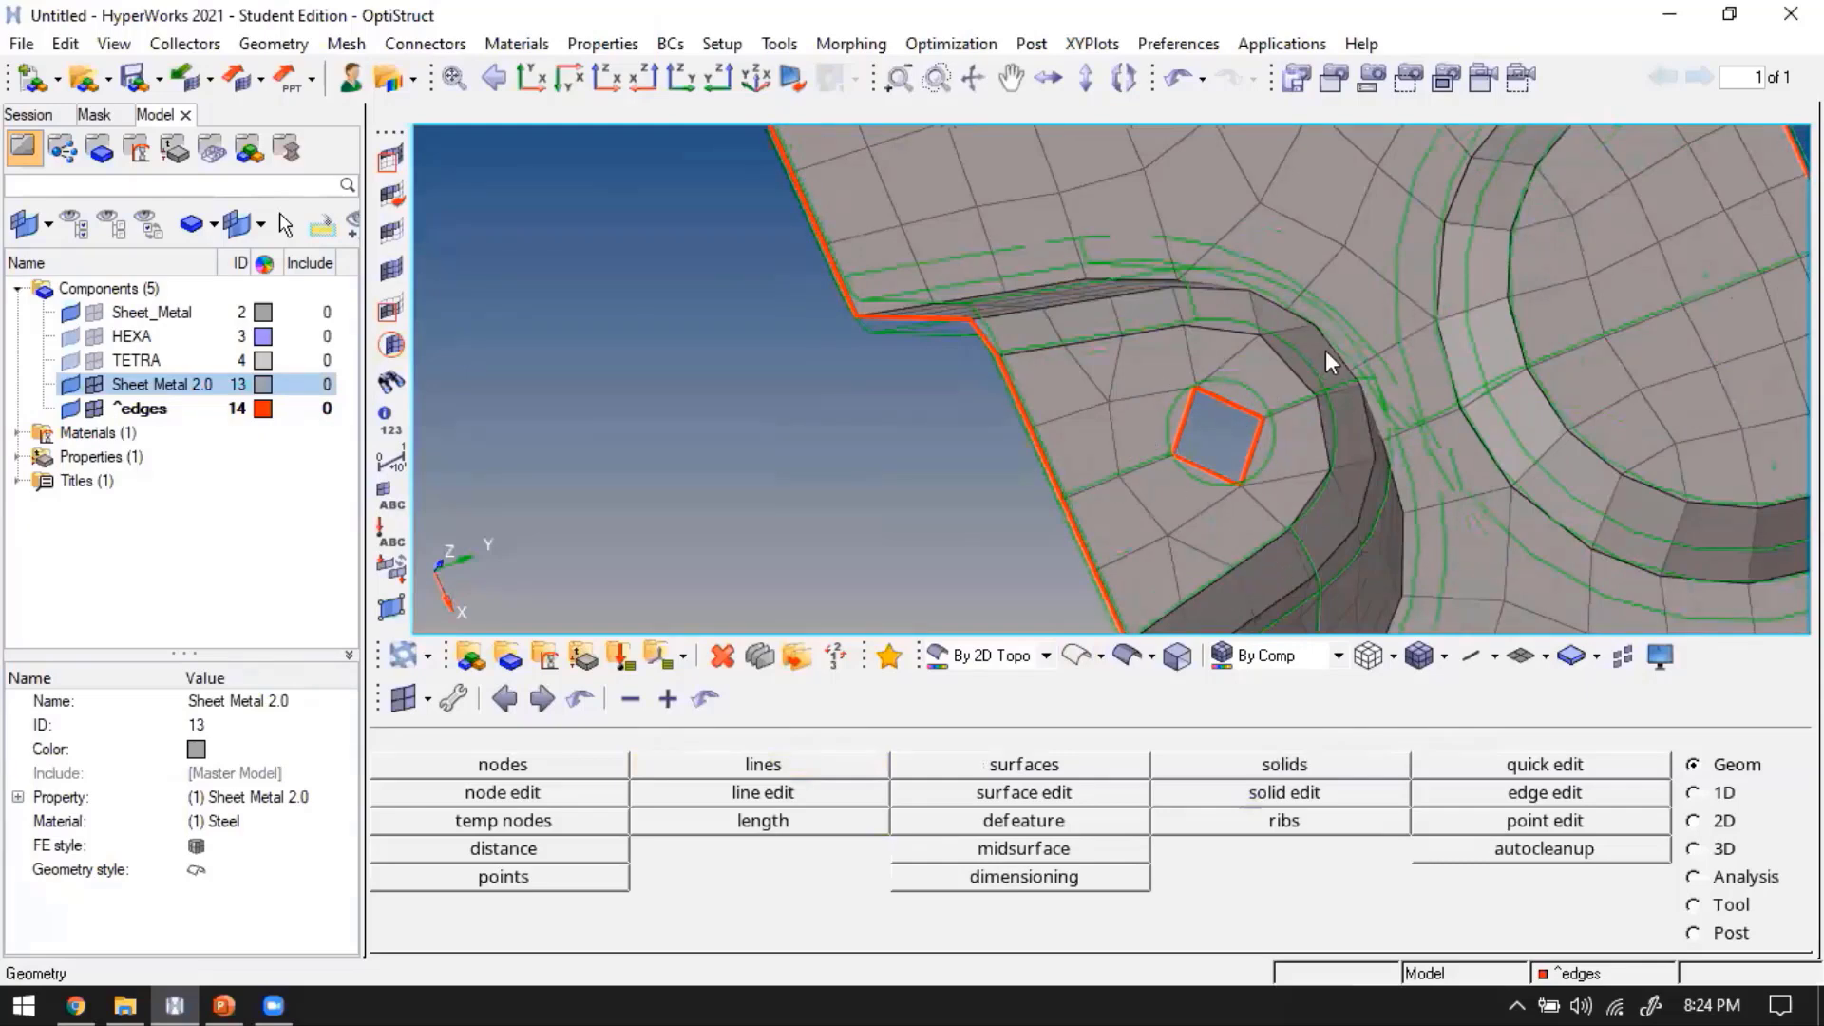
pyautogui.scroll(2, 1227, 425)
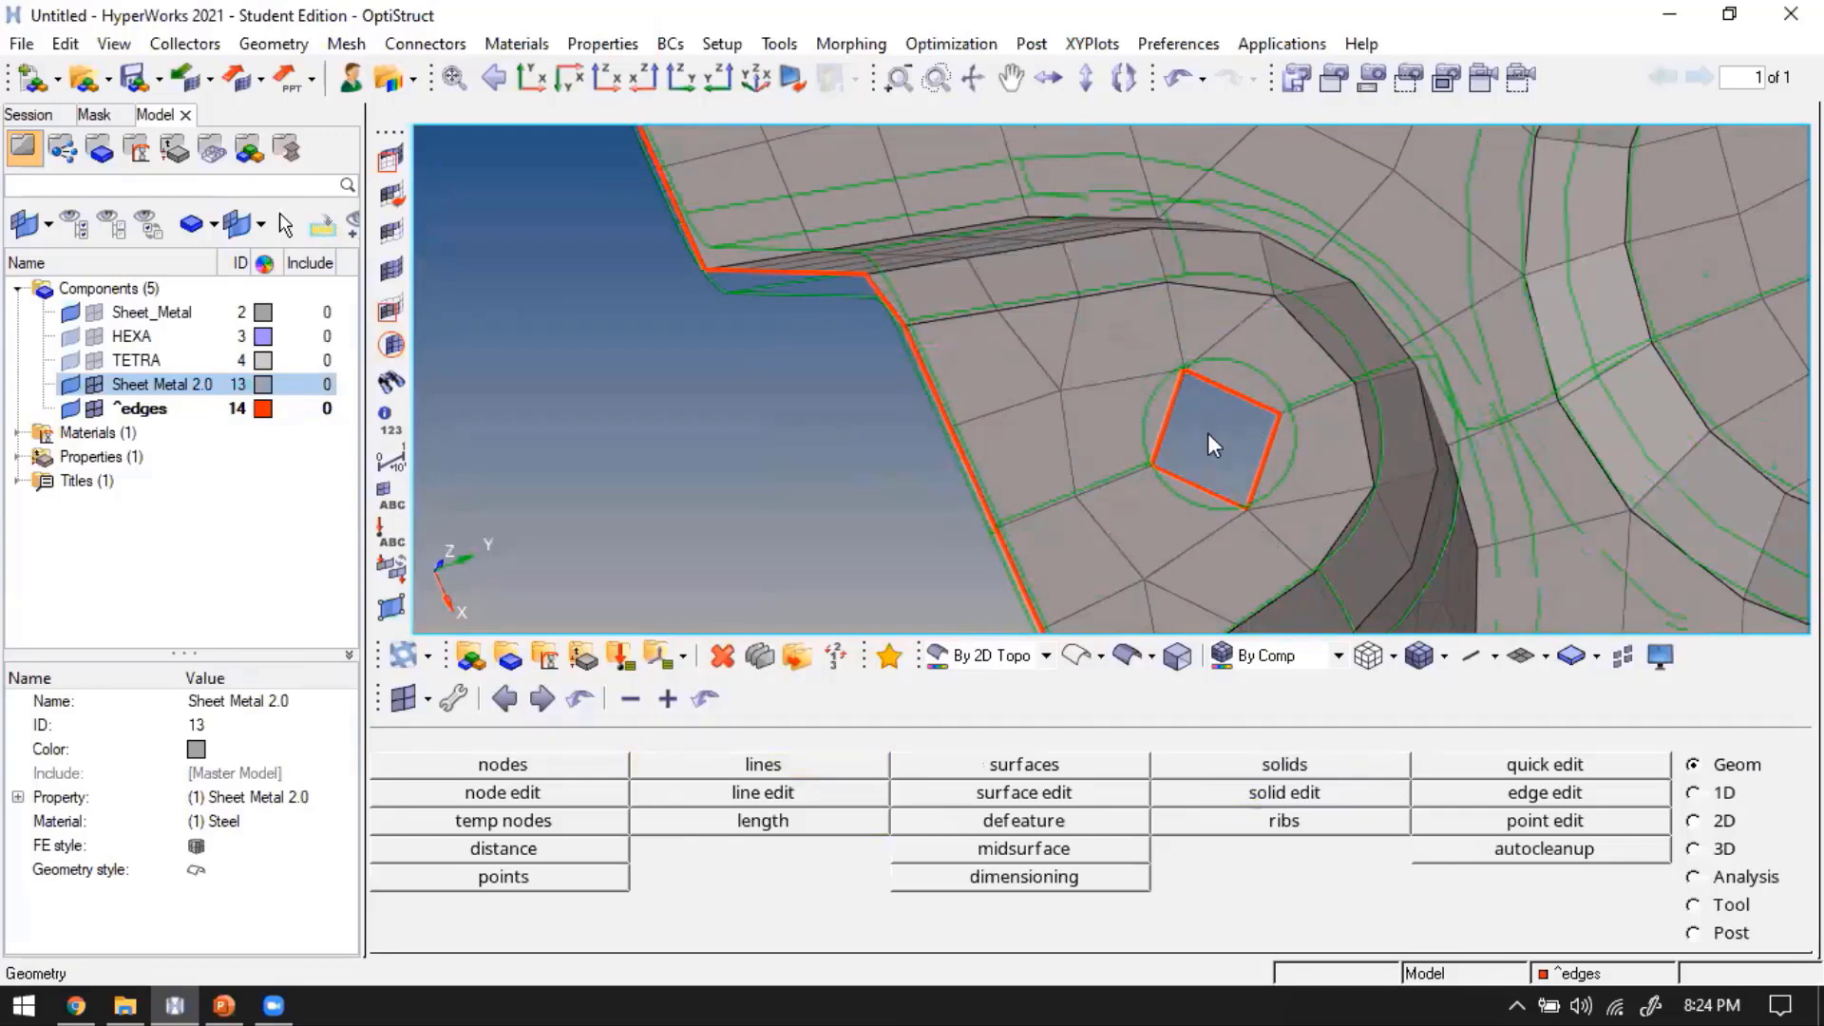
pyautogui.scroll(-1, 1207, 432)
pyautogui.keyDown('ctrl'); pyautogui.moveTo(1213, 468); pyautogui.dragTo(1161, 447, button='right'); pyautogui.keyUp('ctrl')
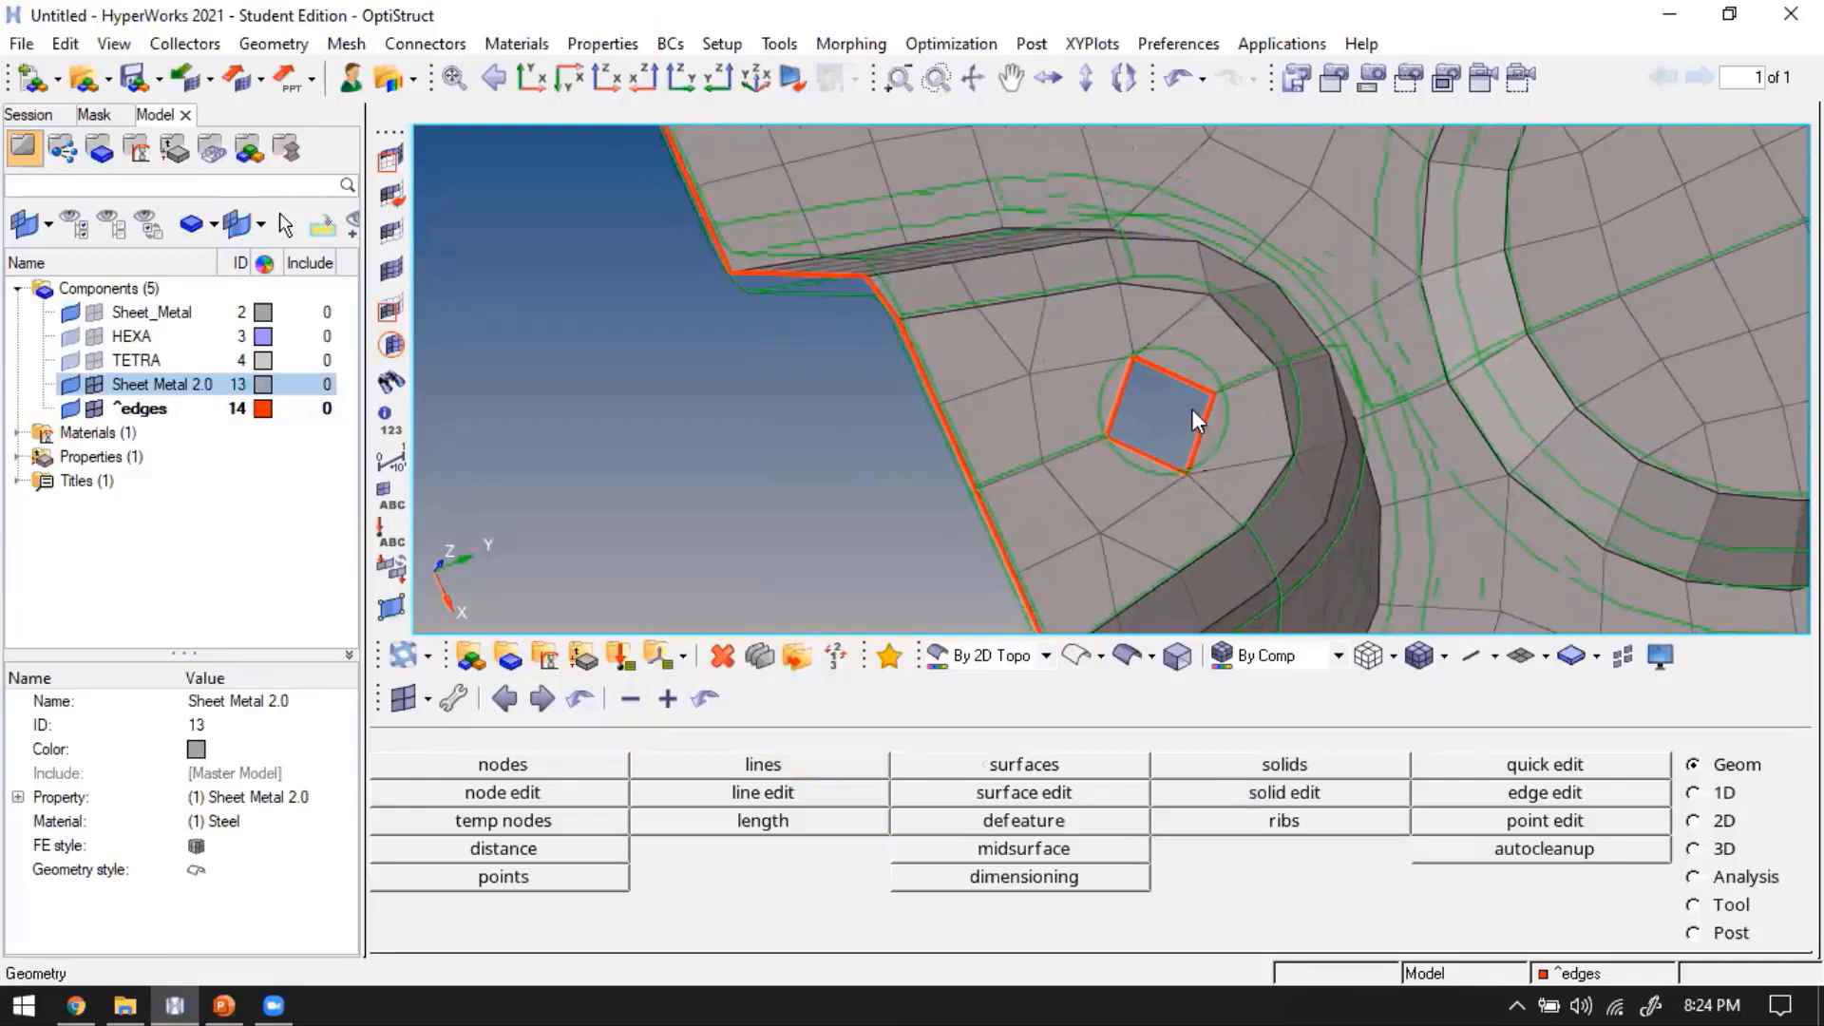
# Compare the square mesh opening and the stepped outer edge against the geometry in shaded and wireframe display
pyautogui.keyDown('ctrl'); pyautogui.scroll(1, 1187, 397); pyautogui.keyUp('ctrl')
pyautogui.keyDown('ctrl'); pyautogui.scroll(1, 1174, 404); pyautogui.keyUp('ctrl')
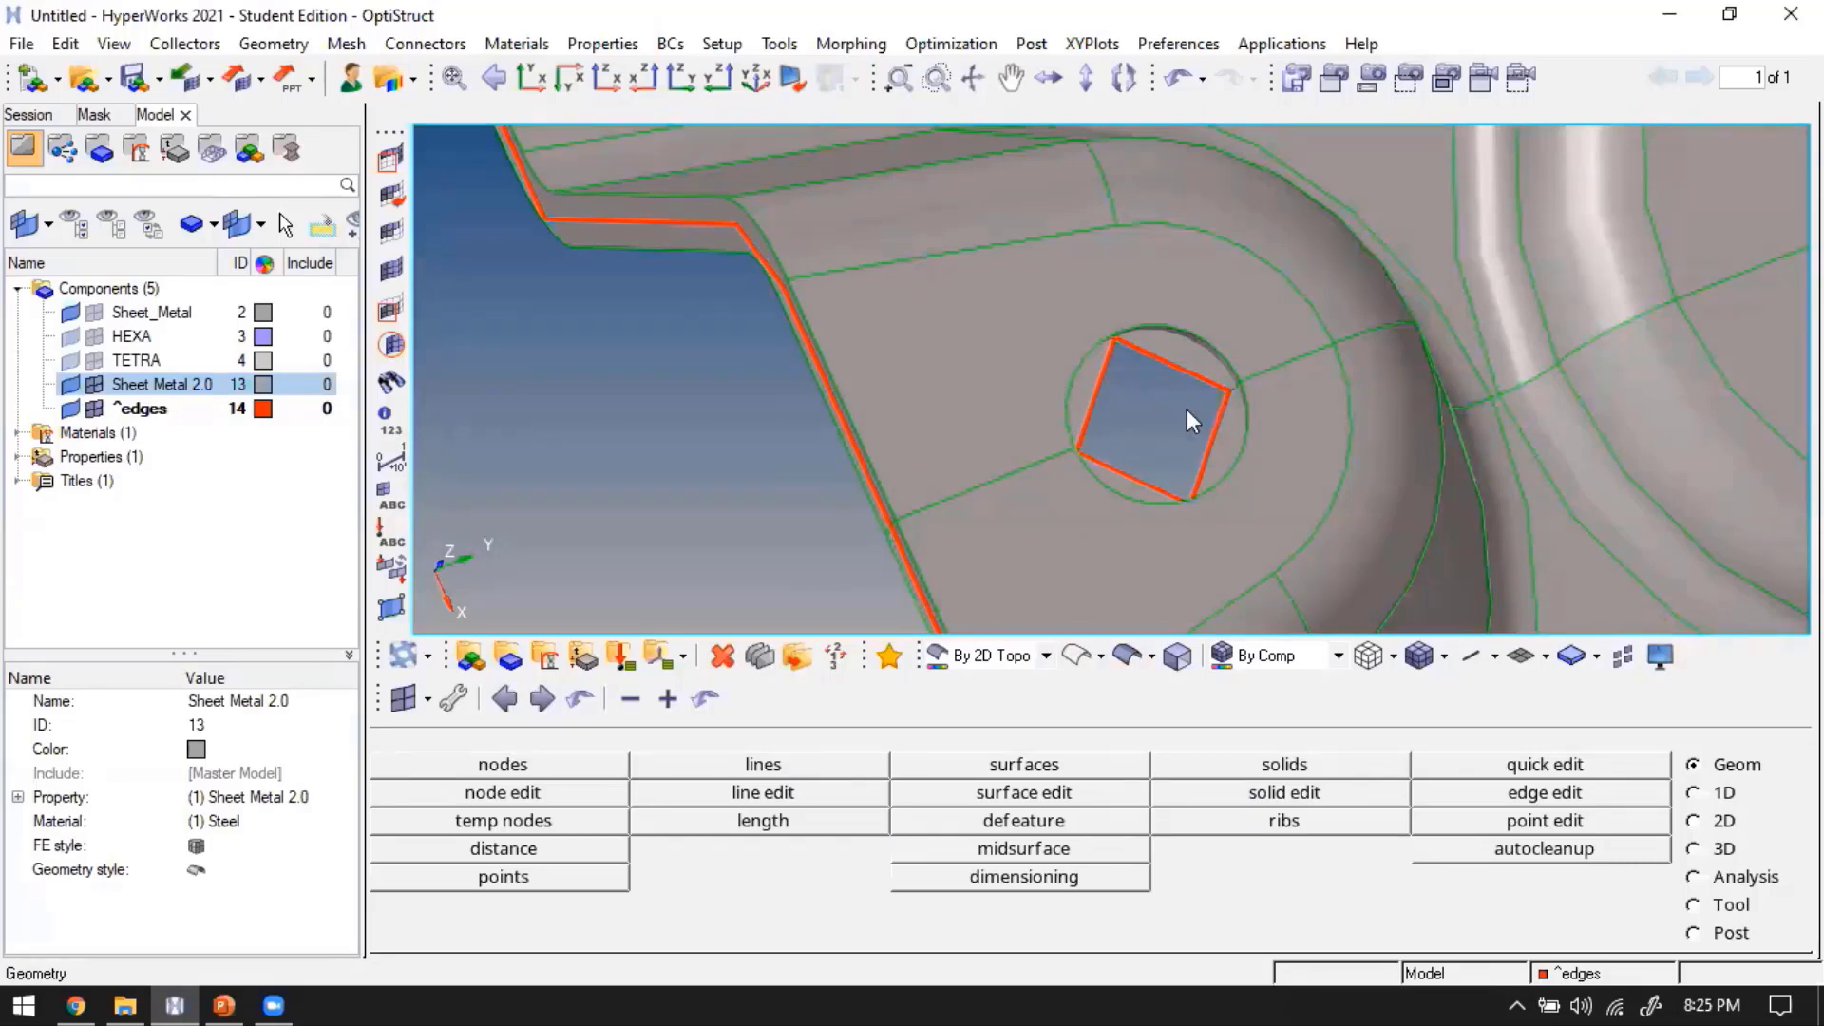
pyautogui.scroll(-2, 1258, 479)
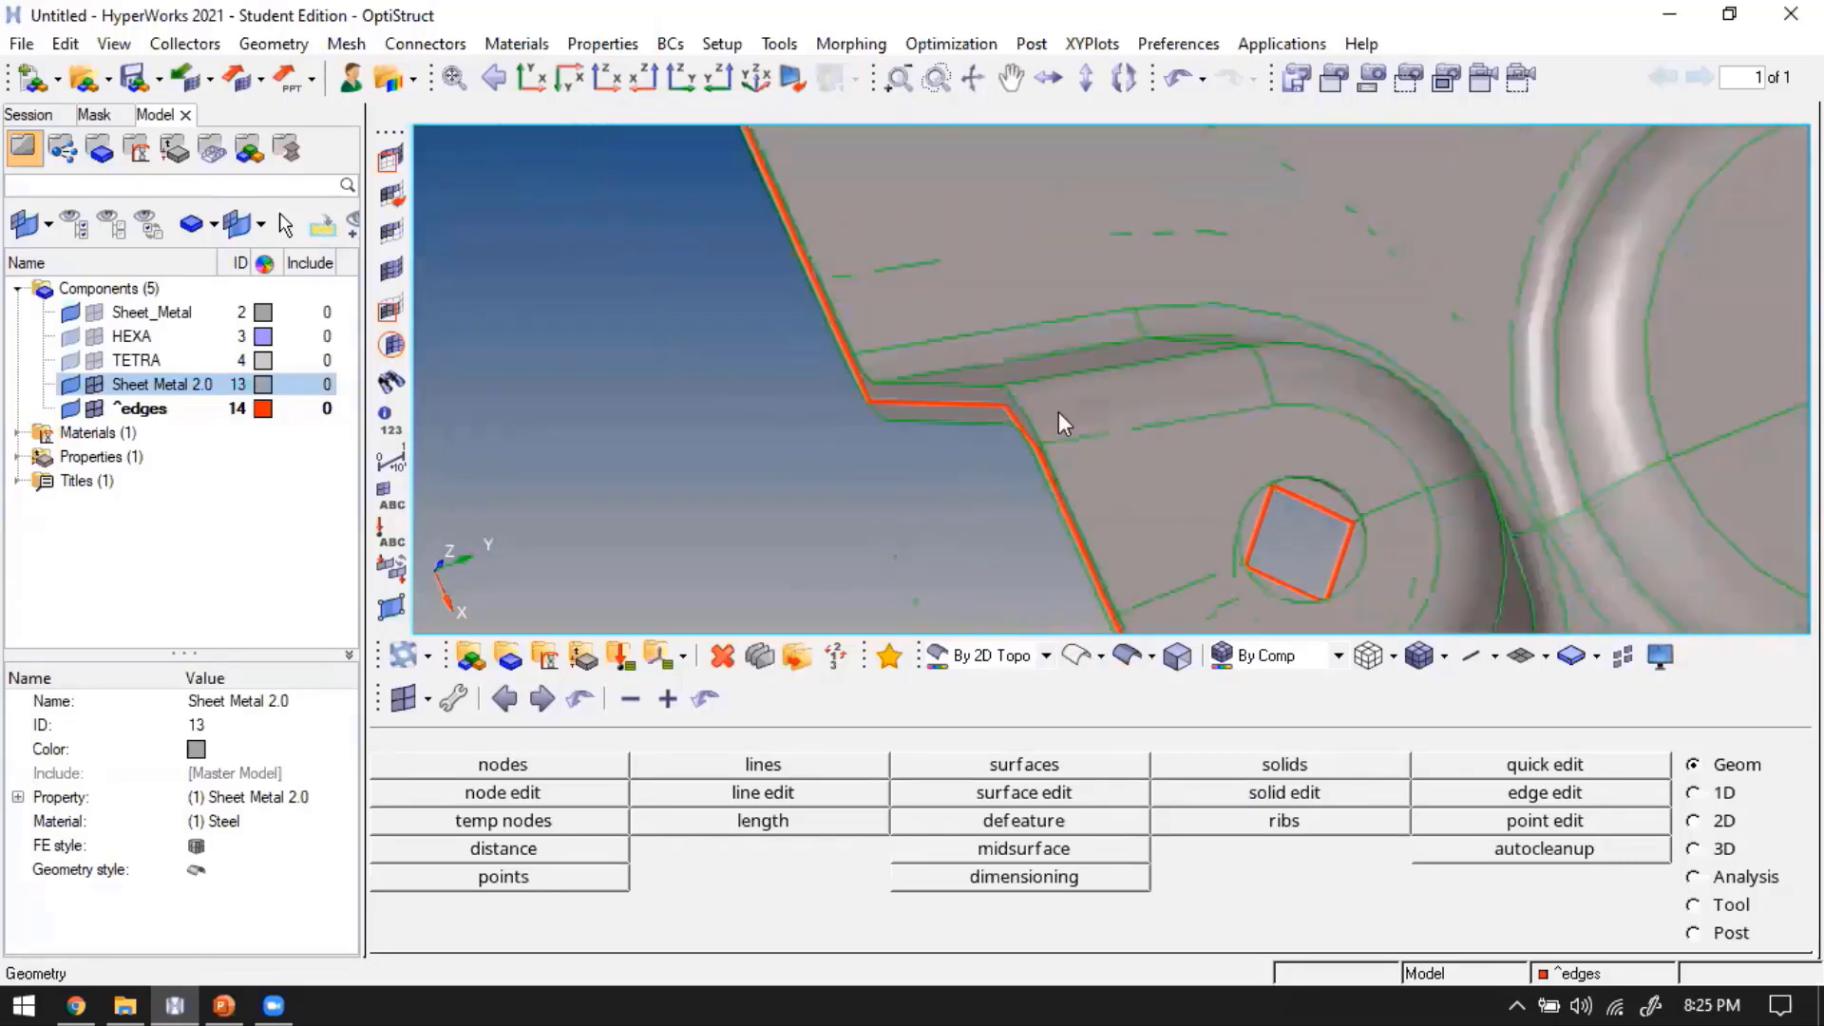
pyautogui.click(1076, 656)
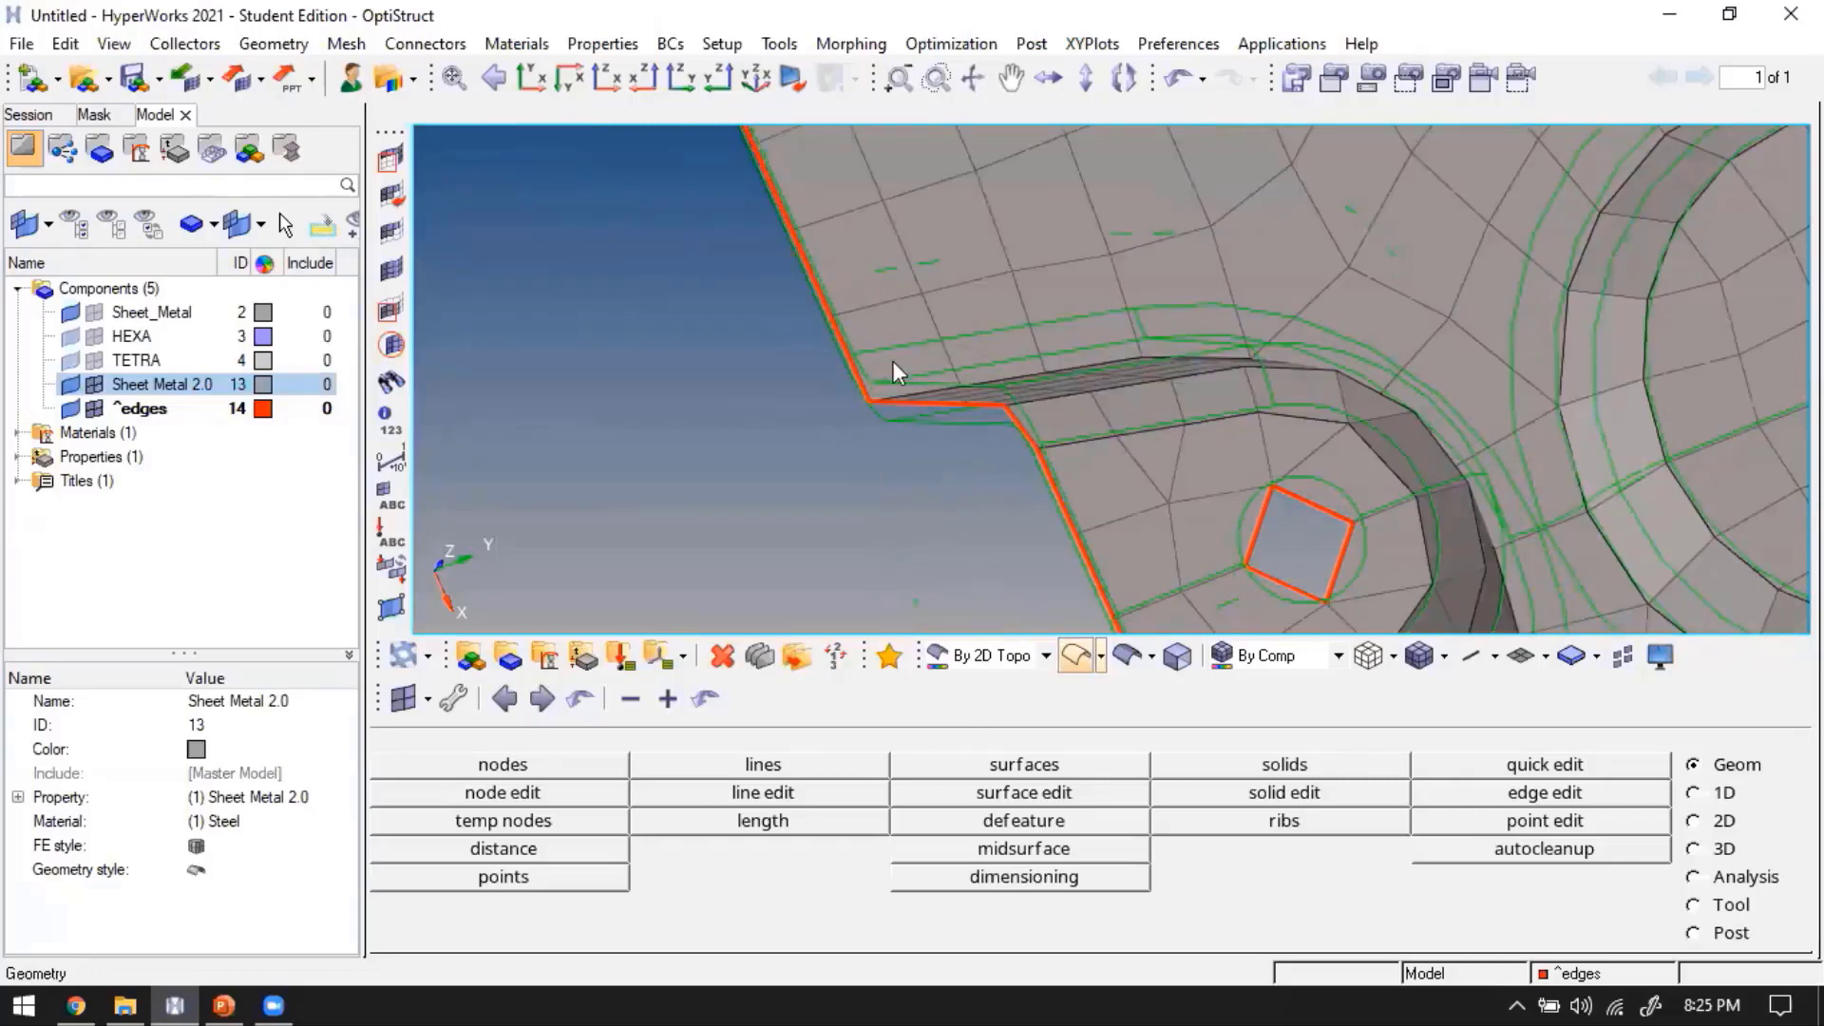
pyautogui.scroll(-1, 903, 250)
pyautogui.keyDown('ctrl'); pyautogui.moveTo(904, 250); pyautogui.dragTo(912, 424, button='right'); pyautogui.keyUp('ctrl')
# Shade the geometry surfaces and examine how the free edges follow the outer contour, slots, tabs and holes up to the upright flange
pyautogui.click(1126, 657)
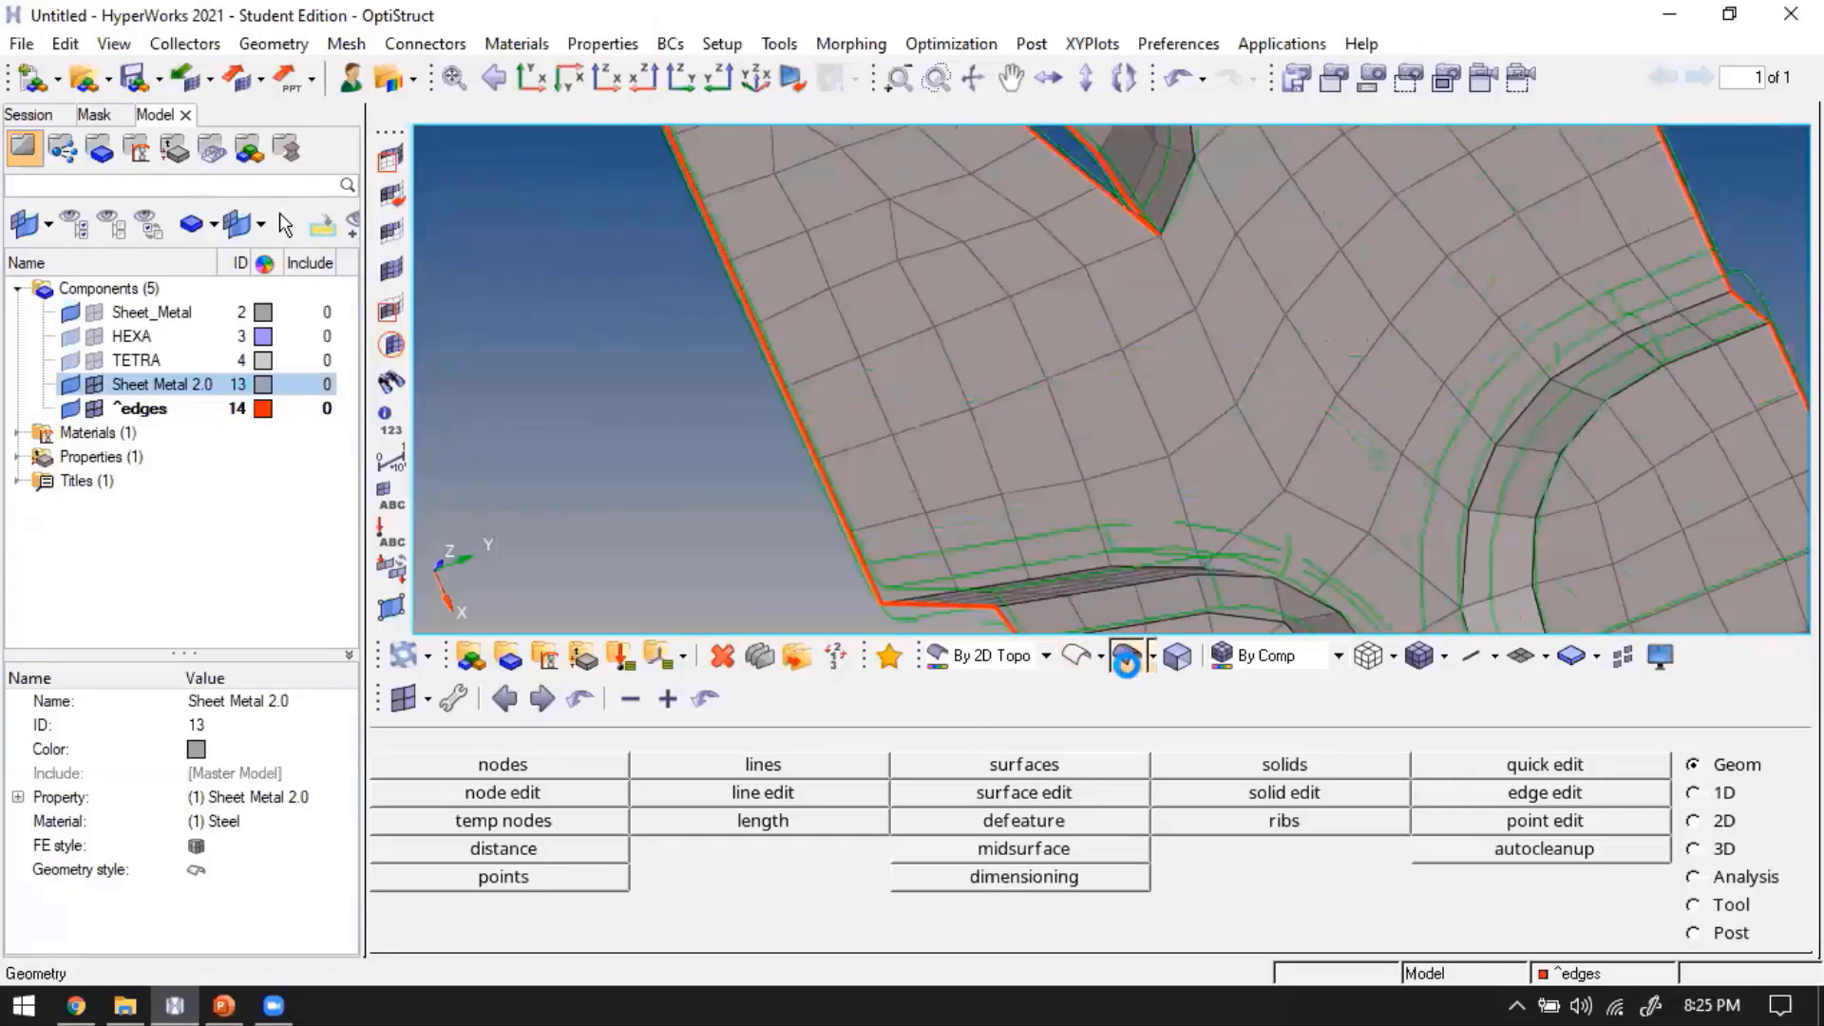
pyautogui.scroll(-2, 992, 391)
pyautogui.keyDown('ctrl'); pyautogui.moveTo(920, 225); pyautogui.dragTo(1092, 494, button='right'); pyautogui.keyUp('ctrl')
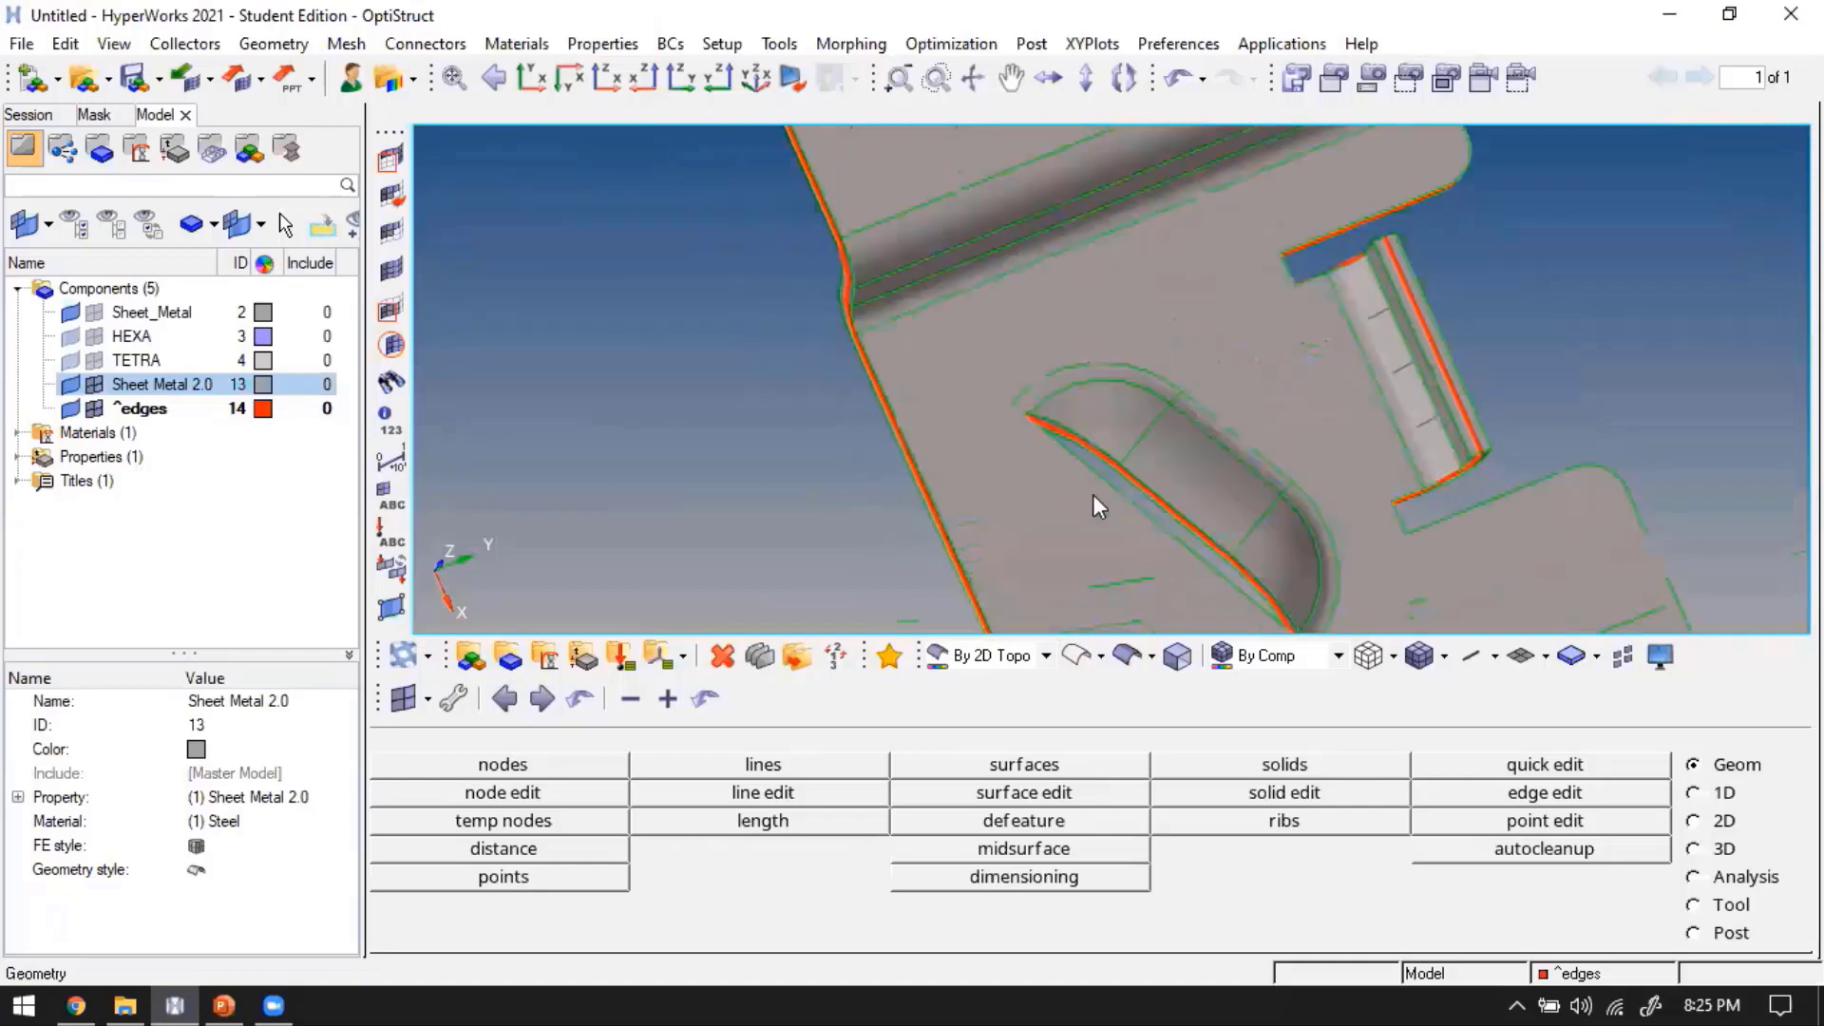
pyautogui.keyDown('ctrl'); pyautogui.moveTo(1055, 224); pyautogui.dragTo(1163, 475, button='right'); pyautogui.keyUp('ctrl')
pyautogui.moveTo(1177, 472)
pyautogui.keyDown('ctrl'); pyautogui.mouseDown()
pyautogui.moveTo(1245, 442)
pyautogui.moveTo(1054, 374)
pyautogui.moveTo(1177, 395)
pyautogui.mouseUp(); pyautogui.keyUp('ctrl')
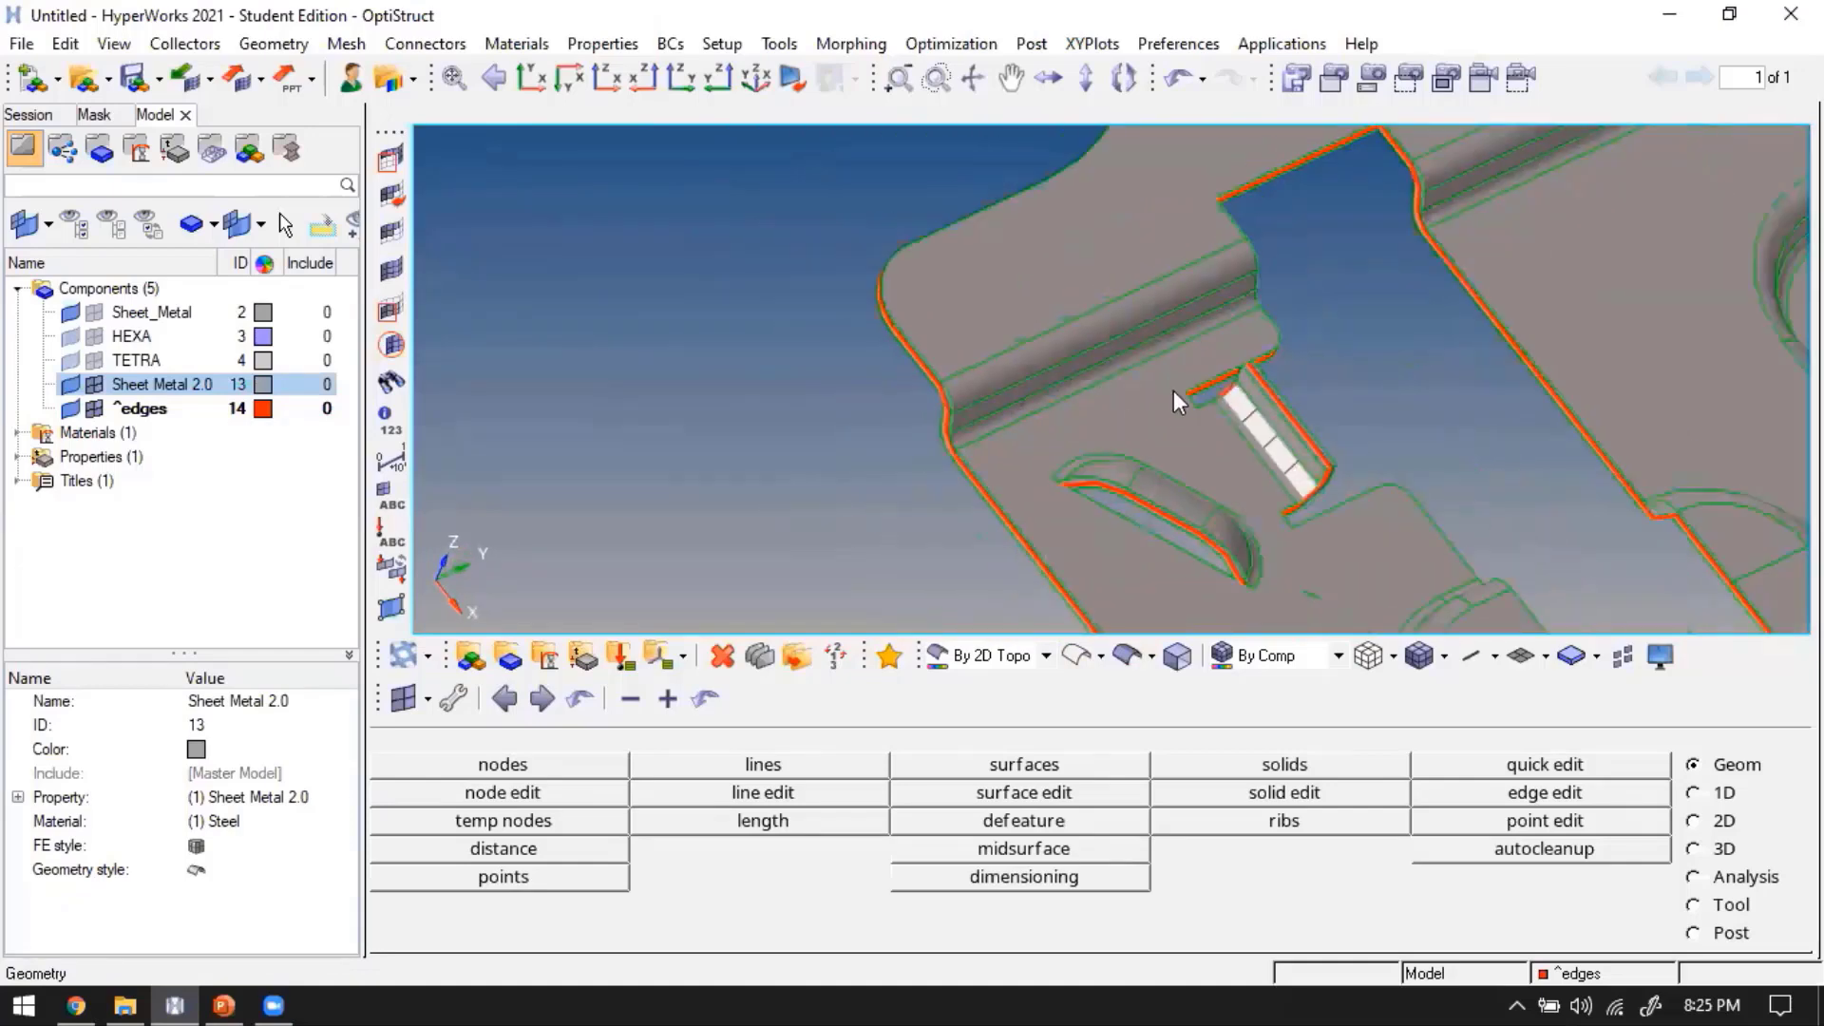
pyautogui.scroll(3, 998, 411)
pyautogui.keyDown('ctrl'); pyautogui.moveTo(996, 433); pyautogui.dragTo(818, 444); pyautogui.keyUp('ctrl')
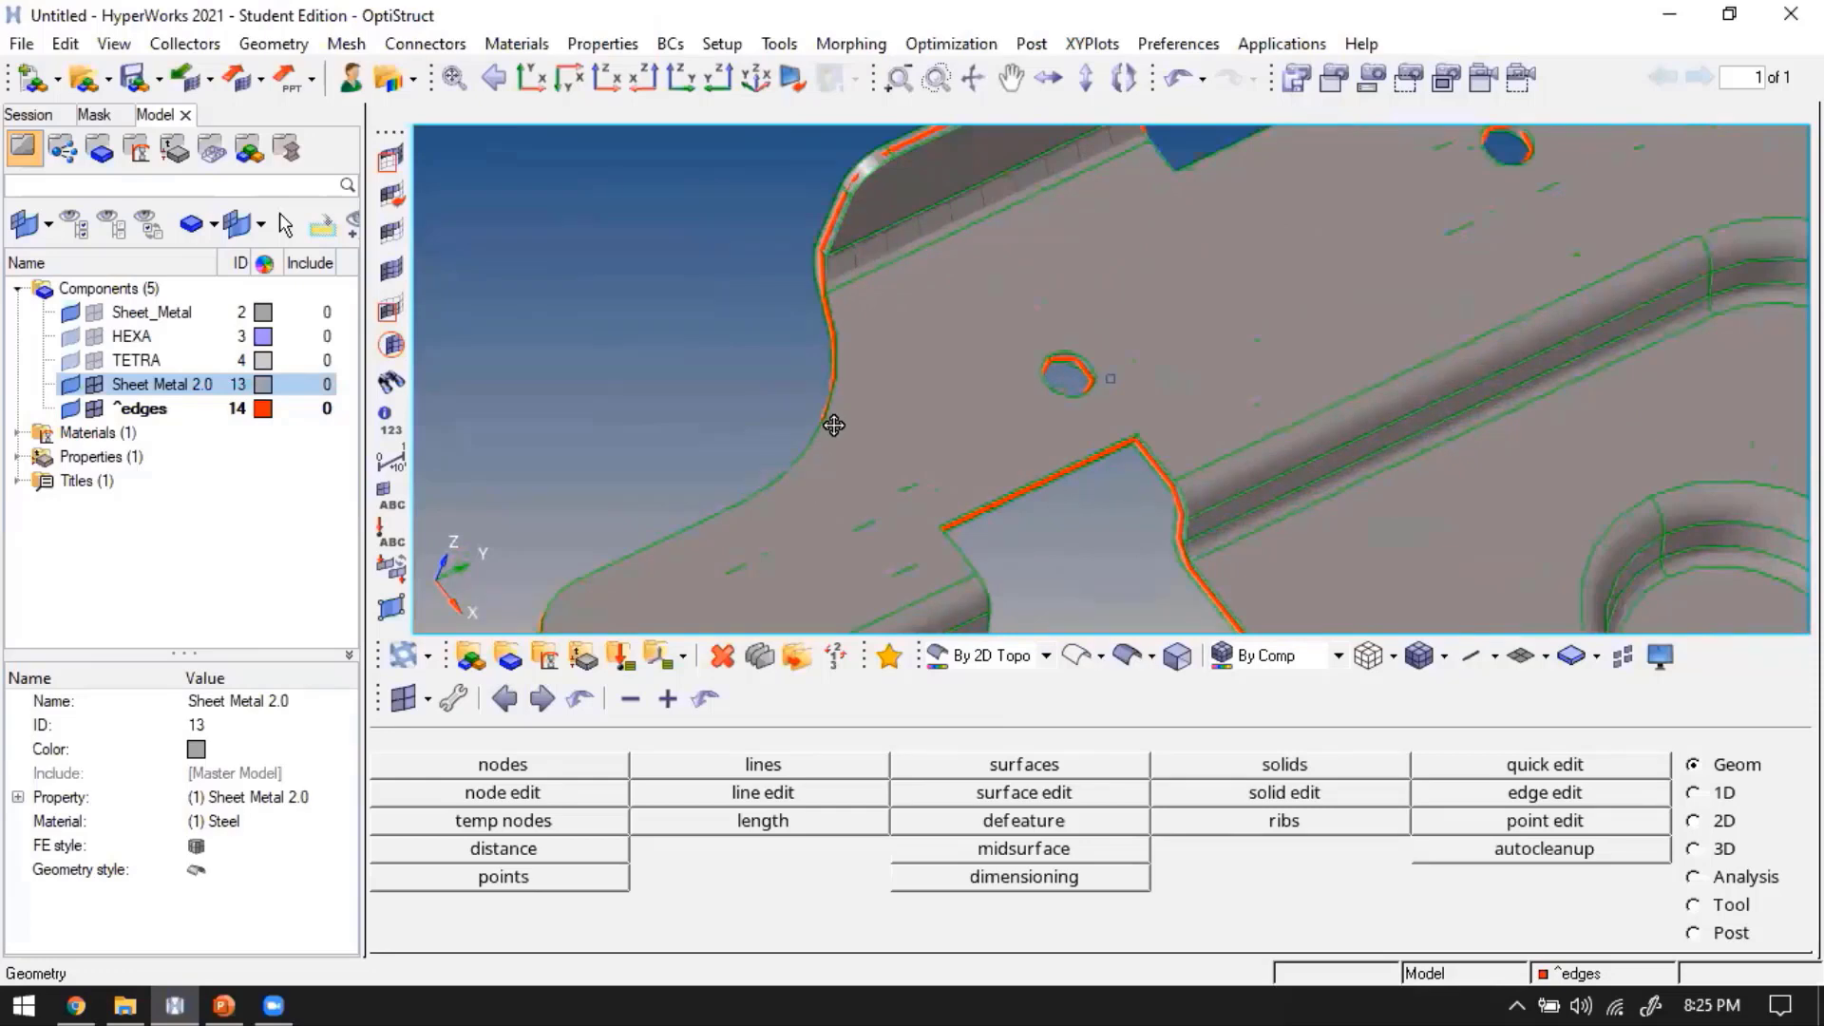
pyautogui.keyDown('ctrl'); pyautogui.click(825, 429); pyautogui.keyUp('ctrl')
pyautogui.keyDown('ctrl'); pyautogui.moveTo(997, 411); pyautogui.dragTo(952, 354); pyautogui.keyUp('ctrl')
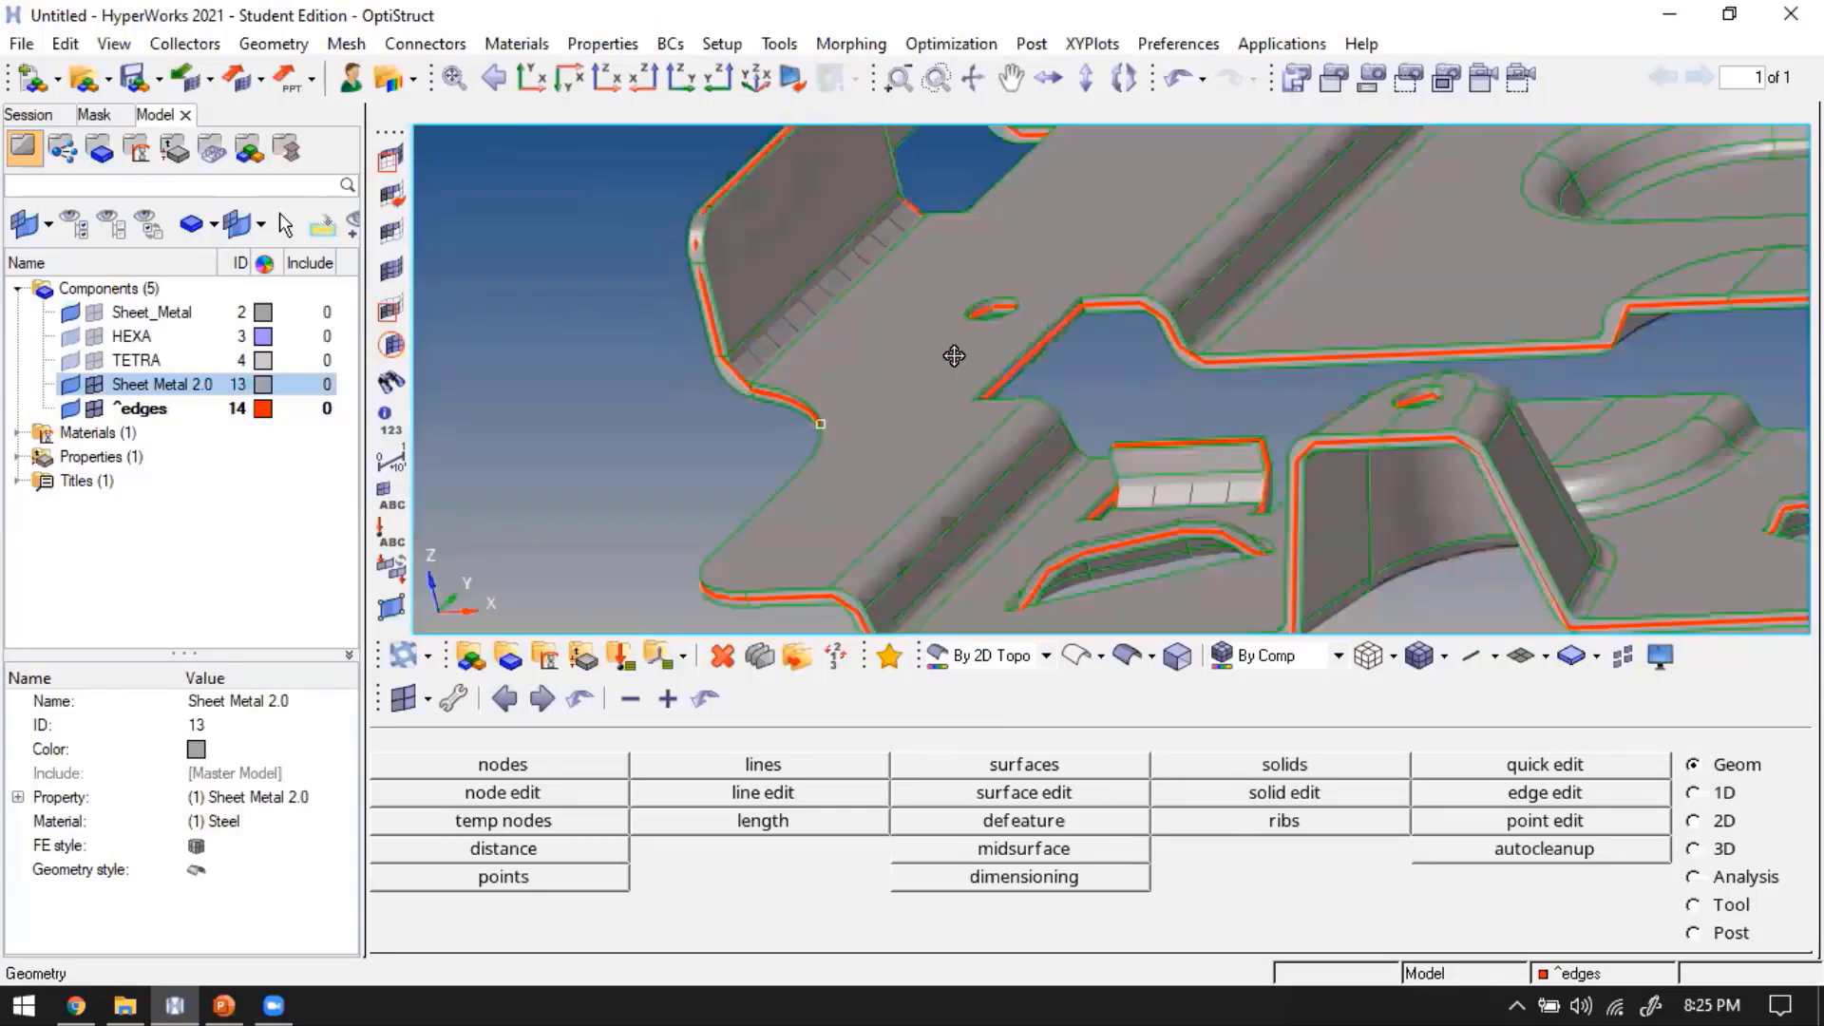
pyautogui.keyDown('ctrl'); pyautogui.moveTo(1006, 285); pyautogui.dragTo(892, 419); pyautogui.keyUp('ctrl')
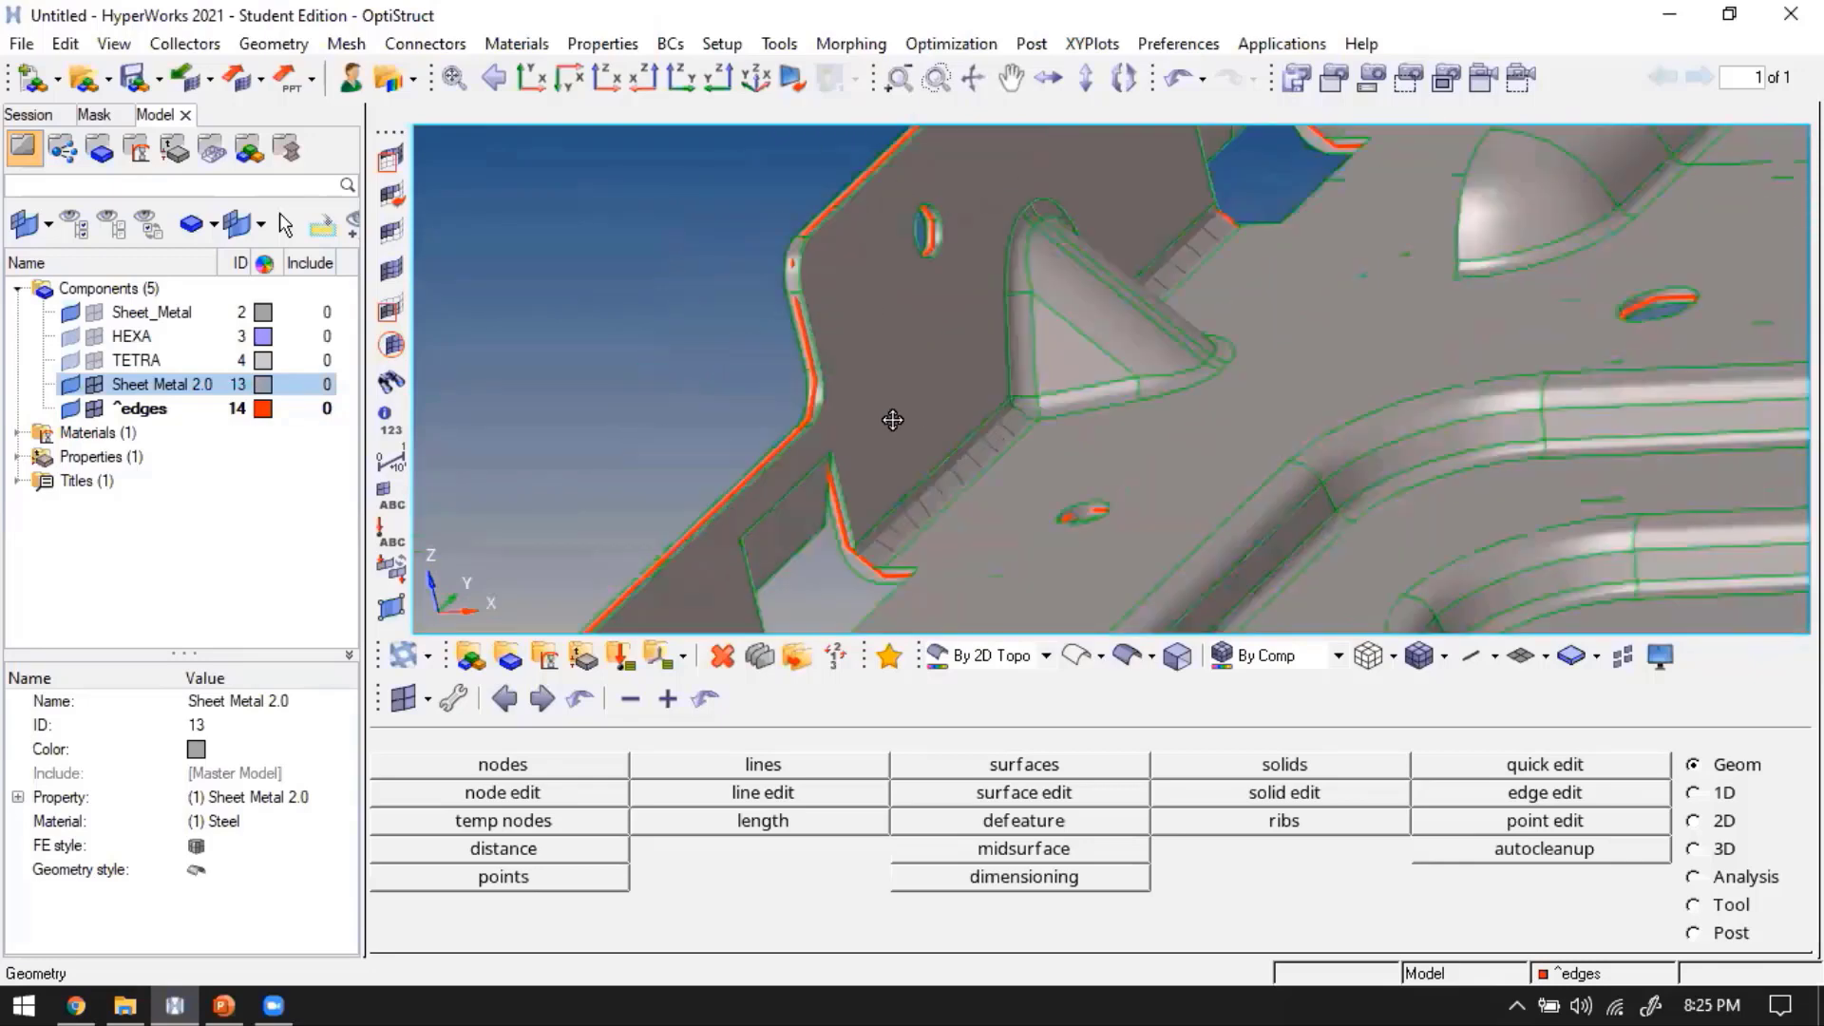
pyautogui.keyDown('ctrl'); pyautogui.moveTo(1078, 316); pyautogui.dragTo(893, 371); pyautogui.keyUp('ctrl')
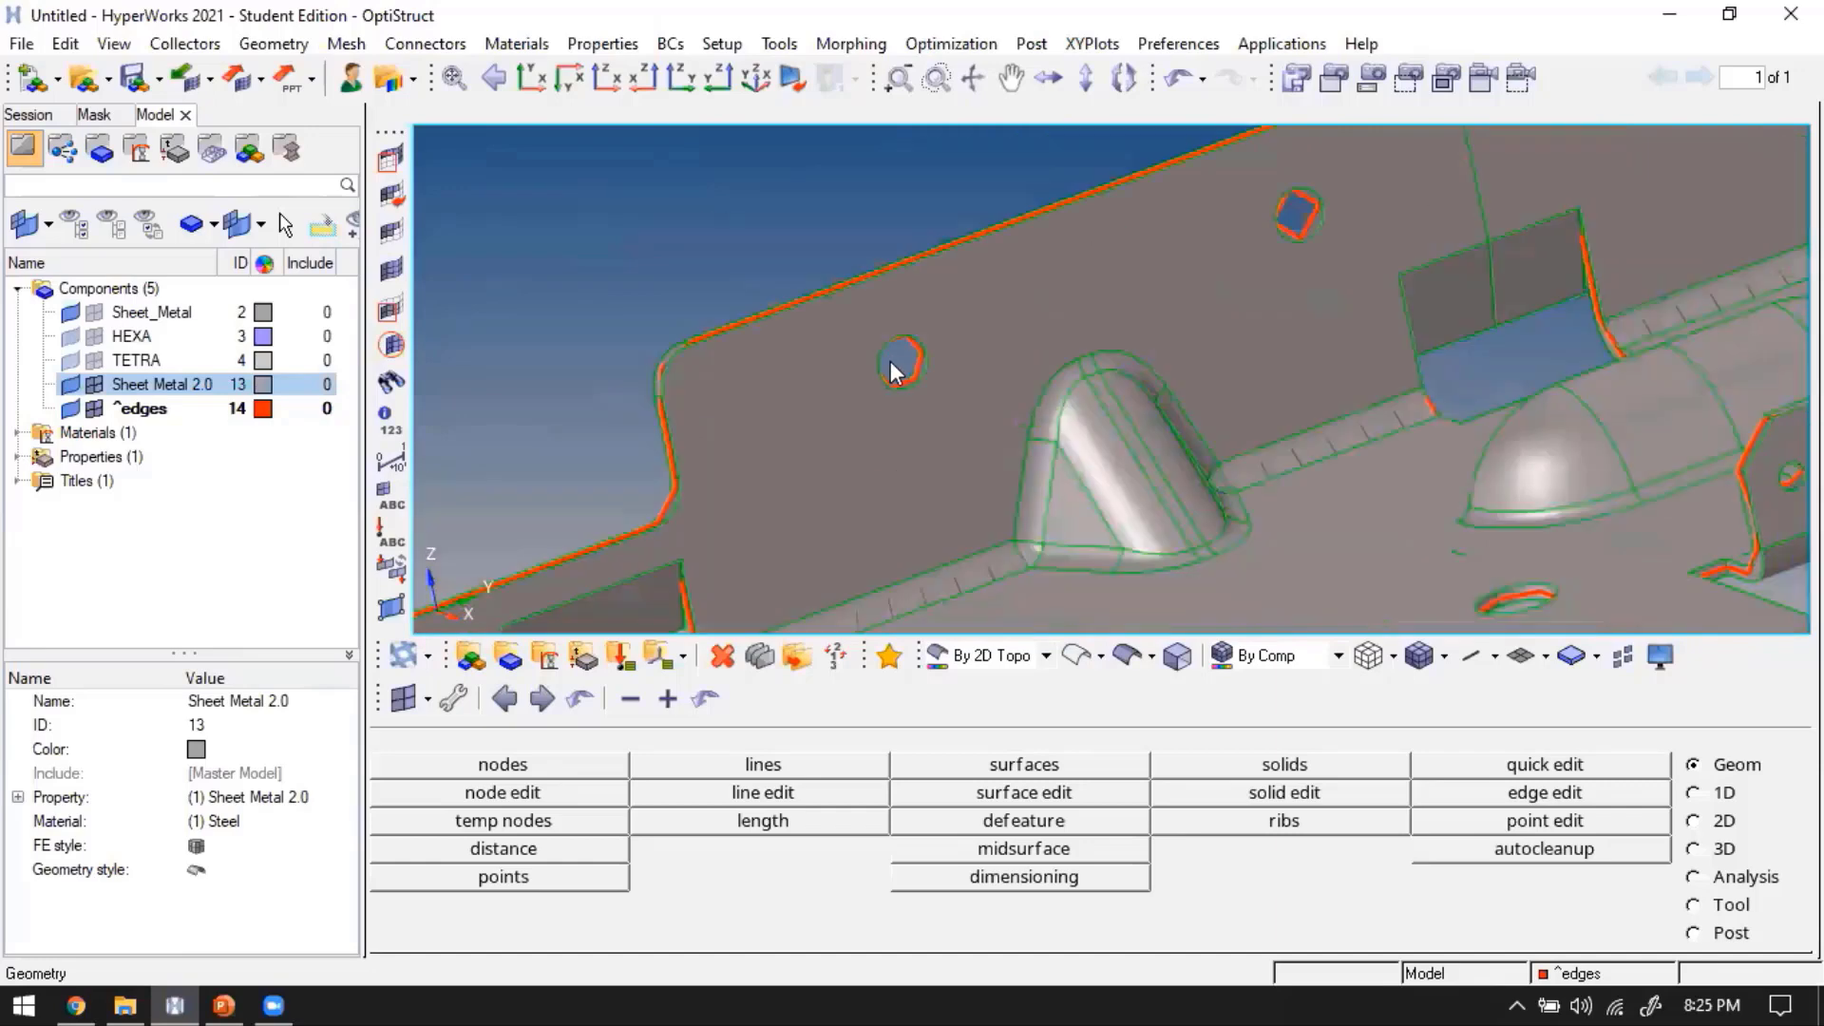
# Show the geometry as wireframe and examine the mesh openings against the round holes along the upright flange
pyautogui.click(1076, 656)
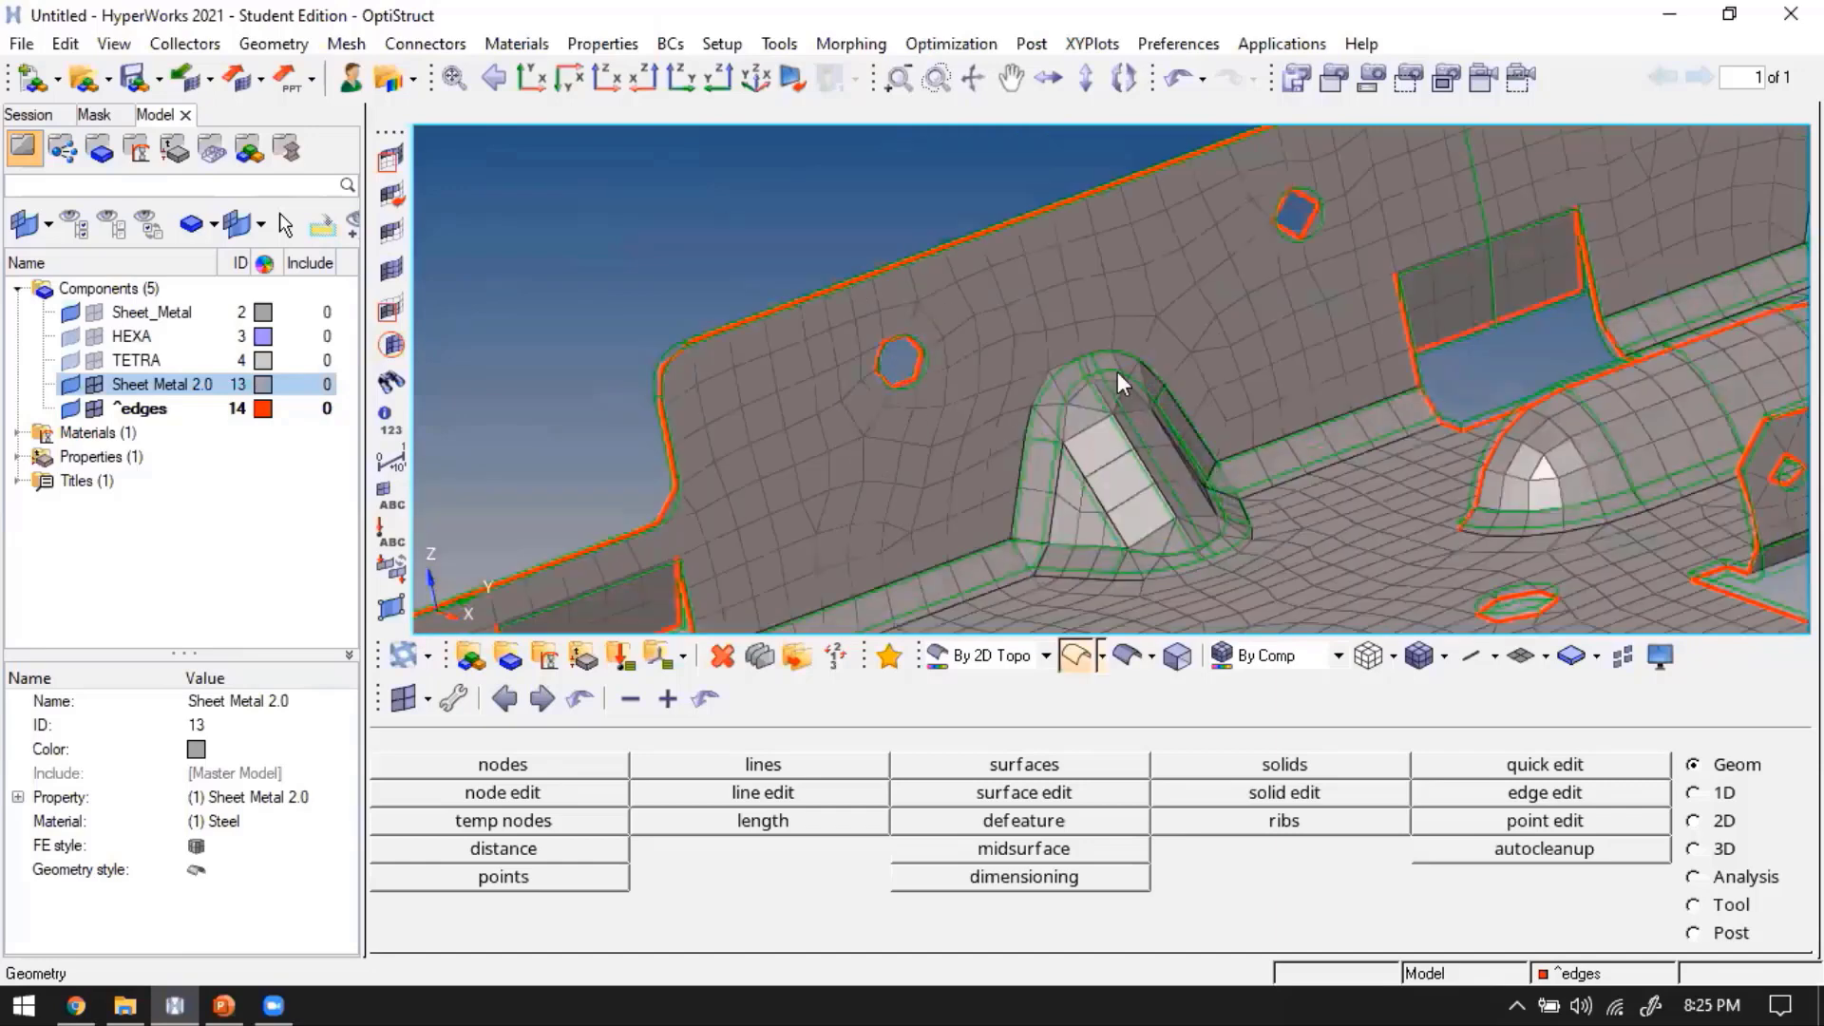
pyautogui.scroll(3, 1150, 371)
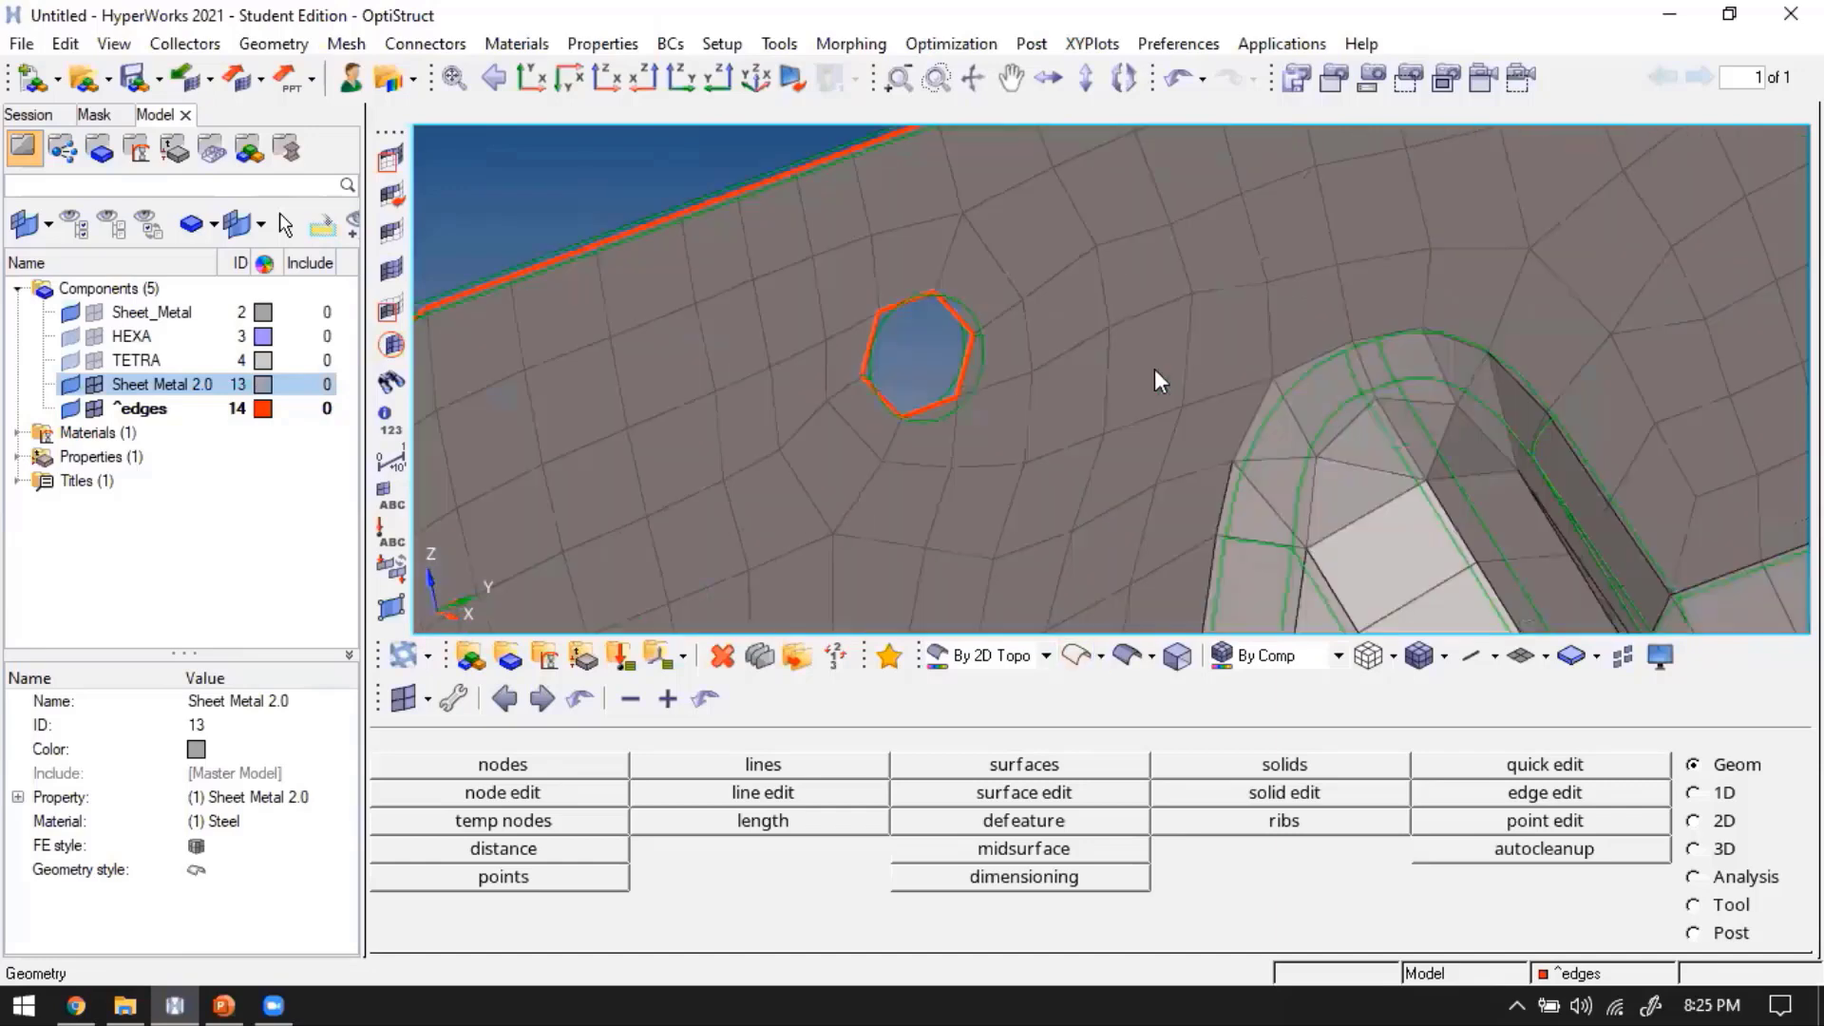
pyautogui.scroll(-3, 1042, 500)
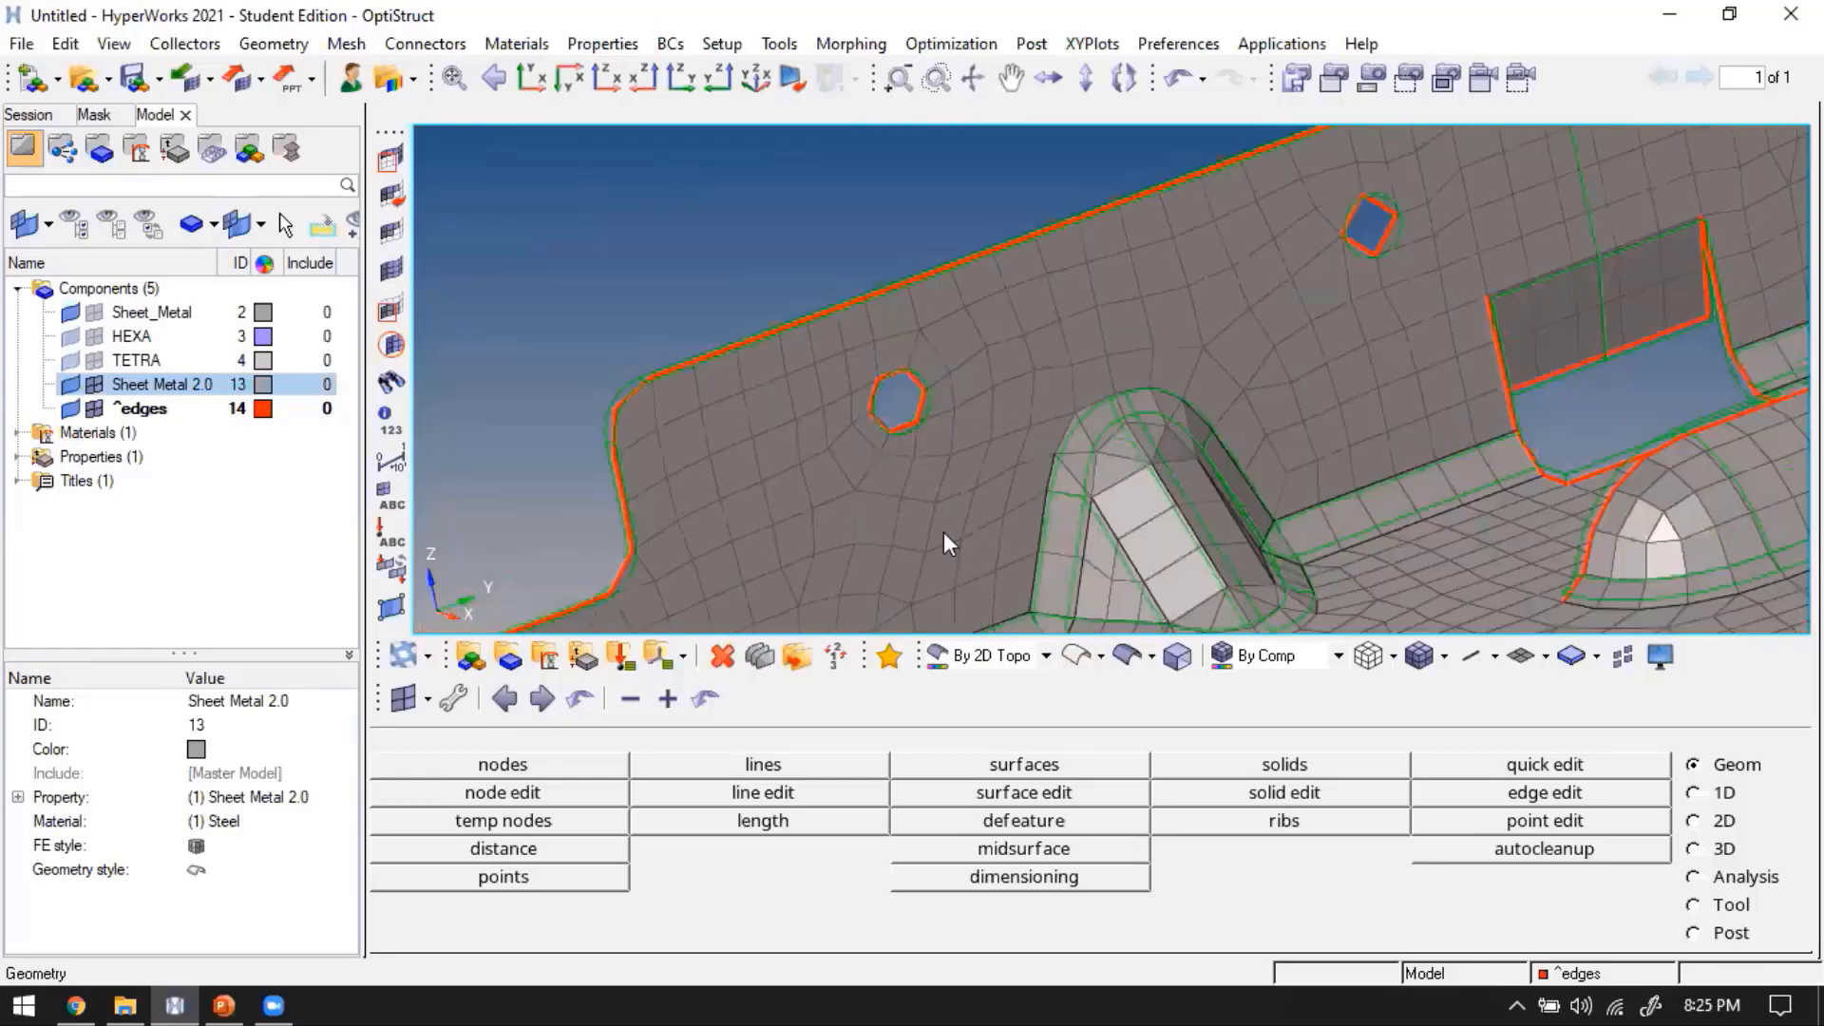
pyautogui.keyDown('ctrl'); pyautogui.moveTo(943, 532); pyautogui.dragTo(799, 607, button='right'); pyautogui.keyUp('ctrl')
pyautogui.keyDown('ctrl'); pyautogui.moveTo(1310, 306); pyautogui.dragTo(1233, 338, button='right'); pyautogui.keyUp('ctrl')
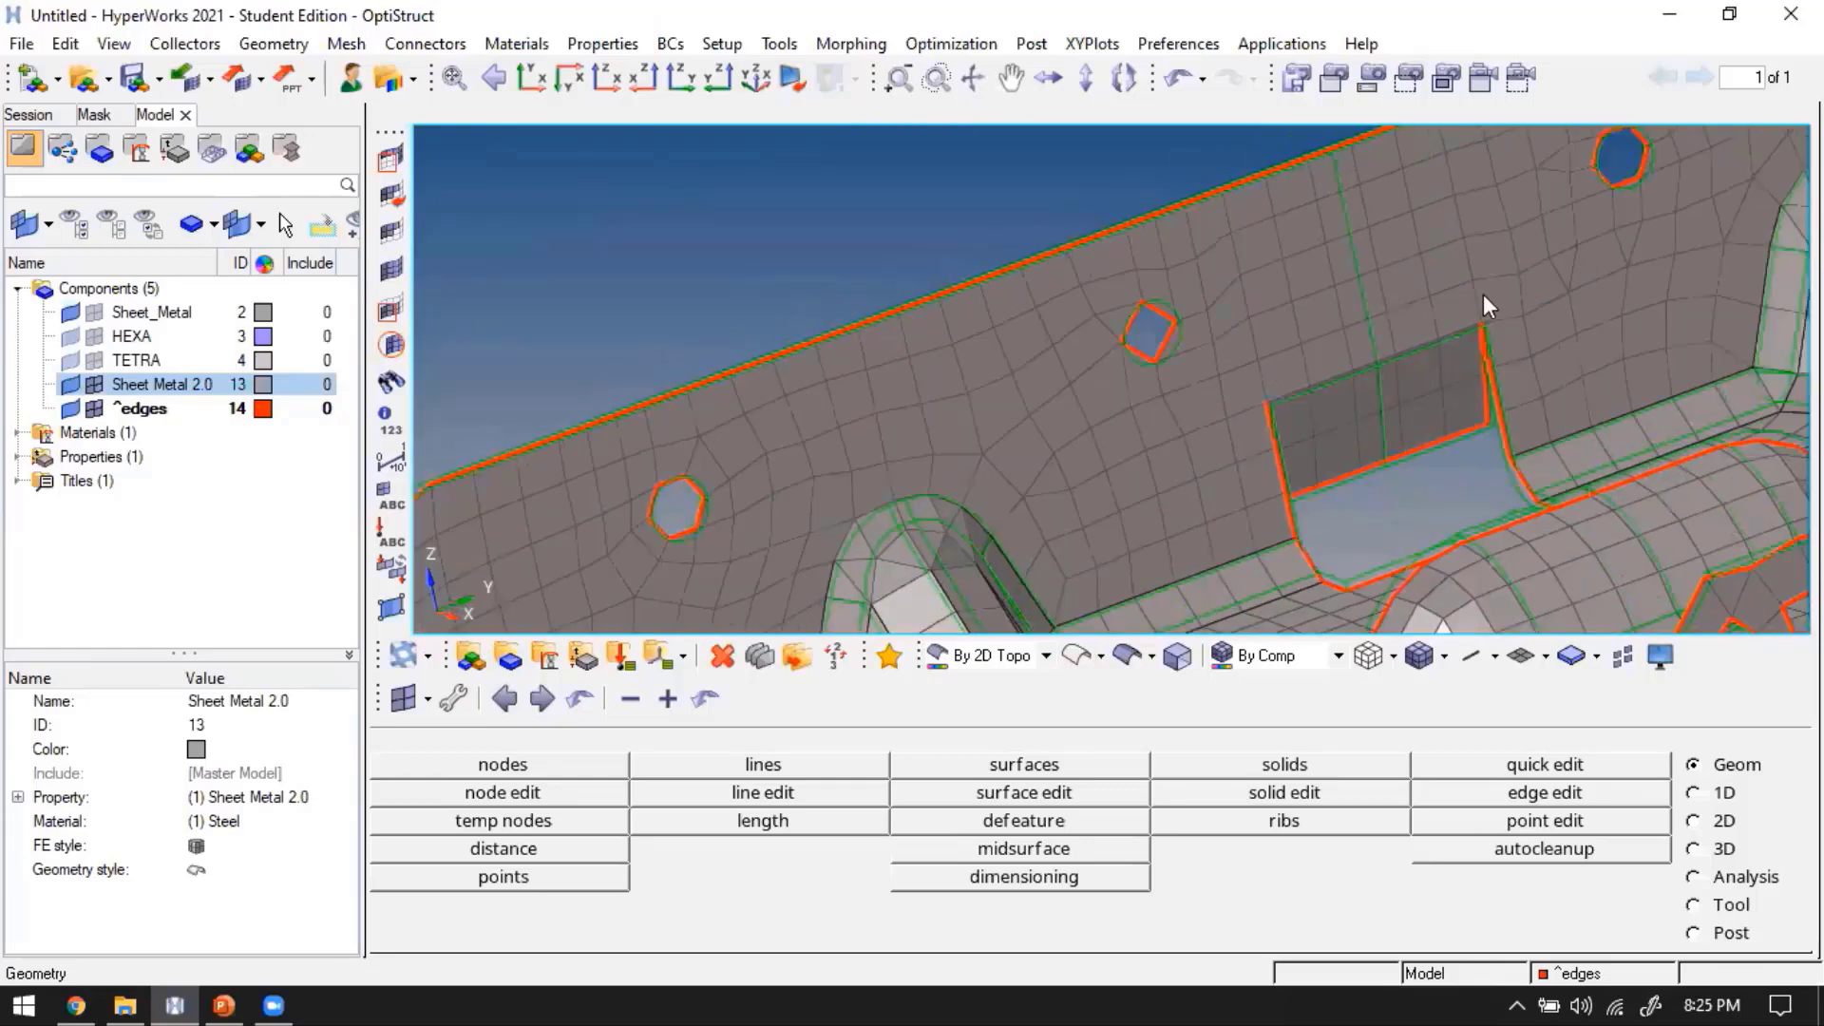
pyautogui.scroll(-2, 1258, 435)
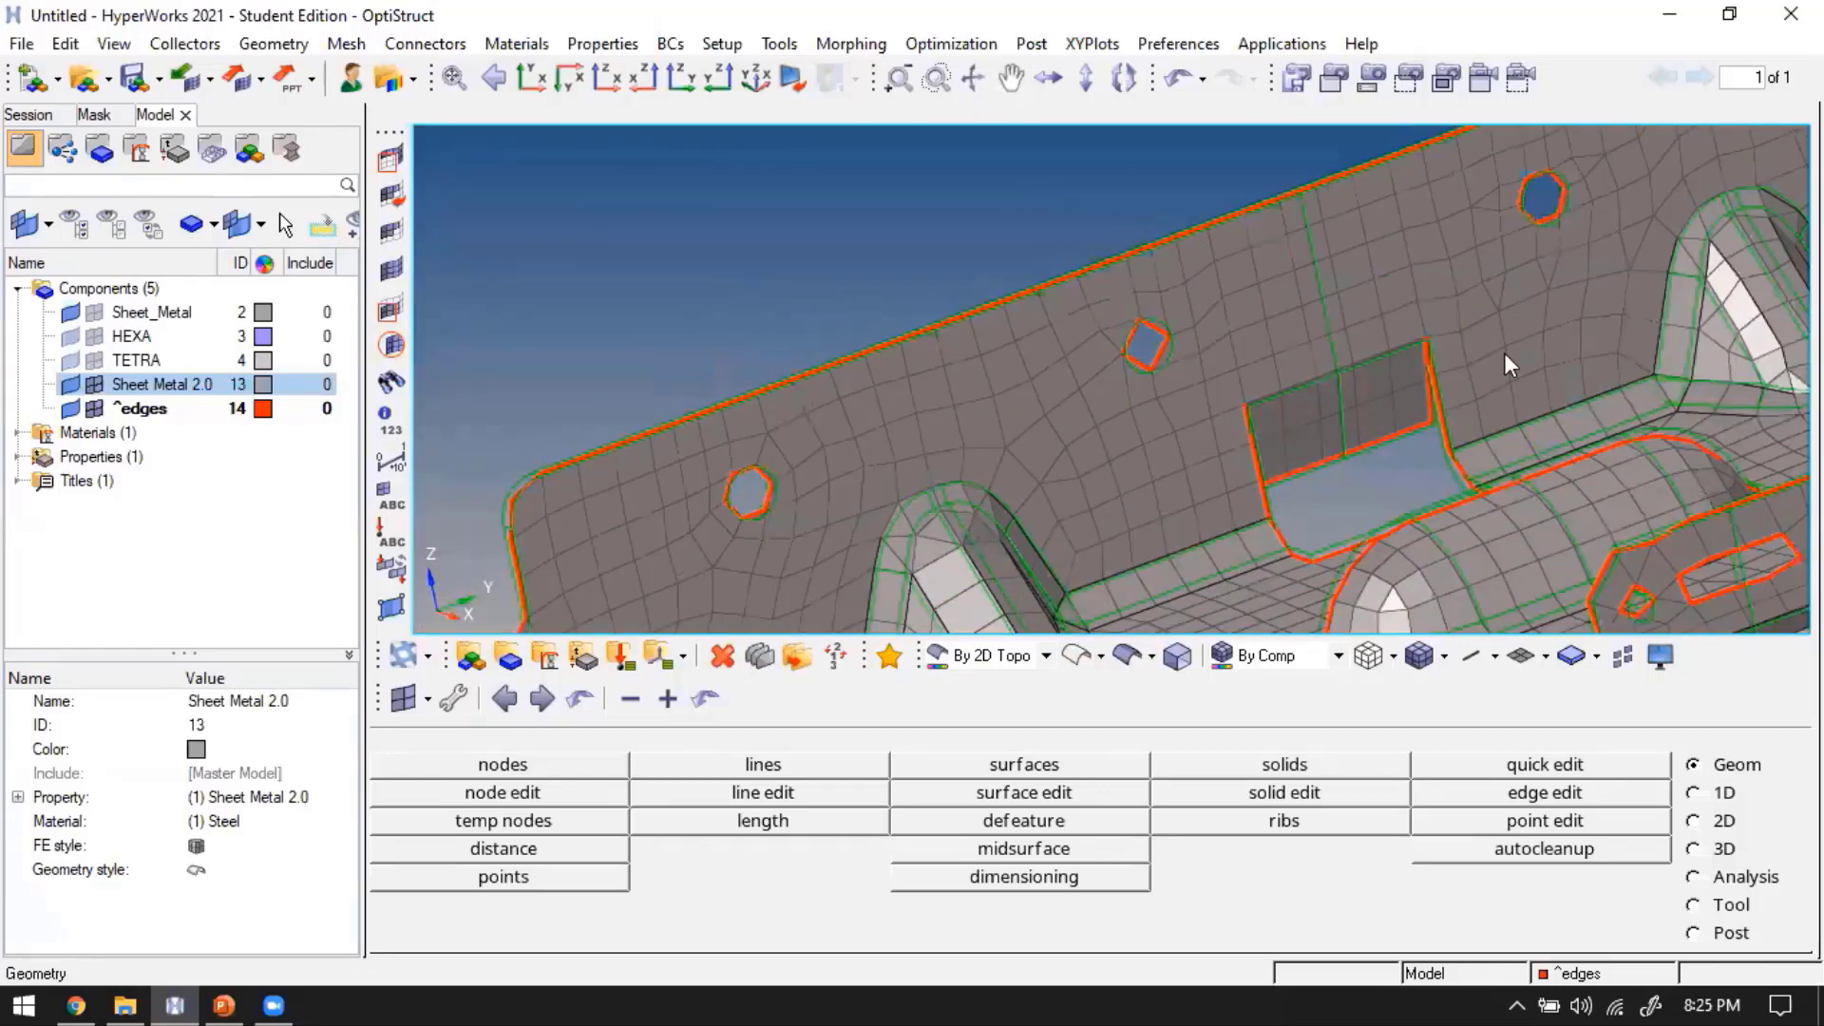
pyautogui.scroll(-2, 1199, 391)
pyautogui.keyDown('ctrl'); pyautogui.moveTo(1151, 453); pyautogui.dragTo(1157, 361, button='right'); pyautogui.keyUp('ctrl')
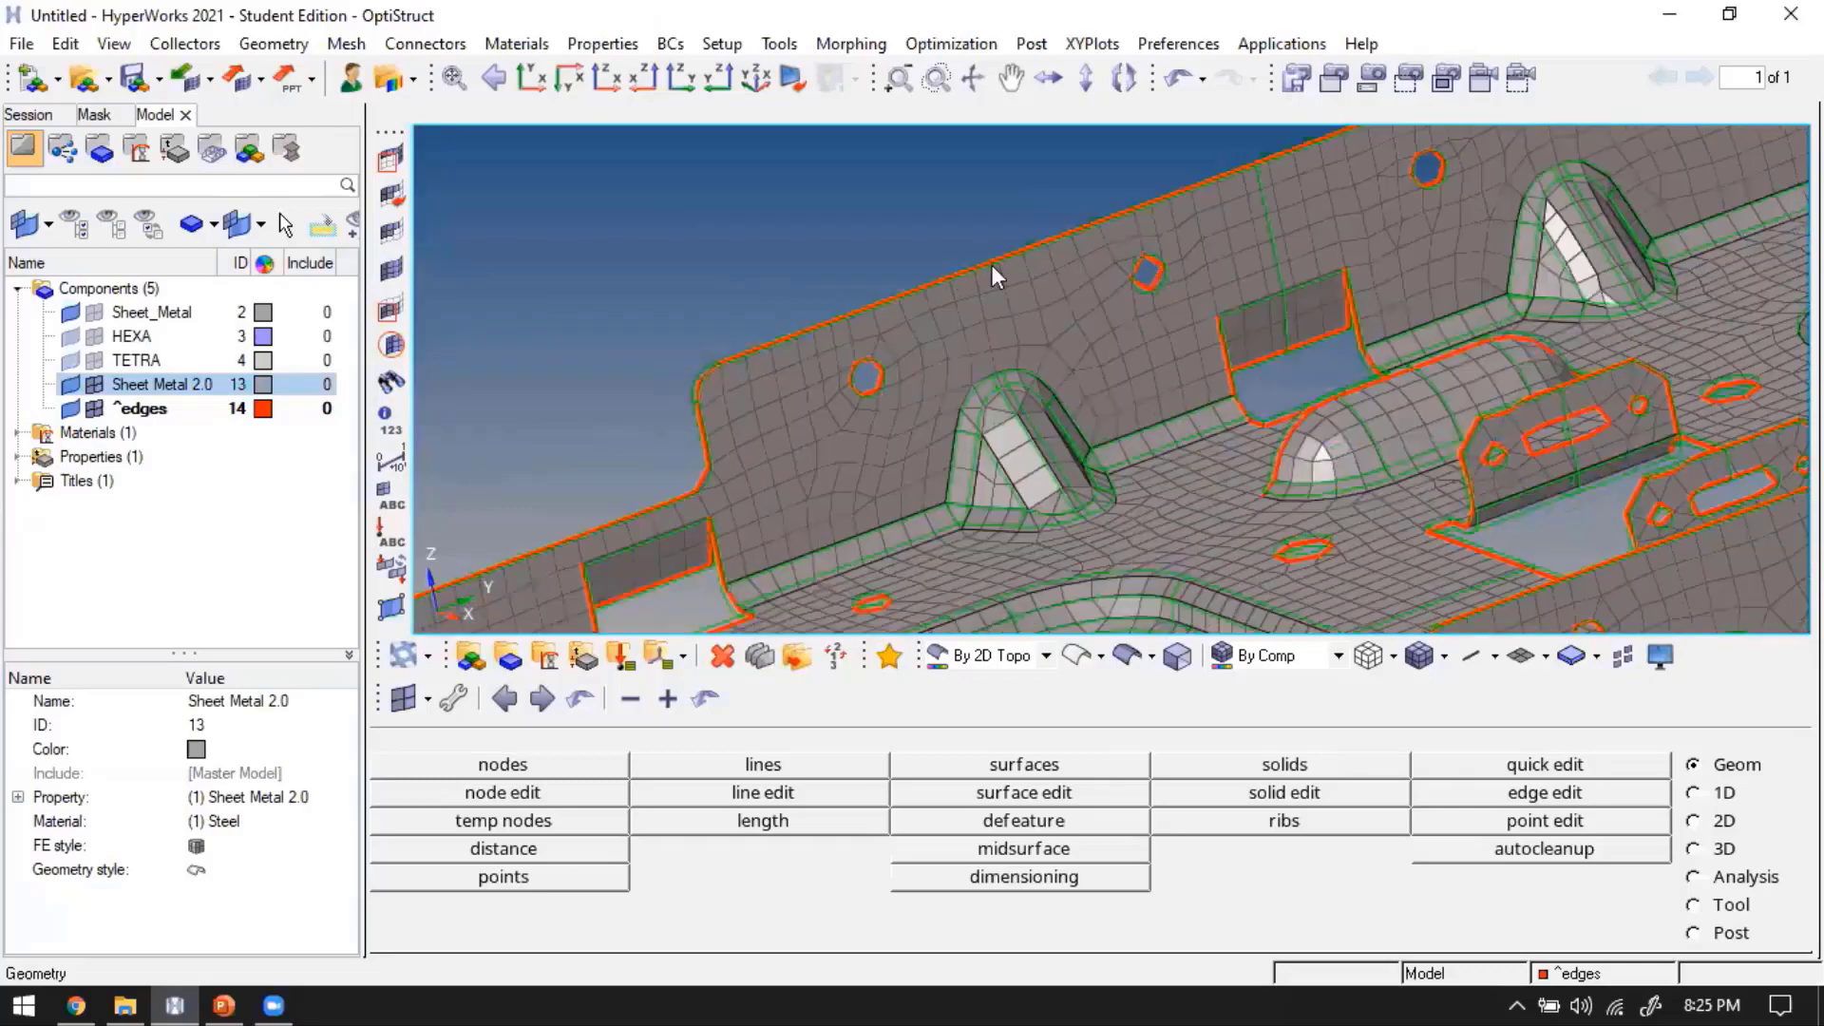
pyautogui.scroll(2, 1121, 281)
pyautogui.scroll(2, 650, 227)
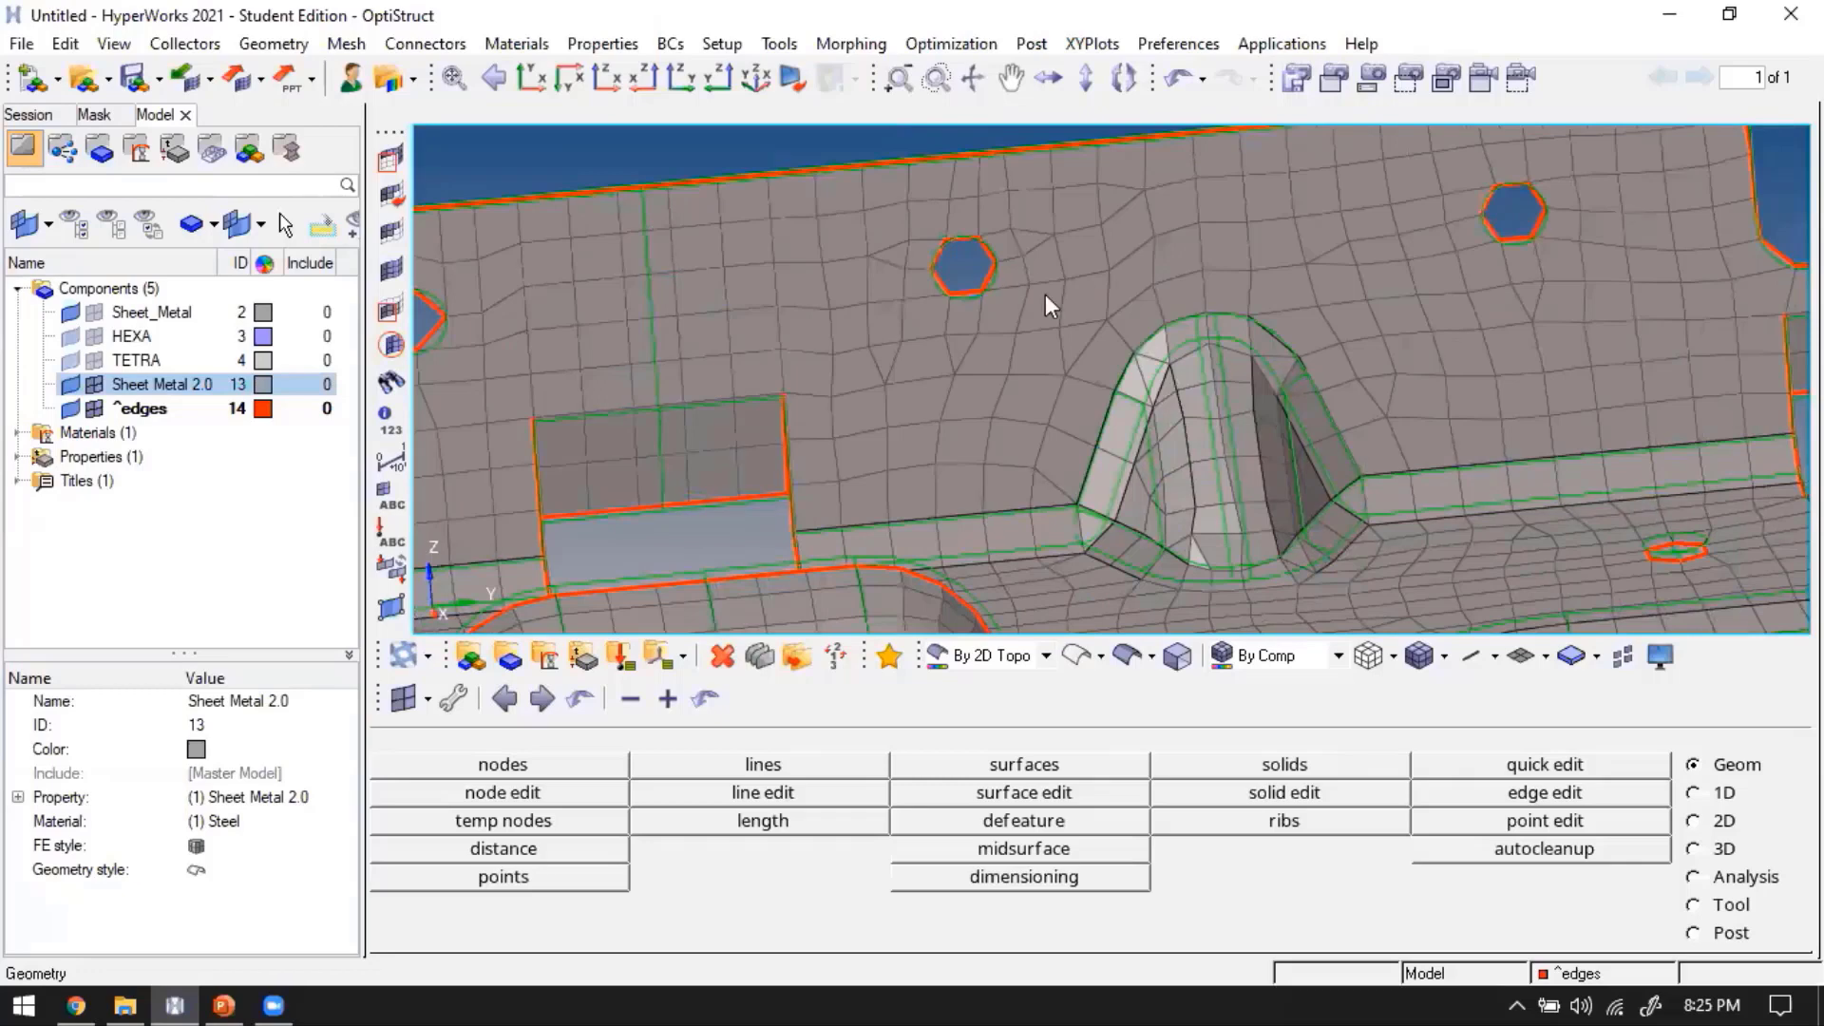
pyautogui.moveTo(1203, 489)
pyautogui.keyDown('ctrl'); pyautogui.mouseDown()
pyautogui.moveTo(1161, 510)
pyautogui.moveTo(1013, 266)
pyautogui.mouseUp(); pyautogui.keyUp('ctrl')
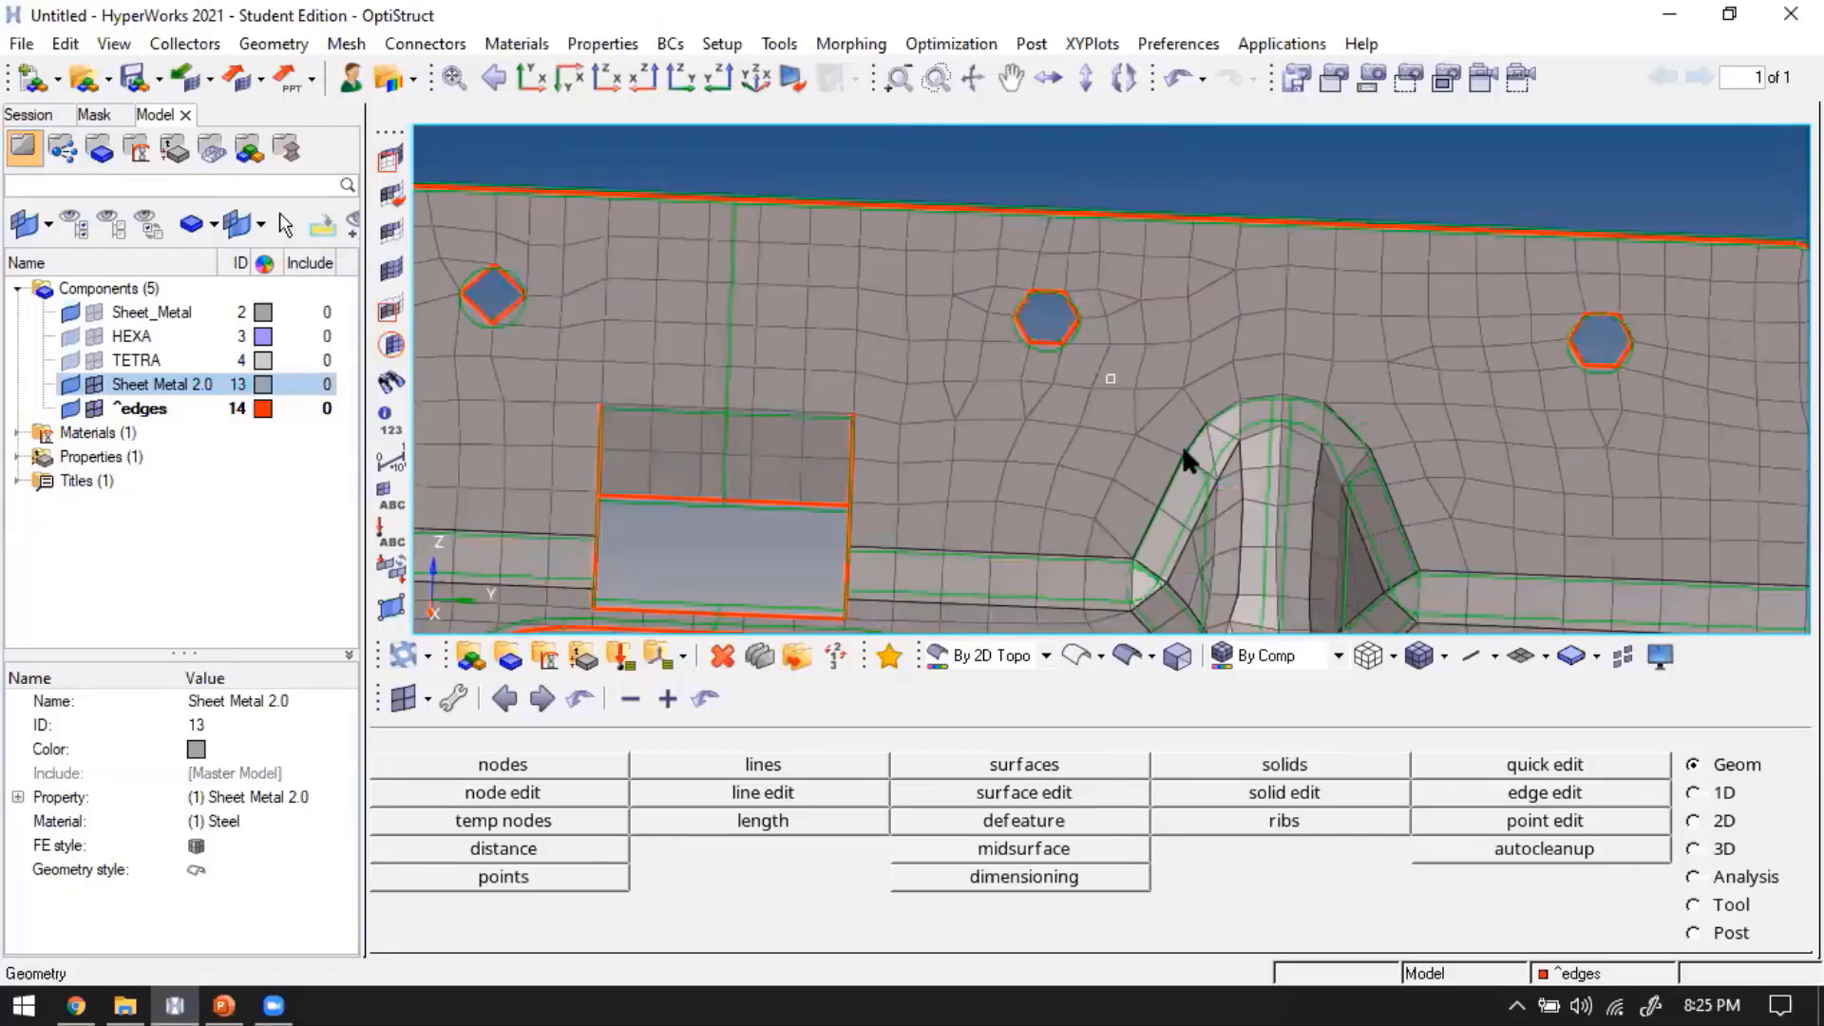
pyautogui.keyDown('ctrl'); pyautogui.moveTo(1530, 556); pyautogui.dragTo(1203, 467, button='right'); pyautogui.keyUp('ctrl')
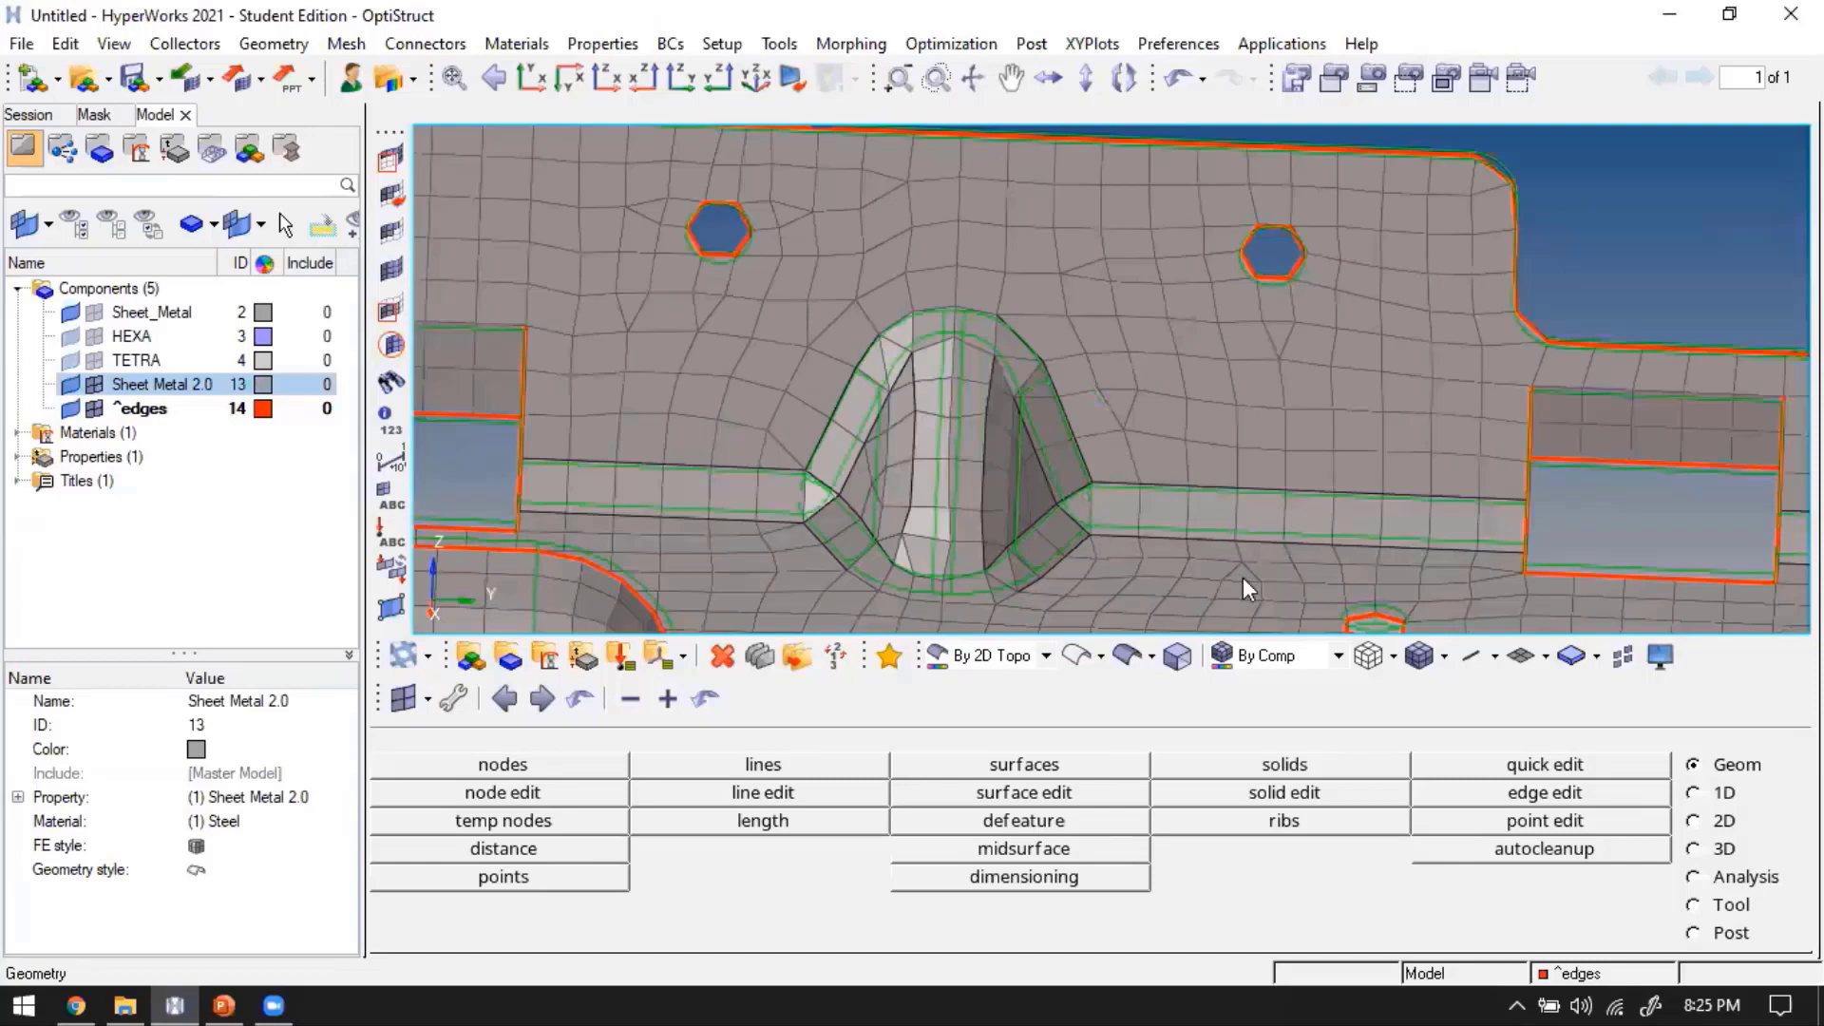
# Try to smooth the plate elements around one hexagonal hole in the upright flange with 1000 iterations and autodecide
pyautogui.hotkey('shift', 'F12')
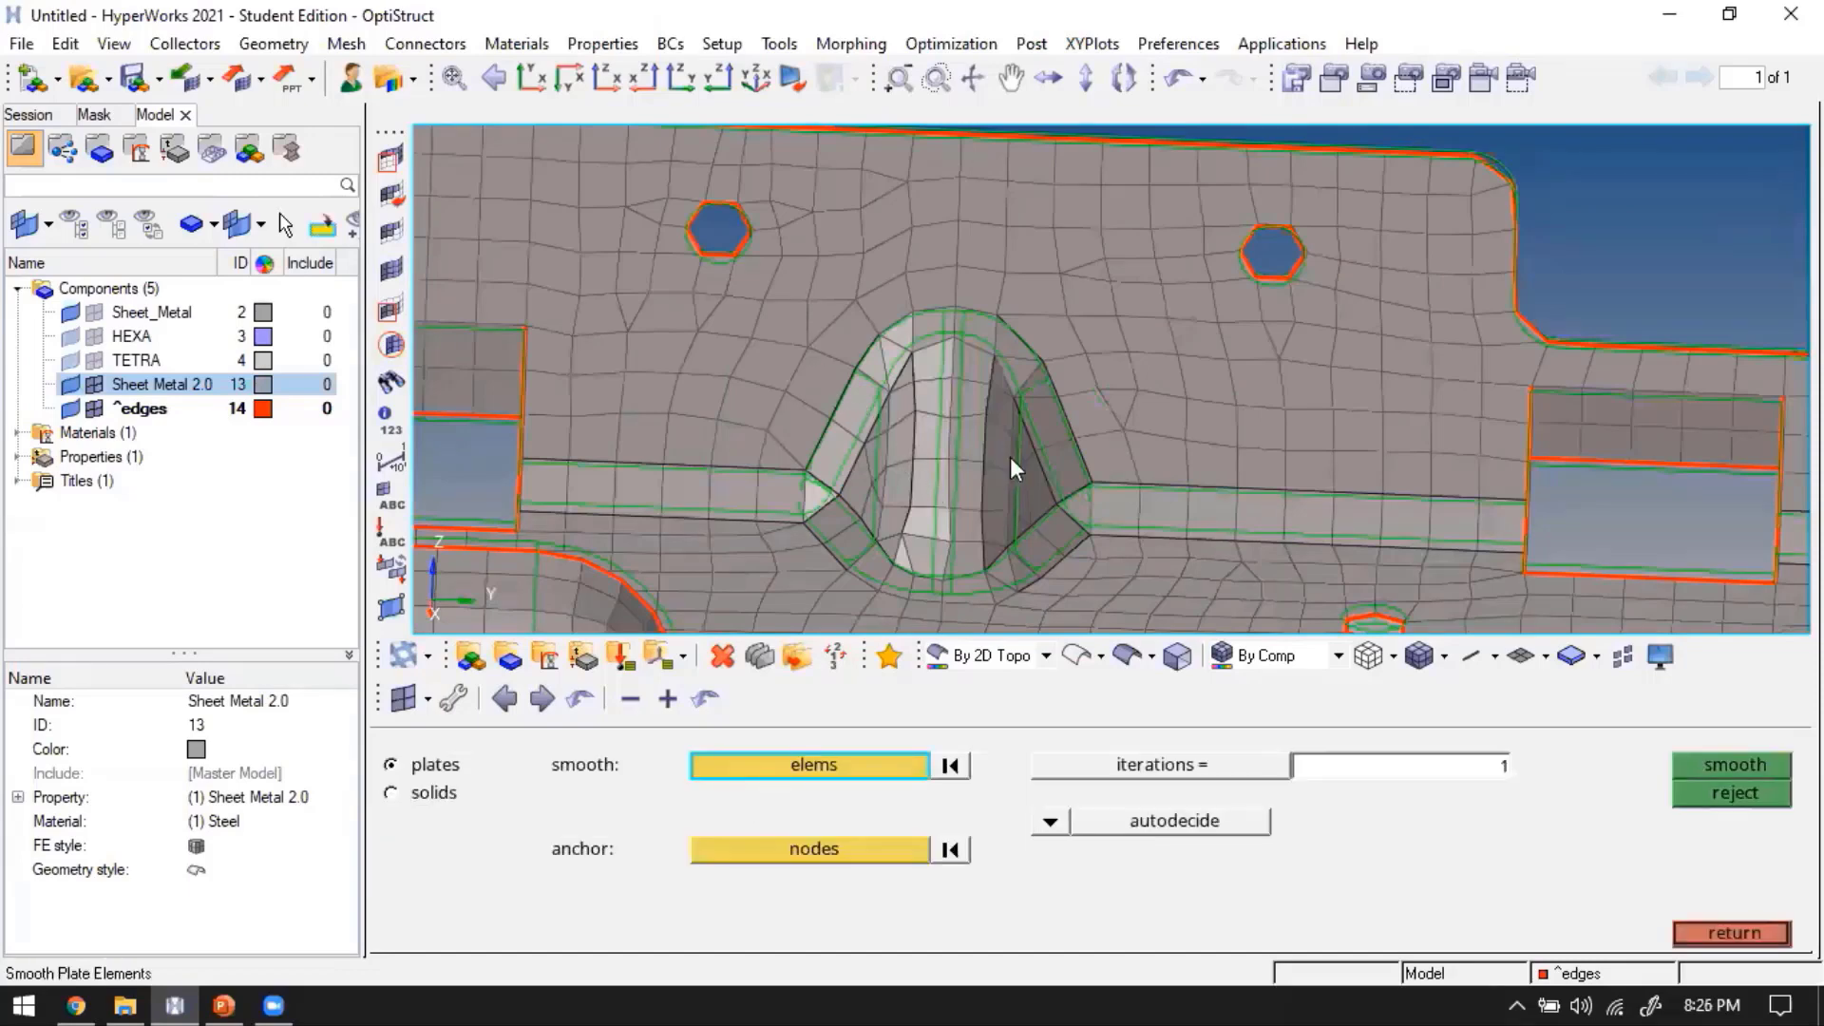
pyautogui.keyDown('ctrl'); pyautogui.moveTo(923, 352); pyautogui.dragTo(1114, 489, button='right'); pyautogui.keyUp('ctrl')
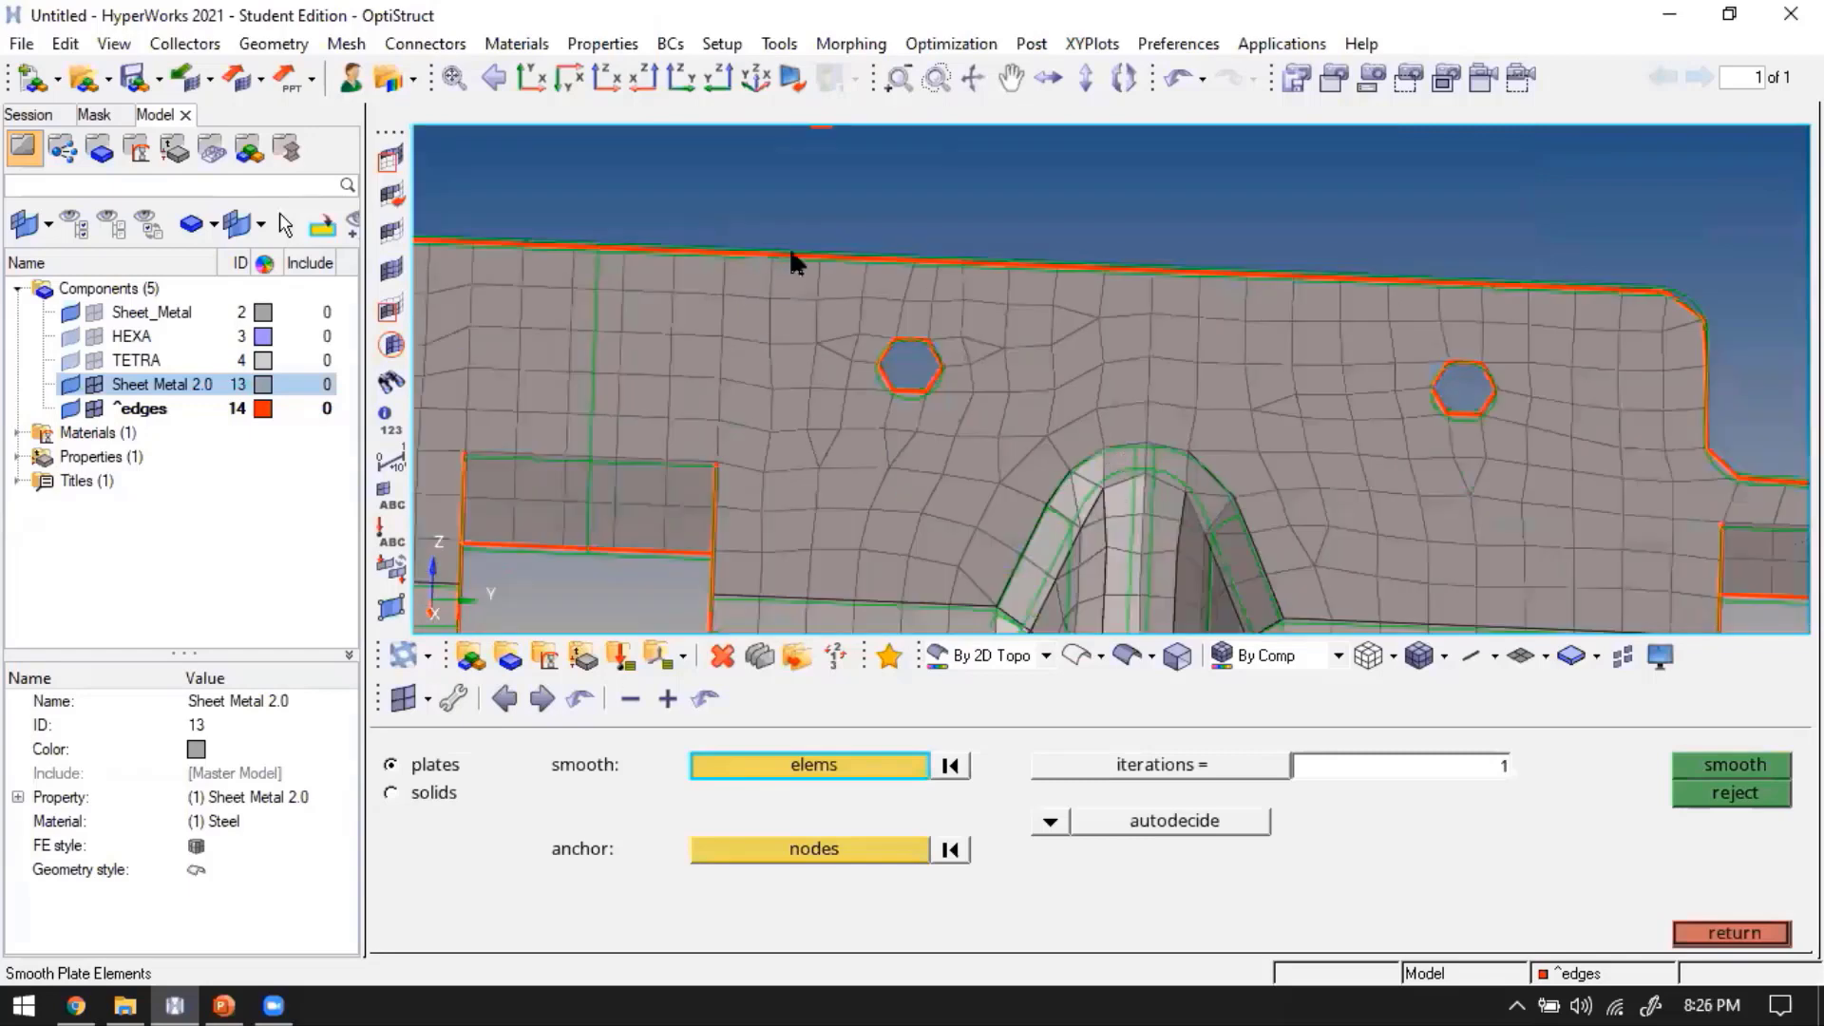
pyautogui.keyDown('ctrl'); pyautogui.scroll(-2, 1045, 458); pyautogui.keyUp('ctrl')
pyautogui.keyDown('shift'); pyautogui.moveTo(792, 249); pyautogui.dragTo(1129, 525); pyautogui.keyUp('shift')
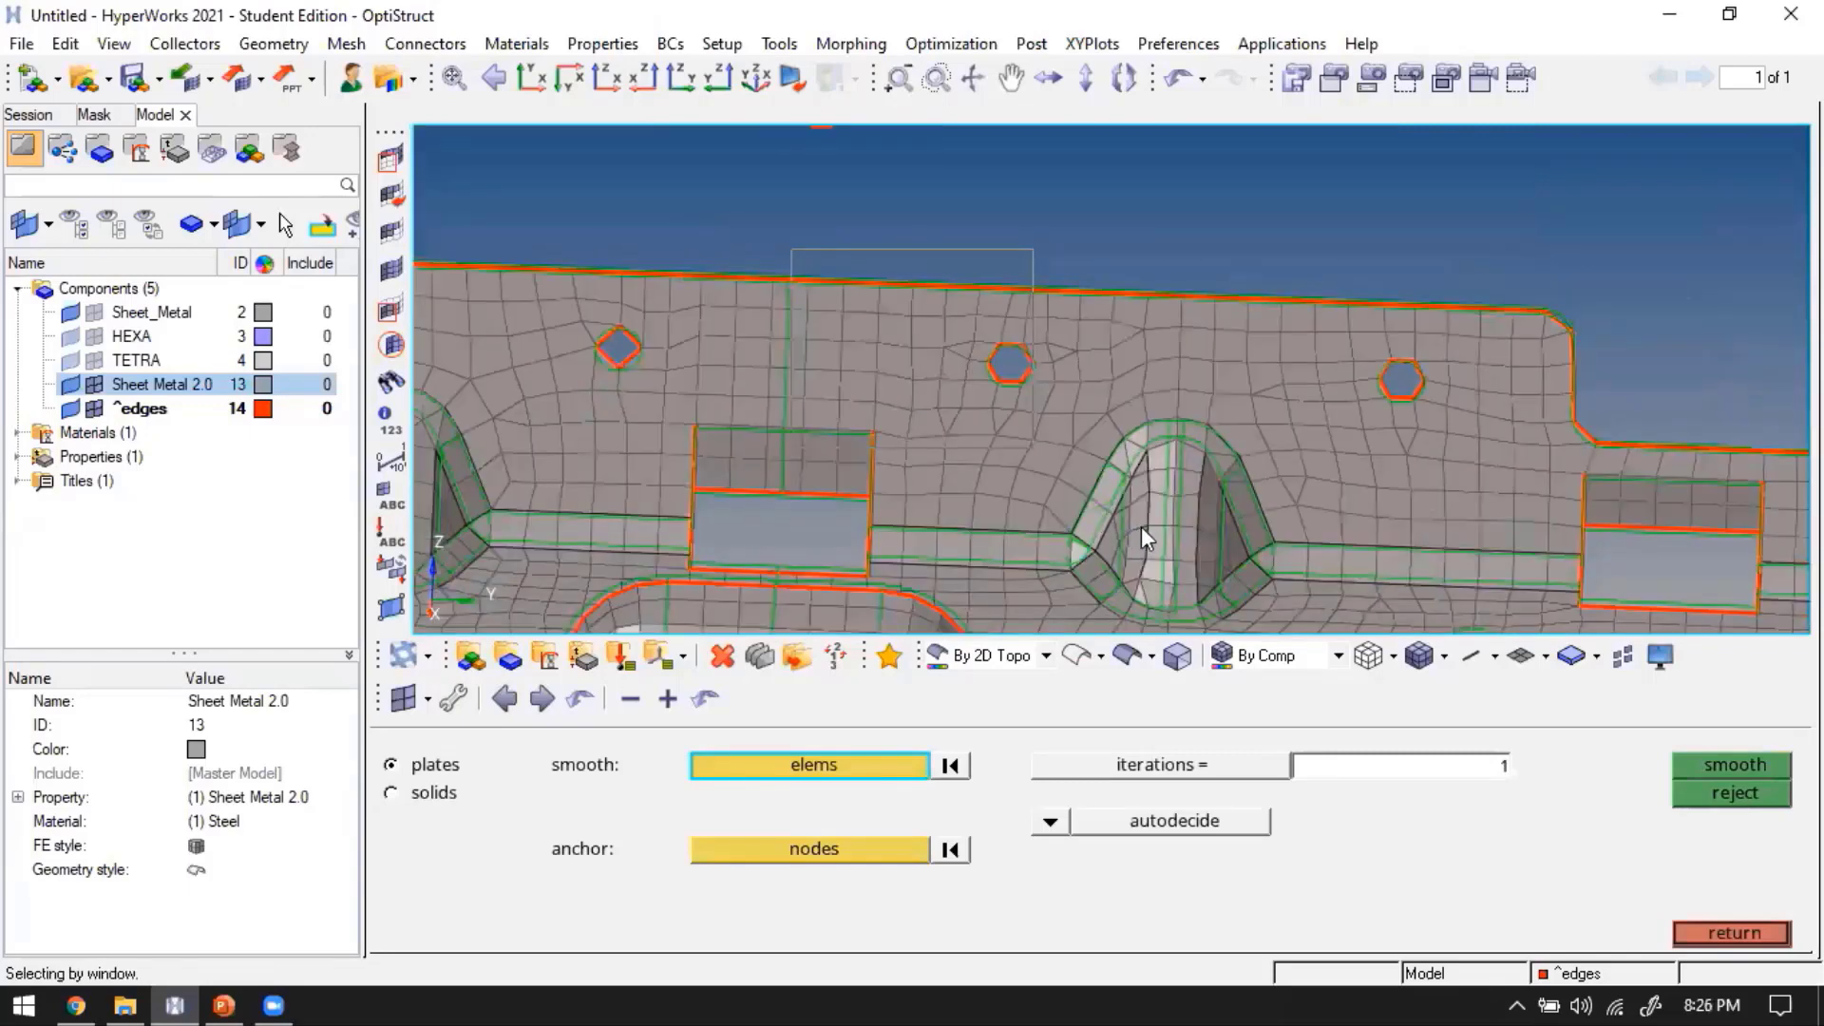
pyautogui.click(1419, 768)
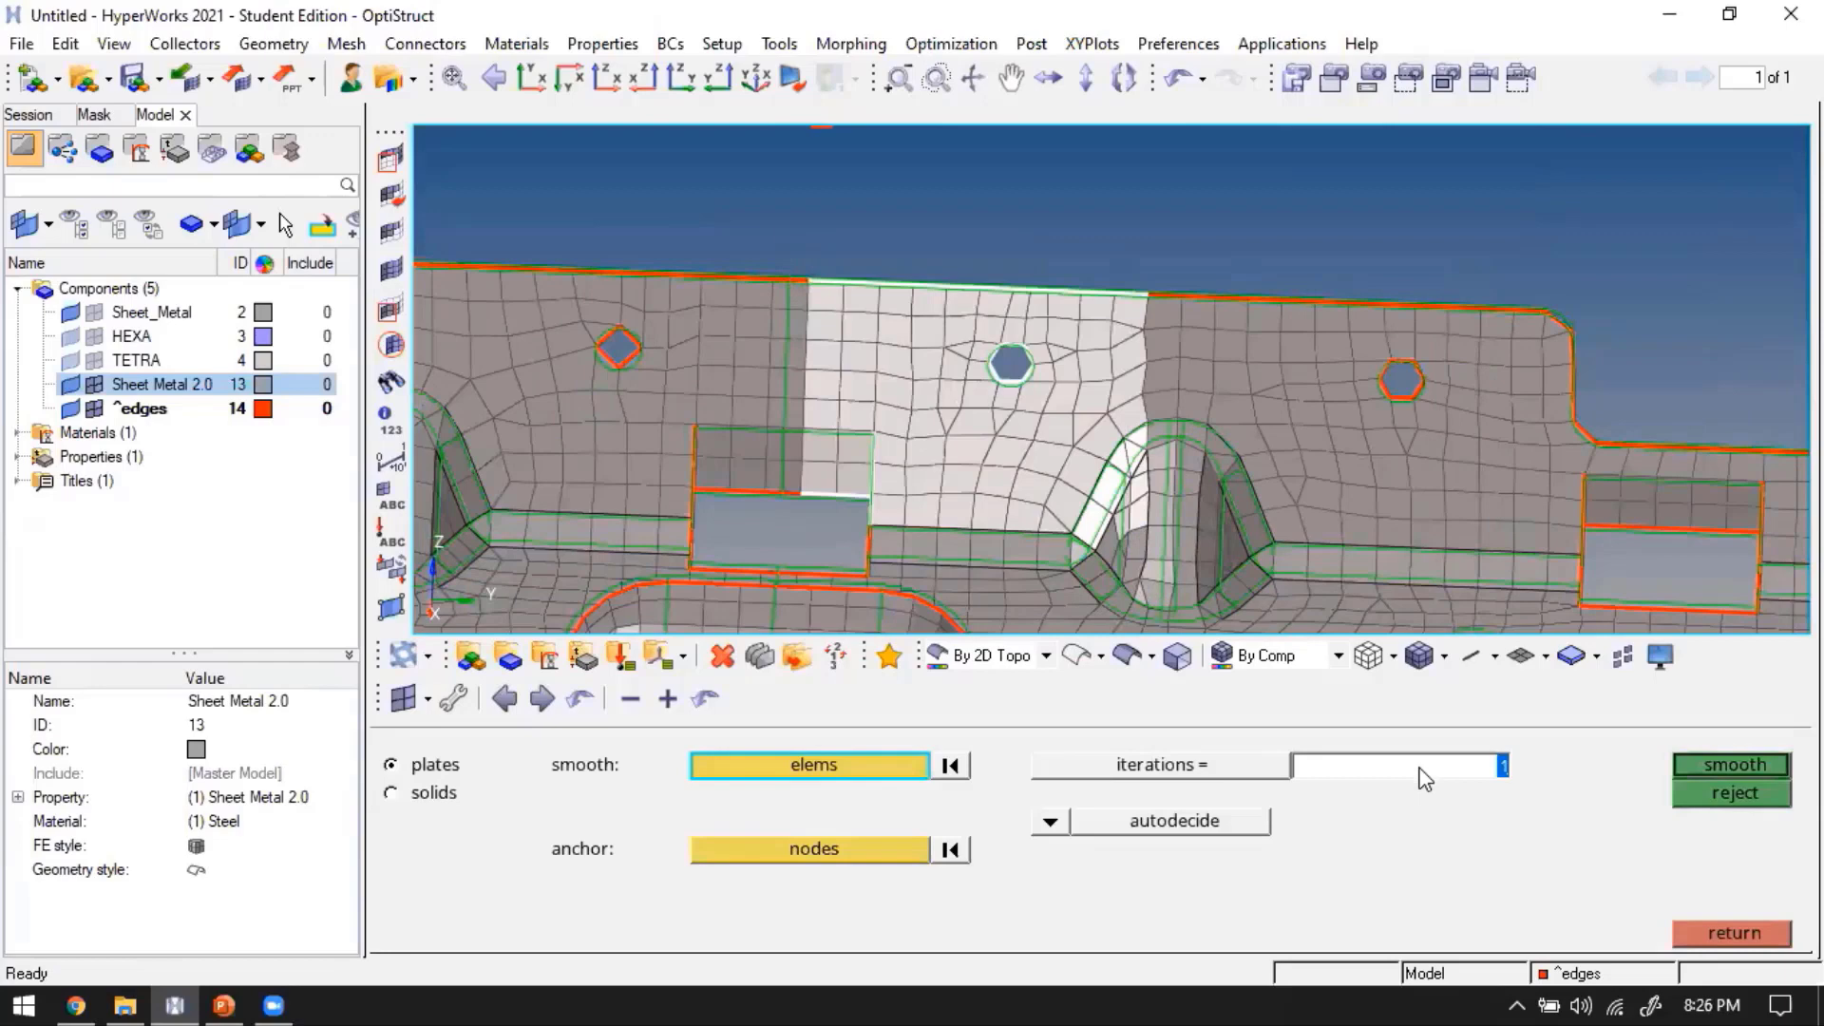
pyautogui.write('1000')
pyautogui.scroll(1, 1188, 538)
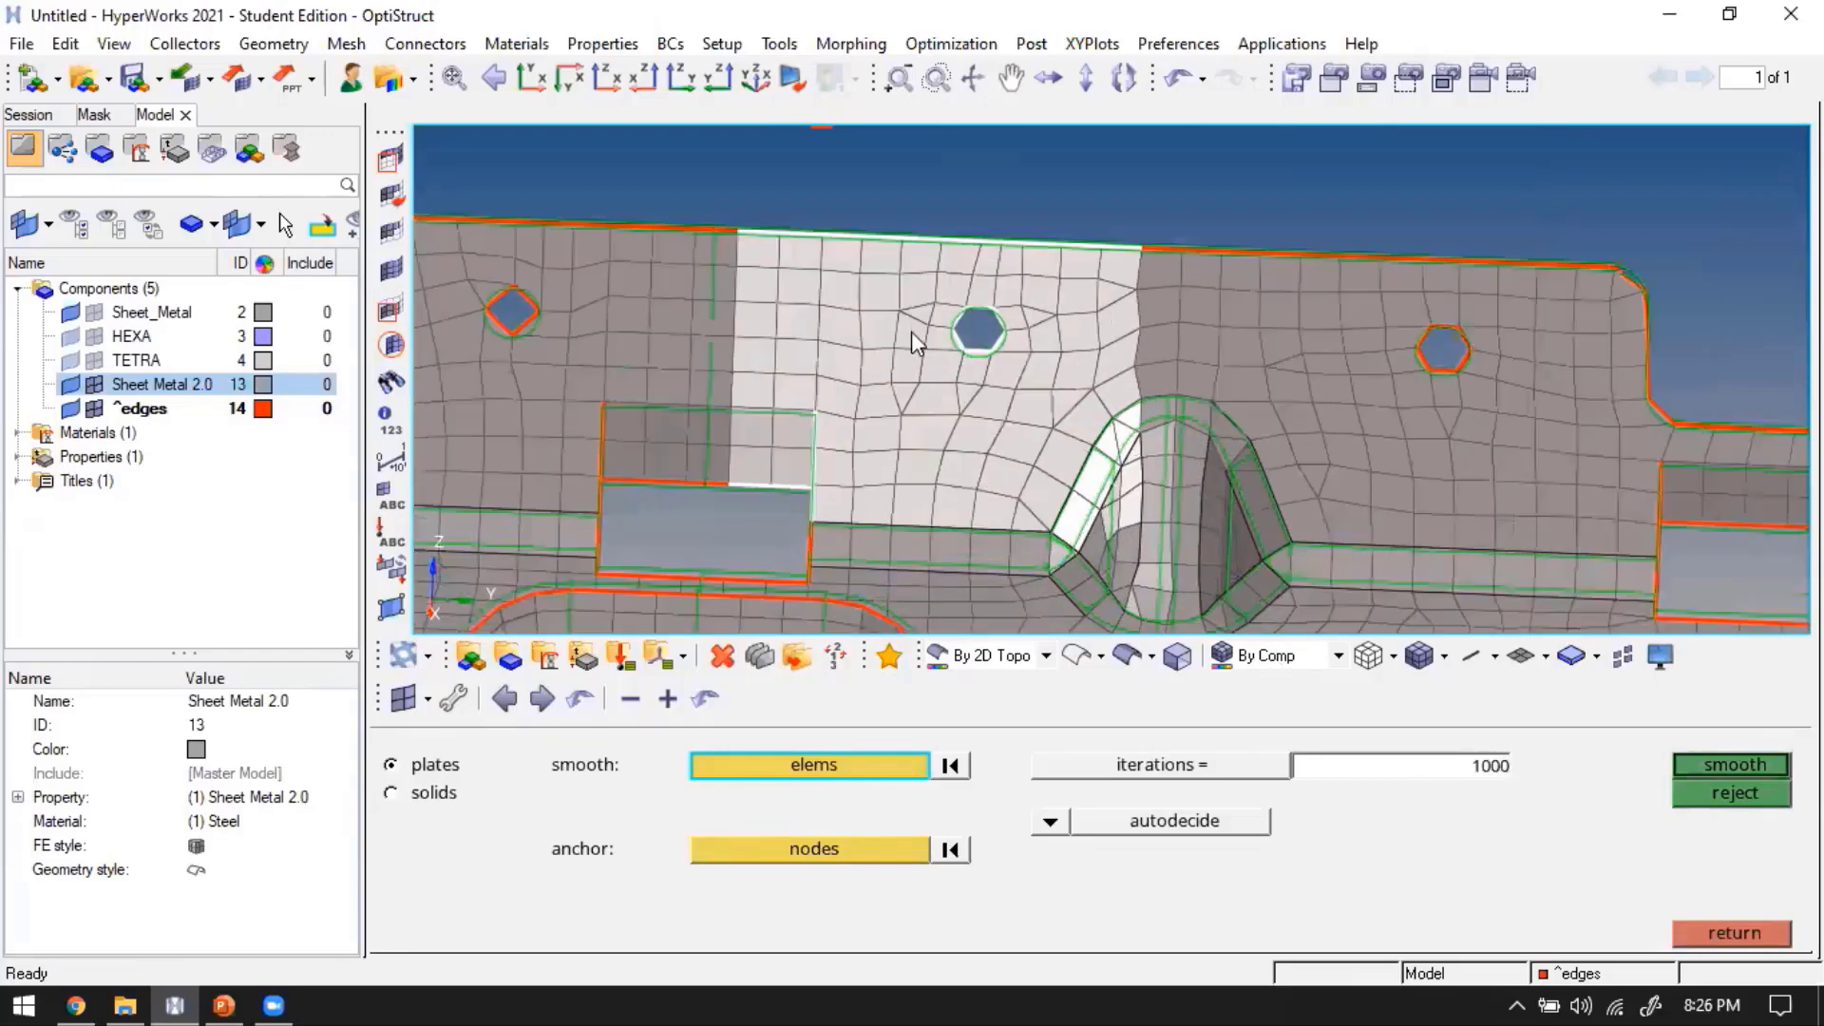
pyautogui.keyDown('ctrl'); pyautogui.moveTo(893, 306); pyautogui.dragTo(938, 421, button='right'); pyautogui.keyUp('ctrl')
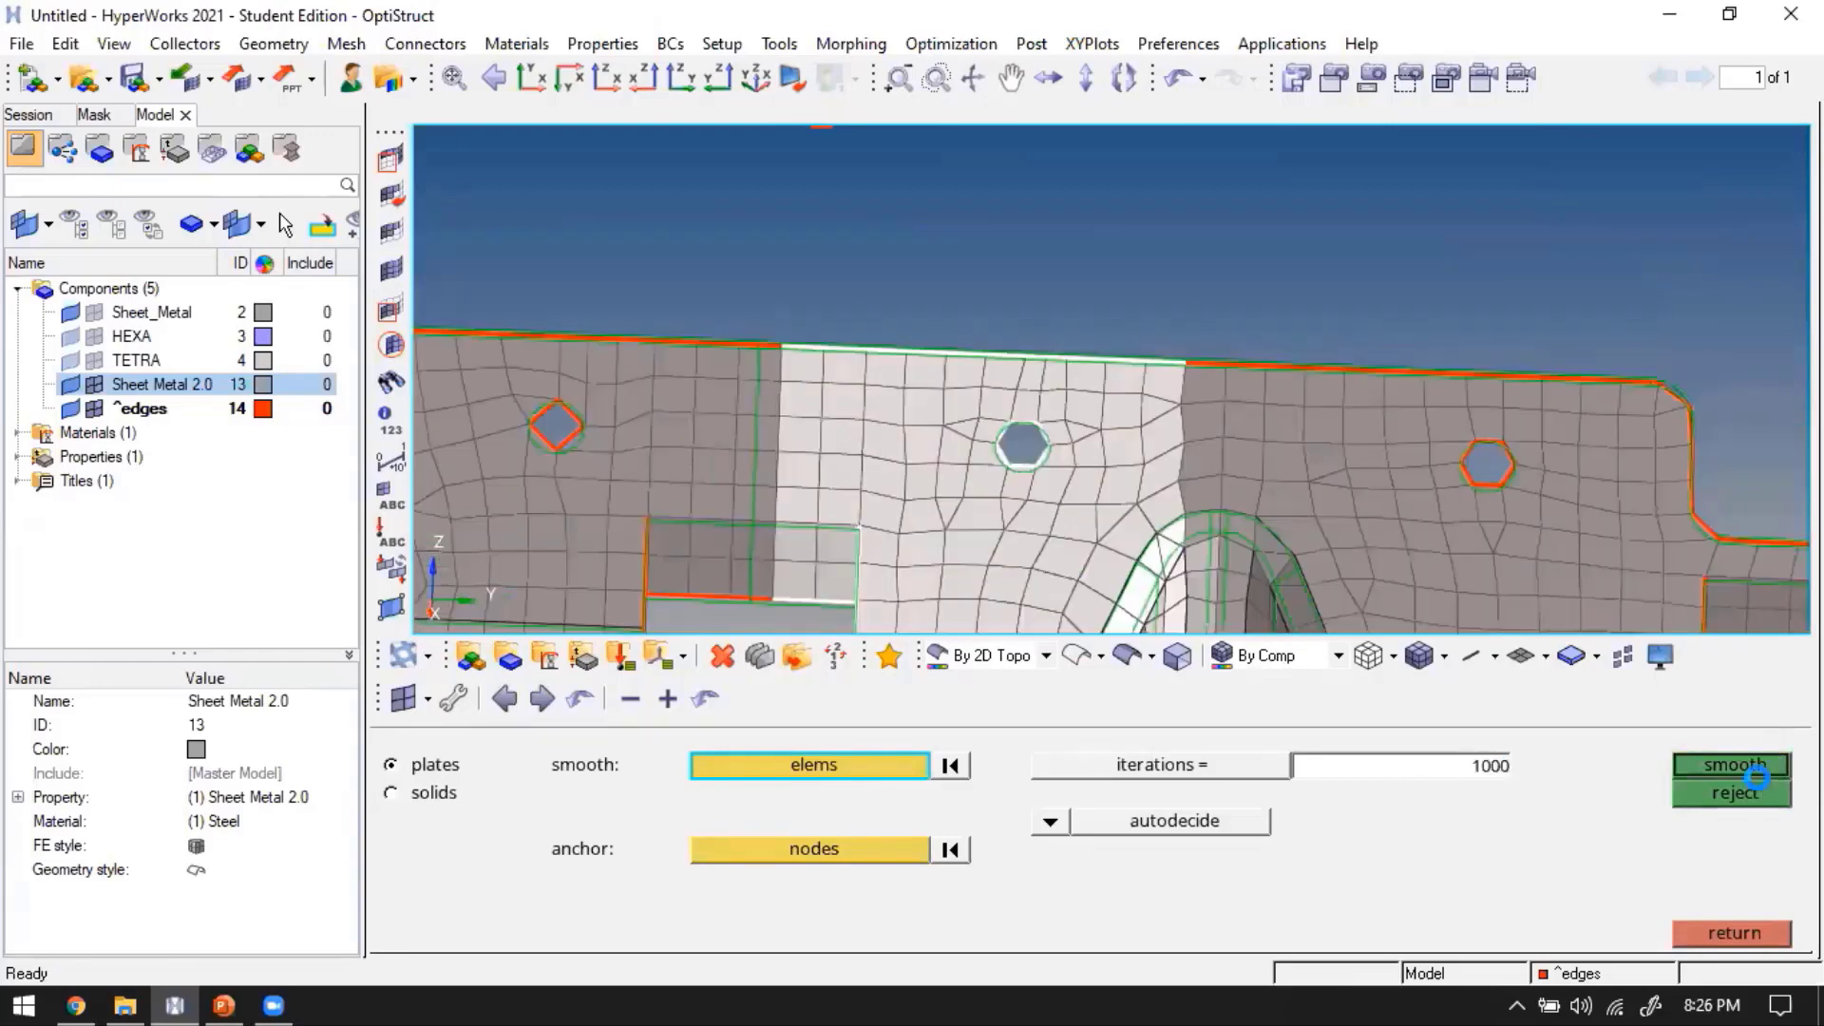
pyautogui.click(1756, 774)
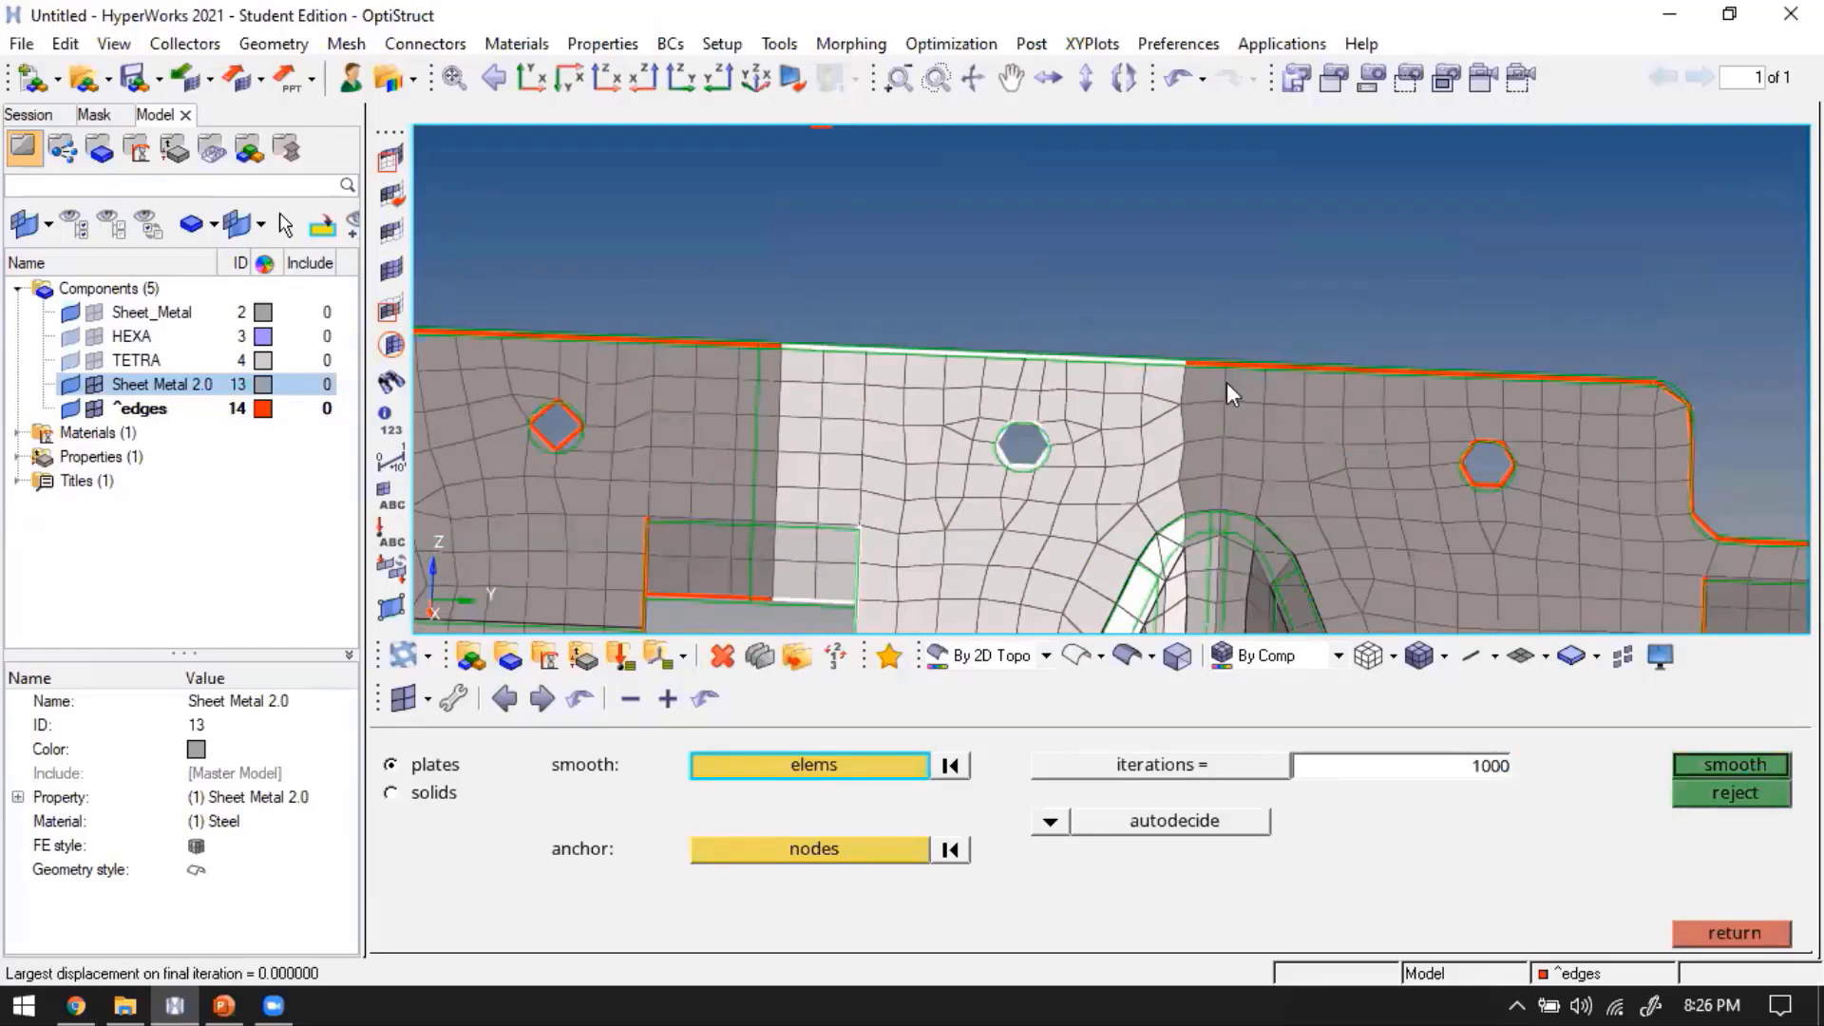
# Inspect the smoothed mesh around the flange hole and reject the smoothing
pyautogui.keyDown('ctrl'); pyautogui.moveTo(1227, 394); pyautogui.dragTo(1371, 243, button='right'); pyautogui.keyUp('ctrl')
pyautogui.keyDown('ctrl'); pyautogui.scroll(2, 1371, 243); pyautogui.keyUp('ctrl')
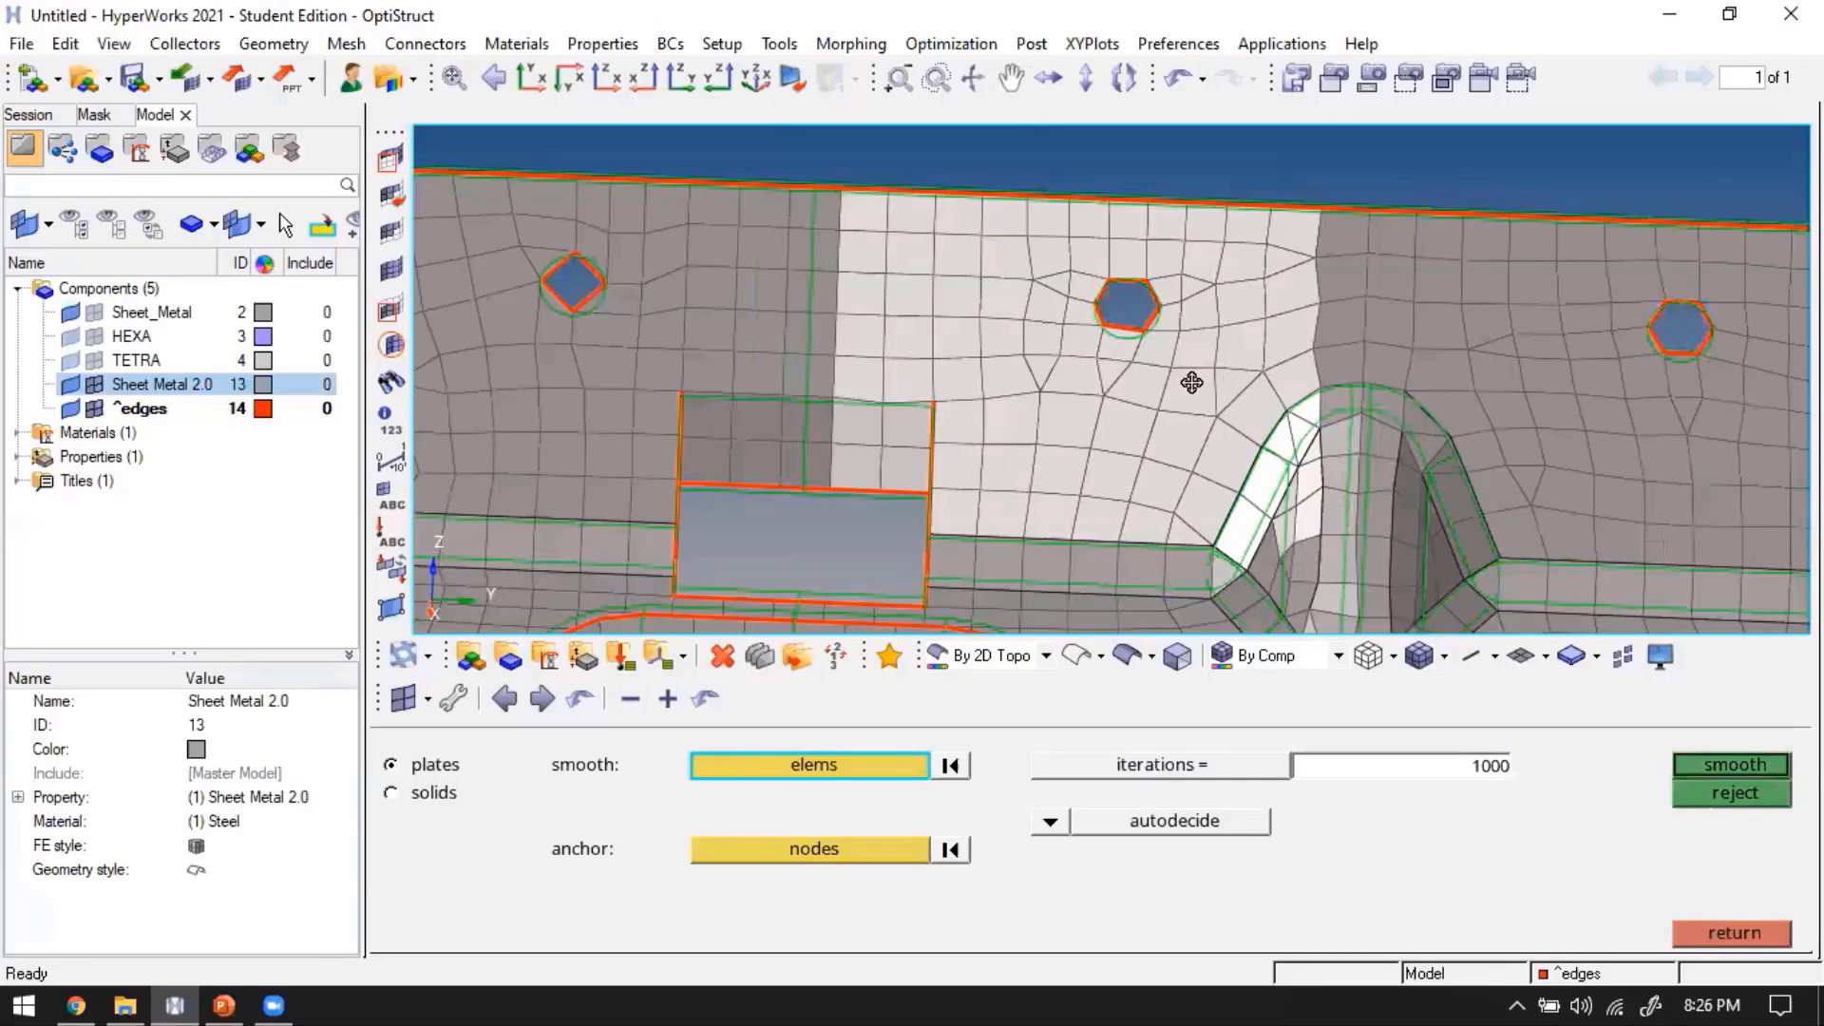
pyautogui.scroll(-2, 1188, 378)
pyautogui.scroll(-1, 1295, 472)
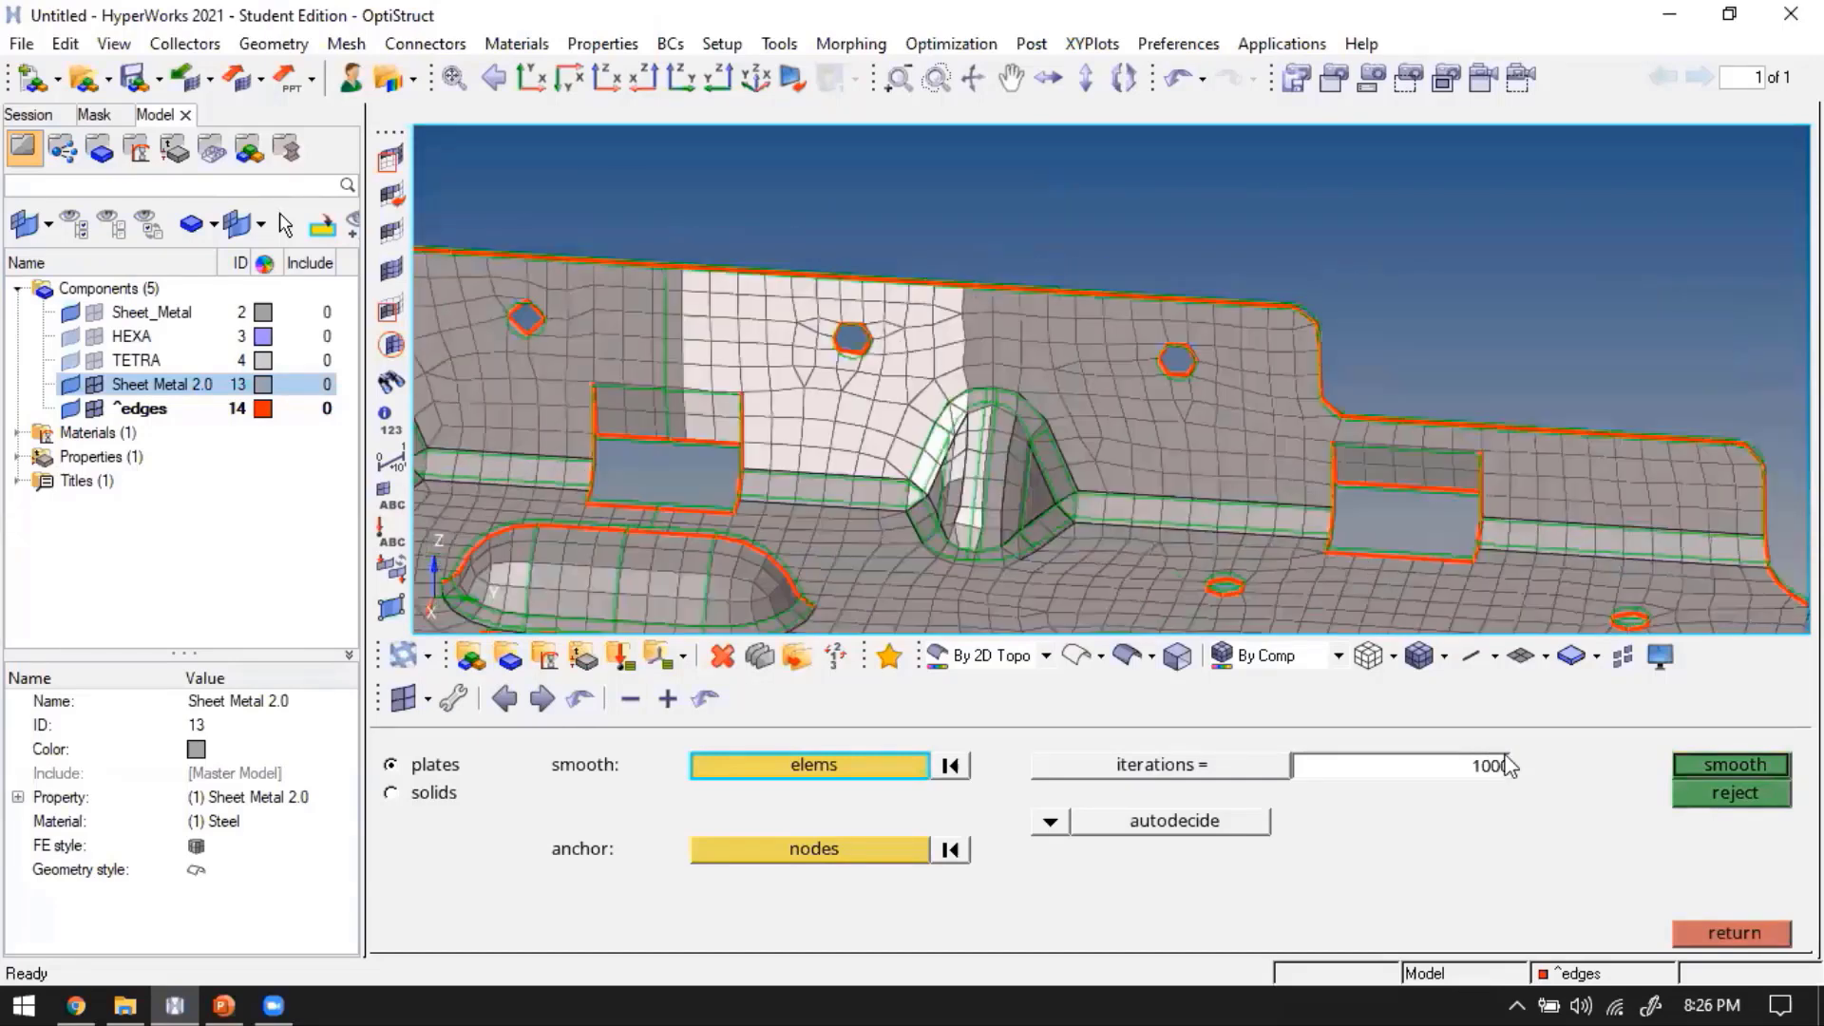
pyautogui.click(1727, 799)
pyautogui.press('Escape')
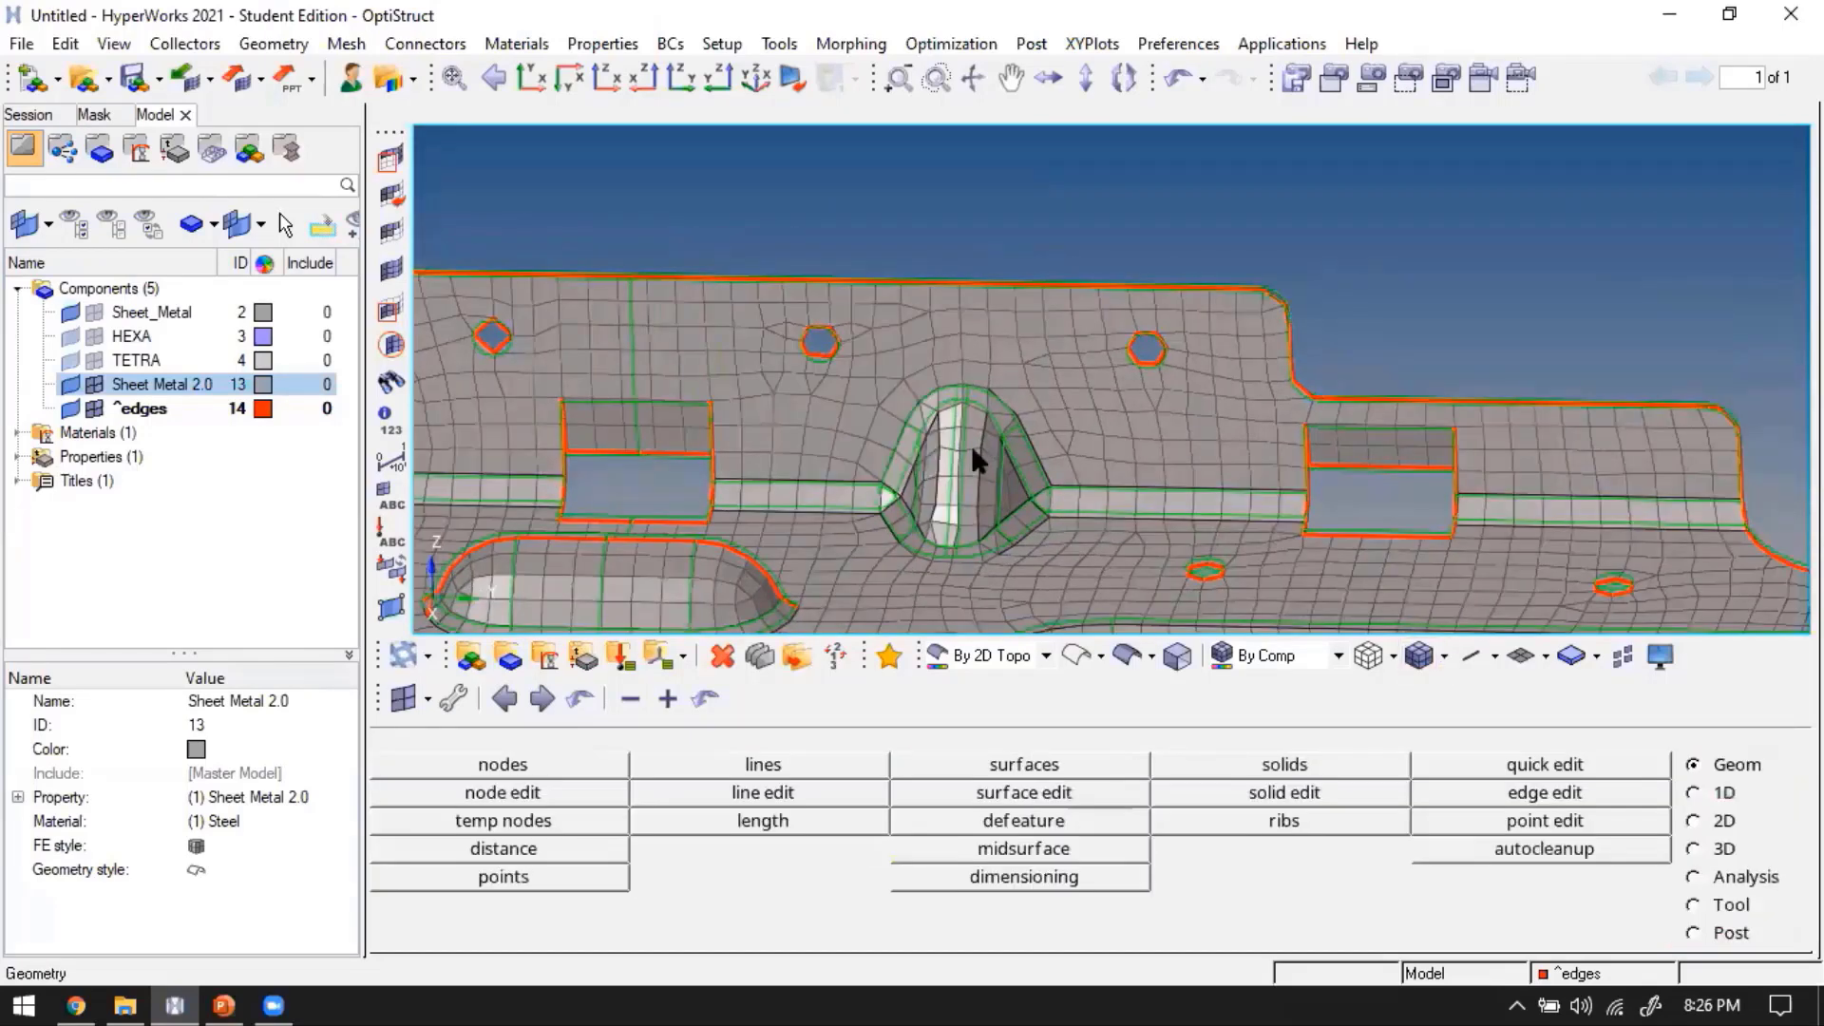
# Shade the geometry surfaces and examine the free edges around the flange holes, base holes, rectangular cutouts and stepped outer edge
pyautogui.hotkey('shift', 'F3')
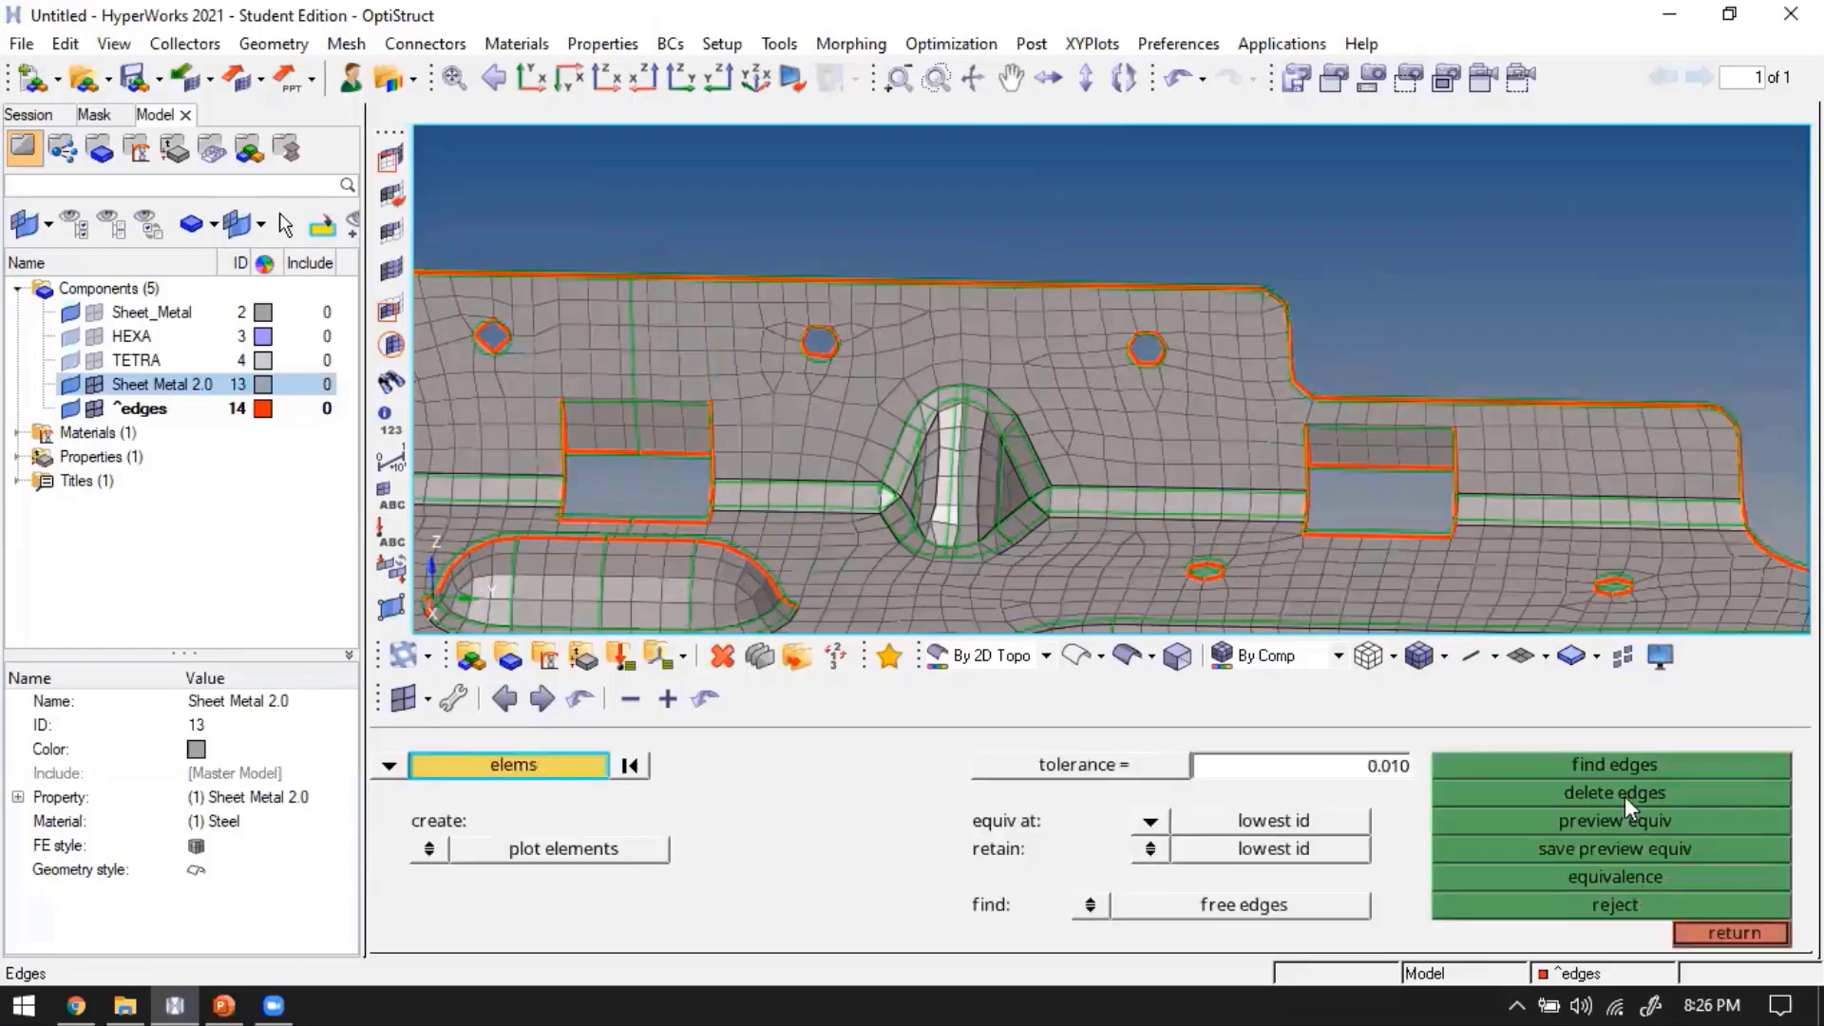
pyautogui.press('Escape')
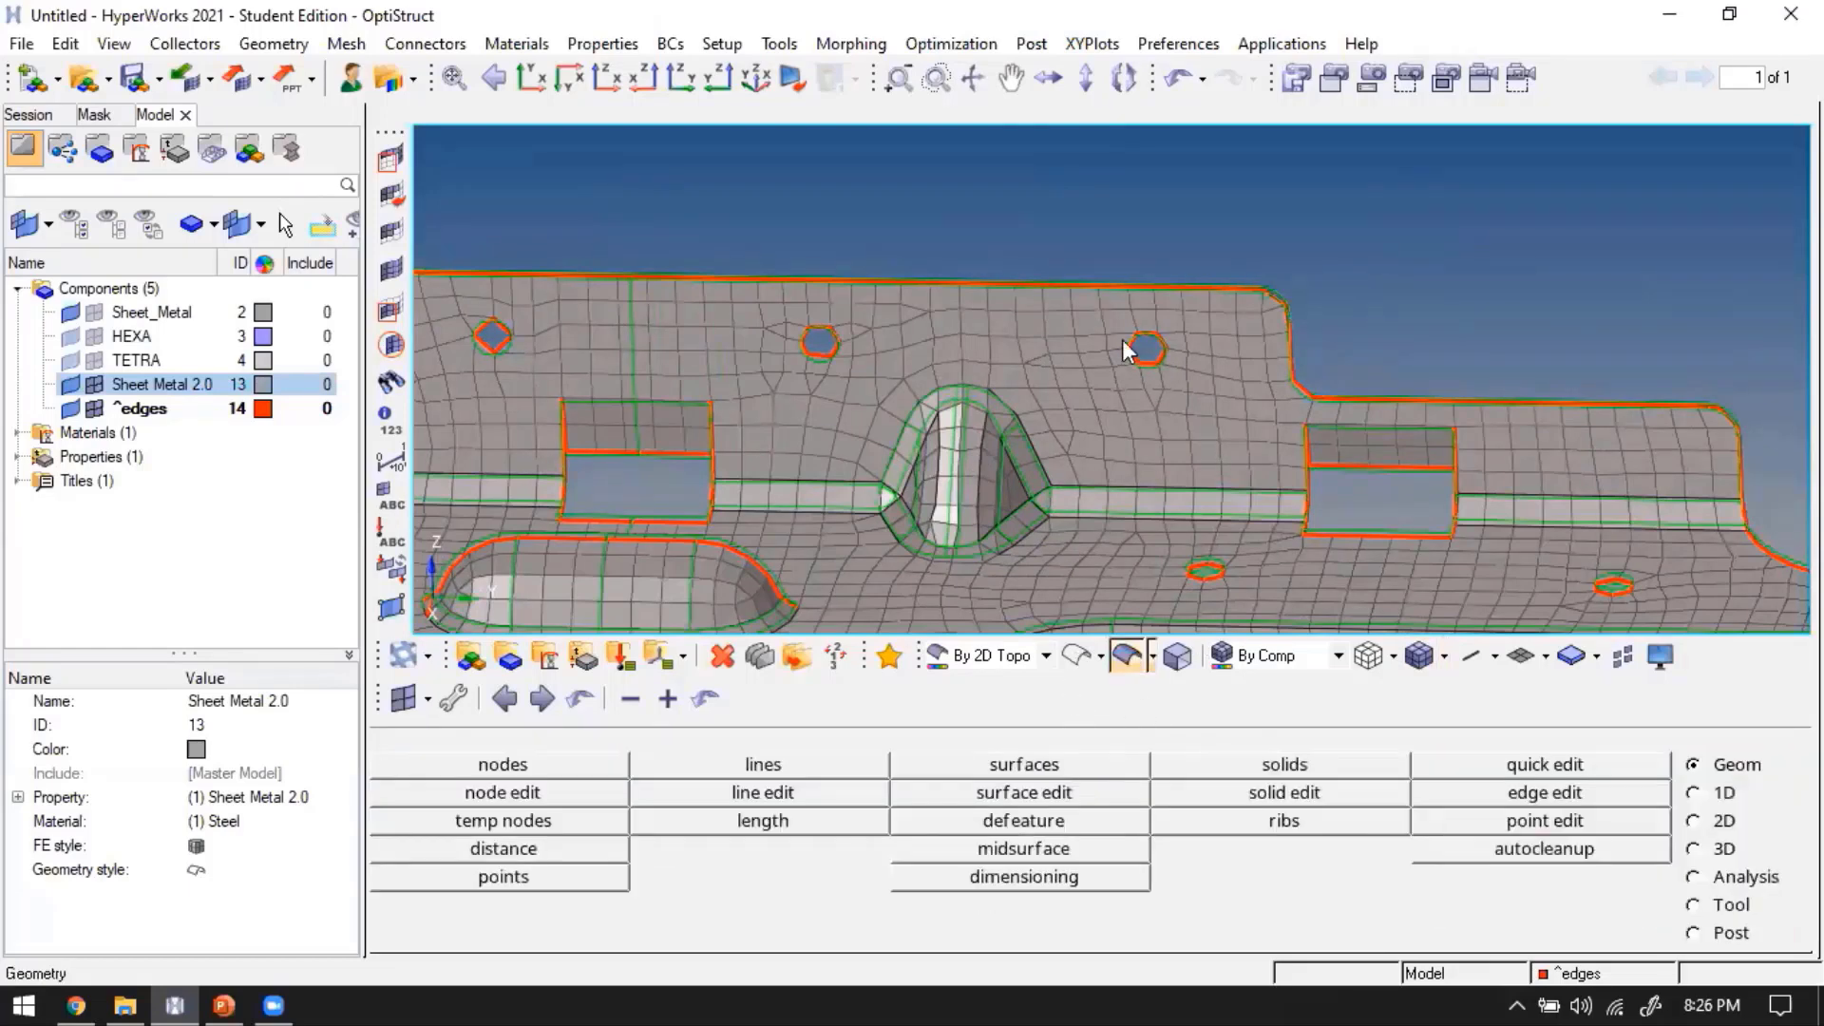
pyautogui.moveTo(1097, 419)
pyautogui.keyDown('ctrl'); pyautogui.mouseDown()
pyautogui.moveTo(1331, 522)
pyautogui.moveTo(1232, 393)
pyautogui.mouseUp(); pyautogui.keyUp('ctrl')
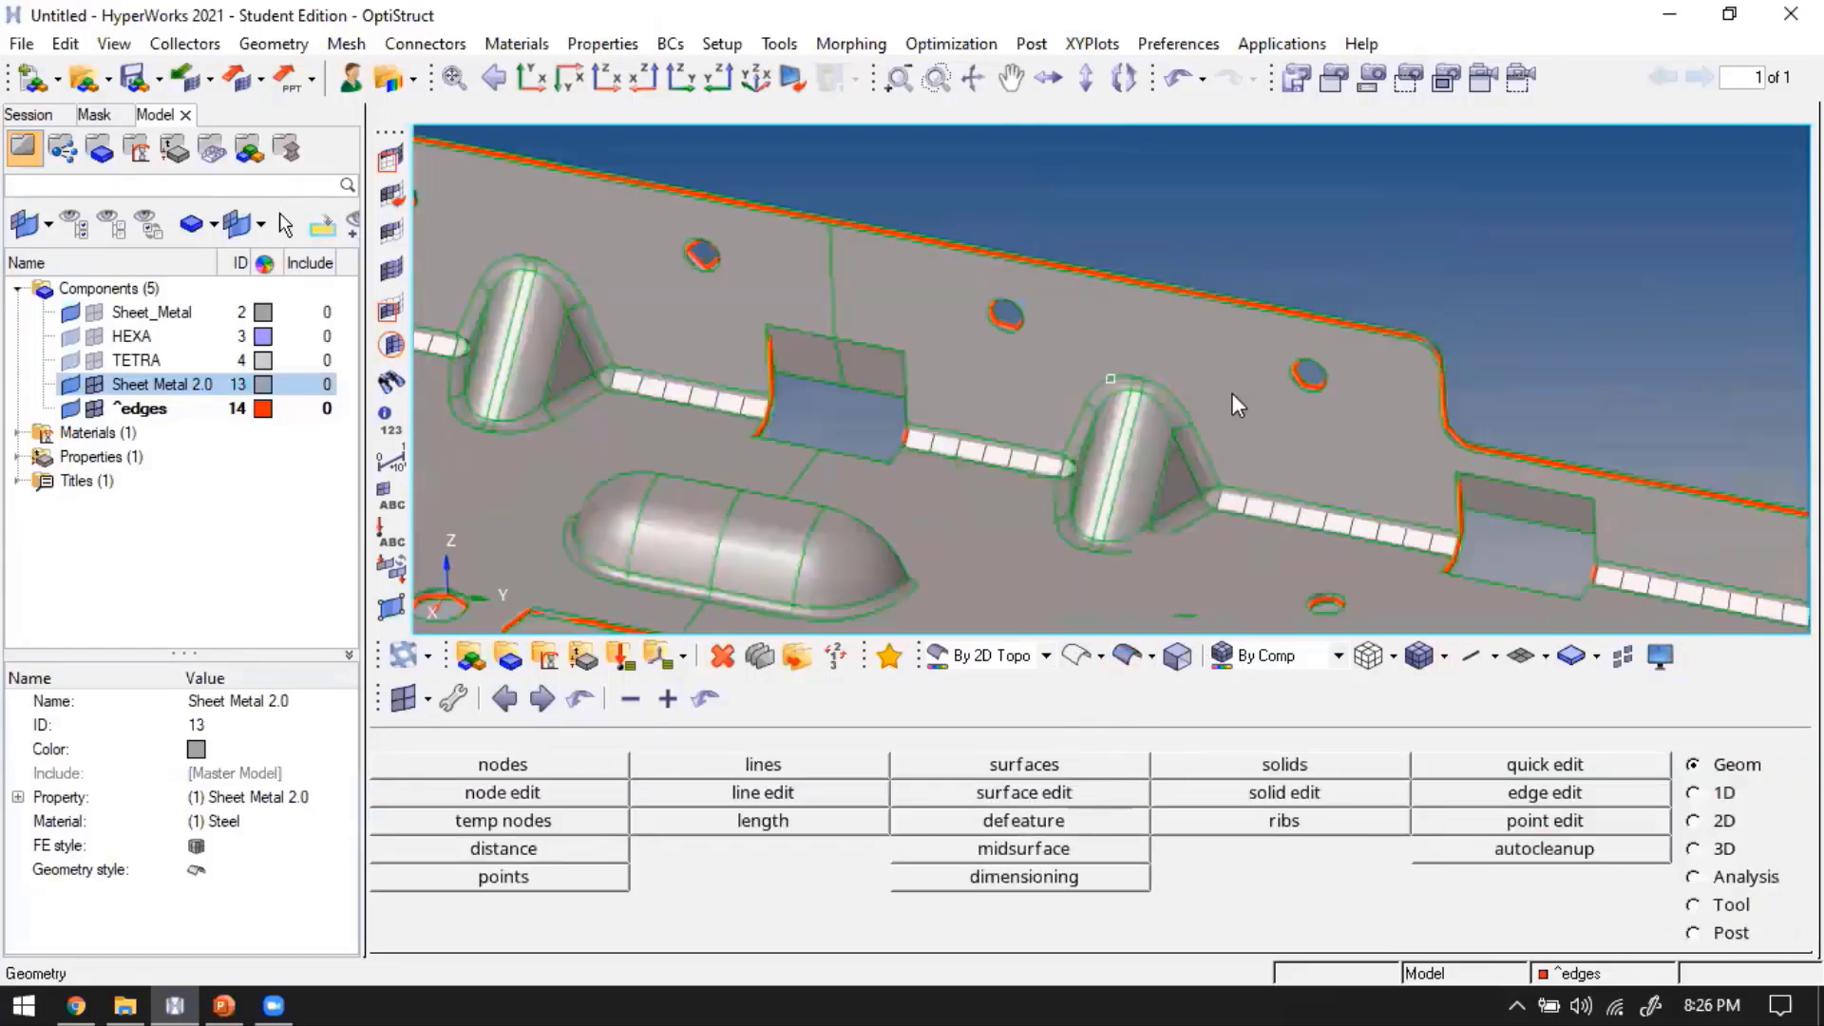
pyautogui.keyDown('ctrl'); pyautogui.moveTo(1092, 458); pyautogui.dragTo(1502, 275); pyautogui.keyUp('ctrl')
pyautogui.keyDown('ctrl'); pyautogui.scroll(3, 1447, 281); pyautogui.keyUp('ctrl')
pyautogui.keyDown('ctrl'); pyautogui.moveTo(1203, 326); pyautogui.dragTo(1298, 397); pyautogui.keyUp('ctrl')
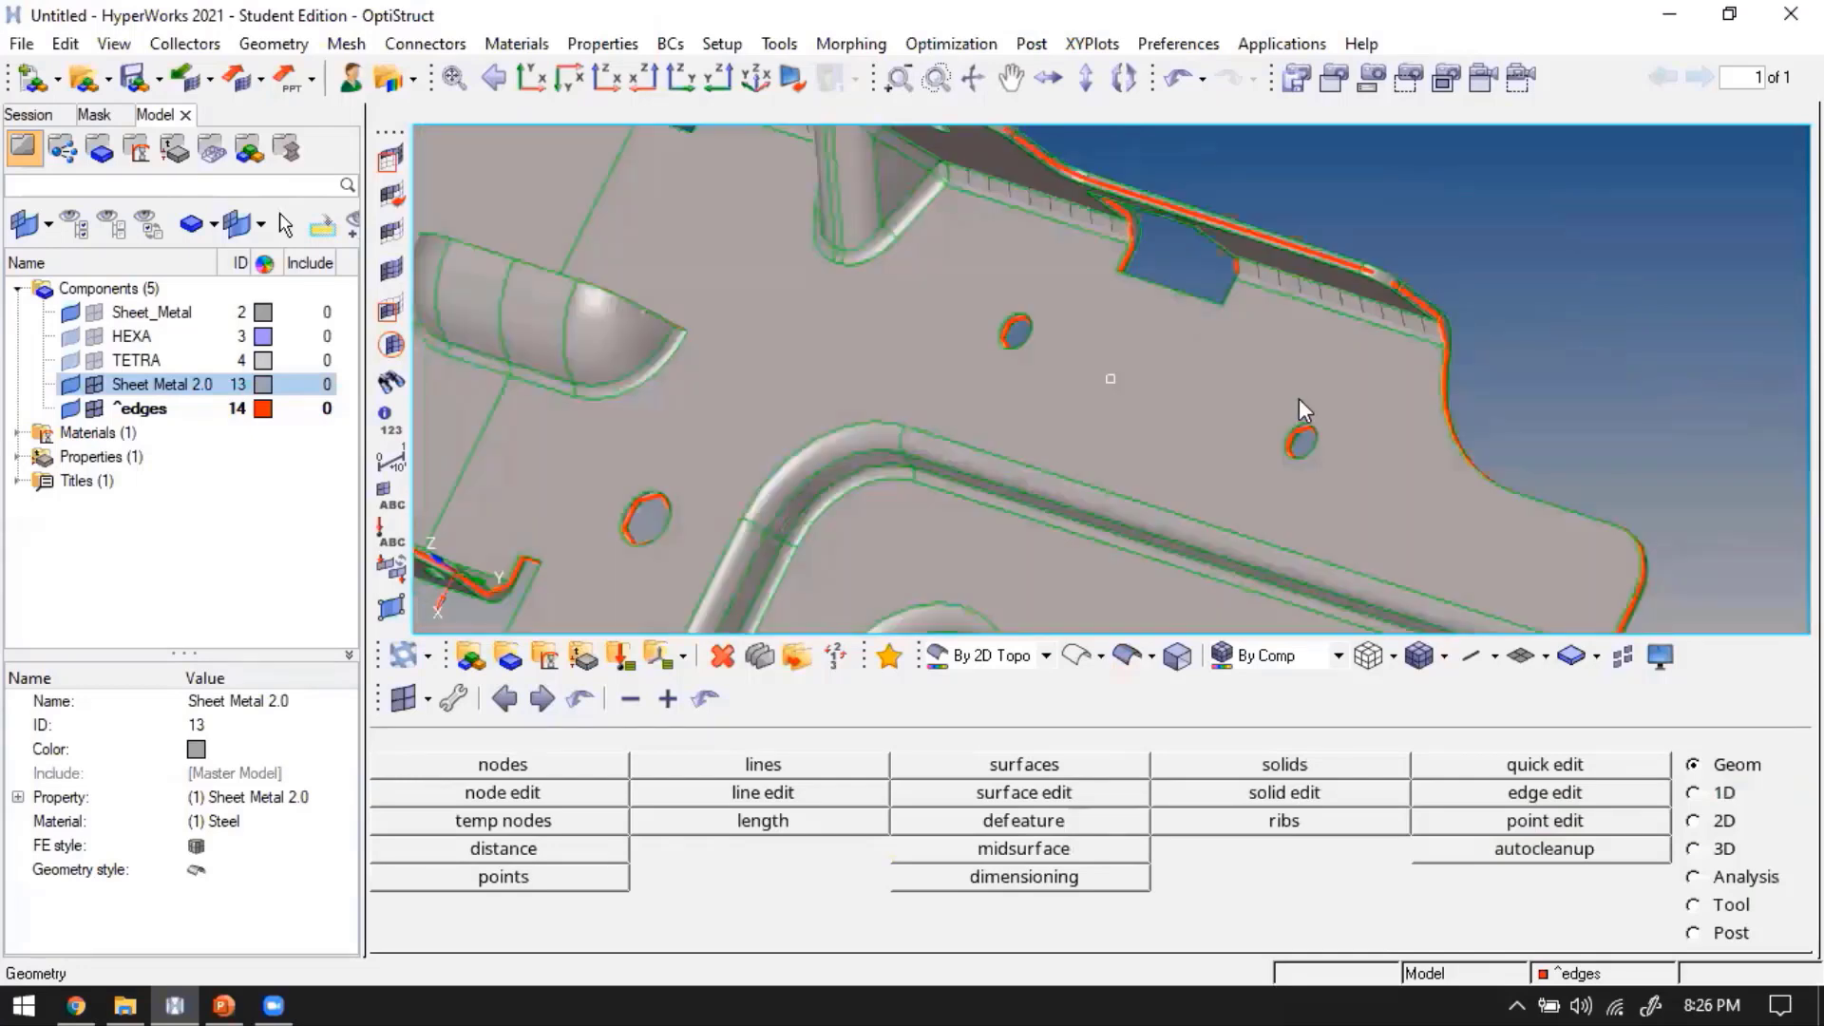
pyautogui.keyDown('ctrl'); pyautogui.moveTo(1358, 300); pyautogui.dragTo(1341, 404); pyautogui.keyUp('ctrl')
pyautogui.keyDown('ctrl'); pyautogui.scroll(-3, 1352, 453); pyautogui.keyUp('ctrl')
pyautogui.keyDown('ctrl'); pyautogui.moveTo(1370, 481); pyautogui.dragTo(1264, 450, button='right'); pyautogui.keyUp('ctrl')
pyautogui.keyDown('ctrl'); pyautogui.scroll(2, 1269, 370); pyautogui.keyUp('ctrl')
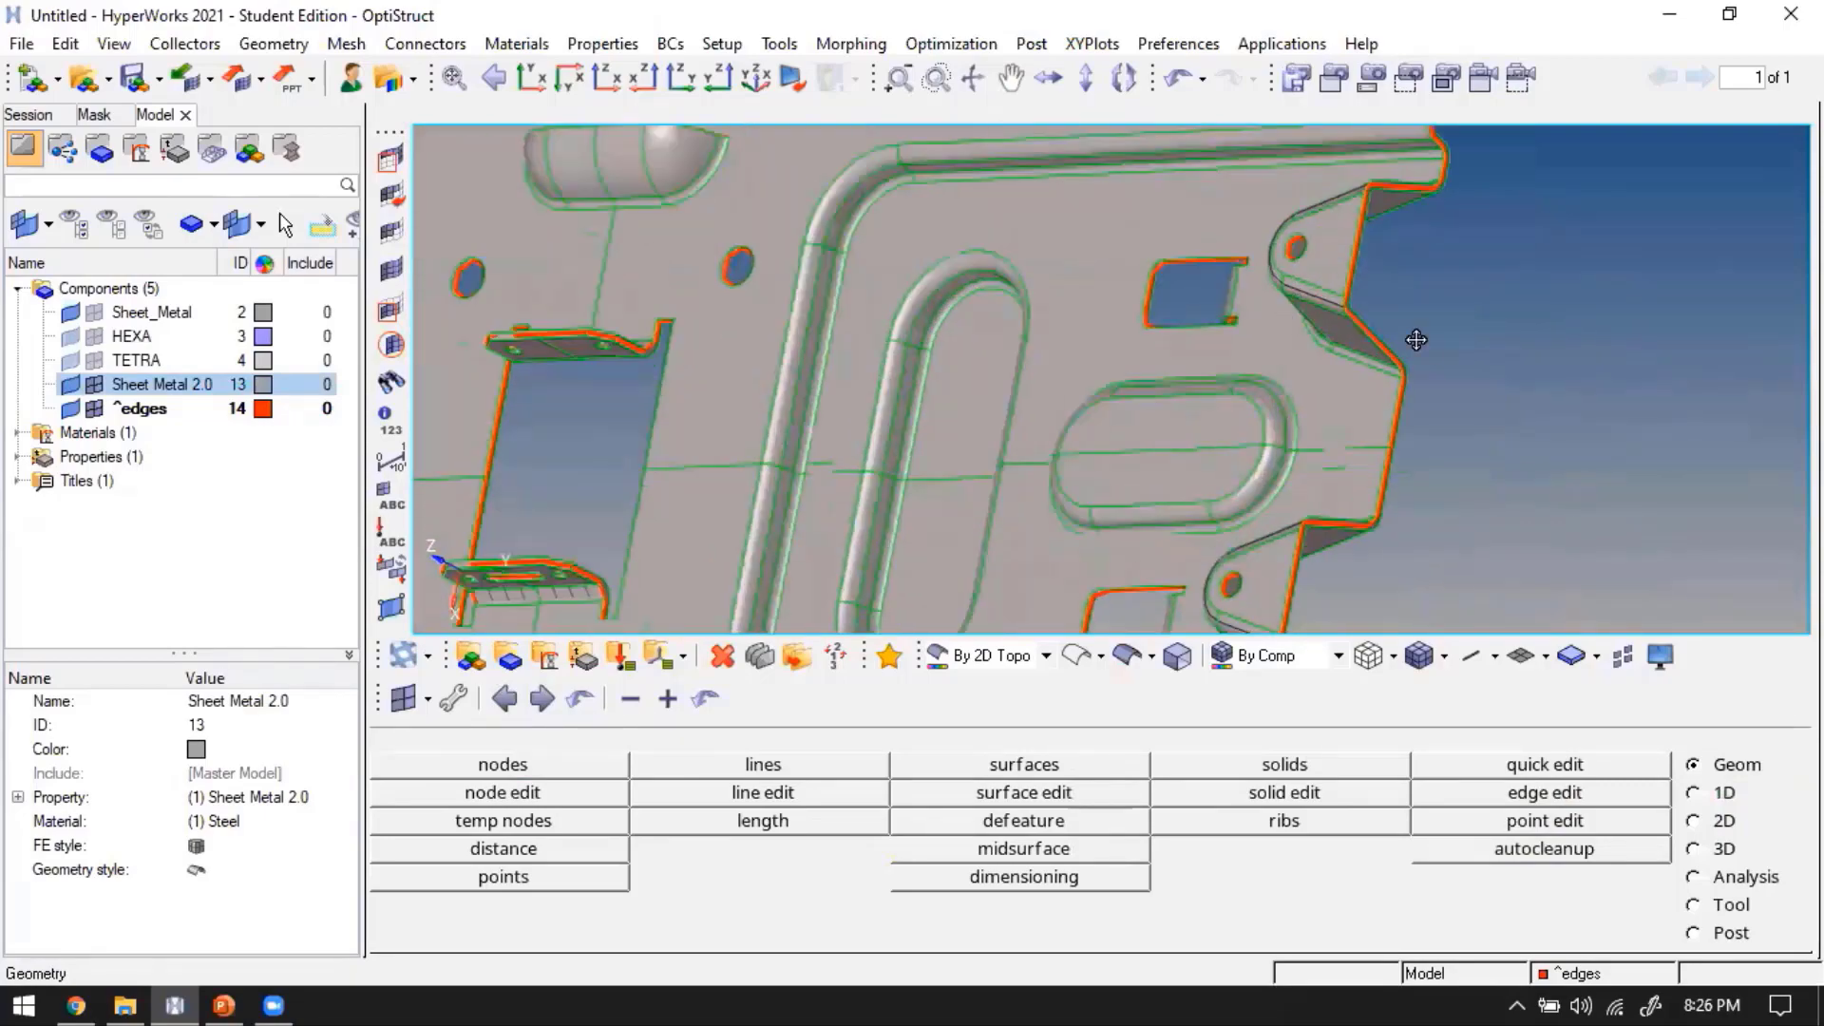
pyautogui.click(1066, 657)
pyautogui.keyDown('ctrl'); pyautogui.moveTo(1482, 380); pyautogui.dragTo(1633, 476); pyautogui.keyUp('ctrl')
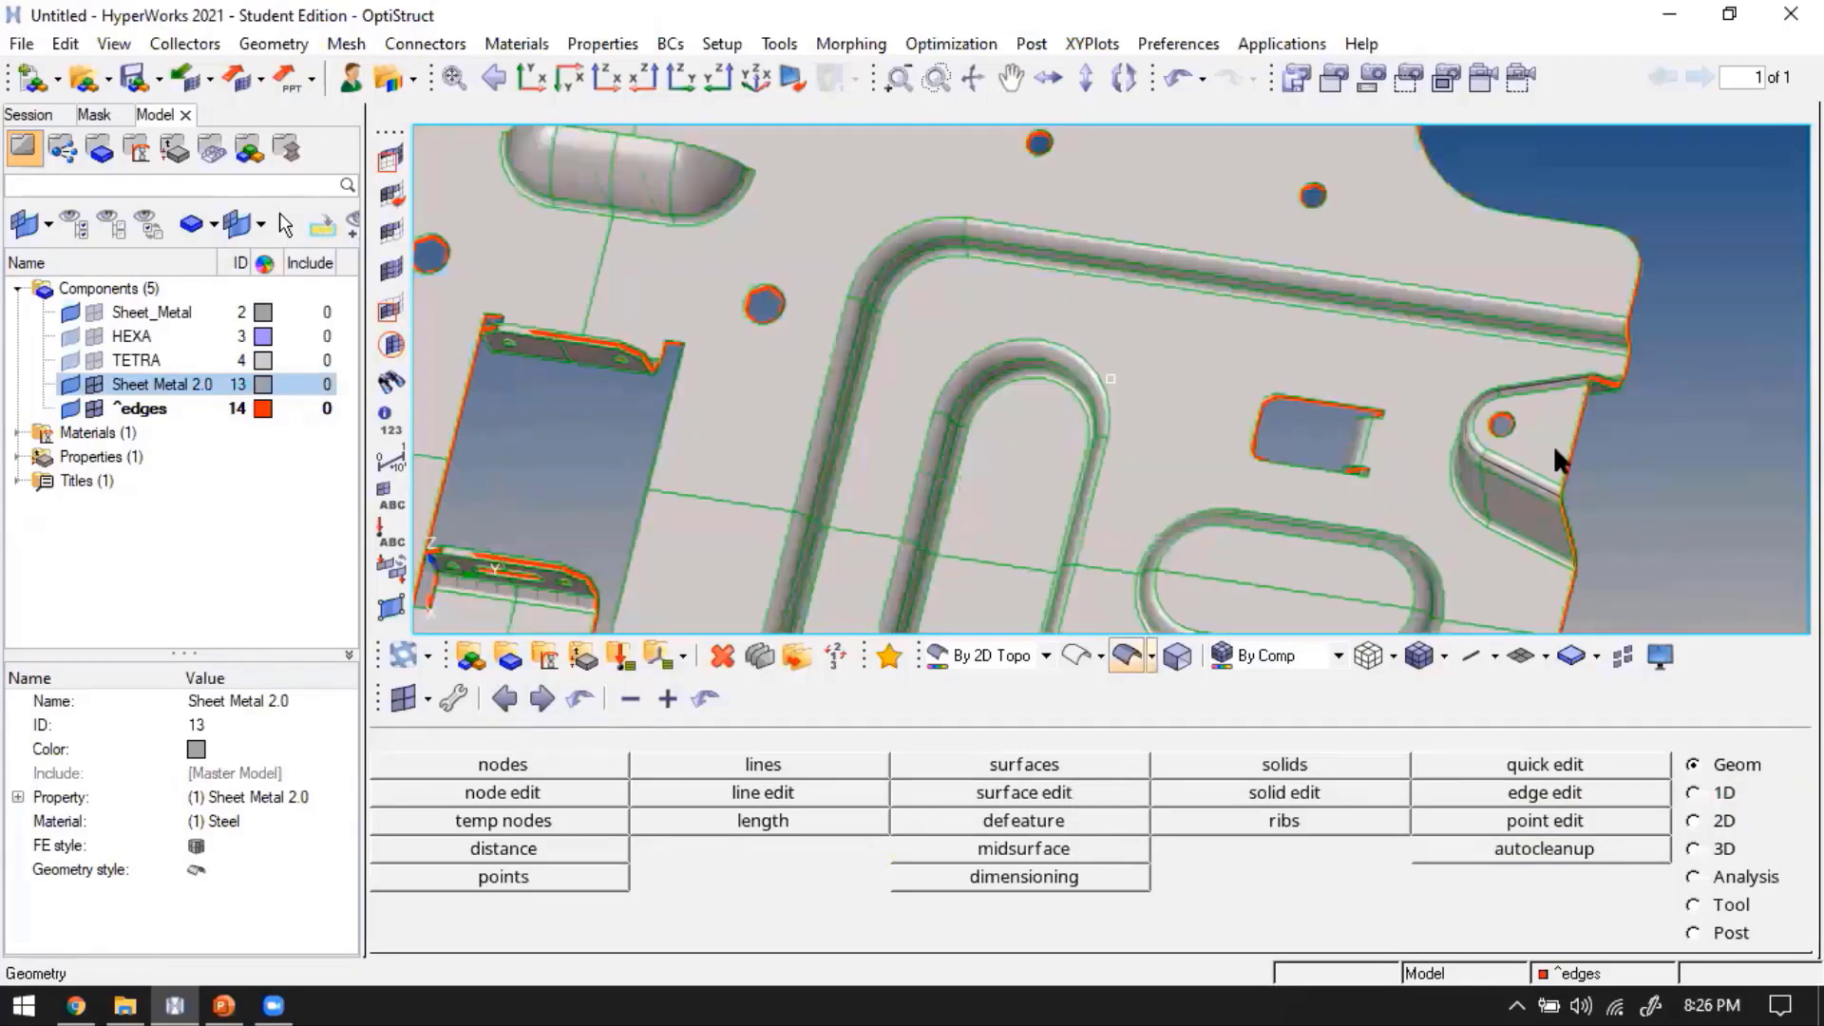
# Examine the free edges against the geometry at the stepped outer edge, the corner emboss hole and the rectangular cutout with its bent tab
pyautogui.keyDown('ctrl'); pyautogui.moveTo(1605, 414); pyautogui.dragTo(1537, 190, button='right'); pyautogui.keyUp('ctrl')
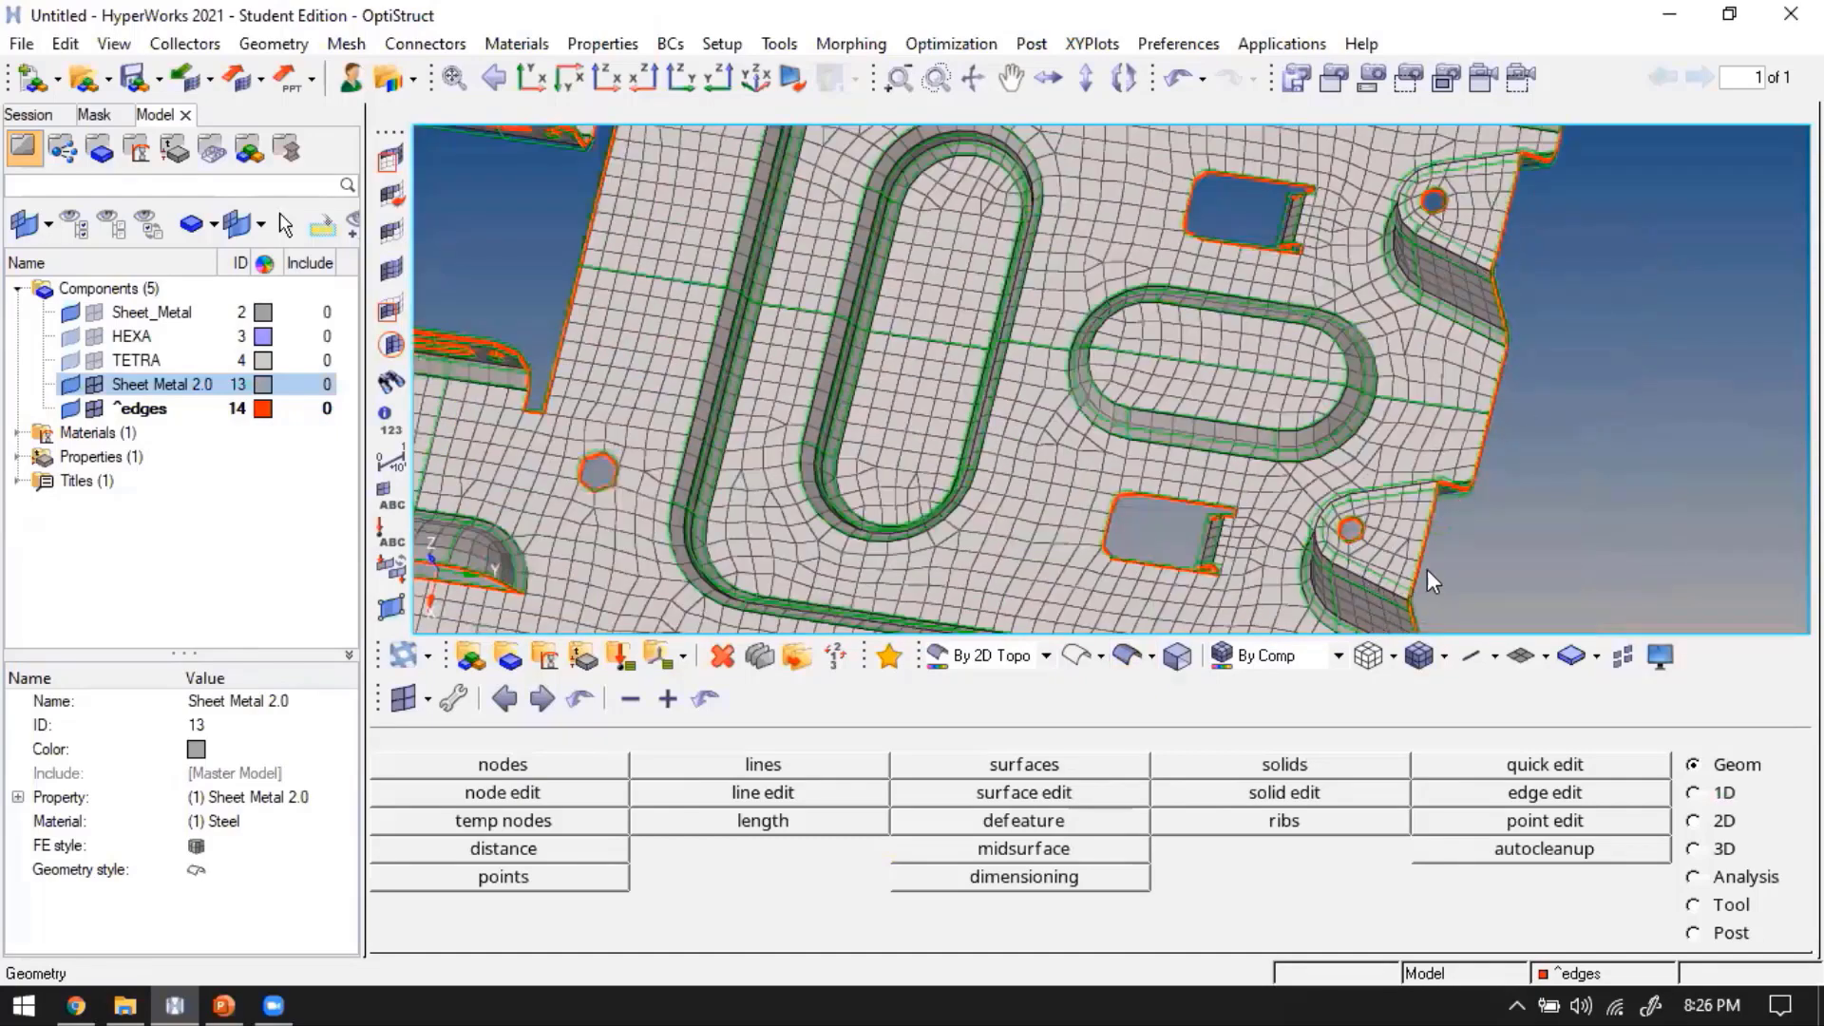
pyautogui.scroll(6, 1433, 447)
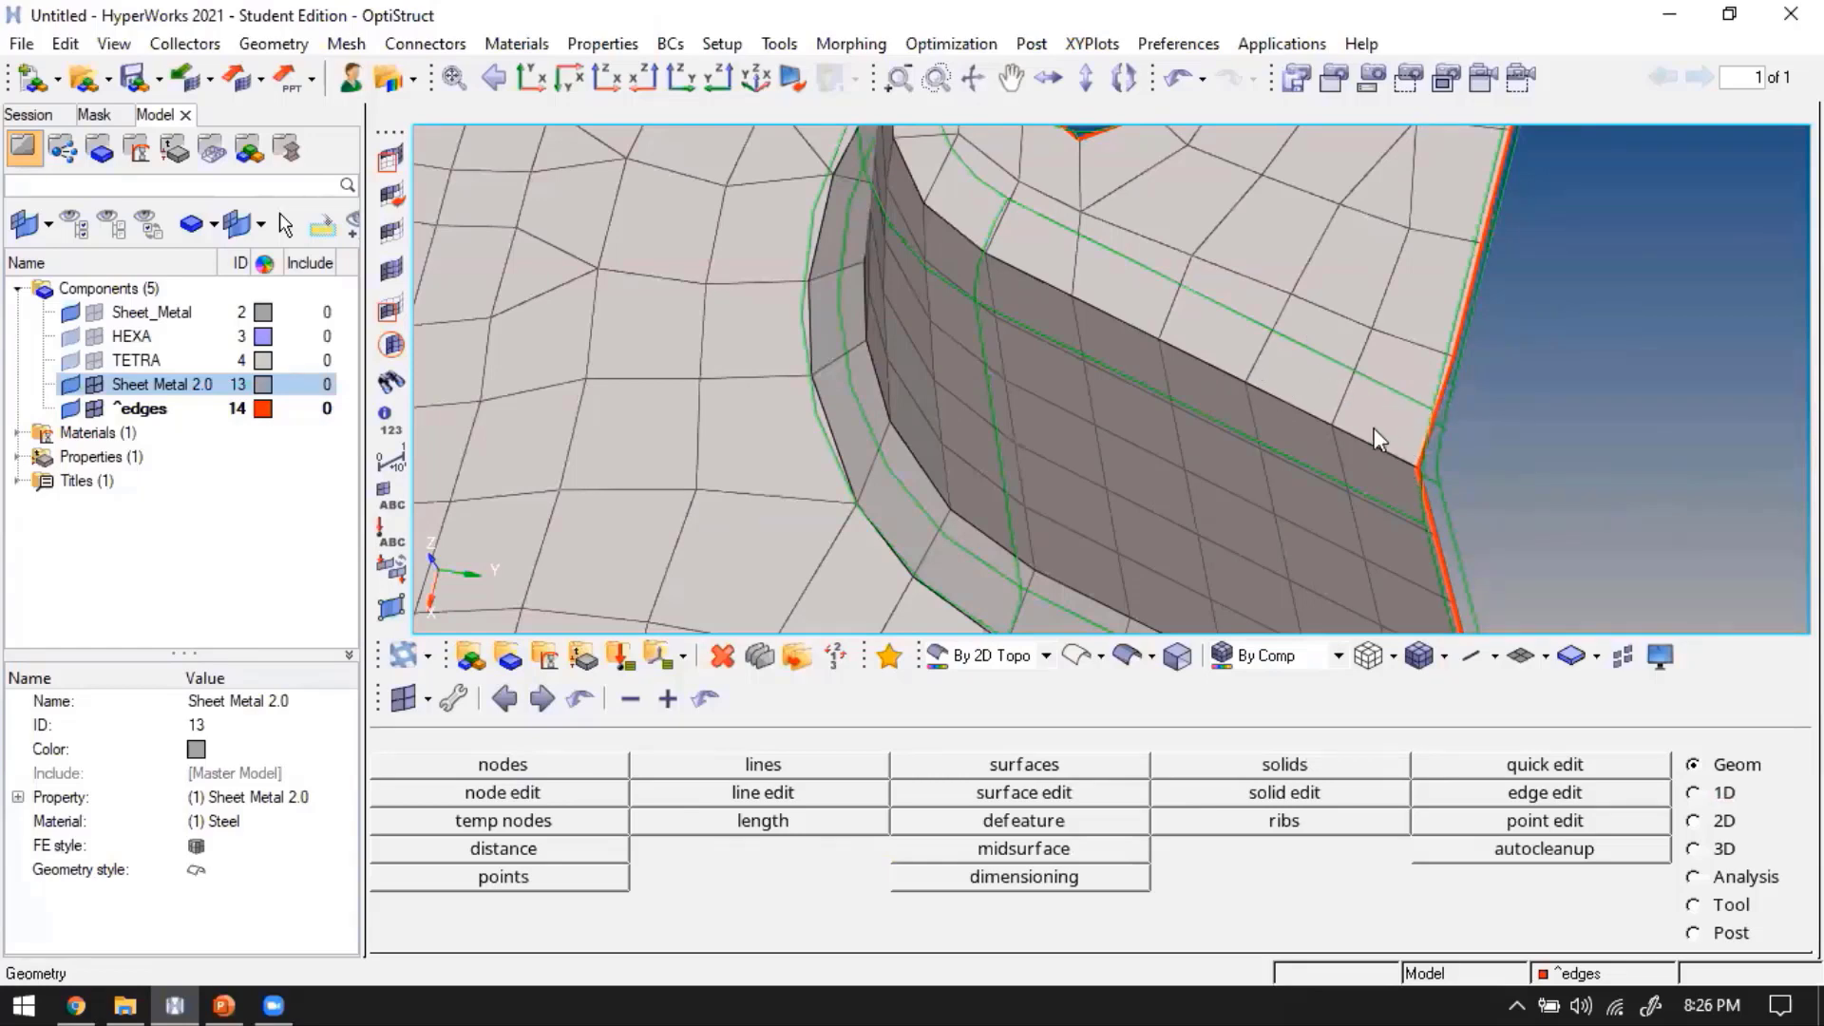
pyautogui.keyDown('ctrl'); pyautogui.moveTo(1347, 431); pyautogui.dragTo(1410, 508); pyautogui.keyUp('ctrl')
pyautogui.keyDown('ctrl'); pyautogui.scroll(-3, 1410, 509); pyautogui.keyUp('ctrl')
pyautogui.keyDown('ctrl'); pyautogui.moveTo(1576, 572); pyautogui.dragTo(1422, 470); pyautogui.keyUp('ctrl')
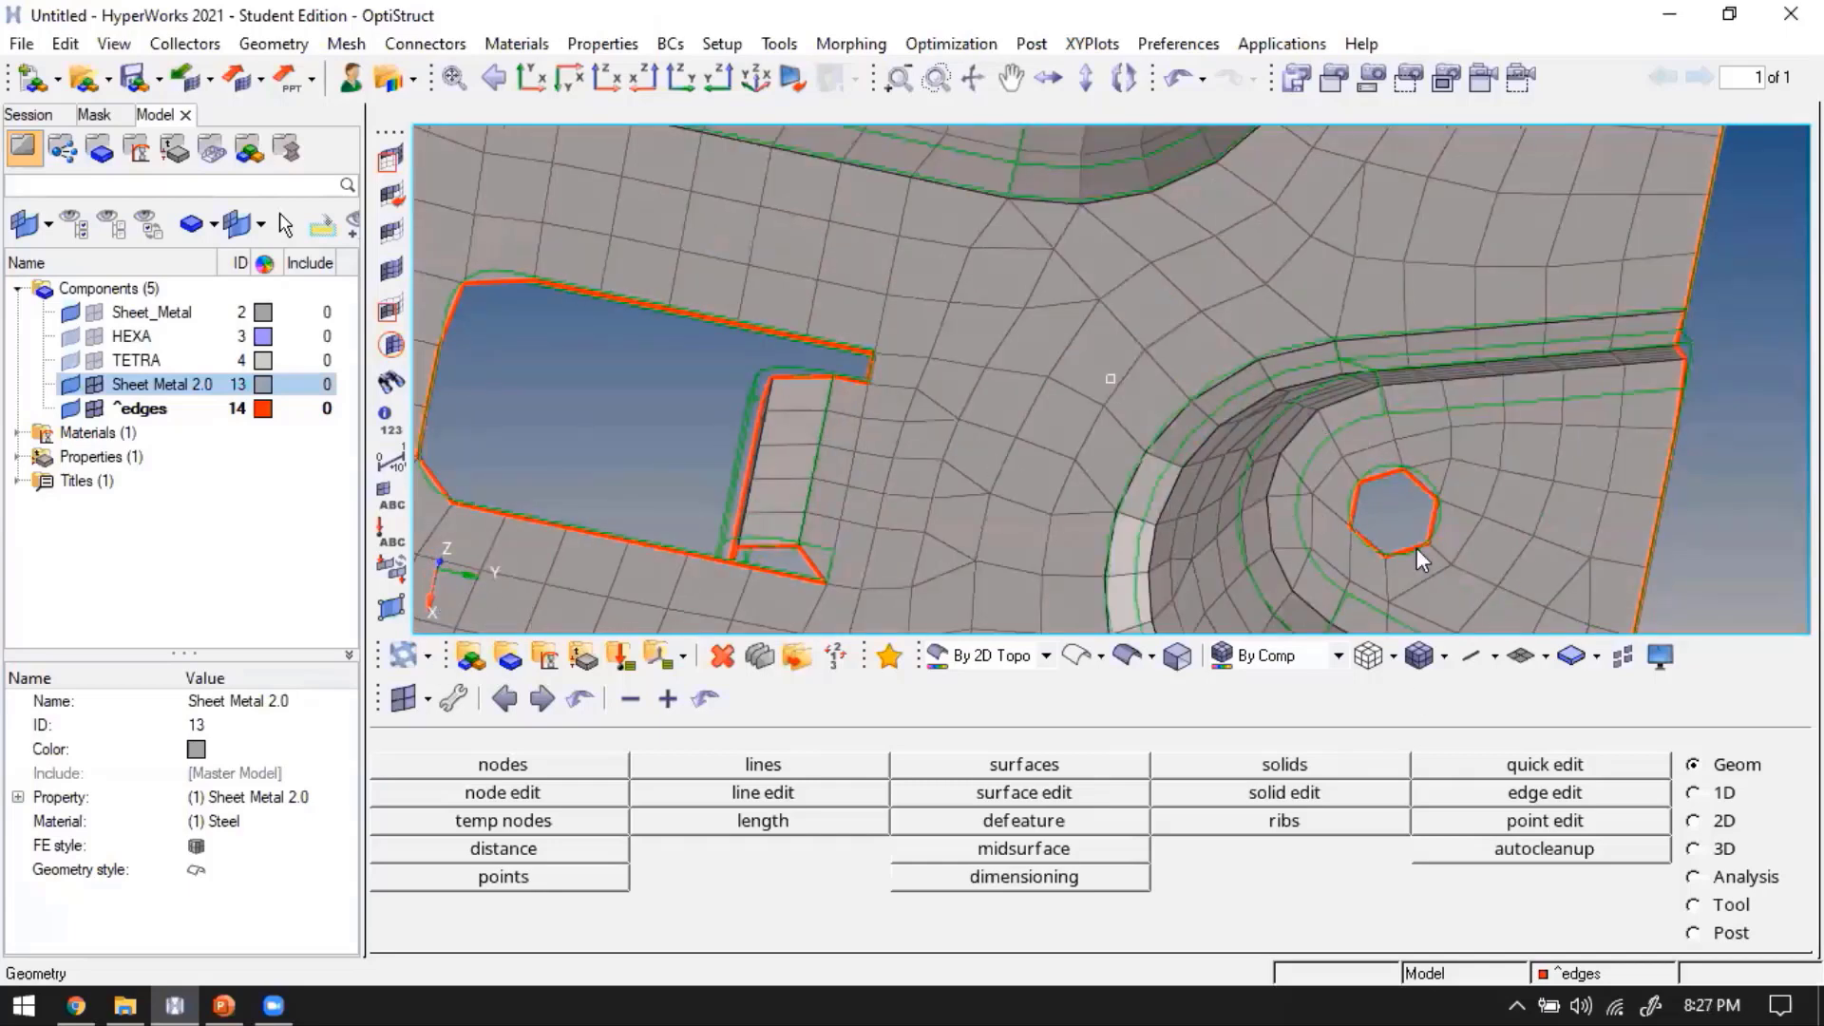
pyautogui.scroll(-4, 1491, 413)
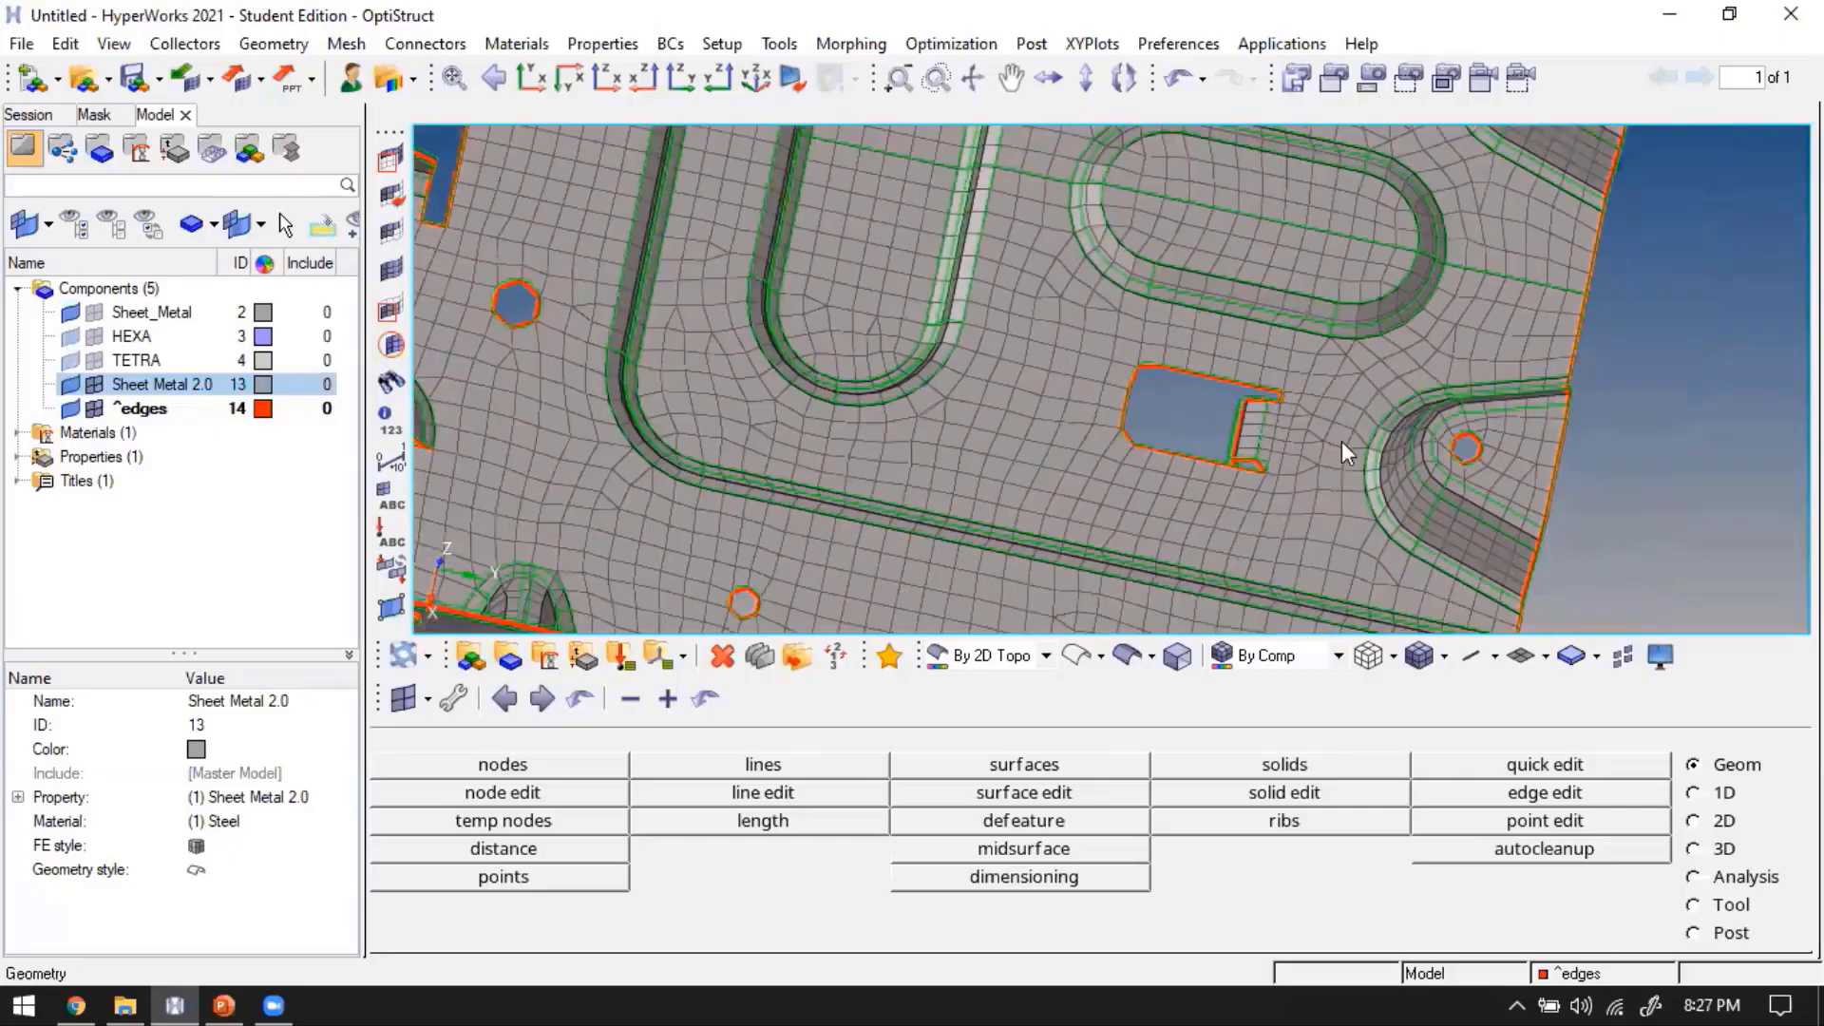
pyautogui.scroll(3, 1243, 247)
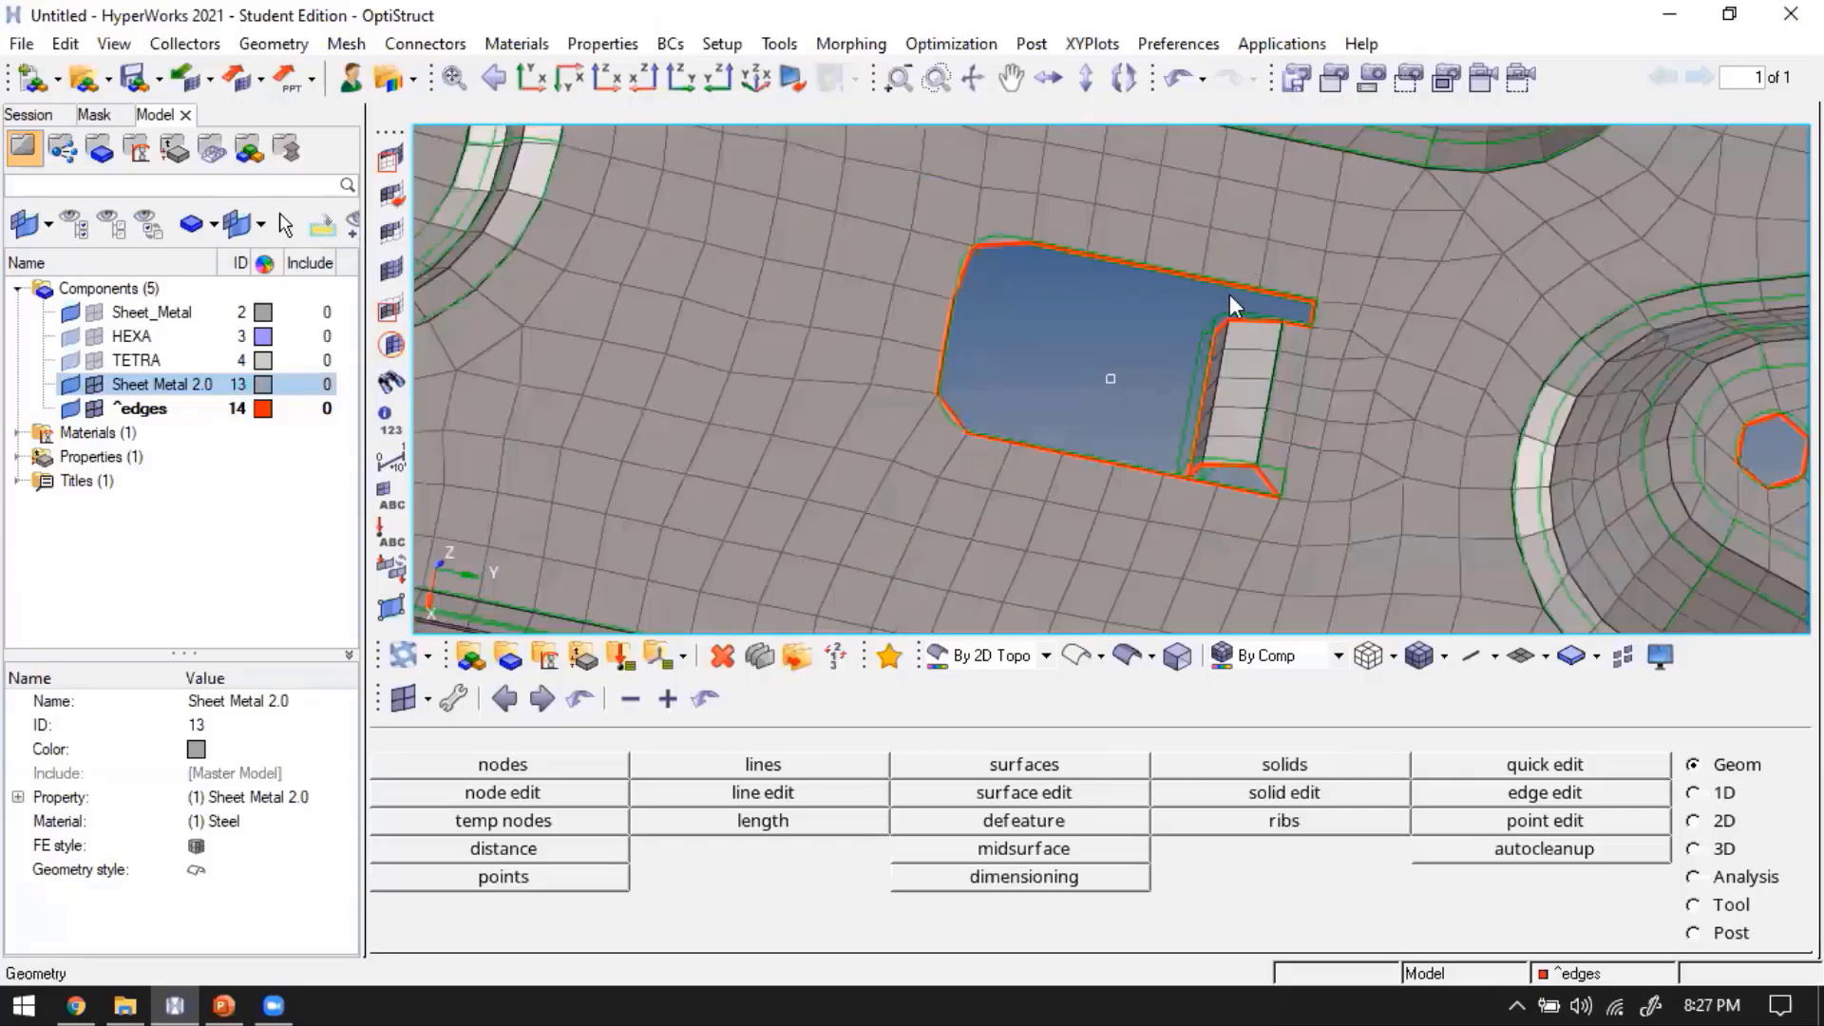
pyautogui.scroll(2, 1092, 317)
pyautogui.scroll(1, 1092, 285)
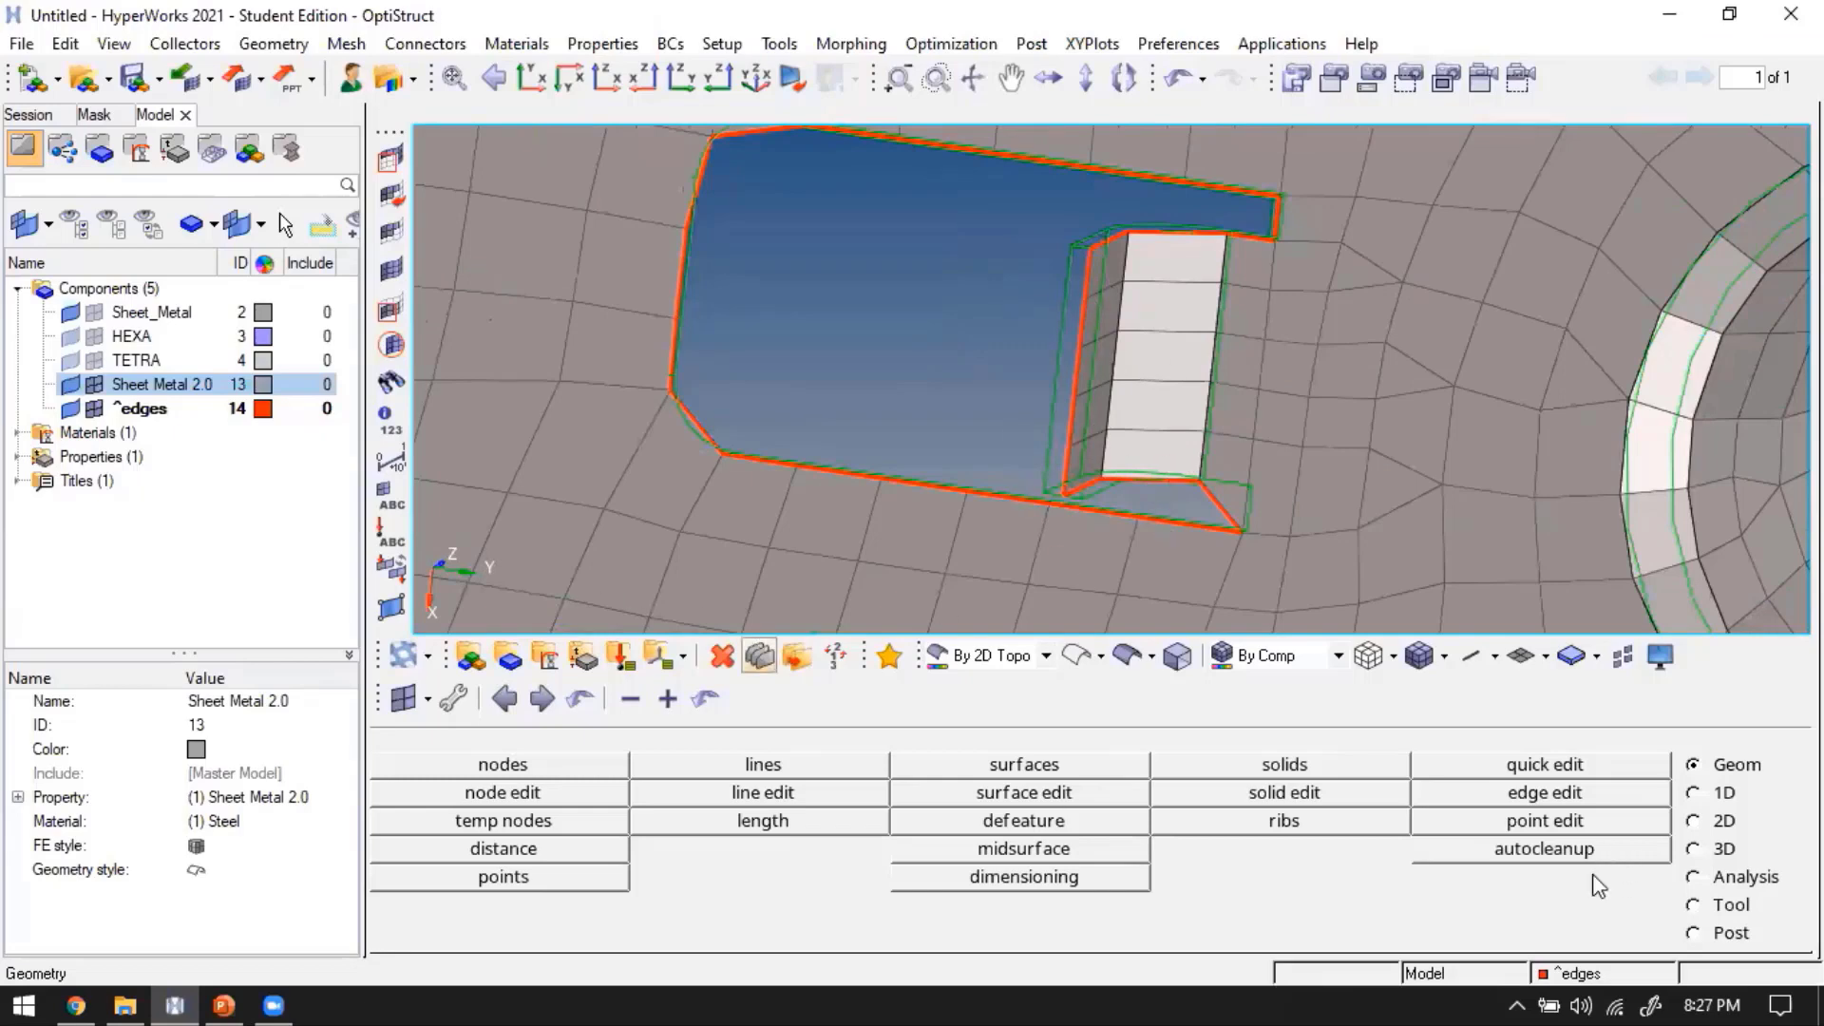
# Delete the free-edge plot and configure element remeshing with element size 5, feature angle 10 and vertex angle 10
pyautogui.click(1639, 792)
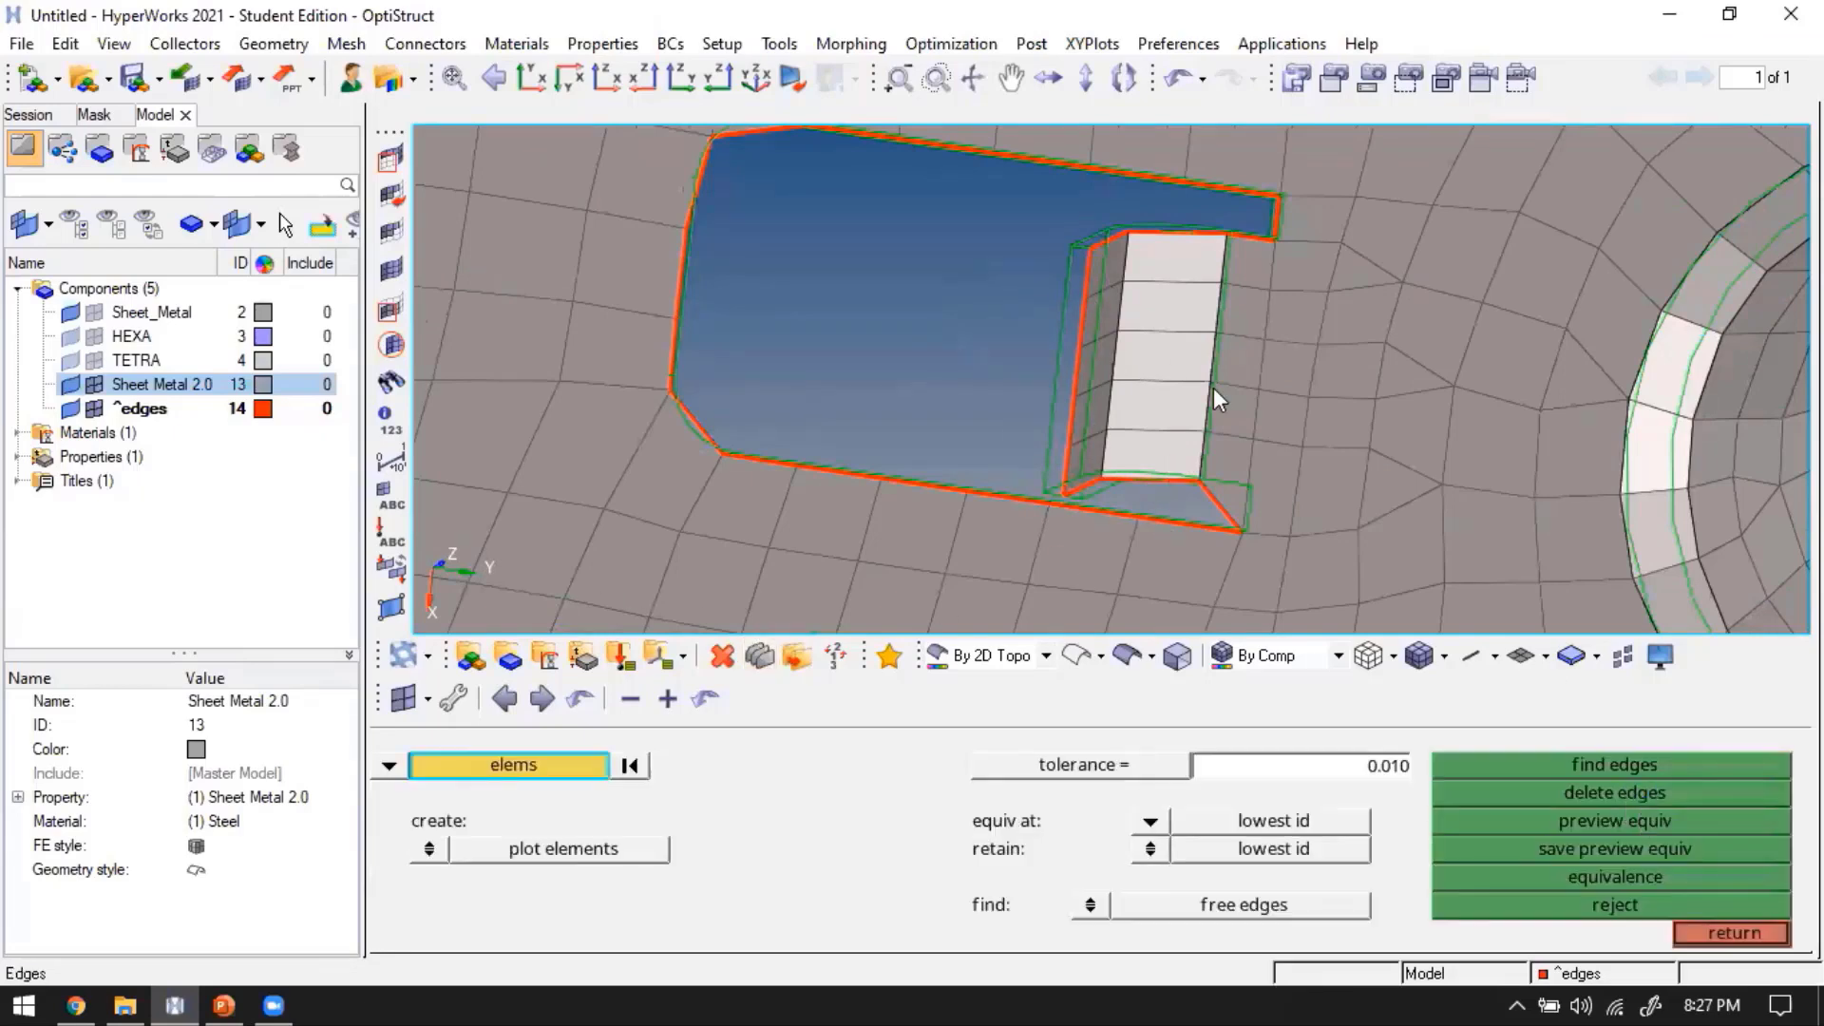
pyautogui.press('F12')
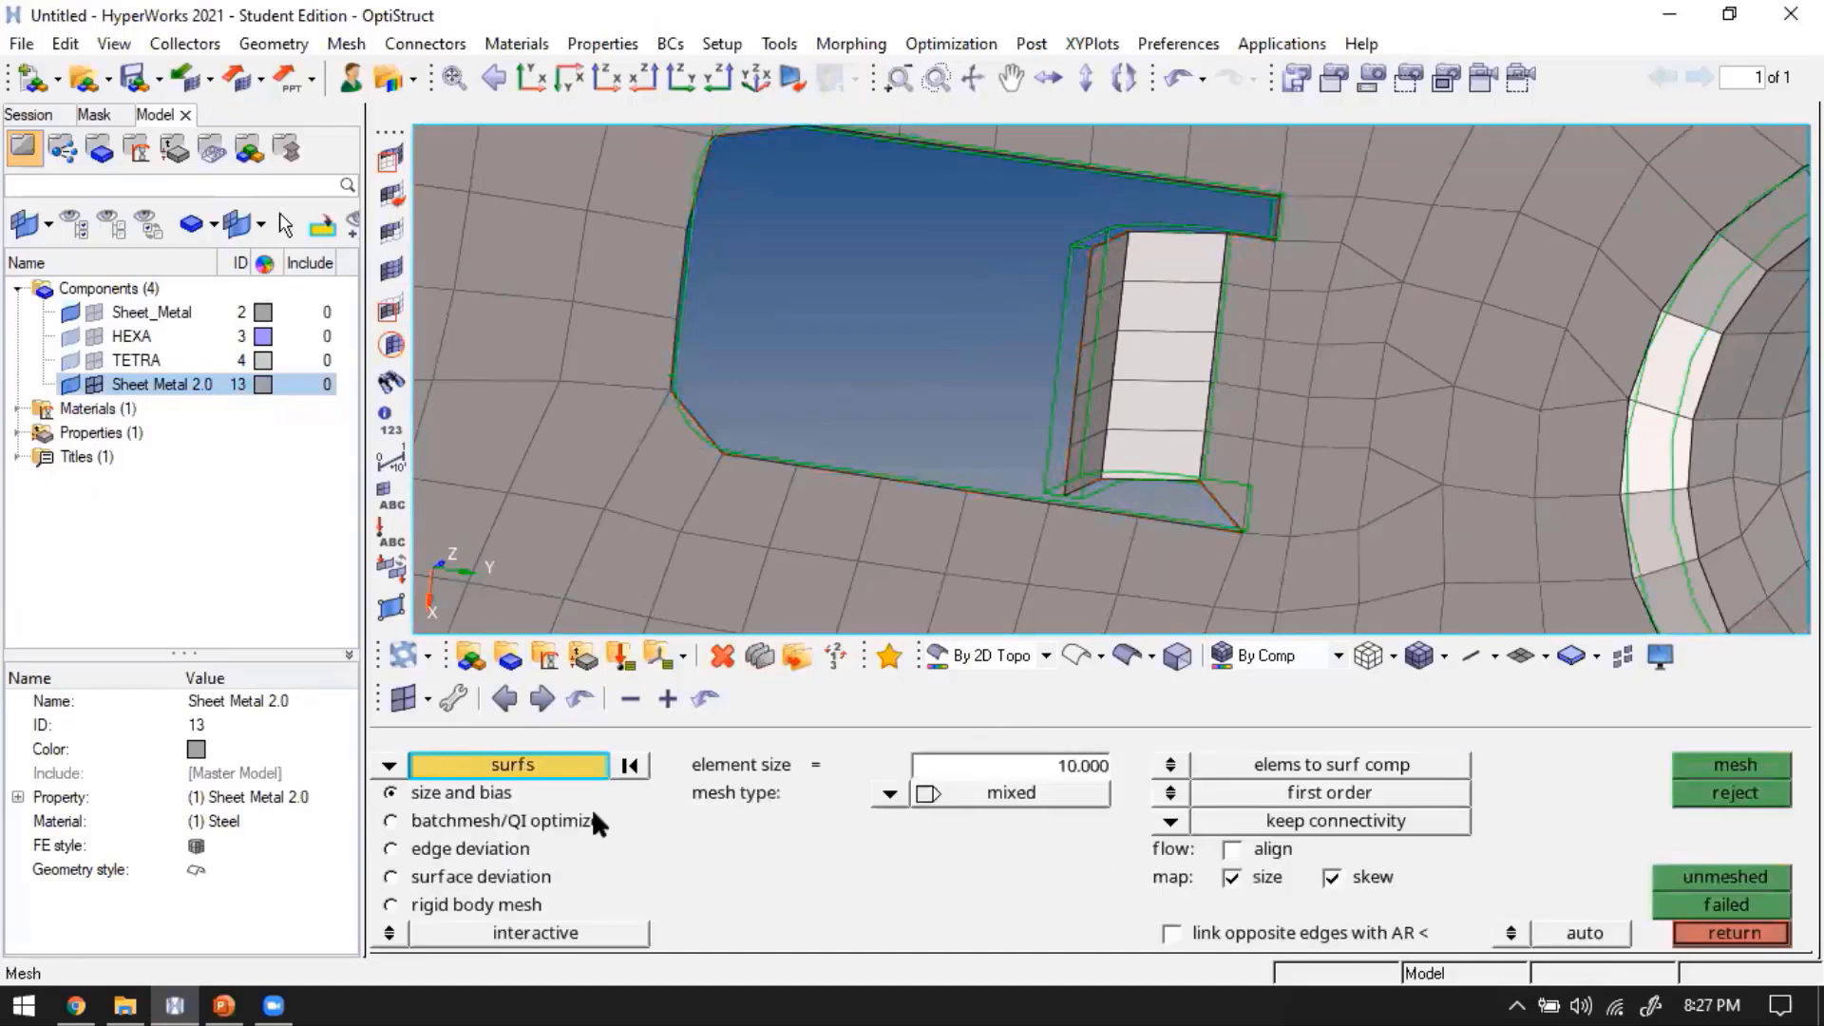
pyautogui.click(349, 756)
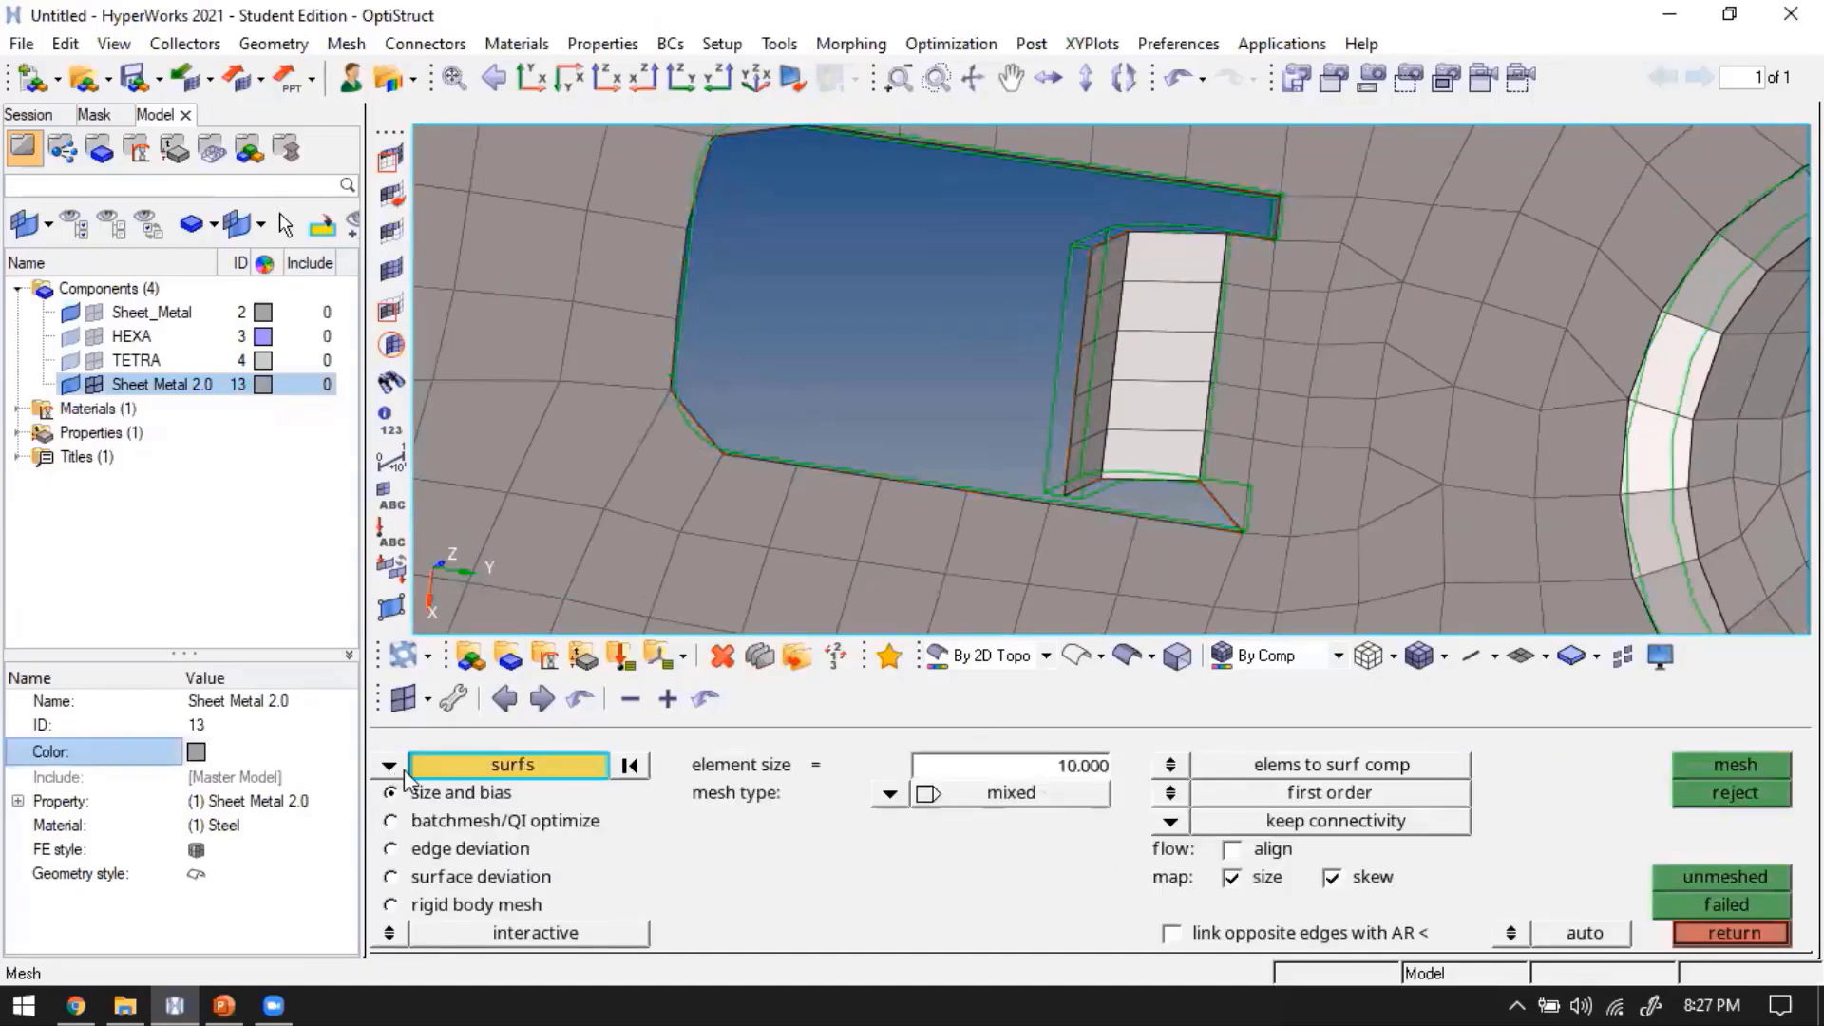
pyautogui.click(401, 769)
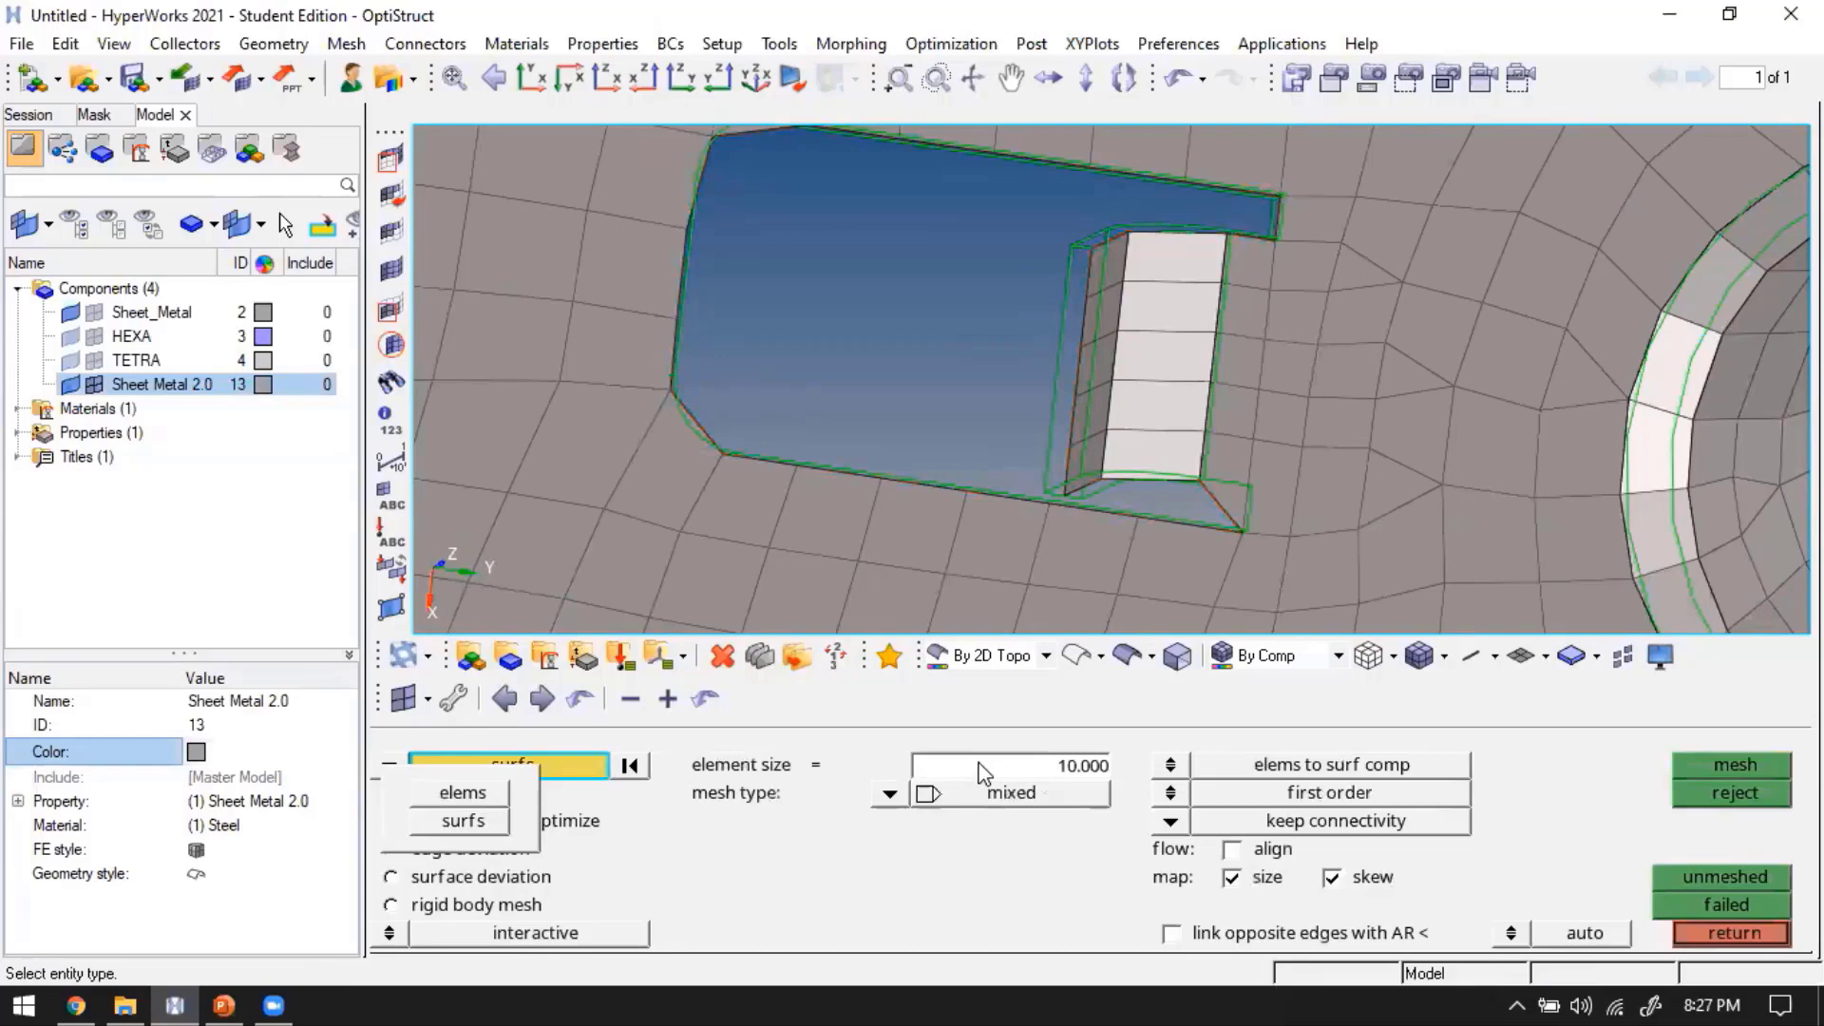
pyautogui.click(463, 792)
pyautogui.click(978, 763)
pyautogui.write('5')
pyautogui.press('Return')
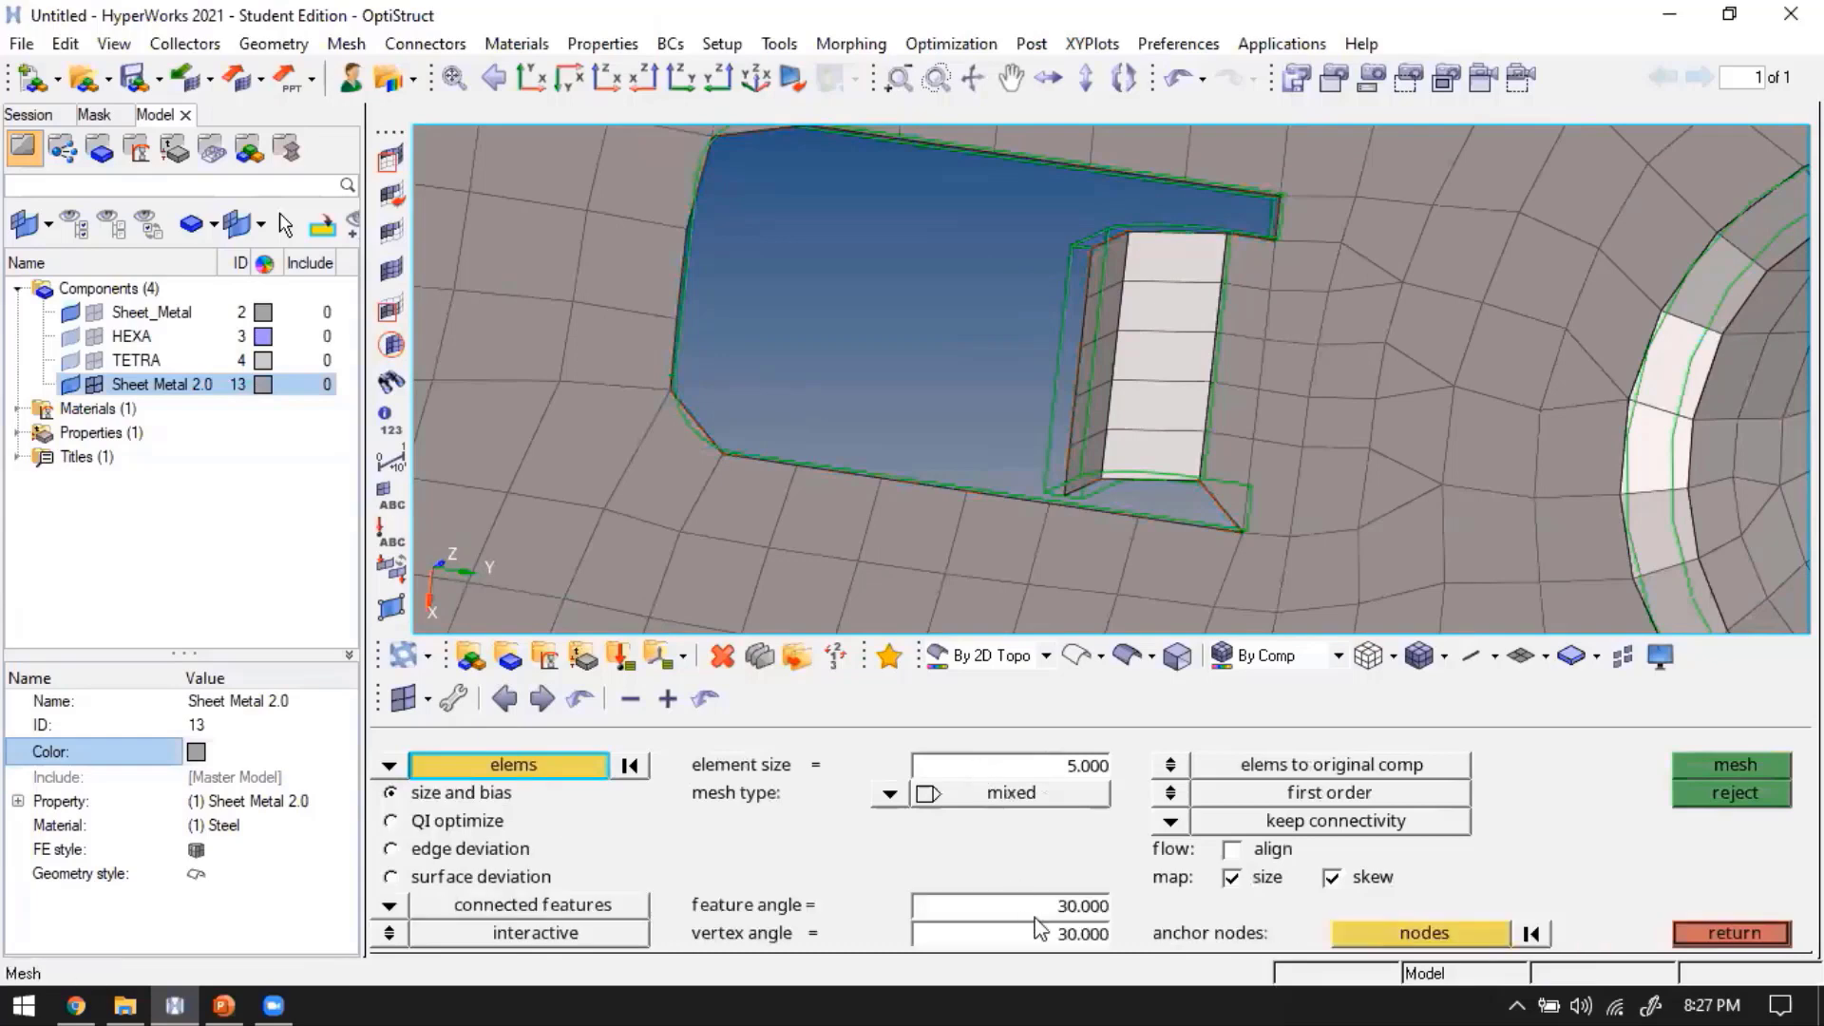
pyautogui.click(1035, 918)
pyautogui.write('10')
pyautogui.press('Tab')
pyautogui.write('10')
pyautogui.press('Return')
# Remesh the elements of the bent tab and the adjoining plate area beside the rectangular cutout with mixed elements at size 5
pyautogui.keyDown('shift'); pyautogui.moveTo(1384, 482); pyautogui.dragTo(1218, 407); pyautogui.keyUp('shift')
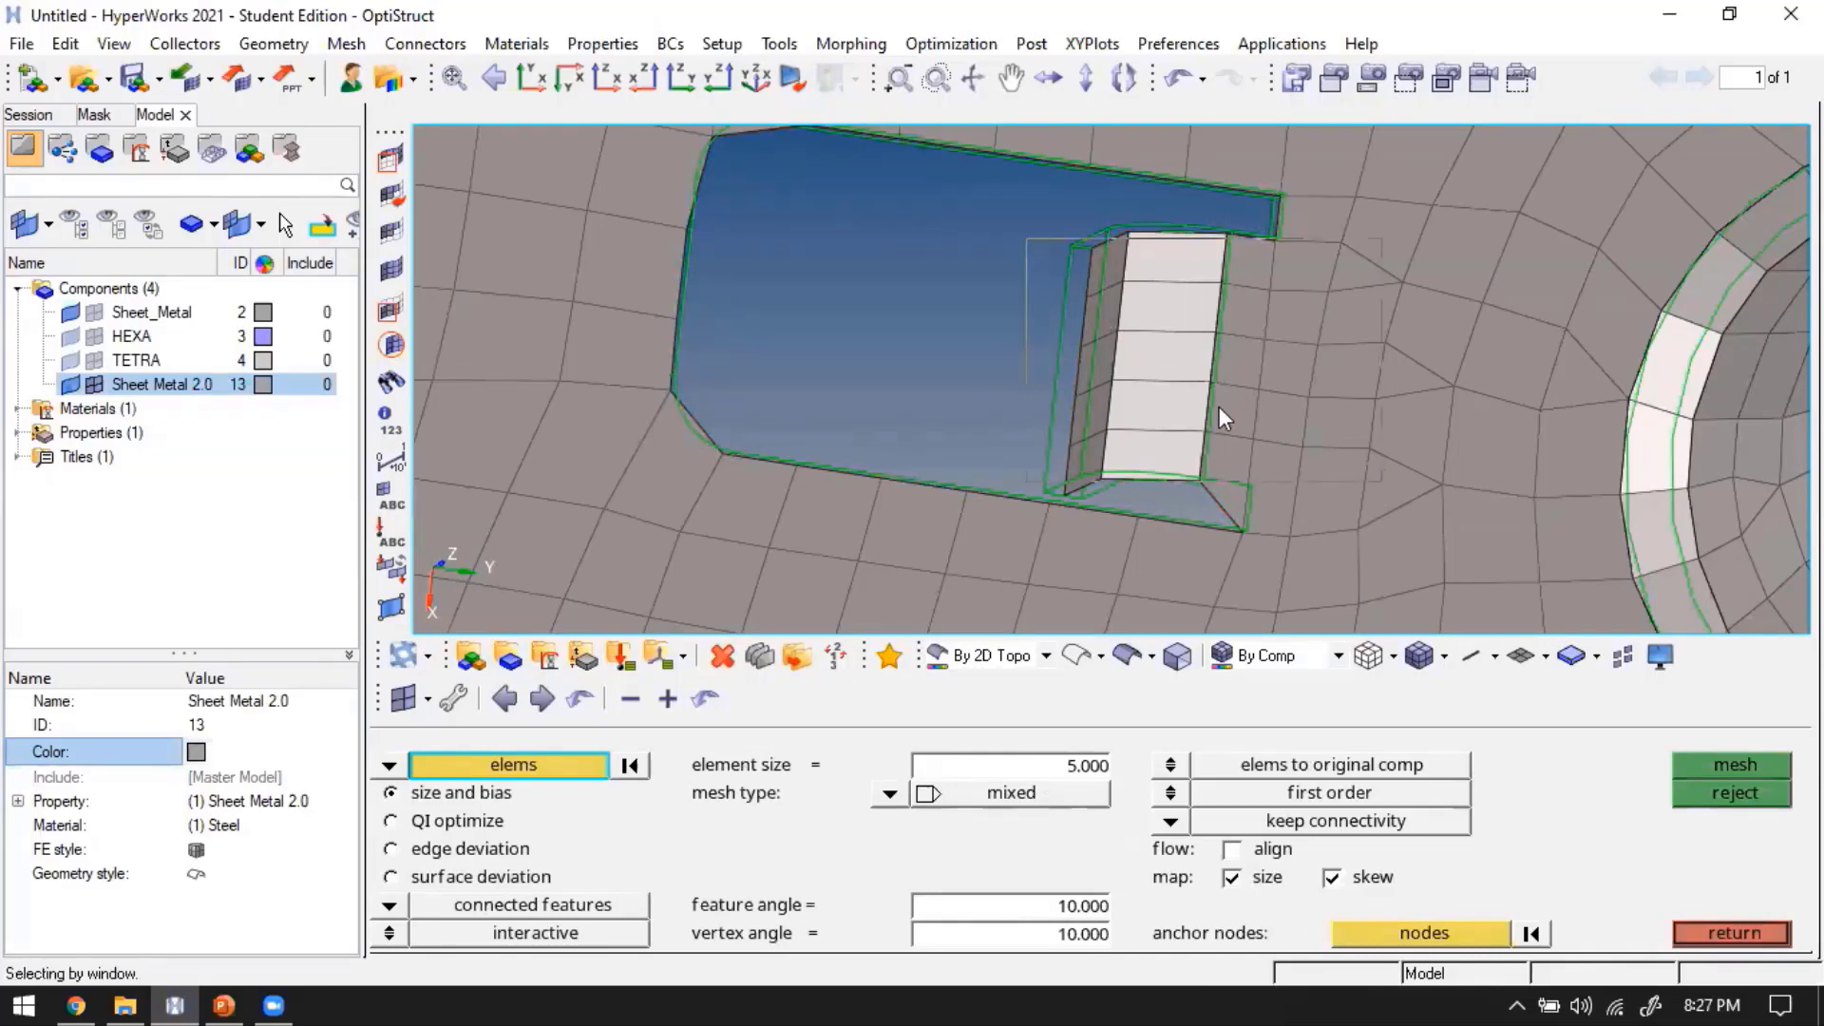
pyautogui.keyDown('shift'); pyautogui.moveTo(1418, 520); pyautogui.dragTo(1322, 376); pyautogui.keyUp('shift')
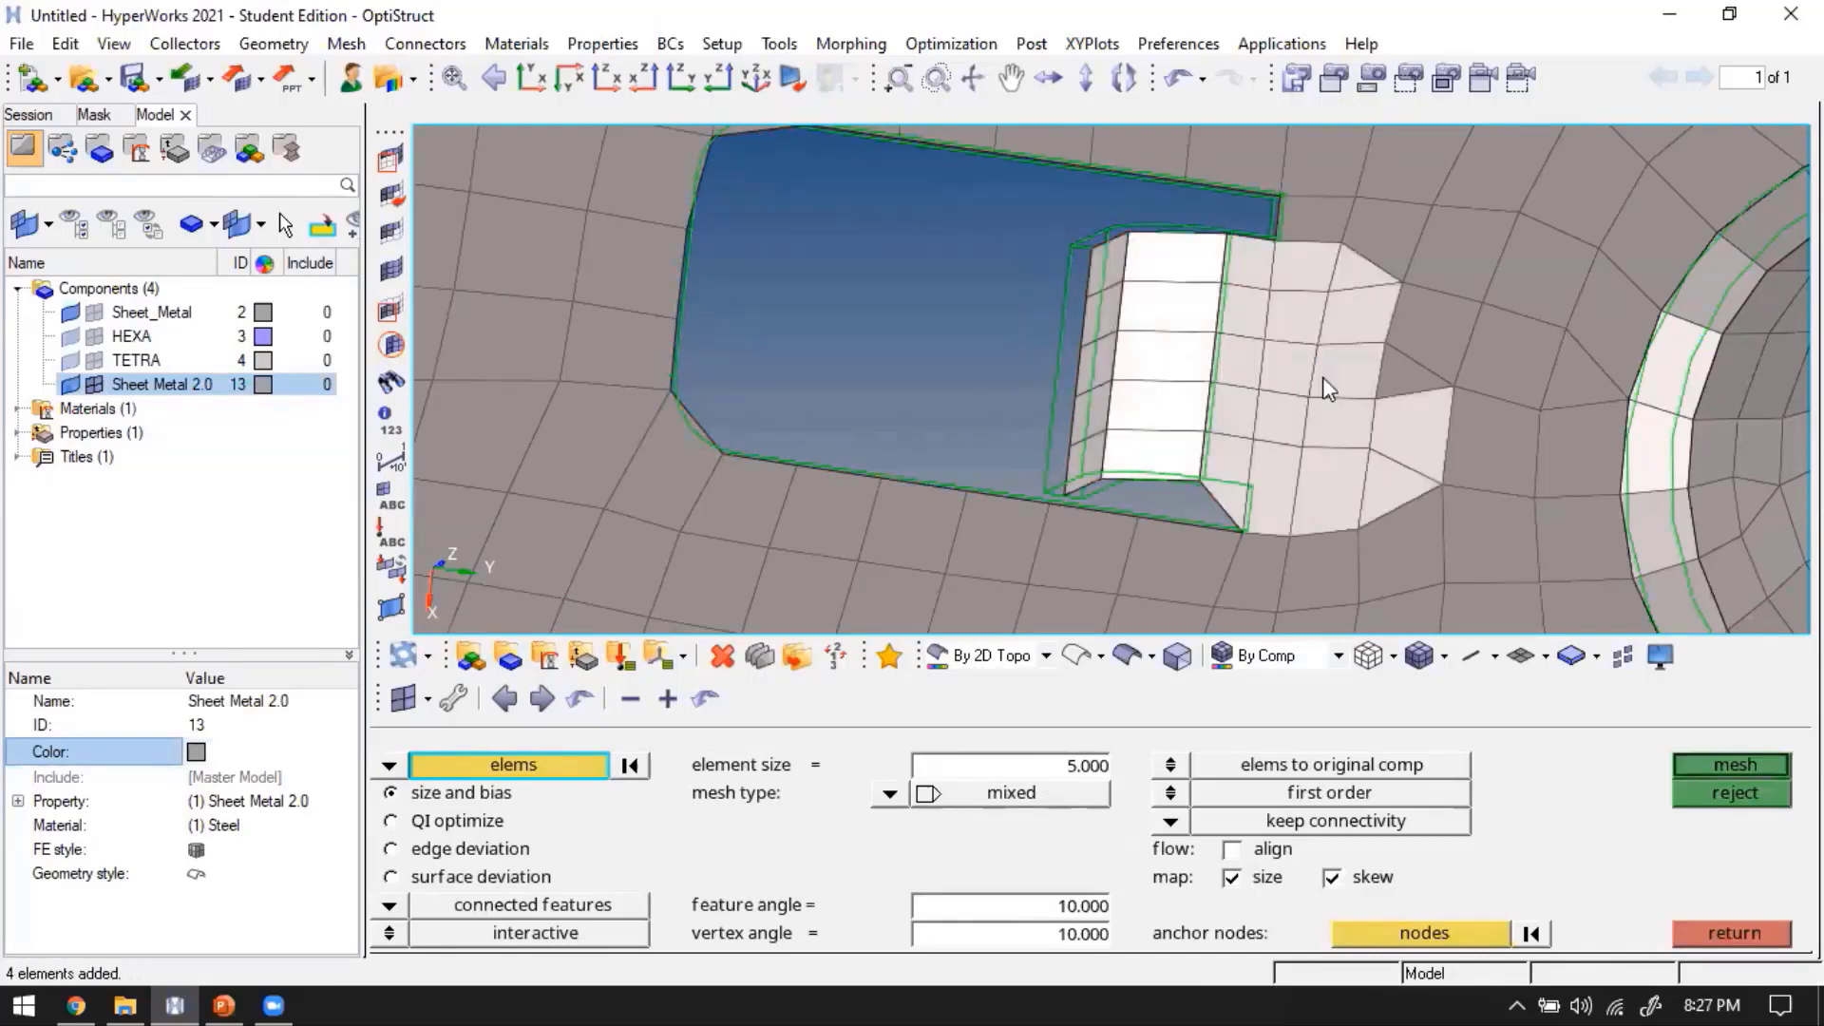
pyautogui.middleClick(1322, 377)
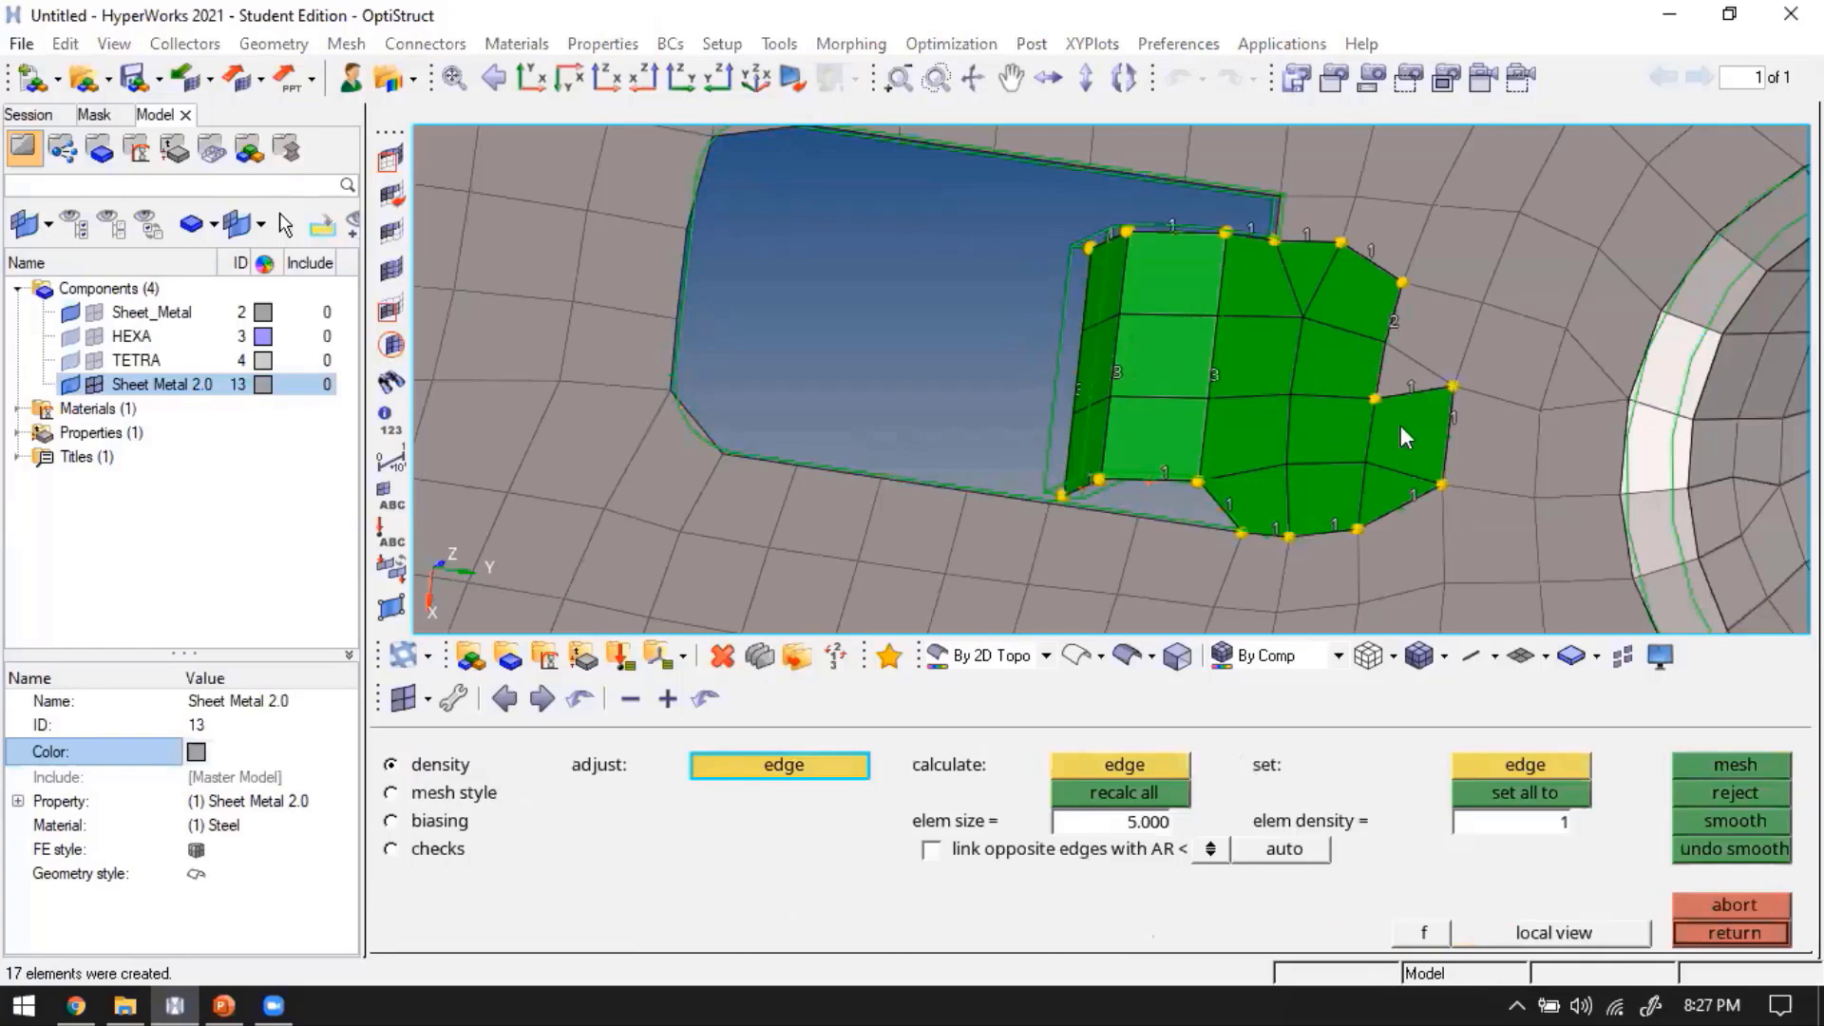
pyautogui.press('Escape')
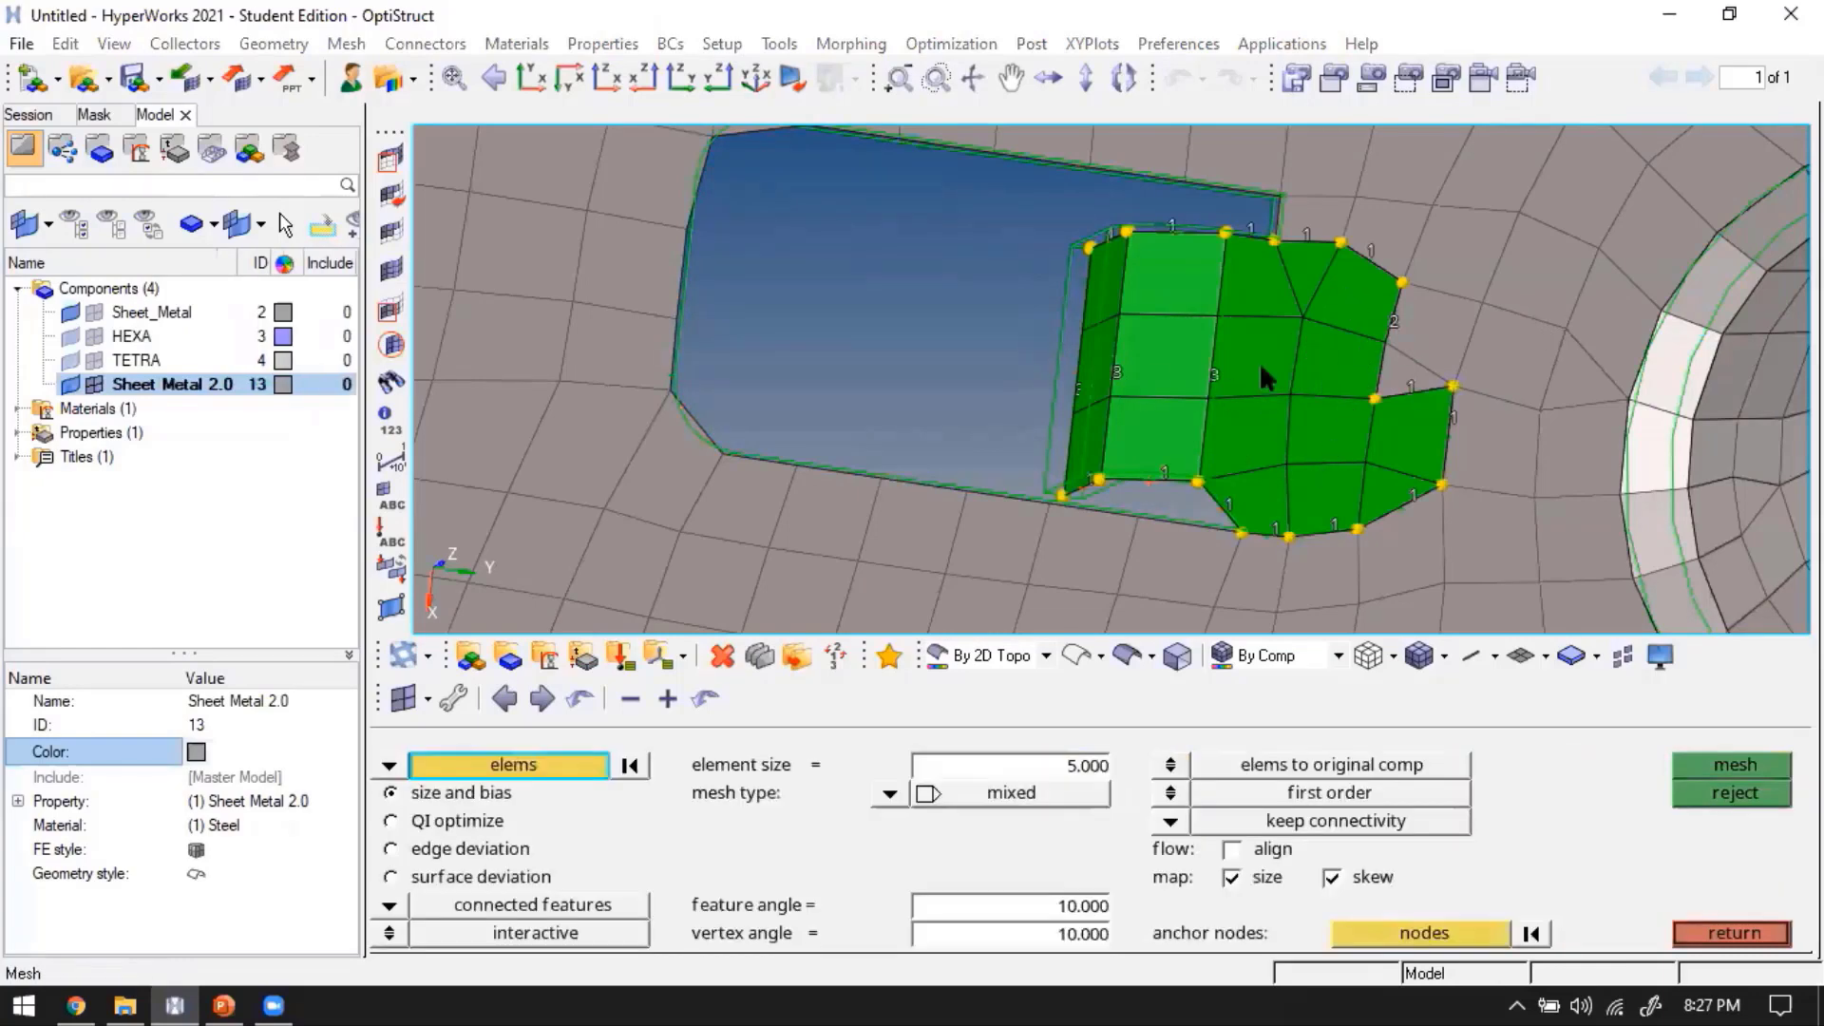
pyautogui.middleClick(1397, 513)
# Examine the mesh around the base holes, the long bead, the rounded outer corner and the flange edge for poorly shaped elements
pyautogui.scroll(2, 1256, 461)
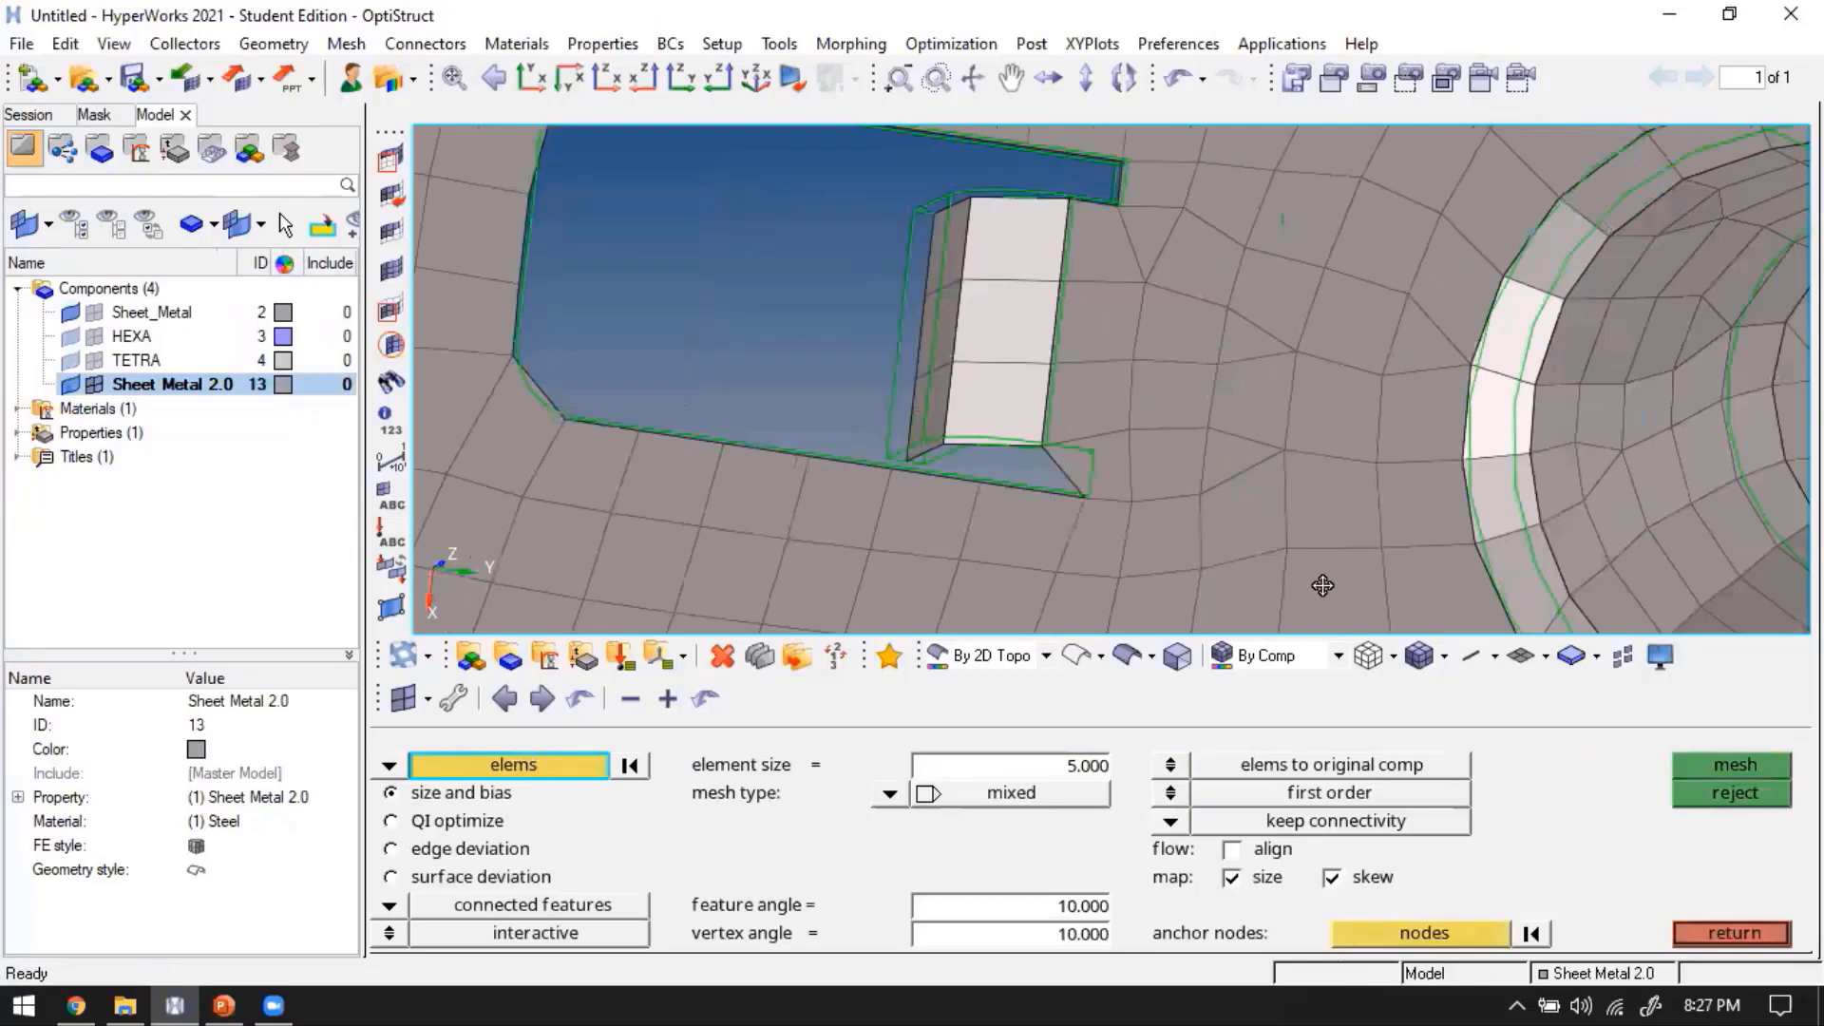
pyautogui.scroll(3, 1195, 403)
pyautogui.scroll(-3, 1250, 460)
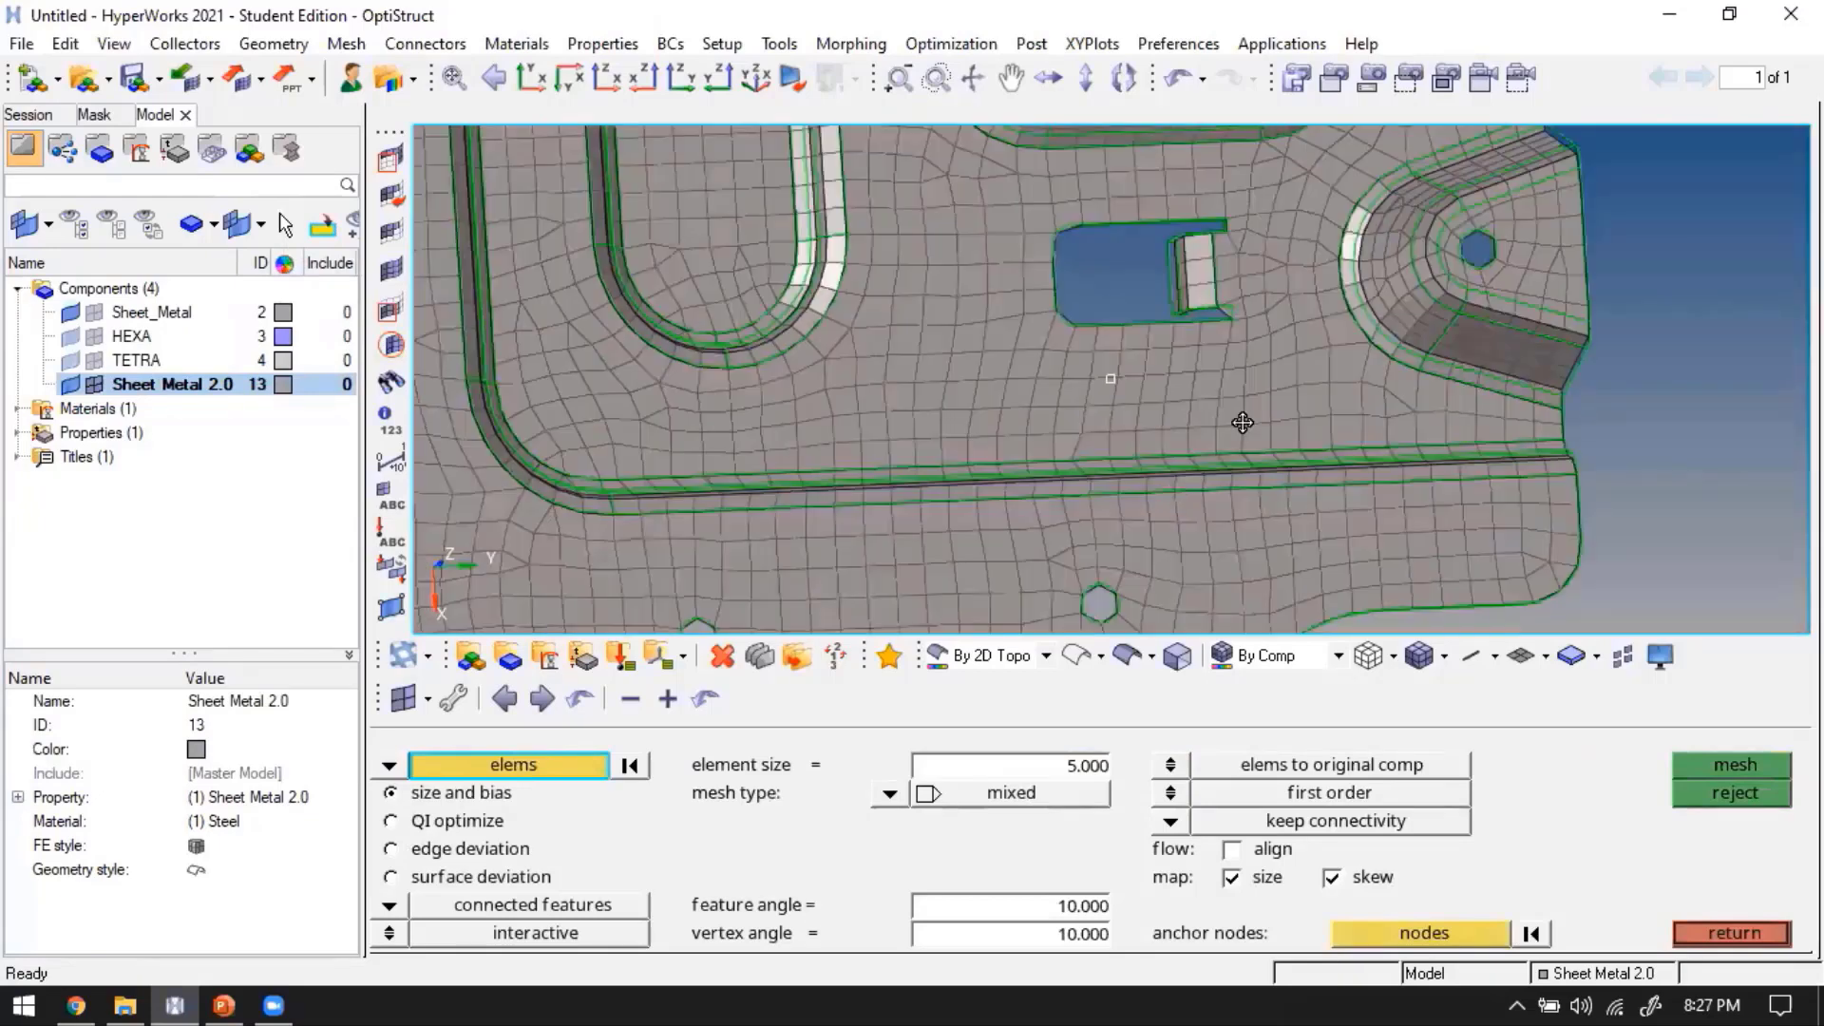
pyautogui.scroll(2, 941, 516)
pyautogui.keyDown('ctrl'); pyautogui.moveTo(941, 516); pyautogui.dragTo(1016, 450, button='right'); pyautogui.keyUp('ctrl')
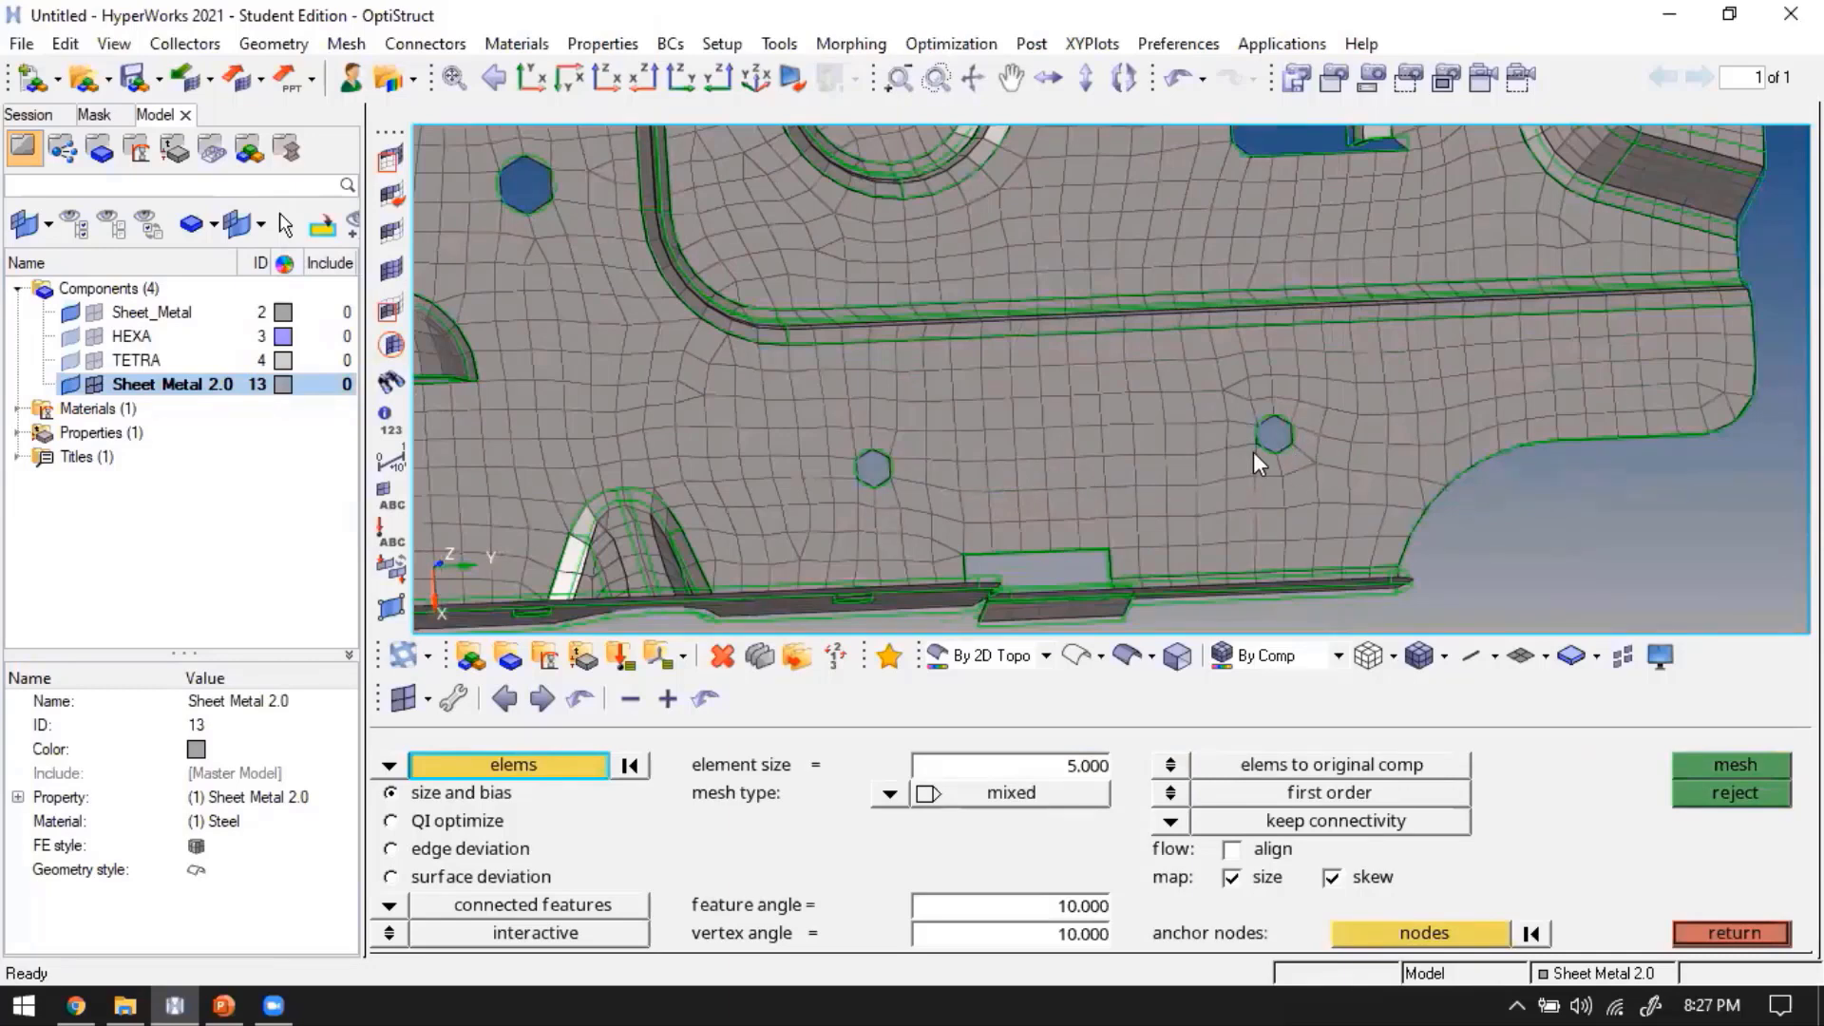
pyautogui.scroll(2, 1302, 443)
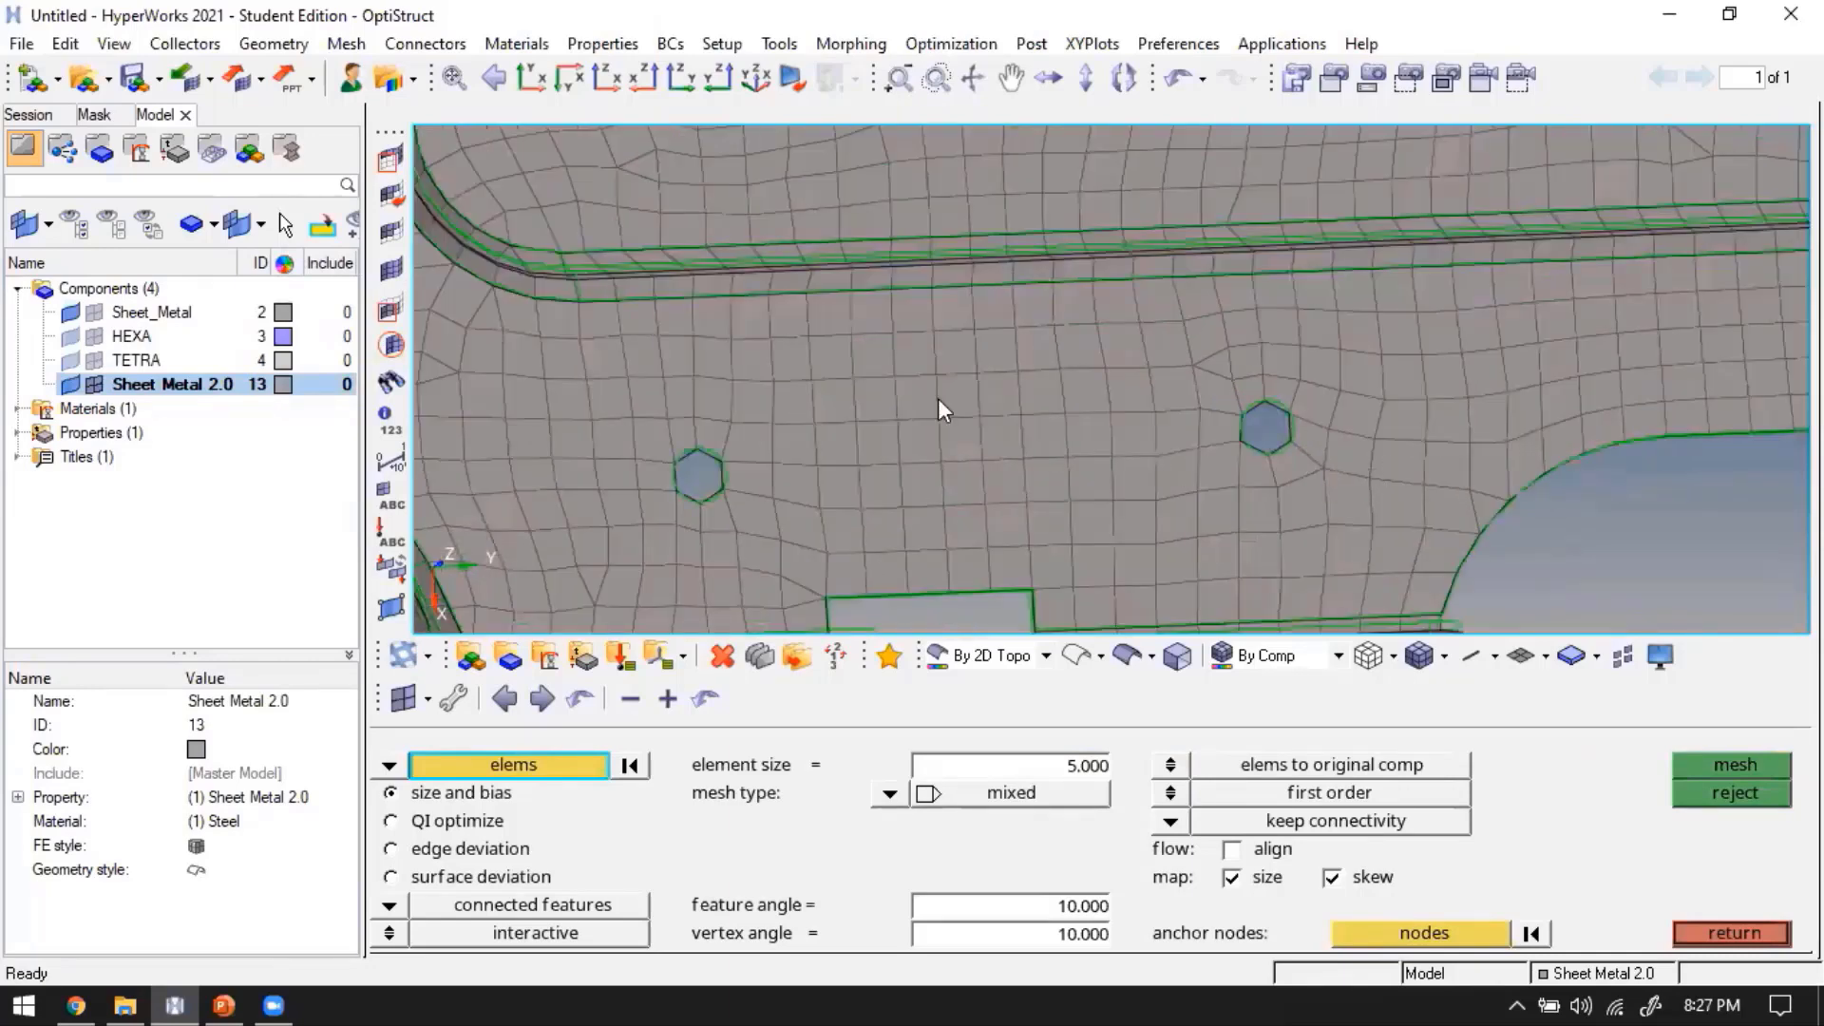
pyautogui.scroll(-3, 938, 397)
pyautogui.scroll(4, 1440, 380)
pyautogui.scroll(5, 1516, 315)
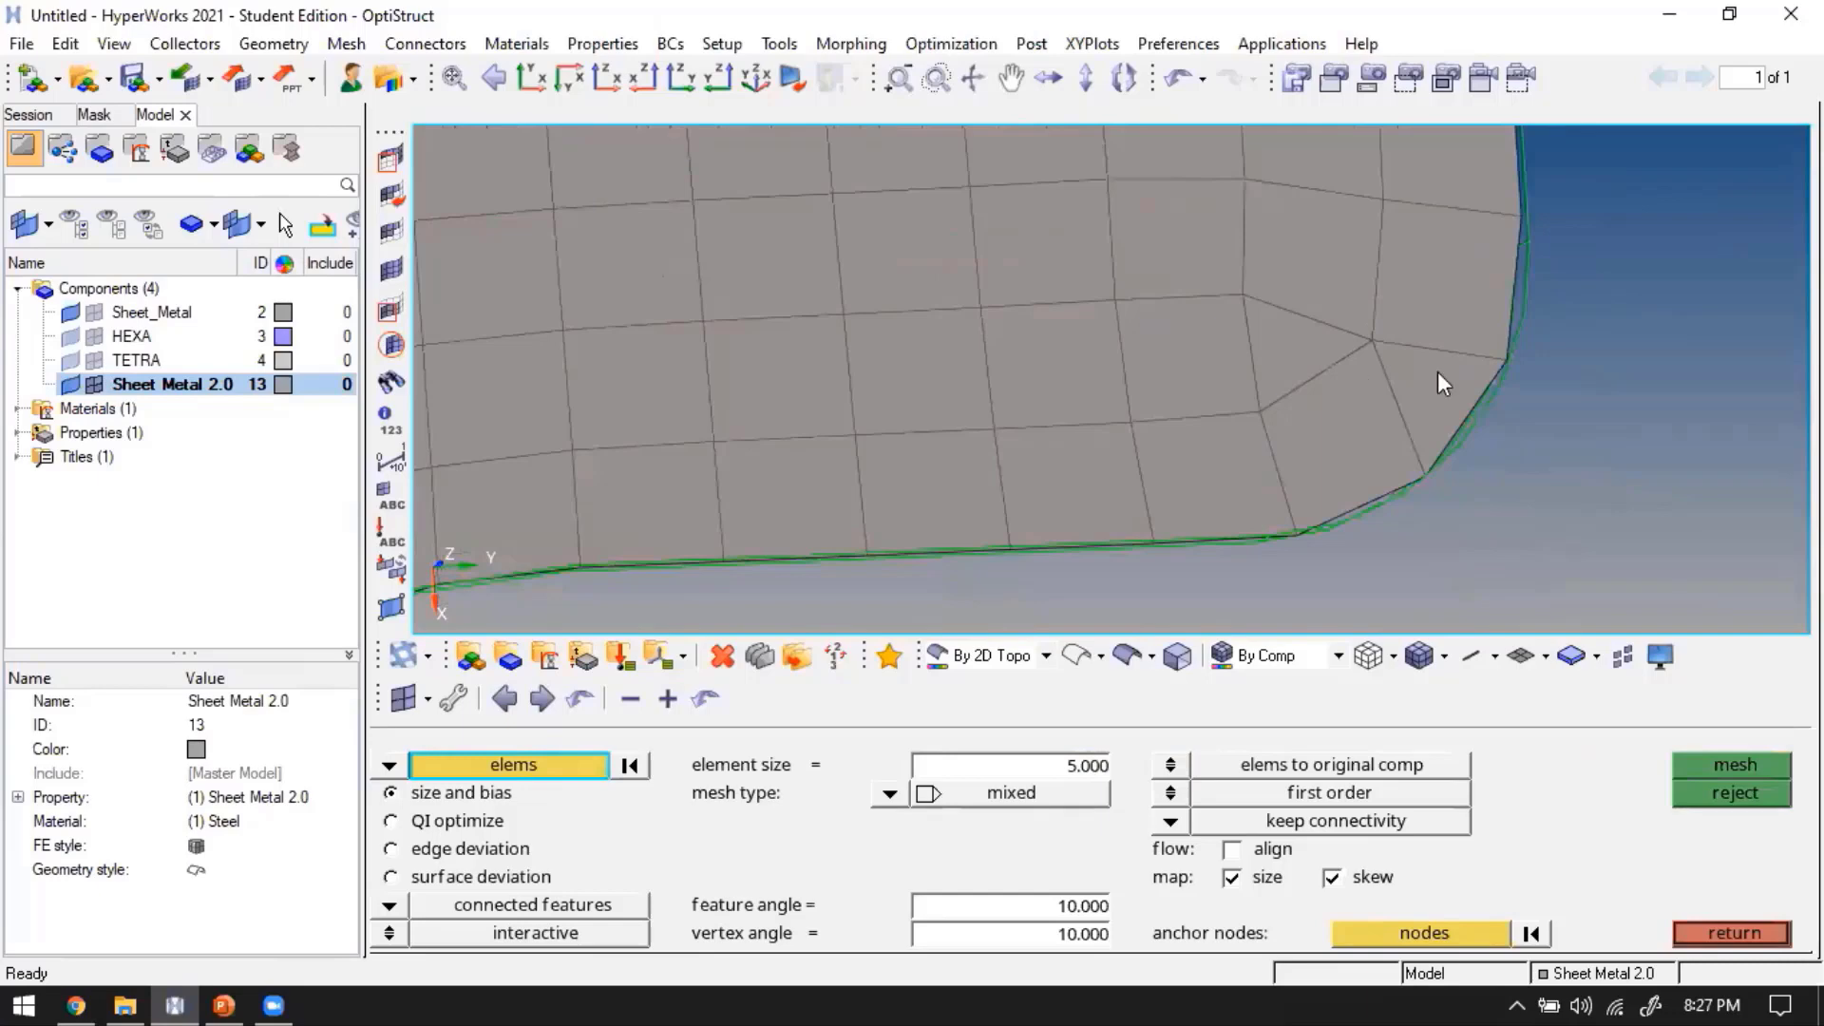
pyautogui.scroll(-4, 1267, 432)
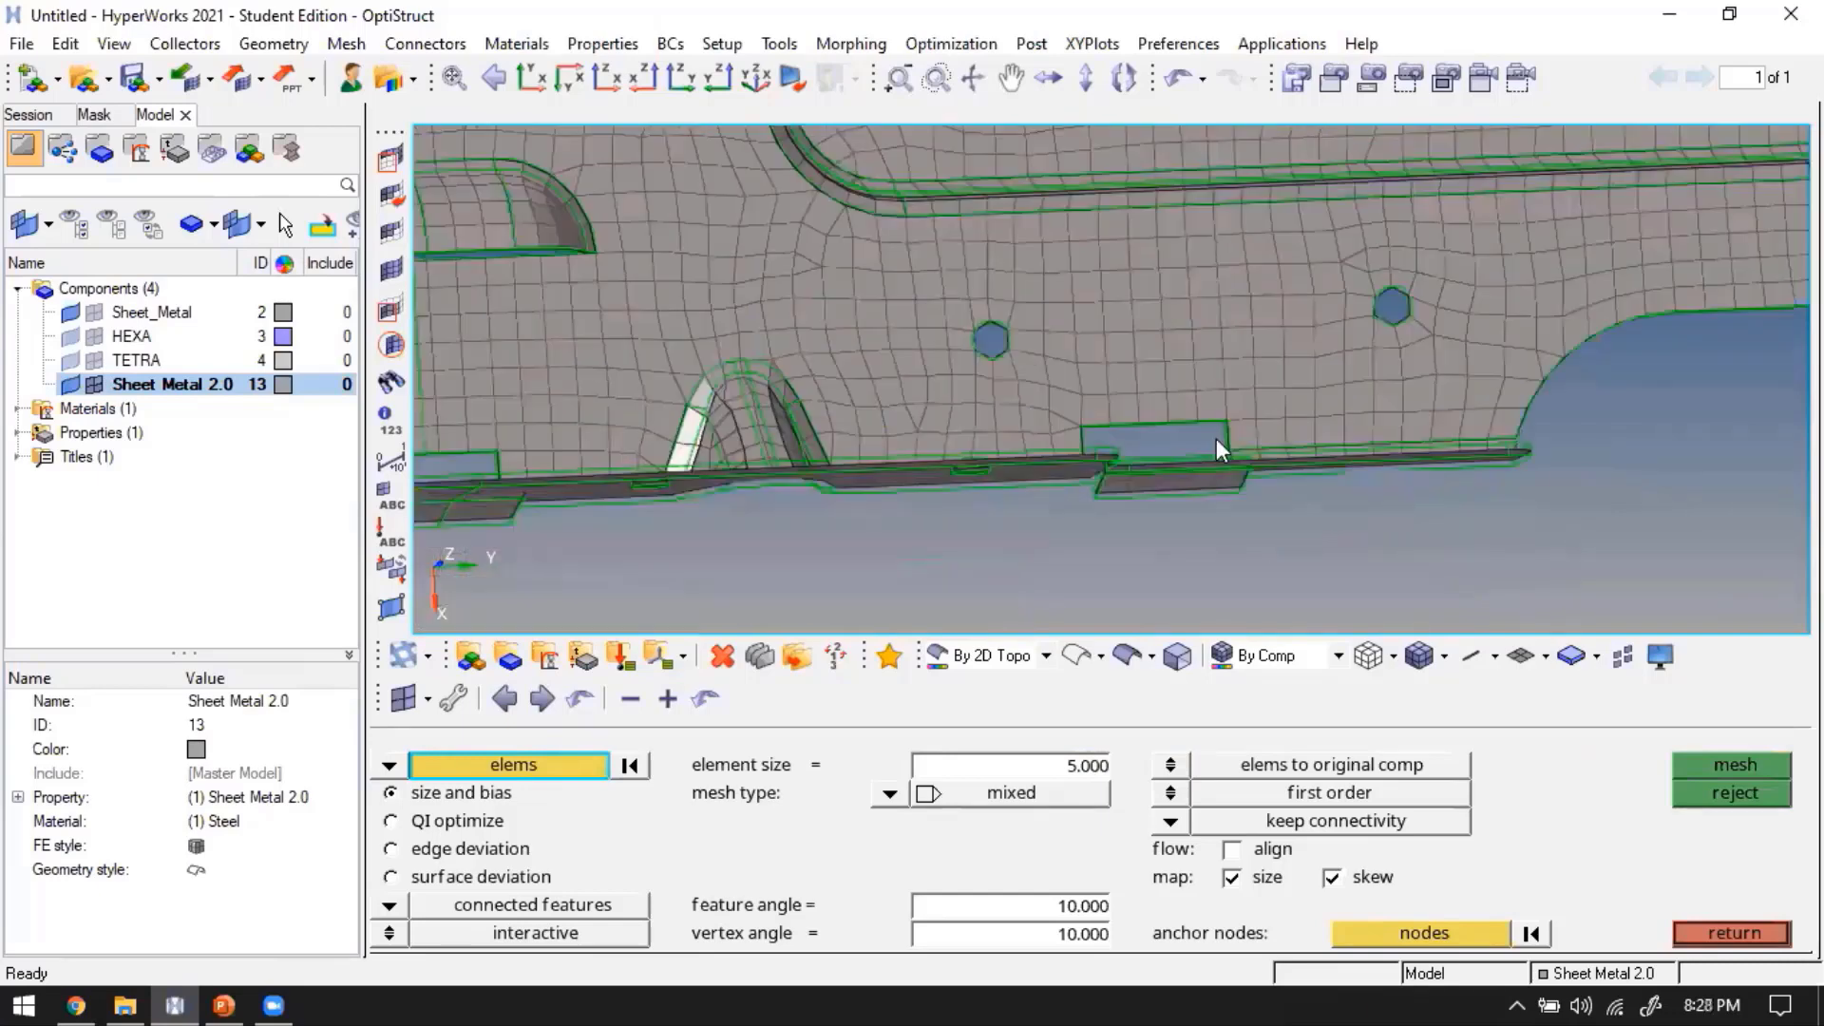
# Divide the quad beside the triangle at the concave outer edge along its shortest diagonal
pyautogui.scroll(5, 1278, 418)
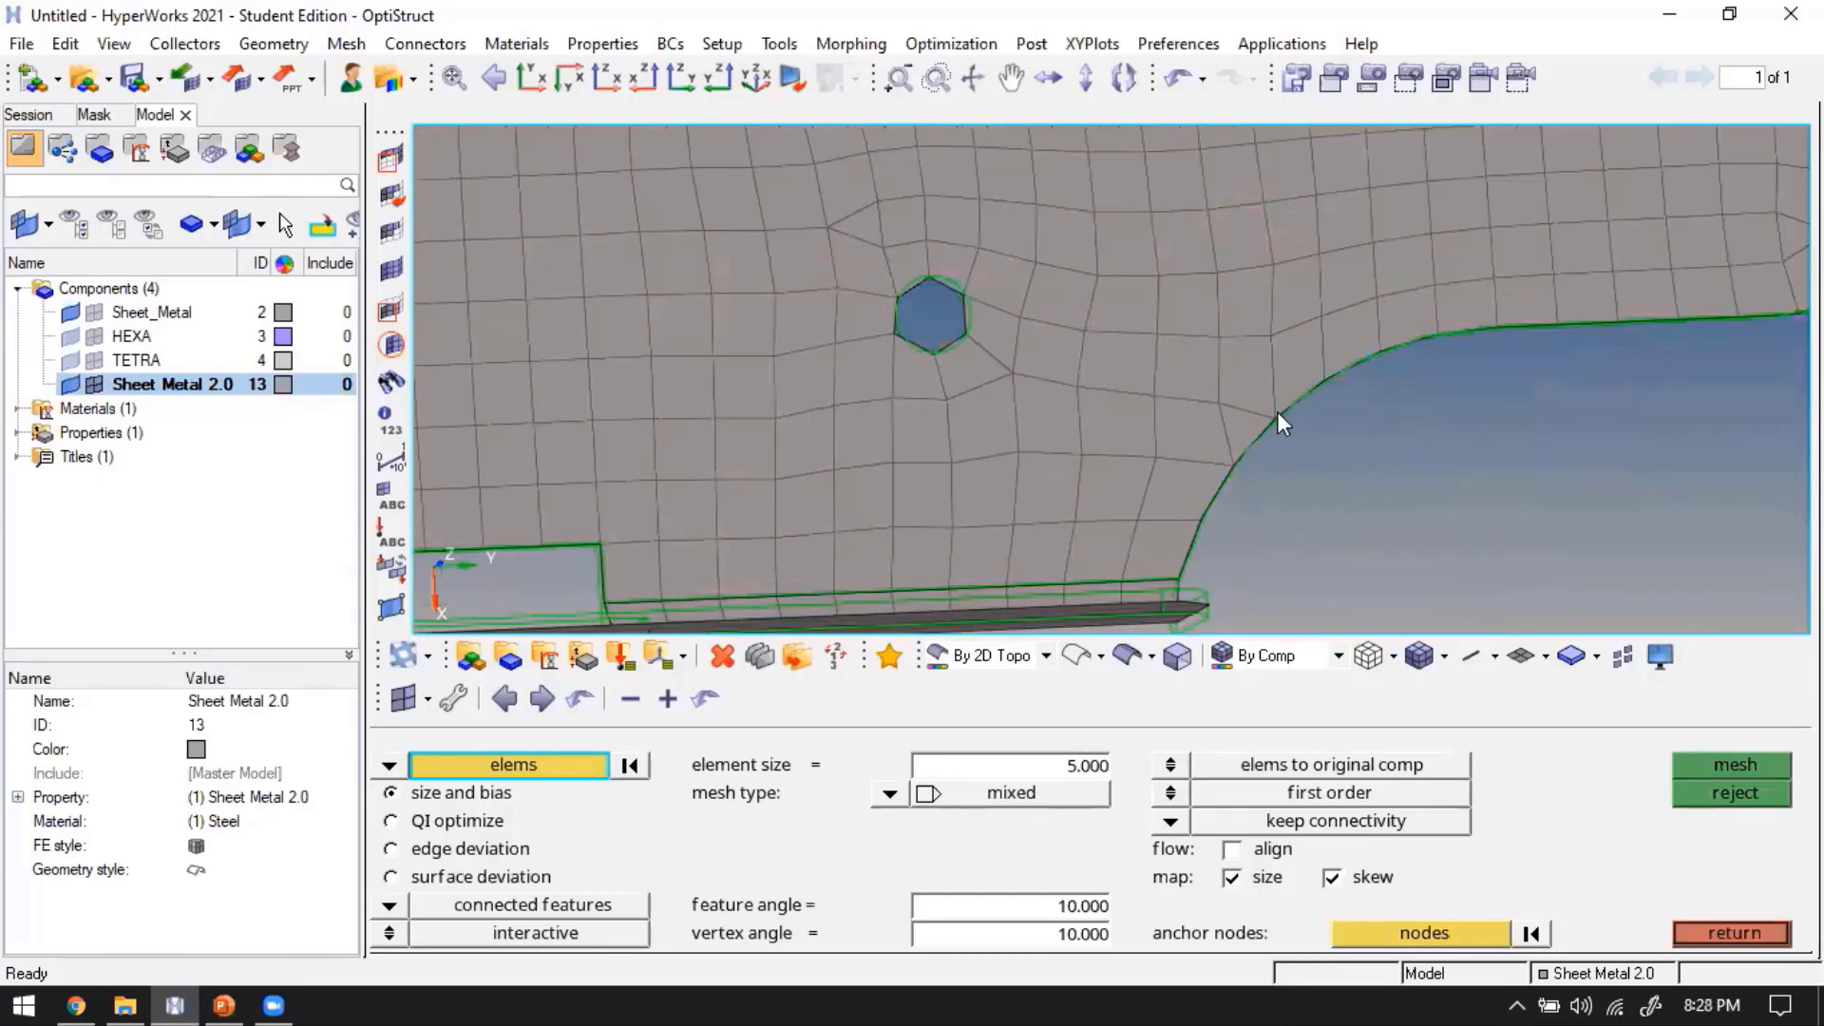
pyautogui.scroll(3, 1273, 388)
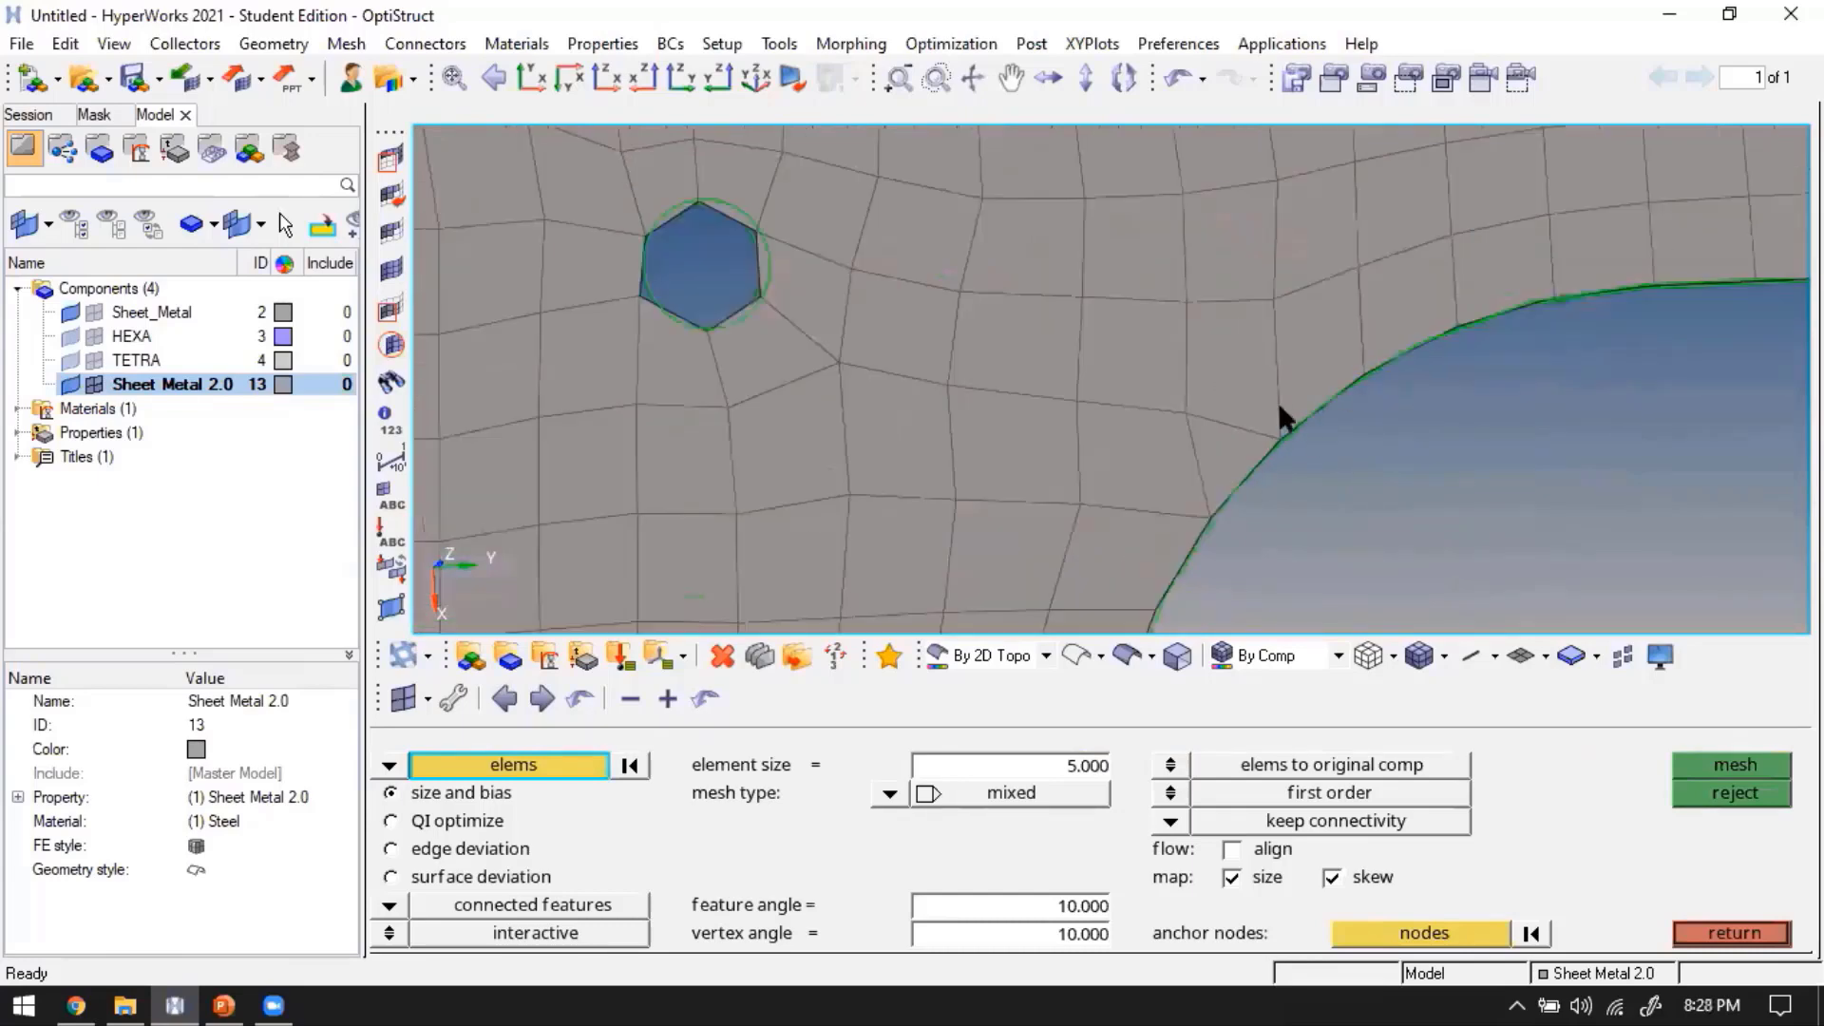
pyautogui.press('Escape')
pyautogui.hotkey('shift', 'F5')
pyautogui.press('Escape')
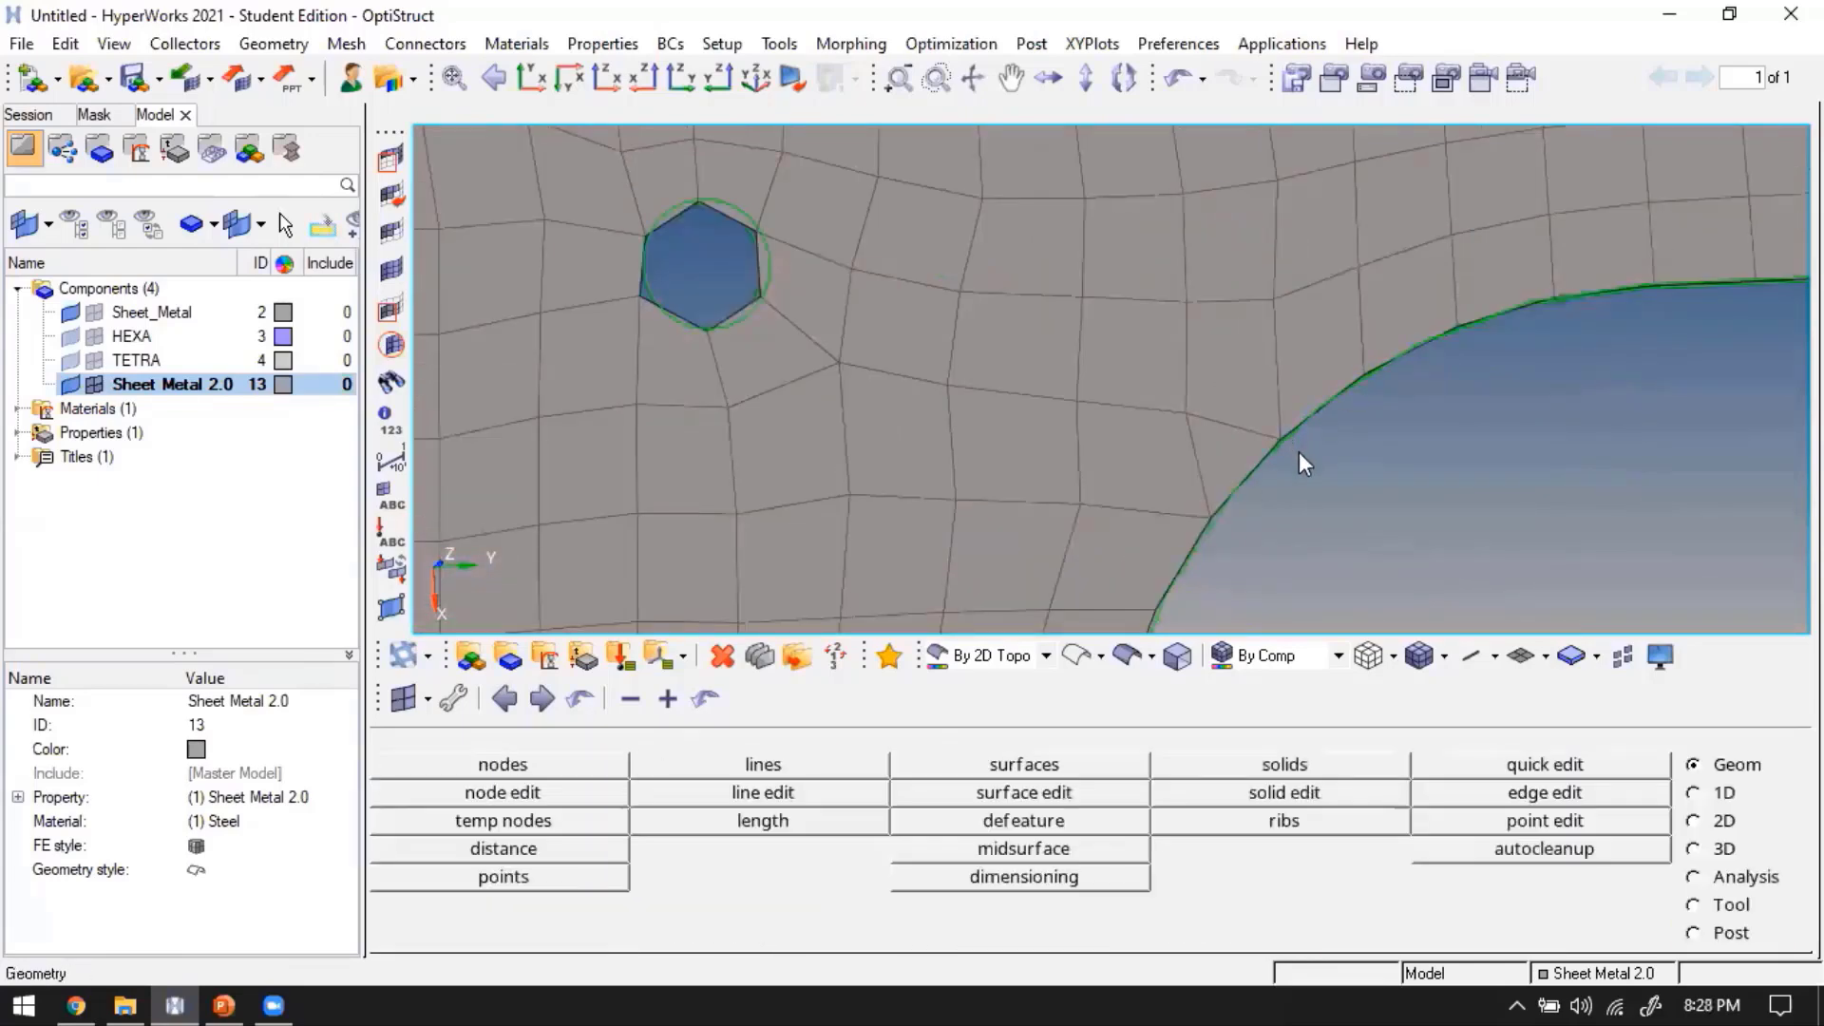
pyautogui.hotkey('shift', 'F6')
pyautogui.click(1110, 766)
pyautogui.click(1110, 818)
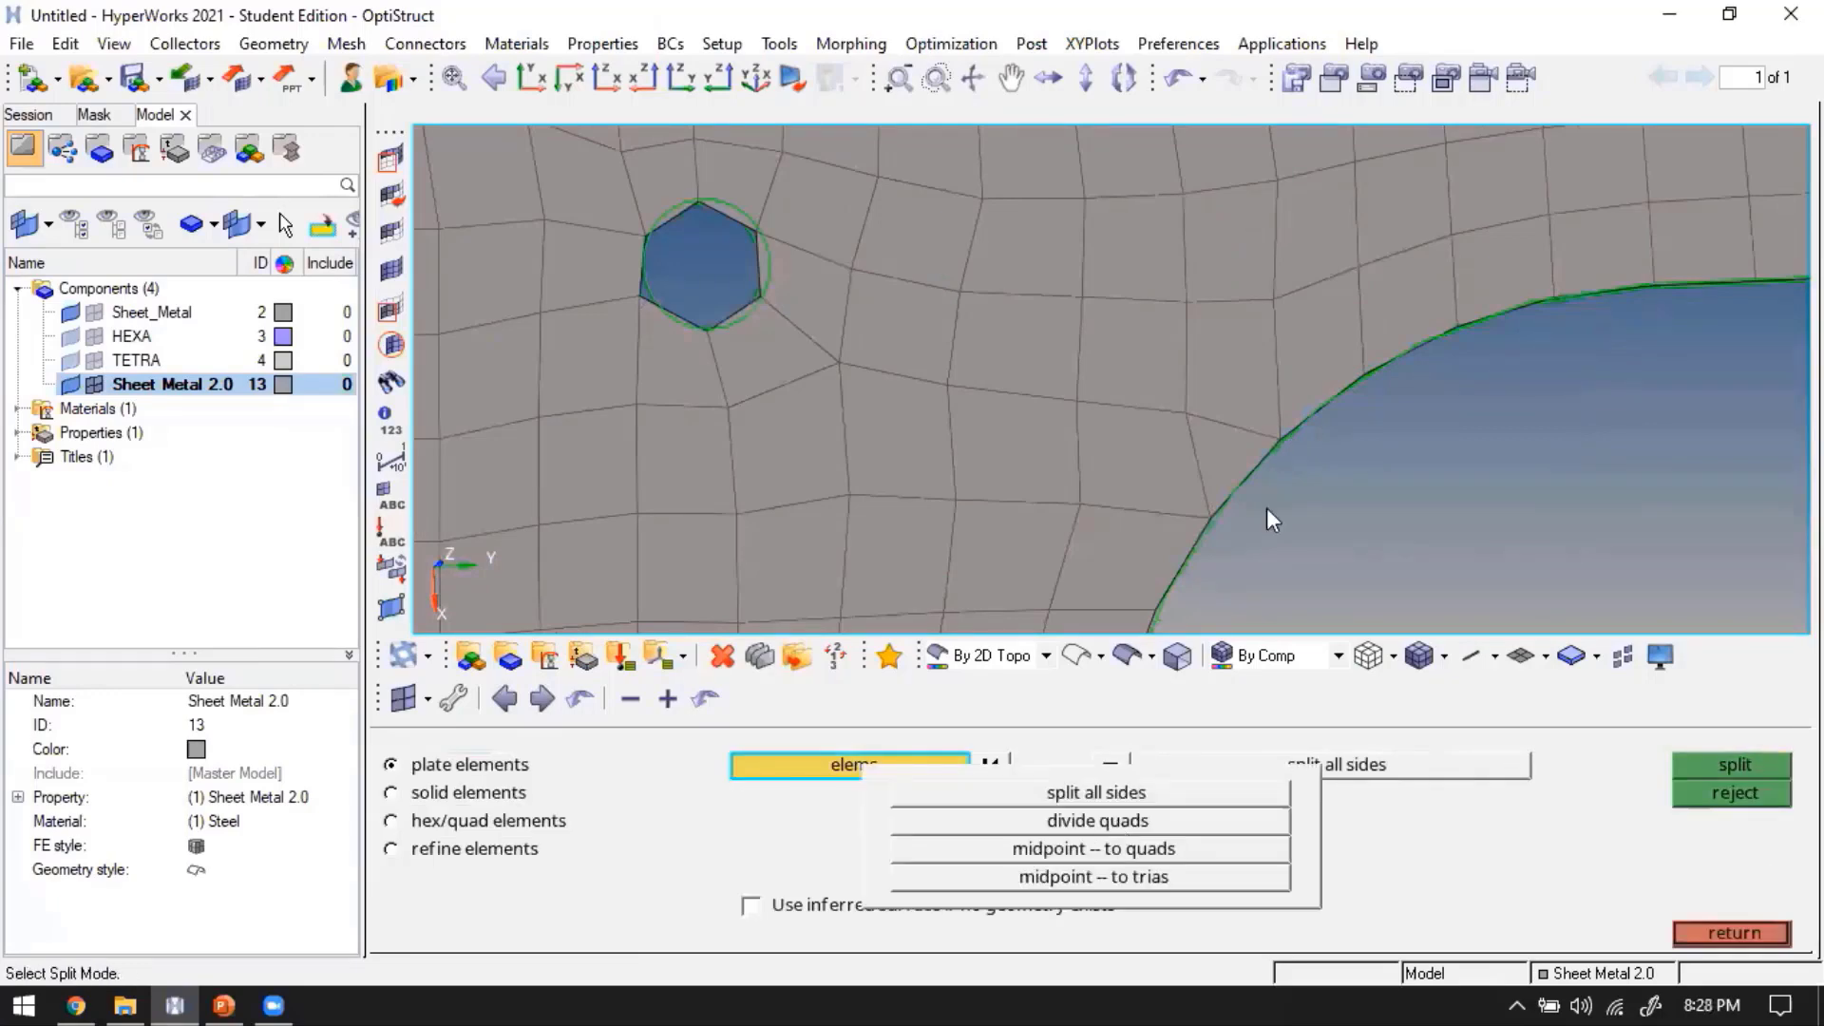
pyautogui.click(1273, 447)
pyautogui.middleClick(1315, 492)
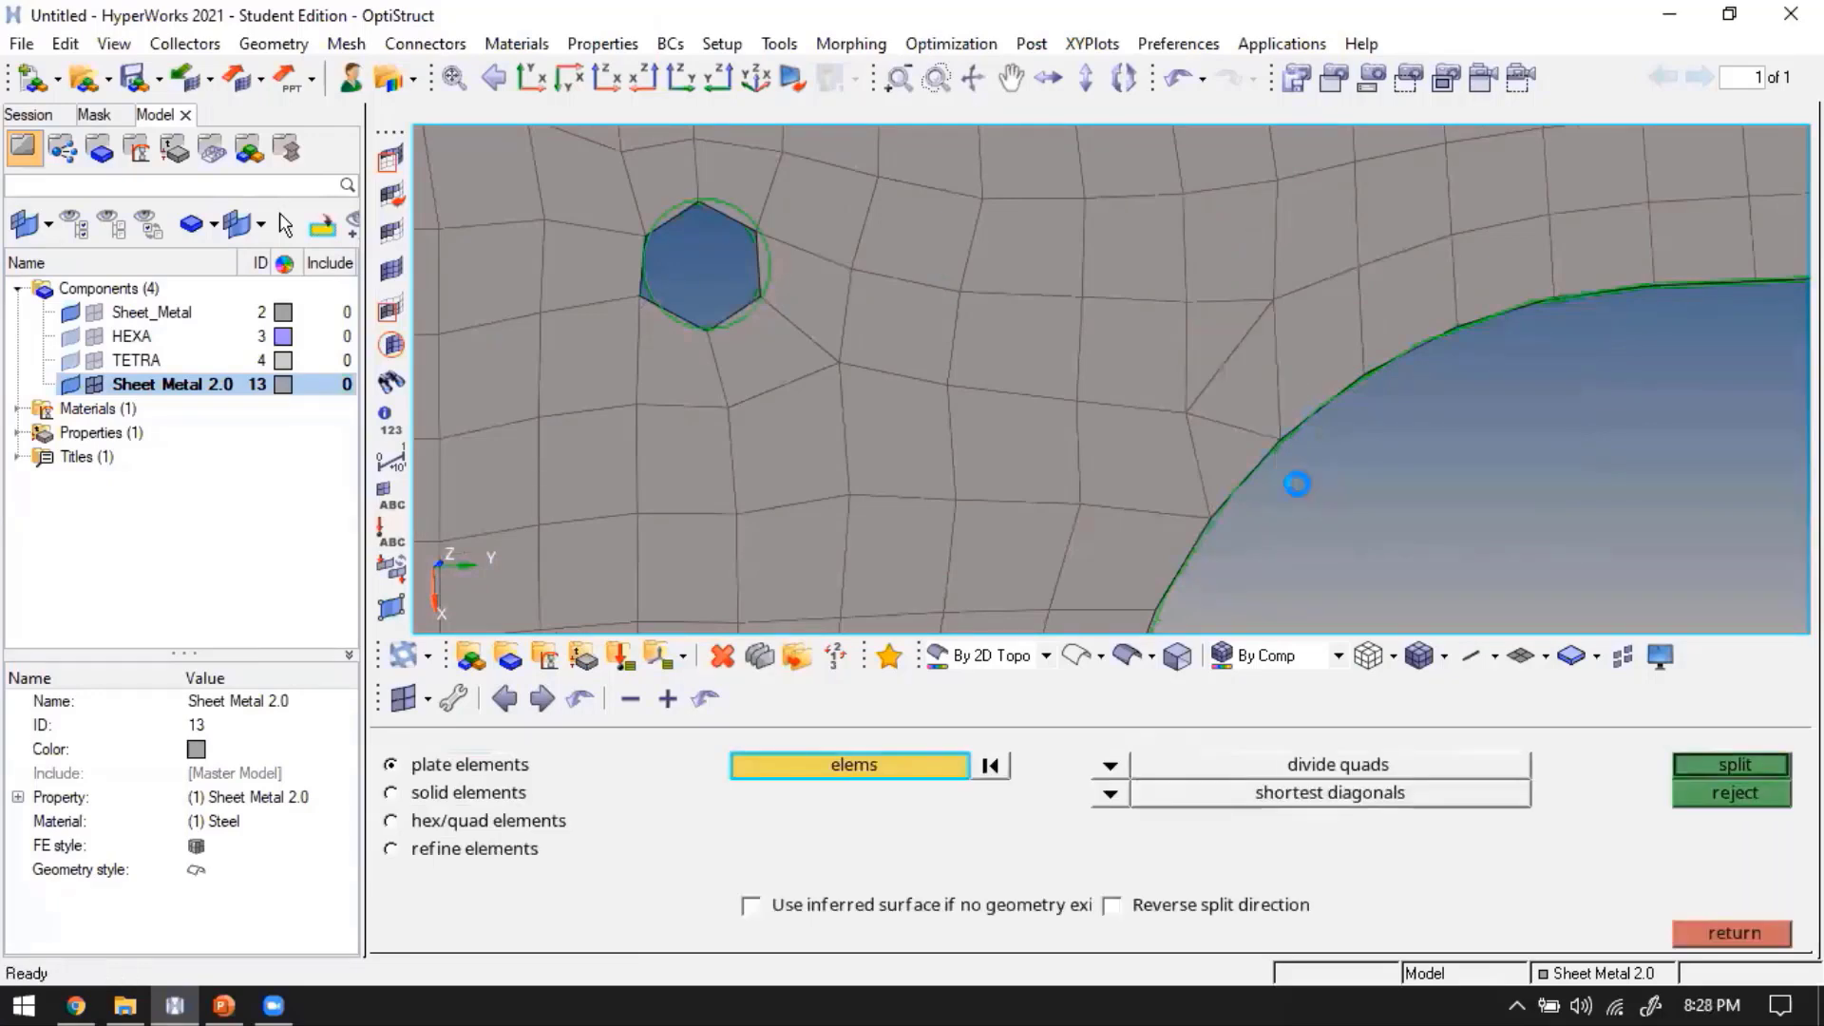
# Remesh the two adjacent triangles at the concave outer edge into a single quad with element size 5
pyautogui.press('Escape')
pyautogui.press('F12')
pyautogui.press('F12')
pyautogui.click(1247, 391)
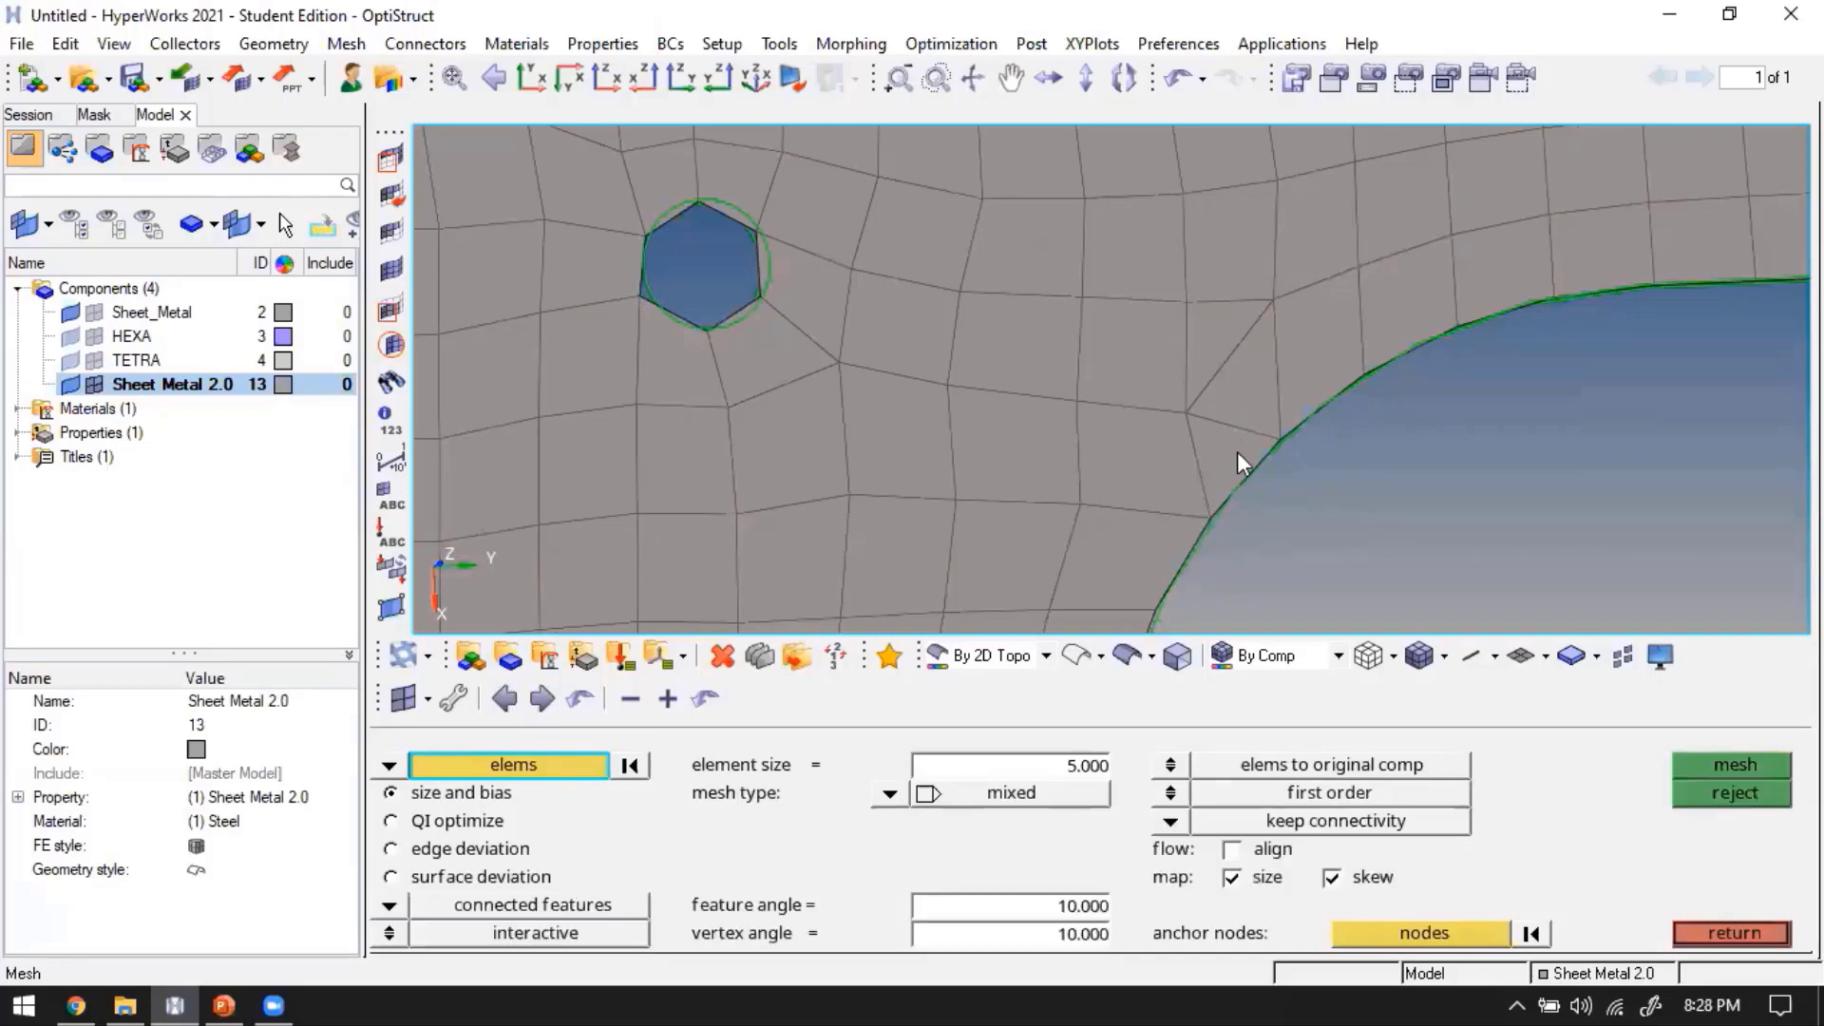
pyautogui.click(1237, 453)
pyautogui.middleClick(1237, 453)
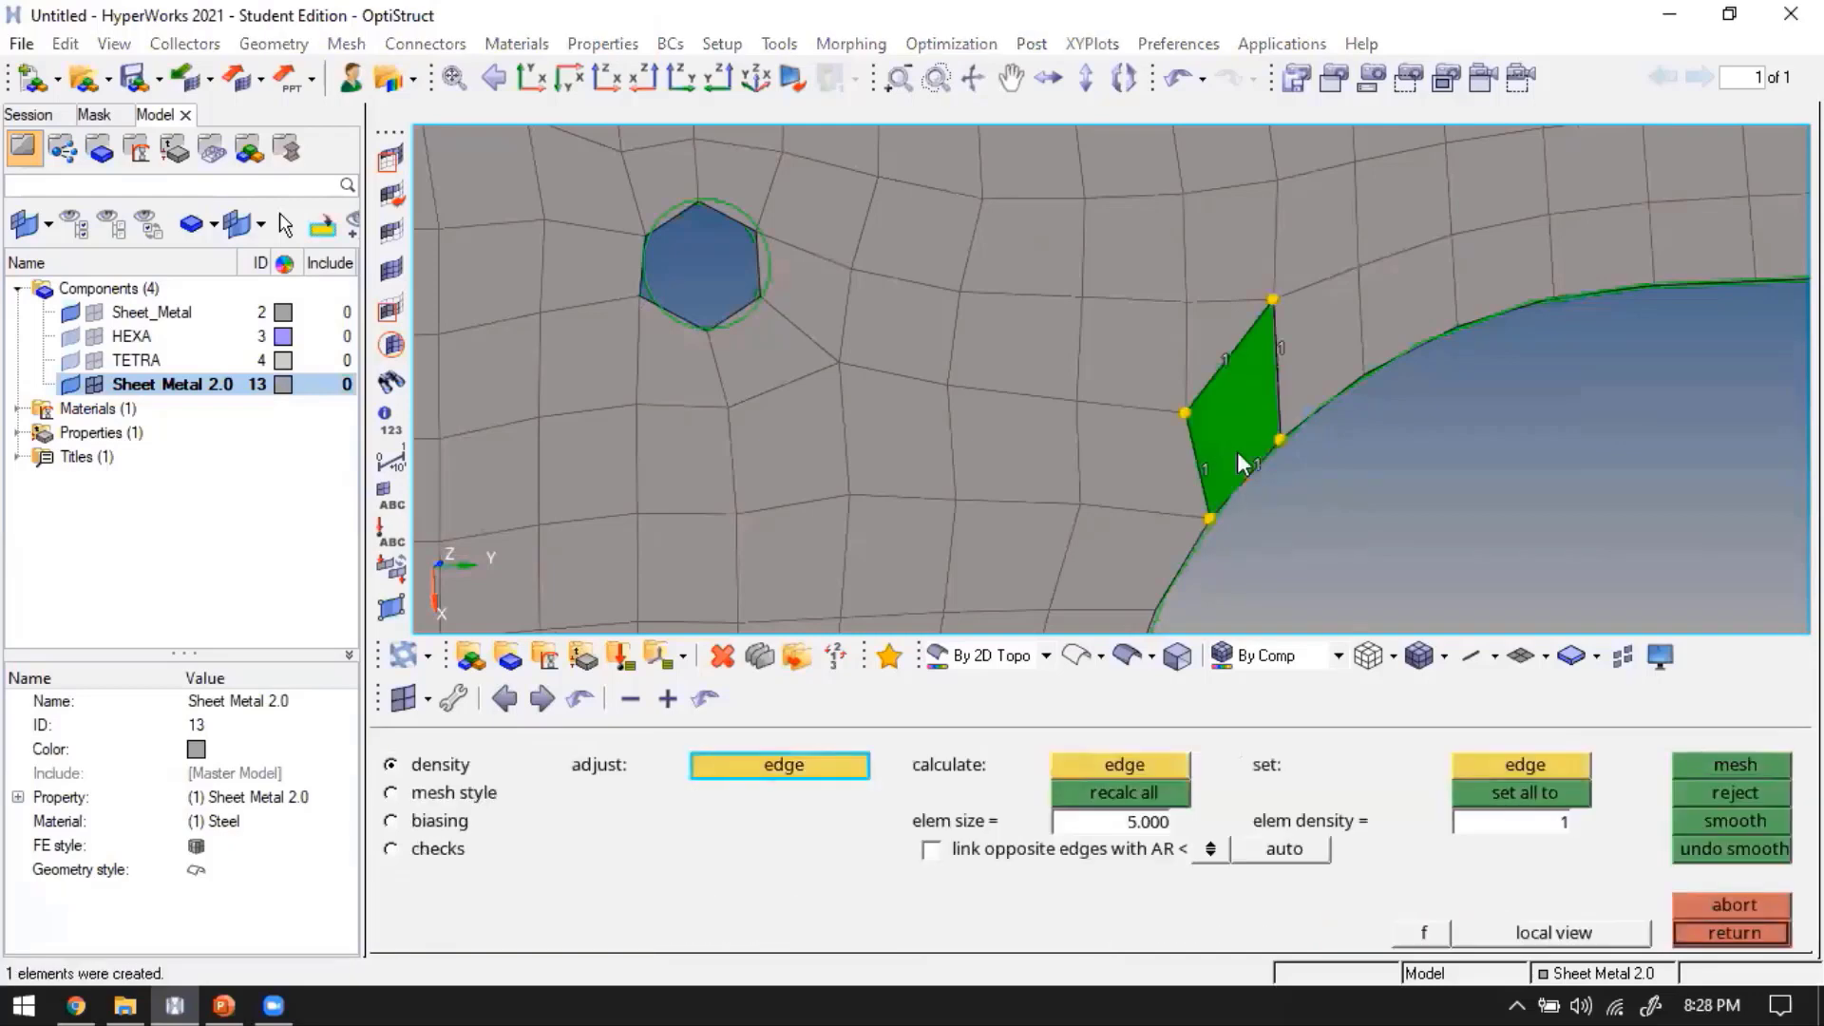
pyautogui.press('Escape')
pyautogui.press('Escape')
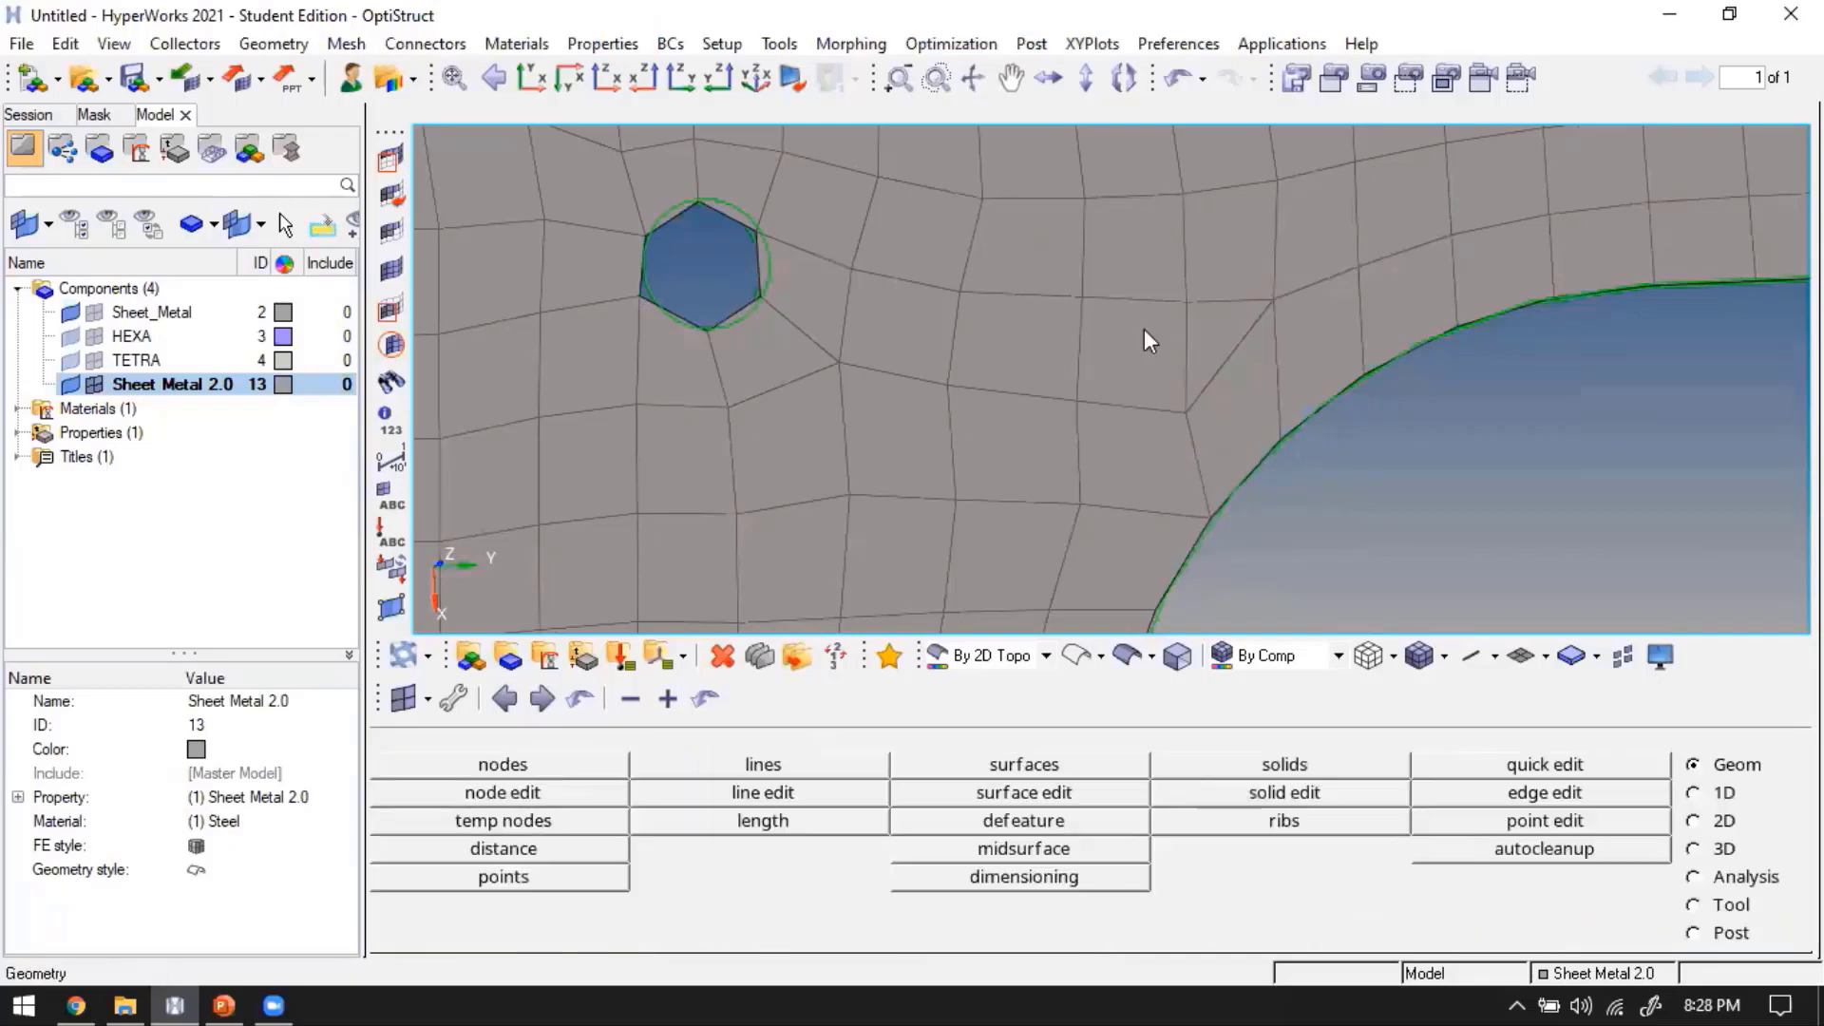
# Smooth the plate elements around the concave outer edge with 1000 iterations and autodecide
pyautogui.scroll(-2, 1146, 342)
pyautogui.hotkey('shift', 'F12')
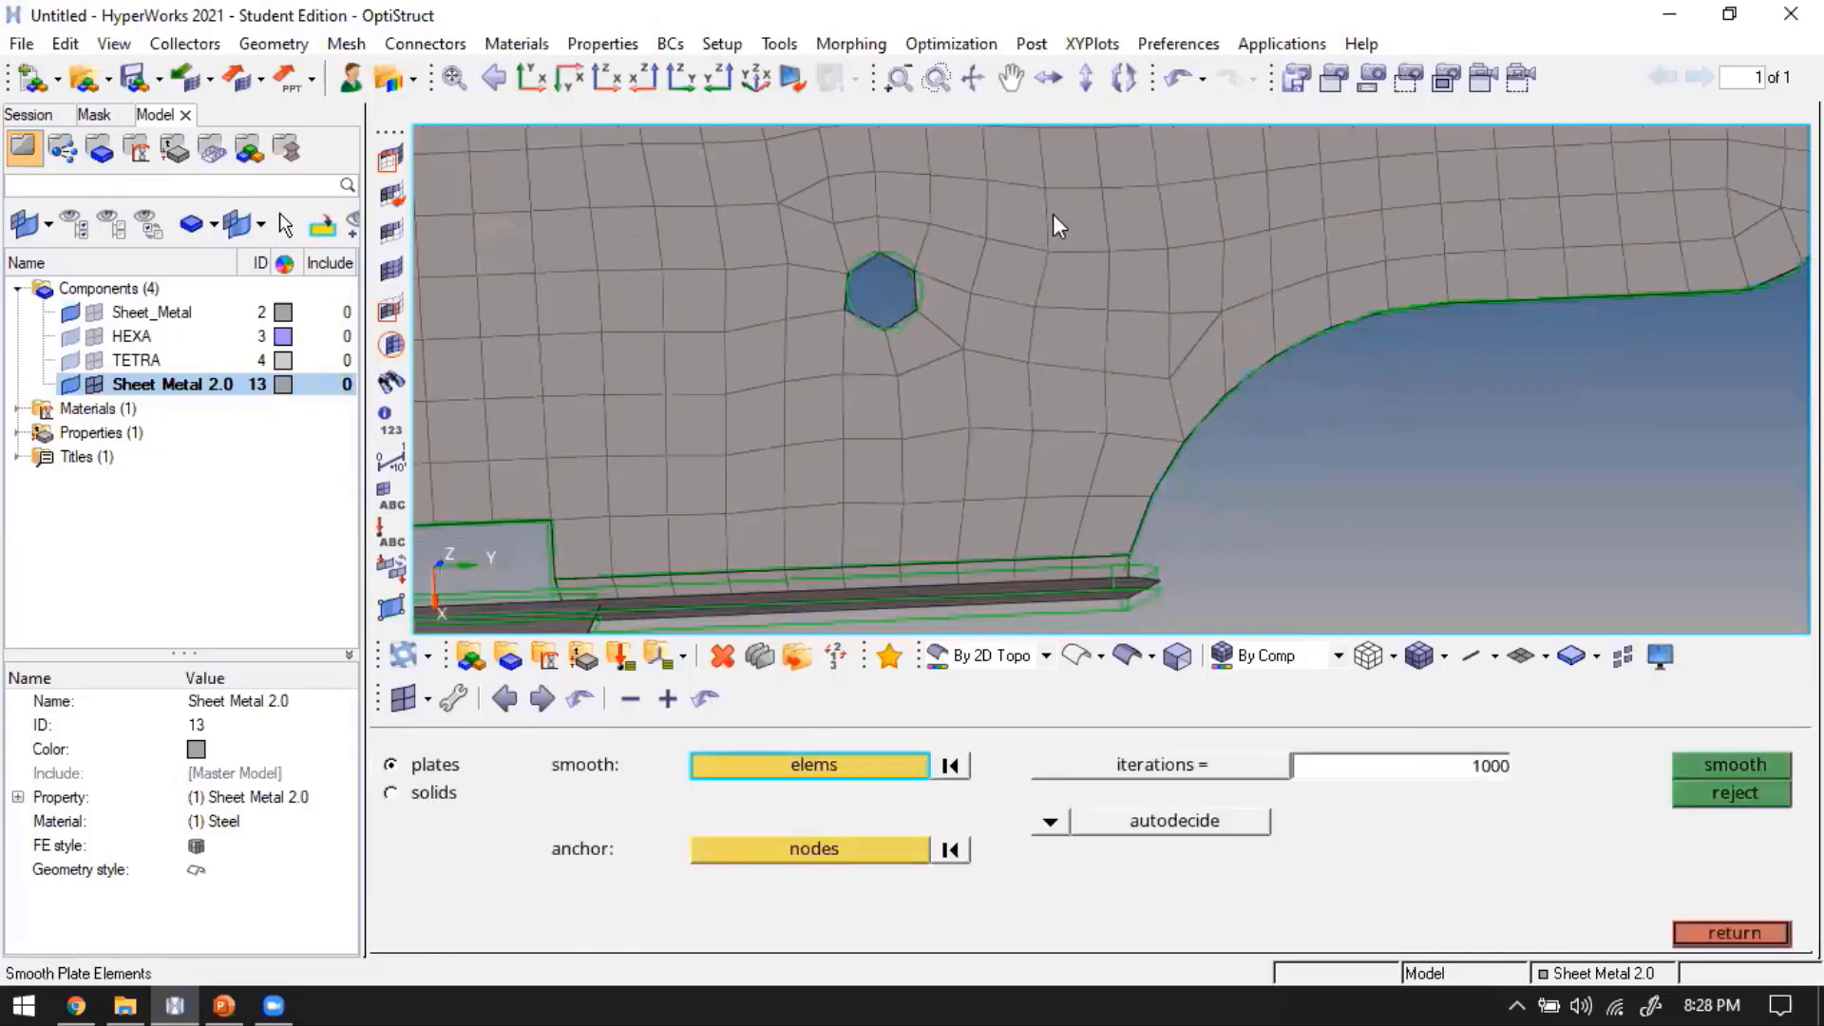
pyautogui.keyDown('shift'); pyautogui.moveTo(1047, 192); pyautogui.dragTo(1338, 436); pyautogui.keyUp('shift')
pyautogui.keyDown('shift'); pyautogui.moveTo(1331, 437); pyautogui.dragTo(1331, 437); pyautogui.keyUp('shift')
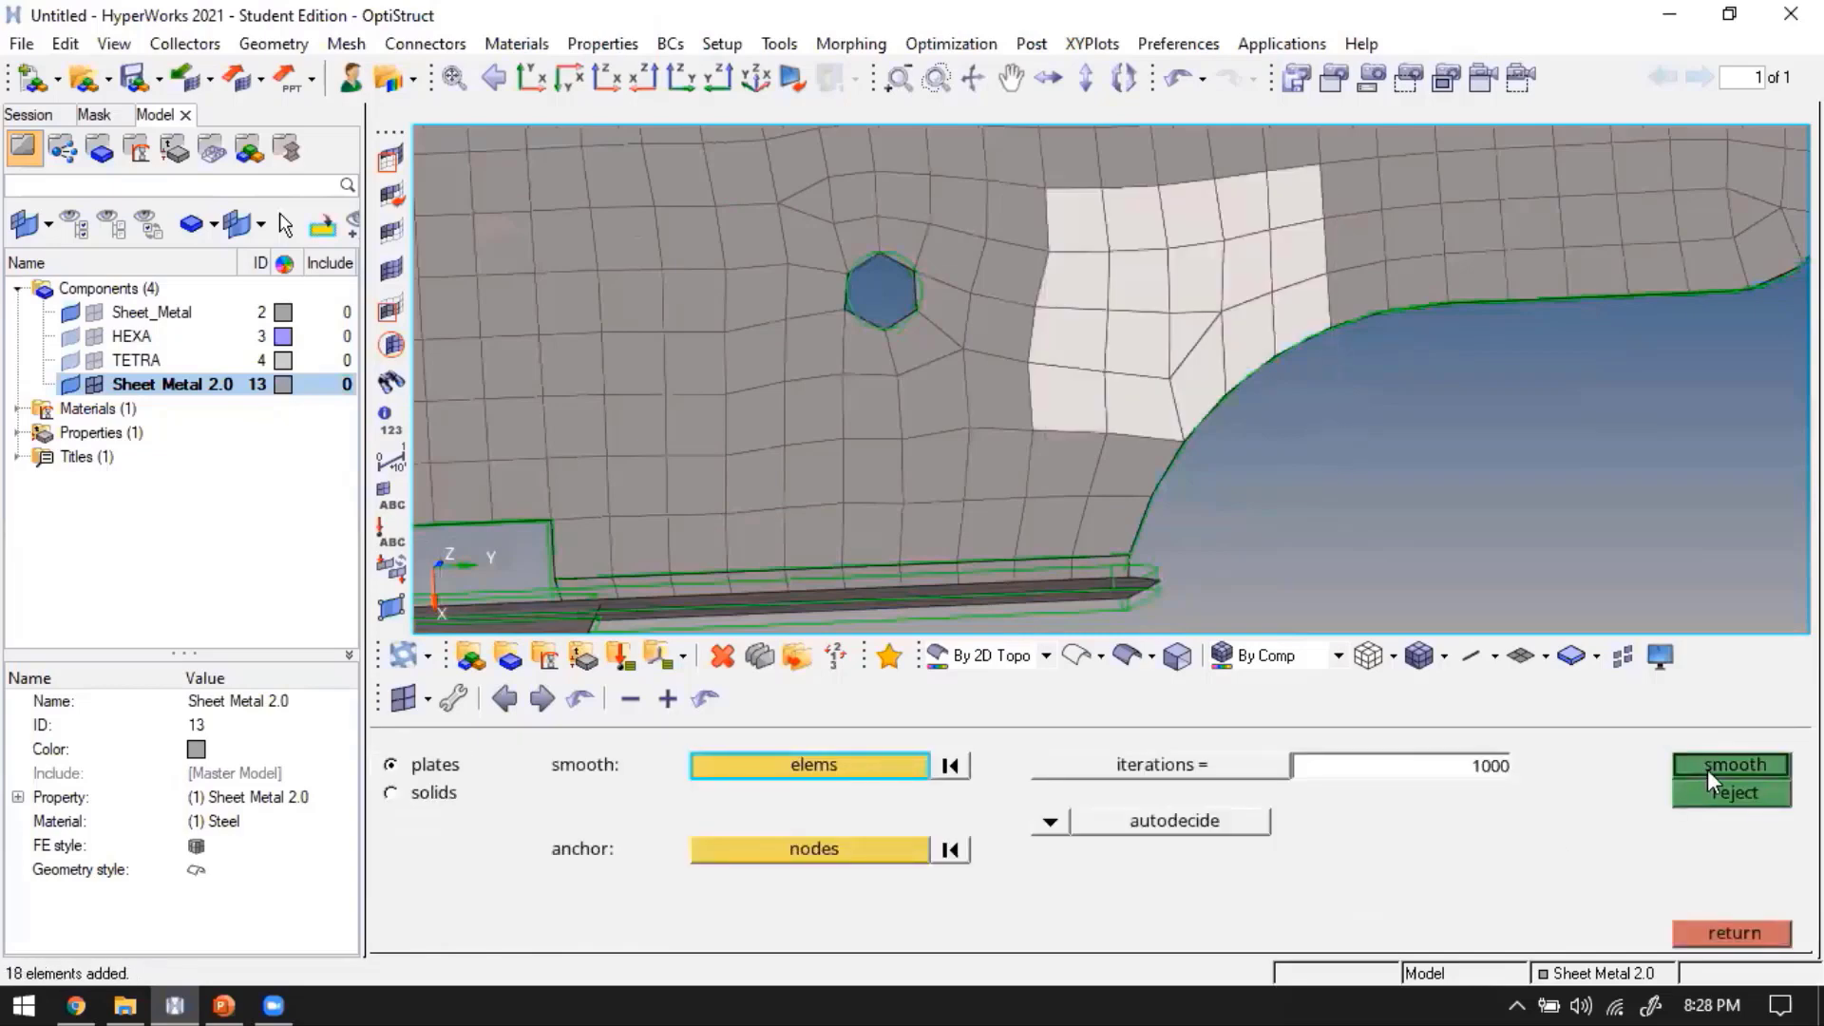
pyautogui.click(1711, 764)
pyautogui.click(1711, 764)
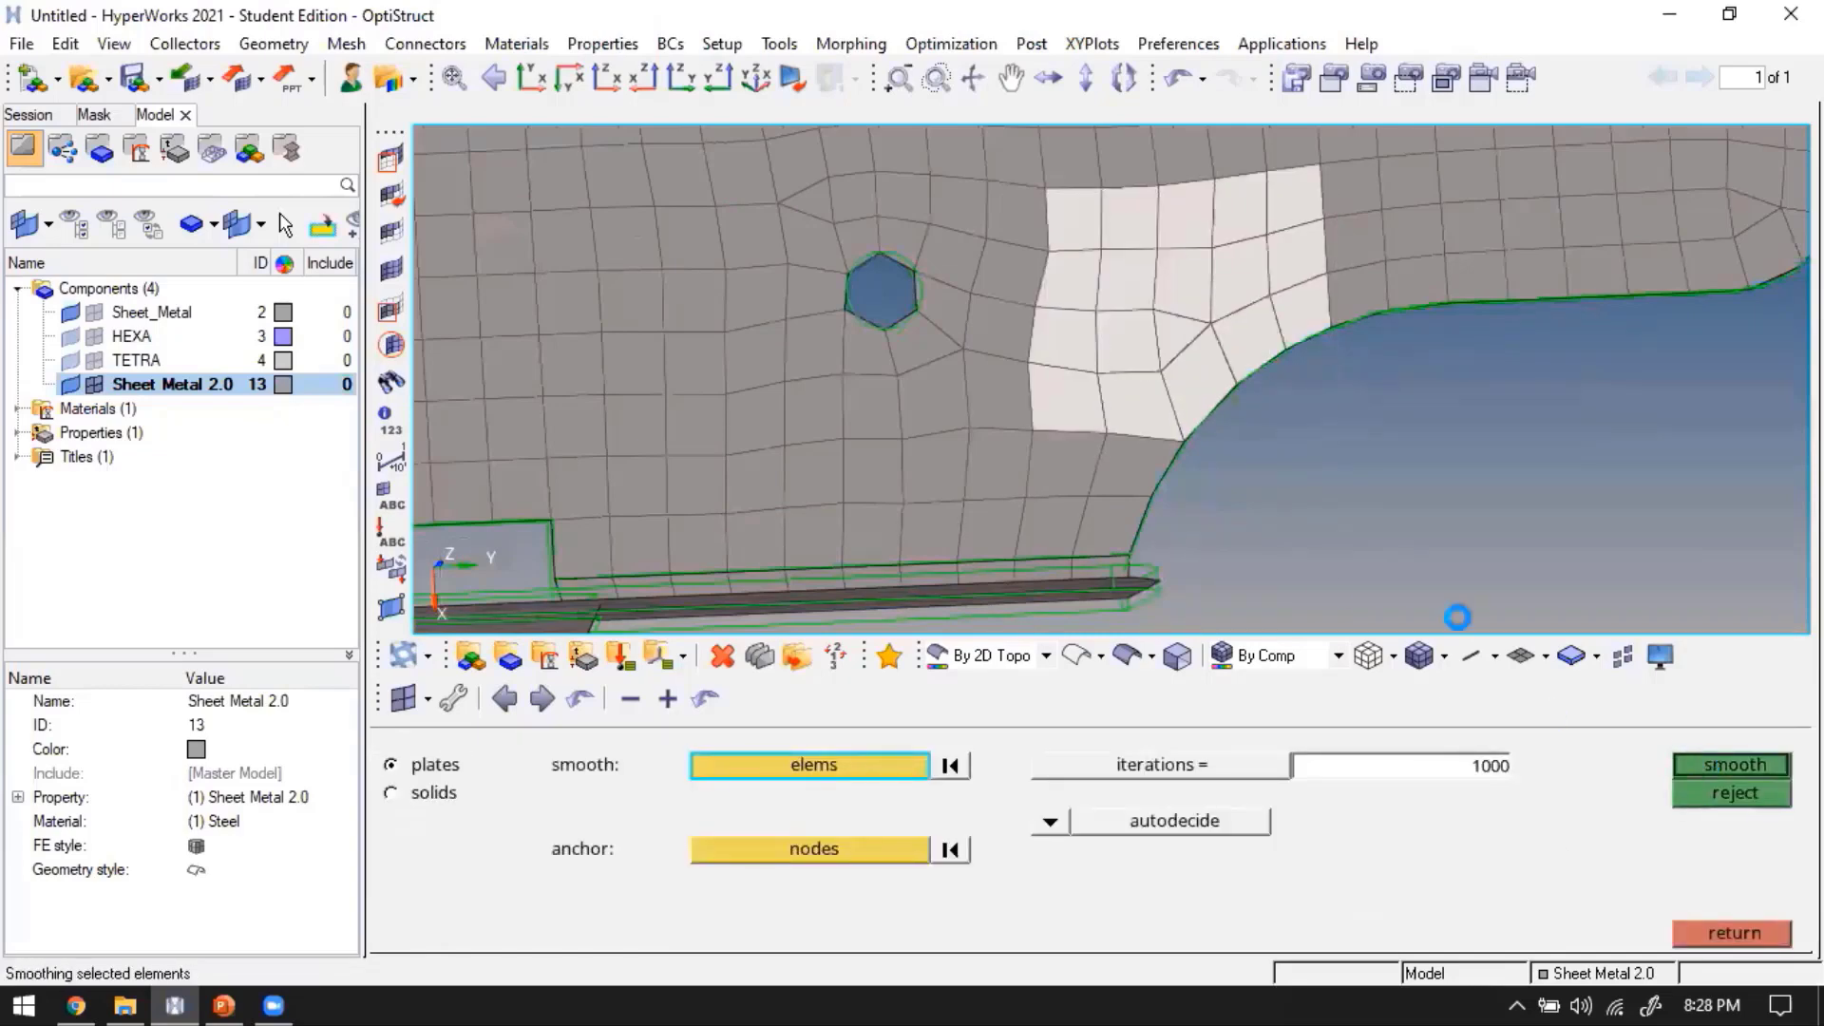
pyautogui.press('Escape')
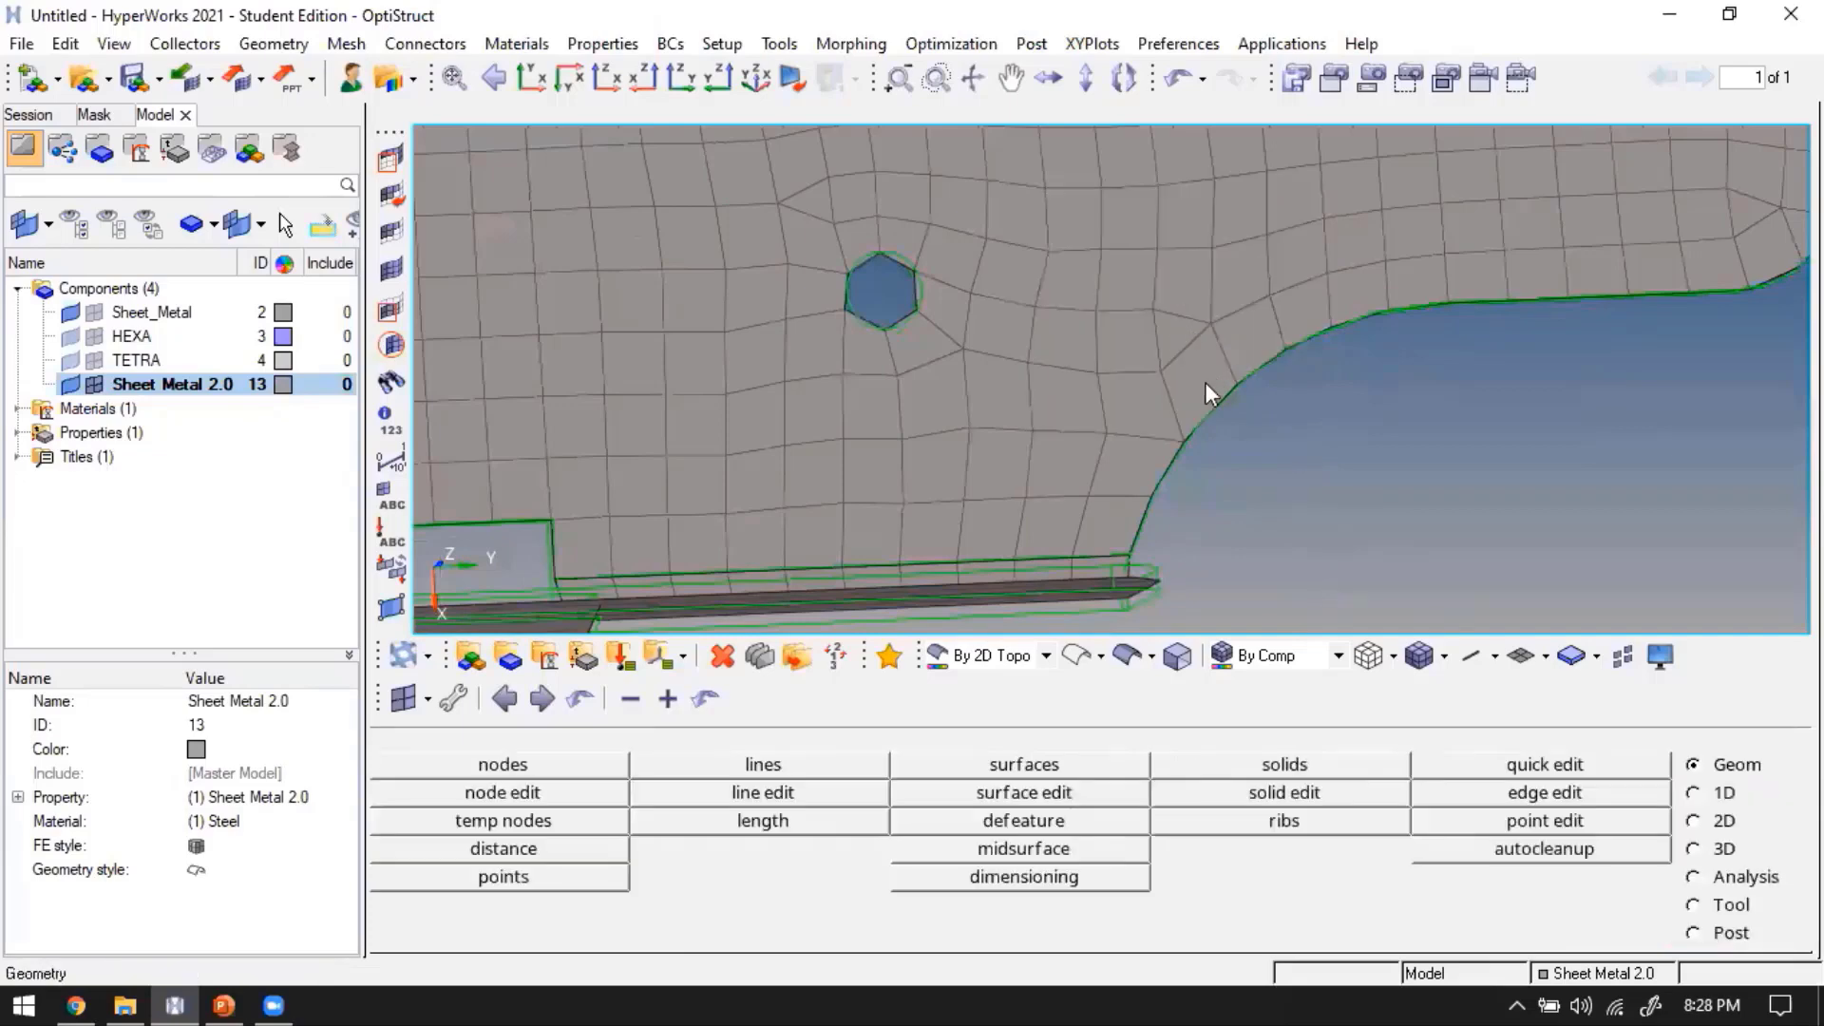
# Examine the mesh along the bent flanges, beads, base holes, concave outer edges and the side cutout for poor elements
pyautogui.keyDown('ctrl'); pyautogui.scroll(-4, 1205, 382); pyautogui.keyUp('ctrl')
pyautogui.moveTo(1091, 414)
pyautogui.keyDown('ctrl'); pyautogui.mouseDown()
pyautogui.moveTo(1067, 444)
pyautogui.moveTo(537, 334)
pyautogui.mouseUp(); pyautogui.keyUp('ctrl')
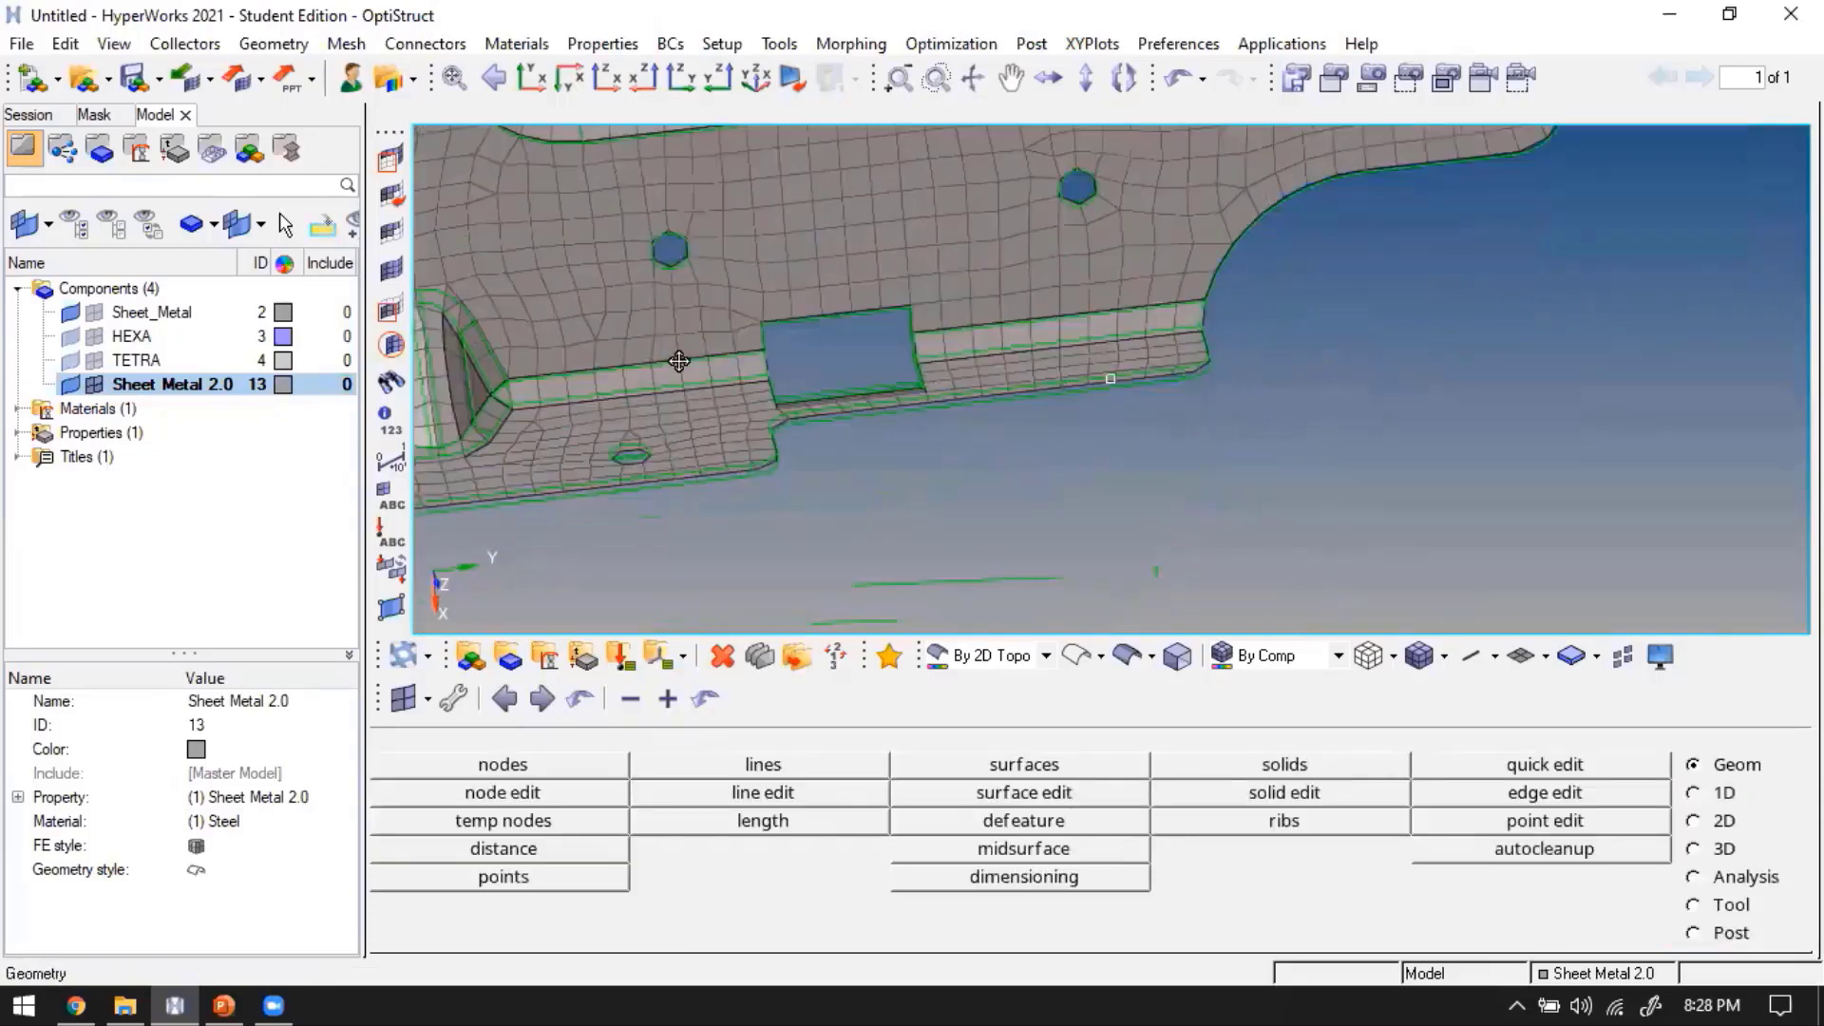
pyautogui.keyDown('ctrl'); pyautogui.moveTo(677, 360); pyautogui.dragTo(933, 578); pyautogui.keyUp('ctrl')
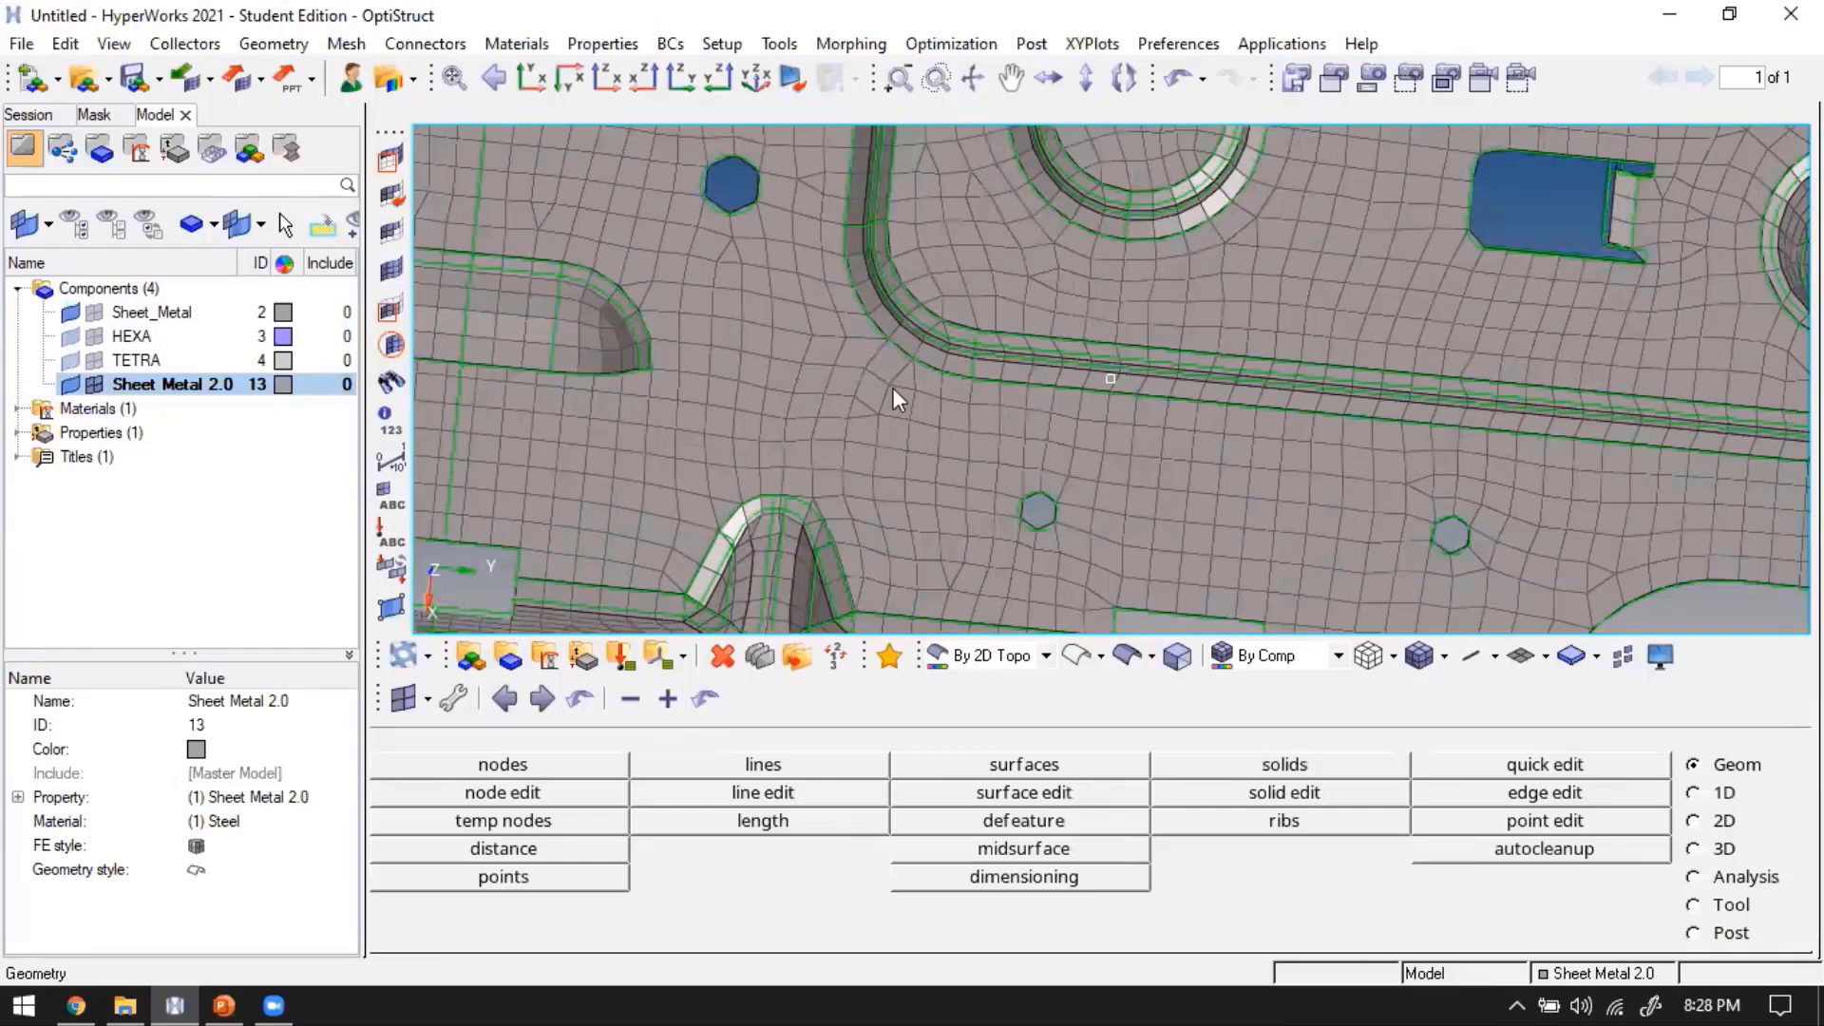
pyautogui.scroll(-2, 992, 430)
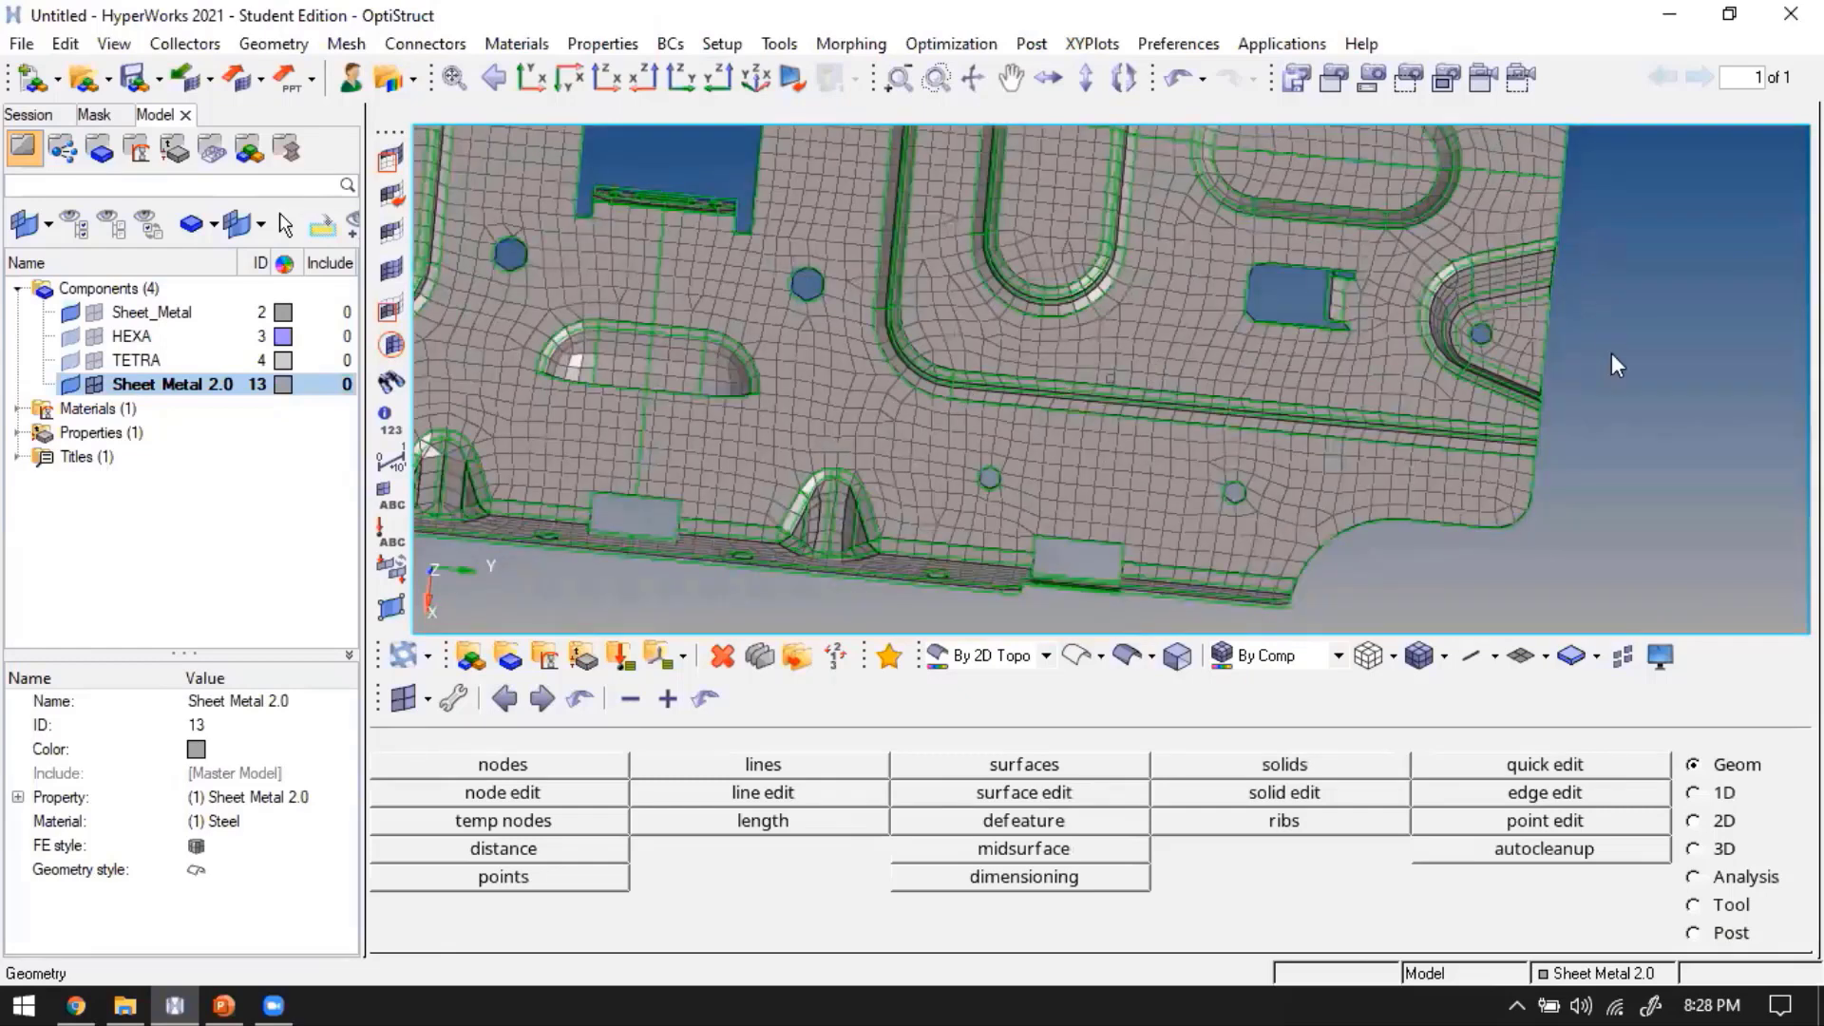
pyautogui.keyDown('ctrl'); pyautogui.moveTo(783, 379); pyautogui.dragTo(1019, 302, button='right'); pyautogui.keyUp('ctrl')
pyautogui.keyDown('ctrl'); pyautogui.moveTo(914, 390); pyautogui.dragTo(647, 269); pyautogui.keyUp('ctrl')
pyautogui.keyDown('ctrl'); pyautogui.scroll(2, 830, 336); pyautogui.keyUp('ctrl')
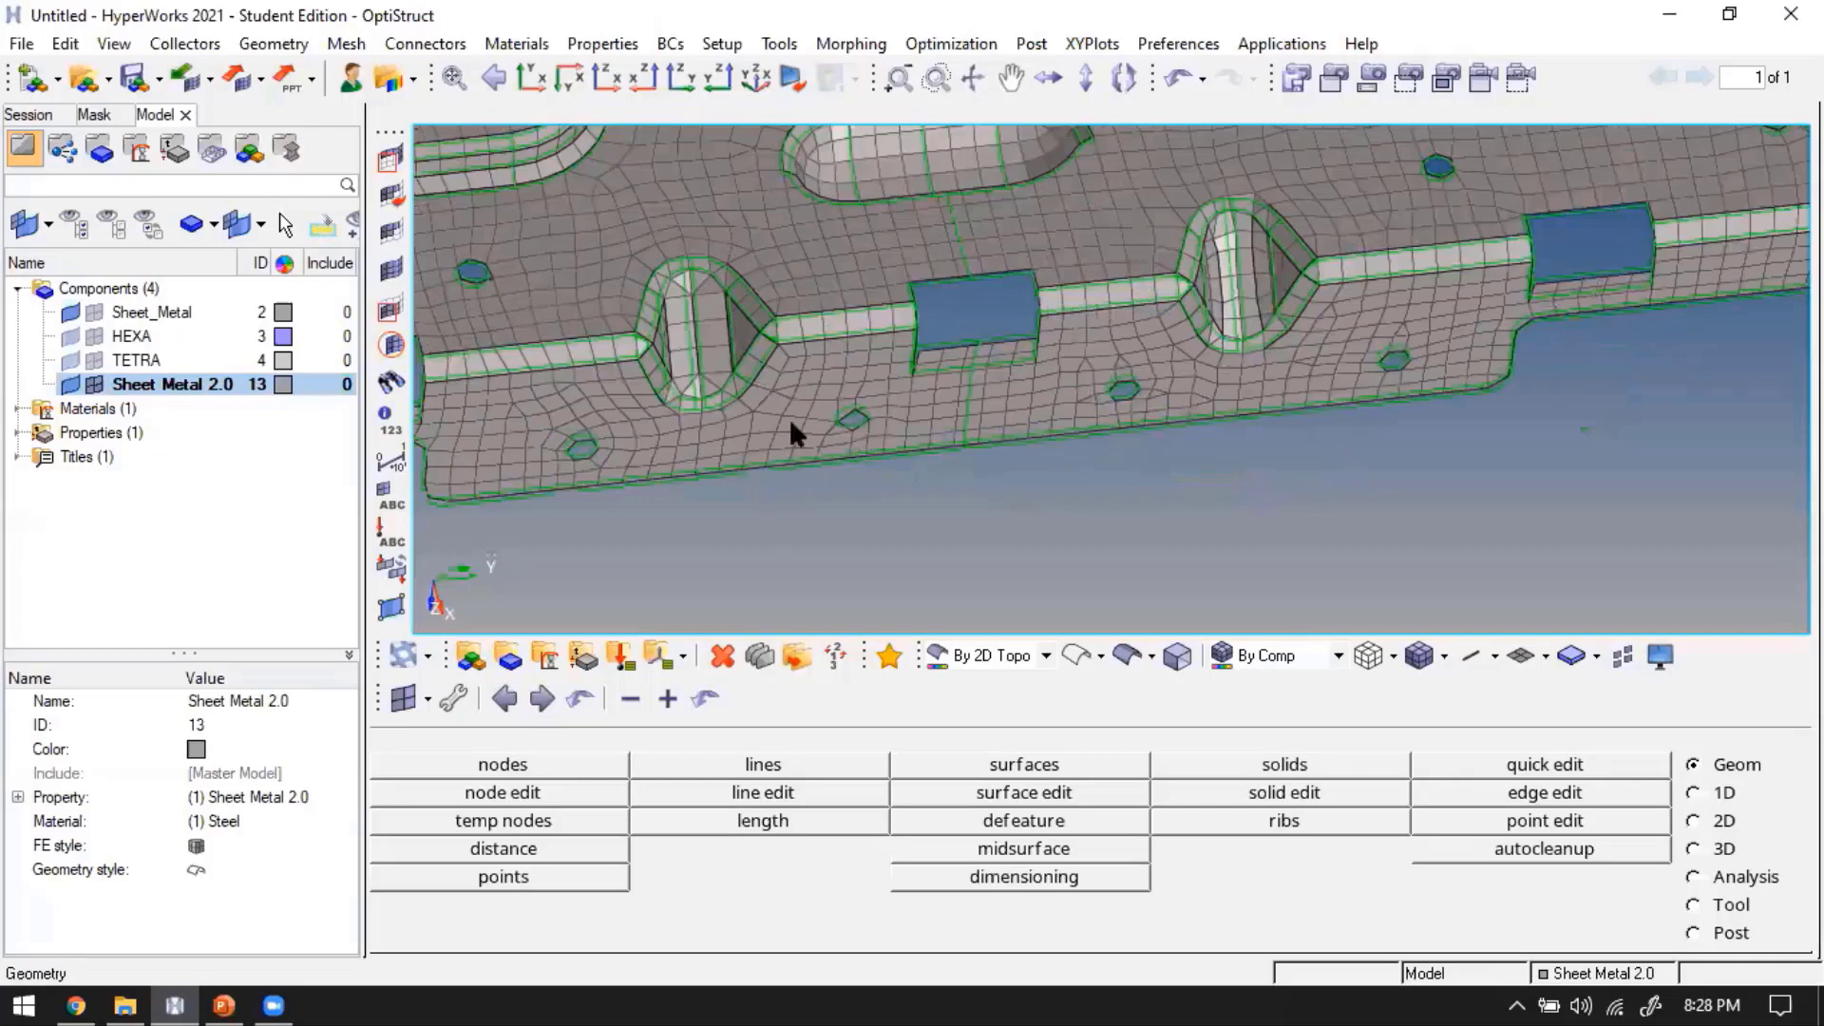
pyautogui.scroll(-2, 812, 322)
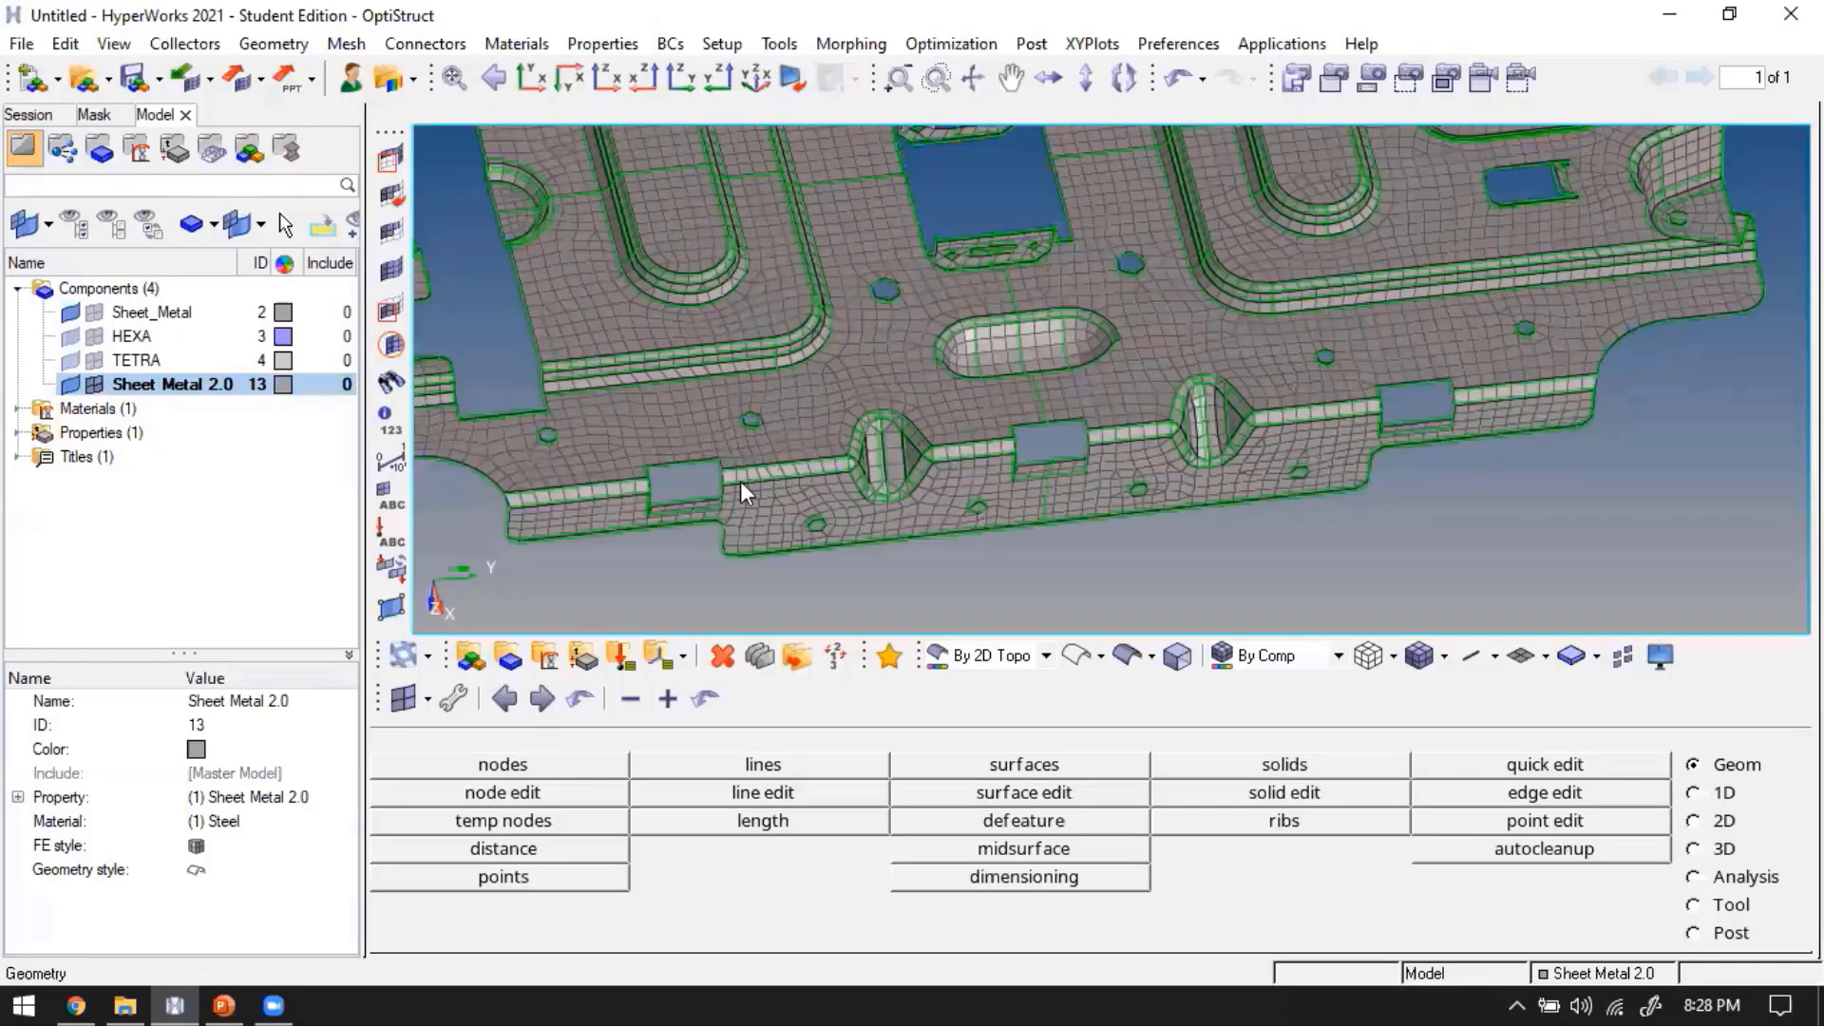
pyautogui.keyDown('ctrl'); pyautogui.moveTo(751, 328); pyautogui.dragTo(815, 237); pyautogui.keyUp('ctrl')
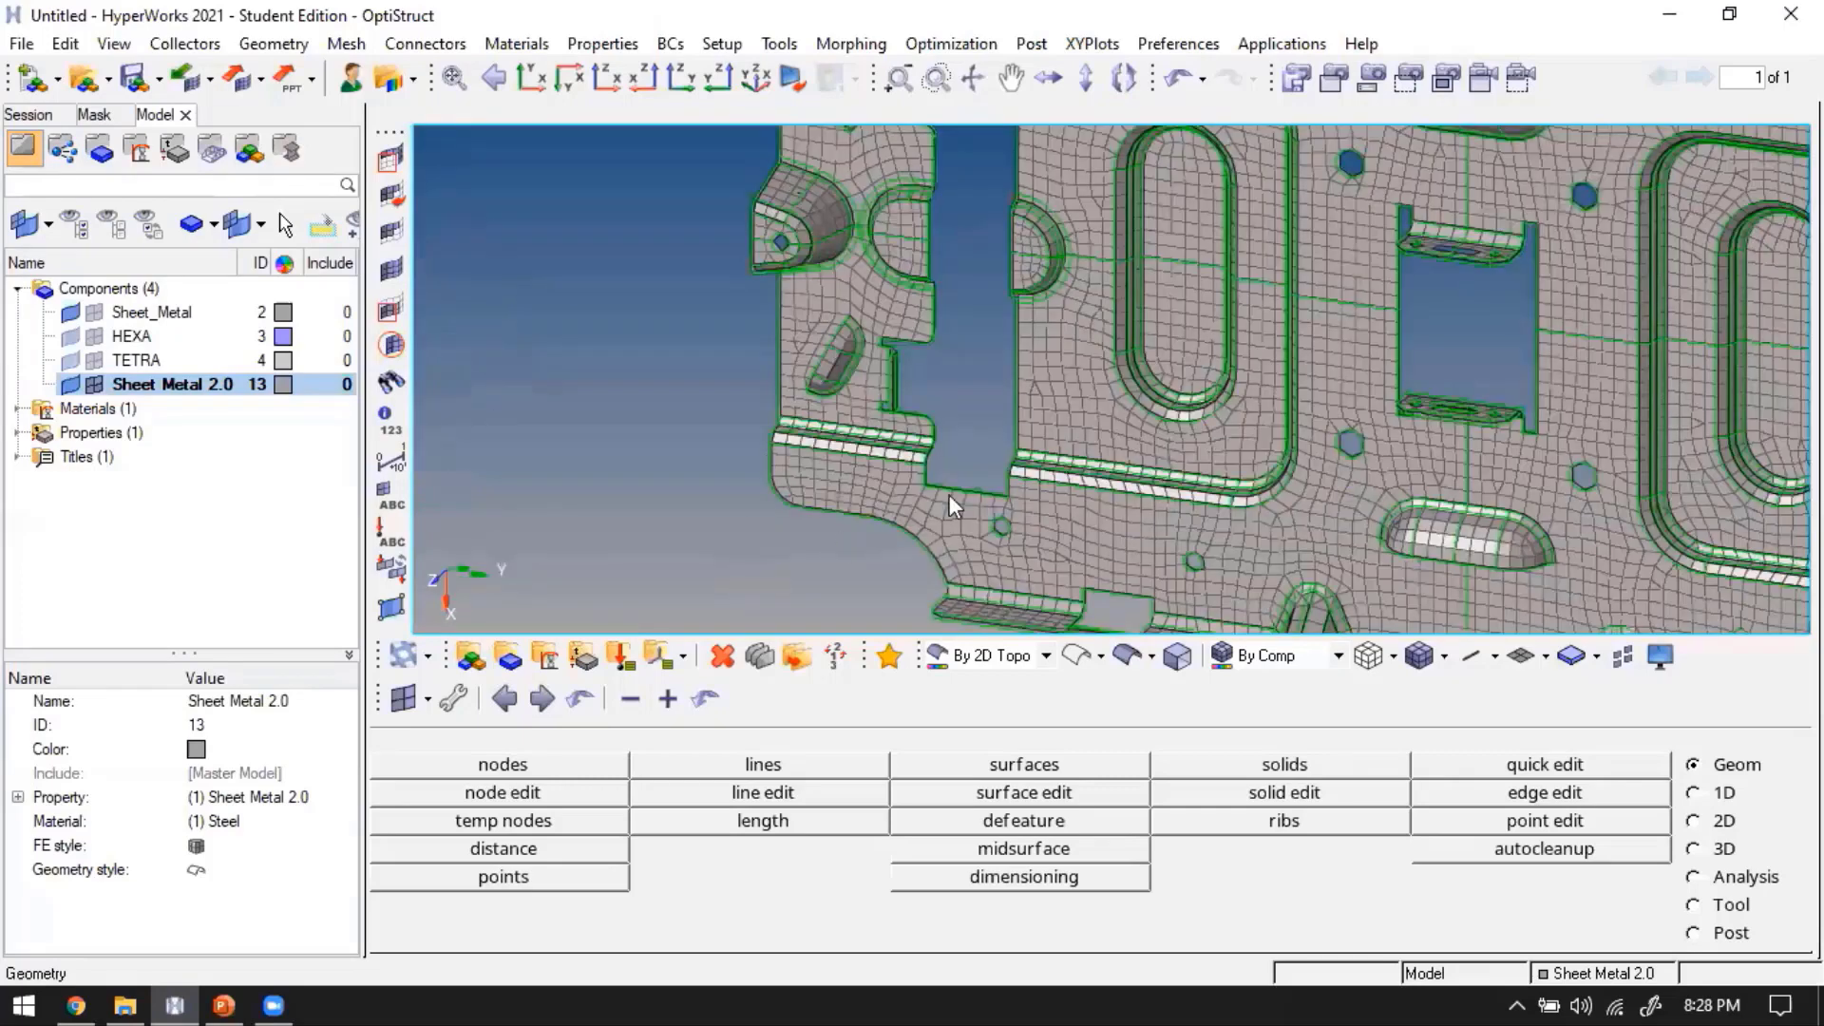
pyautogui.scroll(3, 858, 441)
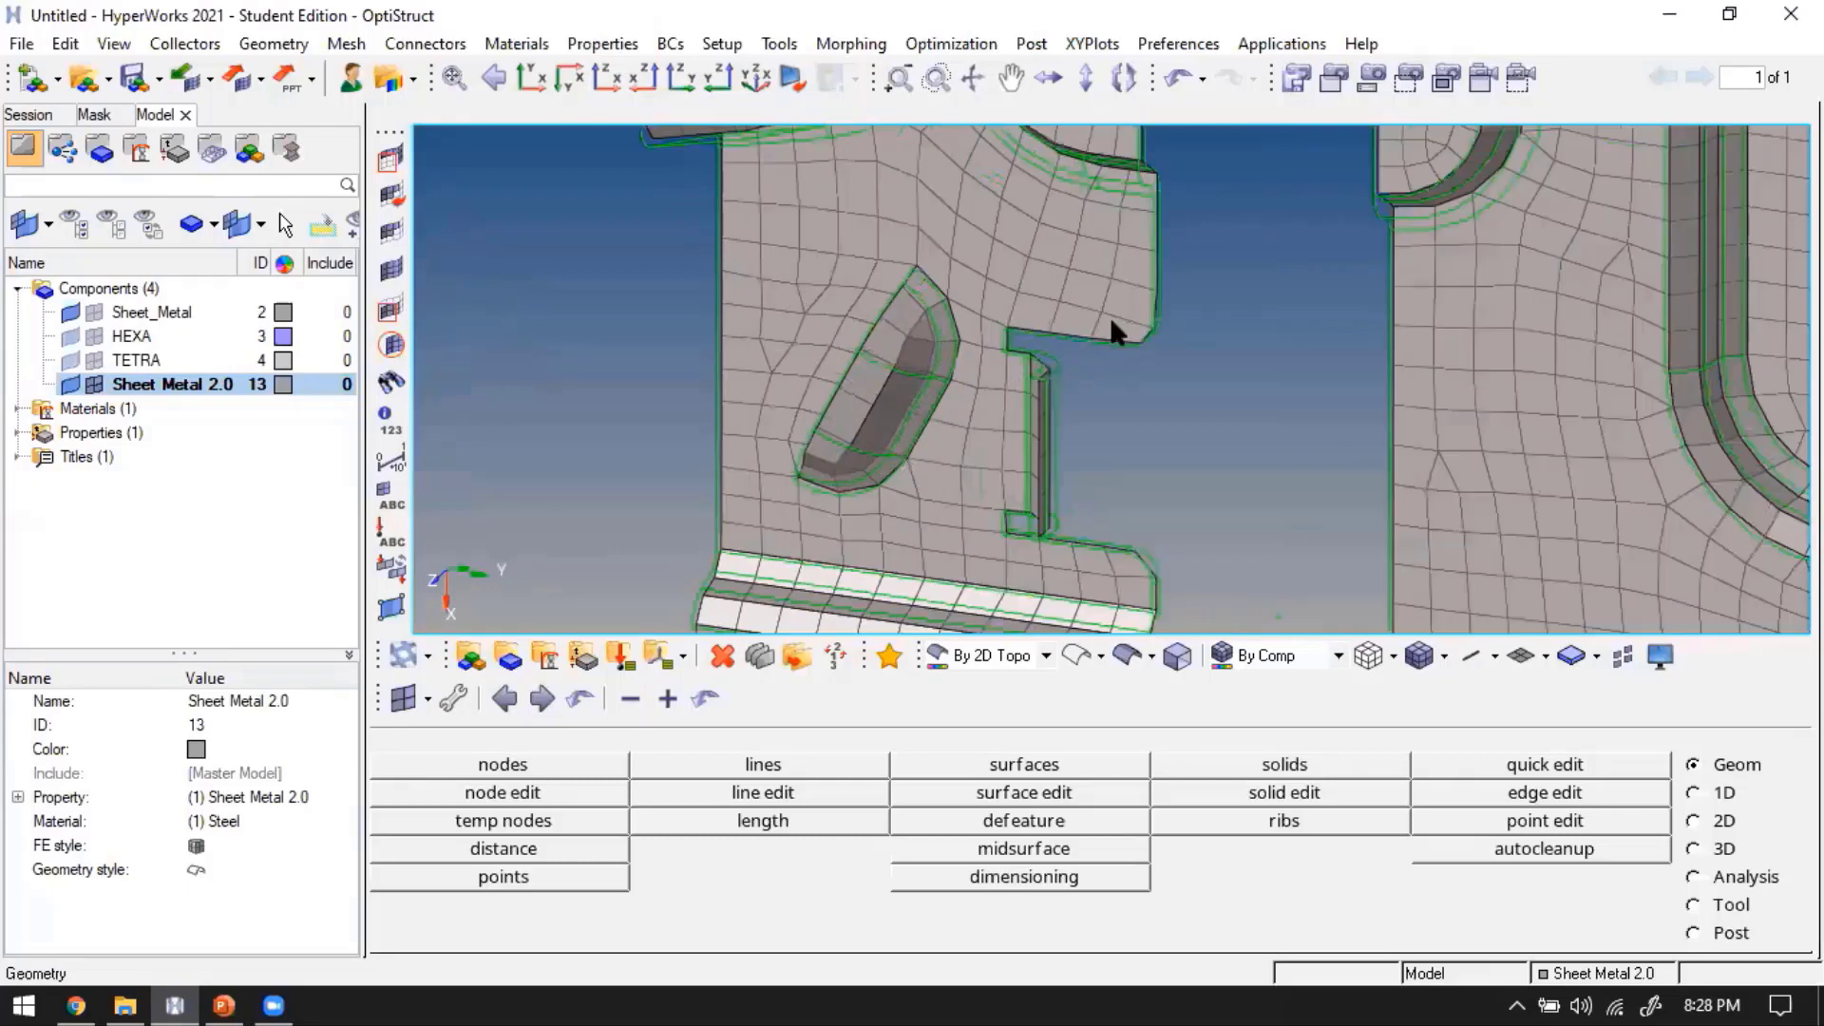
pyautogui.scroll(-2, 1110, 317)
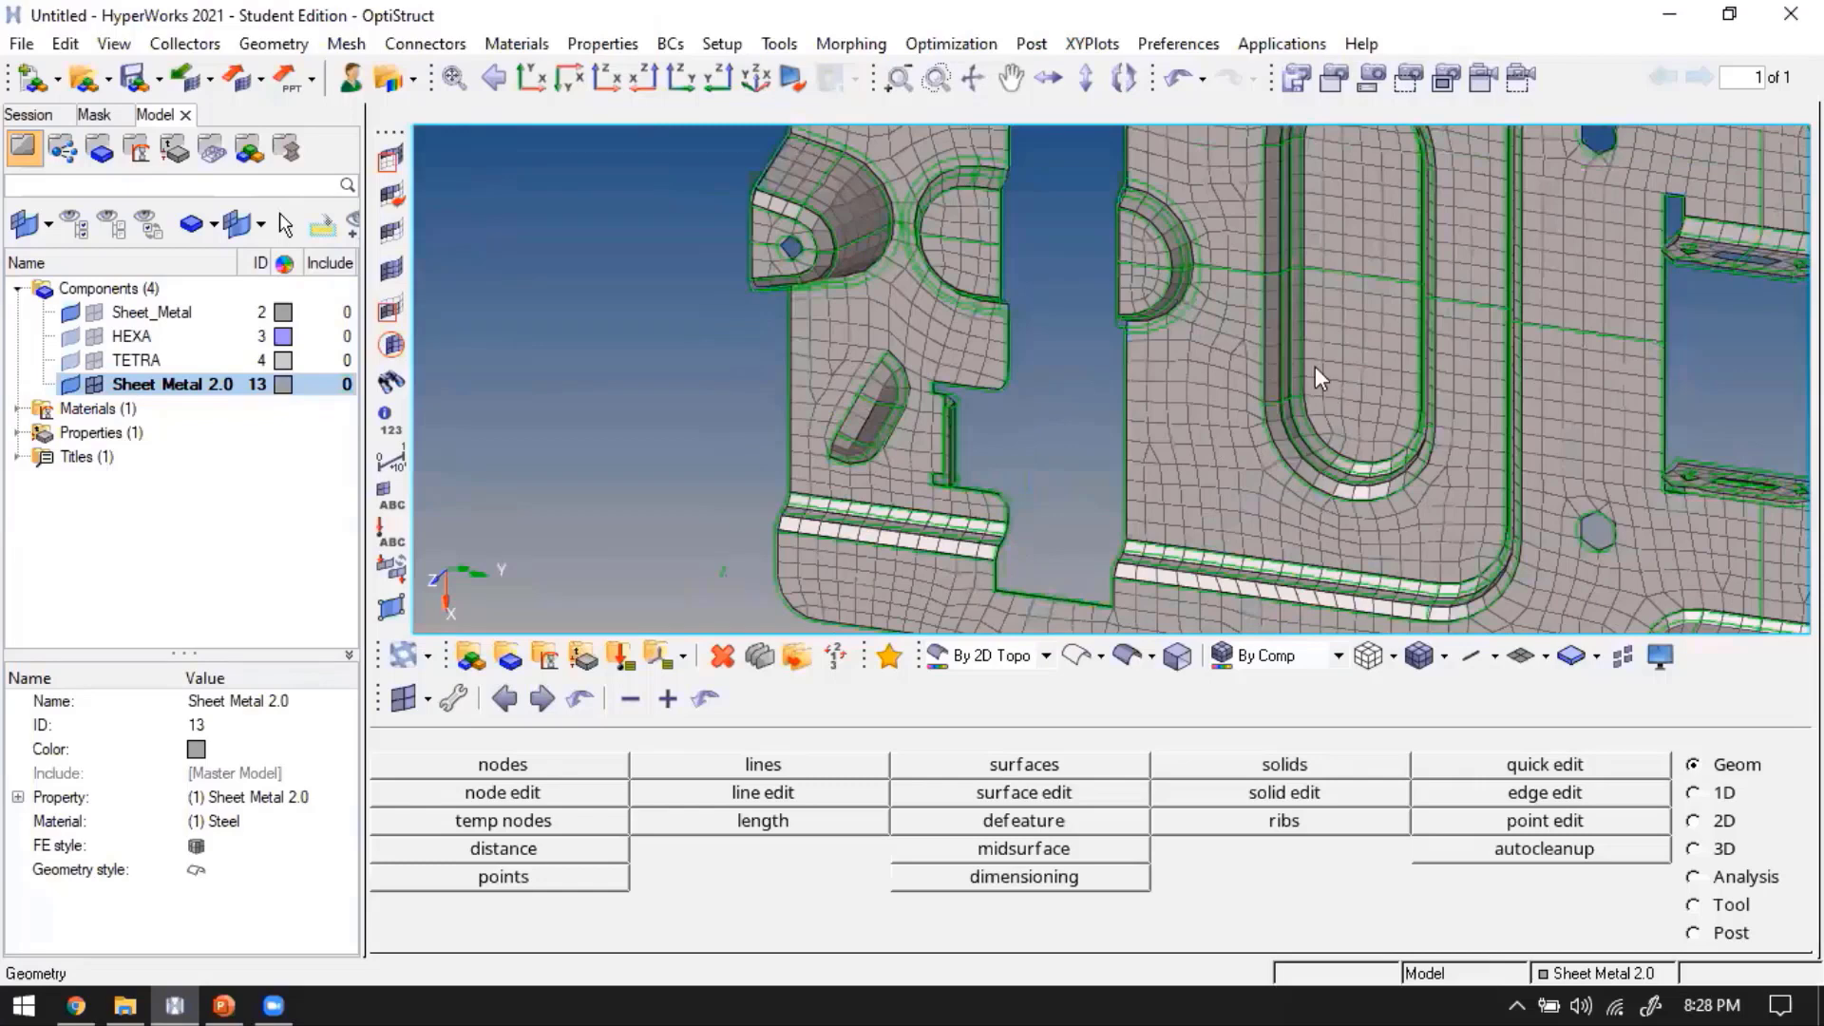
pyautogui.scroll(-1, 1387, 398)
pyautogui.keyDown('ctrl'); pyautogui.moveTo(1388, 398); pyautogui.dragTo(1234, 342); pyautogui.keyUp('ctrl')
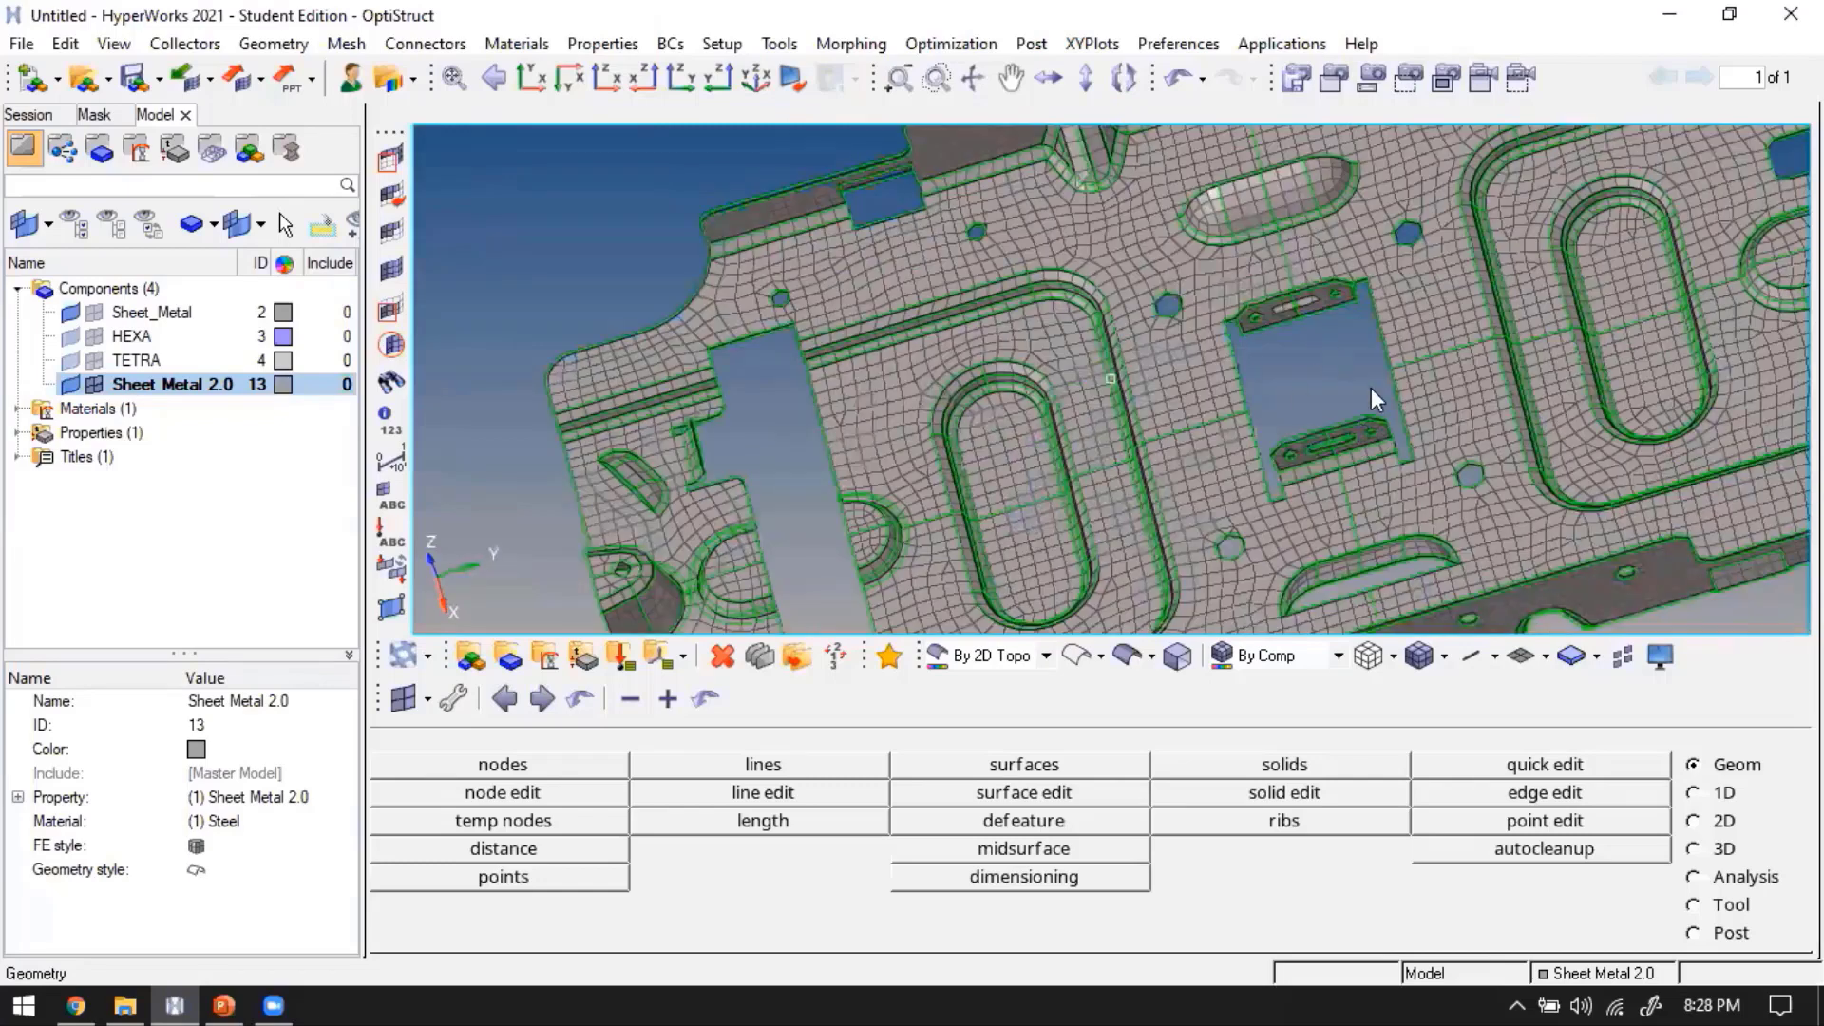
pyautogui.keyDown('ctrl'); pyautogui.moveTo(1125, 657); pyautogui.dragTo(1251, 259); pyautogui.keyUp('ctrl')
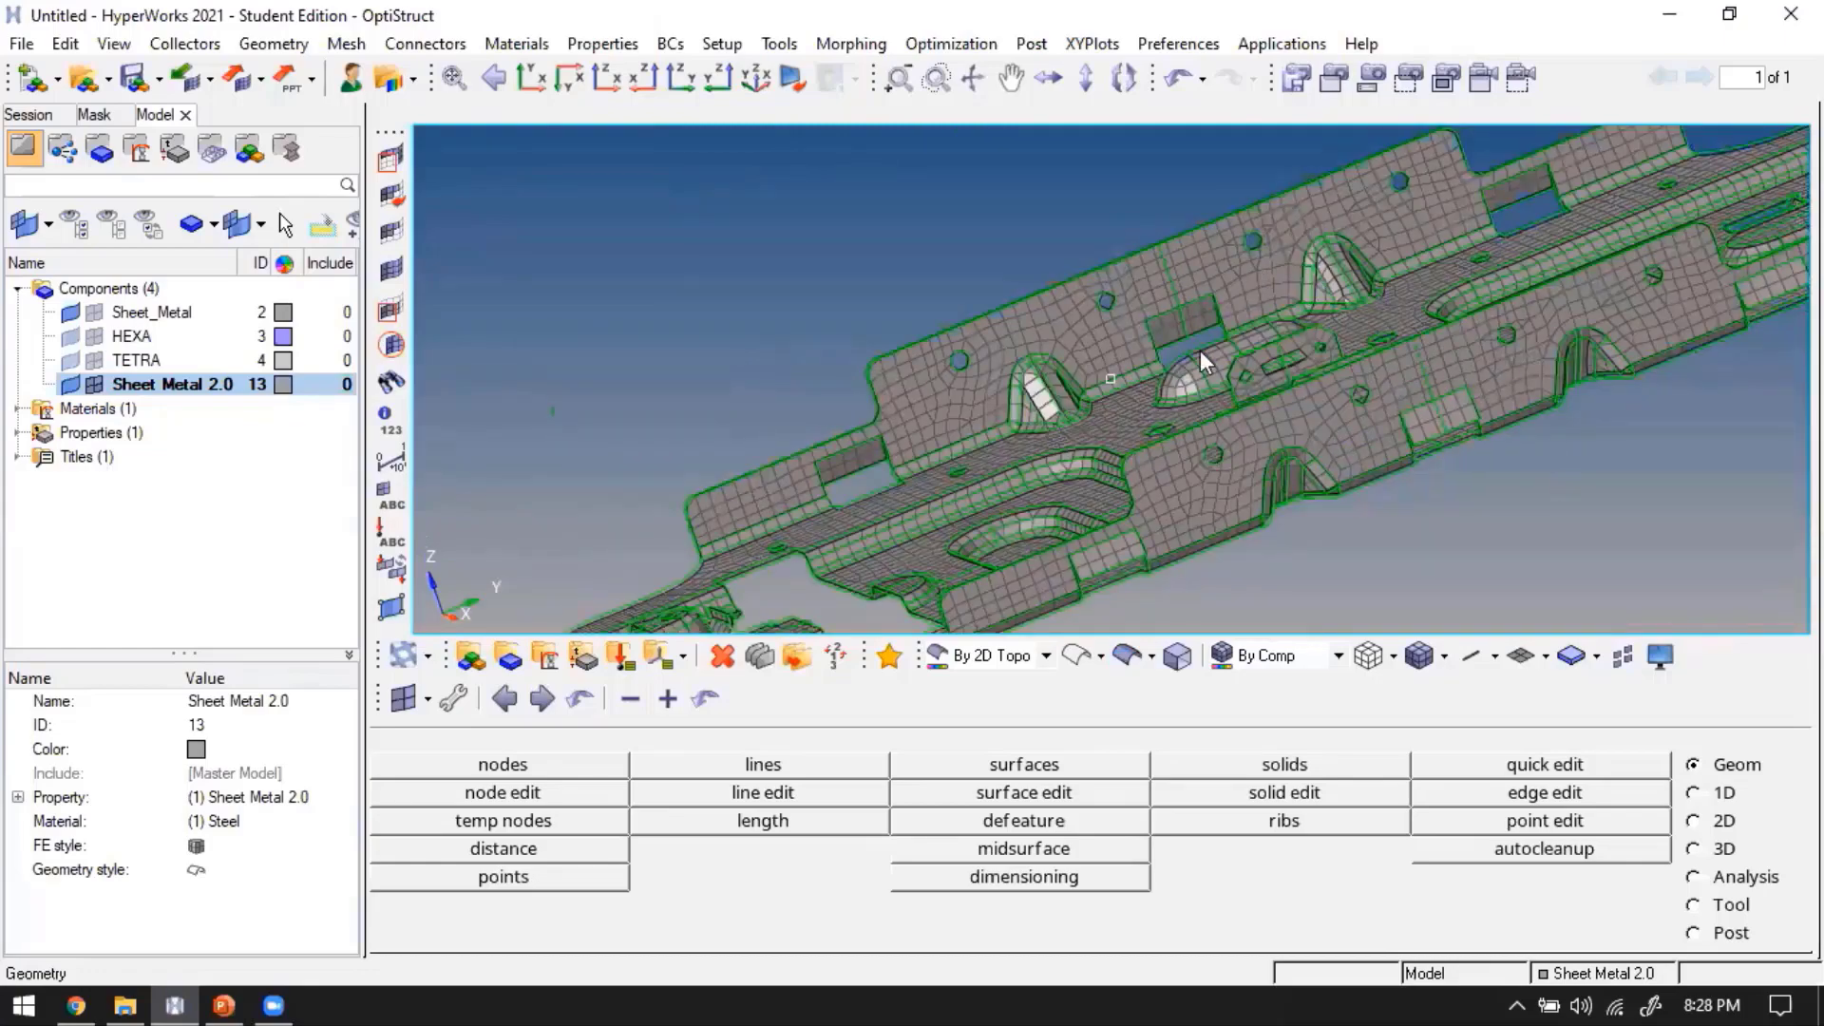
# Compare the shaded geometry with the mesh around the slot and holes in the two upright tabs at the central cutout
pyautogui.keyDown('ctrl'); pyautogui.moveTo(1313, 264); pyautogui.dragTo(1170, 374); pyautogui.keyUp('ctrl')
pyautogui.keyDown('ctrl'); pyautogui.scroll(3, 1171, 374); pyautogui.keyUp('ctrl')
pyautogui.click(1125, 667)
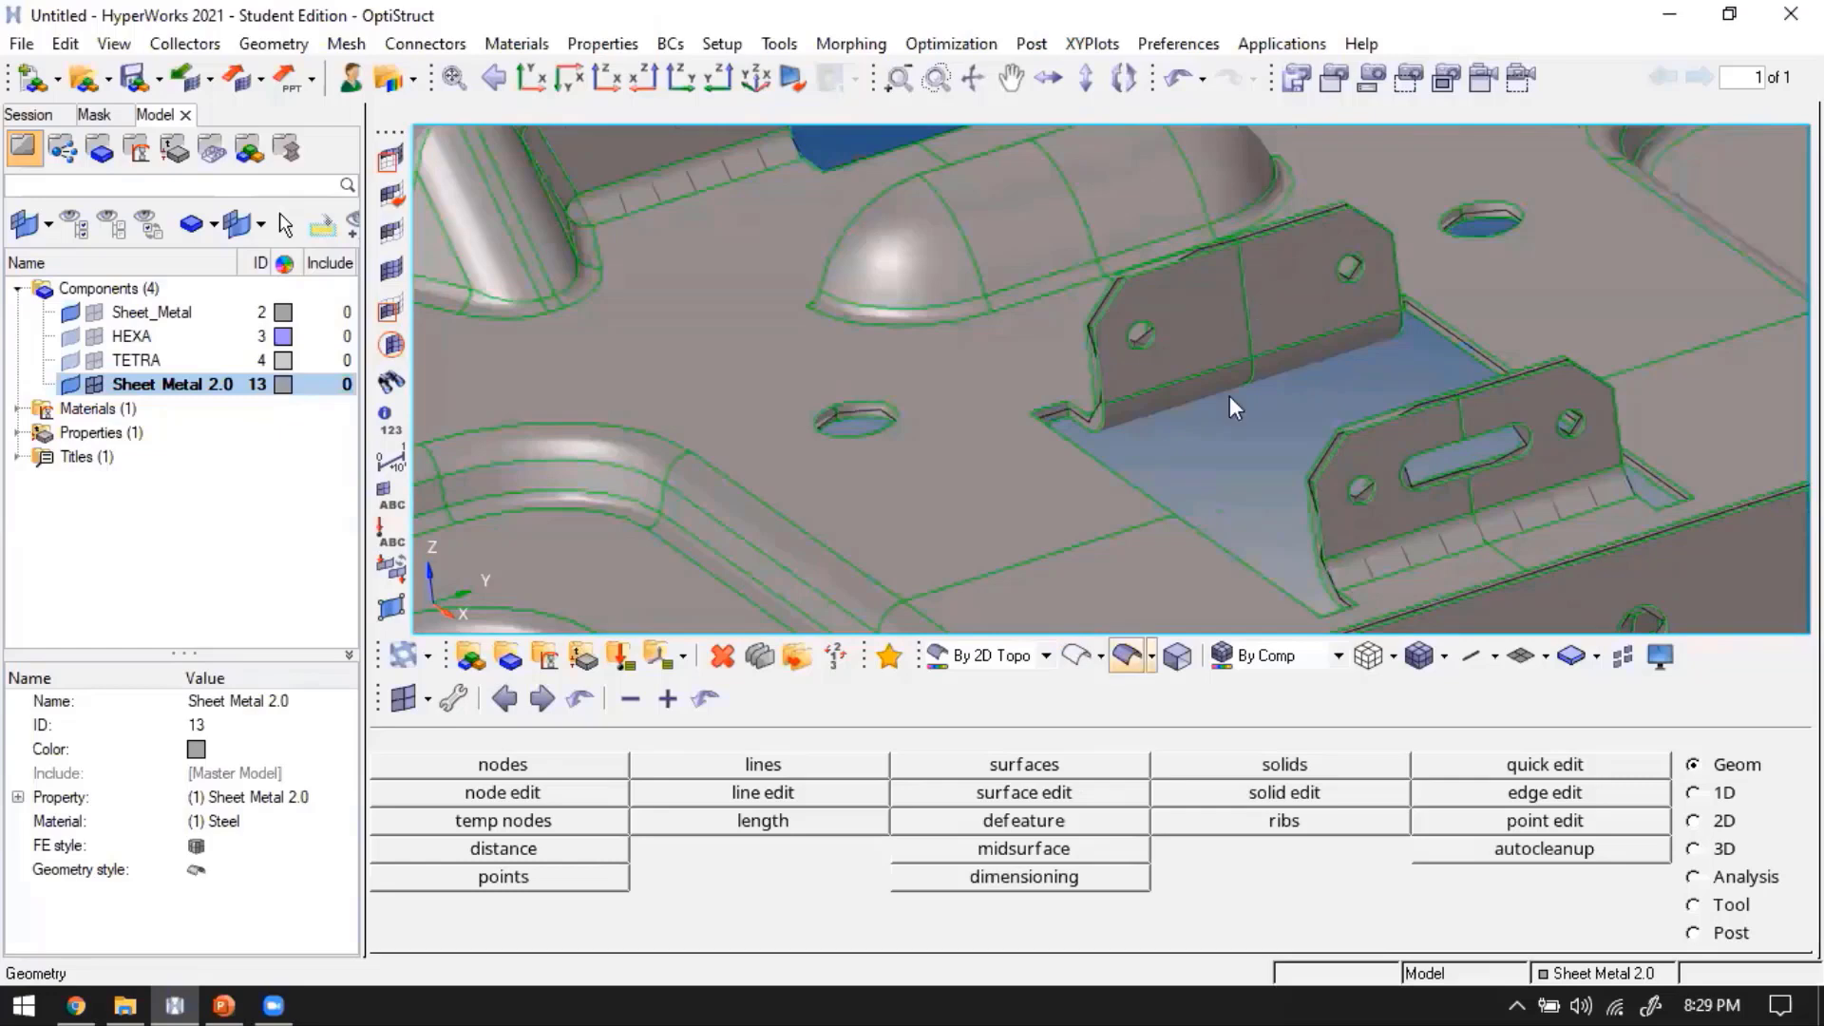
pyautogui.click(1077, 656)
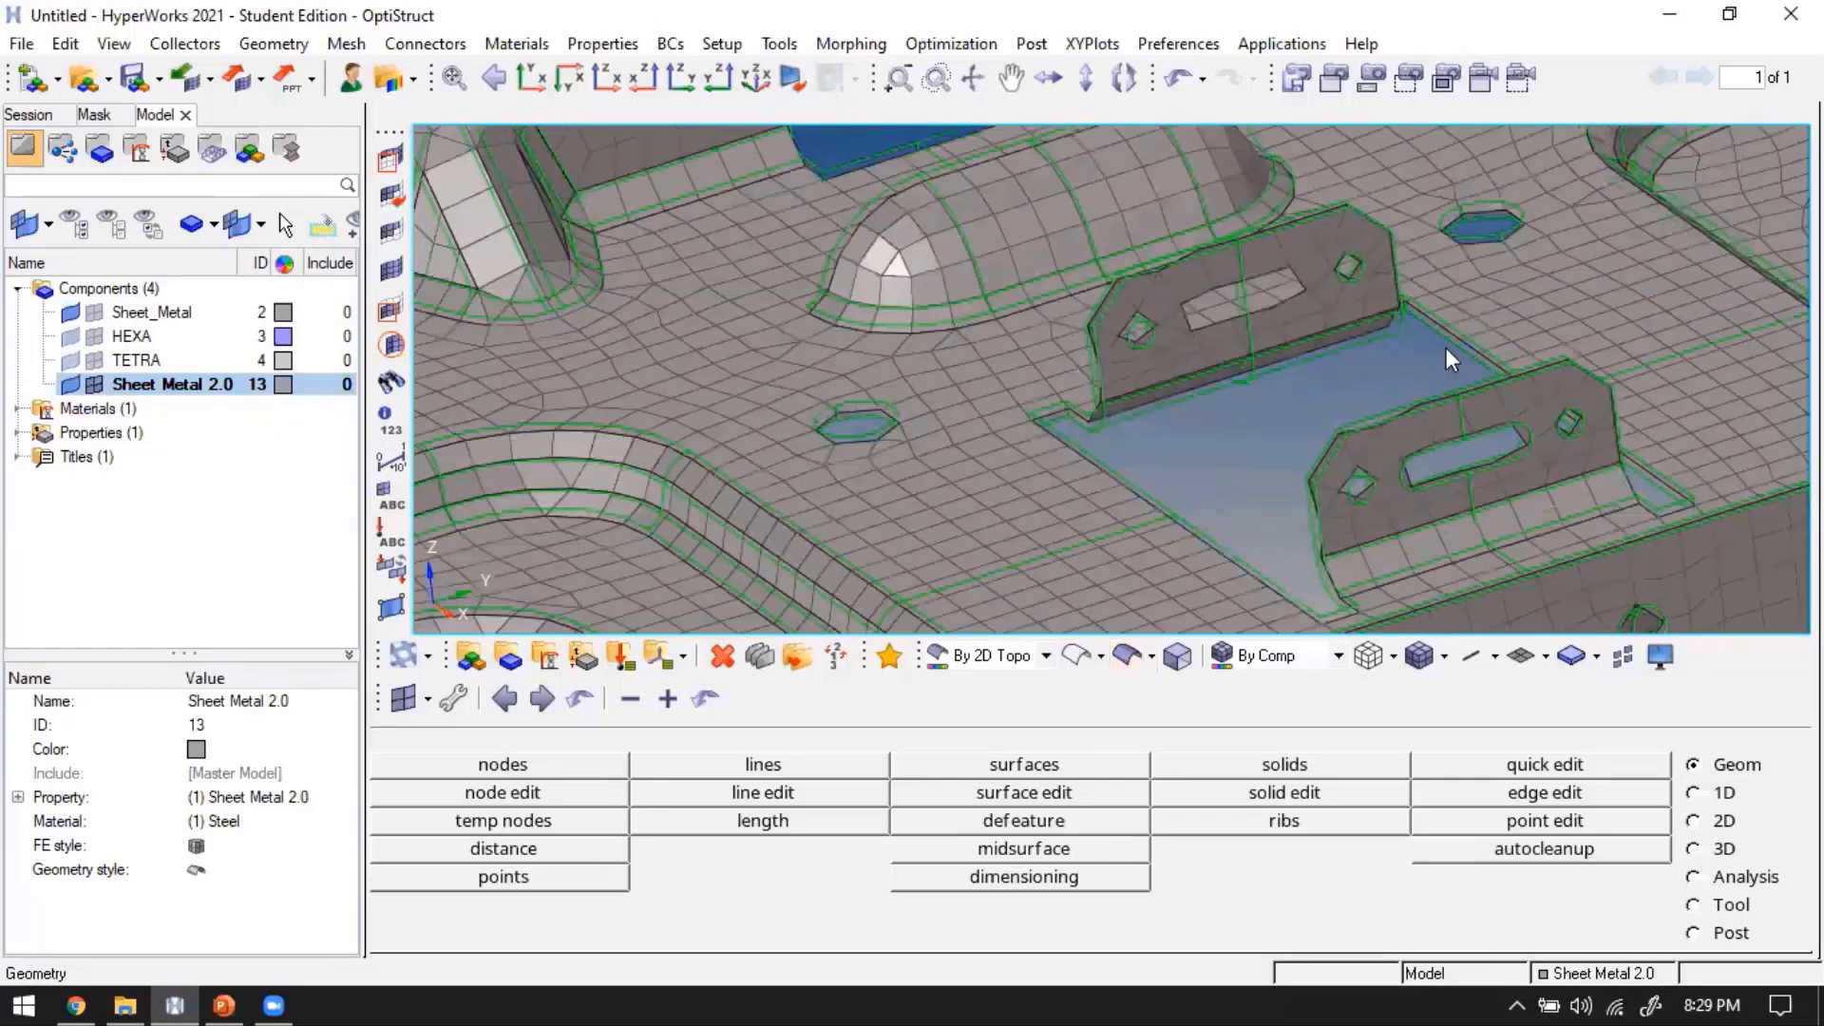
pyautogui.scroll(3, 1368, 418)
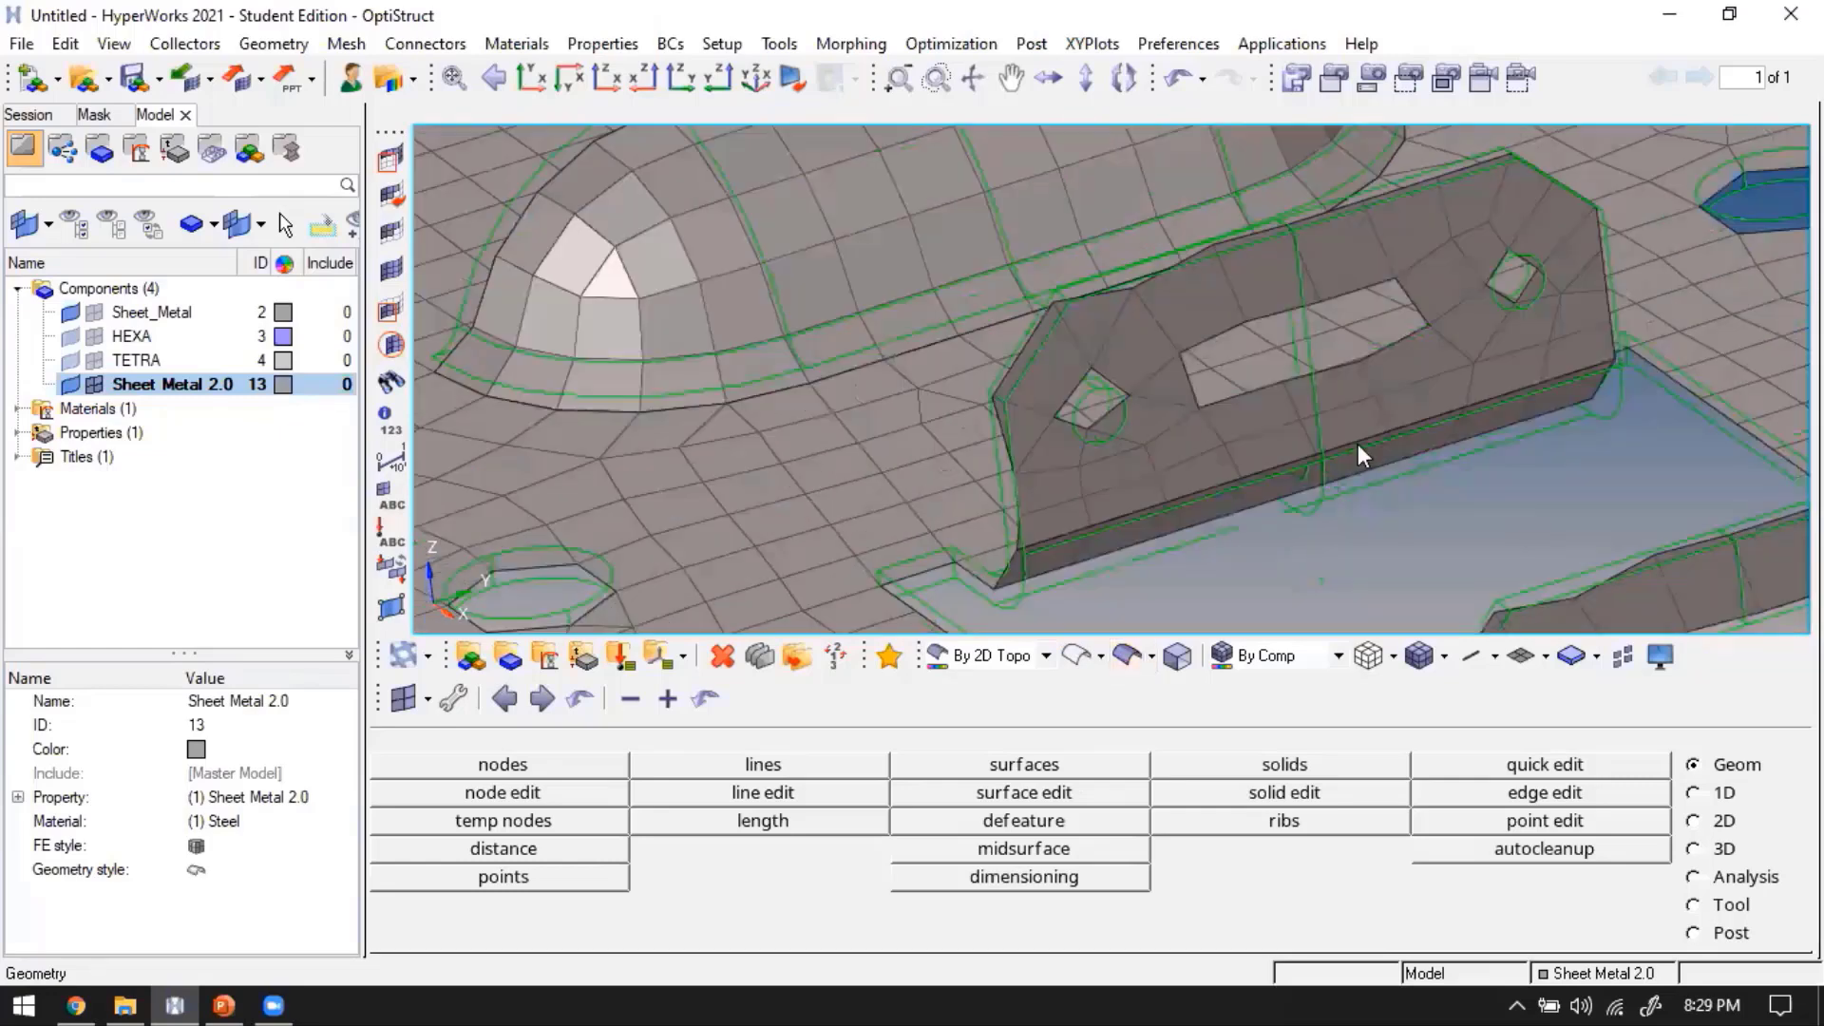
pyautogui.scroll(-2, 1330, 361)
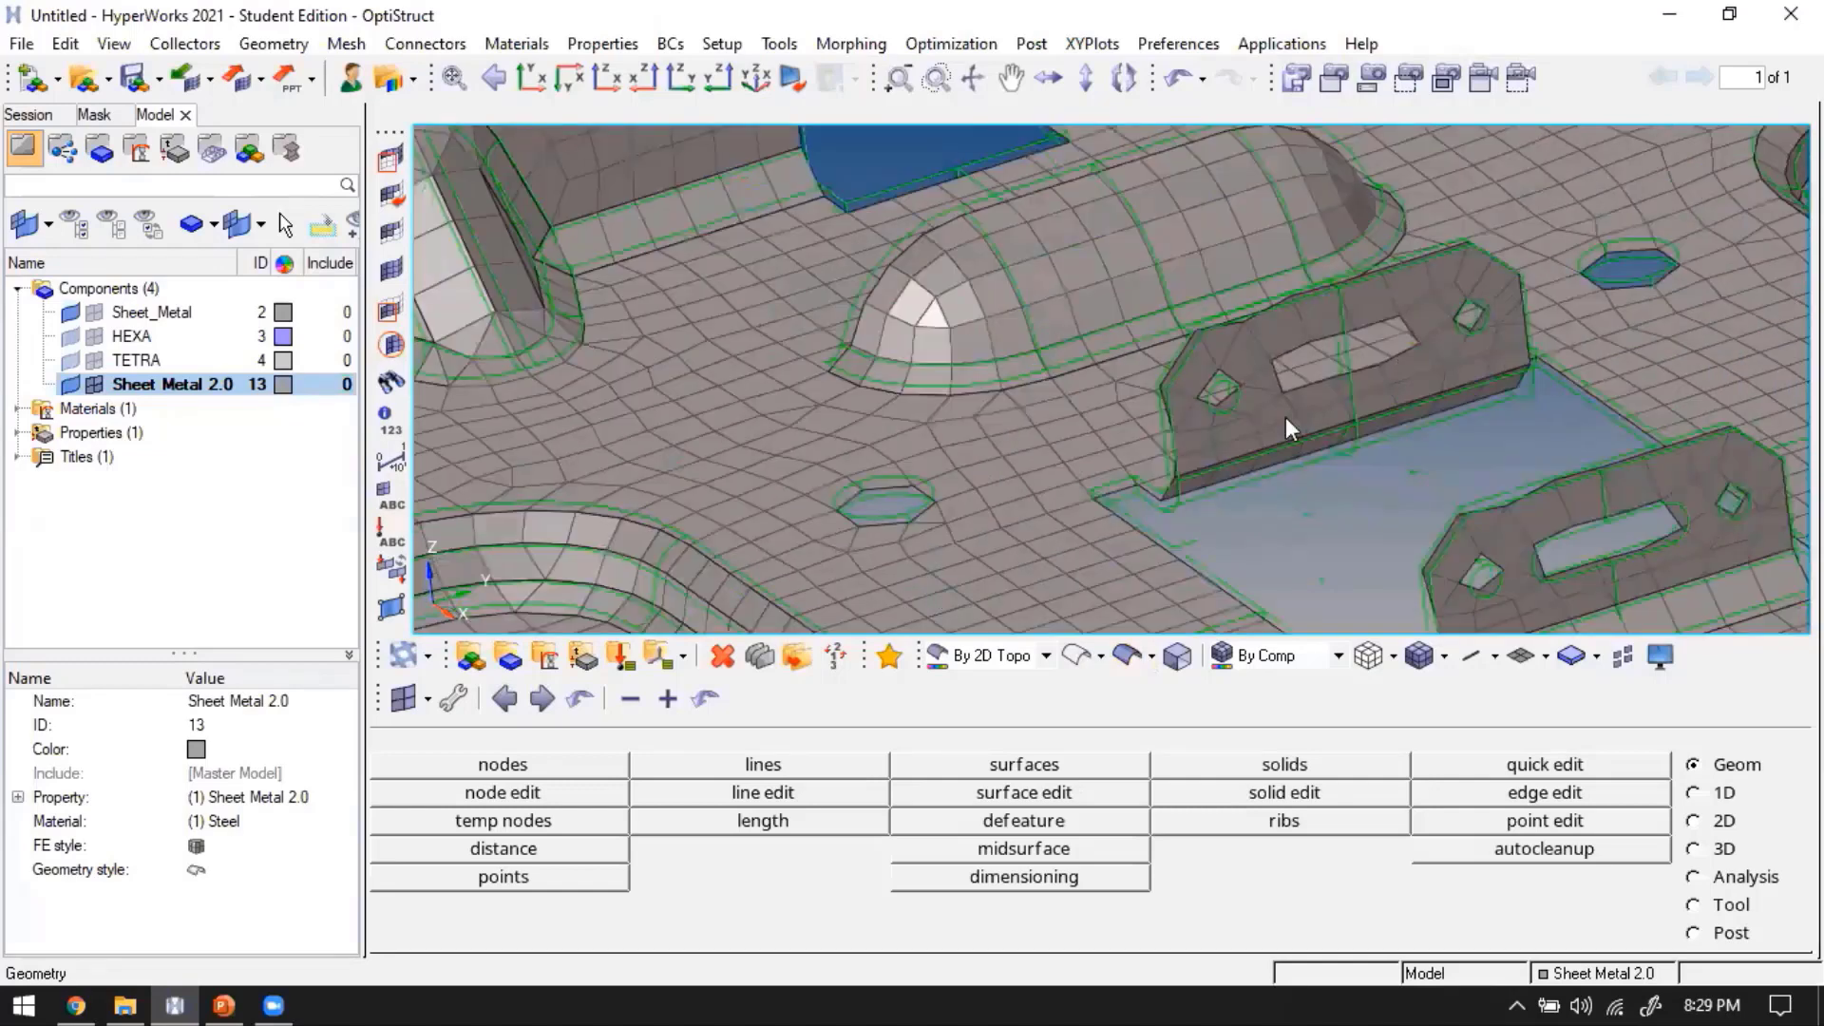
pyautogui.scroll(2, 1285, 418)
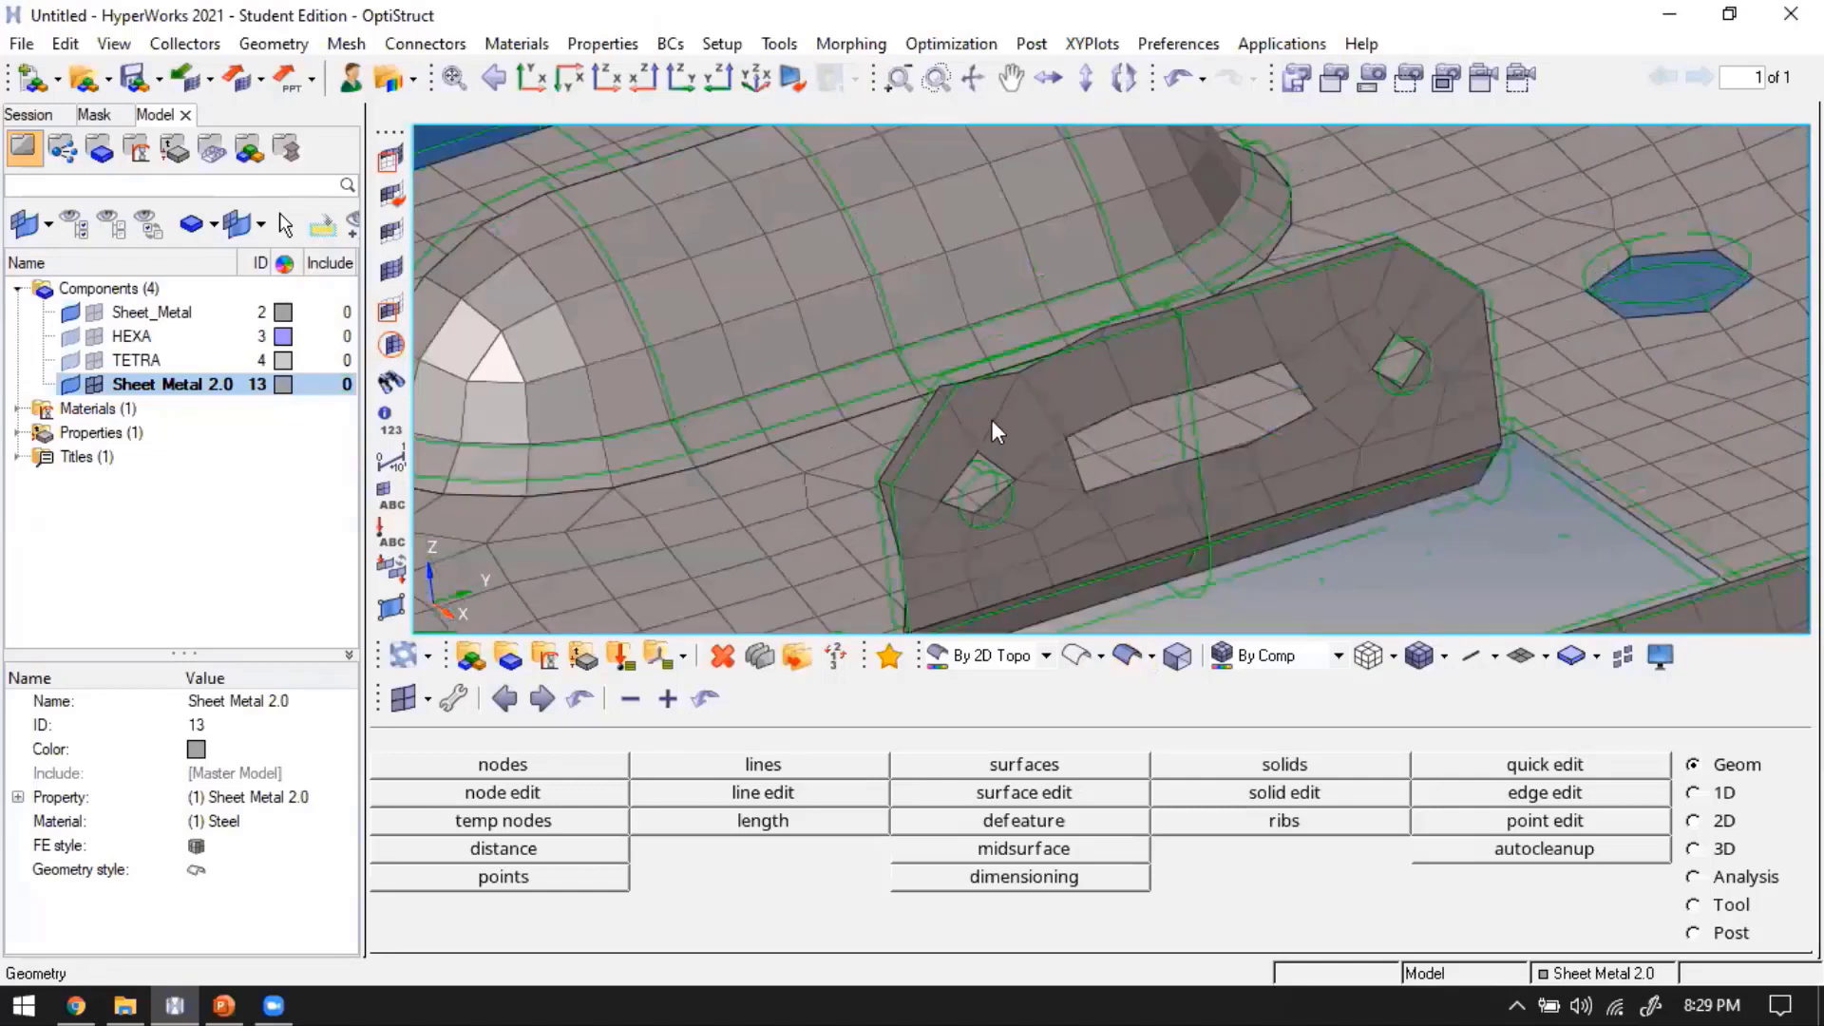
pyautogui.scroll(2, 1007, 426)
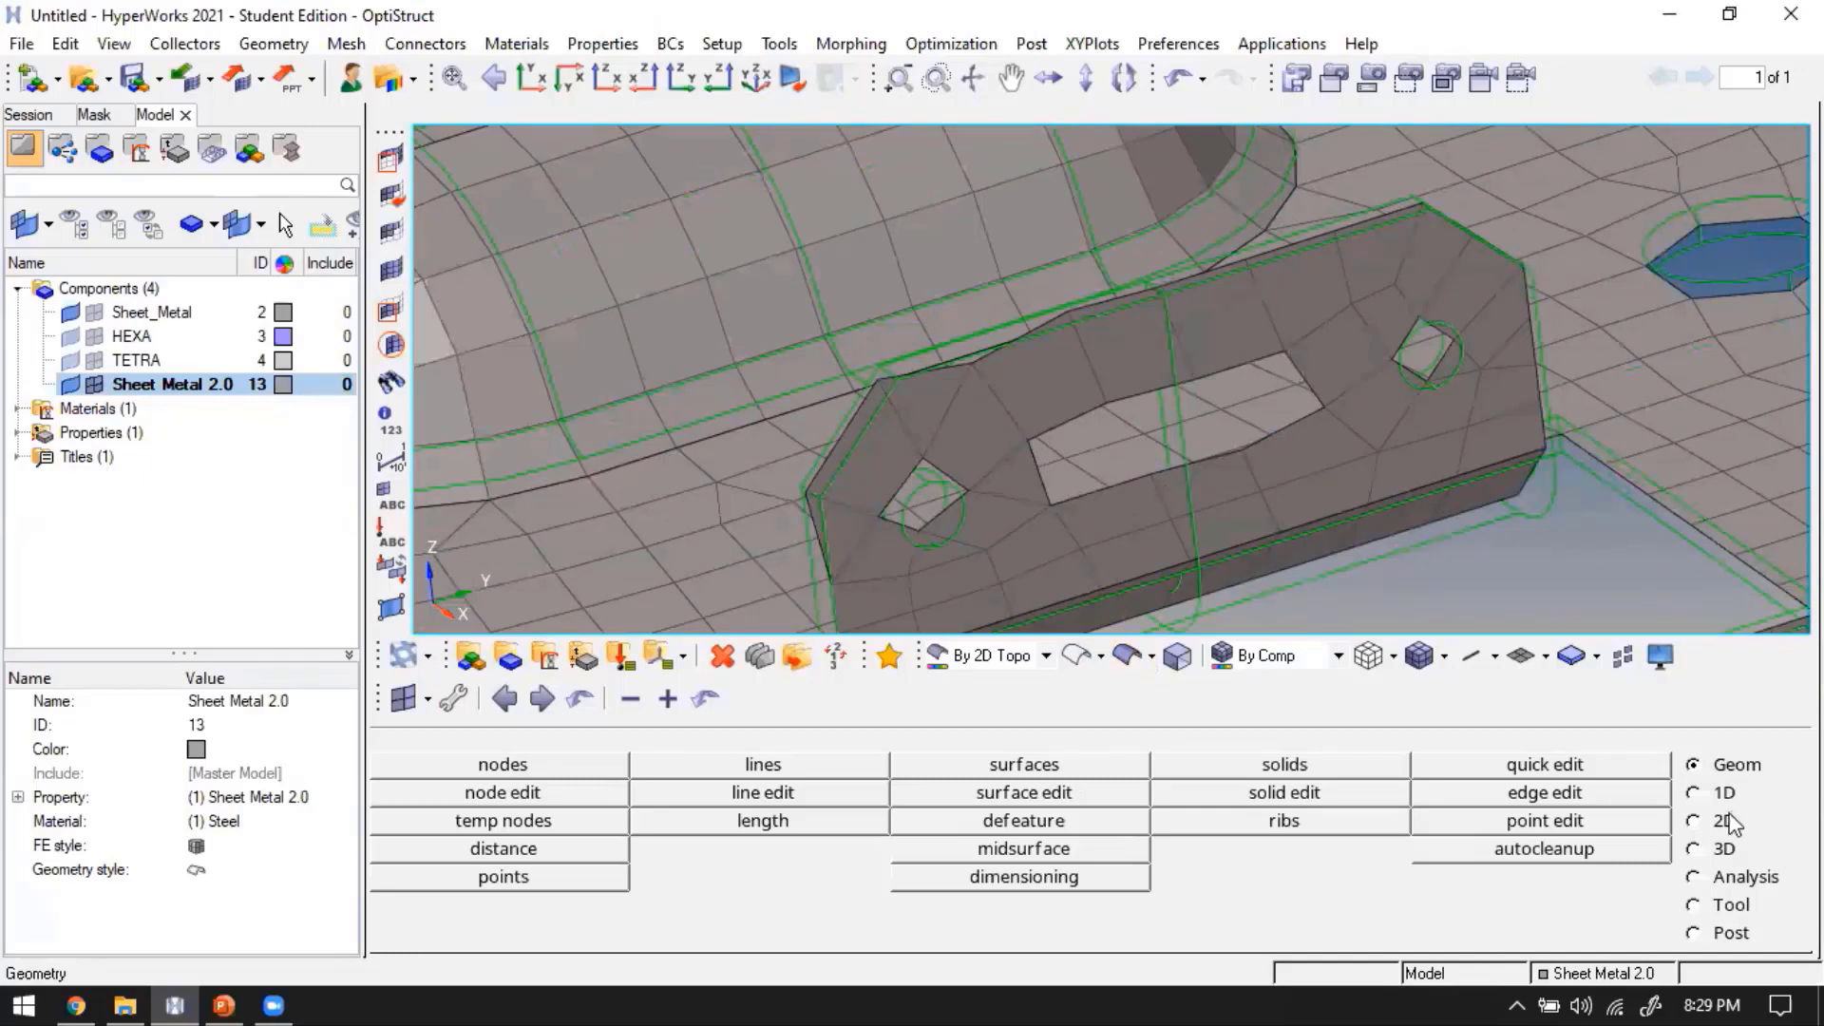
# Start a ruled mesh and pick the four nodes along the upper edge of the rear tab's slot as the first node list
pyautogui.scroll(-2, 840, 765)
pyautogui.click(844, 775)
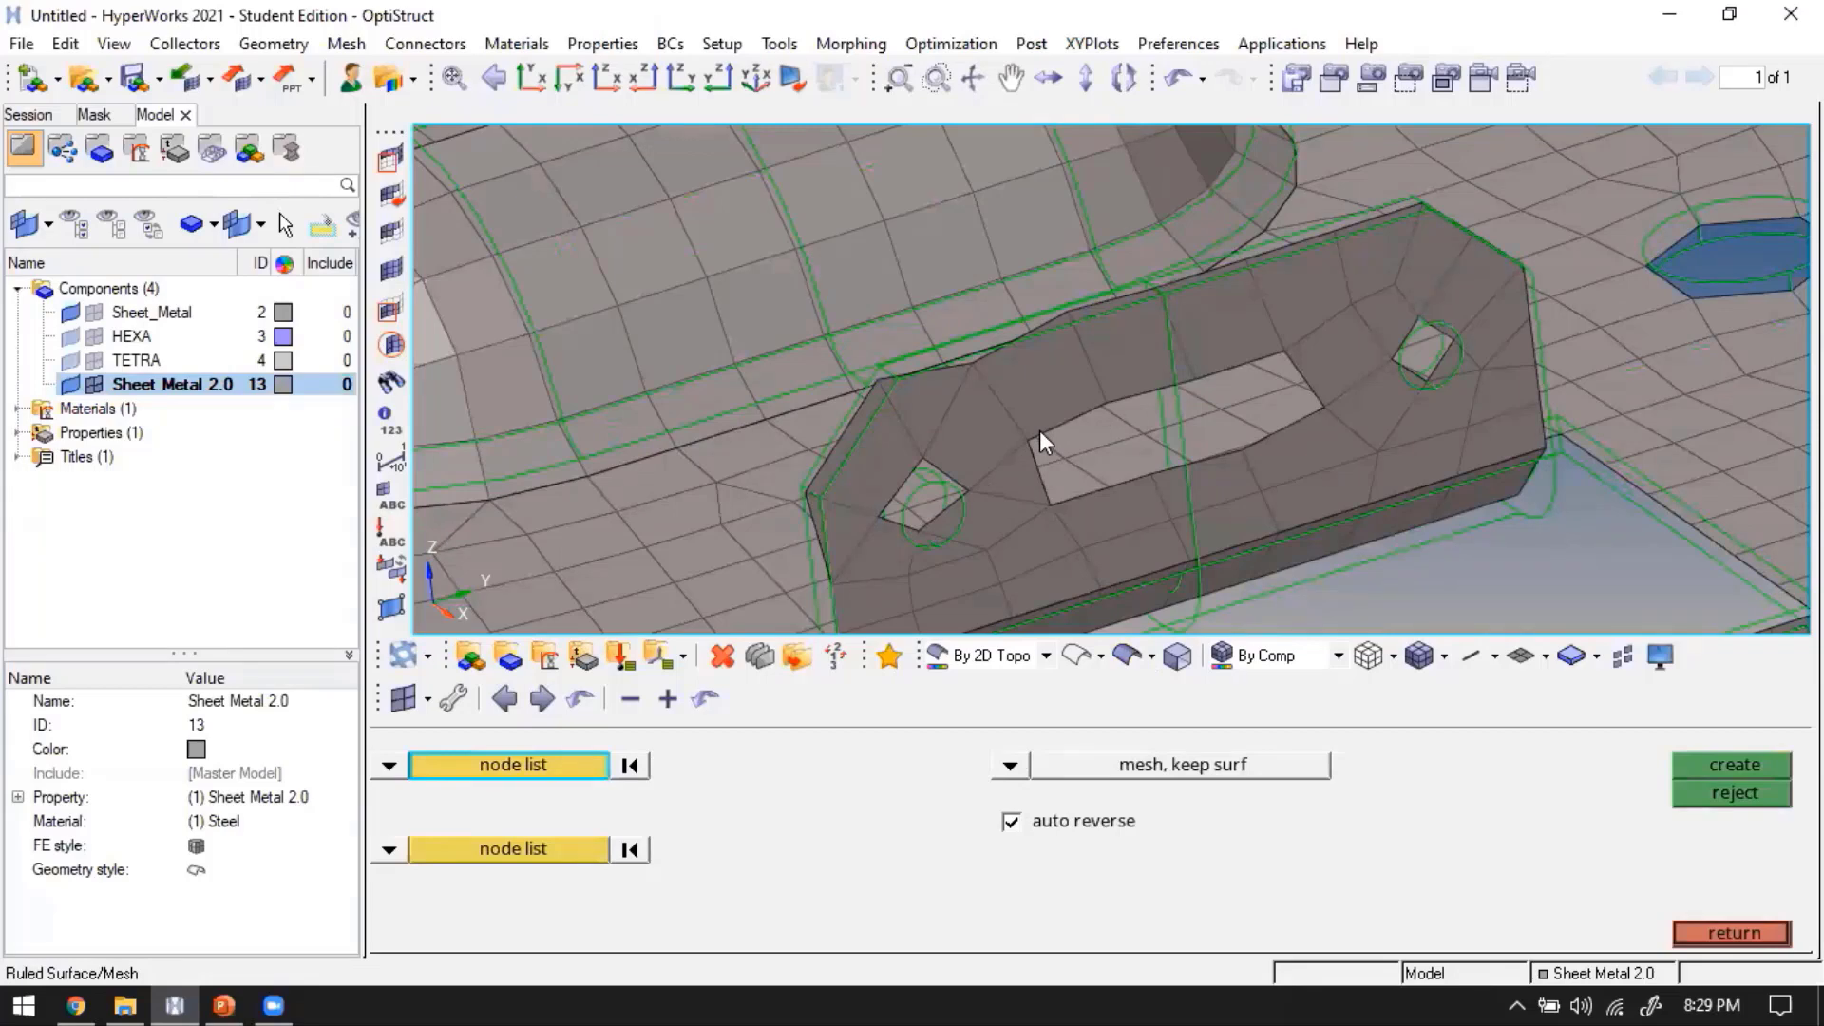
pyautogui.scroll(1, 1026, 454)
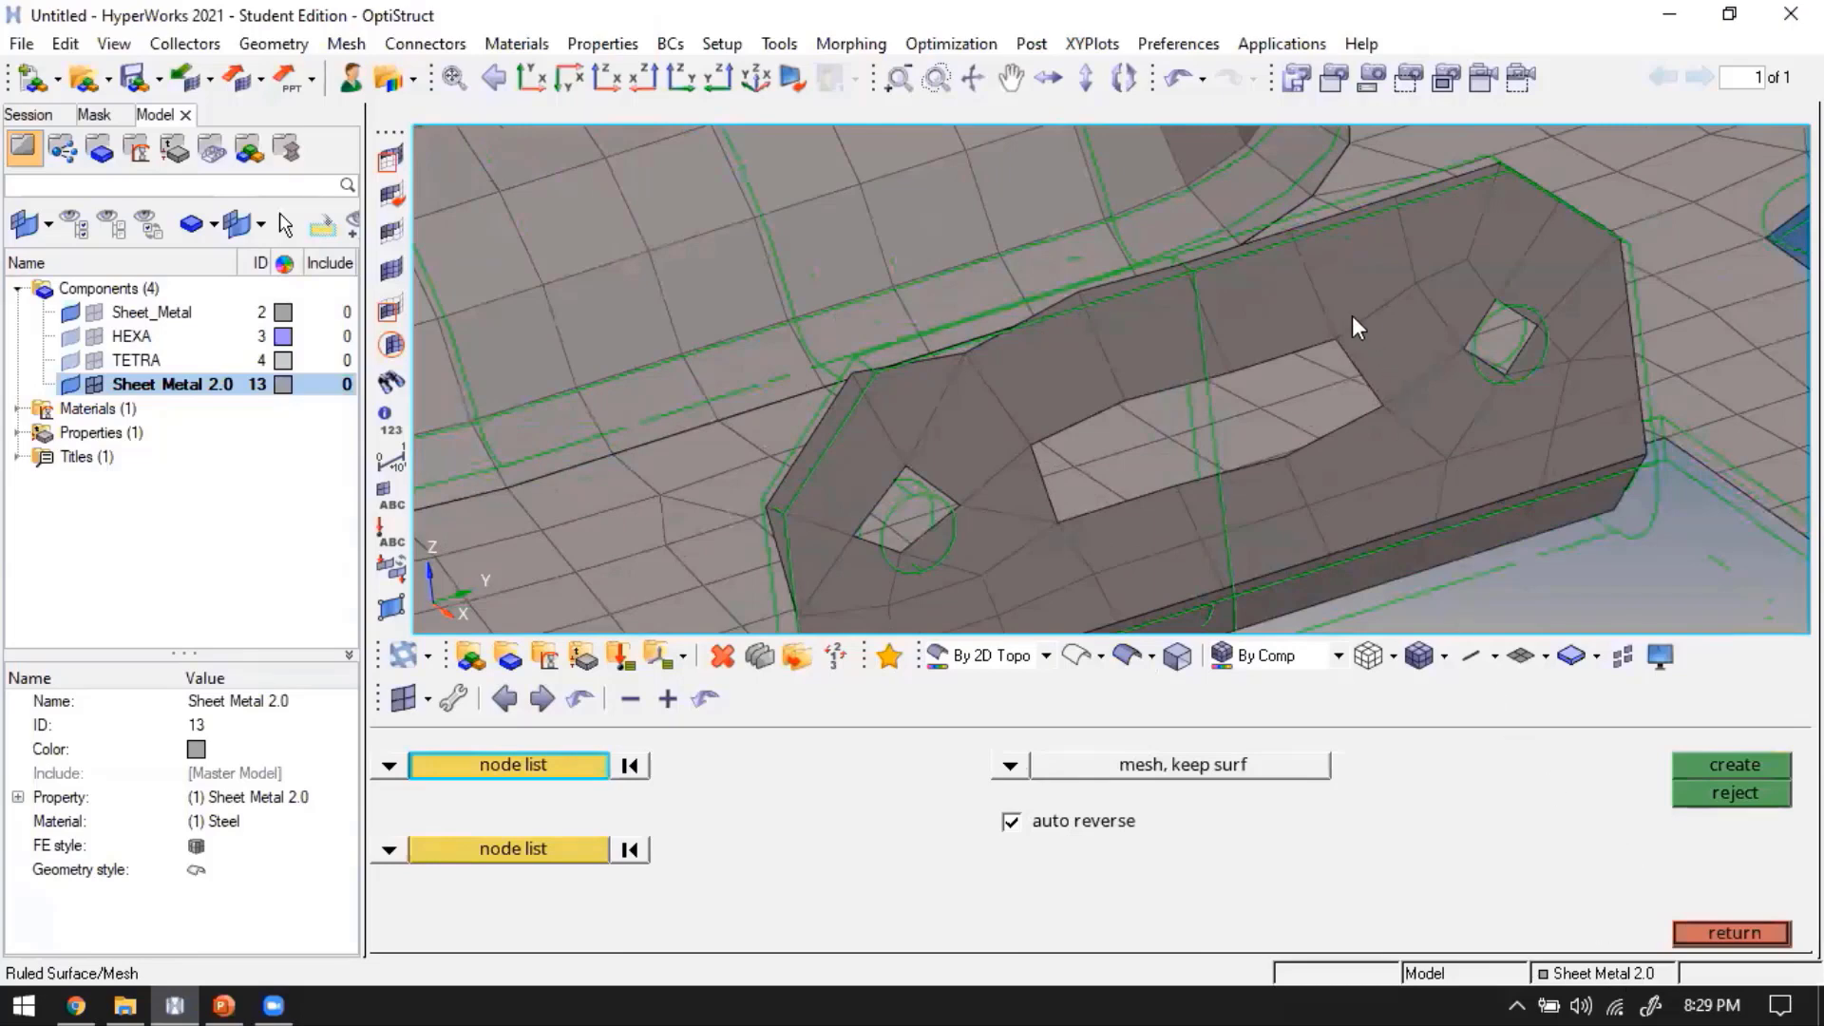
pyautogui.press('Escape')
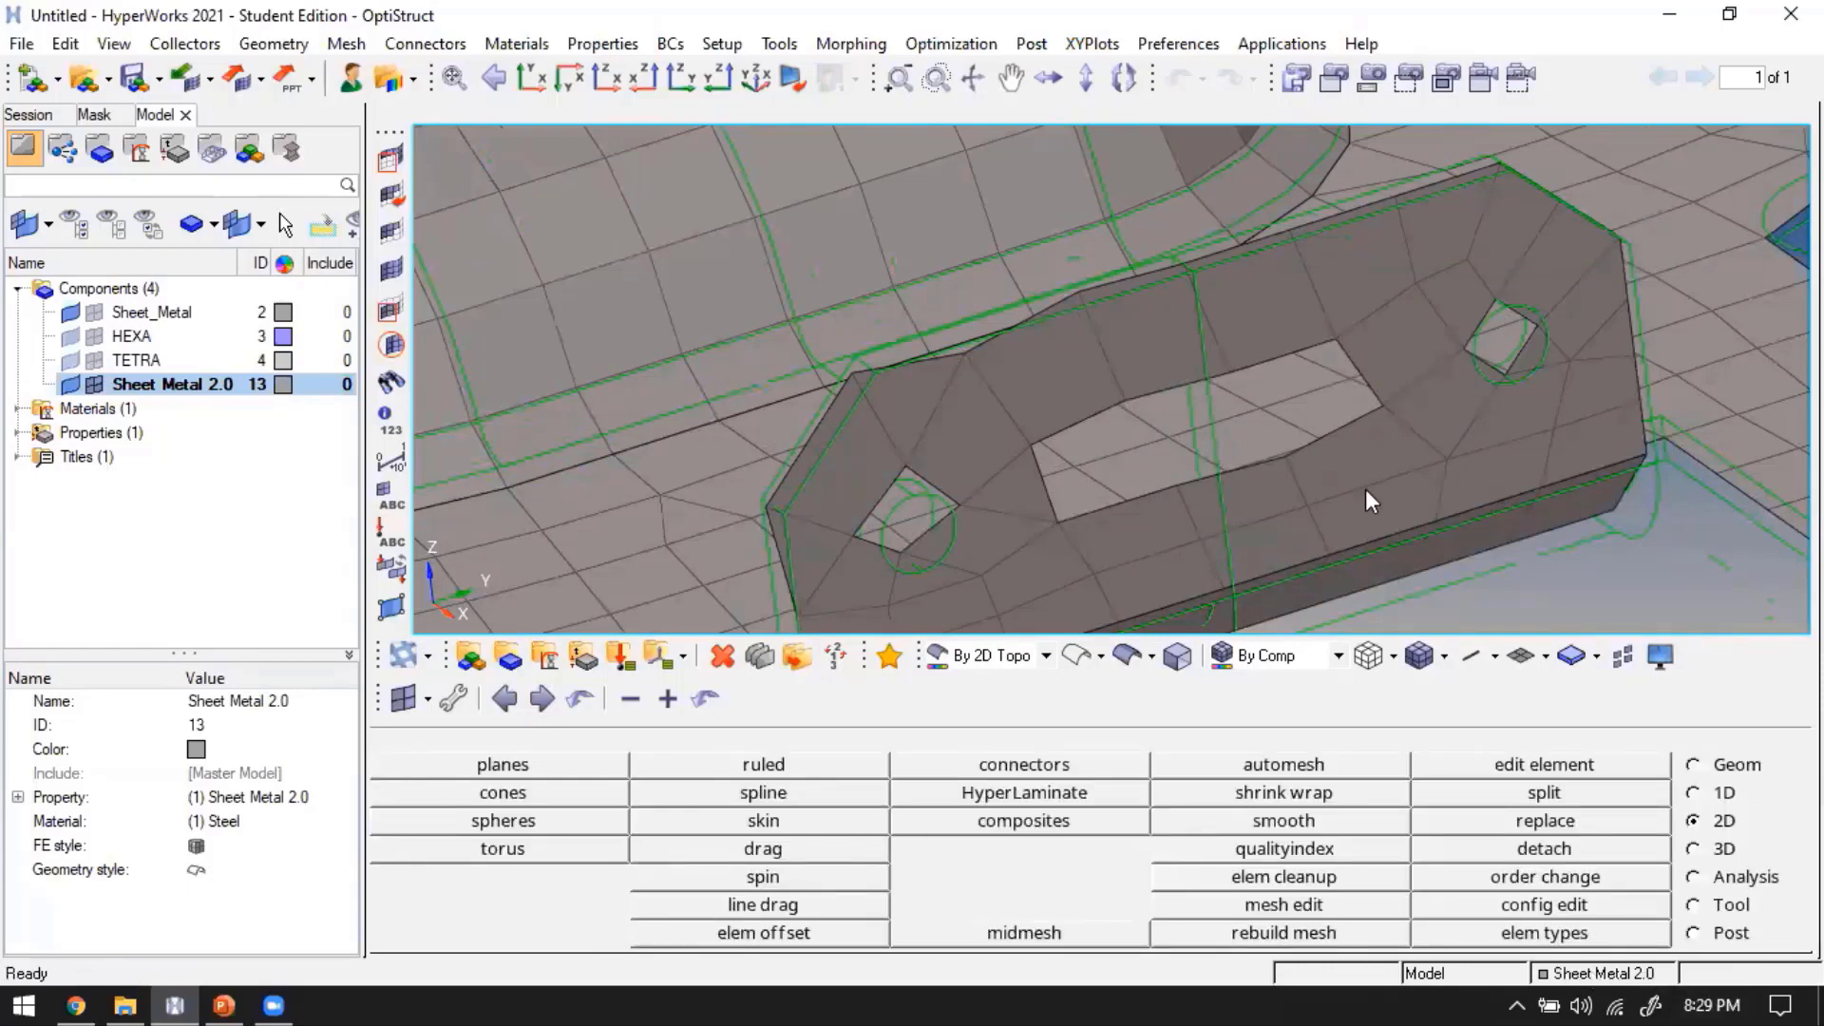
pyautogui.click(824, 766)
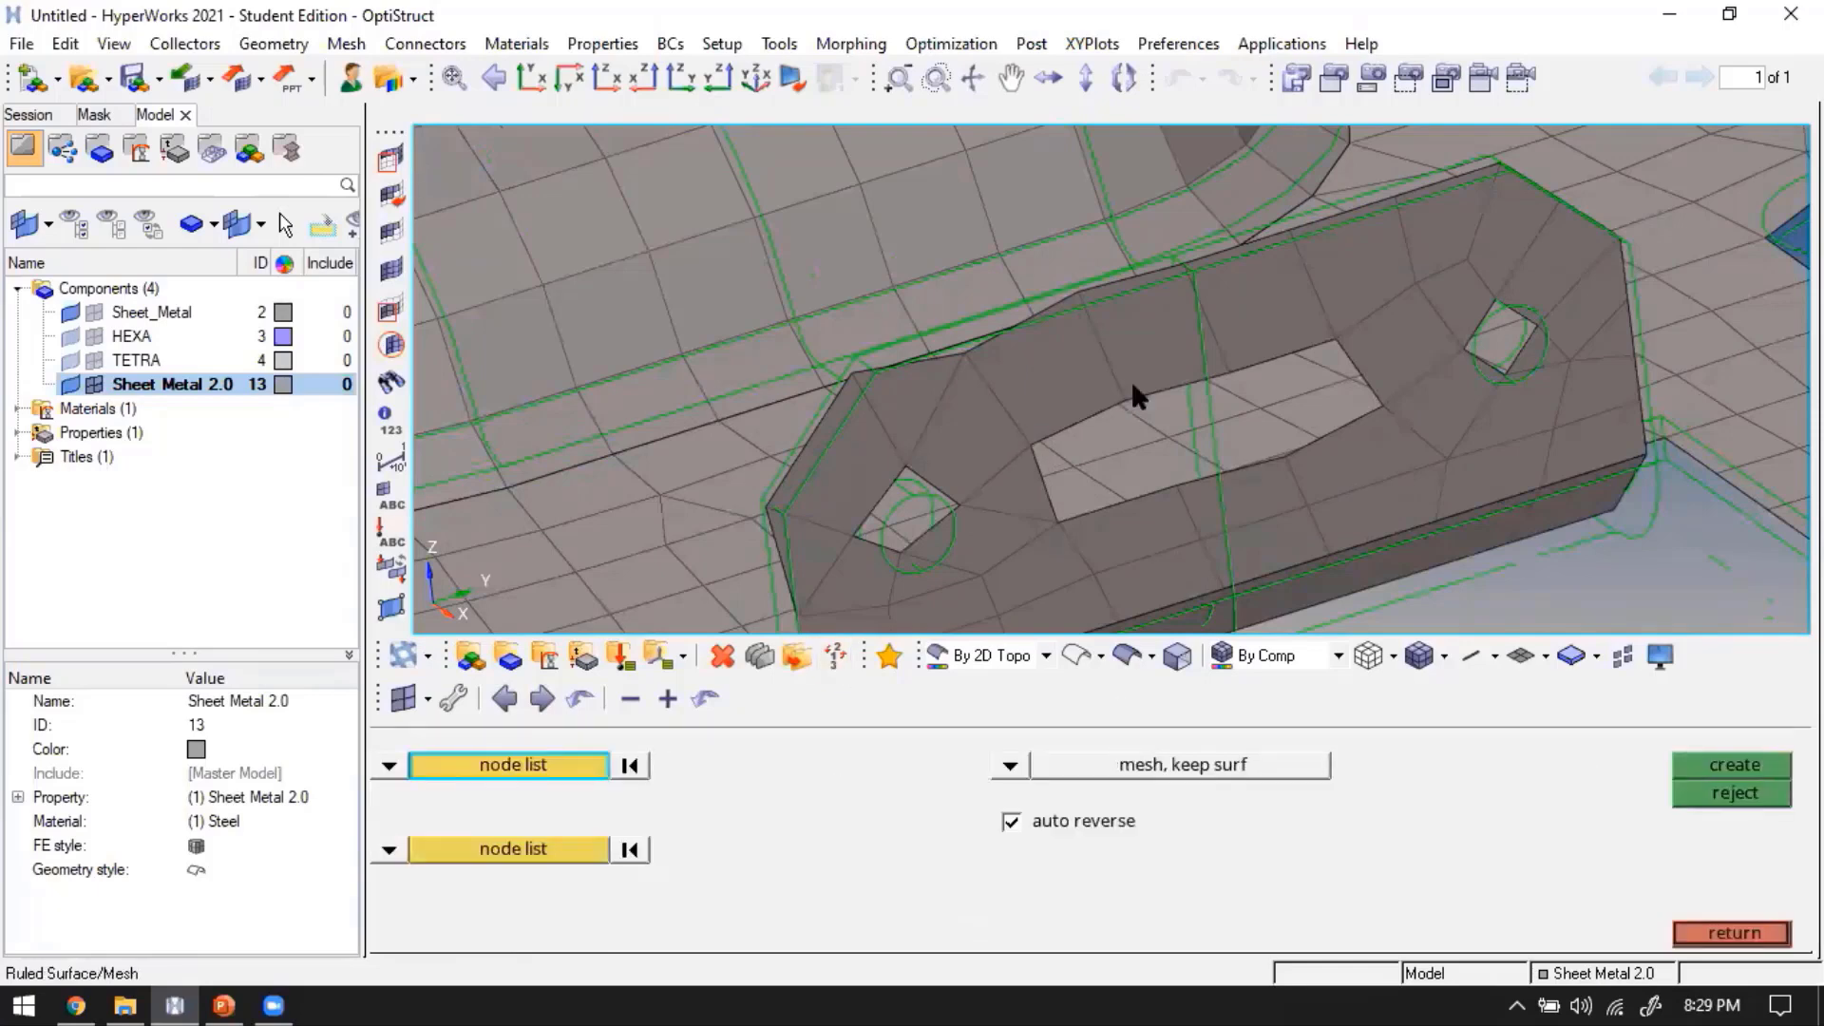
pyautogui.click(1329, 337)
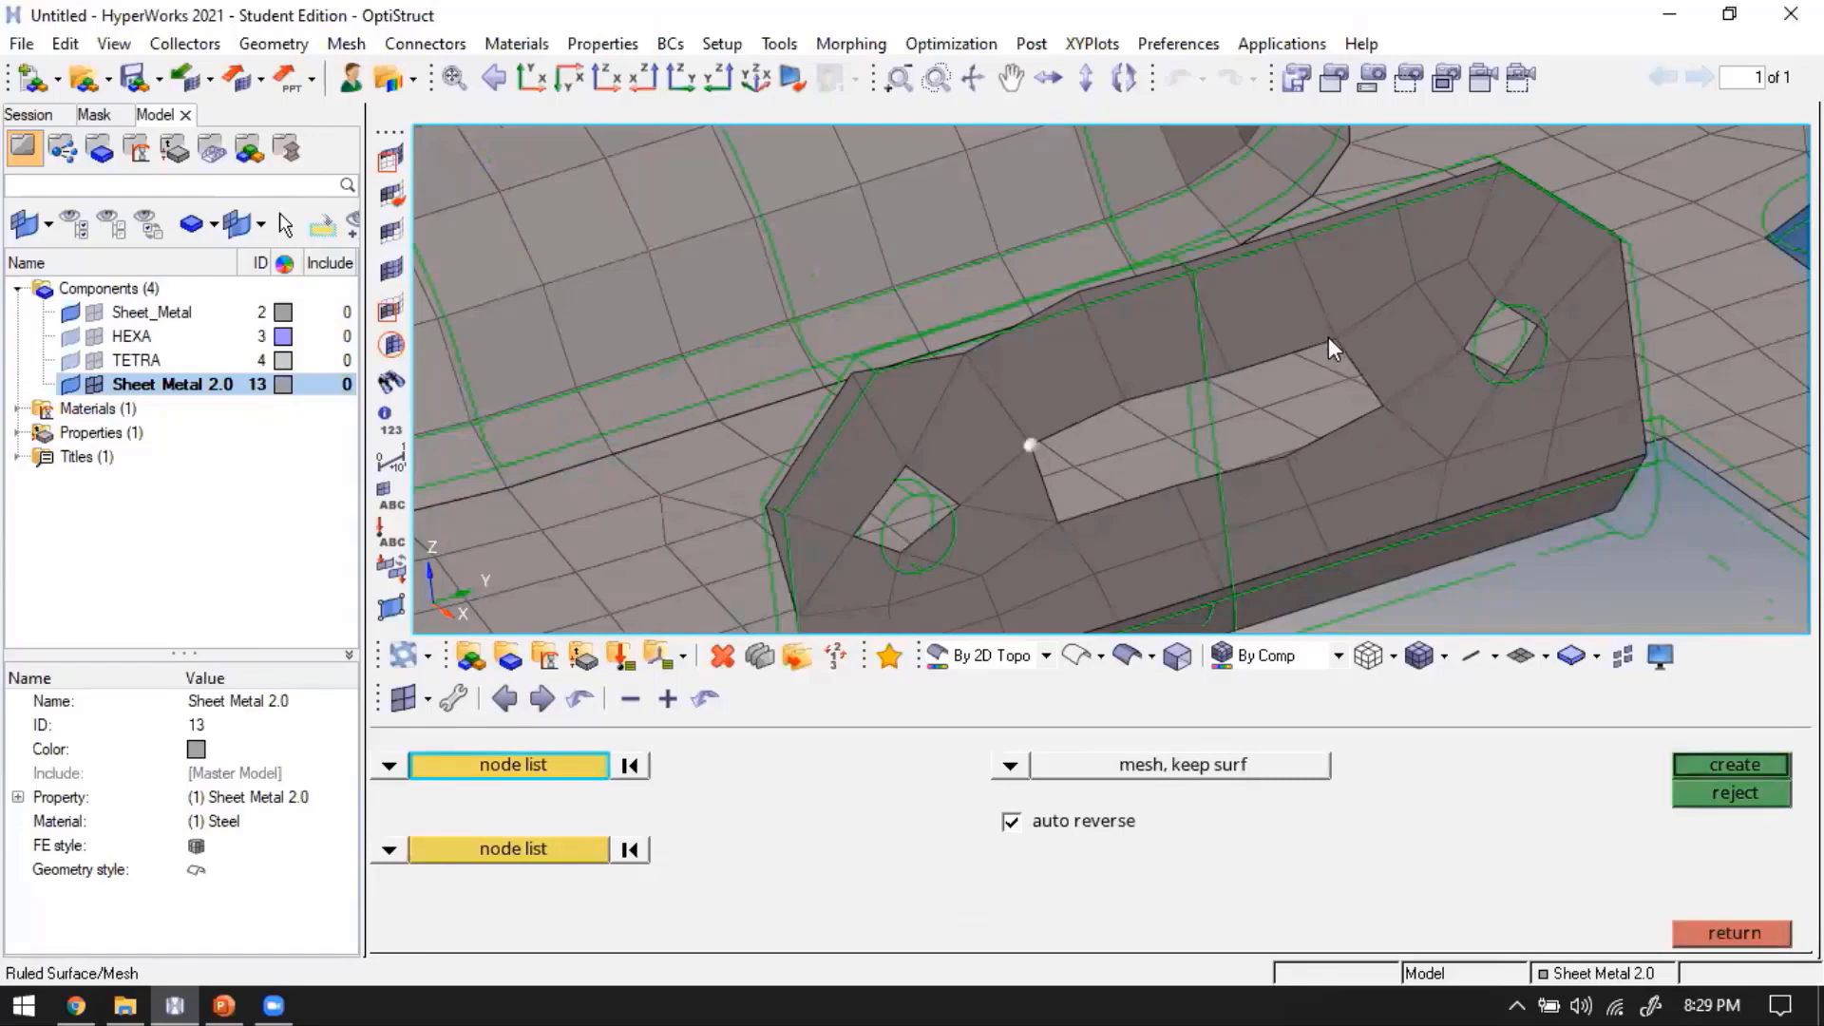
pyautogui.click(1254, 352)
pyautogui.click(1344, 429)
# Define the ruled mesh's second node set by path between the two end nodes of the slot's lower edge
pyautogui.click(518, 849)
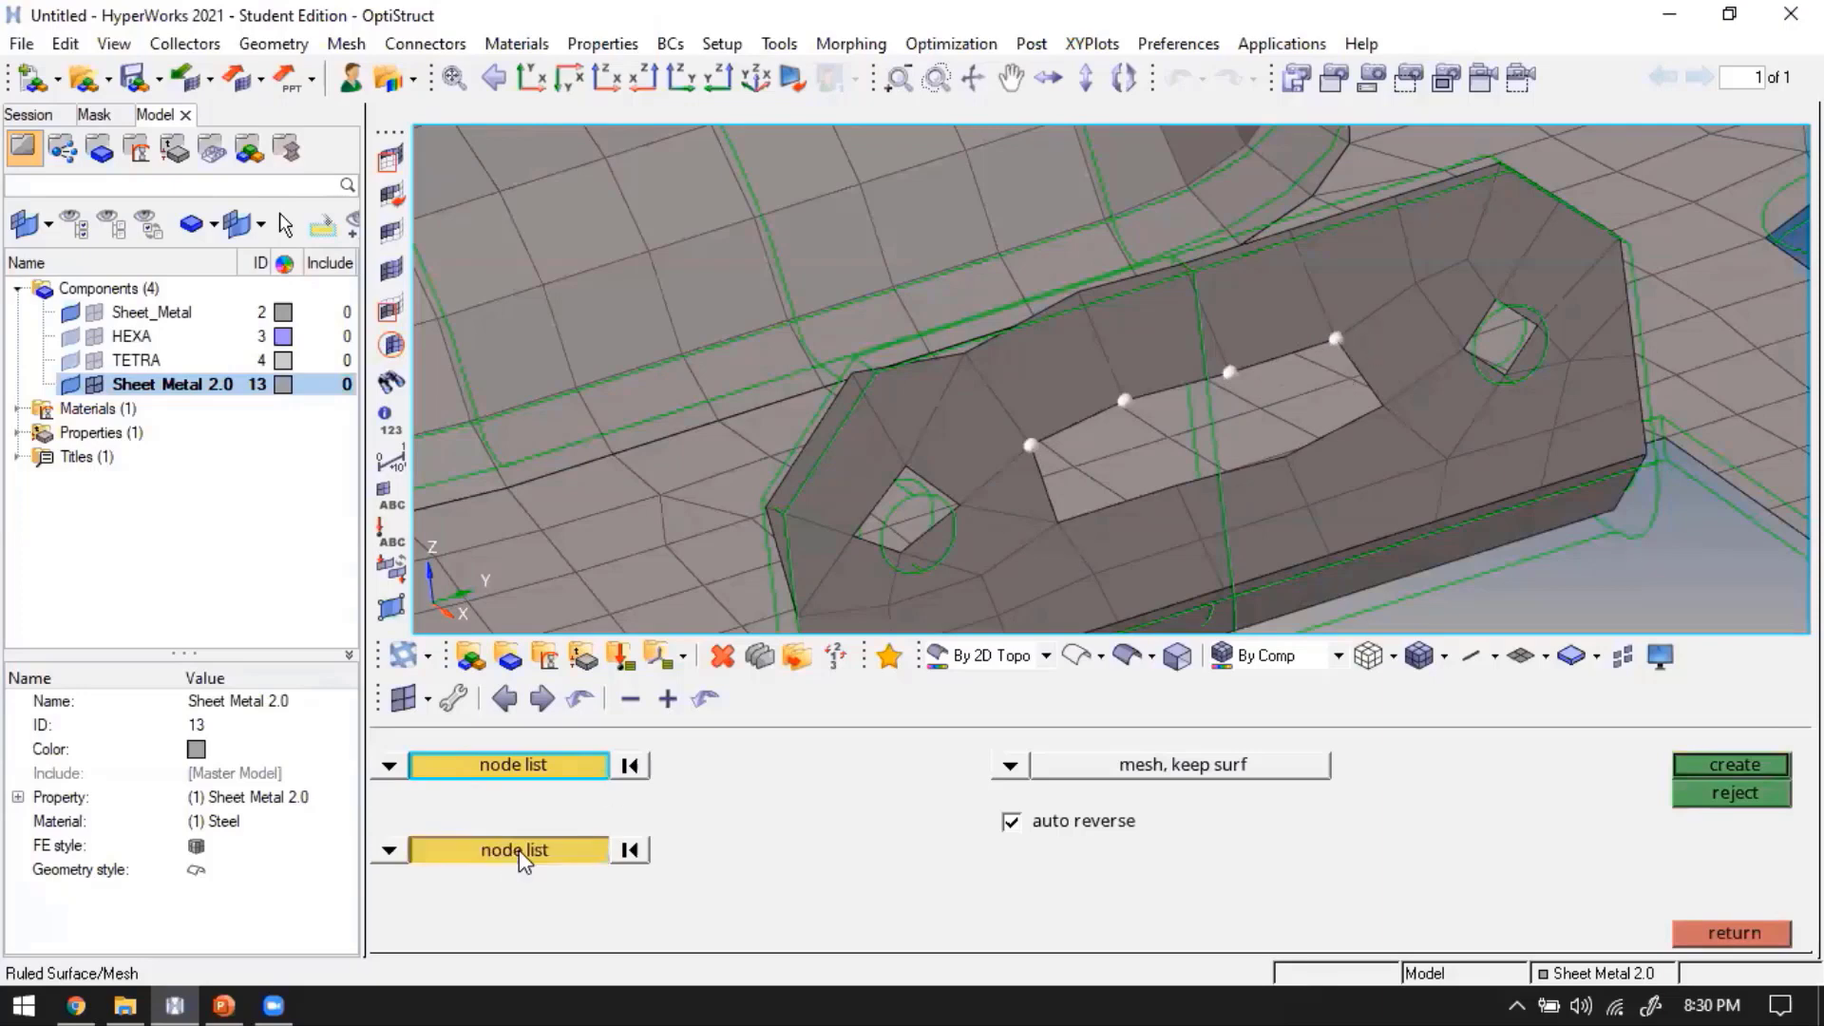
pyautogui.click(390, 851)
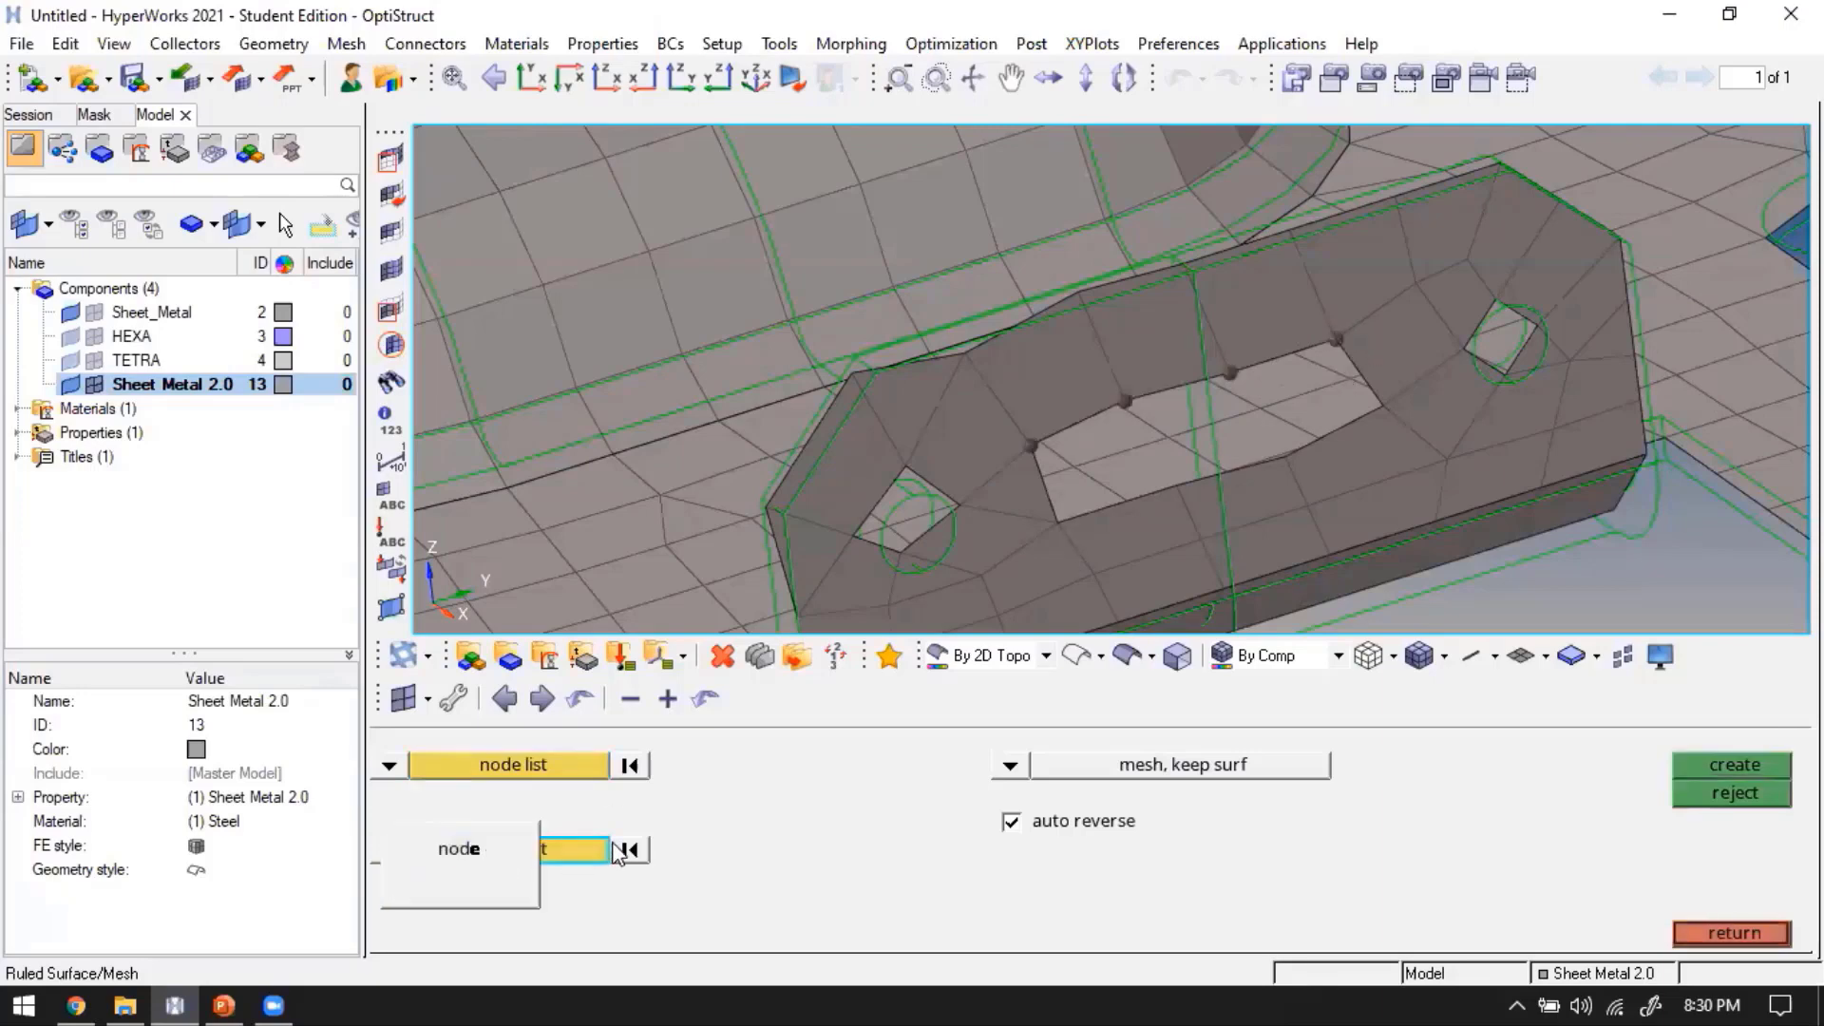
pyautogui.click(570, 847)
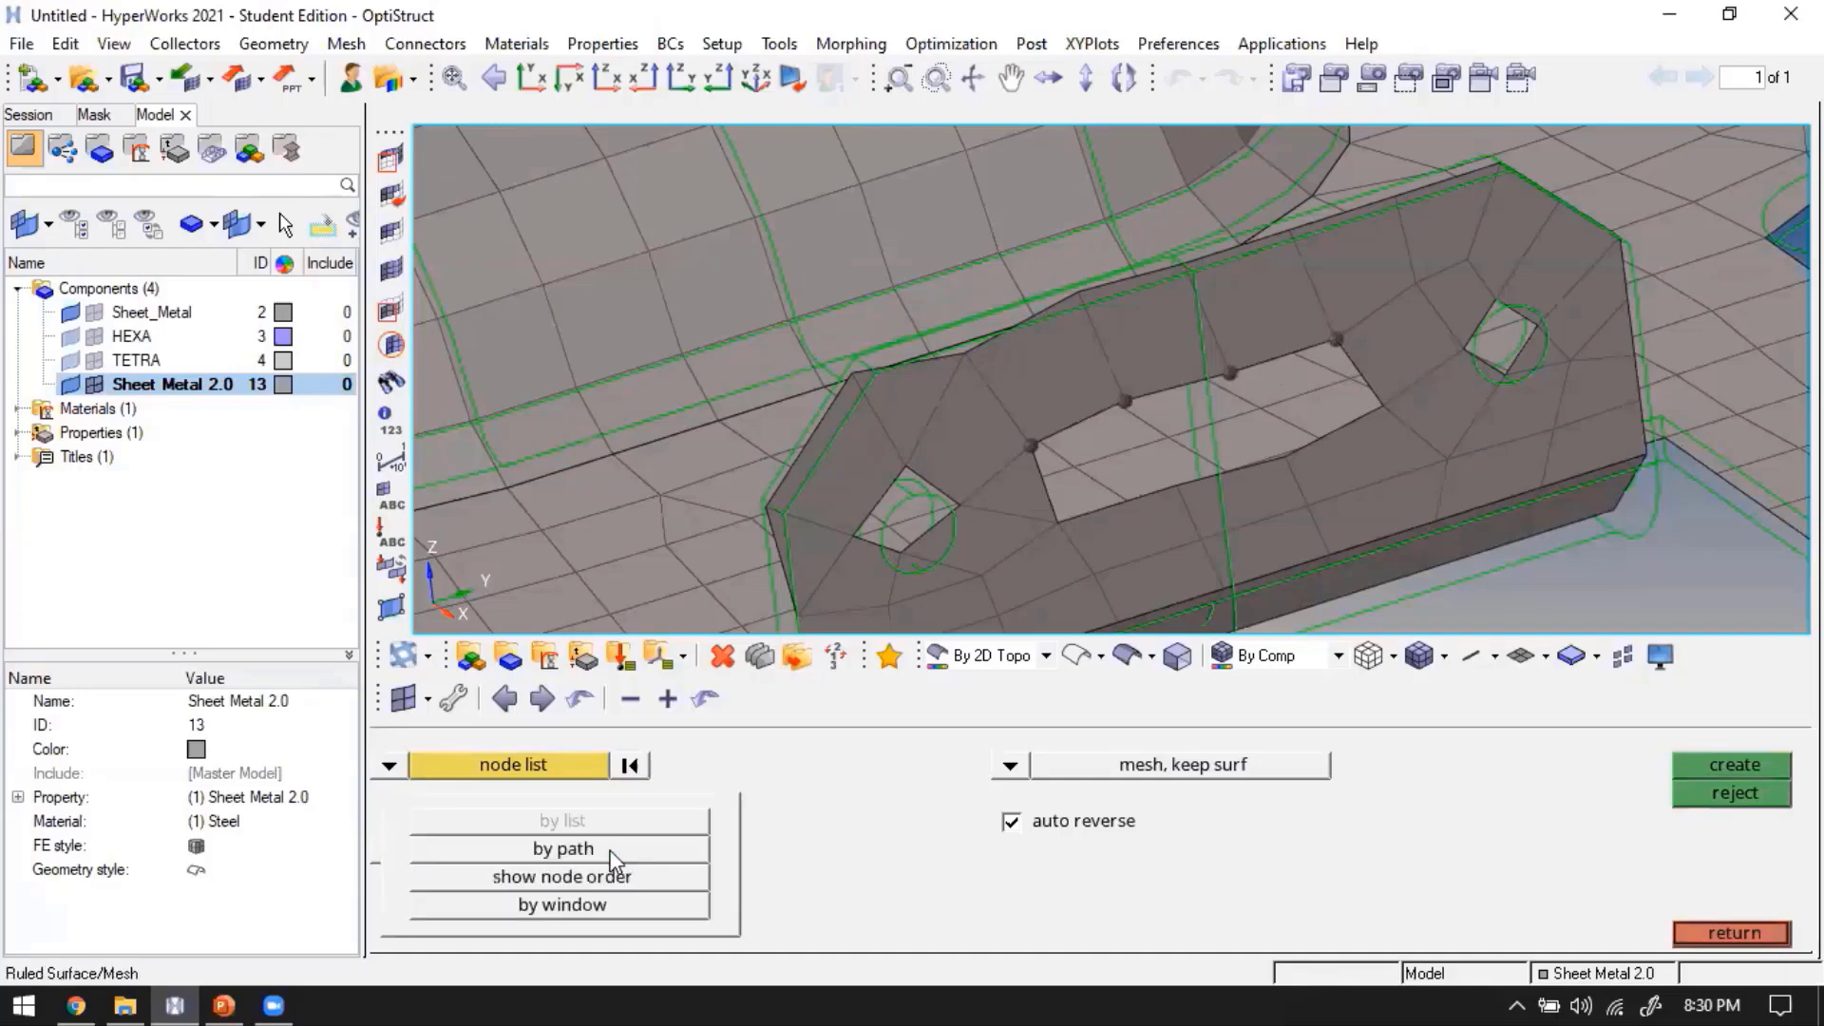
pyautogui.click(537, 848)
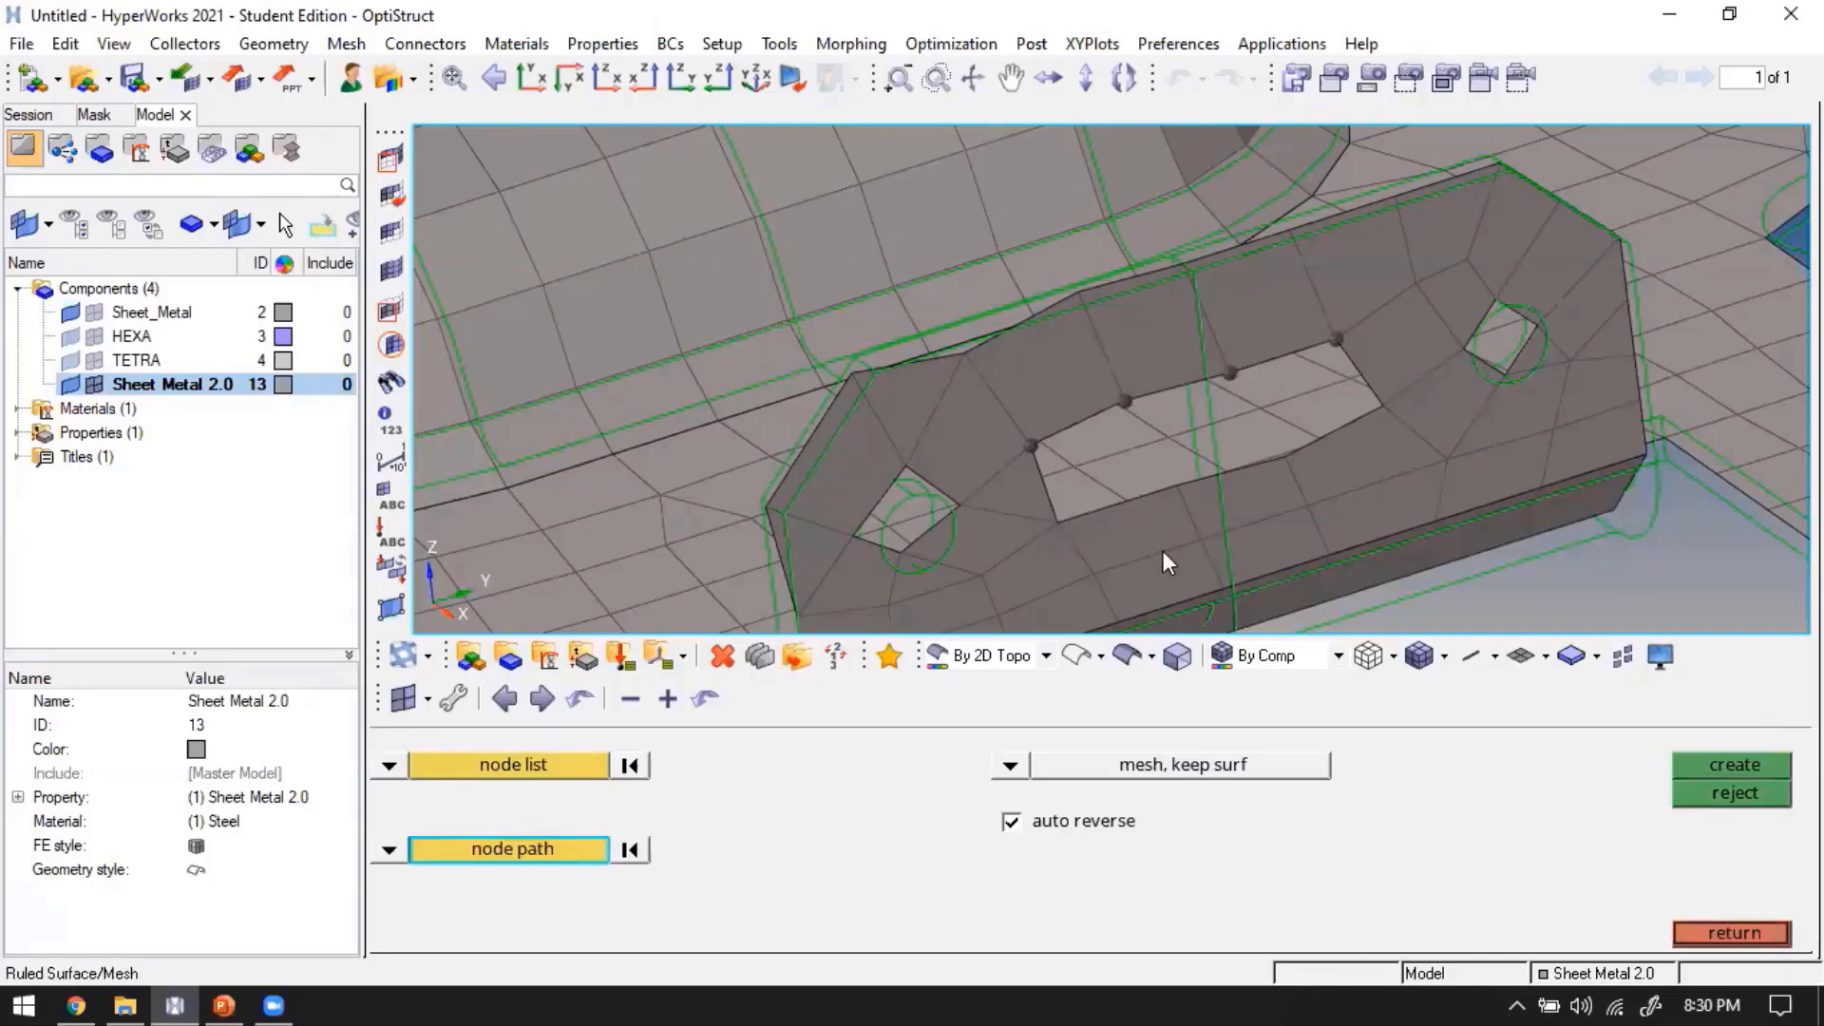
pyautogui.click(1383, 406)
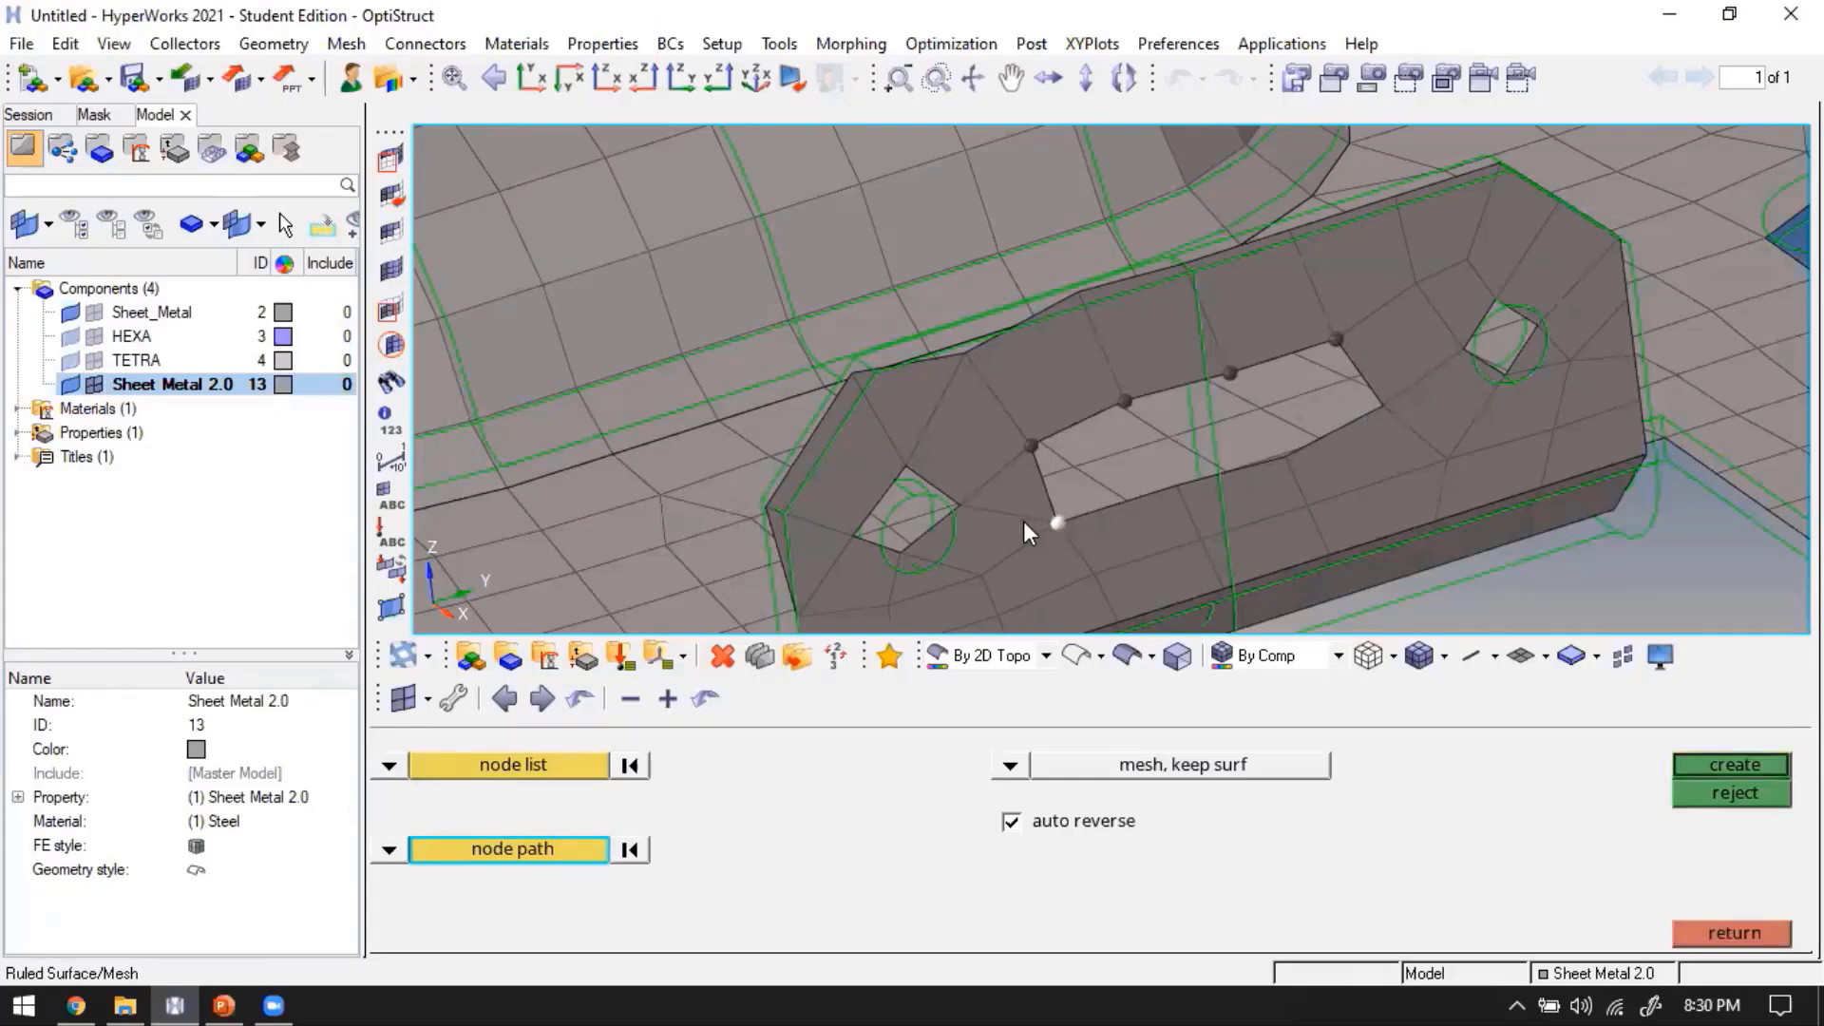
pyautogui.click(1357, 439)
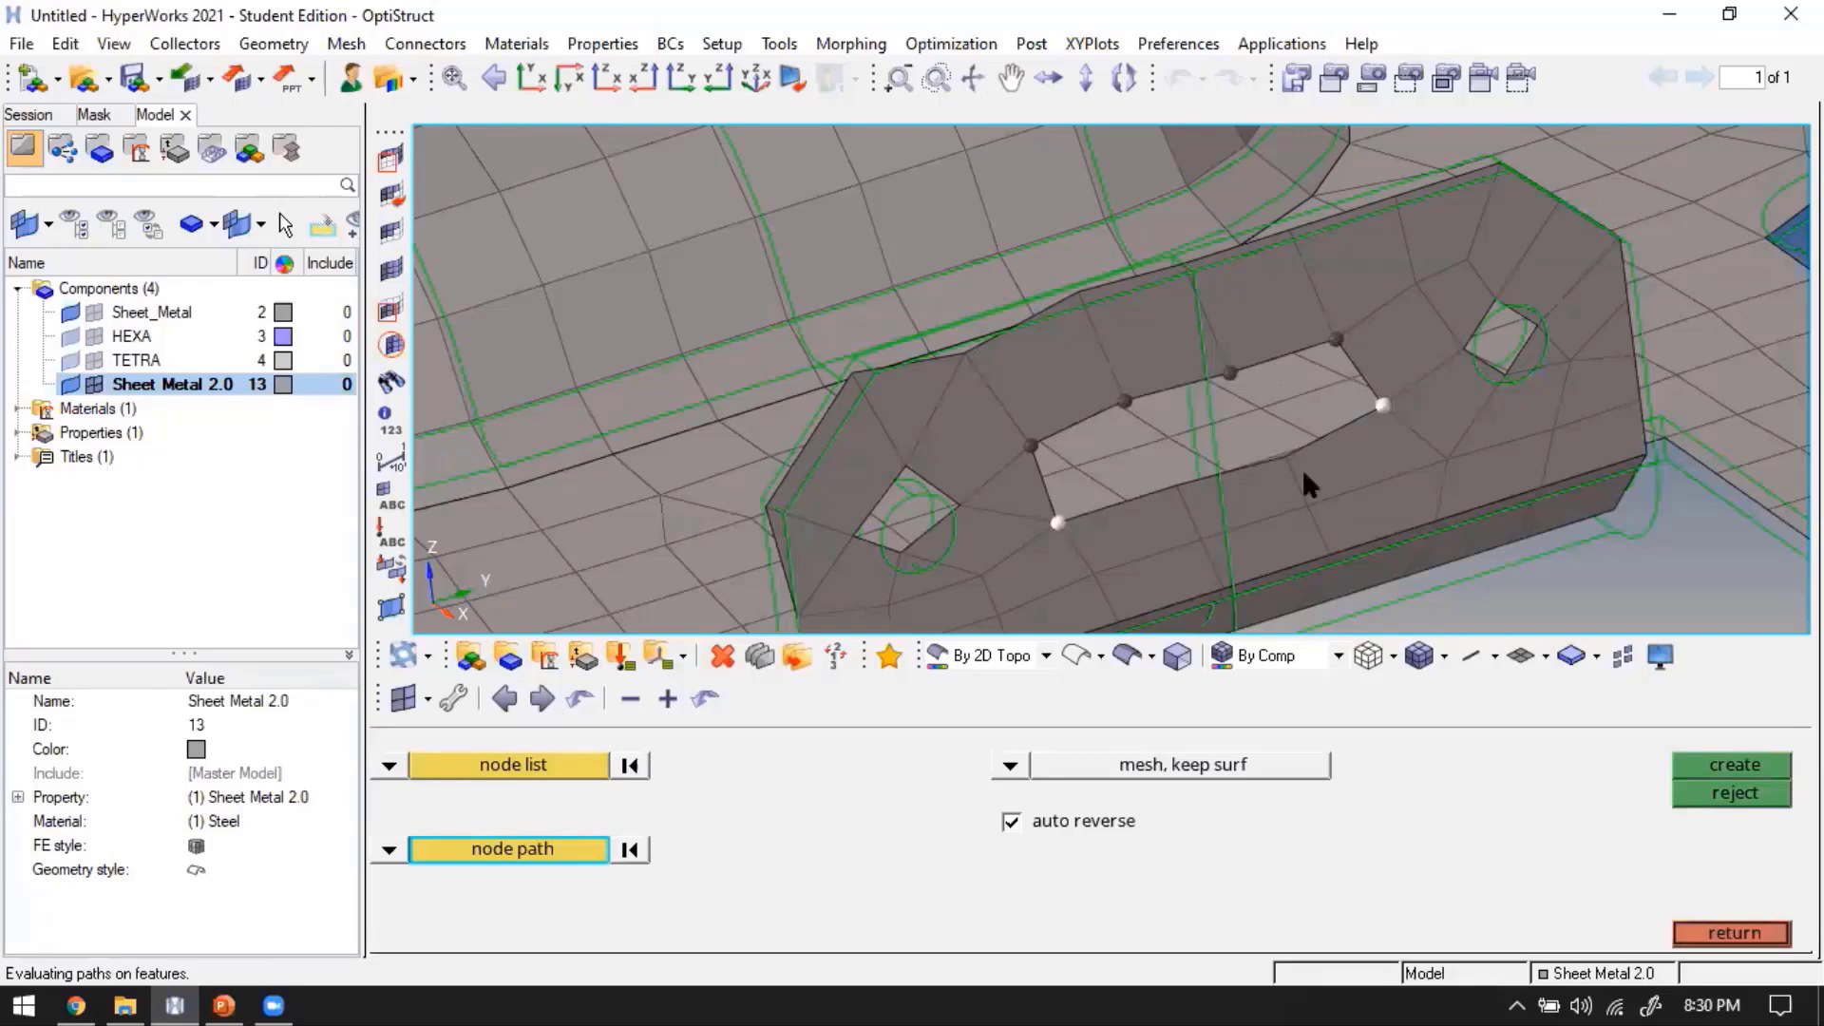
# Create and accept the ruled mesh across the rear tab's slot with the mesh, keep surf option
pyautogui.click(1750, 772)
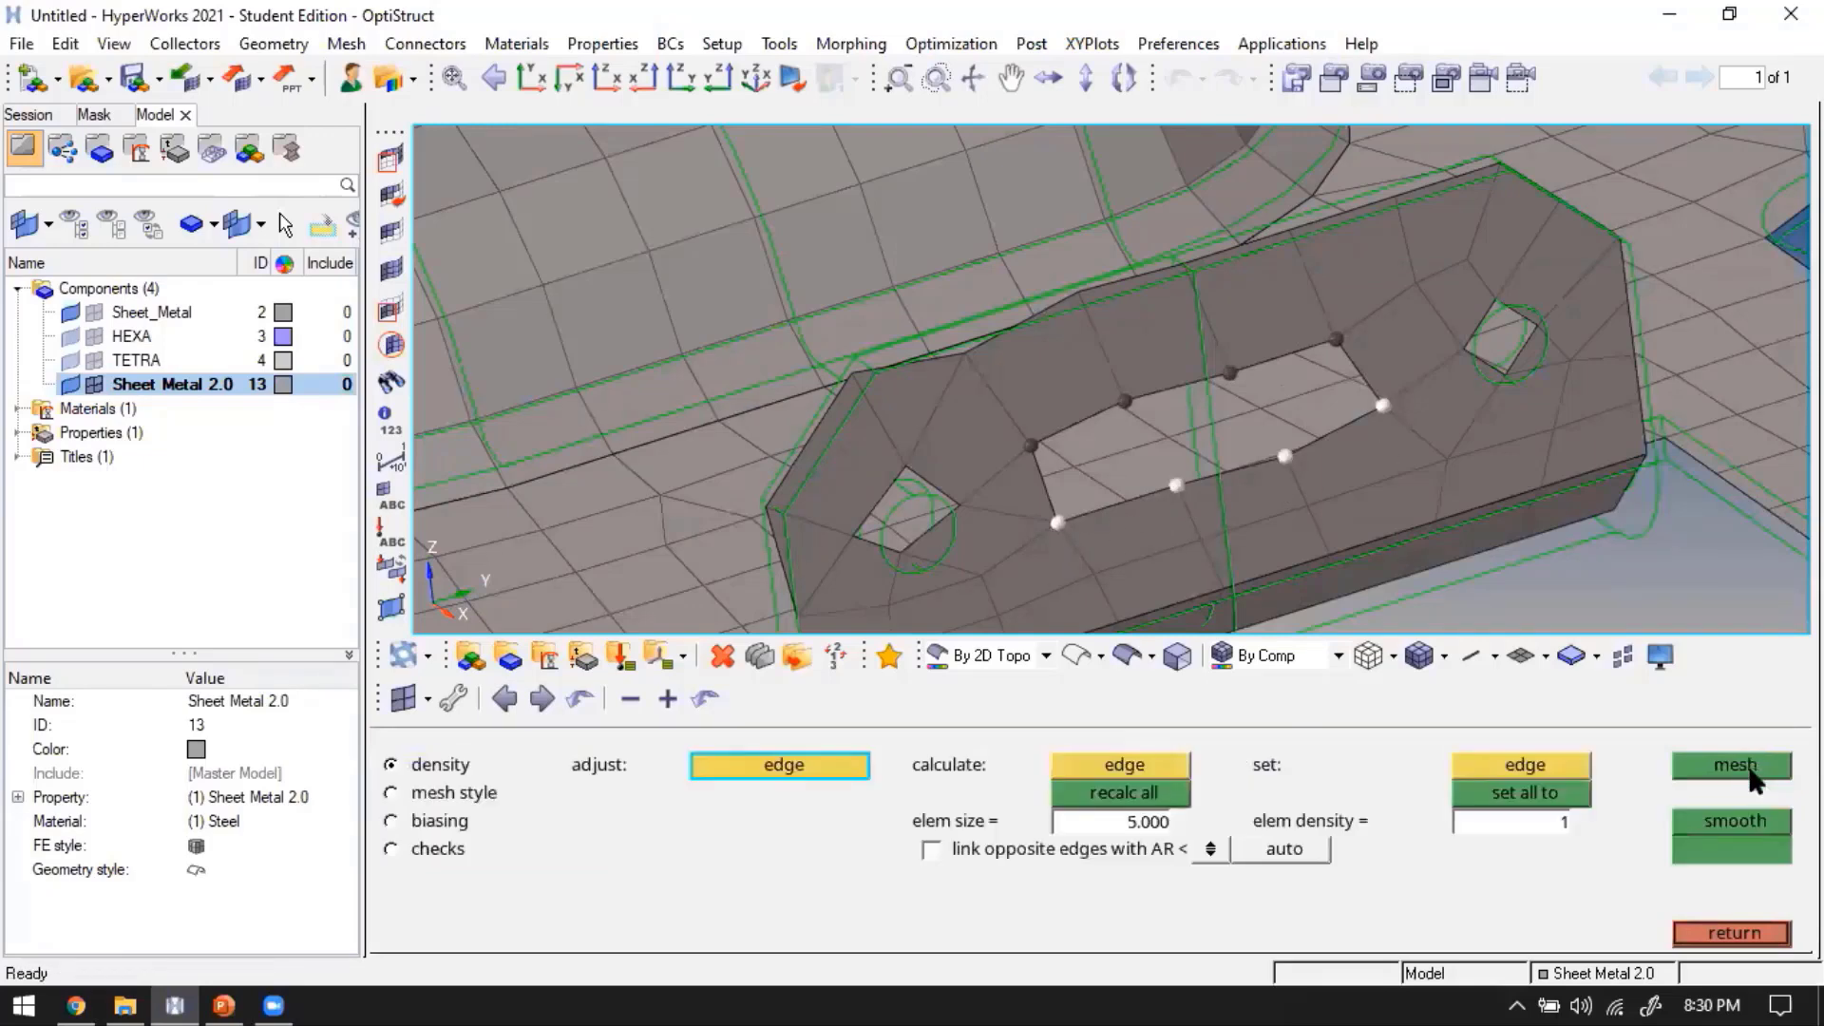
pyautogui.click(1713, 746)
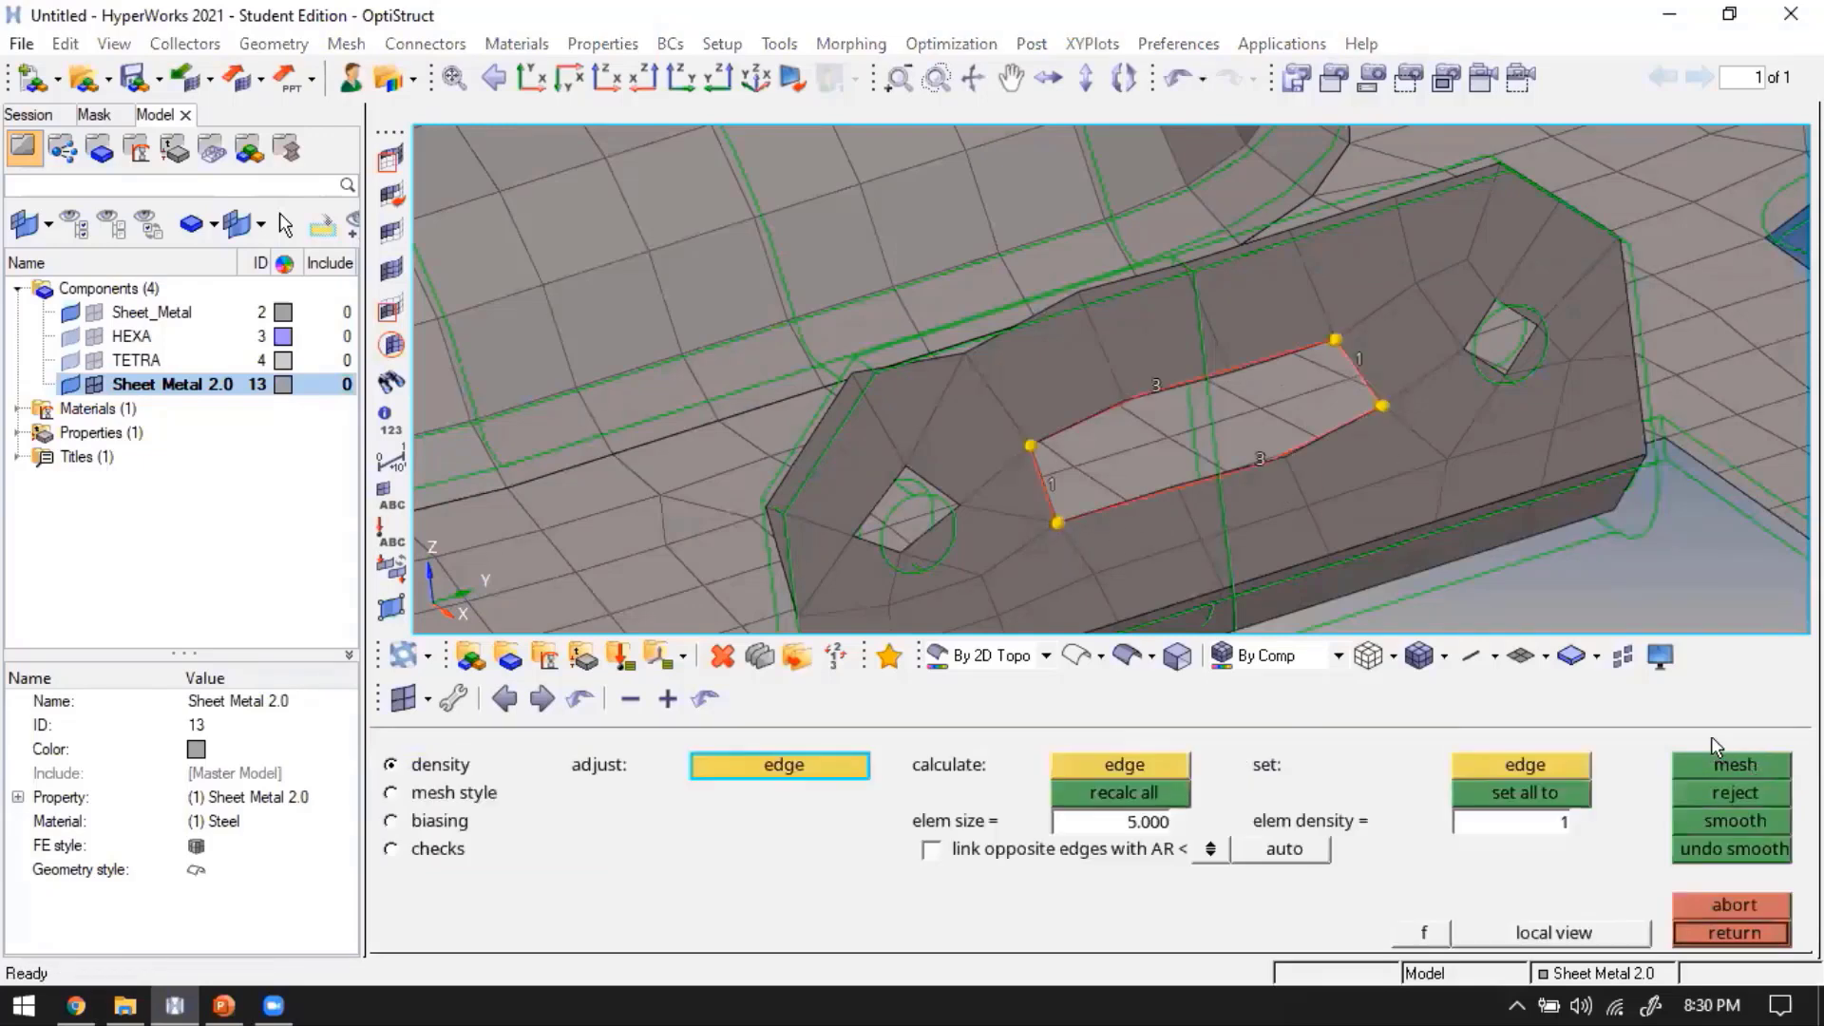
pyautogui.click(1764, 931)
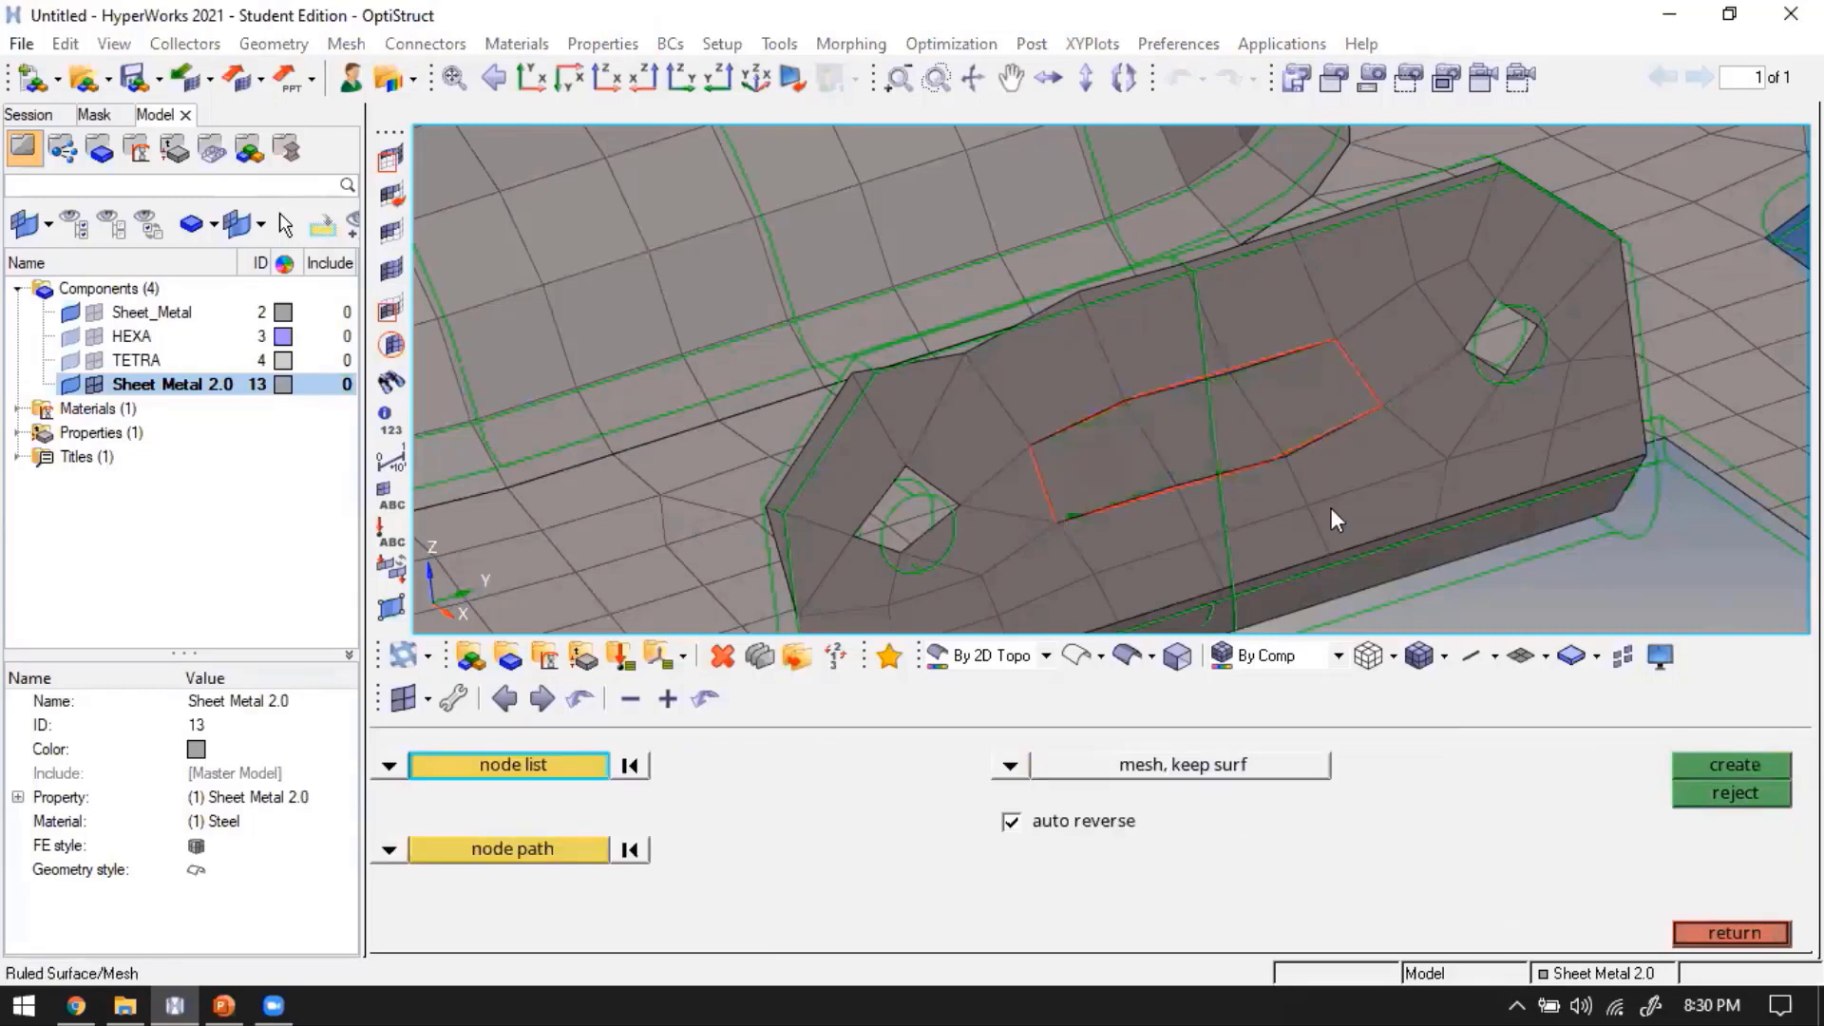
pyautogui.press('Escape')
# Review the filled slot against the surrounding mesh and fit the whole sheet metal part in view
pyautogui.scroll(-3, 1313, 447)
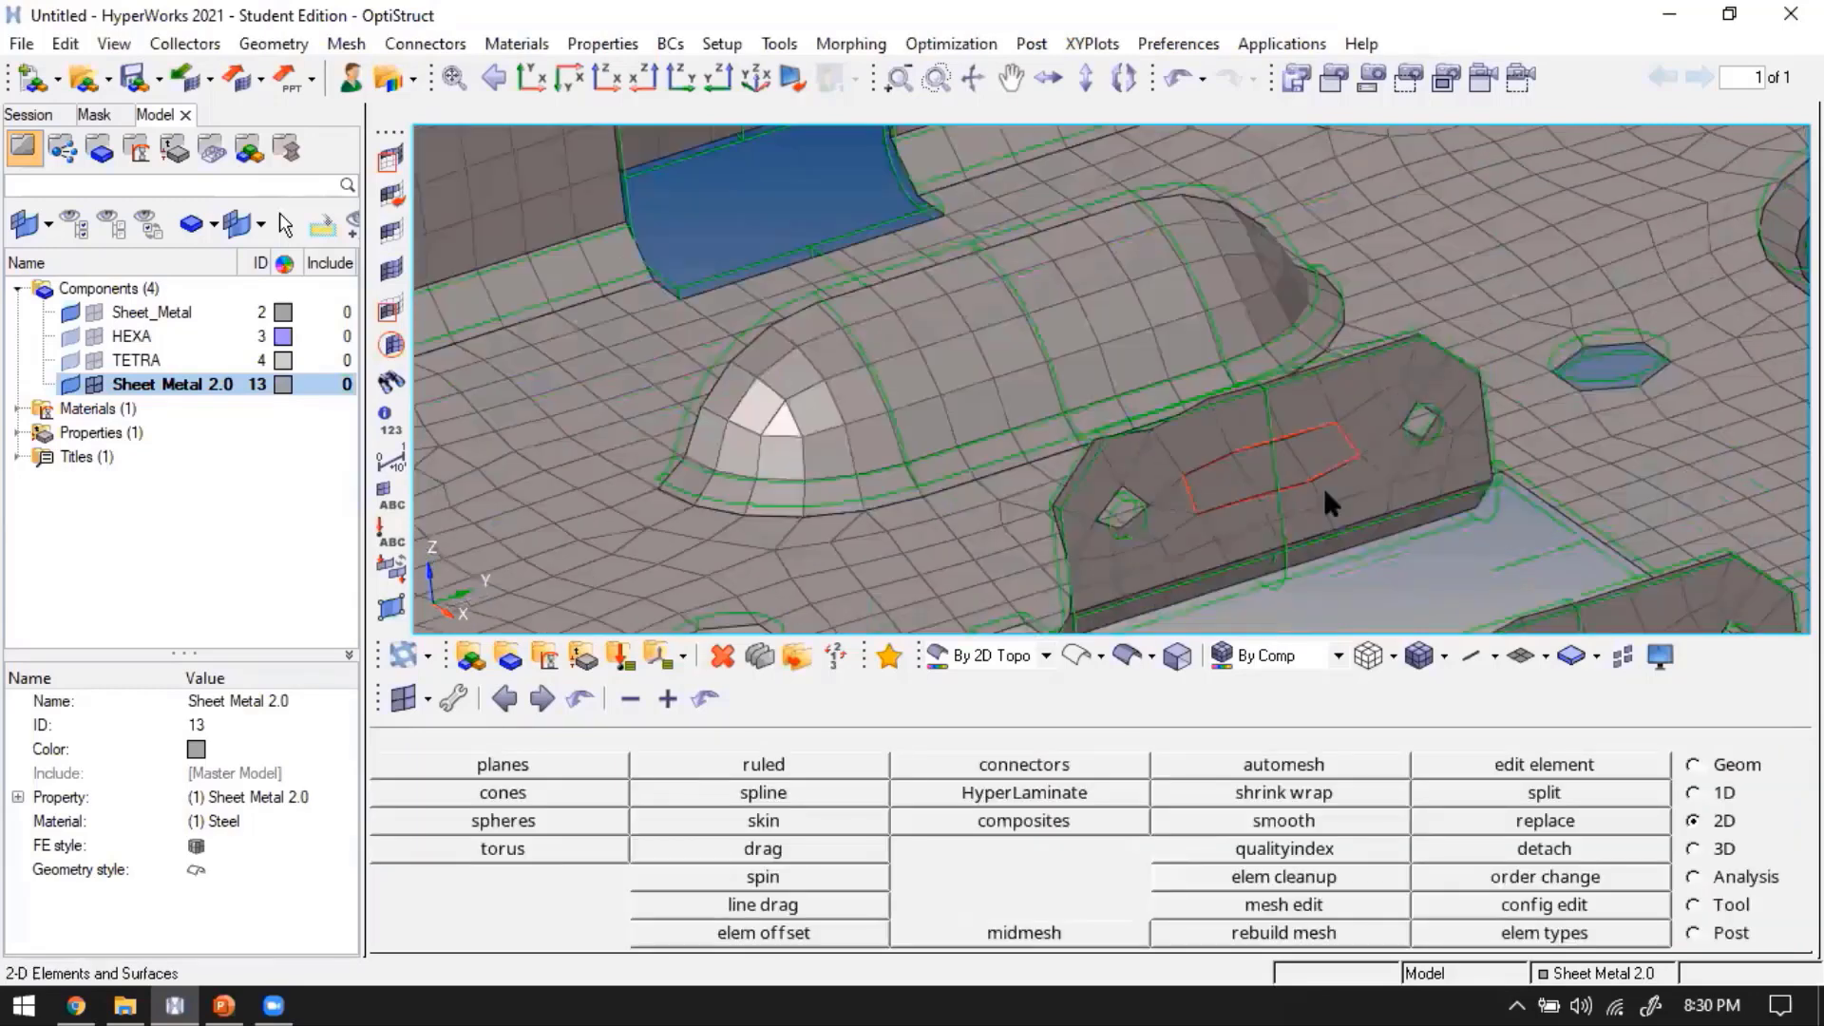
pyautogui.scroll(-4, 1243, 487)
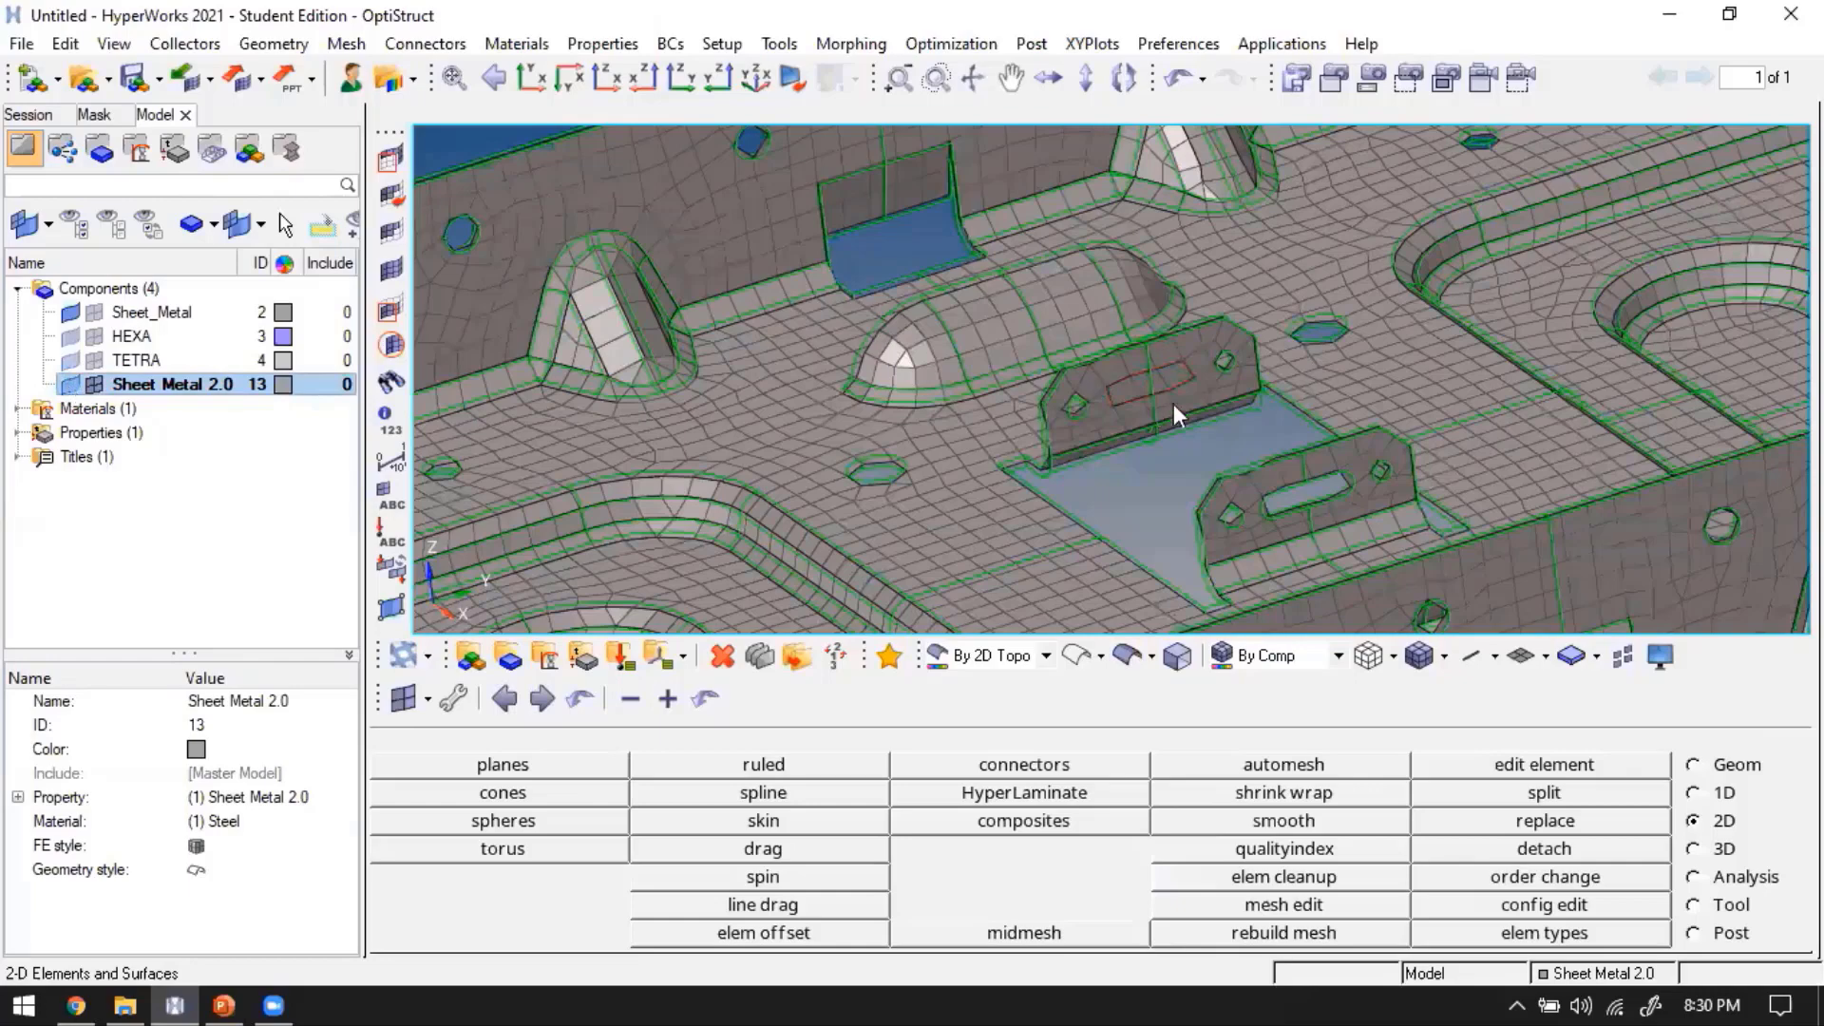
pyautogui.keyDown('ctrl'); pyautogui.scroll(-4, 1055, 494); pyautogui.keyUp('ctrl')
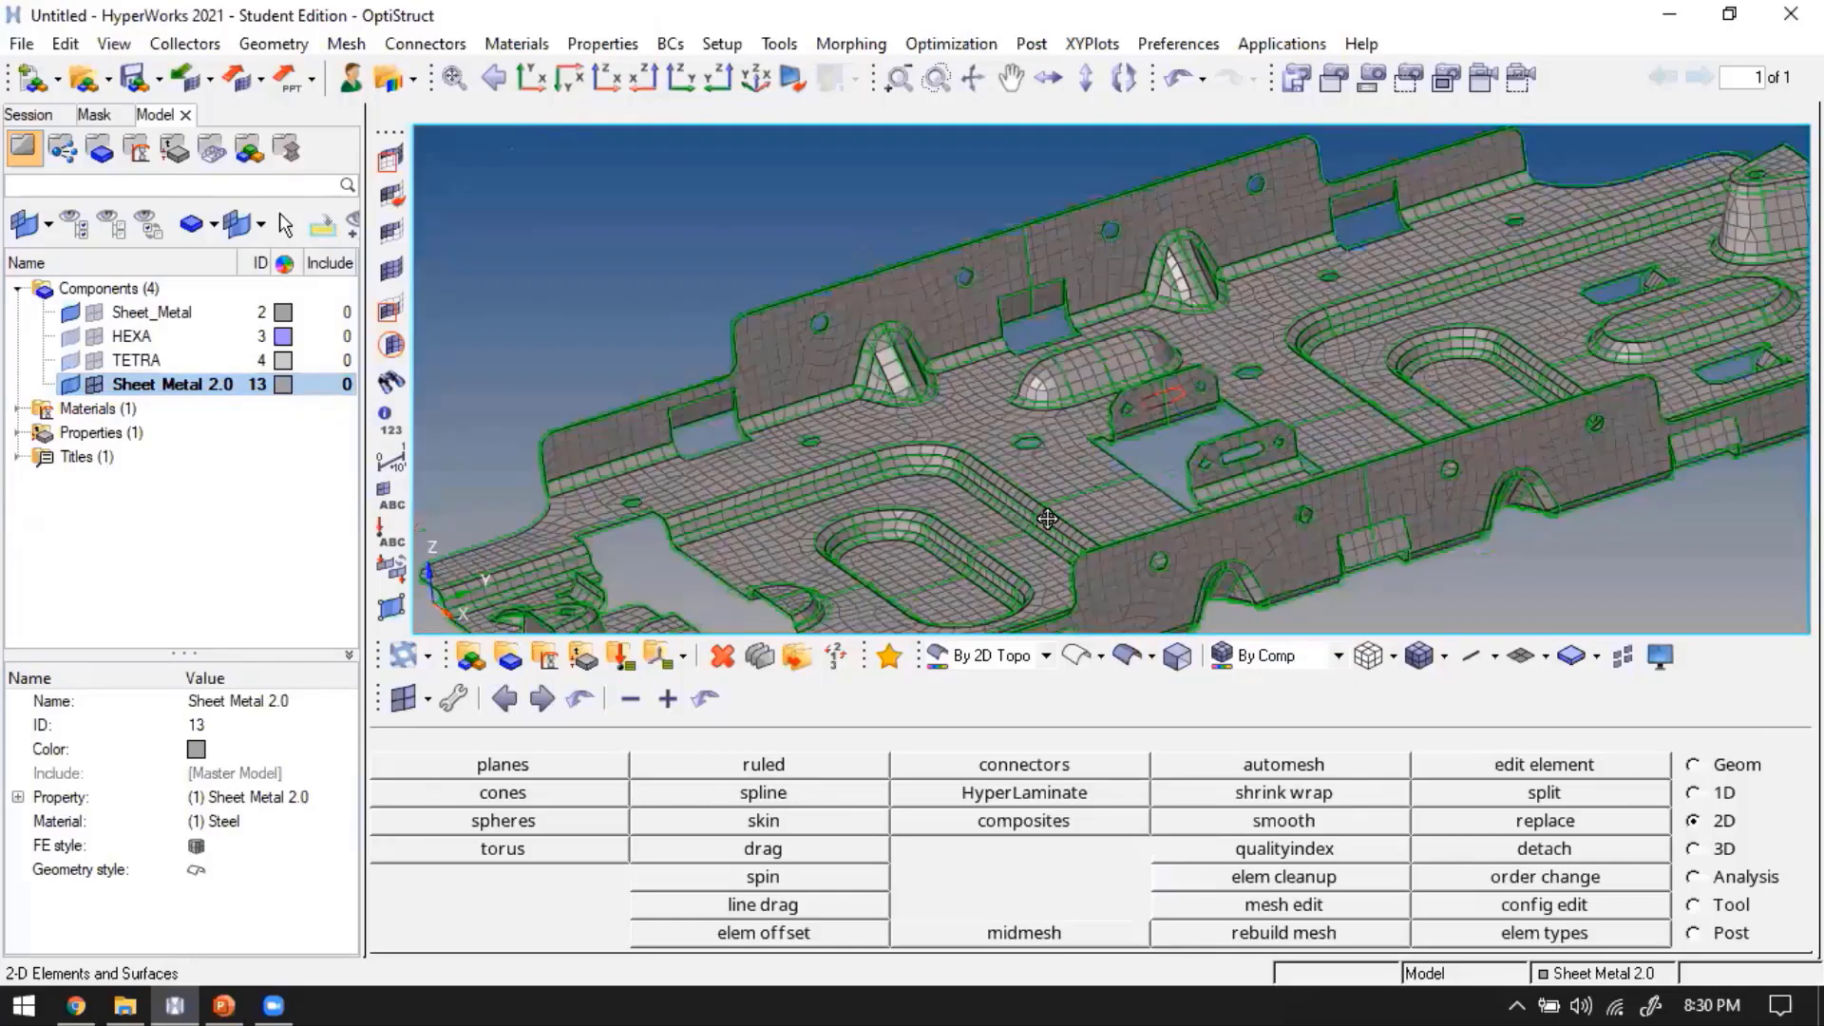
pyautogui.moveTo(938, 521)
pyautogui.keyDown('ctrl'); pyautogui.mouseDown()
pyautogui.moveTo(1034, 513)
pyautogui.moveTo(1082, 471)
pyautogui.mouseUp(); pyautogui.keyUp('ctrl')
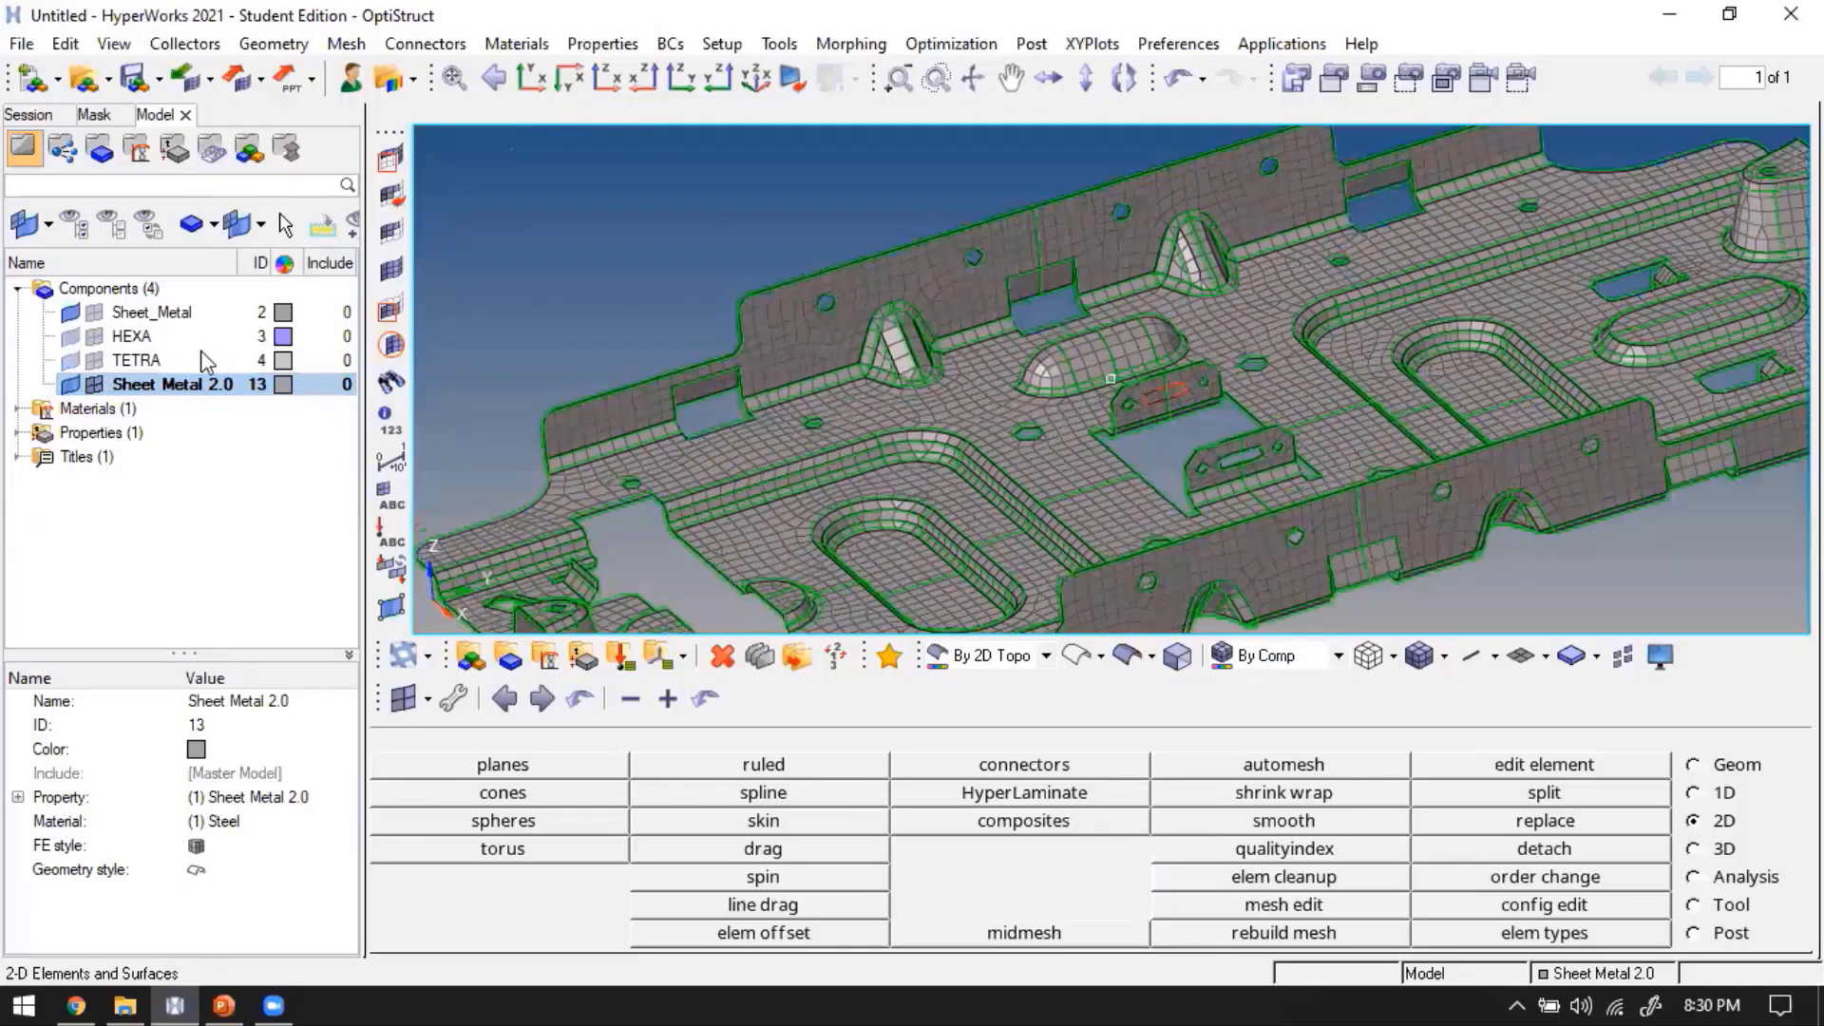
pyautogui.press('f')
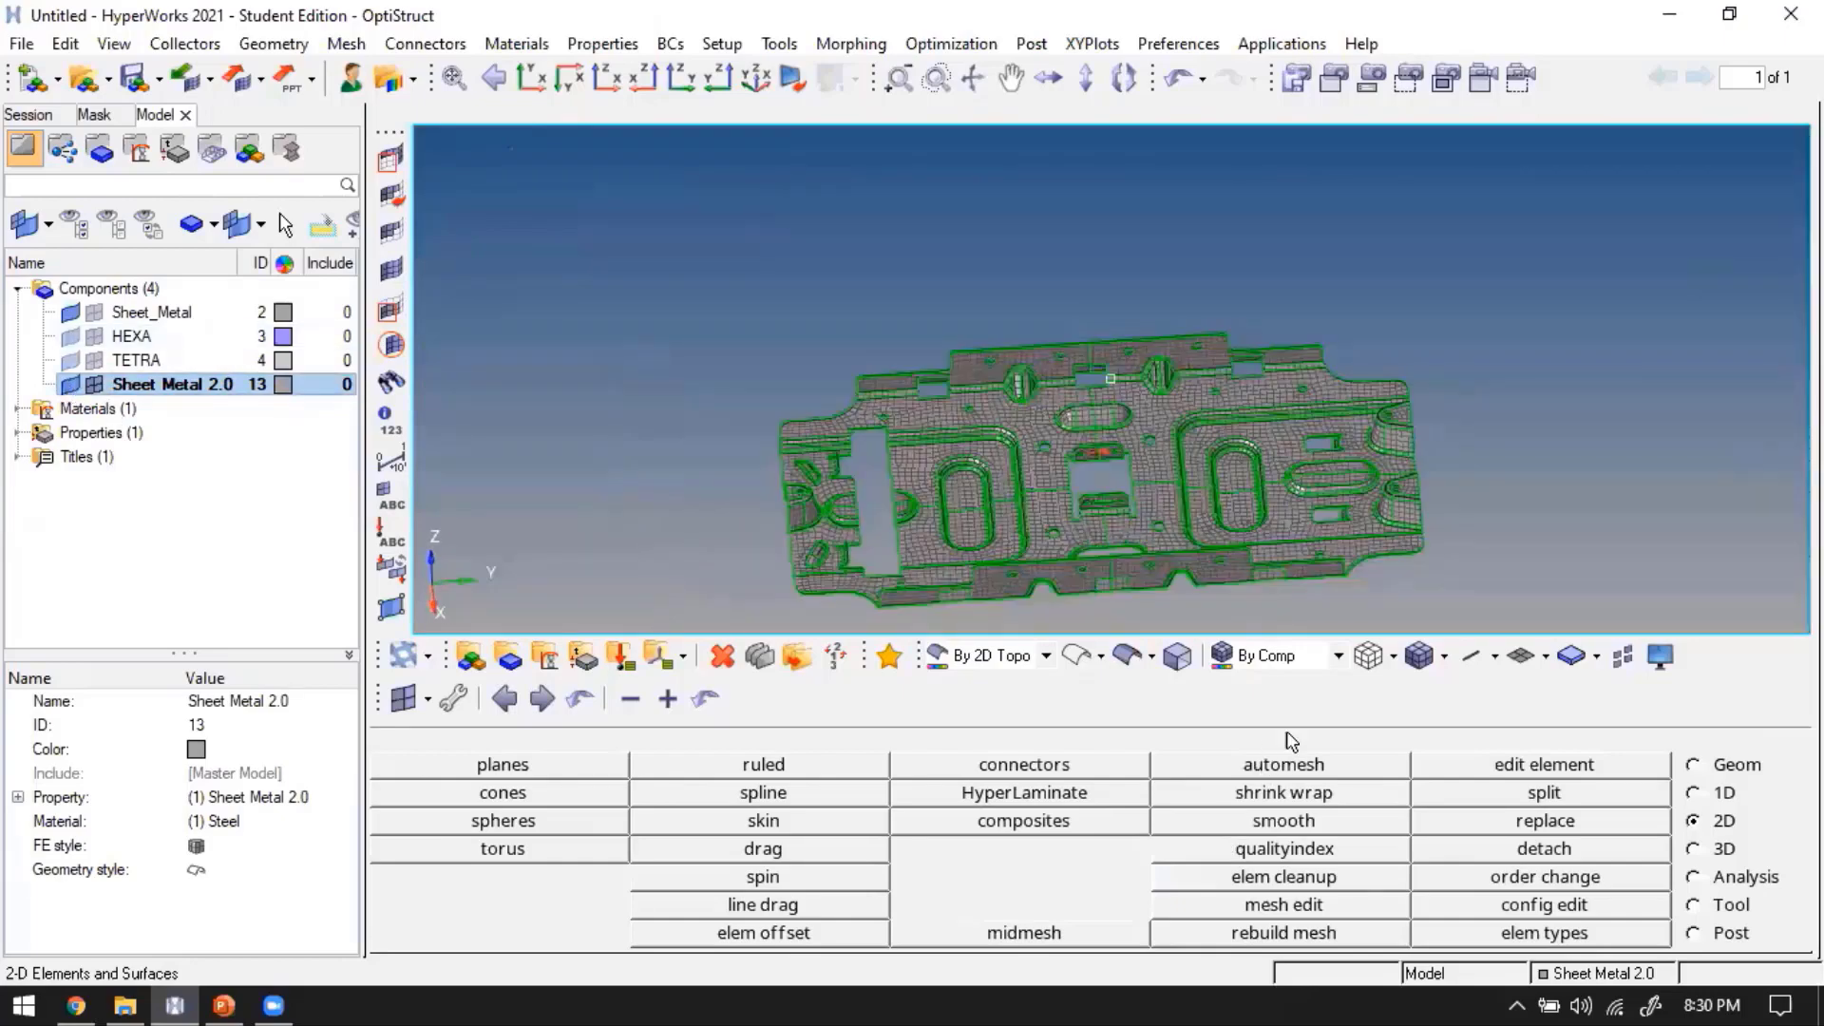
# Colour the Sheet Metal 2.0 mesh by element quality with the part's geometry hidden
pyautogui.click(1302, 657)
pyautogui.click(1308, 830)
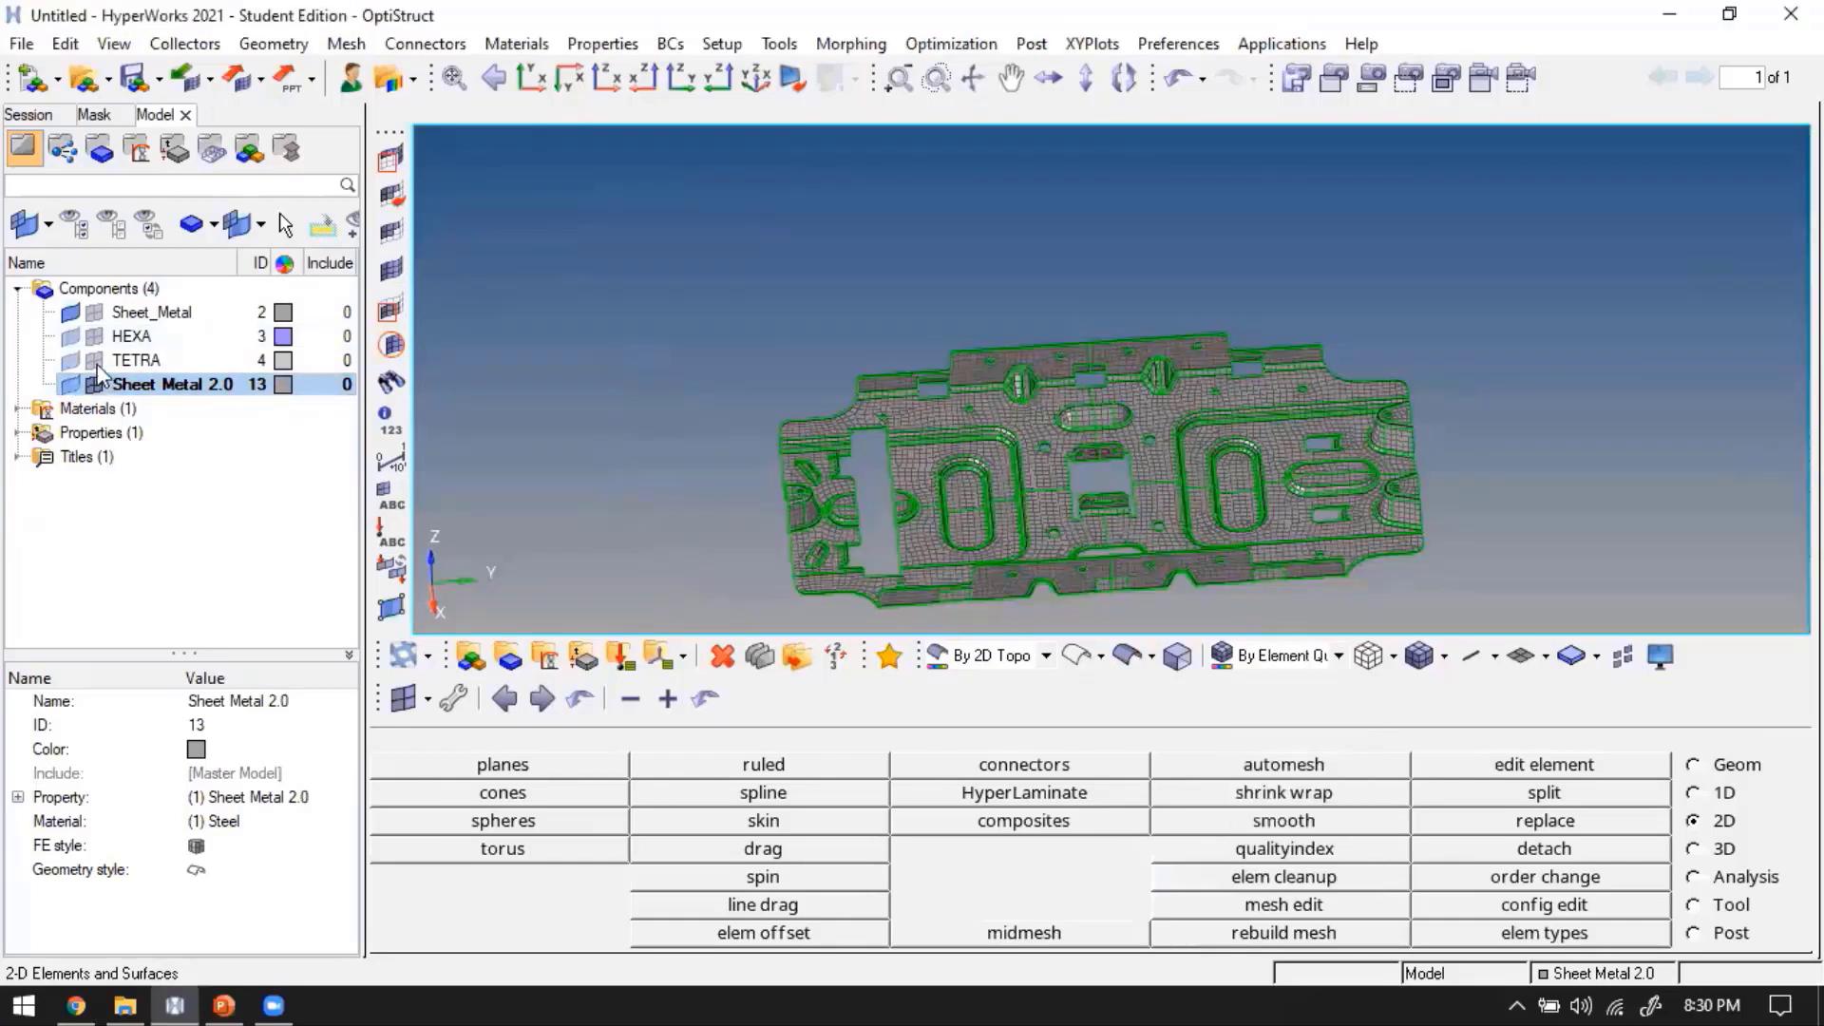
pyautogui.keyDown('ctrl'); pyautogui.moveTo(1180, 538); pyautogui.dragTo(1325, 437); pyautogui.keyUp('ctrl')
pyautogui.scroll(1, 1316, 439)
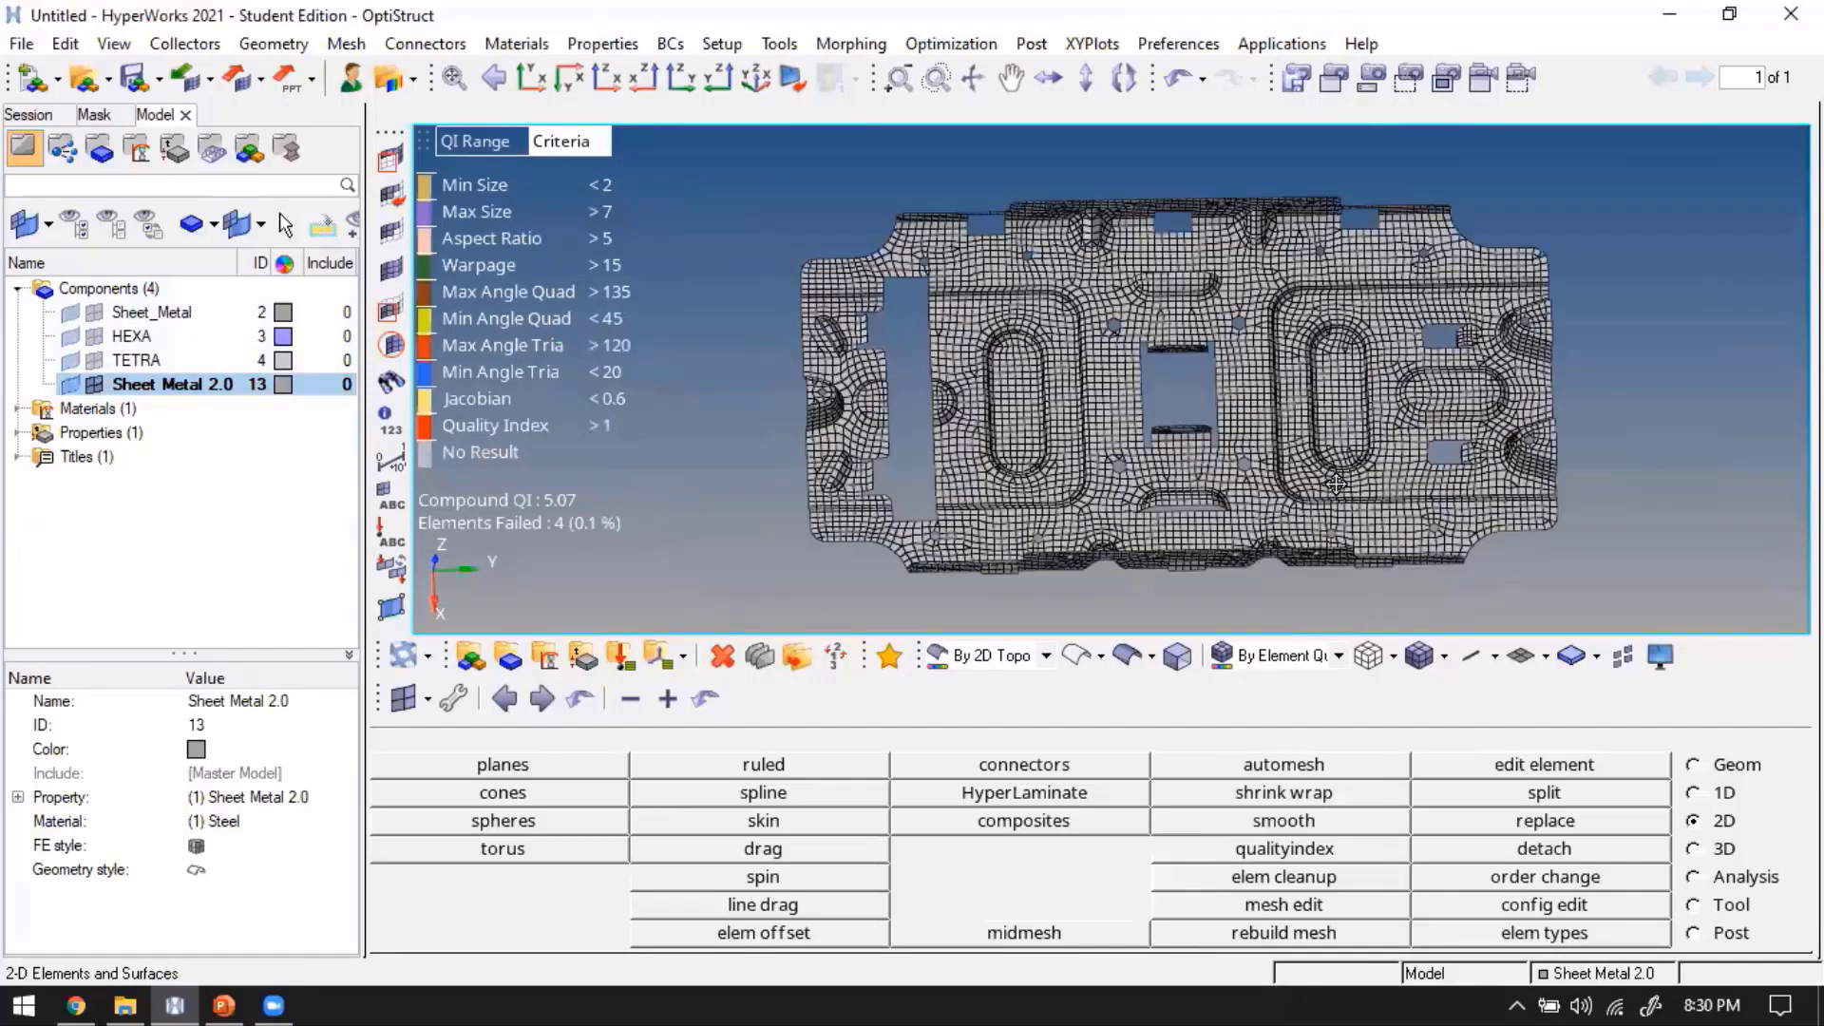
# Examine the quality-coloured mesh across the whole part from several angles for failed elements
pyautogui.moveTo(1275, 372)
pyautogui.keyDown('ctrl'); pyautogui.mouseDown()
pyautogui.moveTo(1296, 412)
pyautogui.moveTo(1316, 671)
pyautogui.moveTo(1404, 659)
pyautogui.moveTo(1144, 476)
pyautogui.moveTo(946, 260)
pyautogui.moveTo(836, 290)
pyautogui.mouseUp(); pyautogui.keyUp('ctrl')
pyautogui.scroll(3, 817, 333)
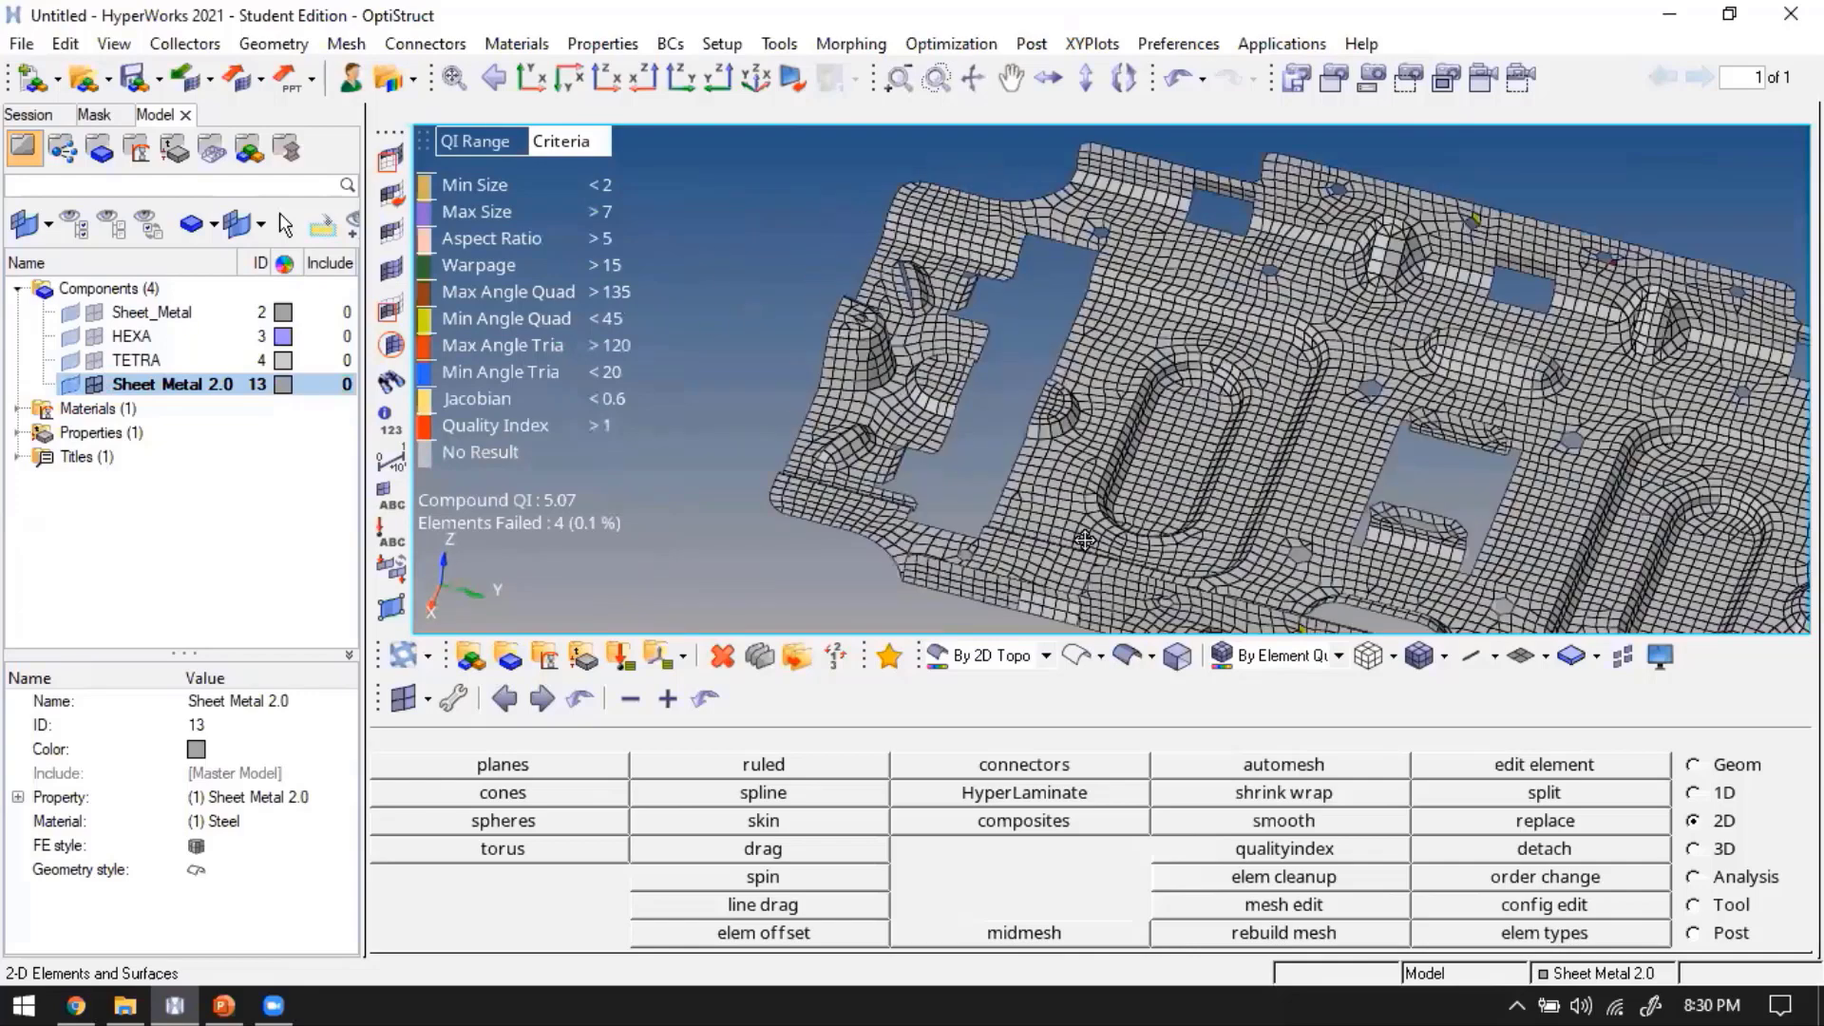
pyautogui.scroll(-4, 1247, 538)
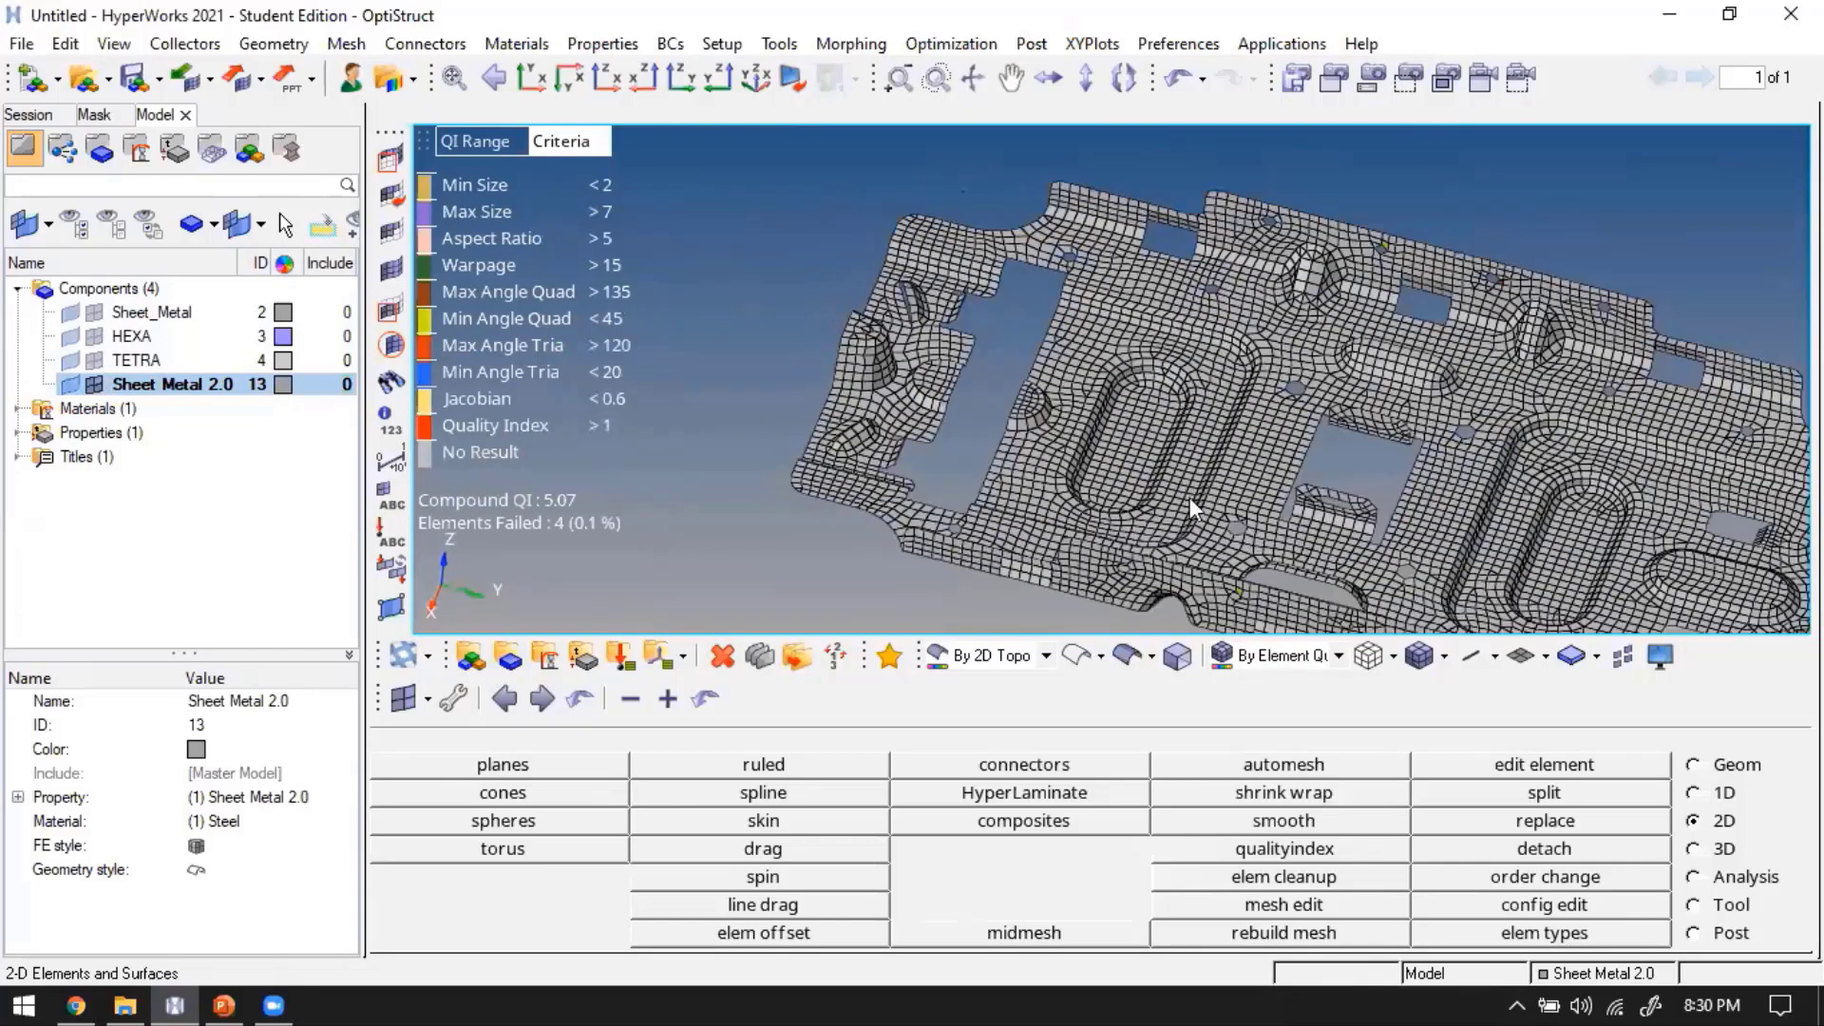
pyautogui.keyDown('ctrl'); pyautogui.moveTo(1347, 460); pyautogui.dragTo(1088, 413); pyautogui.keyUp('ctrl')
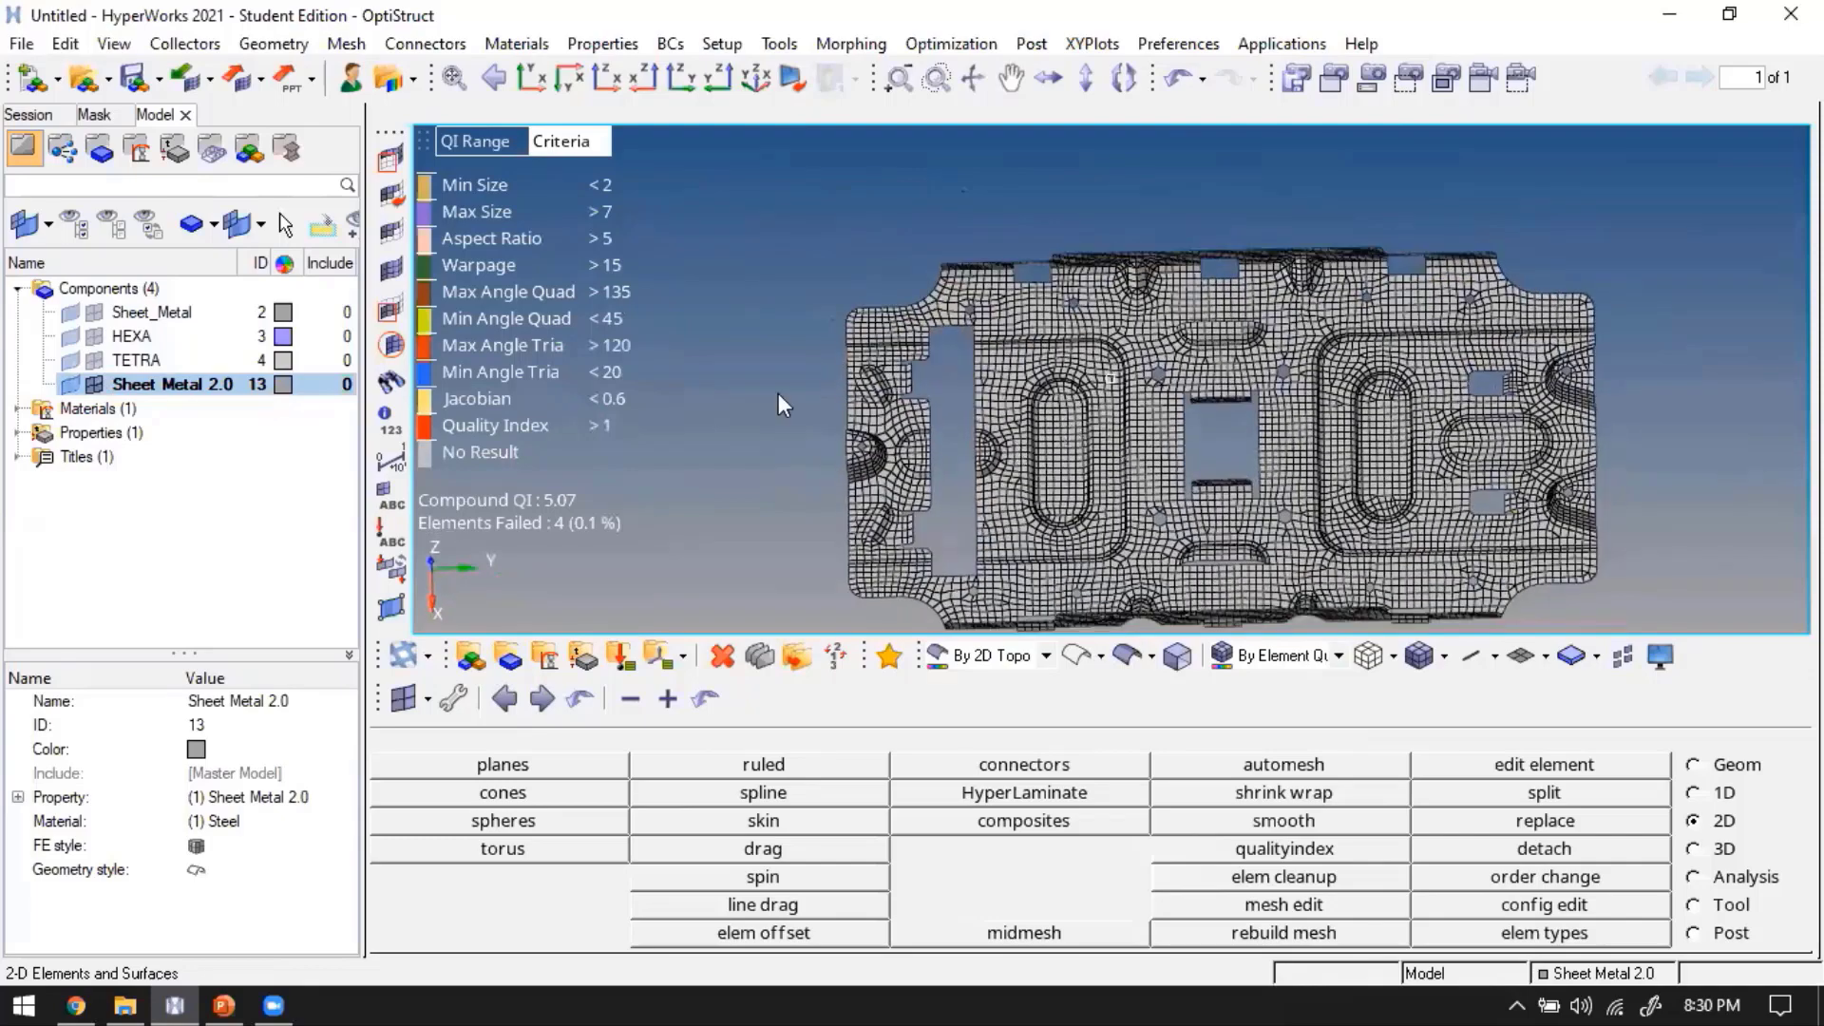
pyautogui.keyDown('ctrl'); pyautogui.moveTo(1383, 251); pyautogui.dragTo(1112, 450); pyautogui.keyUp('ctrl')
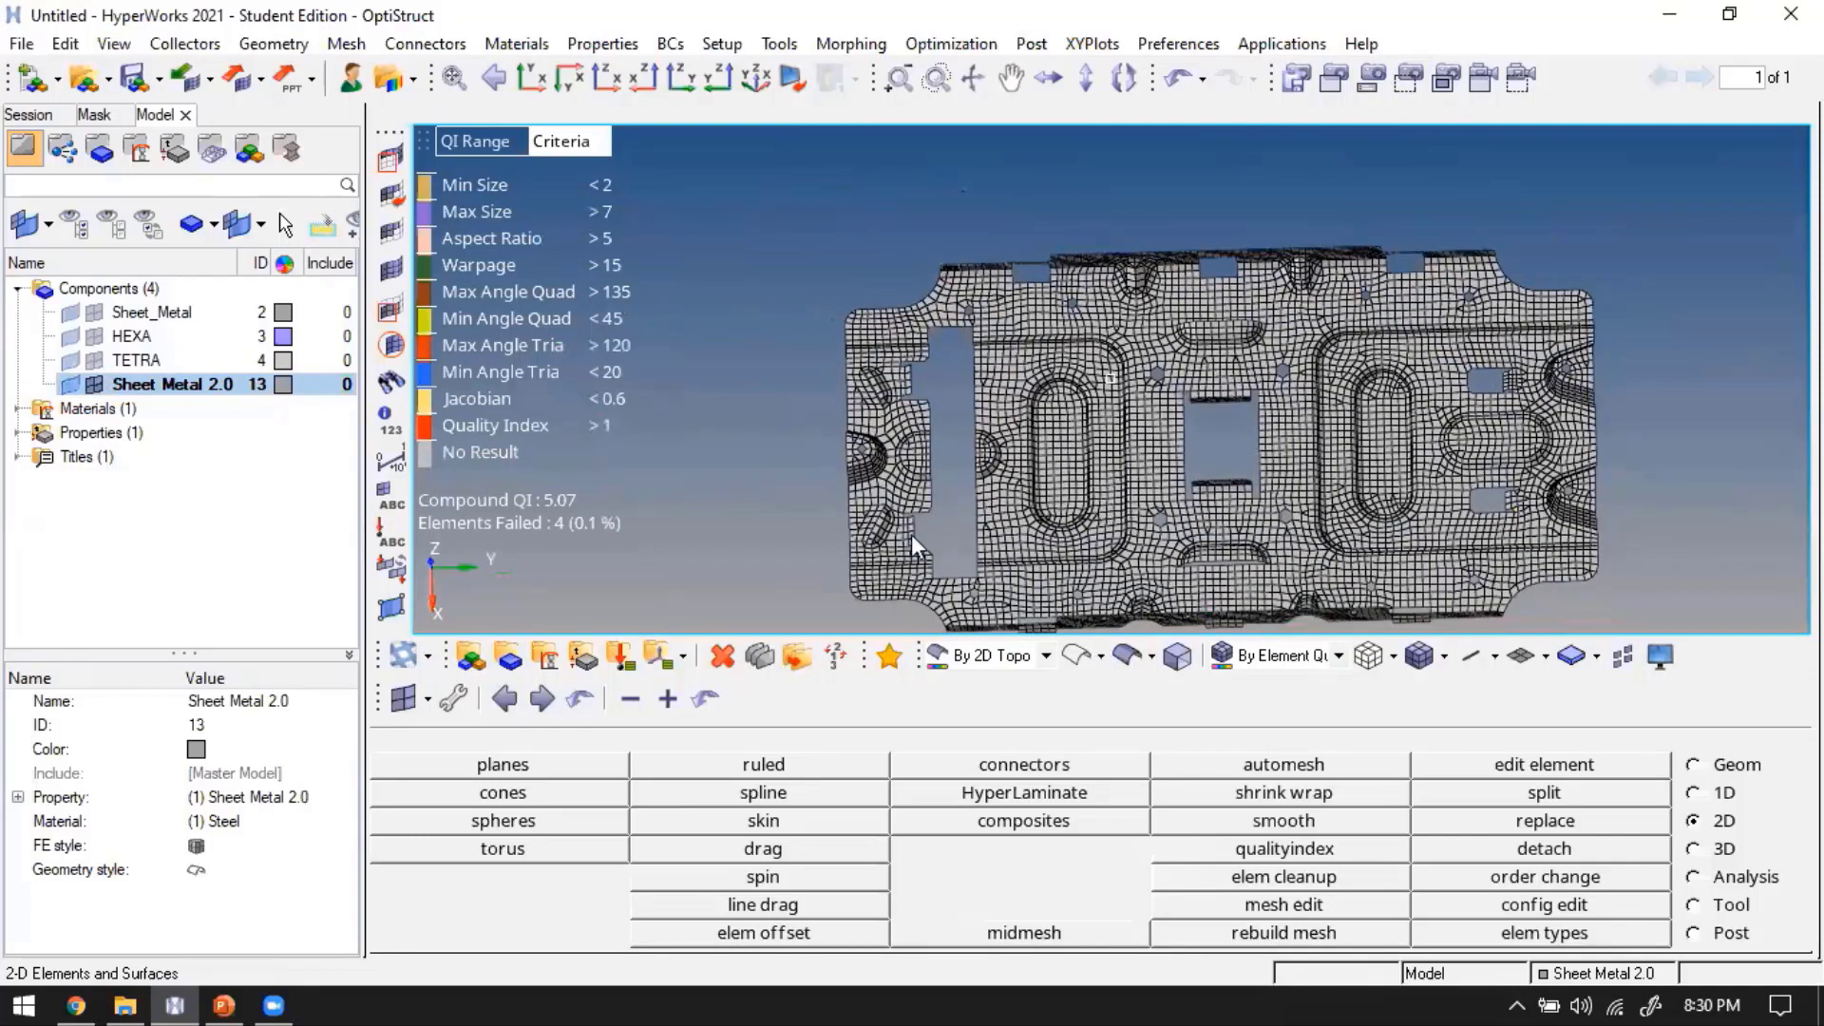
pyautogui.keyDown('ctrl'); pyautogui.moveTo(910, 534); pyautogui.dragTo(1011, 532); pyautogui.keyUp('ctrl')
pyautogui.keyDown('ctrl'); pyautogui.moveTo(1237, 447); pyautogui.dragTo(1167, 335); pyautogui.keyUp('ctrl')
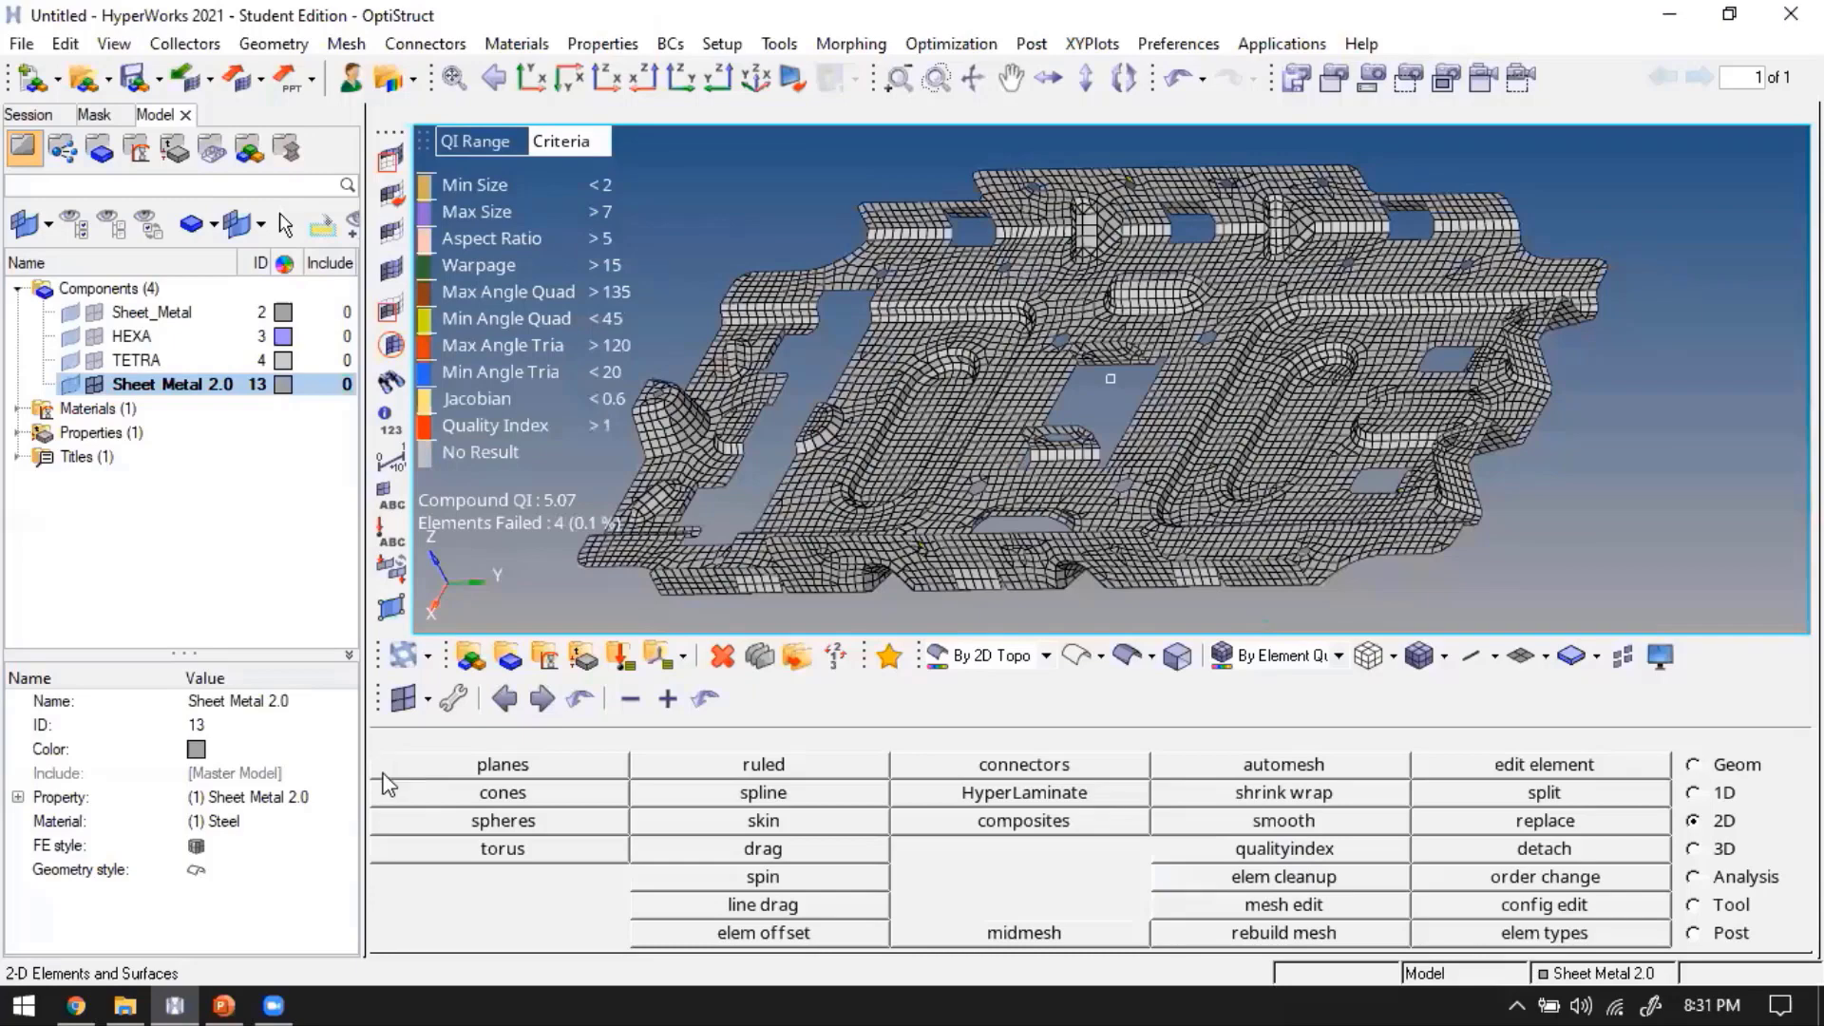
# Use the quality index cleanup tools to element-optimize the two failed quads along the rear flange
pyautogui.press('F10')
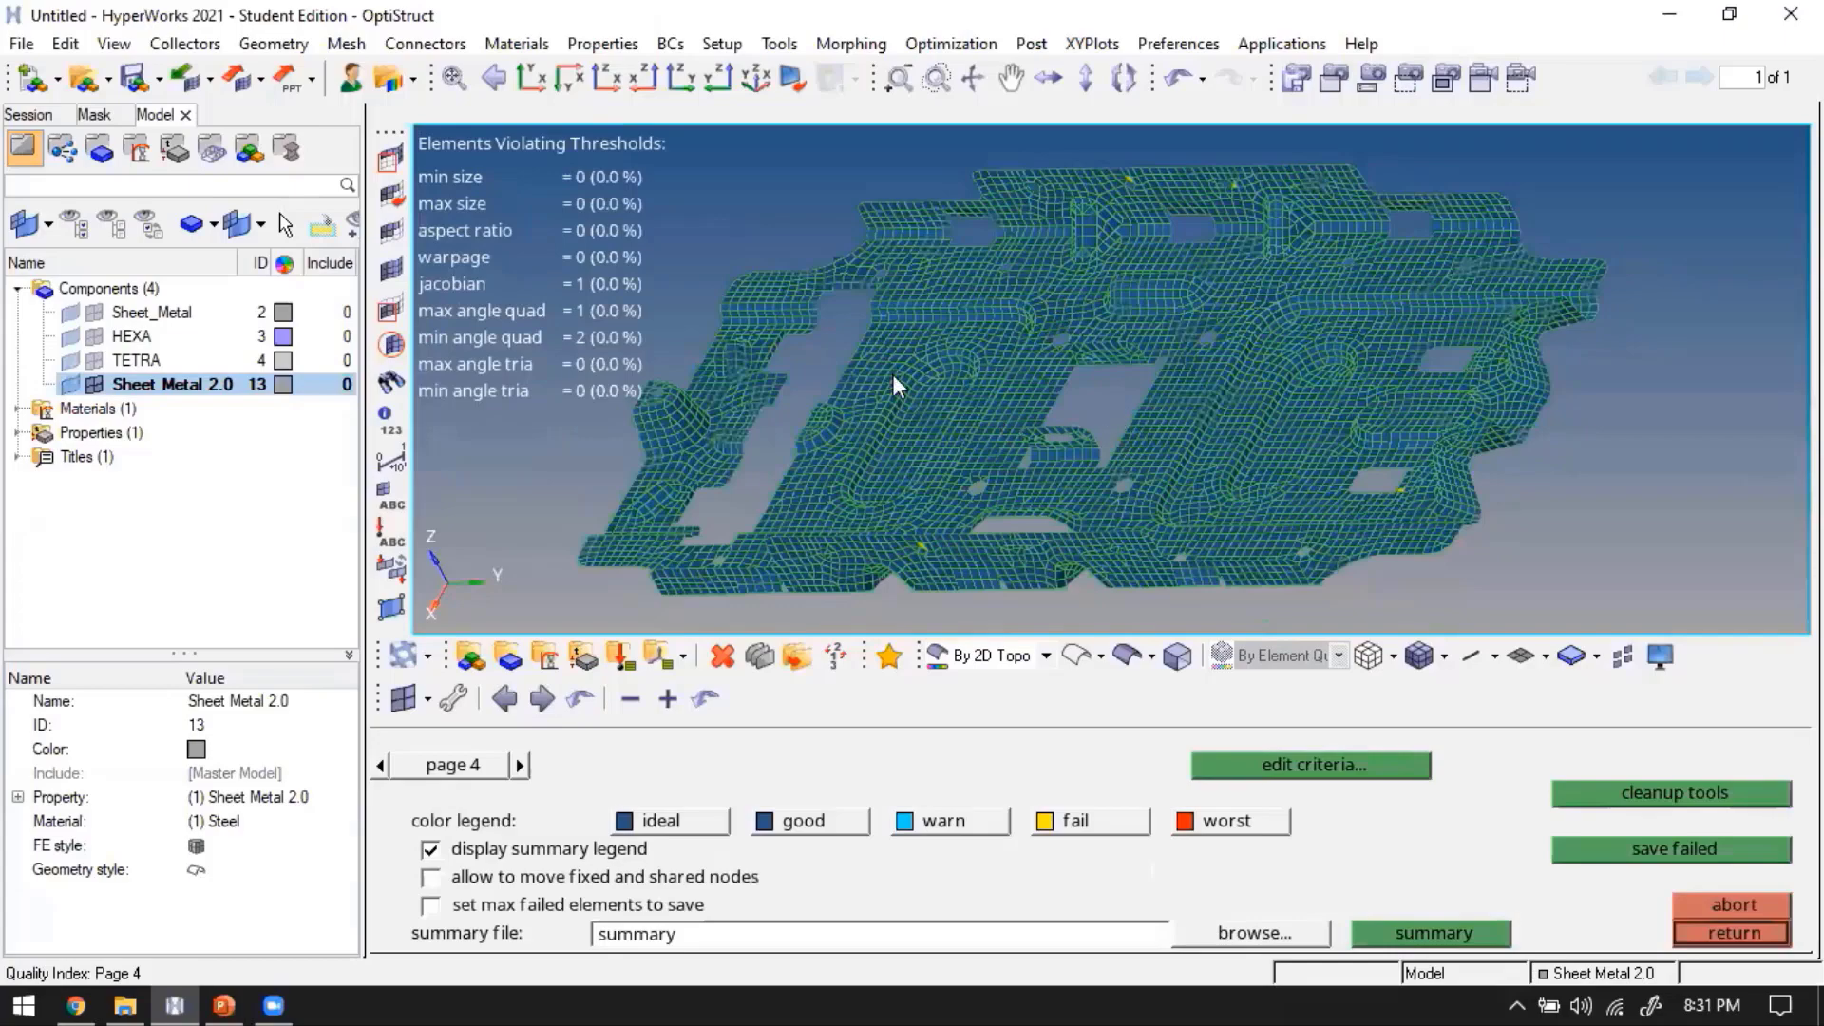
pyautogui.keyDown('ctrl'); pyautogui.moveTo(1193, 212); pyautogui.dragTo(1321, 566); pyautogui.keyUp('ctrl')
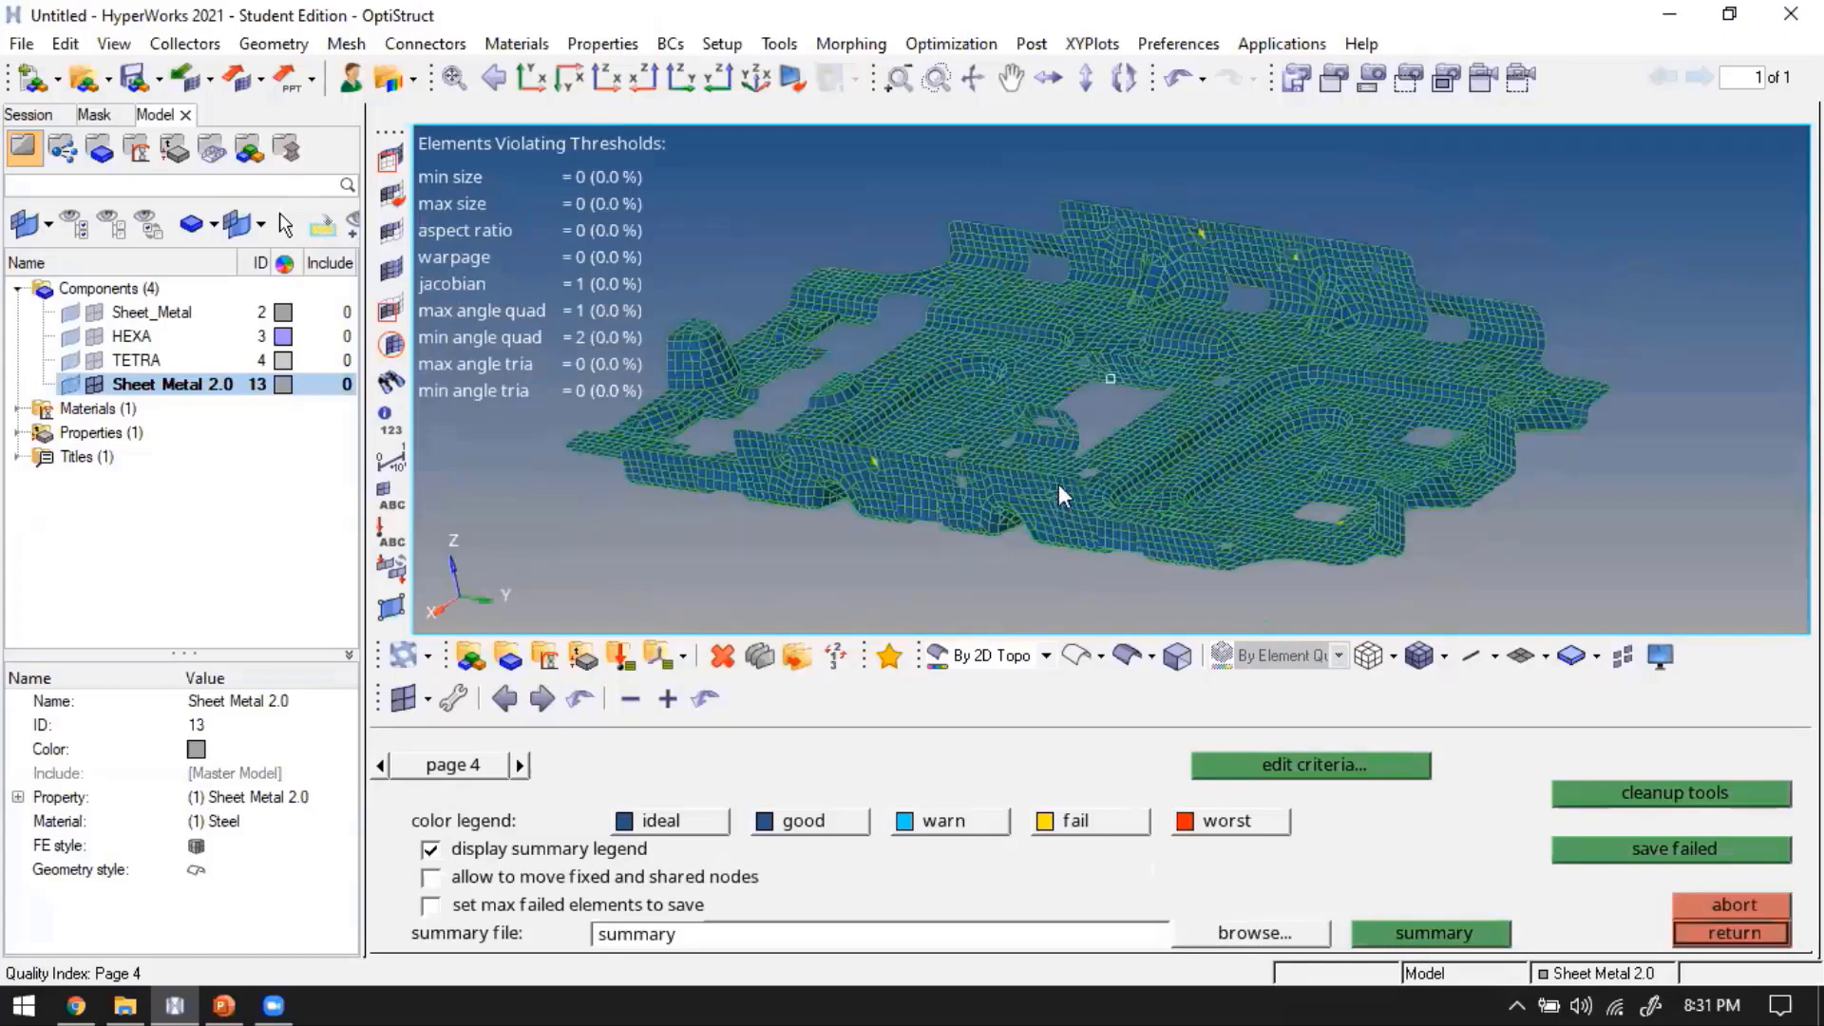
pyautogui.keyDown('ctrl'); pyautogui.moveTo(1131, 403); pyautogui.dragTo(1130, 408); pyautogui.keyUp('ctrl')
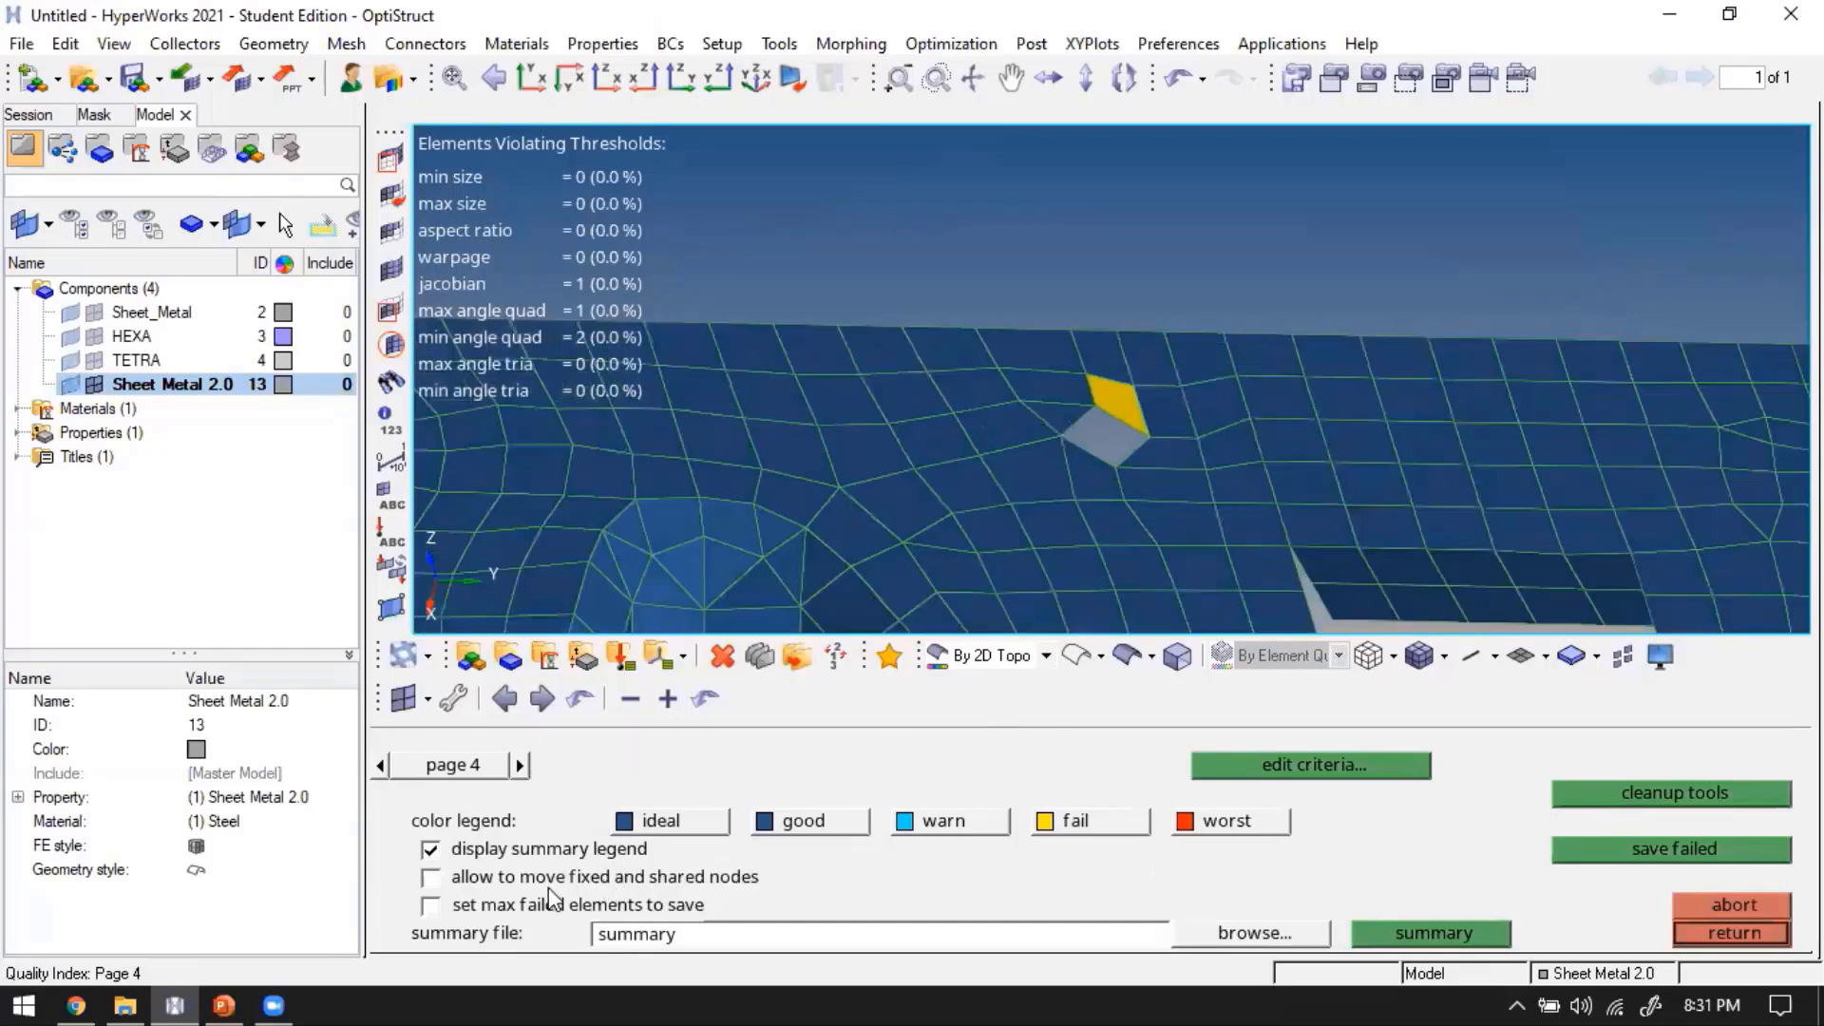
pyautogui.click(1619, 804)
pyautogui.click(484, 877)
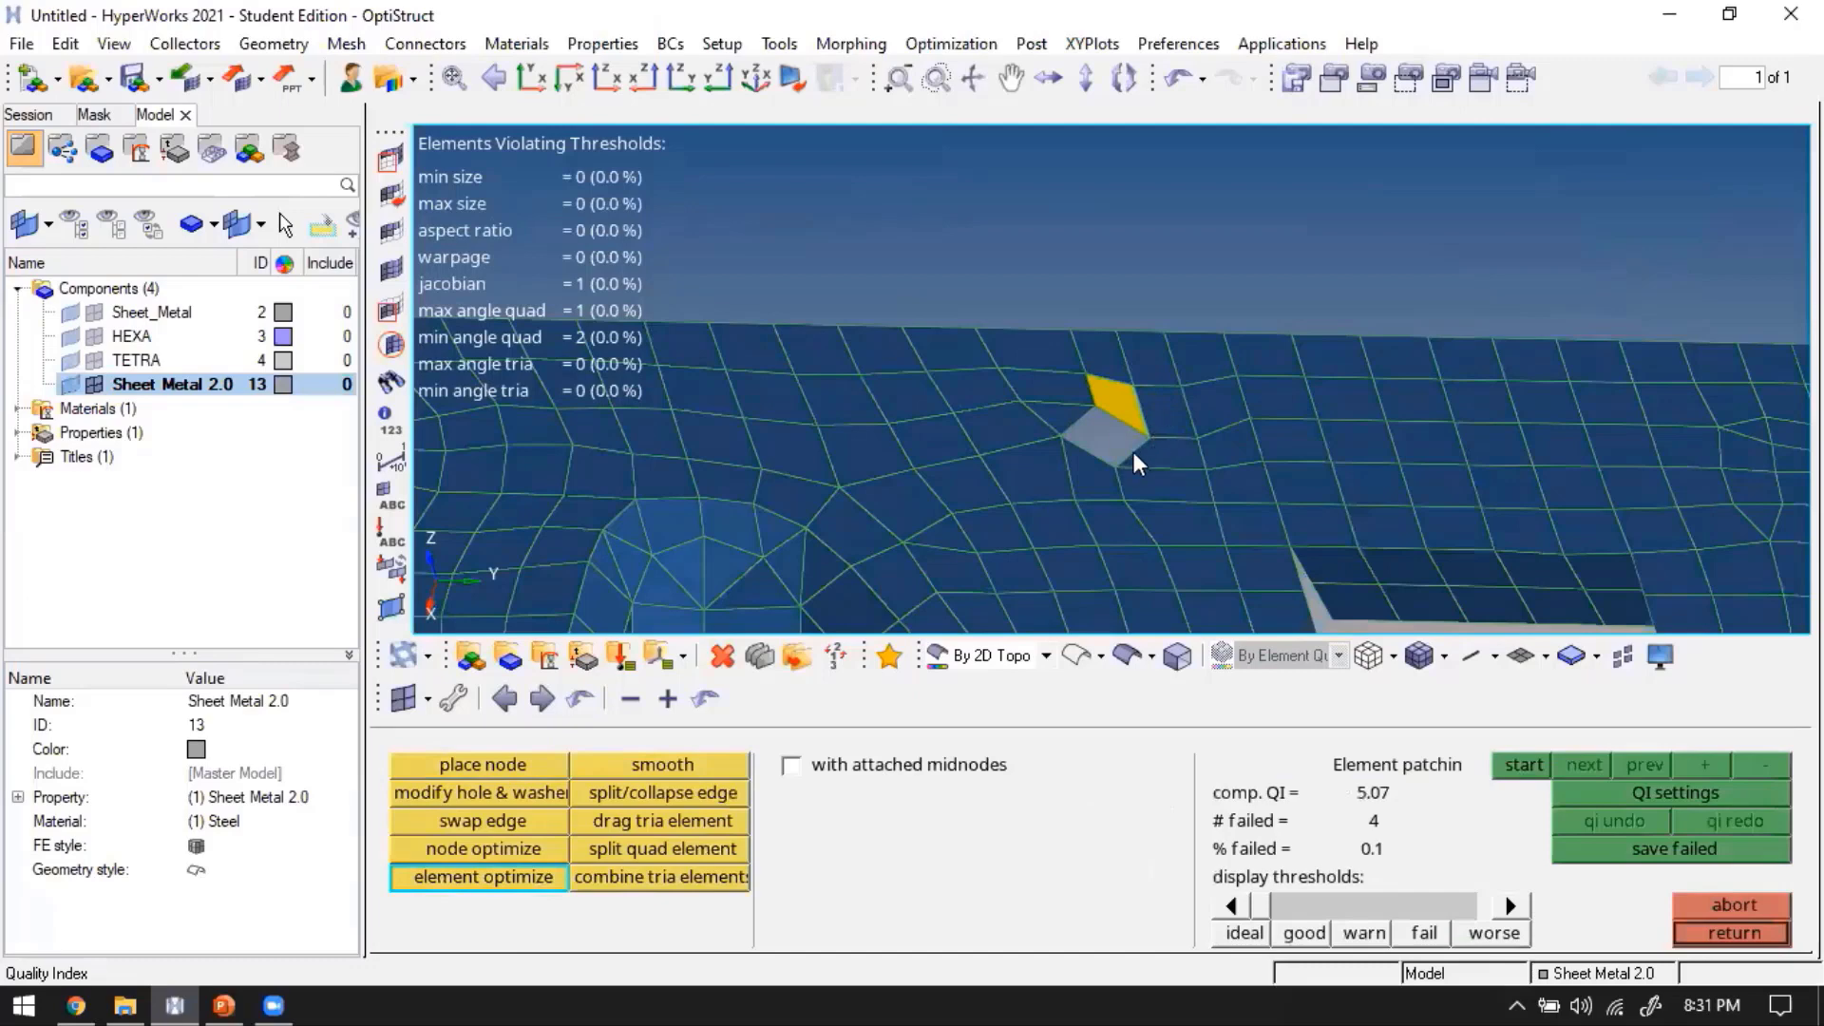
pyautogui.click(1112, 431)
pyautogui.keyDown('ctrl'); pyautogui.moveTo(1538, 438); pyautogui.dragTo(1103, 434, button='right'); pyautogui.keyUp('ctrl')
pyautogui.keyDown('ctrl'); pyautogui.scroll(1, 1504, 458); pyautogui.keyUp('ctrl')
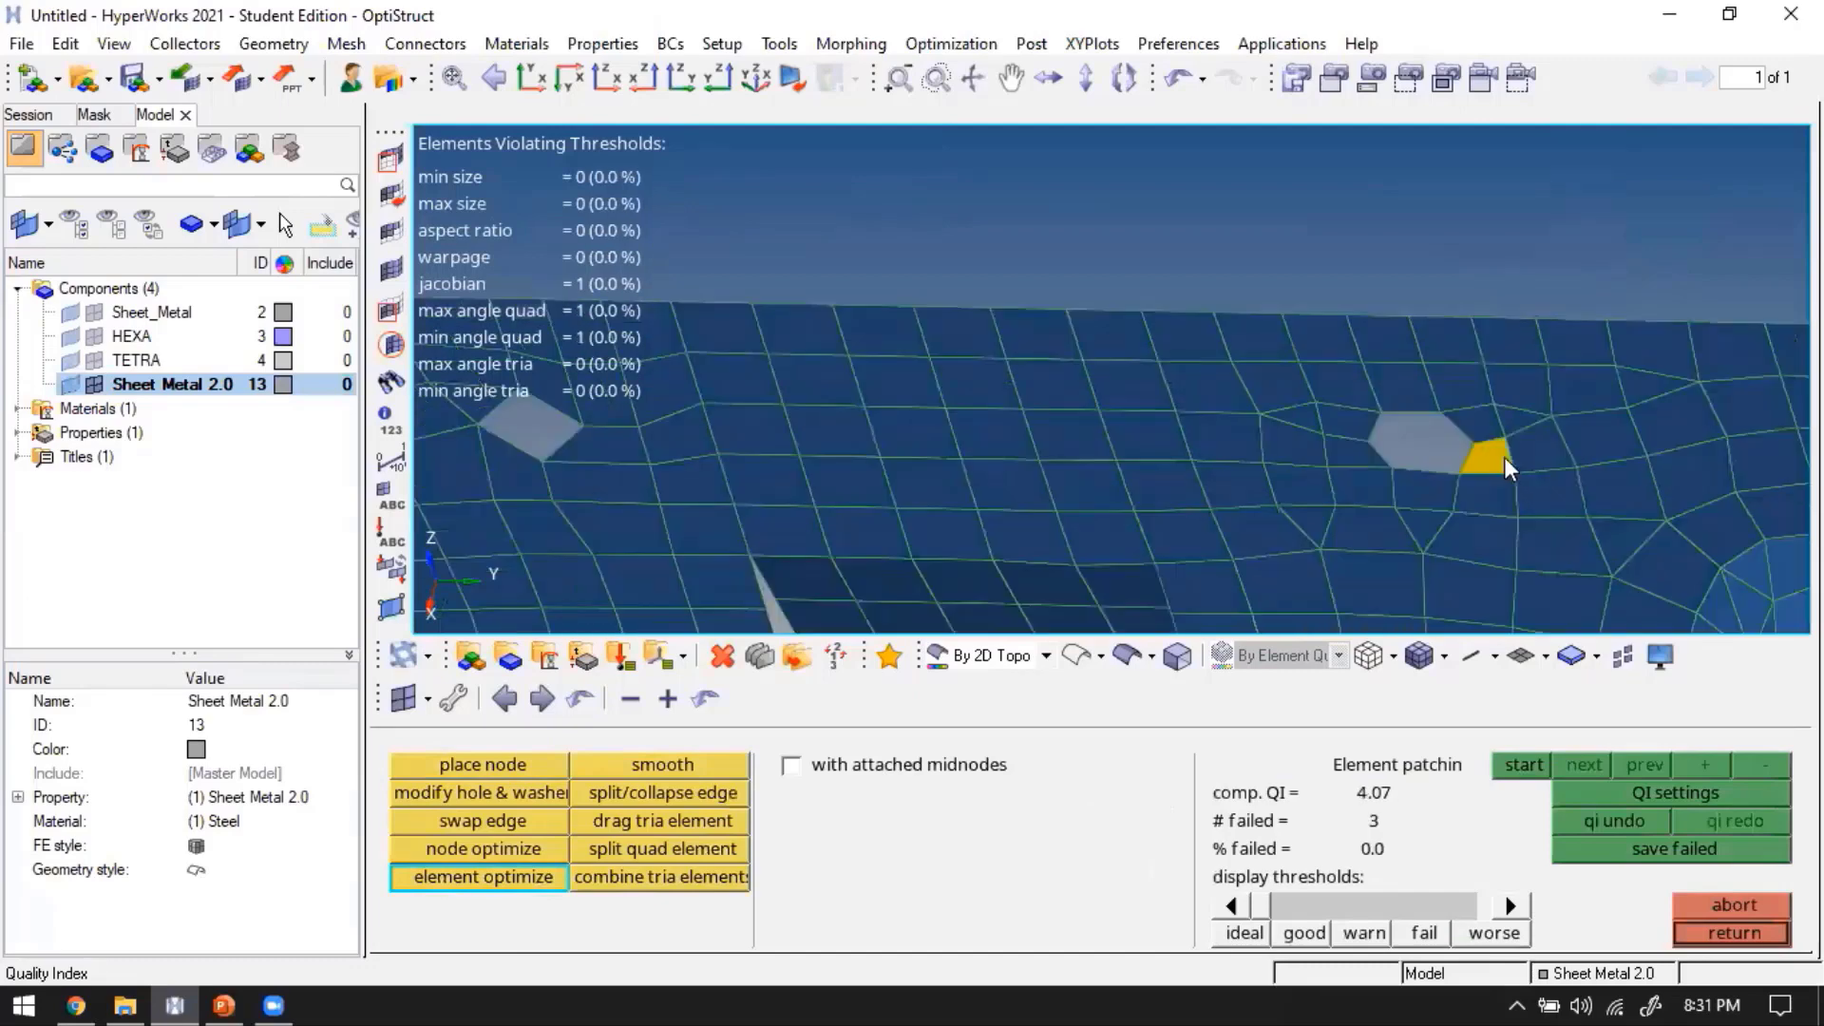
pyautogui.click(1507, 462)
# Optimize the failed element at the corner of the small rectangular opening near the front corner, and leave the quality index
pyautogui.scroll(-3, 1269, 464)
pyautogui.keyDown('ctrl'); pyautogui.scroll(-3, 1353, 510); pyautogui.keyUp('ctrl')
pyautogui.keyDown('ctrl'); pyautogui.moveTo(1469, 503); pyautogui.dragTo(1341, 365, button='right'); pyautogui.keyUp('ctrl')
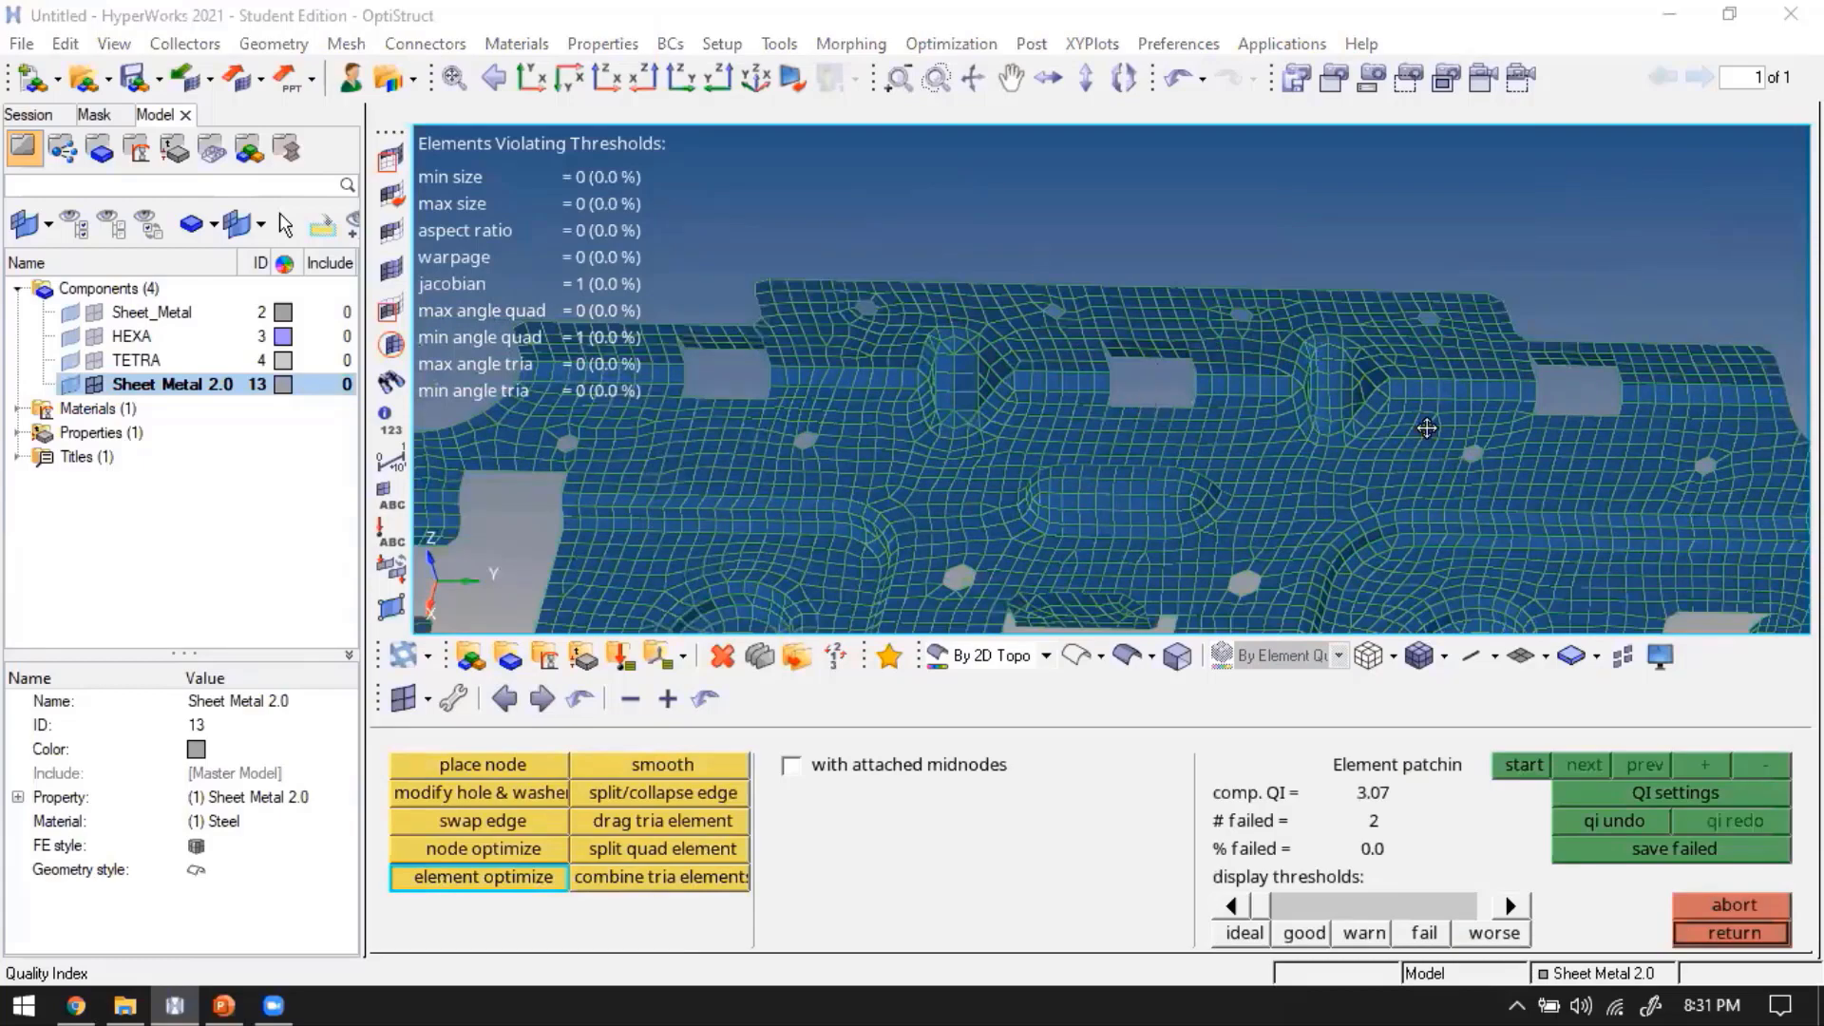
pyautogui.keyDown('ctrl'); pyautogui.moveTo(1359, 390); pyautogui.dragTo(1349, 388, button='right'); pyautogui.keyUp('ctrl')
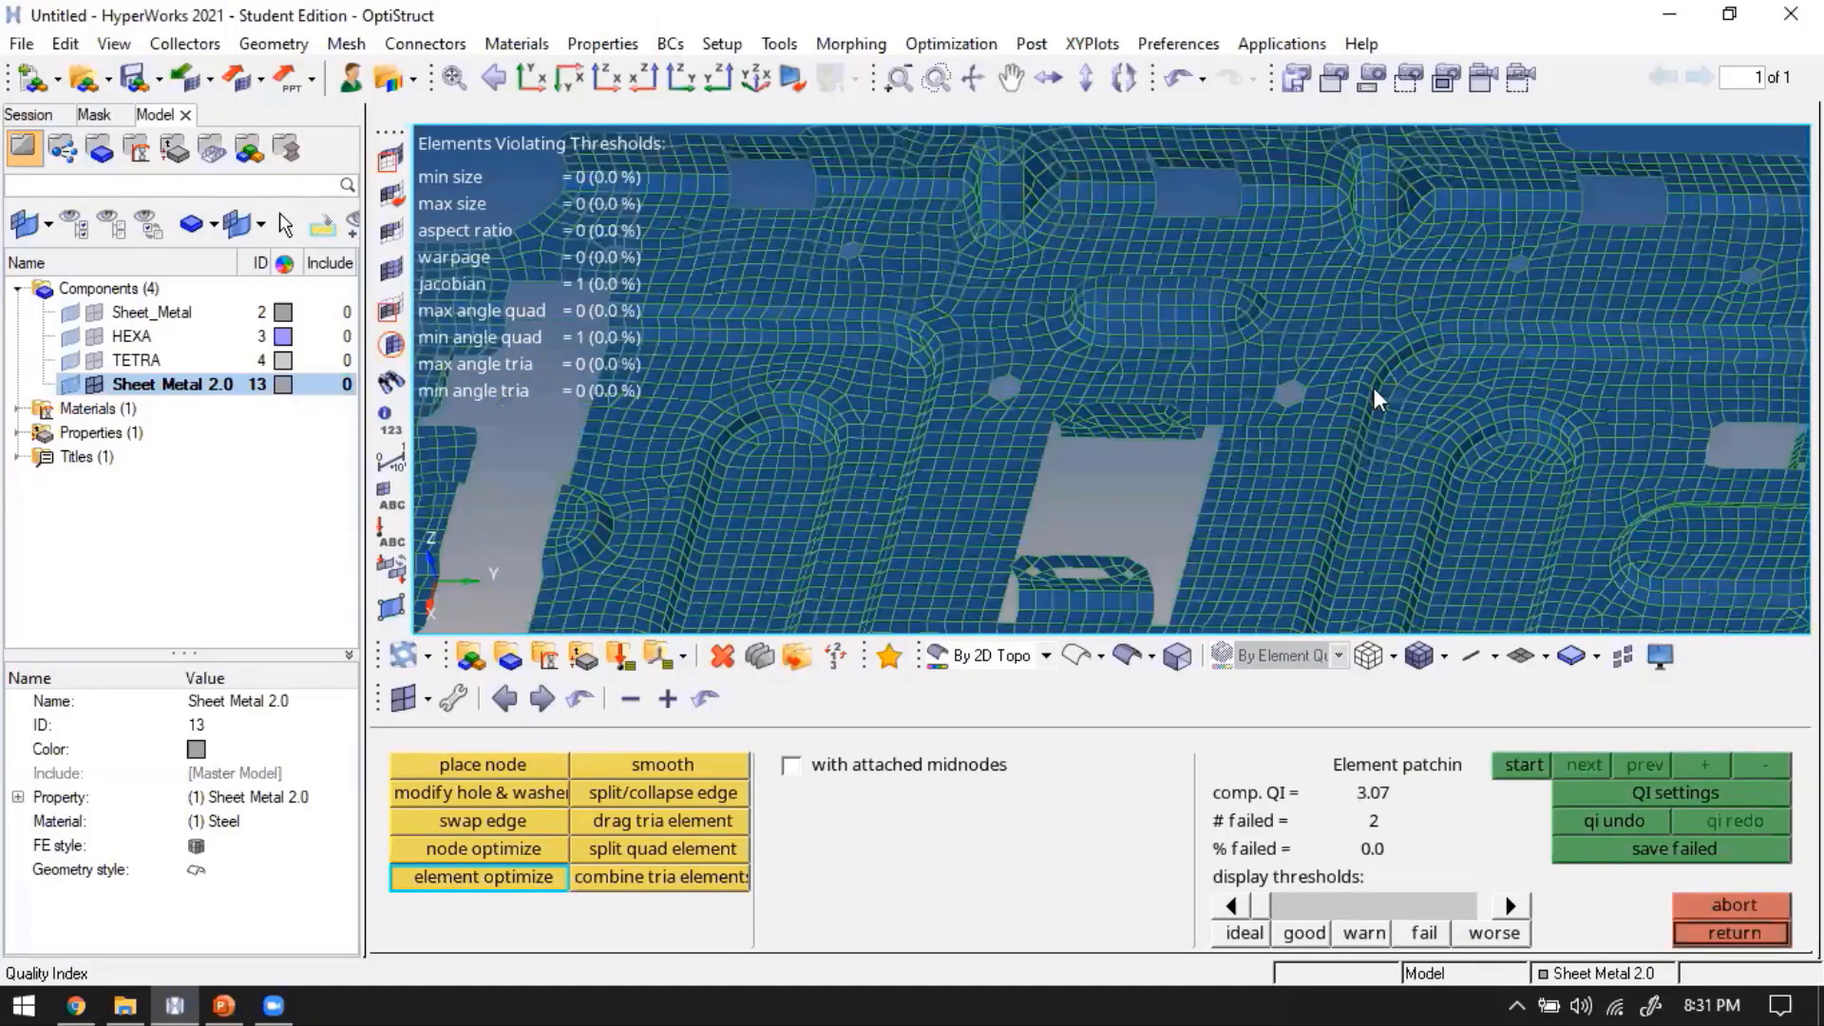
pyautogui.scroll(-4, 1359, 382)
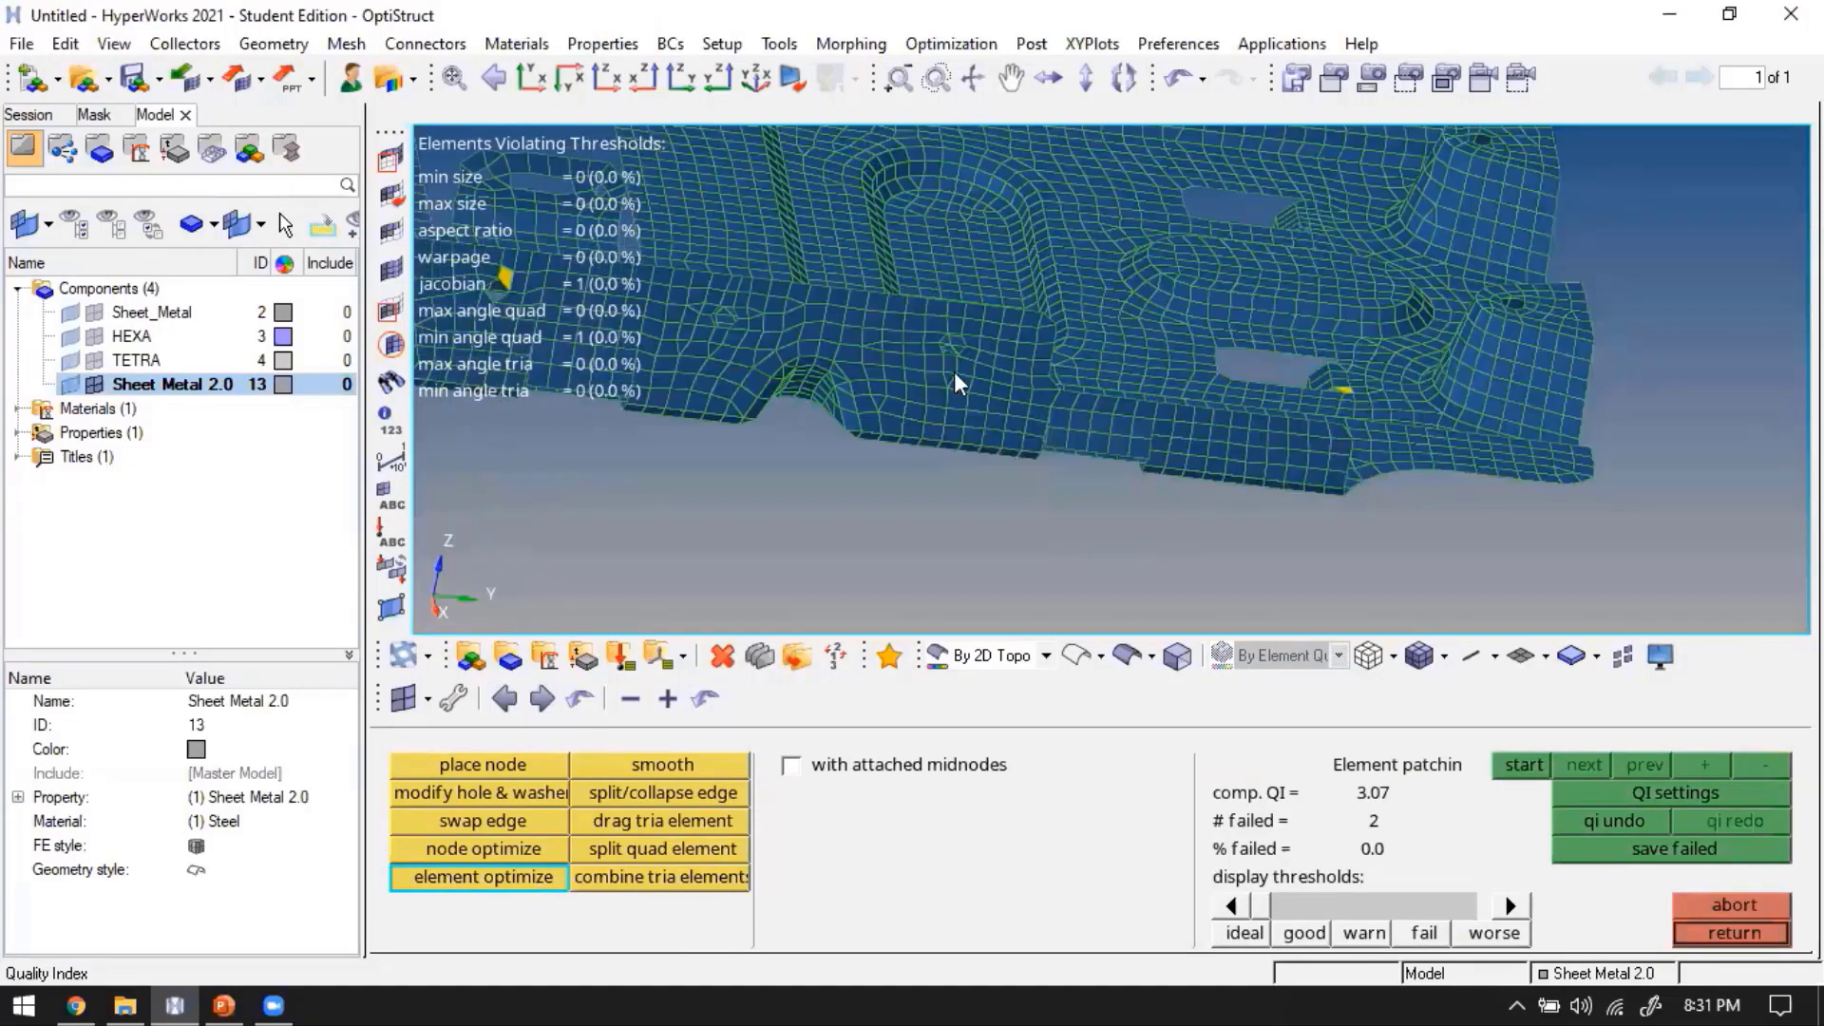
pyautogui.scroll(2, 991, 407)
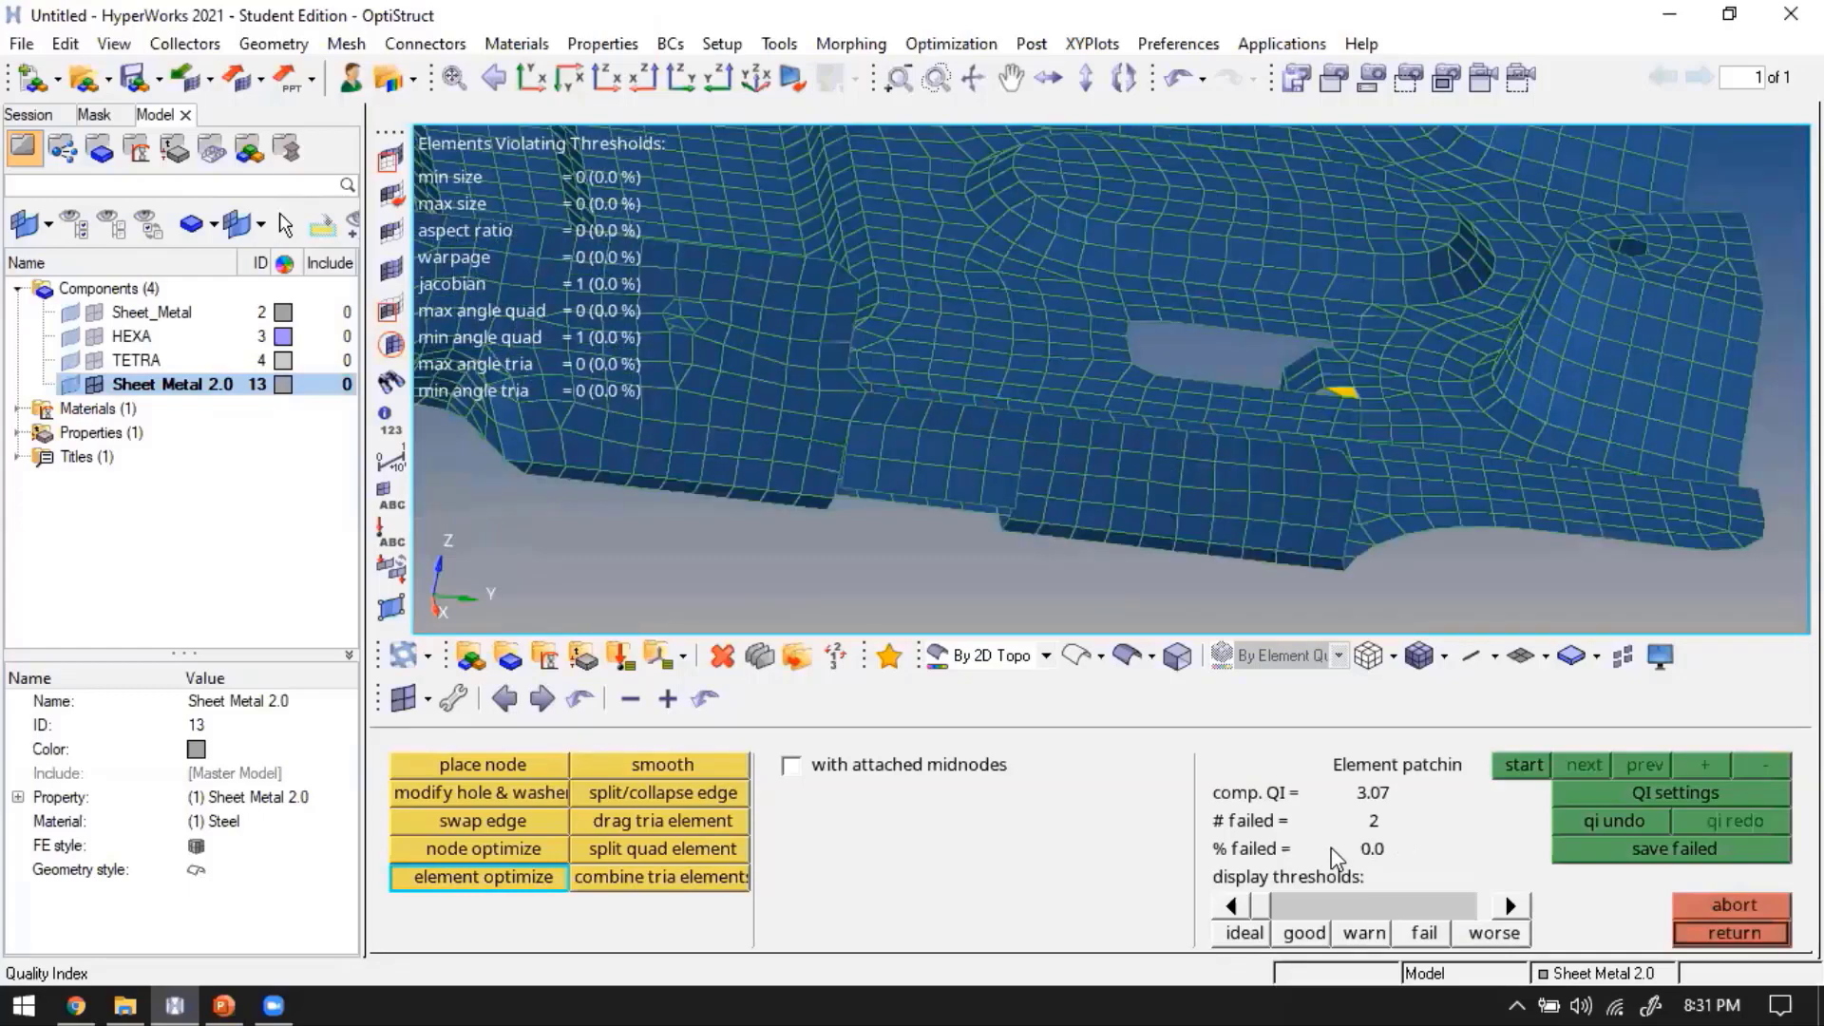
pyautogui.click(1341, 391)
pyautogui.scroll(-2, 1354, 378)
pyautogui.press('Escape')
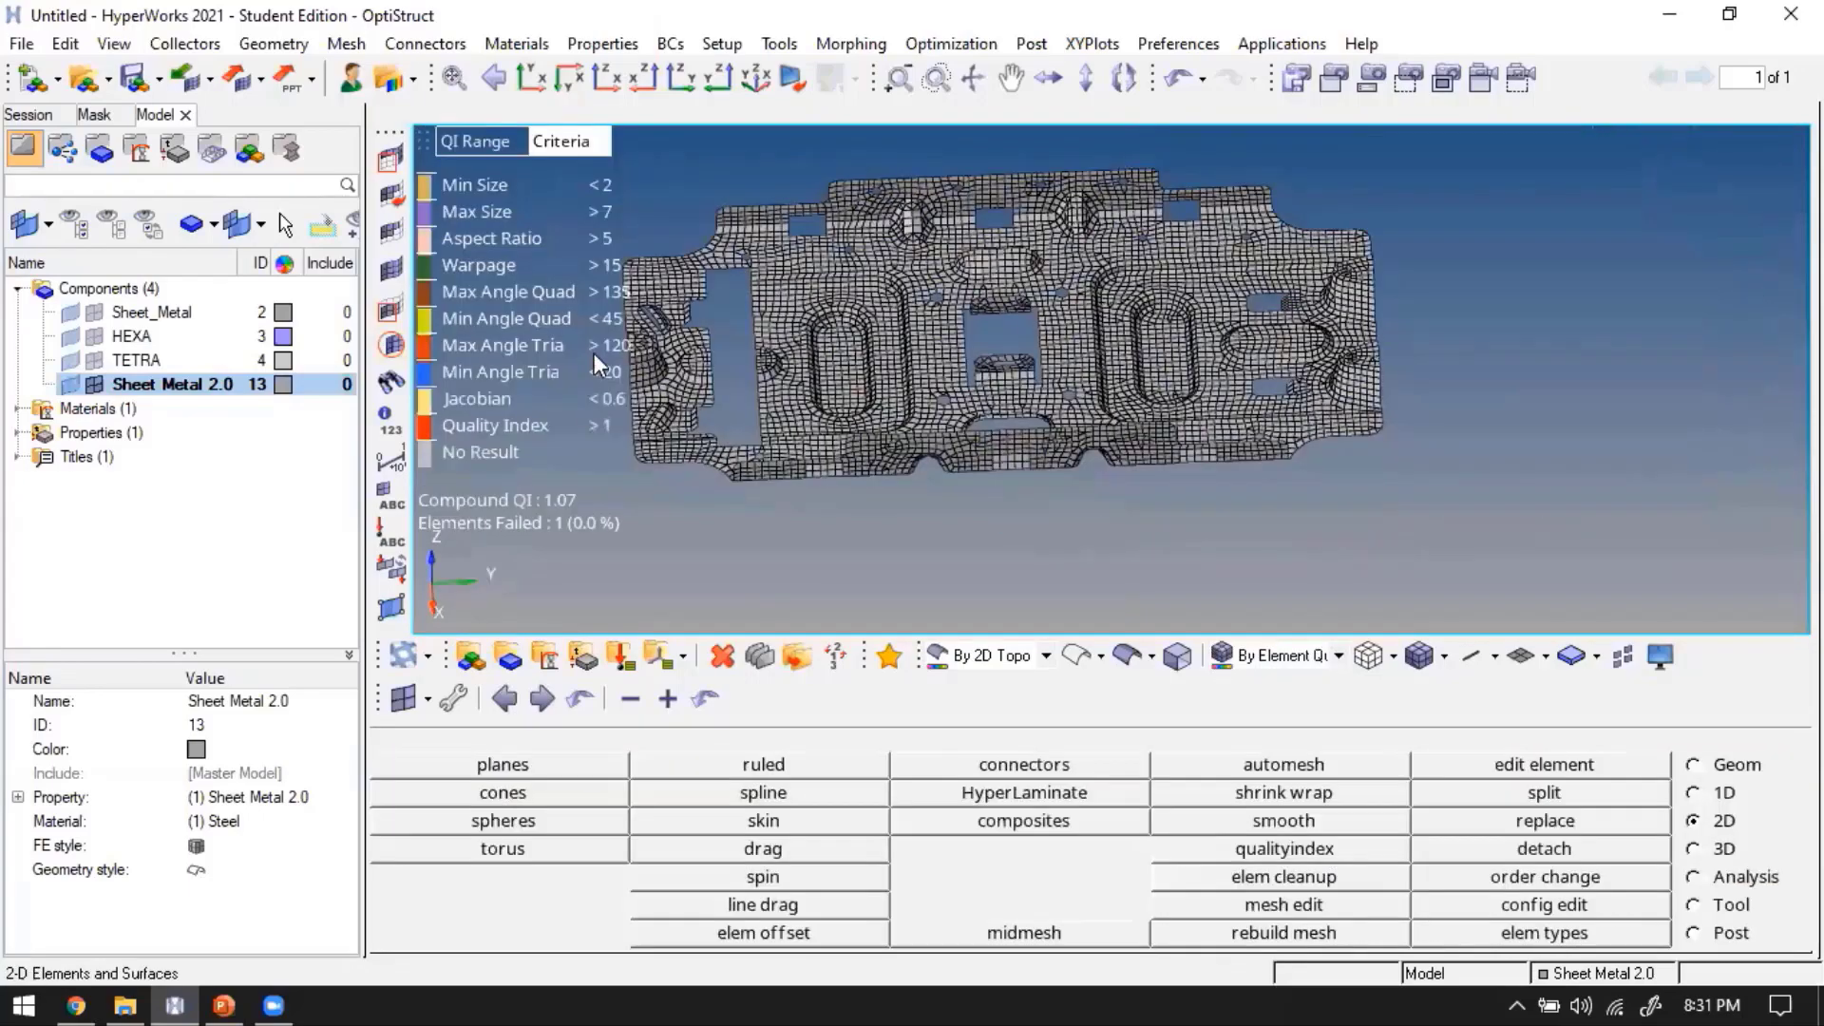
# Reopen the quality index, look over the part for the remaining failed element, and leave the tool
pyautogui.press('q')
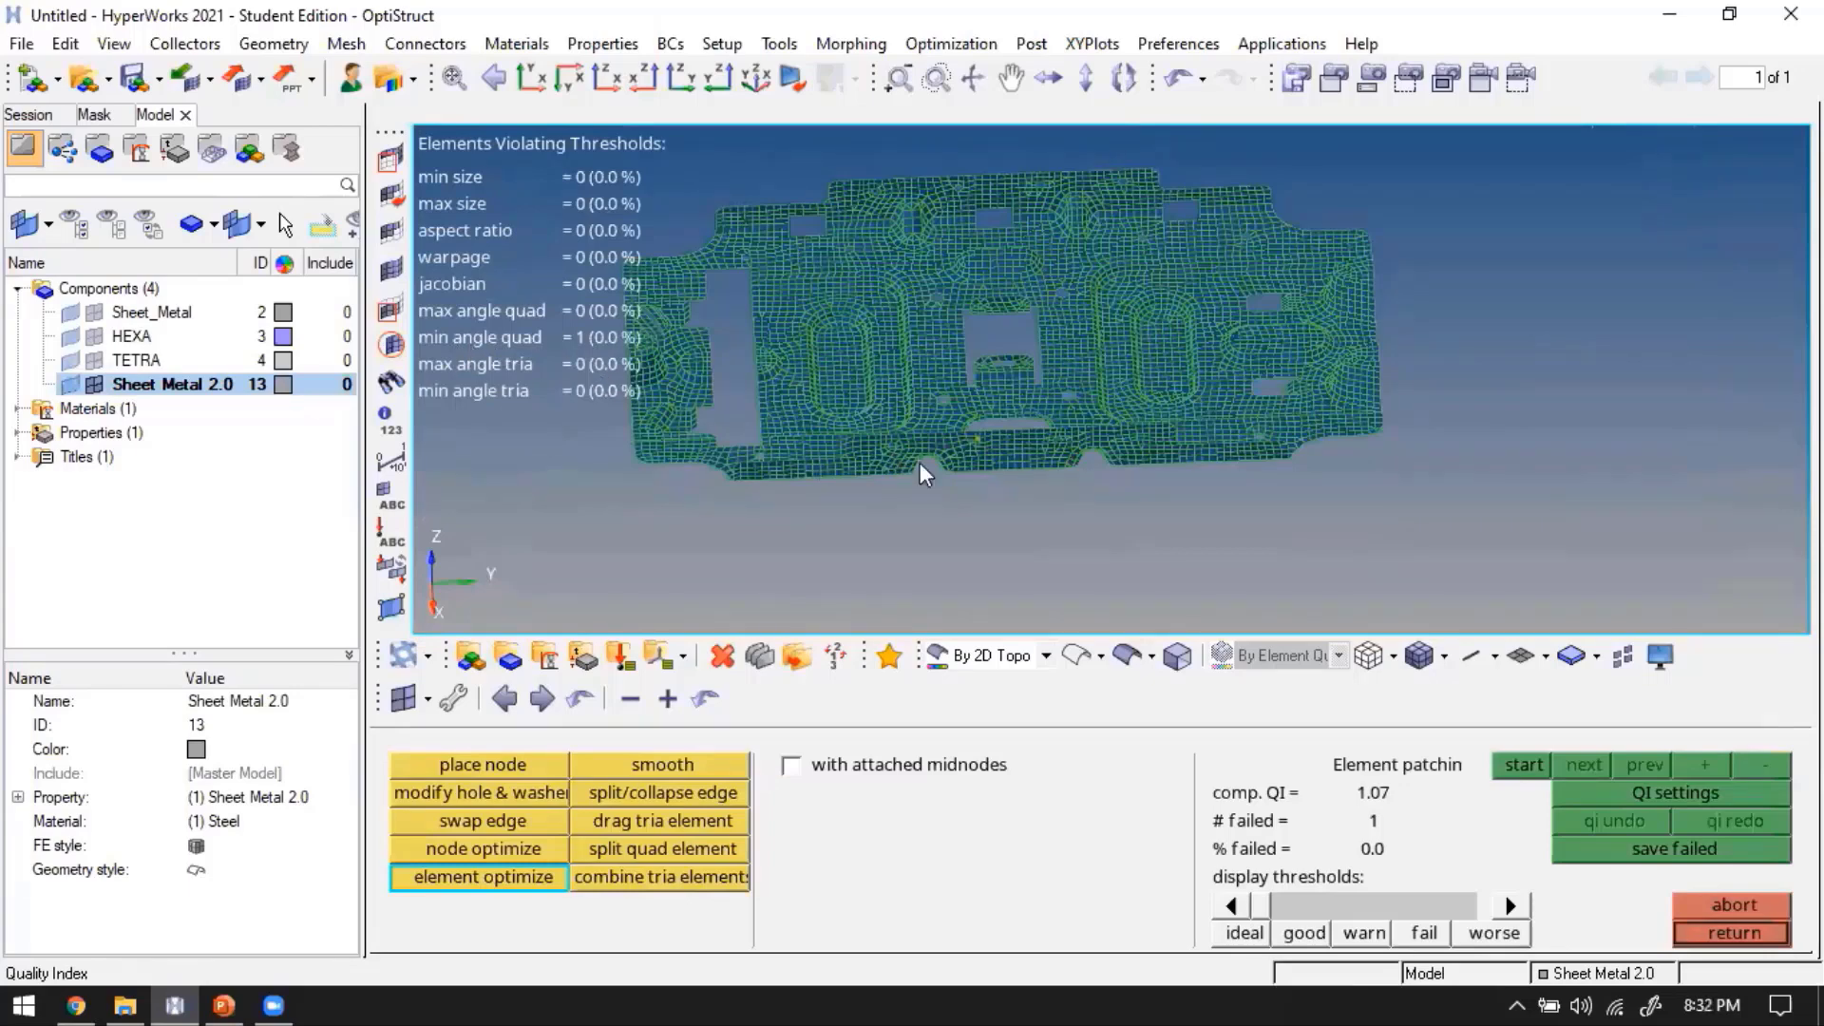
pyautogui.scroll(1, 1023, 437)
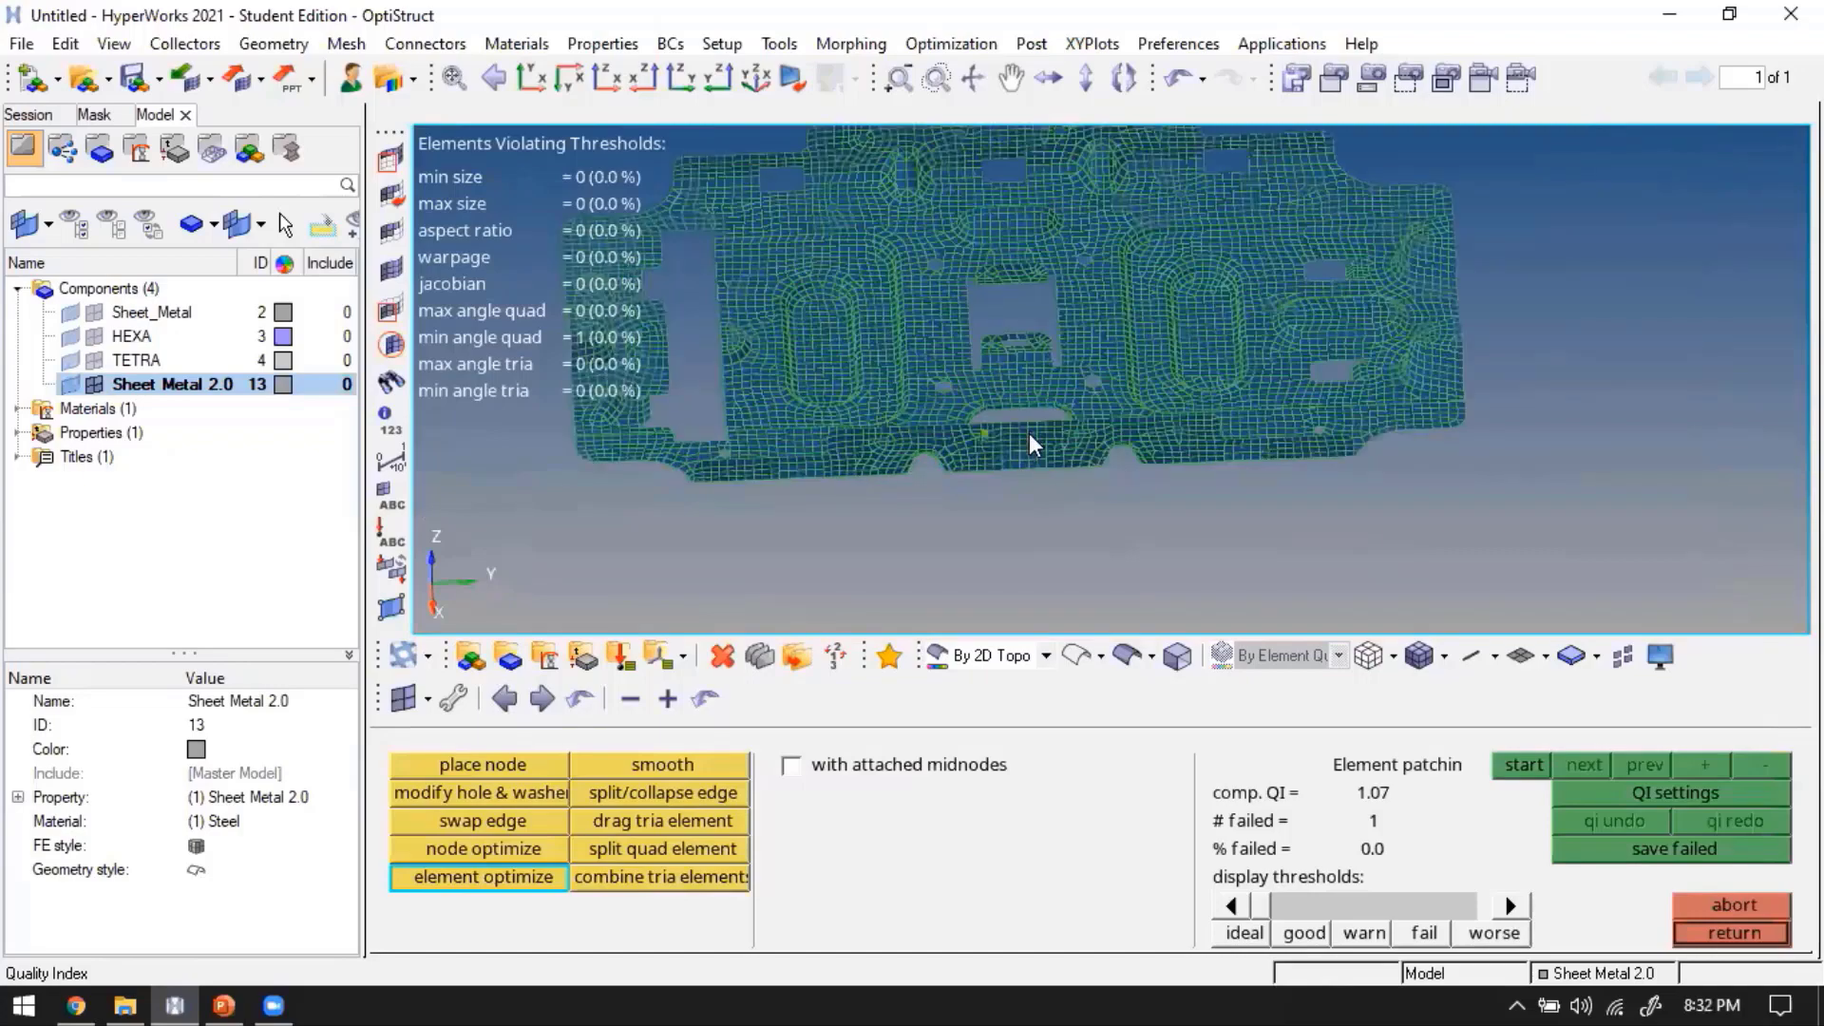
pyautogui.scroll(3, 1055, 475)
pyautogui.scroll(-5, 1233, 437)
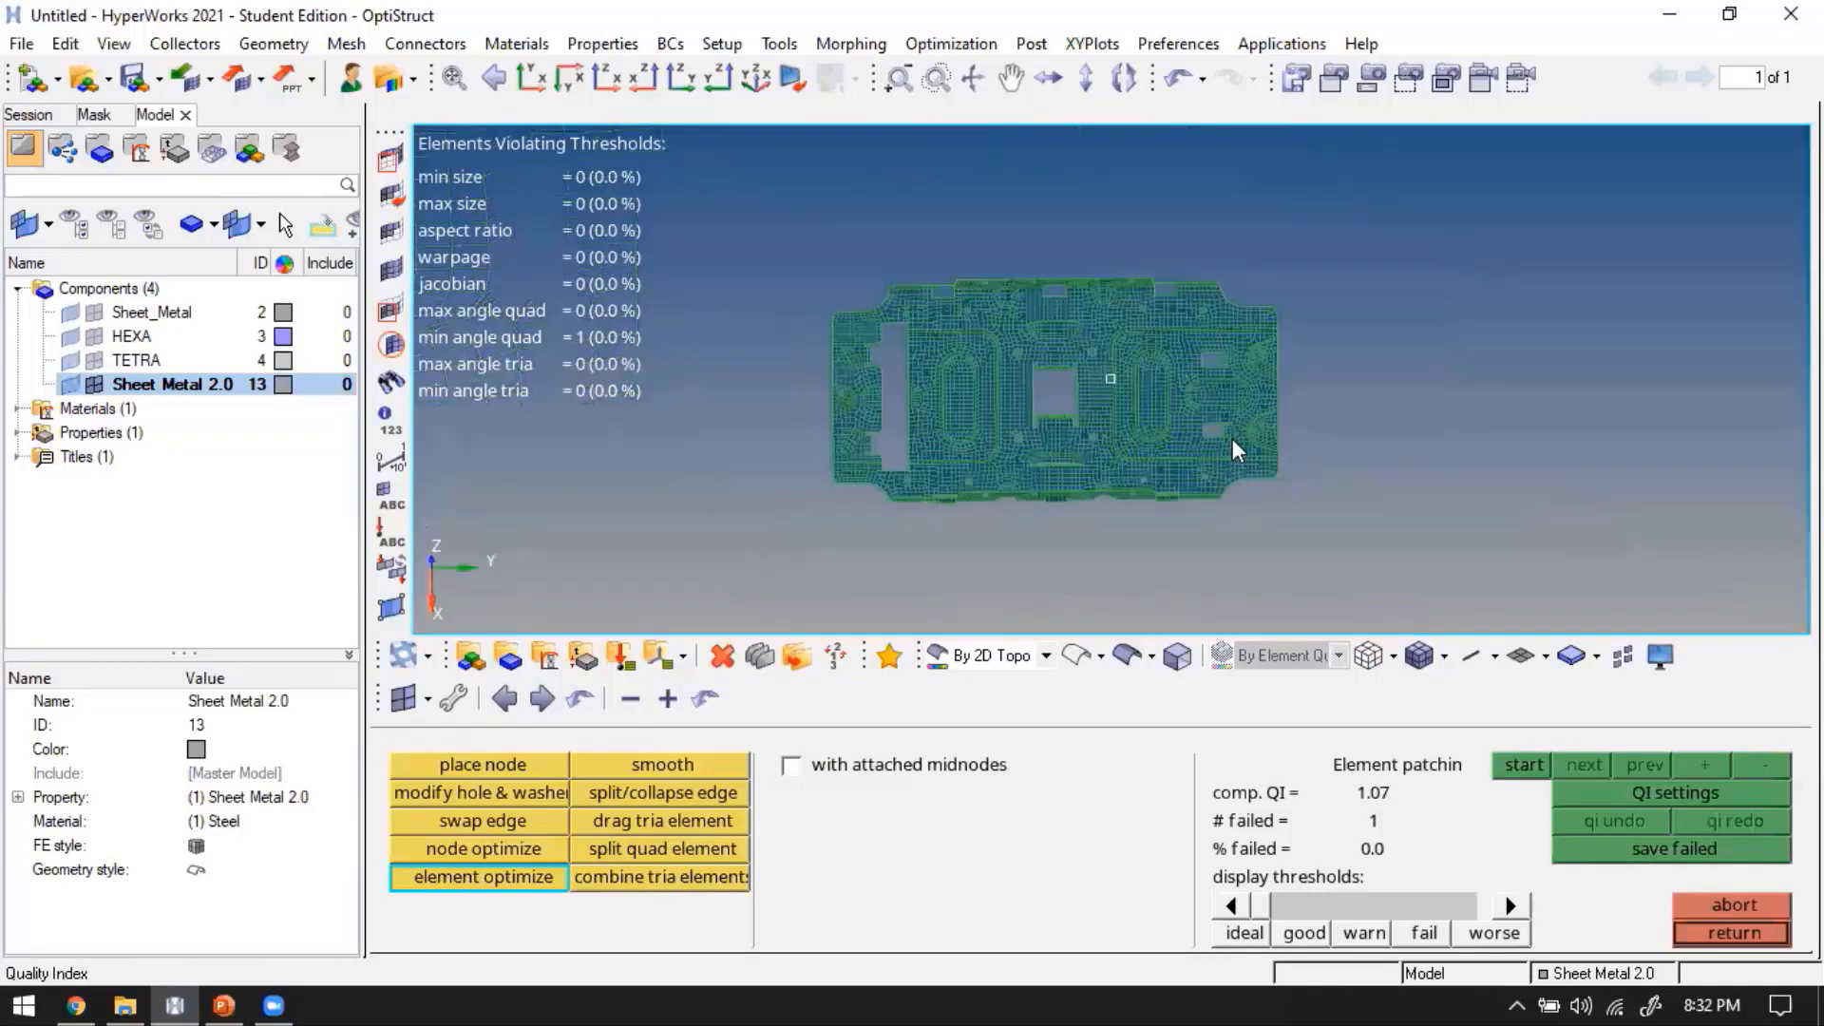
pyautogui.keyDown('ctrl'); pyautogui.moveTo(1233, 439); pyautogui.dragTo(1489, 472); pyautogui.keyUp('ctrl')
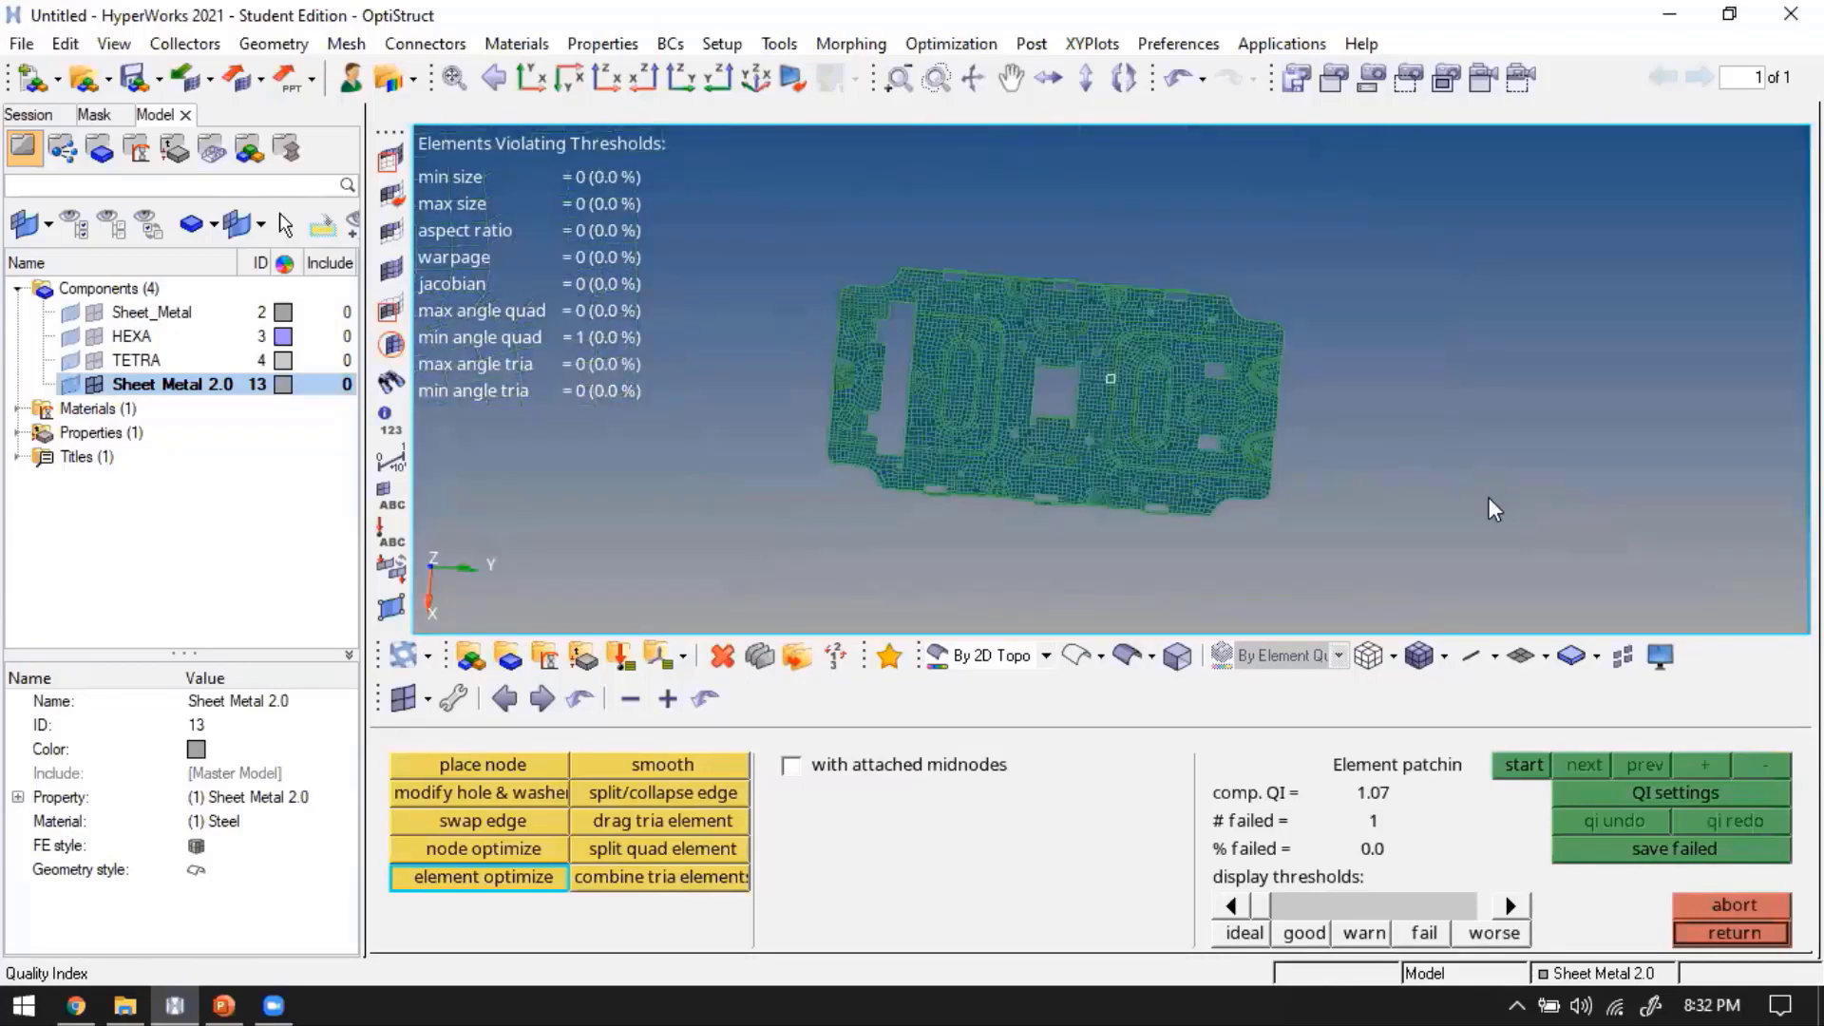
pyautogui.press('Escape')
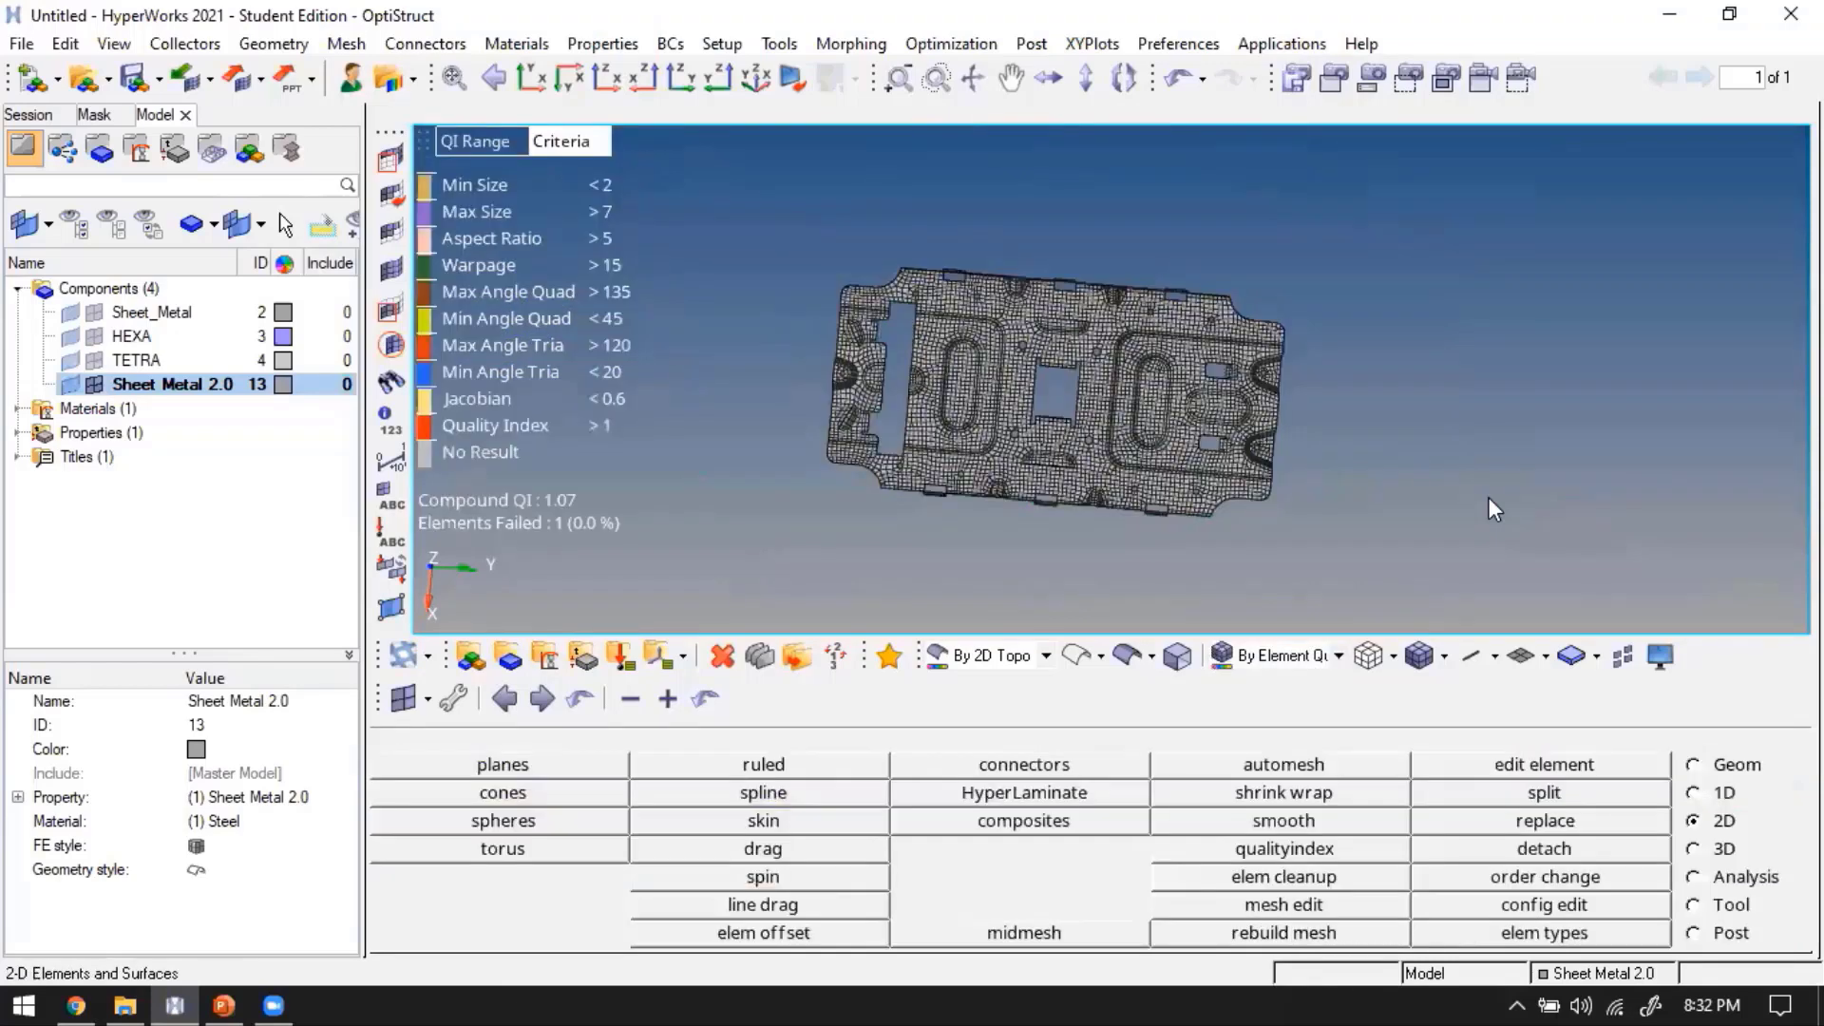
# Check the 2-D elements for a quad min angle below 45 and save the failed element
pyautogui.press('F10')
pyautogui.click(1339, 876)
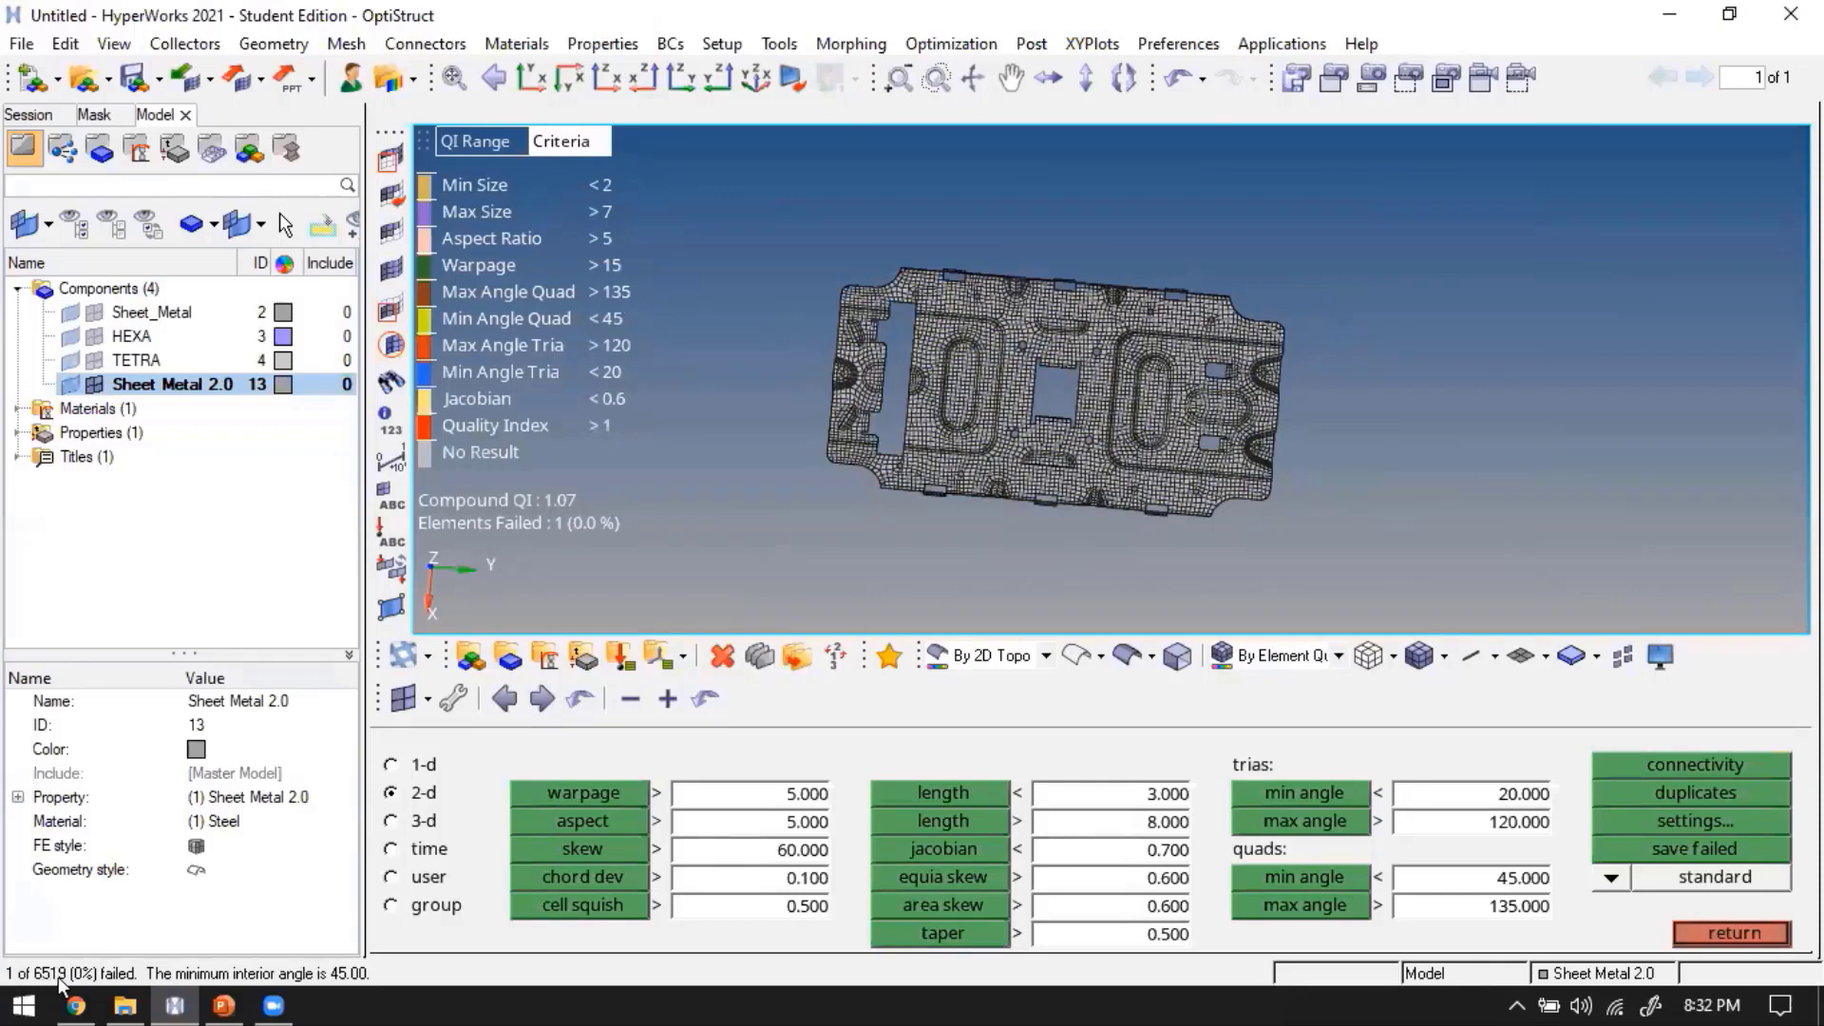
pyautogui.click(1678, 844)
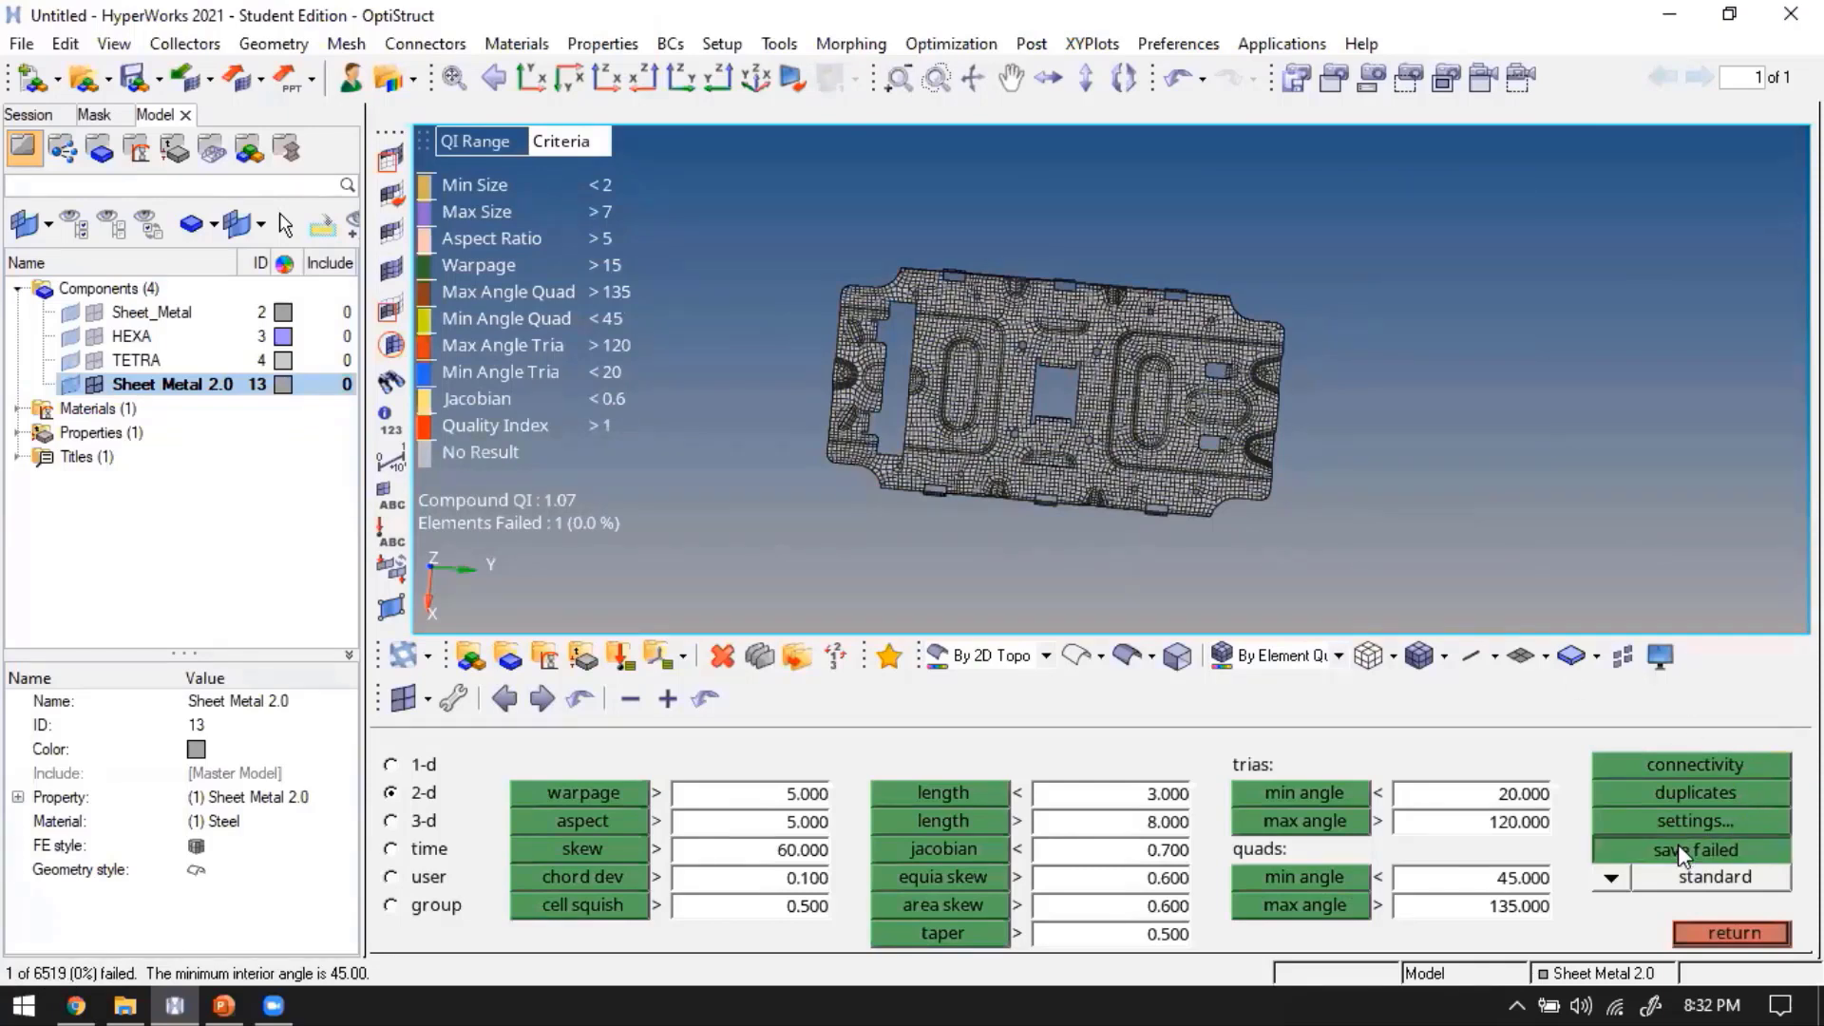
pyautogui.click(1749, 936)
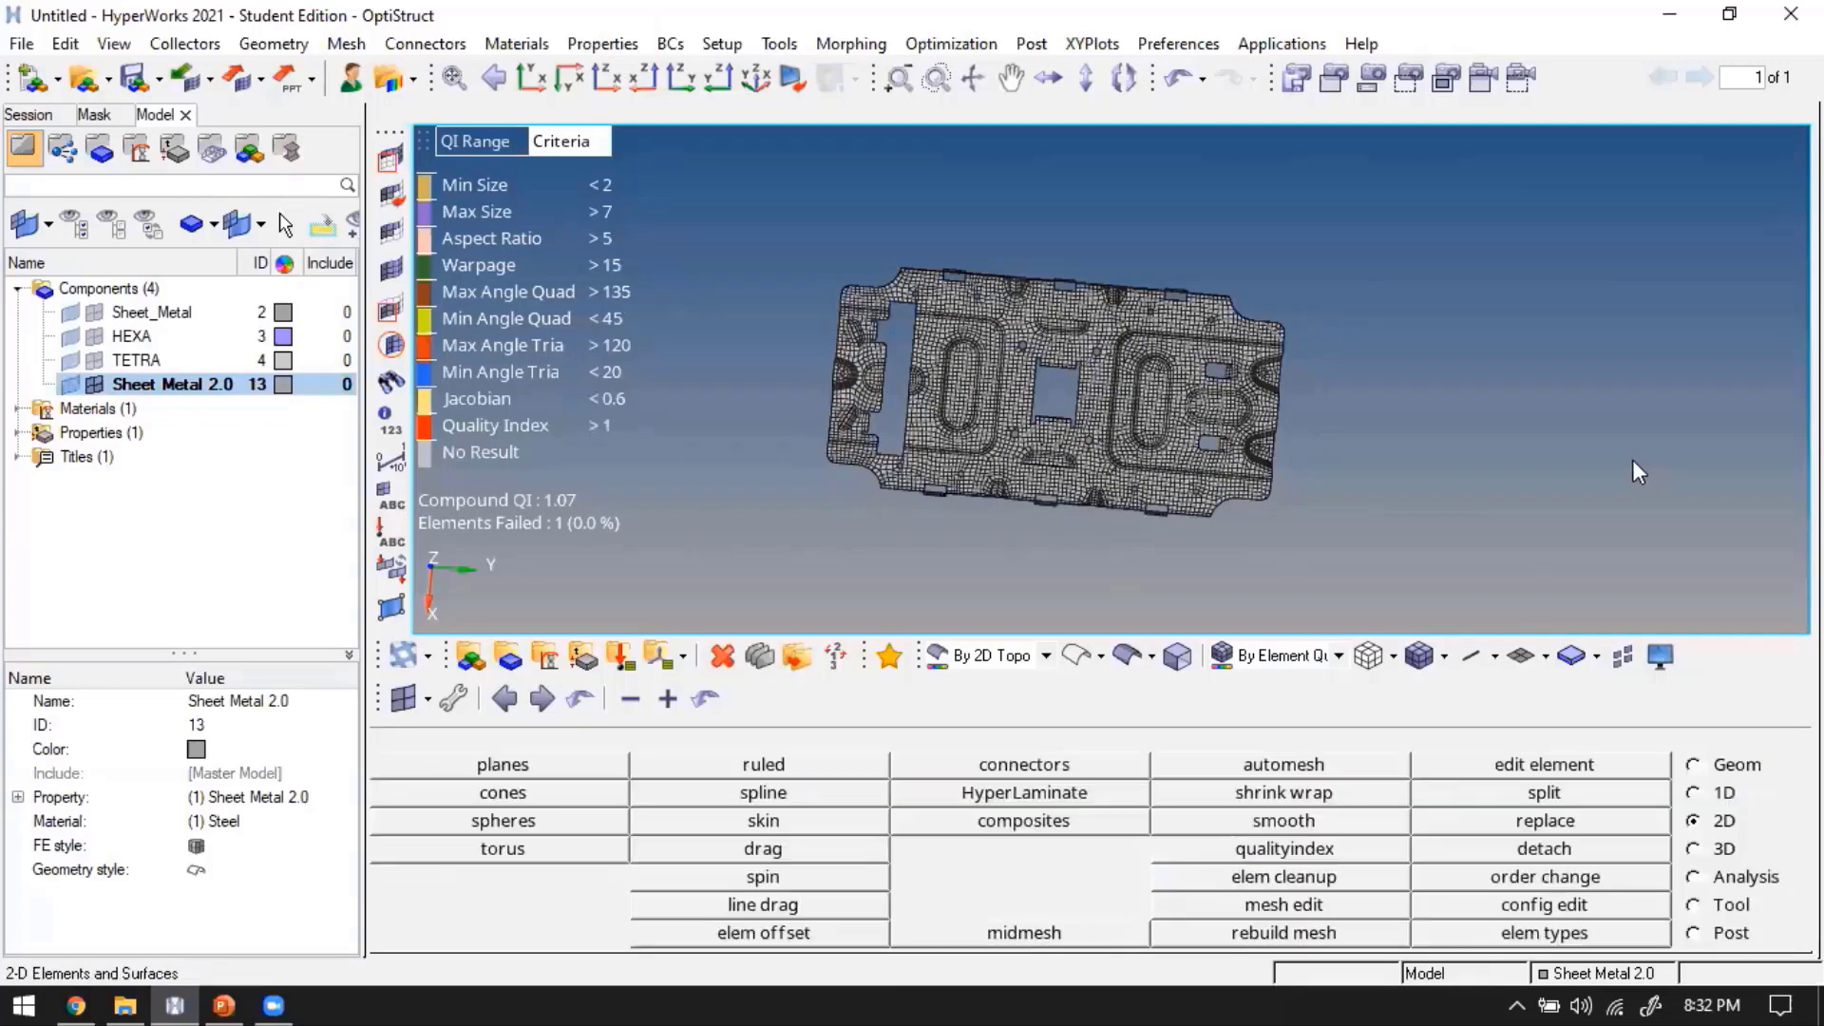
# Isolate the saved failed element by retrieving it for masking and reversing the mask, and fit it in view
pyautogui.press('F5')
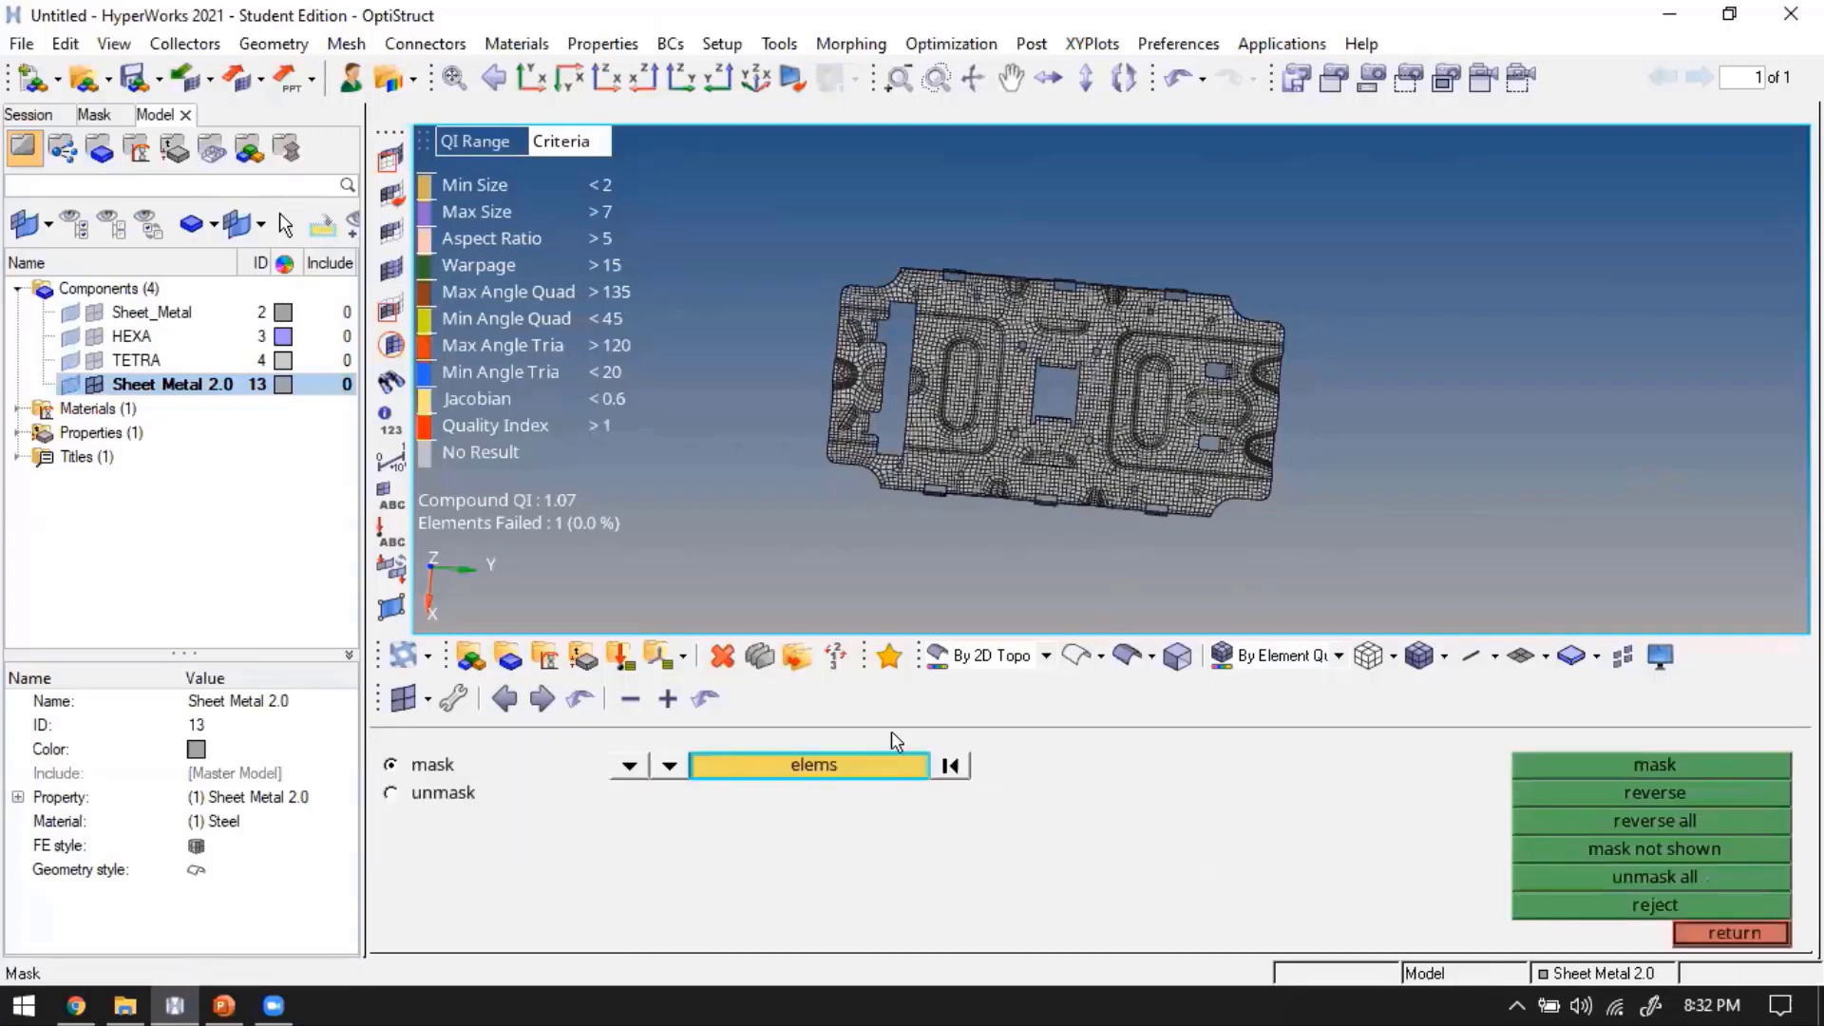
pyautogui.click(855, 775)
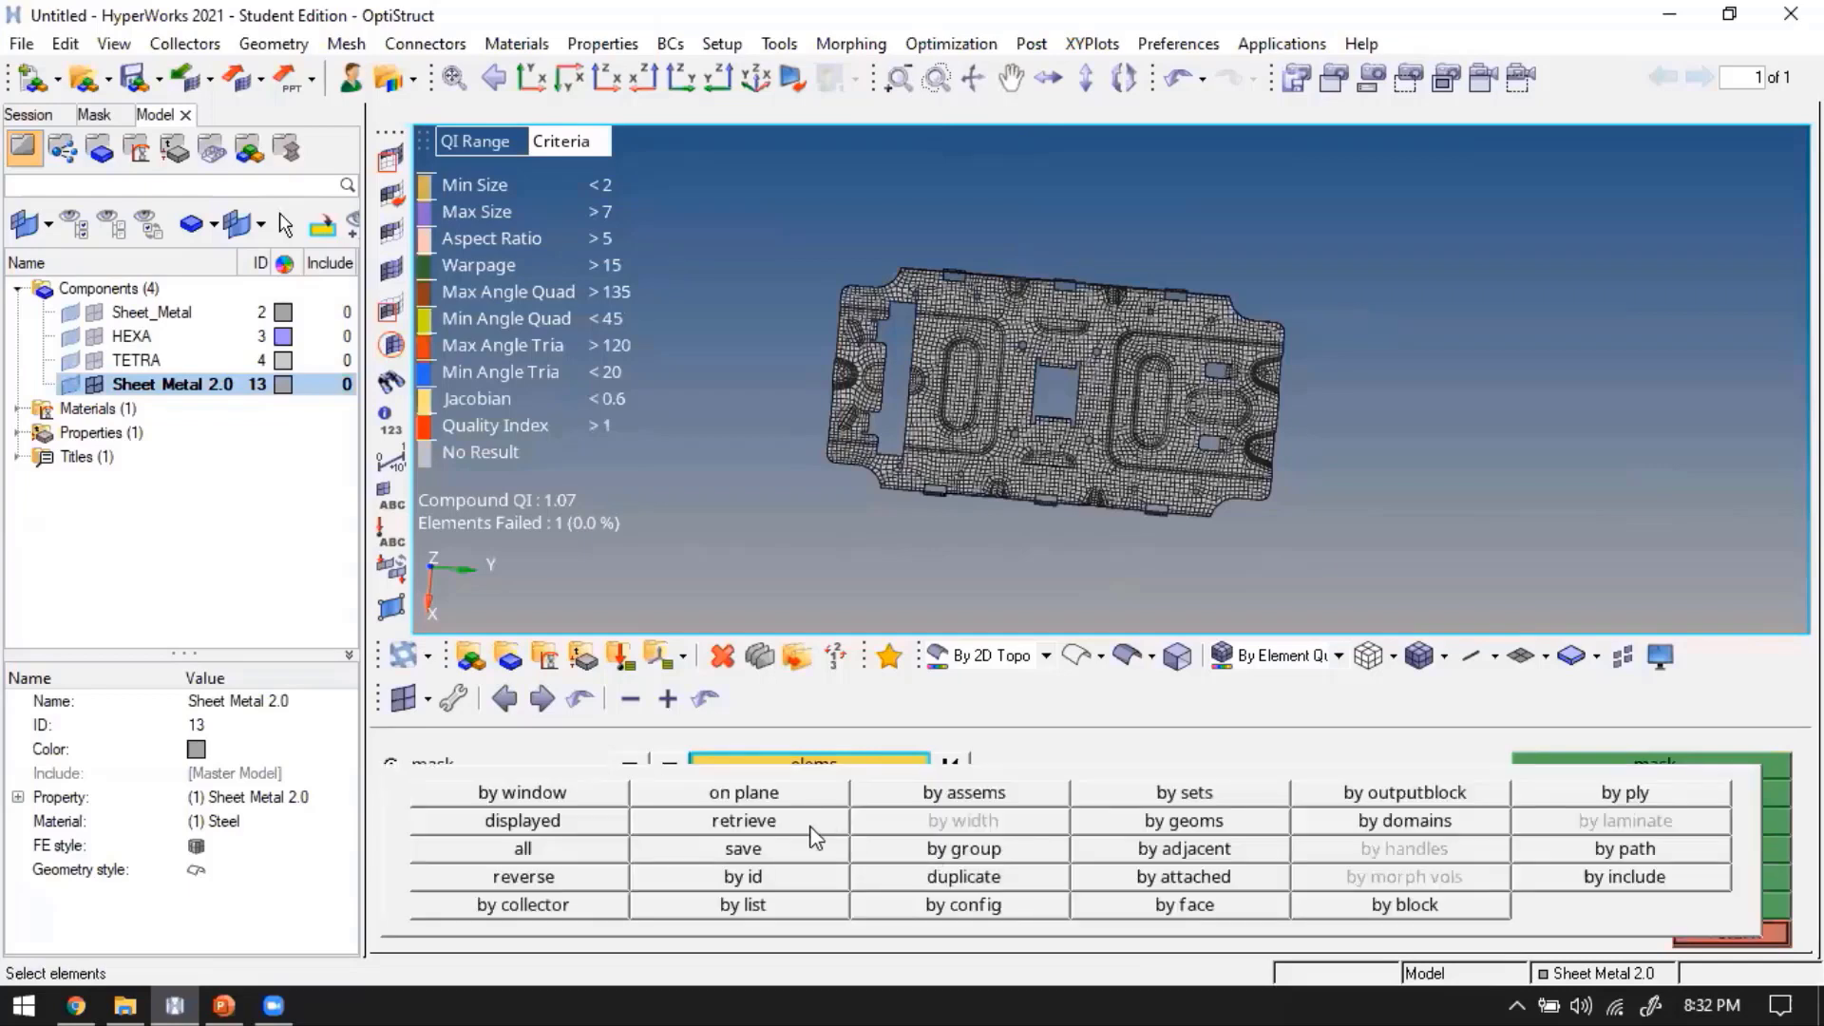
pyautogui.click(813, 825)
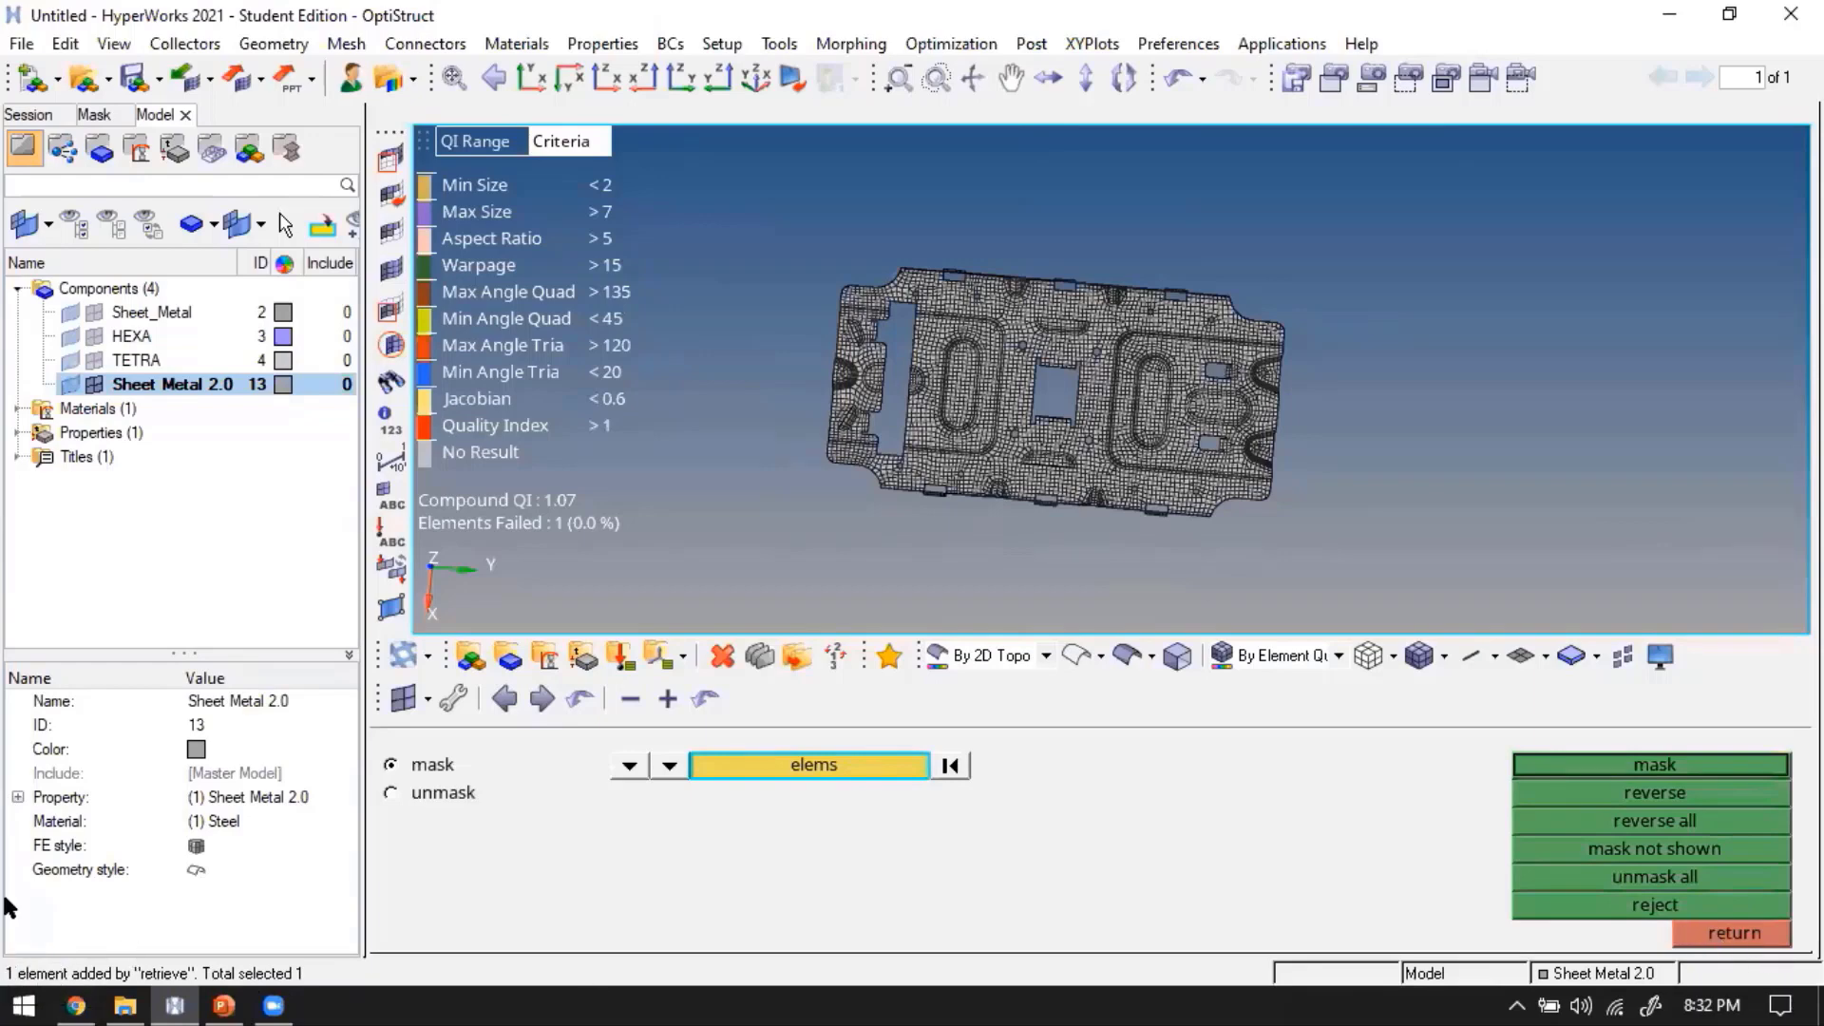
pyautogui.click(1640, 761)
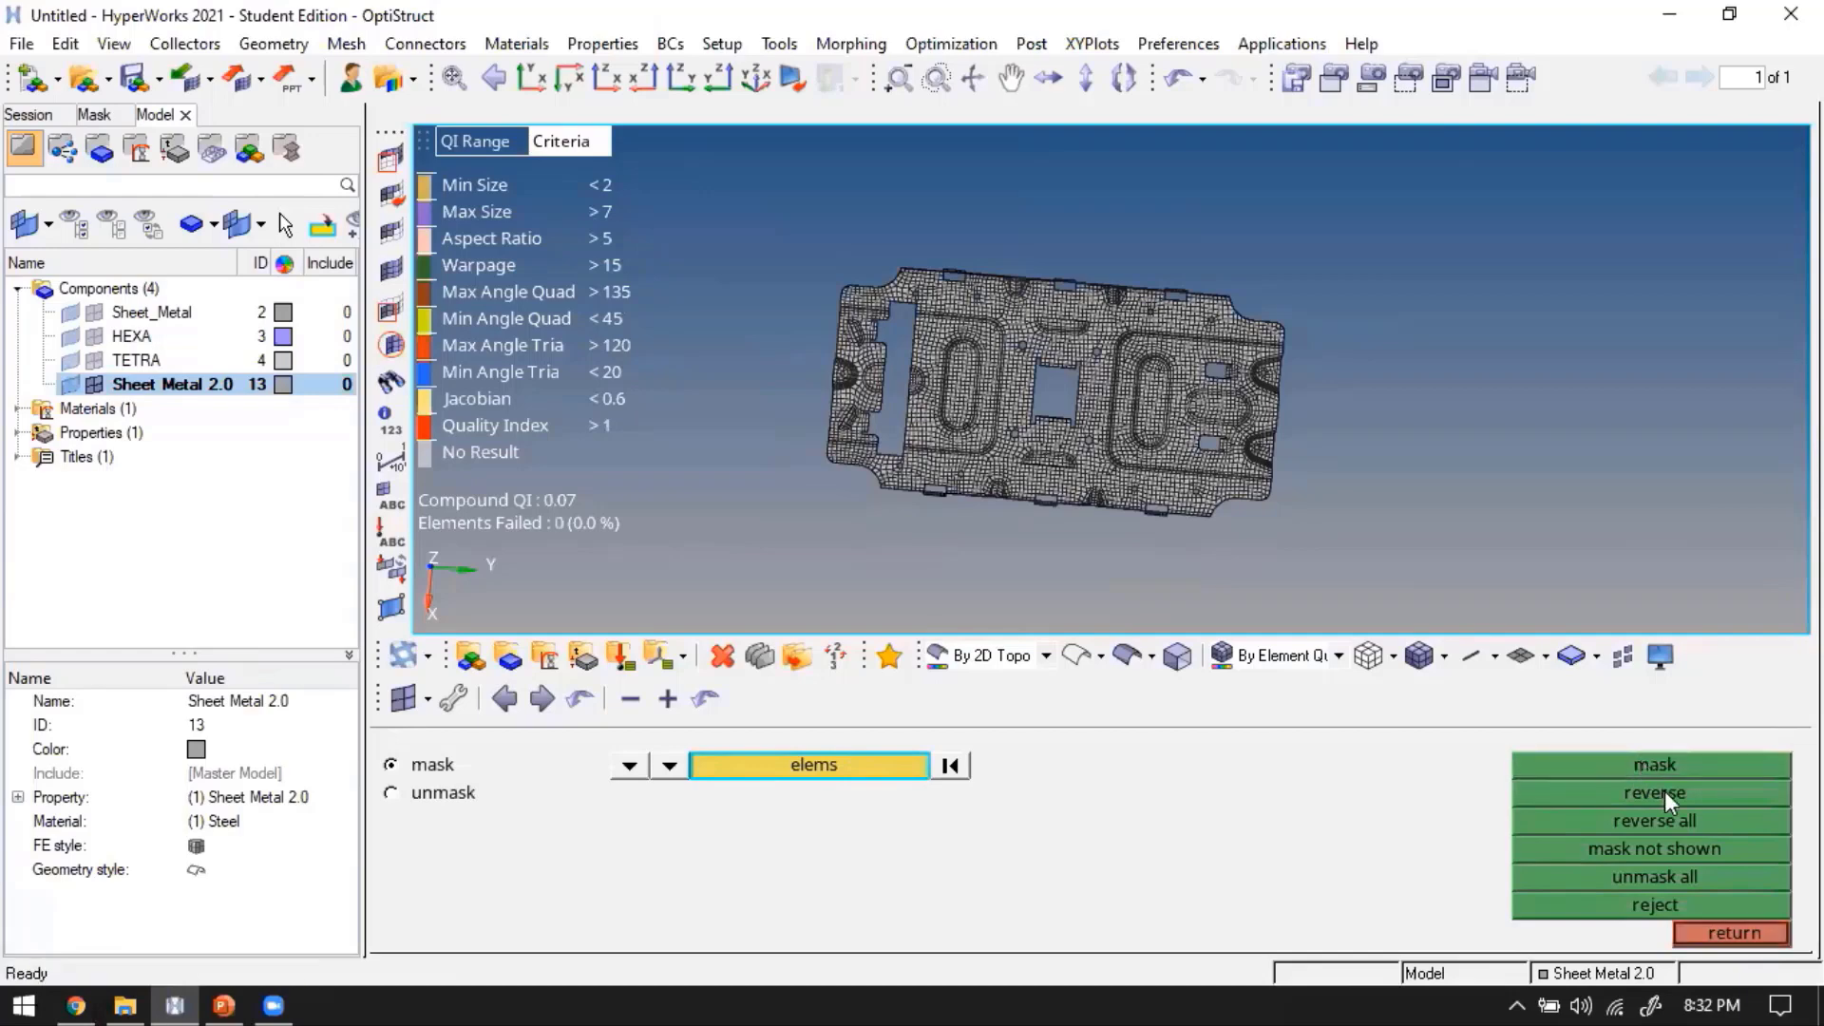
pyautogui.click(1636, 792)
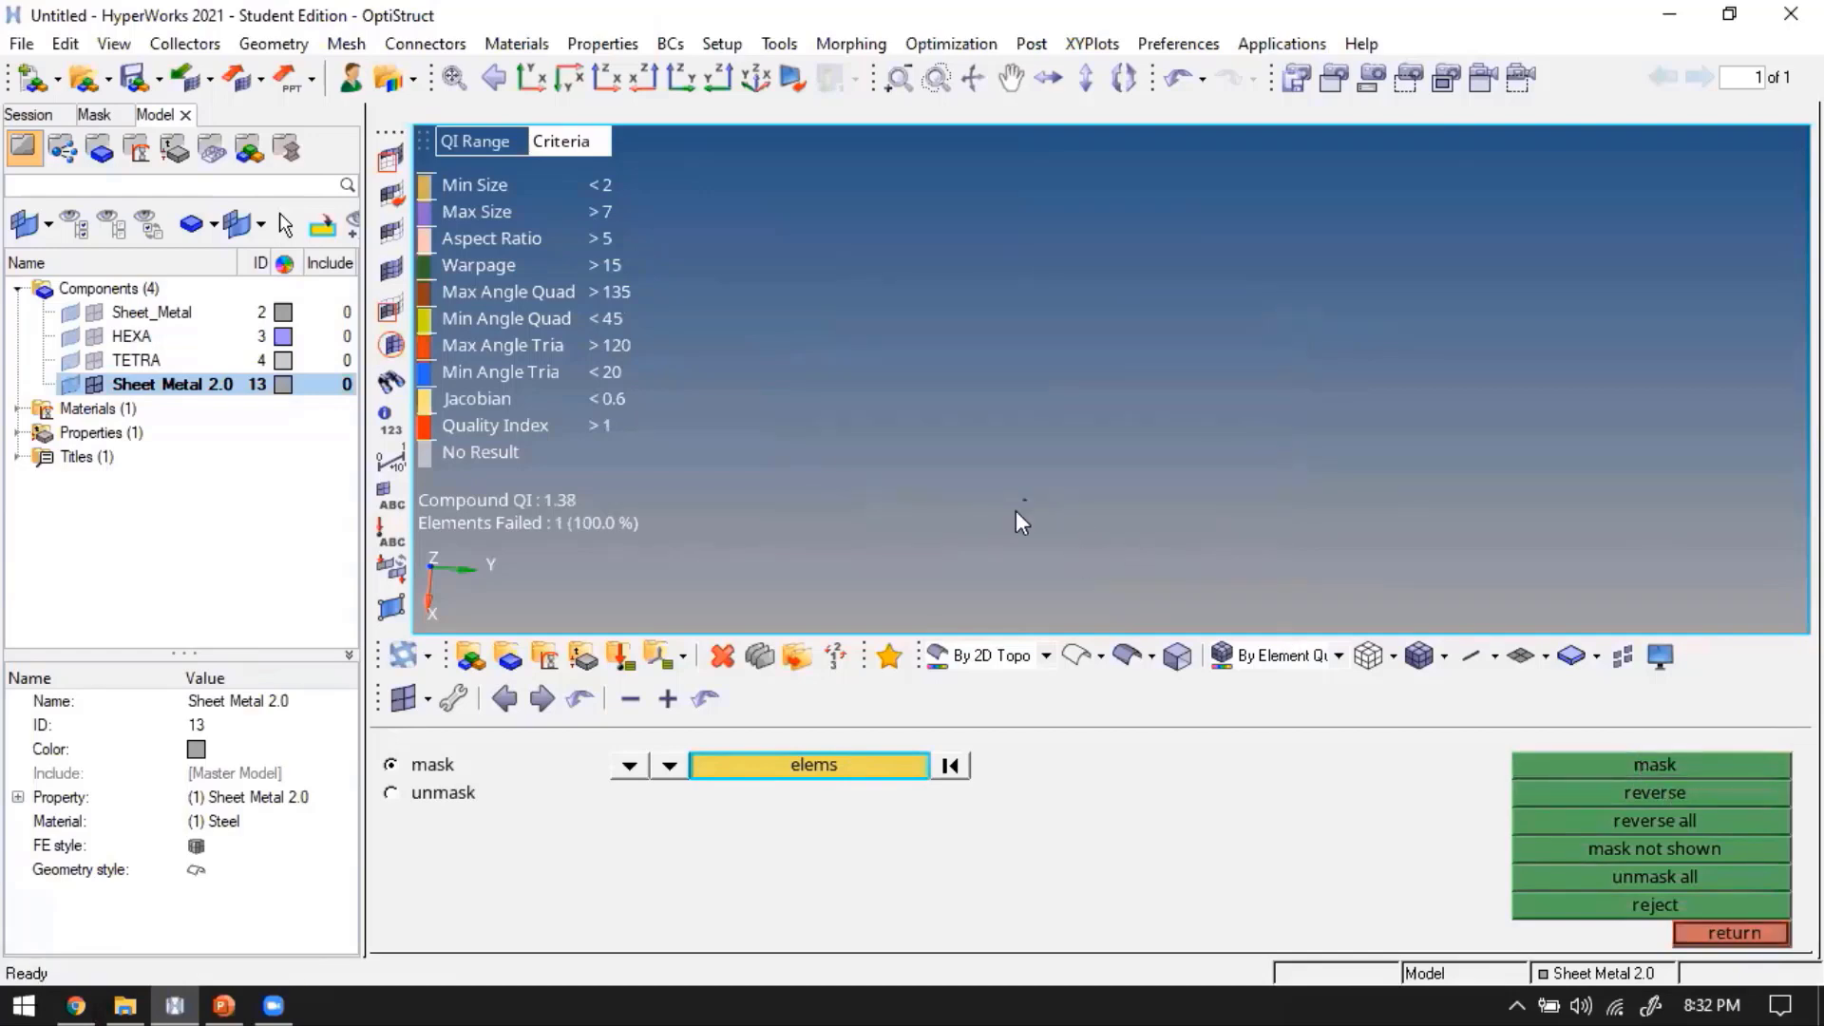
pyautogui.press('Escape')
pyautogui.press('f')
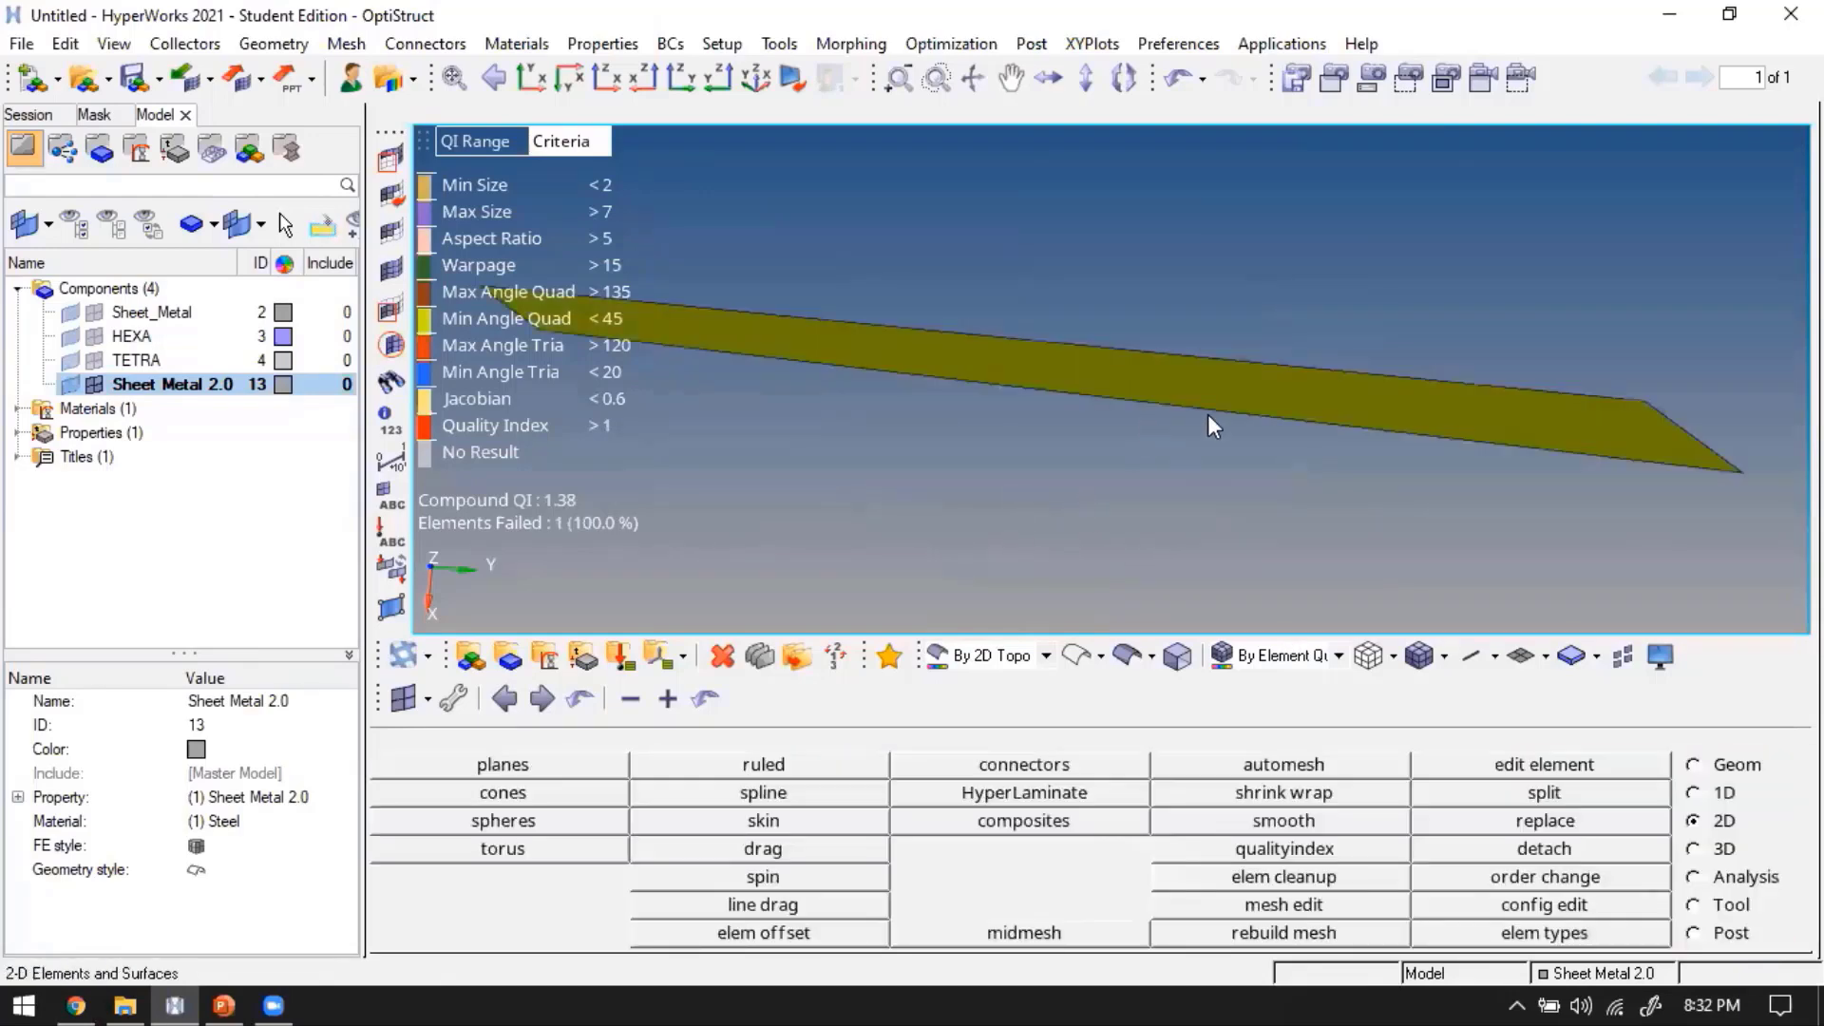
# Add temporary nodes at the four corners of the isolated failed element
pyautogui.keyDown('ctrl'); pyautogui.scroll(-3, 1109, 425); pyautogui.keyUp('ctrl')
pyautogui.keyDown('ctrl'); pyautogui.moveTo(1109, 462); pyautogui.dragTo(1117, 437); pyautogui.keyUp('ctrl')
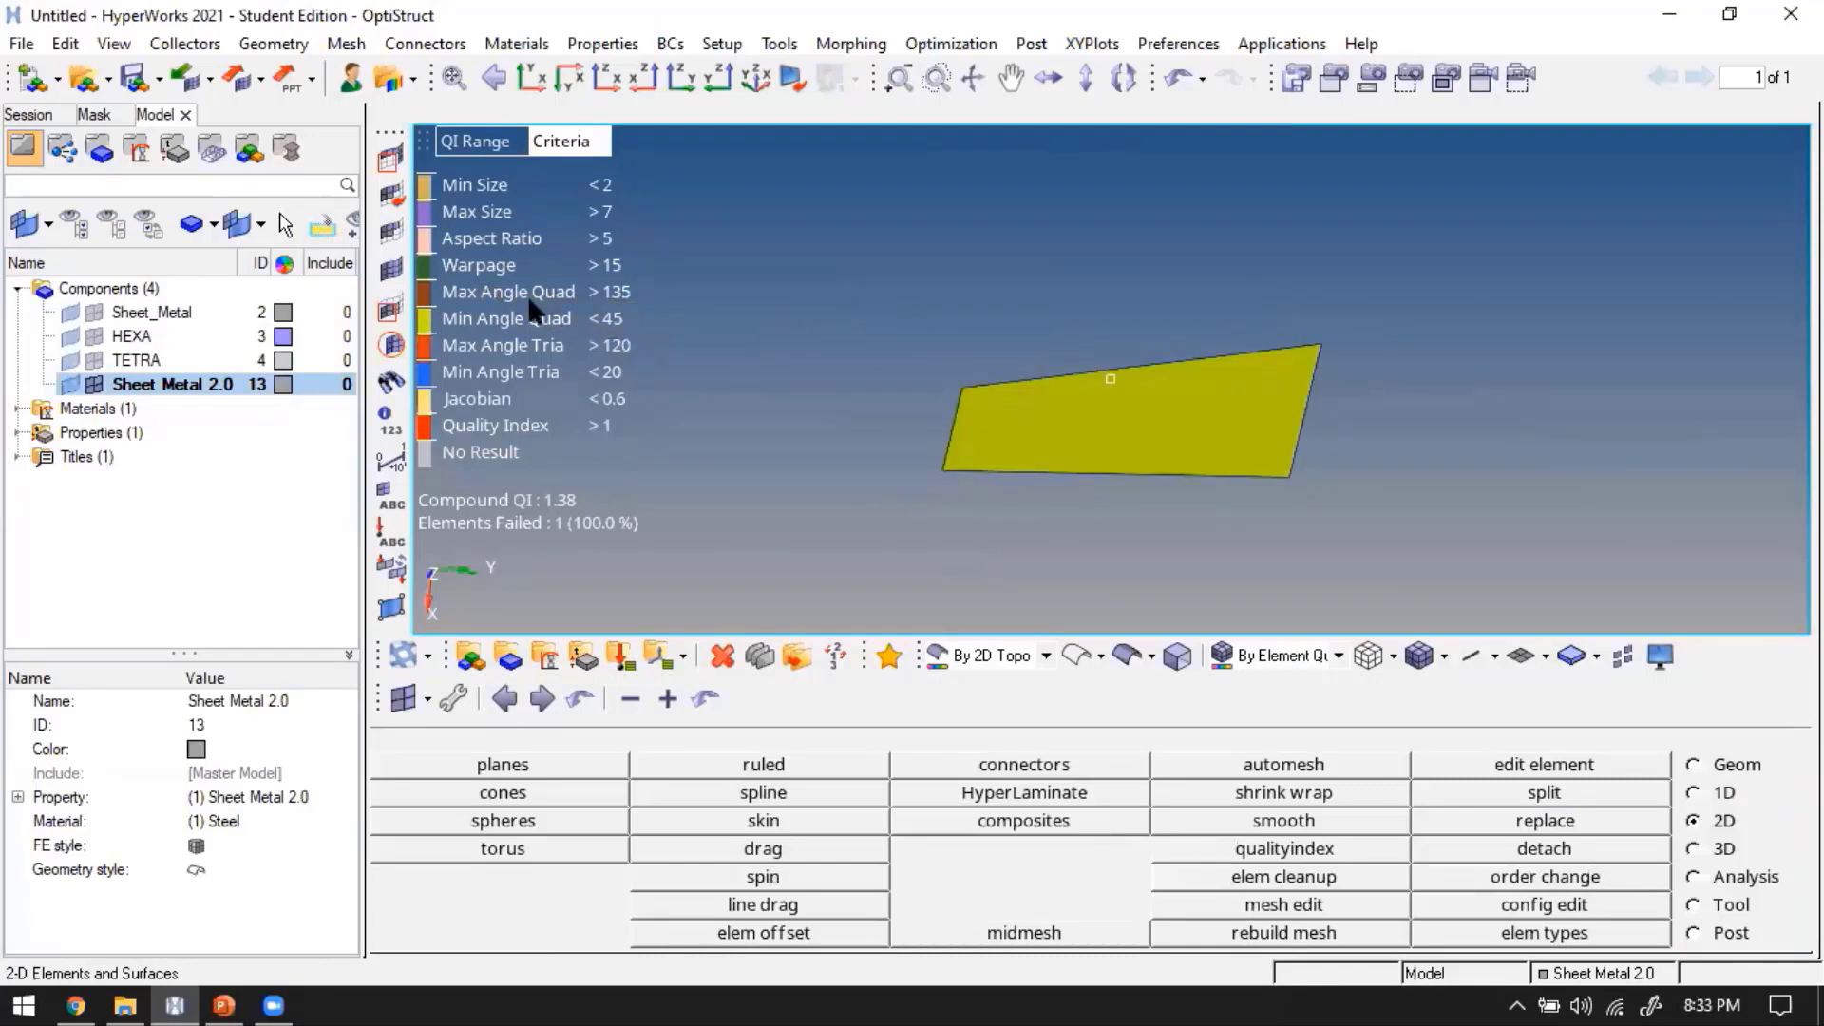
pyautogui.click(392, 245)
pyautogui.hotkey('shift', 'F2')
pyautogui.keyDown('shift'); pyautogui.moveTo(874, 244); pyautogui.dragTo(1534, 563); pyautogui.keyUp('shift')
pyautogui.middleClick(1533, 563)
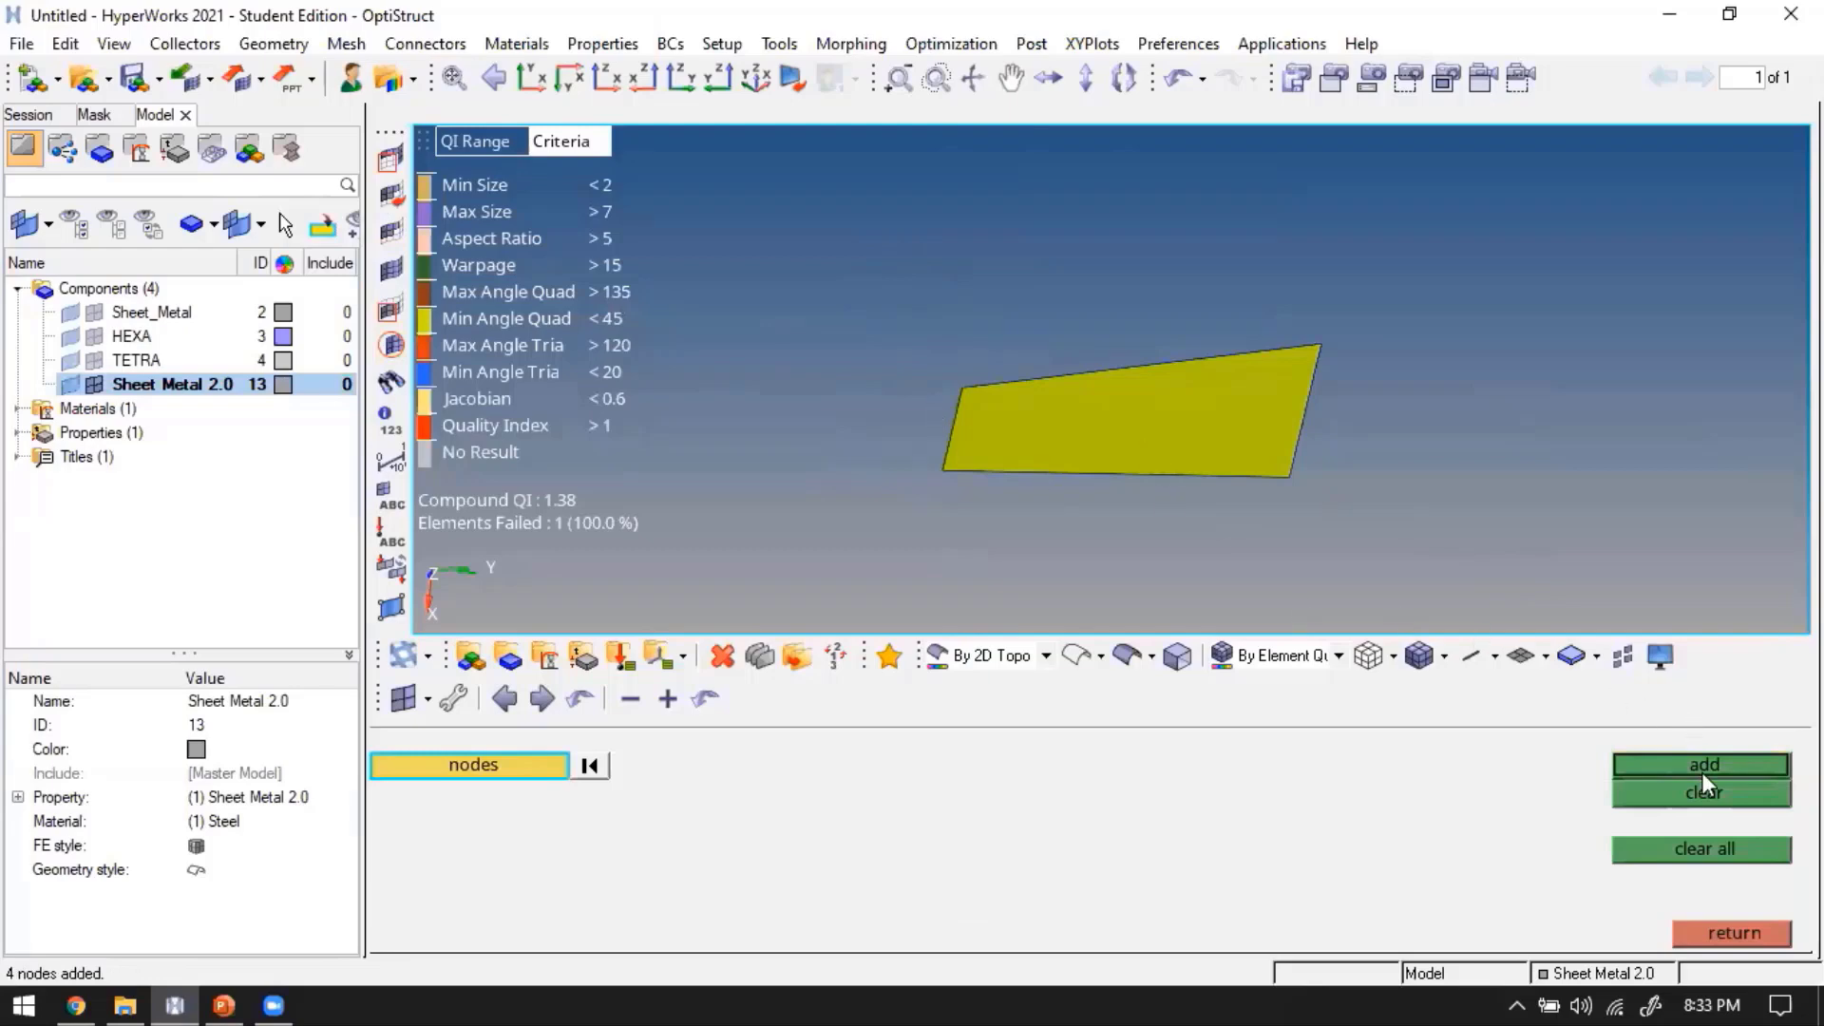
pyautogui.press('Escape')
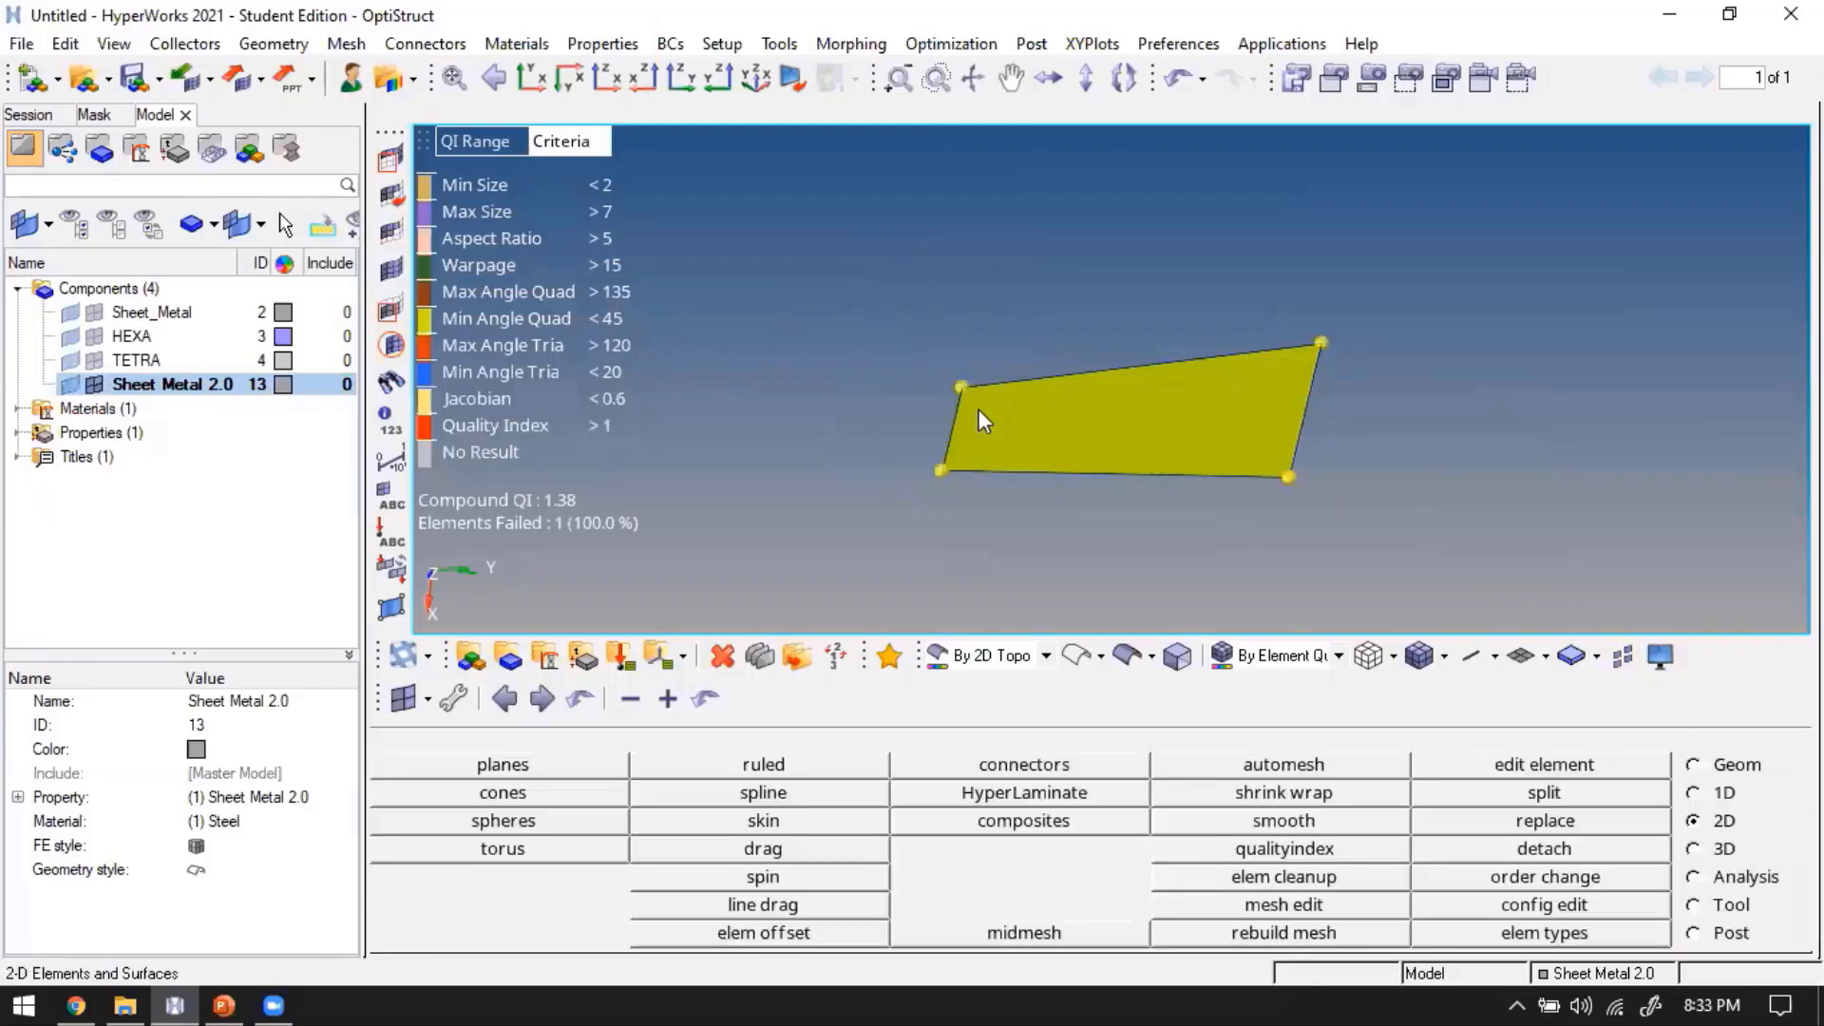
# Unmask three layers of adjacent elements around the marked failed quad
pyautogui.click(390, 233)
pyautogui.click(391, 233)
pyautogui.click(390, 233)
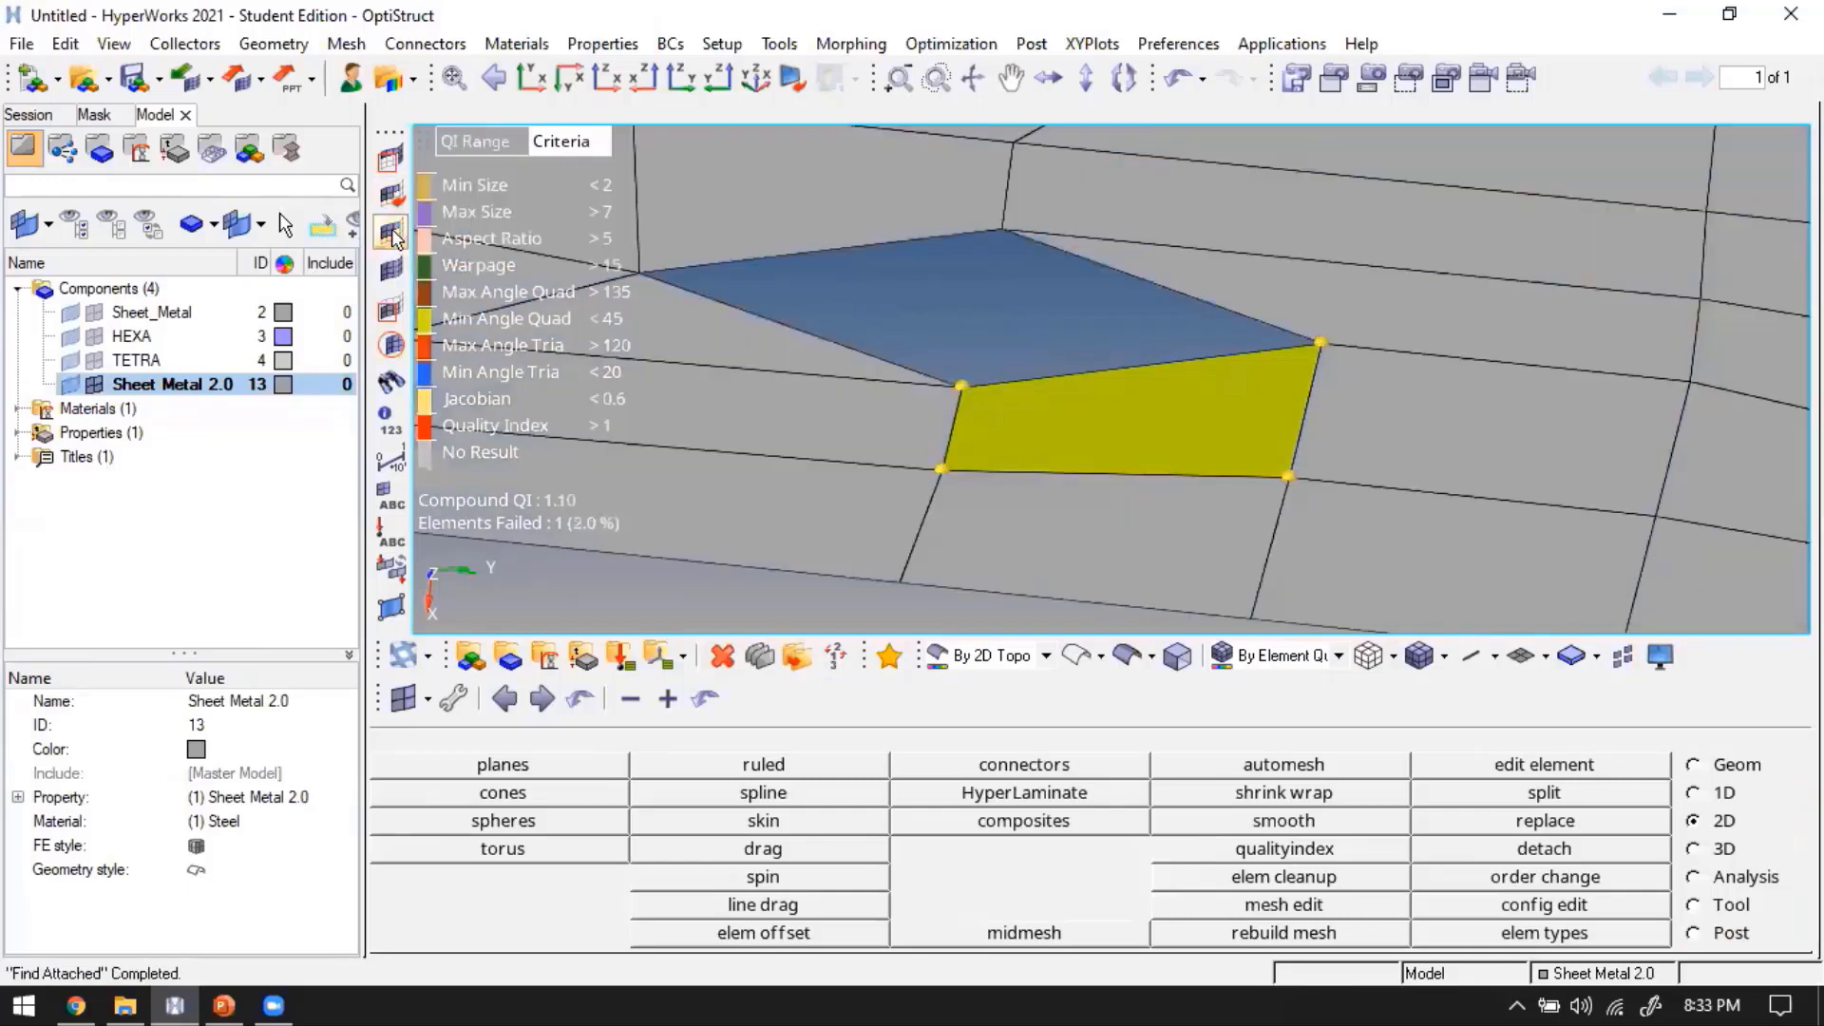
# Unmask all elements and locate the marked failed quad on the complete sheet metal mesh
pyautogui.click(392, 233)
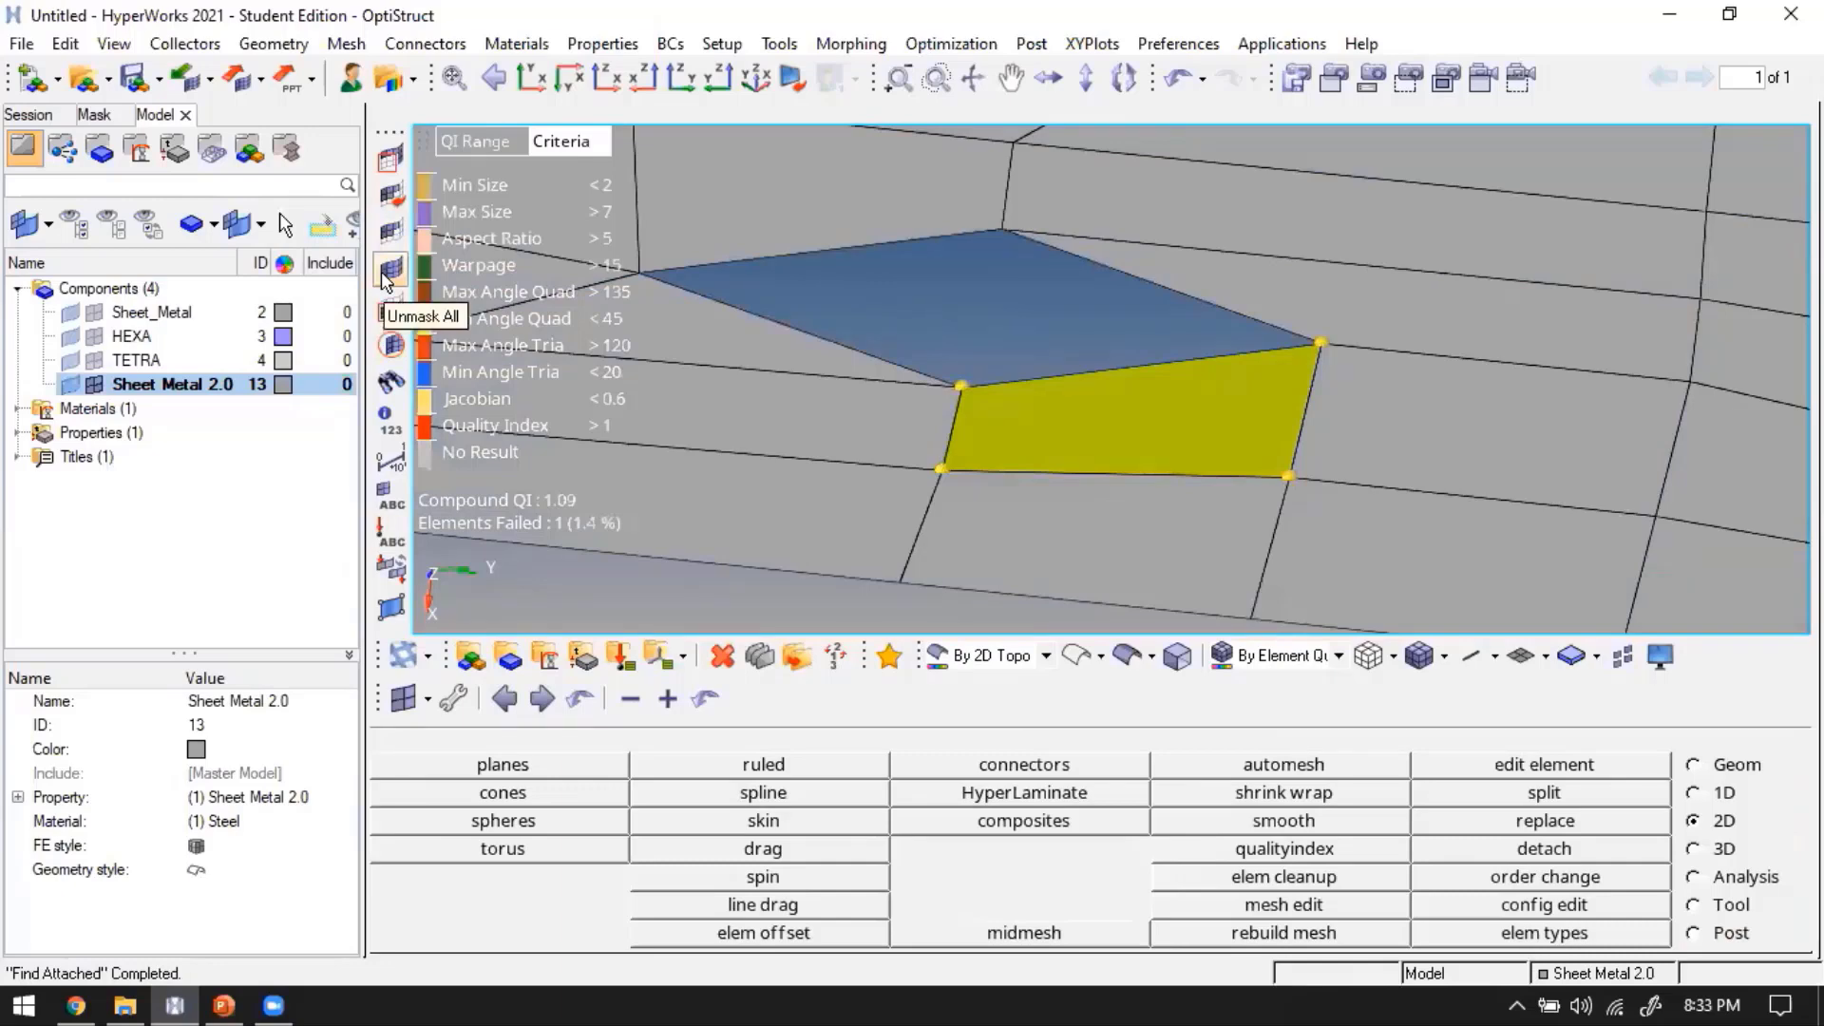
pyautogui.click(388, 271)
pyautogui.scroll(-3, 1200, 391)
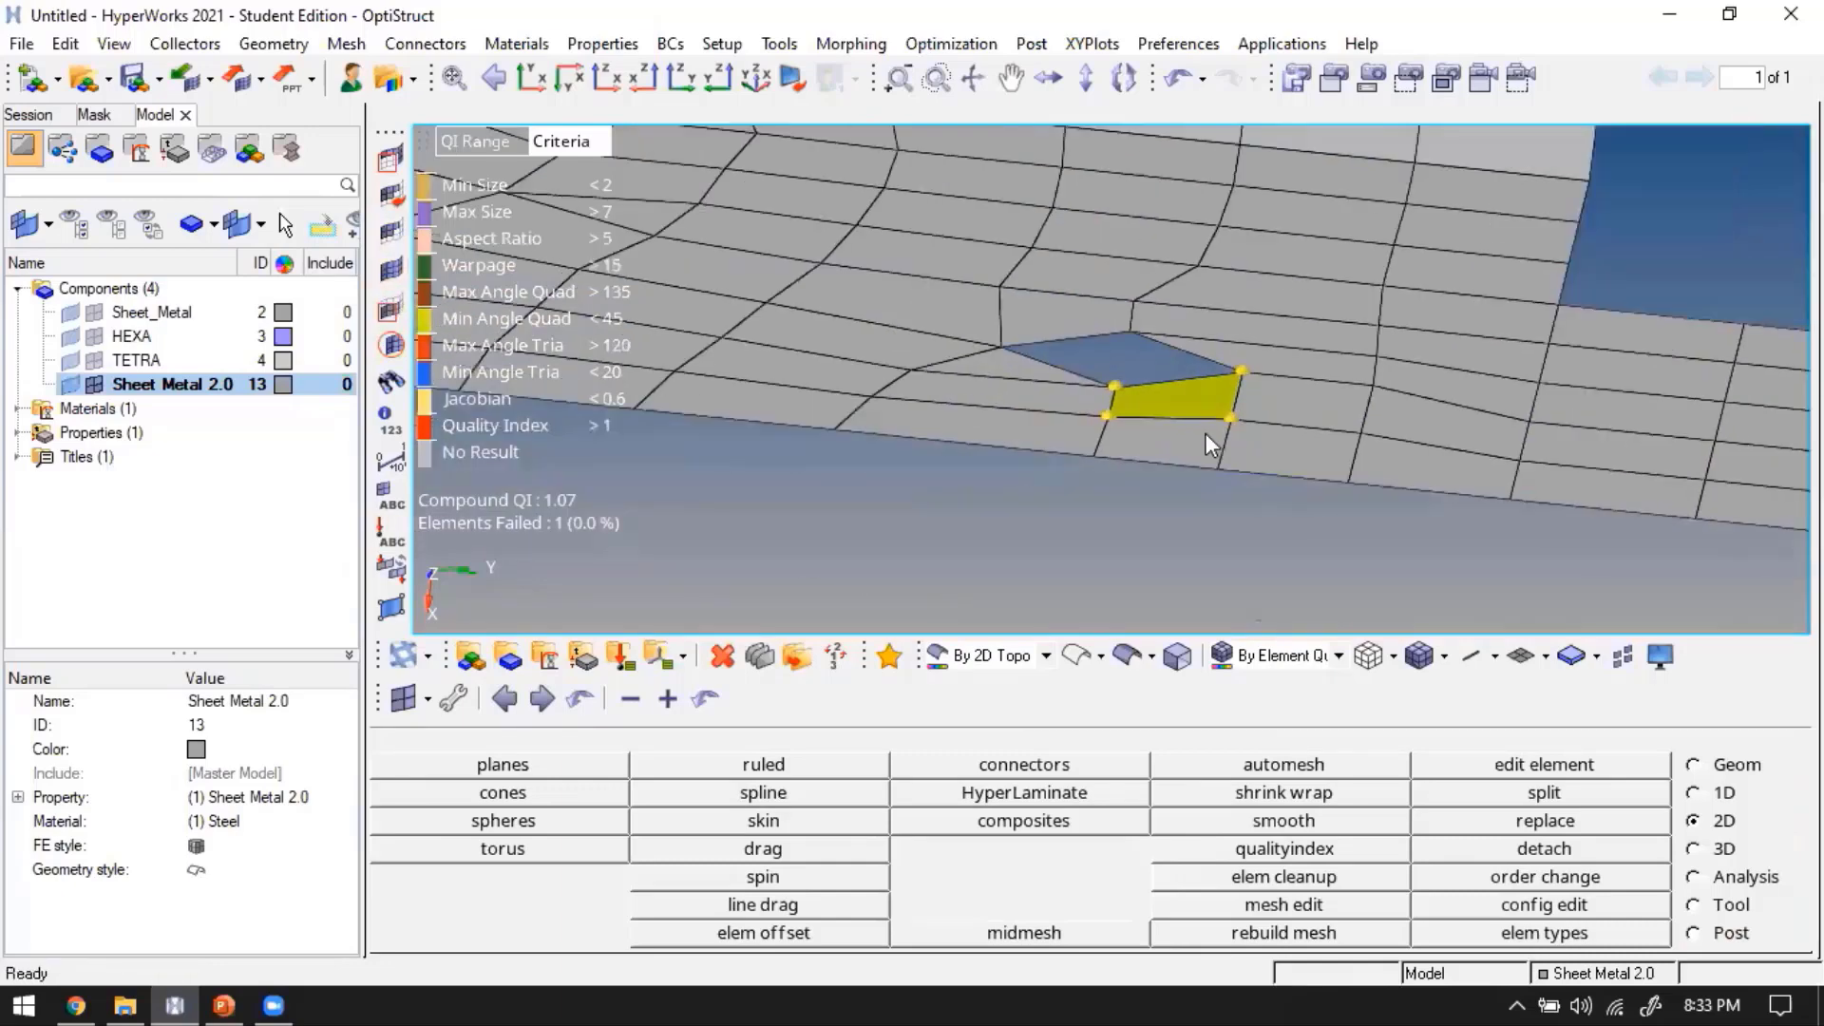
pyautogui.scroll(-10, 1222, 443)
pyautogui.keyDown('ctrl'); pyautogui.moveTo(1242, 389); pyautogui.dragTo(1296, 409); pyautogui.keyUp('ctrl')
pyautogui.scroll(8, 1264, 323)
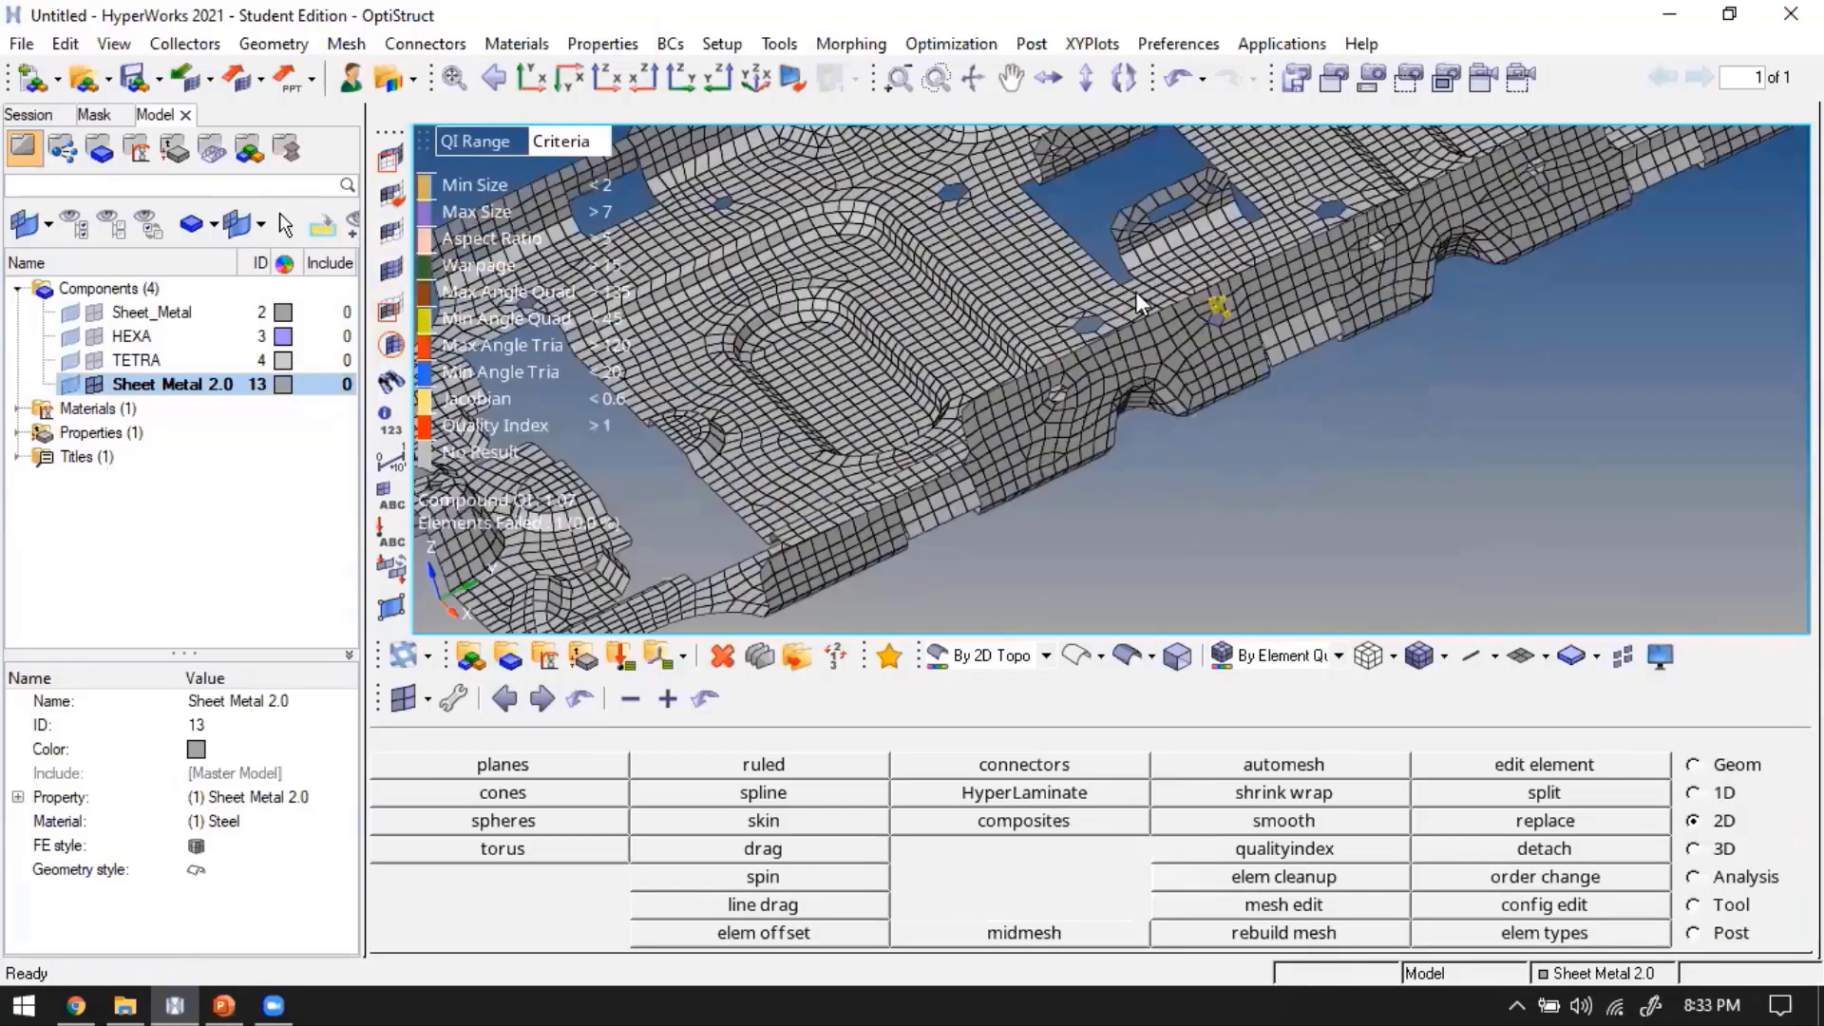
pyautogui.scroll(3, 1301, 281)
pyautogui.scroll(3, 1178, 332)
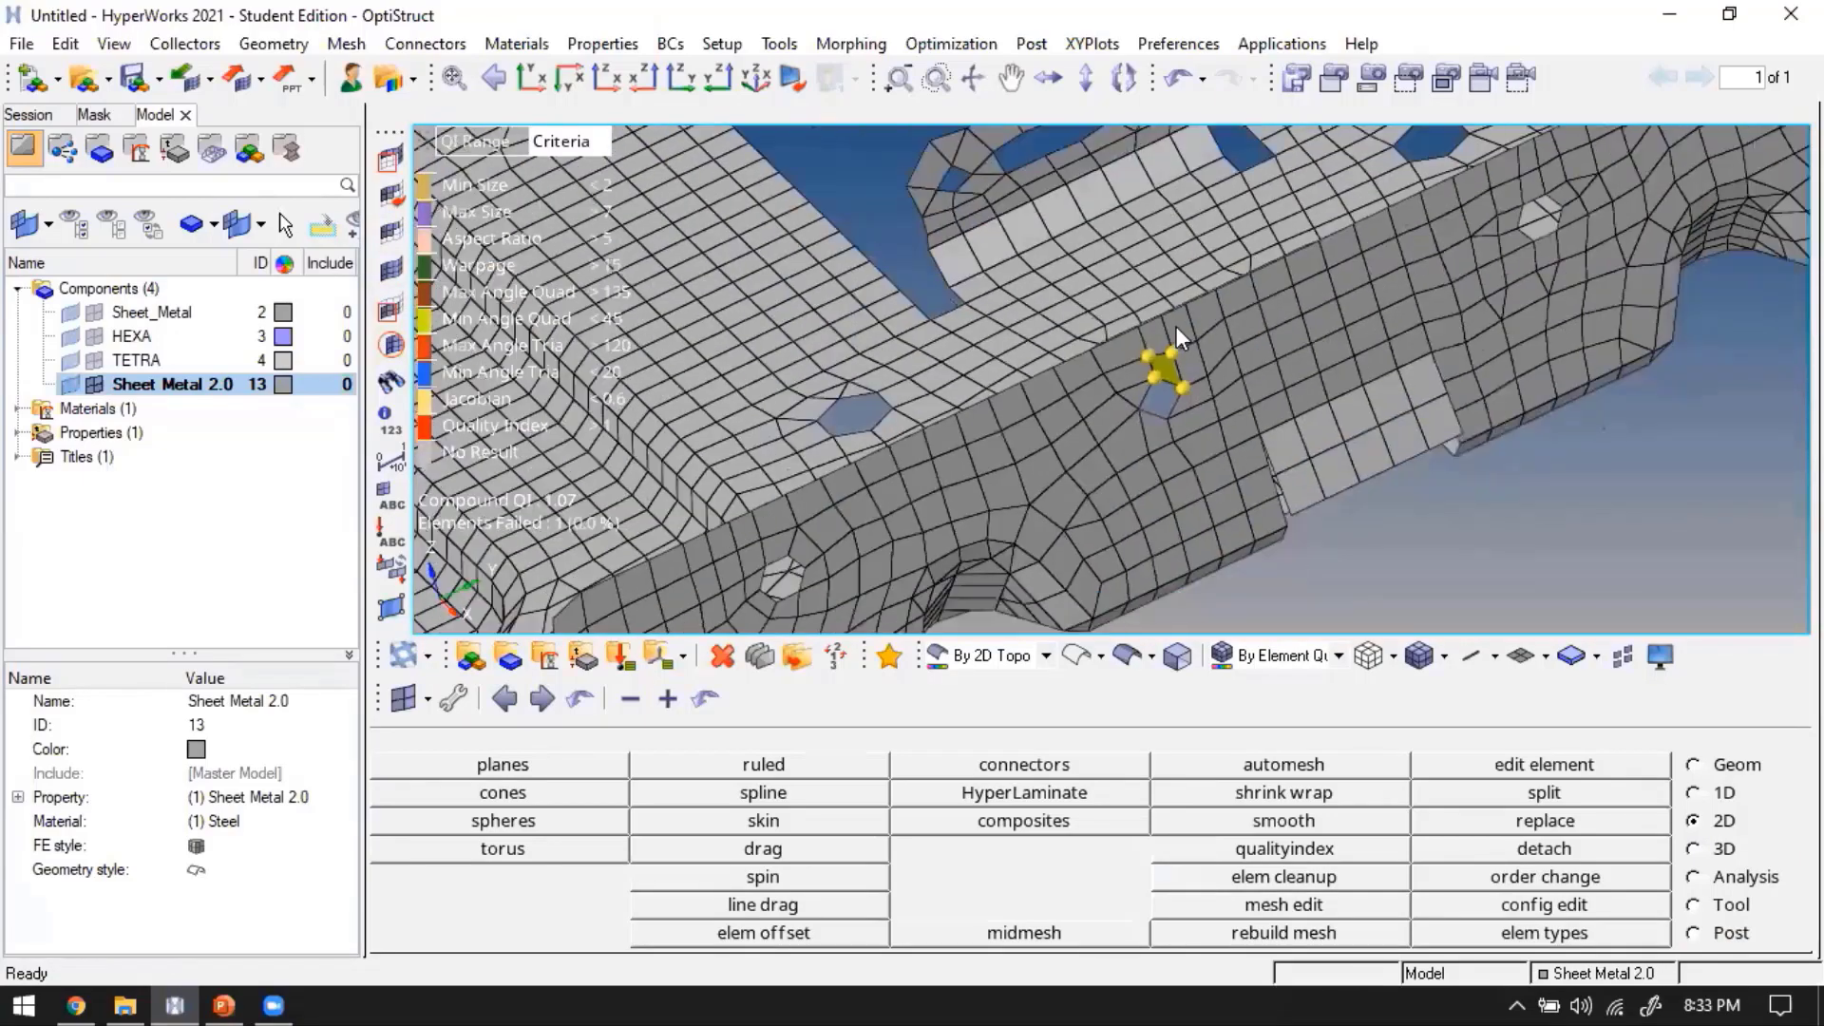
pyautogui.scroll(-1, 1188, 318)
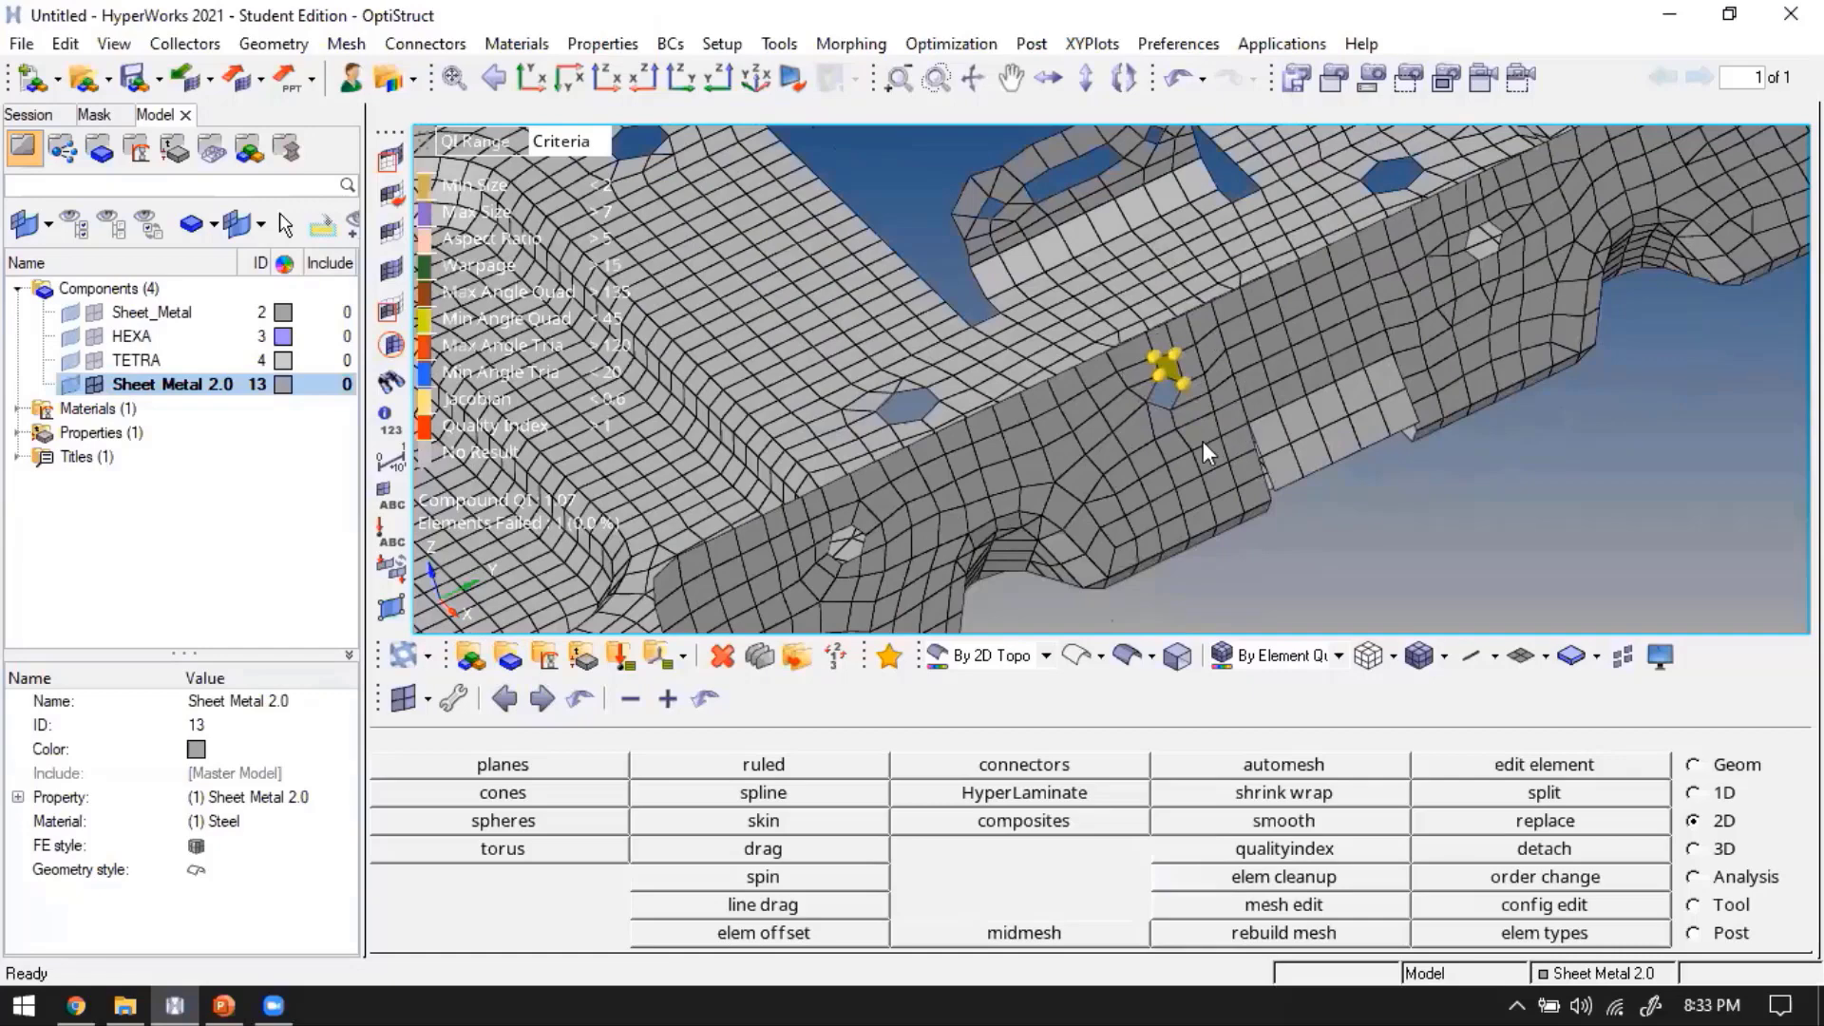
pyautogui.keyDown('ctrl'); pyautogui.moveTo(1102, 460); pyautogui.dragTo(1168, 412); pyautogui.keyUp('ctrl')
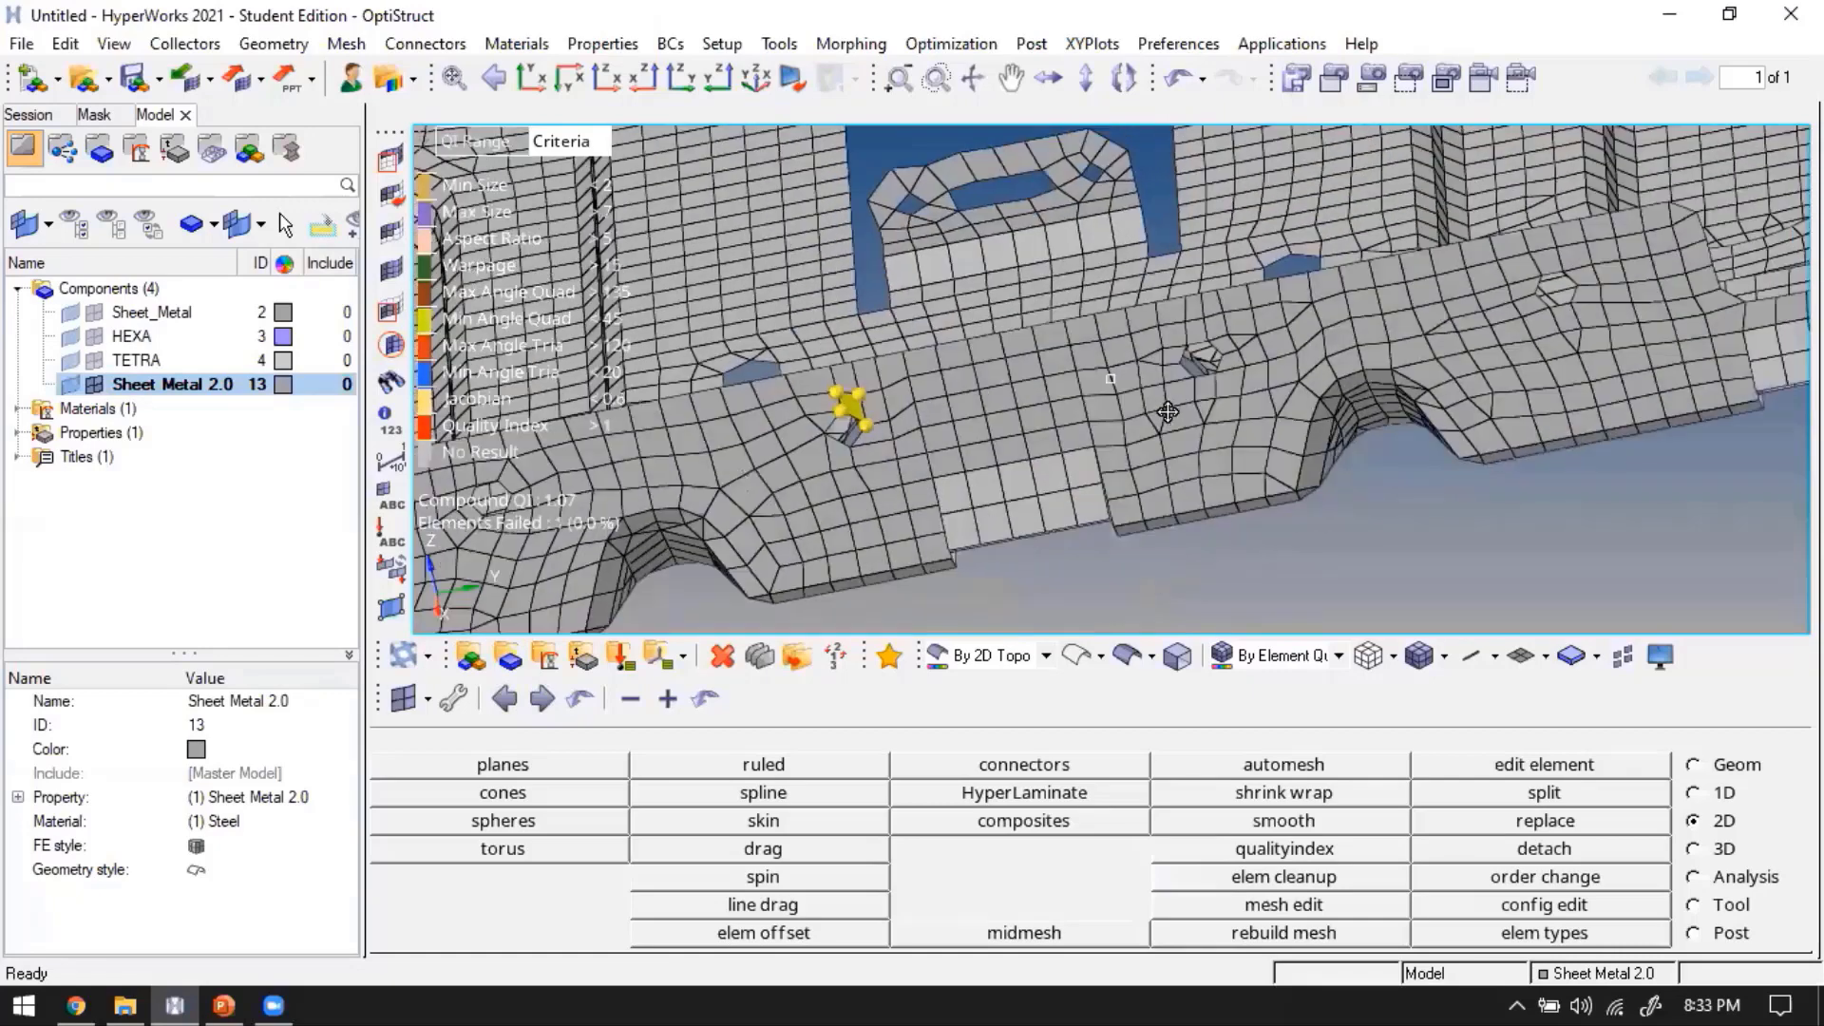
pyautogui.scroll(-2, 1206, 418)
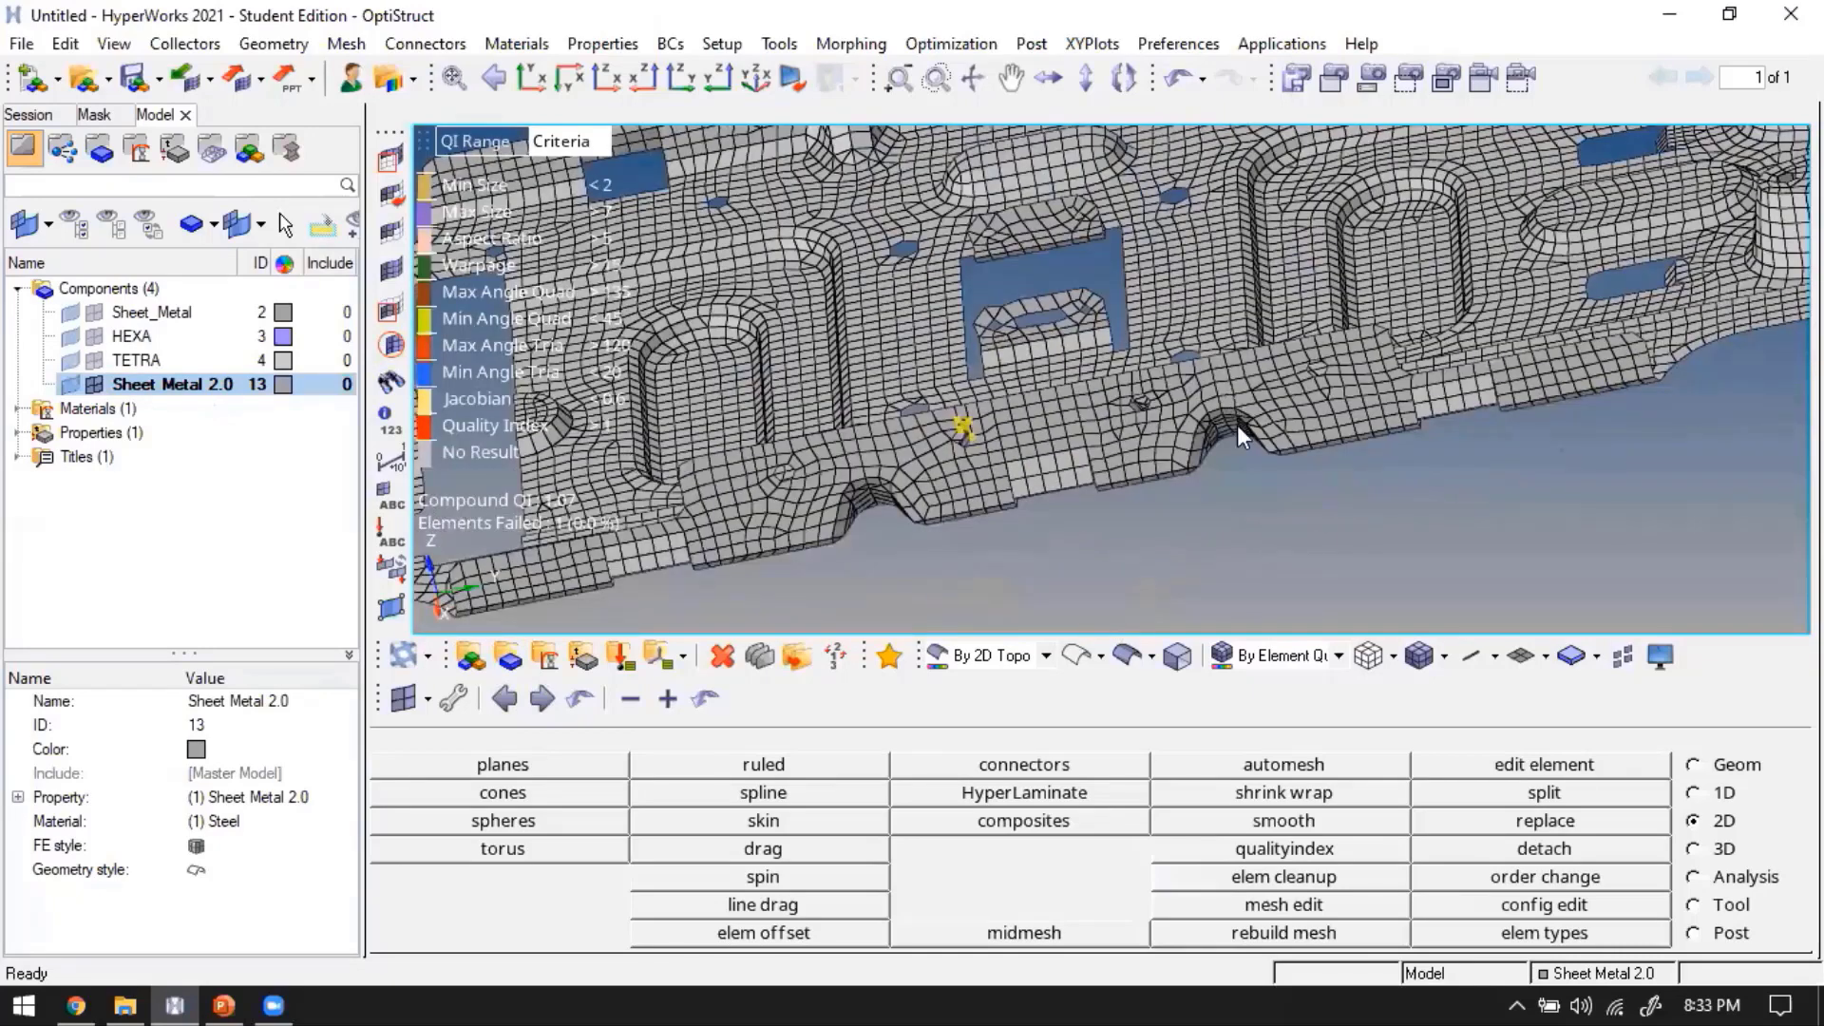
# Fit the whole model in view and switch the element colouring from element quality to By Comp
pyautogui.press('f')
pyautogui.keyDown('ctrl'); pyautogui.moveTo(1275, 665); pyautogui.dragTo(1281, 693); pyautogui.keyUp('ctrl')
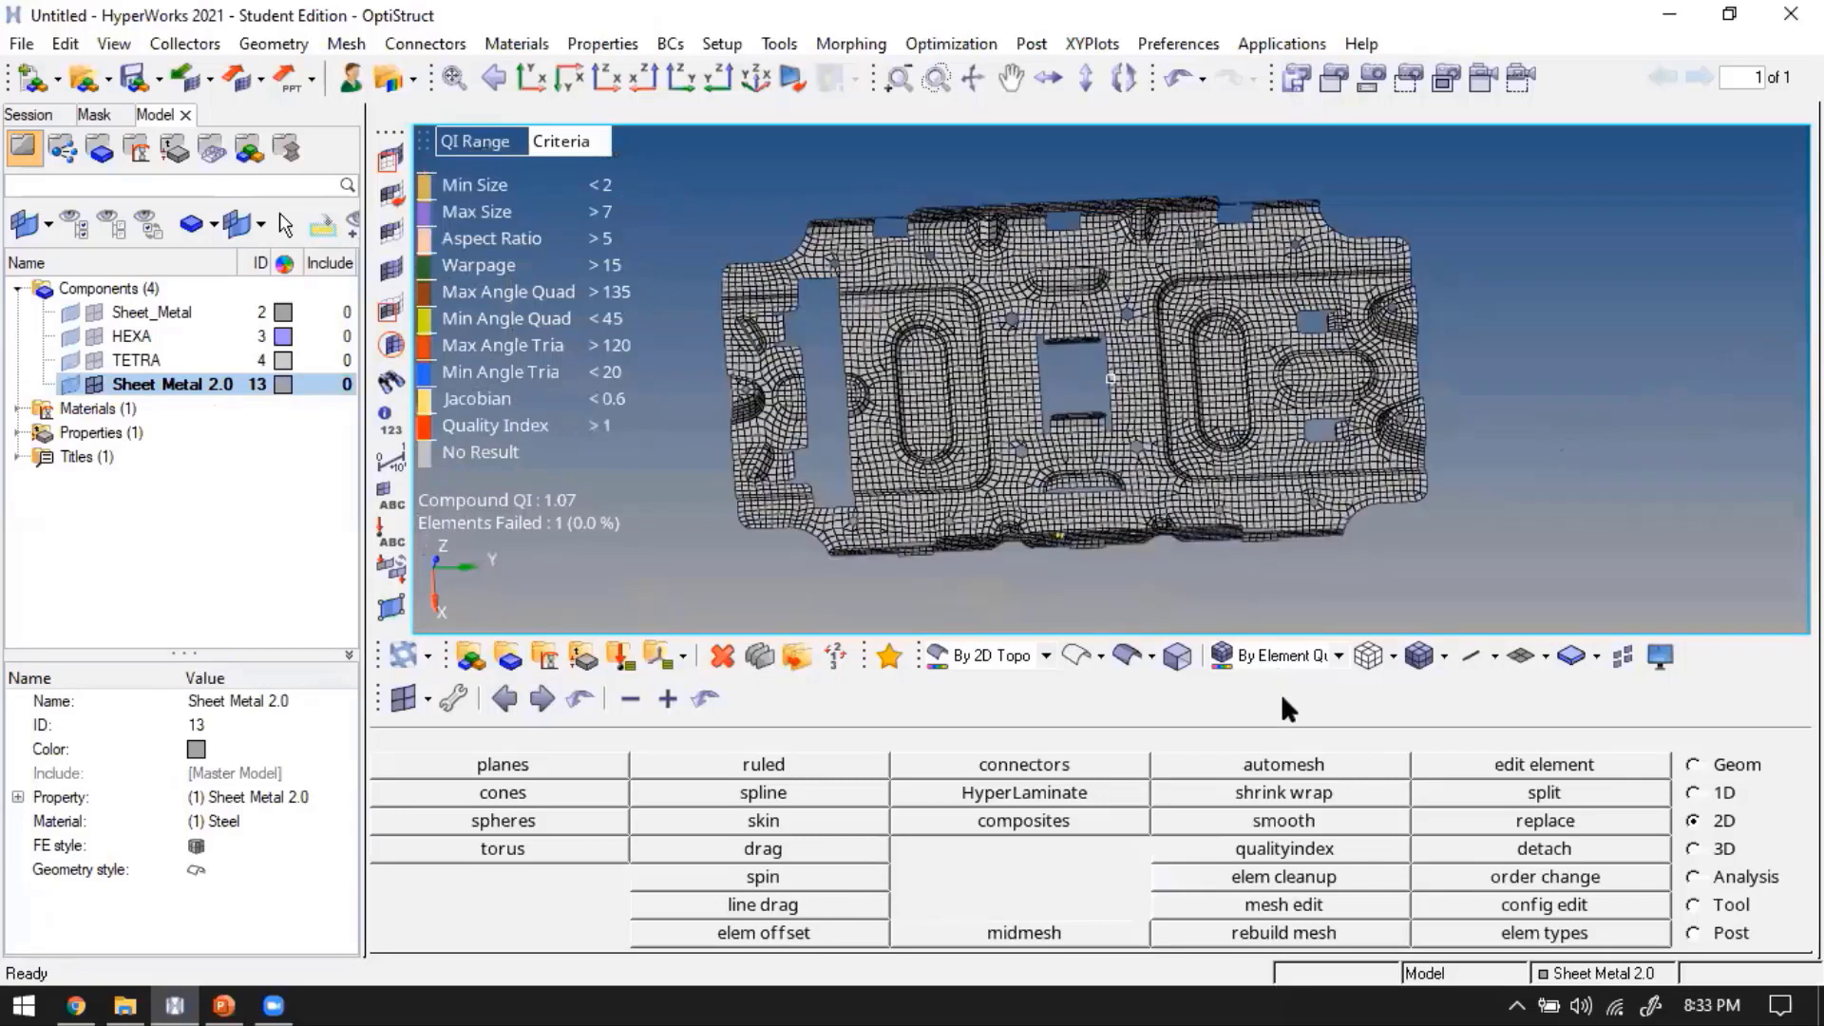
pyautogui.click(1278, 655)
pyautogui.click(1268, 701)
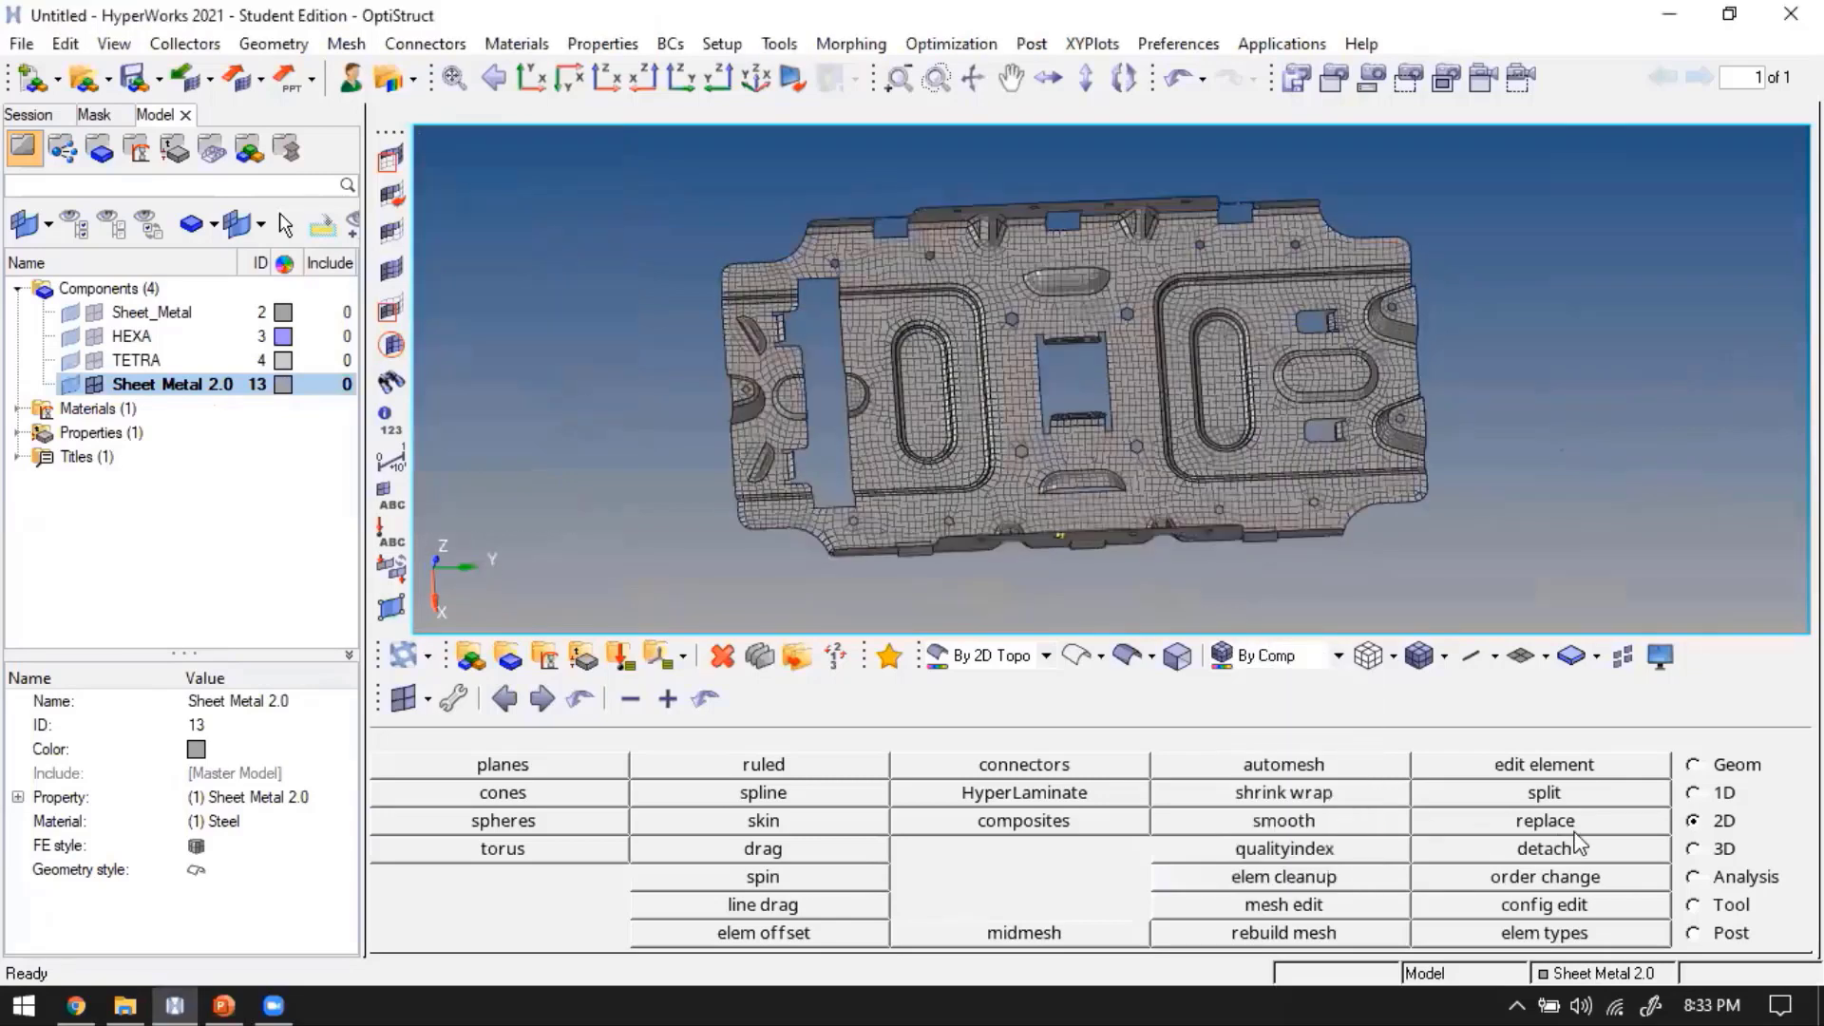
# Find the free edges of all displayed elements with a tolerance of 0.010 and inspect them around the part
pyautogui.scroll(-2, 1178, 479)
pyautogui.hotkey('shift', 'F3')
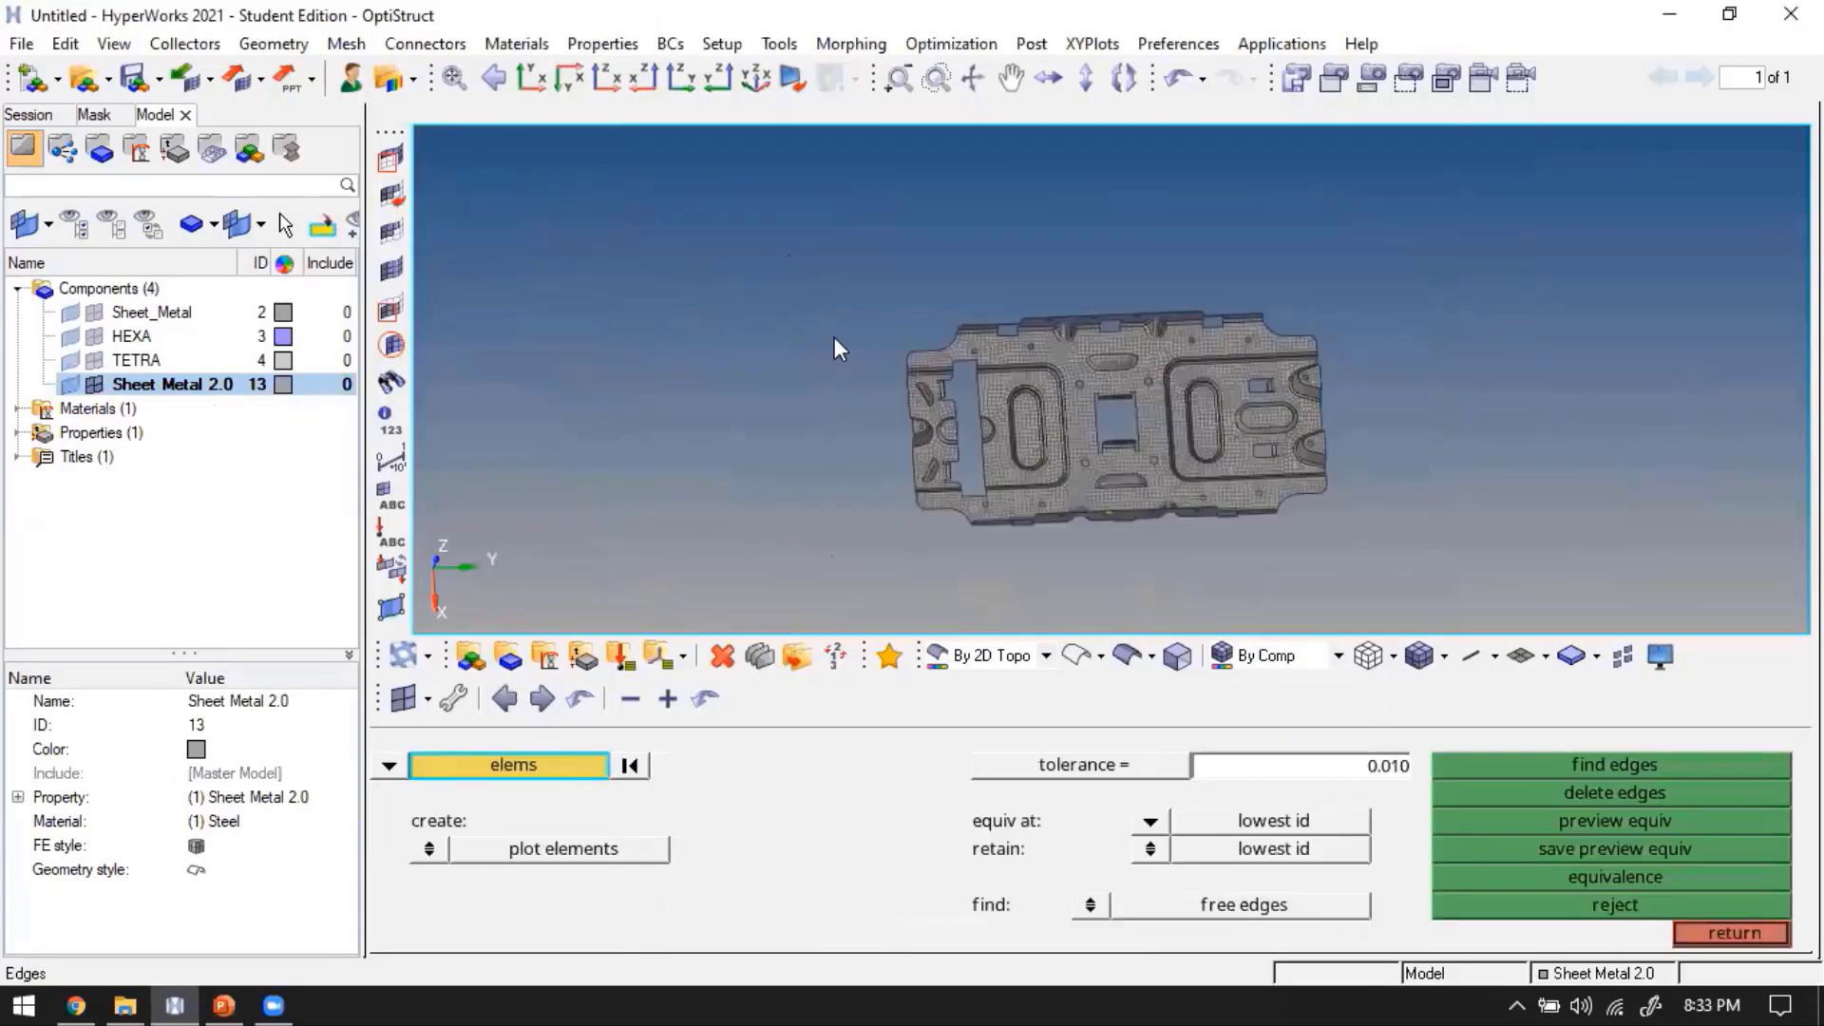
pyautogui.keyDown('shift'); pyautogui.moveTo(828, 260); pyautogui.dragTo(1649, 593); pyautogui.keyUp('shift')
pyautogui.click(1634, 763)
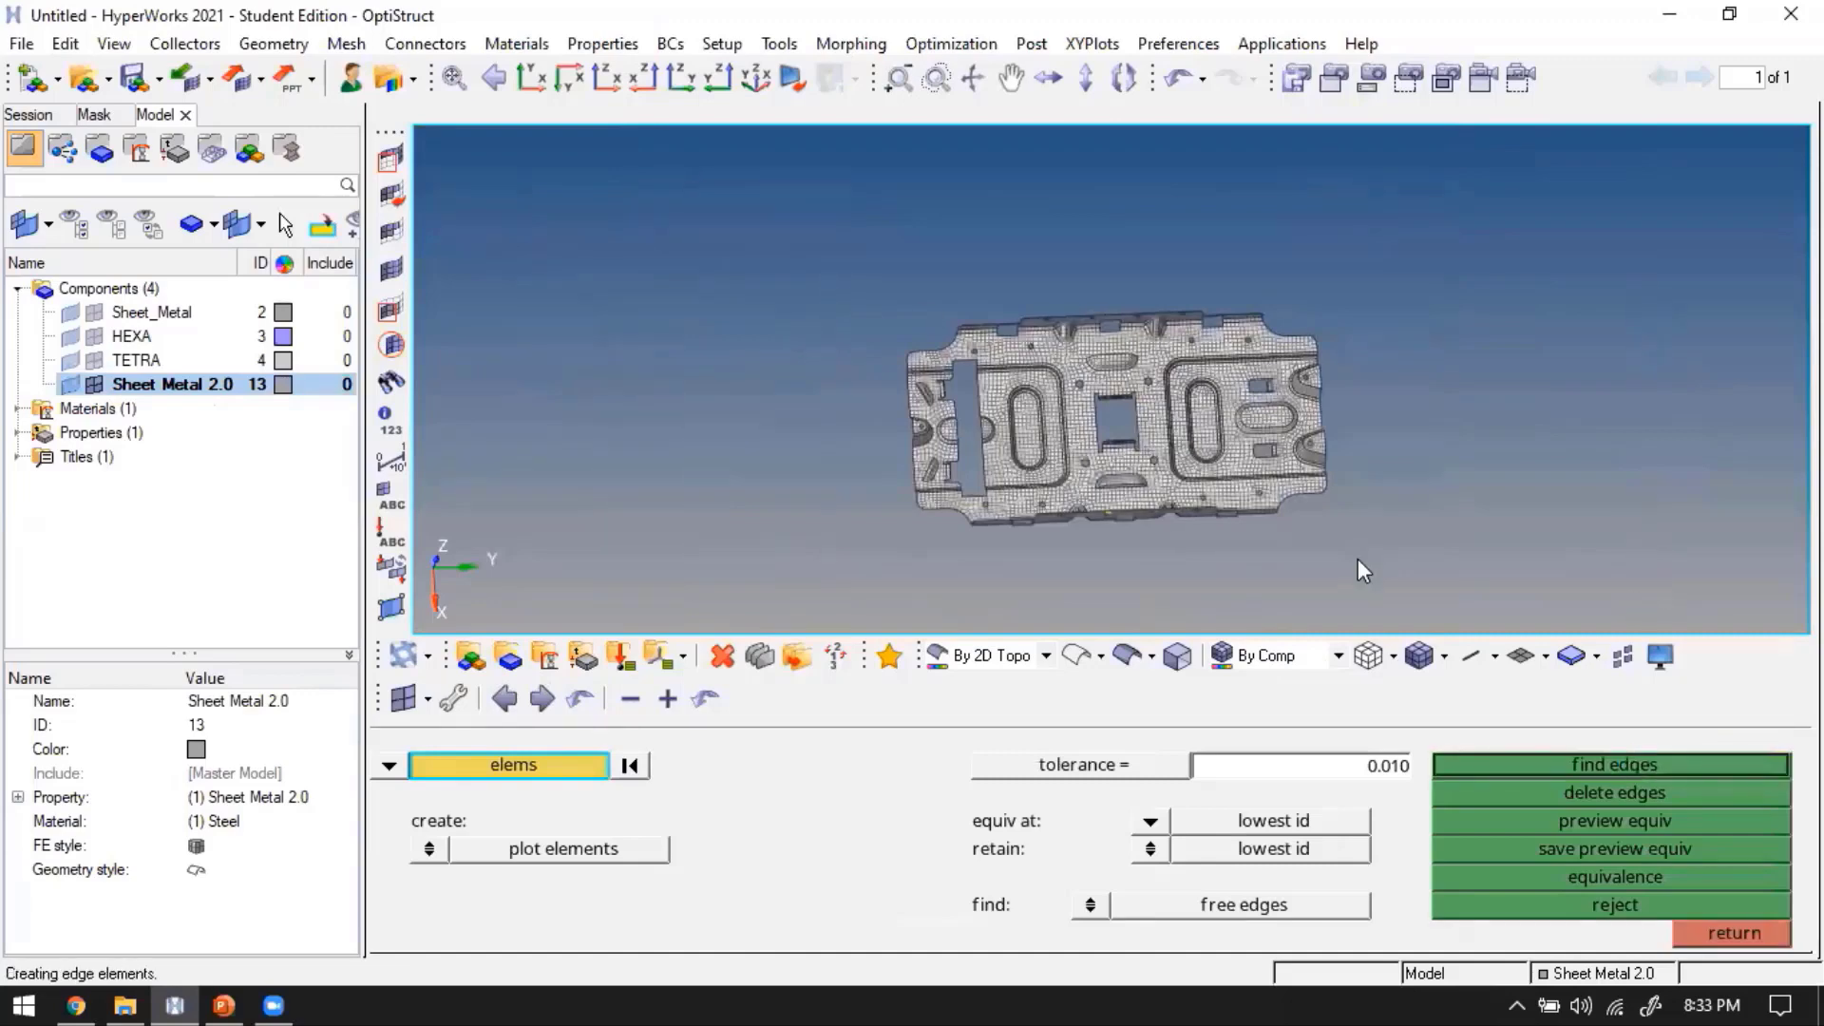
pyautogui.keyDown('ctrl'); pyautogui.scroll(1, 1038, 371); pyautogui.keyUp('ctrl')
pyautogui.keyDown('ctrl'); pyautogui.moveTo(1037, 370); pyautogui.dragTo(1226, 293, button='right'); pyautogui.keyUp('ctrl')
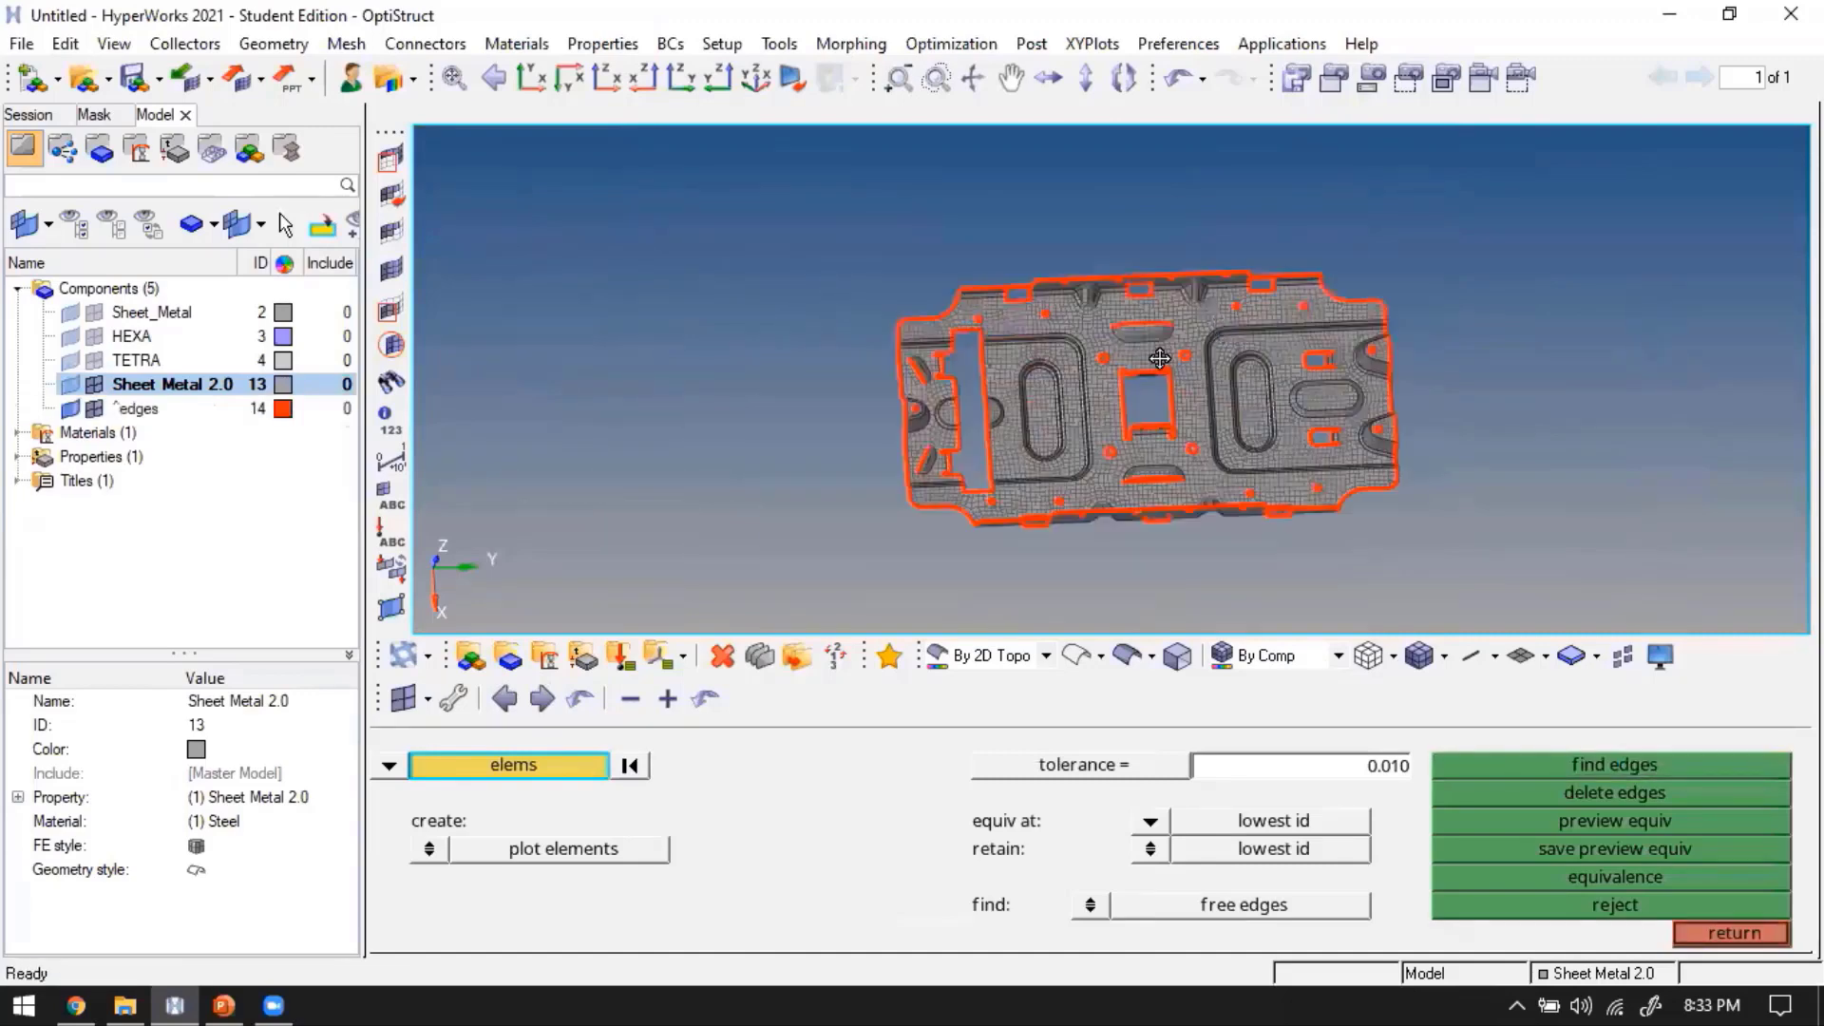
pyautogui.keyDown('ctrl'); pyautogui.moveTo(1075, 379); pyautogui.dragTo(1405, 479); pyautogui.keyUp('ctrl')
pyautogui.scroll(3, 1045, 413)
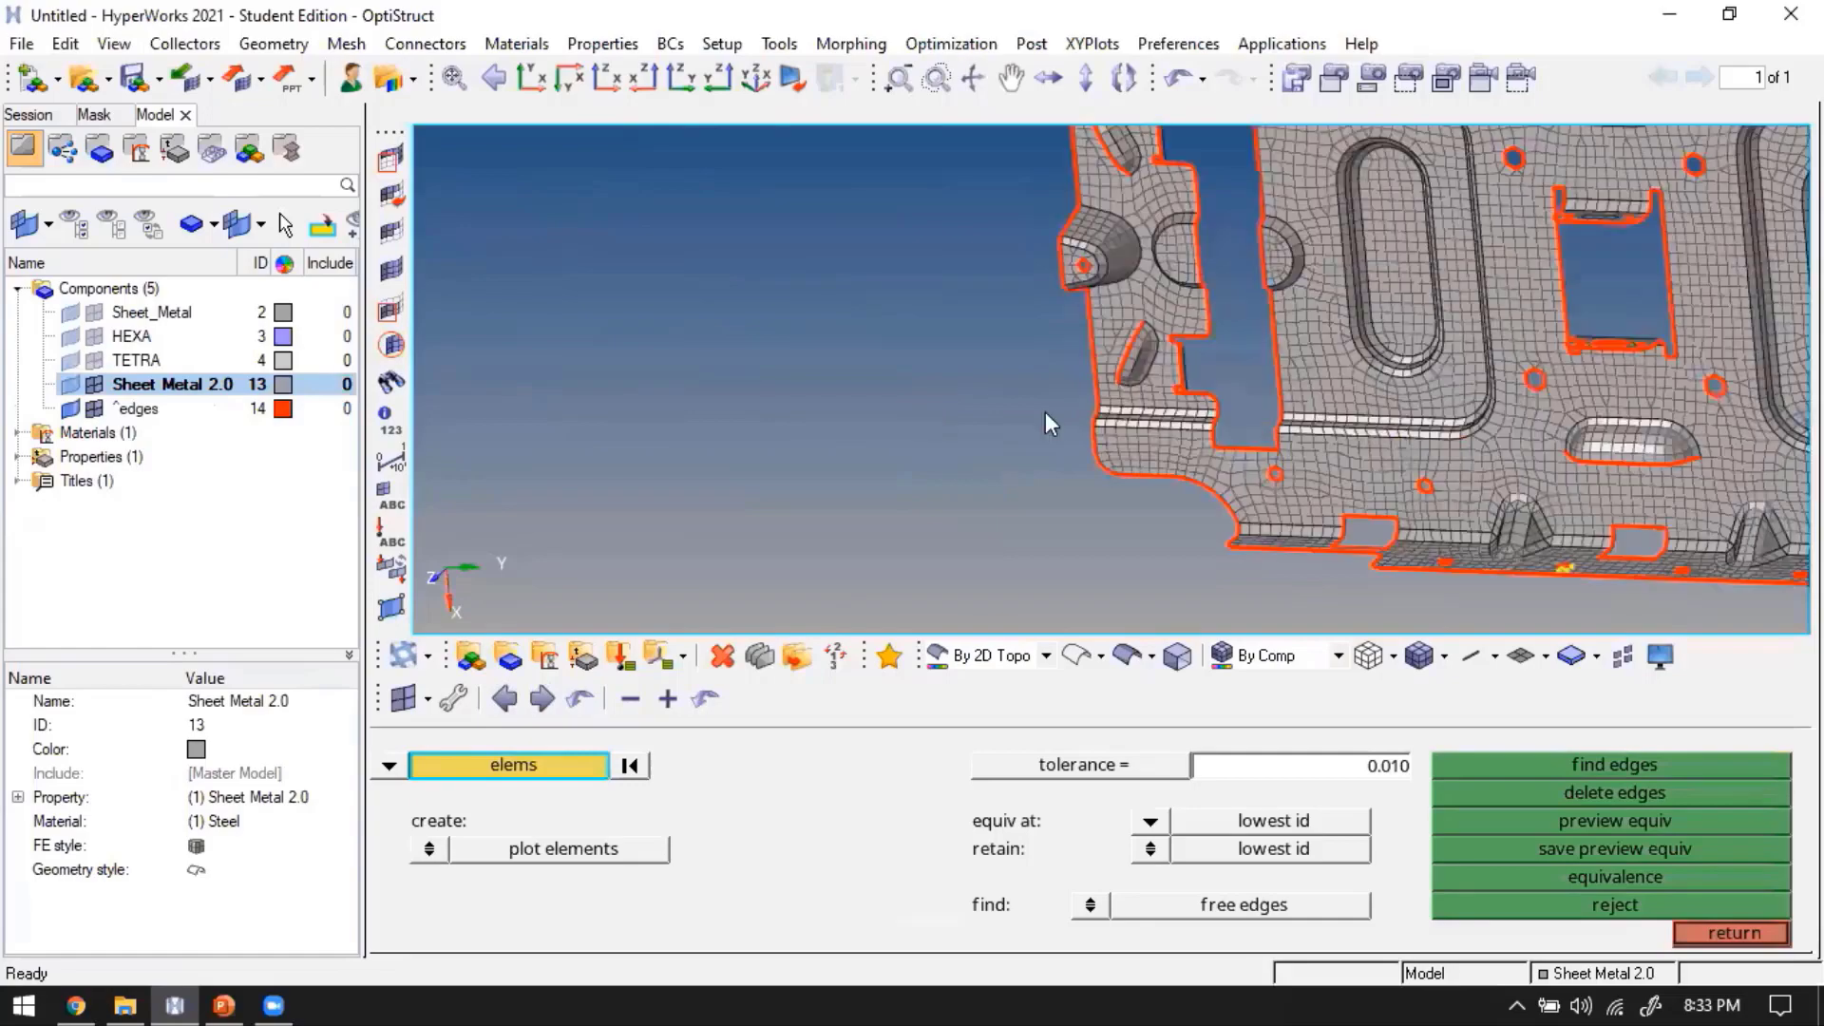
pyautogui.scroll(1, 1055, 408)
pyautogui.keyDown('ctrl'); pyautogui.moveTo(1167, 329); pyautogui.dragTo(1491, 271); pyautogui.keyUp('ctrl')
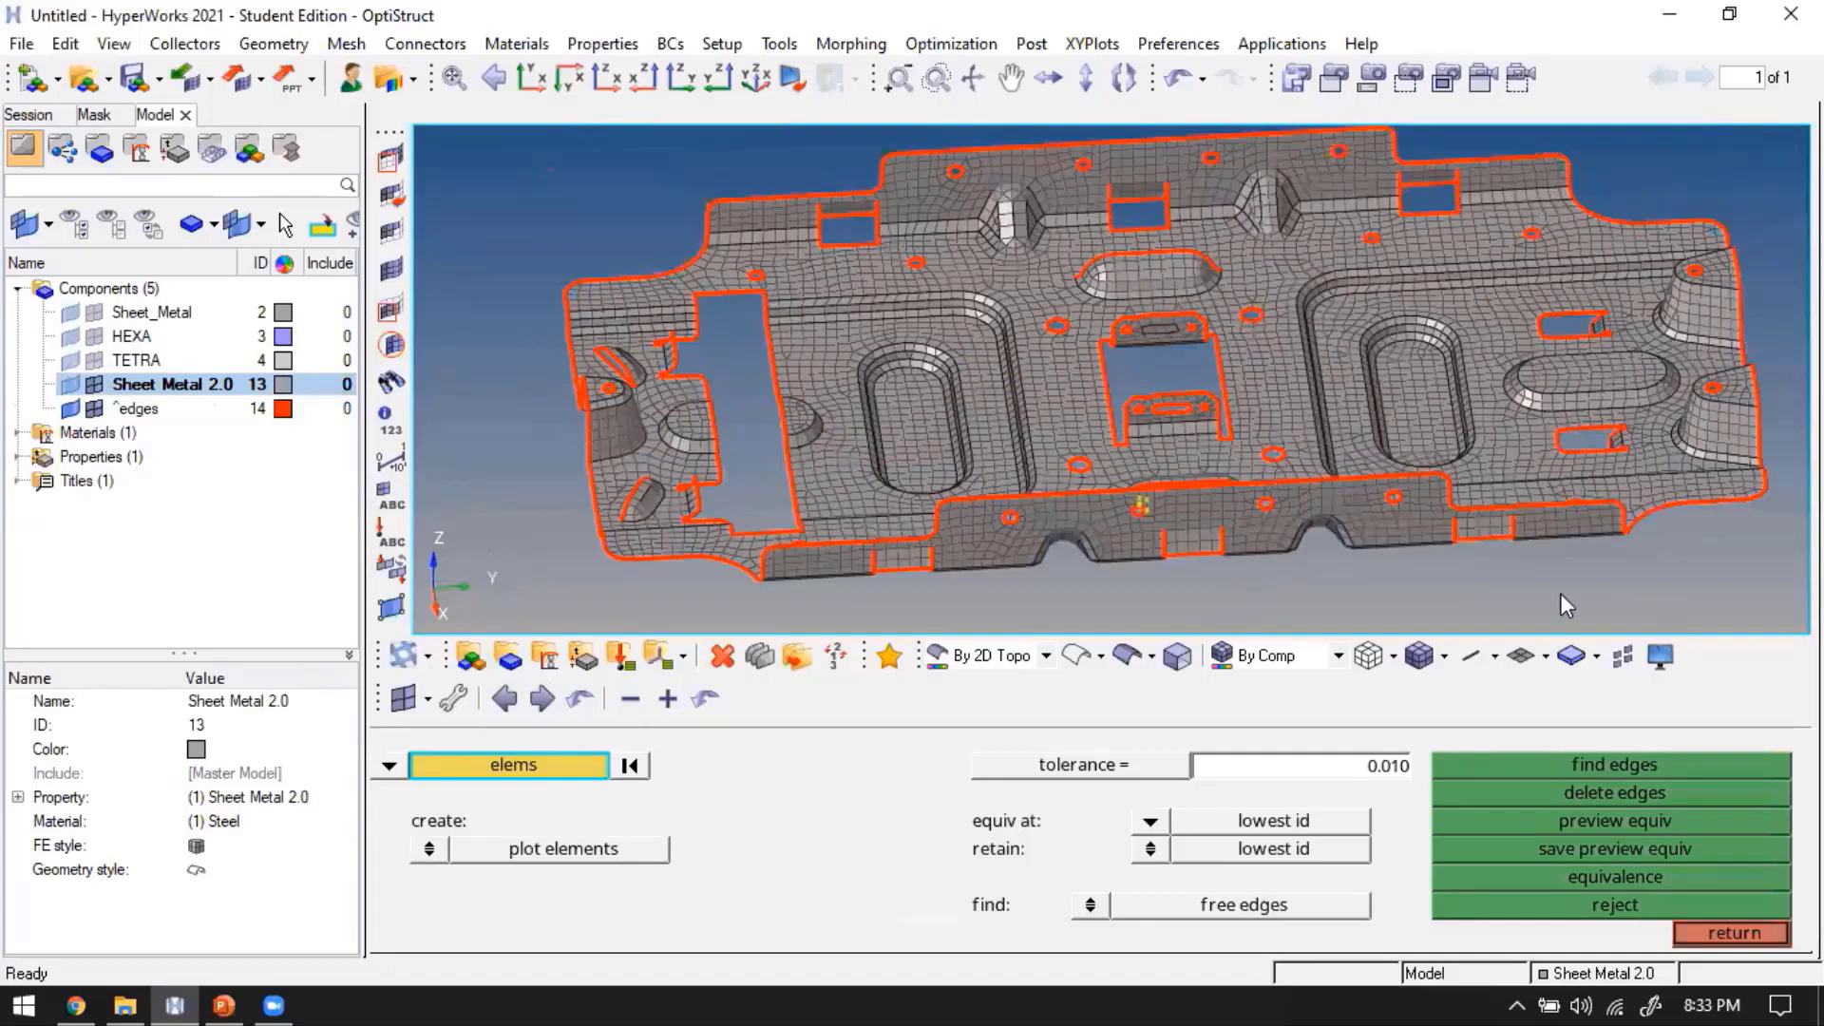
pyautogui.click(1721, 933)
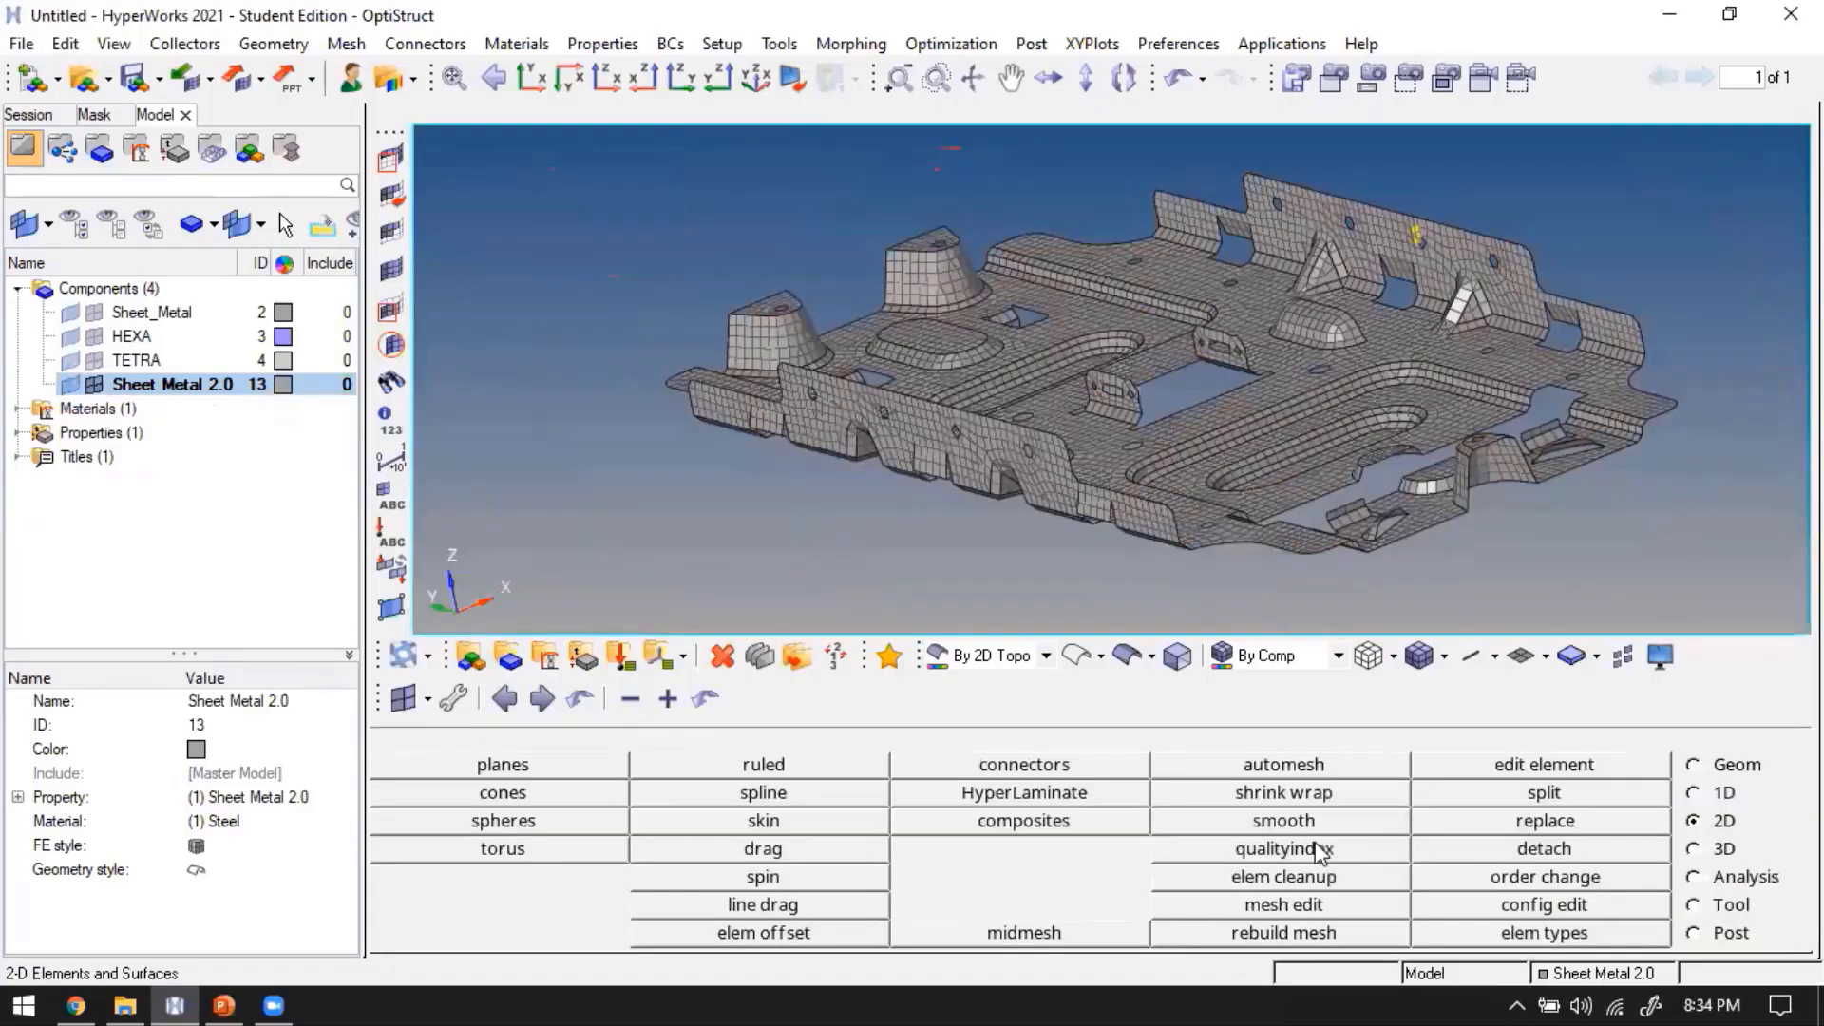
# Show the element normals of the entire sheet metal mesh as a colour display
pyautogui.press('t')
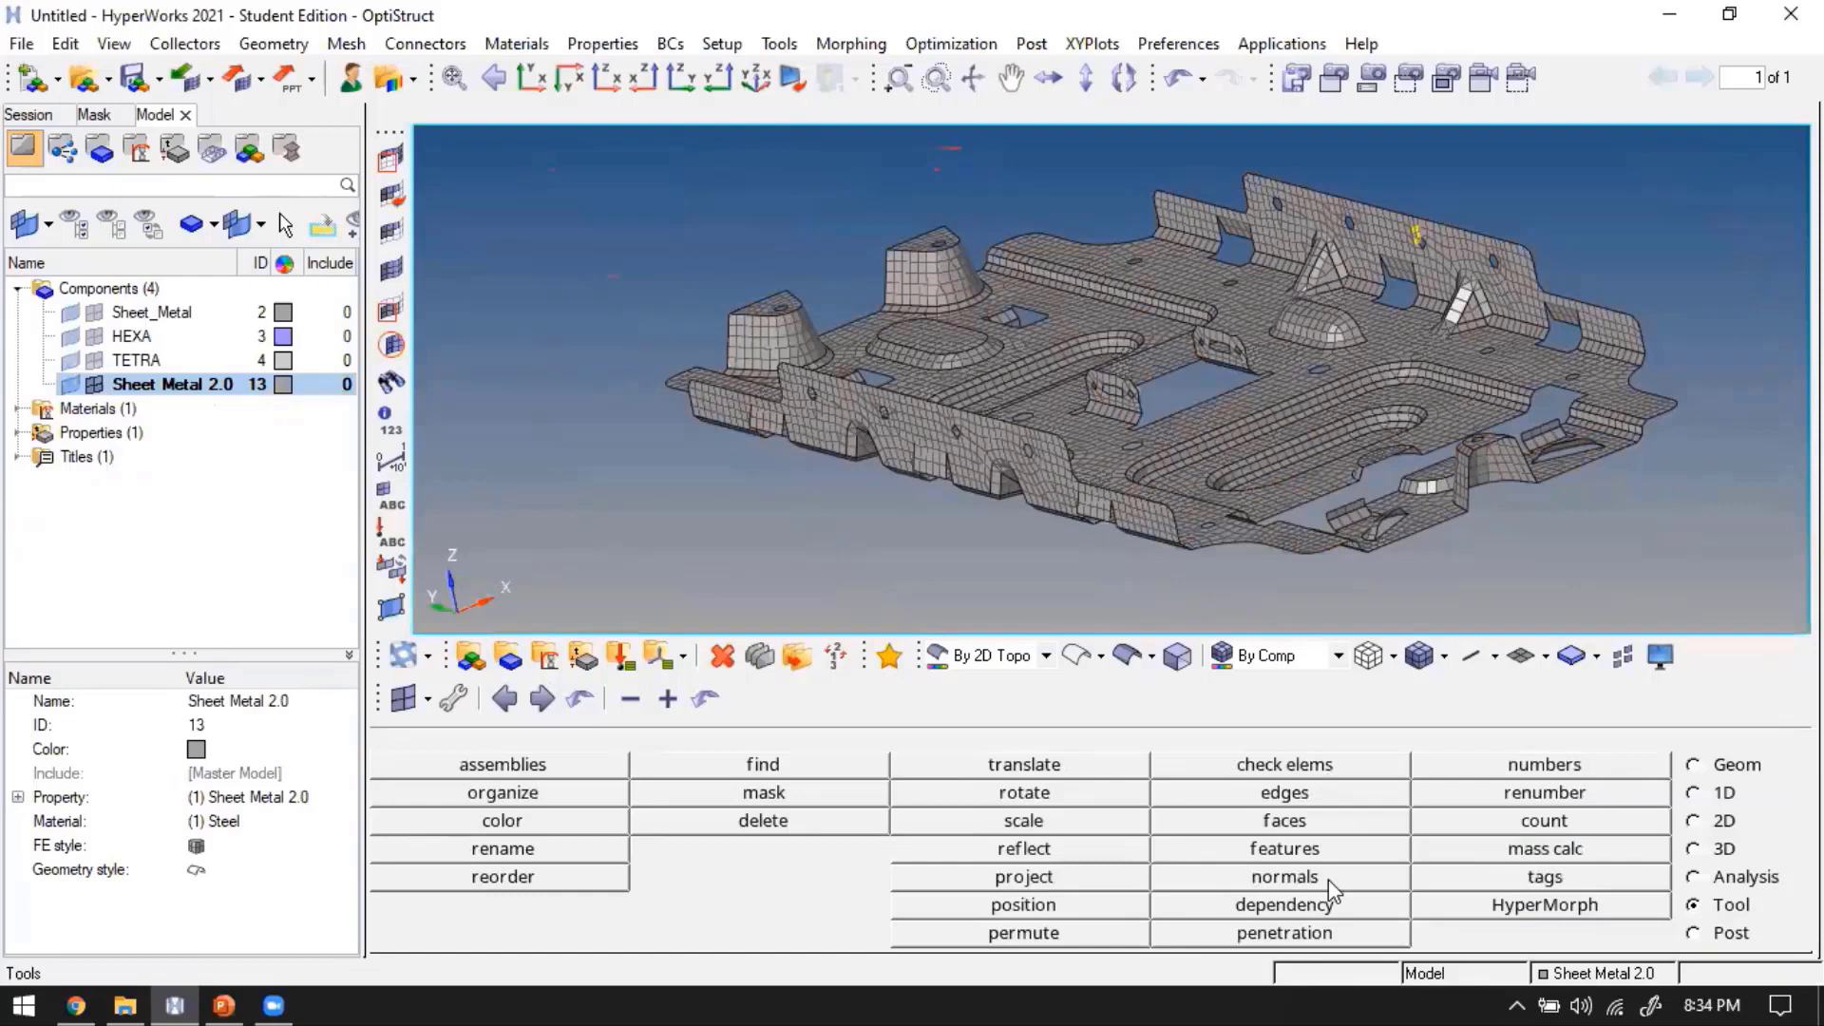
pyautogui.click(1329, 880)
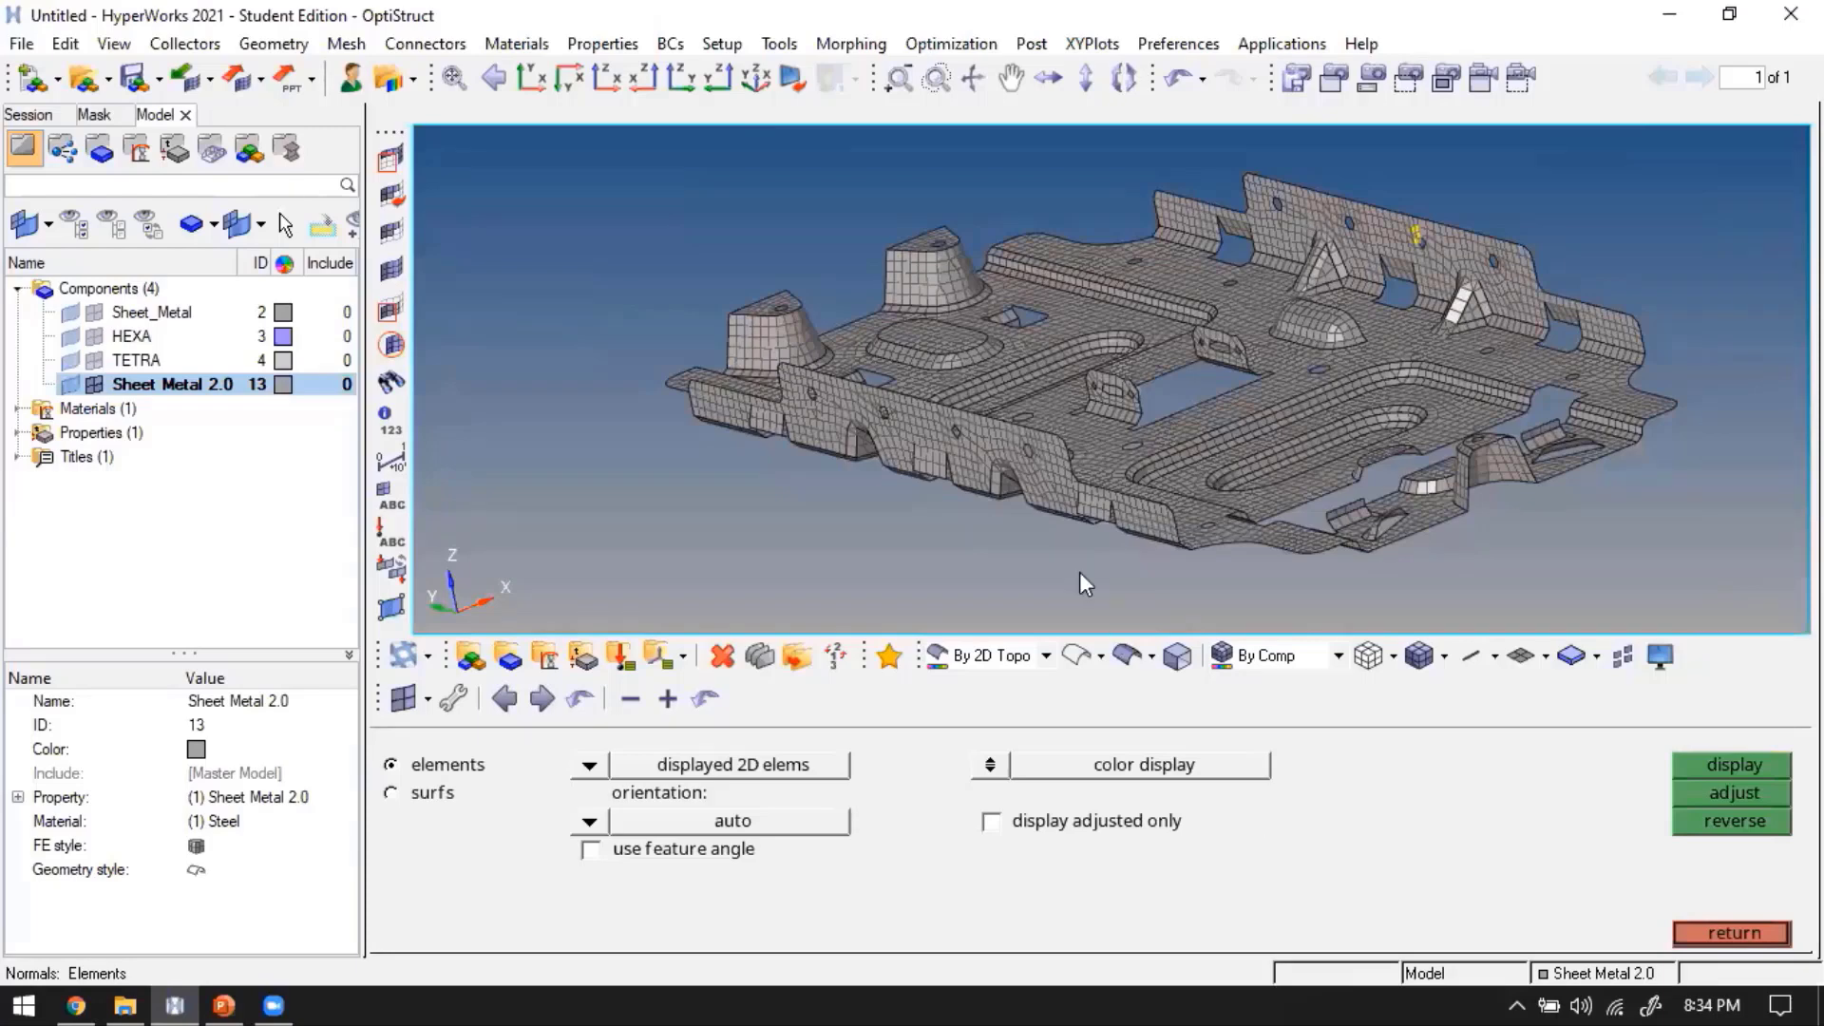
pyautogui.keyDown('ctrl'); pyautogui.moveTo(1226, 390); pyautogui.dragTo(1184, 440, button='right'); pyautogui.keyUp('ctrl')
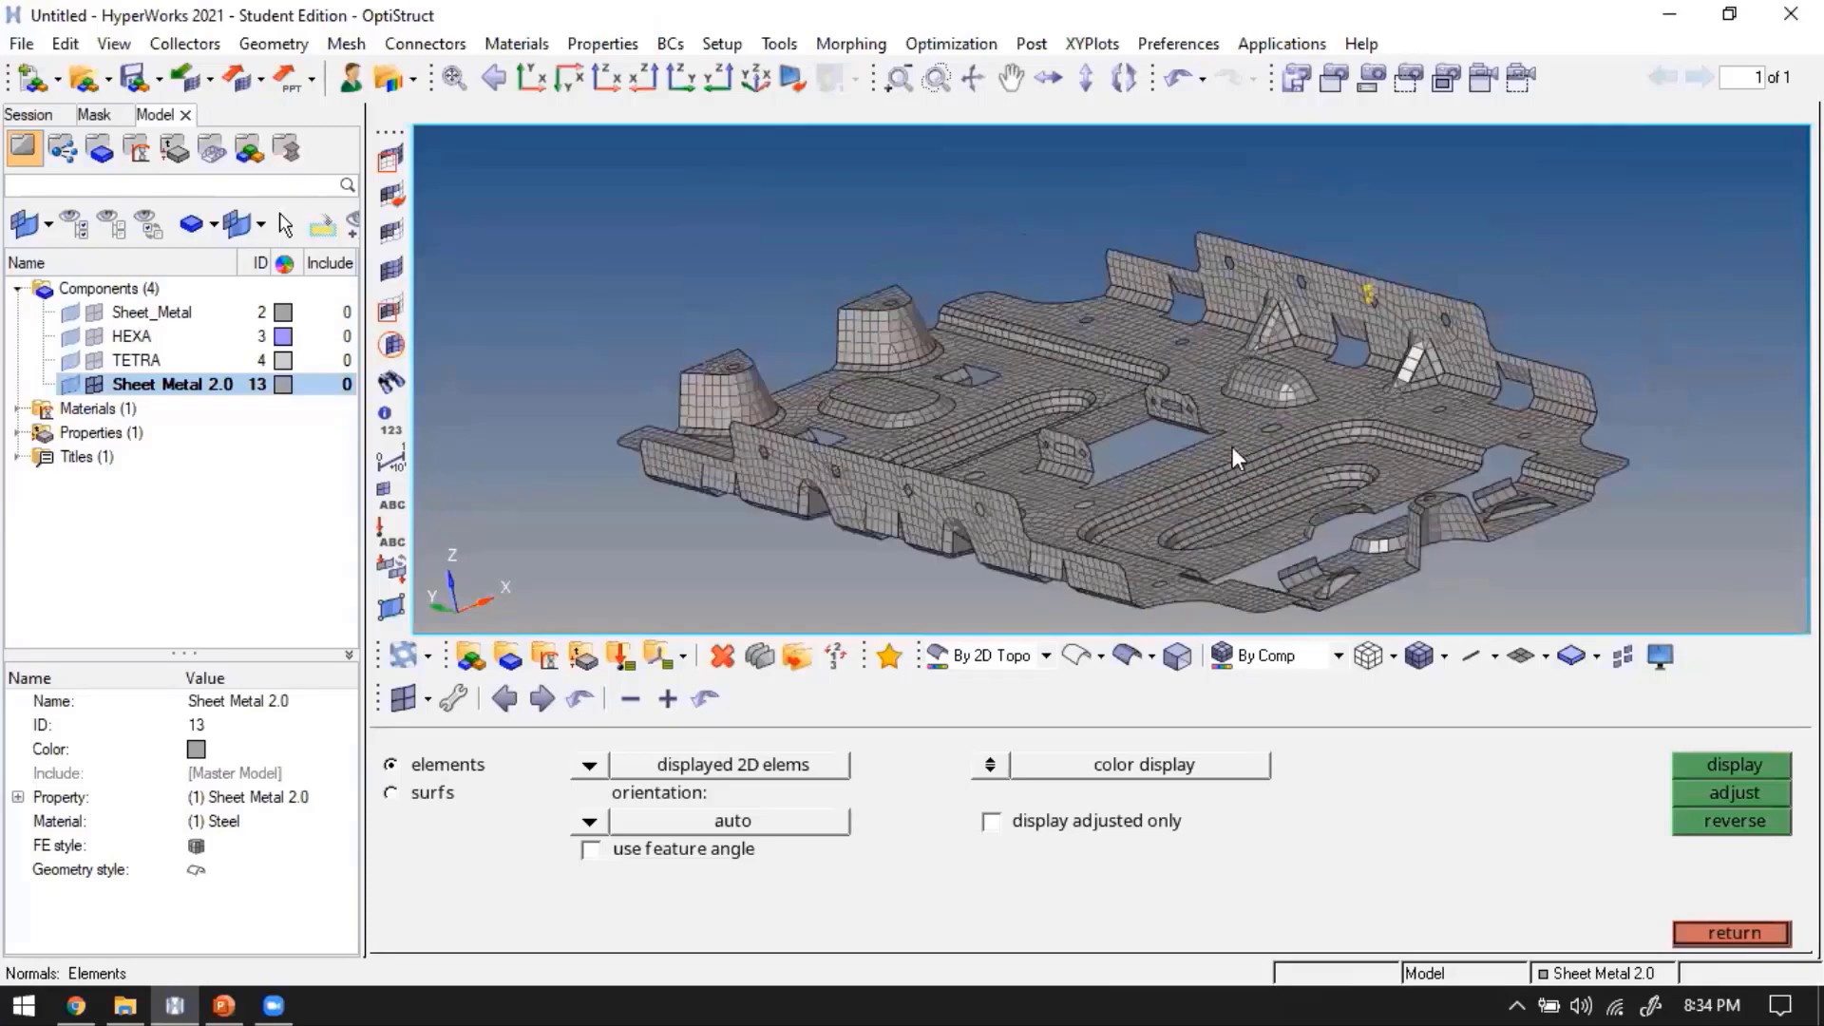
pyautogui.keyDown('ctrl'); pyautogui.moveTo(1234, 447); pyautogui.dragTo(1198, 486); pyautogui.keyUp('ctrl')
pyautogui.keyDown('ctrl'); pyautogui.scroll(-3, 1197, 487); pyautogui.keyUp('ctrl')
pyautogui.keyDown('ctrl'); pyautogui.moveTo(1197, 487); pyautogui.dragTo(1125, 417, button='right'); pyautogui.keyUp('ctrl')
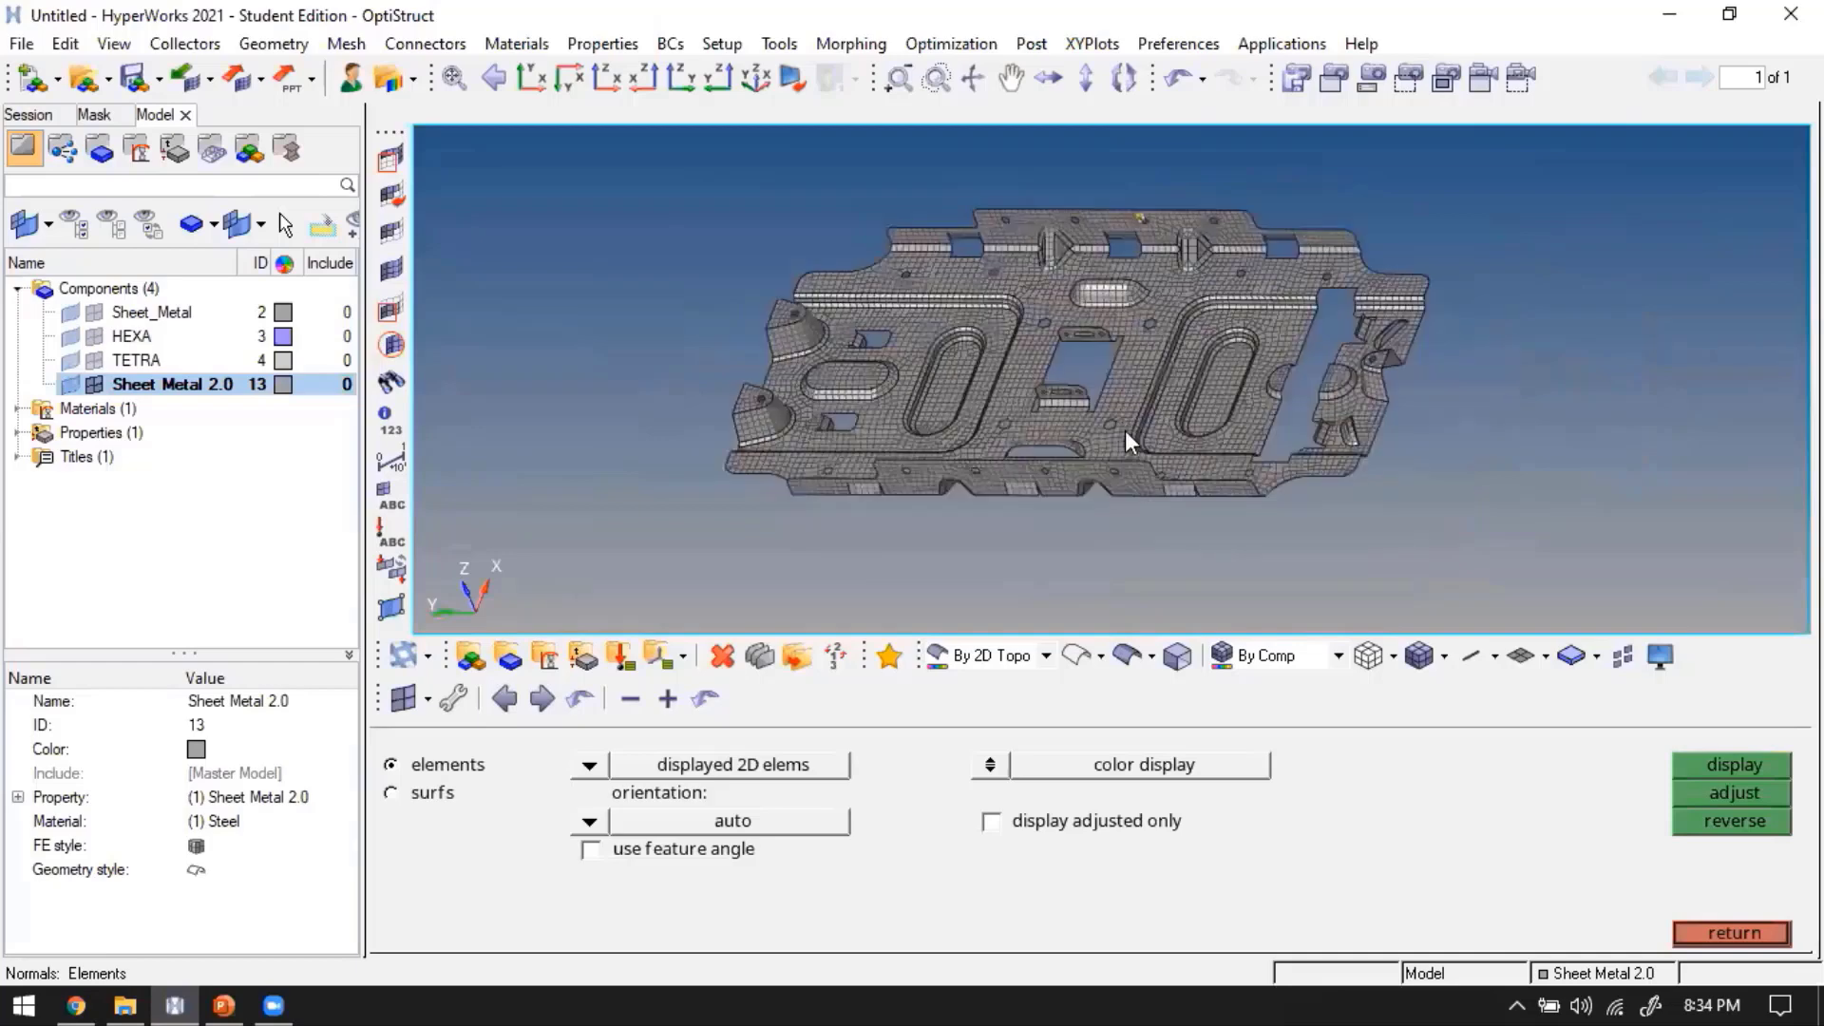
pyautogui.keyDown('ctrl'); pyautogui.moveTo(1227, 412); pyautogui.dragTo(1079, 397); pyautogui.keyUp('ctrl')
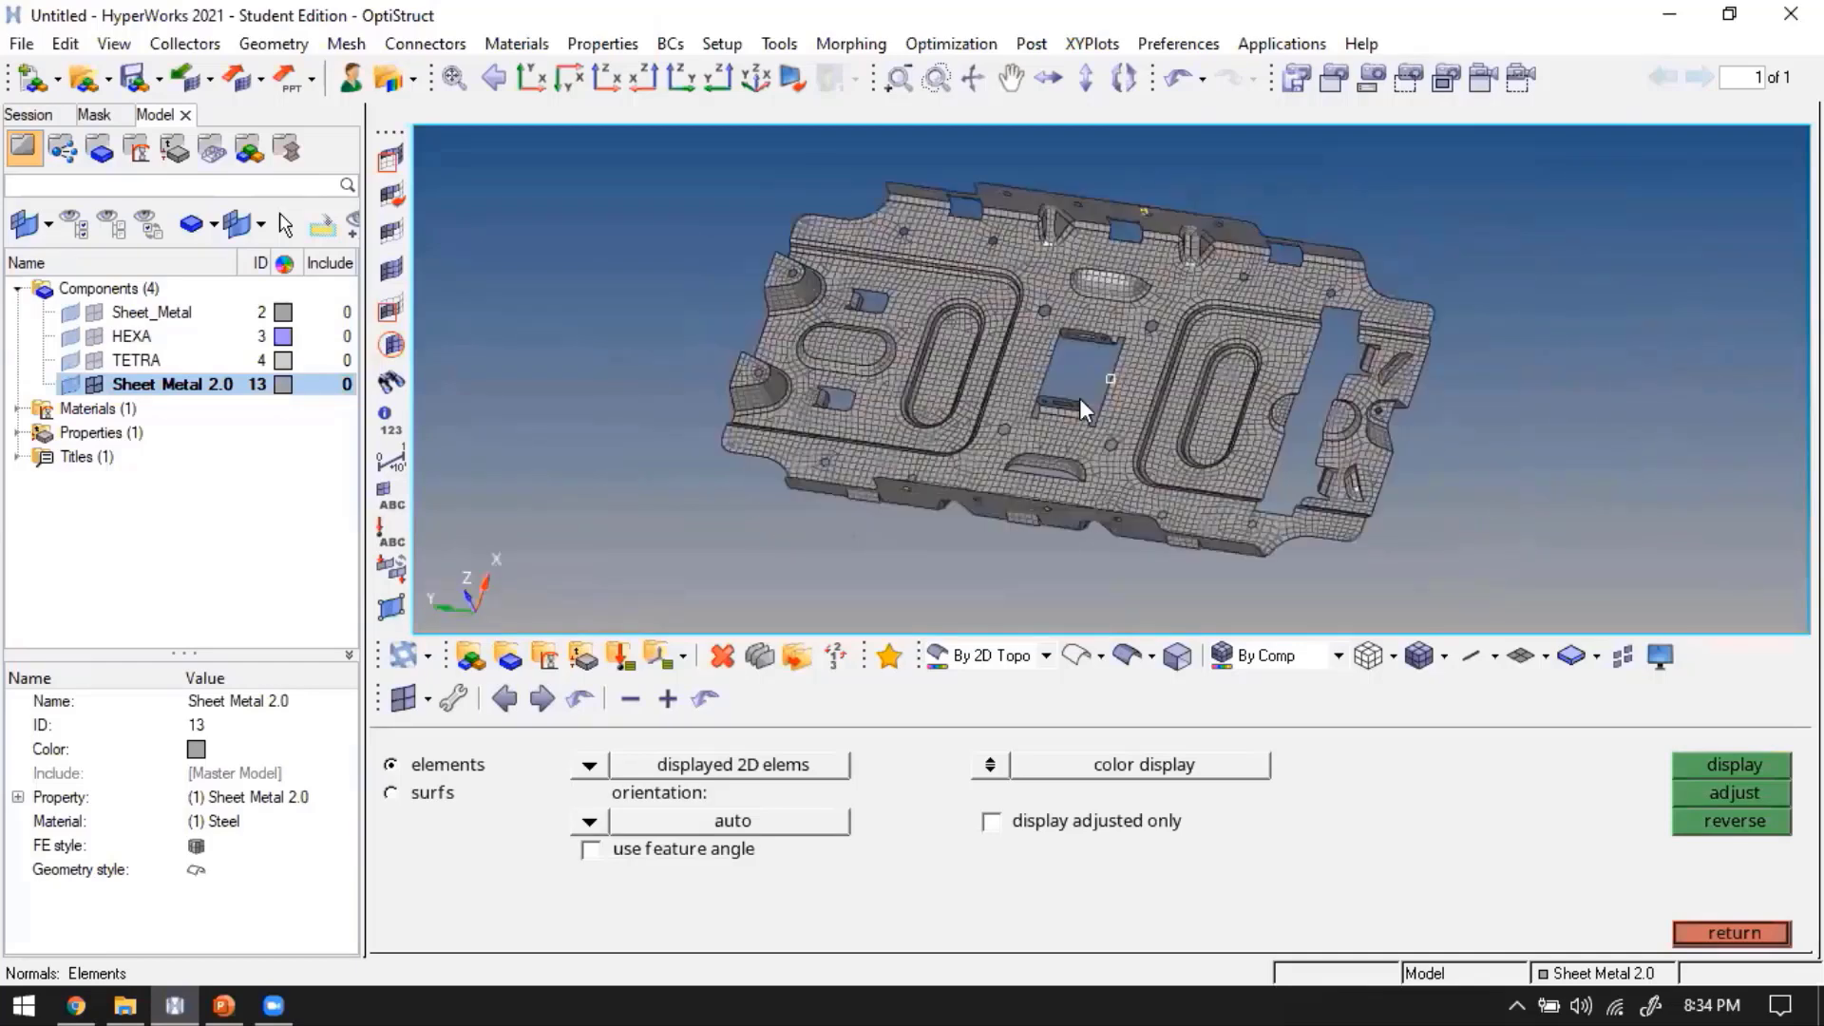
pyautogui.click(589, 766)
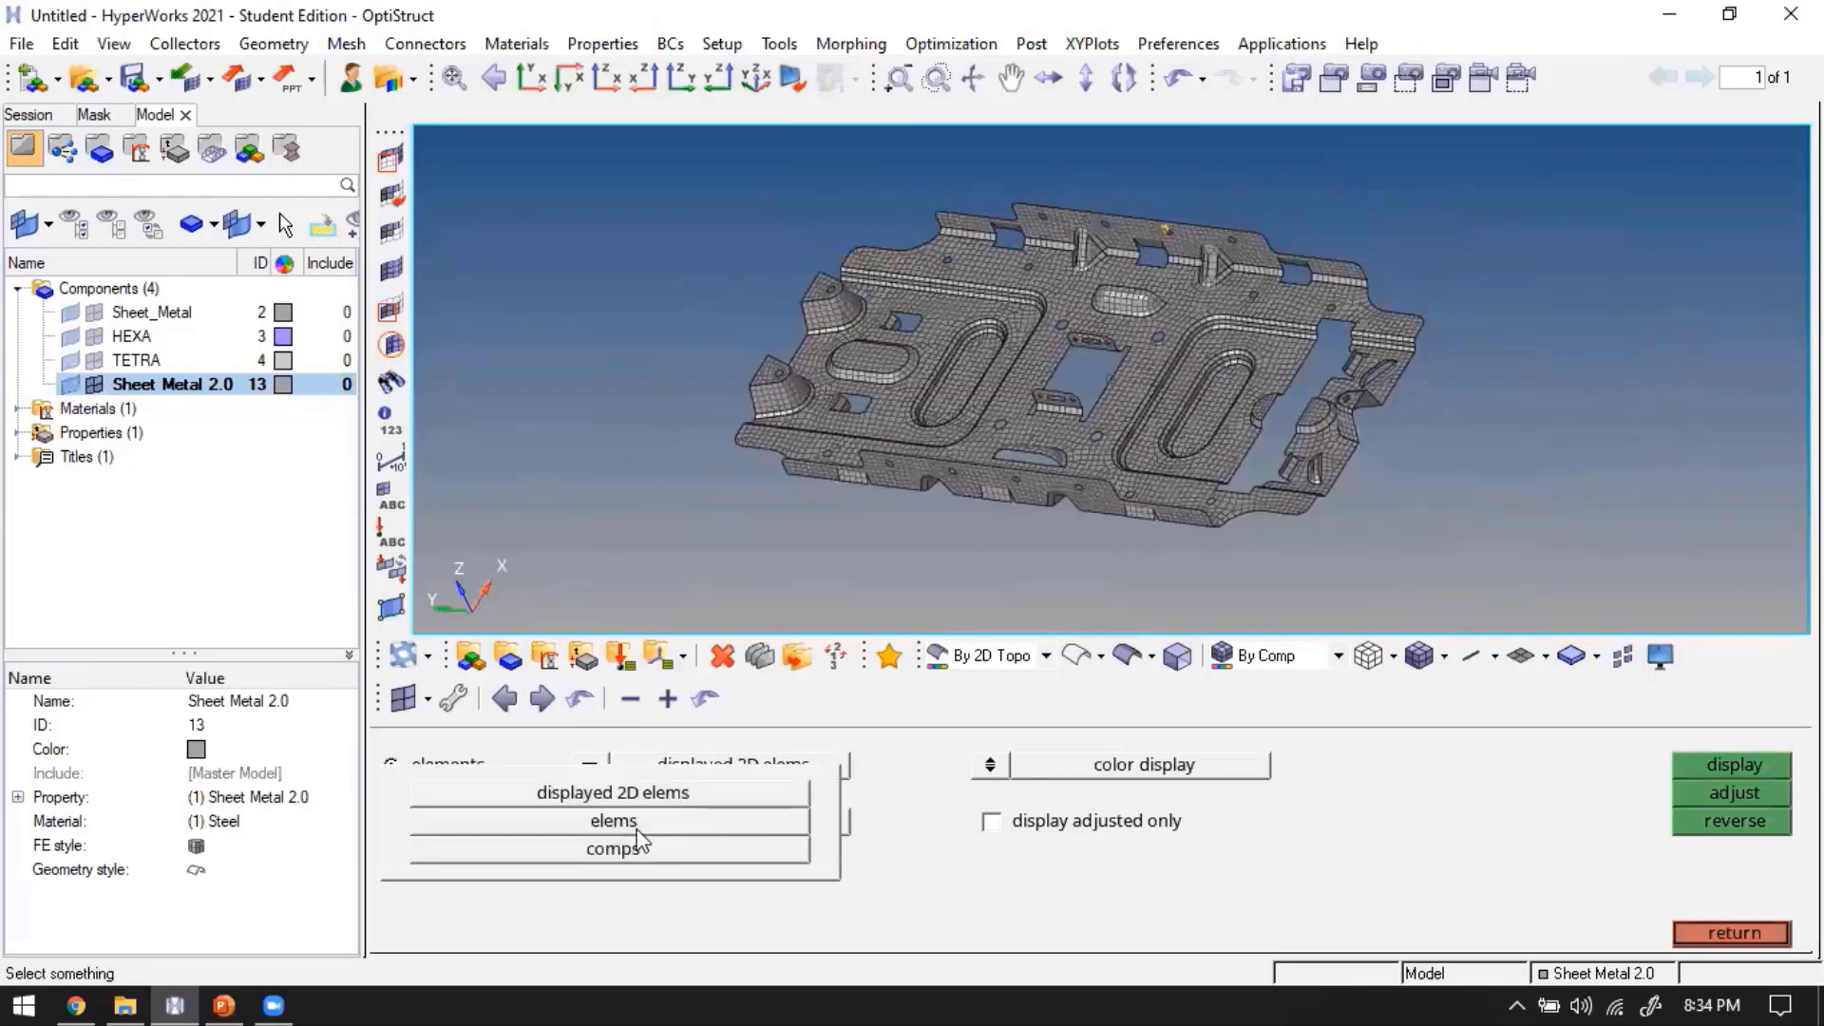
pyautogui.click(635, 825)
pyautogui.keyDown('shift'); pyautogui.moveTo(667, 163); pyautogui.dragTo(1523, 568); pyautogui.keyUp('shift')
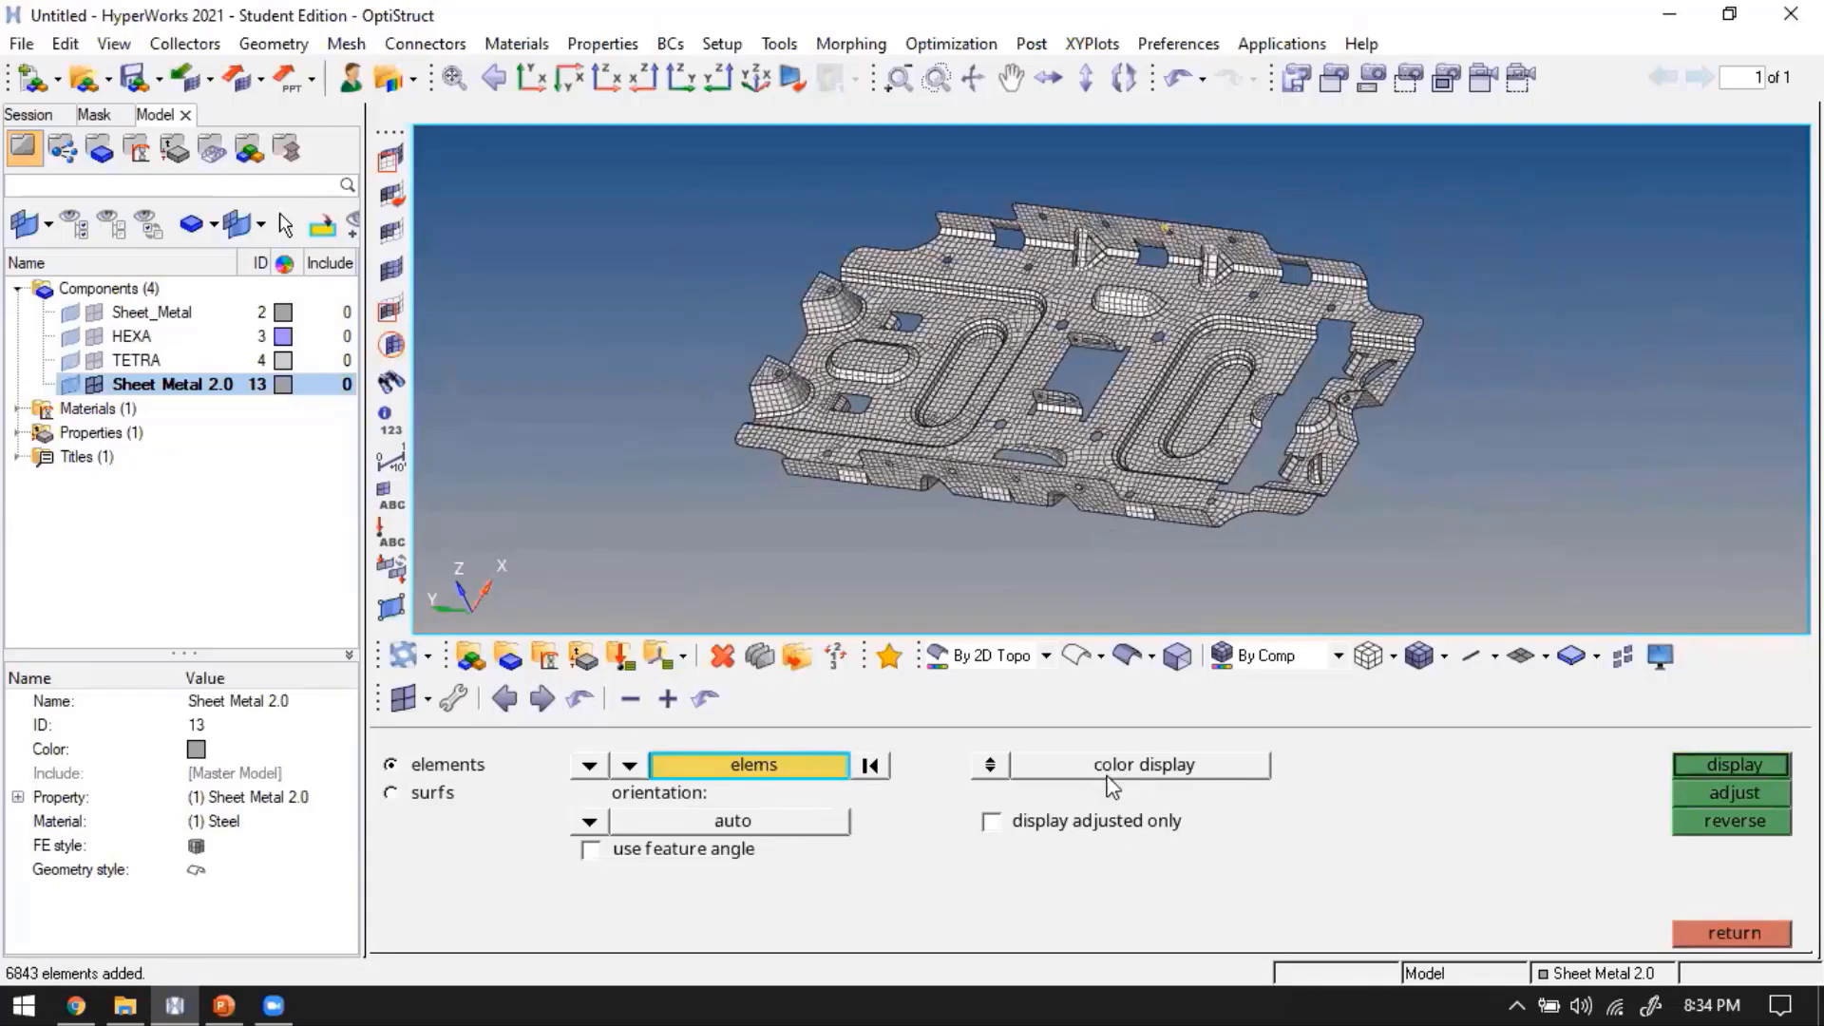
pyautogui.click(1710, 766)
# Adjust the element normals so the reversed patch between the two small holes of the central cutout's tab matches its neighbours
pyautogui.scroll(1, 1141, 374)
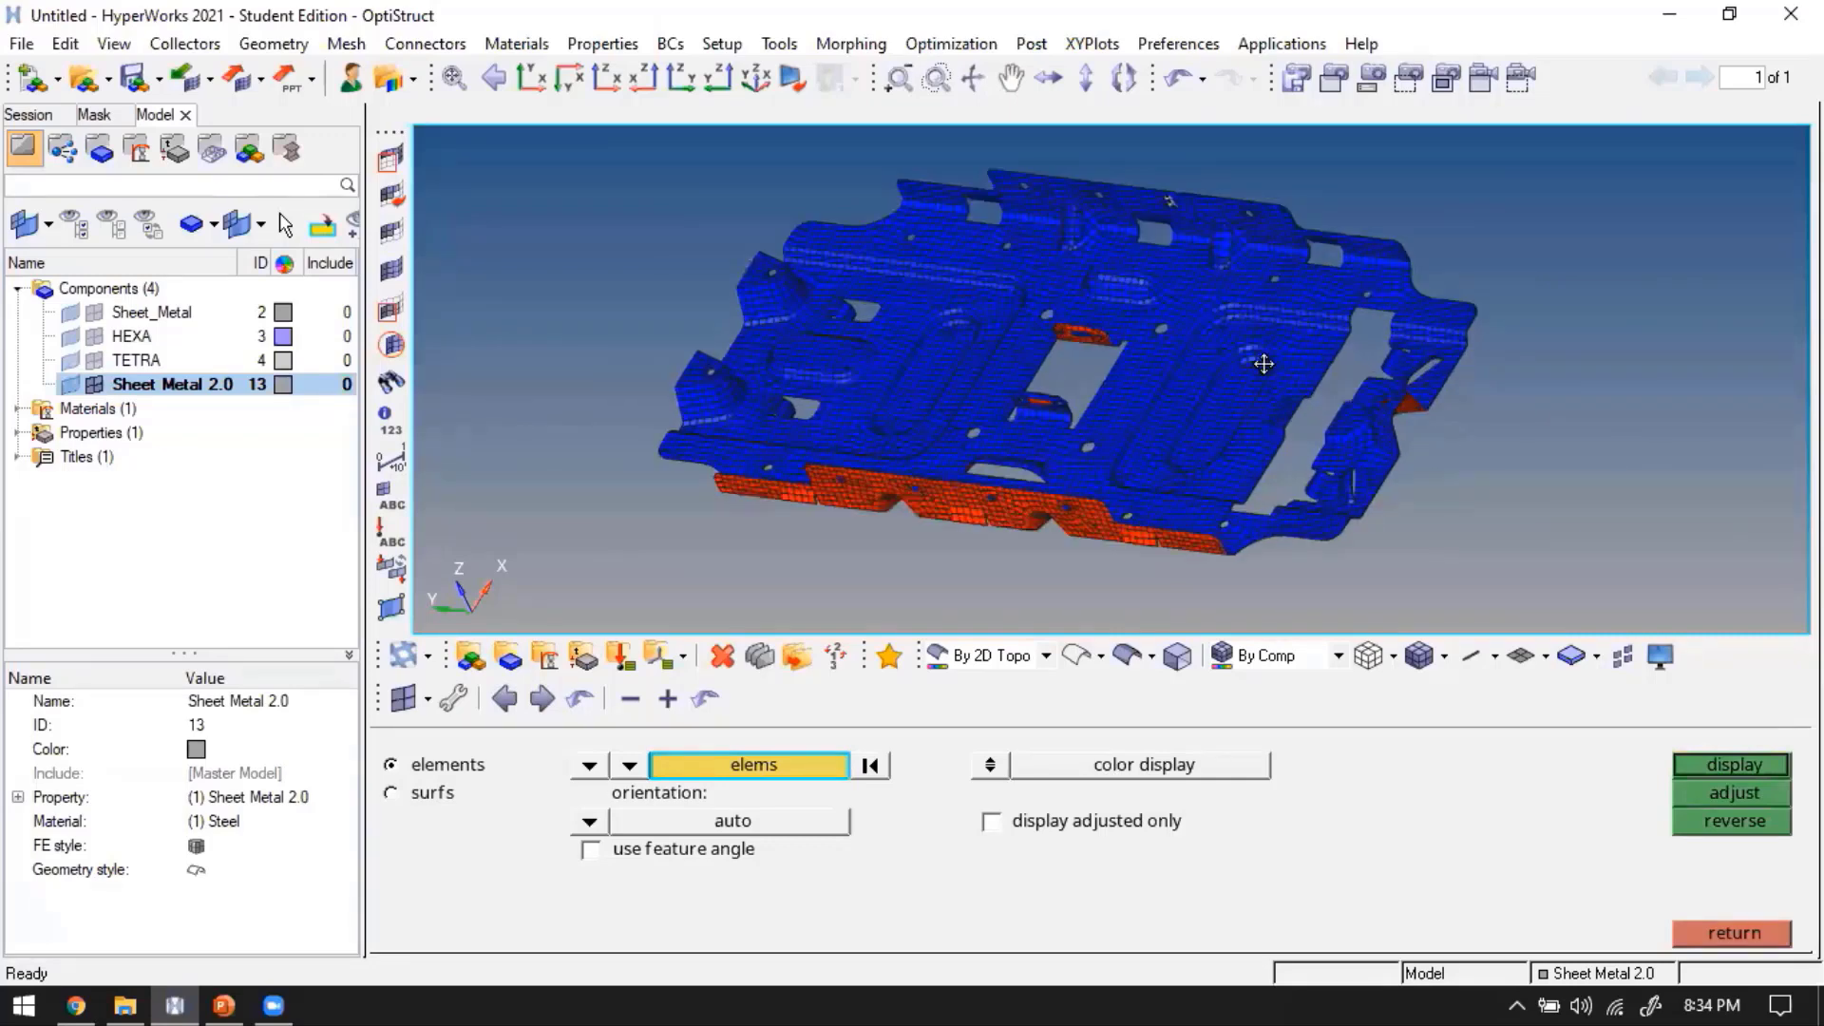
pyautogui.keyDown('ctrl'); pyautogui.scroll(2, 1287, 454); pyautogui.keyUp('ctrl')
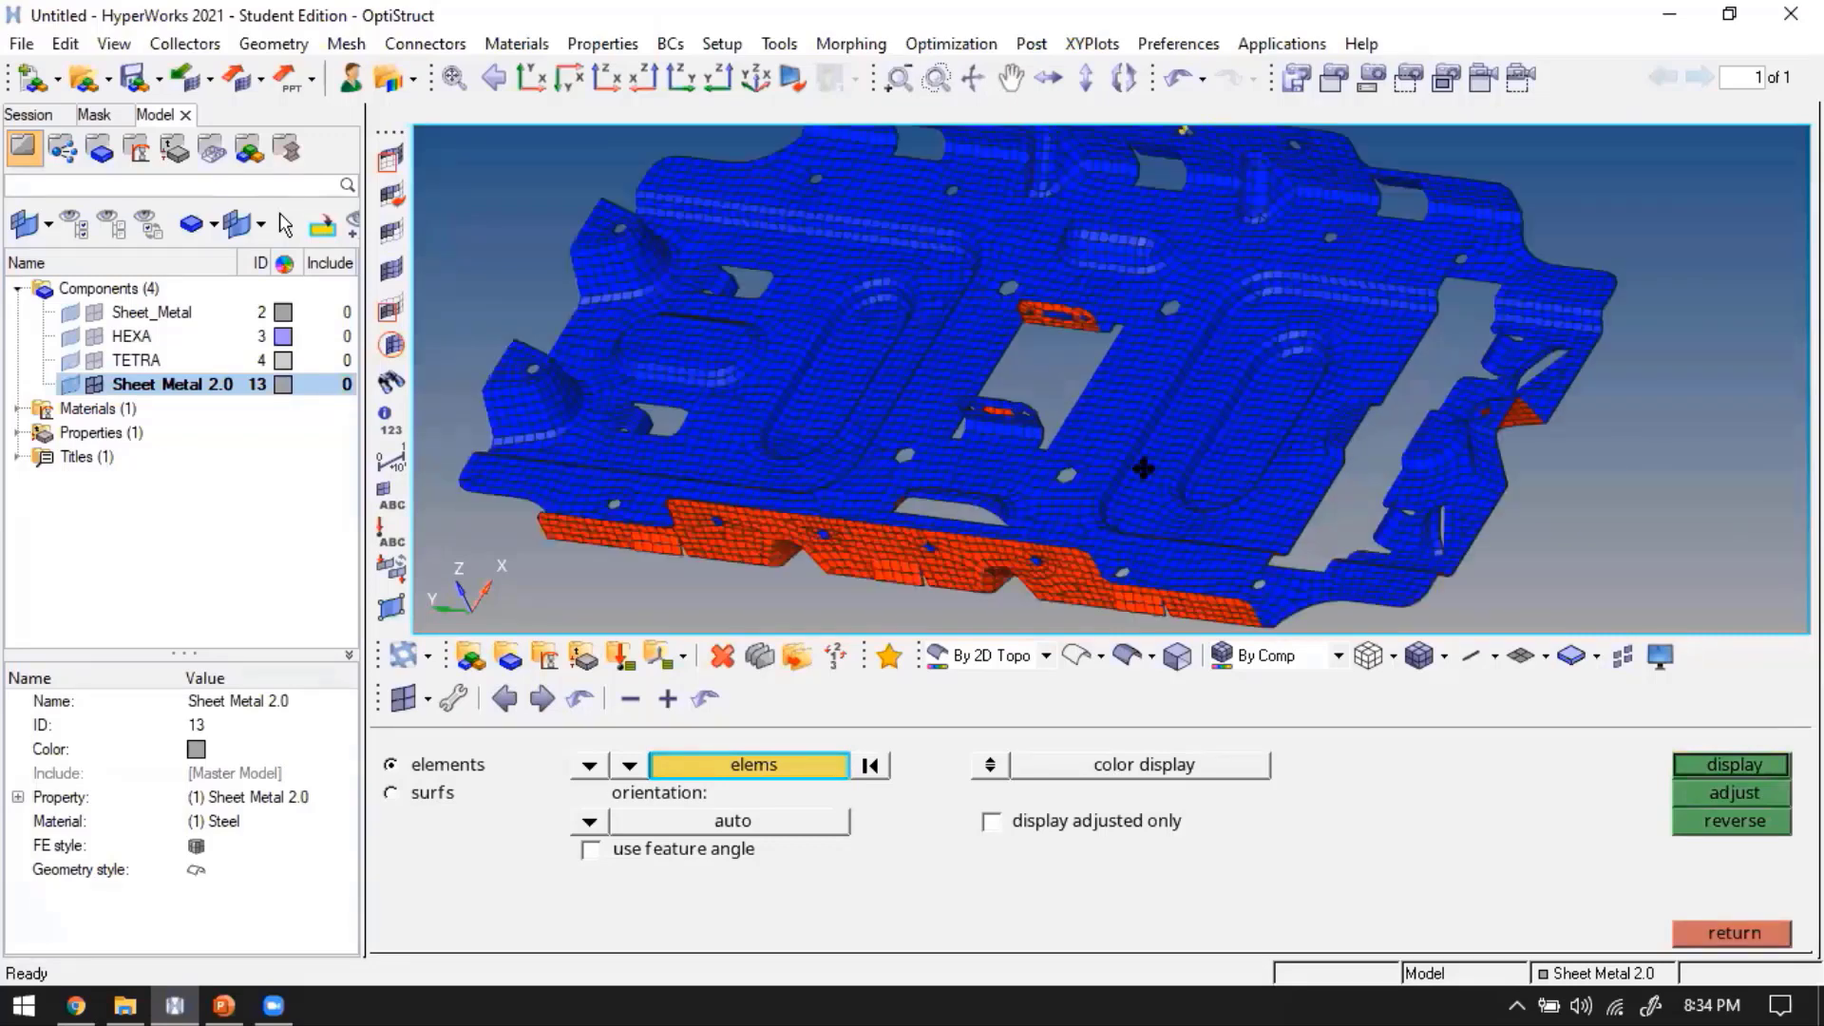
pyautogui.keyDown('ctrl'); pyautogui.moveTo(1273, 289); pyautogui.dragTo(1241, 340); pyautogui.keyUp('ctrl')
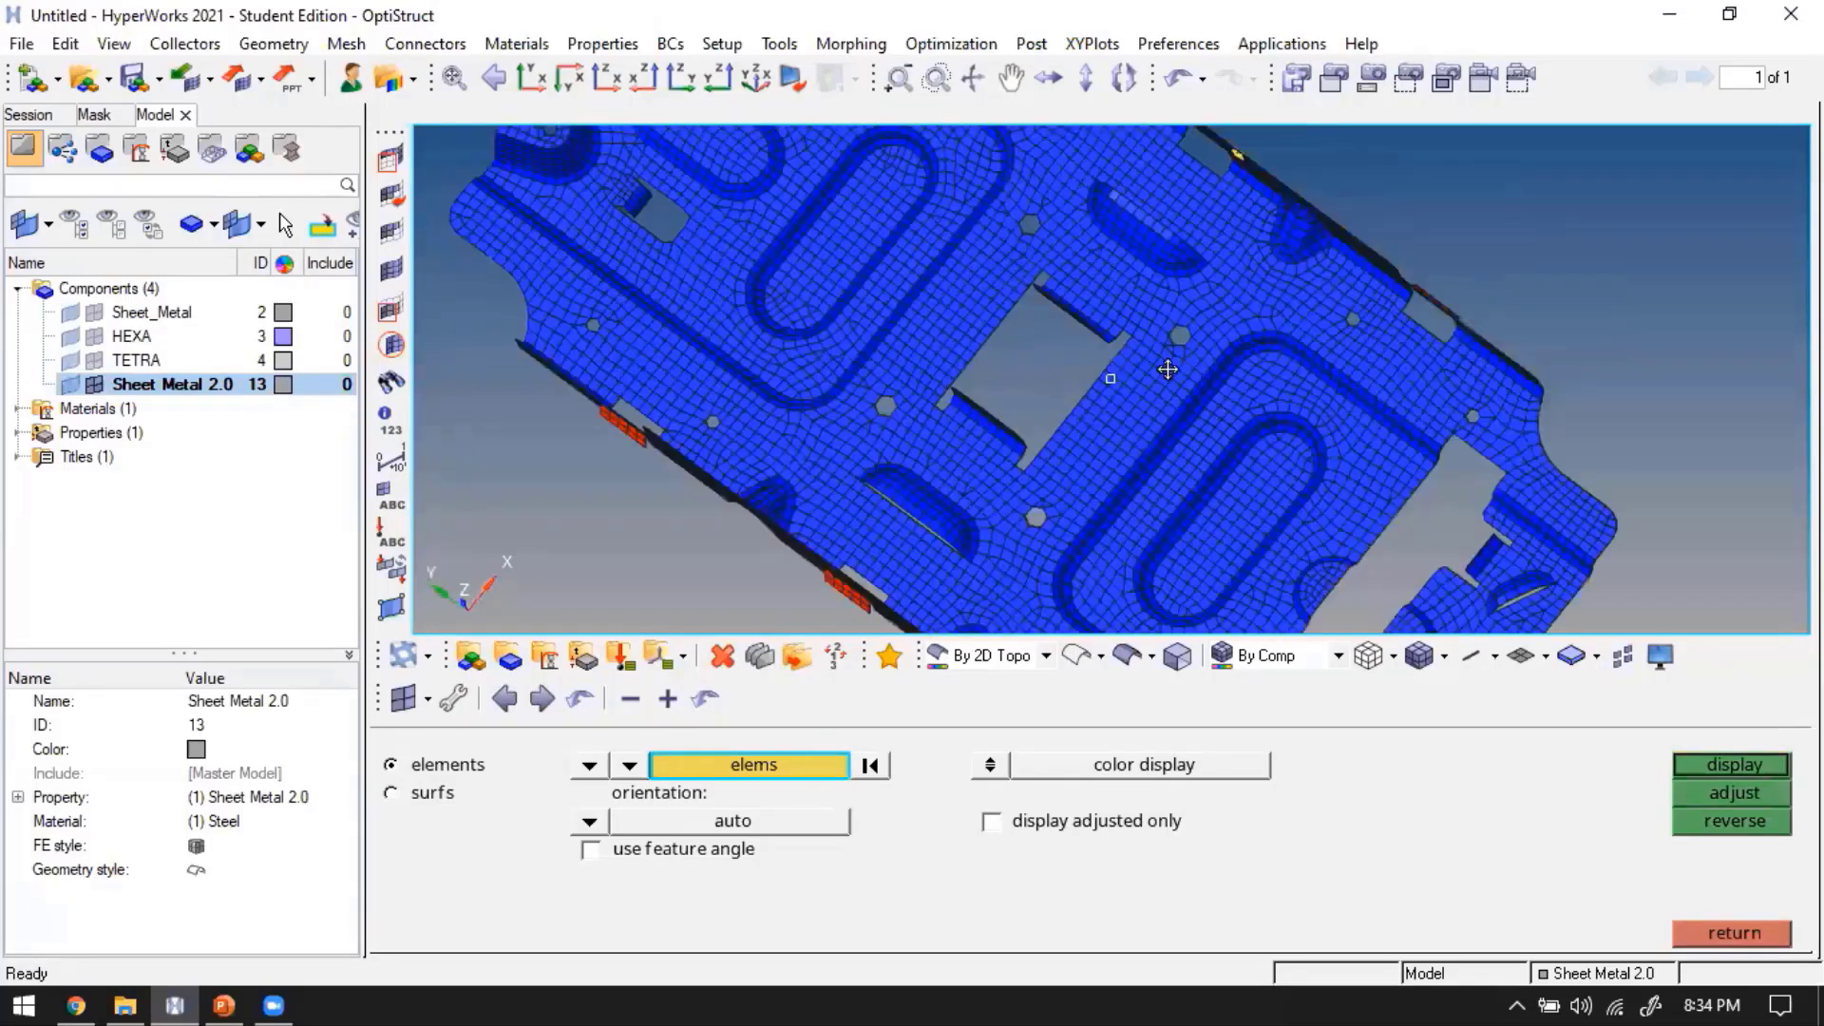
pyautogui.keyDown('ctrl'); pyautogui.moveTo(1164, 283); pyautogui.dragTo(1139, 231); pyautogui.keyUp('ctrl')
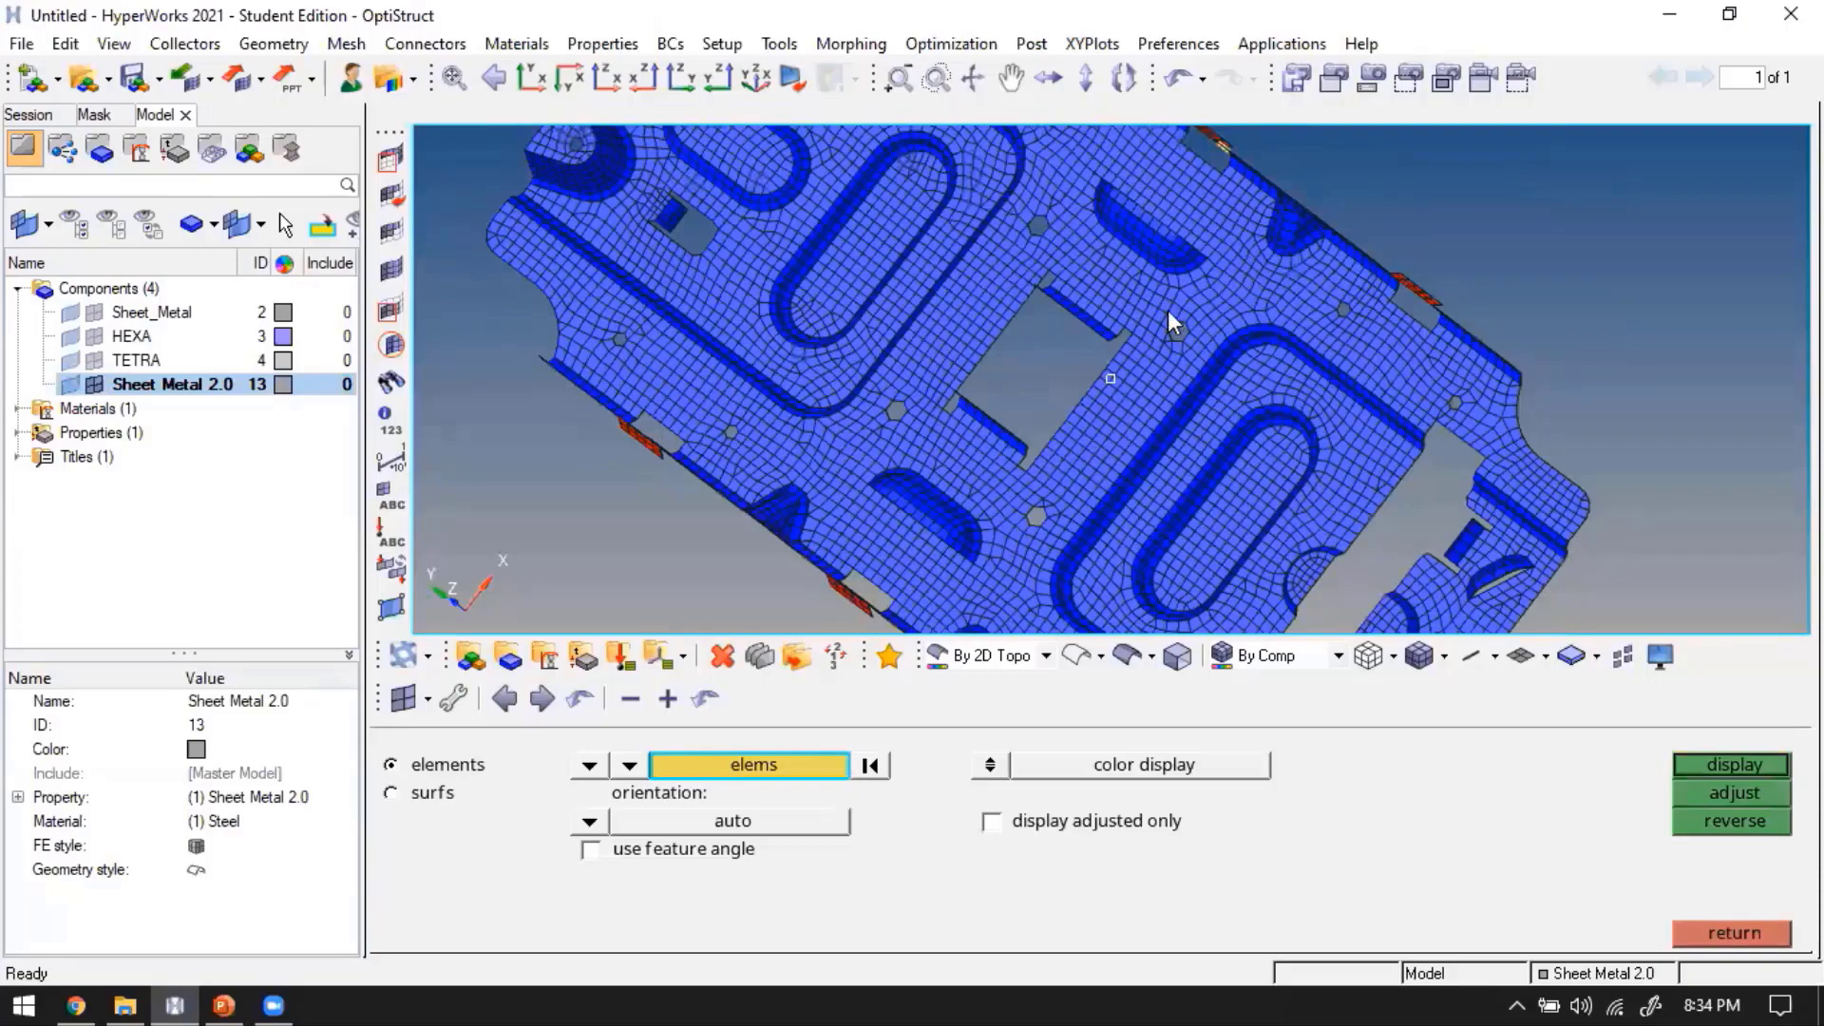
pyautogui.keyDown('ctrl'); pyautogui.moveTo(1168, 313); pyautogui.dragTo(808, 347); pyautogui.keyUp('ctrl')
pyautogui.keyDown('ctrl'); pyautogui.moveTo(1125, 435); pyautogui.dragTo(1170, 375); pyautogui.keyUp('ctrl')
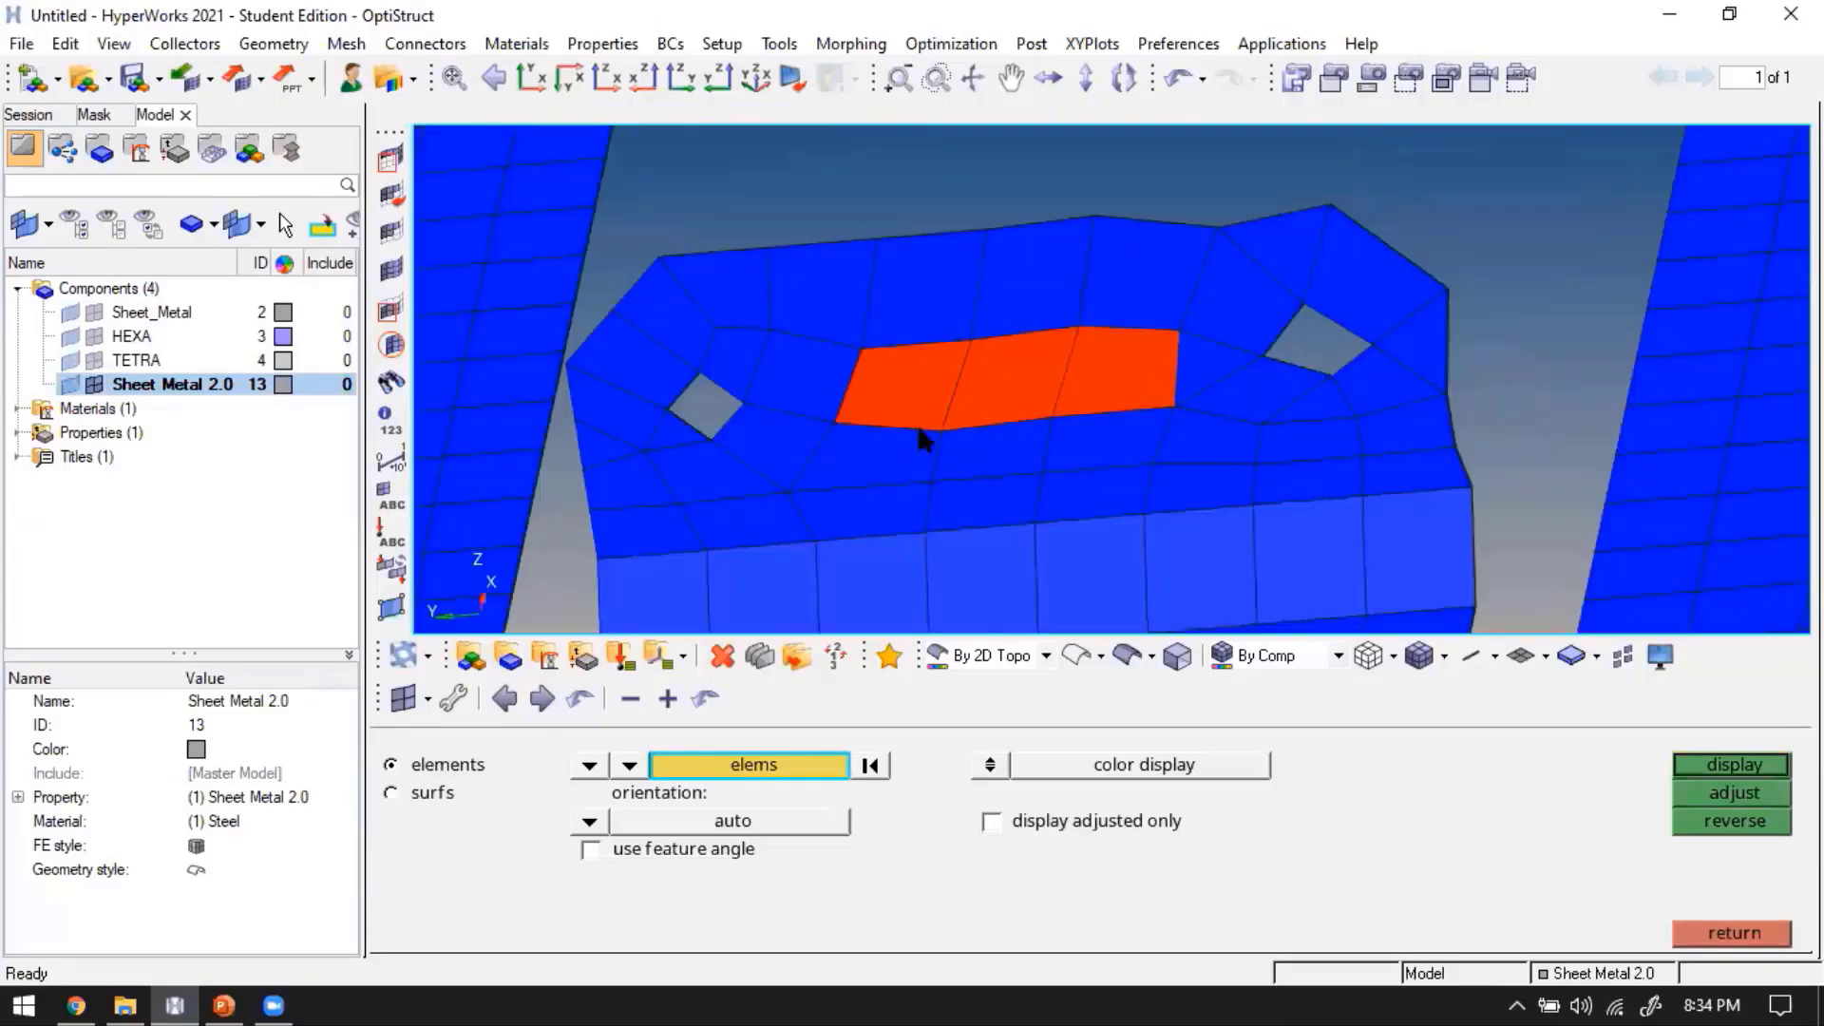
pyautogui.scroll(-1, 874, 427)
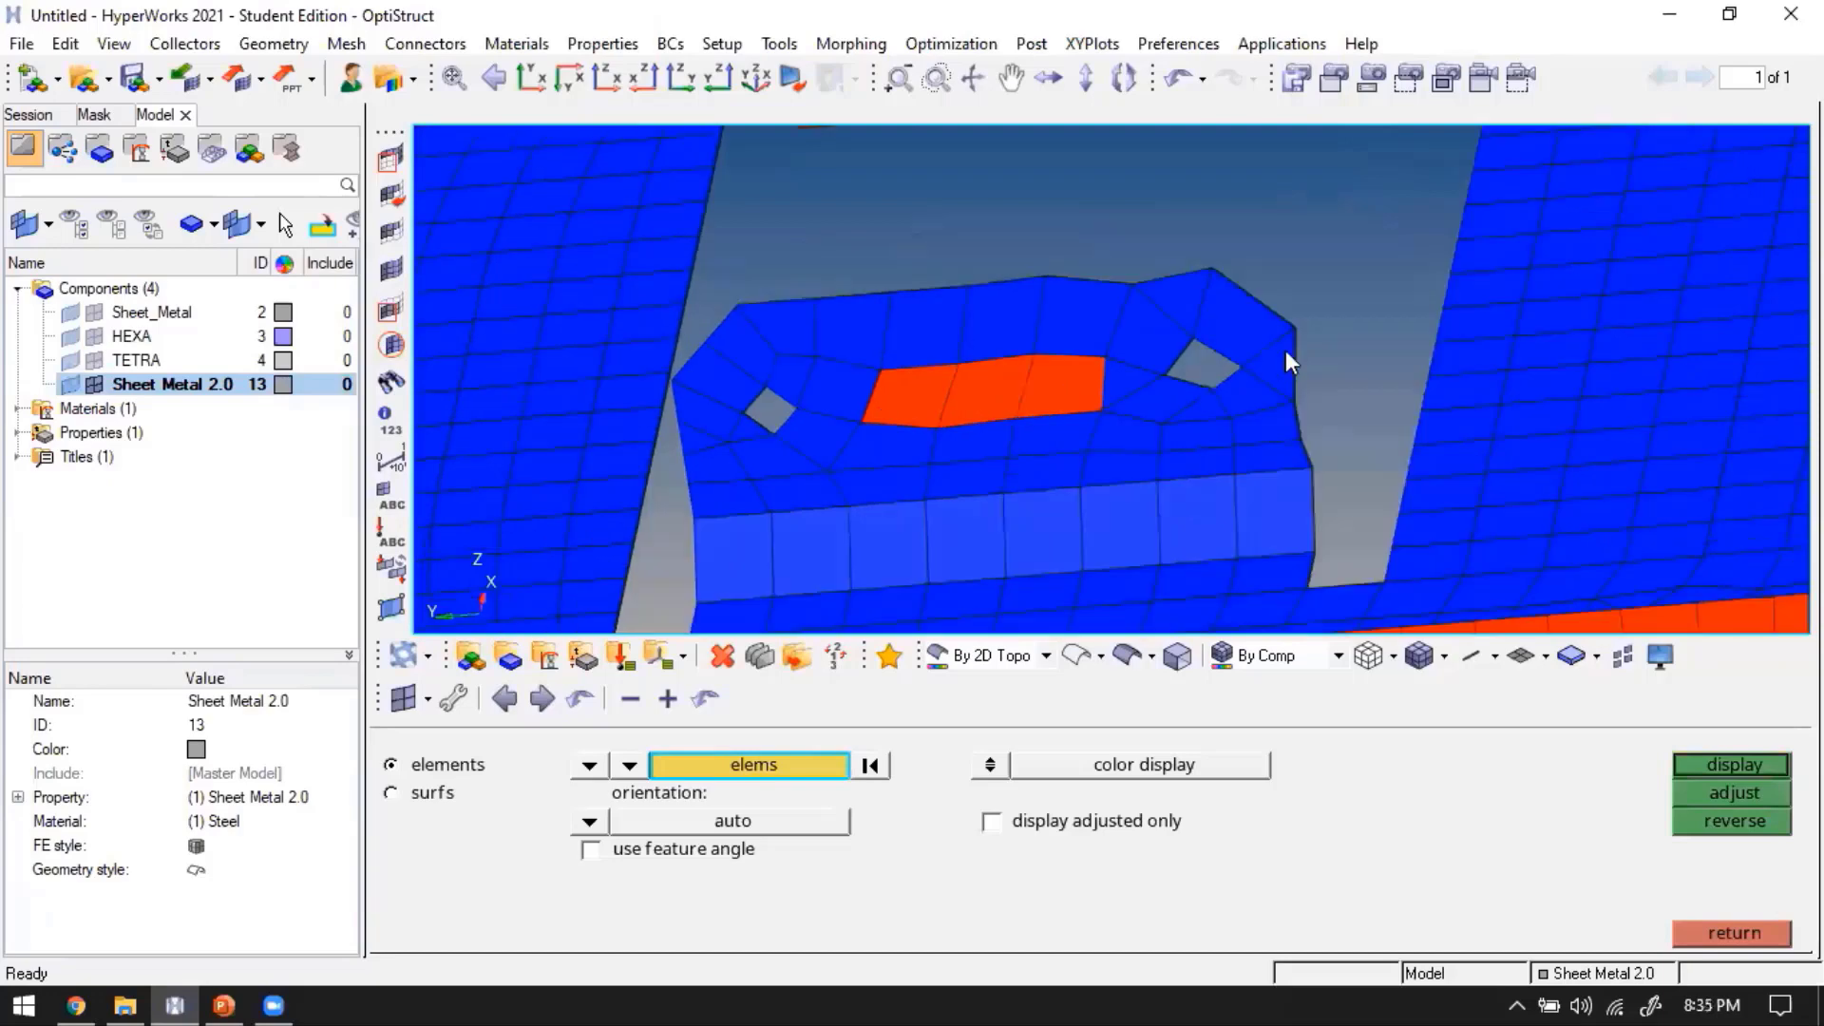
pyautogui.scroll(-2, 1285, 349)
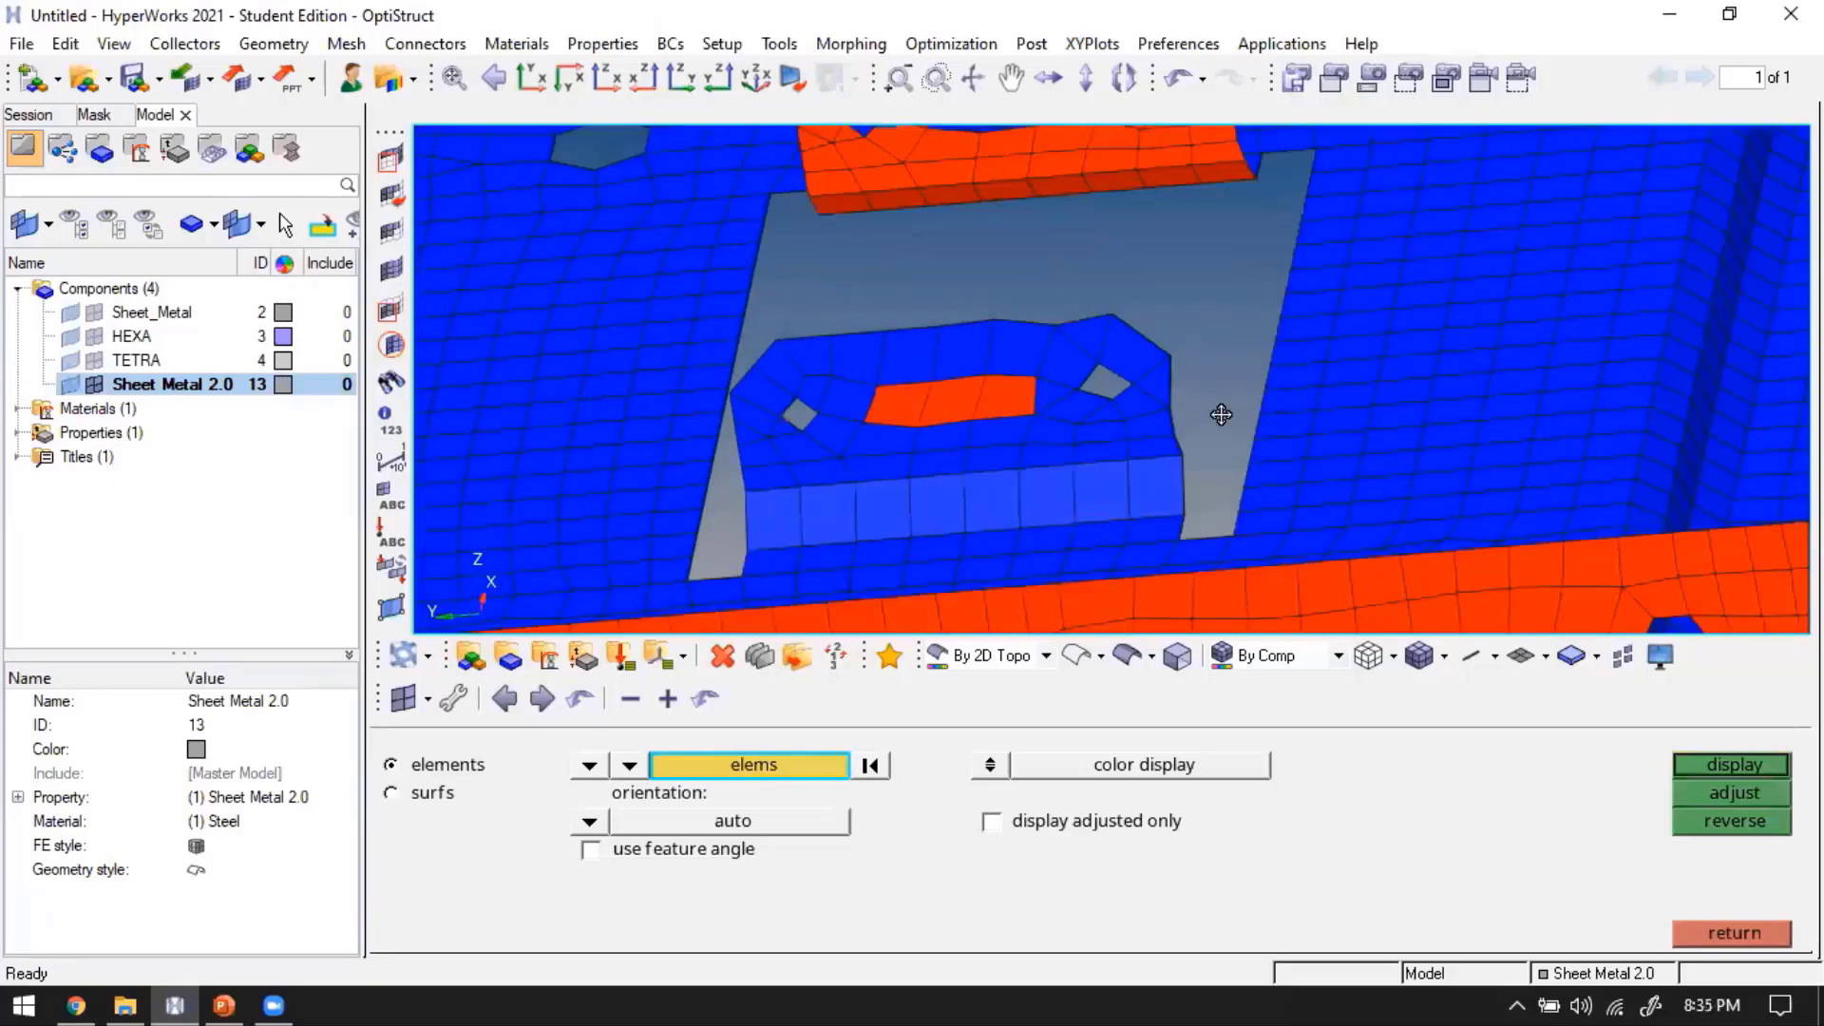
pyautogui.scroll(-4, 917, 437)
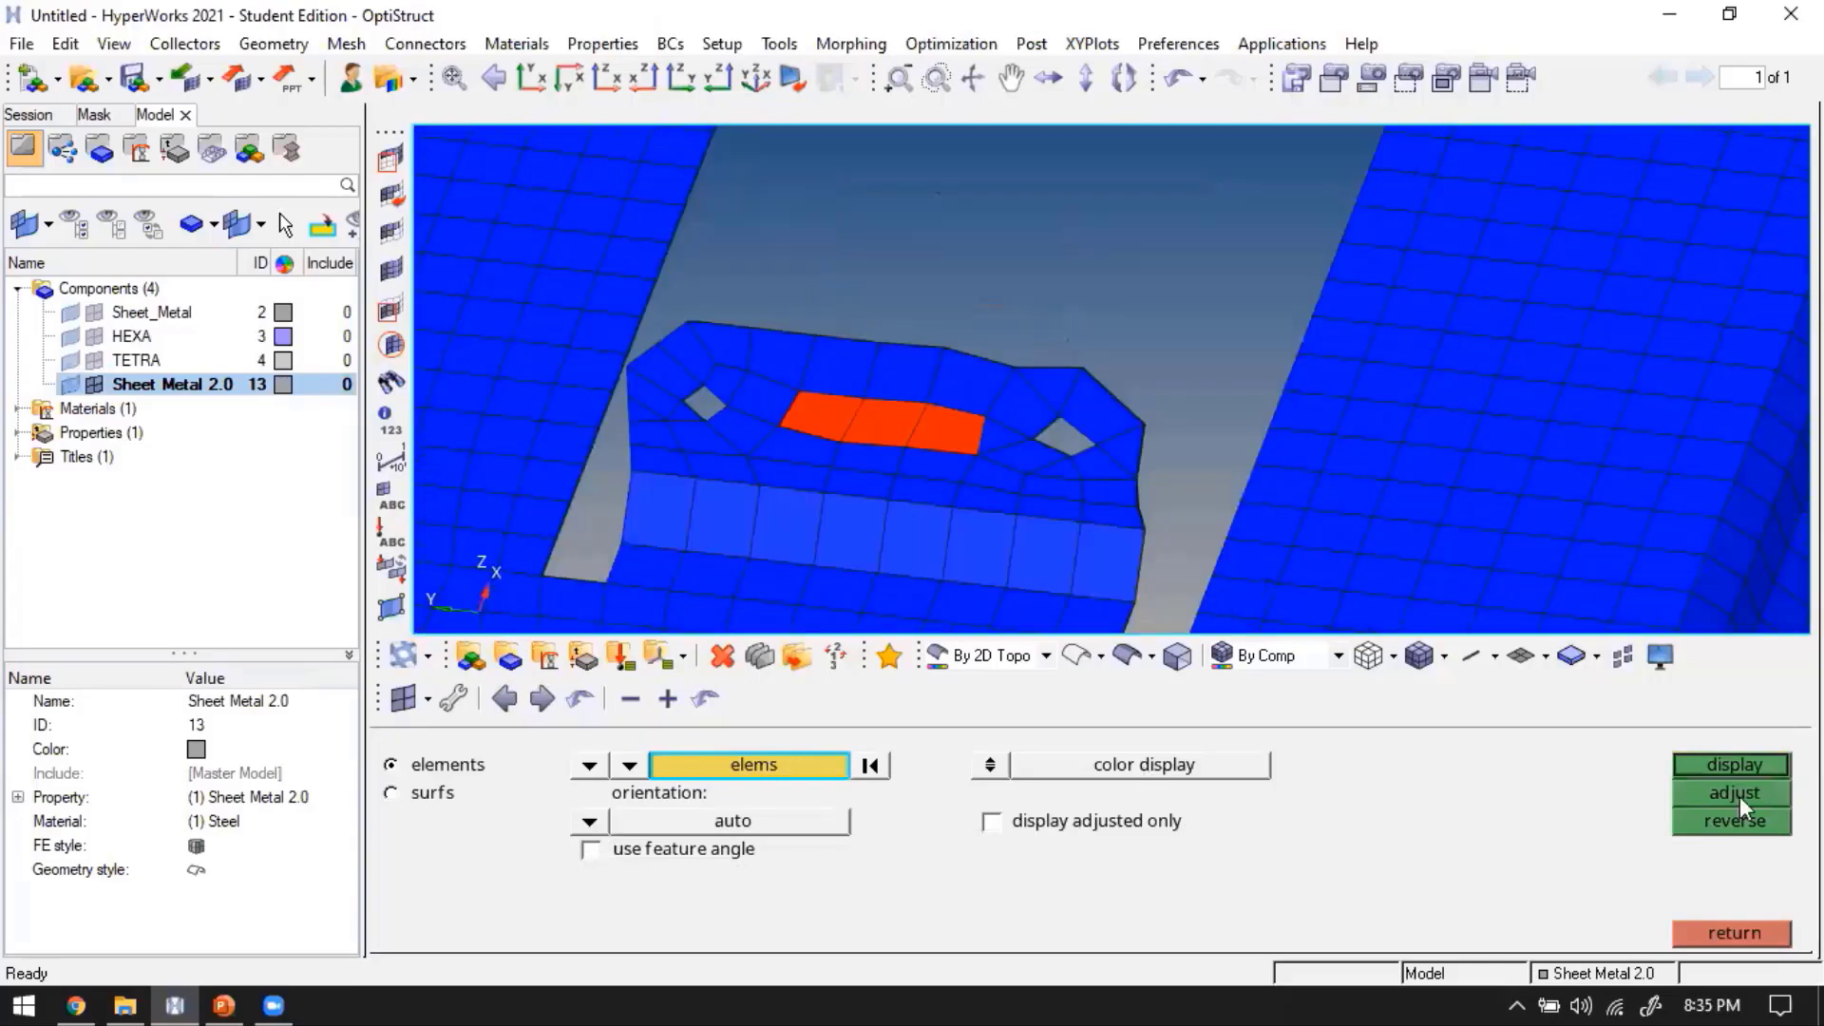
pyautogui.click(1736, 794)
pyautogui.middleClick(1064, 517)
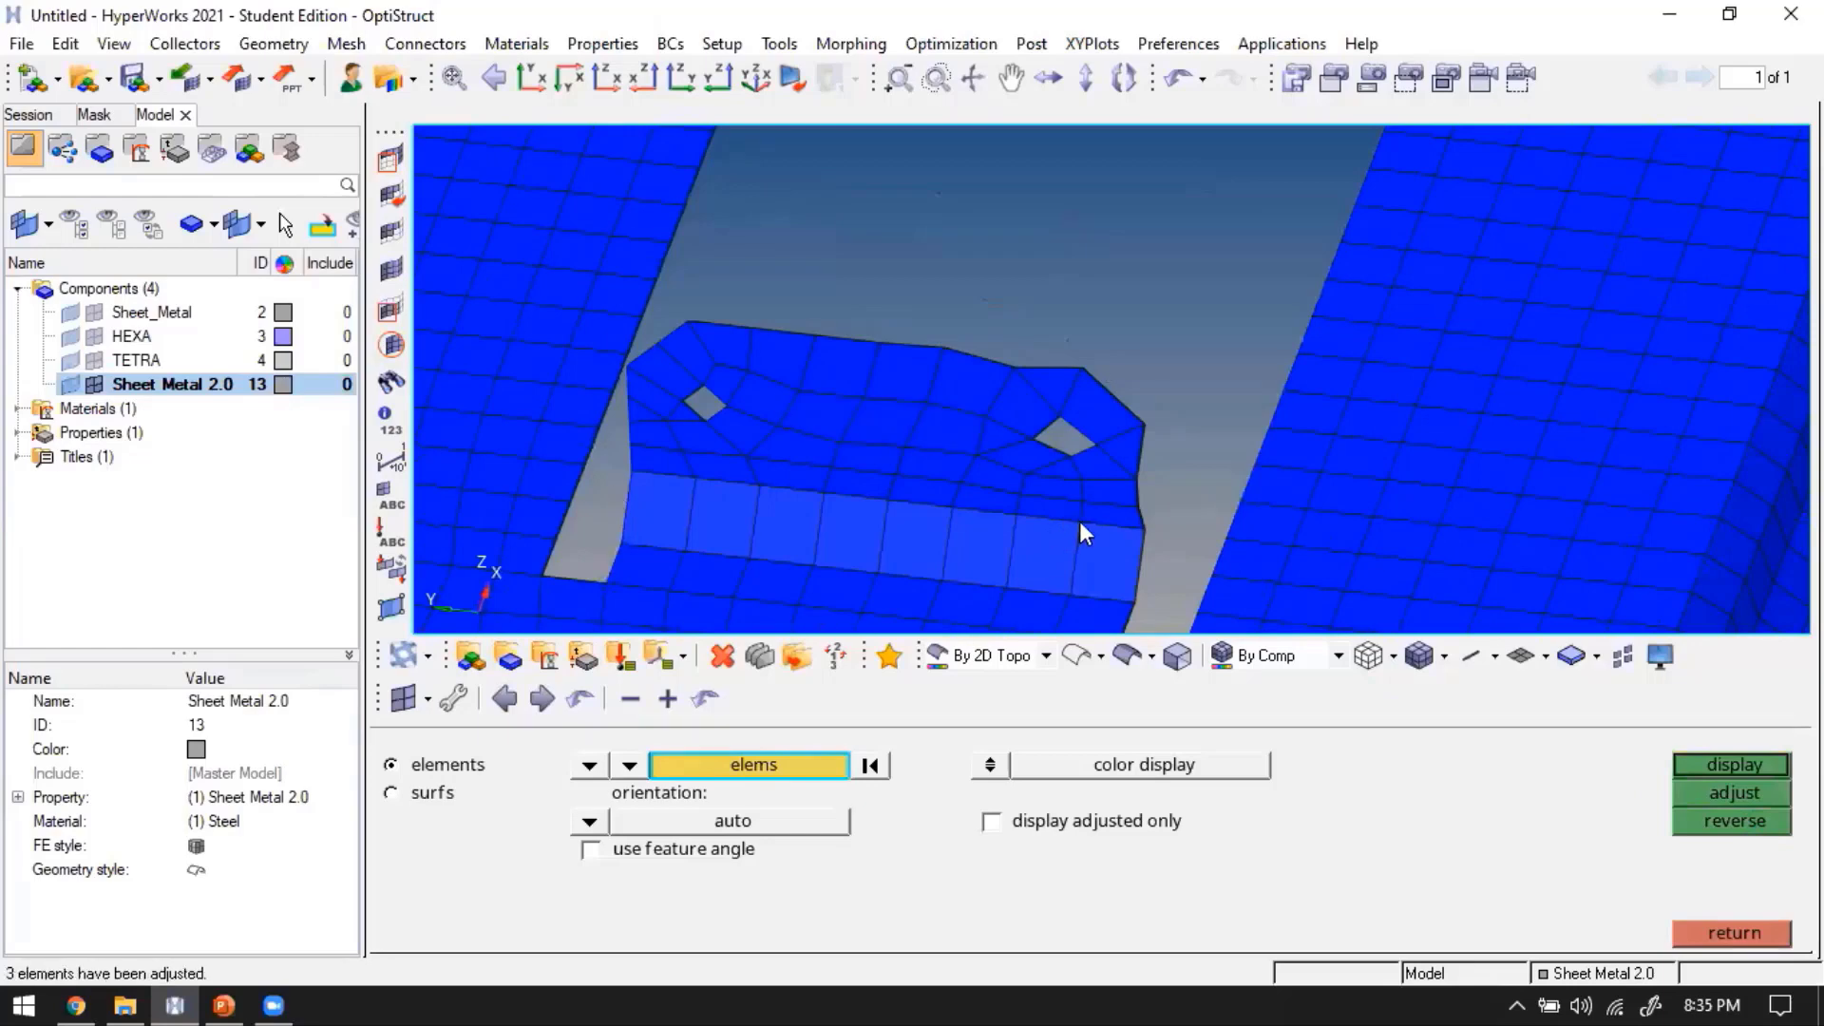
pyautogui.press('f')
pyautogui.press('Escape')
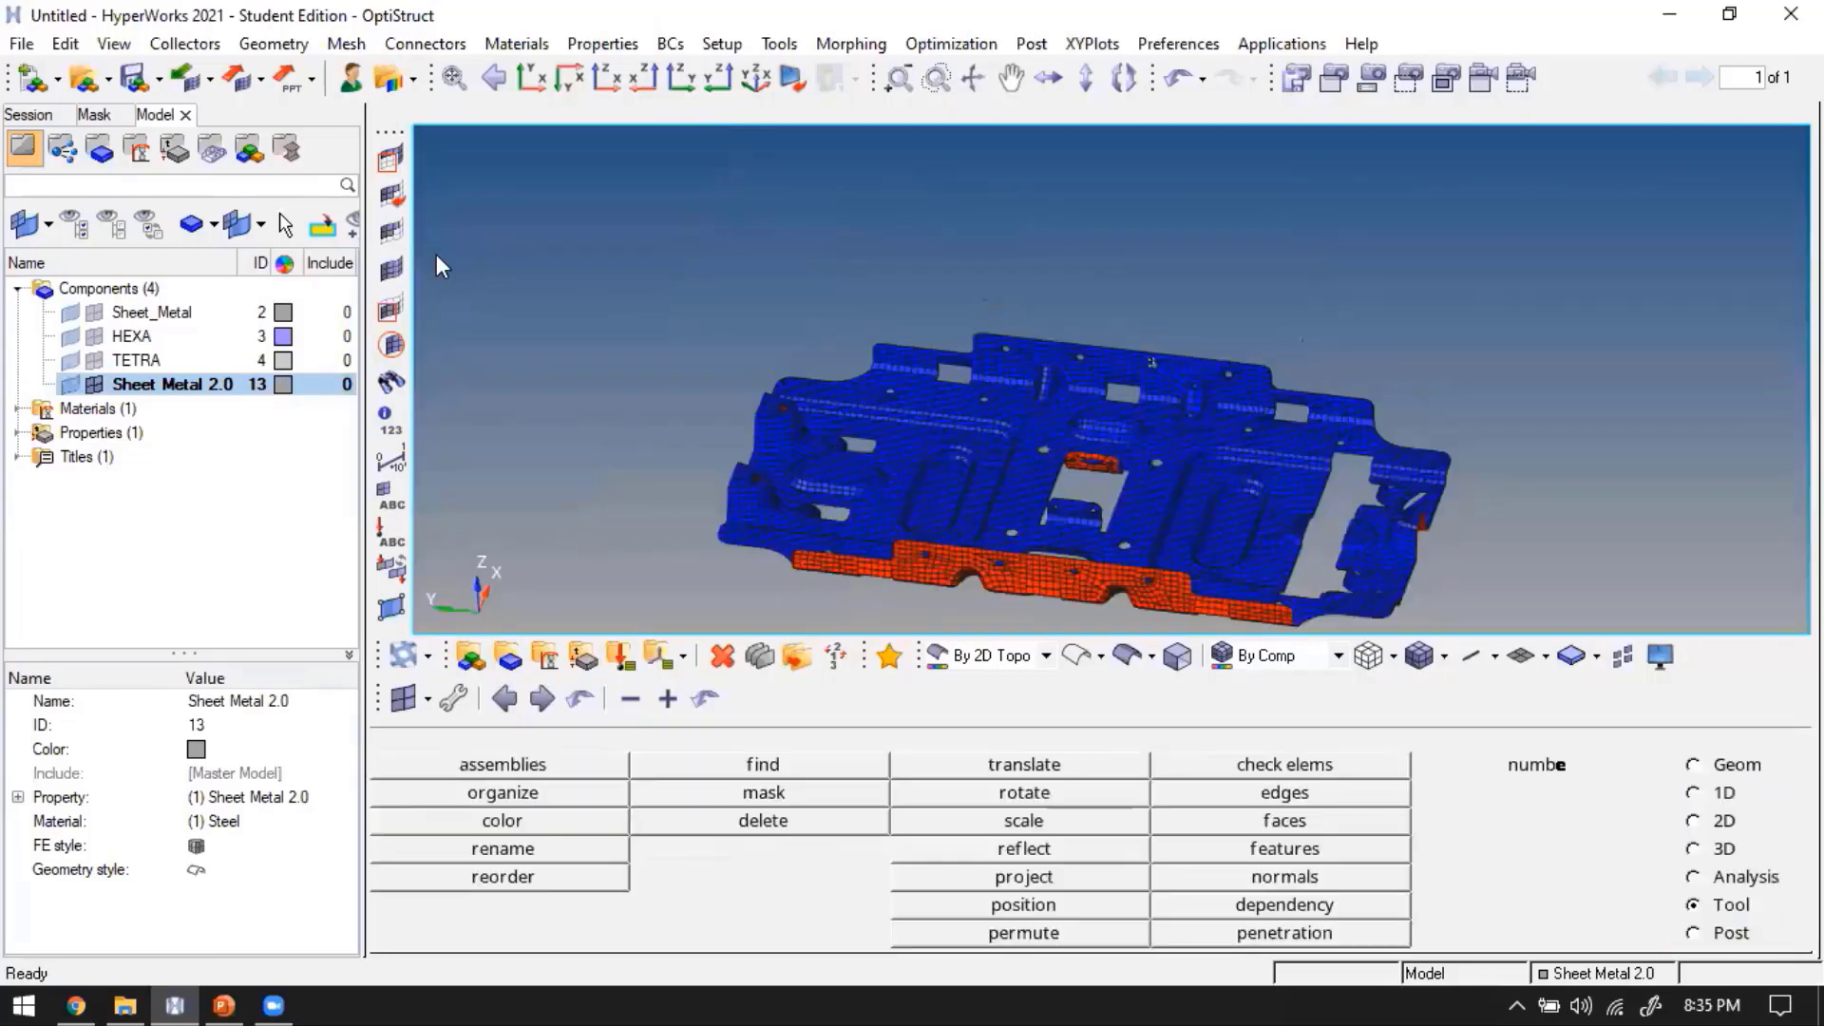